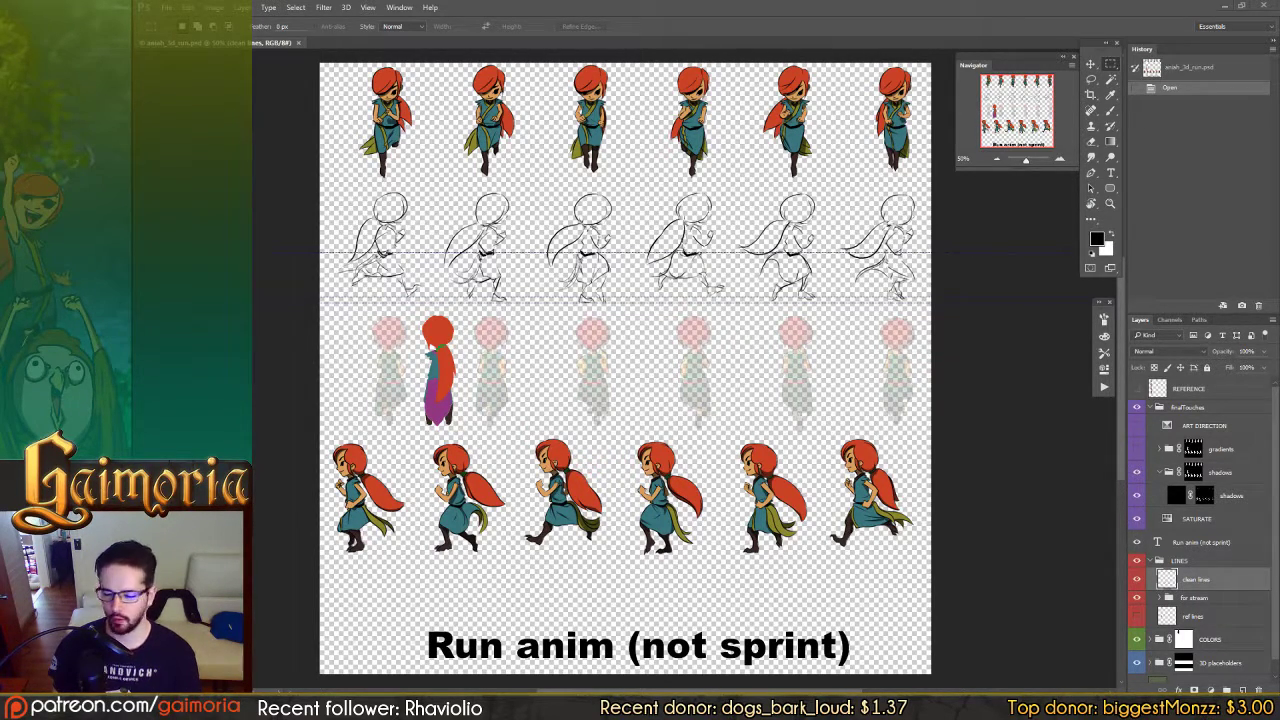
# Step: Open the channel's live page on Twitch to check the running broadcast, and close that browser window
pyautogui.moveTo(340, 708)
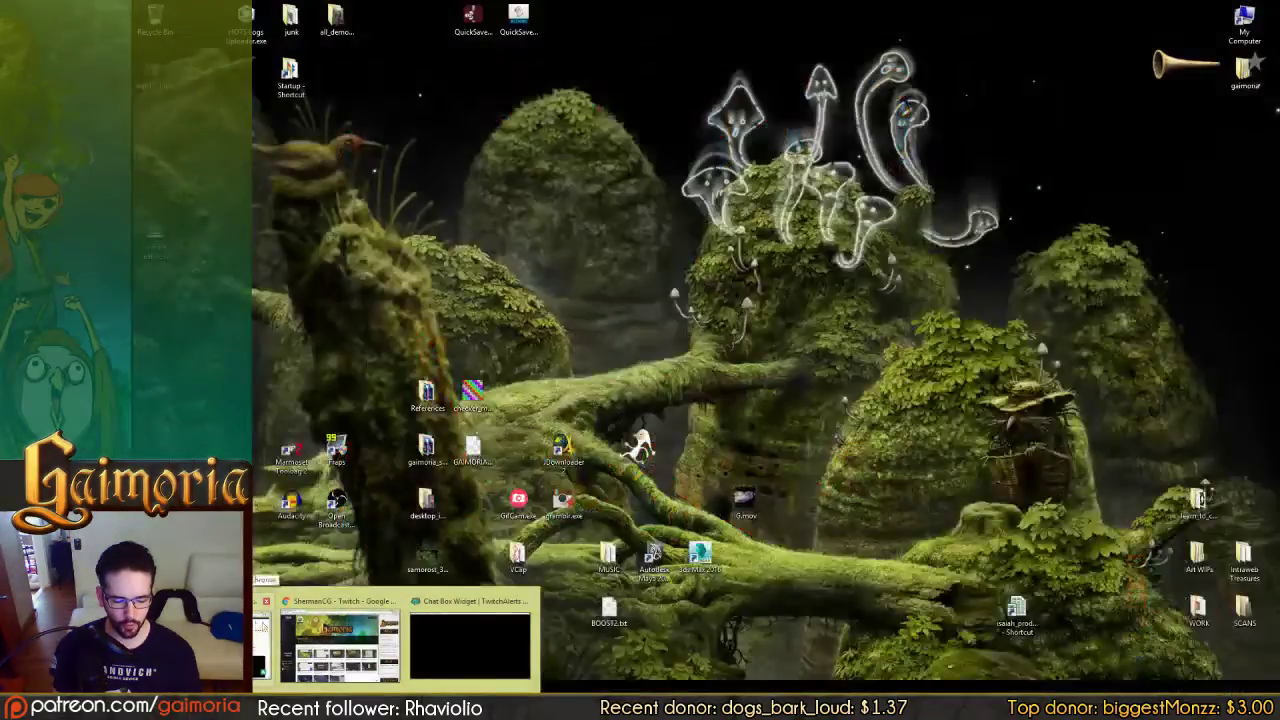
pyautogui.click(340, 645)
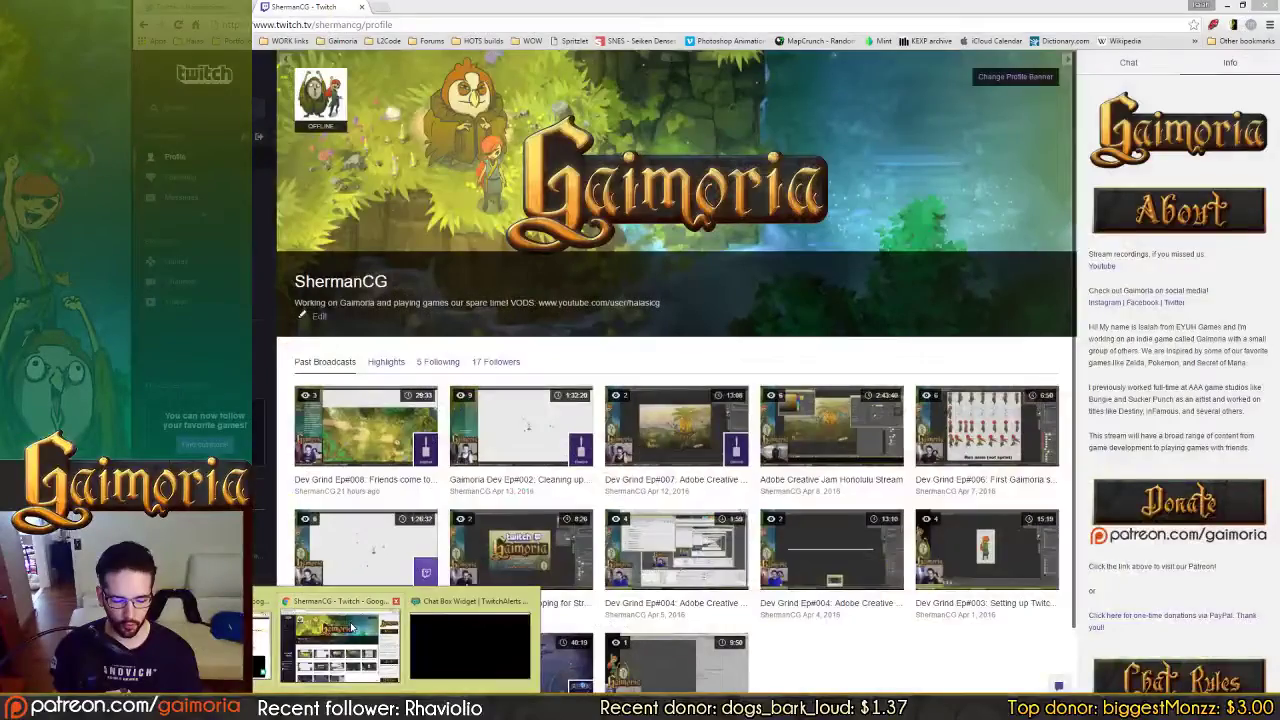
pyautogui.click(333, 110)
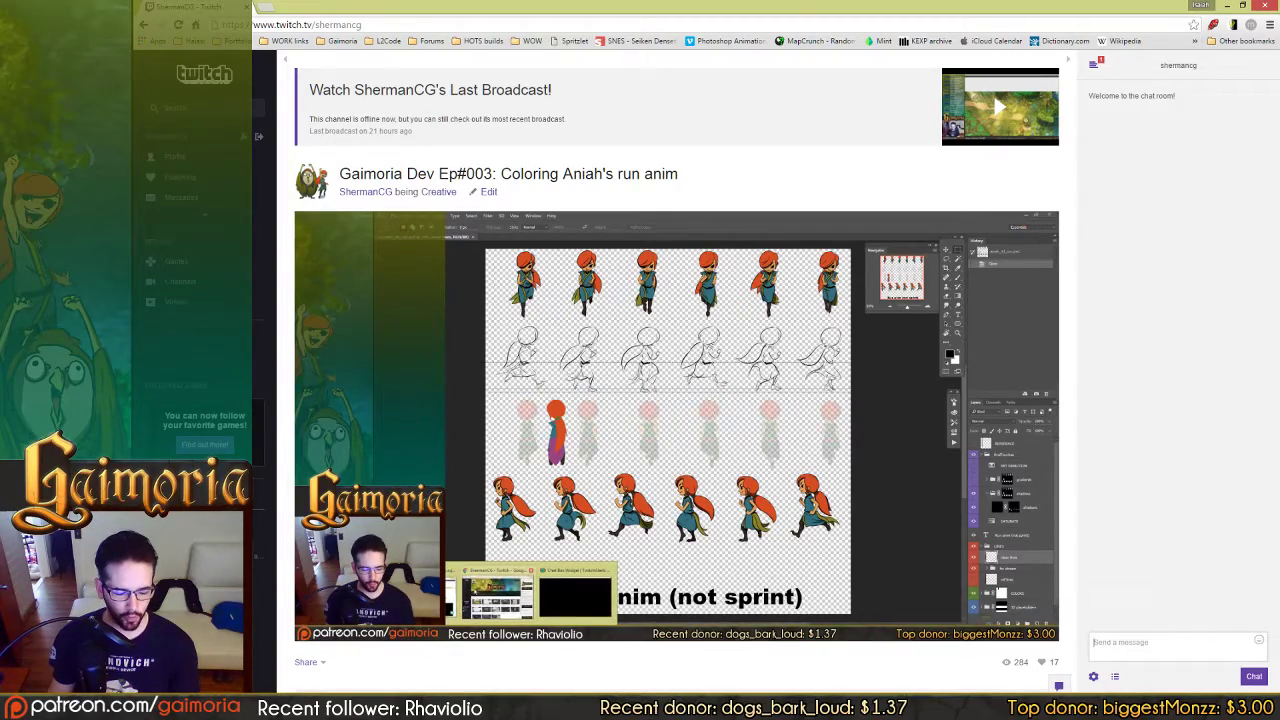
pyautogui.click(274, 707)
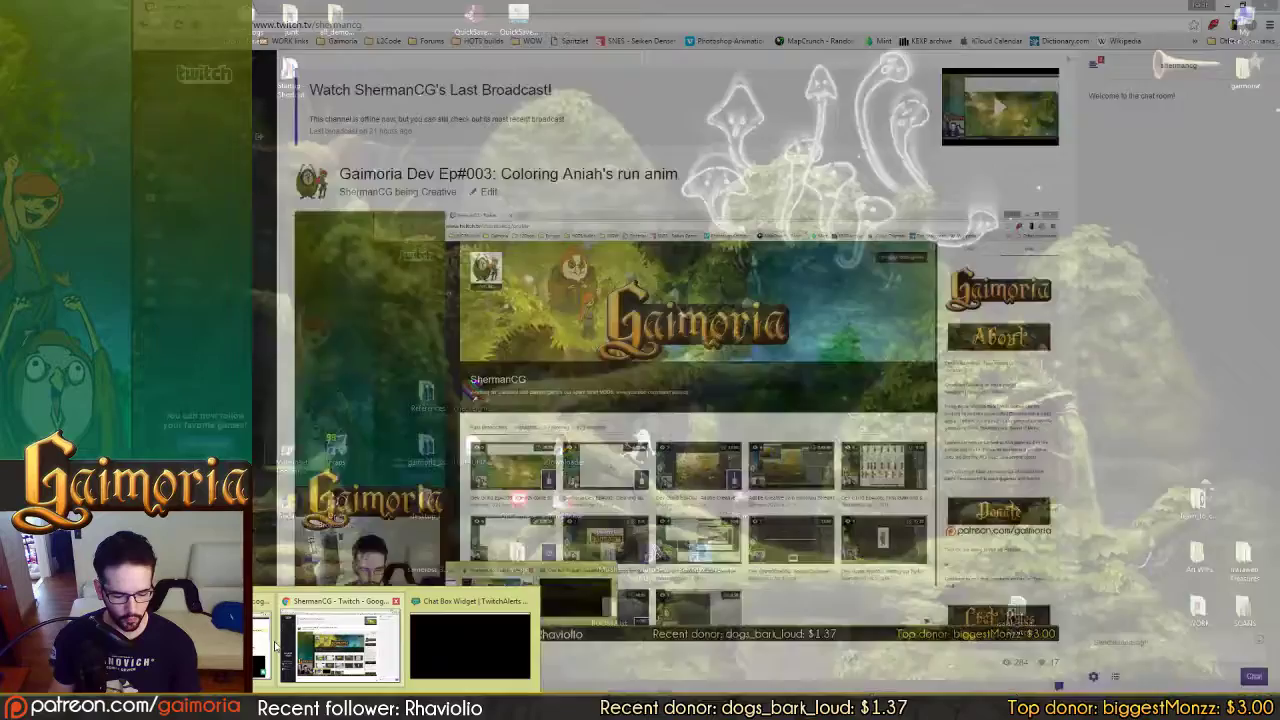
pyautogui.moveTo(425, 637)
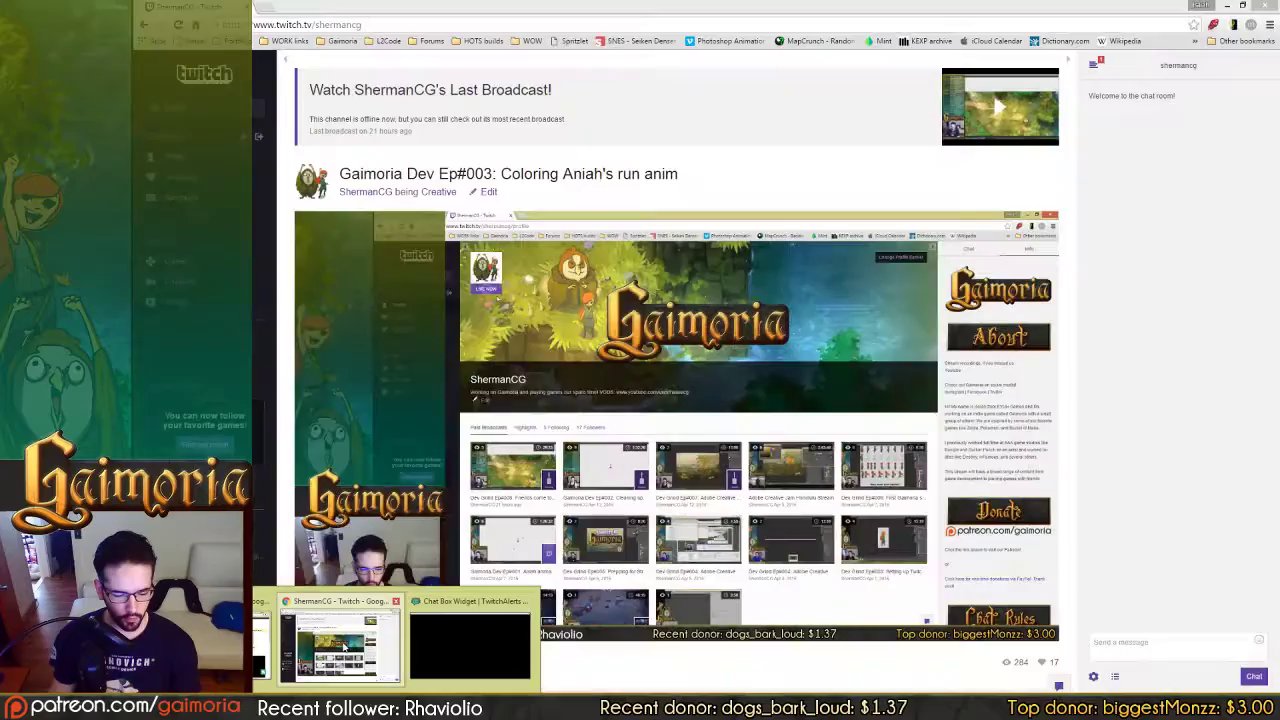
pyautogui.click(396, 601)
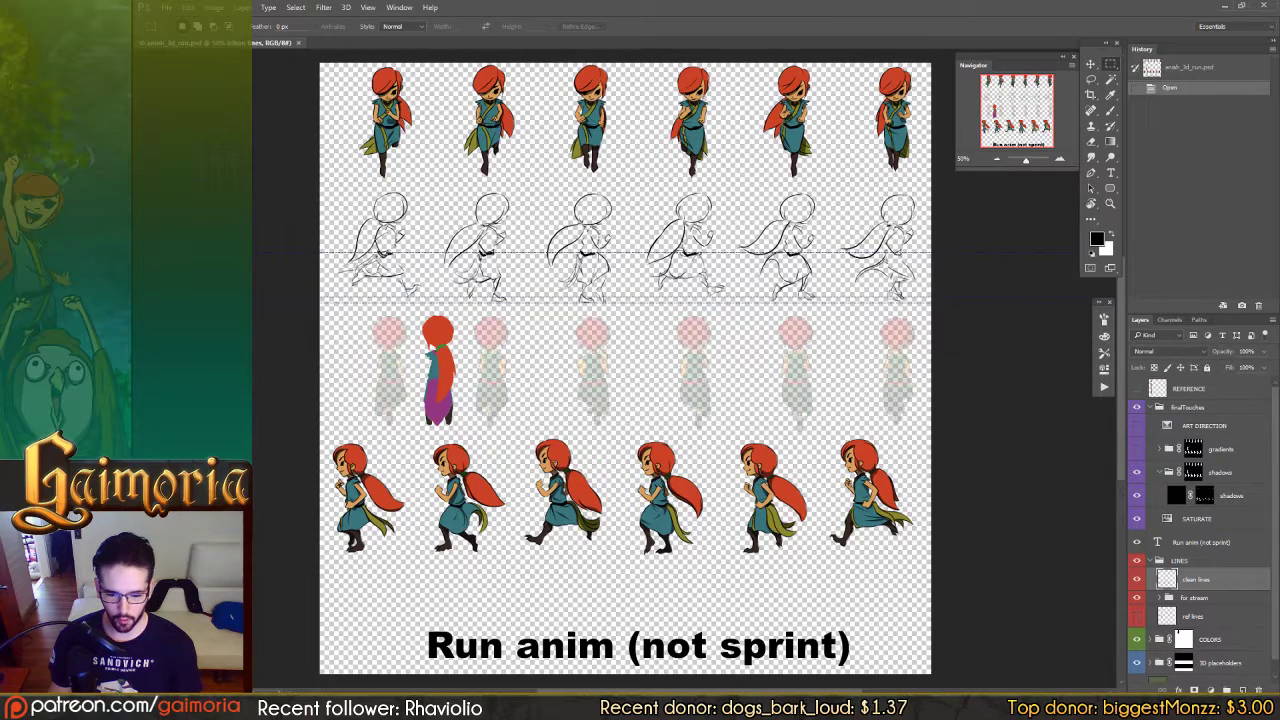
# Step: Show the solid green background layer, Layer 3, behind the run animation frames in Photoshop
pyautogui.press('b')
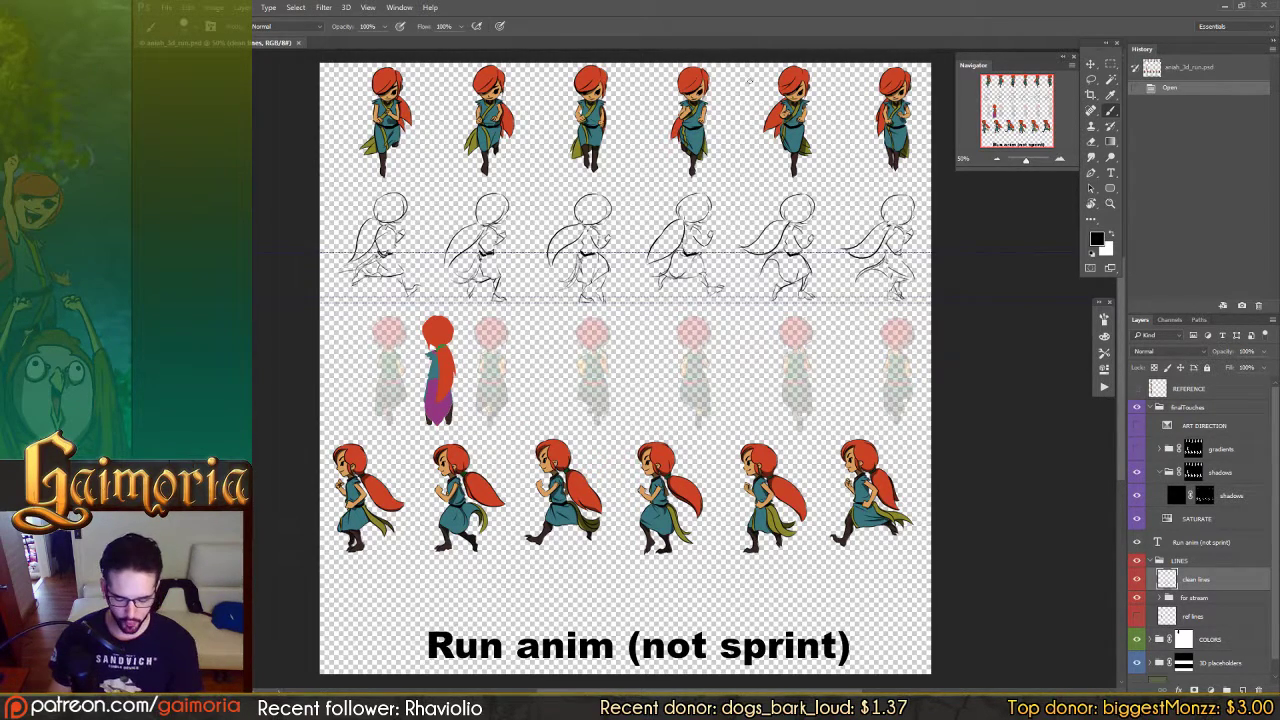
pyautogui.click(263, 279)
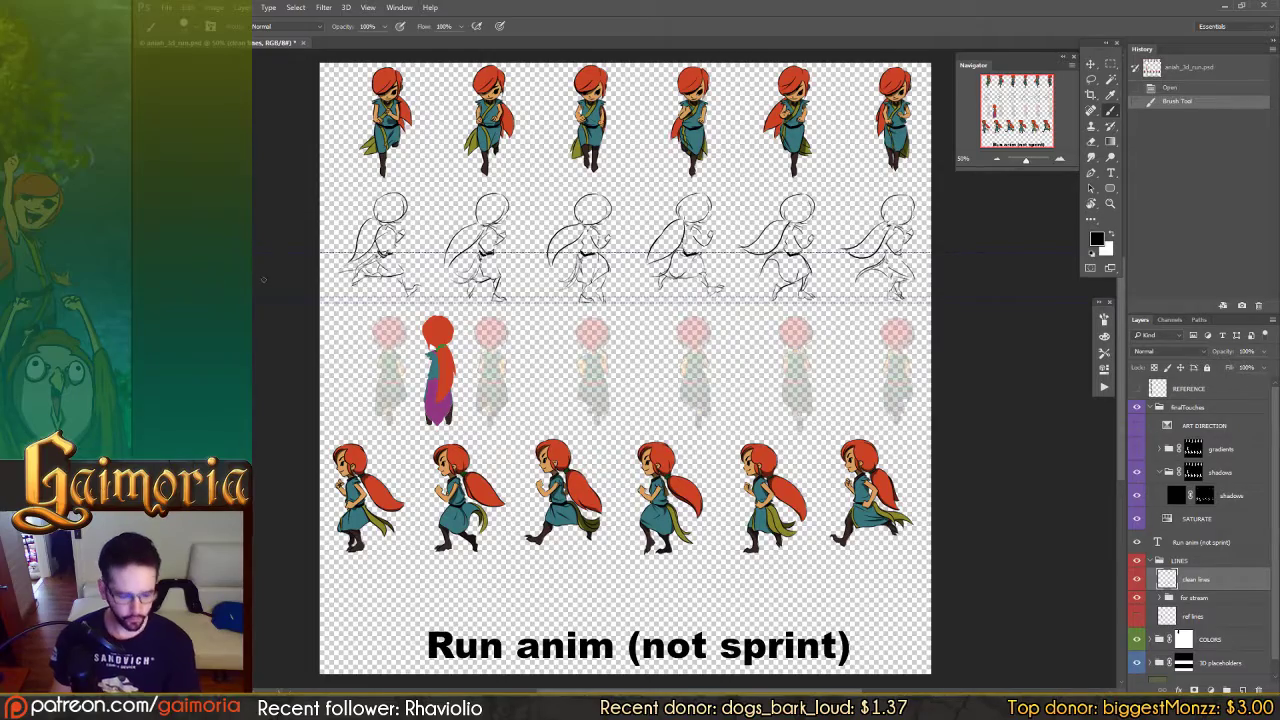
pyautogui.hotkey('ctrl', '+')
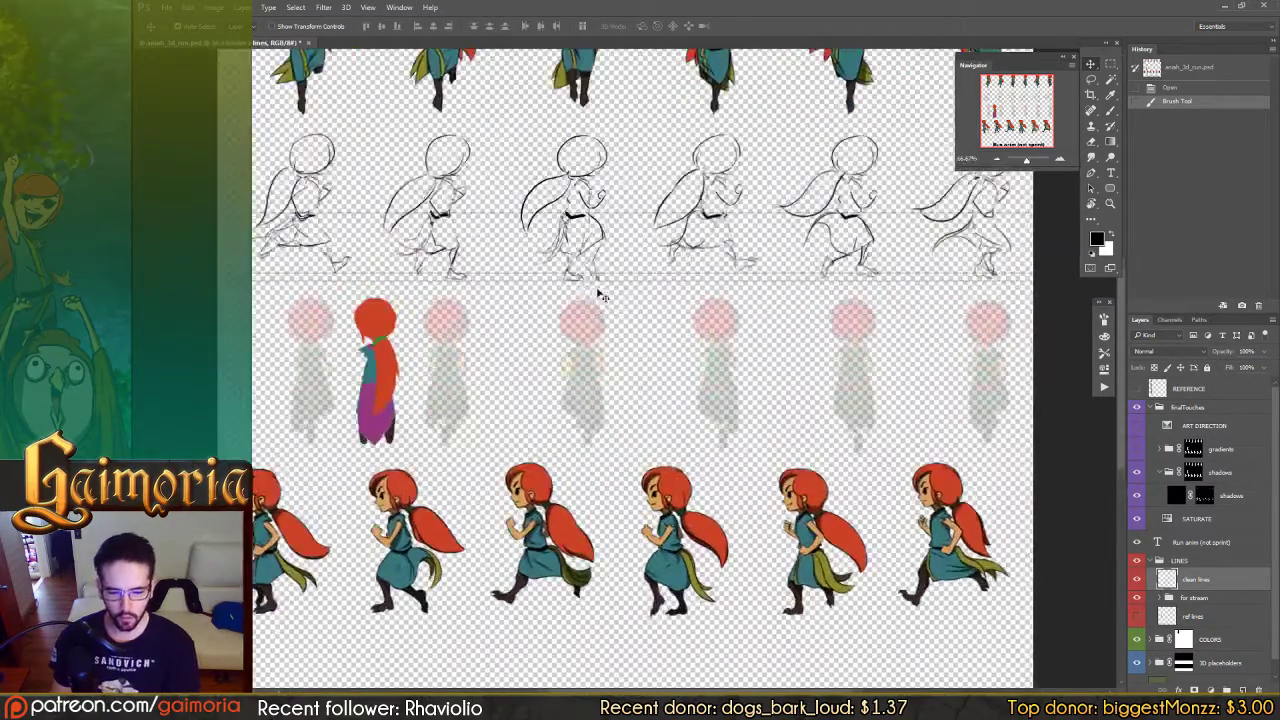
pyautogui.scroll(3, 605, 282)
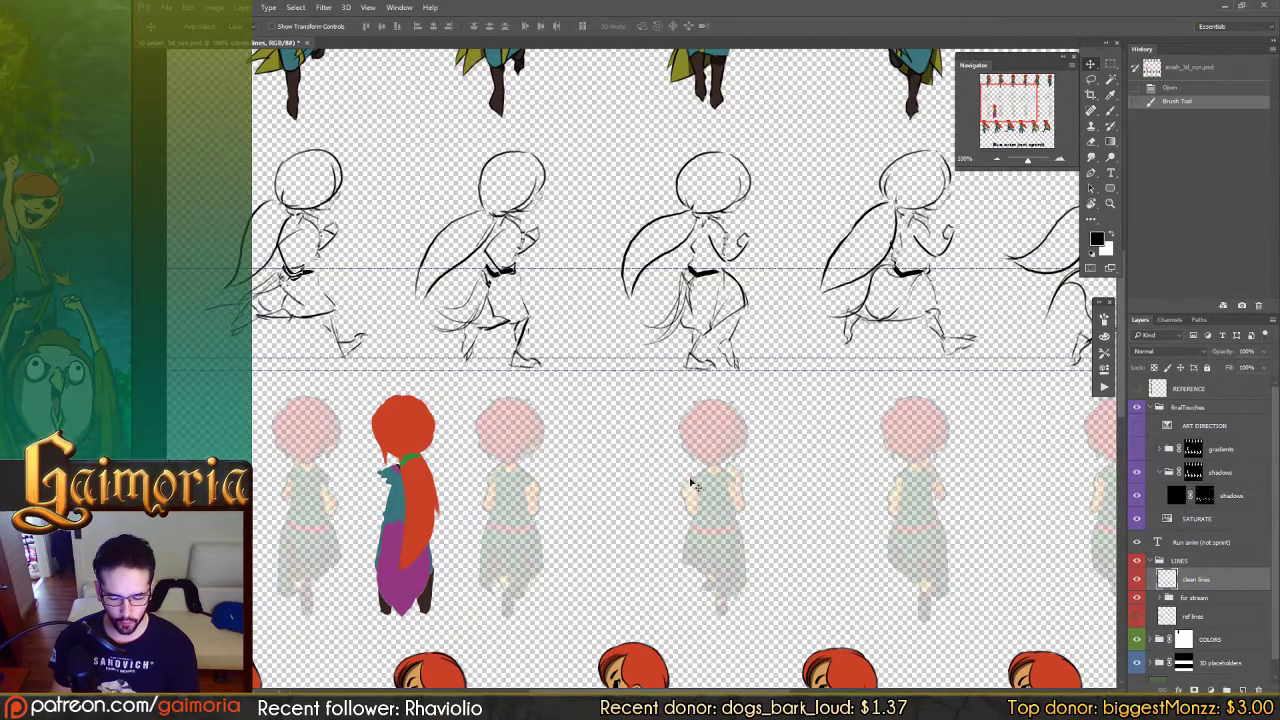
pyautogui.scroll(-1, 1177, 597)
pyautogui.click(1136, 670)
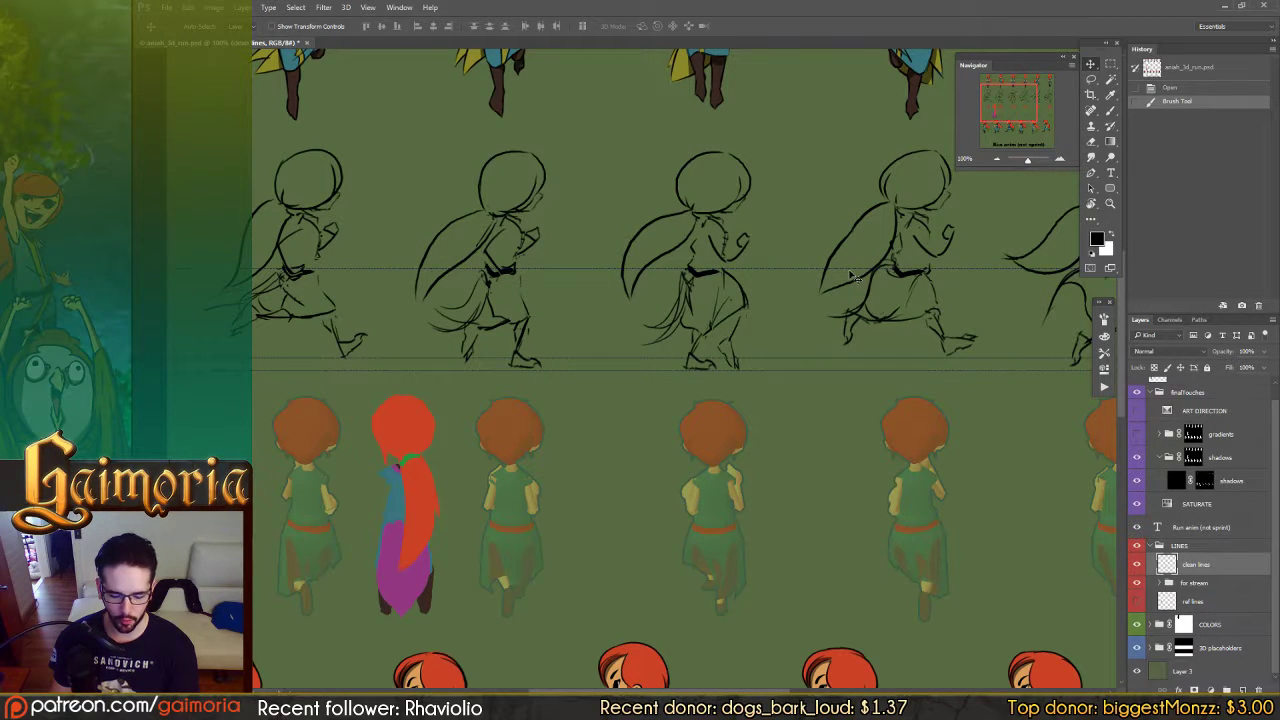
# Step: Examine the uncoloured run sketches facing one way and the finished coloured run frames facing the other
pyautogui.moveTo(772, 275); pyautogui.dragTo(560, 293)
pyautogui.moveTo(456, 357); pyautogui.dragTo(742, 339)
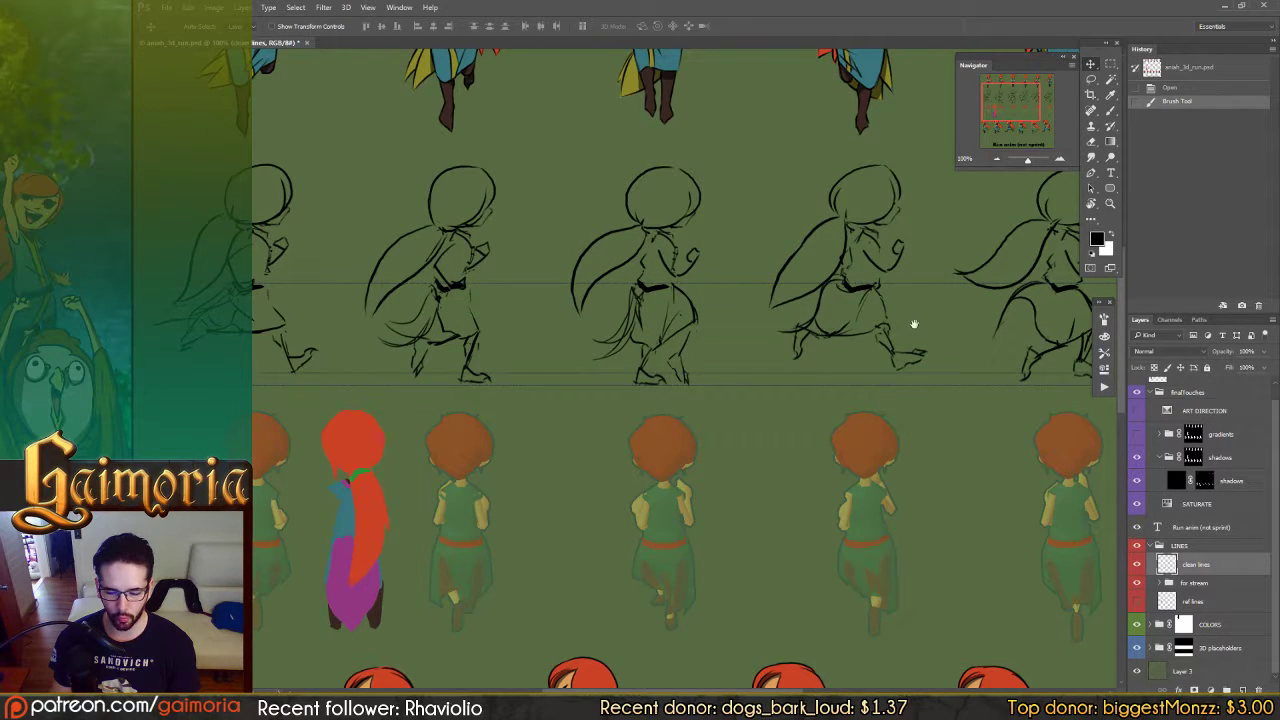
pyautogui.moveTo(914, 329); pyautogui.dragTo(846, 340)
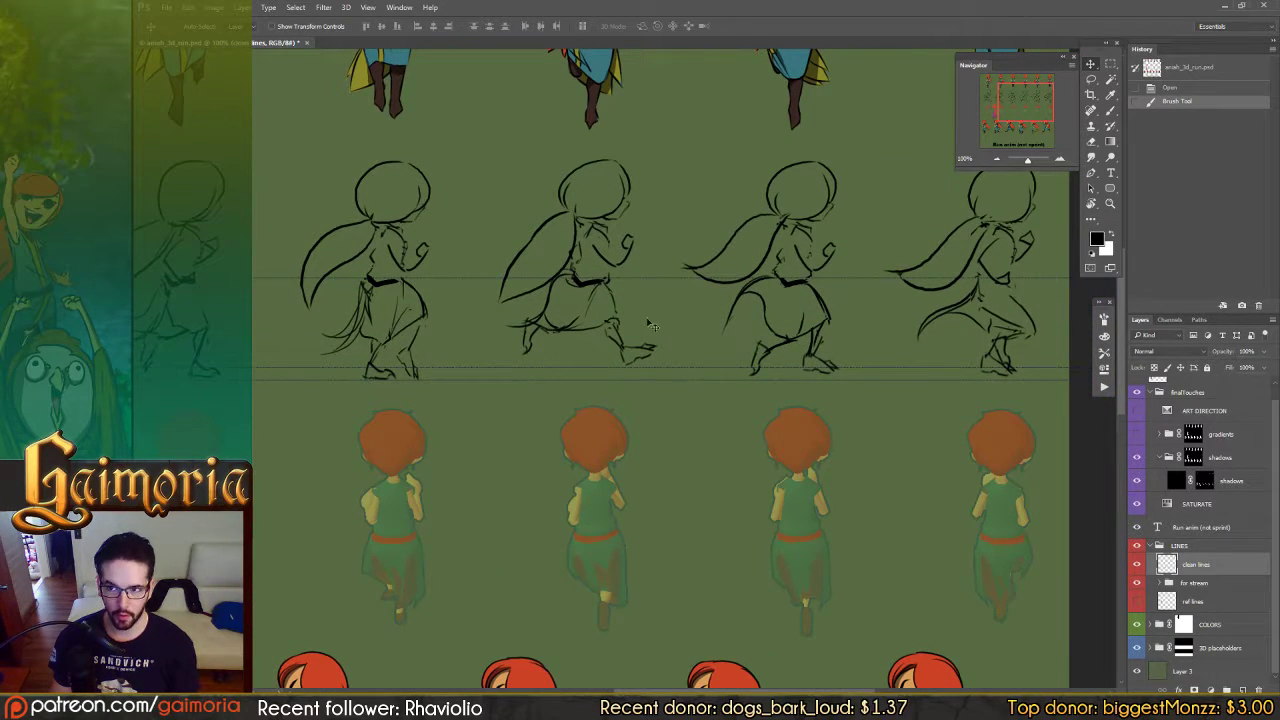
pyautogui.moveTo(619, 325); pyautogui.dragTo(922, 290)
pyautogui.moveTo(630, 506); pyautogui.dragTo(775, 211)
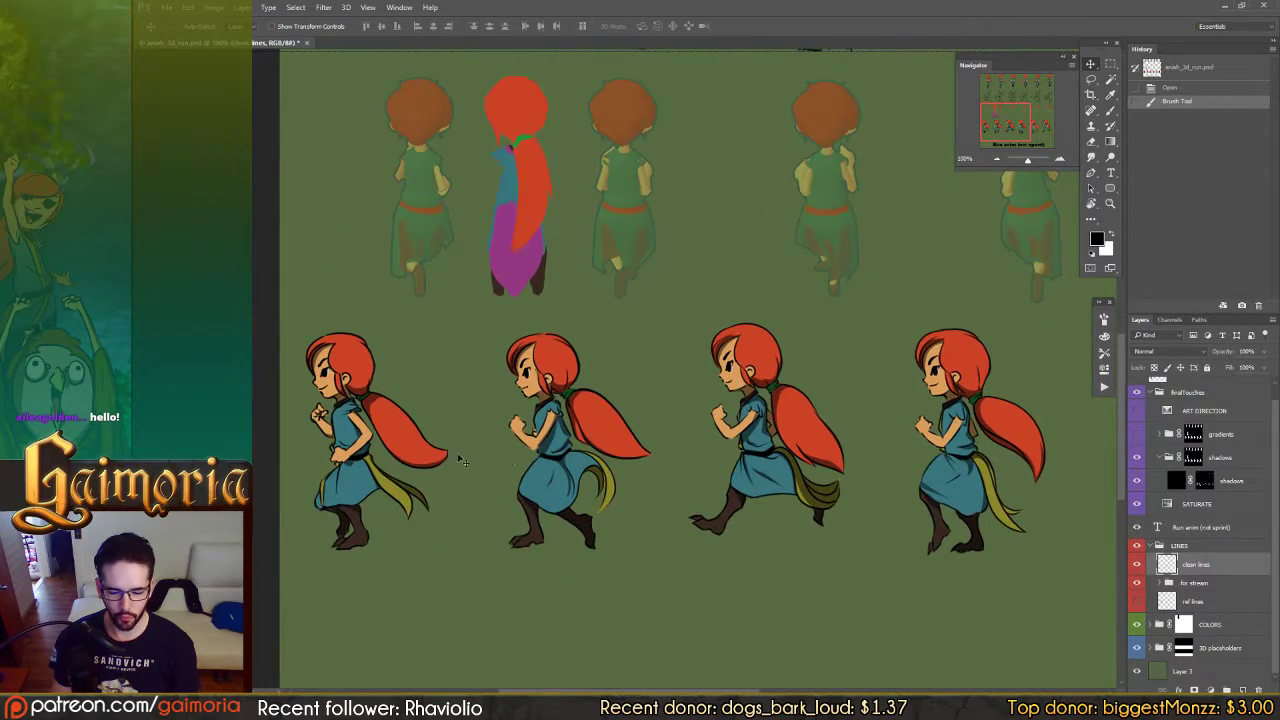
pyautogui.moveTo(1016, 438); pyautogui.dragTo(960, 414)
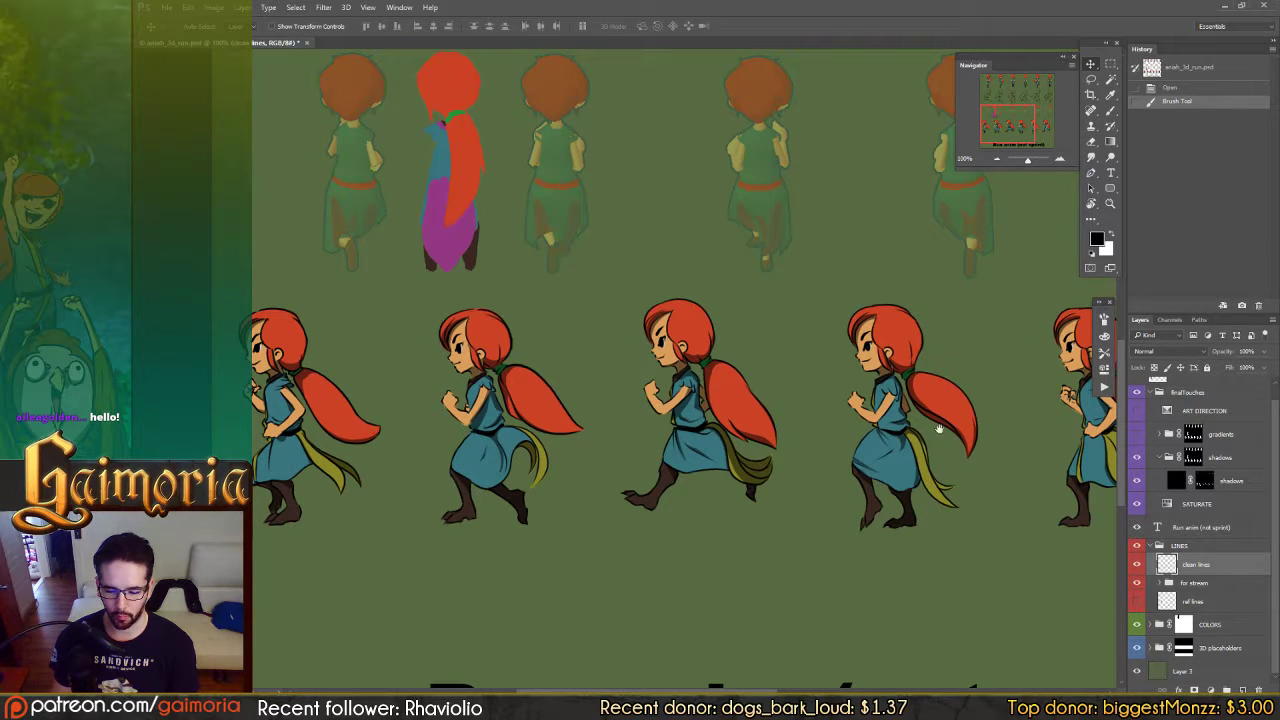
pyautogui.moveTo(939, 428); pyautogui.dragTo(572, 417)
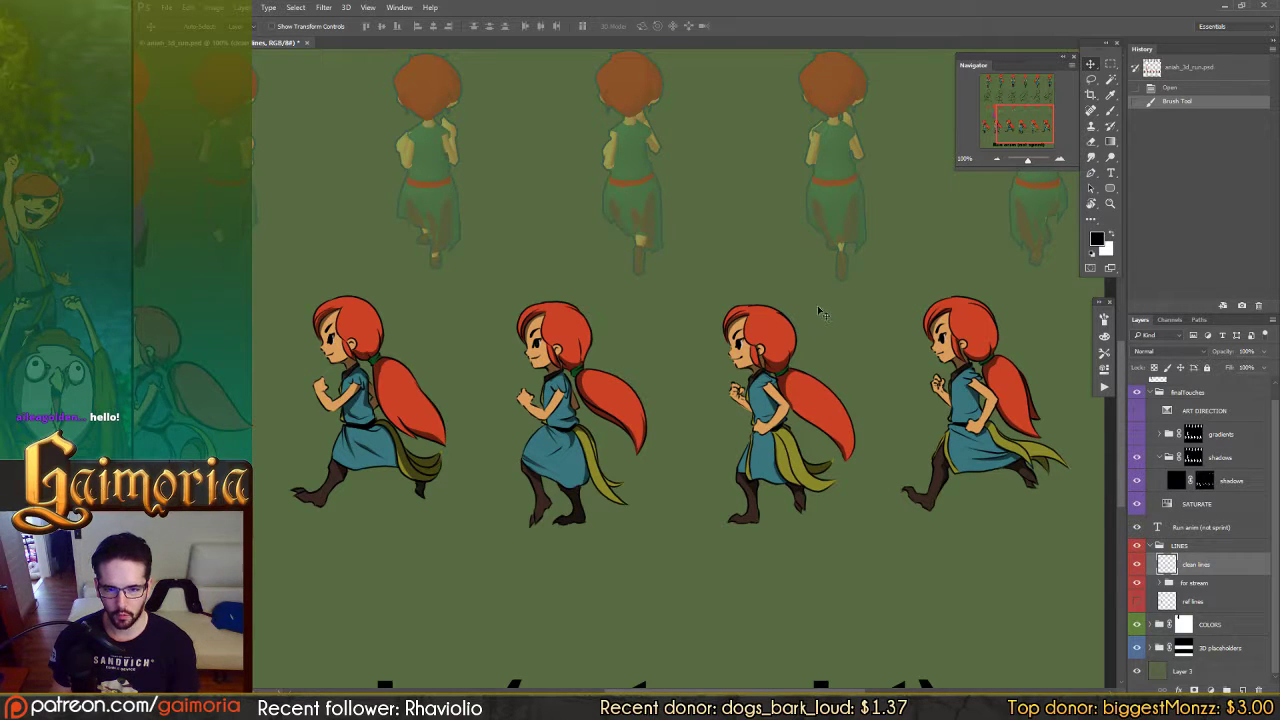
pyautogui.moveTo(588, 304)
pyautogui.mouseDown()
pyautogui.moveTo(851, 518)
pyautogui.moveTo(860, 551)
pyautogui.mouseUp()
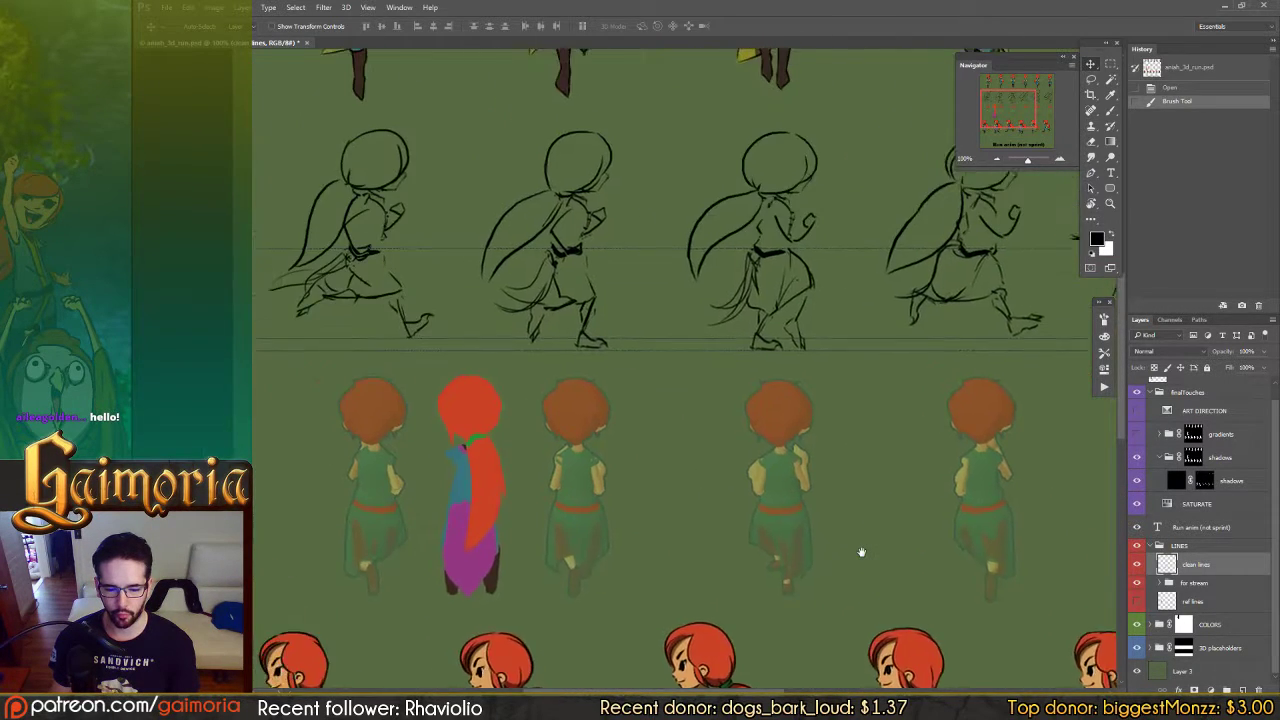
pyautogui.moveTo(876, 314); pyautogui.dragTo(1150, 42)
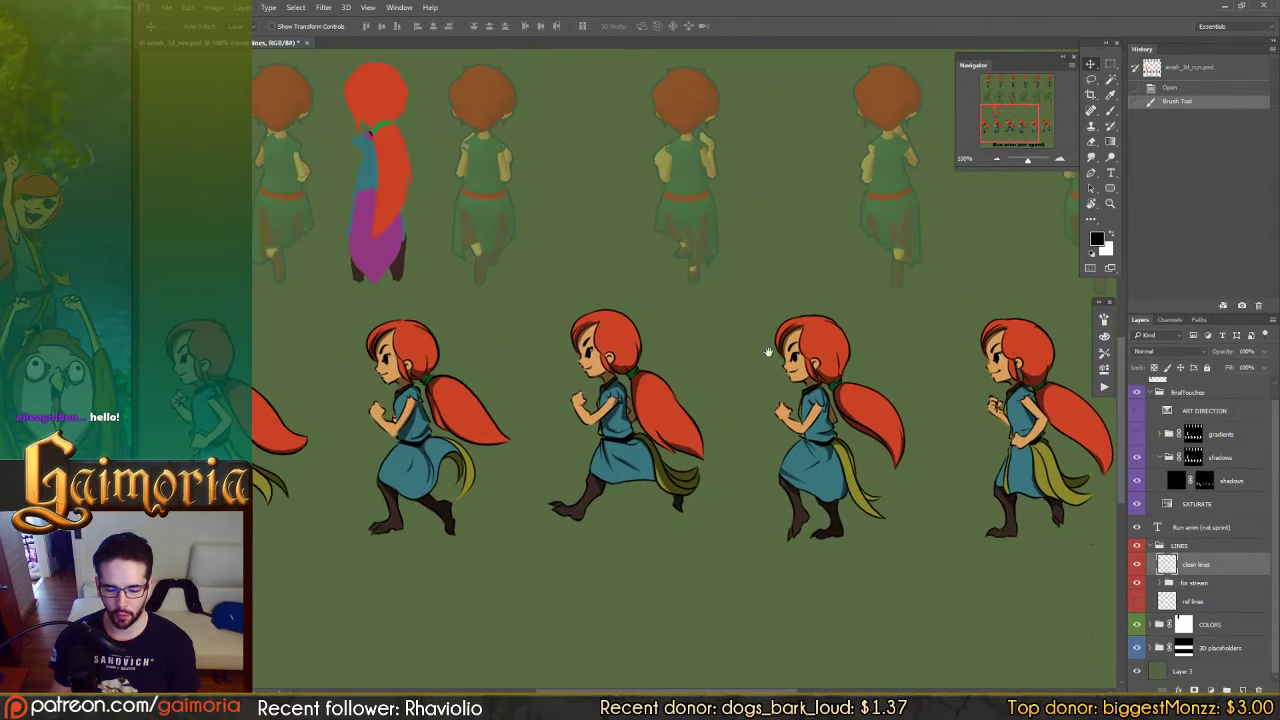
# Step: Turn on the gradients layer group in finalTouches for the coloured run frames
pyautogui.click(1137, 434)
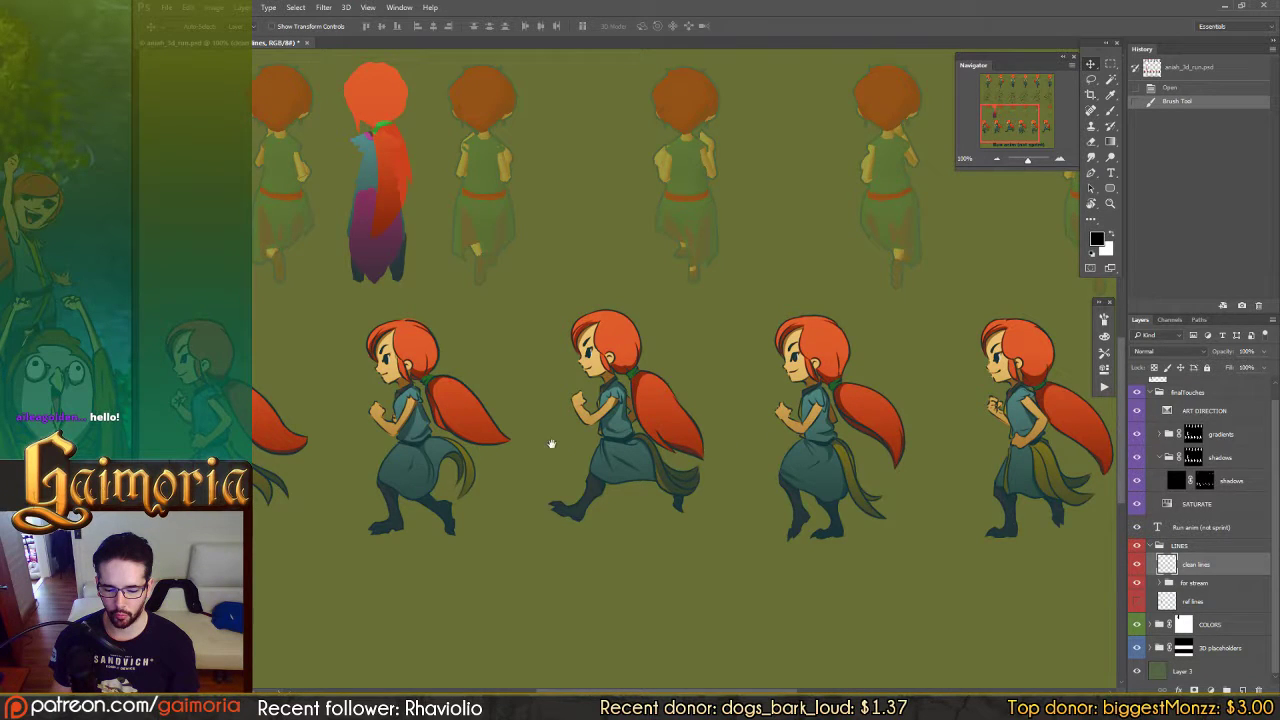
pyautogui.moveTo(551, 443); pyautogui.dragTo(678, 428)
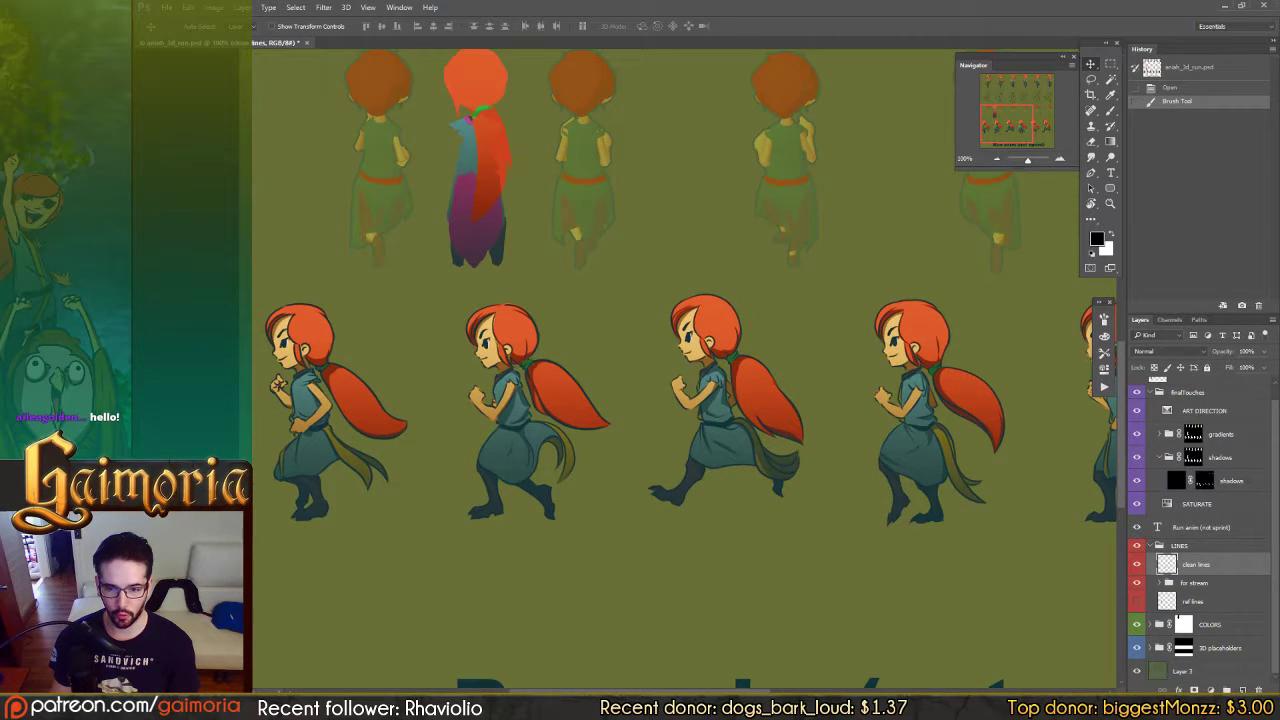
# Step: Switch to Unity, play the test scene, and move the character left and right to preview her run animation
pyautogui.click(583, 707)
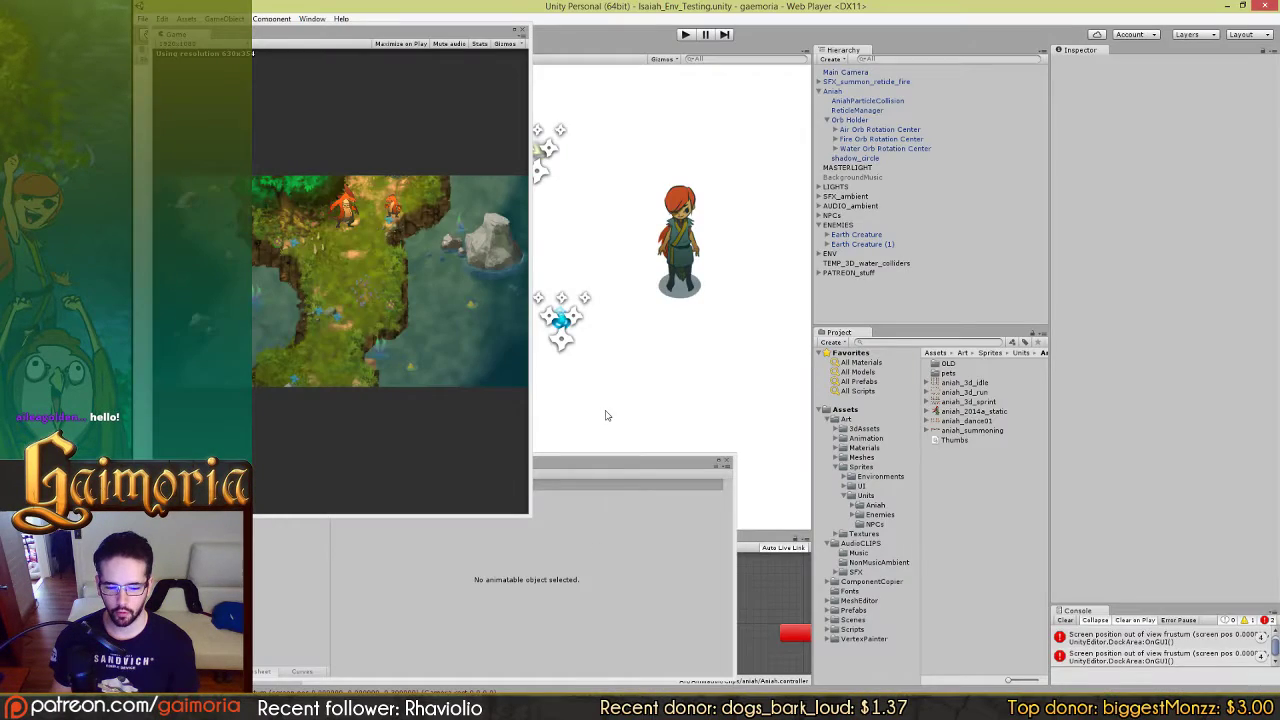
pyautogui.click(686, 35)
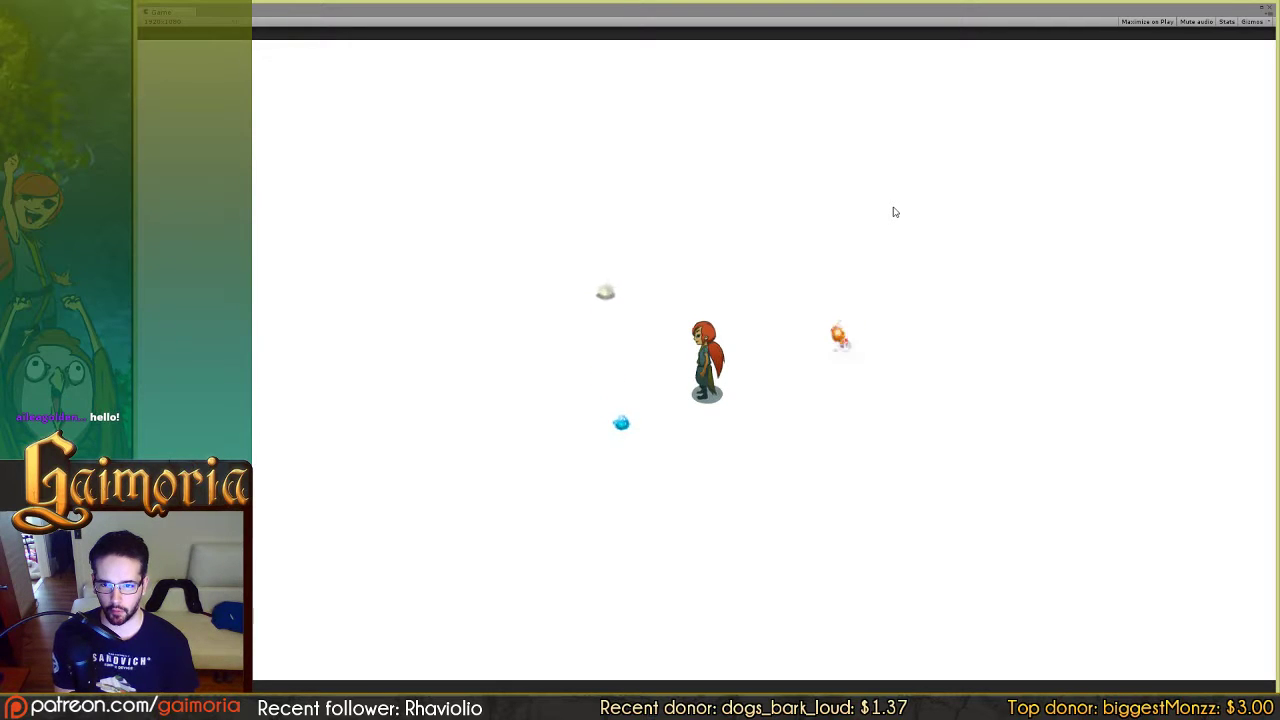
pyautogui.press('a')
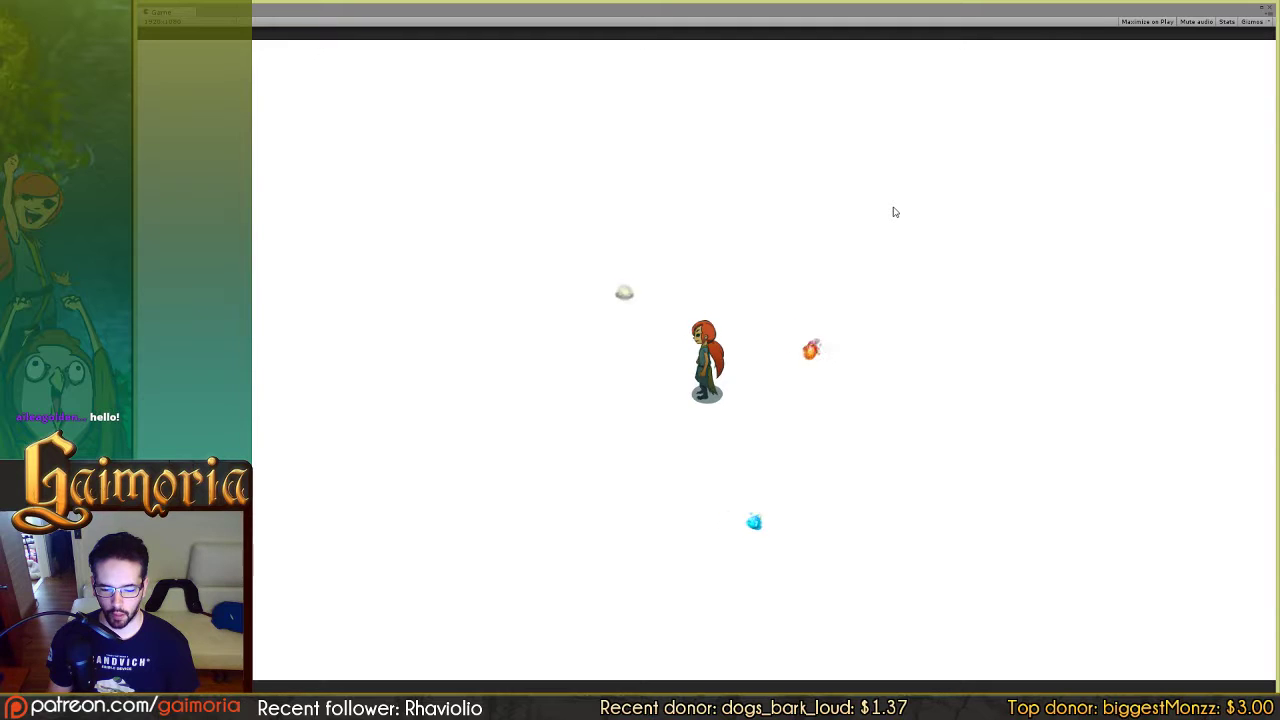
pyautogui.press('d')
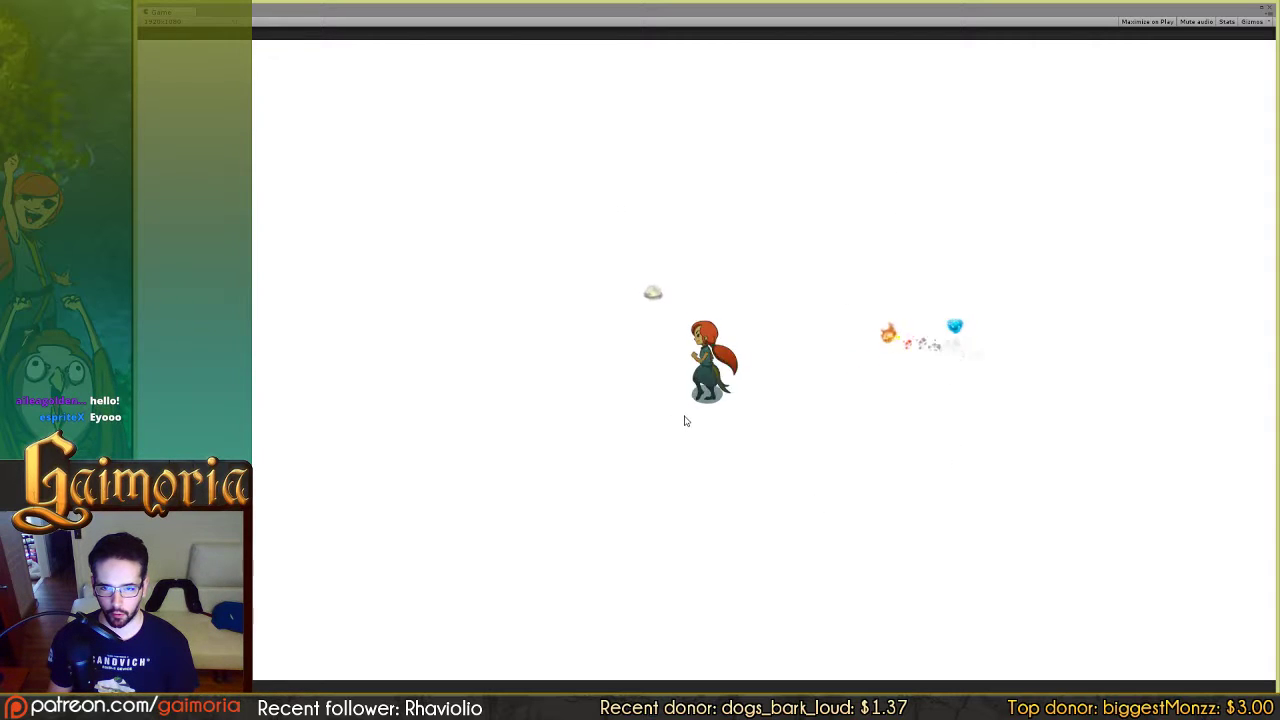
pyautogui.press('a')
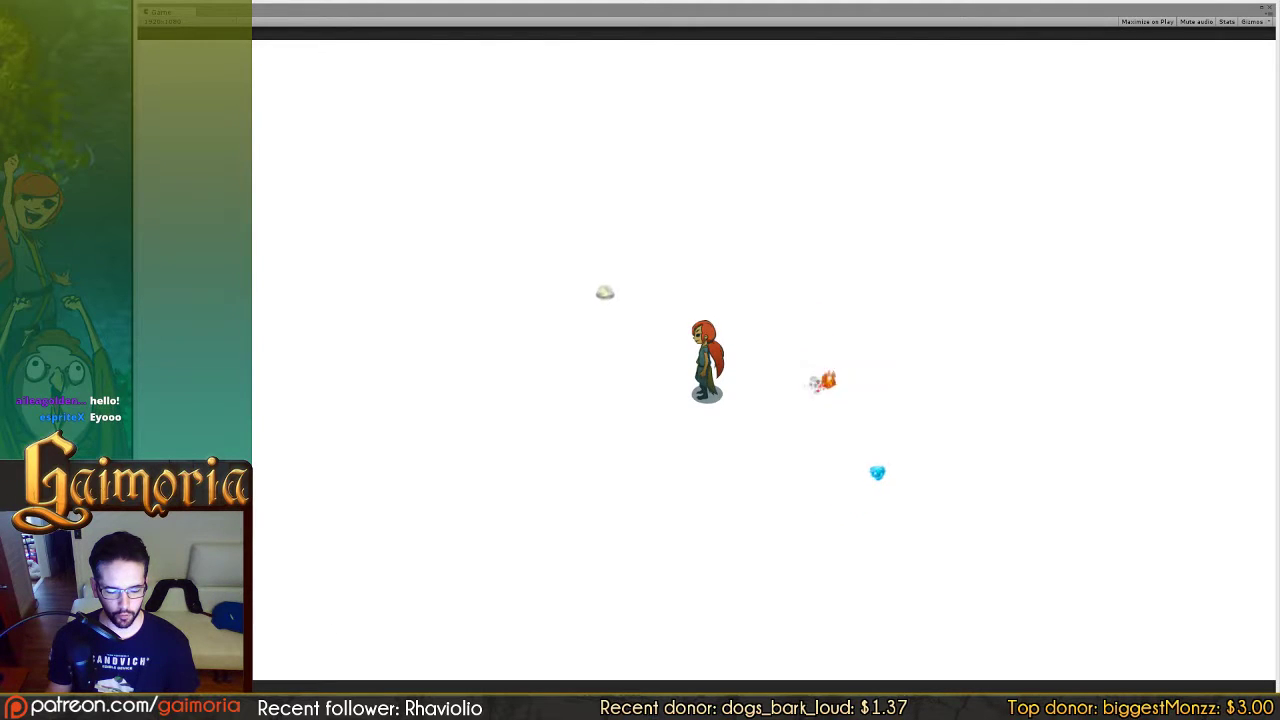
pyautogui.click(254, 704)
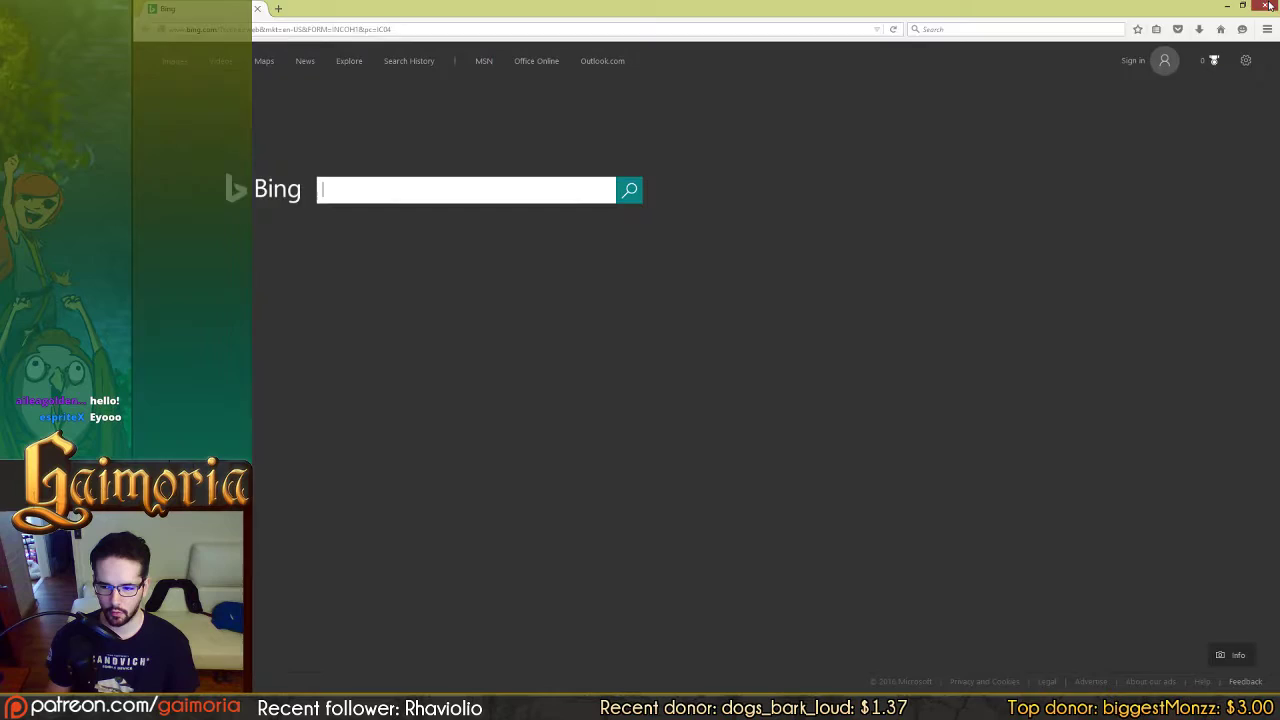
pyautogui.click(1268, 6)
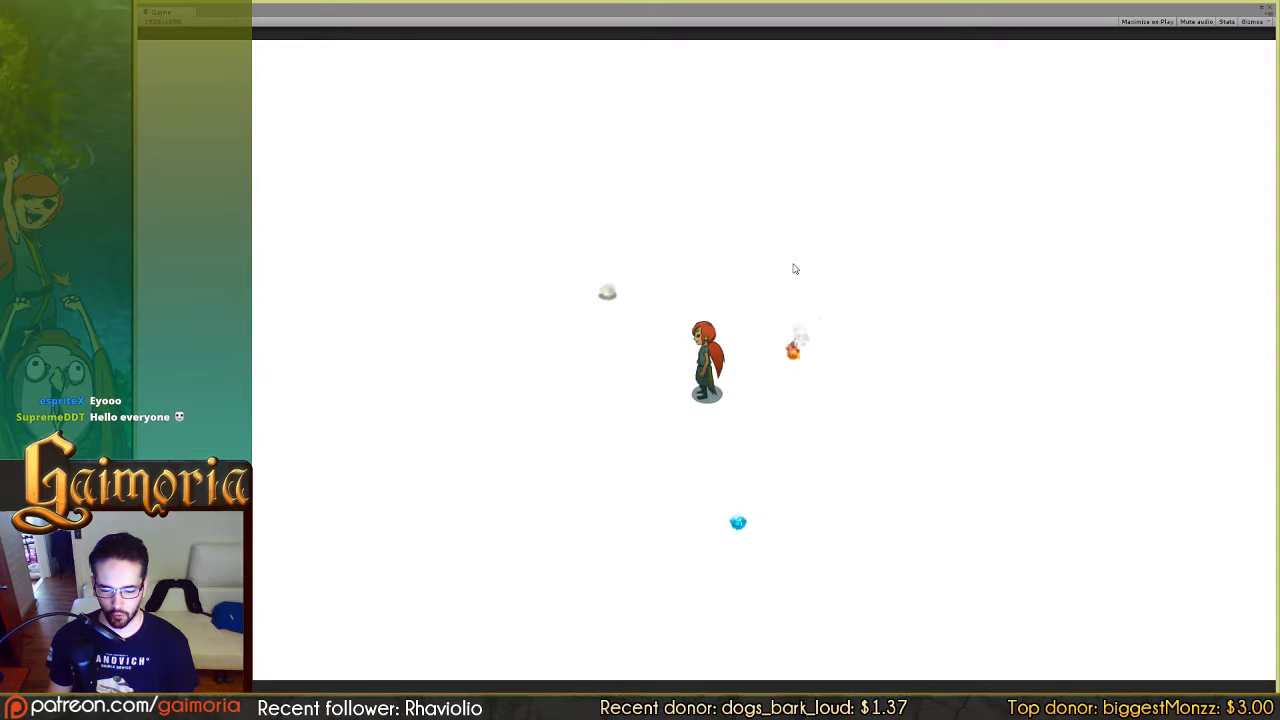
# Step: Run the character back and forth in the playing scene to compare the coloured left run with the sketched right run
pyautogui.press('a')
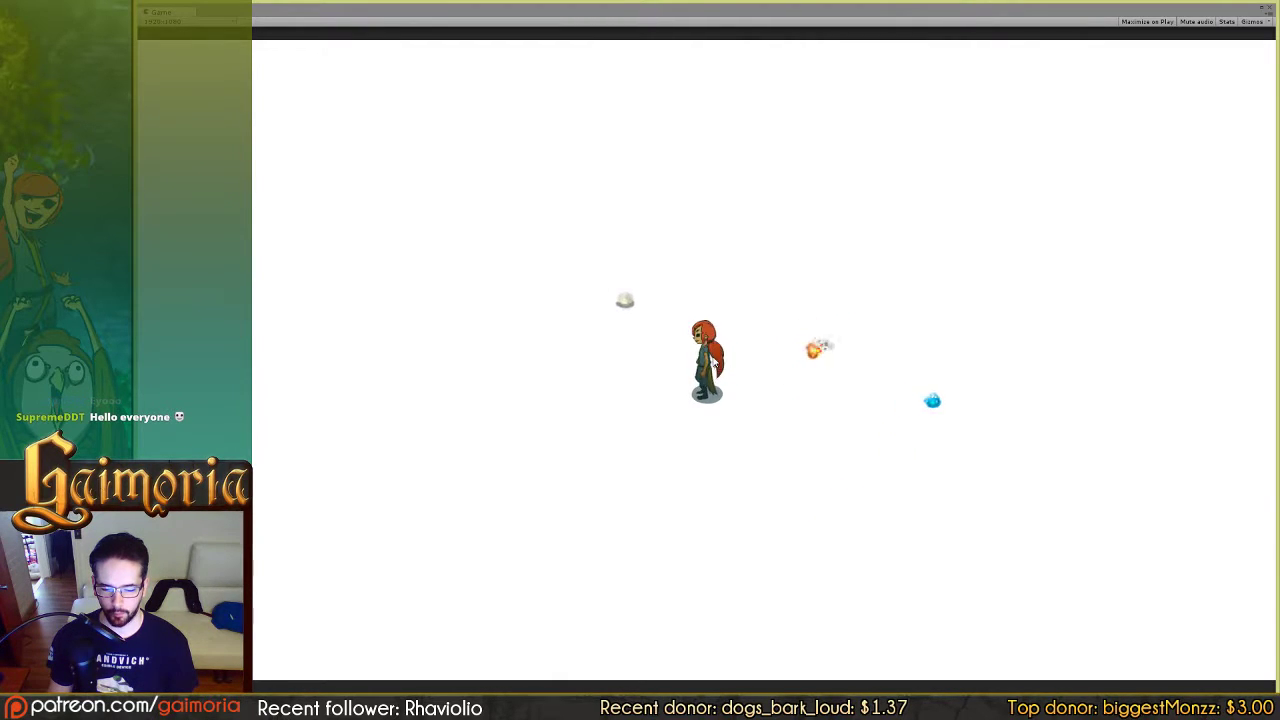
pyautogui.press('a')
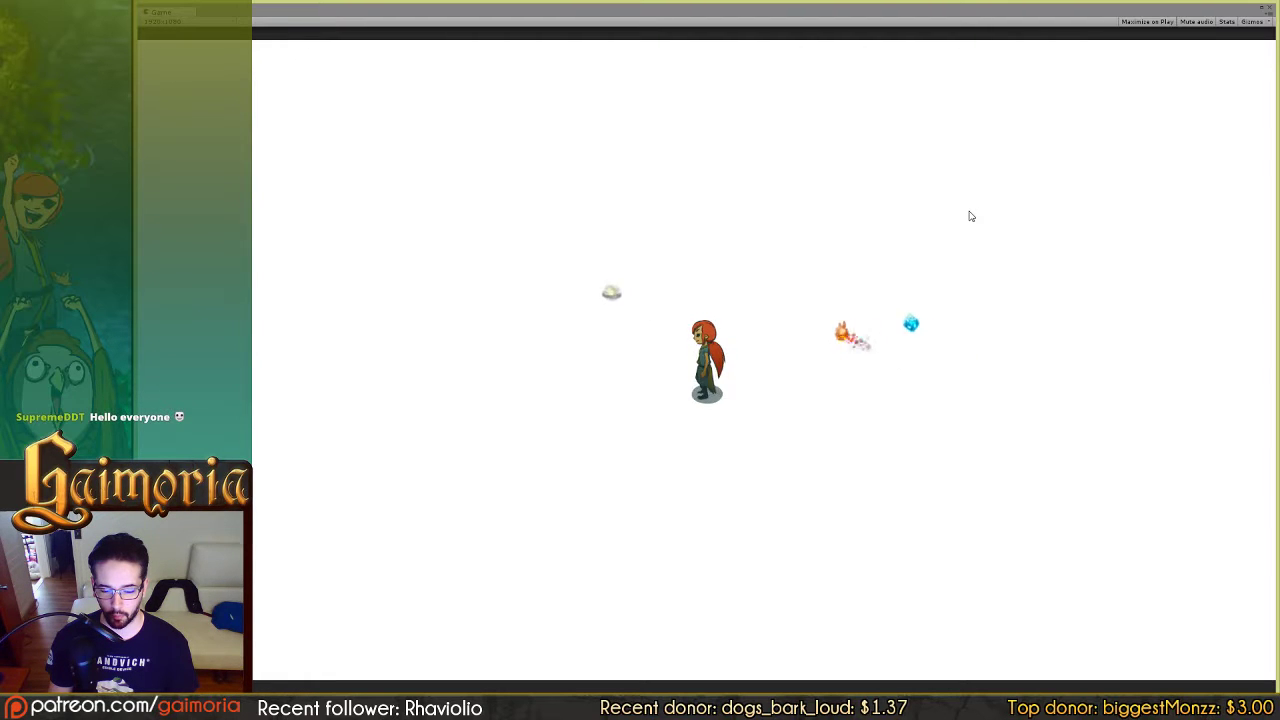
pyautogui.press('a')
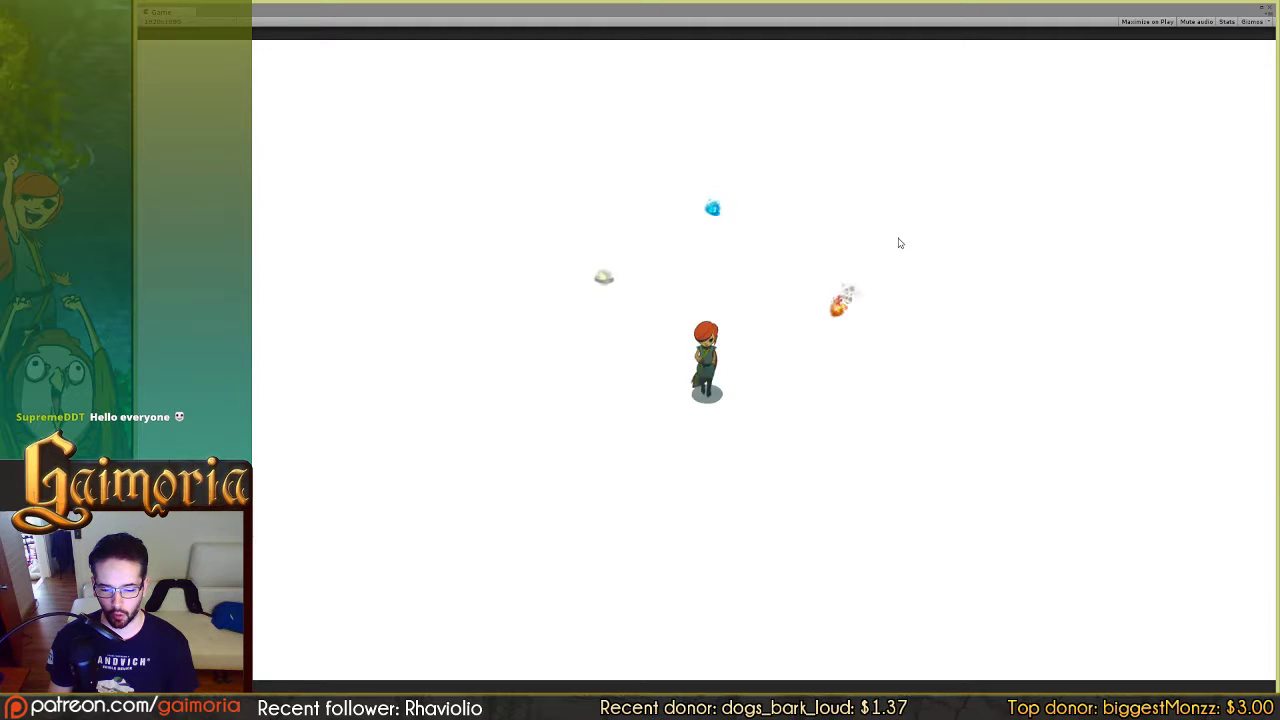
pyautogui.press('a')
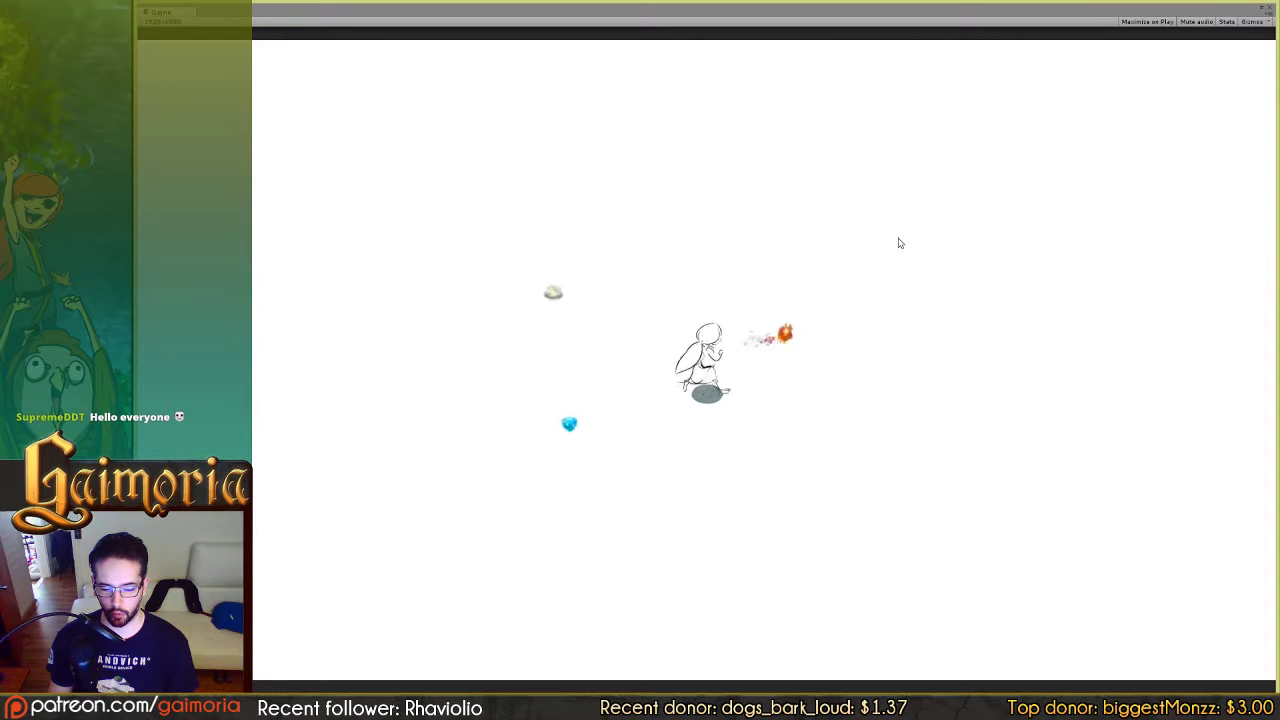
pyautogui.press('d')
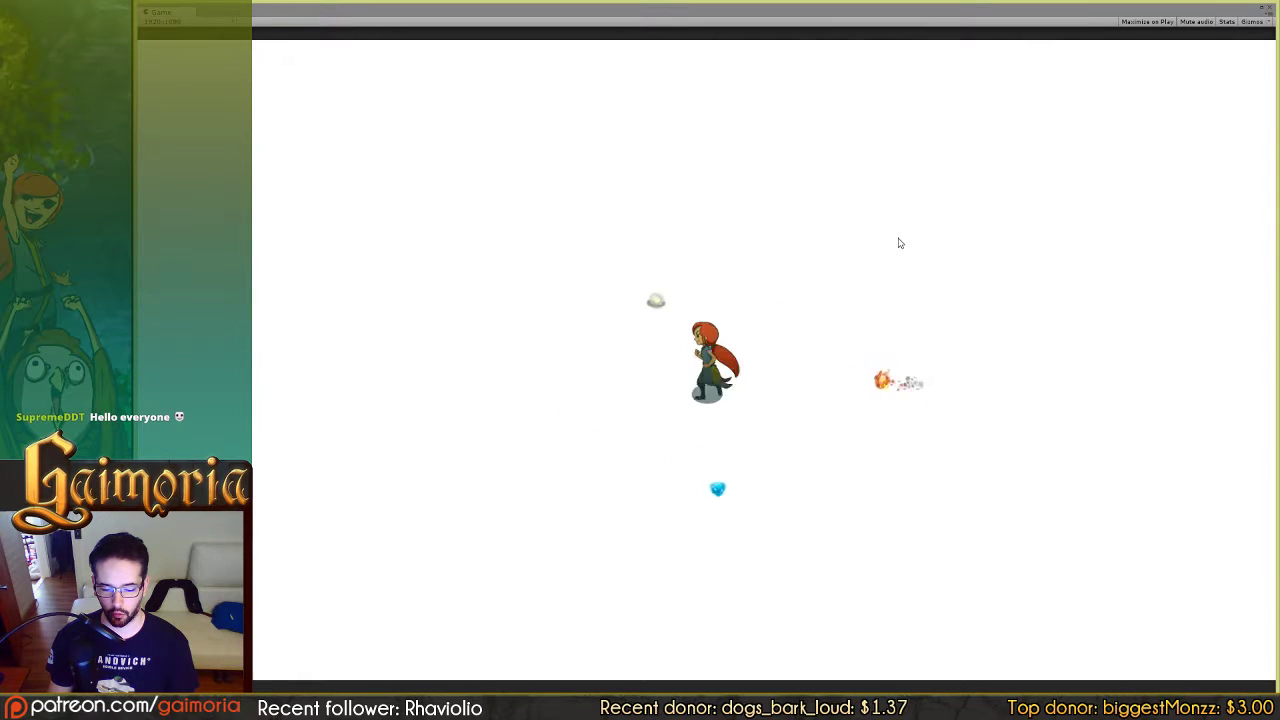
pyautogui.press('d')
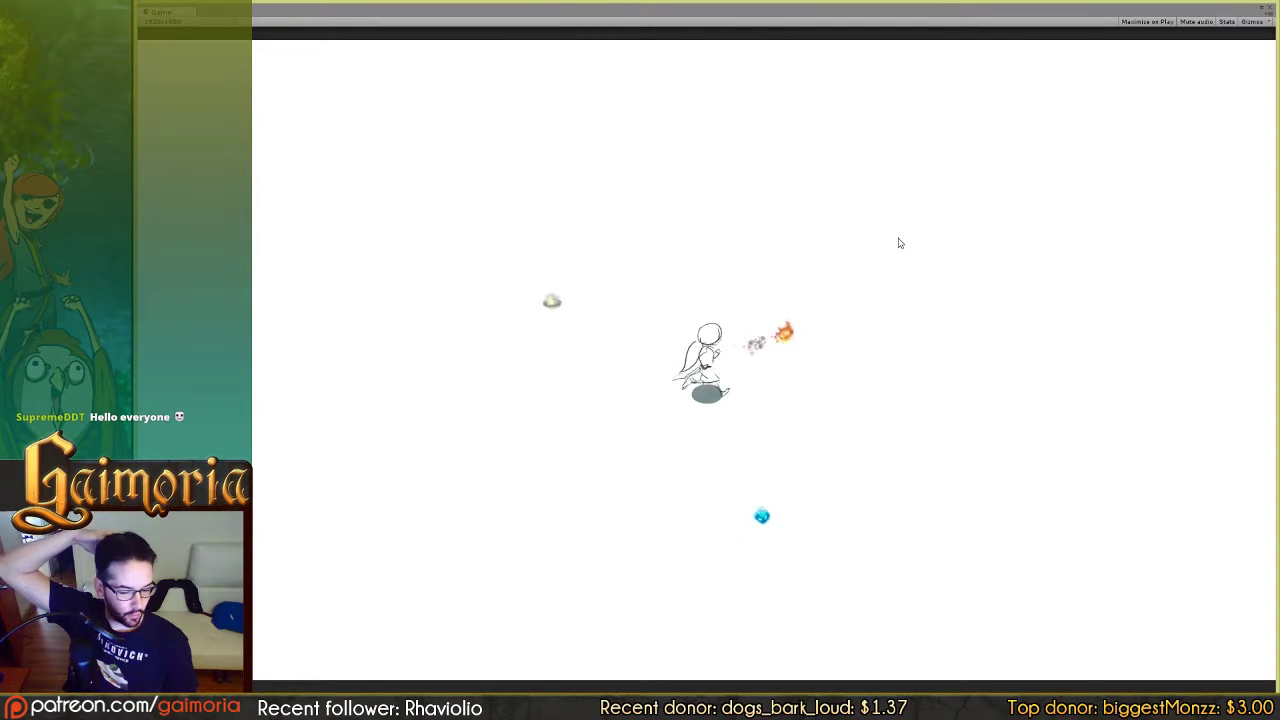
pyautogui.press('a')
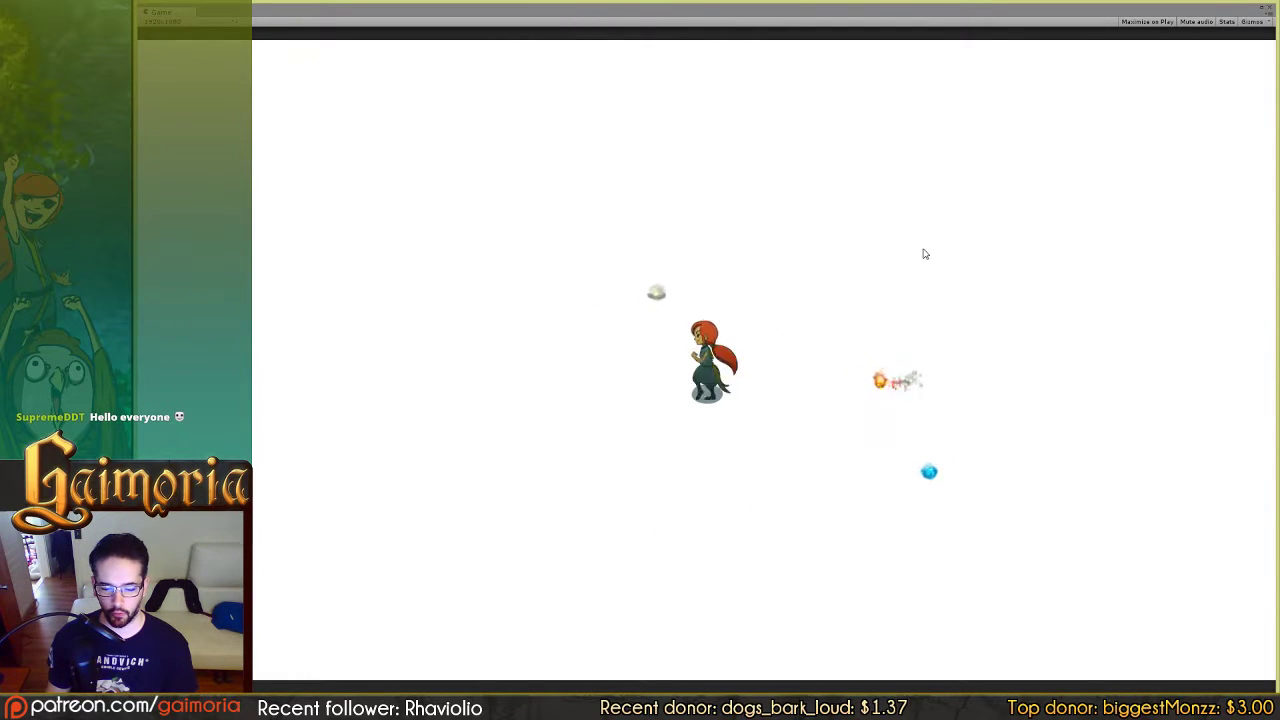
pyautogui.press('space')
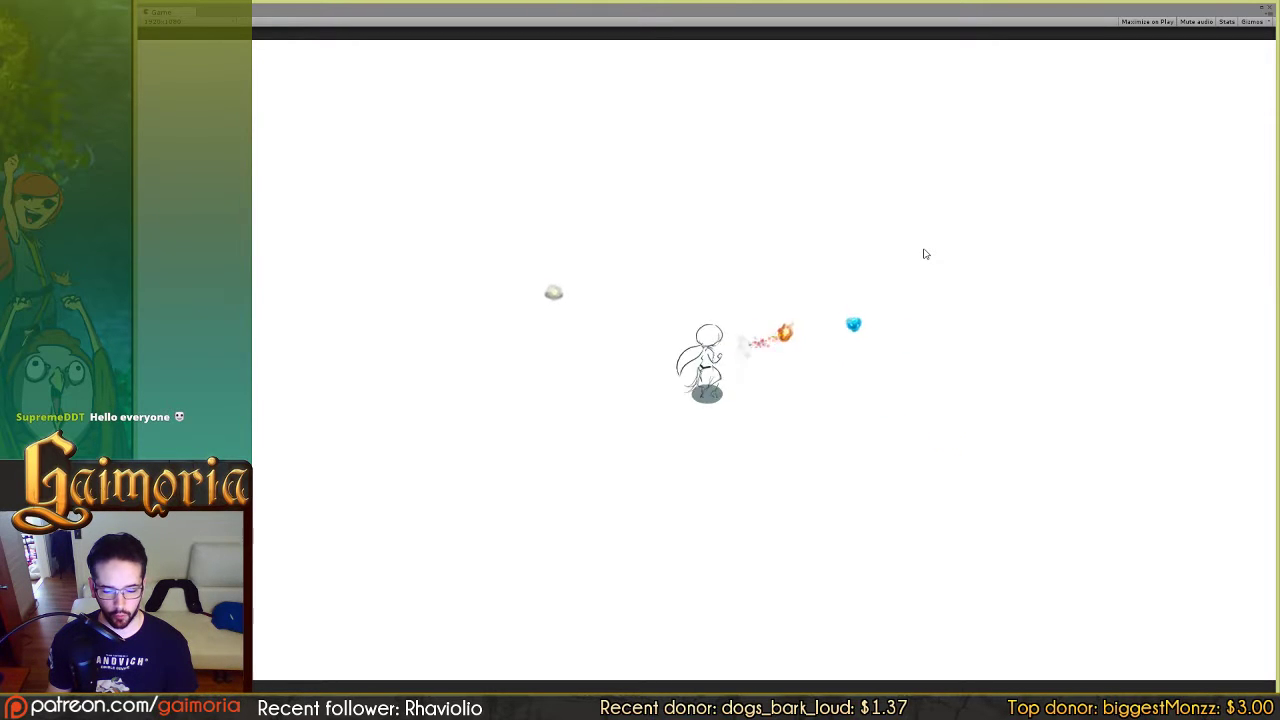
# Step: Run the character left and right in the playing scene, ending in her idle pose, and switch to Photoshop
pyautogui.press('a')
pyautogui.press('d')
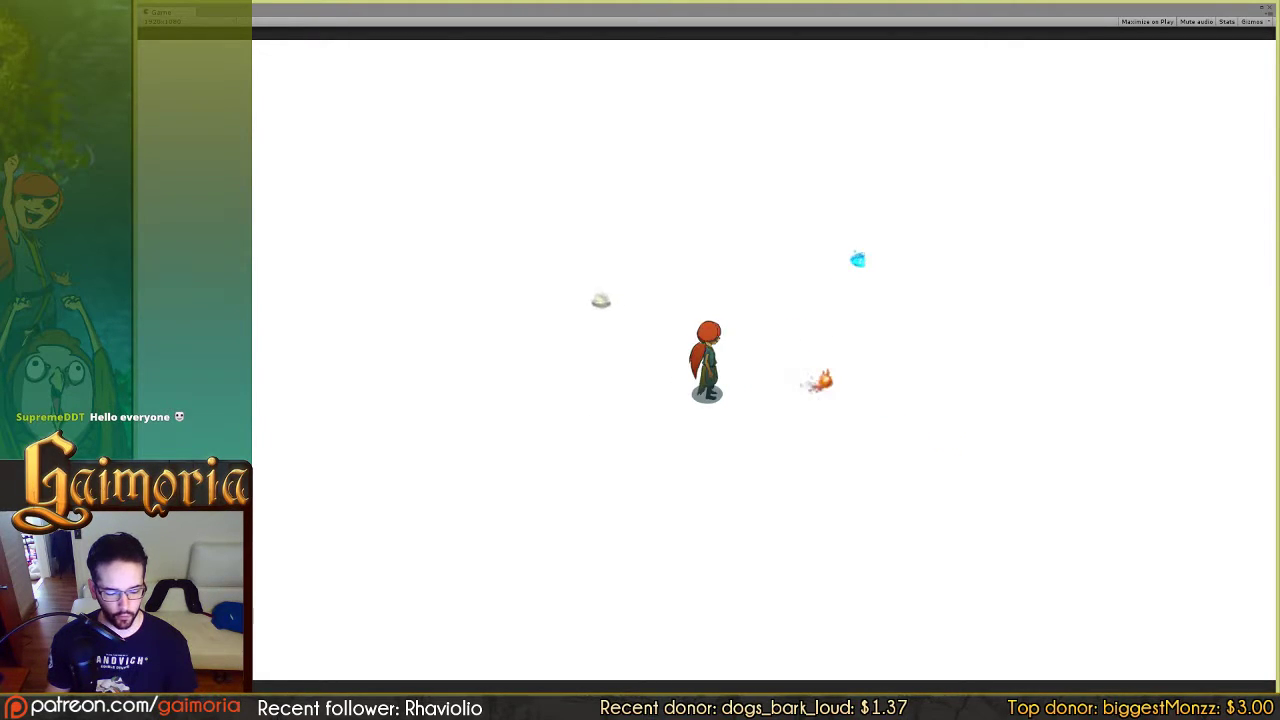
pyautogui.moveTo(274, 706)
pyautogui.click(295, 678)
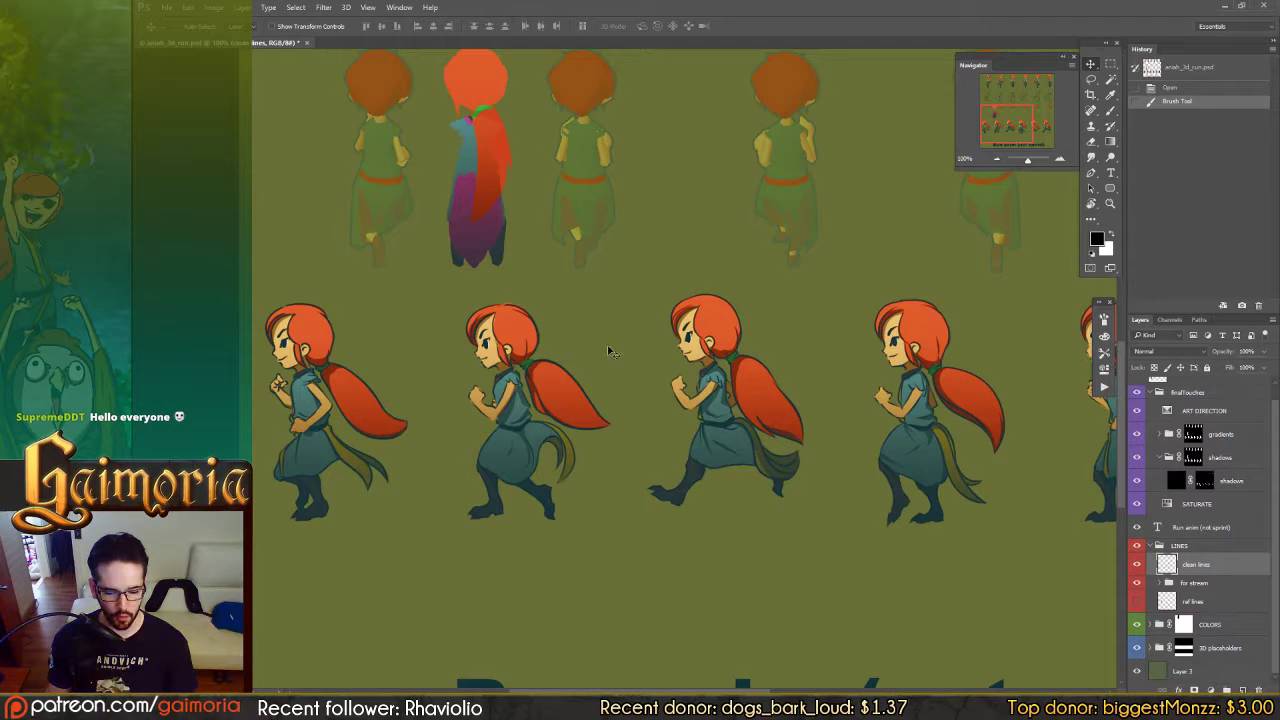
# Step: Examine the coloured side-run frames, the back-view placeholders and the rough run sketches across the sprite sheet
pyautogui.moveTo(754, 470); pyautogui.dragTo(531, 362)
pyautogui.moveTo(742, 374); pyautogui.dragTo(680, 660)
pyautogui.moveTo(688, 343); pyautogui.dragTo(806, 491)
pyautogui.moveTo(645, 565); pyautogui.dragTo(918, 165)
pyautogui.moveTo(843, 285)
pyautogui.mouseDown()
pyautogui.moveTo(830, 510)
pyautogui.moveTo(880, 360)
pyautogui.mouseUp()
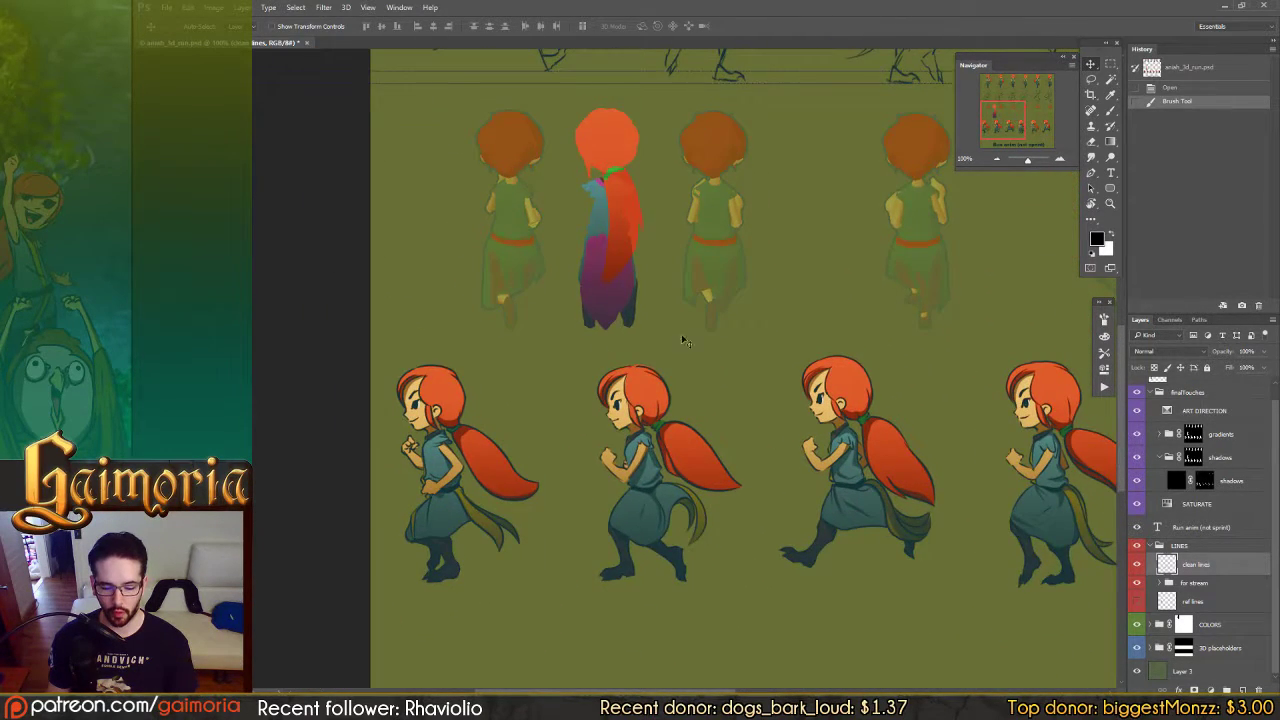
pyautogui.moveTo(593, 240); pyautogui.dragTo(432, 557)
pyautogui.moveTo(869, 319)
pyautogui.mouseDown()
pyautogui.moveTo(664, 303)
pyautogui.moveTo(834, 323)
pyautogui.moveTo(771, 303)
pyautogui.moveTo(880, 90)
pyautogui.mouseUp()
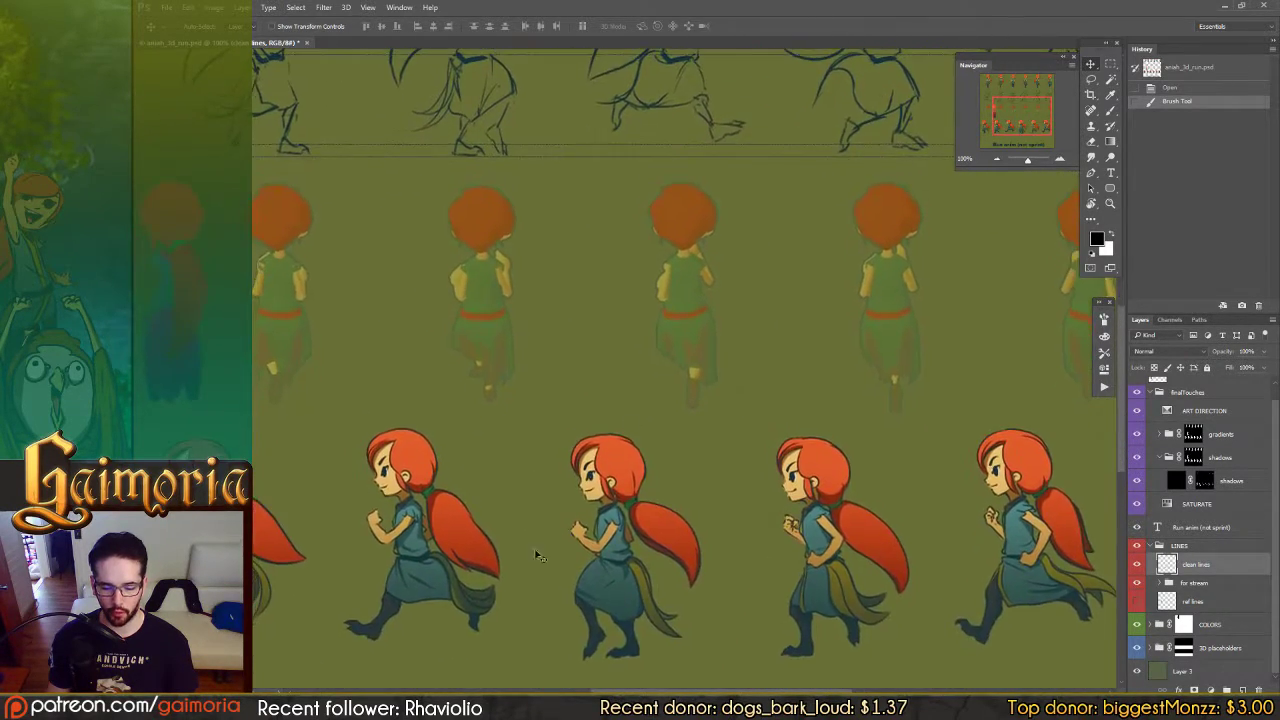
pyautogui.moveTo(507, 506); pyautogui.dragTo(740, 473)
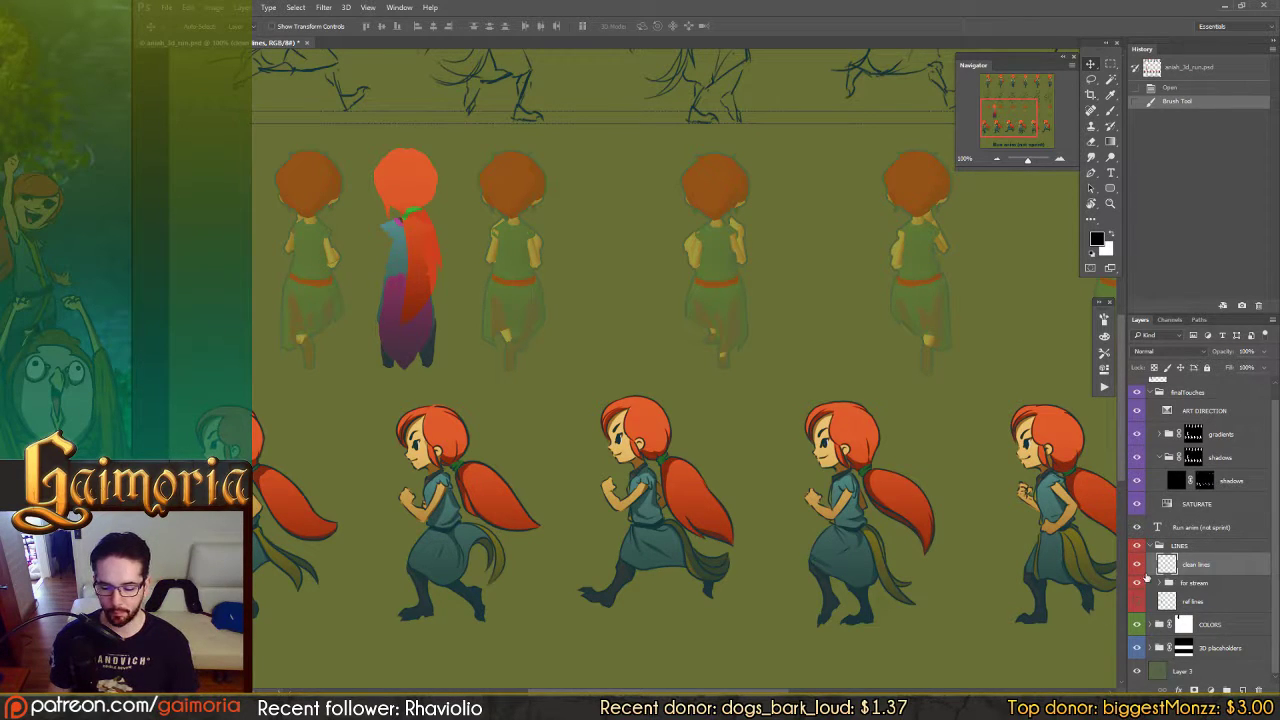
# Step: Toggle the clean lines layer off and on to check which line art it holds
pyautogui.click(1137, 565)
pyautogui.click(1137, 566)
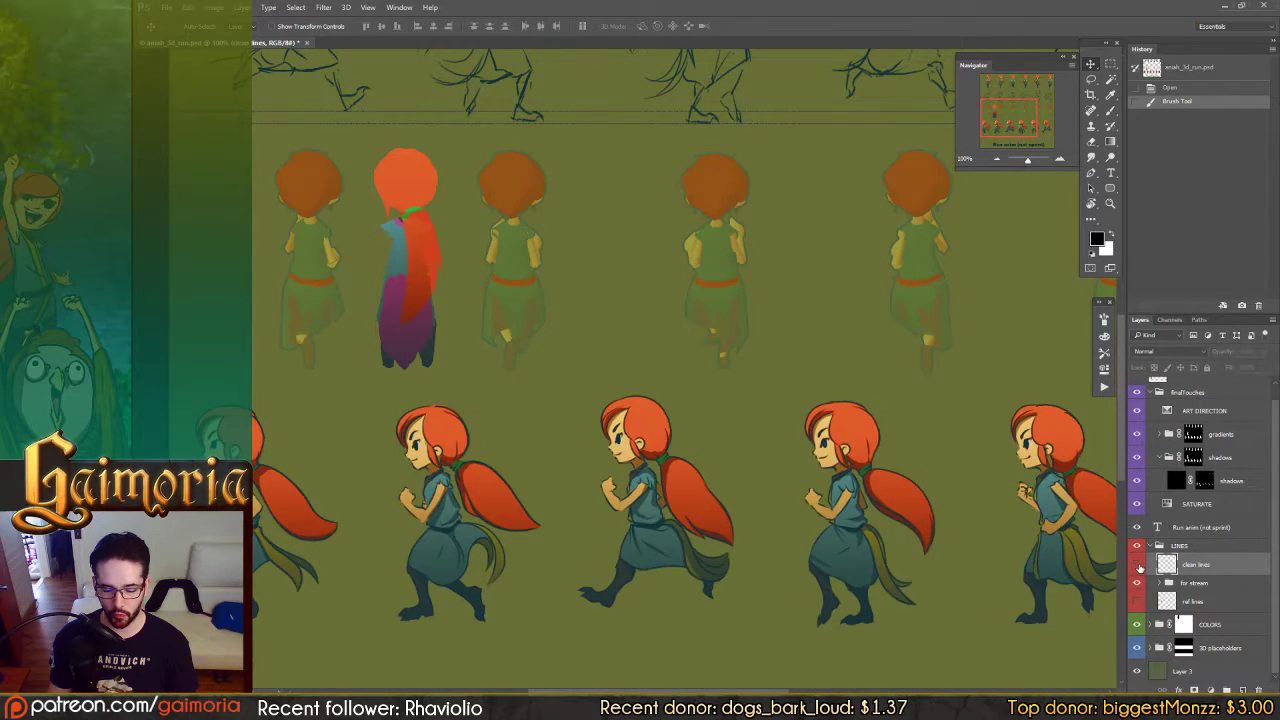
pyautogui.click(1137, 566)
pyautogui.click(1138, 566)
pyautogui.click(1139, 567)
pyautogui.click(1137, 566)
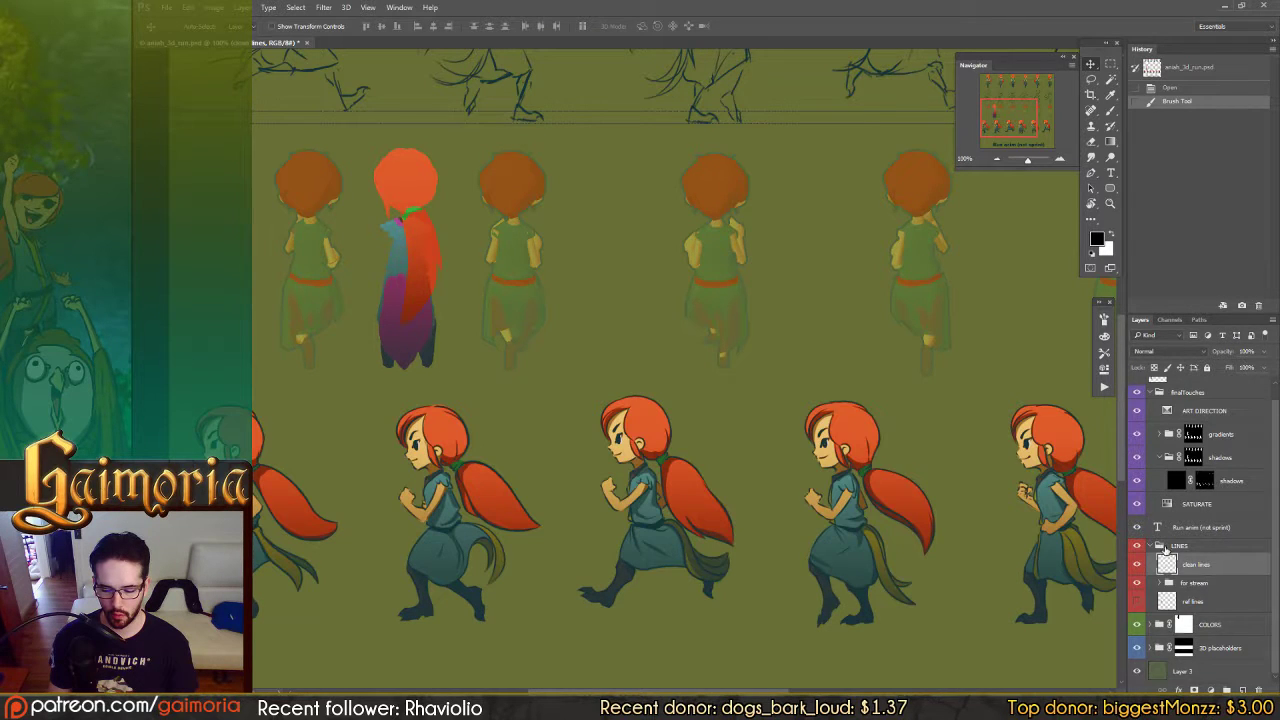
# Step: Collapse and hide the finalTouches group, and hide the green background layer
pyautogui.scroll(1, 1149, 427)
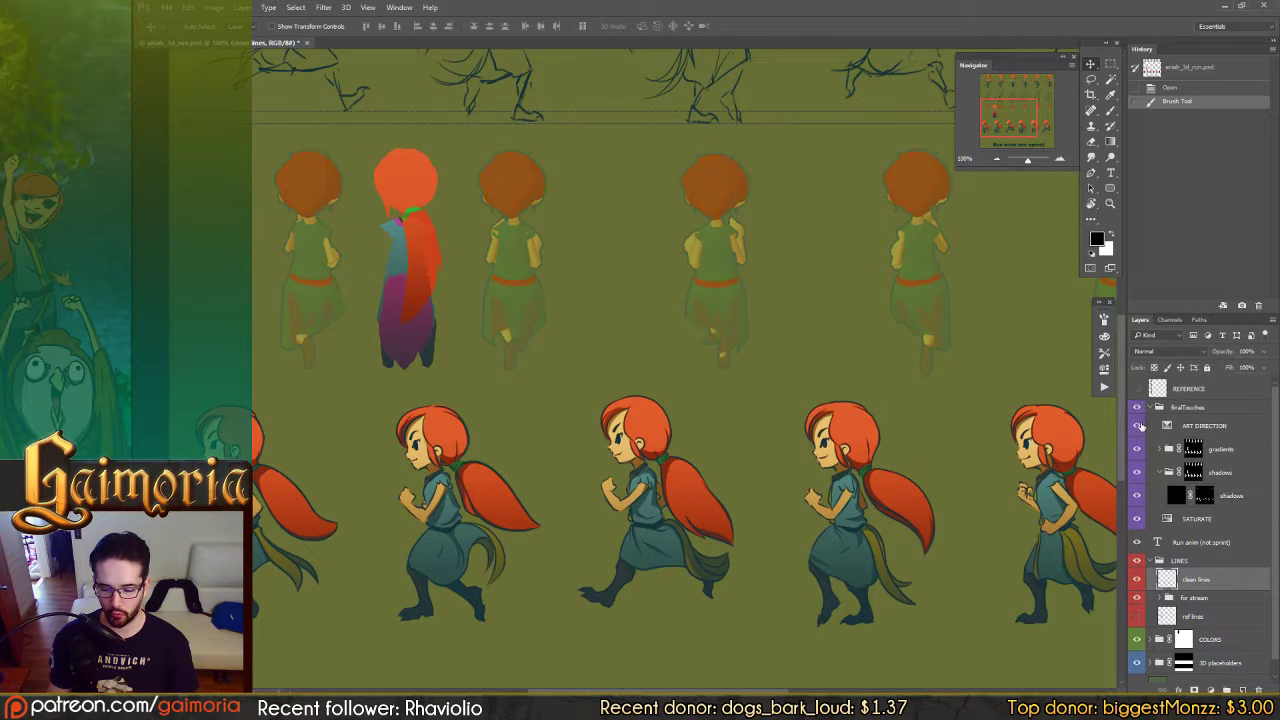
pyautogui.click(1156, 408)
pyautogui.click(1137, 408)
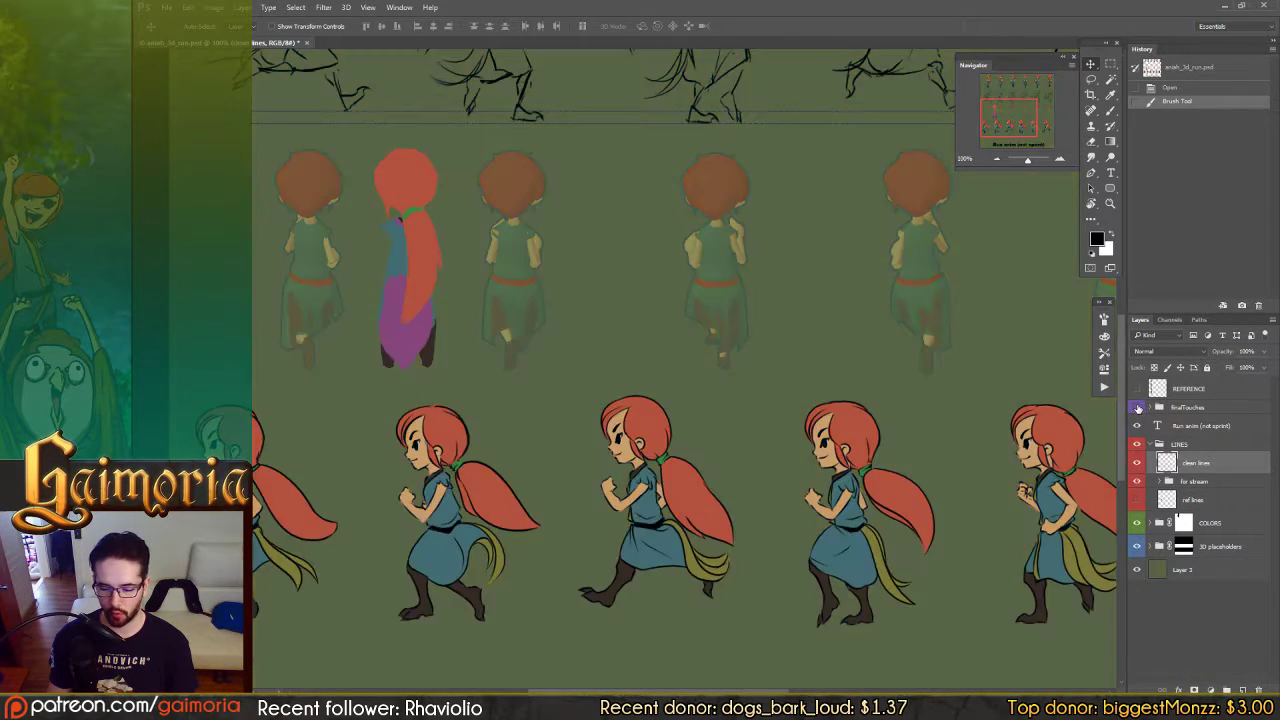
pyautogui.click(1136, 570)
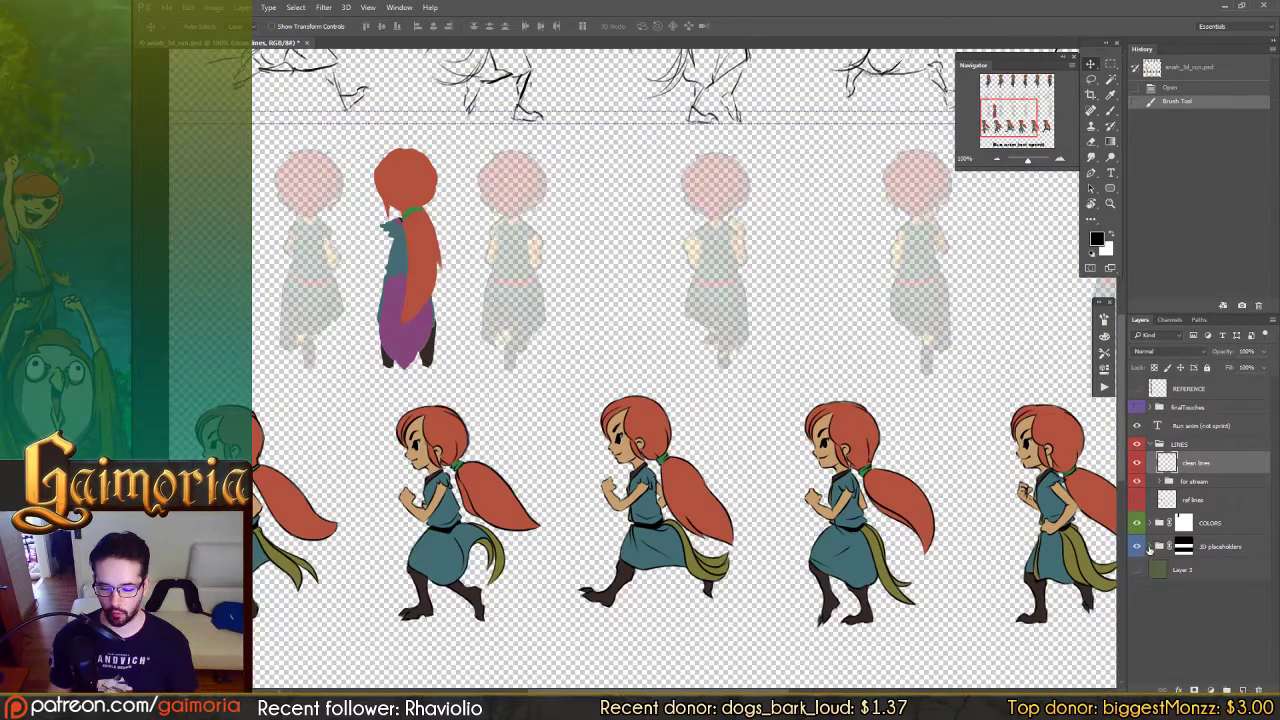
# Step: Select the for stream group and toggle its visibility to check which run sketches it contains
pyautogui.click(1177, 484)
pyautogui.moveTo(944, 375); pyautogui.dragTo(988, 584)
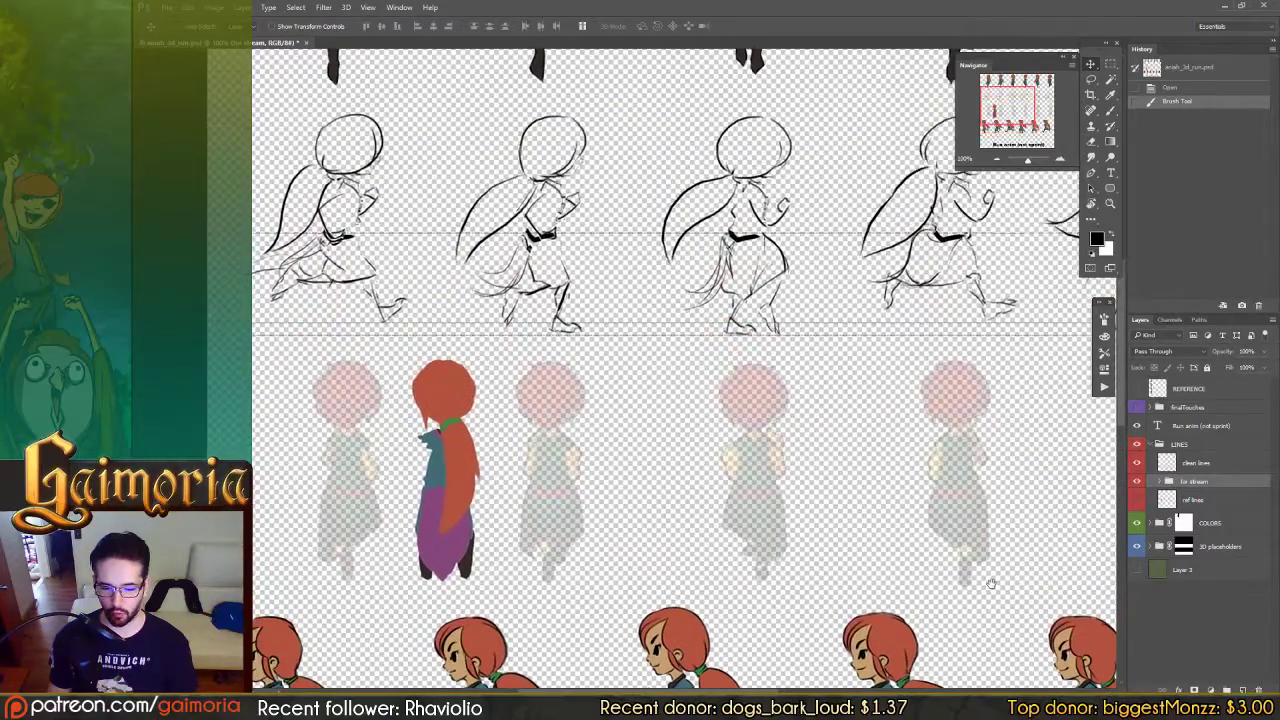
pyautogui.click(1138, 483)
pyautogui.click(1138, 483)
pyautogui.click(1138, 483)
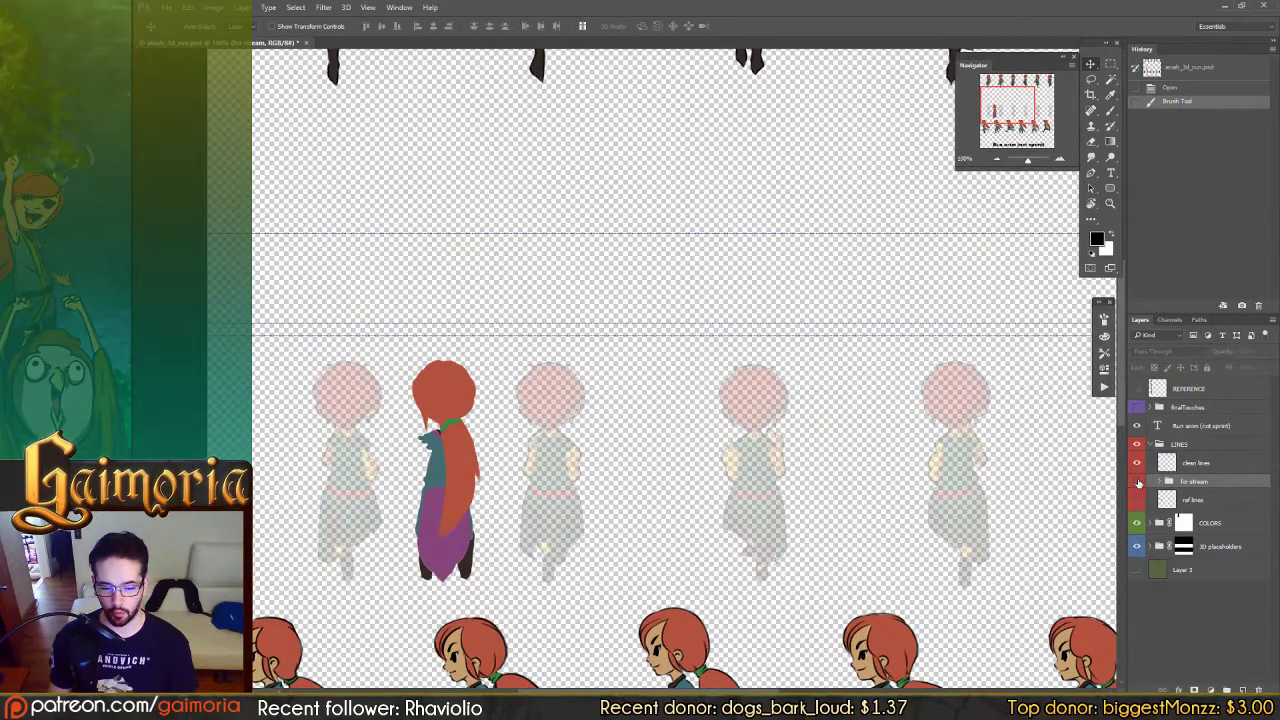
pyautogui.click(1138, 483)
pyautogui.moveTo(952, 518); pyautogui.dragTo(970, 494)
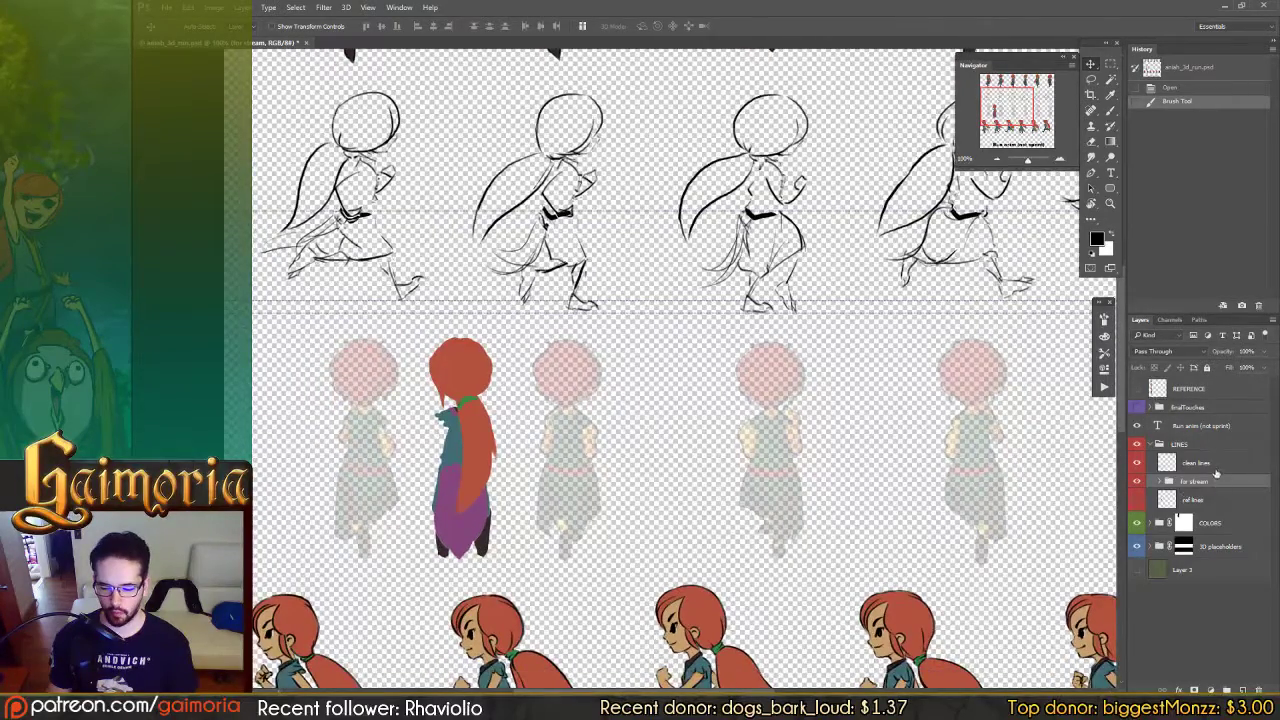
# Step: Select the left-facing run row on the clean lines layer, duplicate its lines upward and flip the copy horizontally
pyautogui.click(1216, 468)
pyautogui.moveTo(875, 490); pyautogui.dragTo(780, 312)
pyautogui.scroll(-2, 784, 422)
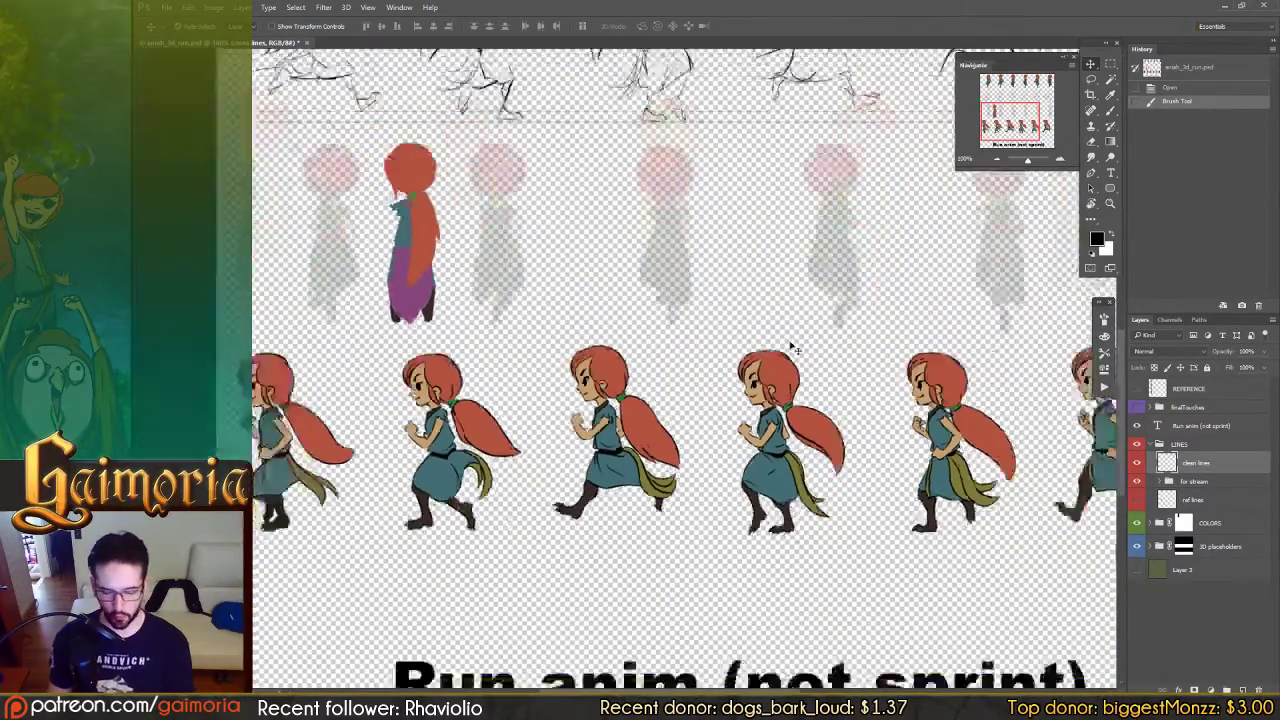
pyautogui.scroll(1, 790, 352)
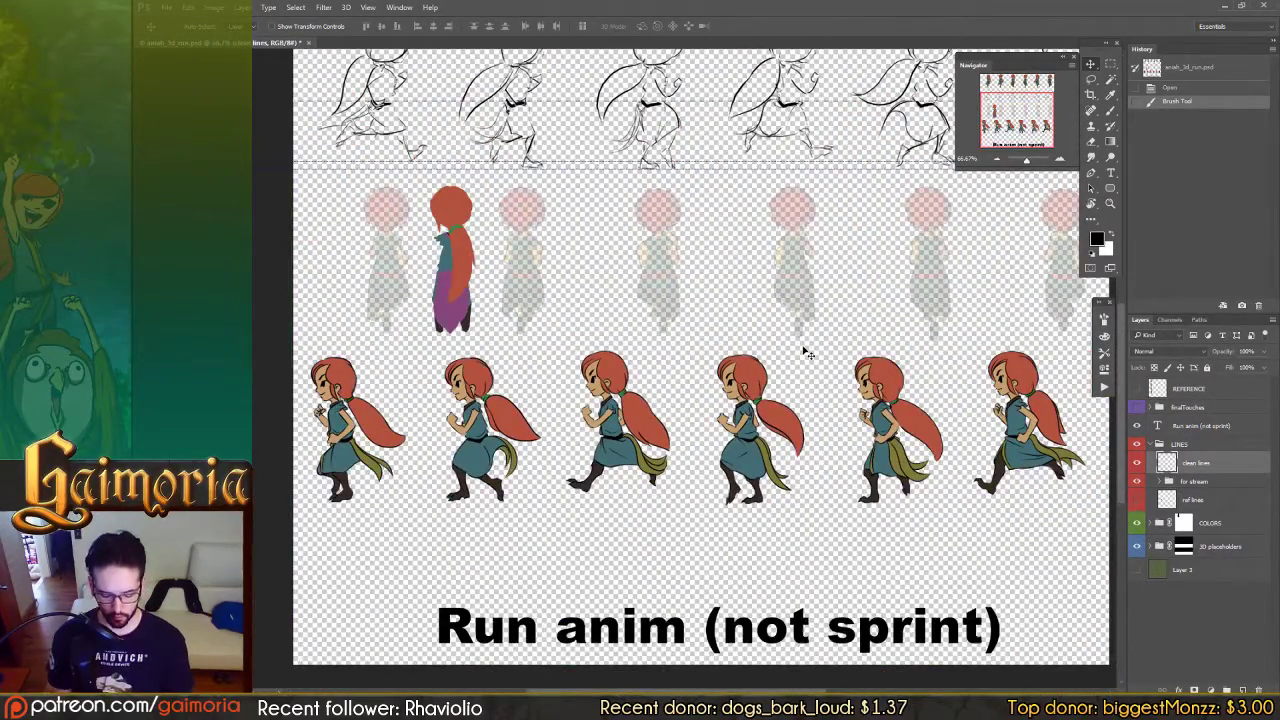
pyautogui.press('m')
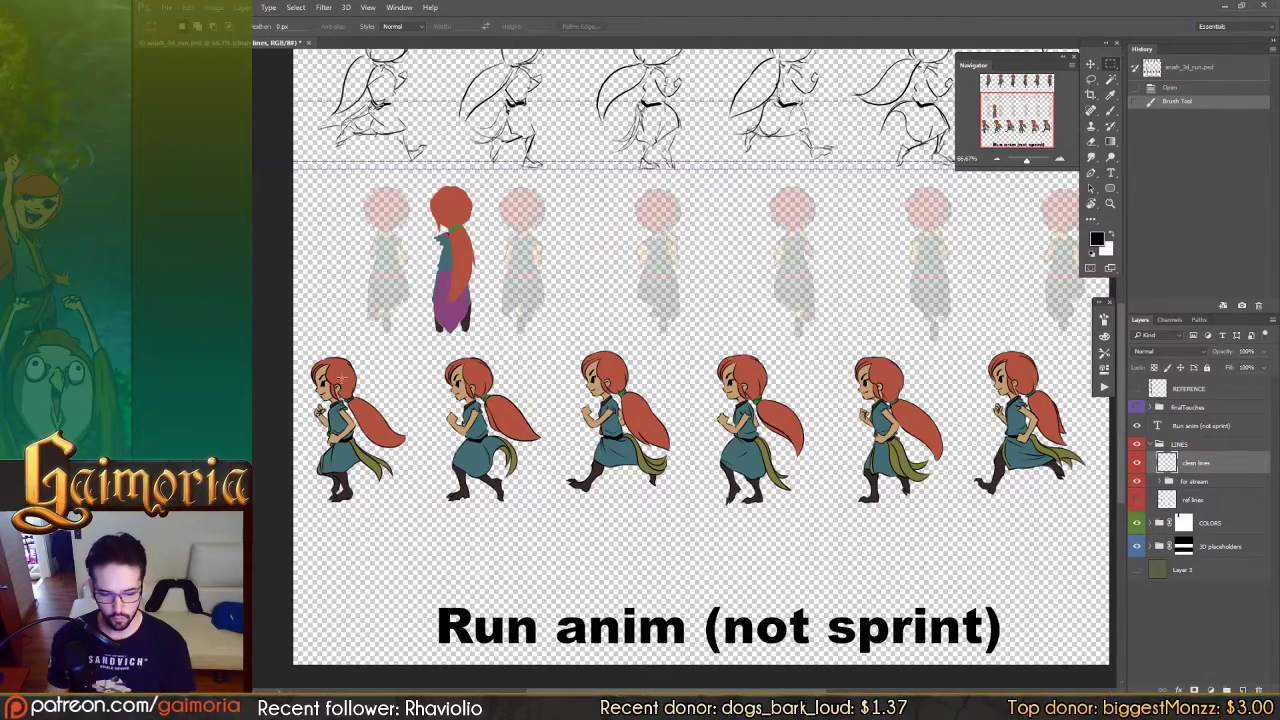
pyautogui.moveTo(302, 341); pyautogui.dragTo(1029, 521)
pyautogui.press('v')
pyautogui.moveTo(791, 438); pyautogui.dragTo(791, 264)
pyautogui.hotkey('ctrl', 'shift', 'h')
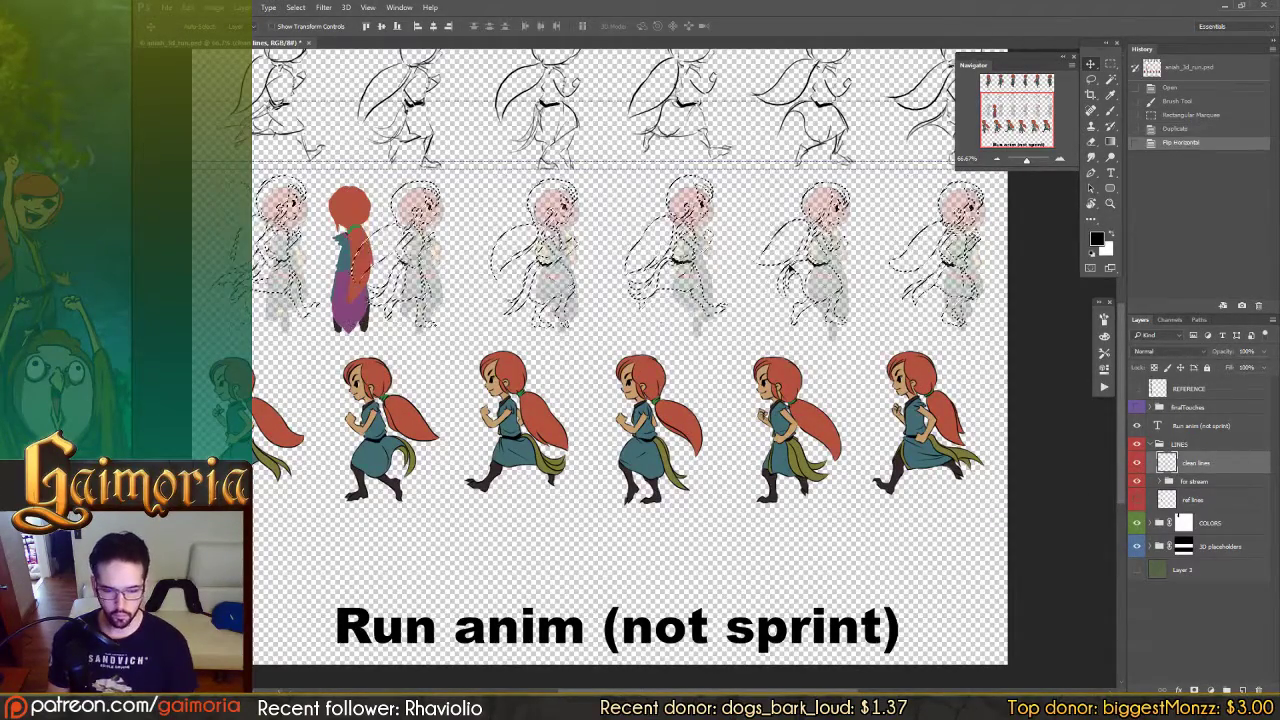
# Step: Move the flipped line art up onto the rough right-run sketches, aligning the figures with the sketched poses and guides
pyautogui.moveTo(813, 349)
pyautogui.mouseDown()
pyautogui.moveTo(803, 212)
pyautogui.moveTo(809, 241)
pyautogui.moveTo(777, 249)
pyautogui.moveTo(652, 660)
pyautogui.mouseUp()
pyautogui.hotkey('ctrl', '+')
pyautogui.hotkey('ctrl', '+')
pyautogui.moveTo(748, 207)
pyautogui.mouseDown()
pyautogui.moveTo(746, 240)
pyautogui.moveTo(731, 220)
pyautogui.moveTo(745, 217)
pyautogui.mouseUp()
pyautogui.moveTo(905, 237); pyautogui.dragTo(329, 252)
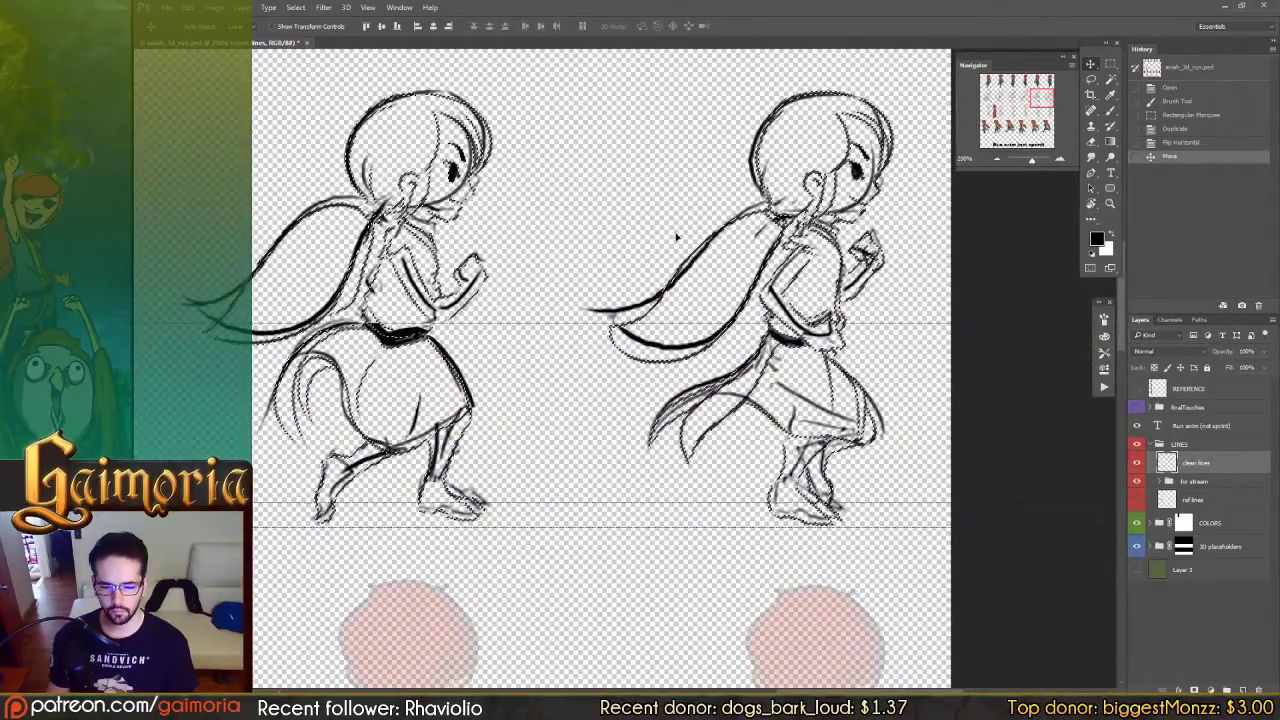
pyautogui.moveTo(674, 240); pyautogui.dragTo(676, 232)
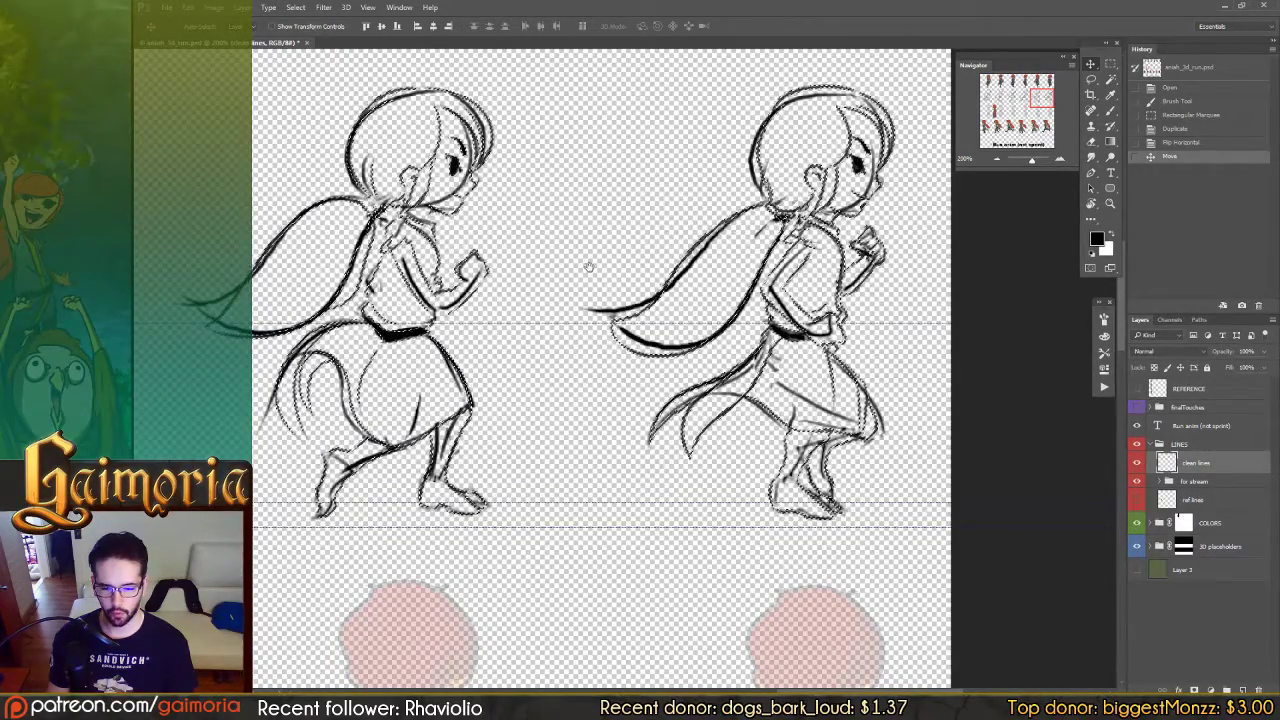
pyautogui.moveTo(179, 259); pyautogui.dragTo(724, 273)
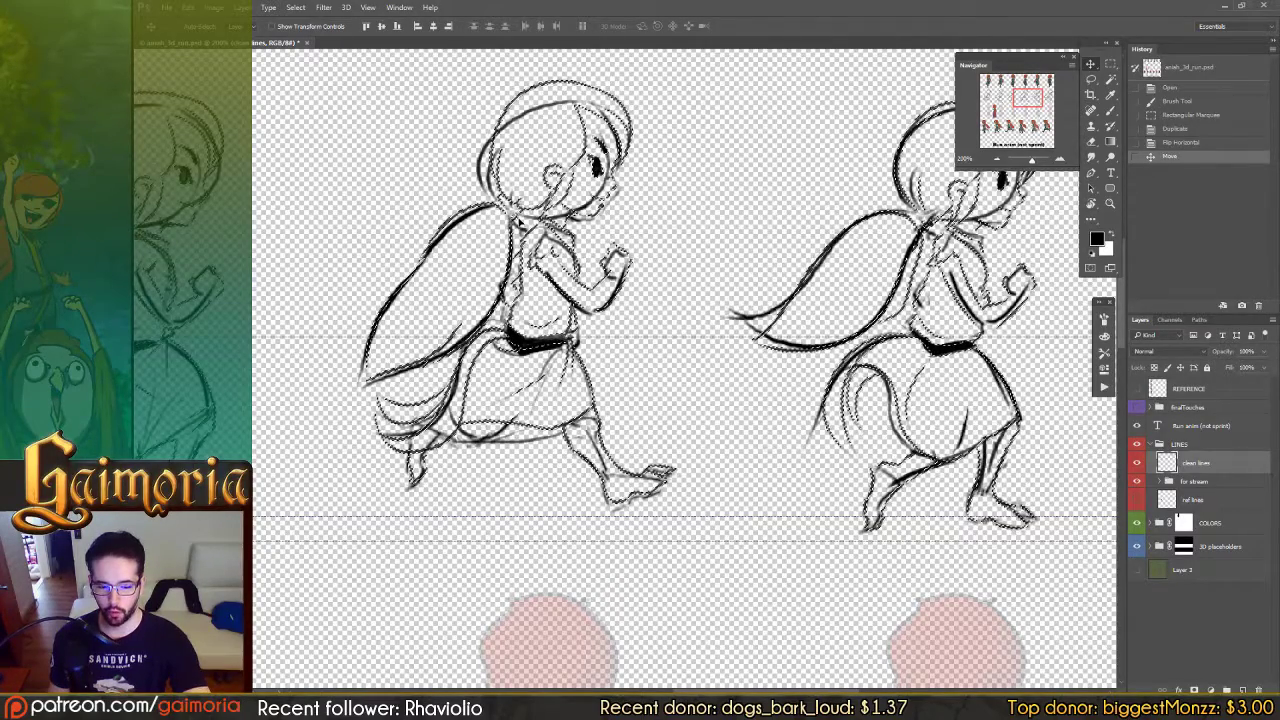
pyautogui.moveTo(451, 291); pyautogui.dragTo(542, 278)
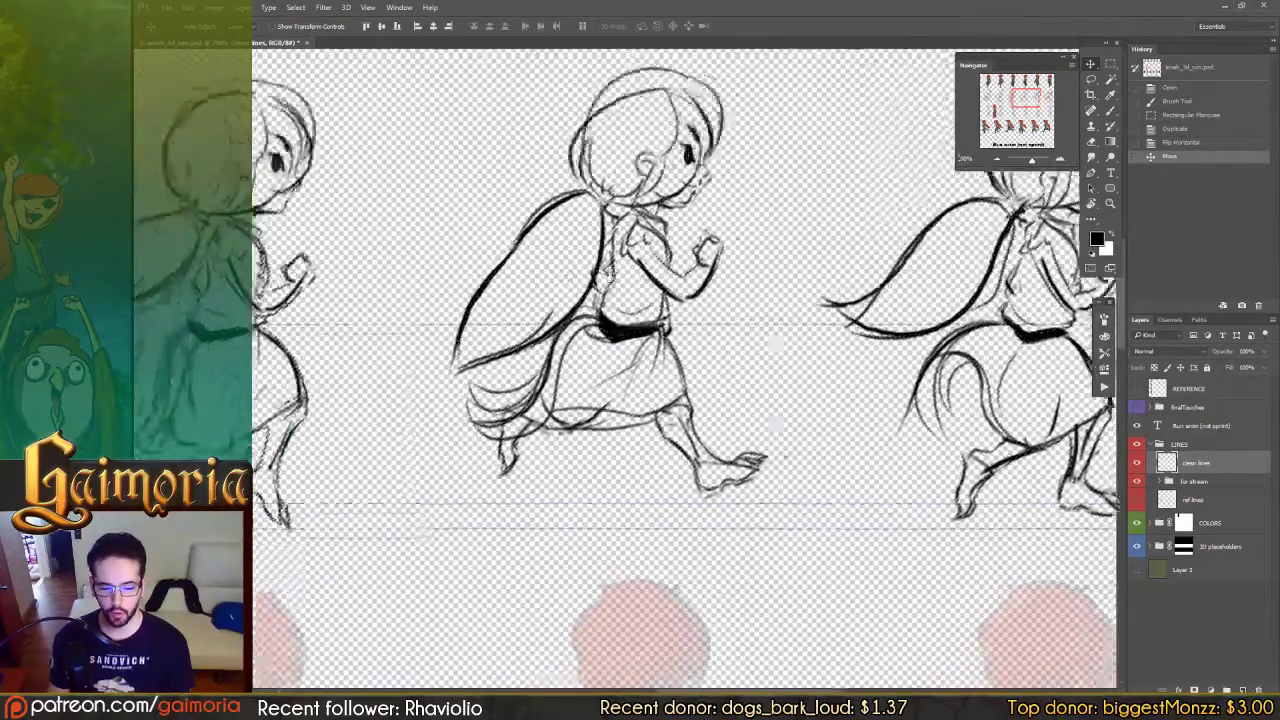
# Step: Examine the left-facing coloured run frames up close as reference for the mirrored poses
pyautogui.scroll(-10, 680, 300)
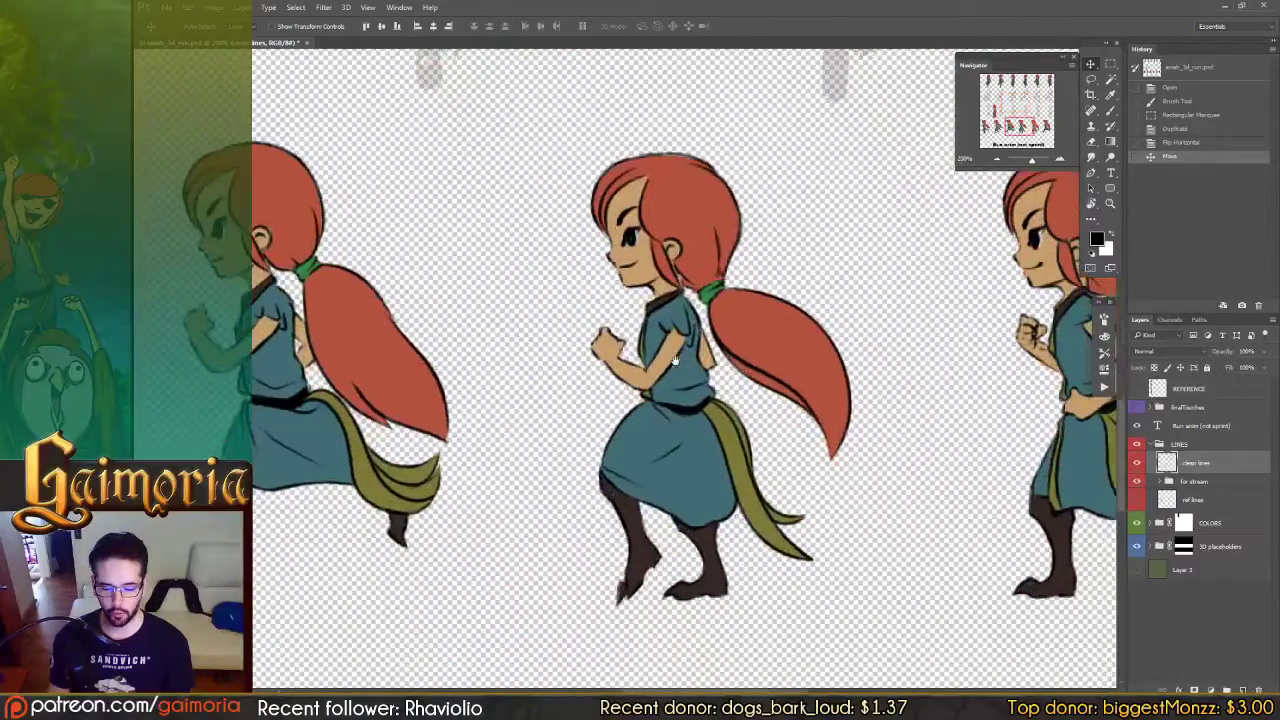
pyautogui.moveTo(600, 292); pyautogui.dragTo(620, 209)
pyautogui.moveTo(677, 350); pyautogui.dragTo(638, 369)
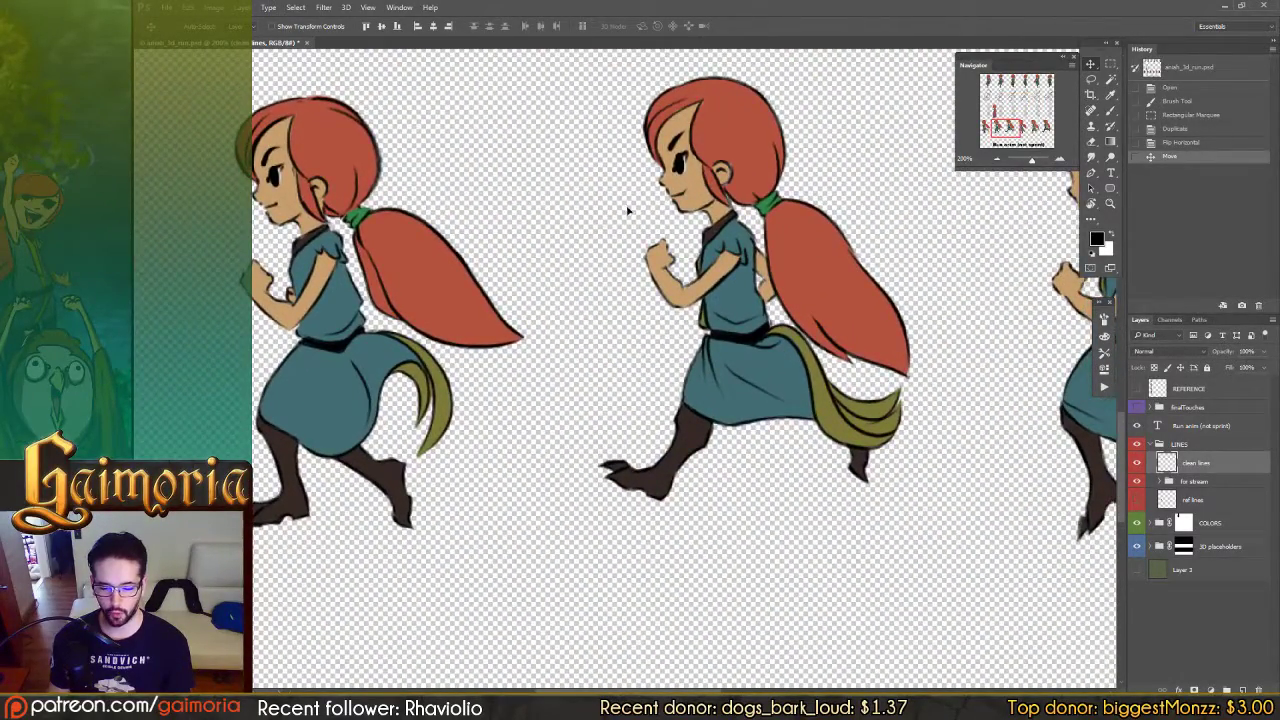
pyautogui.moveTo(628, 210); pyautogui.dragTo(692, 277)
pyautogui.moveTo(634, 311); pyautogui.dragTo(1090, 325)
pyautogui.moveTo(729, 314); pyautogui.dragTo(352, 304)
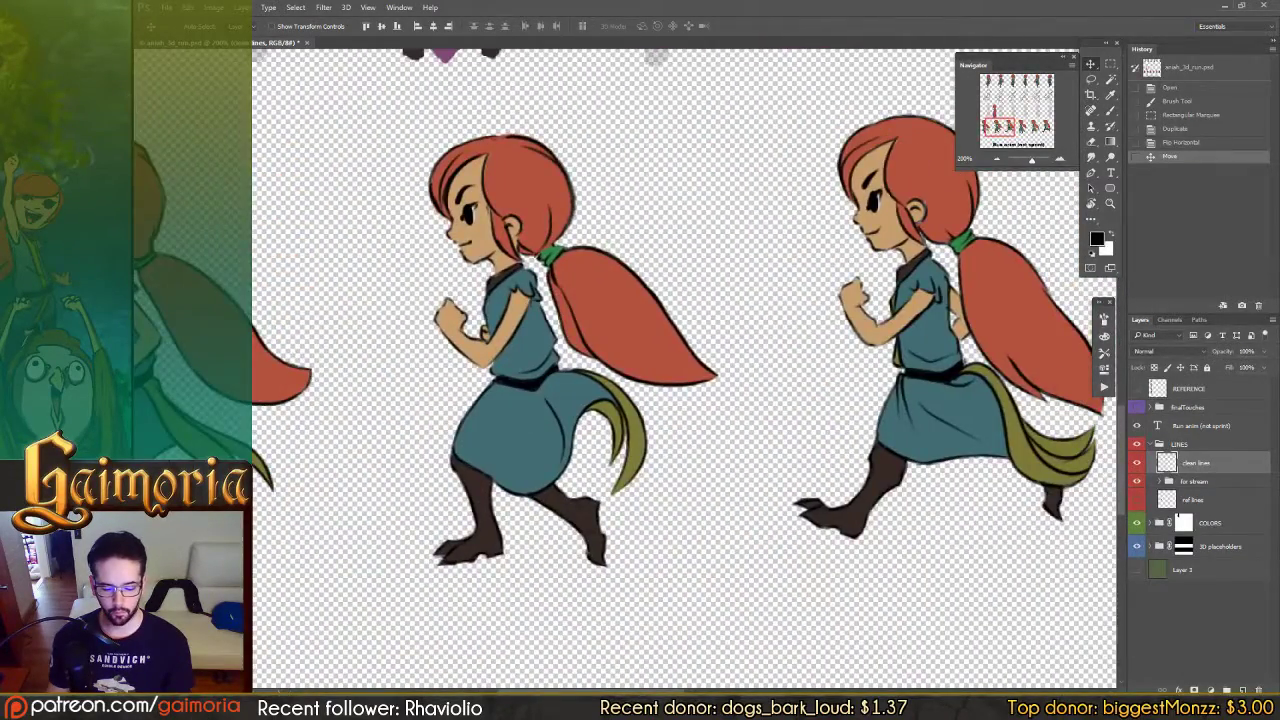
# Step: Glance at the running character in Unity, return to Photoshop and inspect the remaining coloured left-run frames
pyautogui.hotkey('alt', 'Tab')
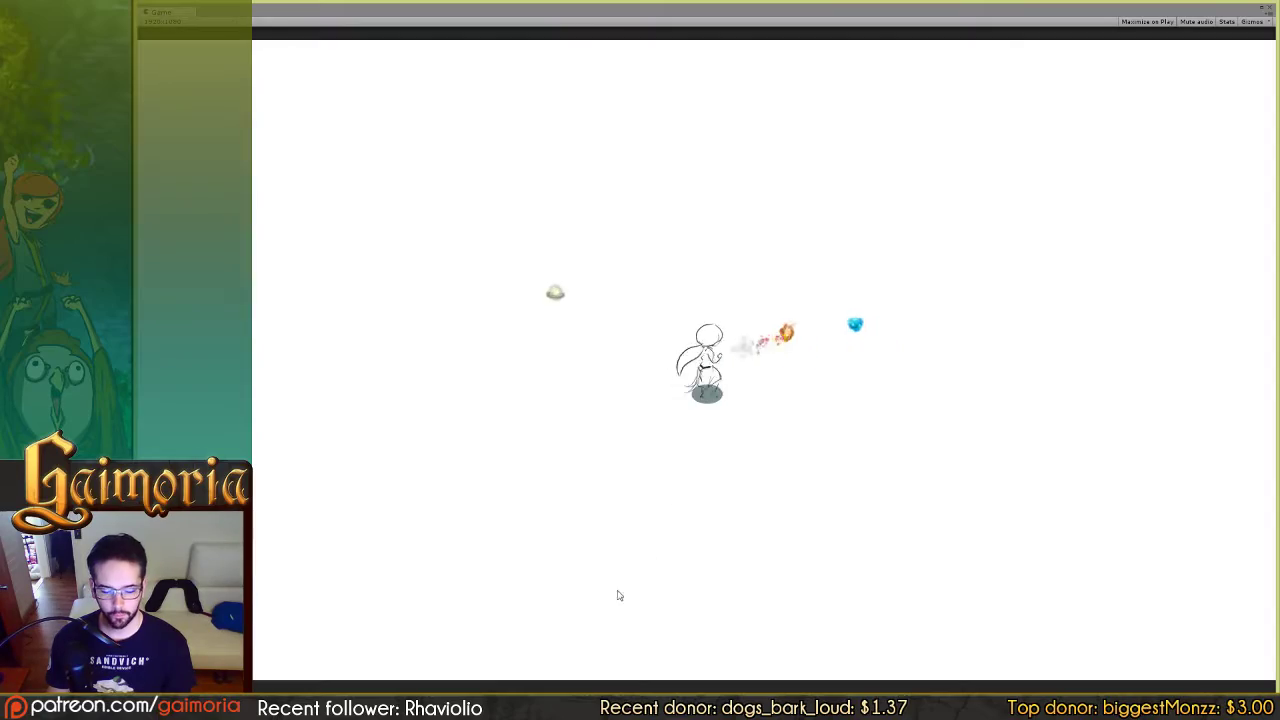
pyautogui.hotkey('alt', 'Tab')
pyautogui.moveTo(723, 299); pyautogui.dragTo(385, 300)
pyautogui.moveTo(785, 305); pyautogui.dragTo(365, 290)
pyautogui.moveTo(713, 292); pyautogui.dragTo(357, 289)
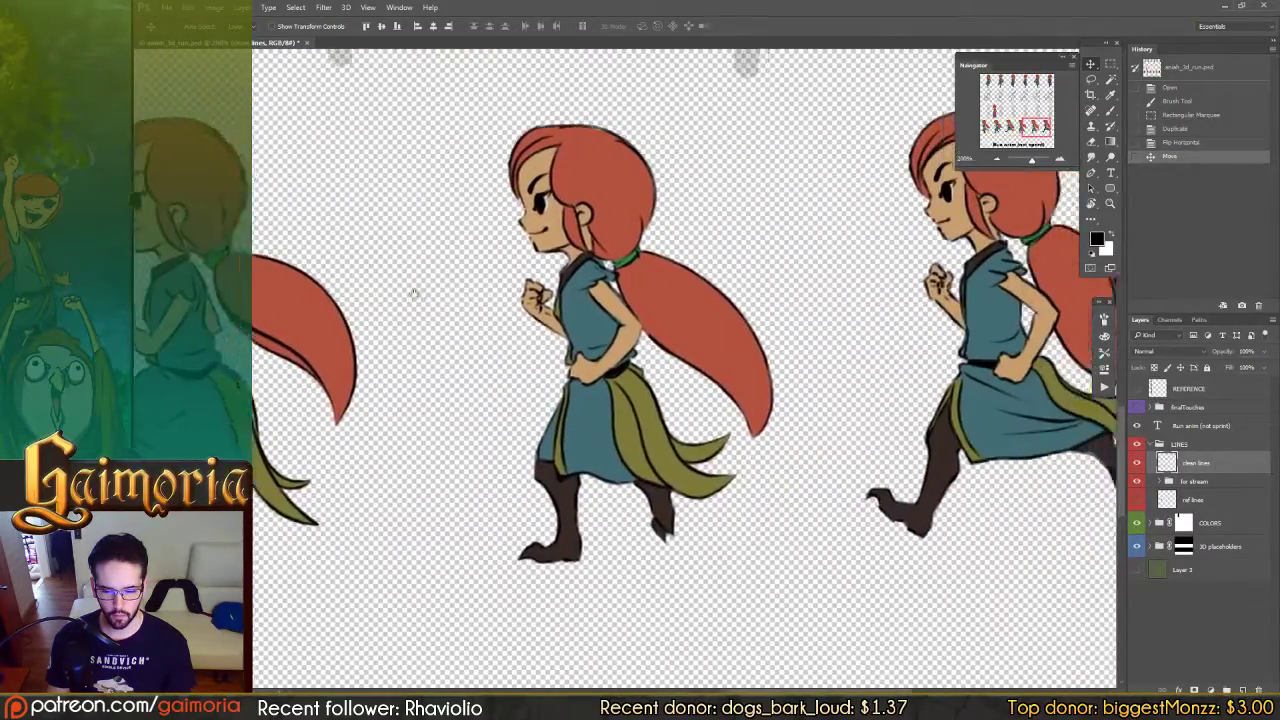
pyautogui.moveTo(755, 292); pyautogui.dragTo(452, 305)
pyautogui.moveTo(530, 311); pyautogui.dragTo(850, 308)
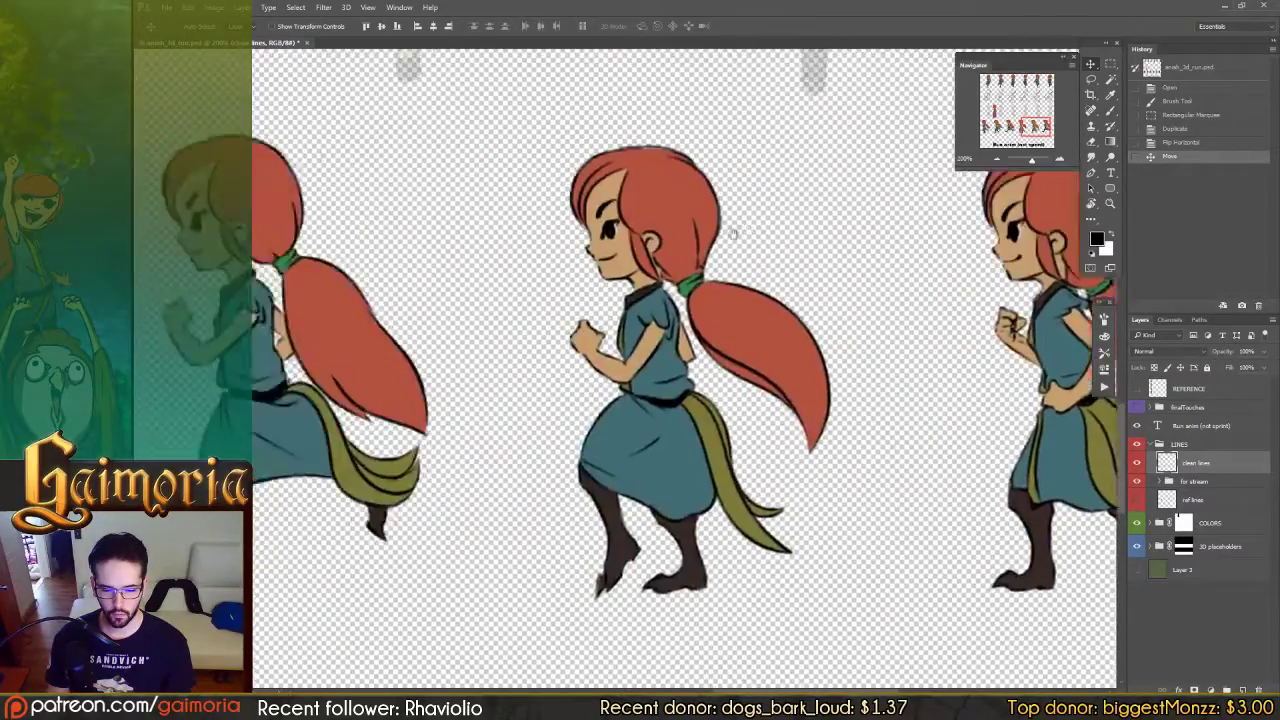
# Step: Deselect the mirrored lines in the right-run row, hide the for stream sketch group and save the file
pyautogui.moveTo(734, 234); pyautogui.dragTo(631, 480)
pyautogui.moveTo(651, 334)
pyautogui.mouseDown()
pyautogui.moveTo(632, 380)
pyautogui.moveTo(256, 350)
pyautogui.moveTo(1030, 358)
pyautogui.mouseUp()
pyautogui.moveTo(200, 352); pyautogui.dragTo(1040, 362)
pyautogui.moveTo(215, 366)
pyautogui.mouseDown()
pyautogui.moveTo(705, 354)
pyautogui.moveTo(667, 353)
pyautogui.mouseUp()
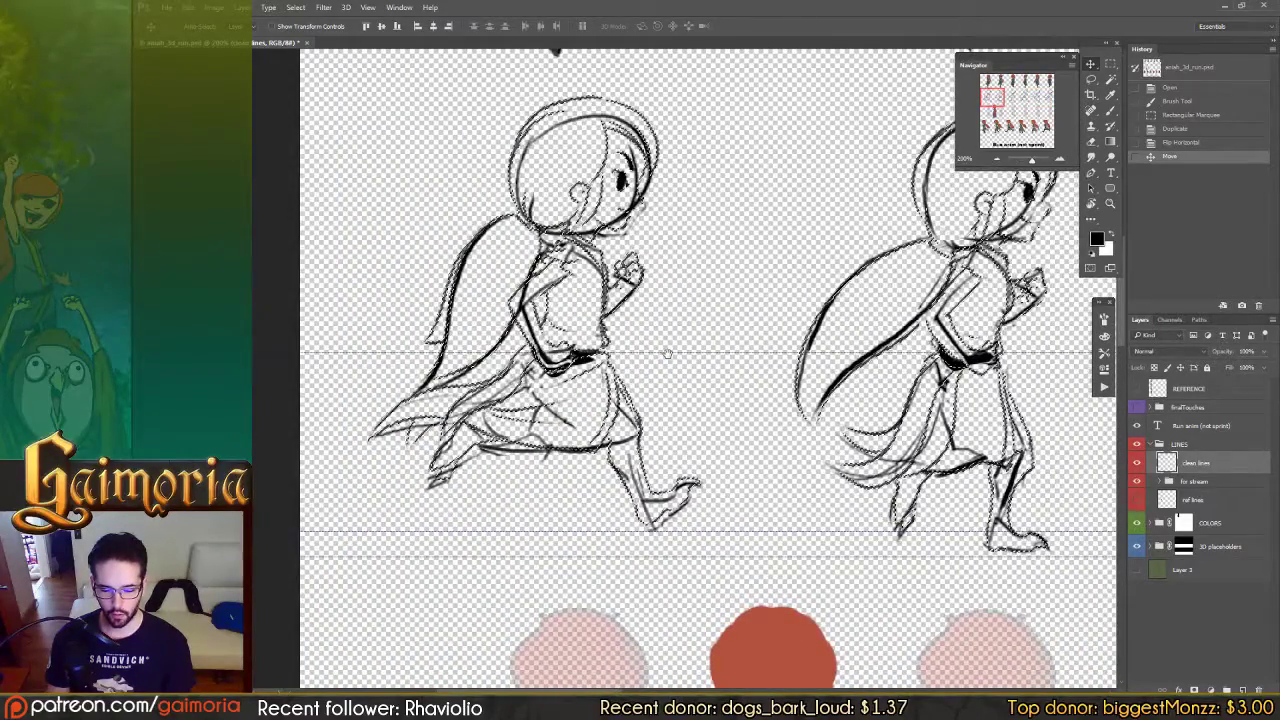
pyautogui.moveTo(757, 364); pyautogui.dragTo(736, 364)
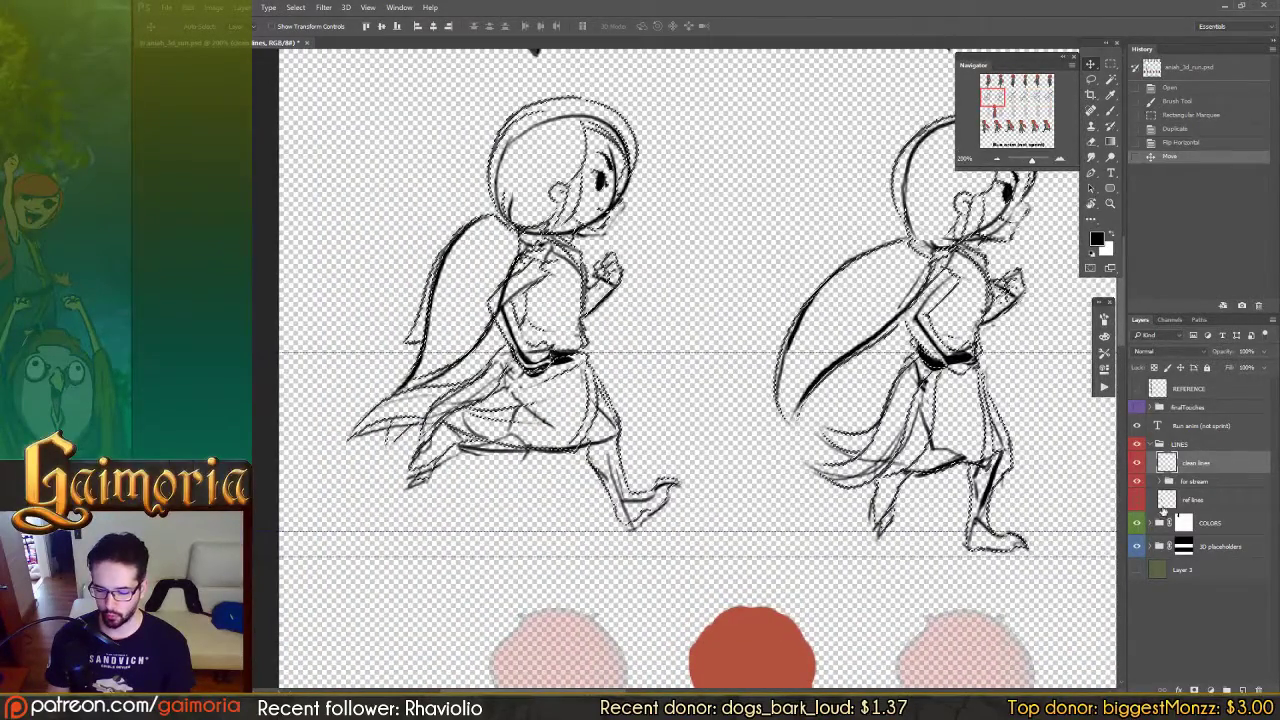
pyautogui.hotkey('ctrl', 'd')
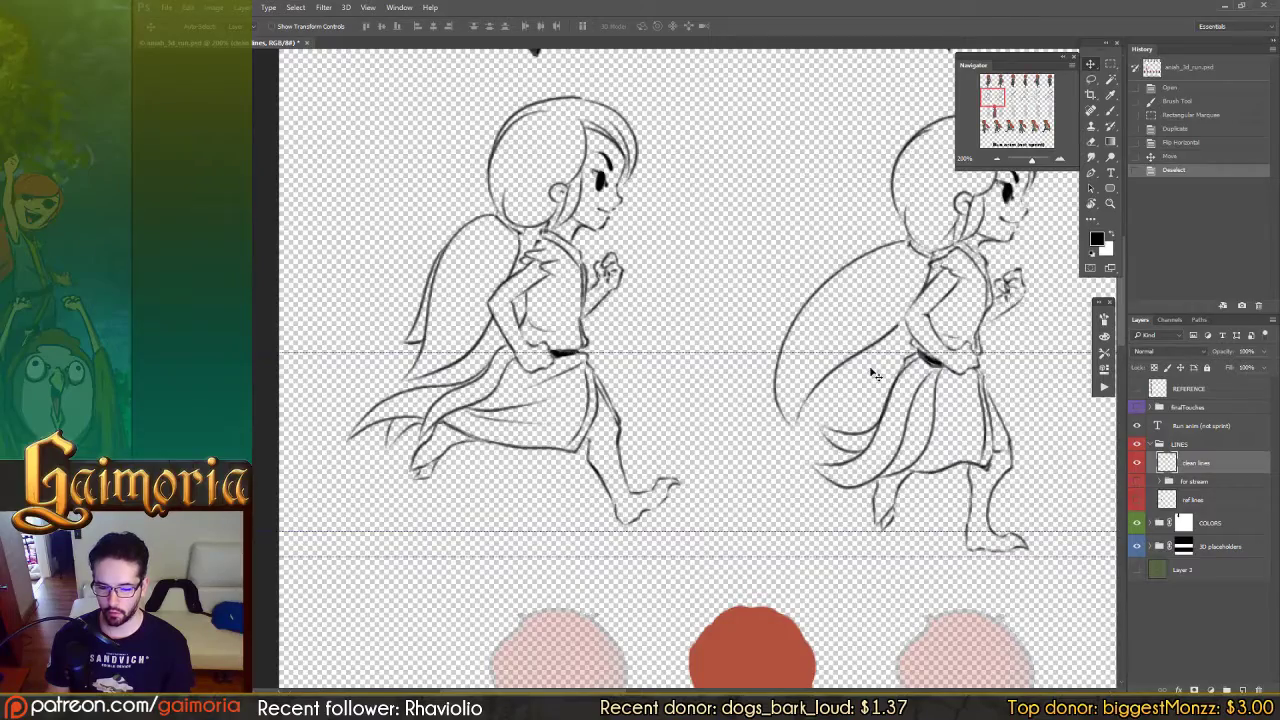
pyautogui.moveTo(958, 398); pyautogui.dragTo(791, 371)
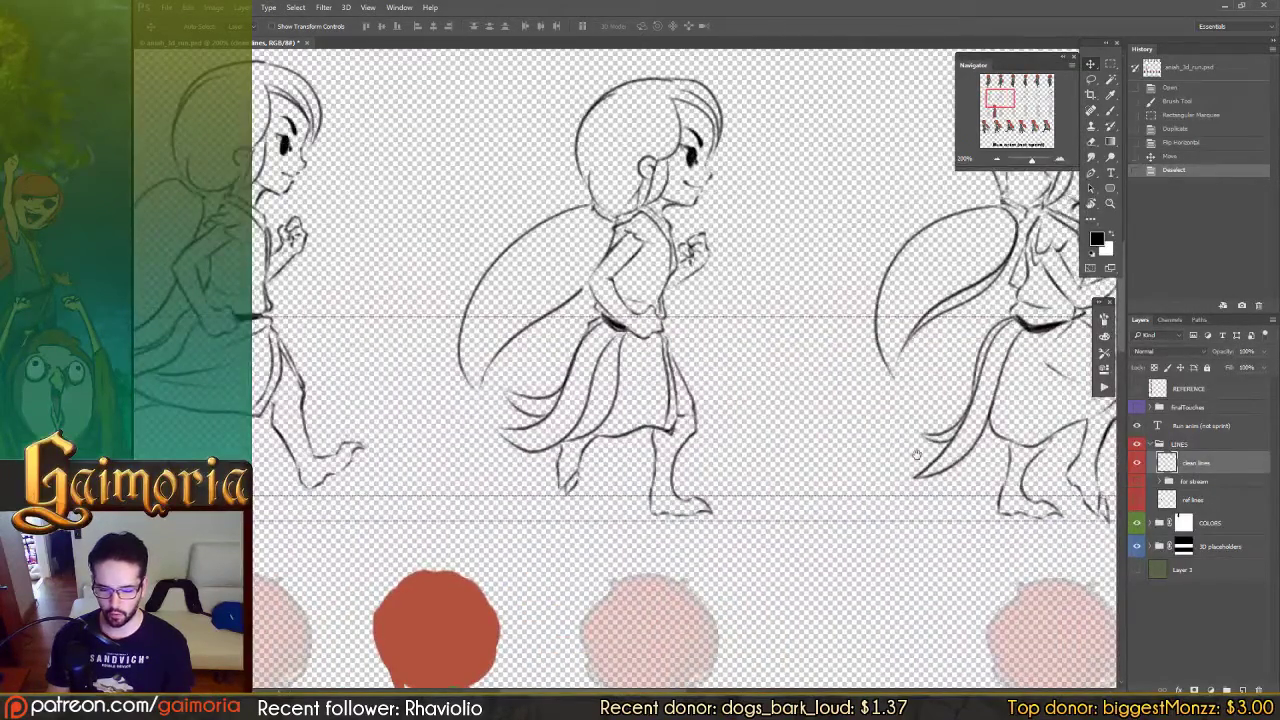
pyautogui.moveTo(916, 455); pyautogui.dragTo(883, 449)
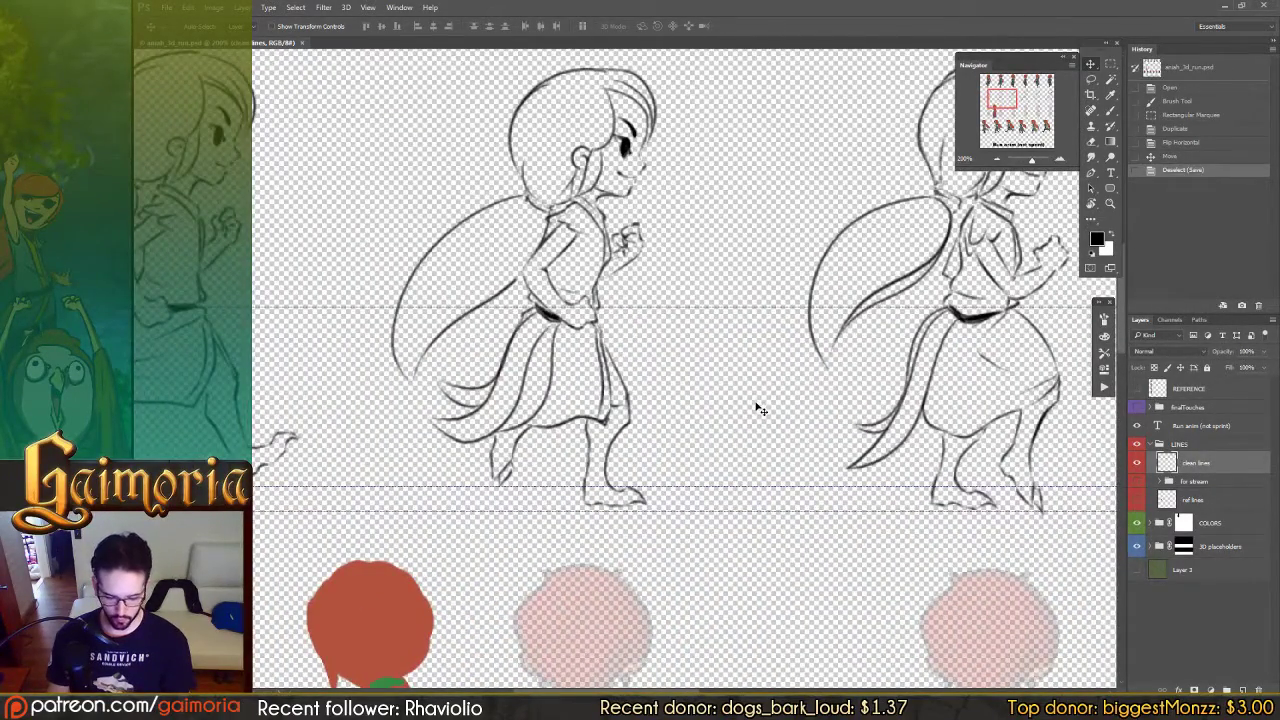
# Step: Toggle the finalTouches group on and off to compare the whole sprite sheet with and without its effects
pyautogui.hotkey('ctrl', '-')
pyautogui.hotkey('ctrl', '-')
pyautogui.moveTo(837, 437); pyautogui.dragTo(832, 394)
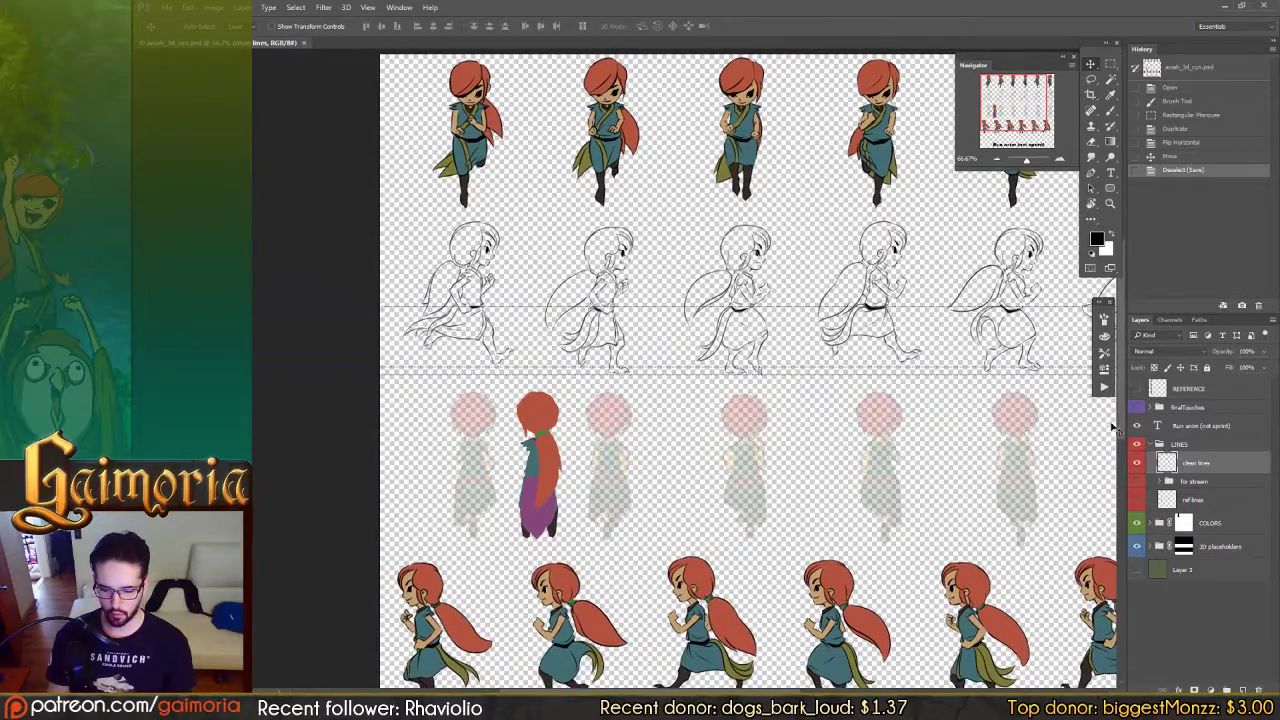
pyautogui.click(1136, 407)
pyautogui.moveTo(902, 421); pyautogui.dragTo(857, 338)
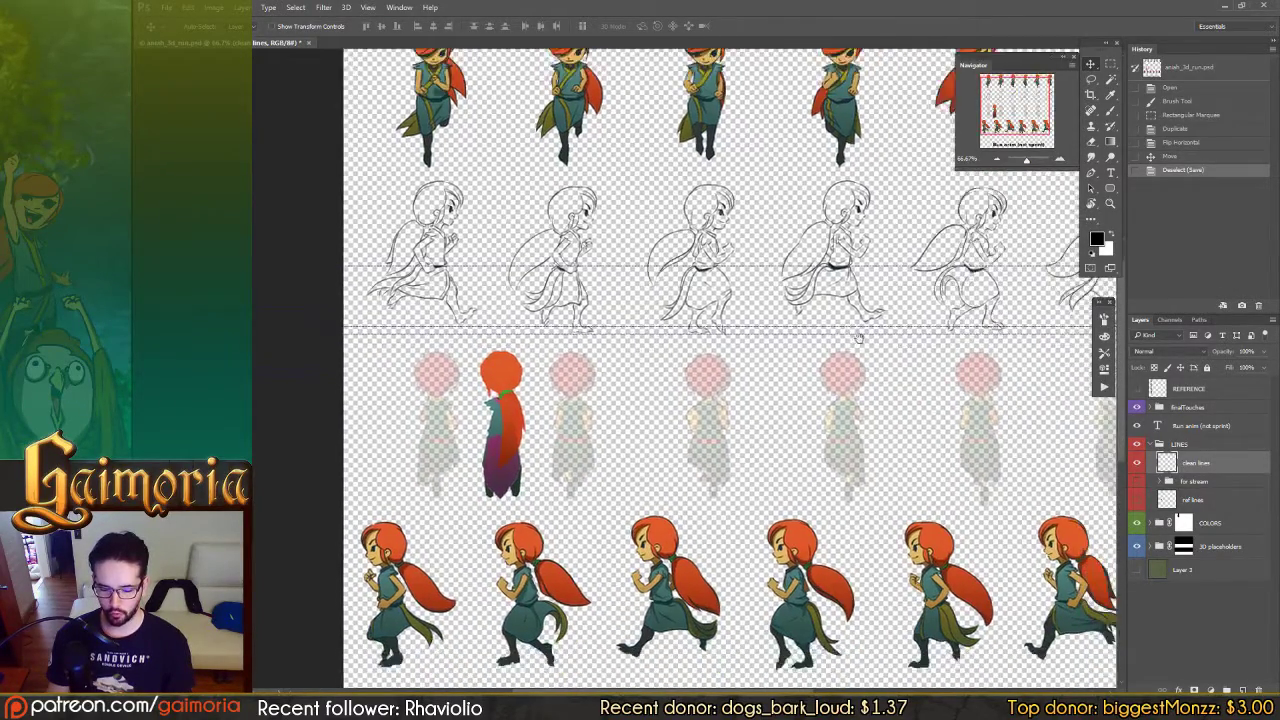
pyautogui.click(1137, 408)
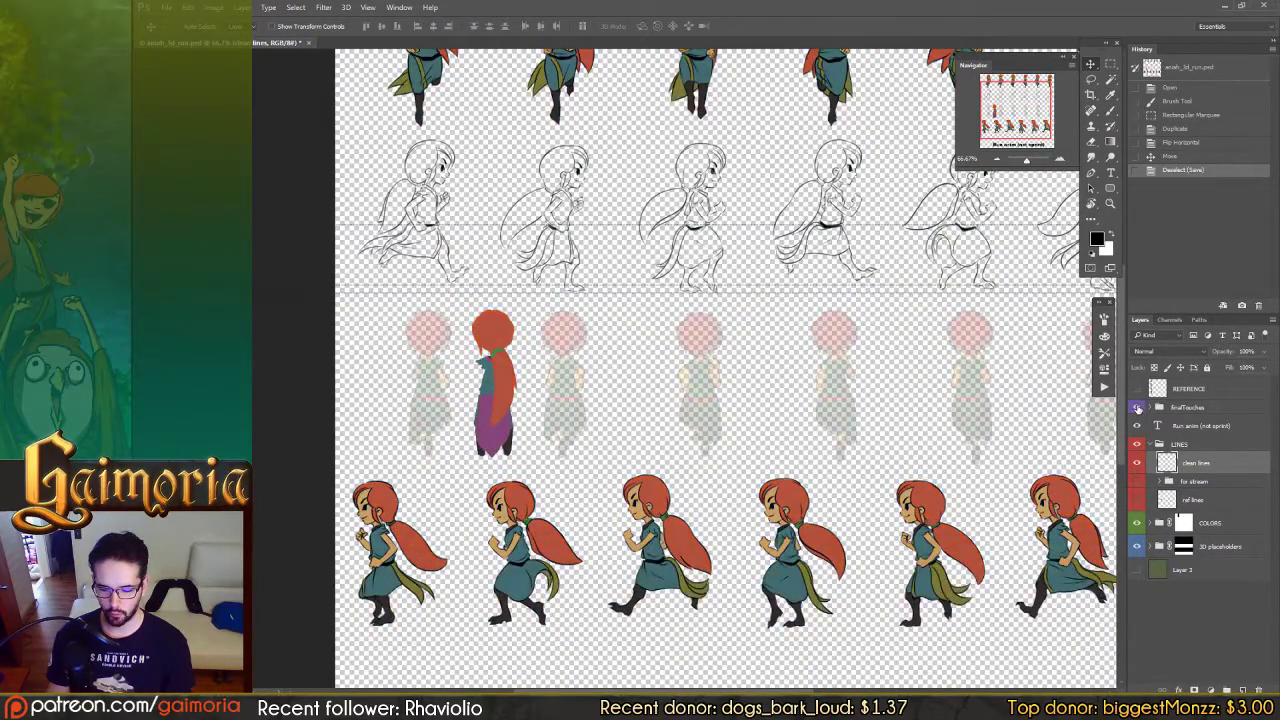
# Step: Show the finalTouches group and export the sprite sheet as a PNG copy, replacing aniah_3d_run.png with Smallest / Slow compression and no interlacing
pyautogui.click(1137, 408)
pyautogui.moveTo(896, 400); pyautogui.dragTo(850, 482)
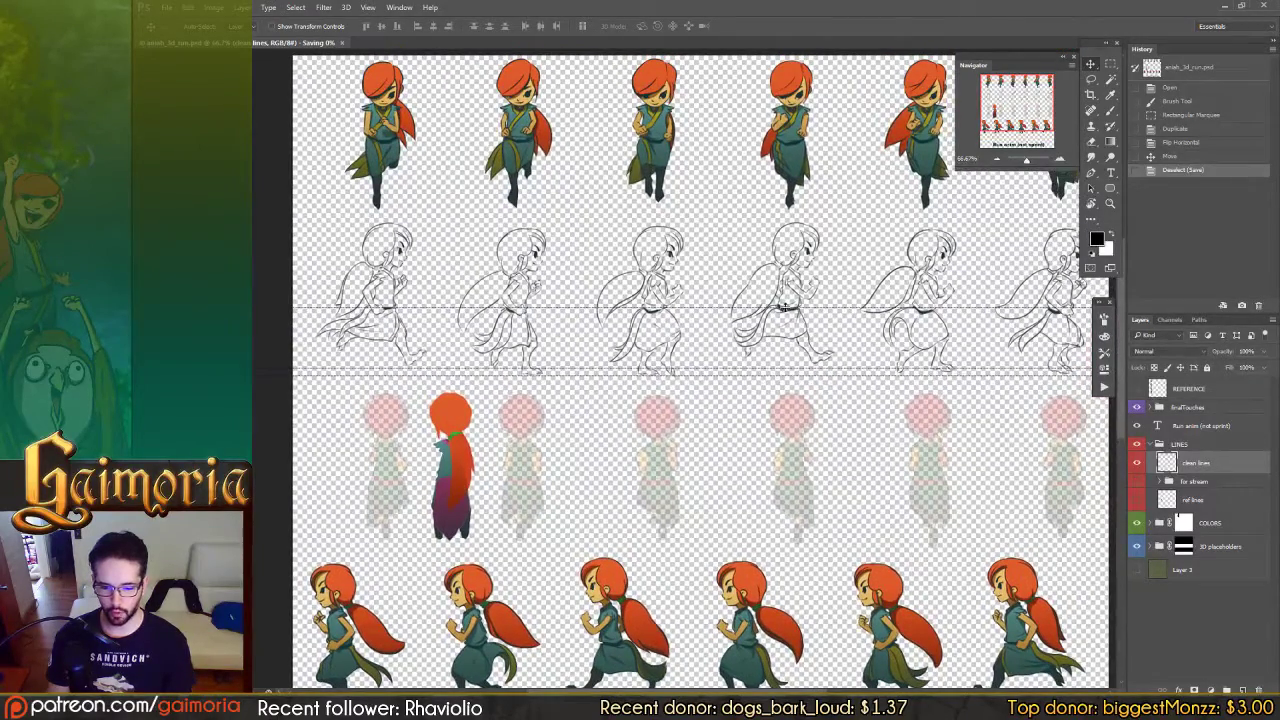
pyautogui.moveTo(784, 307); pyautogui.dragTo(774, 308)
pyautogui.hotkey('ctrl', 'alt', 's')
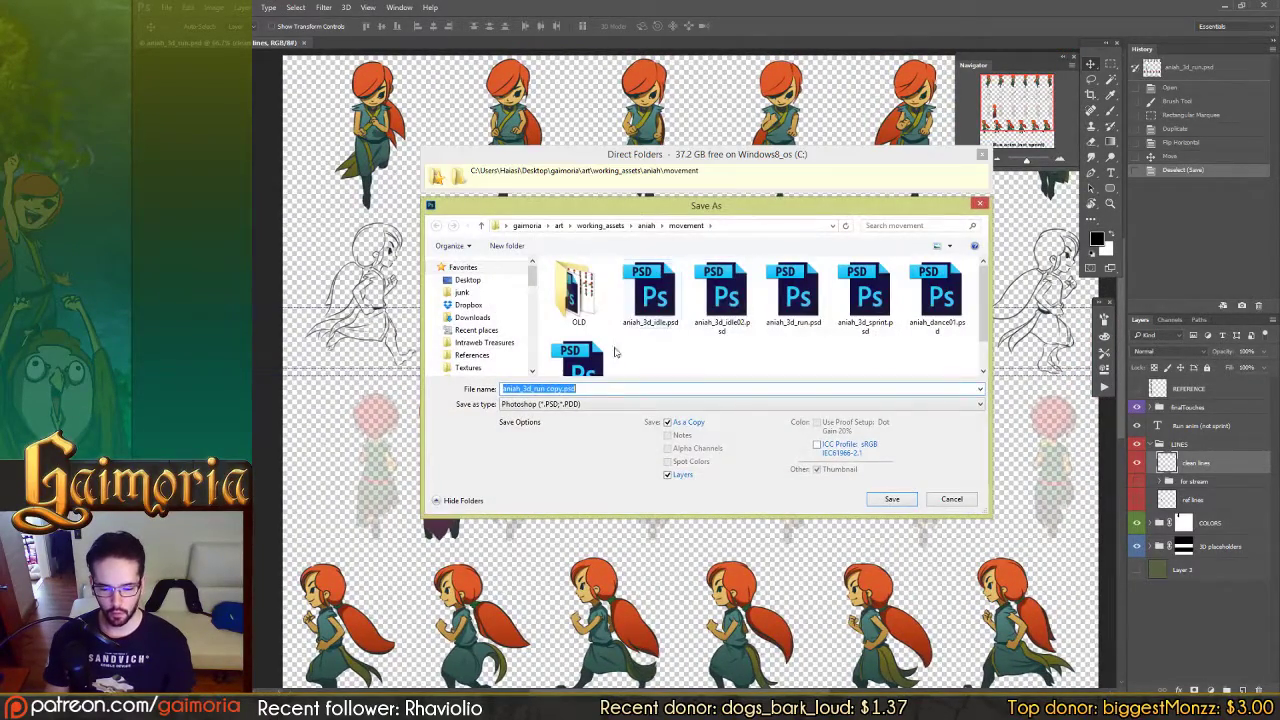
pyautogui.click(598, 404)
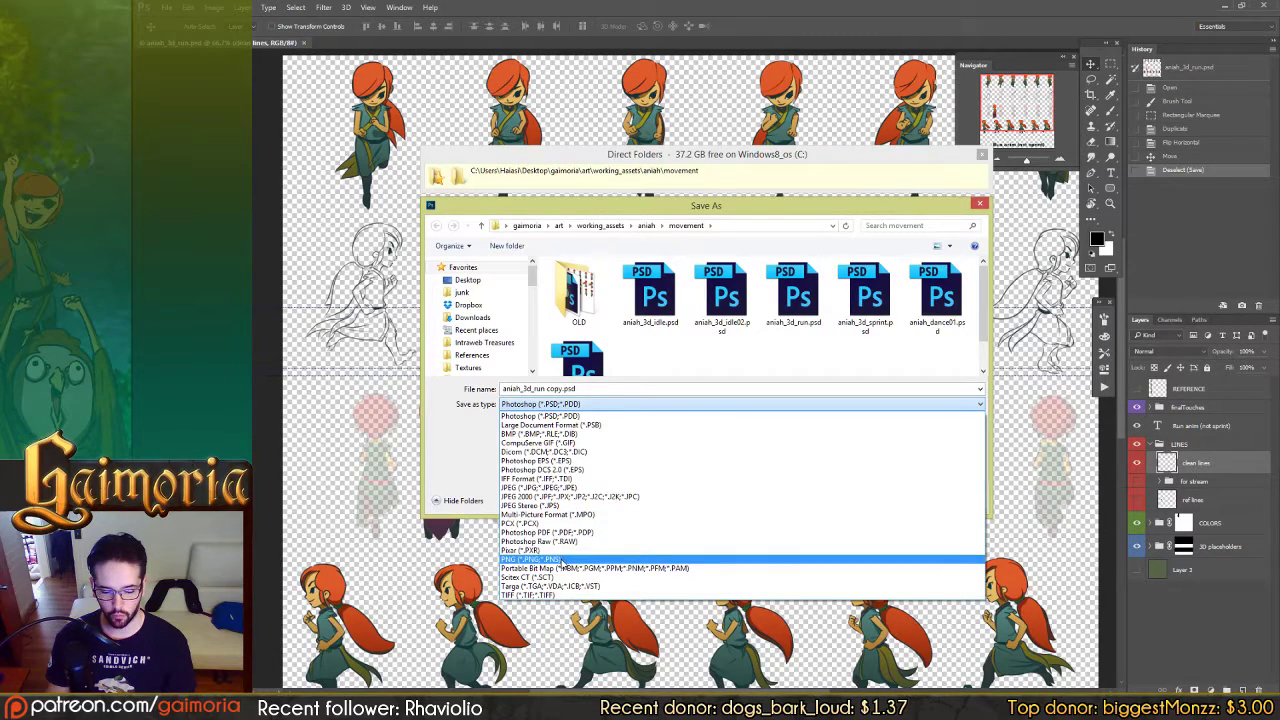
pyautogui.click(565, 559)
pyautogui.doubleClick(722, 312)
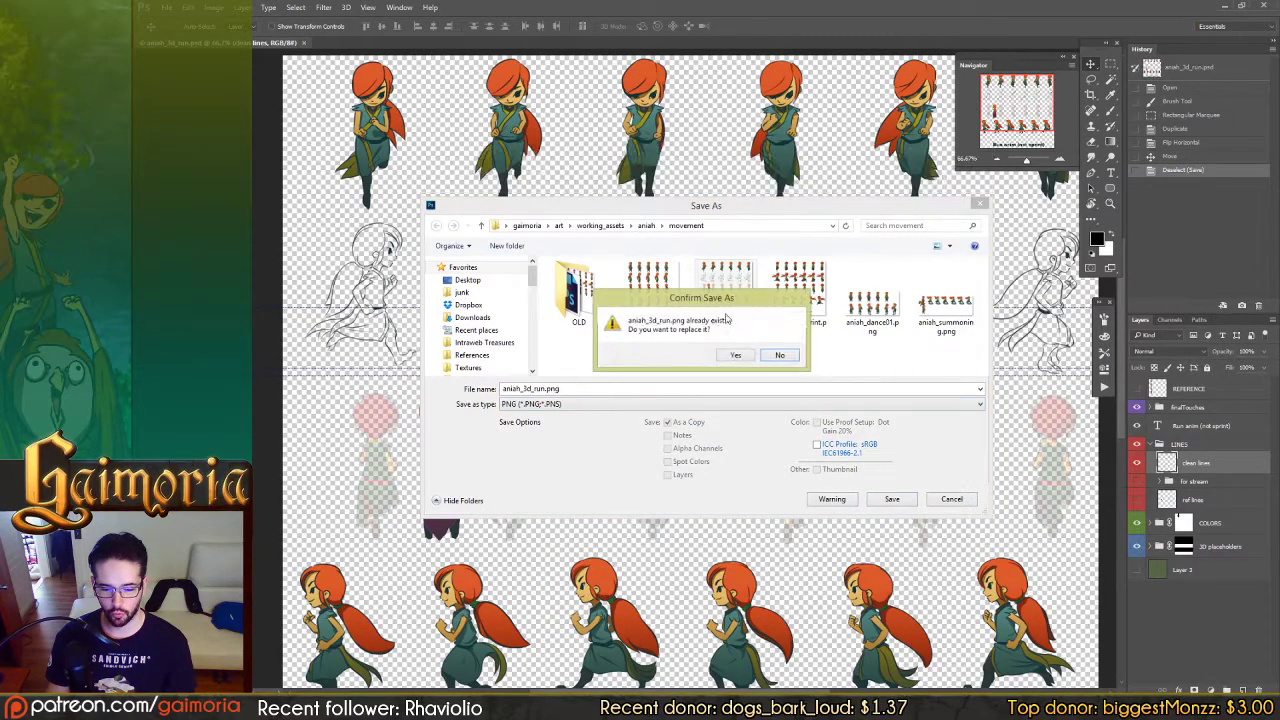
pyautogui.click(735, 356)
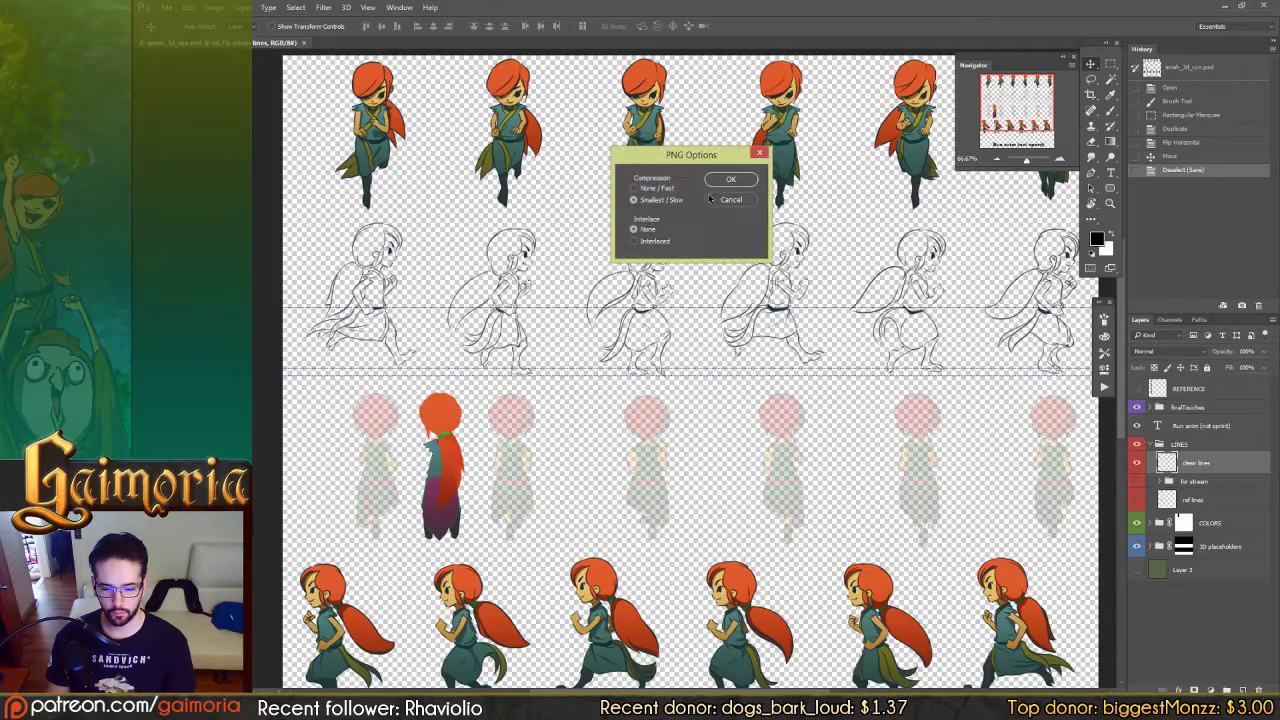
pyautogui.click(741, 180)
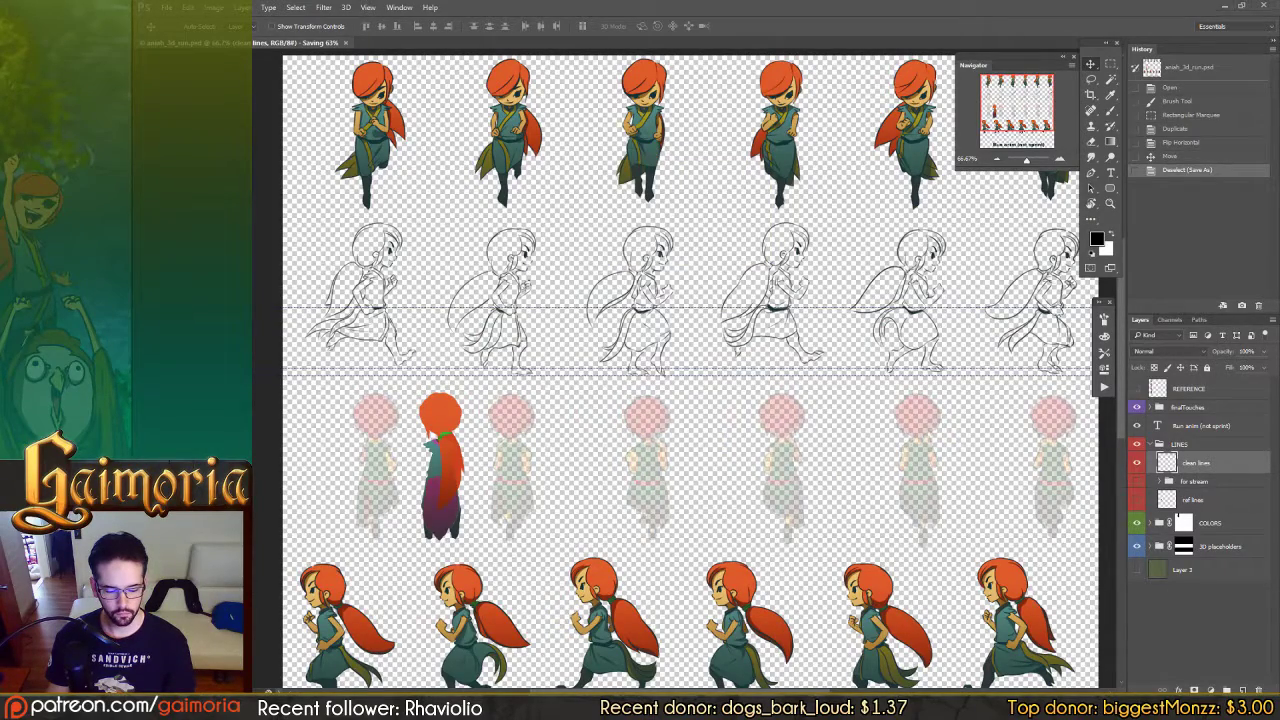
# Step: Open two File Explorer windows side by side, one showing the working_assets folder and the other the gaemoria project repository
pyautogui.press('super+e')
pyautogui.press('super+e')
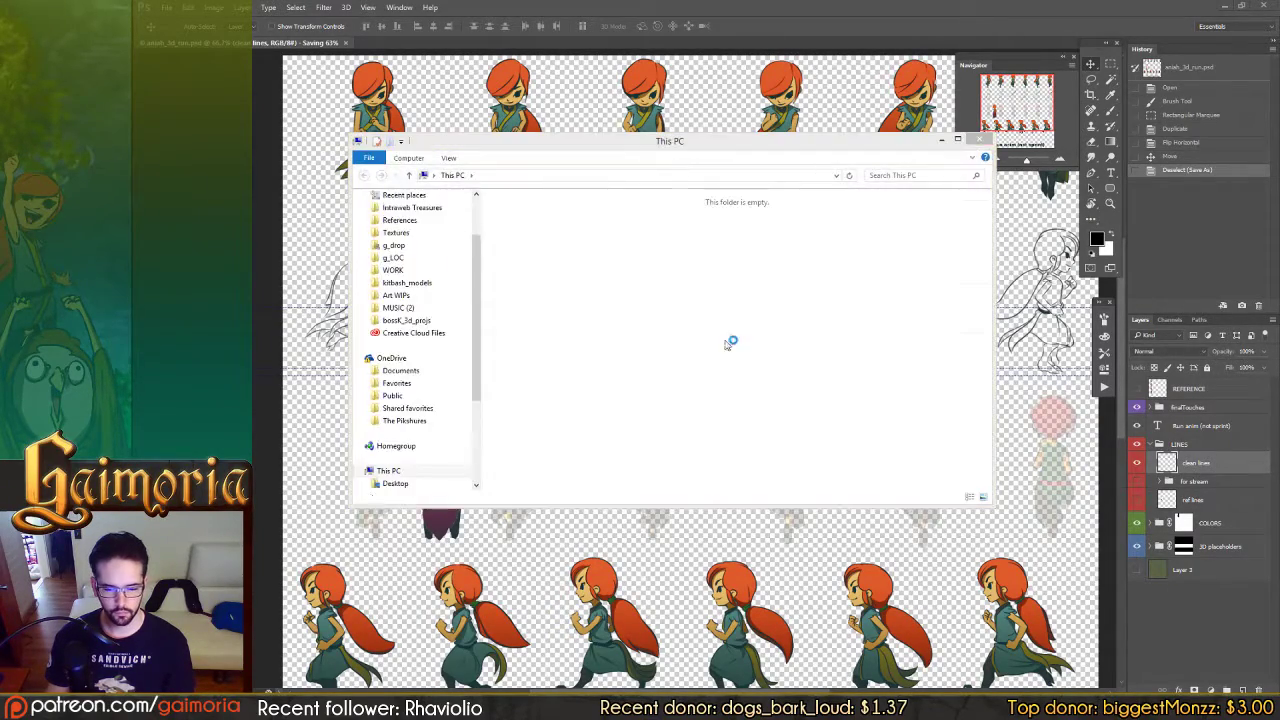
pyautogui.moveTo(709, 160); pyautogui.dragTo(1279, 200)
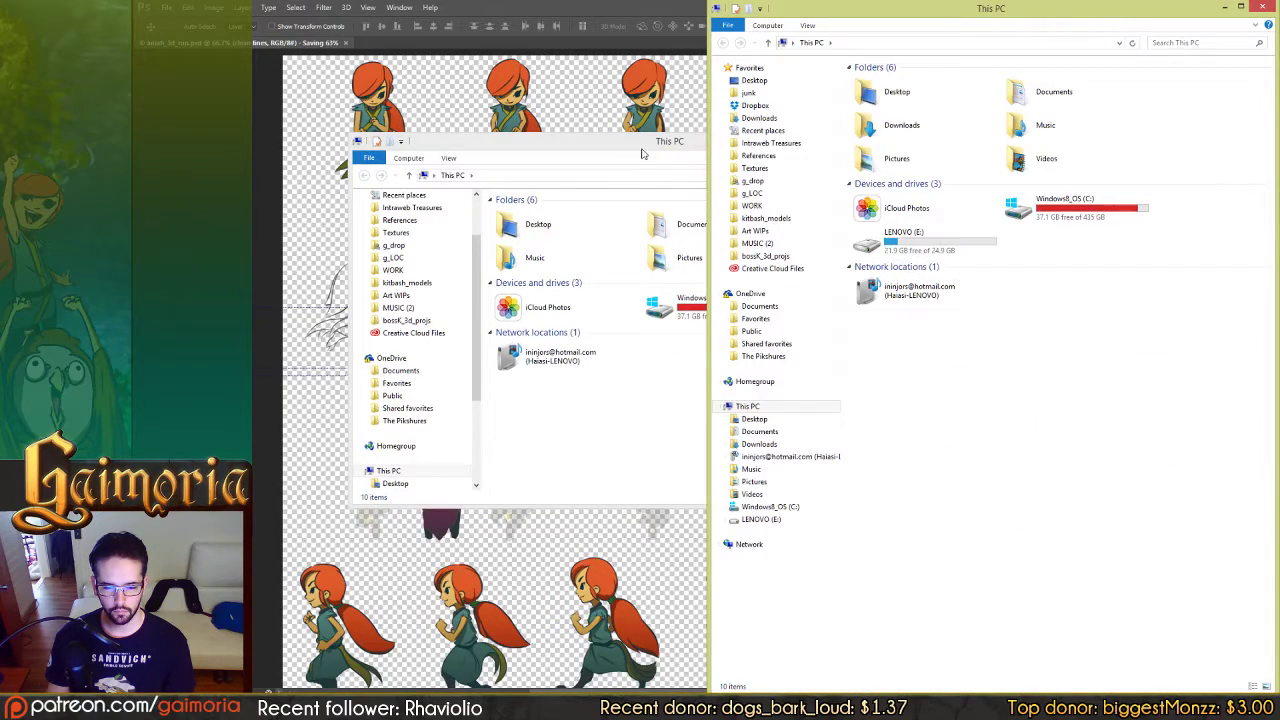
pyautogui.moveTo(643, 150); pyautogui.dragTo(133, 170)
pyautogui.doubleClick(437, 411)
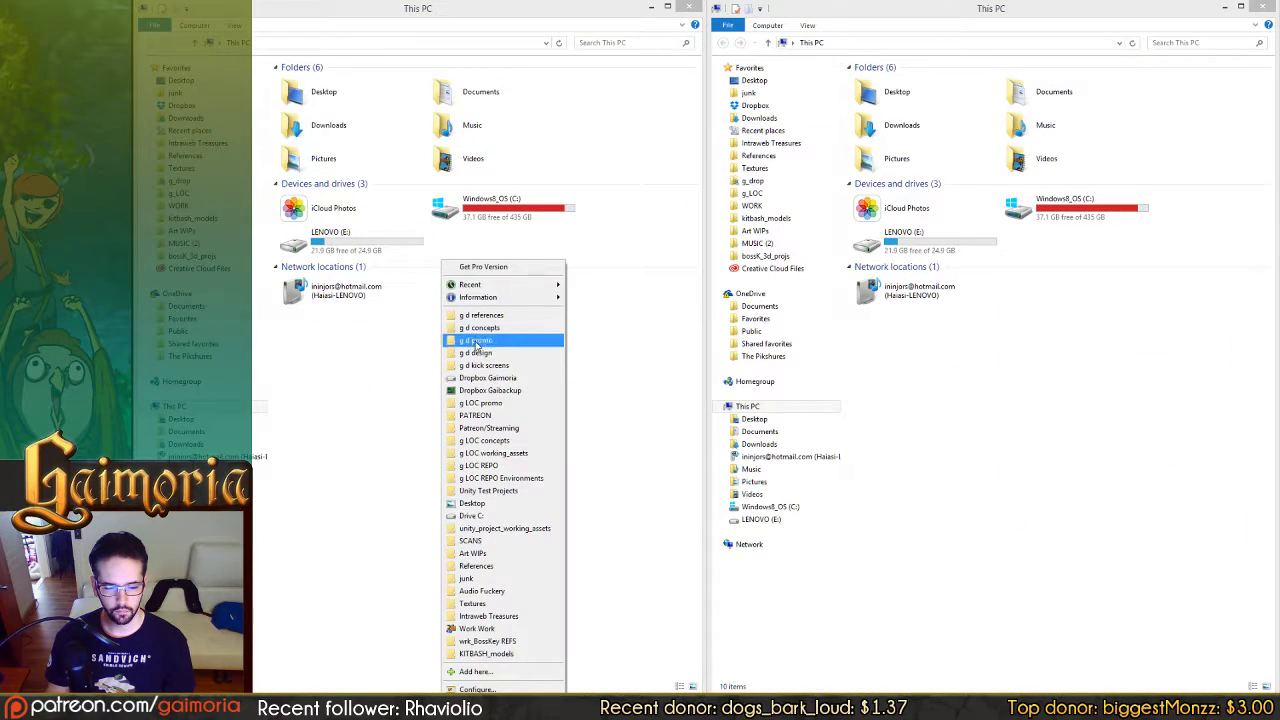
pyautogui.click(490, 453)
pyautogui.doubleClick(1031, 457)
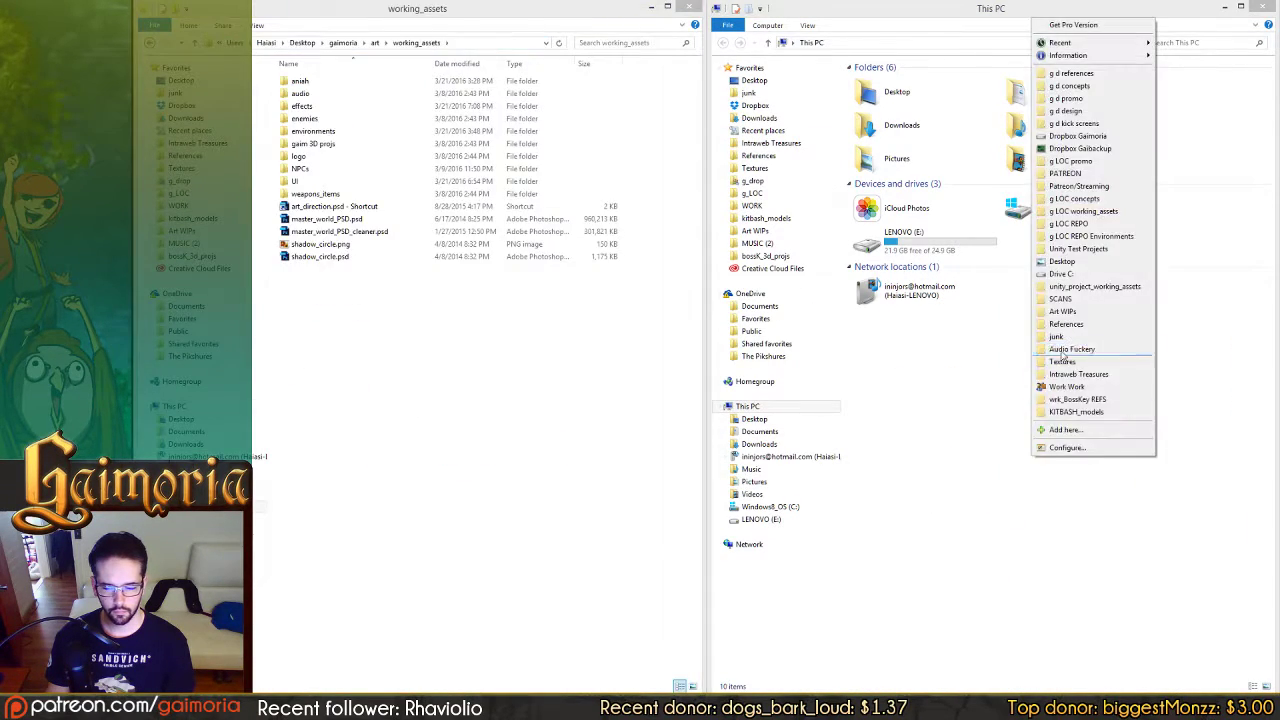
pyautogui.click(1082, 211)
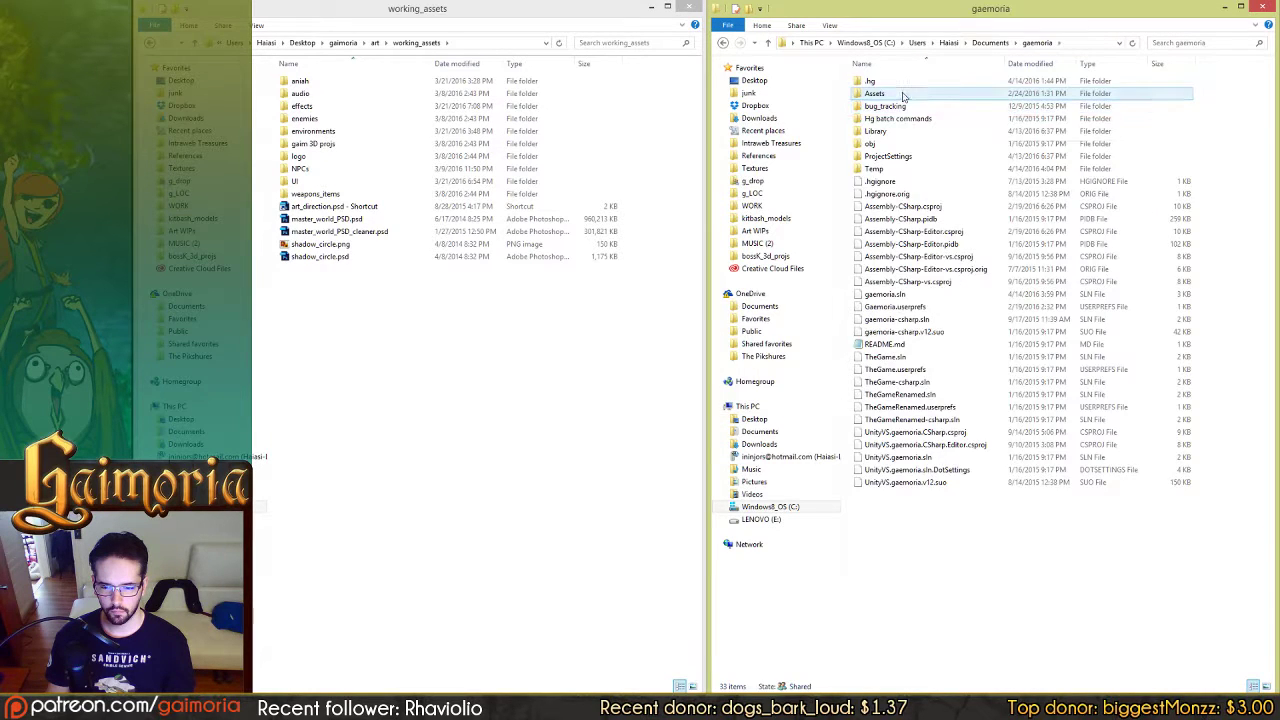
# Step: In the gaemoria repository window, browse to the Assets > Art > Sprites > Units > Aniah folder
pyautogui.doubleClick(903, 94)
pyautogui.doubleClick(888, 82)
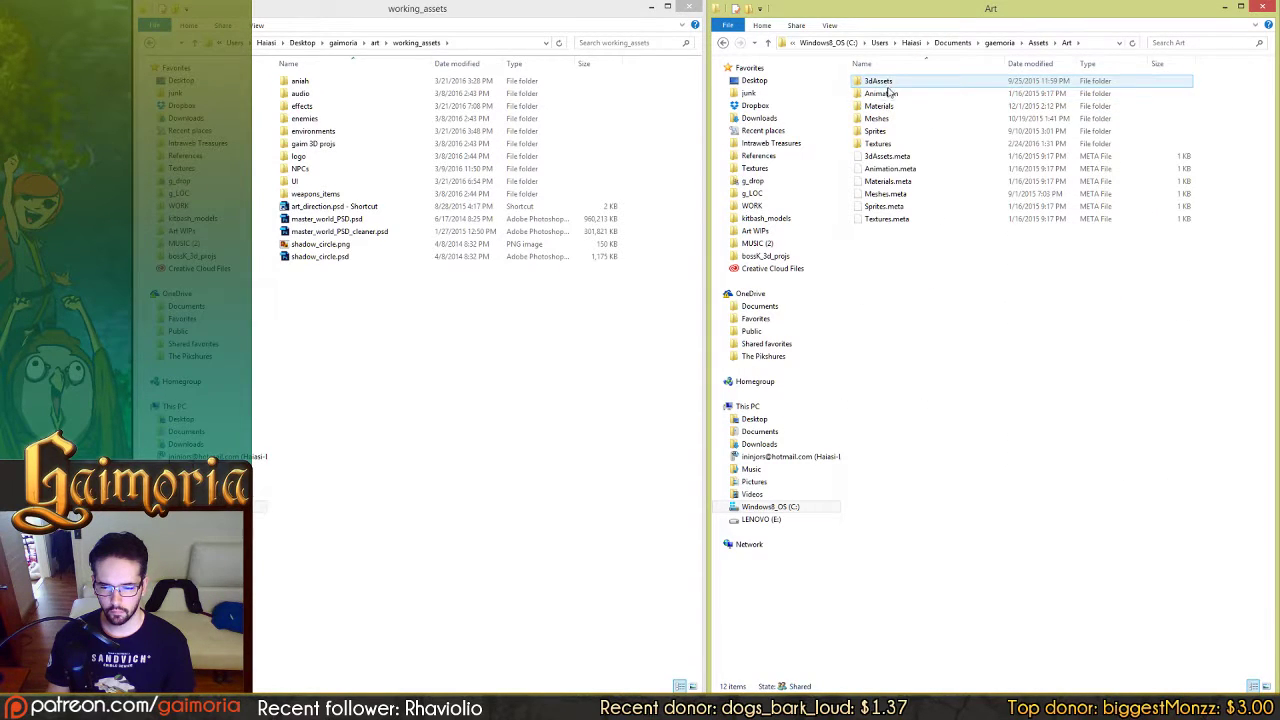
pyautogui.doubleClick(884, 94)
pyautogui.press('BackSpace')
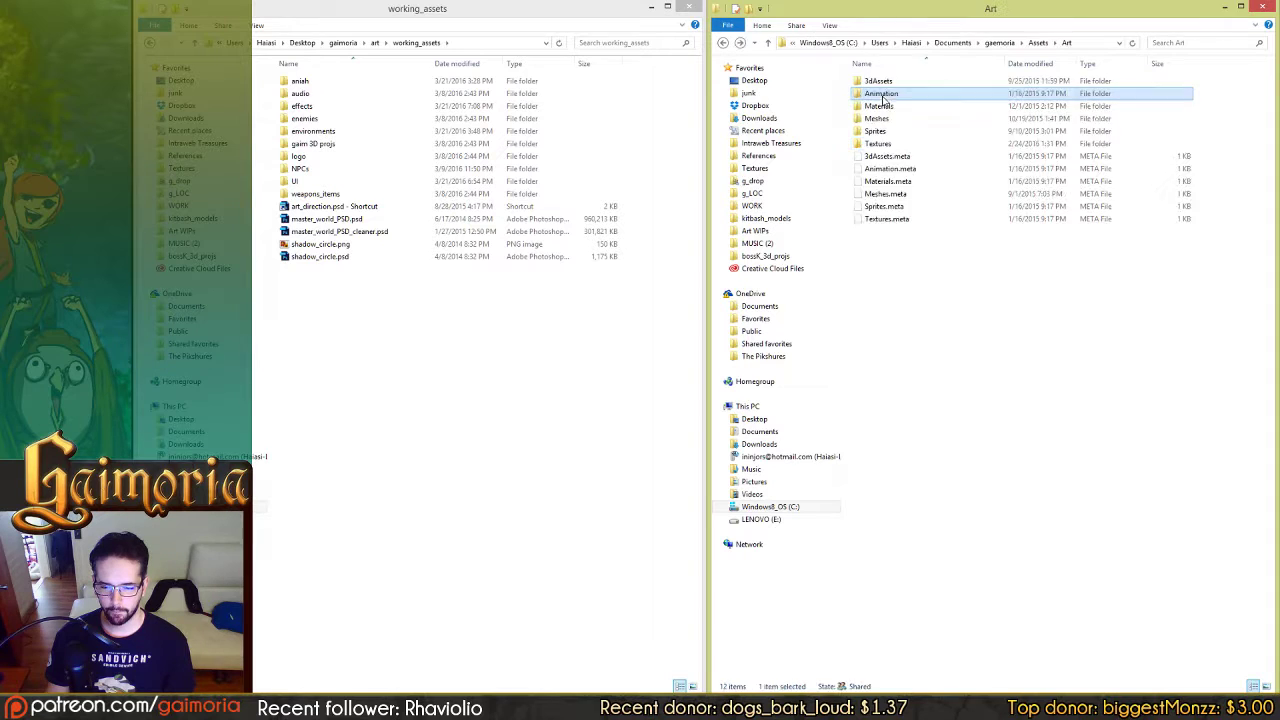
pyautogui.doubleClick(877, 131)
pyautogui.doubleClick(880, 106)
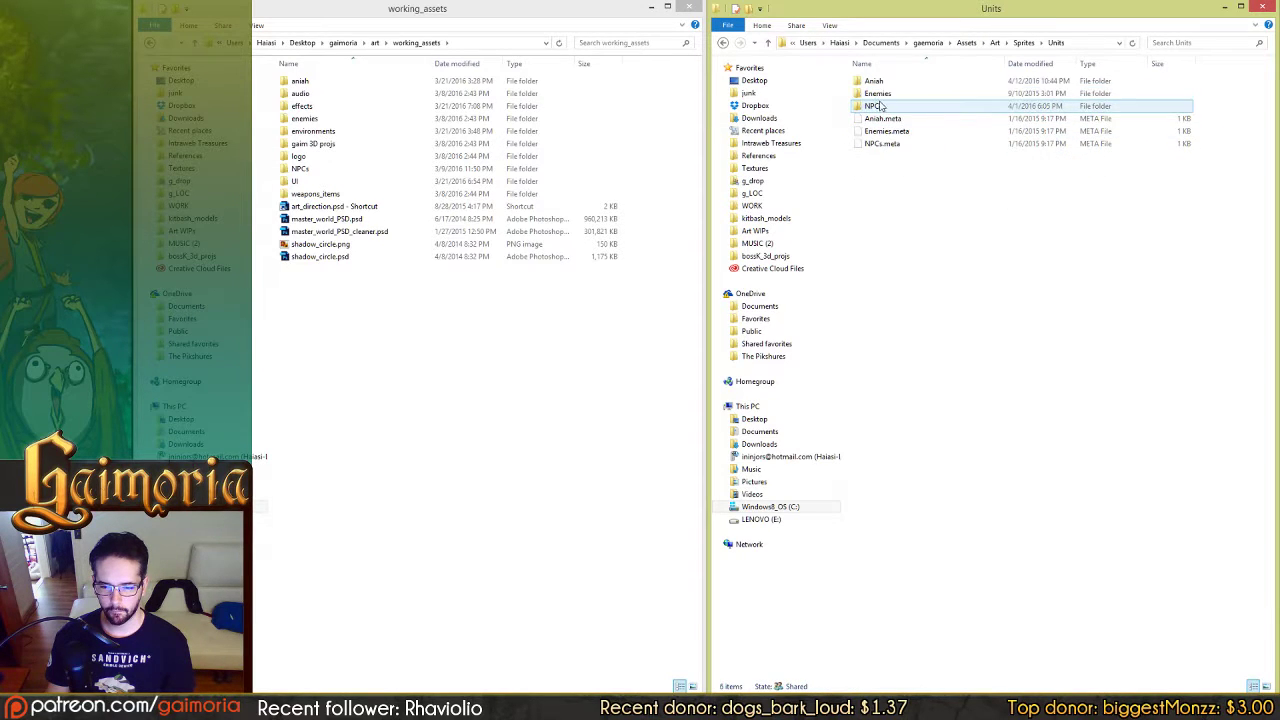
pyautogui.doubleClick(875, 81)
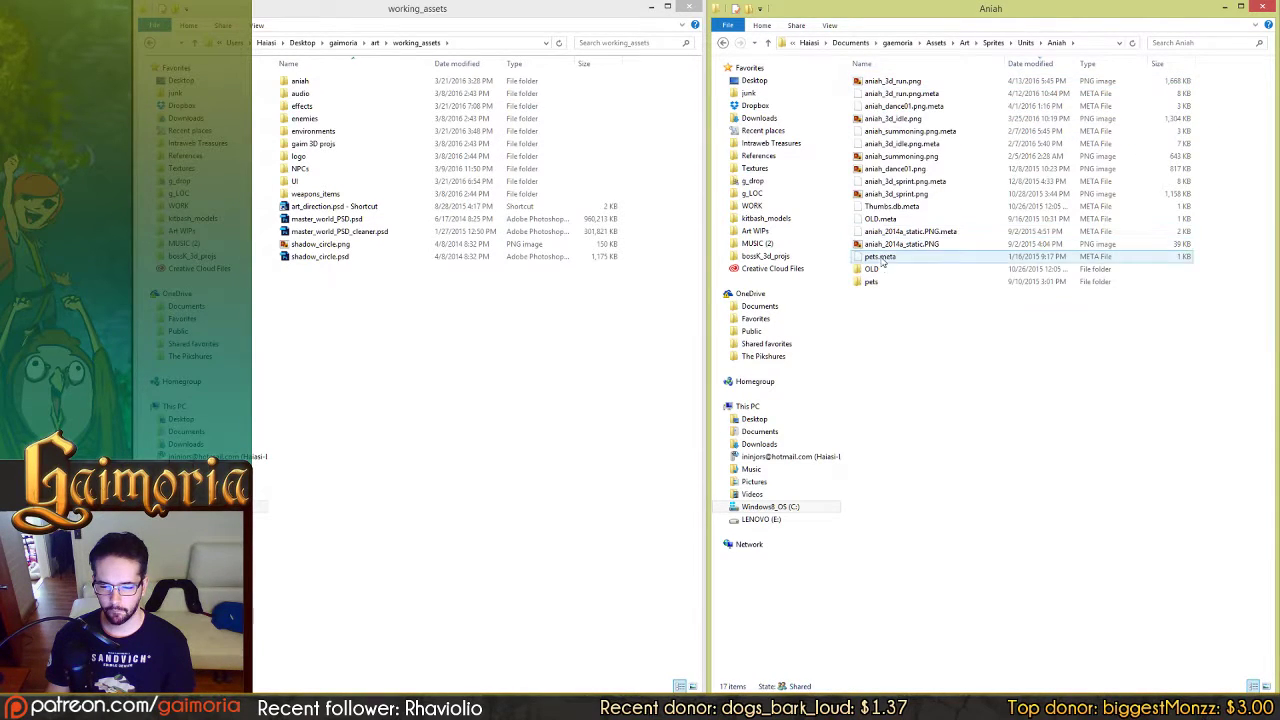
# Step: Copy aniah_3d_run.png from working_assets' aniah/movement folder into the project's Aniah sprites folder, replacing the existing file
pyautogui.doubleClick(305, 87)
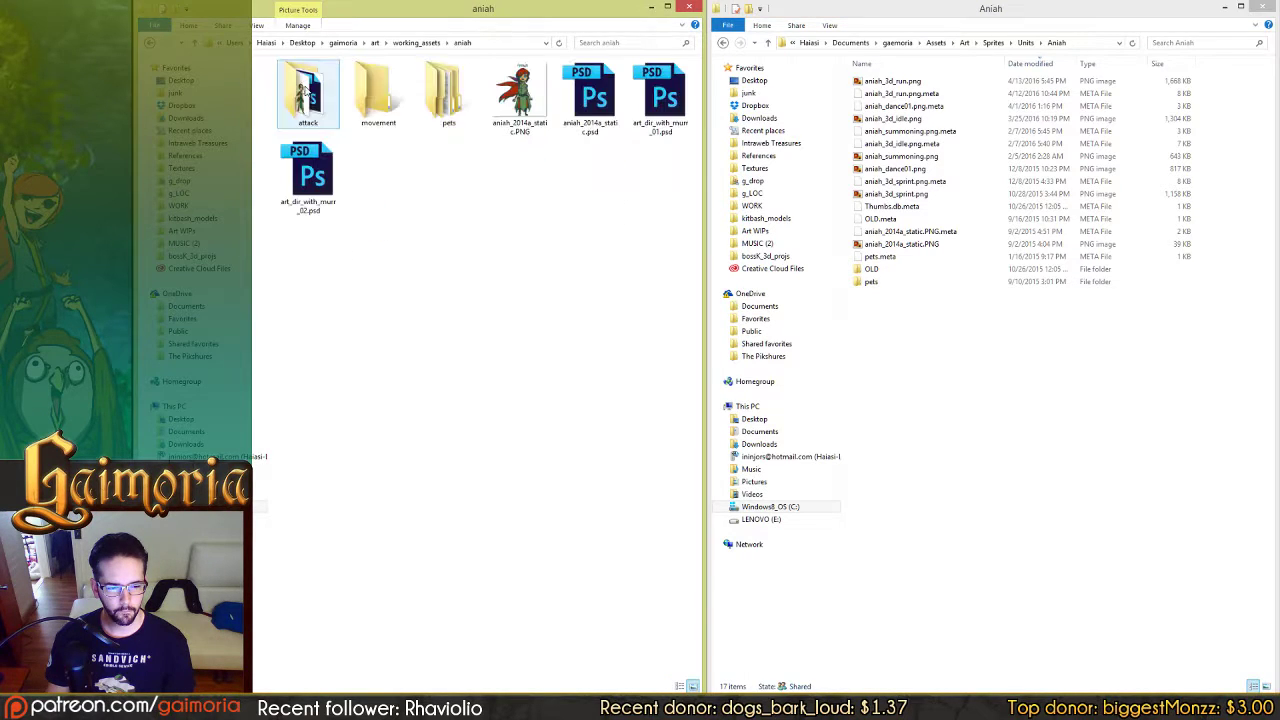
pyautogui.doubleClick(368, 98)
pyautogui.moveTo(449, 172); pyautogui.dragTo(1030, 395)
pyautogui.click(1040, 402)
pyautogui.click(1040, 402)
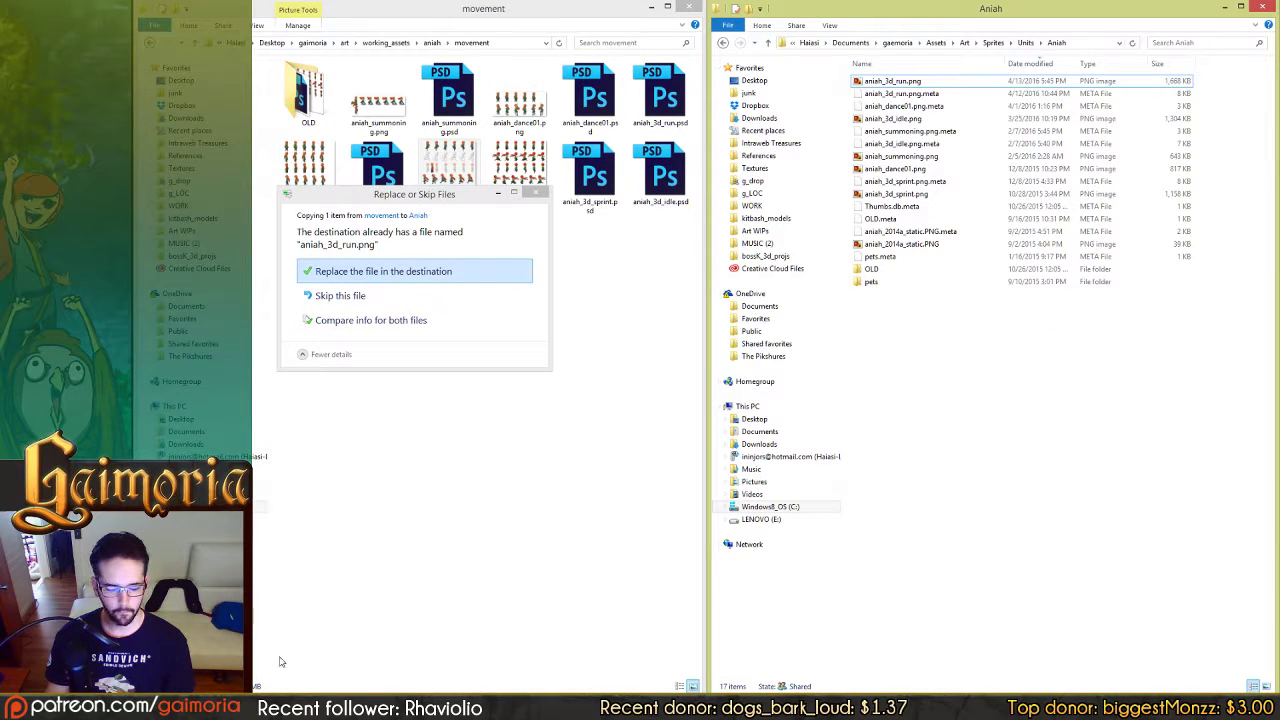
pyautogui.click(446, 277)
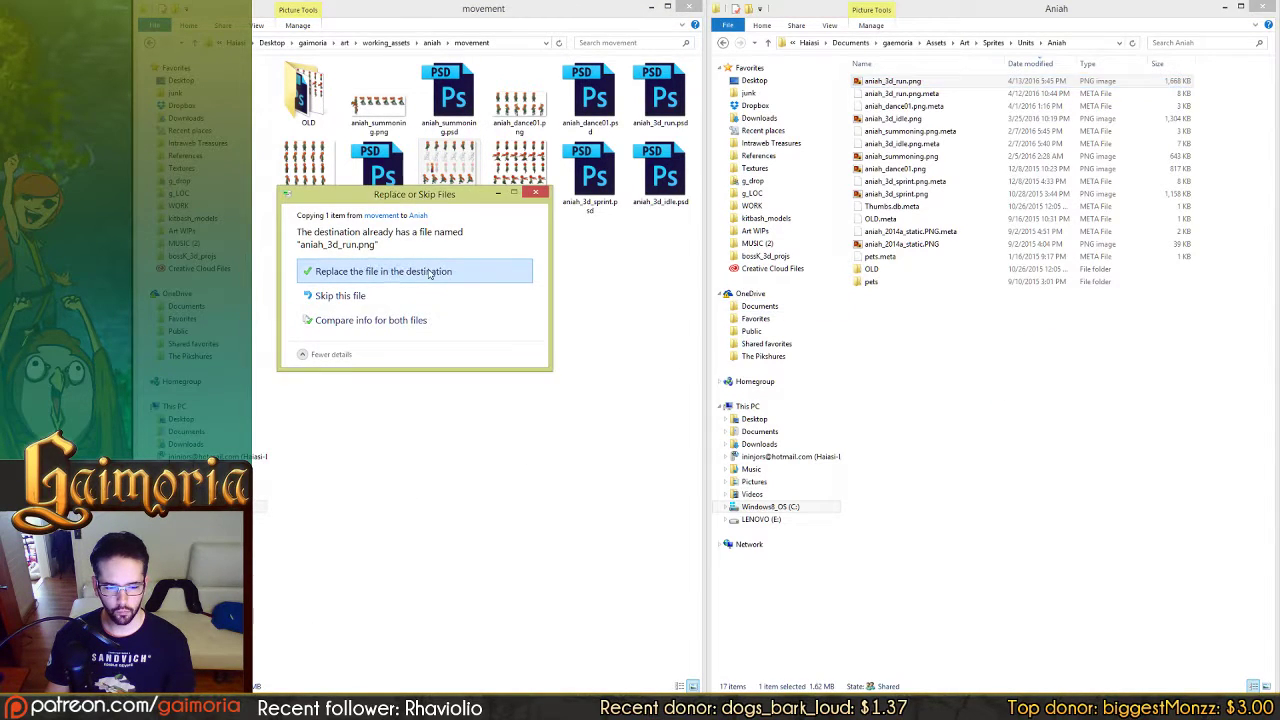
# Step: Switch to Unity, glance back at the sprite sheet in Photoshop, then return to Unity and stop the running game
pyautogui.click(586, 691)
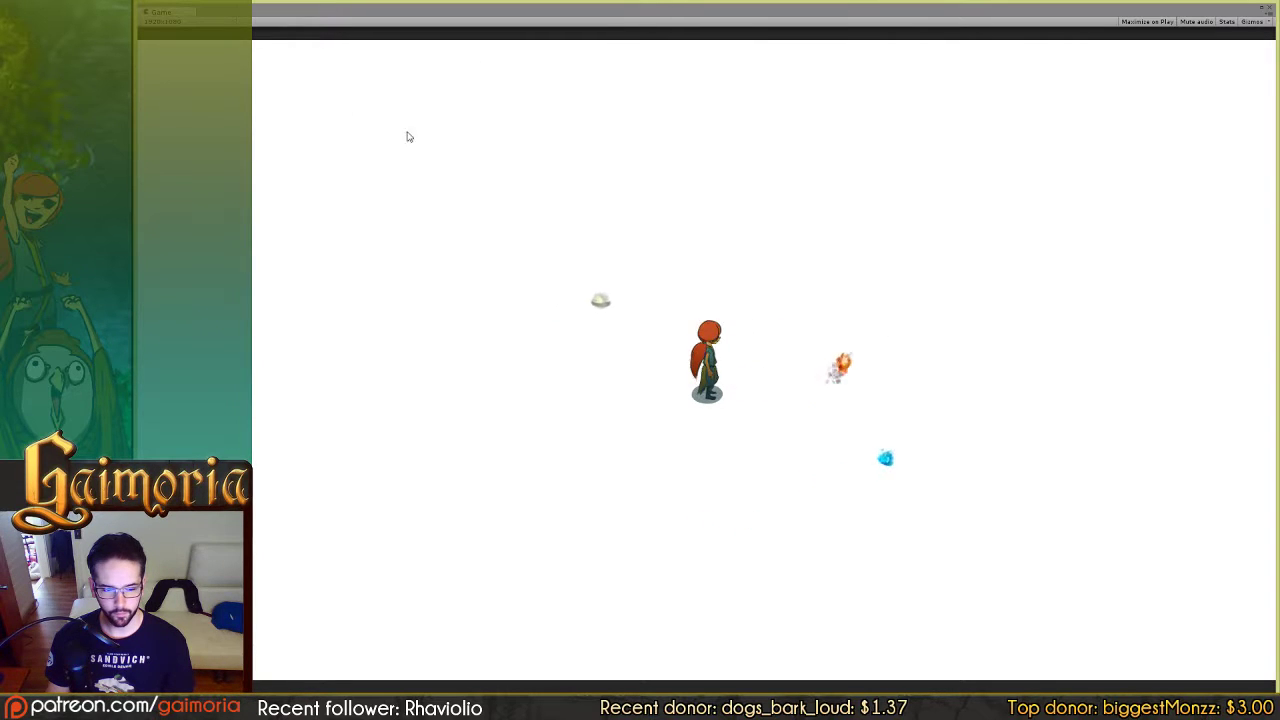
pyautogui.hotkey('alt', 'Tab')
pyautogui.moveTo(659, 239); pyautogui.dragTo(608, 290)
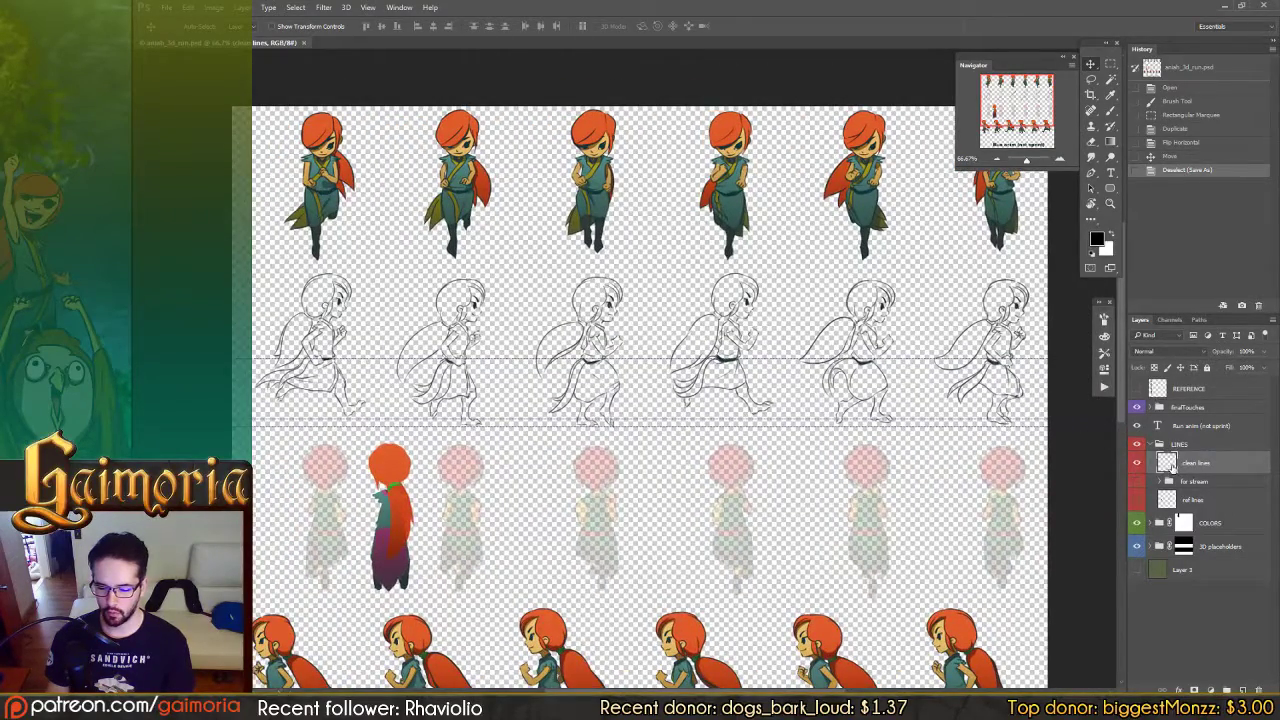
pyautogui.hotkey('alt', 'Tab')
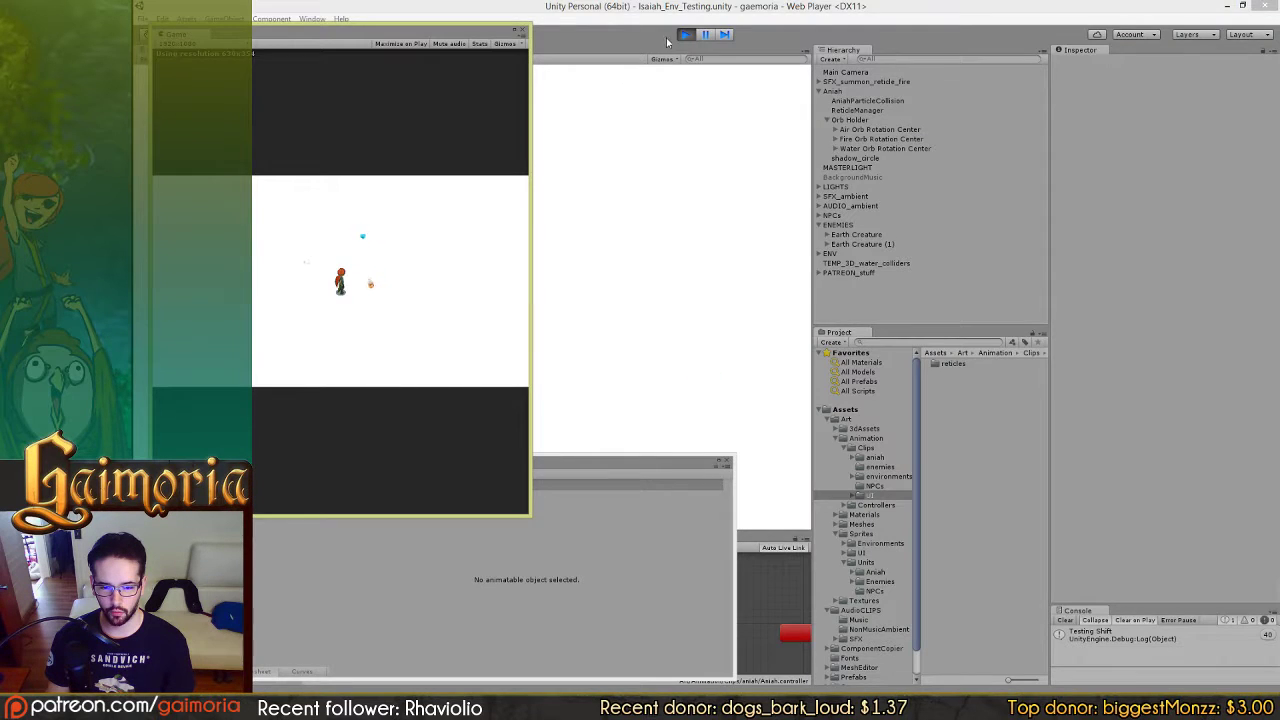
pyautogui.click(684, 34)
# Step: Select Aniah in the scene and preview the aniahRunRight clip in the Animation window
pyautogui.scroll(3, 685, 255)
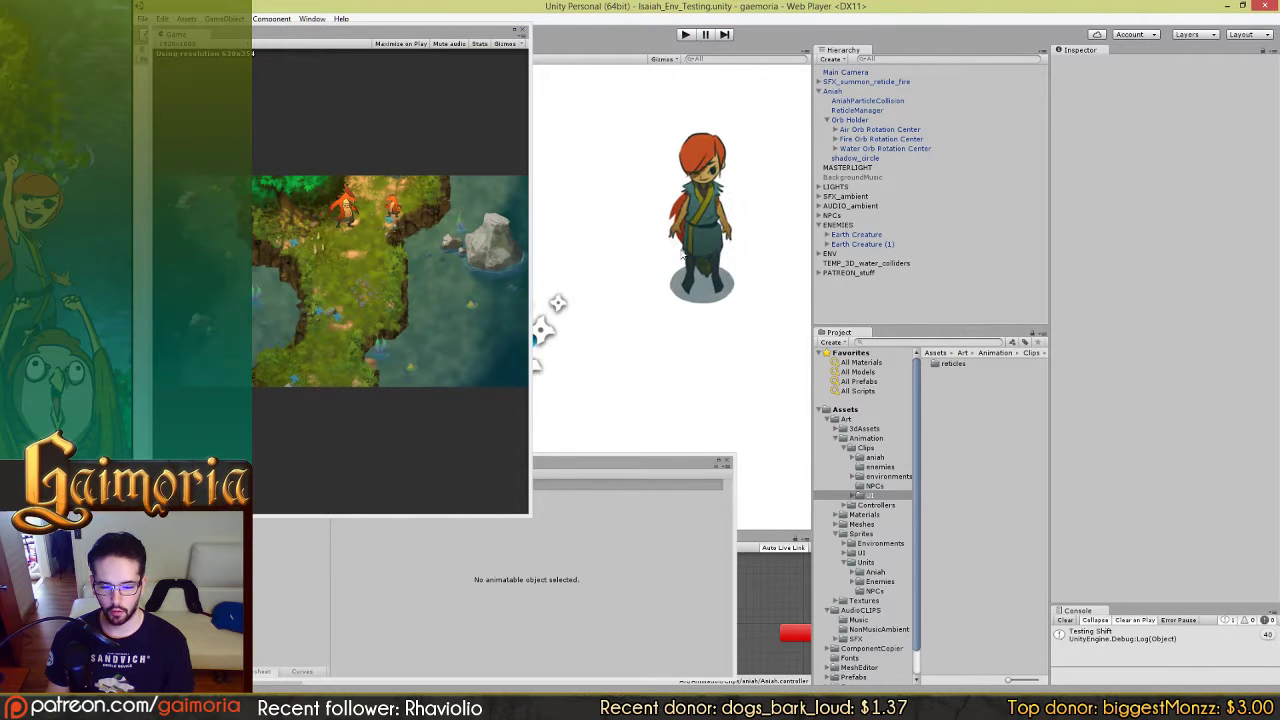
pyautogui.click(684, 254)
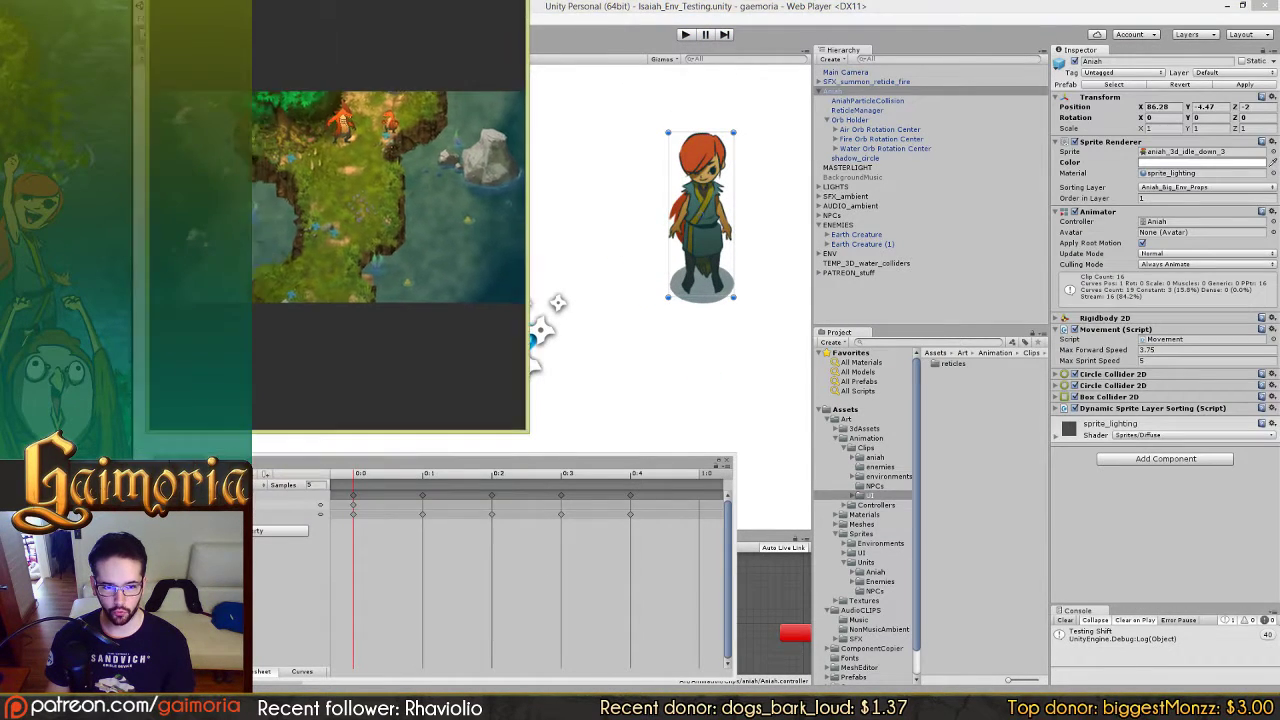
pyautogui.moveTo(412, 0); pyautogui.dragTo(400, 8)
pyautogui.click(530, 590)
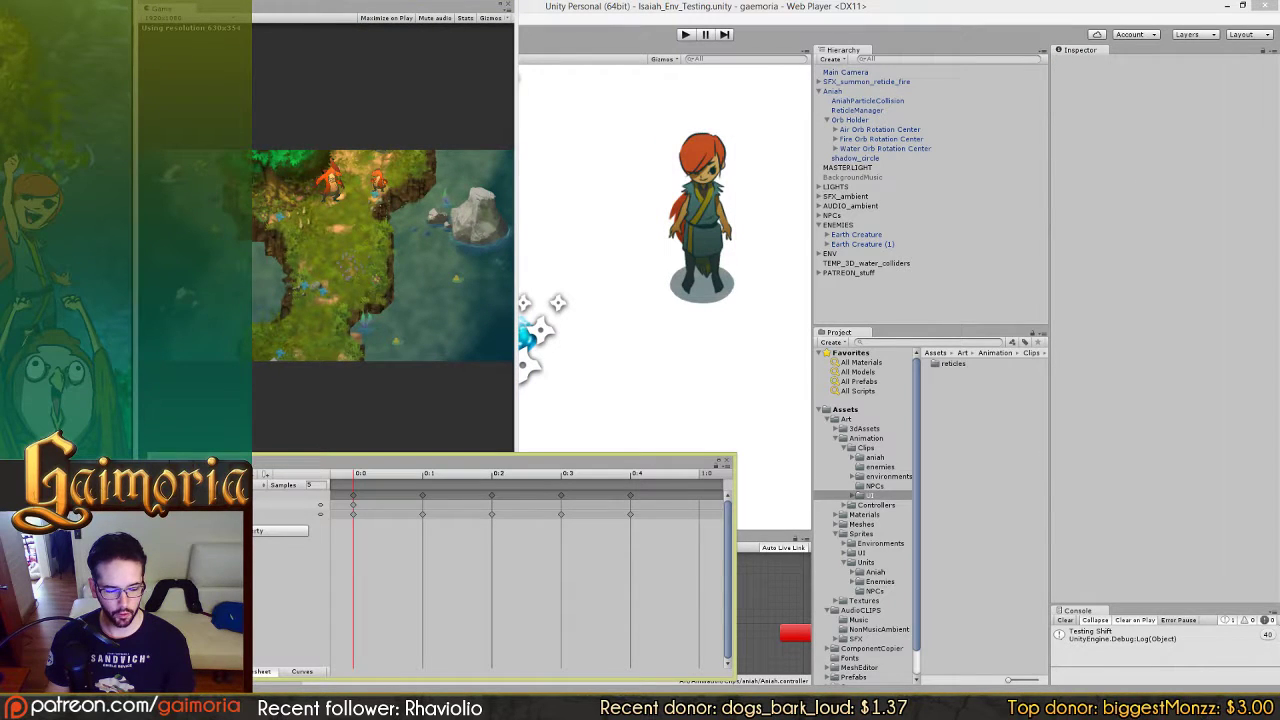
pyautogui.click(210, 485)
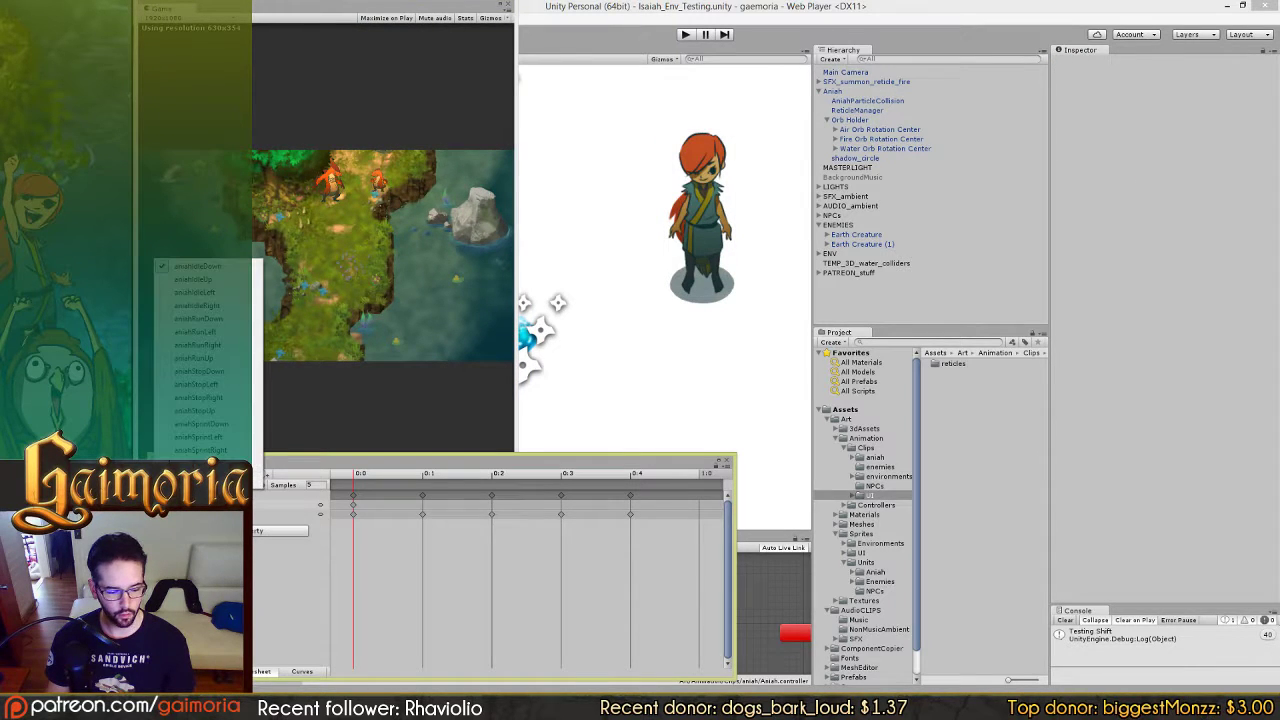
pyautogui.click(214, 348)
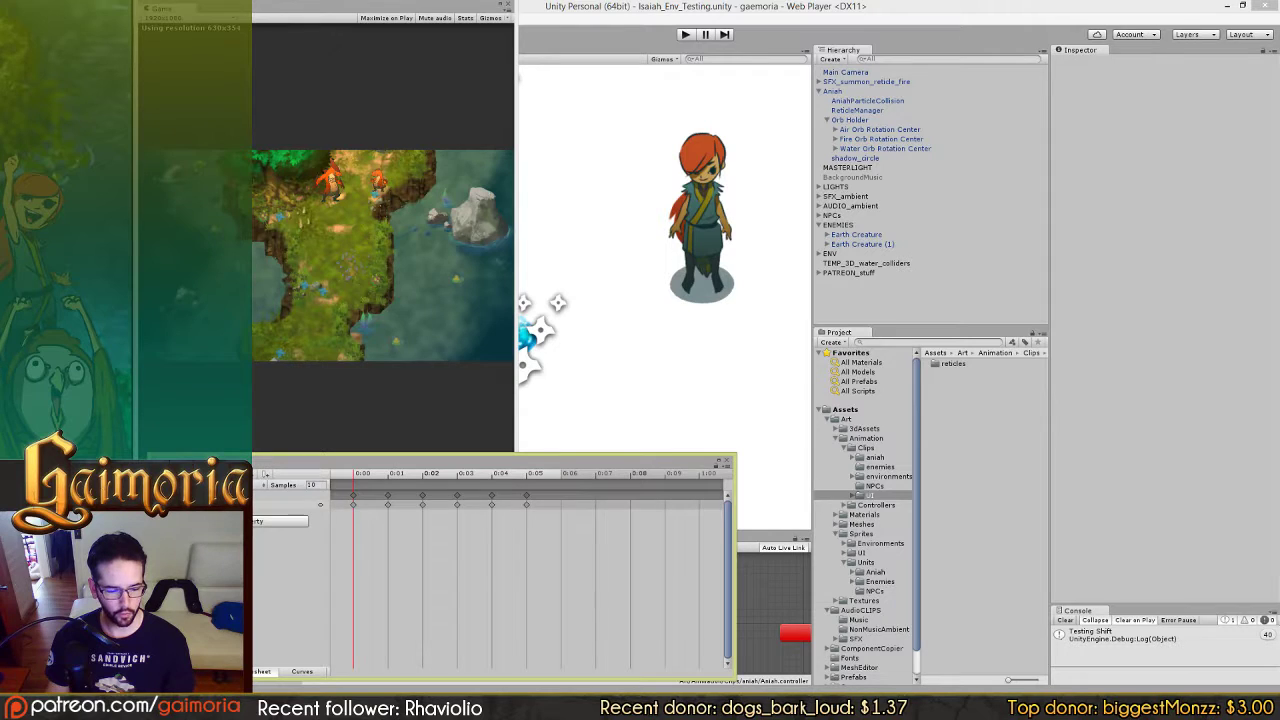
pyautogui.click(174, 474)
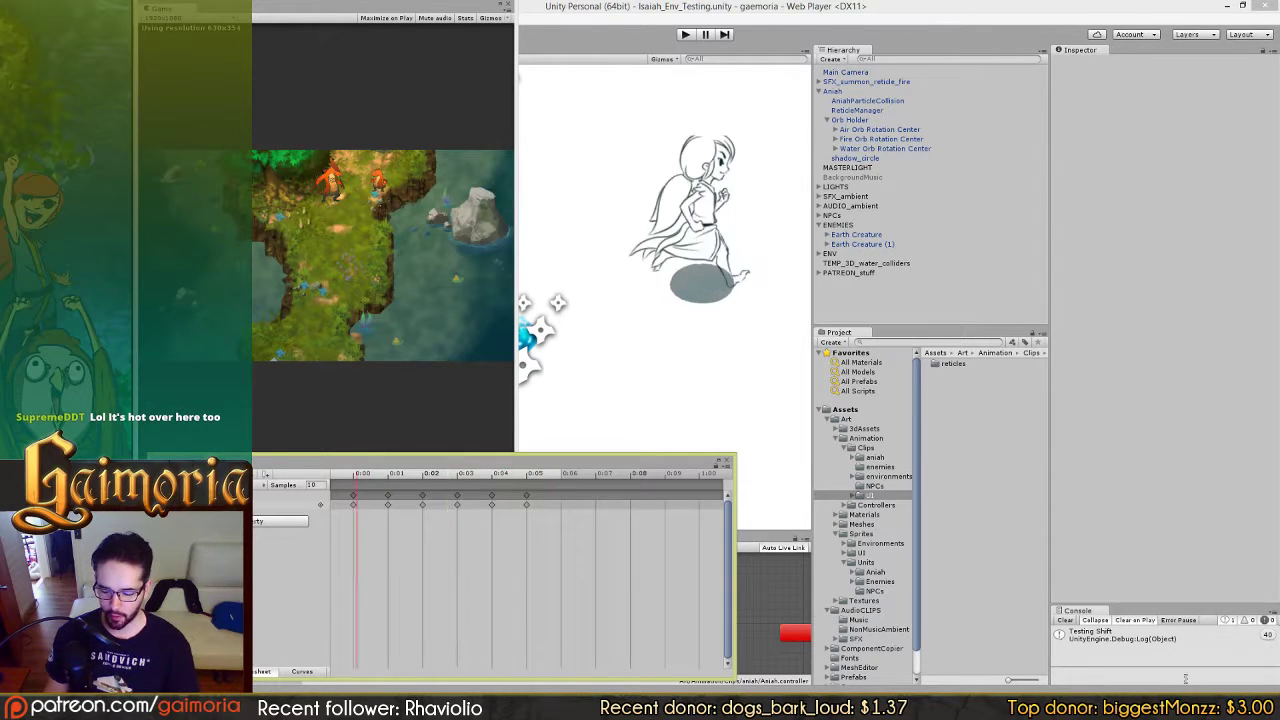
pyautogui.click(1240, 707)
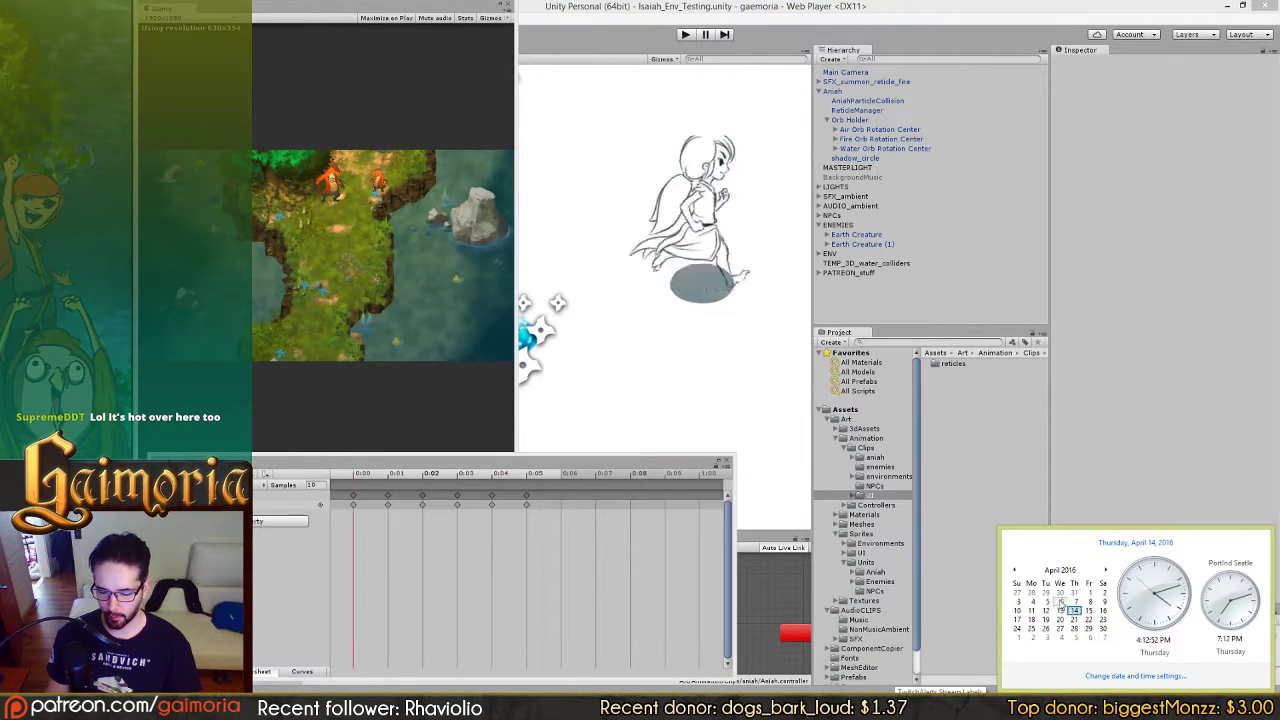
pyautogui.click(697, 357)
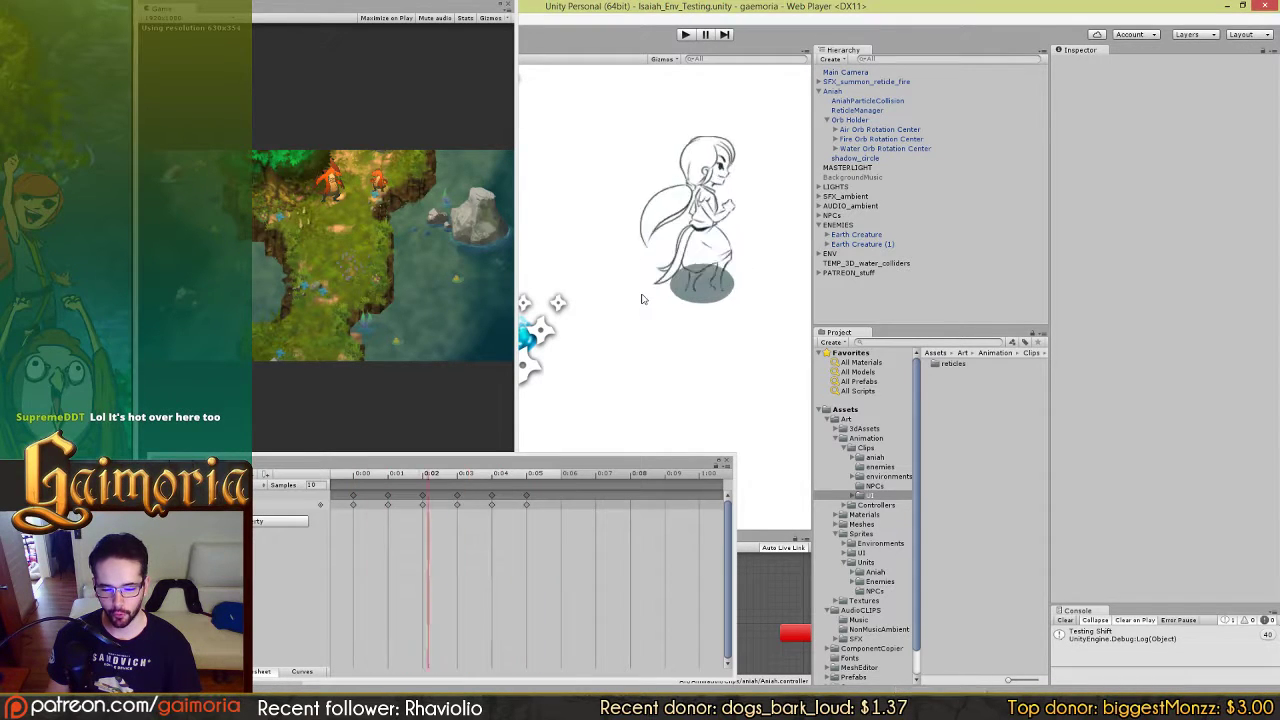
pyautogui.click(207, 485)
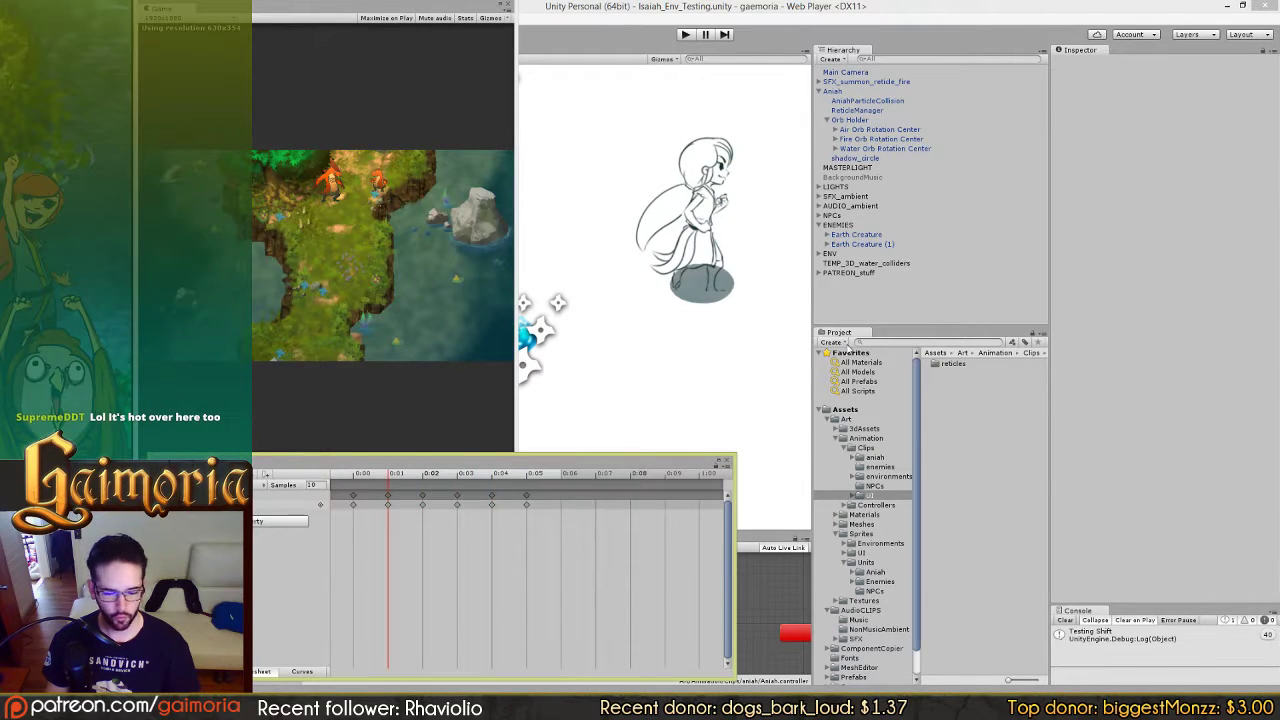
# Step: Locate the aniah_3d_idle sheet through Aniah's sprite reference, open it in the Sprite Editor, and reposition and narrow the editor window
pyautogui.click(853, 92)
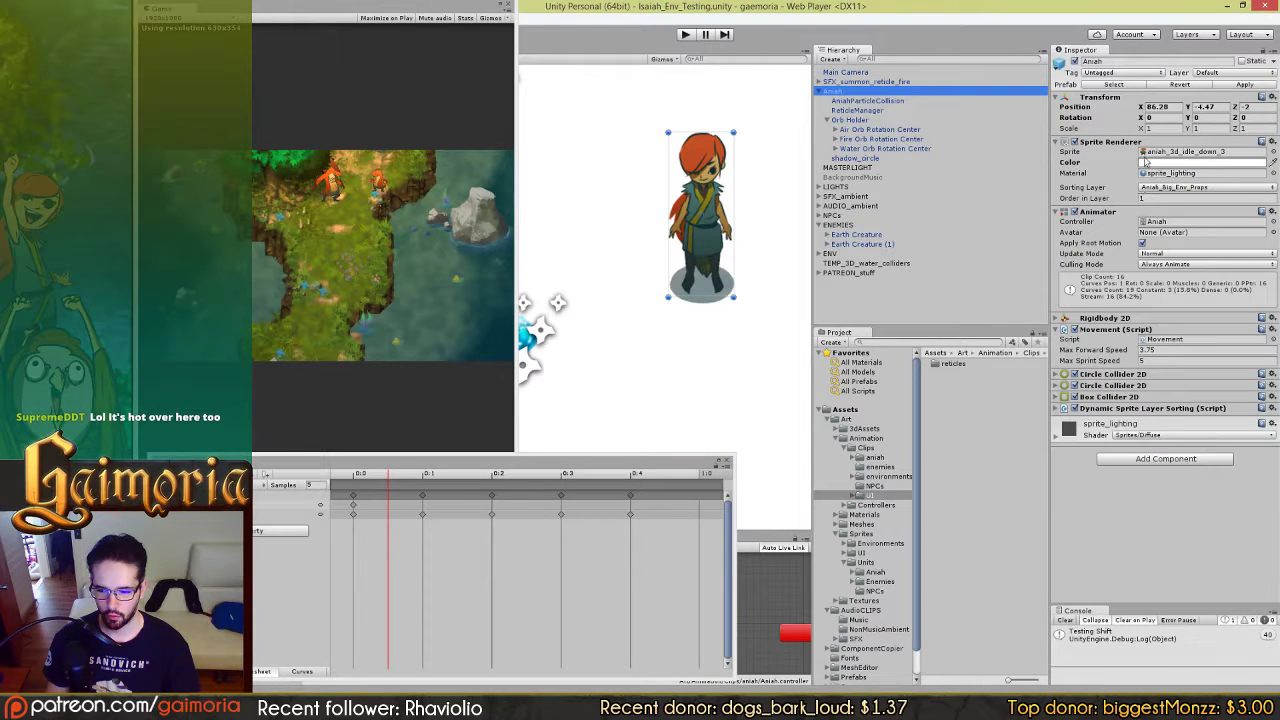
pyautogui.click(1145, 152)
pyautogui.click(1020, 382)
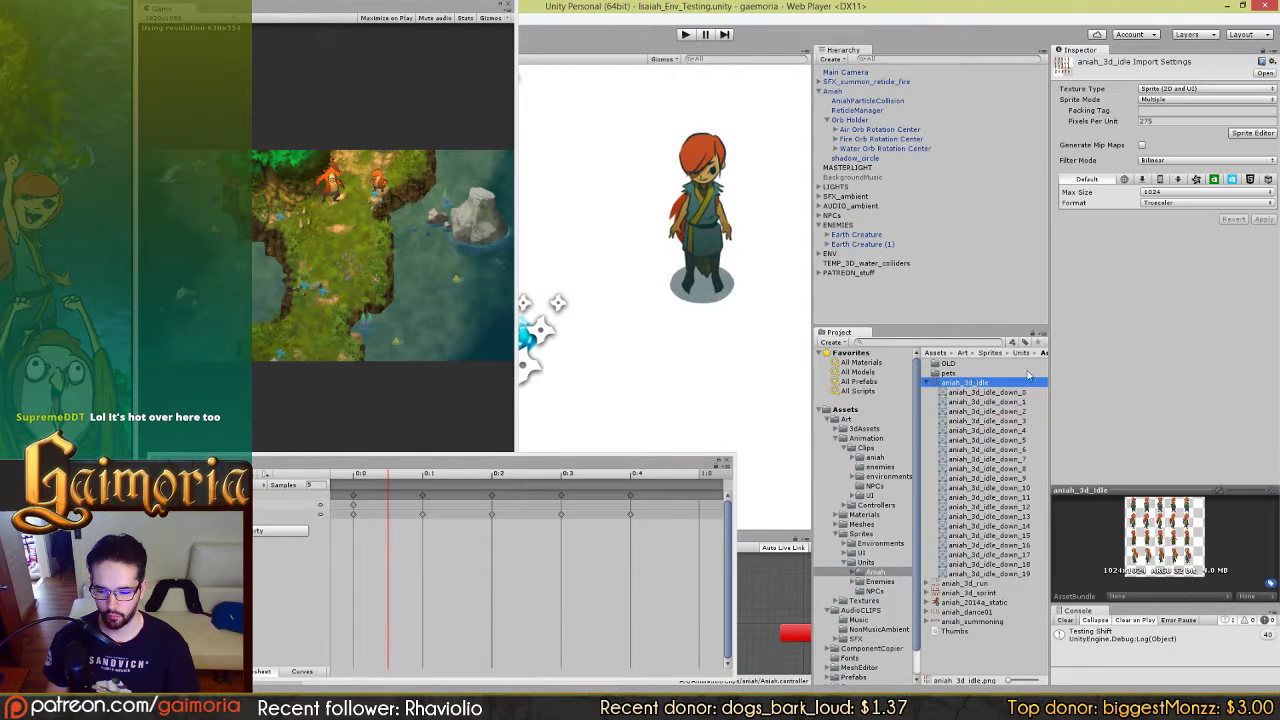
pyautogui.click(1252, 133)
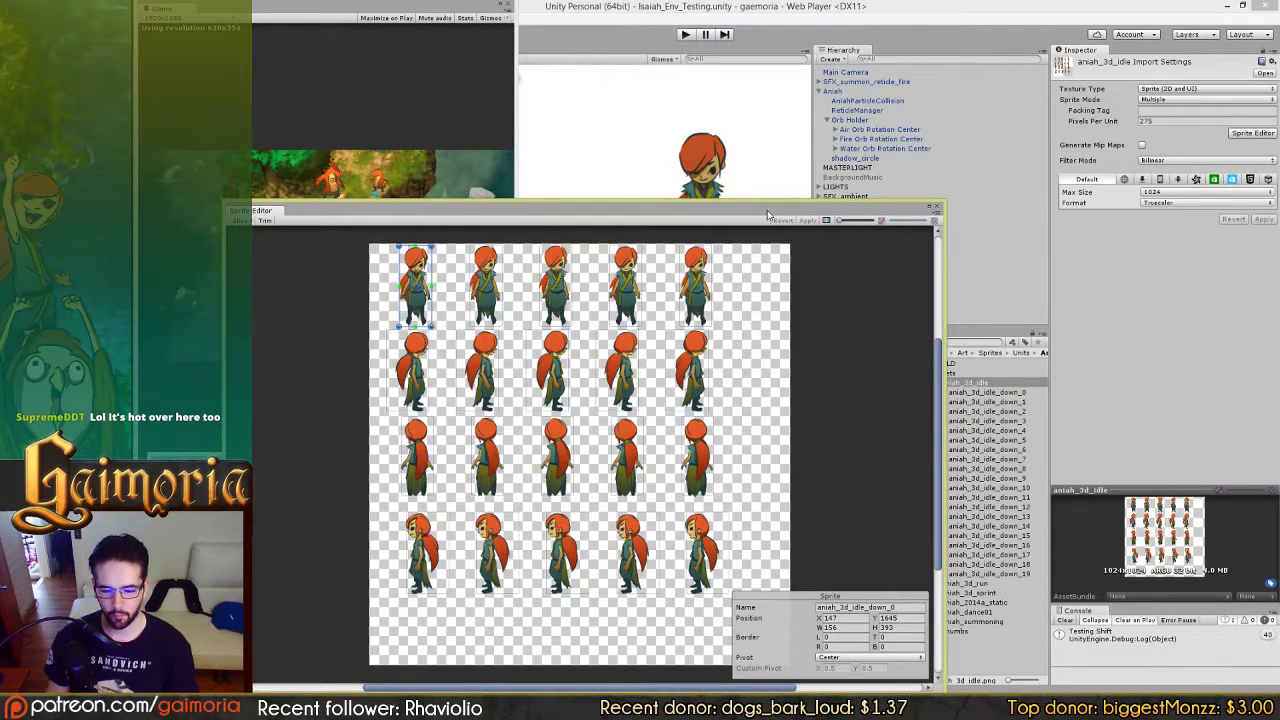
pyautogui.moveTo(768, 215); pyautogui.dragTo(702, 148)
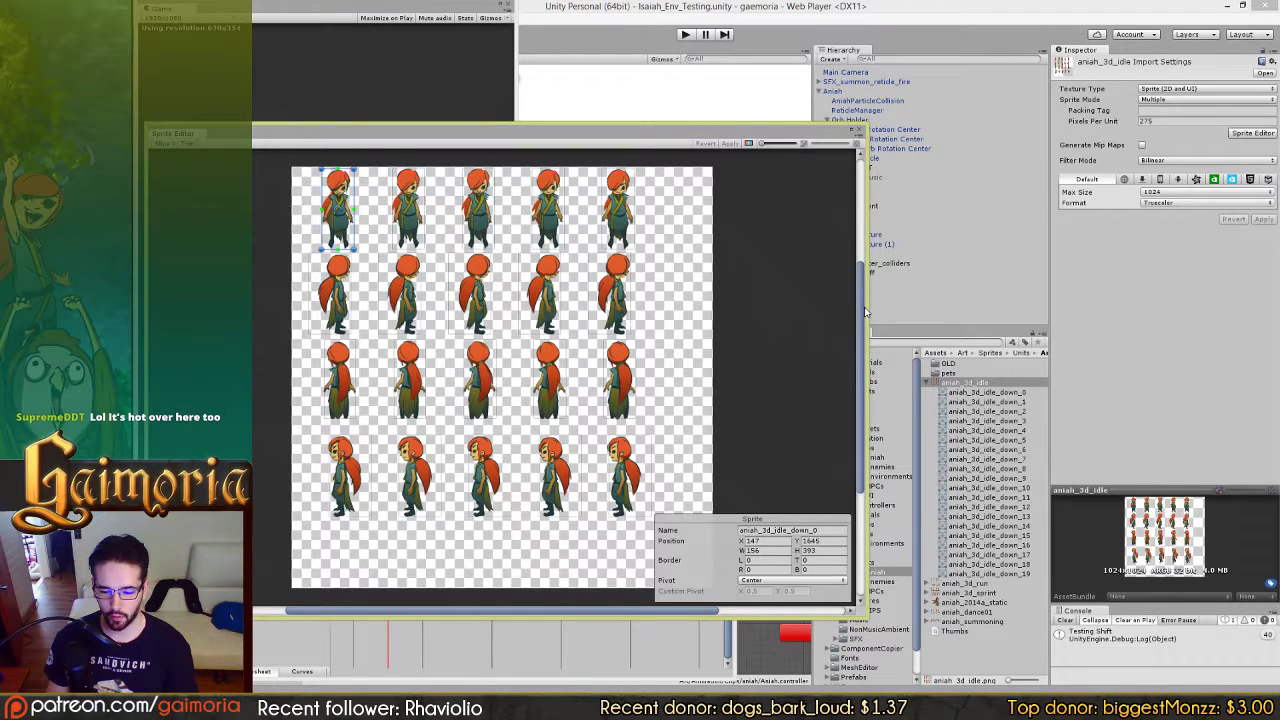
pyautogui.moveTo(866, 307); pyautogui.dragTo(801, 315)
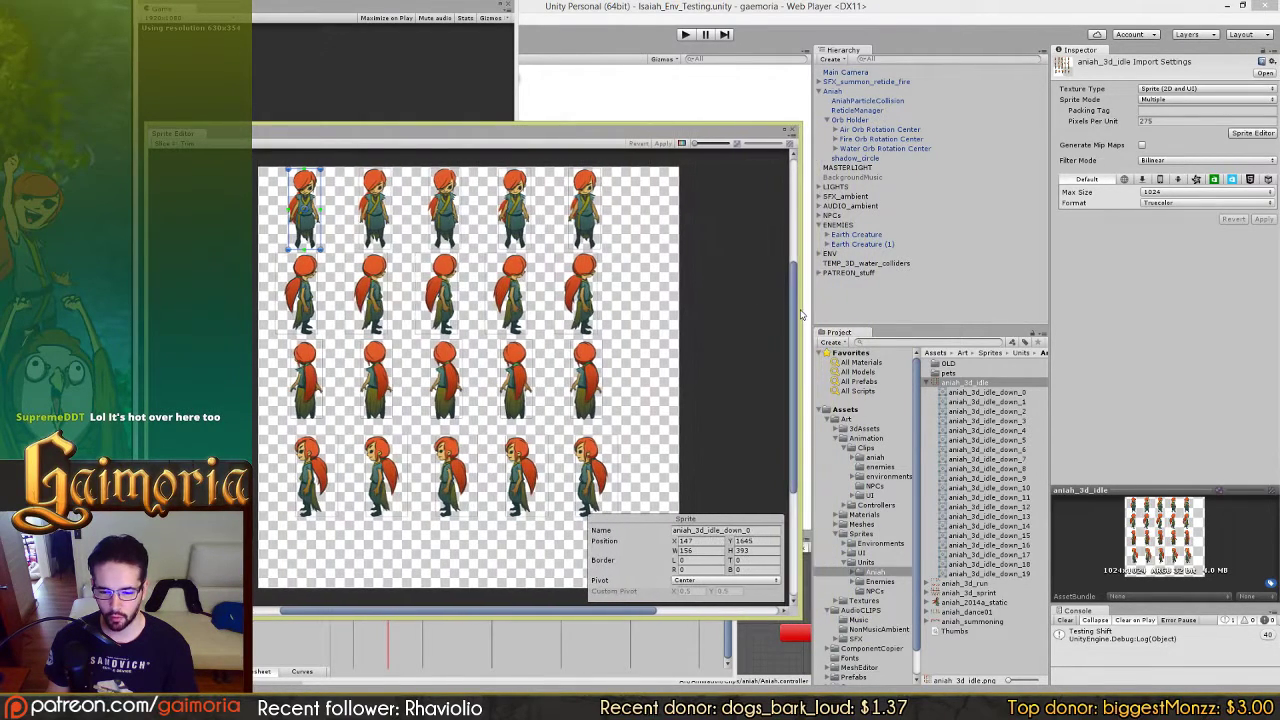
# Step: Close the Sprite Editor, frame the Main Camera in the scene, and examine its view area and Camera Follow settings
pyautogui.click(791, 130)
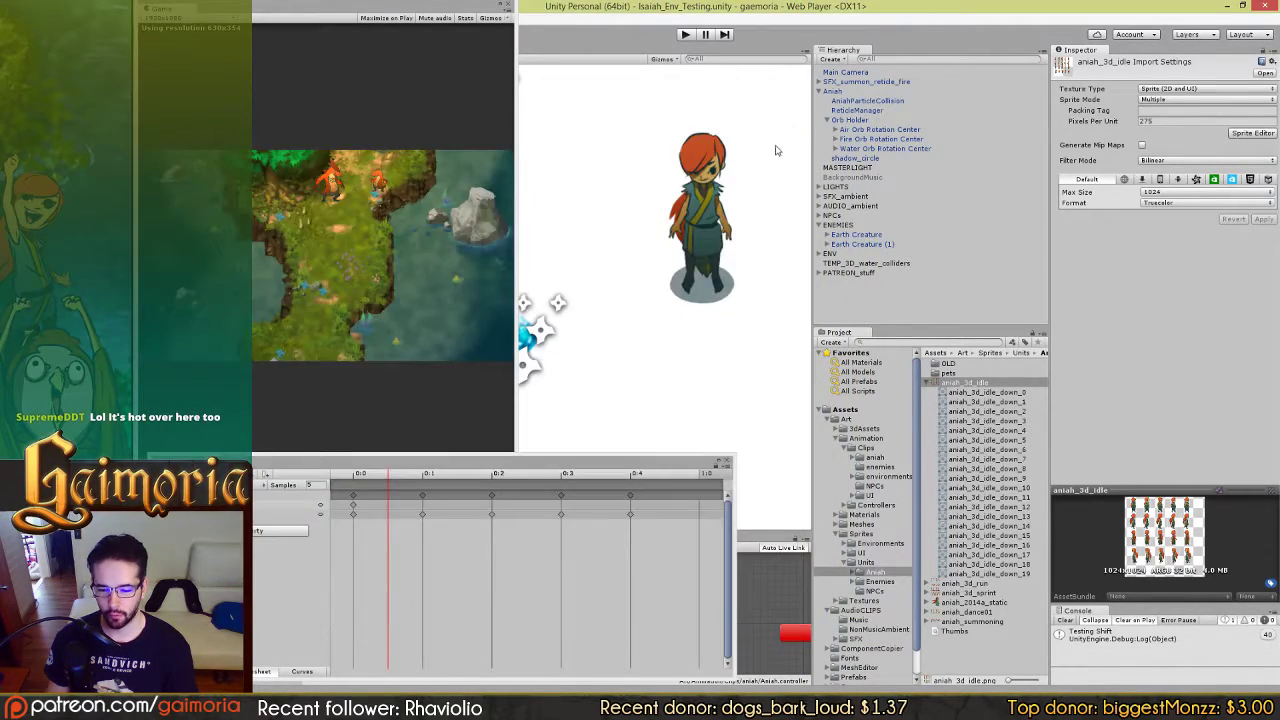
pyautogui.click(882, 302)
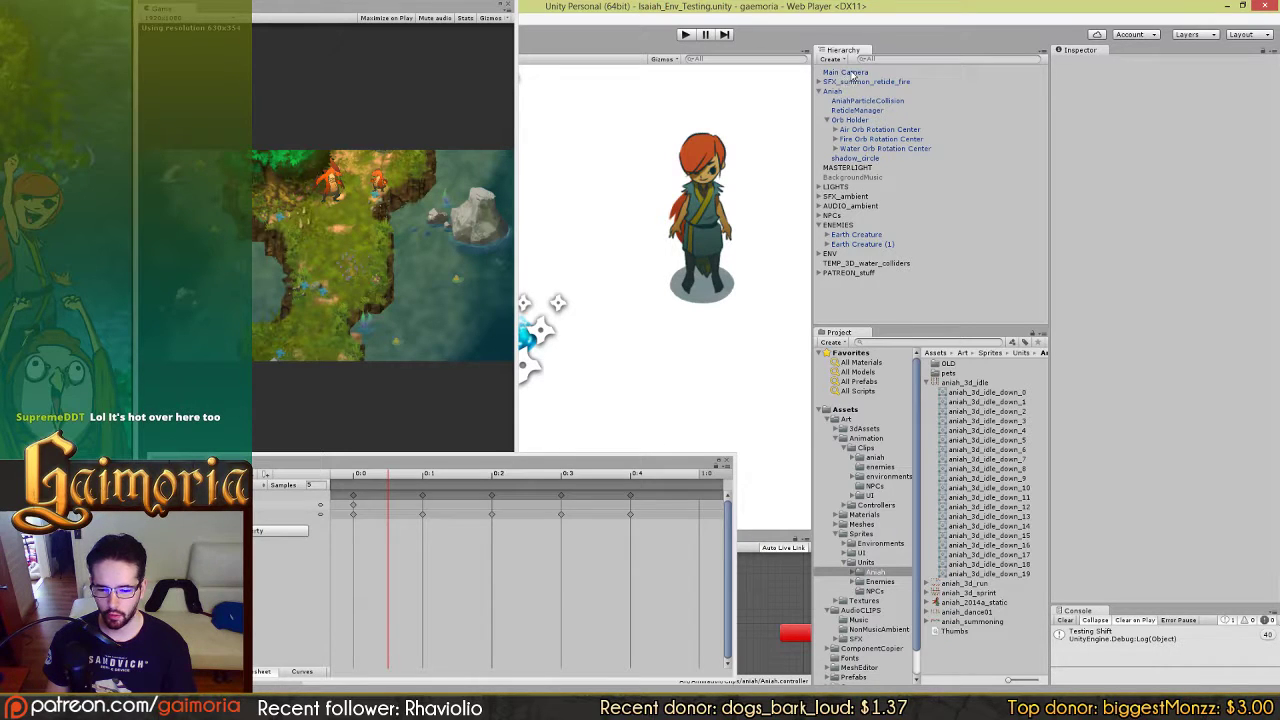
pyautogui.click(848, 72)
pyautogui.press('f')
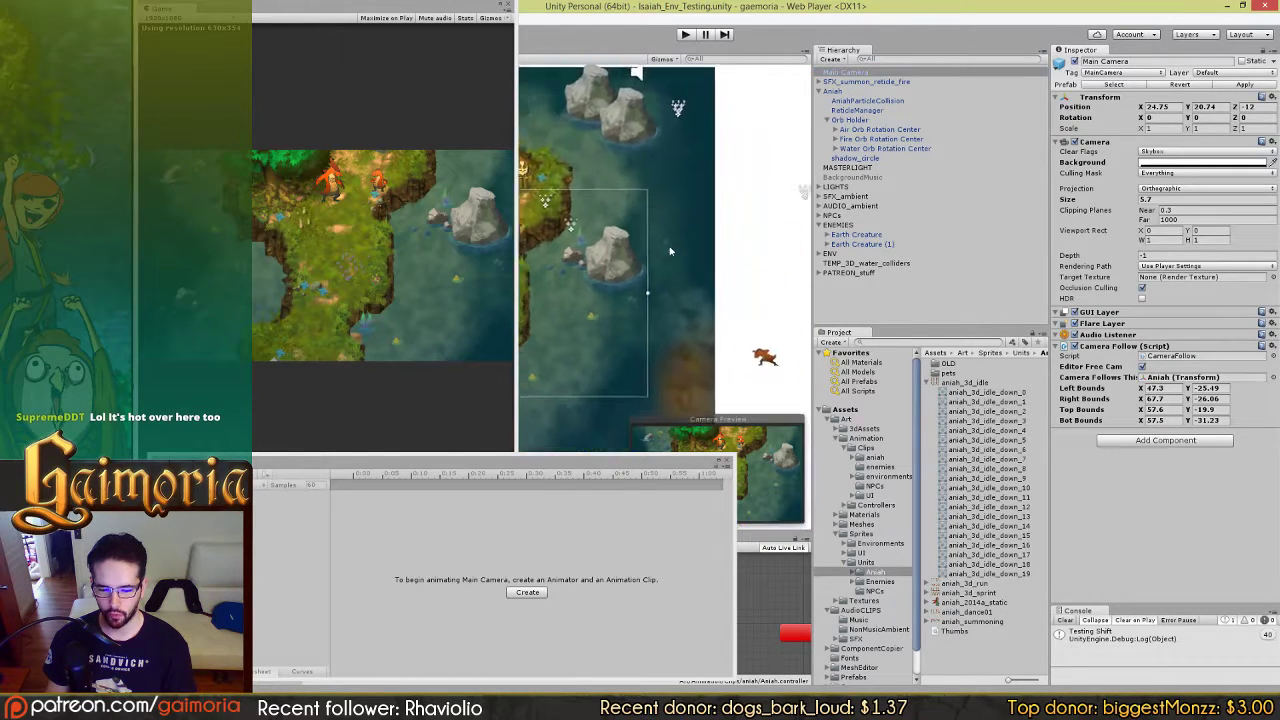
pyautogui.scroll(-3, 671, 251)
pyautogui.moveTo(627, 272); pyautogui.dragTo(765, 258)
pyautogui.scroll(2, 741, 253)
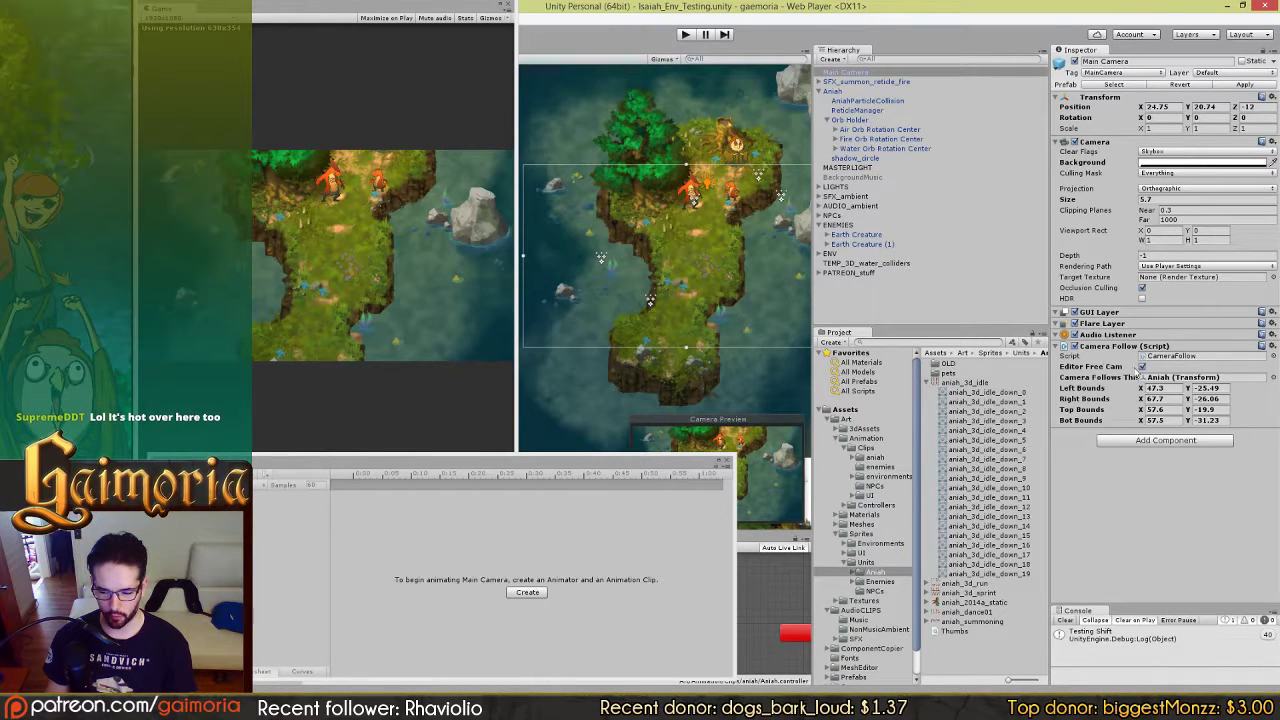
pyautogui.moveTo(706, 258); pyautogui.dragTo(598, 245)
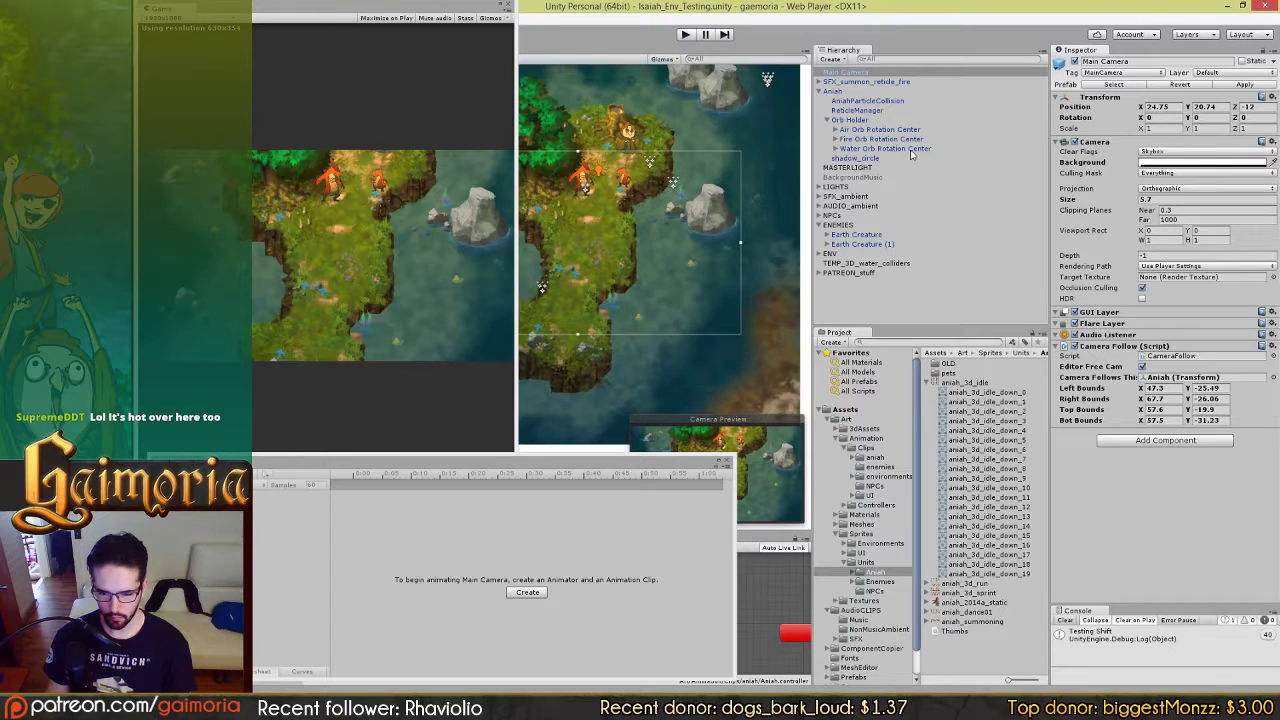
# Step: Frame SFX_summon_reticle_fire in the scene to view the particle effect, and move the Game window aside to uncover the Scene view
pyautogui.click(855, 82)
pyautogui.press('f')
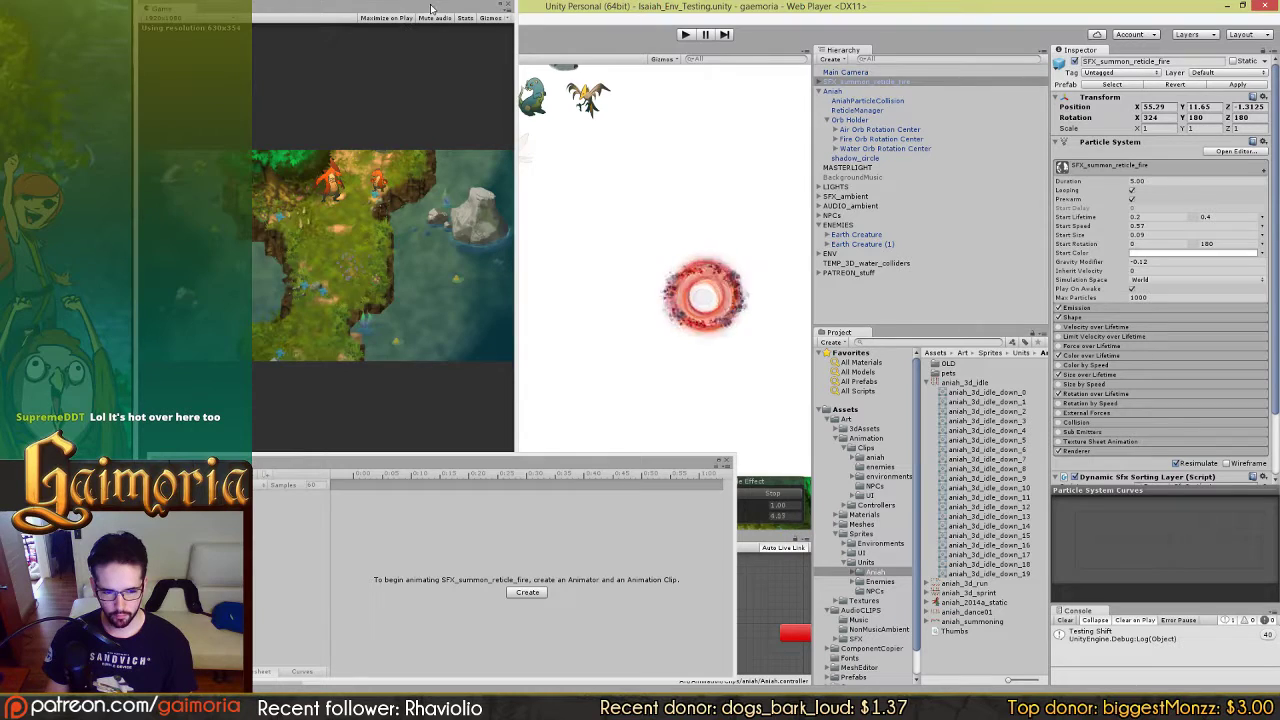
pyautogui.moveTo(432, 8); pyautogui.dragTo(252, 40)
# Step: Select Aniah and examine her components, sprite and surrounding orbs in the scene
pyautogui.click(843, 90)
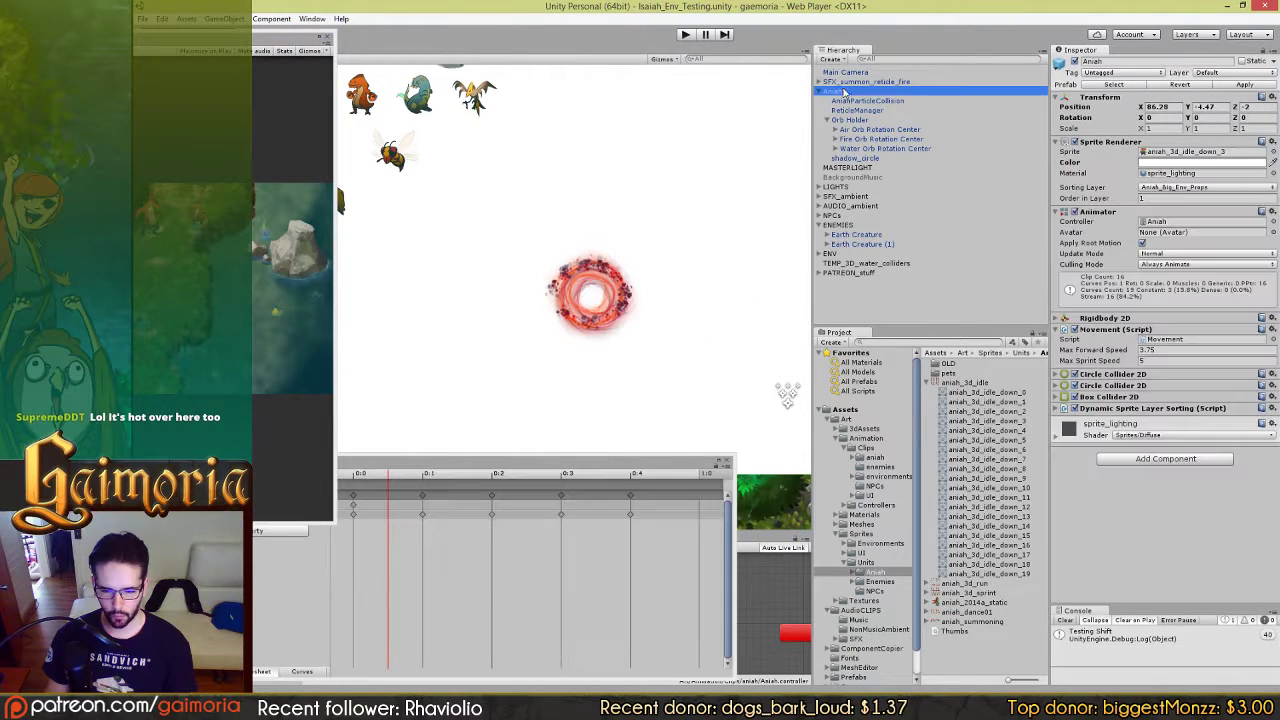
pyautogui.scroll(-10, 653, 152)
pyautogui.moveTo(633, 299); pyautogui.dragTo(605, 253)
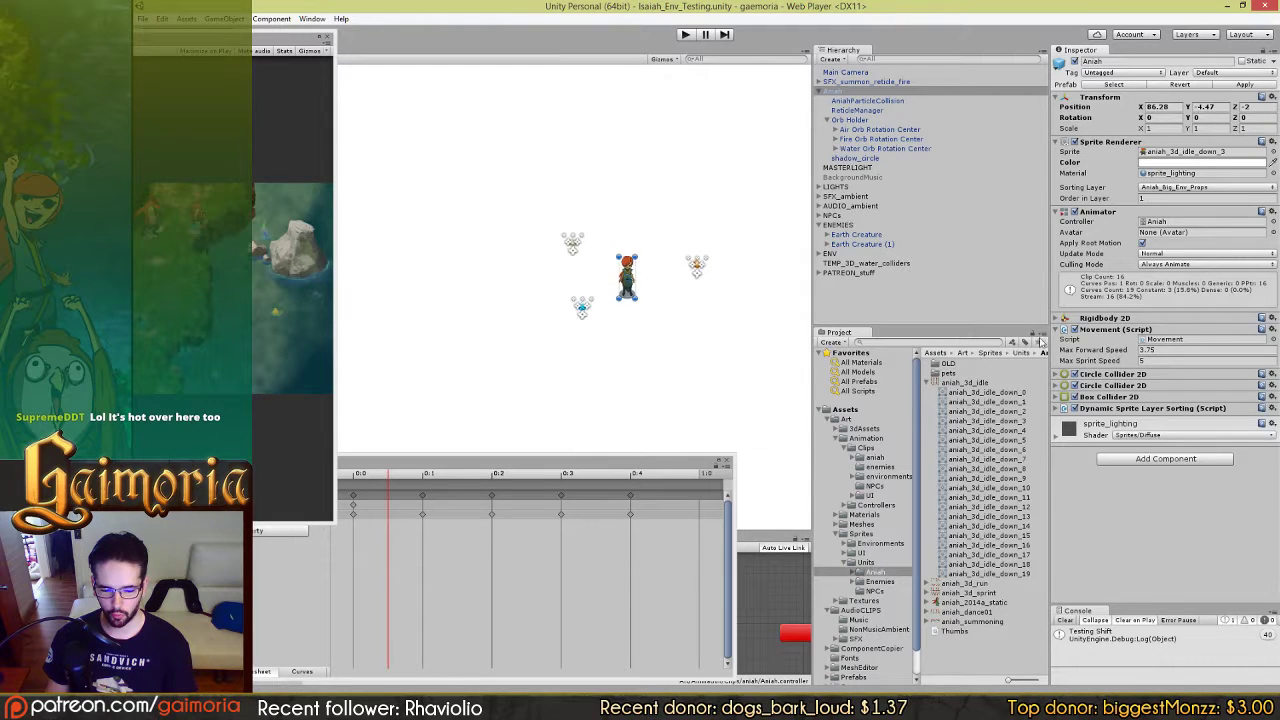
pyautogui.moveTo(675, 306); pyautogui.dragTo(519, 283)
pyautogui.scroll(8, 506, 283)
pyautogui.moveTo(623, 300); pyautogui.dragTo(701, 320)
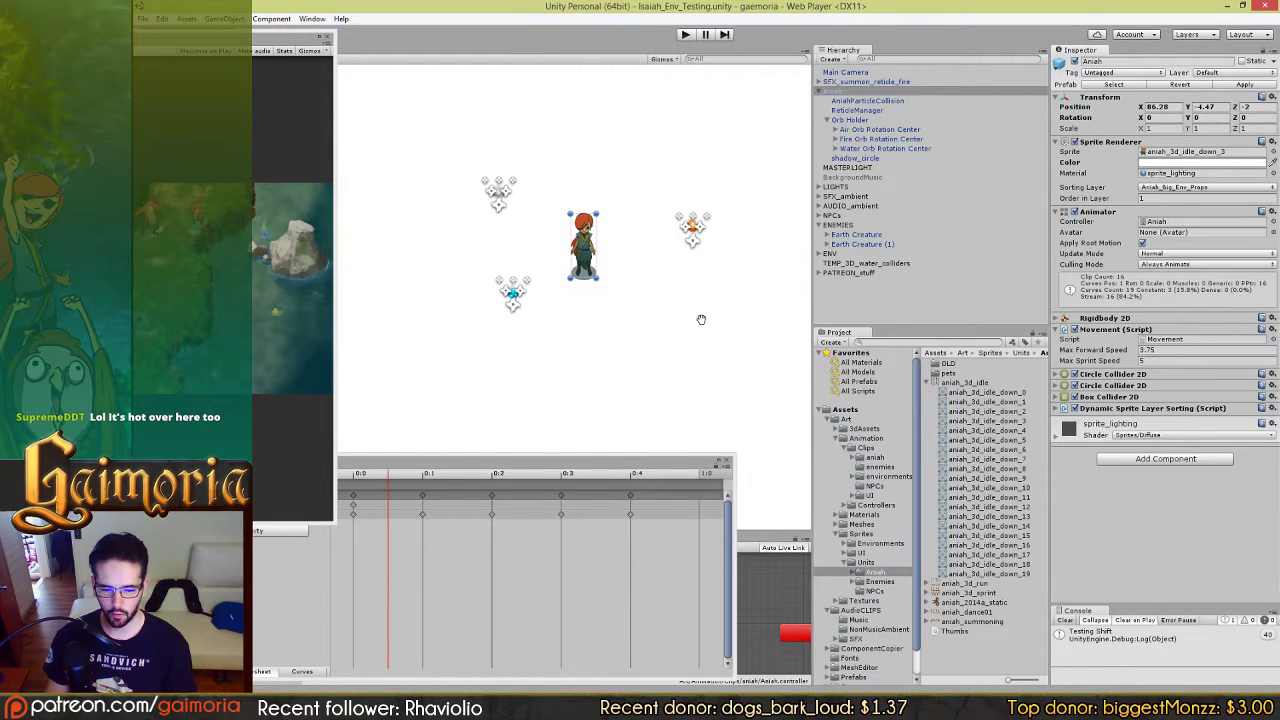
pyautogui.click(701, 319)
# Step: Inspect Aniah's child objects AniahParticleCollision, ReticleManager and Orb Holder, including the Orb Manager script's settings
pyautogui.click(861, 102)
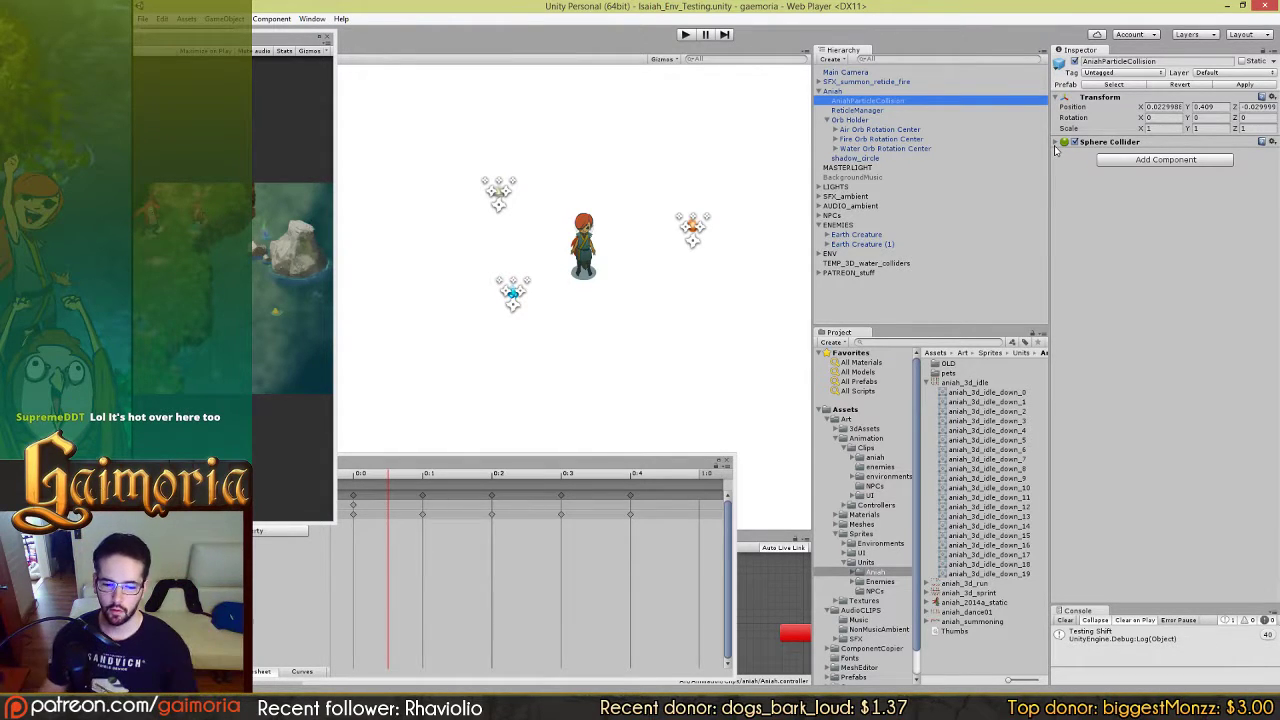
pyautogui.click(868, 111)
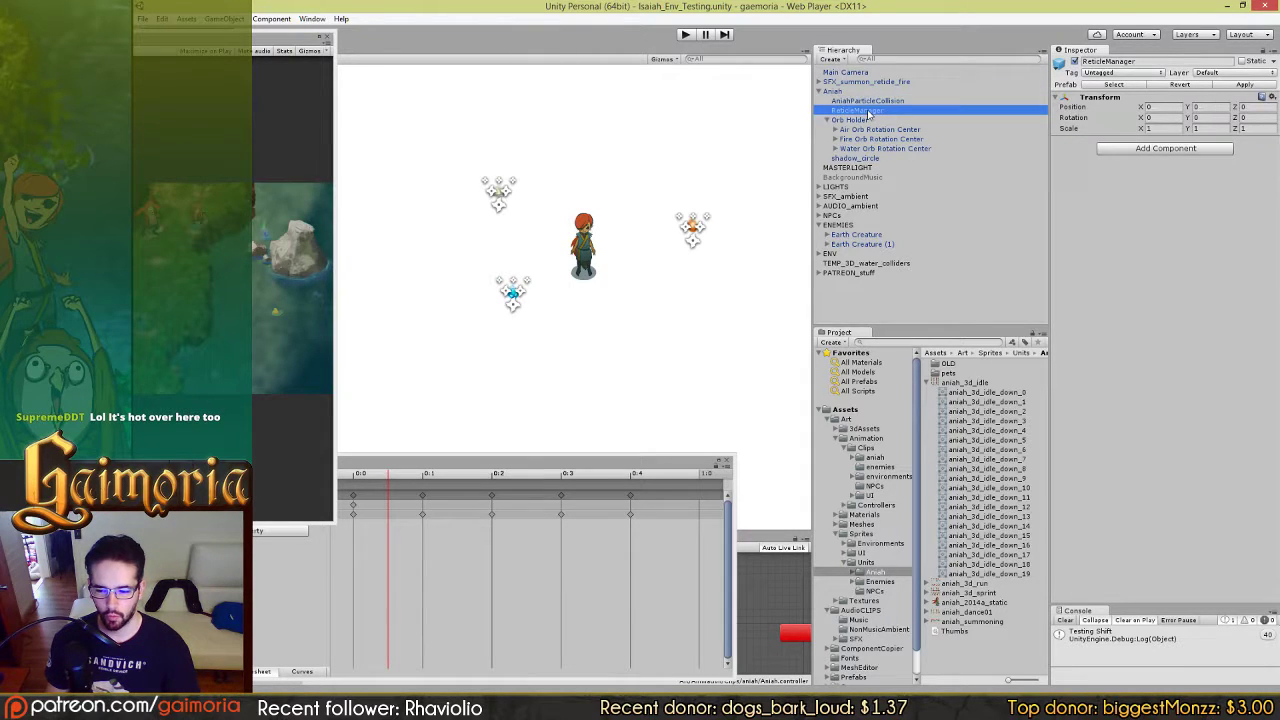
pyautogui.moveTo(635, 175); pyautogui.dragTo(629, 170)
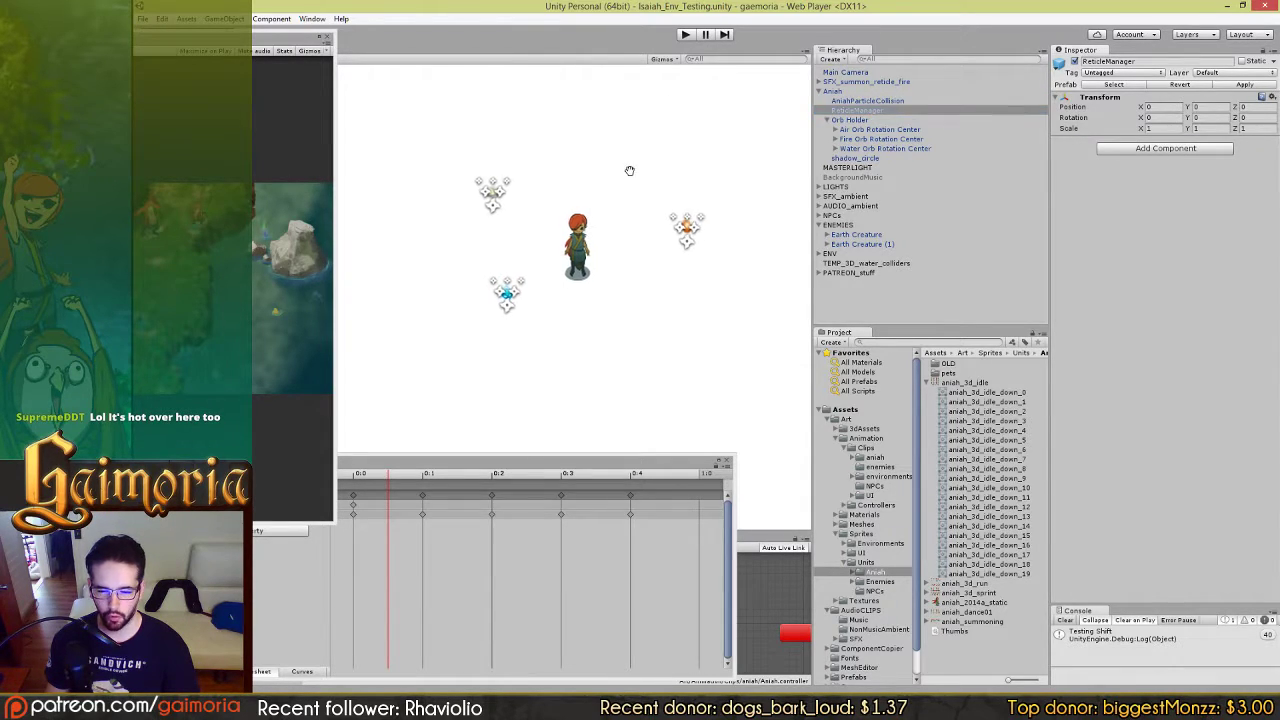
pyautogui.click(865, 113)
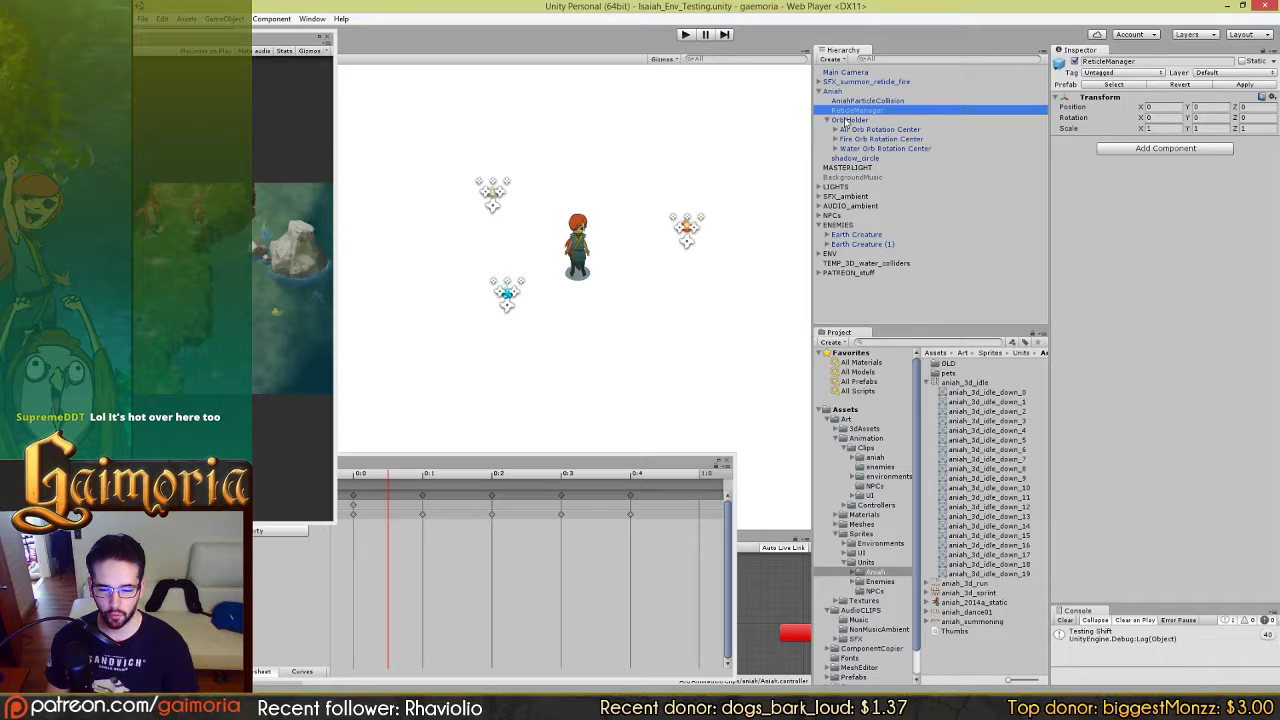
pyautogui.click(848, 120)
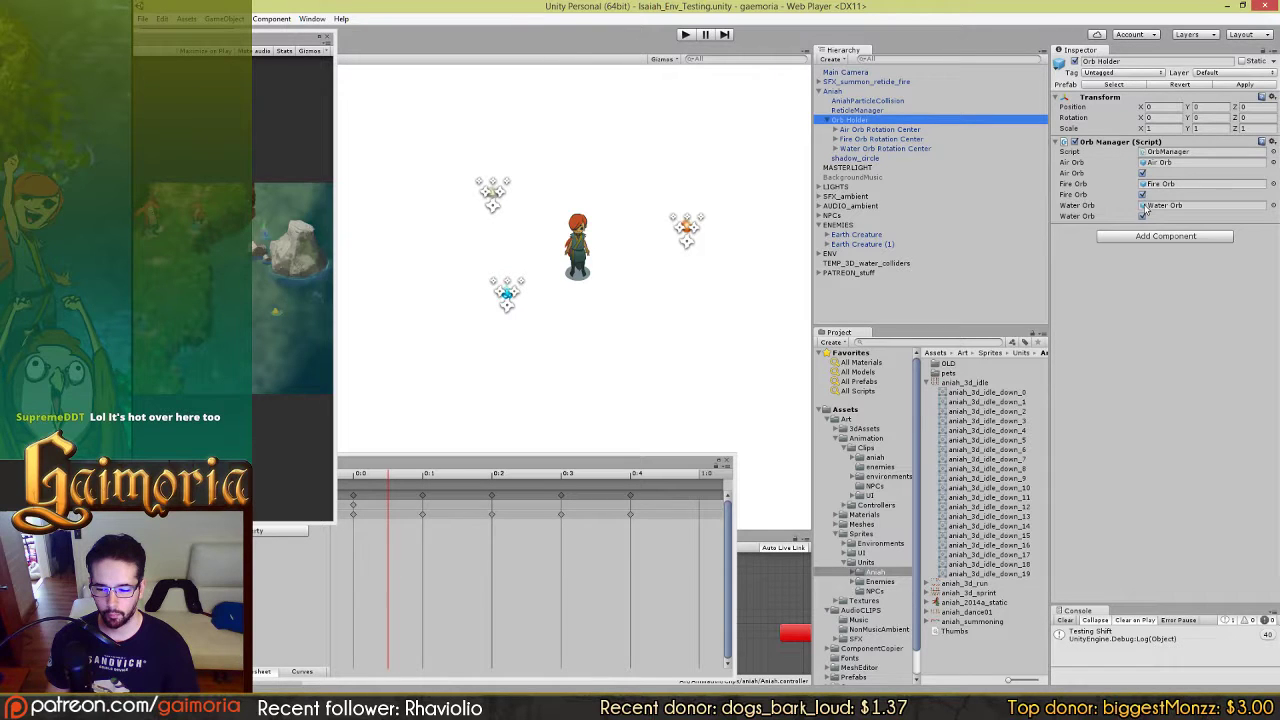
# Step: Run the game, maximize the Game window to test Aniah's movement with her orbs, and restore the window's size
pyautogui.click(685, 35)
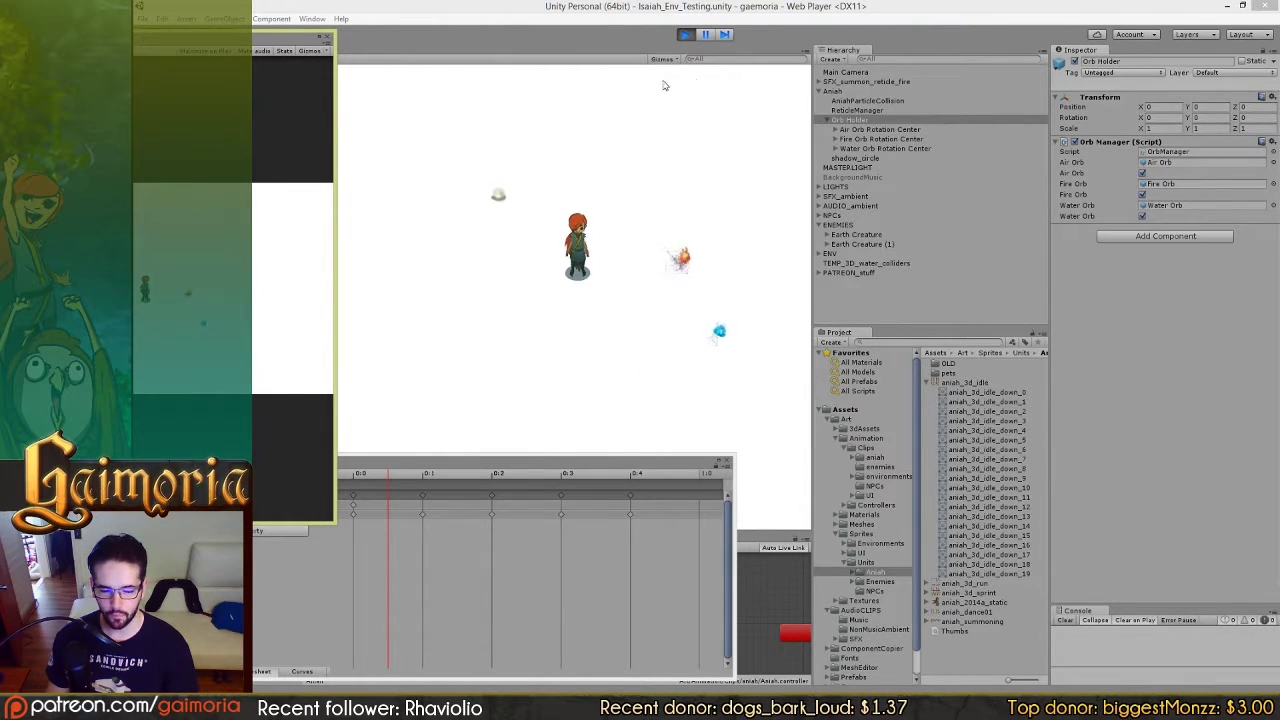
pyautogui.click(716, 143)
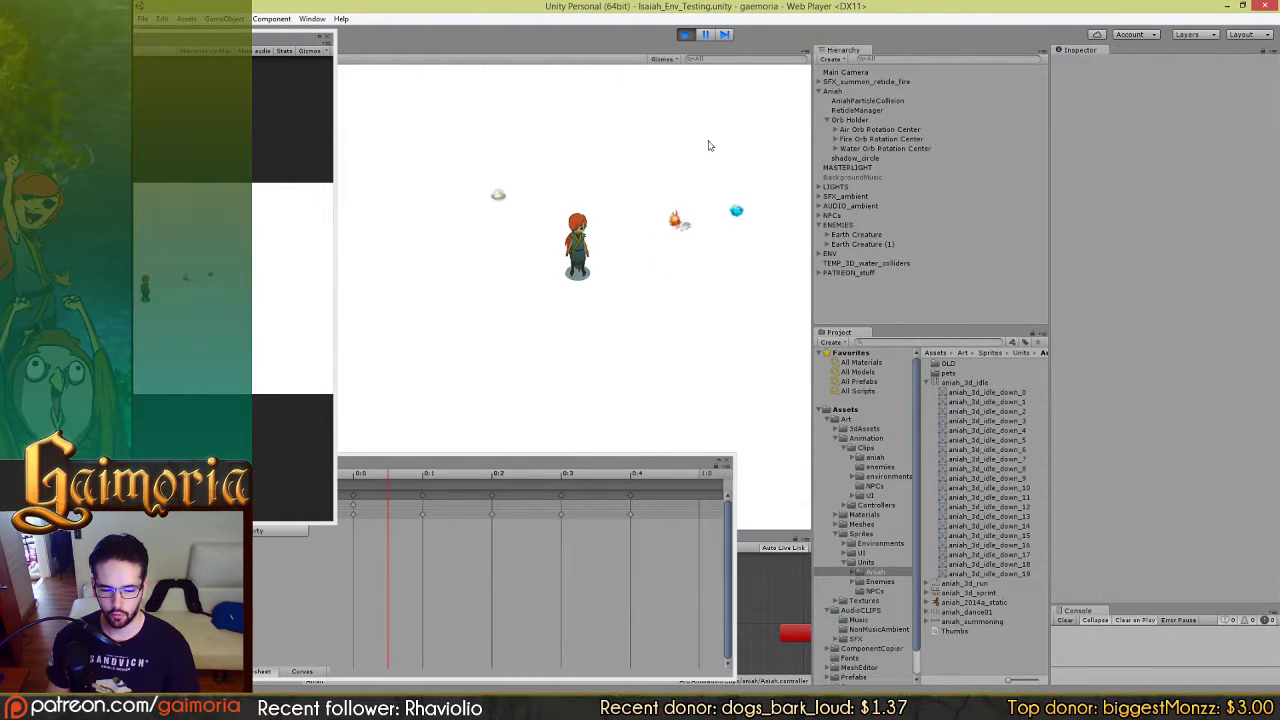
pyautogui.doubleClick(319, 38)
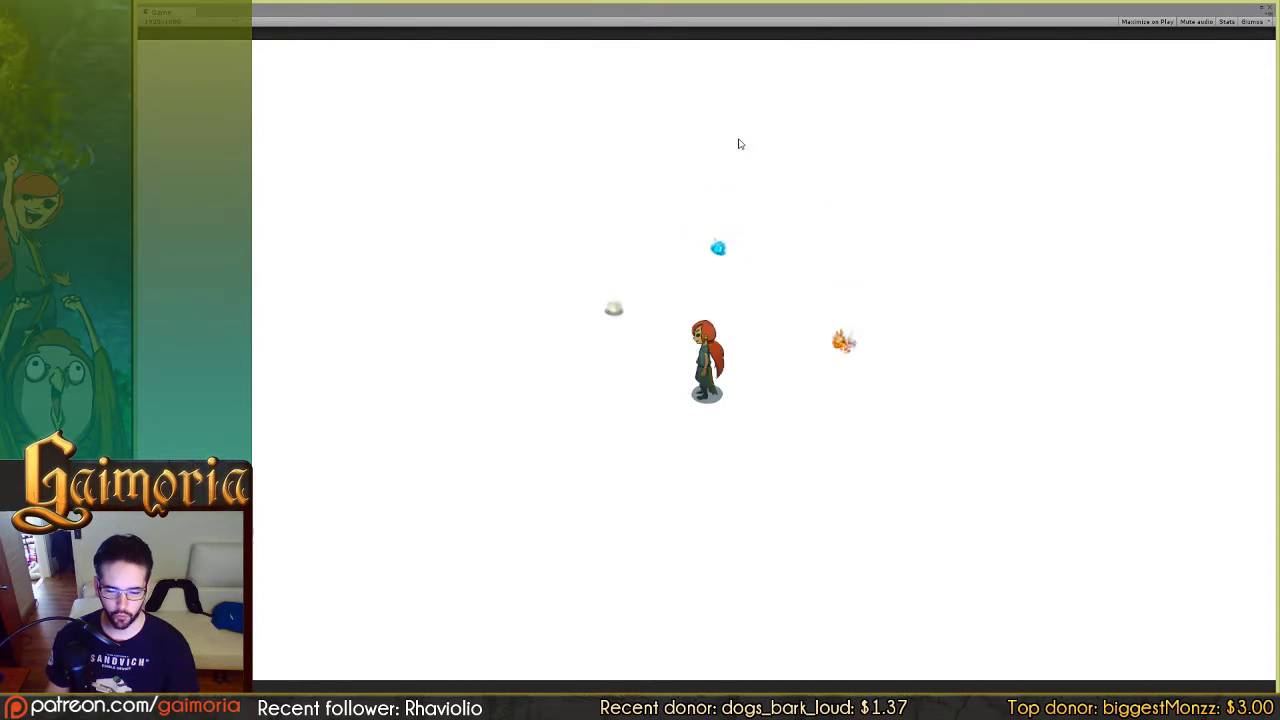
pyautogui.press('a')
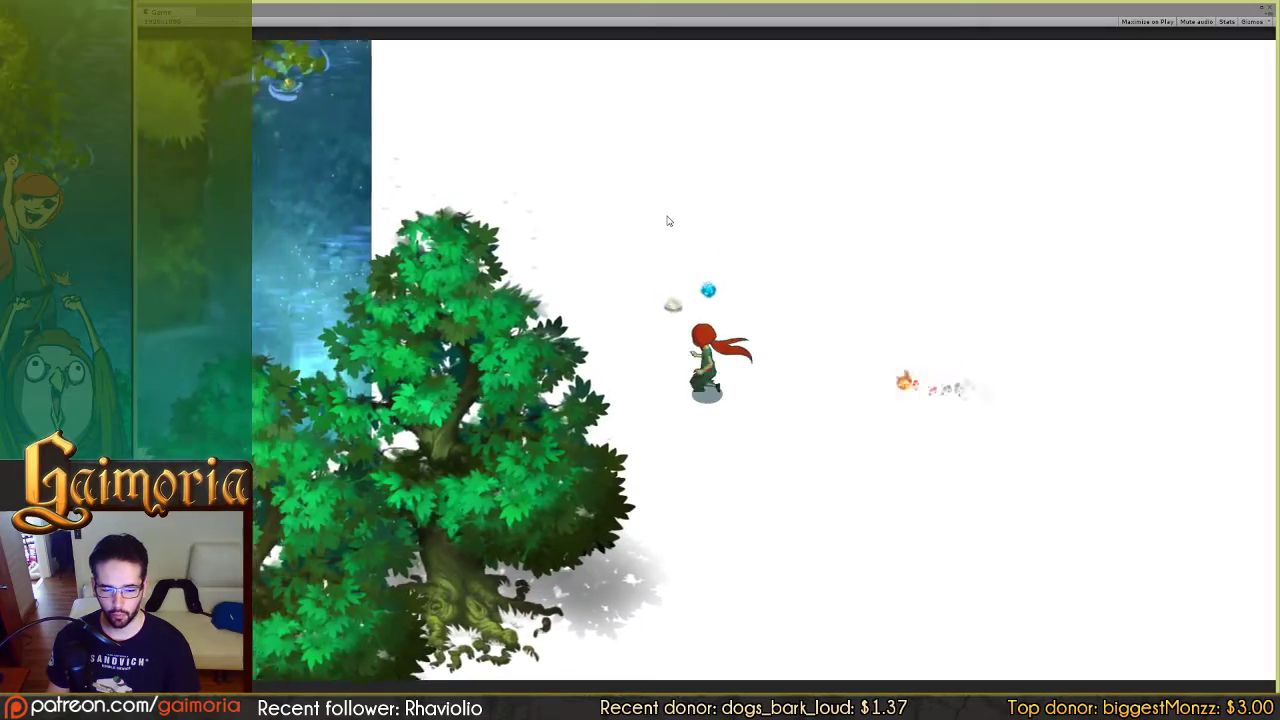
pyautogui.press('w')
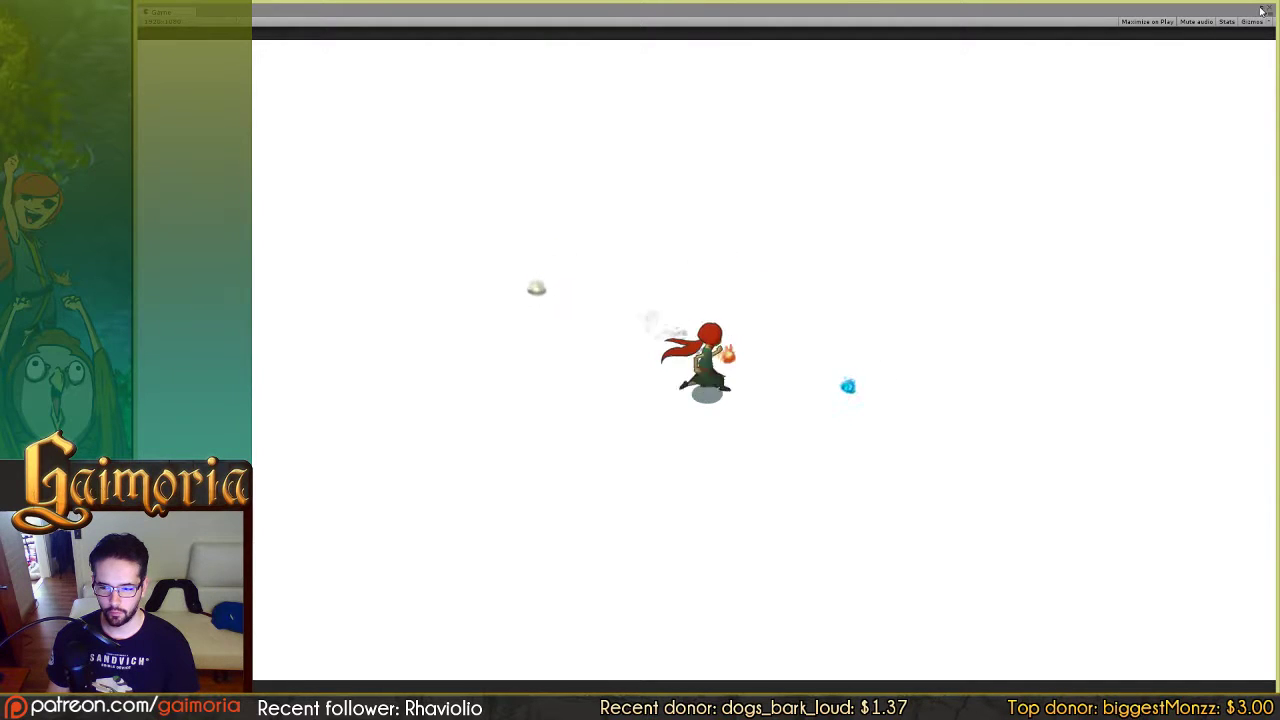
pyautogui.click(1261, 10)
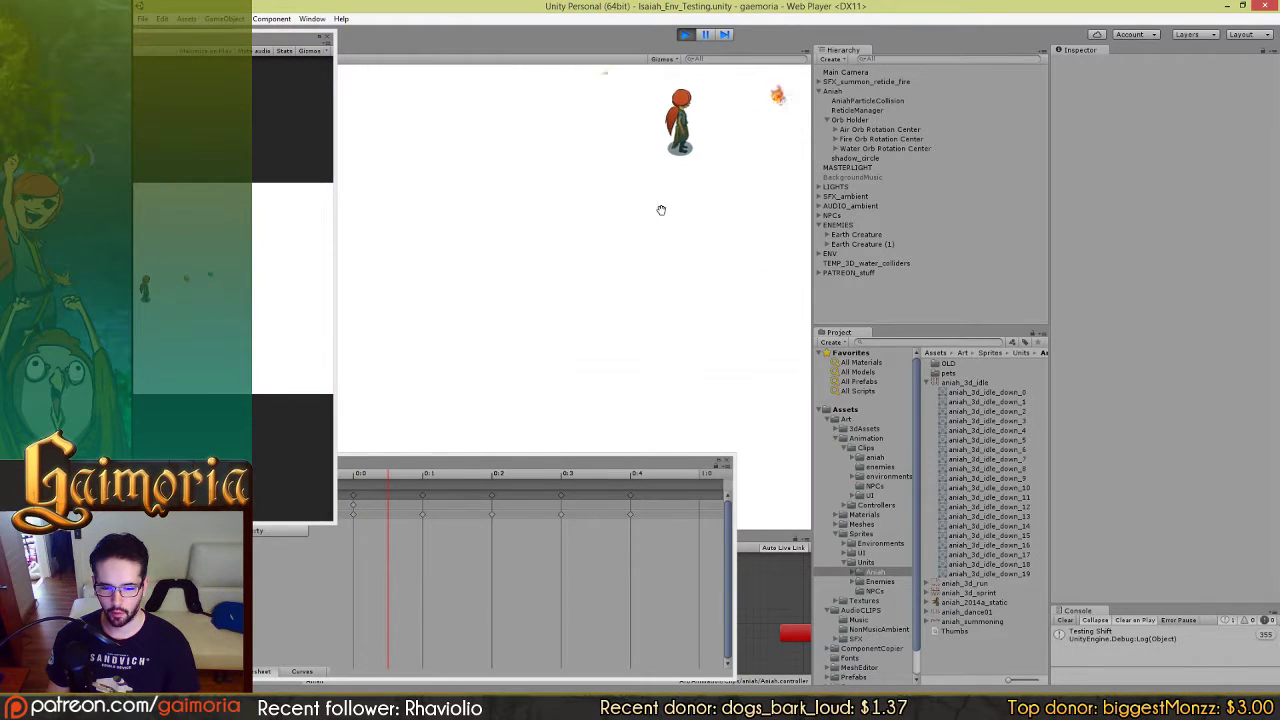
# Step: Inspect Orb Holder and its Air, Fire and Water Orb Rotation Center objects while the game runs
pyautogui.click(849, 121)
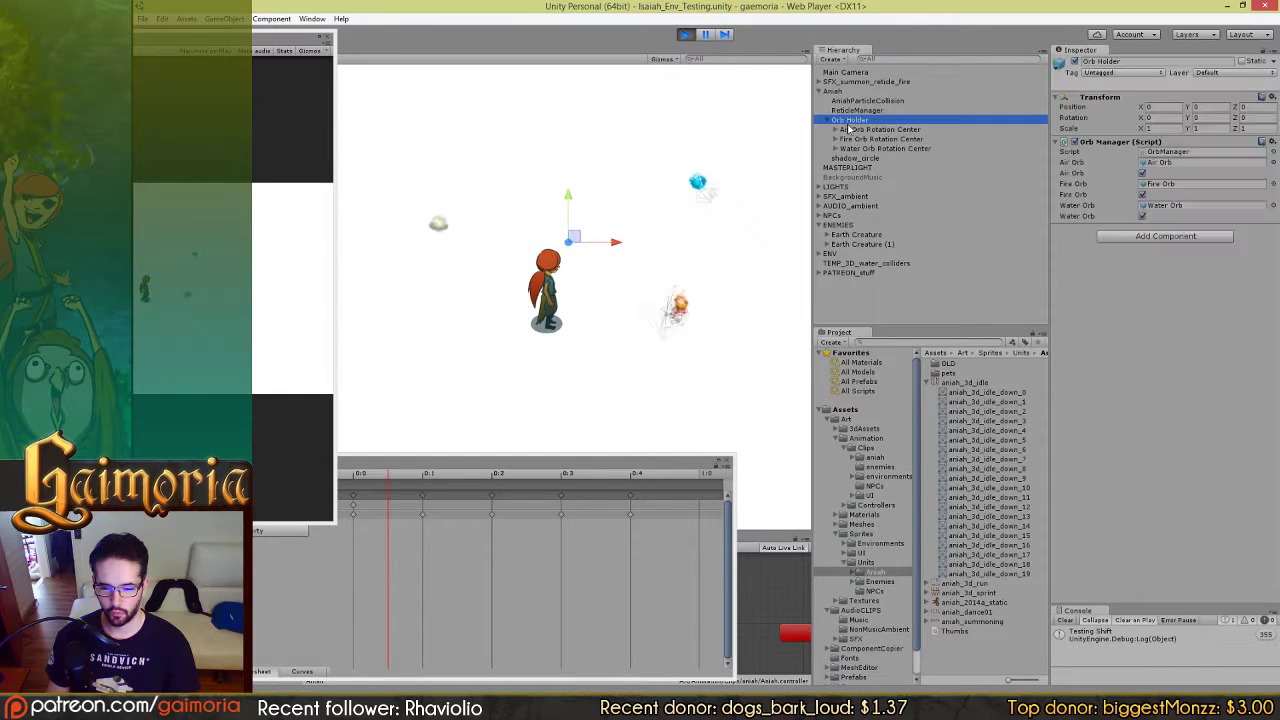
pyautogui.click(850, 130)
pyautogui.click(850, 140)
pyautogui.click(850, 148)
# Step: Expand Air Orb Rotation Center, examine the Air Orb Formation and Air Orb nested in it, and collapse the branch
pyautogui.click(835, 129)
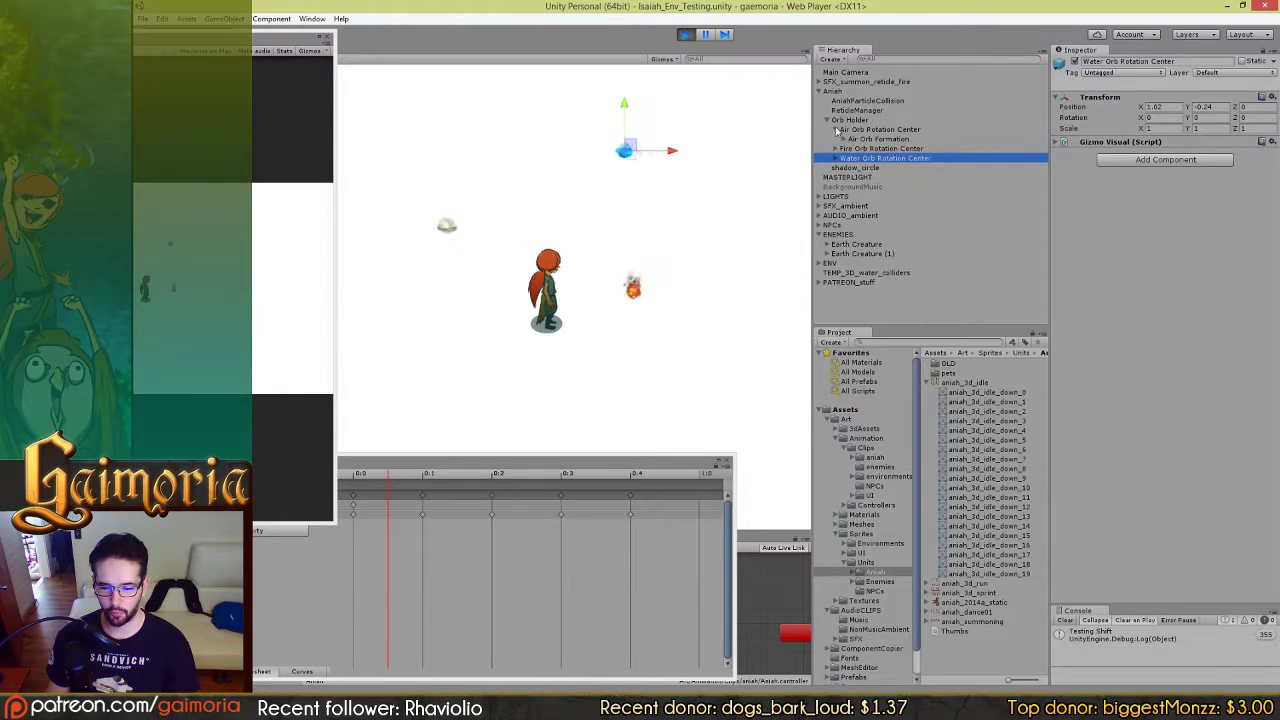
pyautogui.click(843, 139)
pyautogui.click(862, 139)
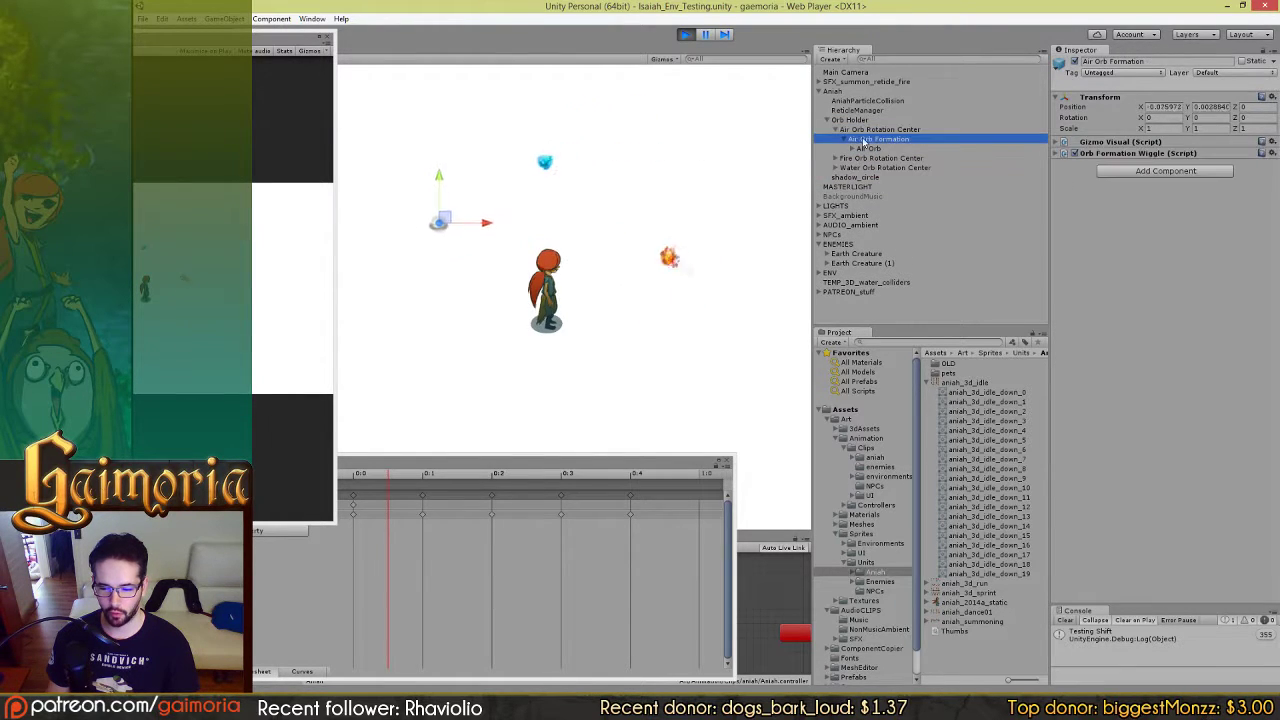
pyautogui.click(873, 130)
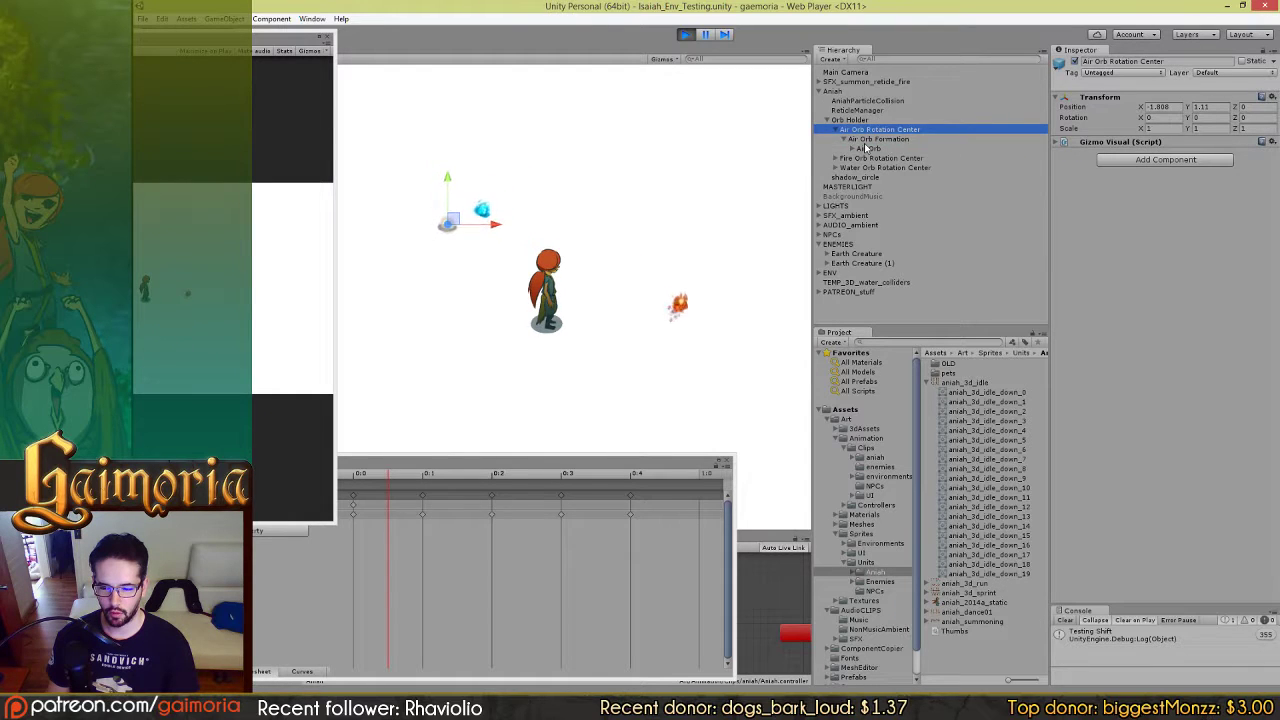
pyautogui.click(866, 148)
pyautogui.click(858, 140)
pyautogui.click(852, 148)
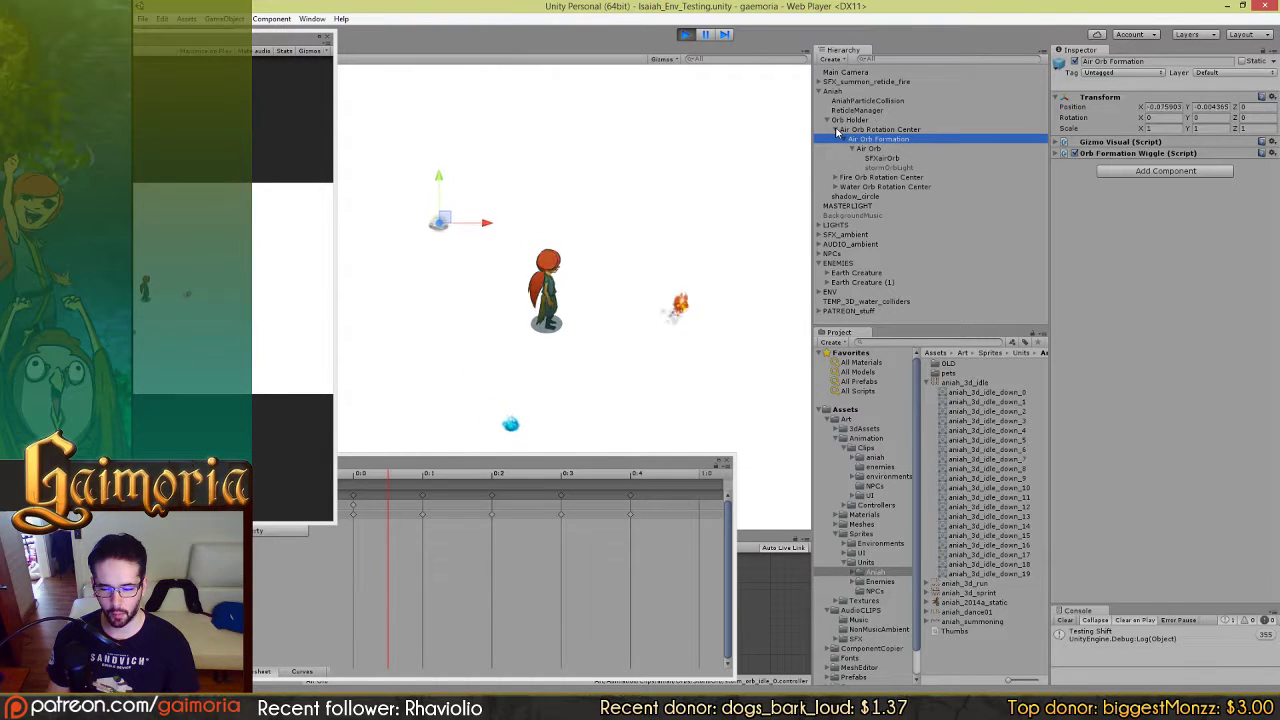
pyautogui.click(837, 131)
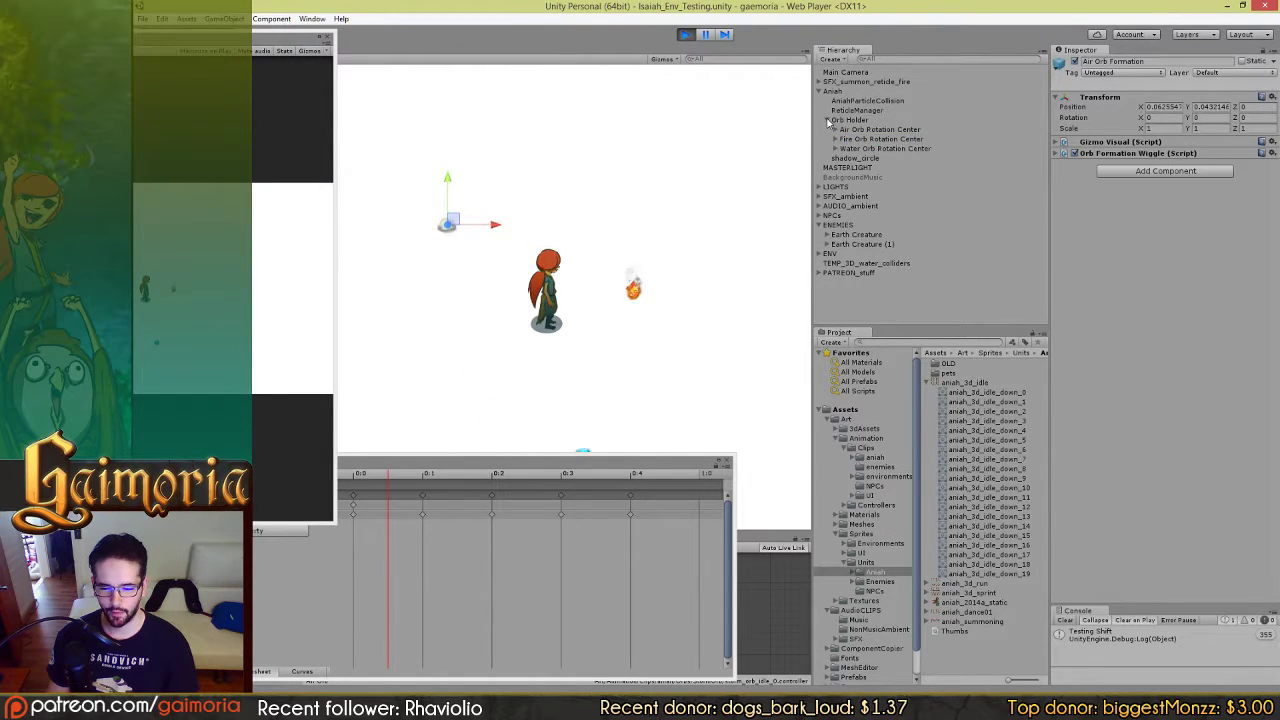
# Step: Collapse Orb Holder, inspect the shadow_circle object, and collapse Aniah to review the parent's components
pyautogui.click(828, 120)
pyautogui.click(856, 130)
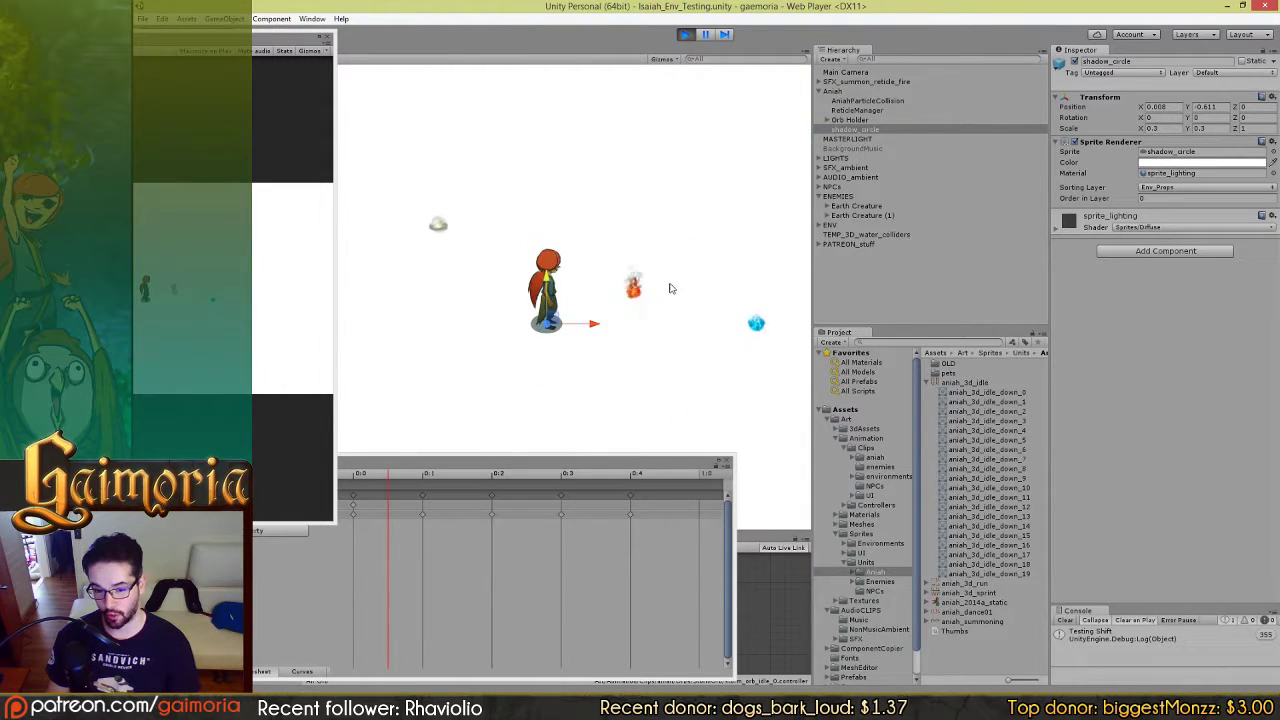
pyautogui.click(819, 91)
pyautogui.click(838, 92)
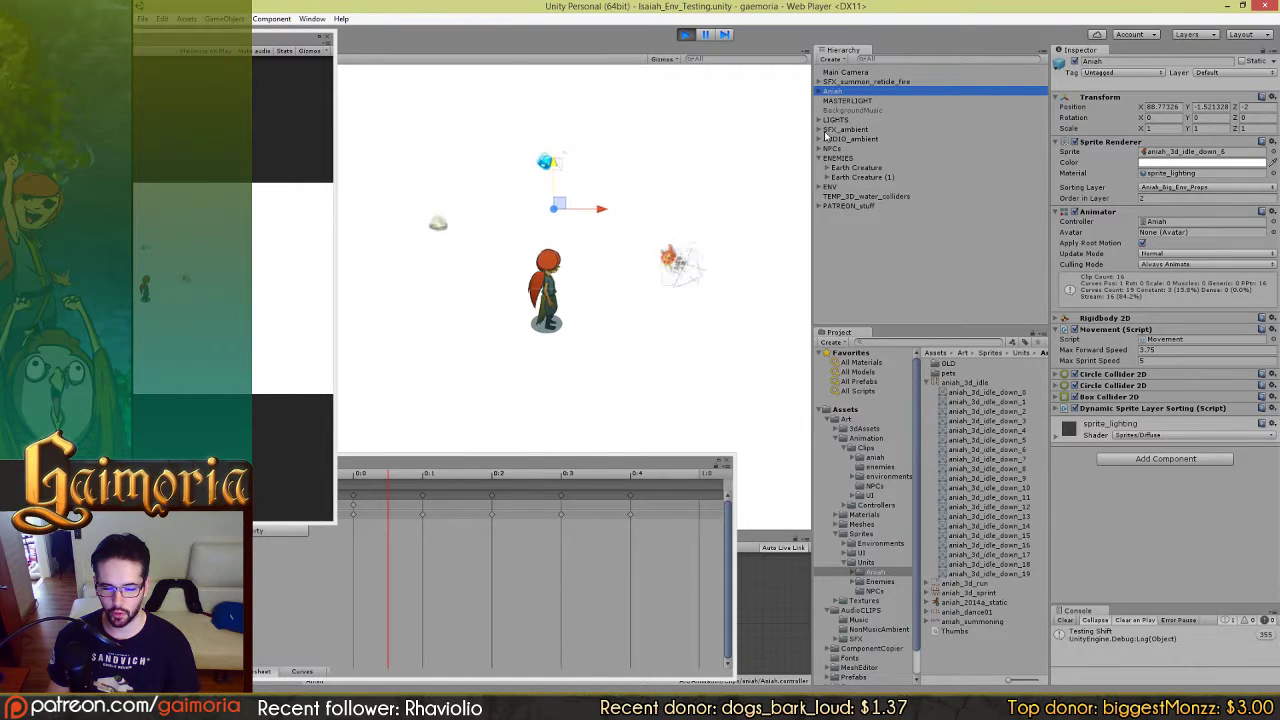
# Step: Expand Aniah again, recheck ReticleManager and AniahParticleCollision, and collapse her children
pyautogui.click(818, 92)
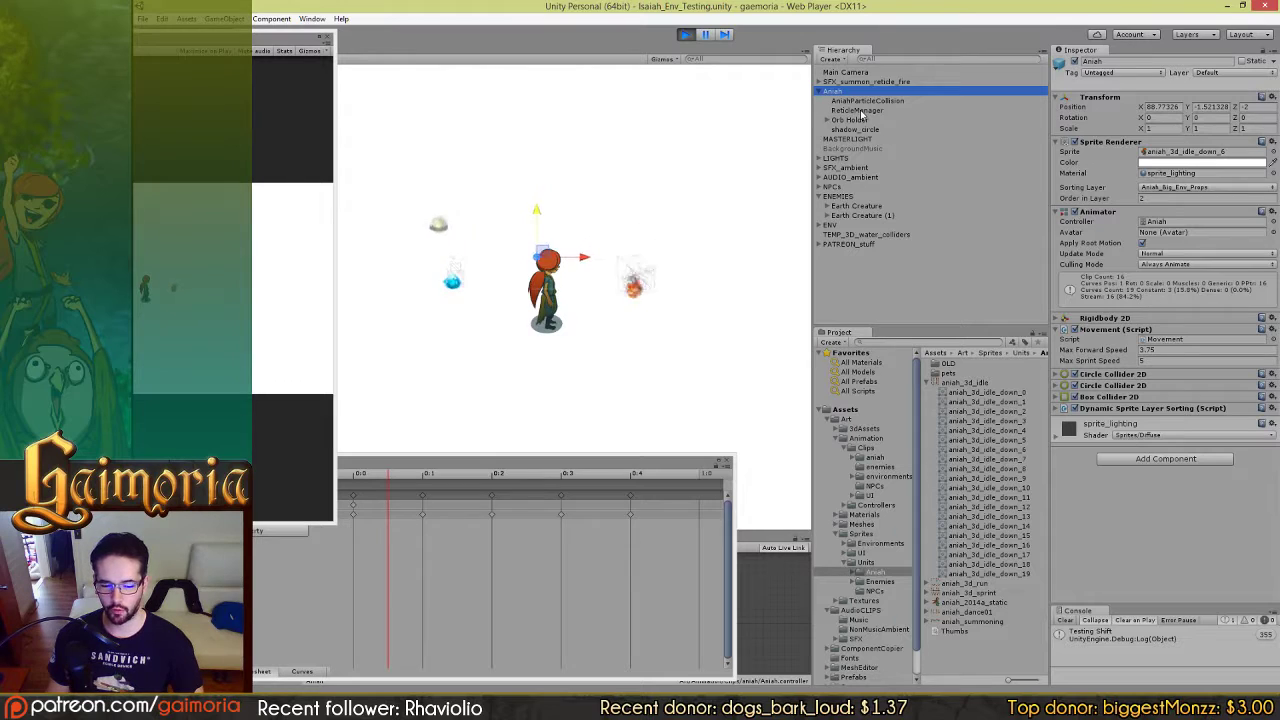
pyautogui.click(858, 110)
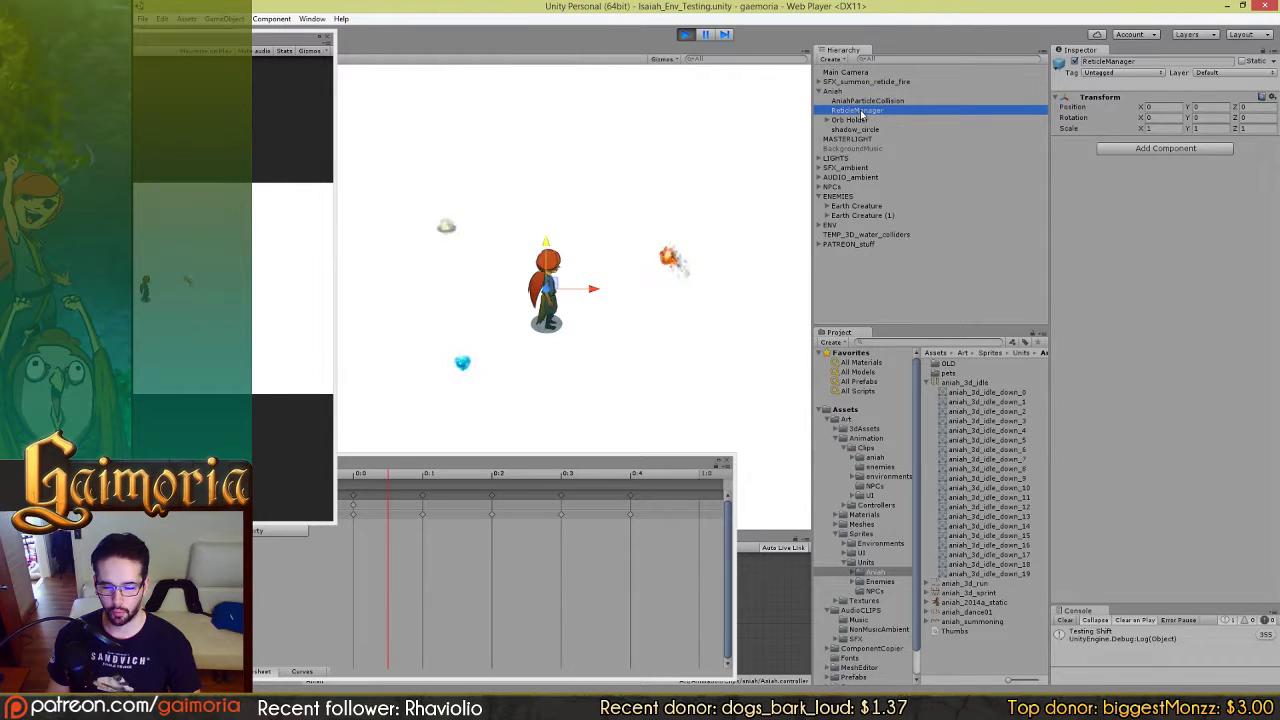
pyautogui.press('Up')
pyautogui.click(861, 111)
pyautogui.click(856, 101)
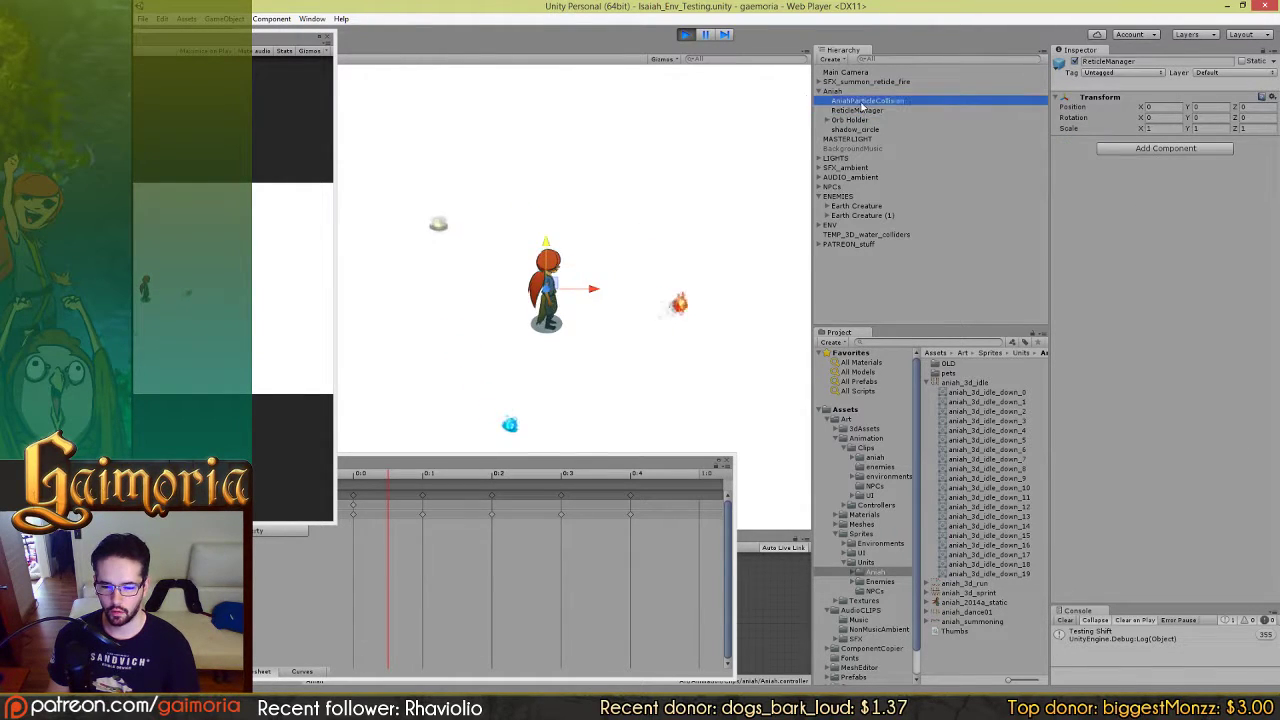
pyautogui.click(832, 92)
pyautogui.click(821, 92)
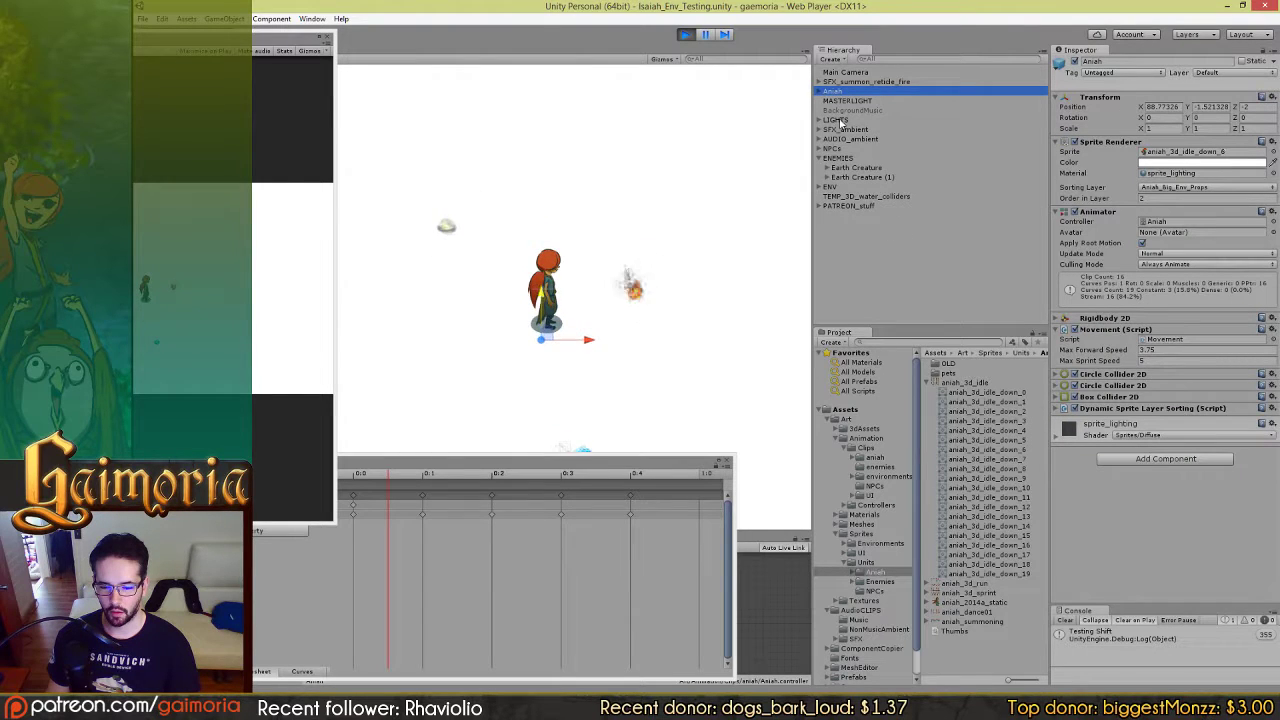
# Step: Inspect the MASTERLIGHT, BackgroundMusic and LIGHTS objects in the scene hierarchy
pyautogui.click(843, 101)
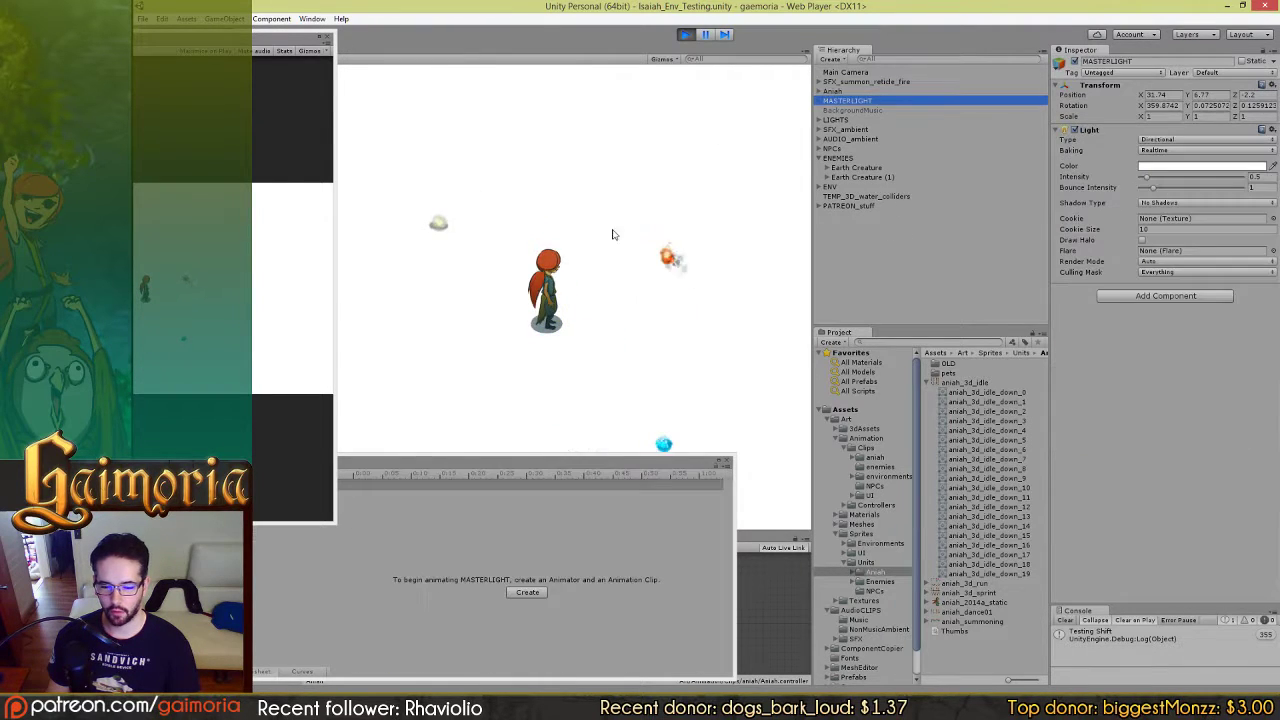
pyautogui.click(843, 111)
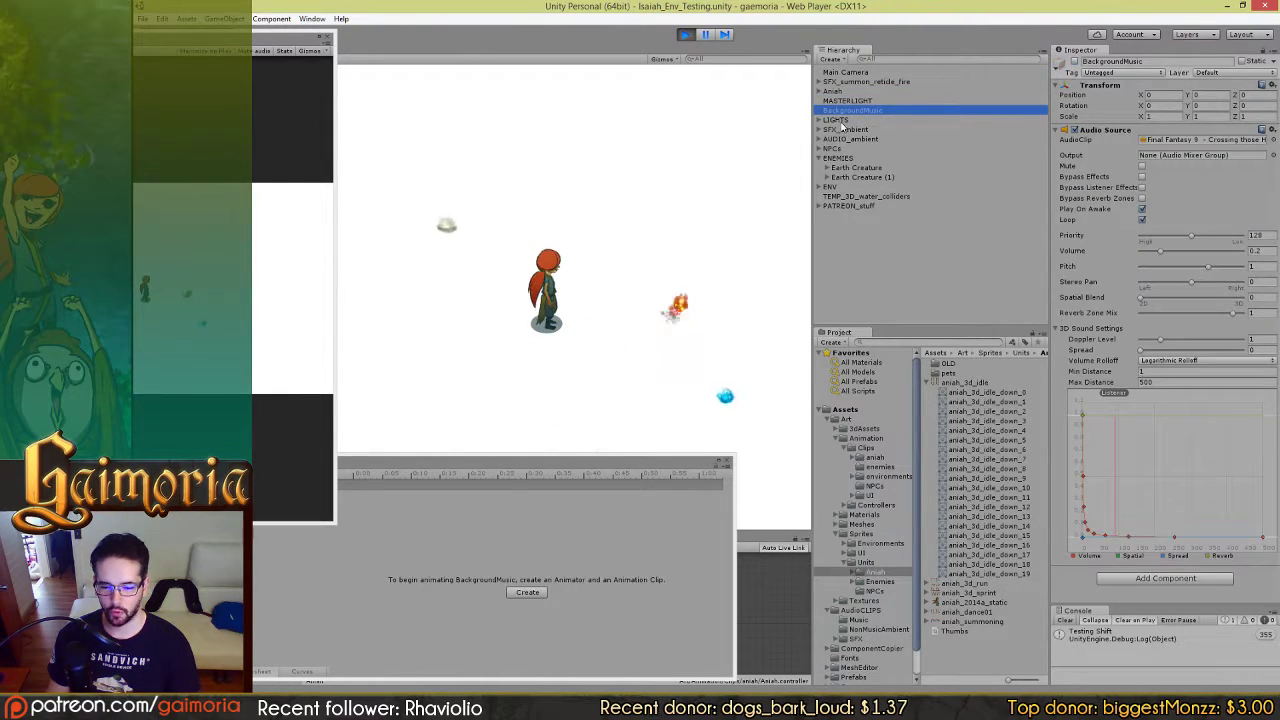
pyautogui.click(840, 120)
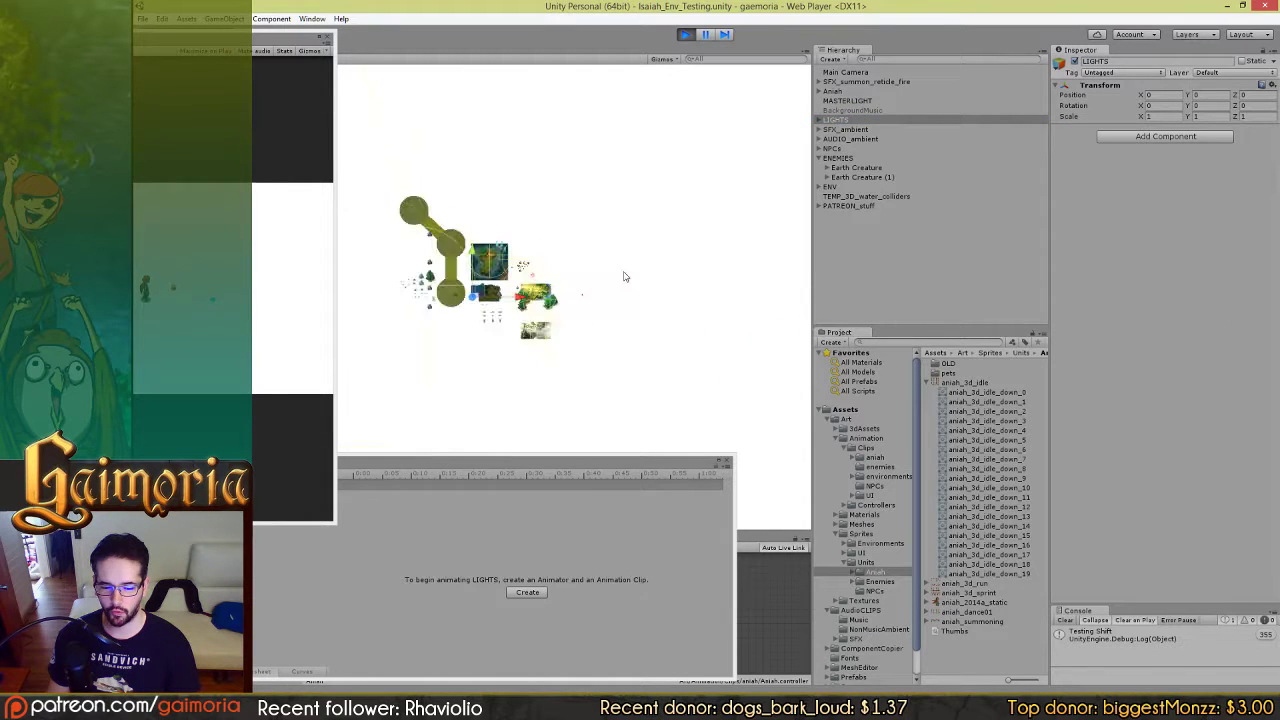
# Step: Select Point light (8) above the island's red creatures, try it at other spots around the island, and undo the move
pyautogui.scroll(10, 507, 256)
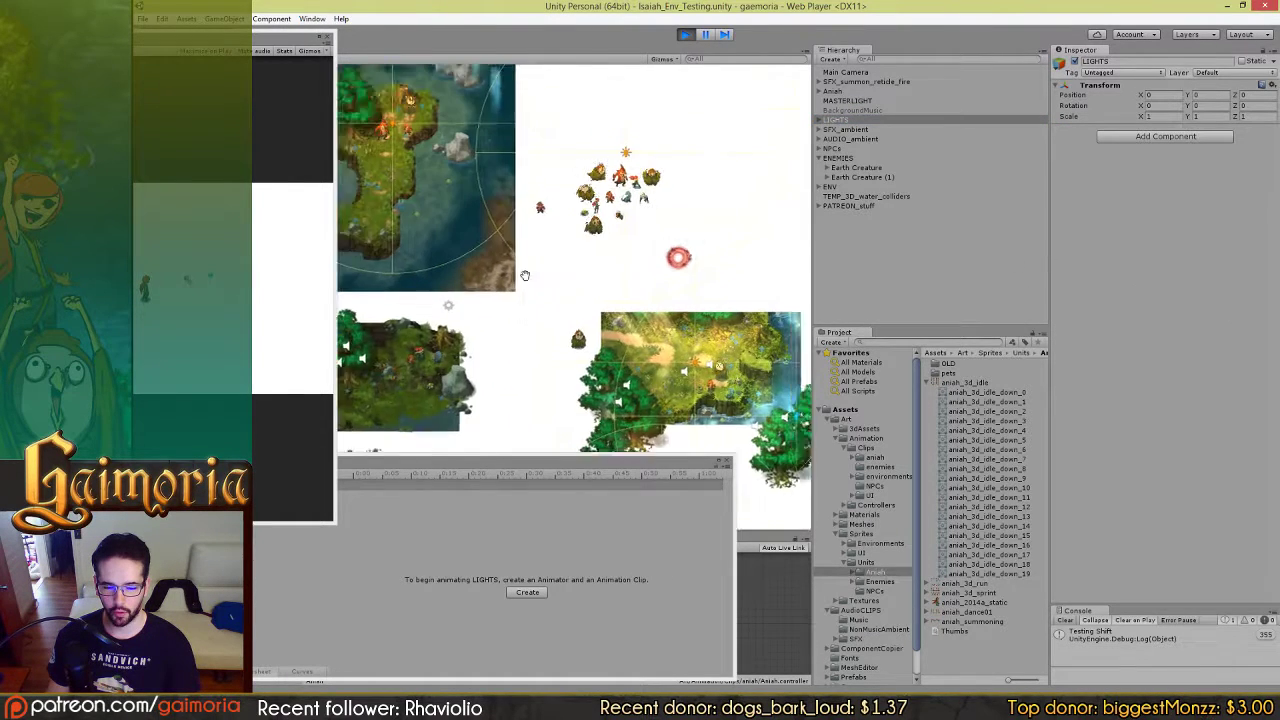
pyautogui.press('f')
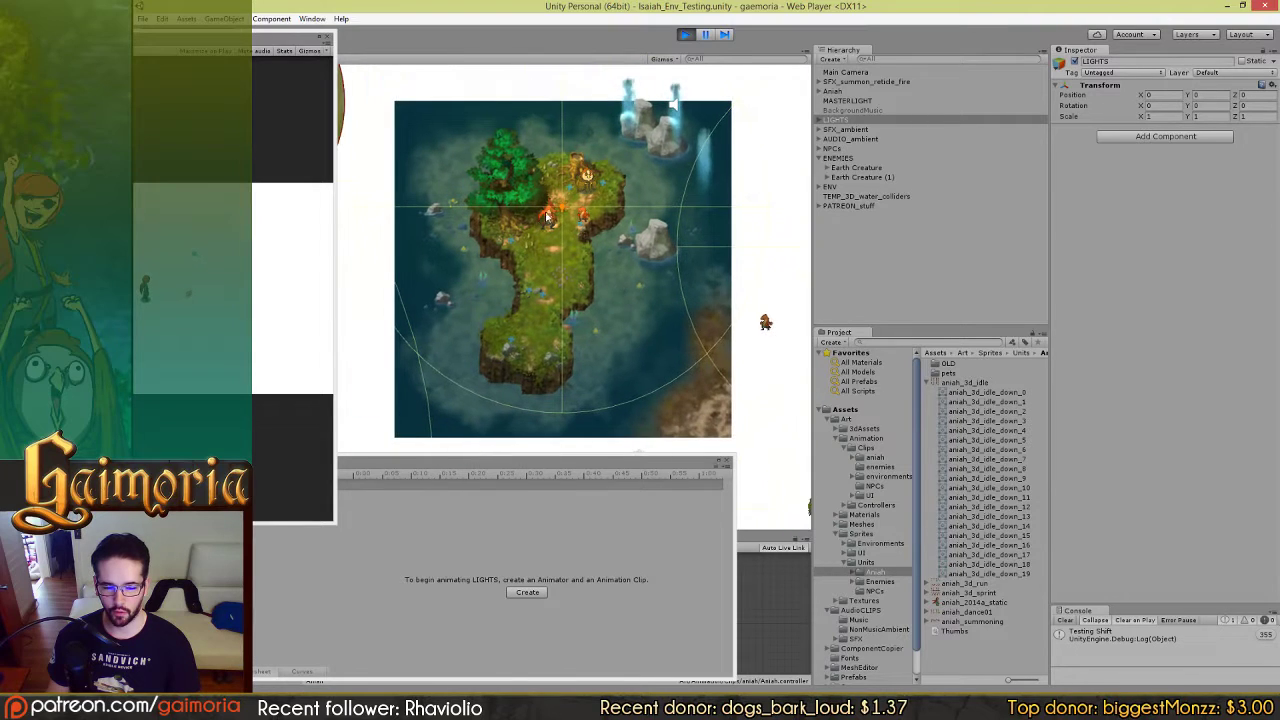
pyautogui.click(565, 212)
pyautogui.moveTo(570, 205); pyautogui.dragTo(502, 401)
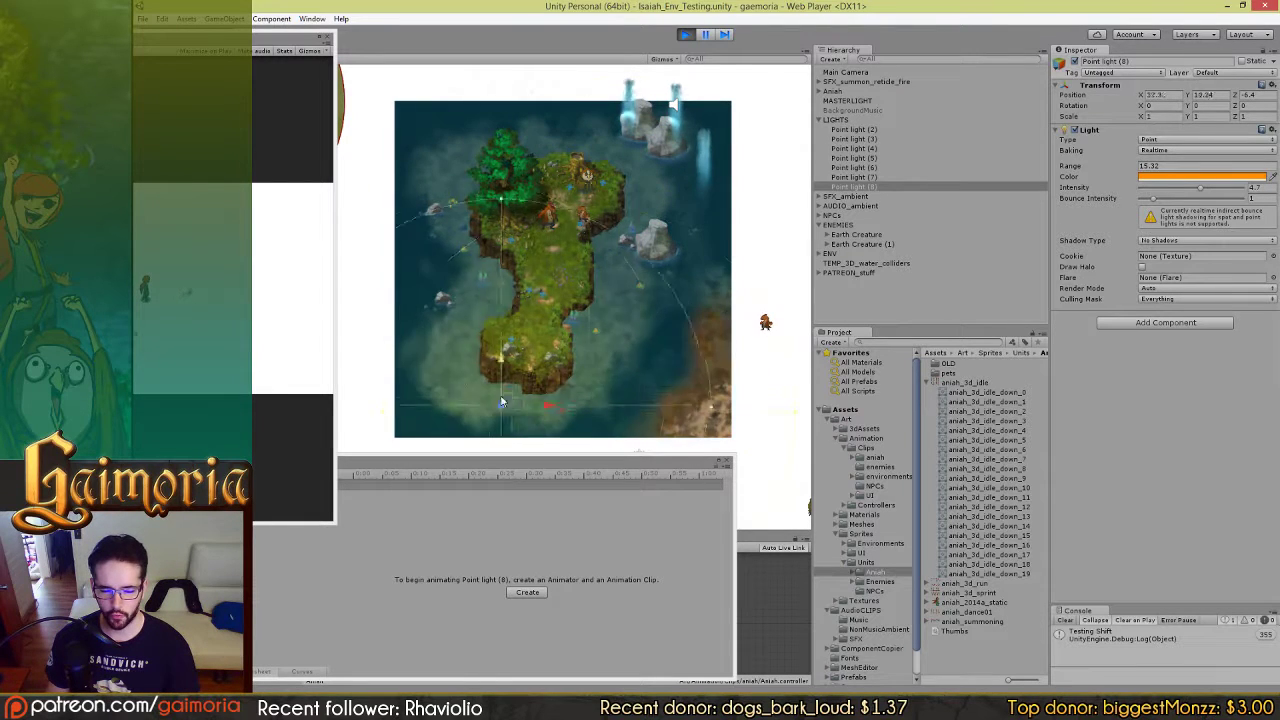
pyautogui.moveTo(505, 280); pyautogui.dragTo(468, 98)
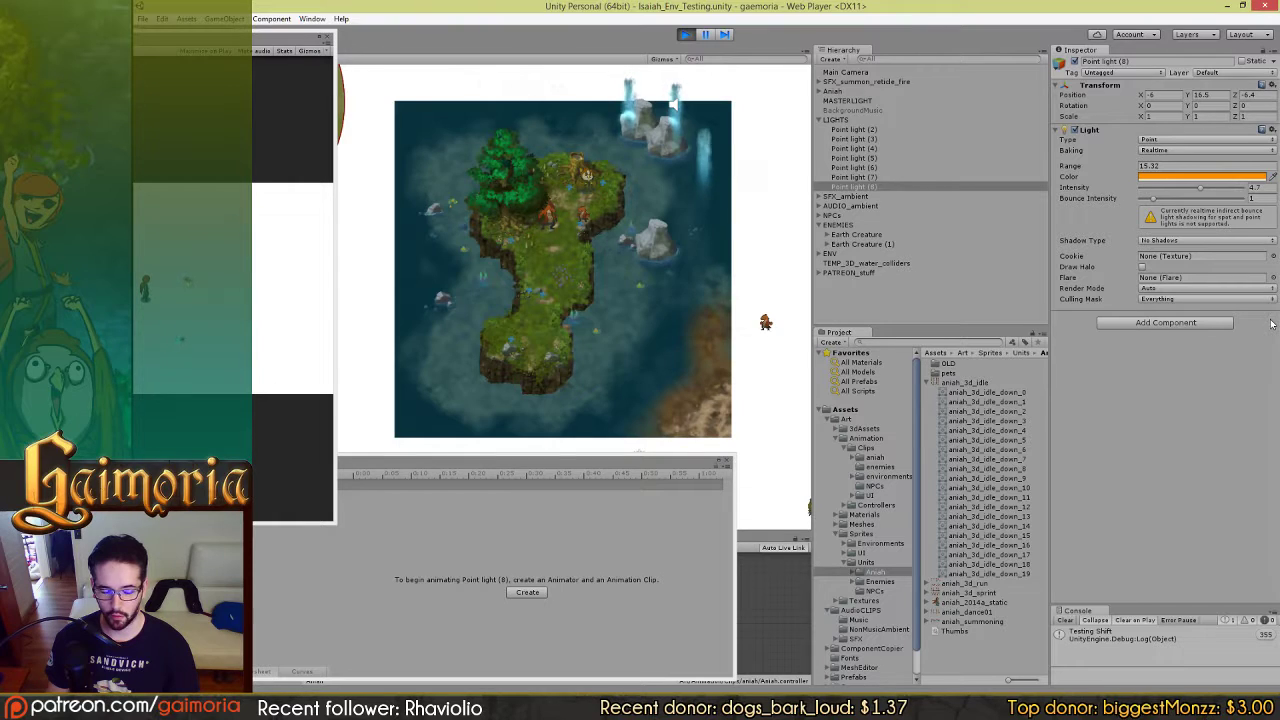
pyautogui.hotkey('ctrl', 'y')
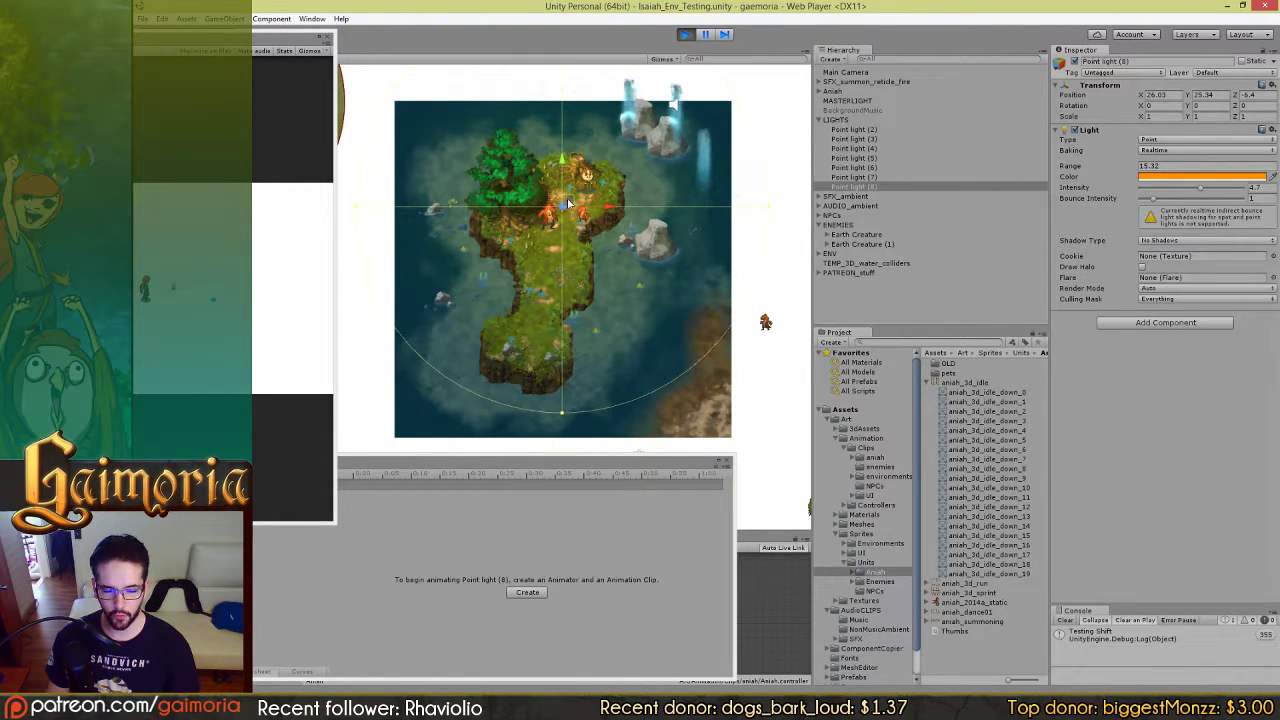
# Step: Try Point light (8) over the island's western and southern shores, and bring it back beside the red creatures
pyautogui.moveTo(578, 200); pyautogui.dragTo(497, 57)
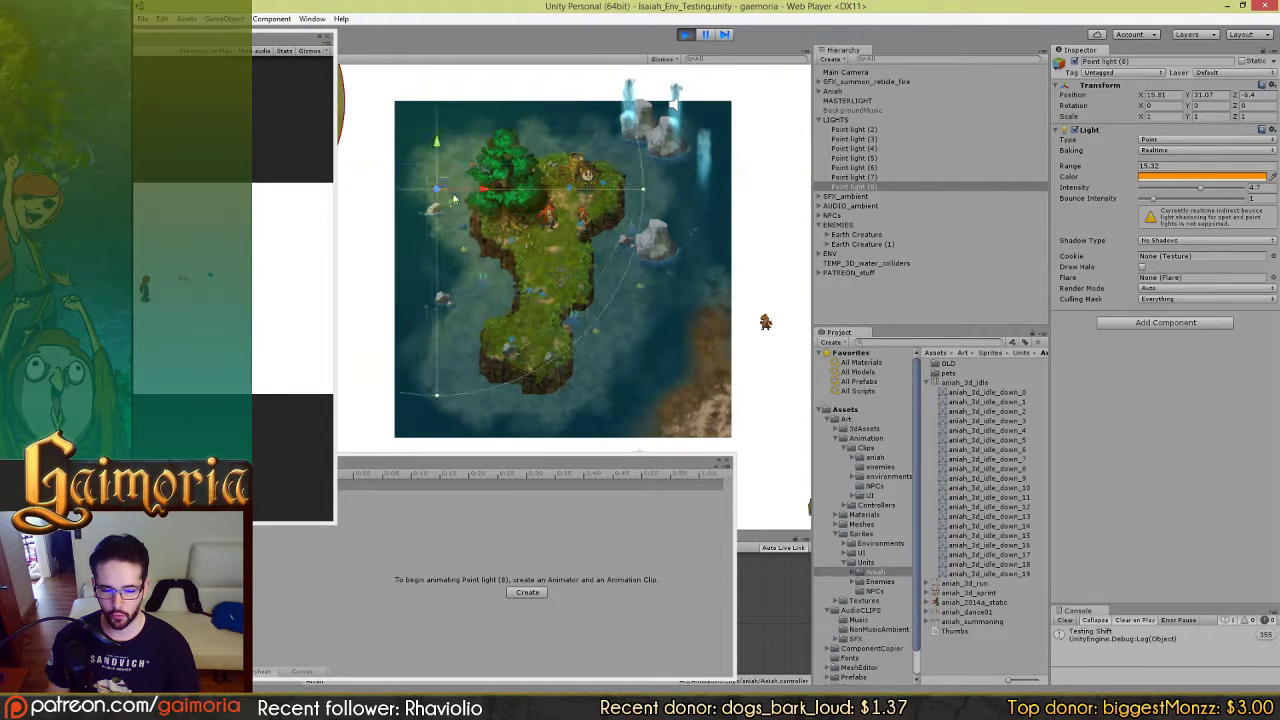
pyautogui.moveTo(453, 200); pyautogui.dragTo(480, 308)
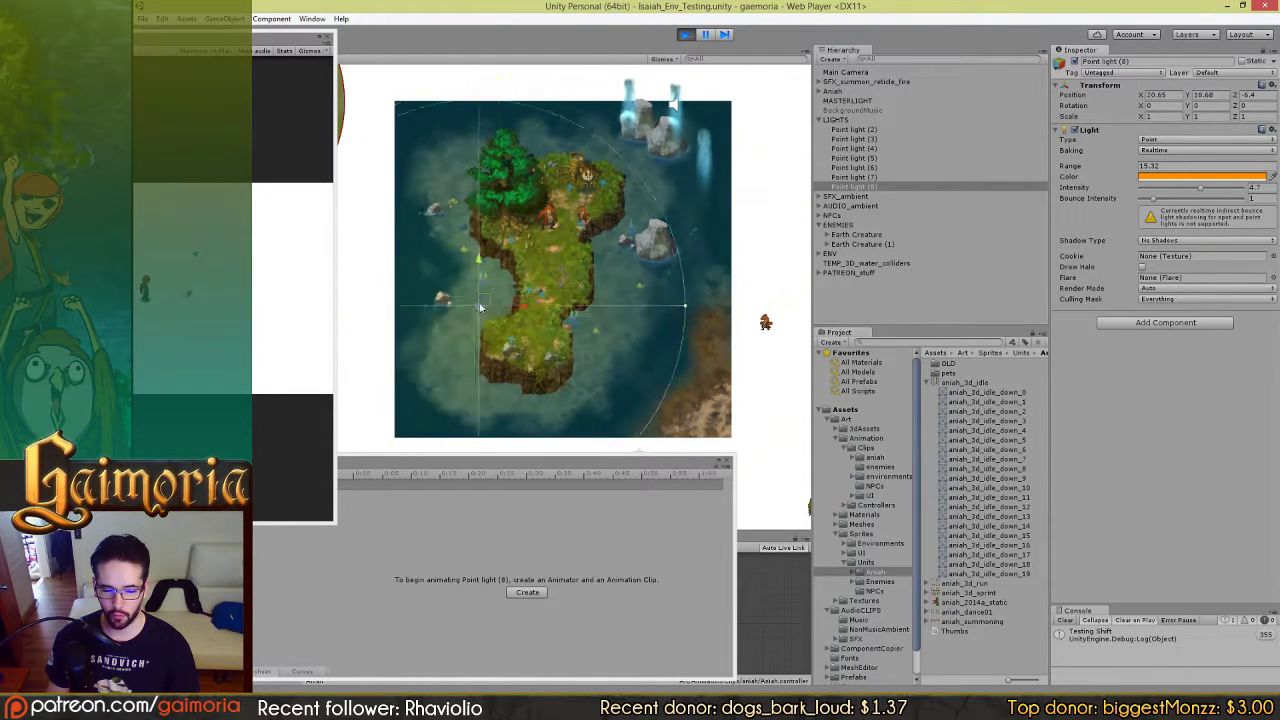
pyautogui.moveTo(459, 360); pyautogui.dragTo(597, 176)
# Step: Move Point light (8) to just above the large red creature, at about X 25.44 and Y 26.31
pyautogui.scroll(10, 600, 218)
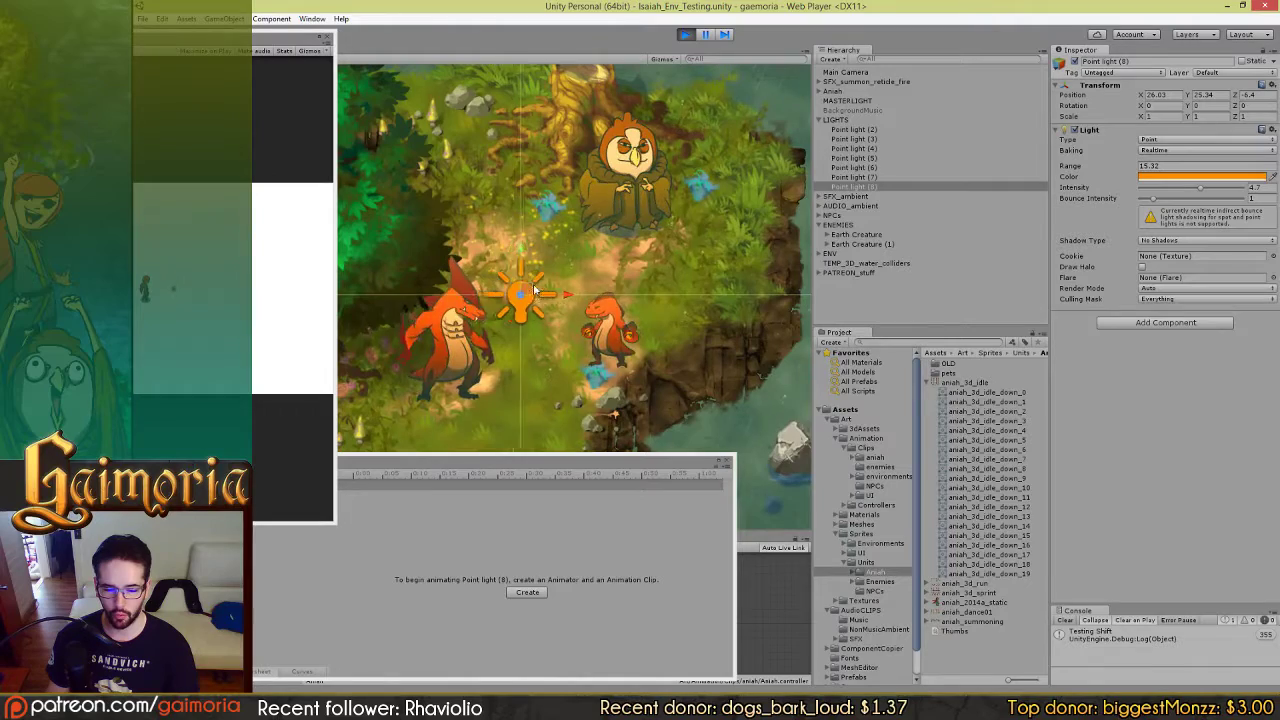
pyautogui.moveTo(535, 290); pyautogui.dragTo(497, 181)
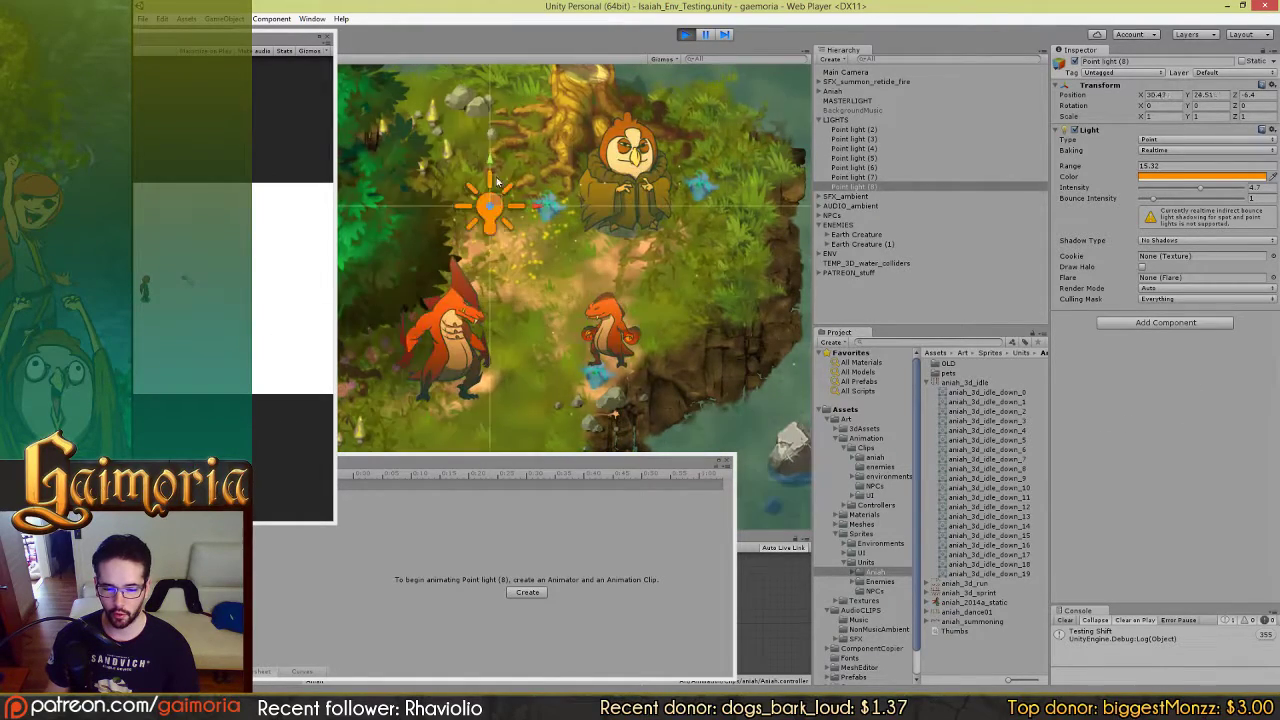
pyautogui.moveTo(665, 157); pyautogui.dragTo(482, 226)
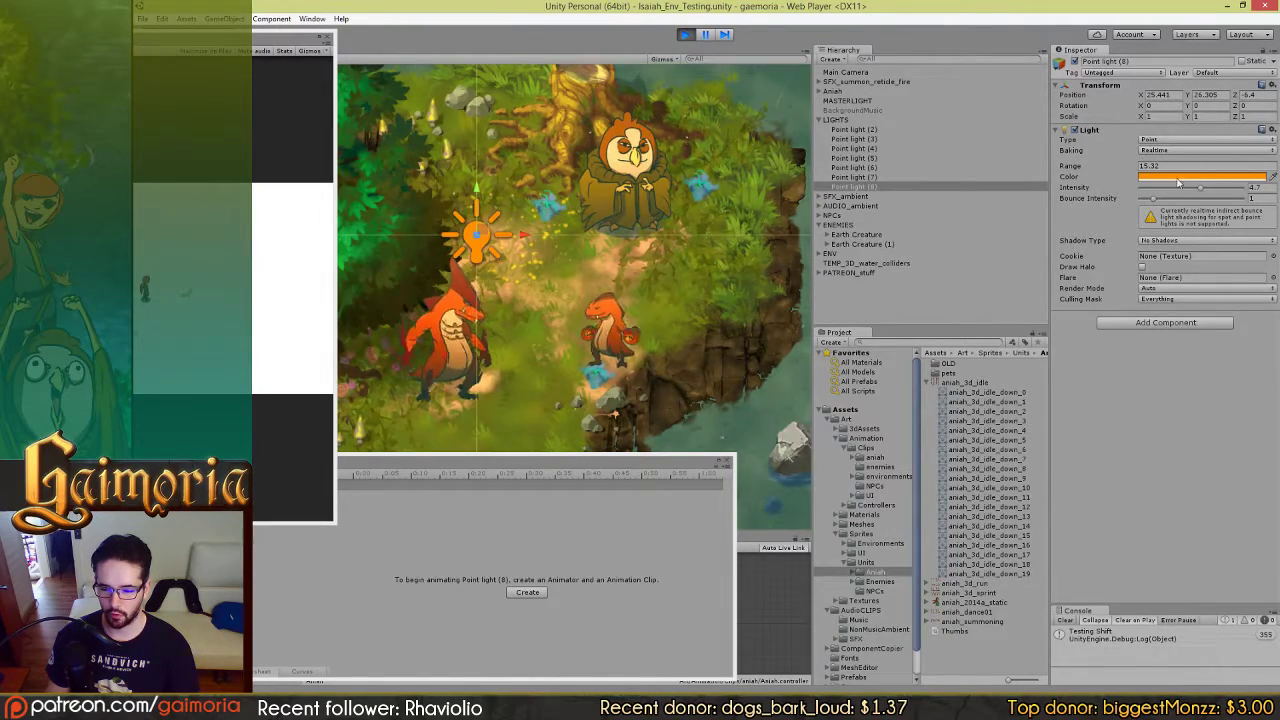
# Step: Try a different intensity for Point light (8) and undo that change
pyautogui.moveTo(1202, 190); pyautogui.dragTo(1276, 214)
pyautogui.hotkey('ctrl', 'z')
pyautogui.moveTo(643, 310); pyautogui.dragTo(639, 278)
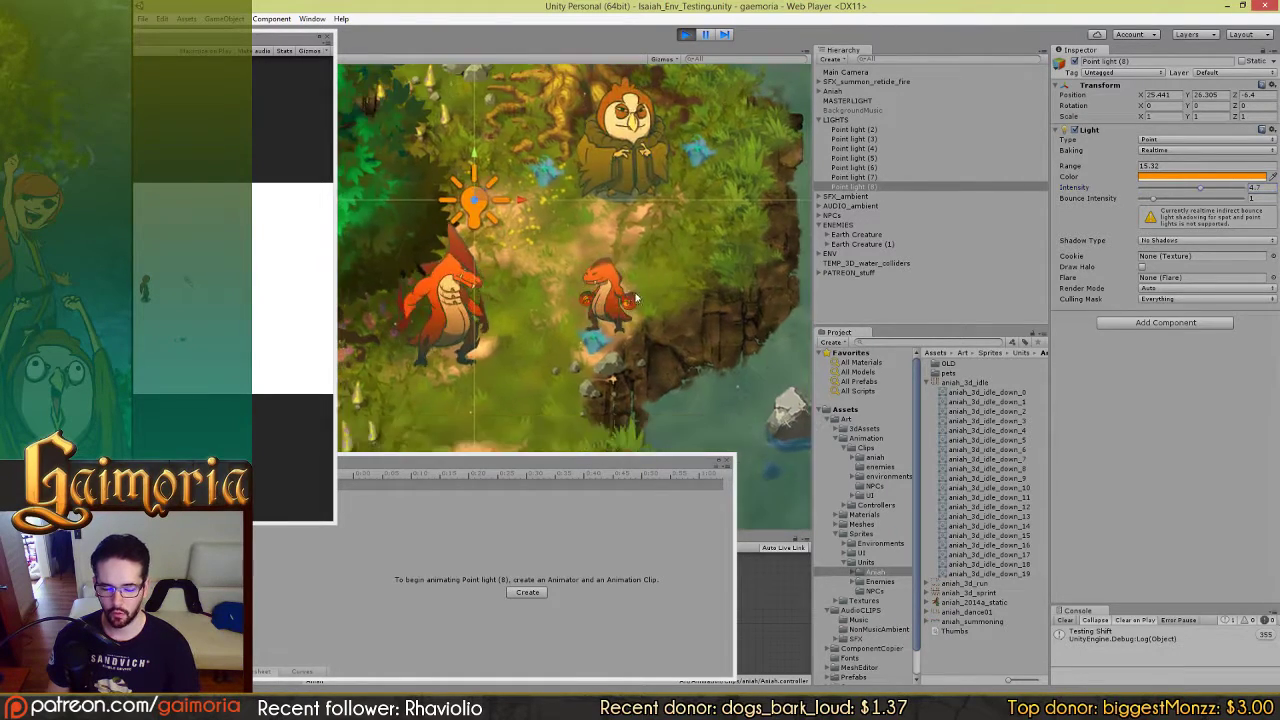
pyautogui.scroll(-10, 668, 296)
pyautogui.scroll(-3, 680, 285)
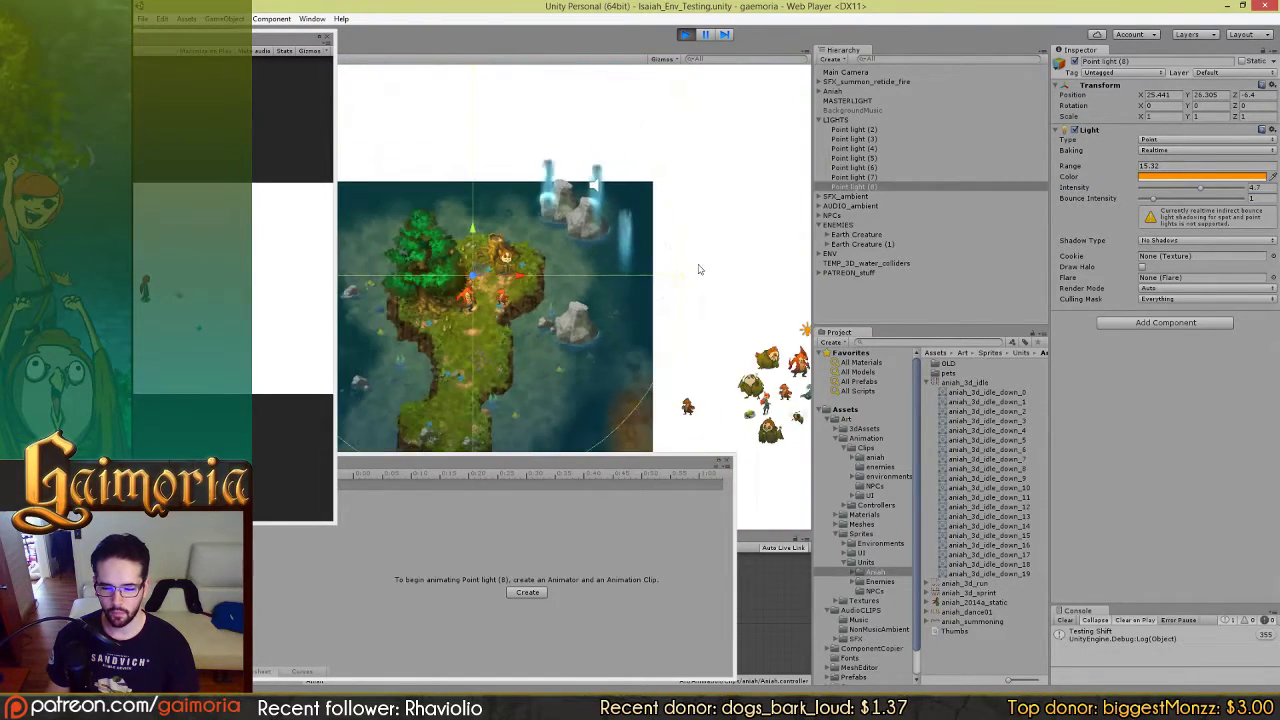
# Step: Select the SFX_ambient group and examine its particle effects from the island down to the cave environment
pyautogui.click(869, 198)
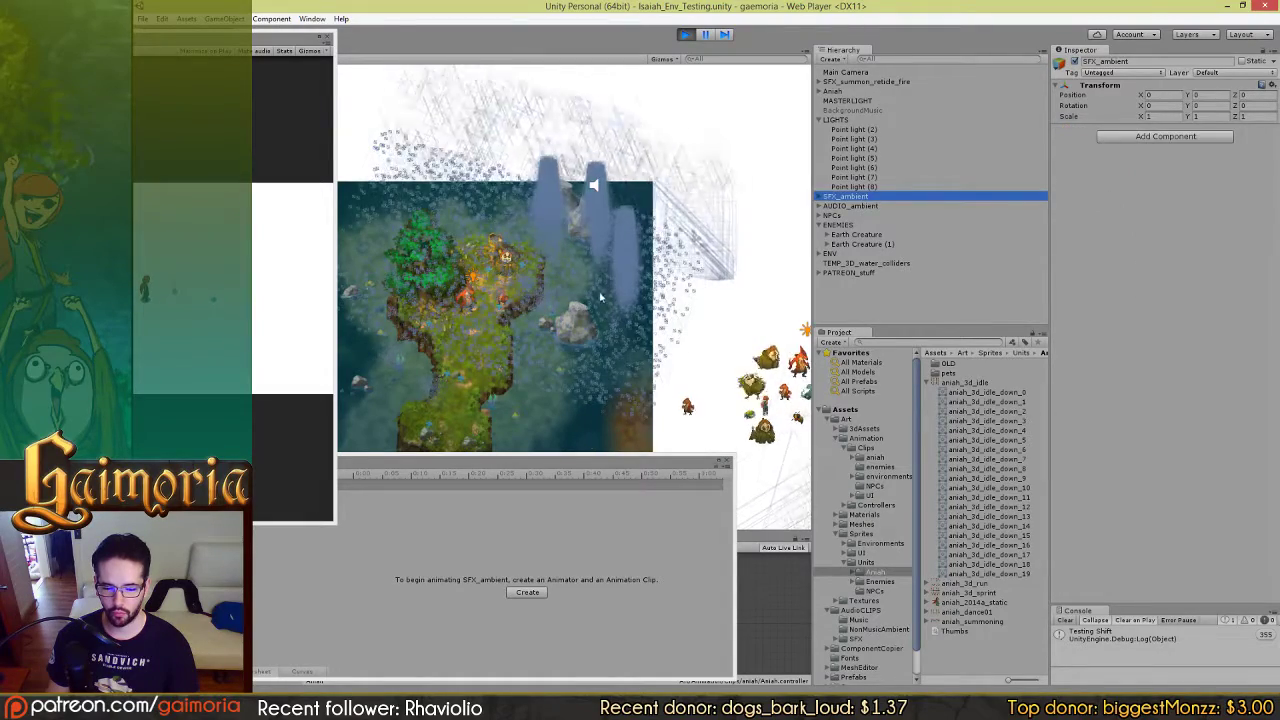
pyautogui.press('f')
pyautogui.moveTo(618, 313); pyautogui.dragTo(508, 148)
pyautogui.moveTo(634, 377); pyautogui.dragTo(483, 283)
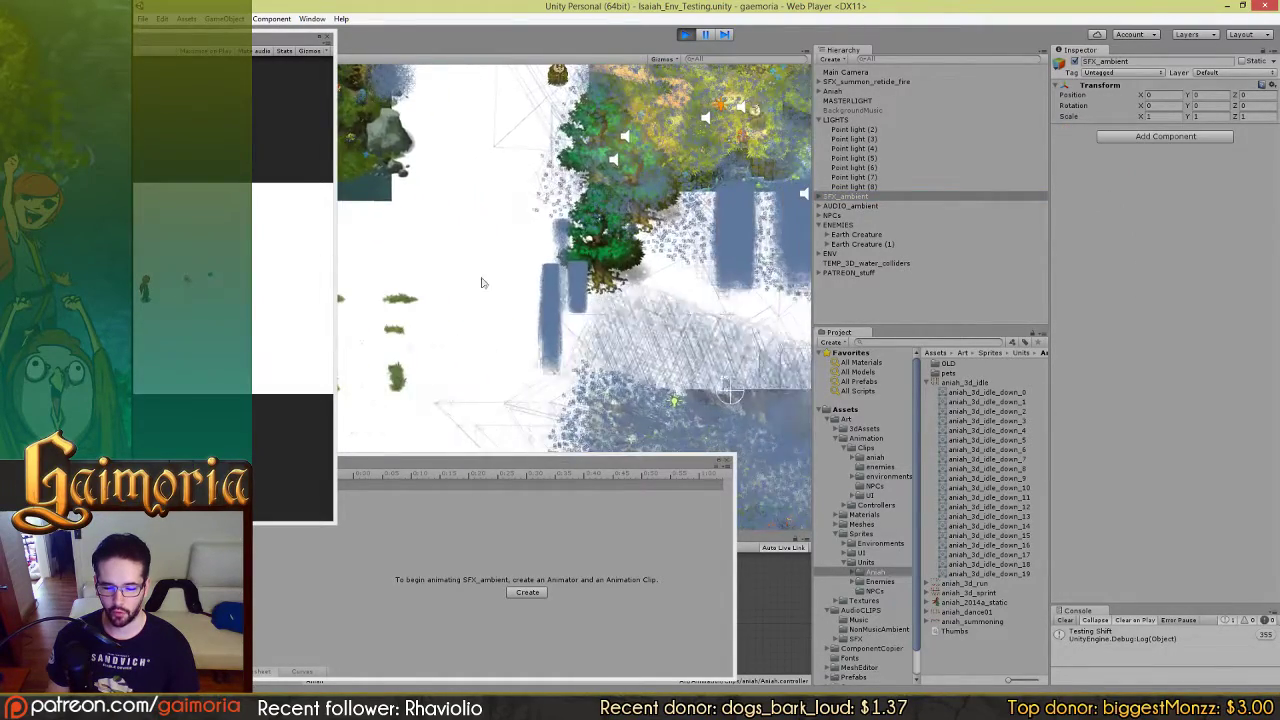
pyautogui.moveTo(654, 350); pyautogui.dragTo(454, 171)
pyautogui.scroll(5, 631, 232)
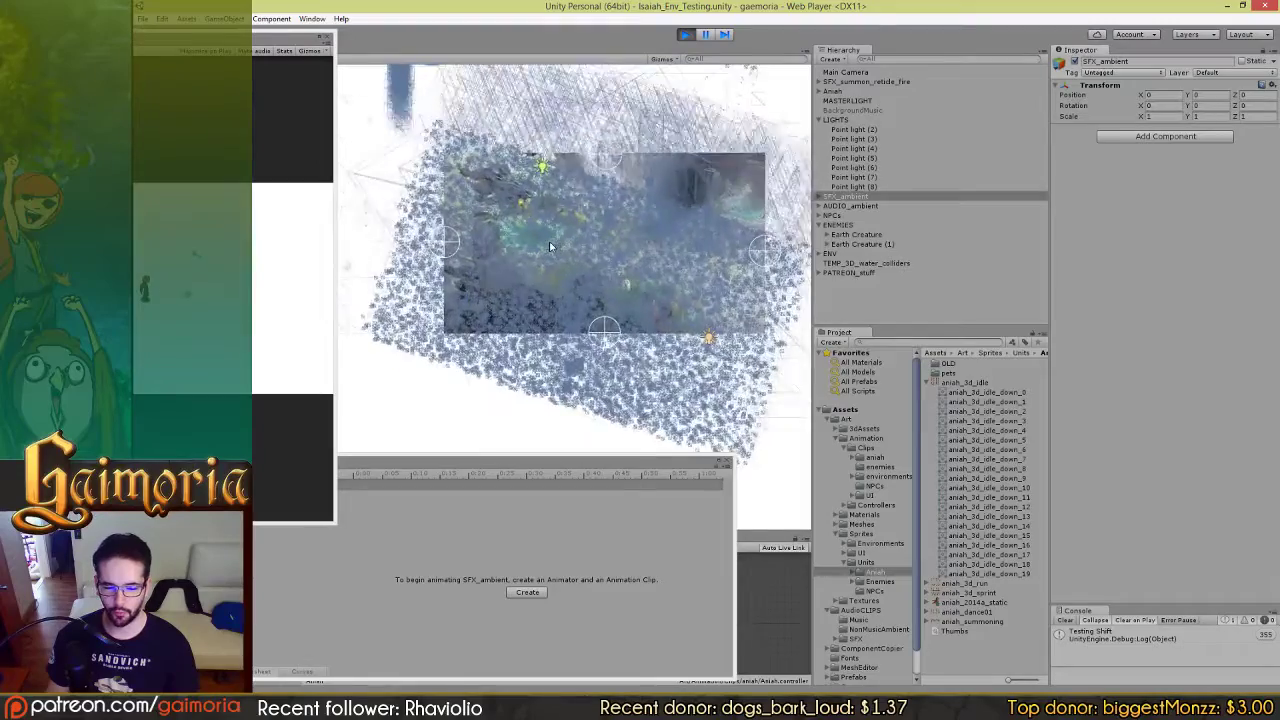
pyautogui.moveTo(691, 226); pyautogui.dragTo(586, 343)
pyautogui.scroll(-4, 600, 325)
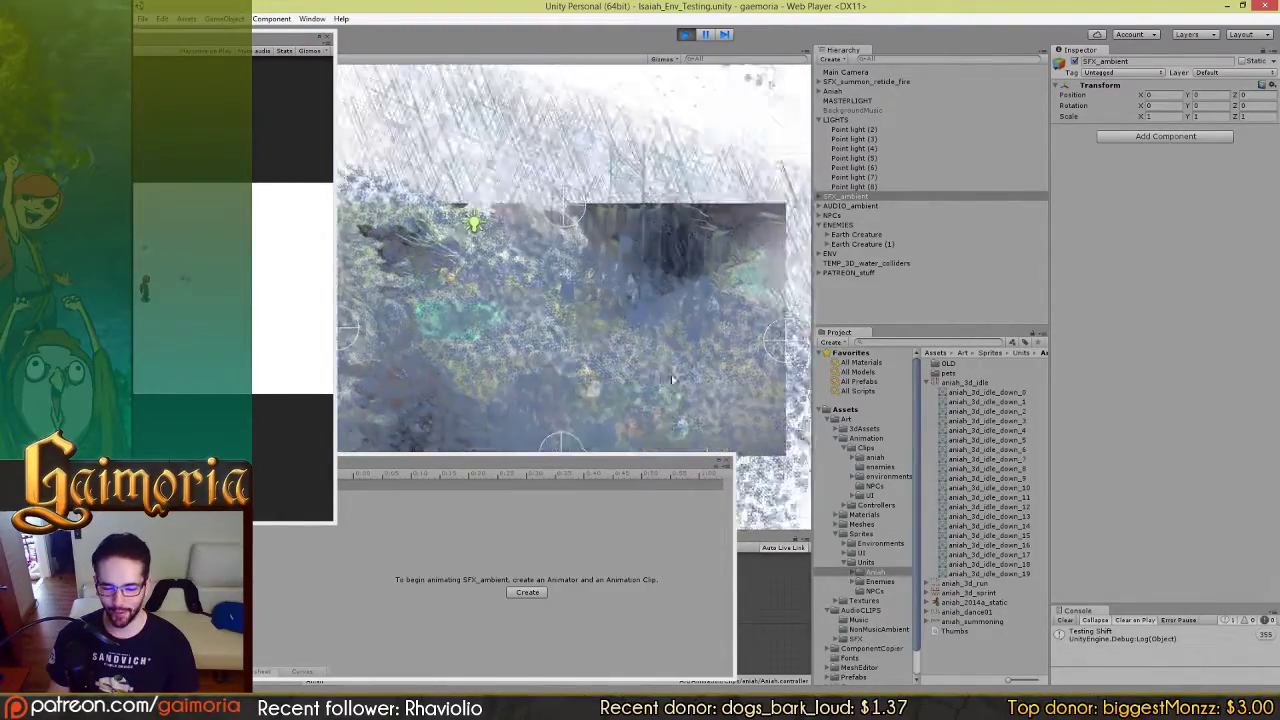
# Step: Compare the waterfall area by the forest clearing with SFX_ambient selected, deselected, and selected again
pyautogui.moveTo(617, 236); pyautogui.dragTo(605, 538)
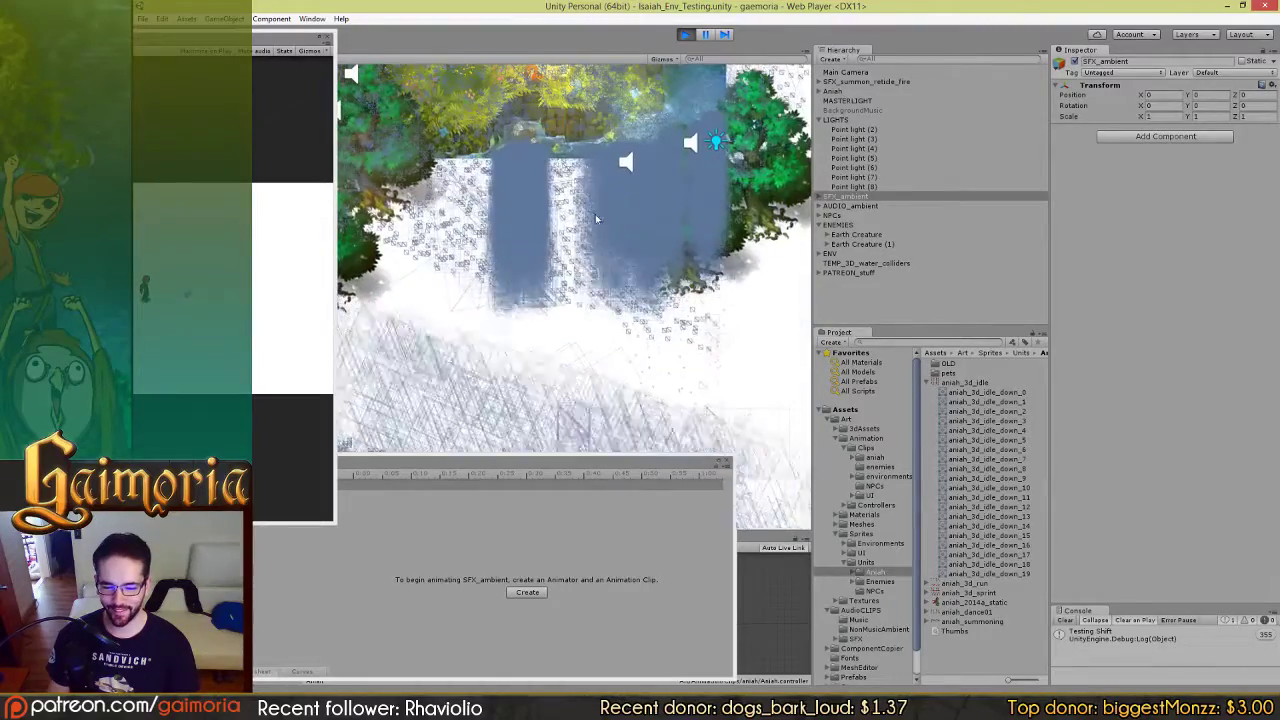
pyautogui.moveTo(555, 168); pyautogui.dragTo(565, 387)
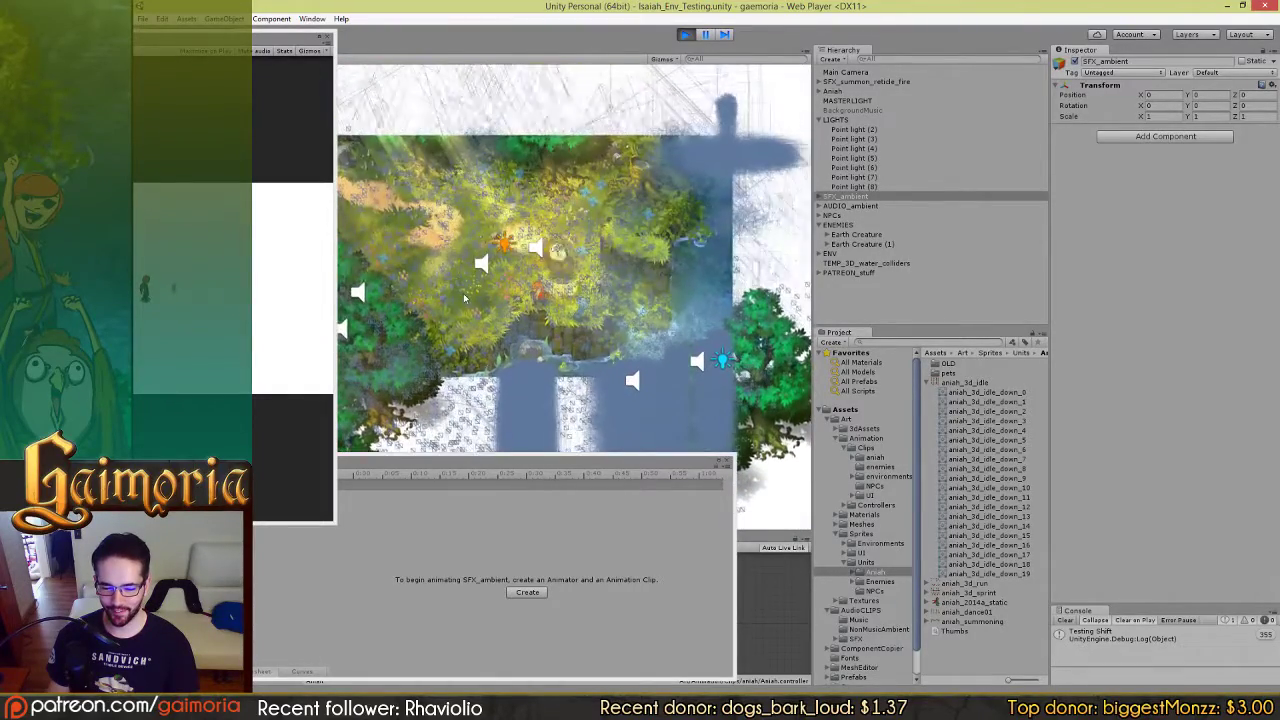
pyautogui.moveTo(540, 325); pyautogui.dragTo(495, 212)
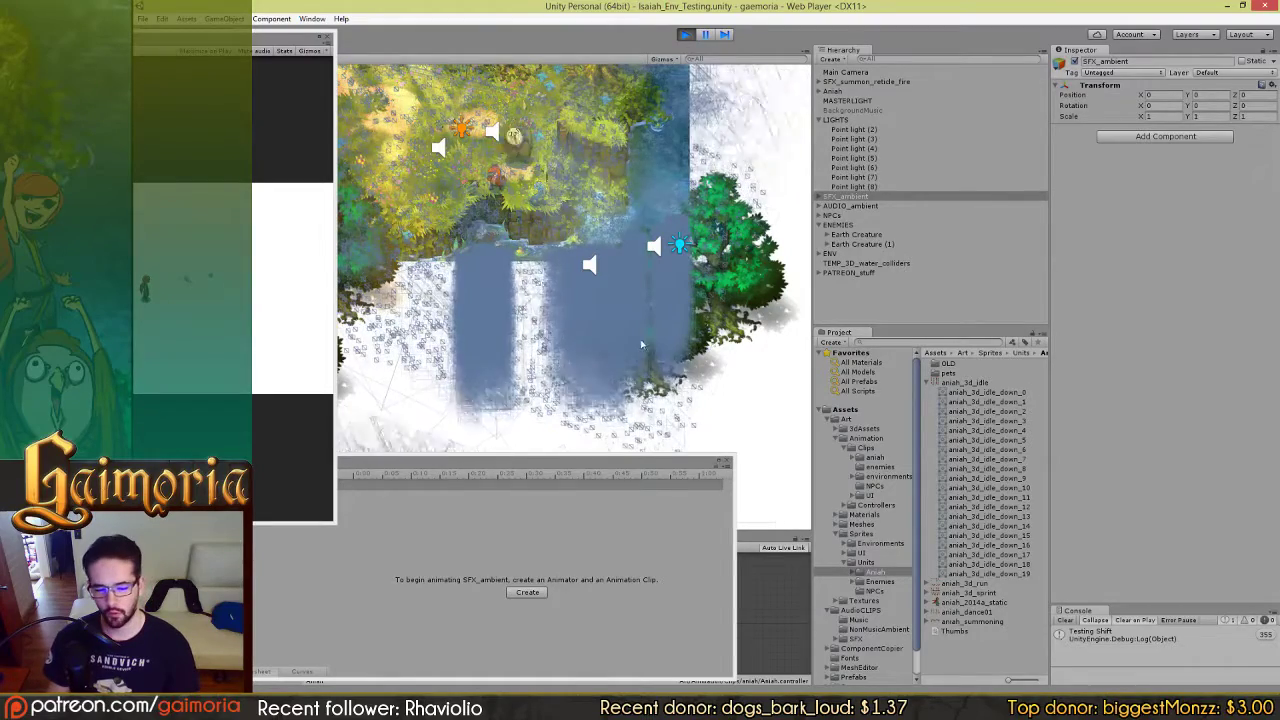
pyautogui.click(734, 402)
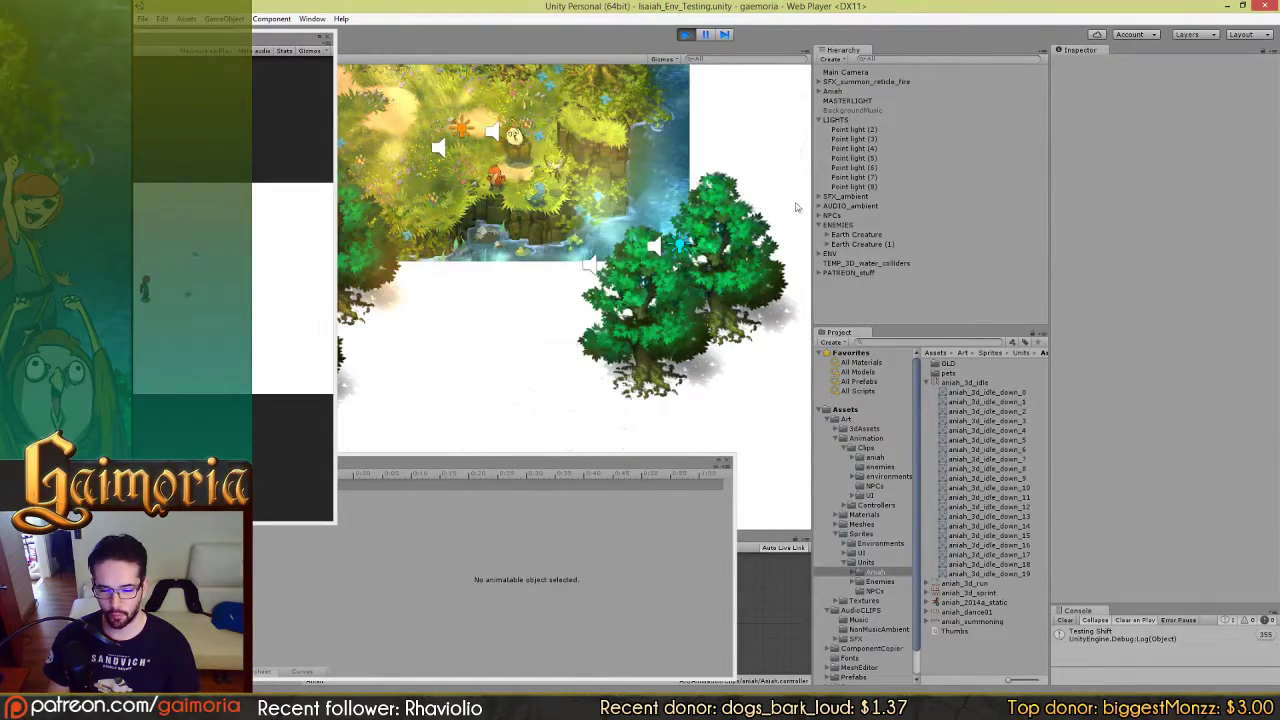
pyautogui.click(838, 198)
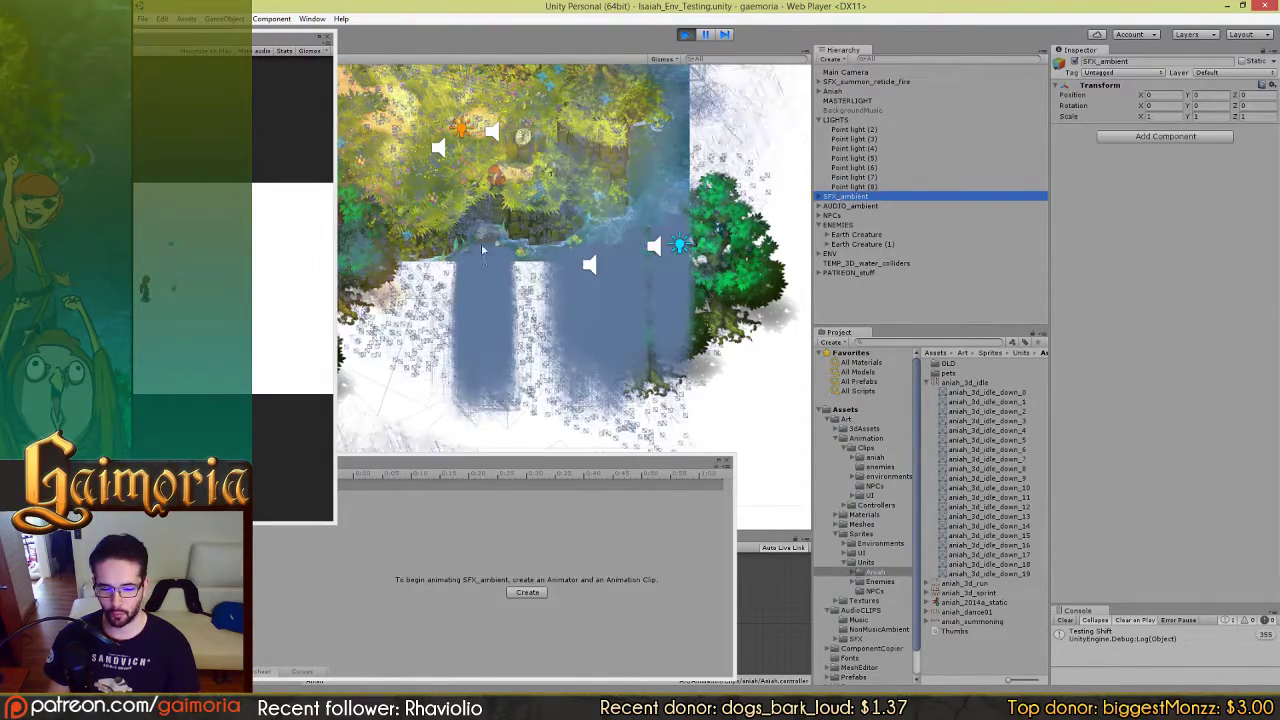
# Step: Examine the ambient particles across the cave environment and over the whole forest area, and clear the selection
pyautogui.moveTo(491, 380); pyautogui.dragTo(730, 226)
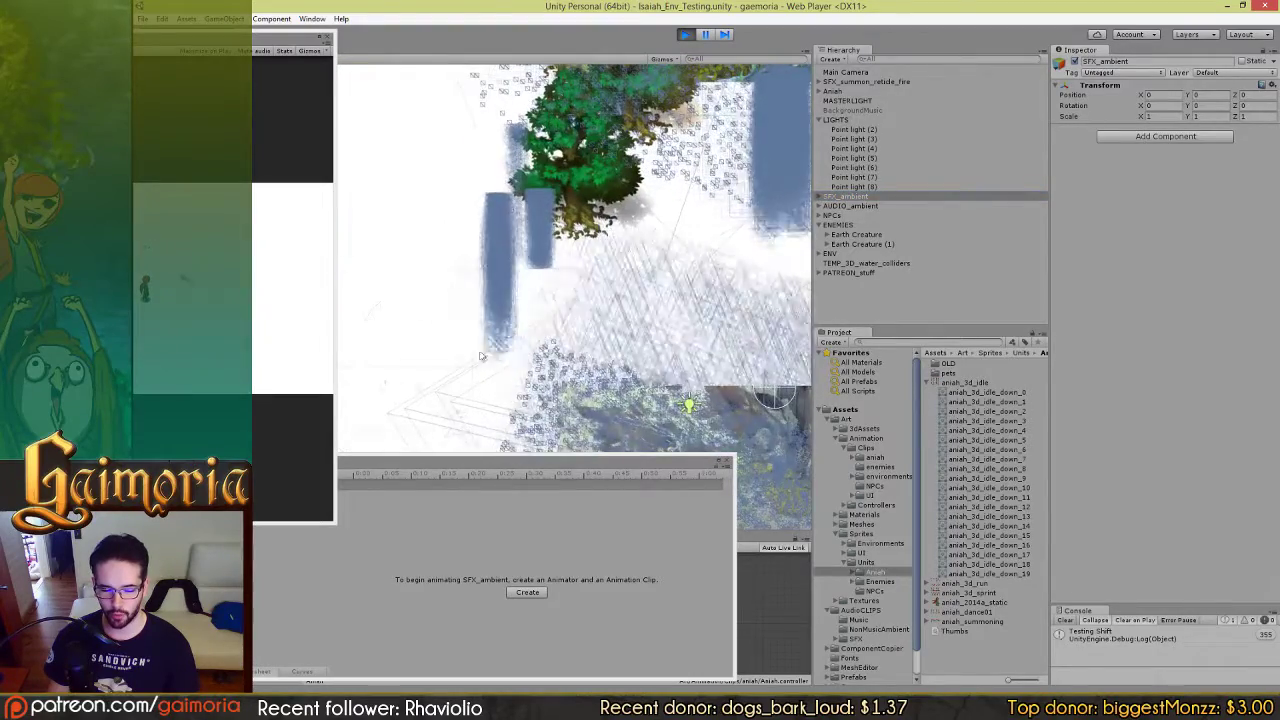
pyautogui.moveTo(431, 345); pyautogui.dragTo(403, 134)
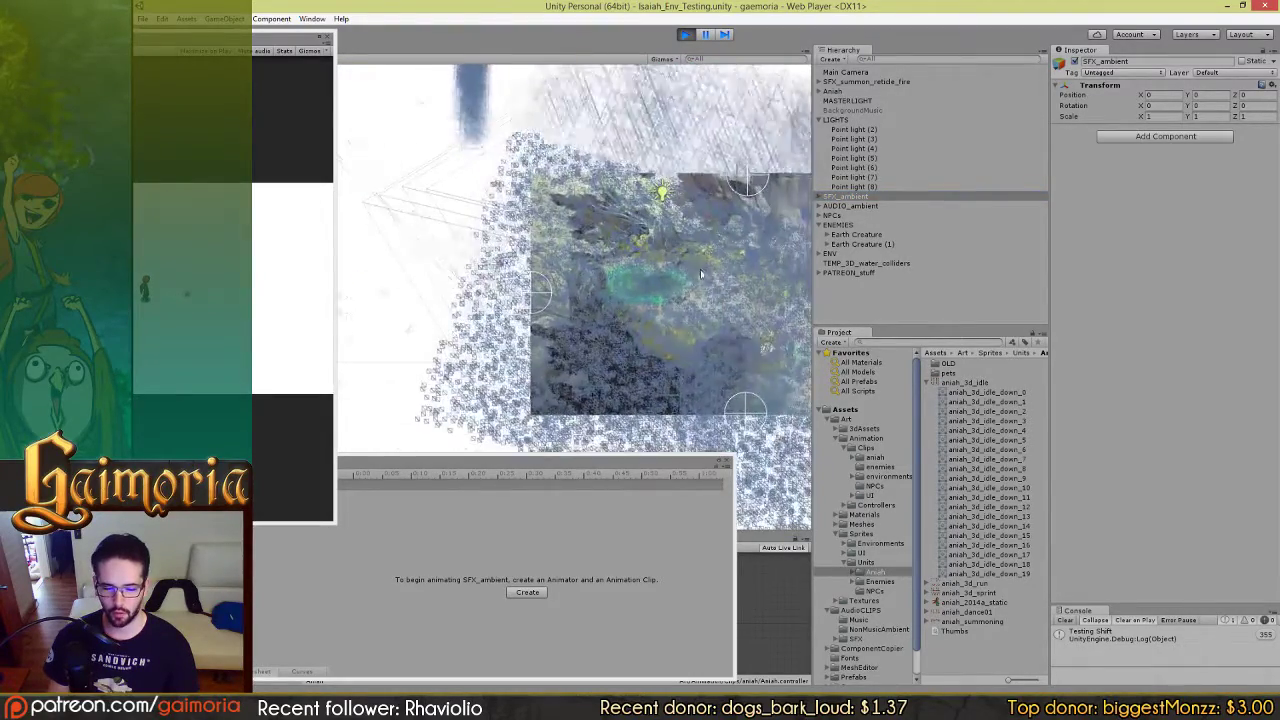
pyautogui.moveTo(700, 267); pyautogui.dragTo(146, 310)
pyautogui.scroll(5, 545, 300)
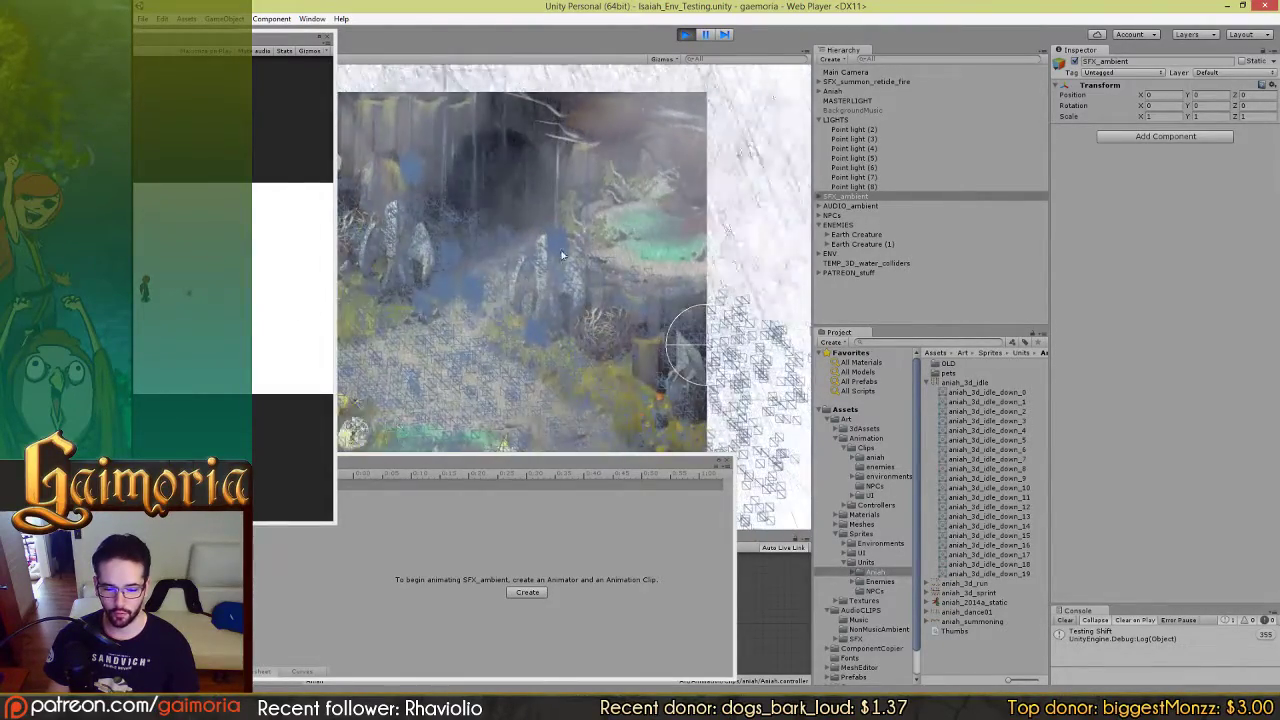
pyautogui.scroll(-3, 562, 238)
pyautogui.scroll(-5, 562, 237)
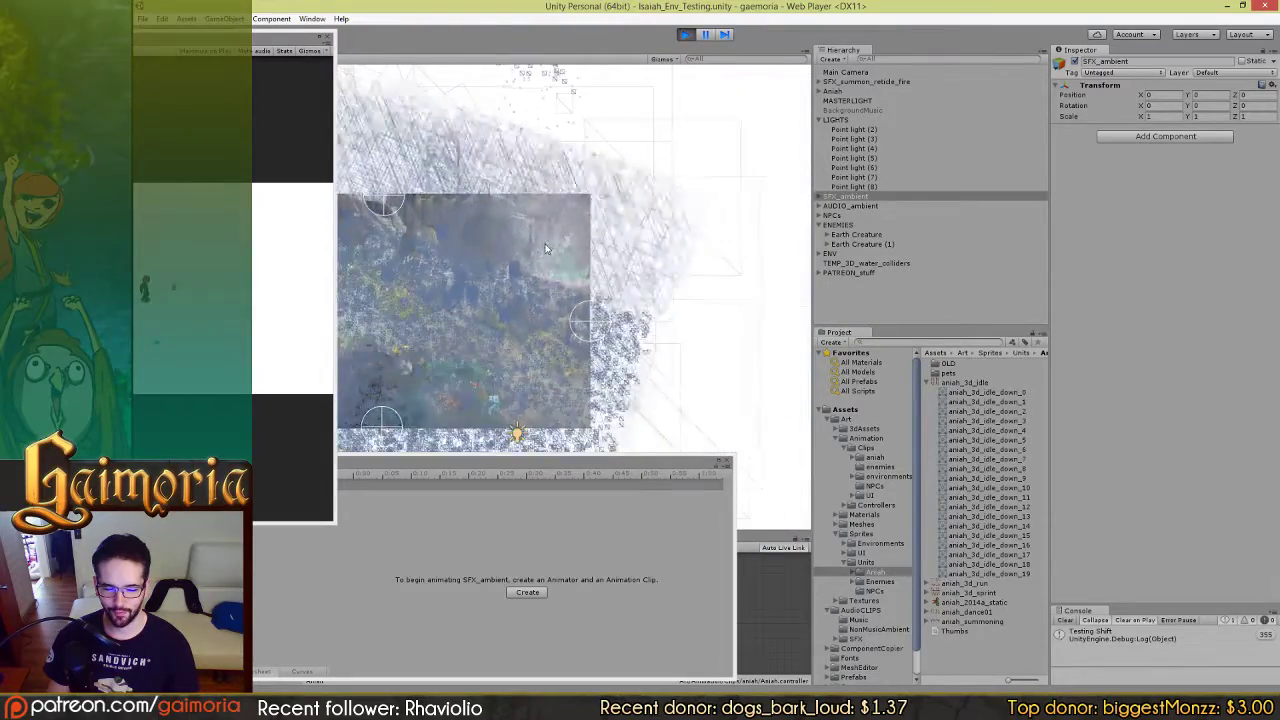
pyautogui.moveTo(635, 293); pyautogui.dragTo(812, 412)
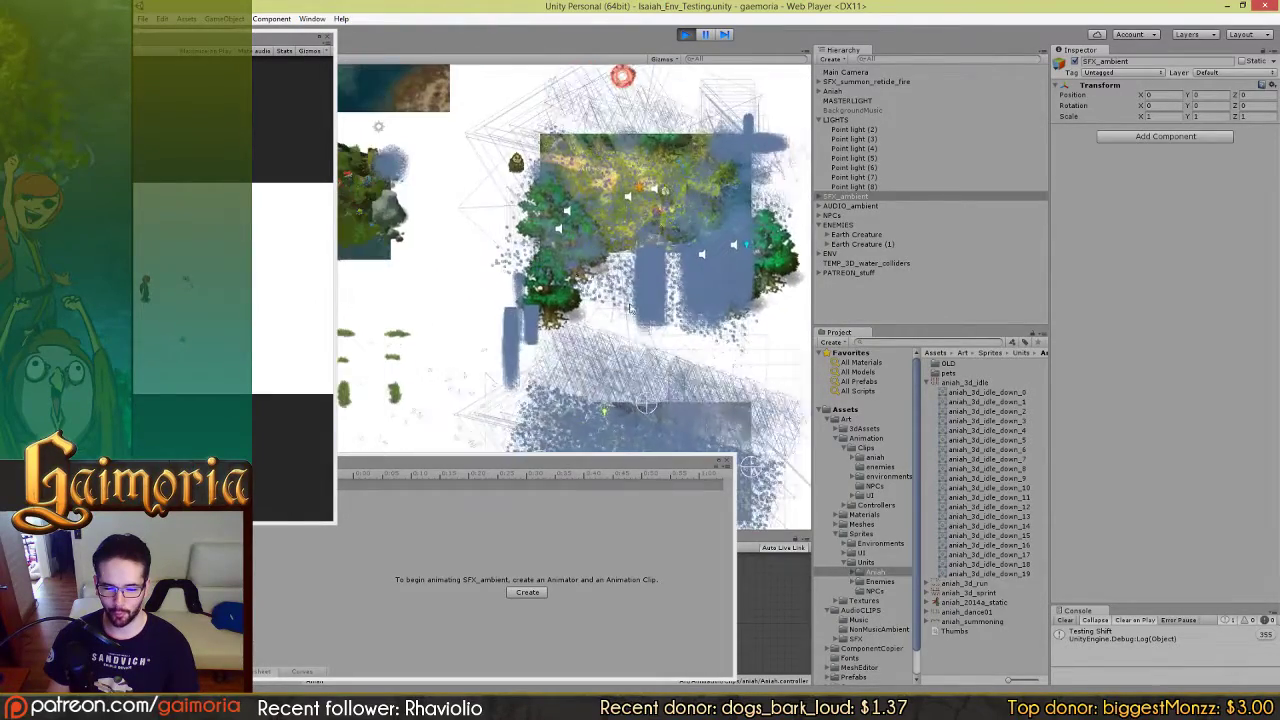
pyautogui.click(427, 295)
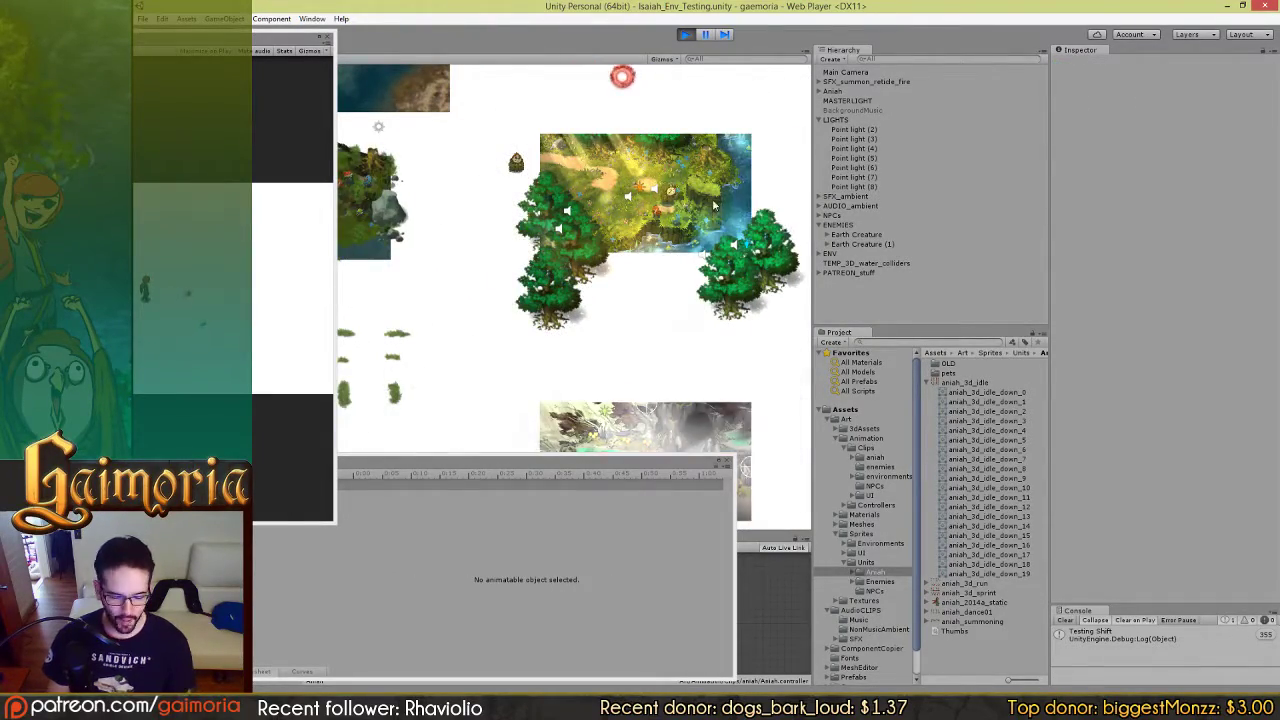
# Step: Try moving the lower tree at the forest clearing, env_grasslands_green_tree_full (5), and undo the move
pyautogui.scroll(1, 665, 218)
pyautogui.scroll(2, 665, 218)
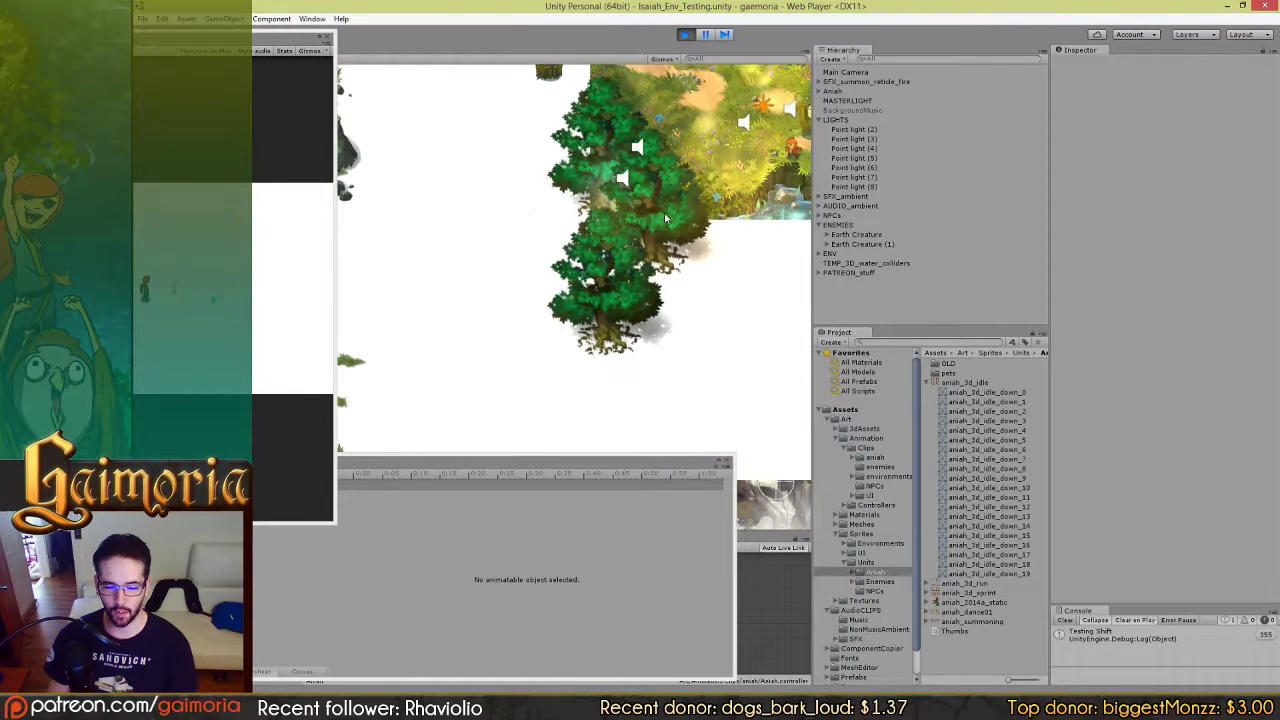
pyautogui.click(707, 292)
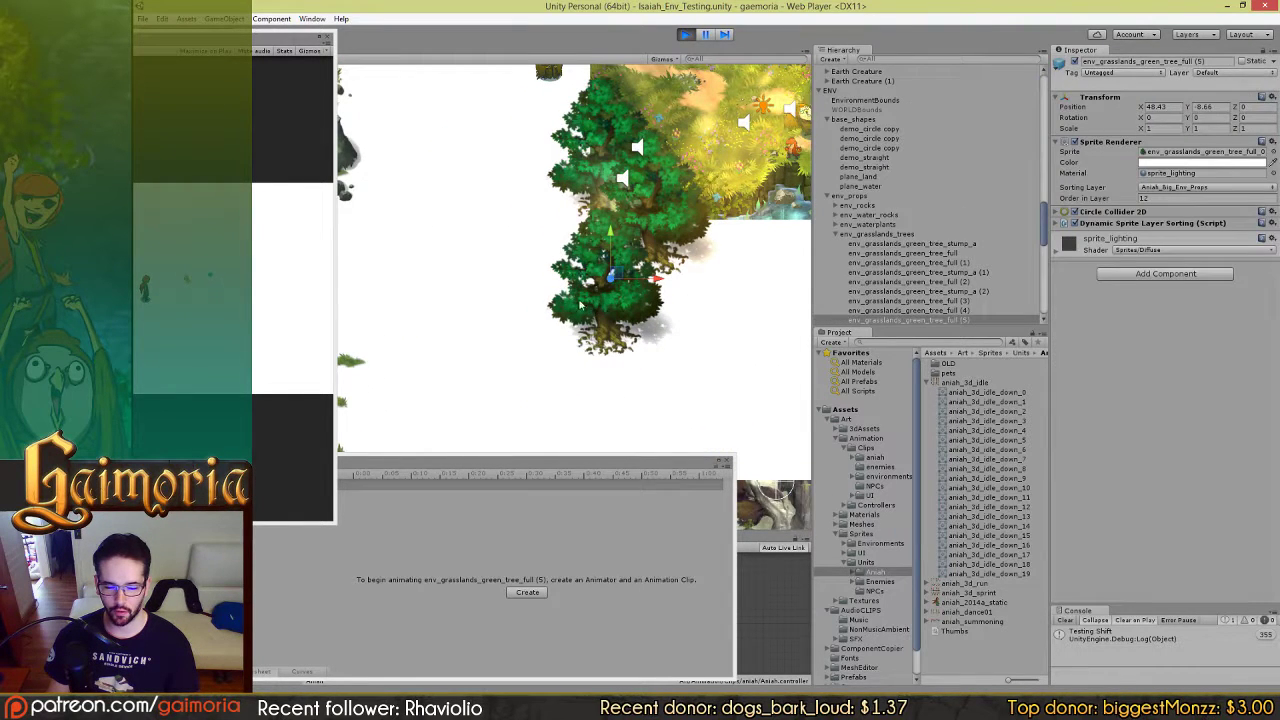
pyautogui.moveTo(567, 205); pyautogui.dragTo(498, 136)
pyautogui.hotkey('ctrl', 'z')
# Step: Select SFXRain above the clearing, collapse SFX_ambient in the hierarchy, and reselect the group to view its waterfall effects
pyautogui.moveTo(780, 120); pyautogui.dragTo(480, 205)
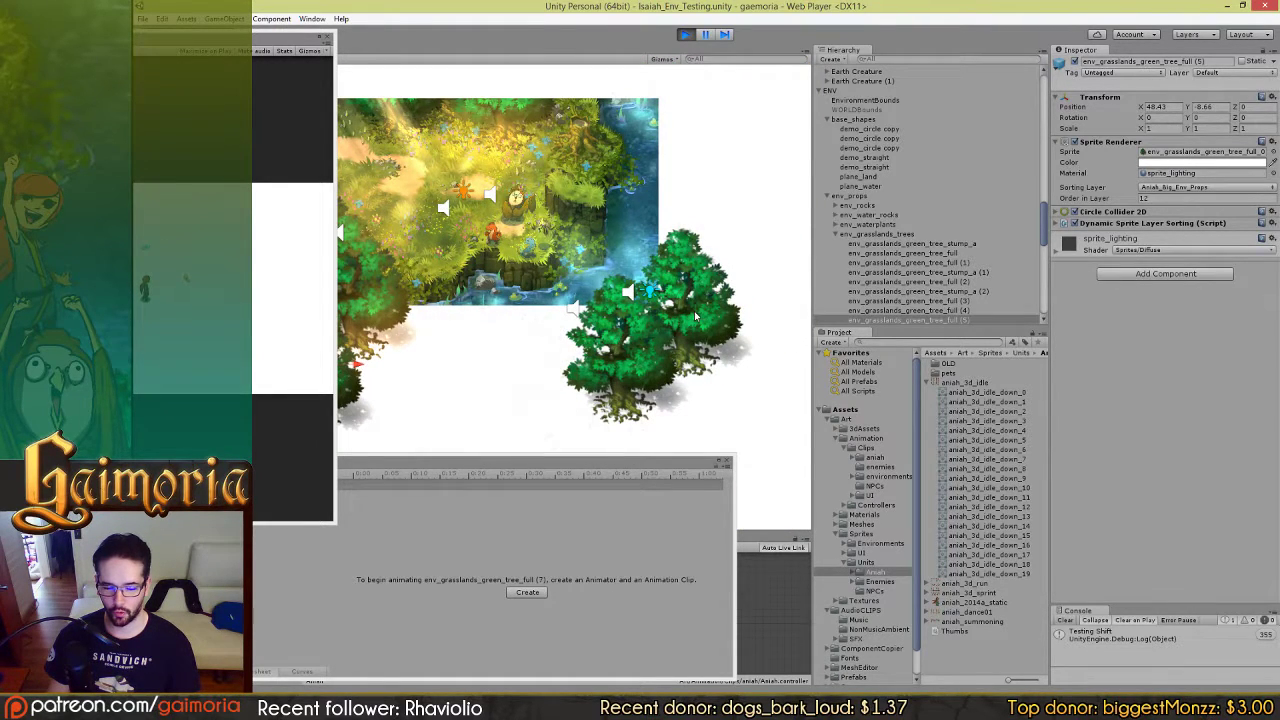
pyautogui.click(750, 165)
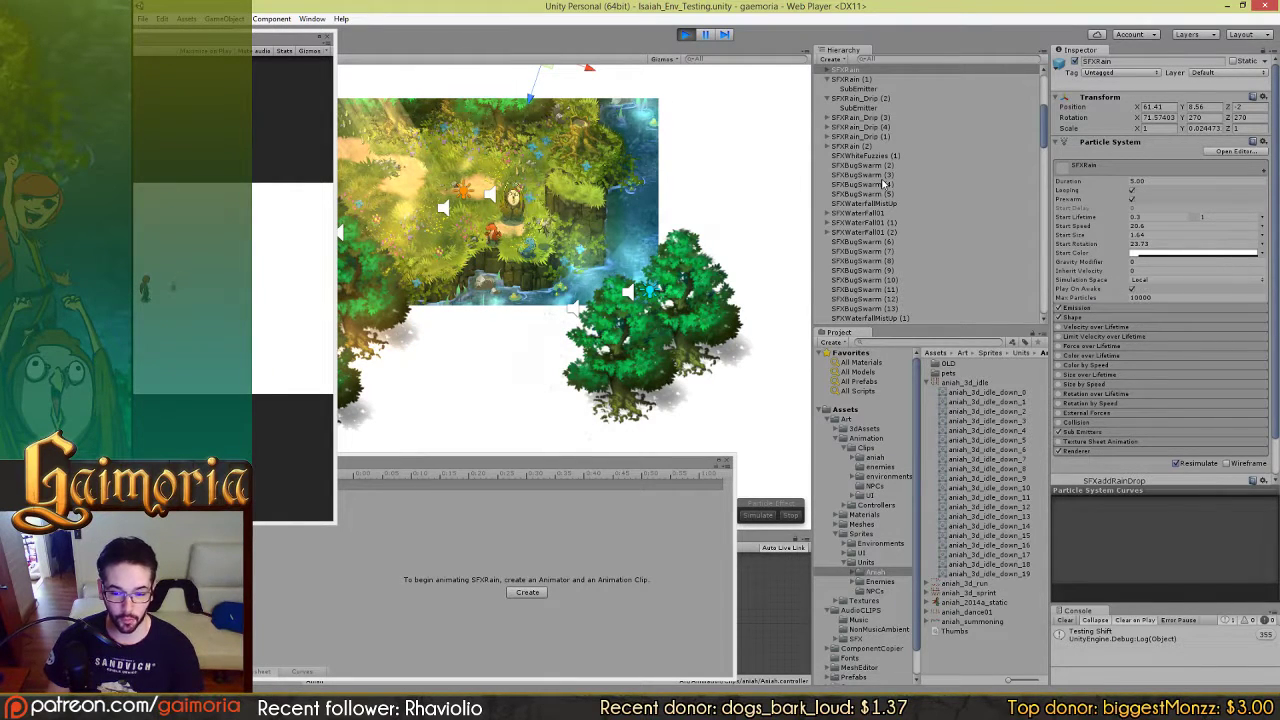
pyautogui.scroll(5, 884, 183)
pyautogui.click(819, 118)
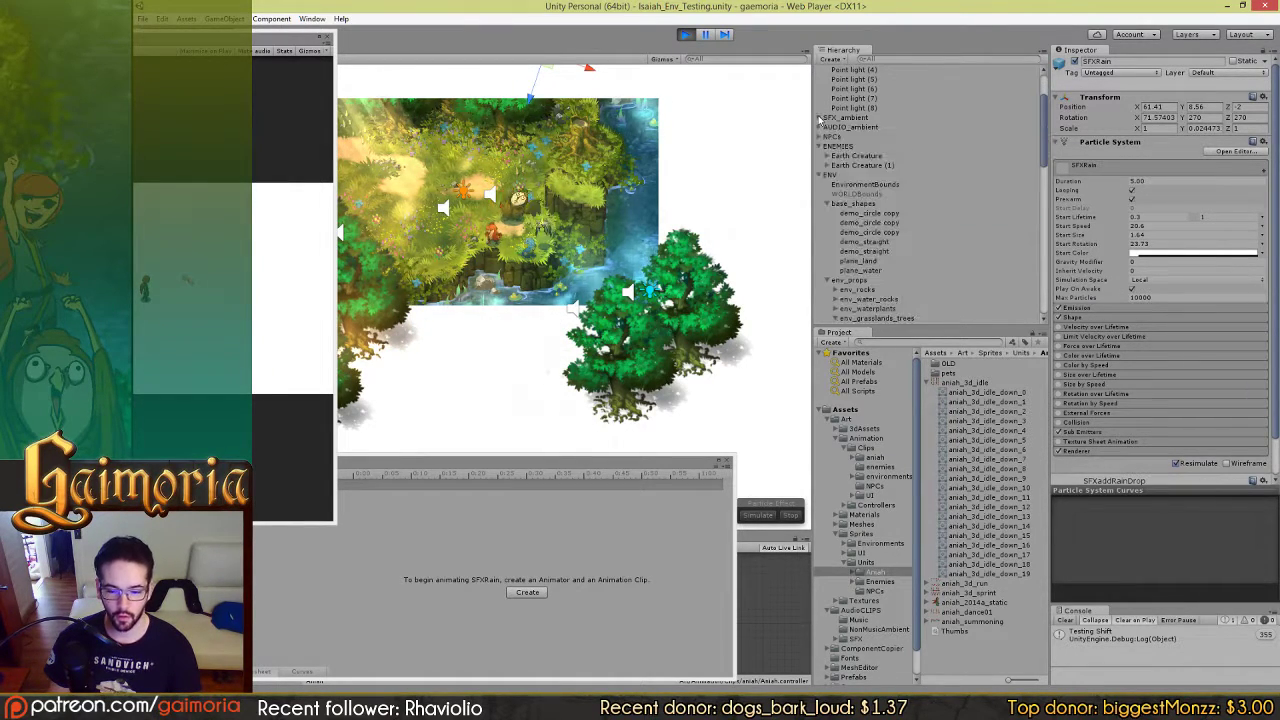
pyautogui.click(848, 119)
pyautogui.moveTo(566, 354); pyautogui.dragTo(577, 276)
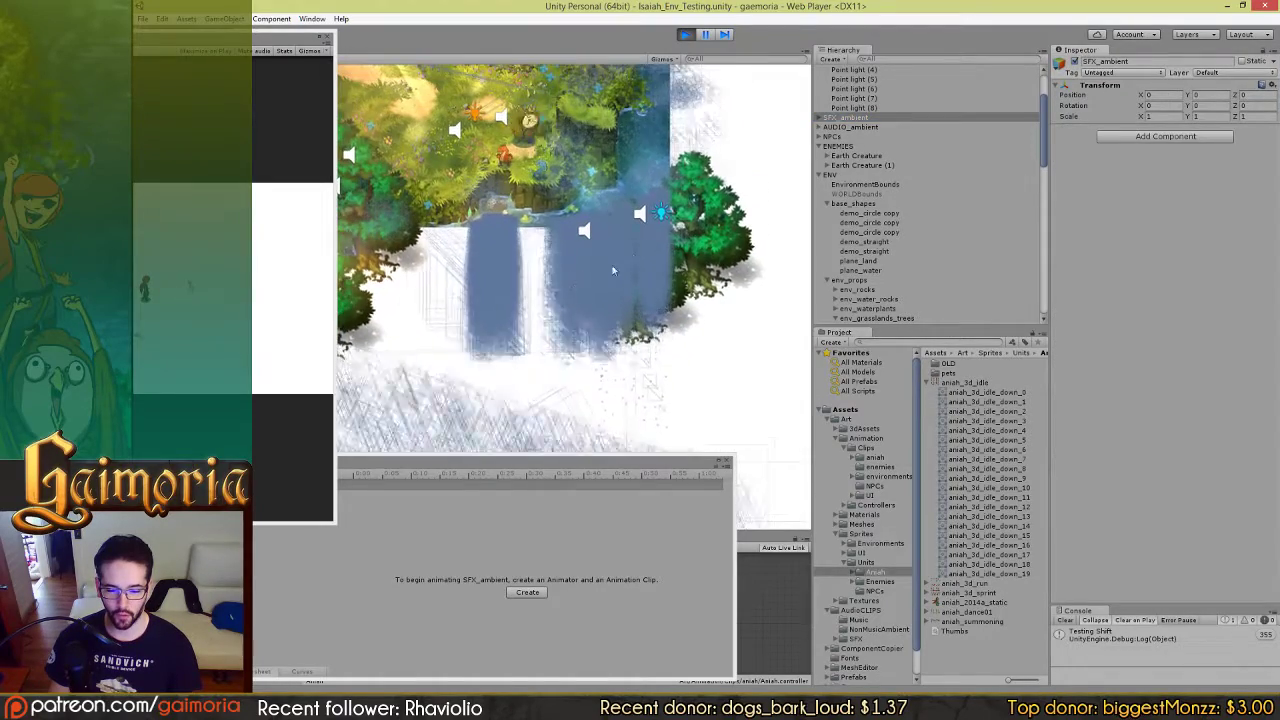
# Step: Select the AUDIO_ambient group and examine its sound sources and ranges around the forest and islands
pyautogui.click(836, 128)
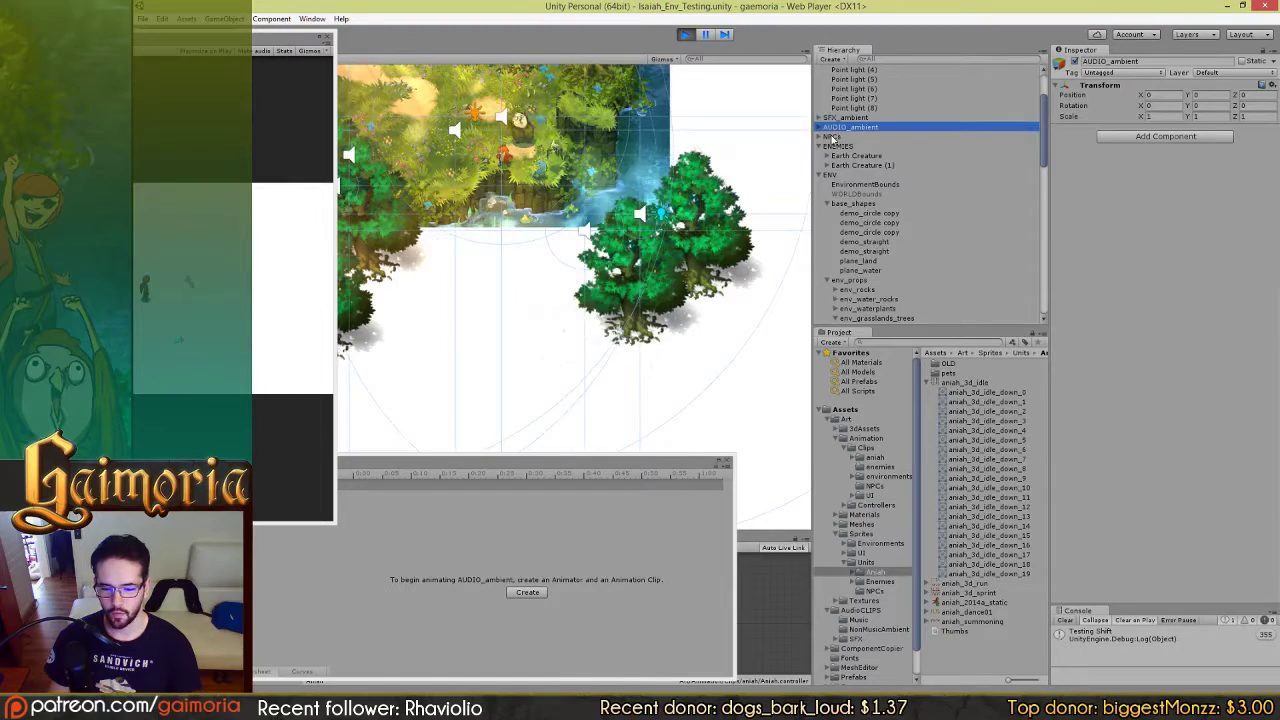
pyautogui.moveTo(480, 180); pyautogui.dragTo(935, 418)
pyautogui.scroll(-3, 590, 212)
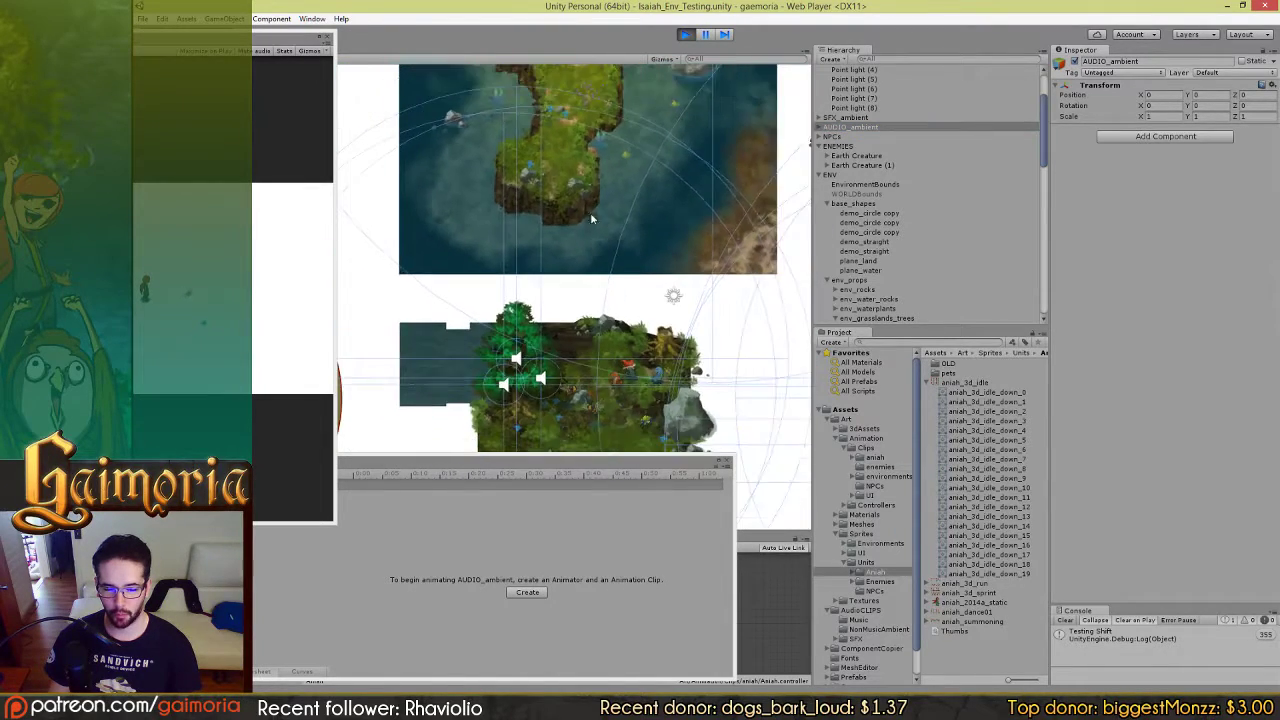
# Step: Examine the AUDIO_ambient sound ranges across the islands, the cave area and the forest clearing
pyautogui.moveTo(571, 309); pyautogui.dragTo(209, 172)
pyautogui.moveTo(529, 194); pyautogui.dragTo(380, 171)
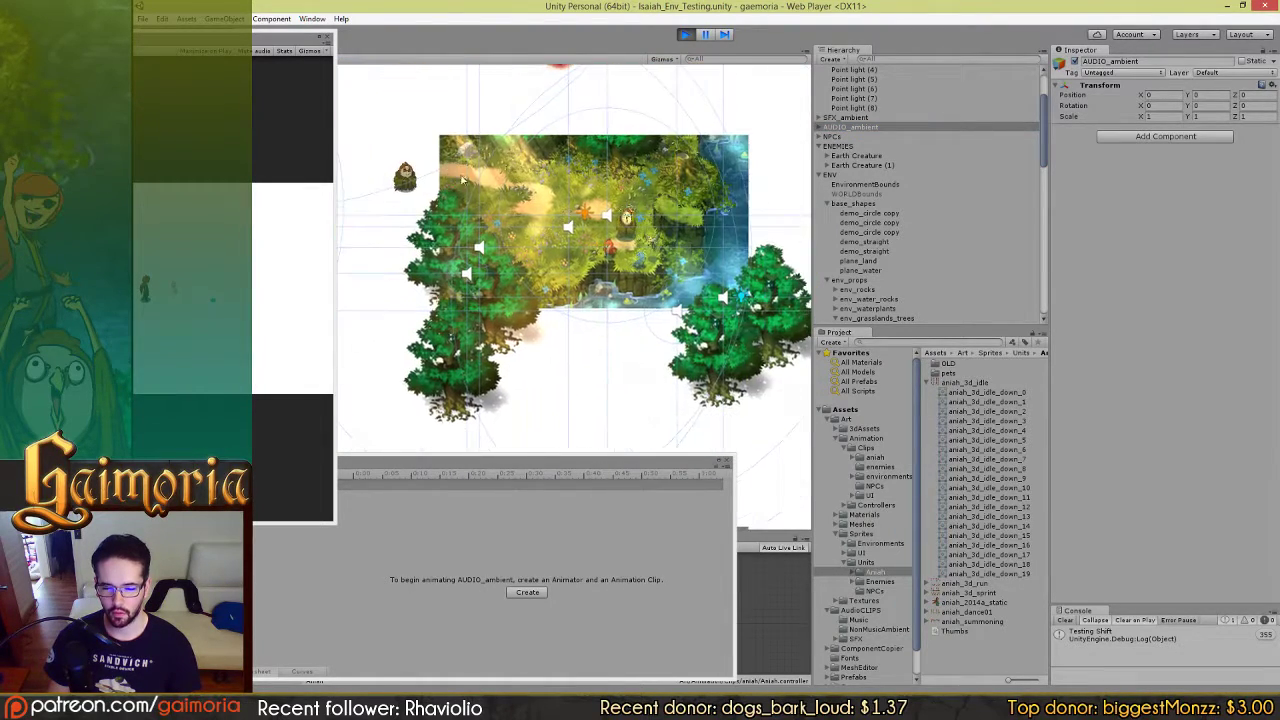
pyautogui.moveTo(535, 194); pyautogui.dragTo(958, 205)
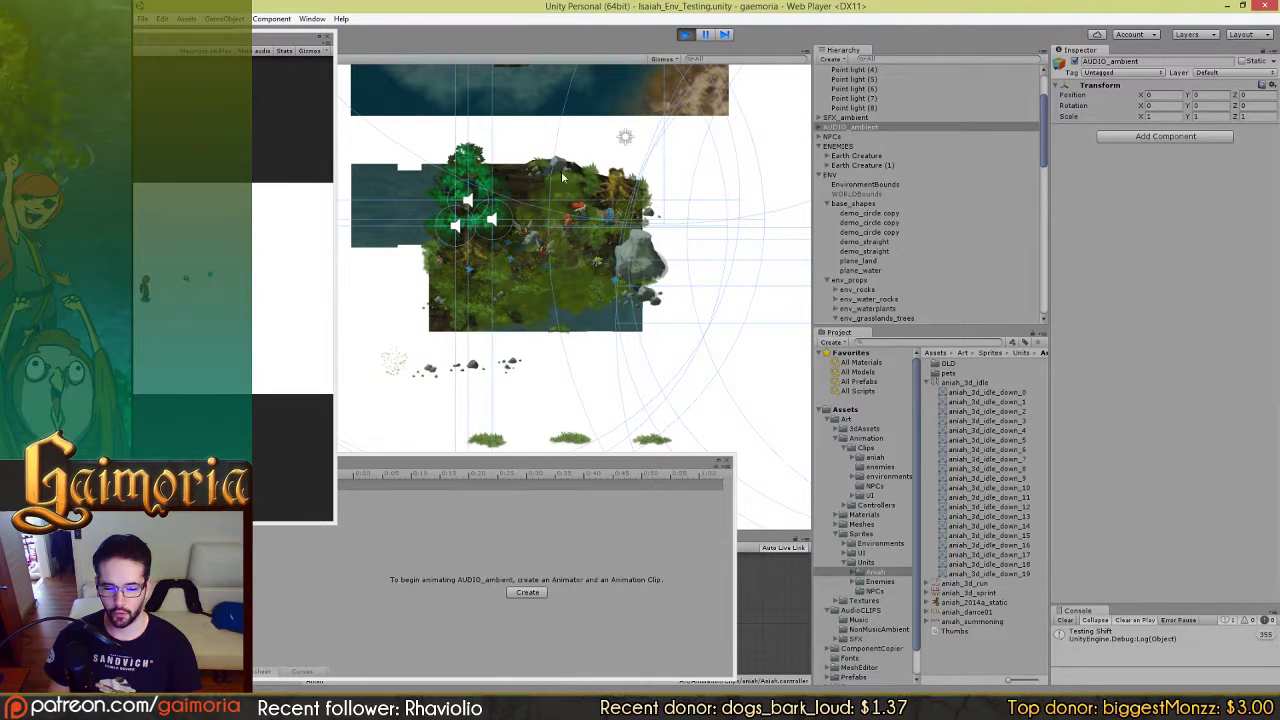
pyautogui.moveTo(752, 234); pyautogui.dragTo(393, 222)
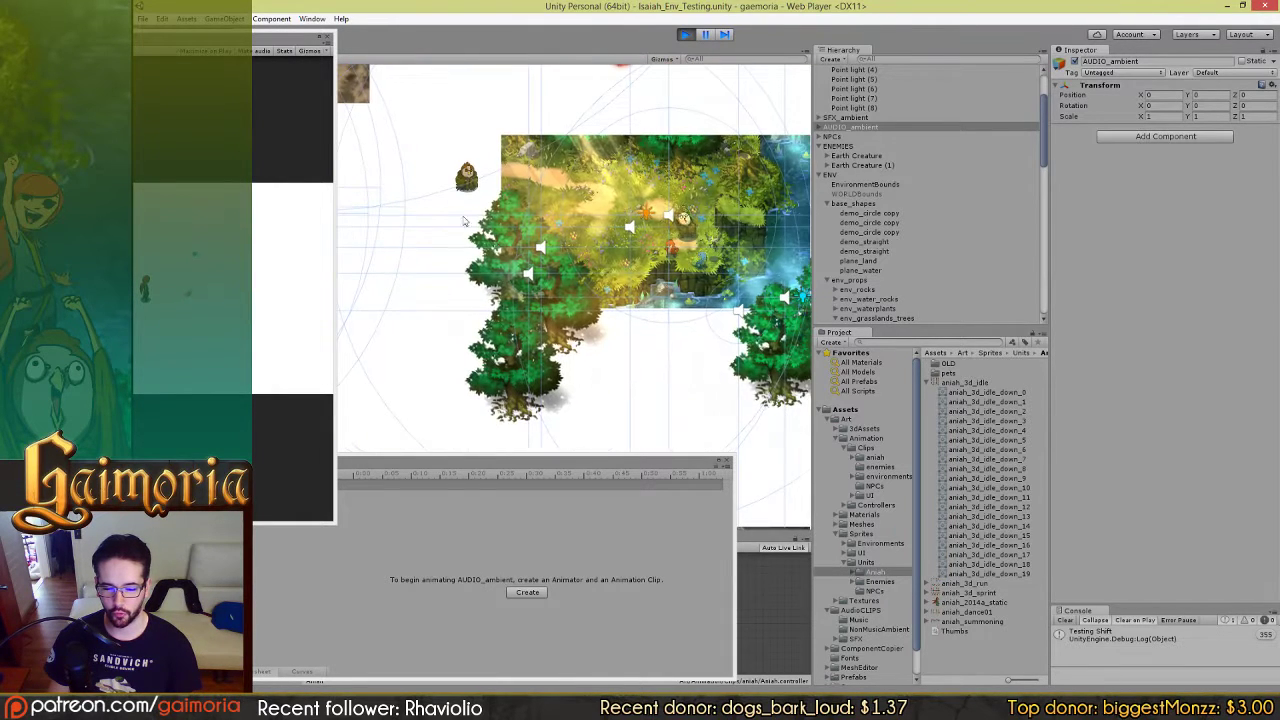
# Step: Inspect the NPCs group, the first Earth Creature, EnvironmentBounds and the third demo_circle copy from the hierarchy
pyautogui.click(834, 137)
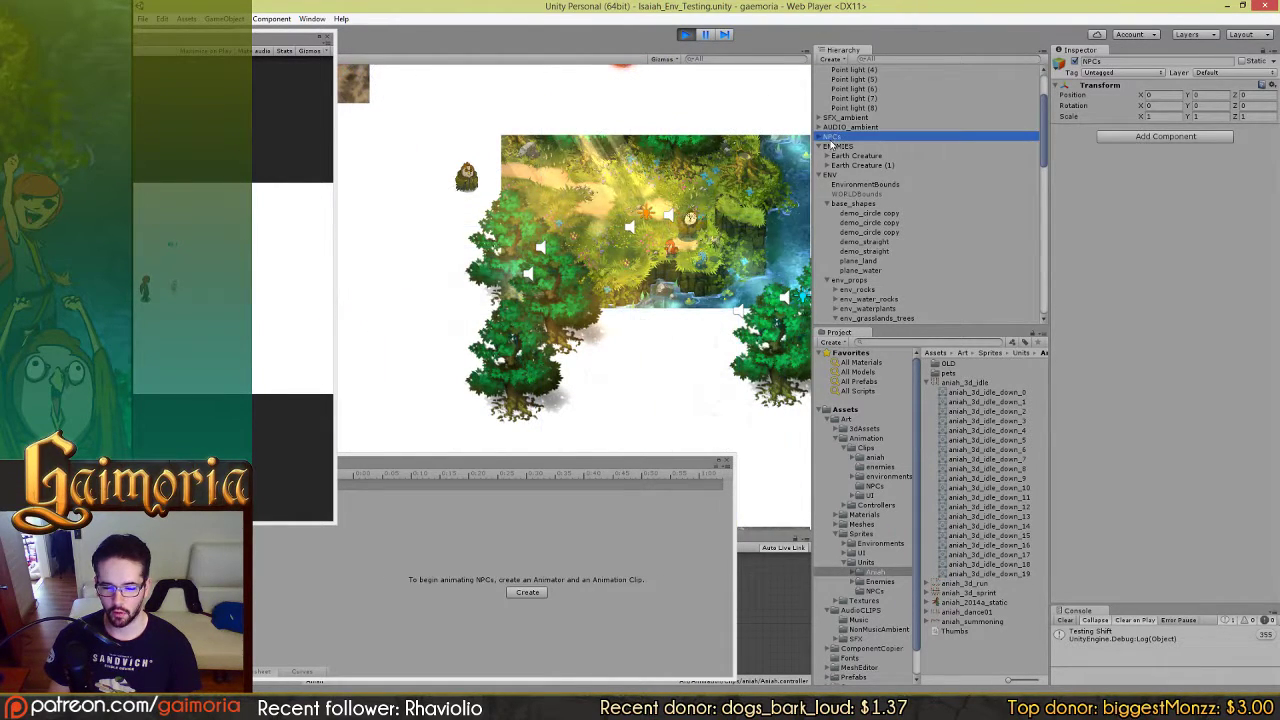
pyautogui.click(837, 156)
pyautogui.click(842, 185)
pyautogui.click(846, 233)
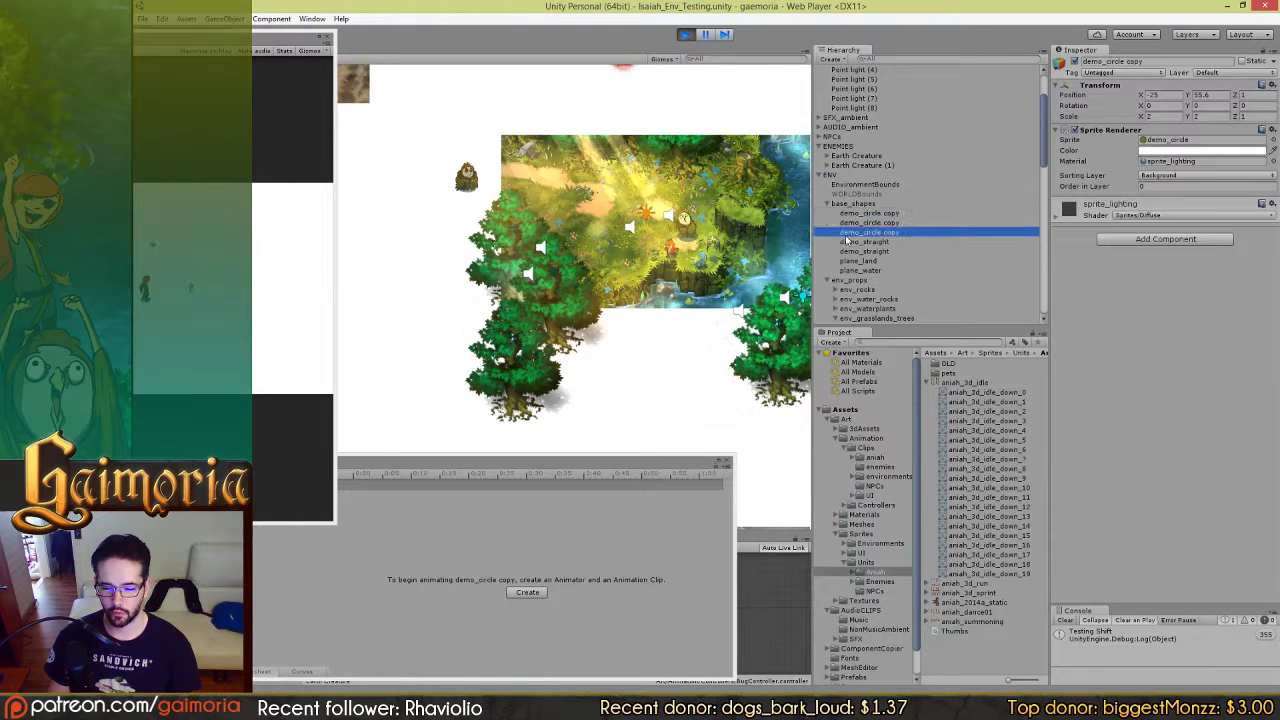
# Step: Collapse the ENEMIES and ENV groups in the hierarchy
pyautogui.click(822, 146)
pyautogui.click(819, 148)
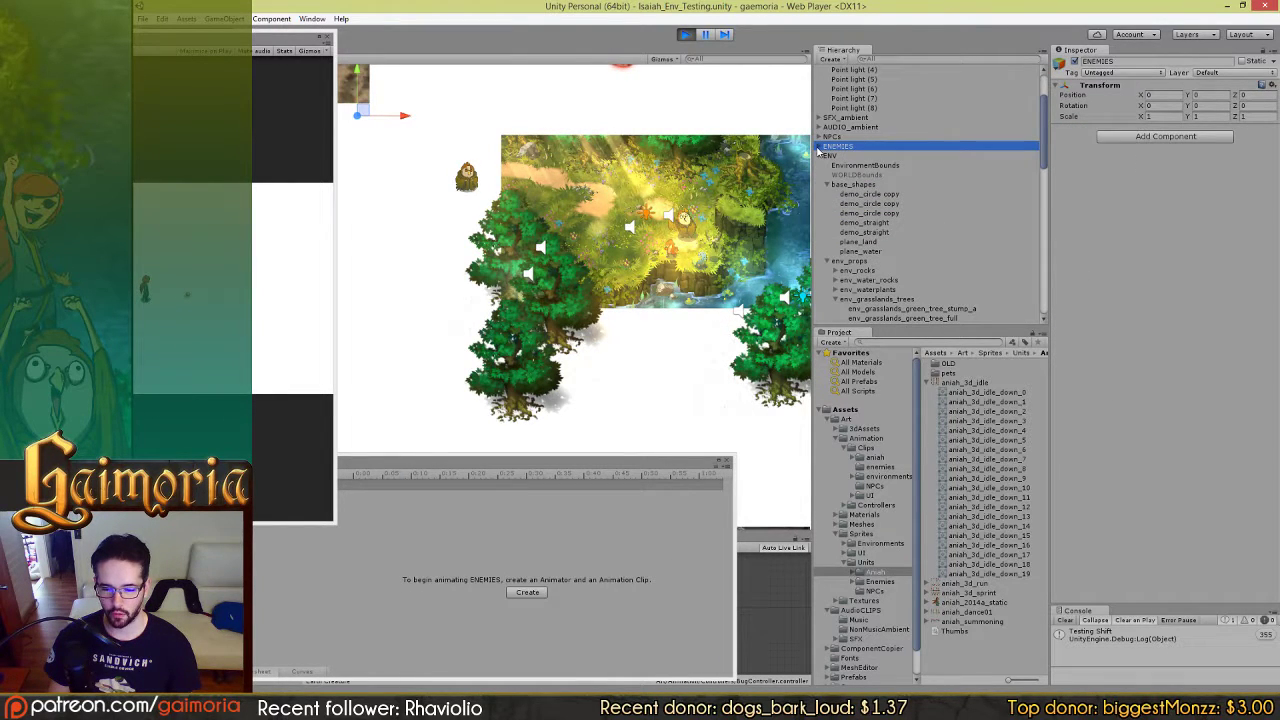
pyautogui.click(819, 156)
# Step: Examine Aniah and the small creatures around her beyond the forest in the running scene, and clear the selection
pyautogui.moveTo(576, 272); pyautogui.dragTo(279, 280)
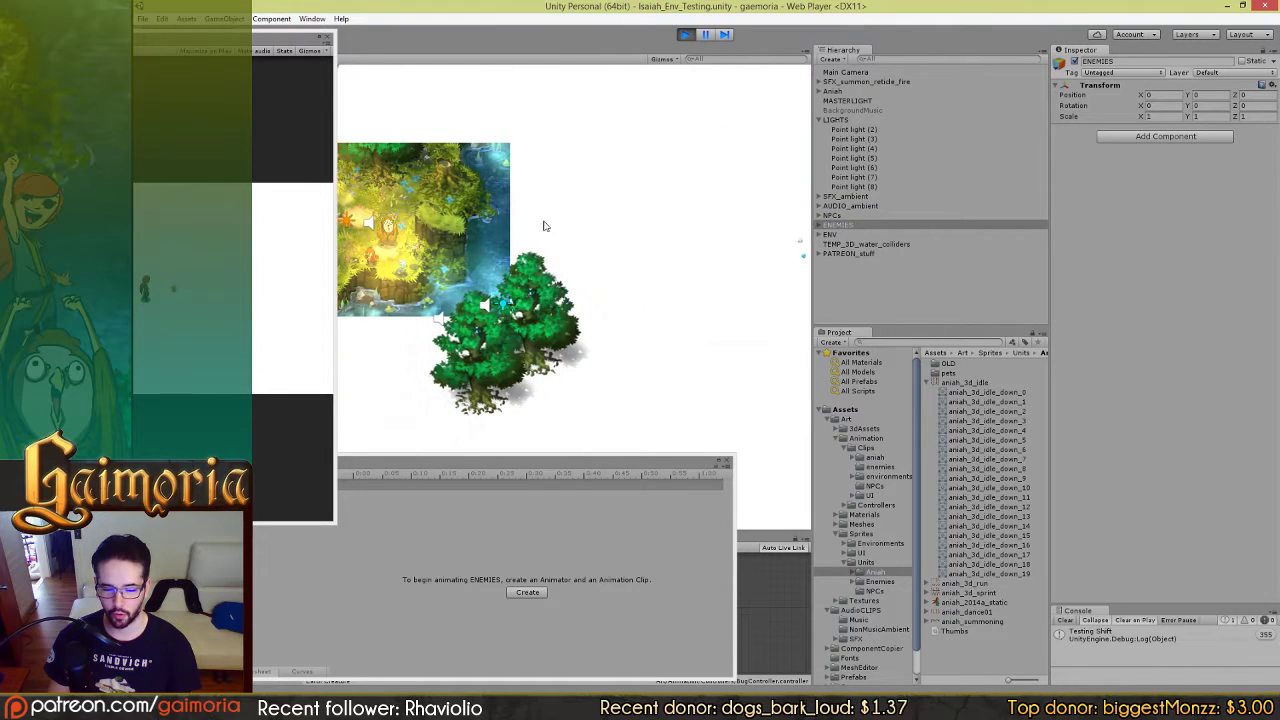
pyautogui.moveTo(683, 214); pyautogui.dragTo(493, 200)
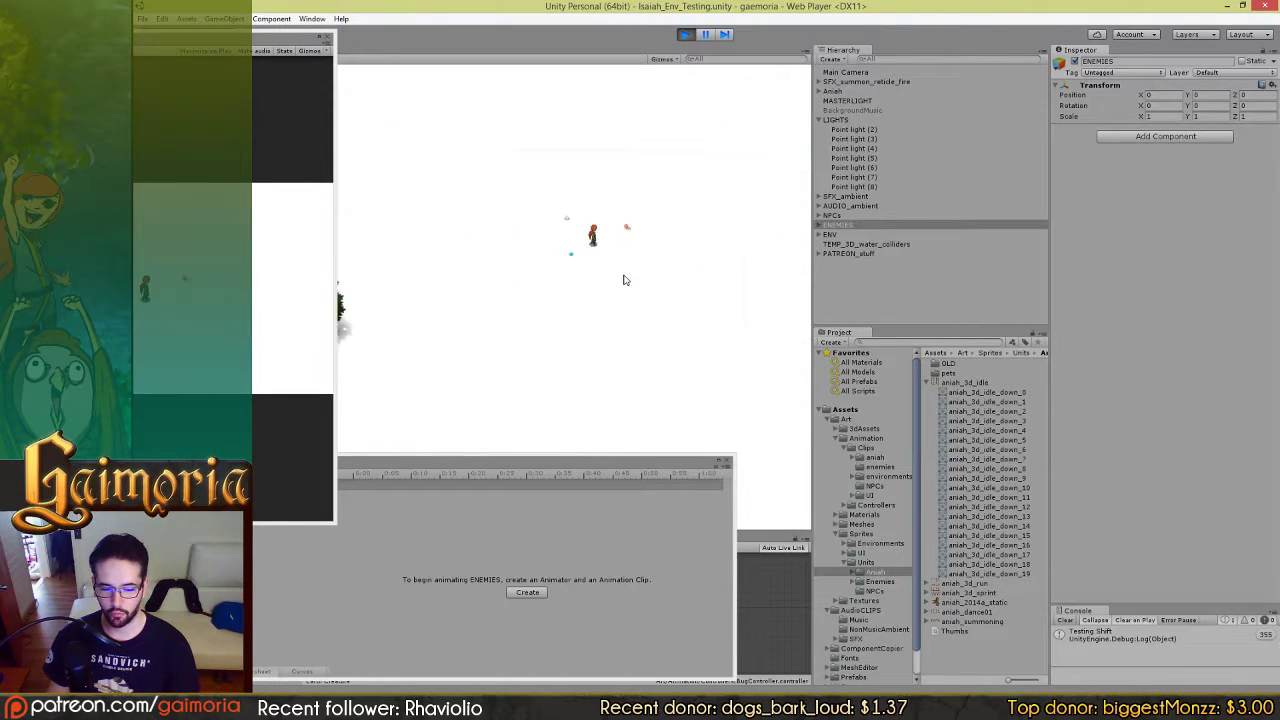
pyautogui.scroll(6, 627, 280)
pyautogui.moveTo(701, 271); pyautogui.dragTo(535, 305)
pyautogui.scroll(4, 524, 316)
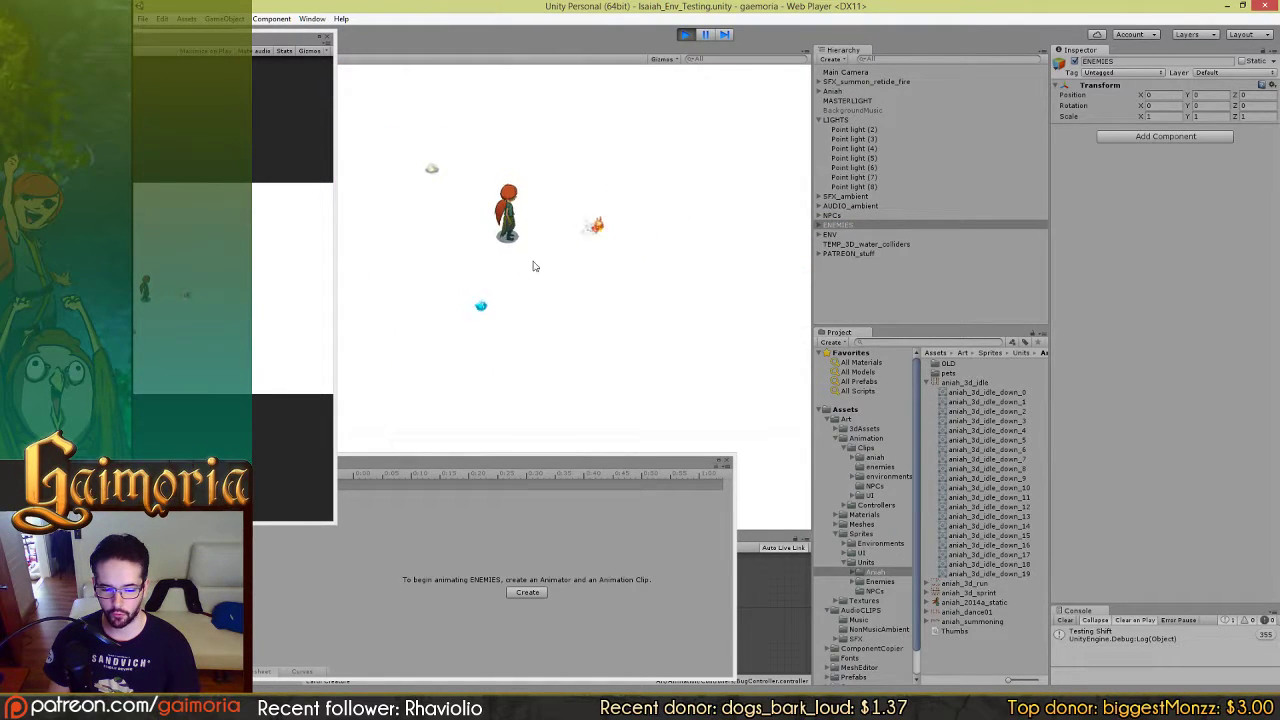
pyautogui.click(468, 217)
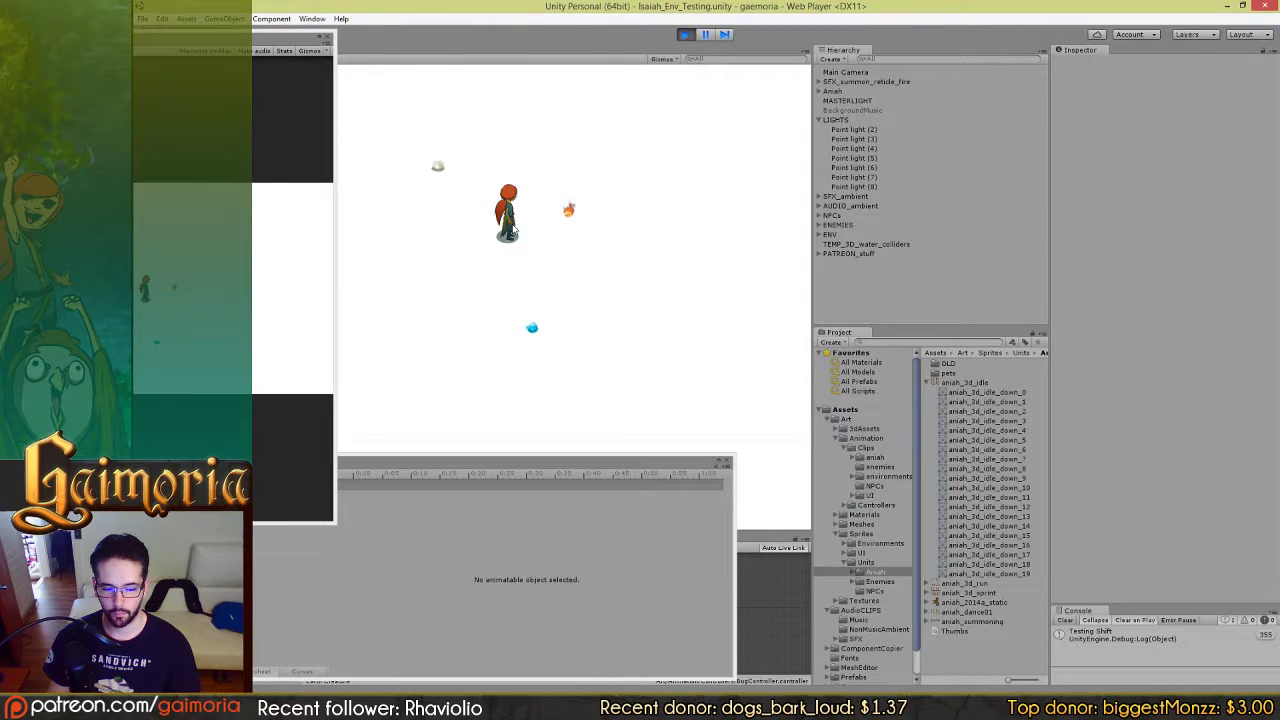
# Step: Stop the running game and select Aniah close up in the scene
pyautogui.click(690, 34)
pyautogui.moveTo(455, 330); pyautogui.dragTo(527, 285)
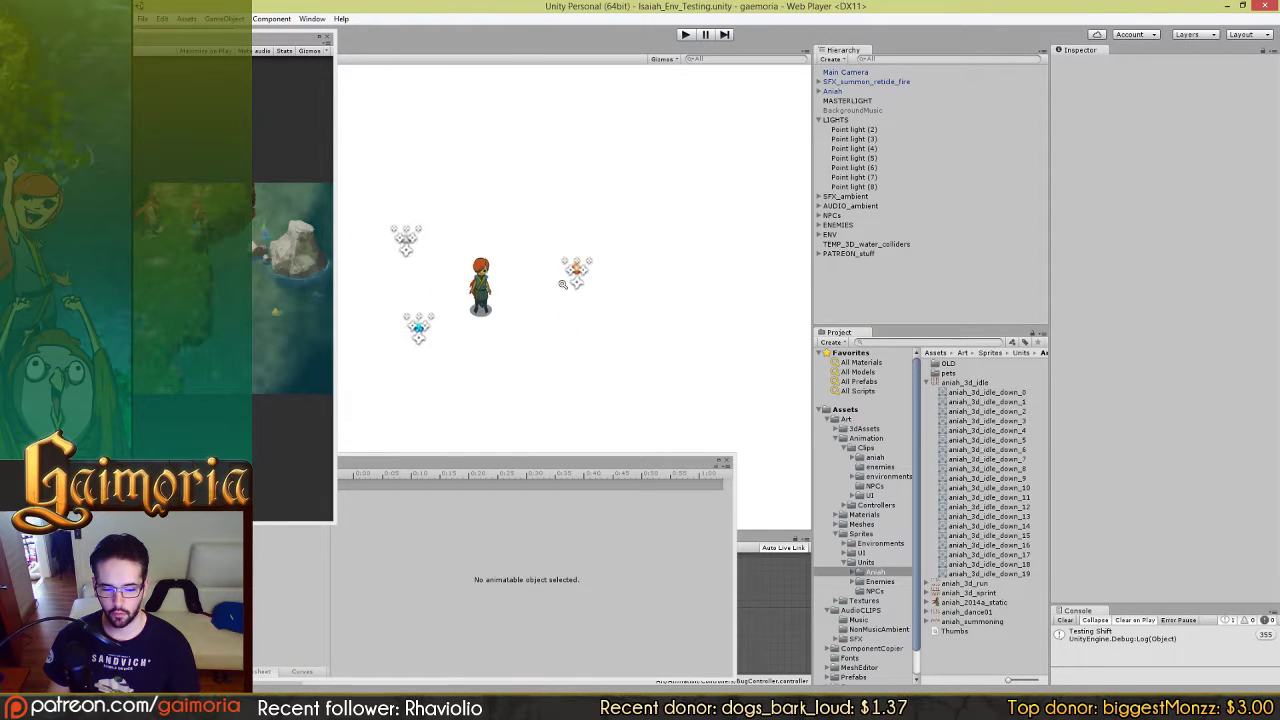
pyautogui.scroll(5, 527, 285)
pyautogui.click(240, 275)
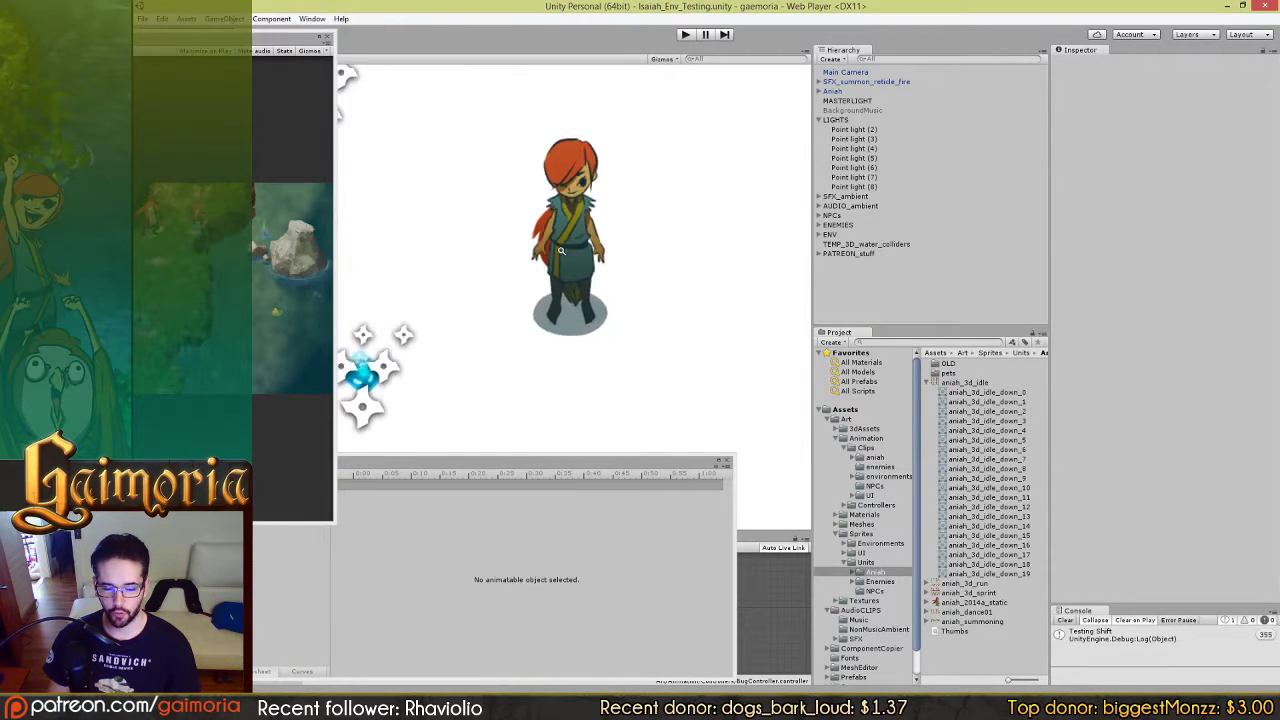
pyautogui.click(613, 297)
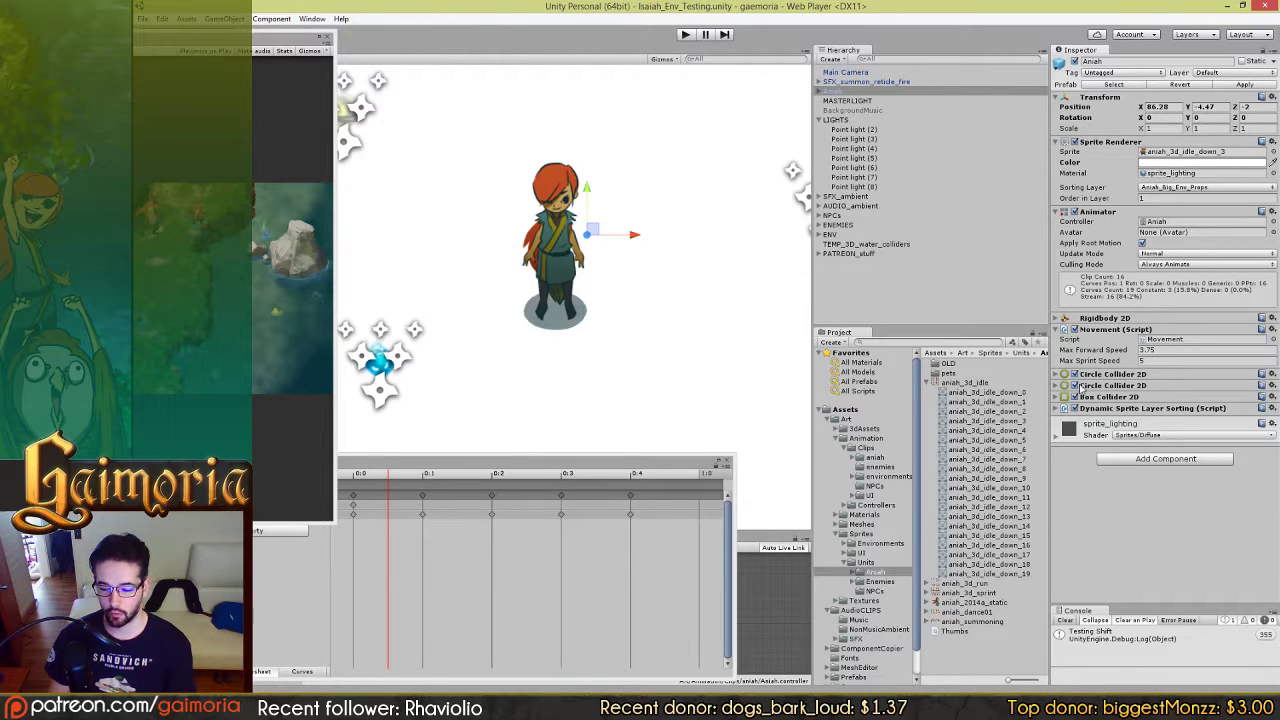
# Step: Check Aniah's first Circle Collider 2D and expand her Dynamic Sprite Layer Sorting script settings
pyautogui.click(1056, 374)
pyautogui.click(1055, 374)
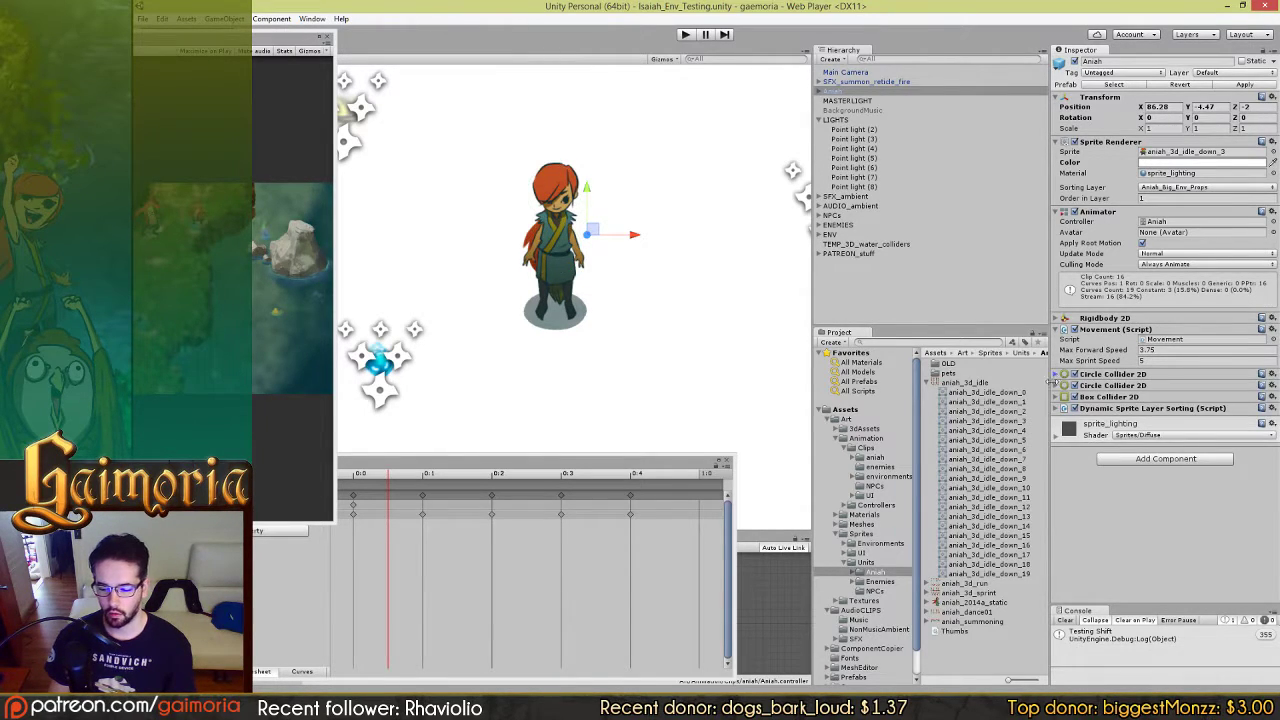
pyautogui.click(1056, 409)
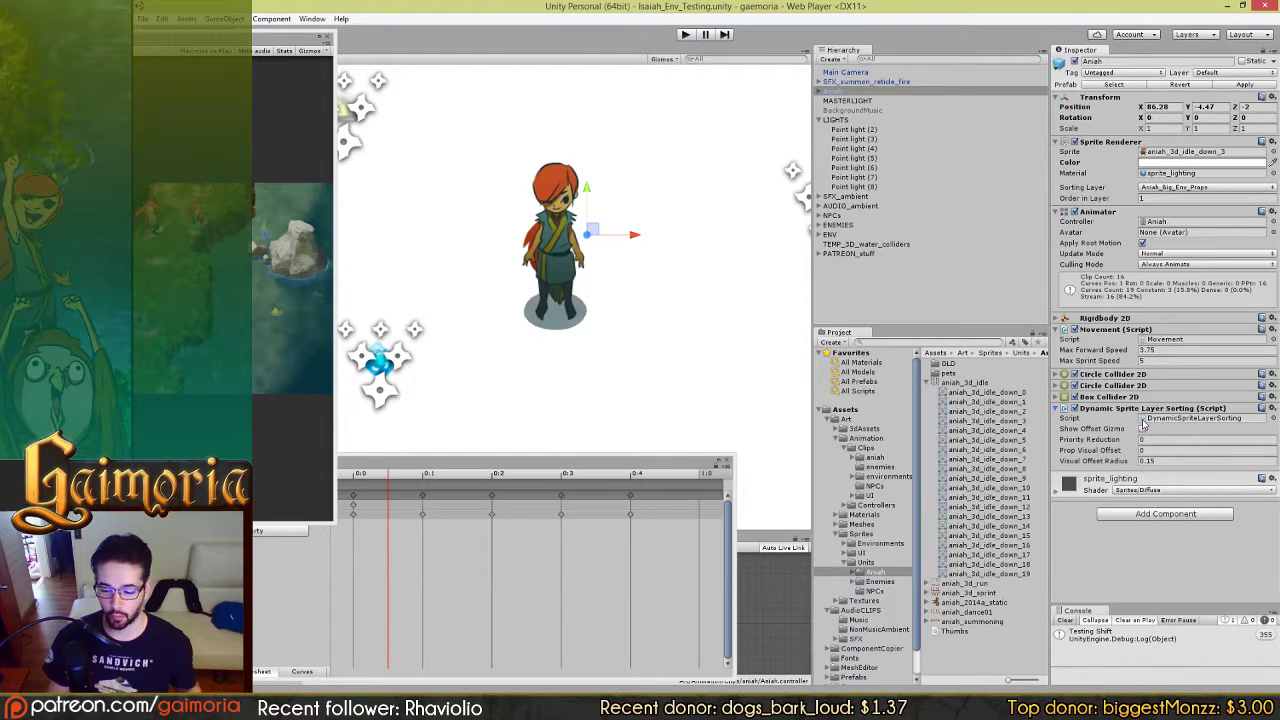
# Step: Run the game in a maximized game view and walk Aniah behind the two green trees and out below them
pyautogui.click(684, 35)
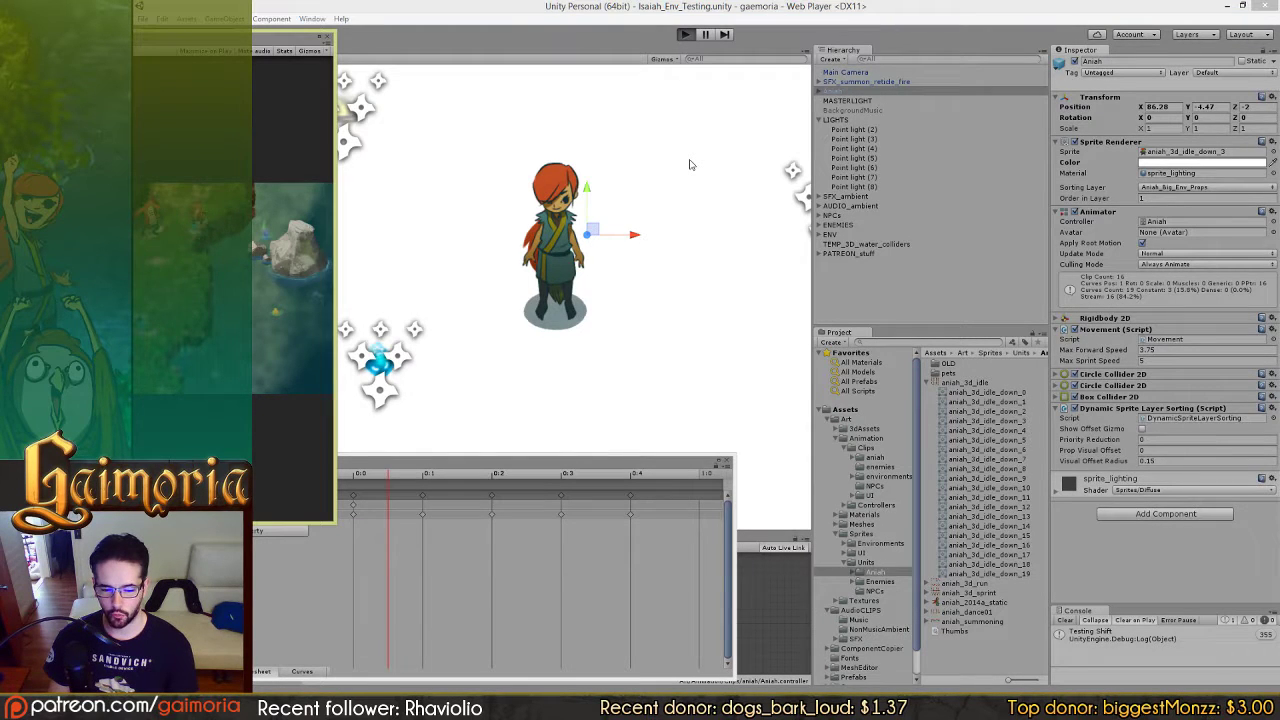
pyautogui.click(319, 37)
pyautogui.press('a')
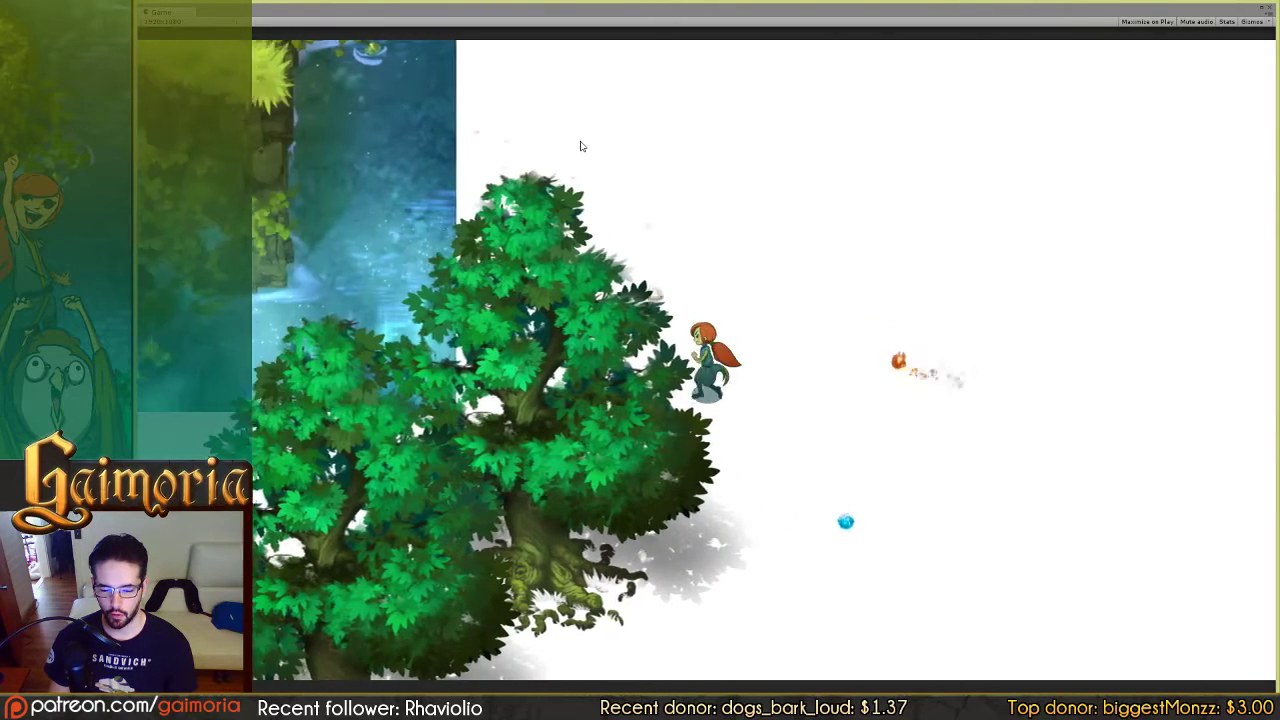
pyautogui.press('s')
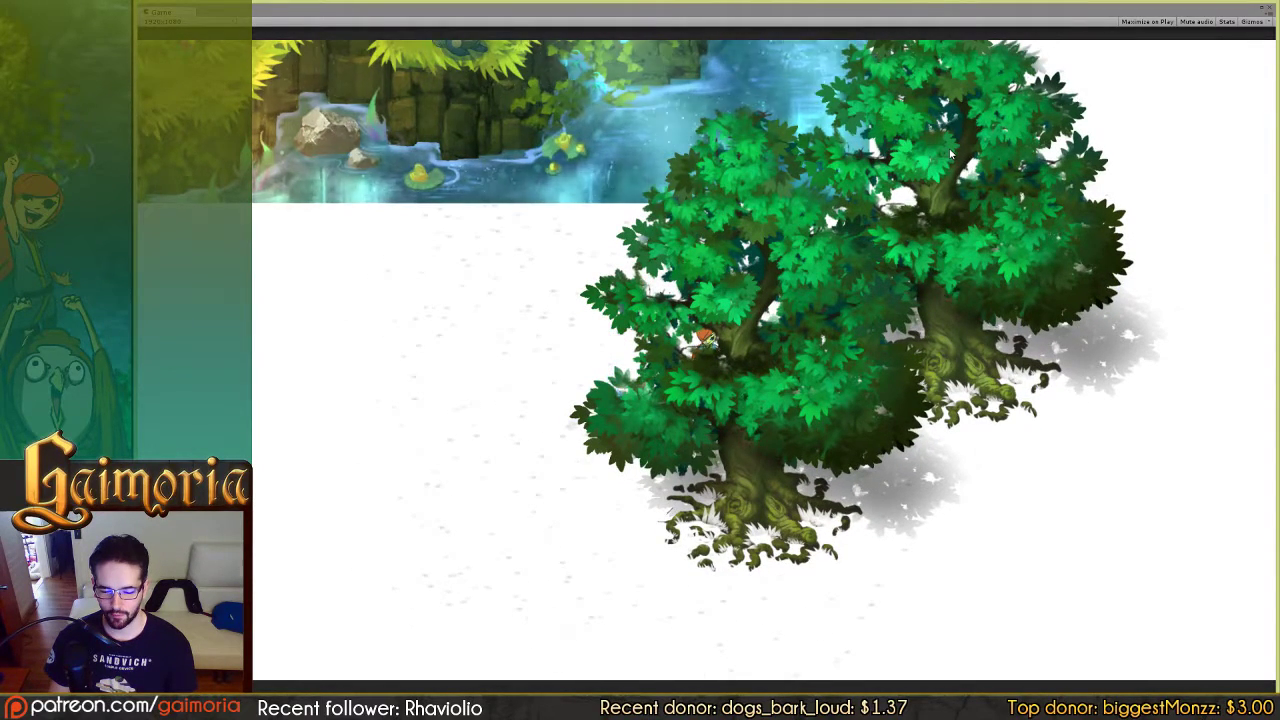
pyautogui.press('d')
pyautogui.press('s')
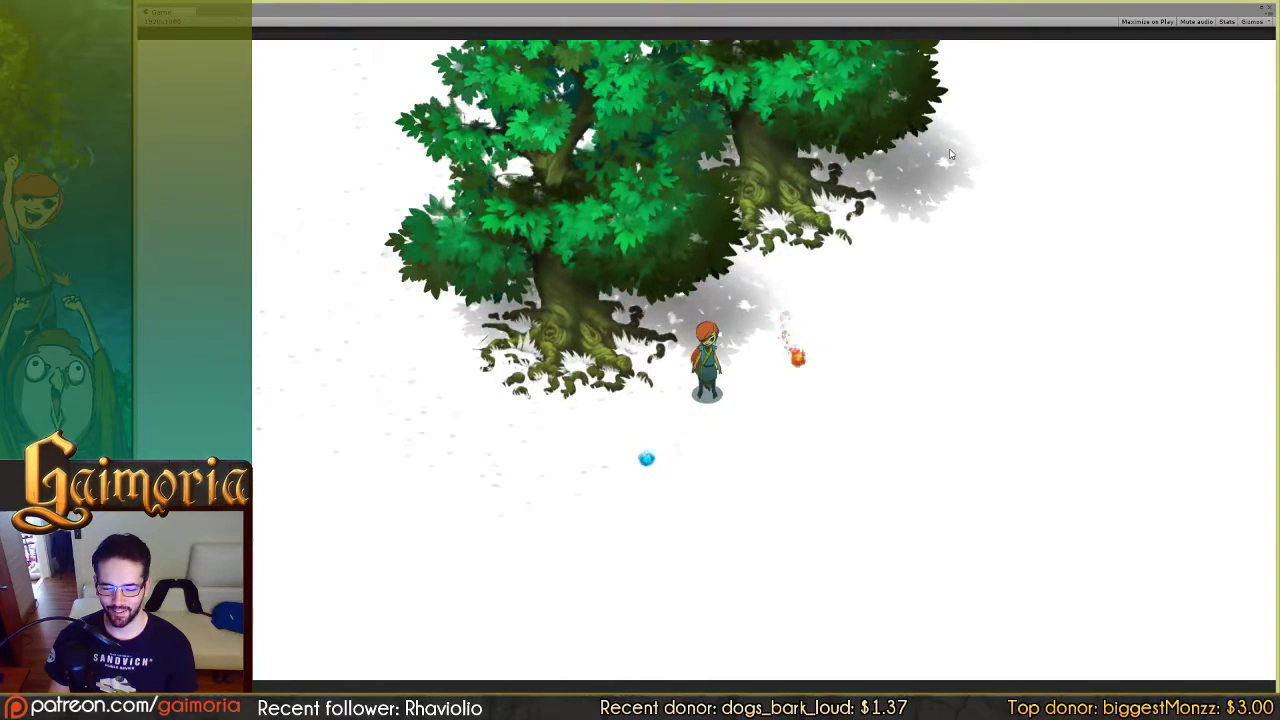
# Step: Move Aniah around the lower tree's trunk and roots to check her layering against the foliage
pyautogui.press('w')
pyautogui.press('a')
pyautogui.press('s')
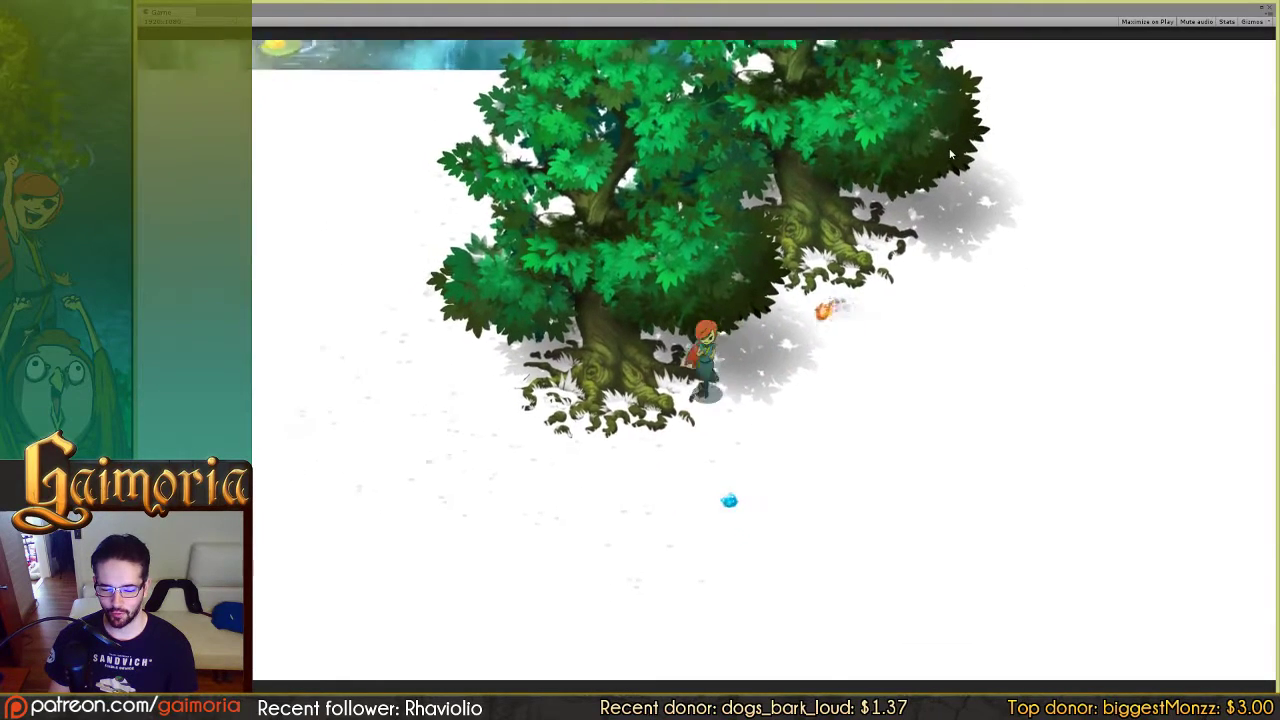
pyautogui.press('a')
pyautogui.press('w')
pyautogui.press('d')
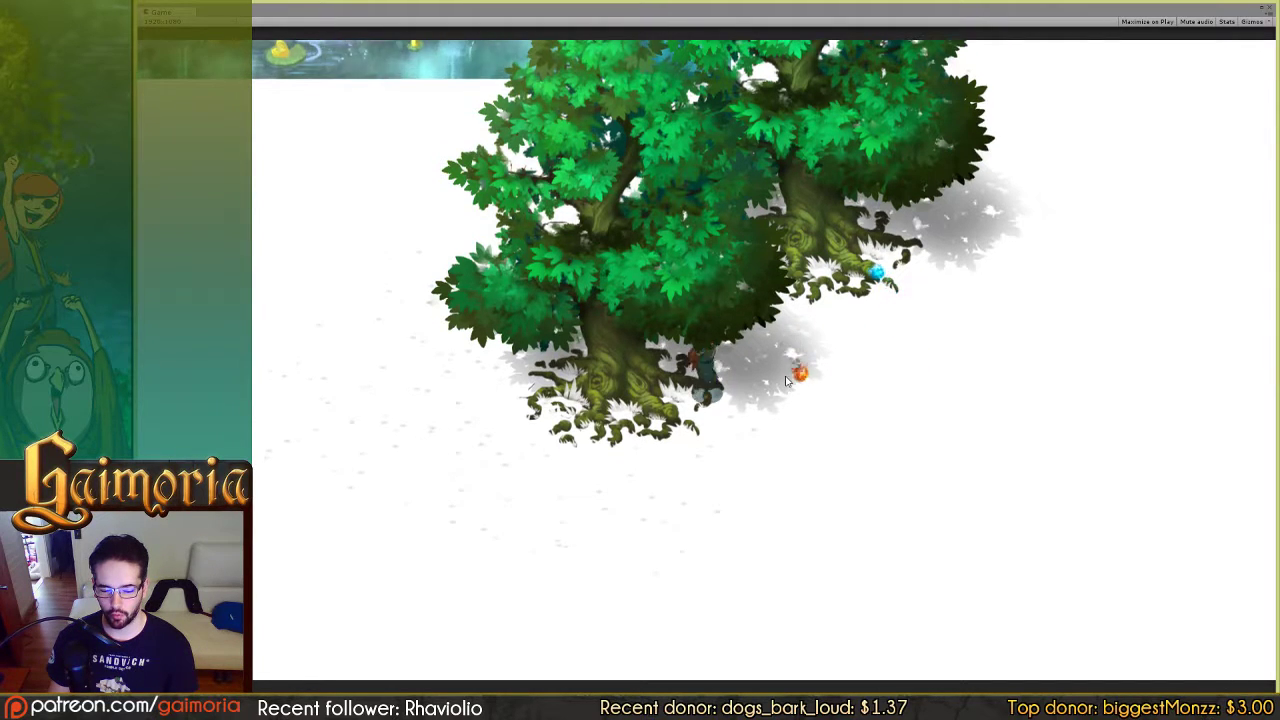
# Step: Walk Aniah away from the trees, restore the game view's size and stop the running game
pyautogui.press('s')
pyautogui.hotkey('w', 'd')
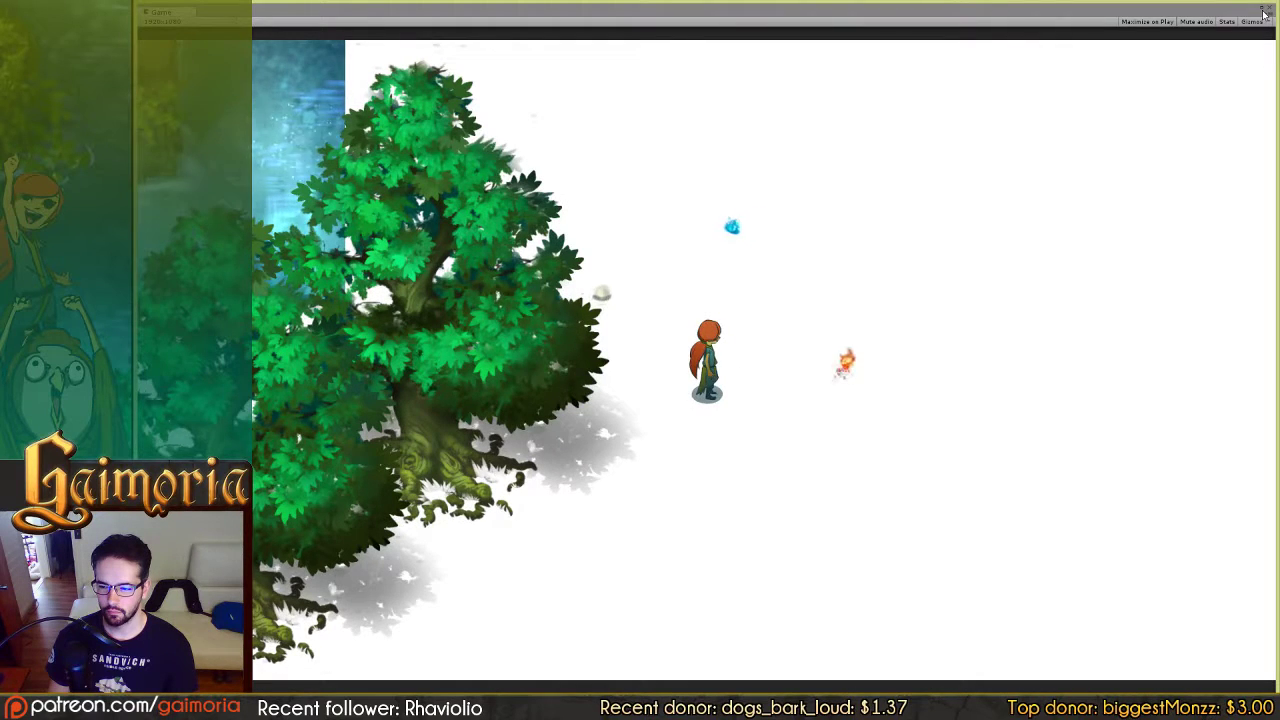
pyautogui.click(1265, 12)
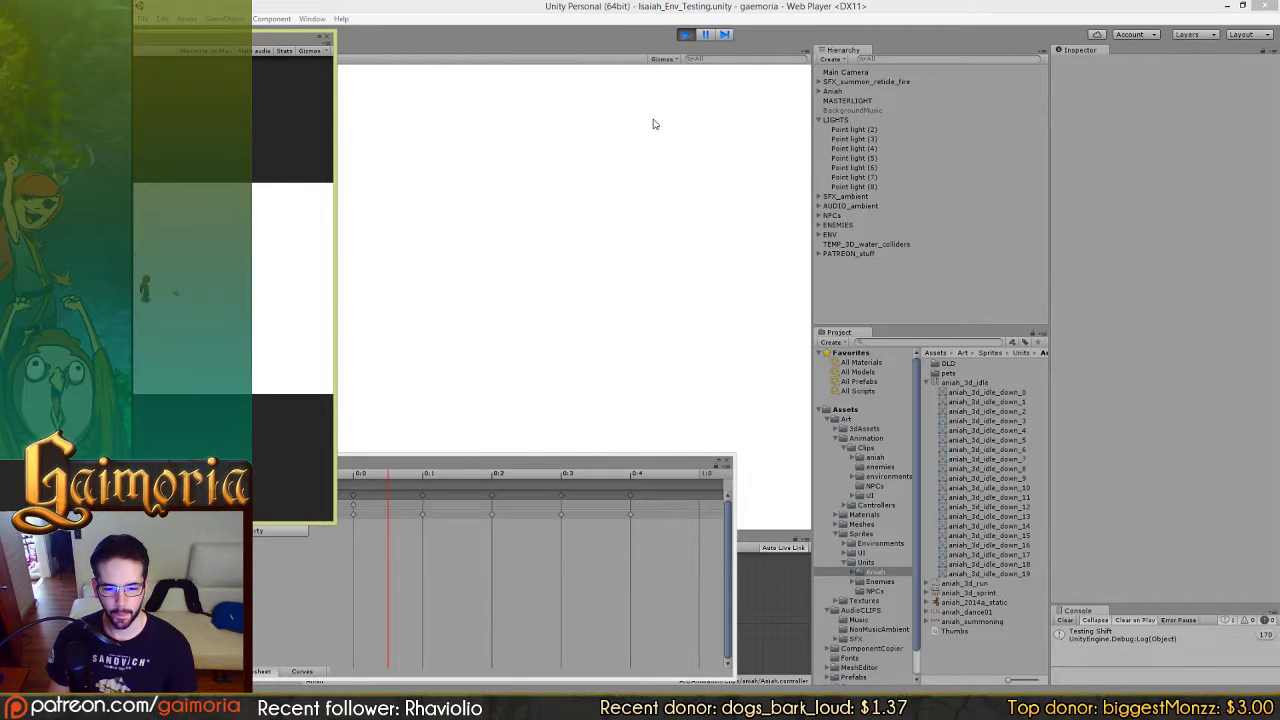
pyautogui.click(686, 35)
# Step: Locate the sprite sheet of Aniah's current sprite, aniah_3d_idle, and open it in the Sprite Editor
pyautogui.click(567, 281)
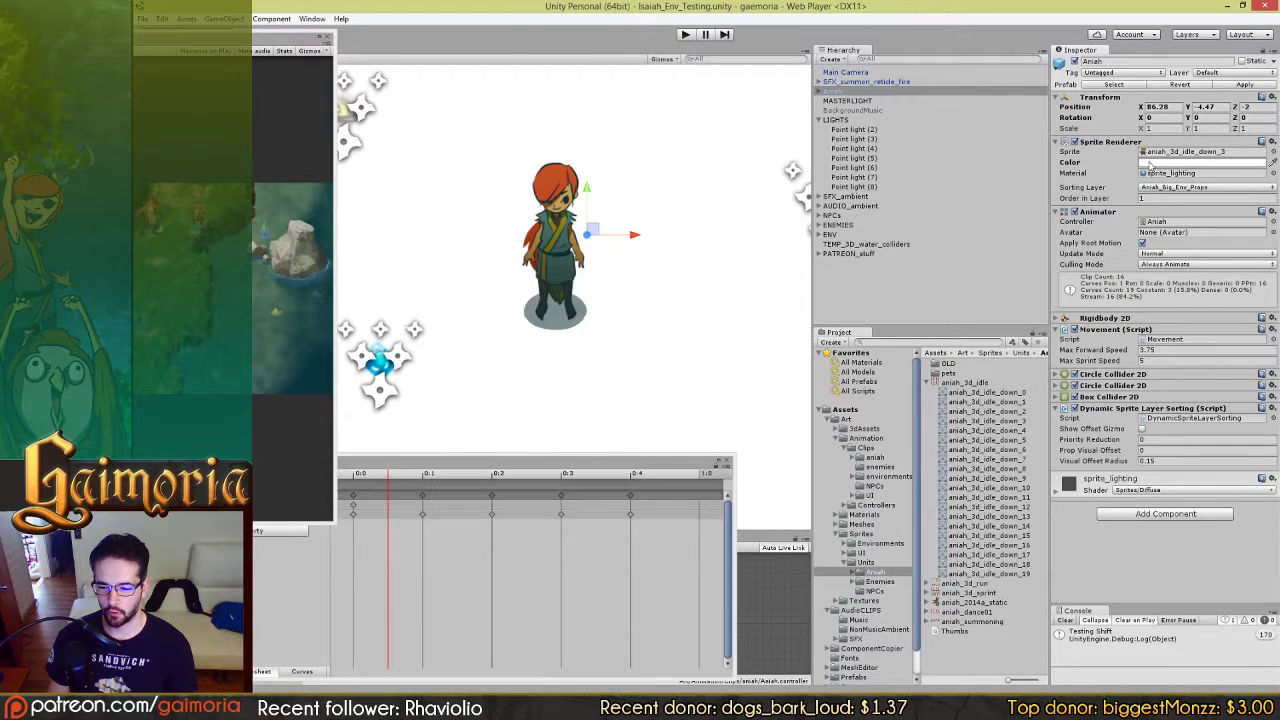
pyautogui.click(1146, 152)
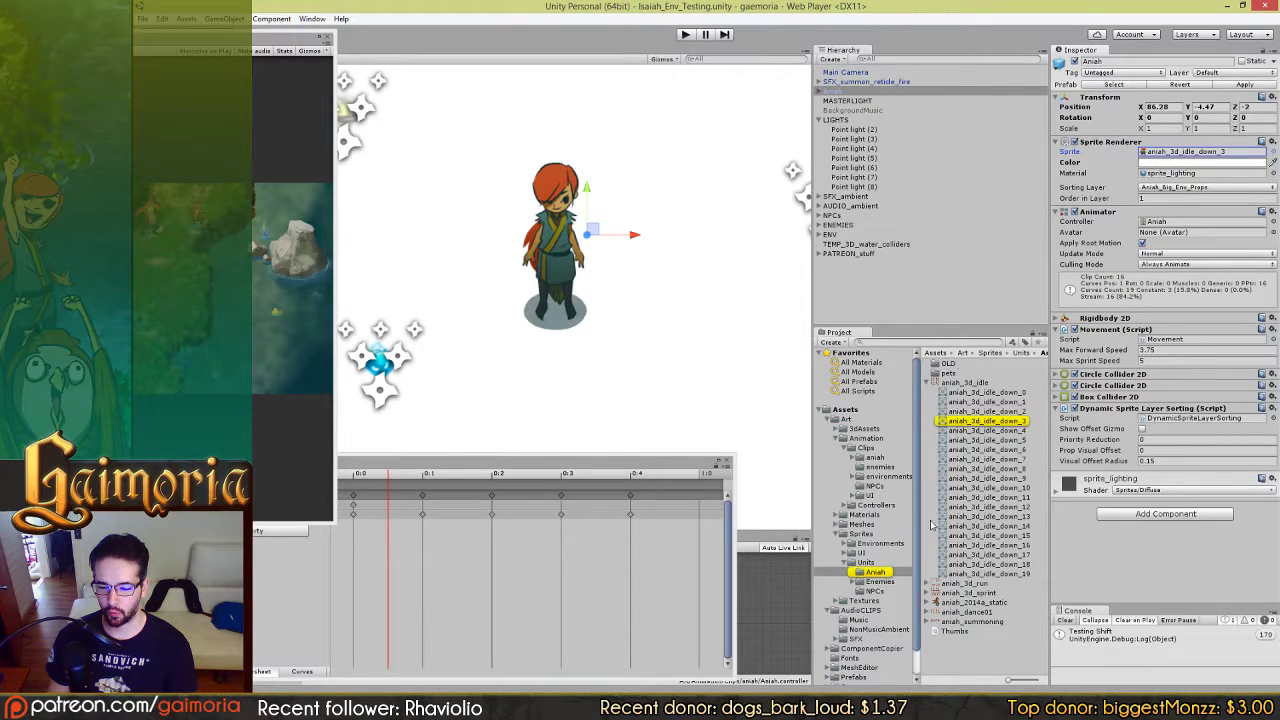
pyautogui.click(975, 384)
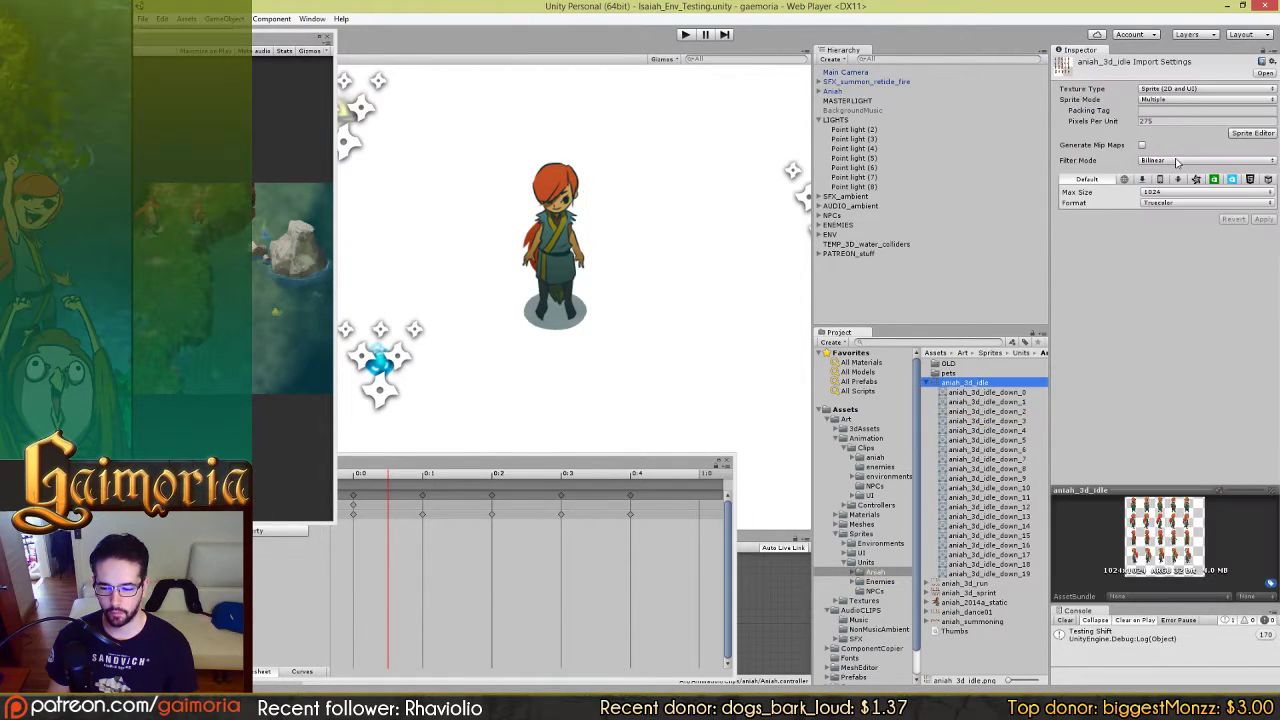
pyautogui.click(1252, 134)
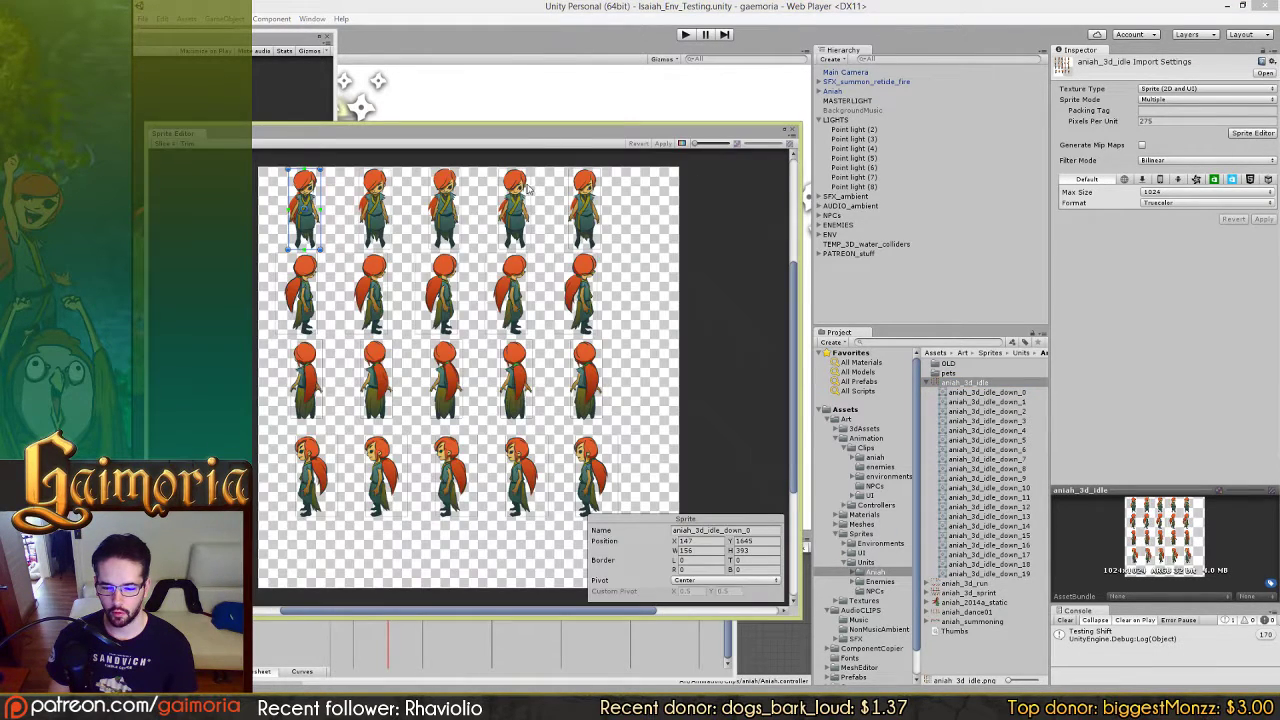
# Step: Examine Aniah's idle frames, close the Sprite Editor and collapse the aniah_3d_idle sheet in the project files
pyautogui.moveTo(573, 132); pyautogui.dragTo(969, 112)
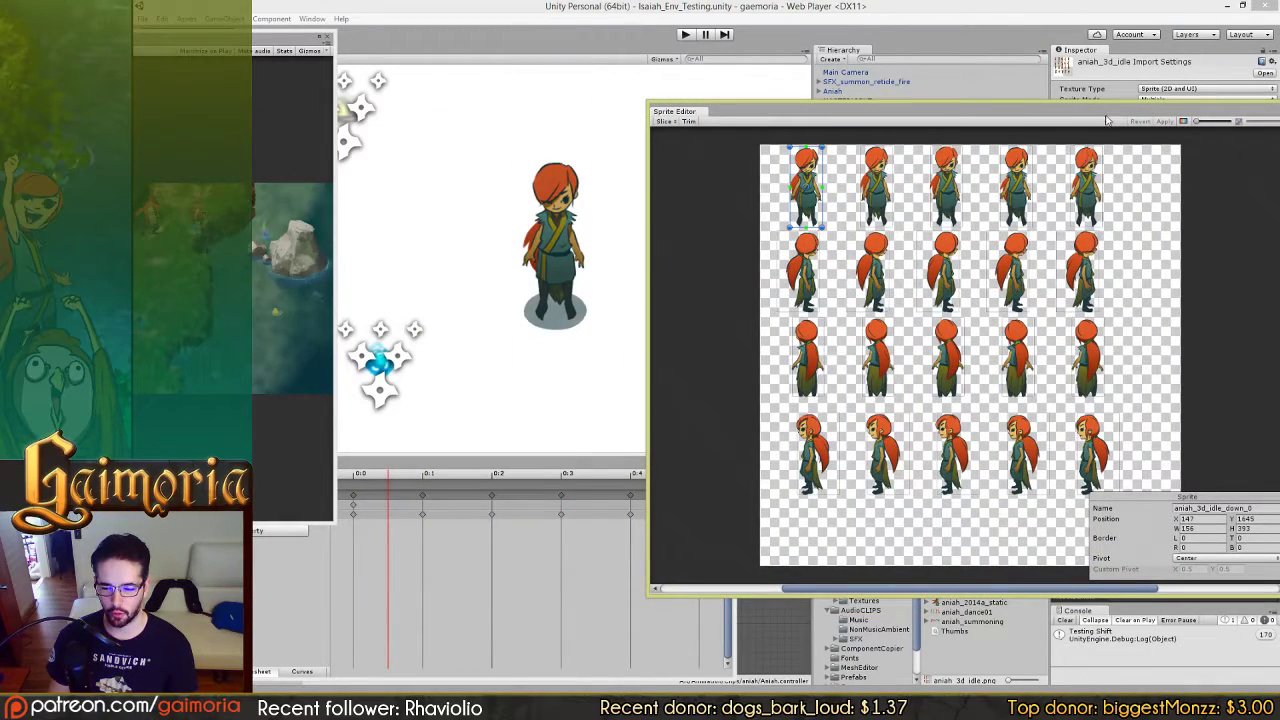
pyautogui.moveTo(1108, 116); pyautogui.dragTo(688, 158)
pyautogui.click(797, 157)
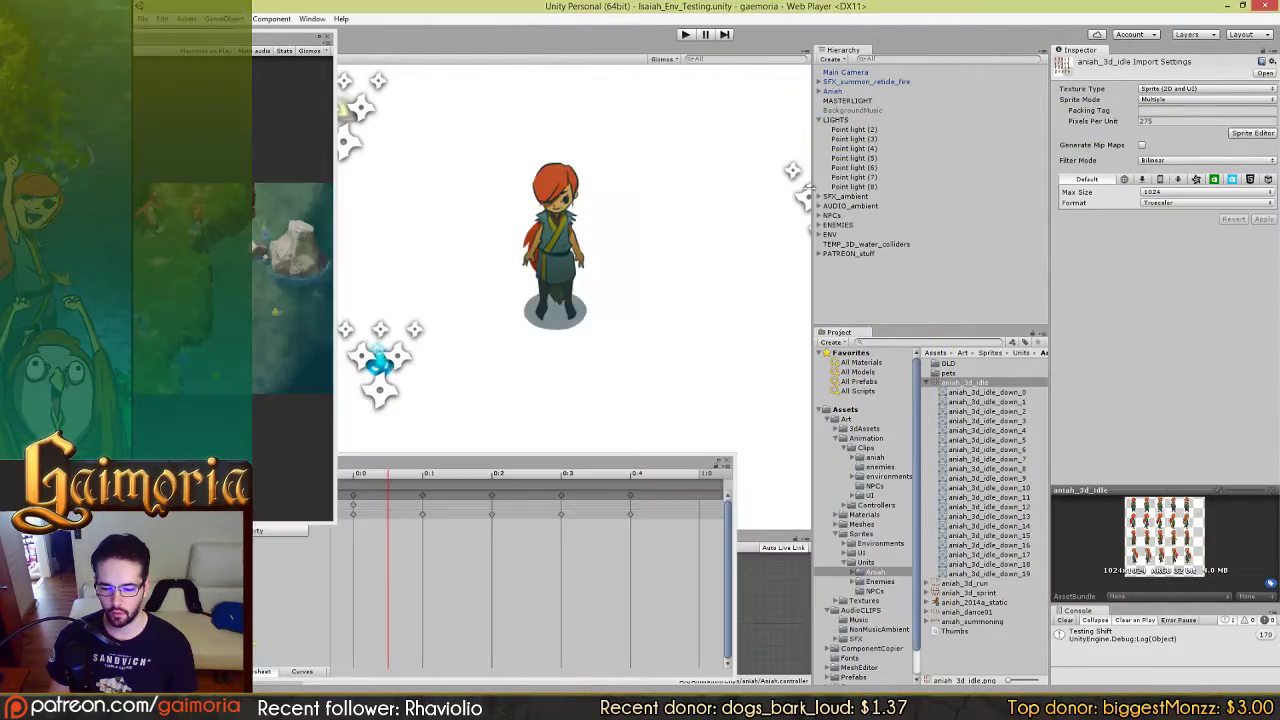
pyautogui.click(929, 383)
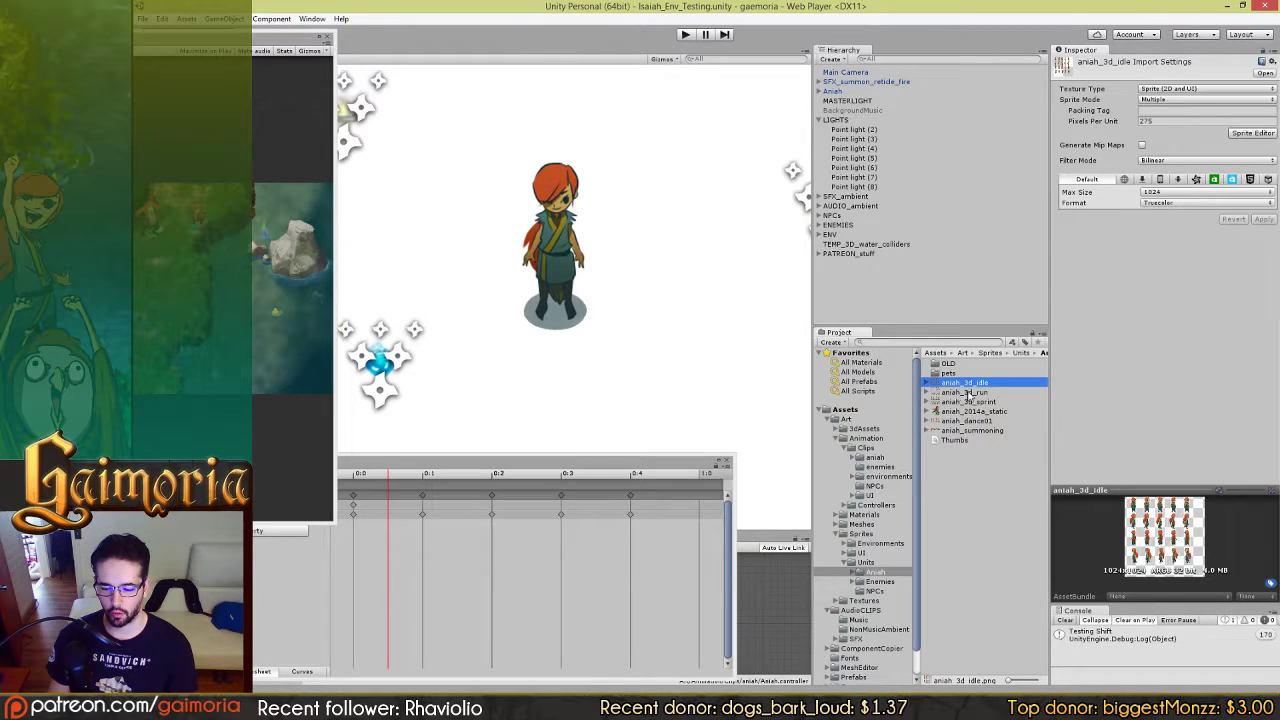
# Step: Open the aniah_3d_run sheet in the Sprite Editor and place the window beside Aniah's scene view
pyautogui.click(968, 393)
pyautogui.click(1254, 134)
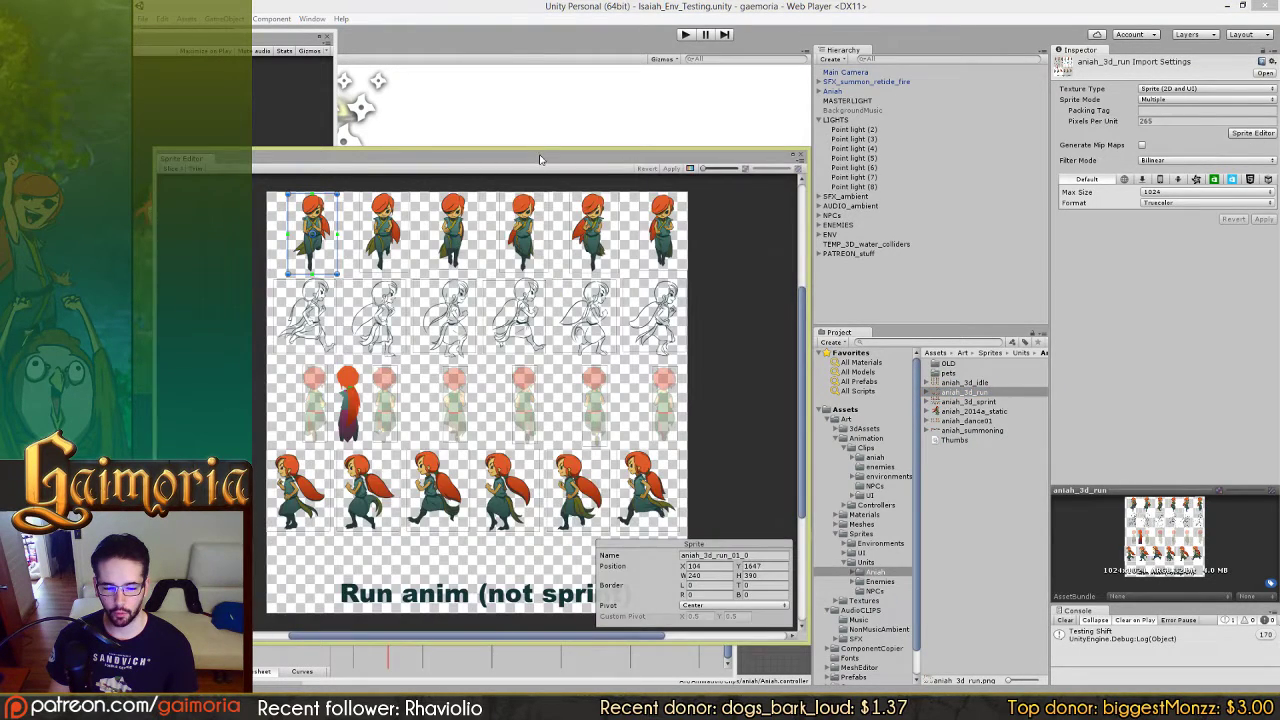
pyautogui.moveTo(540, 159); pyautogui.dragTo(1002, 77)
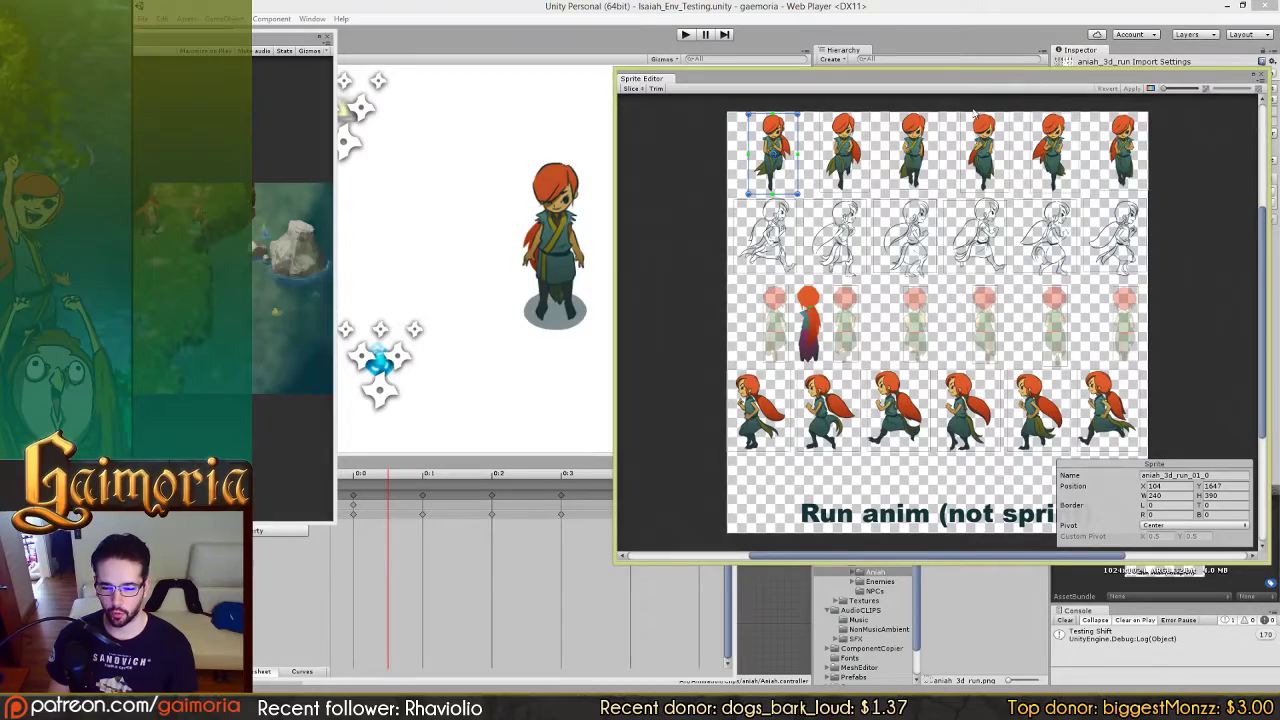
# Step: Examine the right-facing run sketches in the second row of the aniah_3d_run sheet up close
pyautogui.scroll(8, 941, 298)
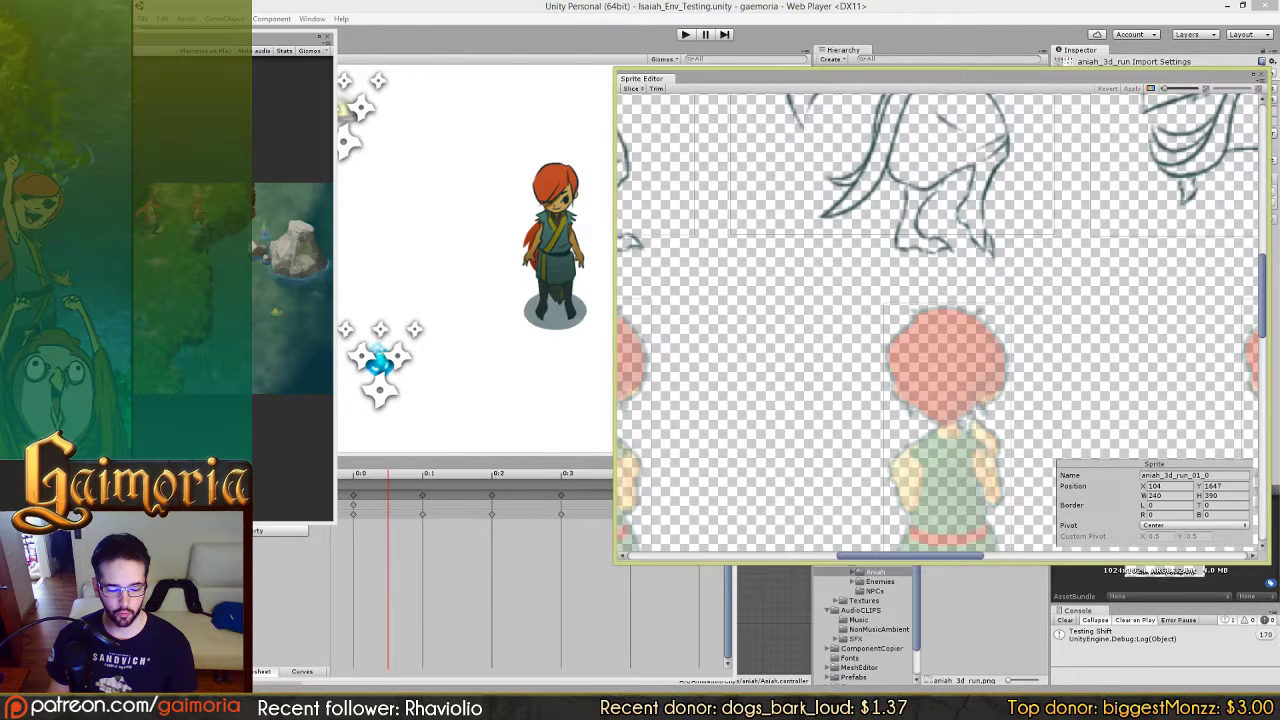
pyautogui.click(332, 706)
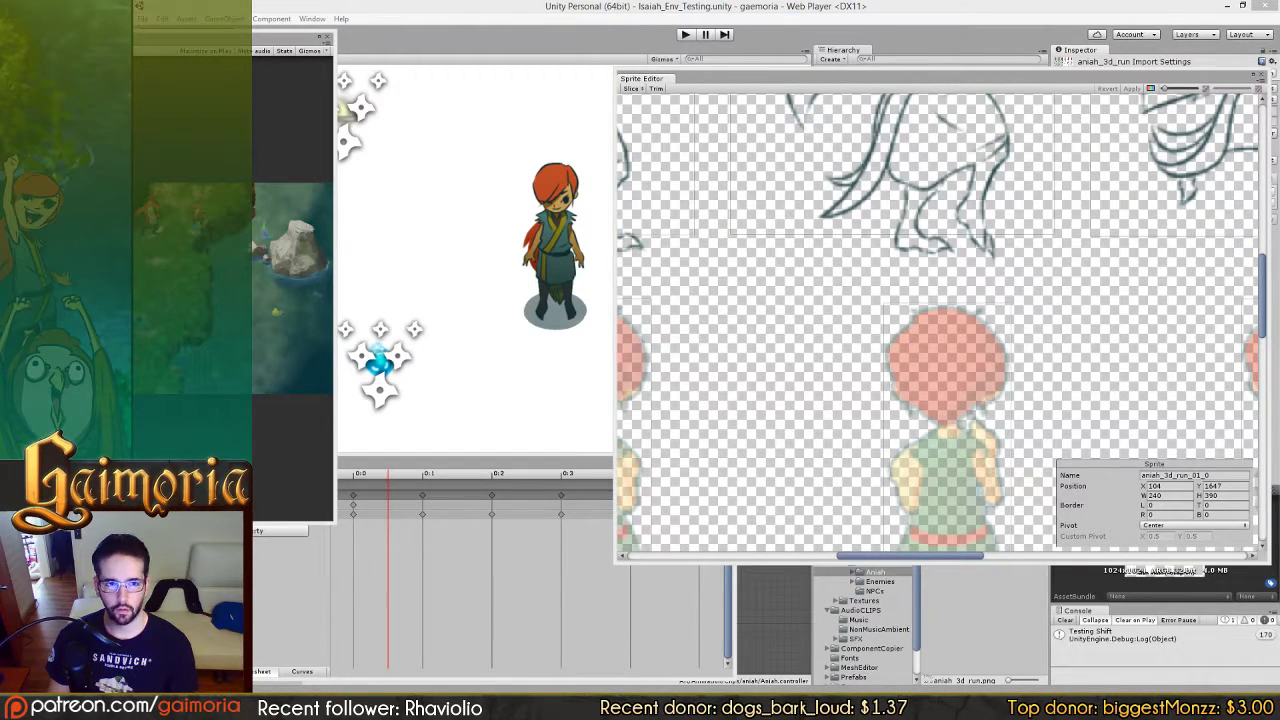
pyautogui.click(871, 262)
pyautogui.moveTo(915, 248); pyautogui.dragTo(907, 530)
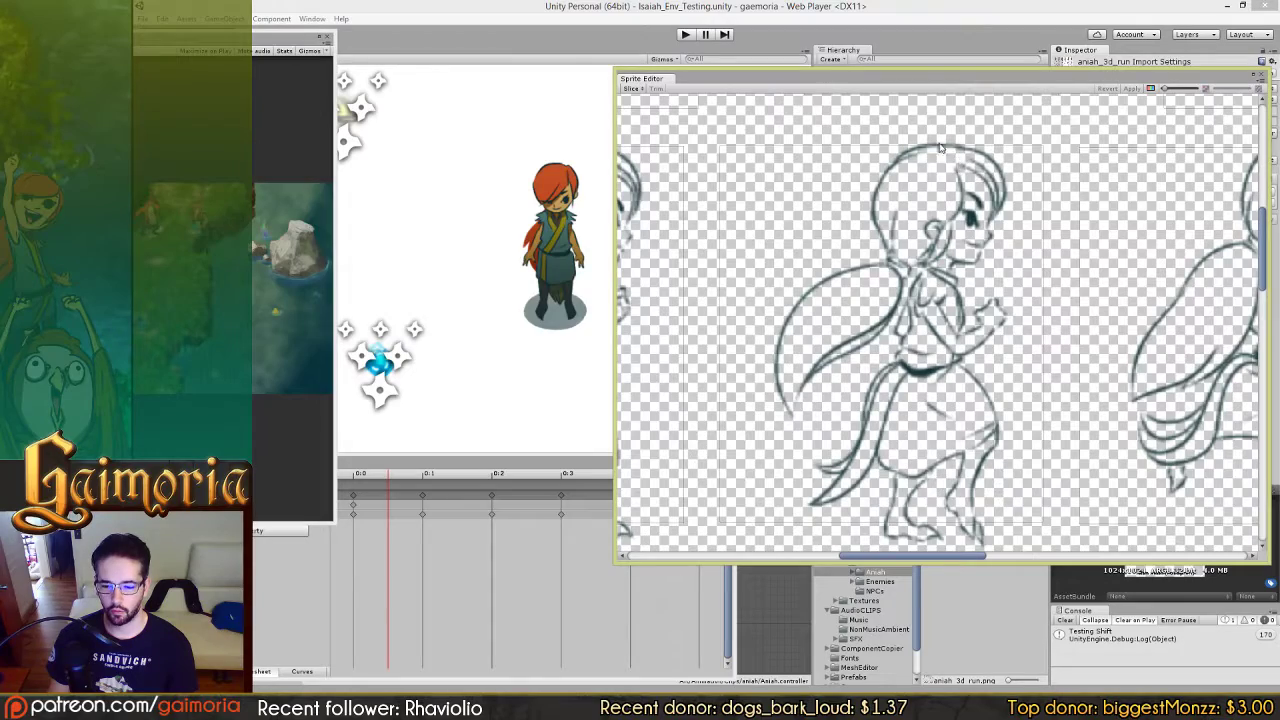
# Step: Examine the poses of the right-facing run sketches across the second row of the aniah_3d_run sheet
pyautogui.moveTo(1138, 257); pyautogui.dragTo(863, 294)
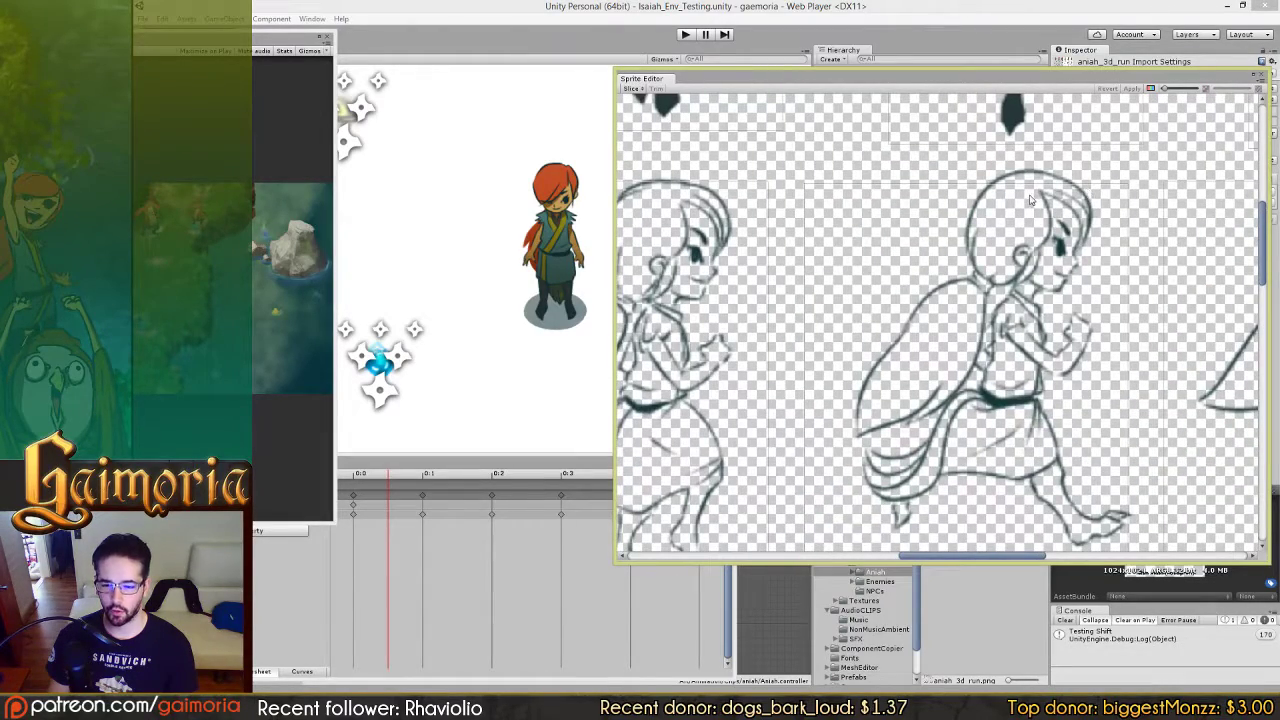
pyautogui.scroll(-3, 813, 336)
pyautogui.hscroll(-2, 800, 310)
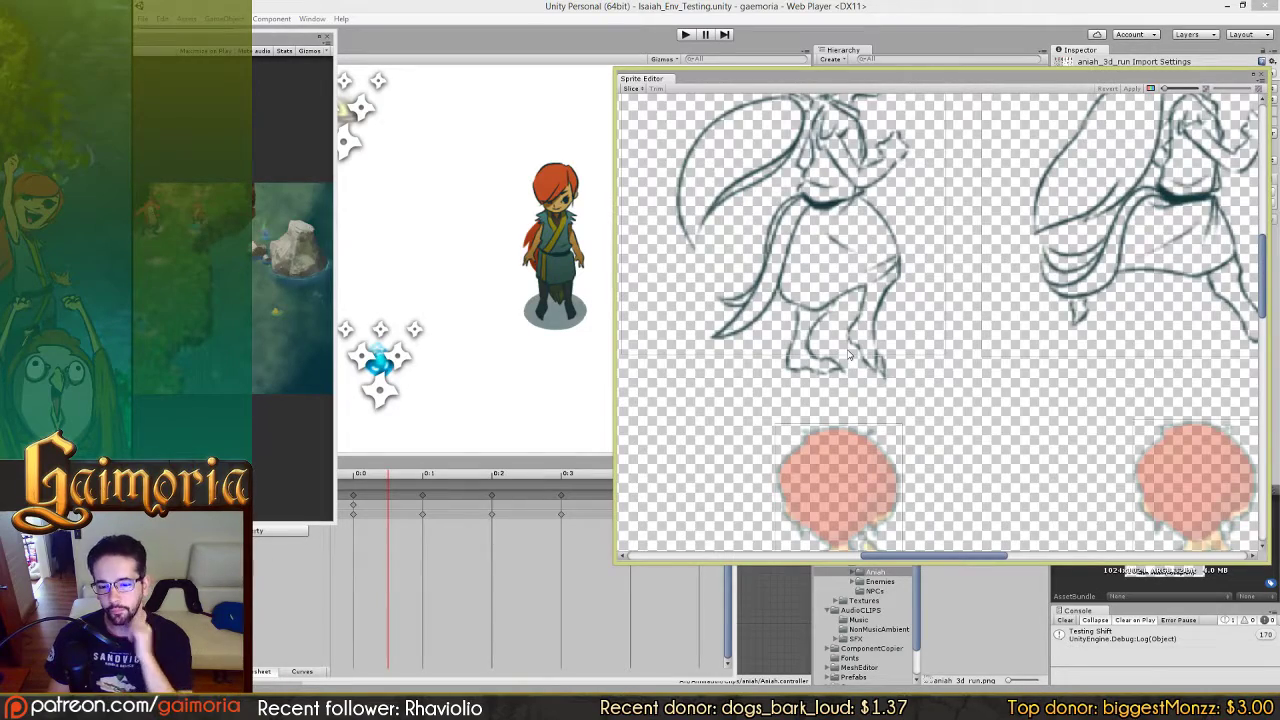
pyautogui.scroll(-10, 785, 232)
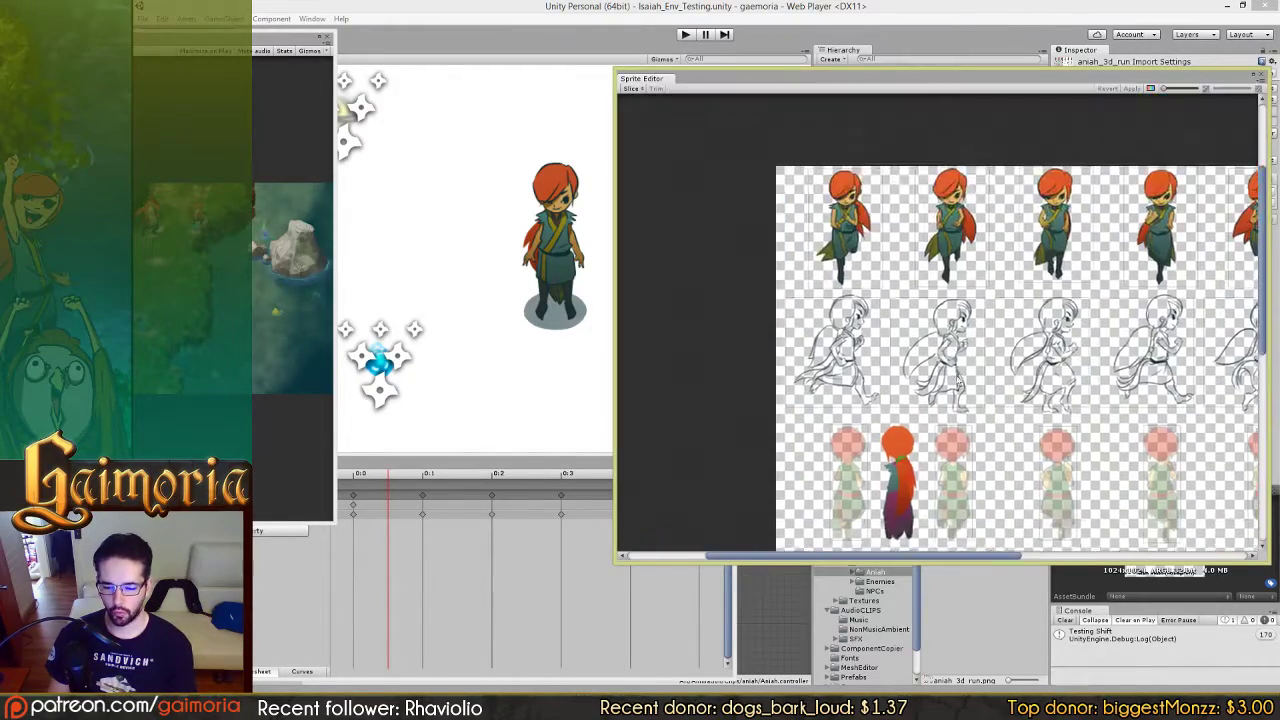
pyautogui.scroll(-2, 932, 346)
pyautogui.scroll(5, 843, 367)
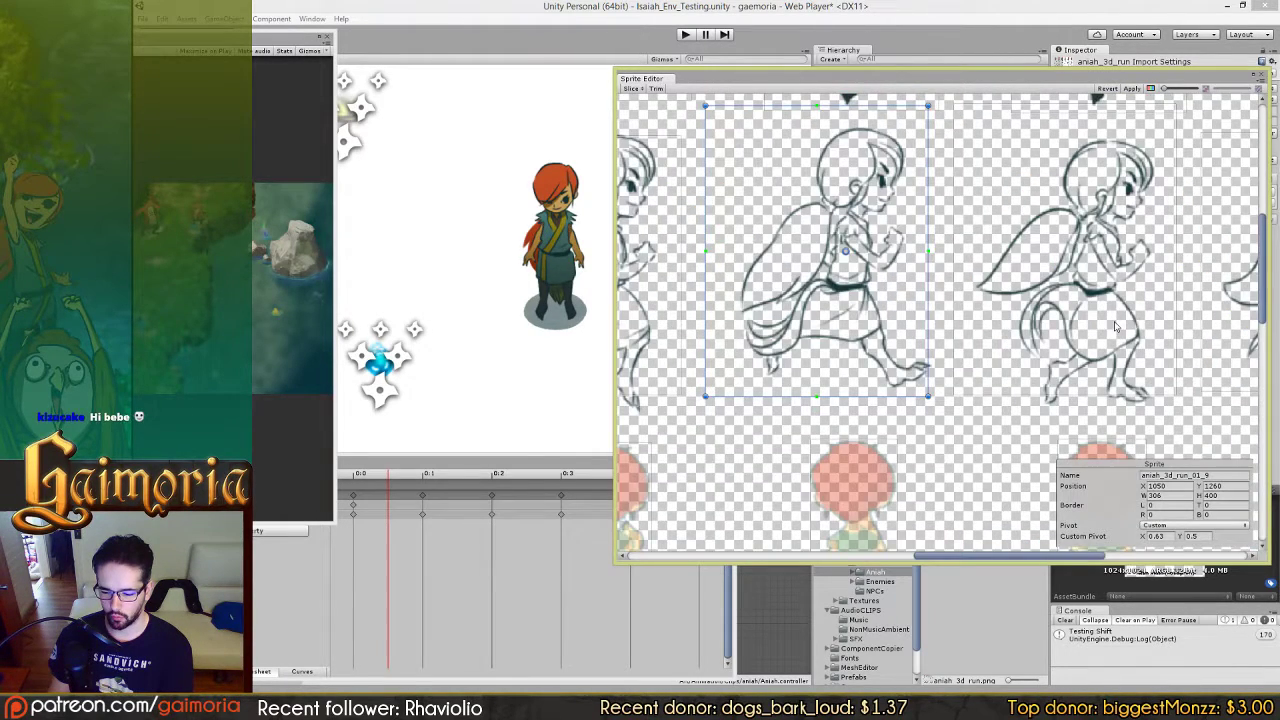
# Step: Set the sprite height of the last right-facing run sketch, aniah_3d_run_01_11, to 400
pyautogui.moveTo(1116, 326); pyautogui.dragTo(822, 338)
pyautogui.click(1072, 307)
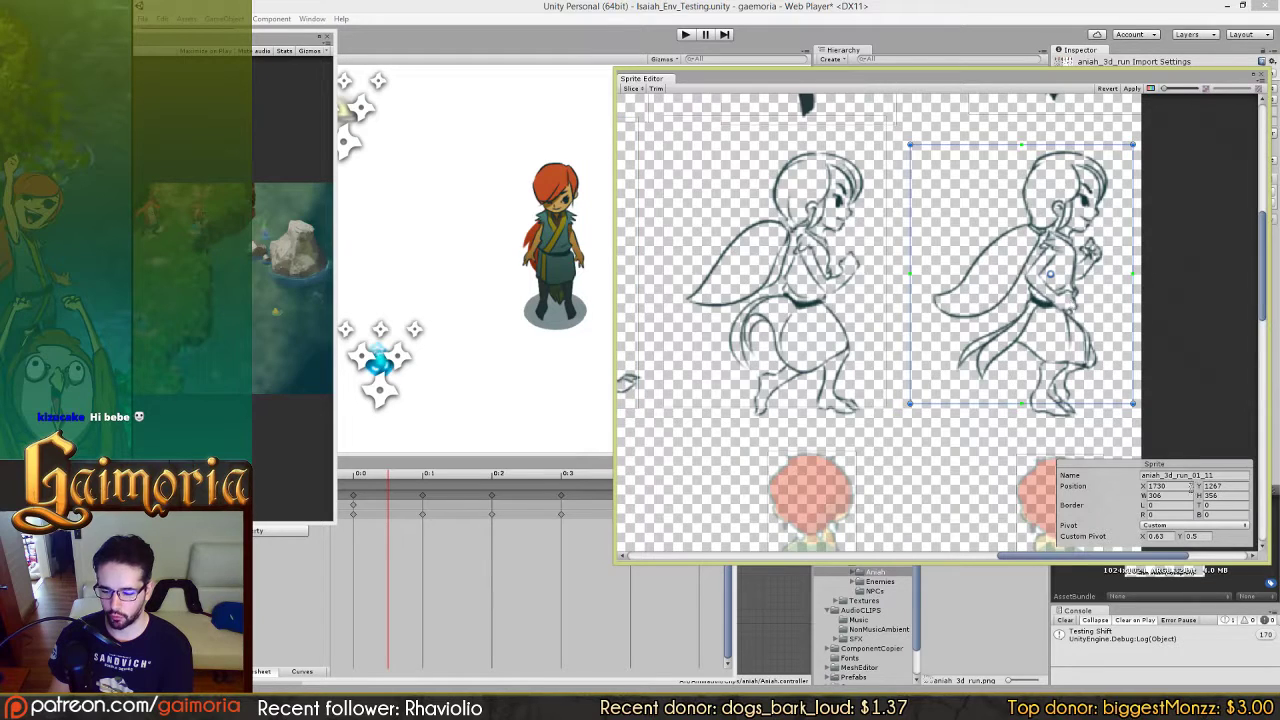
pyautogui.write('400')
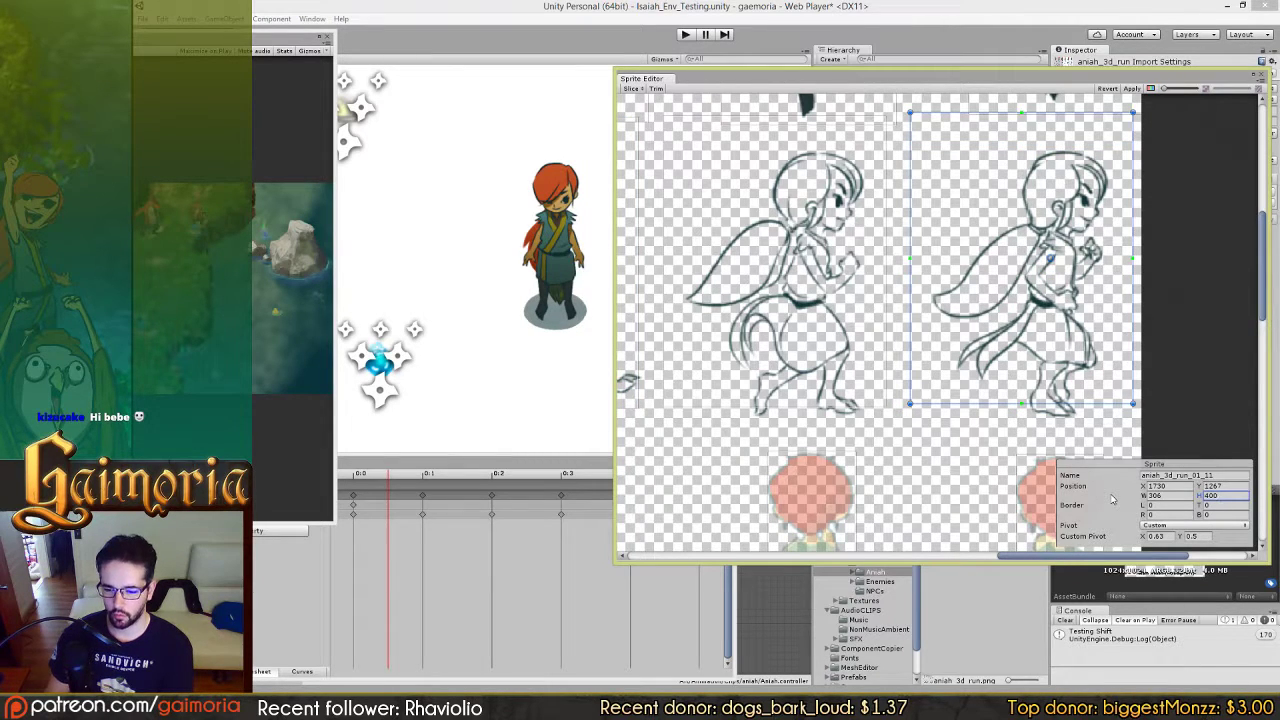
# Step: Check the sprite size of the last left-facing run frame, aniah_3d_run_01_23, and return to the right-facing sketches
pyautogui.scroll(-3, 760, 392)
pyautogui.click(1046, 288)
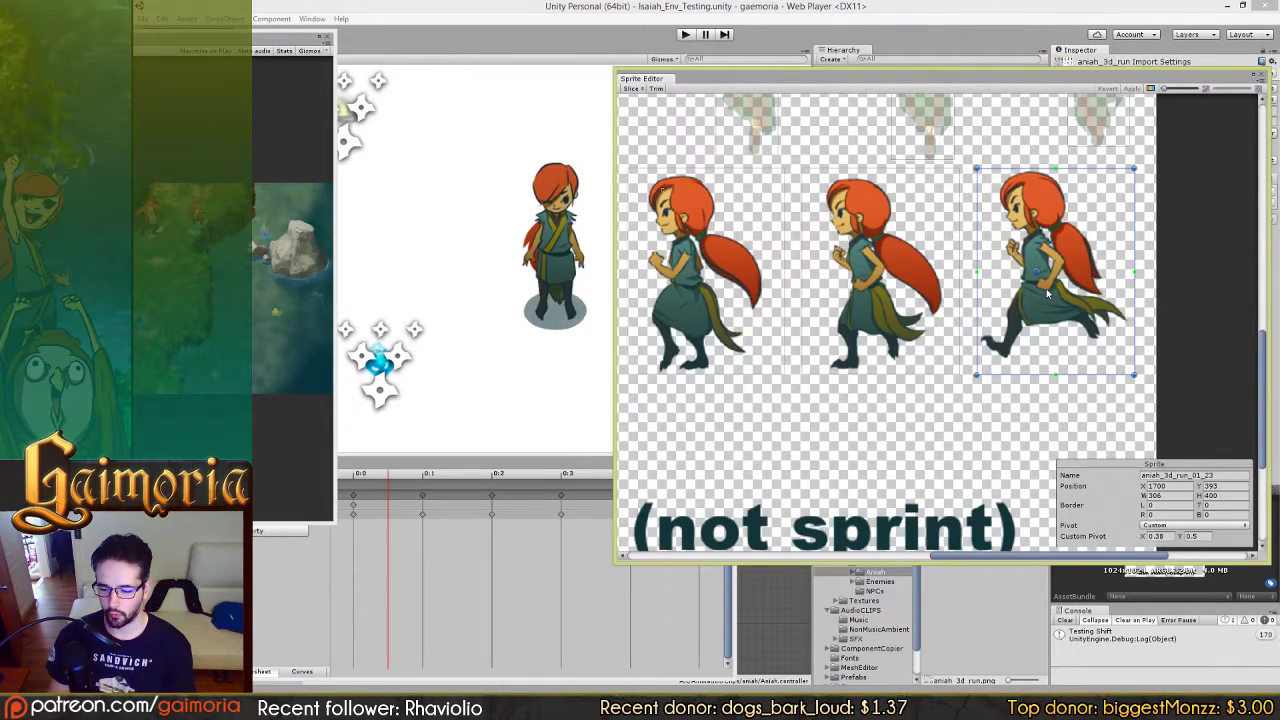
pyautogui.scroll(10, 963, 229)
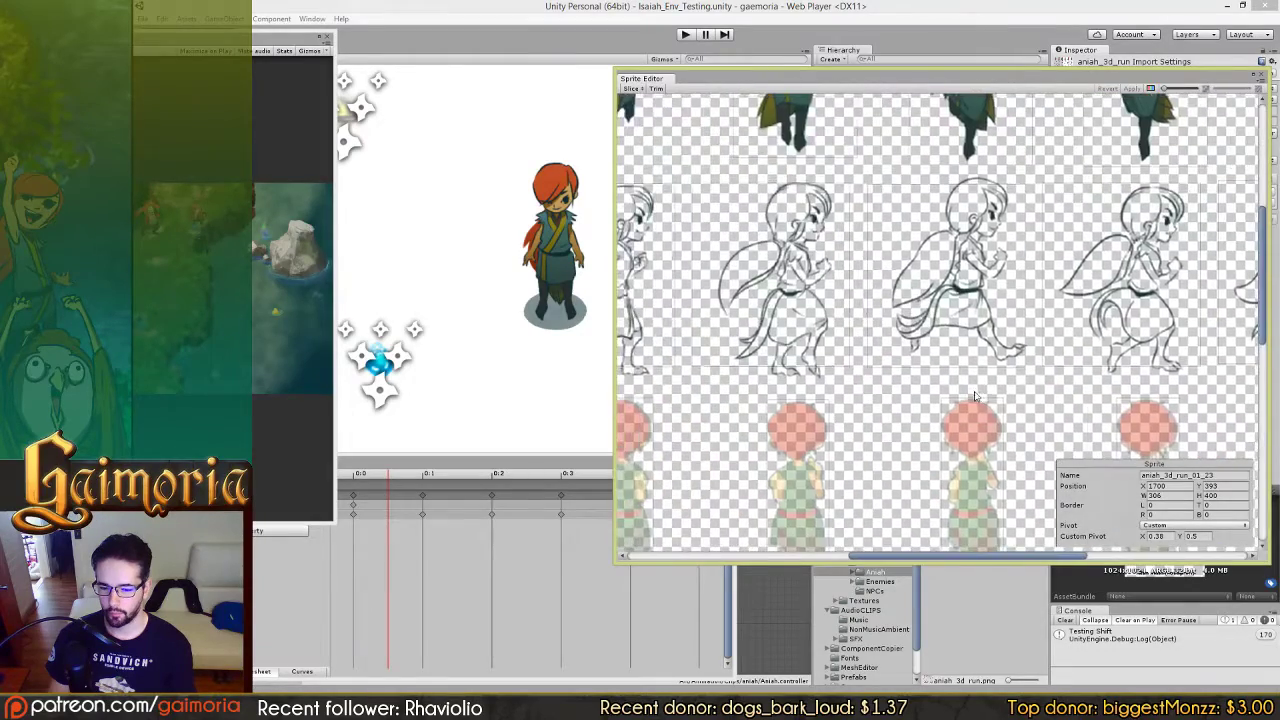
pyautogui.scroll(2, 963, 361)
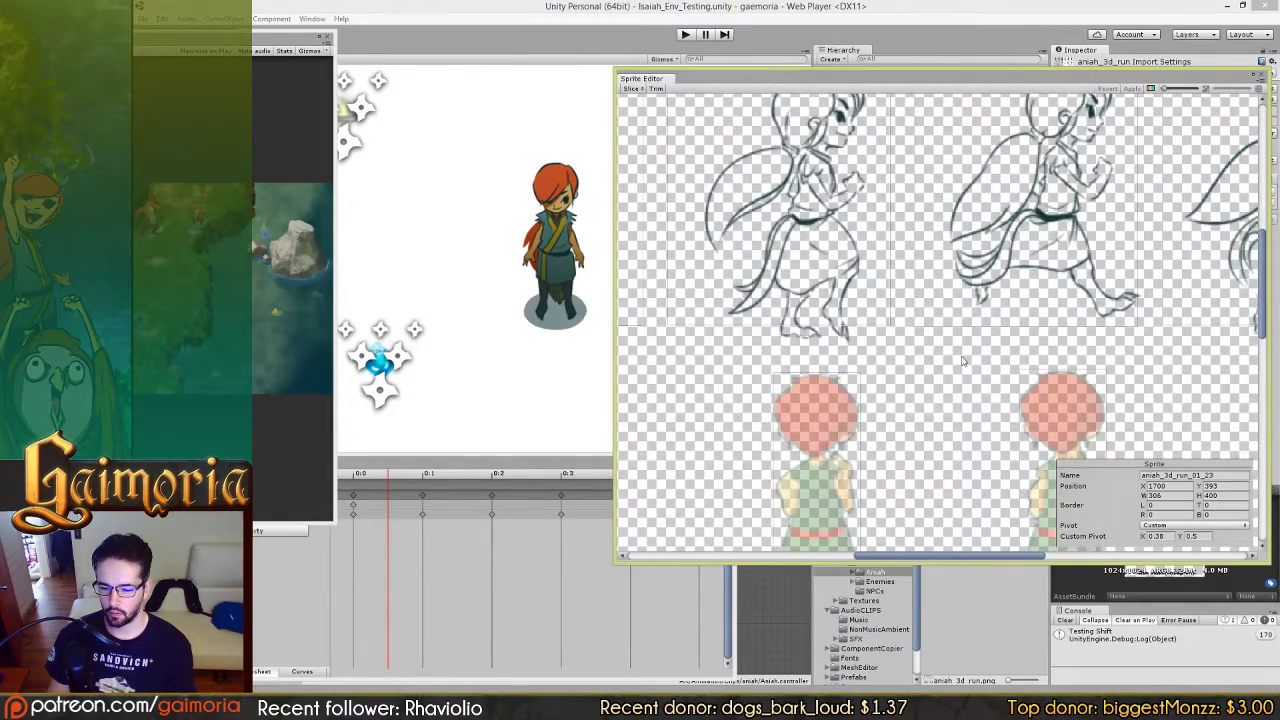
# Step: Set the sprite height of the fourth right-facing run sketch, aniah_3d_run_01_9, to 400 and reselect it
pyautogui.click(1055, 251)
pyautogui.moveTo(1090, 267); pyautogui.dragTo(946, 366)
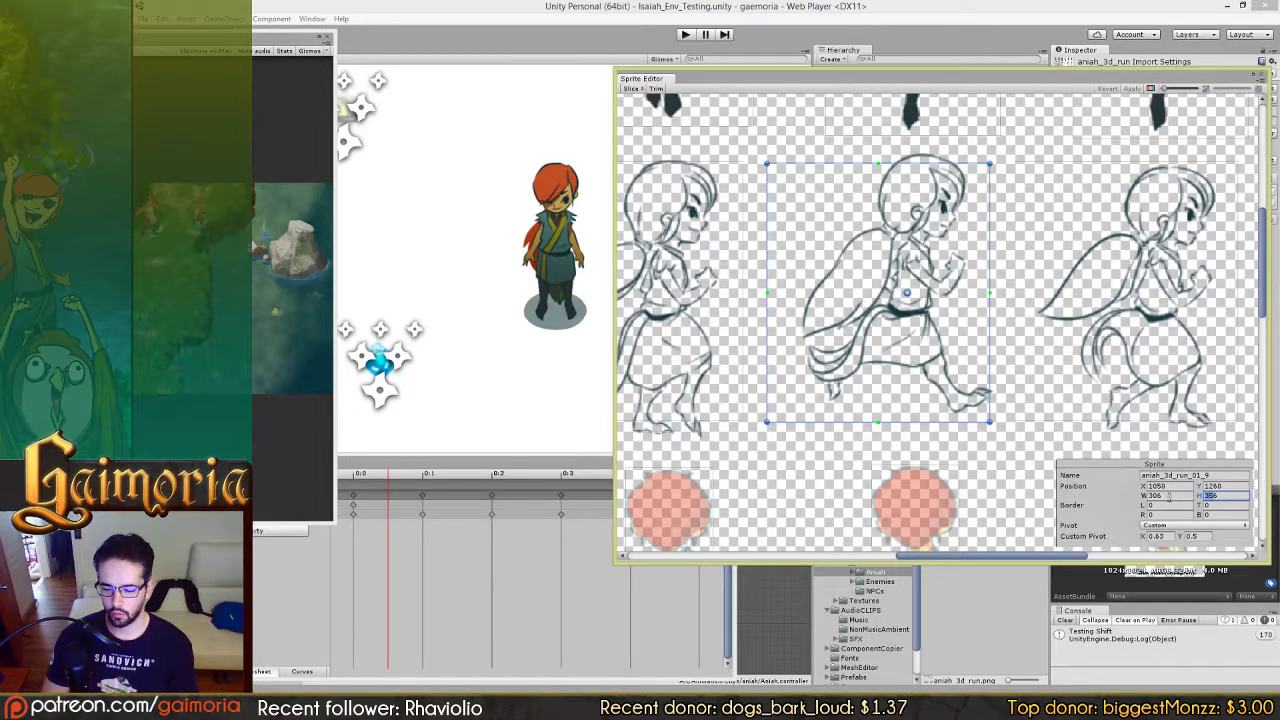
pyautogui.write('400')
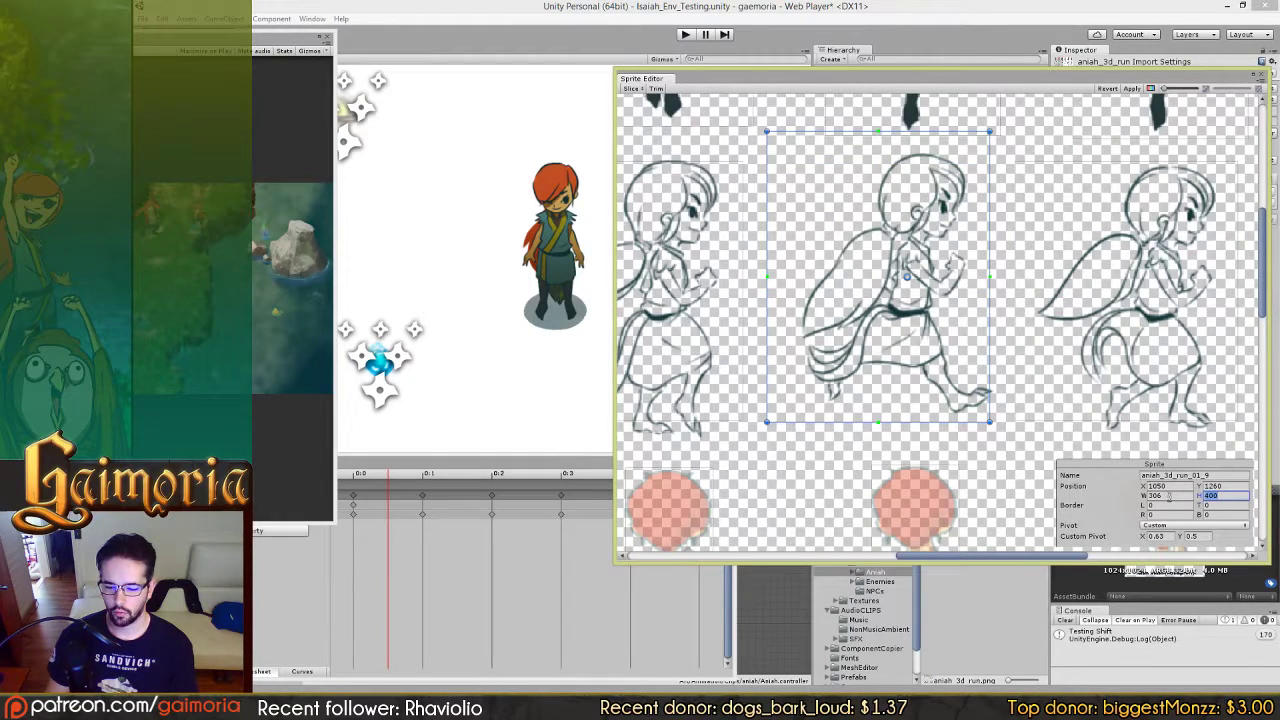
pyautogui.click(1027, 450)
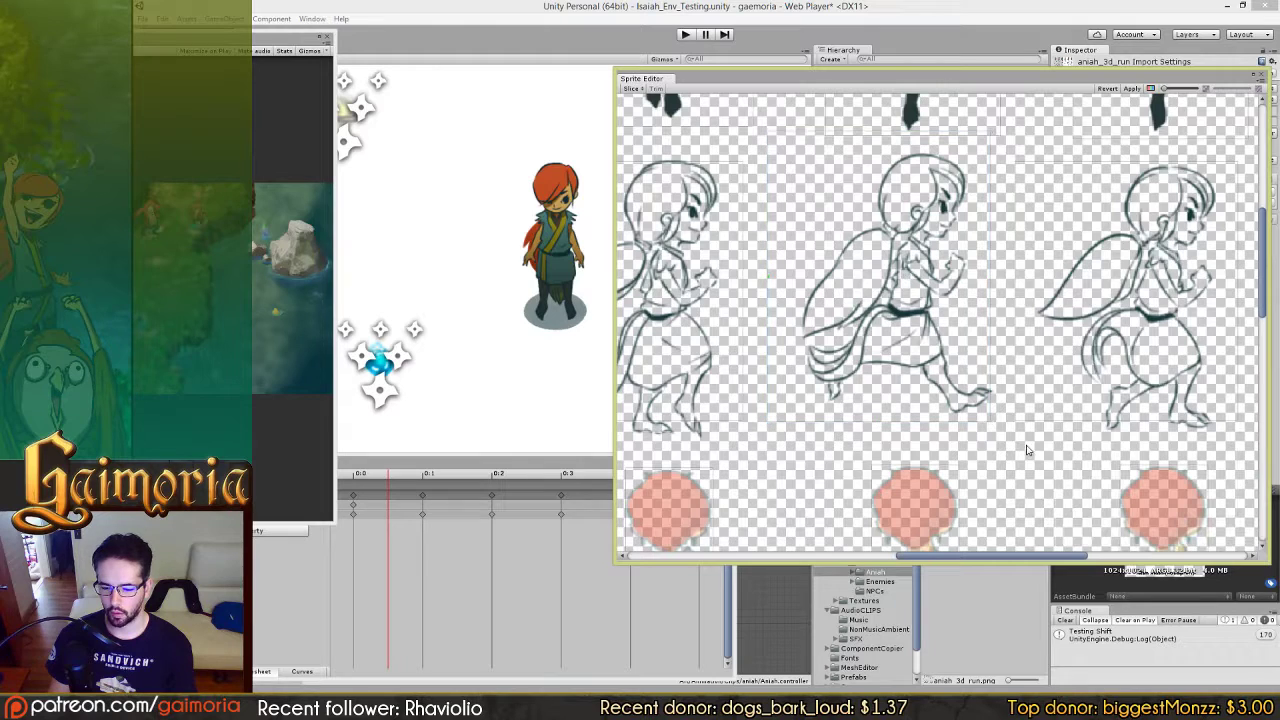
pyautogui.click(930, 295)
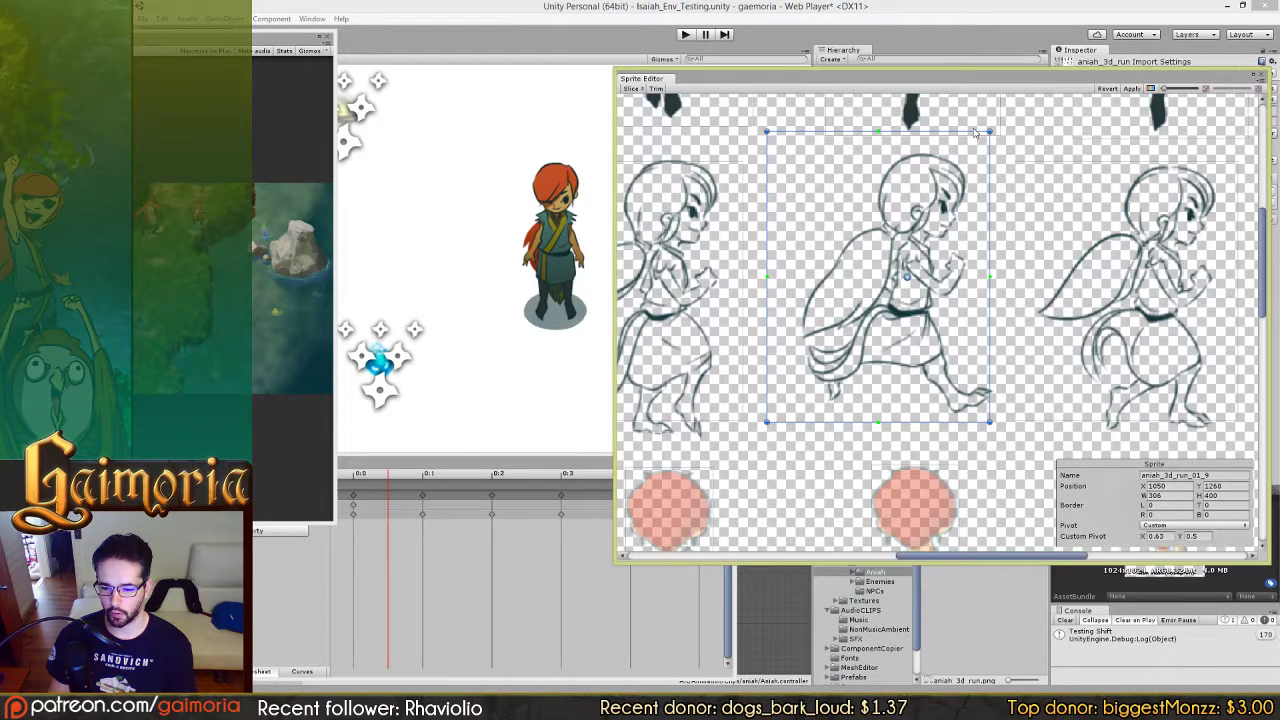
# Step: Compare the bounds of the fourth right-facing run sketch with the left-facing coloured run frames further down the sheet
pyautogui.scroll(2, 975, 131)
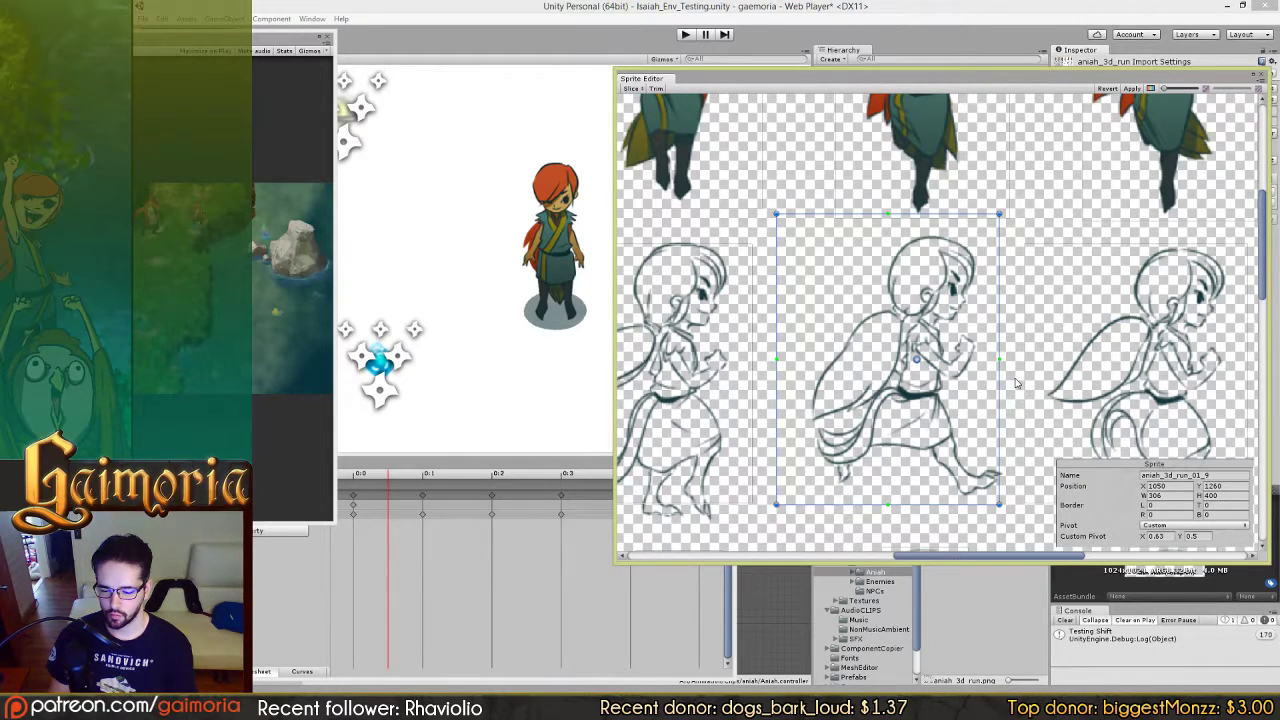
pyautogui.moveTo(1015, 383); pyautogui.dragTo(963, 343)
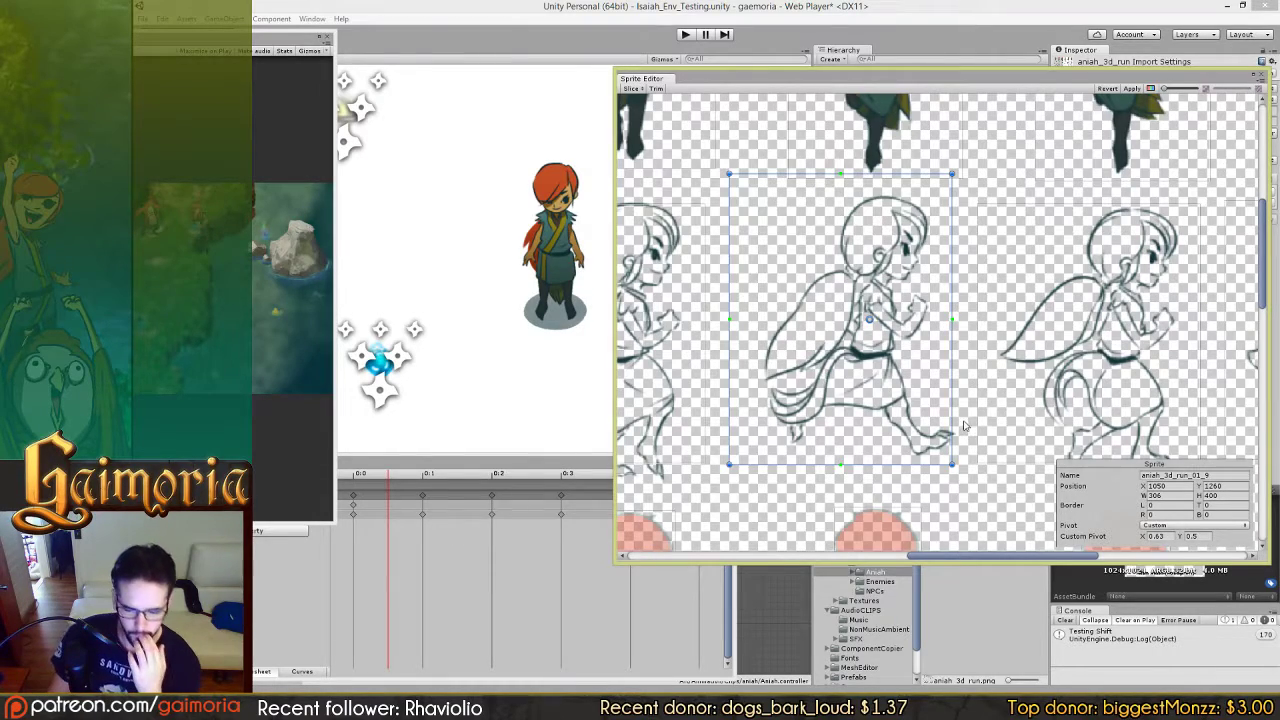
pyautogui.moveTo(966, 434); pyautogui.dragTo(897, 122)
pyautogui.moveTo(860, 430); pyautogui.dragTo(932, 205)
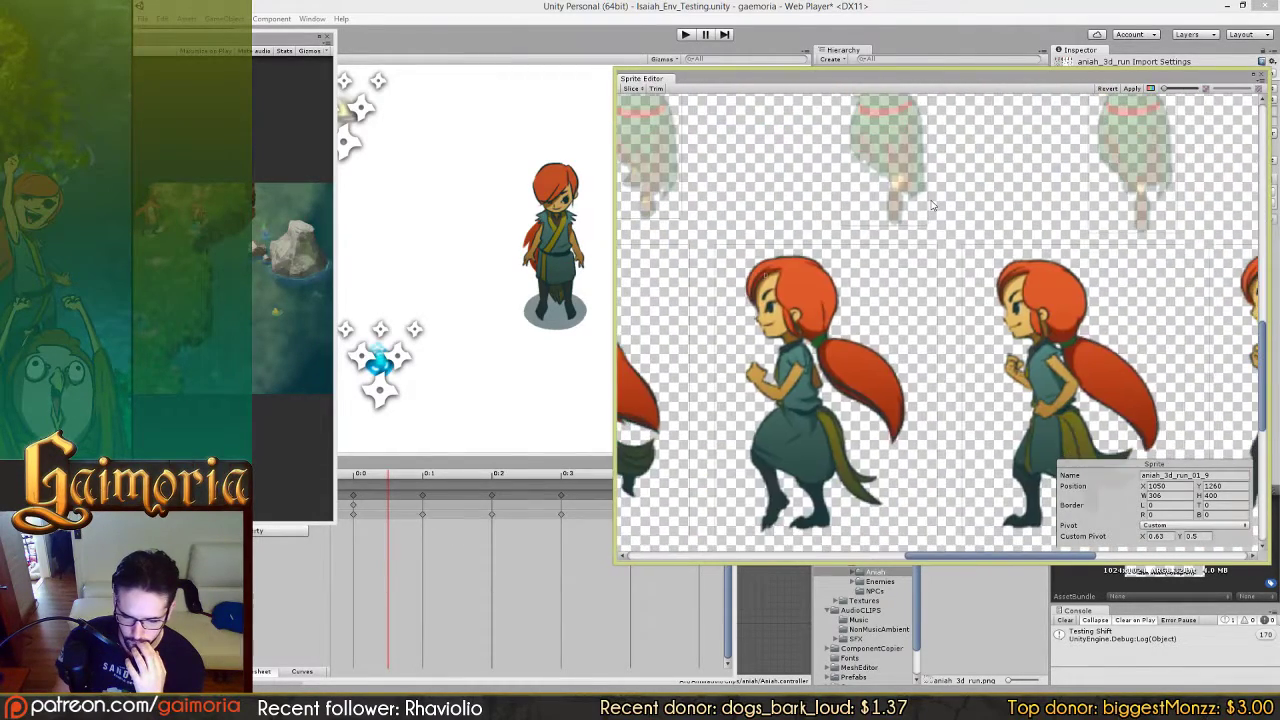
pyautogui.moveTo(921, 272)
pyautogui.mouseDown()
pyautogui.moveTo(924, 200)
pyautogui.moveTo(882, 226)
pyautogui.moveTo(850, 525)
pyautogui.moveTo(858, 650)
pyautogui.mouseUp()
pyautogui.moveTo(876, 180); pyautogui.dragTo(903, 330)
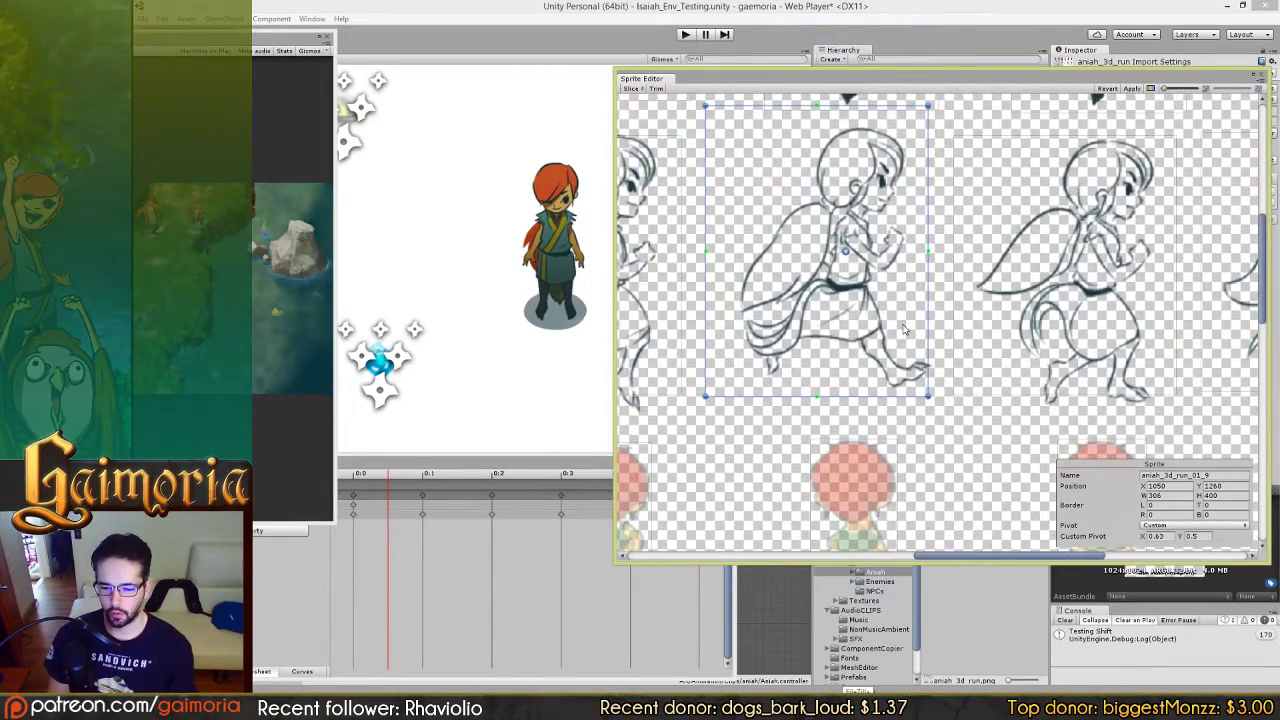
# Step: Set the sprite height of the fifth right-facing run sketch, aniah_3d_run_01_10, to 400 and compare it with the fourth
pyautogui.click(994, 290)
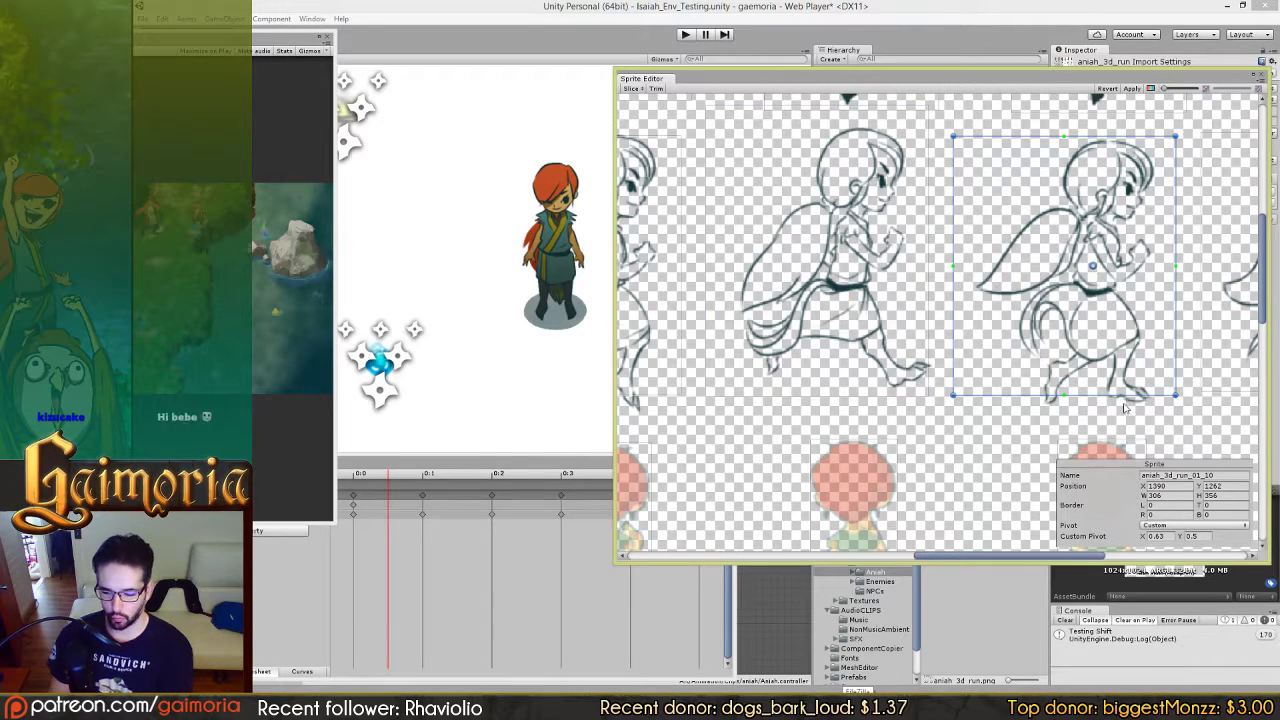
pyautogui.click(1212, 496)
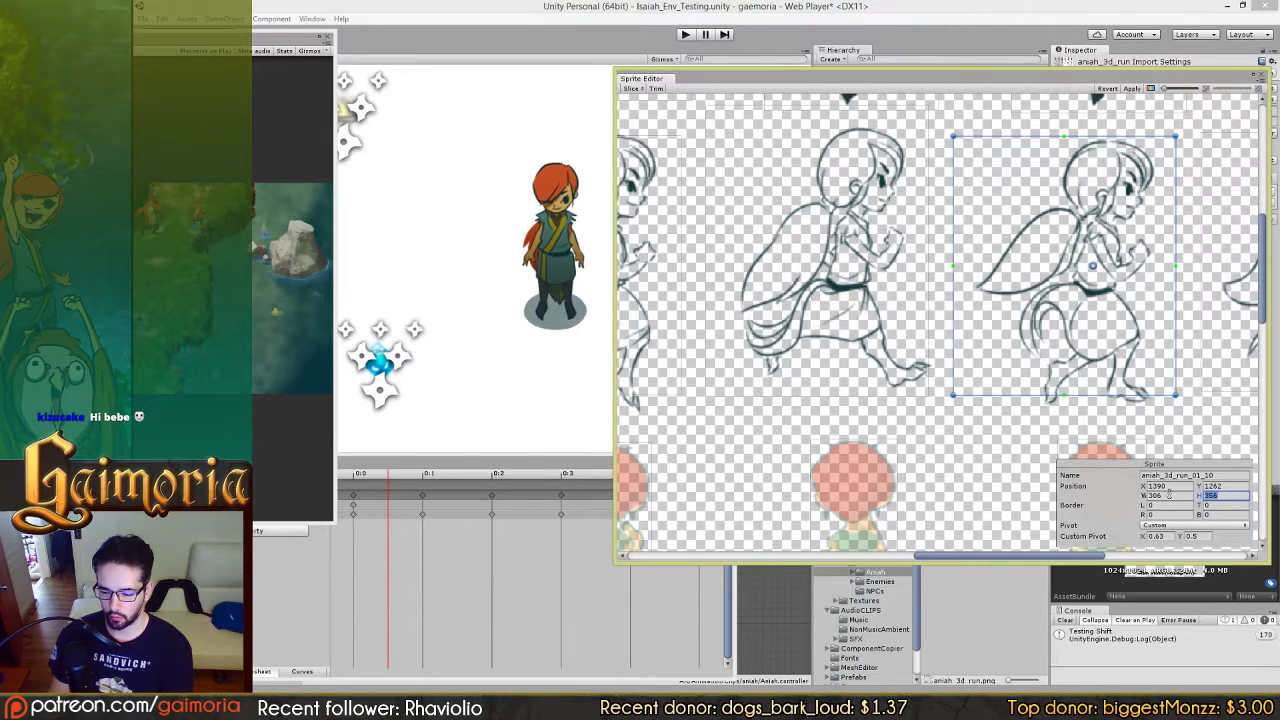
pyautogui.write('400')
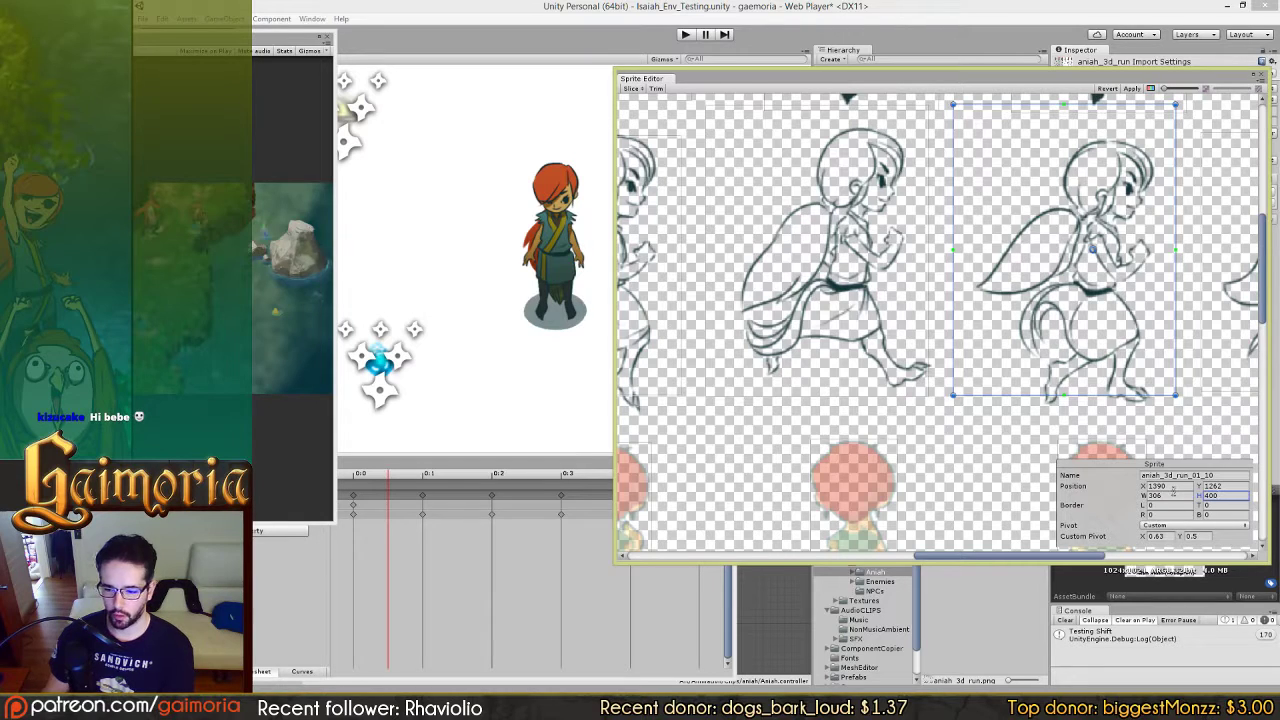
pyautogui.click(865, 300)
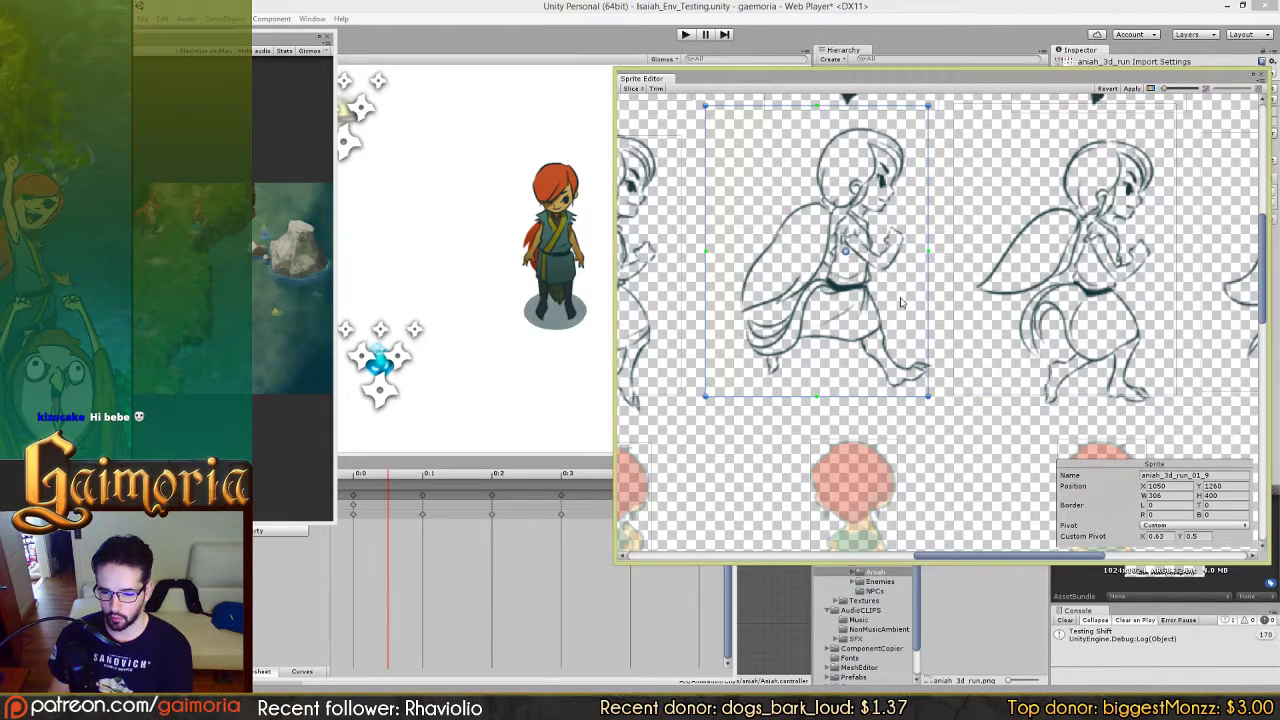
# Step: Set the sprite height of the sixth right-facing run sketch, aniah_3d_run_01_11, to 400
pyautogui.moveTo(1113, 322); pyautogui.dragTo(918, 322)
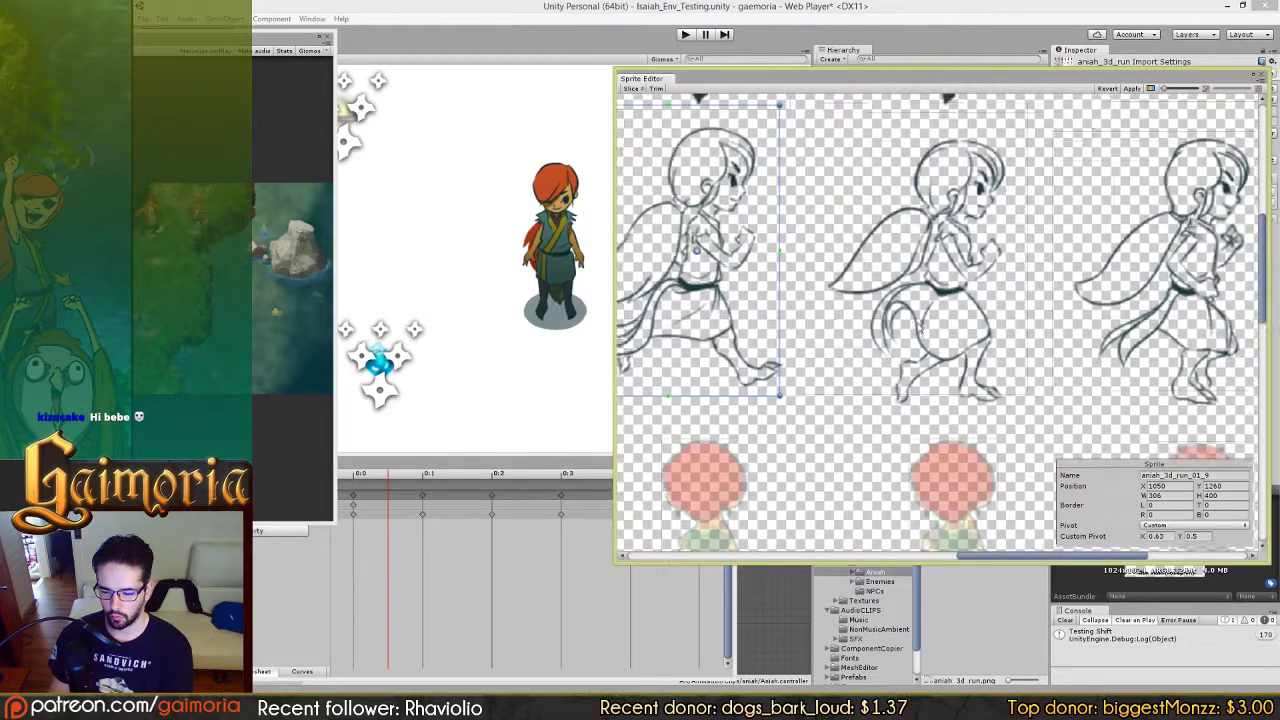
pyautogui.hscroll(3, 920, 322)
pyautogui.click(1072, 305)
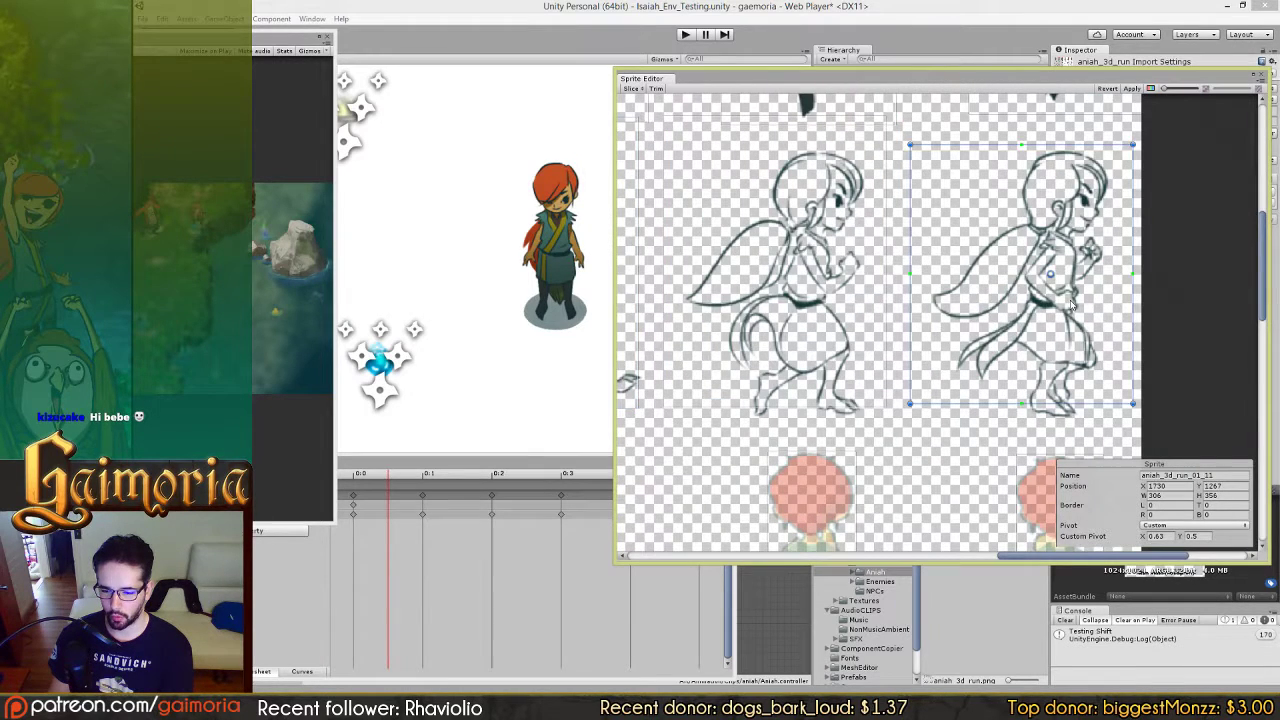
pyautogui.click(1224, 495)
pyautogui.write('400')
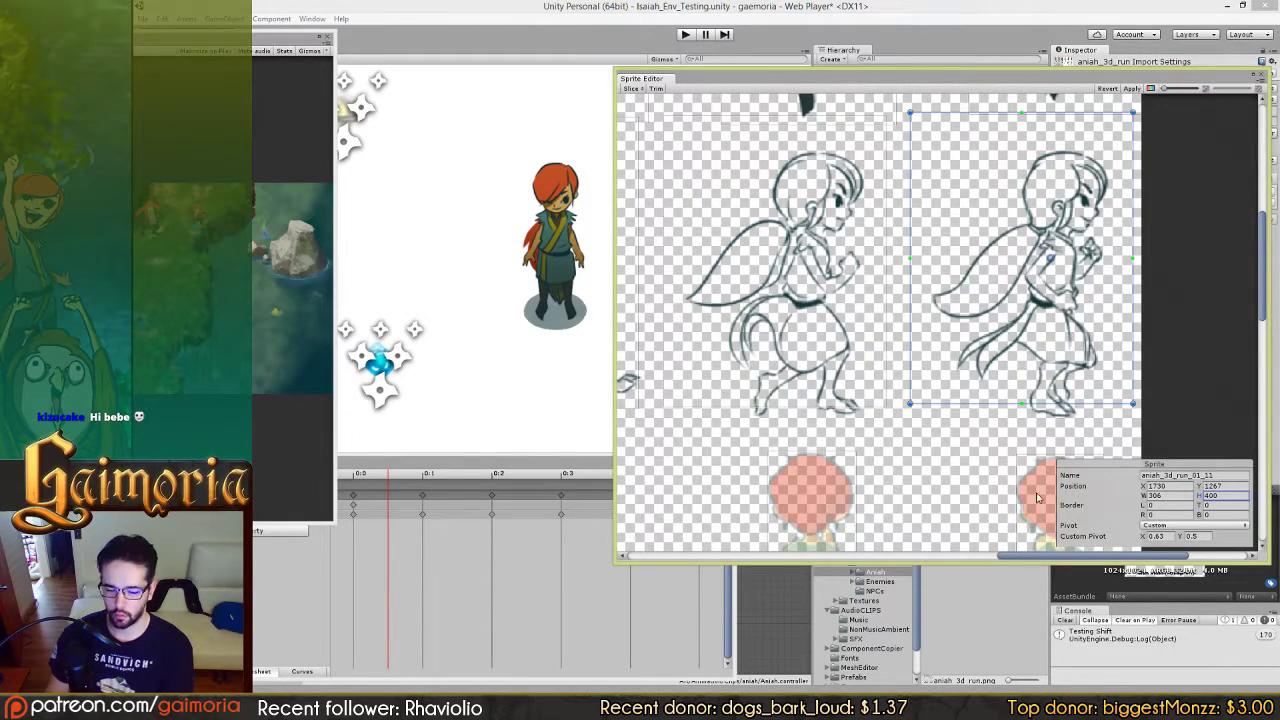
# Step: Set the sprite height of the third right-facing run sketch, aniah_3d_run_01_8, to 400, leaving its top border unchanged
pyautogui.hscroll(5, 1137, 308)
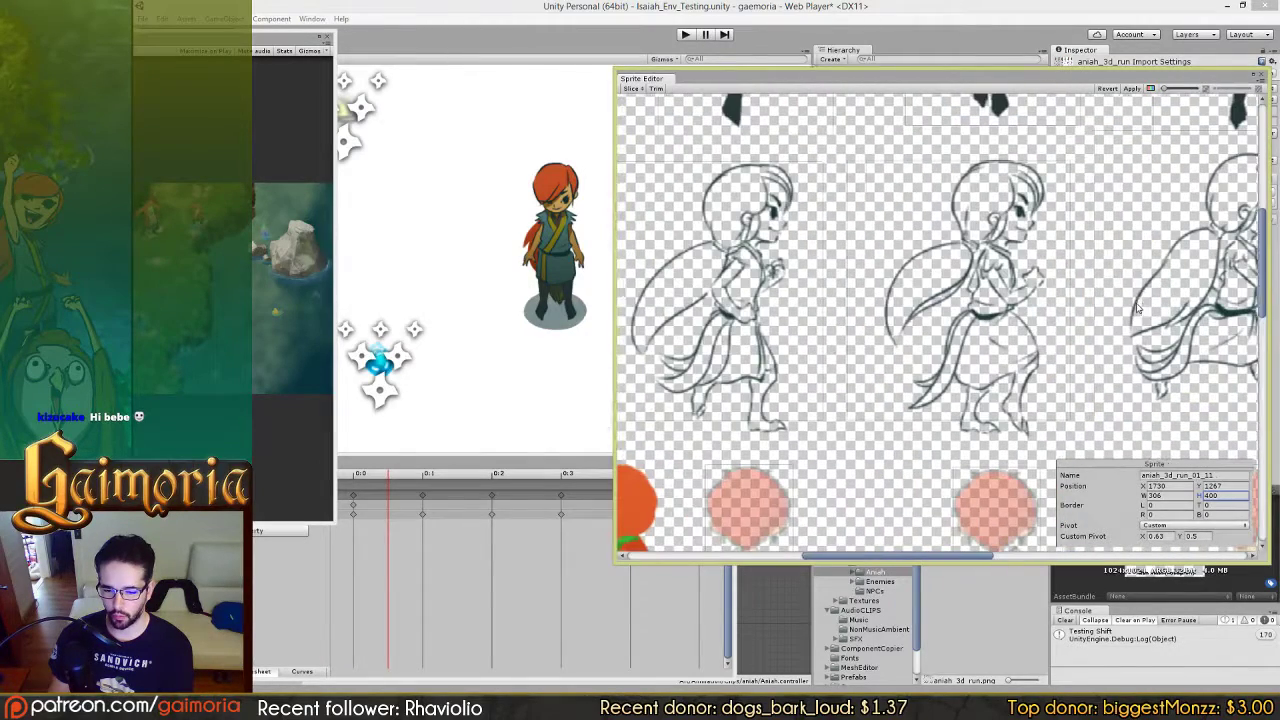
pyautogui.click(1027, 299)
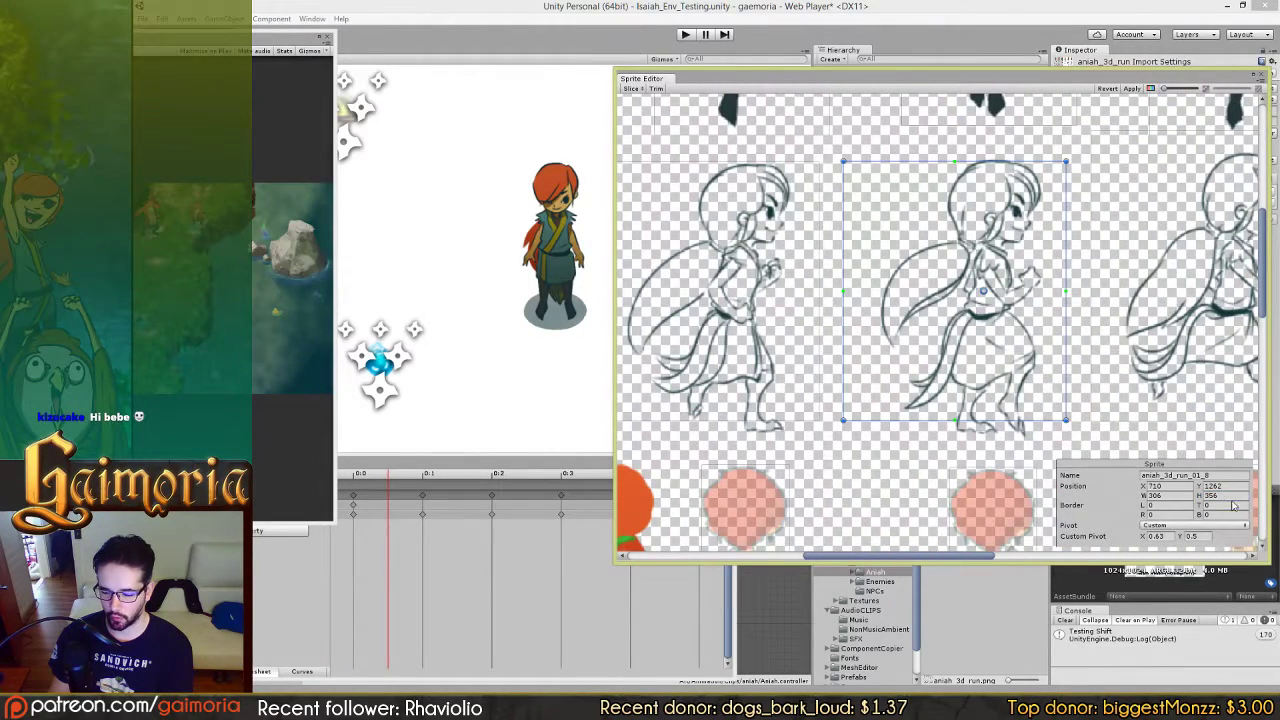
pyautogui.click(1232, 505)
pyautogui.write('4')
pyautogui.press('BackSpace')
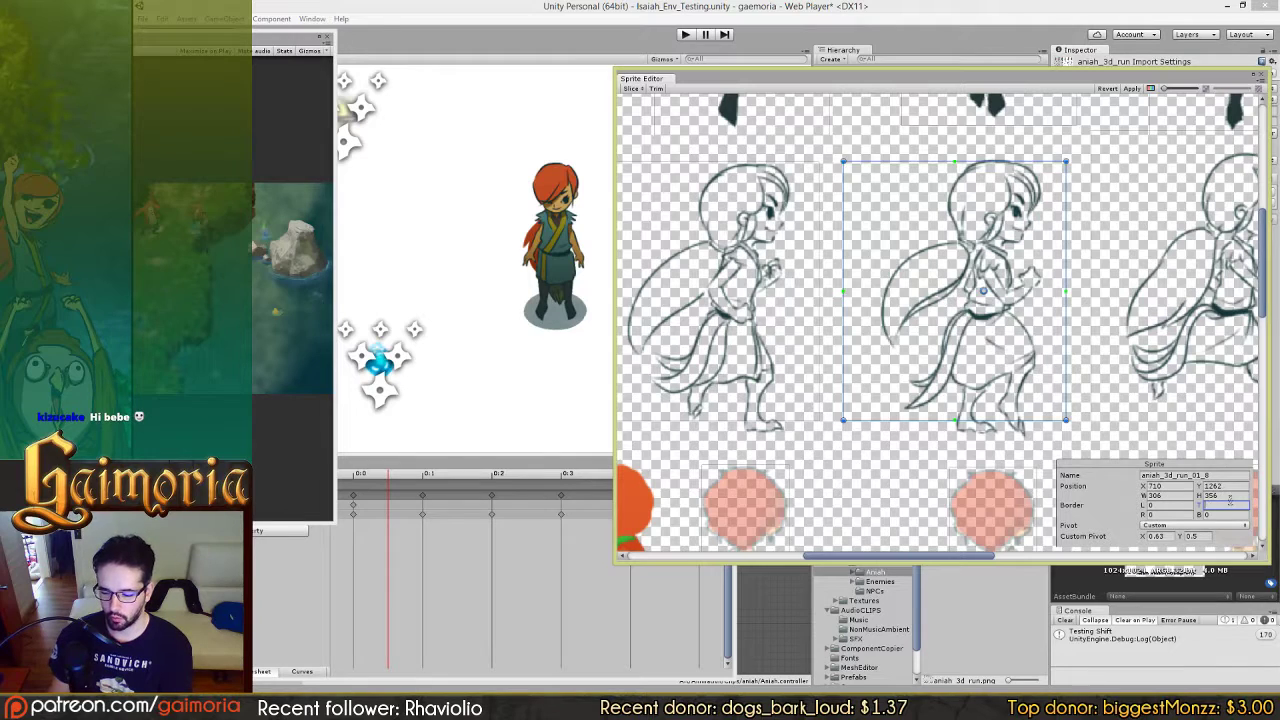
pyautogui.moveTo(1231, 497); pyautogui.dragTo(1166, 498)
pyautogui.write('4')
pyautogui.press('Escape')
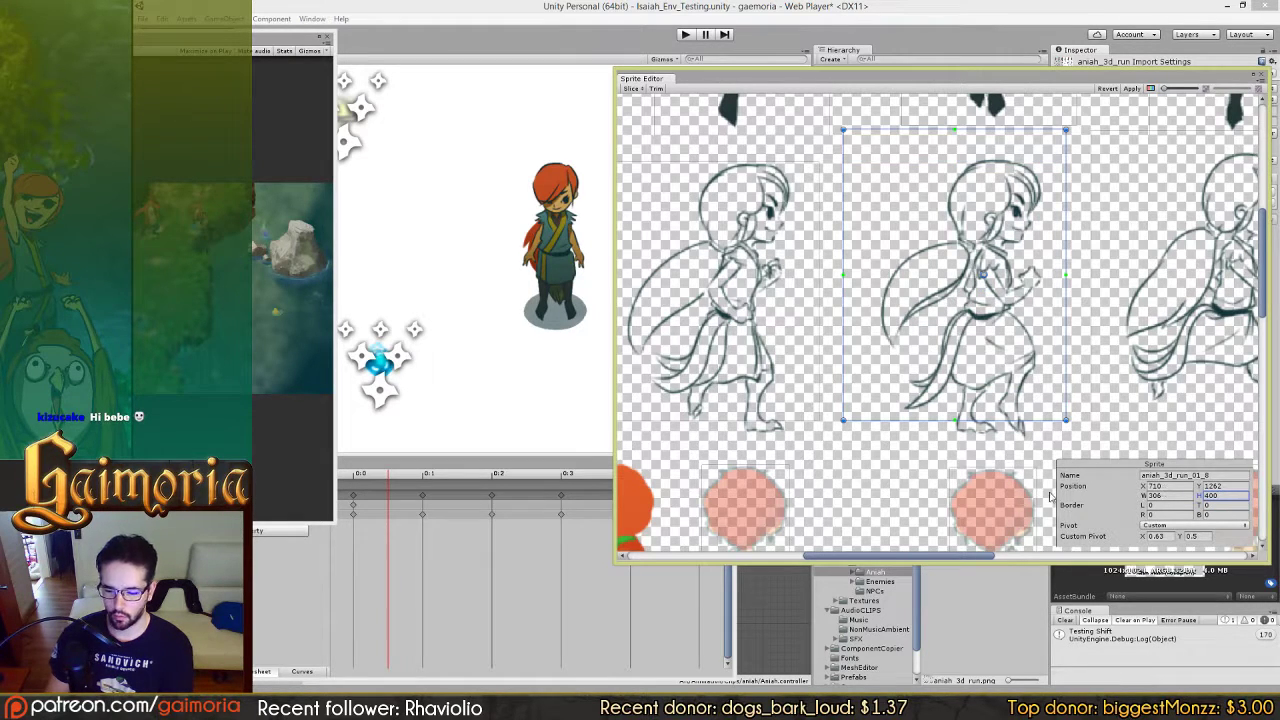
# Step: Set the sprite height of the second right-facing run sketch, aniah_3d_run_01_7, to 400
pyautogui.click(746, 327)
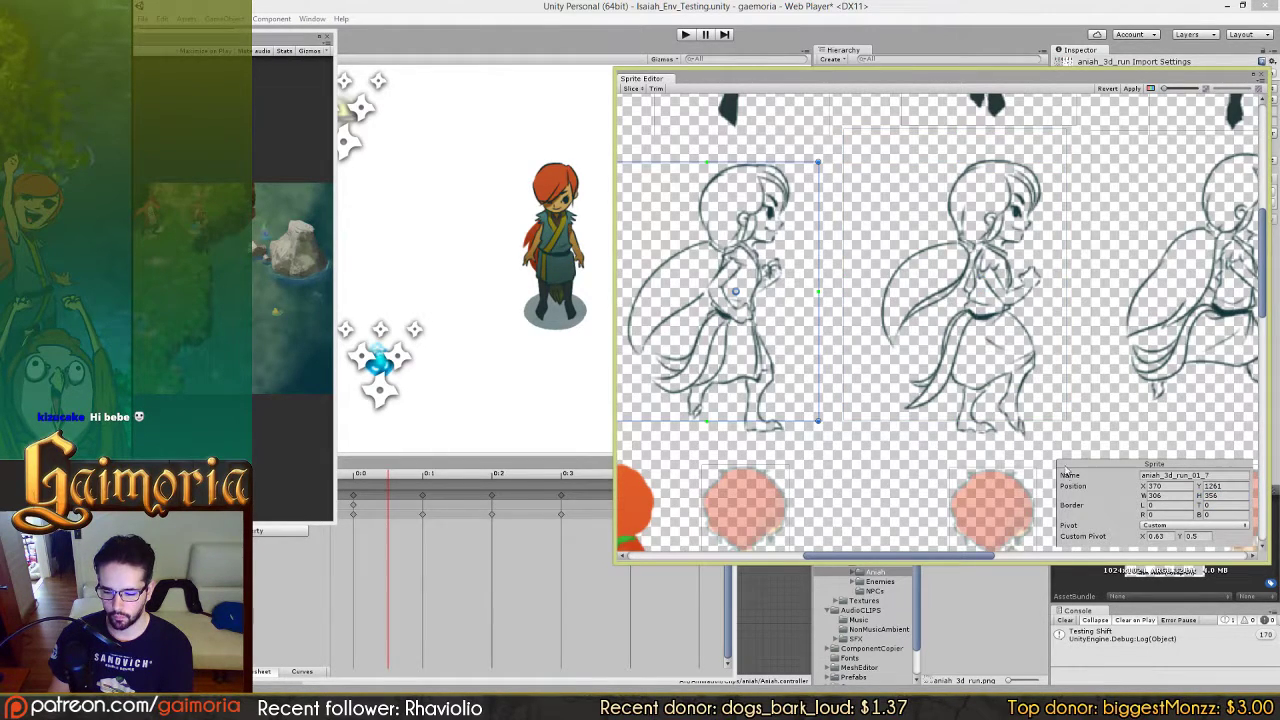
pyautogui.click(1222, 495)
pyautogui.write('400')
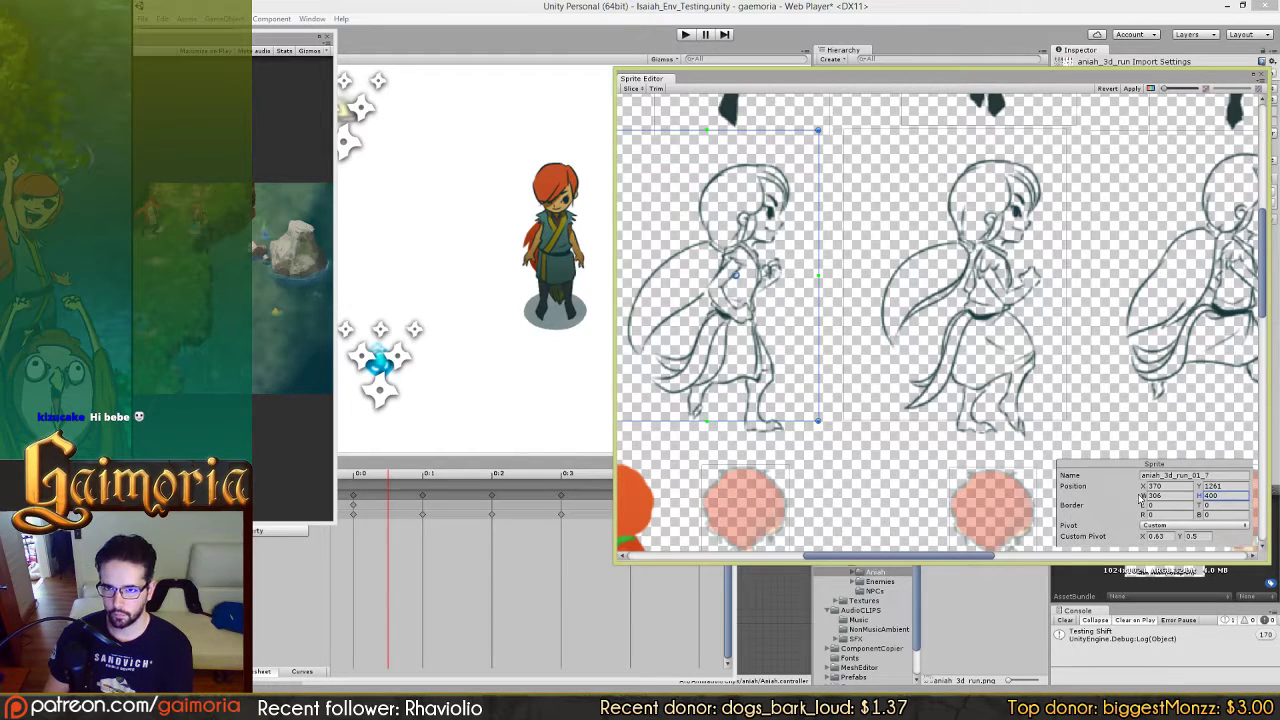
# Step: Set the sprite height of the first right-facing run sketch, aniah_3d_run_01_6, to 400
pyautogui.moveTo(743, 305); pyautogui.dragTo(1113, 302)
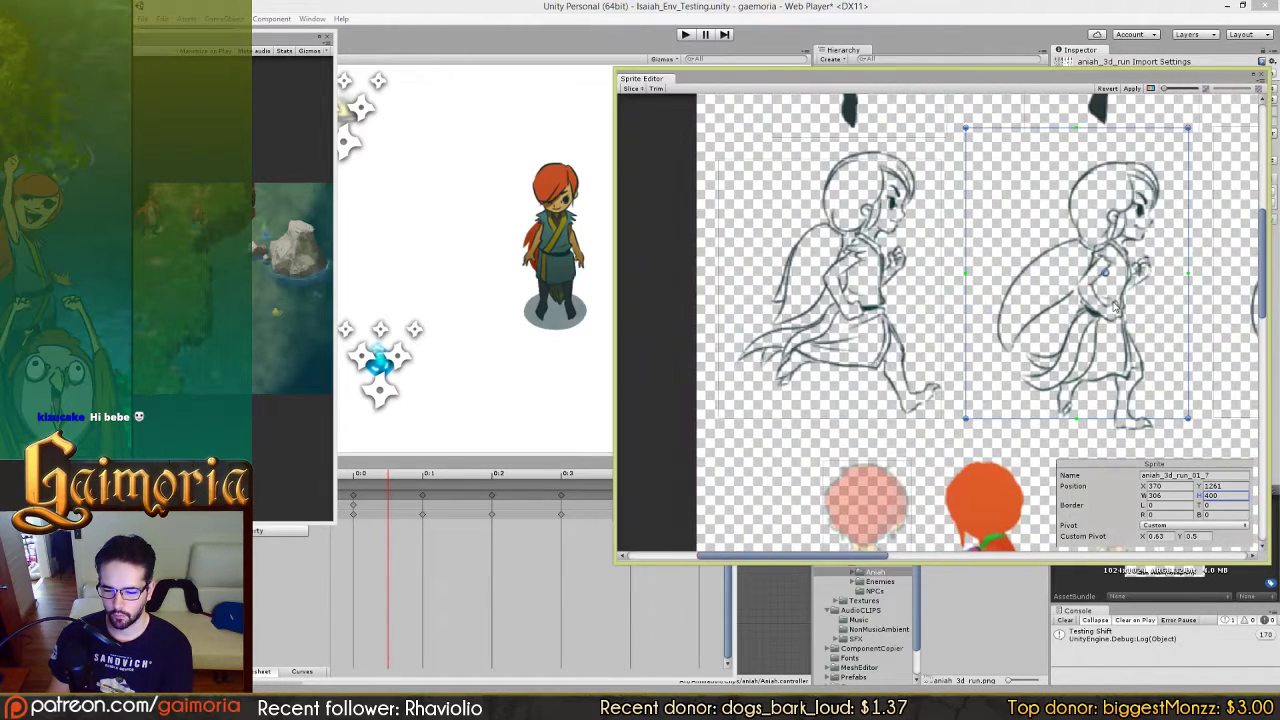
pyautogui.click(882, 289)
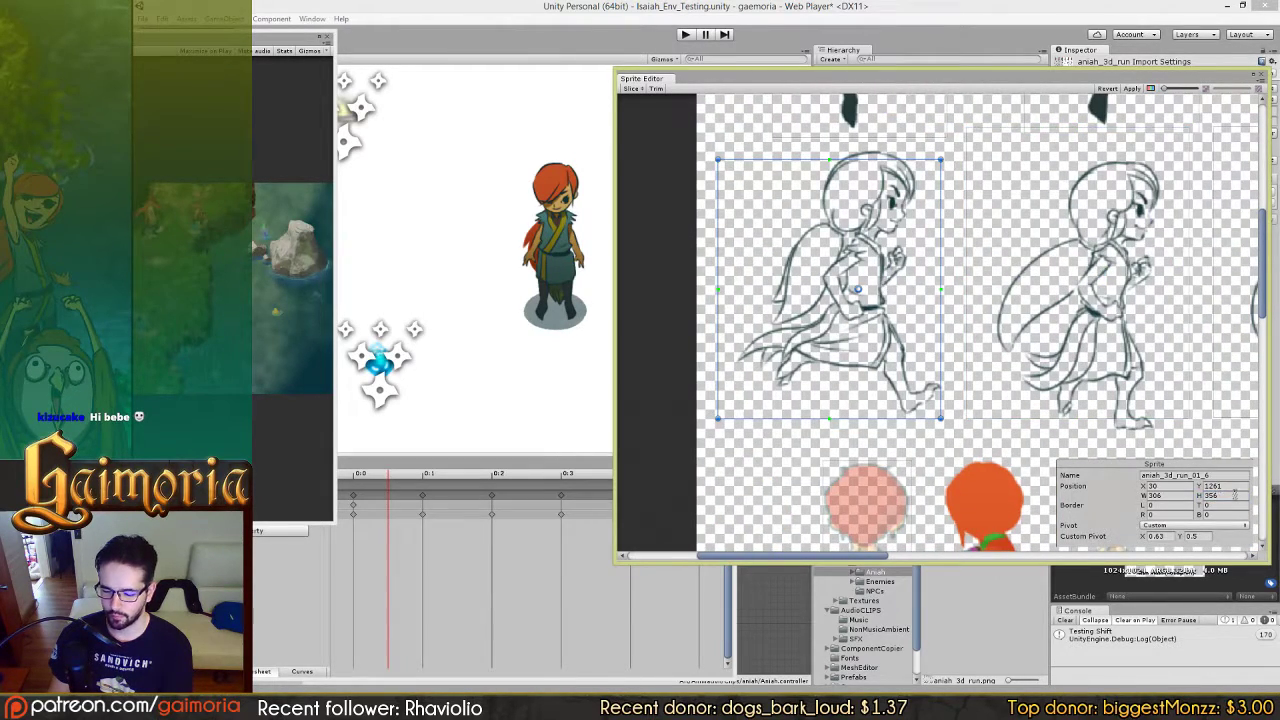
pyautogui.click(1222, 495)
pyautogui.write('400')
pyautogui.press('Return')
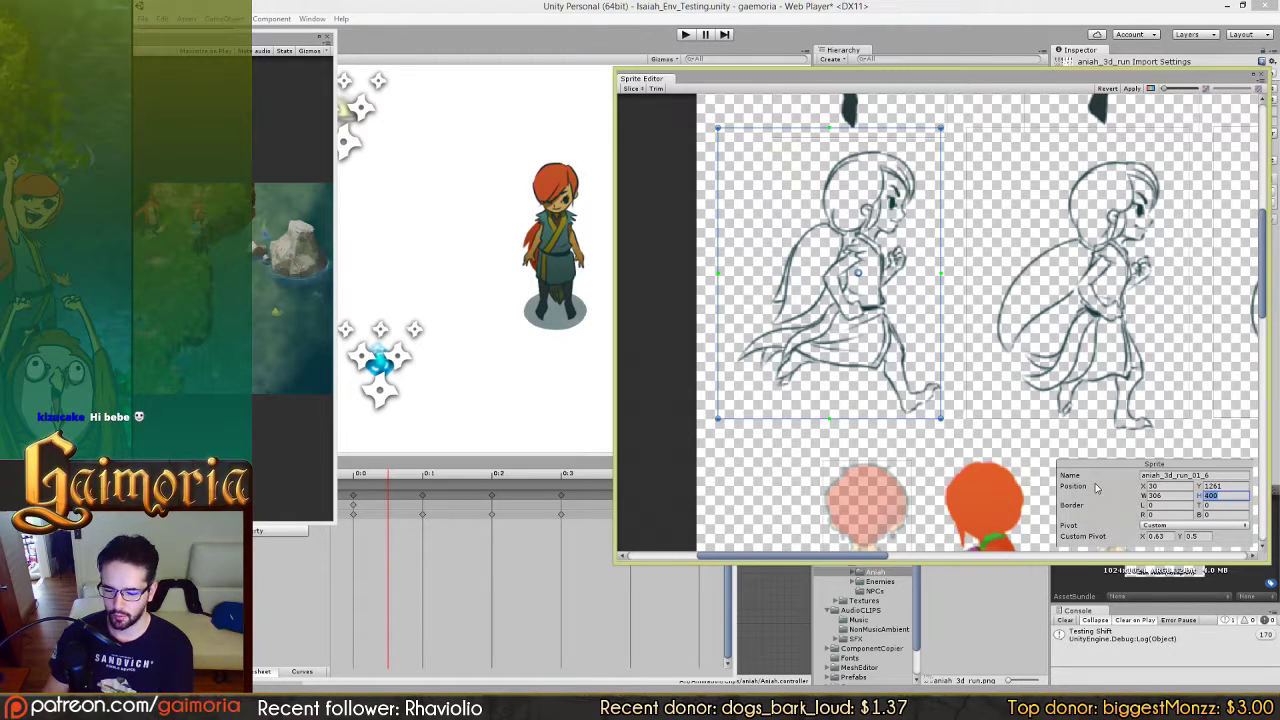
# Step: Examine the right-facing run sketches across their row, comparing the sprite rectangles of the fourth, fifth and sixth frames
pyautogui.moveTo(1106, 322); pyautogui.dragTo(917, 319)
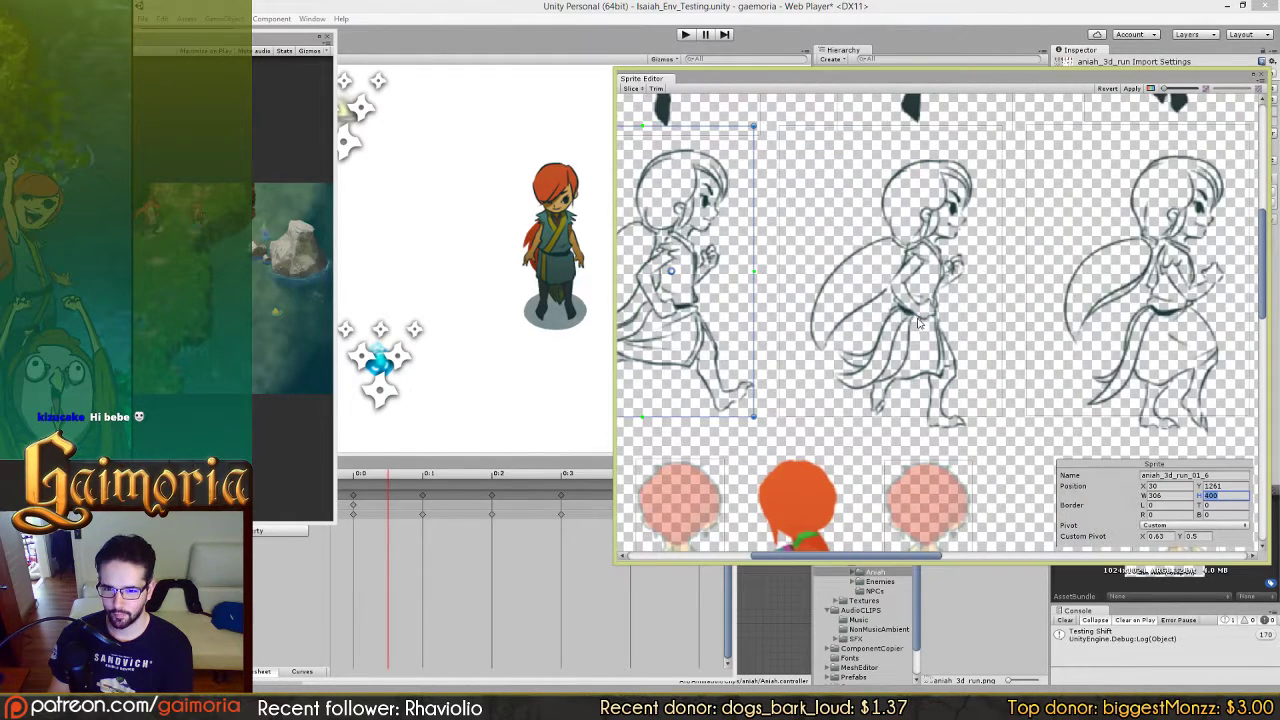
pyautogui.moveTo(1127, 315); pyautogui.dragTo(1065, 316)
pyautogui.hscroll(3, 1062, 316)
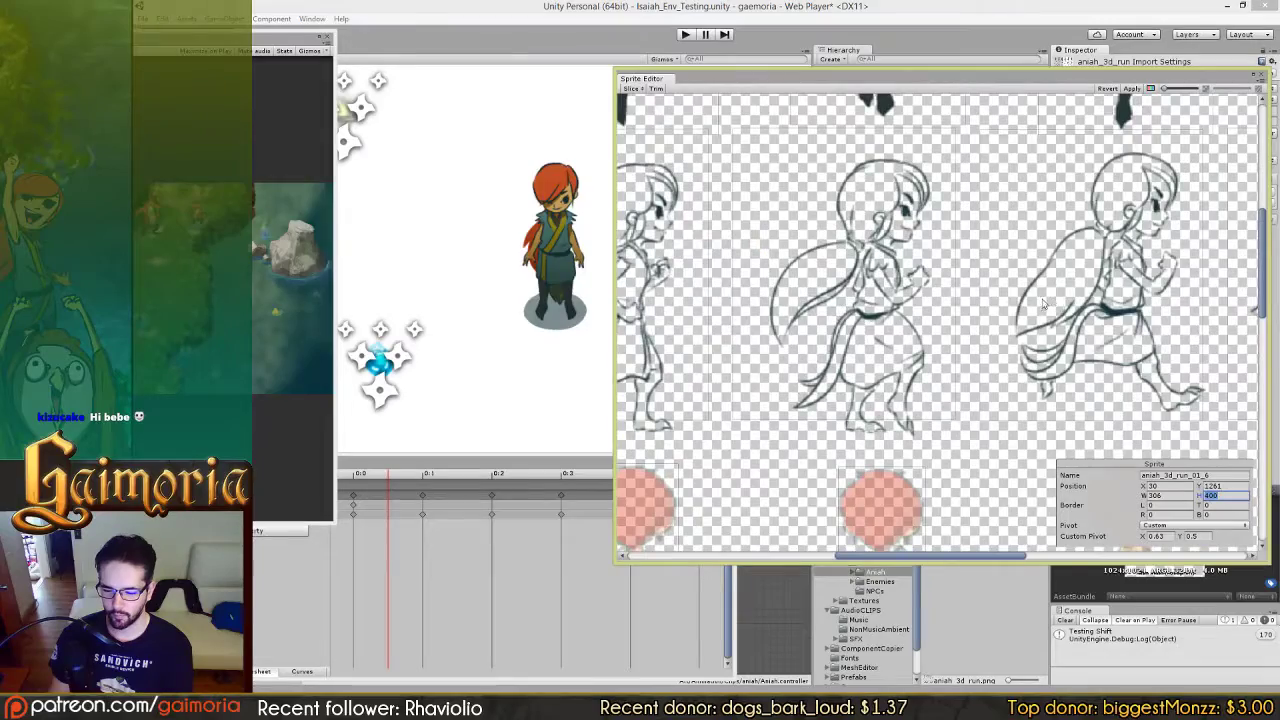
pyautogui.hscroll(4, 1050, 305)
pyautogui.hscroll(-8, 948, 312)
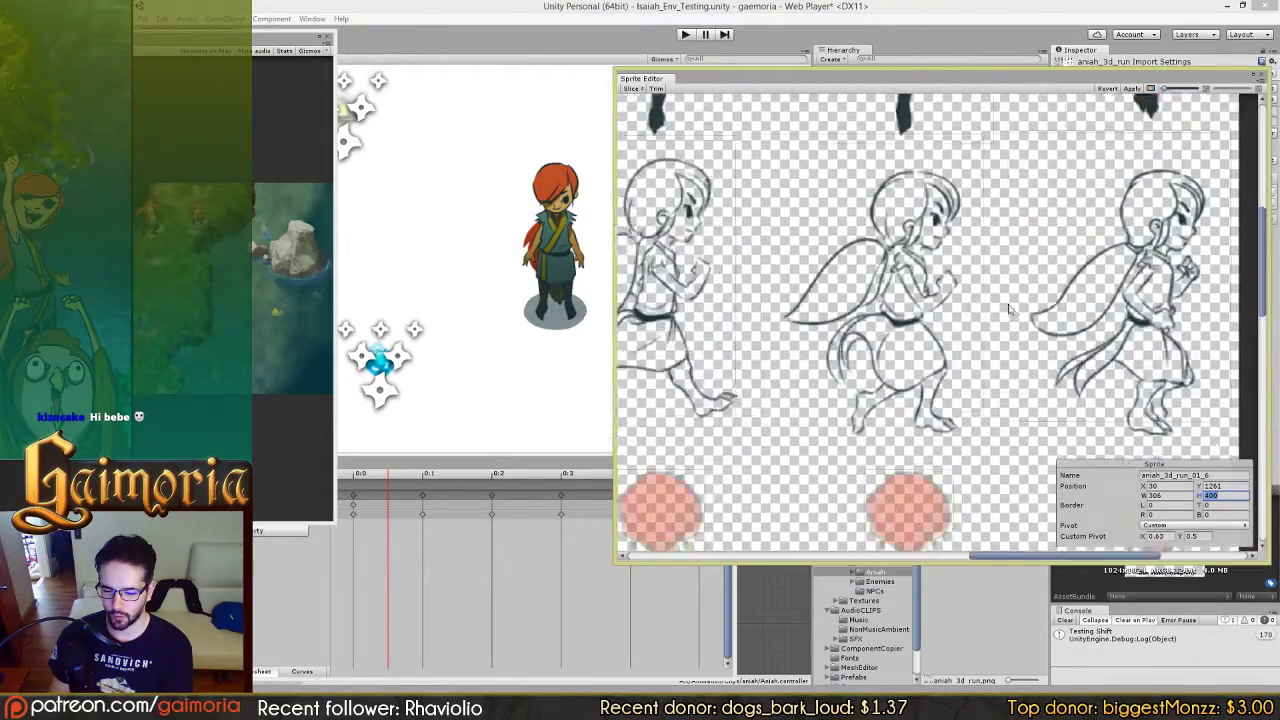
pyautogui.hscroll(-6, 1177, 299)
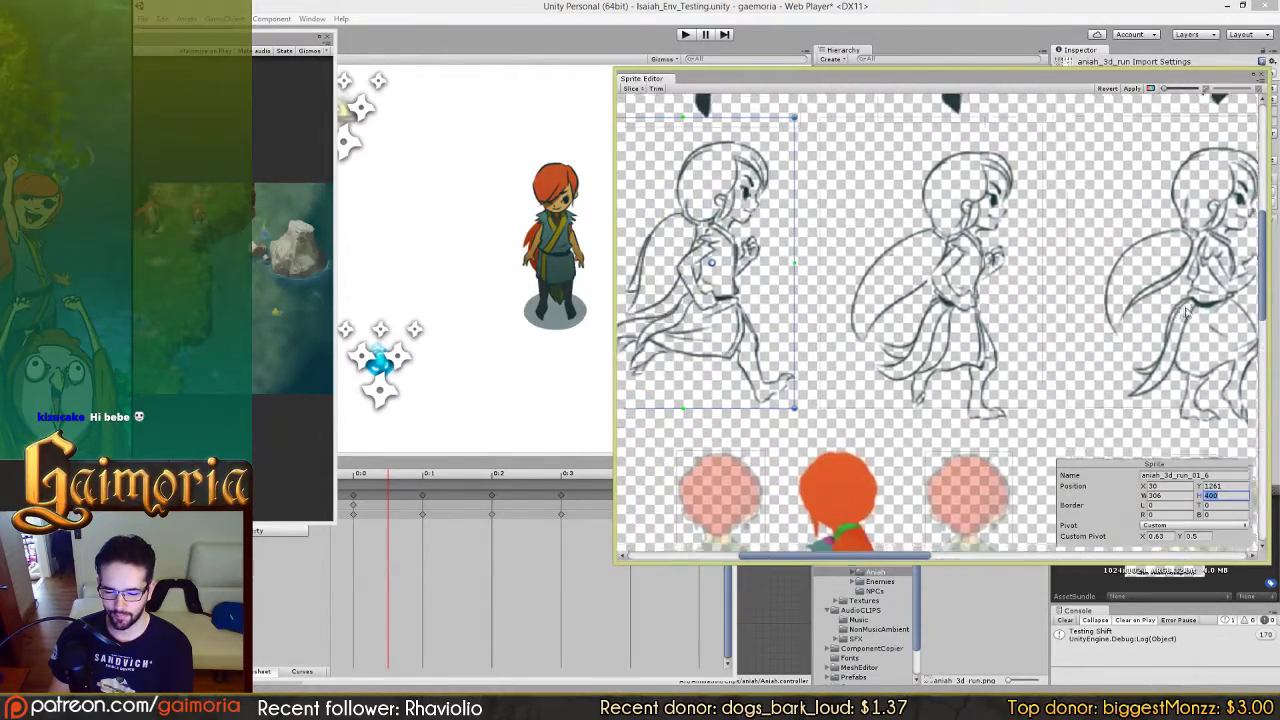
pyautogui.hscroll(8, 1012, 305)
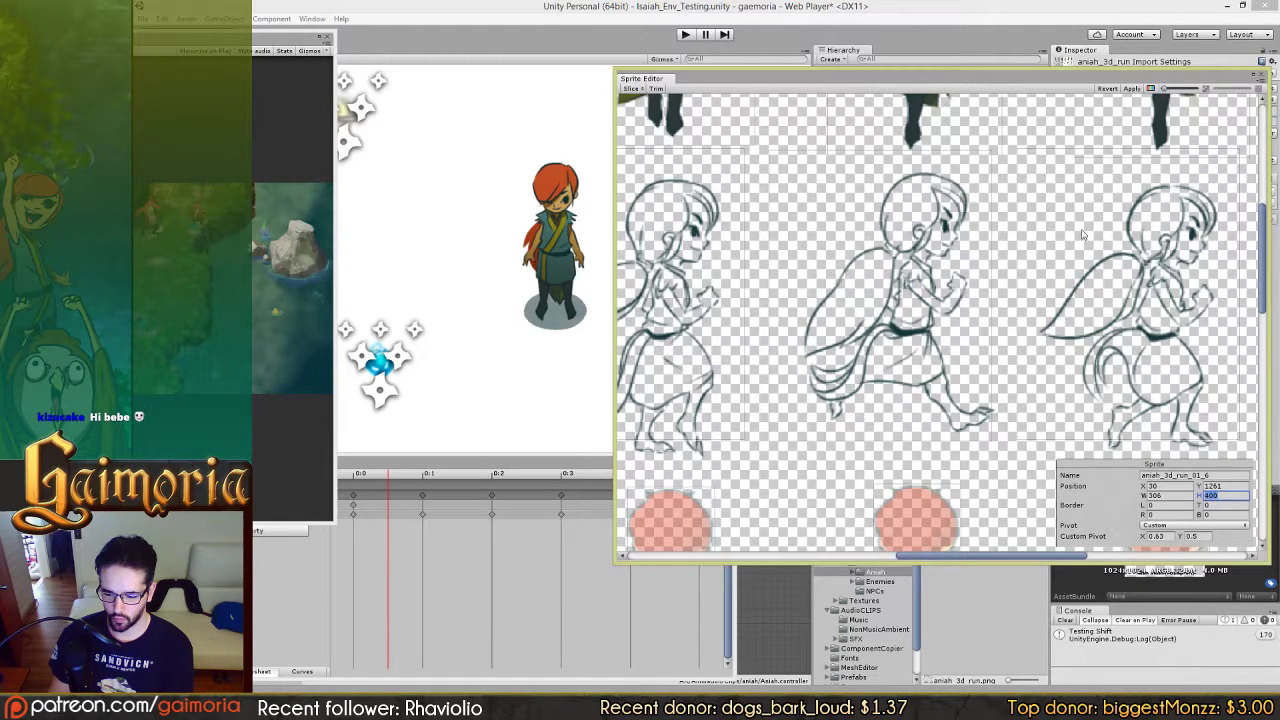
pyautogui.hscroll(3, 1098, 290)
pyautogui.click(938, 300)
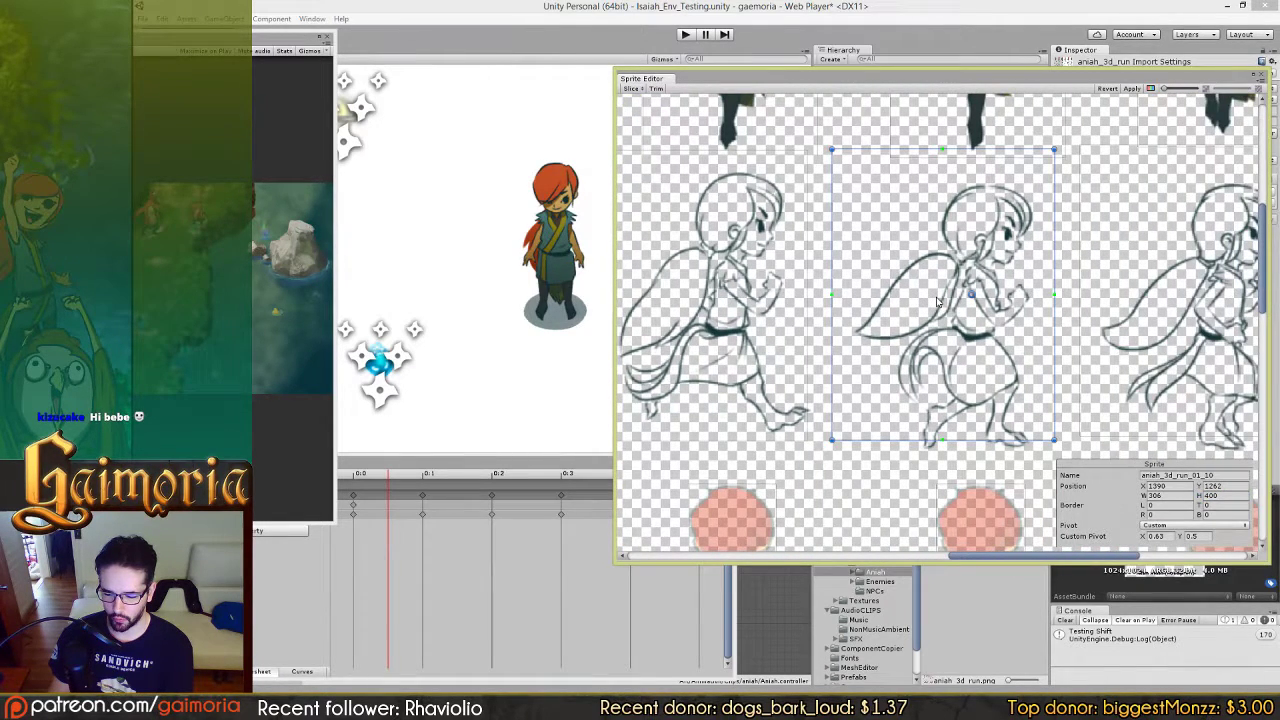
pyautogui.click(741, 321)
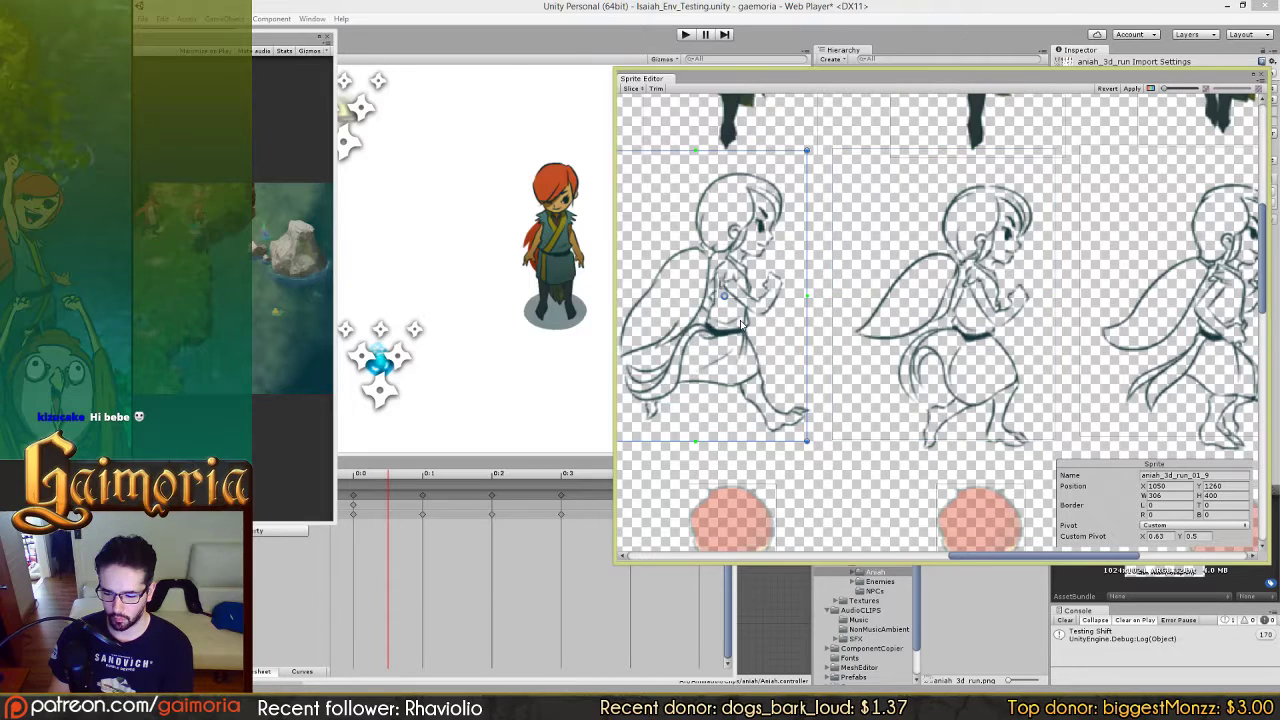
pyautogui.click(928, 314)
pyautogui.moveTo(1036, 314); pyautogui.dragTo(949, 317)
pyautogui.hscroll(2, 951, 320)
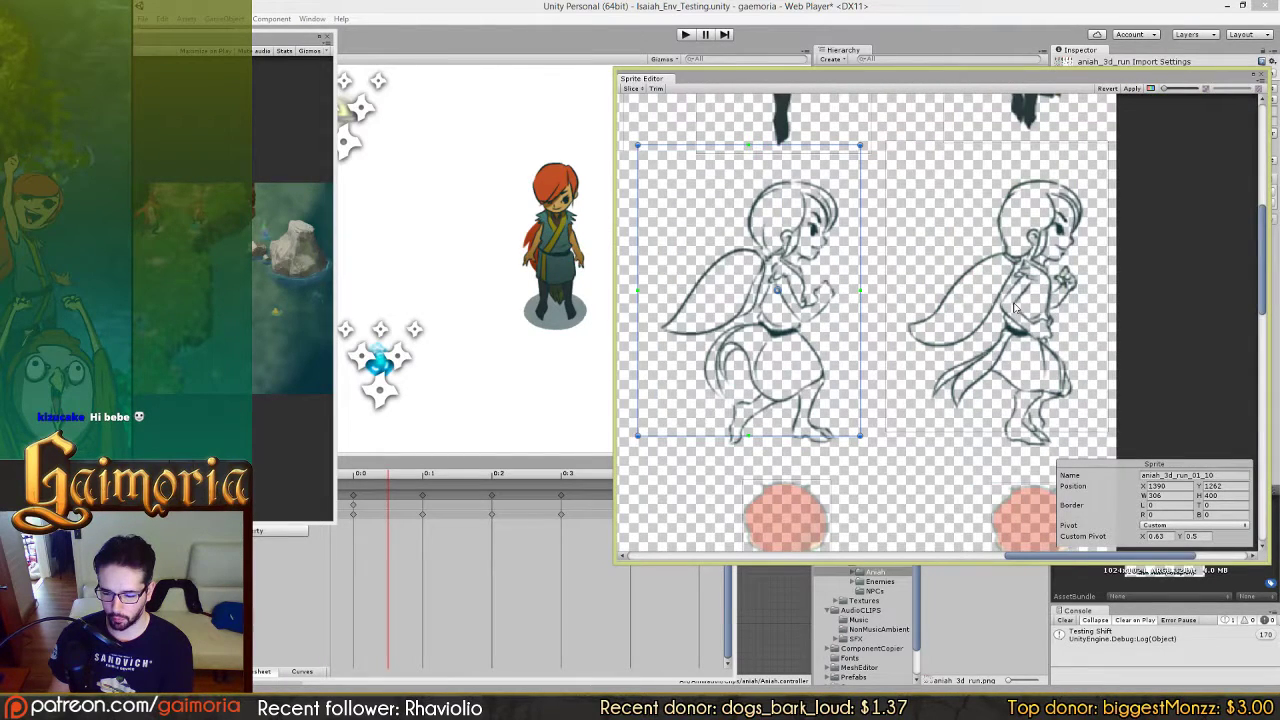
pyautogui.click(1015, 308)
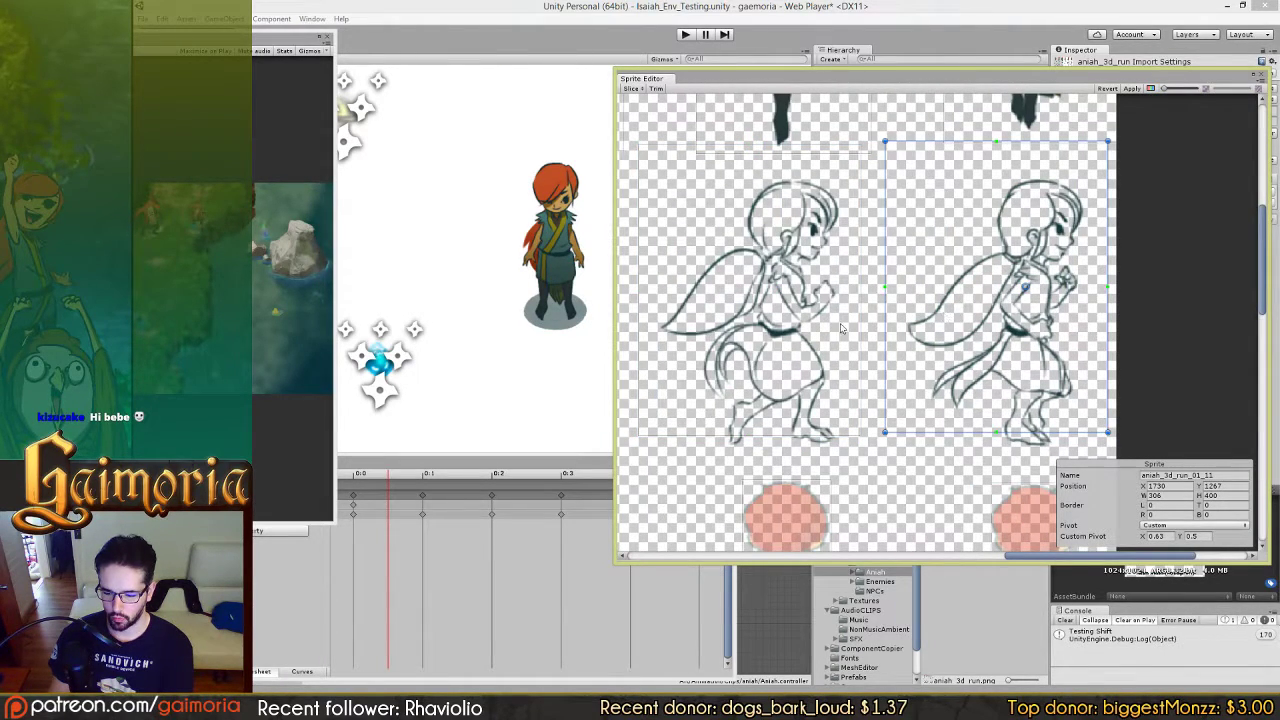
# Step: Inspect the sprite rectangles and positions of the coloured left-facing run frames for comparison
pyautogui.moveTo(757, 494); pyautogui.dragTo(1037, 195)
pyautogui.scroll(-4, 962, 464)
pyautogui.moveTo(820, 385); pyautogui.dragTo(900, 295)
pyautogui.scroll(-2, 900, 297)
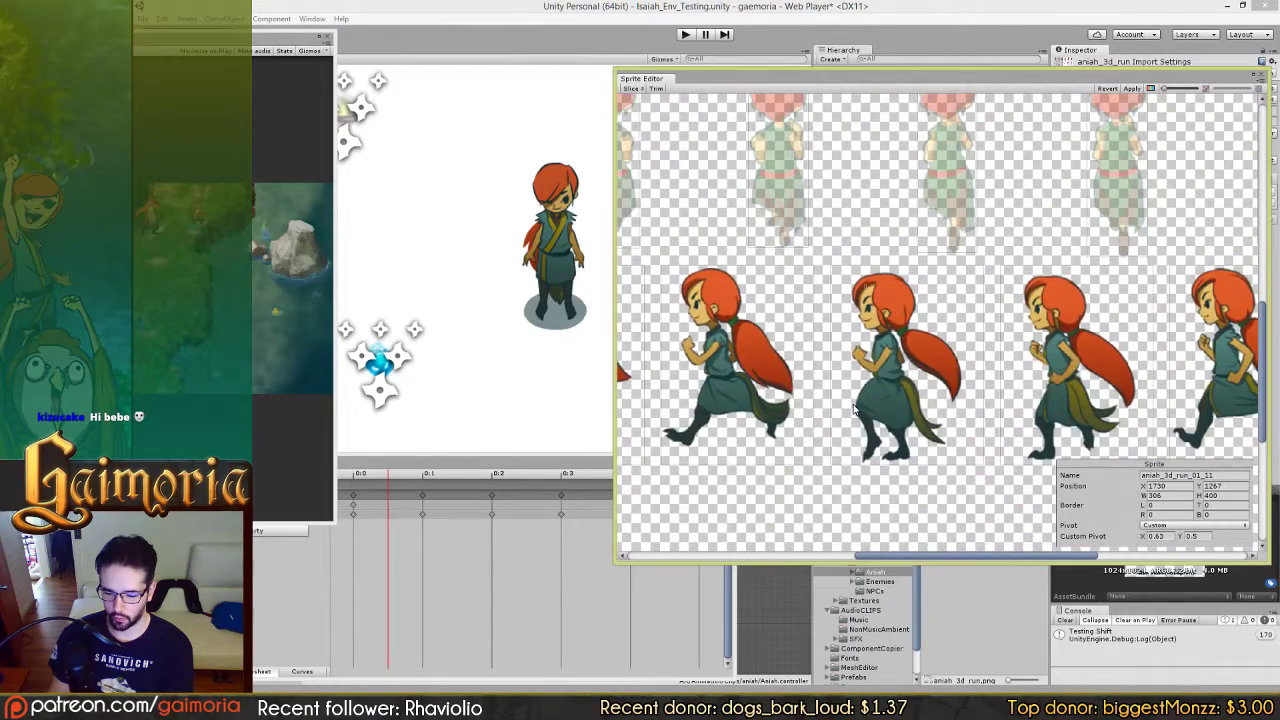
pyautogui.click(798, 410)
pyautogui.click(914, 400)
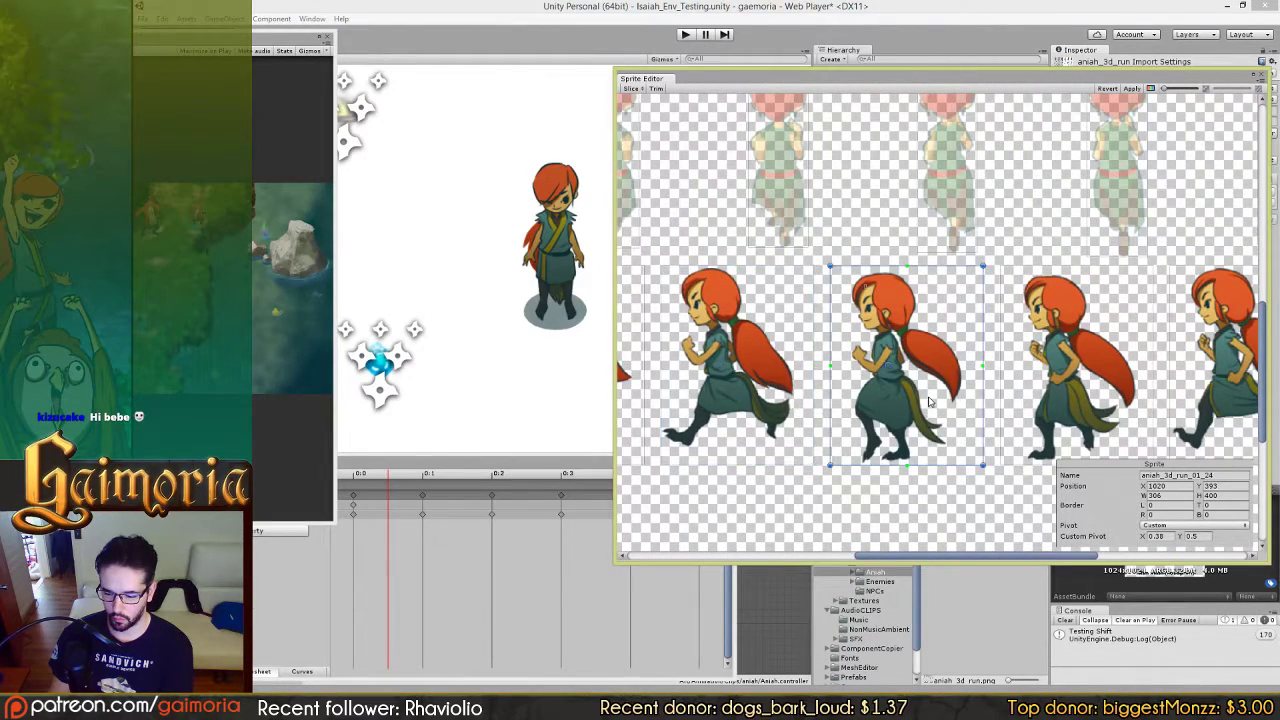
pyautogui.hscroll(3, 930, 395)
pyautogui.click(955, 380)
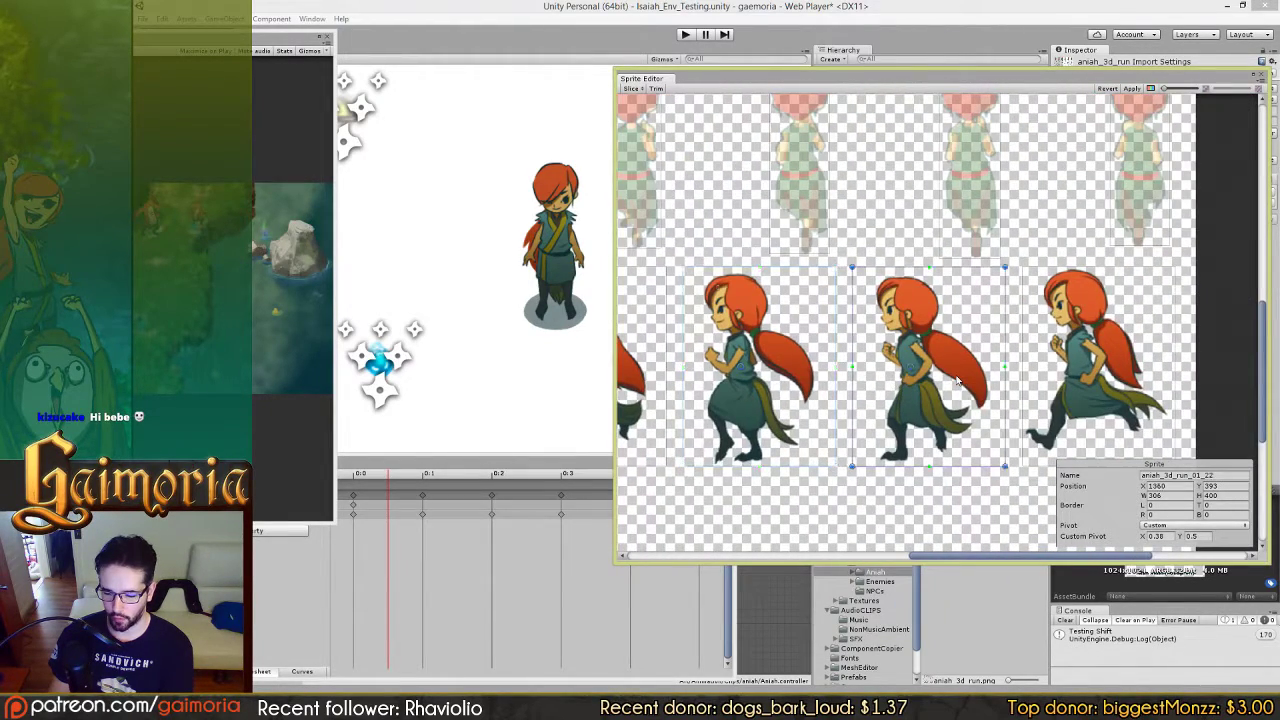
pyautogui.click(1074, 383)
pyautogui.hscroll(-3, 900, 370)
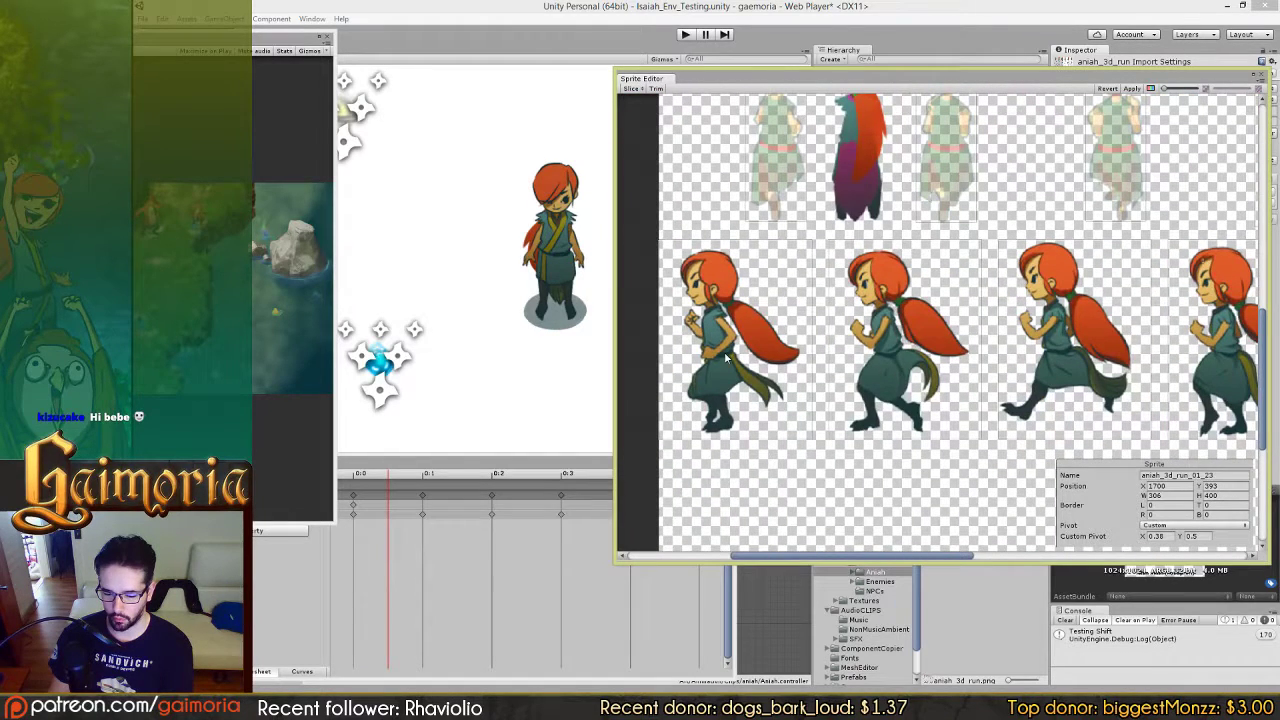
pyautogui.click(727, 357)
pyautogui.click(874, 351)
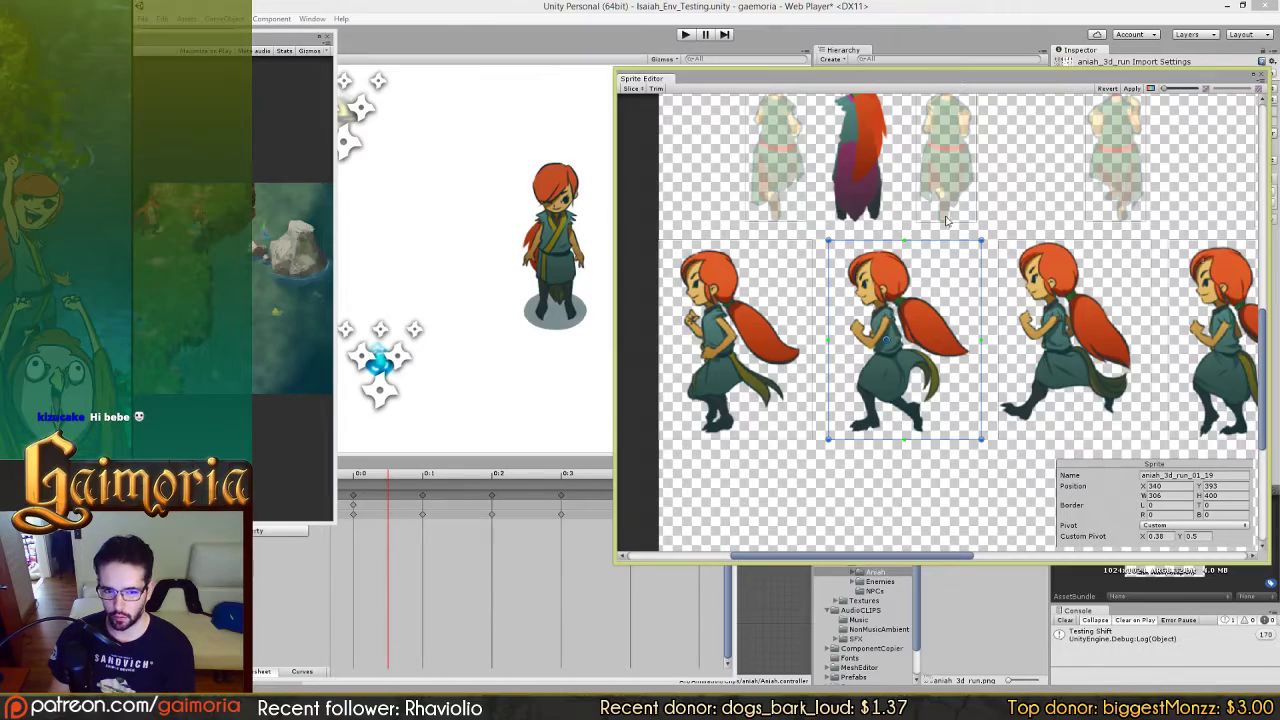
# Step: Set the Y position of the fifth right-facing run sketch, aniah_3d_run_01_10, to 1245
pyautogui.moveTo(955, 211); pyautogui.dragTo(978, 155)
pyautogui.scroll(8, 843, 345)
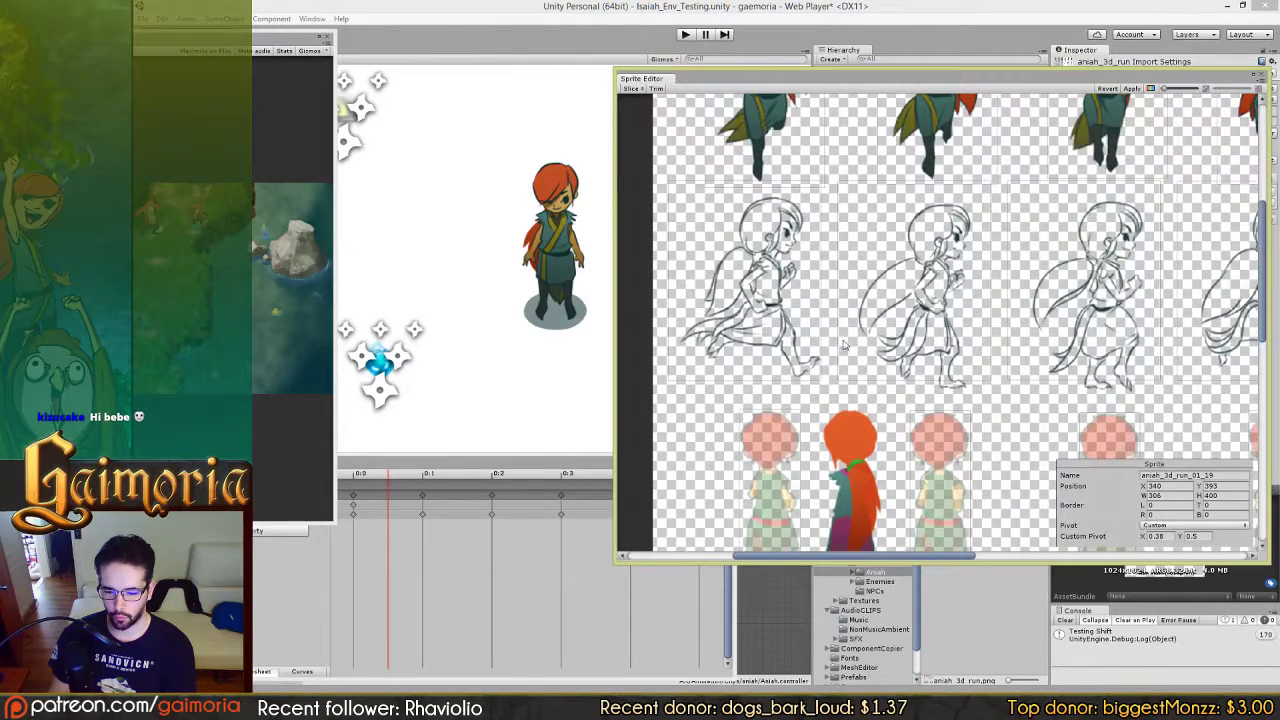
pyautogui.click(763, 277)
pyautogui.click(945, 280)
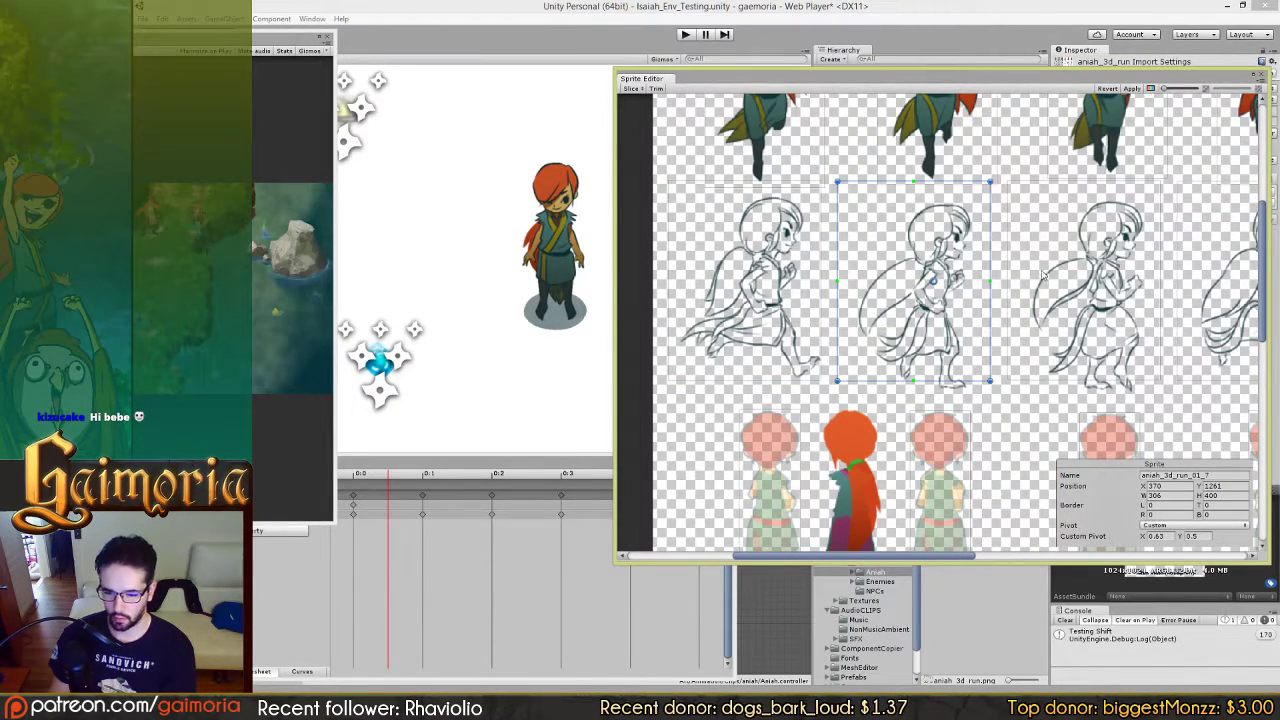
pyautogui.moveTo(1096, 283); pyautogui.dragTo(791, 274)
pyautogui.moveTo(1081, 269); pyautogui.dragTo(952, 276)
pyautogui.click(887, 268)
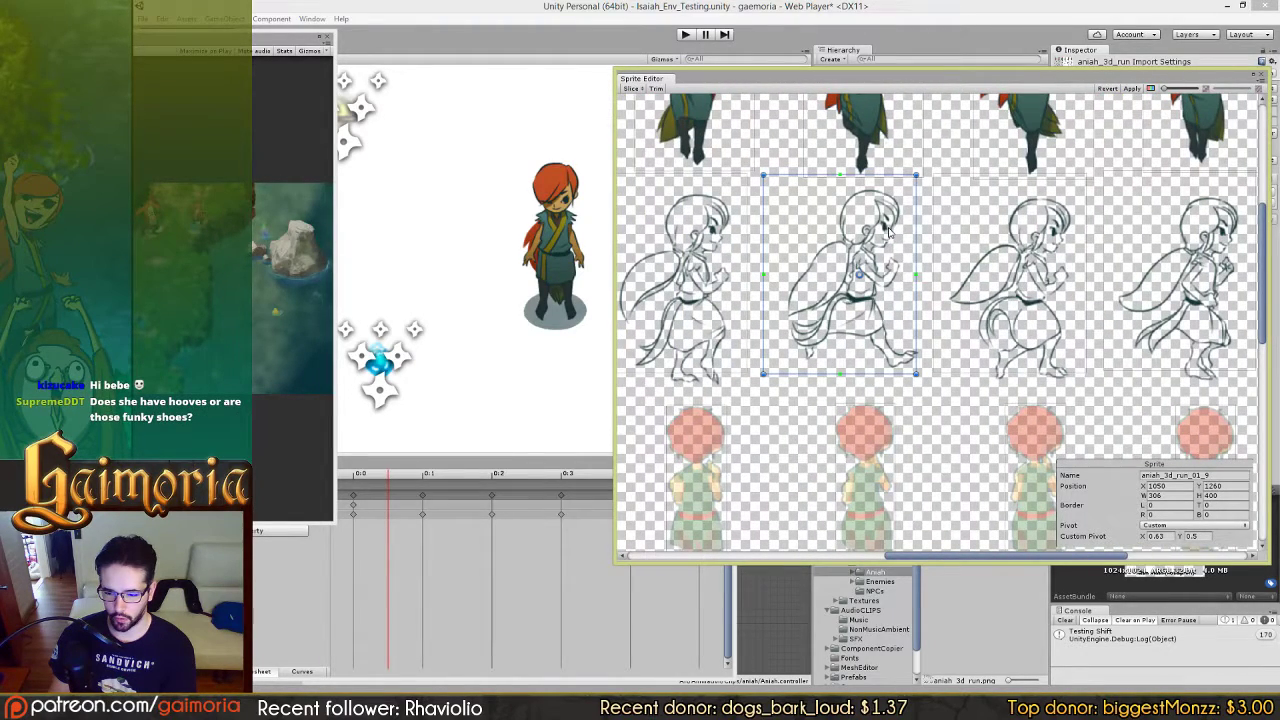
pyautogui.click(1061, 253)
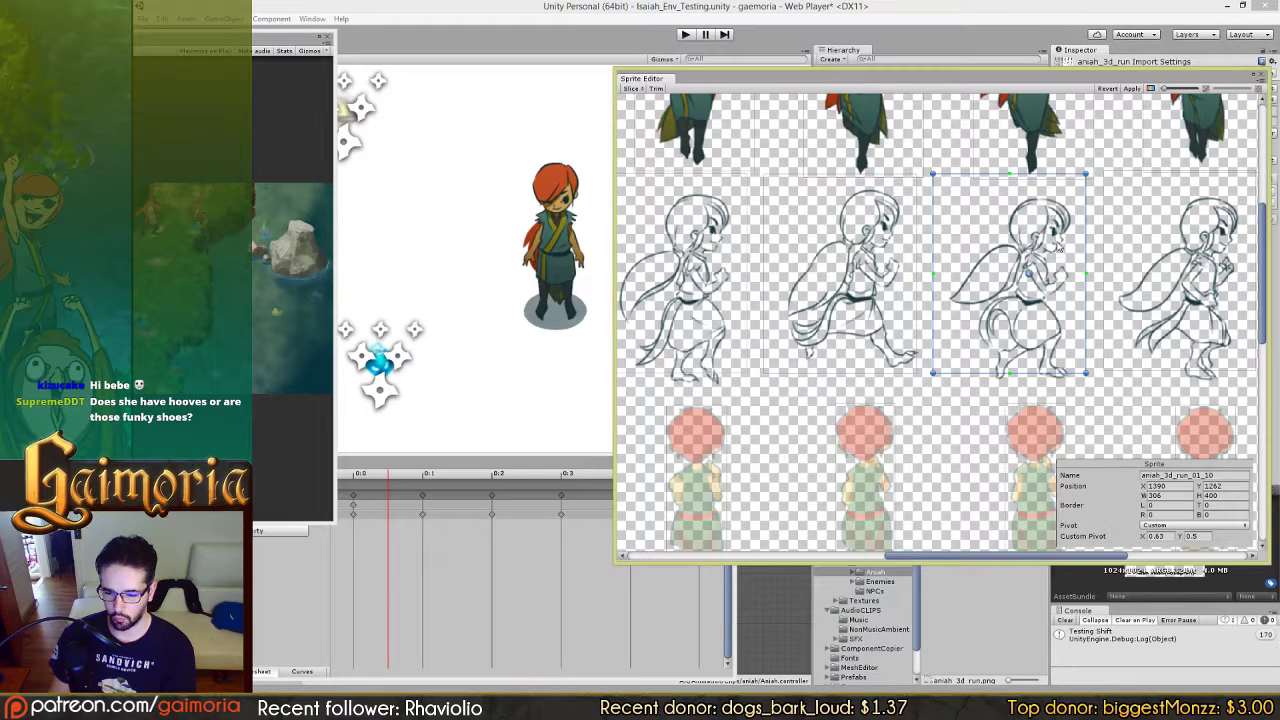
pyautogui.moveTo(1058, 245); pyautogui.dragTo(1070, 275)
pyautogui.hotkey('ctrl', 'z')
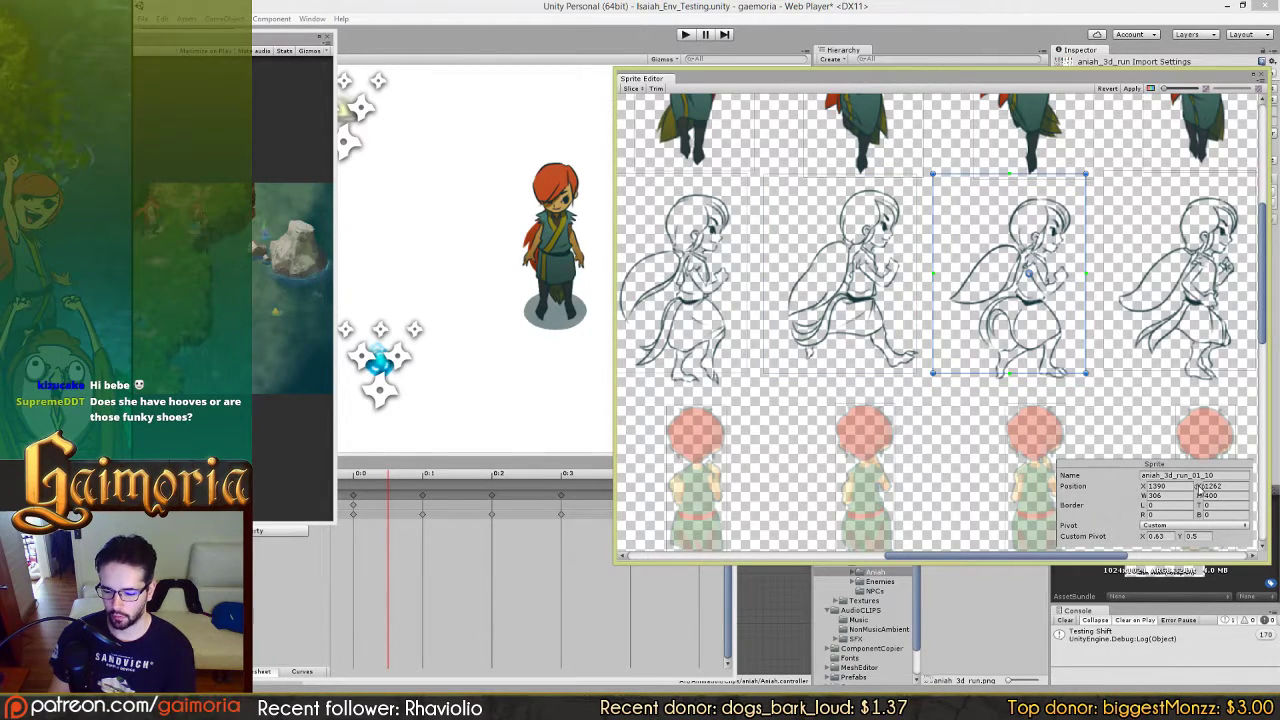
pyautogui.moveTo(1198, 487); pyautogui.dragTo(1188, 490)
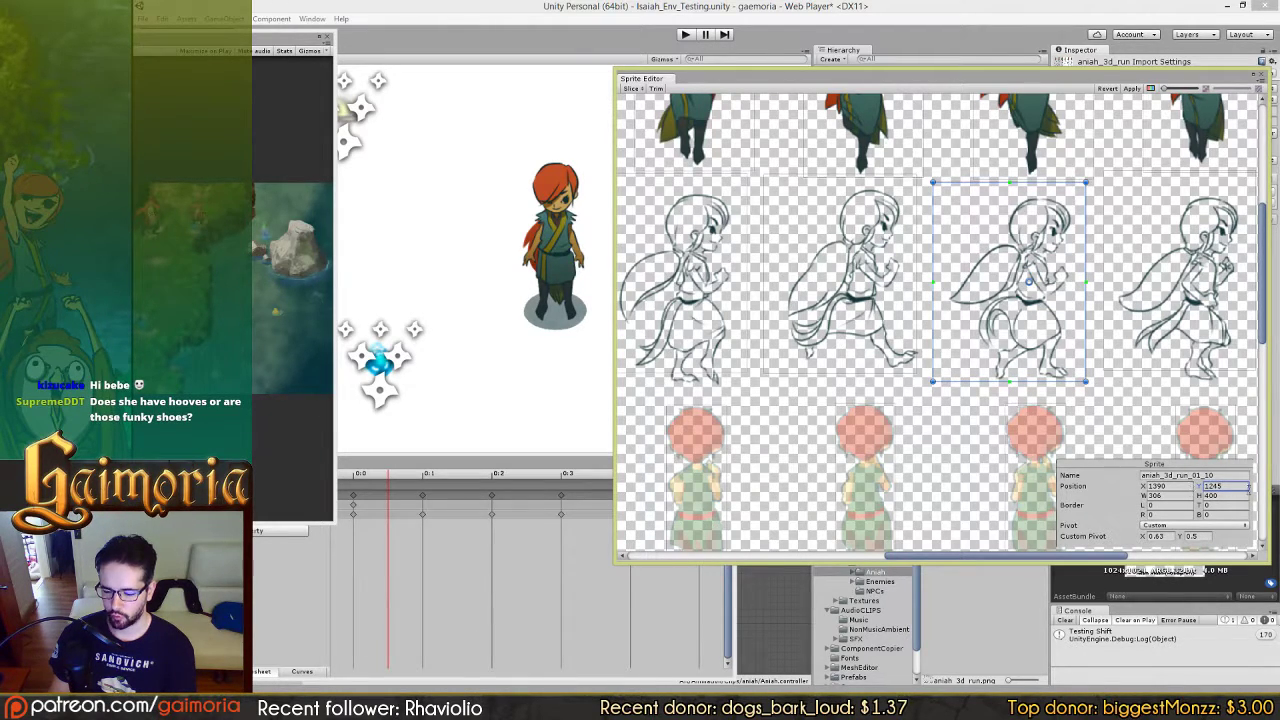
# Step: Set the Y position of the sixth right-facing run sketch, aniah_3d_run_01_11, to 1245
pyautogui.click(1161, 300)
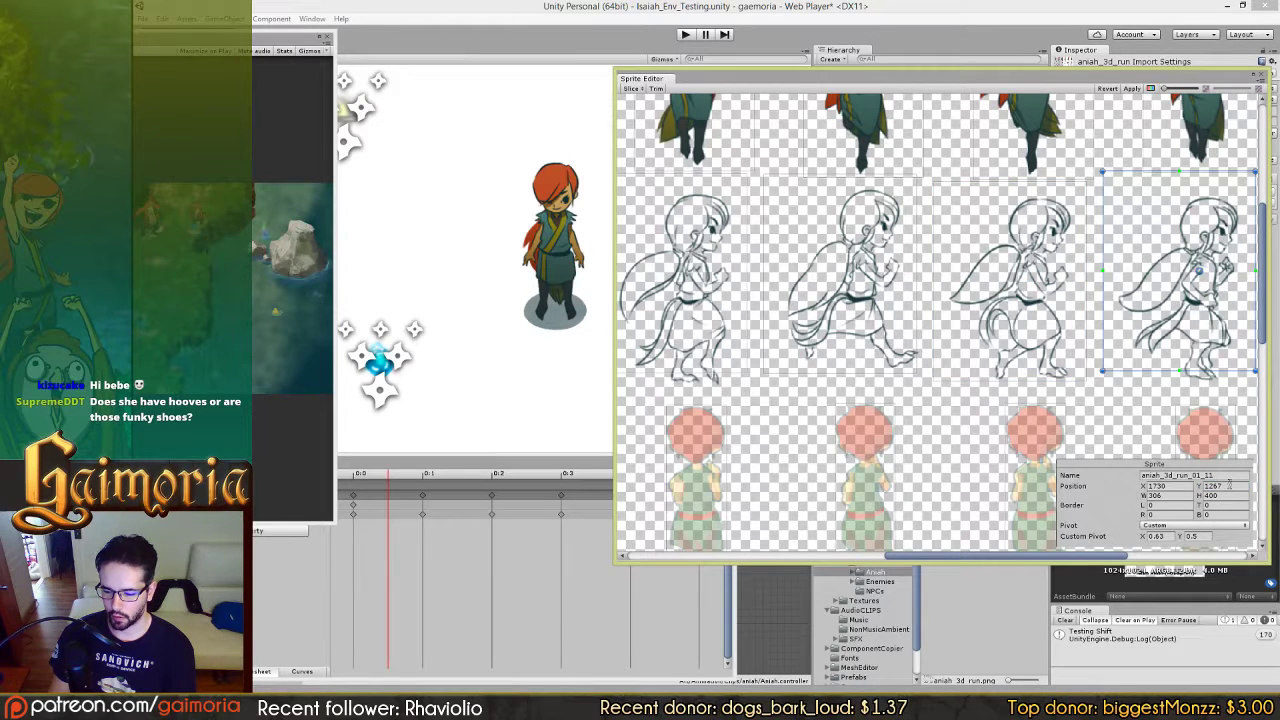
pyautogui.moveTo(1230, 485); pyautogui.dragTo(1196, 486)
pyautogui.write('1245')
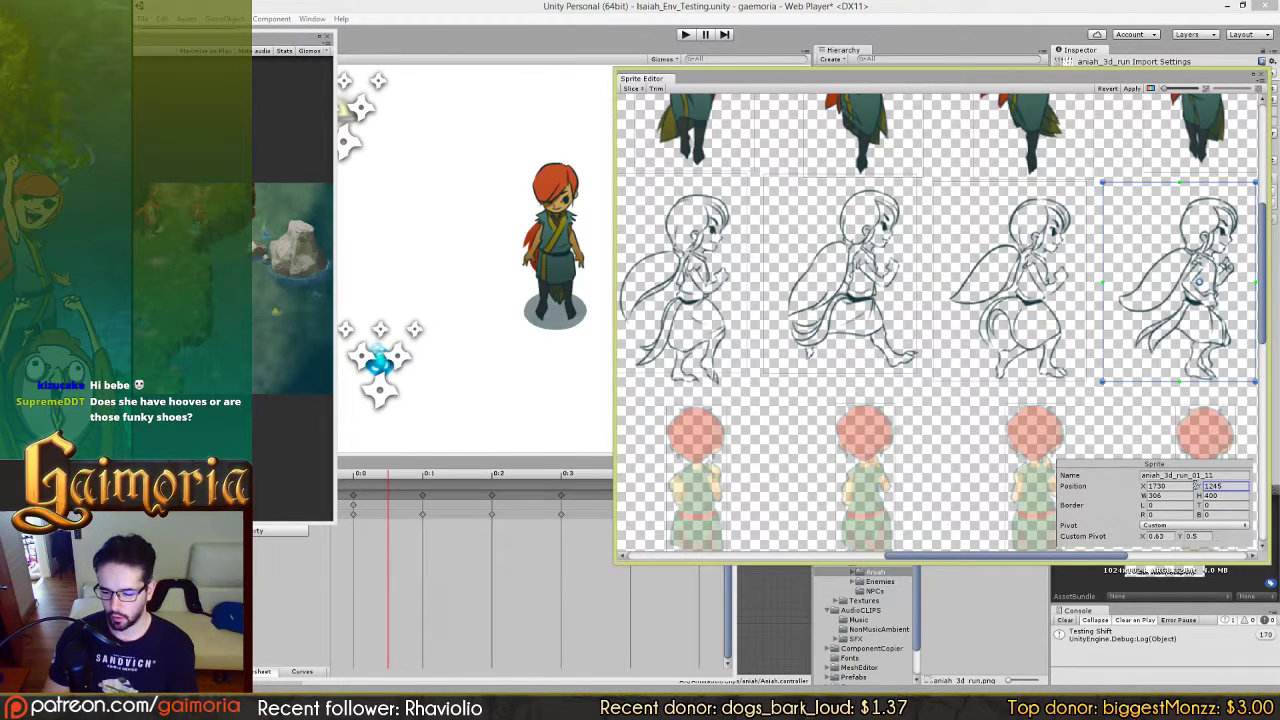
# Step: Set the Y position of the fourth right-facing run sketch, aniah_3d_run_01_9, to 1245
pyautogui.click(876, 232)
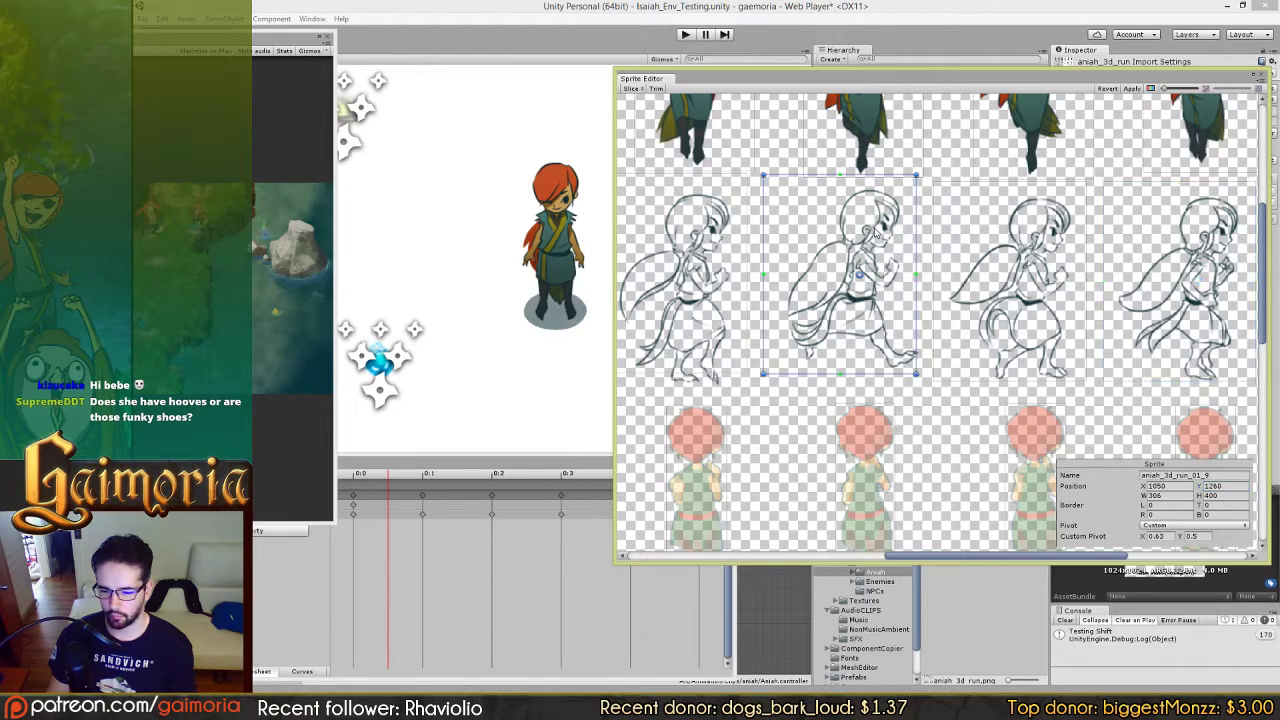
pyautogui.click(1220, 485)
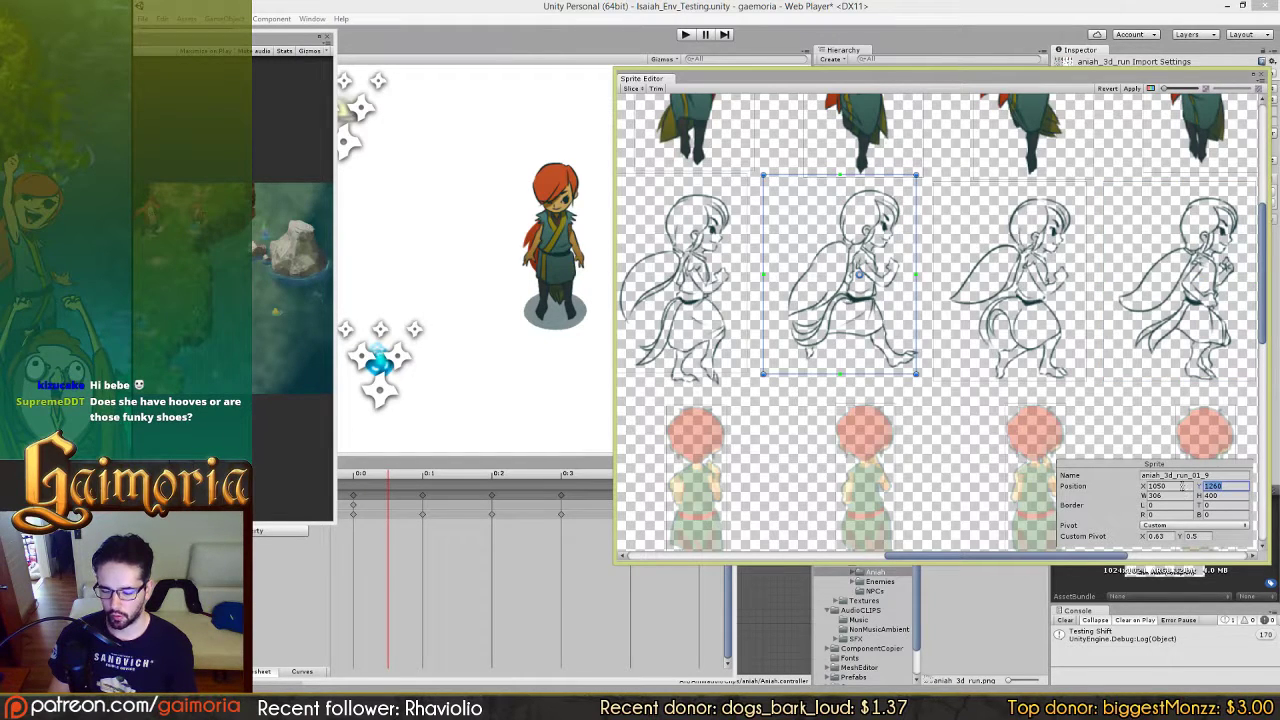
pyautogui.write('1245')
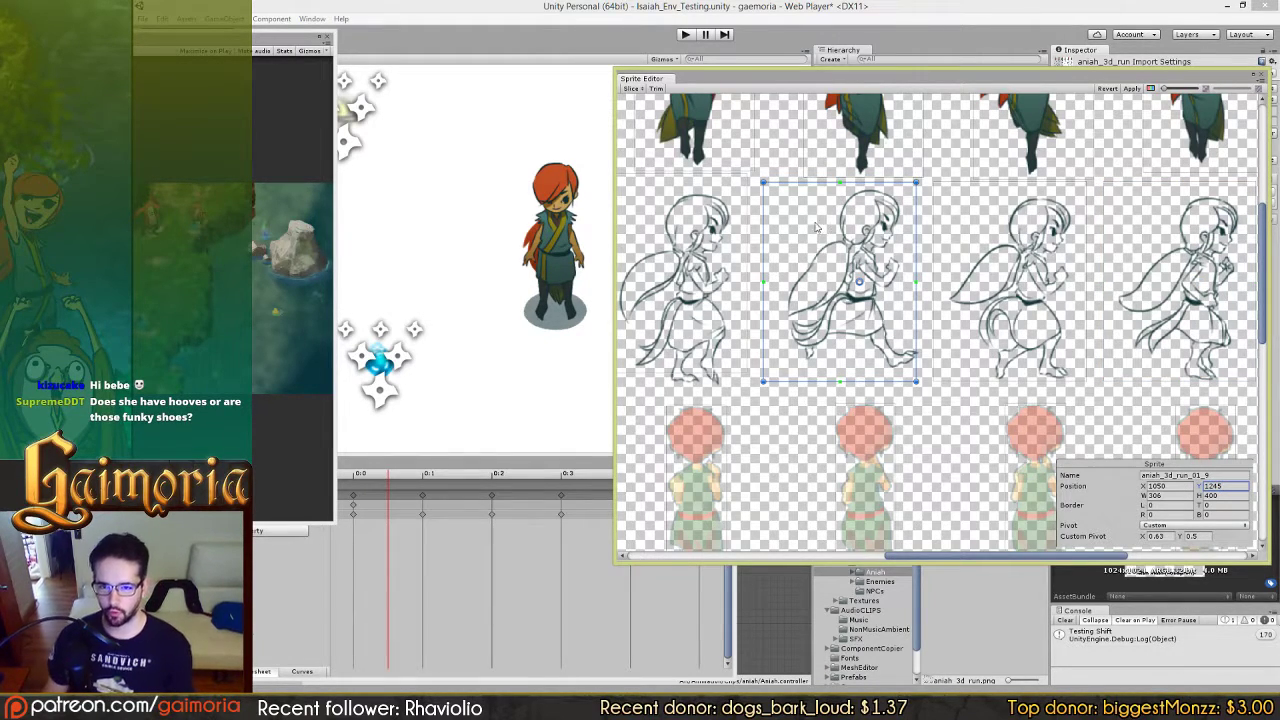
# Step: Set the Y position of the third right-facing run sketch, aniah_3d_run_01_8, to 1245
pyautogui.moveTo(756, 233); pyautogui.dragTo(945, 220)
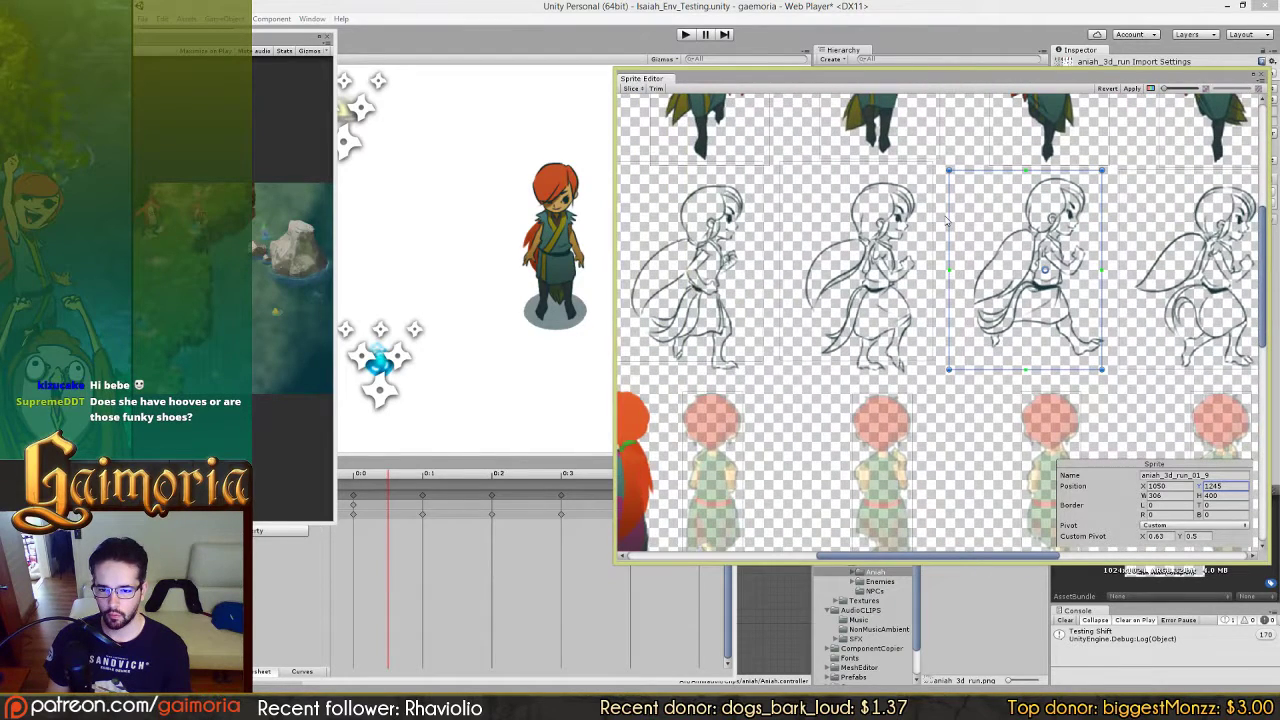
pyautogui.click(888, 218)
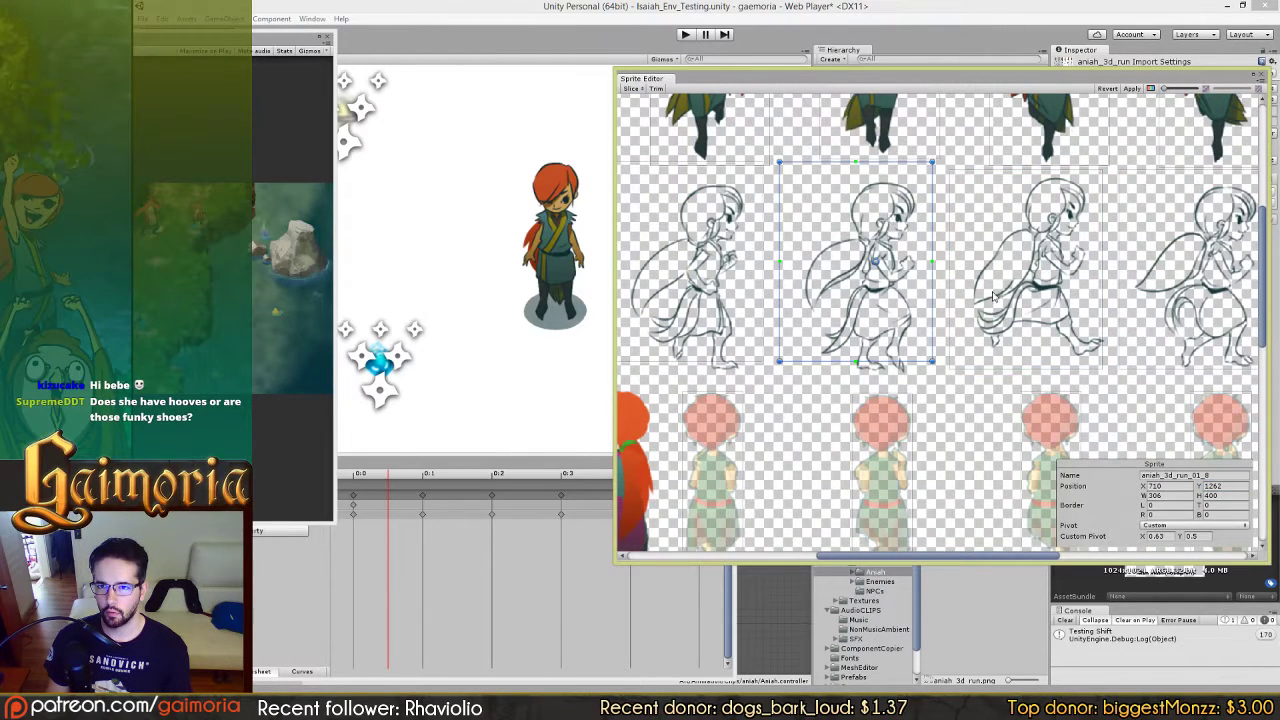
pyautogui.click(1236, 486)
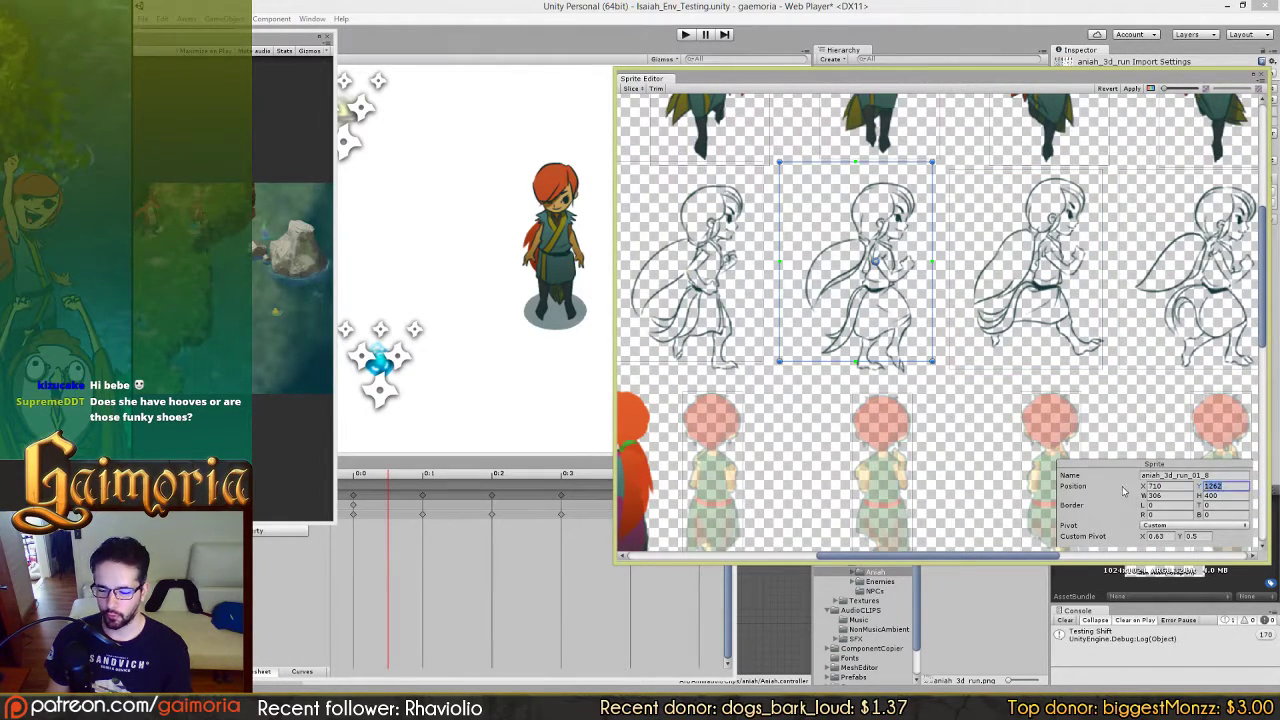
pyautogui.write('1245')
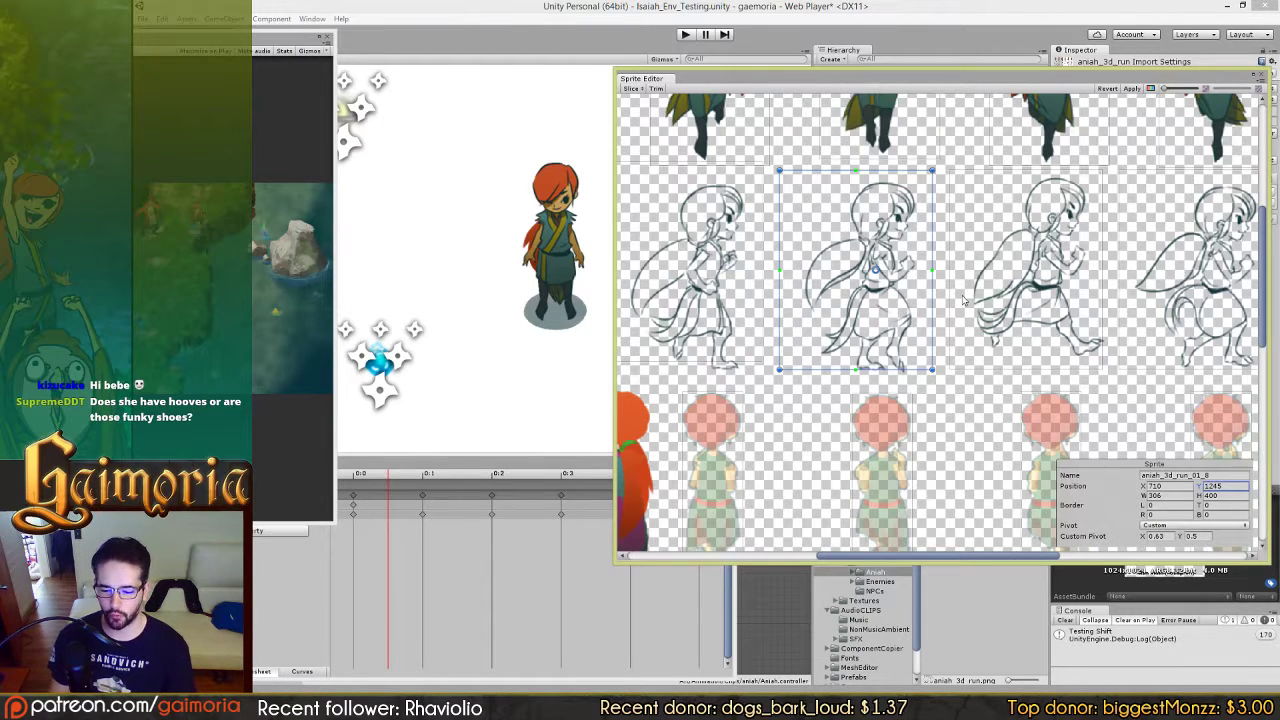
# Step: Review the vertical alignment of the run frames across the sketch row, the front-facing row and the coloured left-facing row
pyautogui.moveTo(1015, 291); pyautogui.dragTo(722, 280)
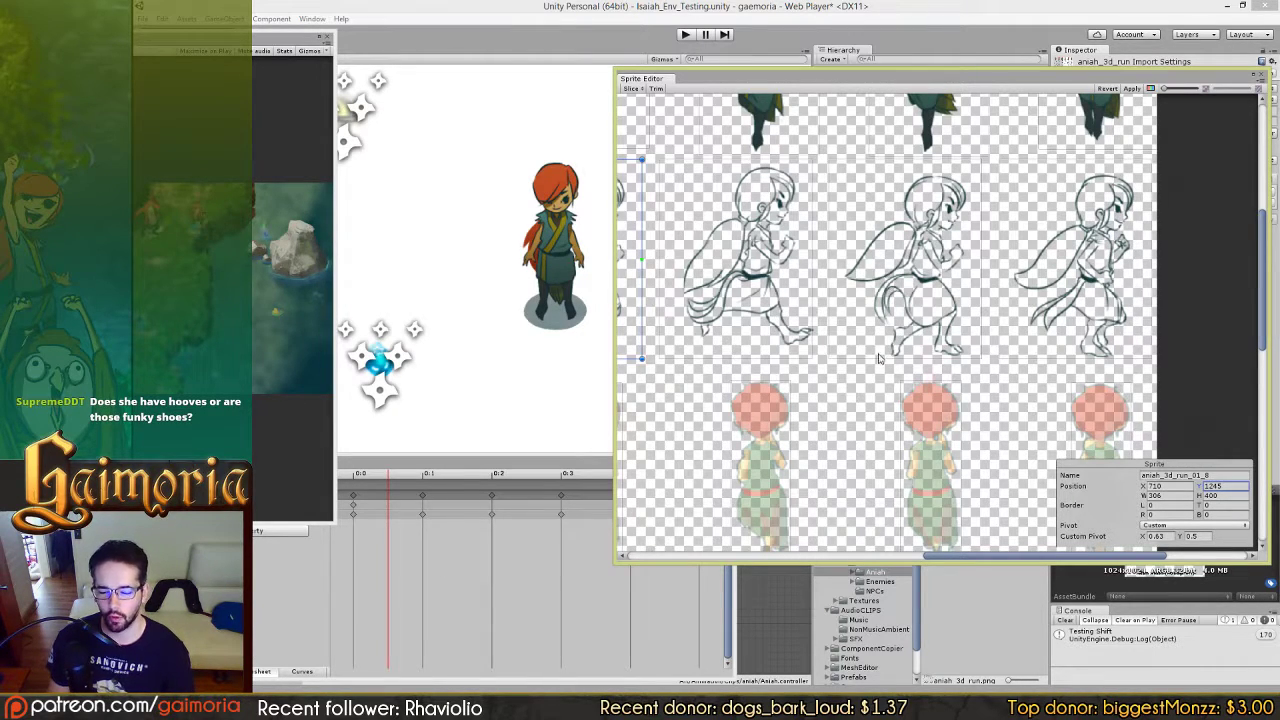
pyautogui.moveTo(828, 206); pyautogui.dragTo(1270, 376)
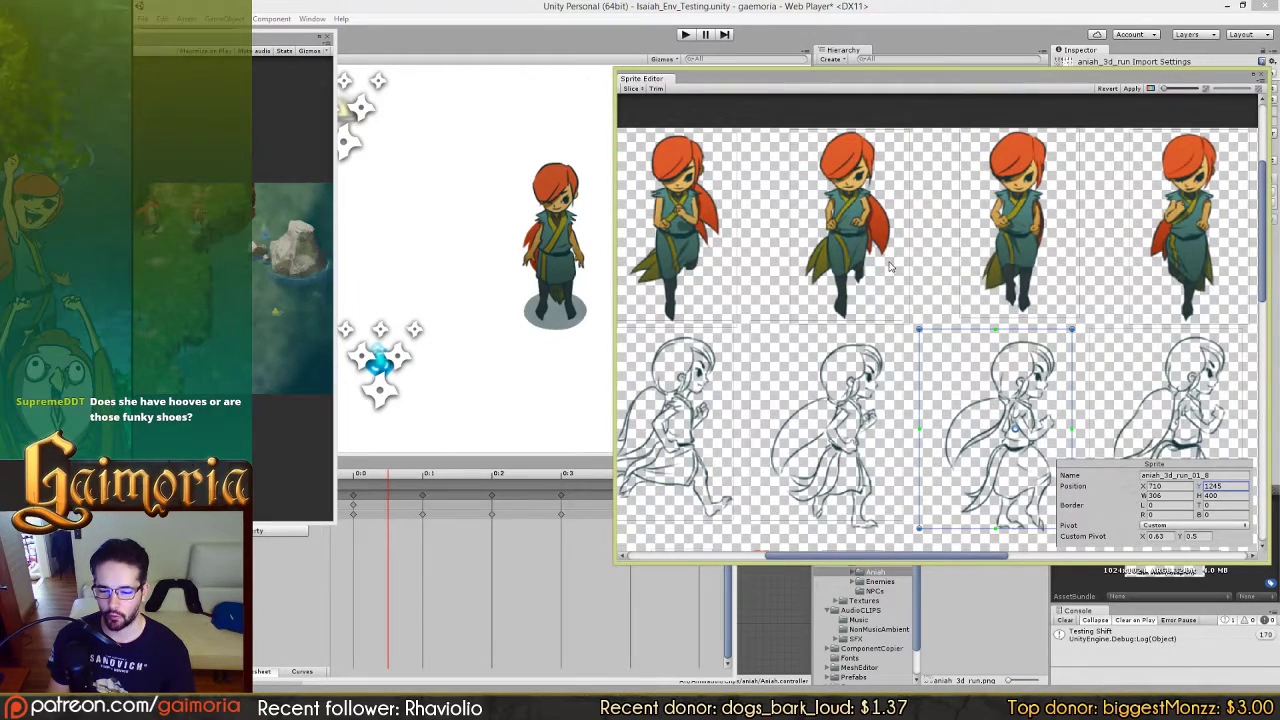
pyautogui.scroll(-3, 1124, 264)
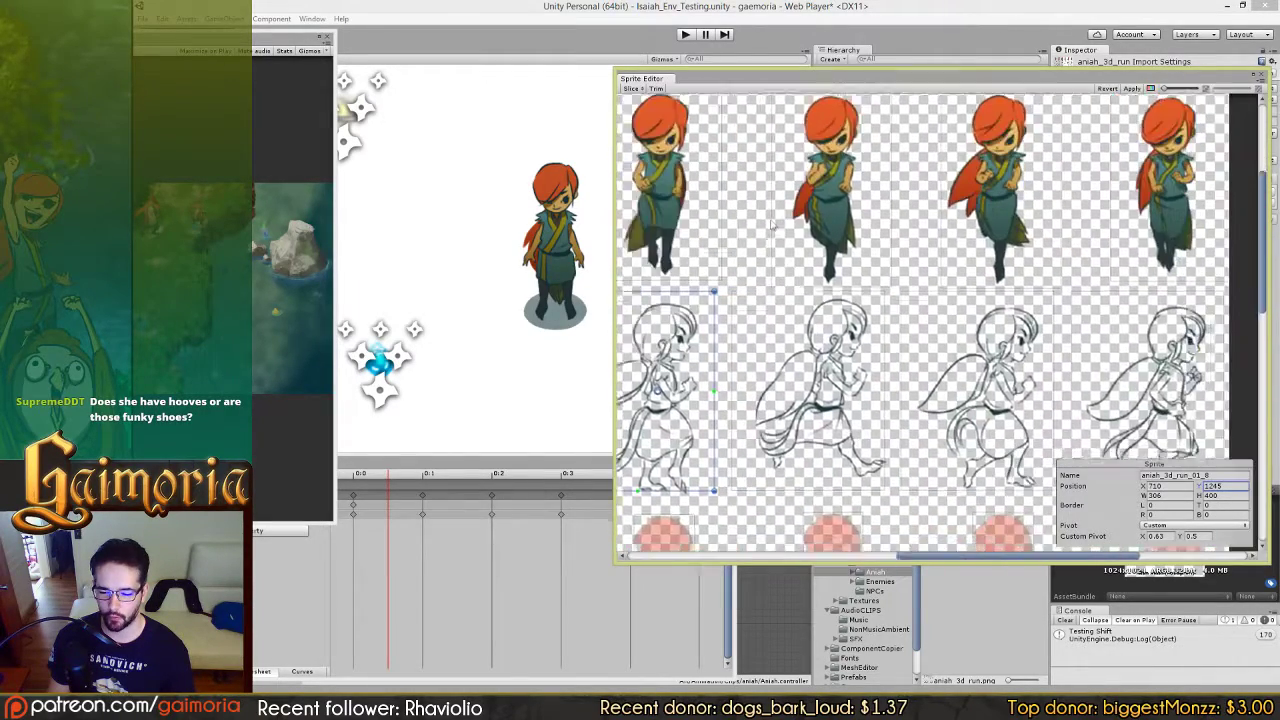
pyautogui.scroll(-5, 884, 388)
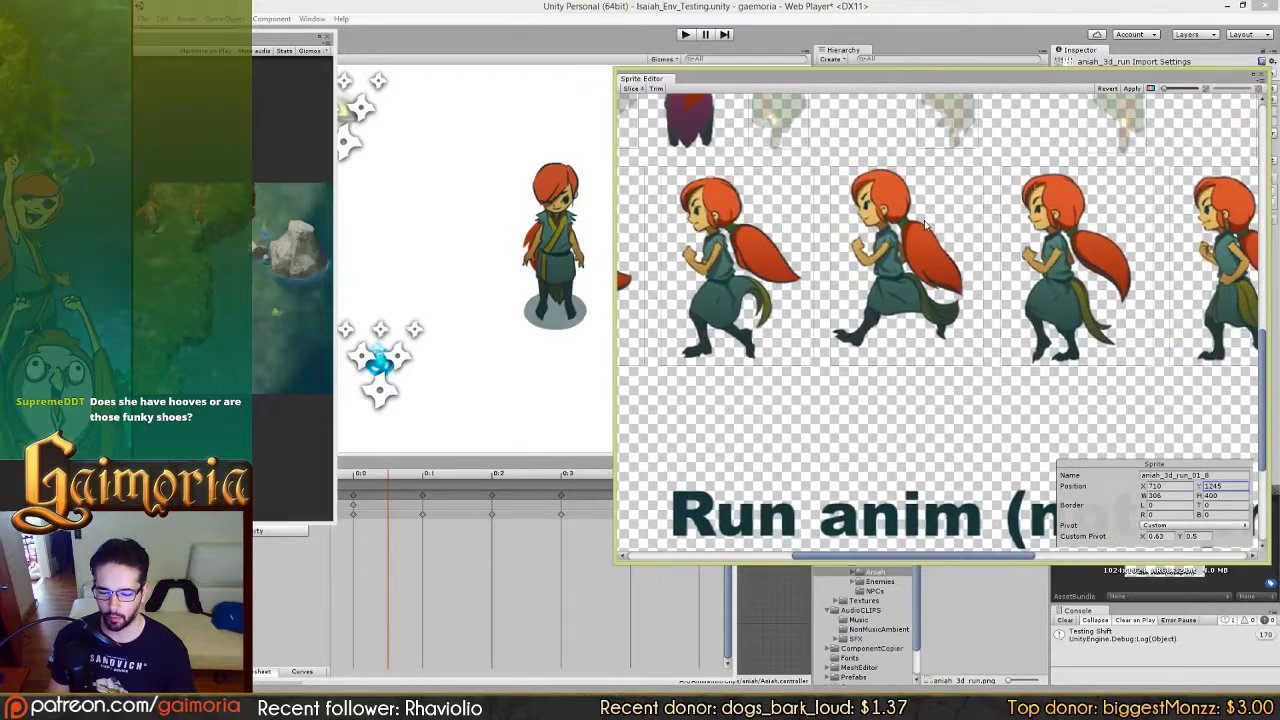
pyautogui.hscroll(2, 805, 362)
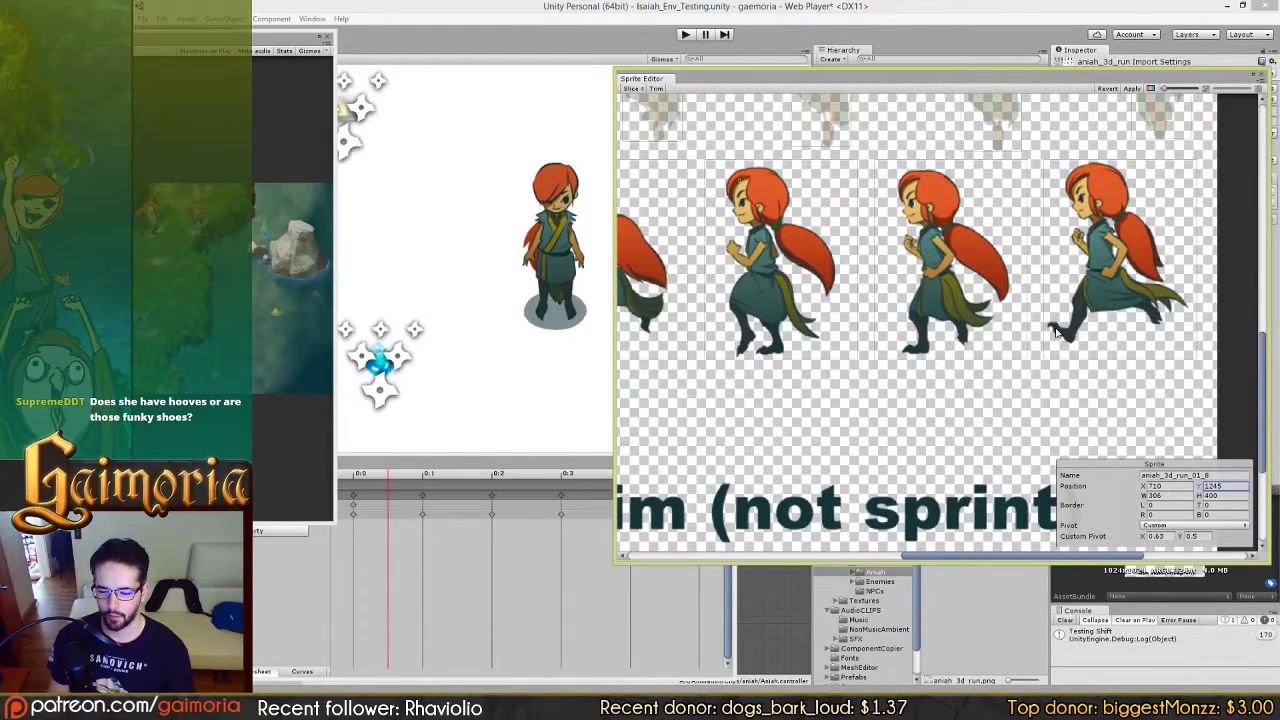
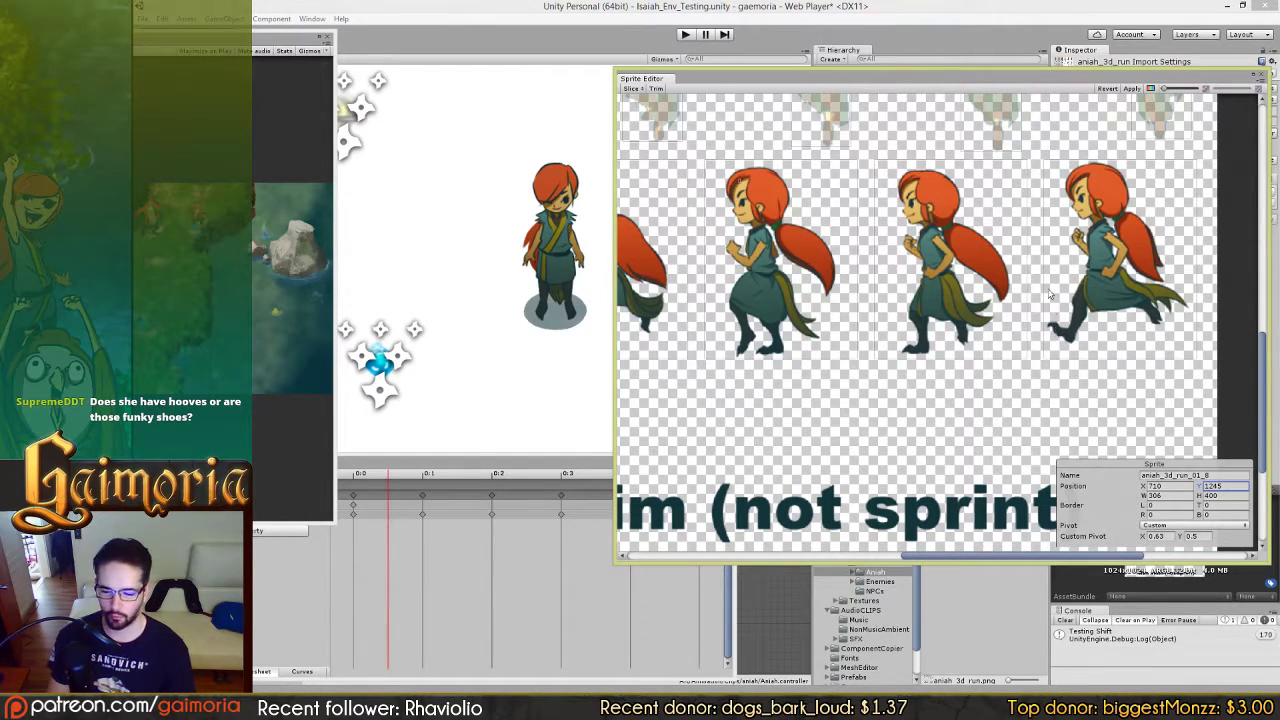
# Step: Compare the foot and frame alignment of the right-facing run sketches with the coloured left-facing run row
pyautogui.scroll(5, 888, 222)
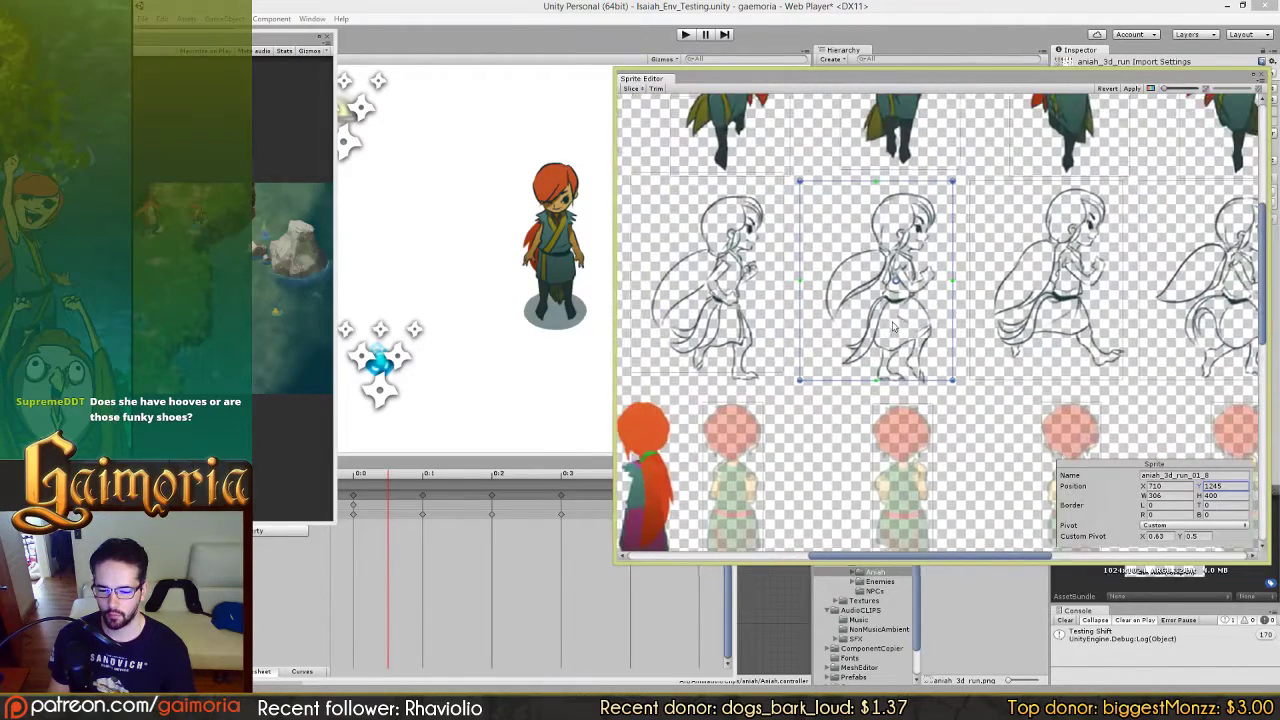
pyautogui.click(1066, 250)
pyautogui.moveTo(1145, 276)
pyautogui.mouseDown()
pyautogui.moveTo(1135, 300)
pyautogui.moveTo(862, 335)
pyautogui.mouseUp()
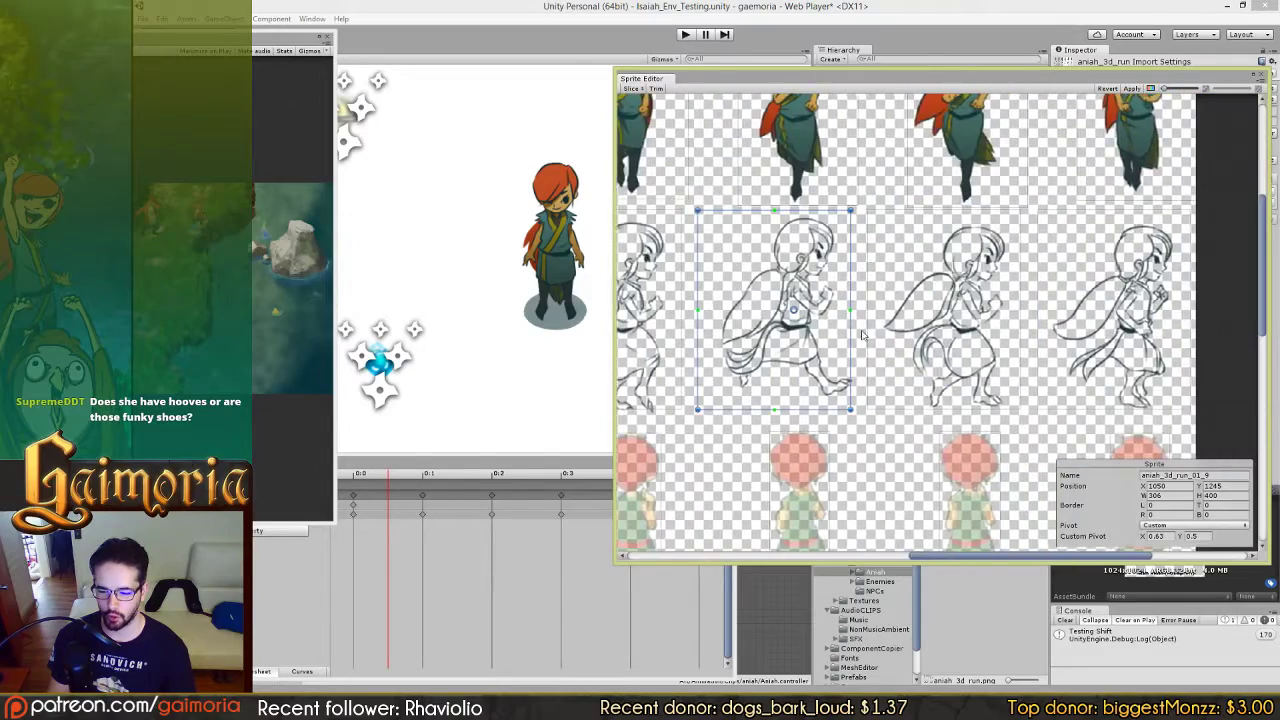
pyautogui.scroll(-4, 862, 335)
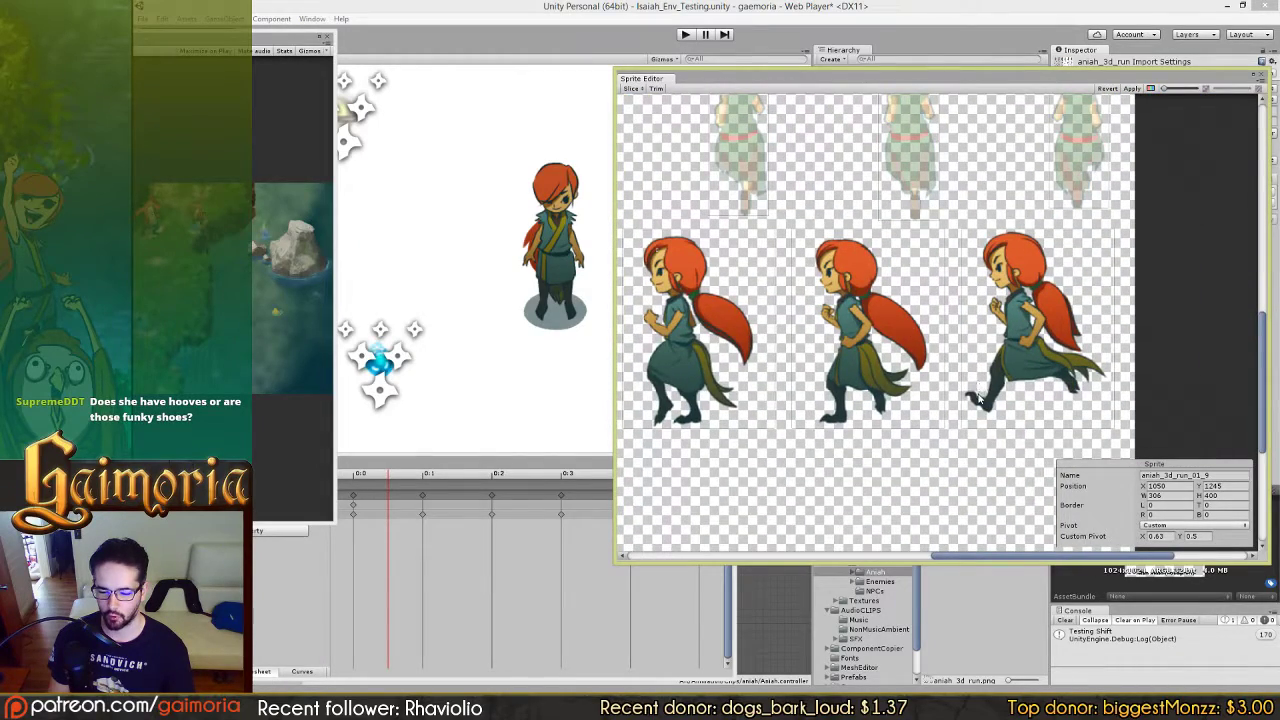
pyautogui.scroll(4, 866, 180)
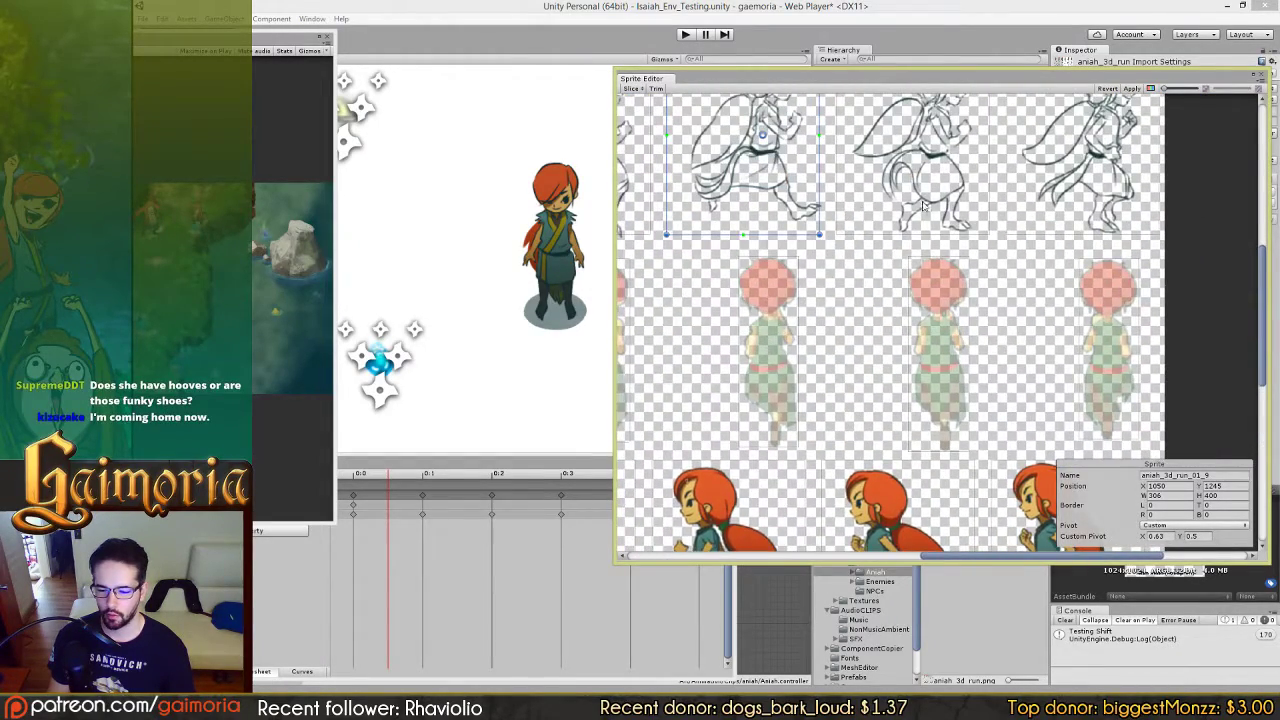
pyautogui.scroll(2, 937, 335)
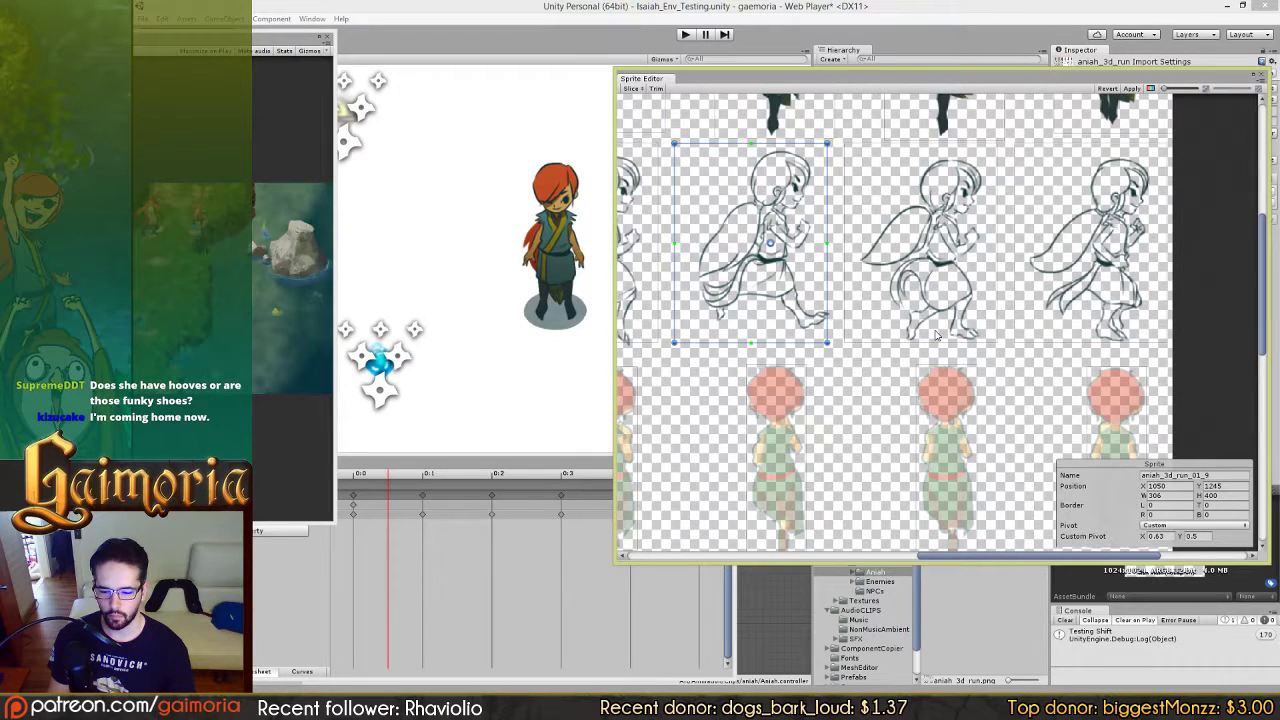
pyautogui.click(937, 335)
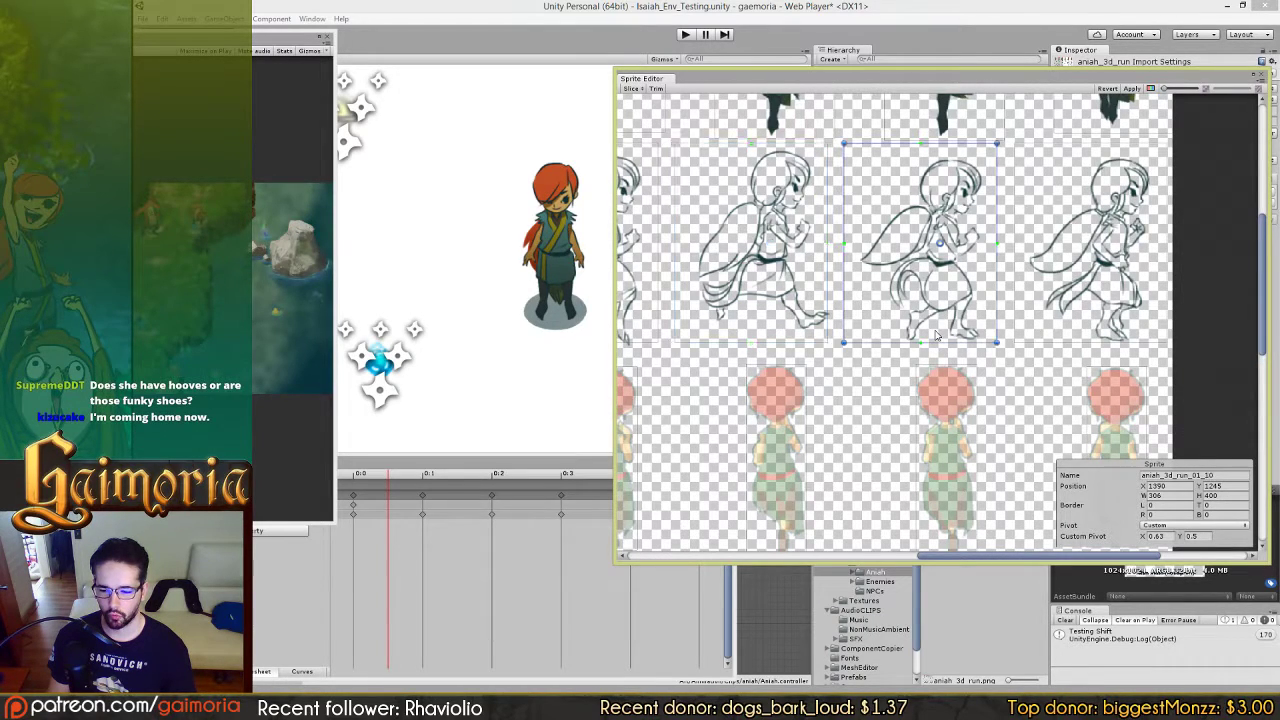
pyautogui.moveTo(800, 333); pyautogui.dragTo(1066, 340)
# Step: Set the Y position of the third right-facing run sketch, aniah_3d_run_01_8, to 1237 and copy that value
pyautogui.click(848, 258)
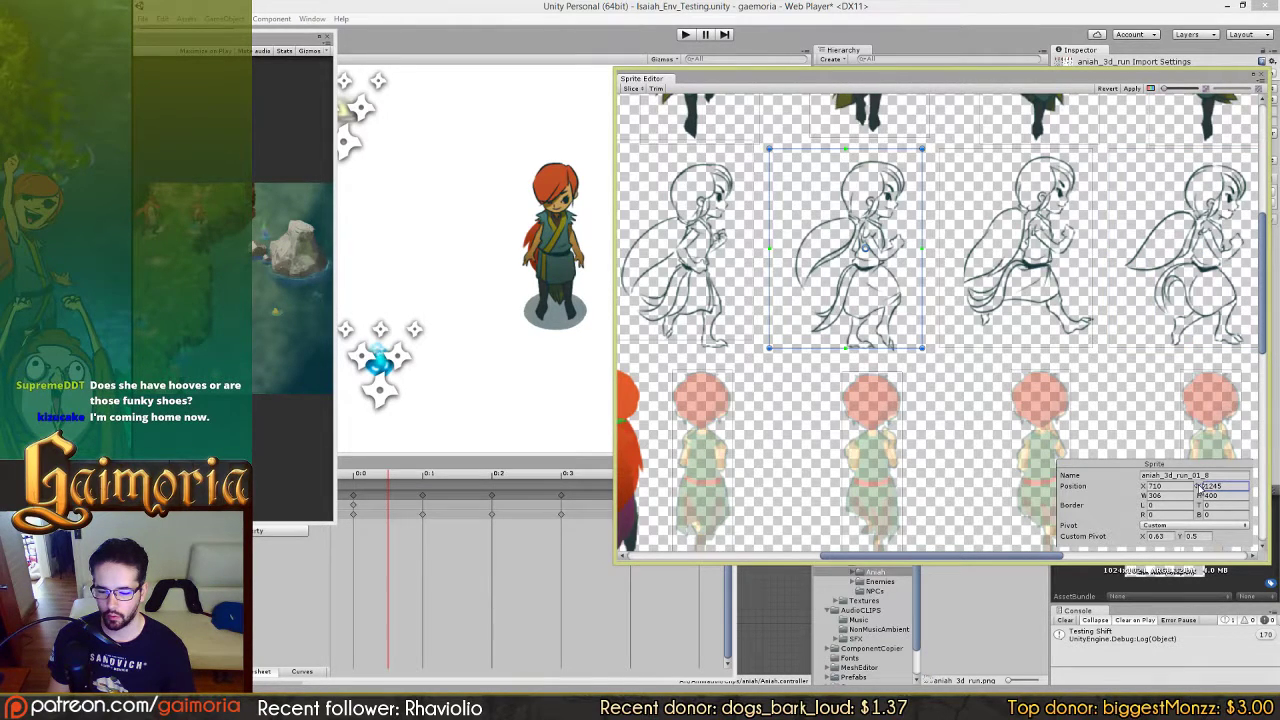
pyautogui.moveTo(1197, 486); pyautogui.dragTo(1193, 493)
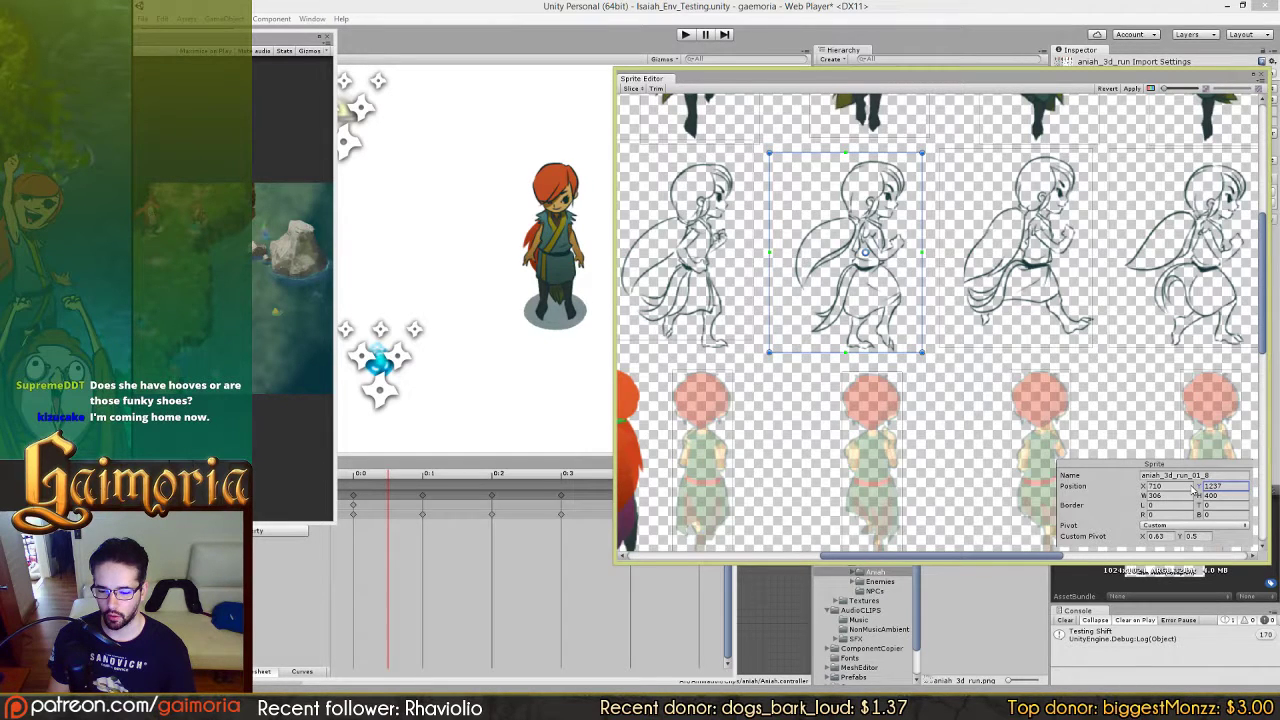
pyautogui.moveTo(1193, 493); pyautogui.dragTo(1194, 493)
pyautogui.click(1221, 488)
pyautogui.hotkey('ctrl', 'c')
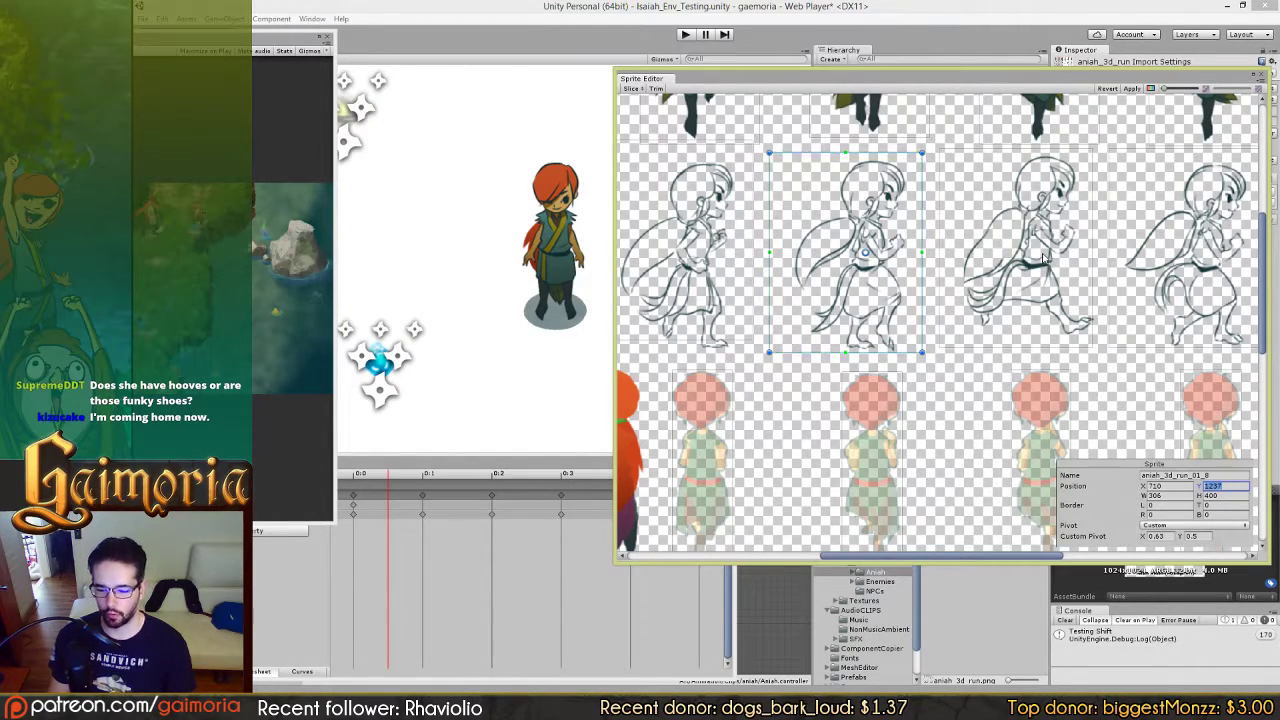
# Step: Set the Y position of the fourth right-facing run sketch, aniah_3d_run_01_9, to 1237
pyautogui.click(1042, 258)
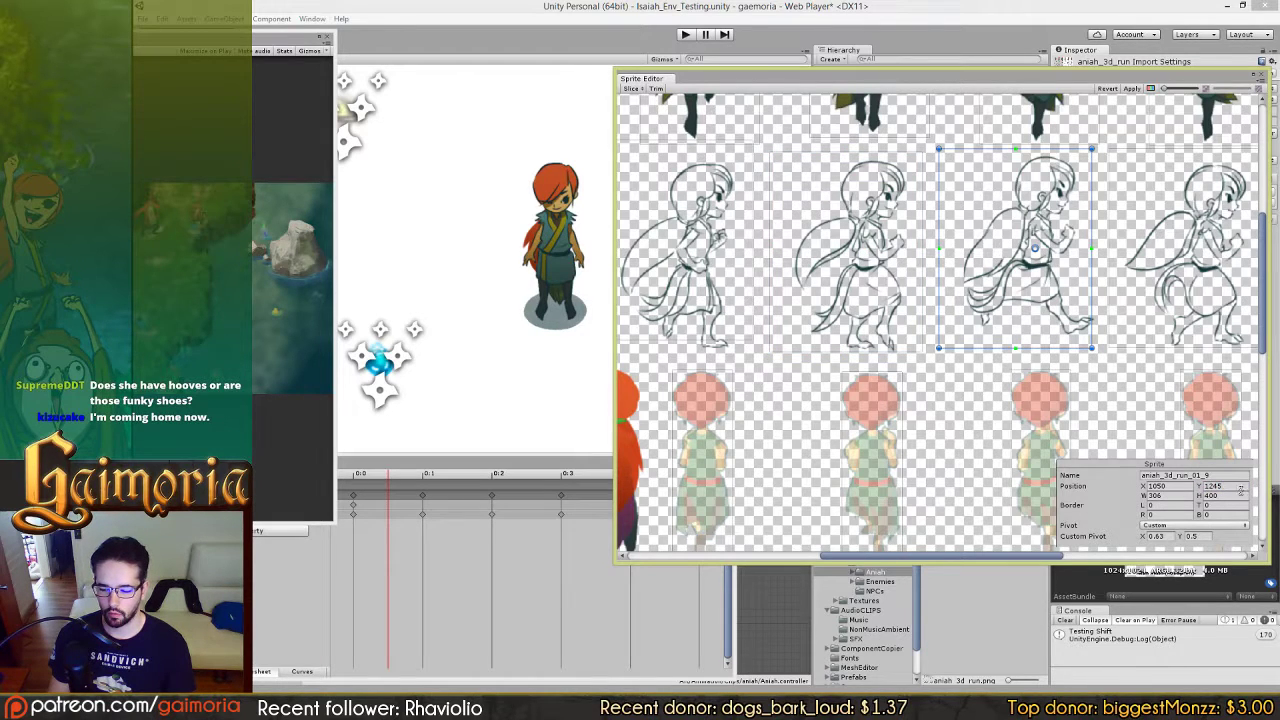
pyautogui.moveTo(1241, 489); pyautogui.dragTo(1173, 486)
pyautogui.write('1237')
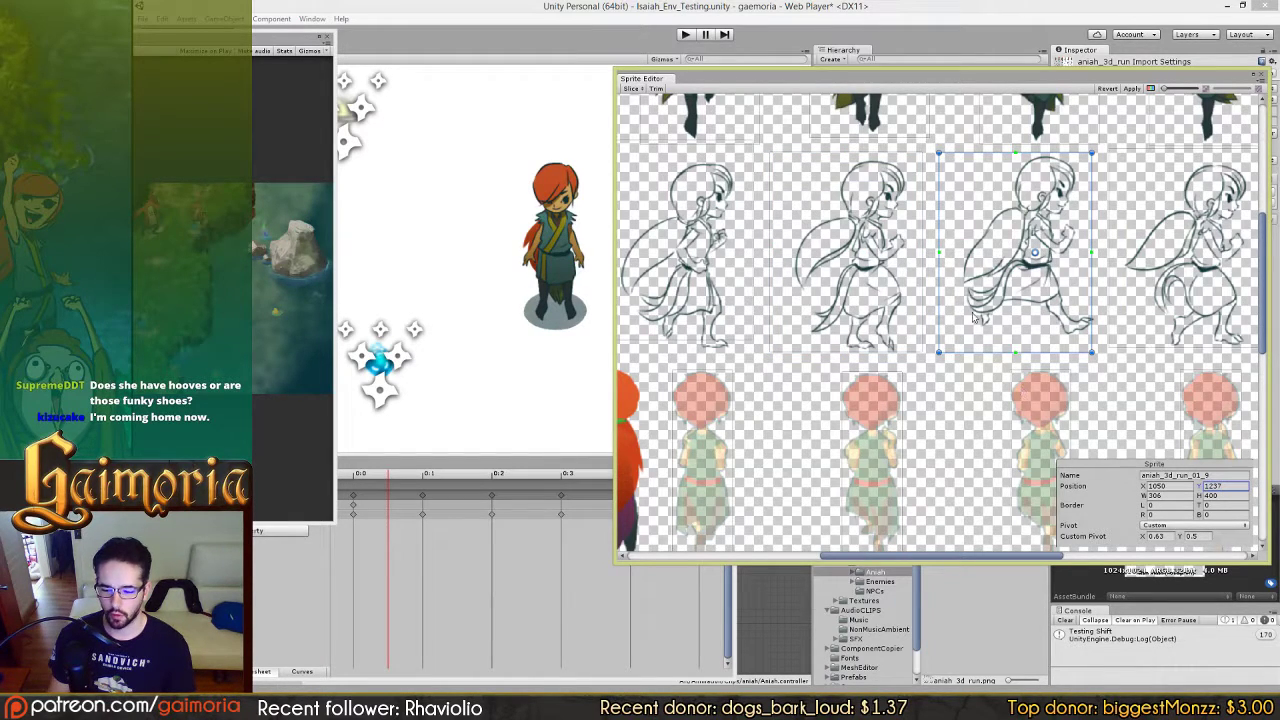
# Step: Set the Y position of the fifth and sixth right-facing run sketches, aniah_3d_run_01_10 and aniah_3d_run_01_11, to 1237
pyautogui.moveTo(985, 315); pyautogui.dragTo(767, 308)
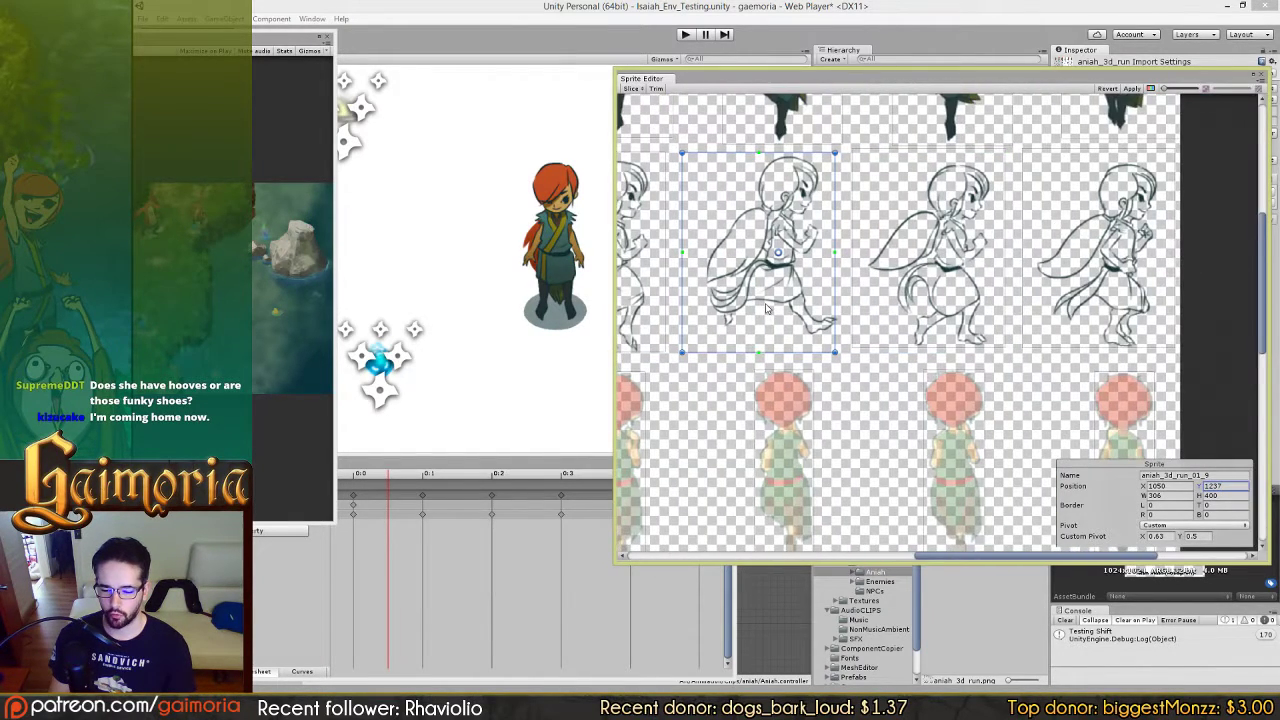
pyautogui.click(966, 294)
pyautogui.click(1226, 488)
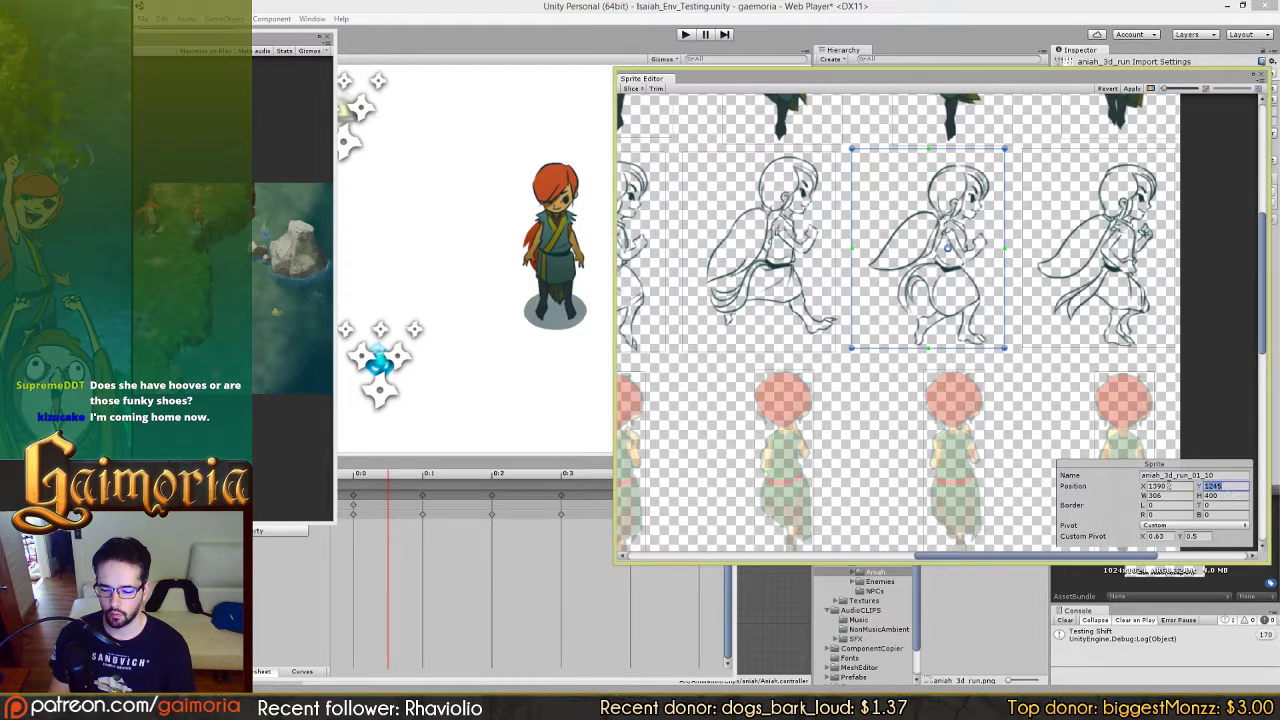
pyautogui.hotkey('ctrl', 'v')
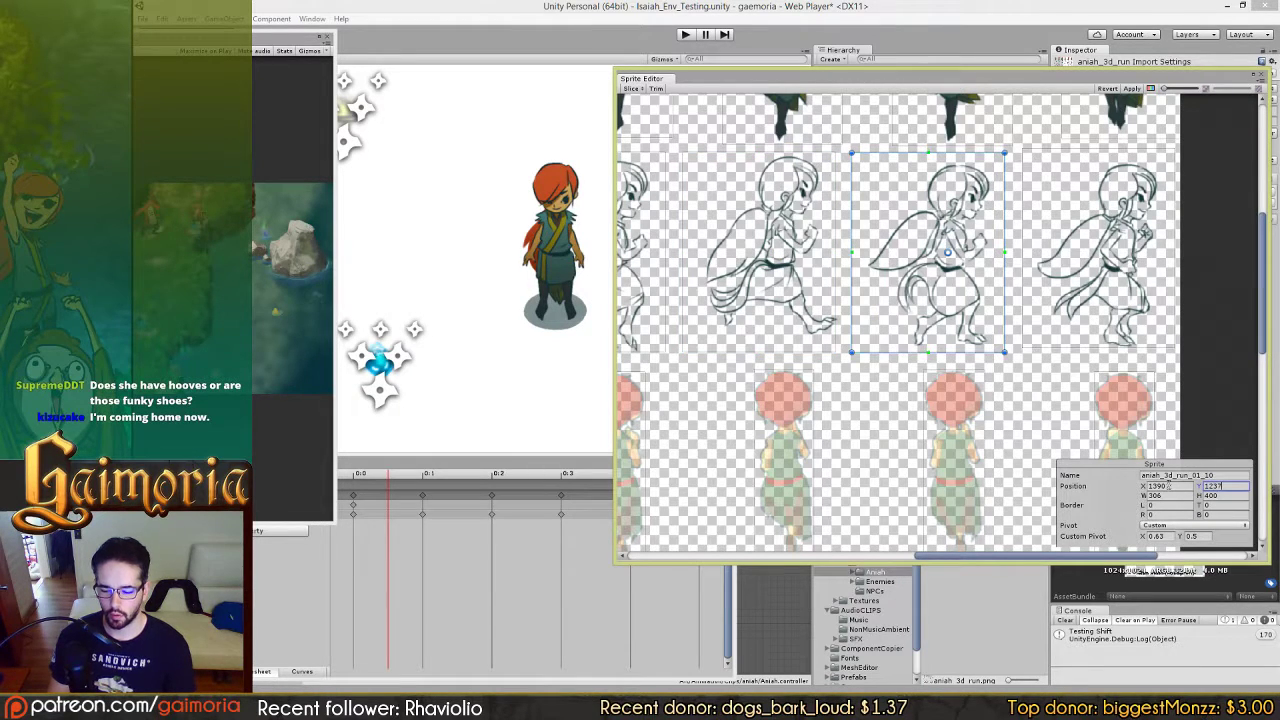
pyautogui.click(1115, 246)
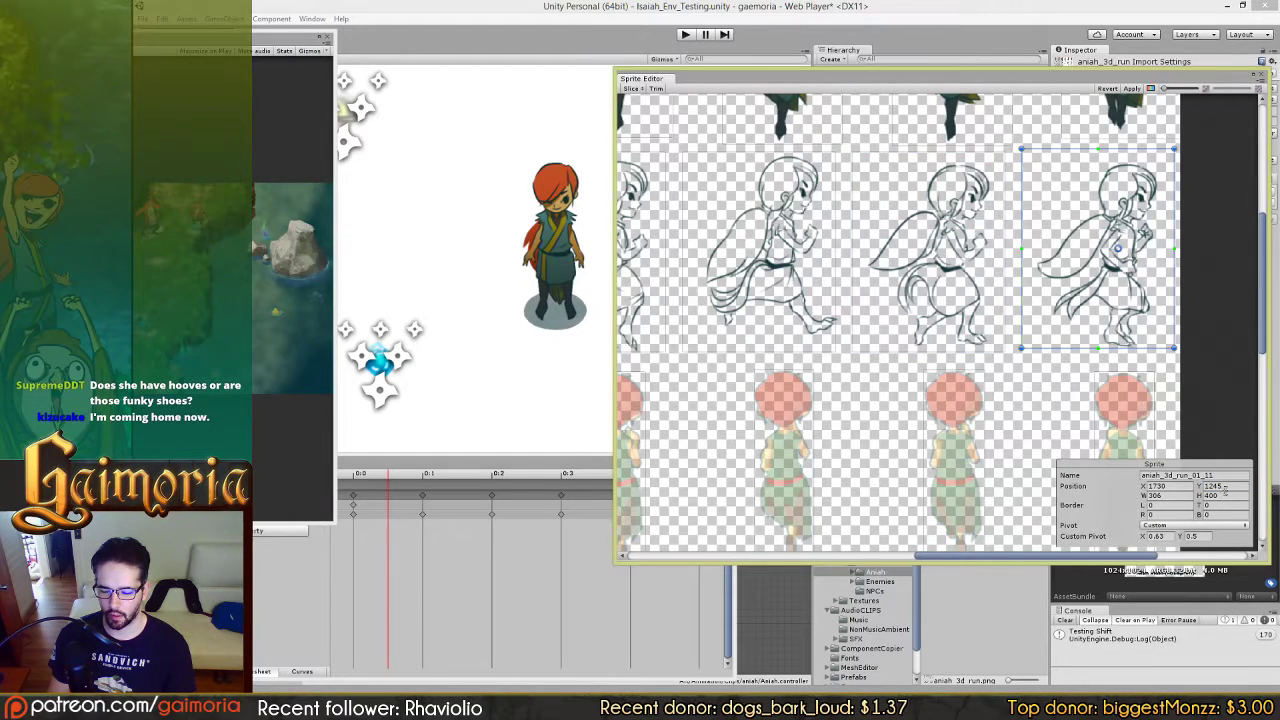
pyautogui.write('1237')
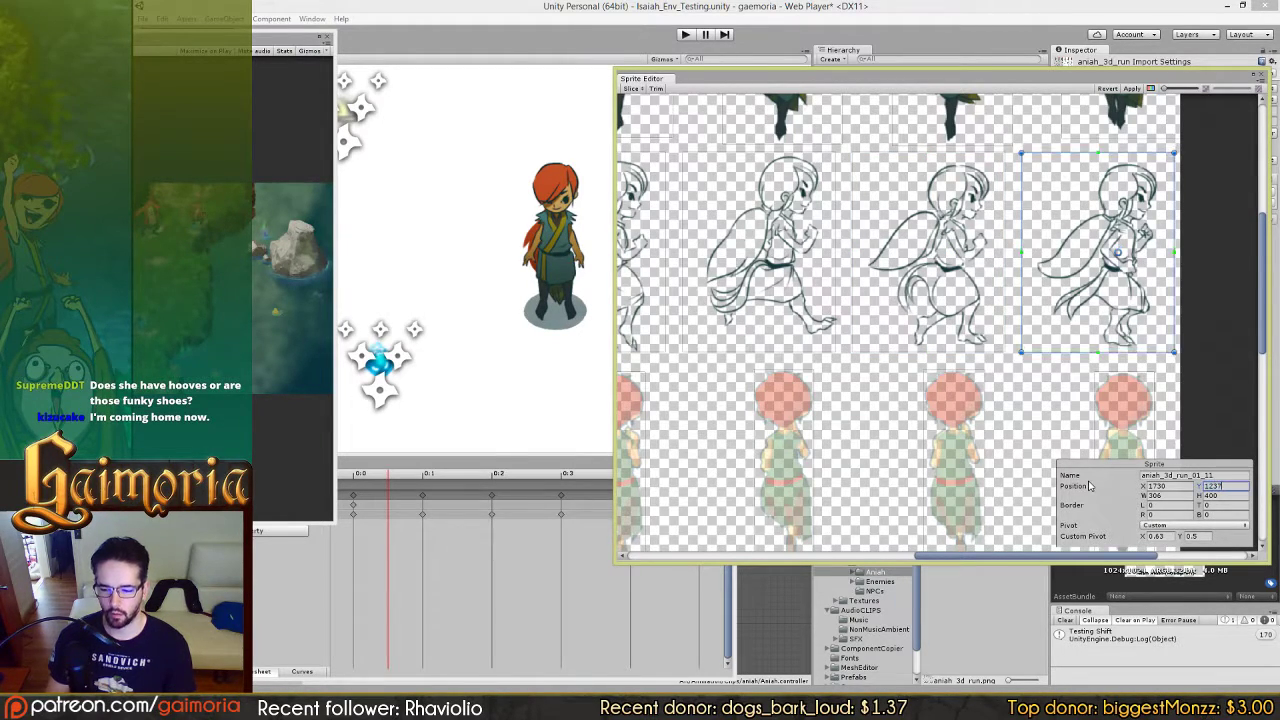
# Step: Set the Y position of the second and first right-facing run sketches, aniah_3d_run_01_7 and aniah_3d_run_01_6, to 1237
pyautogui.moveTo(826, 398); pyautogui.dragTo(1205, 403)
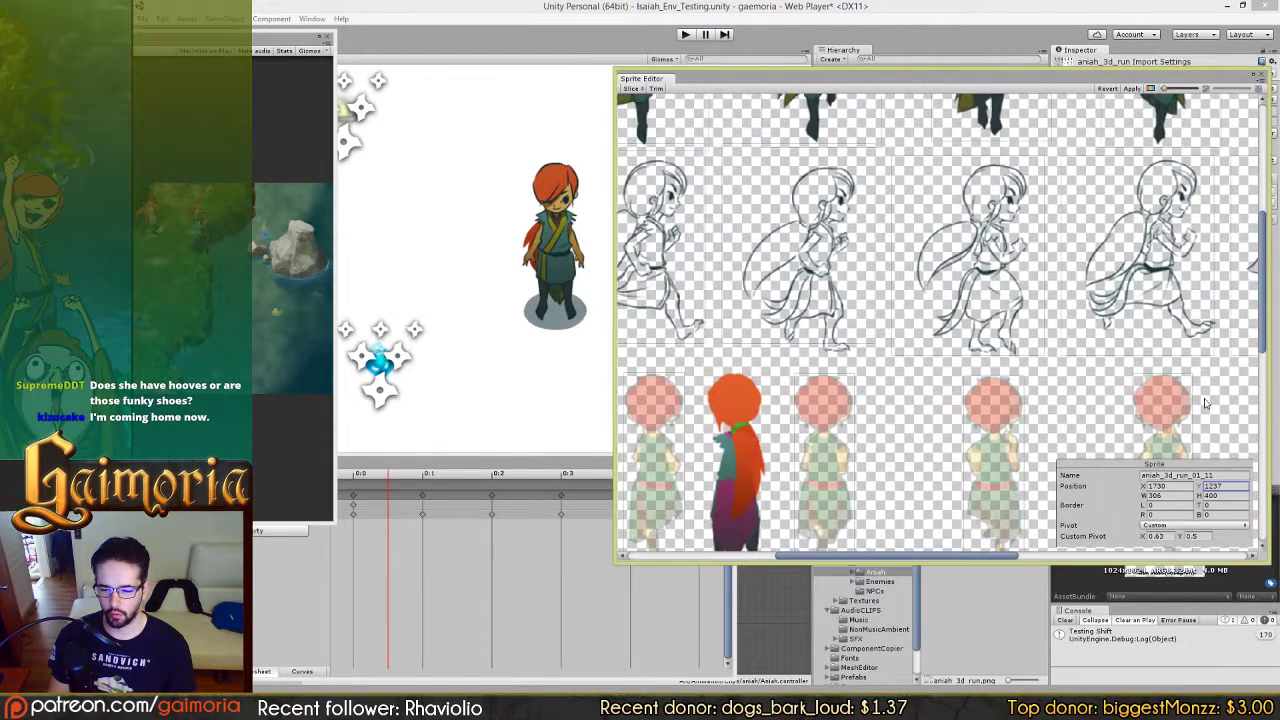
pyautogui.click(826, 293)
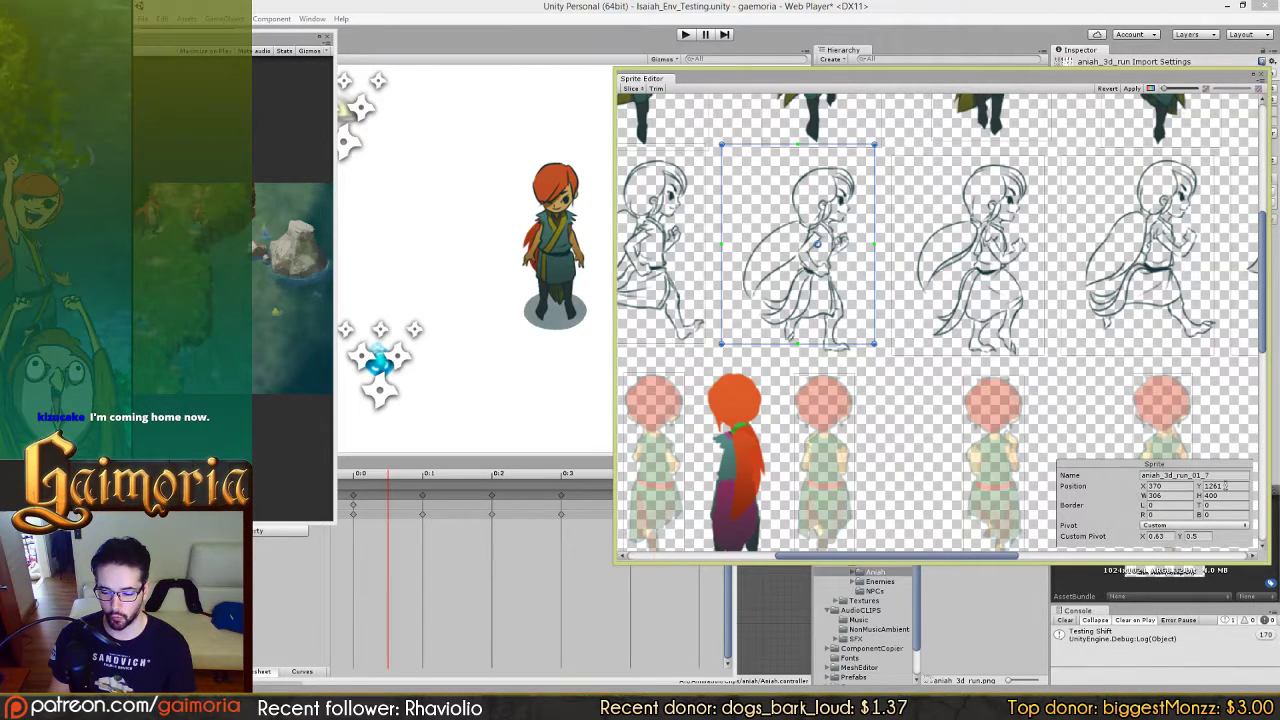
pyautogui.moveTo(1225, 487); pyautogui.dragTo(1131, 489)
pyautogui.hotkey('ctrl', 'v')
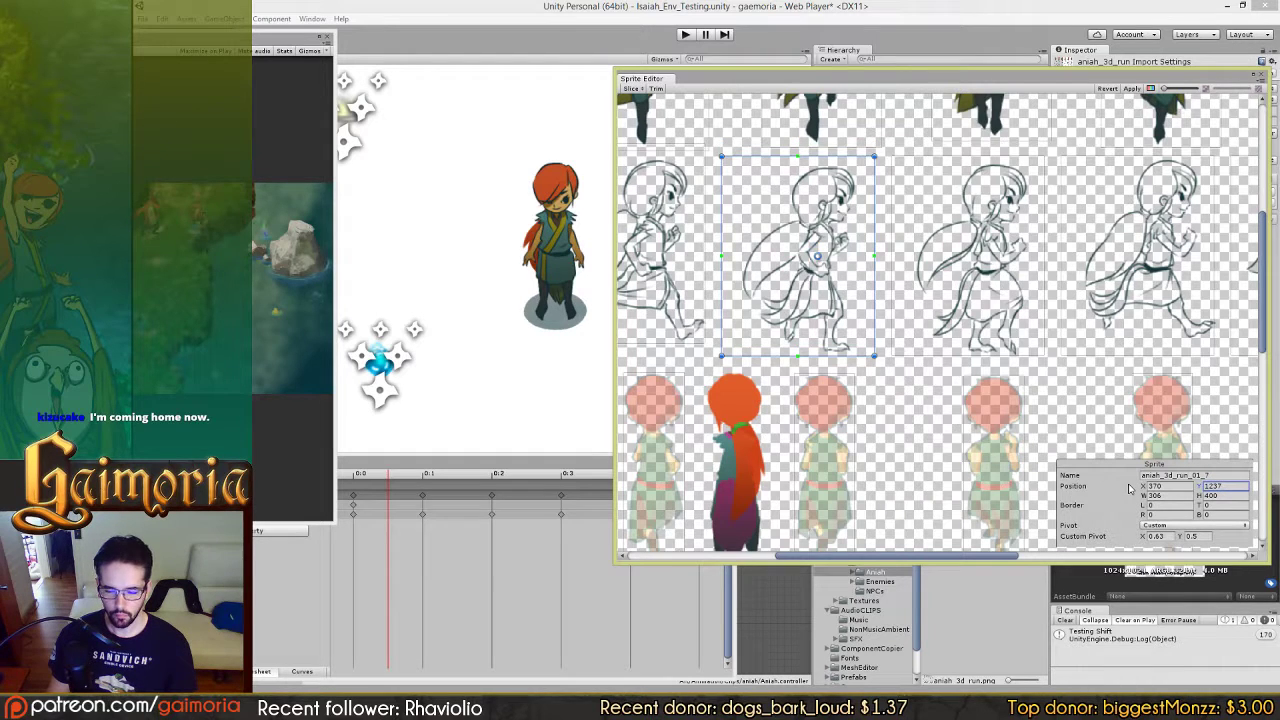
pyautogui.moveTo(792, 264); pyautogui.dragTo(990, 260)
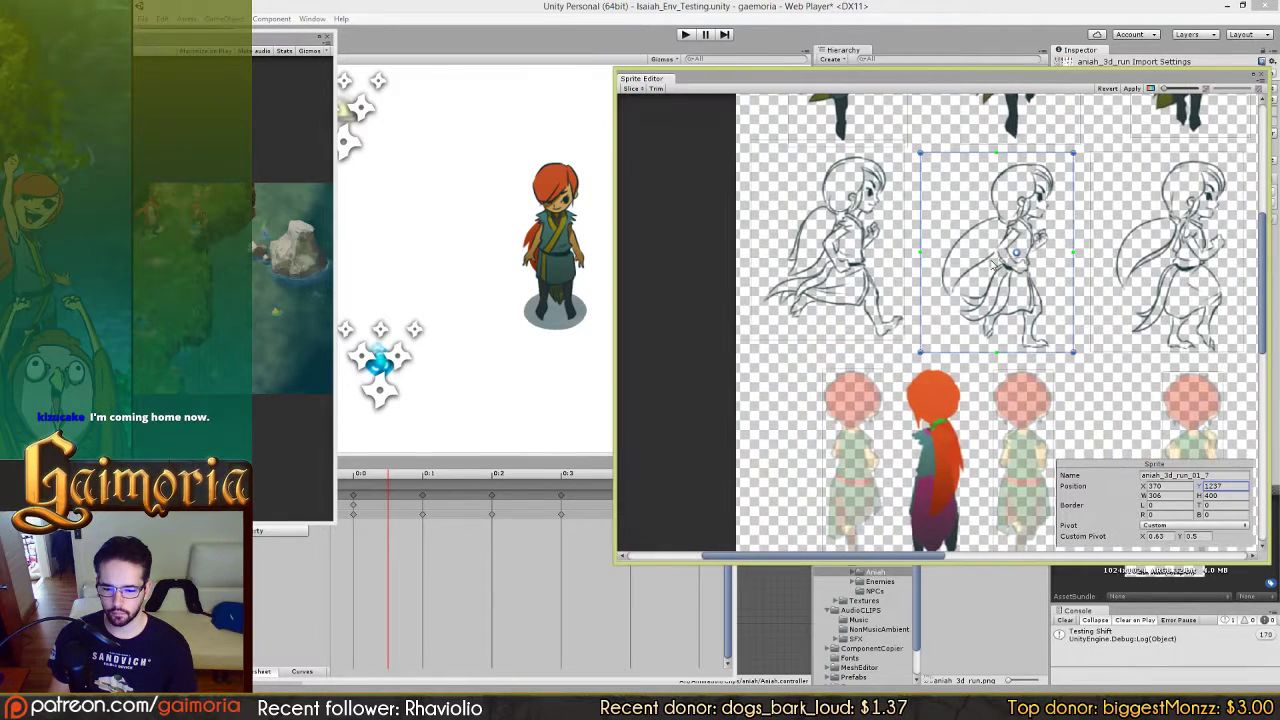
pyautogui.click(834, 231)
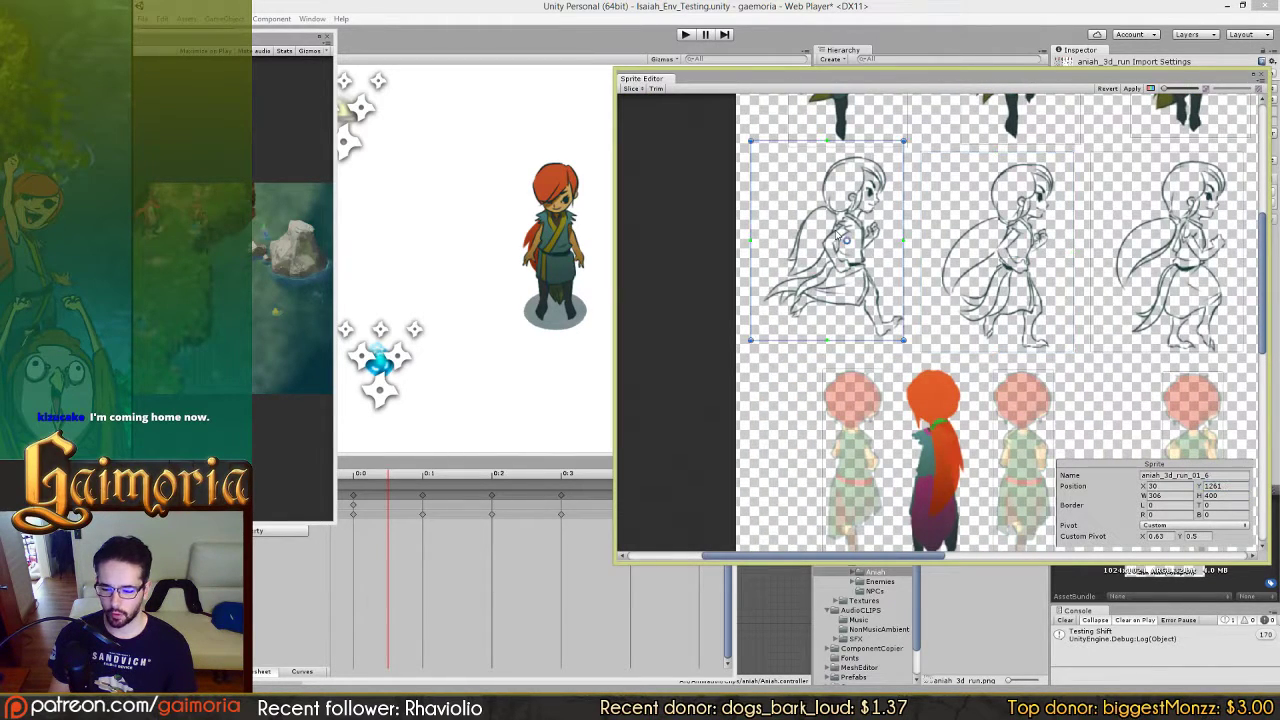
pyautogui.doubleClick(1234, 485)
pyautogui.write('1237')
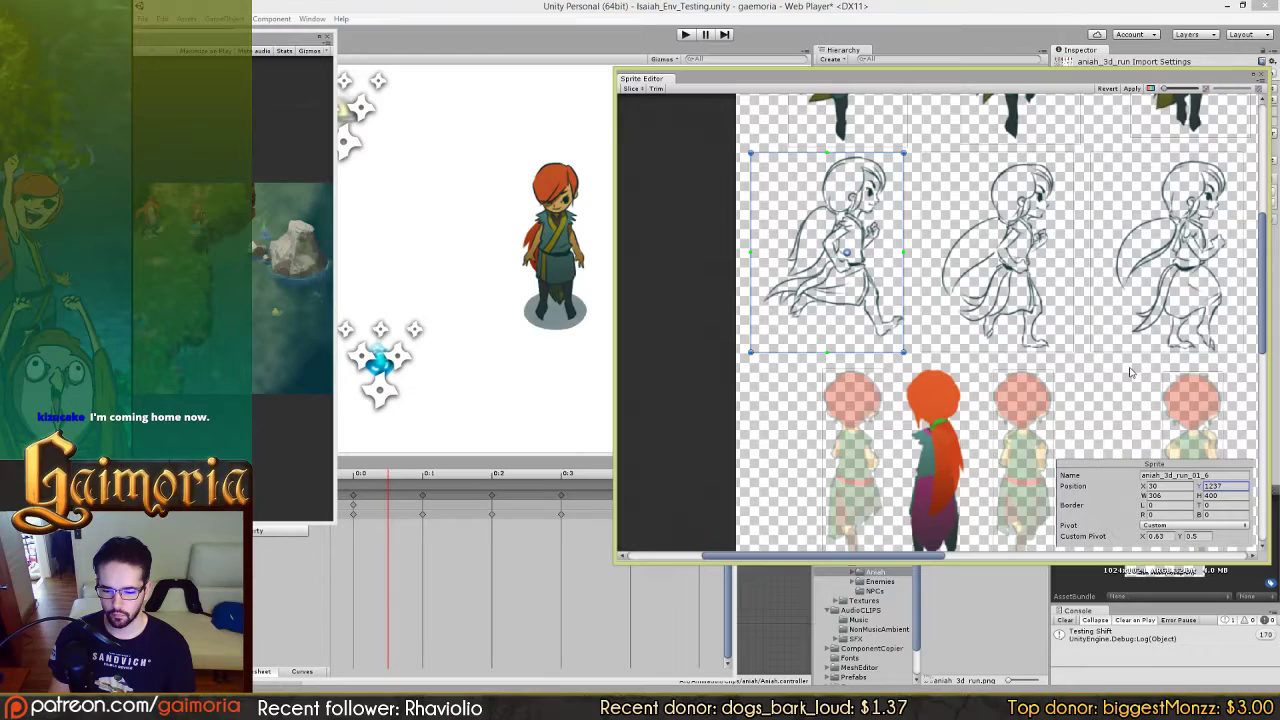
# Step: Review the frames along the right-facing sketch row and select the sixth sketch, aniah_3d_run_01_11
pyautogui.moveTo(1130, 372); pyautogui.dragTo(1018, 364)
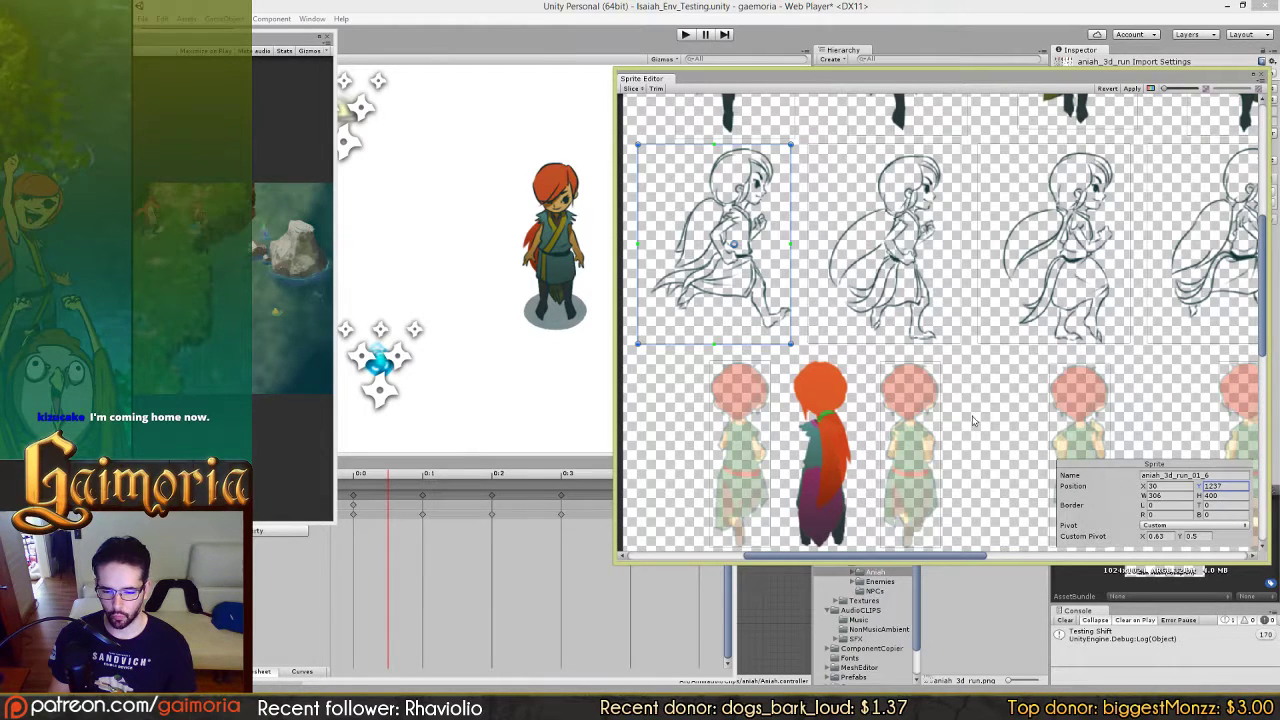
pyautogui.moveTo(1155, 377); pyautogui.dragTo(728, 385)
pyautogui.moveTo(1113, 397); pyautogui.dragTo(1055, 399)
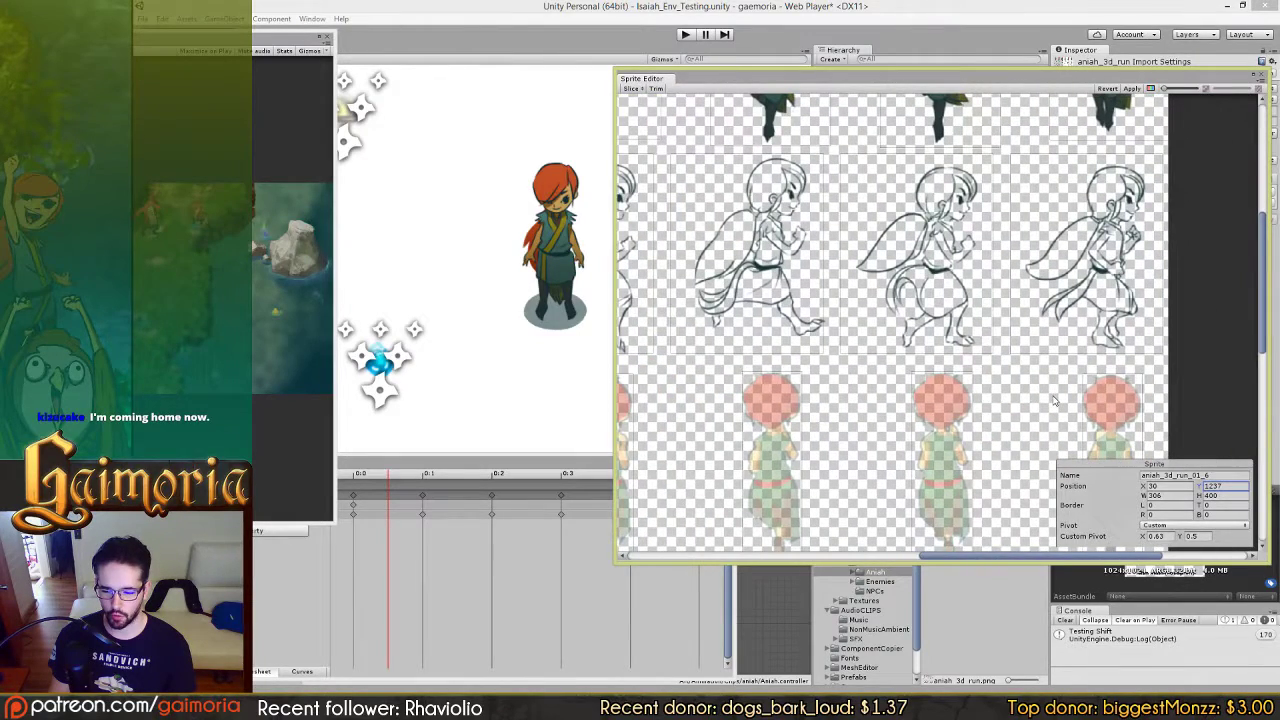
pyautogui.click(1070, 248)
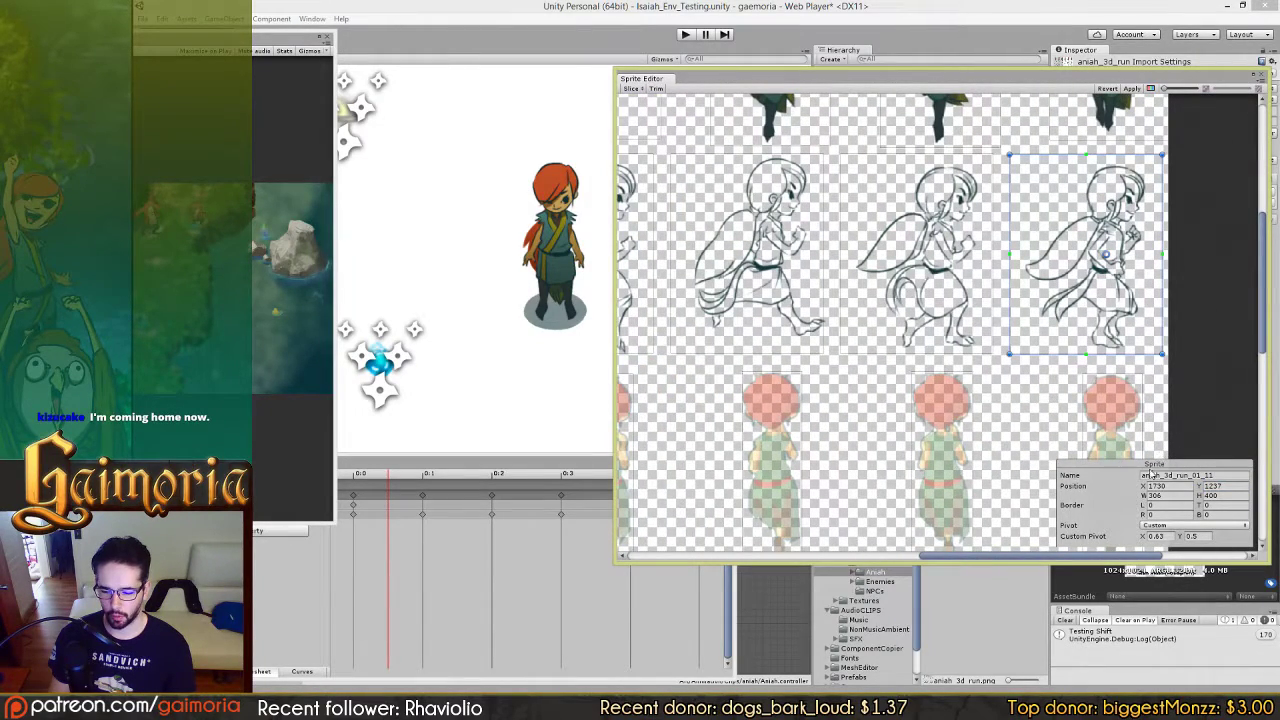
pyautogui.moveTo(1141, 486); pyautogui.dragTo(1196, 490)
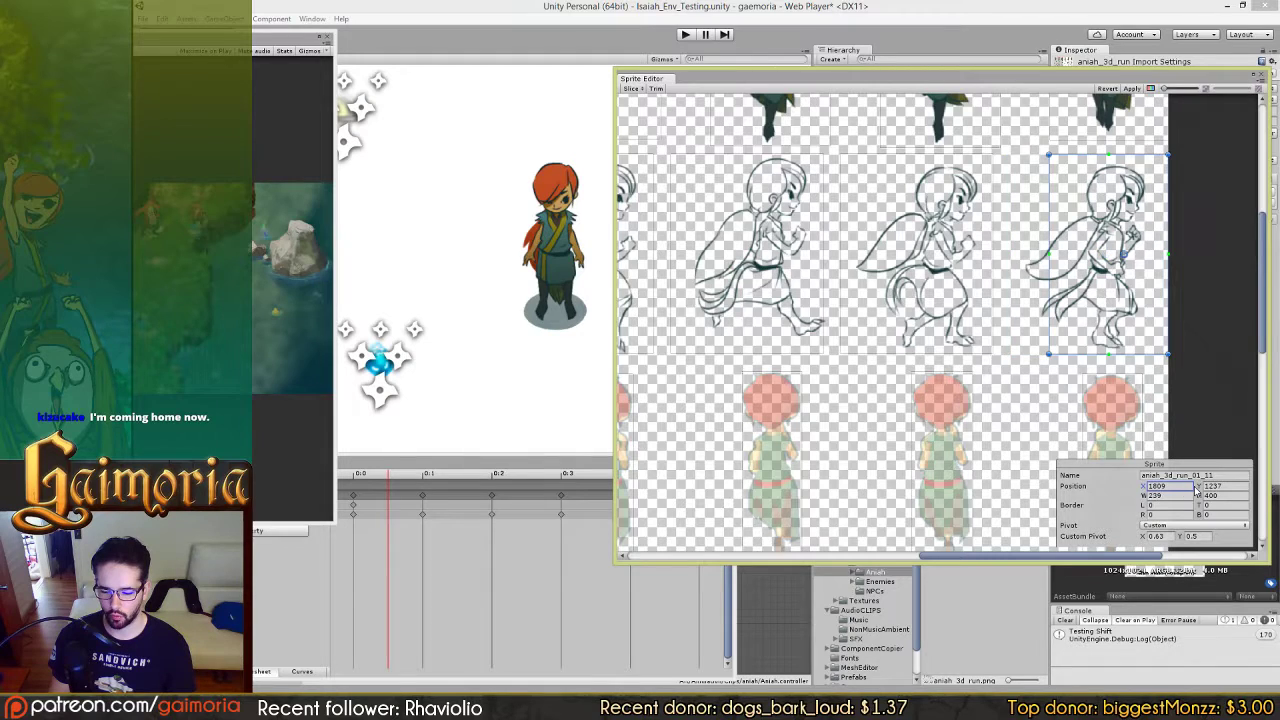
pyautogui.hotkey('ctrl', 'z')
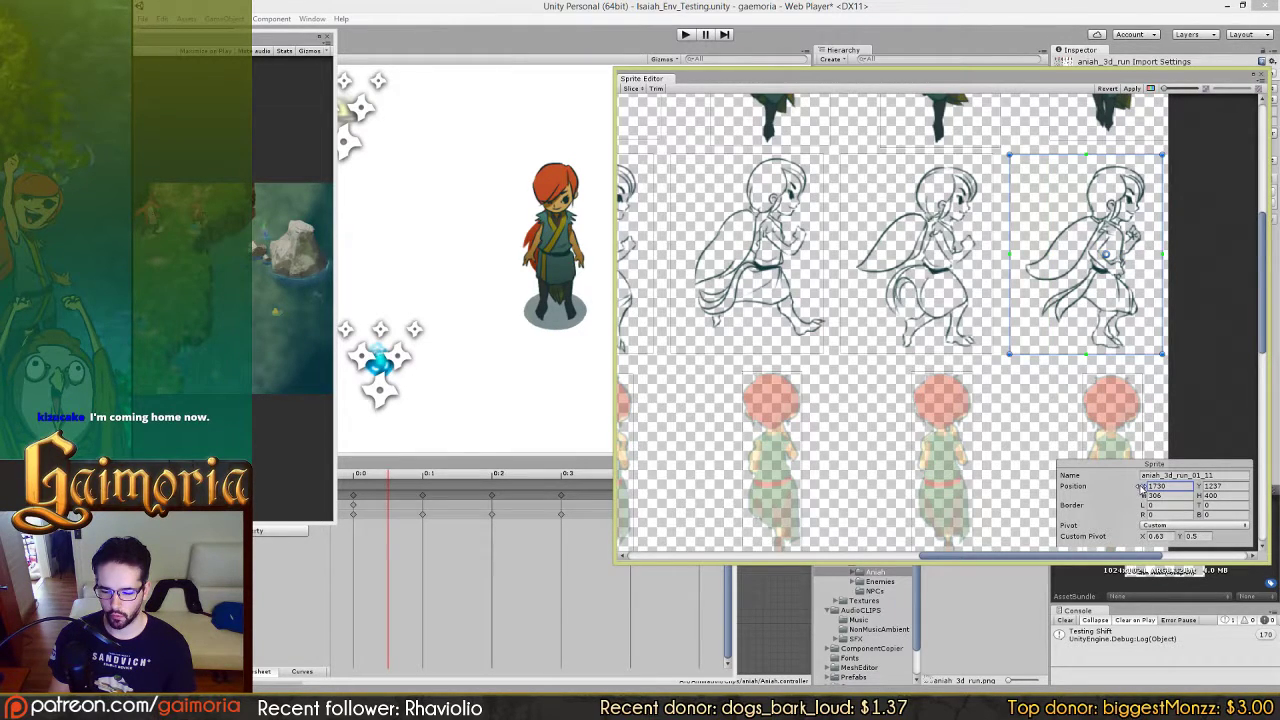
pyautogui.moveTo(1146, 487); pyautogui.dragTo(1167, 489)
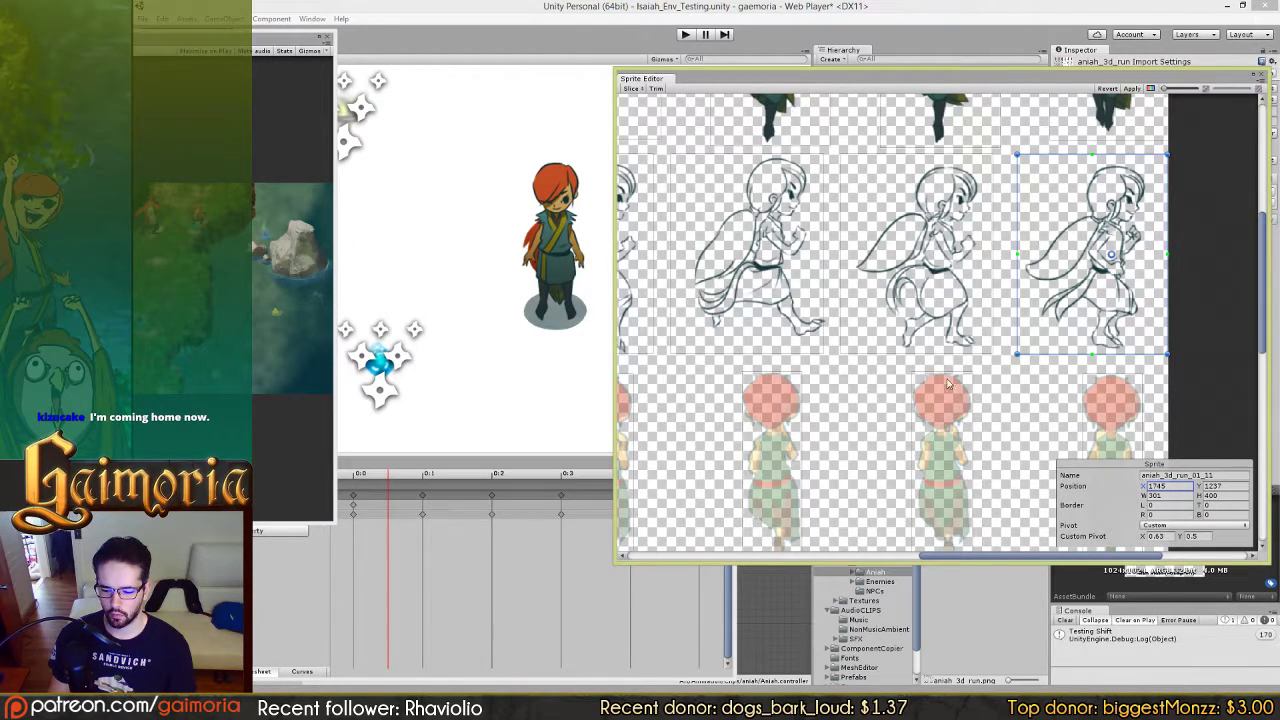
pyautogui.hotkey('ctrl', 'z')
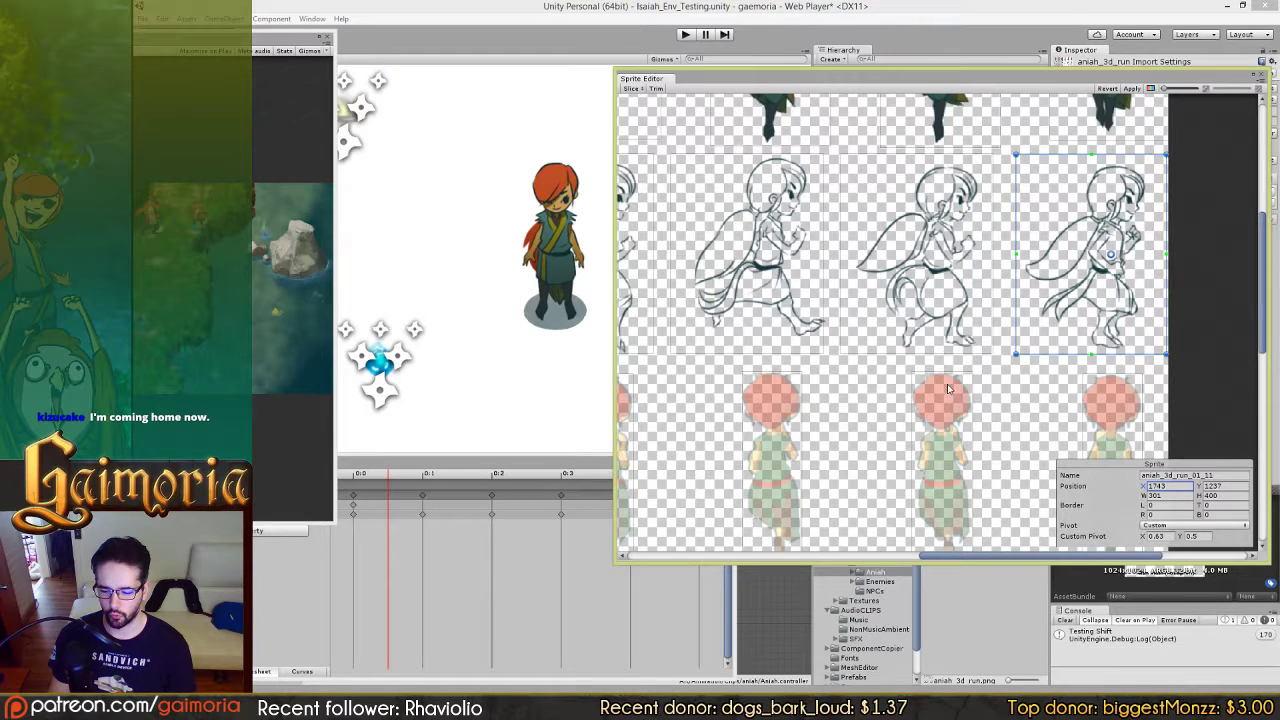
pyautogui.hotkey('ctrl', 'z')
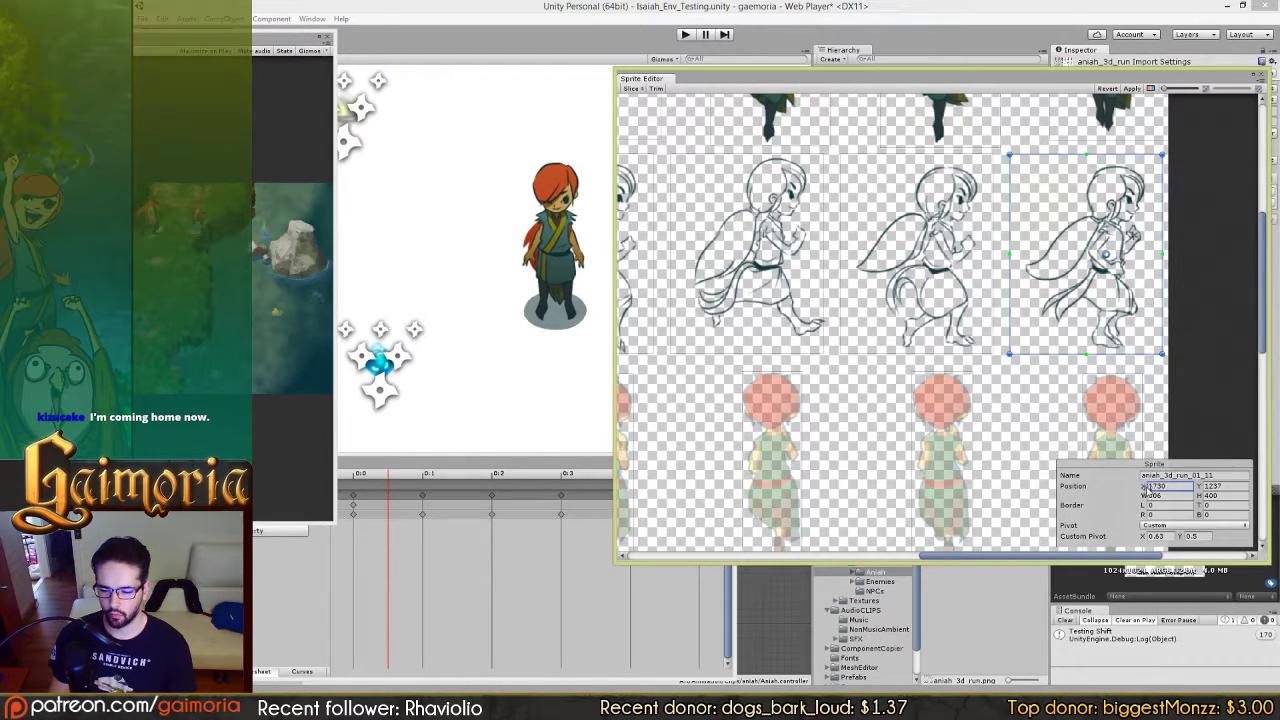
# Step: Set the X position of the sixth right-facing sketch, aniah_3d_run_01_11, to 1740 and of the fifth, aniah_3d_run_01_10, to 1400
pyautogui.moveTo(1144, 486); pyautogui.dragTo(1153, 487)
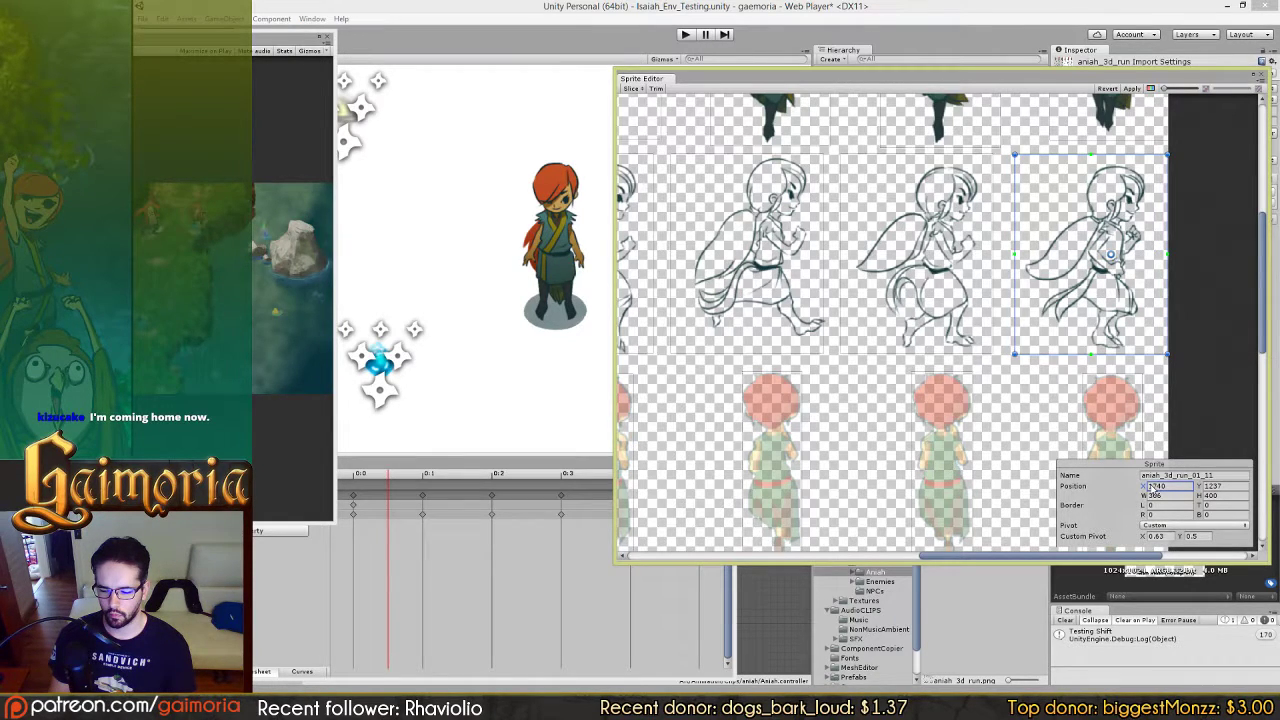
pyautogui.click(916, 264)
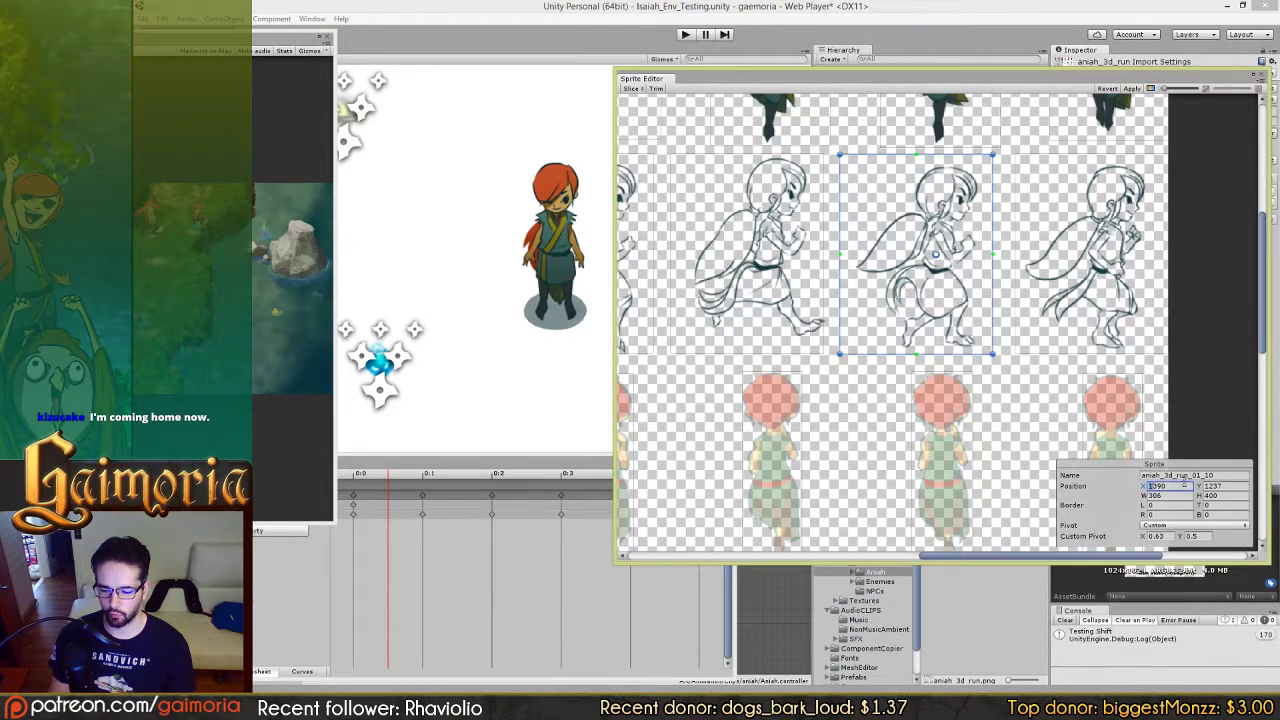
pyautogui.write('400')
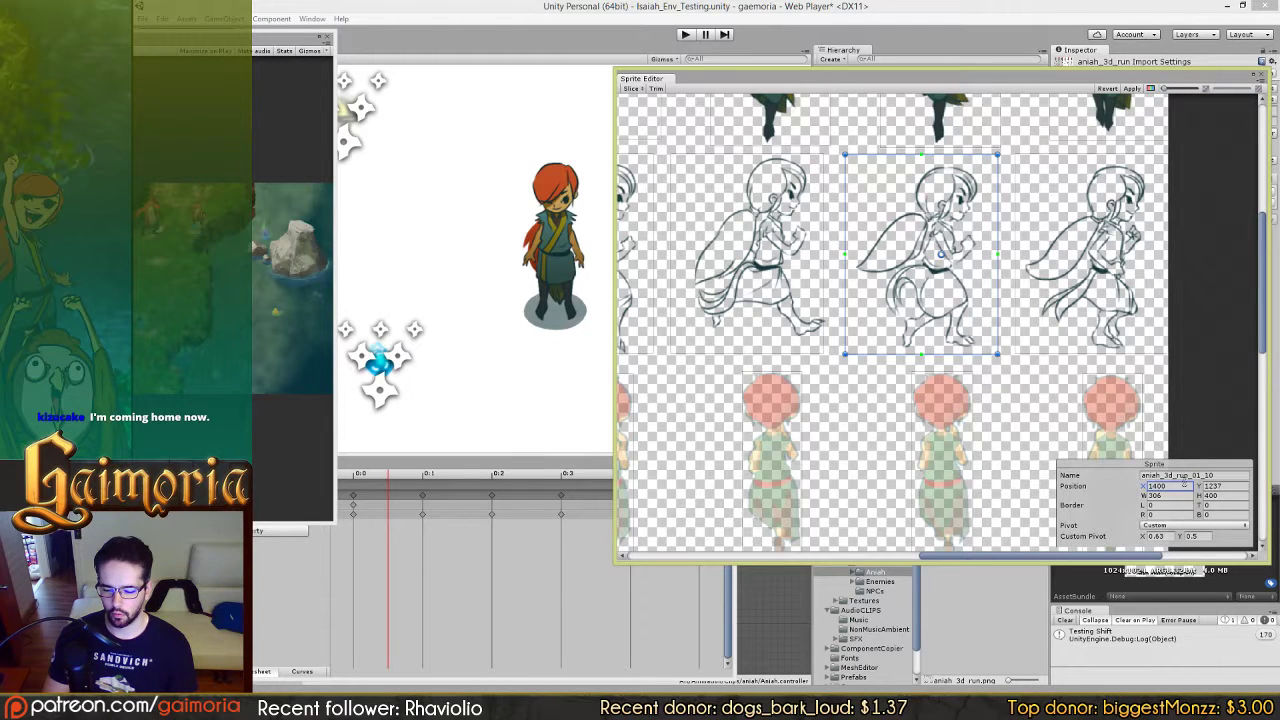
# Step: Set the X position of the fourth right-facing sketch, aniah_3d_run_01_9, to 1060 and of the third, aniah_3d_run_01_8, to 720
pyautogui.moveTo(806, 442); pyautogui.dragTo(887, 439)
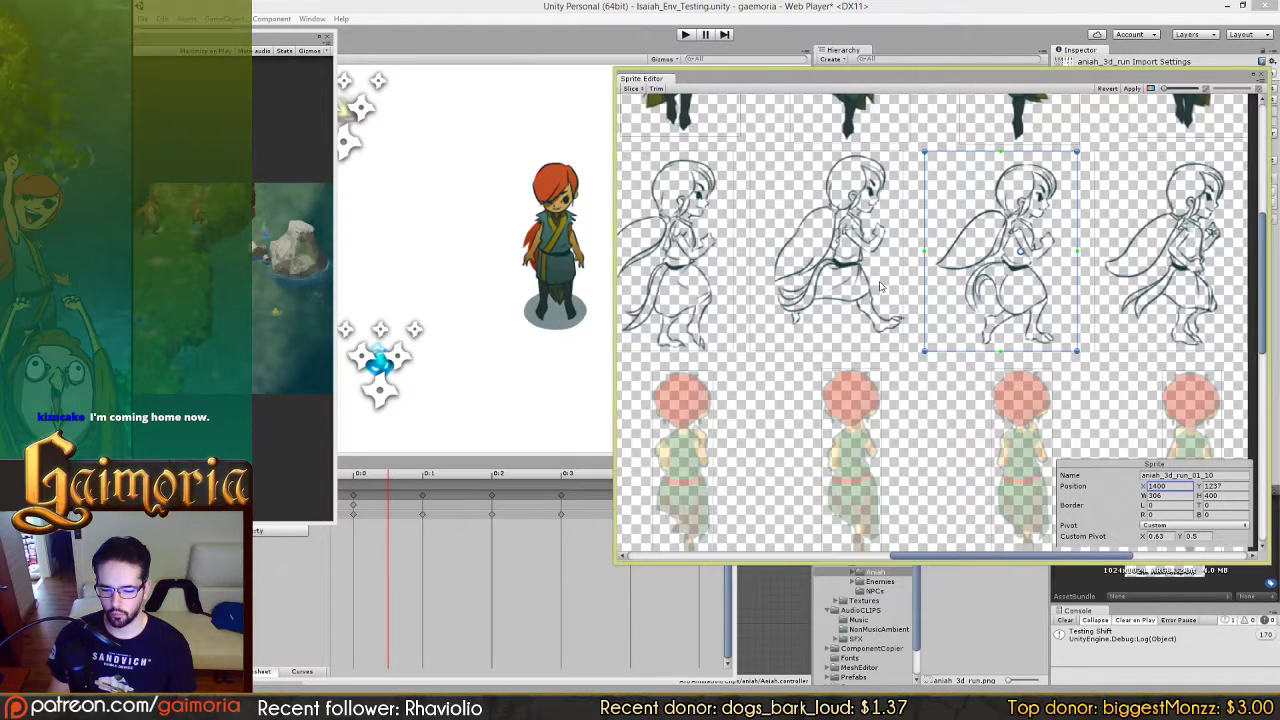
pyautogui.click(880, 287)
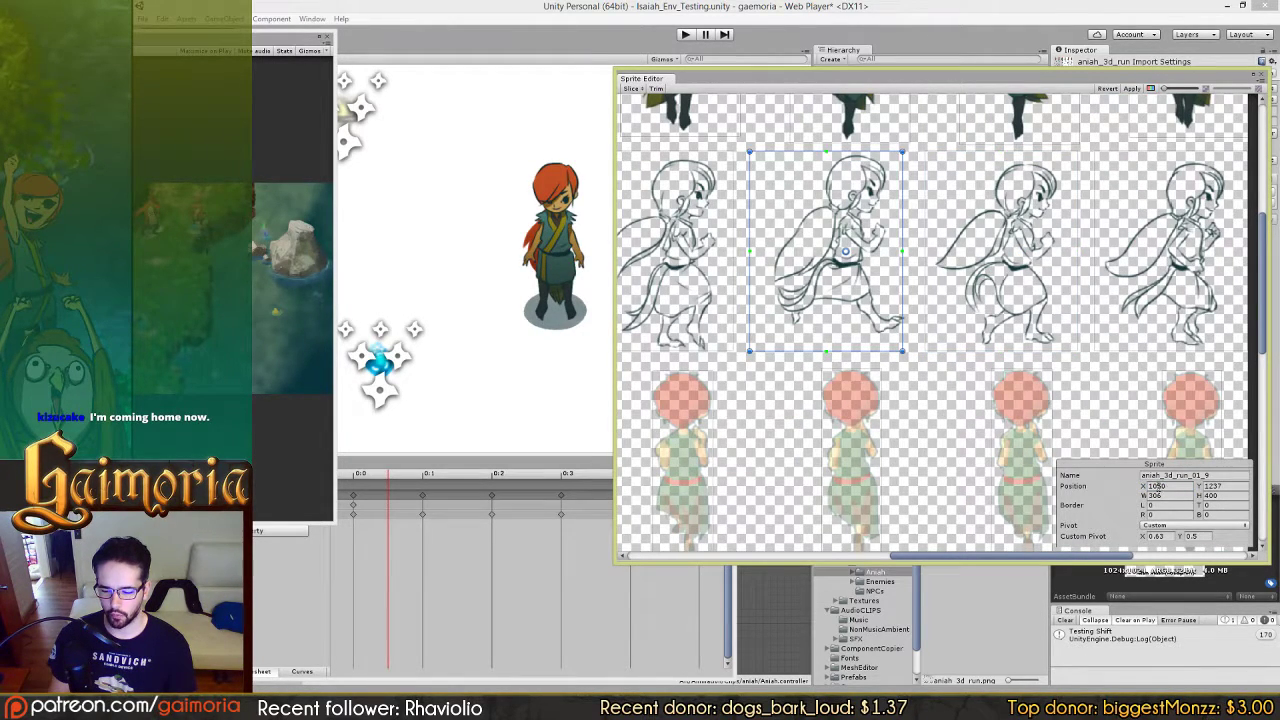
pyautogui.write('1060')
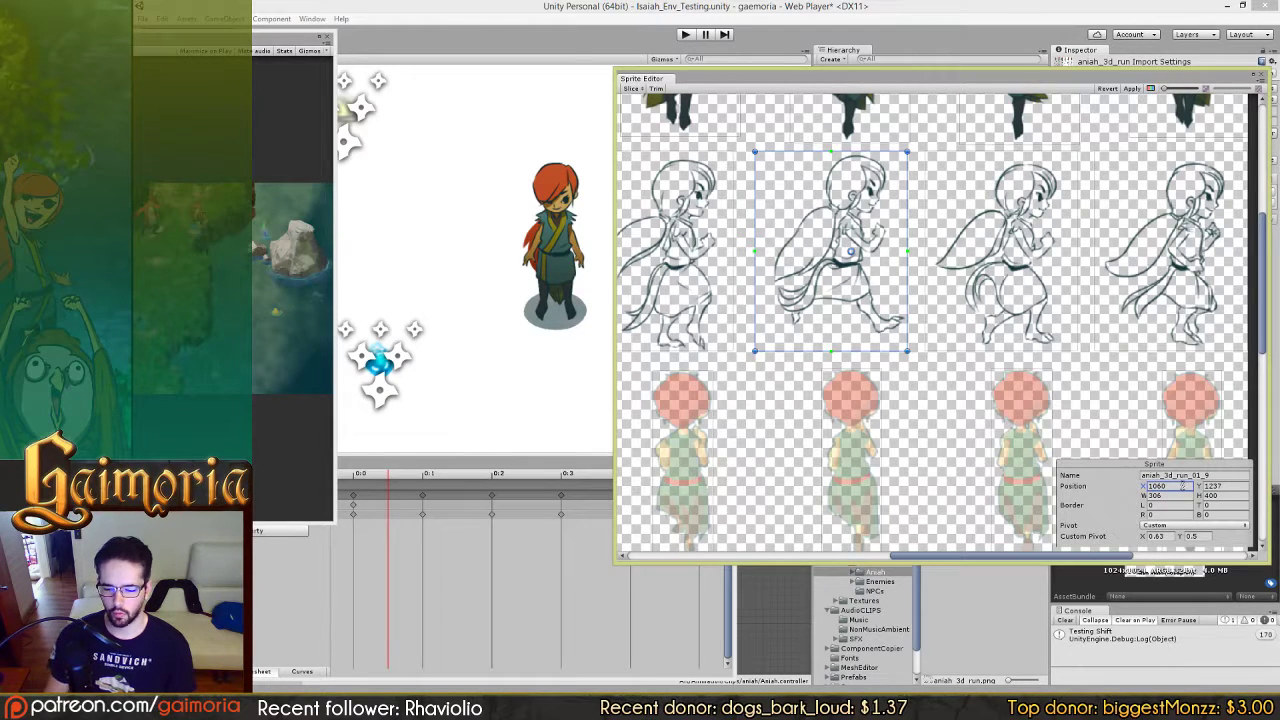
pyautogui.moveTo(750, 410); pyautogui.dragTo(930, 420)
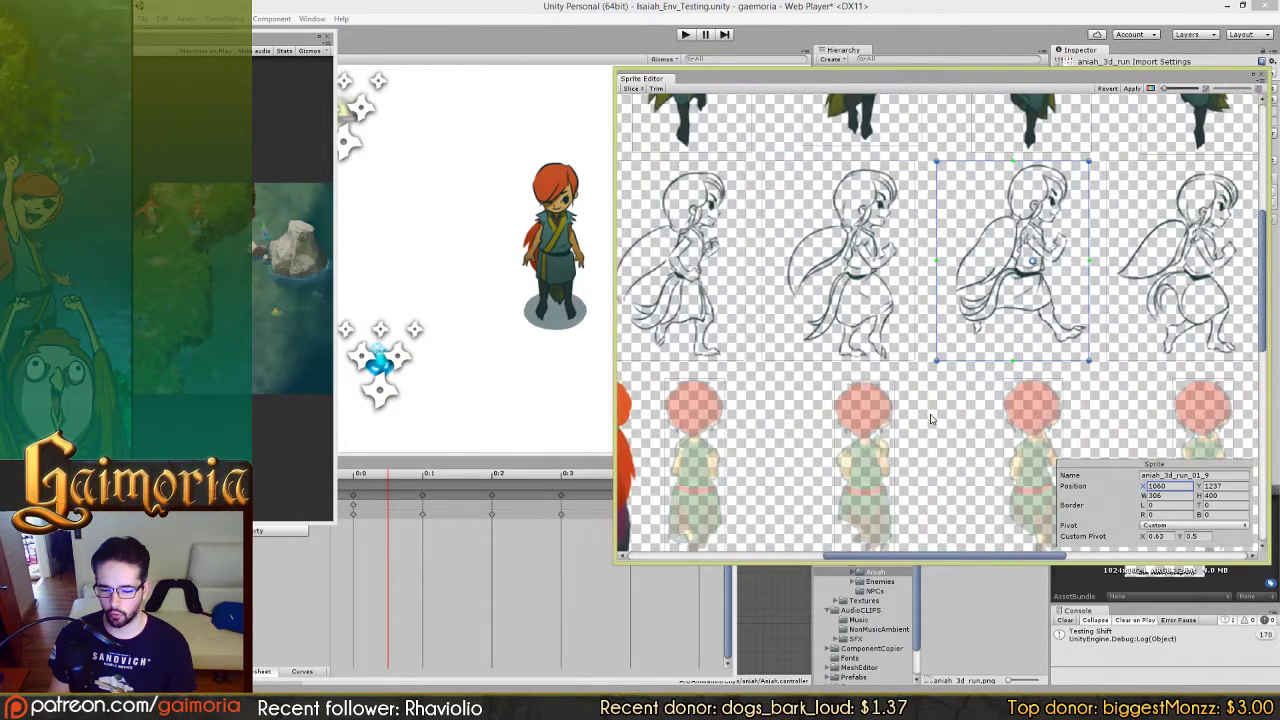
pyautogui.click(895, 283)
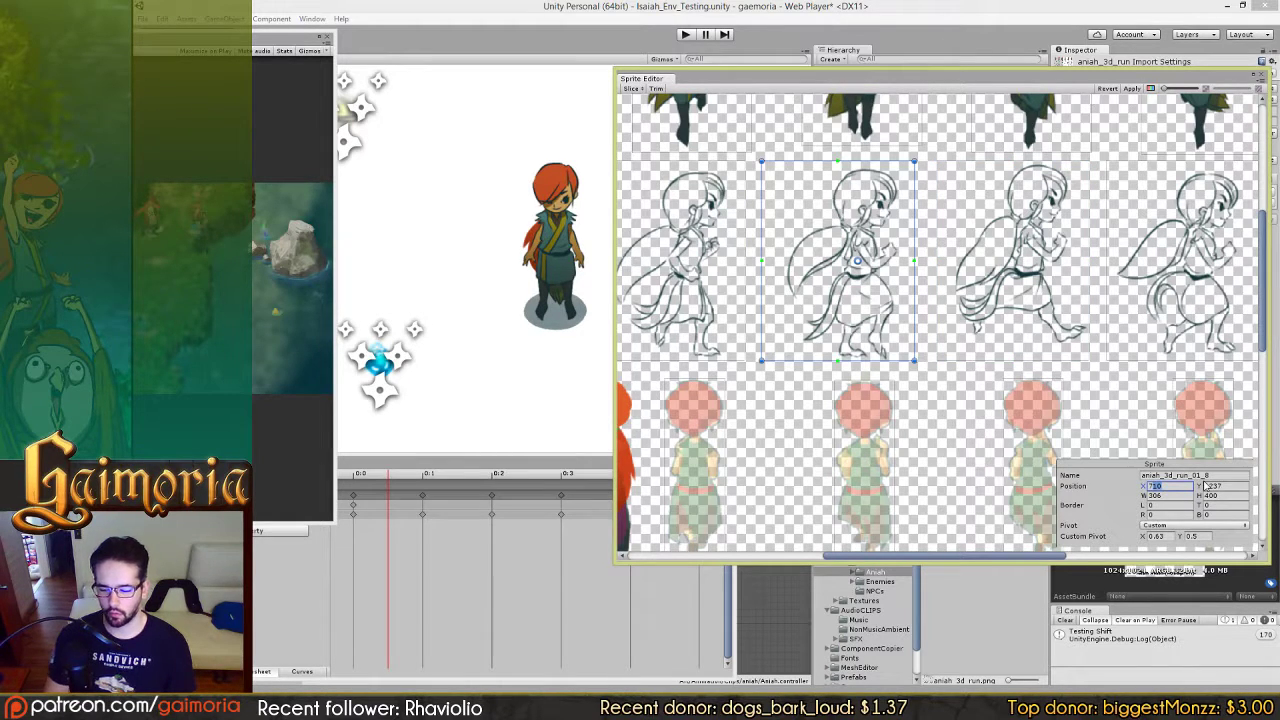
pyautogui.write('720')
# Step: Set the X position of the second right-facing sketch, aniah_3d_run_01_7, to 380 and the first, aniah_3d_run_01_6, to 40, and apply the changes
pyautogui.moveTo(764, 443); pyautogui.dragTo(900, 449)
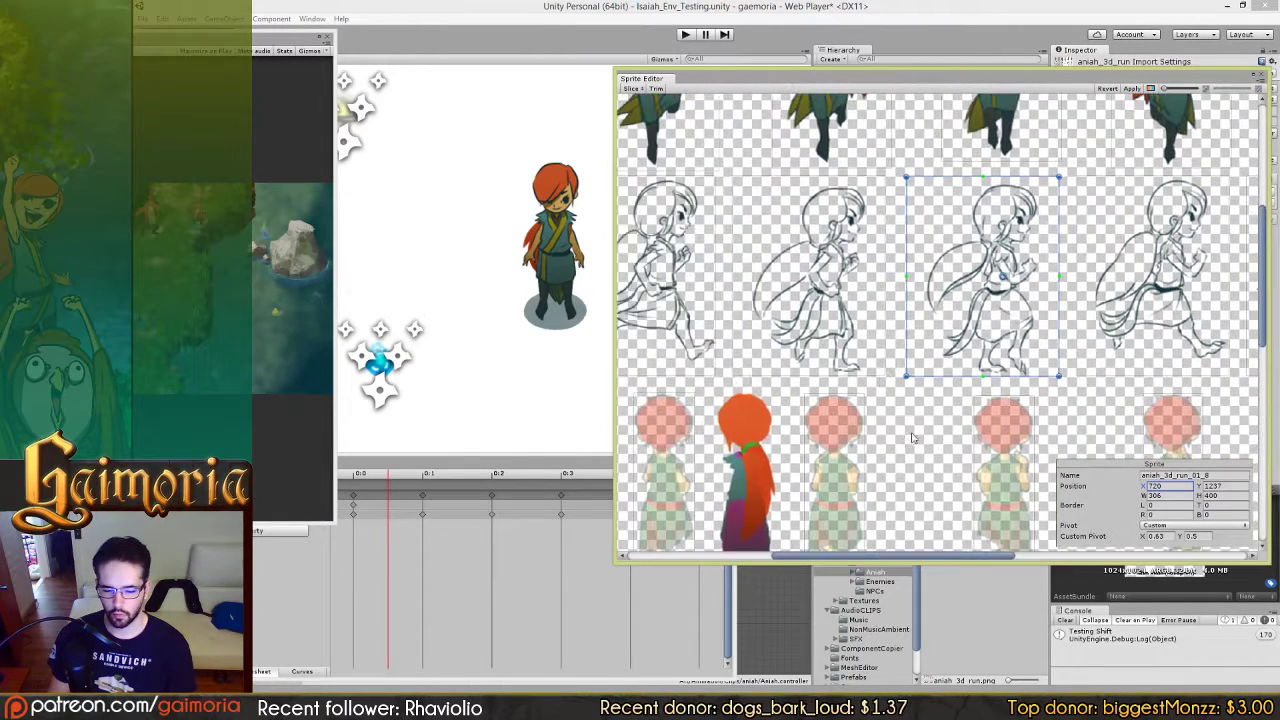
pyautogui.click(845, 299)
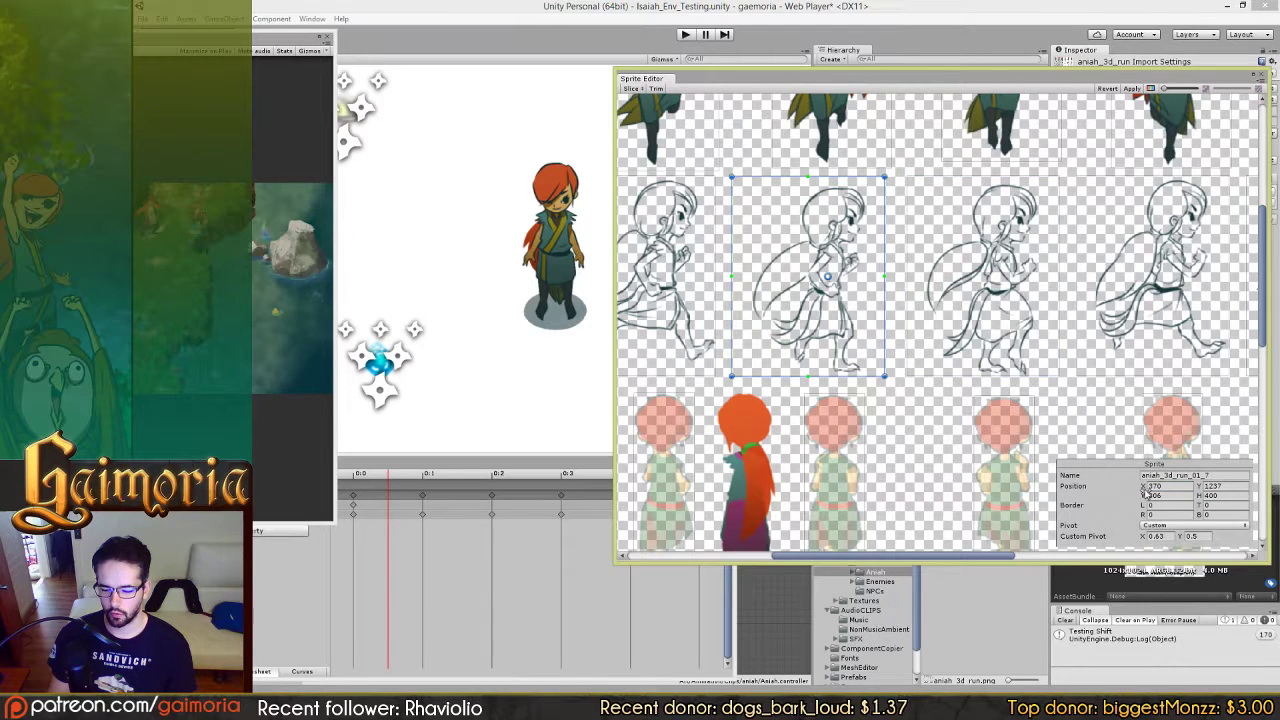
pyautogui.write('38')
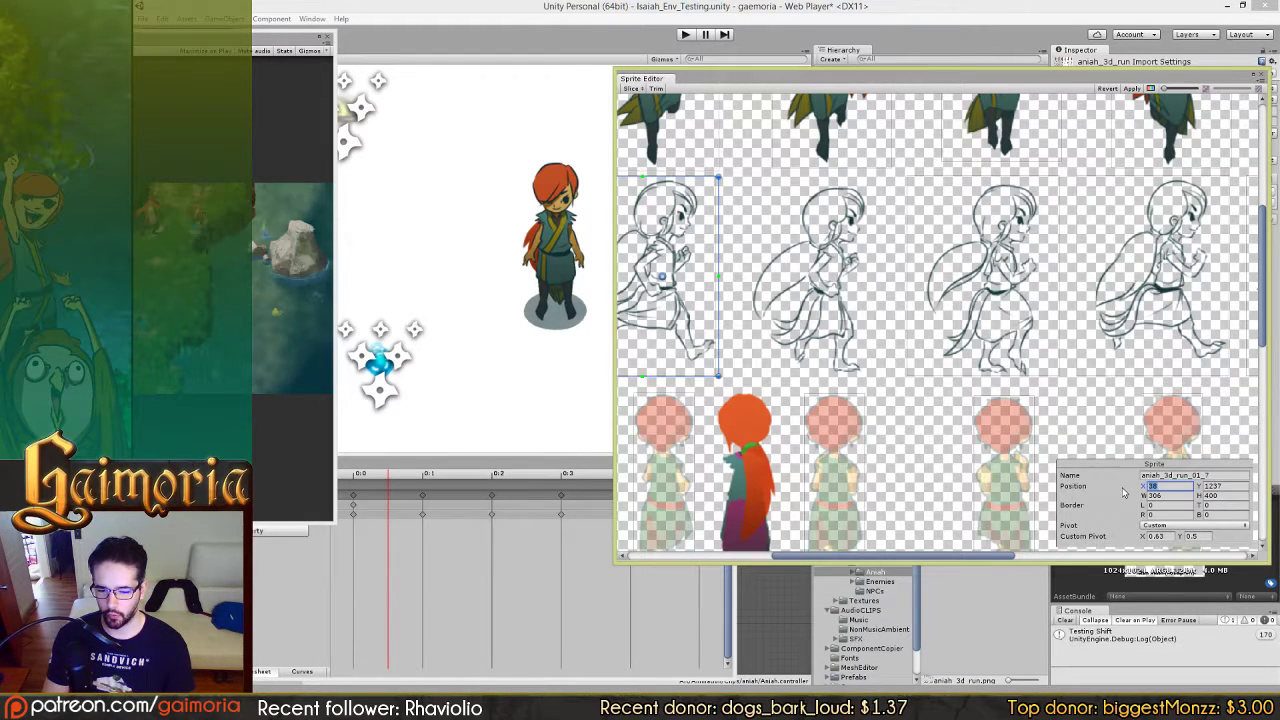
pyautogui.write('0')
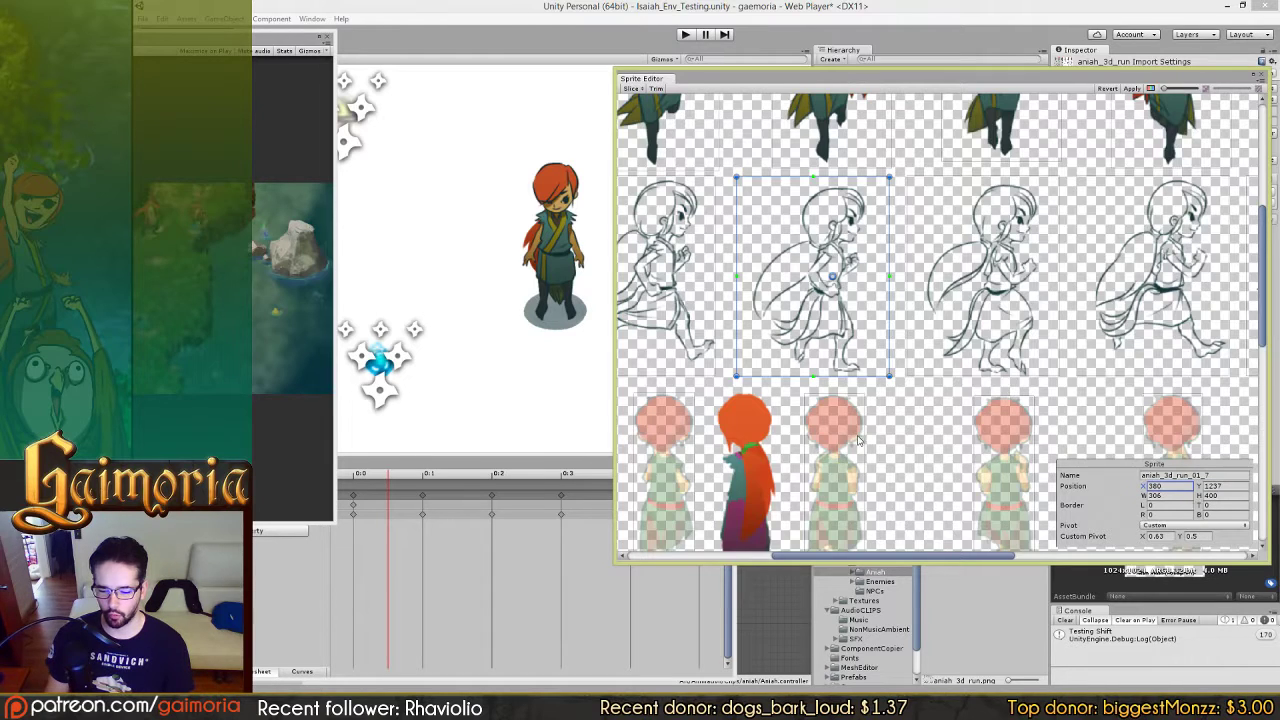
pyautogui.moveTo(857, 440); pyautogui.dragTo(1010, 450)
pyautogui.click(842, 281)
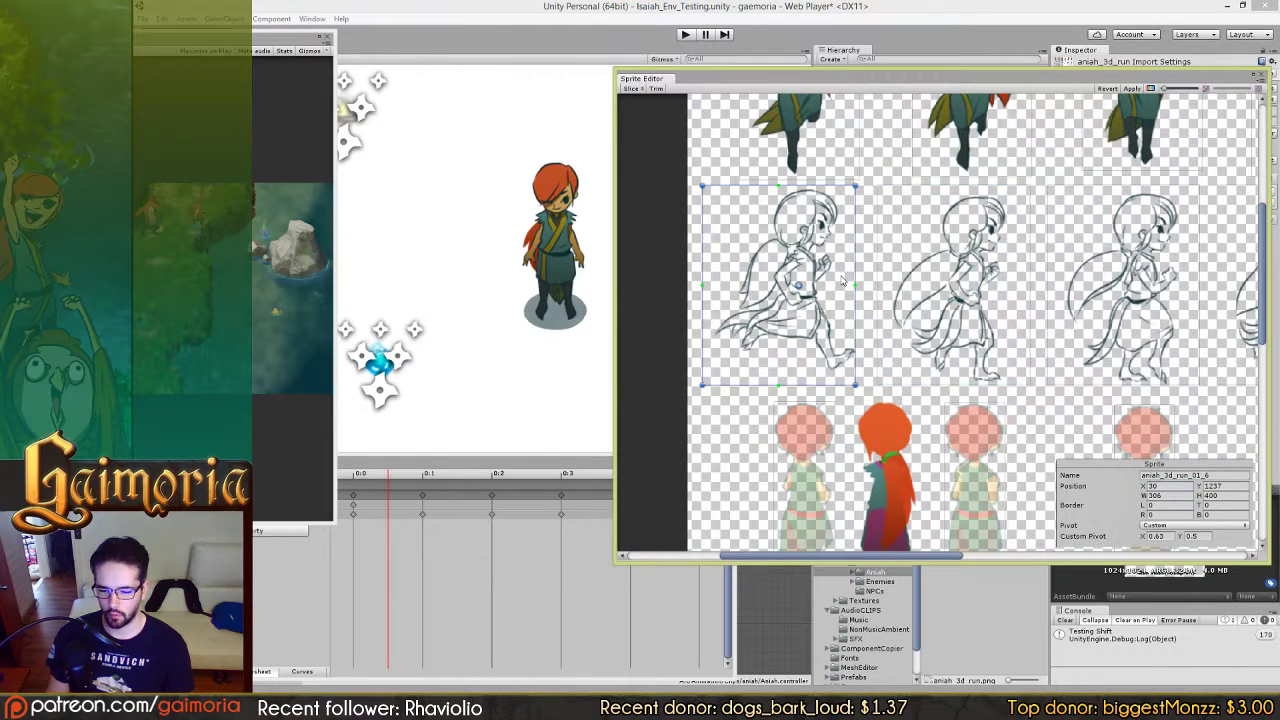
pyautogui.click(1153, 487)
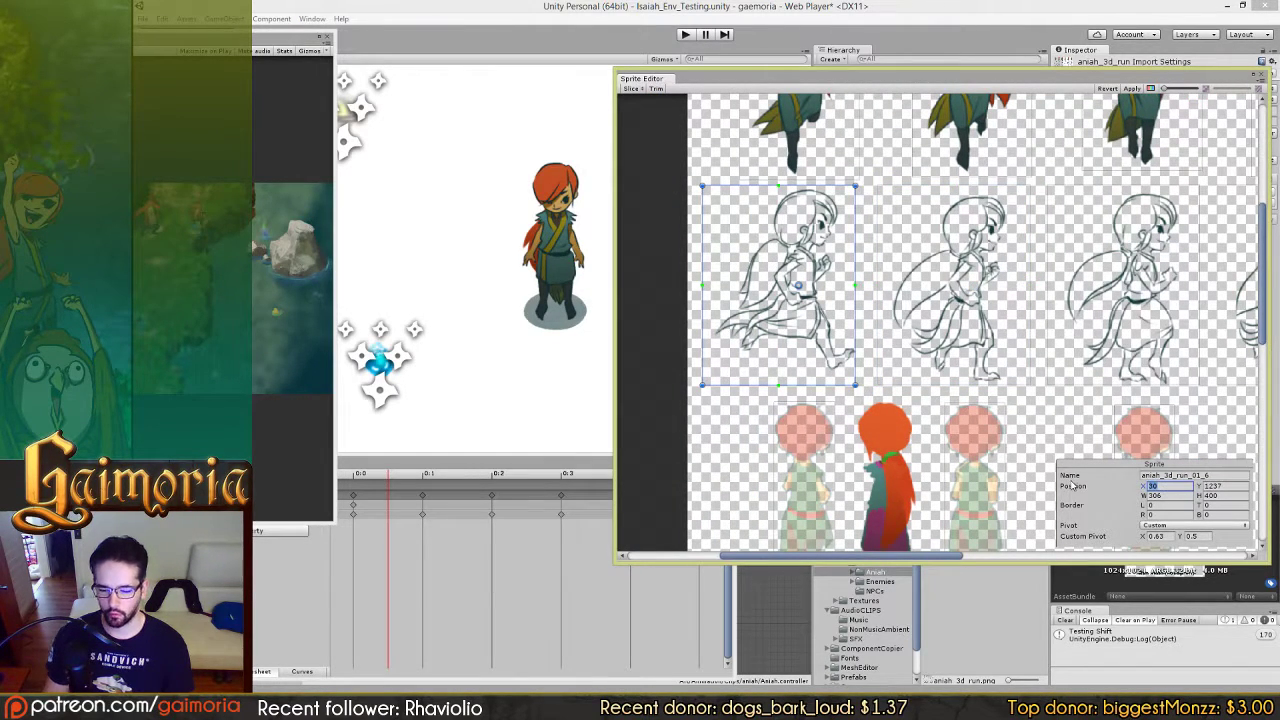
pyautogui.write('40')
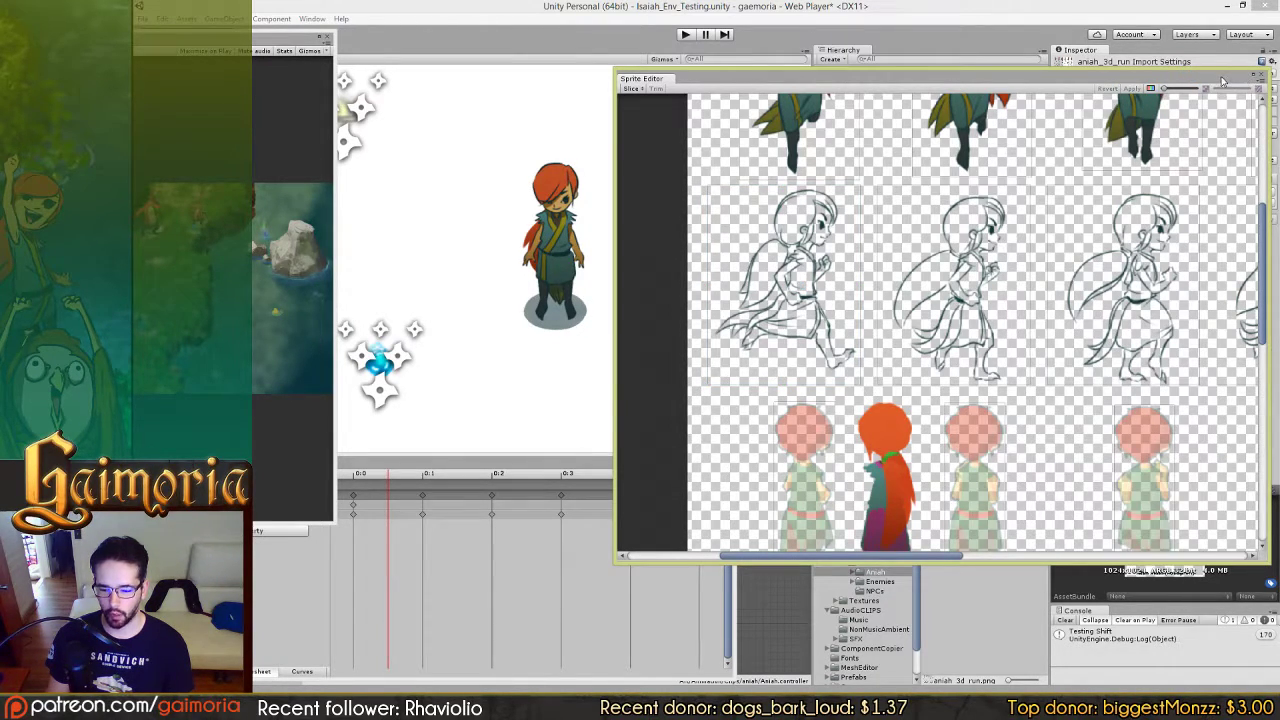
# Step: Move the Sprite Editor out of the way and run the game briefly to check Aniah's running animation
pyautogui.moveTo(1222, 80); pyautogui.dragTo(927, 576)
pyautogui.click(254, 608)
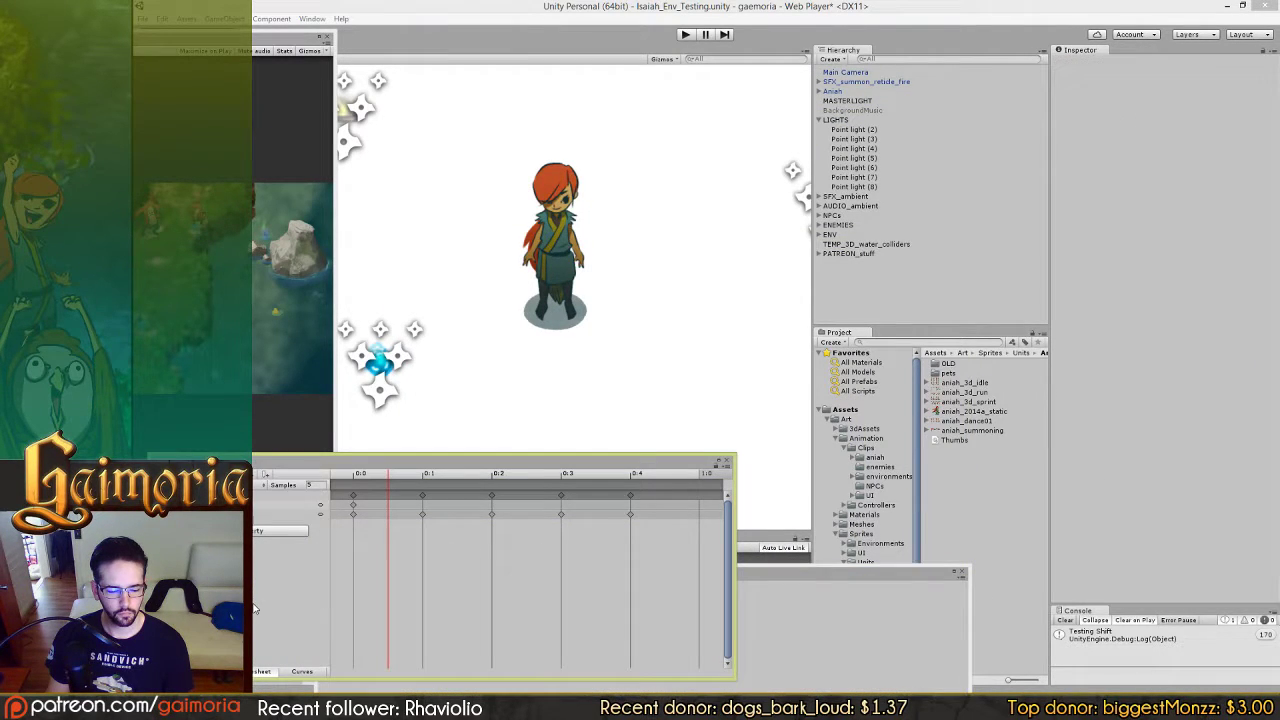
pyautogui.press('f')
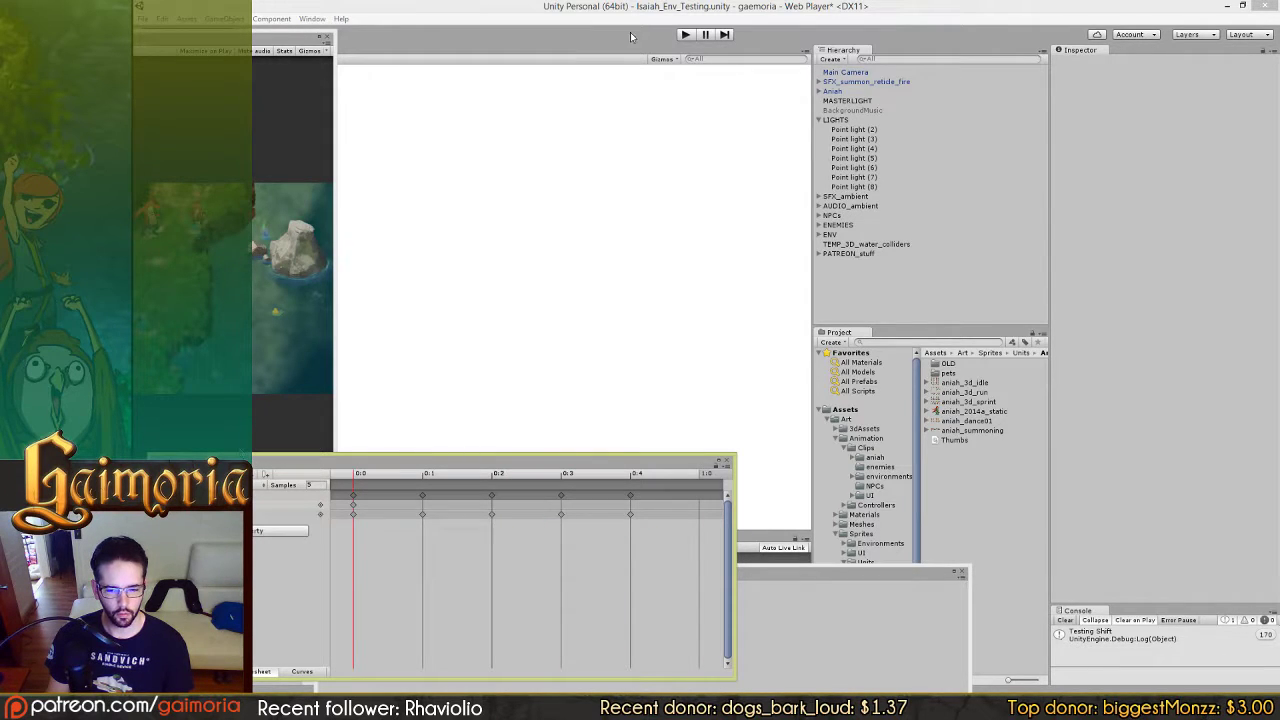
pyautogui.click(687, 36)
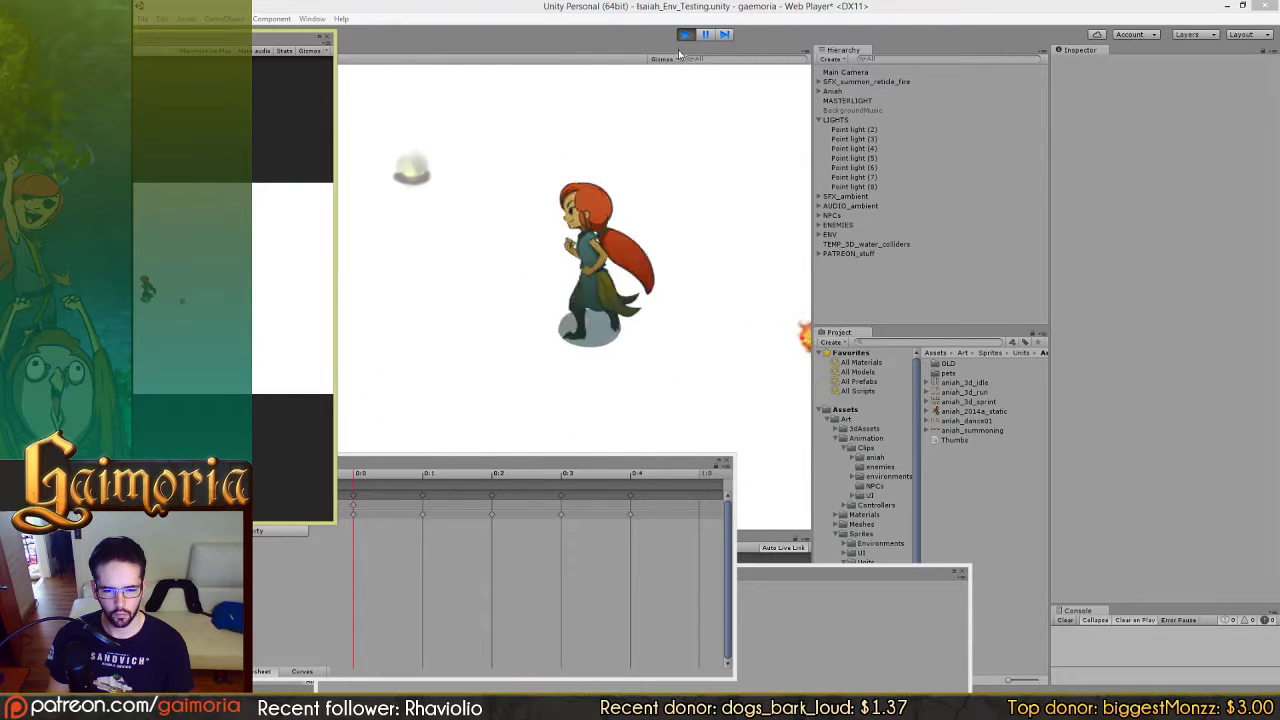
pyautogui.click(685, 34)
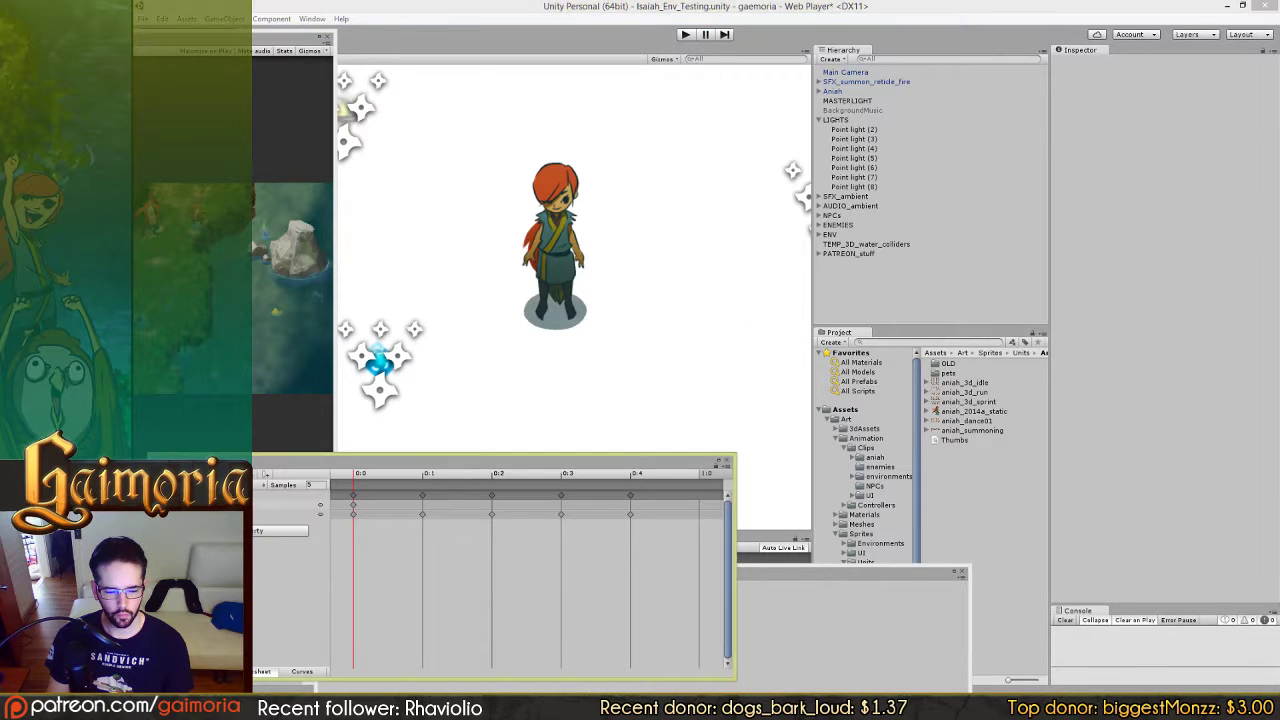
# Step: Switch the Animation window to Aniah's right-facing run clip and play its preview in the scene
pyautogui.click(207, 485)
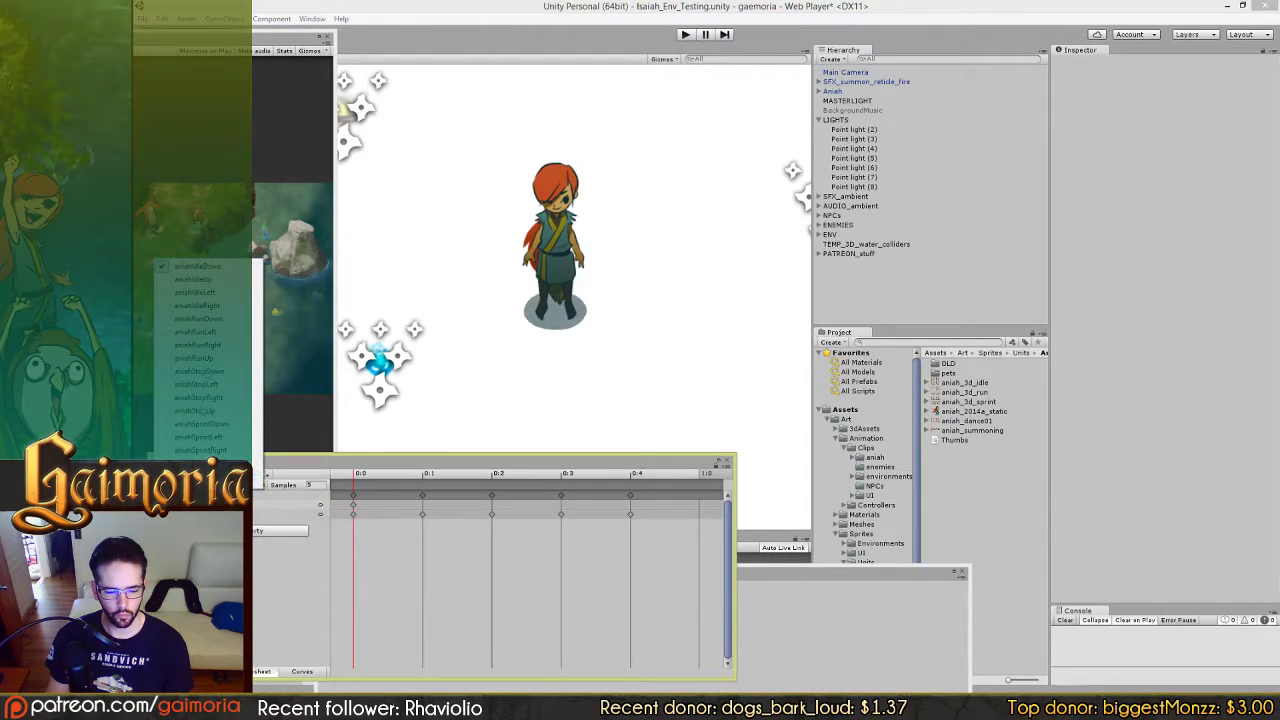
pyautogui.click(205, 404)
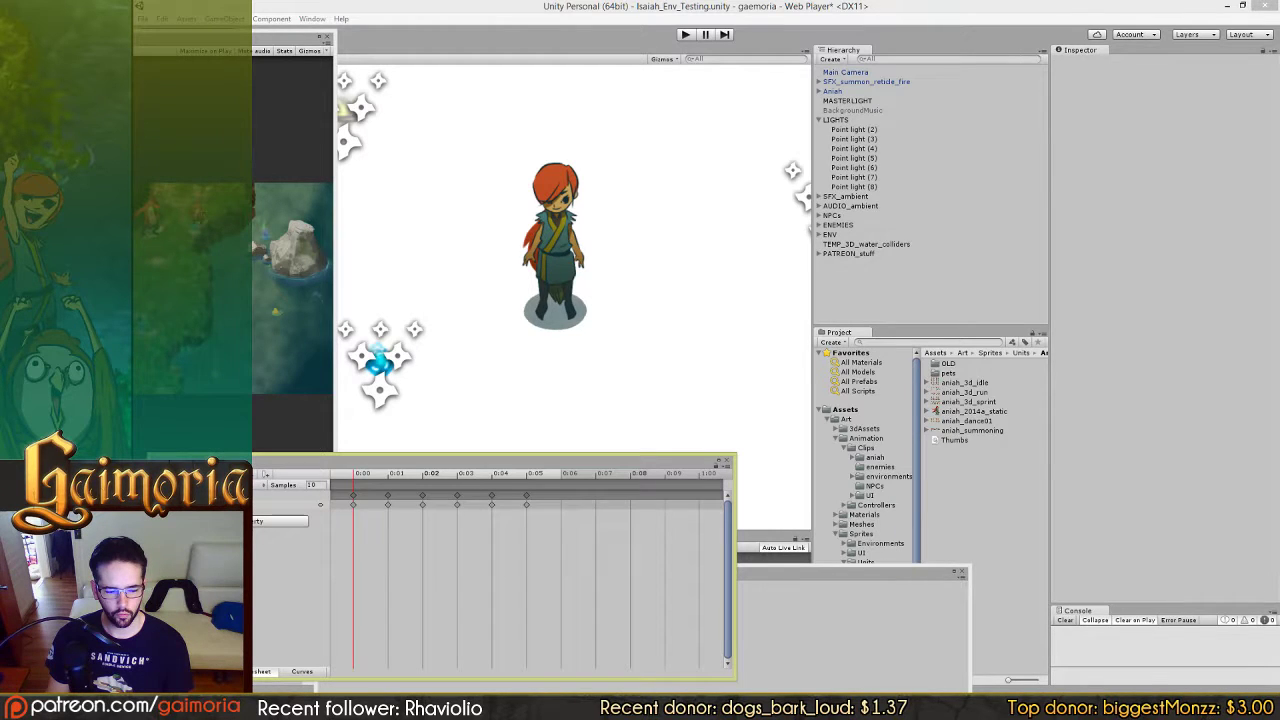
pyautogui.click(177, 474)
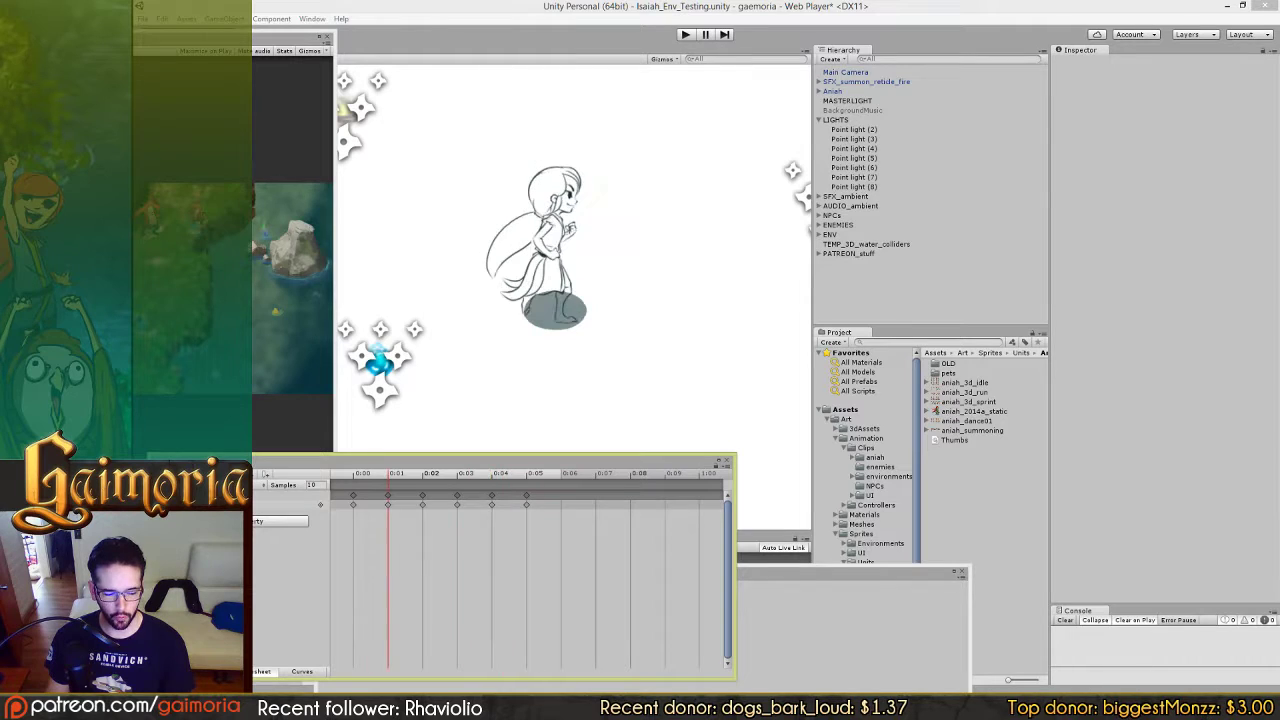
# Step: Playtest the scene in the maximized game view to check the character's sketched run animation, and stop playback
pyautogui.click(686, 36)
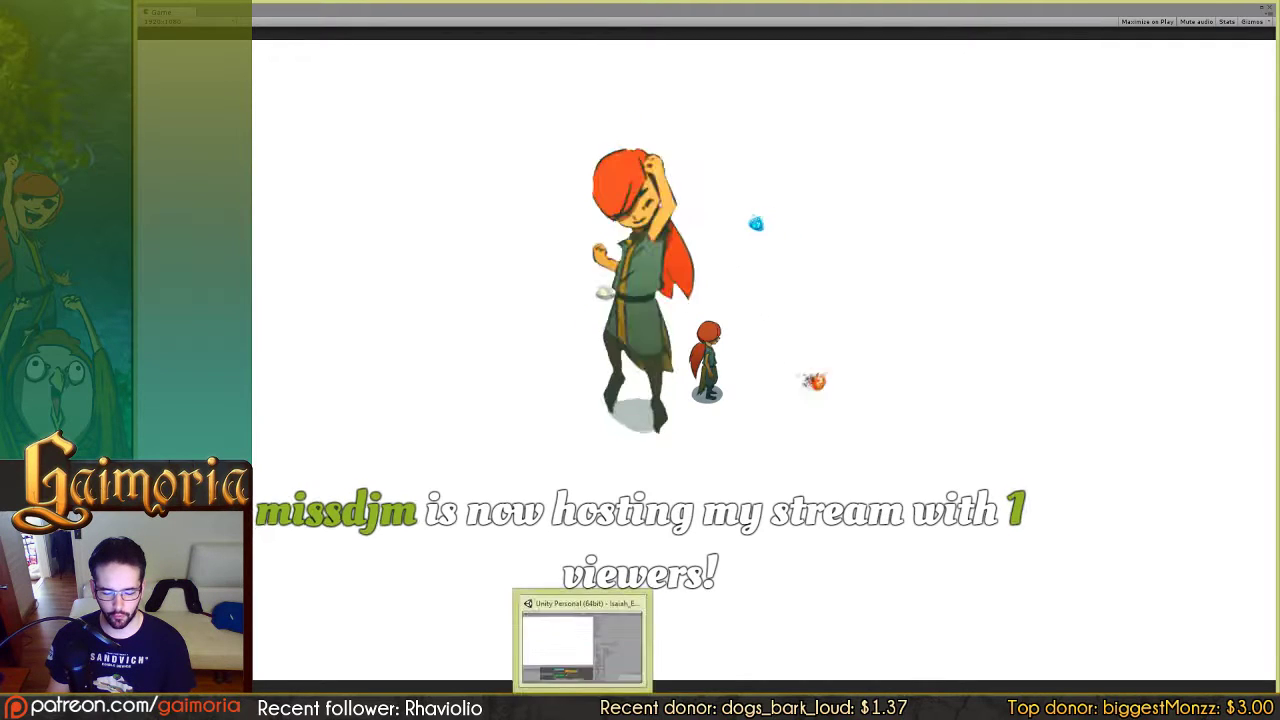
pyautogui.moveTo(665, 706)
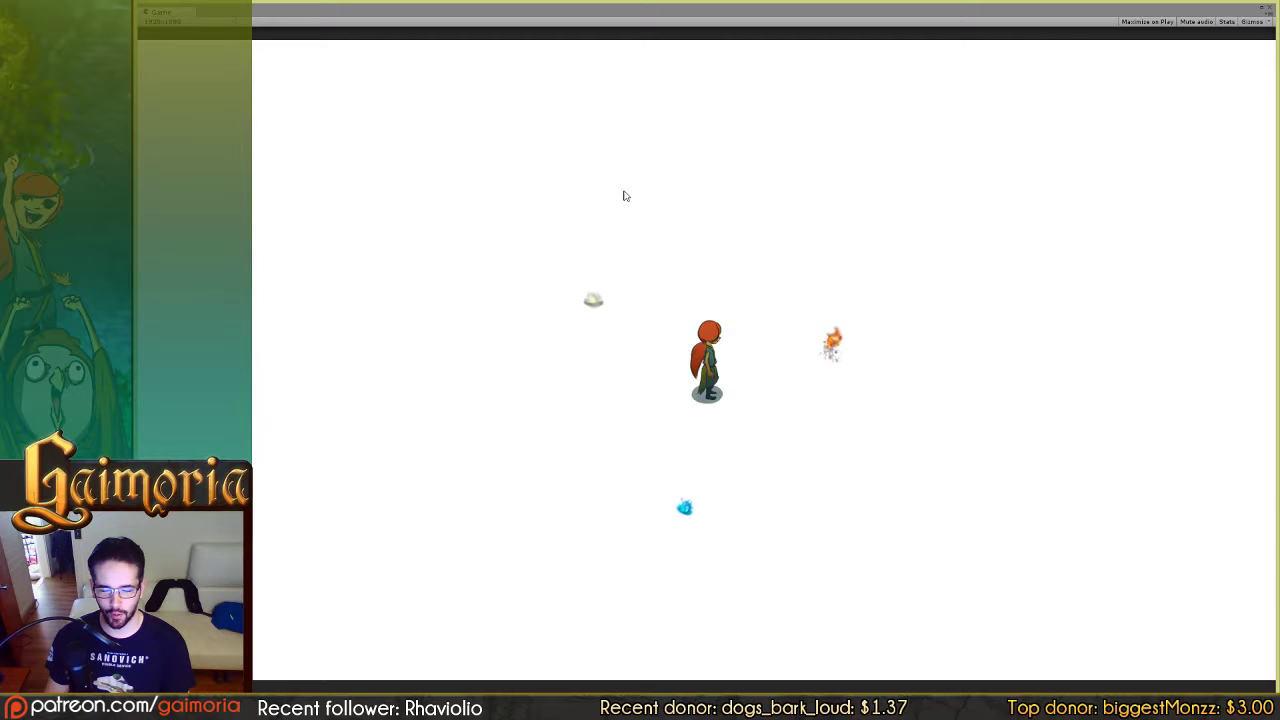
pyautogui.click(689, 203)
pyautogui.click(697, 232)
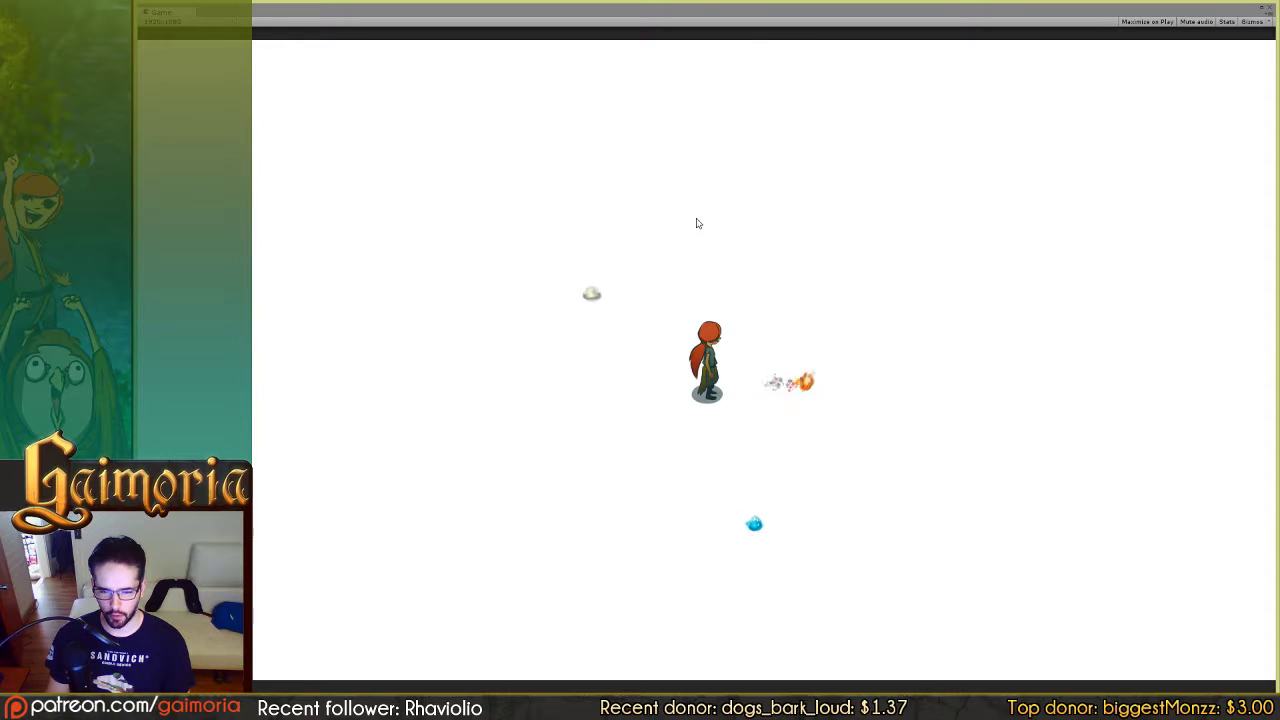
pyautogui.click(1264, 9)
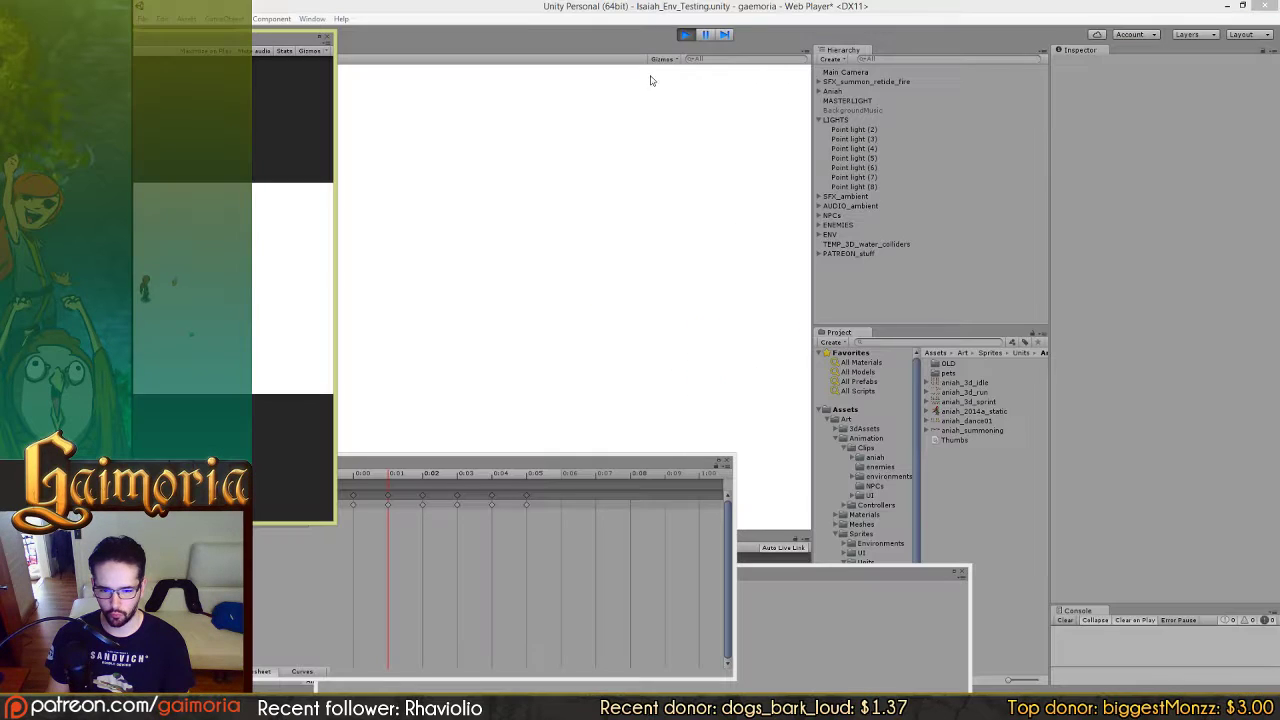
pyautogui.click(686, 34)
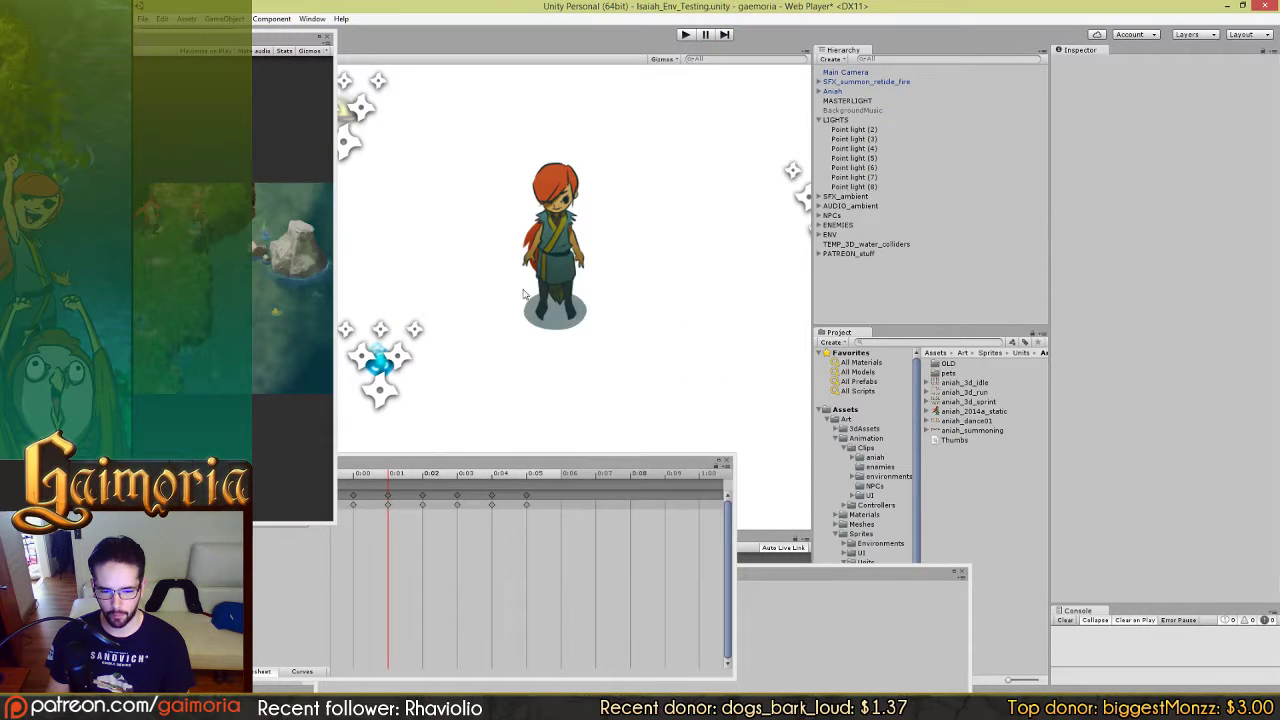
# Step: Open the aniah_3d_run sprite sheet in the Sprite Editor, with the editor window placed so the sketched run frames are in view
pyautogui.click(553, 268)
pyautogui.click(205, 485)
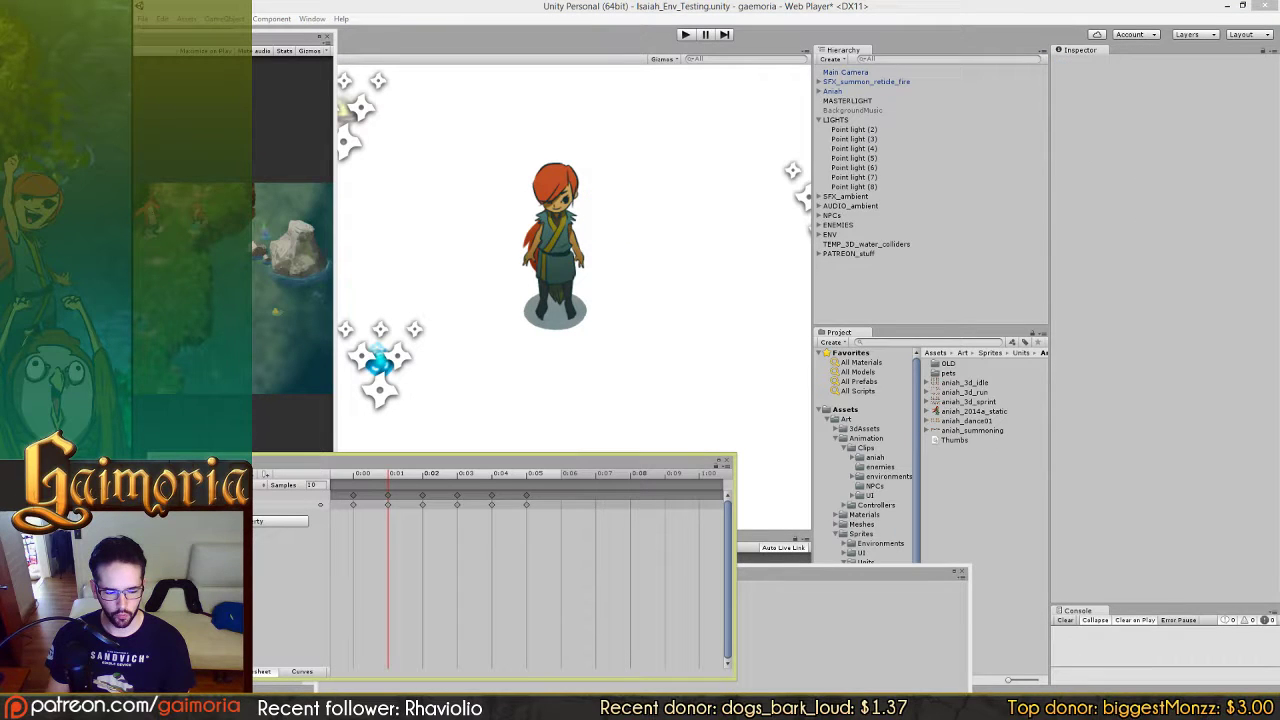
pyautogui.click(577, 286)
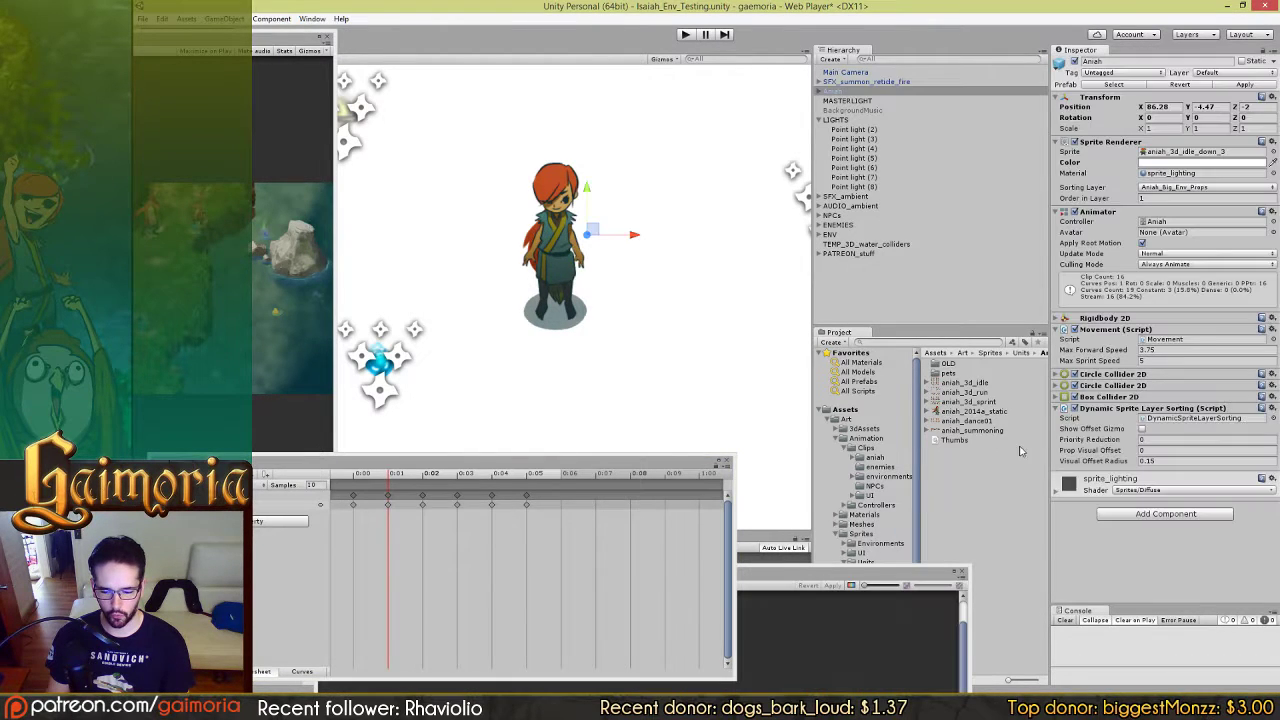
pyautogui.click(985, 394)
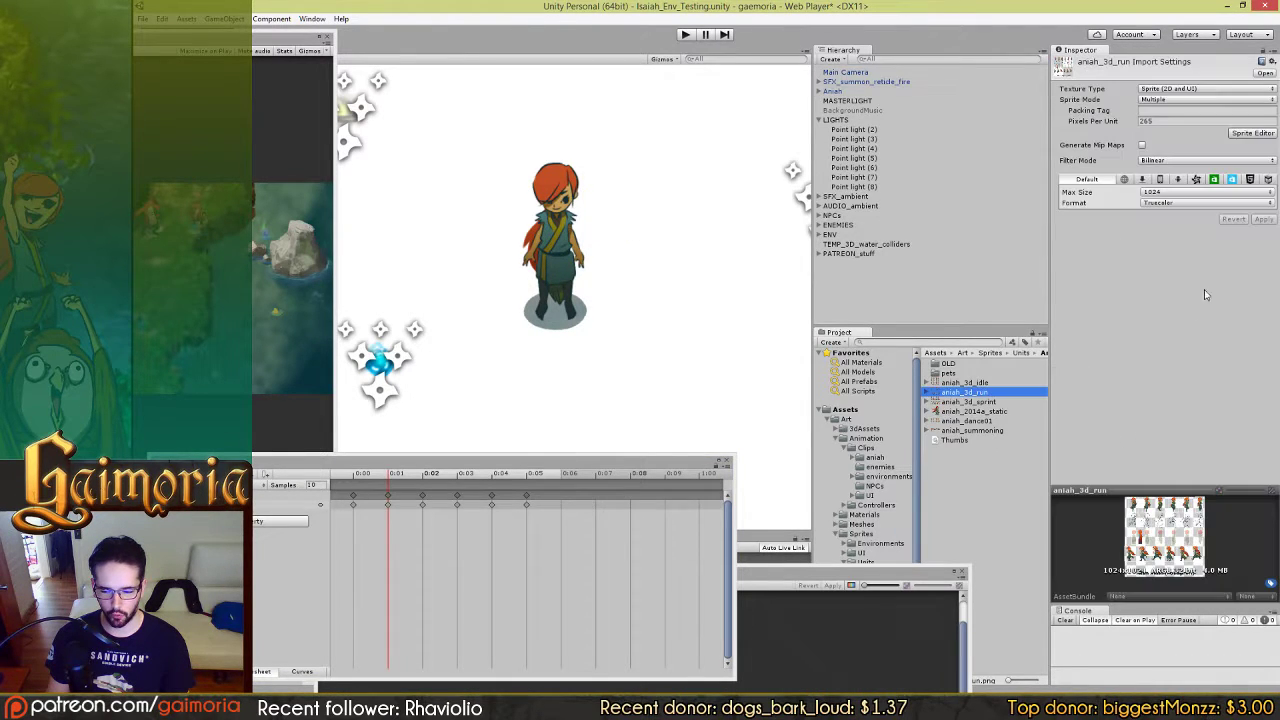
pyautogui.click(1254, 134)
pyautogui.moveTo(708, 578); pyautogui.dragTo(632, 115)
pyautogui.moveTo(483, 456); pyautogui.dragTo(401, 320)
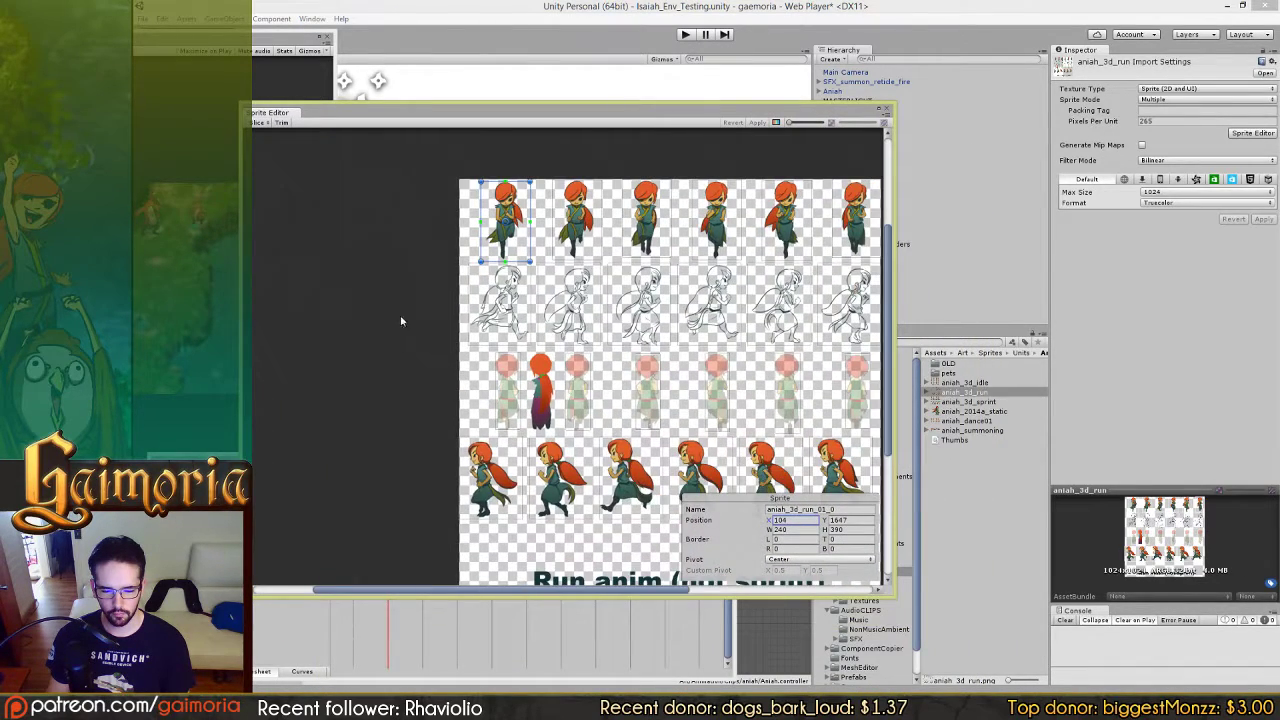
pyautogui.scroll(5, 636, 352)
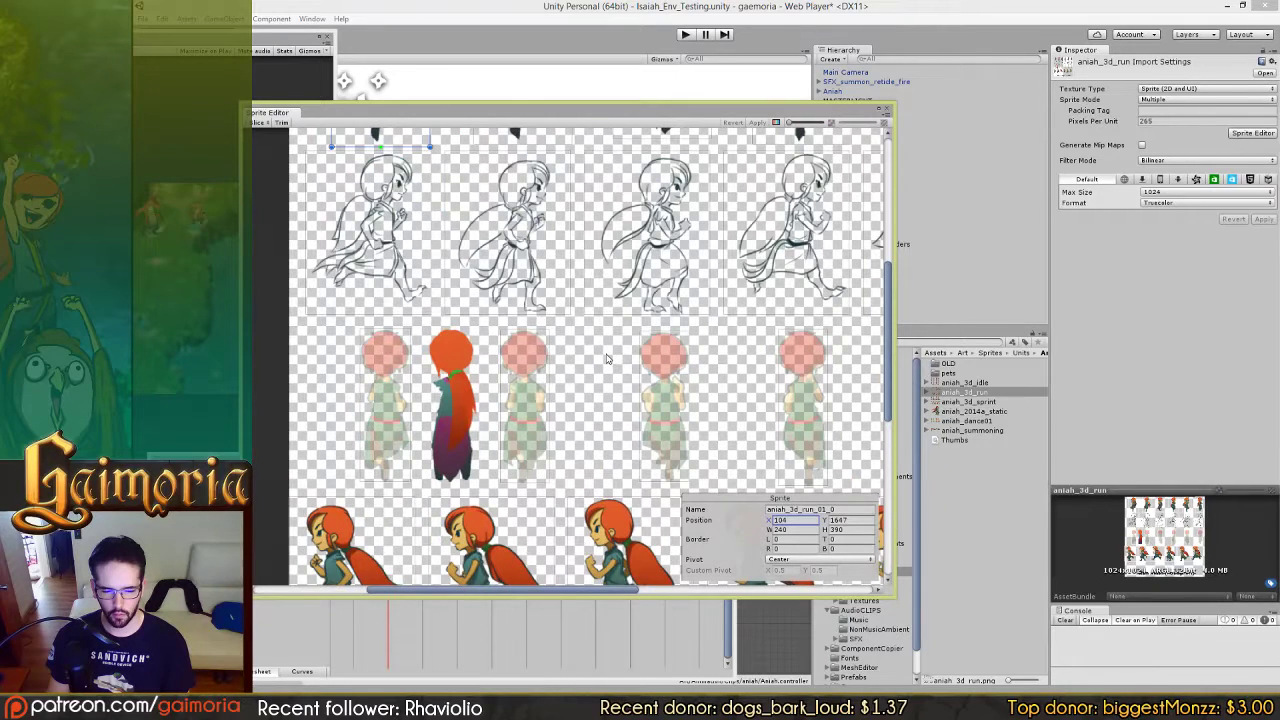
# Step: Set the custom pivot X to 0.6 on the sketched run sprites aniah_3d_run_01_6 through aniah_3d_run_01_11 and apply the changes
pyautogui.click(374, 252)
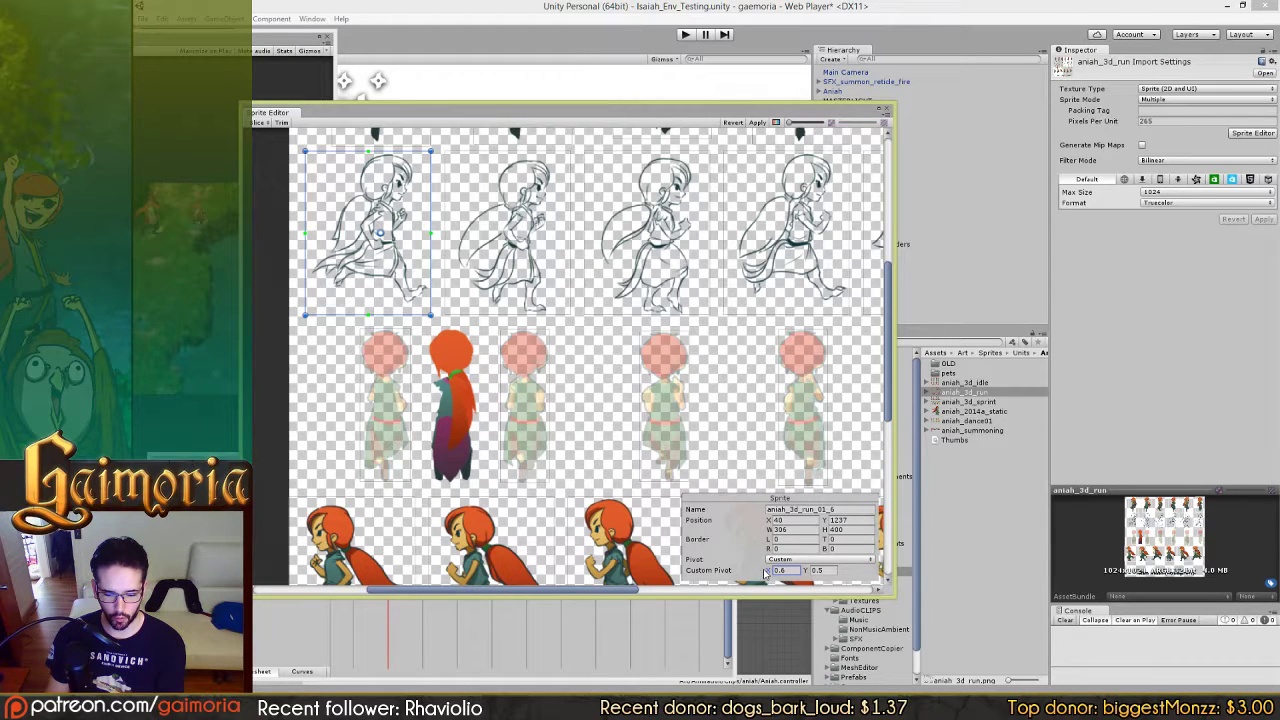
pyautogui.click(535, 234)
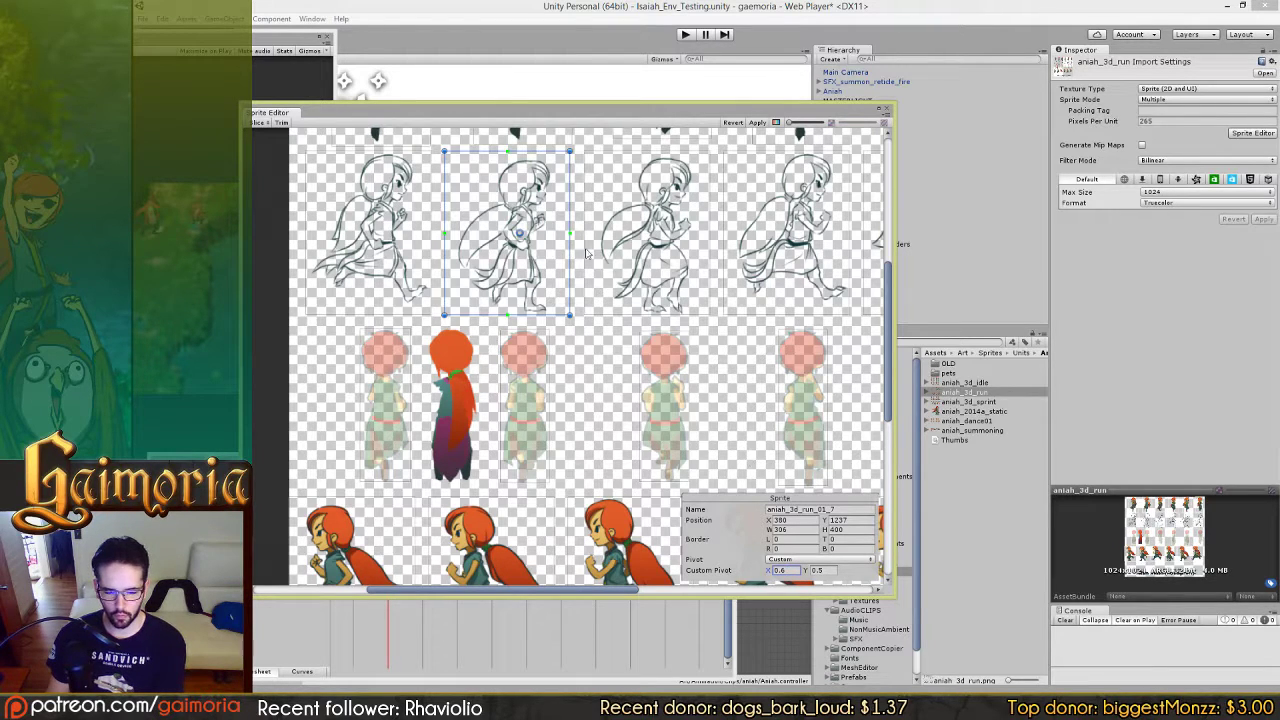
pyautogui.click(636, 223)
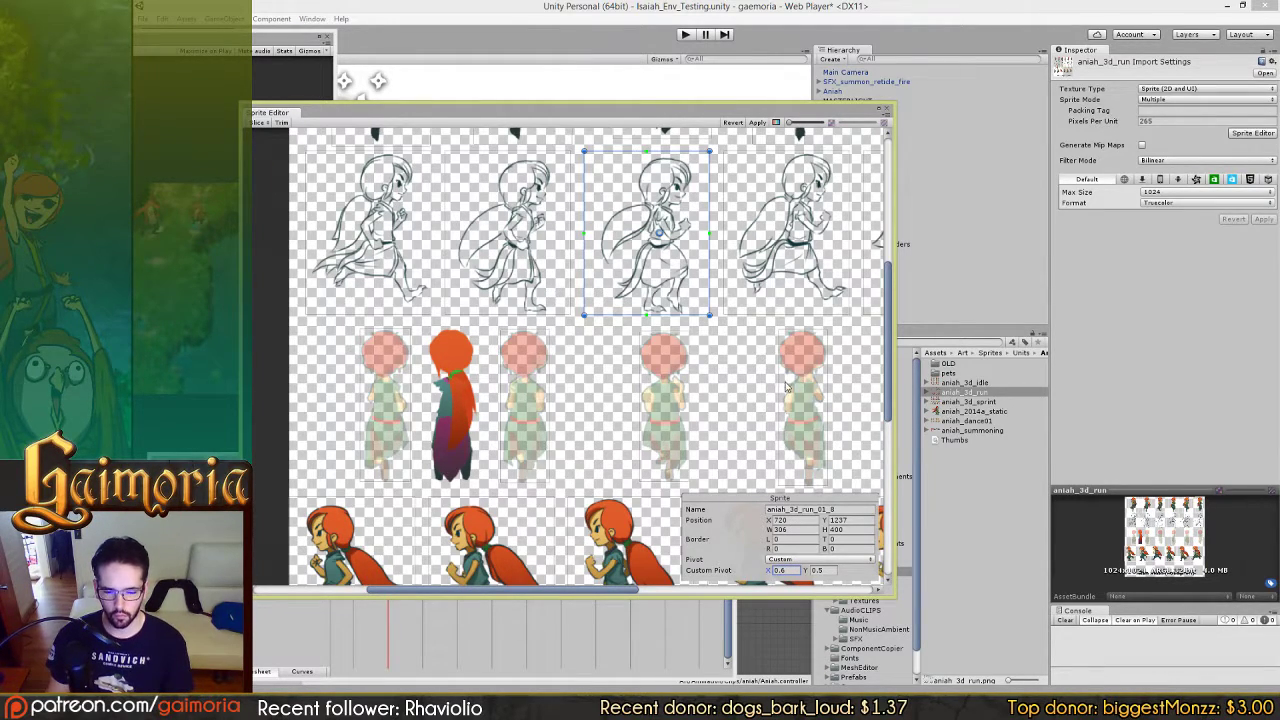
pyautogui.moveTo(787, 387); pyautogui.dragTo(576, 398)
pyautogui.click(592, 283)
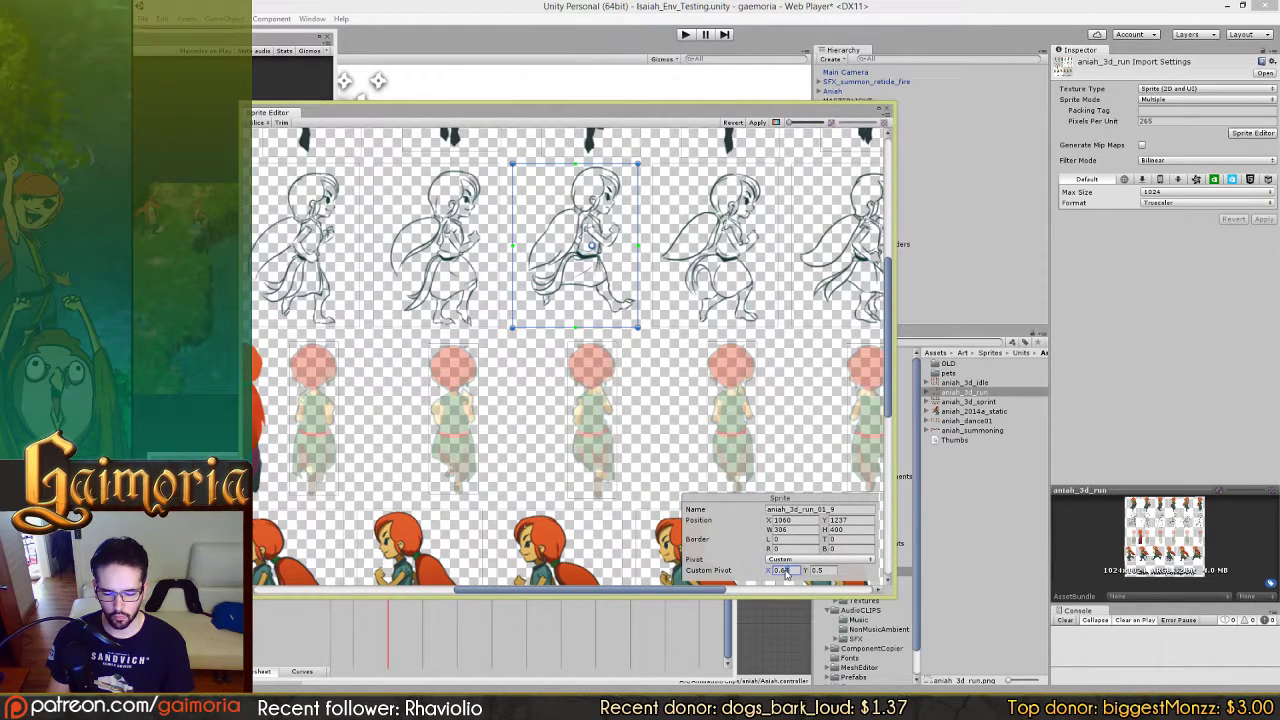
pyautogui.write('5')
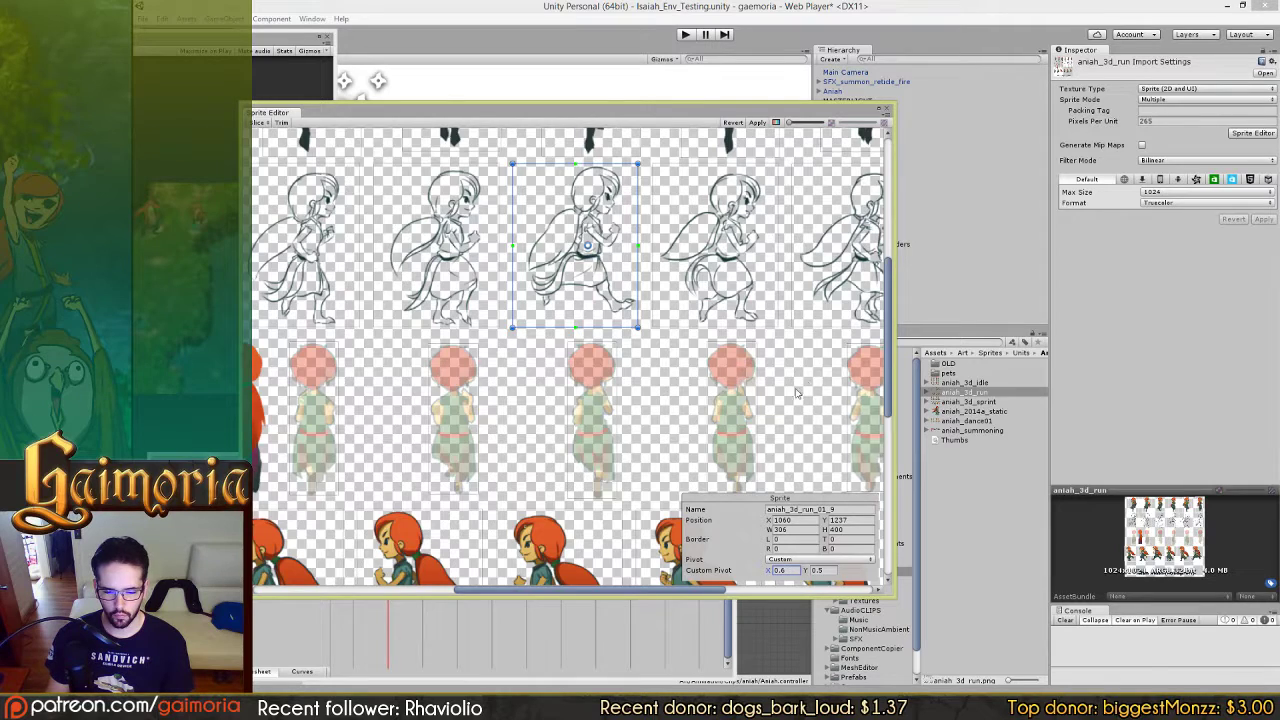
pyautogui.moveTo(797, 392); pyautogui.dragTo(611, 393)
pyautogui.click(546, 261)
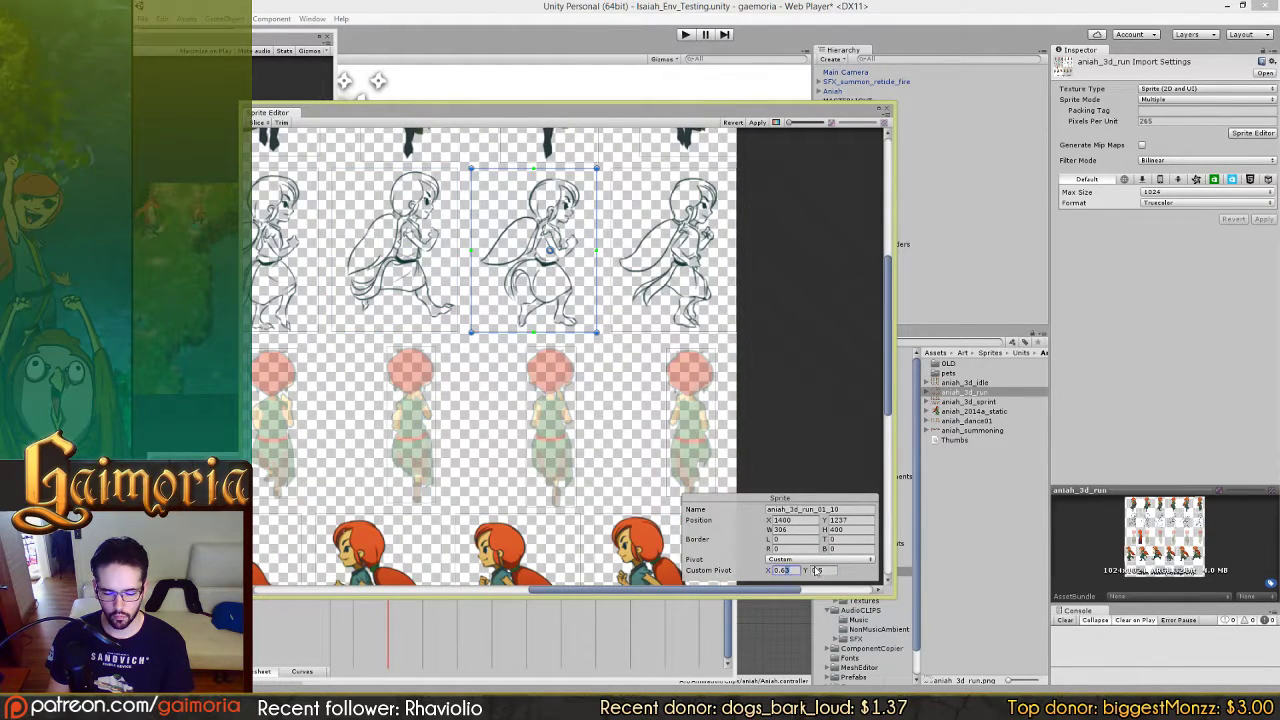
pyautogui.click(706, 263)
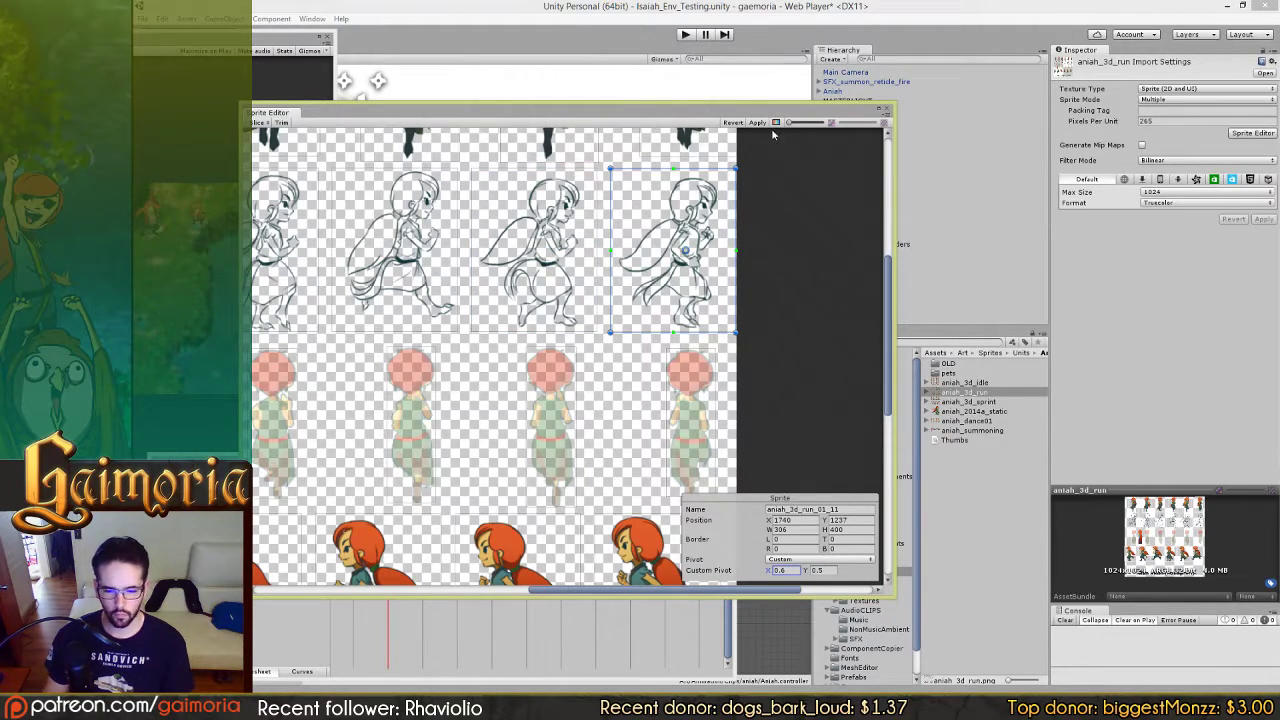
pyautogui.click(757, 224)
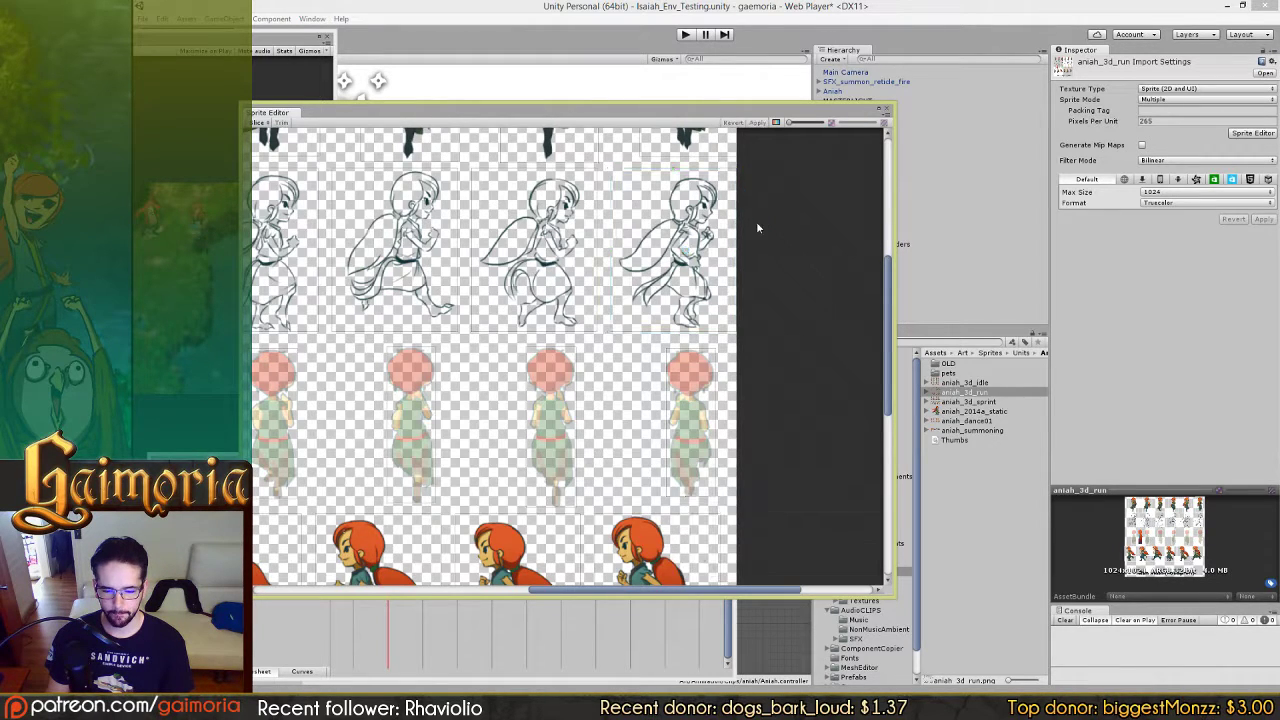
# Step: Move the Sprite Editor out of the way, playtest the adjusted run animation in the maximized game view, and stop playback
pyautogui.moveTo(849, 113); pyautogui.dragTo(680, 463)
pyautogui.click(683, 35)
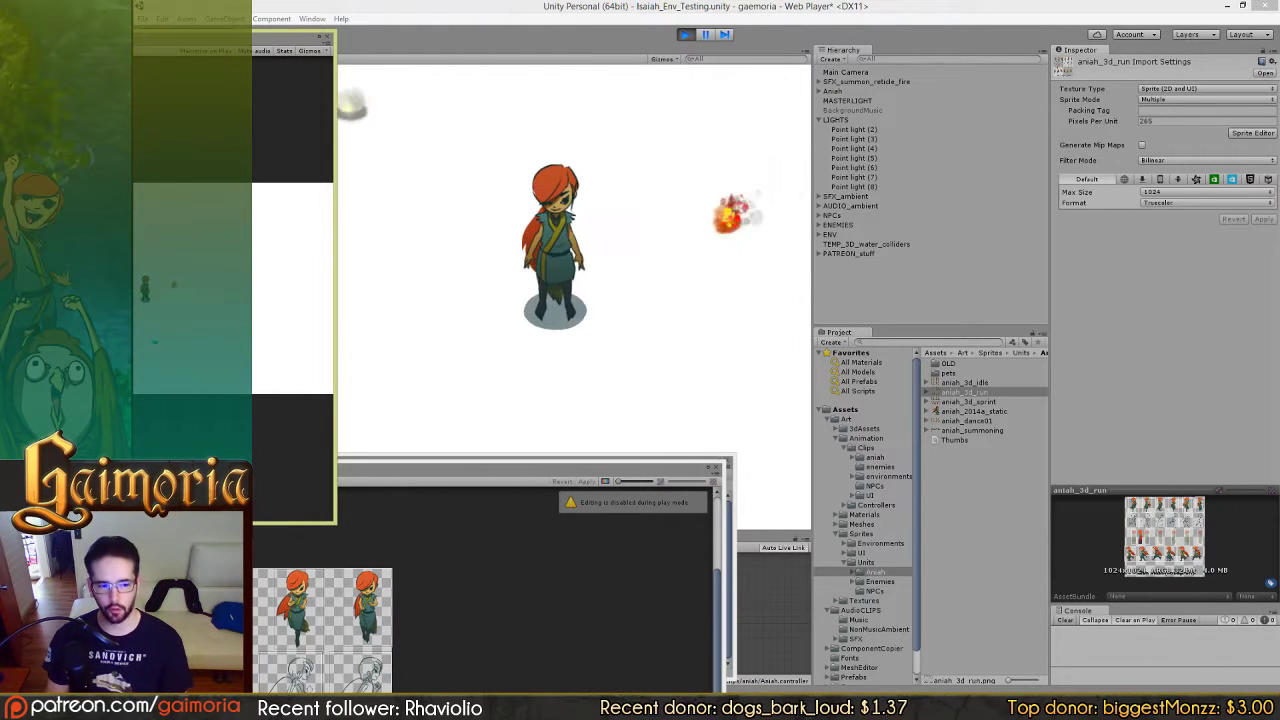
pyautogui.click(319, 37)
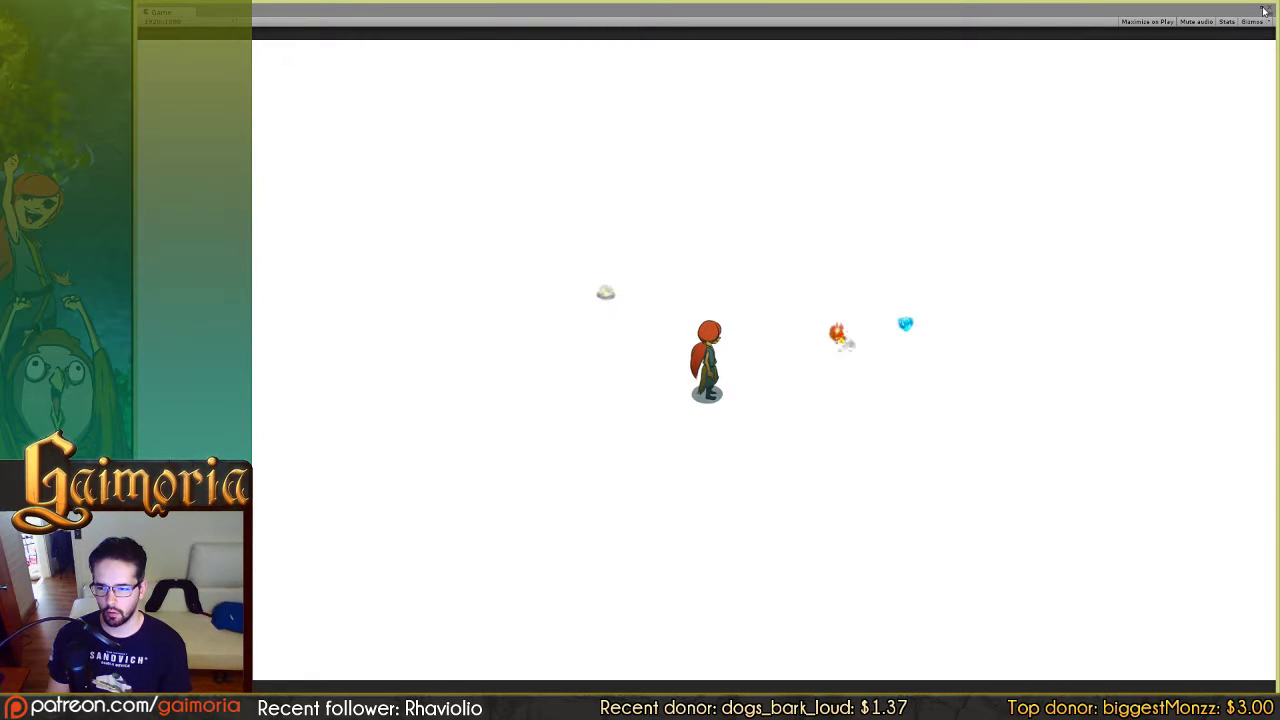
pyautogui.click(1262, 8)
pyautogui.click(684, 35)
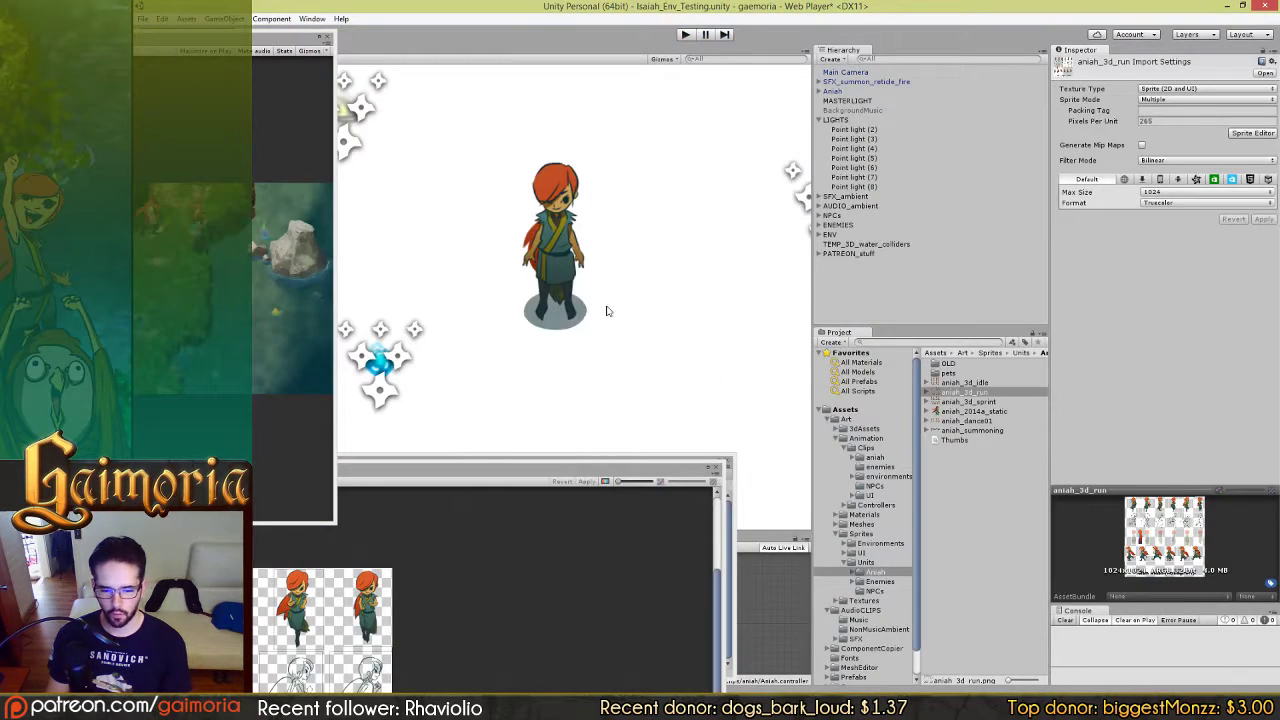
# Step: Bring the Sprite Editor back into view and check the custom pivot of the last coloured run sprite, aniah_3d_run_01_23, as a reference
pyautogui.click(1248, 133)
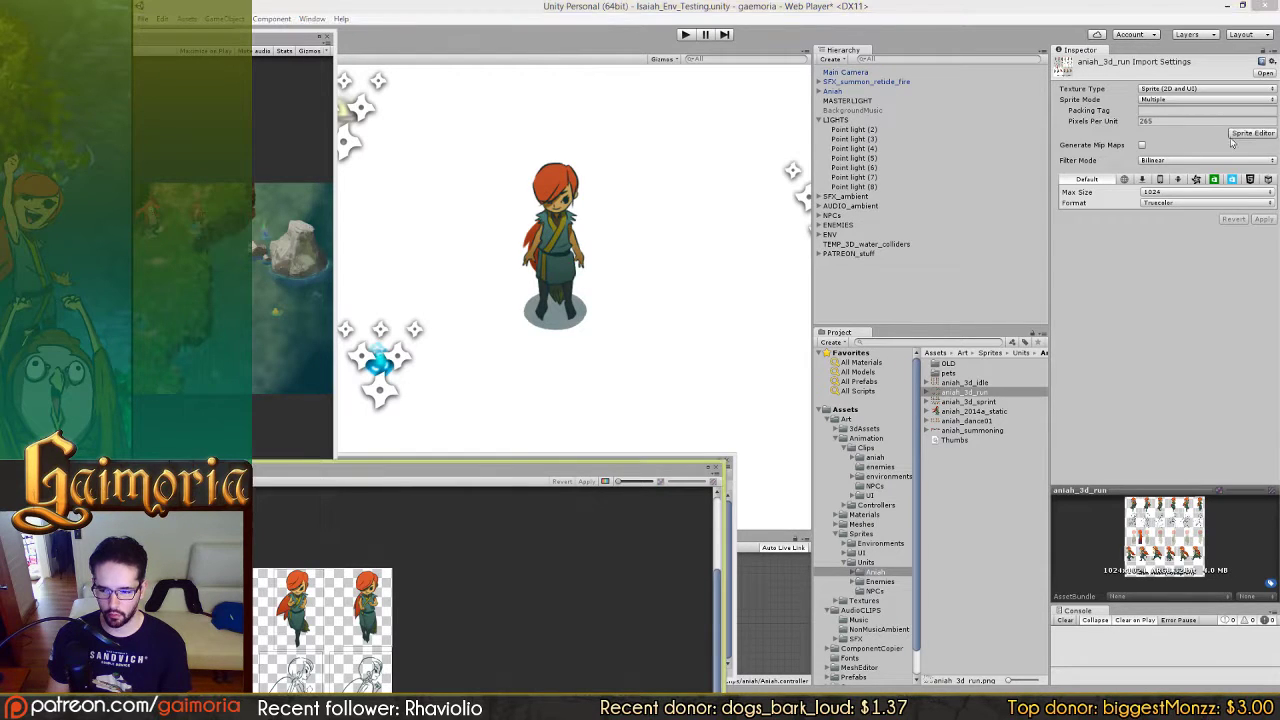
pyautogui.moveTo(439, 472); pyautogui.dragTo(719, 118)
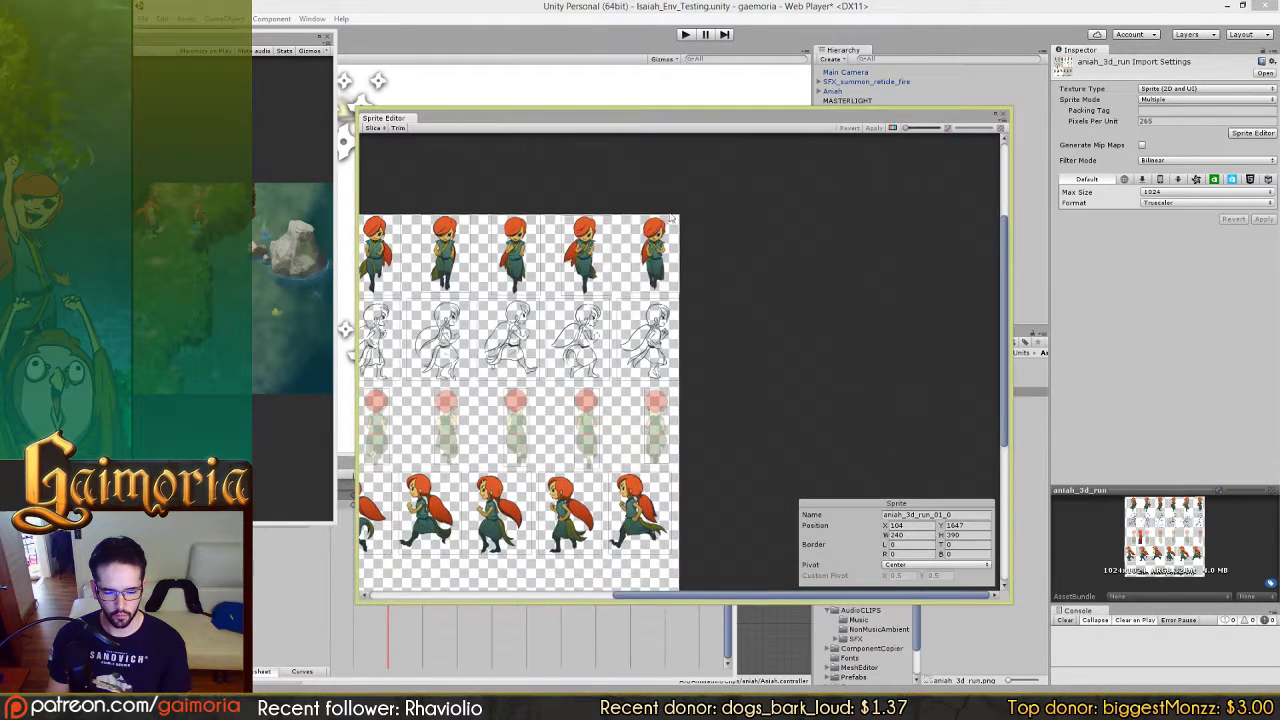
pyautogui.scroll(5, 688, 462)
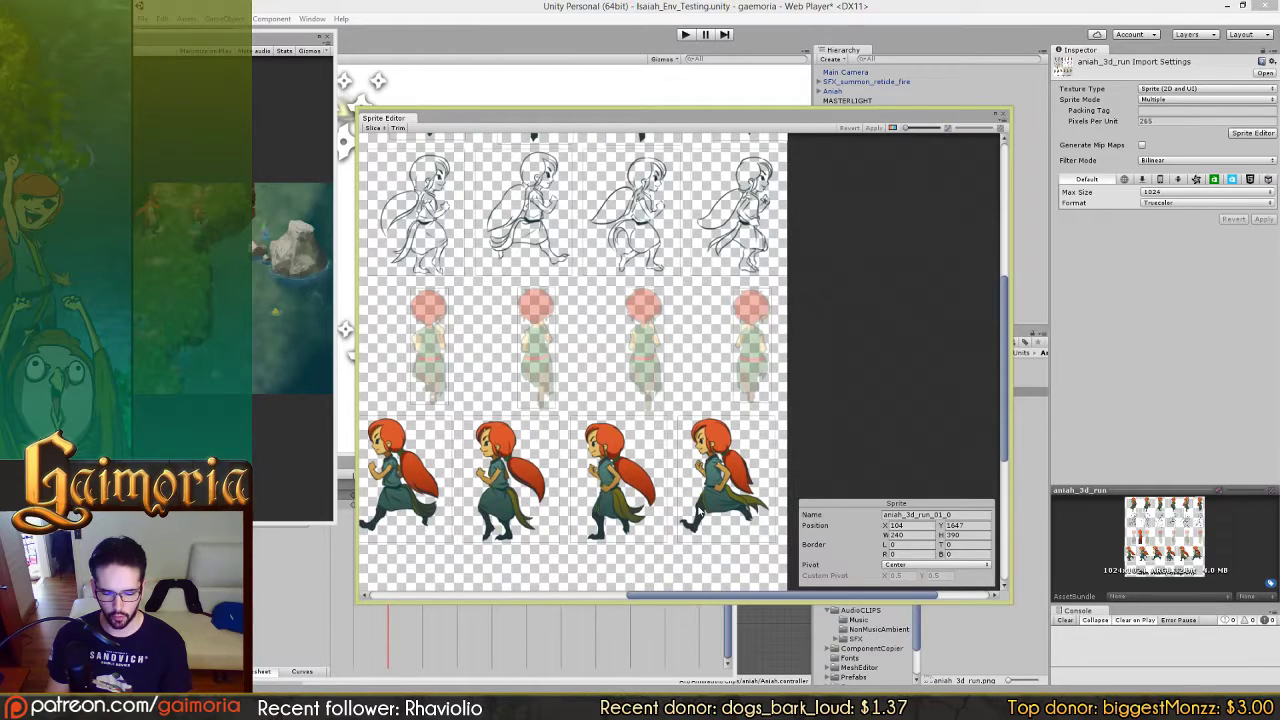
pyautogui.click(700, 512)
pyautogui.scroll(2, 838, 234)
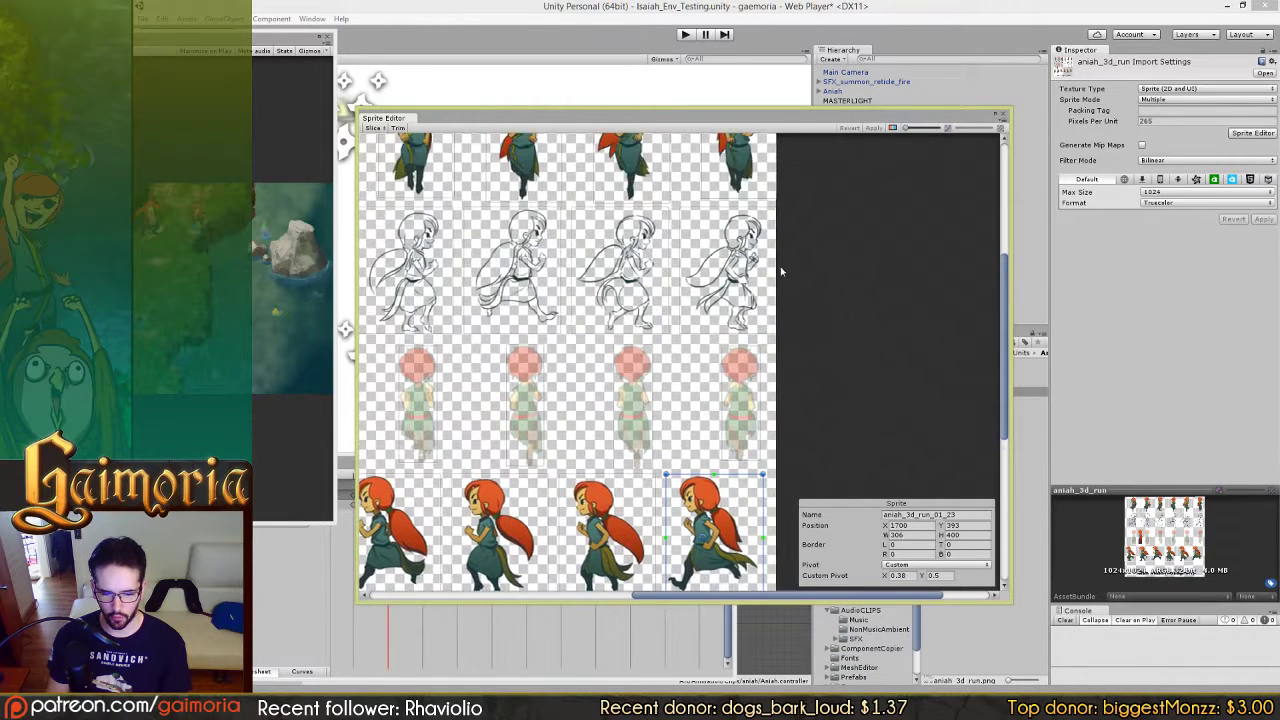
# Step: Adjust the custom pivot X of sketched sprite aniah_3d_run_01_11, set it to 0.58 on sprites 10 through 6, and apply before closing the editor
pyautogui.click(755, 260)
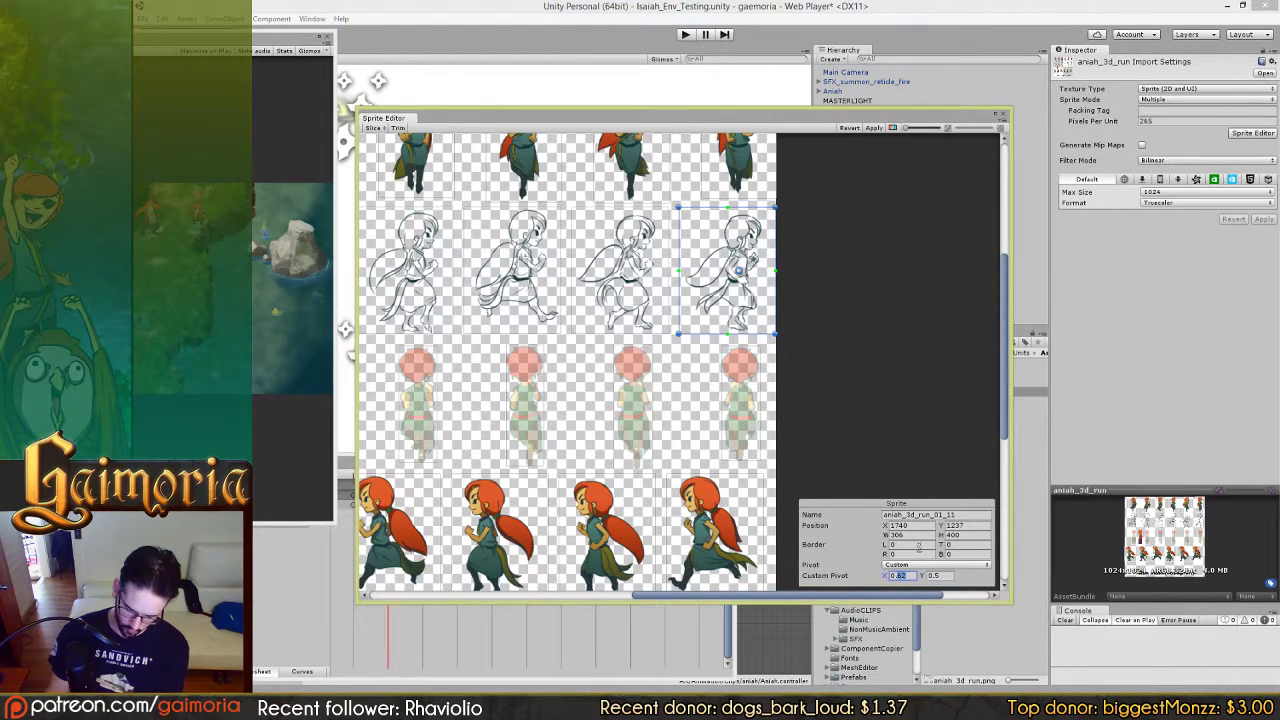
pyautogui.click(607, 262)
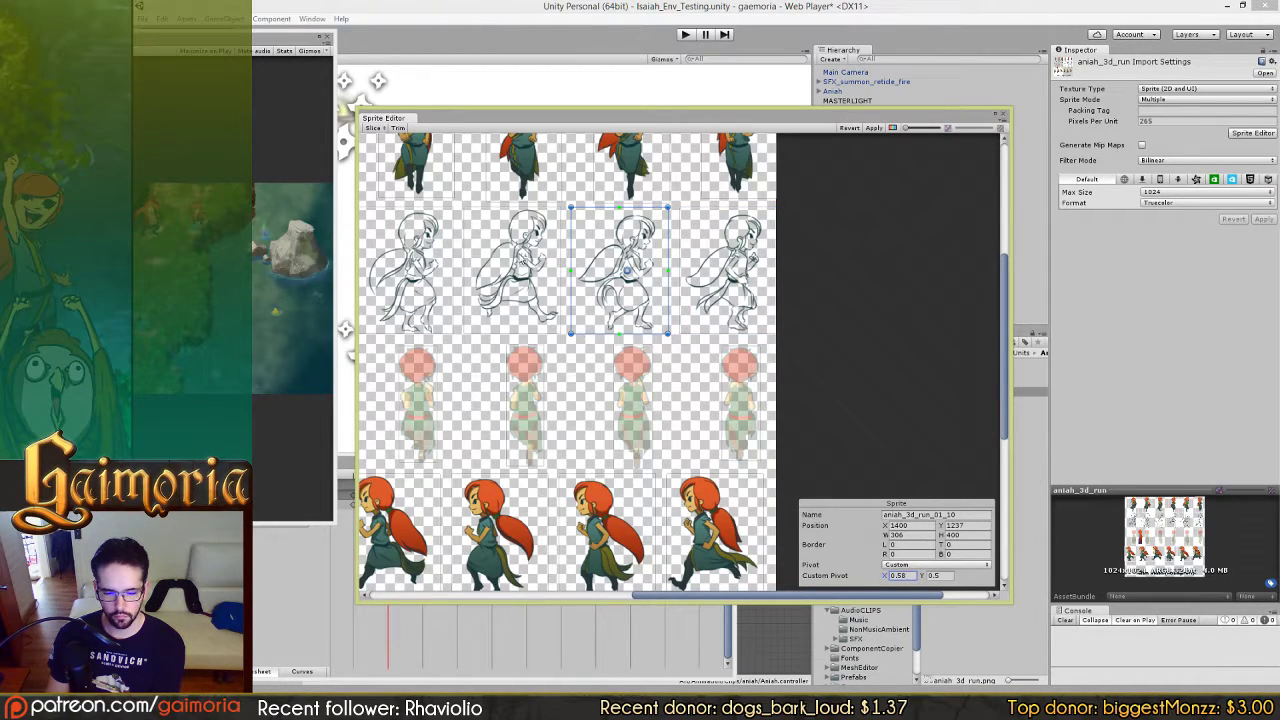
pyautogui.click(520, 258)
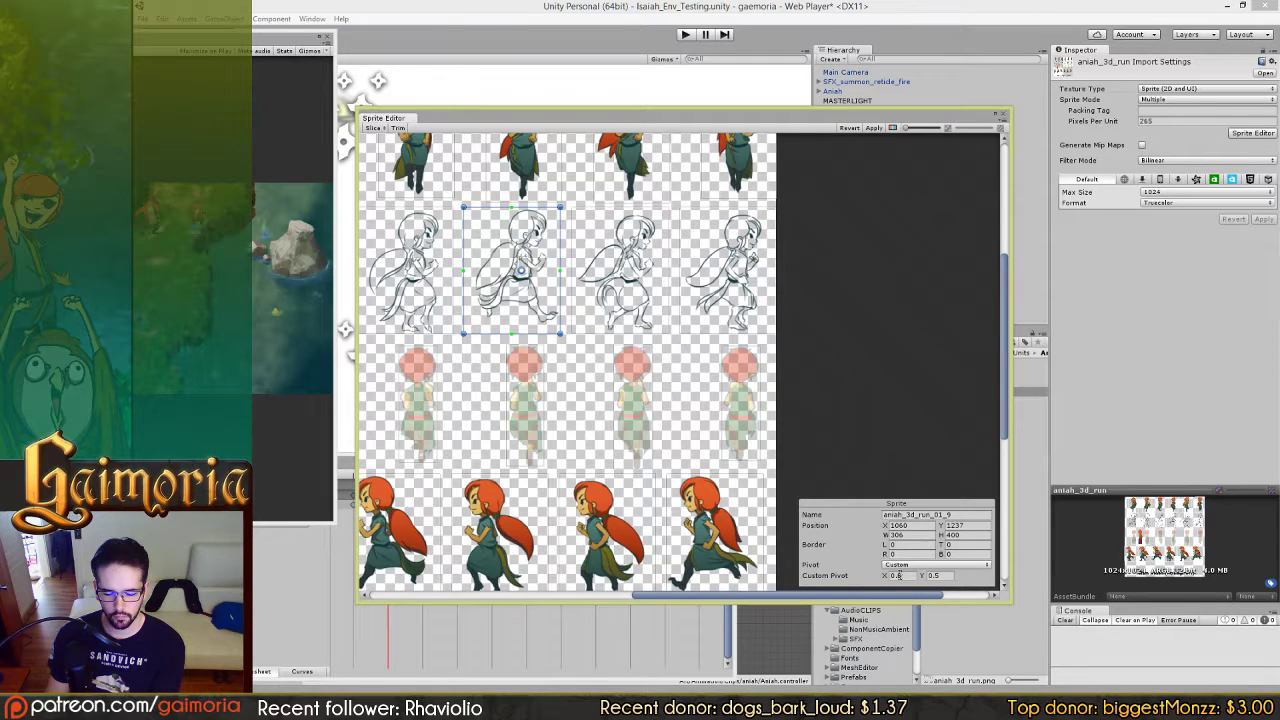
pyautogui.moveTo(452, 377); pyautogui.dragTo(655, 381)
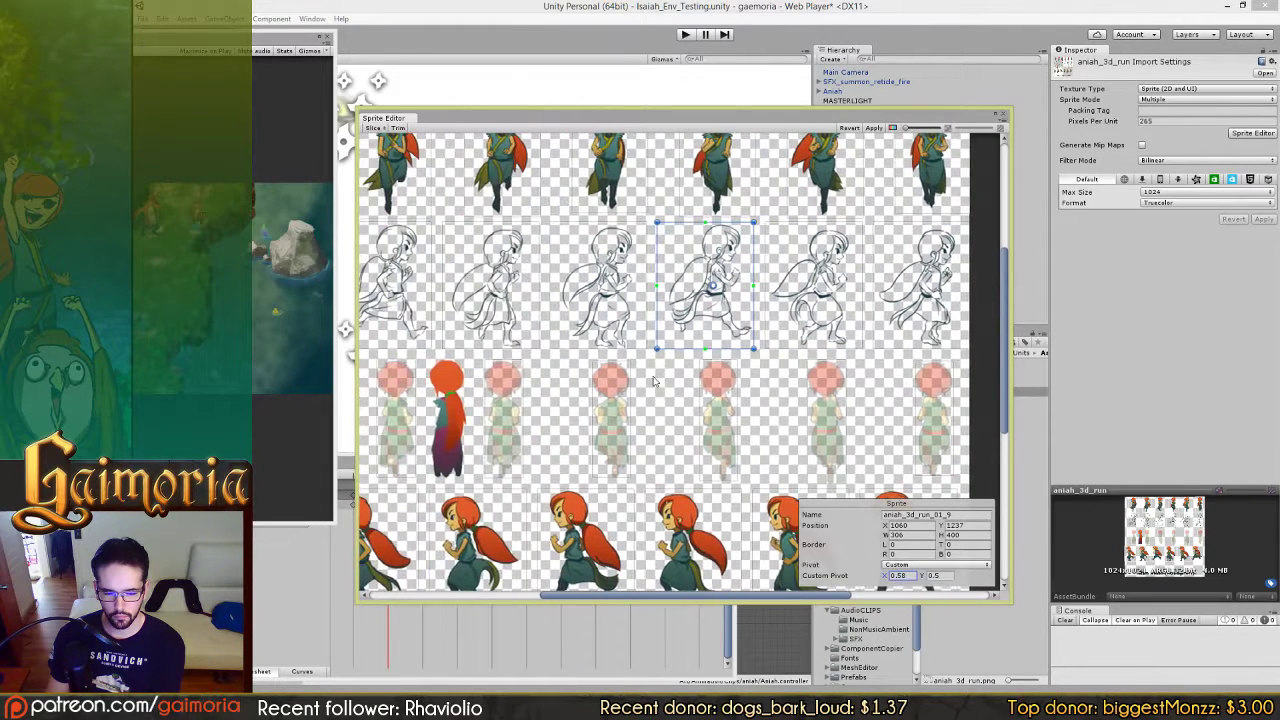
pyautogui.click(636, 287)
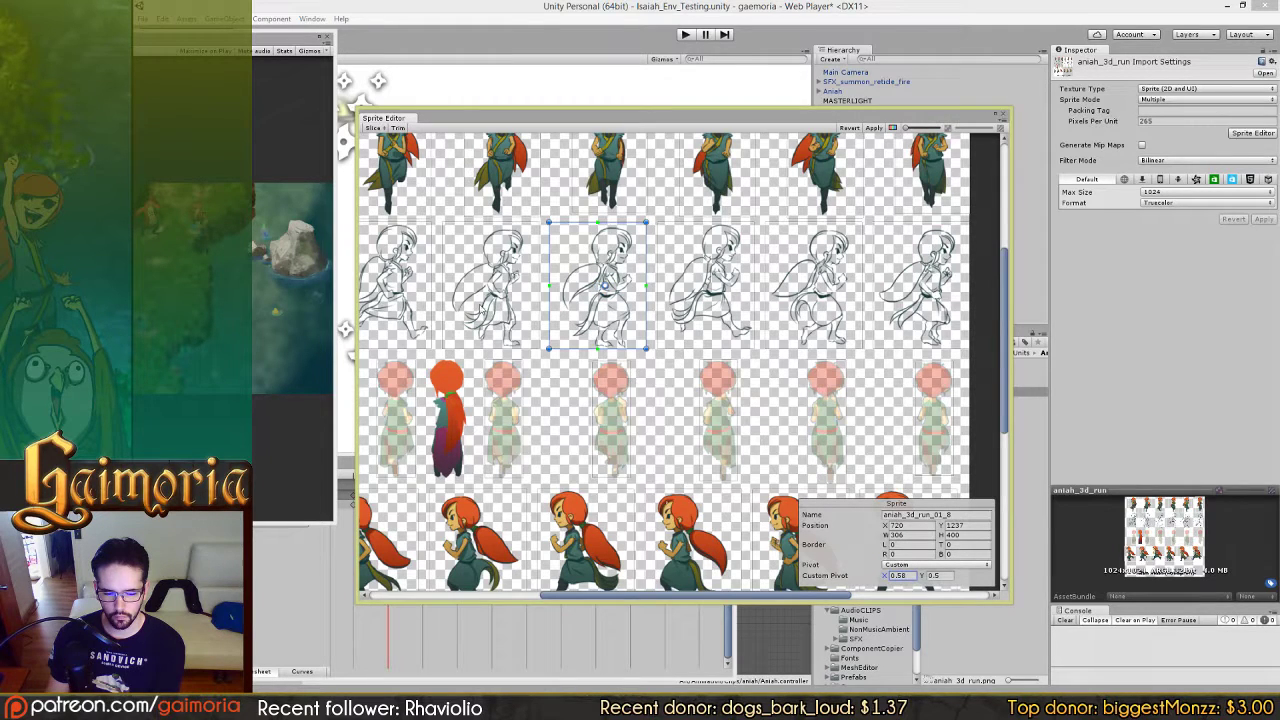
pyautogui.click(483, 292)
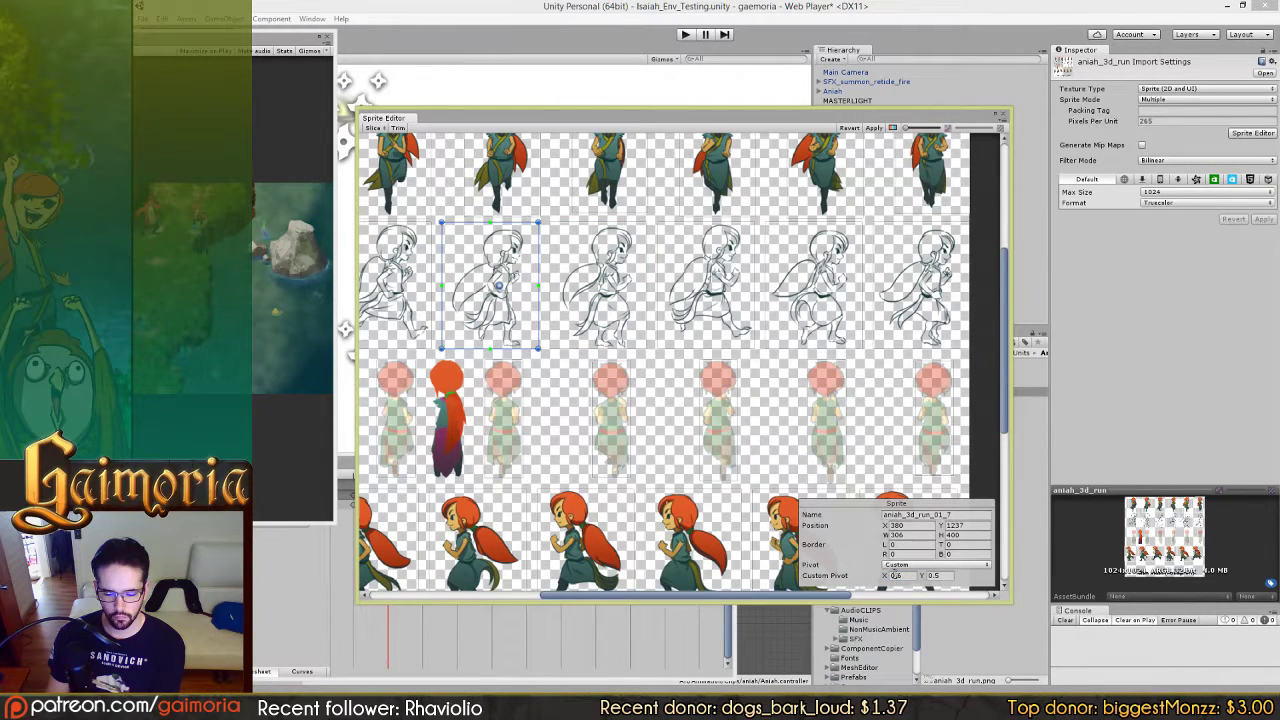
pyautogui.moveTo(553, 388); pyautogui.dragTo(722, 415)
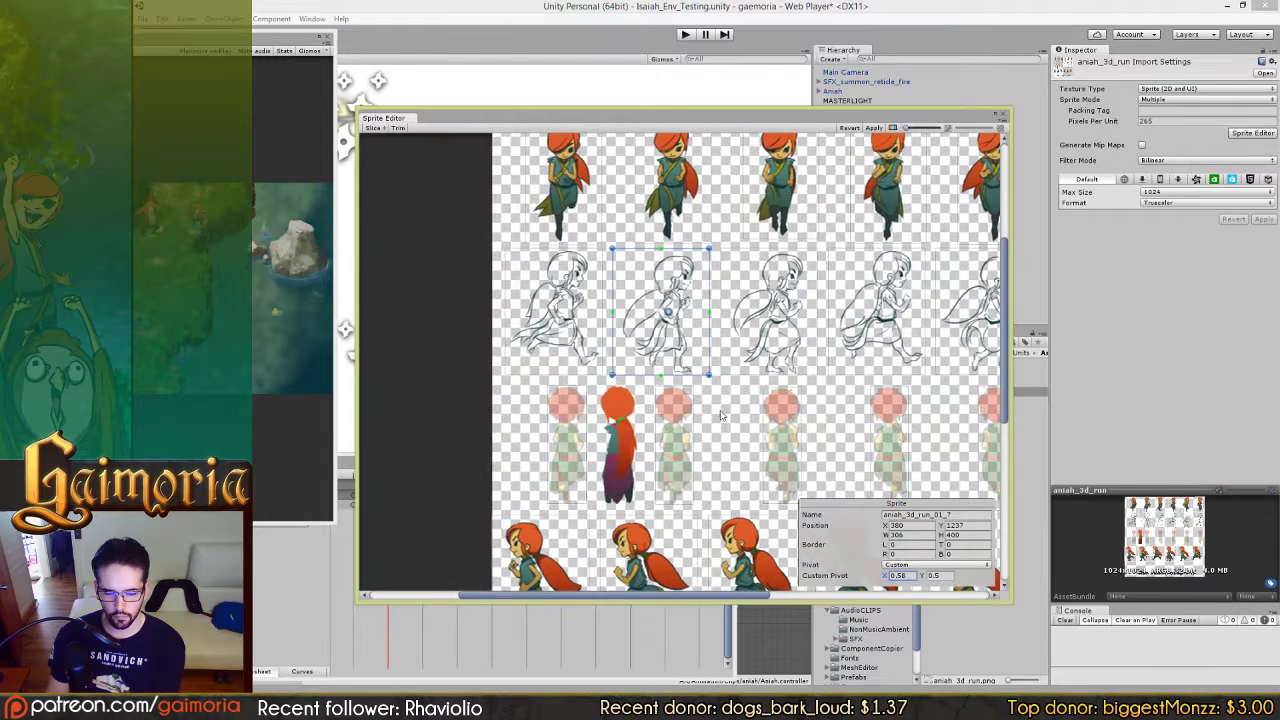
pyautogui.click(591, 321)
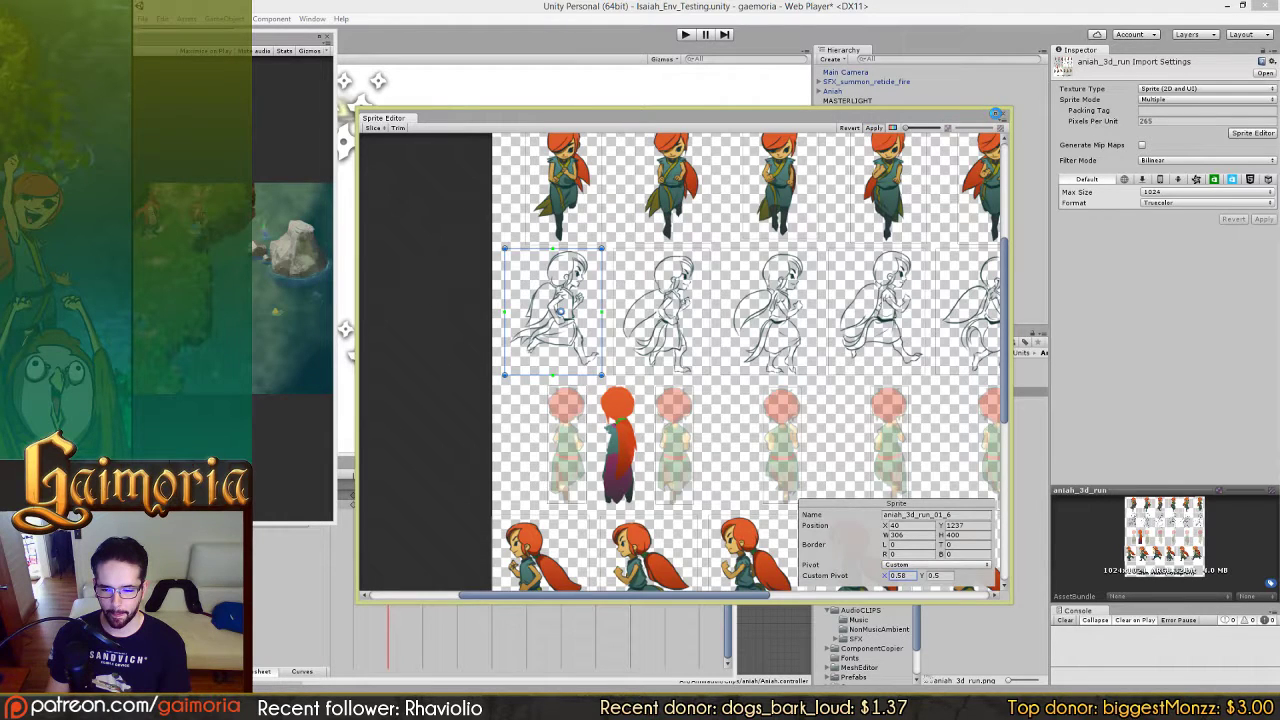
pyautogui.click(997, 114)
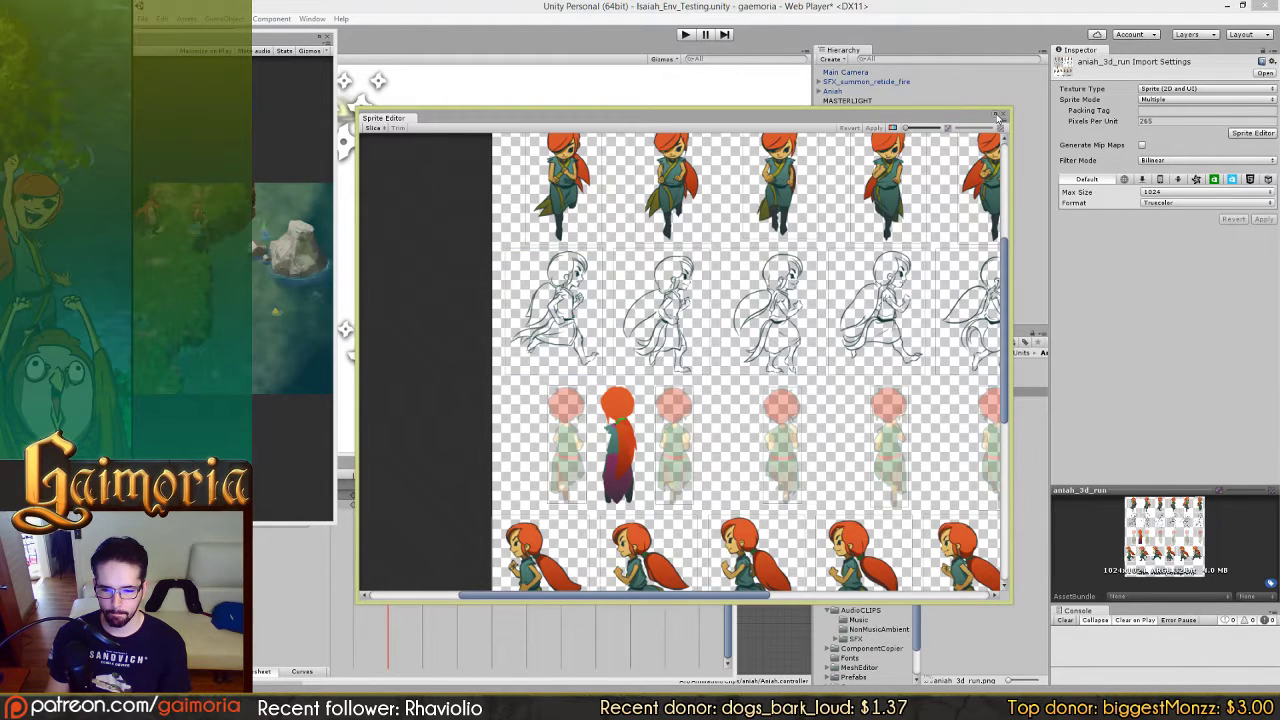
pyautogui.click(1003, 117)
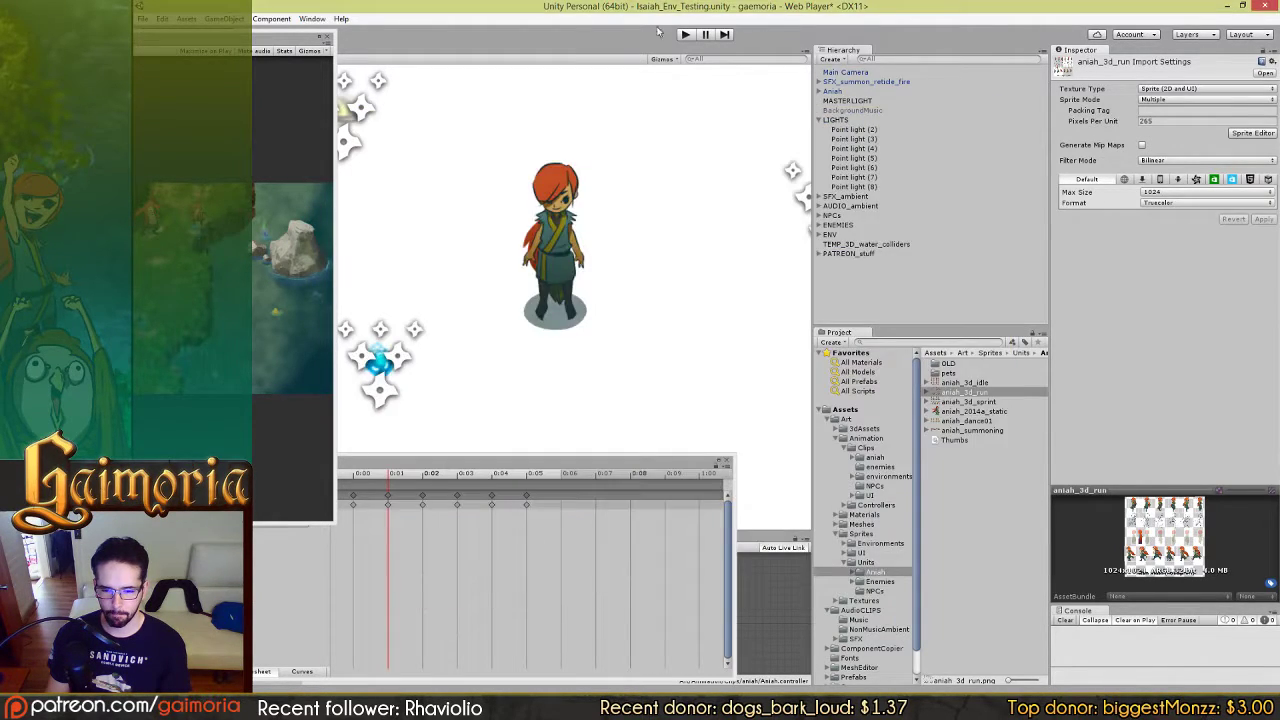
# Step: Playtest Aniah's run animation in the maximized game view, restore the view, and stop playback
pyautogui.click(686, 35)
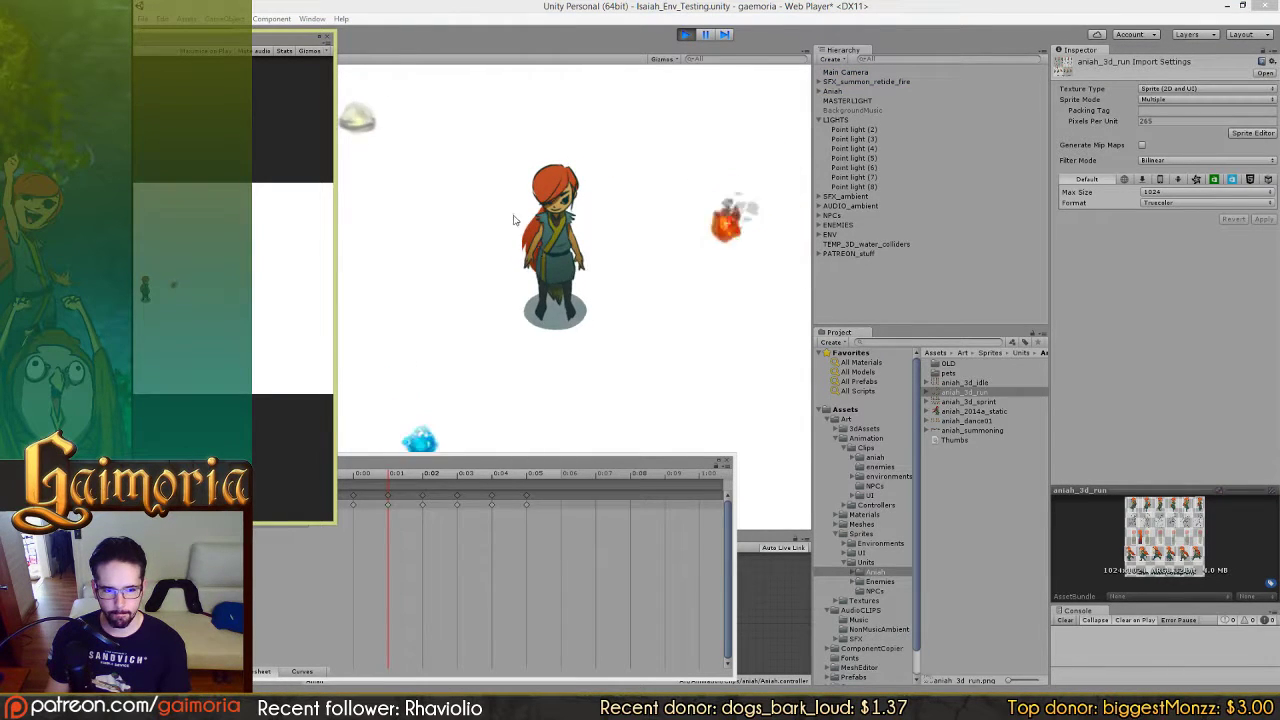
pyautogui.click(320, 37)
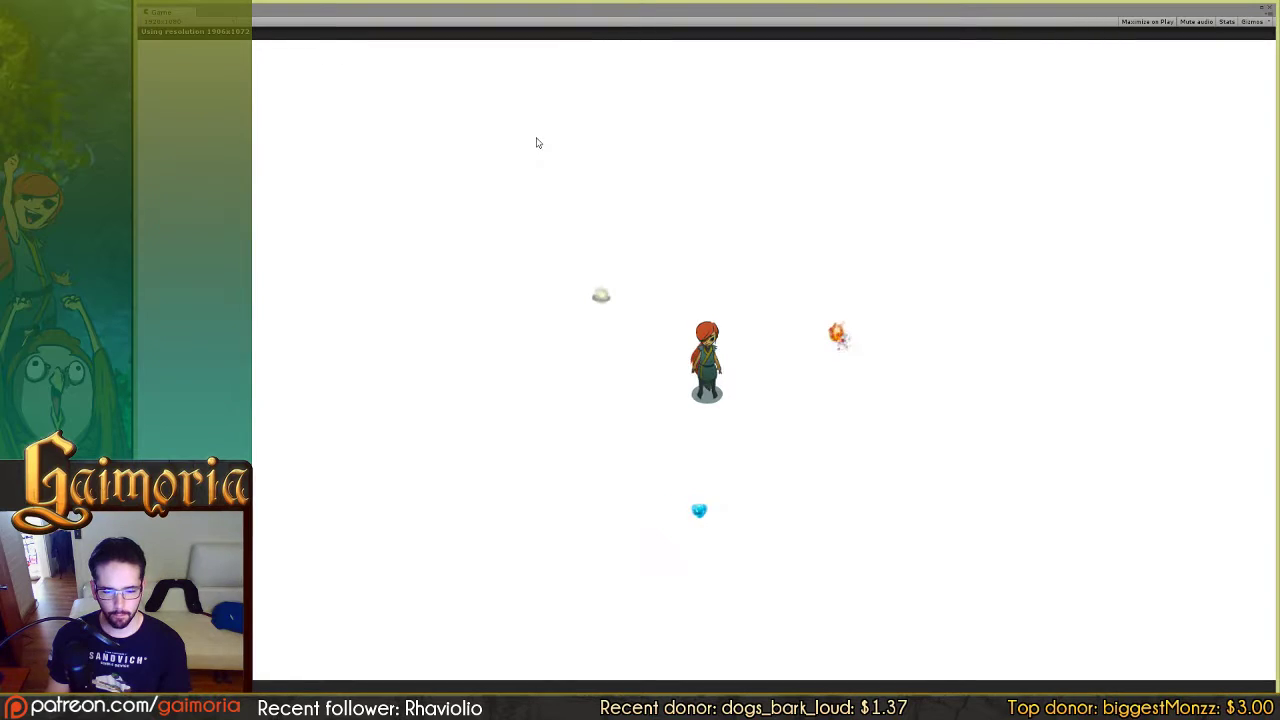
pyautogui.press('d')
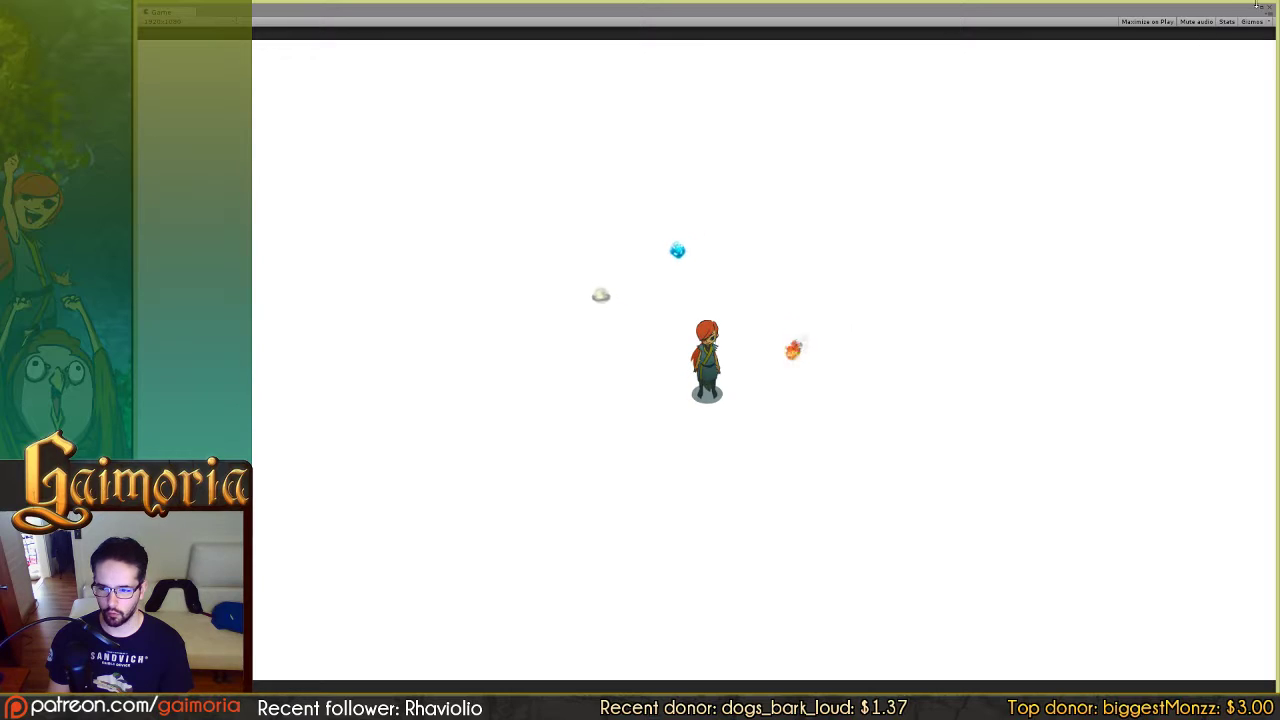
pyautogui.click(1256, 5)
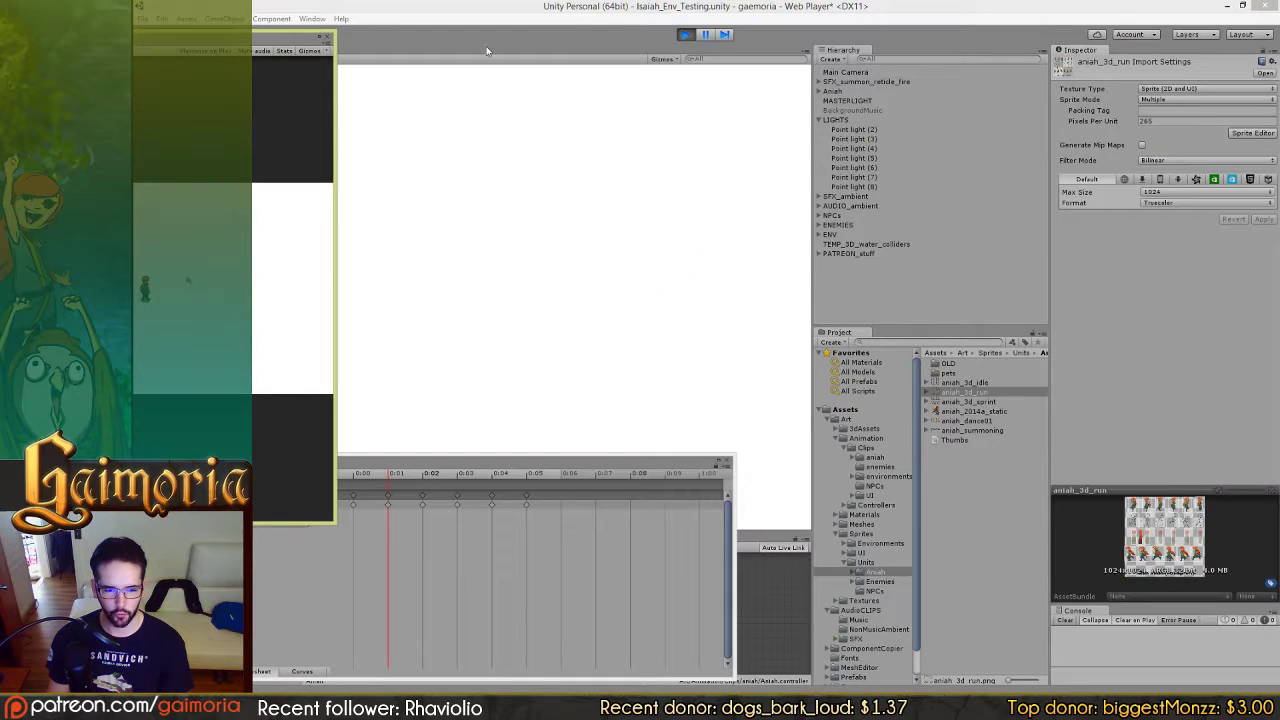
pyautogui.click(688, 40)
# Step: Switch to the run sprite sheet in Photoshop, show the olive-green background layer, and hide the finalTouches group
pyautogui.click(400, 708)
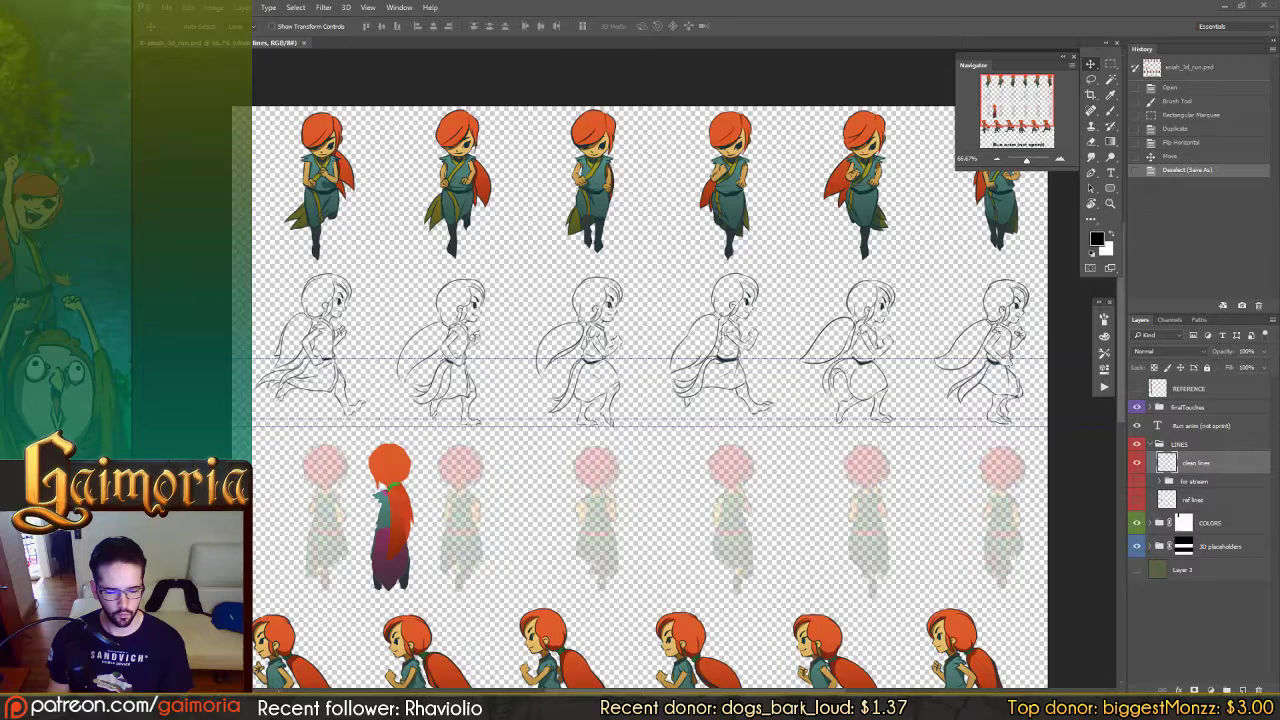
pyautogui.moveTo(796, 357); pyautogui.dragTo(806, 357)
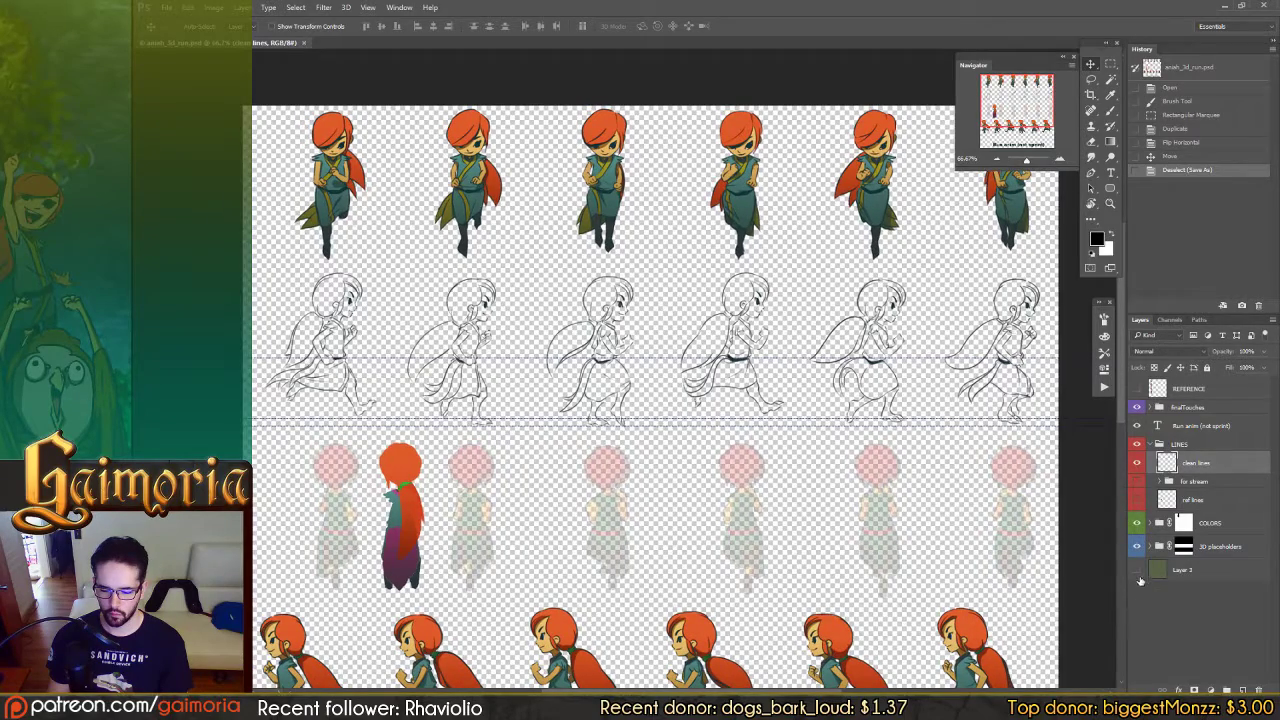
pyautogui.click(1150, 481)
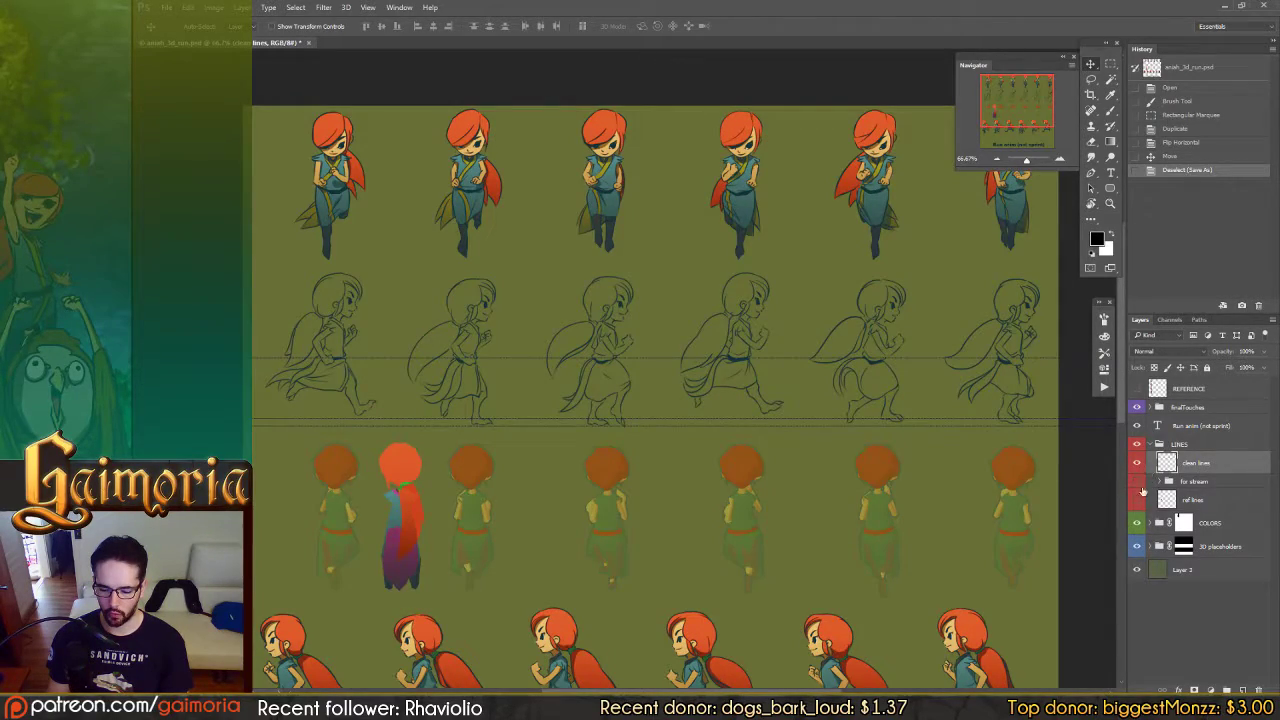
pyautogui.click(1190, 408)
pyautogui.click(1197, 467)
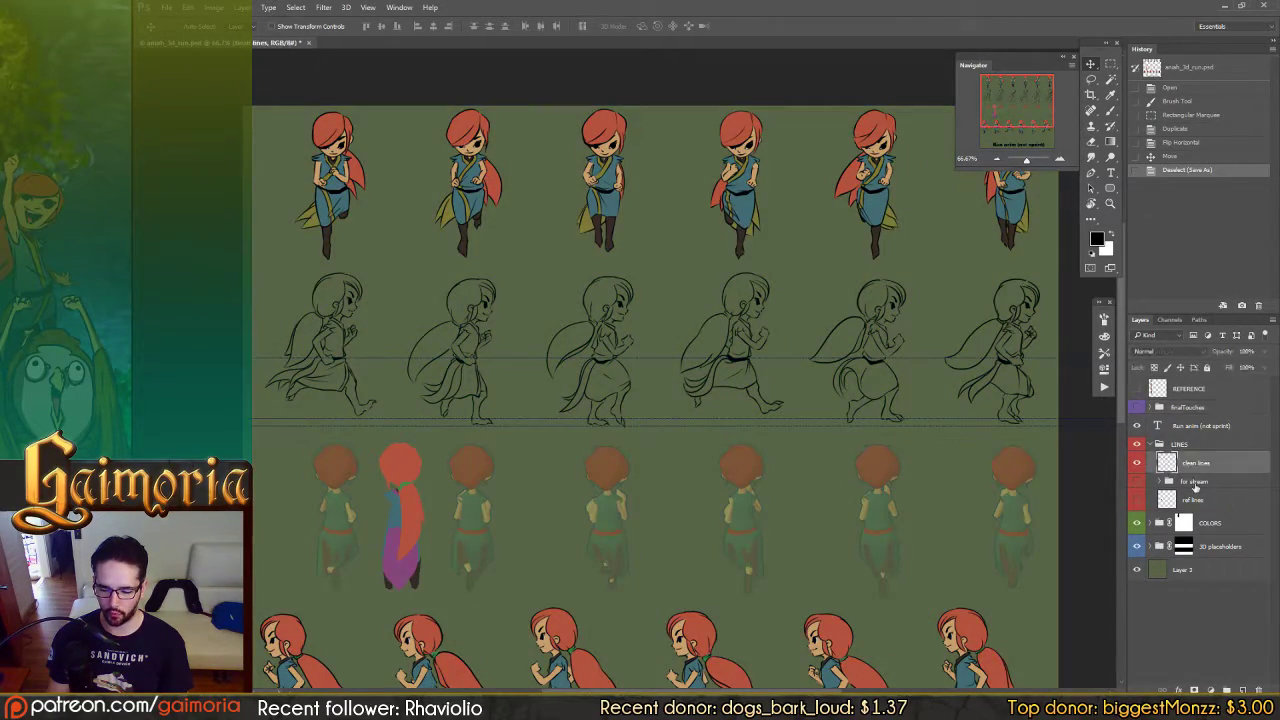
pyautogui.click(1193, 503)
pyautogui.click(1198, 484)
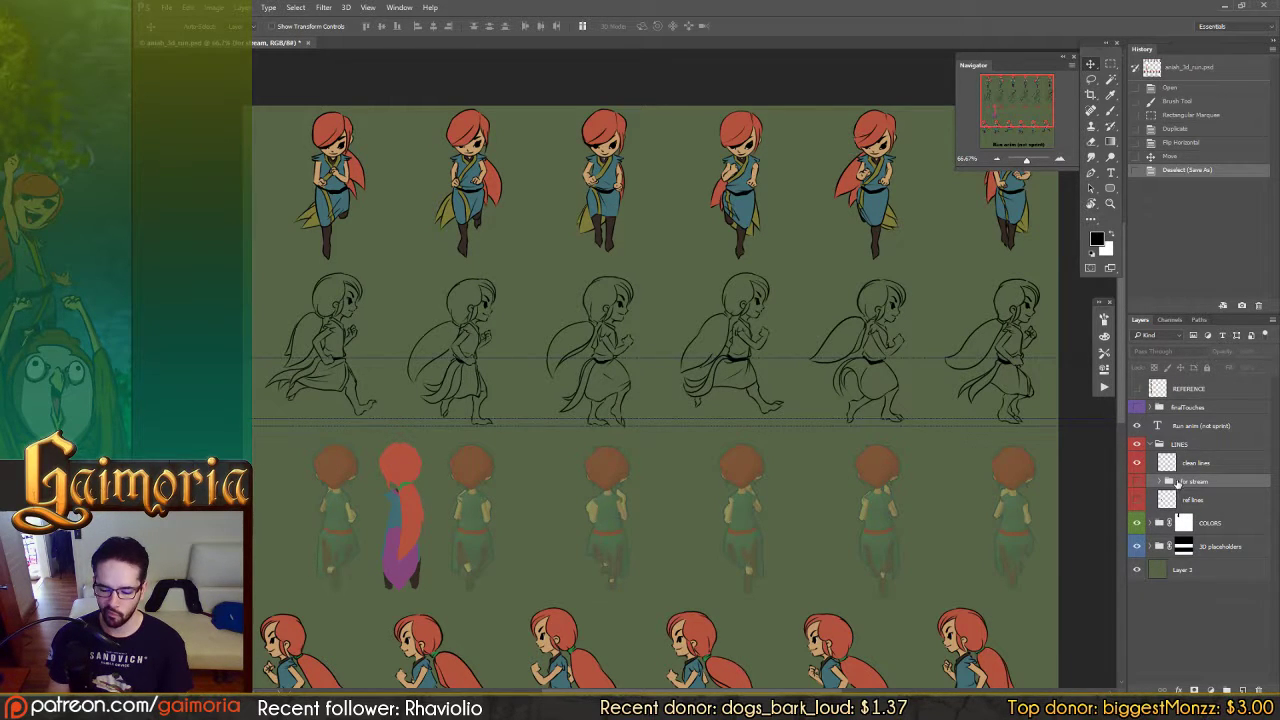
# Step: Expand the COLORS group and select its lowest layer, the ponies layer just above the placeholders group
pyautogui.click(1156, 552)
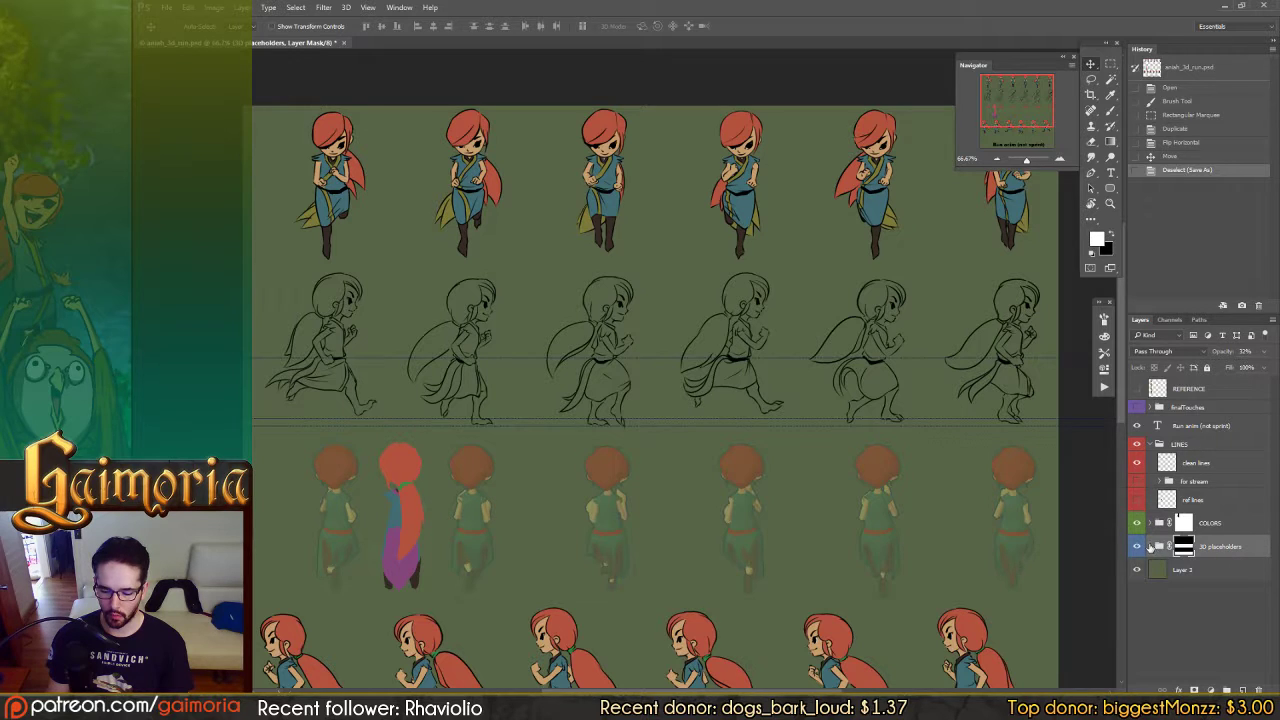
pyautogui.click(1150, 547)
pyautogui.click(1166, 568)
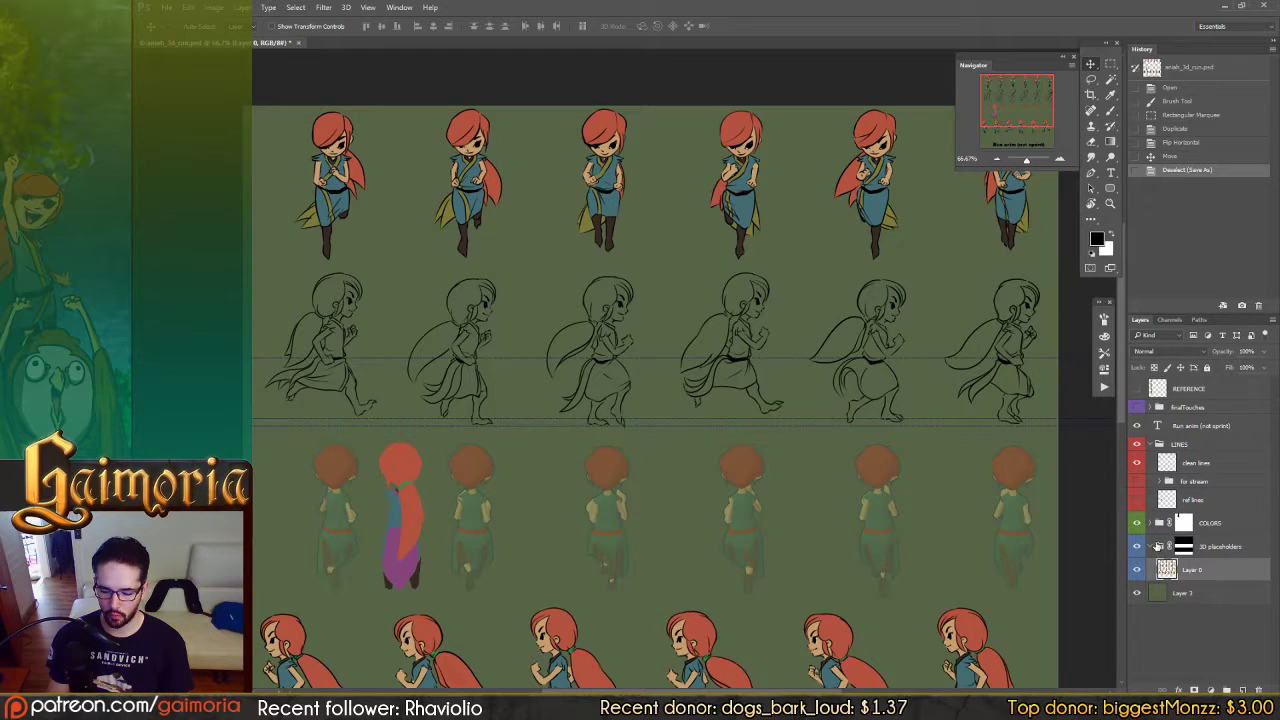
pyautogui.click(1153, 548)
pyautogui.click(1157, 523)
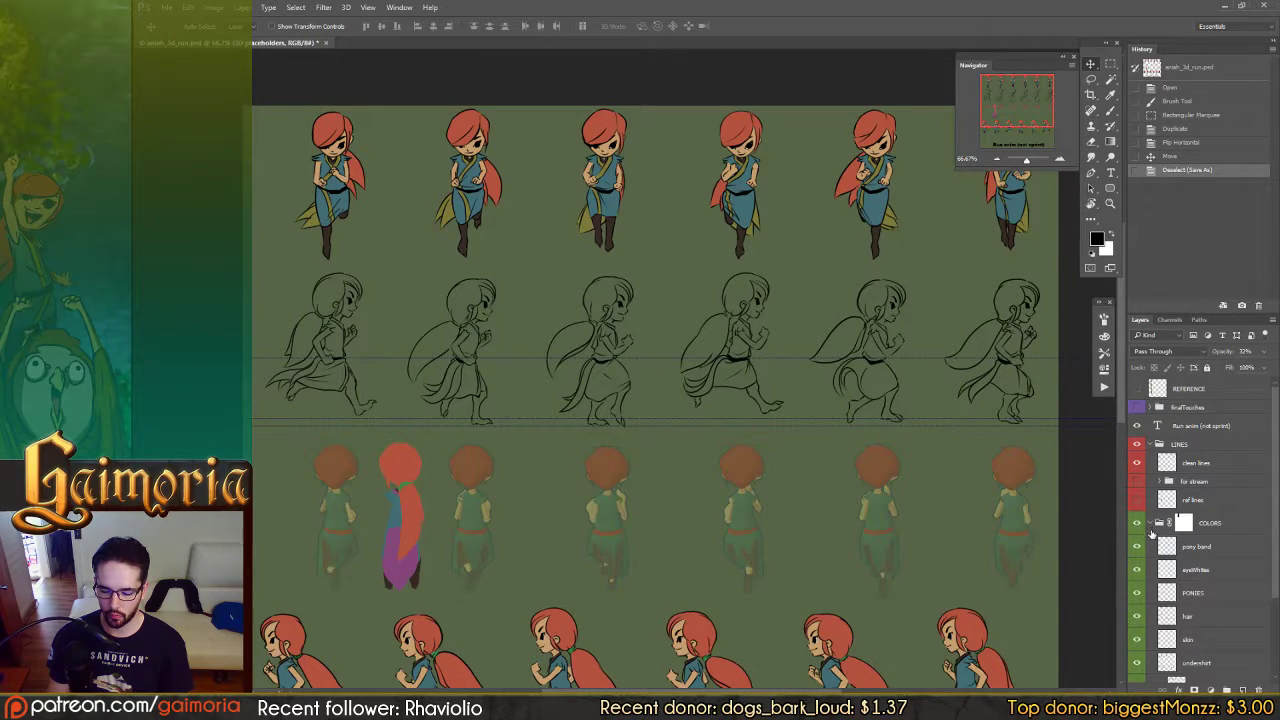
pyautogui.scroll(-3, 1152, 534)
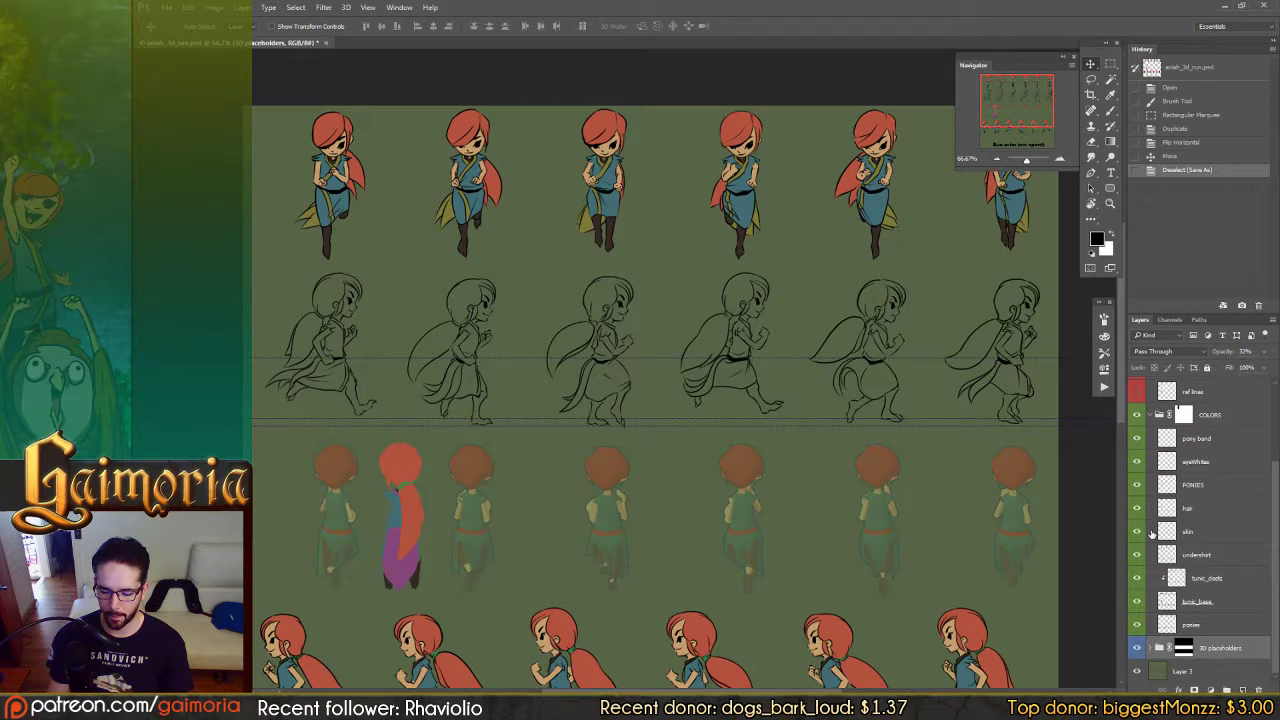
pyautogui.click(1165, 624)
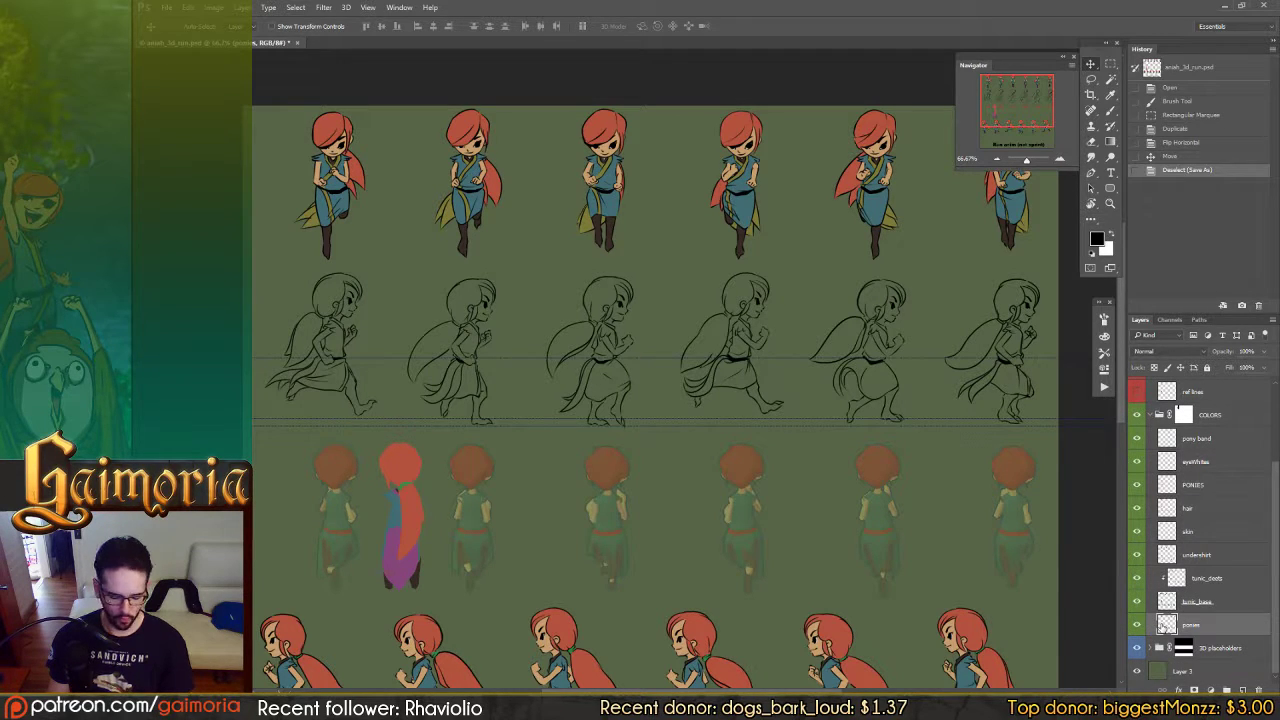
# Step: Sample the red hair colour from a coloured front-facing sprite and brush it into the upper ponytail of the first sideways sketch
pyautogui.press('b')
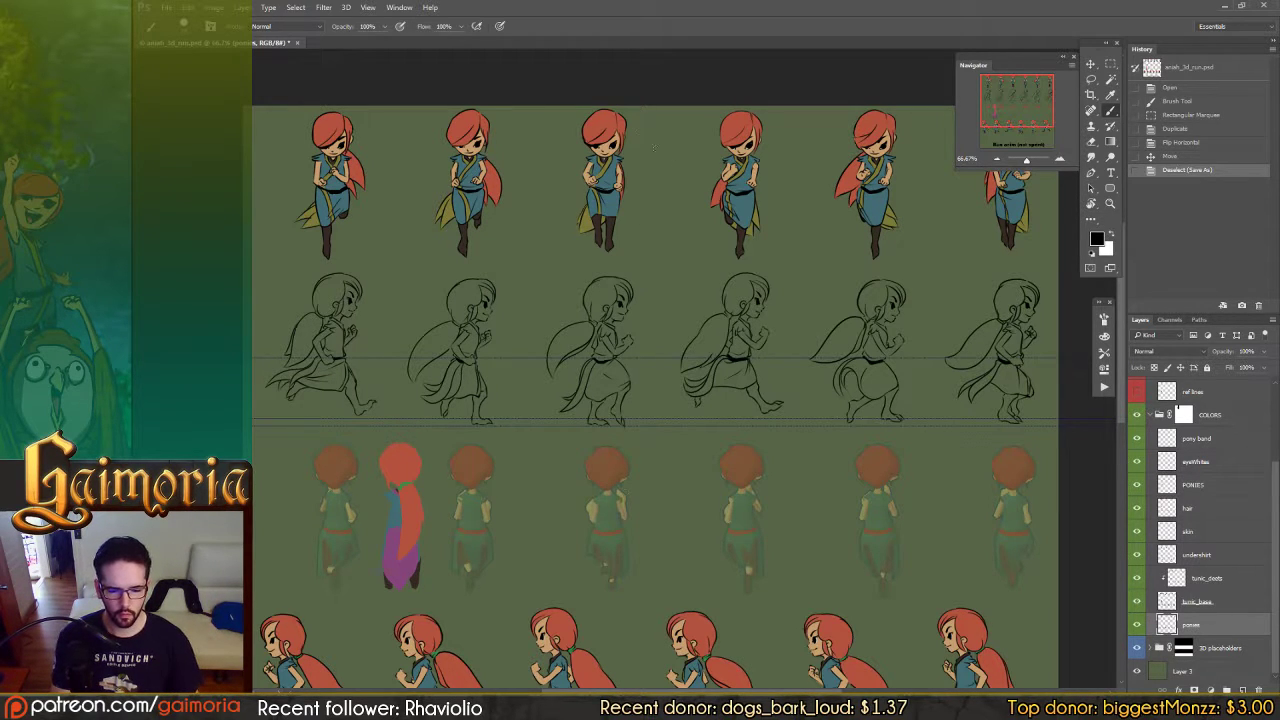
pyautogui.keyDown('alt'); pyautogui.click(604, 118); pyautogui.keyUp('alt')
pyautogui.scroll(4, 517, 391)
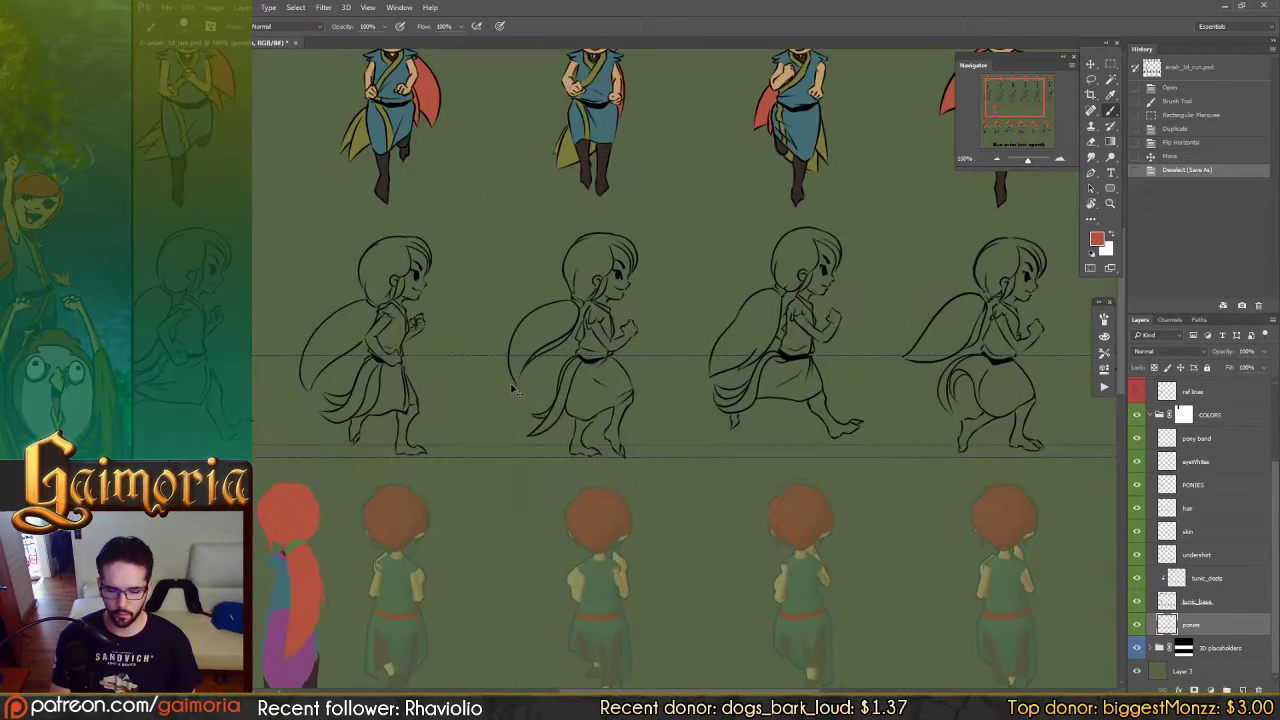
pyautogui.moveTo(619, 392); pyautogui.dragTo(890, 391)
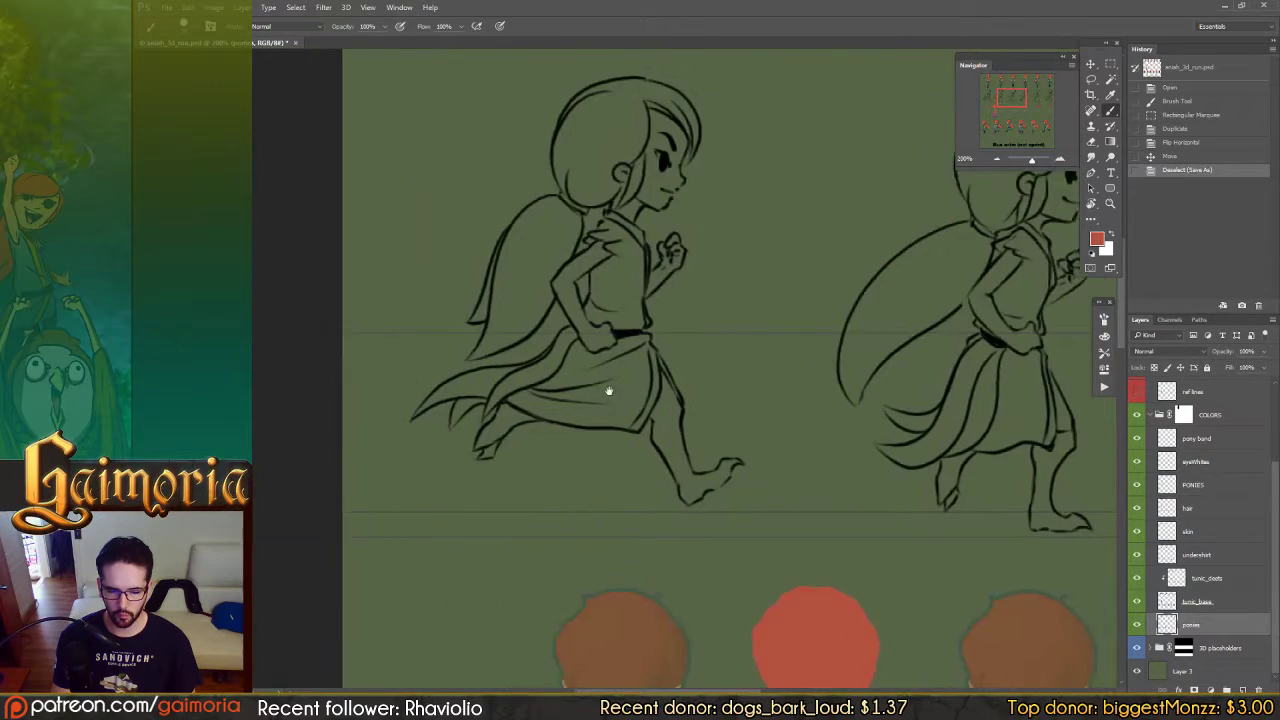
pyautogui.moveTo(566, 346); pyautogui.dragTo(360, 160)
pyautogui.moveTo(674, 337); pyautogui.dragTo(820, 125)
pyautogui.moveTo(603, 462); pyautogui.dragTo(591, 300)
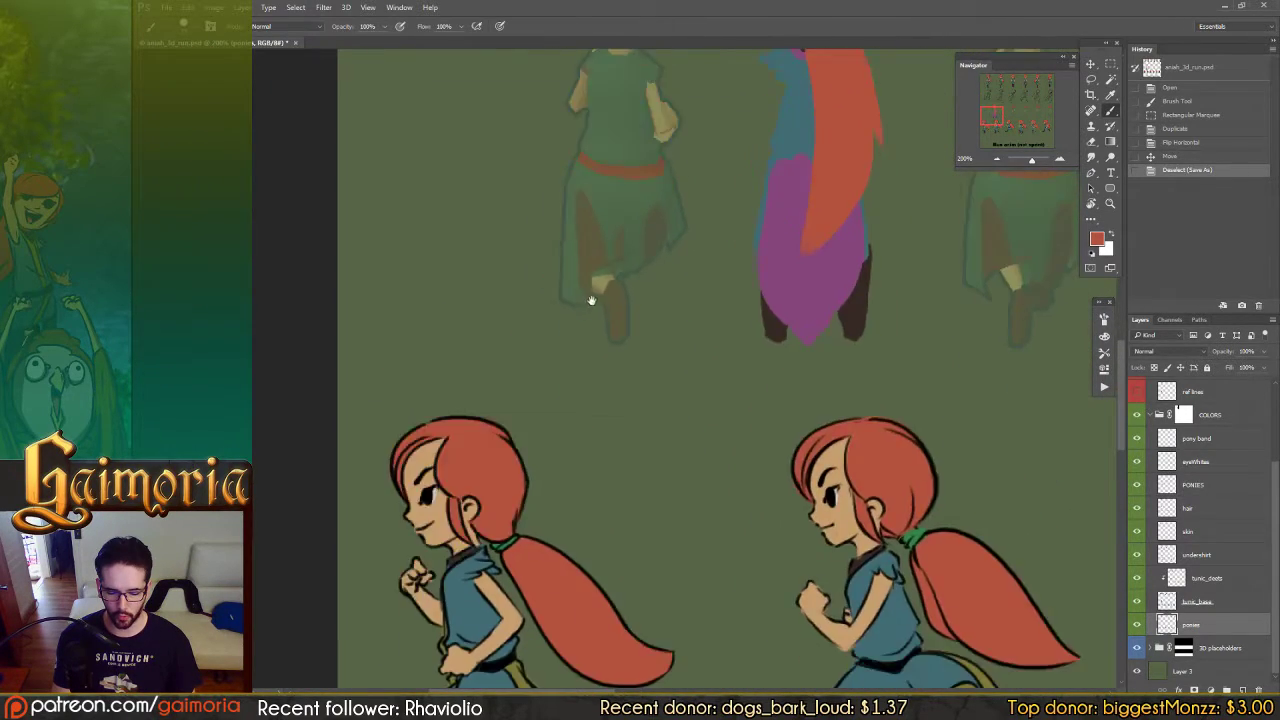
pyautogui.moveTo(668, 672); pyautogui.dragTo(620, 451)
pyautogui.moveTo(545, 150); pyautogui.dragTo(645, 610)
pyautogui.moveTo(614, 371); pyautogui.dragTo(626, 427)
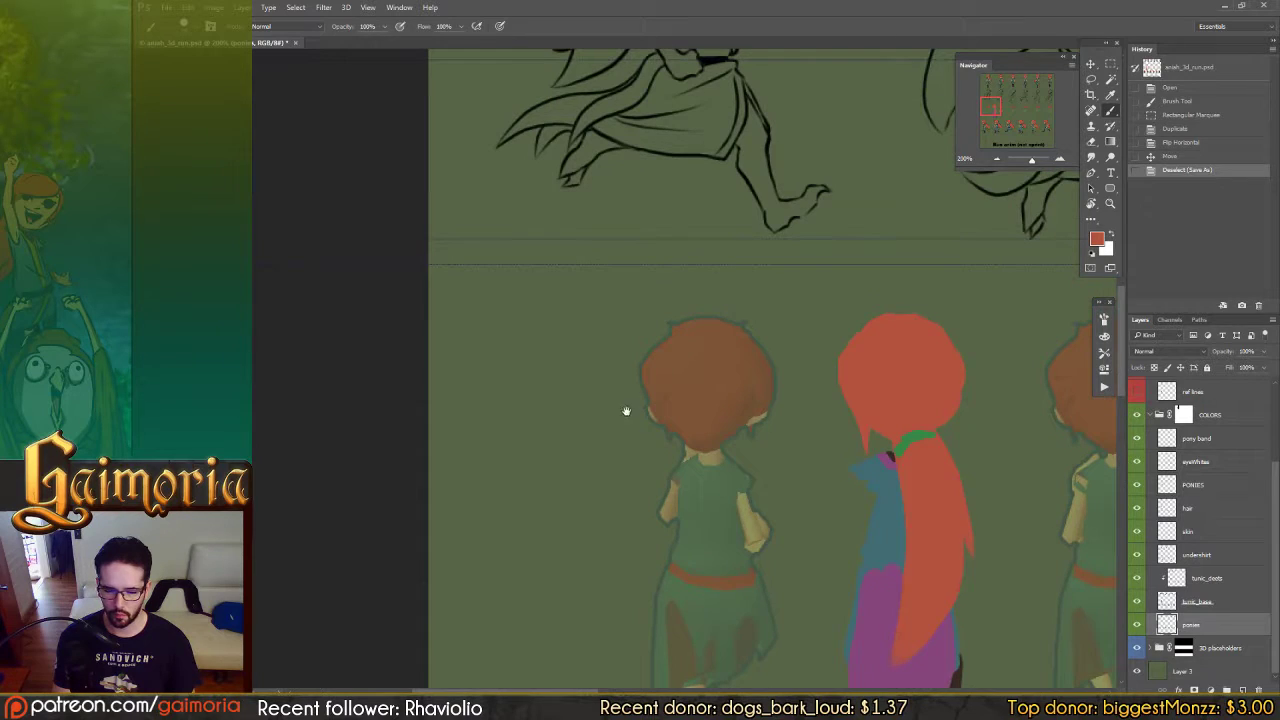
pyautogui.scroll(5, 626, 411)
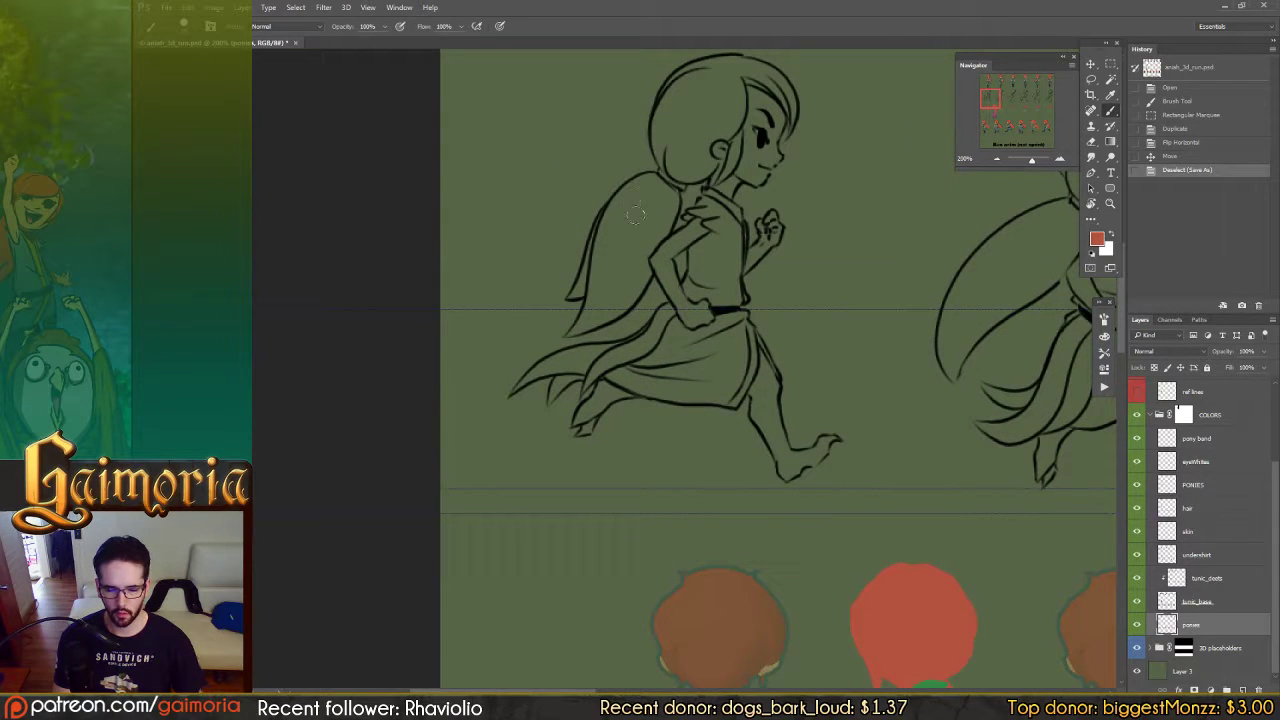
pyautogui.moveTo(646, 190)
pyautogui.mouseDown()
pyautogui.moveTo(651, 221)
pyautogui.moveTo(633, 222)
pyautogui.moveTo(649, 208)
pyautogui.moveTo(614, 270)
pyautogui.mouseUp()
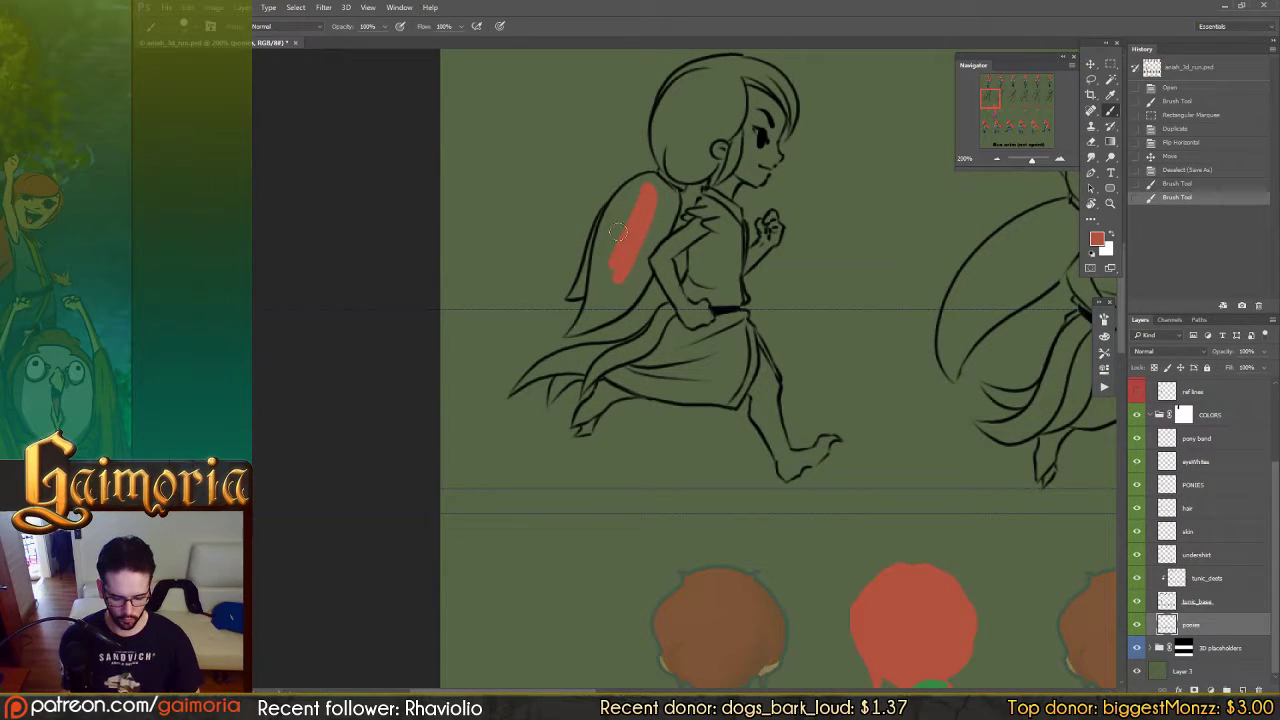
pyautogui.moveTo(640, 200)
pyautogui.mouseDown()
pyautogui.moveTo(612, 270)
pyautogui.moveTo(602, 240)
pyautogui.moveTo(622, 204)
pyautogui.moveTo(600, 292)
pyautogui.mouseUp()
pyautogui.moveTo(602, 288)
pyautogui.mouseDown()
pyautogui.moveTo(618, 224)
pyautogui.moveTo(672, 200)
pyautogui.mouseUp()
pyautogui.click(648, 232)
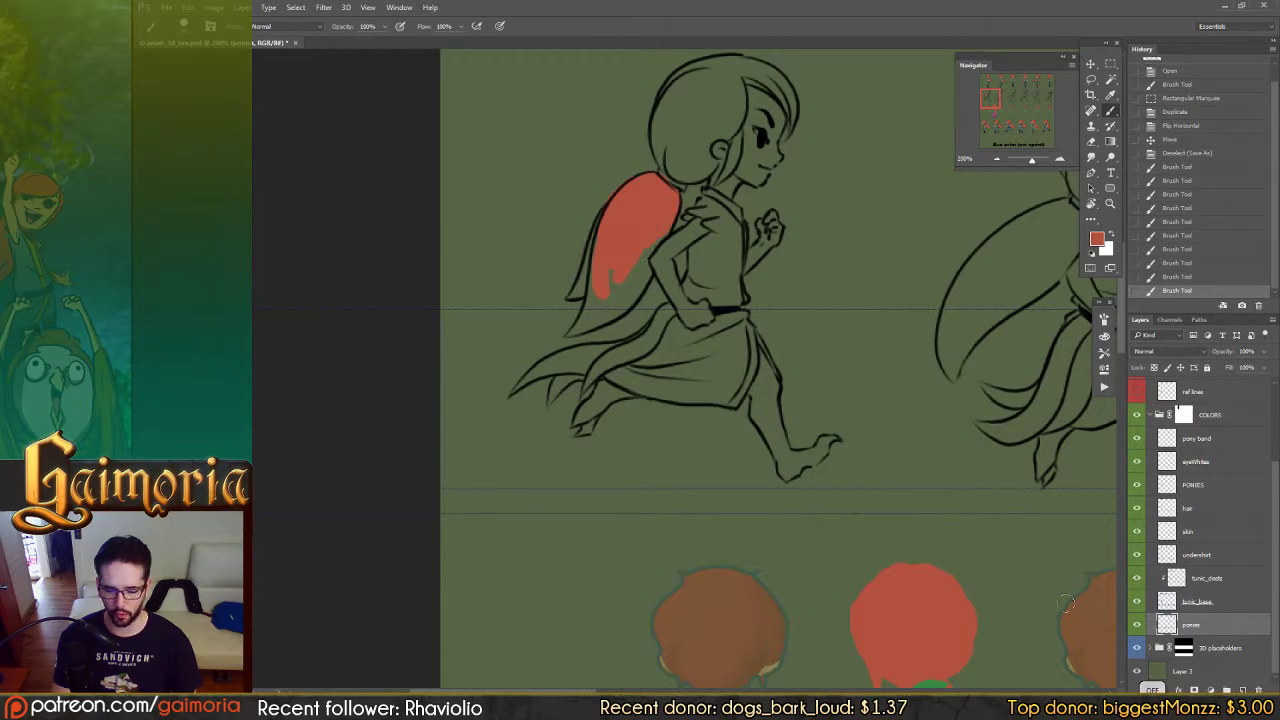
# Step: Hide the olive-green background layer, fill the rest of the first sketch's ponytail with red, and erase the paint outside its outline
pyautogui.click(1136, 671)
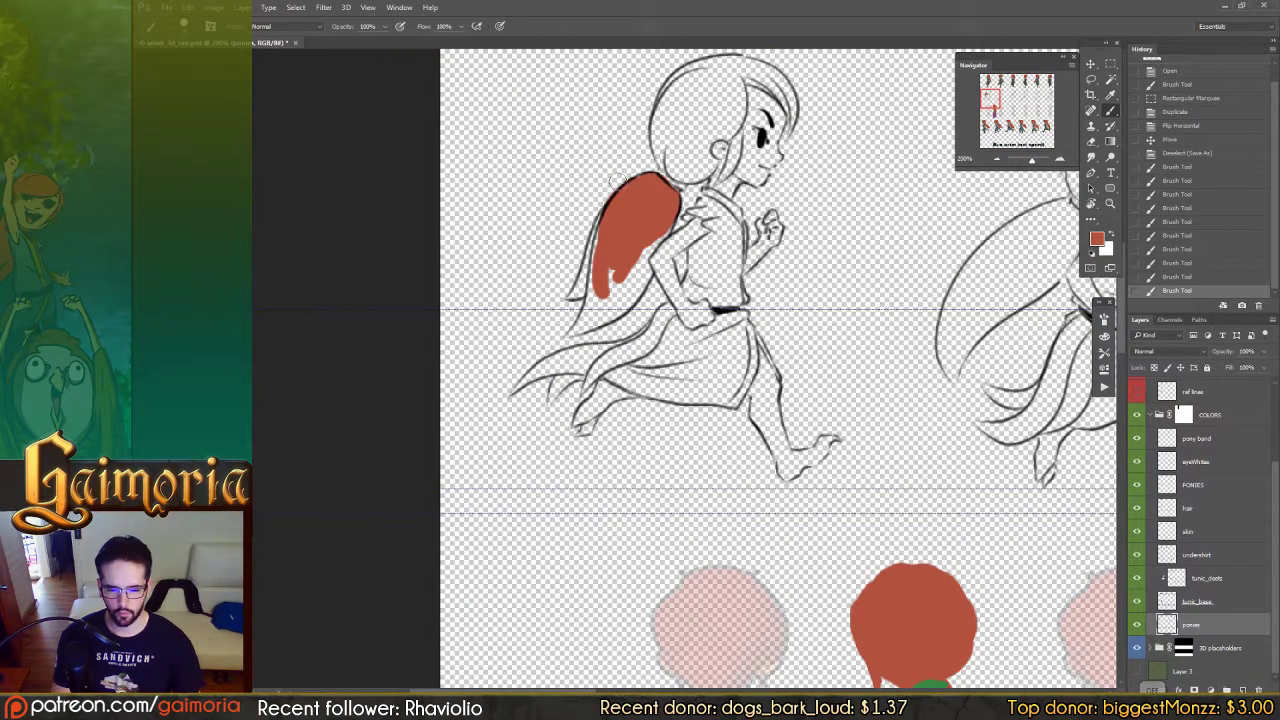
pyautogui.press('e')
pyautogui.moveTo(625, 175); pyautogui.dragTo(604, 200)
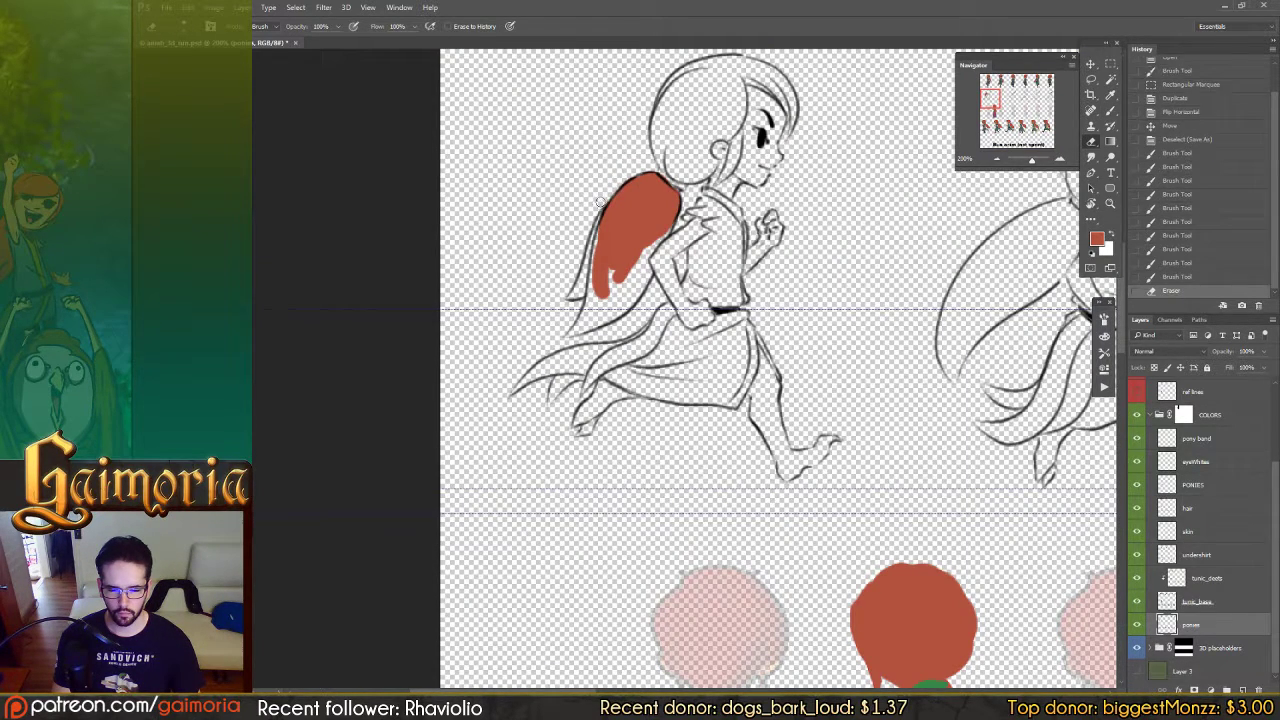
pyautogui.press('b')
pyautogui.moveTo(656, 232); pyautogui.dragTo(632, 278)
pyautogui.moveTo(652, 240); pyautogui.dragTo(622, 299)
pyautogui.moveTo(596, 244); pyautogui.dragTo(588, 296)
pyautogui.moveTo(600, 216)
pyautogui.mouseDown()
pyautogui.moveTo(586, 276)
pyautogui.moveTo(588, 252)
pyautogui.moveTo(555, 300)
pyautogui.moveTo(610, 318)
pyautogui.moveTo(549, 360)
pyautogui.moveTo(640, 312)
pyautogui.moveTo(602, 326)
pyautogui.moveTo(612, 316)
pyautogui.mouseUp()
pyautogui.press('e')
pyautogui.press('b')
pyautogui.press('e')
pyautogui.press('b')
pyautogui.hotkey('ctrl', 'z')
# Step: Brush the red hair colour into the ponytail of the second sideways run sketch, down to its tip
pyautogui.moveTo(832, 314); pyautogui.dragTo(568, 322)
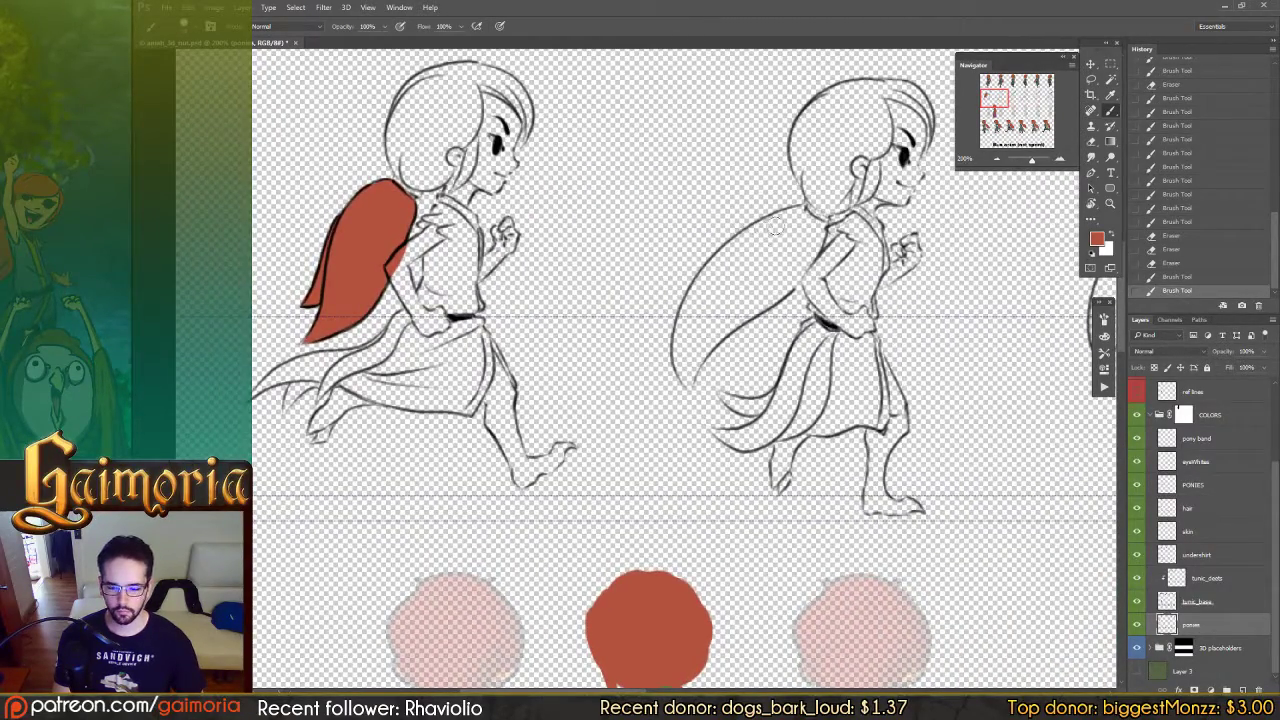
pyautogui.moveTo(800, 226)
pyautogui.mouseDown()
pyautogui.moveTo(744, 282)
pyautogui.moveTo(787, 226)
pyautogui.moveTo(773, 268)
pyautogui.moveTo(806, 228)
pyautogui.mouseUp()
pyautogui.moveTo(806, 228)
pyautogui.mouseDown()
pyautogui.moveTo(760, 295)
pyautogui.moveTo(820, 228)
pyautogui.moveTo(735, 305)
pyautogui.mouseUp()
pyautogui.moveTo(780, 250)
pyautogui.mouseDown()
pyautogui.moveTo(715, 290)
pyautogui.moveTo(803, 218)
pyautogui.moveTo(728, 268)
pyautogui.moveTo(762, 236)
pyautogui.moveTo(748, 246)
pyautogui.moveTo(707, 295)
pyautogui.moveTo(746, 291)
pyautogui.moveTo(767, 324)
pyautogui.moveTo(780, 280)
pyautogui.moveTo(770, 270)
pyautogui.moveTo(738, 272)
pyautogui.moveTo(706, 308)
pyautogui.moveTo(735, 250)
pyautogui.moveTo(678, 335)
pyautogui.moveTo(690, 308)
pyautogui.moveTo(682, 355)
pyautogui.moveTo(729, 310)
pyautogui.mouseUp()
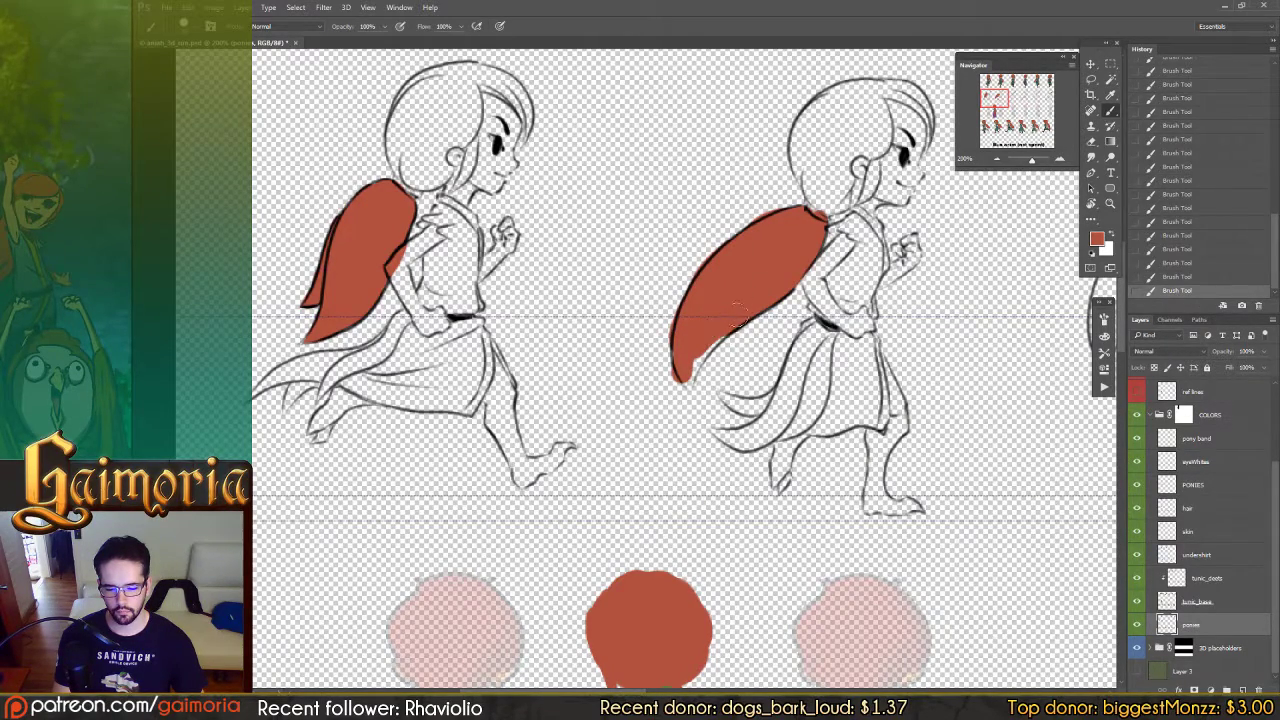
pyautogui.moveTo(690, 356)
pyautogui.mouseDown()
pyautogui.moveTo(676, 411)
pyautogui.moveTo(712, 374)
pyautogui.mouseUp()
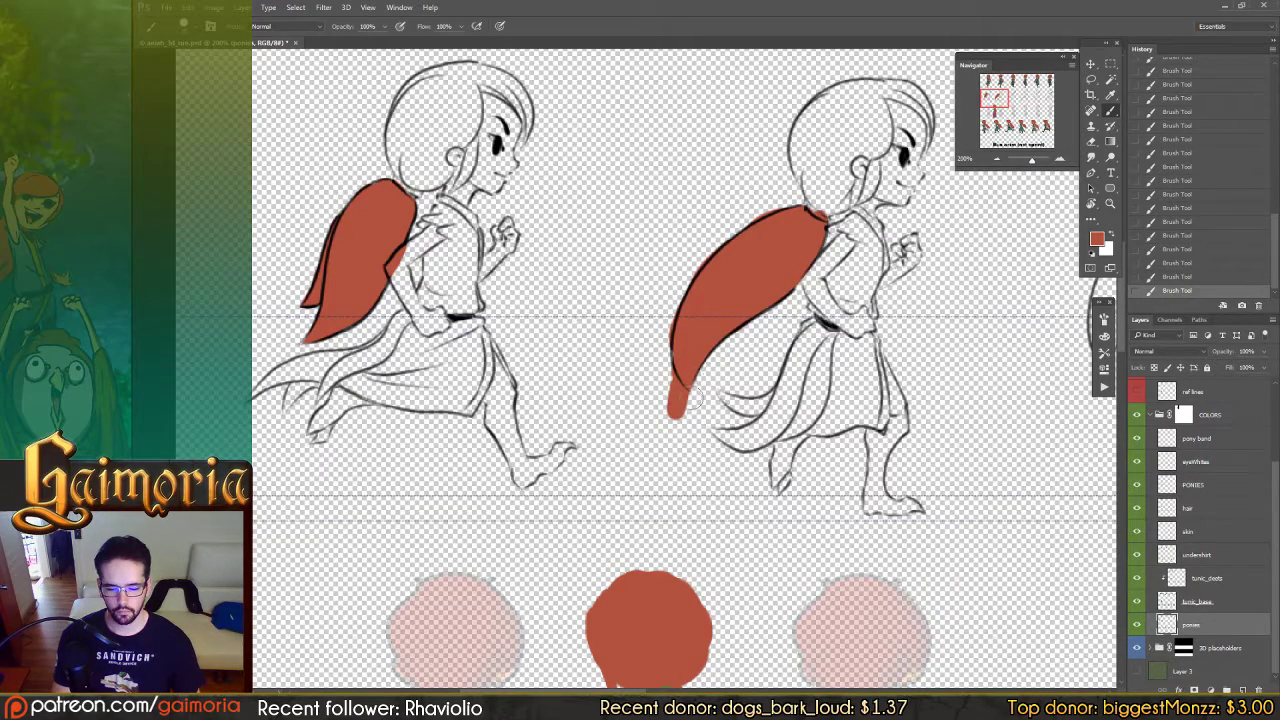
# Step: Shape the red fill at the tip and lower outer edge of the second sketch's ponytail with alternating Eraser and Brush touches
pyautogui.press('e')
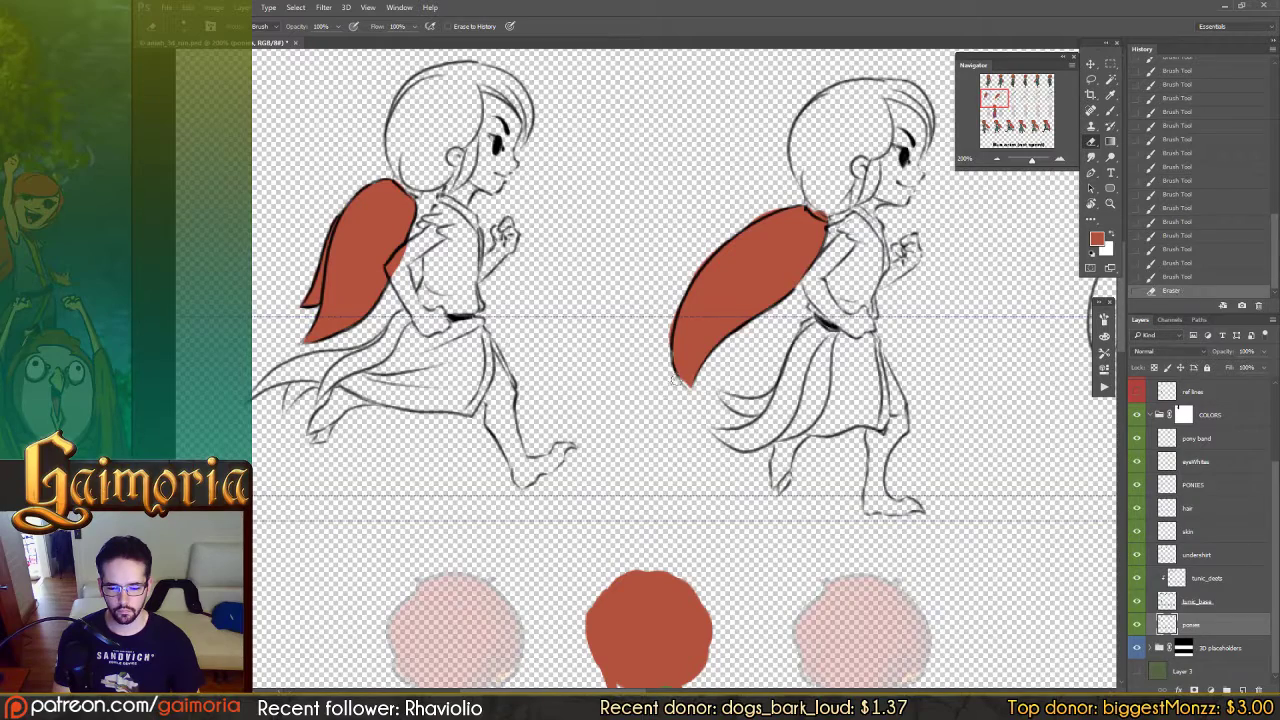
pyautogui.press('b')
pyautogui.click(680, 386)
pyautogui.press('e')
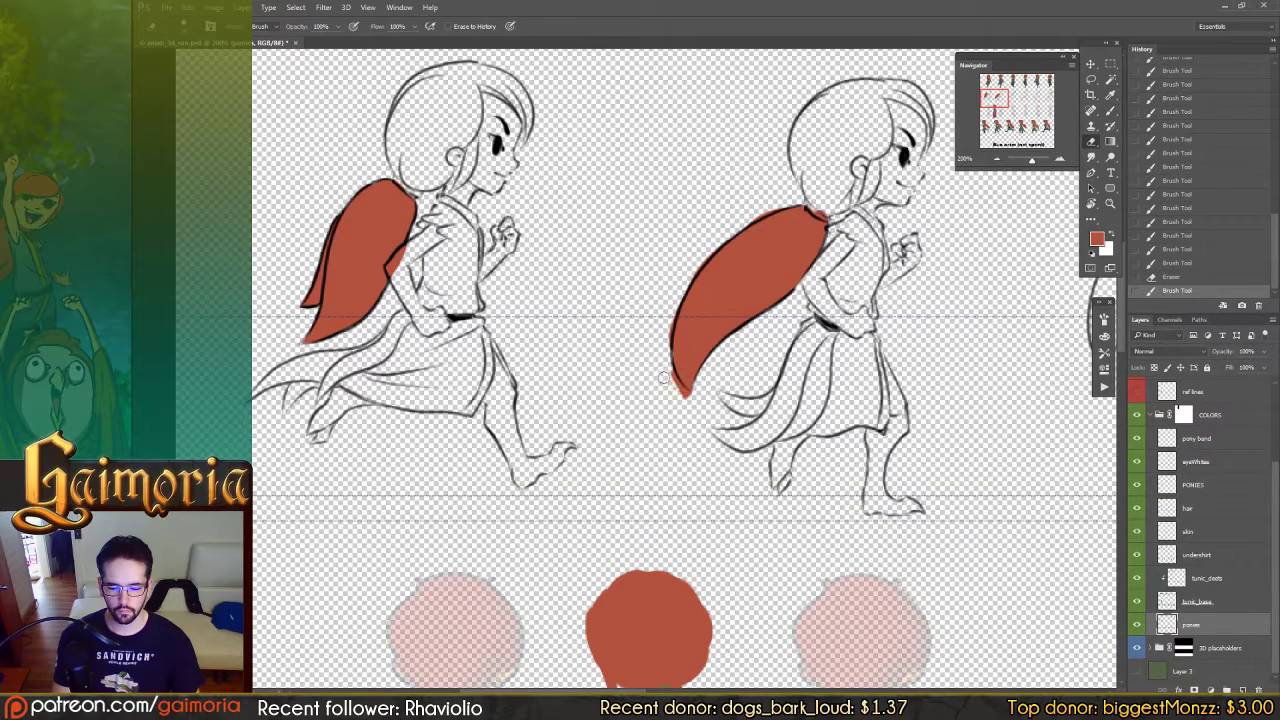
pyautogui.moveTo(682, 393); pyautogui.dragTo(661, 365)
pyautogui.press('b')
pyautogui.press('e')
pyautogui.click(665, 343)
pyautogui.press('b')
pyautogui.press('e')
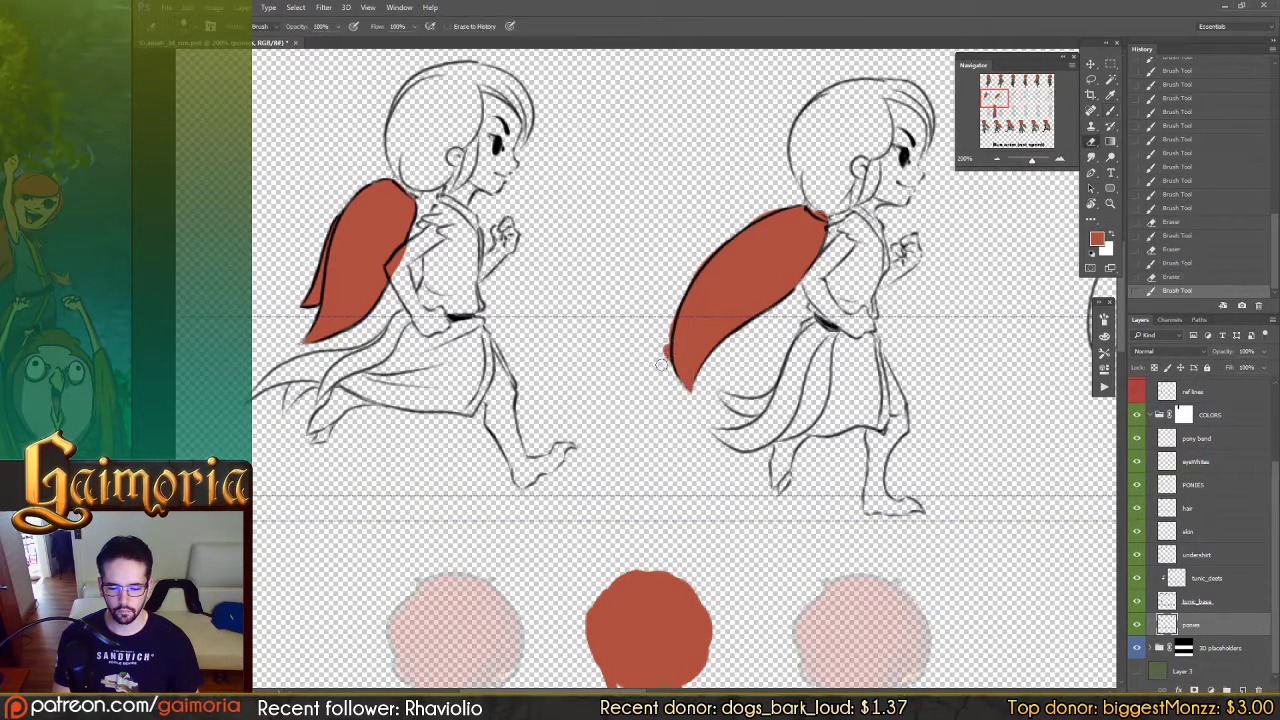
pyautogui.click(690, 257)
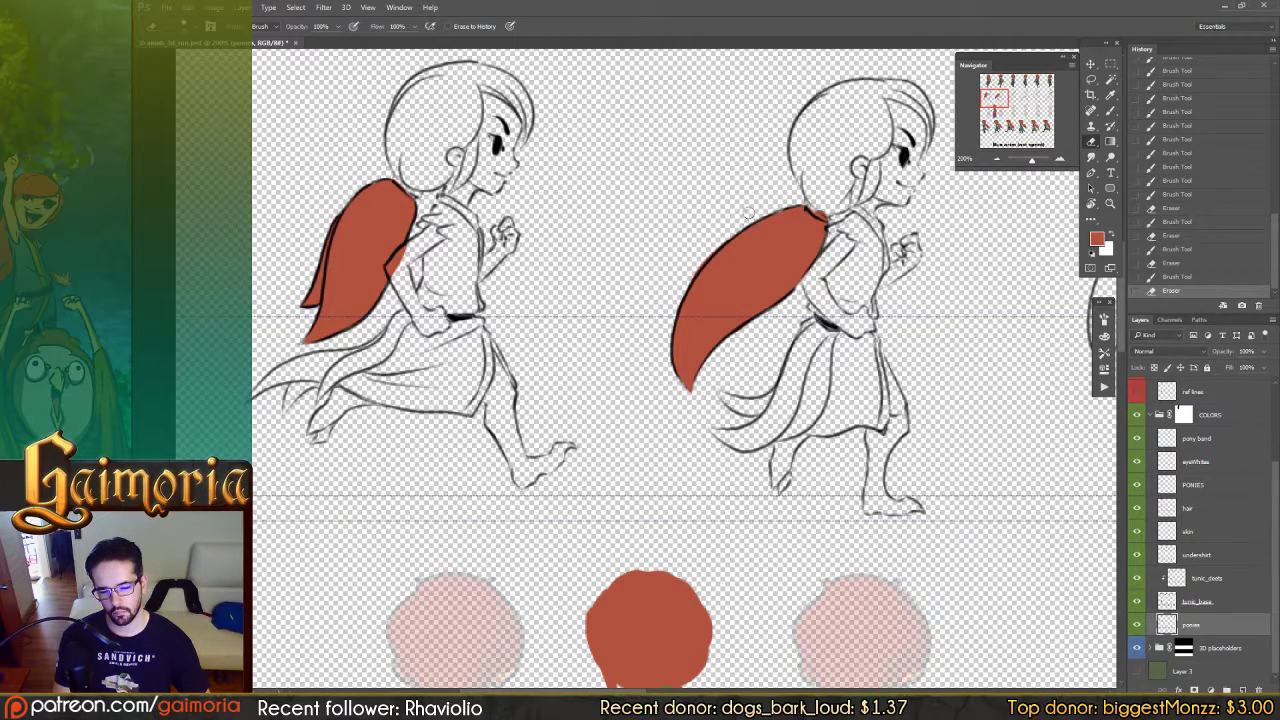
# Step: Erase the red spill along the upper outer edge of the second sketch's ponytail
pyautogui.click(775, 199)
pyautogui.hotkey('ctrl', 'z')
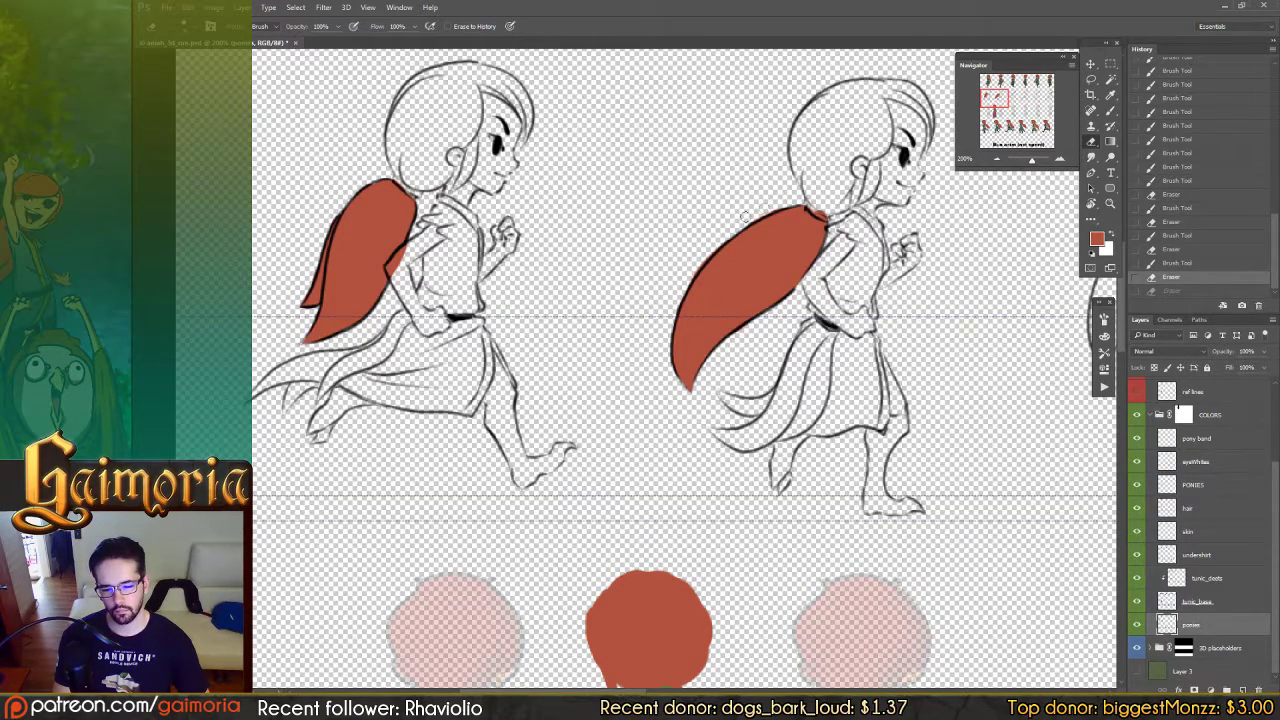
pyautogui.moveTo(775, 206); pyautogui.dragTo(738, 214)
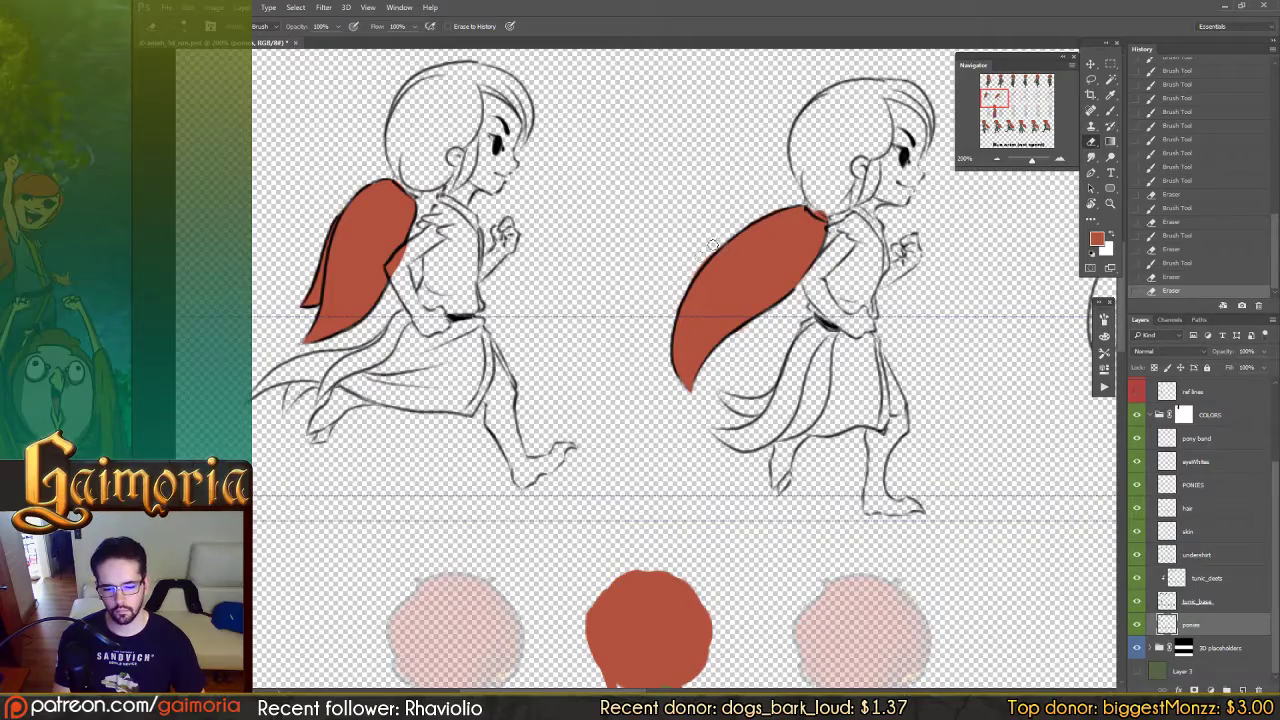
pyautogui.click(686, 272)
pyautogui.click(678, 292)
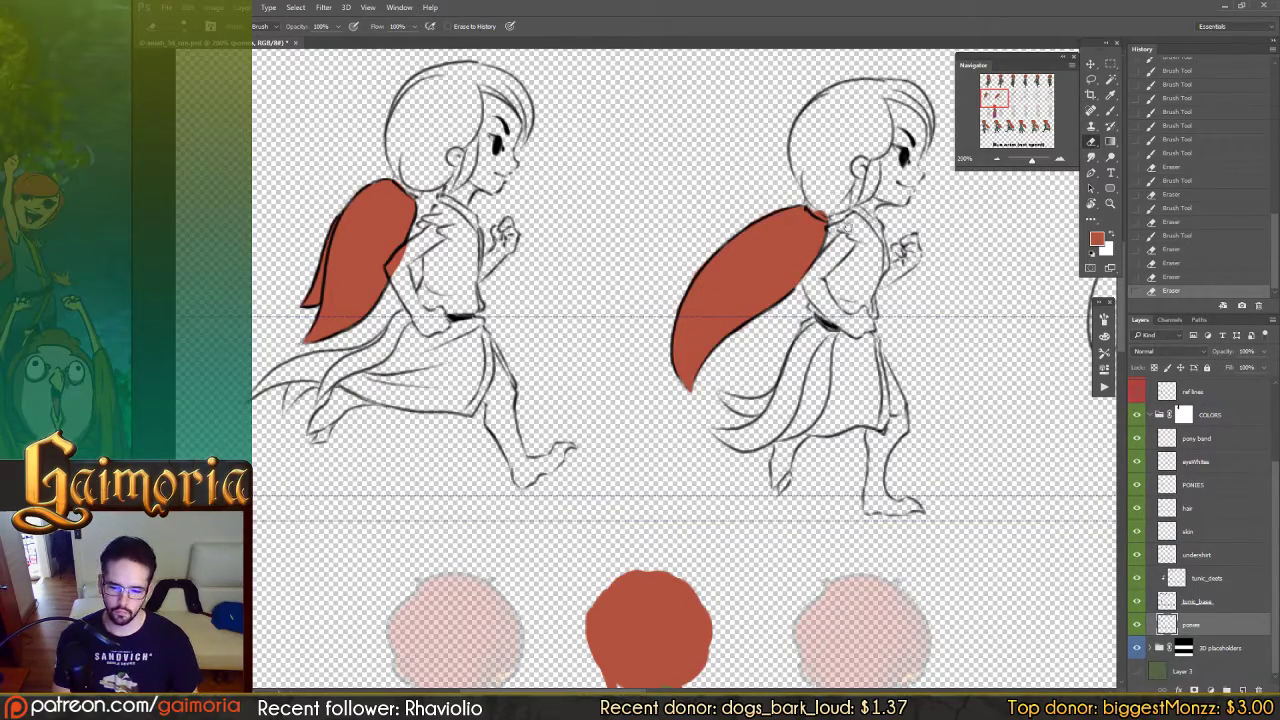
# Step: Brush the red hair colour into the upper and inner part of the third sideways run sketch's ponytail
pyautogui.moveTo(848, 229); pyautogui.dragTo(284, 218)
pyautogui.press('b')
pyautogui.moveTo(611, 239)
pyautogui.mouseDown()
pyautogui.moveTo(644, 210)
pyautogui.moveTo(622, 238)
pyautogui.moveTo(593, 224)
pyautogui.moveTo(651, 205)
pyautogui.moveTo(616, 263)
pyautogui.moveTo(654, 212)
pyautogui.moveTo(597, 287)
pyautogui.moveTo(644, 245)
pyautogui.moveTo(552, 300)
pyautogui.moveTo(619, 243)
pyautogui.moveTo(599, 238)
pyautogui.moveTo(627, 218)
pyautogui.moveTo(570, 240)
pyautogui.mouseUp()
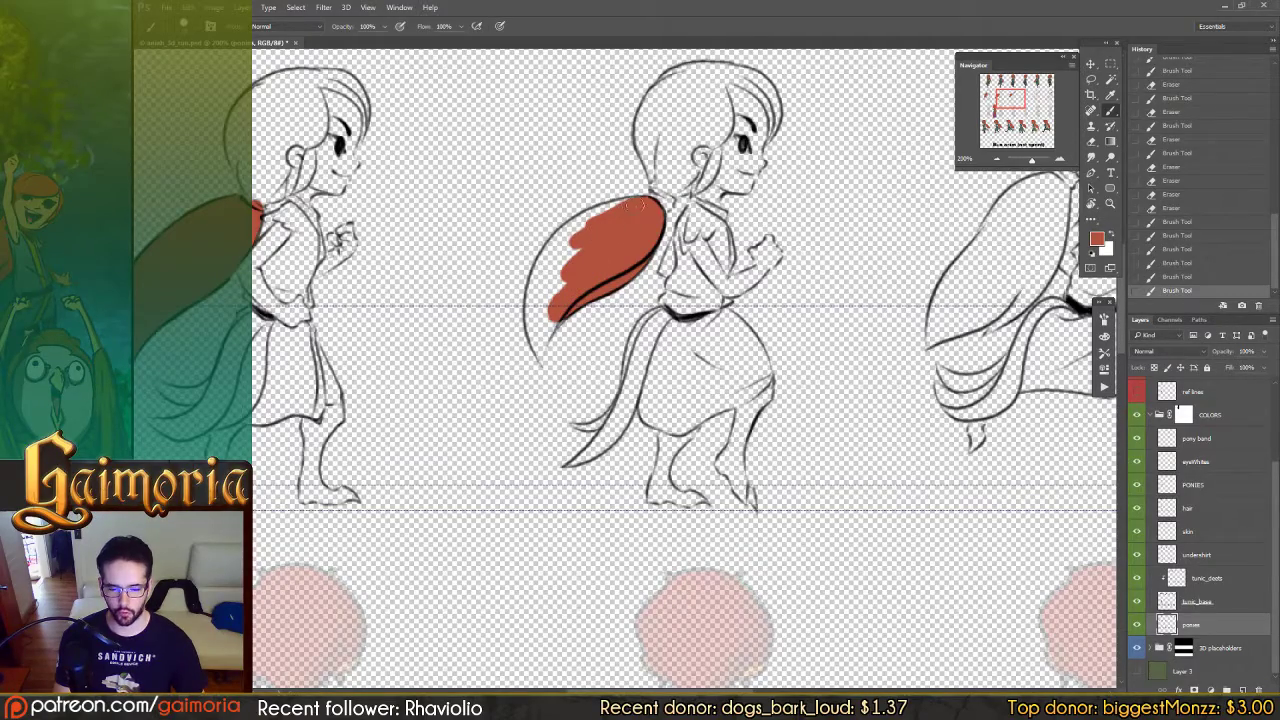
pyautogui.moveTo(633, 207)
pyautogui.mouseDown()
pyautogui.moveTo(590, 216)
pyautogui.moveTo(556, 248)
pyautogui.mouseUp()
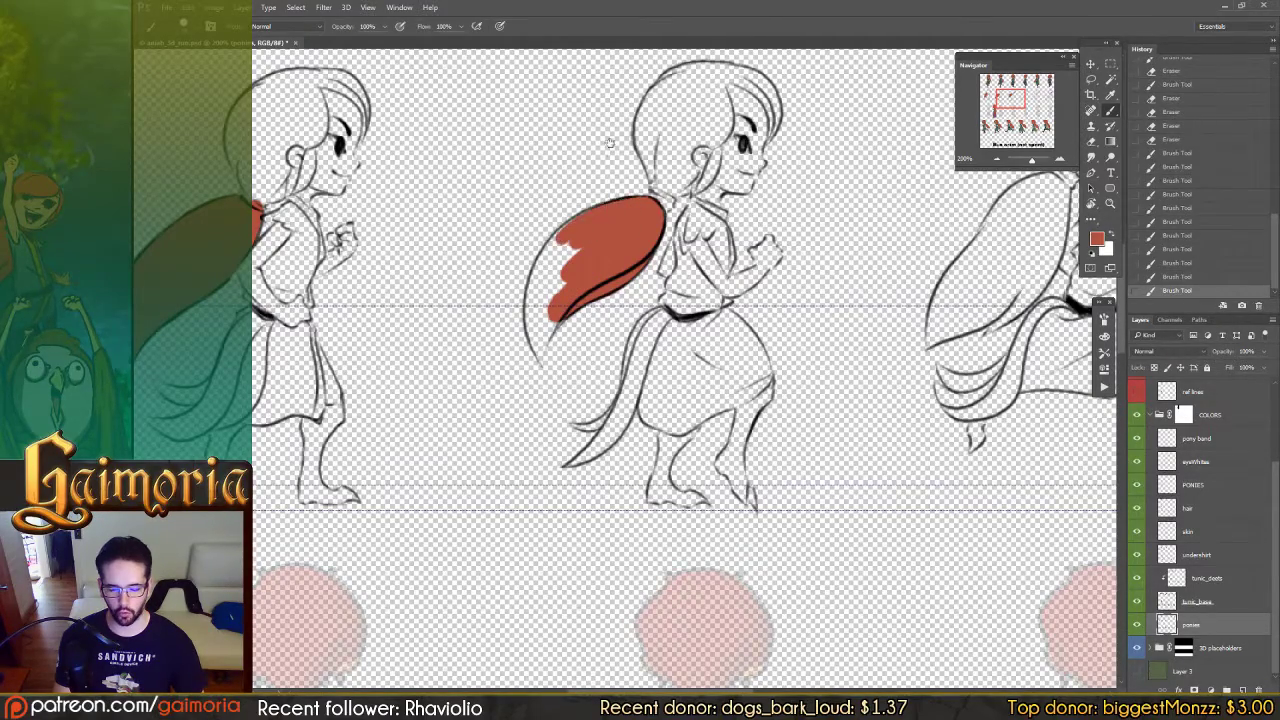
# Step: Fill the rest of the third sketch's ponytail with red along its outer edge and down past the tip
pyautogui.moveTo(610, 143); pyautogui.dragTo(643, 323)
pyautogui.moveTo(632, 115); pyautogui.dragTo(651, 220)
pyautogui.moveTo(593, 210); pyautogui.dragTo(597, 213)
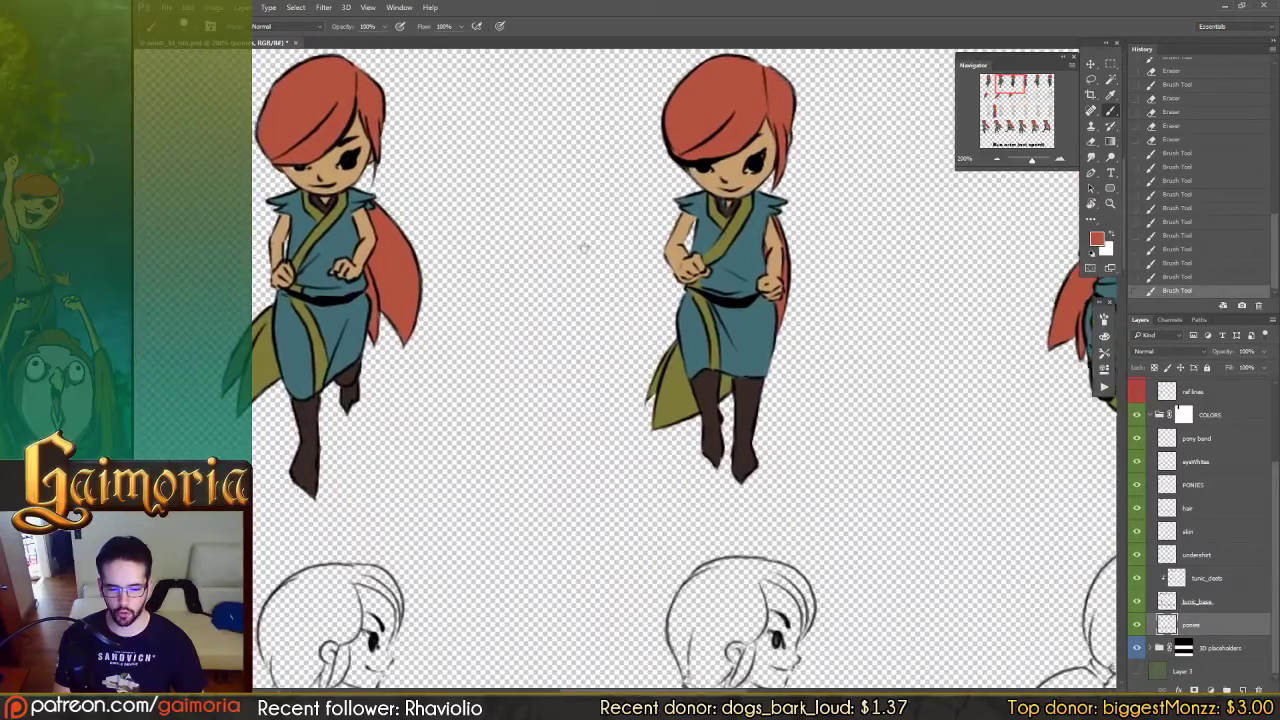
pyautogui.moveTo(344, 288); pyautogui.dragTo(553, 270)
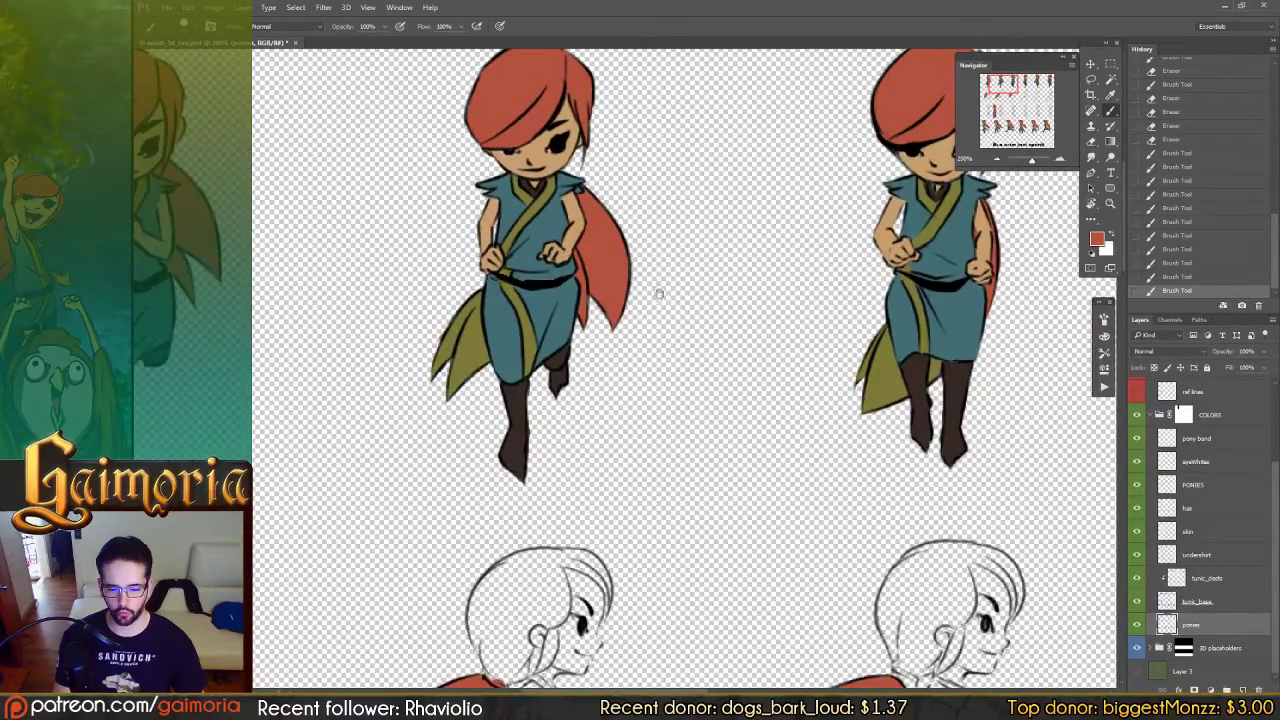
pyautogui.moveTo(659, 294); pyautogui.dragTo(614, 197)
pyautogui.moveTo(680, 237); pyautogui.dragTo(722, 207)
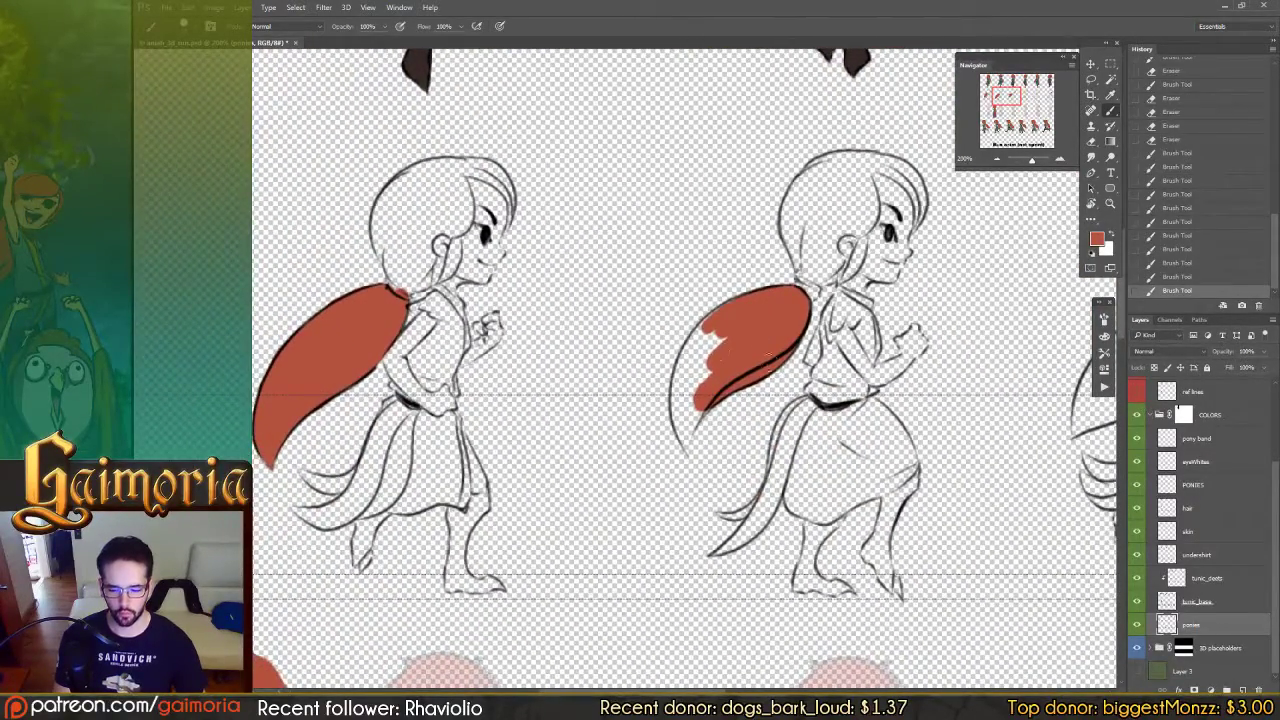
pyautogui.moveTo(712, 340)
pyautogui.mouseDown()
pyautogui.moveTo(703, 358)
pyautogui.moveTo(697, 343)
pyautogui.moveTo(674, 410)
pyautogui.mouseUp()
pyautogui.moveTo(690, 364); pyautogui.dragTo(705, 376)
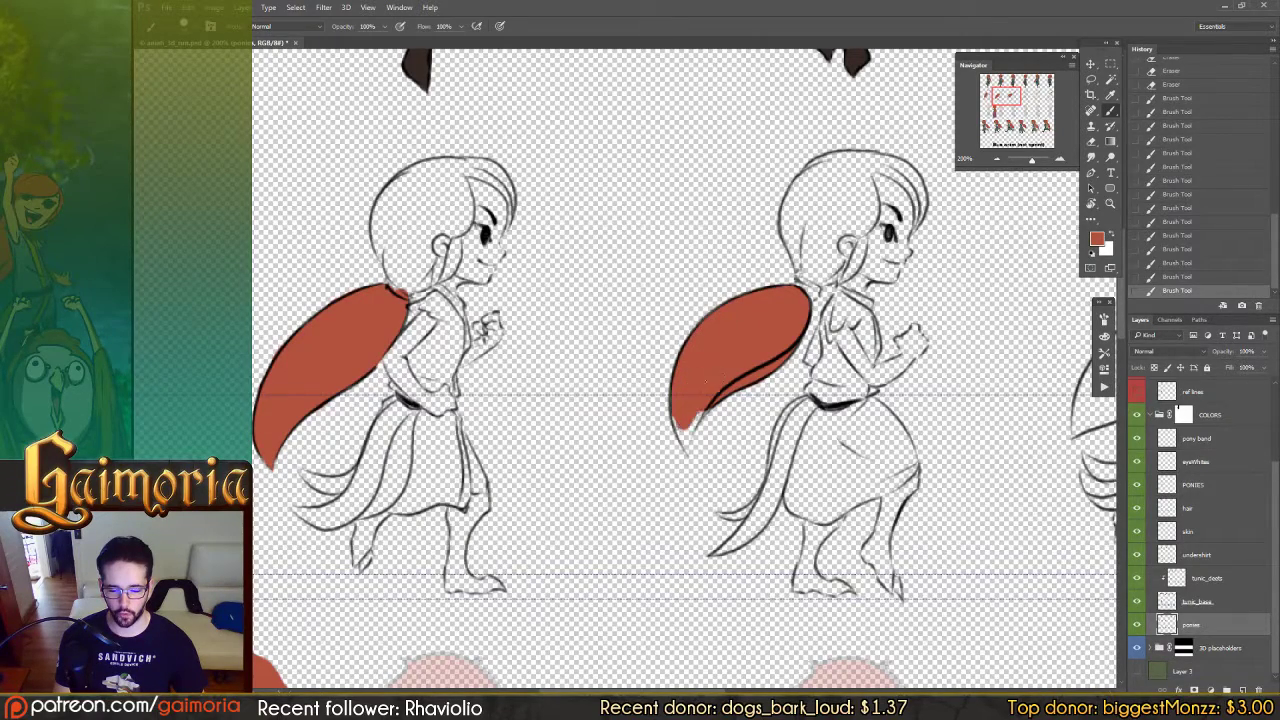
pyautogui.moveTo(676, 436); pyautogui.dragTo(682, 472)
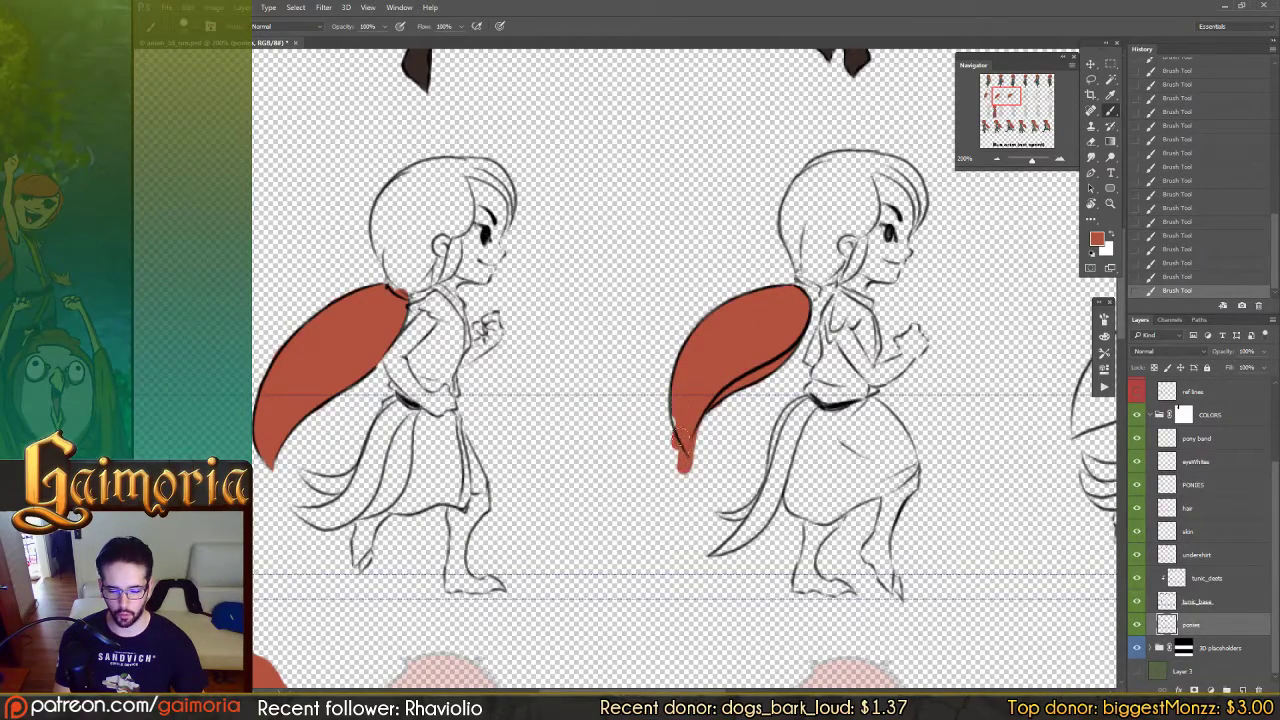
# Step: Shape the red tip of the third sketch's ponytail with alternating Eraser and Brush touches, removing the paint outside the outline
pyautogui.press('e')
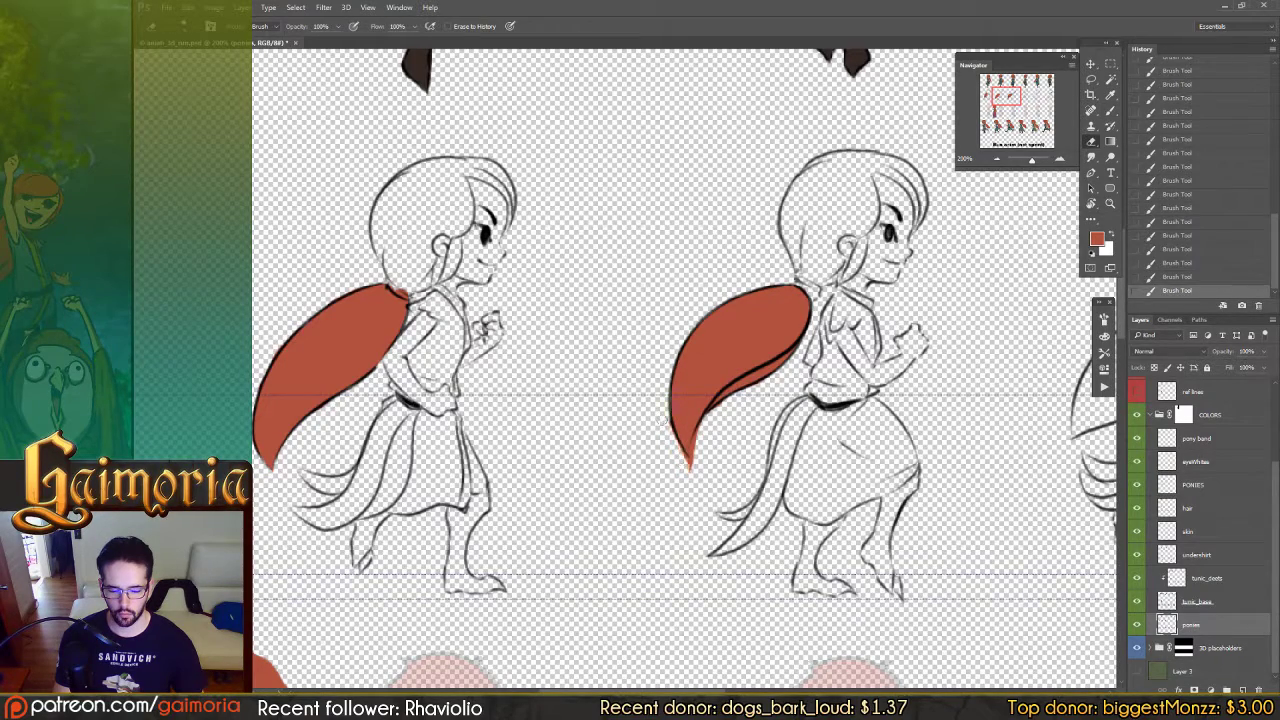
pyautogui.moveTo(678, 440); pyautogui.dragTo(690, 468)
pyautogui.moveTo(686, 455); pyautogui.dragTo(706, 483)
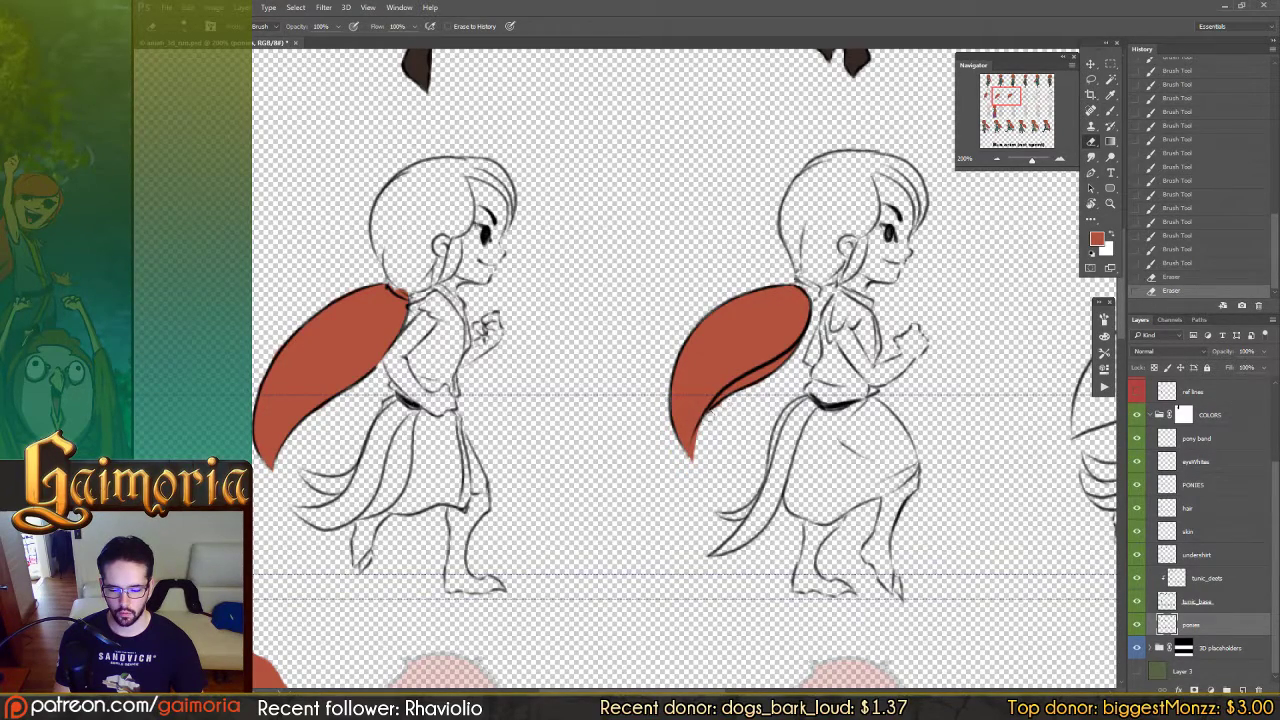
pyautogui.press('b')
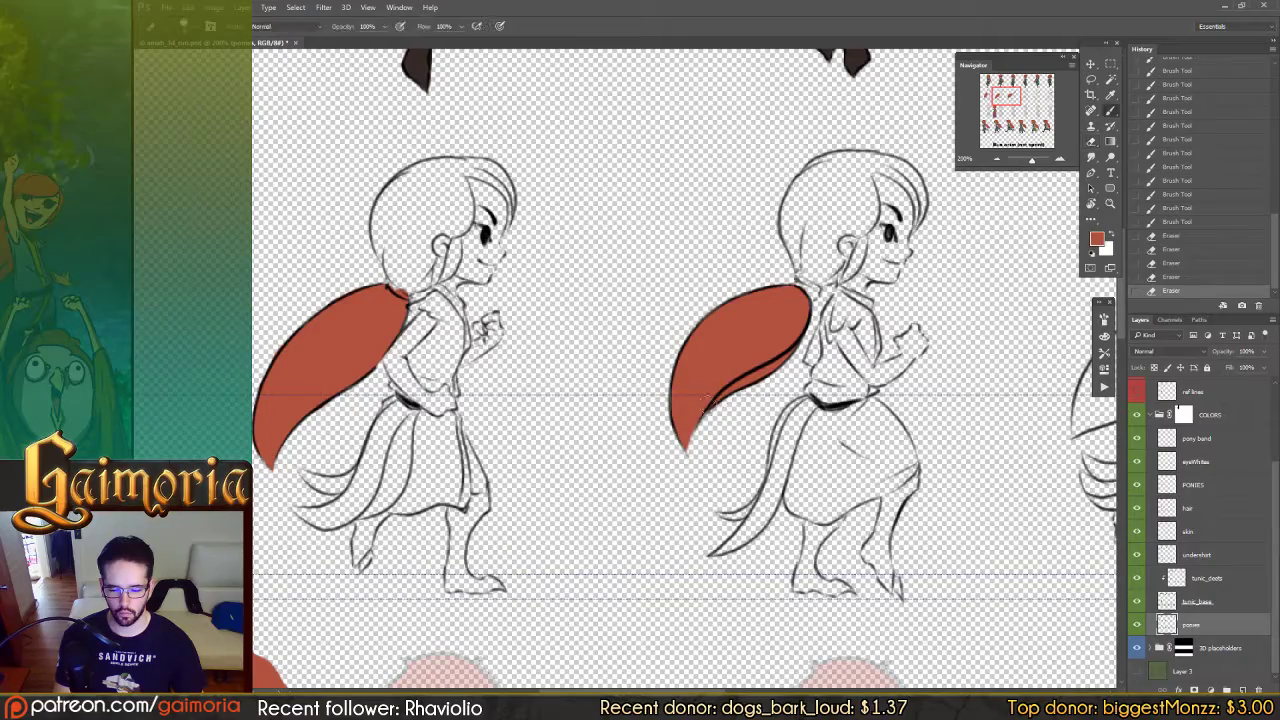
pyautogui.moveTo(674, 442)
pyautogui.mouseDown()
pyautogui.moveTo(692, 406)
pyautogui.moveTo(684, 484)
pyautogui.mouseUp()
pyautogui.press('e')
pyautogui.moveTo(660, 432)
pyautogui.mouseDown()
pyautogui.moveTo(679, 473)
pyautogui.moveTo(664, 425)
pyautogui.moveTo(686, 464)
pyautogui.moveTo(672, 460)
pyautogui.moveTo(679, 514)
pyautogui.mouseUp()
# Step: Brush red along the upper and inner edges of the fourth sideways run sketch's ponytail
pyautogui.moveTo(1114, 380); pyautogui.dragTo(686, 417)
pyautogui.hscroll(3, 686, 416)
pyautogui.press('b')
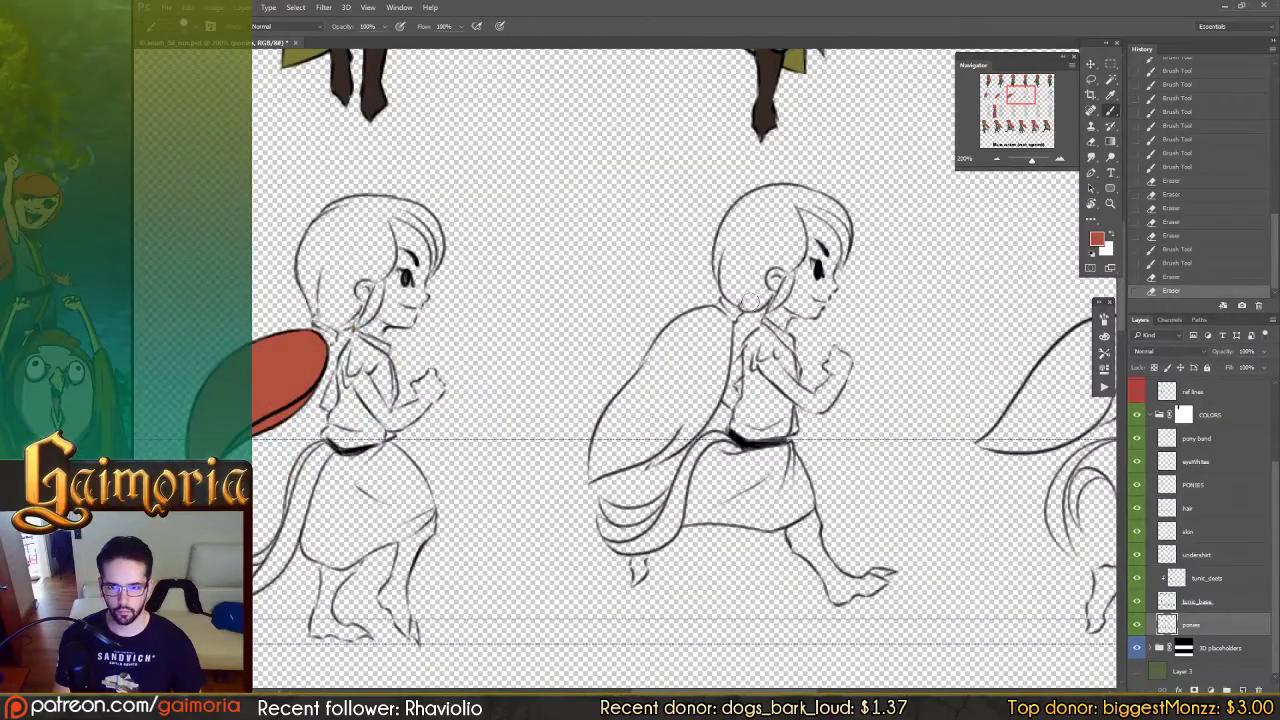
pyautogui.moveTo(710, 318)
pyautogui.mouseDown()
pyautogui.moveTo(655, 398)
pyautogui.moveTo(712, 332)
pyautogui.moveTo(668, 342)
pyautogui.moveTo(690, 335)
pyautogui.moveTo(645, 390)
pyautogui.mouseUp()
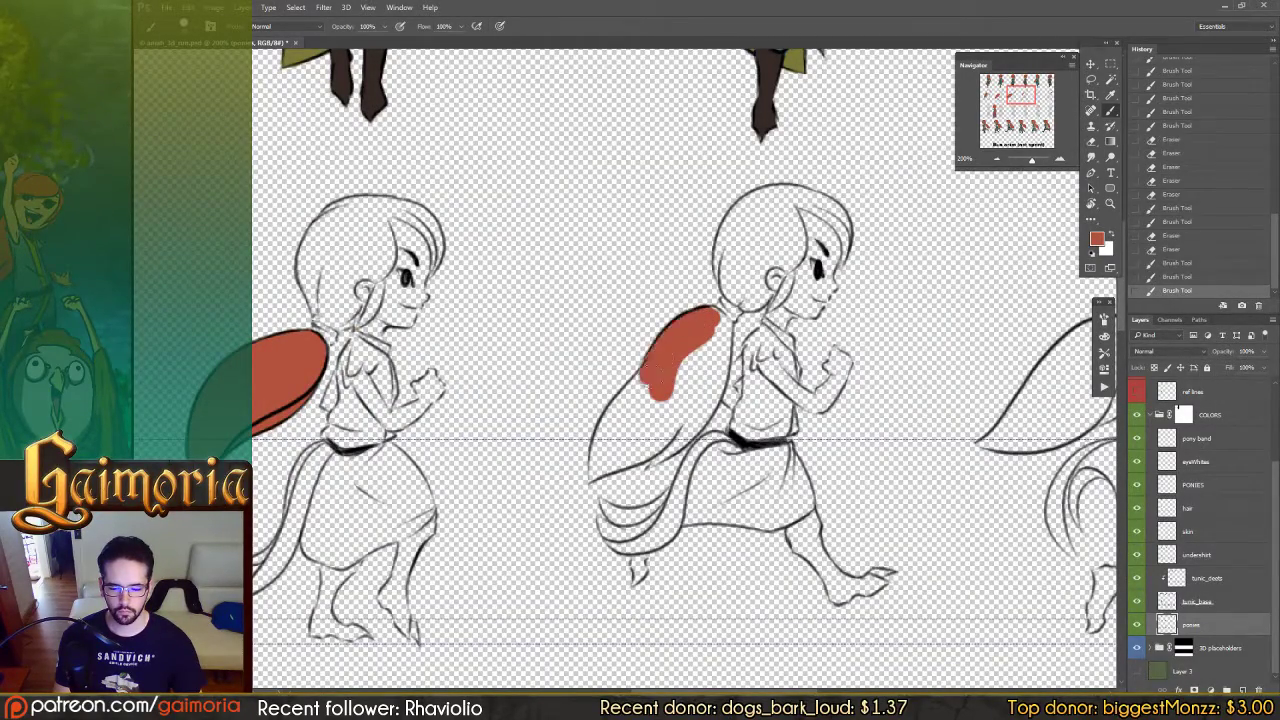
pyautogui.moveTo(715, 308)
pyautogui.mouseDown()
pyautogui.moveTo(704, 367)
pyautogui.moveTo(678, 415)
pyautogui.mouseUp()
pyautogui.moveTo(708, 366)
pyautogui.mouseDown()
pyautogui.moveTo(676, 405)
pyautogui.moveTo(692, 421)
pyautogui.moveTo(640, 460)
pyautogui.mouseUp()
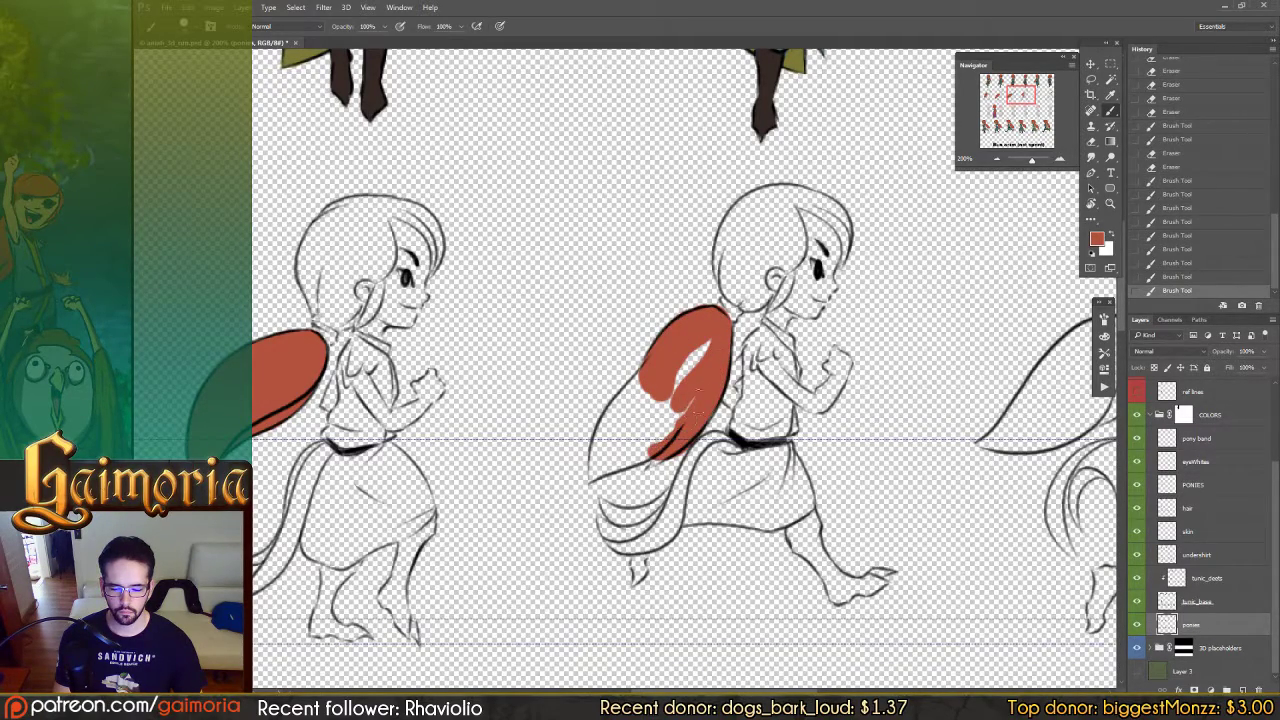
# Step: Fill the centre and outer part of the fourth sketch's ponytail with red, down to its pointed tip
pyautogui.moveTo(692, 400); pyautogui.dragTo(650, 440)
pyautogui.moveTo(708, 345); pyautogui.dragTo(640, 440)
pyautogui.moveTo(652, 400)
pyautogui.mouseDown()
pyautogui.moveTo(620, 445)
pyautogui.moveTo(600, 445)
pyautogui.mouseUp()
pyautogui.moveTo(635, 380)
pyautogui.mouseDown()
pyautogui.moveTo(595, 445)
pyautogui.moveTo(622, 392)
pyautogui.mouseUp()
pyautogui.moveTo(615, 445)
pyautogui.mouseDown()
pyautogui.moveTo(585, 488)
pyautogui.moveTo(612, 470)
pyautogui.mouseUp()
pyautogui.moveTo(628, 466)
pyautogui.mouseDown()
pyautogui.moveTo(676, 403)
pyautogui.moveTo(590, 415)
pyautogui.moveTo(585, 443)
pyautogui.moveTo(601, 396)
pyautogui.moveTo(604, 486)
pyautogui.mouseUp()
# Step: Clean up the lower edge of the fourth sketch's ponytail by erasing the red spill and touching up the fill
pyautogui.press('e')
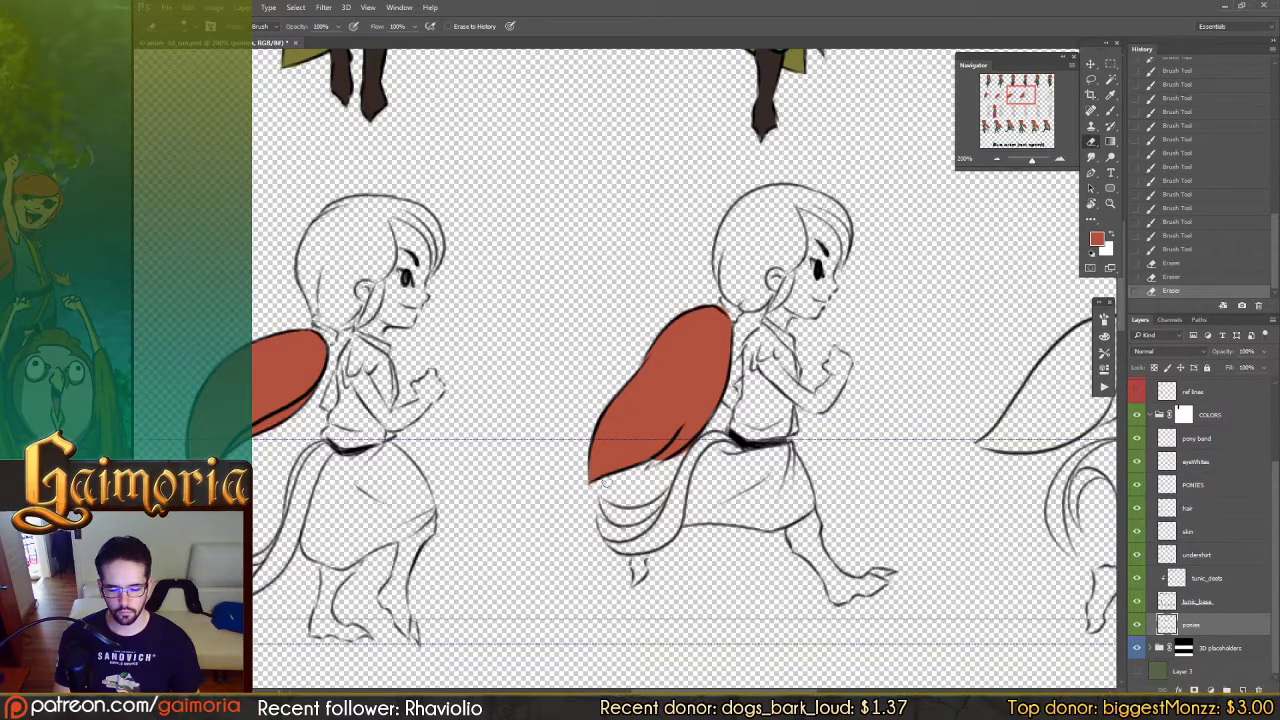
pyautogui.moveTo(706, 440); pyautogui.dragTo(651, 484)
pyautogui.press('b')
pyautogui.press('e')
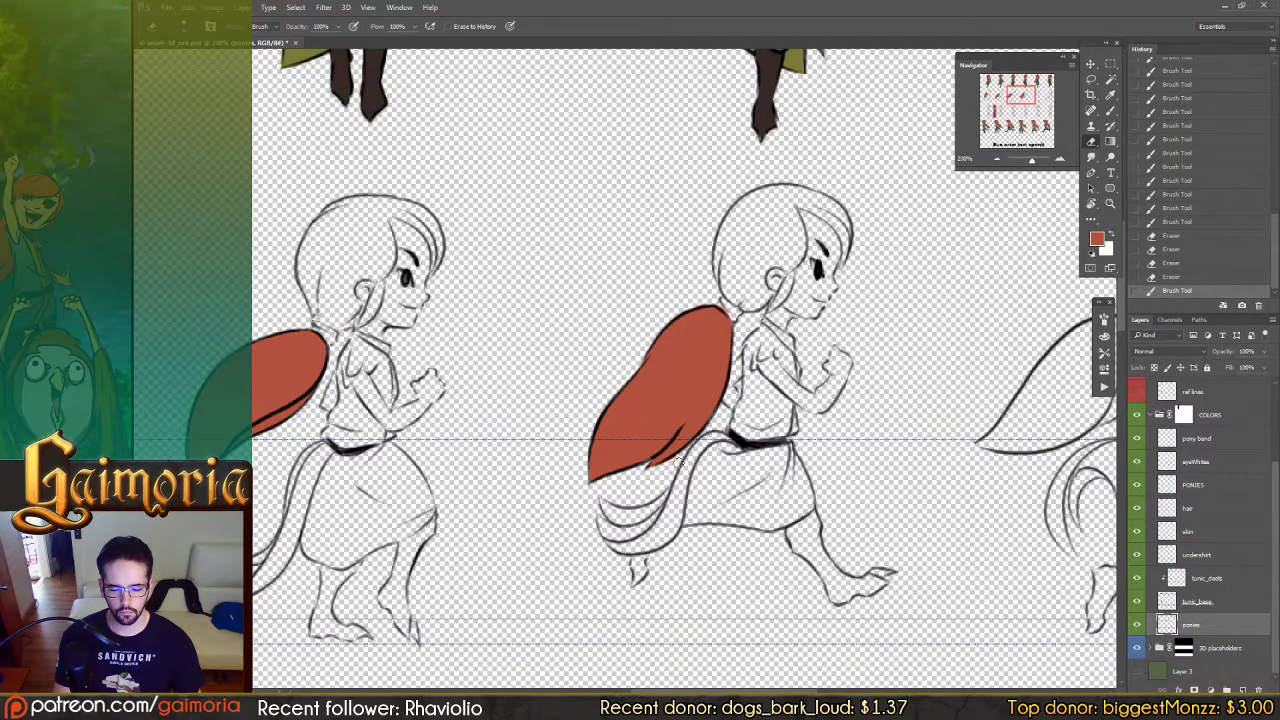
pyautogui.moveTo(679, 461); pyautogui.dragTo(687, 452)
# Step: Brush the red hair colour into the fifth sideways run sketch's ponytail, from the hair tie towards the tip
pyautogui.moveTo(930, 395); pyautogui.dragTo(503, 407)
pyautogui.press('b')
pyautogui.hotkey('ctrl', '-')
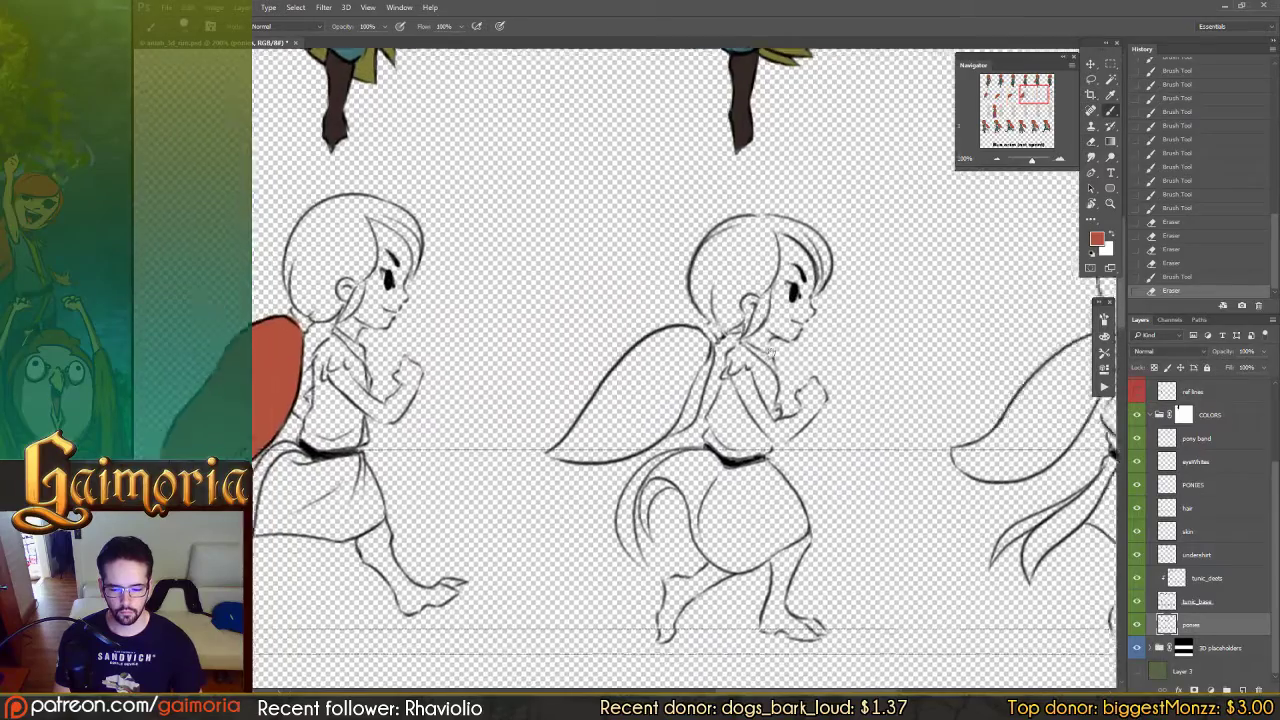
pyautogui.moveTo(770, 352); pyautogui.dragTo(797, 342)
pyautogui.press('b')
pyautogui.moveTo(708, 365)
pyautogui.mouseDown()
pyautogui.moveTo(724, 336)
pyautogui.moveTo(713, 382)
pyautogui.moveTo(728, 370)
pyautogui.moveTo(673, 415)
pyautogui.moveTo(713, 400)
pyautogui.moveTo(678, 382)
pyautogui.moveTo(683, 403)
pyautogui.moveTo(717, 330)
pyautogui.moveTo(688, 343)
pyautogui.moveTo(648, 410)
pyautogui.moveTo(698, 328)
pyautogui.moveTo(626, 410)
pyautogui.mouseUp()
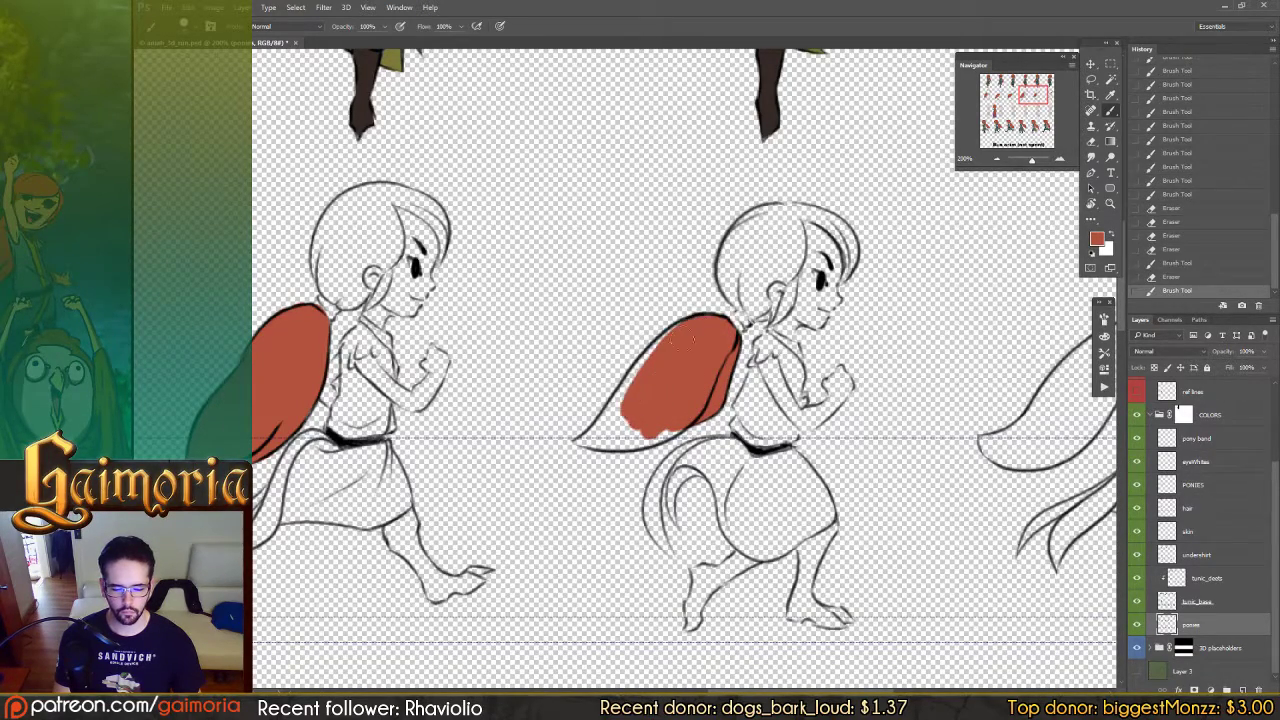
pyautogui.moveTo(686, 320)
pyautogui.mouseDown()
pyautogui.moveTo(636, 407)
pyautogui.moveTo(585, 445)
pyautogui.moveTo(665, 424)
pyautogui.moveTo(651, 452)
pyautogui.moveTo(561, 449)
pyautogui.moveTo(618, 447)
pyautogui.mouseUp()
# Step: Fill and shape the pointed tip of the fifth sketch's ponytail with alternating Eraser and Brush touches
pyautogui.press('e')
pyautogui.press('b')
pyautogui.moveTo(606, 446)
pyautogui.mouseDown()
pyautogui.moveTo(638, 448)
pyautogui.moveTo(568, 437)
pyautogui.moveTo(576, 447)
pyautogui.mouseUp()
pyautogui.press('e')
pyautogui.press('b')
pyautogui.press('e')
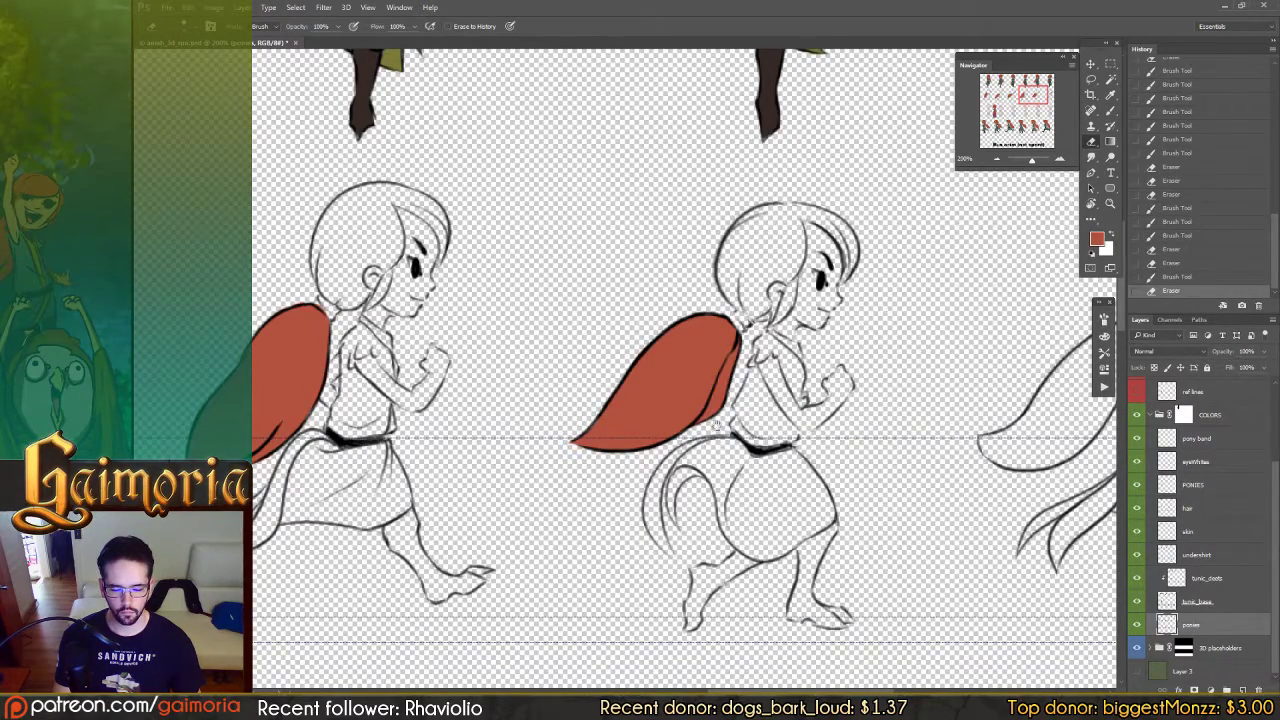
# Step: Brush the red hair colour into the sixth sideways run sketch's ponytail, out to its blunt tip
pyautogui.moveTo(717, 426); pyautogui.dragTo(590, 428)
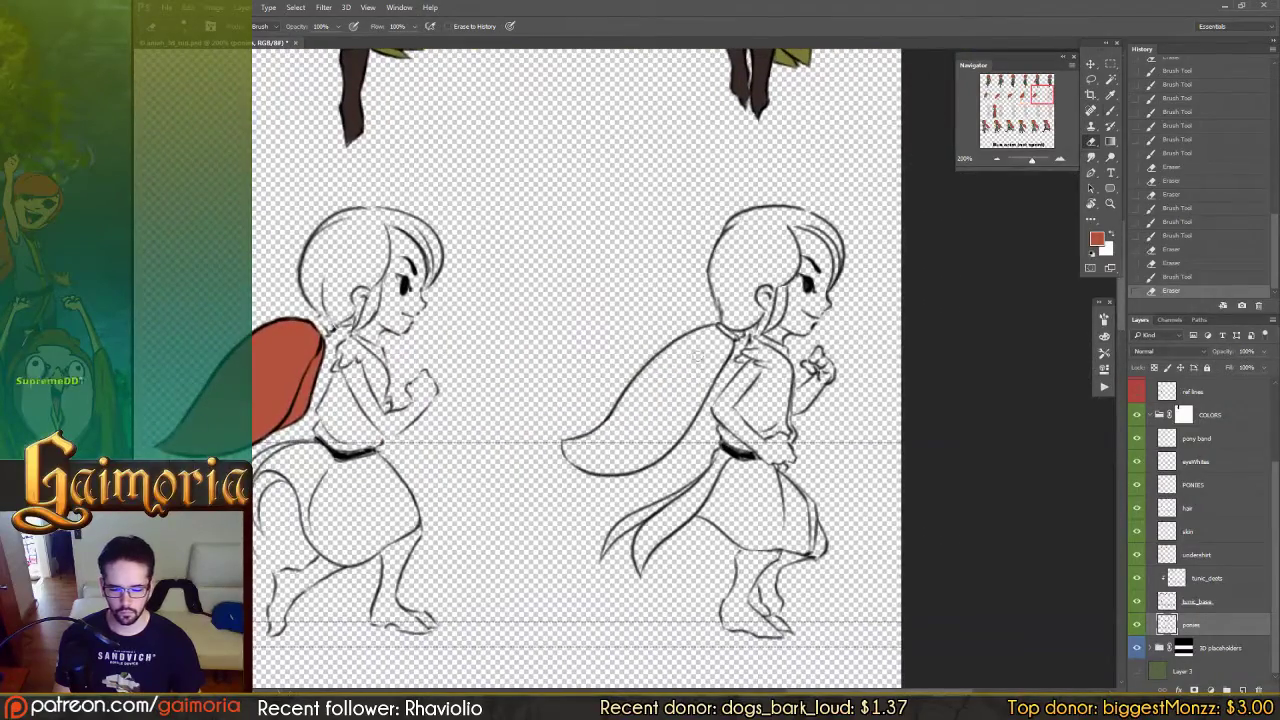
pyautogui.press('b')
pyautogui.moveTo(715, 348)
pyautogui.mouseDown()
pyautogui.moveTo(630, 440)
pyautogui.moveTo(692, 354)
pyautogui.moveTo(639, 395)
pyautogui.moveTo(711, 332)
pyautogui.moveTo(618, 426)
pyautogui.moveTo(655, 358)
pyautogui.moveTo(610, 435)
pyautogui.mouseUp()
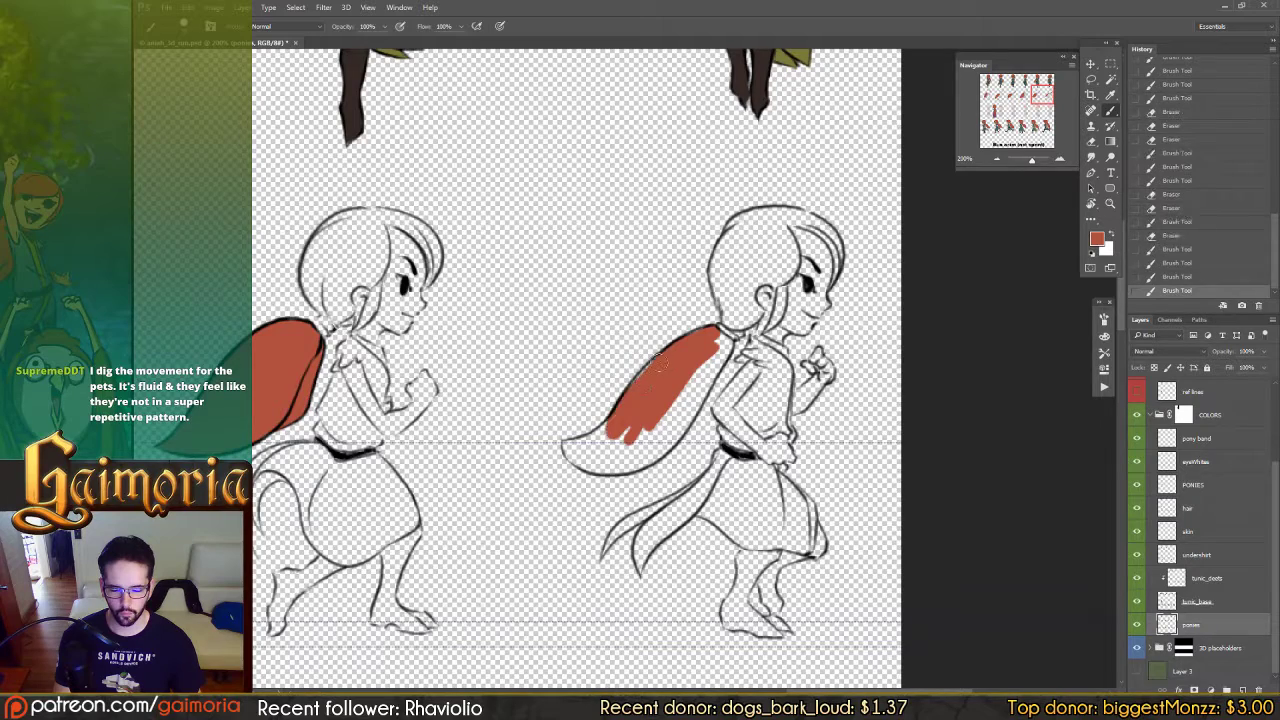
pyautogui.moveTo(658, 364)
pyautogui.mouseDown()
pyautogui.moveTo(610, 436)
pyautogui.moveTo(724, 340)
pyautogui.moveTo(655, 446)
pyautogui.mouseUp()
pyautogui.moveTo(653, 456)
pyautogui.mouseDown()
pyautogui.moveTo(689, 403)
pyautogui.moveTo(634, 466)
pyautogui.moveTo(620, 471)
pyautogui.moveTo(674, 410)
pyautogui.moveTo(620, 458)
pyautogui.mouseUp()
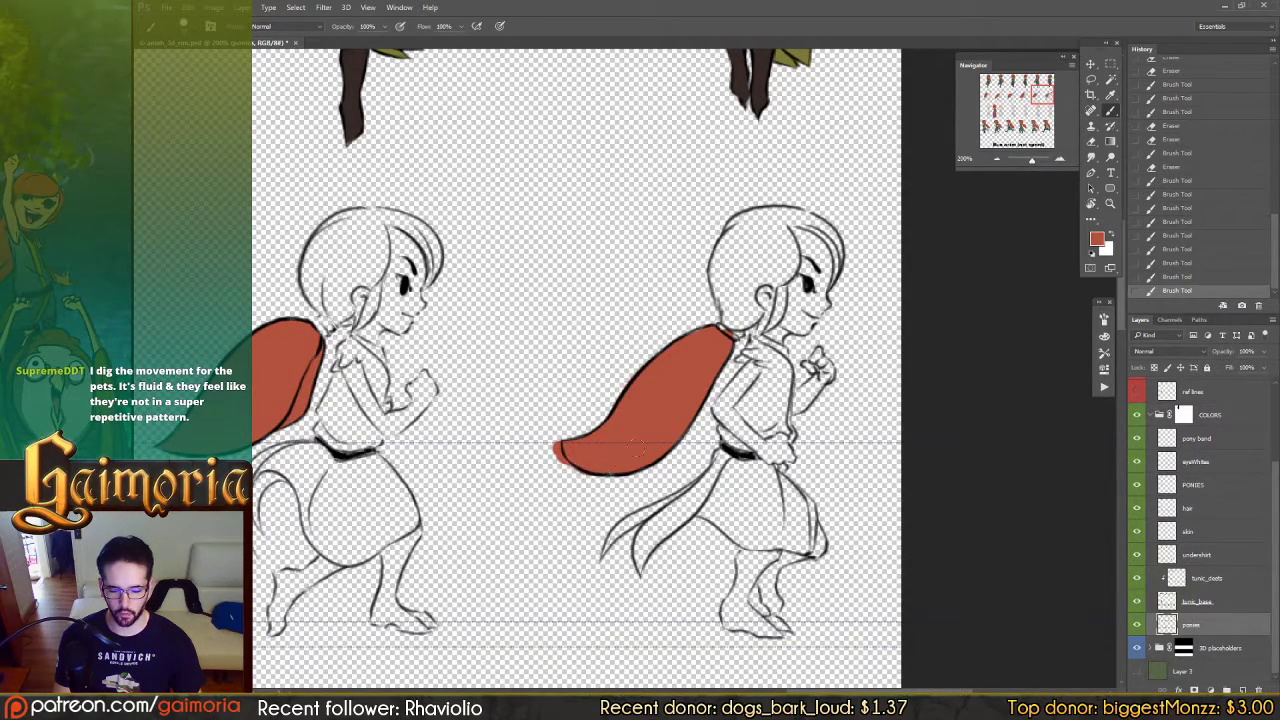
# Step: Touch up remaining gaps in the sixth sketch's ponytail and erase the red paint outside its tip
pyautogui.moveTo(637, 448); pyautogui.dragTo(648, 442)
pyautogui.moveTo(680, 444); pyautogui.dragTo(718, 426)
pyautogui.moveTo(636, 456); pyautogui.dragTo(652, 450)
pyautogui.press('e')
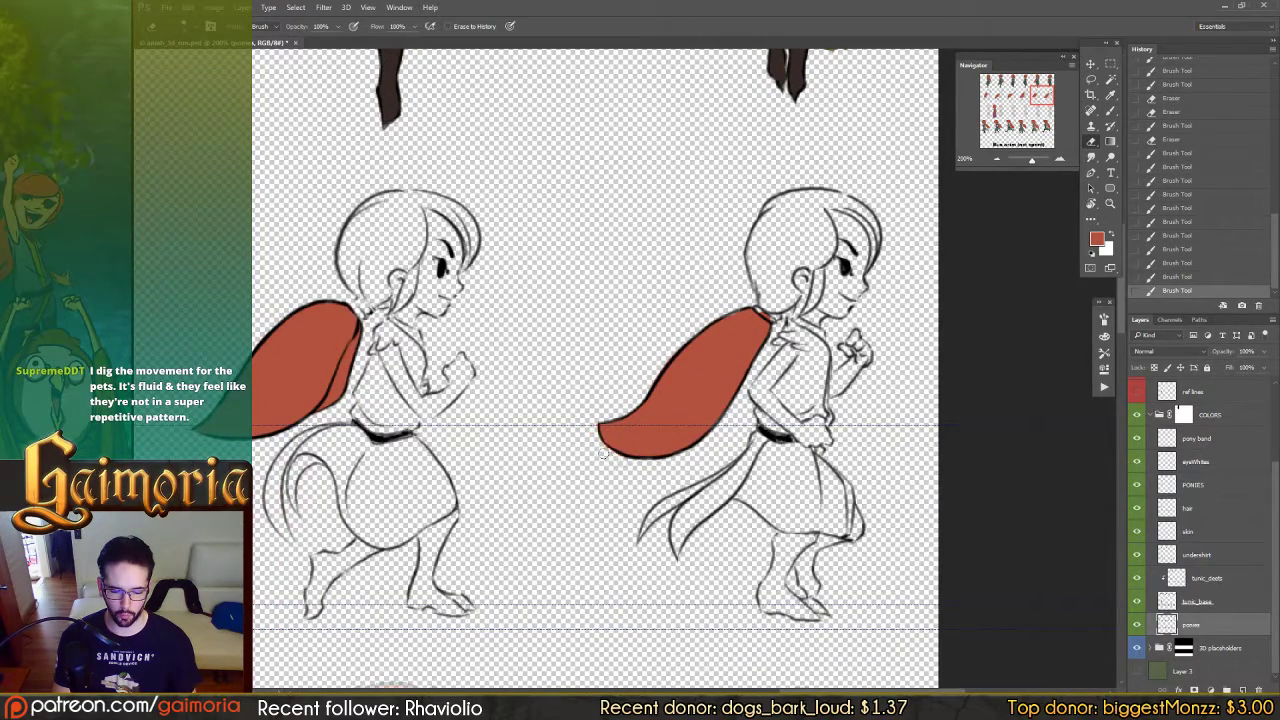
pyautogui.moveTo(637, 474); pyautogui.dragTo(726, 508)
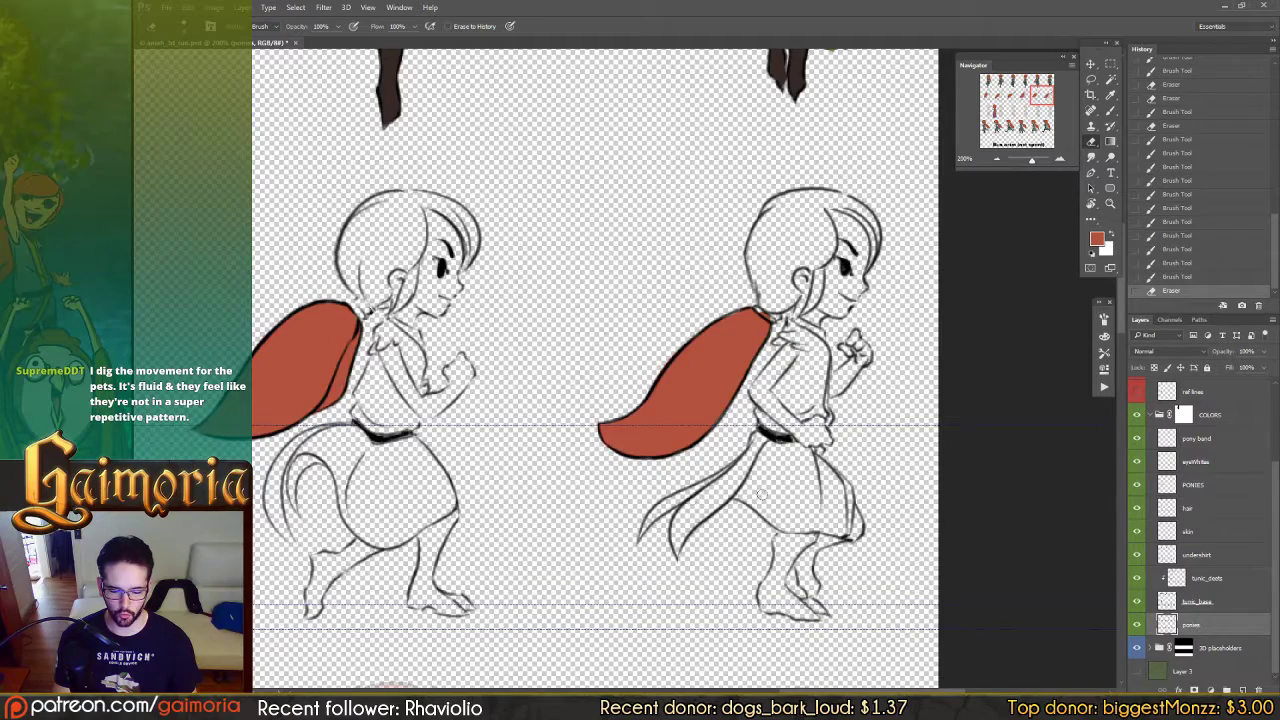
pyautogui.press('b')
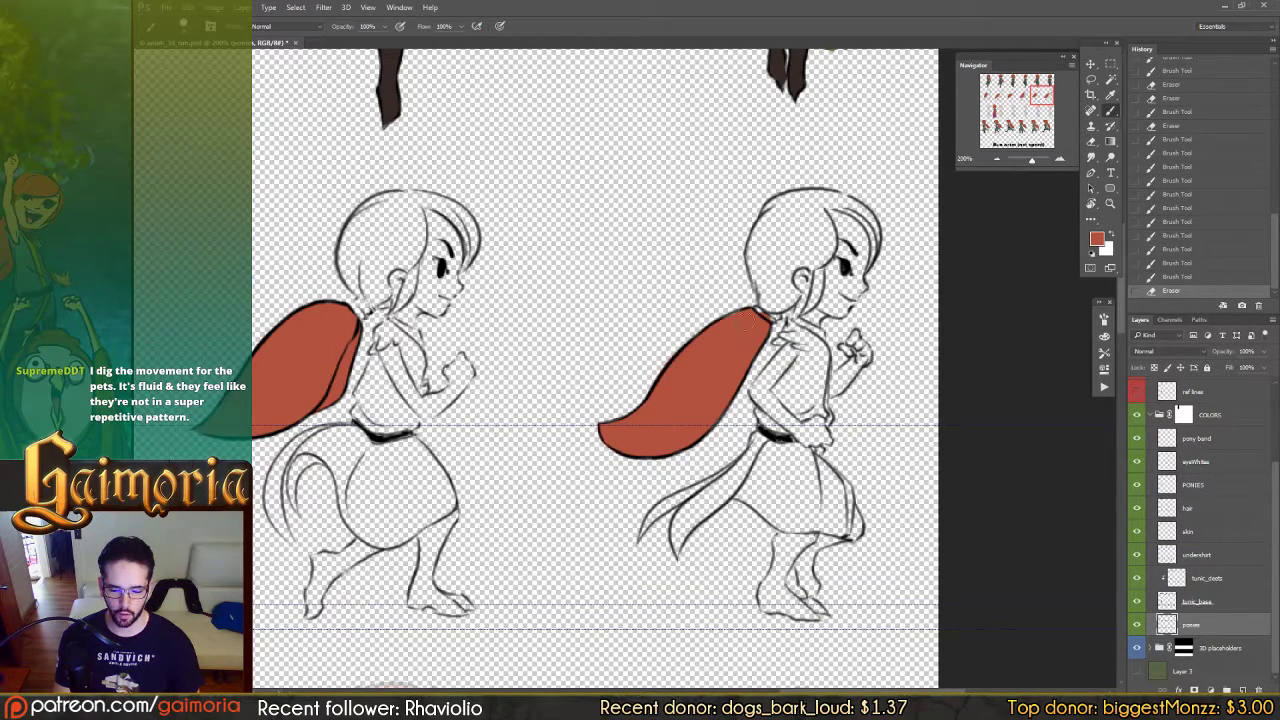
pyautogui.moveTo(737, 317)
pyautogui.mouseDown()
pyautogui.moveTo(756, 312)
pyautogui.moveTo(728, 322)
pyautogui.mouseUp()
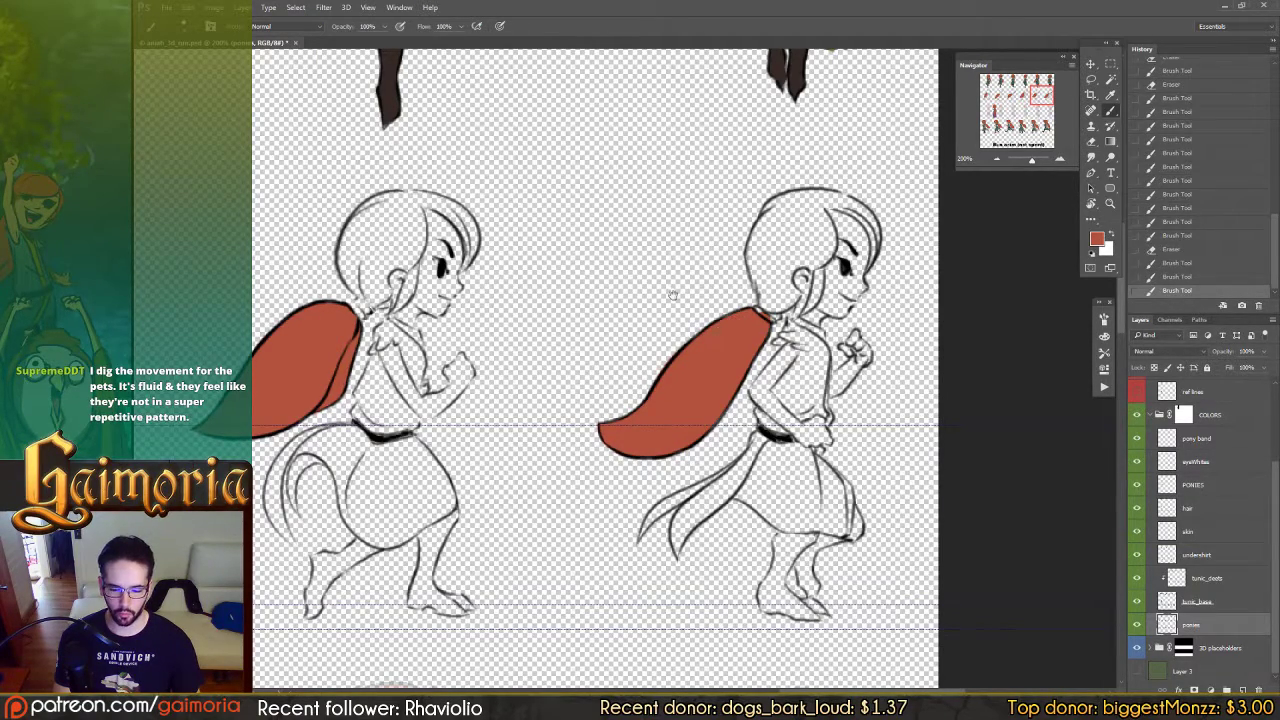
# Step: Return to the first sideways run sketch and touch up the red fill in the upper part of its ponytail
pyautogui.moveTo(634, 234); pyautogui.dragTo(815, 217)
pyautogui.moveTo(440, 270); pyautogui.dragTo(850, 284)
pyautogui.moveTo(517, 294); pyautogui.dragTo(848, 322)
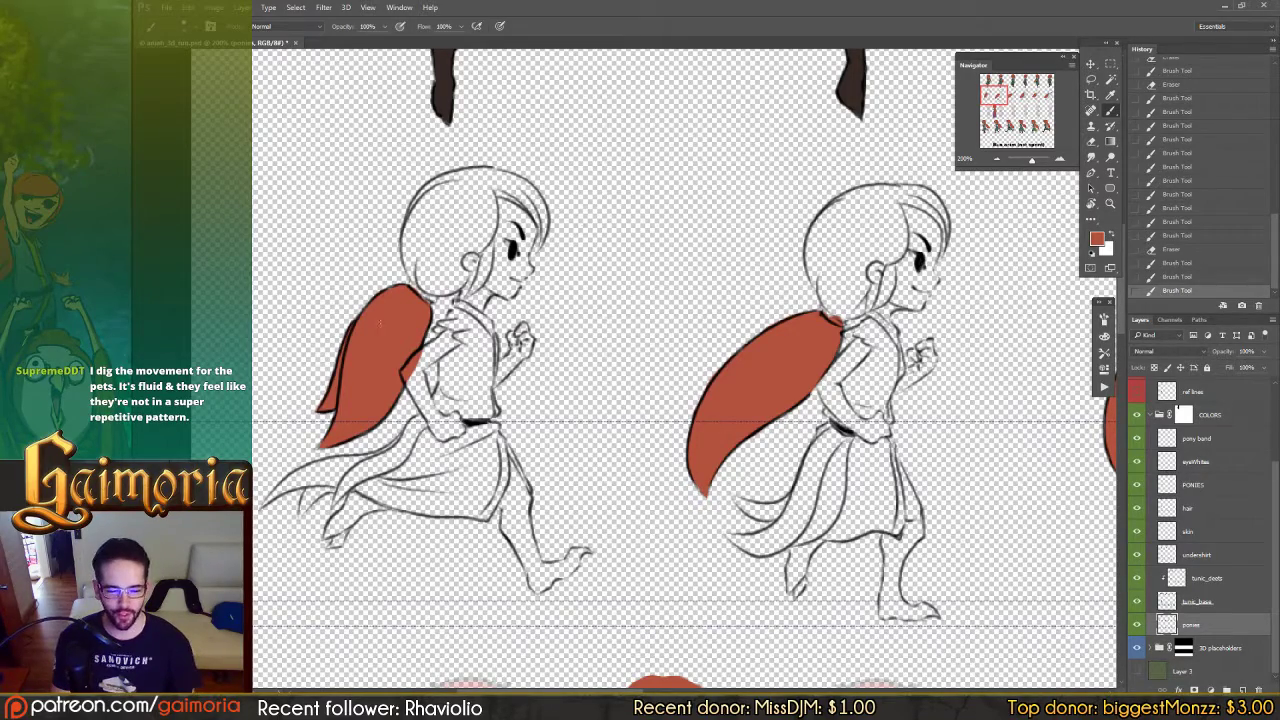
pyautogui.moveTo(424, 318); pyautogui.dragTo(414, 328)
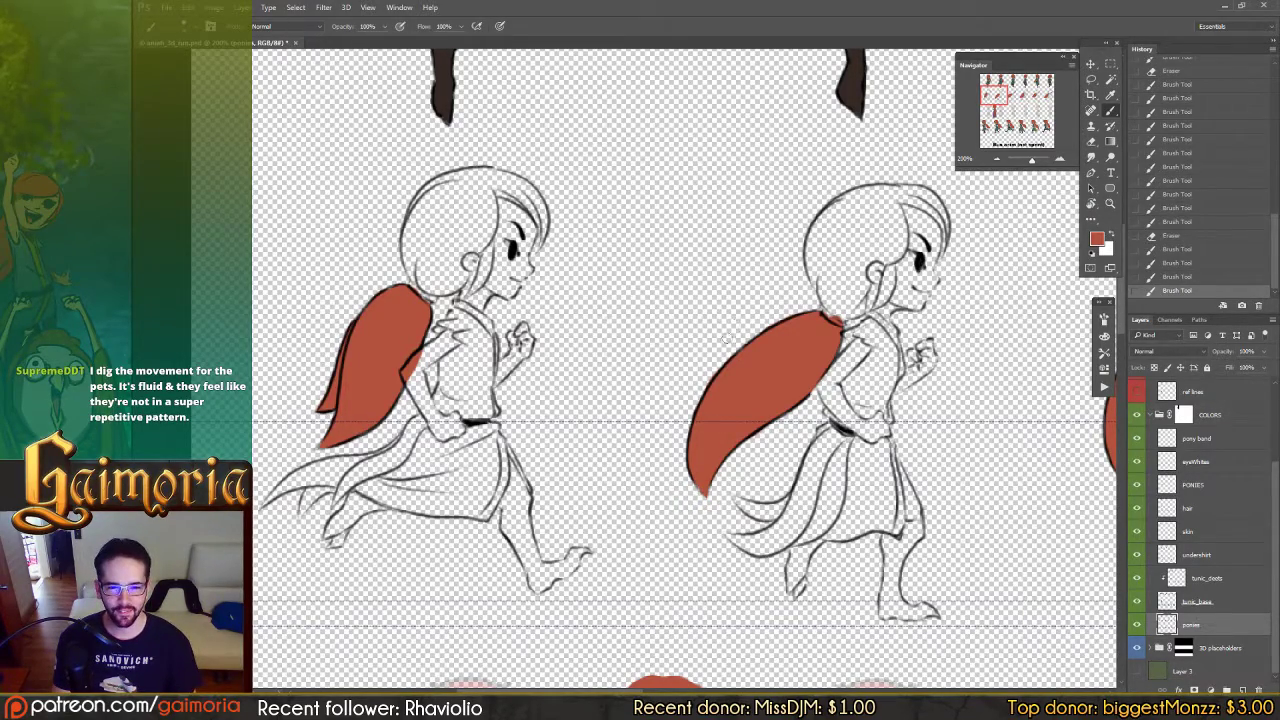
# Step: Check the red fills of the neighbouring ponytails and make tunic_base the active layer
pyautogui.moveTo(770, 328); pyautogui.dragTo(620, 324)
pyautogui.moveTo(792, 303); pyautogui.dragTo(706, 294)
pyautogui.moveTo(872, 380); pyautogui.dragTo(786, 314)
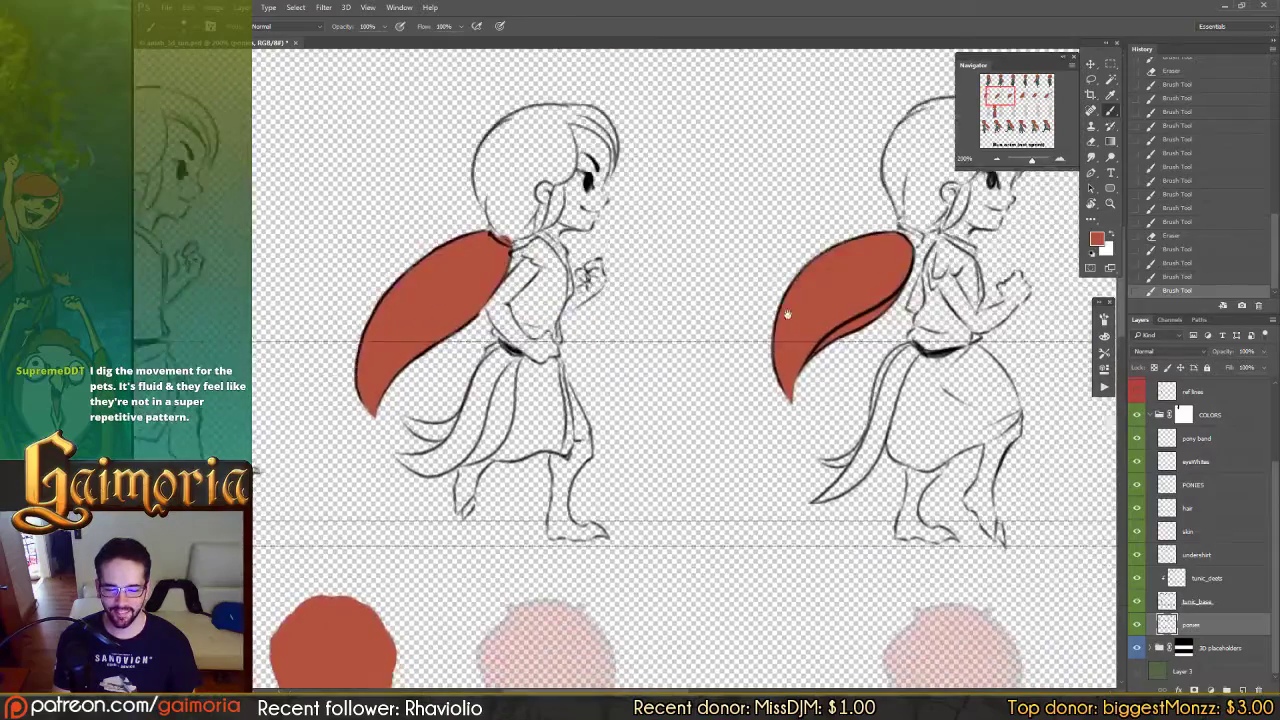
pyautogui.moveTo(386, 289); pyautogui.dragTo(669, 328)
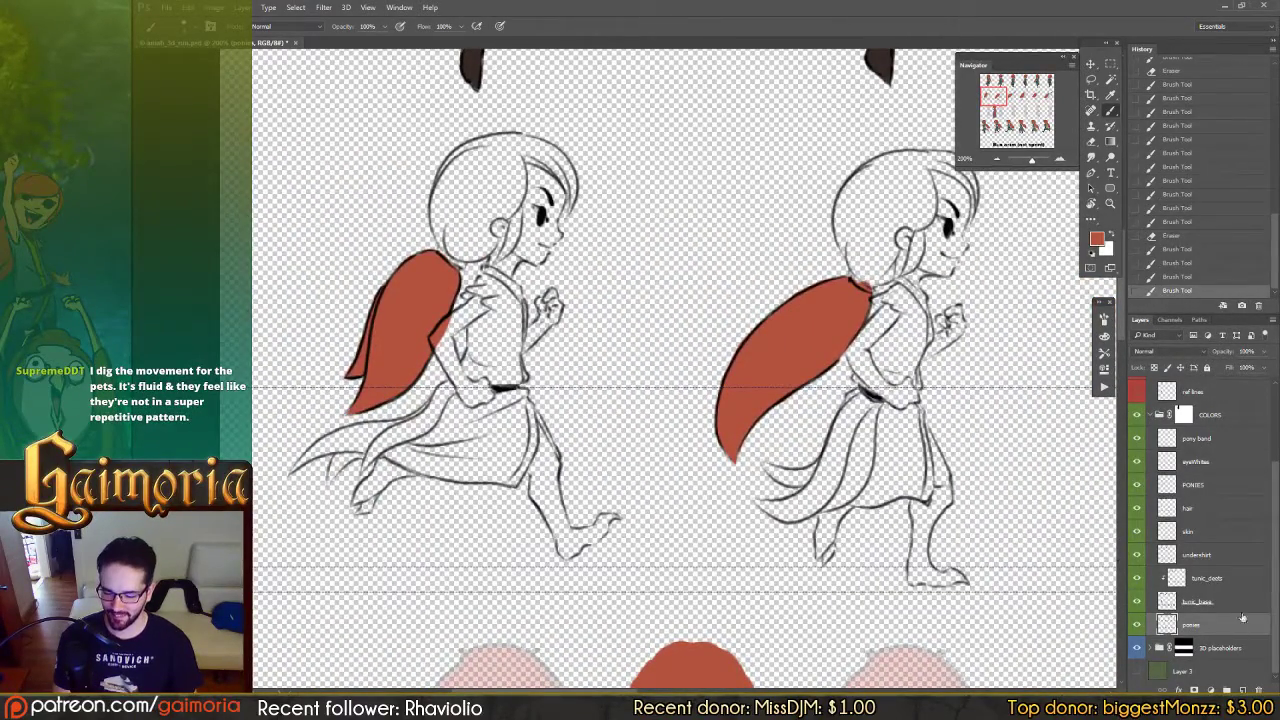
pyautogui.click(1200, 602)
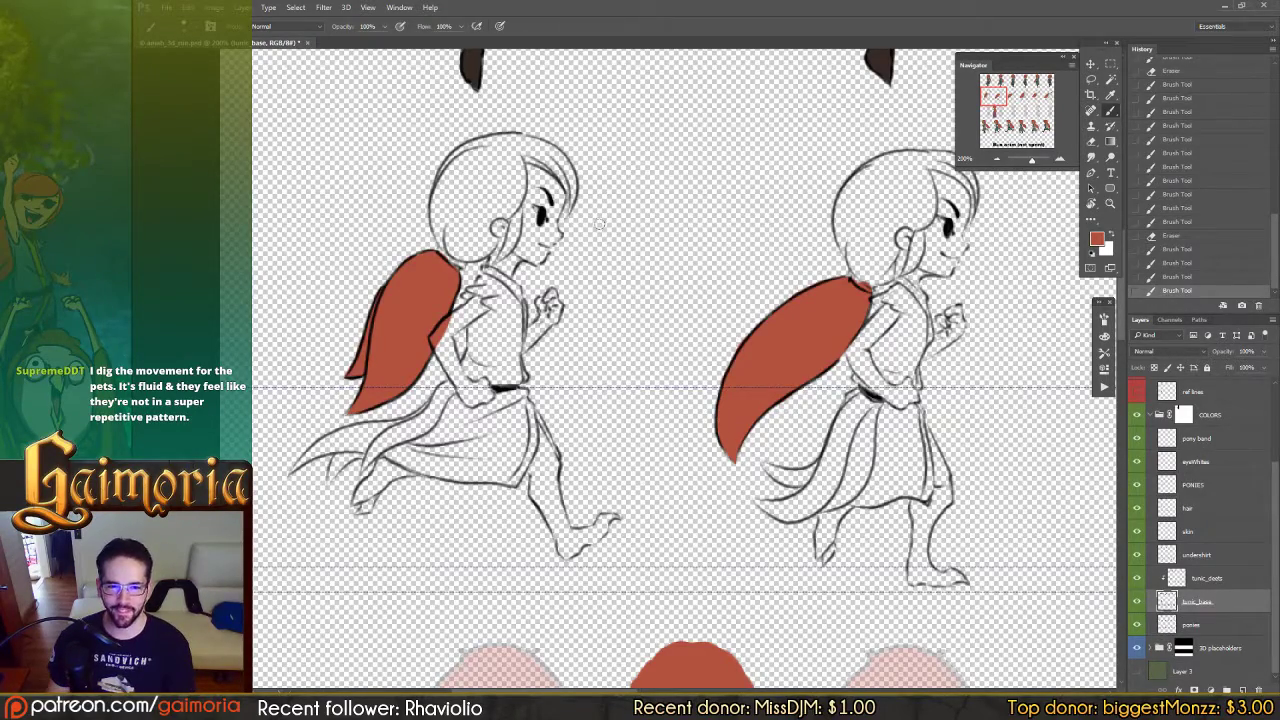
# Step: Duplicate the bottom row's tunic_base fills, flip the copy horizontally and position it over the sideways run sketches
pyautogui.moveTo(733, 435); pyautogui.dragTo(724, 352)
pyautogui.moveTo(735, 462); pyautogui.dragTo(723, 269)
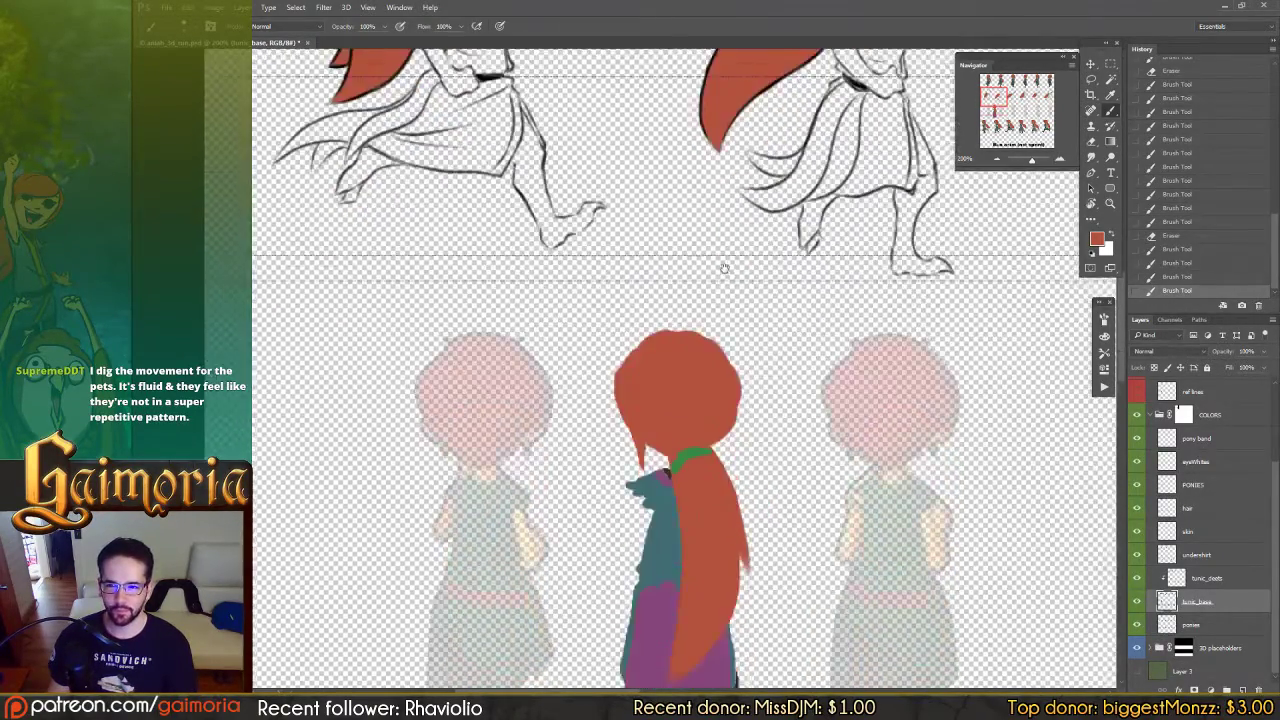
pyautogui.moveTo(745, 432); pyautogui.dragTo(721, 317)
pyautogui.scroll(-5, 720, 316)
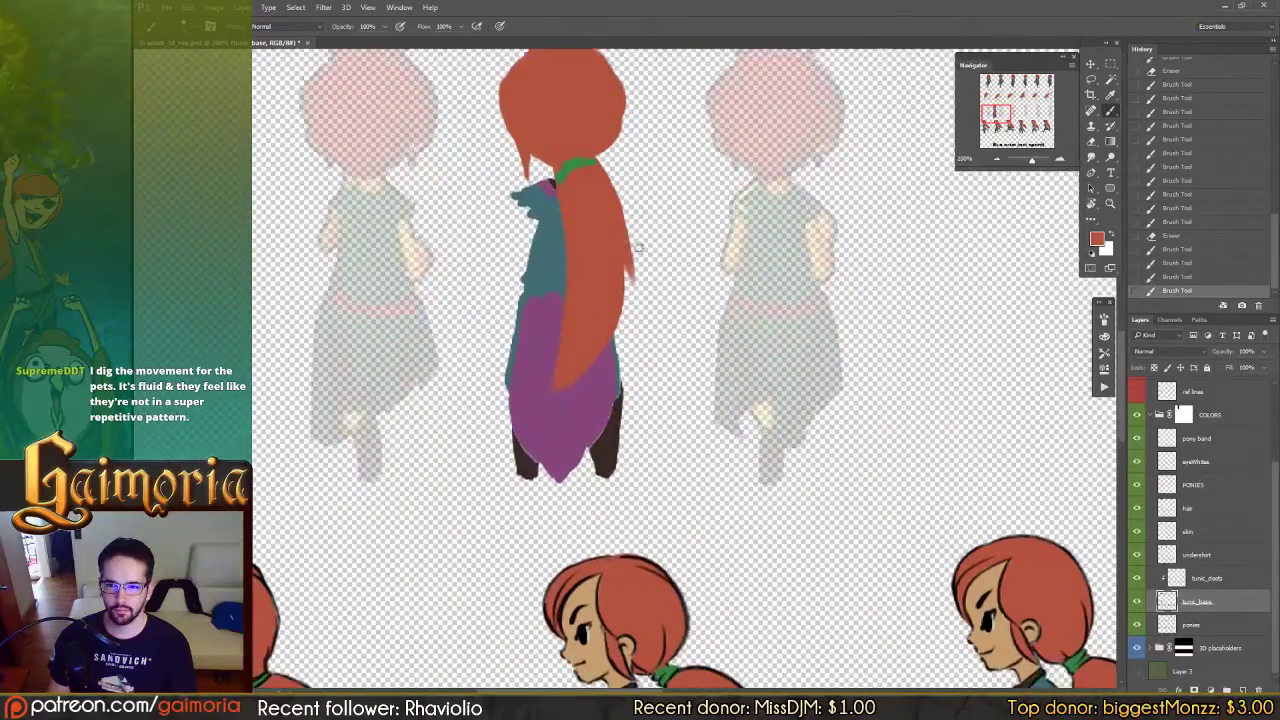
pyautogui.scroll(-6, 661, 257)
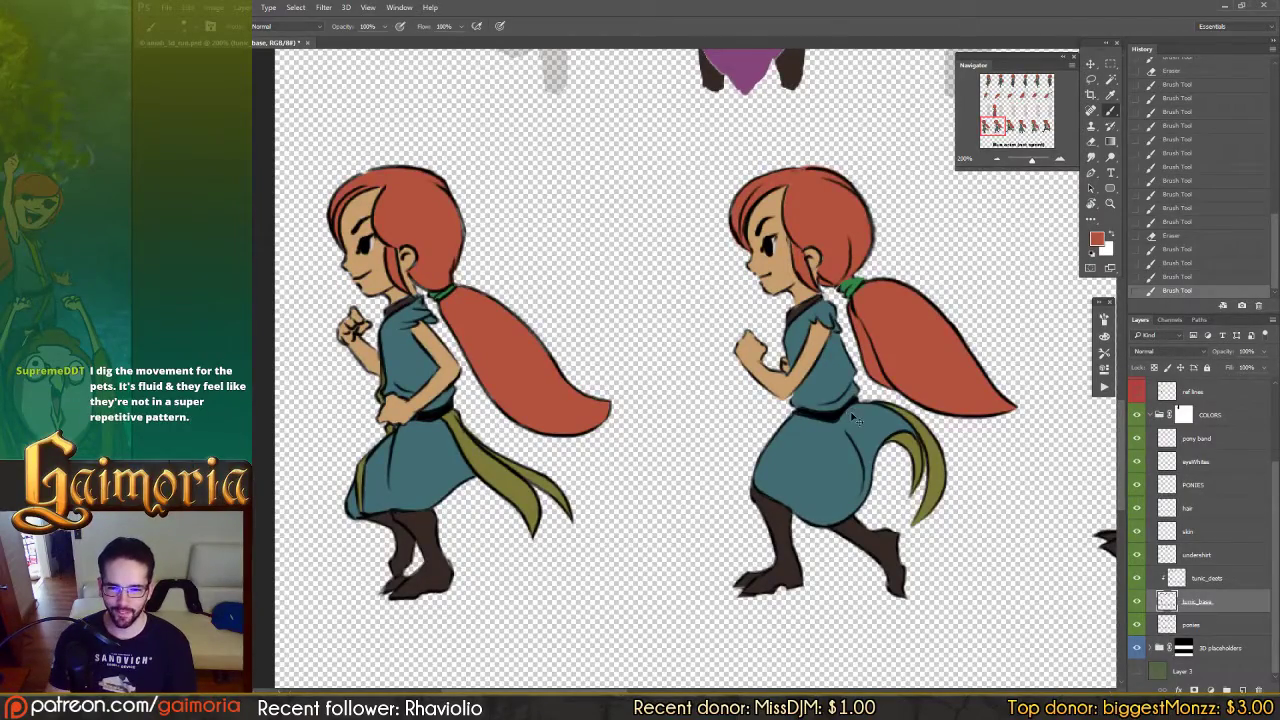
pyautogui.scroll(-5, 855, 418)
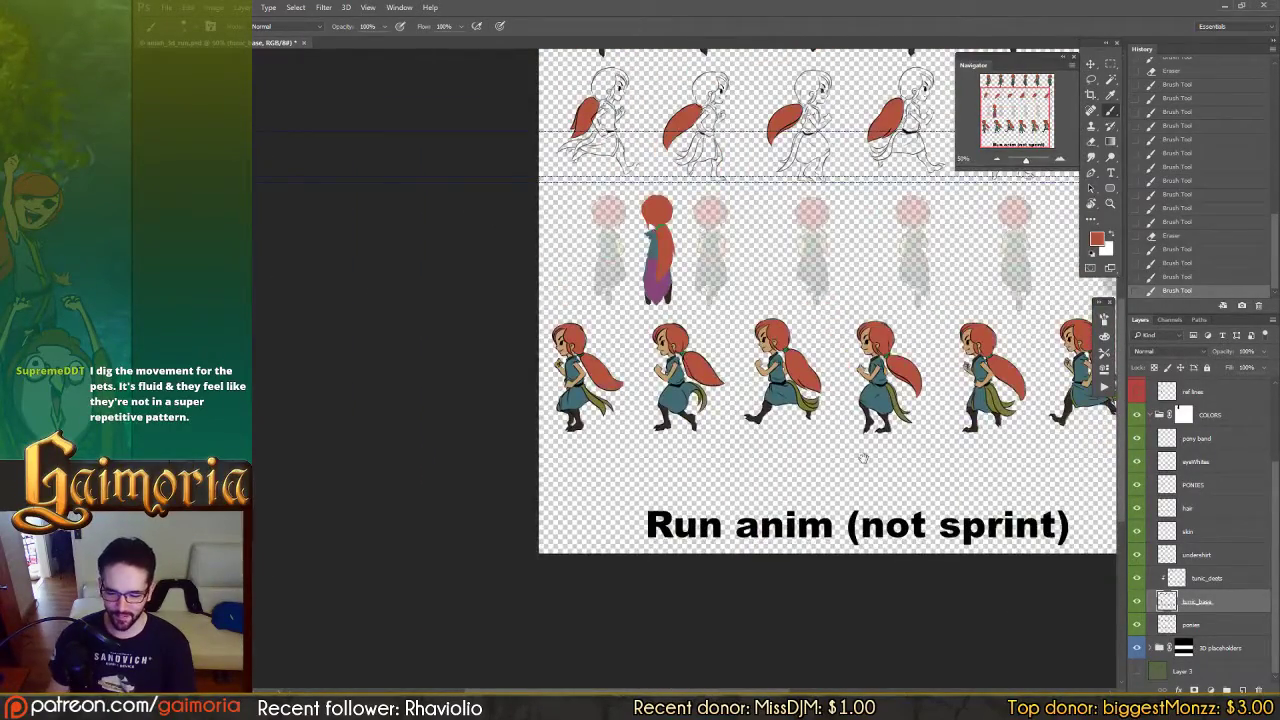
pyautogui.moveTo(862, 457); pyautogui.dragTo(742, 467)
pyautogui.press('m')
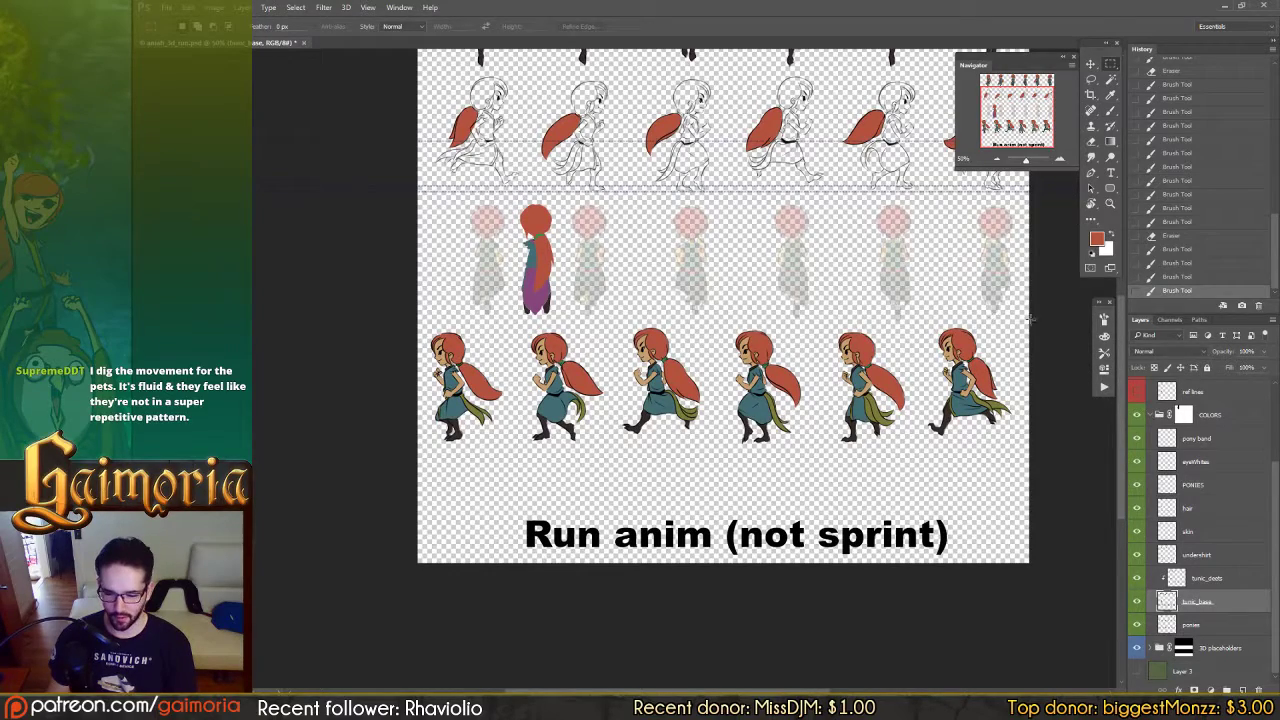
pyautogui.moveTo(1042, 323); pyautogui.dragTo(401, 446)
pyautogui.moveTo(844, 394); pyautogui.dragTo(781, 184)
pyautogui.press('v')
pyautogui.hotkey('ctrl', 'shift', 'h')
# Step: Hide the selection edges and guides, and check how the copied teal tunic fills align with each sideways run sketch
pyautogui.hotkey('ctrl', '+')
pyautogui.hotkey('ctrl', '+')
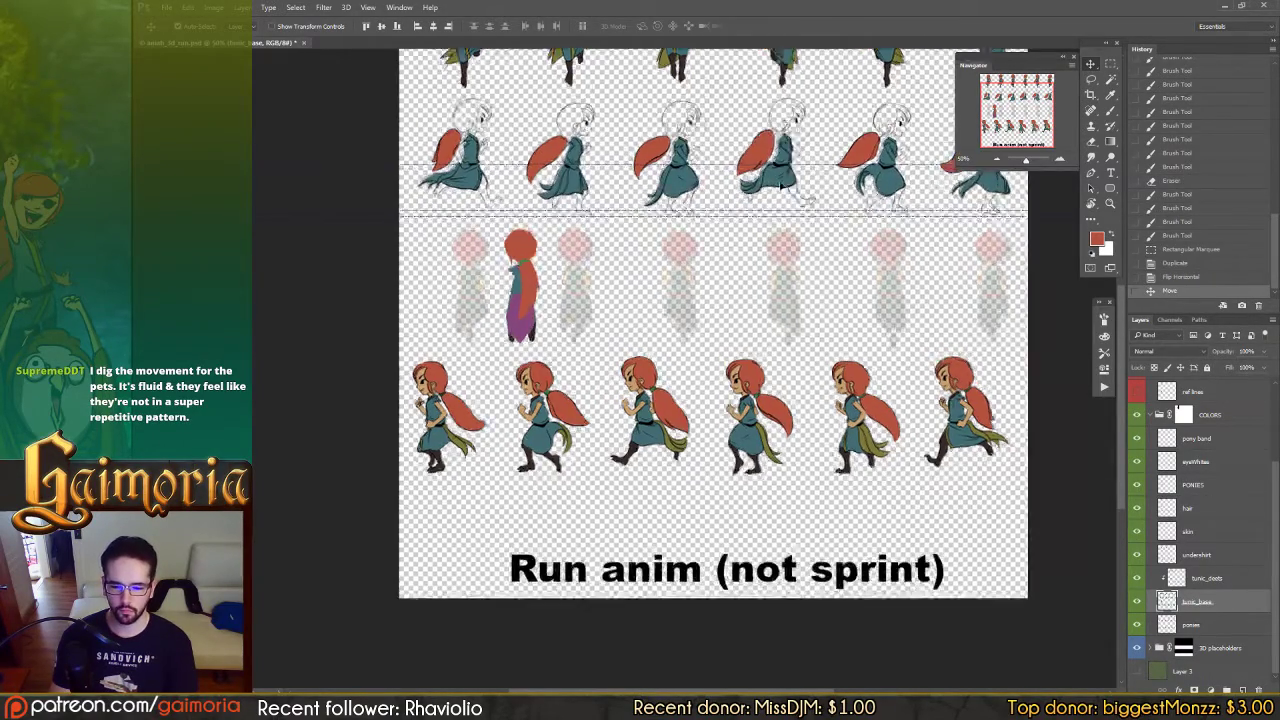
pyautogui.hotkey('ctrl', '+')
pyautogui.moveTo(772, 238); pyautogui.dragTo(920, 450)
pyautogui.moveTo(657, 265); pyautogui.dragTo(764, 417)
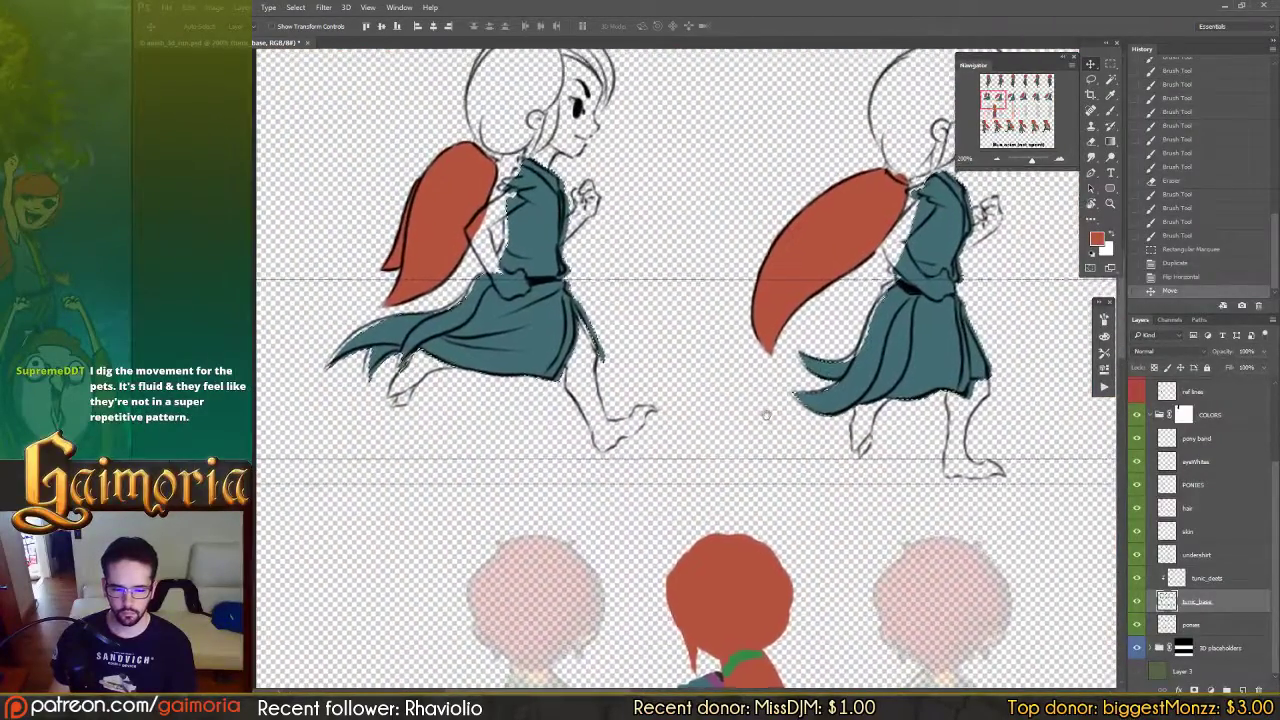
pyautogui.hotkey('ctrl', 'h')
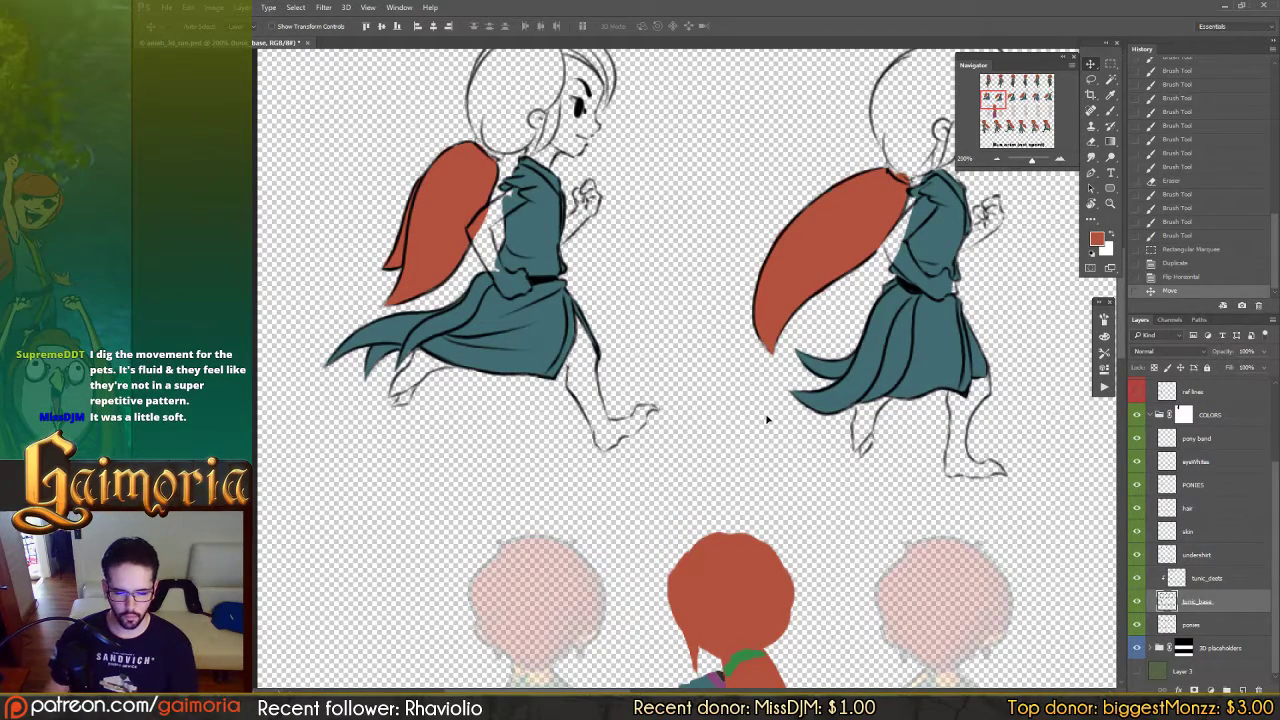
pyautogui.moveTo(840, 412); pyautogui.dragTo(526, 389)
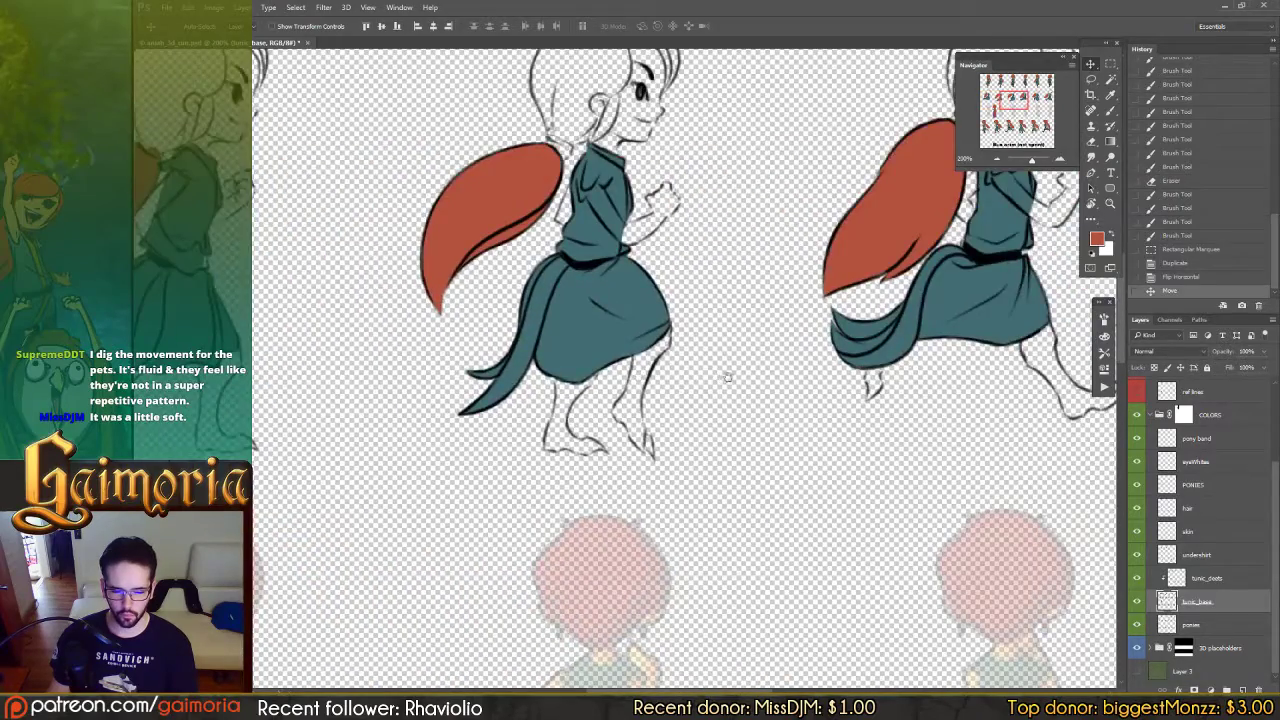
pyautogui.moveTo(727, 376); pyautogui.dragTo(430, 383)
pyautogui.moveTo(646, 374); pyautogui.dragTo(530, 382)
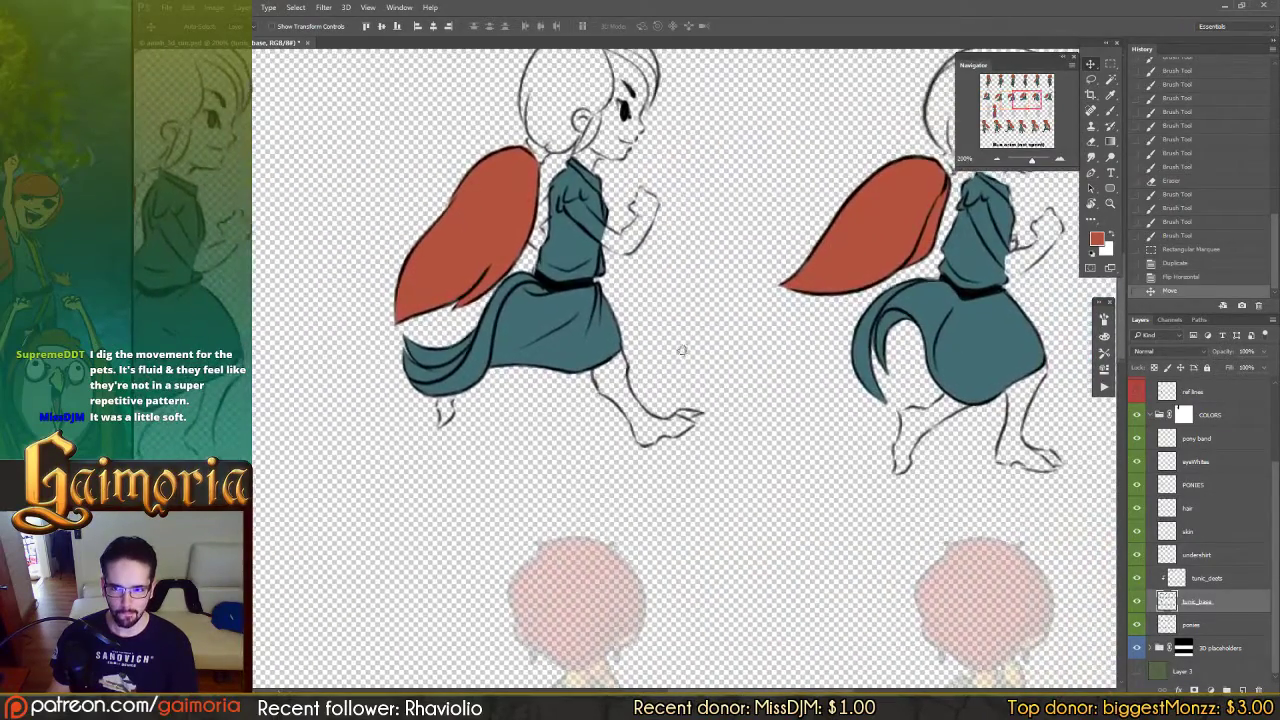
pyautogui.moveTo(774, 316); pyautogui.dragTo(659, 327)
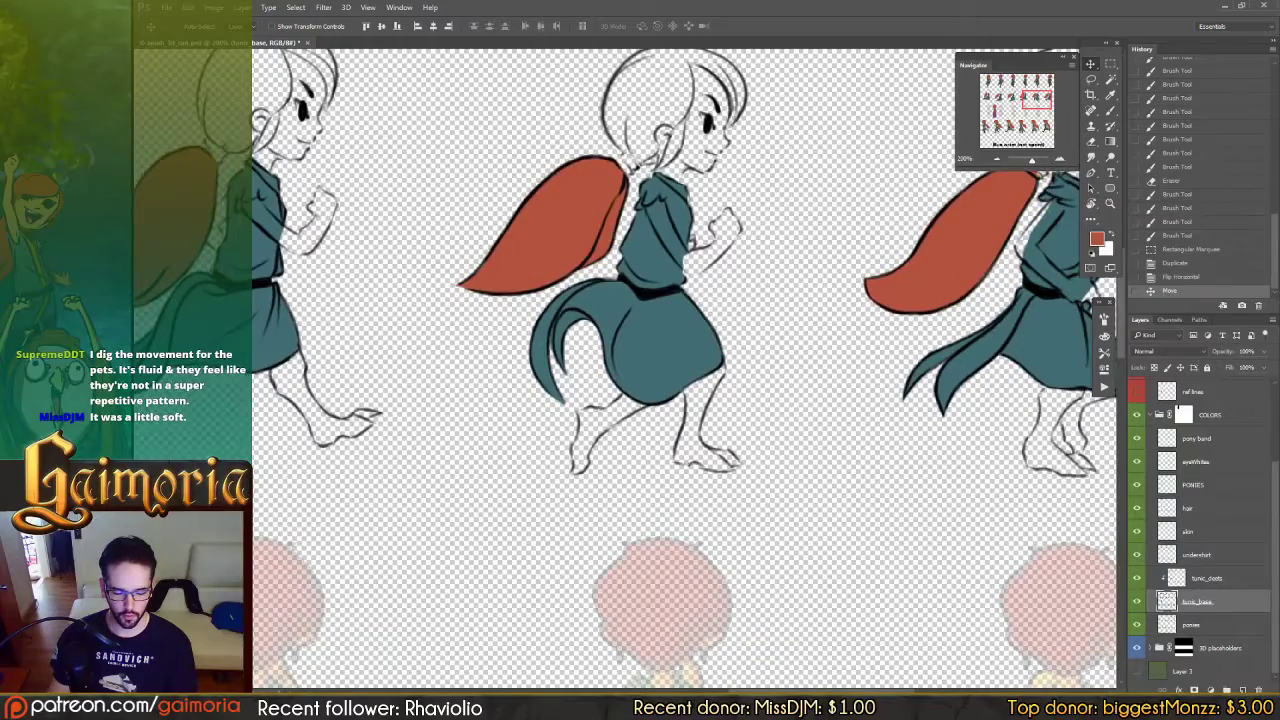
# Step: Open the Audio Fuckery folder in File Explorer and widen the Name column to fit the full file names
pyautogui.moveTo(300, 706)
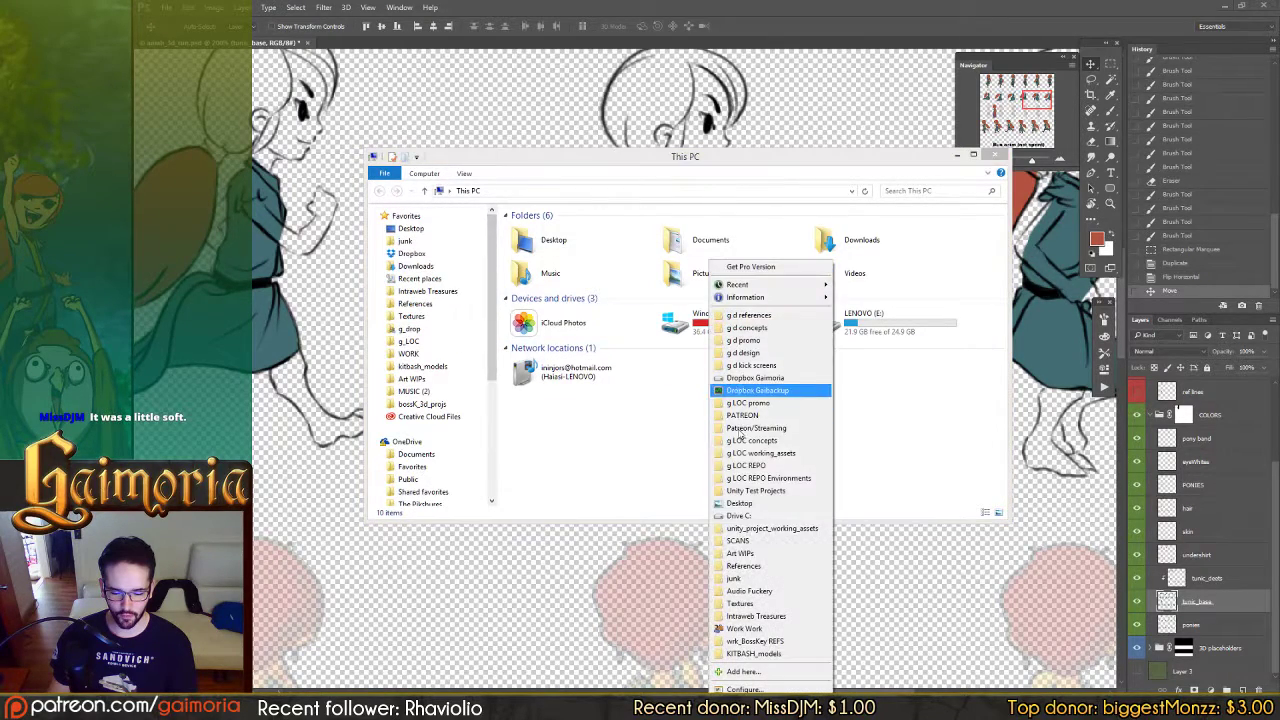
pyautogui.click(749, 591)
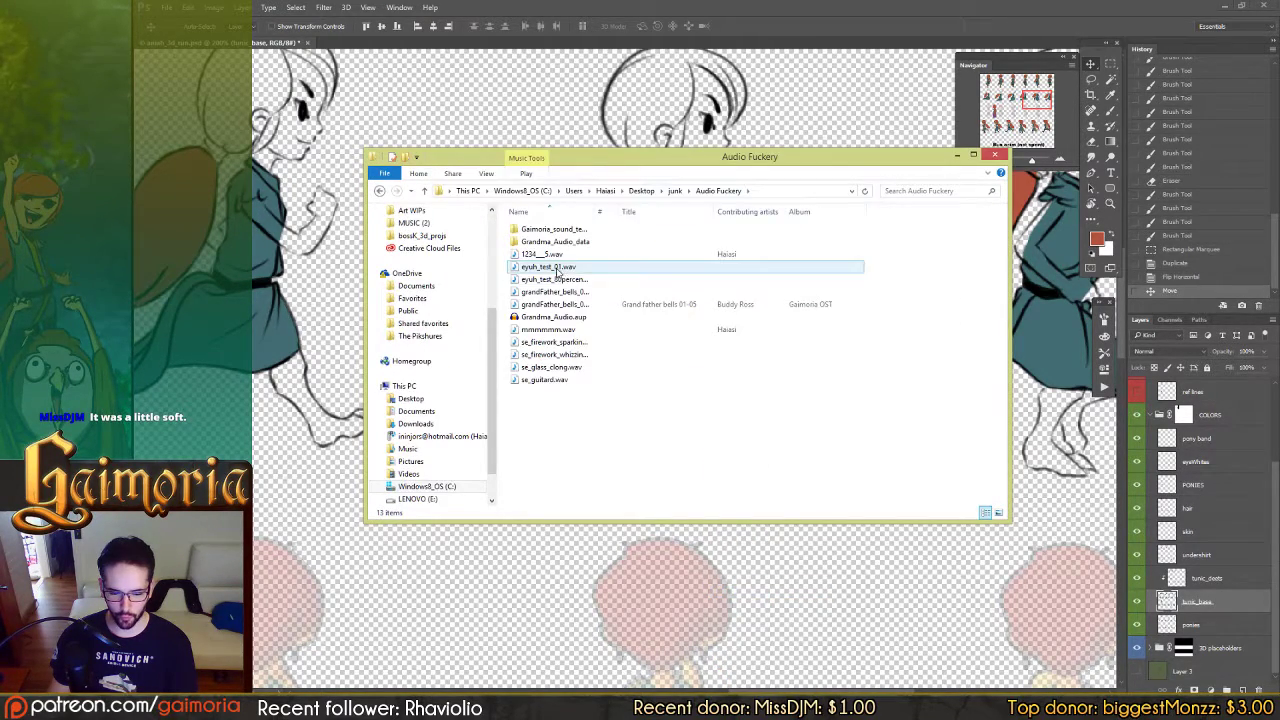
pyautogui.doubleClick(598, 211)
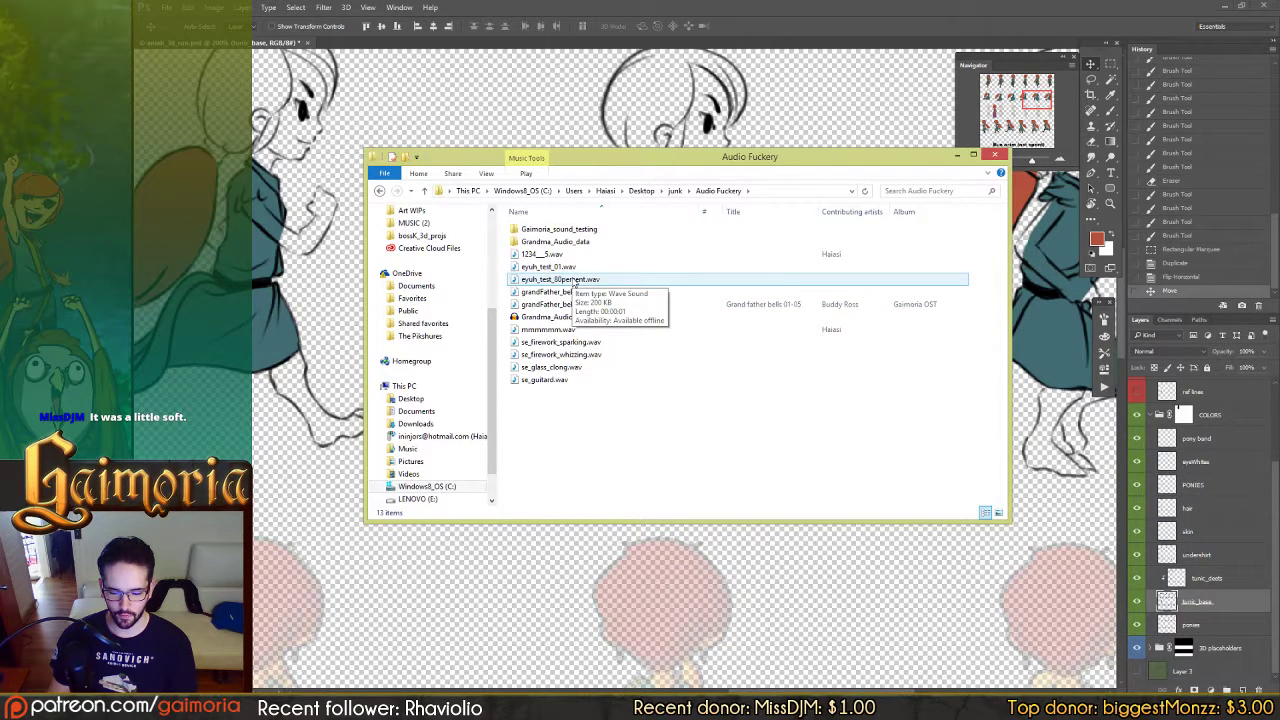
pyautogui.click(664, 706)
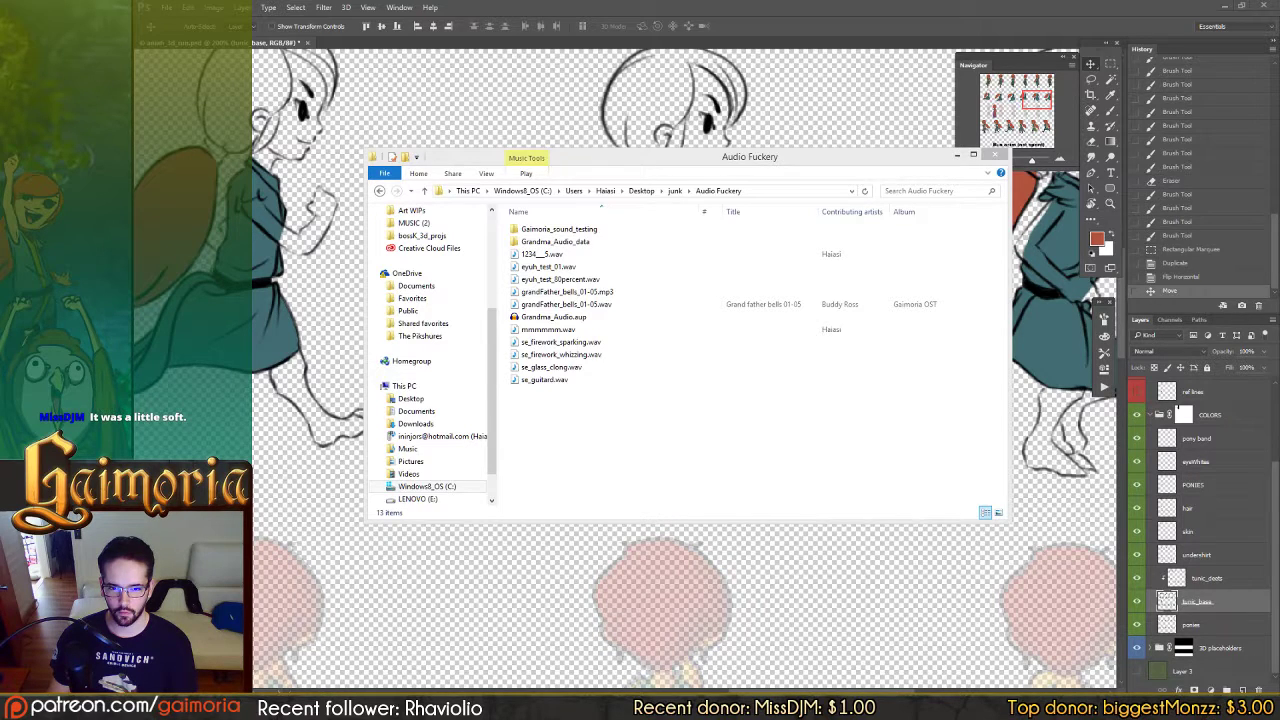
# Step: Play eyuh_test_80percent.wav, close the media player and return to Photoshop
pyautogui.click(570, 280)
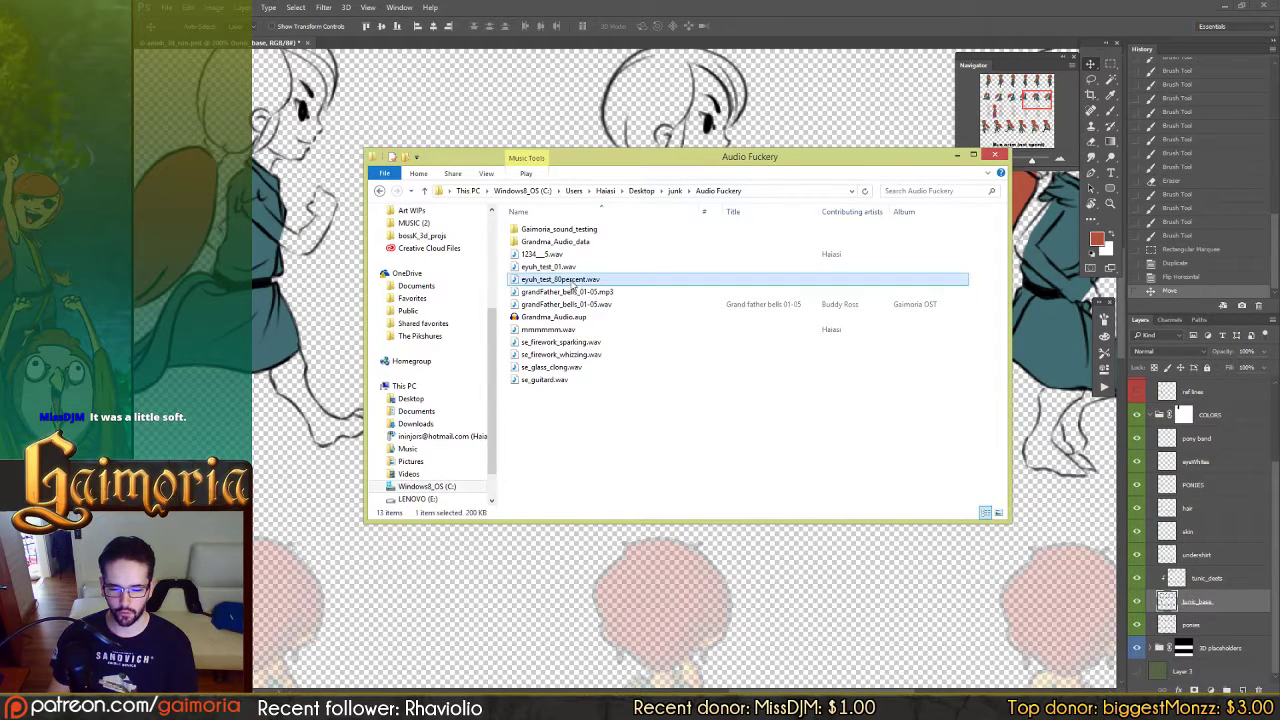
pyautogui.press('Return')
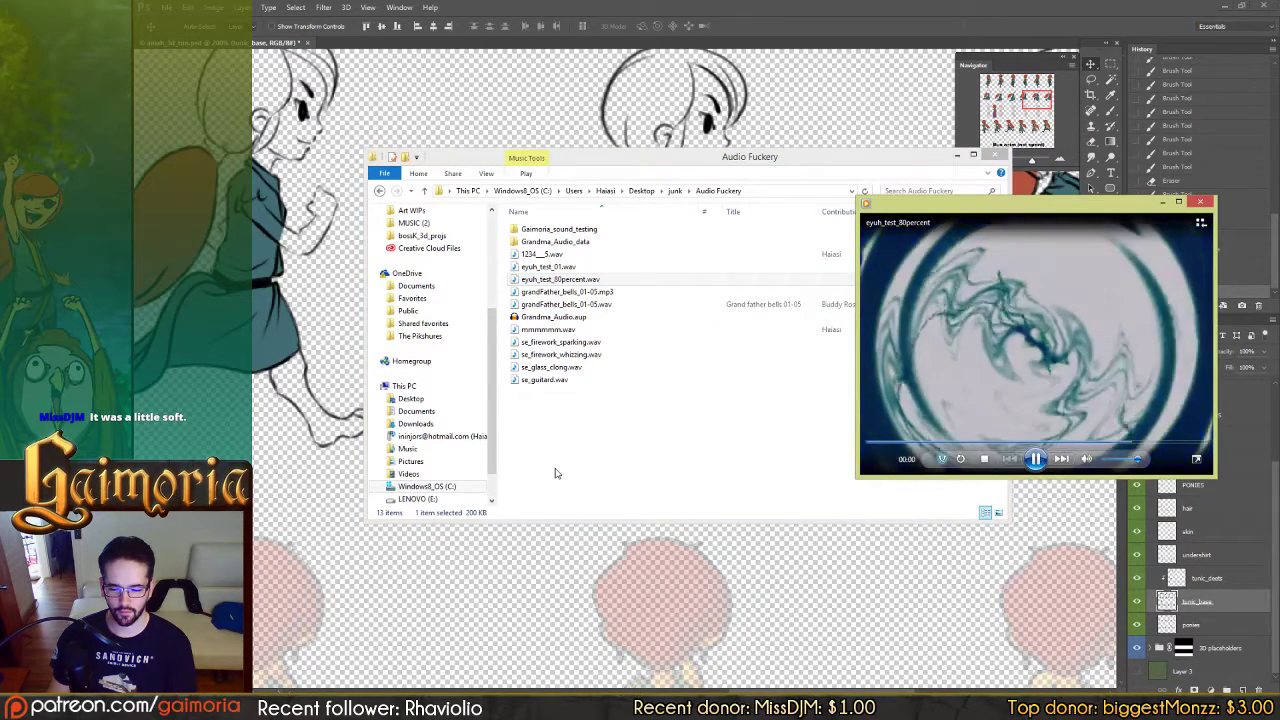
pyautogui.click(1036, 460)
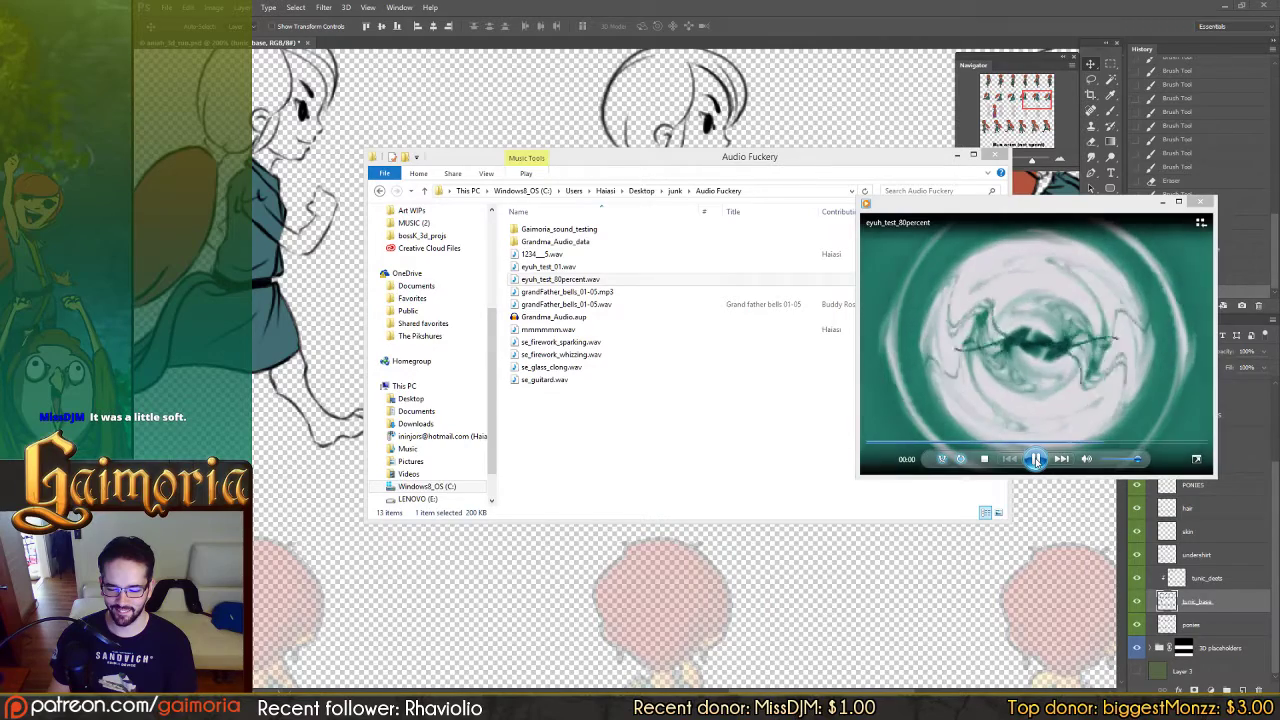
pyautogui.click(1200, 202)
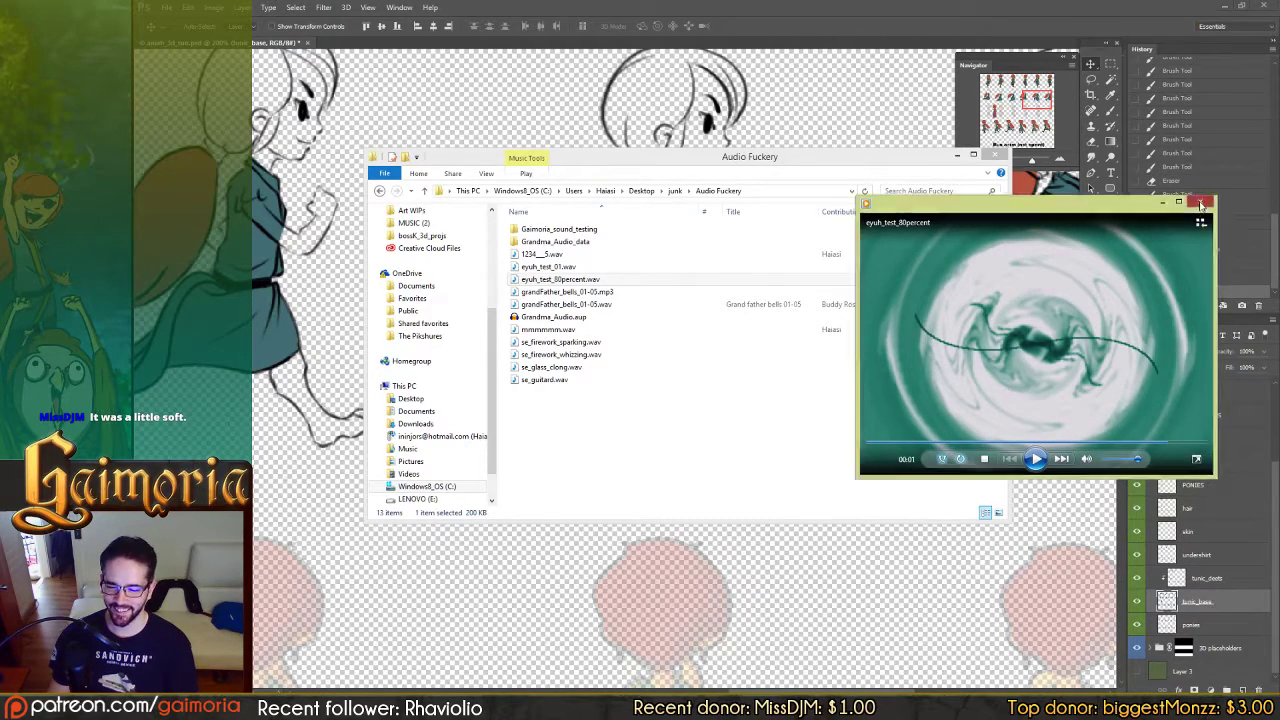
pyautogui.click(881, 35)
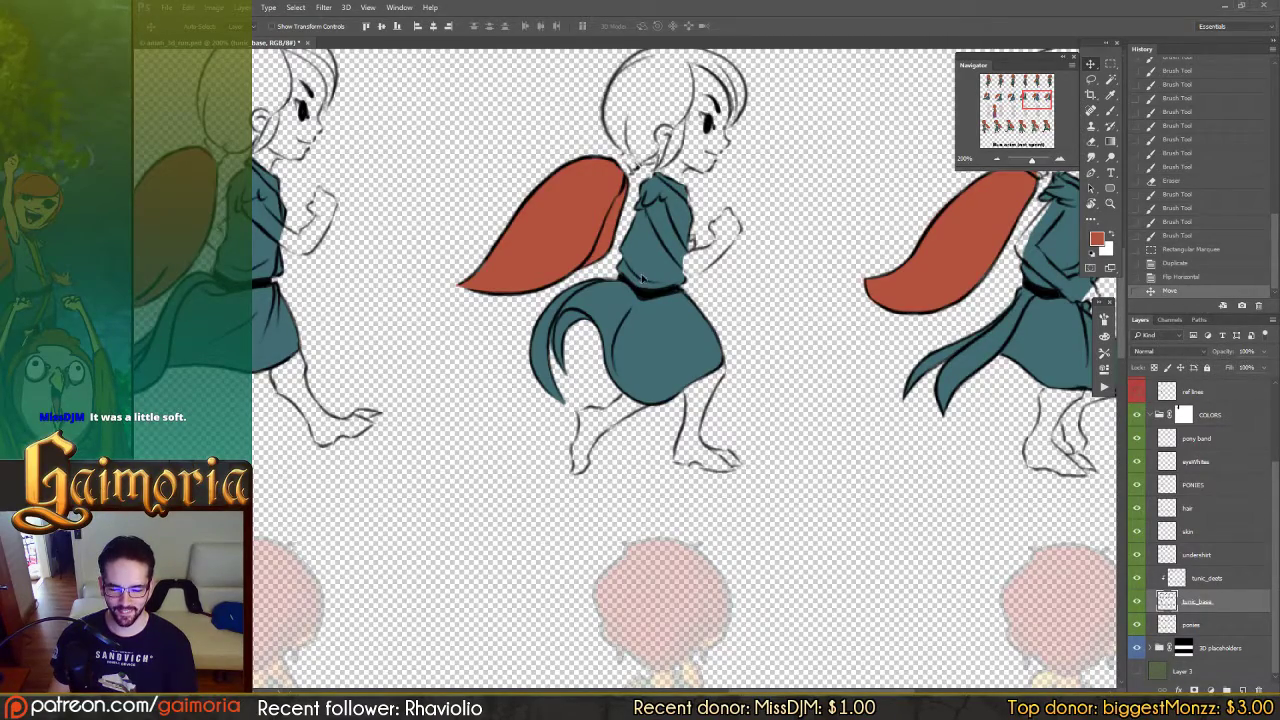
# Step: Make tunic_deets the active layer and sample the olive tunic trim colour from the bottom run row for the Brush tool
pyautogui.moveTo(856, 259)
pyautogui.mouseDown()
pyautogui.moveTo(868, 257)
pyautogui.moveTo(764, 289)
pyautogui.moveTo(890, 289)
pyautogui.mouseUp()
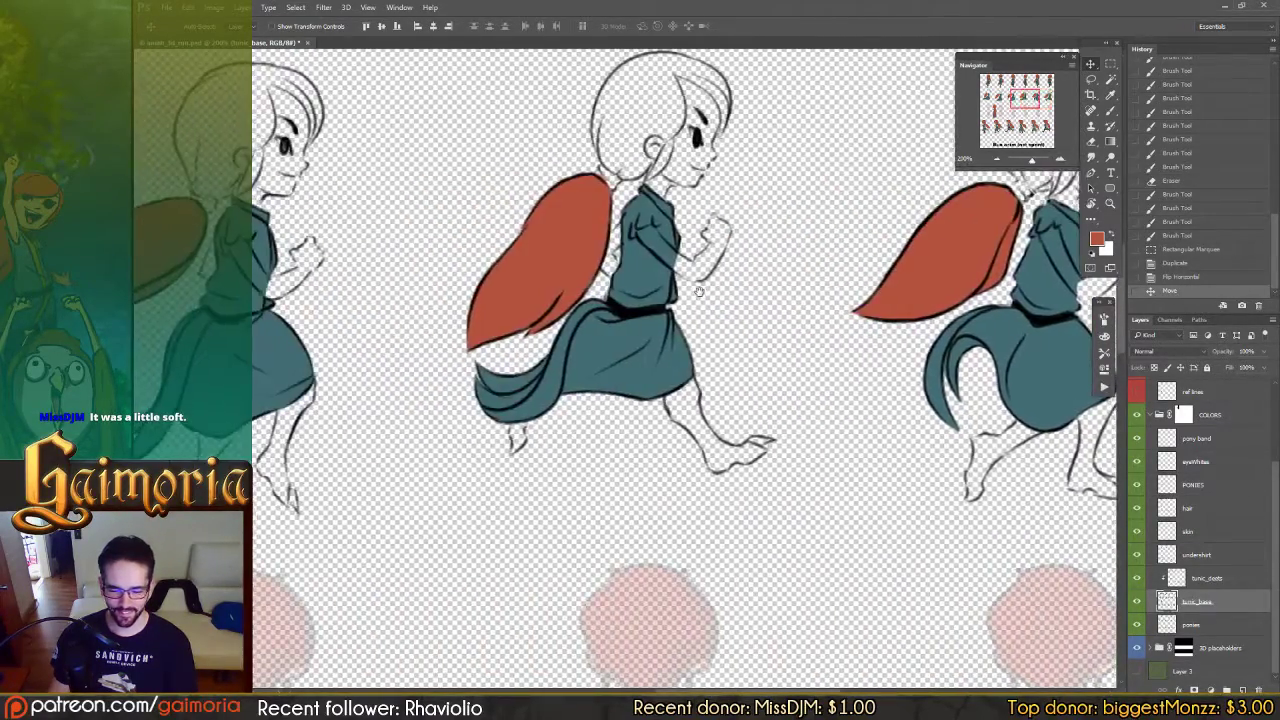
pyautogui.moveTo(697, 289)
pyautogui.mouseDown()
pyautogui.moveTo(885, 288)
pyautogui.moveTo(906, 268)
pyautogui.moveTo(842, 290)
pyautogui.moveTo(932, 283)
pyautogui.mouseUp()
pyautogui.moveTo(690, 304)
pyautogui.mouseDown()
pyautogui.moveTo(941, 268)
pyautogui.moveTo(660, 180)
pyautogui.mouseUp()
pyautogui.moveTo(715, 291); pyautogui.dragTo(718, 146)
pyautogui.moveTo(715, 293); pyautogui.dragTo(685, 116)
pyautogui.click(1186, 580)
pyautogui.scroll(-5, 822, 335)
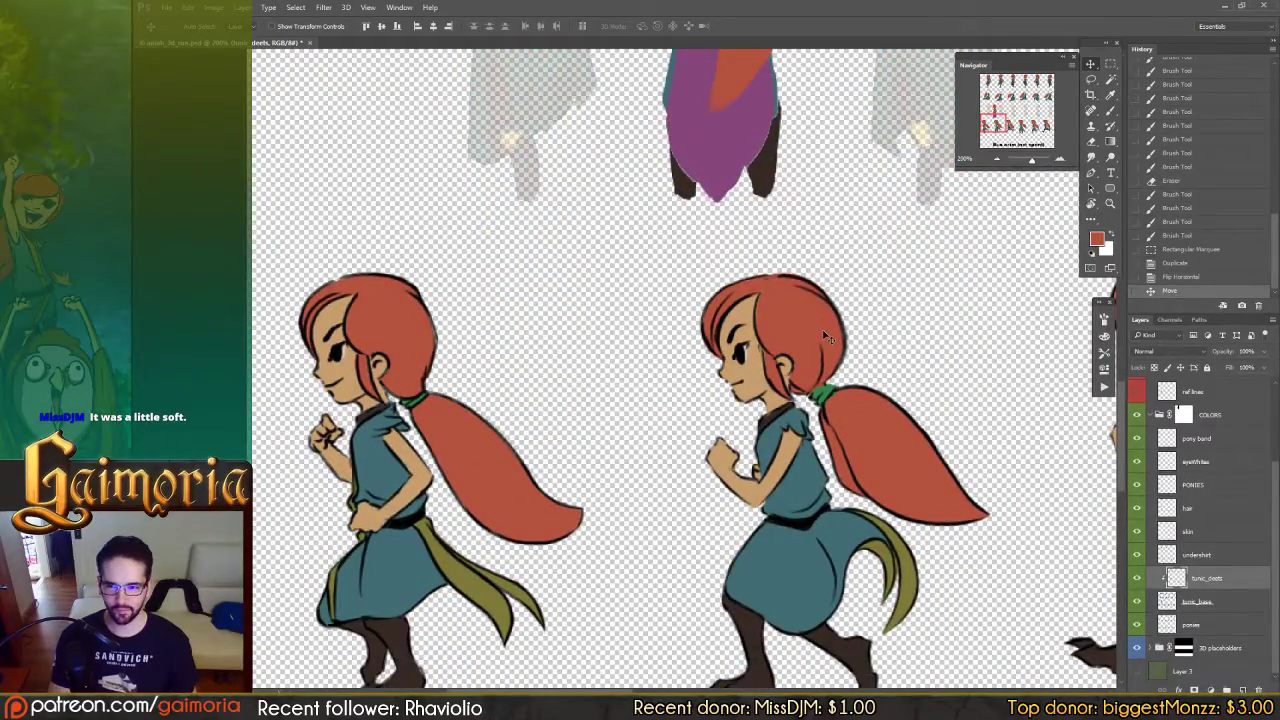
pyautogui.press('b')
pyautogui.moveTo(704, 390); pyautogui.dragTo(802, 307)
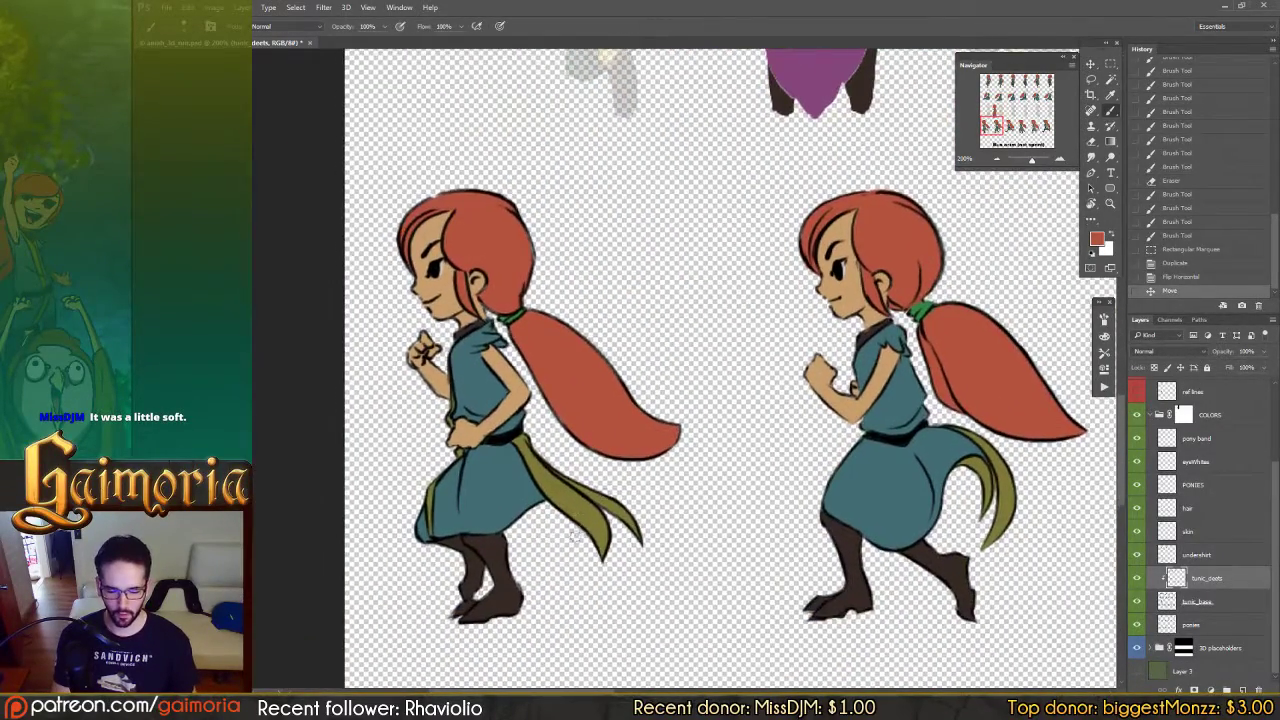
pyautogui.scroll(10, 702, 264)
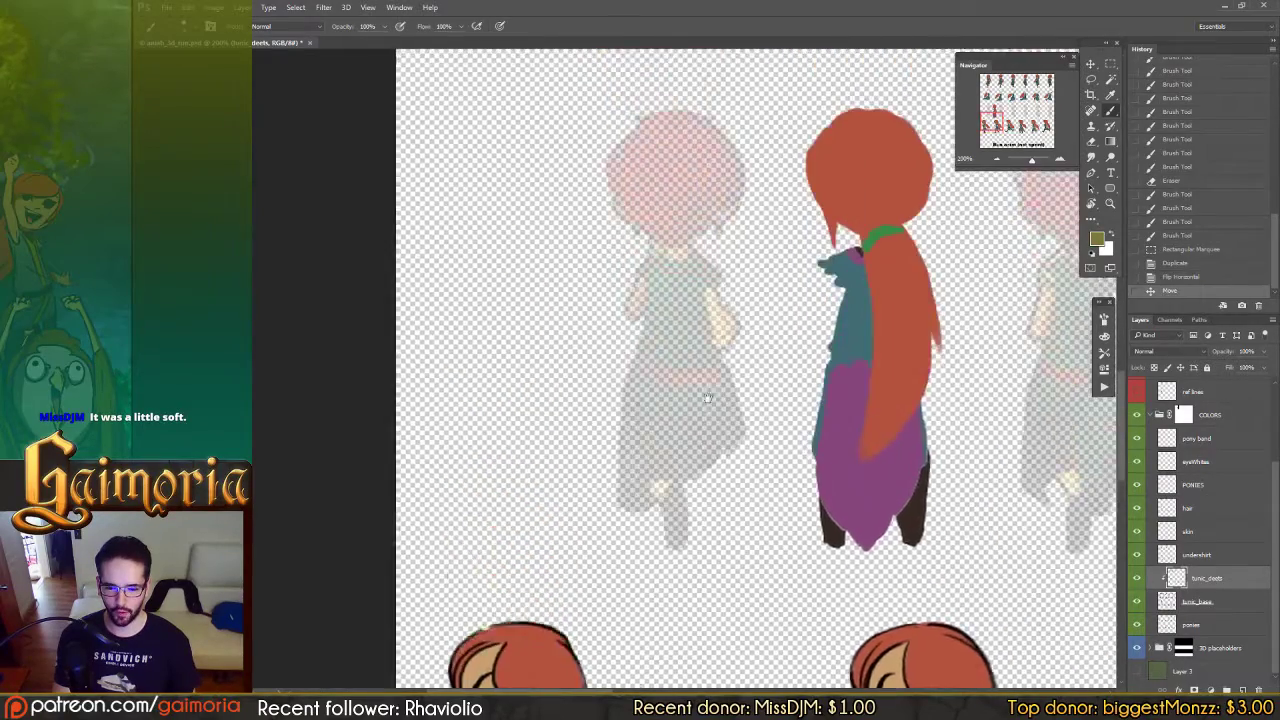
# Step: Compare the olive tunic details on the coloured top and bottom run rows with the first sideways run sketch
pyautogui.scroll(-1, 732, 441)
pyautogui.hscroll(-2, 732, 441)
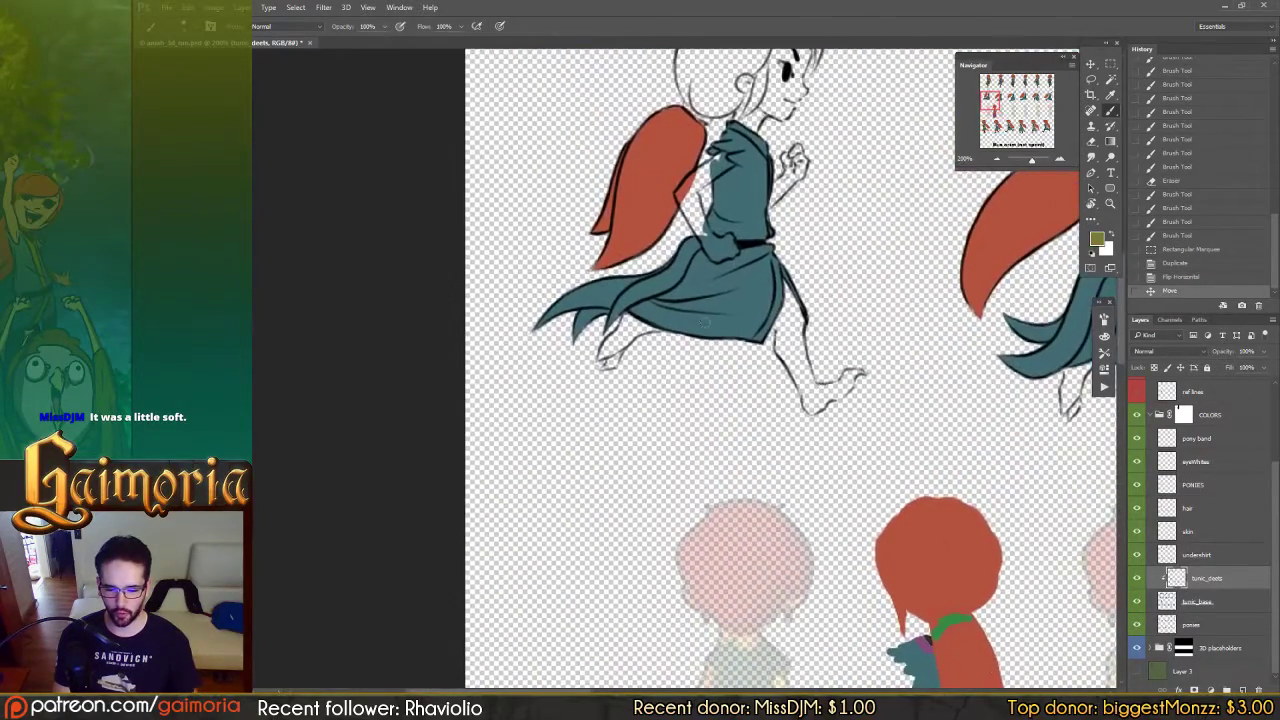
pyautogui.scroll(-8, 767, 181)
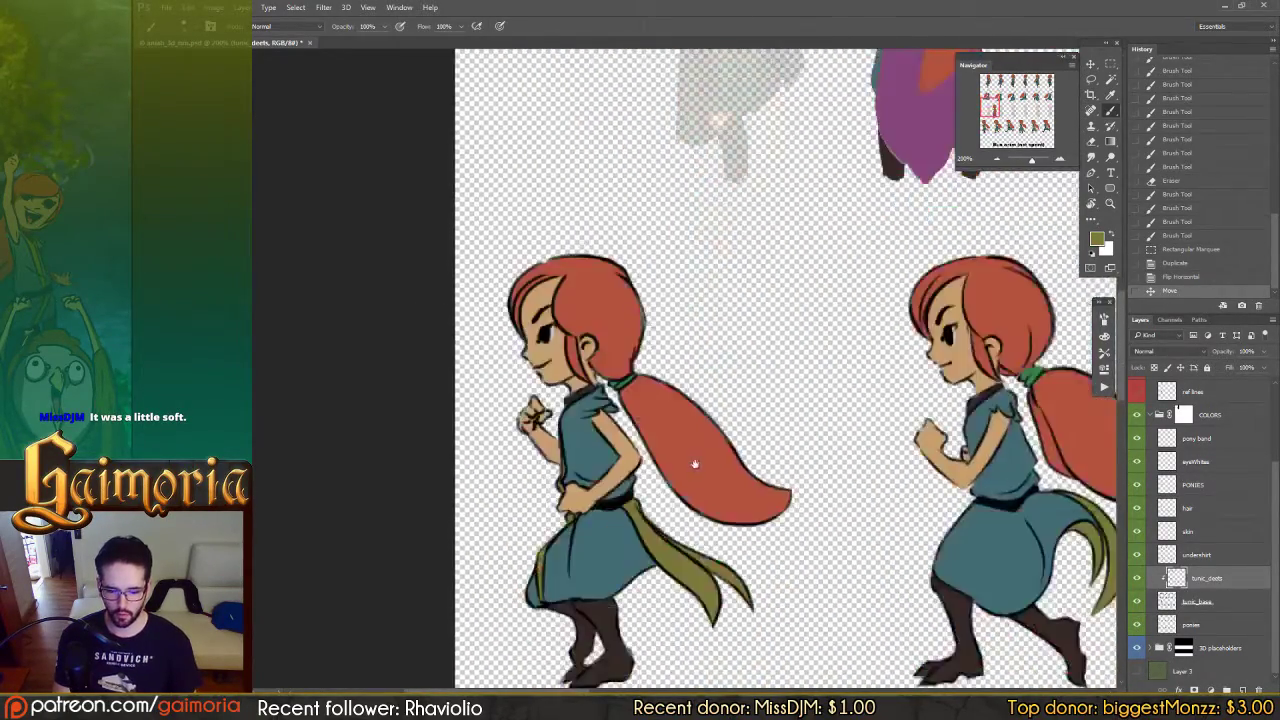
pyautogui.hscroll(1, 694, 463)
pyautogui.scroll(9, 713, 333)
pyautogui.hscroll(-2, 740, 300)
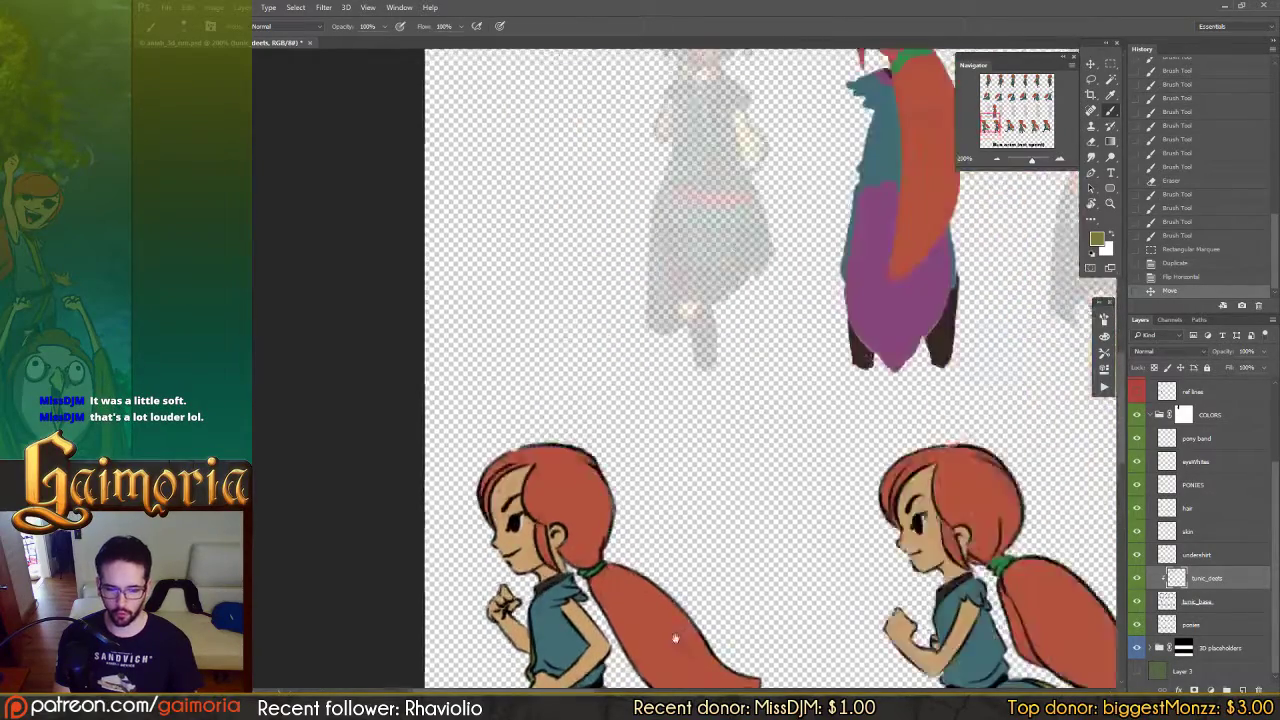
pyautogui.scroll(5, 758, 290)
pyautogui.hscroll(1, 762, 300)
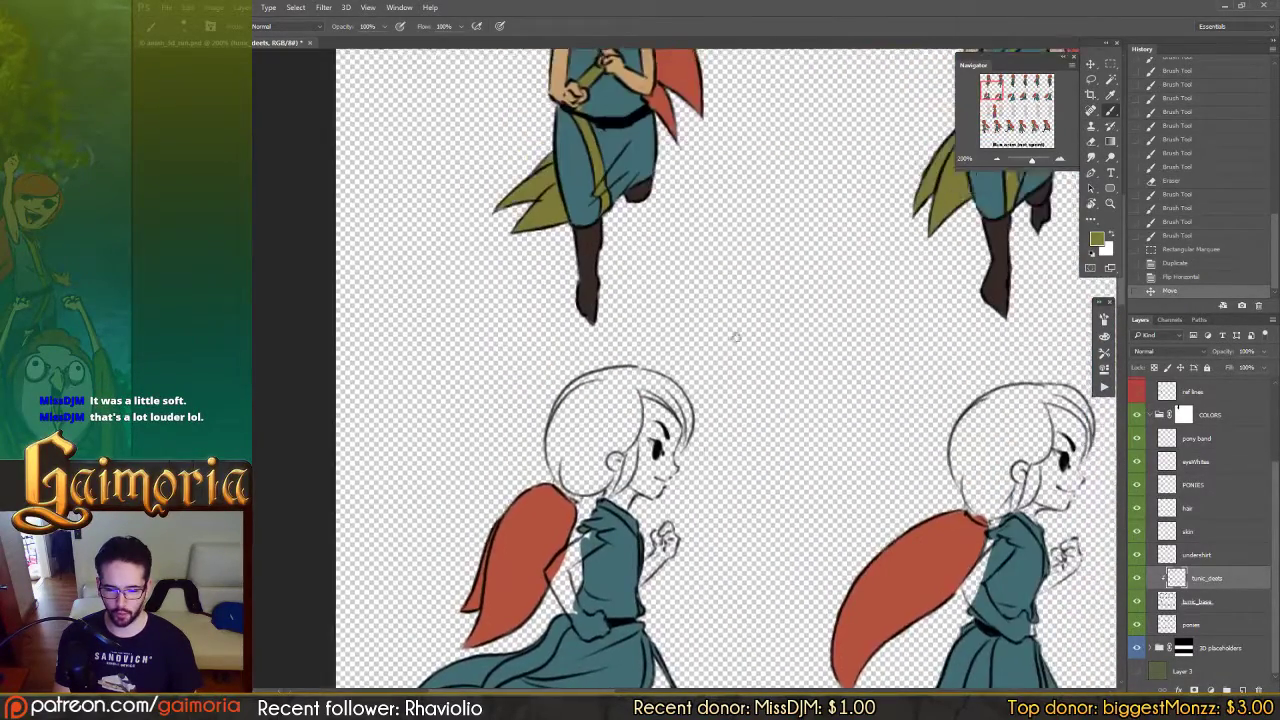
pyautogui.scroll(-5, 650, 401)
pyautogui.hscroll(-2, 690, 380)
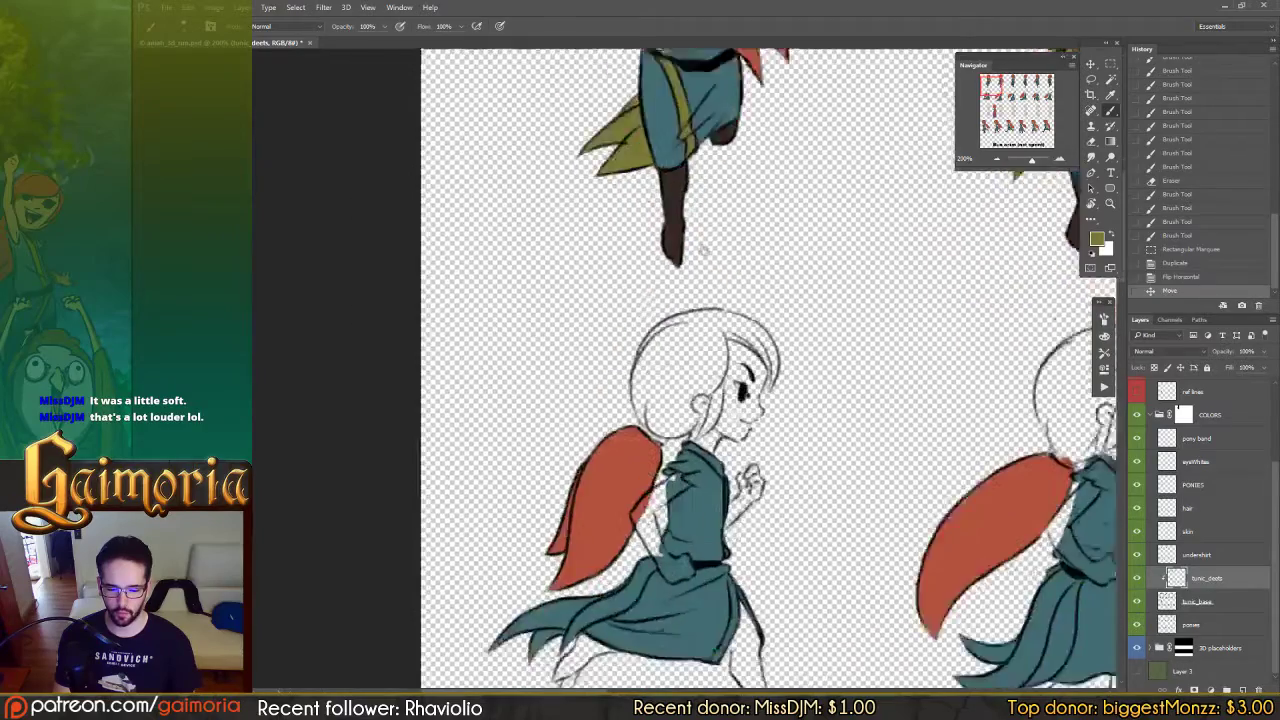
# Step: Brush olive over the trailing tunic flaps and along the front tunic edge of the first sideways run sketch
pyautogui.moveTo(700, 360)
pyautogui.mouseDown()
pyautogui.moveTo(690, 374)
pyautogui.moveTo(708, 368)
pyautogui.moveTo(670, 398)
pyautogui.moveTo(642, 400)
pyautogui.moveTo(700, 384)
pyautogui.moveTo(636, 406)
pyautogui.moveTo(624, 432)
pyautogui.mouseUp()
pyautogui.moveTo(672, 366)
pyautogui.mouseDown()
pyautogui.moveTo(608, 418)
pyautogui.moveTo(588, 446)
pyautogui.mouseUp()
pyautogui.moveTo(630, 388); pyautogui.dragTo(556, 432)
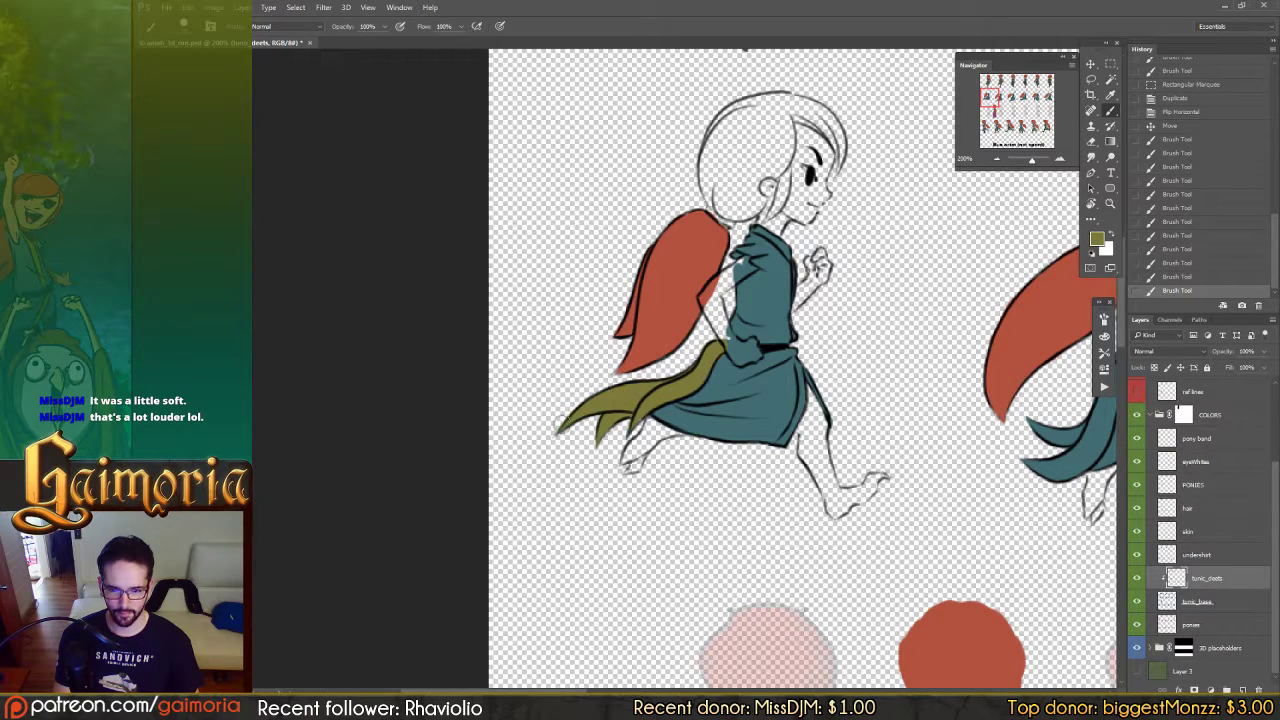
pyautogui.moveTo(657, 383); pyautogui.dragTo(678, 366)
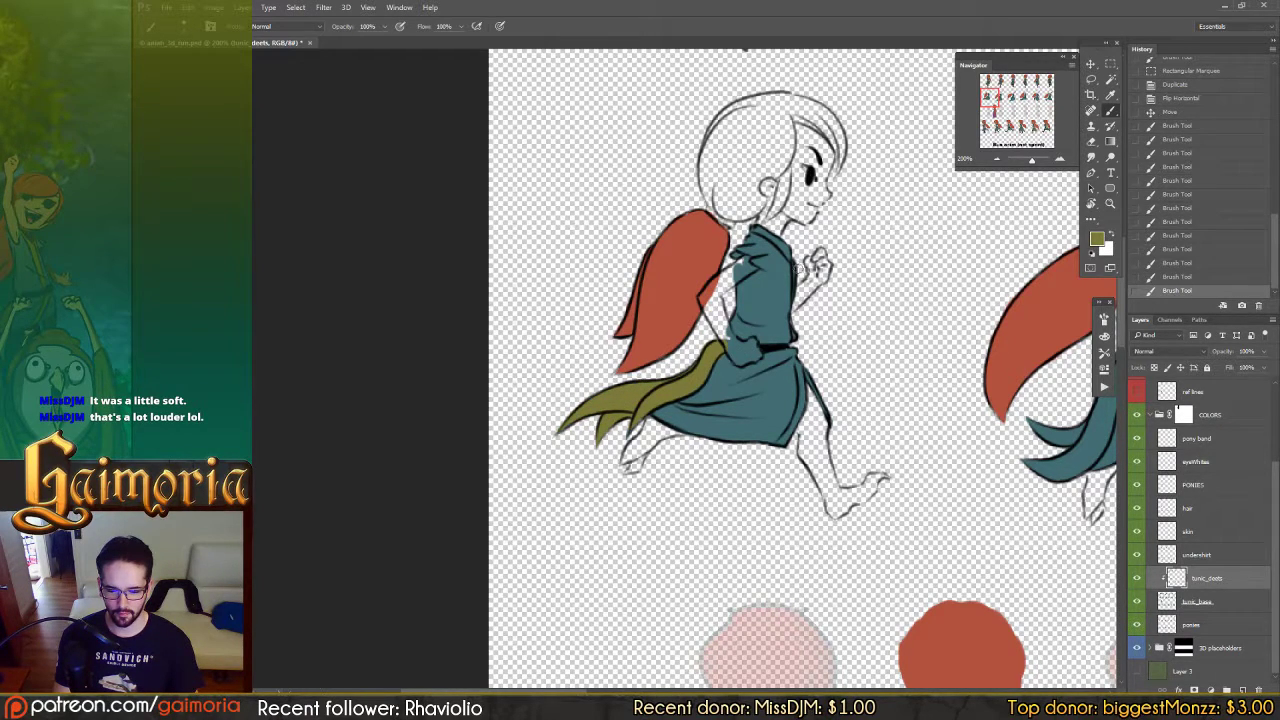
pyautogui.moveTo(793, 293); pyautogui.dragTo(796, 266)
pyautogui.moveTo(798, 323)
pyautogui.mouseDown()
pyautogui.moveTo(792, 283)
pyautogui.moveTo(798, 394)
pyautogui.mouseUp()
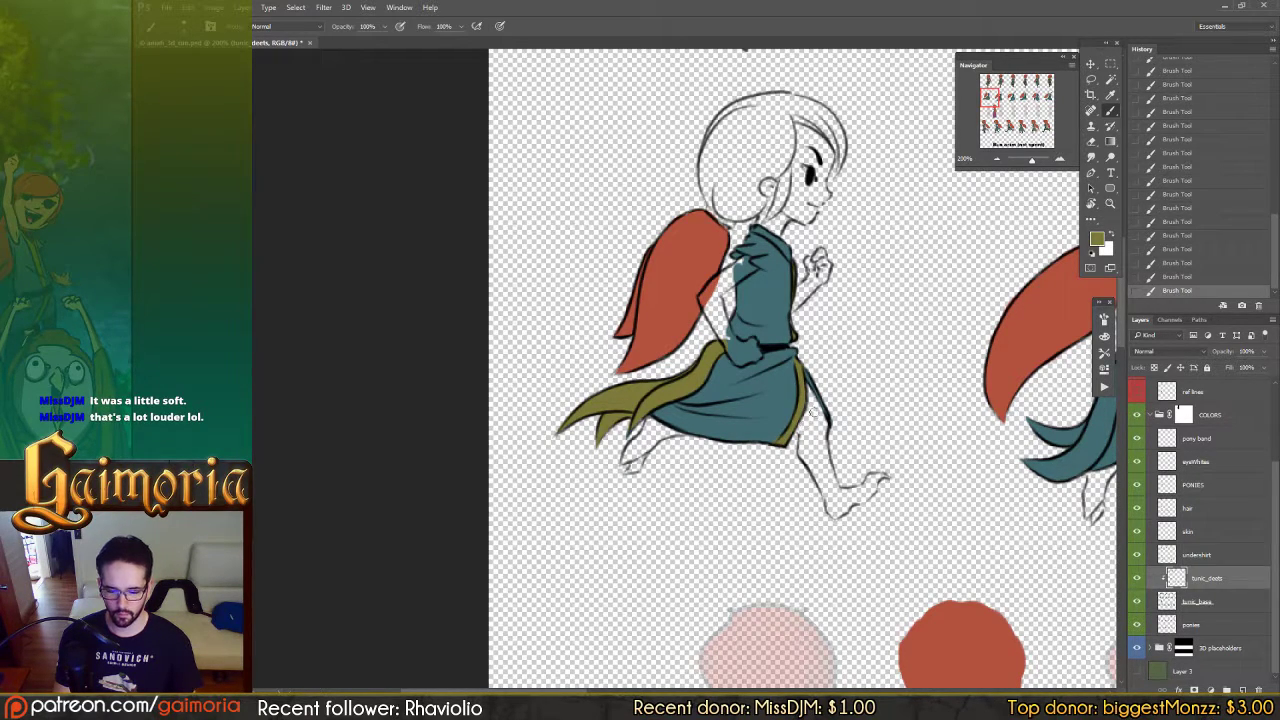
# Step: Brush olive over the second sideways run sketch's trailing tunic flaps and along the front edge of its skirt
pyautogui.moveTo(1077, 431); pyautogui.dragTo(733, 409)
pyautogui.hscroll(1, 732, 409)
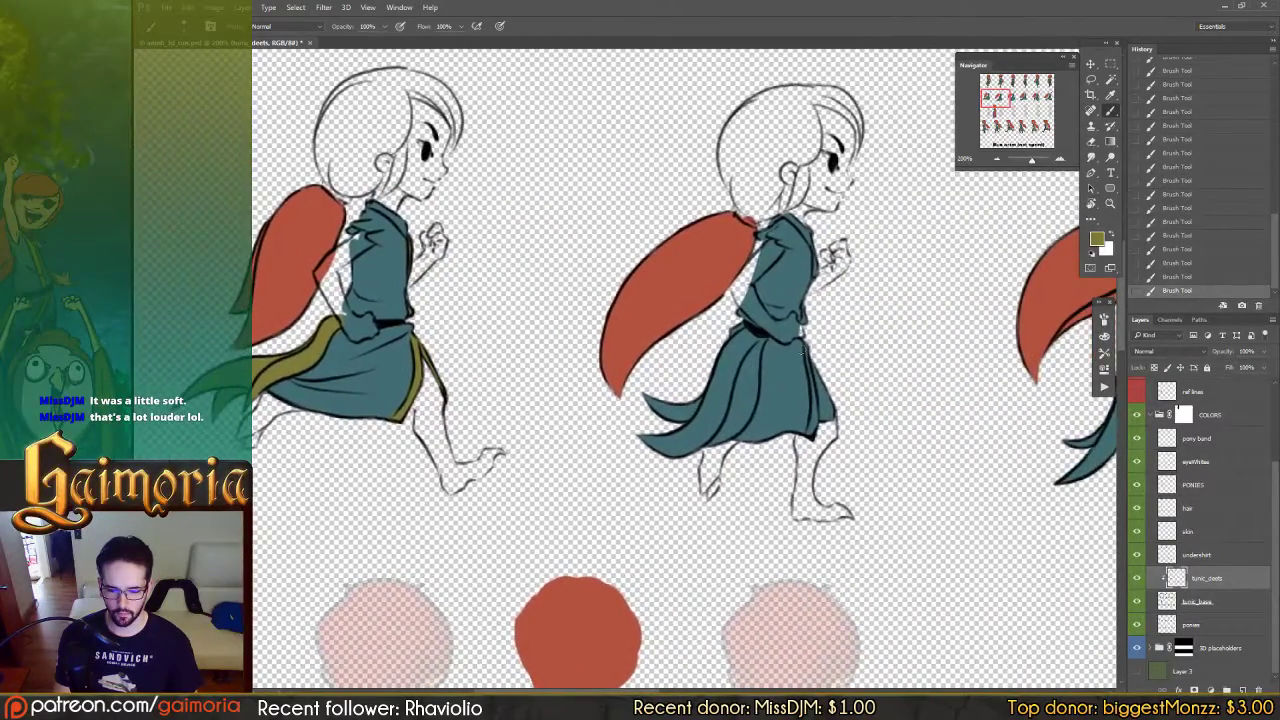
pyautogui.moveTo(737, 328)
pyautogui.mouseDown()
pyautogui.moveTo(752, 360)
pyautogui.moveTo(760, 340)
pyautogui.moveTo(740, 428)
pyautogui.moveTo(692, 448)
pyautogui.moveTo(712, 428)
pyautogui.mouseUp()
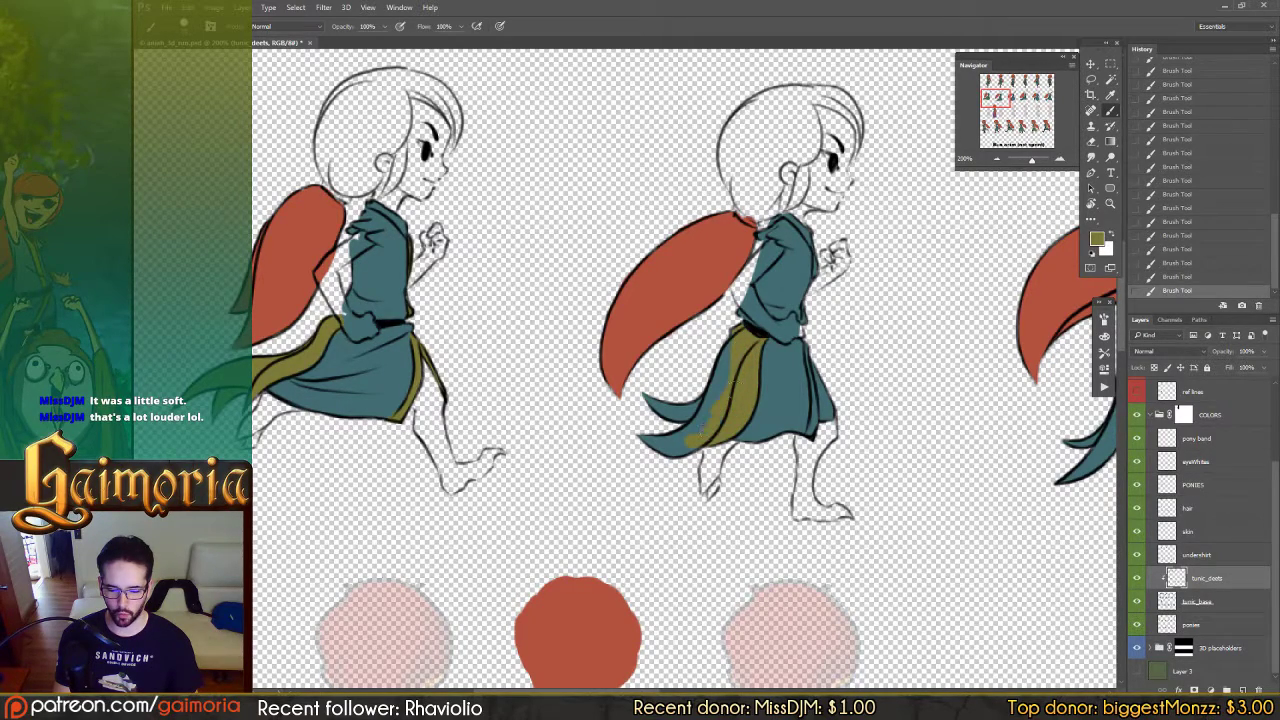
pyautogui.moveTo(725, 370)
pyautogui.mouseDown()
pyautogui.moveTo(699, 430)
pyautogui.moveTo(727, 350)
pyautogui.moveTo(677, 473)
pyautogui.moveTo(714, 370)
pyautogui.moveTo(634, 426)
pyautogui.mouseUp()
pyautogui.moveTo(715, 397); pyautogui.dragTo(598, 363)
pyautogui.press('[')
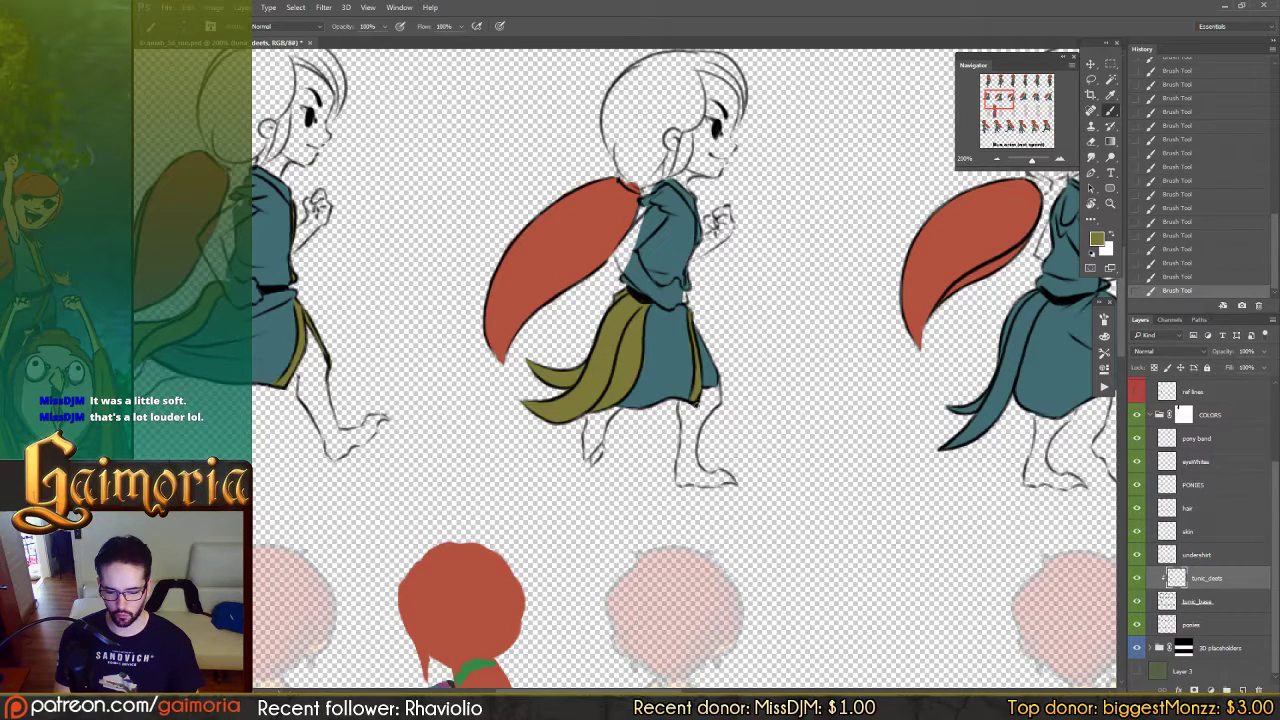
# Step: Clean up stray olive and brush the trim along the front edge of the second sideways run sketch's tunic top
pyautogui.press('e')
pyautogui.click(775, 351)
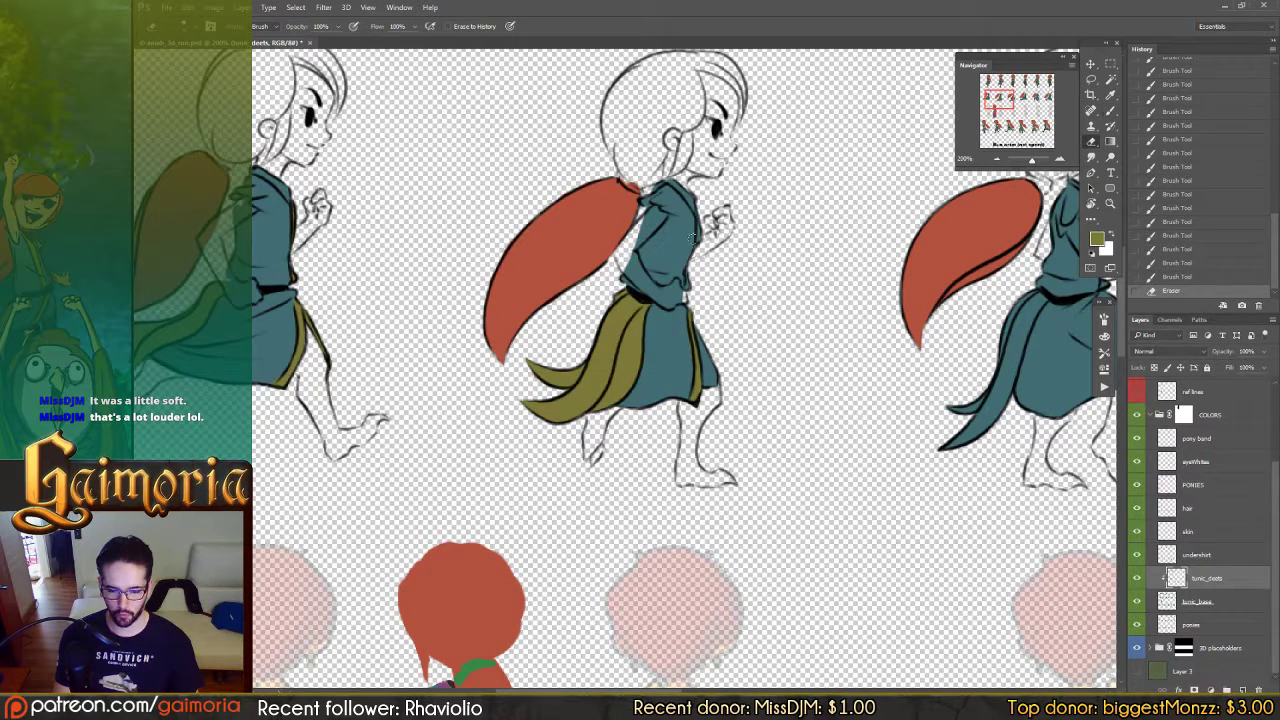
pyautogui.press('b')
pyautogui.click(698, 232)
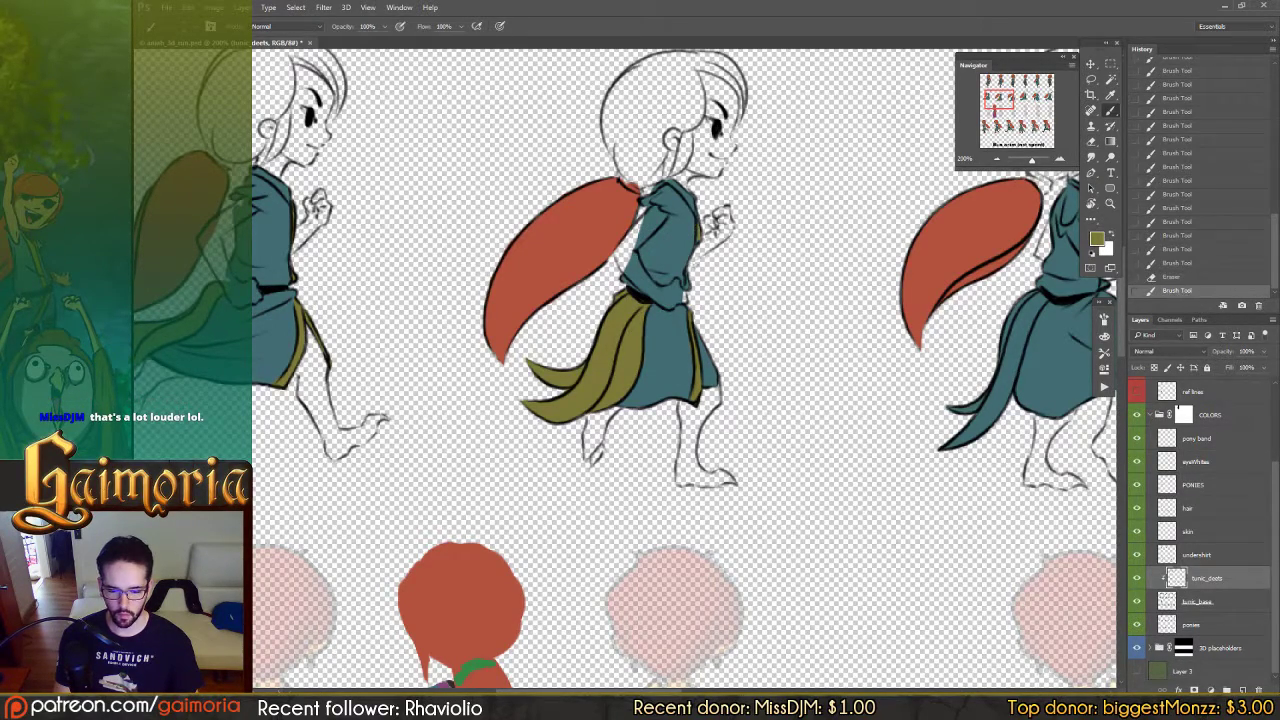
pyautogui.click(698, 234)
pyautogui.click(687, 292)
pyautogui.click(687, 290)
# Step: Brush olive over the third sideways run sketch's trailing tunic flaps and erase the overspill
pyautogui.moveTo(768, 259); pyautogui.dragTo(378, 299)
pyautogui.moveTo(703, 255)
pyautogui.mouseDown()
pyautogui.moveTo(713, 220)
pyautogui.moveTo(753, 213)
pyautogui.mouseUp()
pyautogui.moveTo(705, 294)
pyautogui.mouseDown()
pyautogui.moveTo(656, 400)
pyautogui.moveTo(679, 320)
pyautogui.moveTo(664, 377)
pyautogui.moveTo(667, 352)
pyautogui.moveTo(604, 450)
pyautogui.mouseUp()
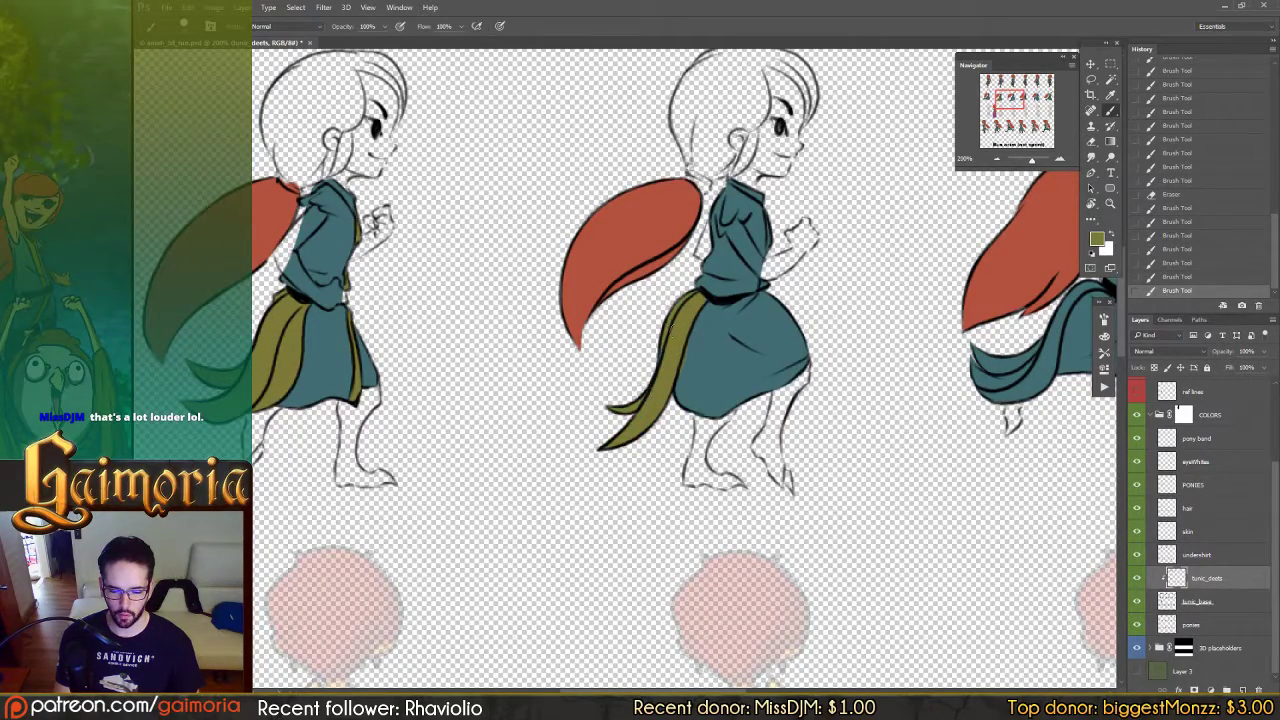
pyautogui.moveTo(668, 334); pyautogui.dragTo(703, 300)
pyautogui.press('e')
pyautogui.moveTo(690, 348)
pyautogui.mouseDown()
pyautogui.moveTo(668, 376)
pyautogui.moveTo(676, 345)
pyautogui.moveTo(347, 391)
pyautogui.mouseUp()
# Step: Brush olive over the fourth sideways run sketch's trailing tunic flaps up to the belt
pyautogui.press('b')
pyautogui.moveTo(730, 305)
pyautogui.mouseDown()
pyautogui.moveTo(696, 324)
pyautogui.moveTo(648, 414)
pyautogui.mouseUp()
pyautogui.moveTo(681, 348)
pyautogui.mouseDown()
pyautogui.moveTo(672, 395)
pyautogui.moveTo(638, 415)
pyautogui.moveTo(586, 388)
pyautogui.moveTo(597, 384)
pyautogui.mouseUp()
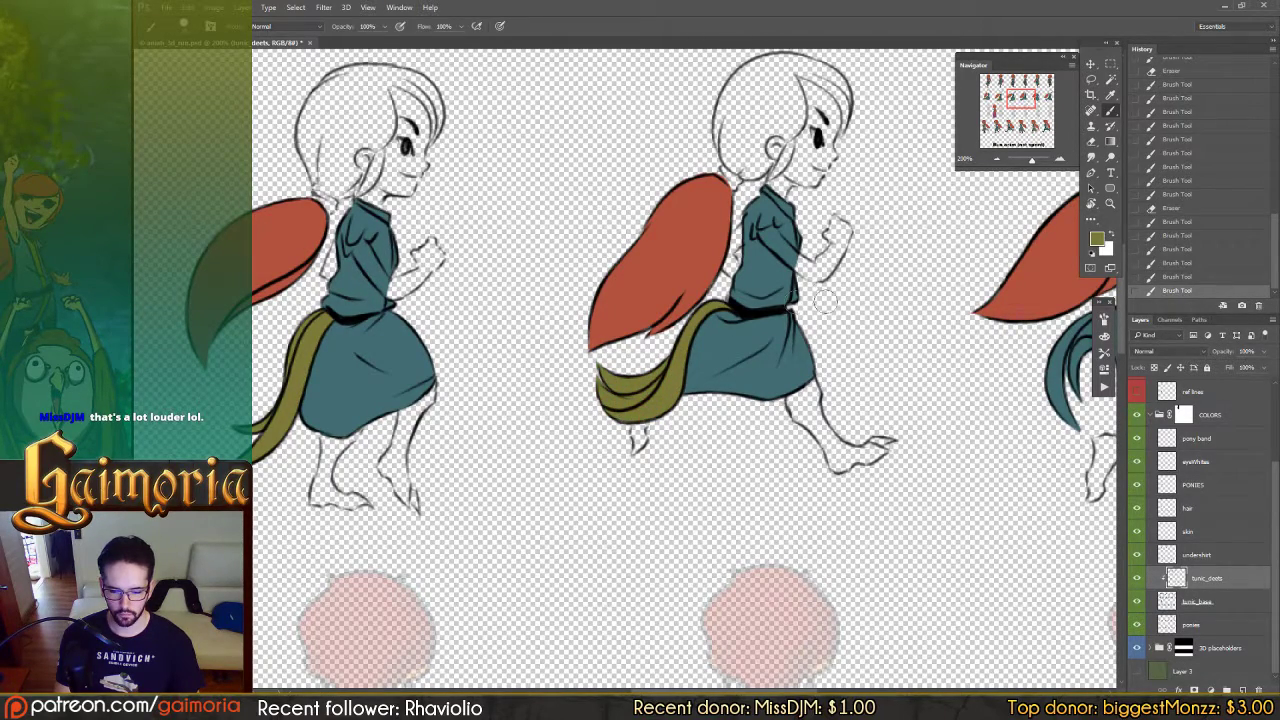
# Step: Add a thin olive trim down the front of the tunic tops on the third and fourth sideways run sketches
pyautogui.moveTo(400, 236)
pyautogui.mouseDown()
pyautogui.moveTo(400, 278)
pyautogui.moveTo(400, 262)
pyautogui.moveTo(382, 302)
pyautogui.mouseUp()
pyautogui.press('e')
pyautogui.press('b')
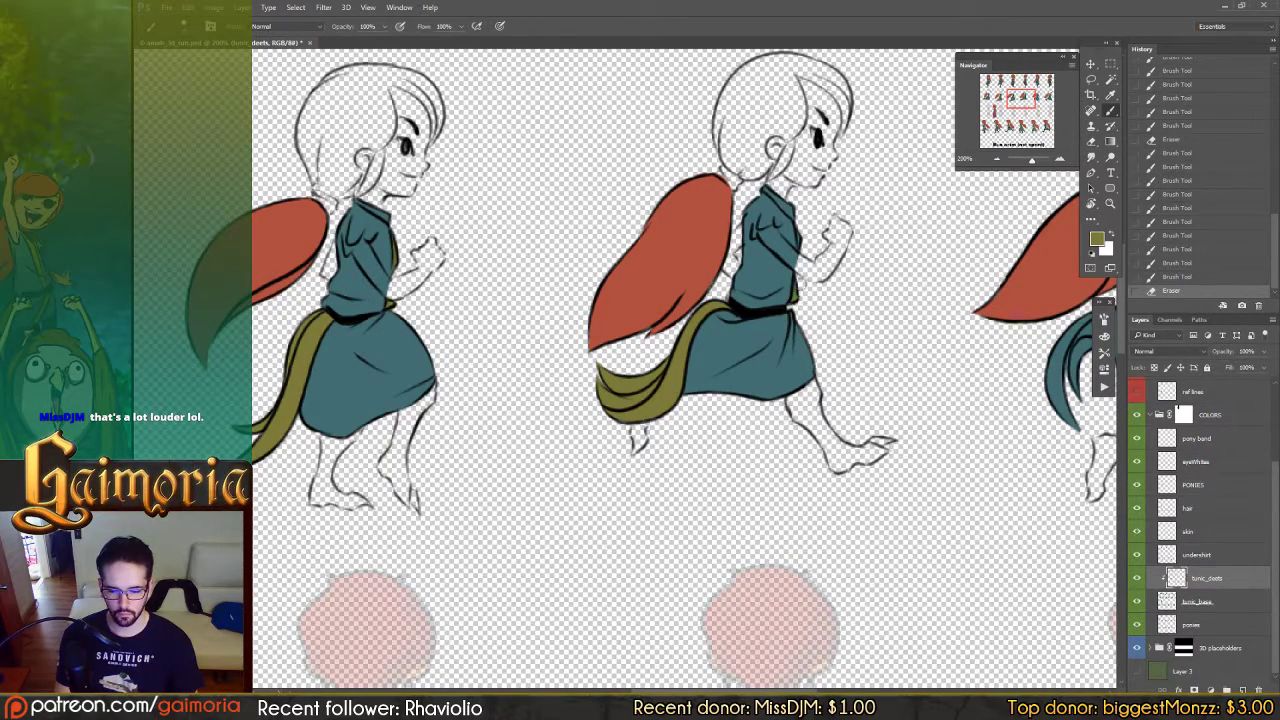
pyautogui.moveTo(804, 264)
pyautogui.mouseDown()
pyautogui.moveTo(803, 240)
pyautogui.moveTo(800, 268)
pyautogui.mouseUp()
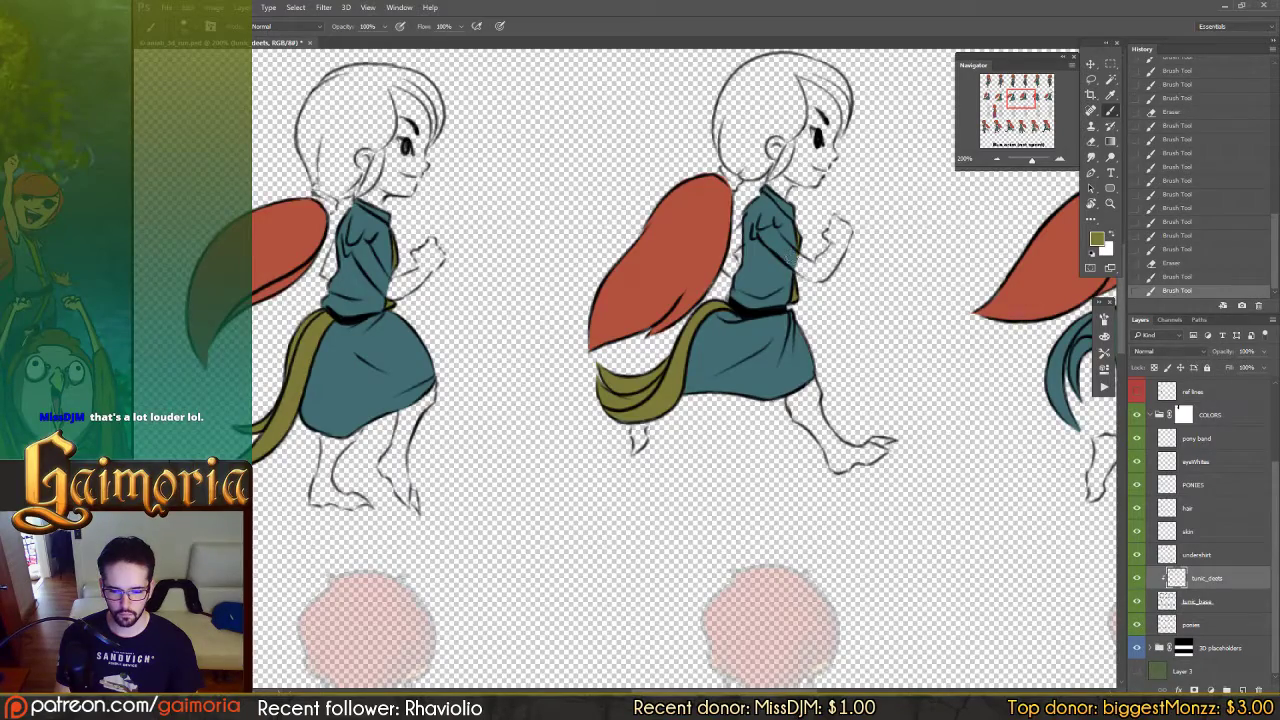
# Step: Brush olive over both curled trailing tunic flaps of the fifth sideways run sketch
pyautogui.moveTo(858, 297)
pyautogui.mouseDown()
pyautogui.moveTo(751, 280)
pyautogui.moveTo(737, 290)
pyautogui.mouseUp()
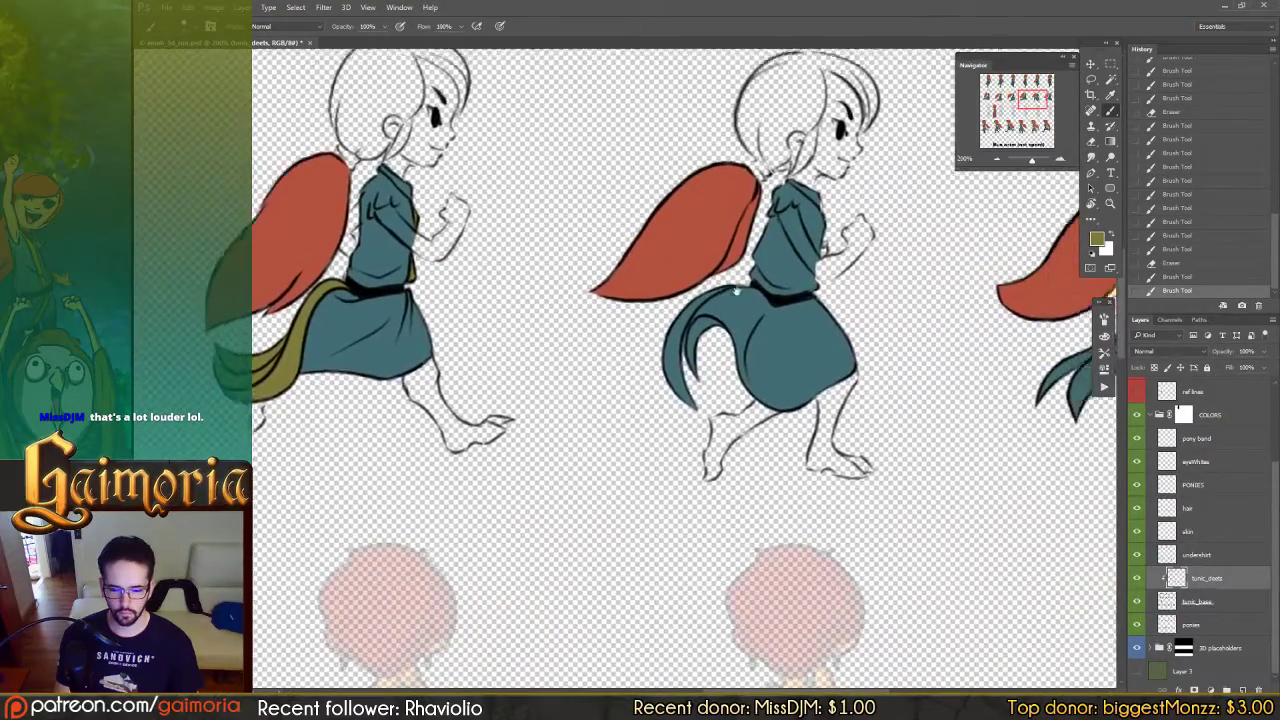
pyautogui.hscroll(2, 736, 291)
pyautogui.moveTo(658, 304); pyautogui.dragTo(618, 332)
pyautogui.moveTo(620, 328); pyautogui.dragTo(602, 362)
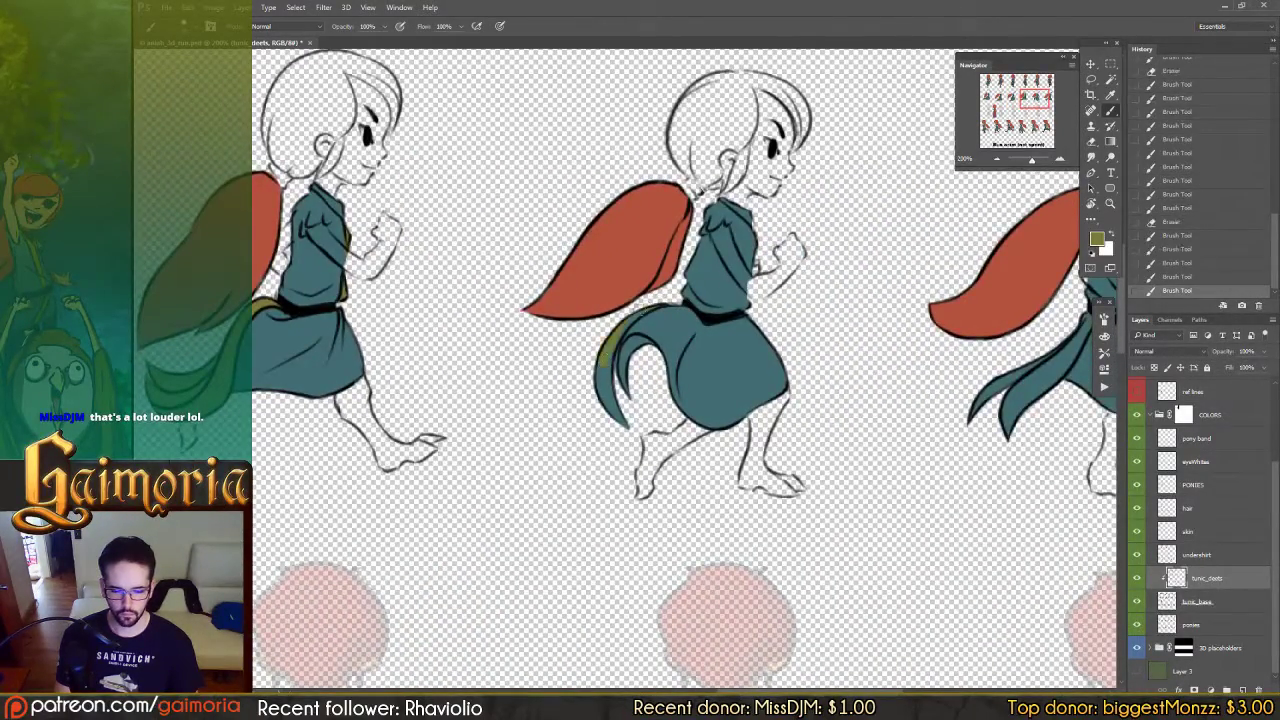
pyautogui.moveTo(640, 309); pyautogui.dragTo(608, 362)
pyautogui.moveTo(619, 432)
pyautogui.mouseDown()
pyautogui.moveTo(598, 359)
pyautogui.moveTo(638, 346)
pyautogui.mouseUp()
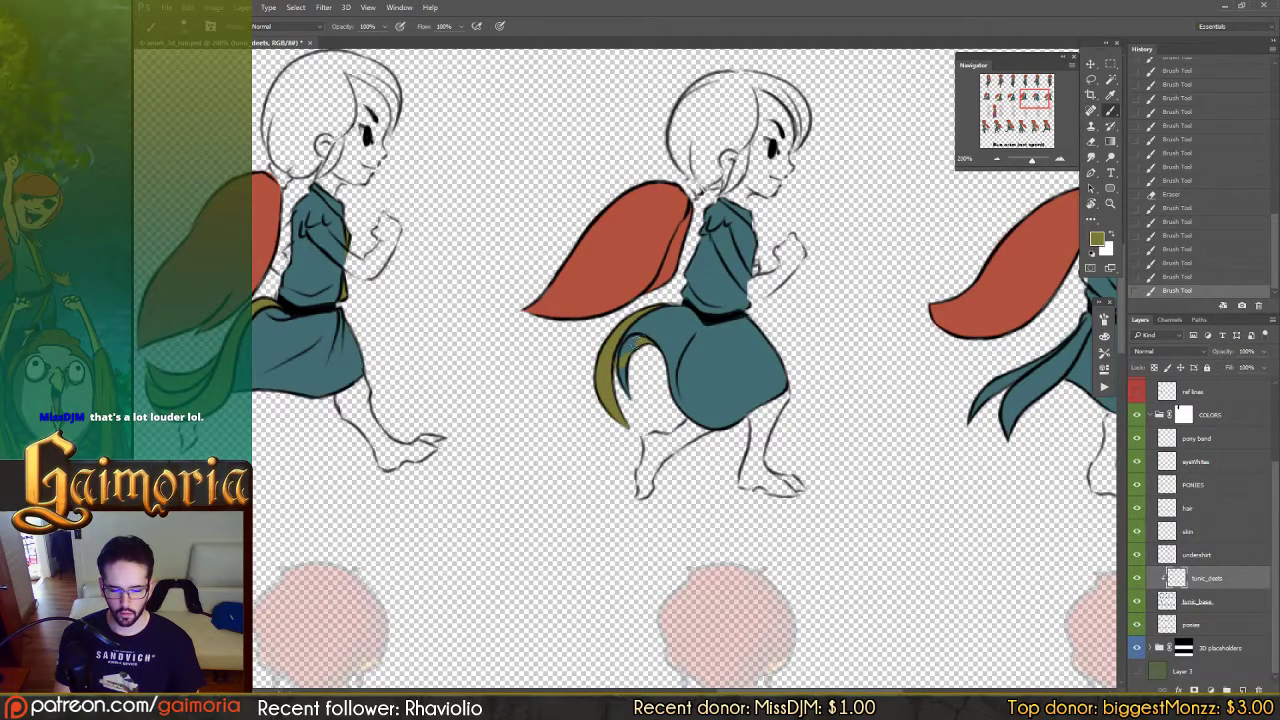
pyautogui.click(617, 352)
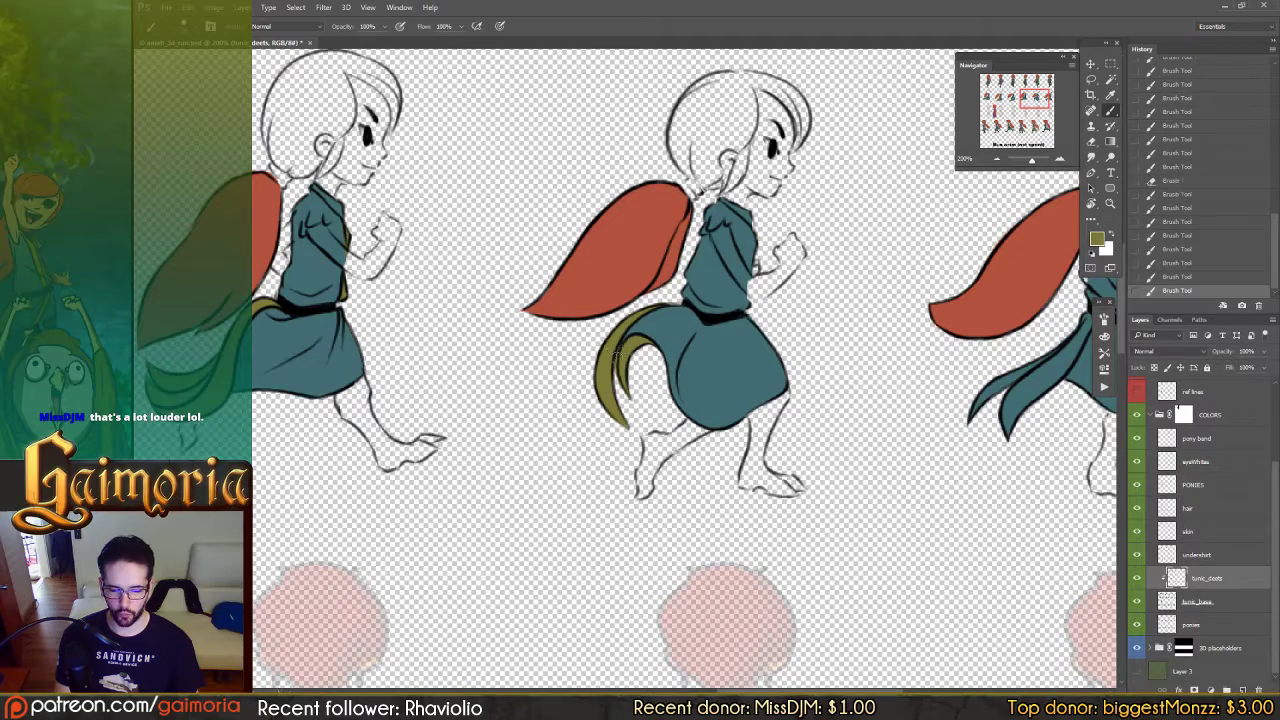
pyautogui.moveTo(594, 364); pyautogui.dragTo(622, 430)
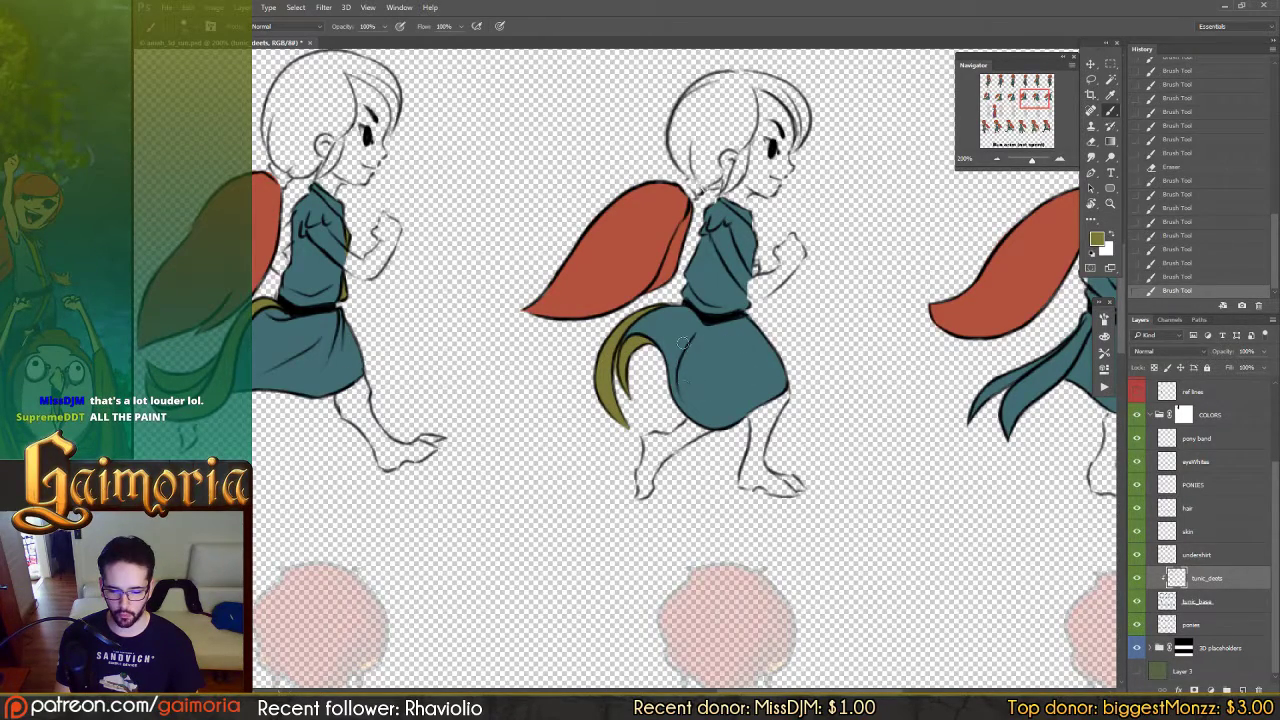
# Step: Release tunic_deets from its clipping mask, inspect the unclipped olive strokes on the bottom run row, and clip it to tunic_base again
pyautogui.keyDown('alt'); pyautogui.click(1178, 589); pyautogui.keyUp('alt')
pyautogui.scroll(-5, 669, 422)
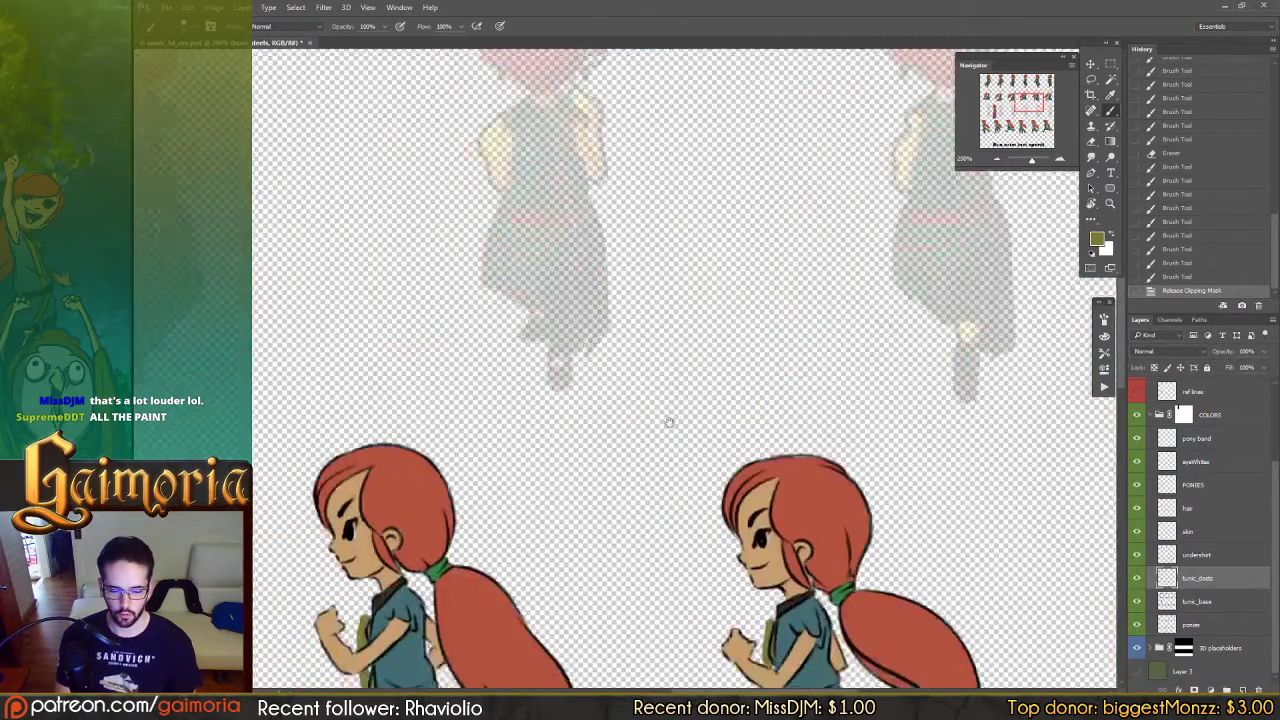
pyautogui.moveTo(669, 422); pyautogui.dragTo(917, 83)
pyautogui.moveTo(640, 463)
pyautogui.mouseDown()
pyautogui.moveTo(597, 357)
pyautogui.moveTo(558, 381)
pyautogui.mouseUp()
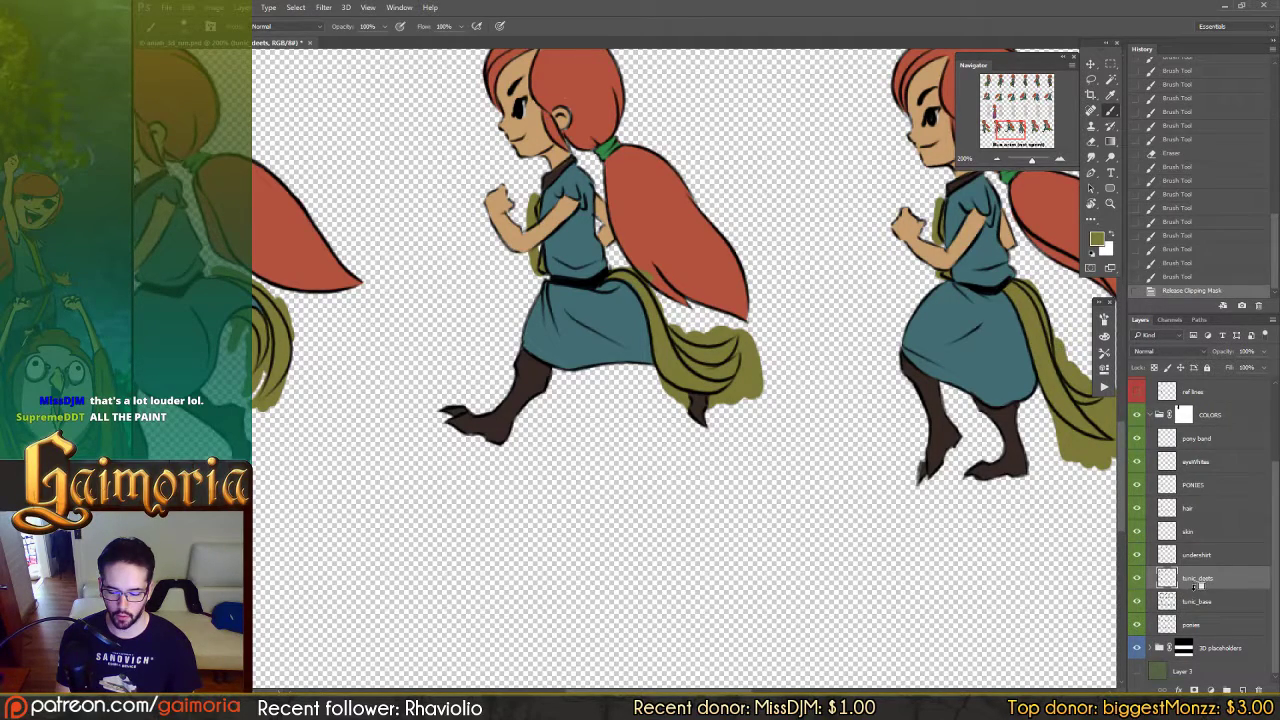
pyautogui.keyDown('alt'); pyautogui.click(1197, 586); pyautogui.keyUp('alt')
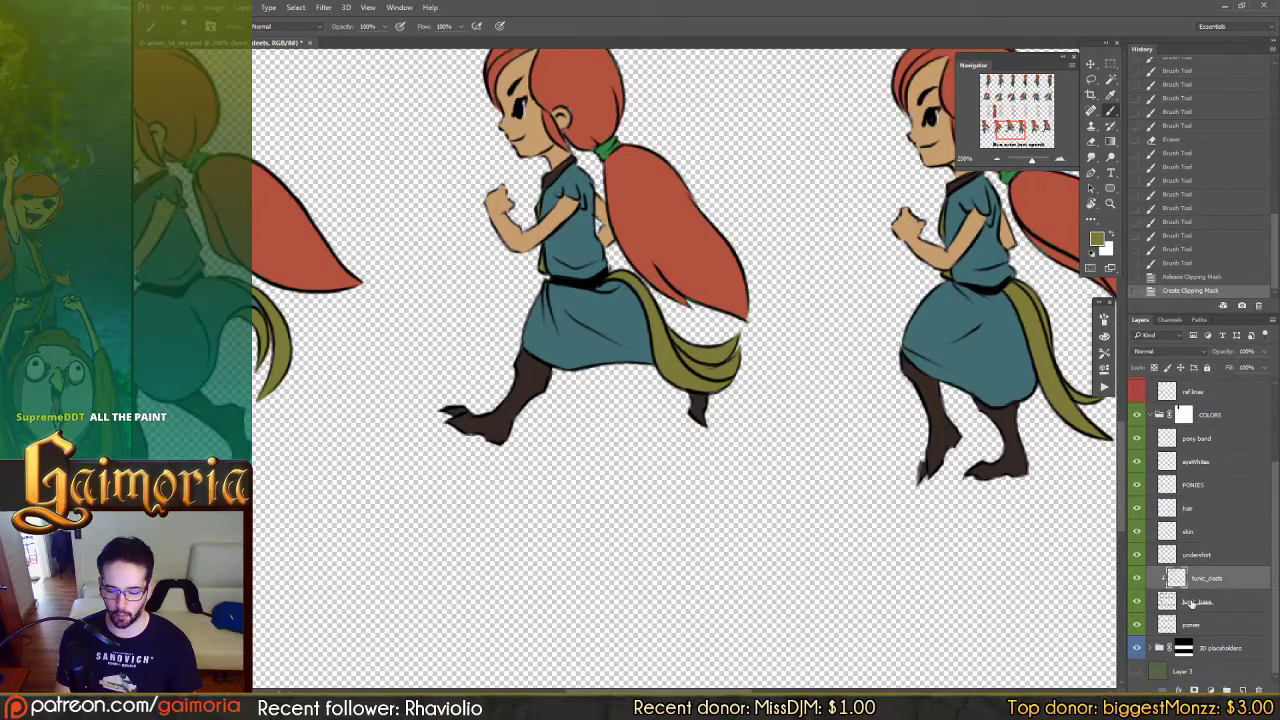
# Step: Compare the olive tunic details on the coloured bottom run row with the fifth sideways run sketch
pyautogui.moveTo(950, 297); pyautogui.dragTo(824, 690)
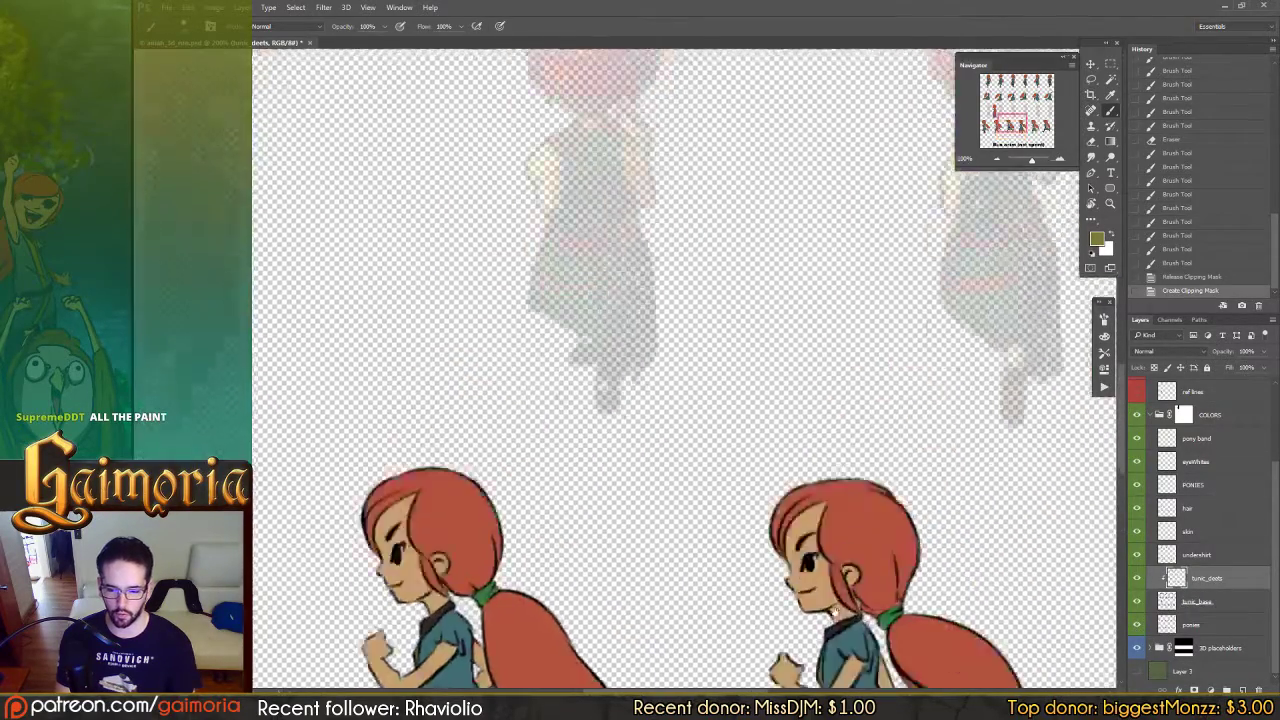
pyautogui.moveTo(930, 240); pyautogui.dragTo(820, 686)
pyautogui.moveTo(820, 297); pyautogui.dragTo(800, 426)
pyautogui.moveTo(703, 286); pyautogui.dragTo(370, 290)
pyautogui.scroll(10, 830, 336)
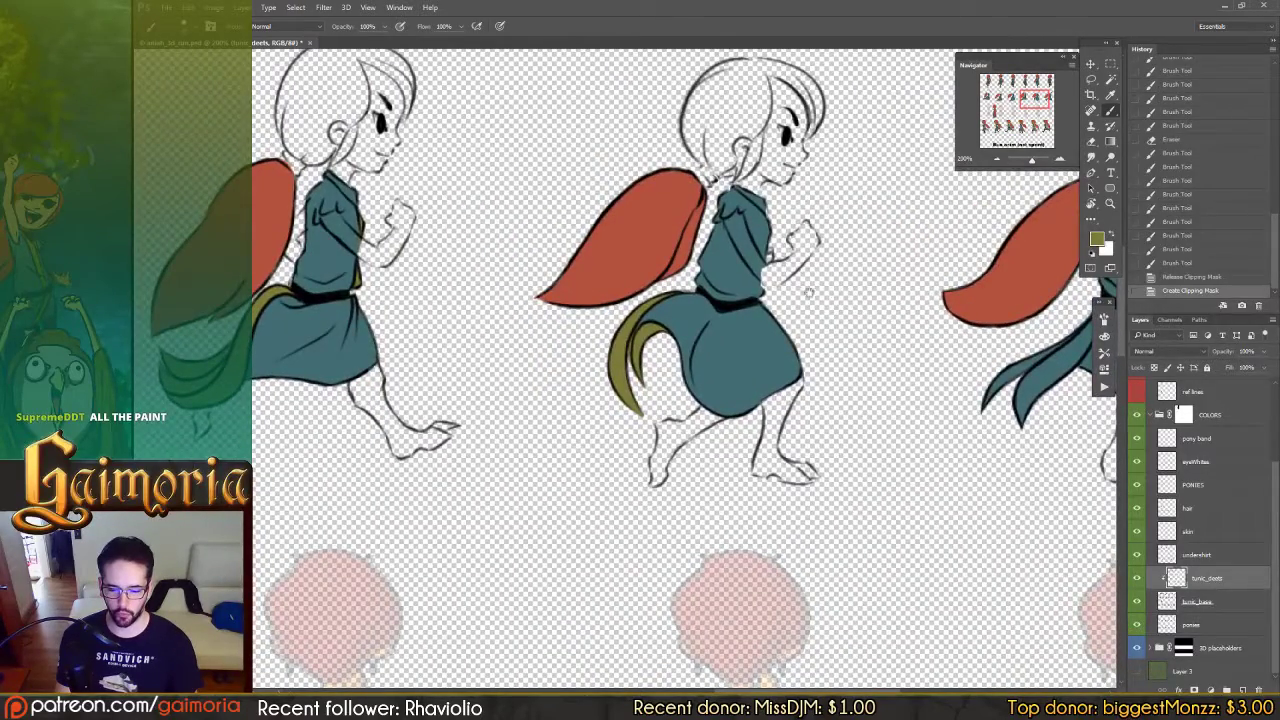
pyautogui.scroll(-10, 790, 300)
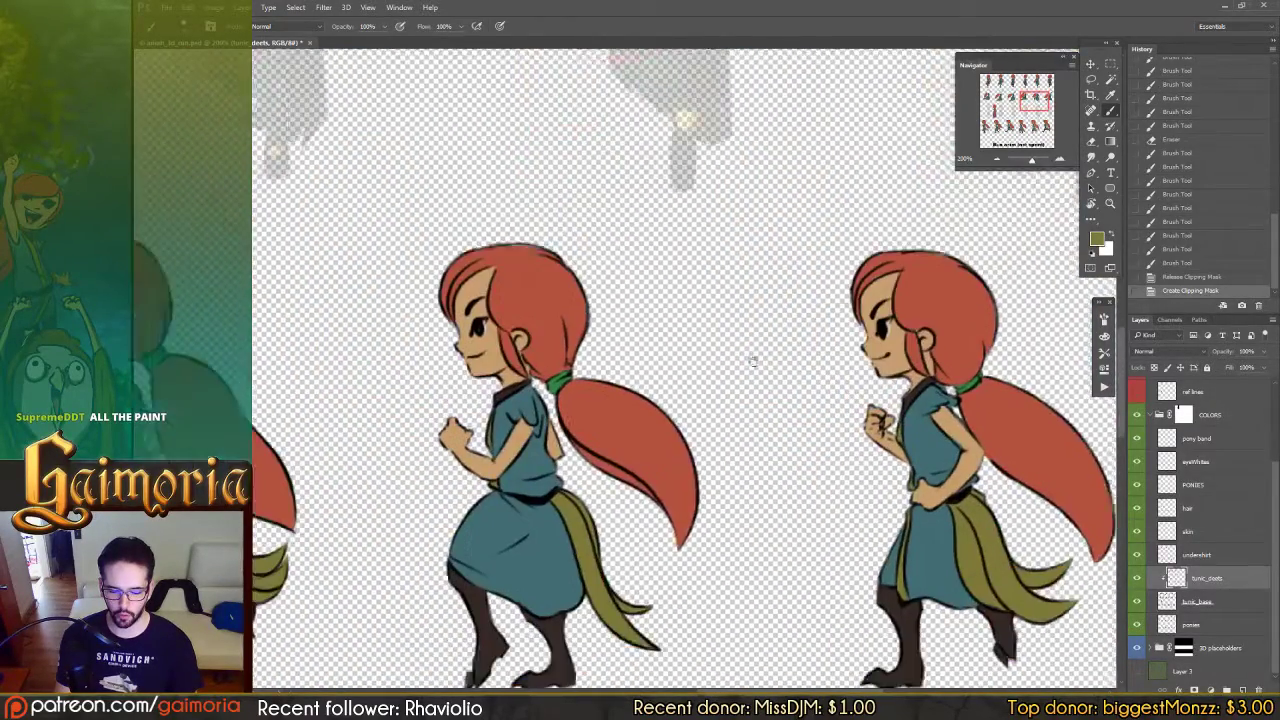
pyautogui.moveTo(753, 362); pyautogui.dragTo(815, 300)
pyautogui.scroll(10, 780, 330)
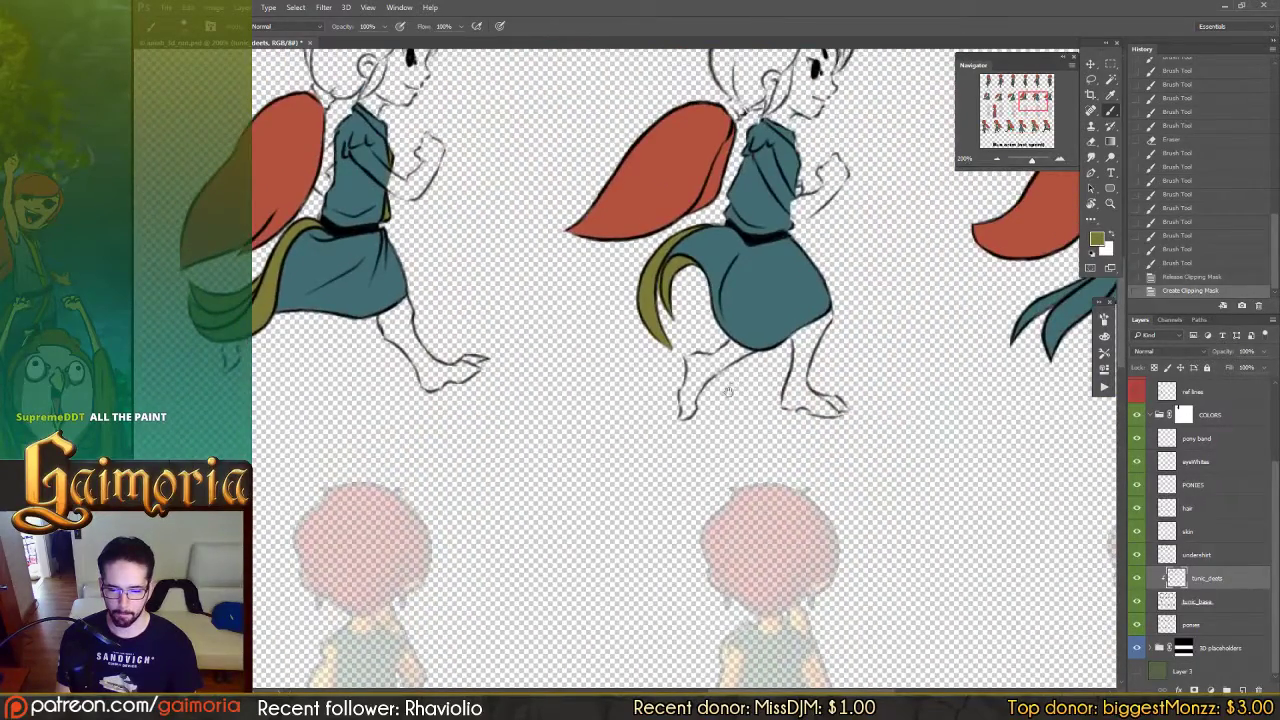
pyautogui.scroll(-5, 710, 360)
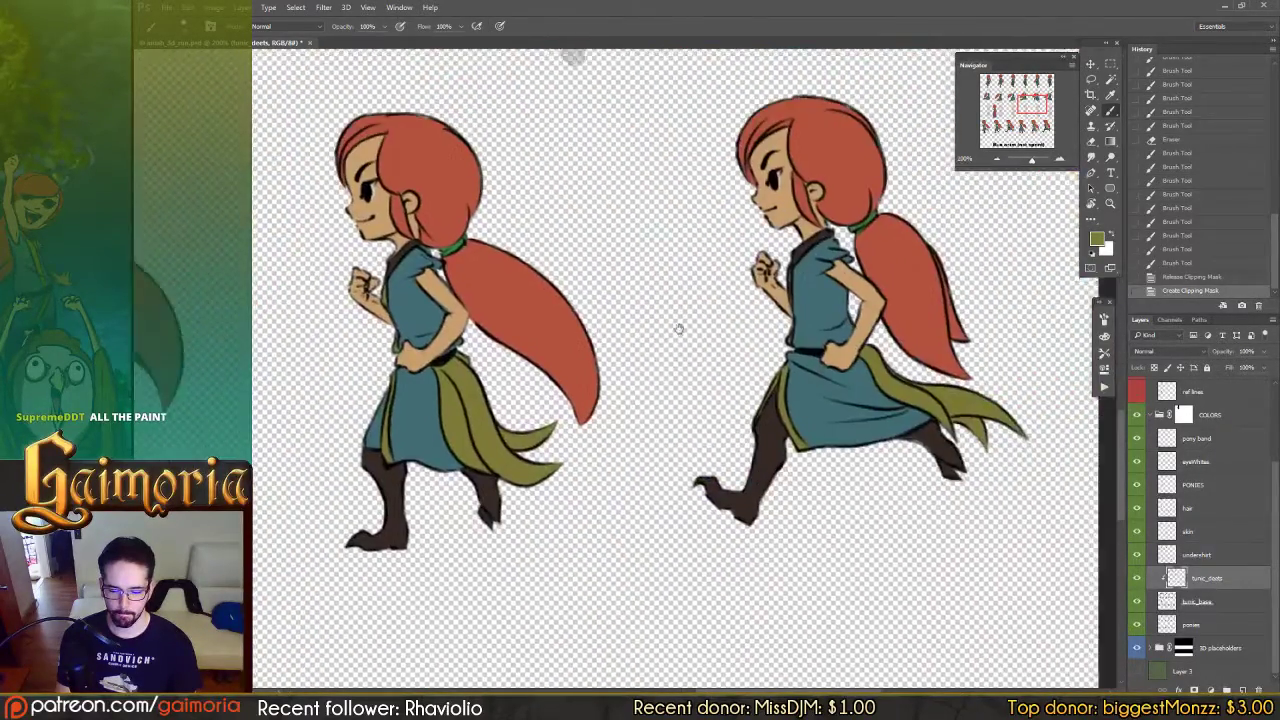
pyautogui.moveTo(680, 329); pyautogui.dragTo(770, 318)
pyautogui.moveTo(610, 312); pyautogui.dragTo(757, 303)
pyautogui.moveTo(770, 580); pyautogui.dragTo(811, 317)
pyautogui.moveTo(648, 305); pyautogui.dragTo(790, 321)
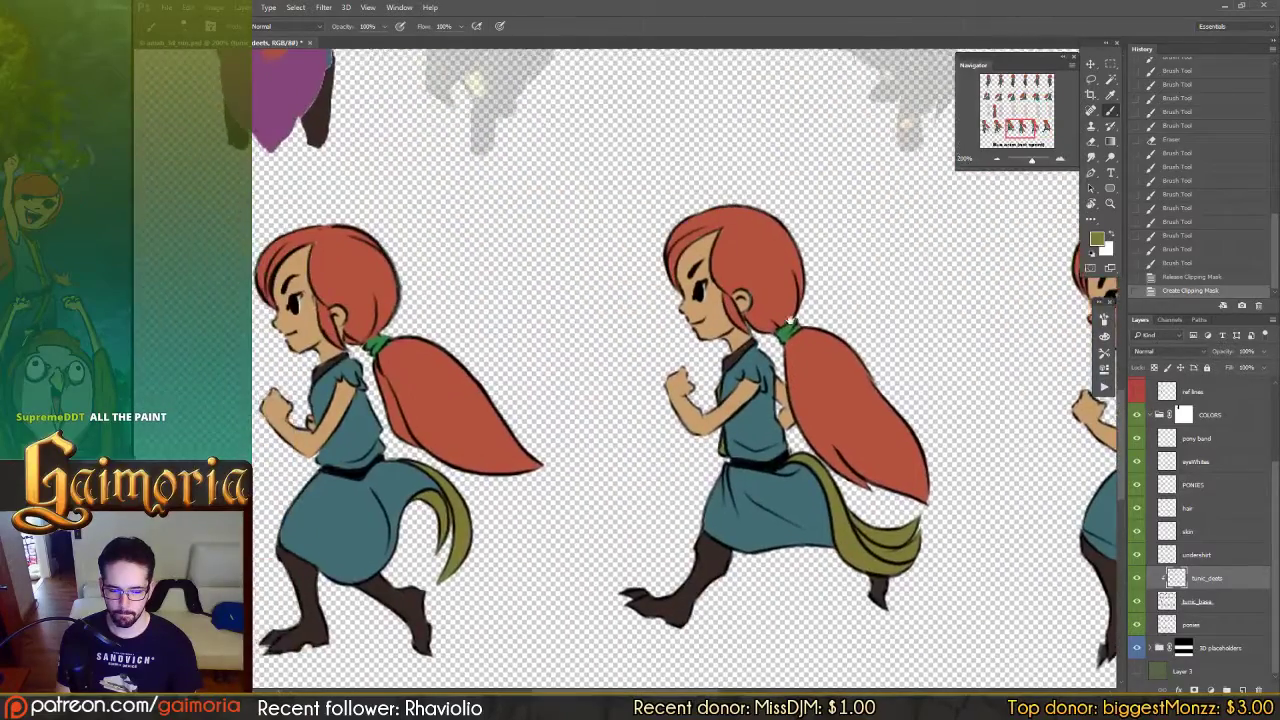
pyautogui.scroll(5, 789, 322)
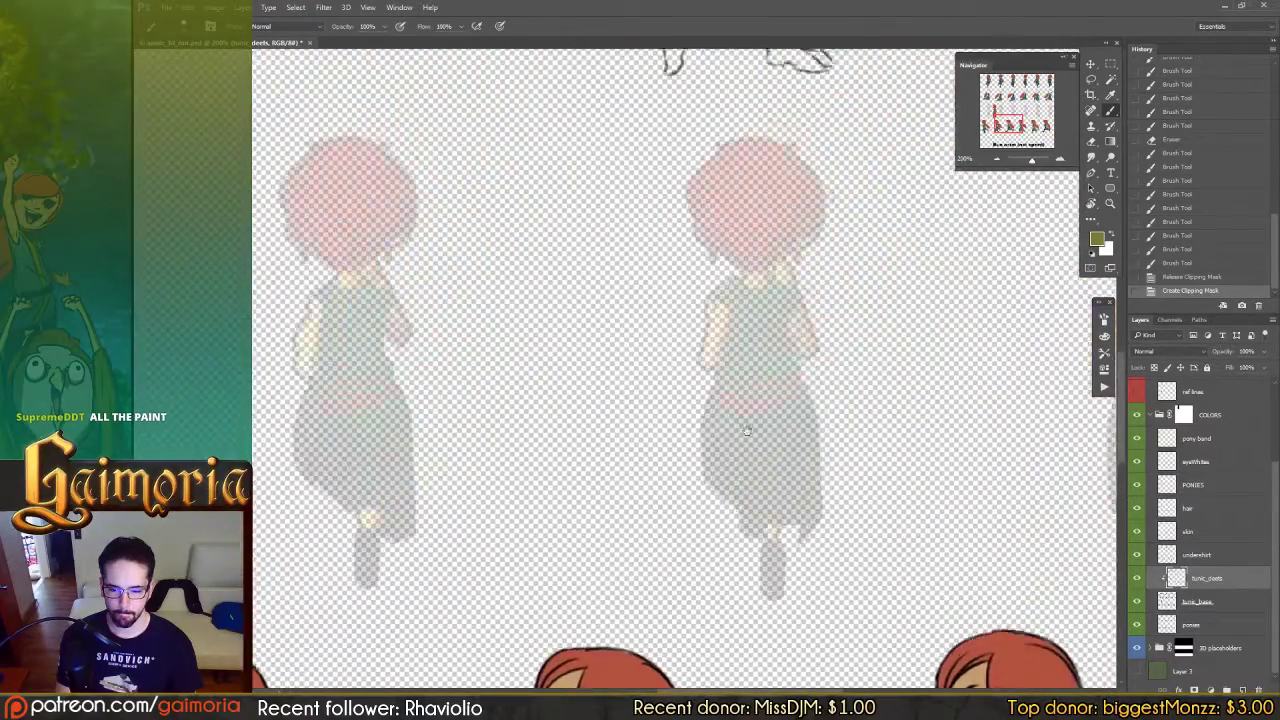
# Step: Brush olive trim along the front tunic edge of the sixth sideways run sketch and erase the excess beside the skirt trim
pyautogui.scroll(5, 746, 431)
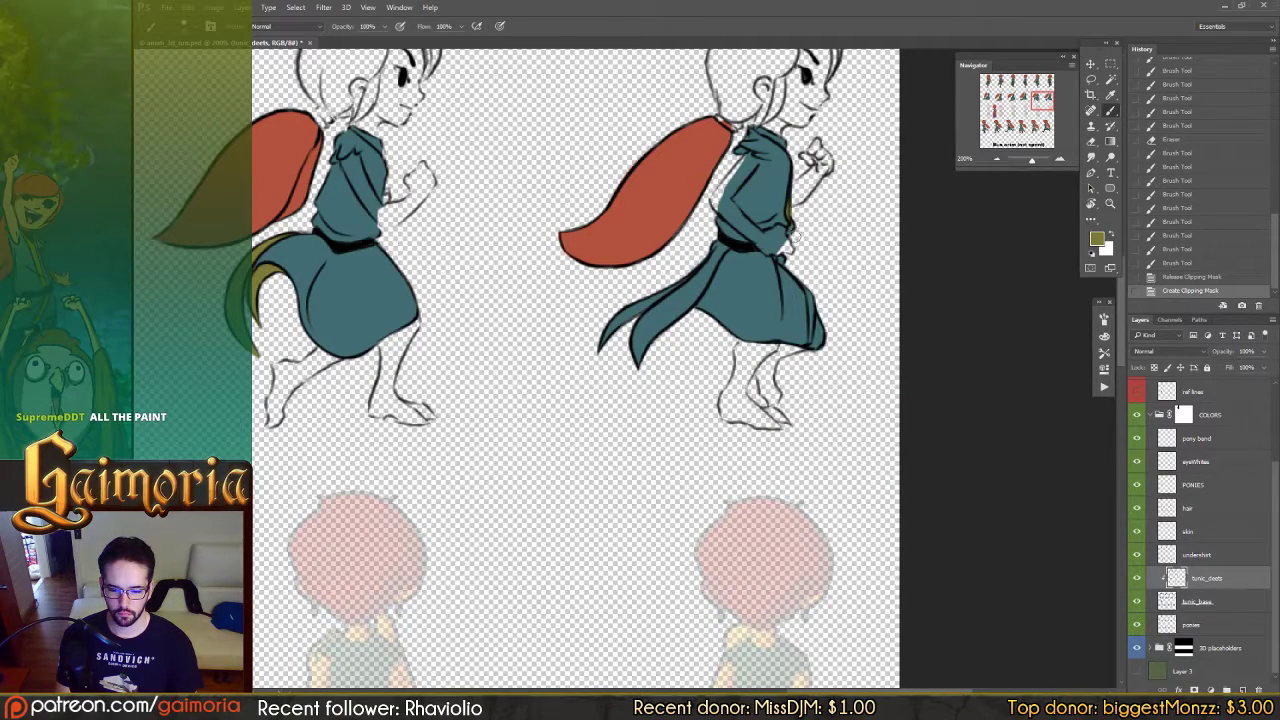
pyautogui.moveTo(792, 275)
pyautogui.mouseDown()
pyautogui.moveTo(818, 305)
pyautogui.moveTo(808, 340)
pyautogui.moveTo(800, 290)
pyautogui.mouseUp()
pyautogui.press('e')
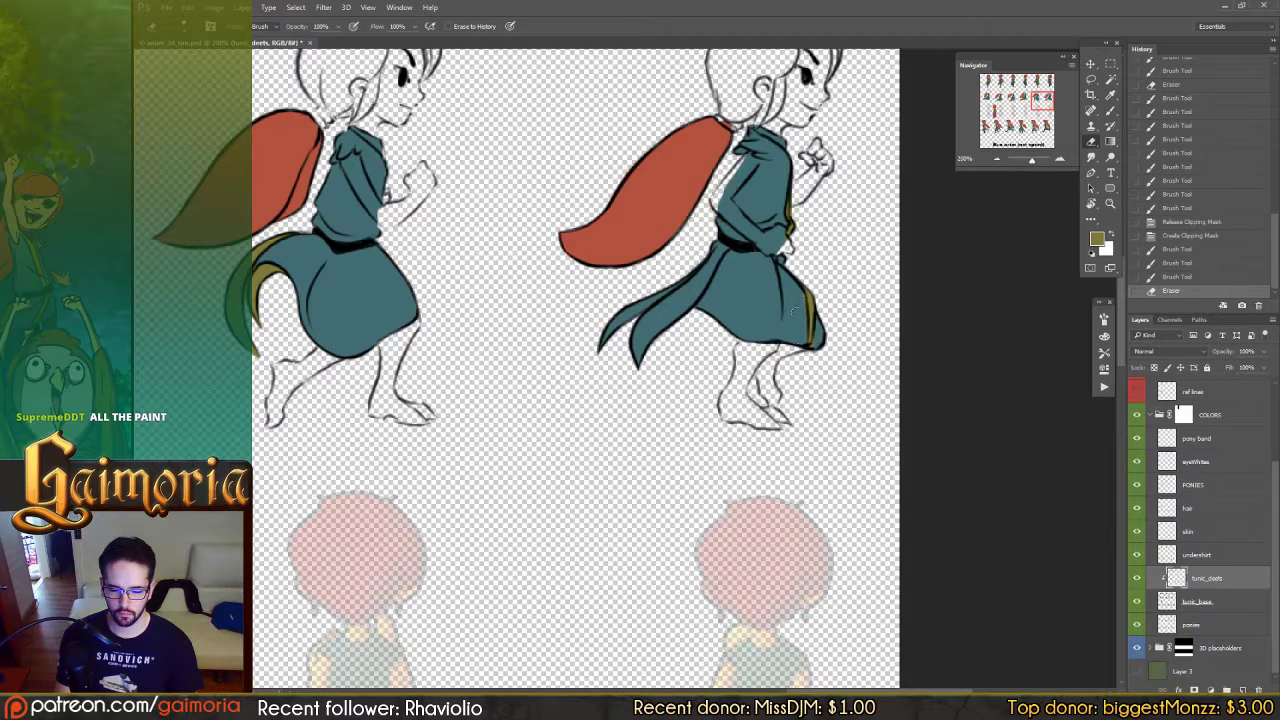
pyautogui.moveTo(795, 312); pyautogui.dragTo(803, 340)
pyautogui.moveTo(799, 318); pyautogui.dragTo(804, 352)
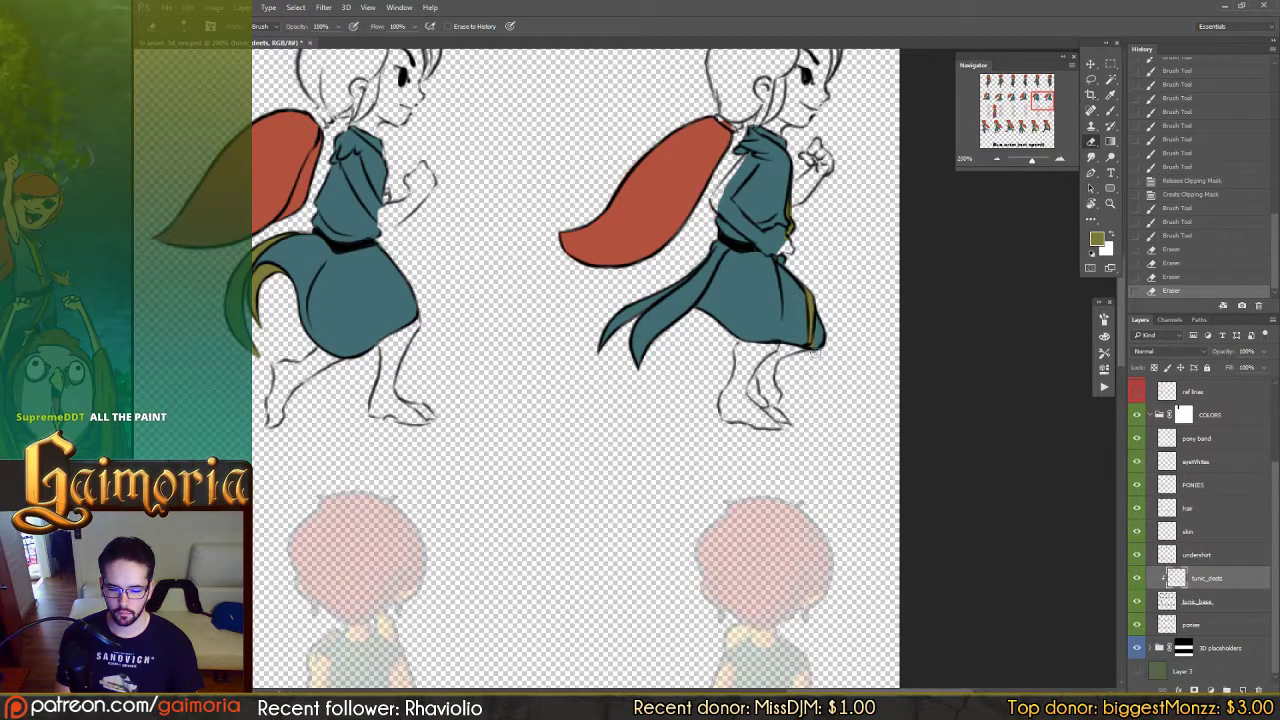
pyautogui.click(810, 348)
# Step: Brush olive over the sixth sideways run sketch's trailing tunic flaps and erase the overspill at the skirt
pyautogui.press('b')
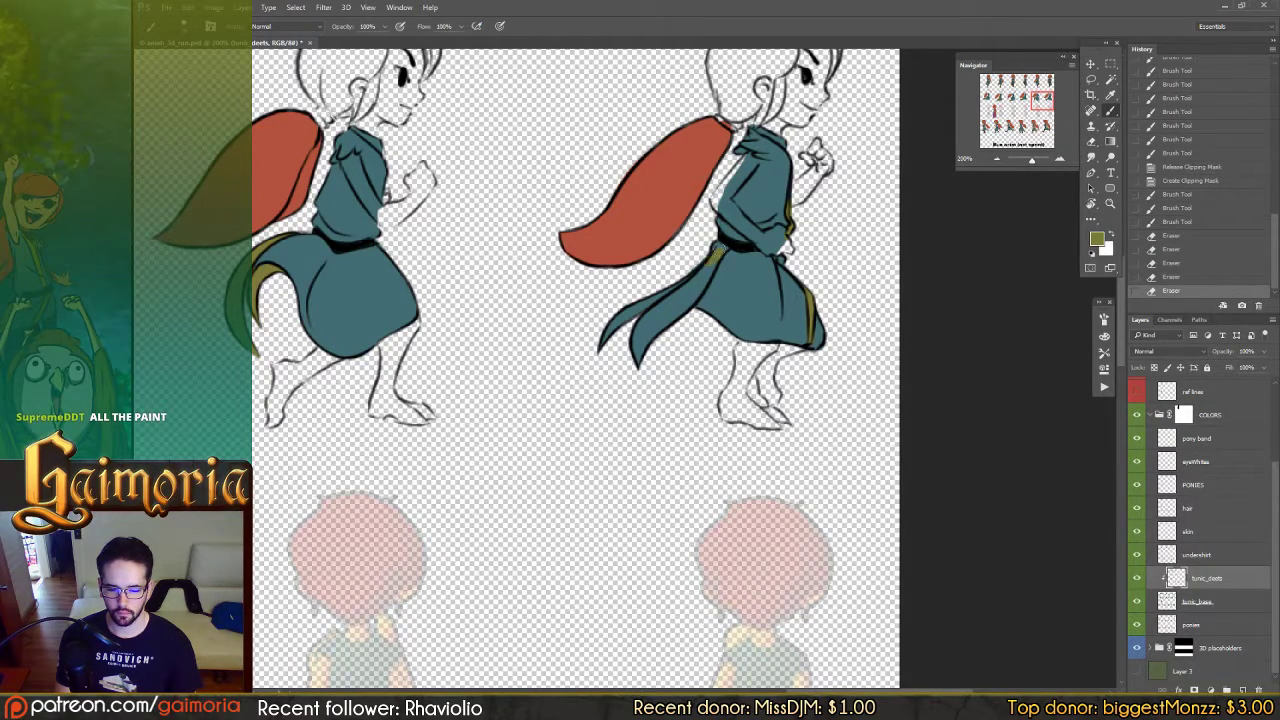
pyautogui.moveTo(693, 301); pyautogui.dragTo(692, 303)
pyautogui.moveTo(711, 251)
pyautogui.mouseDown()
pyautogui.moveTo(656, 329)
pyautogui.moveTo(682, 272)
pyautogui.moveTo(642, 373)
pyautogui.moveTo(627, 376)
pyautogui.moveTo(622, 292)
pyautogui.mouseUp()
pyautogui.press('e')
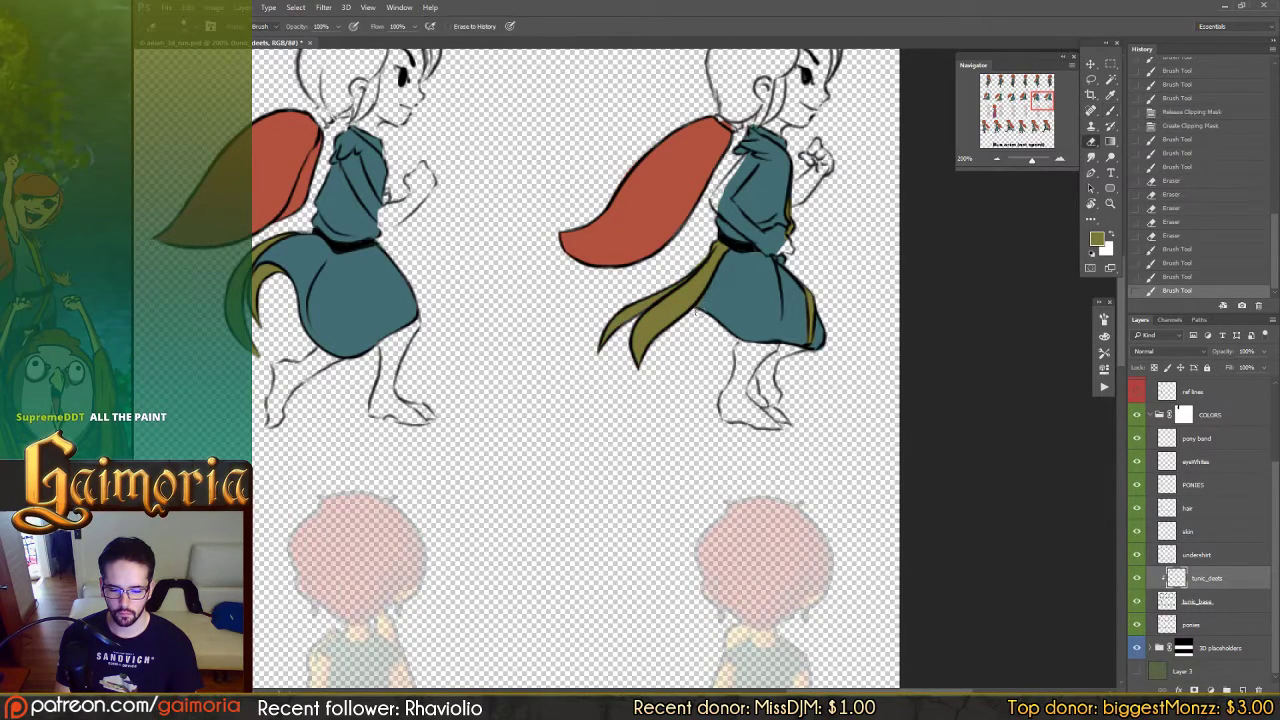
pyautogui.click(698, 308)
pyautogui.press('b')
# Step: Make undershirt the active layer and select the whole bottom run row with a rectangular marquee
pyautogui.moveTo(483, 404); pyautogui.dragTo(778, 252)
pyautogui.hotkey('alt', ']')
pyautogui.moveTo(622, 248); pyautogui.dragTo(677, 303)
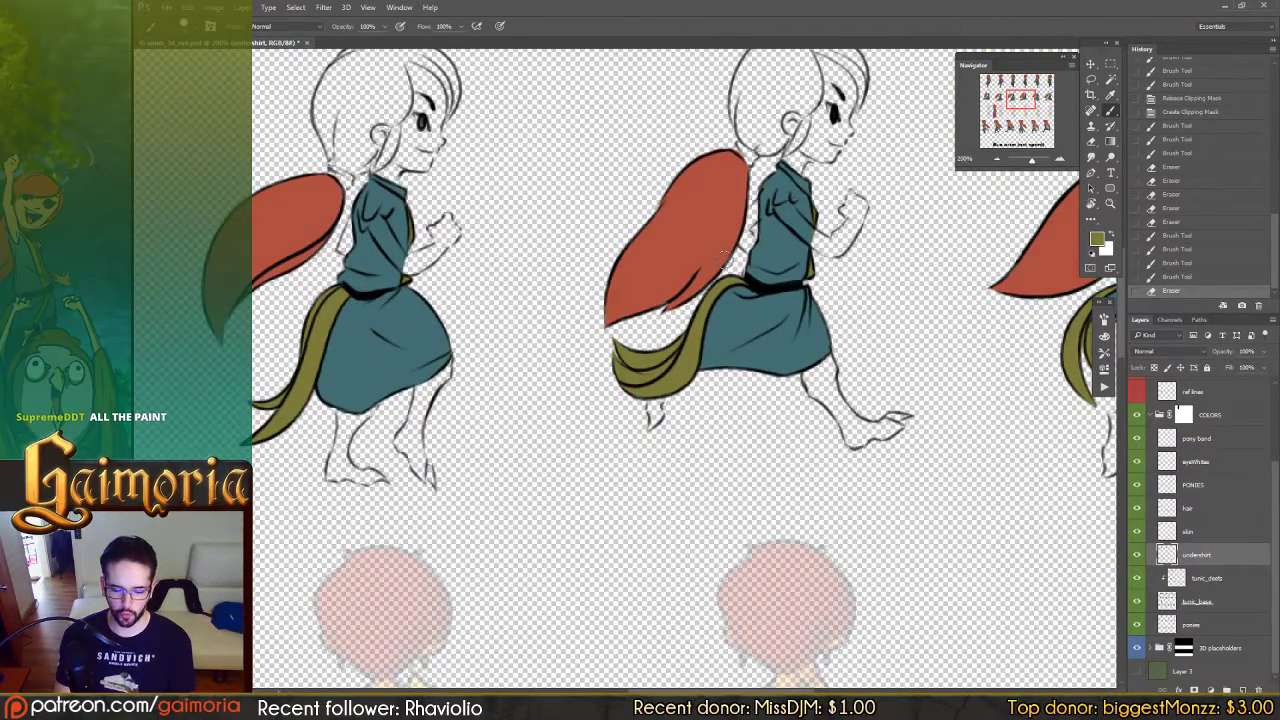
pyautogui.scroll(-3, 723, 252)
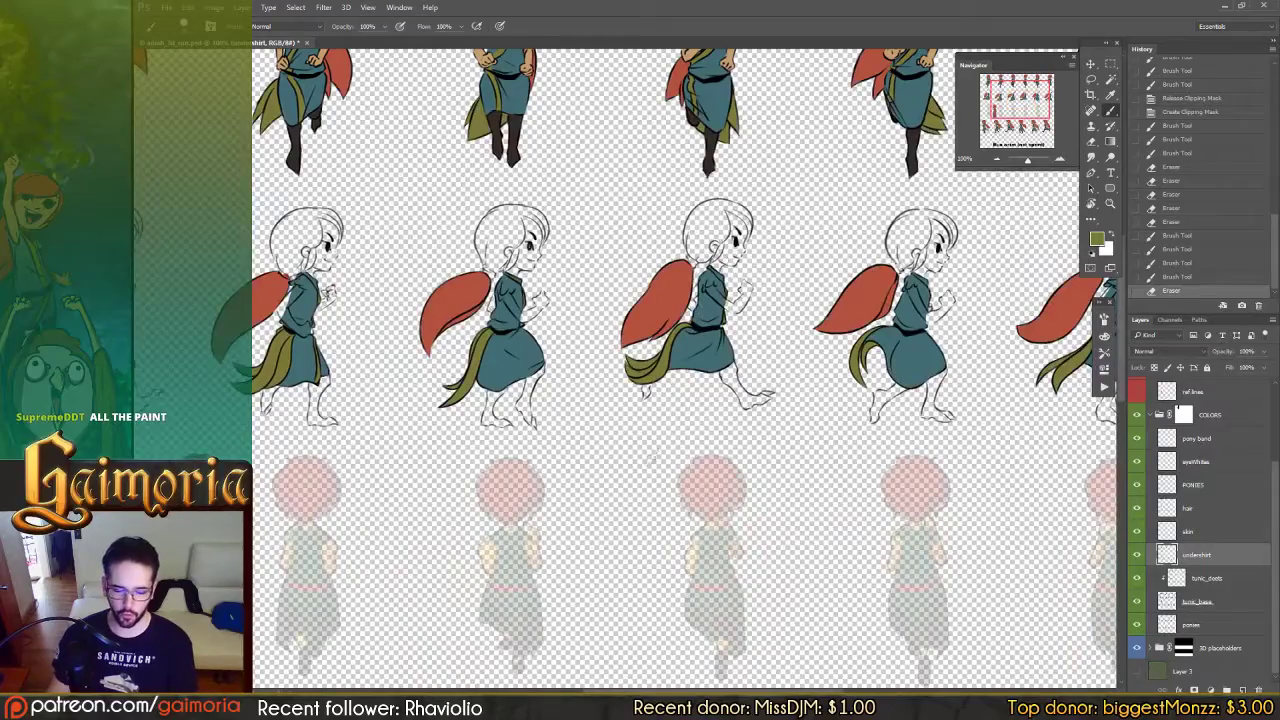
pyautogui.scroll(-5, 651, 456)
pyautogui.hscroll(-3, 690, 430)
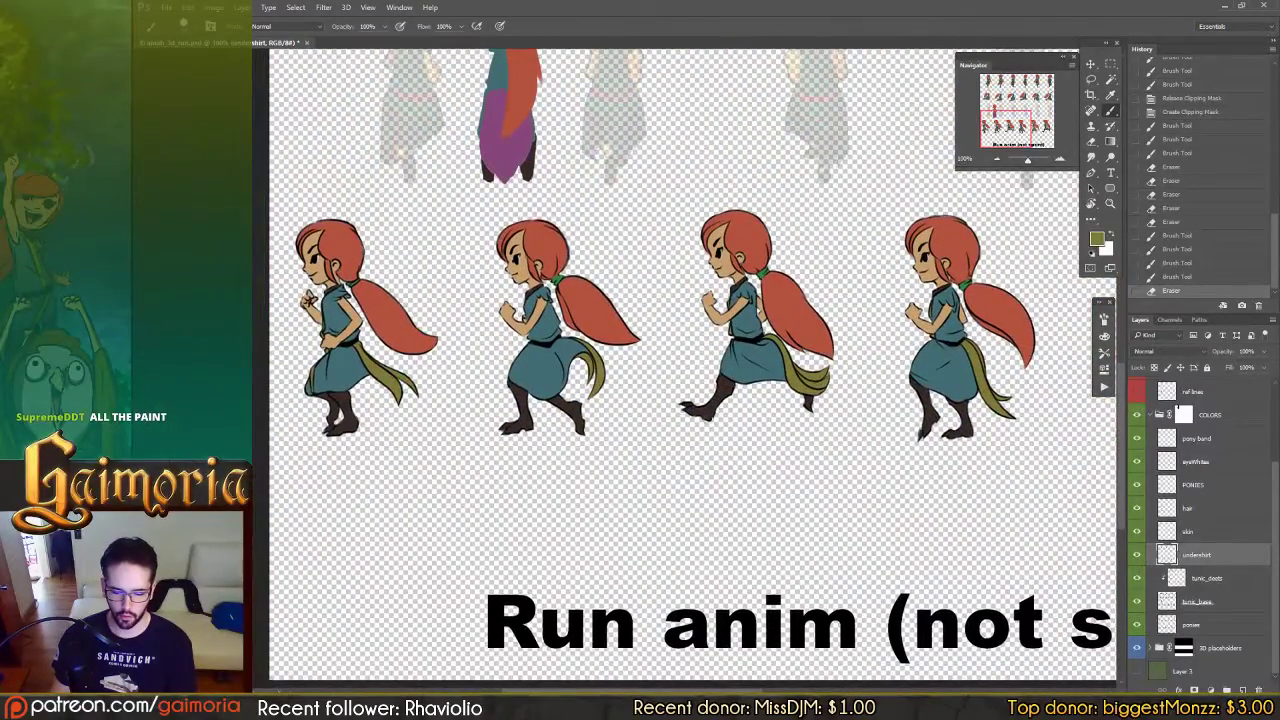
pyautogui.press('v')
pyautogui.hscroll(3, 909, 483)
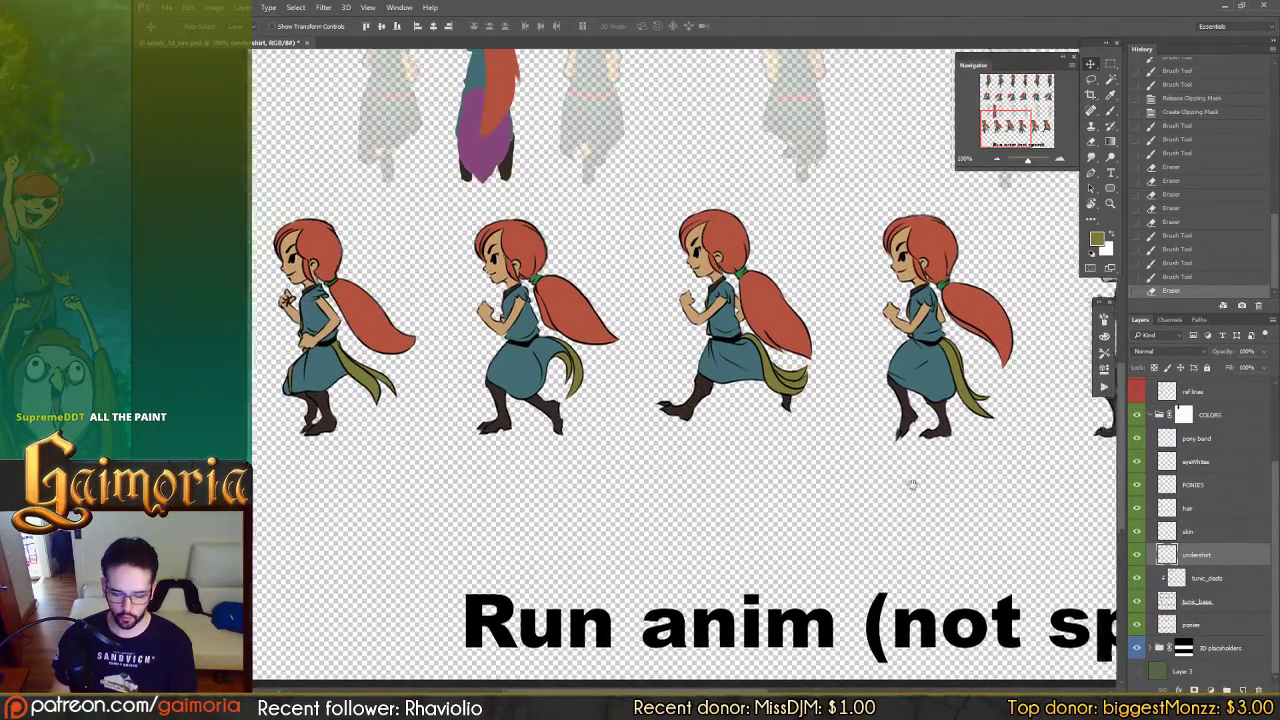
pyautogui.scroll(-1, 855, 383)
pyautogui.scroll(-1, 855, 383)
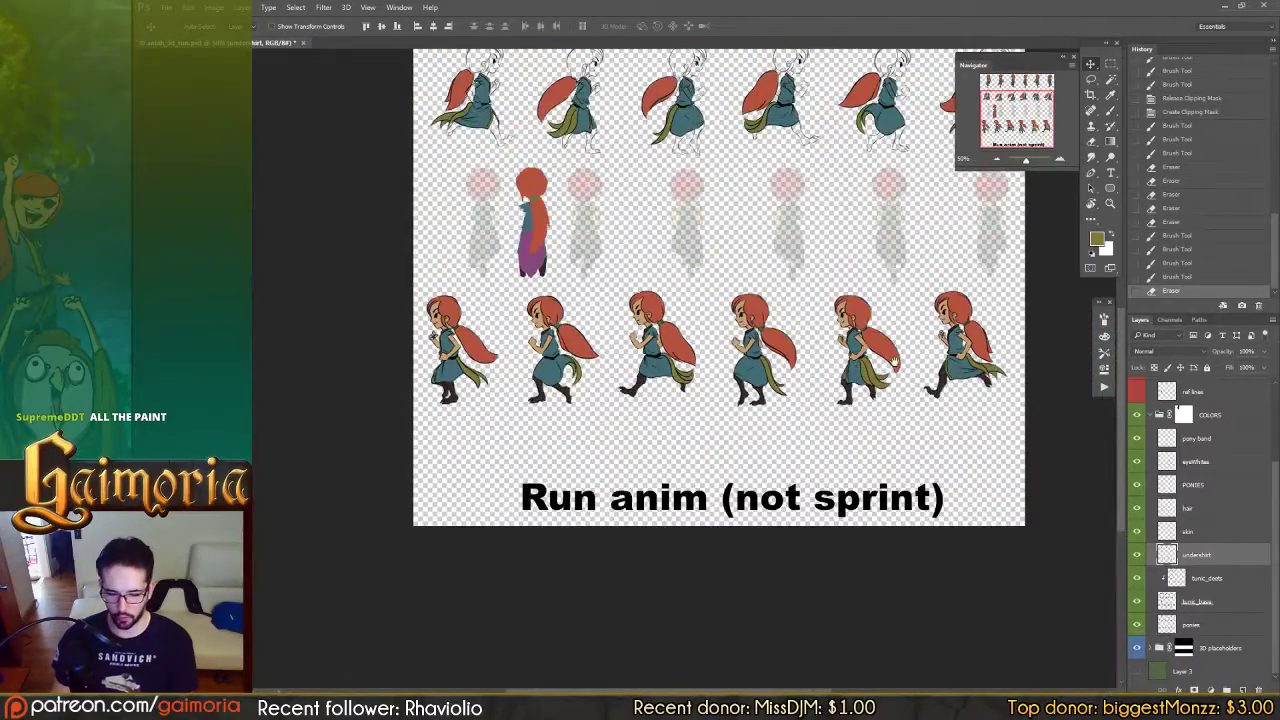
pyautogui.press('m')
pyautogui.moveTo(1012, 290); pyautogui.dragTo(398, 444)
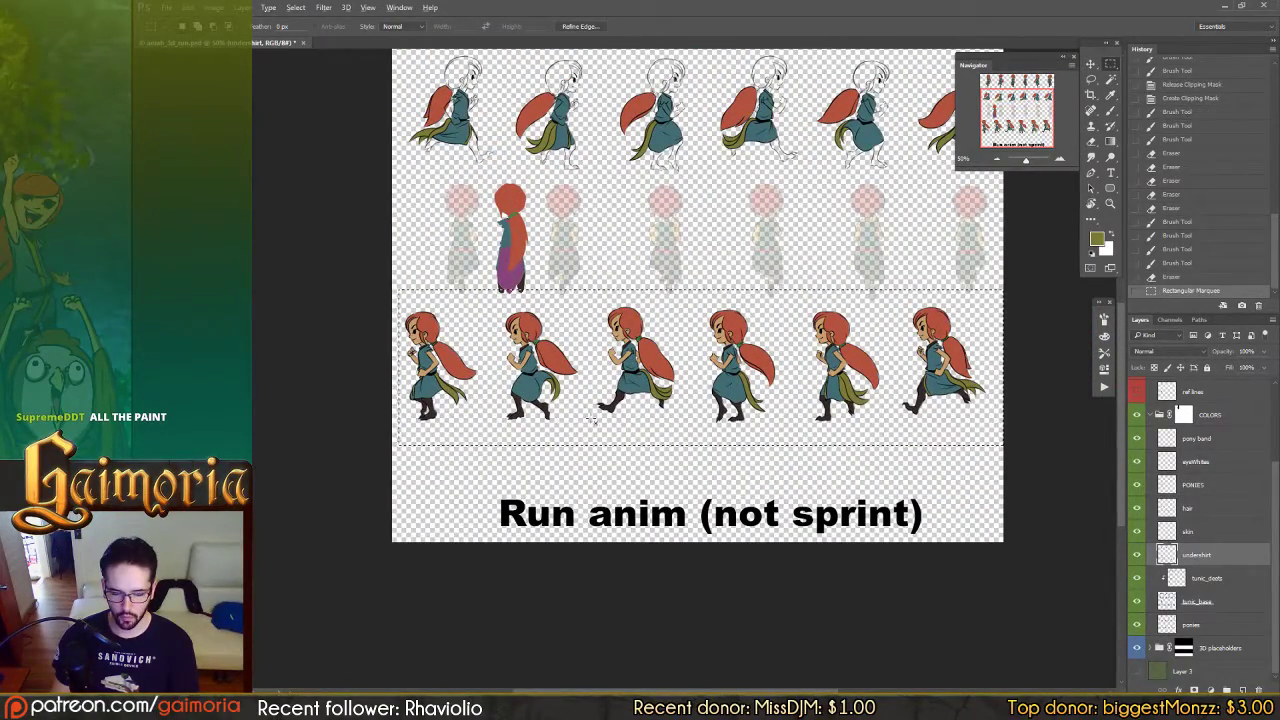
pyautogui.moveTo(602, 421); pyautogui.dragTo(607, 201)
pyautogui.hotkey('ctrl', 'z')
pyautogui.press('v')
pyautogui.moveTo(657, 372); pyautogui.dragTo(657, 159)
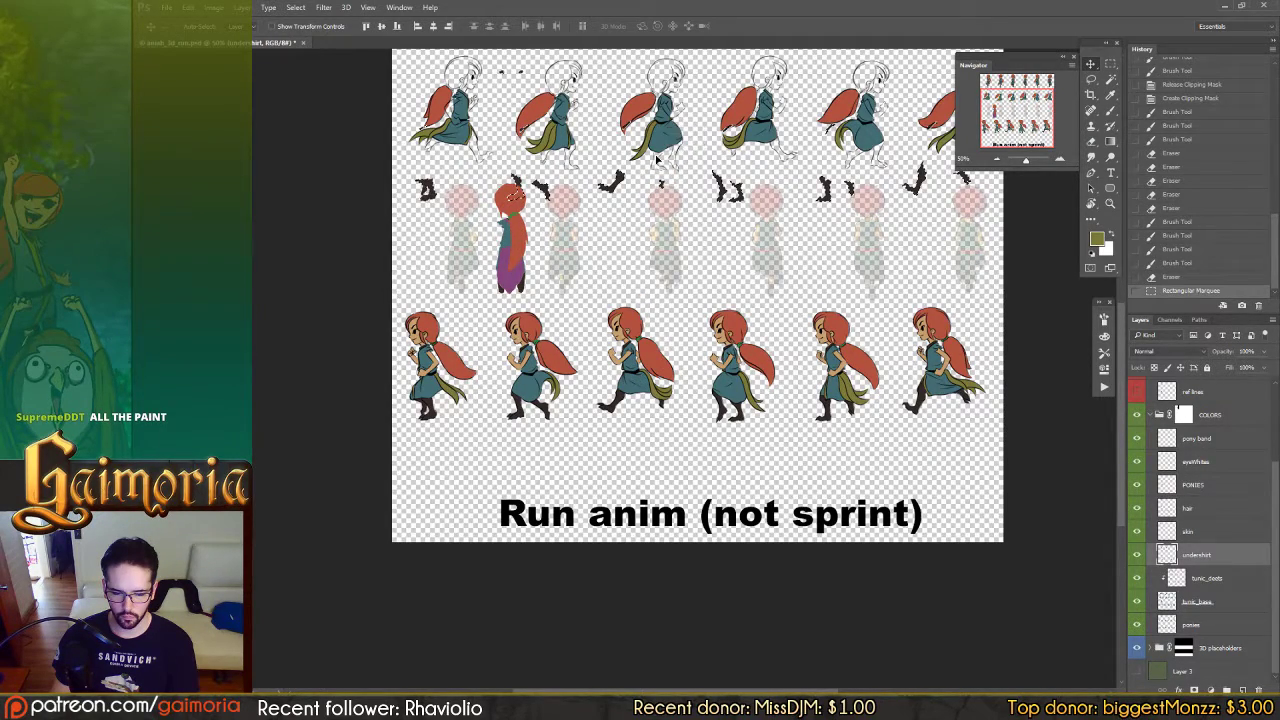
pyautogui.moveTo(688, 258); pyautogui.dragTo(680, 276)
pyautogui.hotkey('ctrl', 'z')
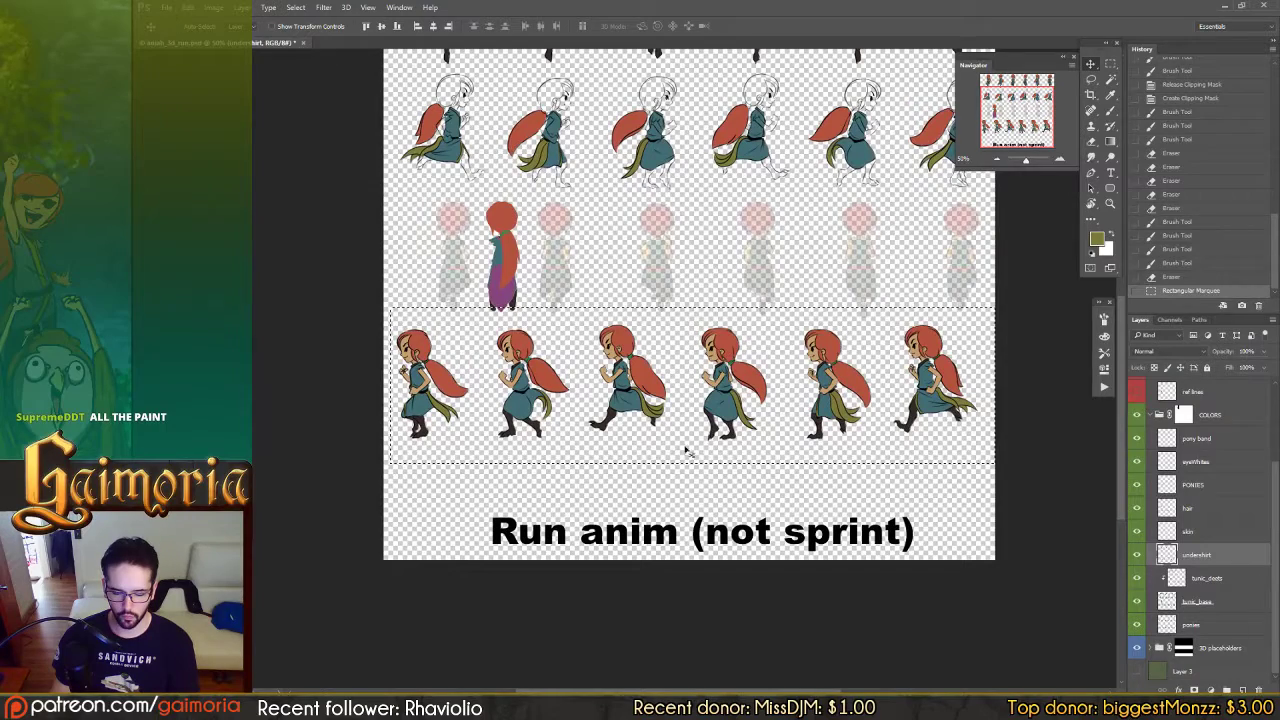
# Step: Duplicate the selected undershirt colours, flip the copy horizontally and move it up onto the sideways run sketch row
pyautogui.moveTo(700, 450); pyautogui.dragTo(786, 410)
pyautogui.hotkey('ctrl', 'shift', 'h')
pyautogui.press('z')
pyautogui.press('v')
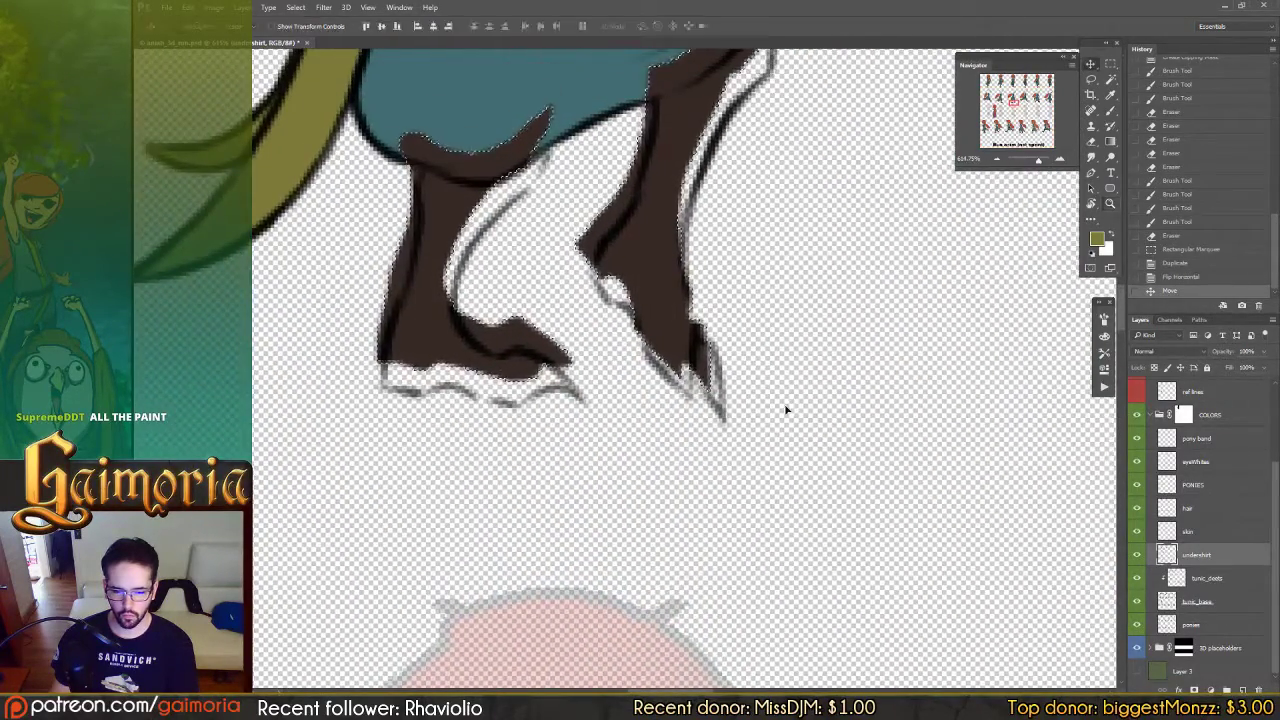
# Step: Nudge the flipped undershirt colours down and sideways until they line up with the sketched legs, and hide the selection outline
pyautogui.press('Down')
pyautogui.press('Down')
pyautogui.press('Down')
pyautogui.press('Right')
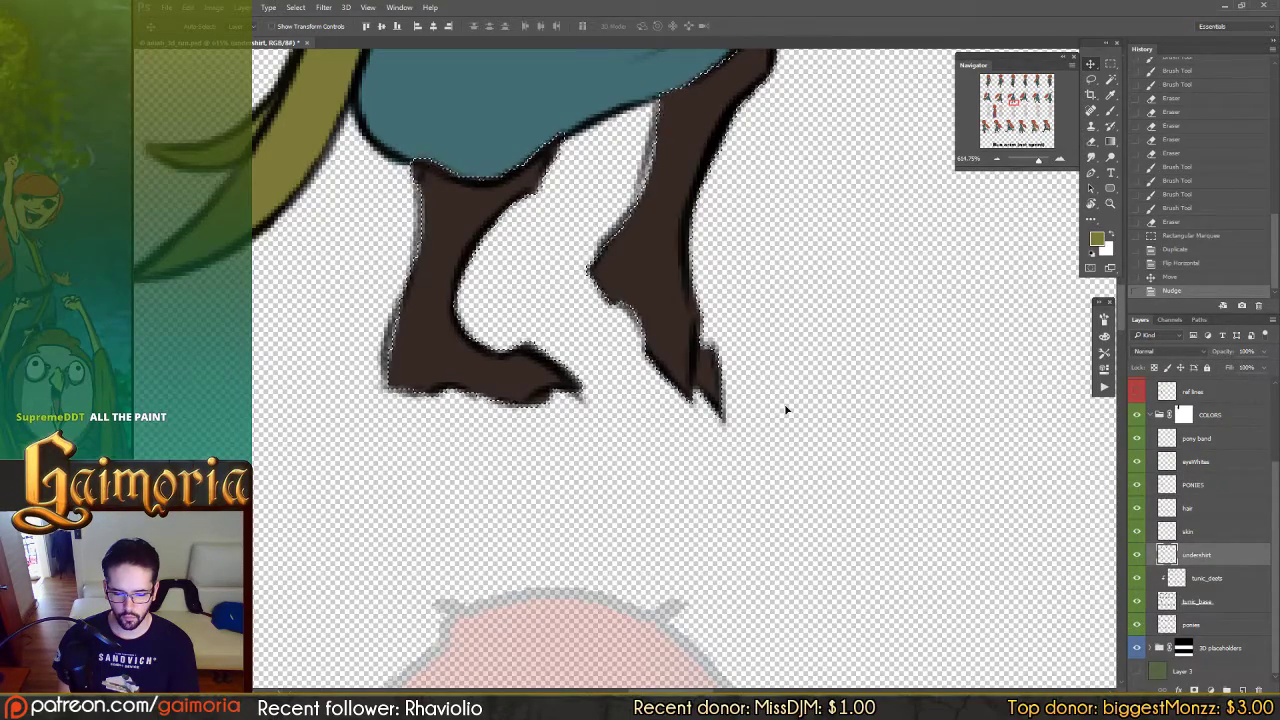
pyautogui.hotkey('ctrl', '-')
pyautogui.hotkey('ctrl', '-')
pyautogui.hotkey('ctrl', '-')
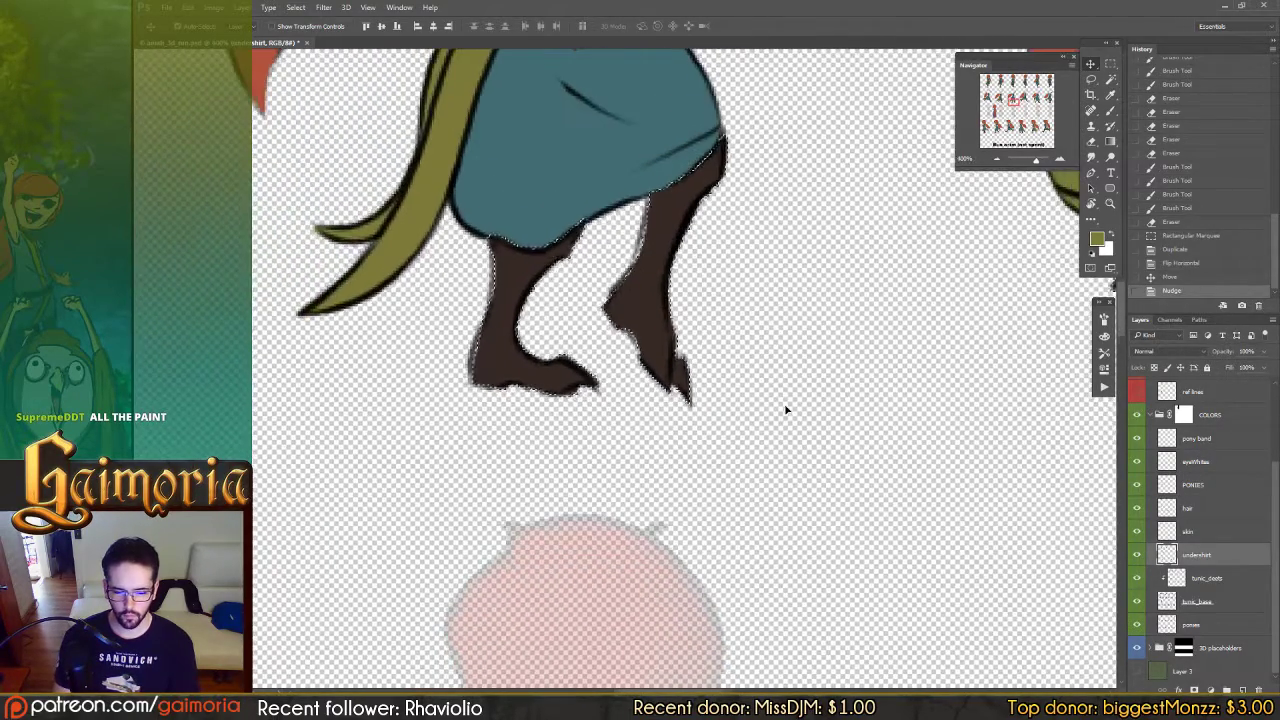
pyautogui.hotkey('ctrl', 'd')
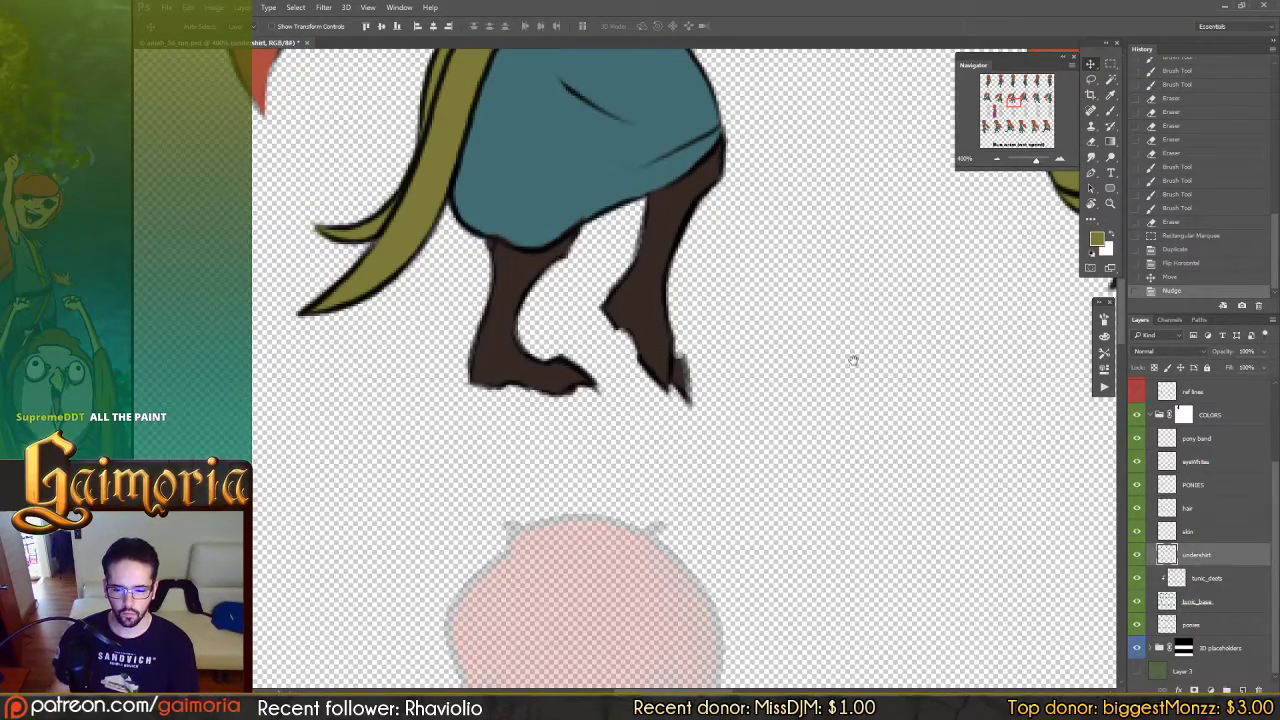
# Step: Check the fit of the undershirt colours along the sideways run row, clear the selection and save the document
pyautogui.moveTo(853, 360); pyautogui.dragTo(757, 367)
pyautogui.moveTo(930, 288); pyautogui.dragTo(583, 383)
pyautogui.scroll(-3, 662, 387)
pyautogui.scroll(3, 698, 330)
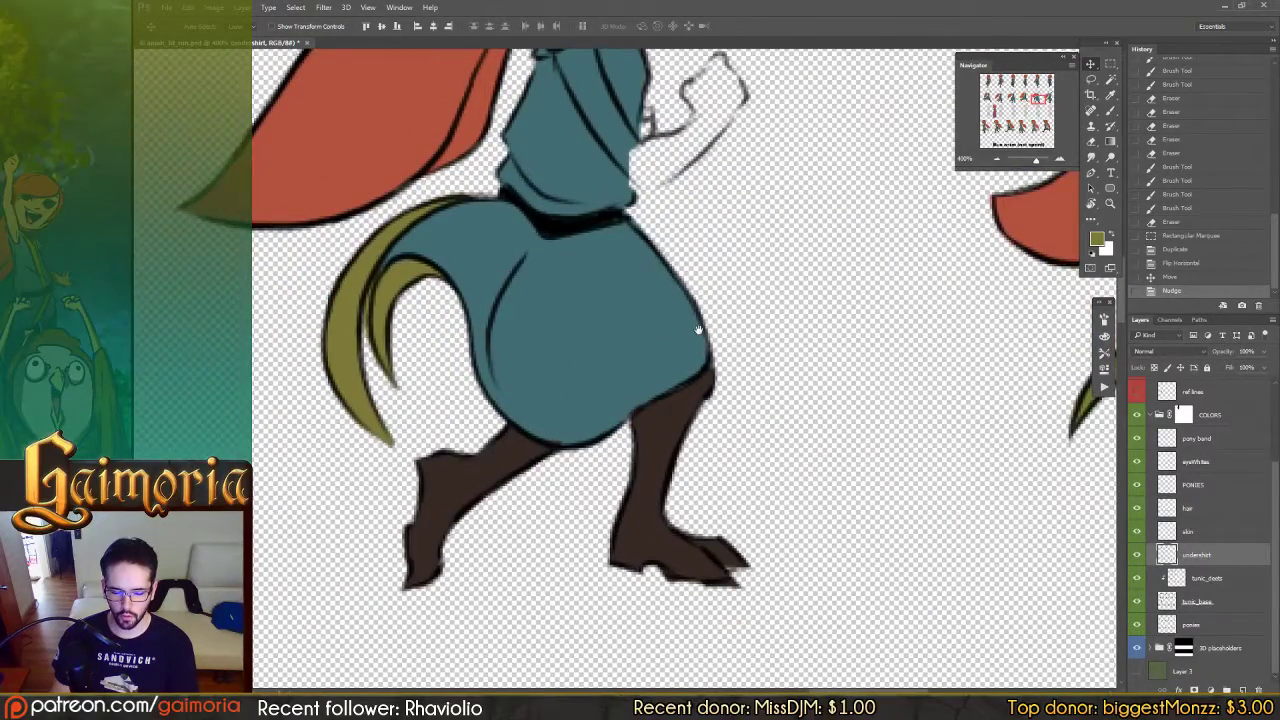
pyautogui.moveTo(840, 351); pyautogui.dragTo(649, 425)
pyautogui.scroll(-2, 649, 425)
pyautogui.hscroll(3, 731, 423)
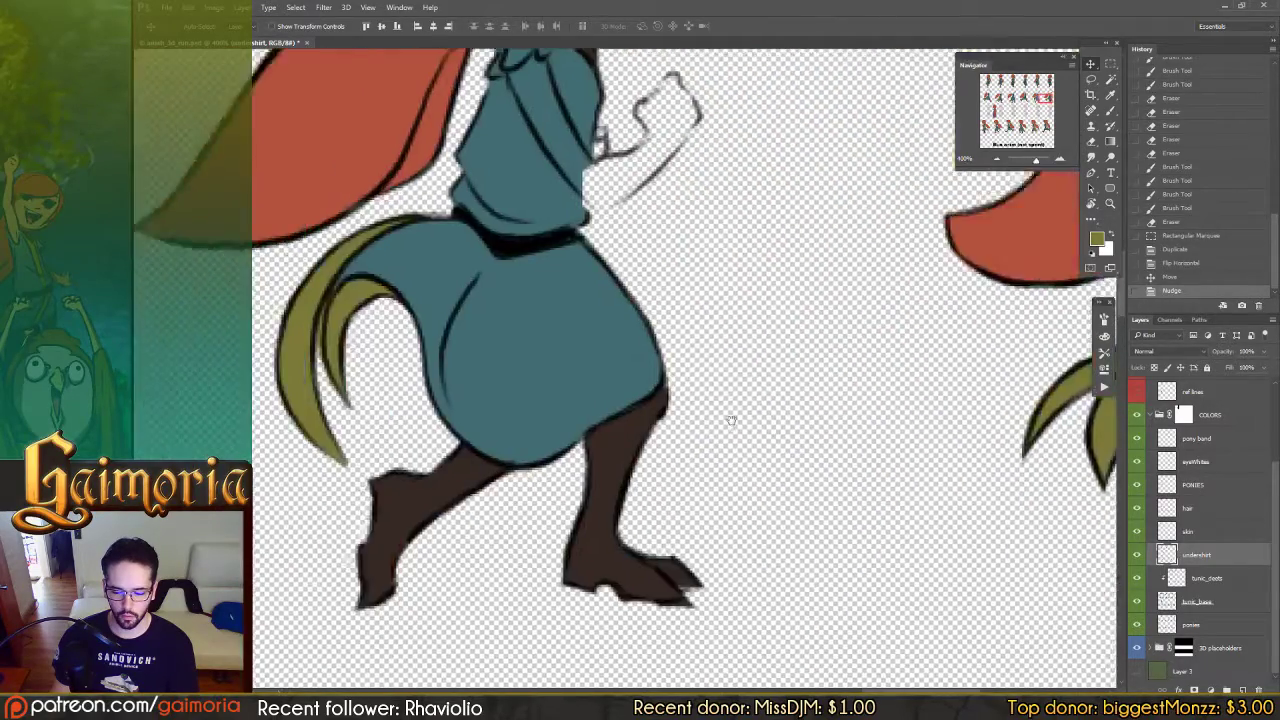
pyautogui.scroll(3, 826, 437)
pyautogui.hotkey('ctrl', 'd')
# Step: Make skin the active layer and sample the tan skin tone for the brush from a coloured top-row figure's face
pyautogui.click(1188, 531)
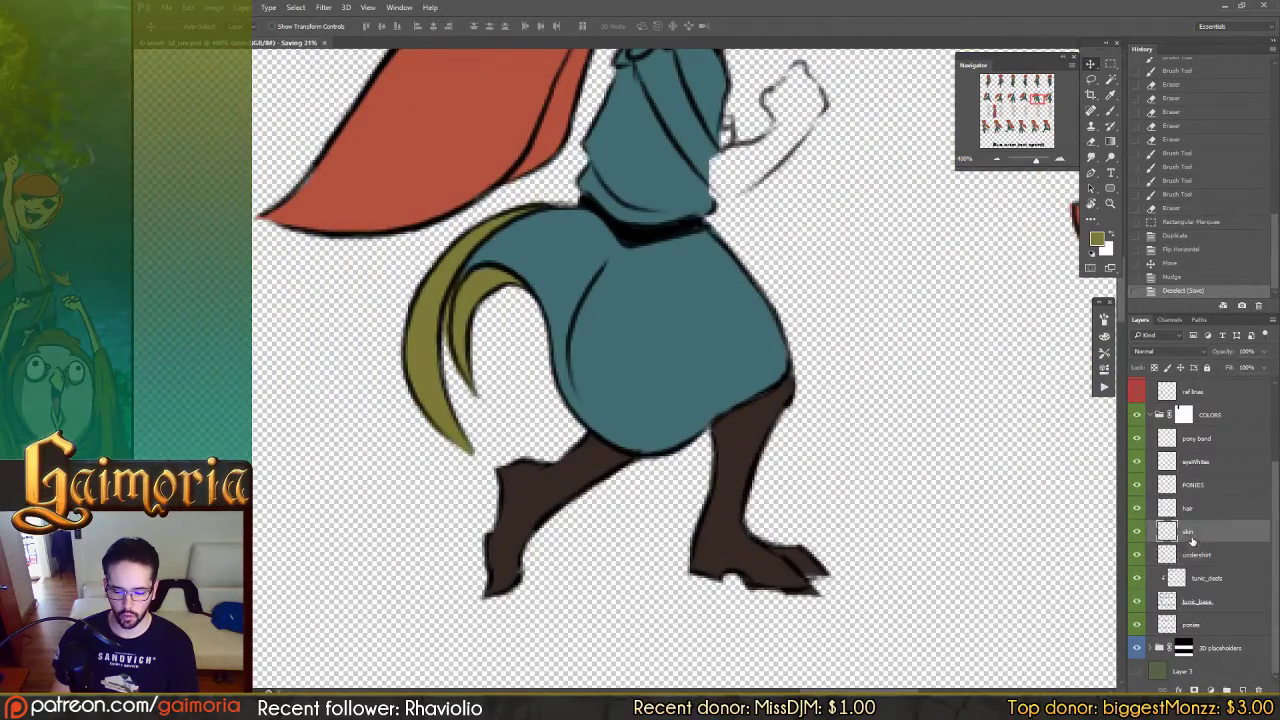
pyautogui.hscroll(3, 685, 494)
pyautogui.scroll(2, 882, 438)
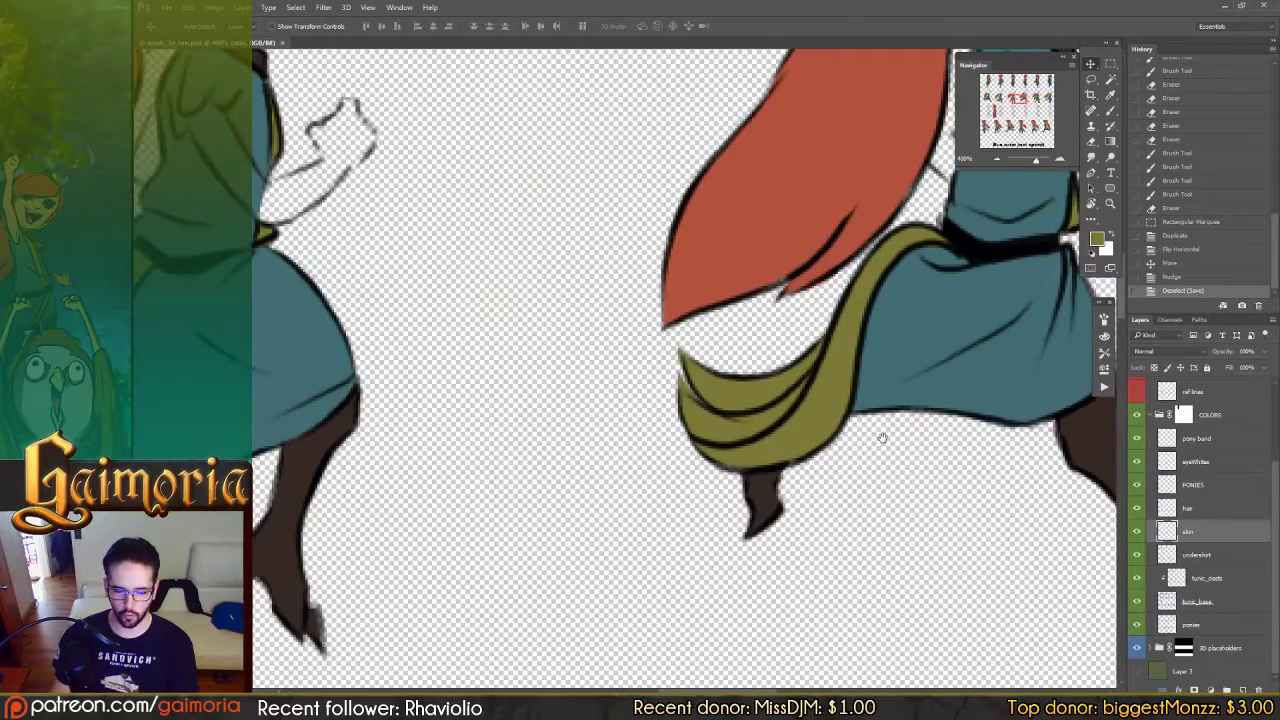
pyautogui.scroll(-1, 882, 438)
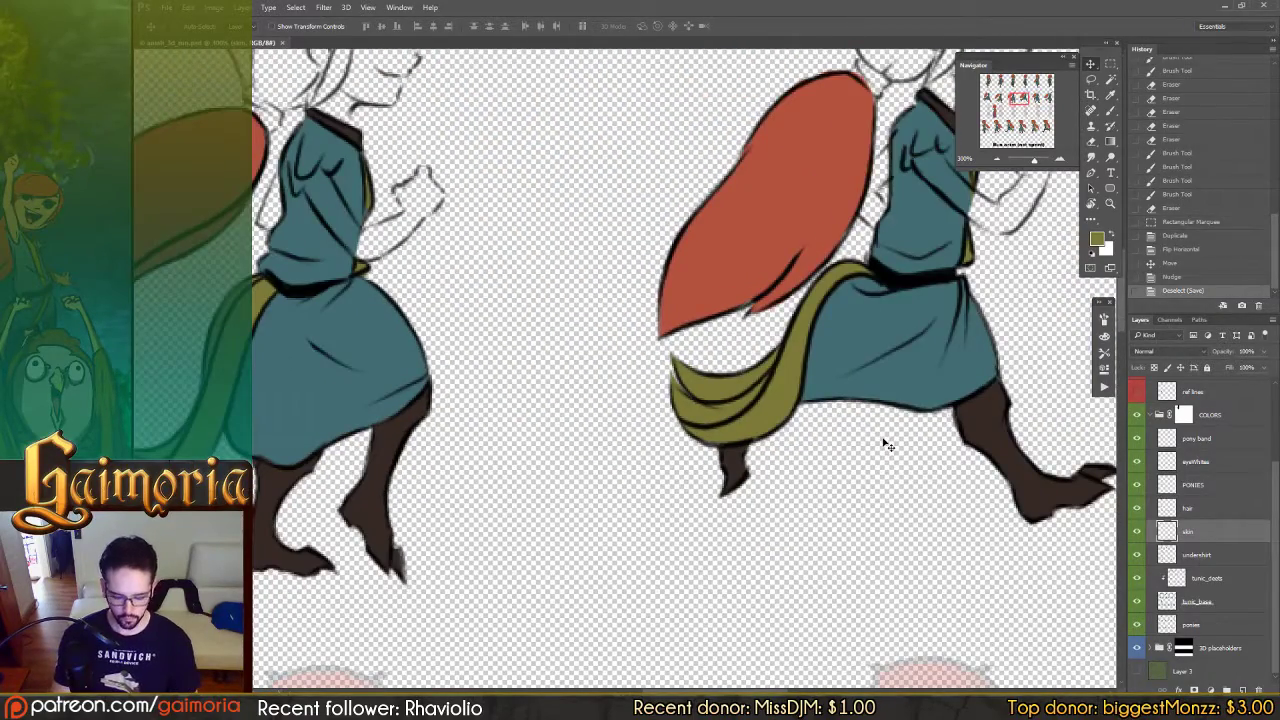
pyautogui.press('b')
pyautogui.moveTo(749, 378); pyautogui.dragTo(1060, 352)
pyautogui.moveTo(455, 667); pyautogui.dragTo(717, 357)
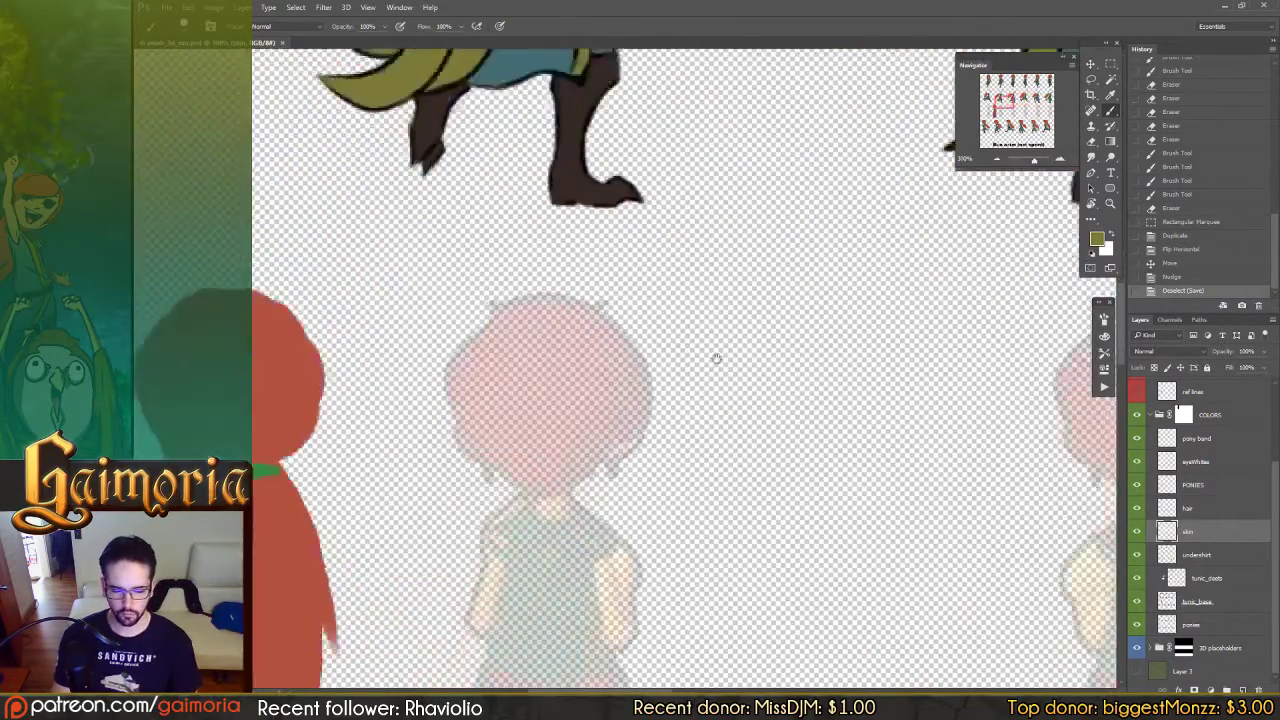
pyautogui.moveTo(693, 569); pyautogui.dragTo(754, 678)
pyautogui.moveTo(660, 130); pyautogui.dragTo(770, 655)
pyautogui.moveTo(708, 243); pyautogui.dragTo(757, 492)
pyautogui.keyDown('alt'); pyautogui.click(772, 97); pyautogui.keyUp('alt')
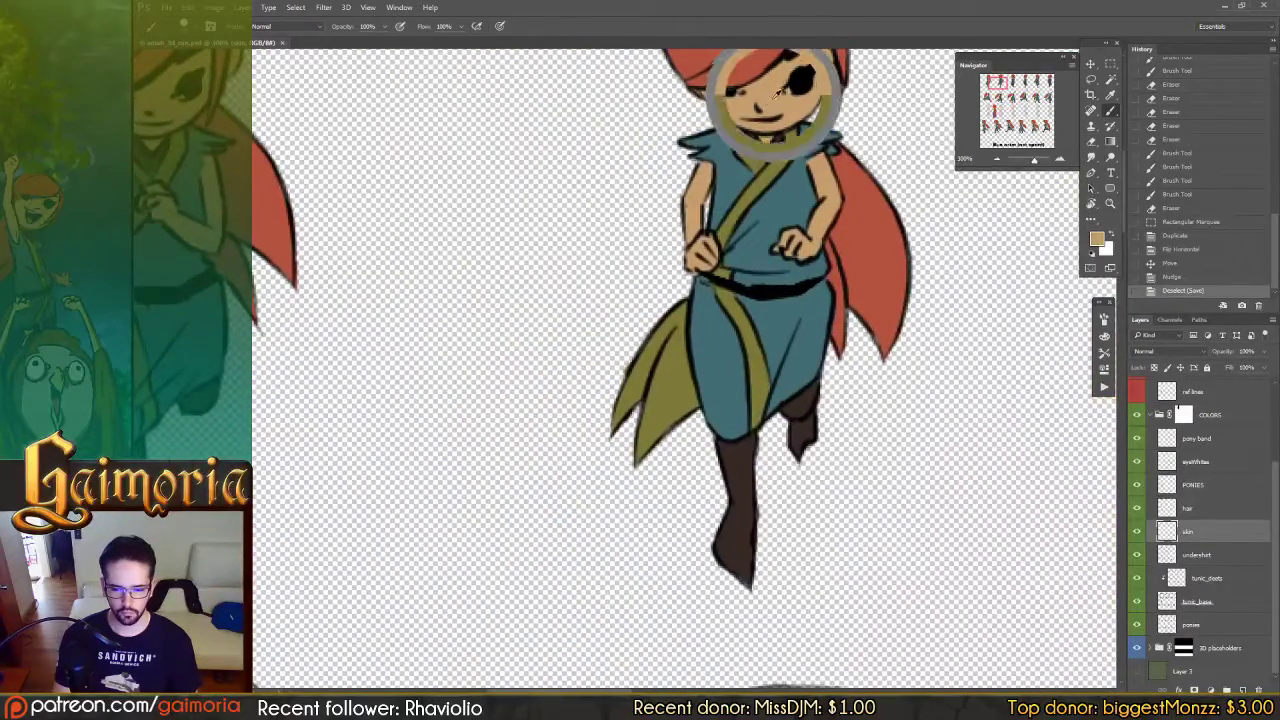
# Step: Brush the skin tone over the first sideways run sketch's back-swung arm and waist-level fist, and erase the overspill
pyautogui.moveTo(496, 571); pyautogui.dragTo(780, 271)
pyautogui.moveTo(308, 652); pyautogui.dragTo(503, 383)
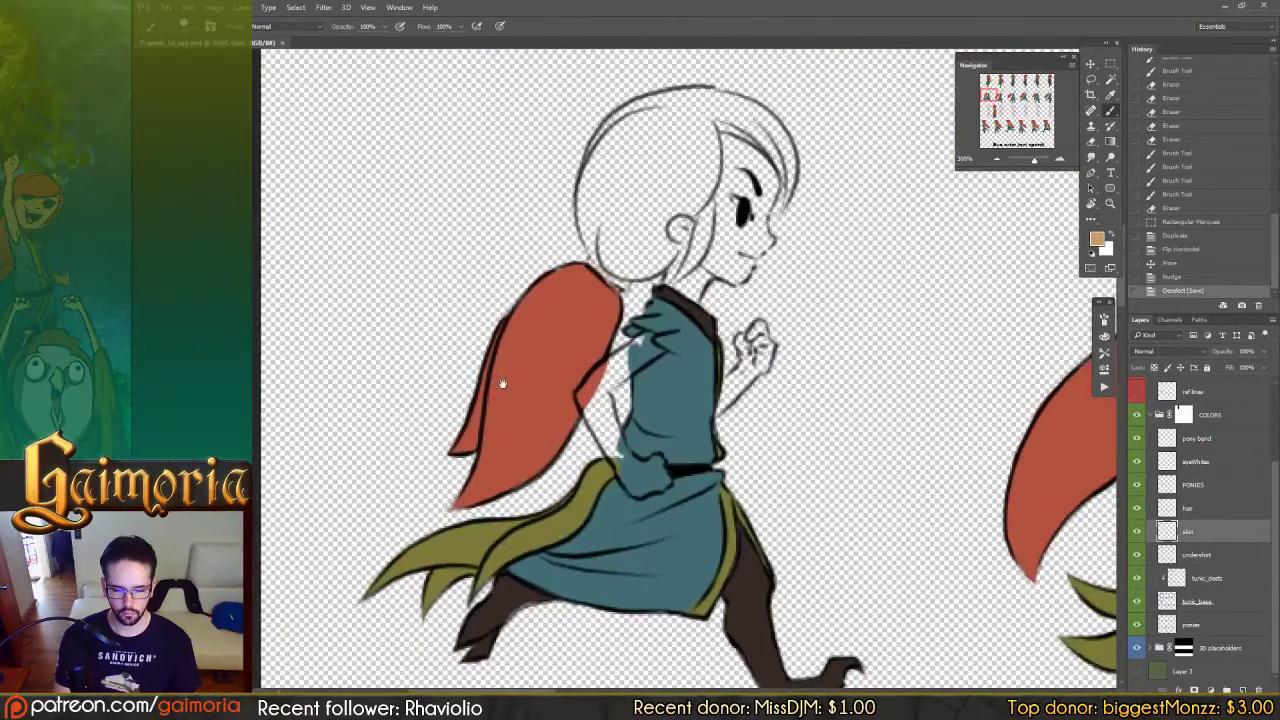
pyautogui.moveTo(655, 340)
pyautogui.mouseDown()
pyautogui.moveTo(585, 397)
pyautogui.moveTo(615, 472)
pyautogui.mouseUp()
pyautogui.moveTo(601, 406)
pyautogui.mouseDown()
pyautogui.moveTo(623, 458)
pyautogui.moveTo(599, 400)
pyautogui.moveTo(645, 481)
pyautogui.moveTo(627, 461)
pyautogui.moveTo(657, 478)
pyautogui.mouseUp()
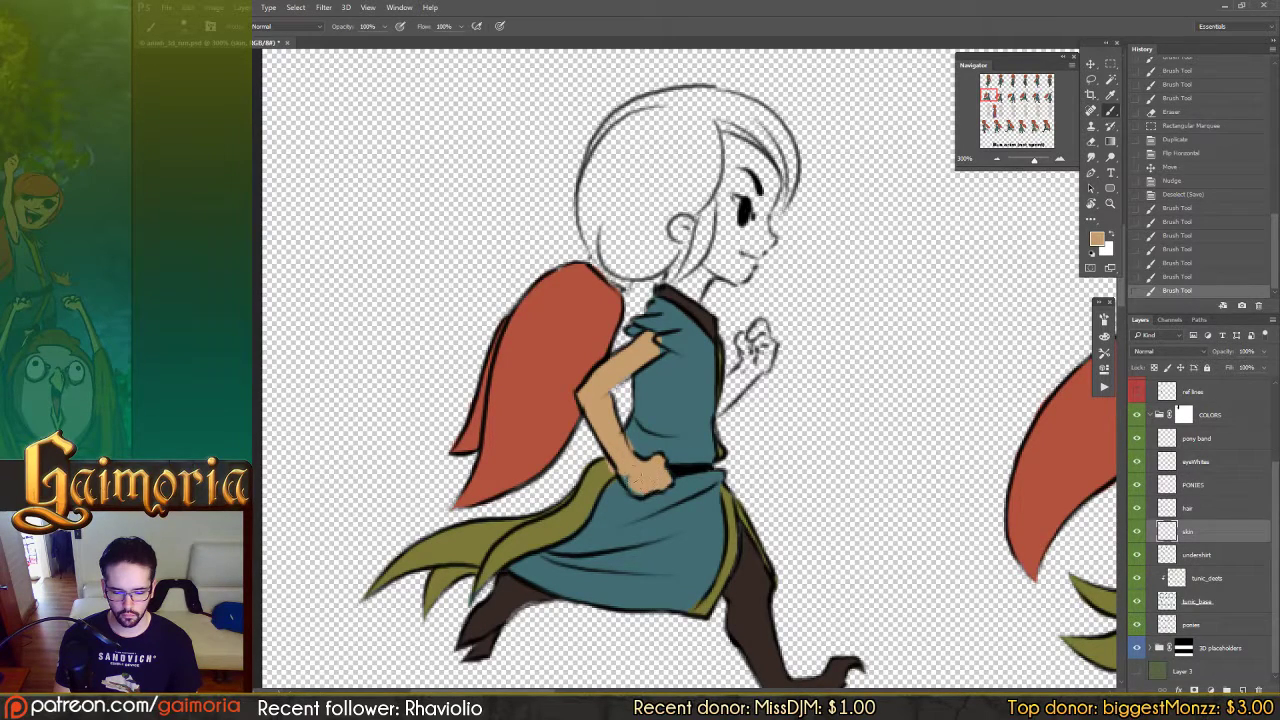
pyautogui.press('e')
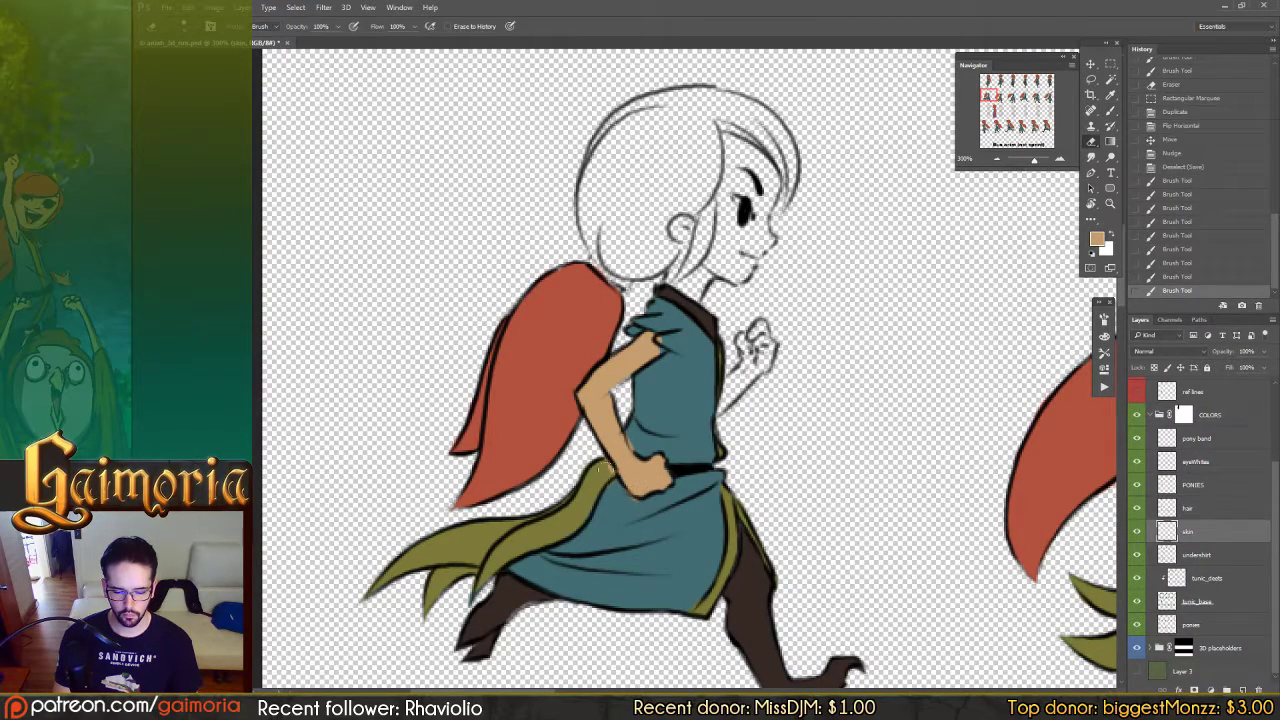
pyautogui.moveTo(601, 467); pyautogui.dragTo(642, 492)
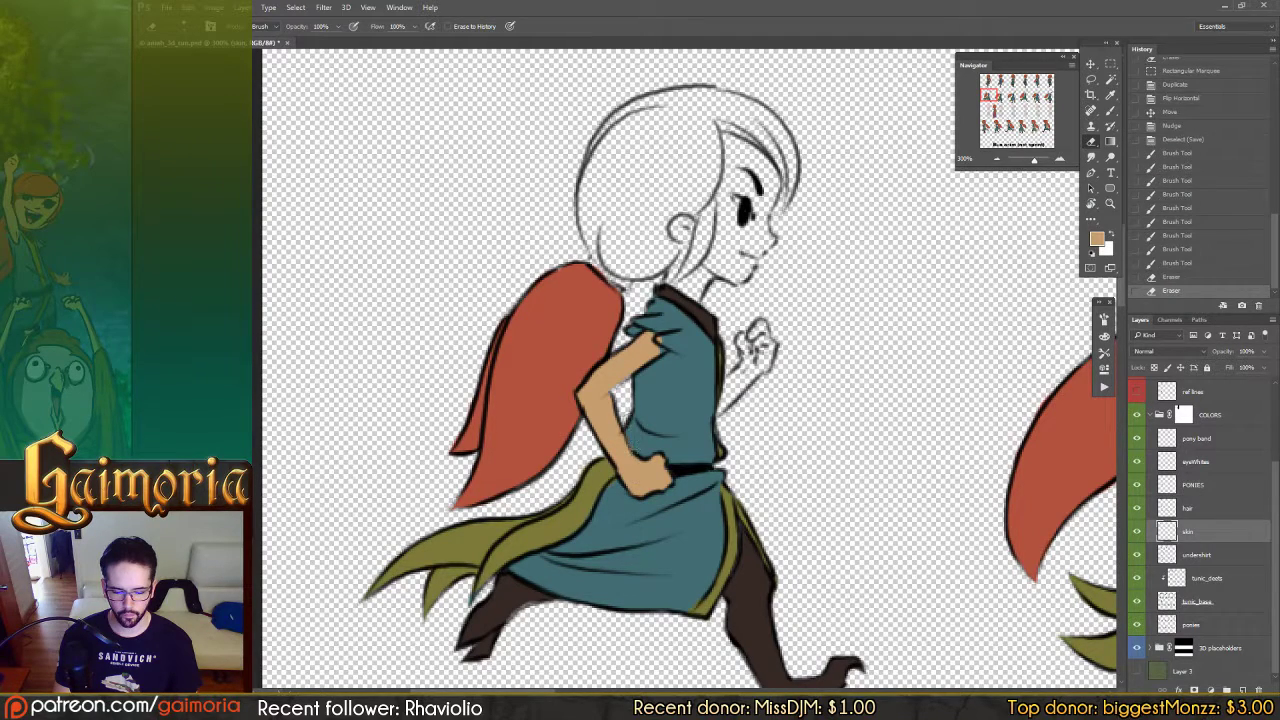
# Step: Brush the skin tone over the first sideways run sketch's raised front forearm and fist, and erase the excess around them
pyautogui.press('b')
pyautogui.moveTo(765, 348)
pyautogui.mouseDown()
pyautogui.moveTo(757, 336)
pyautogui.moveTo(745, 355)
pyautogui.moveTo(764, 366)
pyautogui.moveTo(772, 350)
pyautogui.moveTo(732, 392)
pyautogui.moveTo(755, 348)
pyautogui.mouseUp()
pyautogui.moveTo(716, 398)
pyautogui.mouseDown()
pyautogui.moveTo(730, 395)
pyautogui.moveTo(706, 412)
pyautogui.moveTo(712, 386)
pyautogui.mouseUp()
pyautogui.press('e')
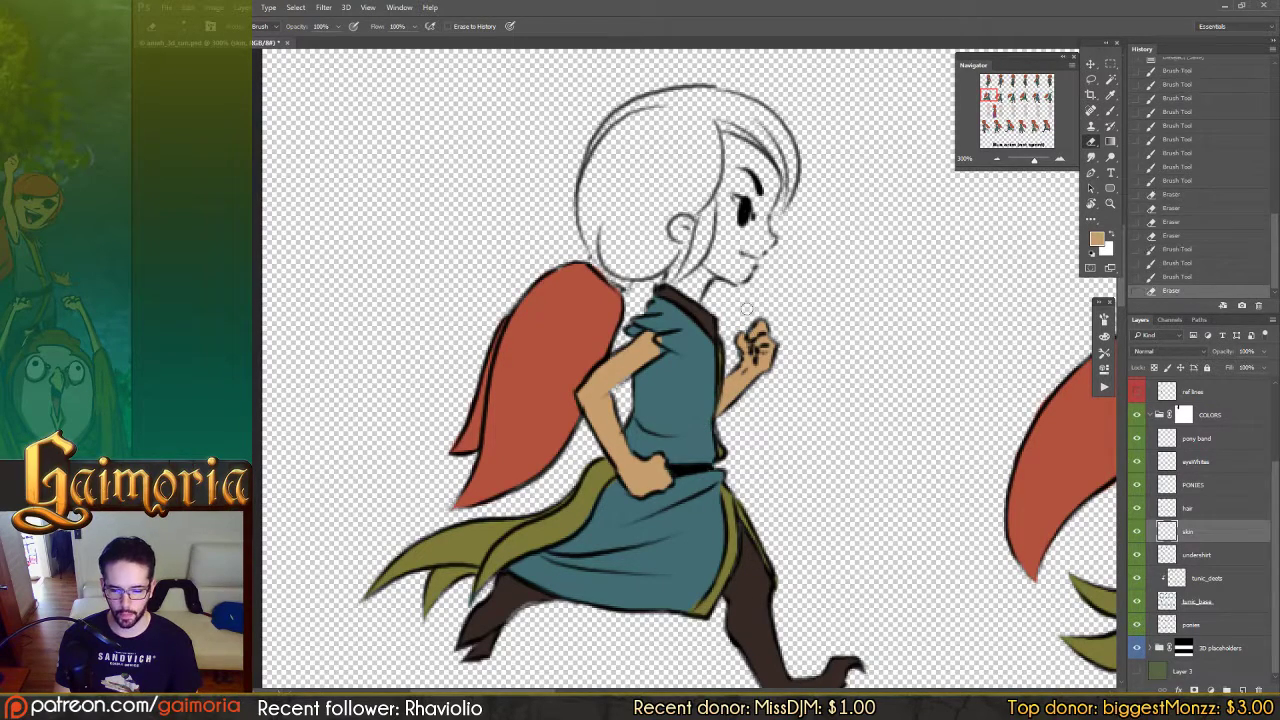
# Step: Brush the skin tone over the second sideways run sketch's back-swung arm and fist, and erase the overspill around the hand
pyautogui.press('b')
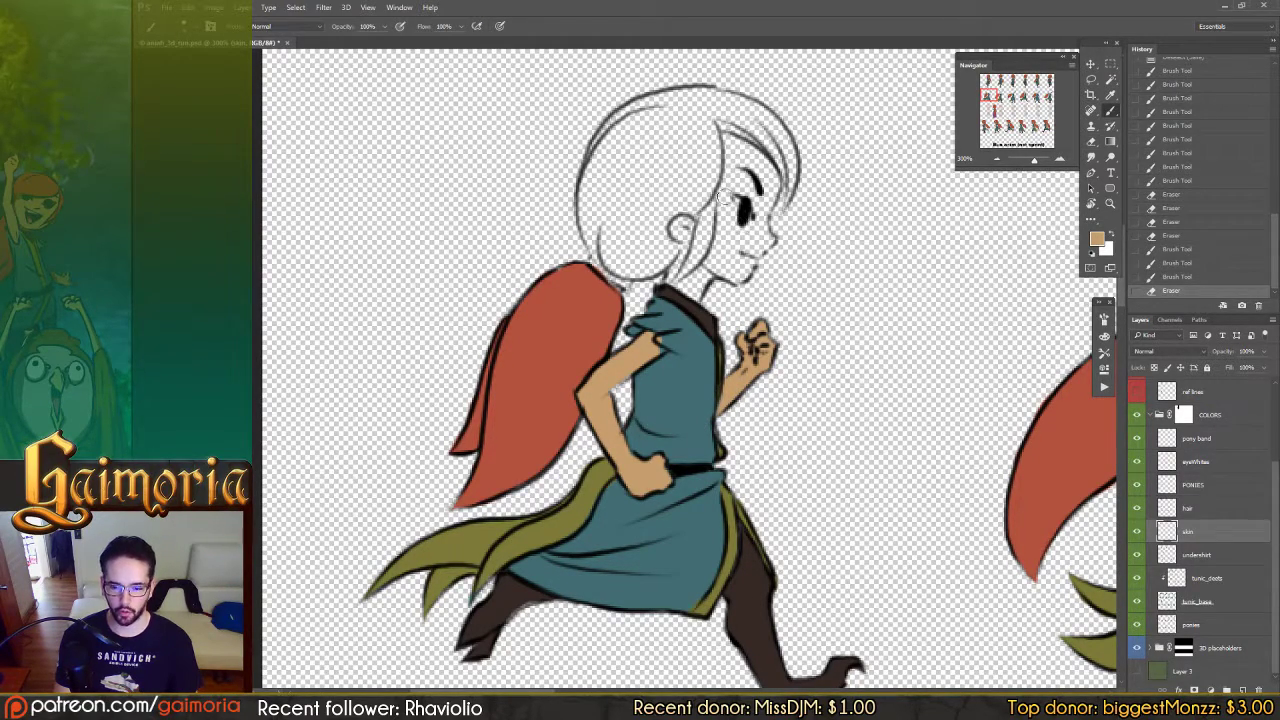
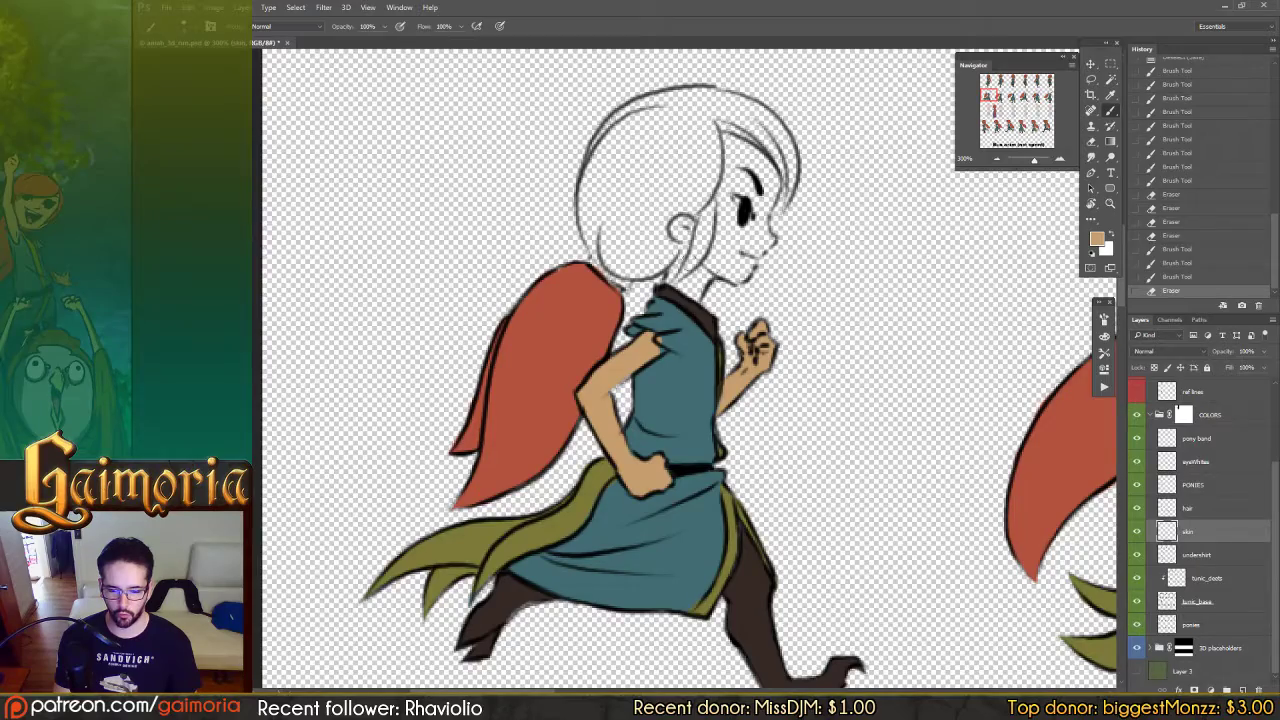
pyautogui.moveTo(847, 318); pyautogui.dragTo(500, 248)
pyautogui.moveTo(838, 280); pyautogui.dragTo(663, 297)
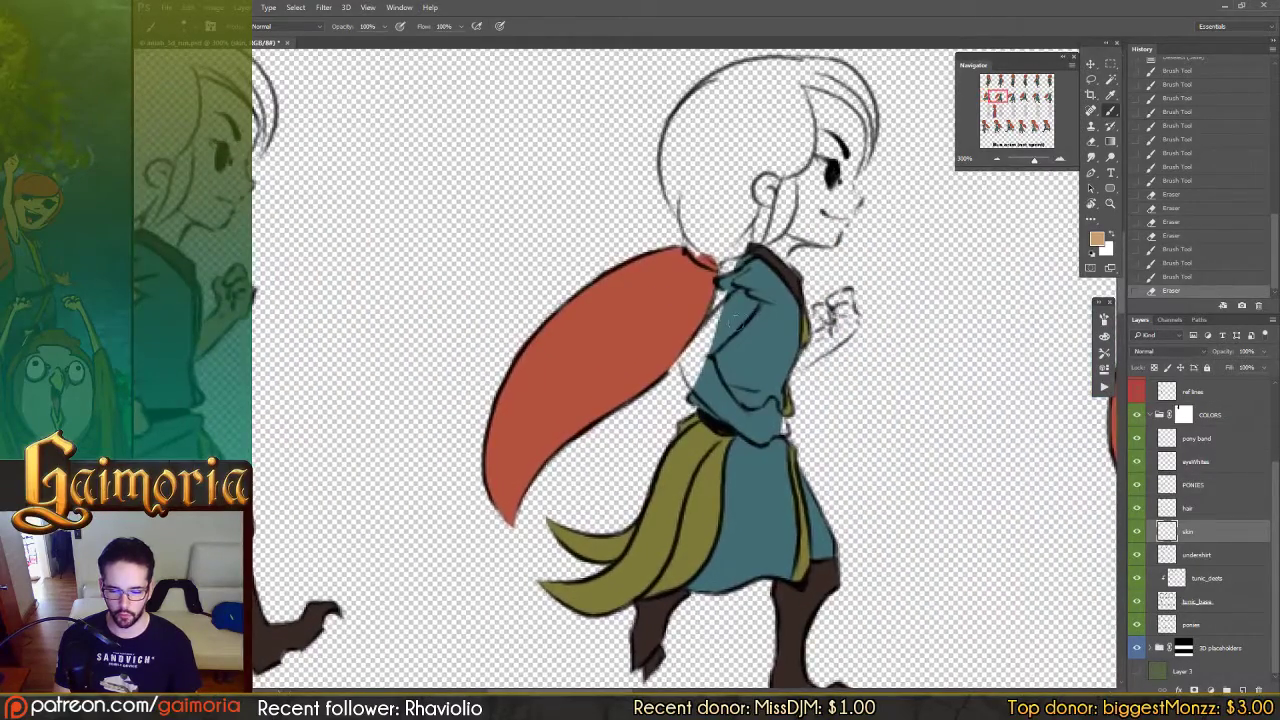
pyautogui.moveTo(736, 318)
pyautogui.mouseDown()
pyautogui.moveTo(686, 369)
pyautogui.moveTo(721, 336)
pyautogui.mouseUp()
pyautogui.moveTo(690, 367); pyautogui.dragTo(722, 408)
pyautogui.moveTo(695, 387)
pyautogui.mouseDown()
pyautogui.moveTo(721, 408)
pyautogui.moveTo(697, 354)
pyautogui.moveTo(737, 411)
pyautogui.mouseUp()
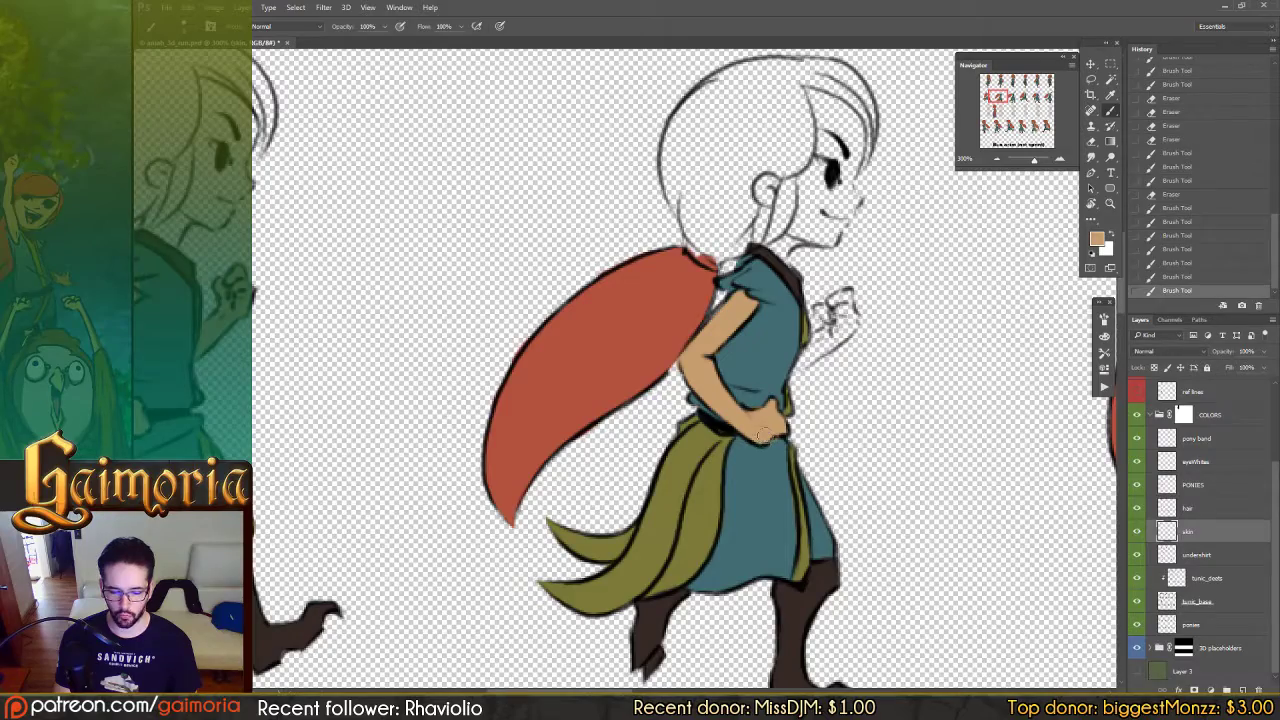
pyautogui.press('e')
pyautogui.moveTo(764, 437)
pyautogui.mouseDown()
pyautogui.moveTo(776, 442)
pyautogui.moveTo(766, 400)
pyautogui.mouseUp()
# Step: Brush the skin tone into the third sideways run sketch's partly hidden rear arm and erase the excess beside the tunic and ponytail
pyautogui.moveTo(877, 366)
pyautogui.mouseDown()
pyautogui.moveTo(414, 315)
pyautogui.moveTo(714, 380)
pyautogui.moveTo(561, 434)
pyautogui.mouseUp()
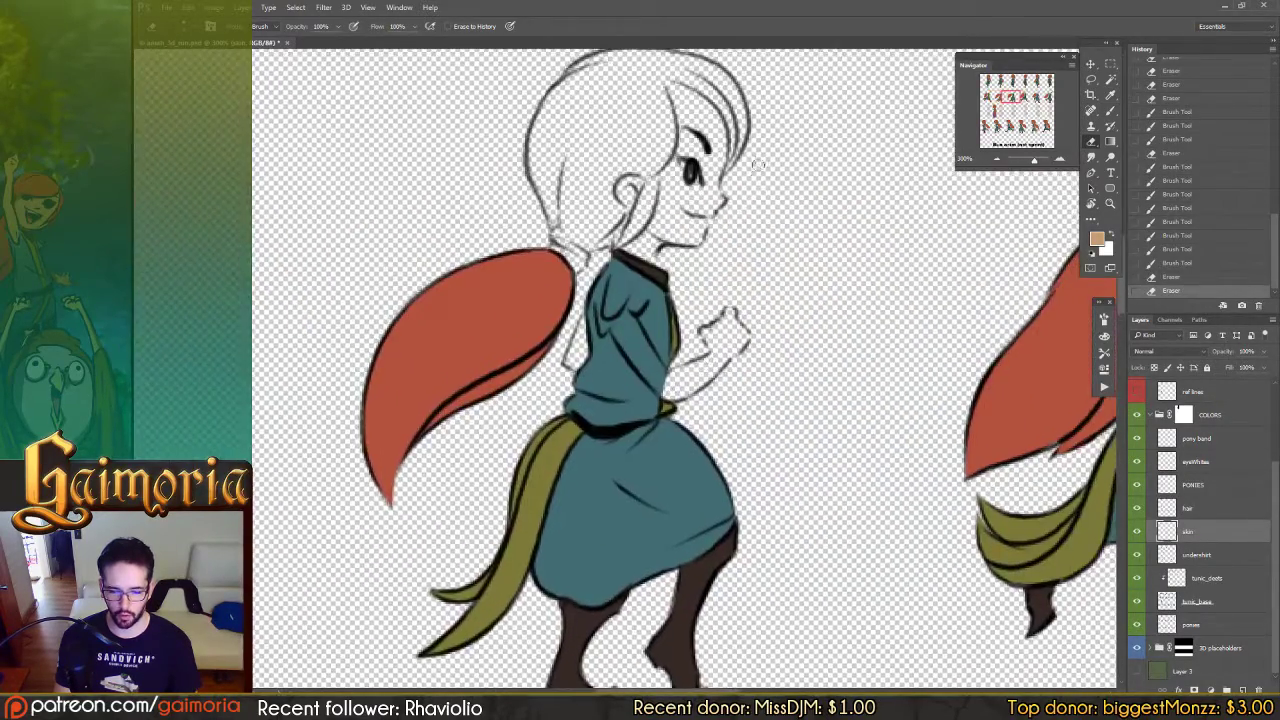
pyautogui.press('b')
pyautogui.hscroll(-5, 758, 200)
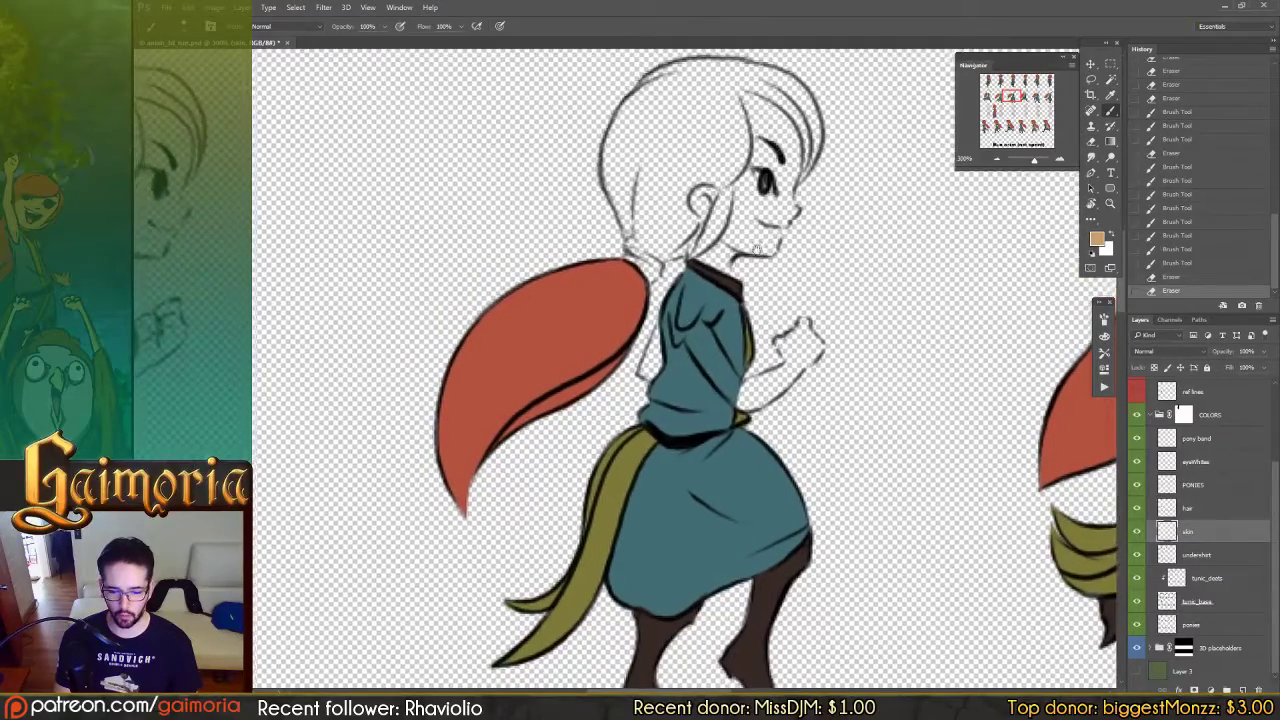
pyautogui.moveTo(662, 348)
pyautogui.mouseDown()
pyautogui.moveTo(652, 372)
pyautogui.moveTo(655, 330)
pyautogui.moveTo(646, 360)
pyautogui.moveTo(666, 348)
pyautogui.mouseUp()
pyautogui.press('e')
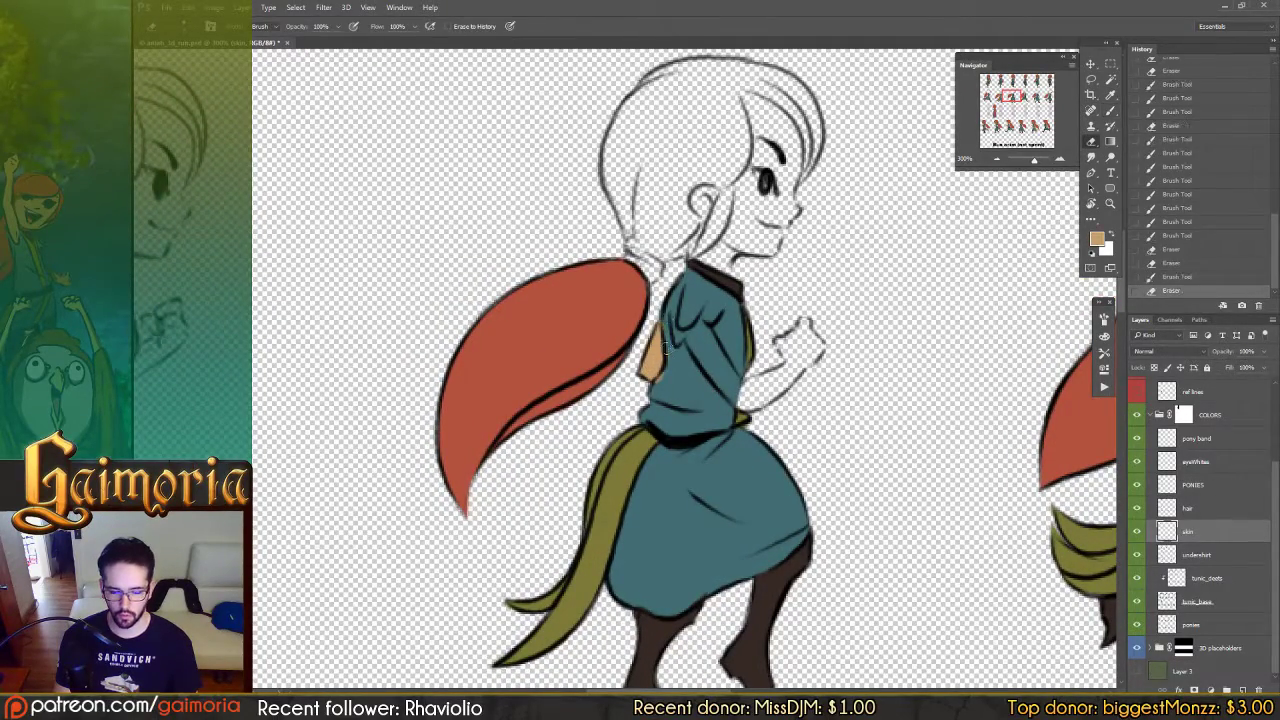
pyautogui.moveTo(655, 395); pyautogui.dragTo(645, 386)
pyautogui.moveTo(656, 314); pyautogui.dragTo(624, 369)
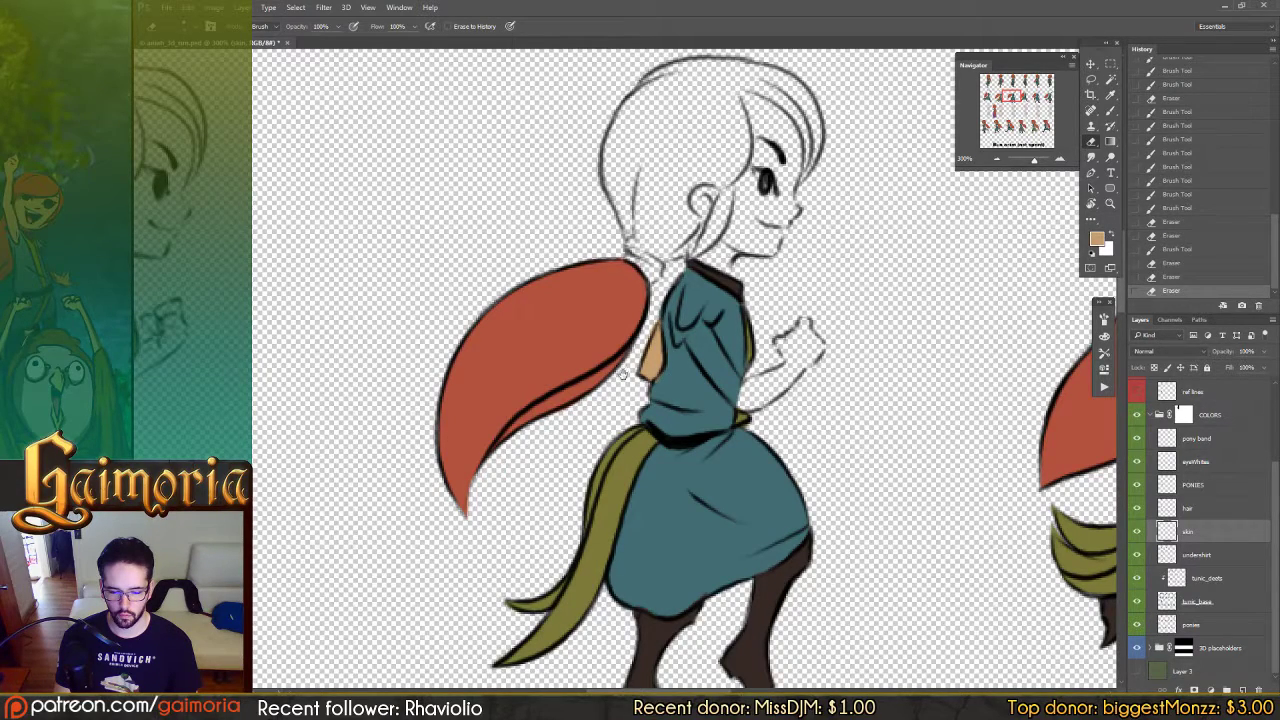
# Step: Brush the skin tone over the third sideways run sketch's front arm and raised fist, and erase the overspill at the sleeve
pyautogui.press('b')
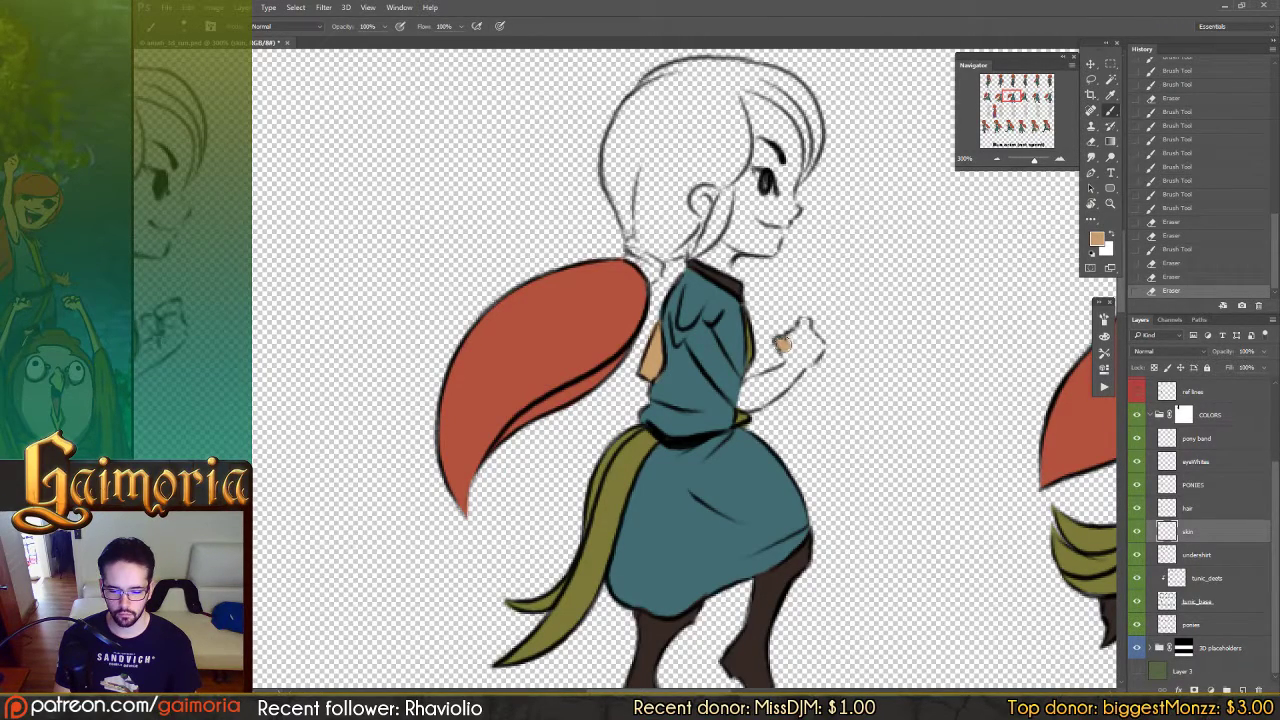
pyautogui.moveTo(782, 343)
pyautogui.mouseDown()
pyautogui.moveTo(799, 352)
pyautogui.moveTo(817, 349)
pyautogui.moveTo(741, 391)
pyautogui.moveTo(776, 381)
pyautogui.moveTo(766, 397)
pyautogui.moveTo(721, 406)
pyautogui.moveTo(741, 399)
pyautogui.moveTo(724, 384)
pyautogui.moveTo(739, 391)
pyautogui.moveTo(697, 330)
pyautogui.moveTo(729, 382)
pyautogui.moveTo(700, 329)
pyautogui.moveTo(739, 354)
pyautogui.moveTo(706, 311)
pyautogui.moveTo(677, 346)
pyautogui.mouseUp()
pyautogui.press('e')
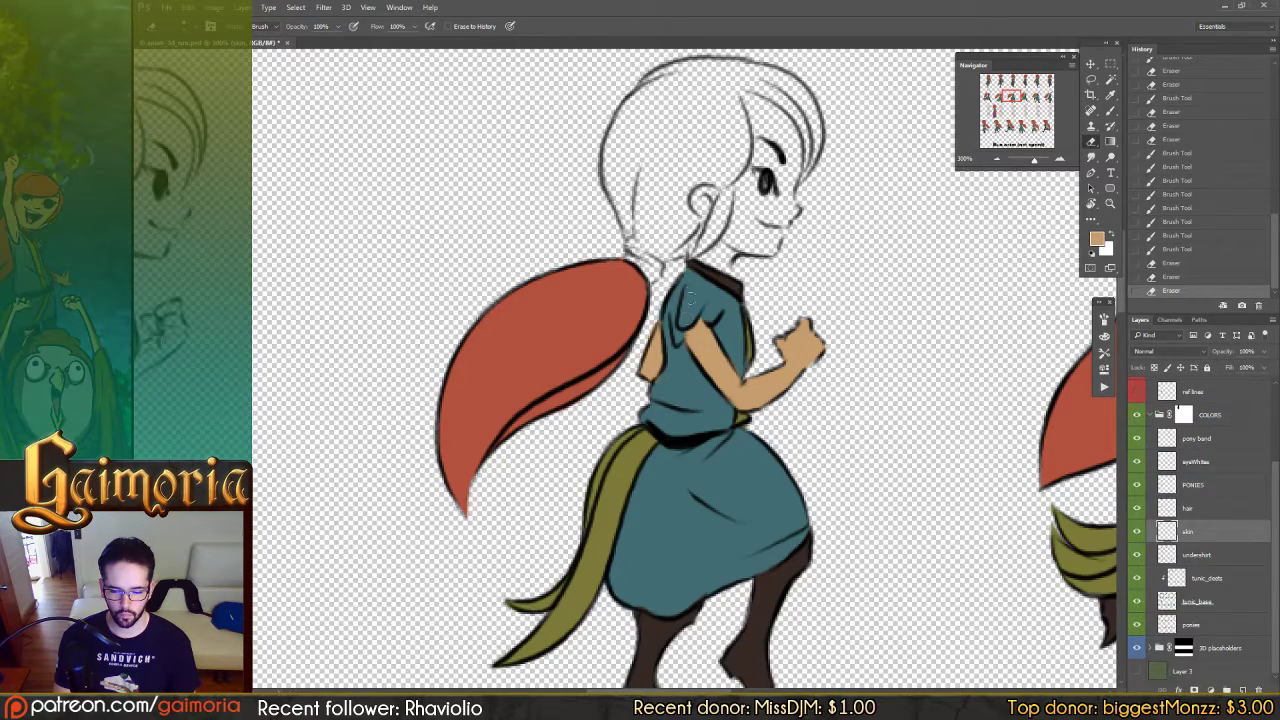
pyautogui.moveTo(691, 298); pyautogui.dragTo(688, 308)
# Step: Brush the skin tone over the second sideways run sketch's raised front forearm and fist, and erase the excess along their outline
pyautogui.press('b')
pyautogui.moveTo(512, 369)
pyautogui.mouseDown()
pyautogui.moveTo(917, 246)
pyautogui.moveTo(676, 393)
pyautogui.moveTo(626, 447)
pyautogui.mouseUp()
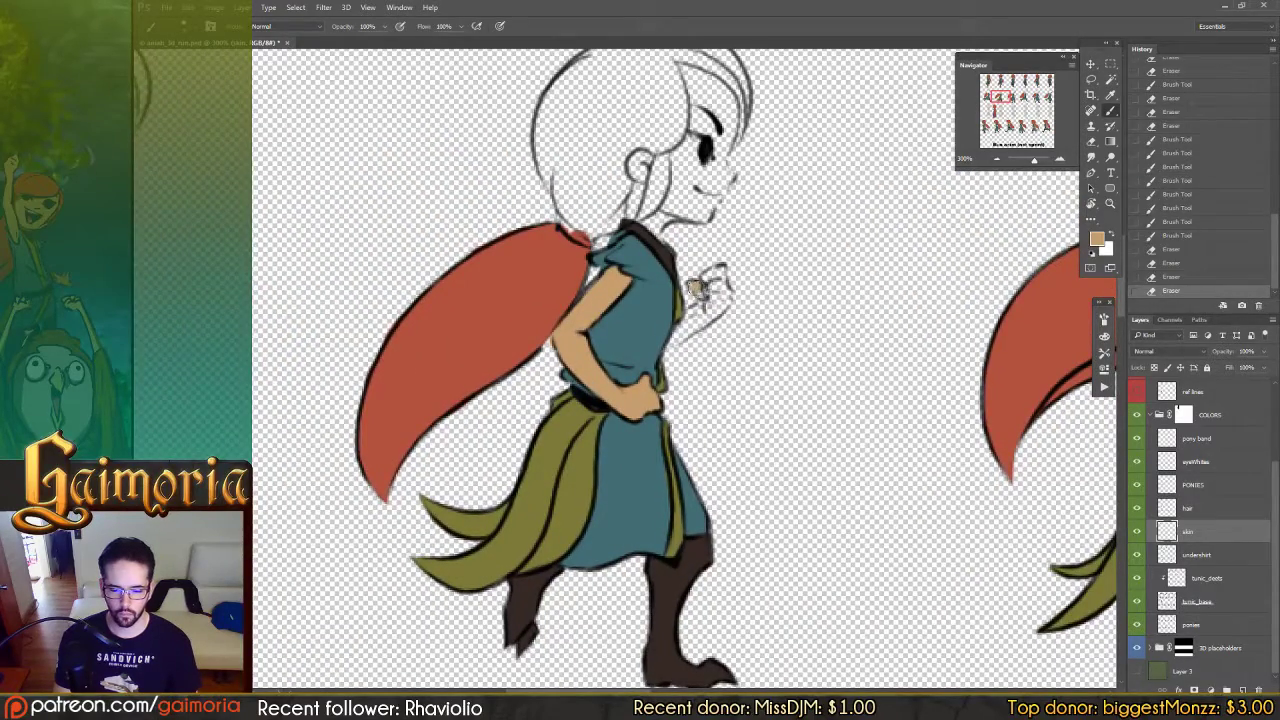
pyautogui.moveTo(690, 290)
pyautogui.mouseDown()
pyautogui.moveTo(716, 274)
pyautogui.moveTo(722, 298)
pyautogui.moveTo(660, 345)
pyautogui.moveTo(668, 354)
pyautogui.moveTo(665, 338)
pyautogui.mouseUp()
pyautogui.press('e')
pyautogui.press('b')
pyautogui.press('e')
pyautogui.press('b')
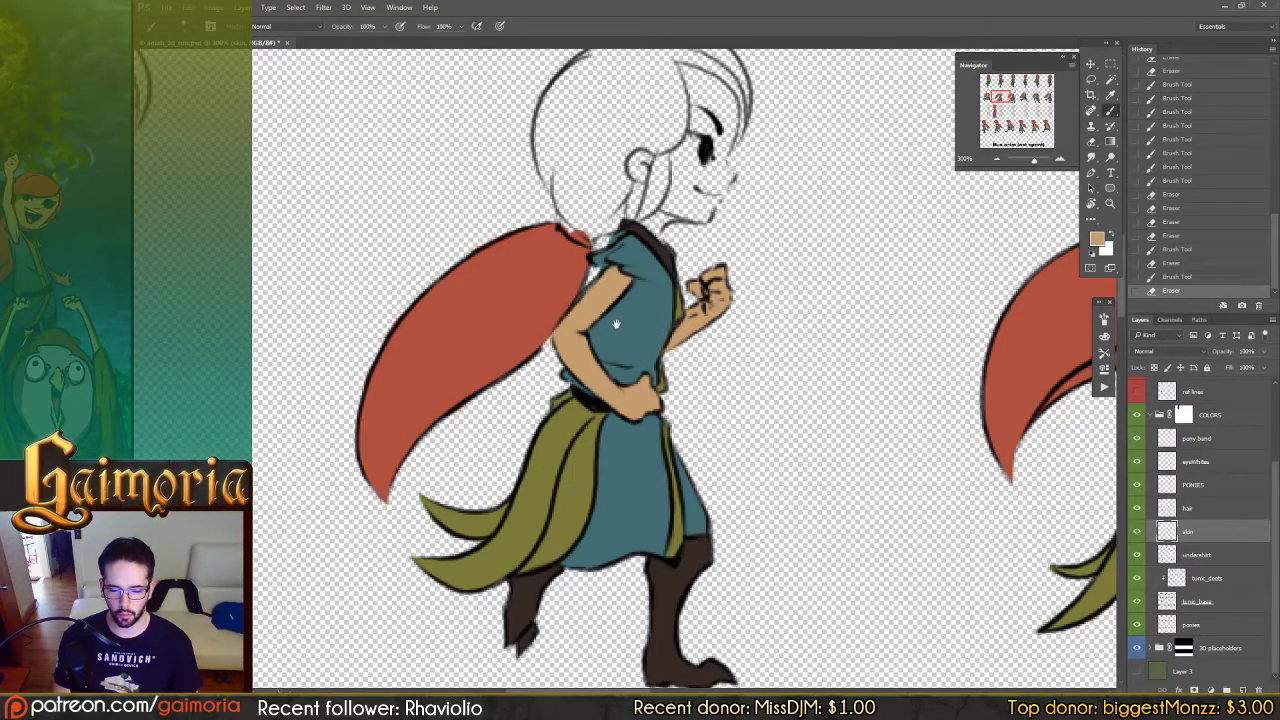
# Step: Review the coloured arms on the first three sideways run sketches and erase stray skin tone beside the third one's rear arm
pyautogui.moveTo(490, 328); pyautogui.dragTo(880, 208)
pyautogui.moveTo(305, 145); pyautogui.dragTo(587, 285)
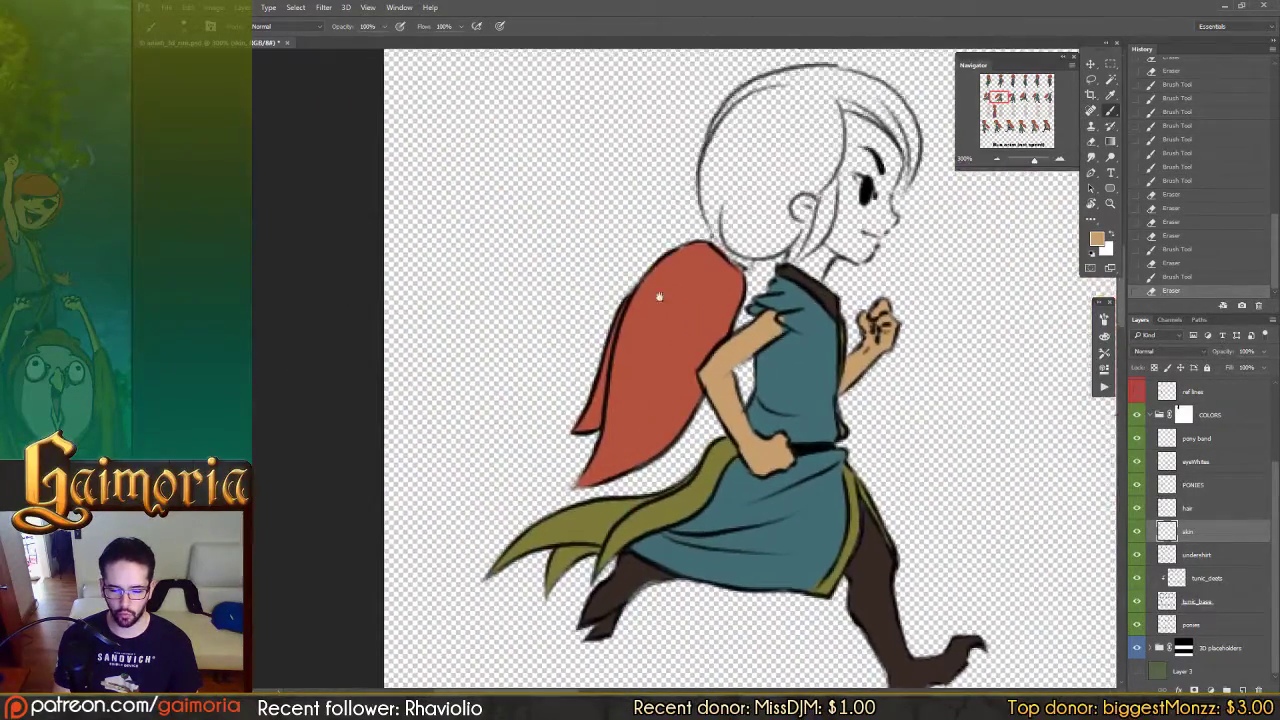
pyautogui.hscroll(10, 660, 290)
pyautogui.hscroll(3, 815, 302)
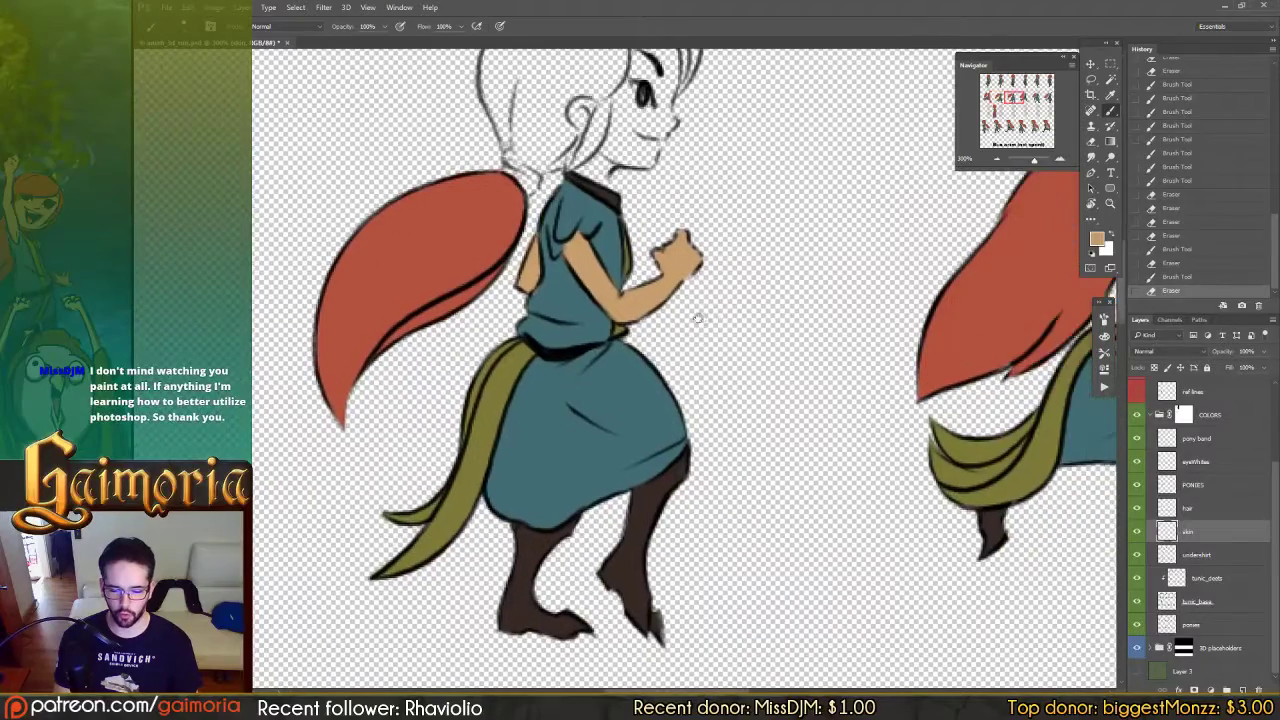
pyautogui.hscroll(-3, 640, 313)
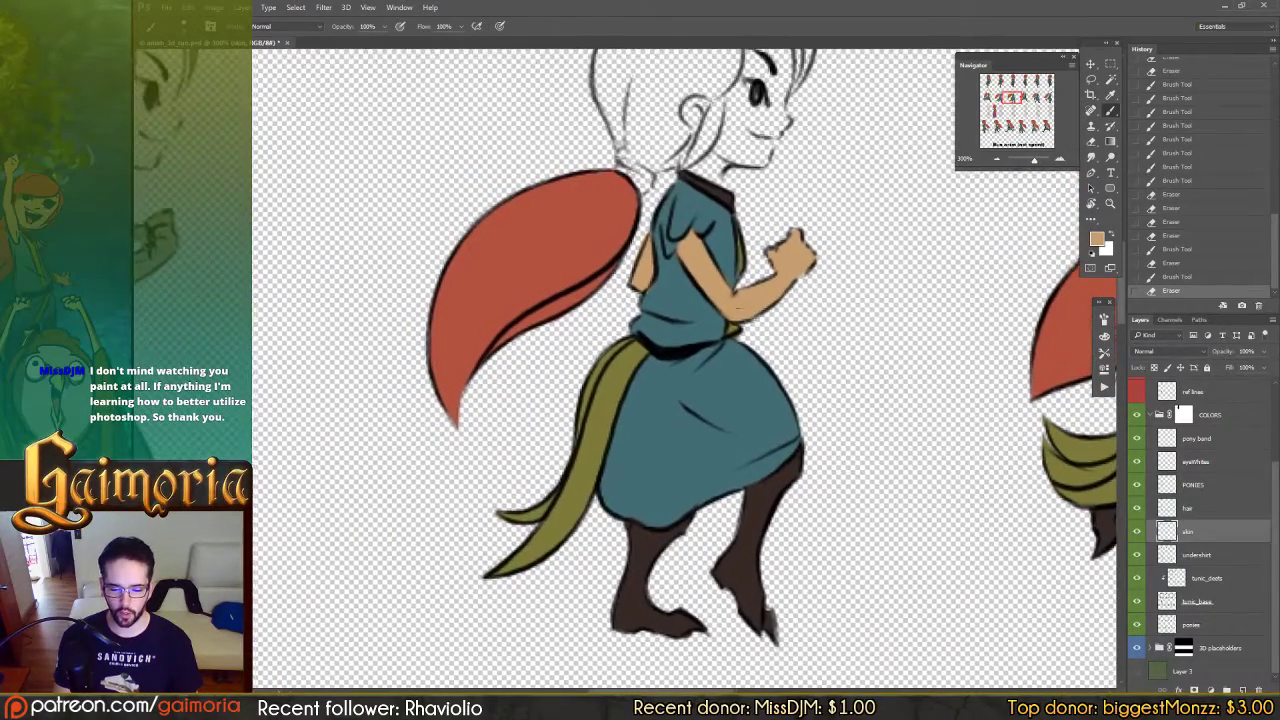
pyautogui.press('e')
pyautogui.moveTo(650, 297); pyautogui.dragTo(654, 286)
pyautogui.press('b')
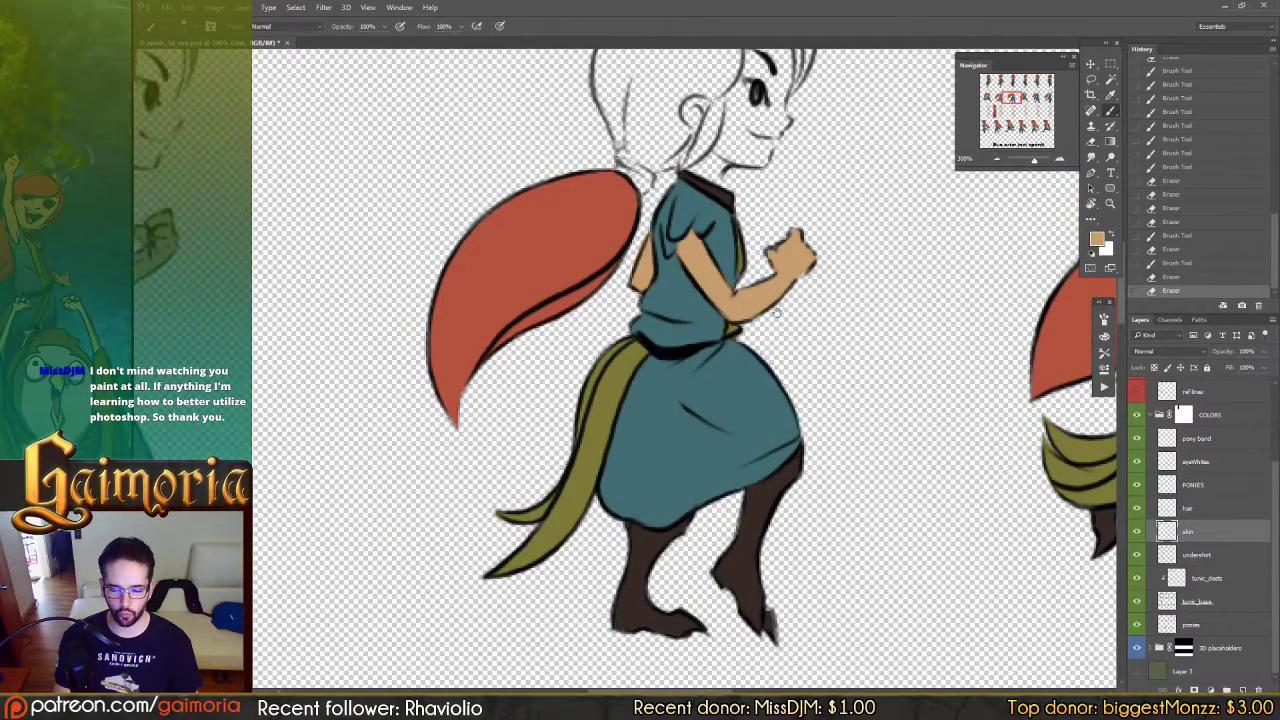
# Step: Brush the skin tone over the fourth sideways run sketch's rear arm and erase the overspill on the ponytail and tunic
pyautogui.moveTo(1070, 298); pyautogui.dragTo(522, 341)
pyautogui.hscroll(3, 655, 250)
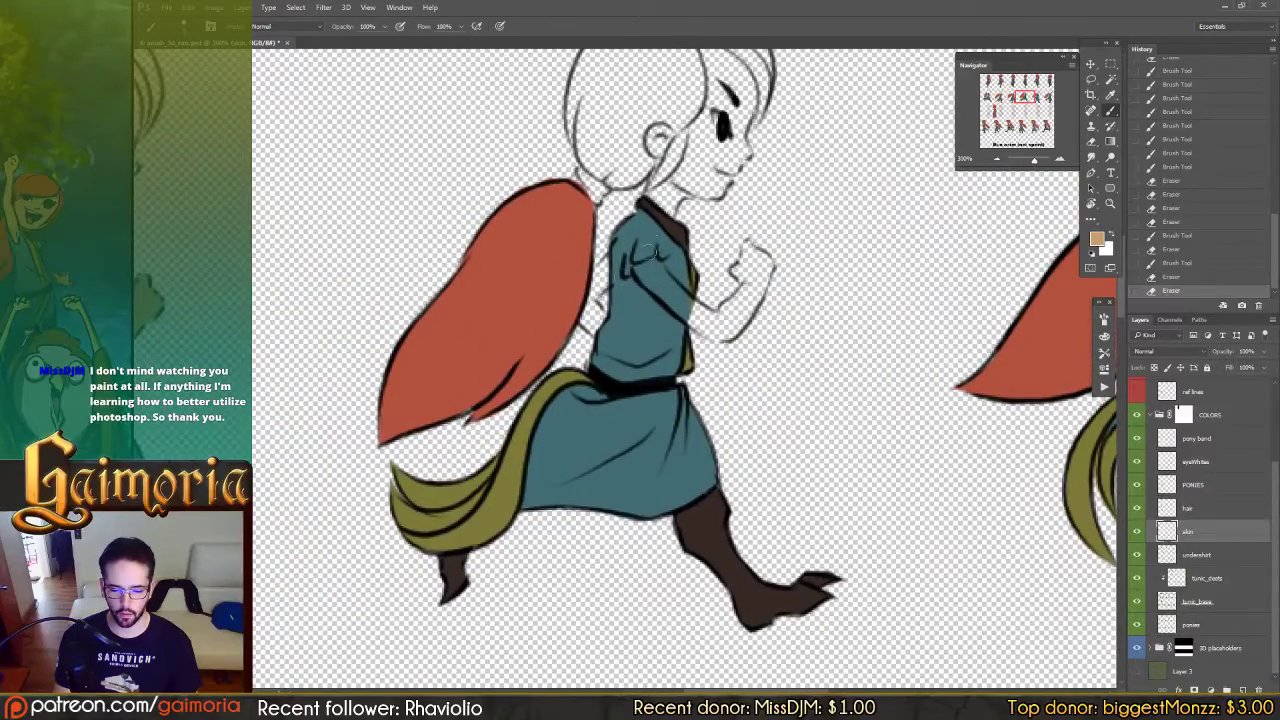
pyautogui.moveTo(612, 258)
pyautogui.mouseDown()
pyautogui.moveTo(588, 290)
pyautogui.moveTo(601, 316)
pyautogui.moveTo(587, 326)
pyautogui.mouseUp()
pyautogui.press('e')
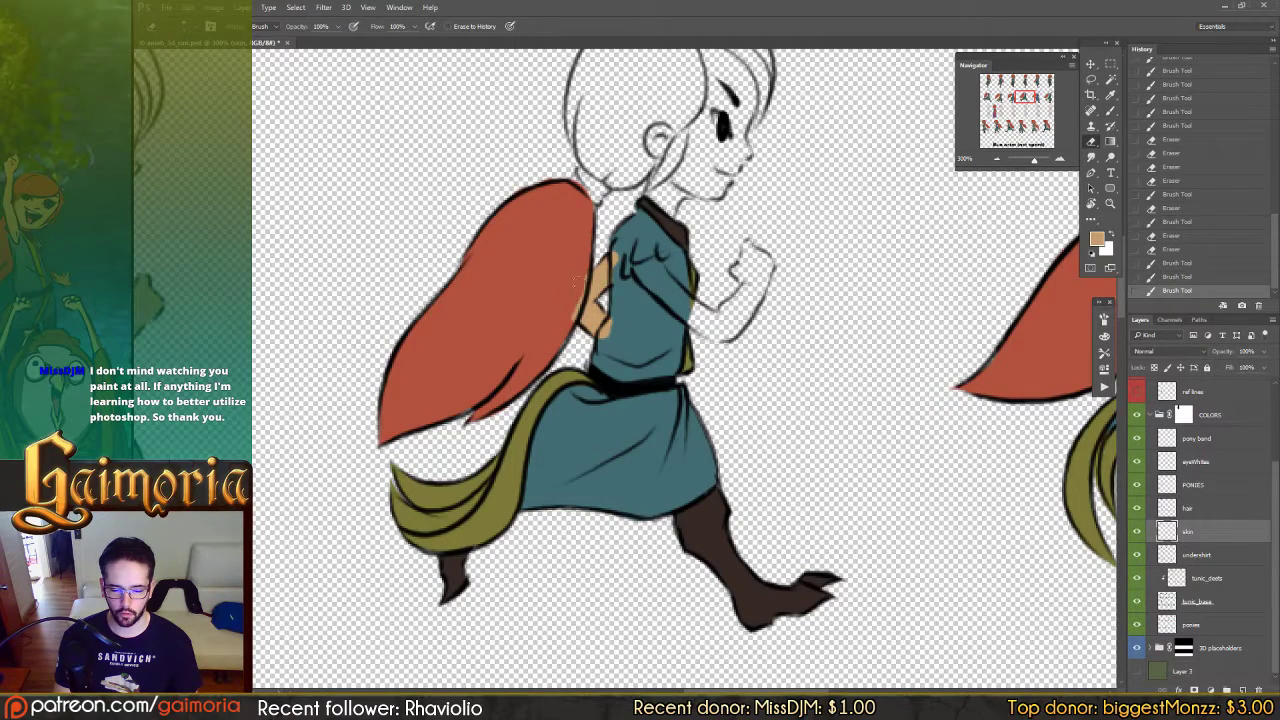
pyautogui.moveTo(590, 282)
pyautogui.mouseDown()
pyautogui.moveTo(615, 256)
pyautogui.moveTo(623, 277)
pyautogui.mouseUp()
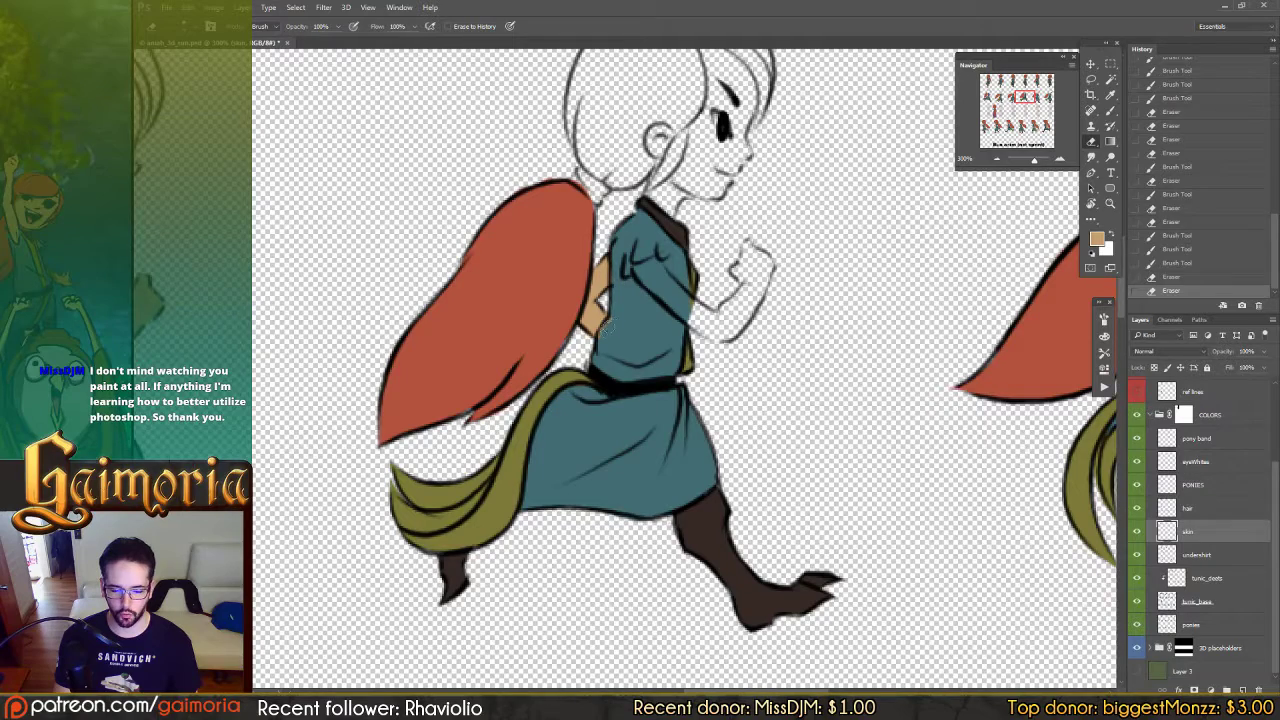
# Step: Brush the skin tone over the fourth sideways run sketch's front arm and raised fist, and erase the overspill along the sleeve and elbow
pyautogui.press('b')
pyautogui.moveTo(751, 270)
pyautogui.mouseDown()
pyautogui.moveTo(747, 246)
pyautogui.moveTo(766, 263)
pyautogui.moveTo(728, 318)
pyautogui.moveTo(732, 302)
pyautogui.mouseUp()
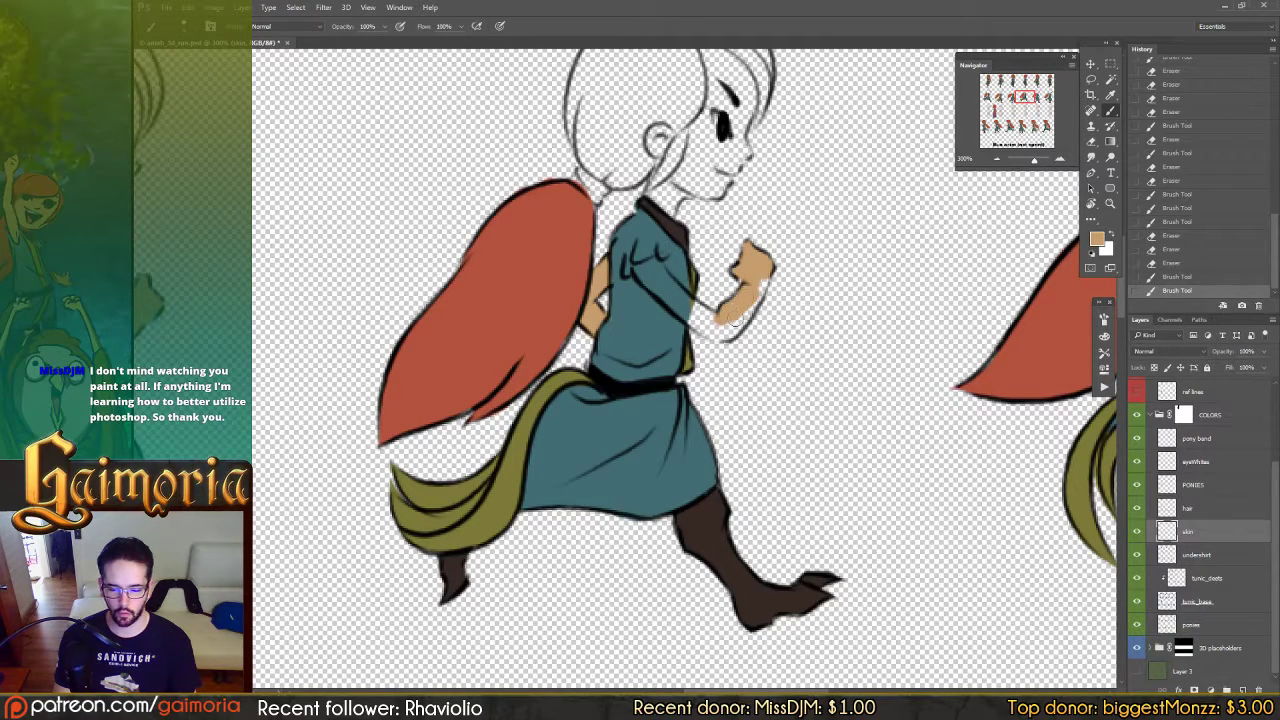
pyautogui.moveTo(738, 318)
pyautogui.mouseDown()
pyautogui.moveTo(762, 280)
pyautogui.moveTo(728, 332)
pyautogui.moveTo(680, 298)
pyautogui.moveTo(695, 305)
pyautogui.mouseUp()
pyautogui.moveTo(642, 279); pyautogui.dragTo(706, 307)
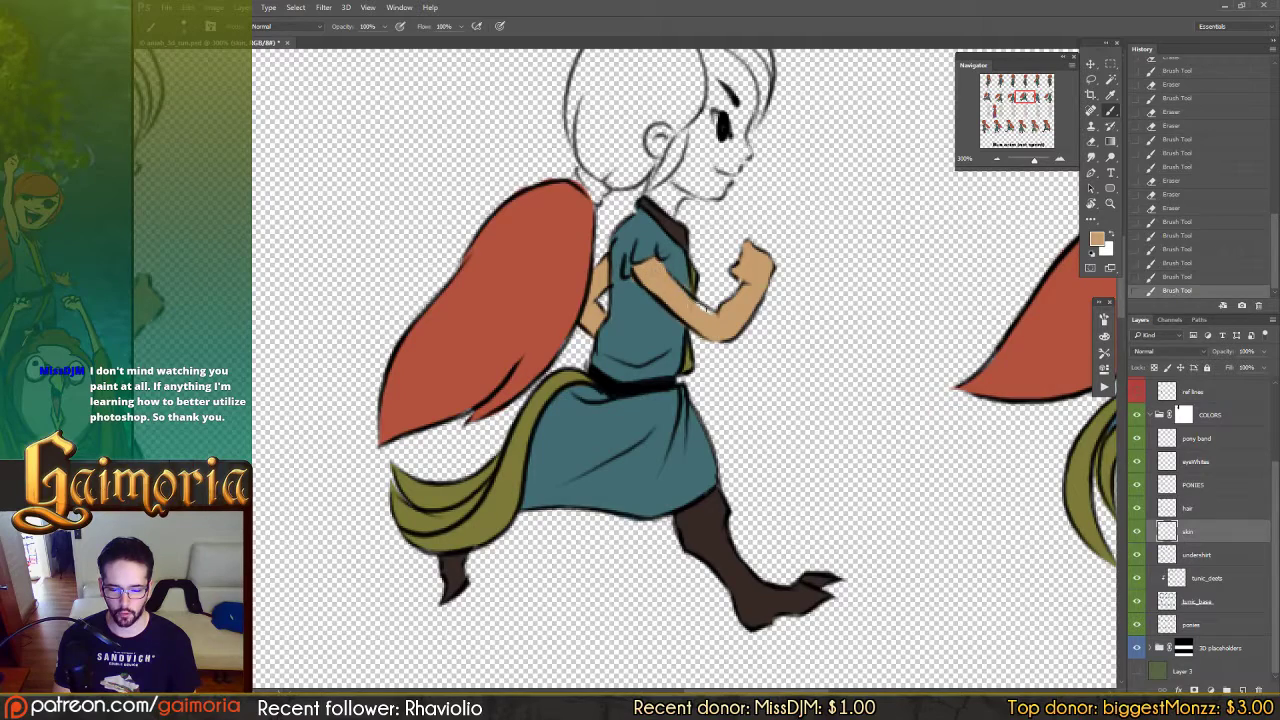
pyautogui.press('e')
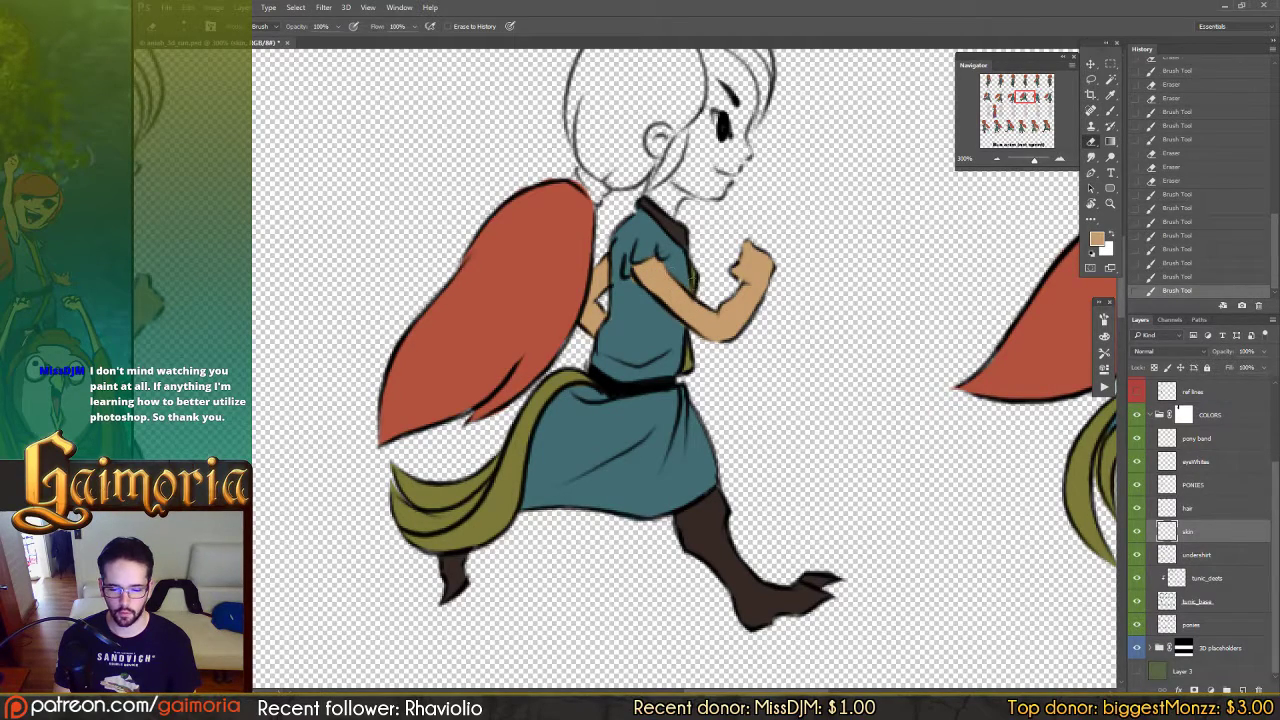
pyautogui.click(626, 275)
pyautogui.click(696, 344)
pyautogui.click(702, 340)
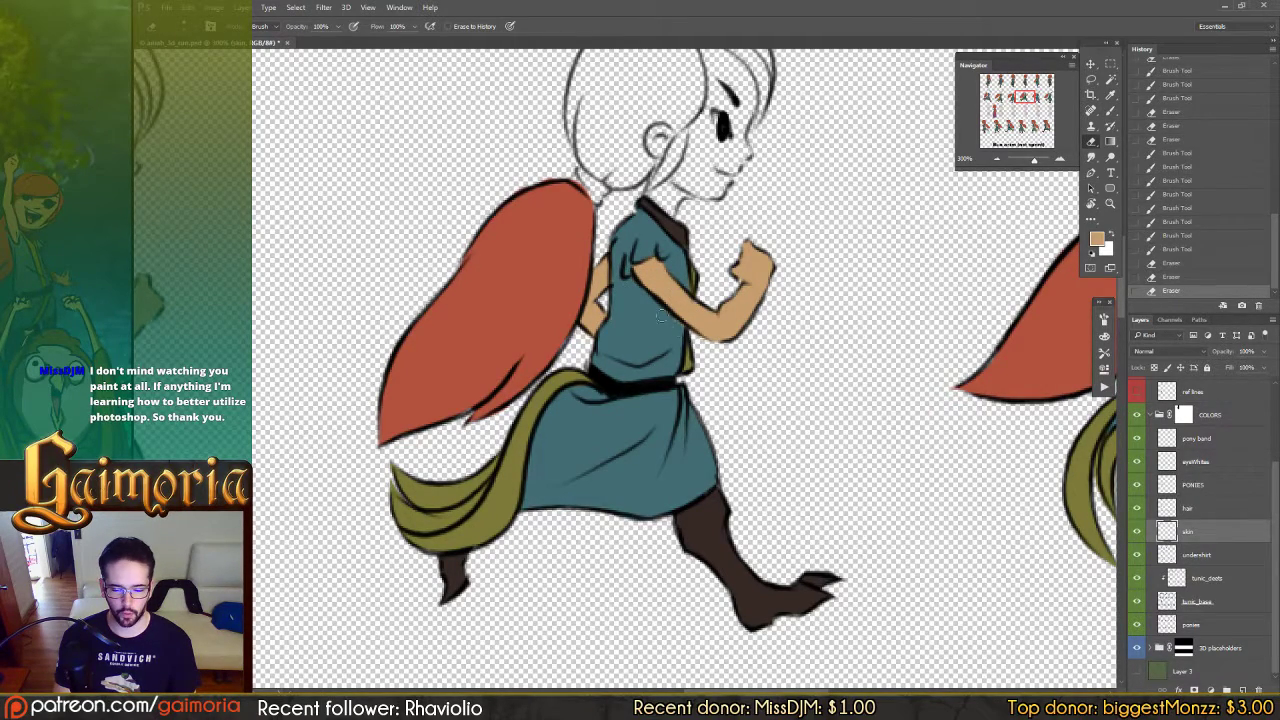
pyautogui.click(697, 333)
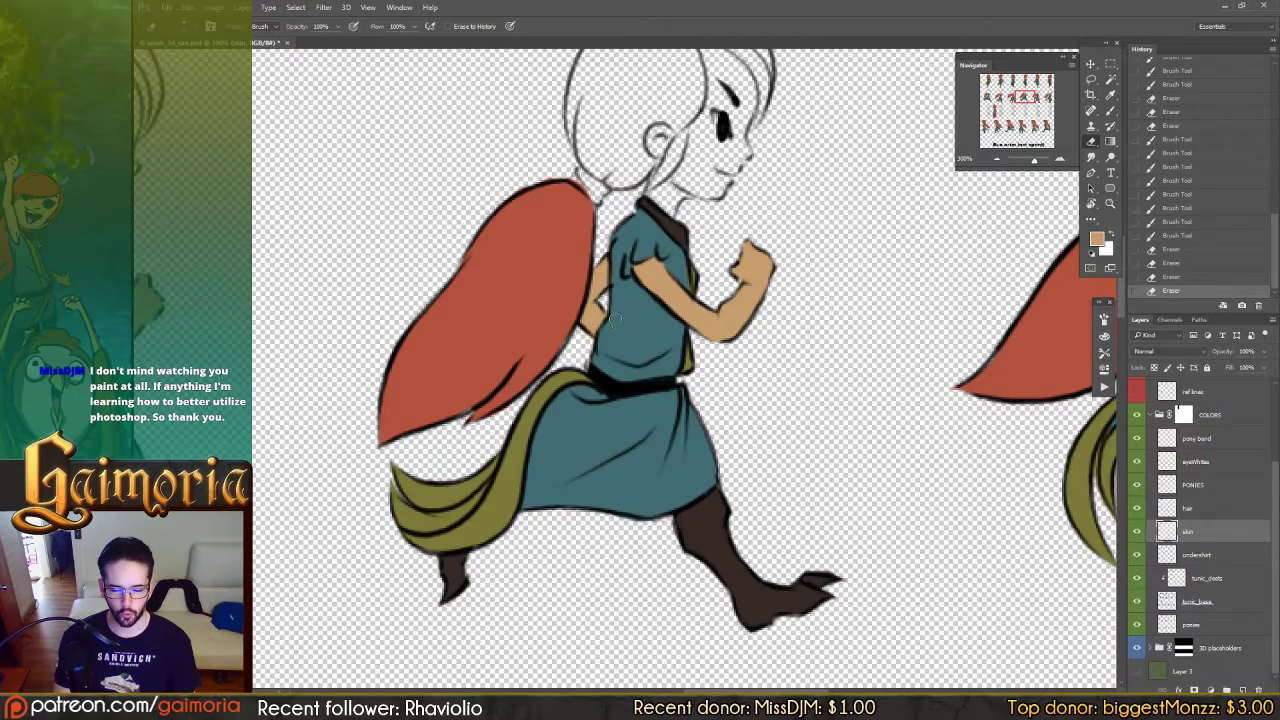
pyautogui.click(696, 343)
# Step: Brush the skin tone over the fifth sideways run sketch's front arm, raised fist and visible rear hand, and erase the excess on the tunic
pyautogui.press('b')
pyautogui.moveTo(1025, 278)
pyautogui.mouseDown()
pyautogui.moveTo(691, 318)
pyautogui.moveTo(469, 322)
pyautogui.mouseUp()
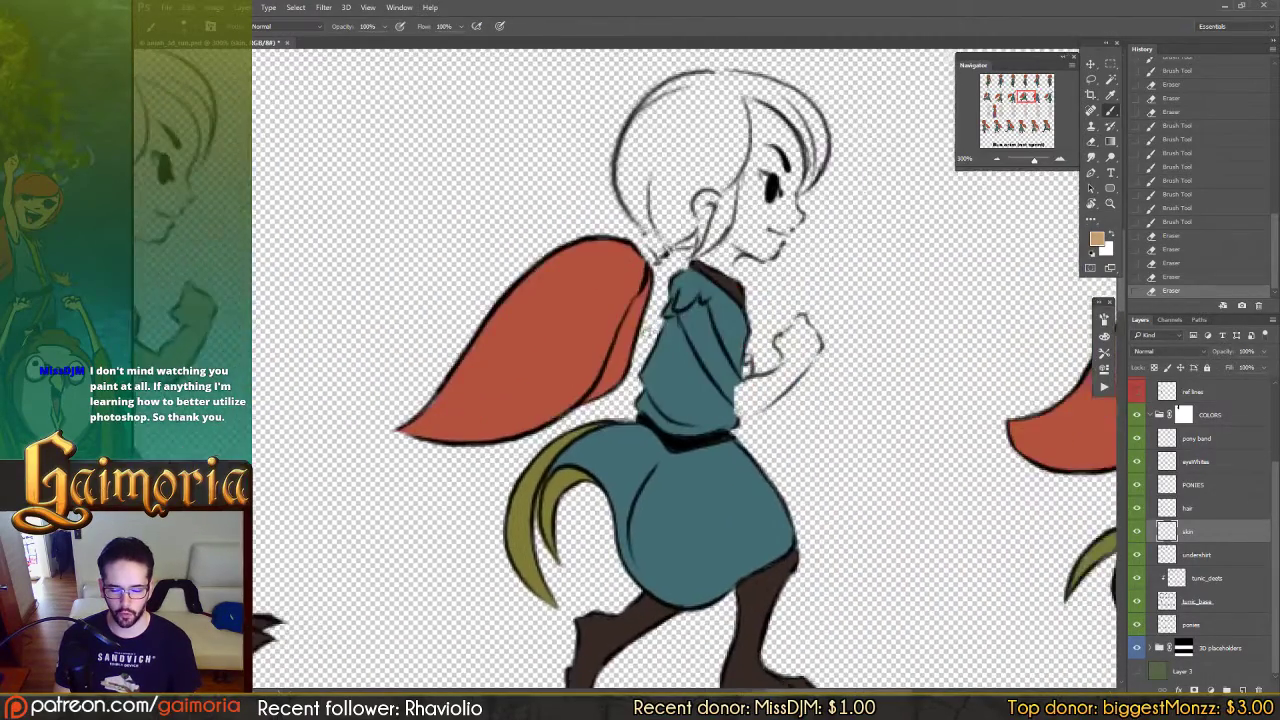
pyautogui.moveTo(646, 330); pyautogui.dragTo(712, 368)
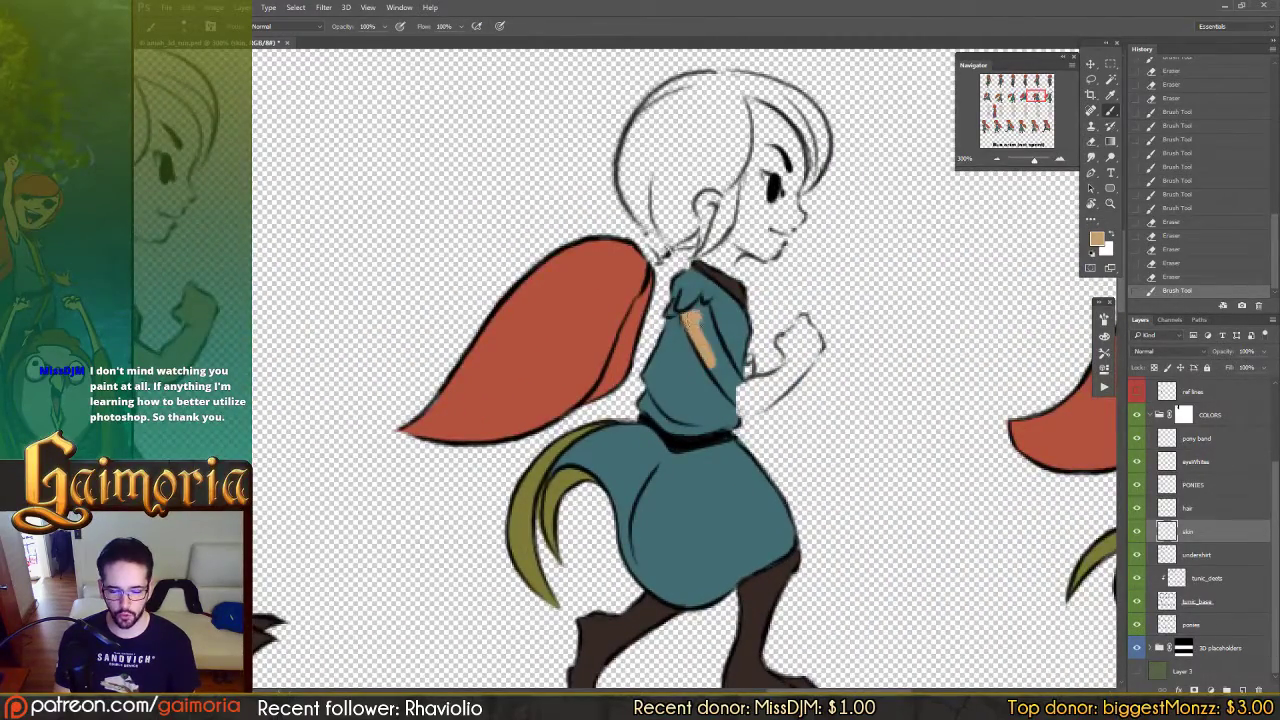
pyautogui.moveTo(694, 300)
pyautogui.mouseDown()
pyautogui.moveTo(742, 402)
pyautogui.moveTo(710, 344)
pyautogui.moveTo(745, 400)
pyautogui.moveTo(754, 384)
pyautogui.moveTo(787, 379)
pyautogui.moveTo(810, 339)
pyautogui.moveTo(748, 406)
pyautogui.mouseUp()
pyautogui.moveTo(802, 322)
pyautogui.mouseDown()
pyautogui.moveTo(785, 342)
pyautogui.moveTo(800, 328)
pyautogui.moveTo(820, 354)
pyautogui.mouseUp()
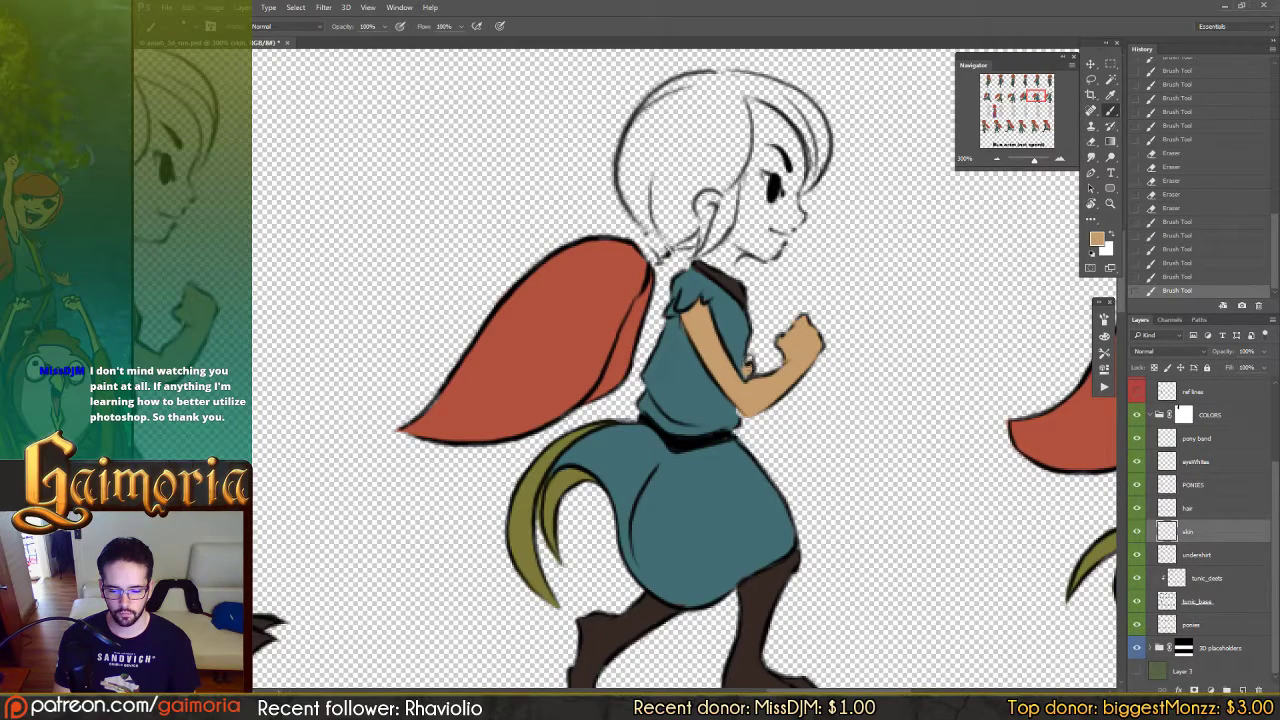
pyautogui.moveTo(747, 372); pyautogui.dragTo(748, 380)
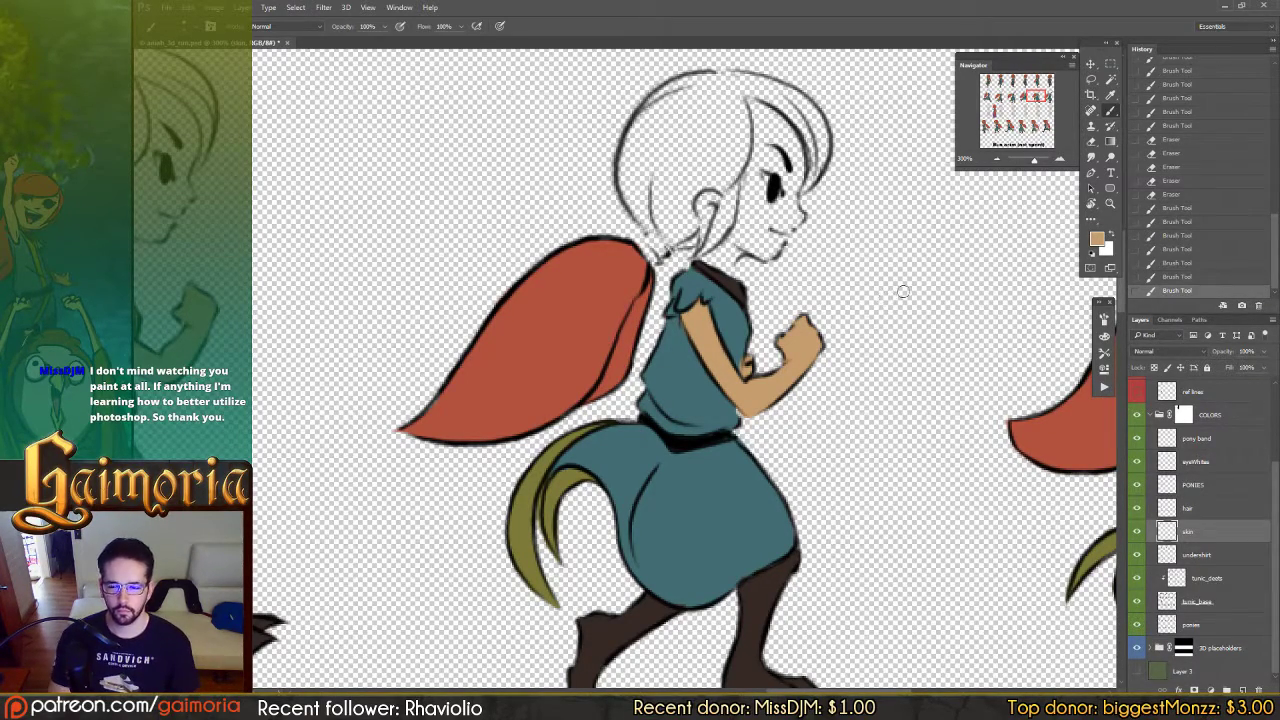
pyautogui.press('e')
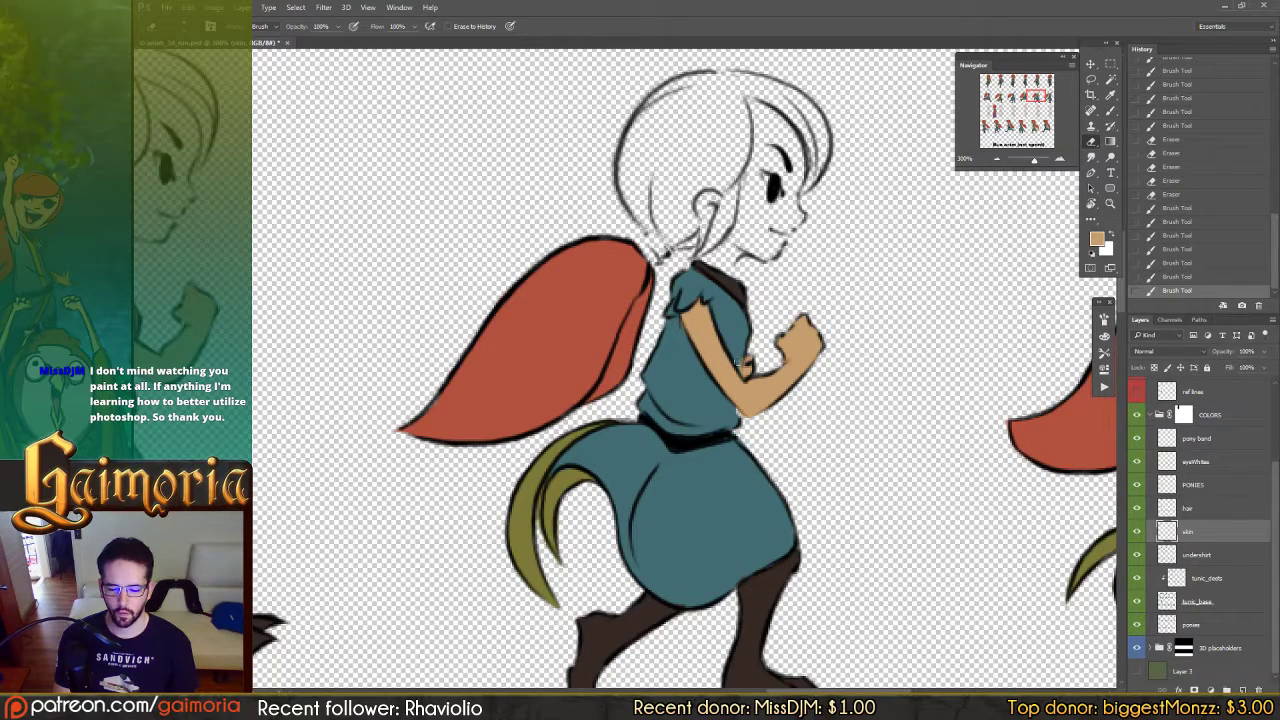
pyautogui.moveTo(738, 364); pyautogui.dragTo(750, 362)
pyautogui.press('b')
pyautogui.press('e')
pyautogui.press('b')
# Step: Brush the skin tone over the sixth sideways run sketch's bent near arm and hand, and its raised far forearm and fist
pyautogui.moveTo(1060, 328); pyautogui.dragTo(736, 329)
pyautogui.moveTo(838, 326)
pyautogui.mouseDown()
pyautogui.moveTo(777, 312)
pyautogui.moveTo(740, 356)
pyautogui.mouseUp()
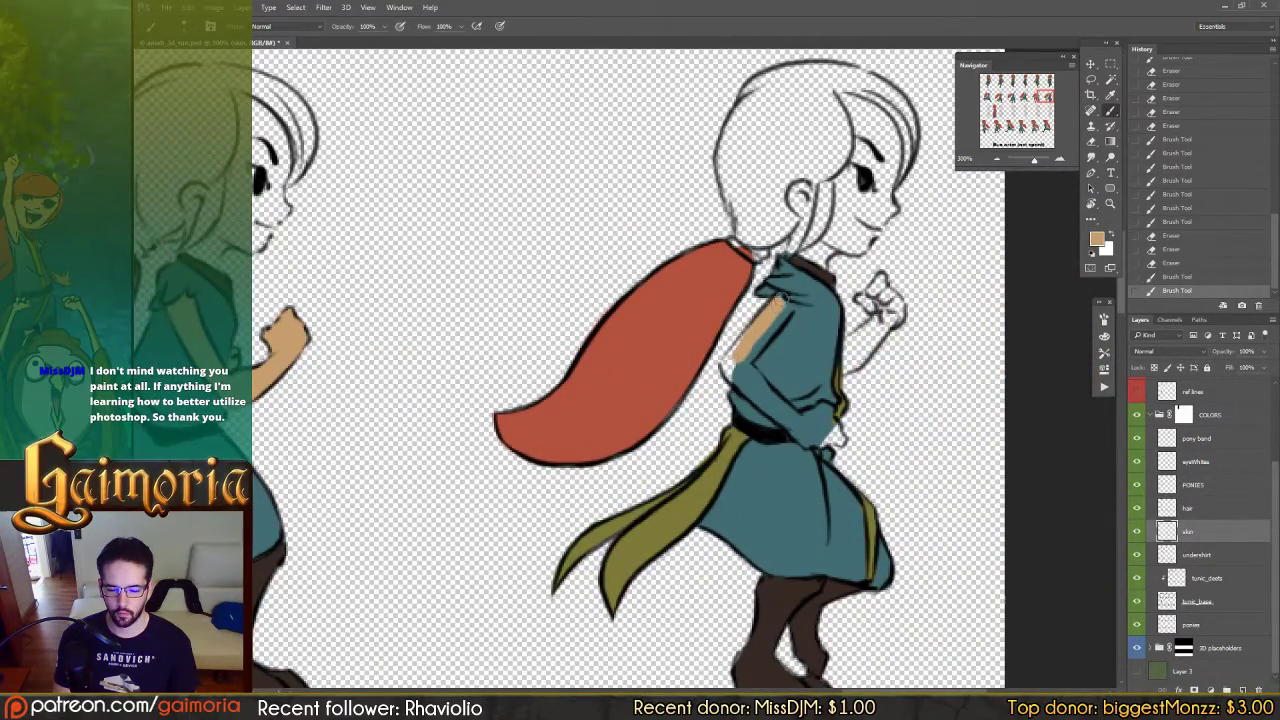
pyautogui.moveTo(786, 304)
pyautogui.mouseDown()
pyautogui.moveTo(731, 366)
pyautogui.moveTo(741, 348)
pyautogui.moveTo(731, 366)
pyautogui.moveTo(796, 428)
pyautogui.moveTo(764, 395)
pyautogui.mouseUp()
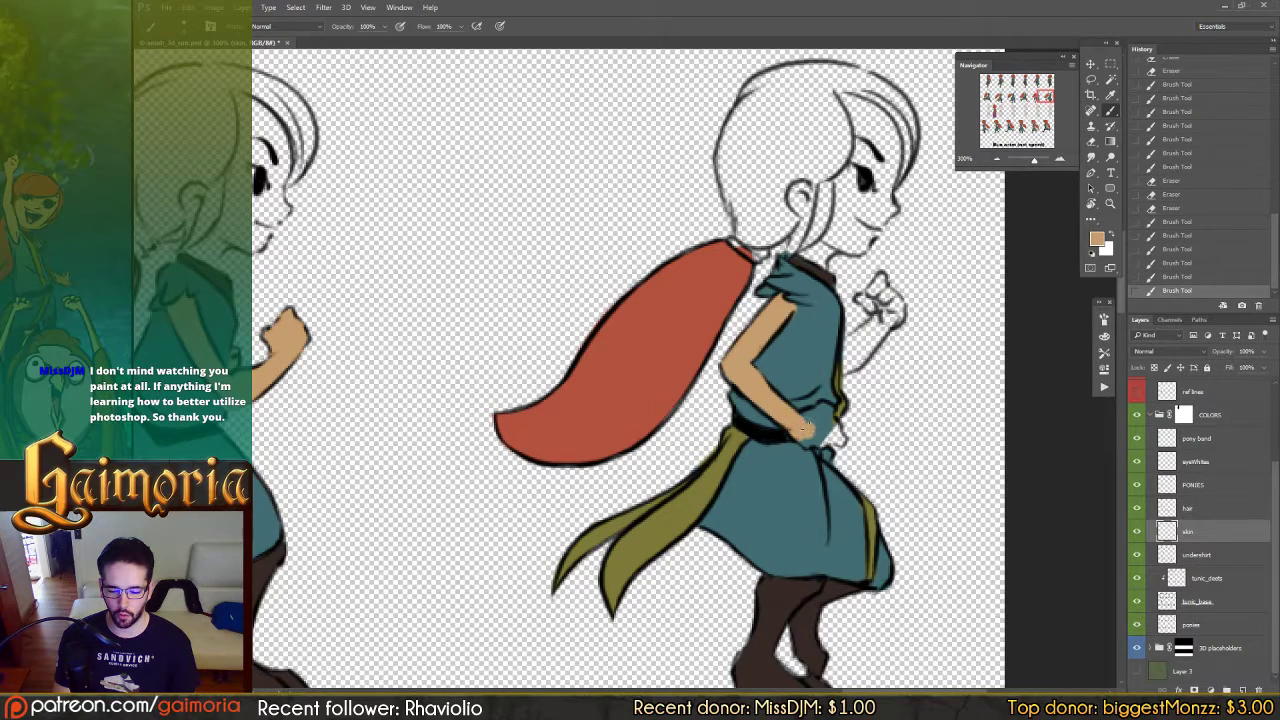
pyautogui.moveTo(826, 411); pyautogui.dragTo(836, 430)
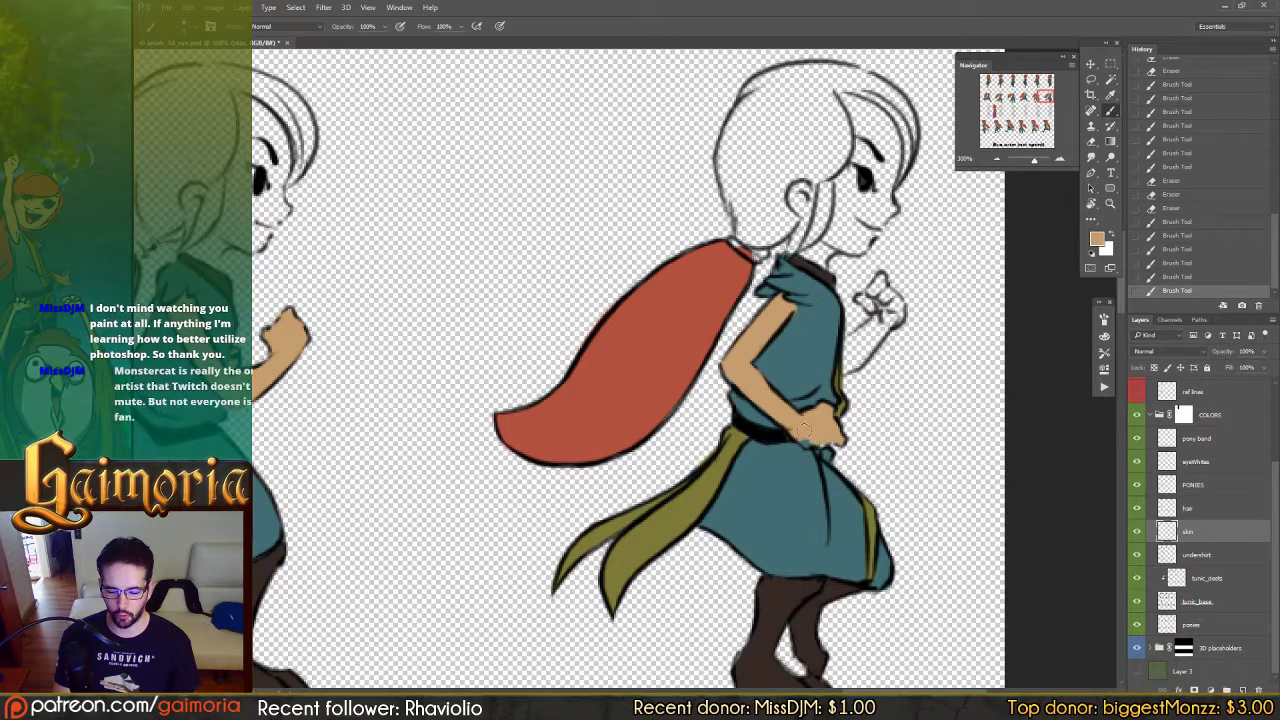
pyautogui.moveTo(833, 436); pyautogui.dragTo(818, 428)
pyautogui.moveTo(816, 426); pyautogui.dragTo(828, 440)
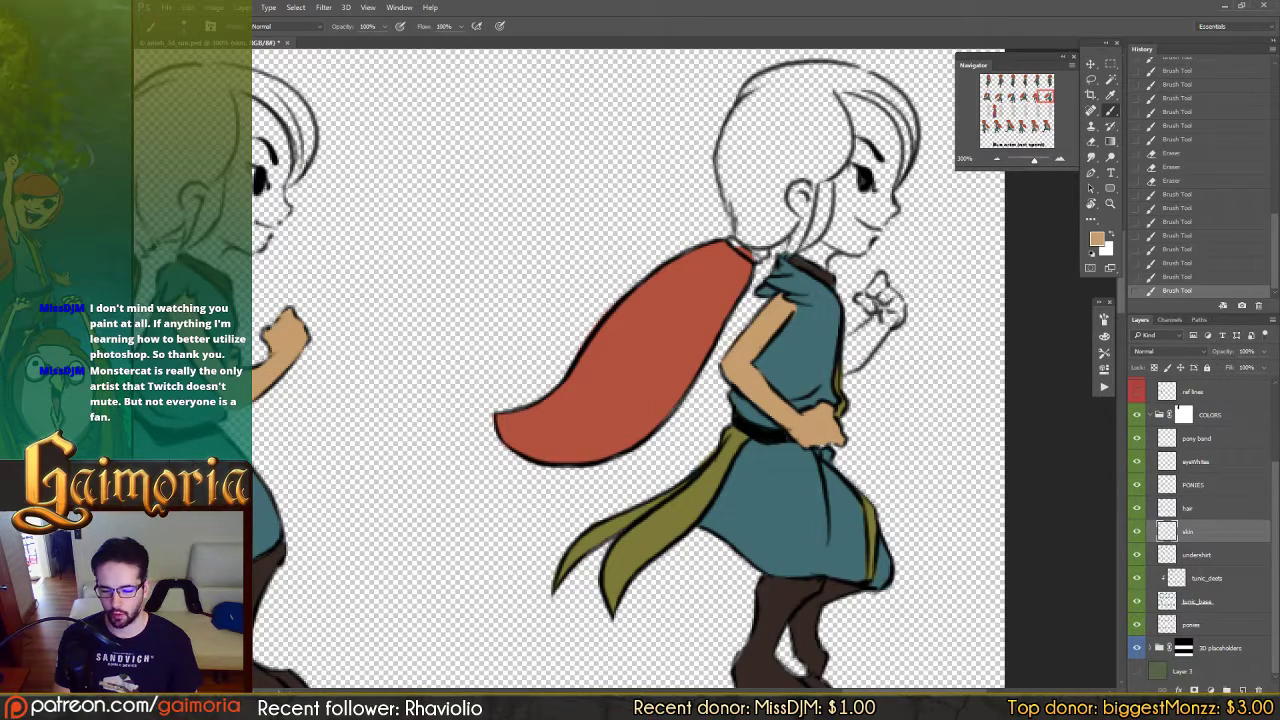
pyautogui.moveTo(879, 296)
pyautogui.mouseDown()
pyautogui.moveTo(892, 312)
pyautogui.moveTo(882, 300)
pyautogui.moveTo(866, 334)
pyautogui.moveTo(843, 343)
pyautogui.moveTo(882, 336)
pyautogui.moveTo(836, 366)
pyautogui.mouseUp()
pyautogui.press('e')
pyautogui.press('b')
# Step: Brush the skin tone over the sixth sideways run sketch's face, ear and neck, and erase the overspill around the collar
pyautogui.moveTo(909, 226); pyautogui.dragTo(857, 294)
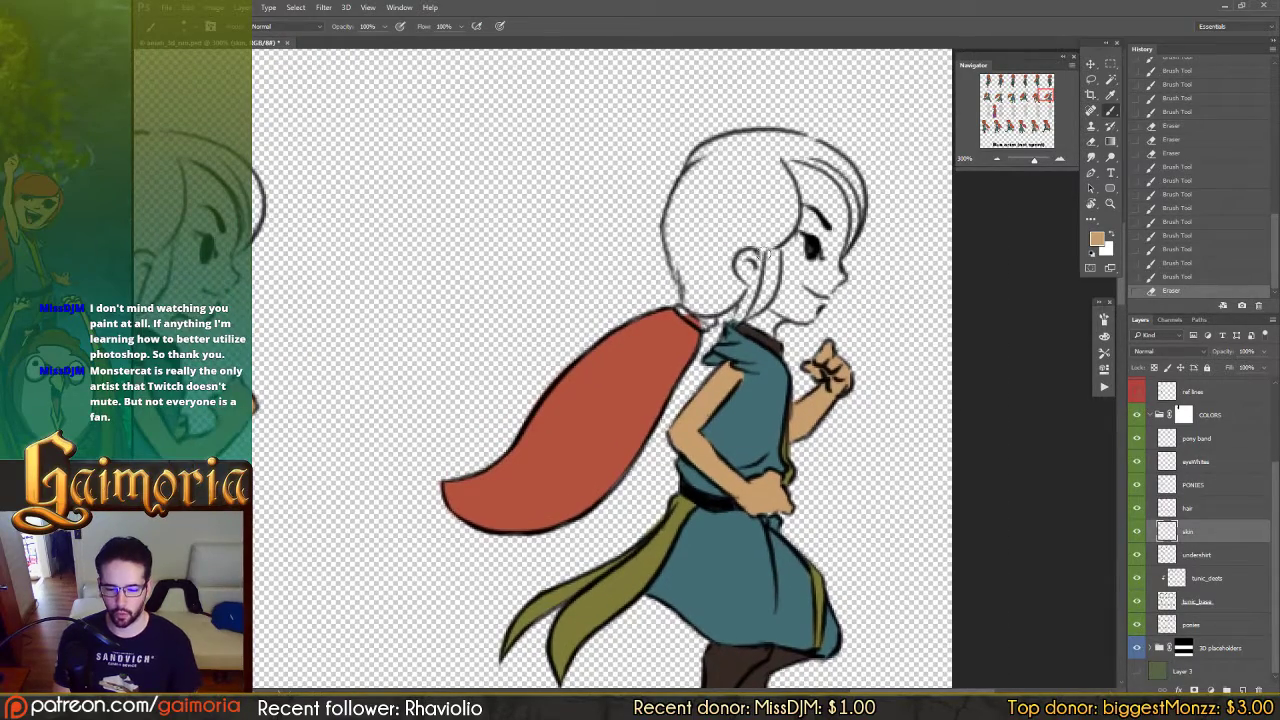
pyautogui.moveTo(745, 268)
pyautogui.mouseDown()
pyautogui.moveTo(781, 210)
pyautogui.moveTo(770, 235)
pyautogui.moveTo(787, 170)
pyautogui.moveTo(800, 285)
pyautogui.moveTo(825, 188)
pyautogui.moveTo(819, 212)
pyautogui.moveTo(837, 240)
pyautogui.moveTo(832, 210)
pyautogui.moveTo(817, 285)
pyautogui.moveTo(832, 248)
pyautogui.moveTo(839, 280)
pyautogui.moveTo(804, 315)
pyautogui.moveTo(797, 298)
pyautogui.moveTo(748, 322)
pyautogui.mouseUp()
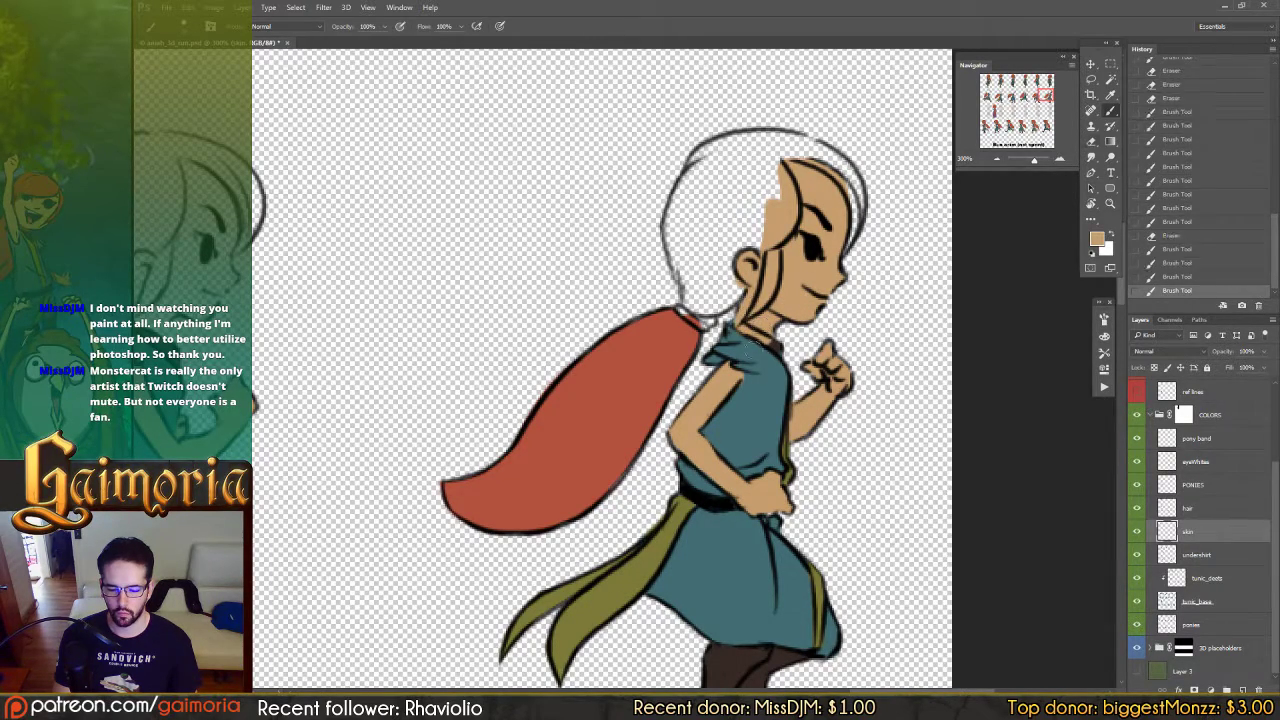
pyautogui.press('e')
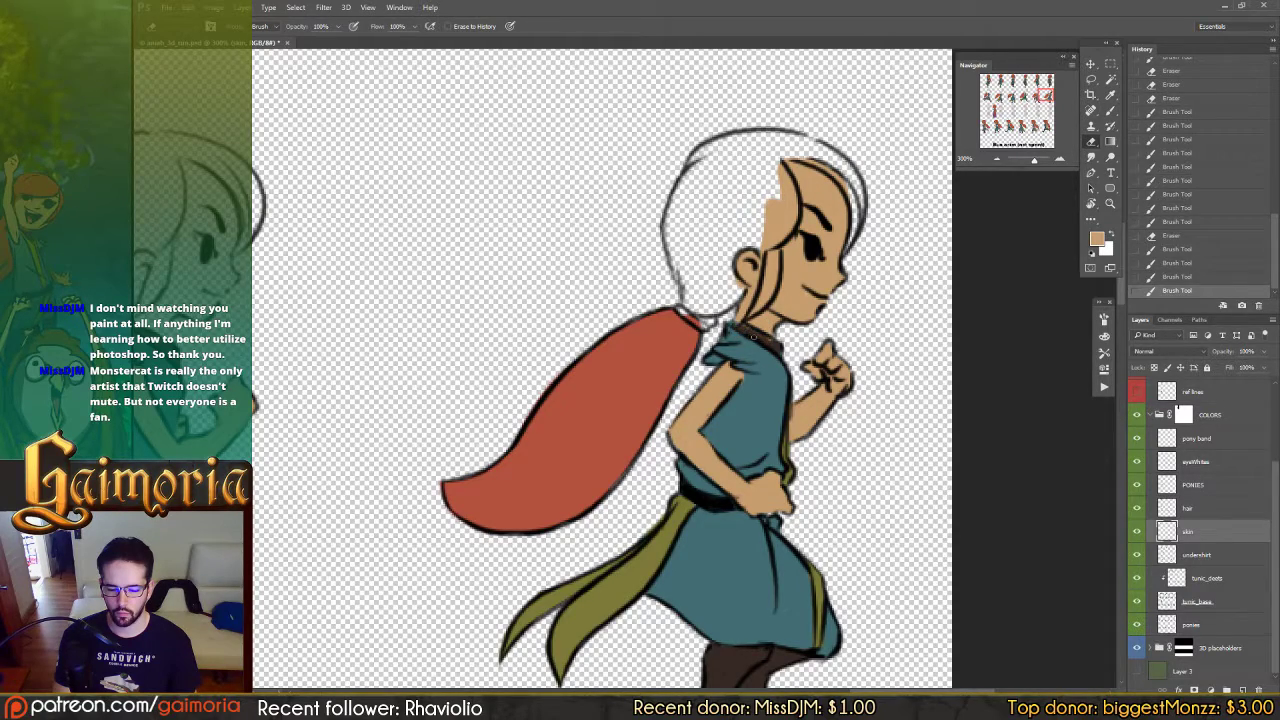
pyautogui.click(728, 315)
pyautogui.press('b')
pyautogui.moveTo(812, 286); pyautogui.dragTo(812, 302)
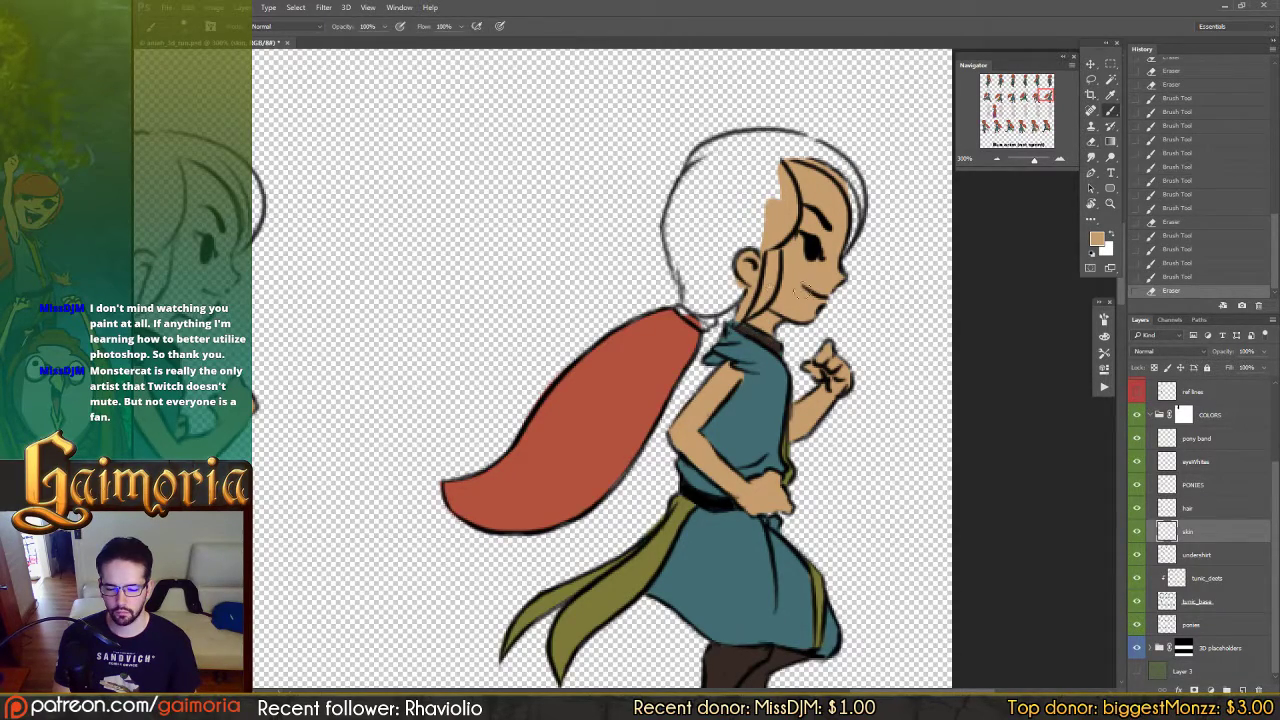
pyautogui.moveTo(597, 275); pyautogui.dragTo(830, 262)
pyautogui.moveTo(519, 269); pyautogui.dragTo(795, 258)
pyautogui.click(795, 258)
pyautogui.press('e')
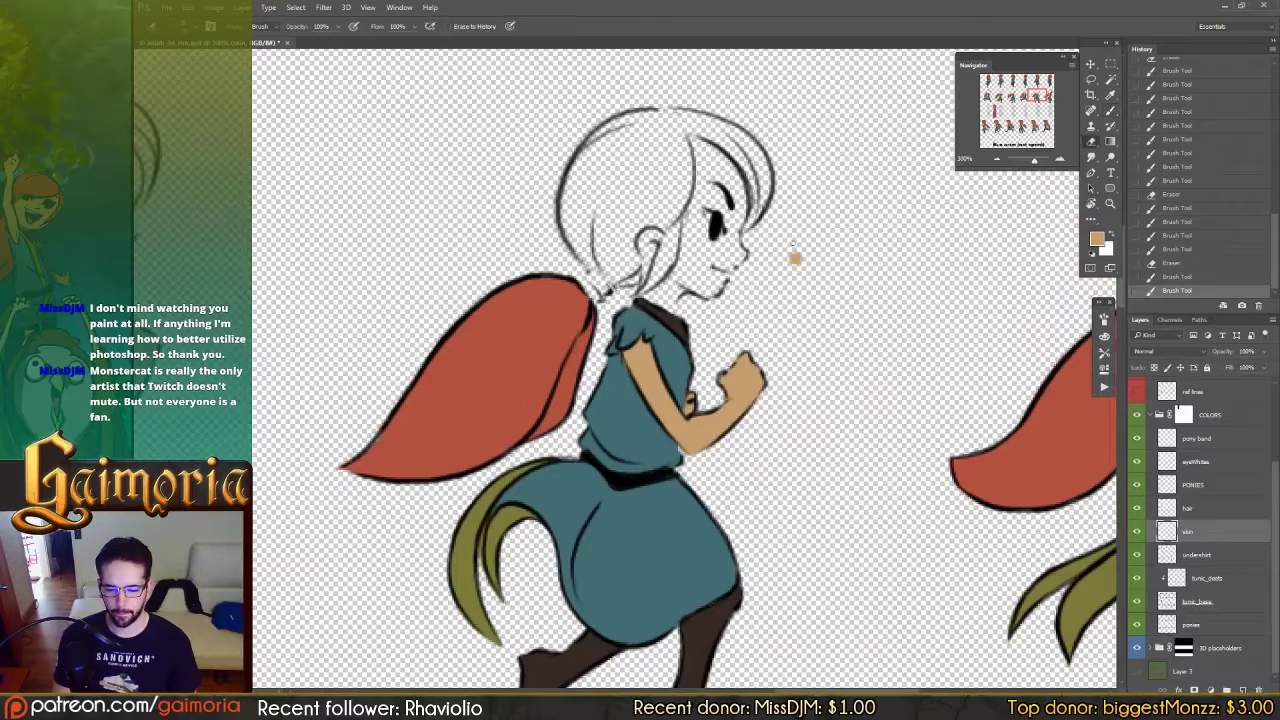
pyautogui.click(794, 260)
pyautogui.click(794, 260)
pyautogui.press('b')
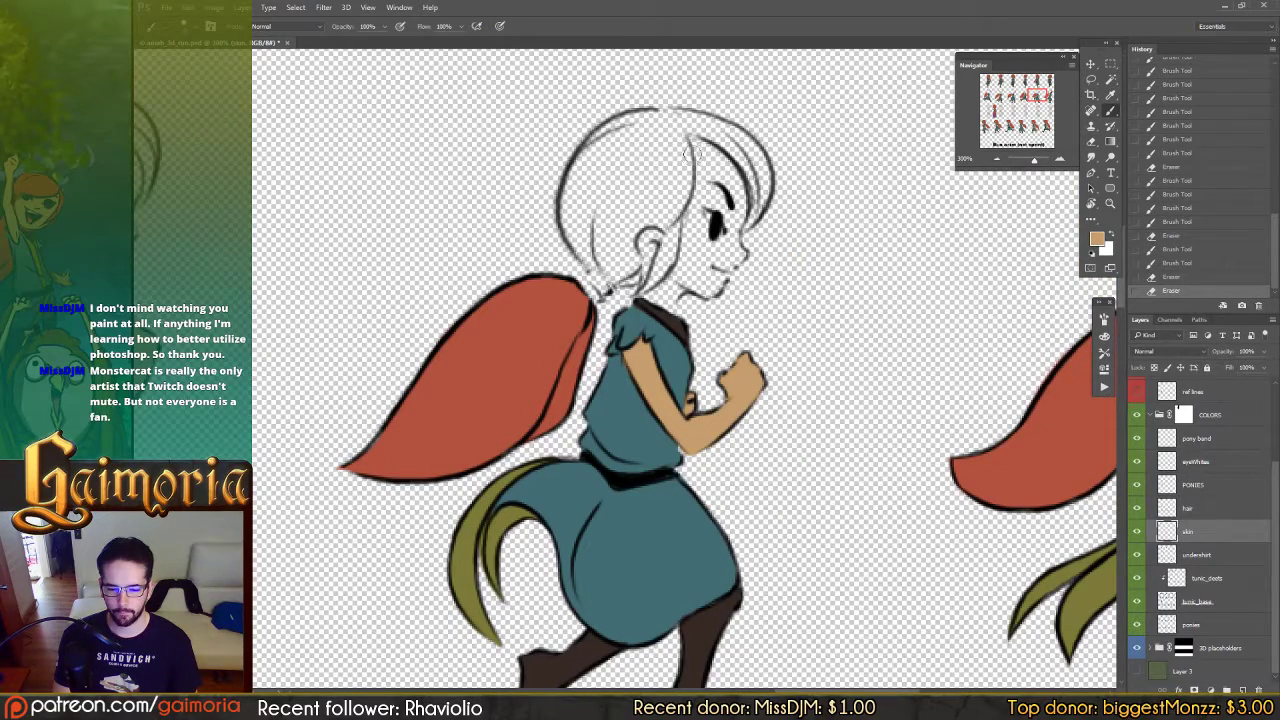
# Step: Brush the skin tone over the fifth sideways run sketch's face, ear and neck, and erase the overspill at the collar
pyautogui.moveTo(689, 154)
pyautogui.mouseDown()
pyautogui.moveTo(688, 217)
pyautogui.moveTo(698, 180)
pyautogui.mouseUp()
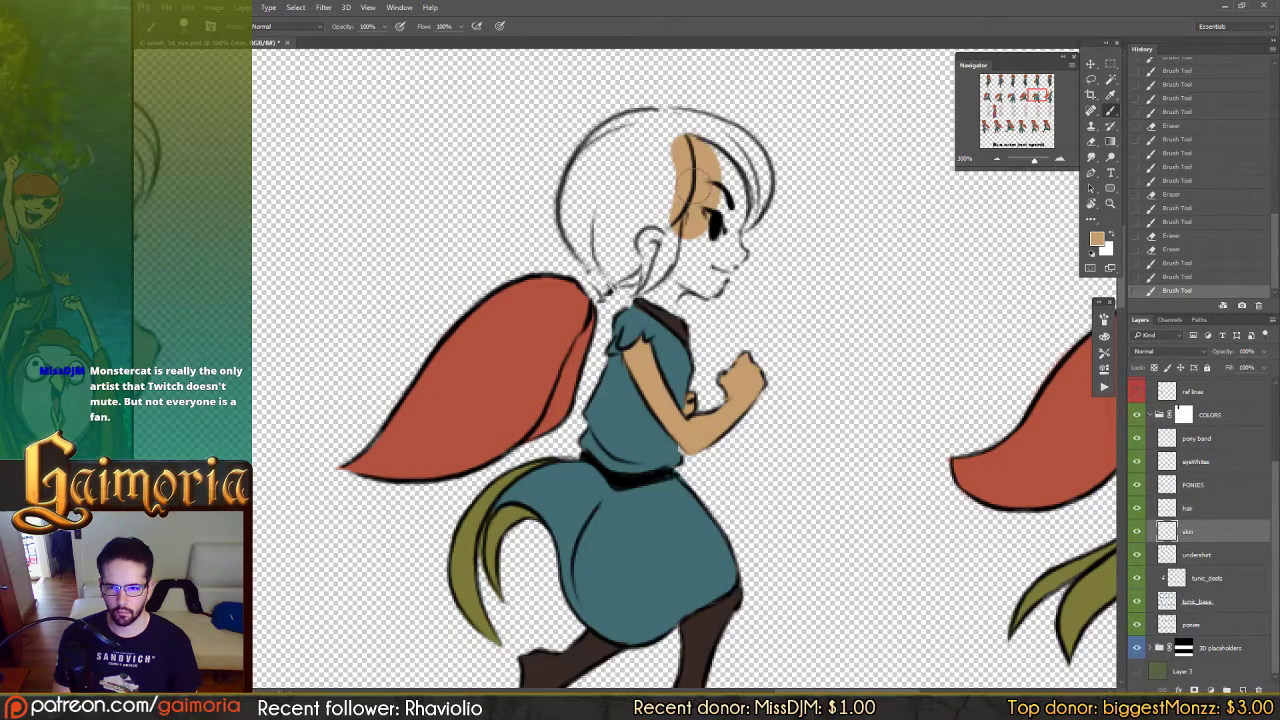
pyautogui.moveTo(690, 165); pyautogui.dragTo(692, 200)
pyautogui.moveTo(715, 145); pyautogui.dragTo(710, 230)
pyautogui.moveTo(735, 185)
pyautogui.mouseDown()
pyautogui.moveTo(721, 225)
pyautogui.moveTo(703, 240)
pyautogui.moveTo(721, 232)
pyautogui.moveTo(739, 256)
pyautogui.moveTo(709, 288)
pyautogui.moveTo(673, 262)
pyautogui.moveTo(707, 266)
pyautogui.moveTo(701, 238)
pyautogui.moveTo(678, 265)
pyautogui.moveTo(670, 228)
pyautogui.moveTo(652, 257)
pyautogui.mouseUp()
pyautogui.moveTo(664, 268)
pyautogui.mouseDown()
pyautogui.moveTo(650, 290)
pyautogui.moveTo(648, 270)
pyautogui.moveTo(646, 298)
pyautogui.moveTo(672, 286)
pyautogui.moveTo(672, 326)
pyautogui.moveTo(630, 311)
pyautogui.moveTo(674, 328)
pyautogui.moveTo(635, 296)
pyautogui.moveTo(650, 316)
pyautogui.mouseUp()
pyautogui.press('e')
pyautogui.press('b')
pyautogui.click(637, 300)
pyautogui.press('e')
pyautogui.press('b')
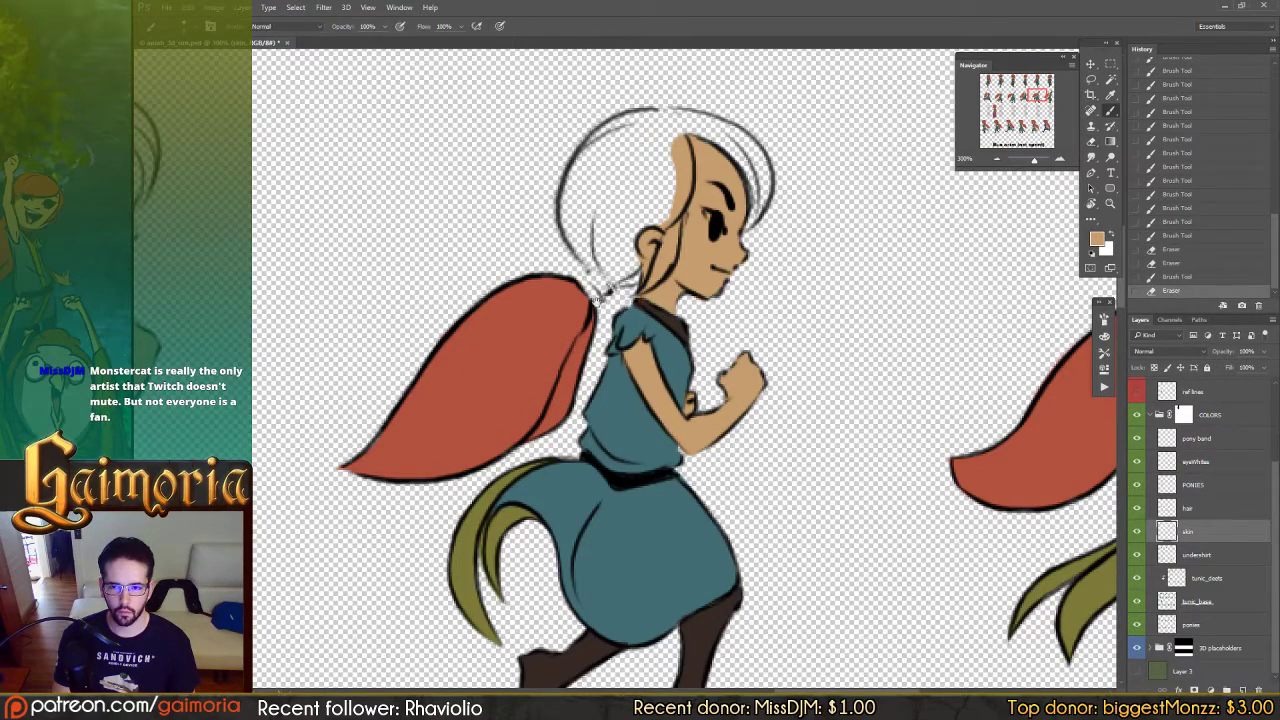
# Step: Brush the skin tone over the fourth sideways run sketch's face, ear and neck, and erase the overspill along the outline
pyautogui.moveTo(409, 352); pyautogui.dragTo(663, 314)
pyautogui.moveTo(417, 381)
pyautogui.mouseDown()
pyautogui.moveTo(643, 346)
pyautogui.moveTo(691, 434)
pyautogui.mouseUp()
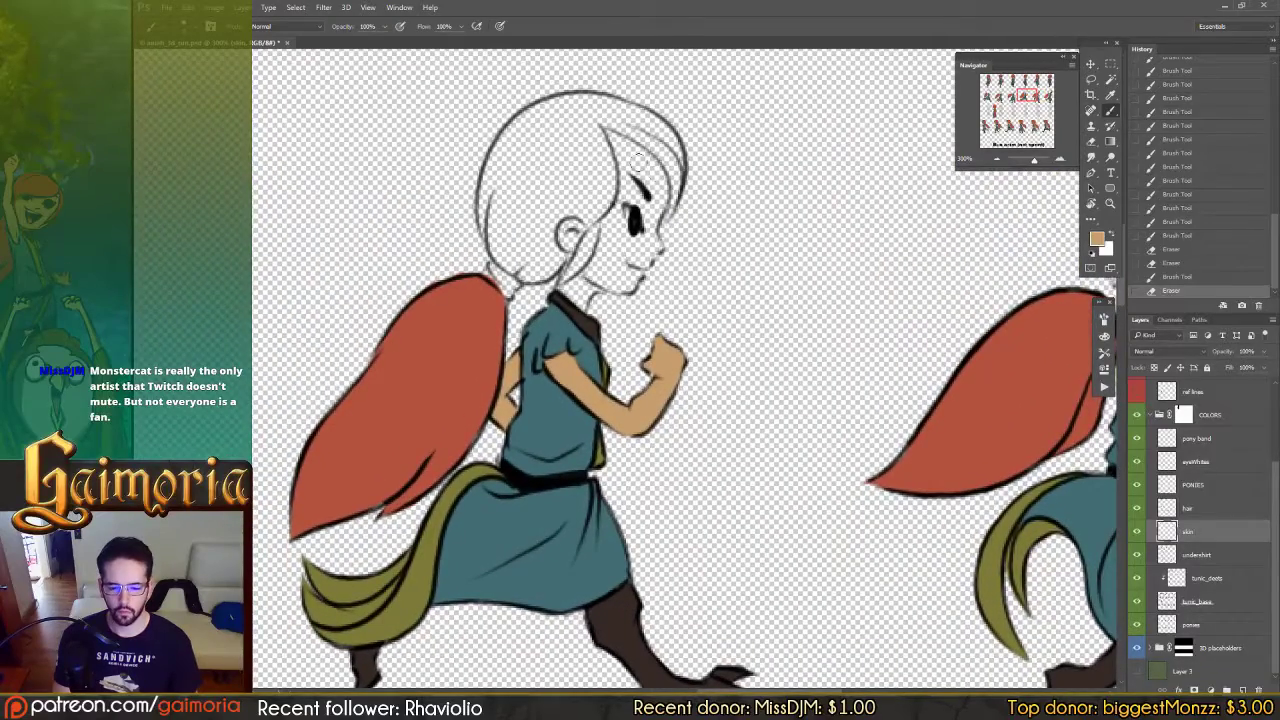
pyautogui.moveTo(608, 140)
pyautogui.mouseDown()
pyautogui.moveTo(622, 208)
pyautogui.moveTo(639, 142)
pyautogui.moveTo(648, 210)
pyautogui.mouseUp()
pyautogui.moveTo(648, 145)
pyautogui.mouseDown()
pyautogui.moveTo(655, 225)
pyautogui.moveTo(632, 255)
pyautogui.moveTo(582, 232)
pyautogui.moveTo(565, 240)
pyautogui.moveTo(604, 262)
pyautogui.moveTo(638, 226)
pyautogui.moveTo(650, 243)
pyautogui.mouseUp()
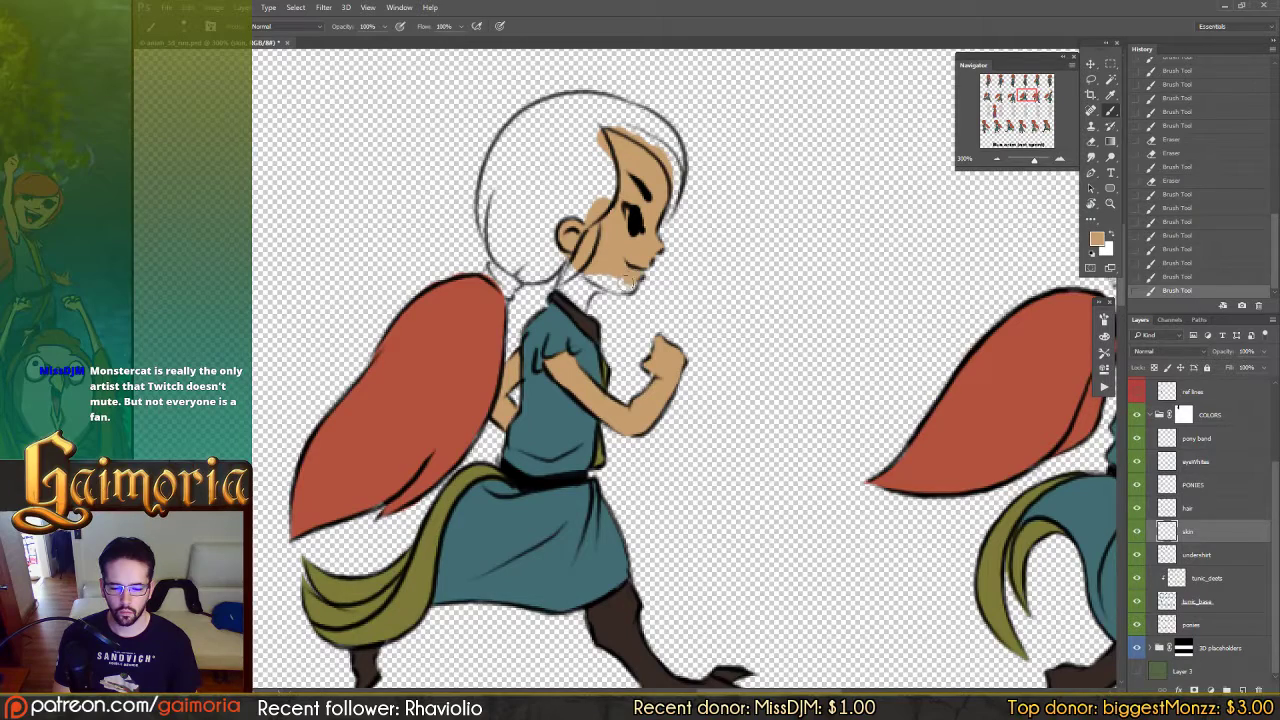
pyautogui.moveTo(615, 283)
pyautogui.mouseDown()
pyautogui.moveTo(595, 280)
pyautogui.moveTo(597, 260)
pyautogui.mouseUp()
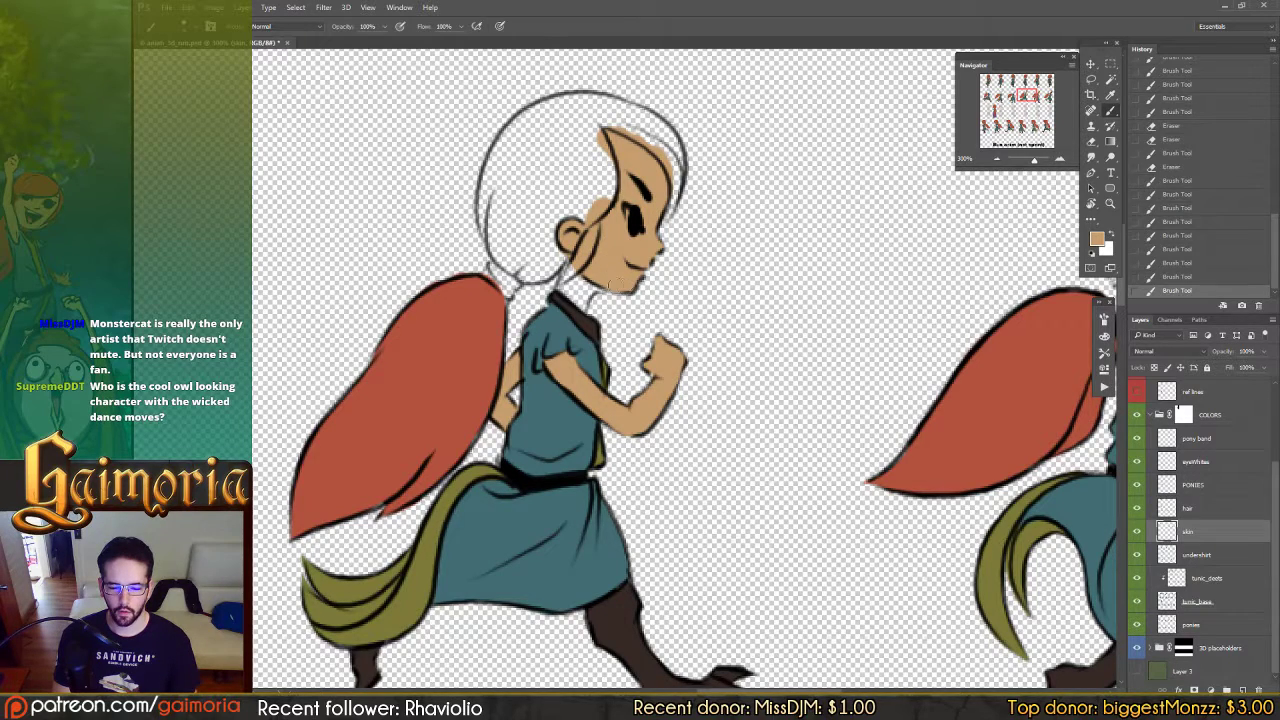
pyautogui.moveTo(615, 285)
pyautogui.mouseDown()
pyautogui.moveTo(598, 274)
pyautogui.moveTo(586, 284)
pyautogui.moveTo(580, 270)
pyautogui.moveTo(586, 300)
pyautogui.moveTo(564, 268)
pyautogui.moveTo(549, 294)
pyautogui.moveTo(575, 314)
pyautogui.moveTo(572, 286)
pyautogui.moveTo(856, 218)
pyautogui.mouseUp()
pyautogui.press('e')
pyautogui.press('b')
# Step: Brush the skin tone over the third sideways run sketch's face, ear and neck, and erase the overspill at the collar
pyautogui.moveTo(540, 234); pyautogui.dragTo(826, 316)
pyautogui.moveTo(631, 257); pyautogui.dragTo(640, 260)
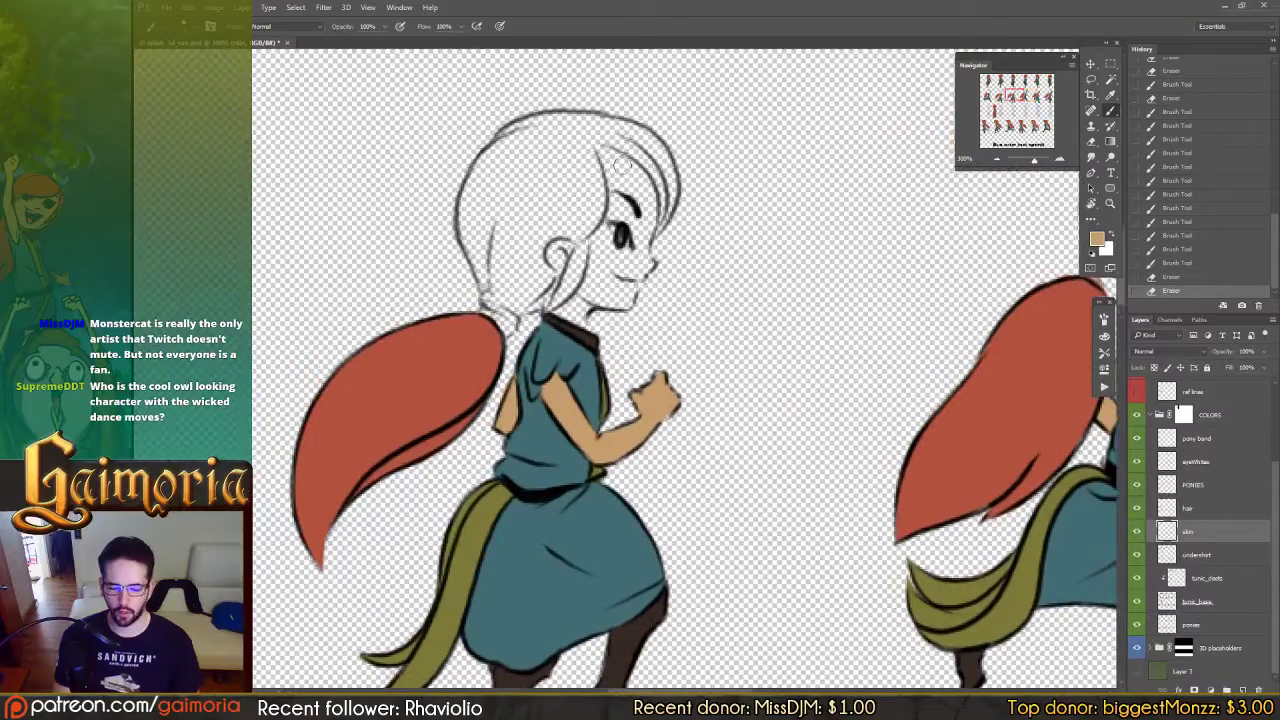
pyautogui.moveTo(595, 156)
pyautogui.mouseDown()
pyautogui.moveTo(606, 226)
pyautogui.moveTo(625, 157)
pyautogui.moveTo(628, 255)
pyautogui.mouseUp()
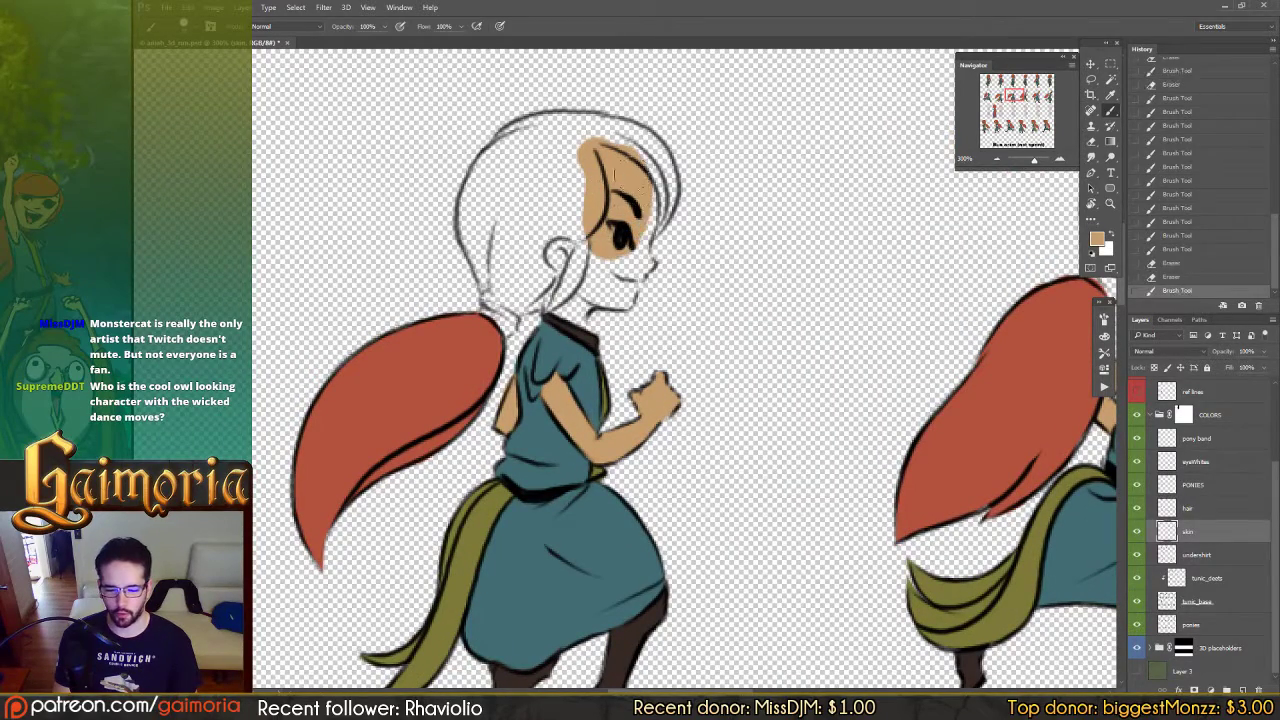
pyautogui.moveTo(648, 178); pyautogui.dragTo(622, 266)
pyautogui.moveTo(652, 200)
pyautogui.mouseDown()
pyautogui.moveTo(614, 306)
pyautogui.moveTo(564, 270)
pyautogui.moveTo(590, 265)
pyautogui.moveTo(570, 240)
pyautogui.moveTo(555, 276)
pyautogui.moveTo(577, 298)
pyautogui.moveTo(576, 328)
pyautogui.moveTo(552, 300)
pyautogui.moveTo(560, 270)
pyautogui.mouseUp()
pyautogui.press('e')
pyautogui.moveTo(578, 334)
pyautogui.mouseDown()
pyautogui.moveTo(555, 319)
pyautogui.moveTo(610, 353)
pyautogui.moveTo(566, 322)
pyautogui.mouseUp()
# Step: Brush the skin tone over the second sideways run sketch's forehead, eye area and nose
pyautogui.moveTo(436, 304); pyautogui.dragTo(746, 240)
pyautogui.moveTo(303, 400); pyautogui.dragTo(606, 323)
pyautogui.moveTo(615, 95); pyautogui.dragTo(643, 211)
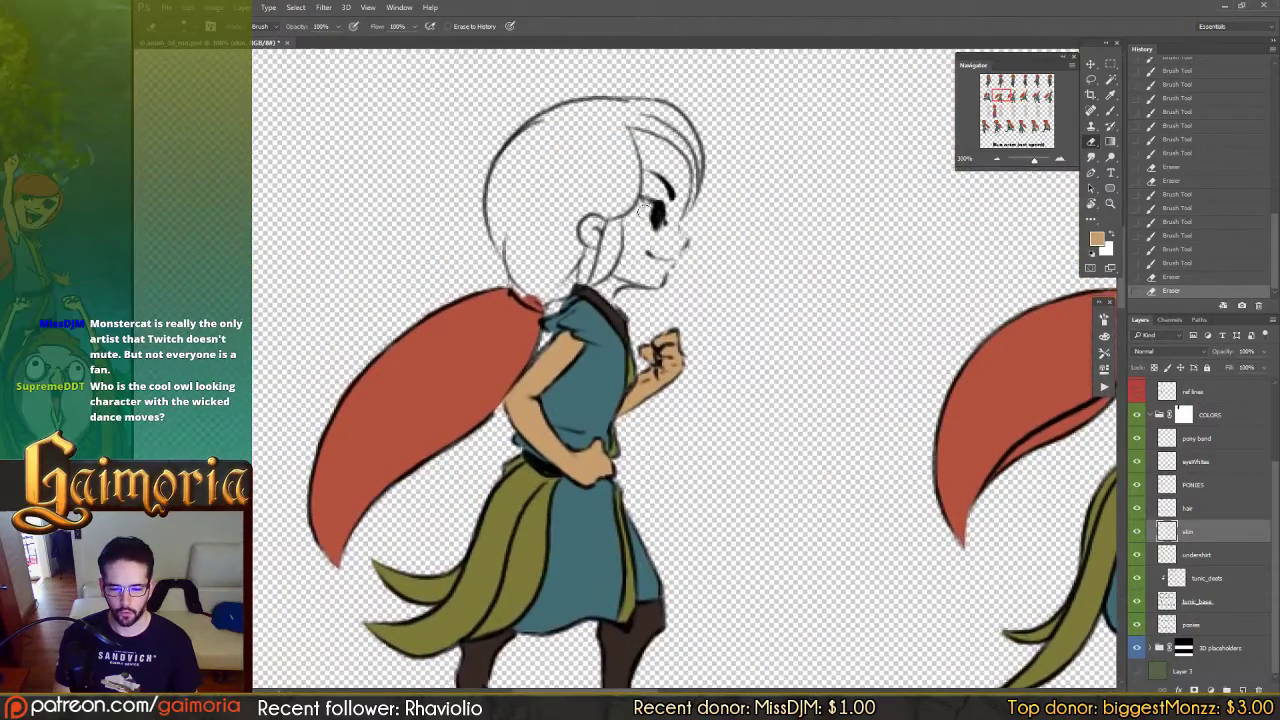
pyautogui.press('b')
pyautogui.moveTo(634, 137)
pyautogui.mouseDown()
pyautogui.moveTo(648, 202)
pyautogui.moveTo(631, 206)
pyautogui.moveTo(650, 215)
pyautogui.moveTo(640, 228)
pyautogui.moveTo(660, 228)
pyautogui.mouseUp()
pyautogui.moveTo(680, 150)
pyautogui.mouseDown()
pyautogui.moveTo(665, 232)
pyautogui.moveTo(652, 238)
pyautogui.mouseUp()
pyautogui.moveTo(688, 160); pyautogui.dragTo(655, 245)
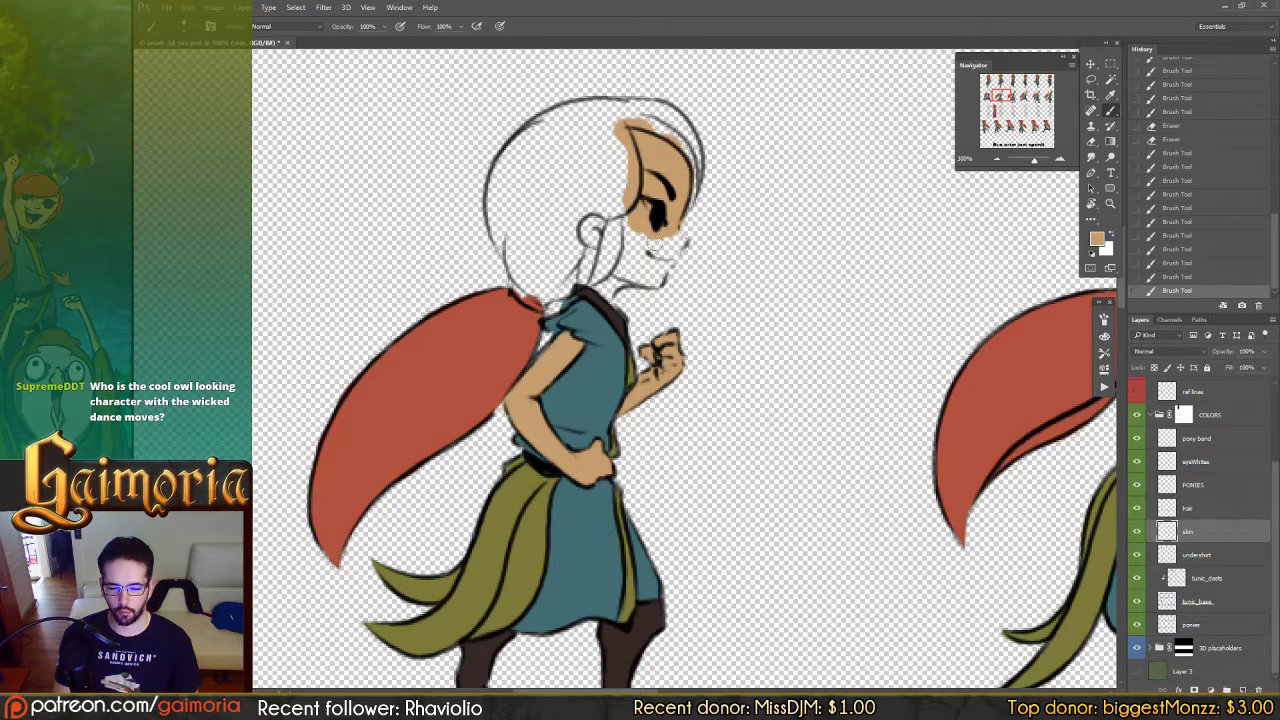
pyautogui.moveTo(672, 195)
pyautogui.mouseDown()
pyautogui.moveTo(660, 250)
pyautogui.moveTo(678, 240)
pyautogui.mouseUp()
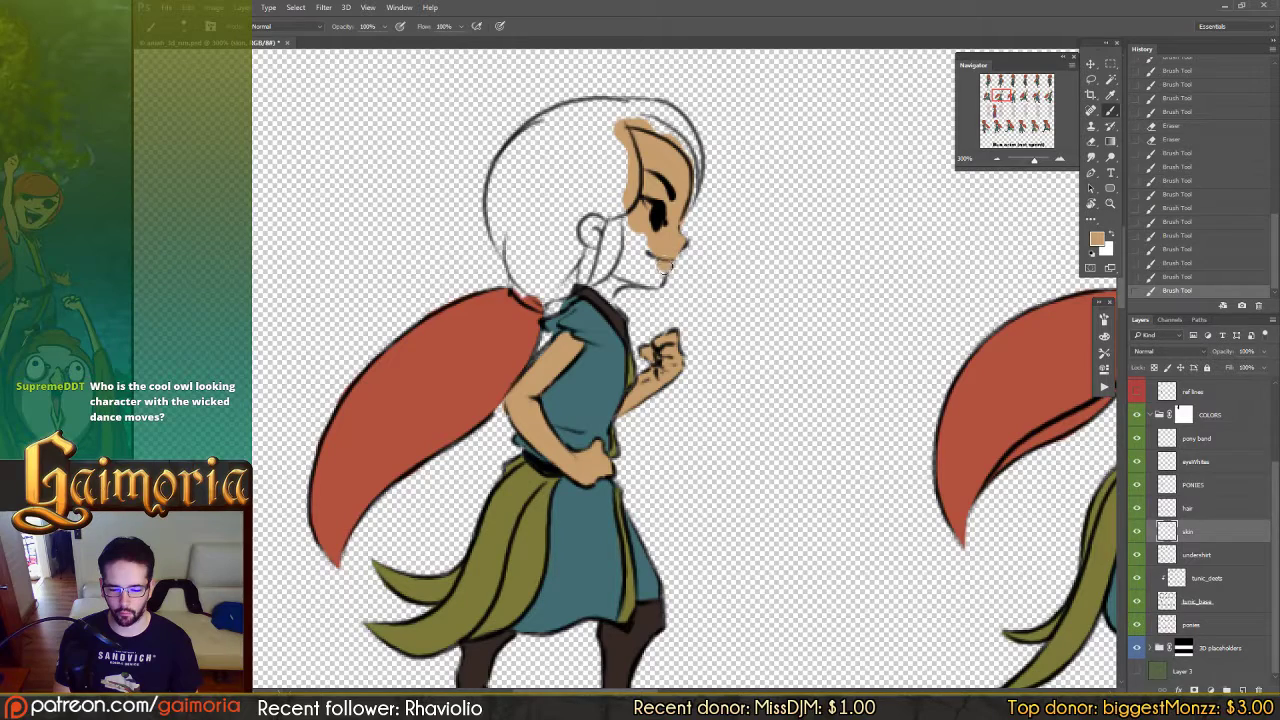
# Step: Brush the skin tone over the second sideways run sketch's jaw, ear and neck, and erase the overspill at the collar
pyautogui.moveTo(663, 266)
pyautogui.mouseDown()
pyautogui.moveTo(615, 272)
pyautogui.moveTo(645, 270)
pyautogui.moveTo(645, 250)
pyautogui.moveTo(595, 236)
pyautogui.mouseUp()
pyautogui.moveTo(598, 241)
pyautogui.mouseDown()
pyautogui.moveTo(607, 304)
pyautogui.moveTo(597, 273)
pyautogui.moveTo(584, 291)
pyautogui.moveTo(625, 324)
pyautogui.moveTo(604, 297)
pyautogui.mouseUp()
pyautogui.press('e')
pyautogui.press('b')
pyautogui.moveTo(604, 297)
pyautogui.mouseDown()
pyautogui.moveTo(616, 322)
pyautogui.moveTo(600, 305)
pyautogui.mouseUp()
pyautogui.press('e')
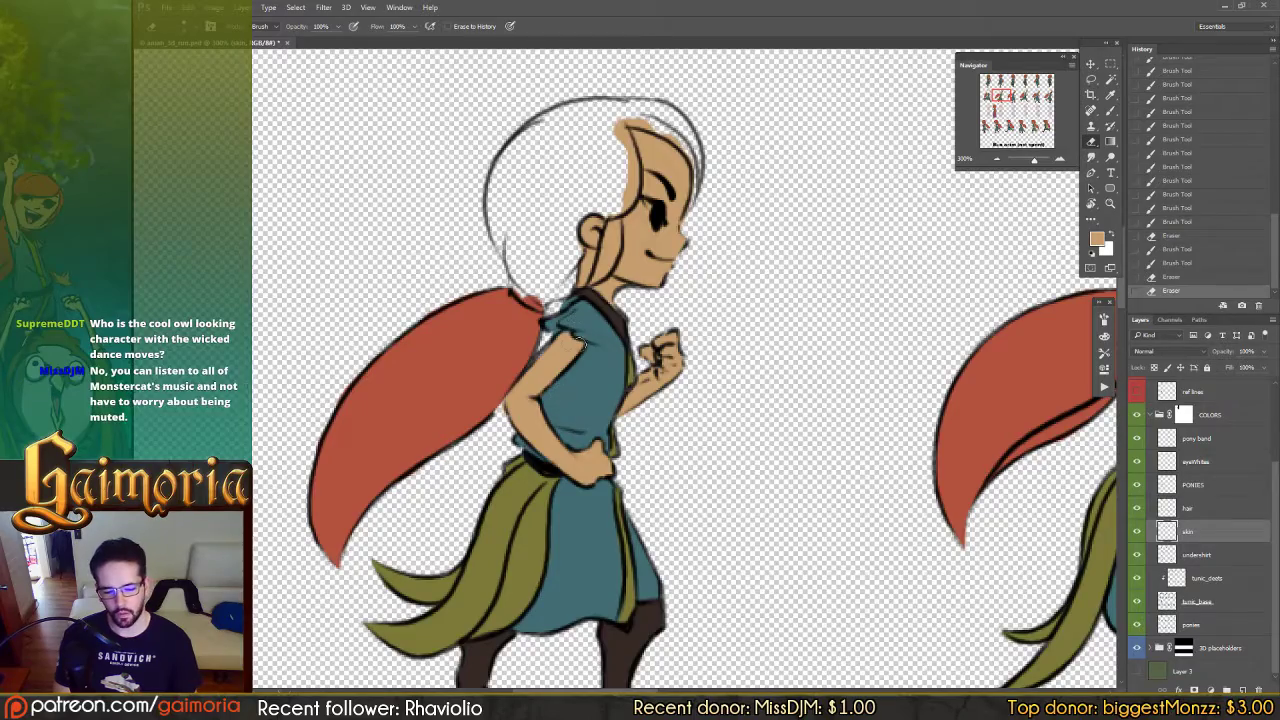
pyautogui.click(581, 344)
pyautogui.moveTo(536, 307)
pyautogui.mouseDown()
pyautogui.moveTo(862, 218)
pyautogui.moveTo(673, 247)
pyautogui.mouseUp()
pyautogui.hotkey('ctrl', 'z')
pyautogui.press('b')
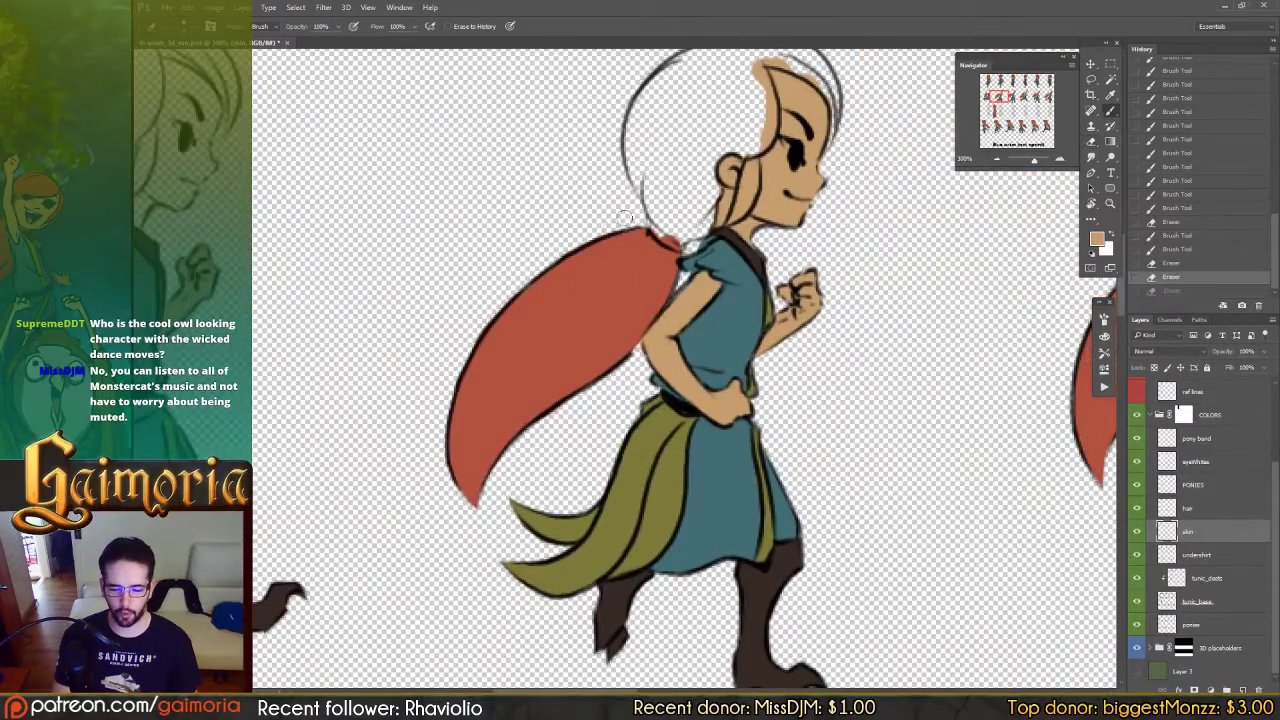
# Step: Touch up the skin tone on the first sideways run sketch's upper arm at the sleeve and erase the excess
pyautogui.moveTo(300, 175); pyautogui.dragTo(718, 247)
pyautogui.moveTo(504, 234); pyautogui.dragTo(586, 251)
pyautogui.moveTo(600, 366); pyautogui.dragTo(606, 375)
pyautogui.moveTo(606, 375); pyautogui.dragTo(600, 368)
pyautogui.press('e')
pyautogui.press('b')
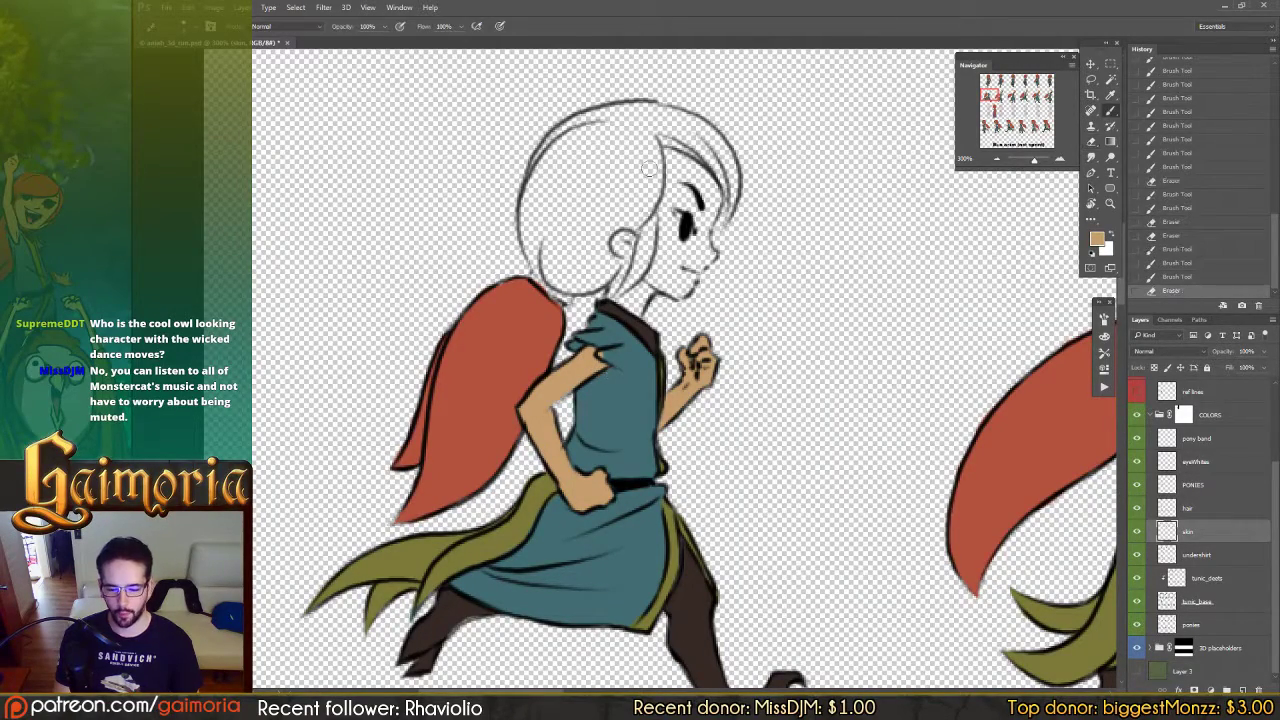
# Step: Brush the skin tone over the first sideways run sketch's face, ear and neck with a larger brush
pyautogui.moveTo(671, 170)
pyautogui.mouseDown()
pyautogui.moveTo(663, 134)
pyautogui.moveTo(663, 212)
pyautogui.moveTo(658, 165)
pyautogui.mouseUp()
pyautogui.press(']')
pyautogui.moveTo(656, 185)
pyautogui.mouseDown()
pyautogui.moveTo(648, 220)
pyautogui.moveTo(680, 197)
pyautogui.mouseUp()
pyautogui.moveTo(690, 145)
pyautogui.mouseDown()
pyautogui.moveTo(708, 200)
pyautogui.moveTo(712, 160)
pyautogui.moveTo(698, 178)
pyautogui.moveTo(718, 182)
pyautogui.moveTo(708, 240)
pyautogui.moveTo(685, 262)
pyautogui.moveTo(702, 262)
pyautogui.mouseUp()
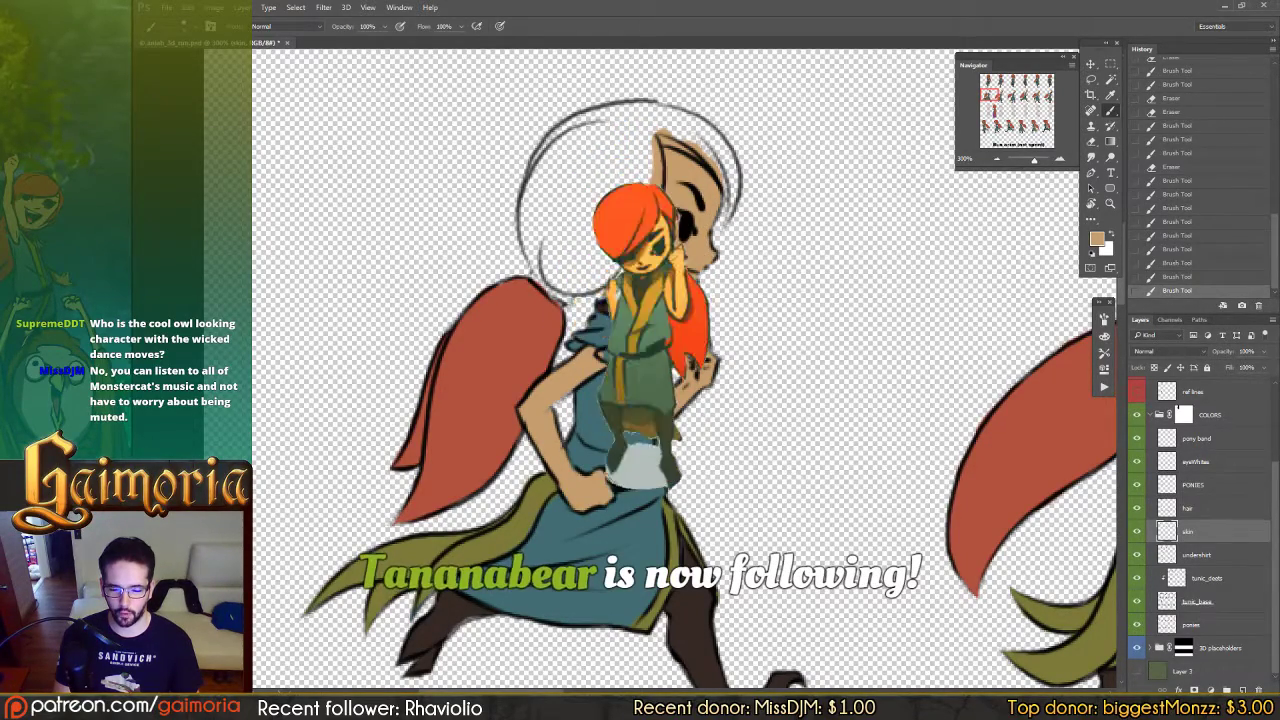
pyautogui.moveTo(703, 272); pyautogui.dragTo(689, 292)
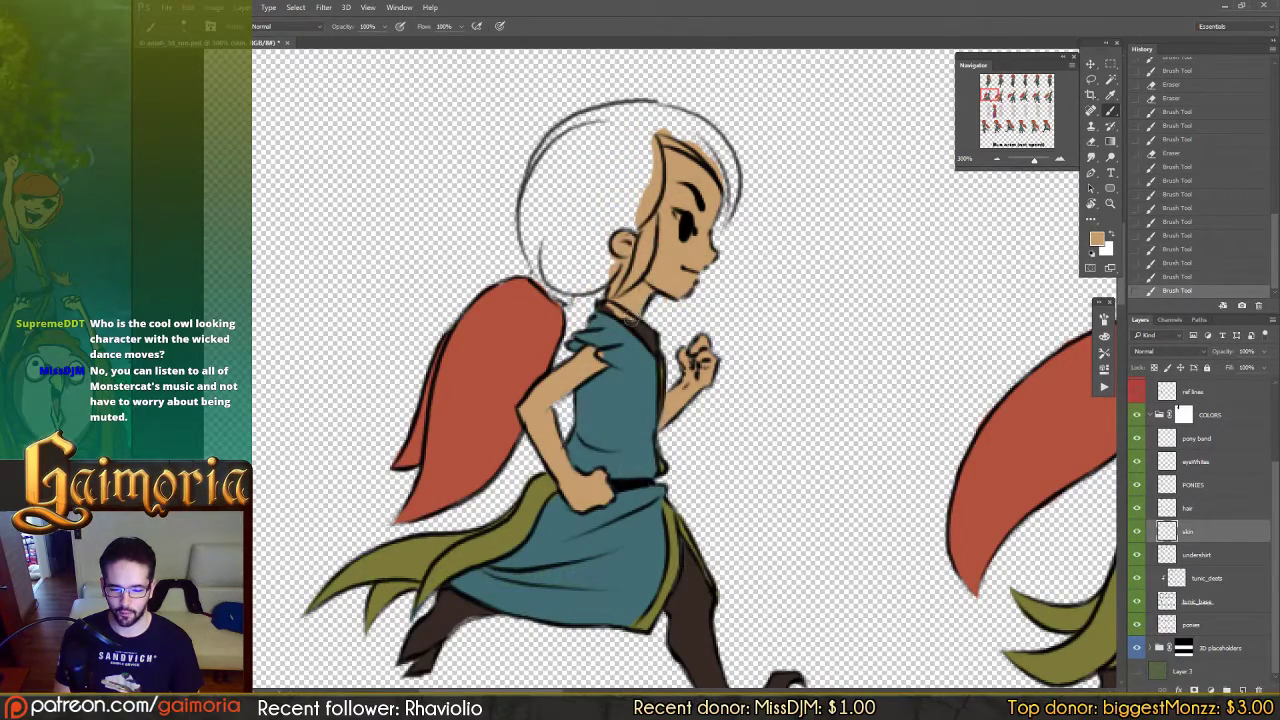
# Step: Touch up the skin tone on the first sideways run sketch's neck and chin, and erase the overspill at the collar
pyautogui.click(626, 317)
pyautogui.press('e')
pyautogui.click(605, 305)
pyautogui.press('b')
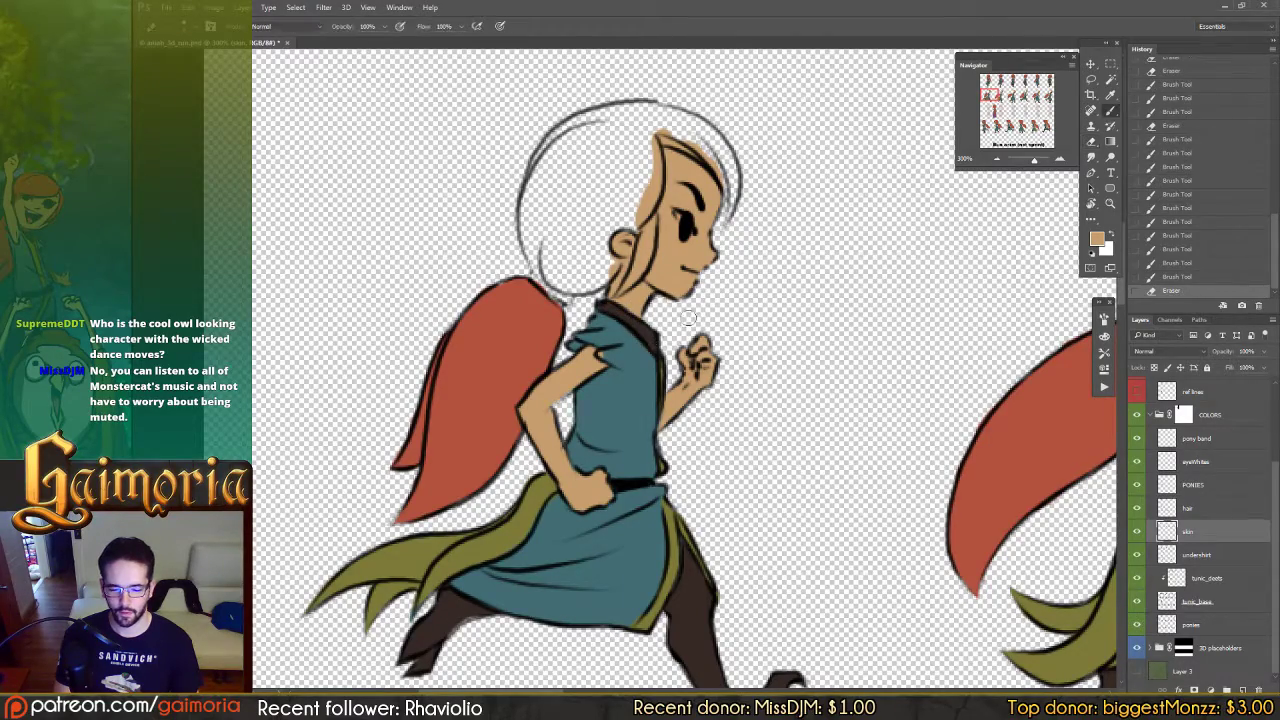
pyautogui.moveTo(697, 311)
pyautogui.mouseDown()
pyautogui.moveTo(614, 266)
pyautogui.moveTo(674, 289)
pyautogui.moveTo(750, 280)
pyautogui.mouseUp()
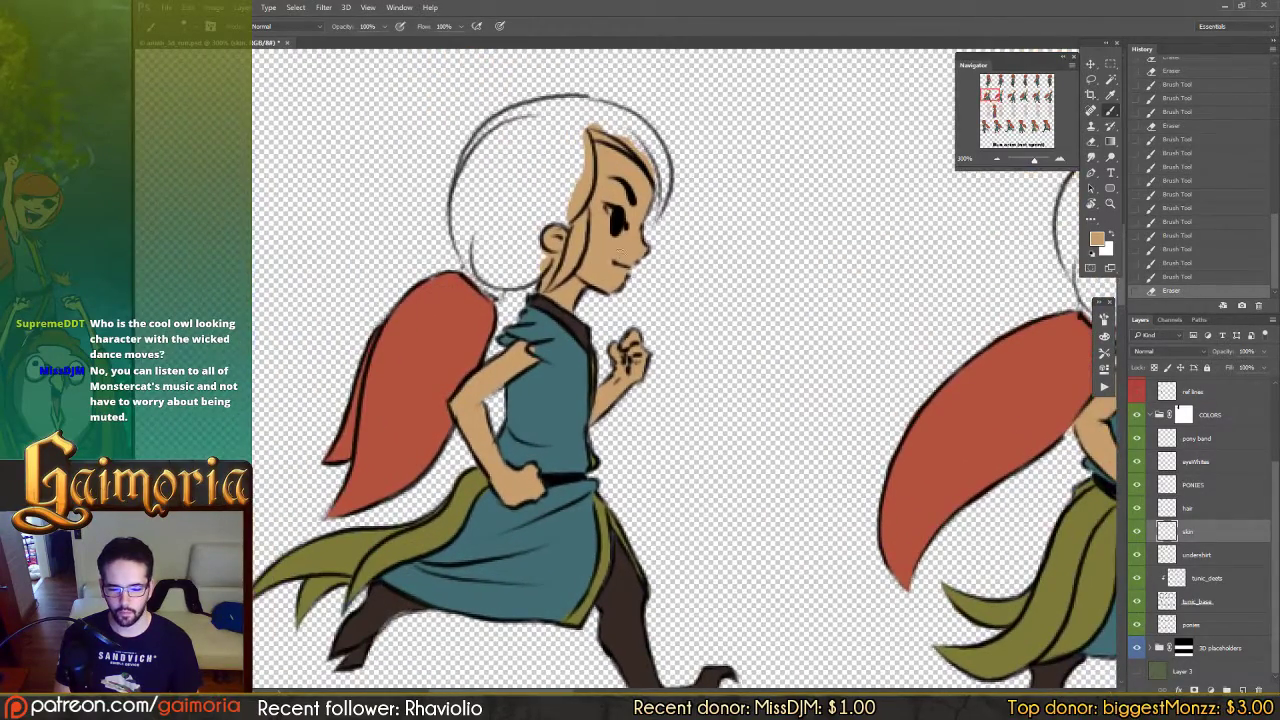
pyautogui.click(624, 270)
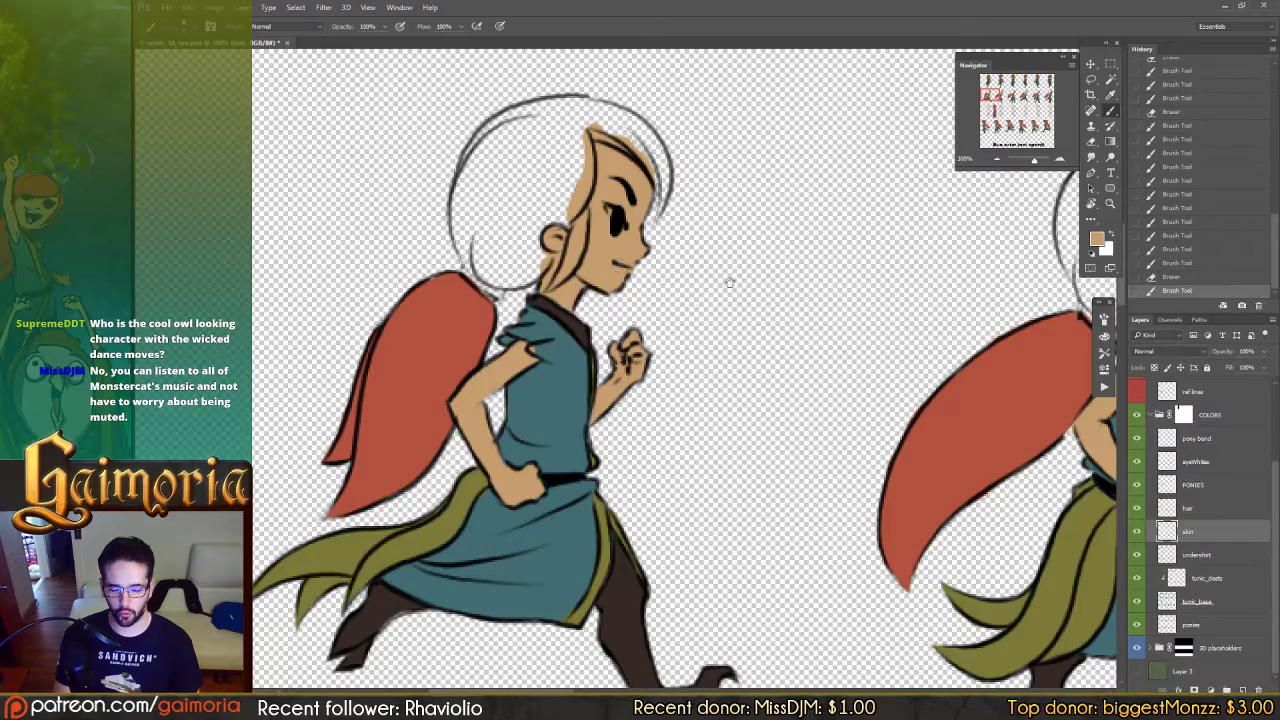
# Step: Touch up the skin tone around the second sideways run sketch's mouth and erase the excess beside the forehead
pyautogui.moveTo(920, 306); pyautogui.dragTo(460, 204)
pyautogui.moveTo(706, 267); pyautogui.dragTo(595, 275)
pyautogui.hscroll(5, 594, 275)
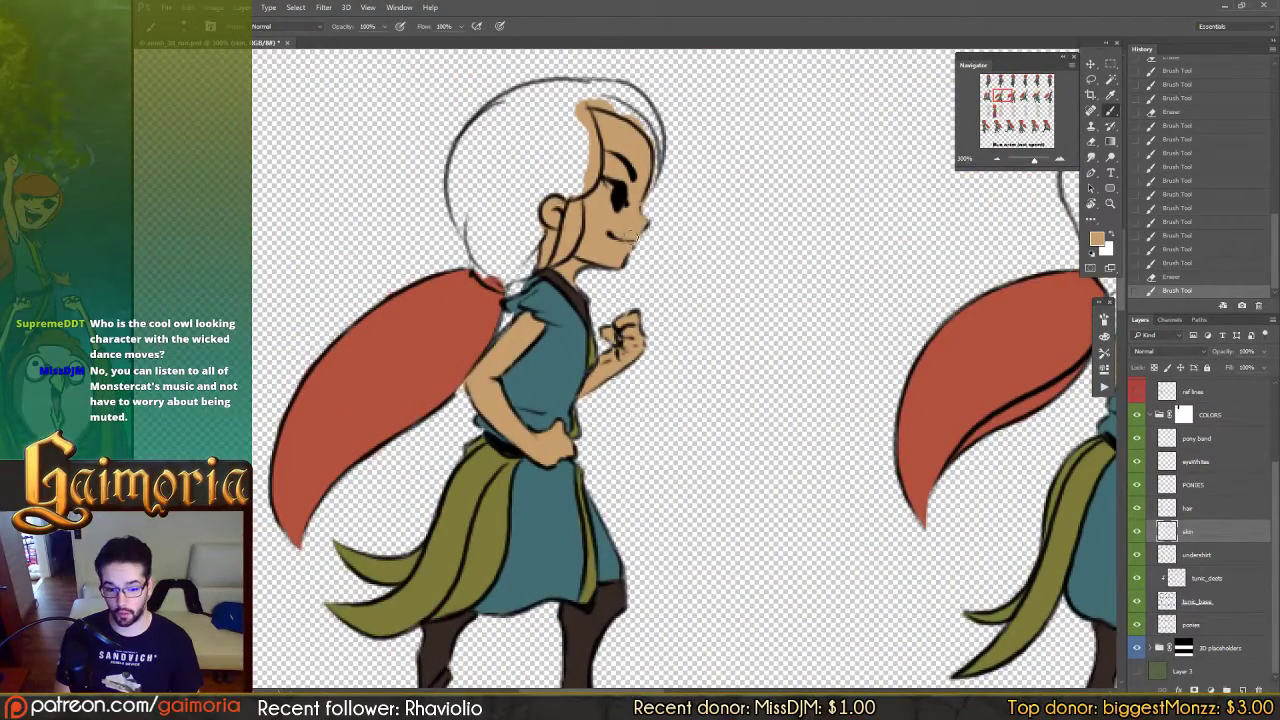
pyautogui.click(632, 233)
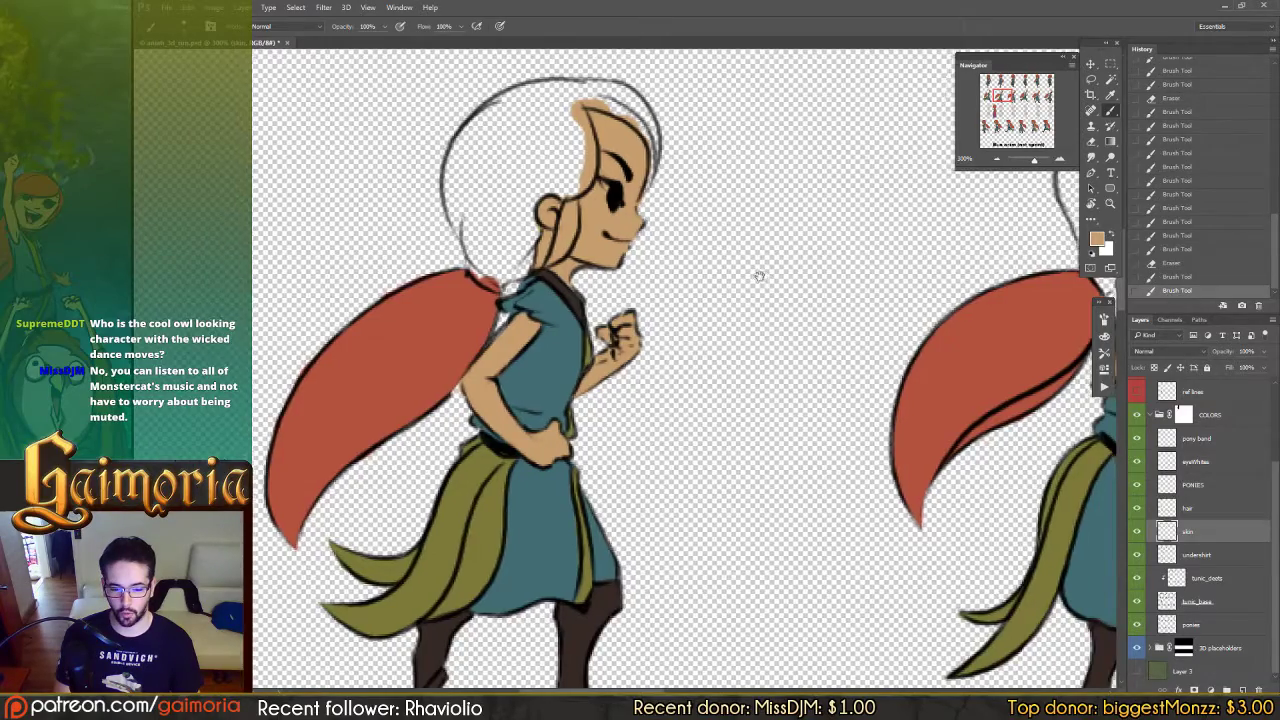
pyautogui.hscroll(5, 760, 277)
pyautogui.moveTo(719, 263); pyautogui.dragTo(703, 269)
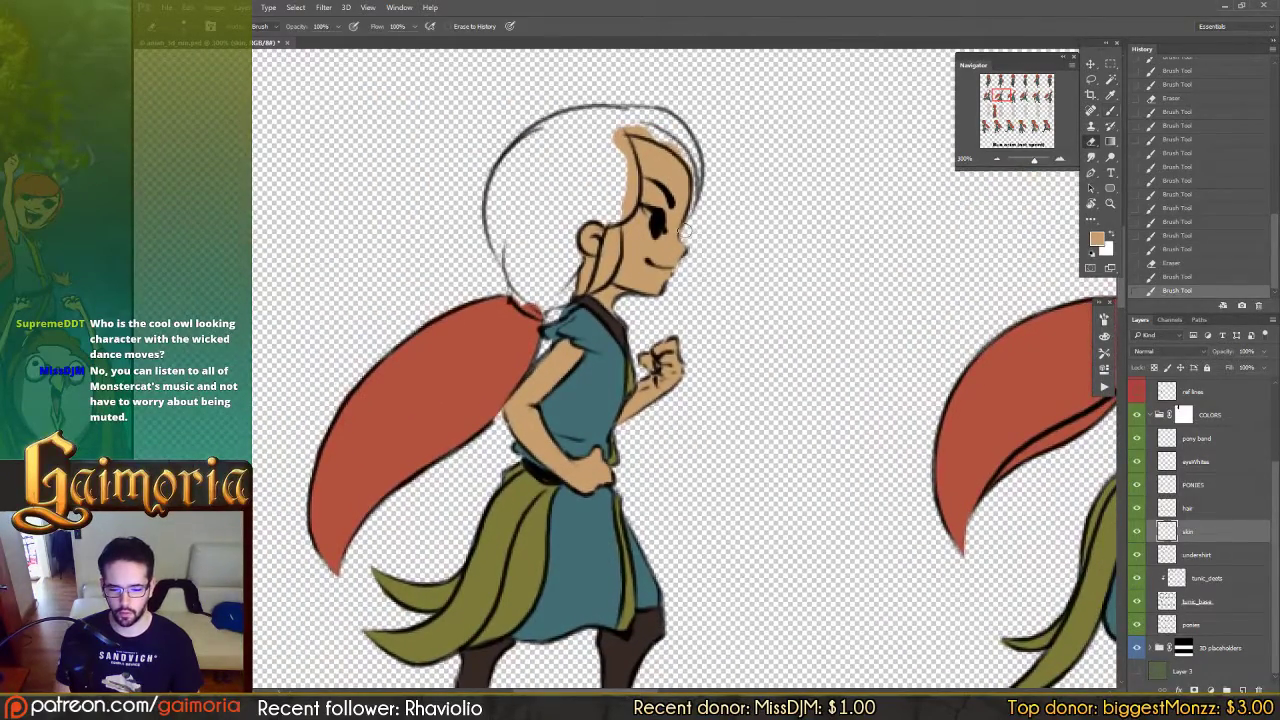
pyautogui.click(706, 204)
# Step: Look over the skin colouring across the remaining sideways run sketches for gaps and overspill
pyautogui.hscroll(5, 660, 230)
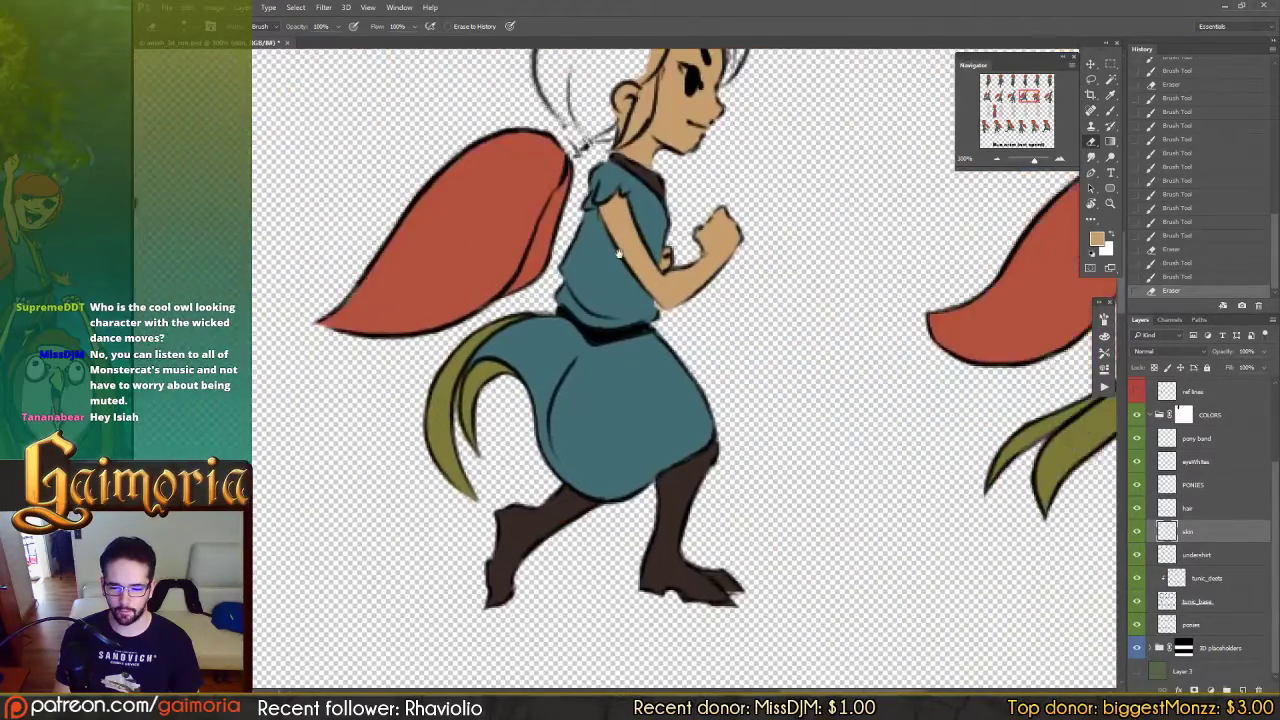
pyautogui.moveTo(619, 254); pyautogui.dragTo(317, 277)
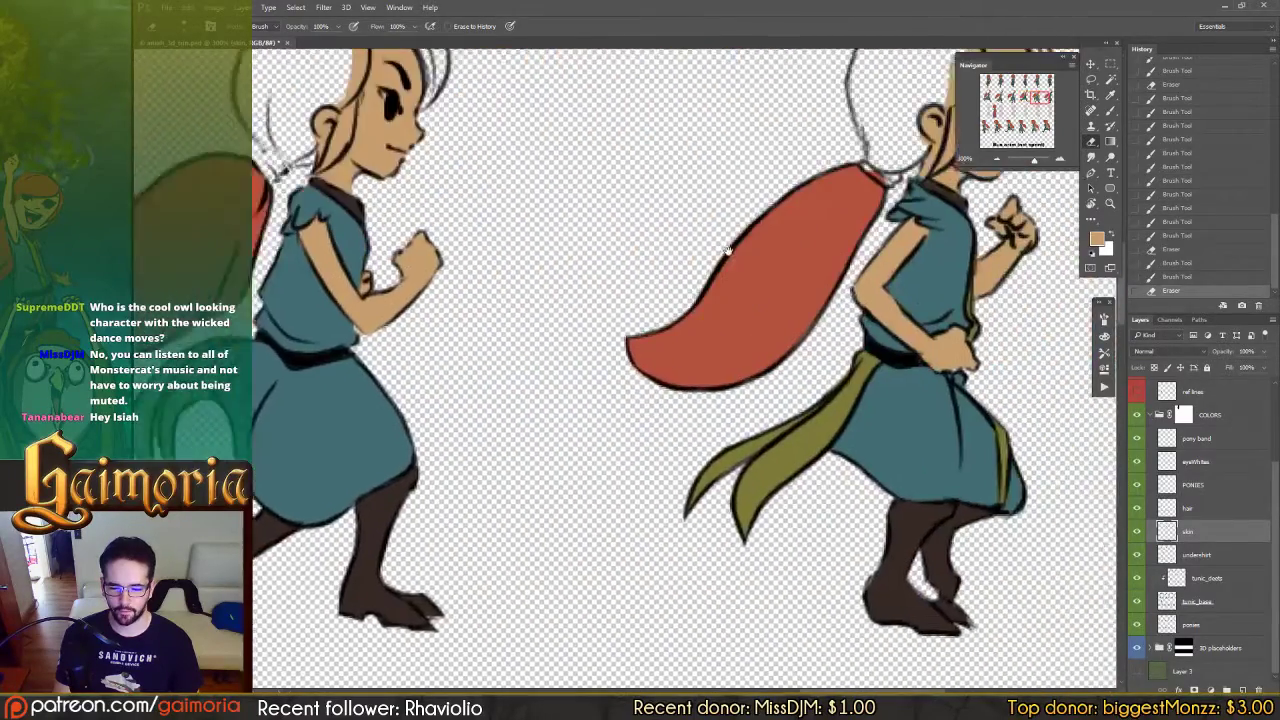
pyautogui.moveTo(726, 249); pyautogui.dragTo(477, 286)
pyautogui.moveTo(580, 251); pyautogui.dragTo(477, 276)
pyautogui.moveTo(251, 241); pyautogui.dragTo(618, 271)
pyautogui.moveTo(400, 242); pyautogui.dragTo(665, 278)
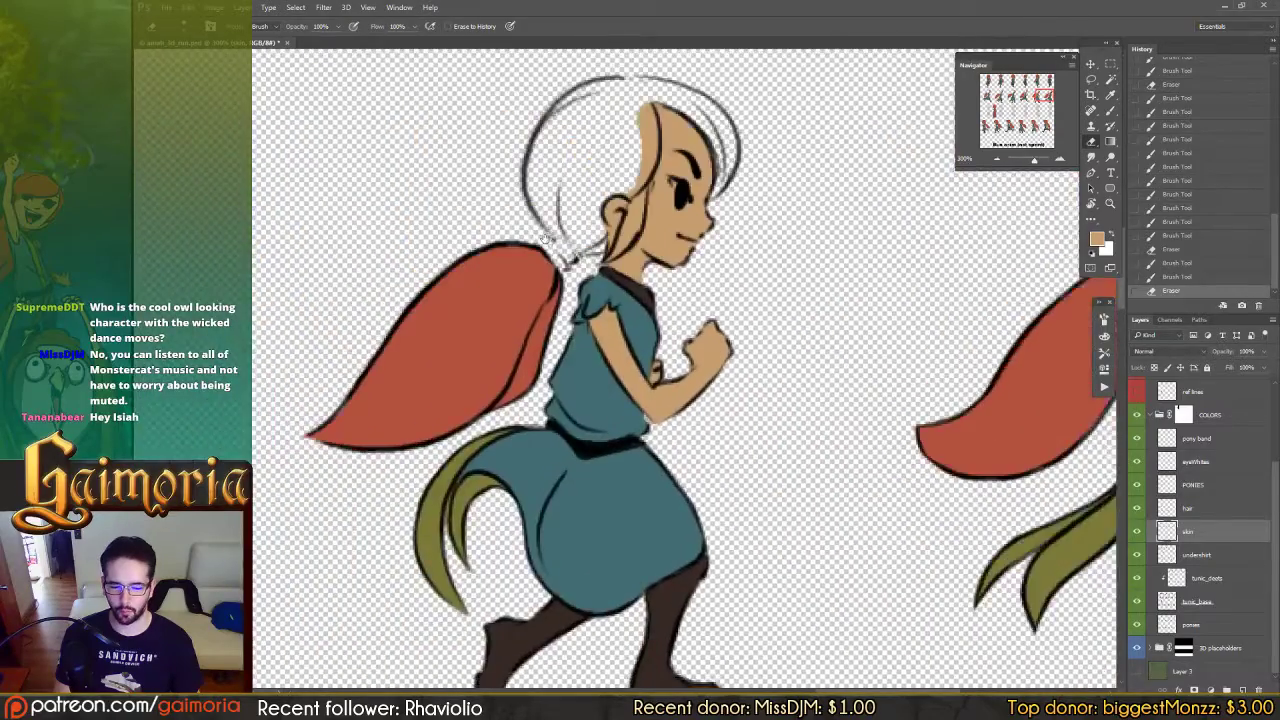
pyautogui.moveTo(391, 228); pyautogui.dragTo(674, 237)
pyautogui.moveTo(340, 247)
pyautogui.mouseDown()
pyautogui.moveTo(597, 254)
pyautogui.moveTo(655, 243)
pyautogui.mouseUp()
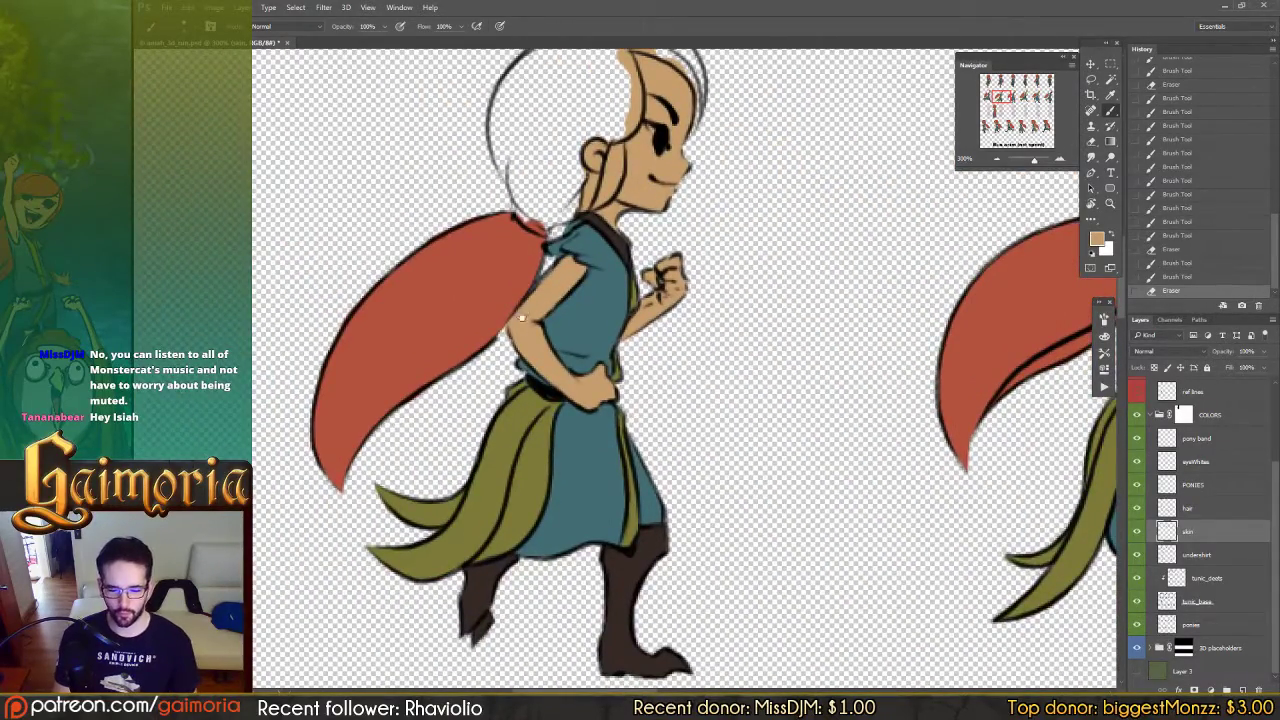
# Step: Fill the gap in the skin tone on the second sideways run sketch's raised fist with small brush dabs
pyautogui.moveTo(521, 318); pyautogui.dragTo(651, 318)
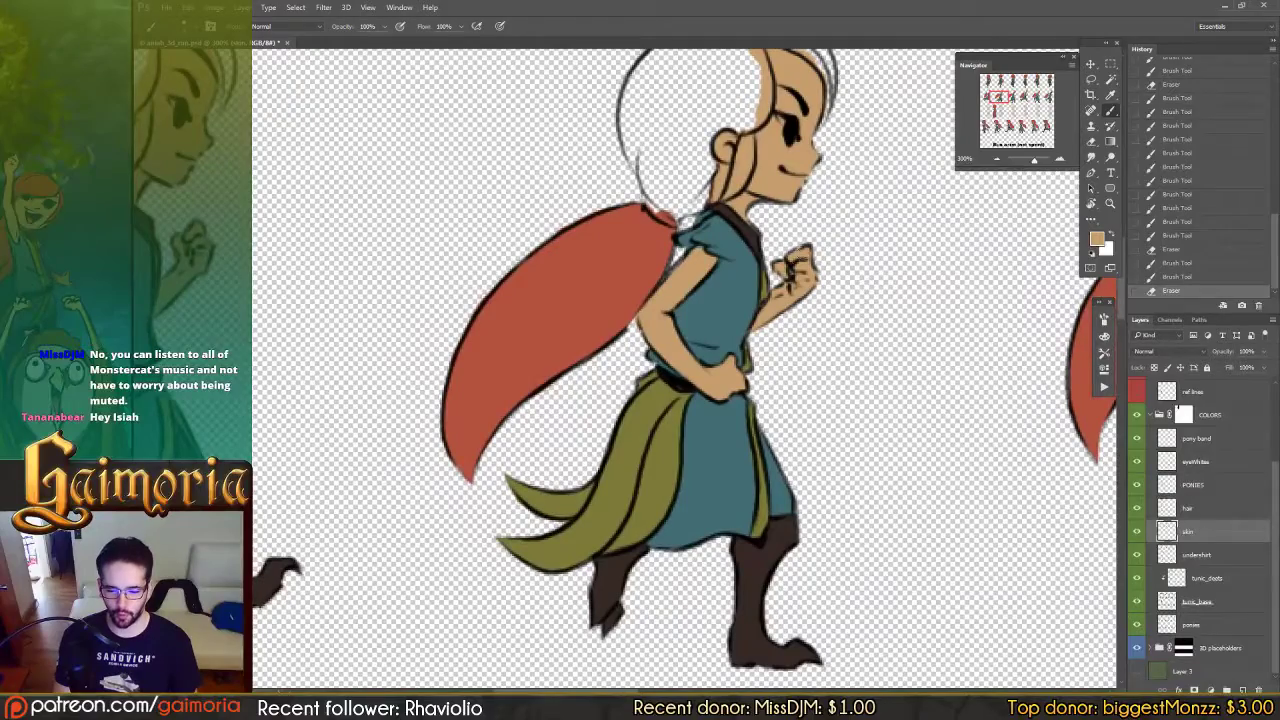
pyautogui.click(790, 270)
pyautogui.click(789, 272)
pyautogui.click(790, 271)
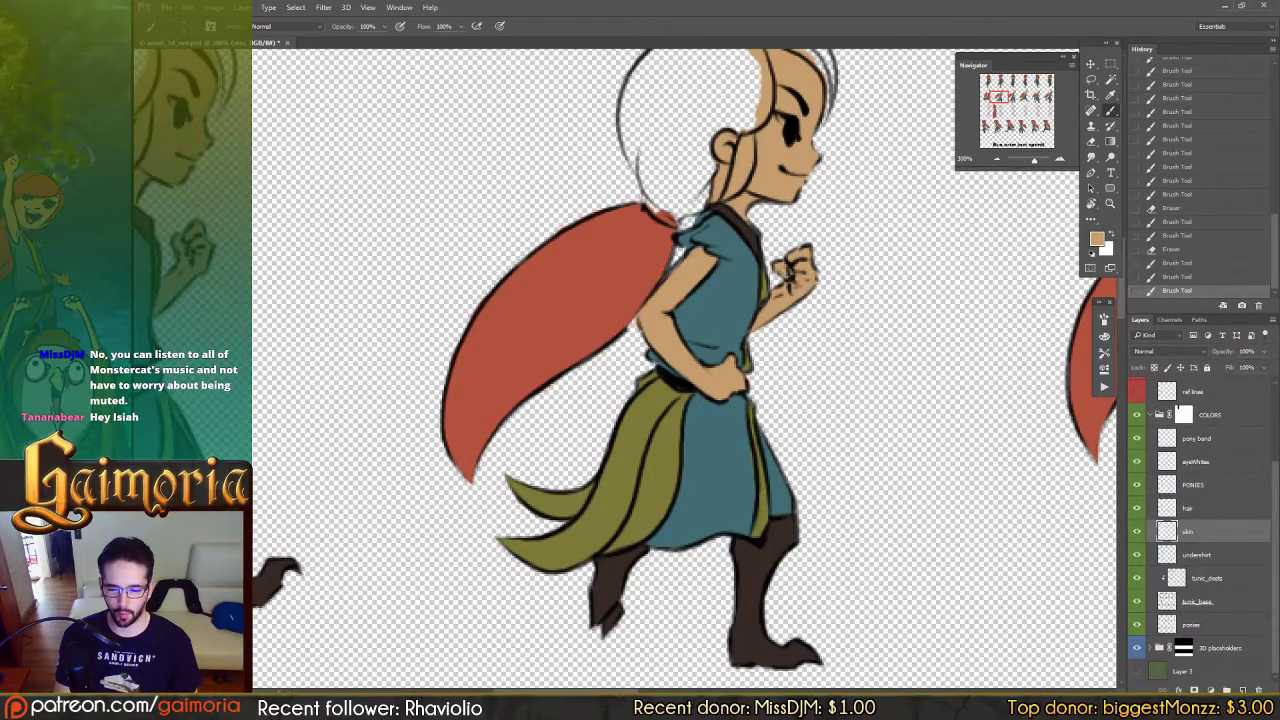
pyautogui.click(790, 273)
# Step: Review the sideways run row, make the hair layer active and save the document
pyautogui.moveTo(428, 300); pyautogui.dragTo(780, 288)
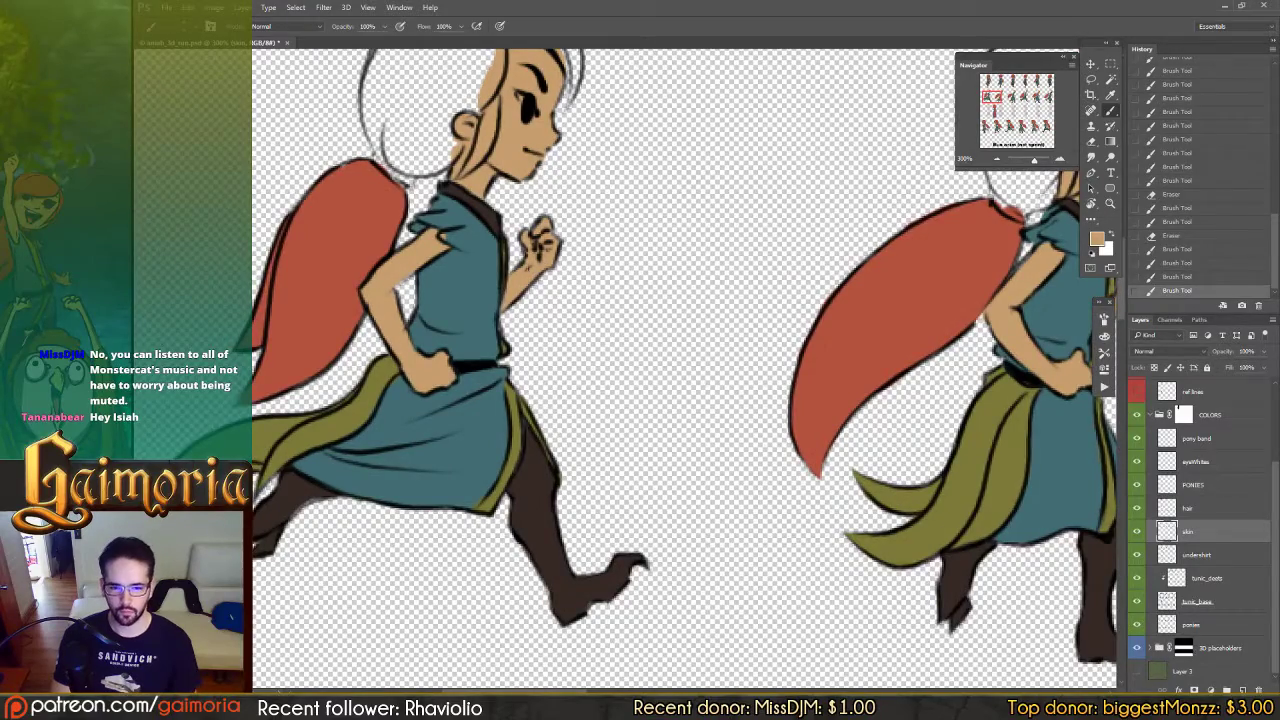
pyautogui.hotkey('ctrl', '-')
pyautogui.moveTo(689, 257); pyautogui.dragTo(611, 328)
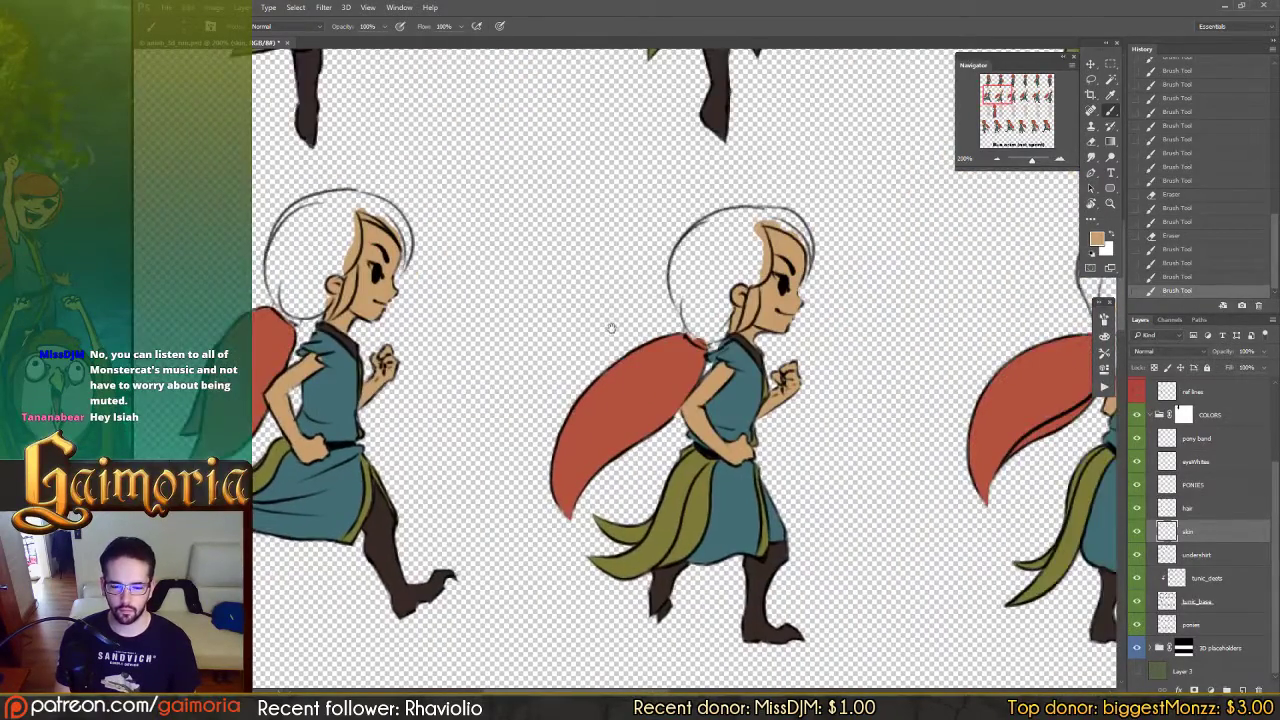
pyautogui.scroll(-5, 741, 320)
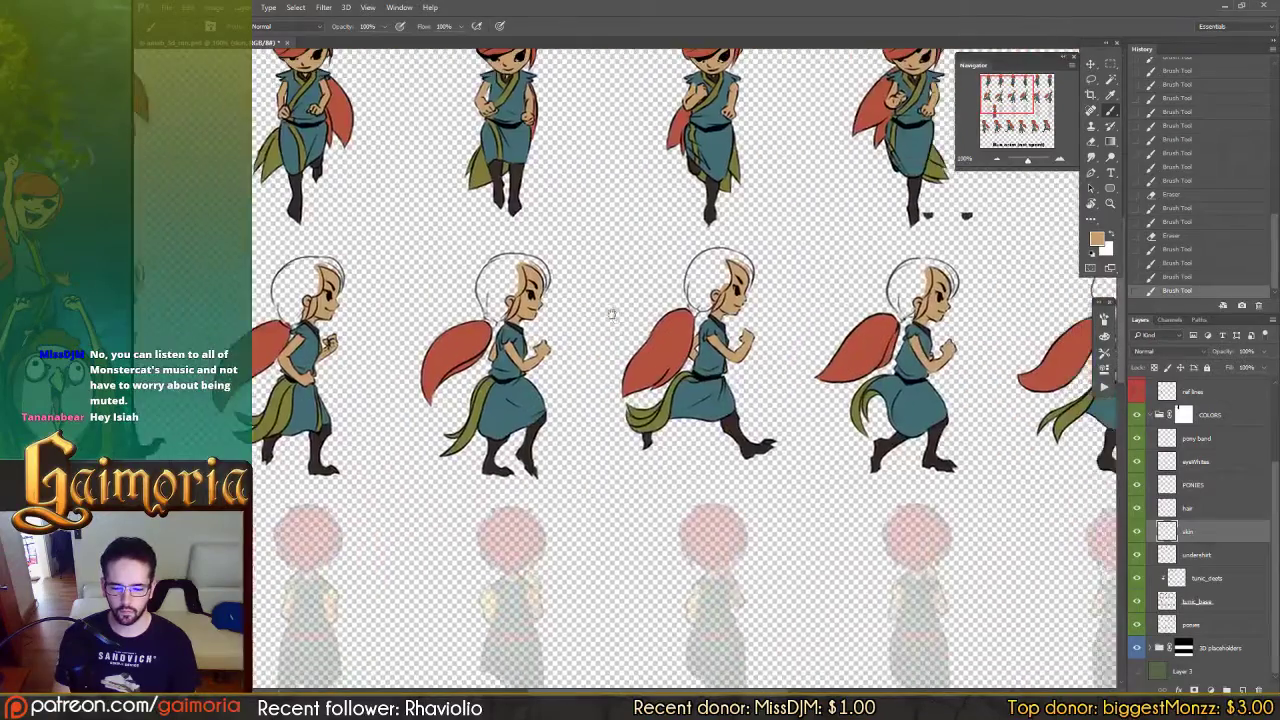
pyautogui.moveTo(612, 314); pyautogui.dragTo(726, 290)
pyautogui.hotkey('alt', ']')
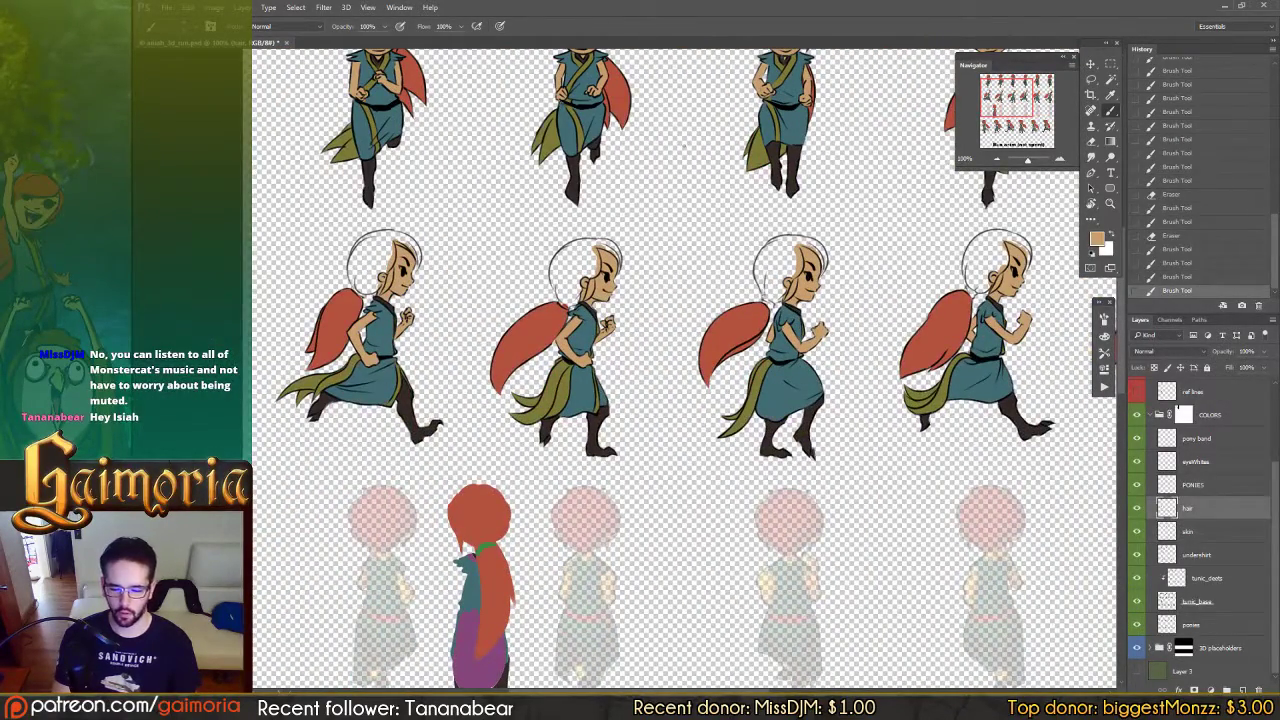
pyautogui.hotkey('ctrl', 's')
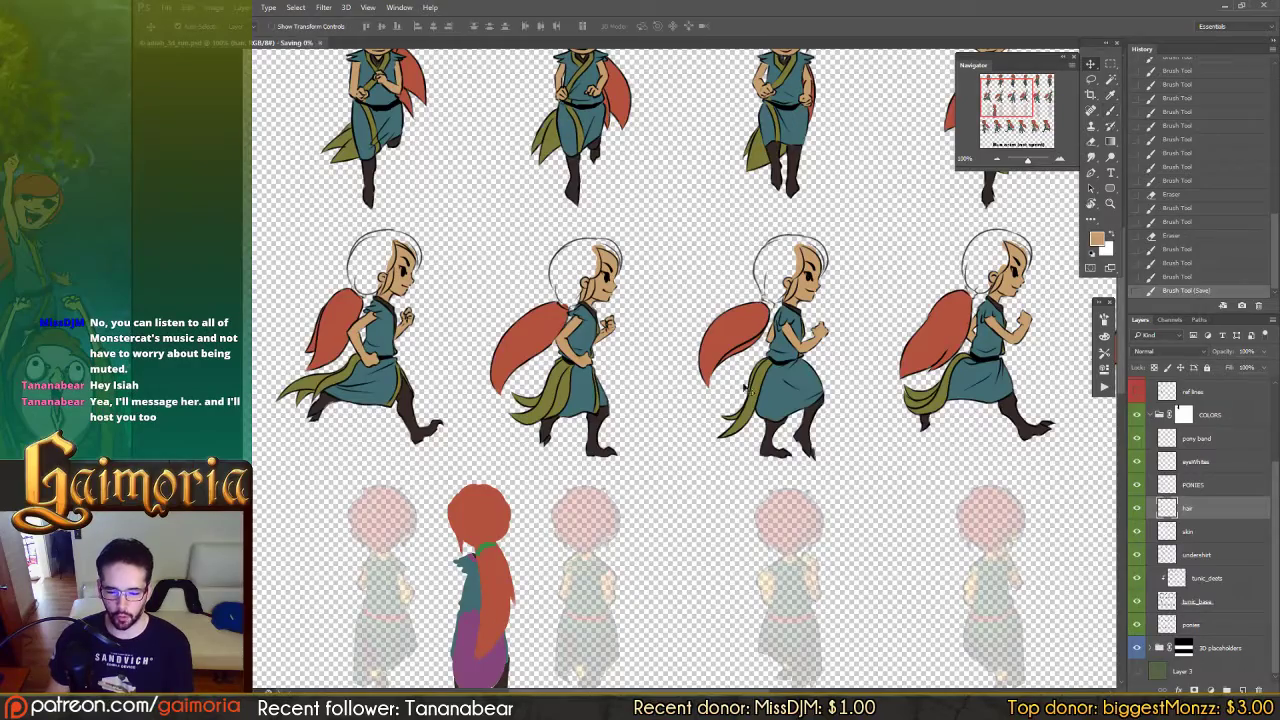
# Step: Marquee-select the finished bottom row on the hair layer and duplicate its hair shapes upward
pyautogui.moveTo(799, 500); pyautogui.dragTo(792, 350)
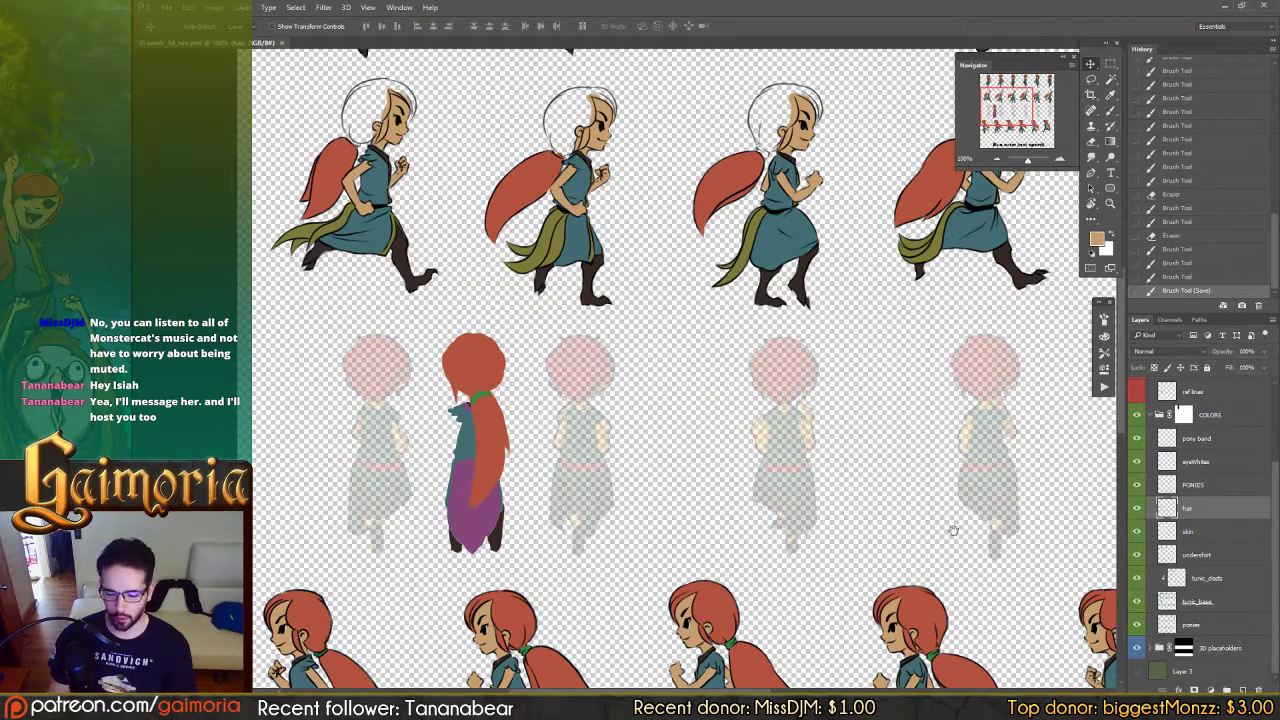
pyautogui.moveTo(953, 530); pyautogui.dragTo(806, 345)
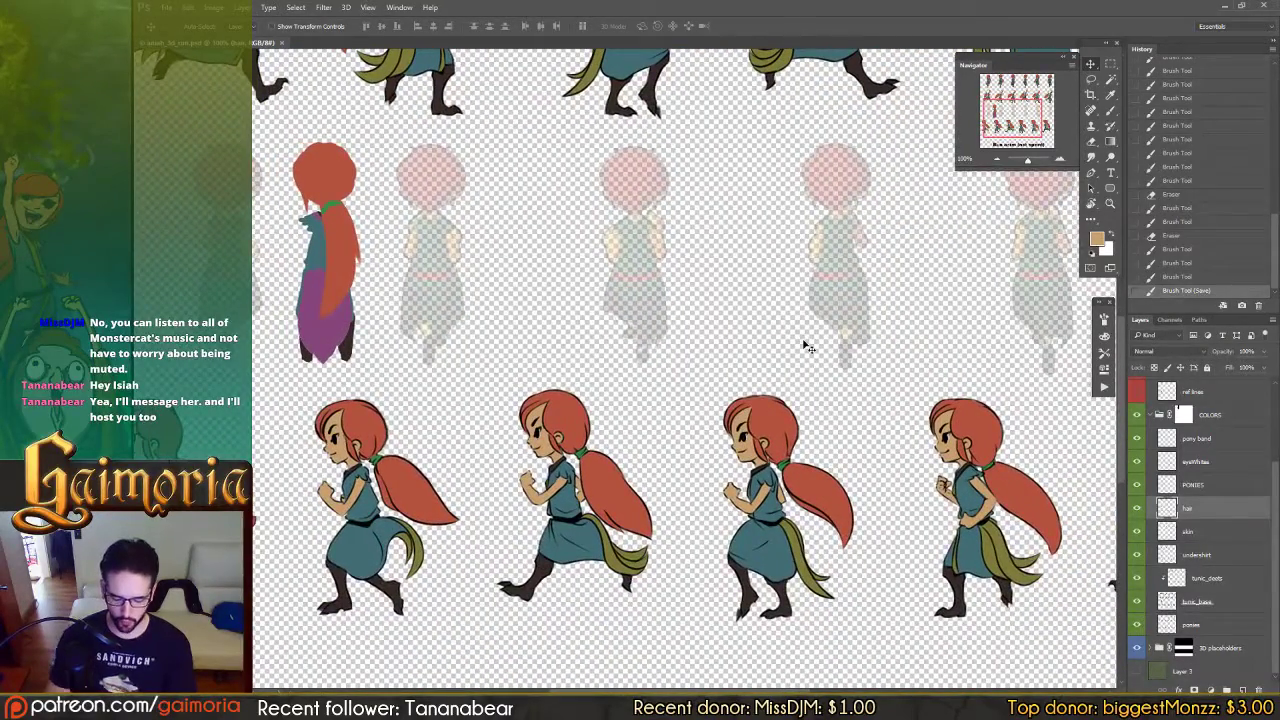
pyautogui.hotkey('ctrl', '-')
pyautogui.press('m')
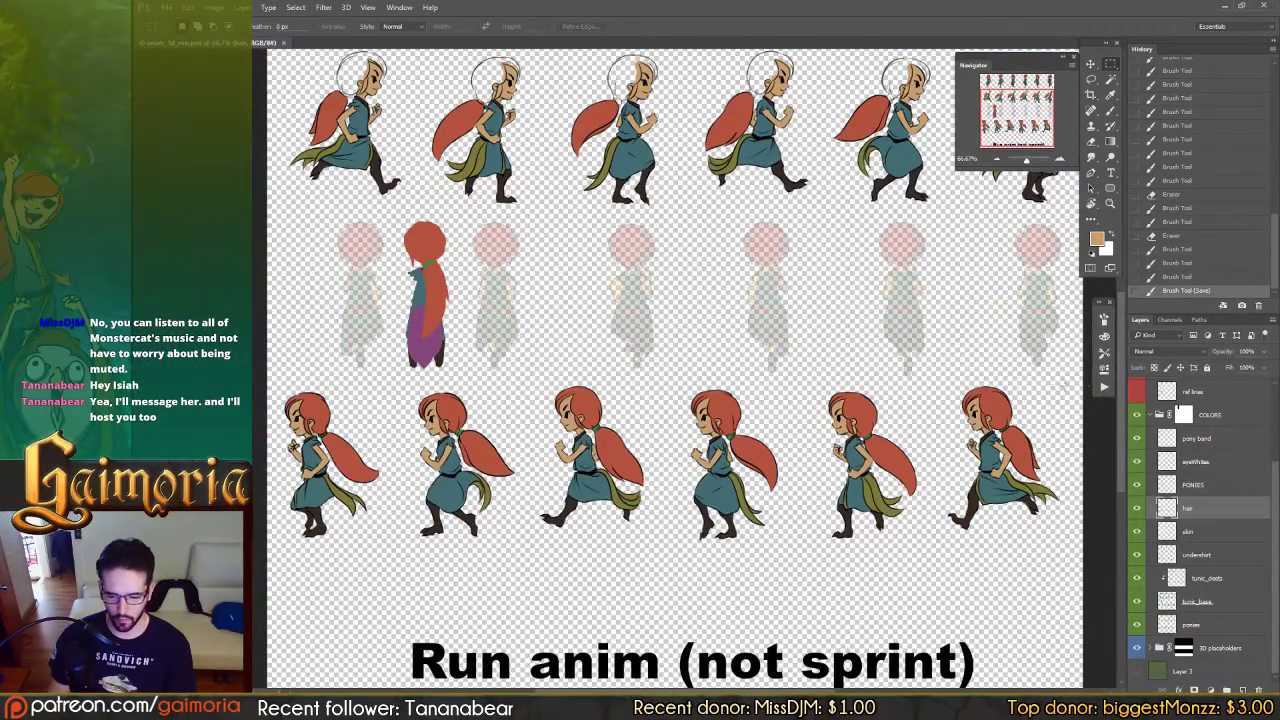
pyautogui.moveTo(1044, 368); pyautogui.dragTo(242, 466)
pyautogui.press('v')
pyautogui.keyDown('alt'); pyautogui.moveTo(529, 441); pyautogui.dragTo(543, 271); pyautogui.keyUp('alt')
# Step: Flip the duplicated hair shapes horizontally and move them onto the heads of the sideways run sketches
pyautogui.scroll(1, 560, 276)
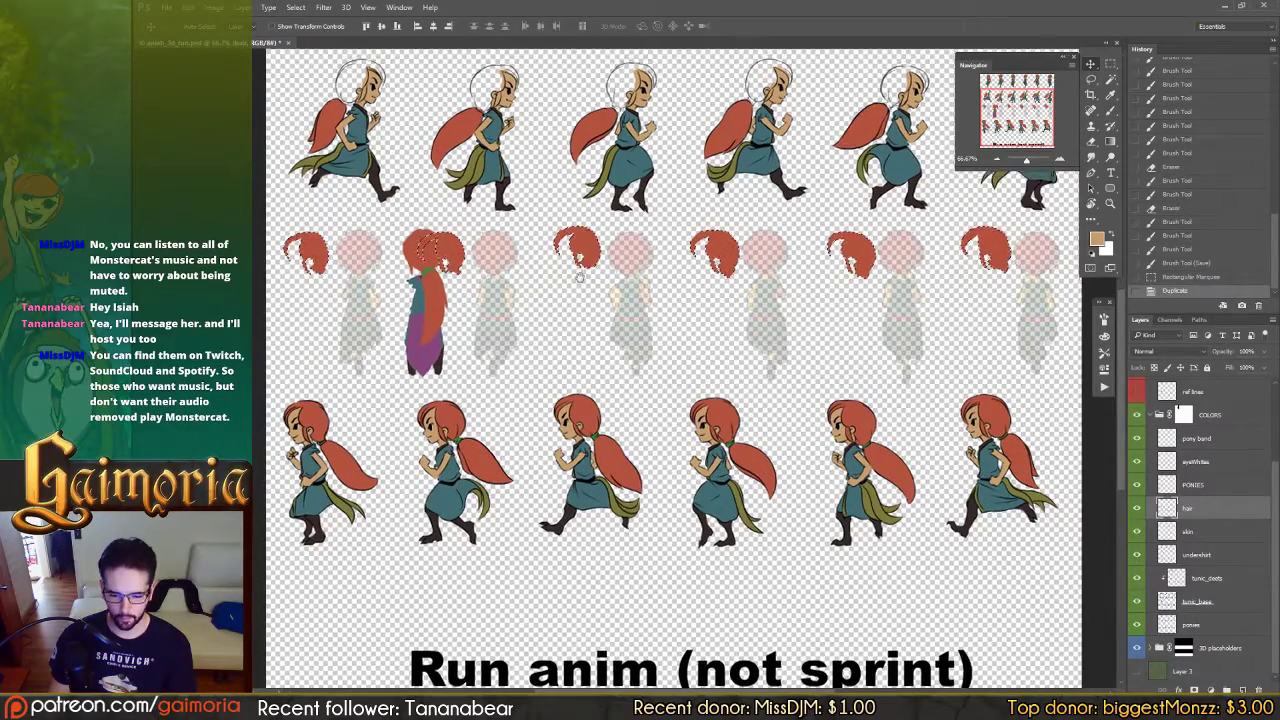
pyautogui.hotkey('ctrl', 'shift', 'h')
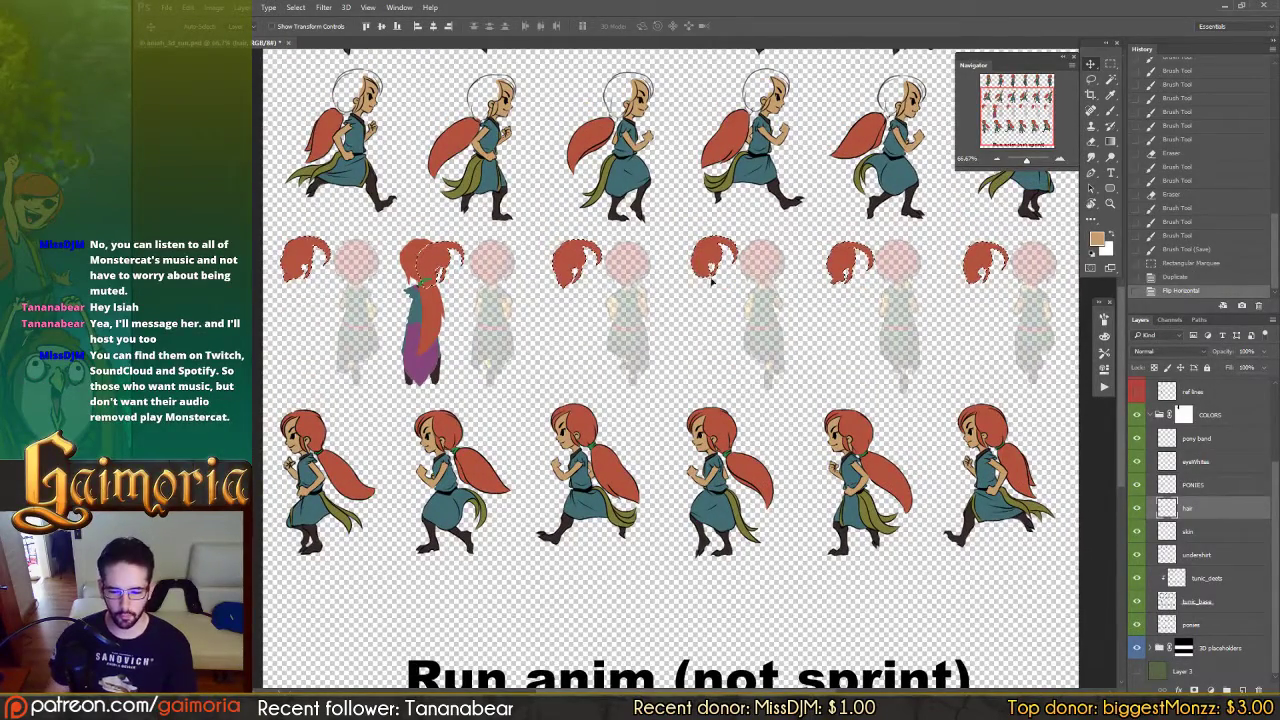
pyautogui.moveTo(713, 279); pyautogui.dragTo(777, 104)
# Step: Check the fit of the flipped hair on each sideways run sketch, clear the selection and save the document
pyautogui.scroll(2, 697, 140)
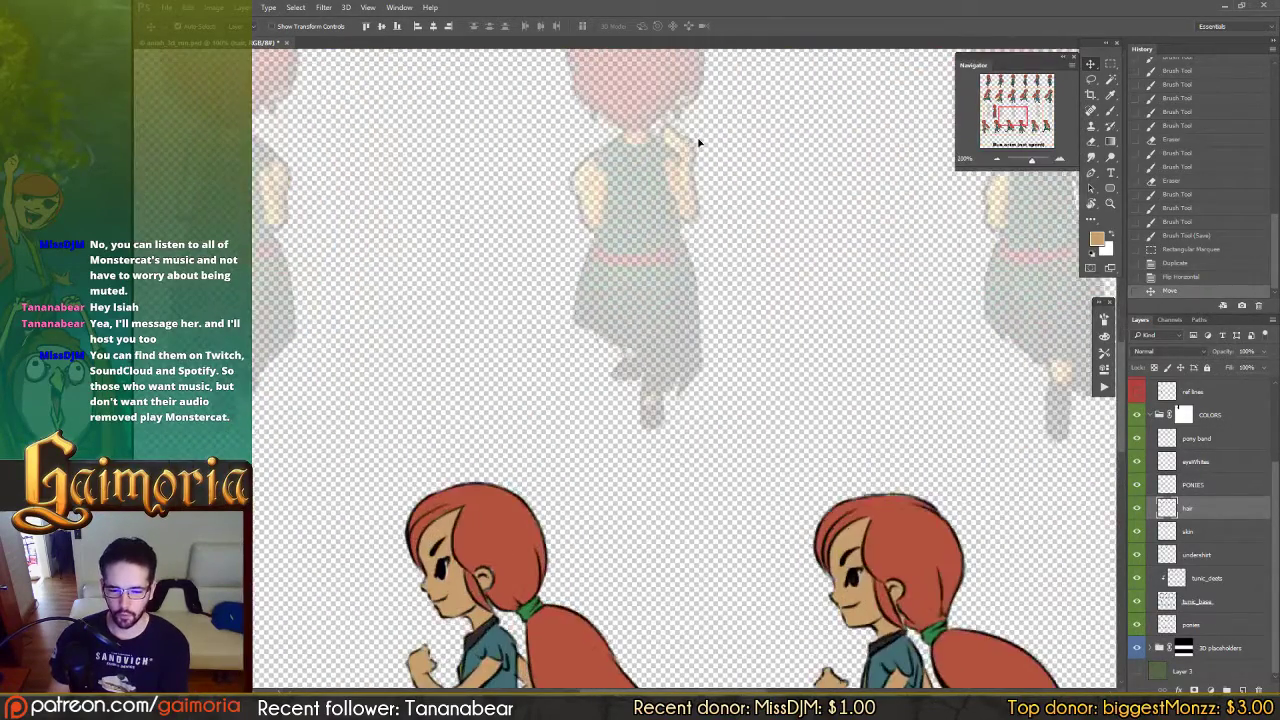
pyautogui.moveTo(613, 177); pyautogui.dragTo(806, 300)
pyautogui.moveTo(520, 171); pyautogui.dragTo(706, 334)
pyautogui.moveTo(580, 130); pyautogui.dragTo(752, 374)
pyautogui.hotkey('ctrl', ';')
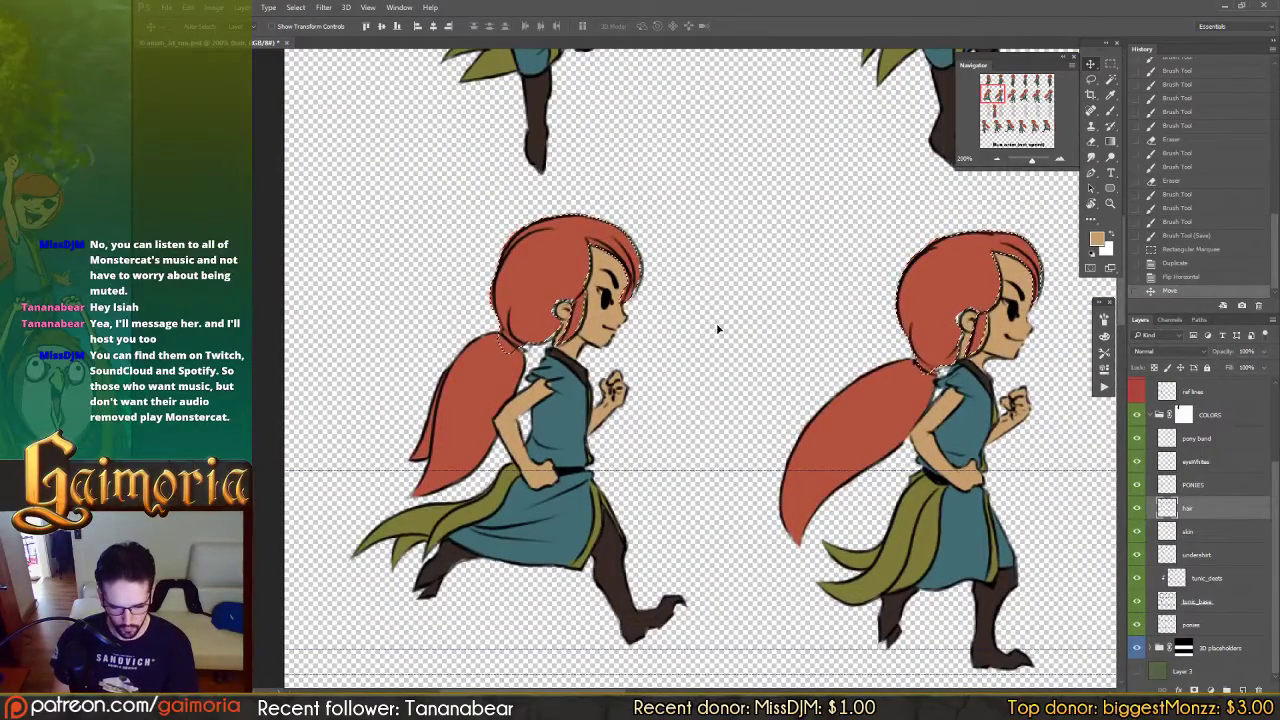
pyautogui.hotkey('ctrl', ';')
pyautogui.hotkey('ctrl', 'd')
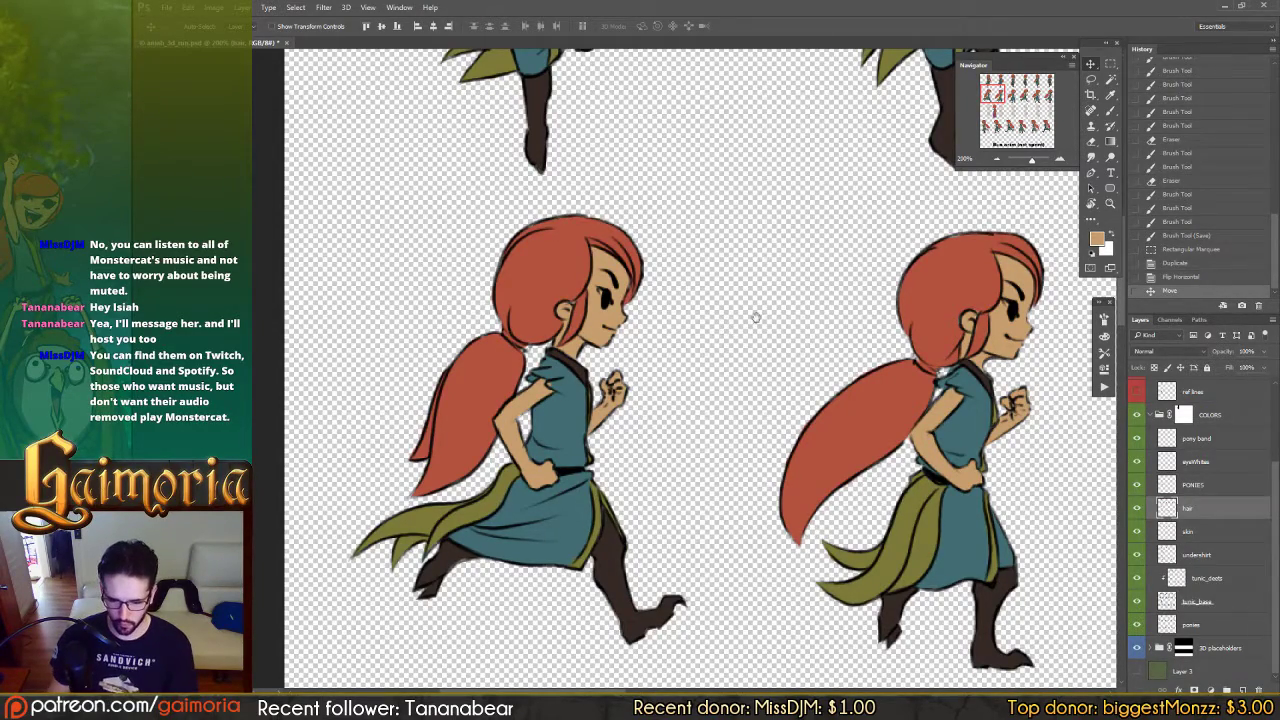
pyautogui.moveTo(754, 317); pyautogui.dragTo(440, 328)
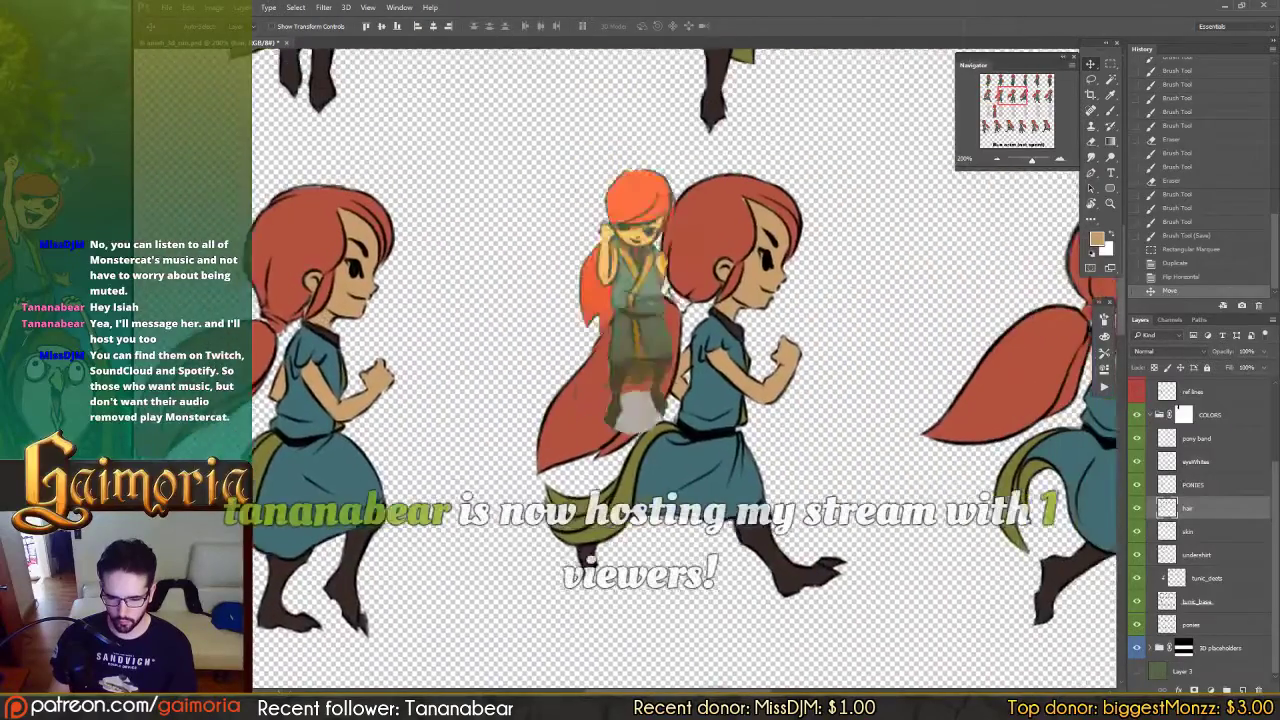
pyautogui.moveTo(900, 310); pyautogui.dragTo(360, 298)
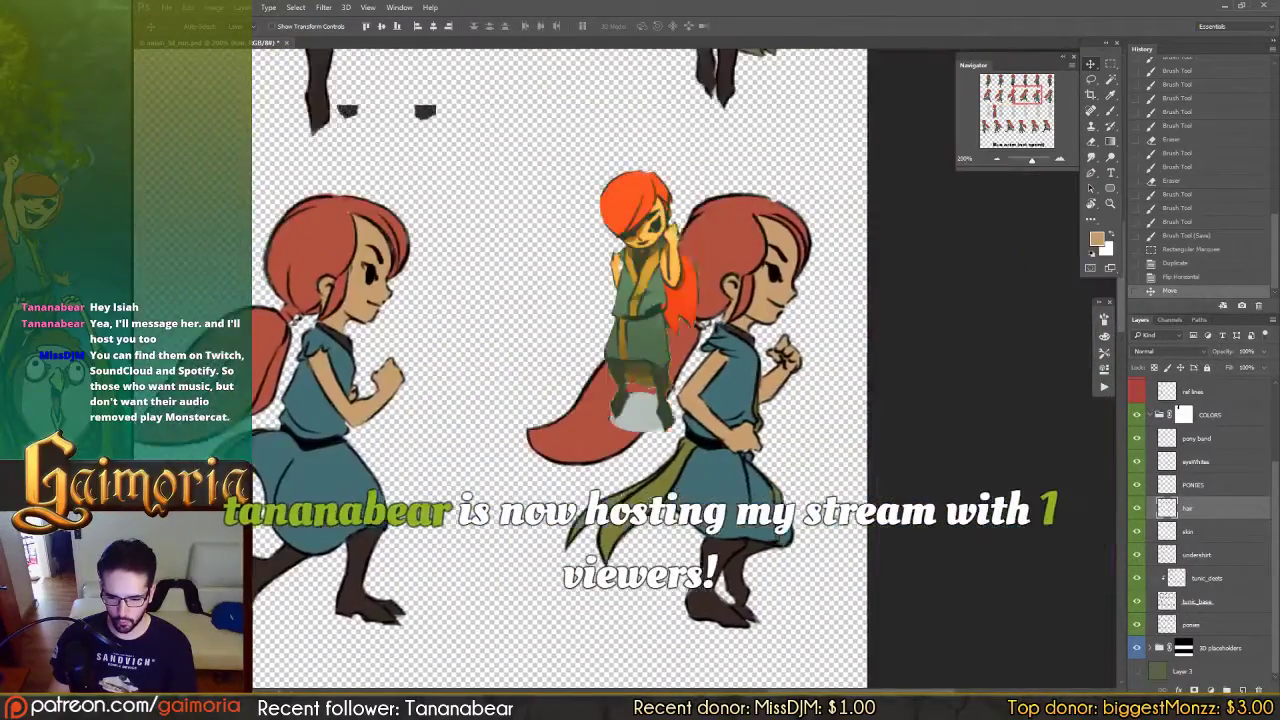
pyautogui.hotkey('ctrl', 'd')
pyautogui.hotkey('ctrl', 's')
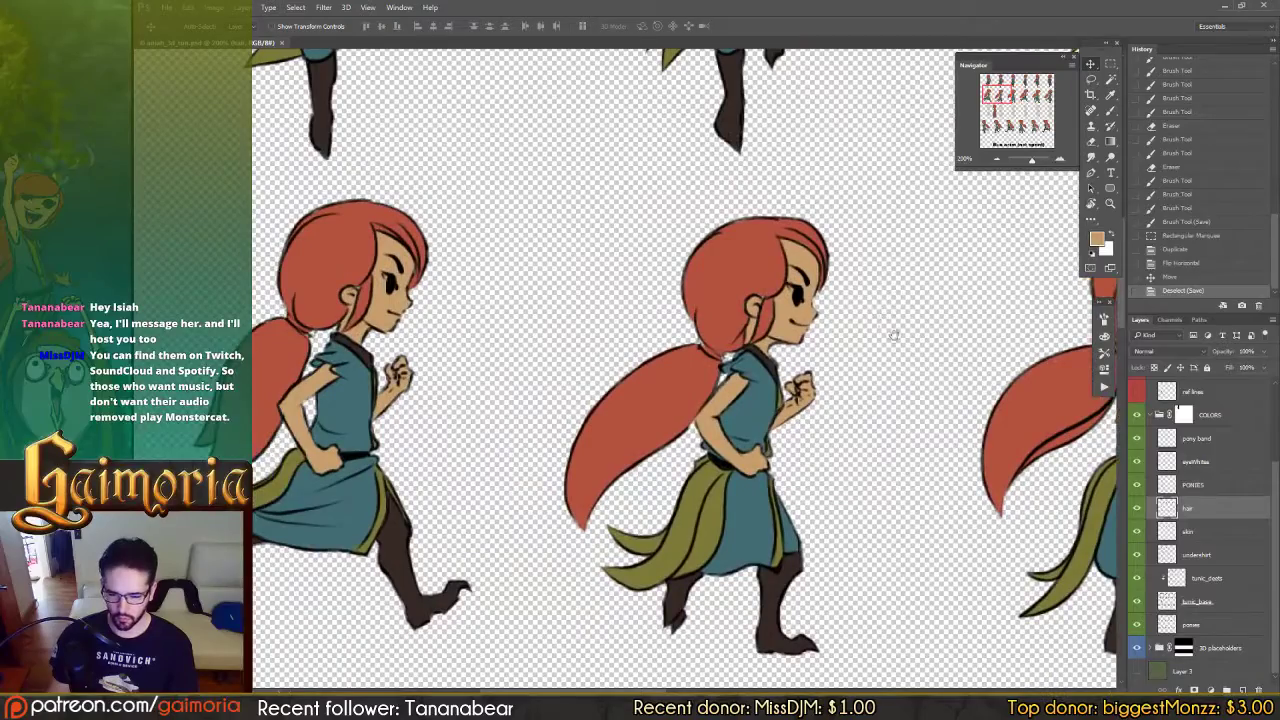
# Step: Make the eyeWhites layer active and compare the eyes in the bottom row with those in the sideways run sketches
pyautogui.click(1194, 486)
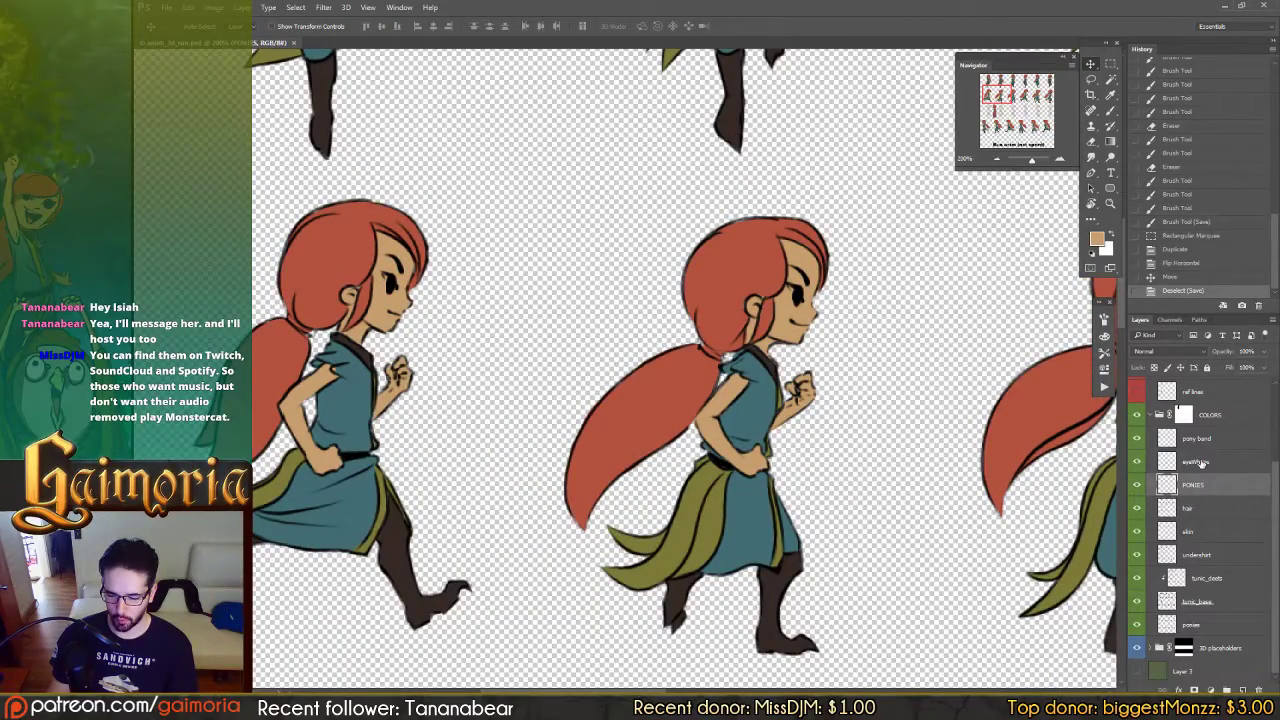
pyautogui.click(1198, 463)
pyautogui.scroll(-10, 835, 545)
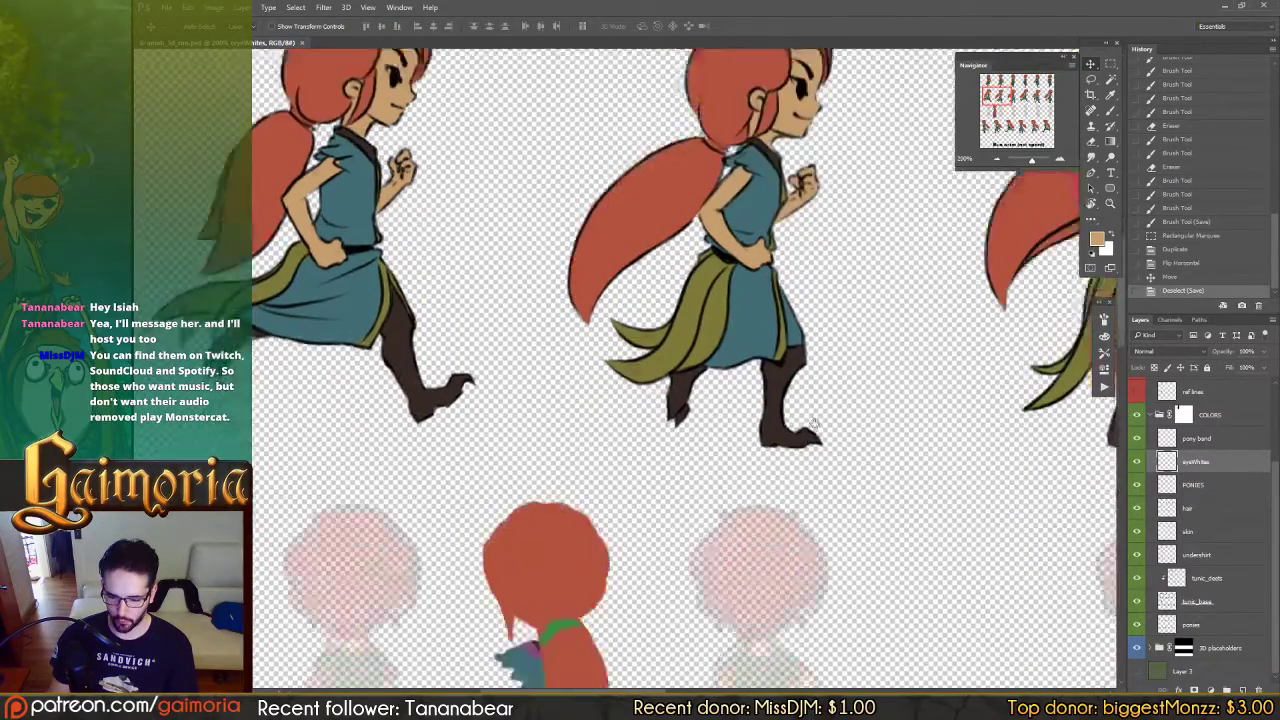
pyautogui.scroll(-3, 791, 354)
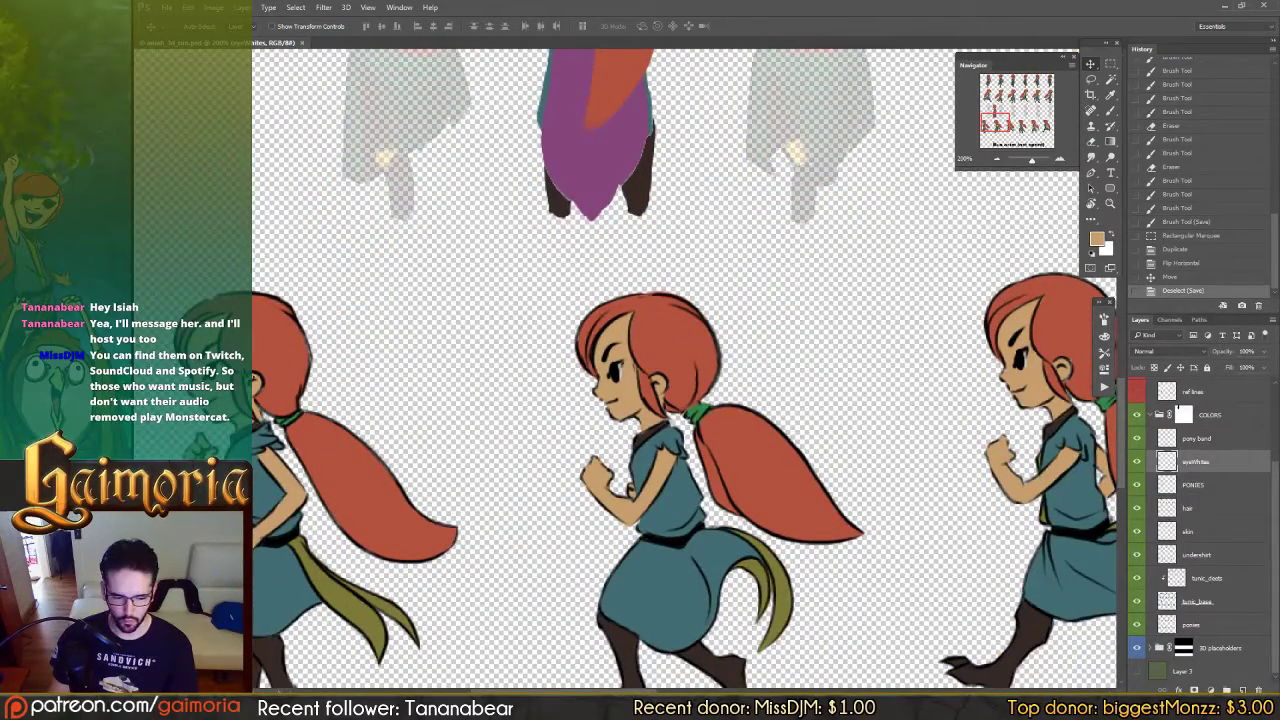
pyautogui.moveTo(808, 325); pyautogui.dragTo(475, 347)
pyautogui.moveTo(840, 275); pyautogui.dragTo(706, 437)
pyautogui.moveTo(560, 170); pyautogui.dragTo(694, 417)
pyautogui.moveTo(610, 150); pyautogui.dragTo(721, 406)
pyautogui.moveTo(590, 190); pyautogui.dragTo(674, 370)
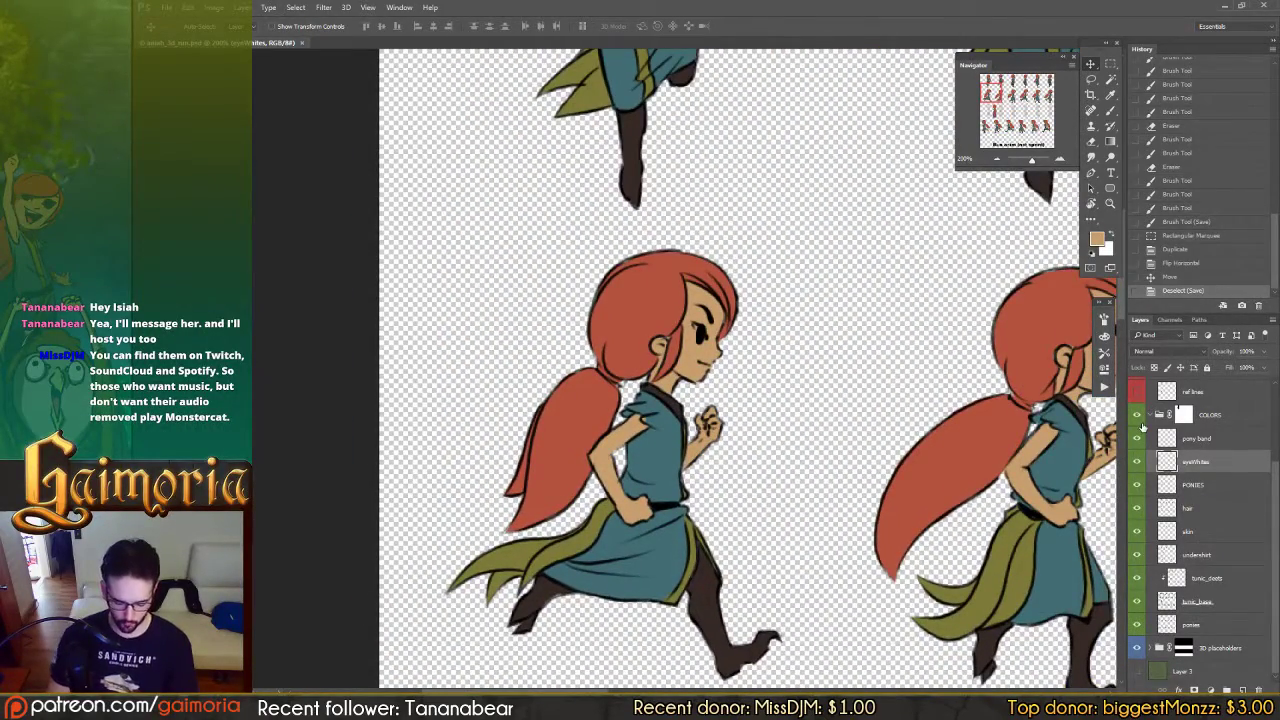
# Step: Isolate the eyeWhites layer, sample the light grey eye colour for the Brush tool and show all layers again
pyautogui.press('b')
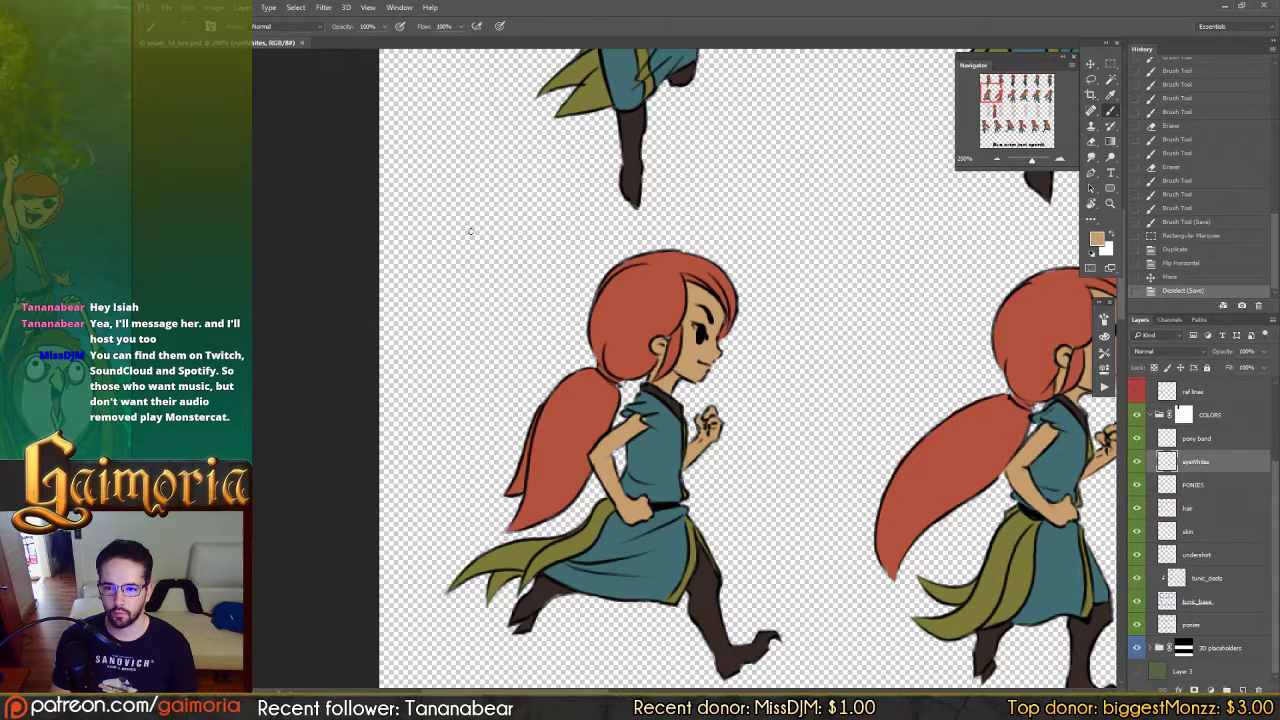
pyautogui.click(314, 297)
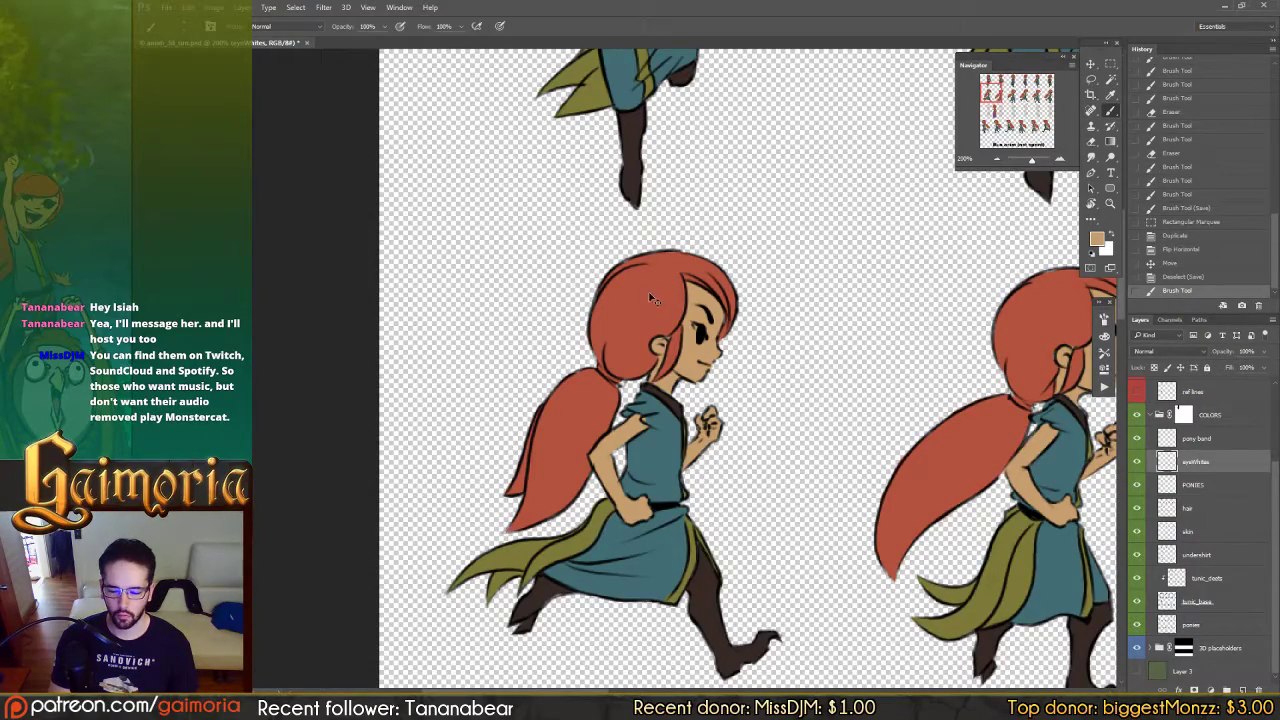
pyautogui.hotkey('ctrl', '+')
pyautogui.moveTo(651, 283); pyautogui.dragTo(657, 434)
pyautogui.moveTo(620, 326); pyautogui.dragTo(549, 563)
pyautogui.moveTo(621, 303); pyautogui.dragTo(650, 268)
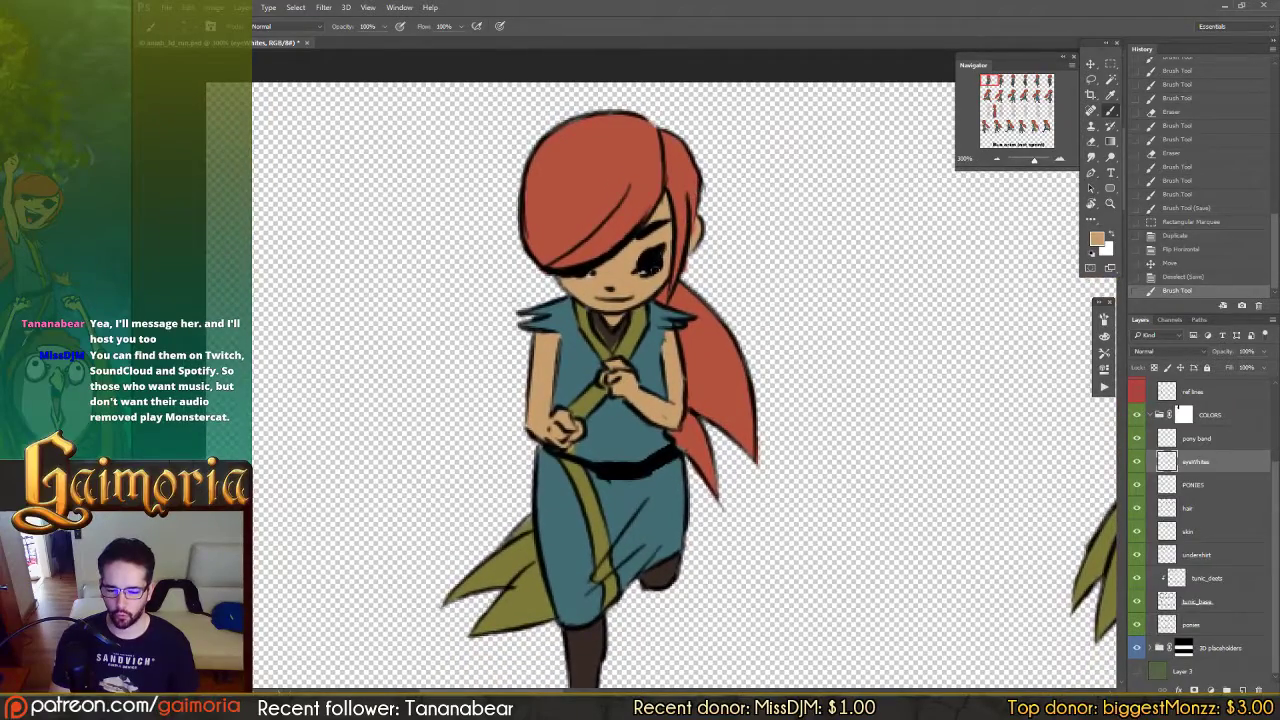
pyautogui.keyDown('alt'); pyautogui.click(1136, 462); pyautogui.keyUp('alt')
pyautogui.keyDown('alt'); pyautogui.click(588, 268); pyautogui.keyUp('alt')
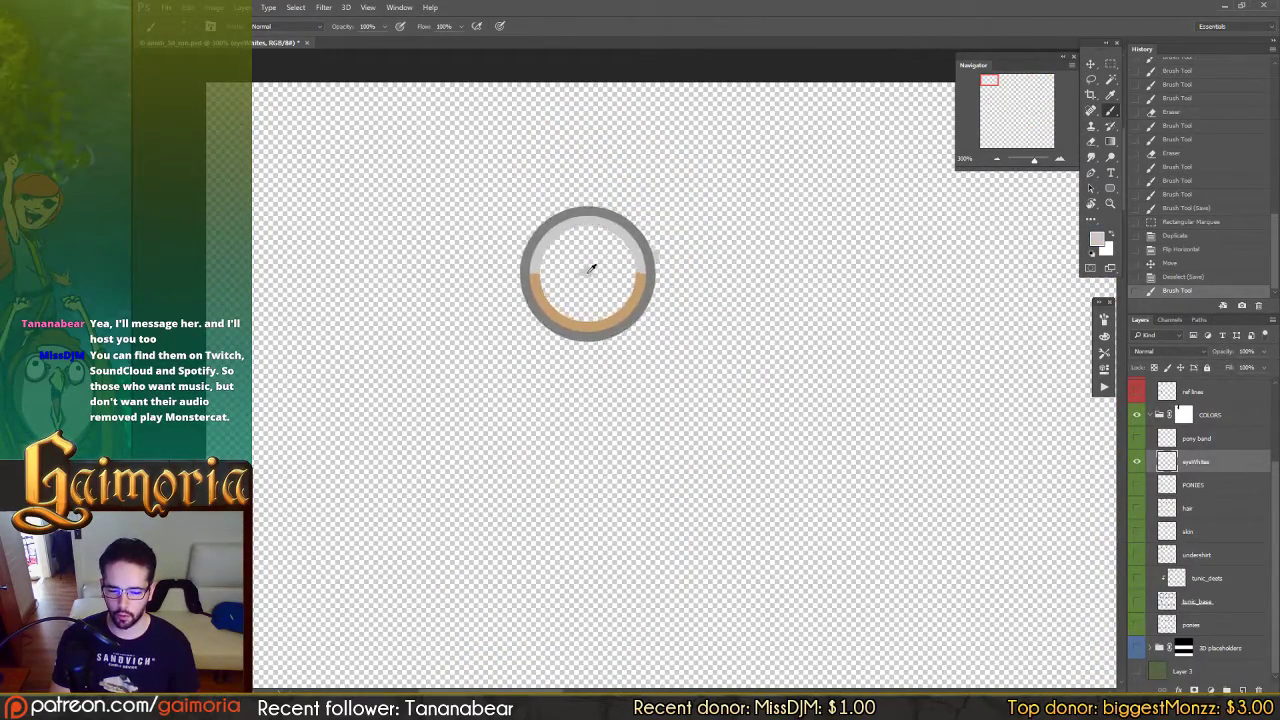
pyautogui.keyDown('alt'); pyautogui.click(1136, 458); pyautogui.keyUp('alt')
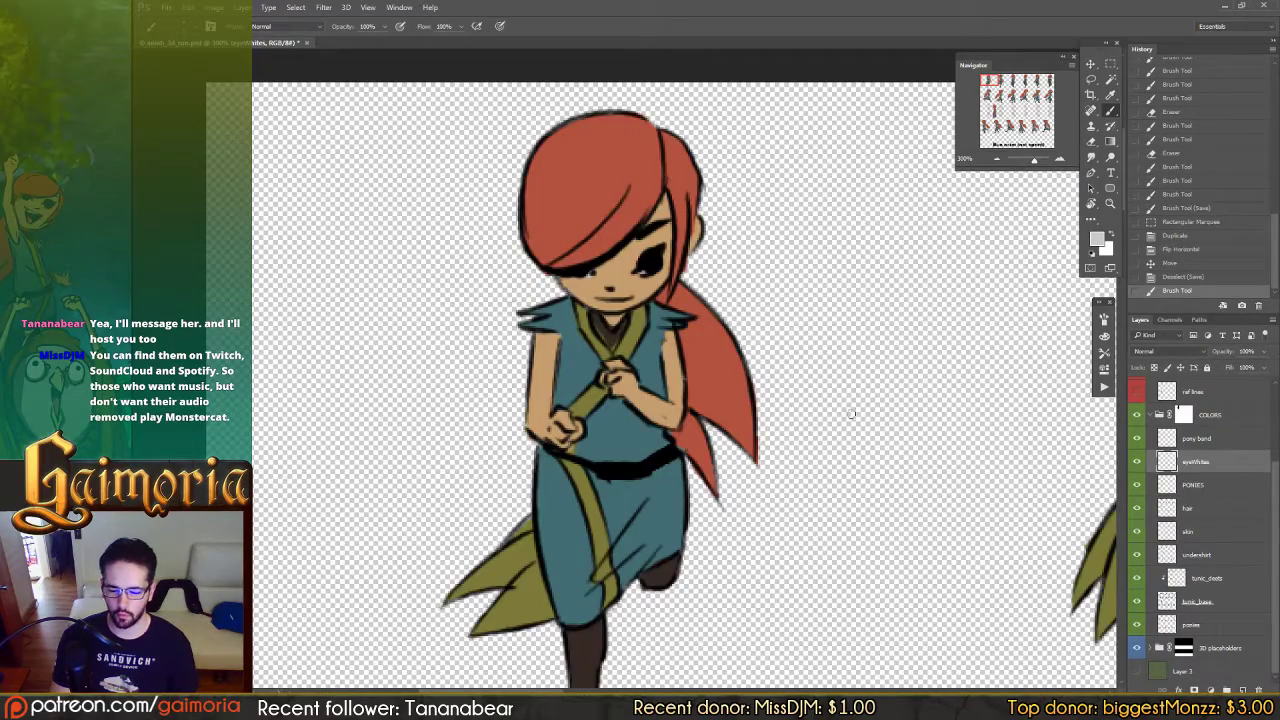
# Step: Paint the eye white on the first sideways run sketch and erase the excess below the eye
pyautogui.scroll(-5, 698, 307)
pyautogui.moveTo(848, 474); pyautogui.dragTo(712, 296)
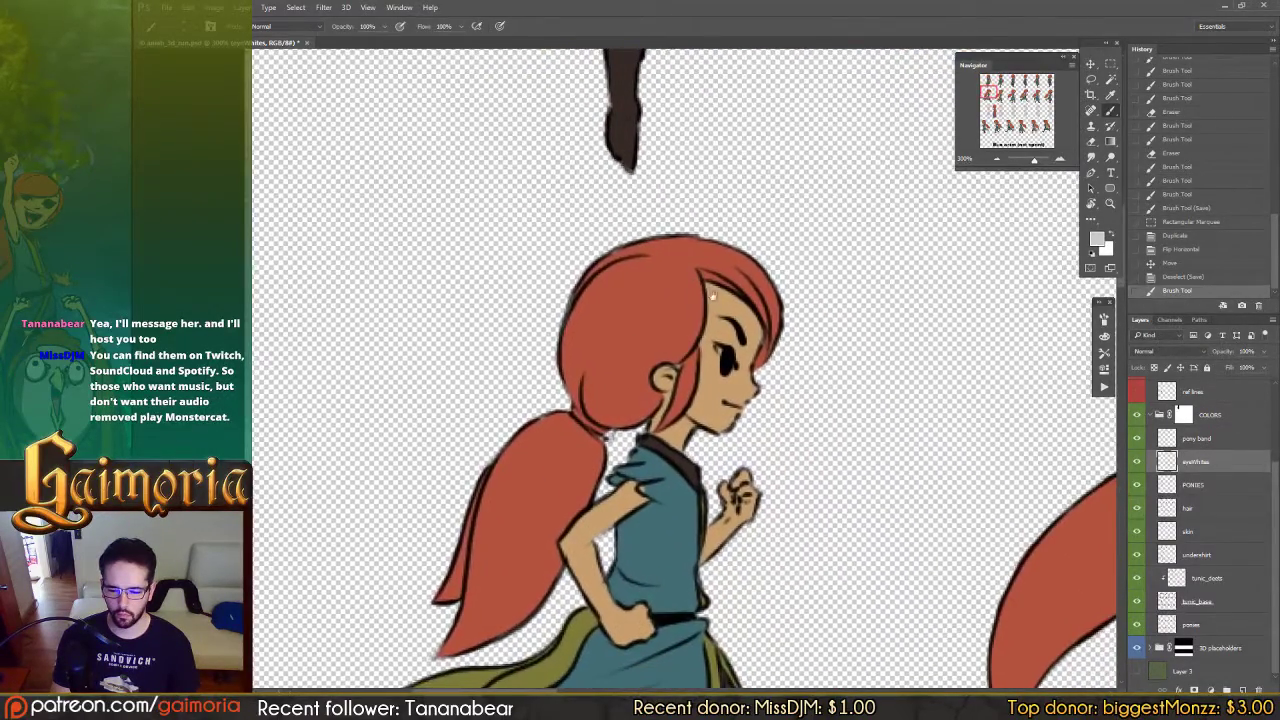
pyautogui.click(723, 358)
pyautogui.click(723, 360)
pyautogui.click(722, 362)
pyautogui.click(722, 364)
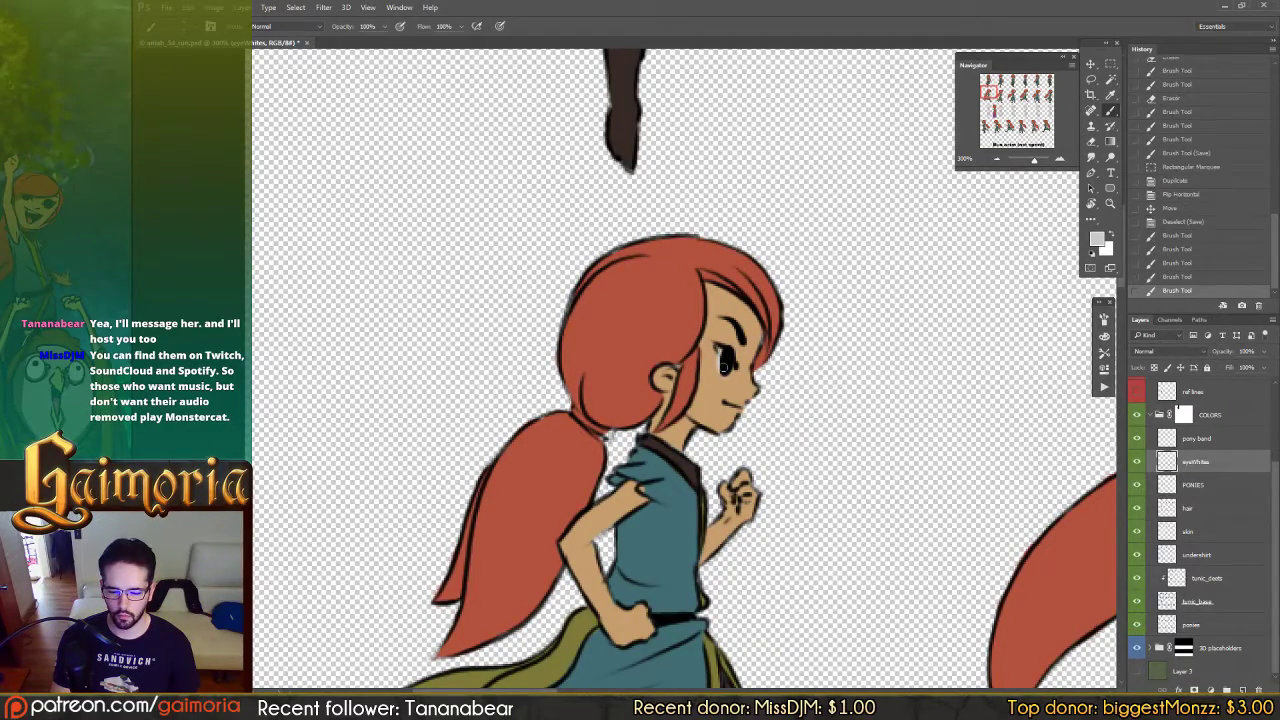
pyautogui.press('e')
pyautogui.click(724, 382)
pyautogui.hscroll(-5, 788, 366)
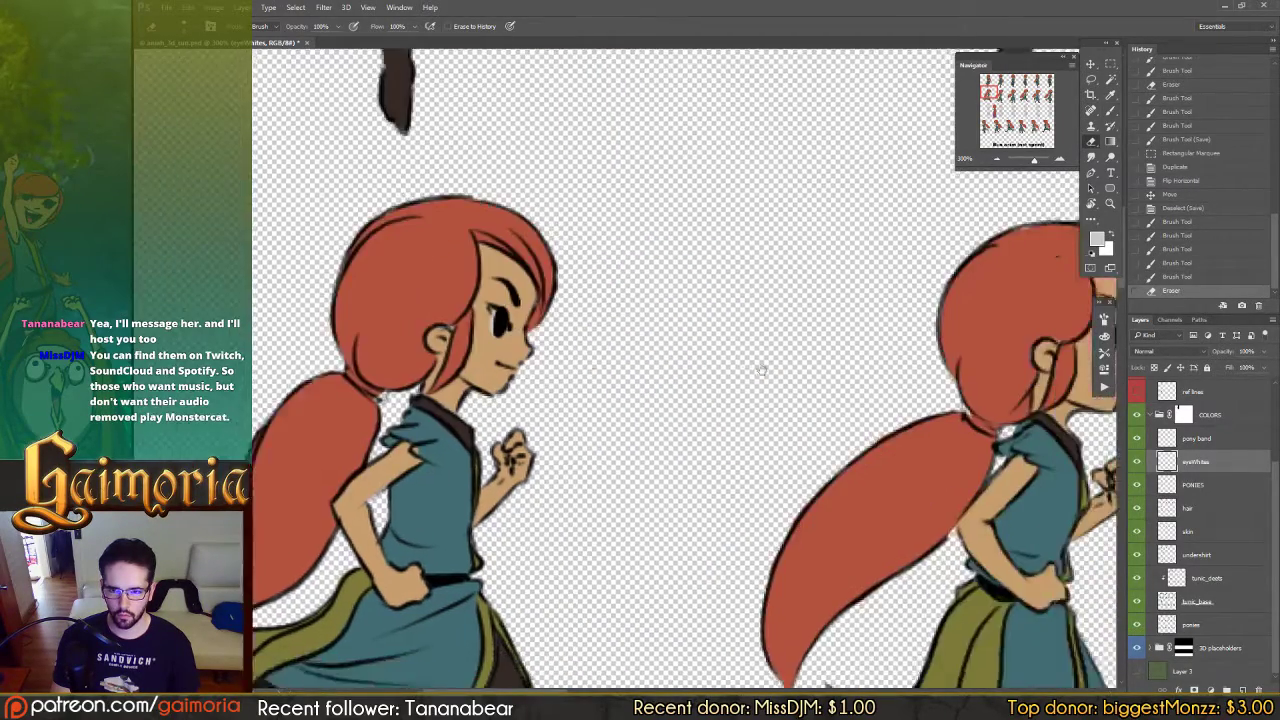
# Step: Brush the light grey eye white onto the second sideways run sketch
pyautogui.hscroll(5, 793, 358)
pyautogui.press('b')
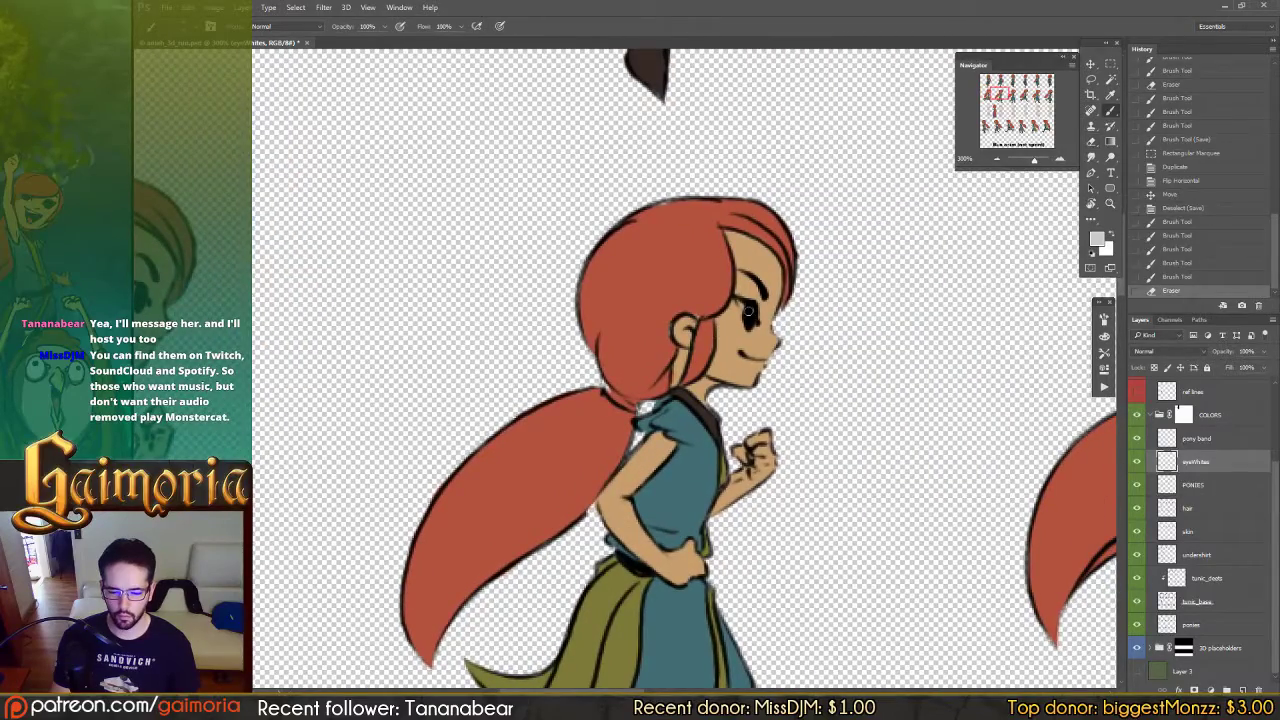
pyautogui.click(745, 315)
pyautogui.click(745, 317)
pyautogui.click(746, 316)
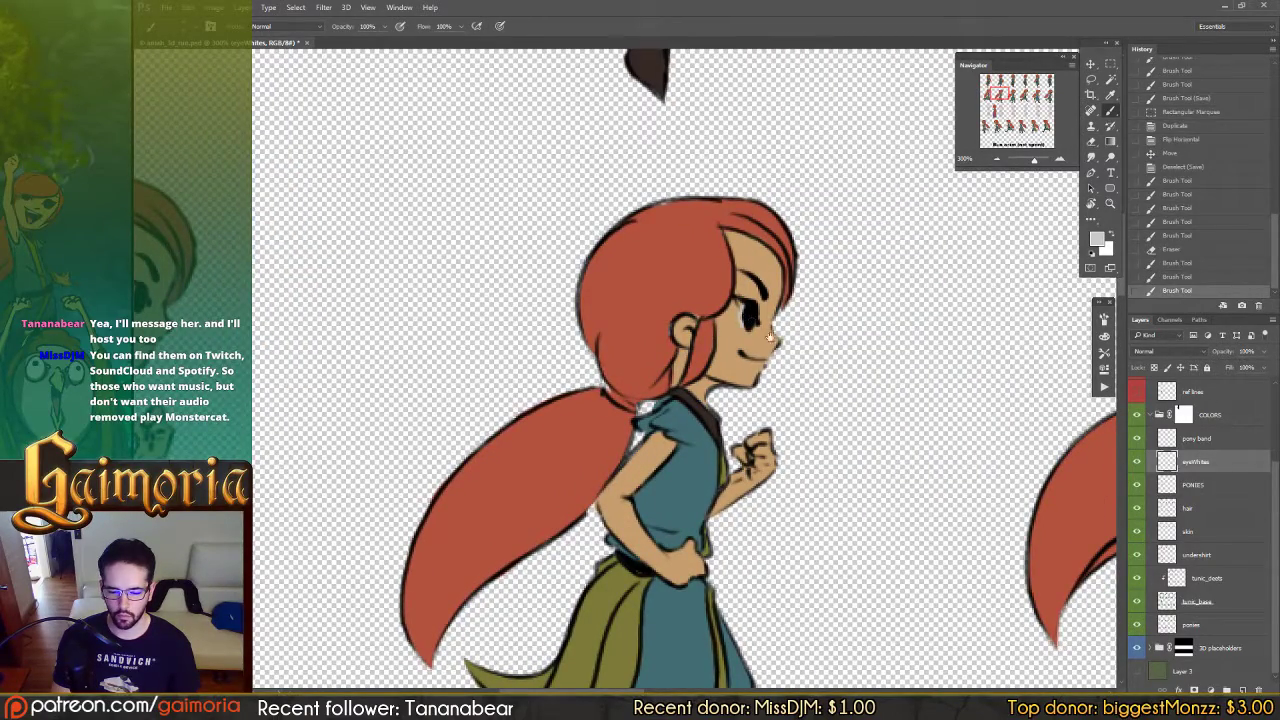
# Step: Brush the light grey eye white around the pupil of the third sideways run sketch
pyautogui.hscroll(10, 770, 337)
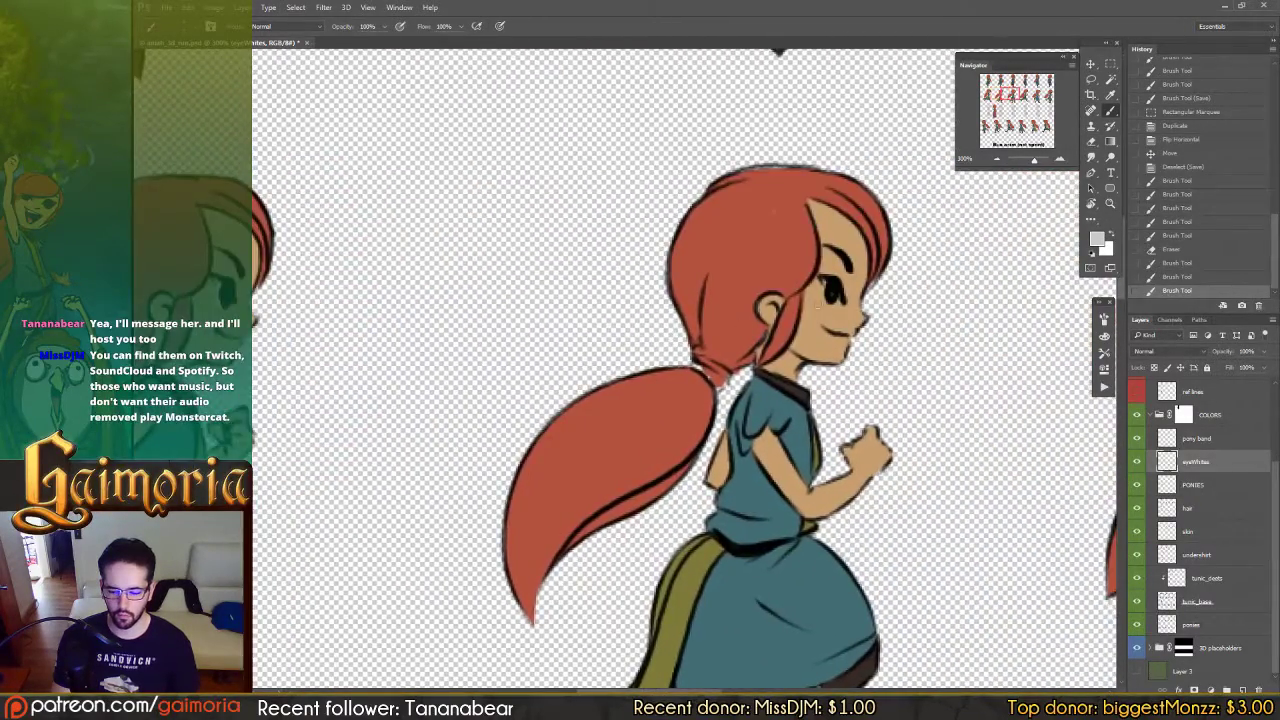
pyautogui.click(828, 287)
pyautogui.click(827, 288)
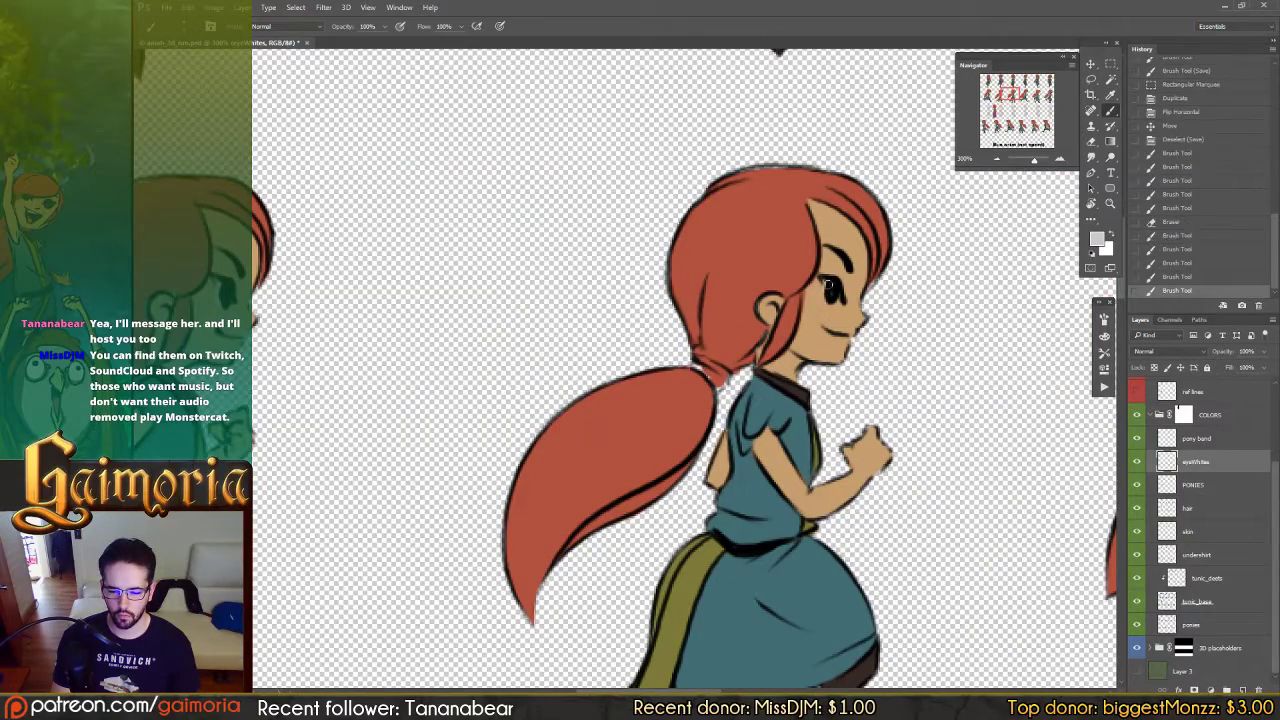
pyautogui.click(827, 289)
pyautogui.click(826, 290)
pyautogui.click(826, 290)
pyautogui.click(827, 291)
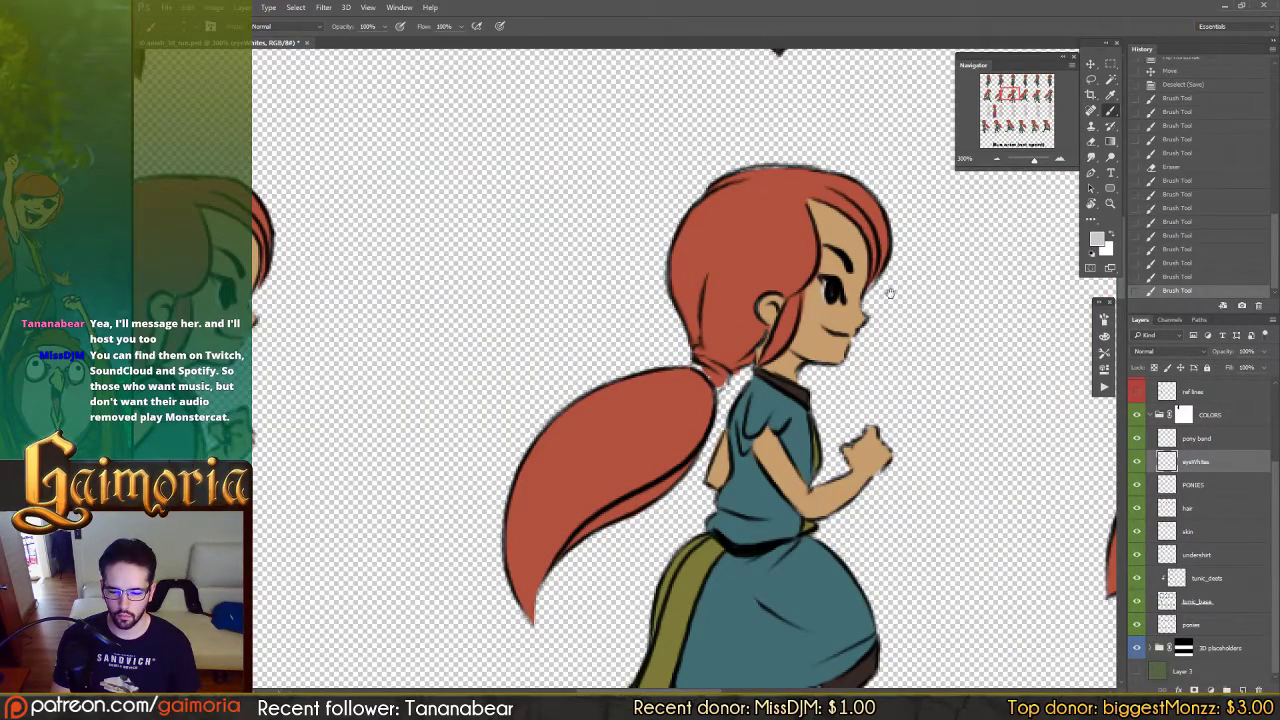
# Step: Fill in the eye white on the fourth sideways run sketch with short light grey brush dabs
pyautogui.moveTo(888, 293); pyautogui.dragTo(574, 259)
pyautogui.moveTo(1028, 272); pyautogui.dragTo(676, 296)
pyautogui.click(760, 263)
pyautogui.click(760, 264)
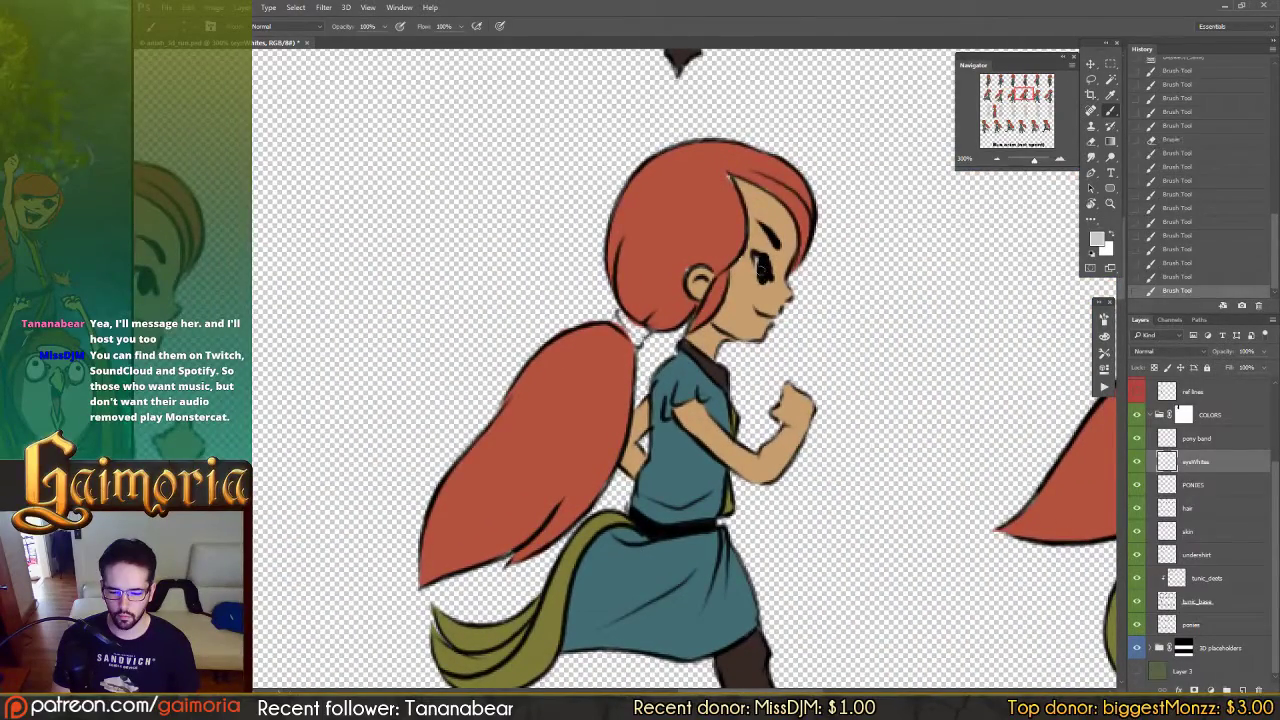
pyautogui.click(761, 265)
pyautogui.click(761, 267)
pyautogui.click(762, 268)
pyautogui.click(761, 268)
pyautogui.click(761, 269)
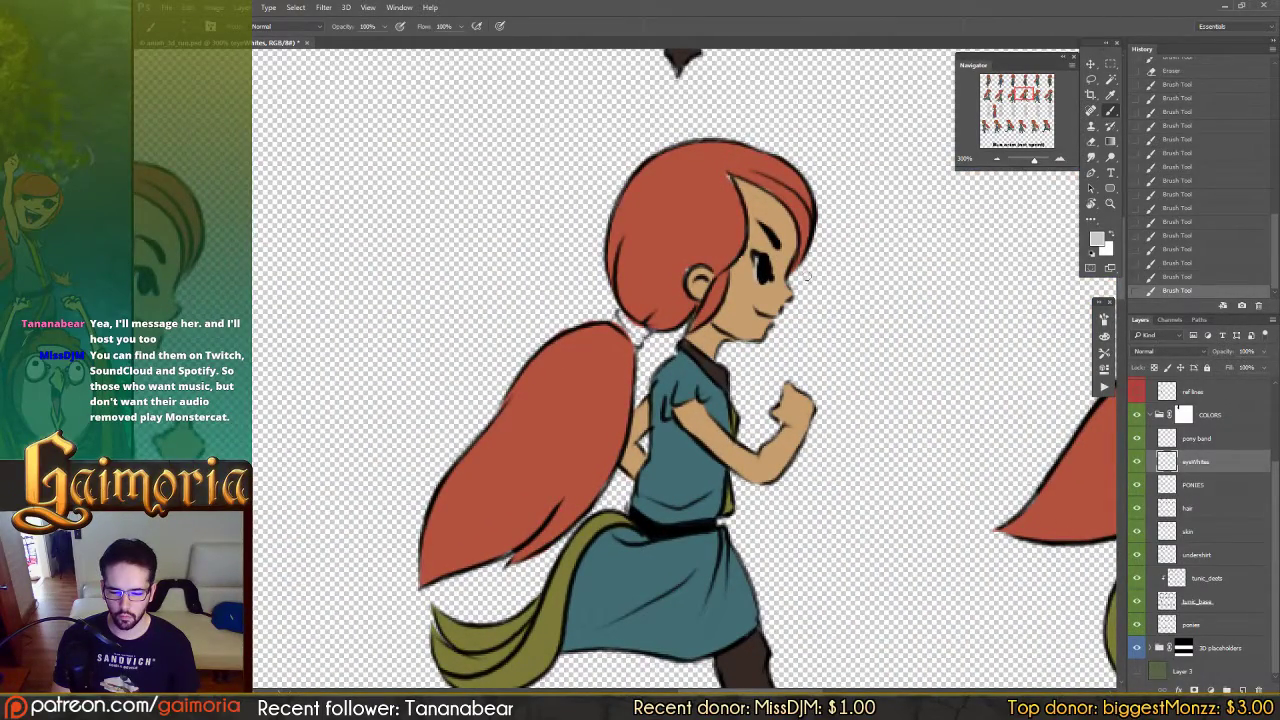
# Step: Add the eye whites to the fifth and sixth sideways run sketches and review the eyes along the row
pyautogui.hscroll(6, 757, 277)
pyautogui.hscroll(8, 851, 290)
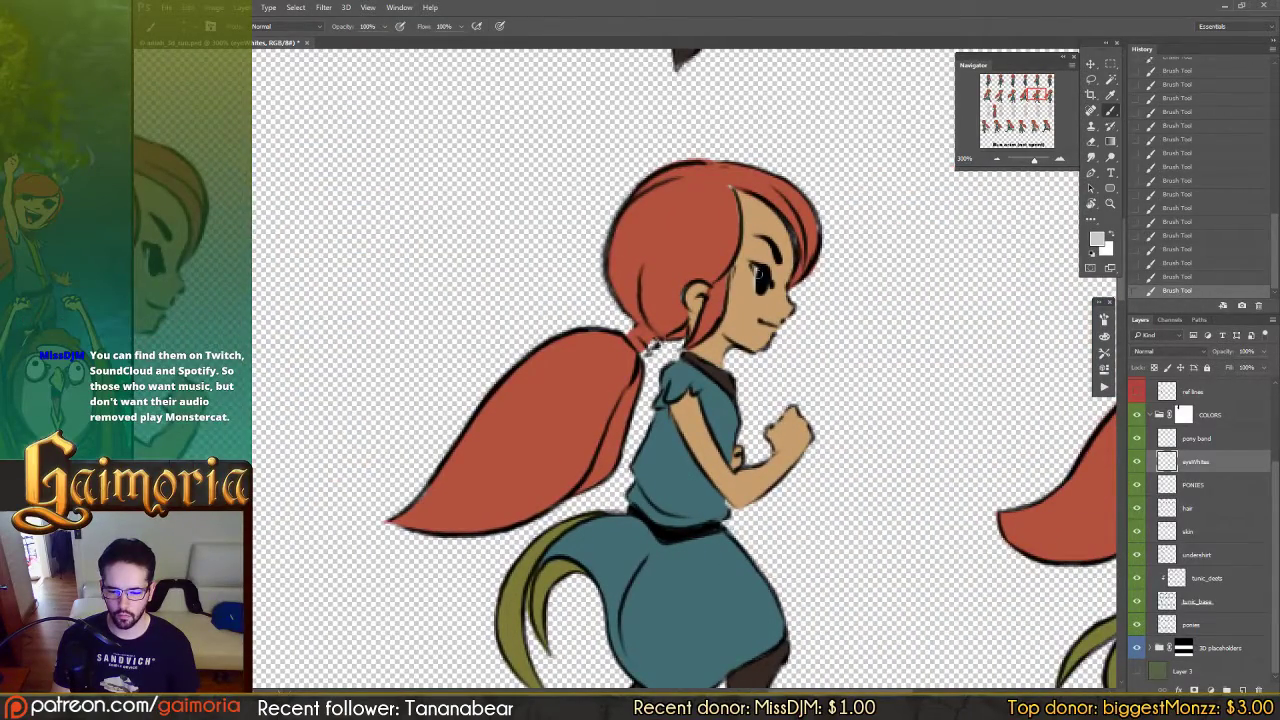
pyautogui.moveTo(869, 273); pyautogui.dragTo(610, 285)
pyautogui.moveTo(908, 289); pyautogui.dragTo(545, 265)
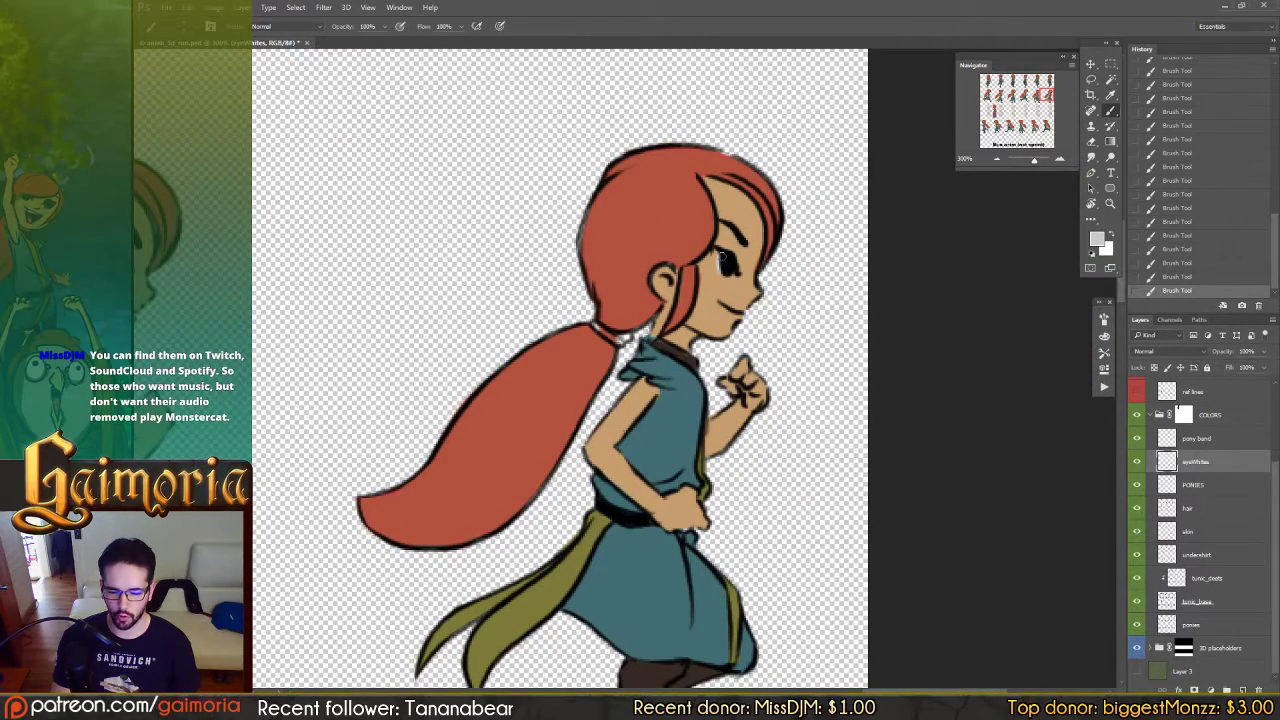
pyautogui.moveTo(690, 241); pyautogui.dragTo(1010, 252)
pyautogui.moveTo(270, 294); pyautogui.dragTo(940, 240)
pyautogui.moveTo(340, 290); pyautogui.dragTo(662, 258)
pyautogui.scroll(-5, 662, 258)
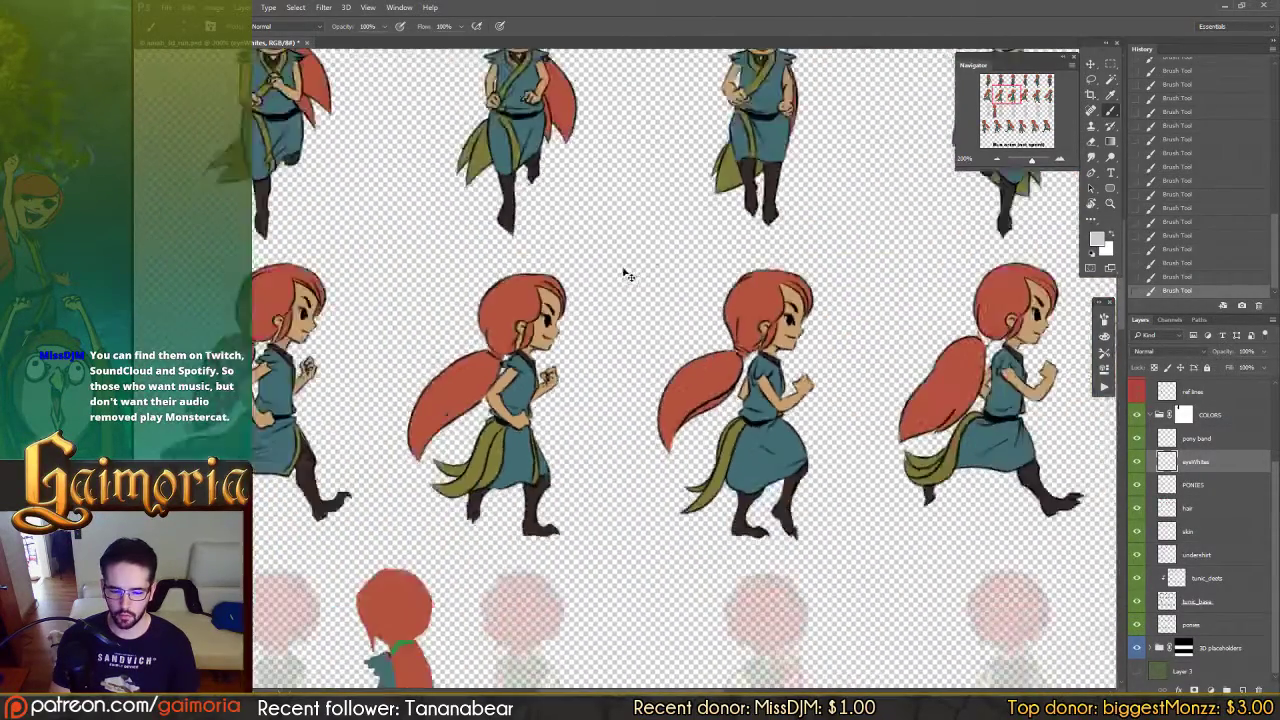
pyautogui.scroll(2, 623, 277)
pyautogui.scroll(3, 633, 278)
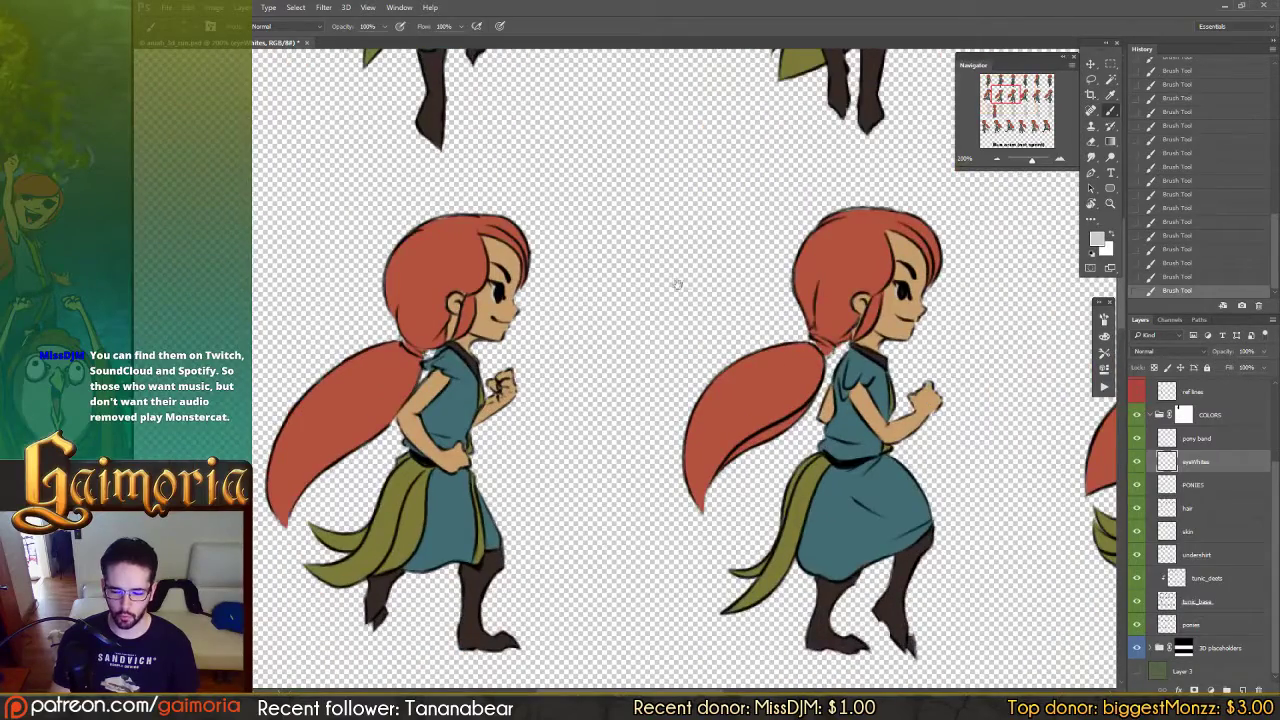
# Step: Make the pony band layer active and sample the green hair band colour from the finished bottom row
pyautogui.hotkey('alt', ']')
pyautogui.moveTo(623, 397); pyautogui.dragTo(765, 135)
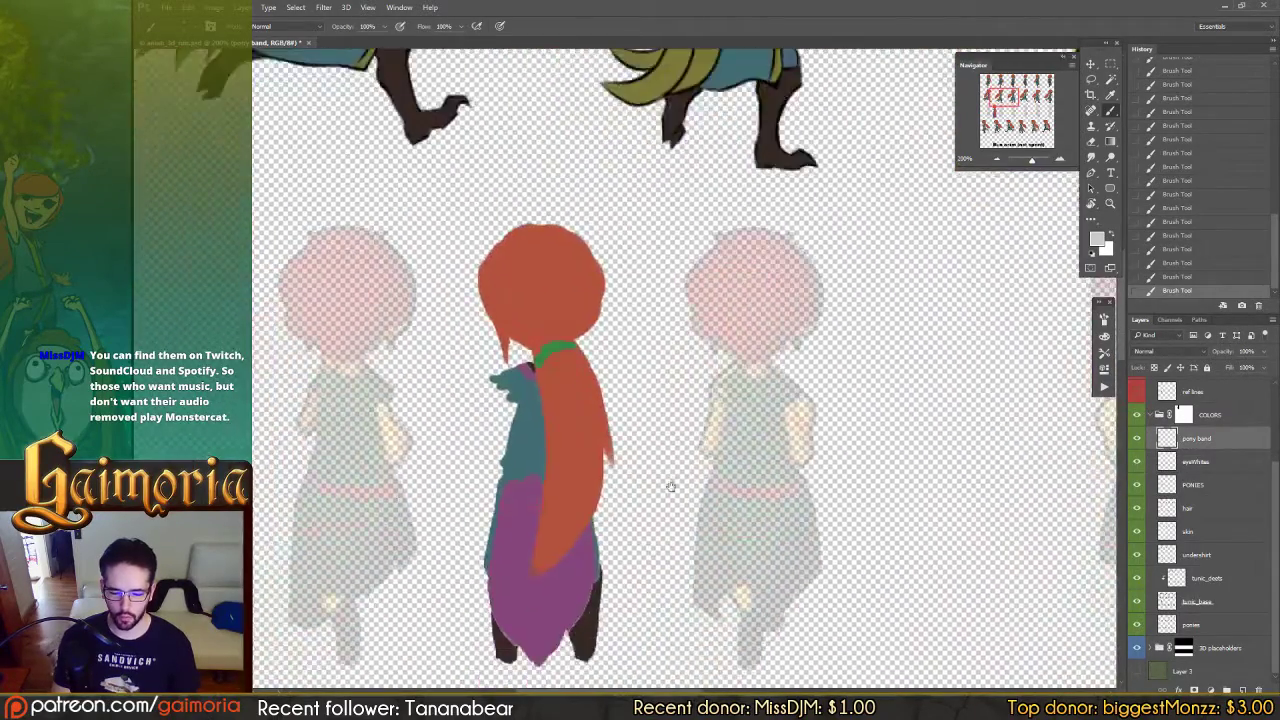
pyautogui.moveTo(671, 486); pyautogui.dragTo(715, 277)
pyautogui.scroll(-3, 714, 276)
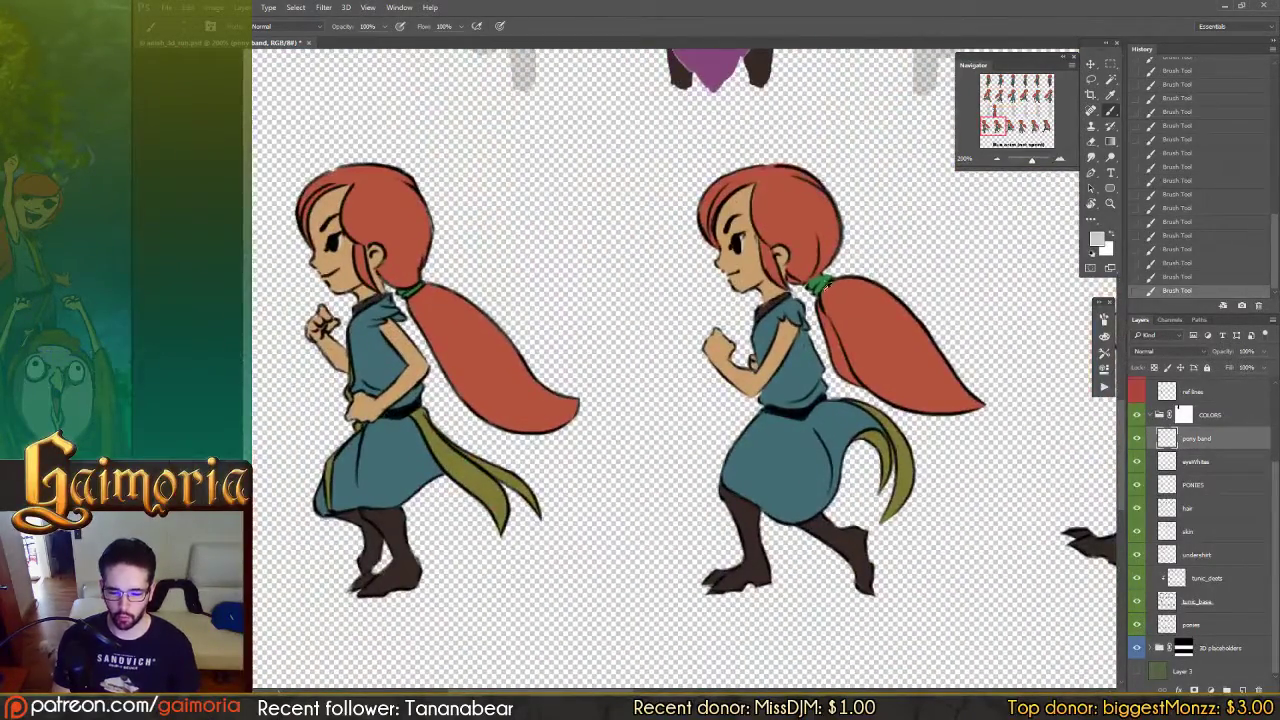
pyautogui.keyDown('alt'); pyautogui.click(822, 280); pyautogui.keyUp('alt')
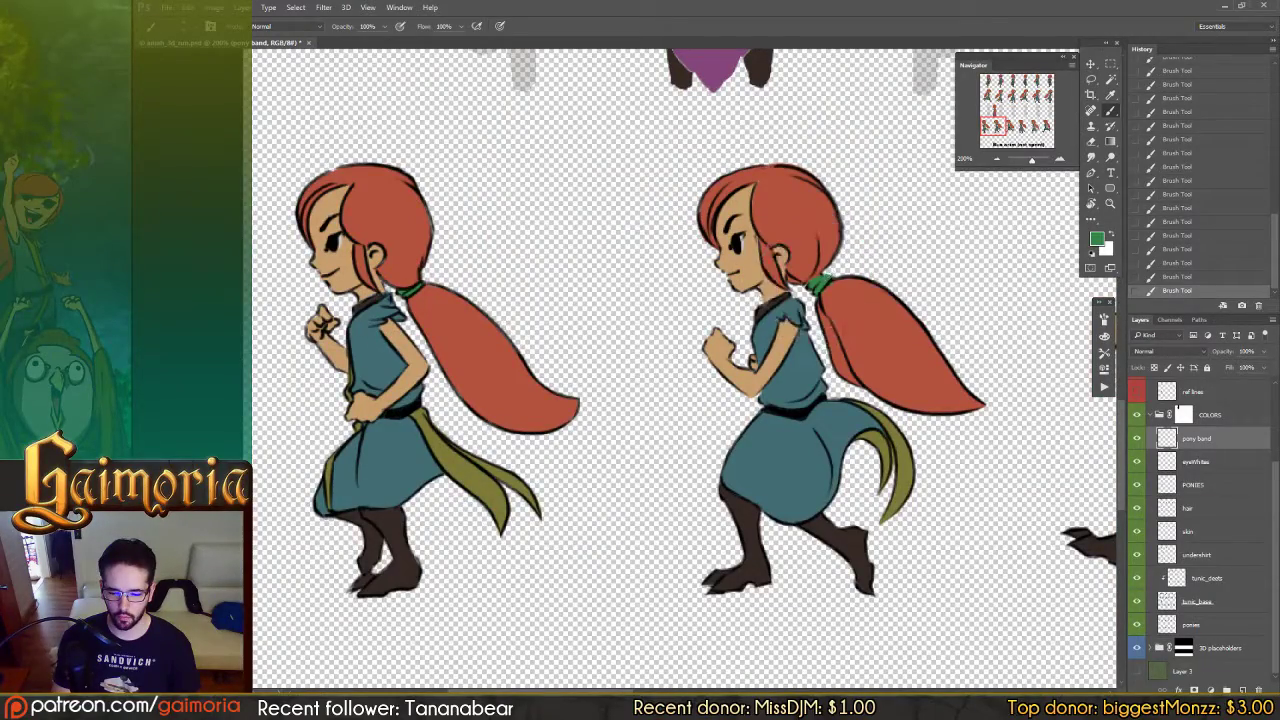
# Step: Paint the green pony band at the base of the first sideways run sketch's ponytail
pyautogui.scroll(2, 822, 280)
pyautogui.moveTo(760, 420); pyautogui.dragTo(800, 620)
pyautogui.moveTo(746, 337); pyautogui.dragTo(783, 614)
pyautogui.moveTo(737, 300); pyautogui.dragTo(743, 428)
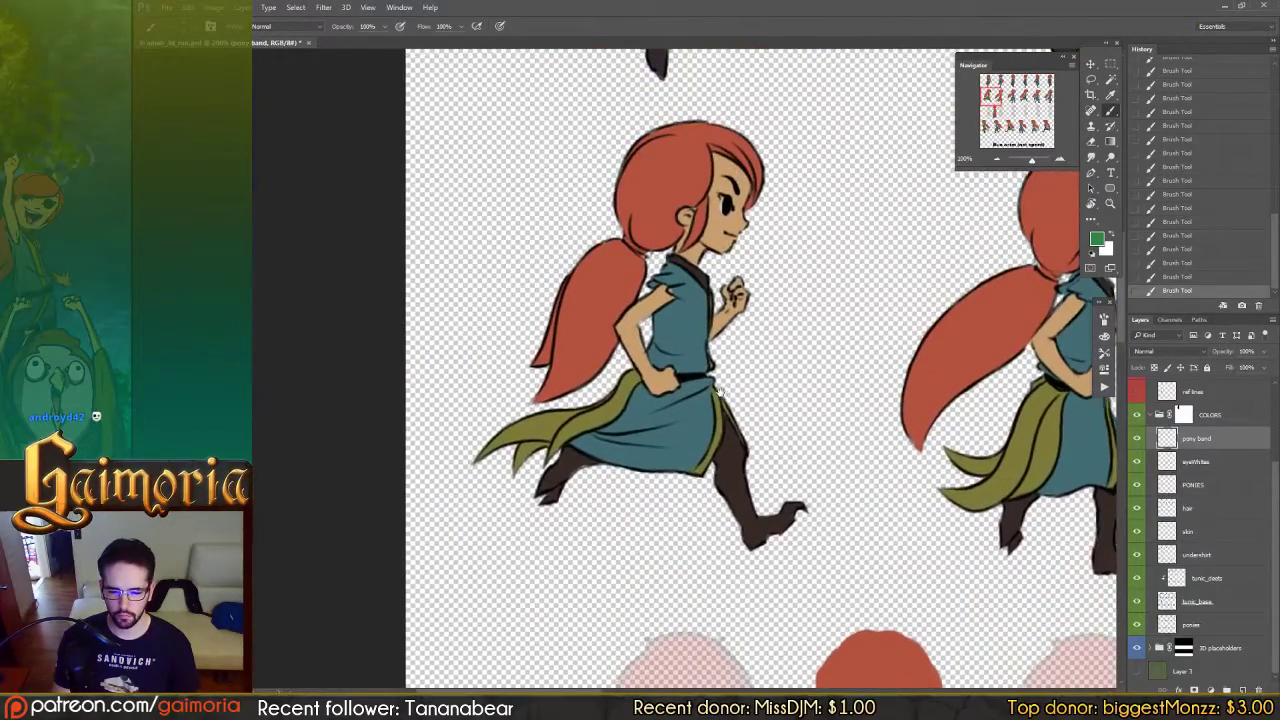
pyautogui.scroll(3, 628, 237)
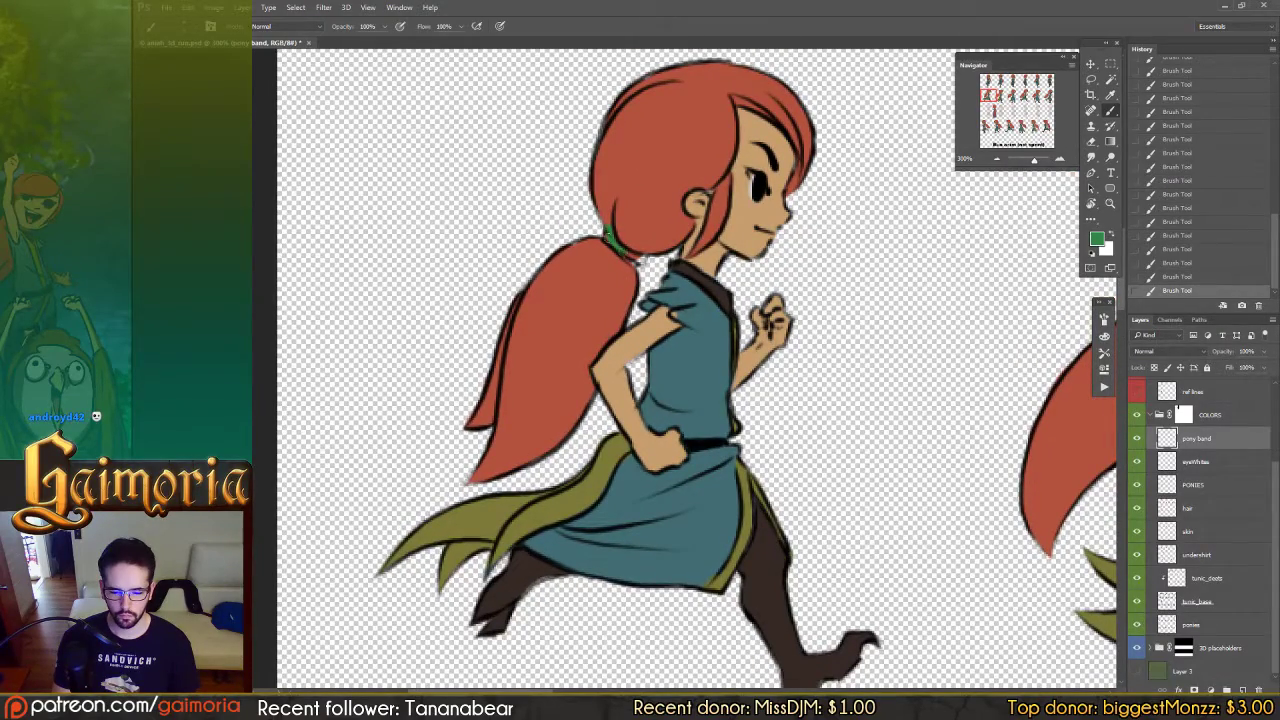
# Step: Undo the last brush stroke and paint the green pony band on the second sideways run sketch
pyautogui.hscroll(8, 651, 271)
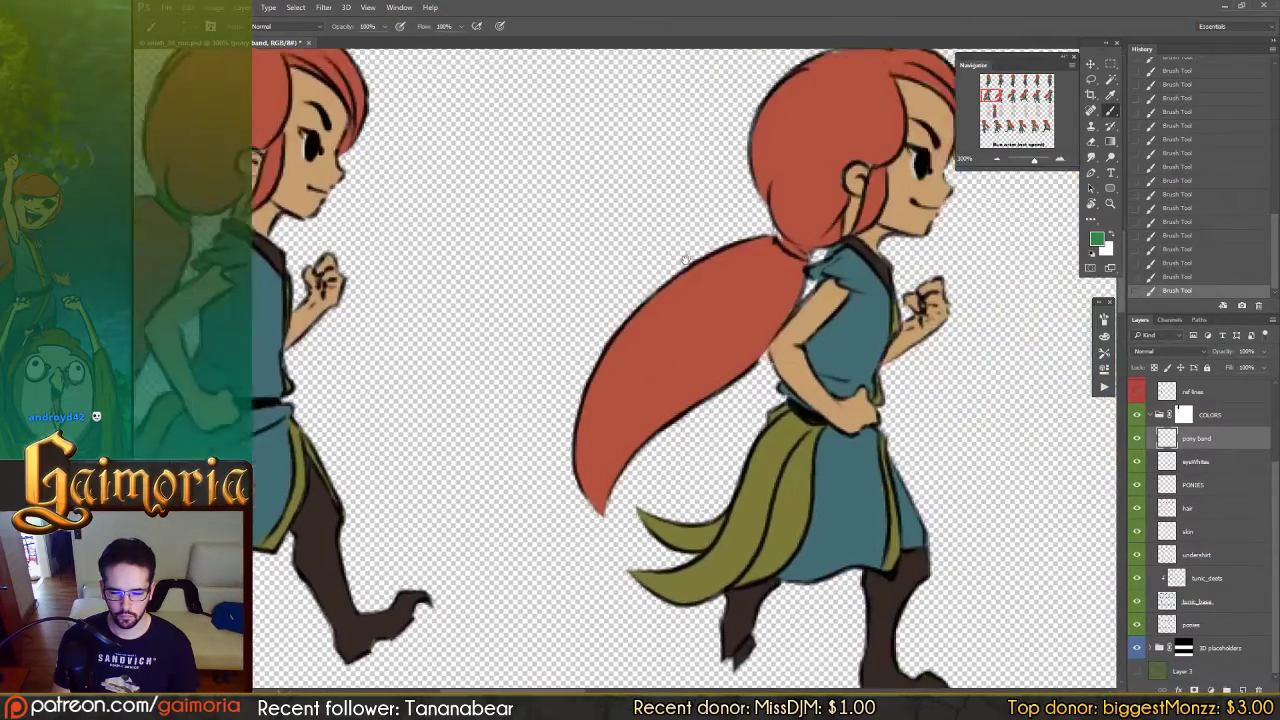
pyautogui.hotkey('ctrl', 'z')
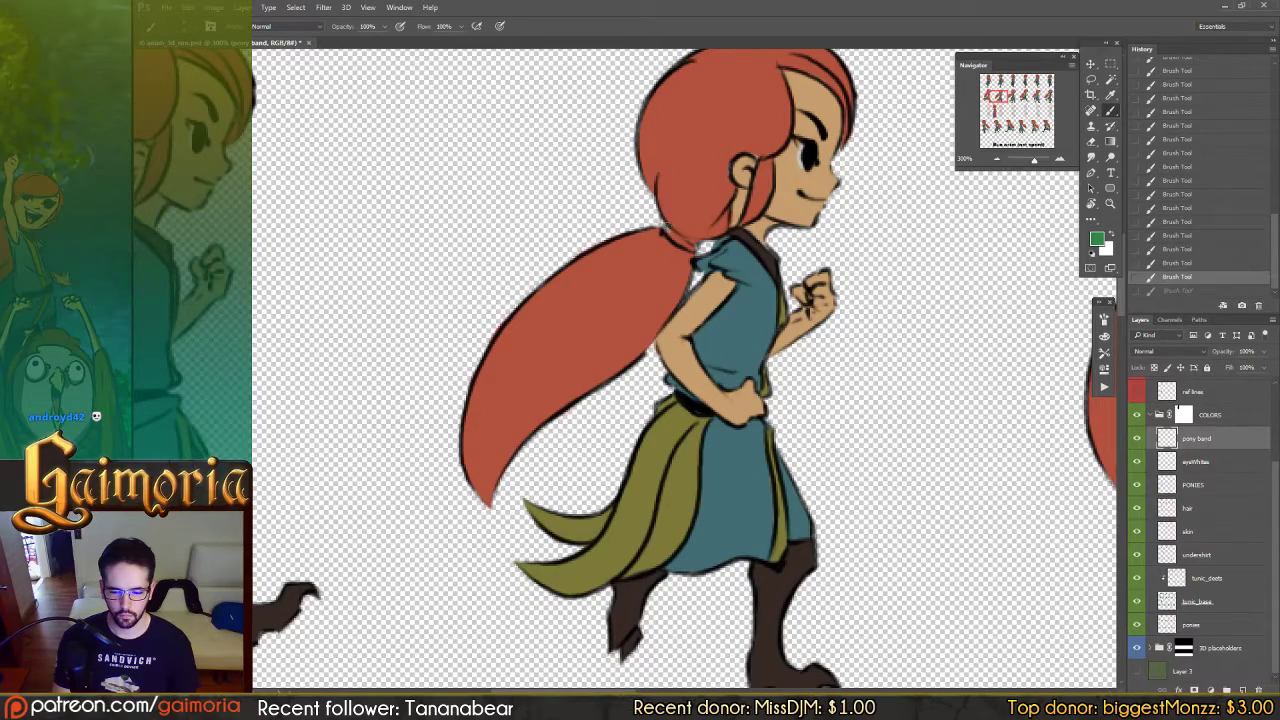
pyautogui.moveTo(665, 228); pyautogui.dragTo(671, 233)
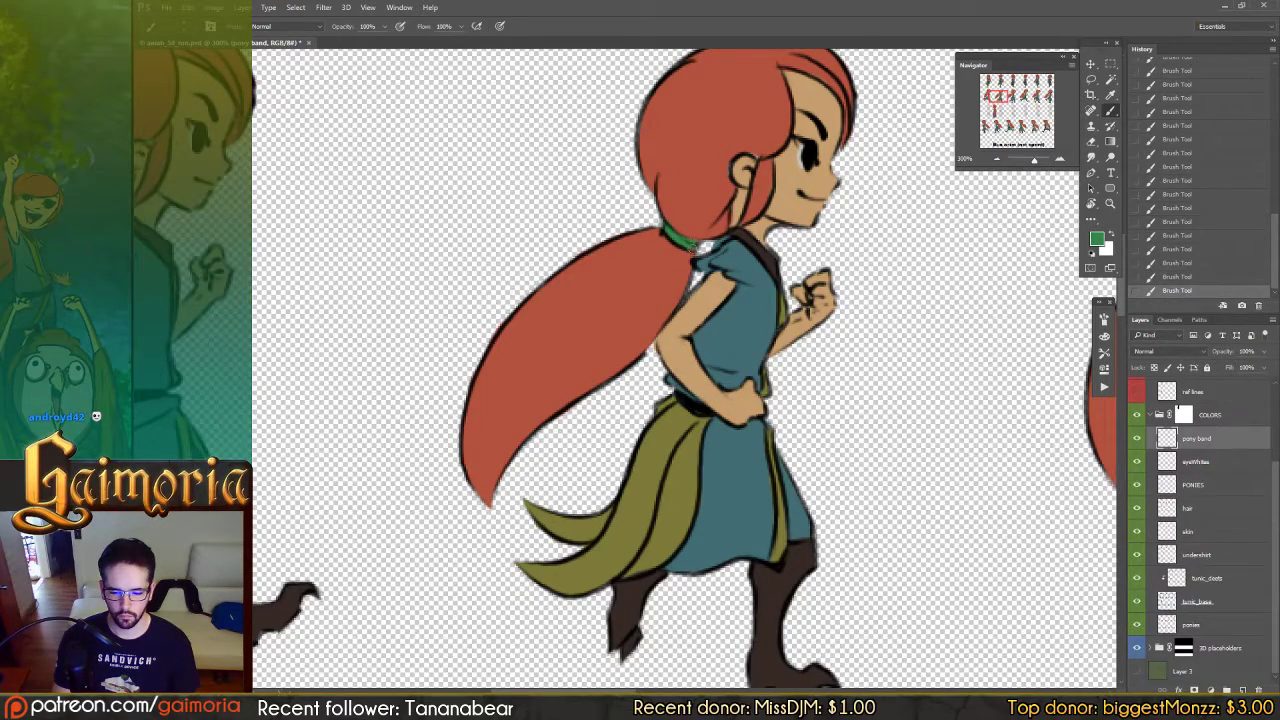
# Step: Paint the green pony bands on the third and fourth sideways run sketches
pyautogui.hscroll(8, 697, 259)
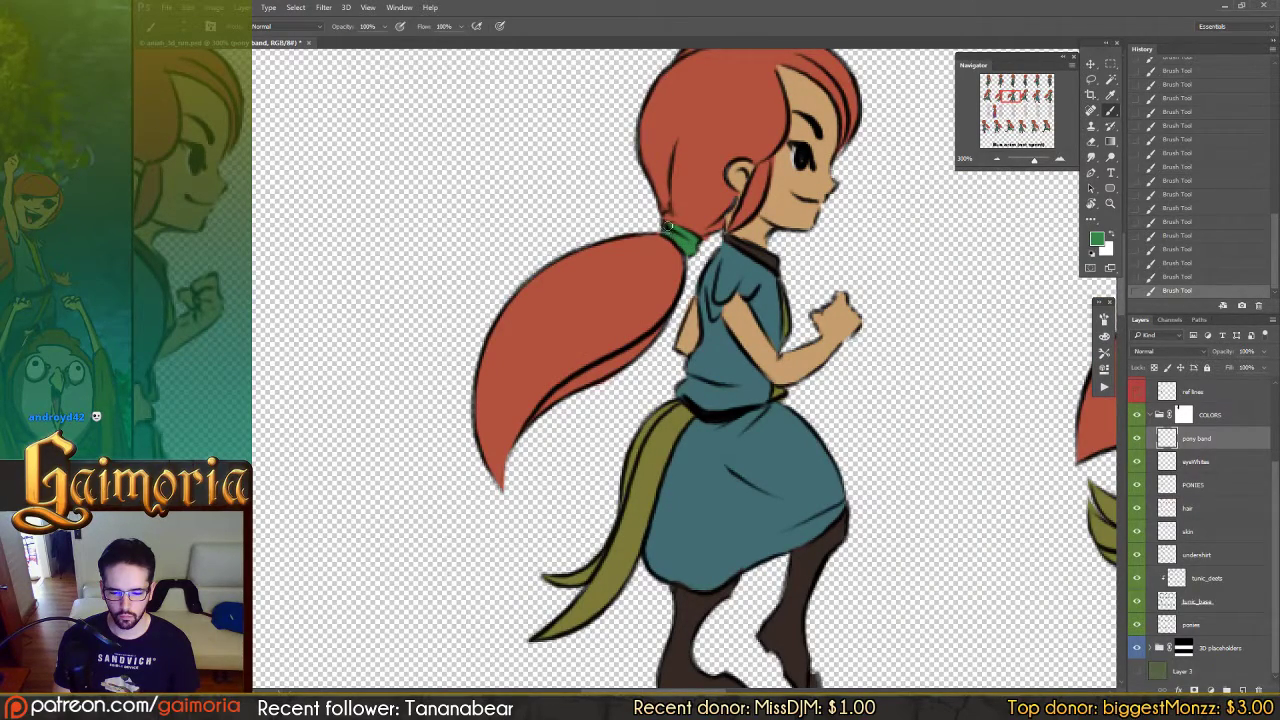
pyautogui.hscroll(8, 706, 262)
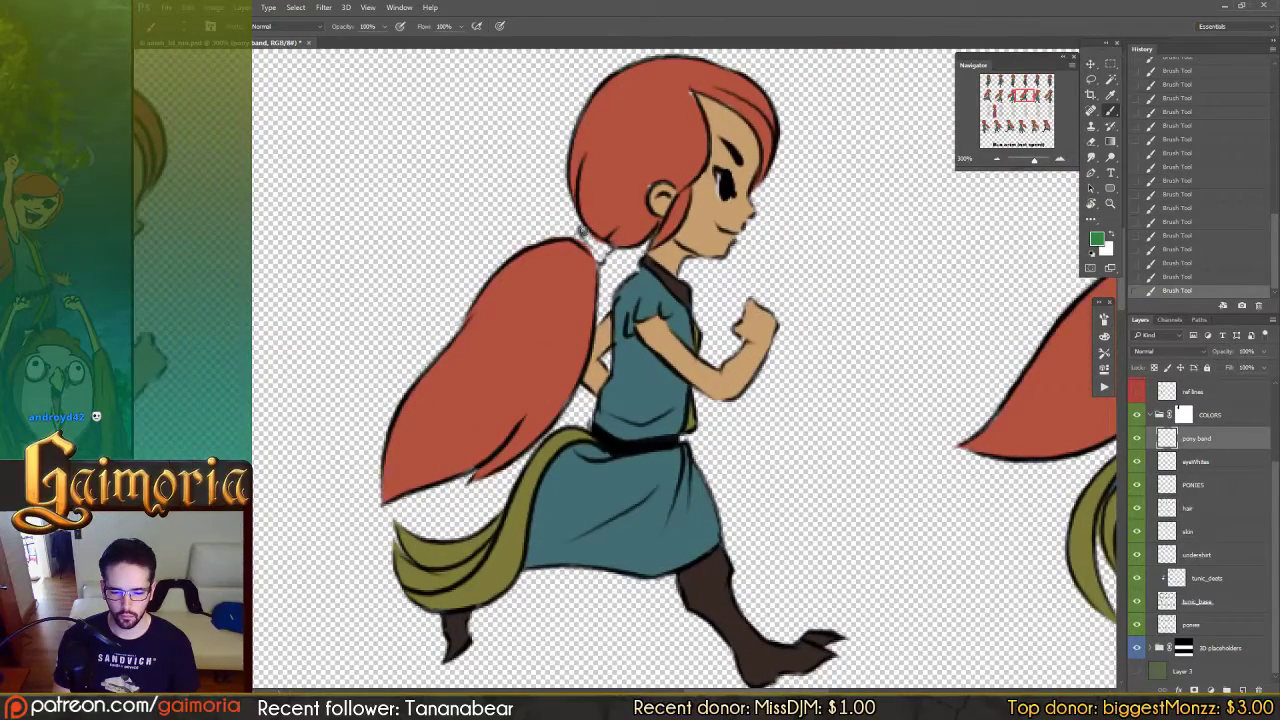
pyautogui.moveTo(583, 232)
pyautogui.mouseDown()
pyautogui.moveTo(601, 258)
pyautogui.moveTo(588, 242)
pyautogui.mouseUp()
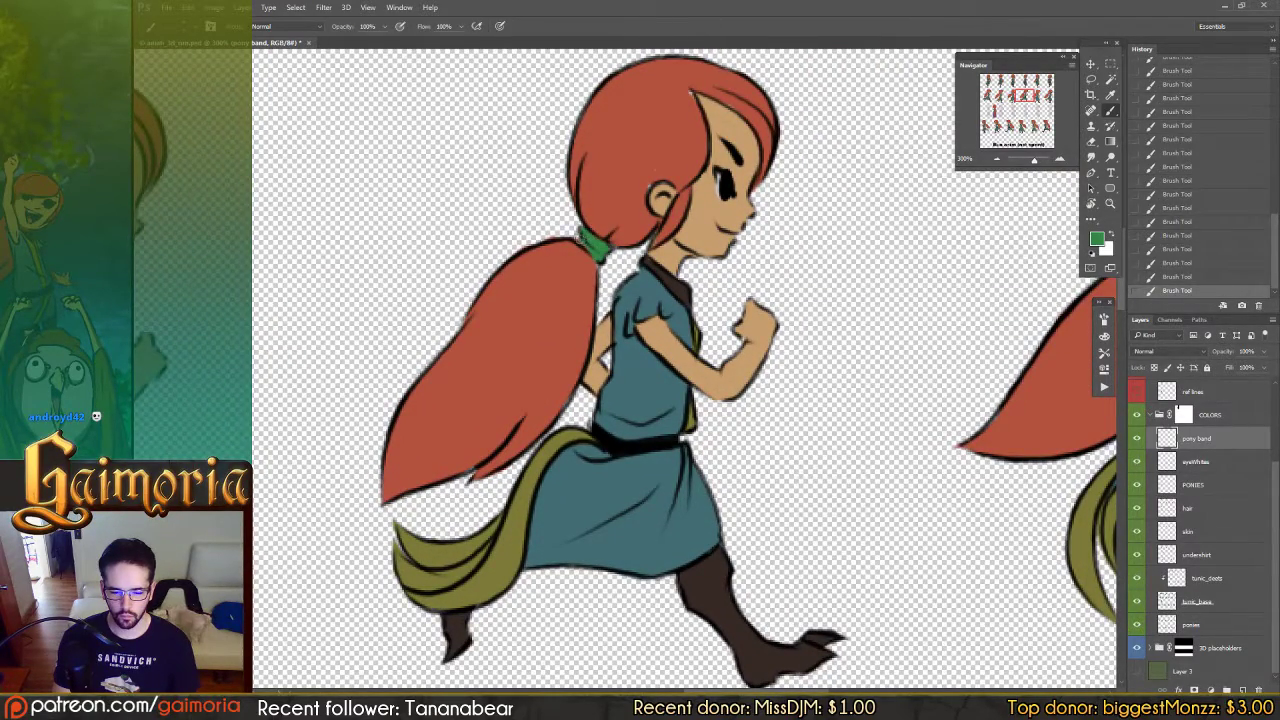
# Step: Make the hair layer active, swap the colours and sample the red hair colour from the fourth sketch
pyautogui.hotkey('alt', '[')
pyautogui.hotkey('alt', '[')
pyautogui.hotkey('alt', '[')
pyautogui.press('x')
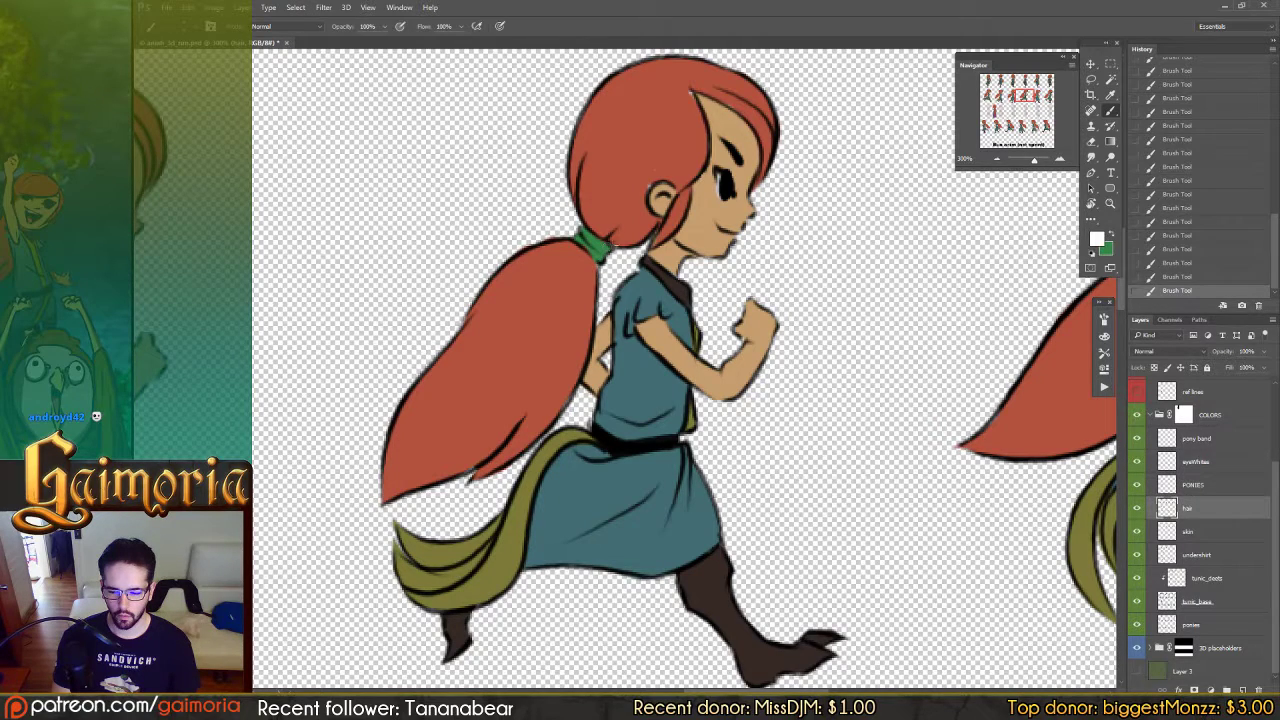
pyautogui.keyDown('alt'); pyautogui.click(660, 140); pyautogui.keyUp('alt')
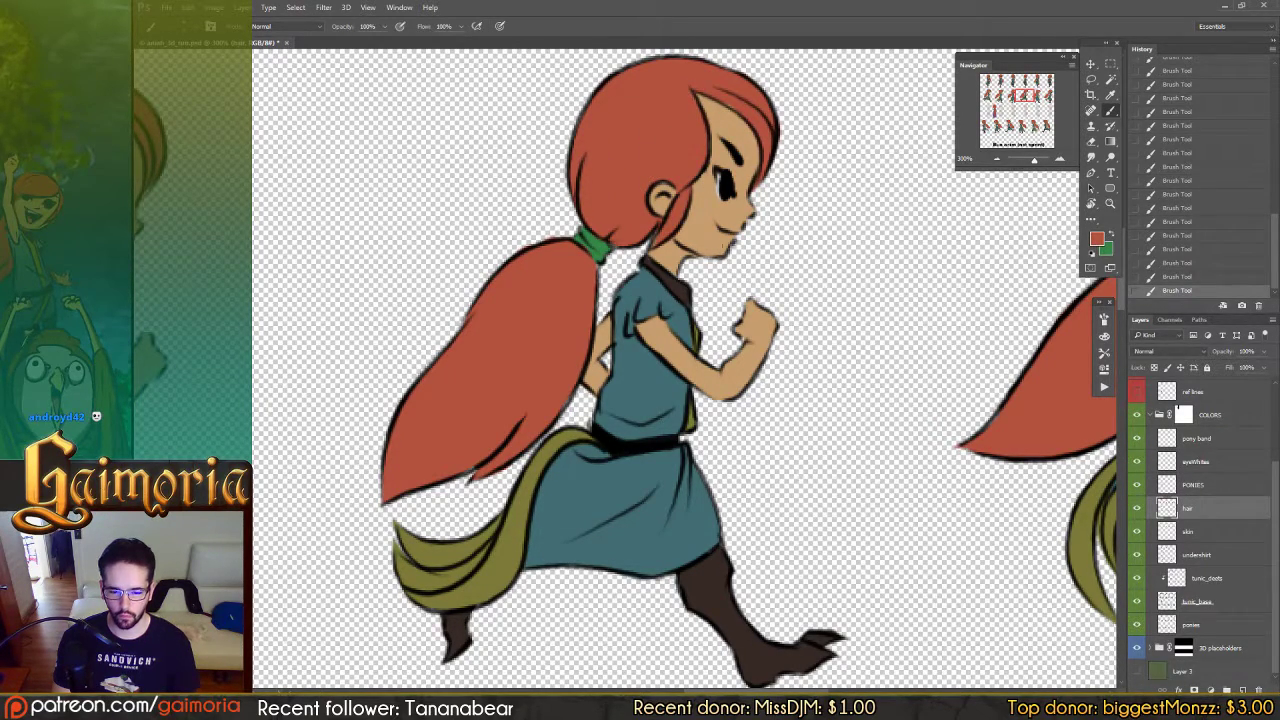
# Step: Return to the pony band layer and paint the green band on the fifth sideways run sketch's ponytail
pyautogui.hscroll(8, 833, 254)
pyautogui.hotkey('alt', ']')
pyautogui.hotkey('alt', ']')
pyautogui.hotkey('alt', ']')
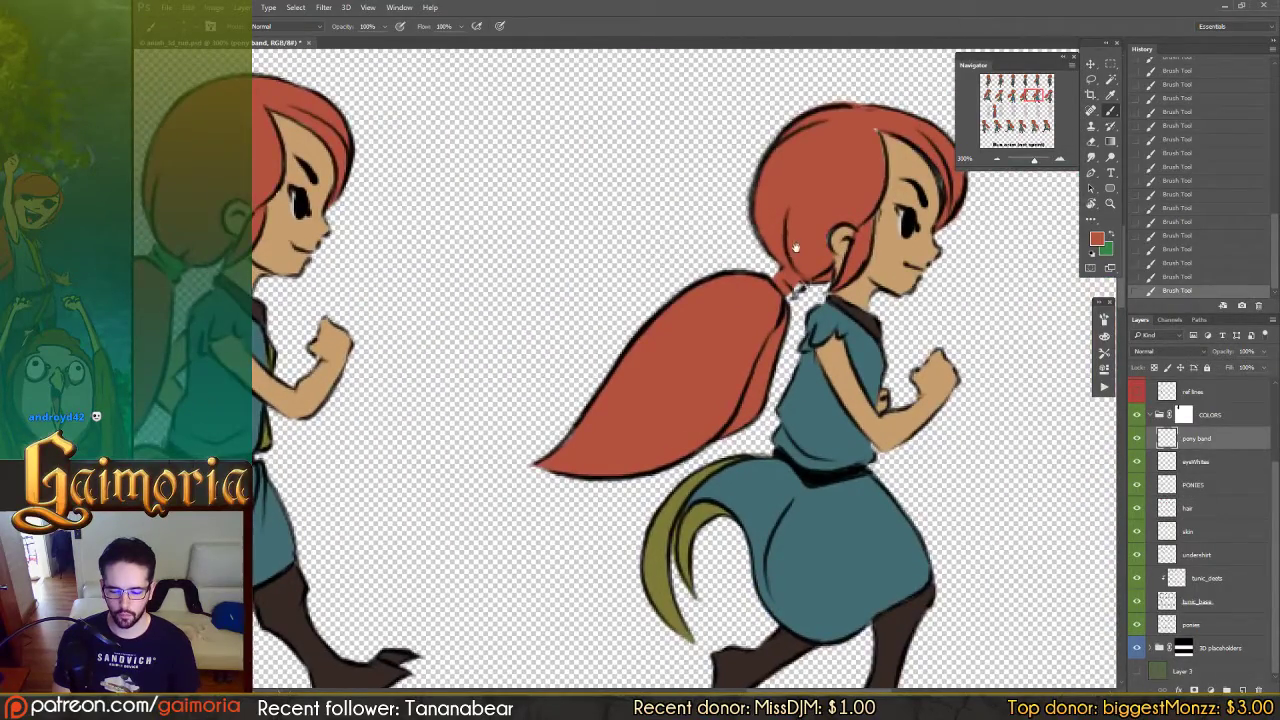
pyautogui.moveTo(796, 248); pyautogui.dragTo(647, 243)
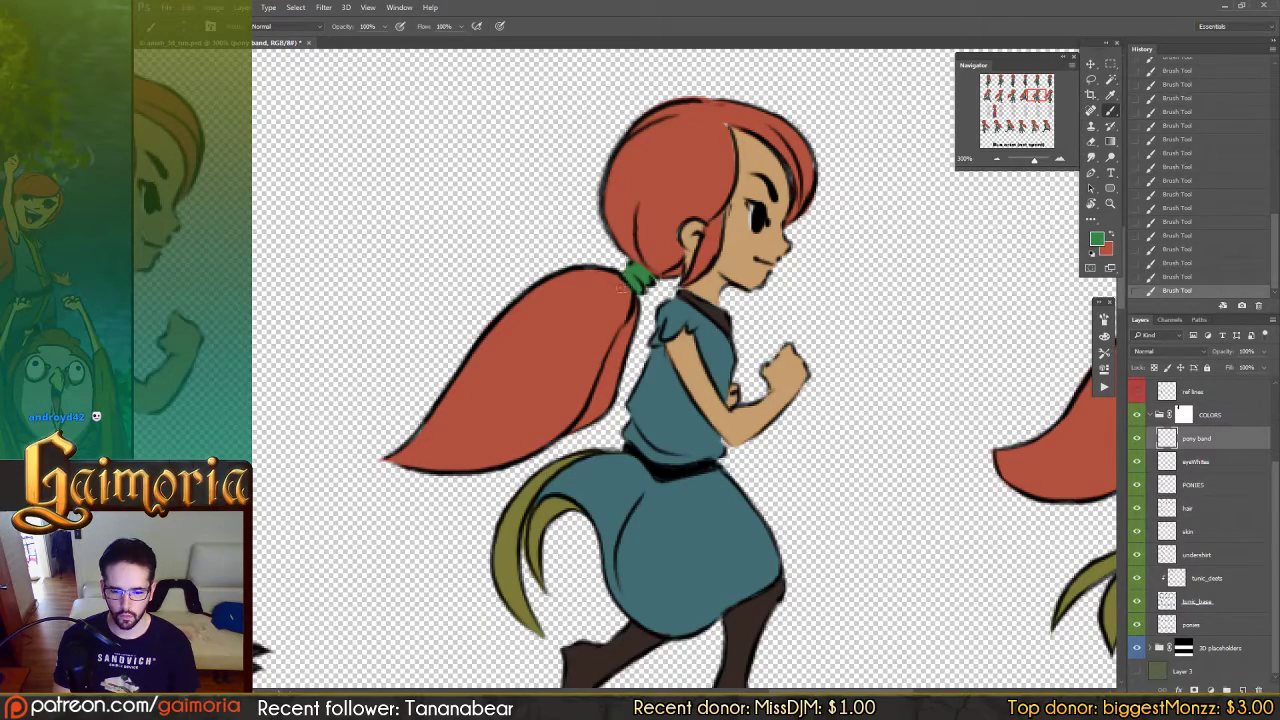
pyautogui.hscroll(8, 786, 278)
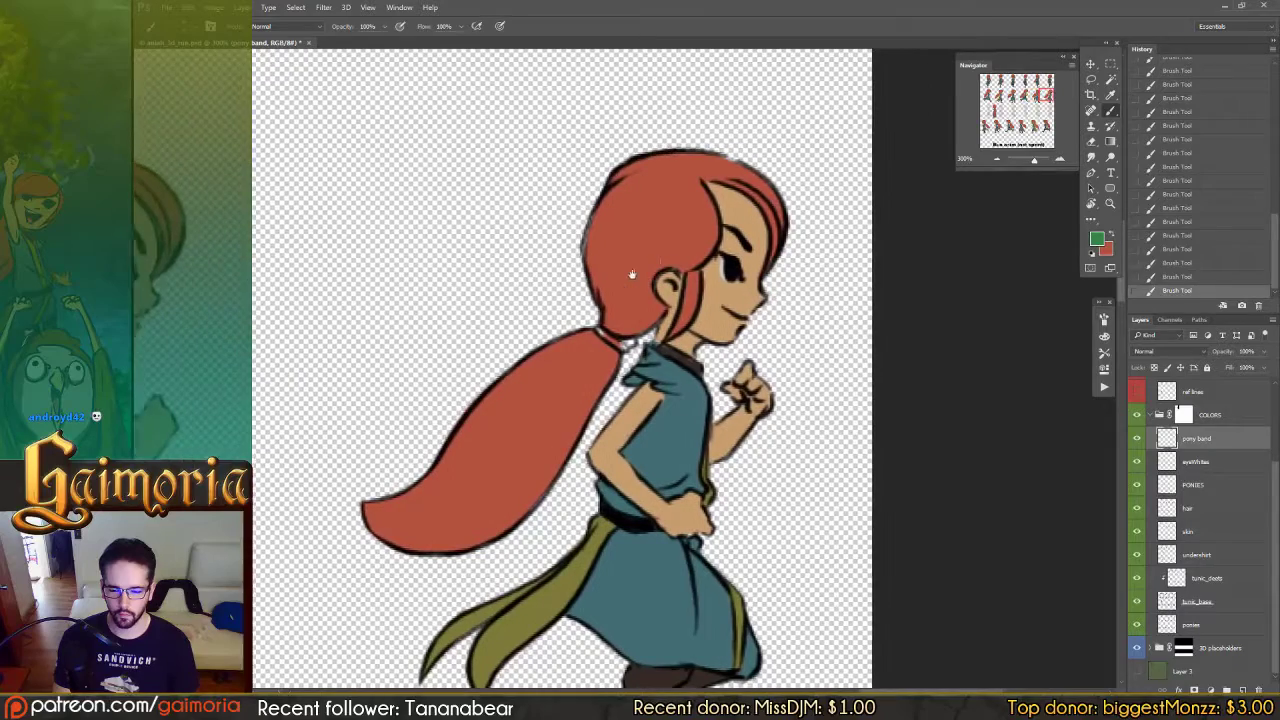
# Step: Paint the green pony band on the sixth sideways run sketch's ponytail
pyautogui.moveTo(632, 274); pyautogui.dragTo(626, 274)
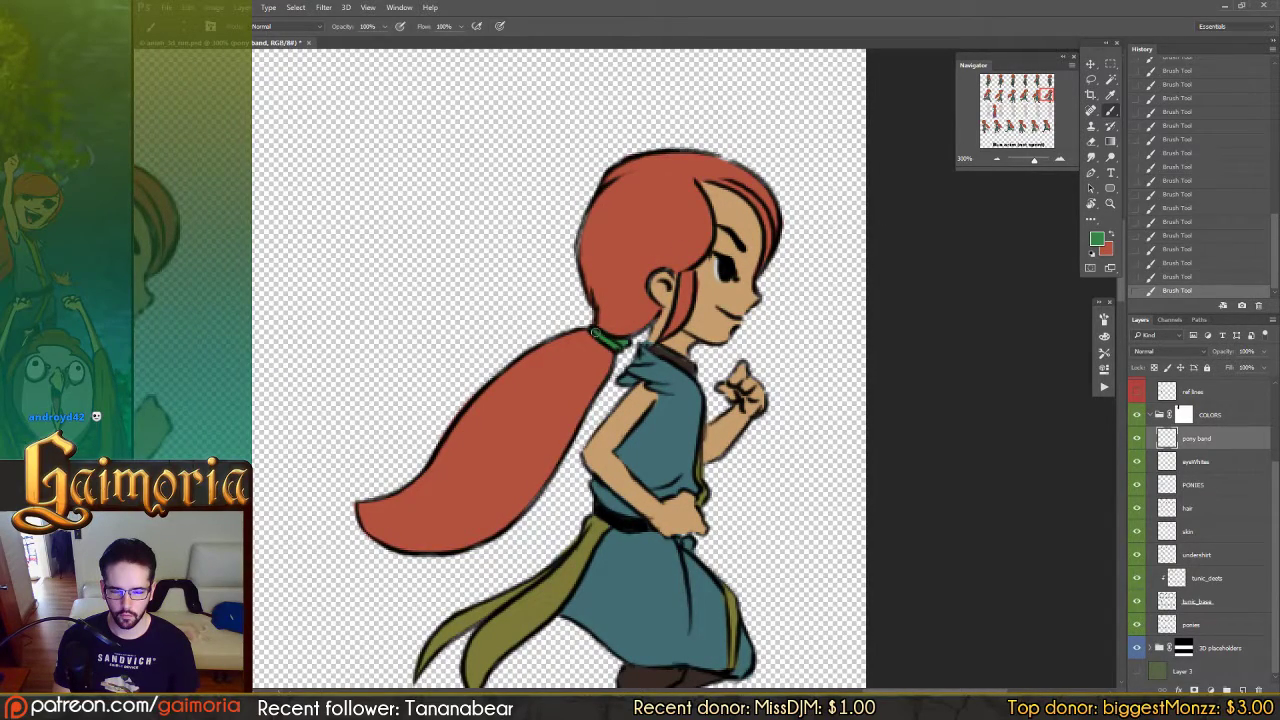
pyautogui.scroll(-5, 584, 333)
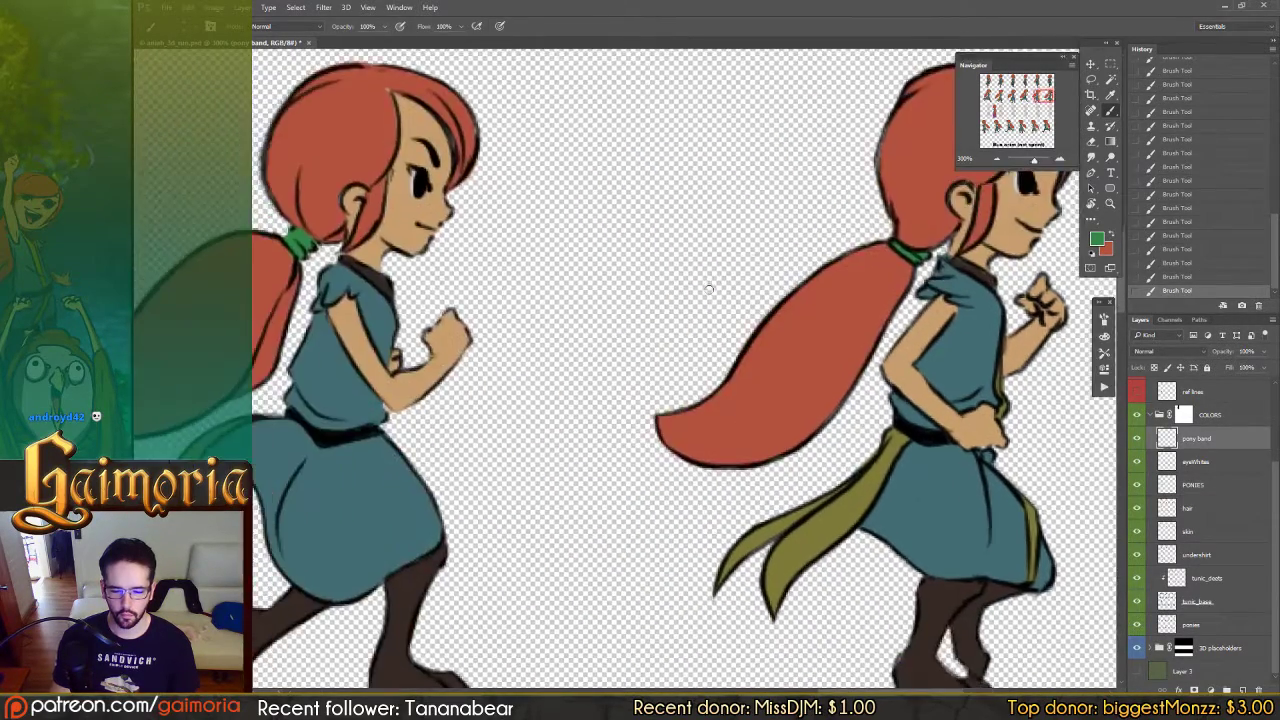
pyautogui.scroll(-4, 606, 312)
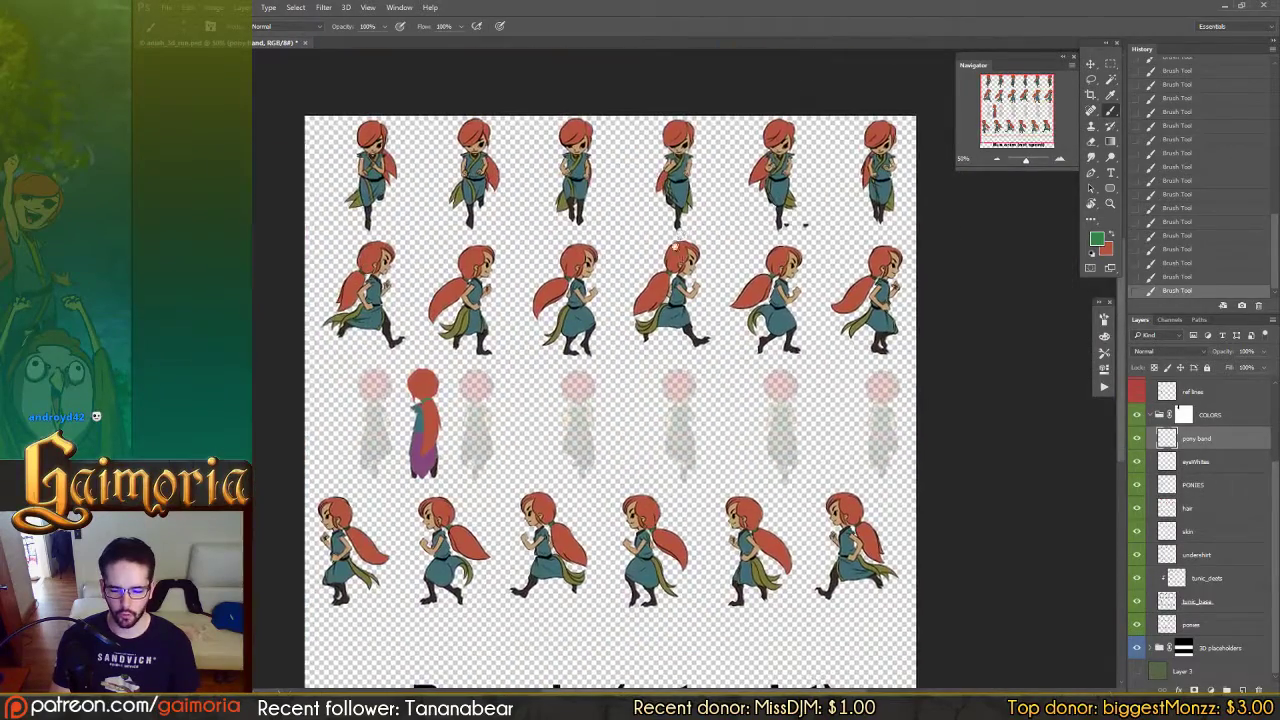
pyautogui.scroll(3, 797, 271)
pyautogui.scroll(5, 798, 271)
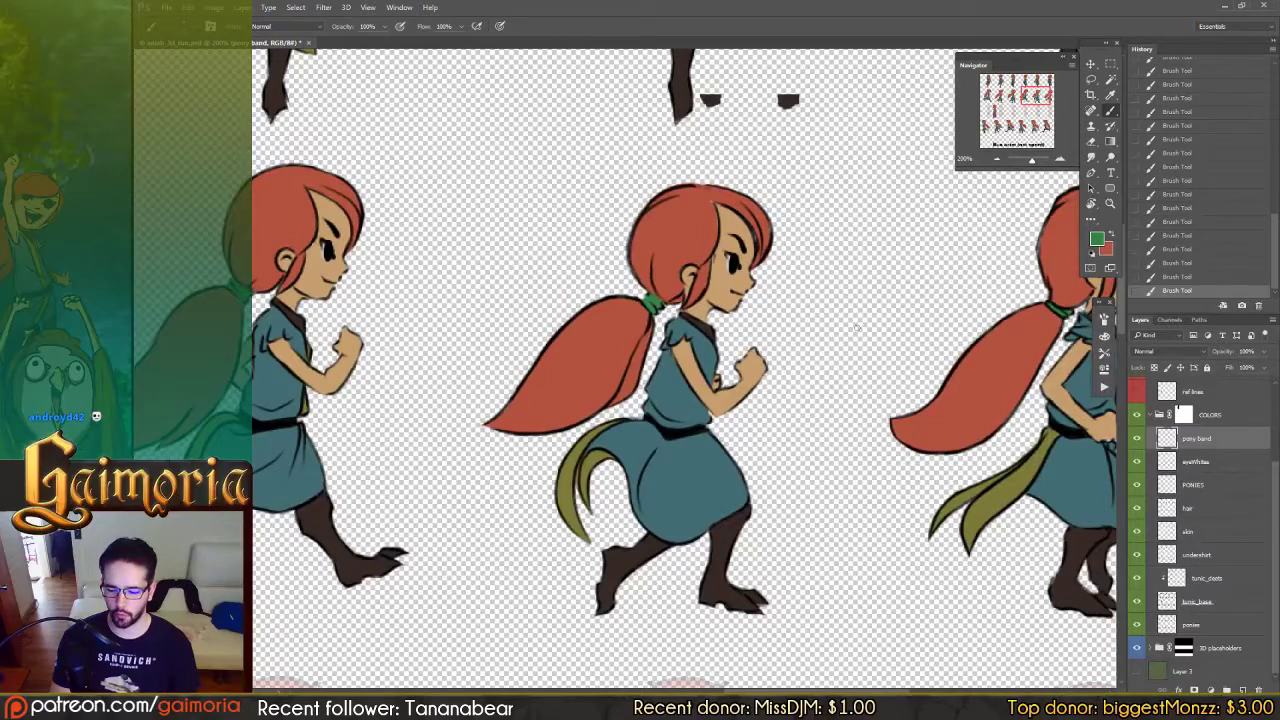
# Step: Make the hair layer active, undo the last brush stroke and touch up the red hair atop the fifth sideways sketch's head
pyautogui.hotkey('alt', '[')
pyautogui.hotkey('alt', '[')
pyautogui.hotkey('alt', '[')
pyautogui.hotkey('alt', '[')
pyautogui.hotkey('alt', ']')
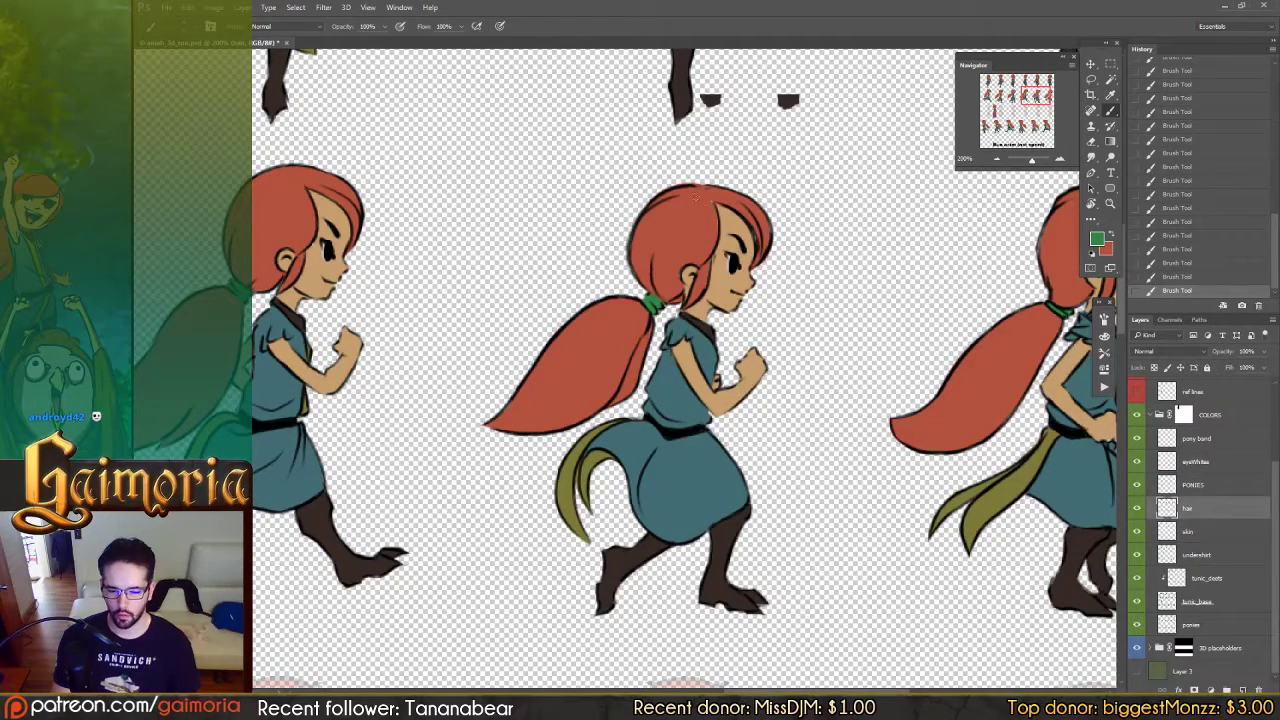
pyautogui.hotkey('ctrl', 'z')
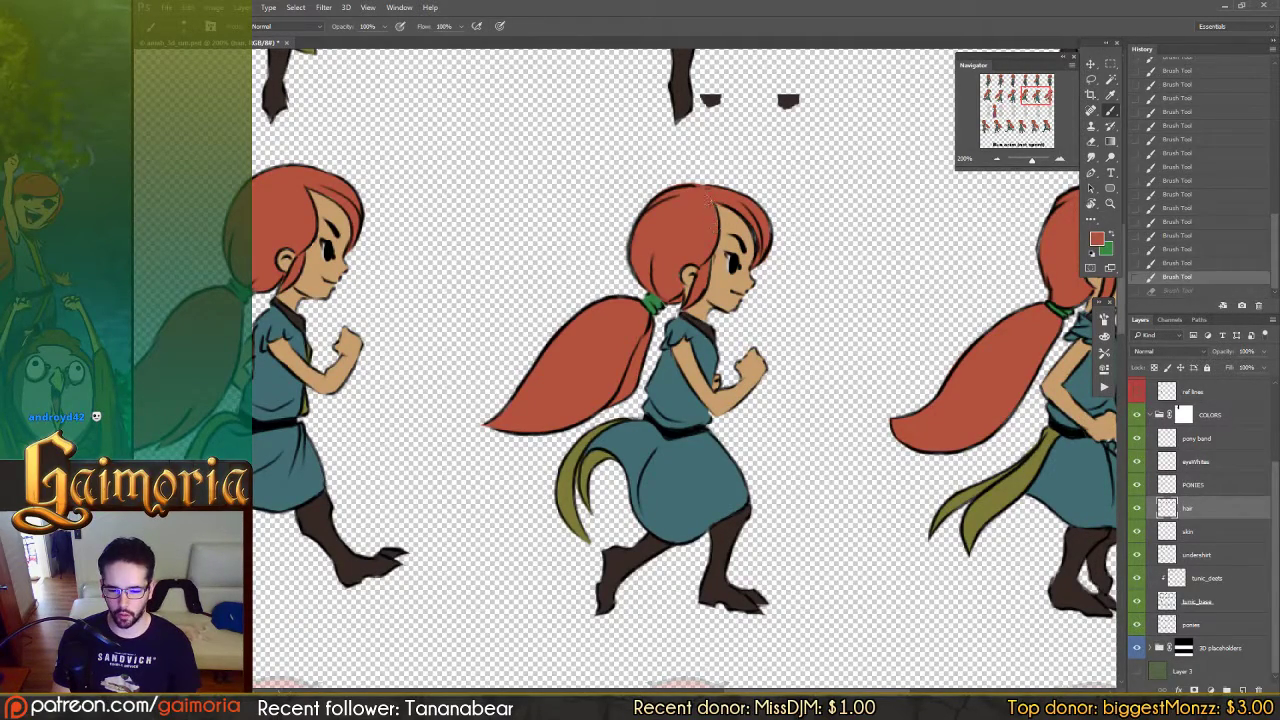
pyautogui.moveTo(710, 203)
pyautogui.mouseDown()
pyautogui.moveTo(714, 245)
pyautogui.moveTo(713, 213)
pyautogui.mouseUp()
# Step: Touch up the red hair at the top of the sixth sideways run sketch's head
pyautogui.moveTo(796, 238); pyautogui.dragTo(651, 245)
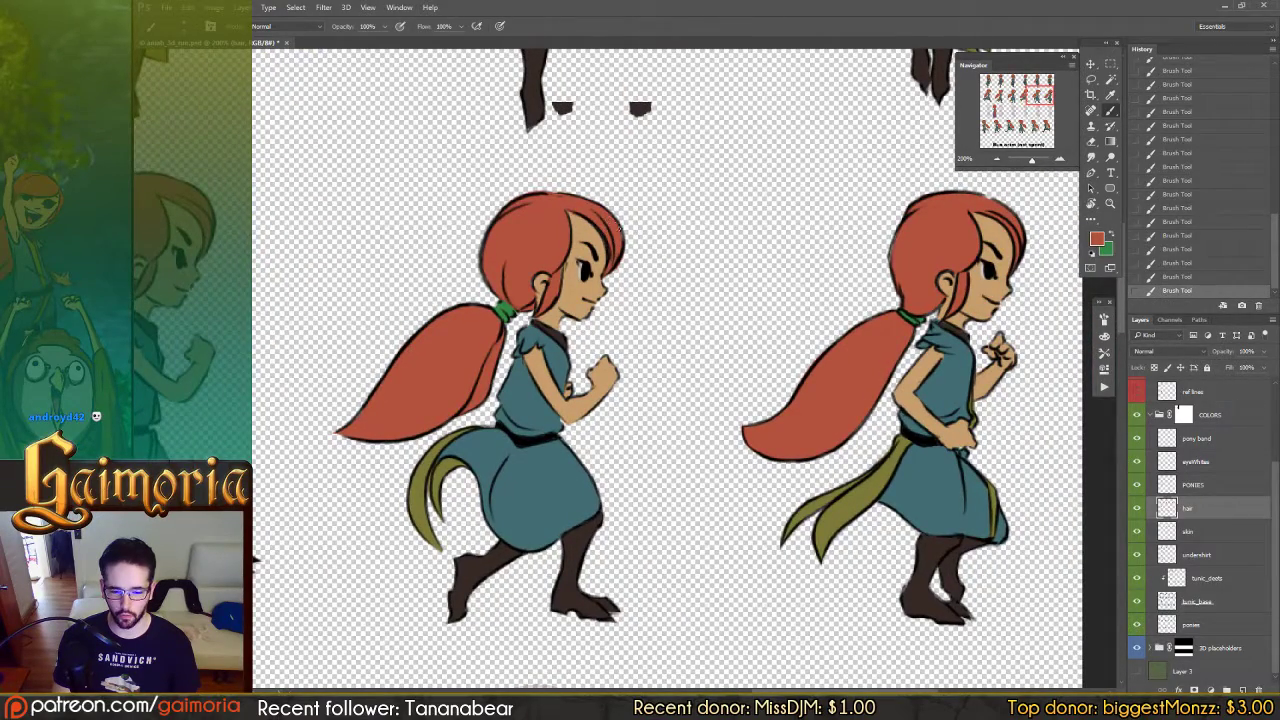
pyautogui.moveTo(907, 278); pyautogui.dragTo(787, 308)
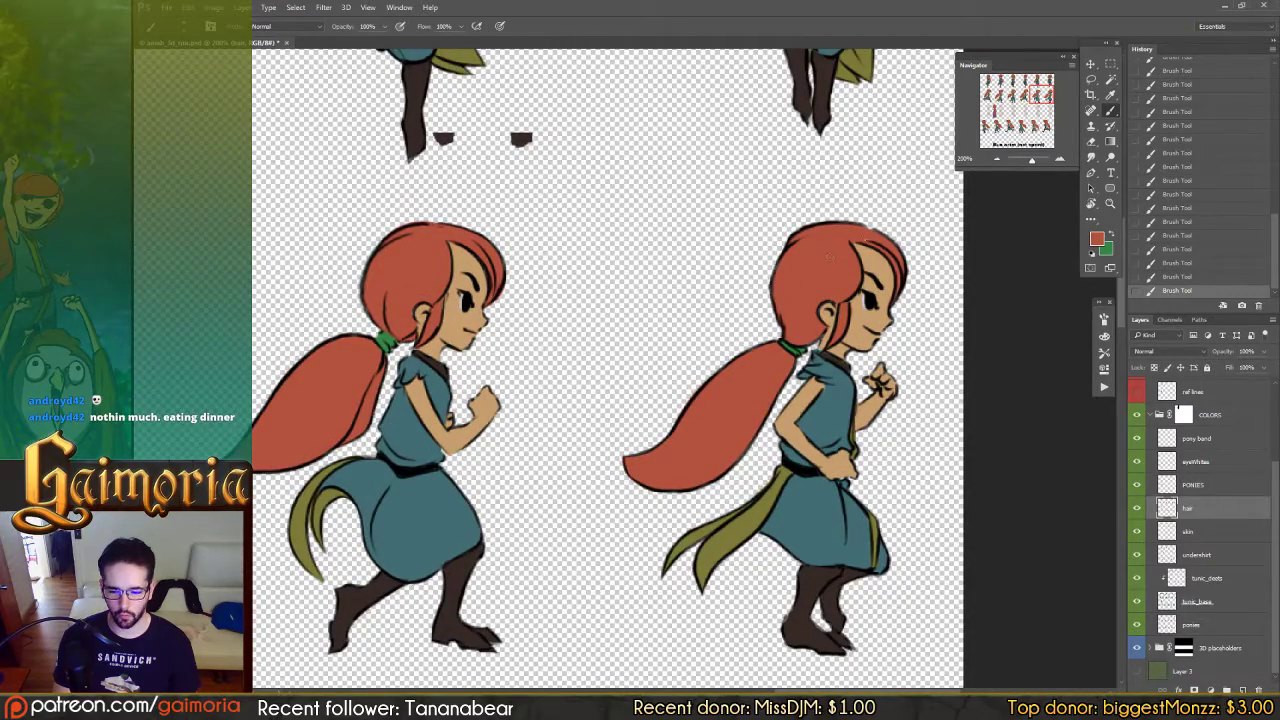
pyautogui.moveTo(894, 244); pyautogui.dragTo(856, 225)
# Step: Check the hair on the remaining sideways run sketches and save the document
pyautogui.moveTo(686, 275); pyautogui.dragTo(960, 245)
pyautogui.moveTo(674, 251); pyautogui.dragTo(950, 285)
pyautogui.moveTo(663, 294); pyautogui.dragTo(725, 302)
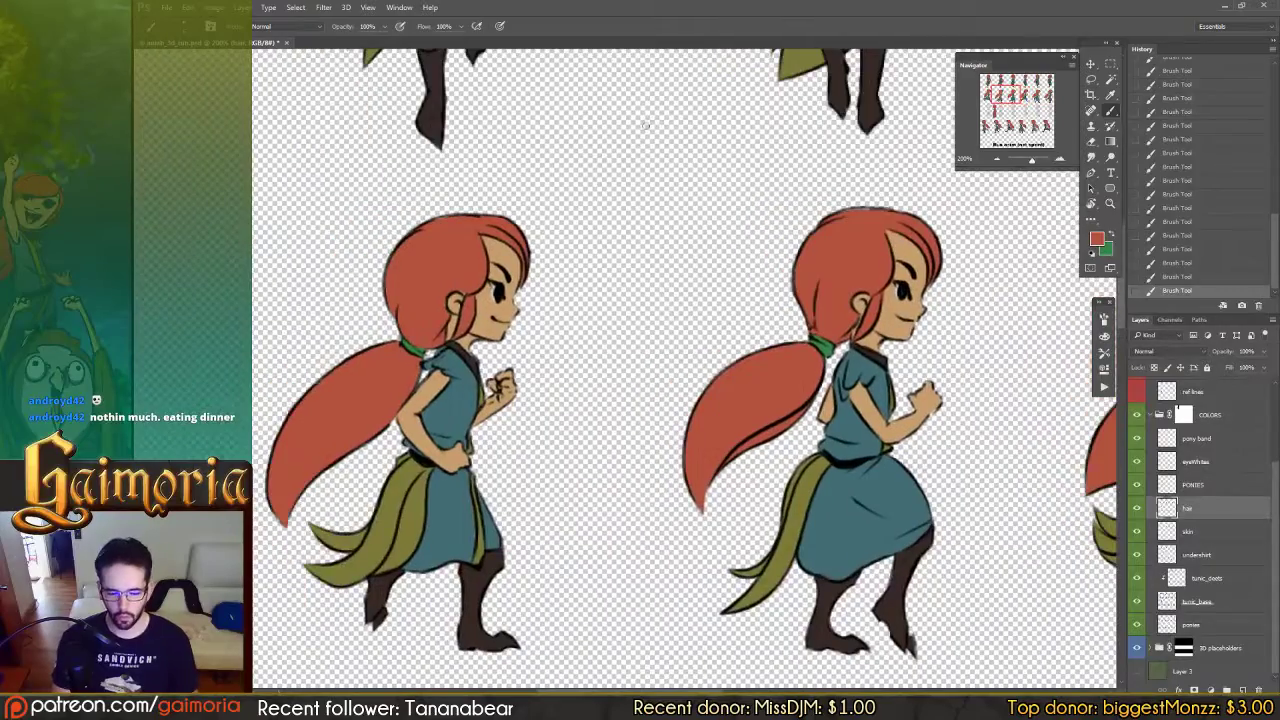
pyautogui.hotkey('ctrl', '-')
pyautogui.hotkey('ctrl', '-')
pyautogui.press('v')
pyautogui.hotkey('ctrl', 's')
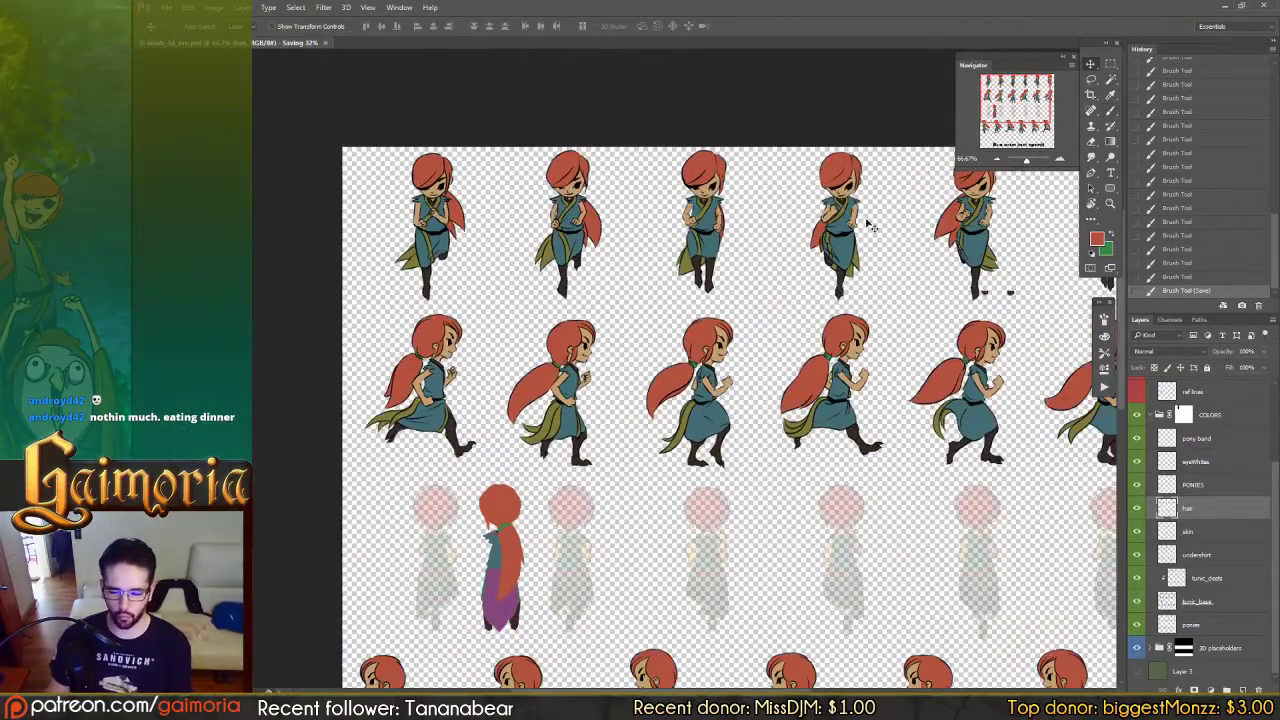
# Step: Show the finalTouches group and expand it to reveal its gradients, shadows and adjustment layers
pyautogui.scroll(1, 1186, 463)
pyautogui.scroll(3, 1184, 462)
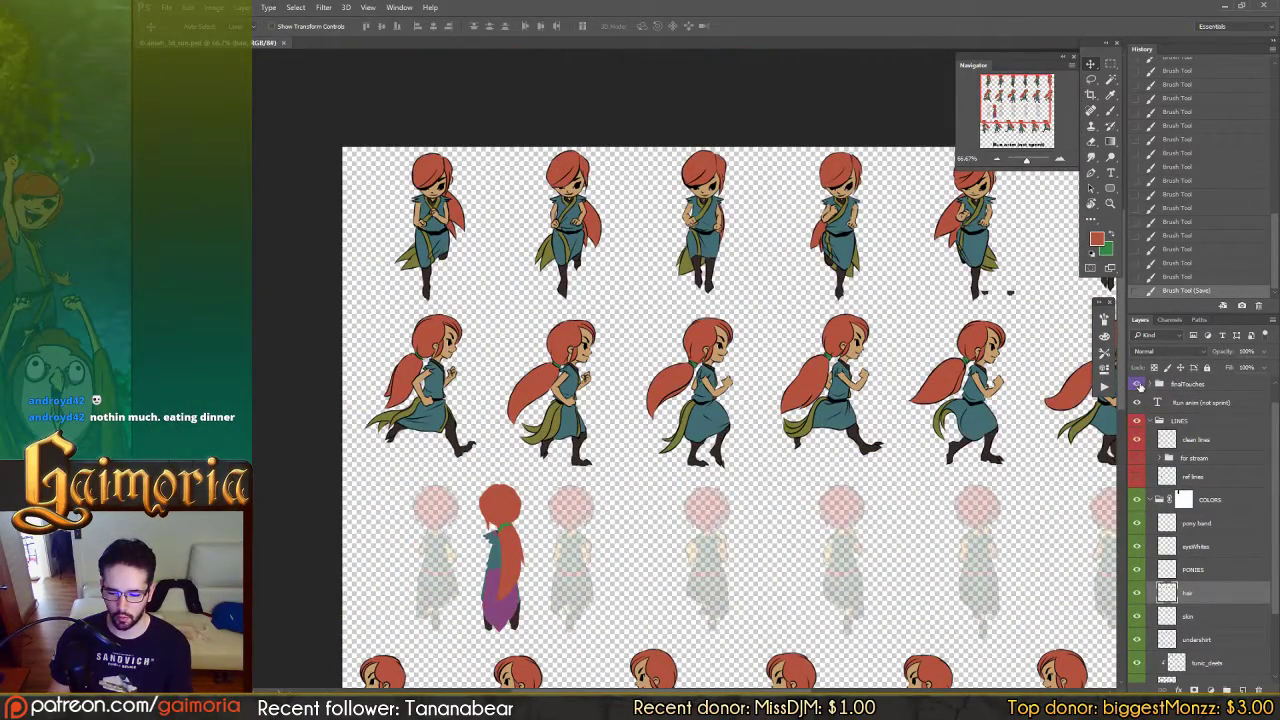
pyautogui.click(1138, 385)
pyautogui.moveTo(868, 377); pyautogui.dragTo(831, 308)
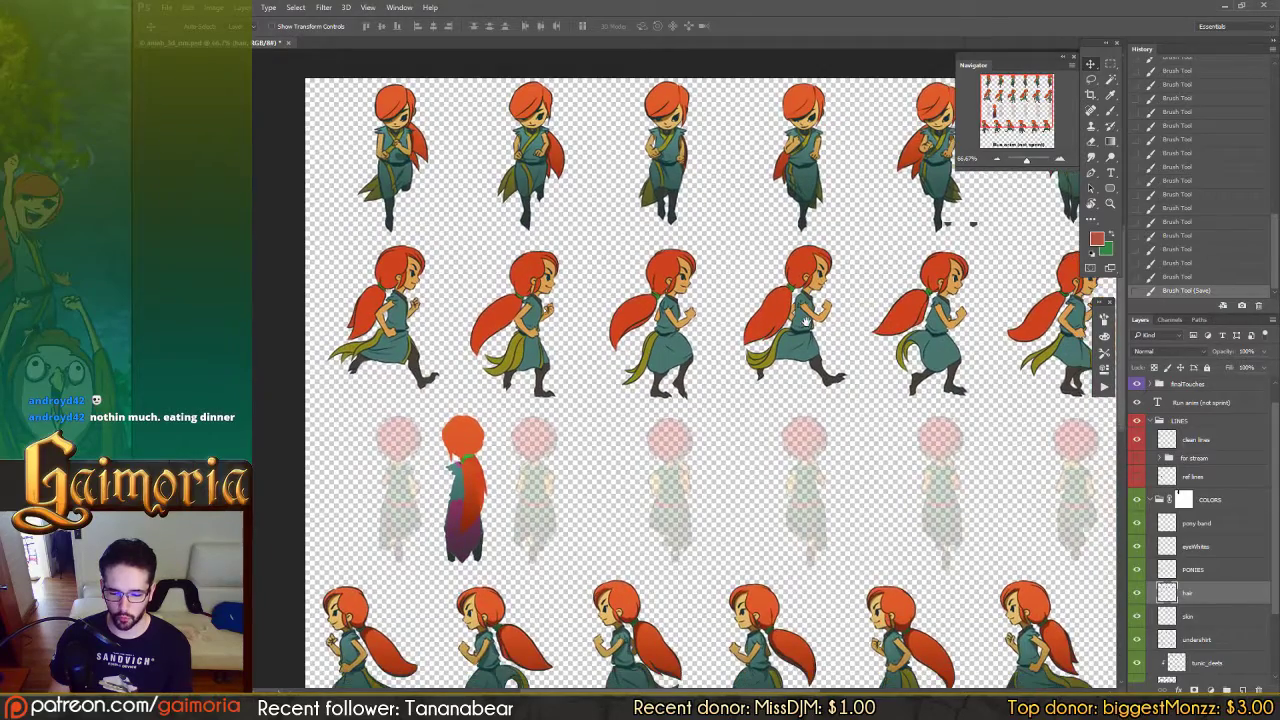
pyautogui.scroll(1, 1160, 438)
pyautogui.click(1149, 407)
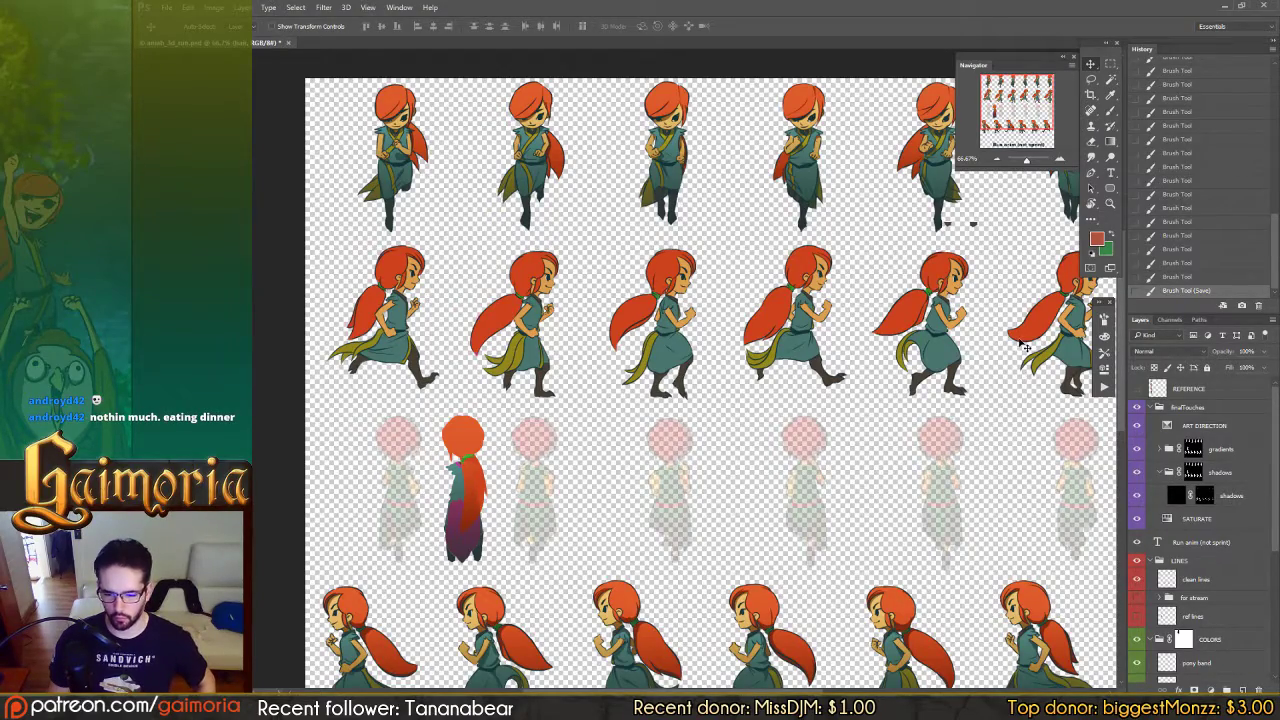
# Step: Examine the run frames up close with the final touches applied, briefly hiding and reshowing the COLORS group
pyautogui.moveTo(859, 250); pyautogui.dragTo(688, 262)
pyautogui.press('z')
pyautogui.moveTo(803, 243); pyautogui.dragTo(867, 250)
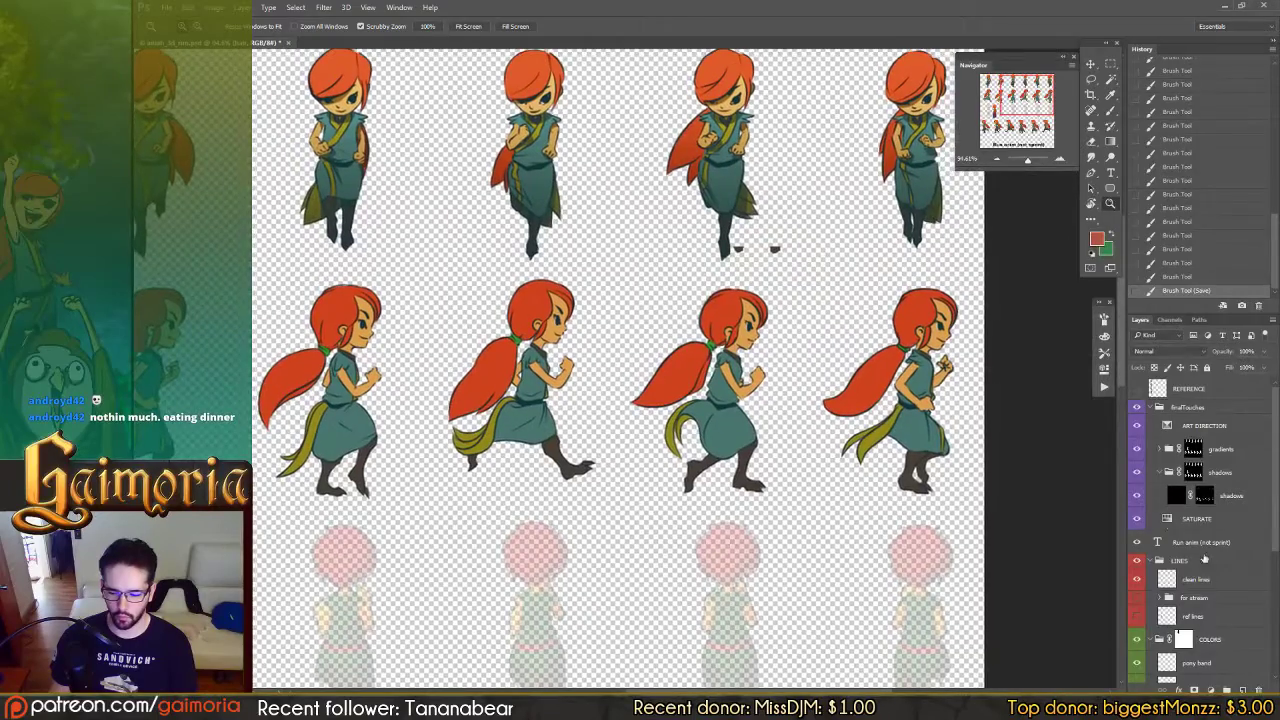
pyautogui.press('v')
pyautogui.click(1137, 641)
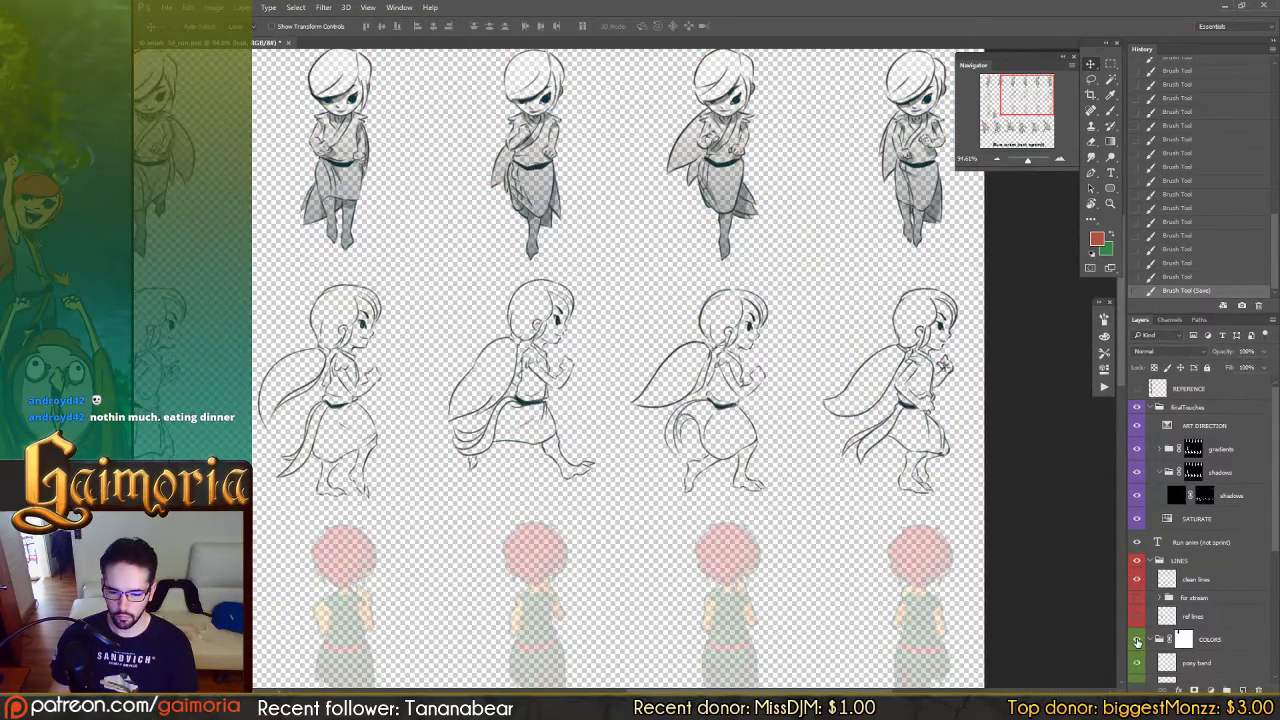
pyautogui.click(1137, 641)
# Step: On the undershirt layer, lasso and delete the two stray dark marks beside the fifth front-facing figure's foot, deselect and save the document
pyautogui.scroll(-5, 1160, 640)
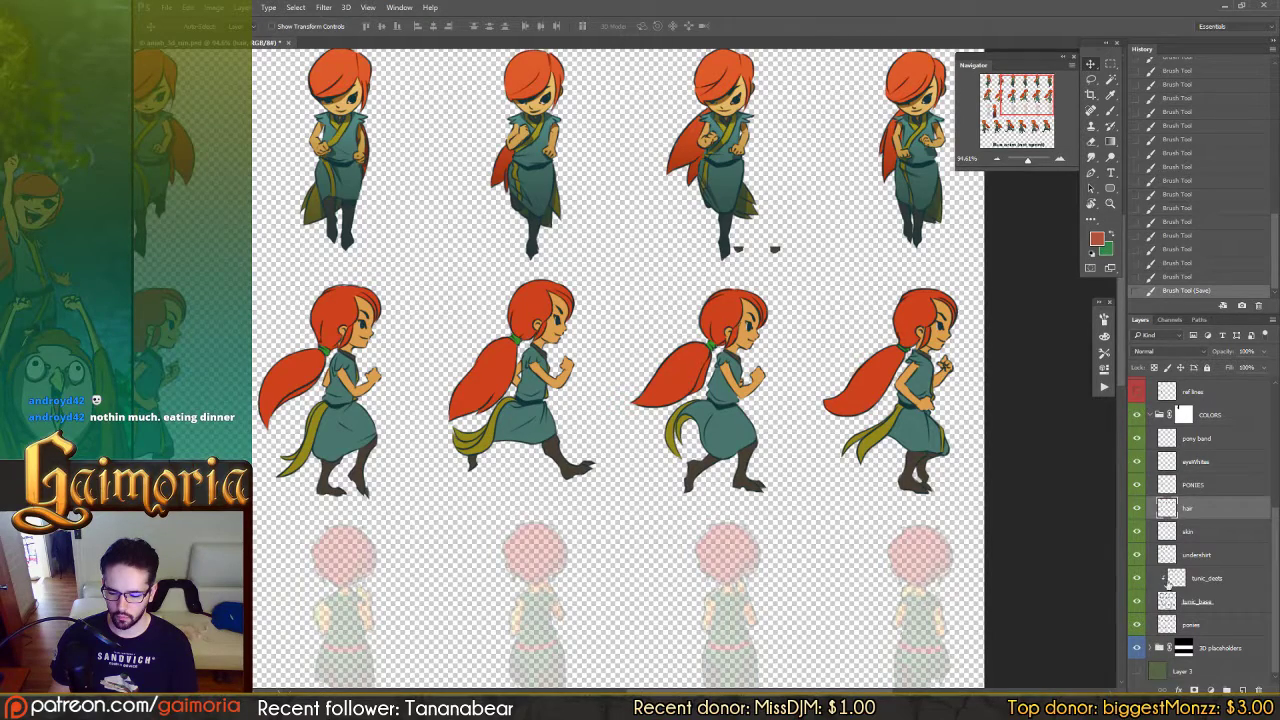
pyautogui.click(1165, 556)
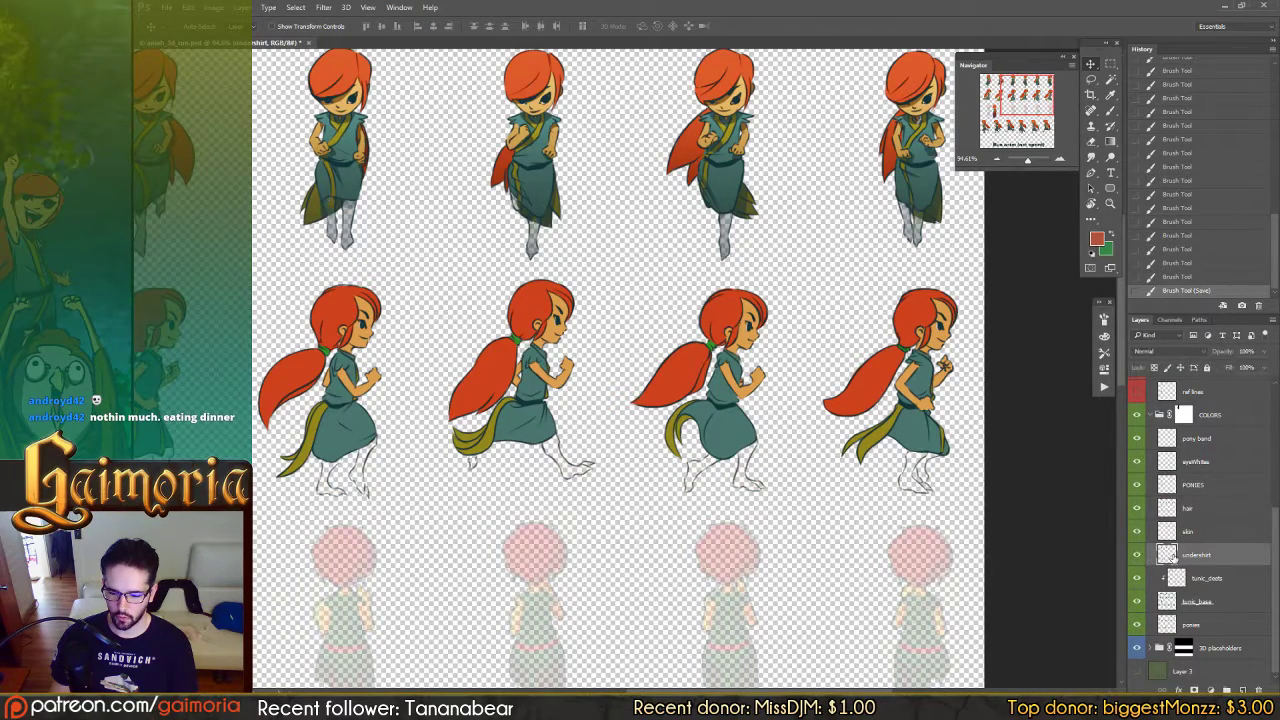
pyautogui.click(1137, 555)
pyautogui.press('l')
pyautogui.click(802, 228)
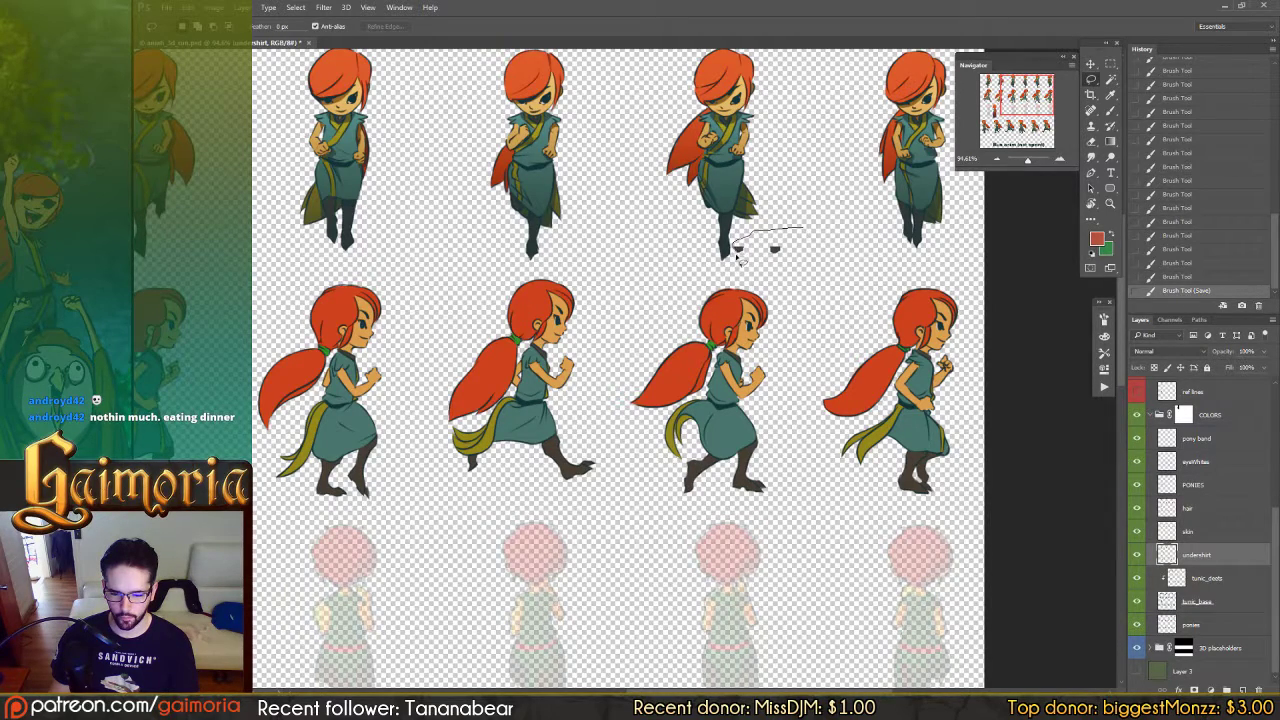
pyautogui.doubleClick(795, 275)
pyautogui.press('Delete')
pyautogui.hotkey('ctrl', 'd')
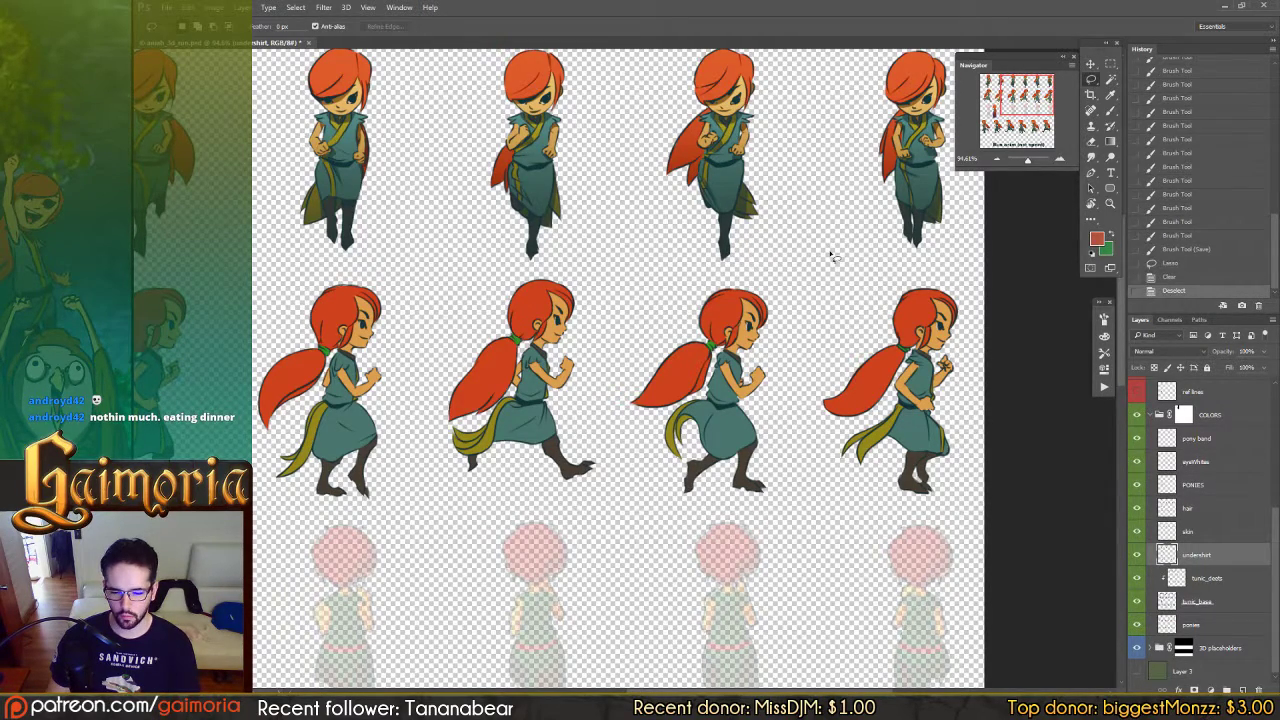
pyautogui.press('v')
pyautogui.hotkey('ctrl', 's')
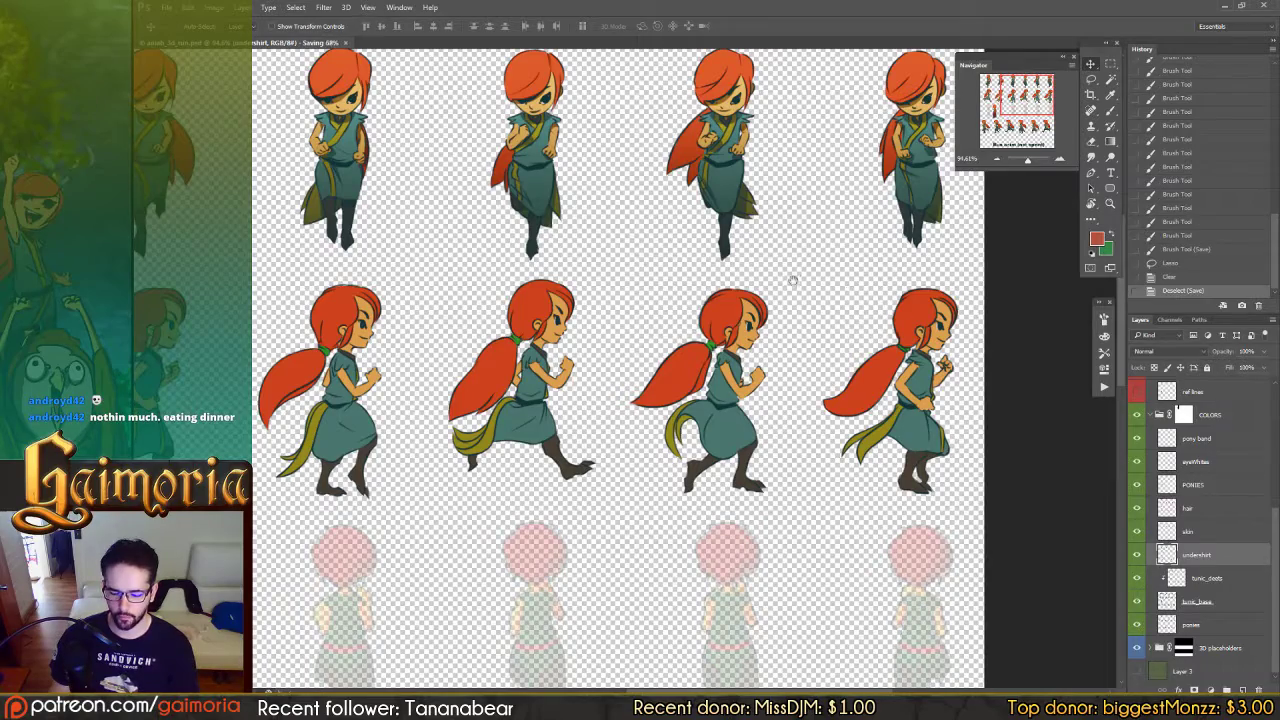
# Step: Load a combined selection from the contents of the ponies, tunic_base, undershirt and skin layers in the COLORS group
pyautogui.moveTo(793, 277); pyautogui.dragTo(797, 275)
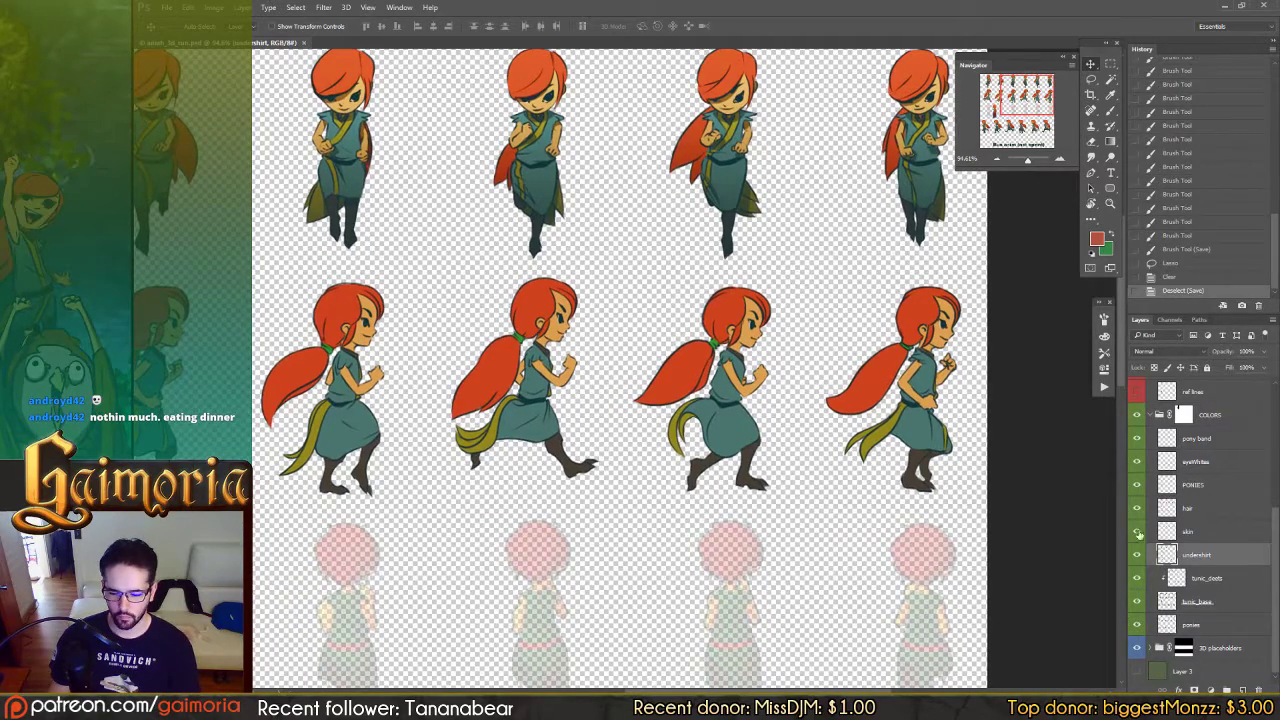
pyautogui.click(1158, 415)
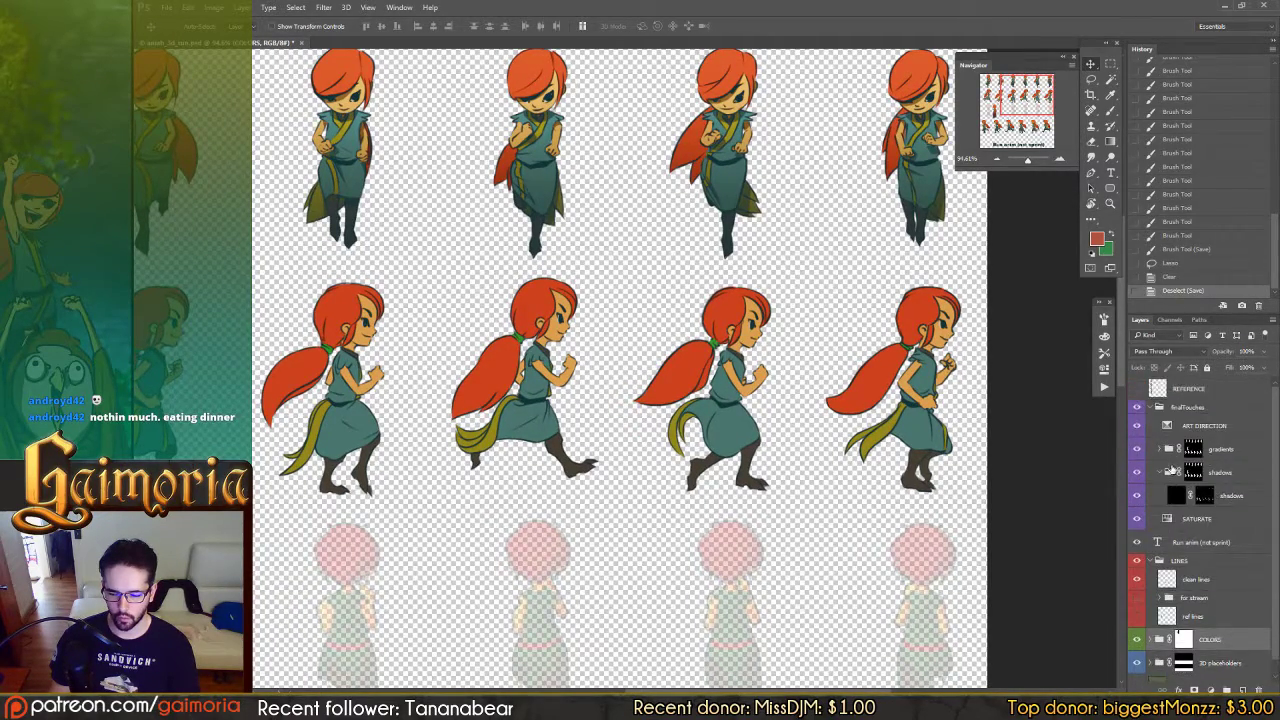
pyautogui.click(1158, 624)
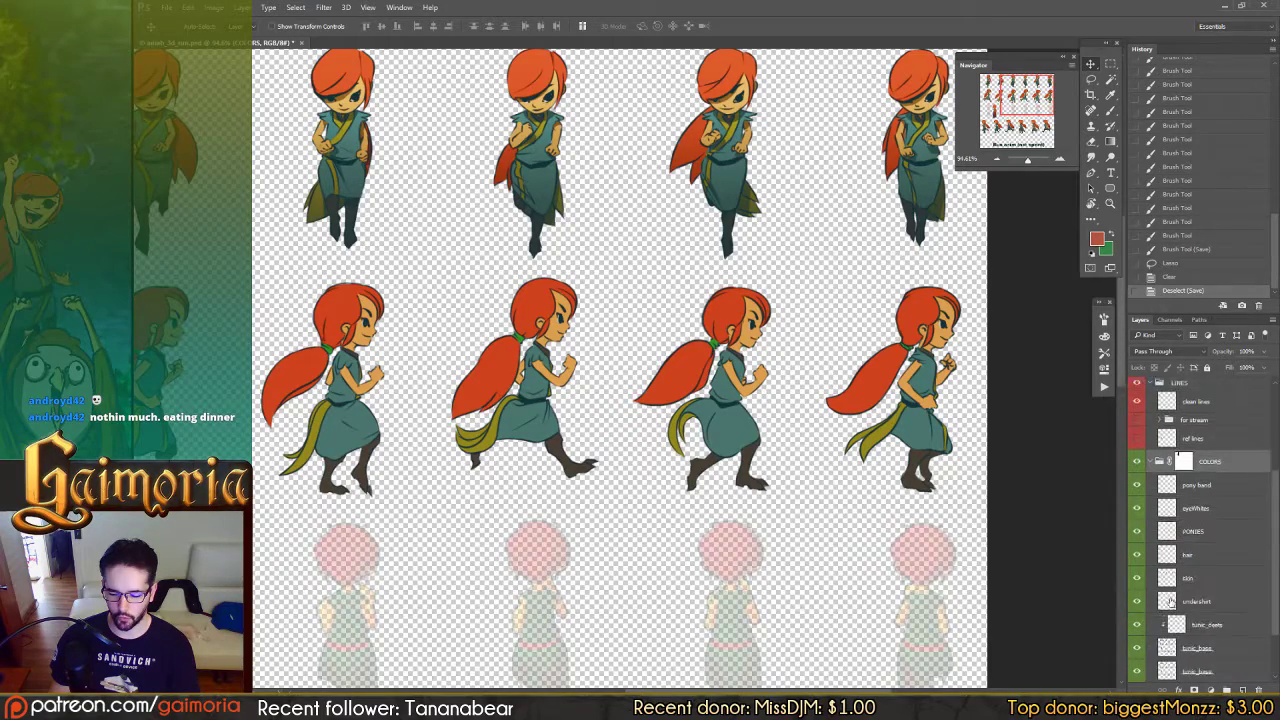
pyautogui.scroll(-2, 1176, 626)
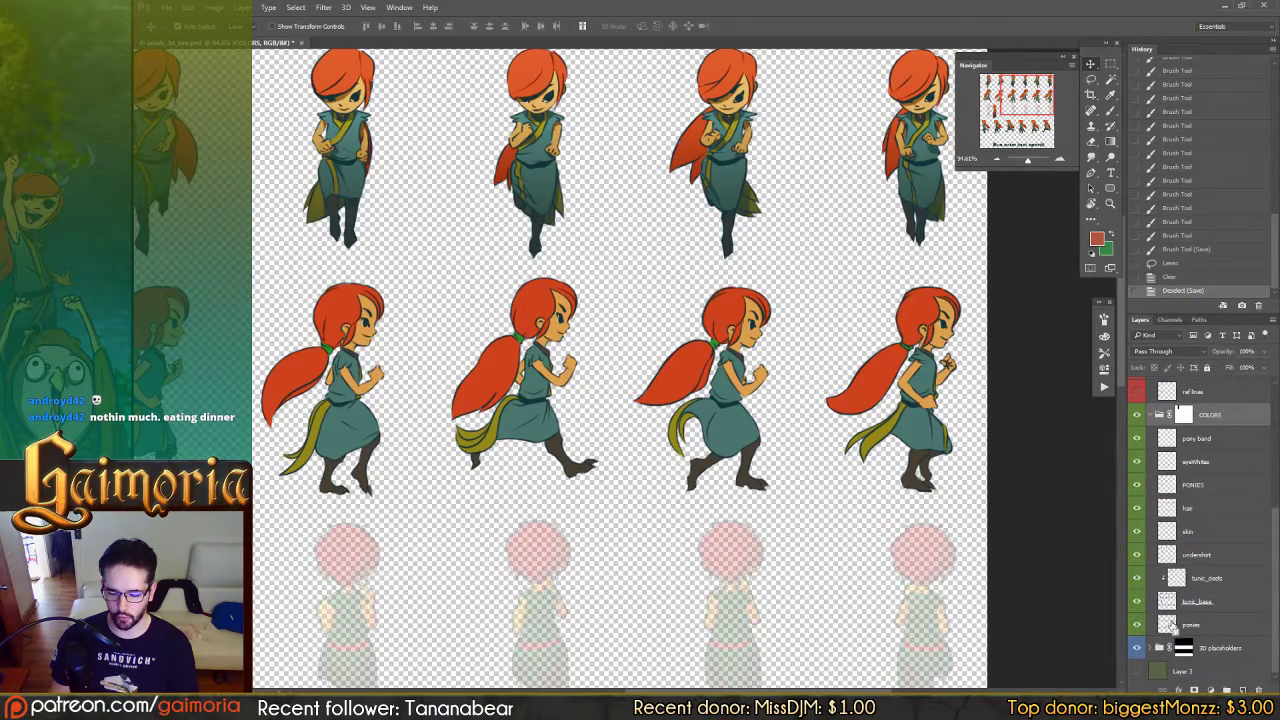
pyautogui.keyDown('ctrl'); pyautogui.click(1172, 625); pyautogui.keyUp('ctrl')
pyautogui.keyDown('ctrl'); pyautogui.keyDown('shift'); pyautogui.click(1171, 602); pyautogui.keyUp('shift'); pyautogui.keyUp('ctrl')
pyautogui.keyDown('ctrl'); pyautogui.keyDown('shift'); pyautogui.click(1171, 556); pyautogui.keyUp('shift'); pyautogui.keyUp('ctrl')
pyautogui.keyDown('ctrl'); pyautogui.keyDown('shift'); pyautogui.click(1171, 533); pyautogui.keyUp('shift'); pyautogui.keyUp('ctrl')
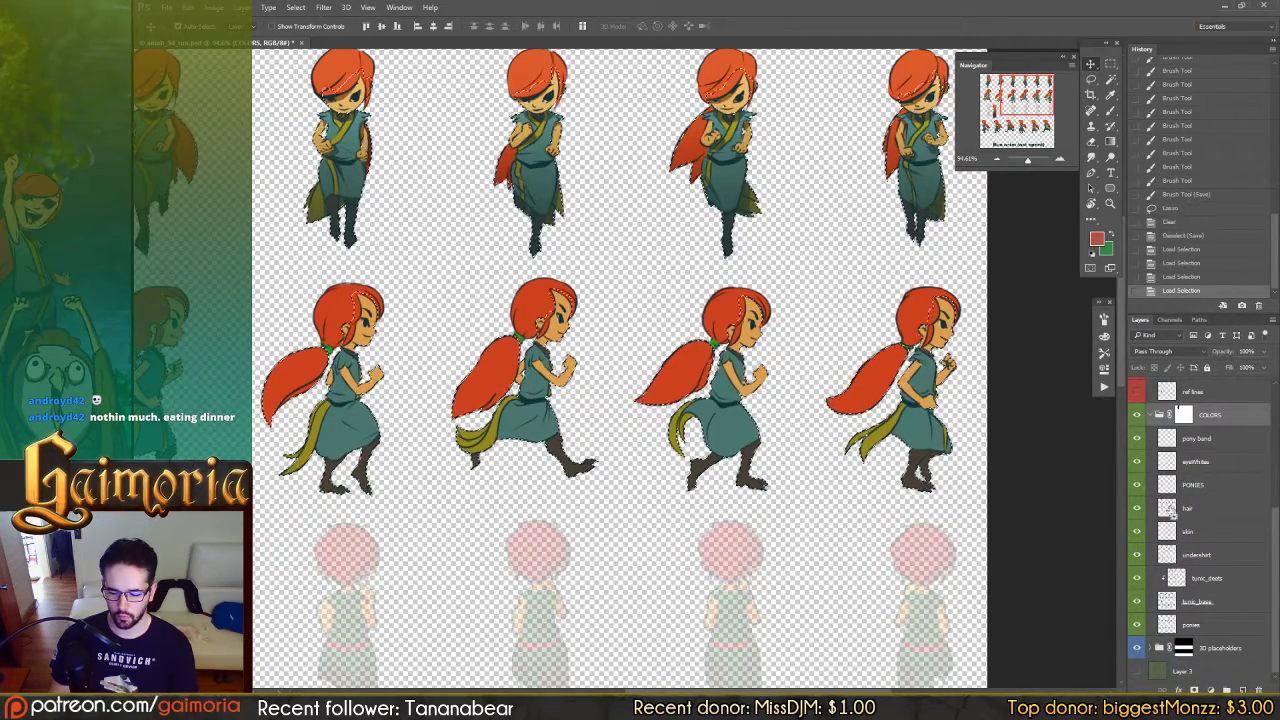
# Step: Add the contents of the eyeWhites and clean lines layers to the current selection of the character artwork
pyautogui.keyDown('ctrl'); pyautogui.keyDown('shift'); pyautogui.click(1167, 461); pyautogui.keyUp('shift'); pyautogui.keyUp('ctrl')
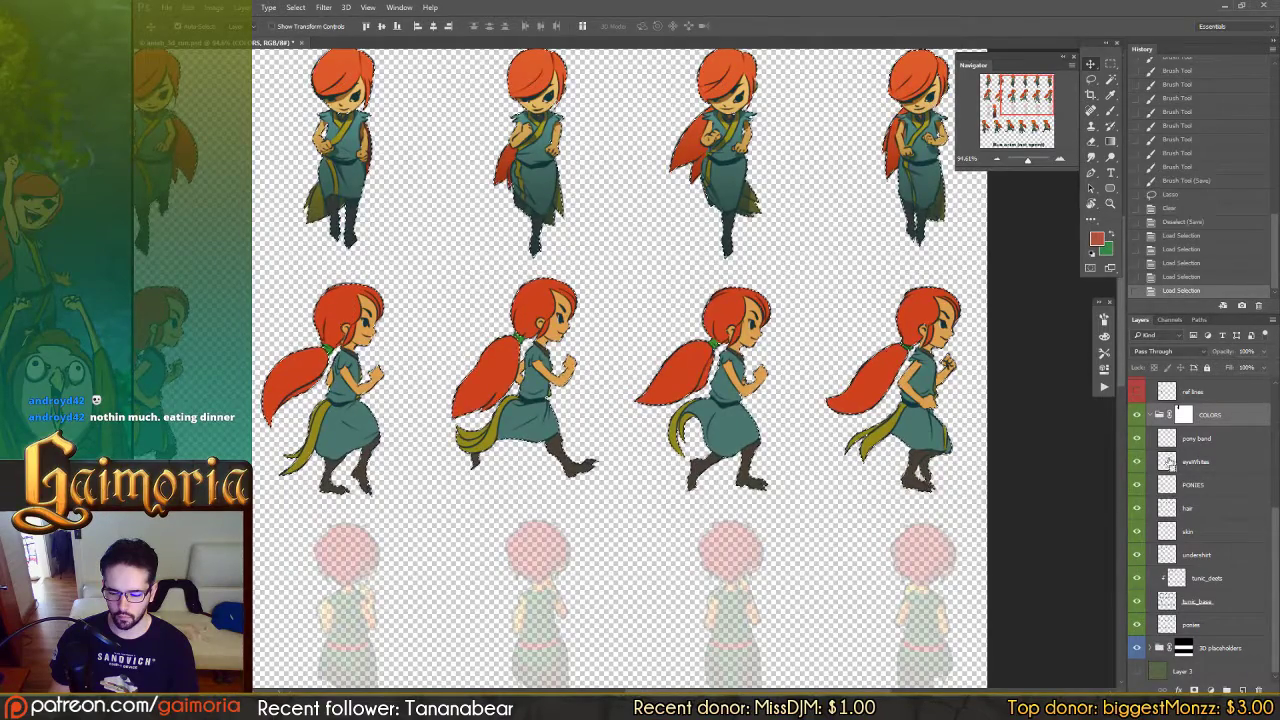
pyautogui.keyDown('ctrl'); pyautogui.keyDown('shift'); pyautogui.click(1167, 461); pyautogui.keyUp('shift'); pyautogui.keyUp('ctrl')
pyautogui.keyDown('ctrl'); pyautogui.keyDown('shift'); pyautogui.click(1167, 461); pyautogui.keyUp('shift'); pyautogui.keyUp('ctrl')
pyautogui.scroll(3, 1170, 465)
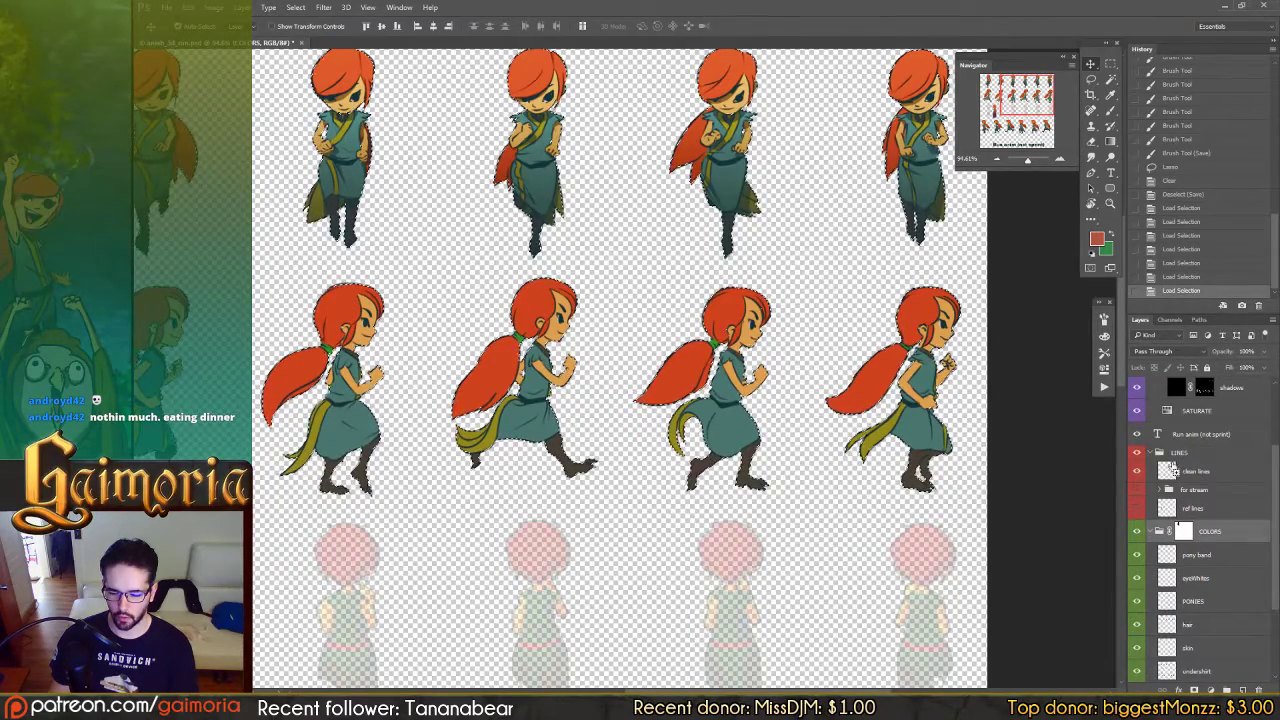
pyautogui.keyDown('ctrl'); pyautogui.keyDown('shift'); pyautogui.click(1167, 470); pyautogui.keyUp('shift'); pyautogui.keyUp('ctrl')
# Step: Restrict the selection to the second row of running figures with the Rectangular Marquee
pyautogui.press('m')
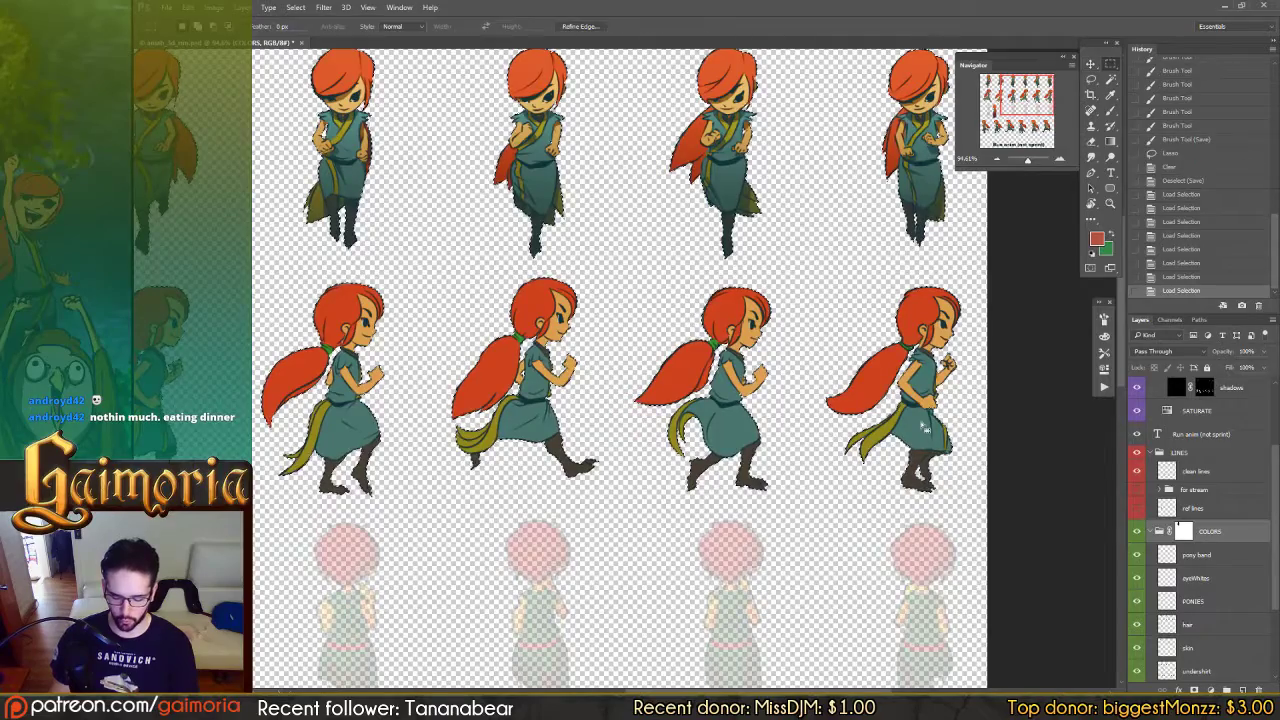
pyautogui.hotkey('ctrl', '-')
pyautogui.hotkey('ctrl', '-')
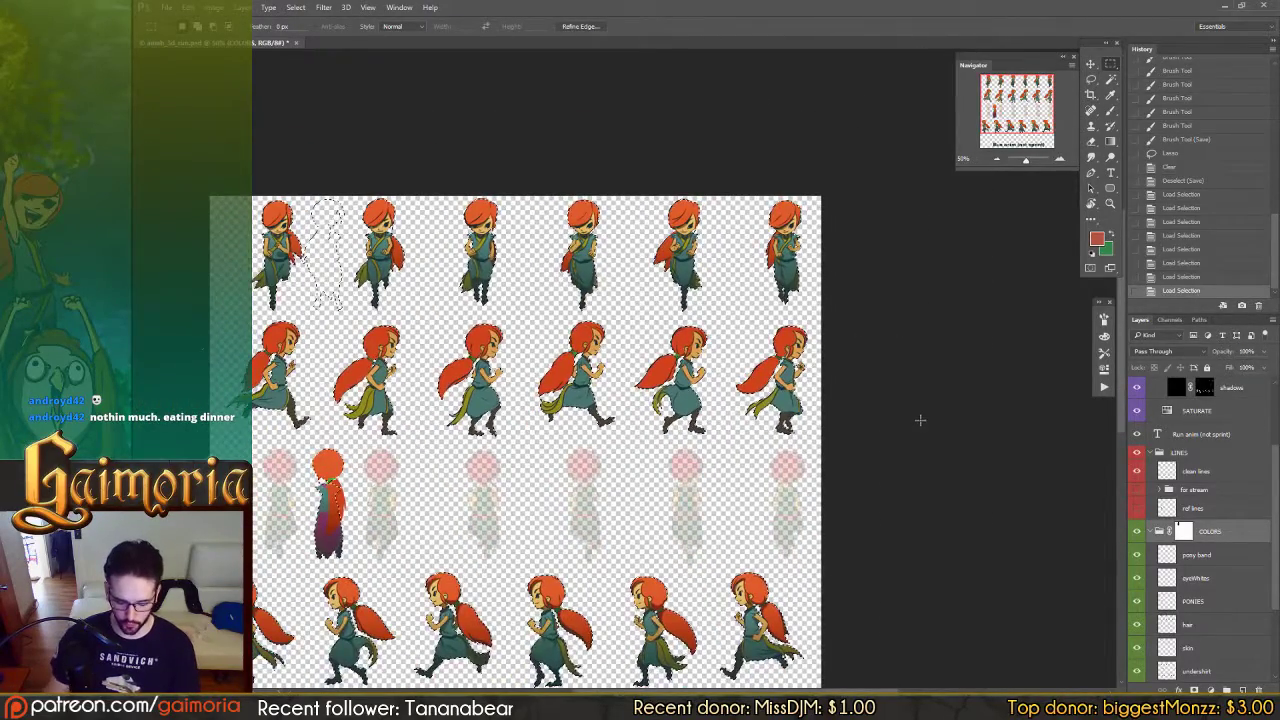
pyautogui.moveTo(868, 375); pyautogui.dragTo(911, 372)
pyautogui.moveTo(872, 317); pyautogui.dragTo(237, 442)
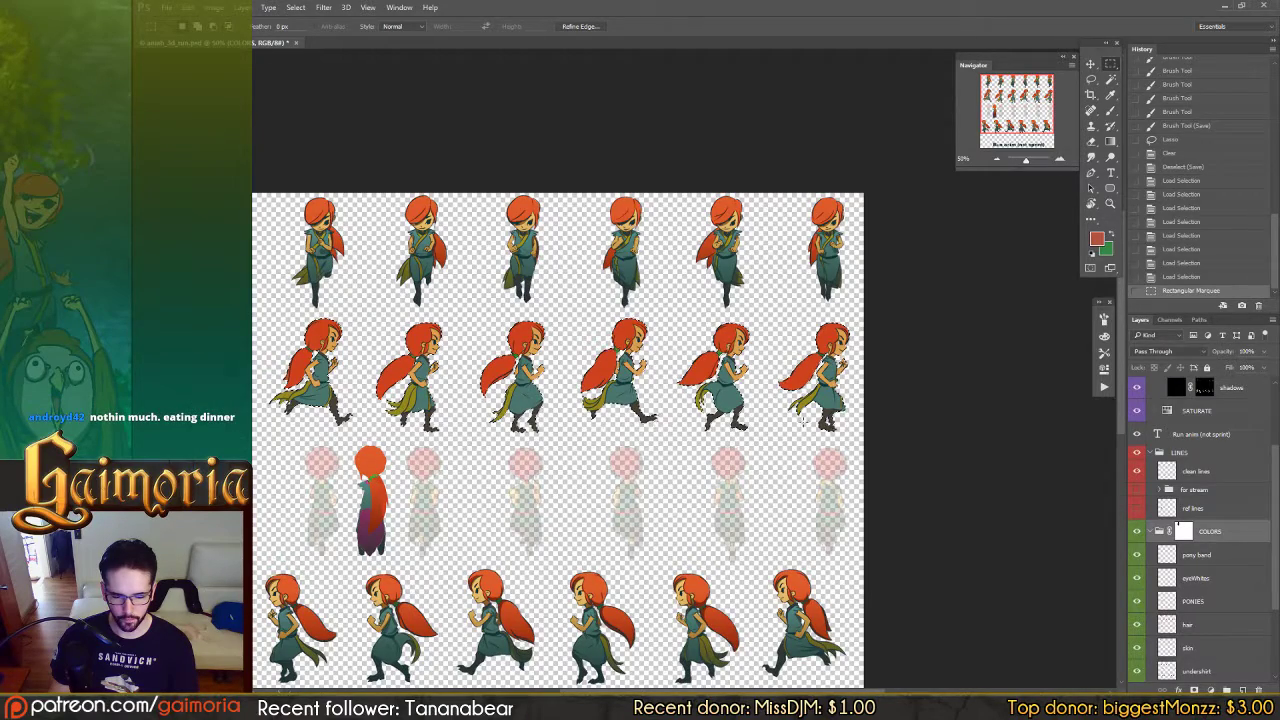
# Step: Fill the selected figures with white on the gradients group's mask, deselect, and save the document
pyautogui.scroll(3, 1200, 450)
pyautogui.click(1193, 449)
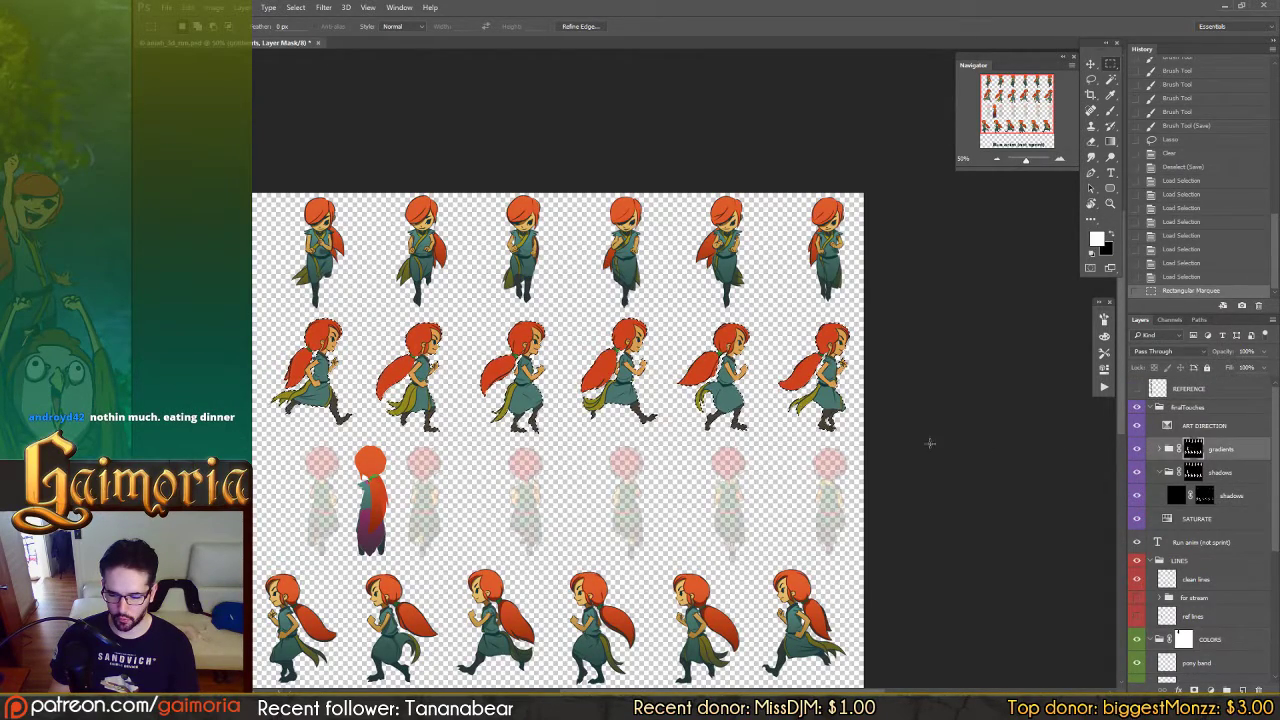
pyautogui.press('x')
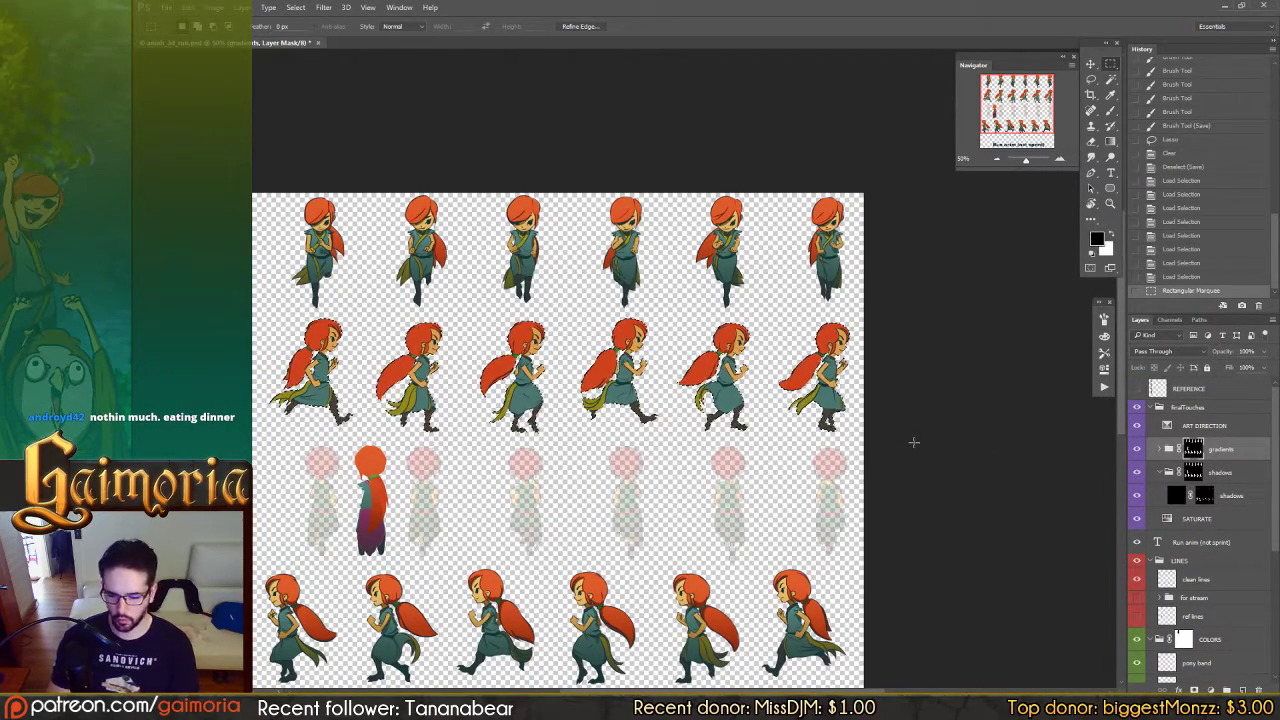
pyautogui.hotkey('ctrl', 'BackSpace')
pyautogui.hotkey('ctrl', '+')
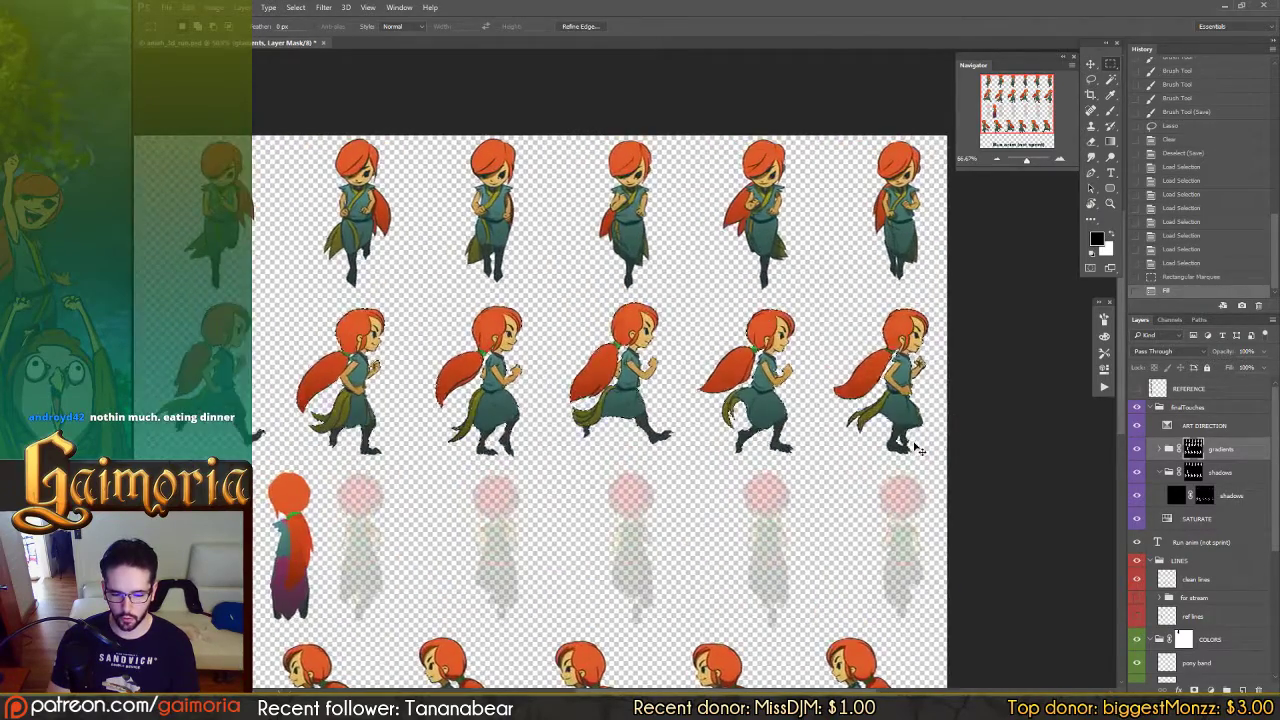
pyautogui.hotkey('ctrl', 'd')
pyautogui.hotkey('ctrl', '+')
pyautogui.hotkey('ctrl', 's')
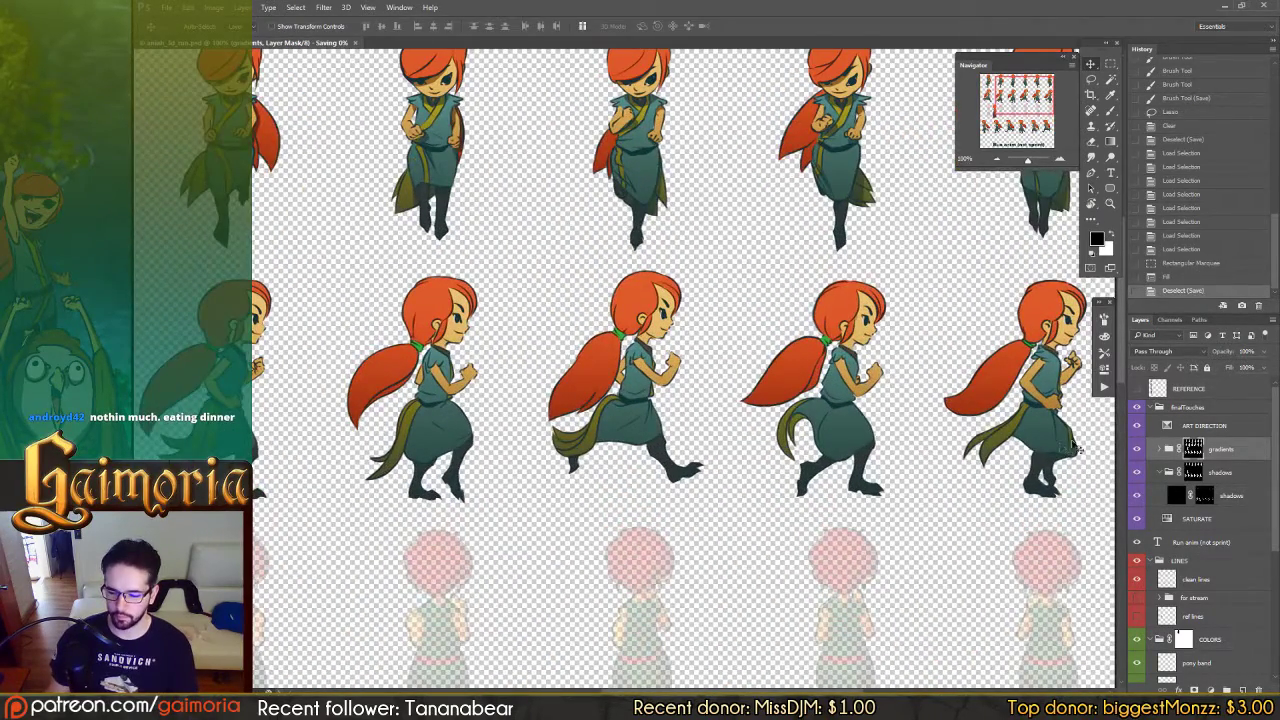
# Step: Expand the gradients group and unlink the masks of both layers named 2
pyautogui.click(1159, 449)
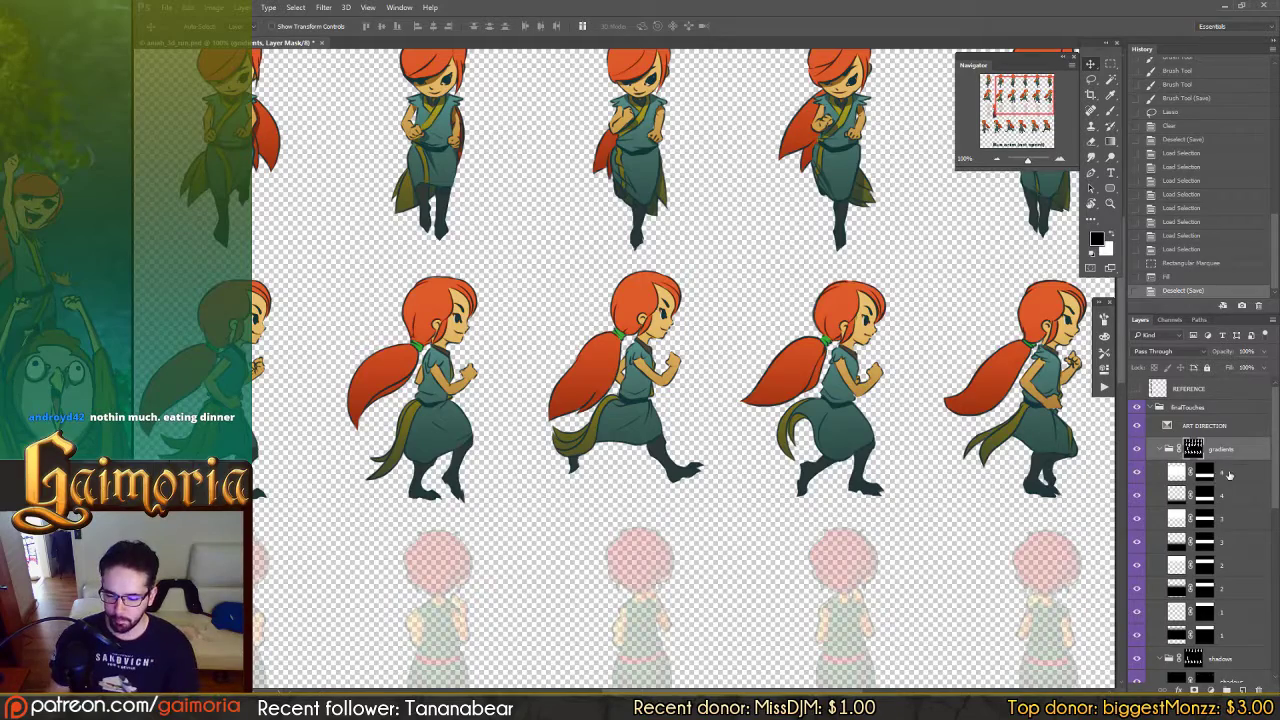
pyautogui.click(1241, 522)
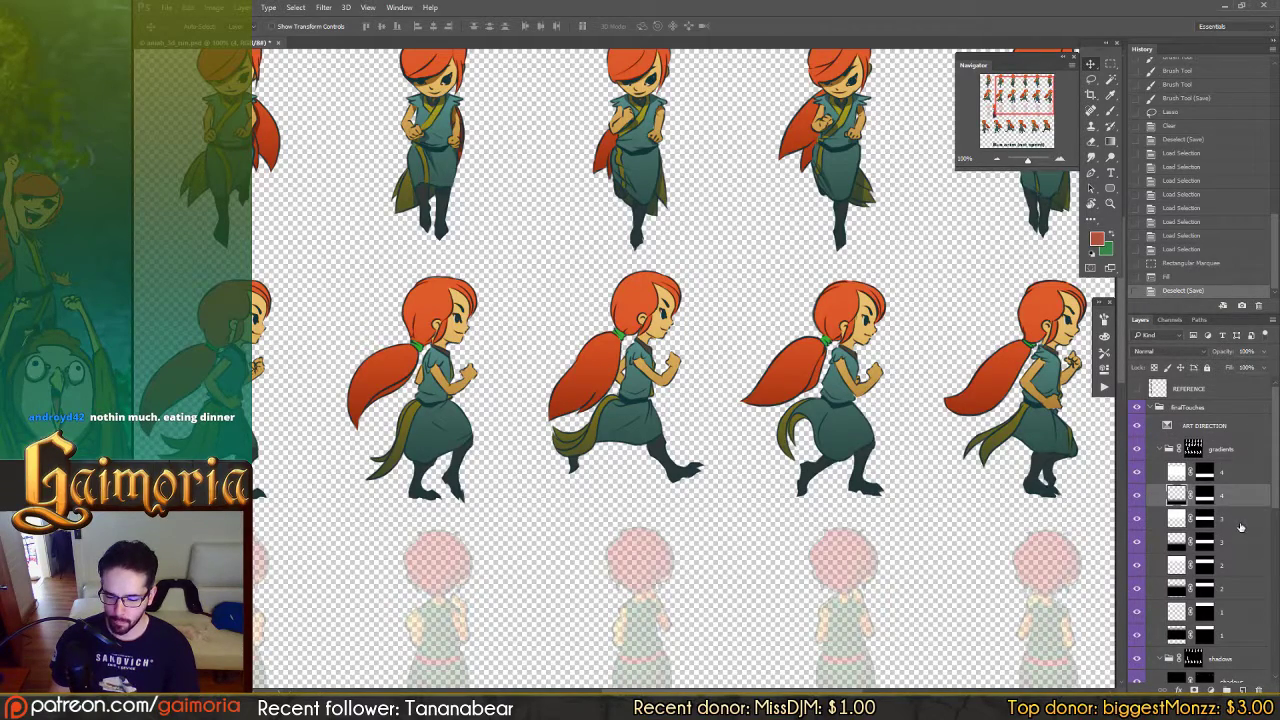
pyautogui.scroll(-1, 1222, 545)
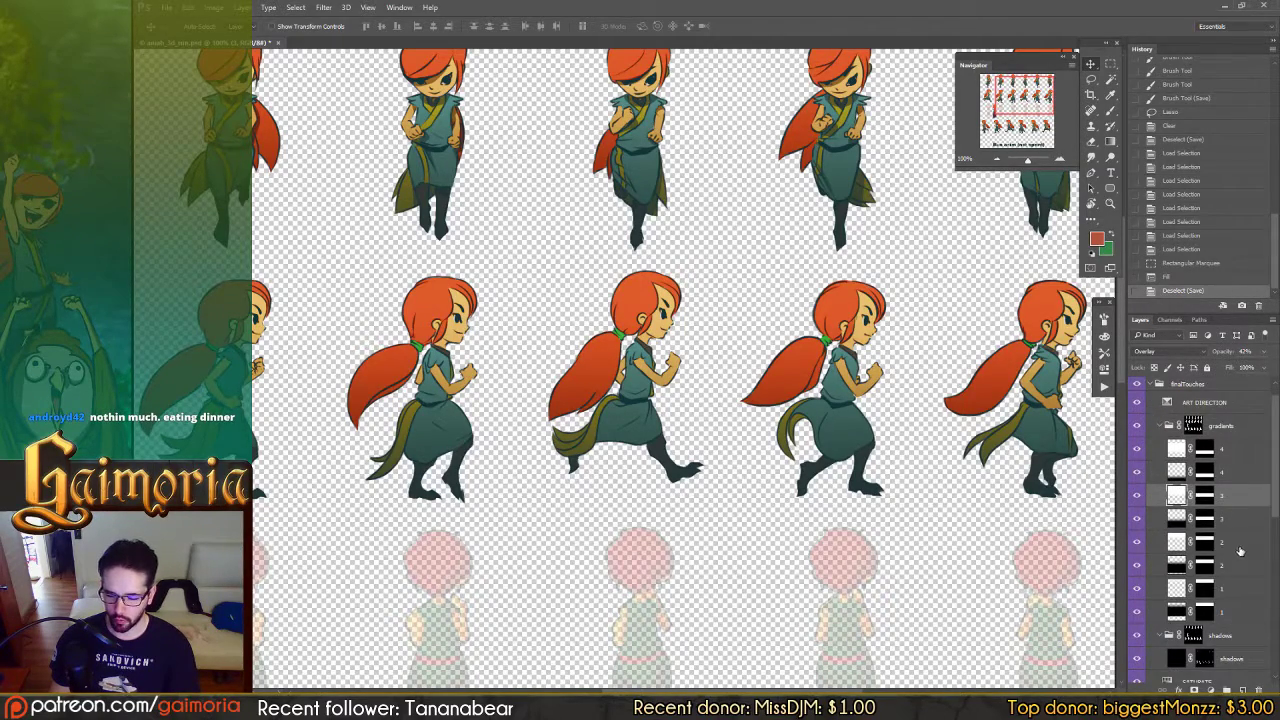
pyautogui.click(1240, 547)
pyautogui.moveTo(930, 480); pyautogui.dragTo(932, 410)
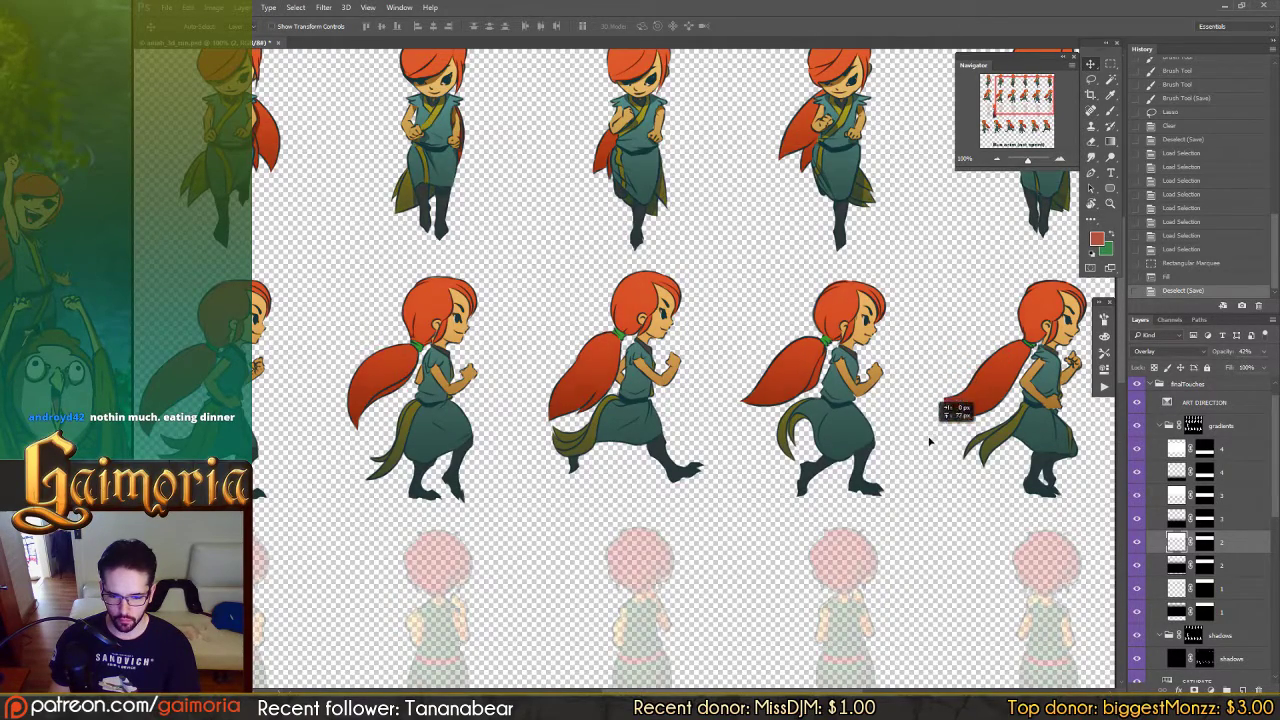
pyautogui.click(1190, 541)
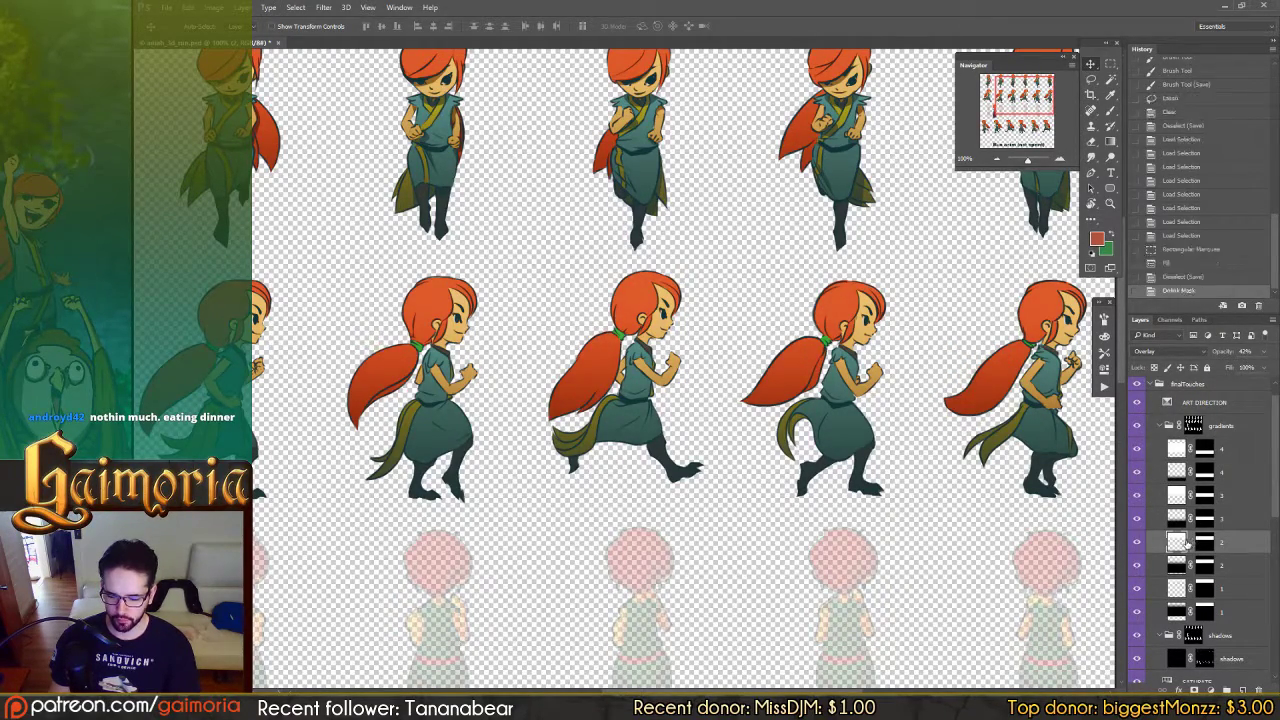
pyautogui.click(1189, 565)
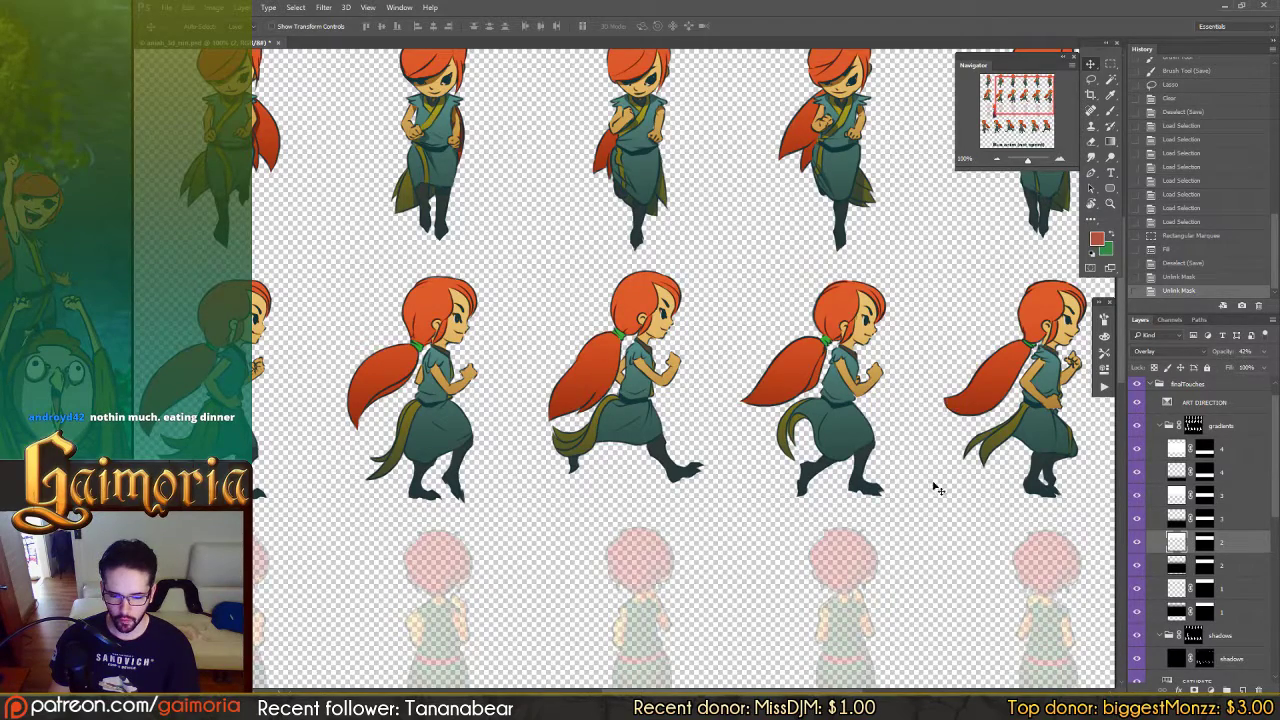
# Step: Try shifting the upper gradient layer named 2 downward behind its mask, and undo the move
pyautogui.moveTo(938, 489)
pyautogui.mouseDown()
pyautogui.moveTo(931, 283)
pyautogui.moveTo(941, 662)
pyautogui.mouseUp()
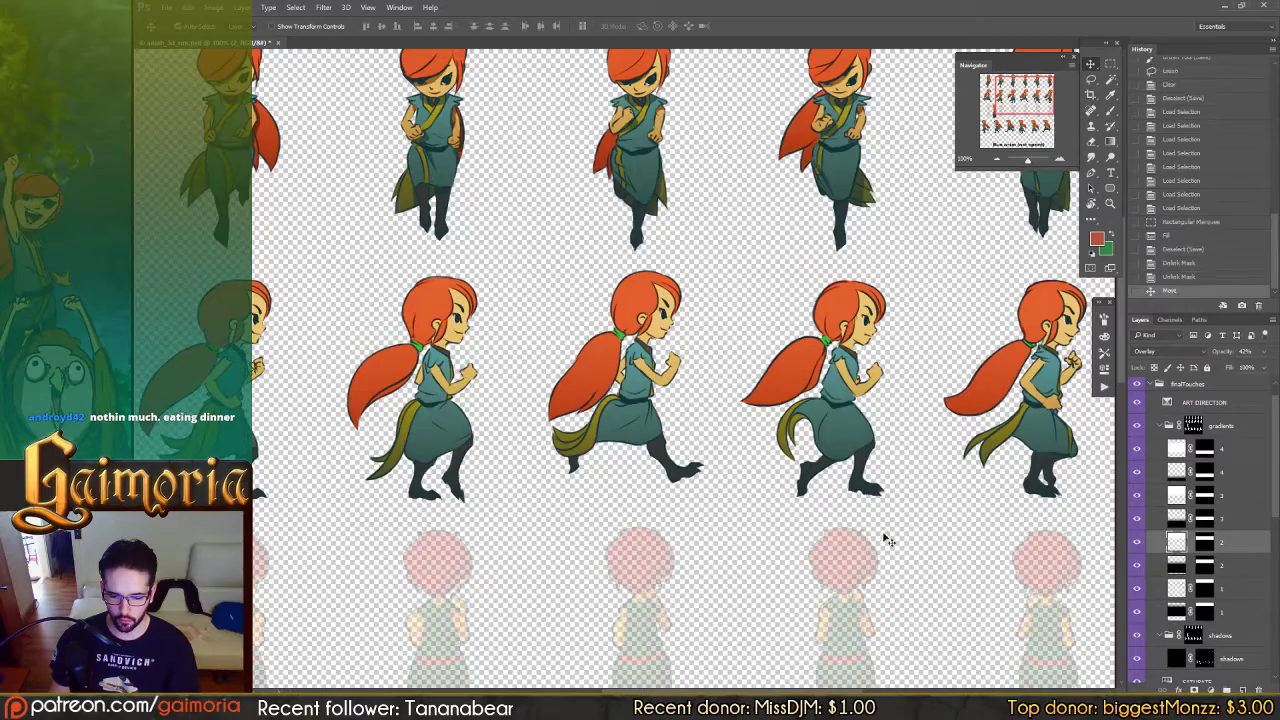
pyautogui.hotkey('ctrl', 'z')
pyautogui.scroll(1, 877, 327)
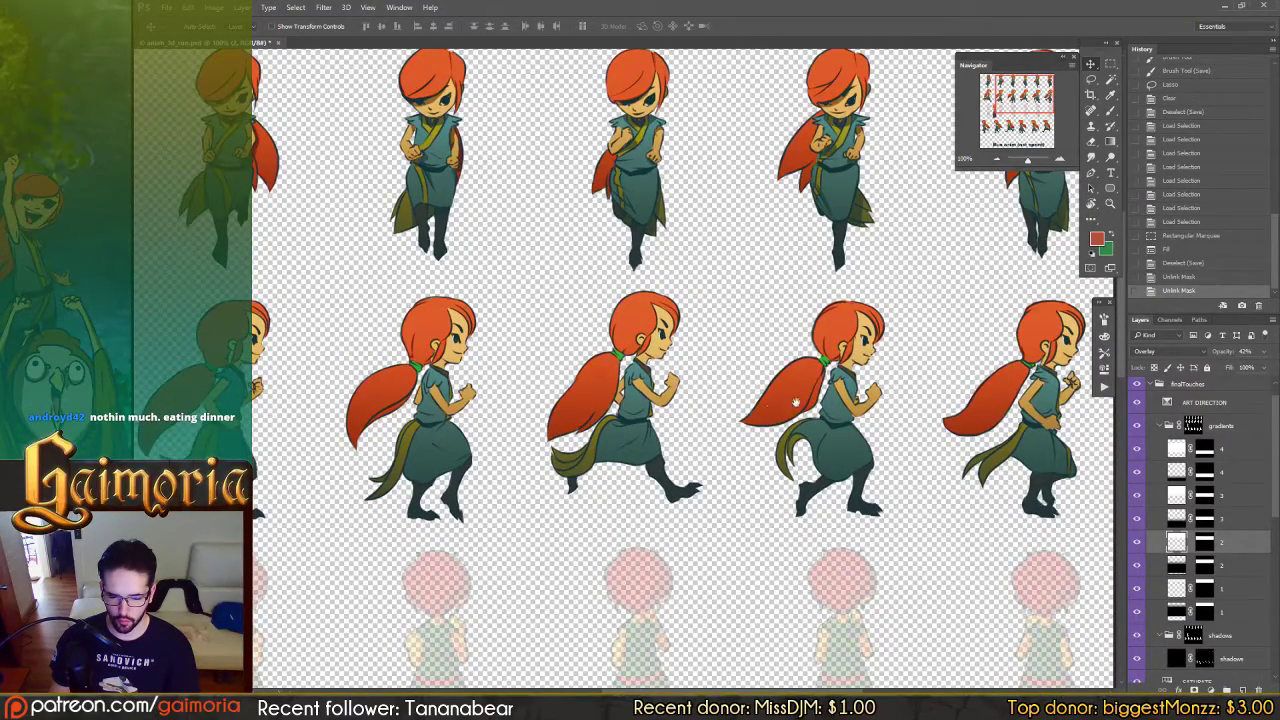
pyautogui.moveTo(796, 402); pyautogui.dragTo(1060, 384)
pyautogui.moveTo(590, 401); pyautogui.dragTo(779, 390)
# Step: Save the document and export a PNG copy over the existing aniah_3d_run.png in the movement folder
pyautogui.hotkey('ctrl', 's')
pyautogui.hotkey('ctrl', 'shift', 's')
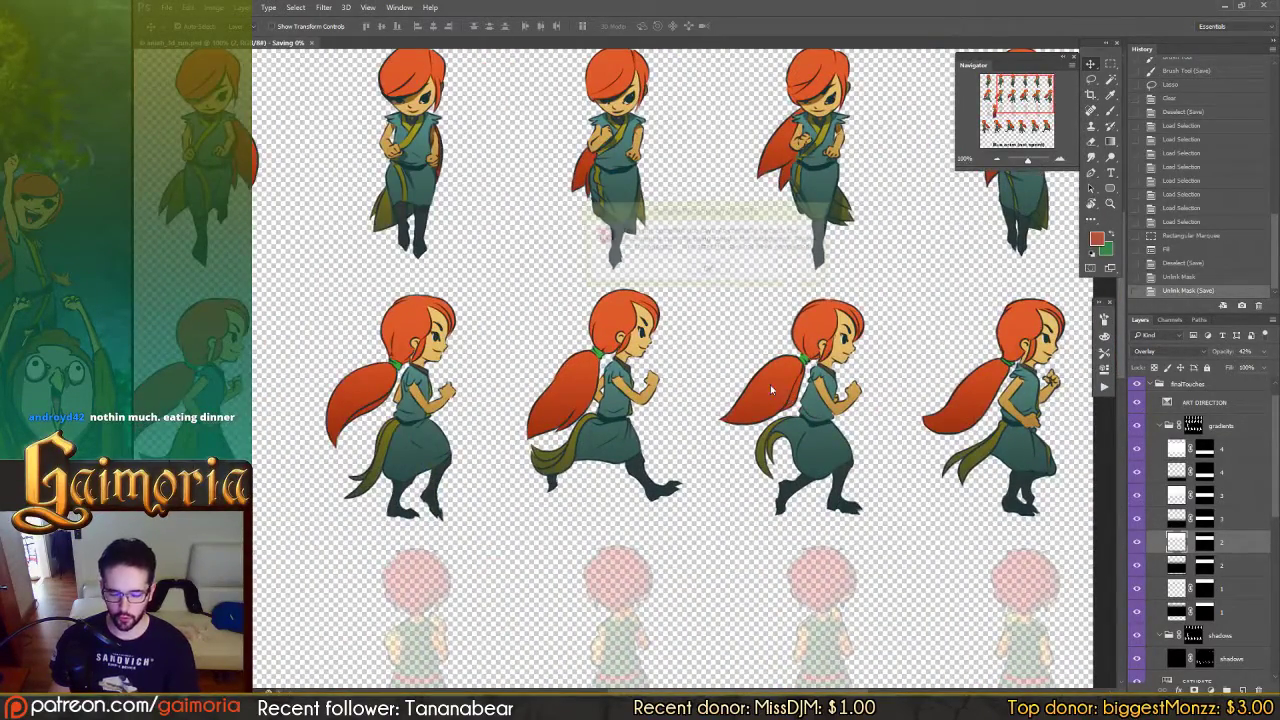
pyautogui.click(708, 269)
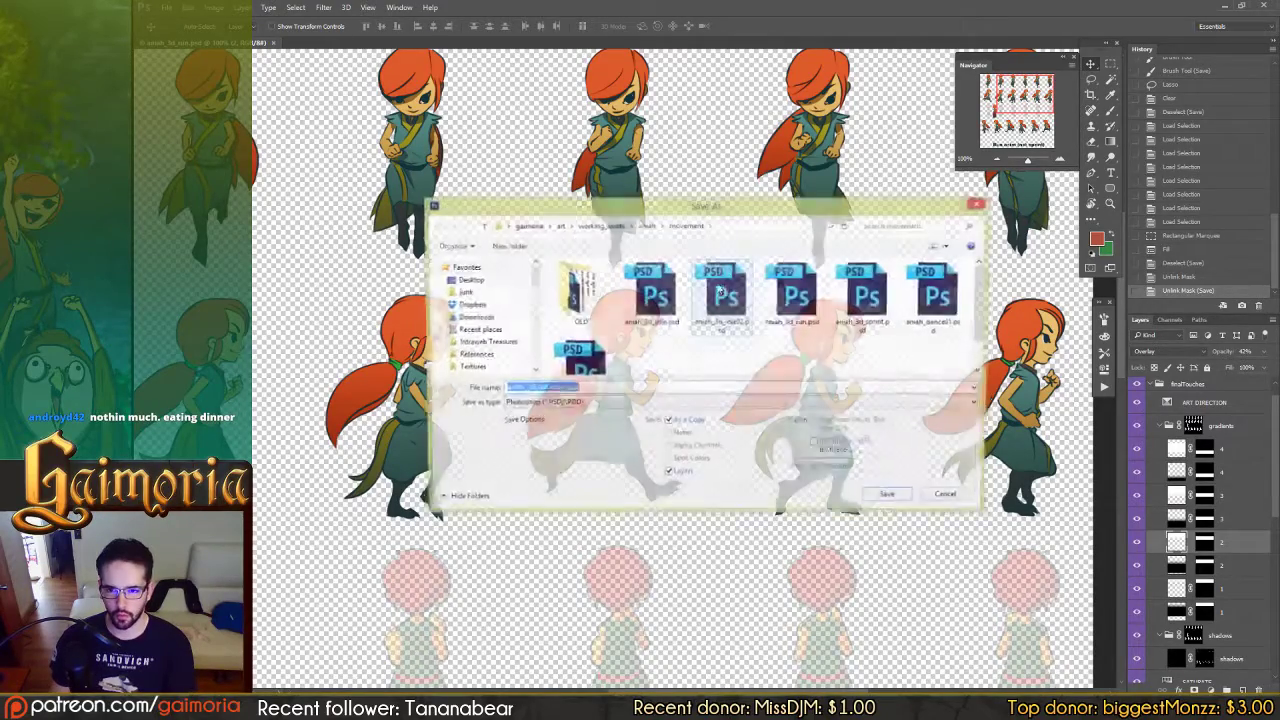
pyautogui.click(588, 405)
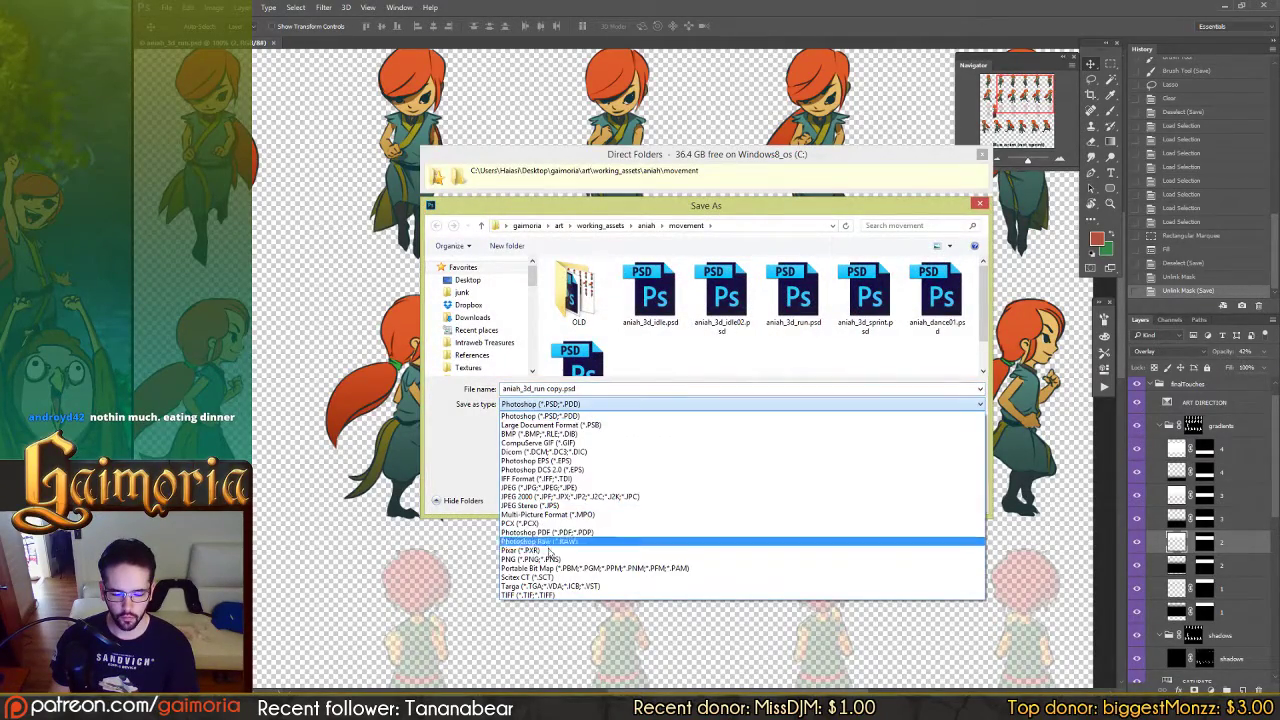
pyautogui.click(546, 563)
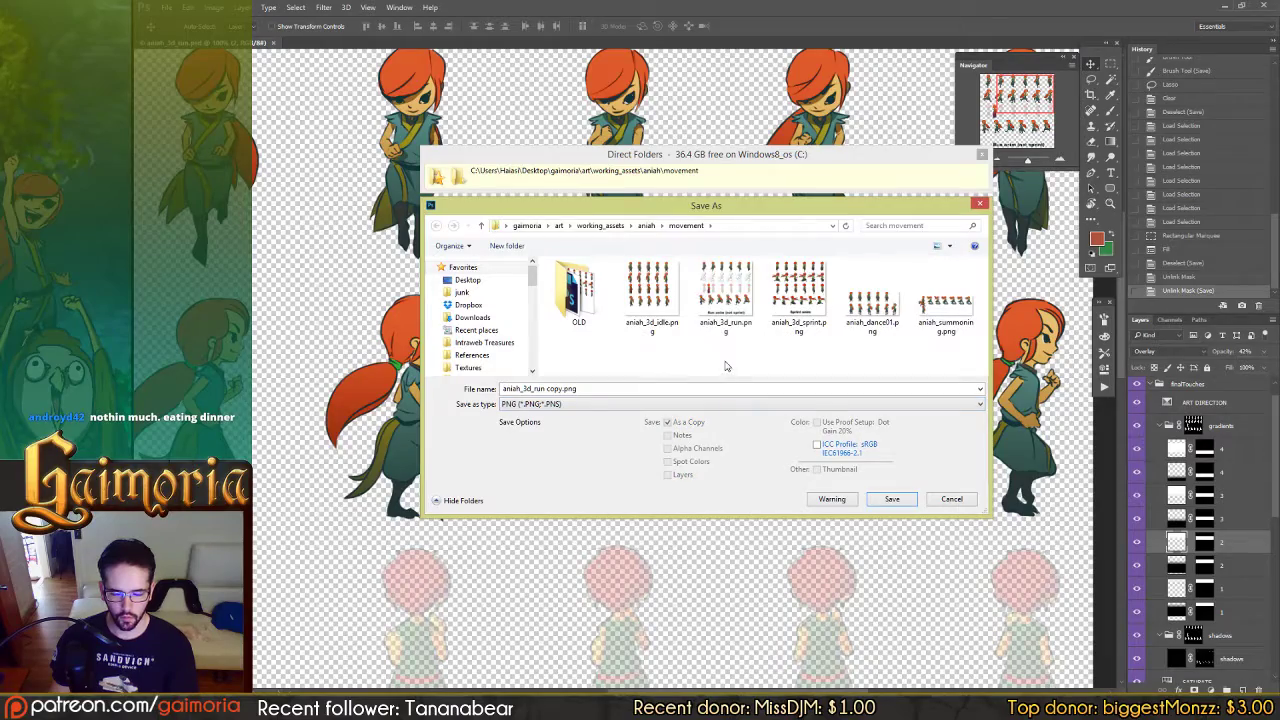
pyautogui.doubleClick(726, 292)
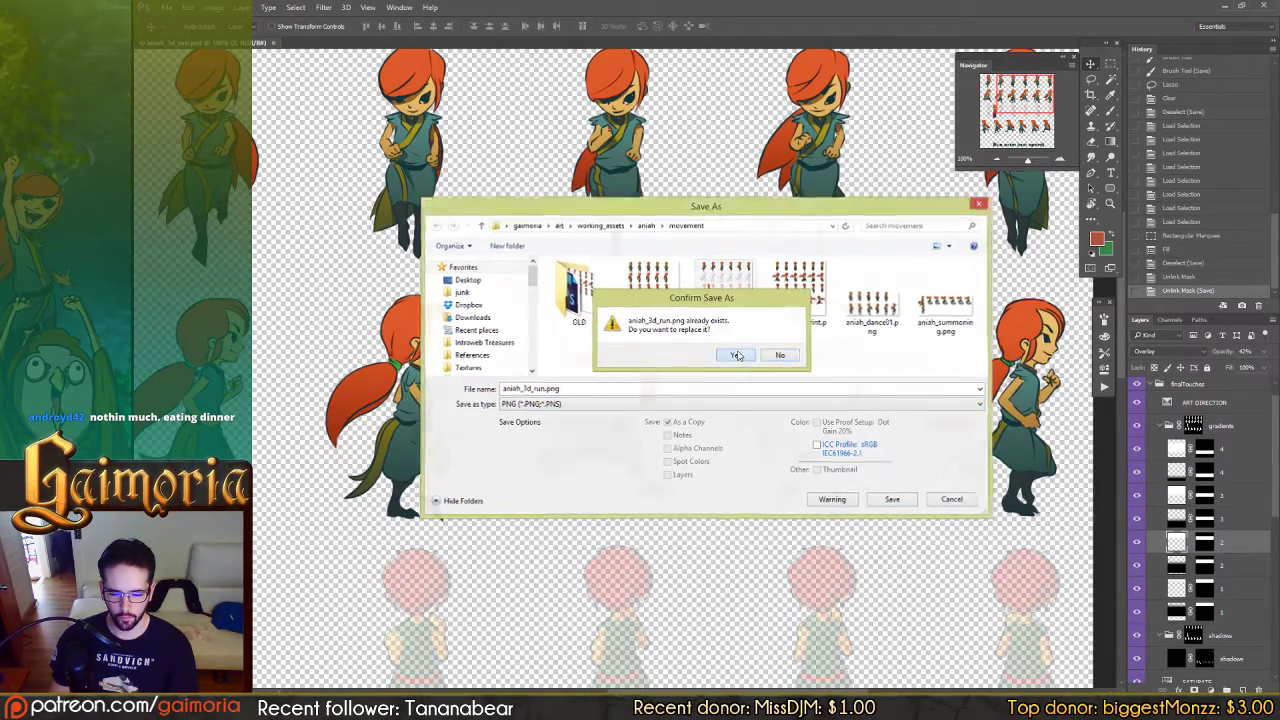
pyautogui.click(736, 356)
pyautogui.press('Return')
# Step: Switch to File Explorer and copy aniah_3d_run.png from movement into the game's Aniah sprites folder, replacing the existing file
pyautogui.moveTo(320, 690)
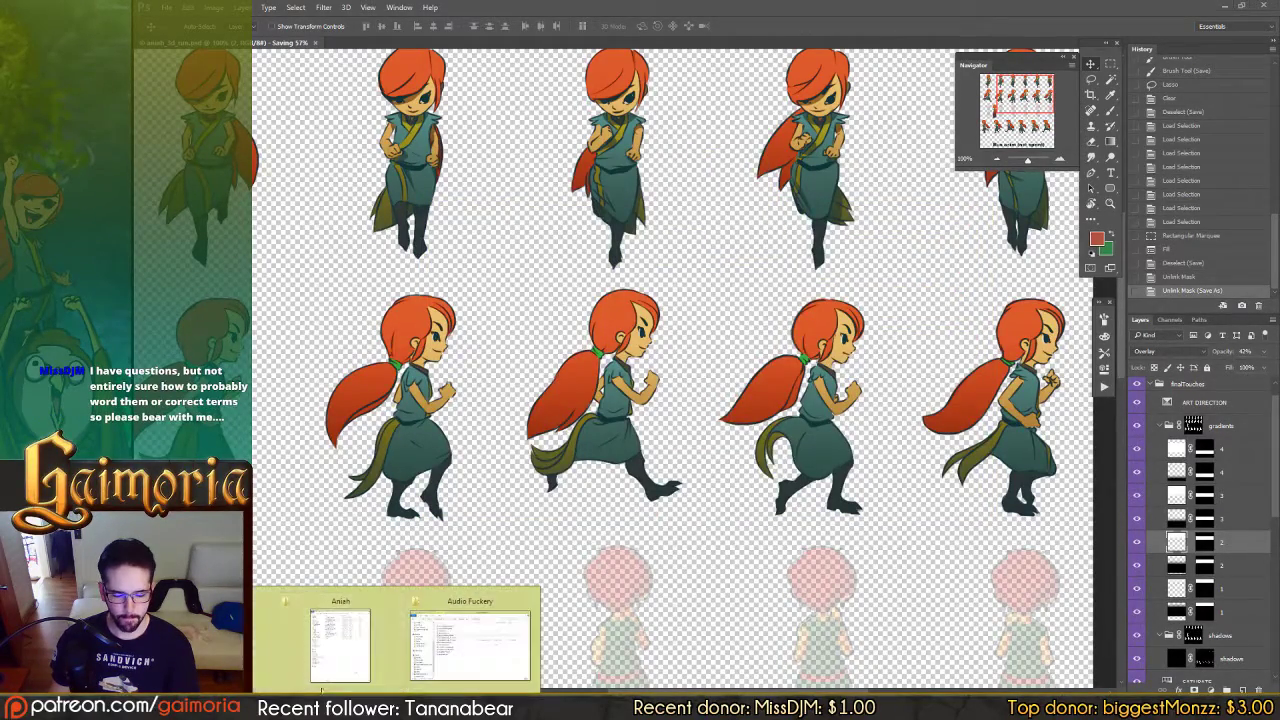
pyautogui.click(274, 660)
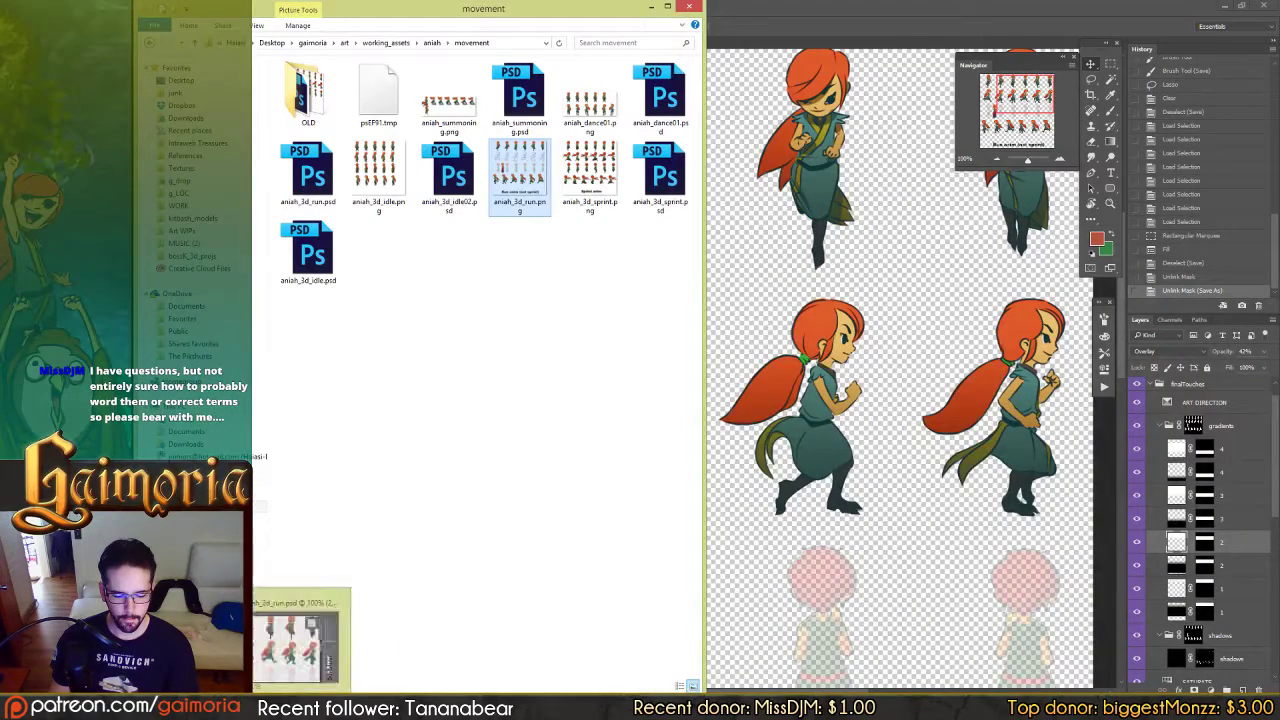
pyautogui.click(360, 652)
pyautogui.click(421, 337)
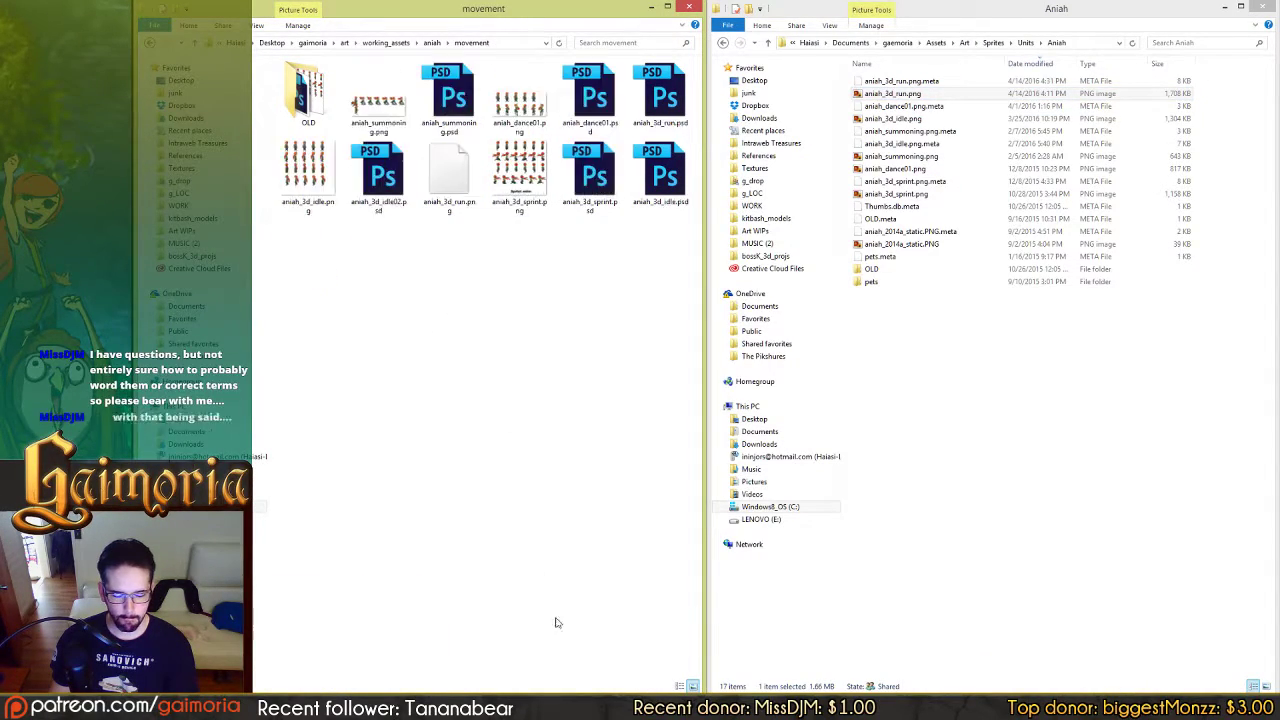
pyautogui.moveTo(449, 172); pyautogui.dragTo(1013, 407)
pyautogui.click(1013, 407)
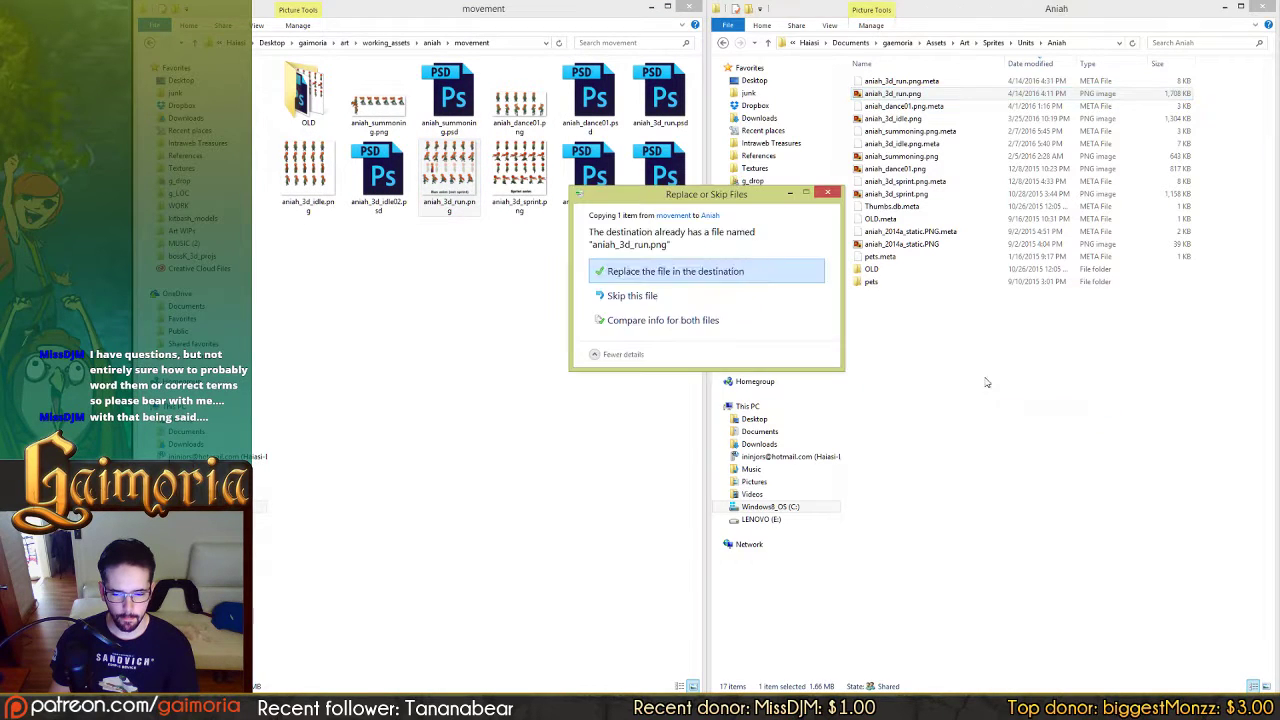
pyautogui.press('Return')
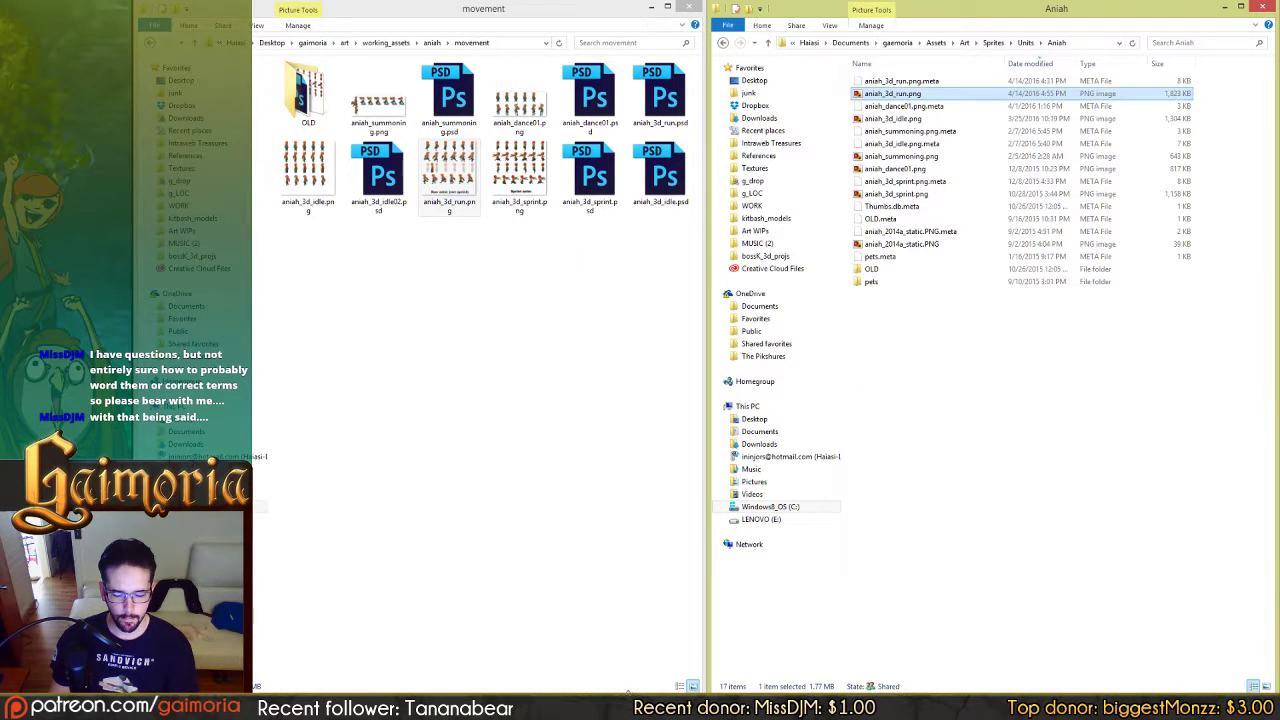
# Step: Switch to Unity, play the scene, run the character in several directions to check the updated run sprites, and stop playback
pyautogui.click(812, 706)
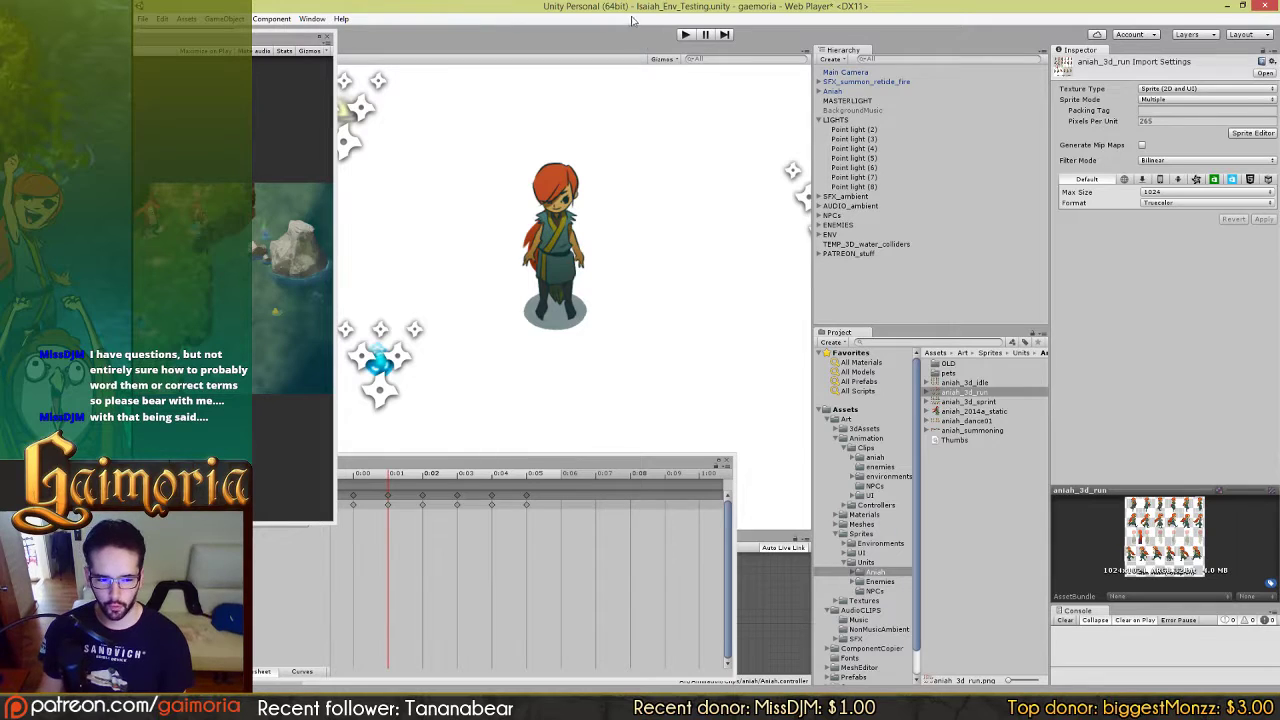
pyautogui.click(685, 35)
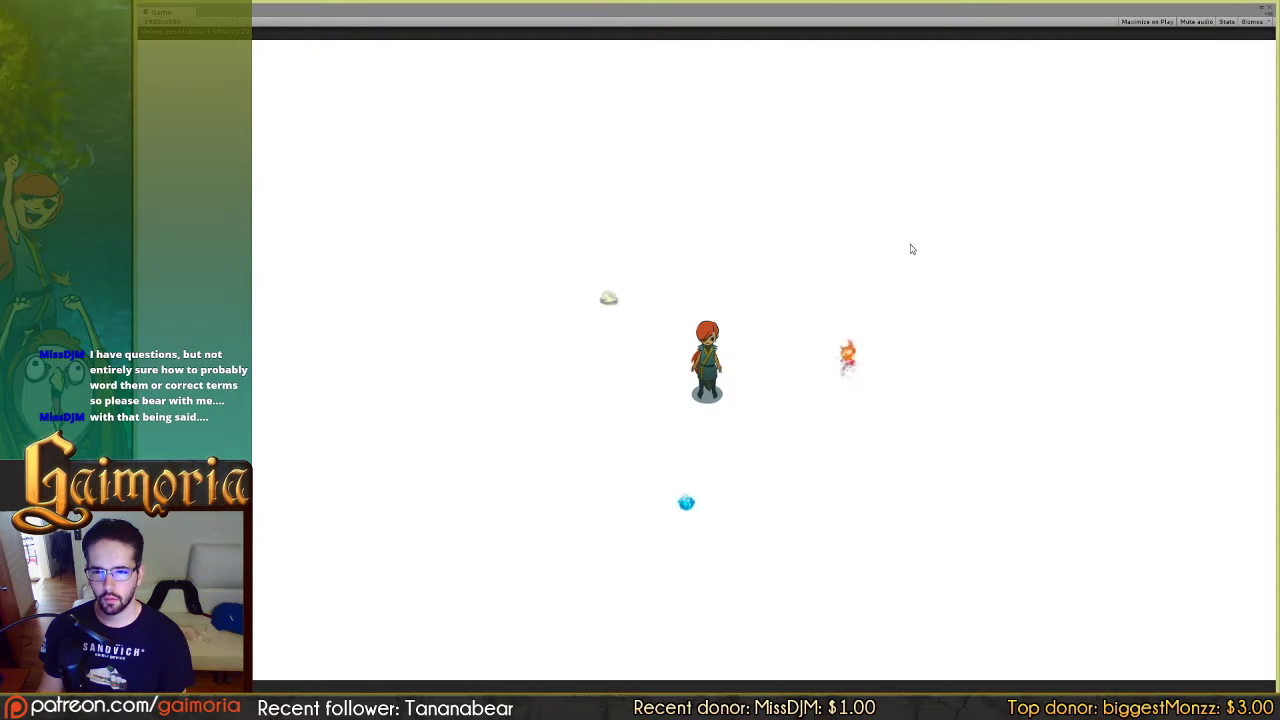
pyautogui.press('w')
pyautogui.press('d')
pyautogui.press('s')
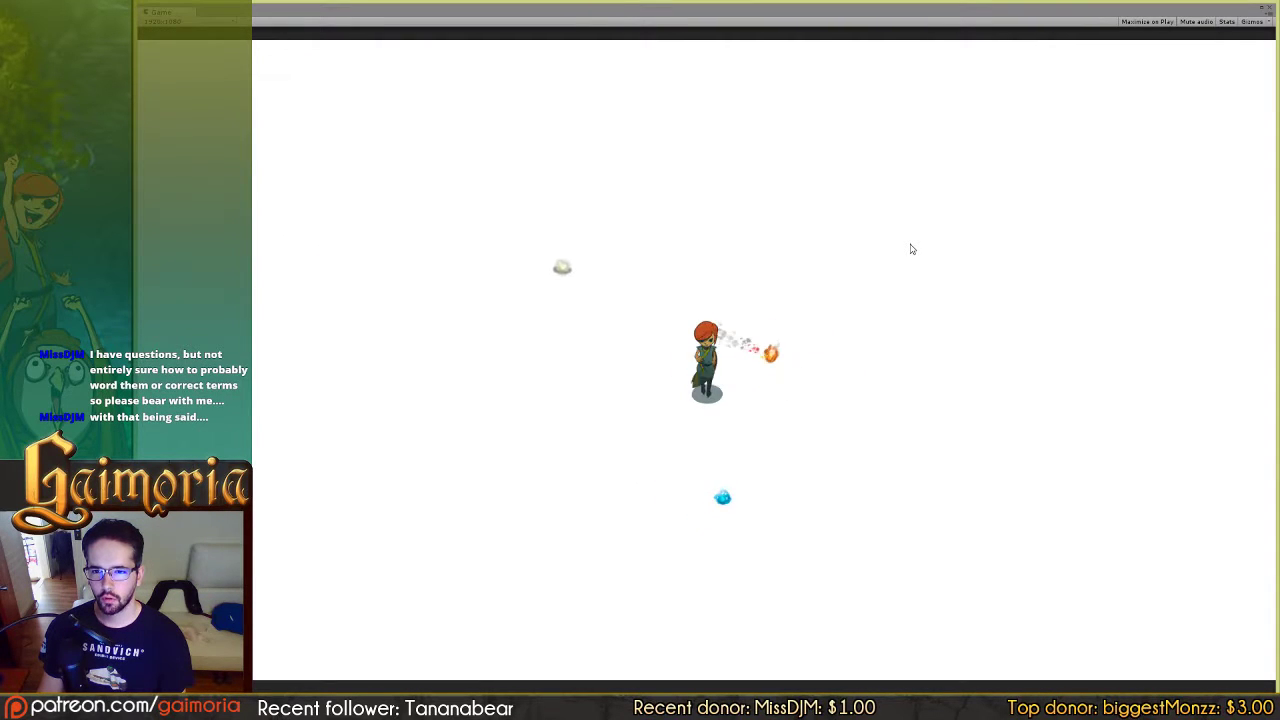
pyautogui.press('d')
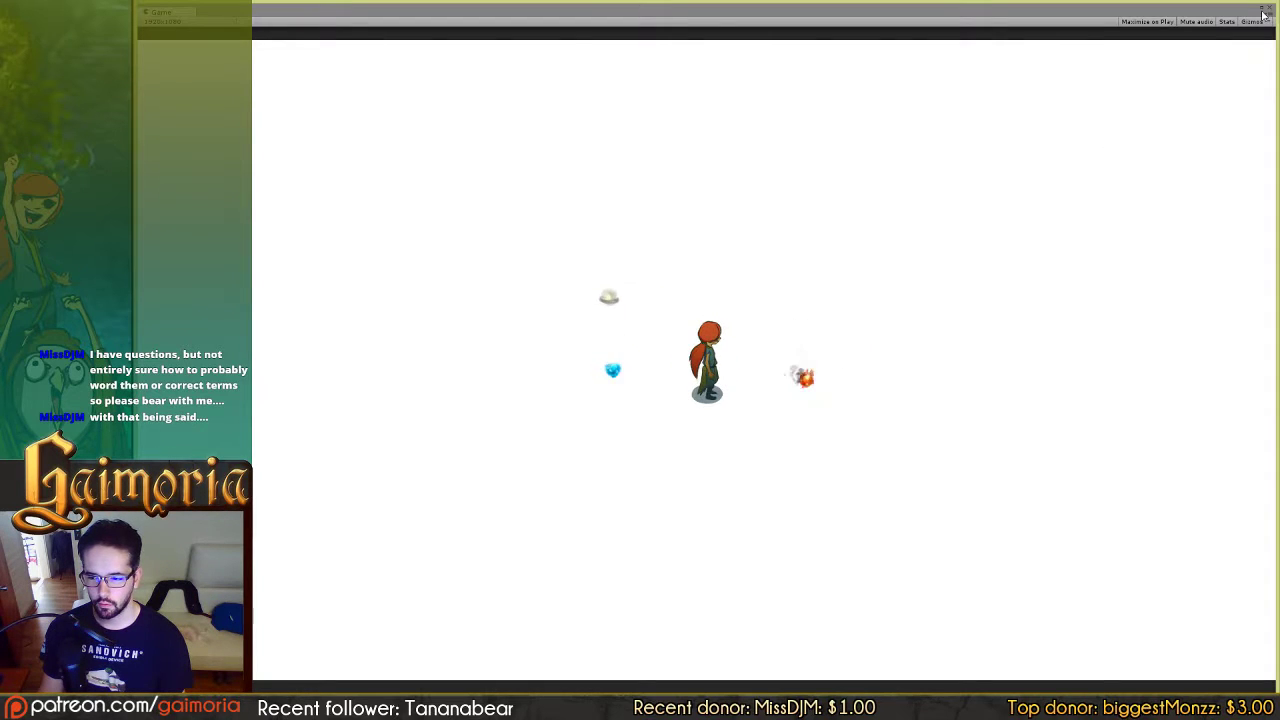
pyautogui.click(1262, 10)
pyautogui.click(683, 38)
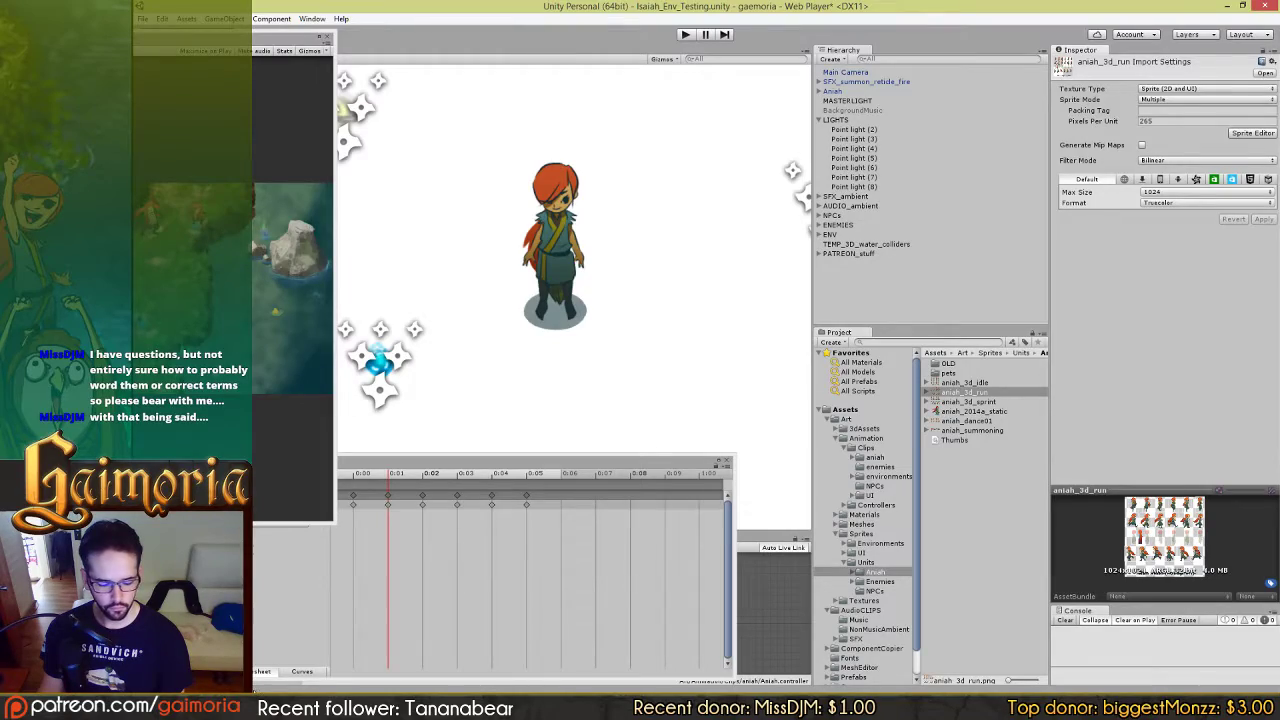
# Step: Switch to Photoshop, collapse the gradients group, and add a new layer named right_run_fix above clean lines
pyautogui.hotkey('alt', 'Tab')
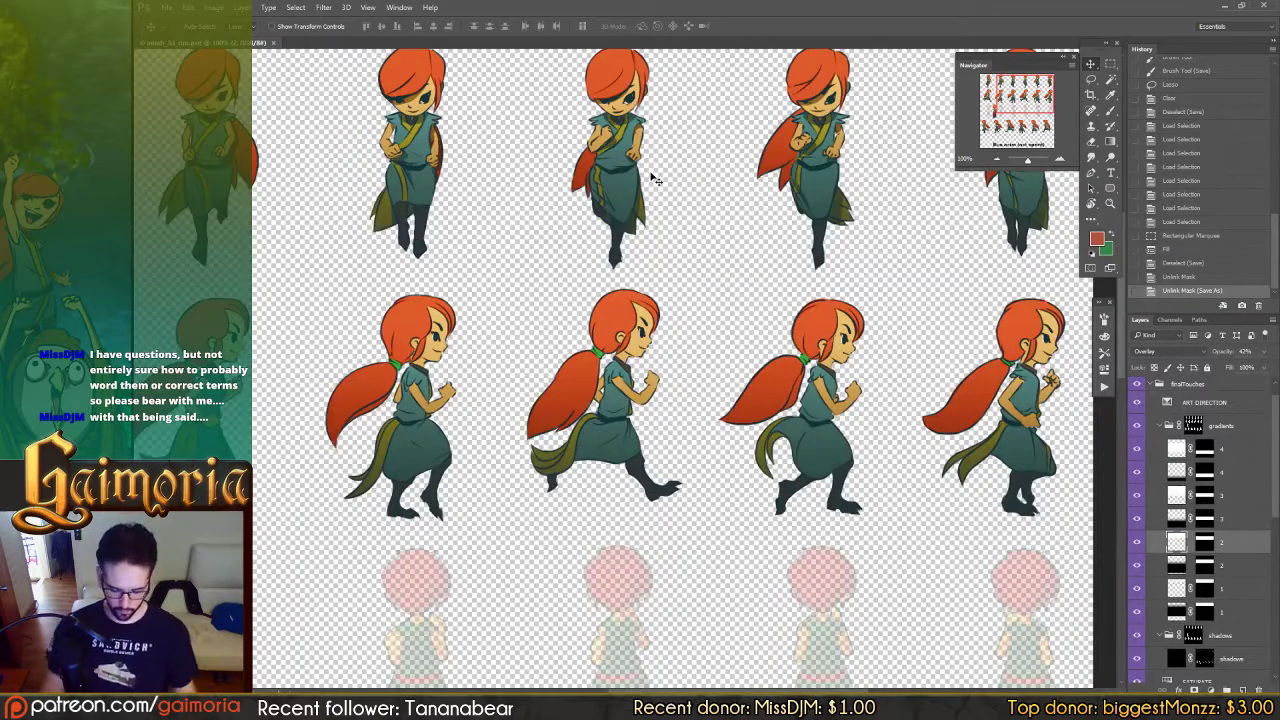
pyautogui.press('b')
pyautogui.click(1160, 426)
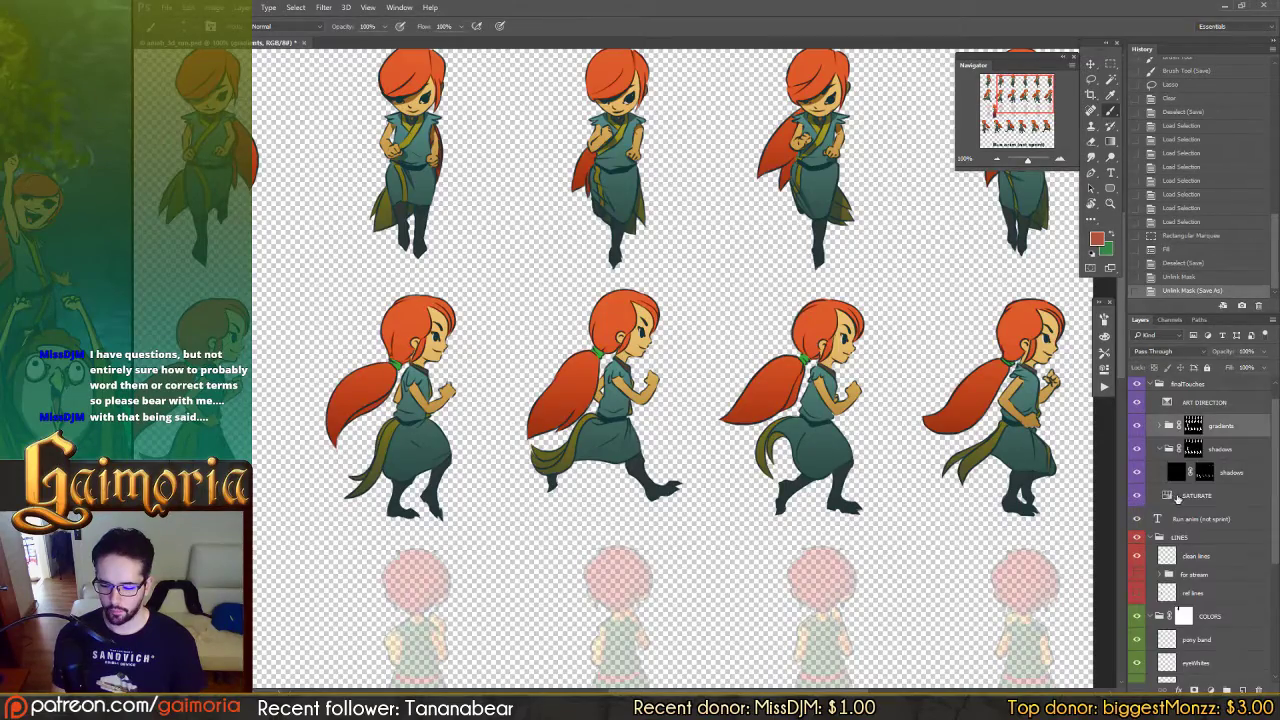
pyautogui.click(1168, 553)
pyautogui.scroll(5, 847, 340)
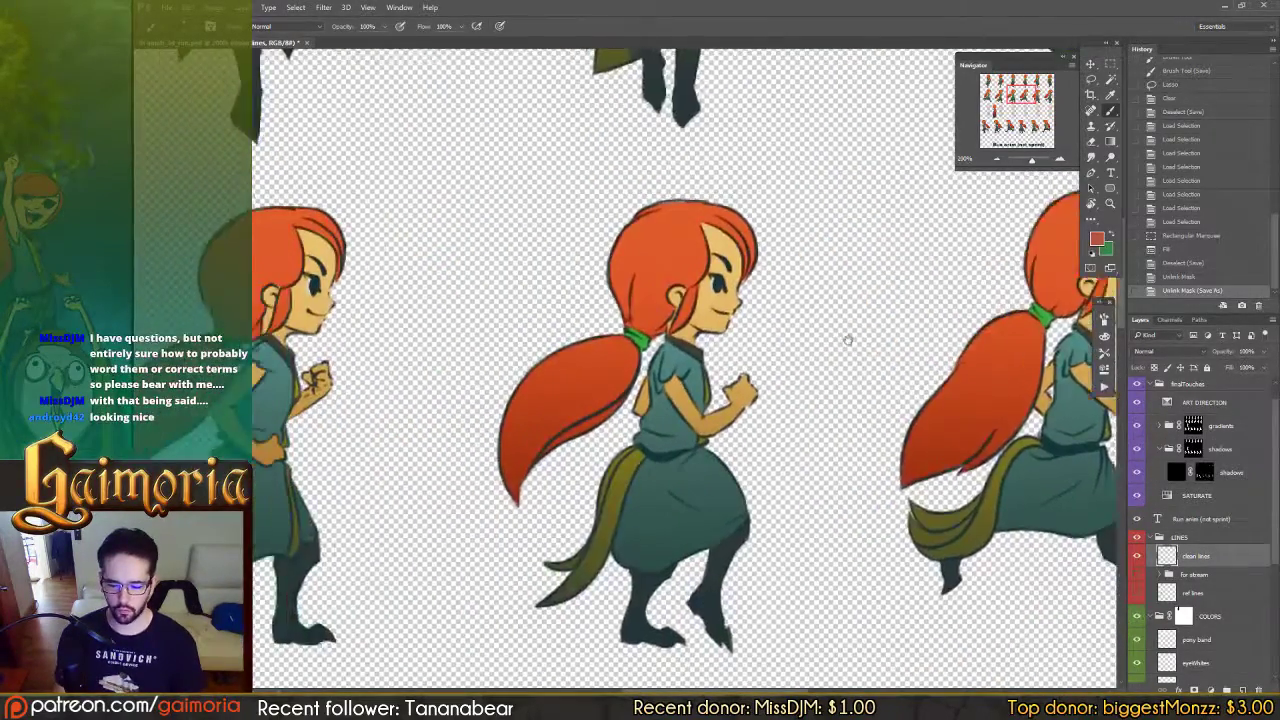
pyautogui.moveTo(848, 340); pyautogui.dragTo(919, 338)
pyautogui.hotkey('ctrl', 'shift', 'n')
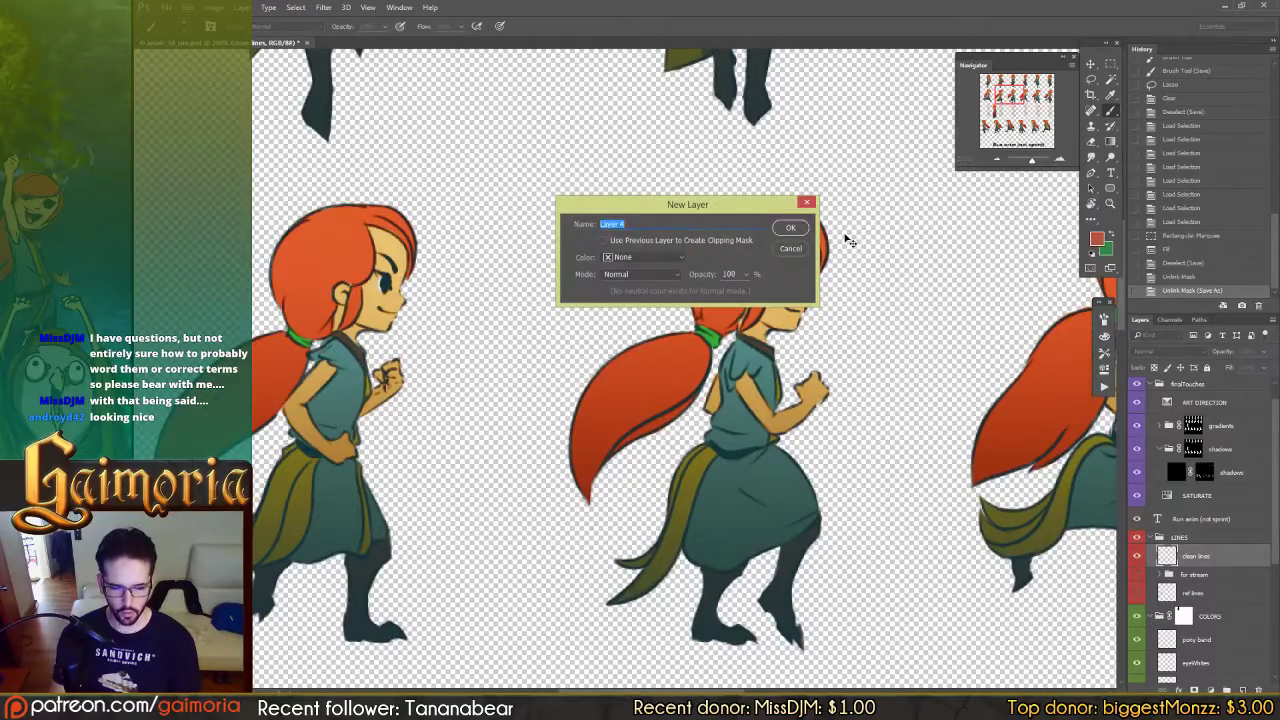
pyautogui.write('right_run_fix')
pyautogui.press('Return')
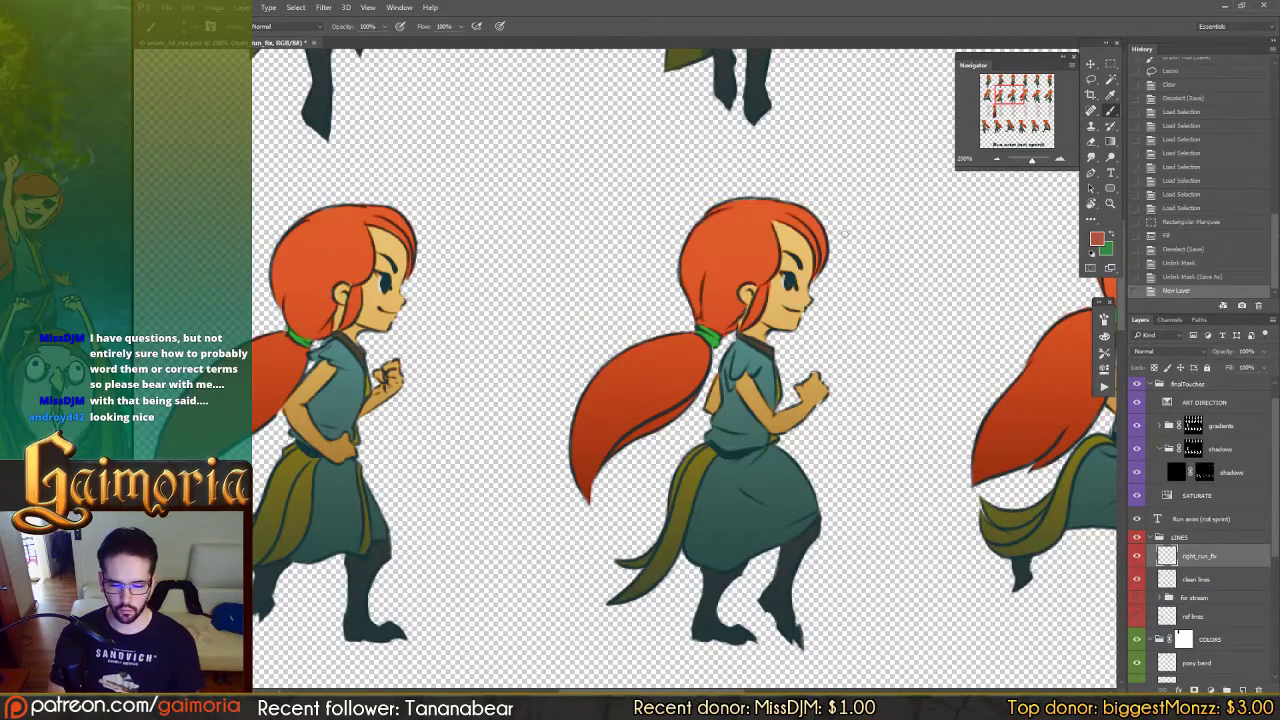
# Step: Make right_run_fix the active layer and reset the painting colors to the default black and white
pyautogui.click(1206, 580)
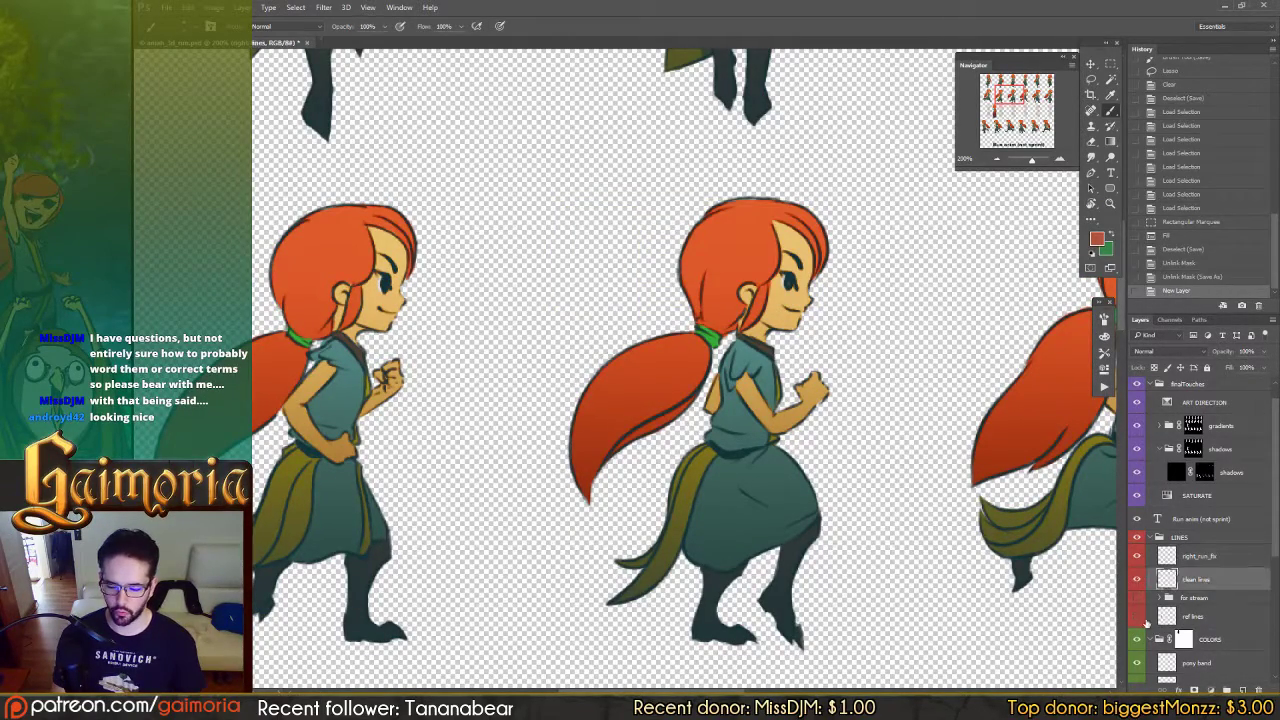
pyautogui.click(1180, 558)
pyautogui.hscroll(3, 755, 290)
pyautogui.press('d')
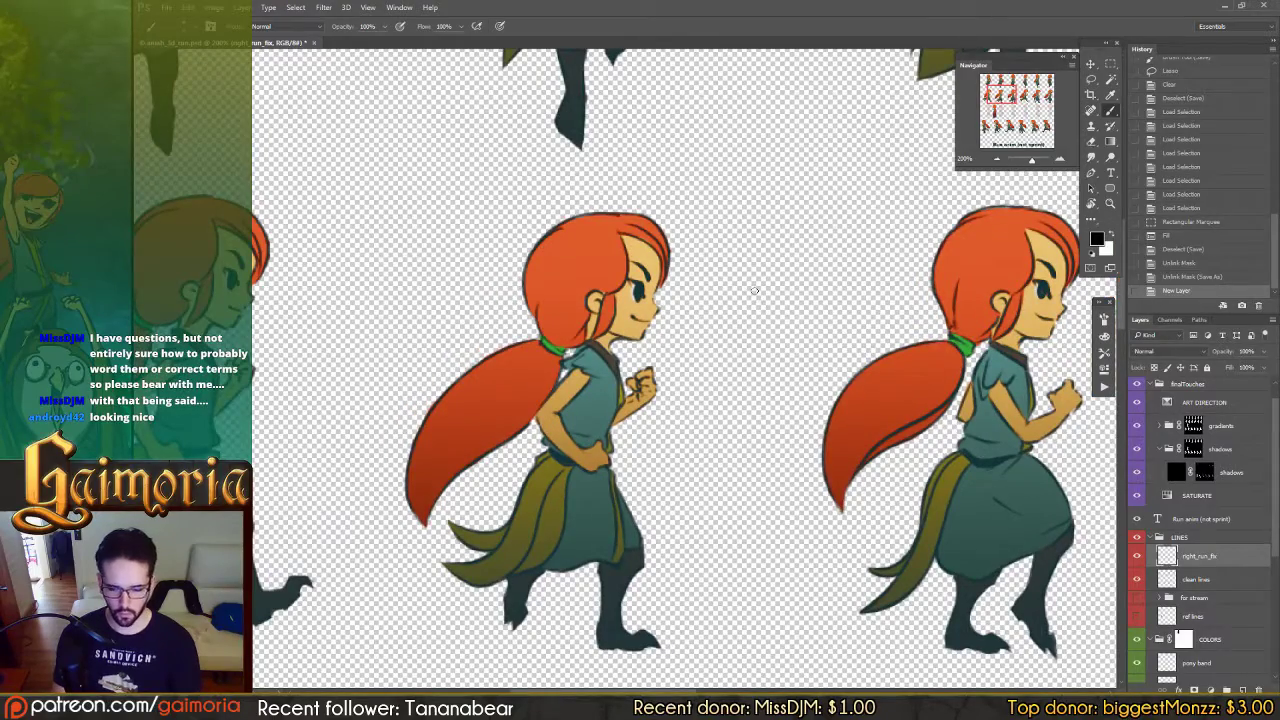
# Step: Set the brush's Shape Dynamics minimum diameter to about 29% and turn off its Texture option
pyautogui.rightClick(737, 319)
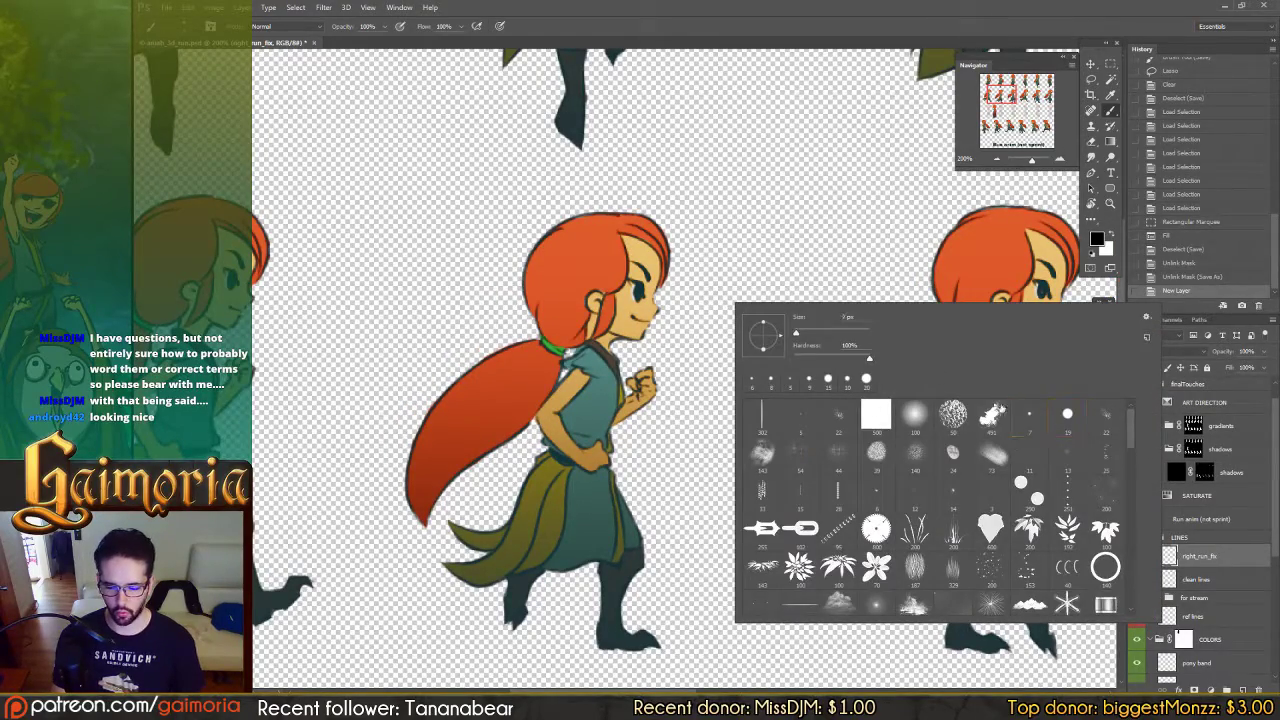
pyautogui.moveTo(568, 261); pyautogui.dragTo(594, 239)
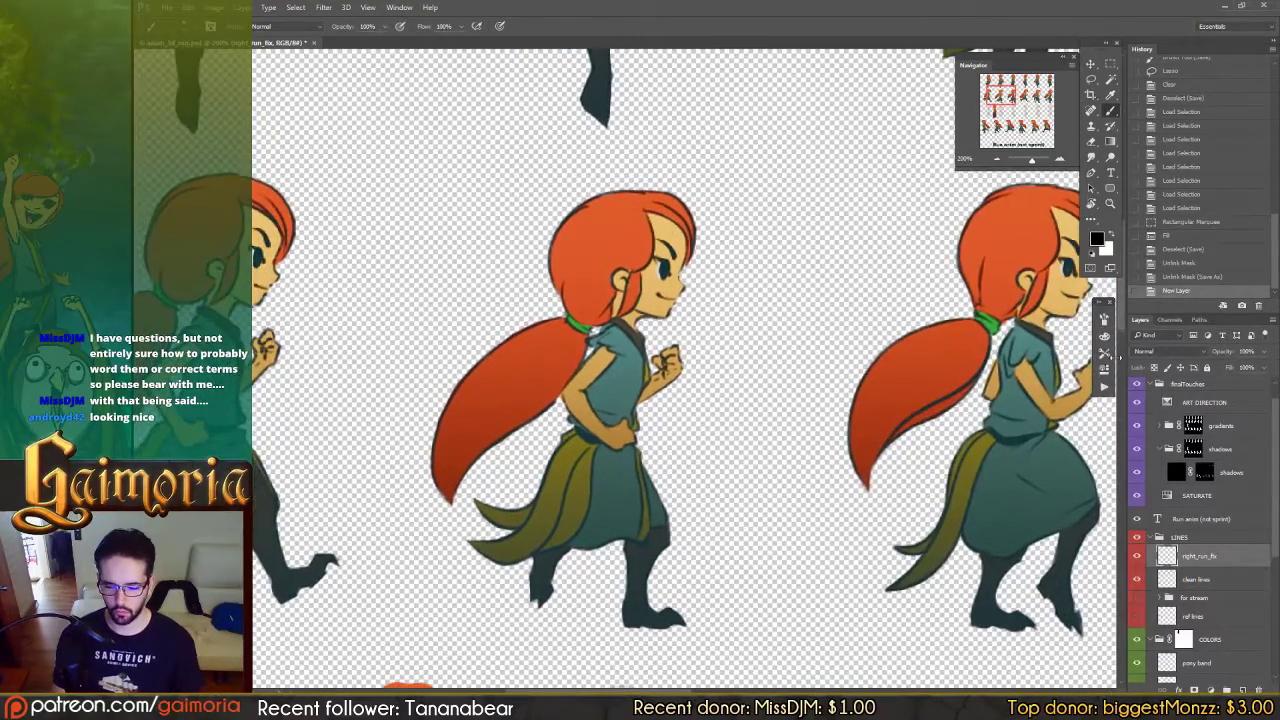
pyautogui.click(1104, 320)
pyautogui.click(899, 357)
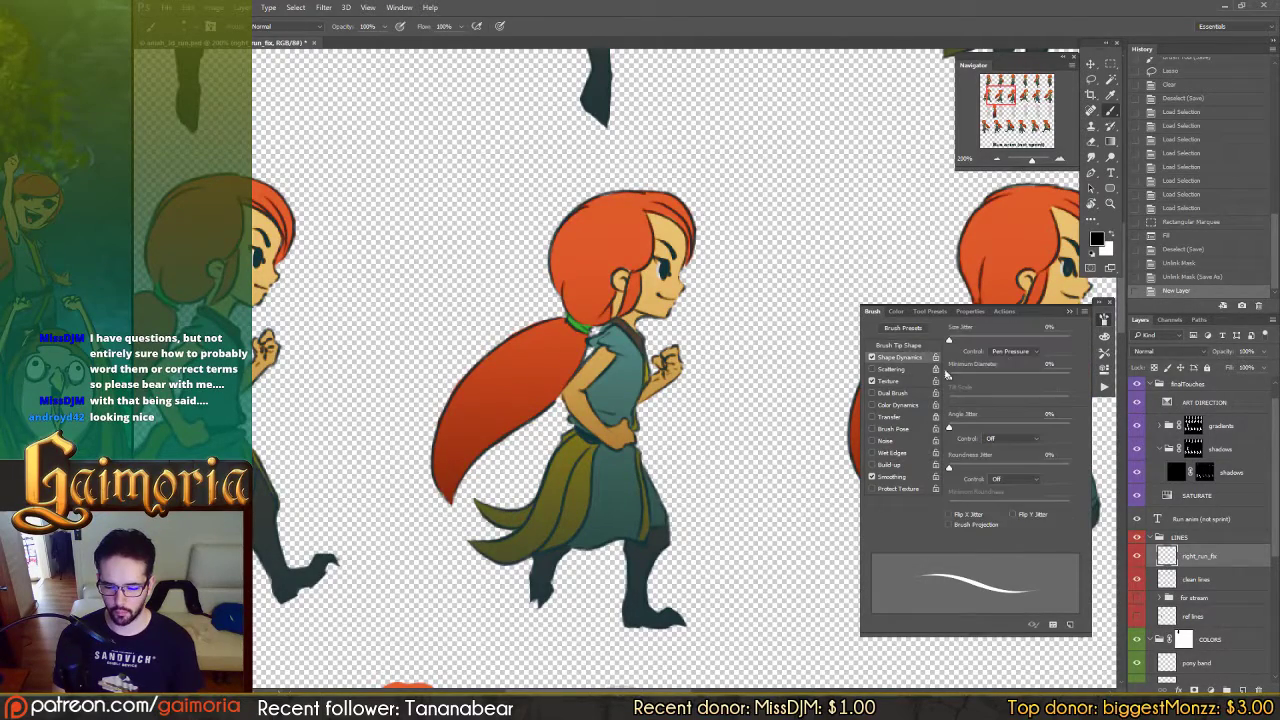
pyautogui.moveTo(998, 380); pyautogui.dragTo(985, 379)
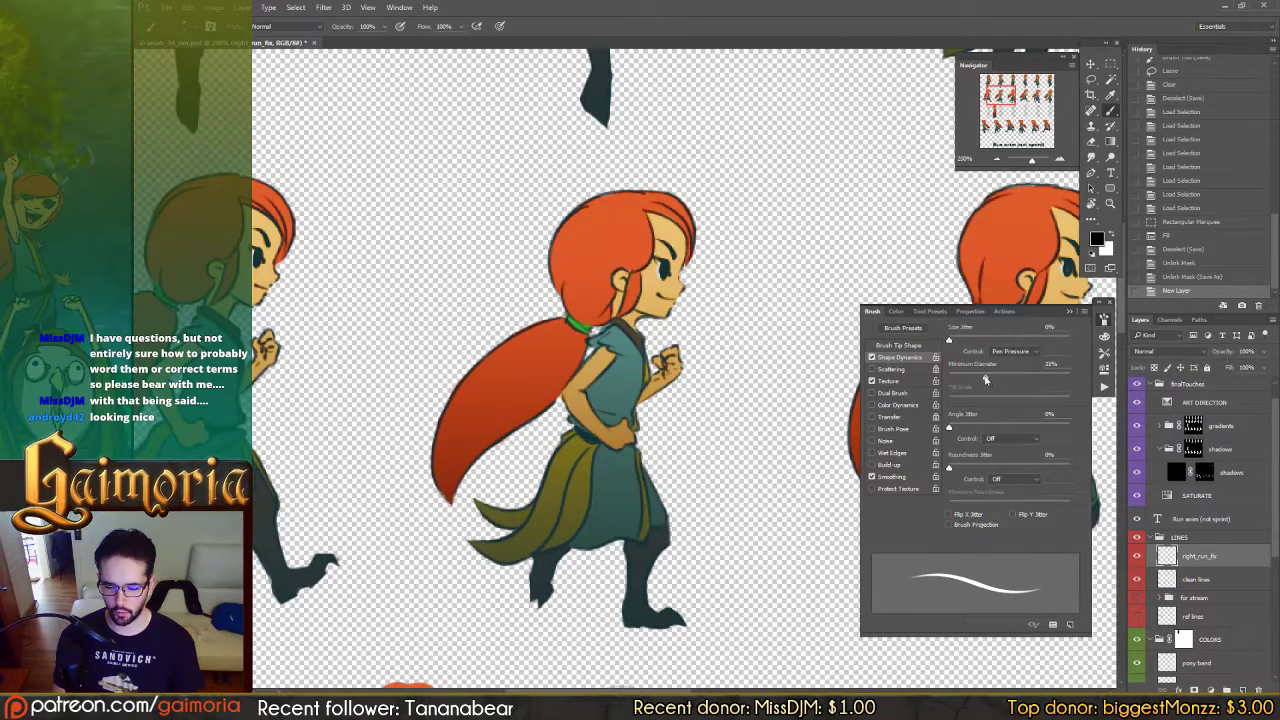
pyautogui.click(872, 381)
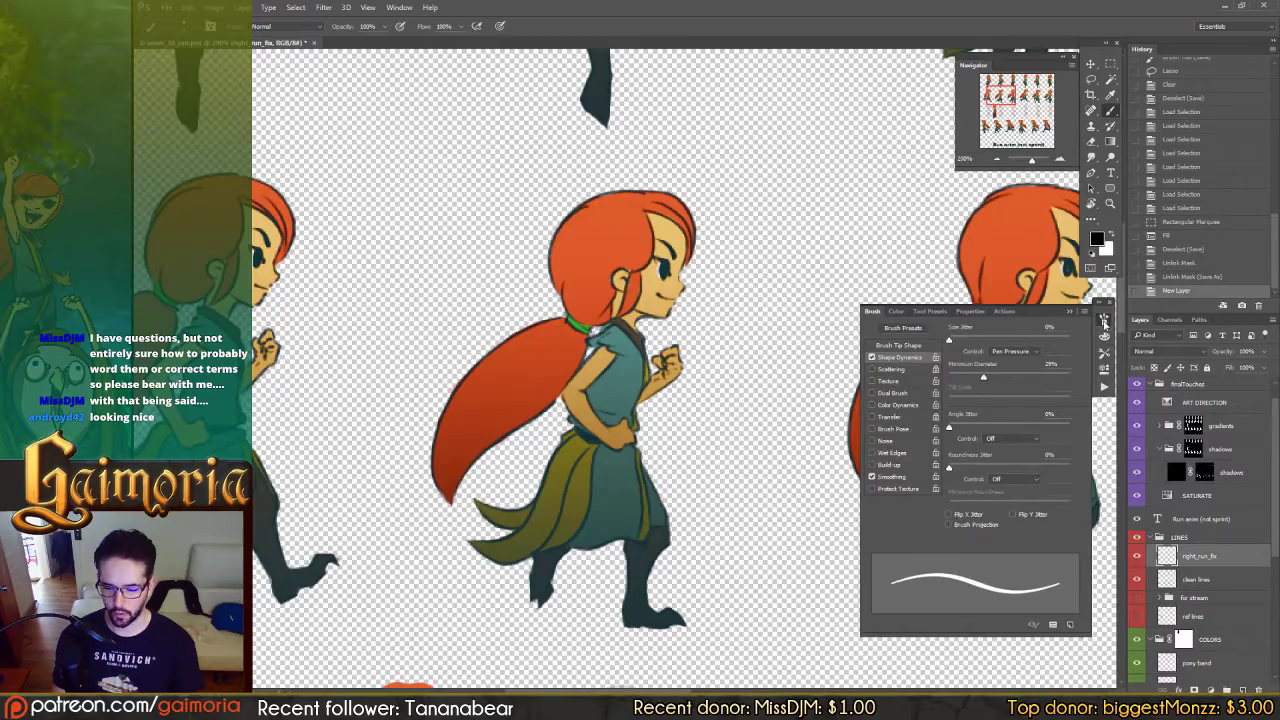
pyautogui.click(1104, 320)
# Step: With a 7 px black brush, draw a curved line across the first right-facing sprite's face from fringe to ear, undoing and redrawing unsatisfactory strokes
pyautogui.moveTo(485, 340); pyautogui.dragTo(688, 314)
pyautogui.moveTo(564, 320); pyautogui.dragTo(604, 327)
pyautogui.rightClick(671, 278)
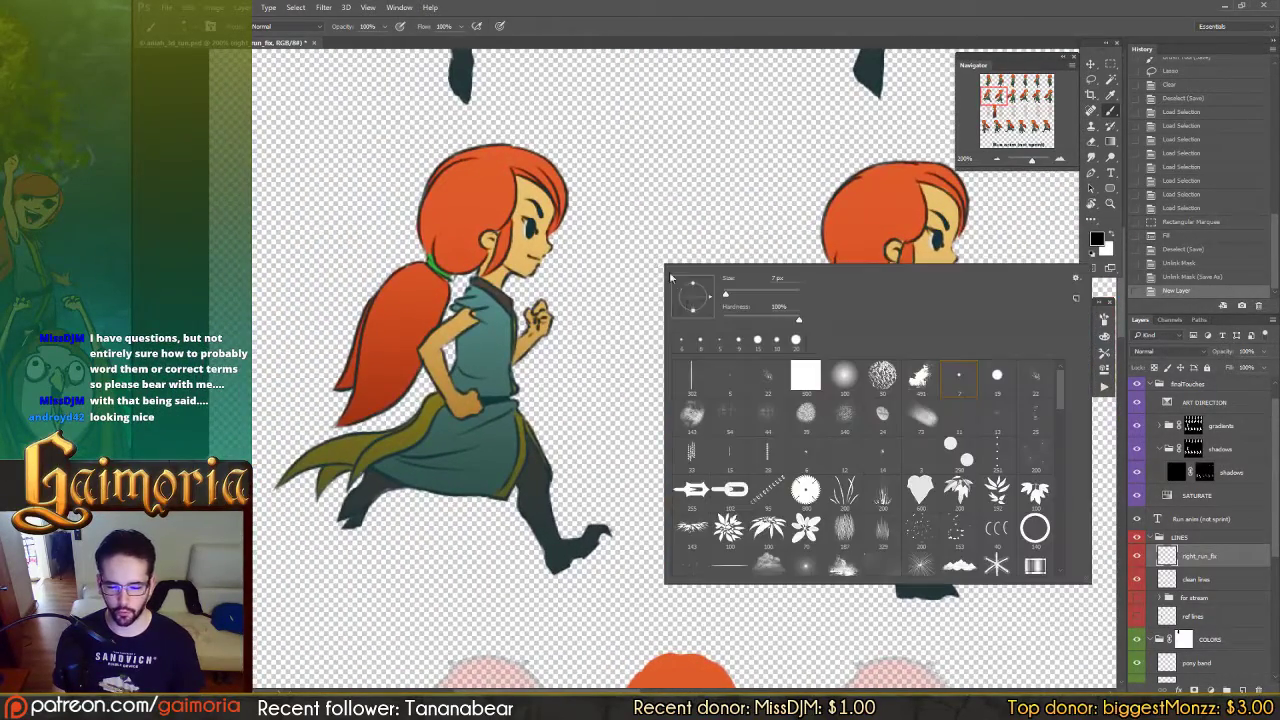
pyautogui.moveTo(608, 270); pyautogui.dragTo(651, 264)
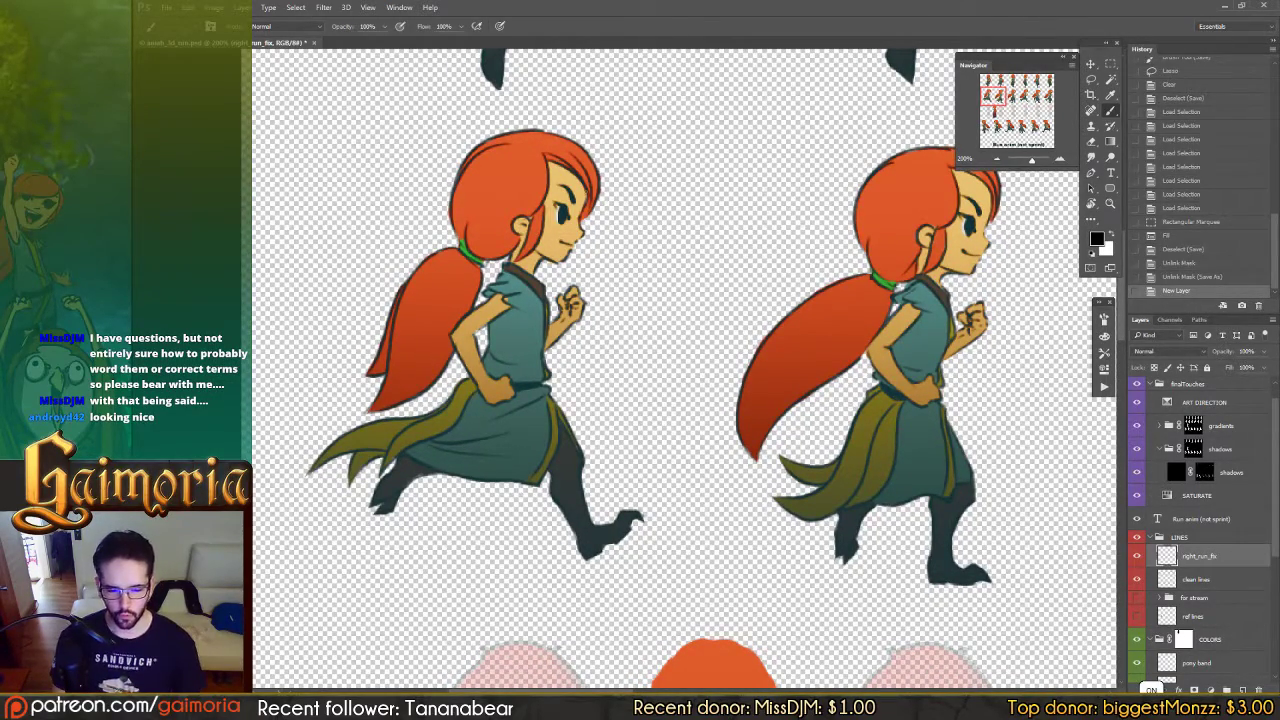
pyautogui.moveTo(576, 212); pyautogui.dragTo(510, 214)
pyautogui.hotkey('ctrl', 'z')
pyautogui.hotkey('ctrl', 'z')
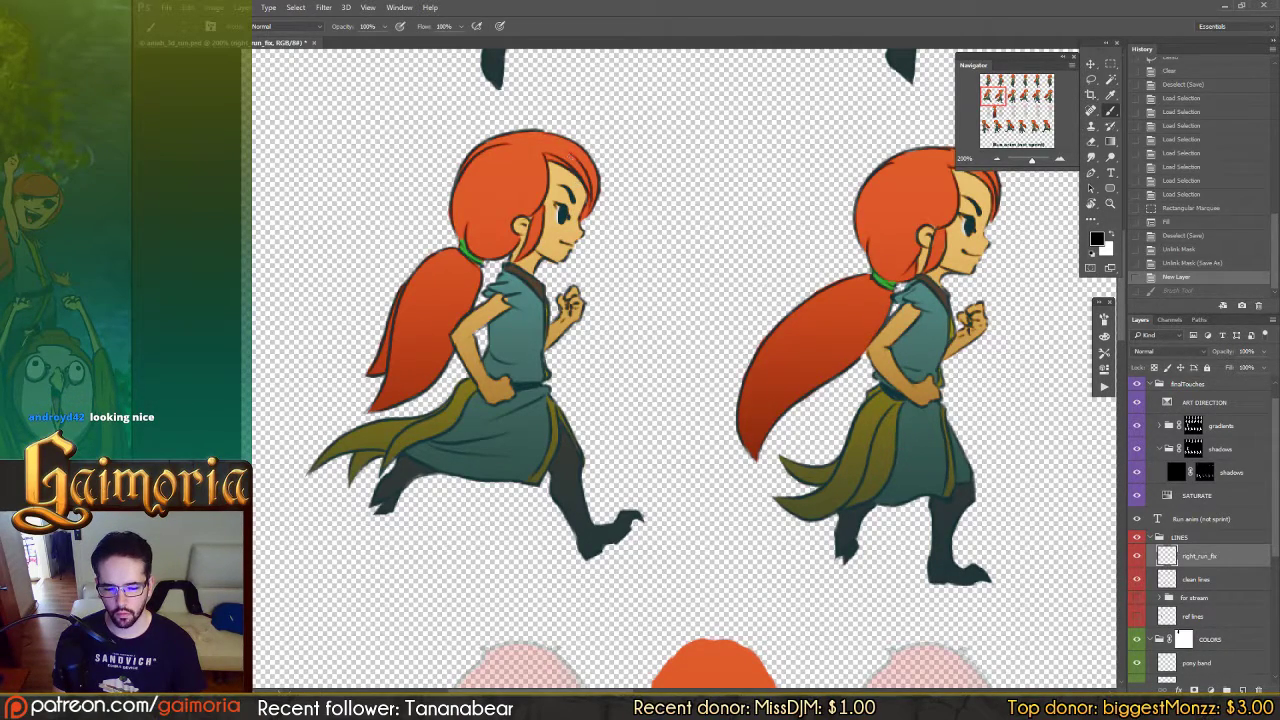
pyautogui.moveTo(588, 158)
pyautogui.mouseDown()
pyautogui.moveTo(560, 230)
pyautogui.moveTo(500, 240)
pyautogui.mouseUp()
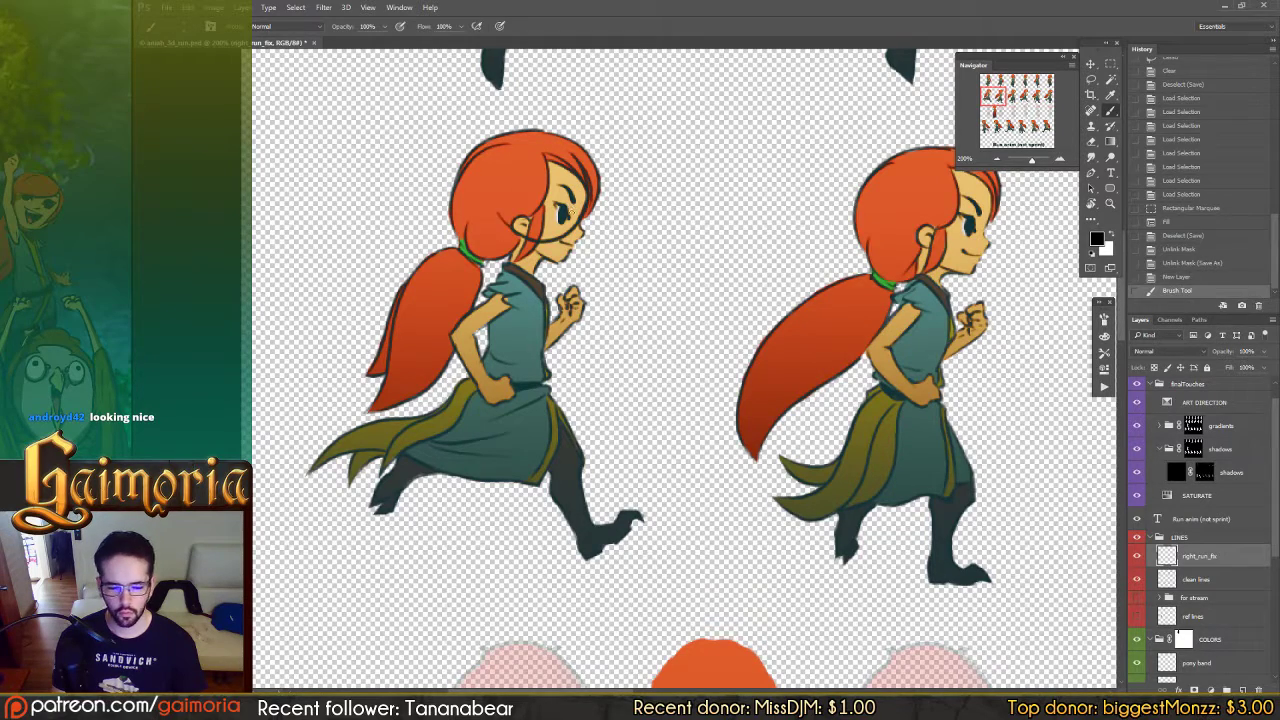
pyautogui.hotkey('ctrl', 'z')
pyautogui.moveTo(578, 152)
pyautogui.mouseDown()
pyautogui.moveTo(553, 226)
pyautogui.moveTo(503, 223)
pyautogui.mouseUp()
pyautogui.hotkey('ctrl', 'z')
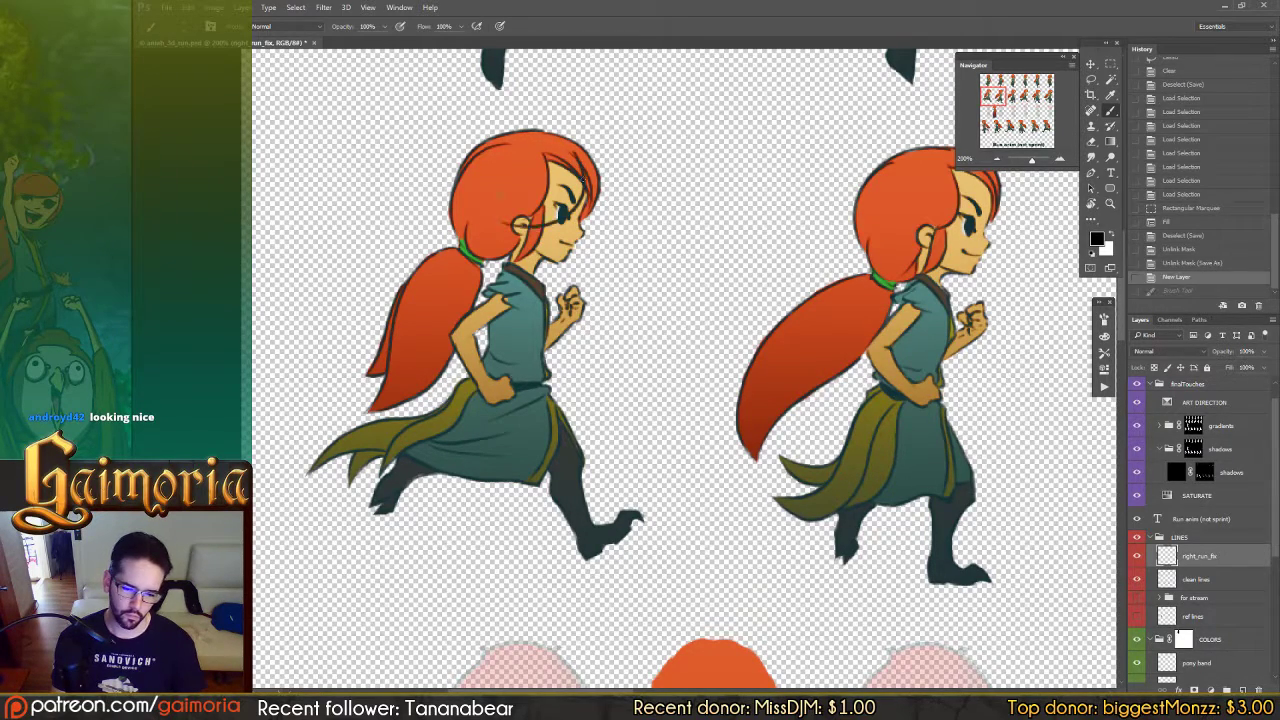
pyautogui.moveTo(582, 160)
pyautogui.mouseDown()
pyautogui.moveTo(568, 222)
pyautogui.moveTo(496, 238)
pyautogui.mouseUp()
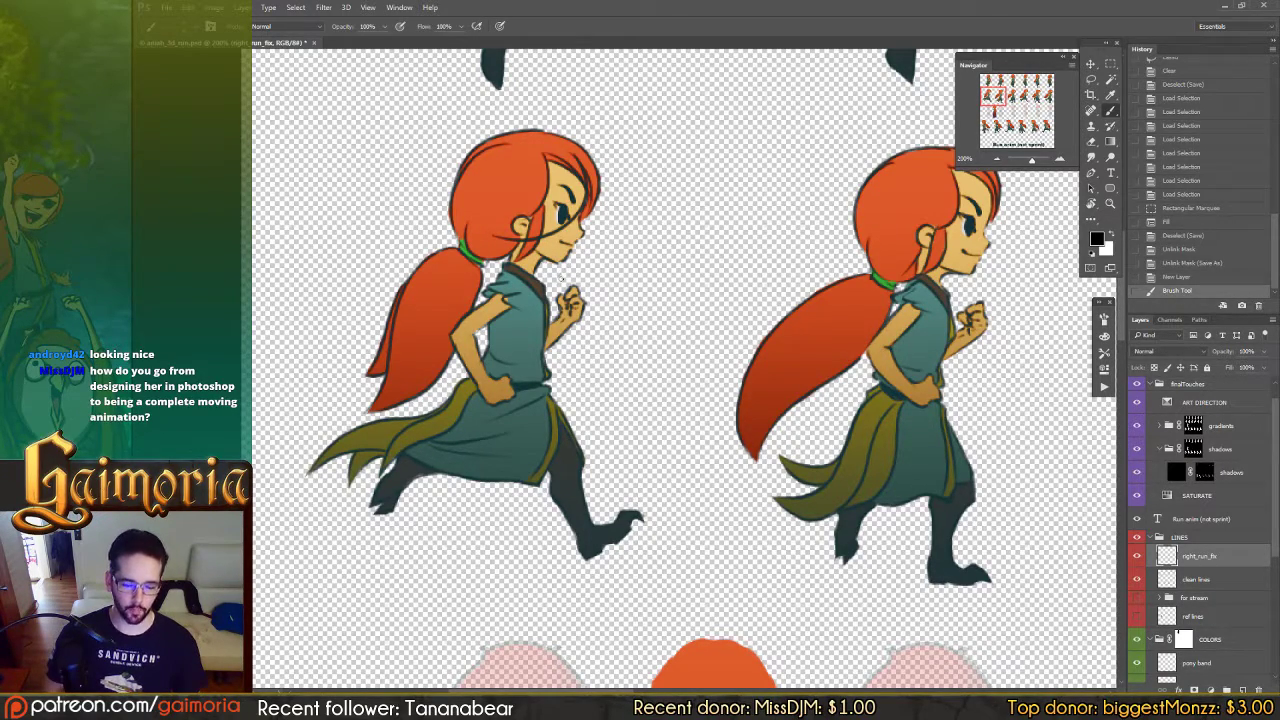
# Step: Compare the hair and face of the front-facing run sprites with the line drawn on the first right-facing sprite
pyautogui.scroll(10, 630, 181)
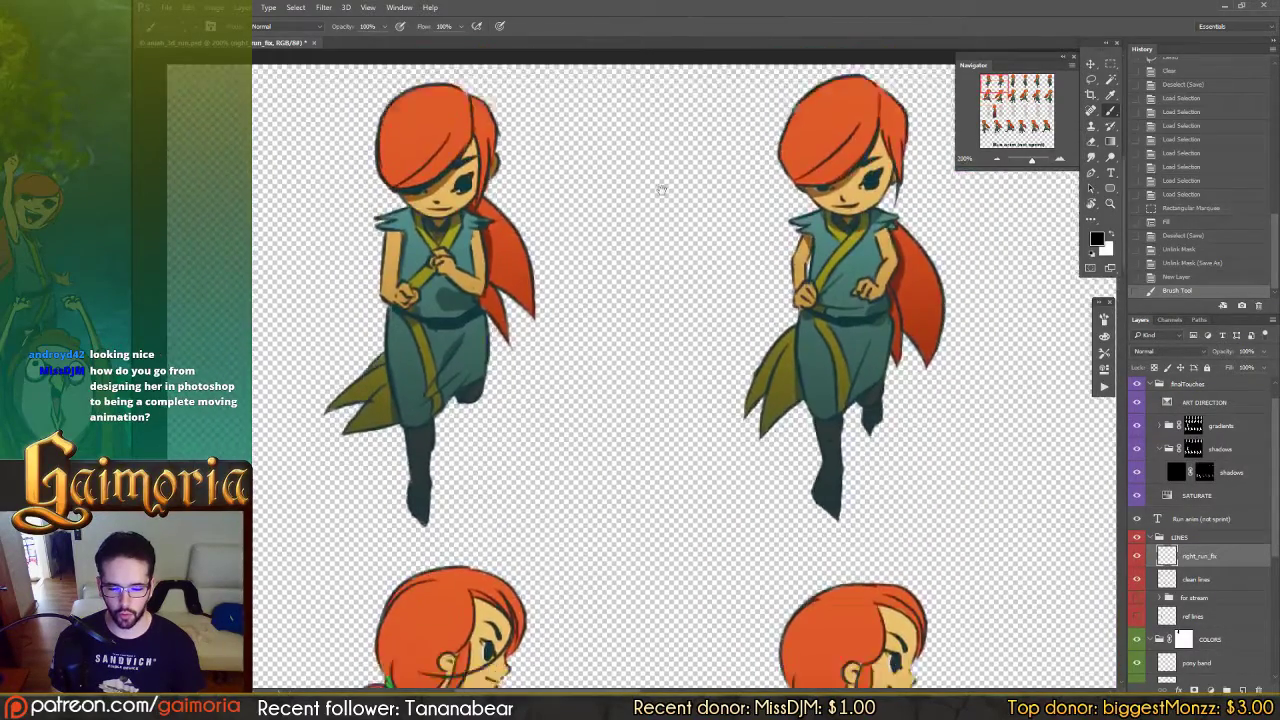
pyautogui.moveTo(662, 190); pyautogui.dragTo(718, 80)
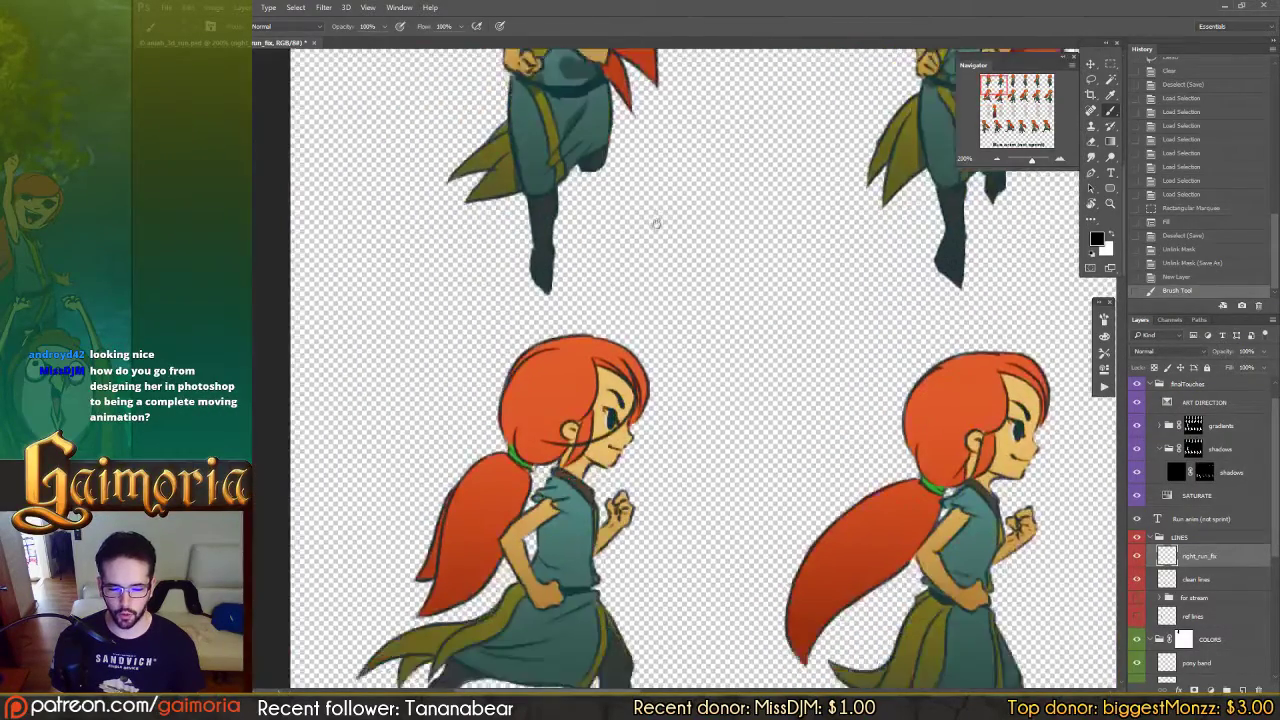
pyautogui.moveTo(646, 237); pyautogui.dragTo(611, 154)
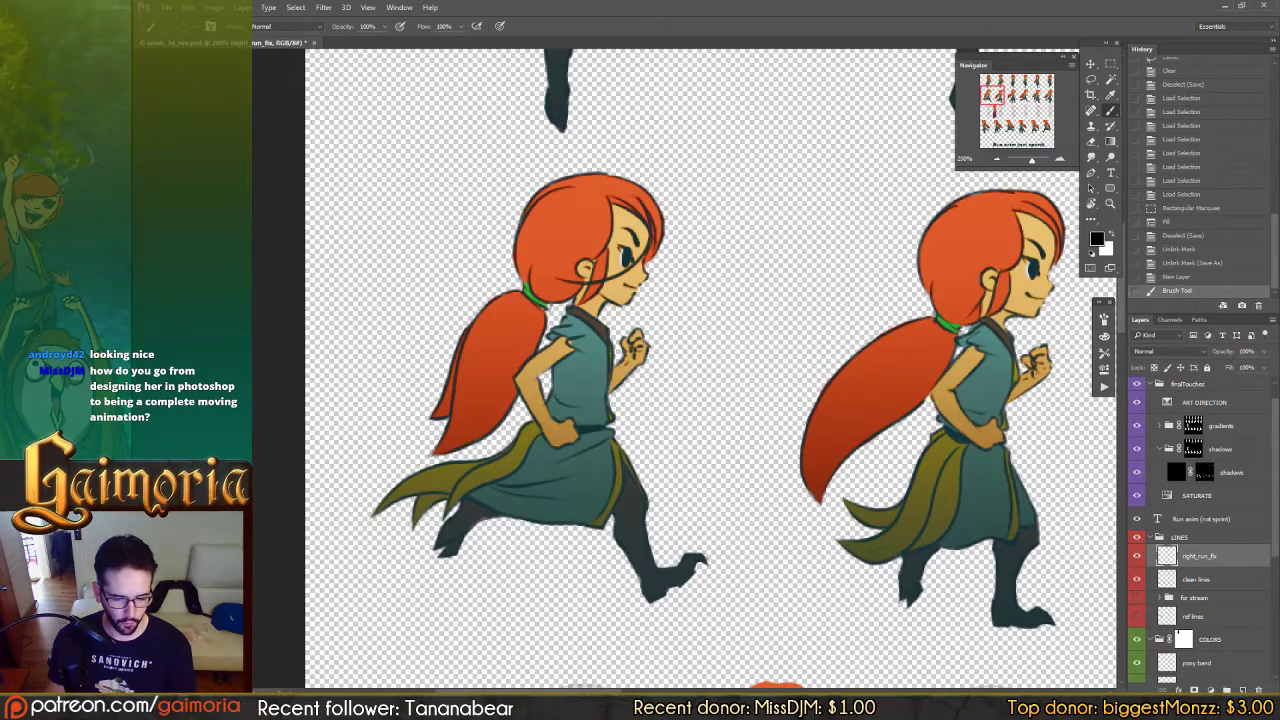
pyautogui.moveTo(932, 512); pyautogui.dragTo(872, 492)
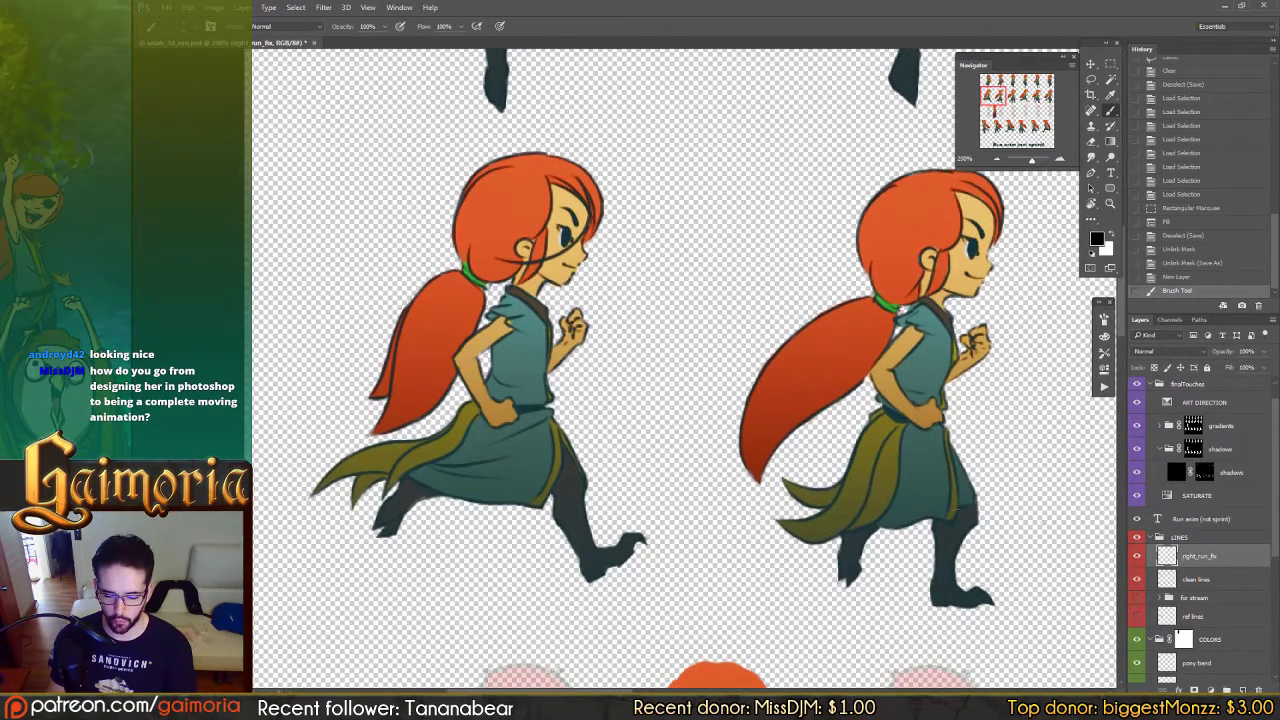
# Step: Set the opacity of the 3D placeholders group to 100%
pyautogui.scroll(-5, 1165, 622)
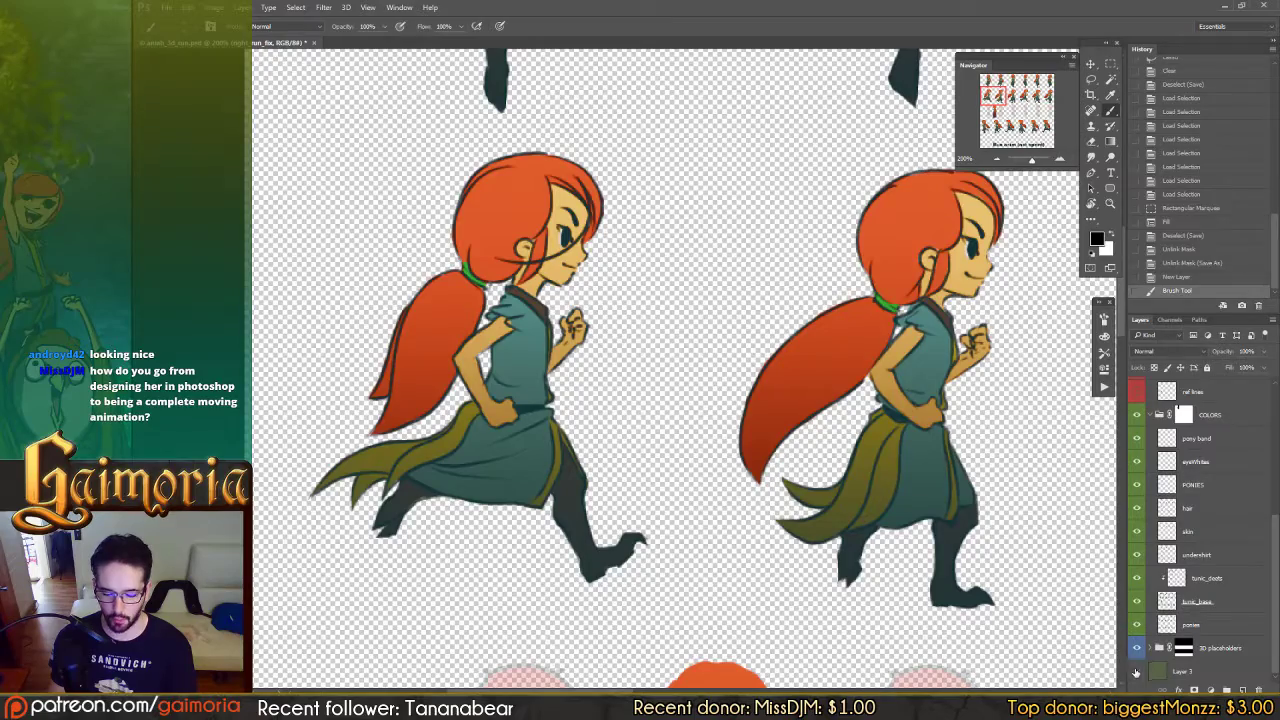
pyautogui.scroll(-10, 894, 323)
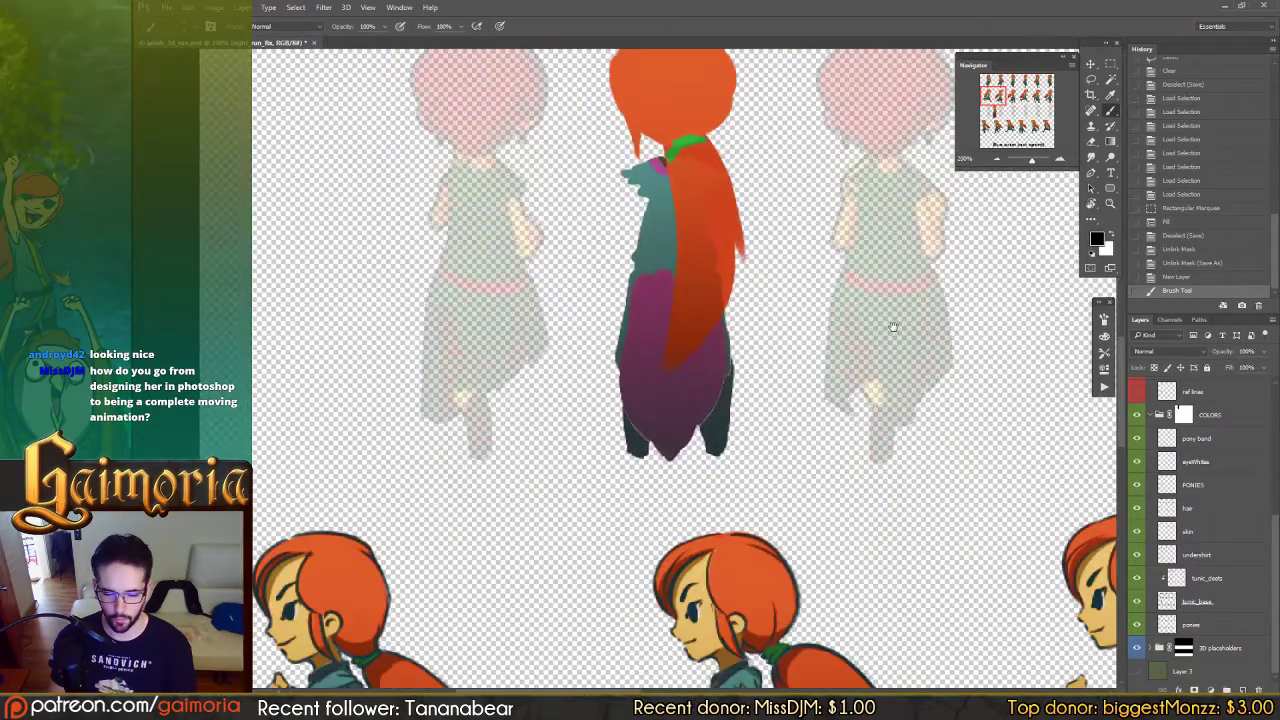
pyautogui.hscroll(3, 894, 323)
pyautogui.click(1178, 643)
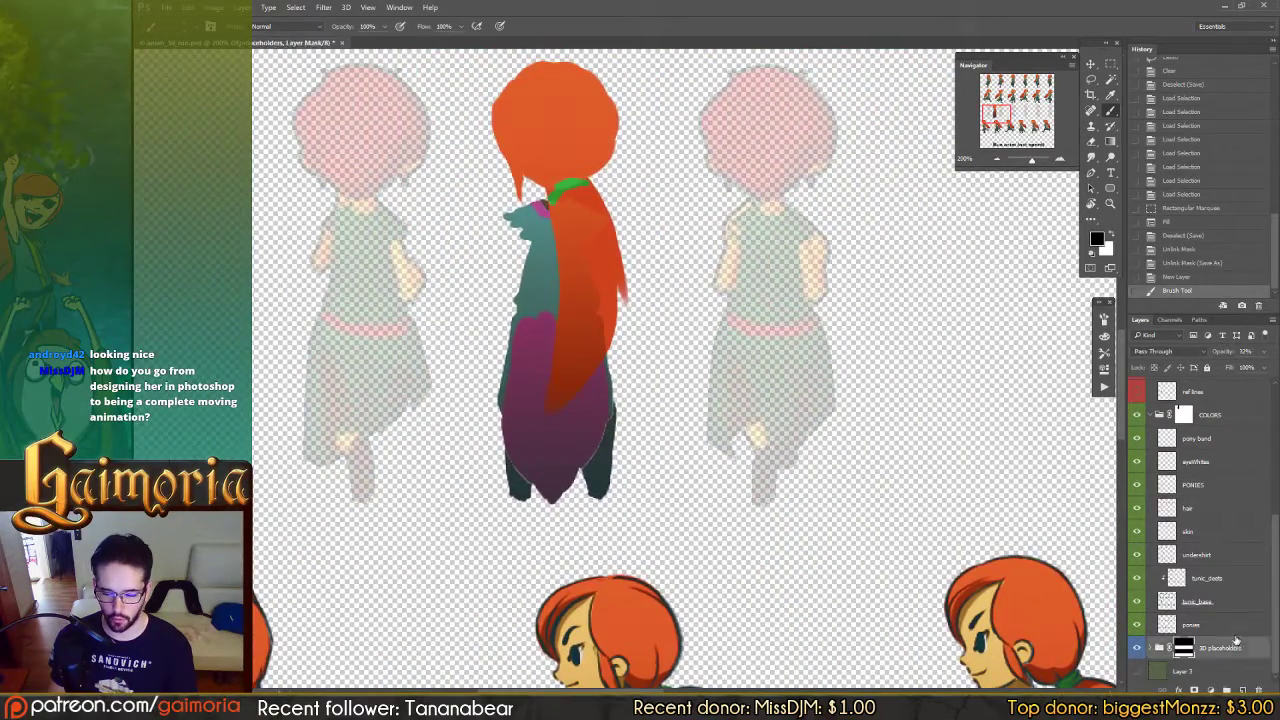
pyautogui.moveTo(1218, 353); pyautogui.dragTo(1270, 353)
# Step: Examine the back-facing 3D placeholder sprites along their row and the partly painted frame among them
pyautogui.moveTo(692, 304); pyautogui.dragTo(476, 295)
pyautogui.hscroll(6, 476, 294)
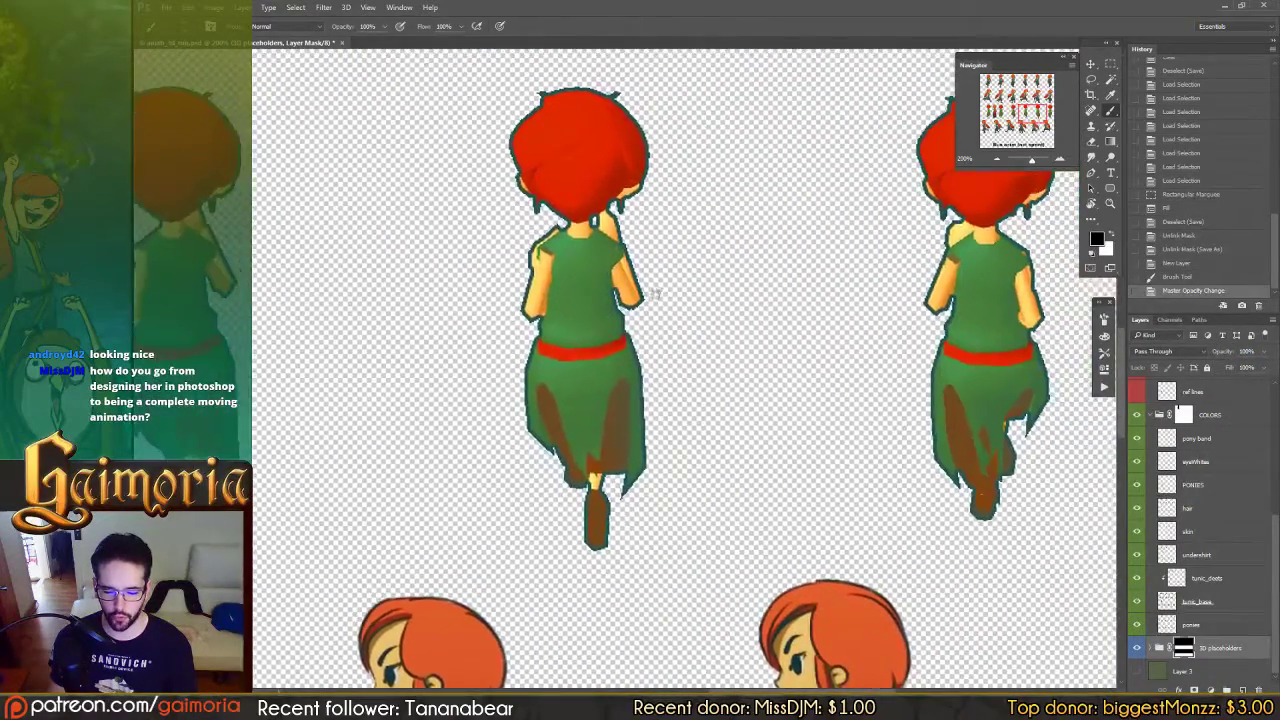
pyautogui.moveTo(655, 294); pyautogui.dragTo(595, 301)
pyautogui.moveTo(815, 294); pyautogui.dragTo(1040, 298)
pyautogui.moveTo(457, 274); pyautogui.dragTo(1048, 290)
pyautogui.moveTo(532, 265); pyautogui.dragTo(598, 322)
pyautogui.moveTo(648, 200); pyautogui.dragTo(597, 288)
pyautogui.scroll(-3, 596, 287)
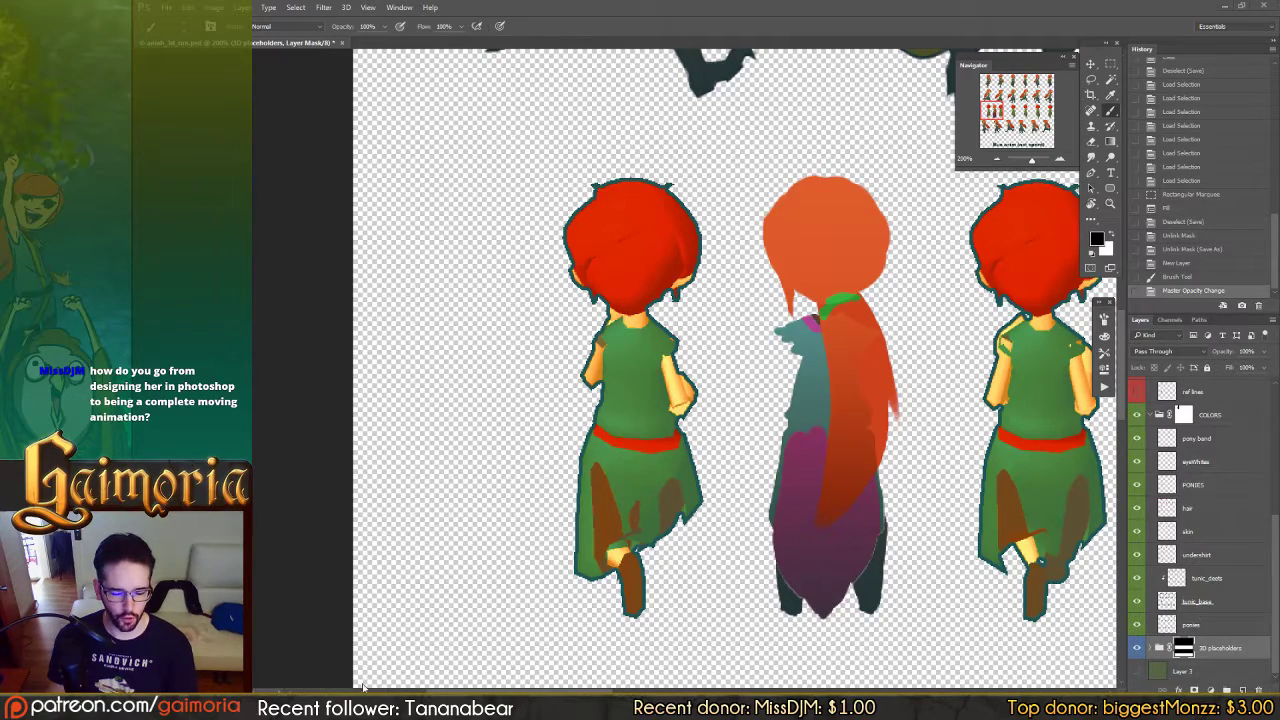
pyautogui.moveTo(272, 706)
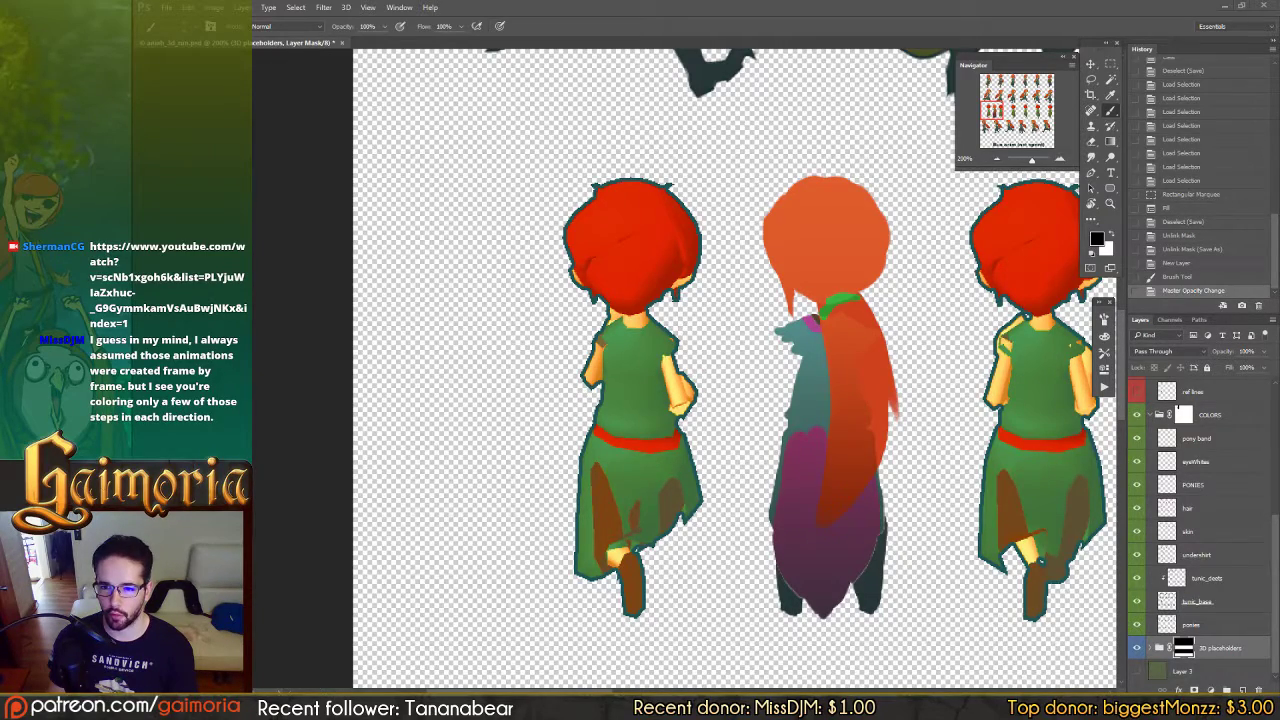
pyautogui.moveTo(713, 192); pyautogui.dragTo(678, 504)
# Step: Switch to Unity, select the Aniah character in the scene, uncover the Animation window, and preview the right-facing run clip
pyautogui.click(583, 707)
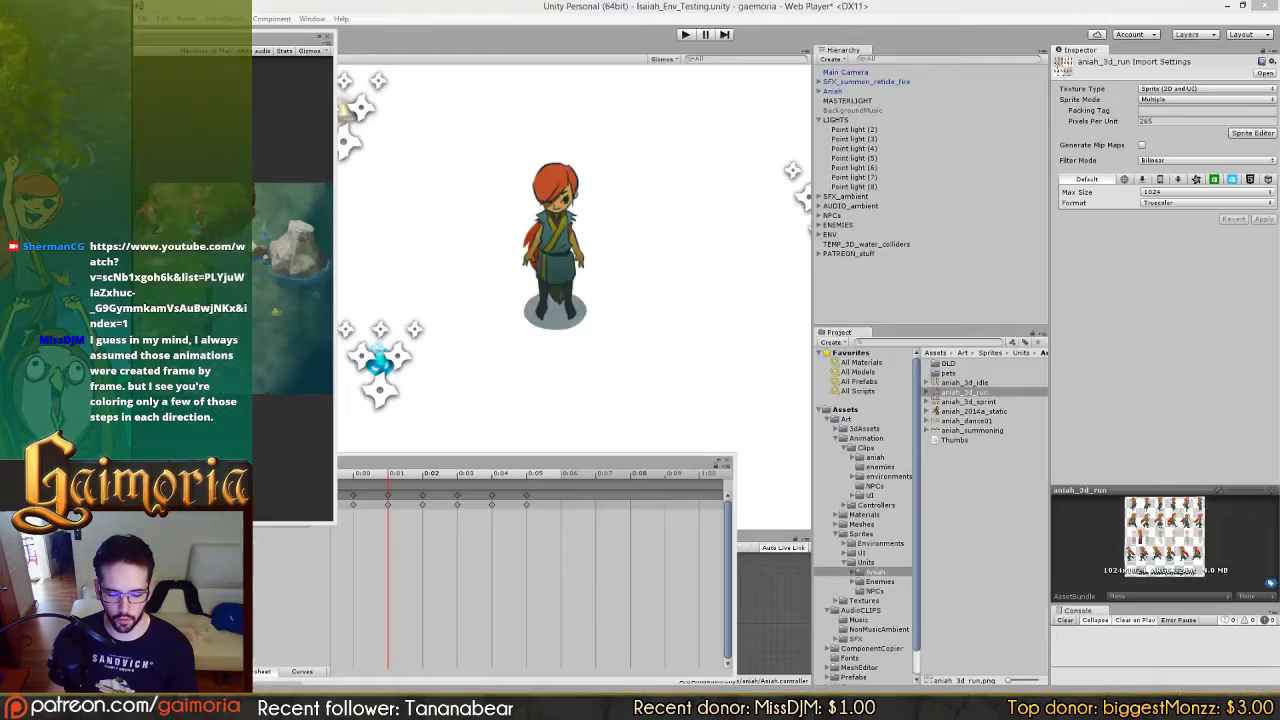
pyautogui.click(527, 308)
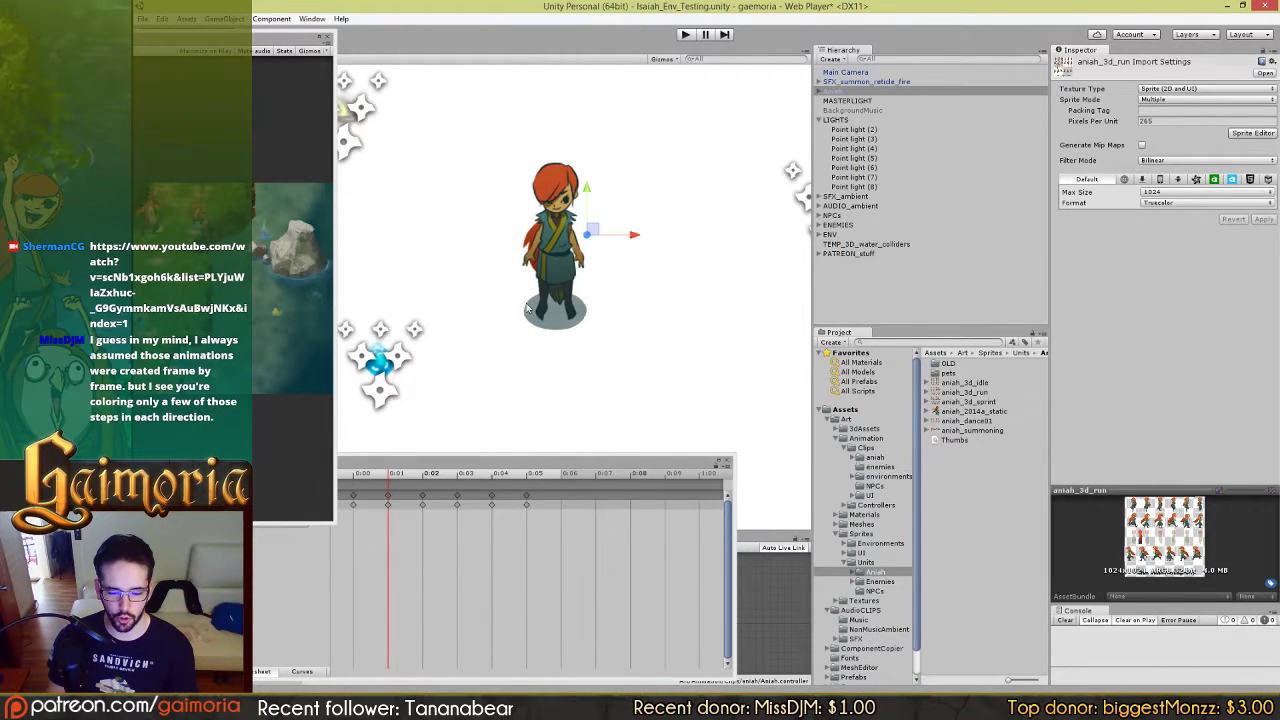
pyautogui.moveTo(490, 461); pyautogui.dragTo(547, 358)
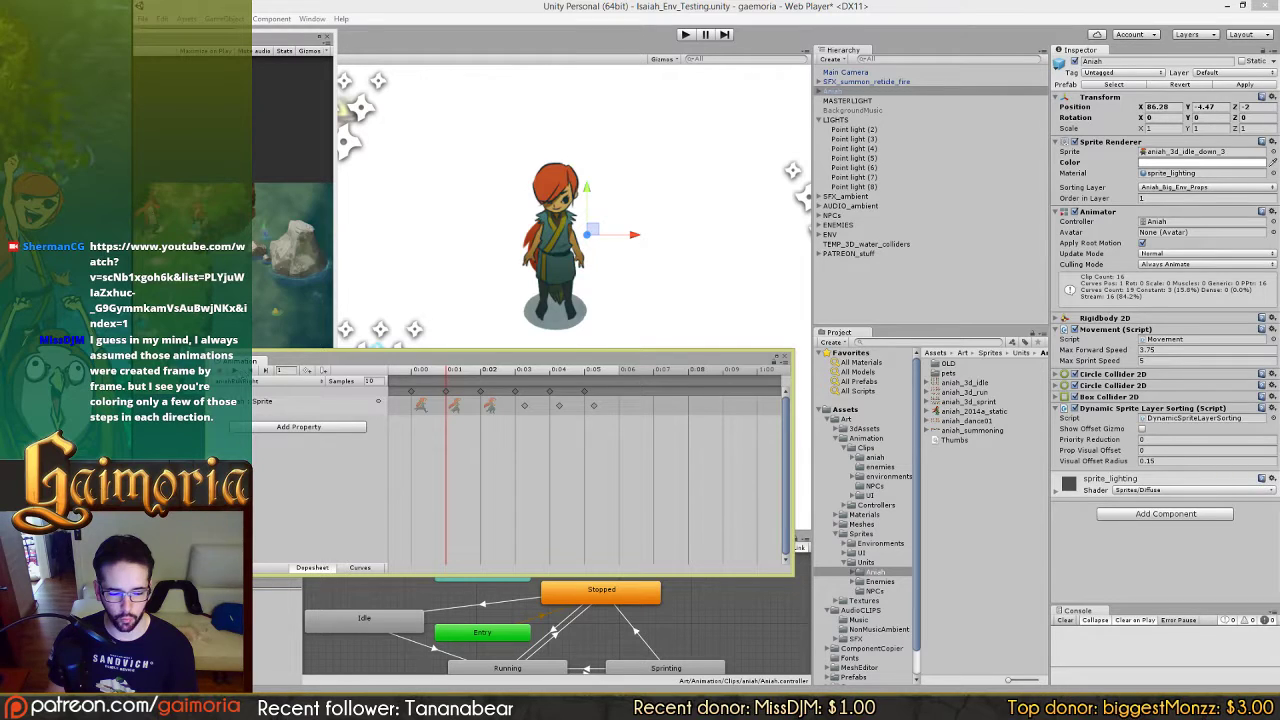
pyautogui.click(234, 370)
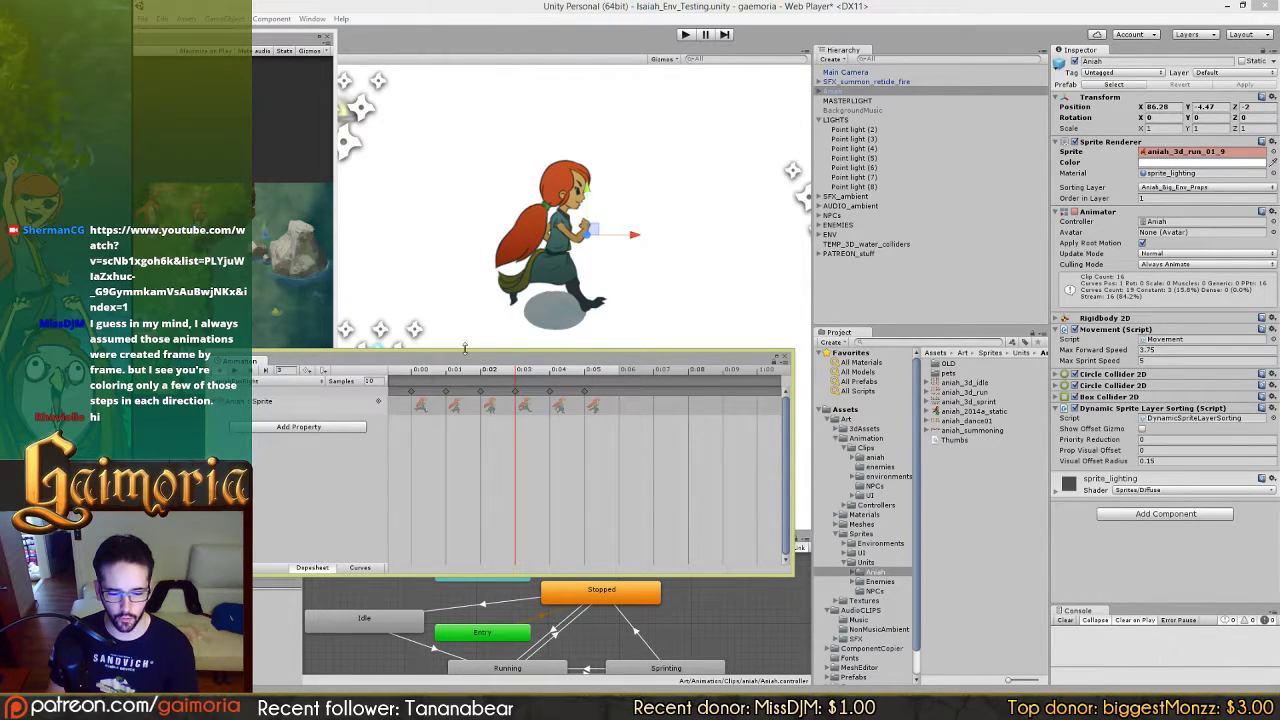
# Step: Switch to Photoshop and, on the clean lines layer, extend the curved line on the first right-facing sprite's face back into the hair
pyautogui.hotkey('alt', 'Tab')
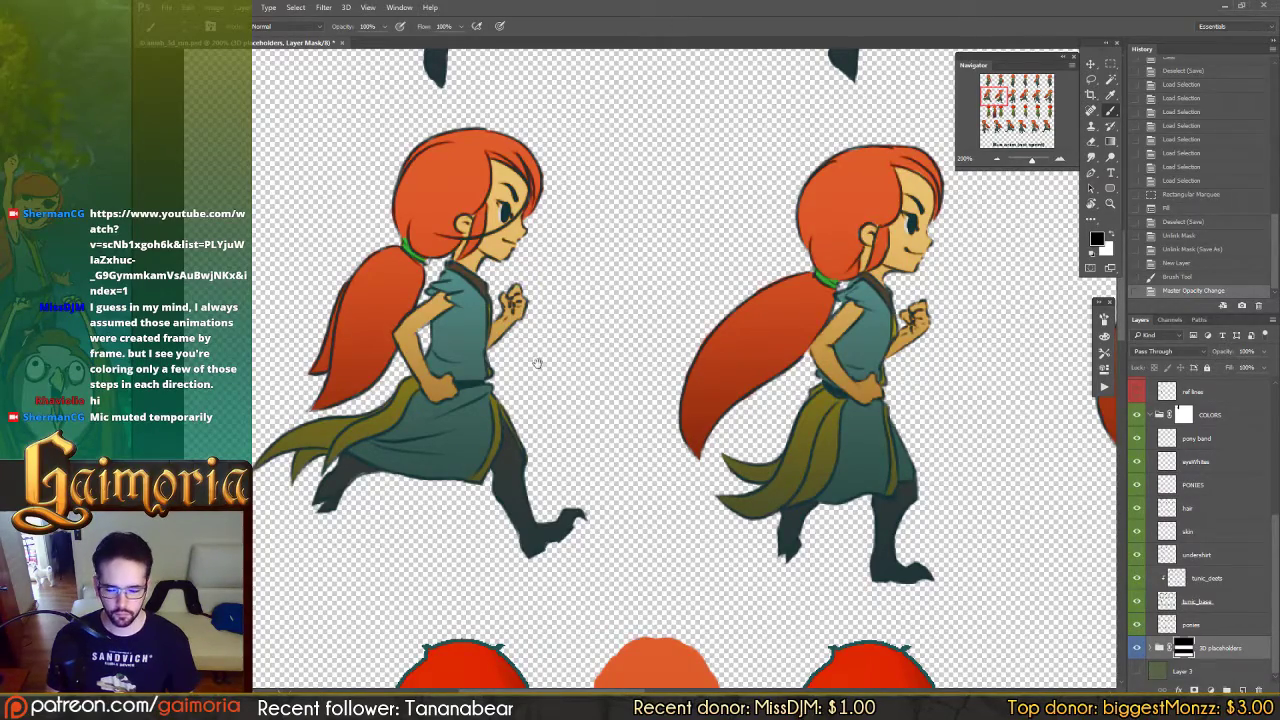
pyautogui.moveTo(537, 363); pyautogui.dragTo(680, 370)
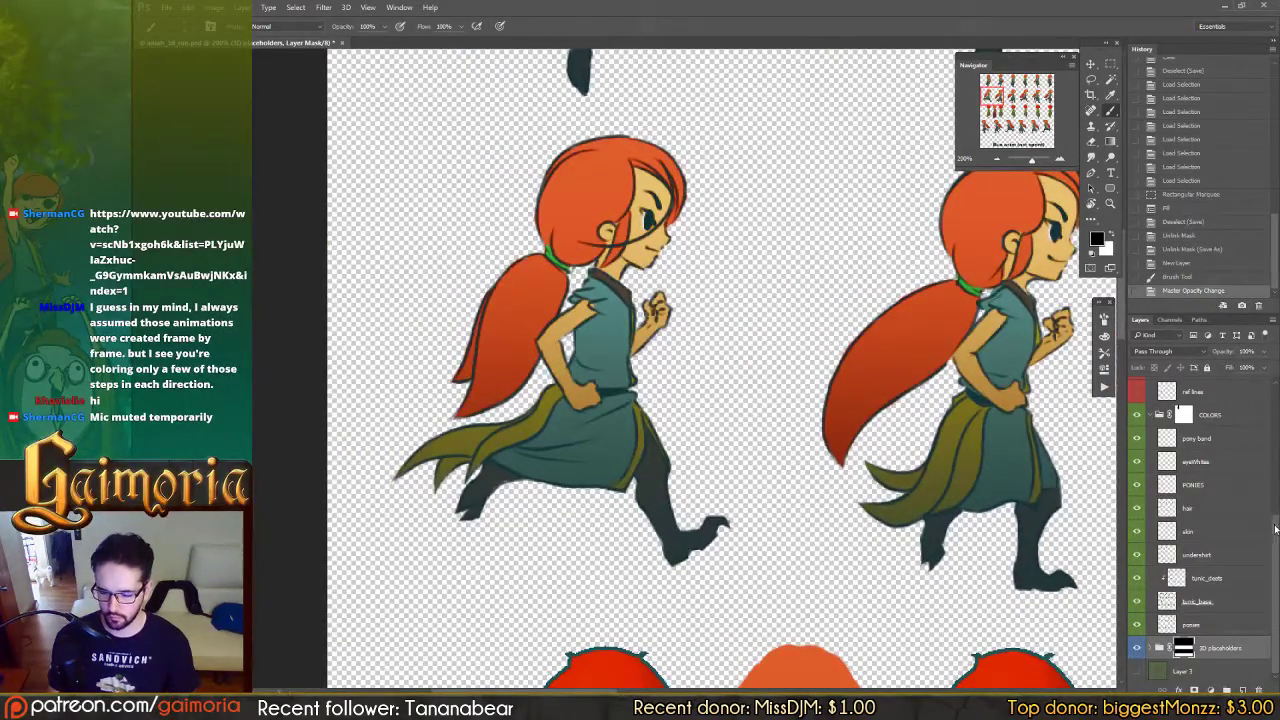
pyautogui.scroll(5, 1275, 528)
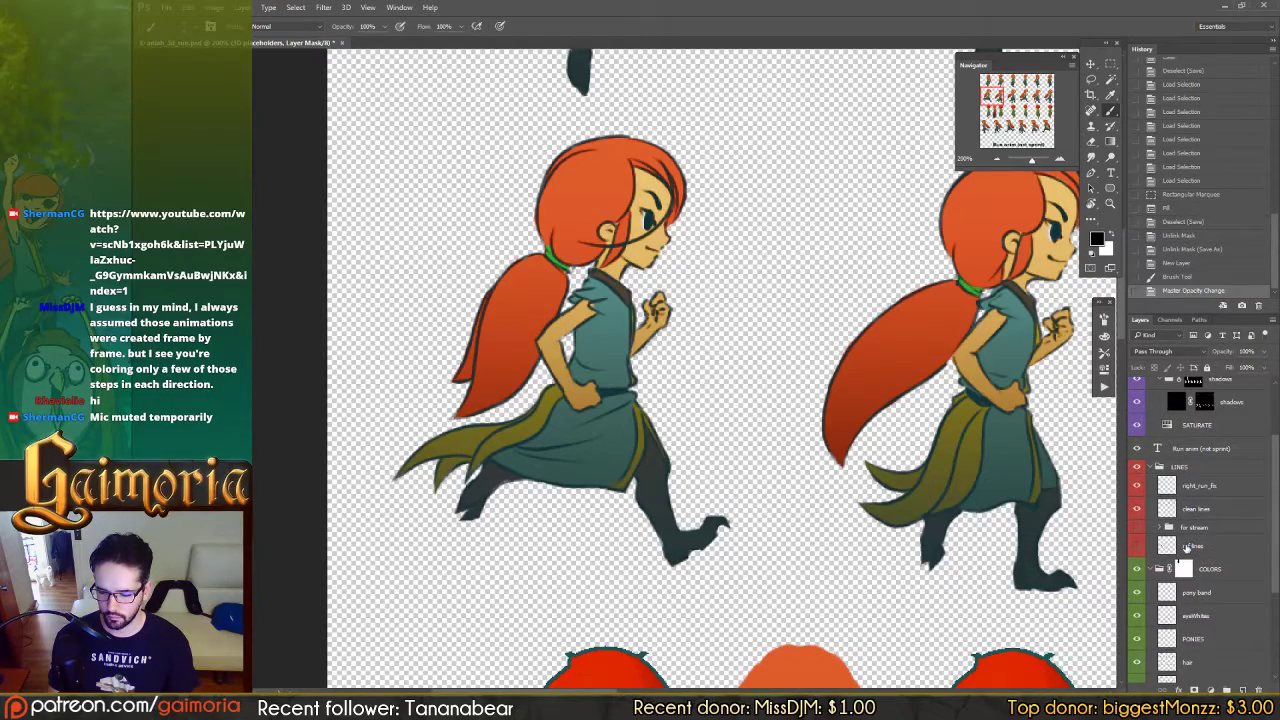
pyautogui.click(1187, 546)
pyautogui.click(1188, 509)
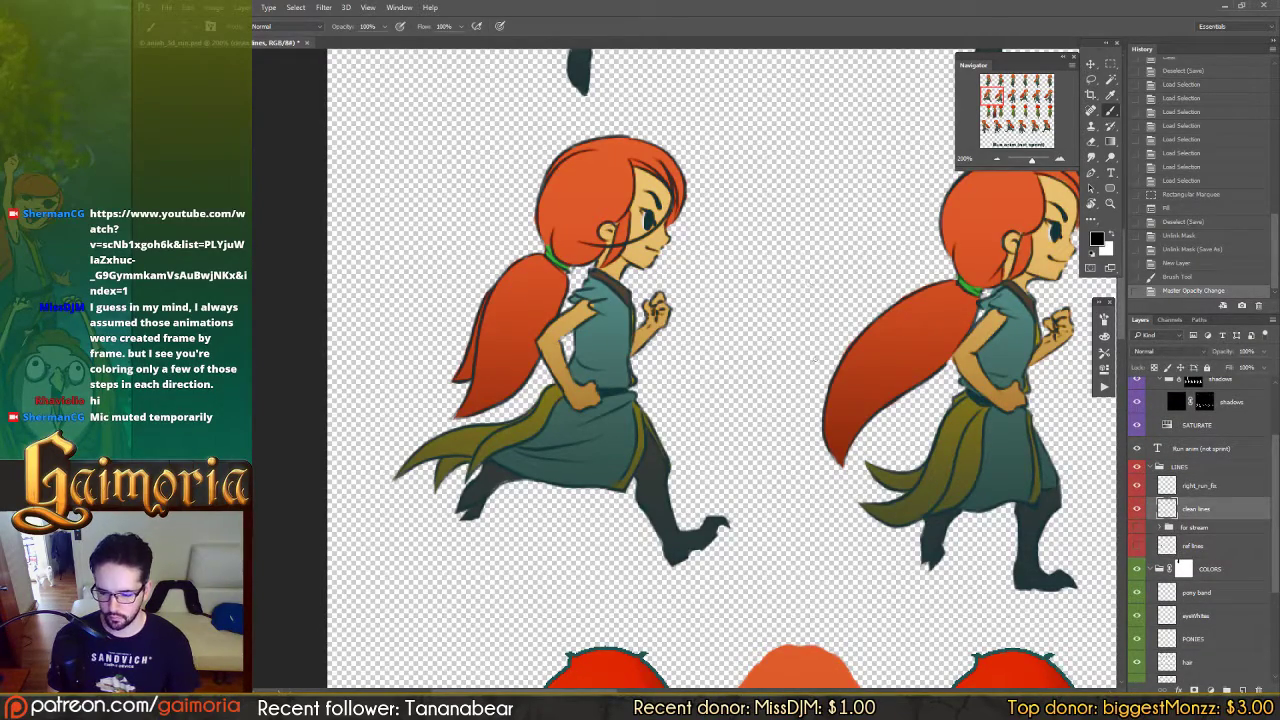
pyautogui.moveTo(845, 264)
pyautogui.mouseDown()
pyautogui.moveTo(800, 277)
pyautogui.moveTo(860, 260)
pyautogui.mouseUp()
pyautogui.click(320, 275)
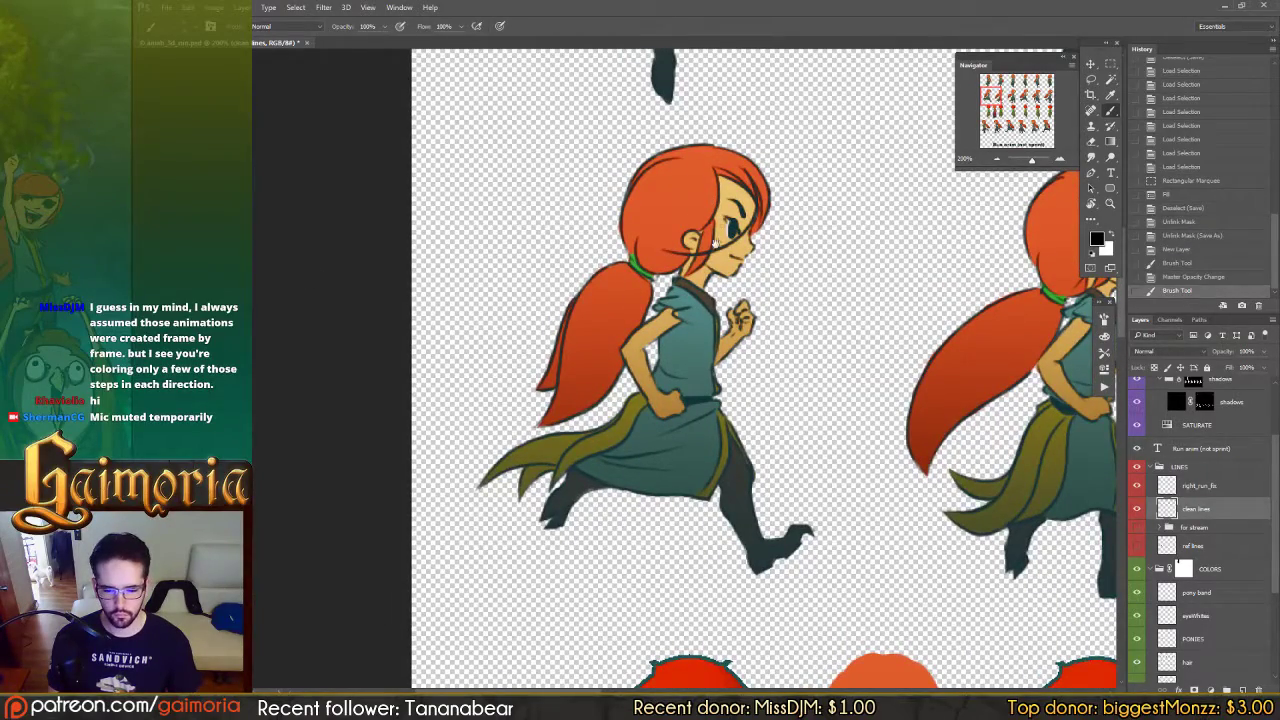
# Step: Brush a curved hair line on the second right-facing sprite from the fringe across the cheek to behind the ear, redoing unsatisfactory strokes
pyautogui.moveTo(725, 260); pyautogui.dragTo(628, 263)
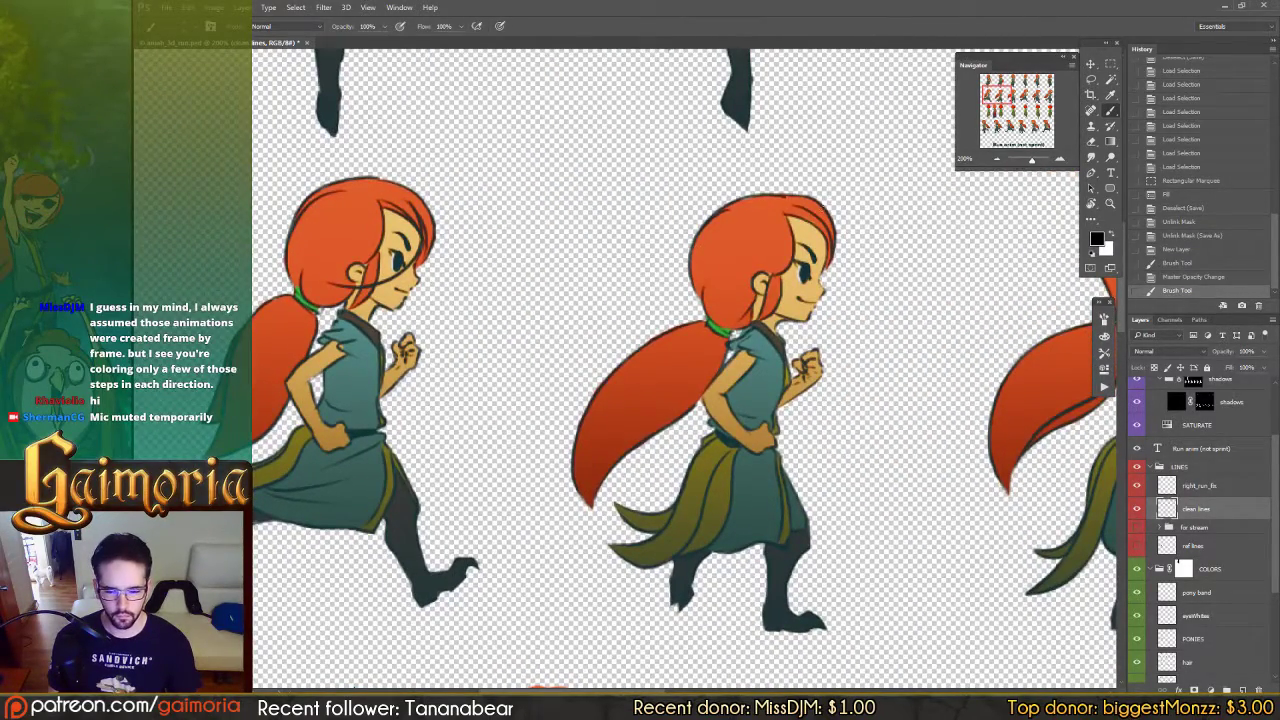
pyautogui.moveTo(740, 278)
pyautogui.mouseDown()
pyautogui.moveTo(798, 272)
pyautogui.moveTo(738, 291)
pyautogui.mouseUp()
pyautogui.hotkey('ctrl', 'z')
pyautogui.hotkey('ctrl', 'z')
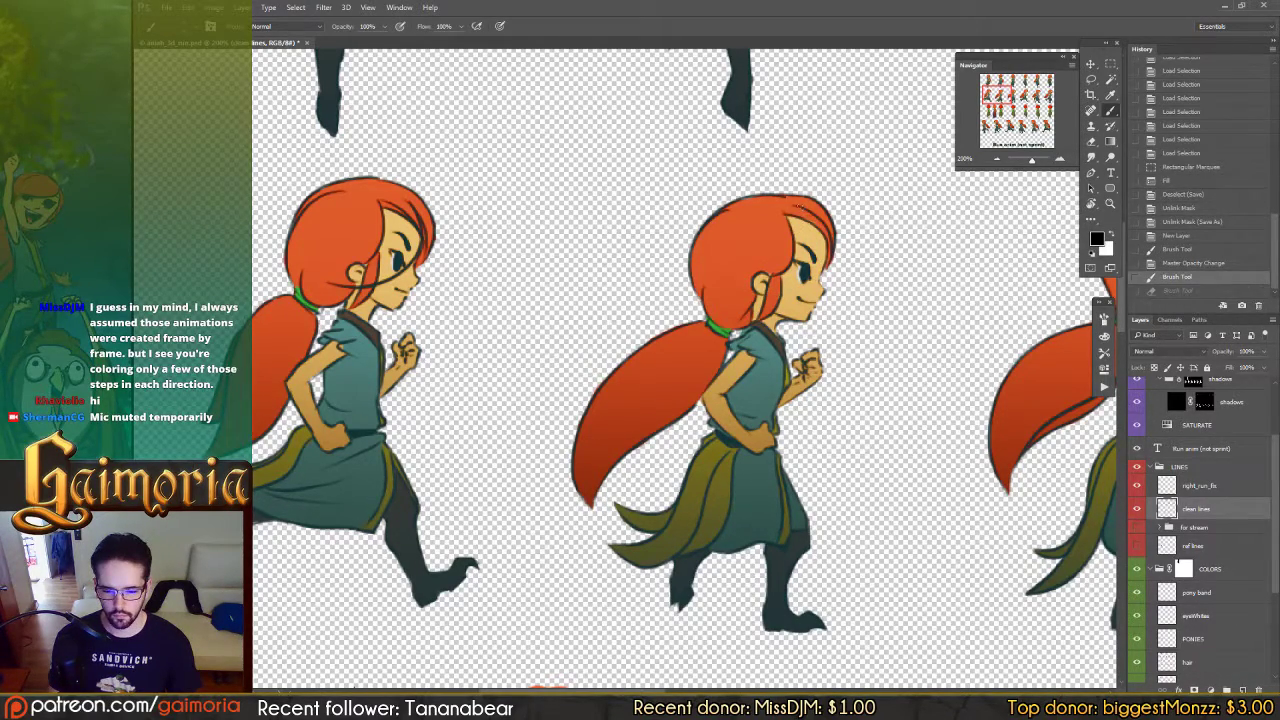
pyautogui.moveTo(812, 208)
pyautogui.mouseDown()
pyautogui.moveTo(816, 254)
pyautogui.moveTo(735, 290)
pyautogui.mouseUp()
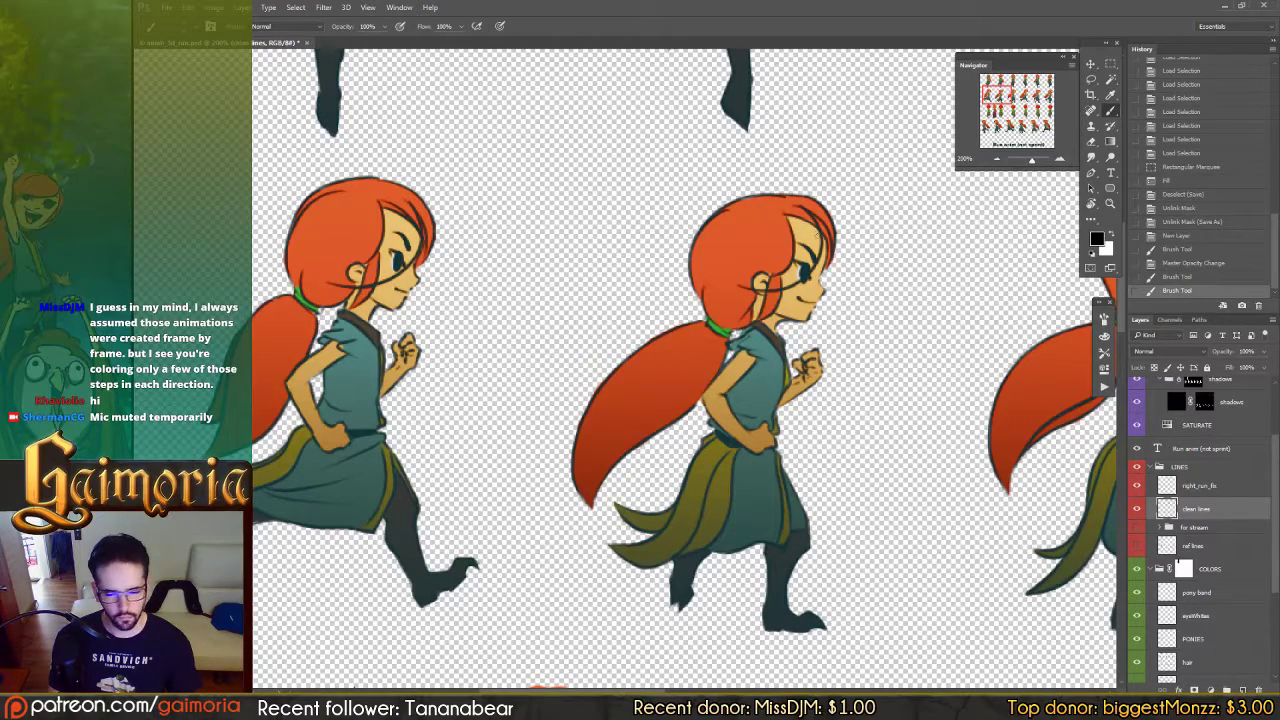
pyautogui.hotkey('ctrl', 'z')
pyautogui.moveTo(820, 226)
pyautogui.mouseDown()
pyautogui.moveTo(818, 262)
pyautogui.moveTo(730, 288)
pyautogui.mouseUp()
pyautogui.hotkey('ctrl', 'z')
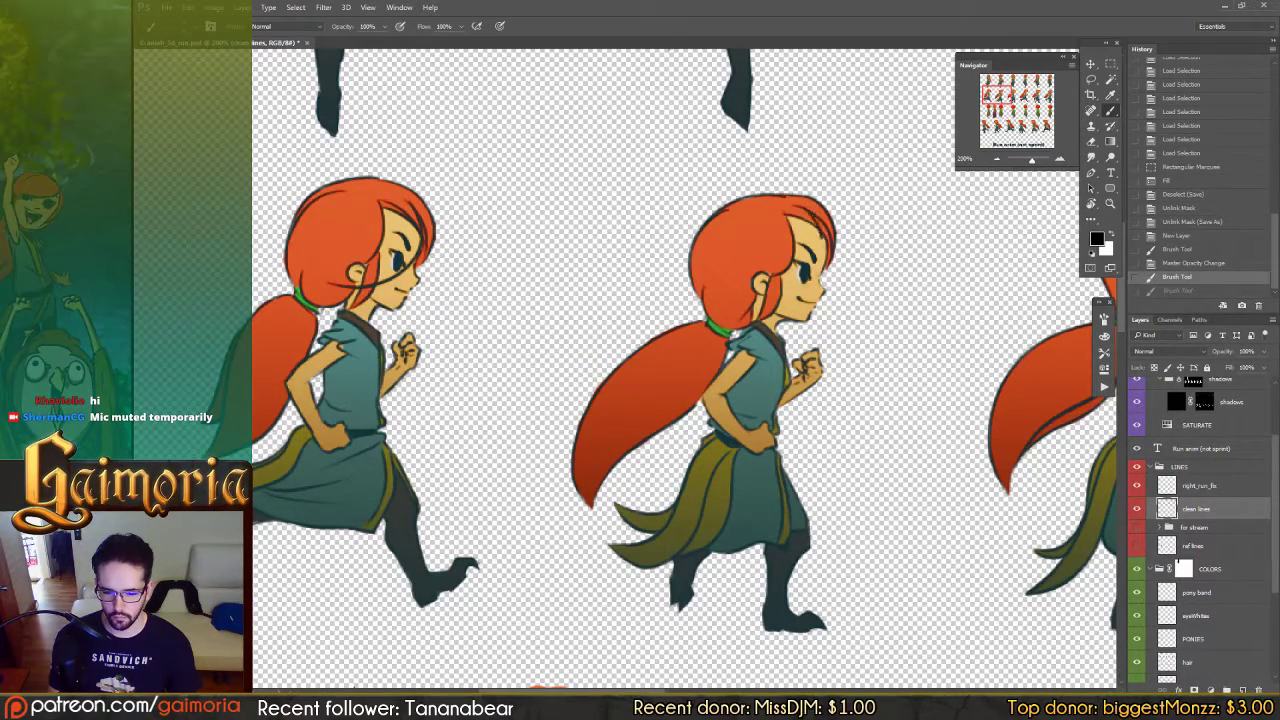
pyautogui.hotkey('ctrl', 'z')
pyautogui.hotkey('ctrl', 'z')
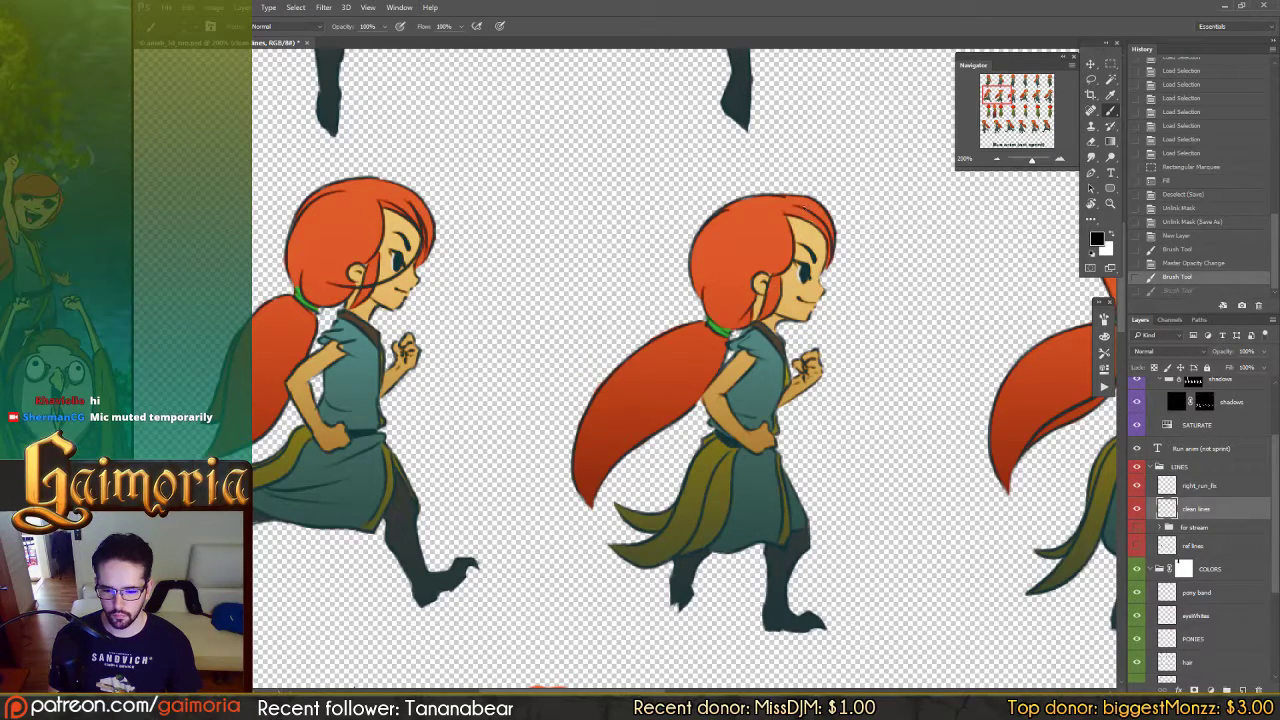
pyautogui.hotkey('ctrl', 'z')
pyautogui.hotkey('ctrl', 'z')
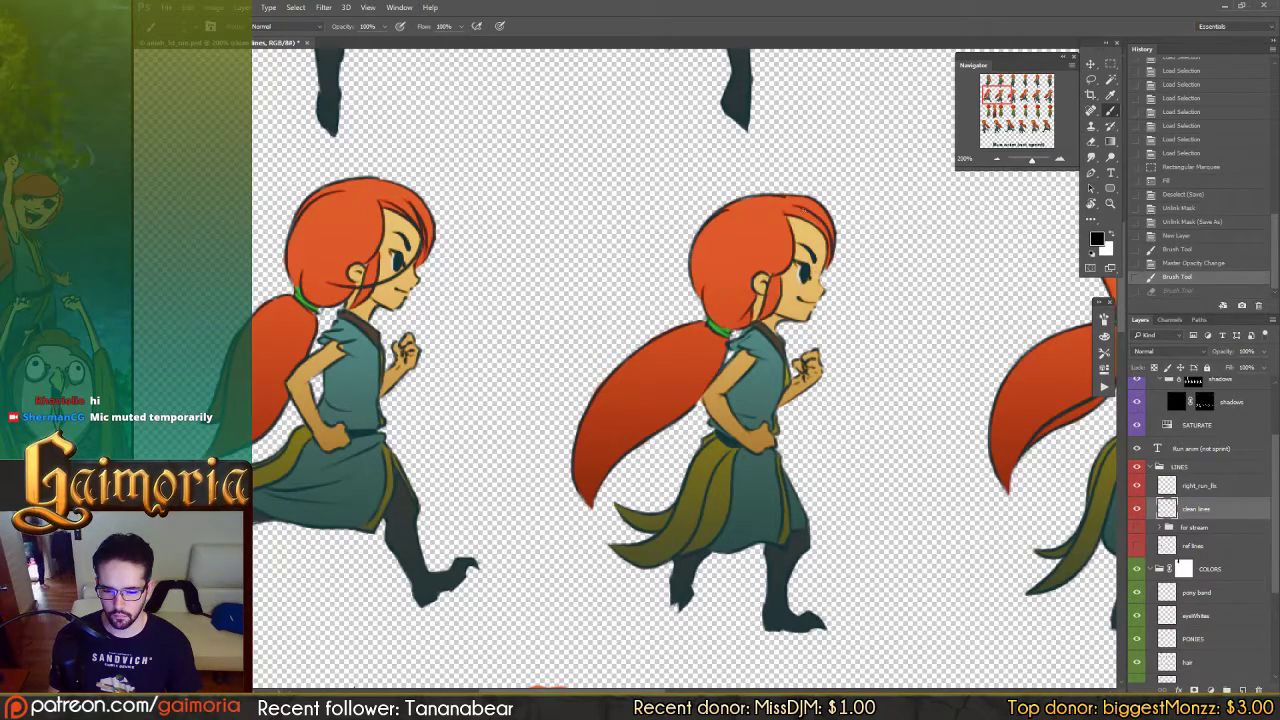
pyautogui.hotkey('ctrl', 'z')
pyautogui.hotkey('ctrl', 'z')
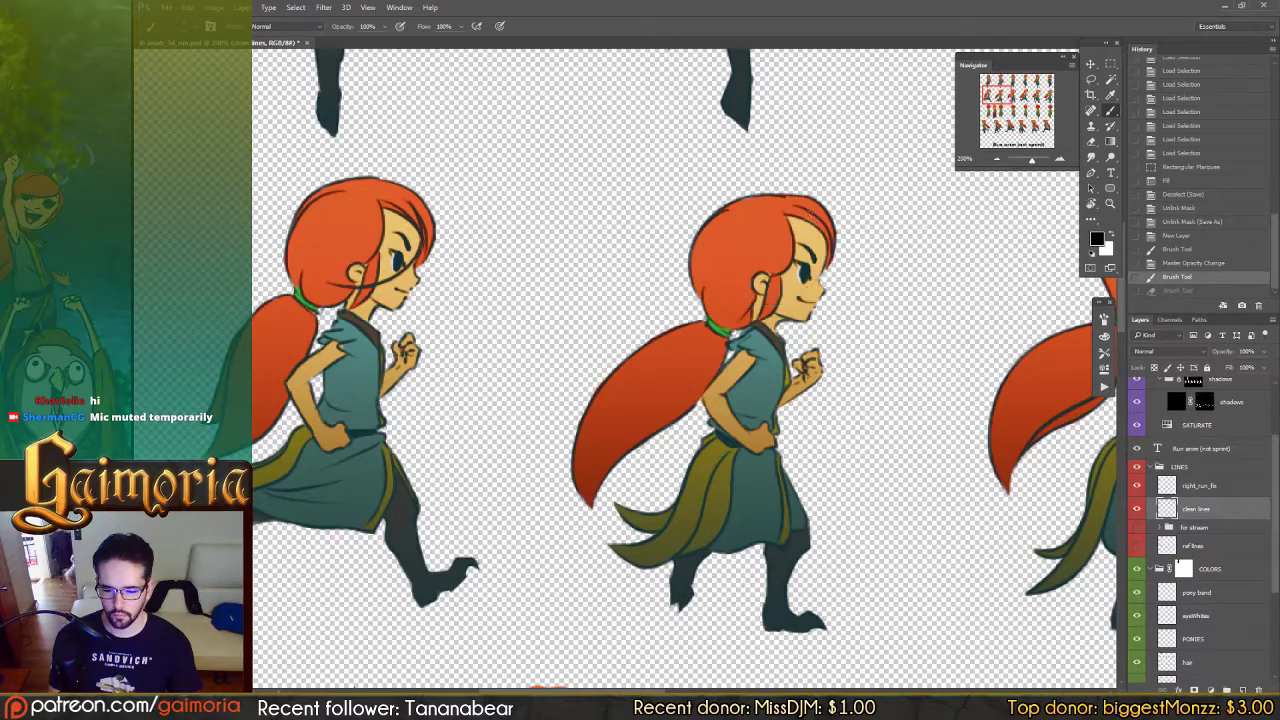
pyautogui.hotkey('ctrl', 'z')
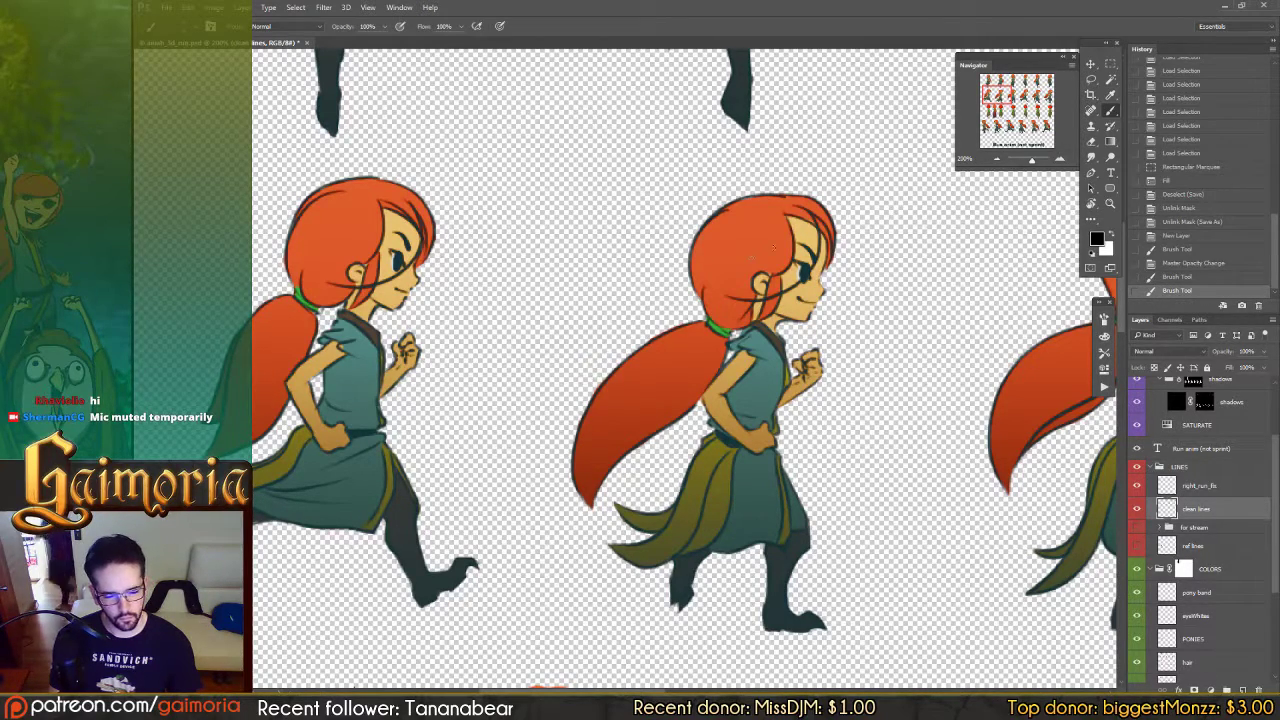
pyautogui.hotkey('ctrl', 'z')
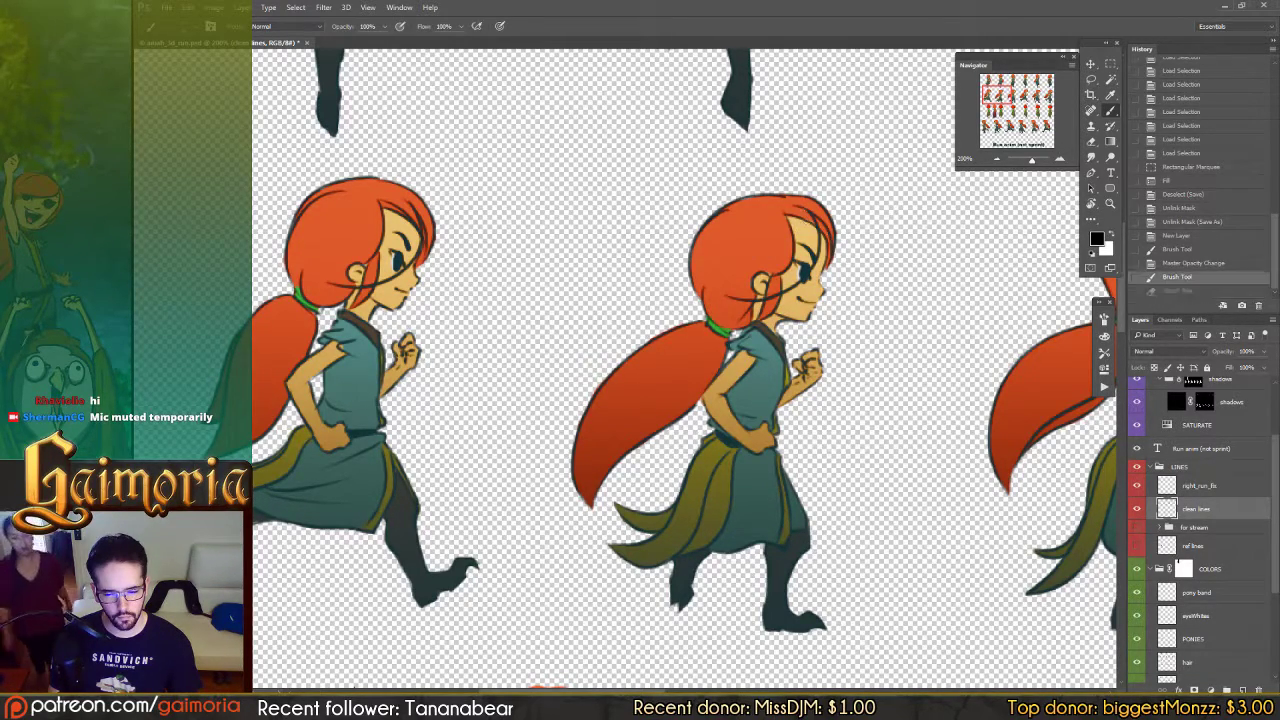
pyautogui.hotkey('ctrl', 'z')
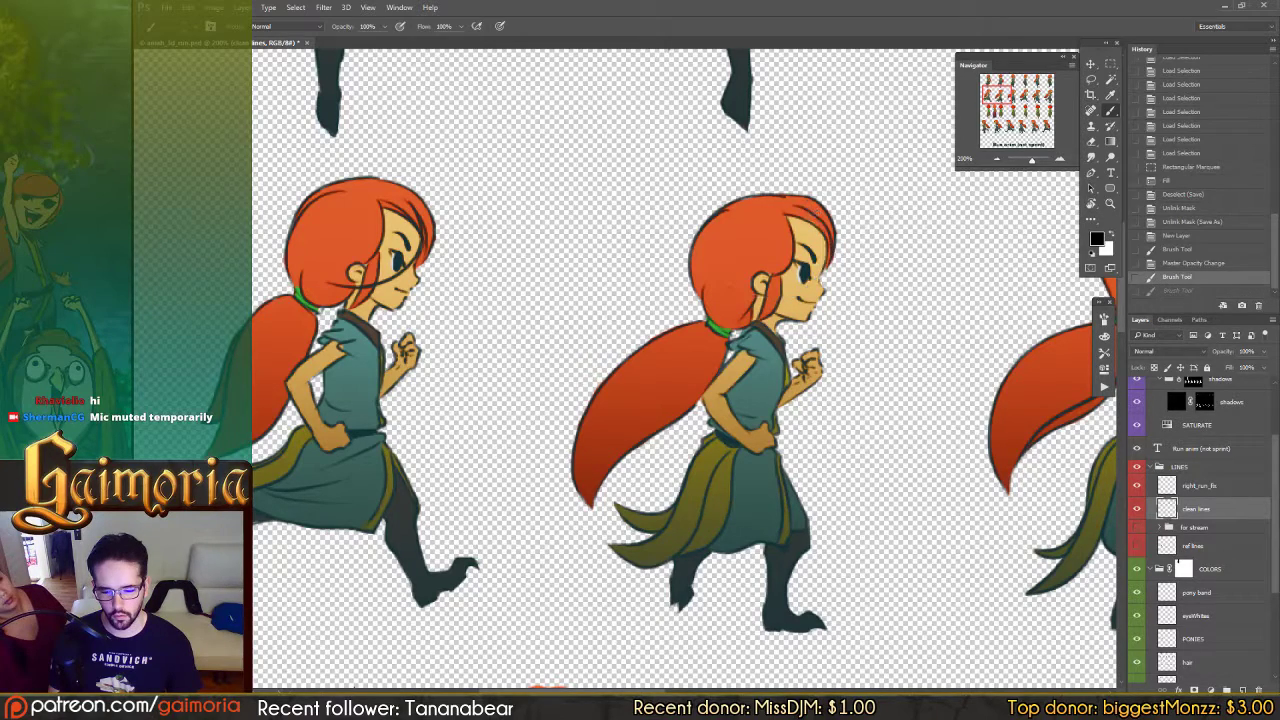
pyautogui.moveTo(806, 211)
pyautogui.mouseDown()
pyautogui.moveTo(826, 243)
pyautogui.moveTo(729, 285)
pyautogui.mouseUp()
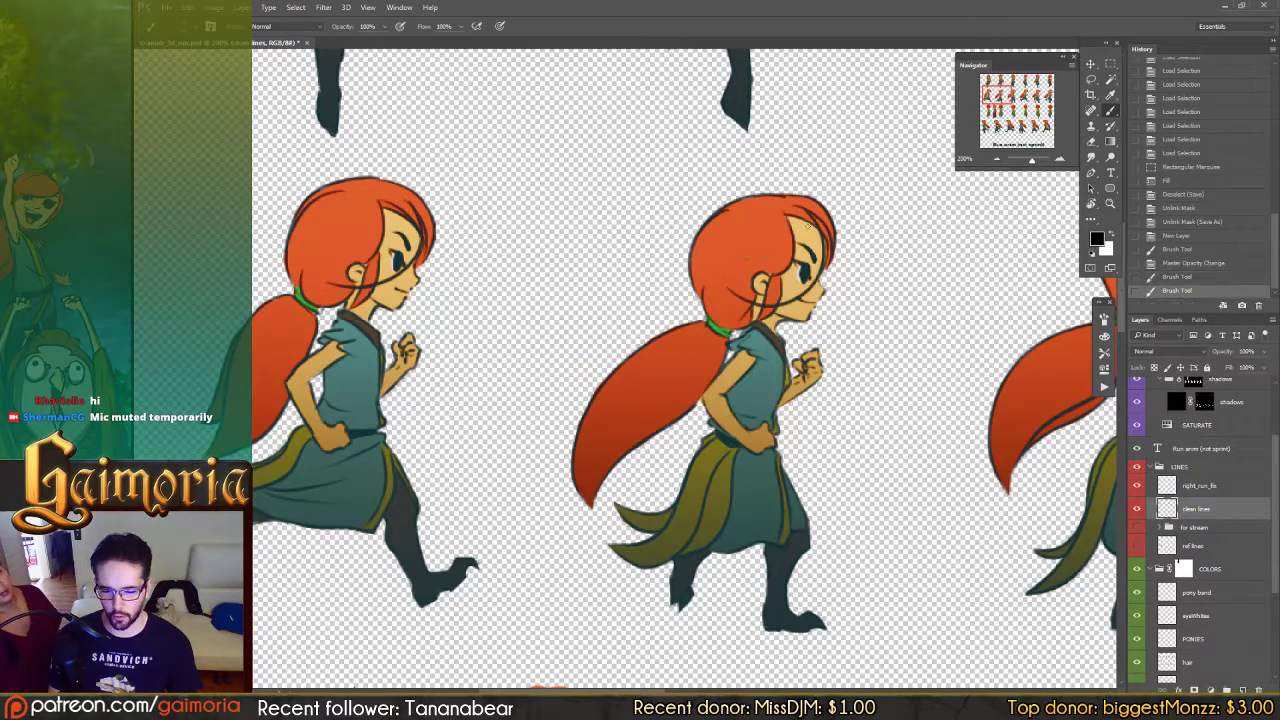
pyautogui.hotkey('ctrl', 'z')
pyautogui.moveTo(818, 226)
pyautogui.mouseDown()
pyautogui.moveTo(800, 295)
pyautogui.moveTo(726, 292)
pyautogui.mouseUp()
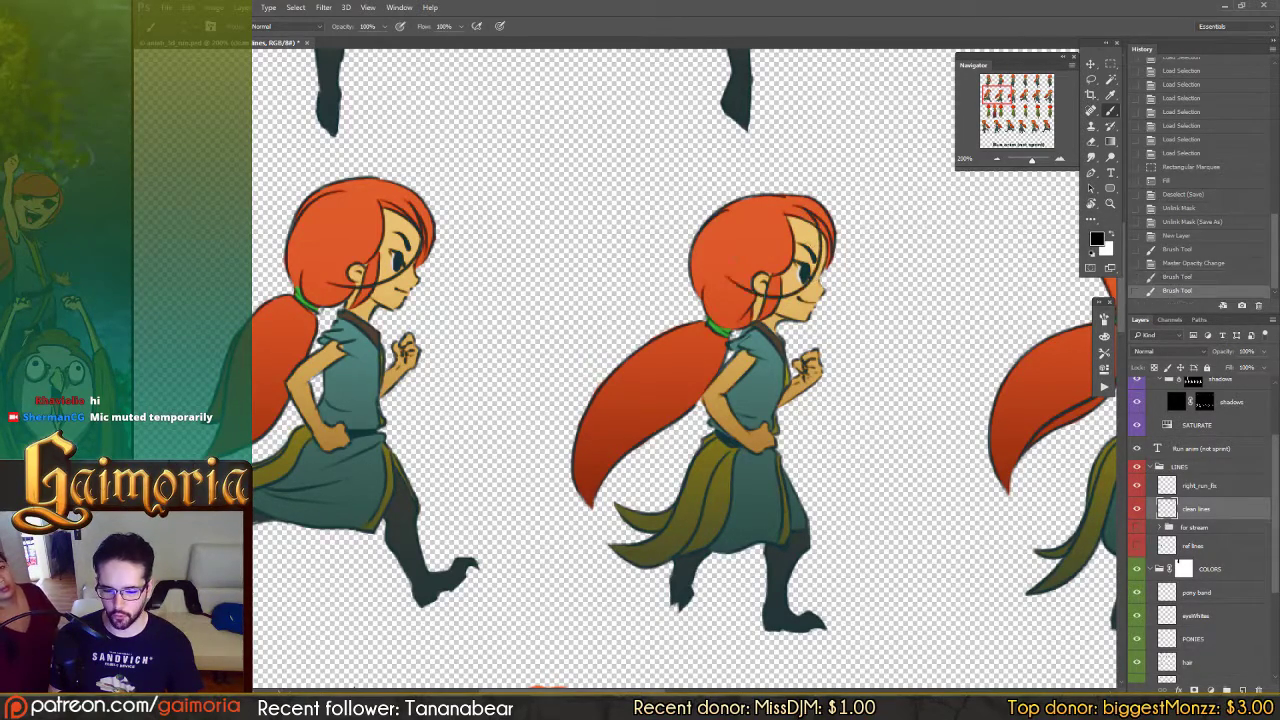
pyautogui.hotkey('ctrl', 'z')
pyautogui.moveTo(806, 207)
pyautogui.mouseDown()
pyautogui.moveTo(818, 232)
pyautogui.moveTo(796, 292)
pyautogui.moveTo(724, 298)
pyautogui.mouseUp()
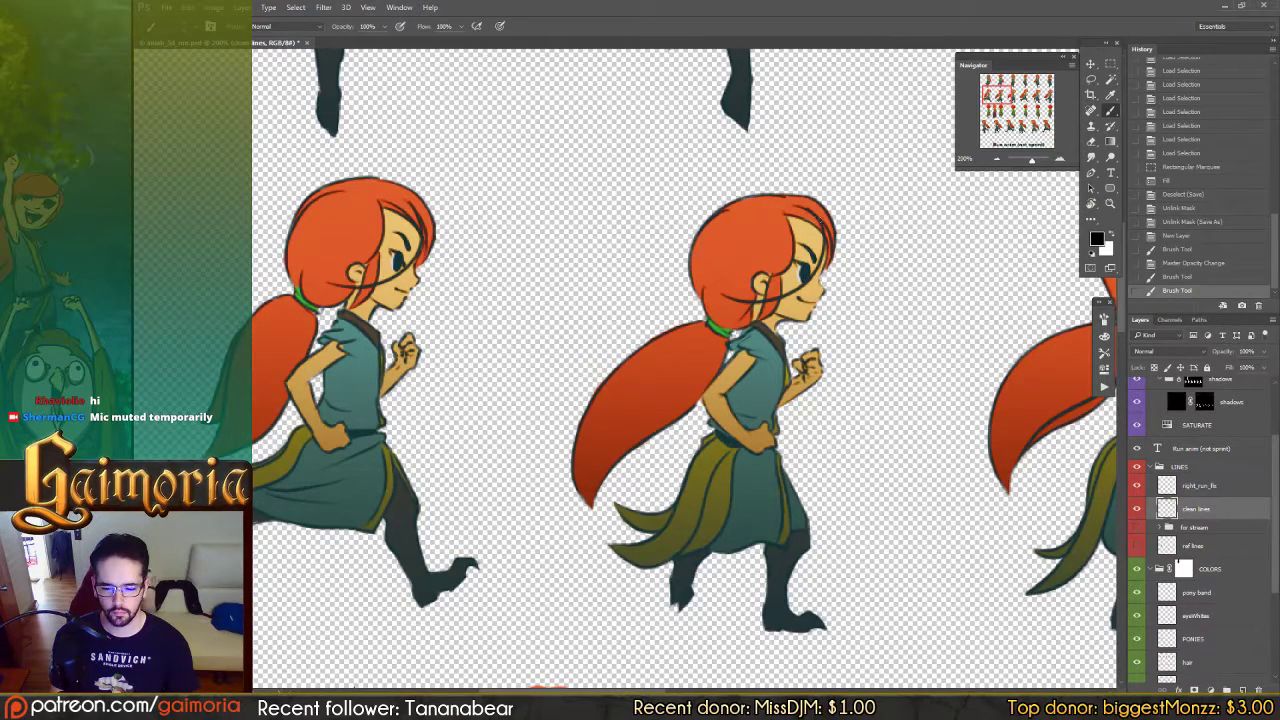
pyautogui.hotkey('ctrl', 'z')
pyautogui.moveTo(807, 208)
pyautogui.mouseDown()
pyautogui.moveTo(804, 284)
pyautogui.moveTo(736, 288)
pyautogui.mouseUp()
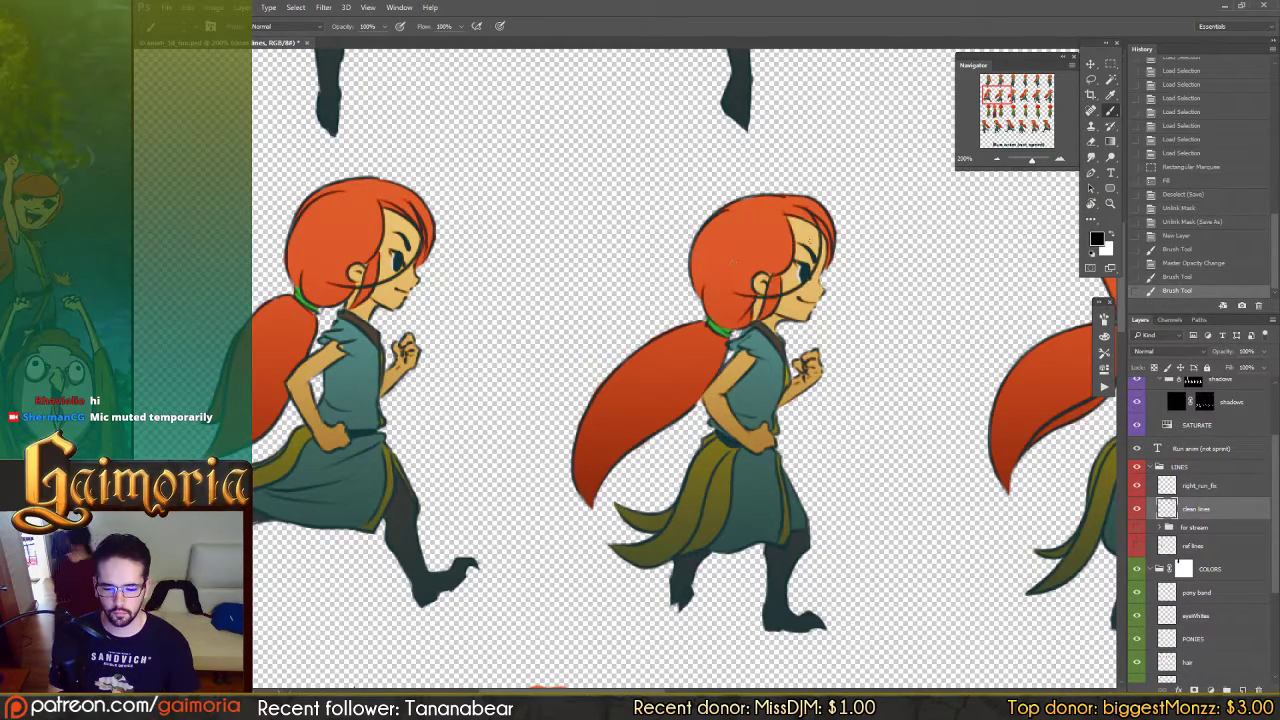
pyautogui.hotkey('ctrl', 'z')
pyautogui.moveTo(812, 212)
pyautogui.mouseDown()
pyautogui.moveTo(790, 296)
pyautogui.moveTo(730, 298)
pyautogui.mouseUp()
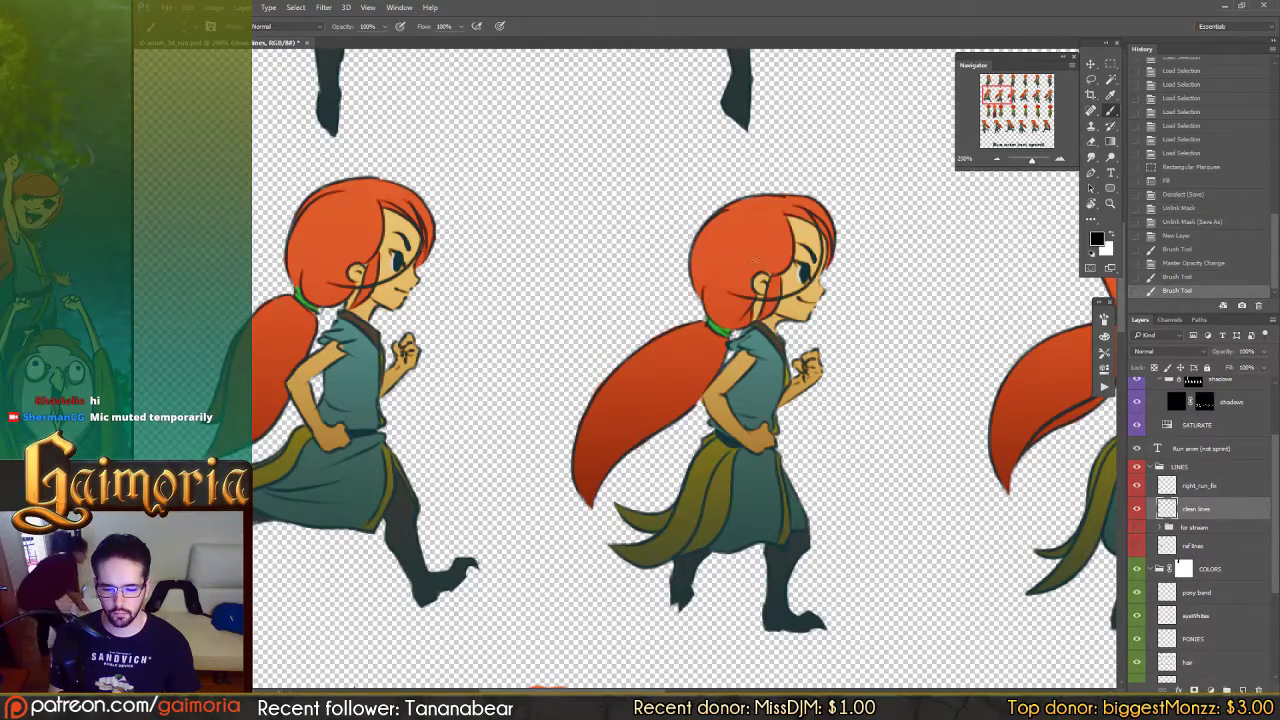
# Step: Brush a matching curved line on the third right-facing sprite, running from the fringe across the cheek into the hair behind the ear
pyautogui.moveTo(867, 247); pyautogui.dragTo(738, 237)
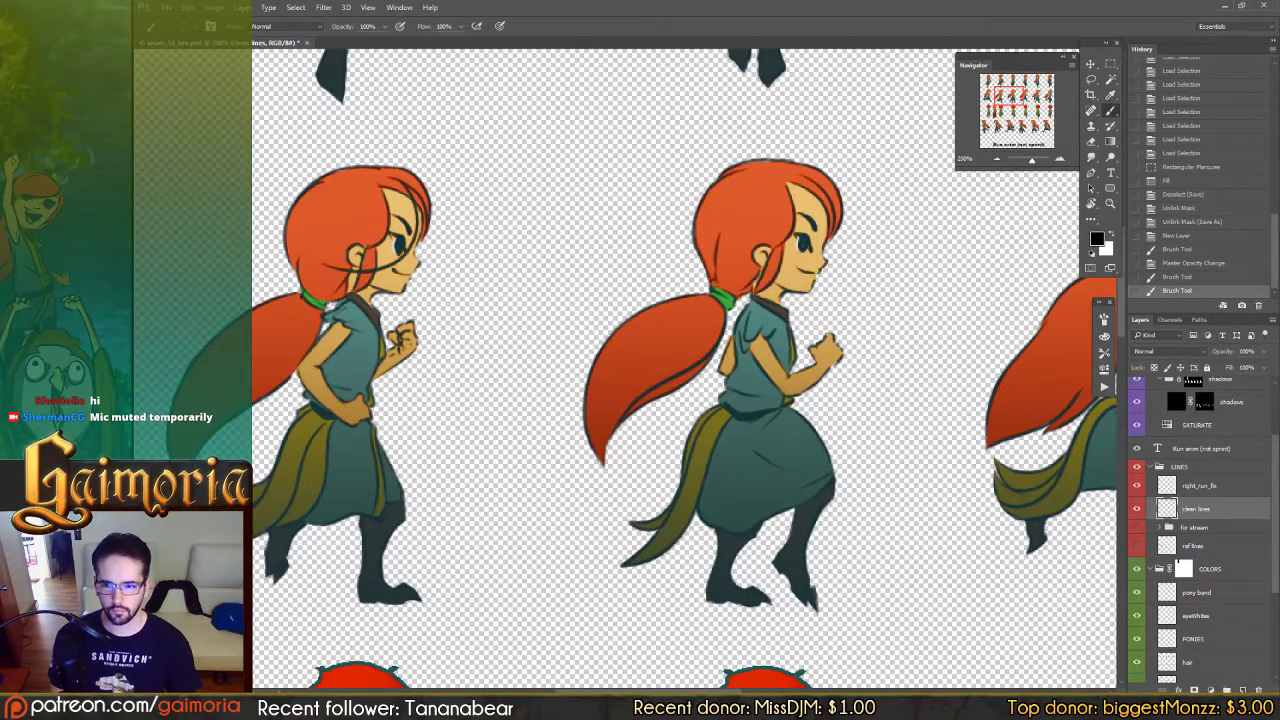
pyautogui.moveTo(824, 217); pyautogui.dragTo(797, 220)
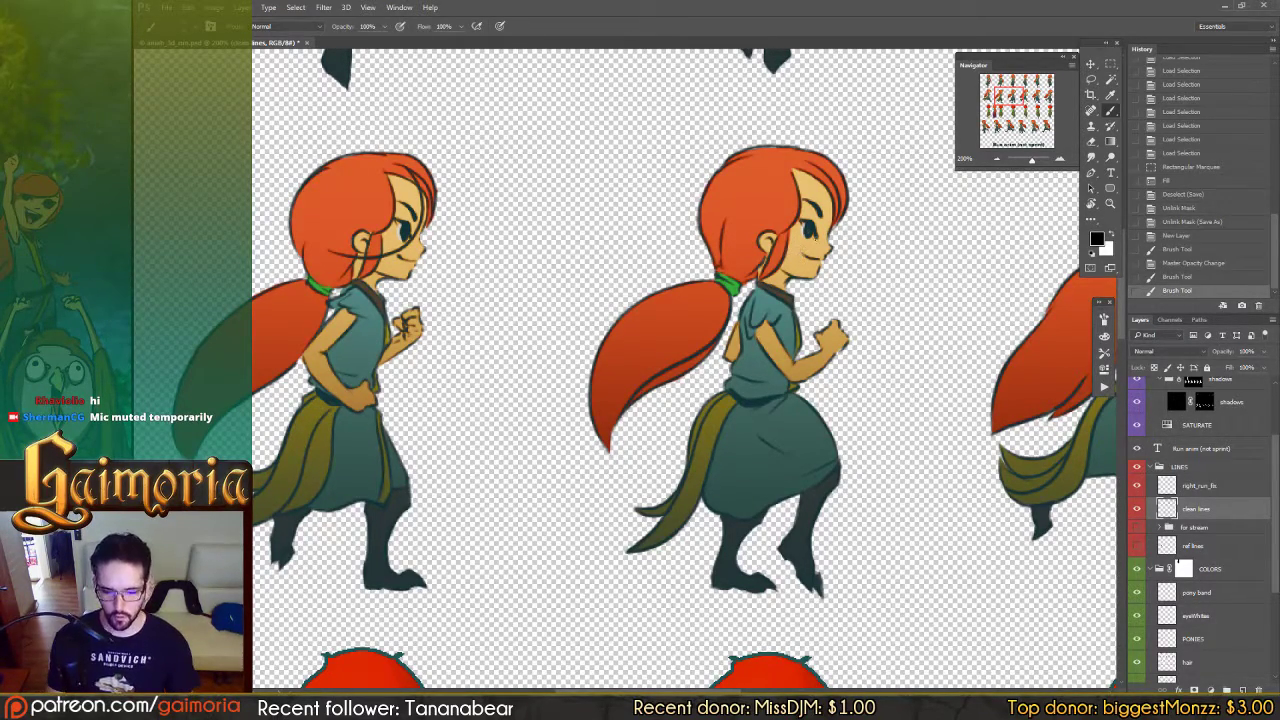
pyautogui.moveTo(815, 435); pyautogui.dragTo(753, 447)
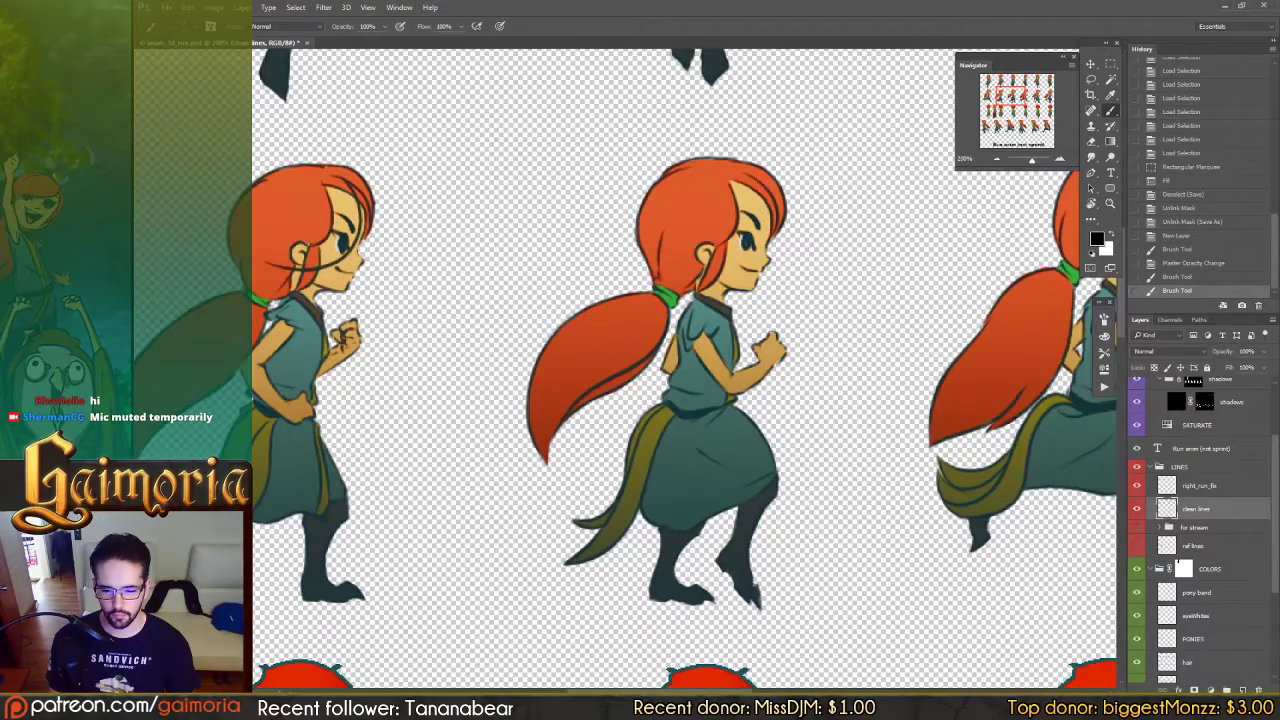
pyautogui.moveTo(769, 178); pyautogui.dragTo(667, 266)
pyautogui.hotkey('ctrl', 'z')
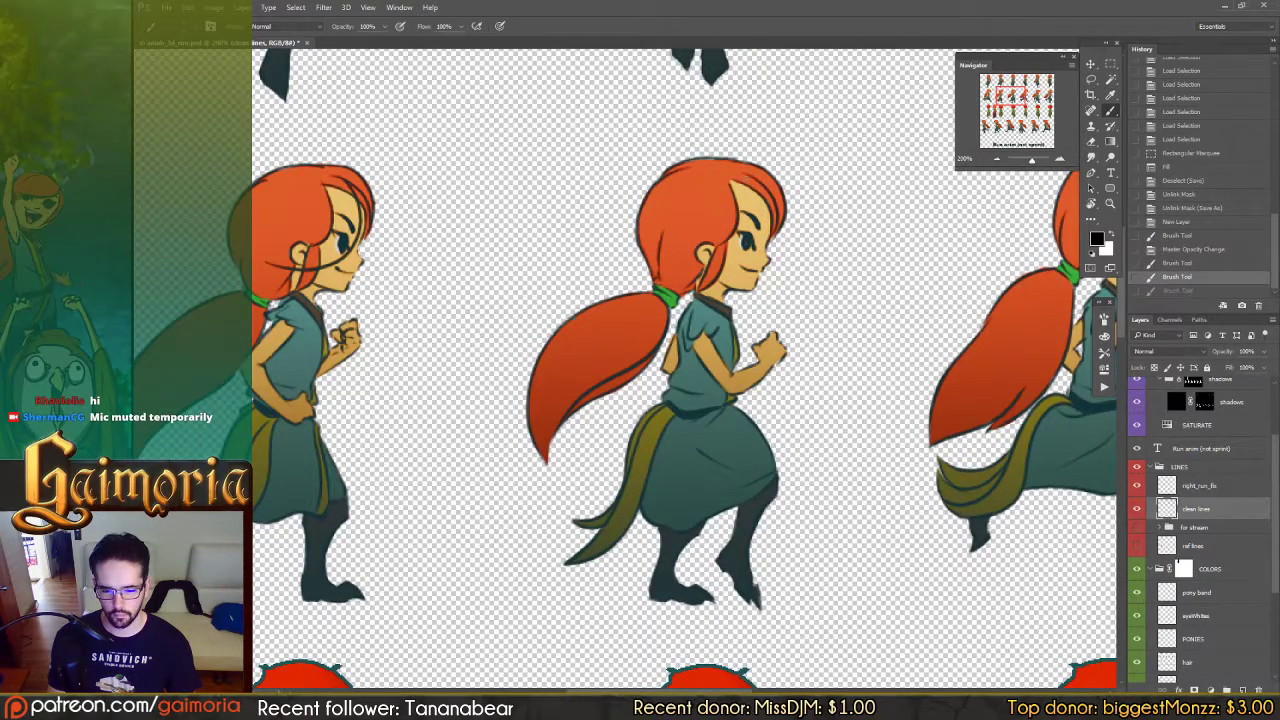
pyautogui.moveTo(754, 180); pyautogui.dragTo(671, 267)
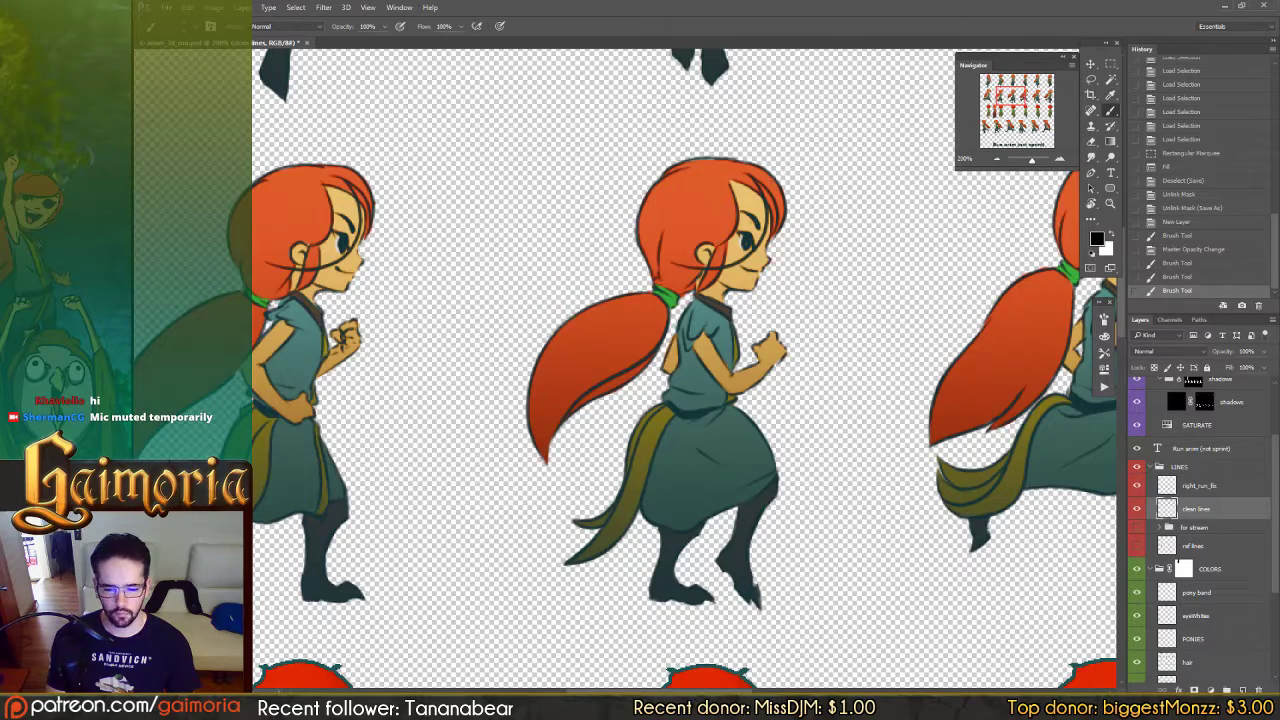
pyautogui.hotkey('ctrl', 'z')
pyautogui.hotkey('ctrl', 'z')
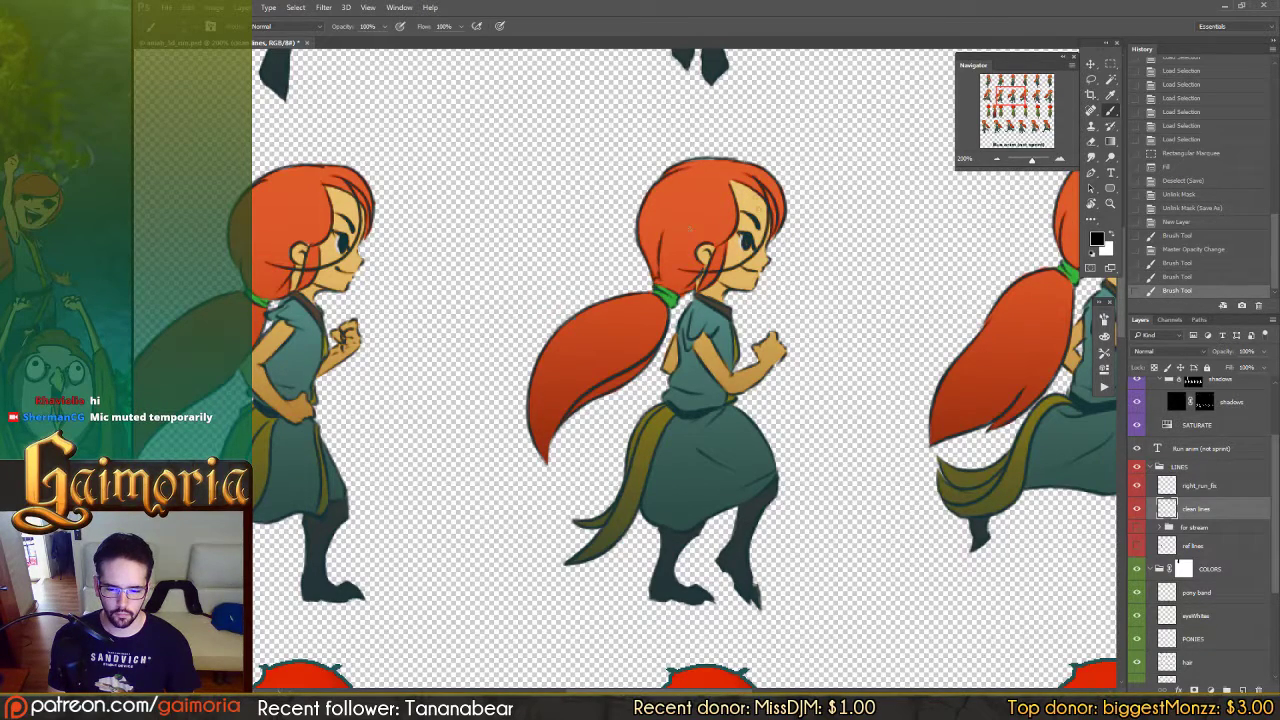
pyautogui.hotkey('ctrl', 'z')
pyautogui.hotkey('ctrl', 'z')
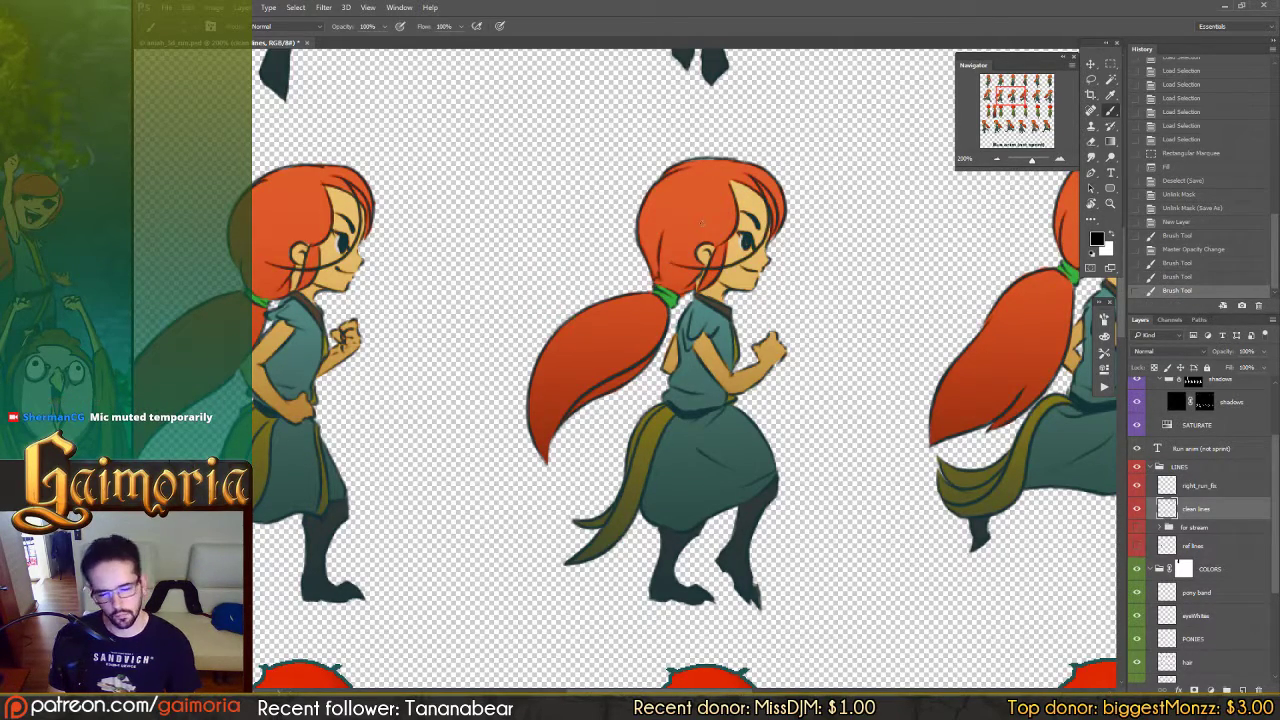
pyautogui.hotkey('ctrl', 'z')
pyautogui.hotkey('ctrl', 'z')
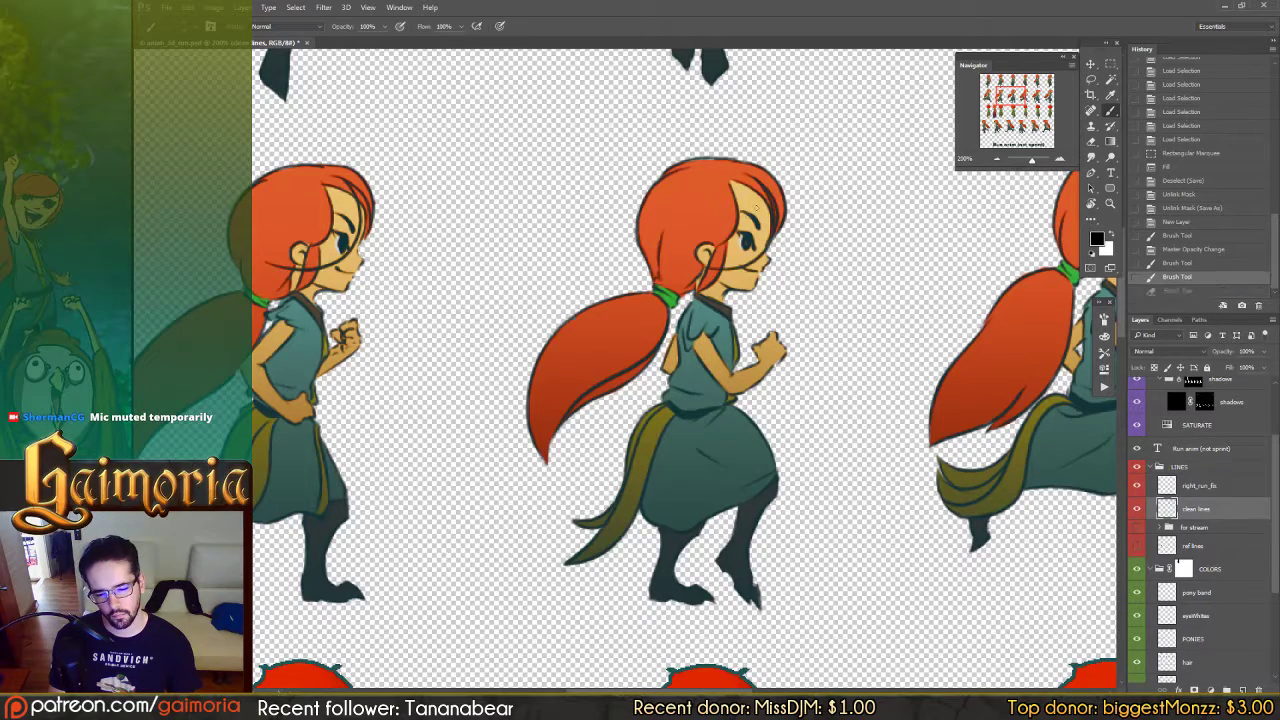
pyautogui.hotkey('ctrl', 'z')
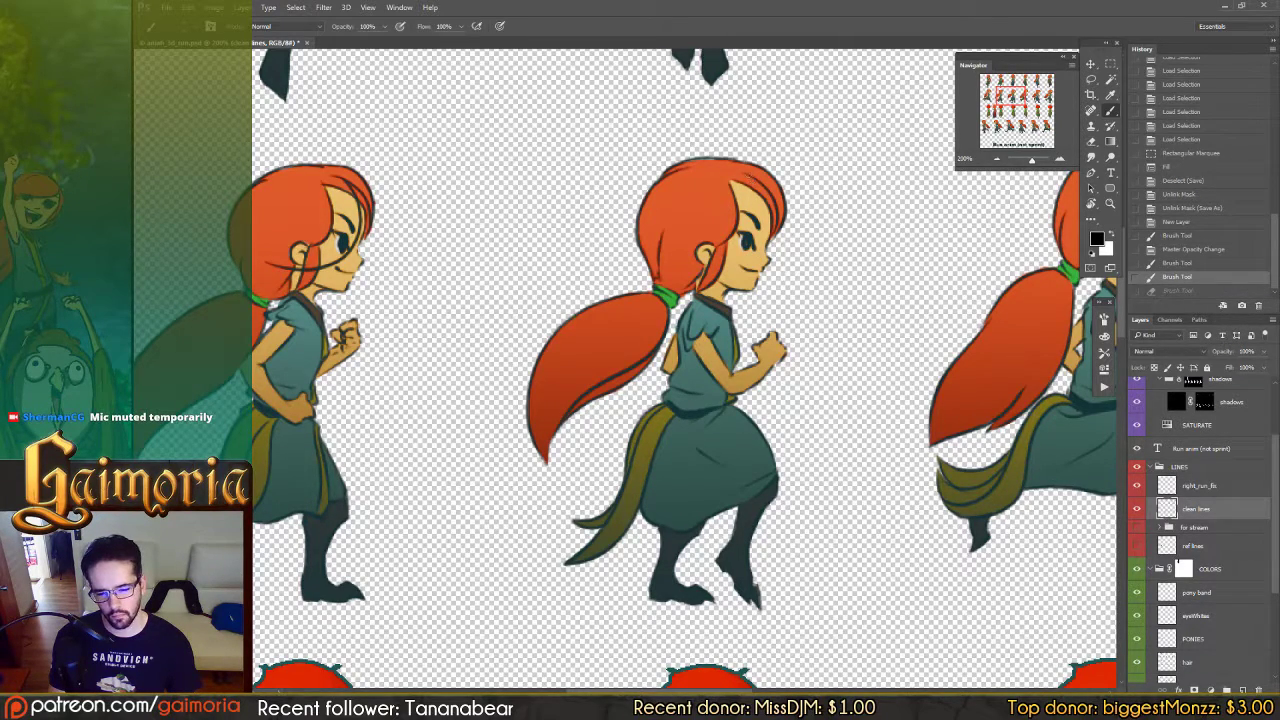
pyautogui.hotkey('ctrl', 'z')
pyautogui.hotkey('ctrl', 'z')
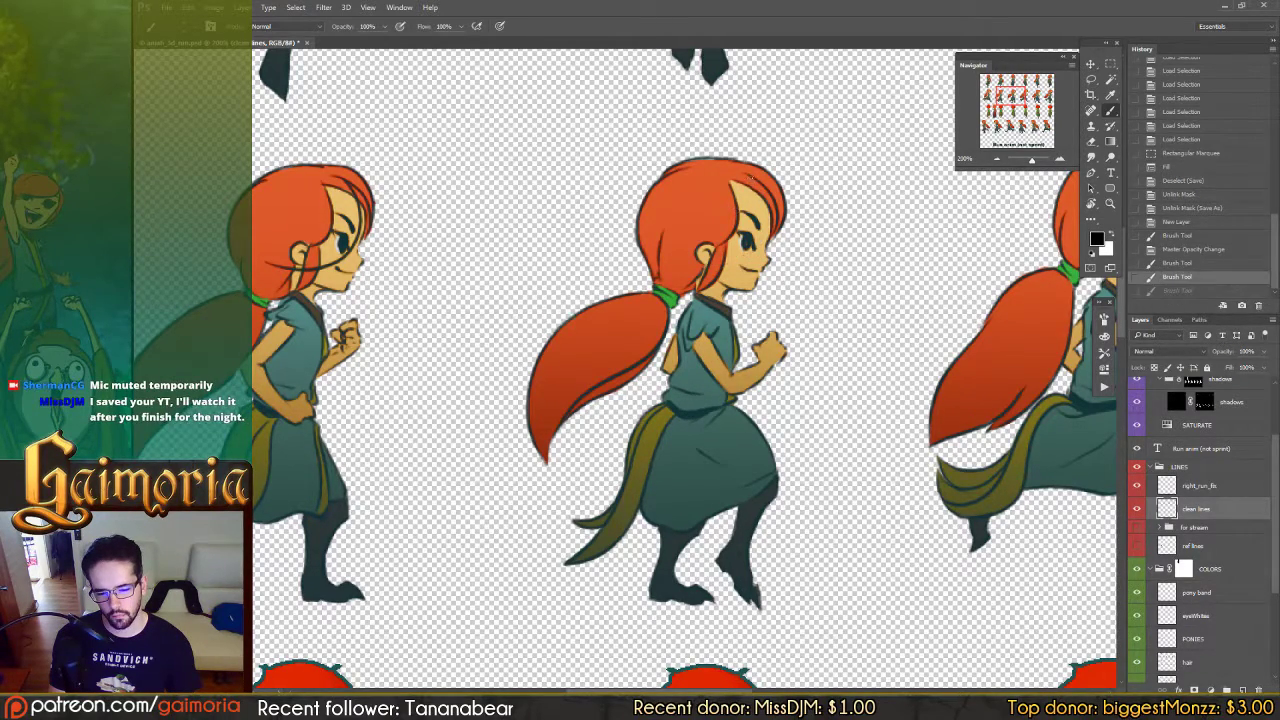
pyautogui.hotkey('ctrl', 'z')
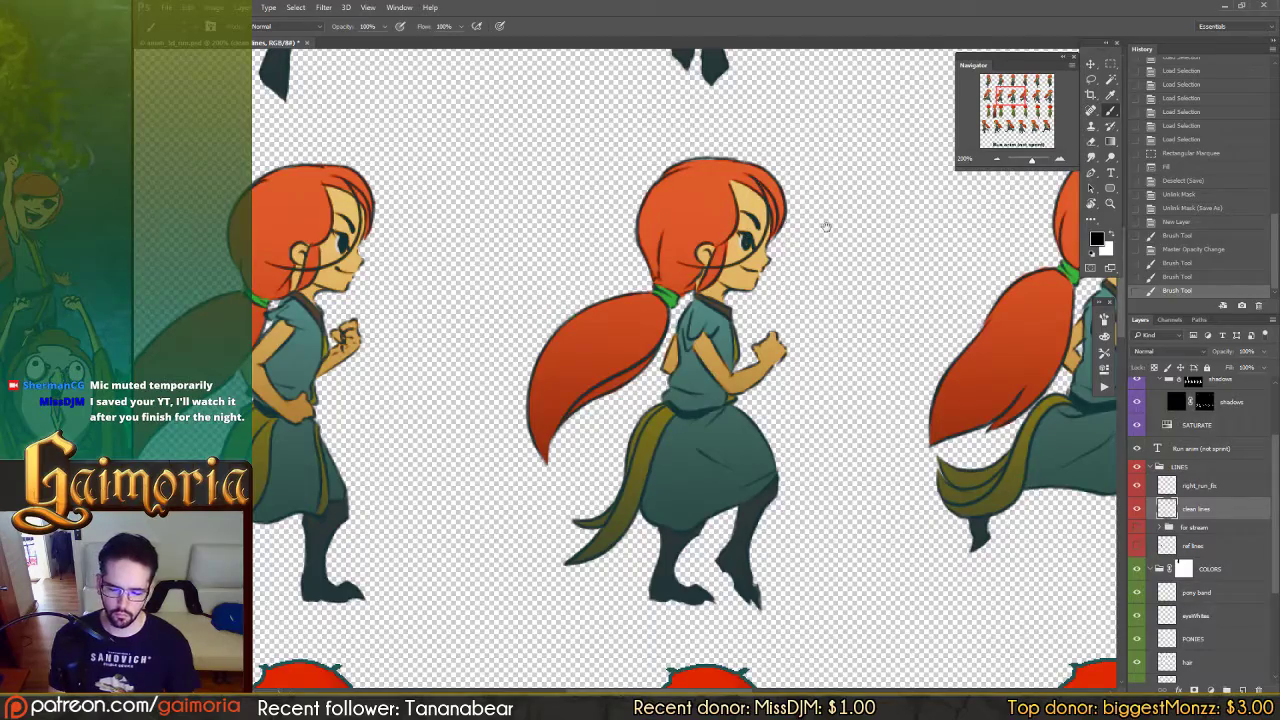
# Step: Brush the same curved line on the fourth right-facing sprite from the fringe down across the cheek towards the green hair band
pyautogui.moveTo(826, 226); pyautogui.dragTo(723, 229)
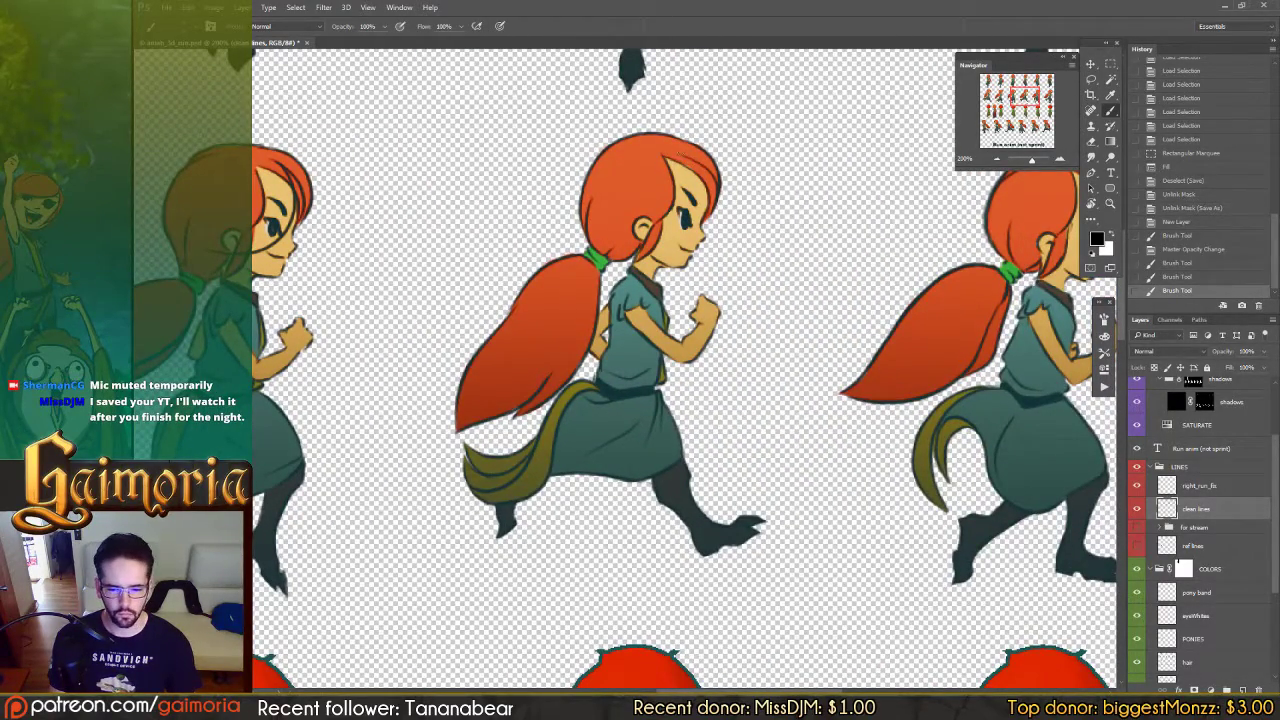
pyautogui.moveTo(698, 163)
pyautogui.mouseDown()
pyautogui.moveTo(705, 176)
pyautogui.moveTo(617, 247)
pyautogui.mouseUp()
pyautogui.hotkey('ctrl', 'z')
pyautogui.hotkey('ctrl', 'z')
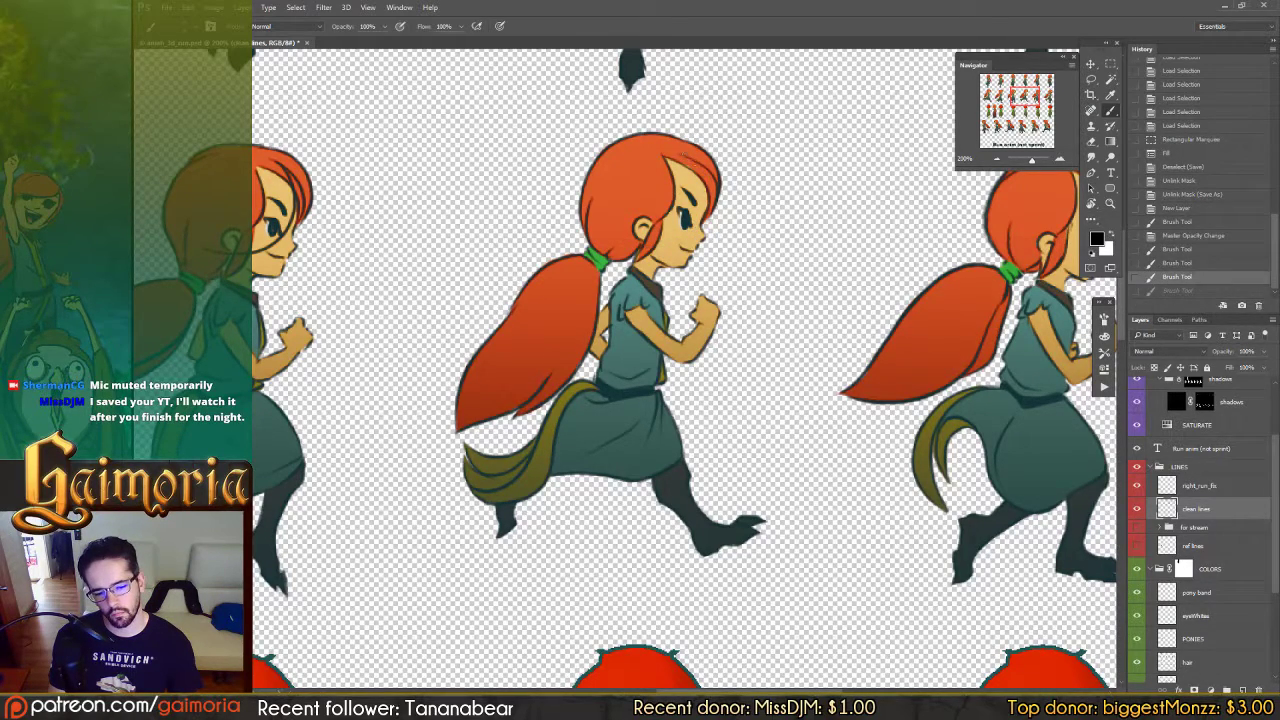
pyautogui.moveTo(703, 162)
pyautogui.mouseDown()
pyautogui.moveTo(698, 200)
pyautogui.moveTo(612, 244)
pyautogui.mouseUp()
pyautogui.hotkey('ctrl', 'z')
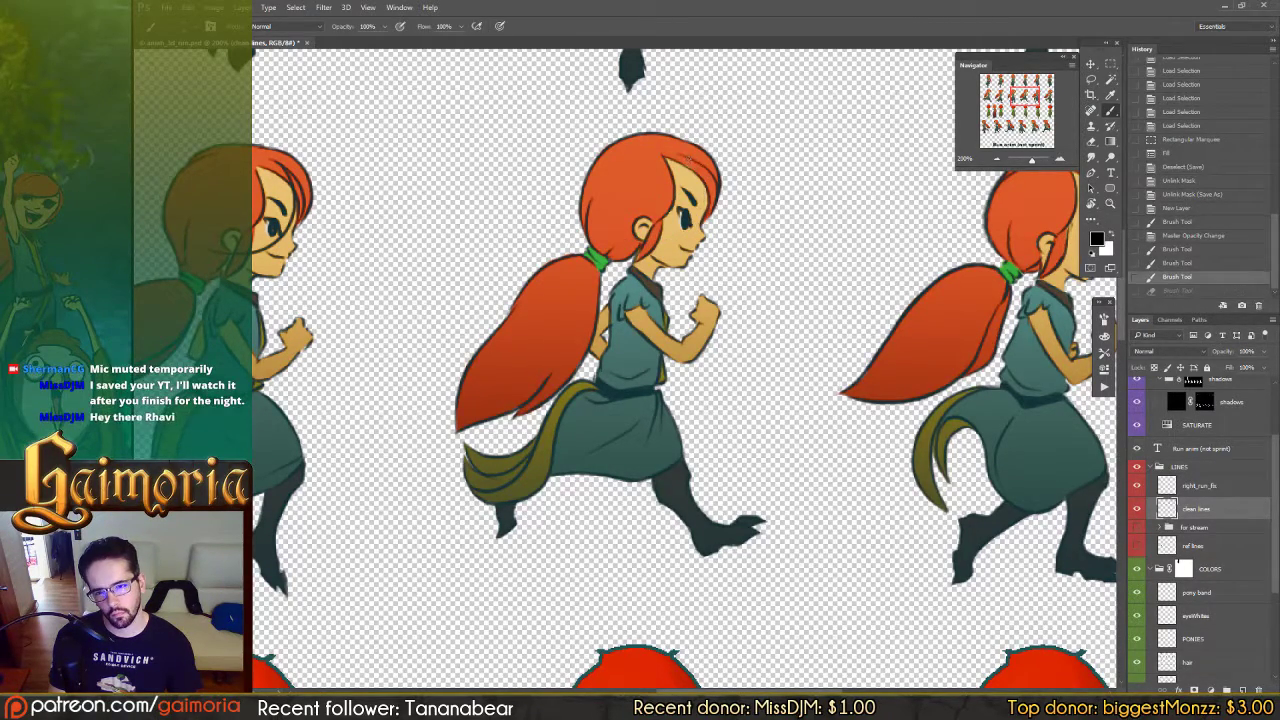
pyautogui.moveTo(703, 162)
pyautogui.mouseDown()
pyautogui.moveTo(648, 262)
pyautogui.moveTo(600, 260)
pyautogui.mouseUp()
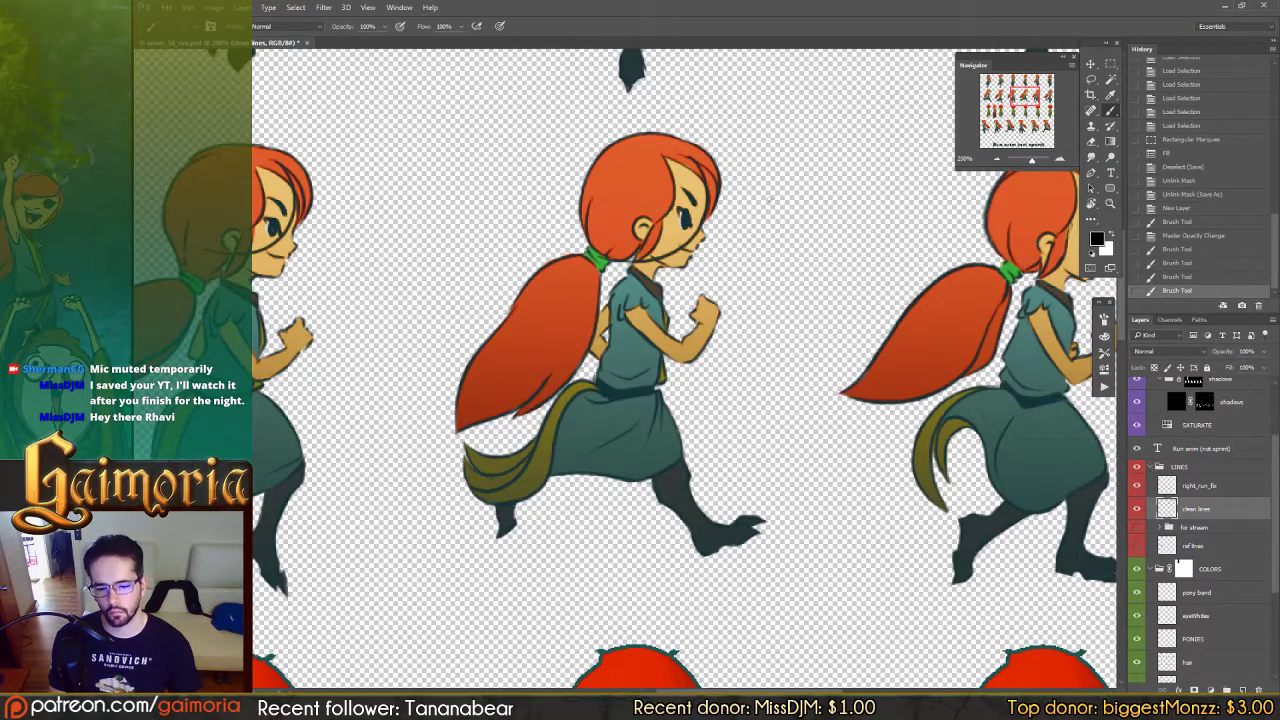
# Step: Redo the curved hair line on the fourth right-facing sprite, brushing from the fringe across the cheek to behind the ear
pyautogui.hotkey('ctrl', 'z')
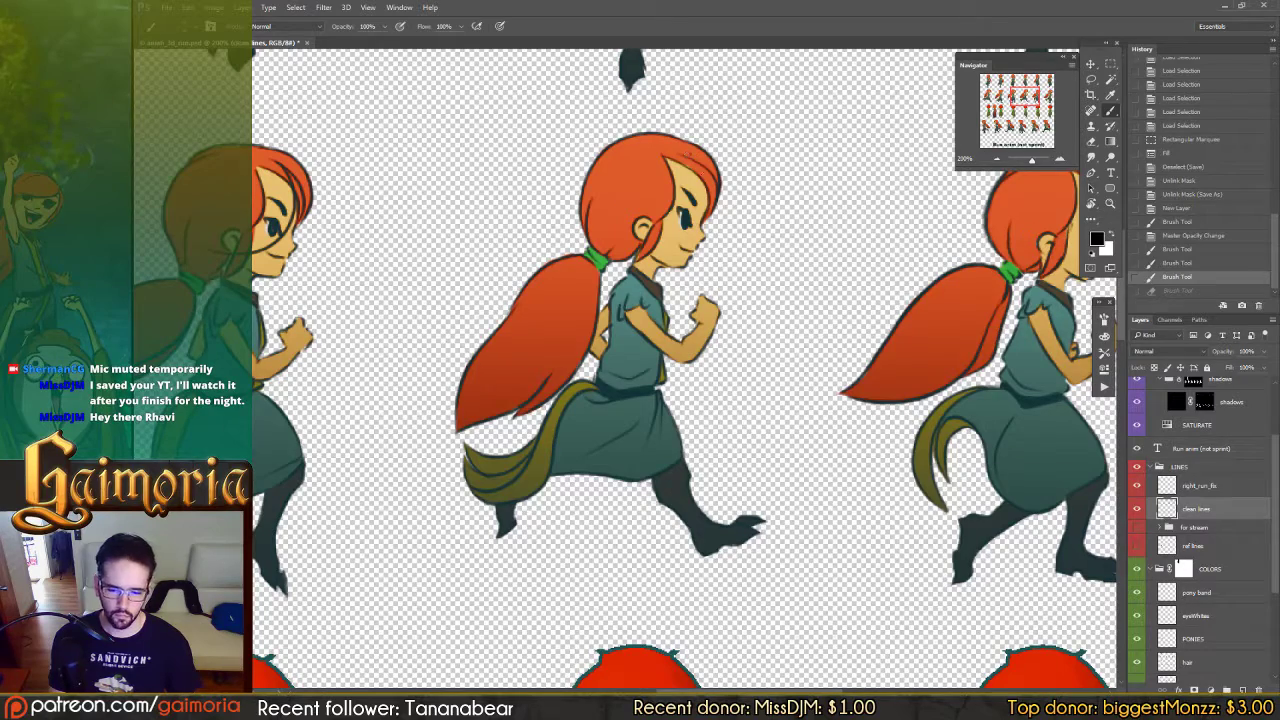
pyautogui.moveTo(703, 155)
pyautogui.mouseDown()
pyautogui.moveTo(666, 246)
pyautogui.moveTo(618, 248)
pyautogui.mouseUp()
pyautogui.hotkey('ctrl', 'z')
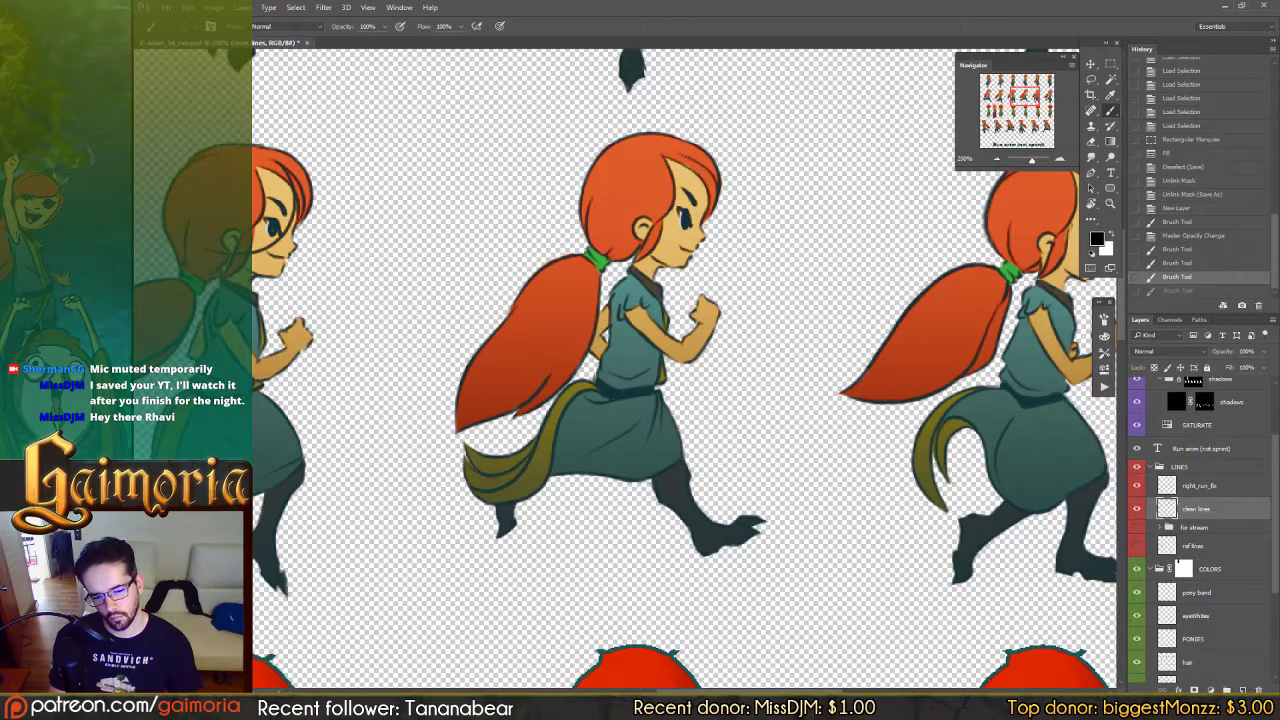
pyautogui.moveTo(704, 188); pyautogui.dragTo(648, 246)
pyautogui.hotkey('ctrl', 'z')
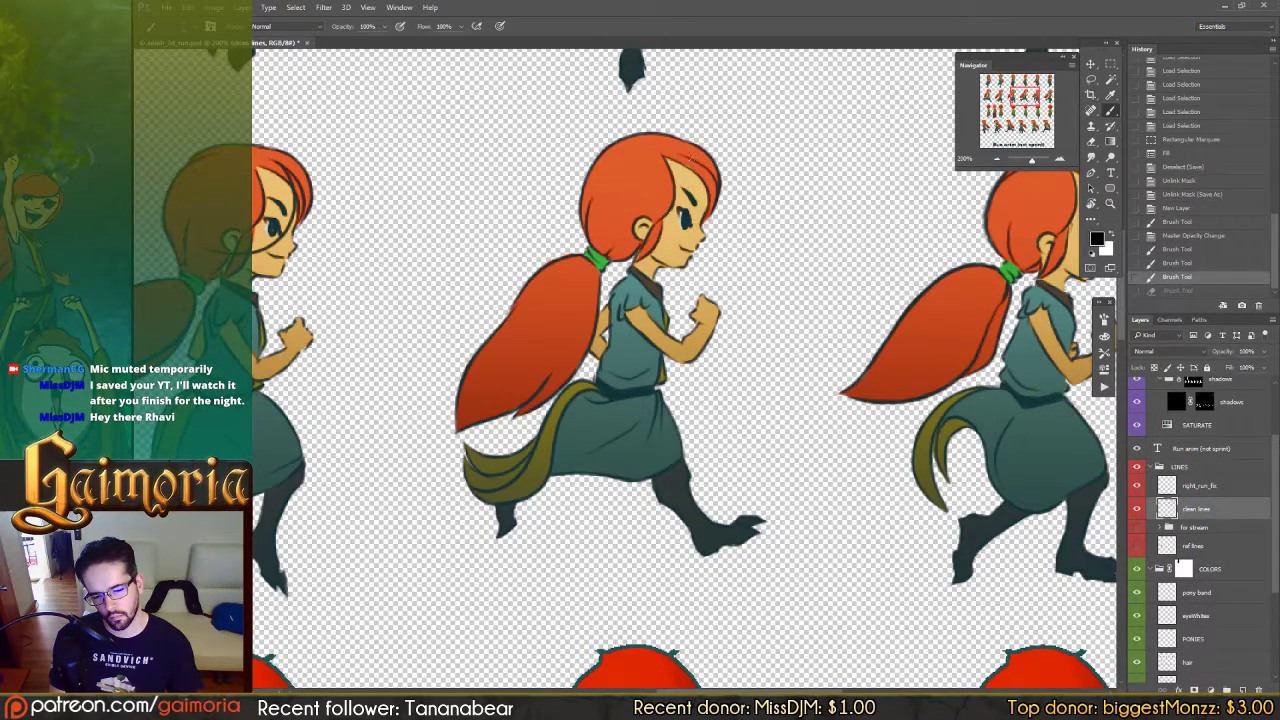
pyautogui.moveTo(705, 157)
pyautogui.mouseDown()
pyautogui.moveTo(673, 243)
pyautogui.moveTo(620, 248)
pyautogui.mouseUp()
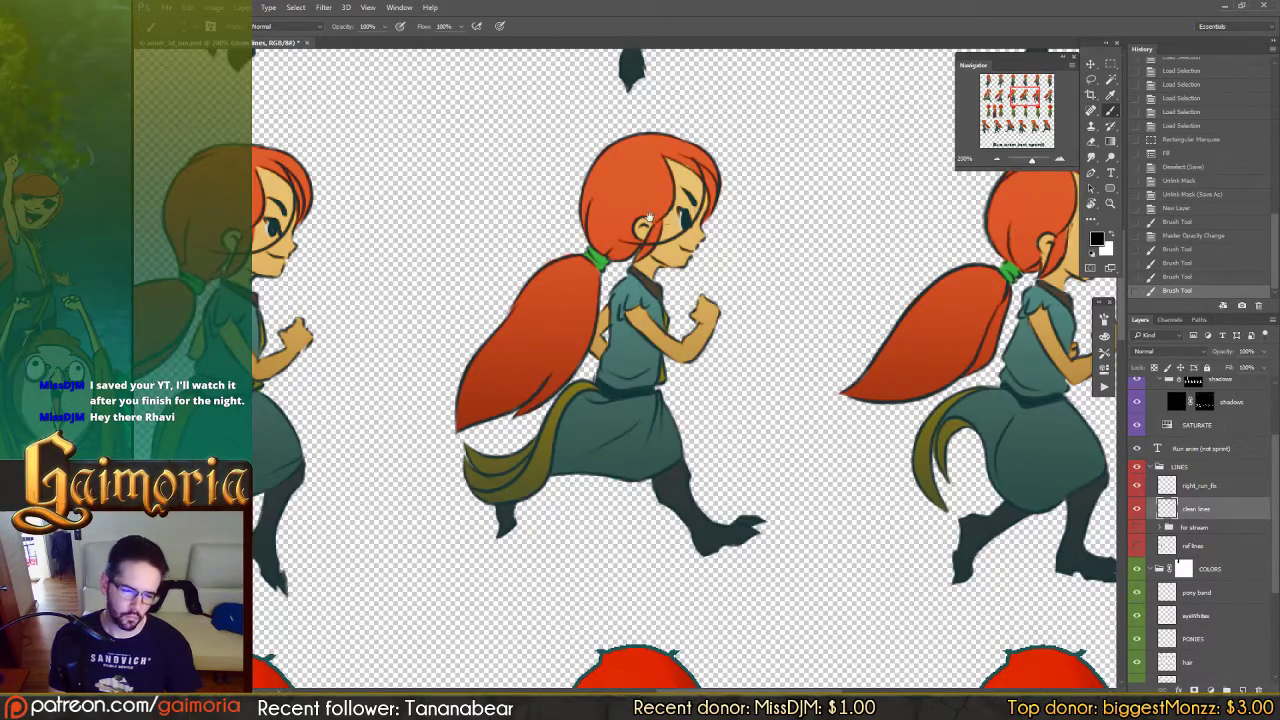
# Step: Brush a matching curved hair line on the fifth right-facing sprite, from the fringe across the cheek and past the ear, undoing and repainting unsatisfactory strokes
pyautogui.moveTo(458, 230); pyautogui.dragTo(763, 234)
pyautogui.moveTo(410, 225); pyautogui.dragTo(651, 223)
pyautogui.moveTo(487, 220); pyautogui.dragTo(801, 212)
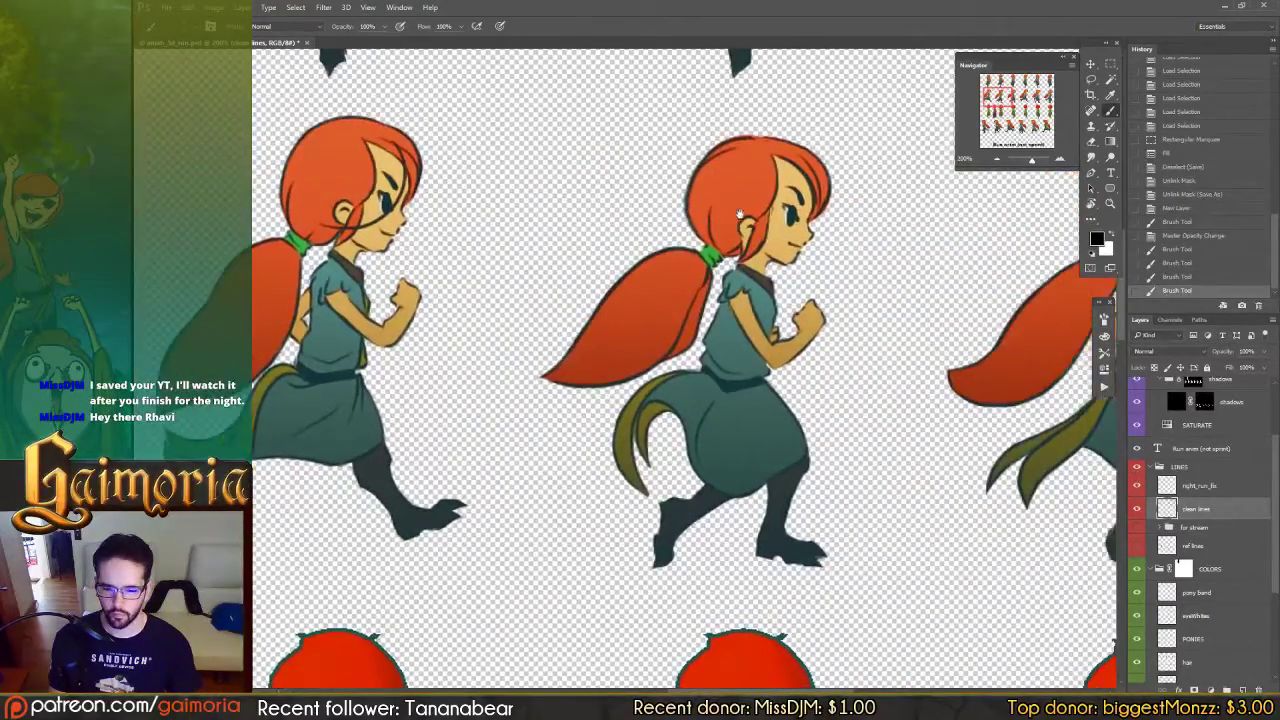
pyautogui.moveTo(740, 214); pyautogui.dragTo(707, 213)
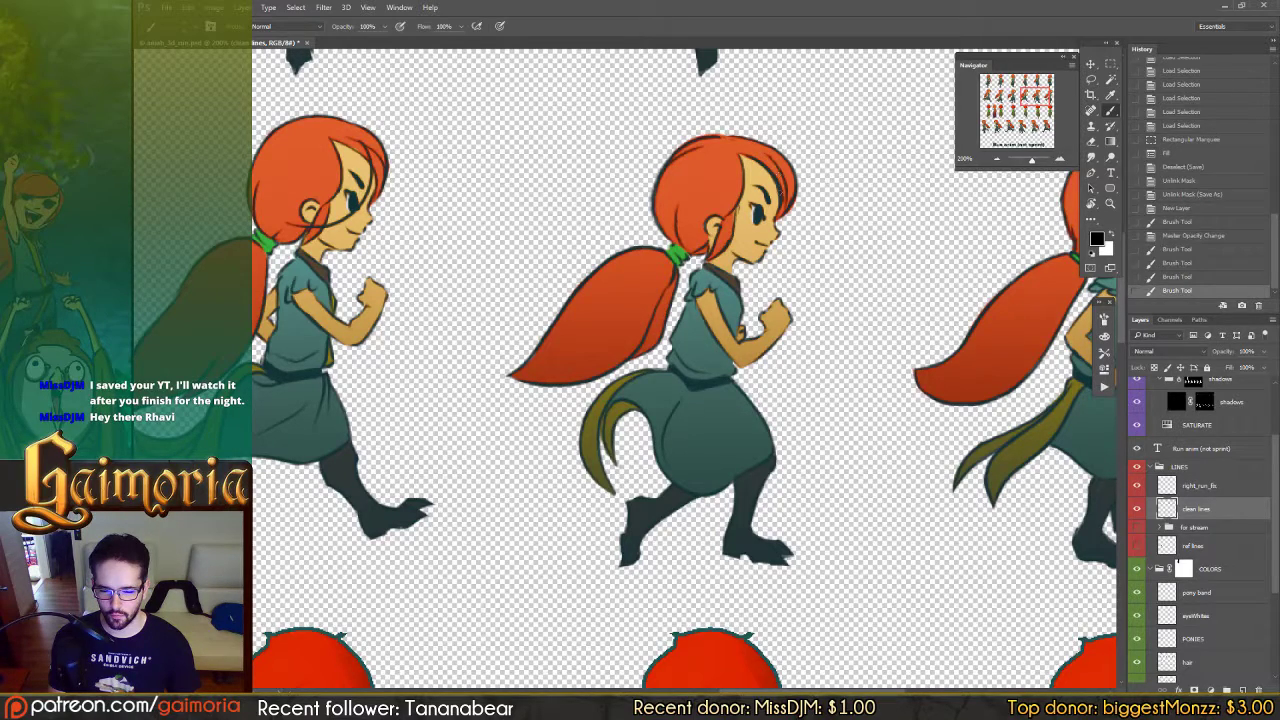
pyautogui.moveTo(780, 174)
pyautogui.mouseDown()
pyautogui.moveTo(767, 219)
pyautogui.moveTo(684, 229)
pyautogui.mouseUp()
pyautogui.hotkey('ctrl', 'z')
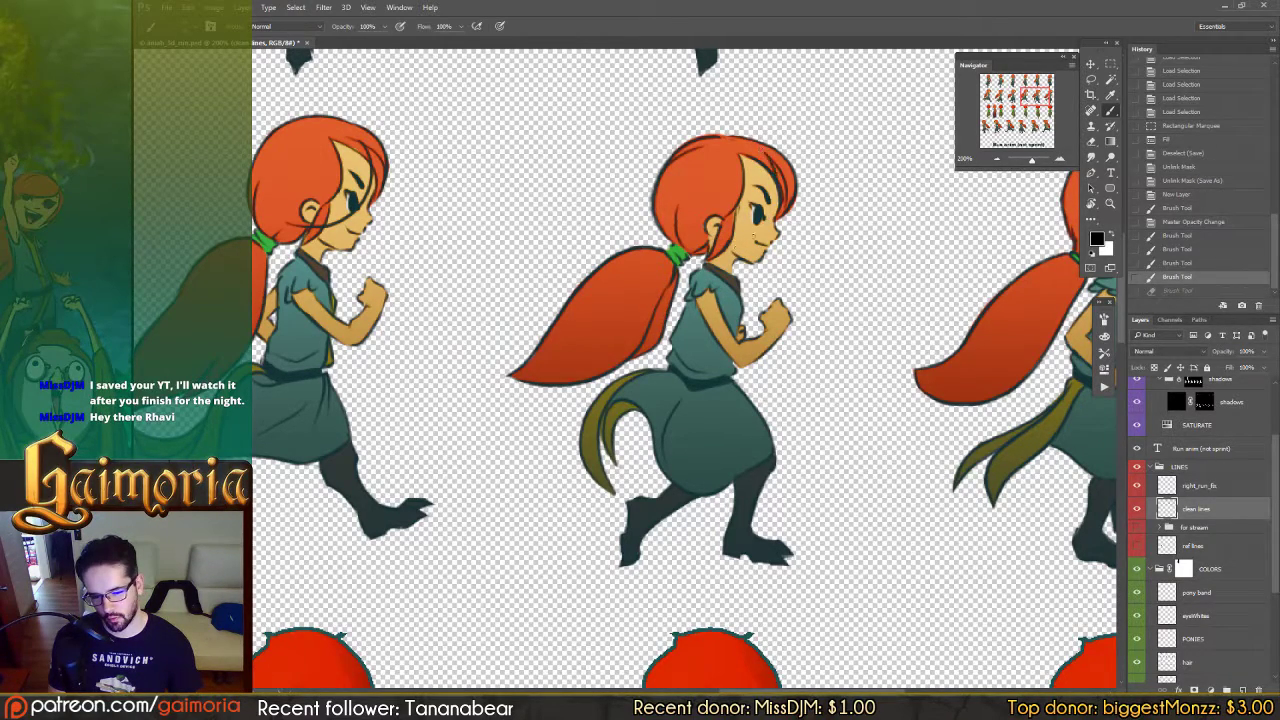
pyautogui.moveTo(779, 182); pyautogui.dragTo(676, 238)
pyautogui.hotkey('ctrl', 'z')
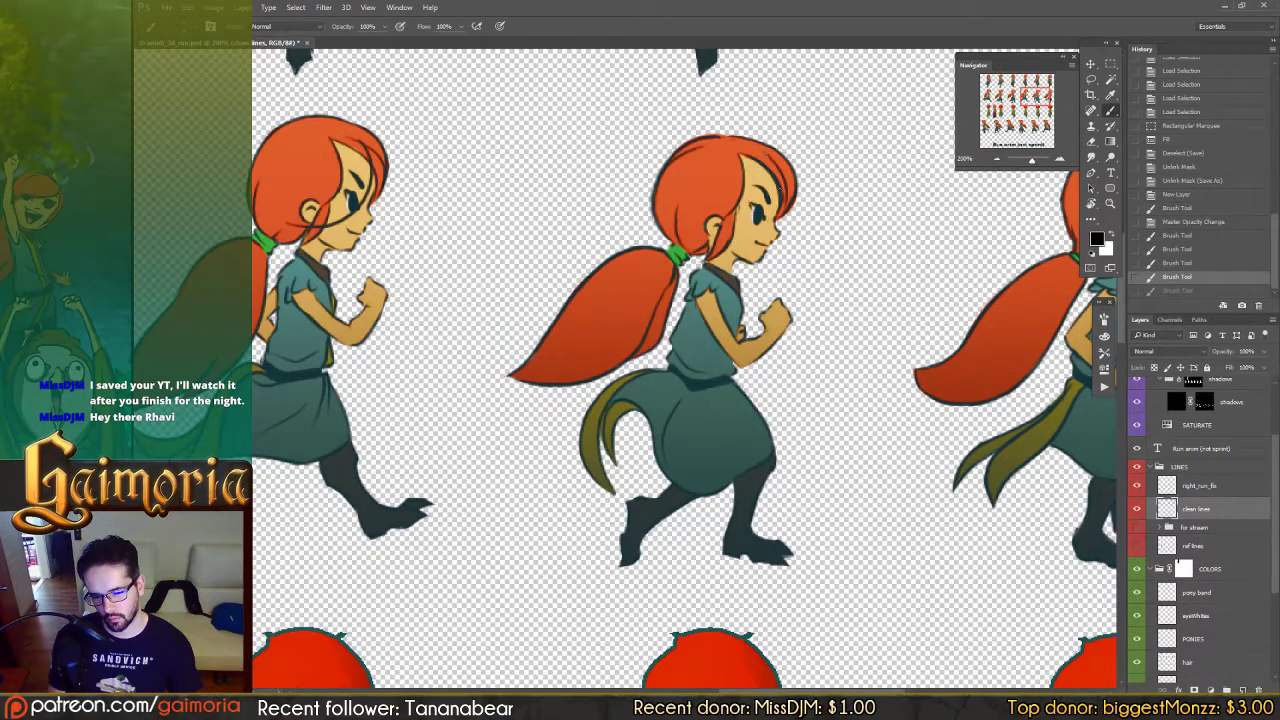
pyautogui.hotkey('ctrl', 'z')
pyautogui.hotkey('ctrl', 'z')
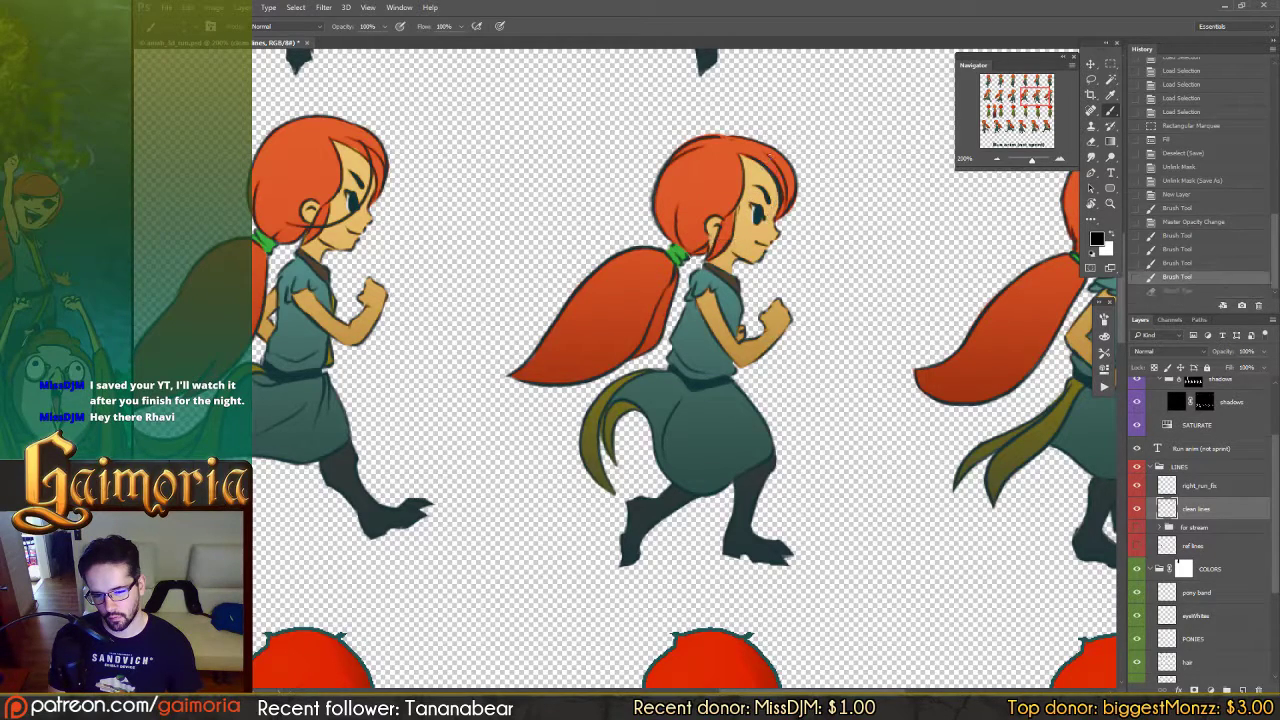
pyautogui.hotkey('ctrl', 'z')
pyautogui.hotkey('ctrl', 'z')
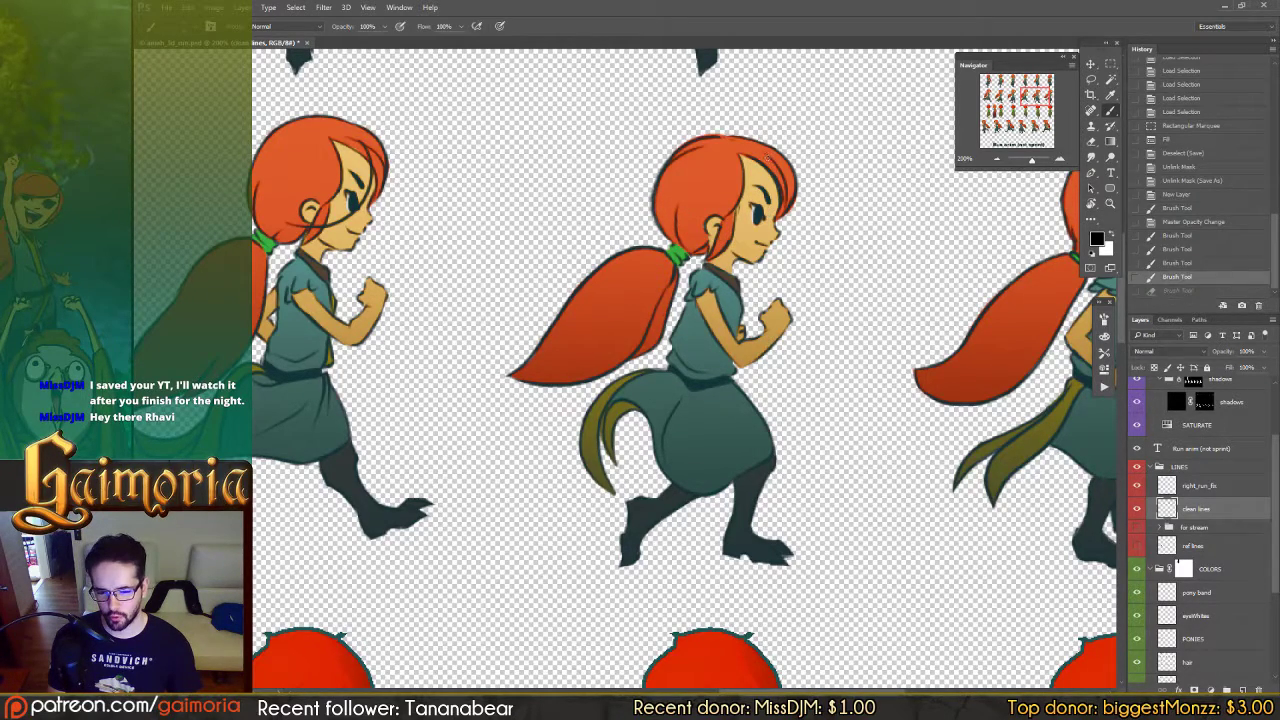
pyautogui.hotkey('ctrl', 'z')
pyautogui.hotkey('ctrl', 'z')
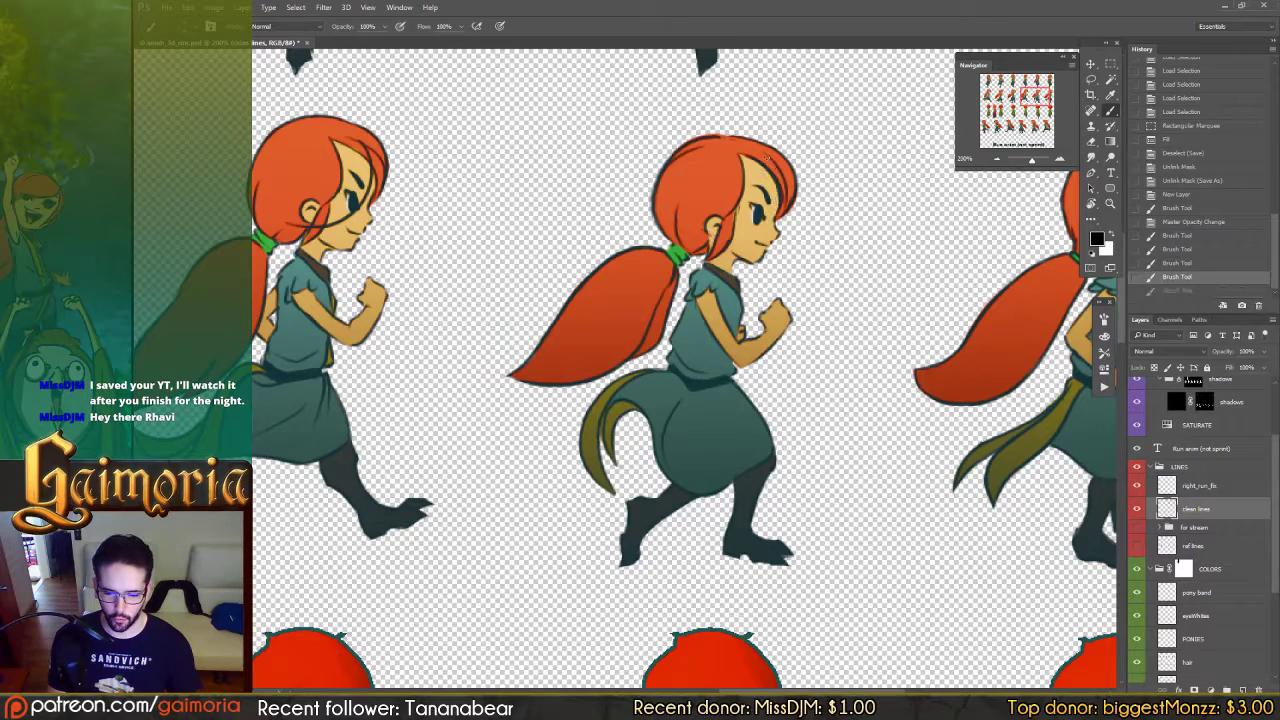
pyautogui.hotkey('ctrl', 'z')
pyautogui.hotkey('ctrl', 'z')
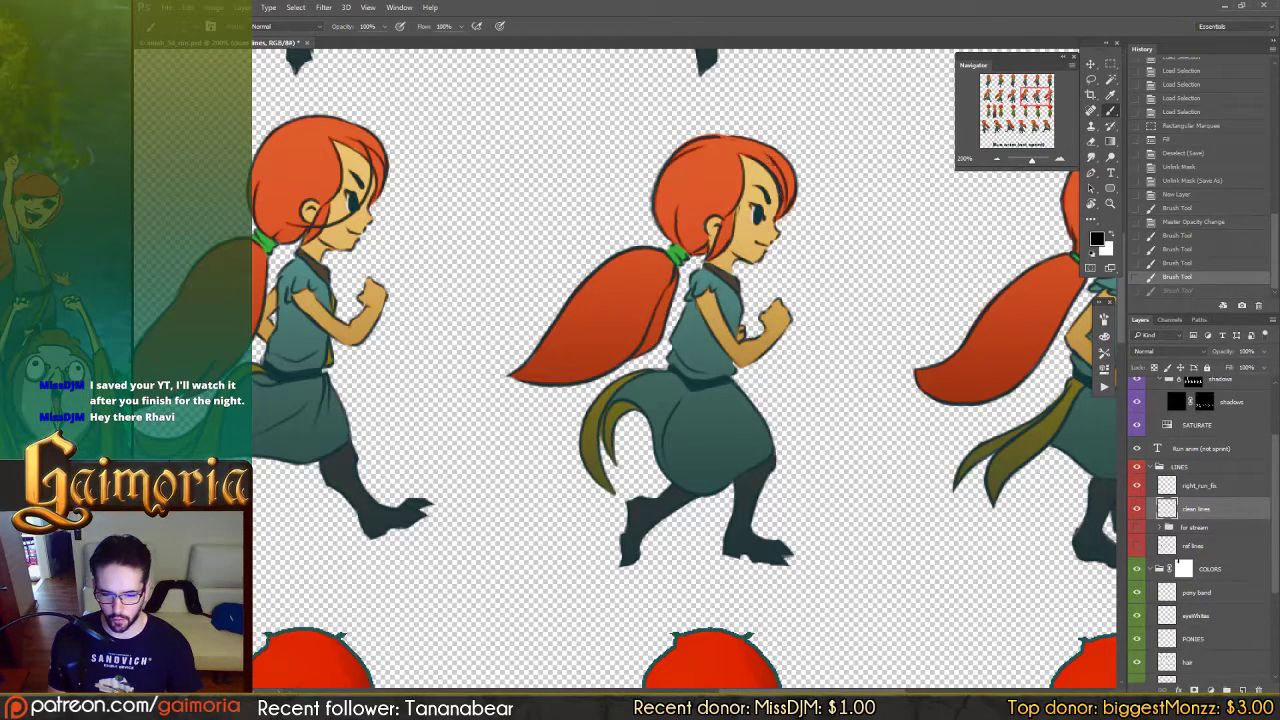
pyautogui.hotkey('ctrl', 'z')
pyautogui.hotkey('ctrl', 'z')
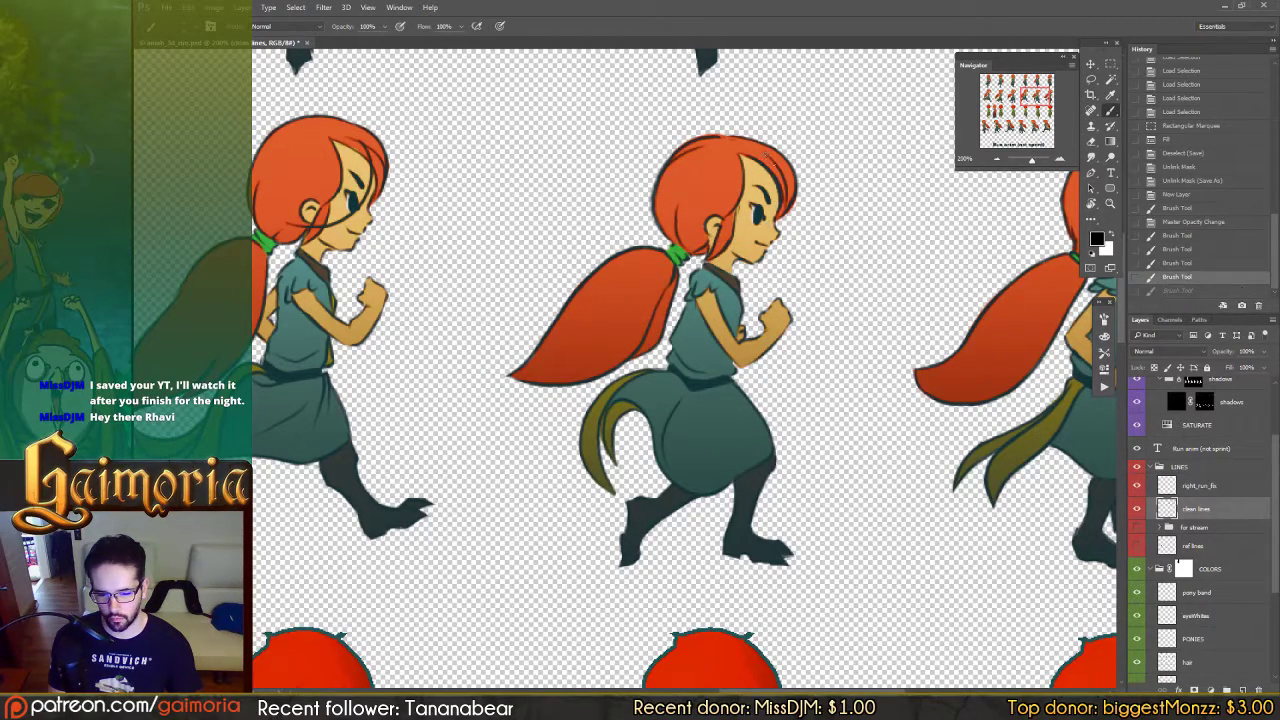
pyautogui.hotkey('ctrl', 'z')
pyautogui.hotkey('ctrl', 'z')
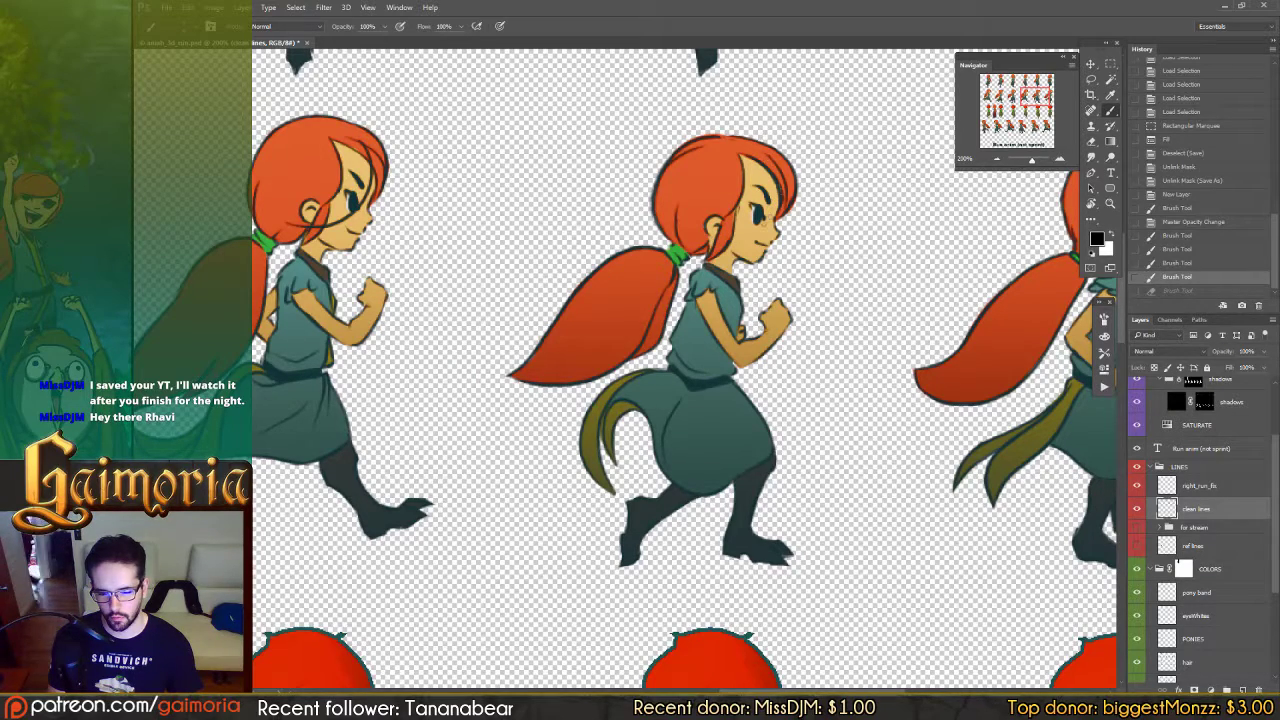
pyautogui.hotkey('ctrl', 'z')
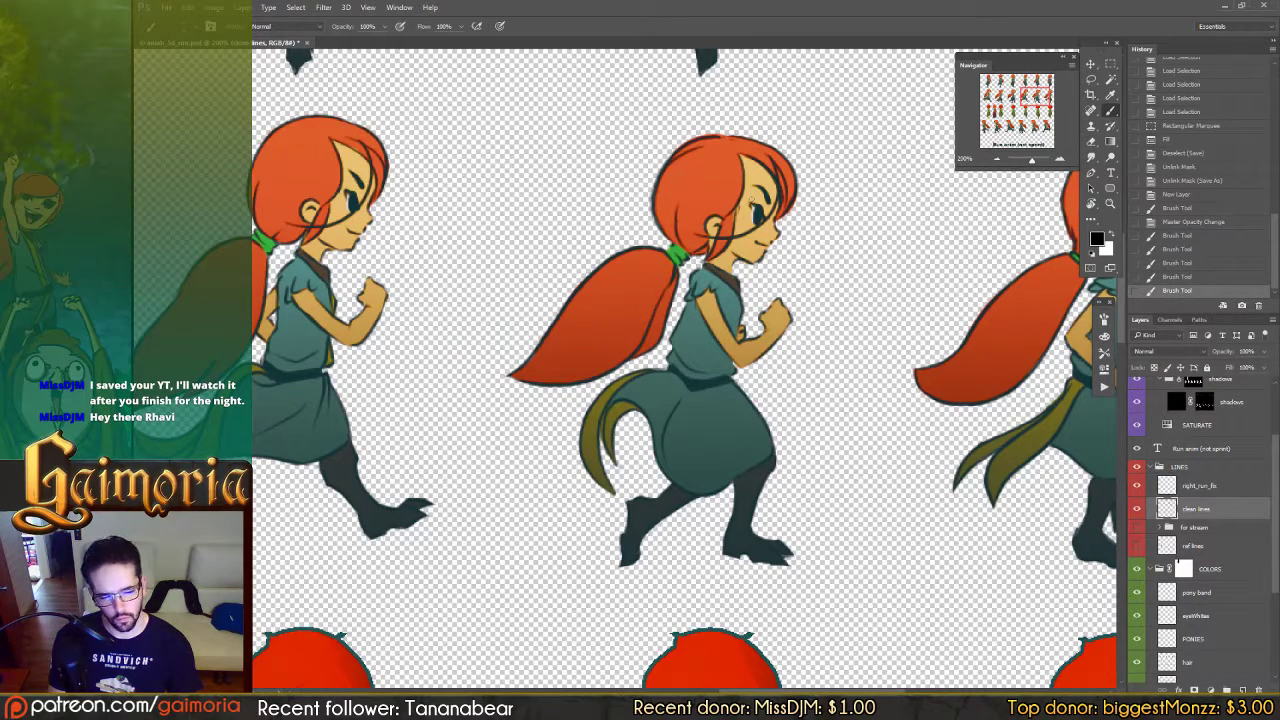
pyautogui.hotkey('ctrl', 'z')
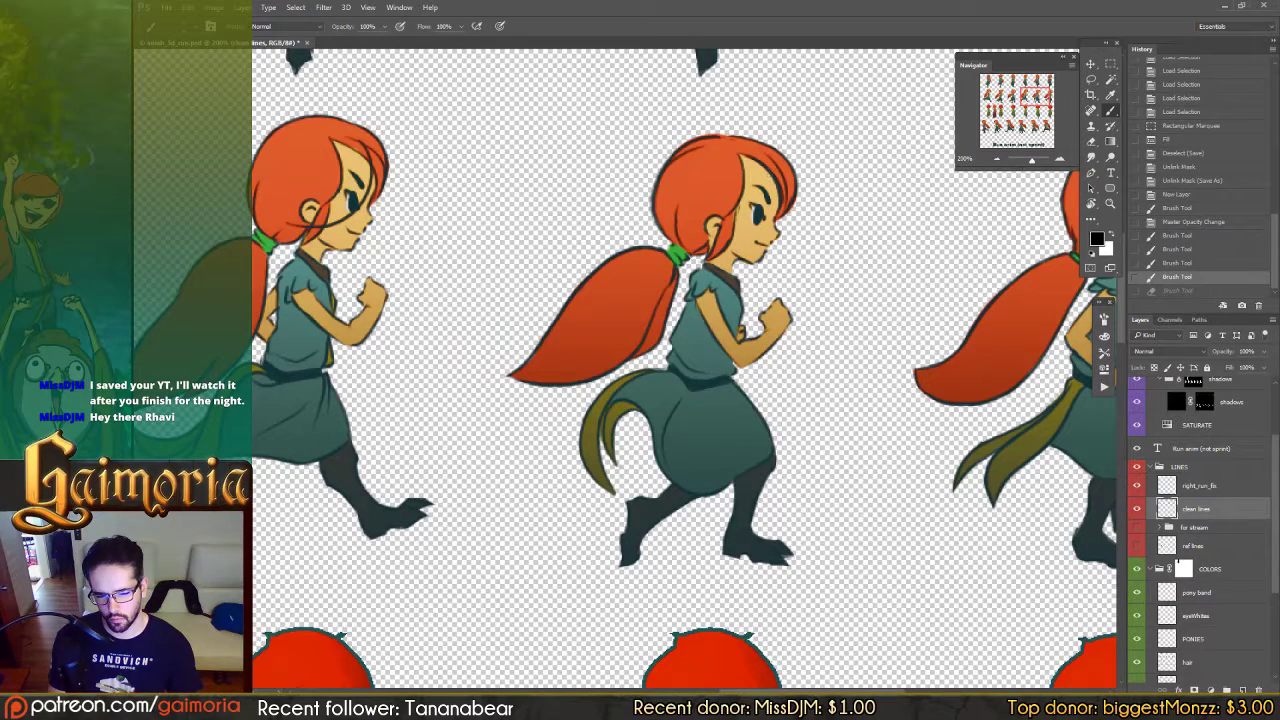
pyautogui.hotkey('ctrl', 'z')
pyautogui.hotkey('ctrl', 'z')
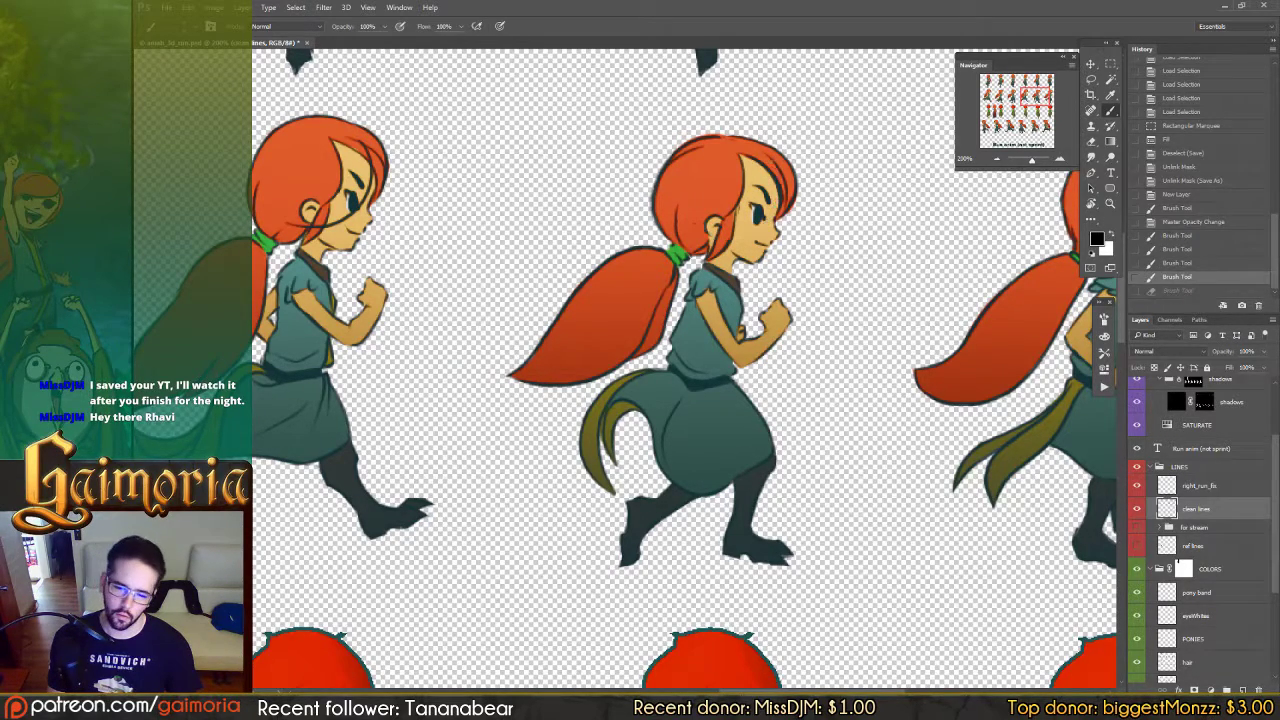
pyautogui.hotkey('ctrl', 'z')
pyautogui.hotkey('ctrl', 'z')
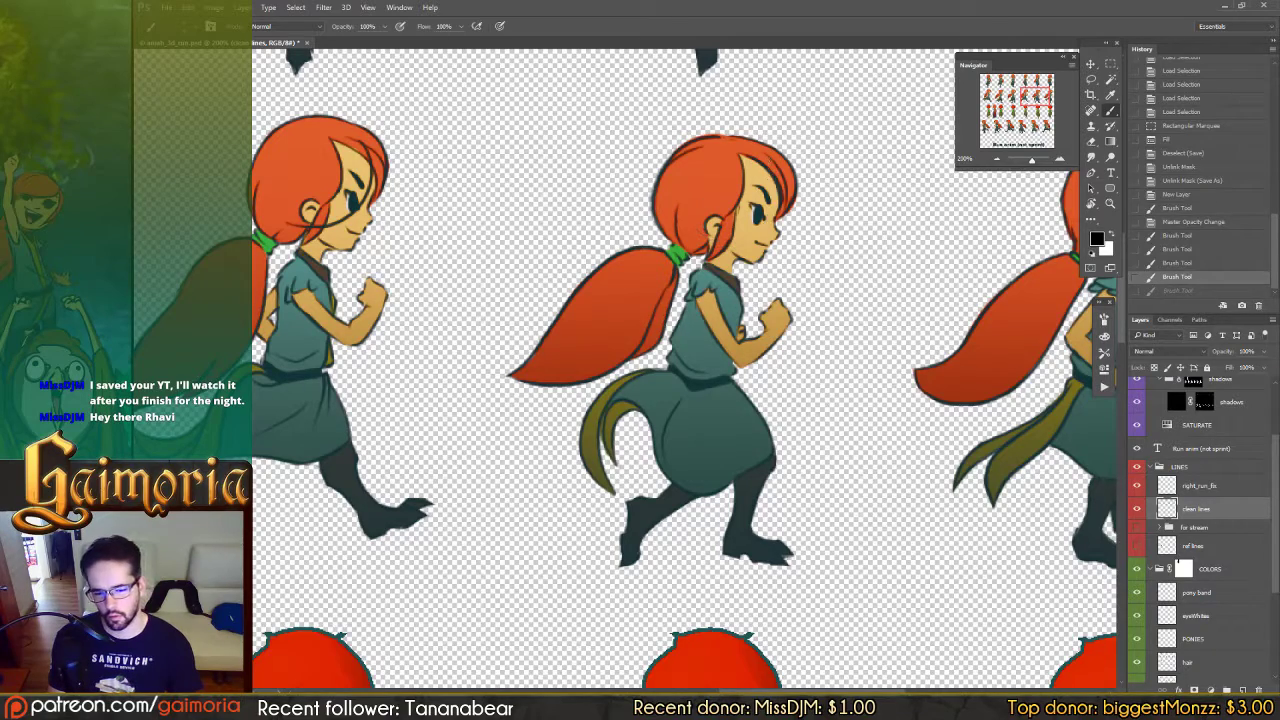
pyautogui.hotkey('ctrl', 'z')
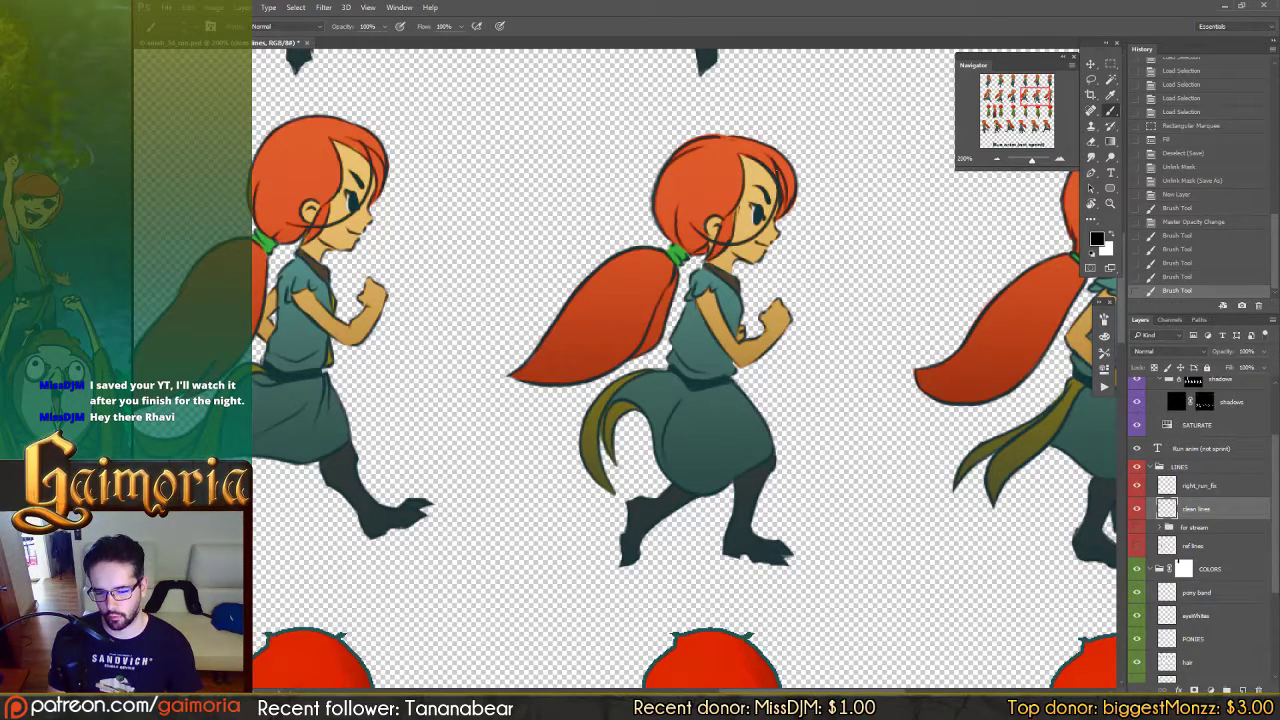
pyautogui.hotkey('ctrl', 'z')
pyautogui.moveTo(777, 190)
pyautogui.mouseDown()
pyautogui.moveTo(706, 237)
pyautogui.moveTo(689, 226)
pyautogui.mouseUp()
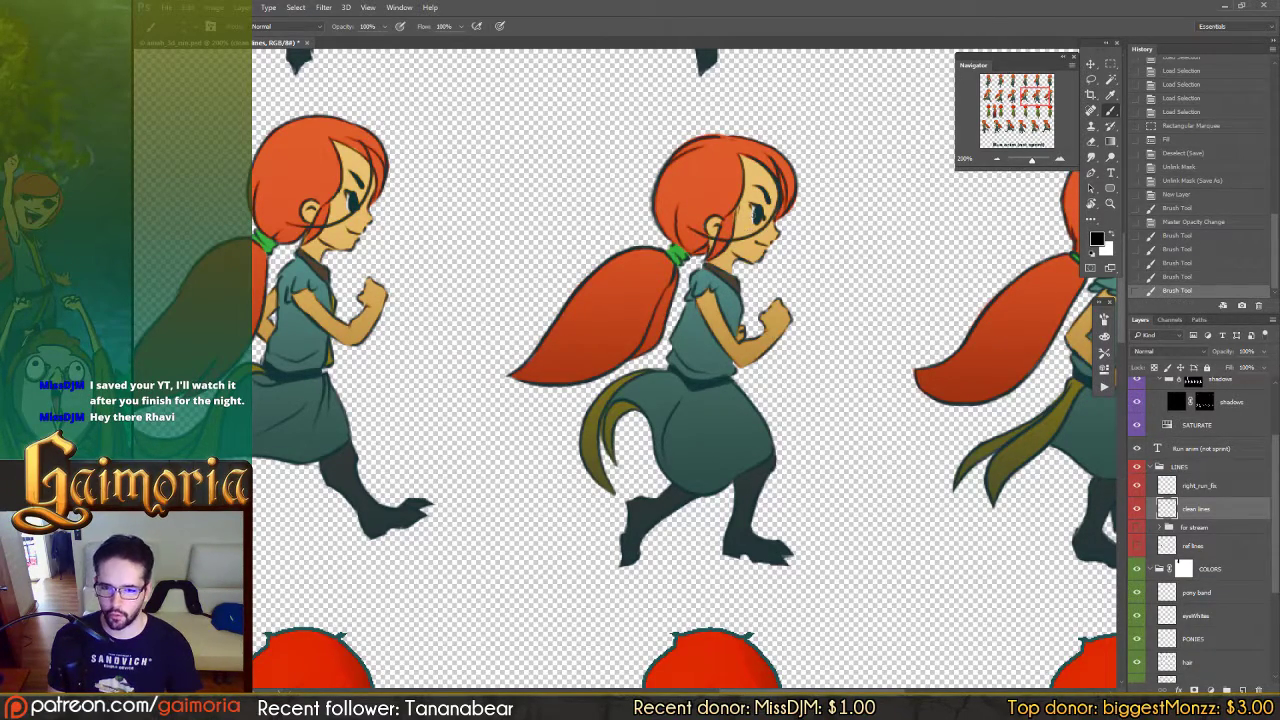
# Step: Brush the same curved hair line on the sixth right-facing sprite, from the fringe across the cheek into the hair, redoing it until it is clean
pyautogui.moveTo(813, 219)
pyautogui.mouseDown()
pyautogui.moveTo(744, 204)
pyautogui.moveTo(619, 206)
pyautogui.mouseUp()
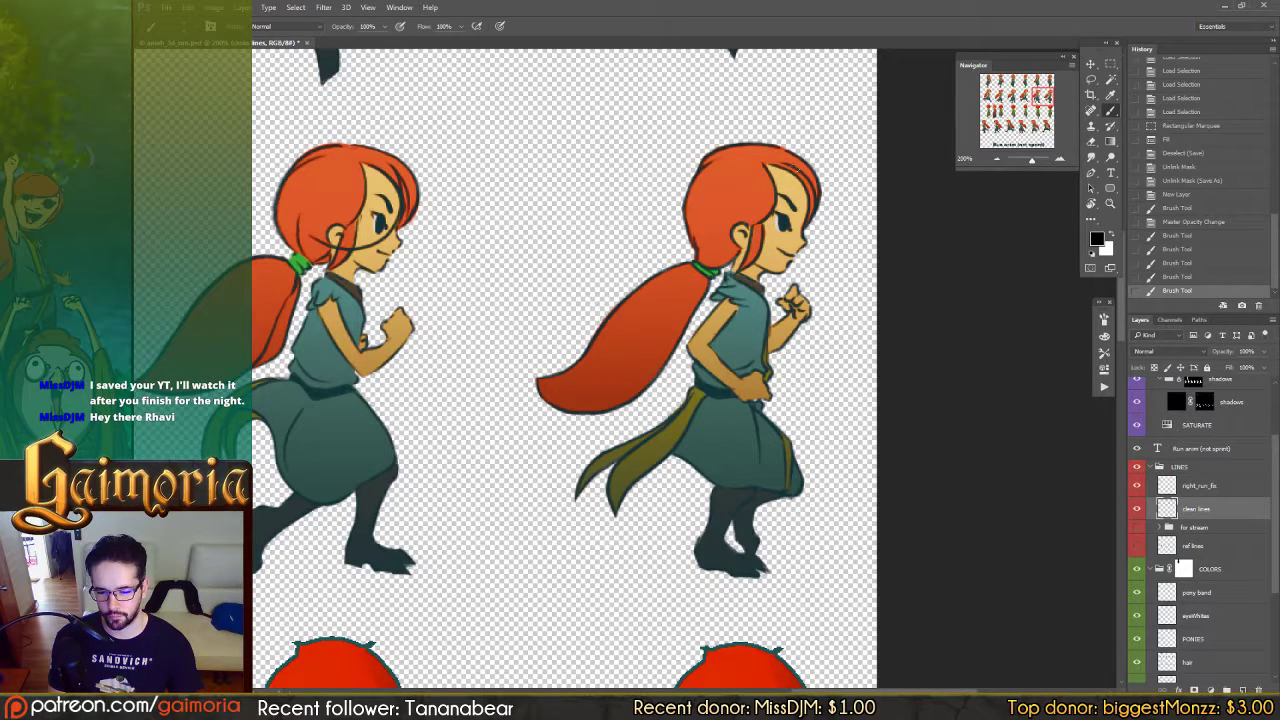
pyautogui.moveTo(800, 212)
pyautogui.mouseDown()
pyautogui.moveTo(766, 248)
pyautogui.moveTo(714, 250)
pyautogui.mouseUp()
pyautogui.hotkey('ctrl', 'z')
pyautogui.hotkey('ctrl', 'z')
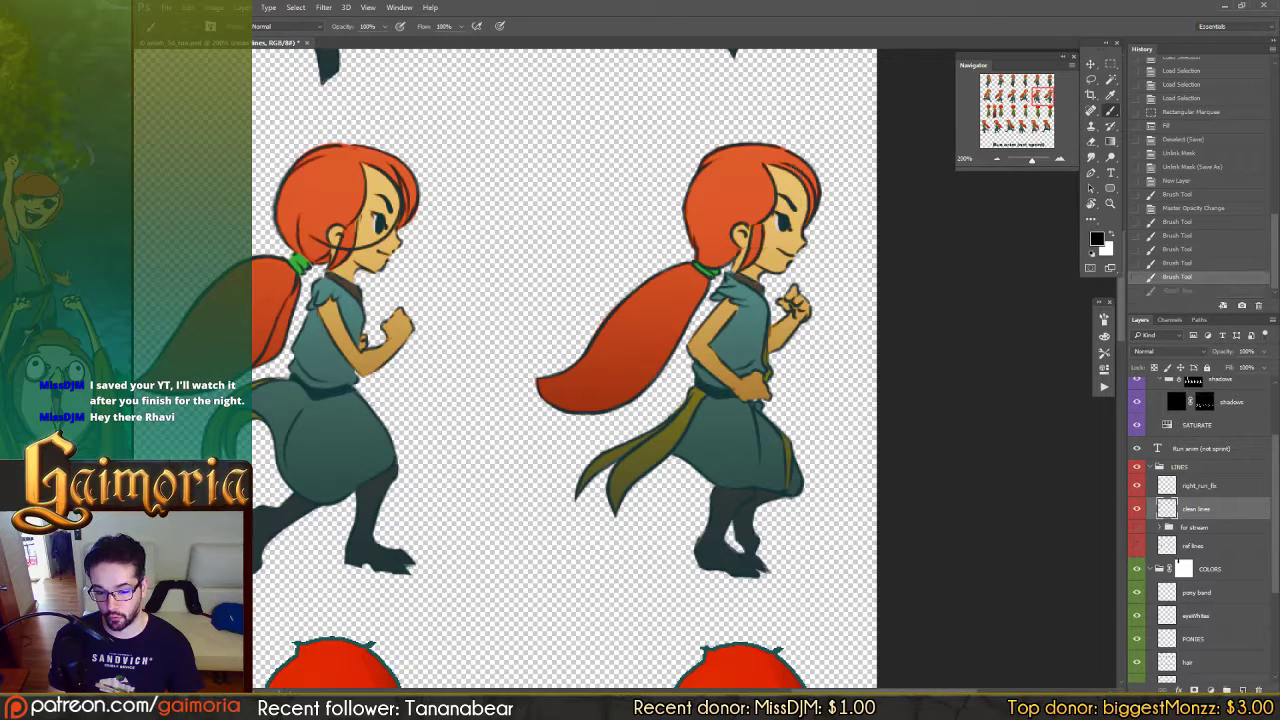
pyautogui.moveTo(800, 200); pyautogui.dragTo(720, 250)
pyautogui.hotkey('ctrl', 'z')
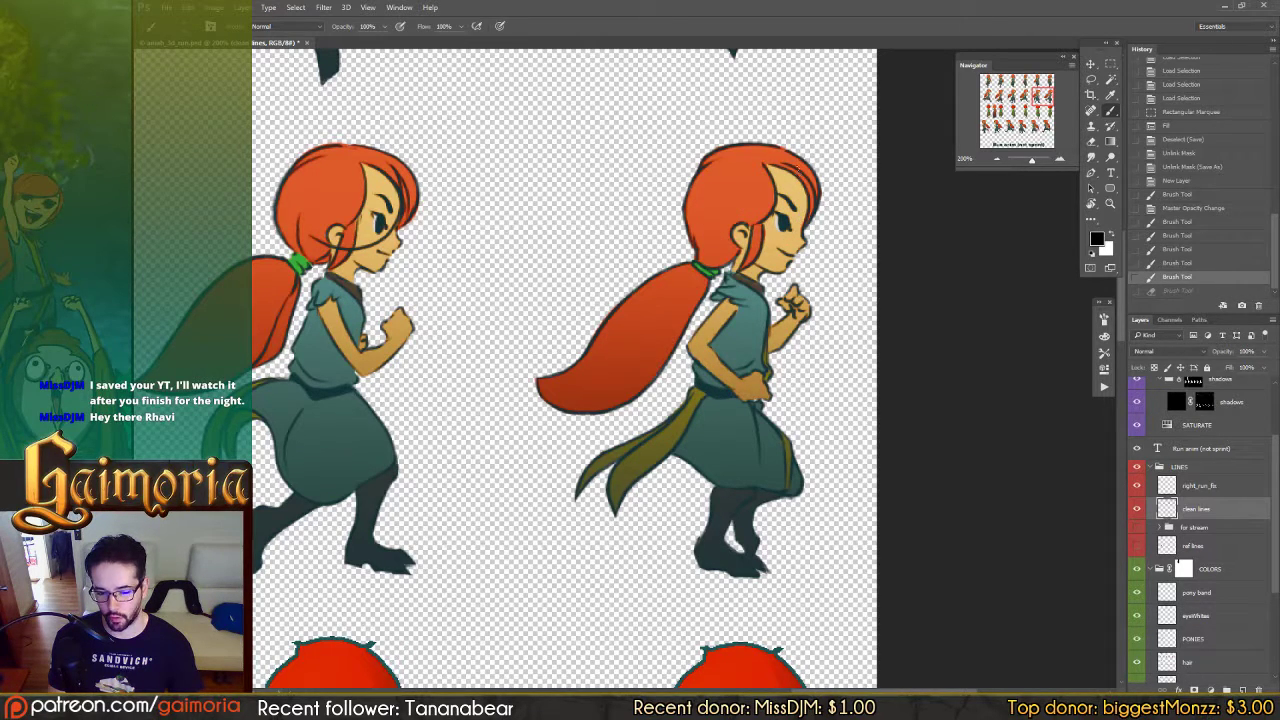
pyautogui.moveTo(800, 174)
pyautogui.mouseDown()
pyautogui.moveTo(804, 219)
pyautogui.moveTo(708, 238)
pyautogui.mouseUp()
pyautogui.hotkey('ctrl', 'z')
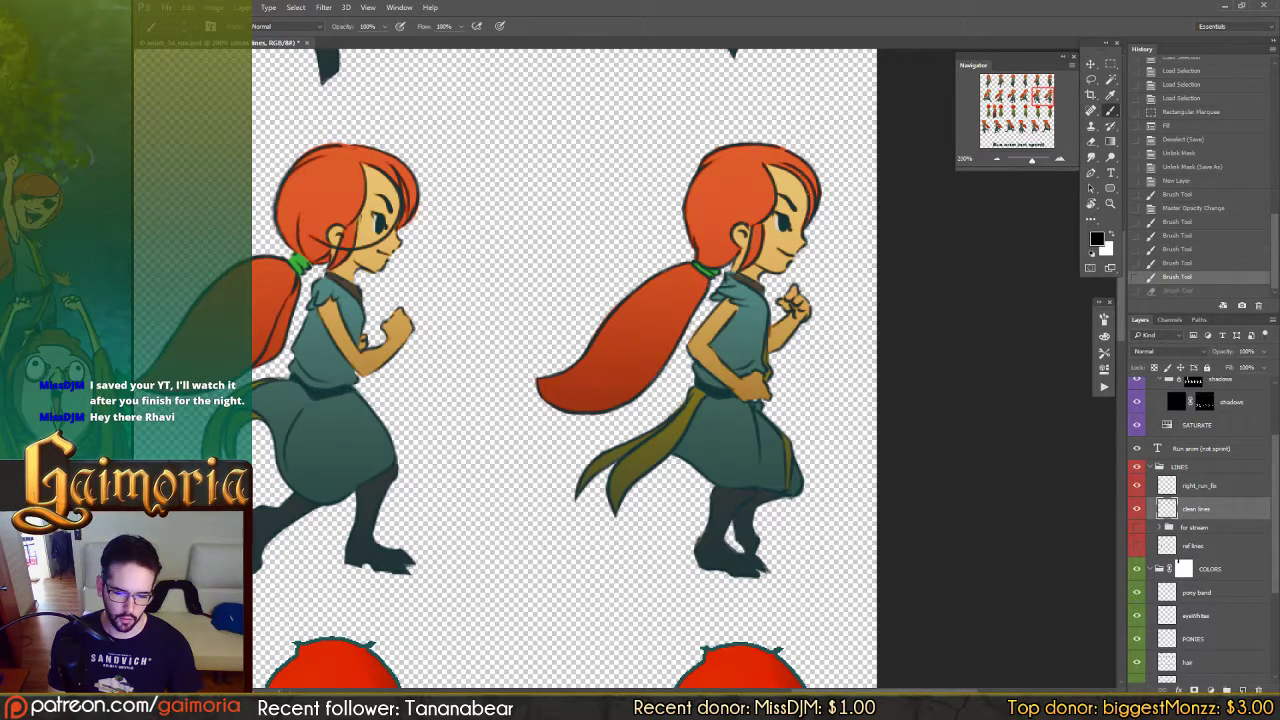
pyautogui.moveTo(805, 174)
pyautogui.mouseDown()
pyautogui.moveTo(800, 234)
pyautogui.moveTo(710, 250)
pyautogui.mouseUp()
pyautogui.hotkey('ctrl', 'z')
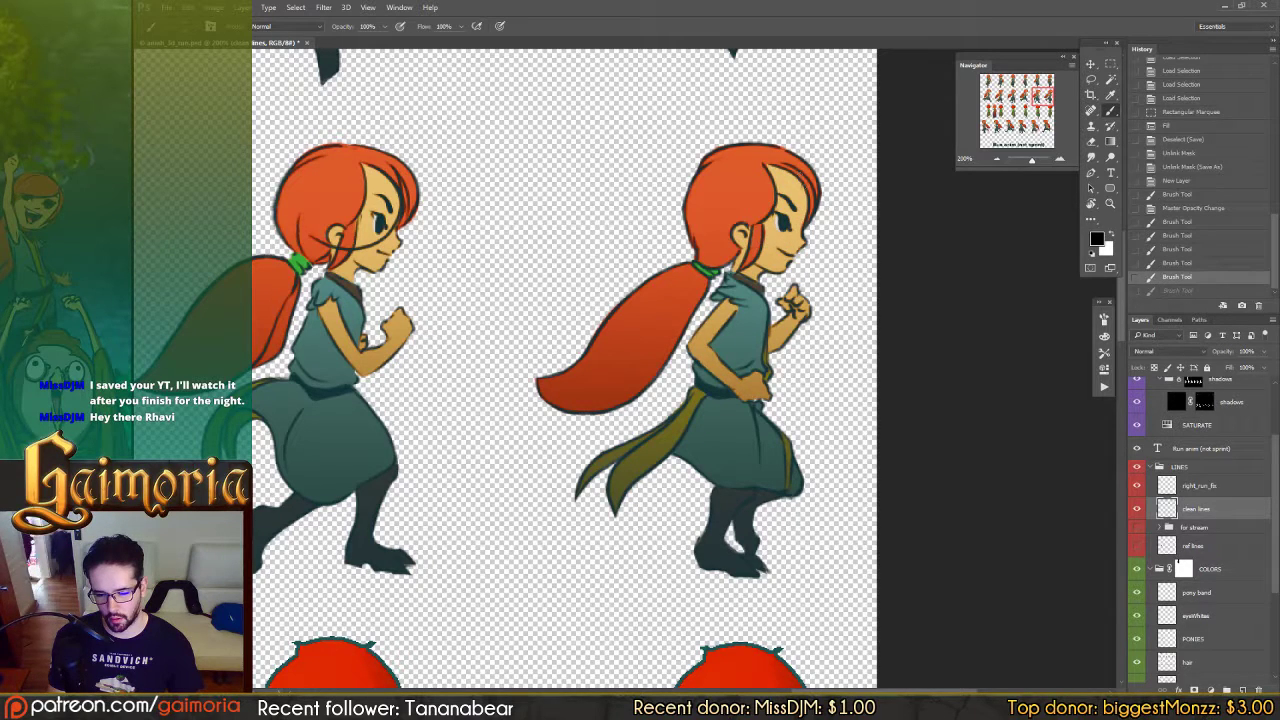
pyautogui.moveTo(804, 178)
pyautogui.mouseDown()
pyautogui.moveTo(782, 242)
pyautogui.moveTo(712, 244)
pyautogui.mouseUp()
pyautogui.hotkey('ctrl', 'z')
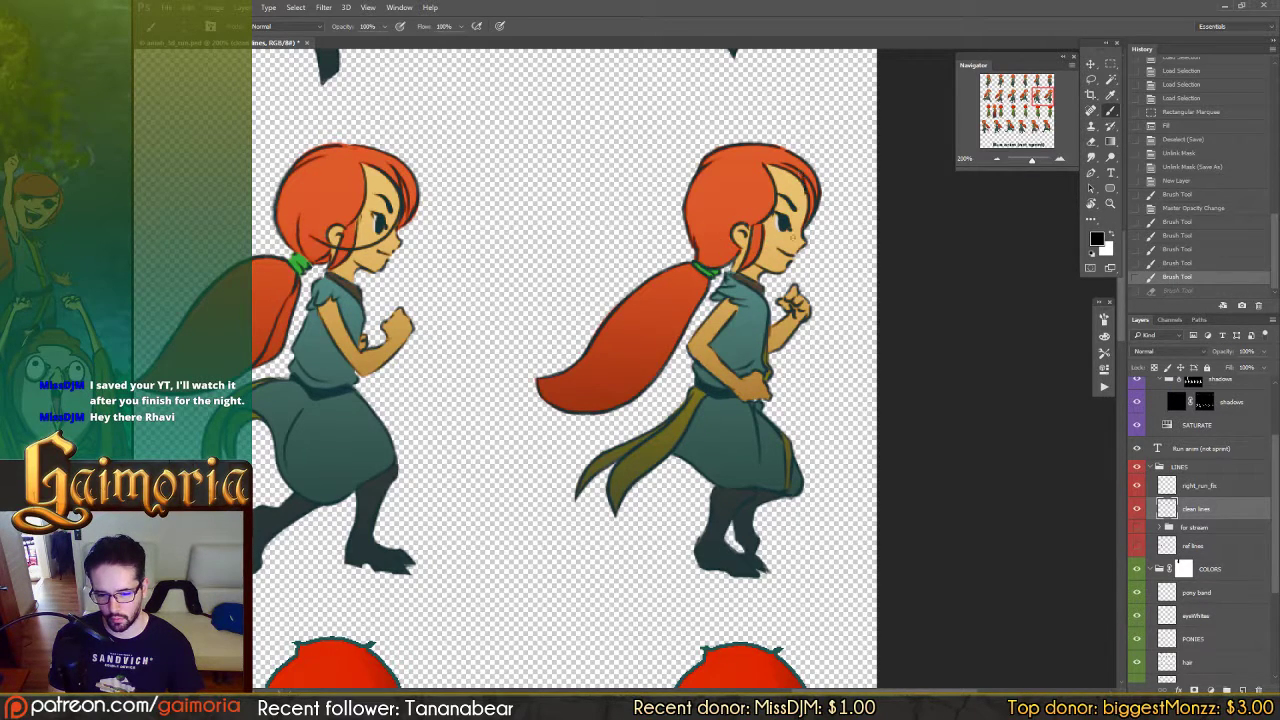
pyautogui.moveTo(805, 190)
pyautogui.mouseDown()
pyautogui.moveTo(745, 252)
pyautogui.moveTo(712, 250)
pyautogui.mouseUp()
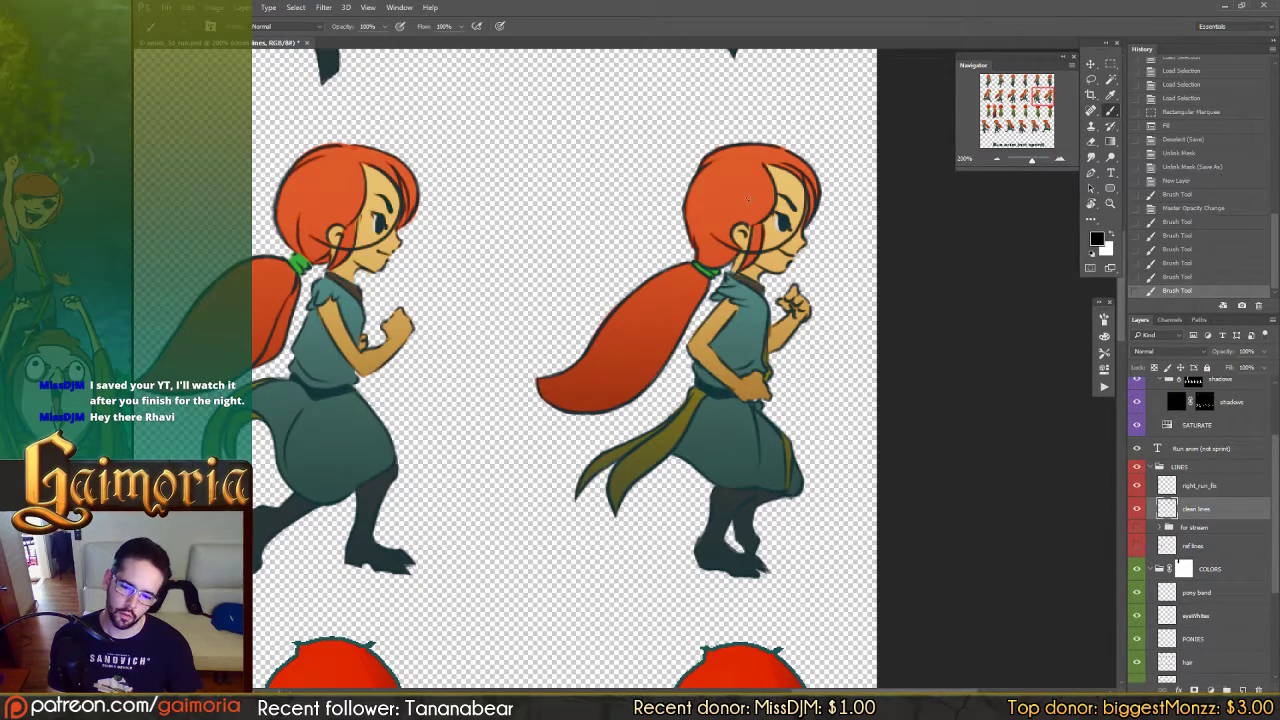
# Step: Toggle the right_run_fix layer's visibility to compare the first sprites' lines and add a layer mask to the clean lines layer
pyautogui.moveTo(613, 267); pyautogui.dragTo(760, 277)
pyautogui.moveTo(150, 302); pyautogui.dragTo(566, 316)
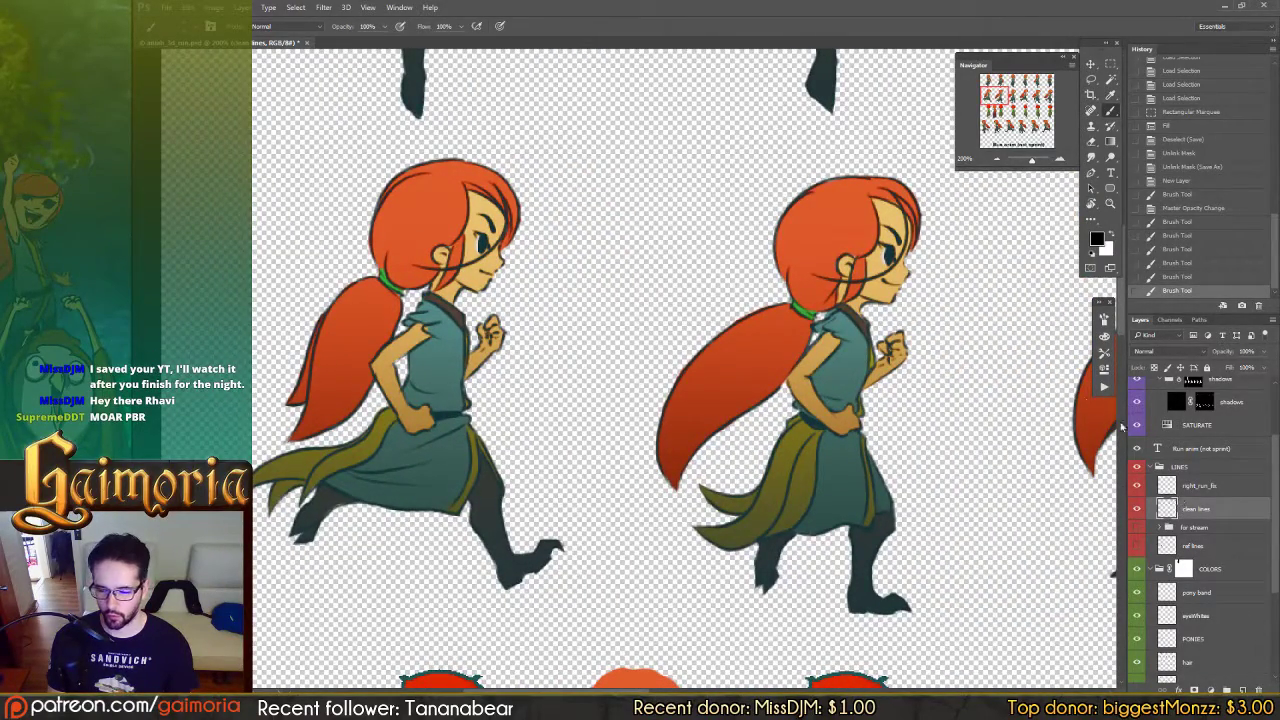
pyautogui.click(1138, 487)
pyautogui.click(1140, 487)
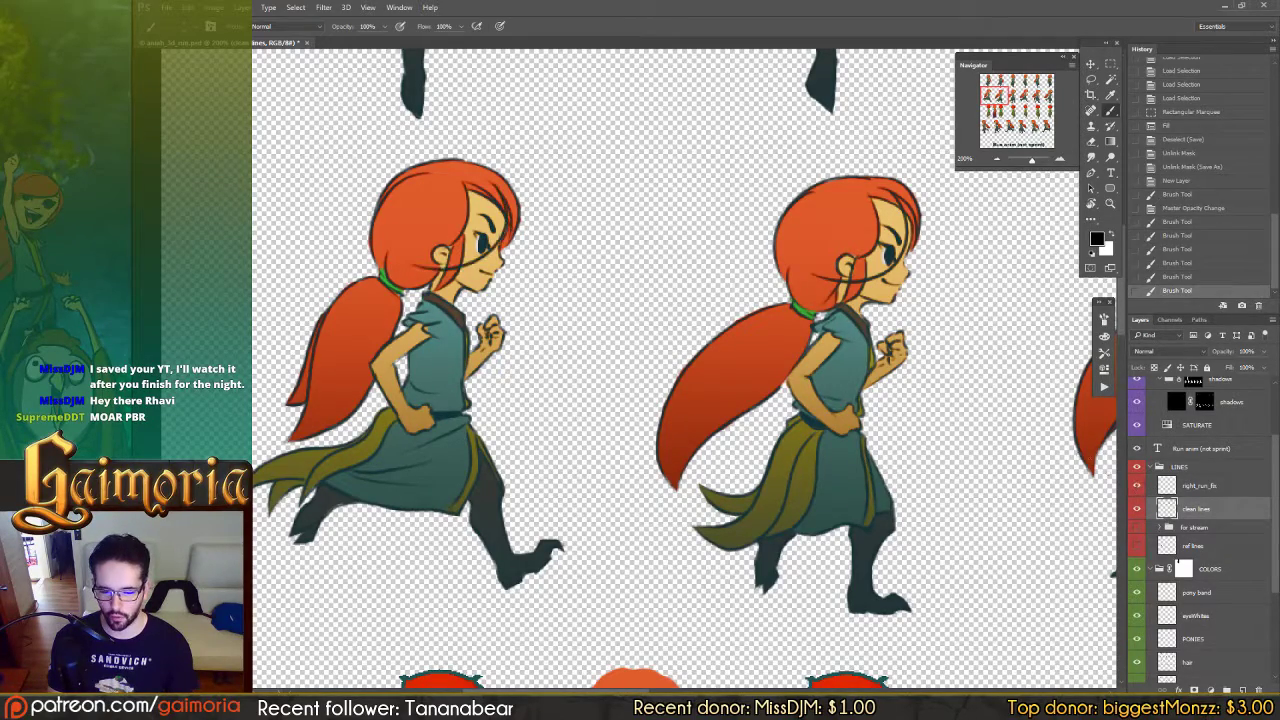
pyautogui.moveTo(892, 362); pyautogui.dragTo(745, 328)
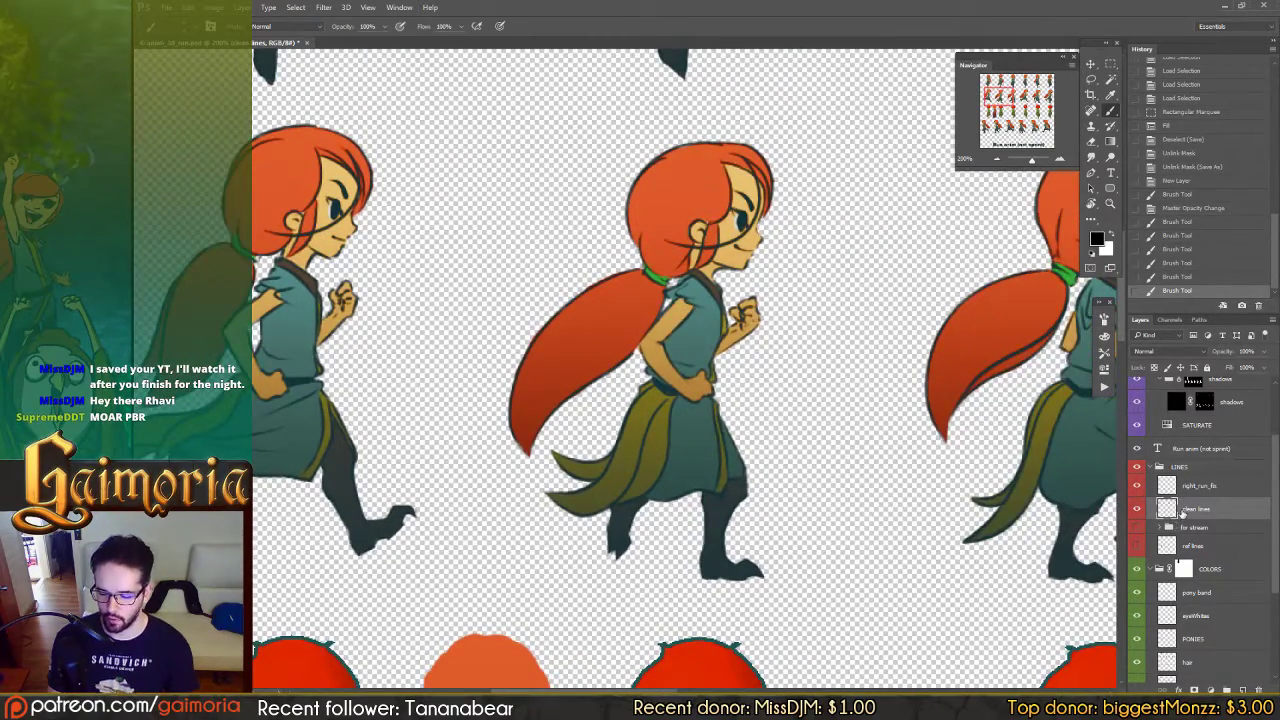
pyautogui.click(1194, 690)
# Step: Paint black on the clean lines mask to hide the second right-facing sprite's old hairline, eye, eyebrow and ear lines
pyautogui.moveTo(656, 285); pyautogui.dragTo(692, 346)
pyautogui.press('x')
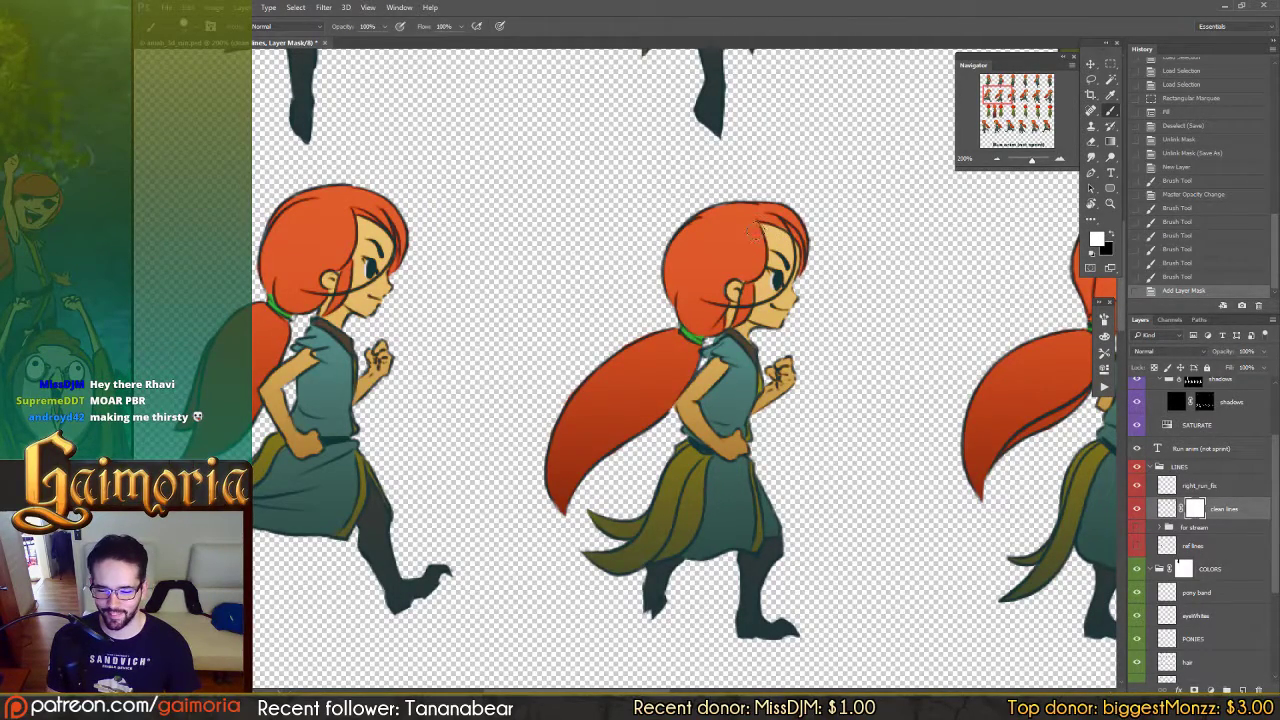
pyautogui.moveTo(771, 249); pyautogui.dragTo(760, 280)
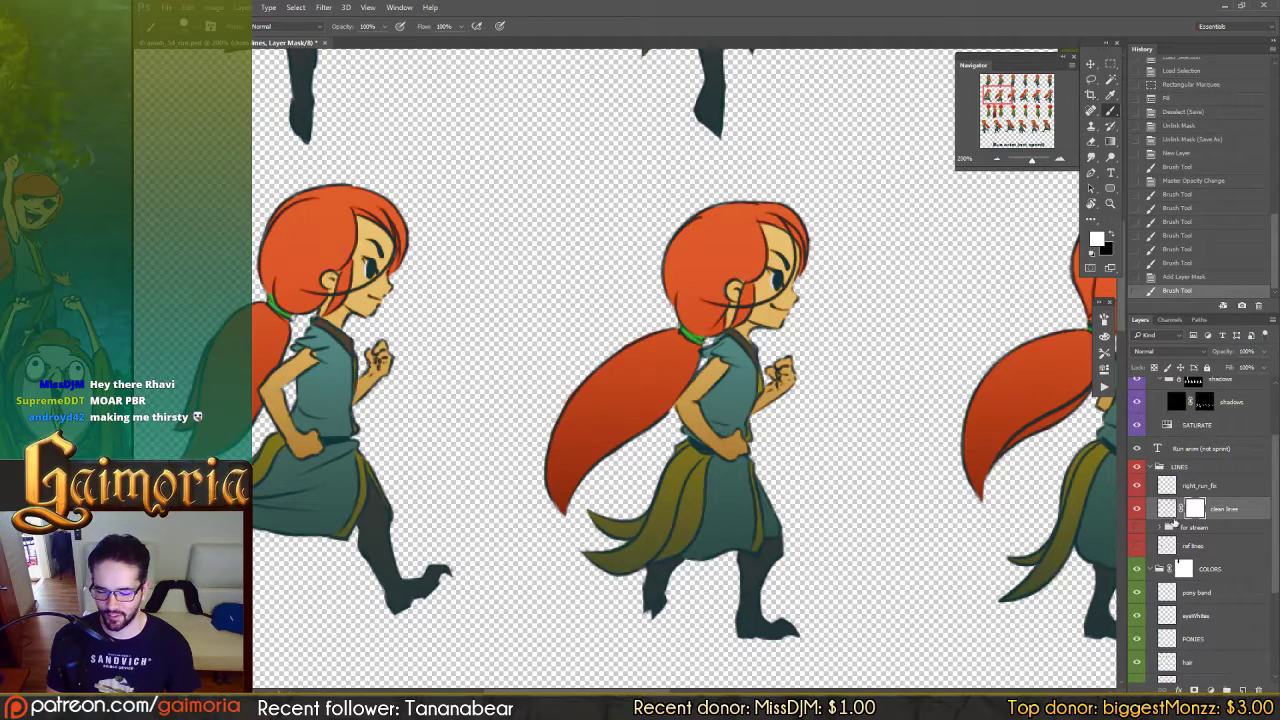
pyautogui.press('x')
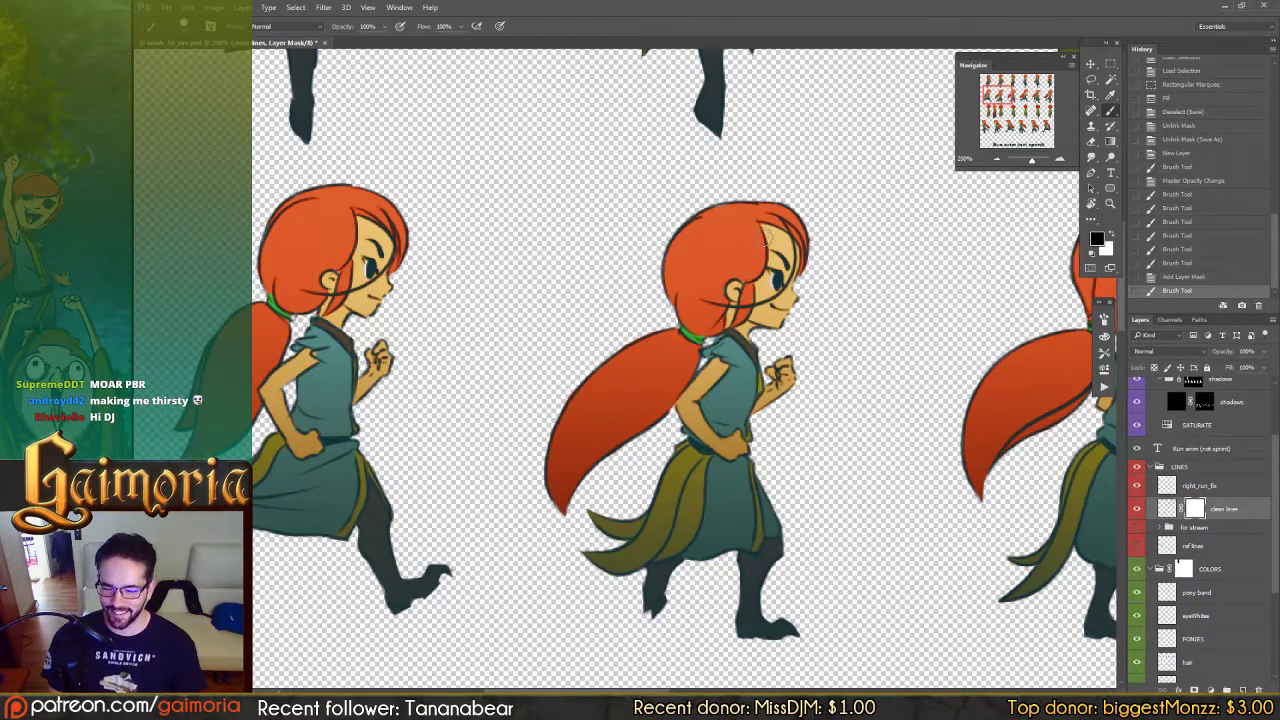
pyautogui.moveTo(766, 234); pyautogui.dragTo(775, 281)
pyautogui.click(740, 288)
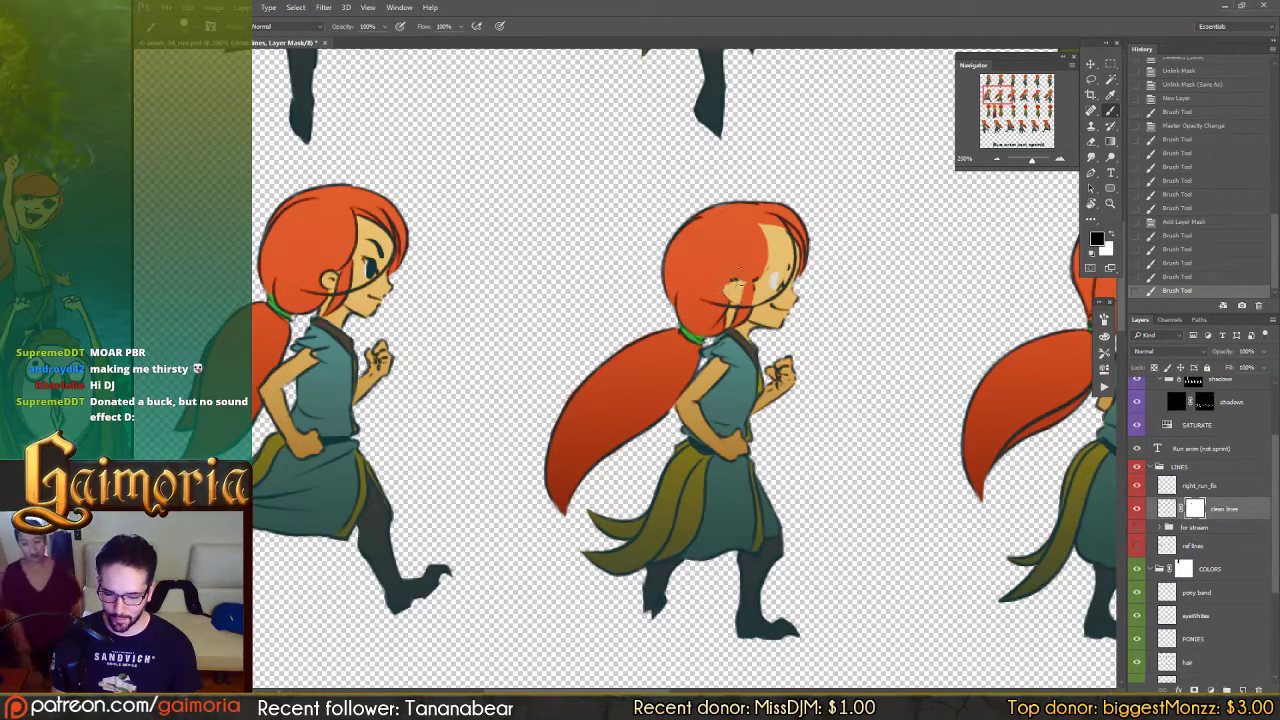
pyautogui.click(762, 280)
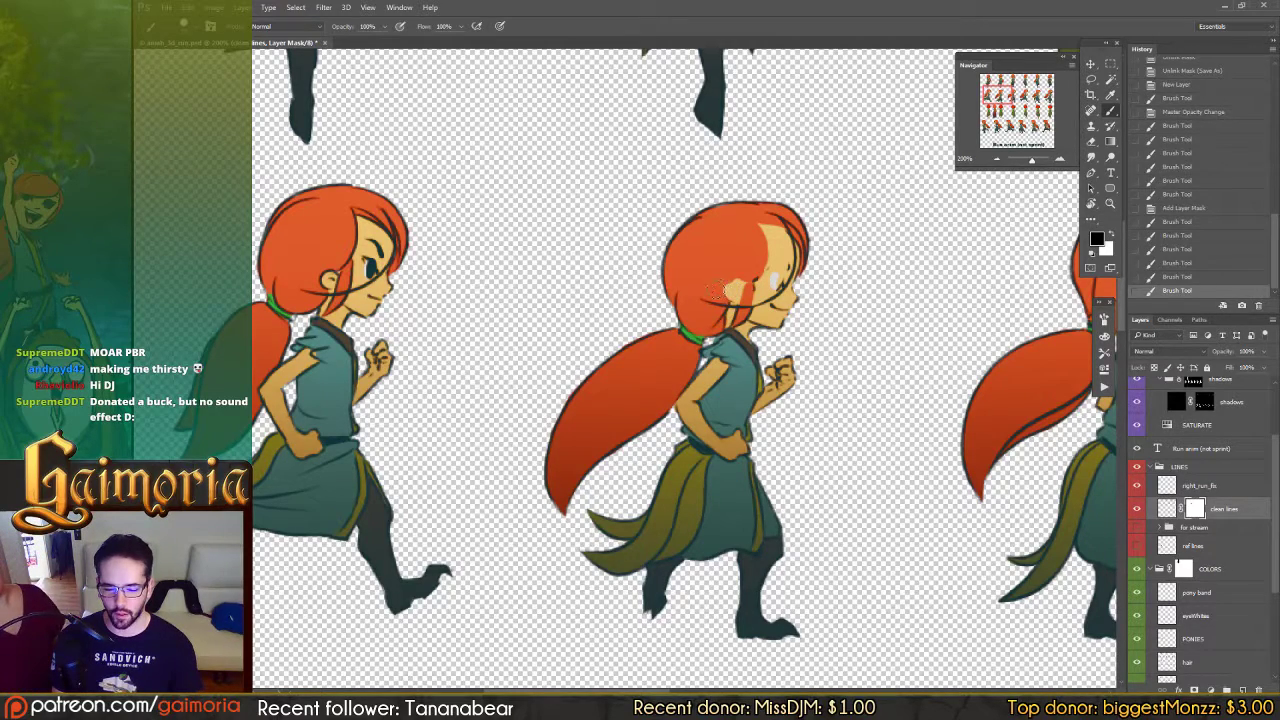
pyautogui.click(762, 282)
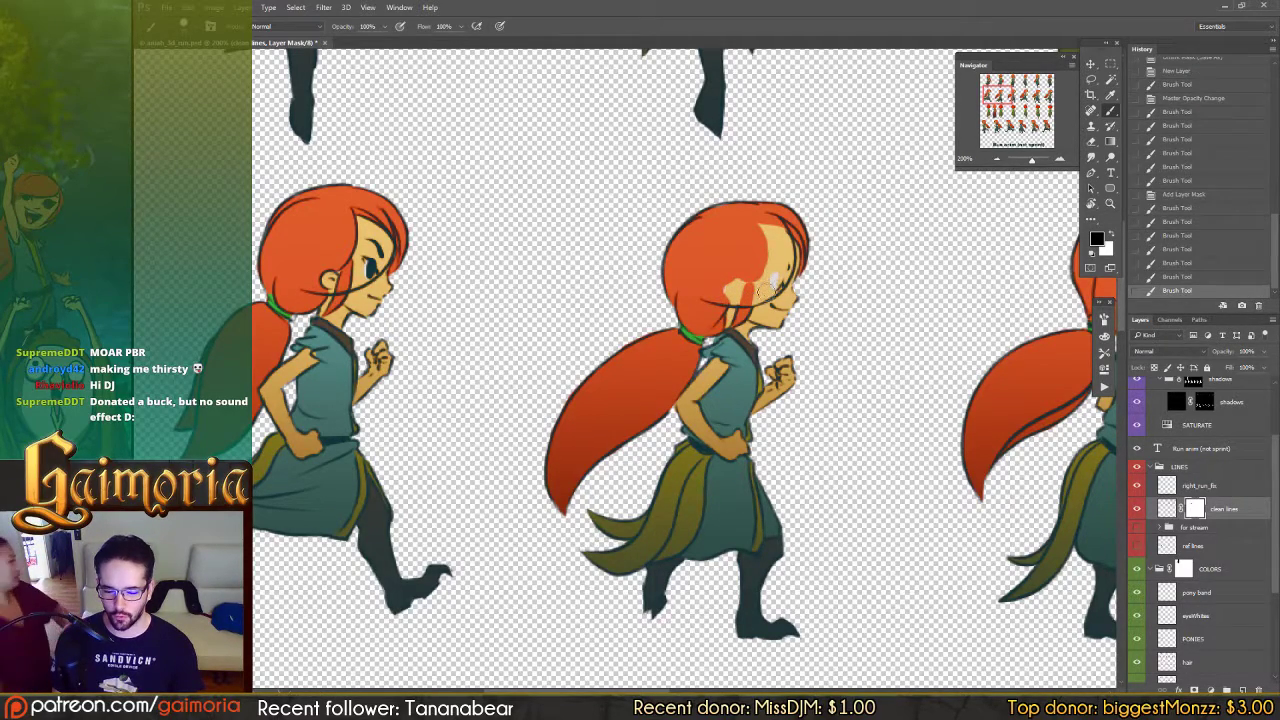
pyautogui.moveTo(787, 267); pyautogui.dragTo(785, 282)
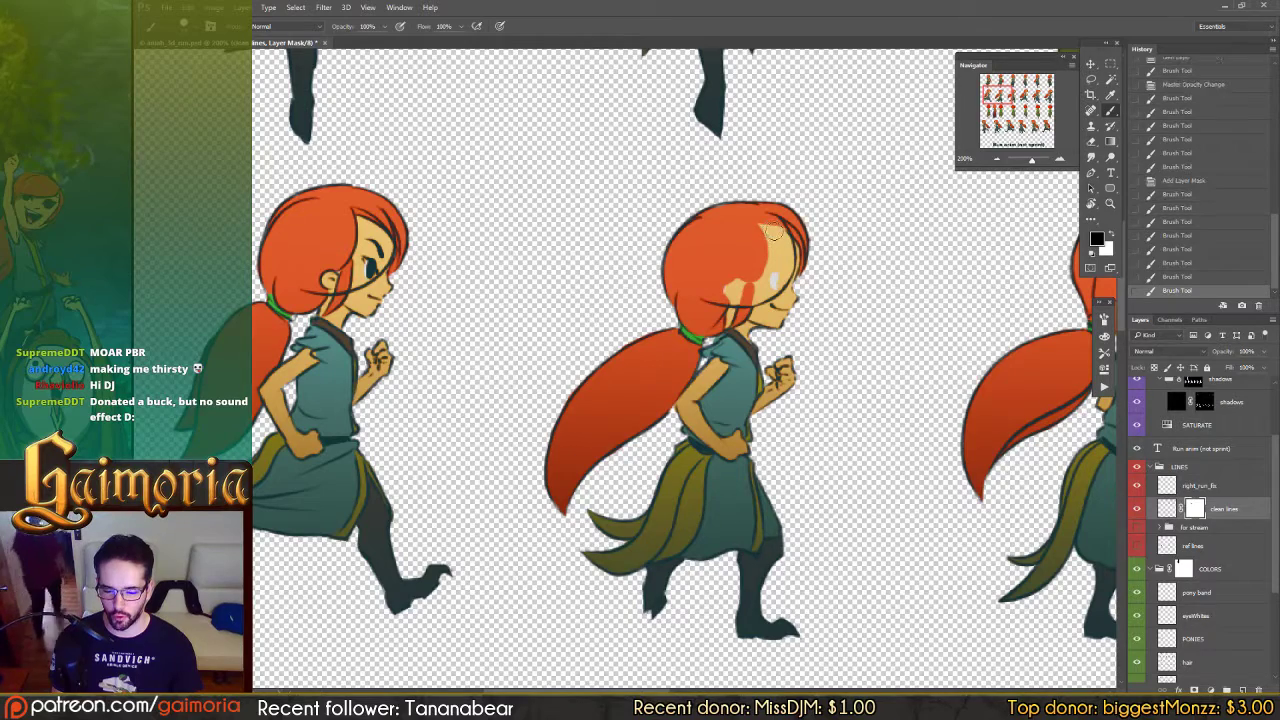
# Step: Refine the mask between the second sprite's fringe and ear, undoing and repainting strokes to clear leftover lines
pyautogui.hotkey('ctrl', 'z')
pyautogui.moveTo(770, 228)
pyautogui.mouseDown()
pyautogui.moveTo(776, 278)
pyautogui.moveTo(754, 290)
pyautogui.moveTo(776, 258)
pyautogui.moveTo(762, 290)
pyautogui.moveTo(714, 299)
pyautogui.mouseUp()
pyautogui.hotkey('ctrl', 'z')
pyautogui.hotkey('ctrl', 'z')
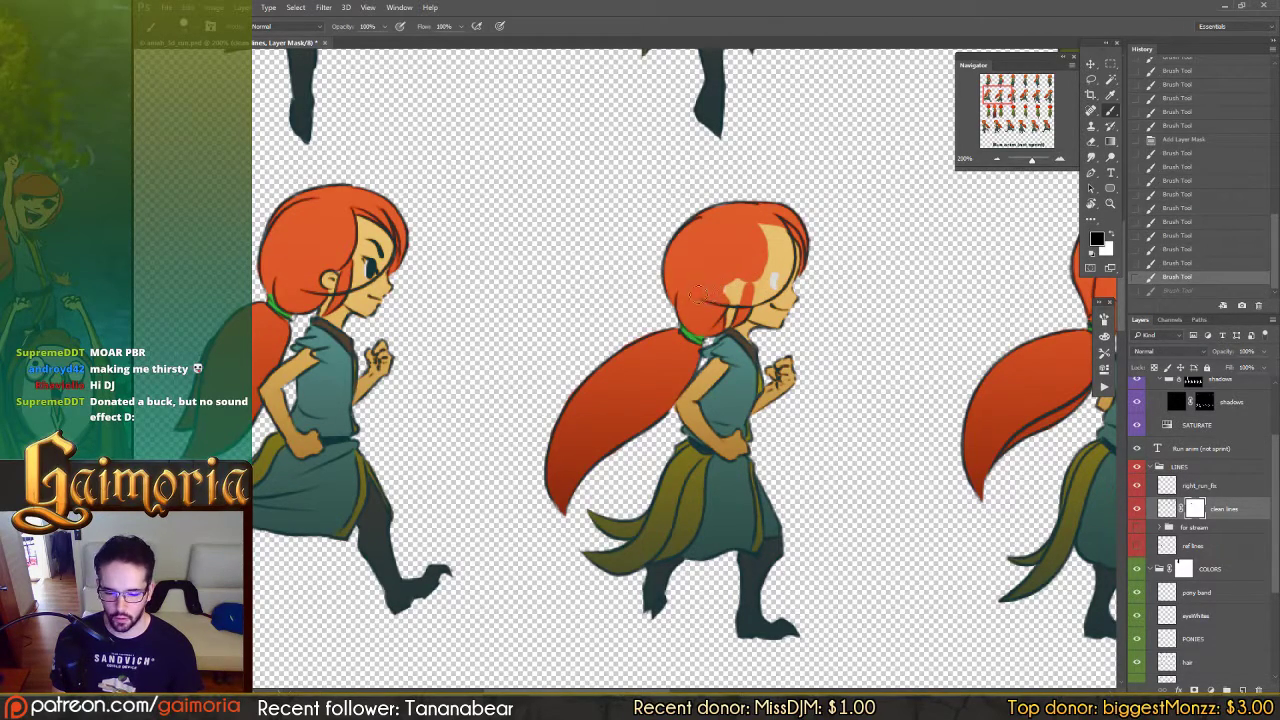
pyautogui.hotkey('ctrl', 'z')
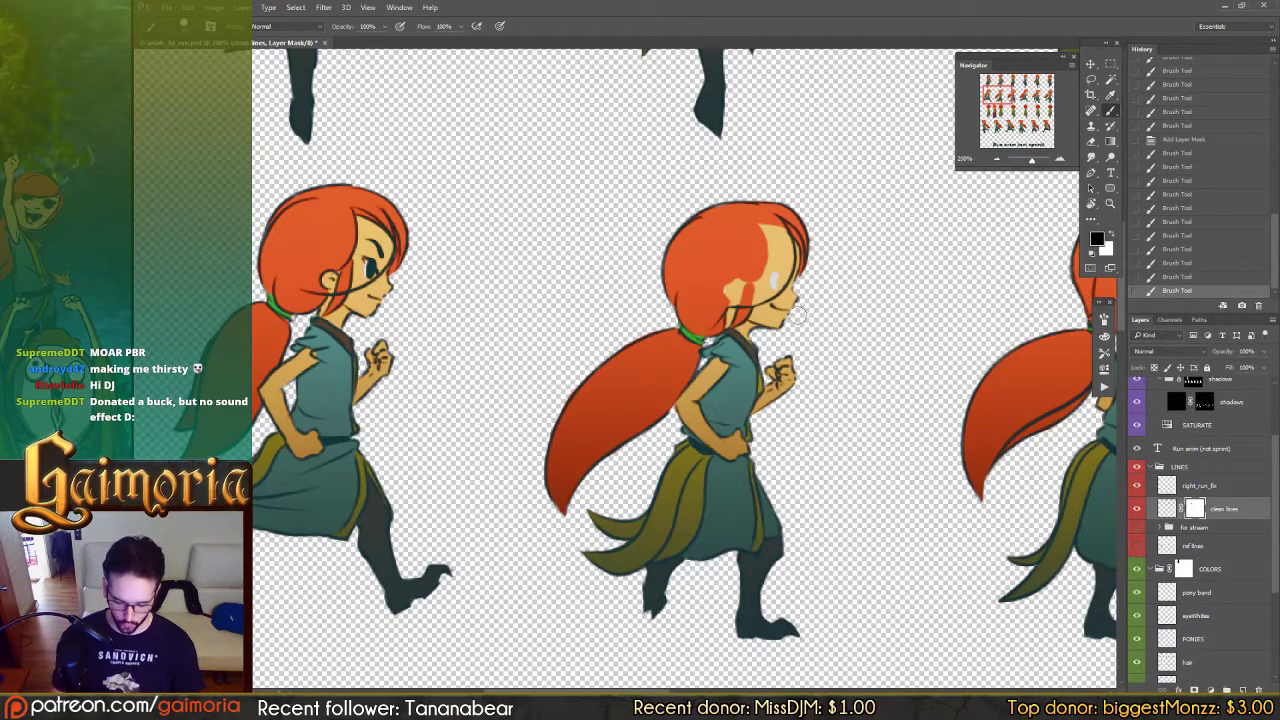
pyautogui.hotkey('ctrl', 'z')
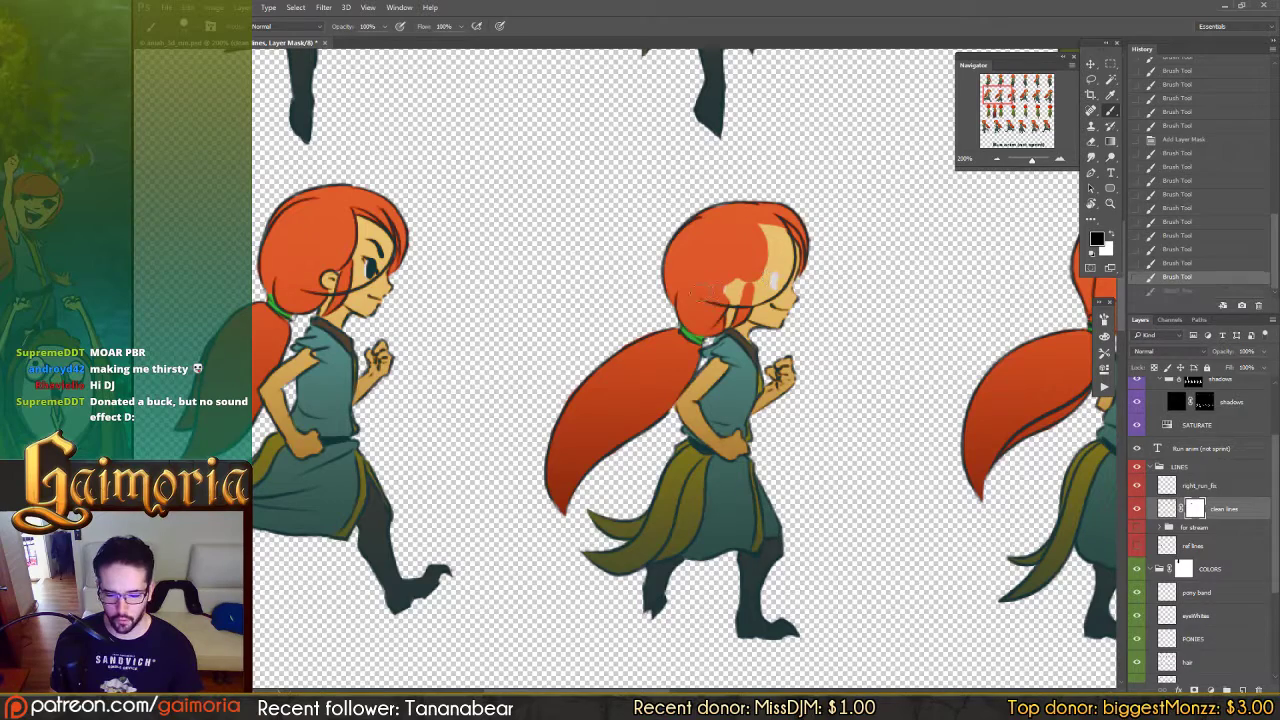
pyautogui.moveTo(773, 274); pyautogui.dragTo(776, 235)
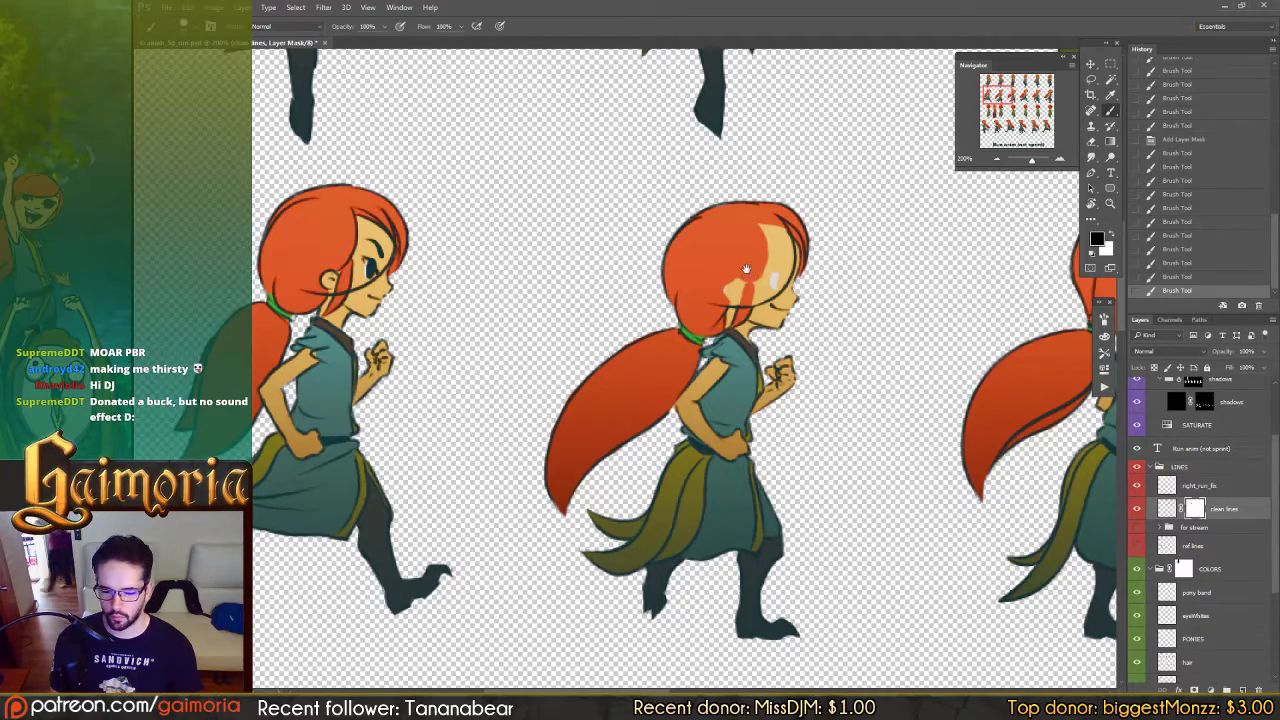
# Step: Mask out the third right-facing sprite's old hairline, eye, eyebrow and ear lines, keeping the new curved hair line
pyautogui.moveTo(743, 267); pyautogui.dragTo(768, 267)
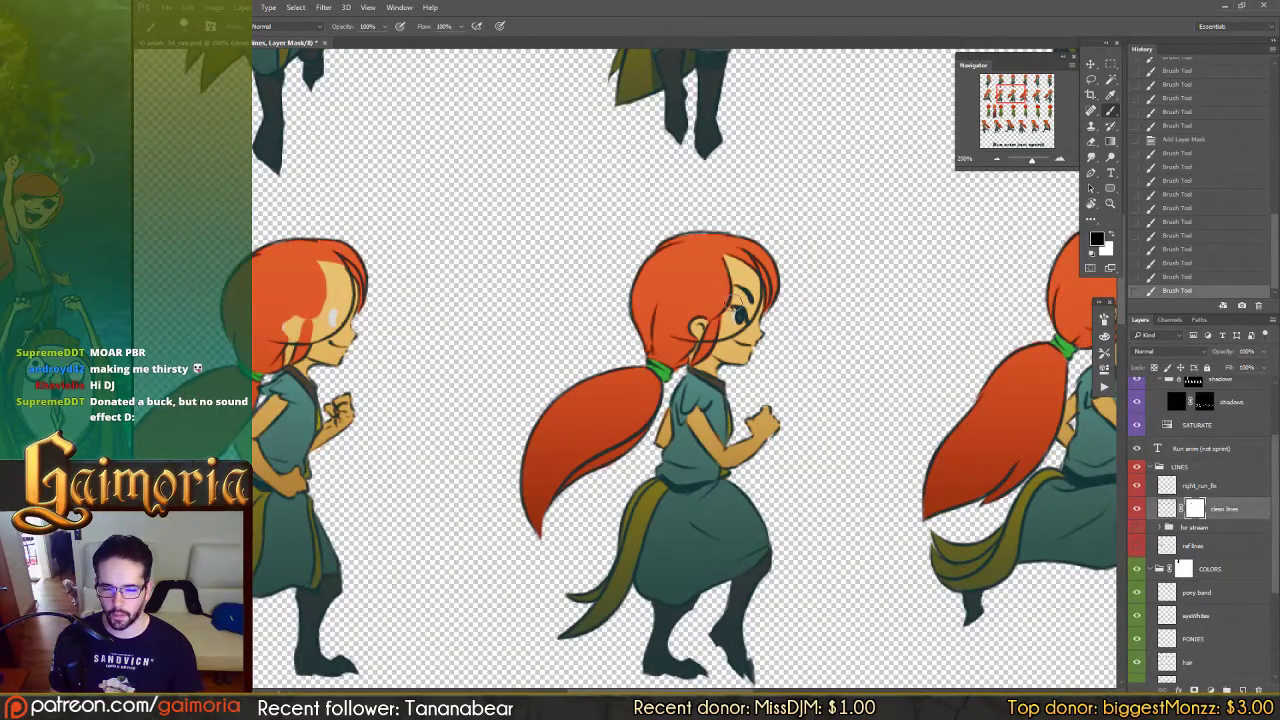
pyautogui.moveTo(724, 285); pyautogui.dragTo(705, 272)
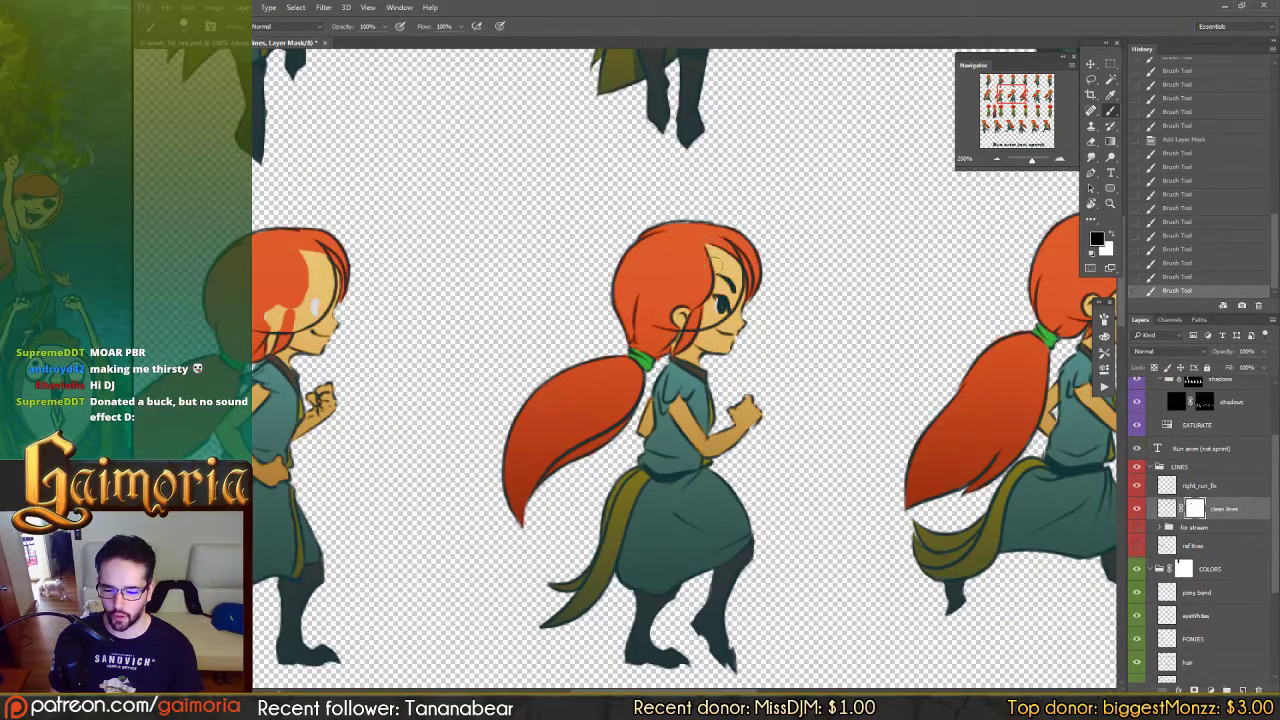
pyautogui.moveTo(713, 264)
pyautogui.mouseDown()
pyautogui.moveTo(704, 309)
pyautogui.moveTo(709, 249)
pyautogui.mouseUp()
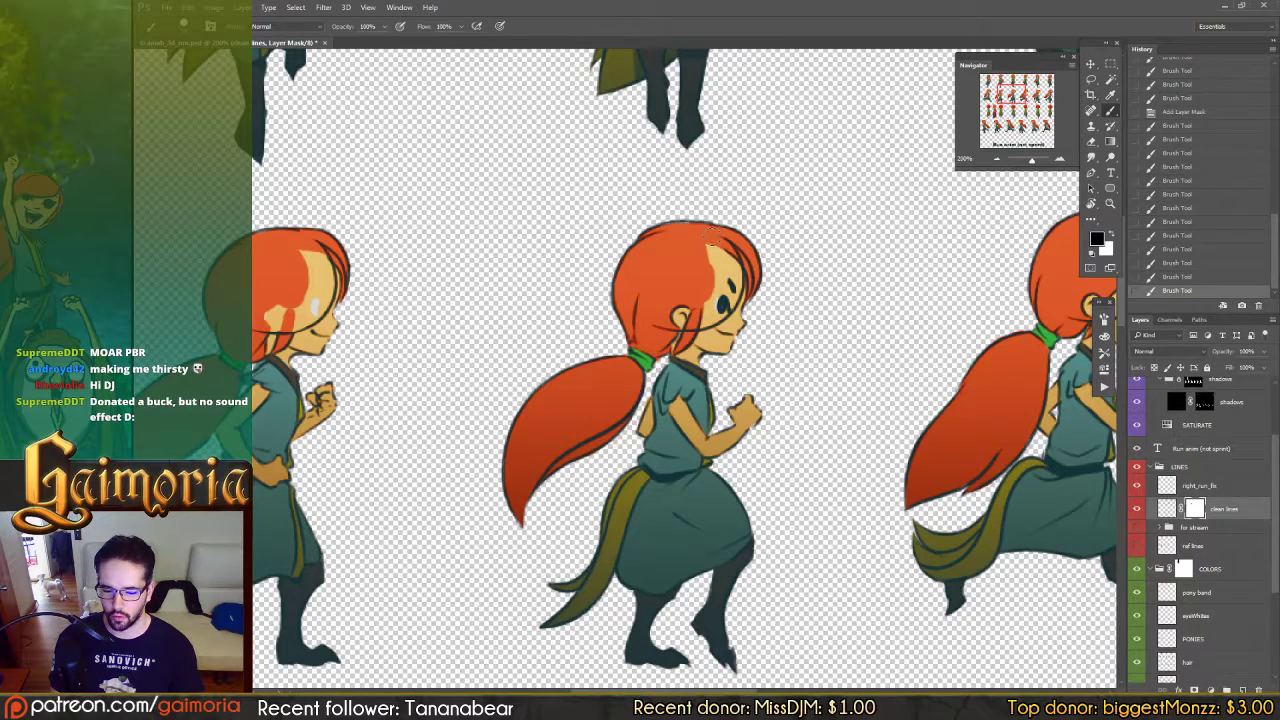
pyautogui.moveTo(722, 293)
pyautogui.mouseDown()
pyautogui.moveTo(713, 243)
pyautogui.moveTo(730, 280)
pyautogui.moveTo(720, 308)
pyautogui.moveTo(663, 291)
pyautogui.moveTo(705, 310)
pyautogui.moveTo(661, 307)
pyautogui.moveTo(651, 320)
pyautogui.moveTo(684, 329)
pyautogui.mouseUp()
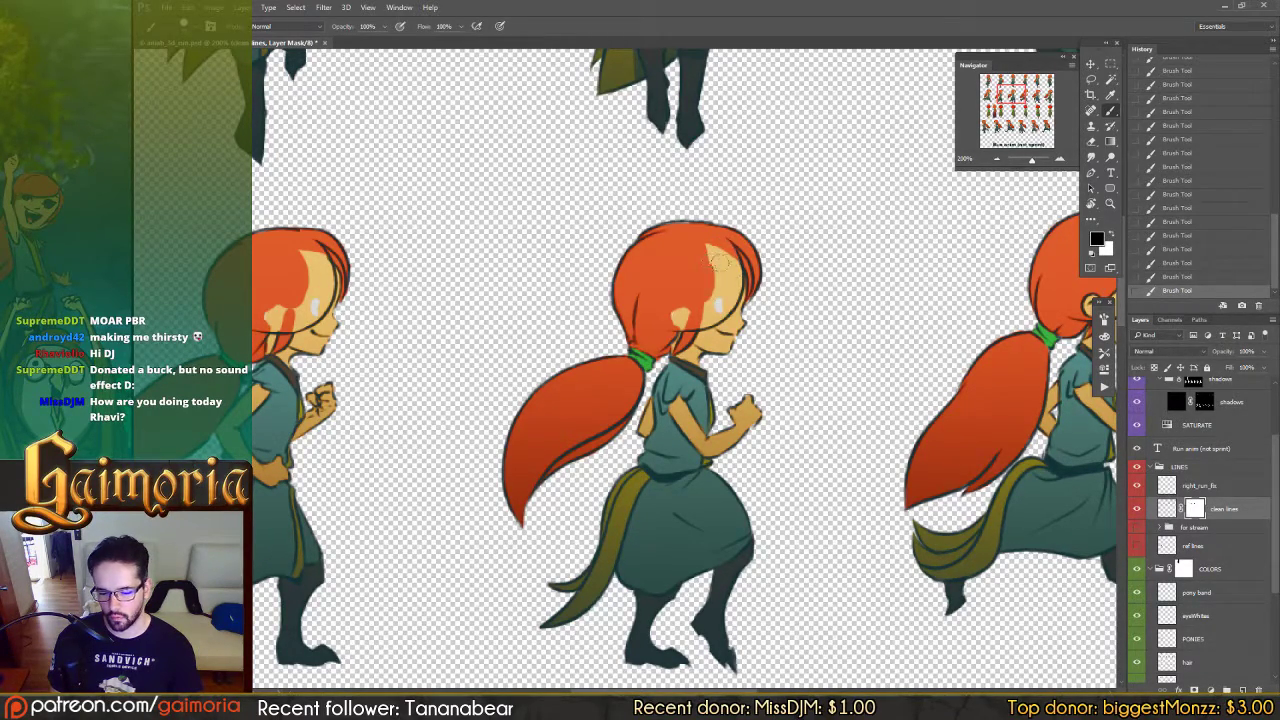
# Step: Mask out the old hairline, eye, eyebrow and ear lines on the first right-facing sprite
pyautogui.moveTo(786, 264); pyautogui.dragTo(872, 264)
pyautogui.moveTo(560, 261); pyautogui.dragTo(899, 260)
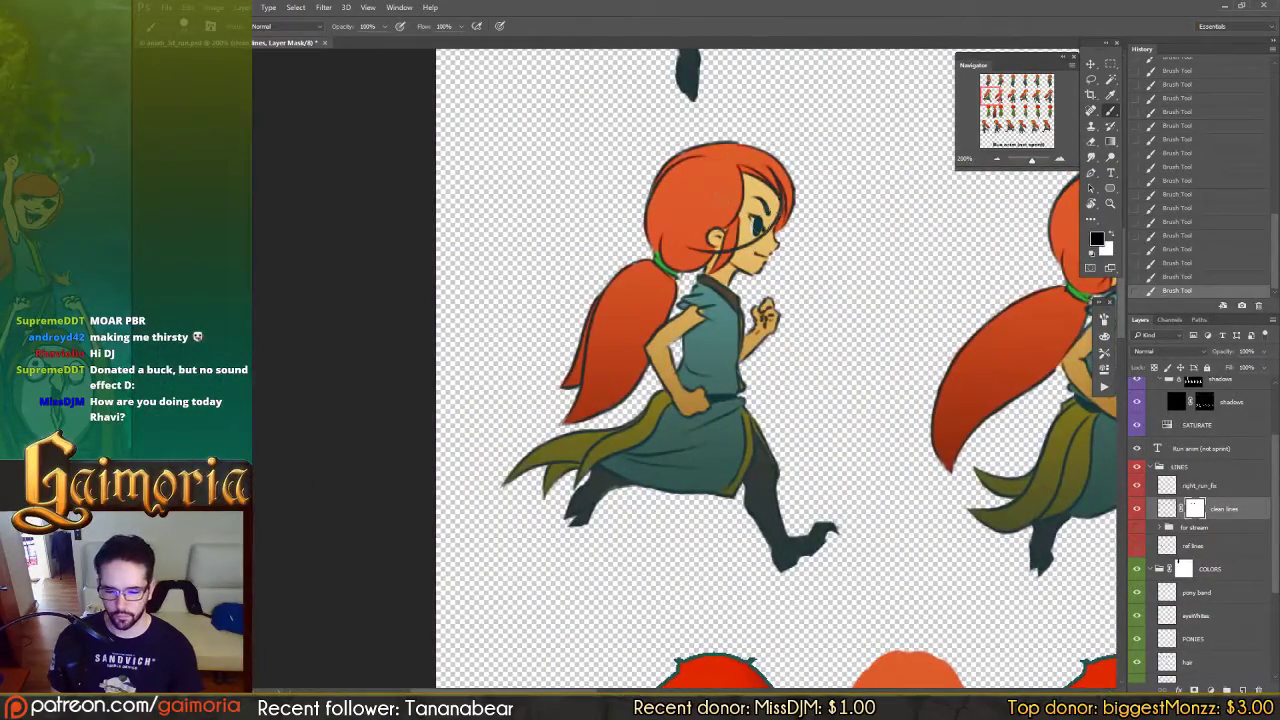
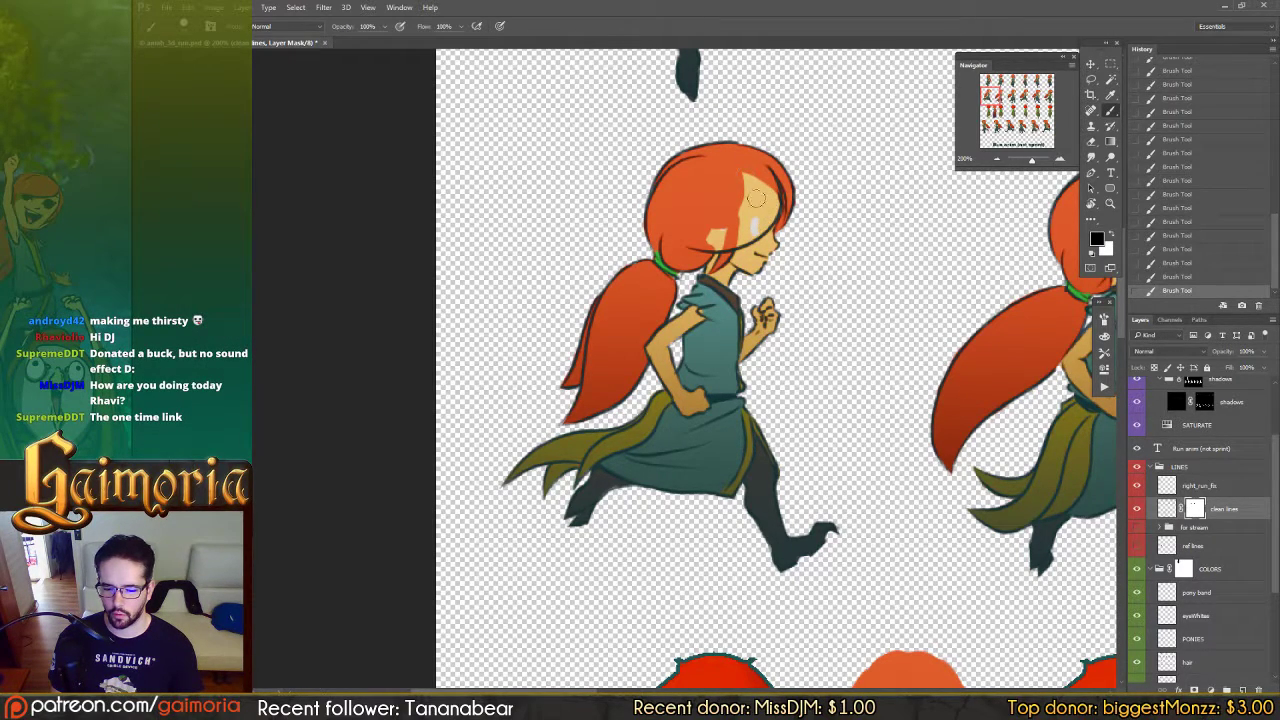
pyautogui.moveTo(756, 198)
pyautogui.mouseDown()
pyautogui.moveTo(772, 214)
pyautogui.moveTo(778, 192)
pyautogui.mouseUp()
# Step: Mask out the fourth right-facing sprite's old hairline and facial lines, undoing and repainting the stroke beside the ear
pyautogui.moveTo(866, 229); pyautogui.dragTo(328, 211)
pyautogui.moveTo(838, 207); pyautogui.dragTo(673, 232)
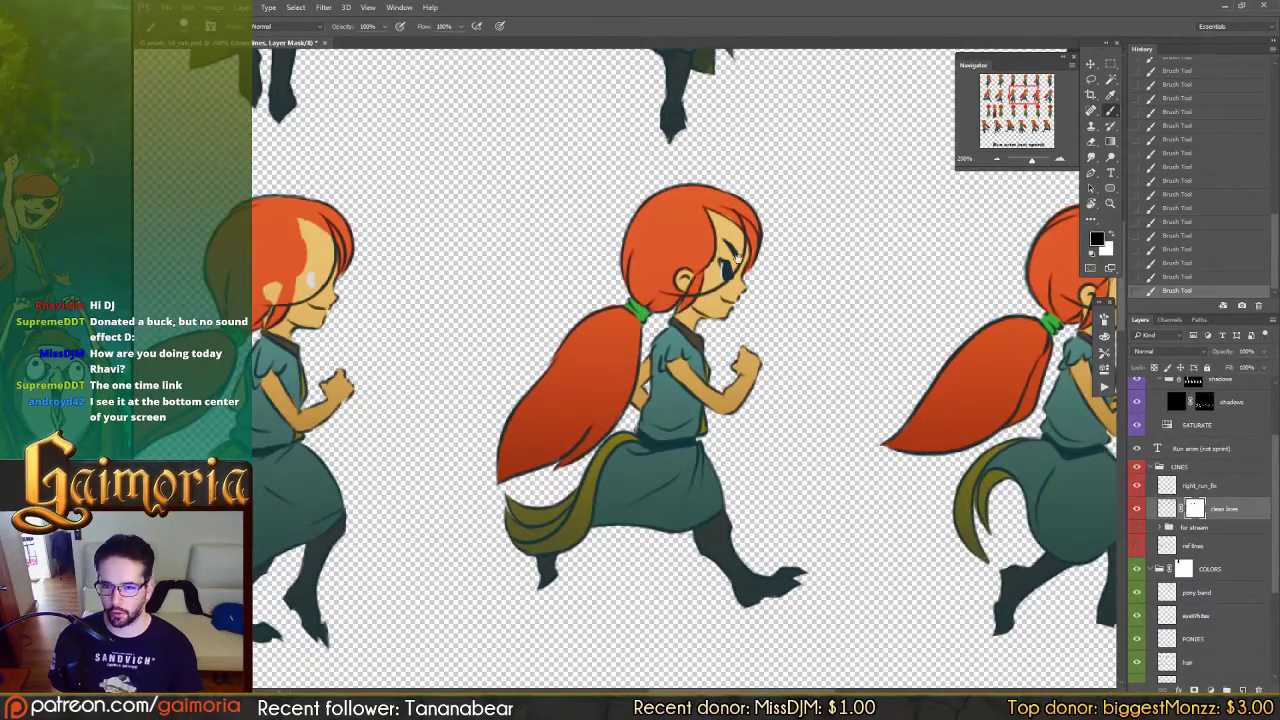
pyautogui.moveTo(736, 267)
pyautogui.mouseDown()
pyautogui.moveTo(776, 240)
pyautogui.moveTo(750, 249)
pyautogui.moveTo(764, 246)
pyautogui.moveTo(740, 178)
pyautogui.mouseUp()
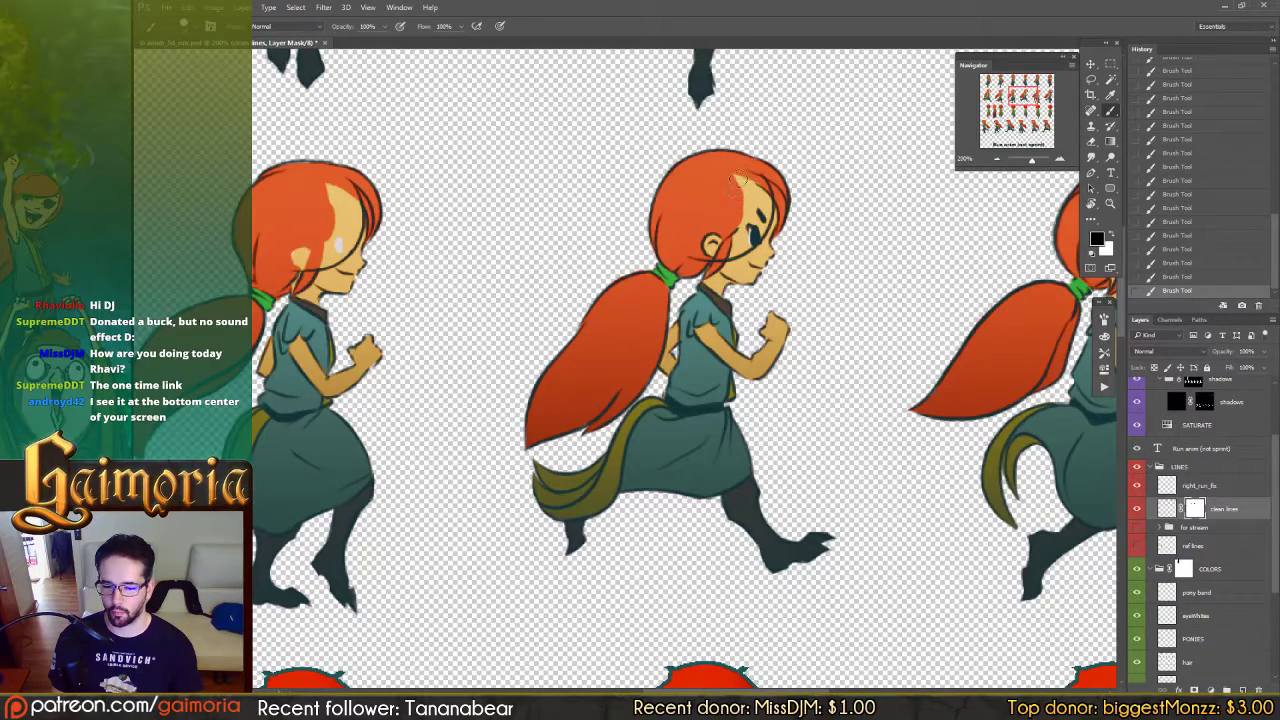
pyautogui.moveTo(736, 178)
pyautogui.mouseDown()
pyautogui.moveTo(763, 197)
pyautogui.moveTo(743, 236)
pyautogui.moveTo(762, 203)
pyautogui.moveTo(756, 242)
pyautogui.mouseUp()
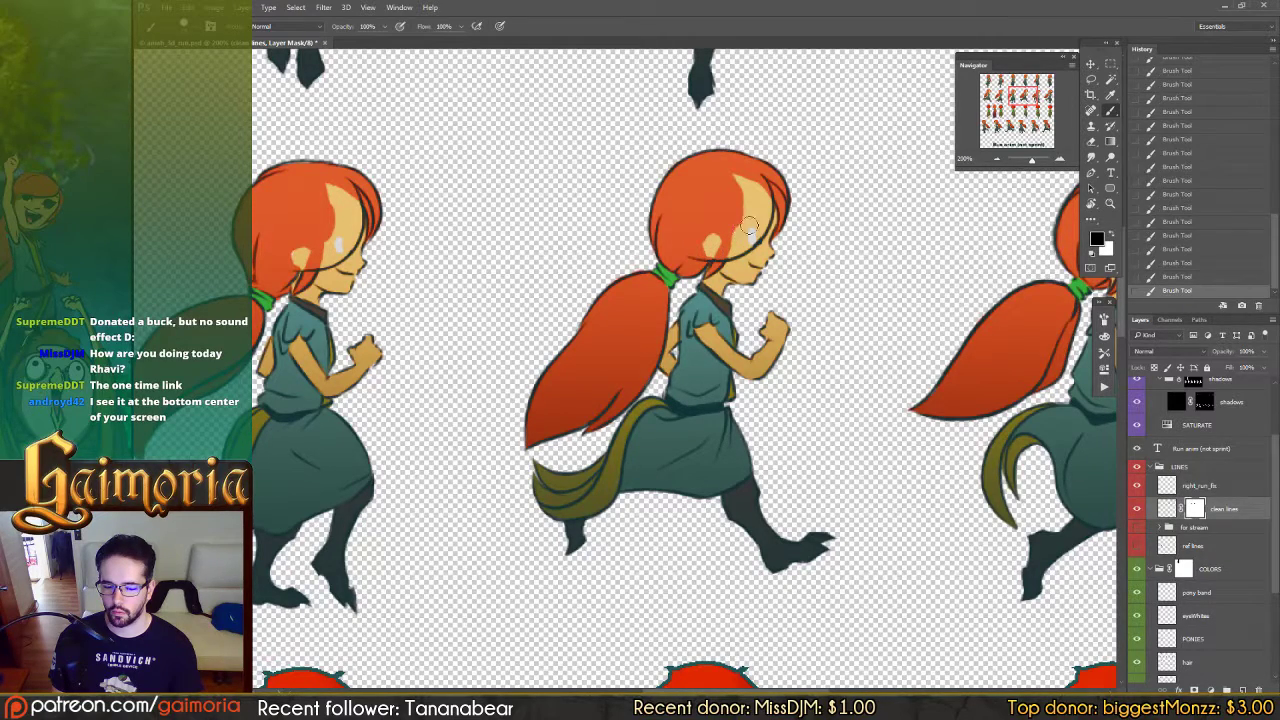
pyautogui.hotkey('ctrl', 'z')
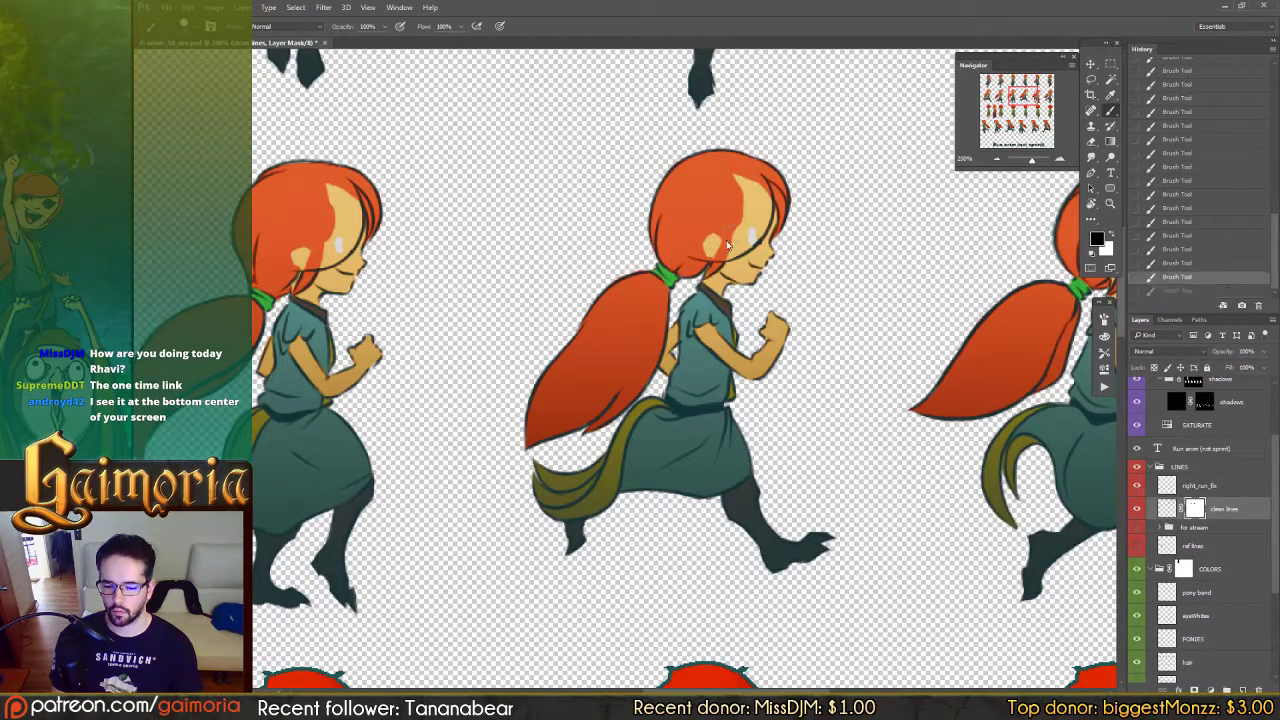
pyautogui.moveTo(701, 233); pyautogui.dragTo(712, 234)
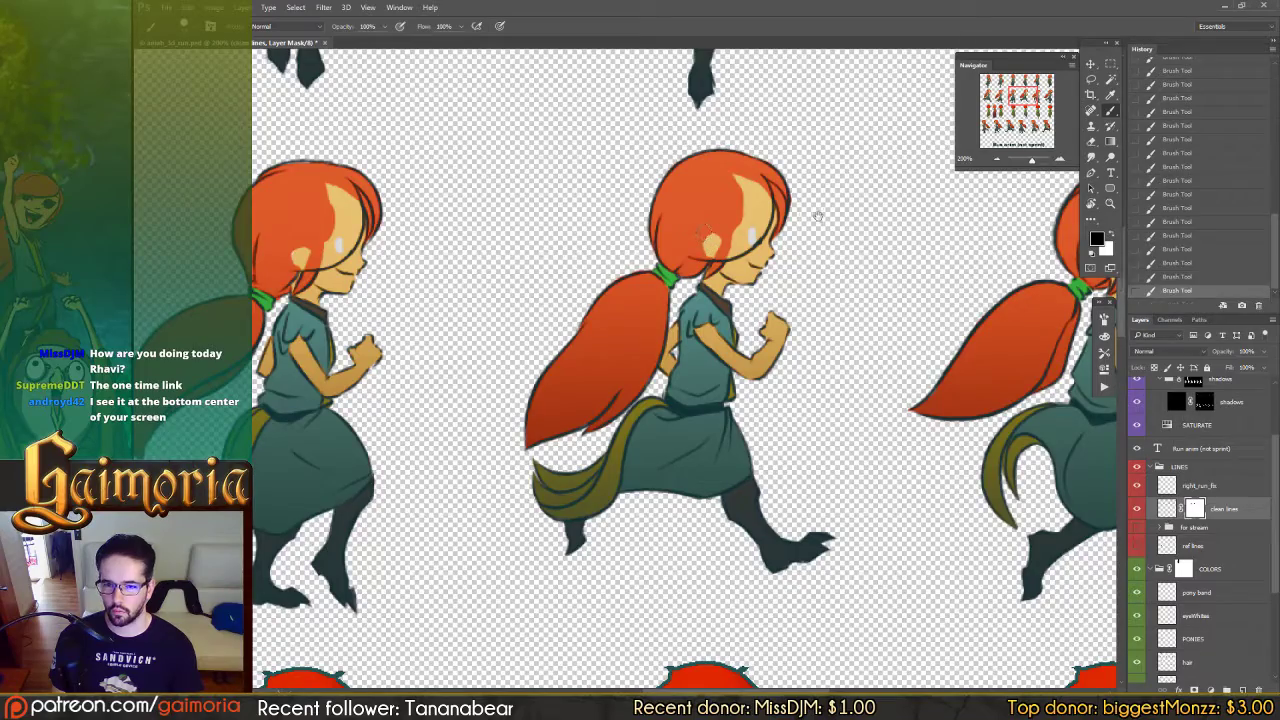
# Step: Mask out the fifth right-facing sprite's old hairline, eye, eyebrow and ear lines, repainting the undone stroke from face to ear
pyautogui.moveTo(866, 212); pyautogui.dragTo(634, 229)
pyautogui.moveTo(804, 225); pyautogui.dragTo(684, 218)
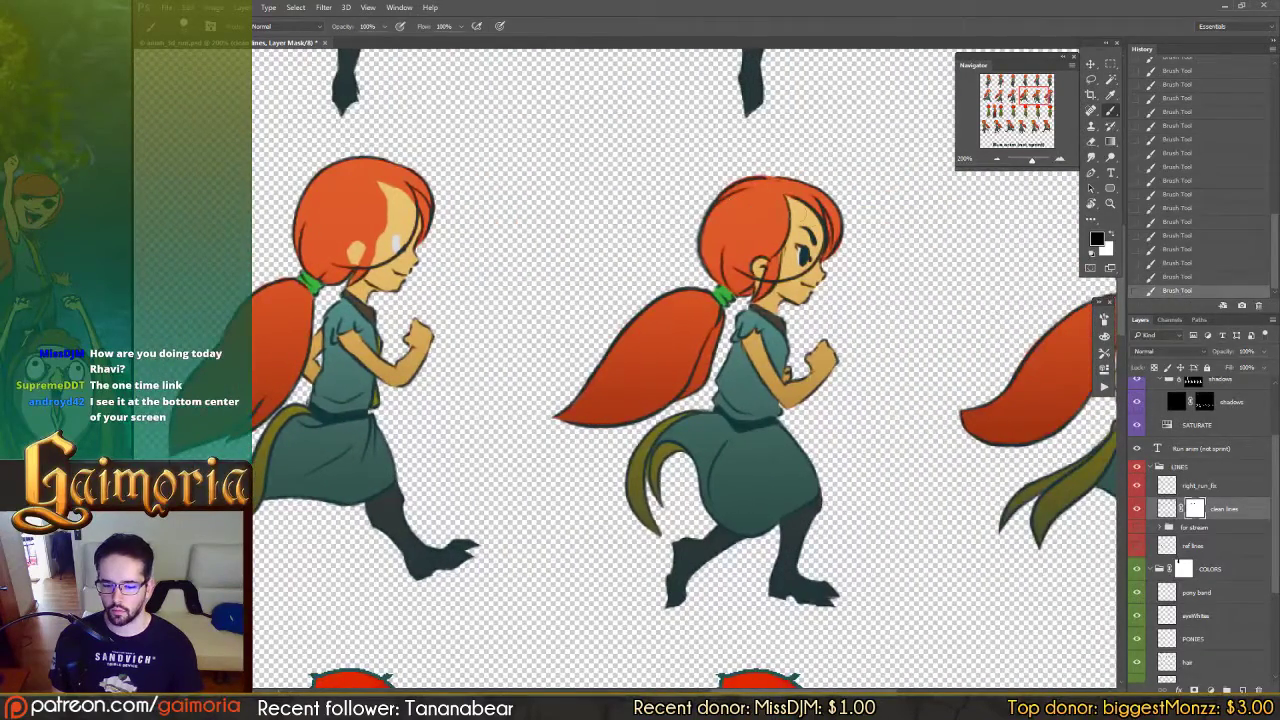
pyautogui.moveTo(806, 229)
pyautogui.mouseDown()
pyautogui.moveTo(754, 240)
pyautogui.moveTo(794, 210)
pyautogui.moveTo(799, 243)
pyautogui.moveTo(744, 258)
pyautogui.moveTo(800, 250)
pyautogui.mouseUp()
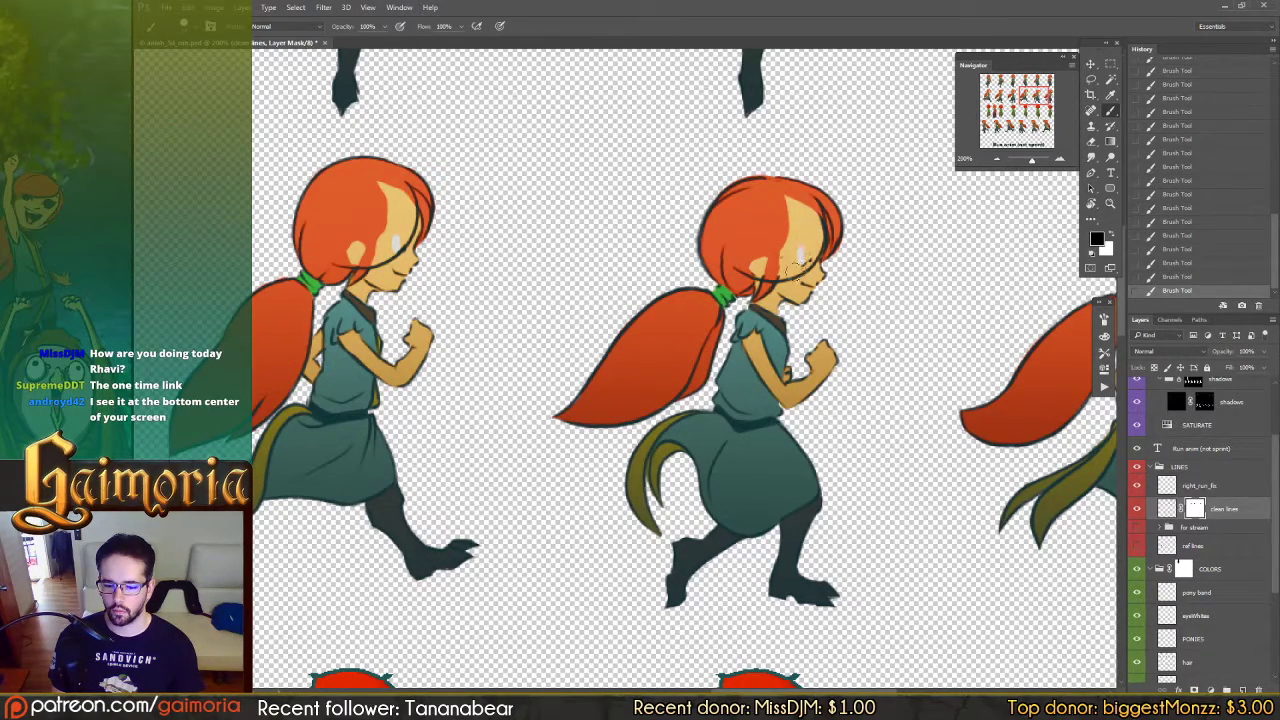
pyautogui.hotkey('ctrl', 'z')
pyautogui.moveTo(812, 240)
pyautogui.mouseDown()
pyautogui.moveTo(784, 268)
pyautogui.moveTo(752, 274)
pyautogui.mouseUp()
# Step: Mask out the sixth right-facing sprite's old hairline, eye, eyebrow and ear lines and save the document
pyautogui.moveTo(940, 212); pyautogui.dragTo(818, 192)
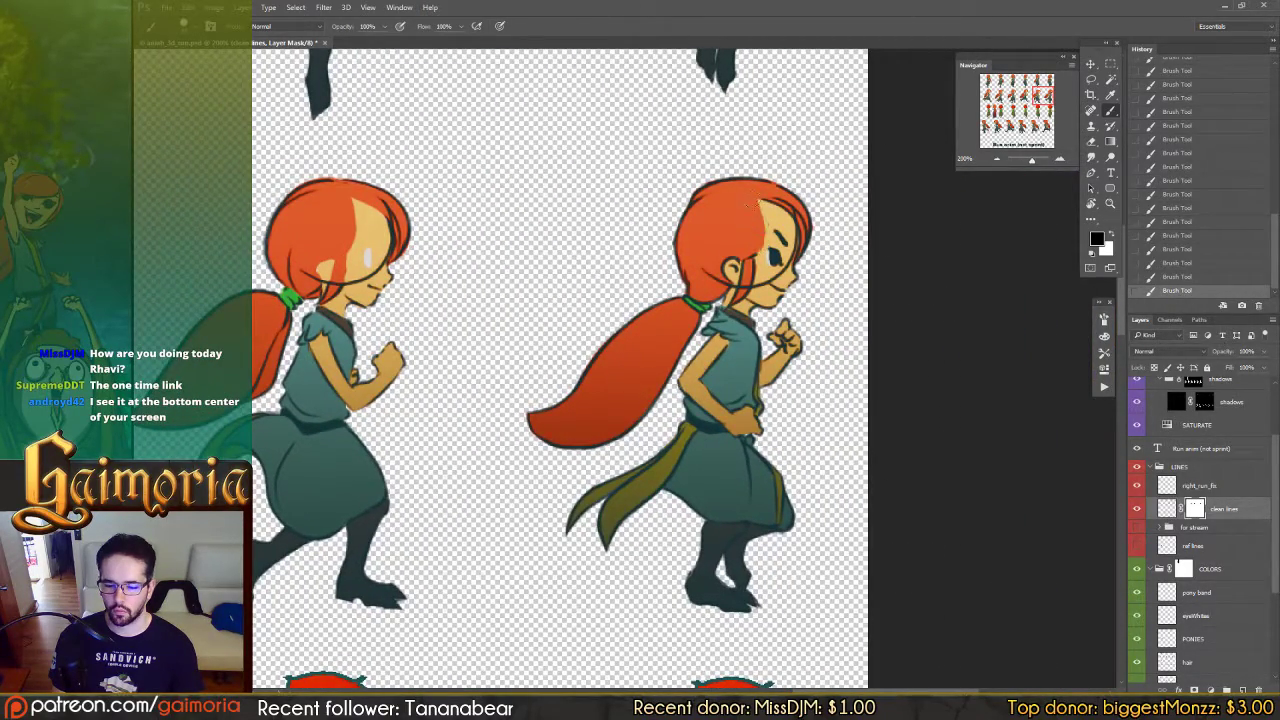
pyautogui.moveTo(775, 229); pyautogui.dragTo(775, 255)
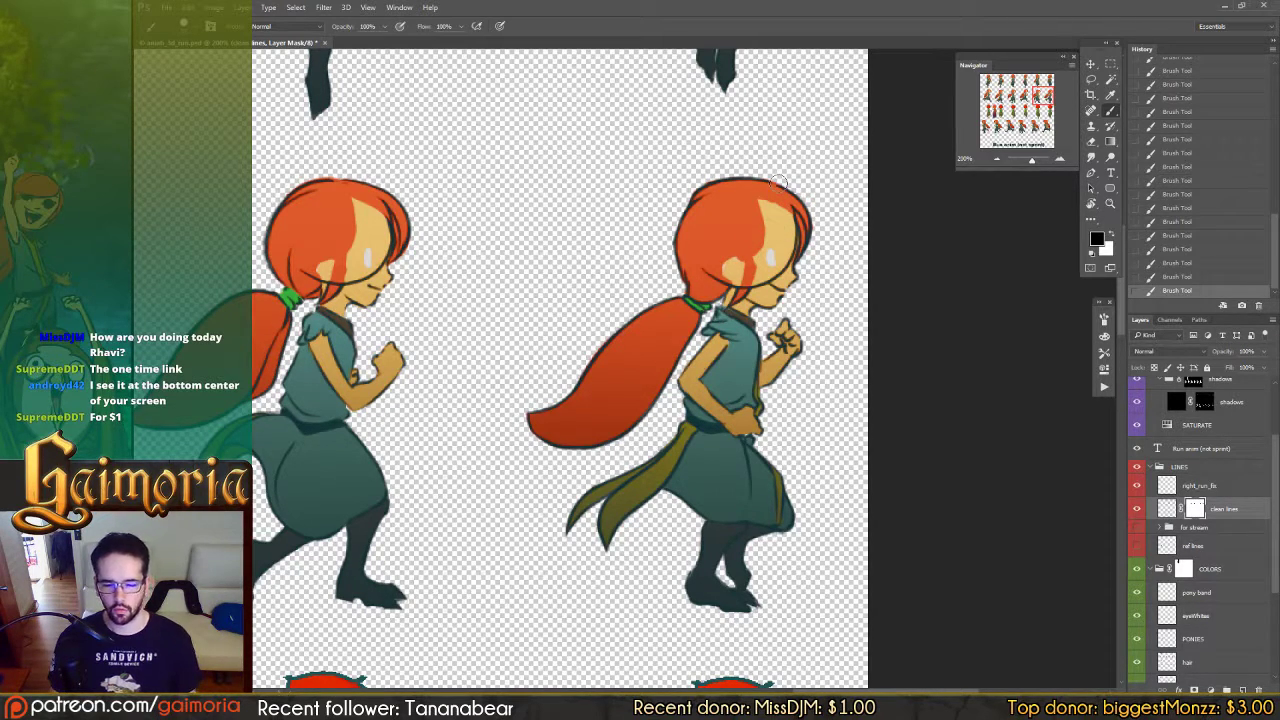
pyautogui.hotkey('ctrl', 's')
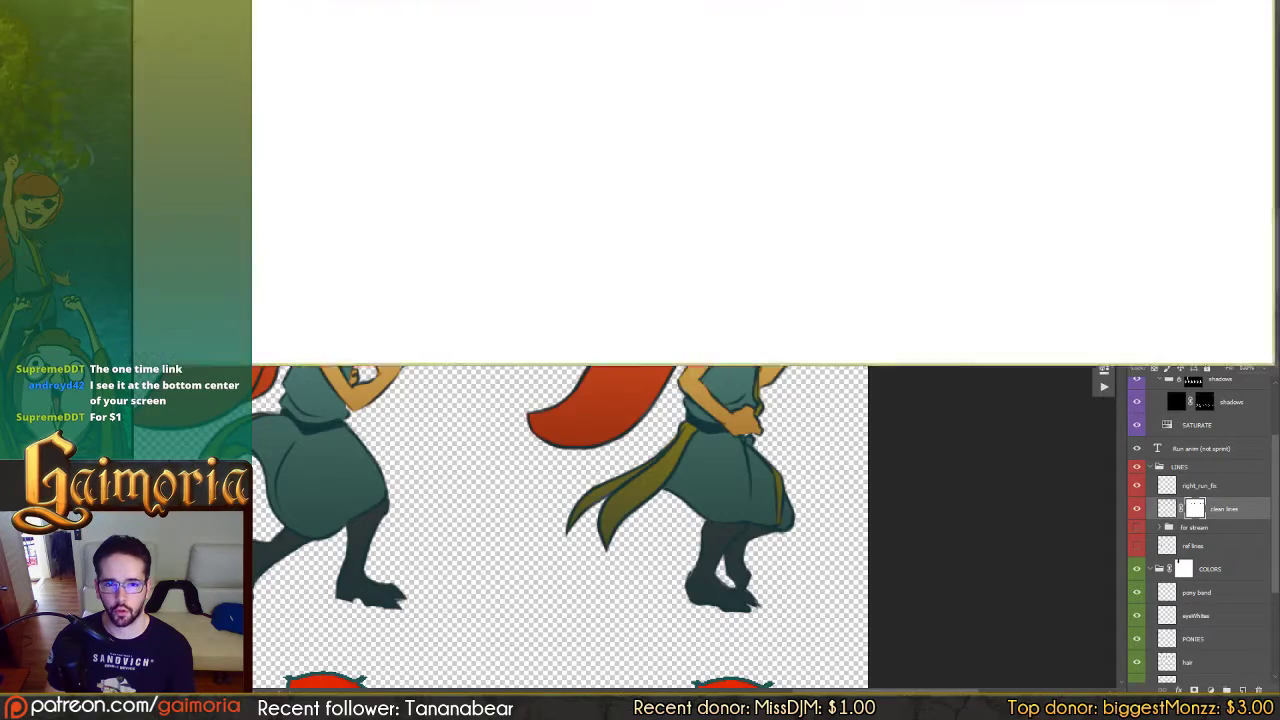
# Step: Switch to the browser, refresh the TwitchAlerts donations list and read the newest donation's amount and message
pyautogui.moveTo(640, 0); pyautogui.dragTo(640, 6)
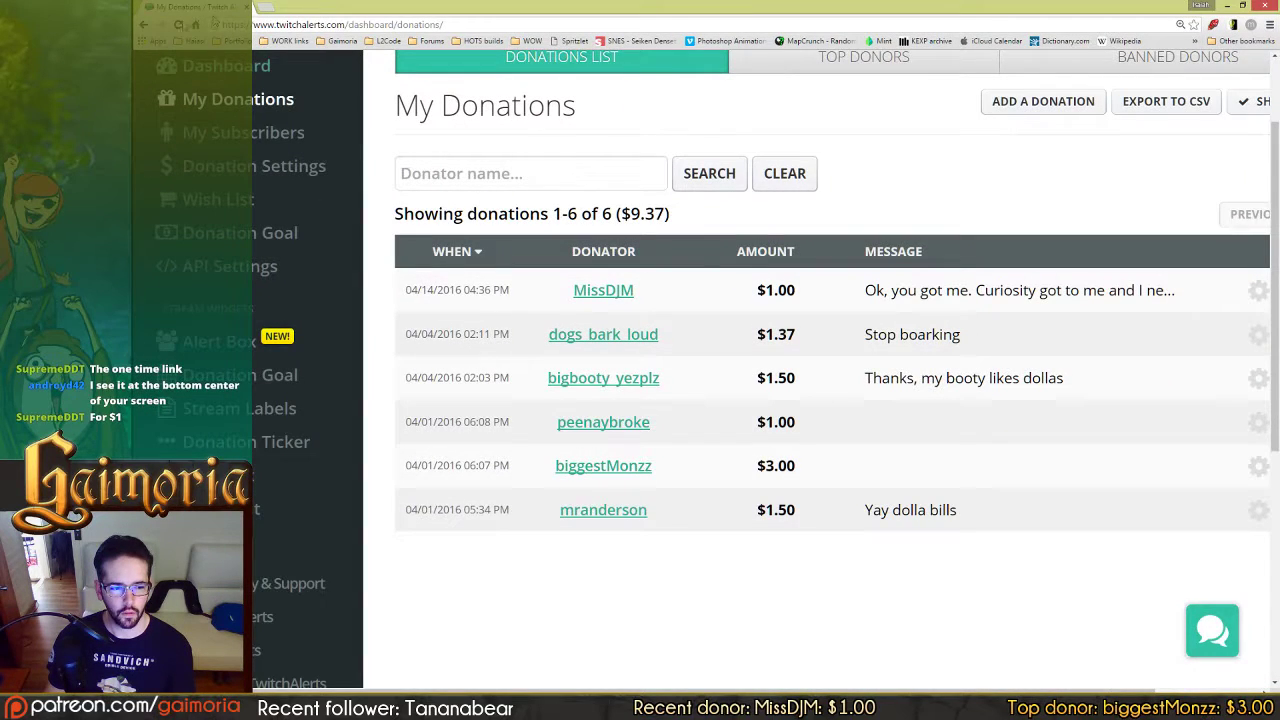
pyautogui.press('F5')
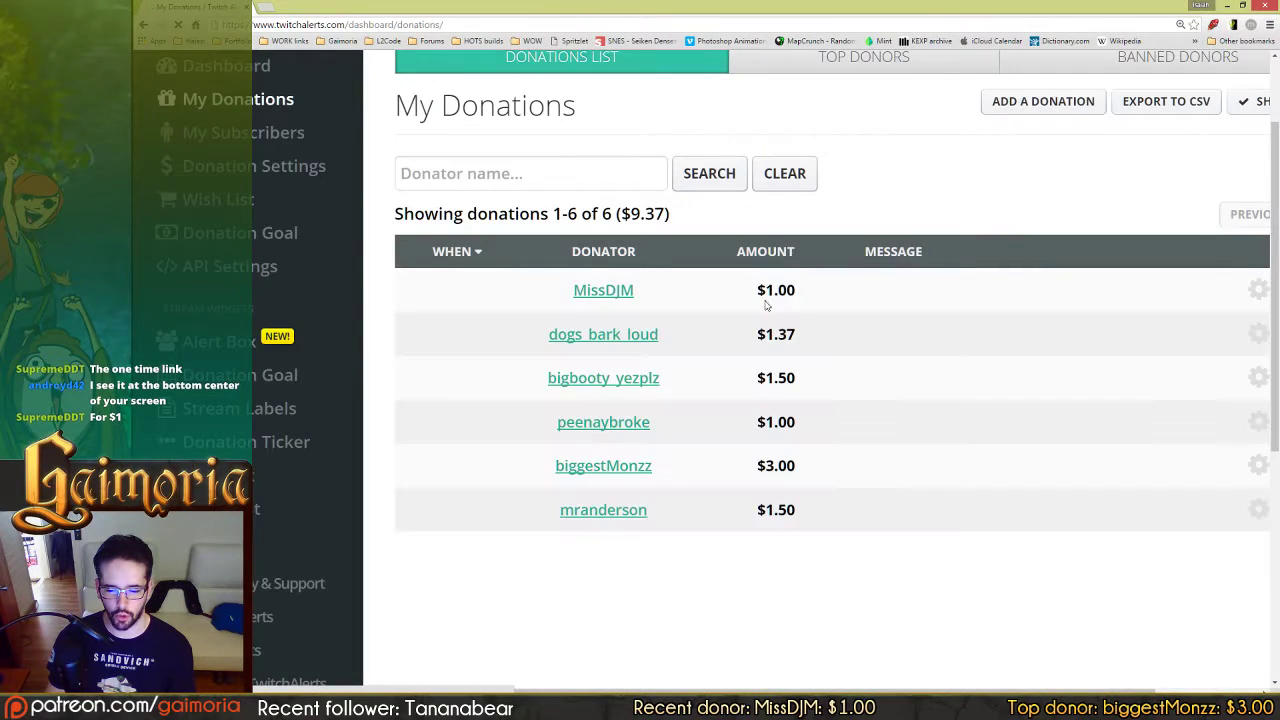
pyautogui.moveTo(464, 336); pyautogui.dragTo(857, 591)
pyautogui.click(884, 593)
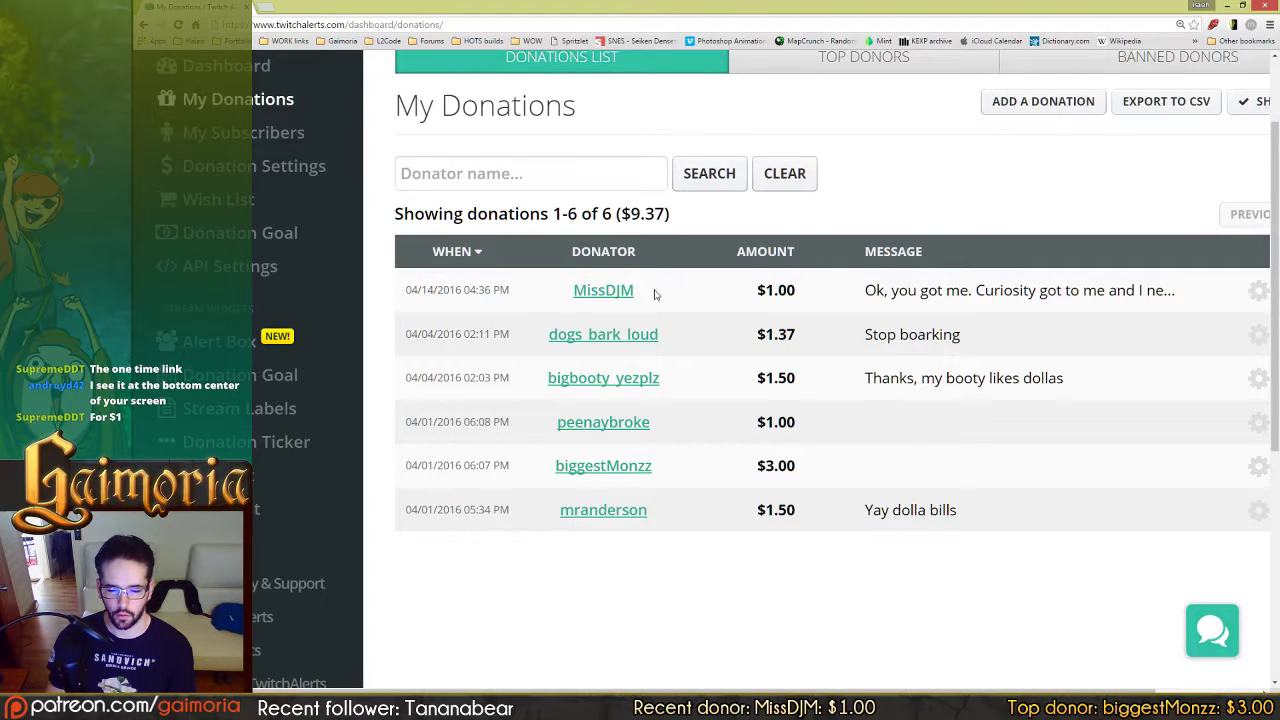
pyautogui.moveTo(817, 289); pyautogui.dragTo(1161, 292)
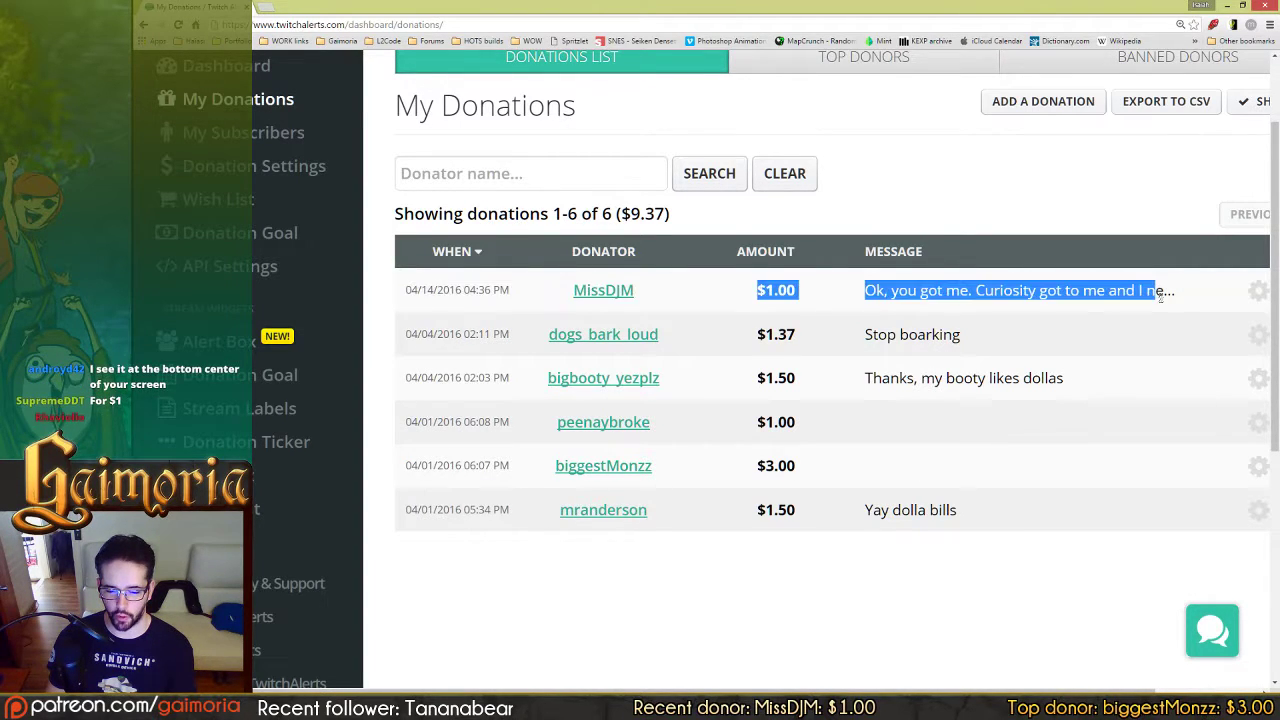
pyautogui.click(1038, 286)
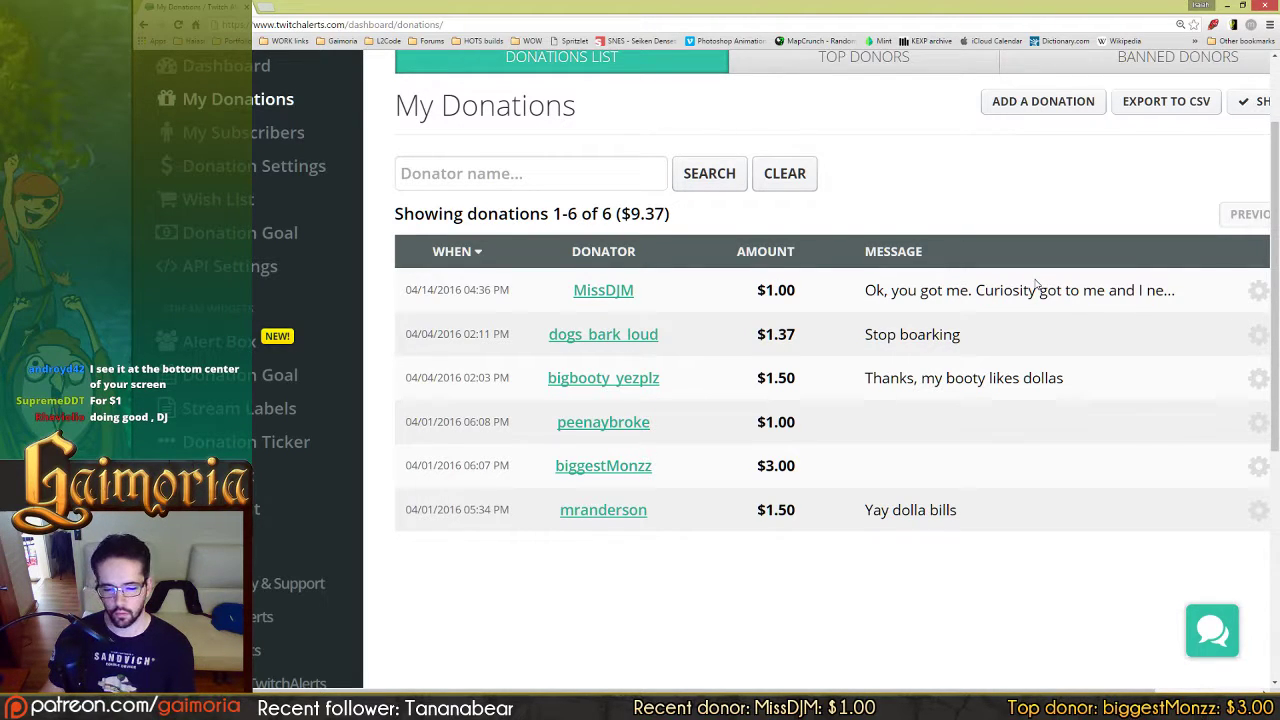
# Step: Switch back to Photoshop and review the masked faces from the sixth right-facing sprite back to the first
pyautogui.hotkey('alt', 'Tab')
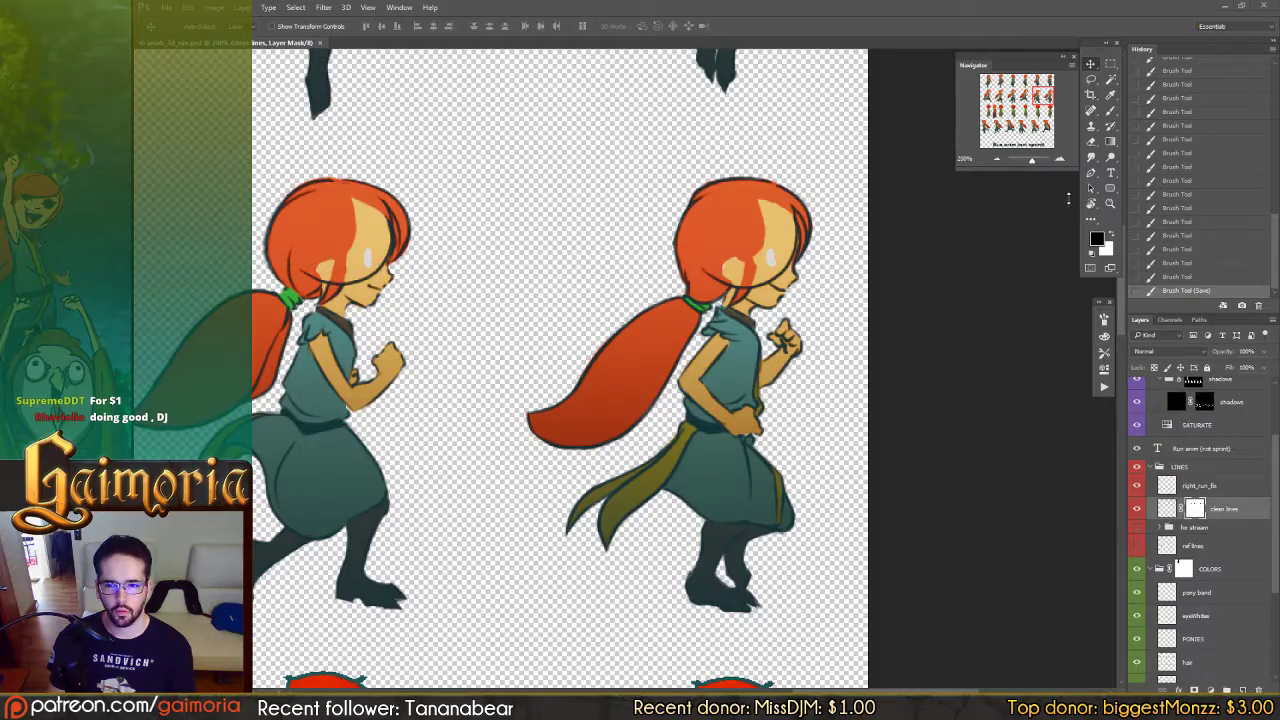
pyautogui.moveTo(425, 335); pyautogui.dragTo(899, 284)
pyautogui.moveTo(283, 280); pyautogui.dragTo(948, 268)
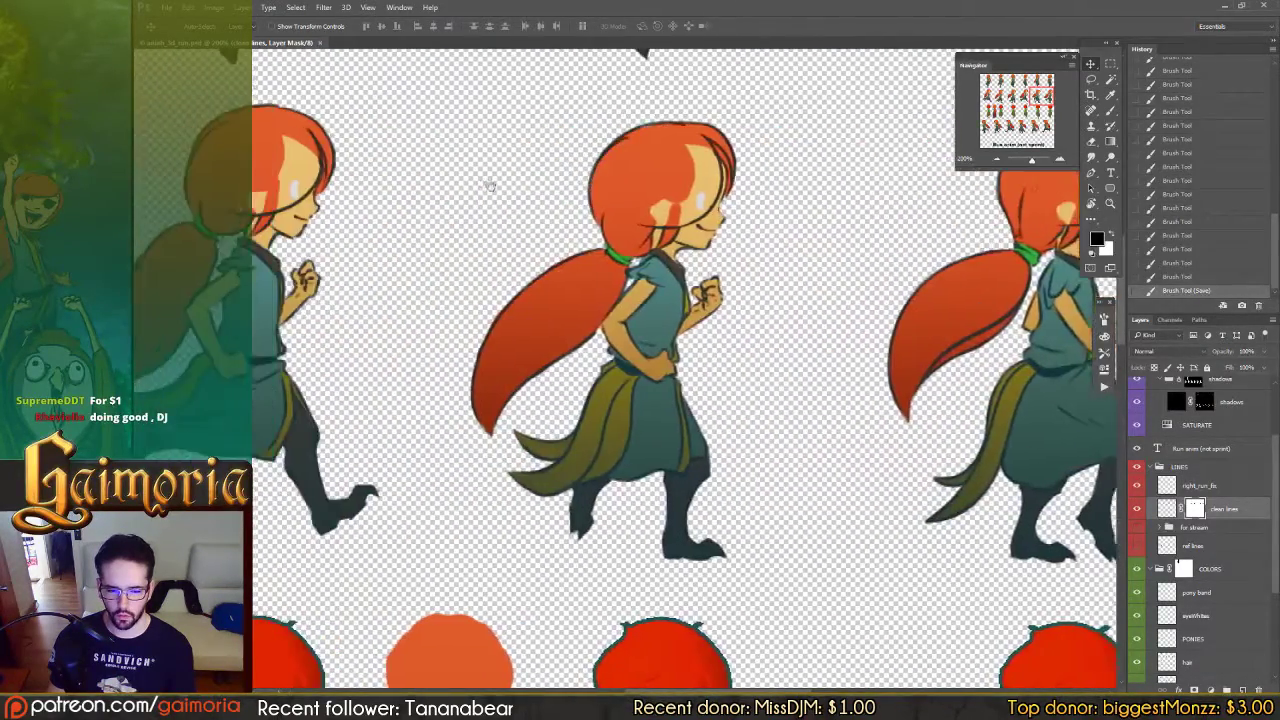
pyautogui.moveTo(384, 185); pyautogui.dragTo(625, 205)
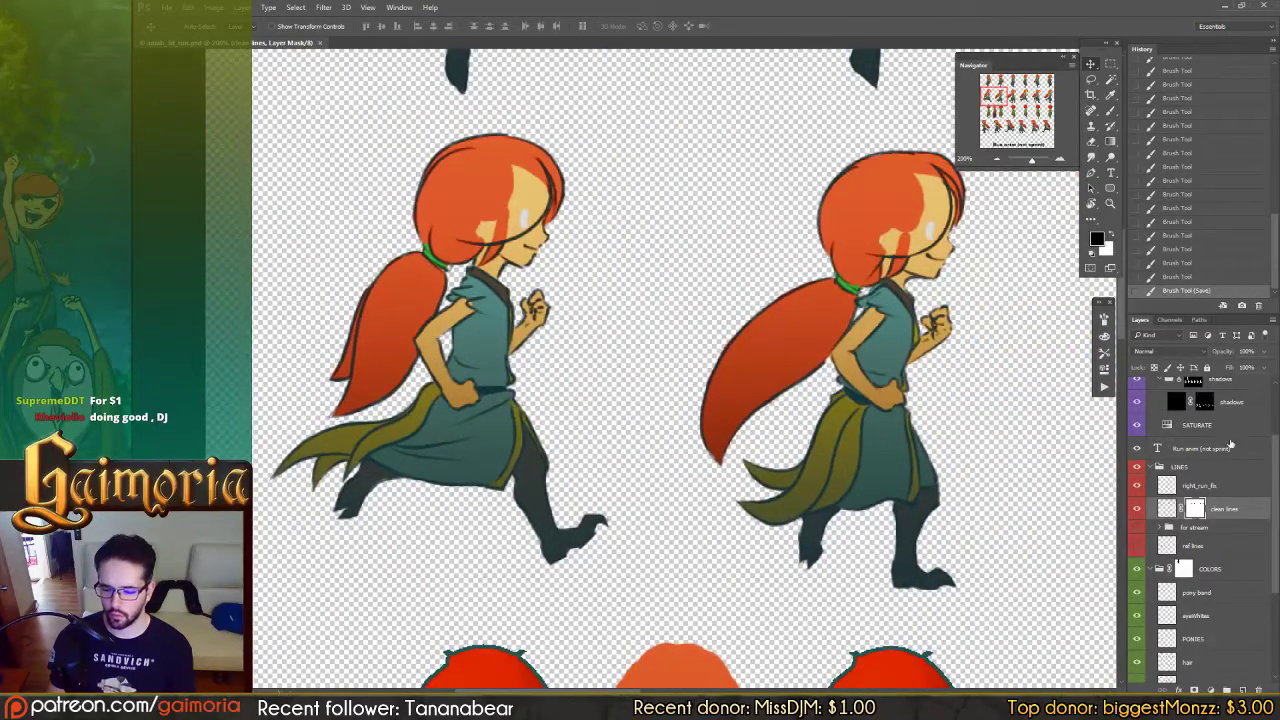
# Step: Select the hair layer in the COLORS group
pyautogui.scroll(-3, 1203, 525)
pyautogui.click(1194, 443)
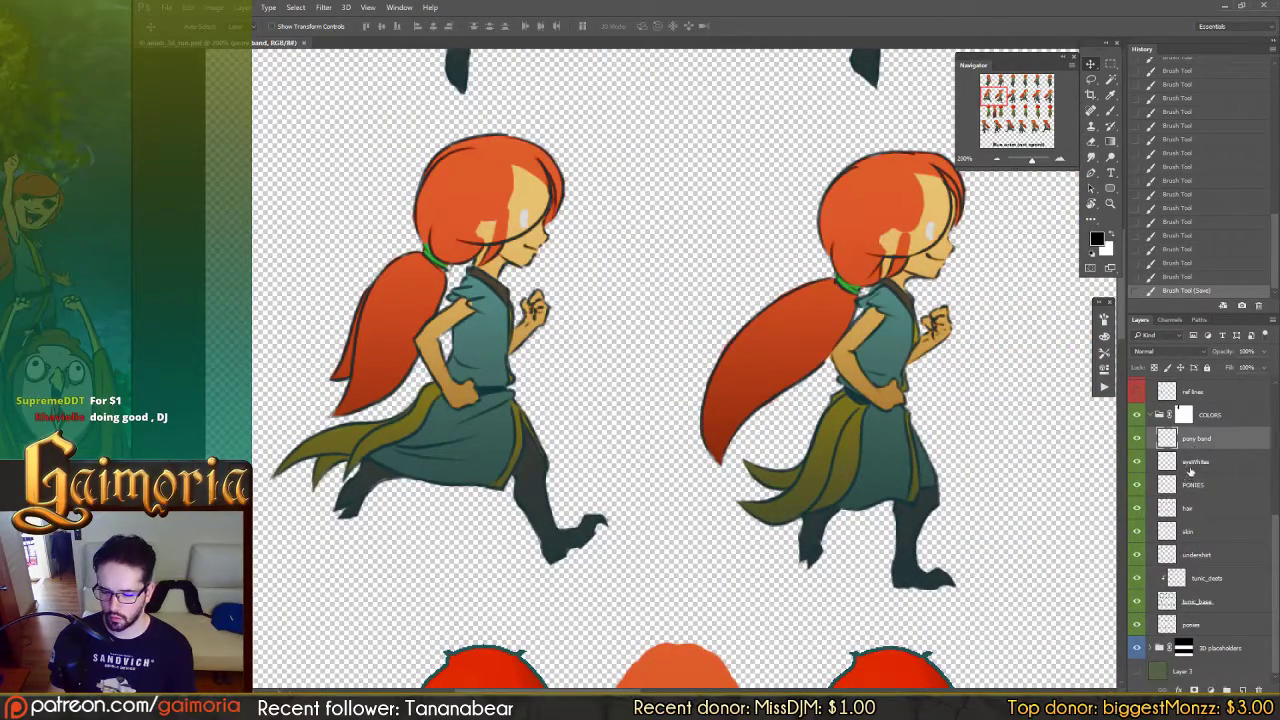
pyautogui.click(1188, 468)
pyautogui.click(1182, 604)
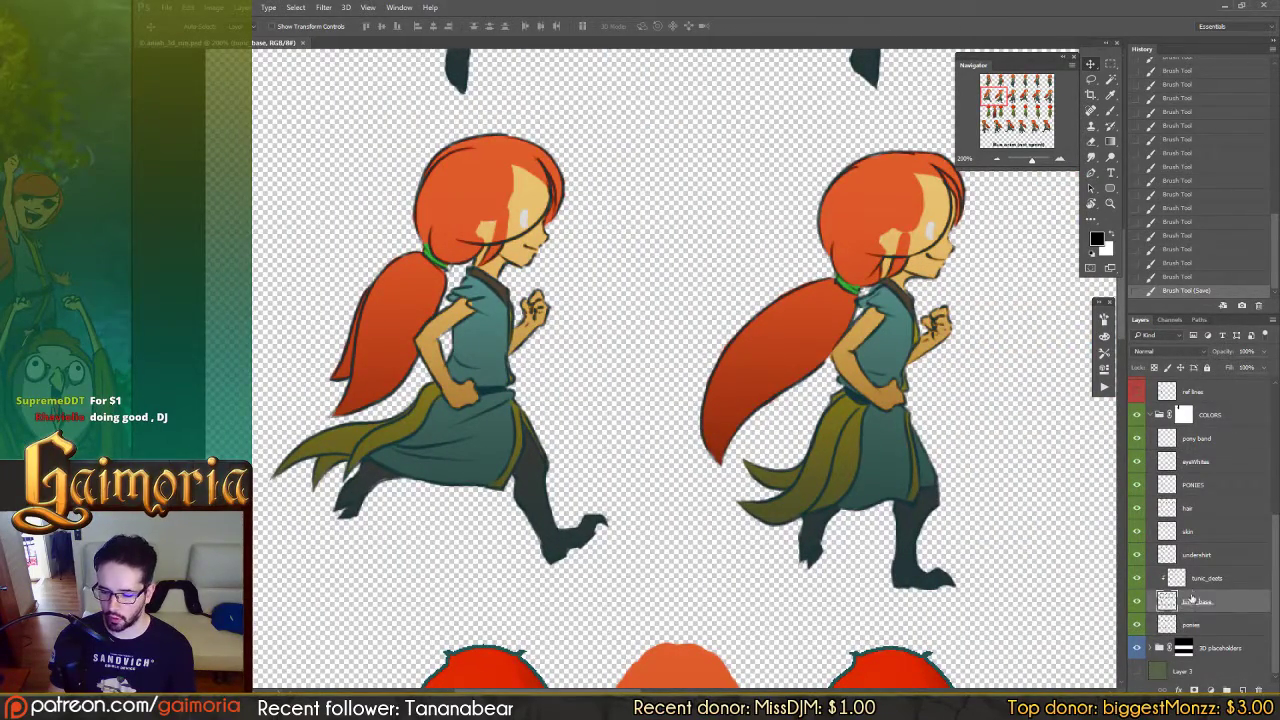
pyautogui.click(1195, 509)
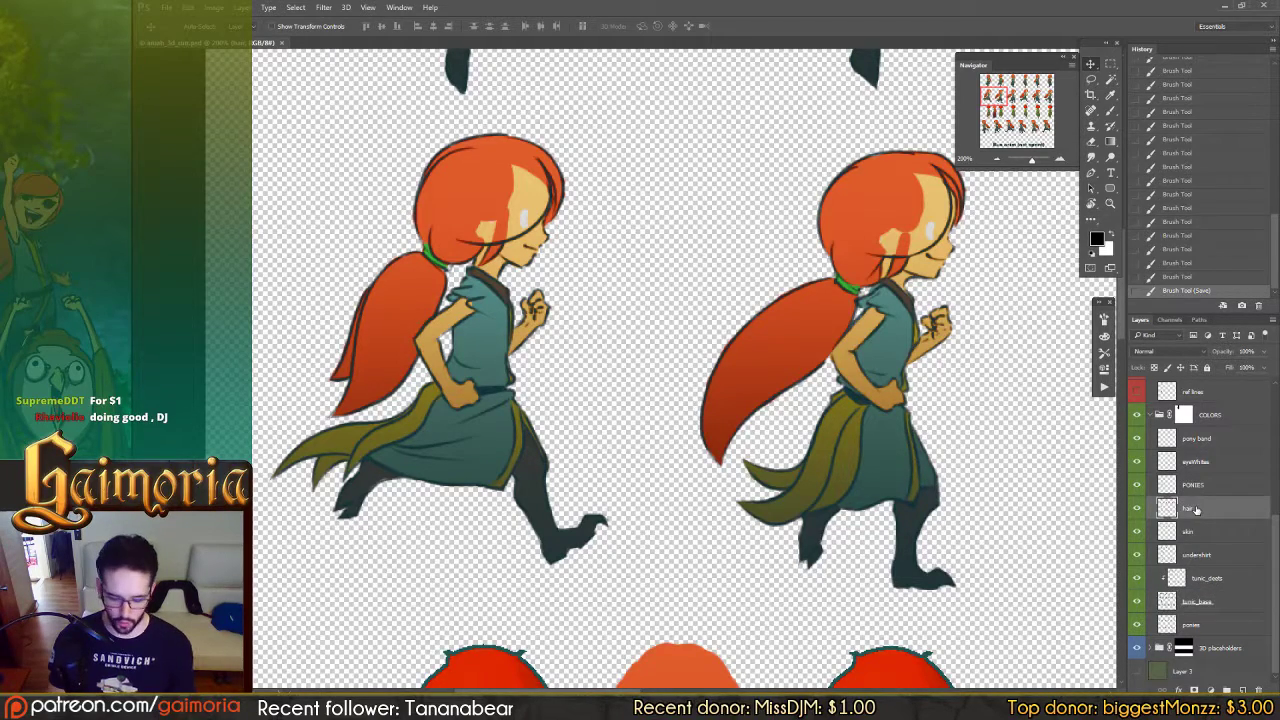
pyautogui.press('b')
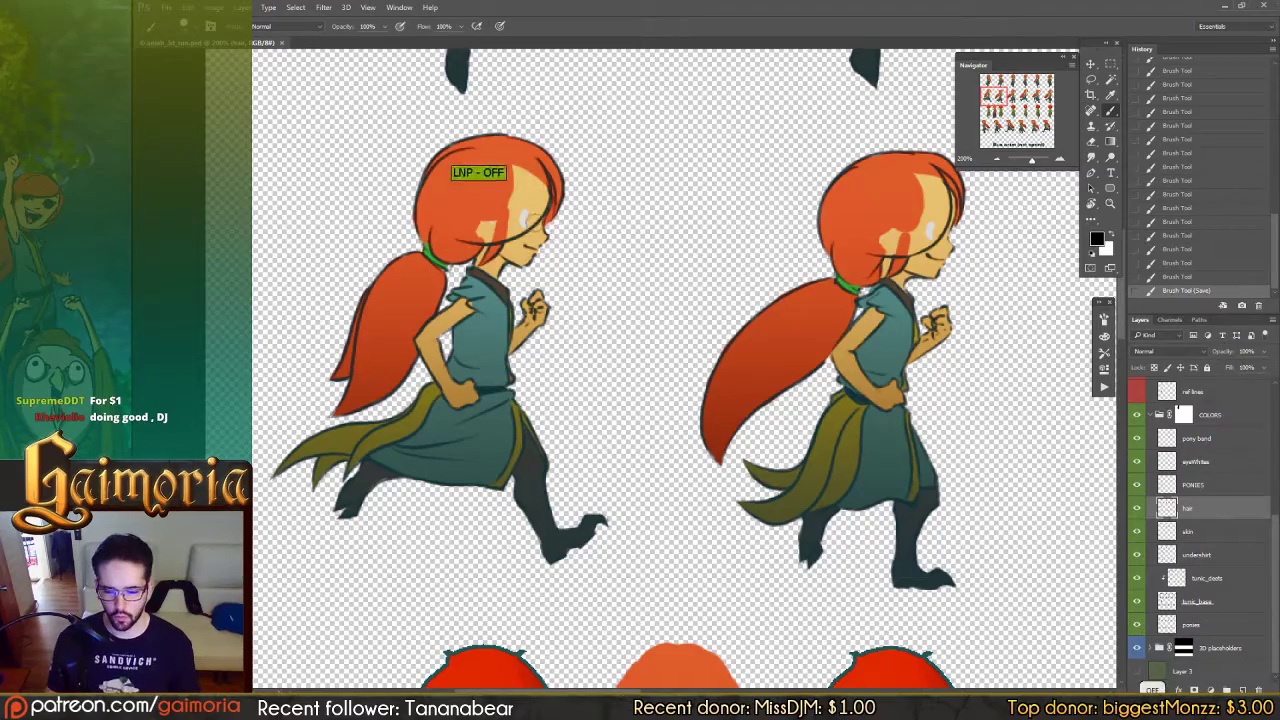
pyautogui.keyDown('alt'); pyautogui.click(490, 186); pyautogui.keyUp('alt')
pyautogui.moveTo(537, 212)
pyautogui.mouseDown()
pyautogui.moveTo(601, 210)
pyautogui.moveTo(550, 224)
pyautogui.mouseUp()
pyautogui.hotkey('ctrl', 'z')
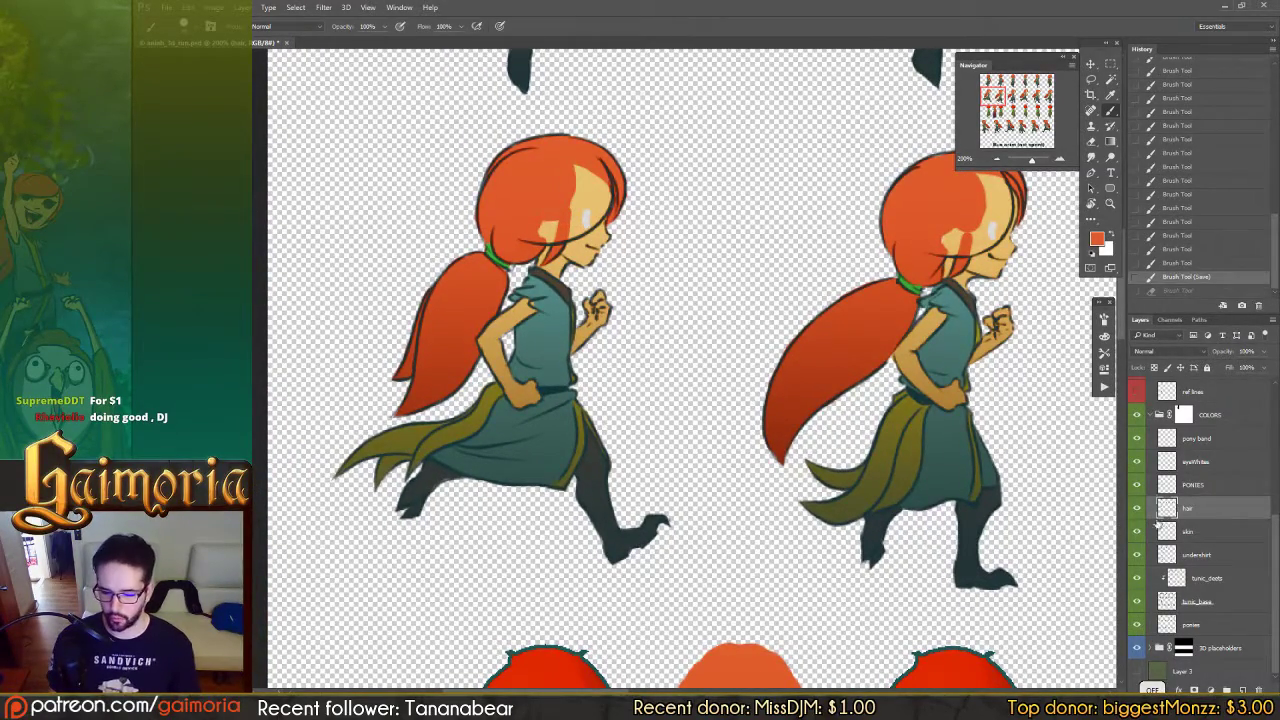
# Step: Set the Eyedropper to sample the current layer and pick the first right-facing sprite's hair color for the brush
pyautogui.press('i')
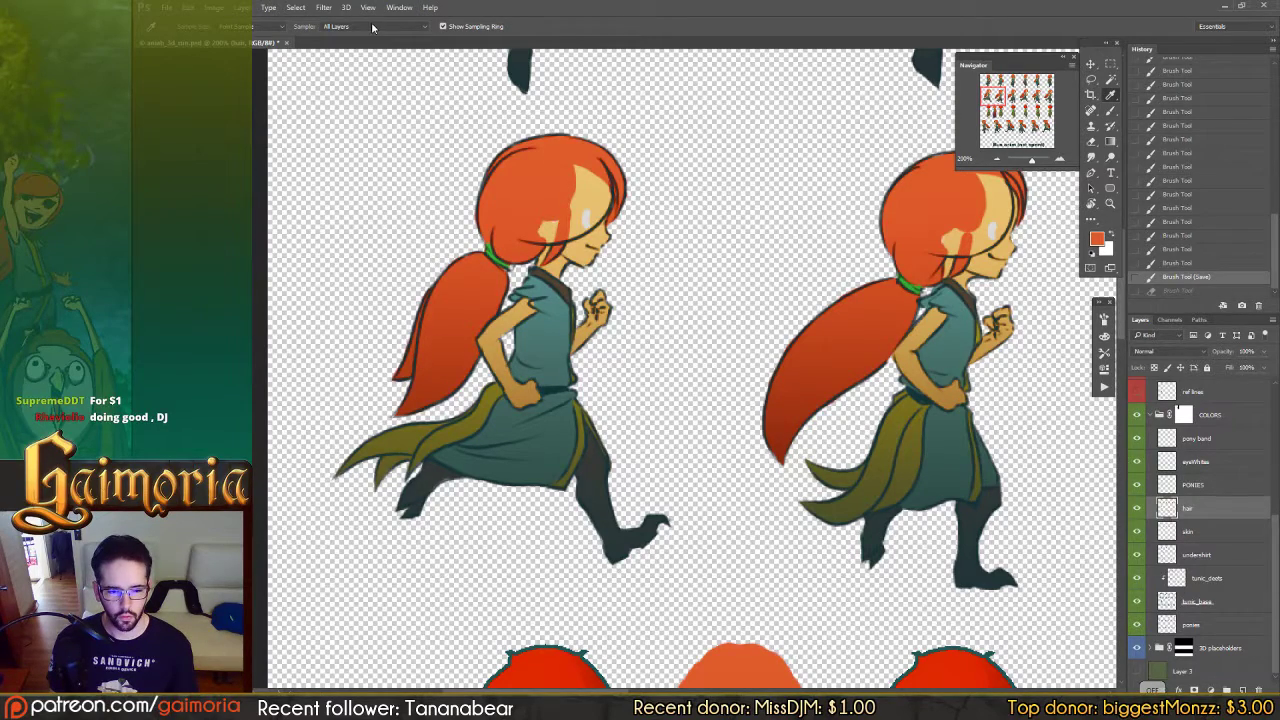
pyautogui.click(374, 27)
pyautogui.click(376, 37)
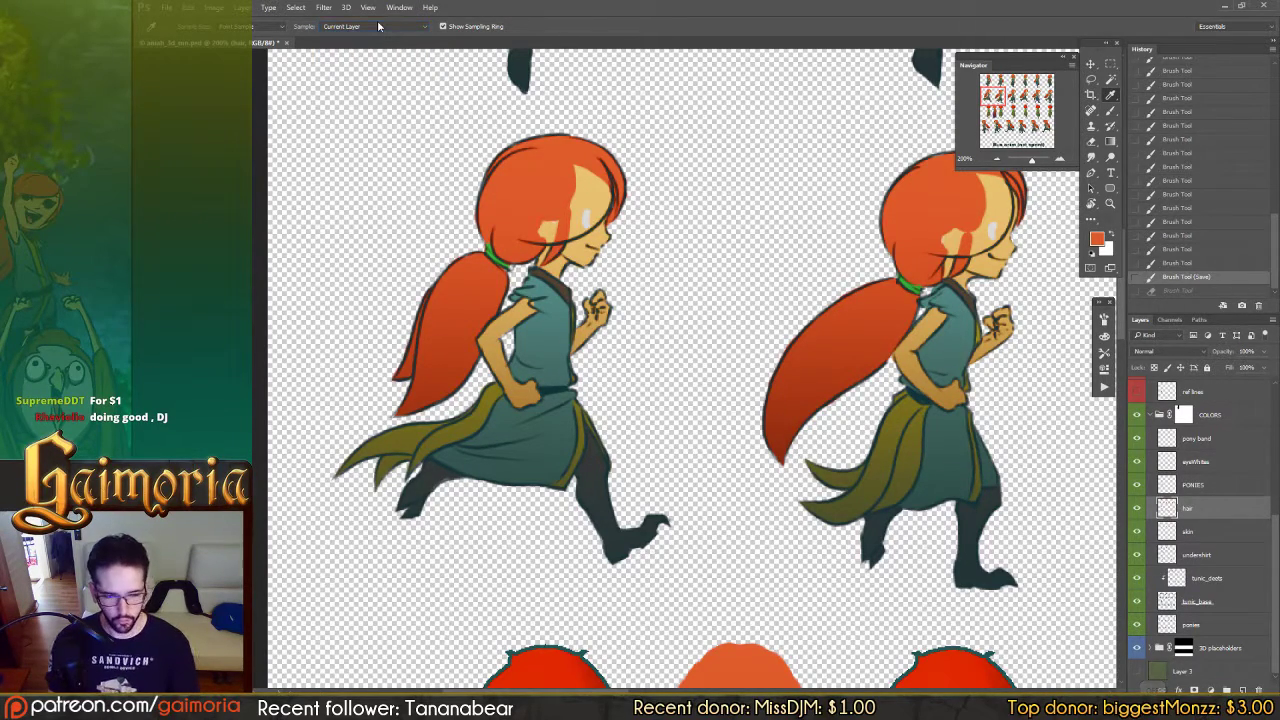
pyautogui.click(525, 193)
pyautogui.click(574, 161)
pyautogui.press('b')
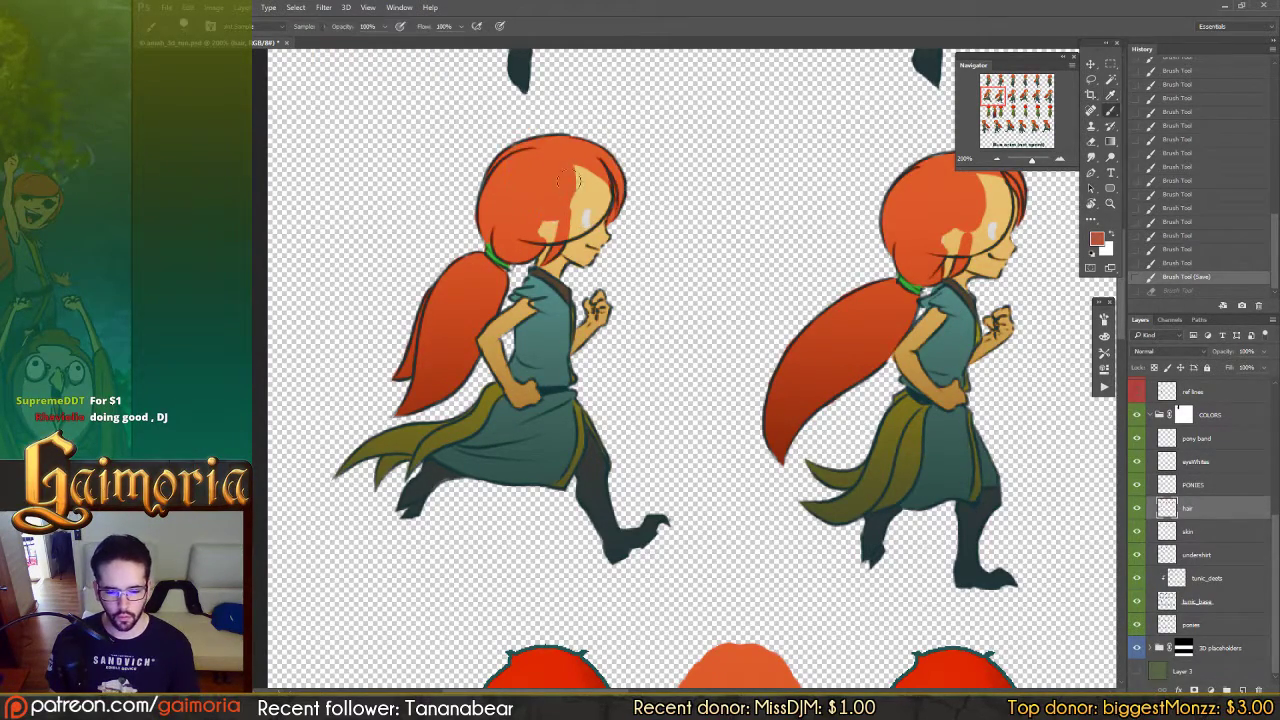
# Step: Paint hair color over the skin areas inside the curved hair lines of the first, second and third right-facing sprites
pyautogui.moveTo(576, 172)
pyautogui.mouseDown()
pyautogui.moveTo(550, 223)
pyautogui.moveTo(582, 172)
pyautogui.moveTo(578, 230)
pyautogui.moveTo(609, 211)
pyautogui.moveTo(543, 239)
pyautogui.moveTo(543, 228)
pyautogui.mouseUp()
pyautogui.moveTo(671, 196); pyautogui.dragTo(517, 223)
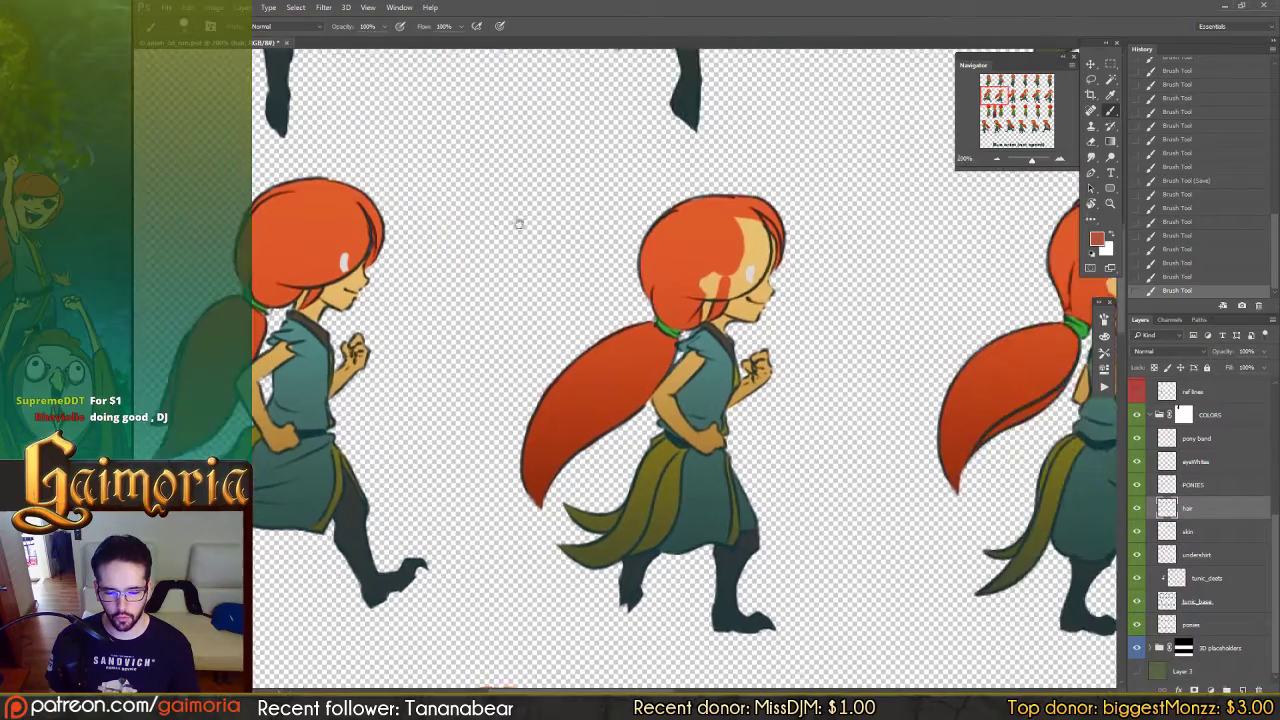
pyautogui.moveTo(738, 222)
pyautogui.mouseDown()
pyautogui.moveTo(712, 250)
pyautogui.moveTo(740, 235)
pyautogui.moveTo(730, 232)
pyautogui.moveTo(734, 245)
pyautogui.moveTo(745, 232)
pyautogui.moveTo(732, 262)
pyautogui.moveTo(749, 232)
pyautogui.moveTo(754, 250)
pyautogui.moveTo(752, 232)
pyautogui.moveTo(753, 246)
pyautogui.moveTo(692, 281)
pyautogui.moveTo(707, 285)
pyautogui.moveTo(703, 272)
pyautogui.moveTo(762, 238)
pyautogui.mouseUp()
pyautogui.moveTo(842, 258); pyautogui.dragTo(506, 220)
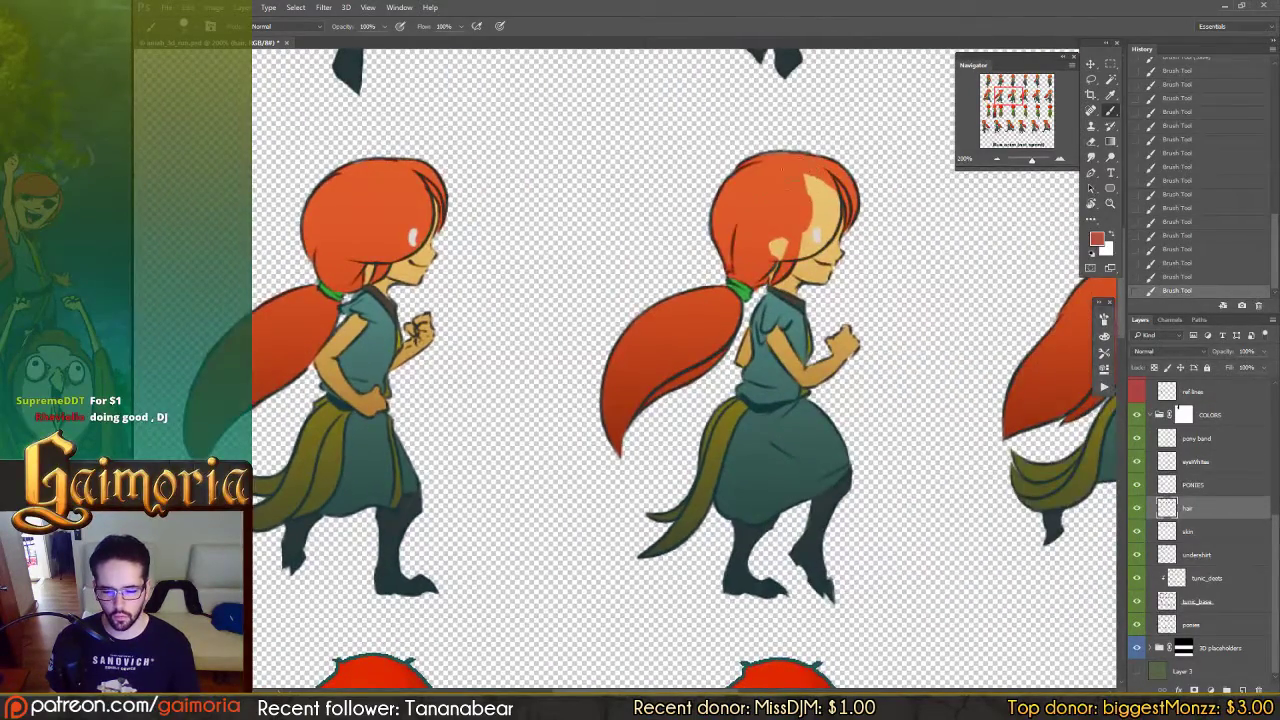
pyautogui.moveTo(812, 176)
pyautogui.mouseDown()
pyautogui.moveTo(785, 238)
pyautogui.moveTo(805, 182)
pyautogui.moveTo(815, 235)
pyautogui.moveTo(807, 183)
pyautogui.moveTo(826, 193)
pyautogui.moveTo(817, 188)
pyautogui.moveTo(817, 232)
pyautogui.moveTo(815, 213)
pyautogui.moveTo(783, 243)
pyautogui.moveTo(813, 232)
pyautogui.moveTo(774, 244)
pyautogui.mouseUp()
# Step: Paint hair color over the skin areas inside the curved hair lines of the fourth, fifth and sixth right-facing sprites
pyautogui.moveTo(952, 248); pyautogui.dragTo(463, 245)
pyautogui.moveTo(738, 172); pyautogui.dragTo(716, 162)
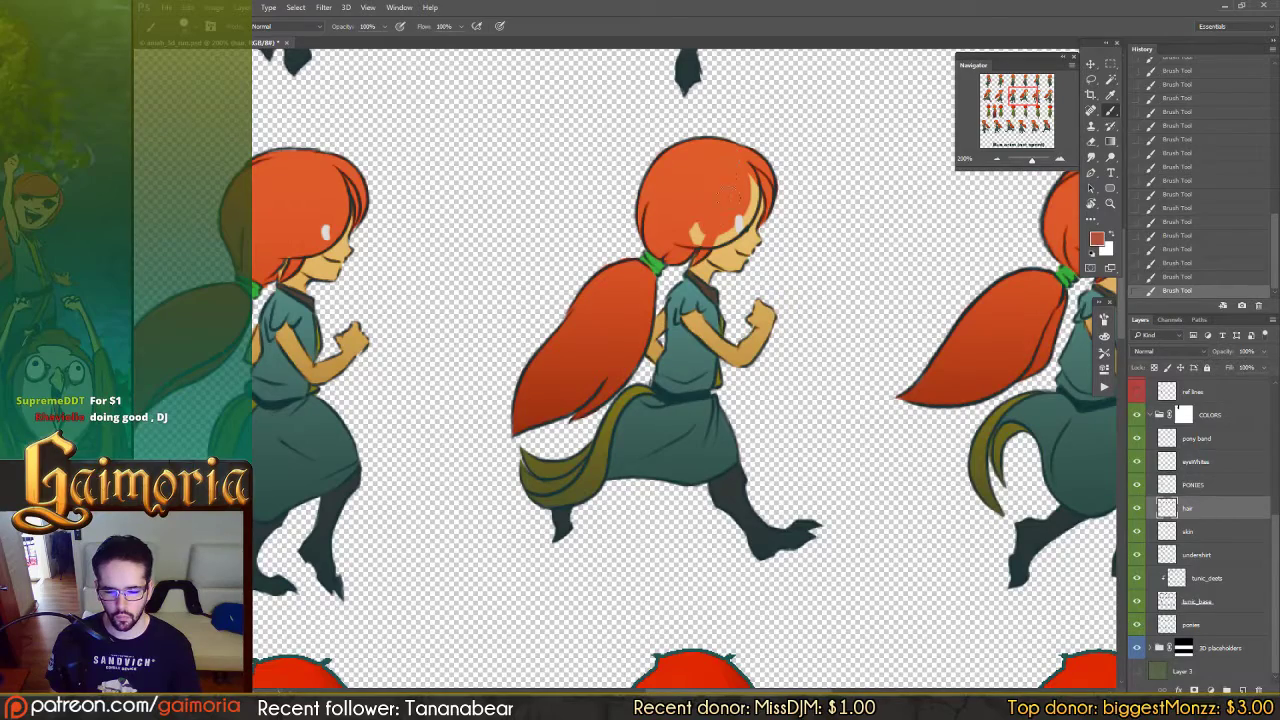
pyautogui.moveTo(692, 228)
pyautogui.mouseDown()
pyautogui.moveTo(712, 250)
pyautogui.moveTo(738, 228)
pyautogui.moveTo(754, 176)
pyautogui.mouseUp()
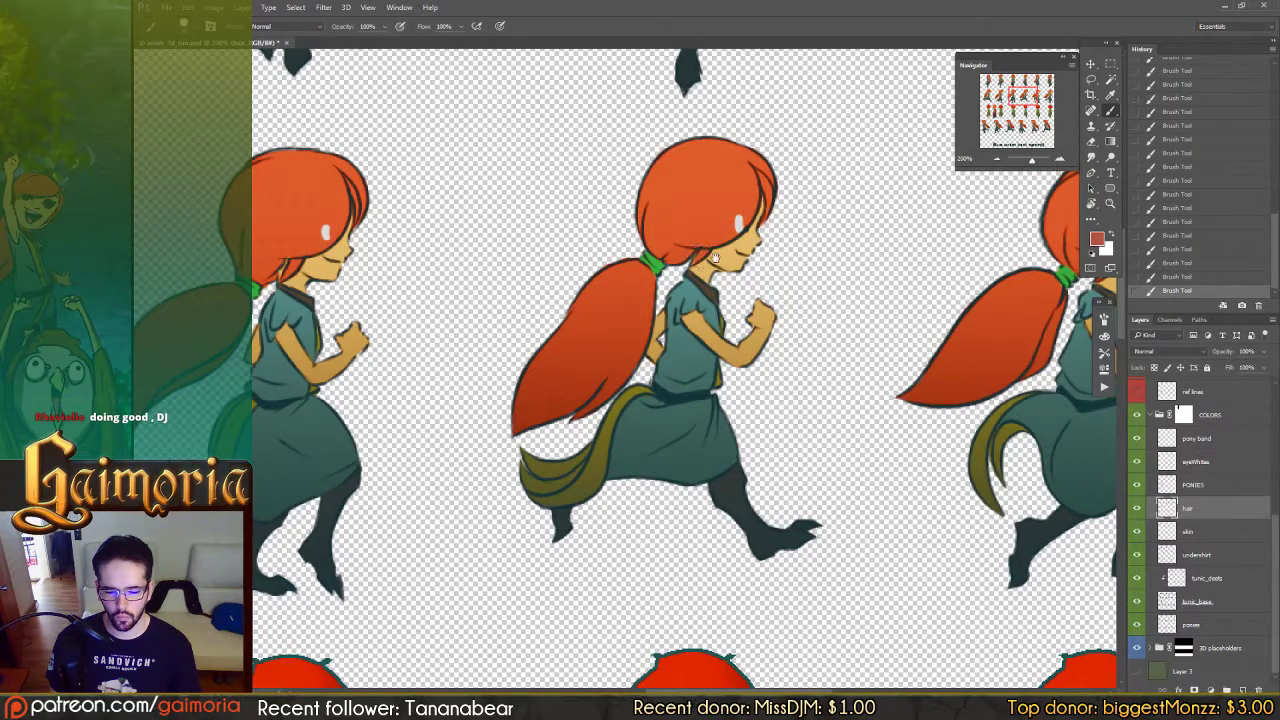
pyautogui.moveTo(855, 232); pyautogui.dragTo(530, 254)
pyautogui.moveTo(806, 206)
pyautogui.mouseDown()
pyautogui.moveTo(779, 268)
pyautogui.moveTo(768, 268)
pyautogui.moveTo(824, 247)
pyautogui.moveTo(799, 199)
pyautogui.moveTo(816, 258)
pyautogui.moveTo(823, 215)
pyautogui.moveTo(826, 245)
pyautogui.mouseUp()
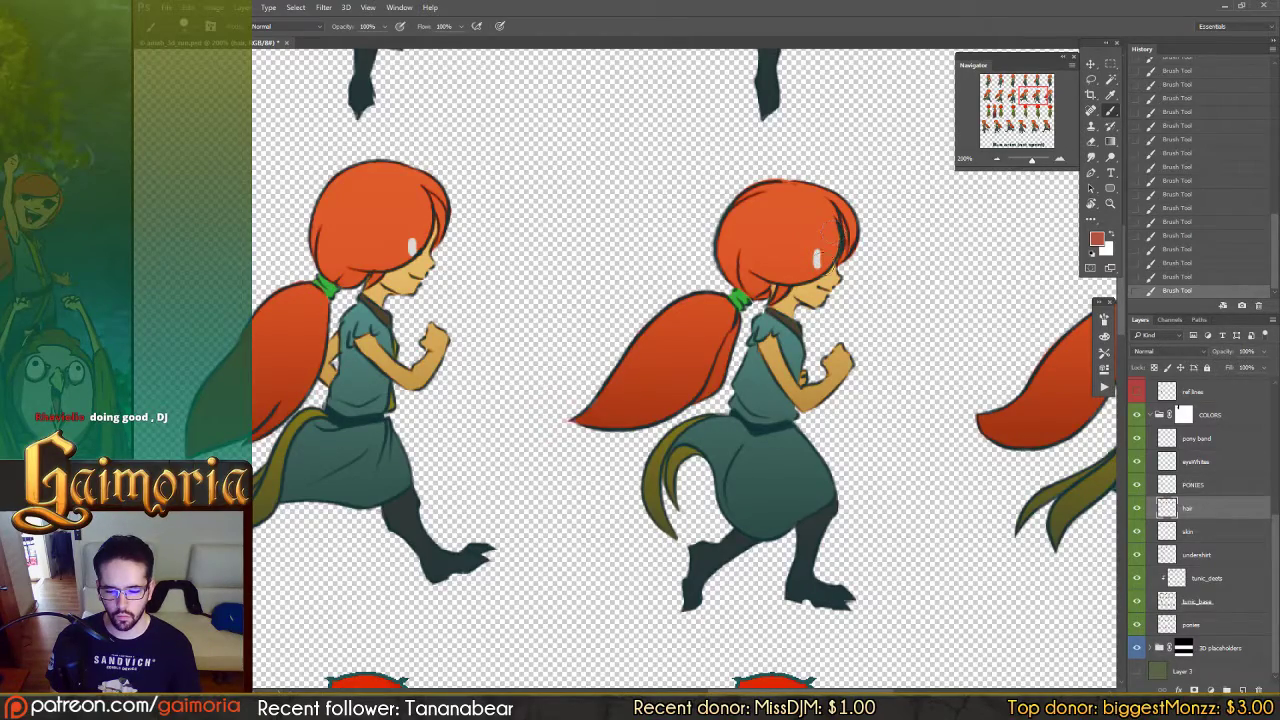
pyautogui.moveTo(911, 251); pyautogui.dragTo(769, 259)
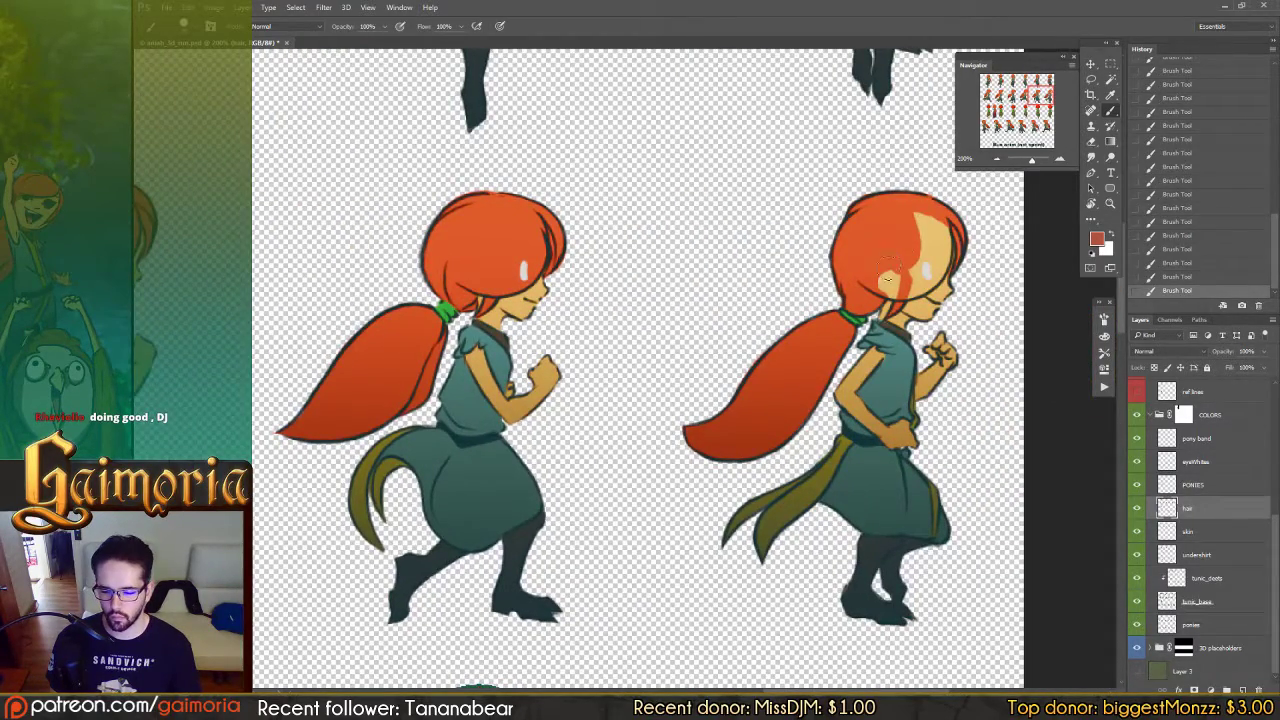
pyautogui.moveTo(888, 278)
pyautogui.mouseDown()
pyautogui.moveTo(925, 228)
pyautogui.moveTo(915, 205)
pyautogui.moveTo(910, 268)
pyautogui.moveTo(922, 230)
pyautogui.moveTo(932, 258)
pyautogui.moveTo(935, 225)
pyautogui.moveTo(948, 240)
pyautogui.moveTo(923, 257)
pyautogui.moveTo(947, 249)
pyautogui.moveTo(889, 281)
pyautogui.moveTo(933, 247)
pyautogui.moveTo(933, 265)
pyautogui.moveTo(888, 290)
pyautogui.mouseUp()
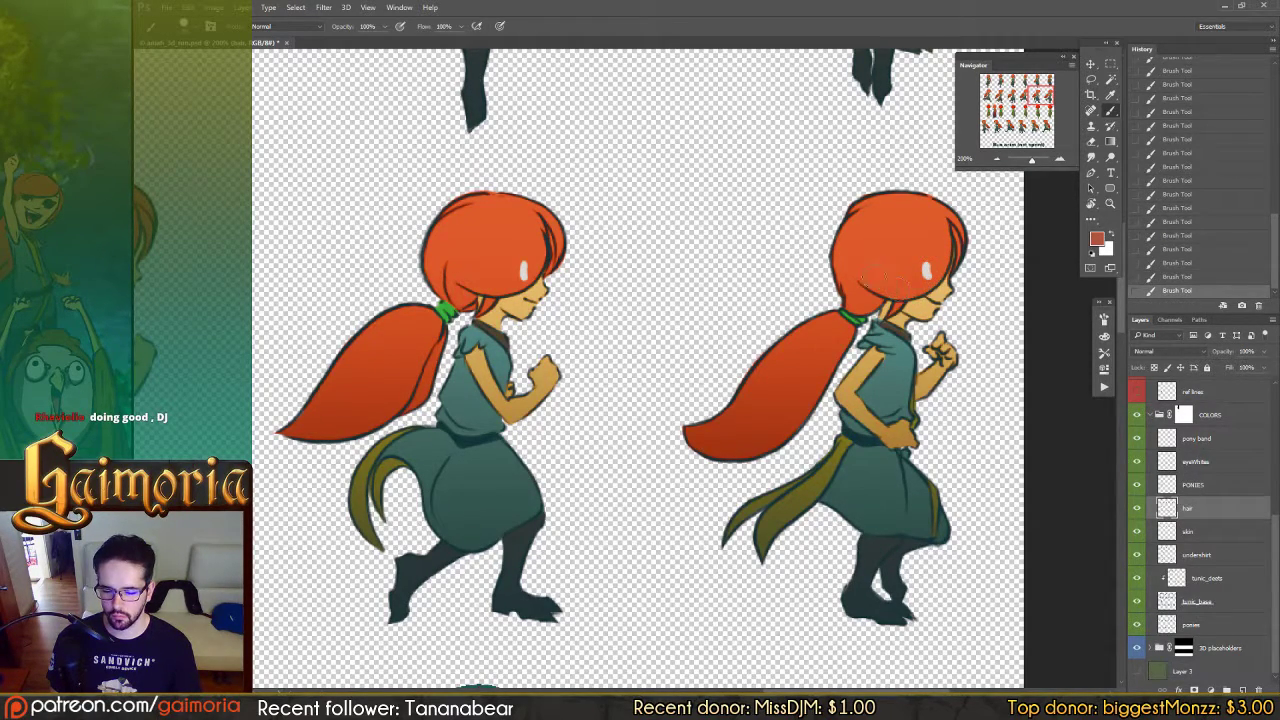
# Step: Erase the eye whites of the first, second and third right-facing sprites on the eyeWhites layer
pyautogui.moveTo(320, 264); pyautogui.dragTo(1030, 252)
pyautogui.moveTo(200, 284)
pyautogui.mouseDown()
pyautogui.moveTo(583, 277)
pyautogui.moveTo(734, 236)
pyautogui.moveTo(960, 220)
pyautogui.mouseUp()
pyautogui.moveTo(544, 283); pyautogui.dragTo(900, 240)
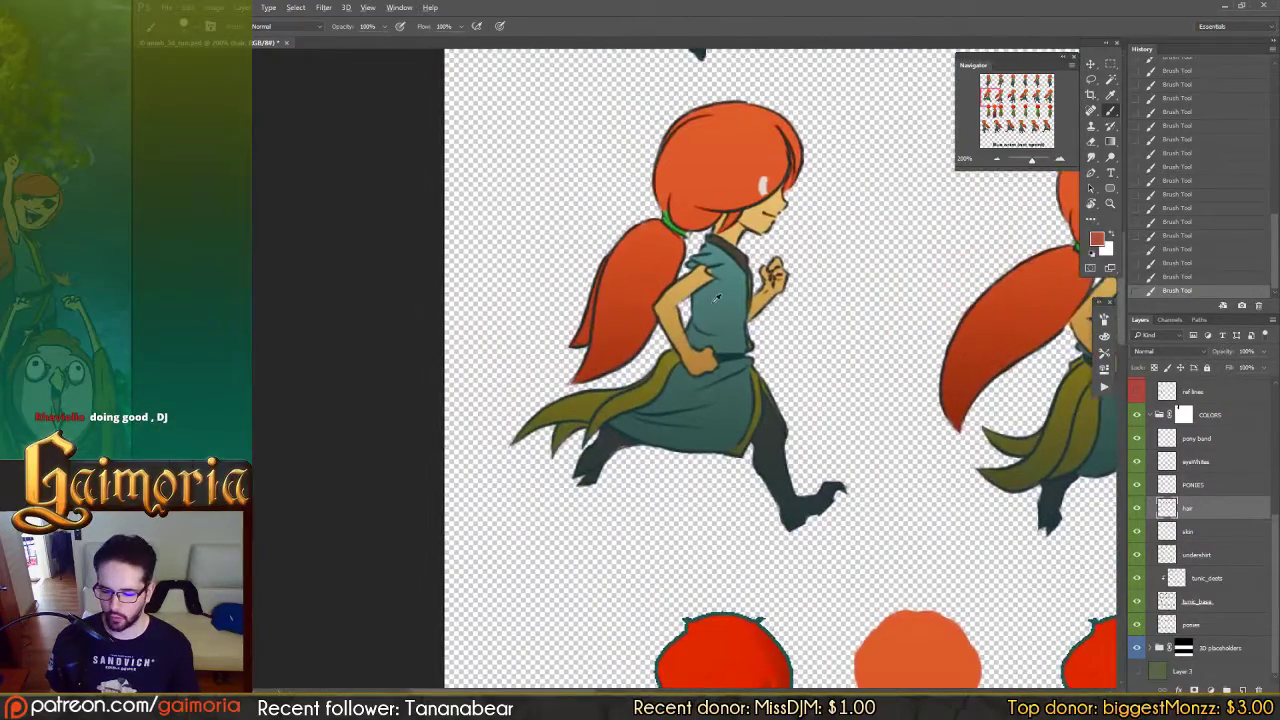
pyautogui.hotkey('alt', ']')
pyautogui.hotkey('alt', ']')
pyautogui.press('e')
pyautogui.moveTo(761, 178); pyautogui.dragTo(780, 198)
pyautogui.moveTo(862, 214); pyautogui.dragTo(482, 231)
pyautogui.moveTo(743, 223)
pyautogui.mouseDown()
pyautogui.moveTo(650, 225)
pyautogui.moveTo(731, 219)
pyautogui.mouseUp()
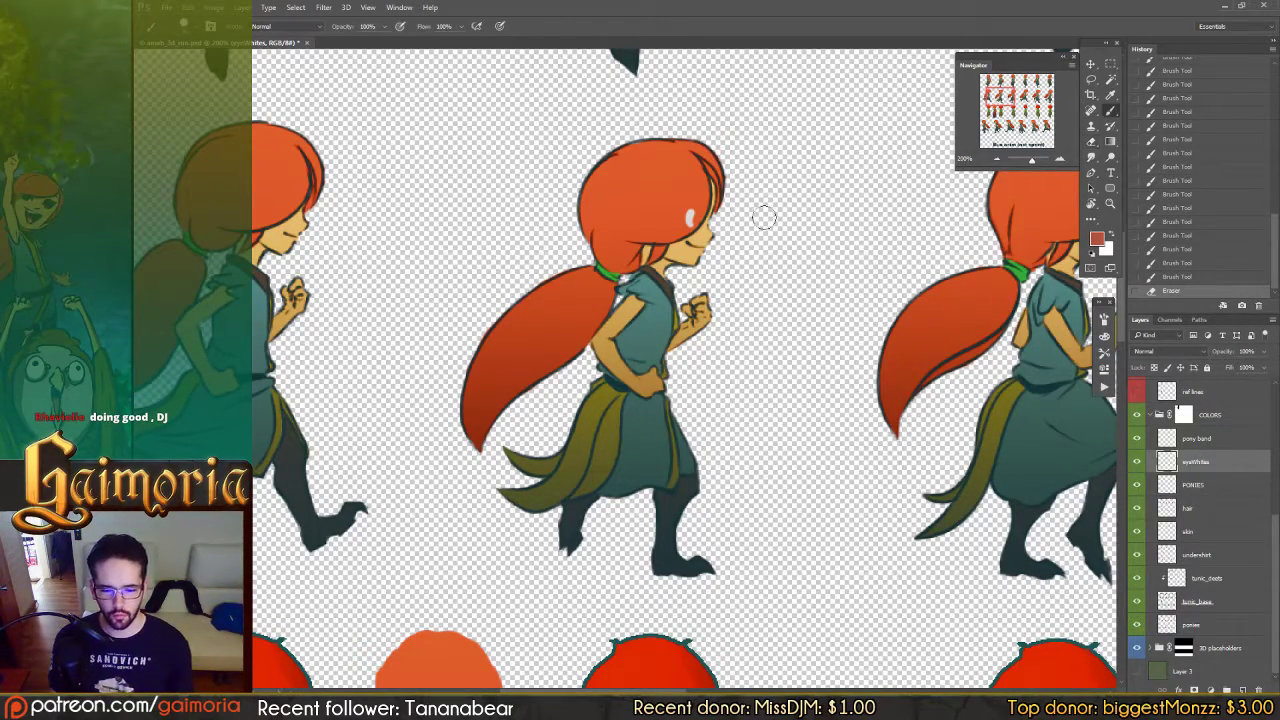
pyautogui.moveTo(686, 225); pyautogui.dragTo(688, 227)
pyautogui.moveTo(797, 235)
pyautogui.mouseDown()
pyautogui.moveTo(657, 235)
pyautogui.moveTo(671, 212)
pyautogui.mouseUp()
pyautogui.hscroll(3, 670, 212)
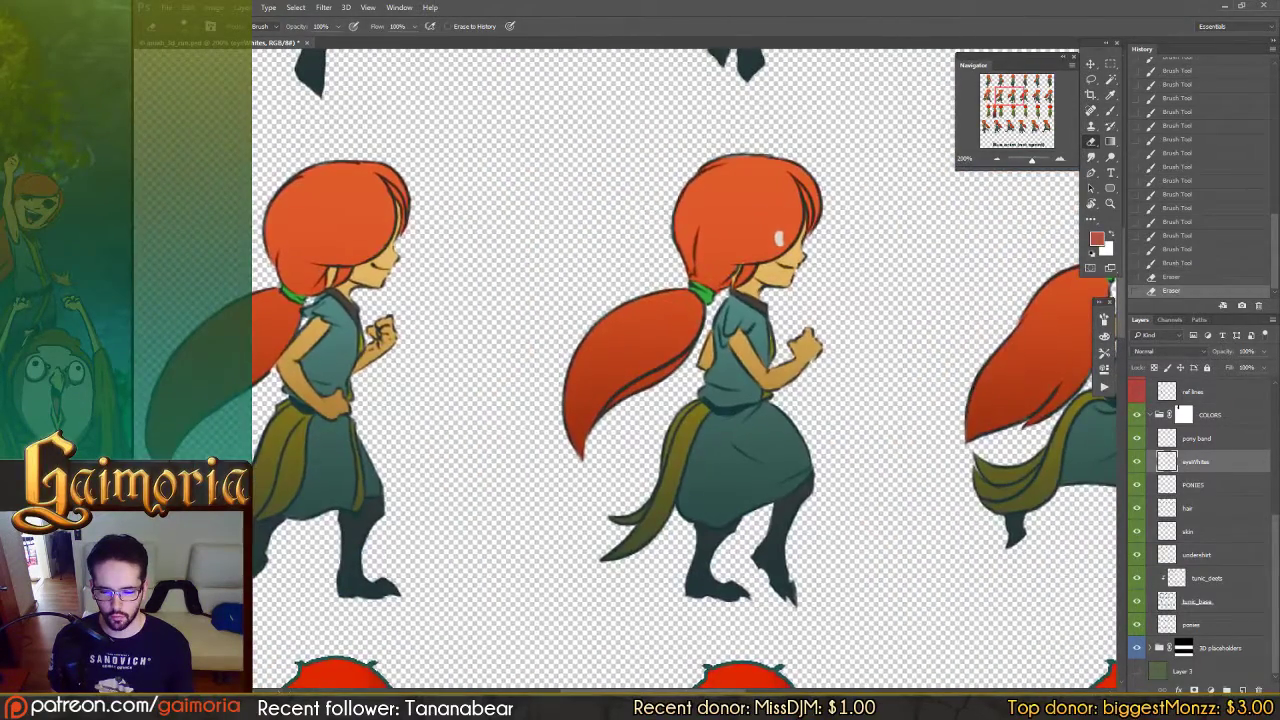
pyautogui.click(779, 238)
# Step: Erase the eye whites of the fourth, fifth and sixth right-facing sprites and save the document
pyautogui.hscroll(5, 785, 235)
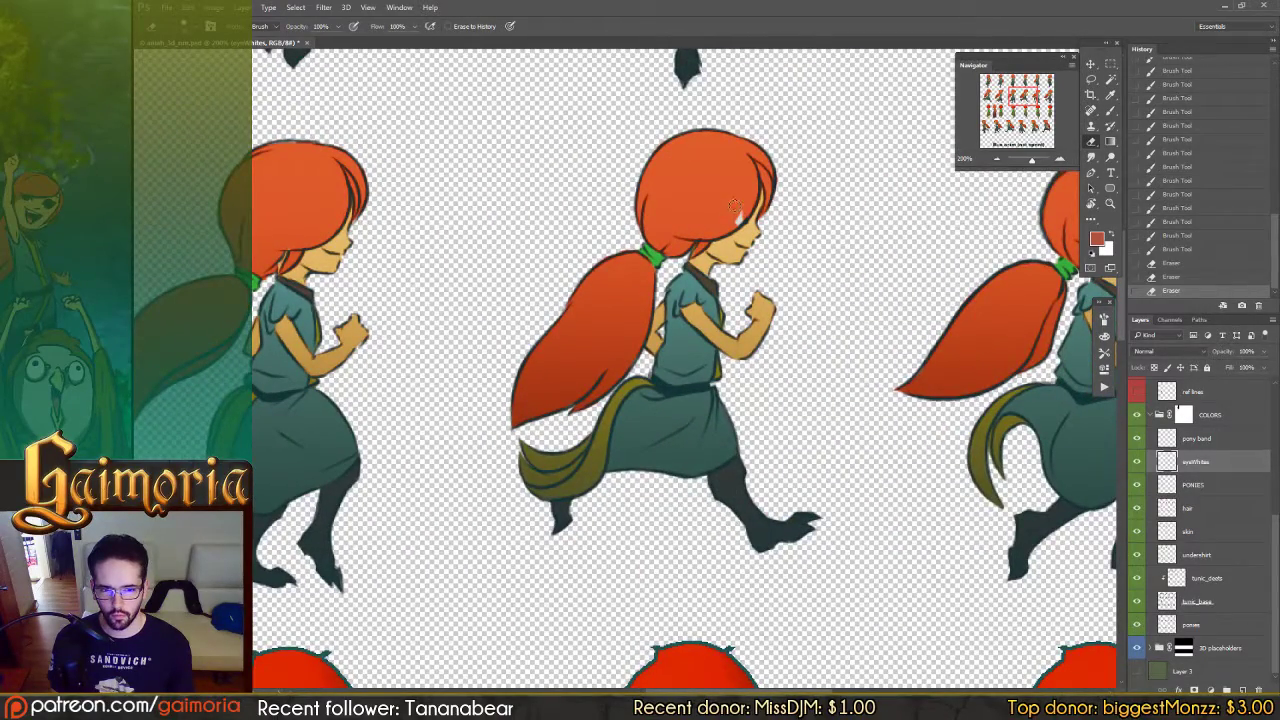
pyautogui.click(738, 216)
pyautogui.click(778, 202)
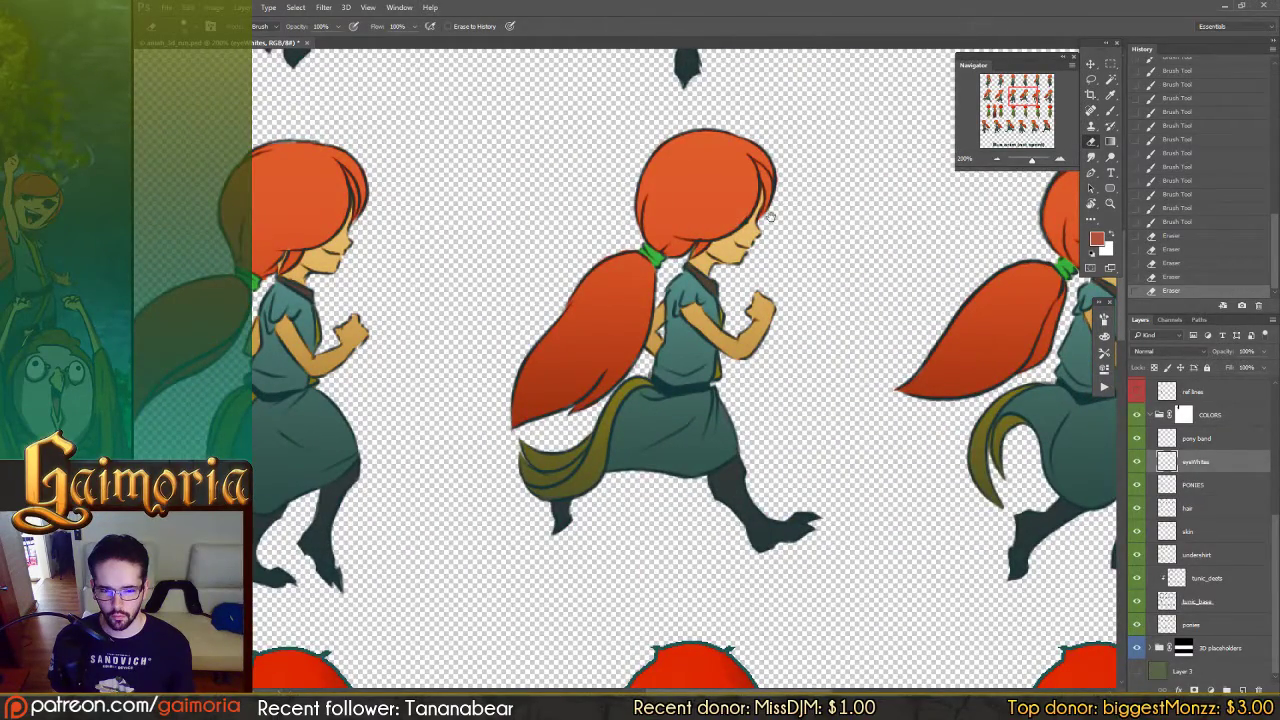
pyautogui.hscroll(5, 778, 210)
pyautogui.click(783, 258)
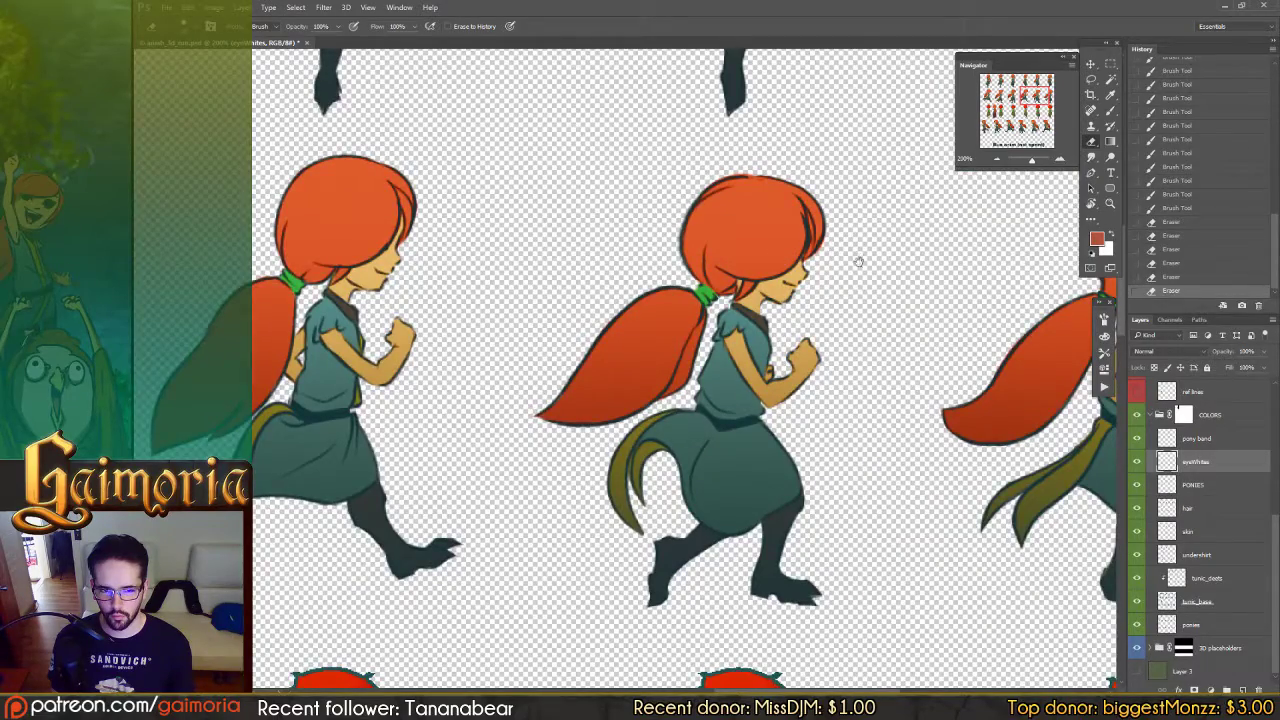
pyautogui.moveTo(857, 260); pyautogui.dragTo(686, 246)
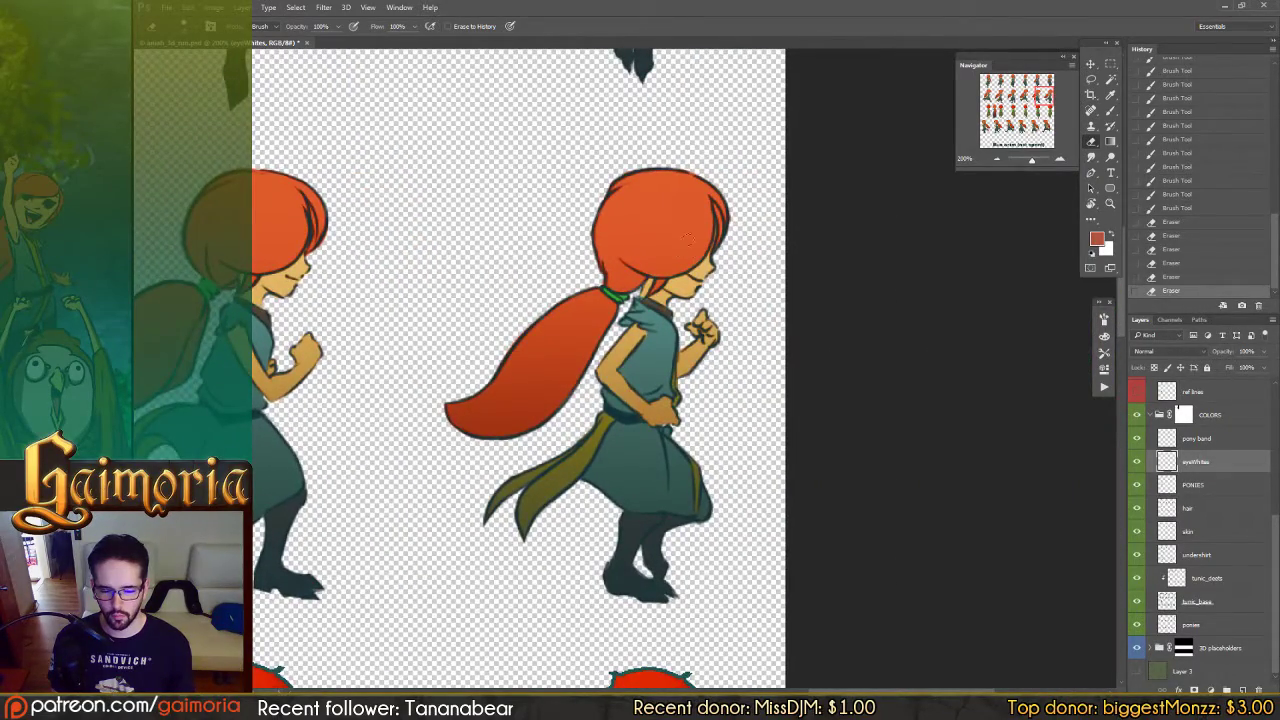
pyautogui.hscroll(-10, 650, 250)
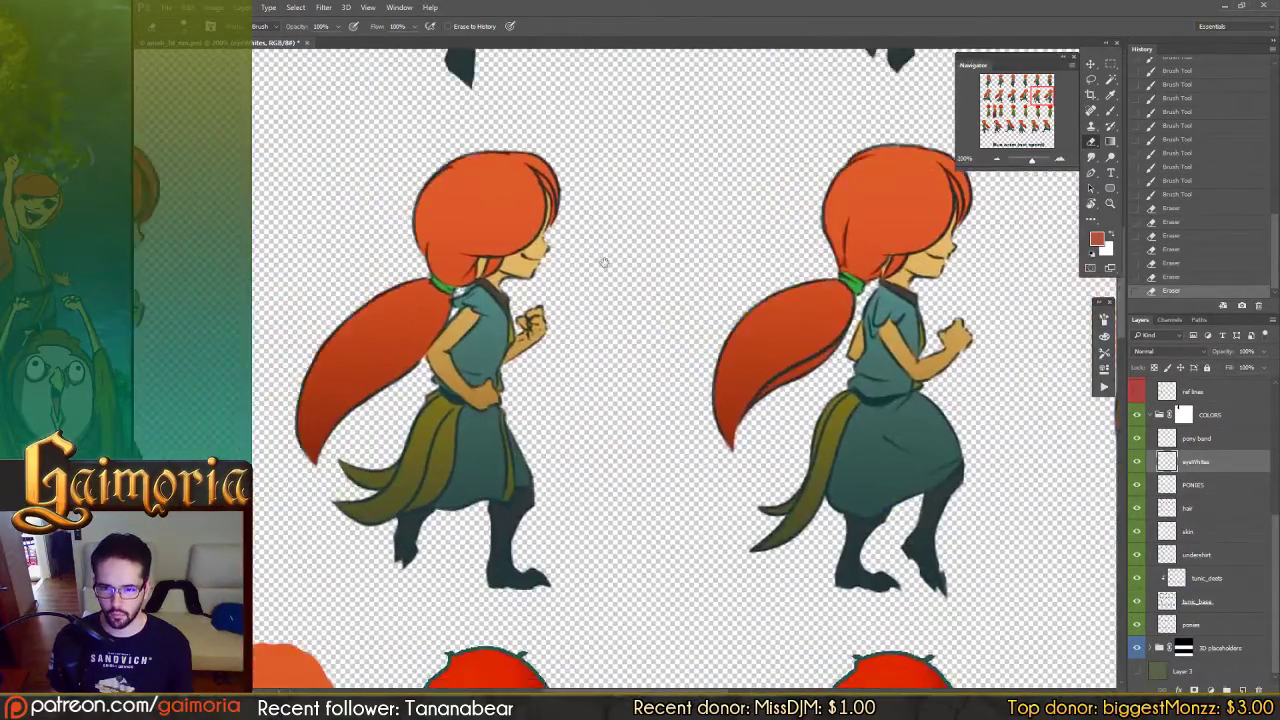
pyautogui.hscroll(-15, 604, 263)
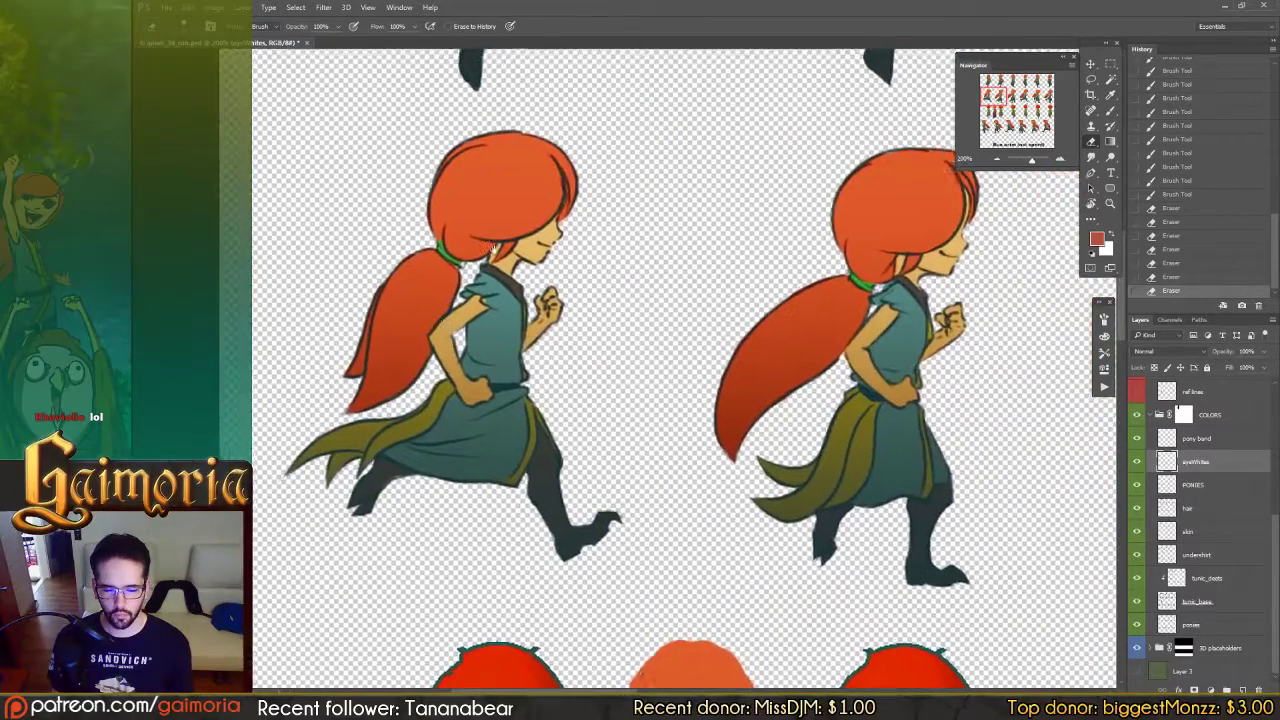
pyautogui.hscroll(-1, 493, 244)
pyautogui.hotkey('ctrl', 's')
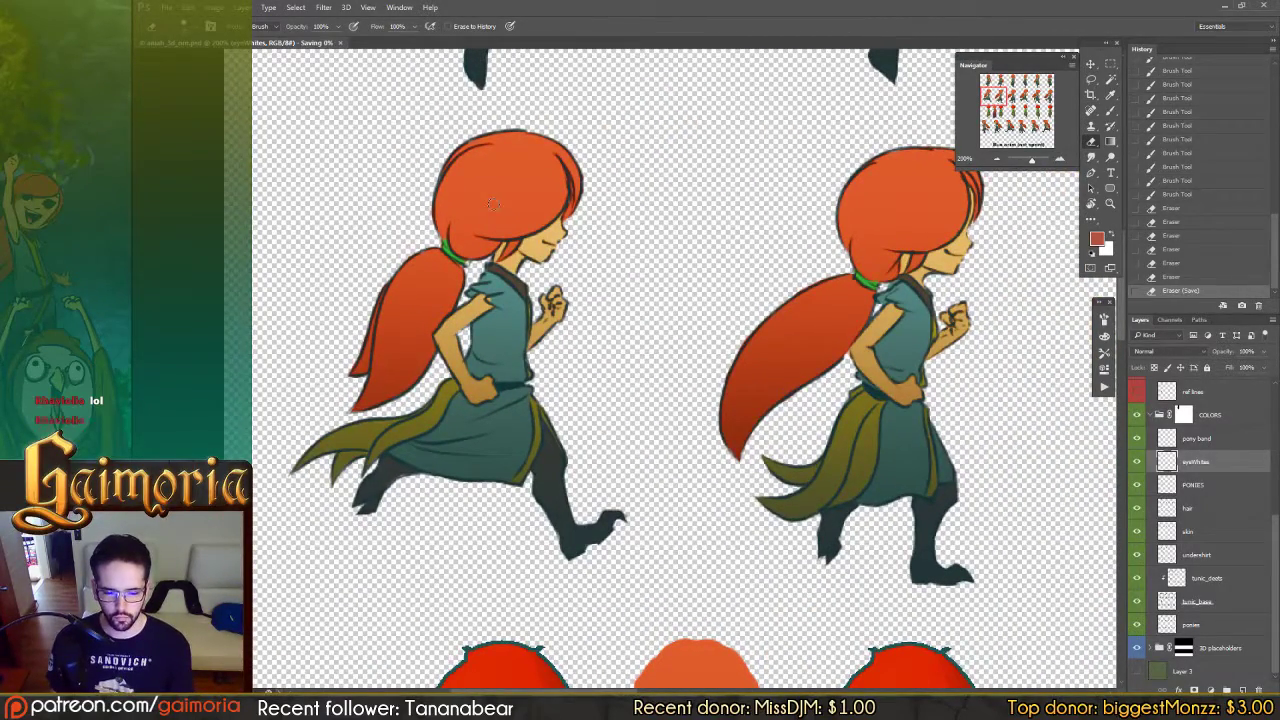
# Step: Review the whole row of right-facing run sprites at 100% zoom for consistent hair shapes
pyautogui.hotkey('ctrl', '-')
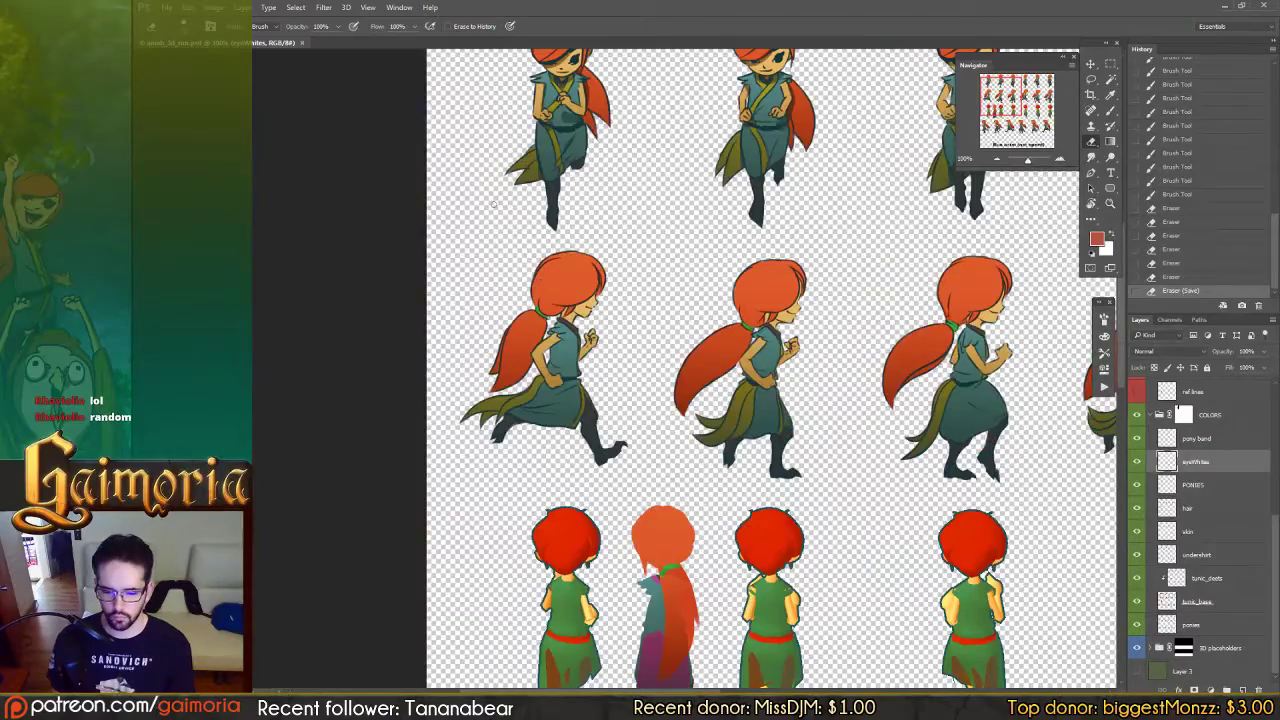
pyautogui.press('v')
pyautogui.moveTo(812, 314); pyautogui.dragTo(461, 302)
pyautogui.moveTo(200, 291); pyautogui.dragTo(328, 266)
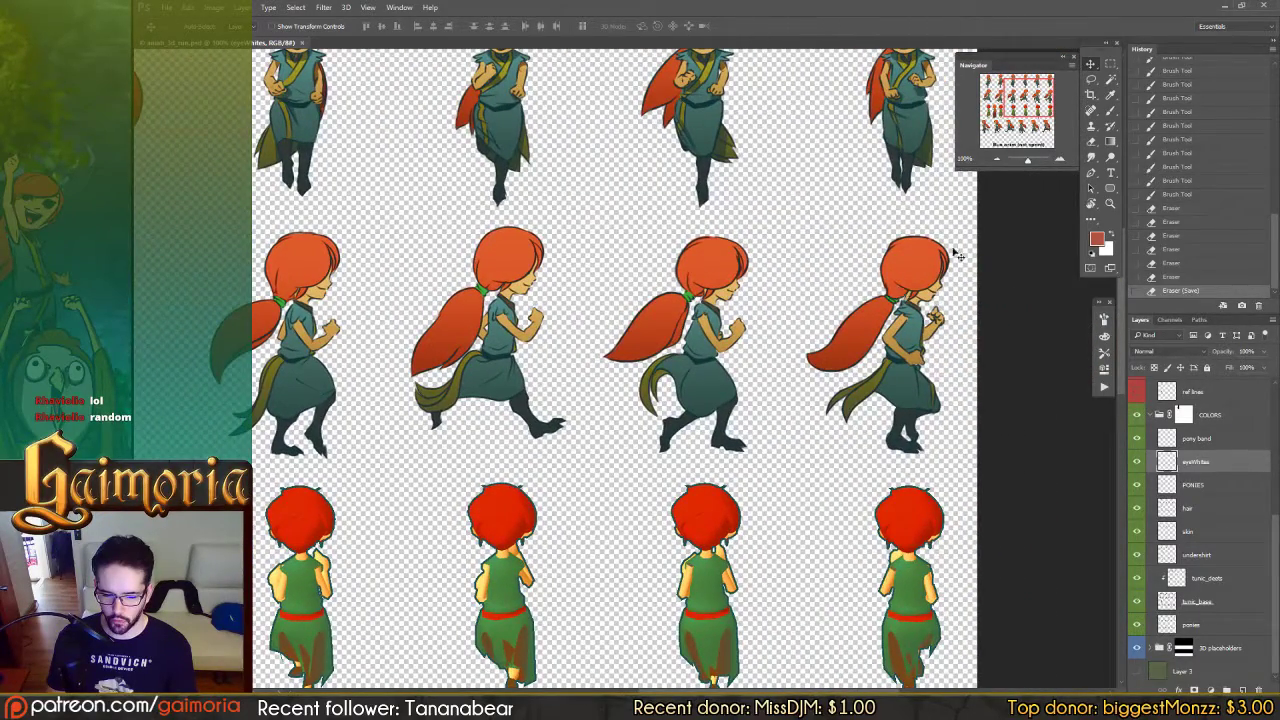
pyautogui.moveTo(890, 324); pyautogui.dragTo(1012, 338)
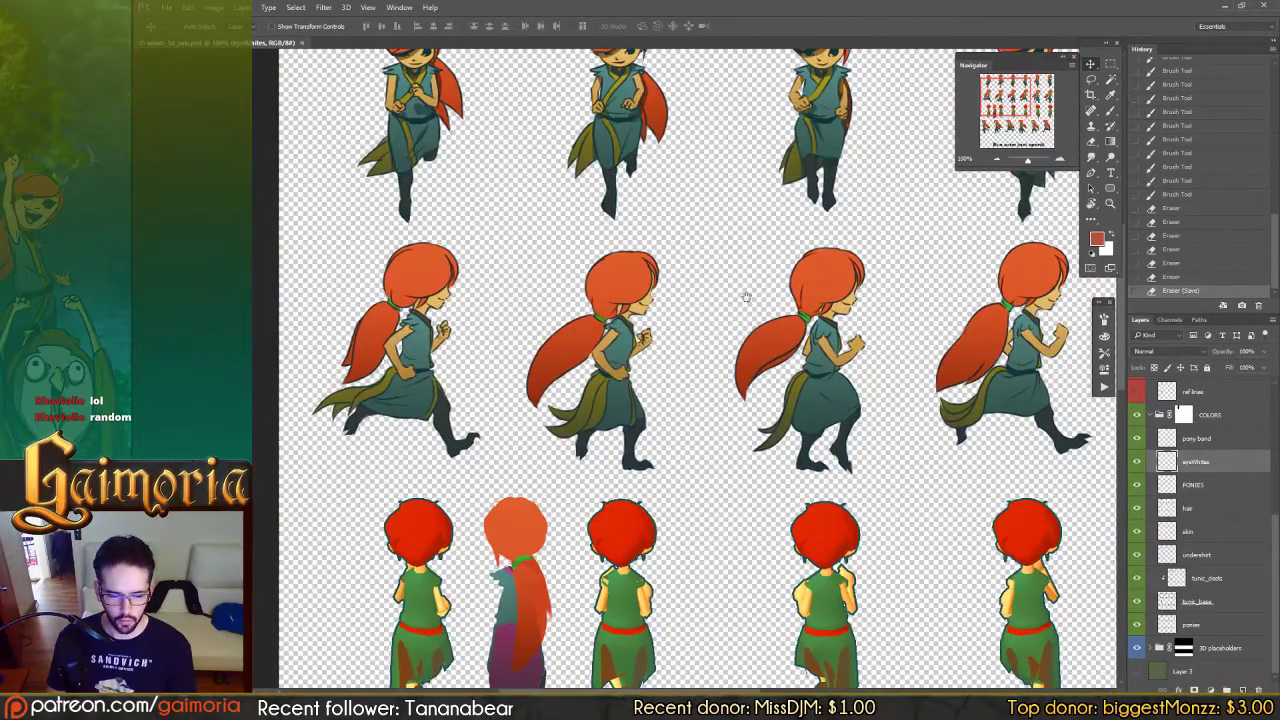
pyautogui.moveTo(939, 300); pyautogui.dragTo(523, 275)
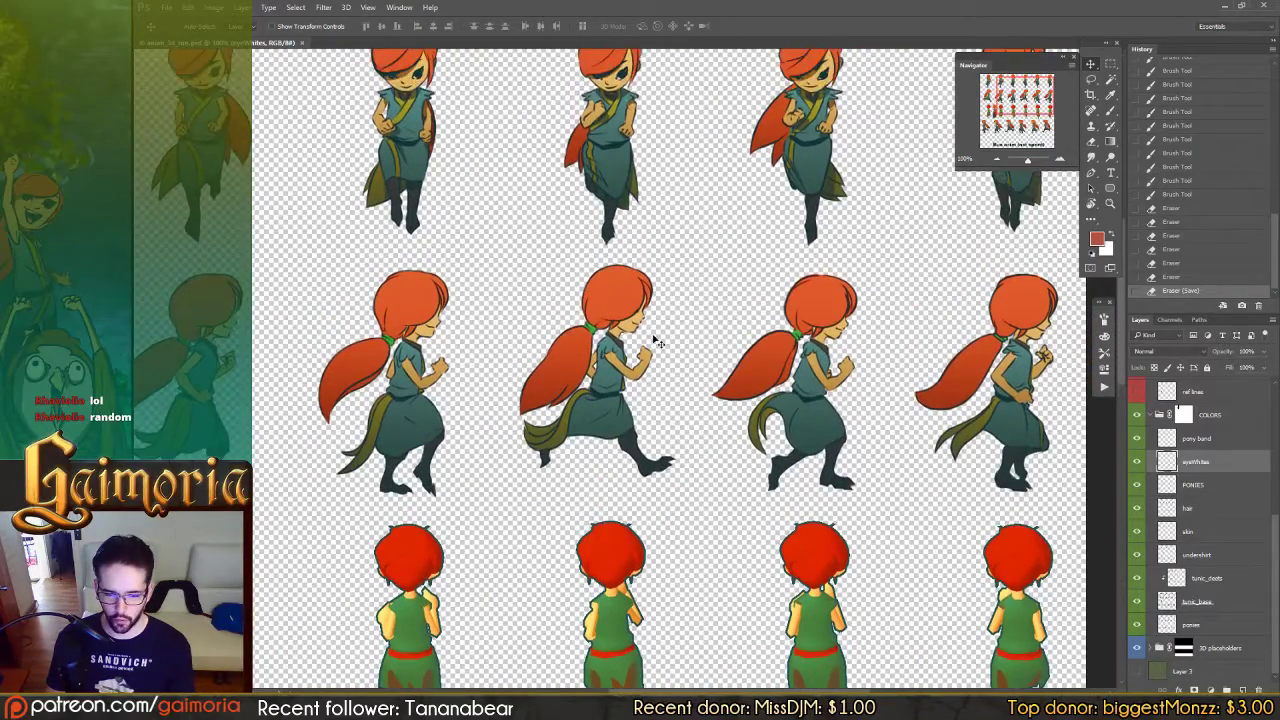
# Step: Save a PNG copy of the sprite sheet over the existing aniah_3d_run.png in the movement folder
pyautogui.hotkey('ctrl', 'alt', 's')
pyautogui.click(577, 404)
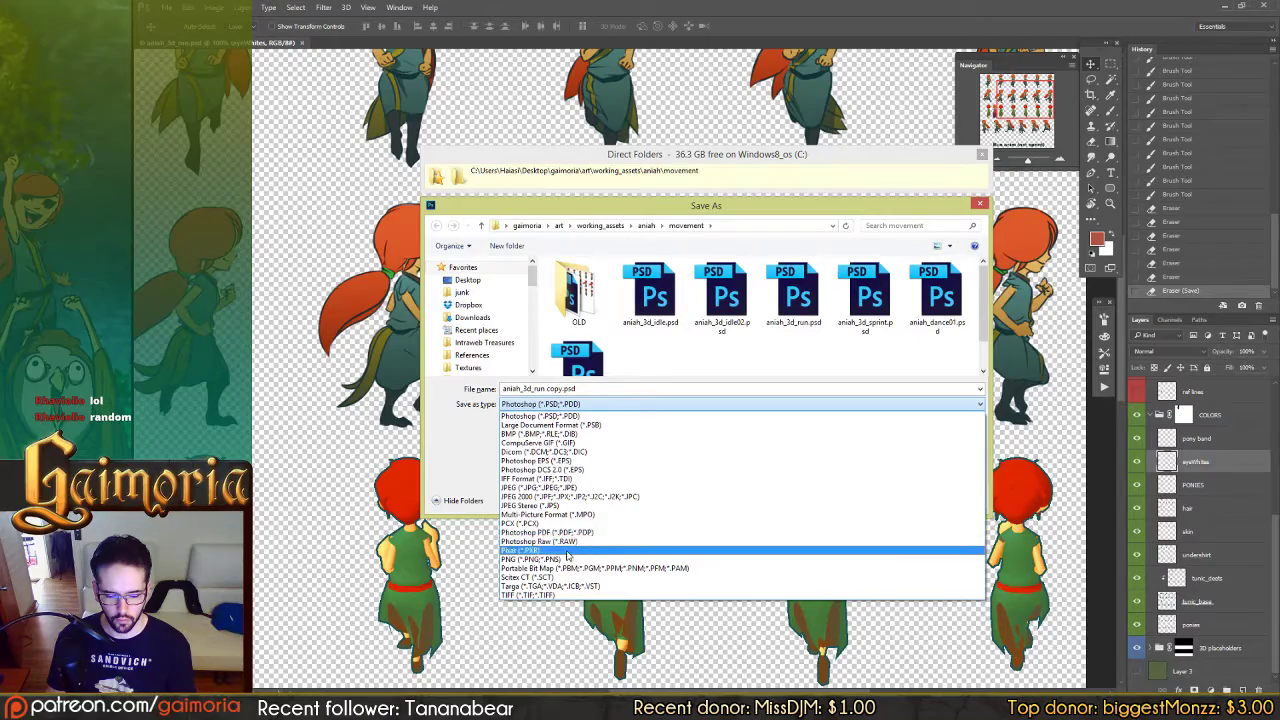
pyautogui.click(568, 559)
pyautogui.doubleClick(740, 285)
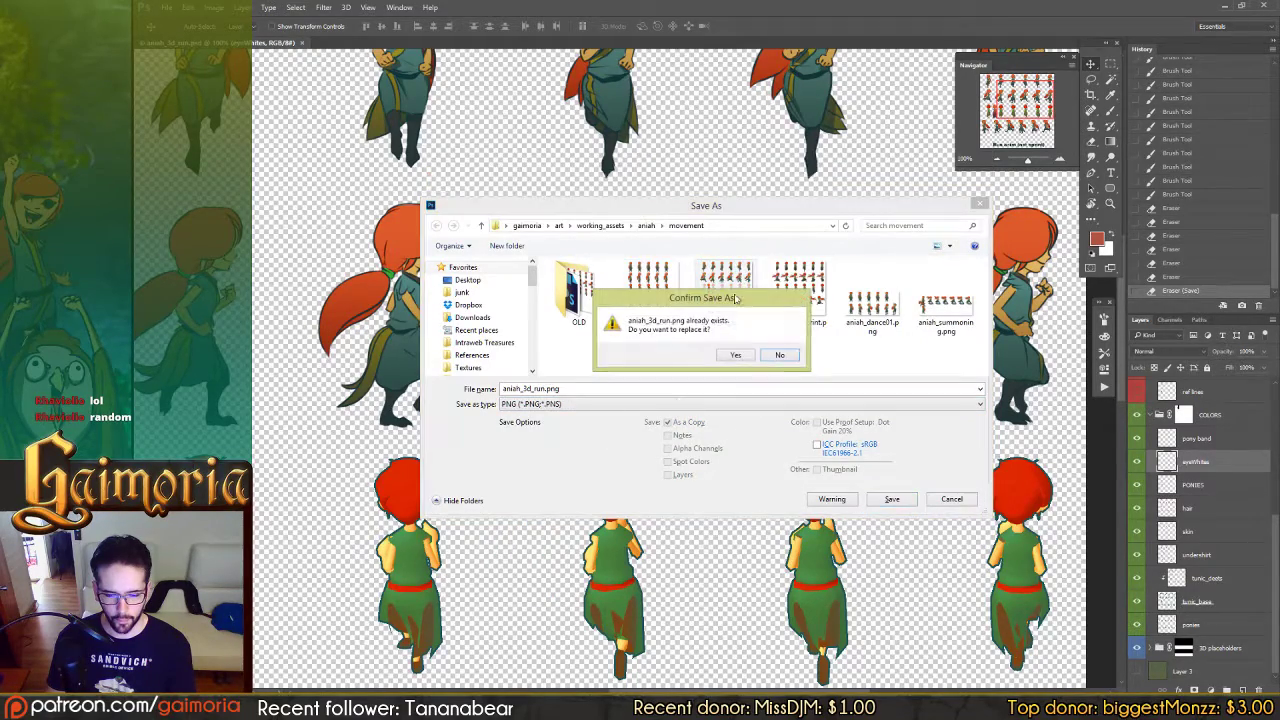
pyautogui.click(746, 366)
pyautogui.click(731, 181)
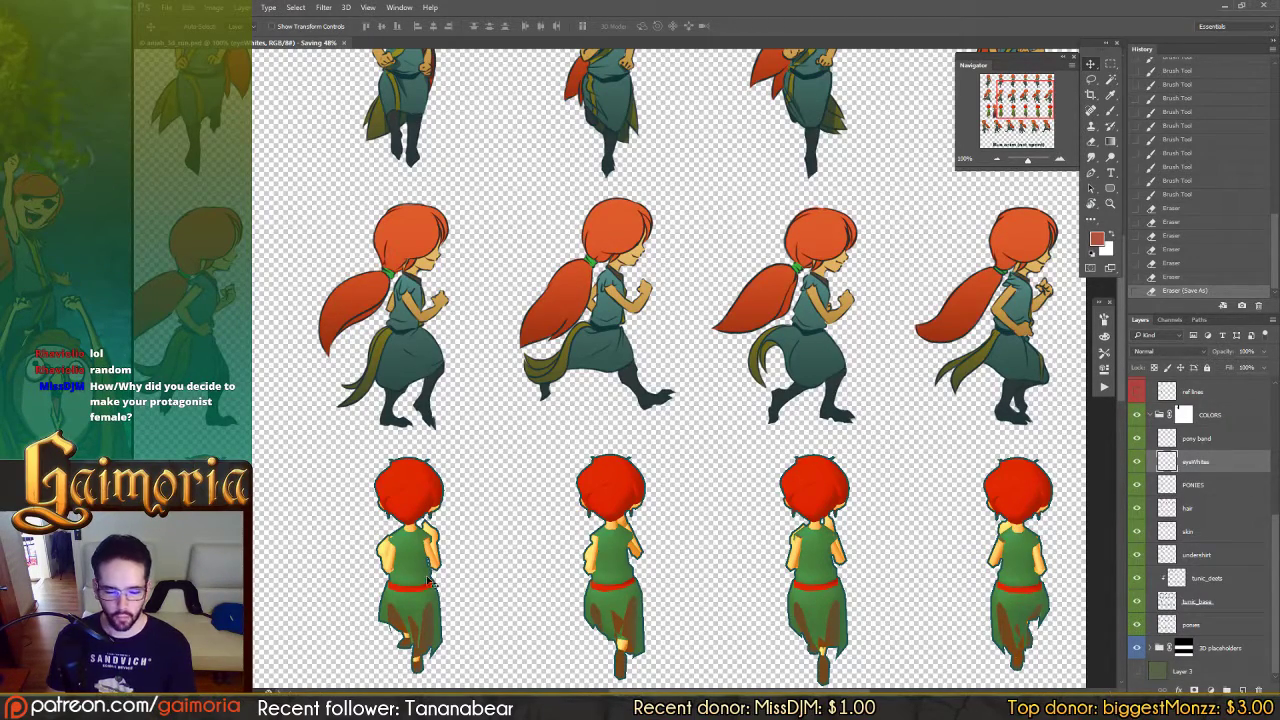
# Step: Switch to File Explorer and copy aniah_3d_run.png from the movement folder into the game's Aniah sprites folder, replacing the existing file
pyautogui.moveTo(310, 705)
pyautogui.click(280, 648)
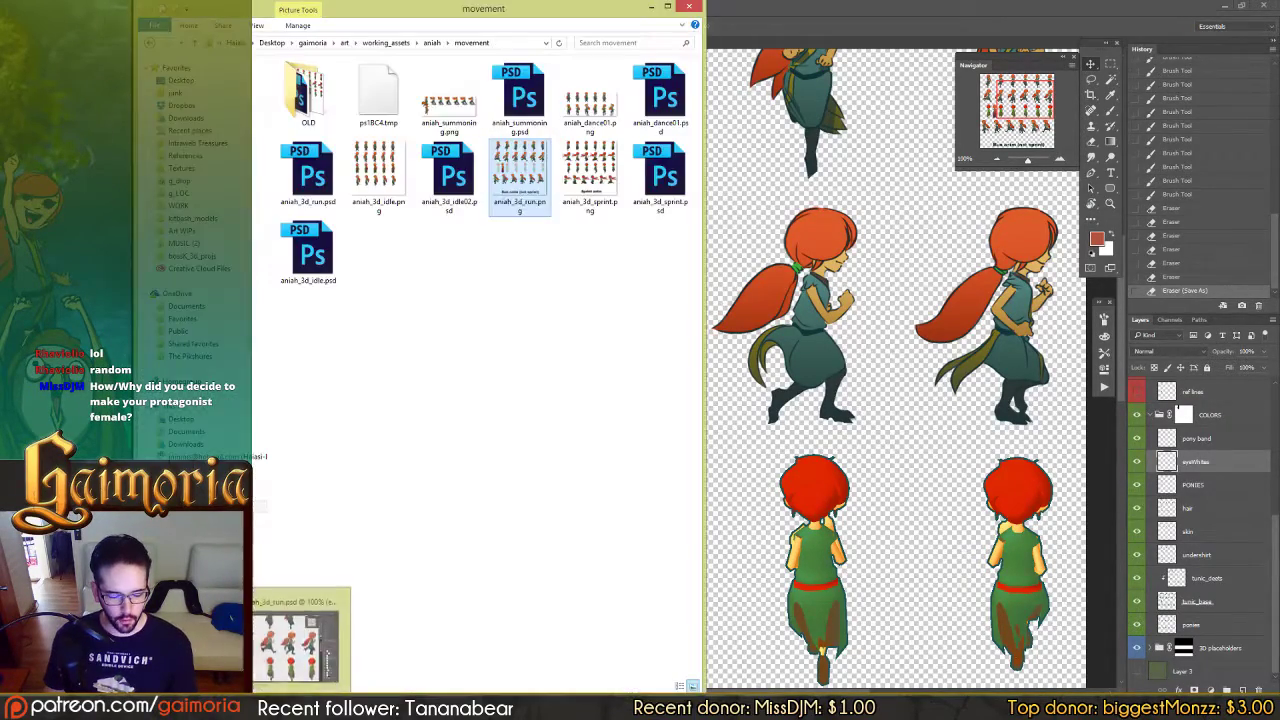
pyautogui.click(374, 652)
pyautogui.click(486, 320)
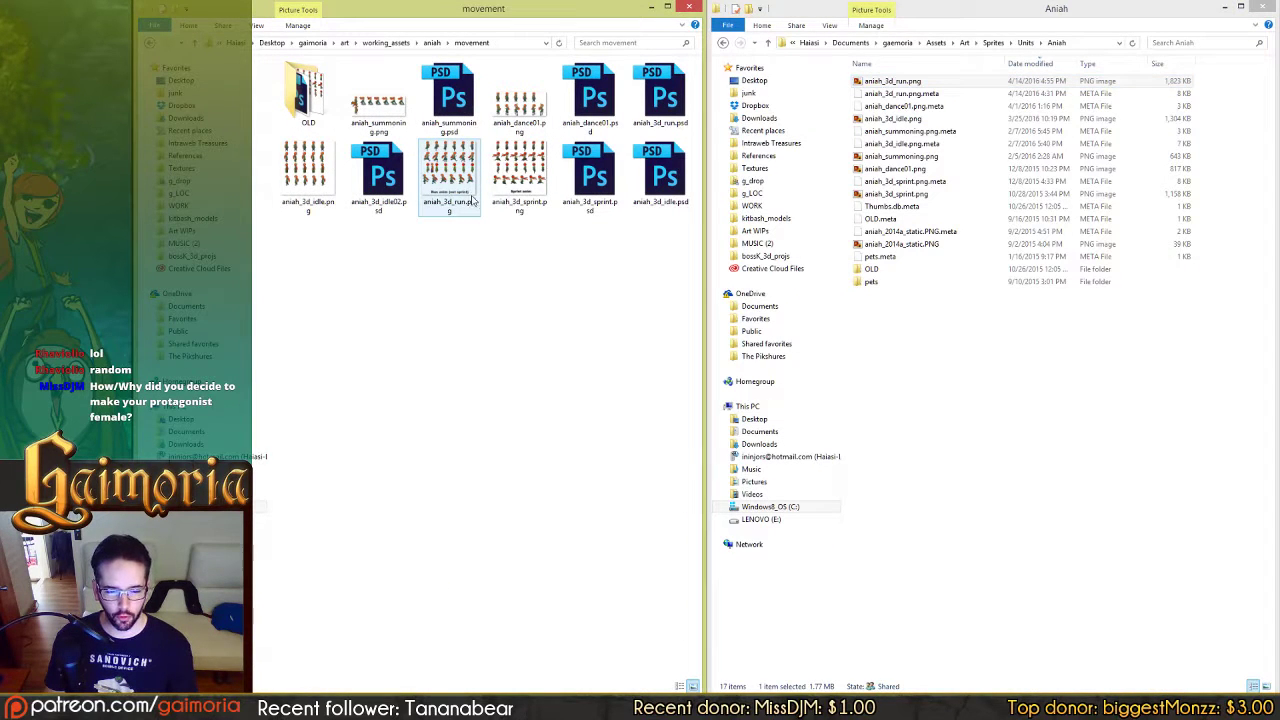
pyautogui.moveTo(454, 168); pyautogui.dragTo(1027, 393)
pyautogui.click(1045, 397)
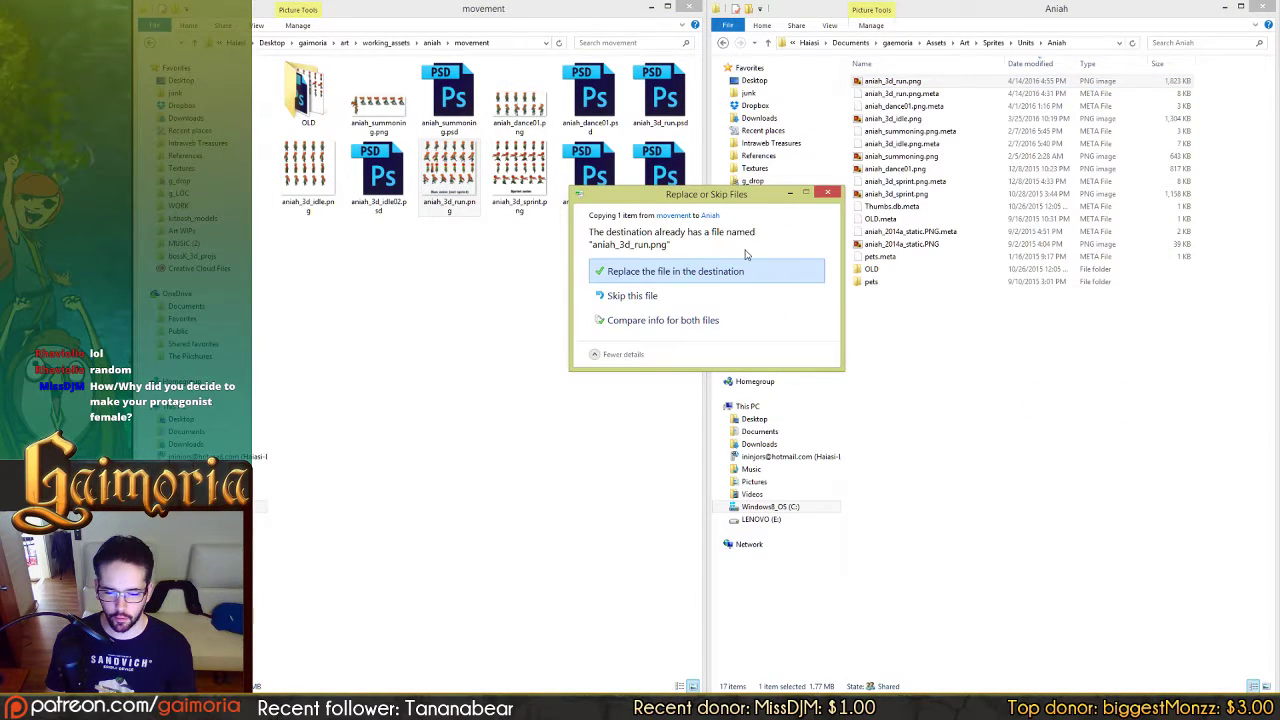
pyautogui.click(650, 270)
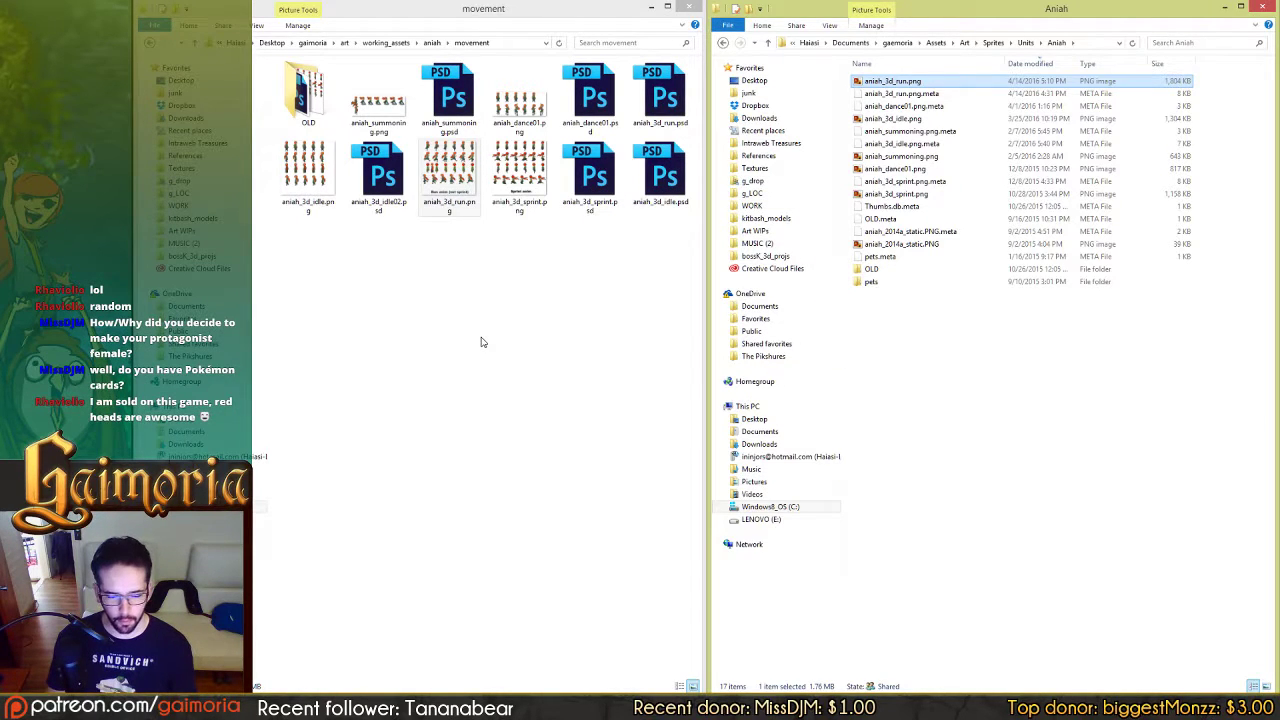
pyautogui.click(1065, 444)
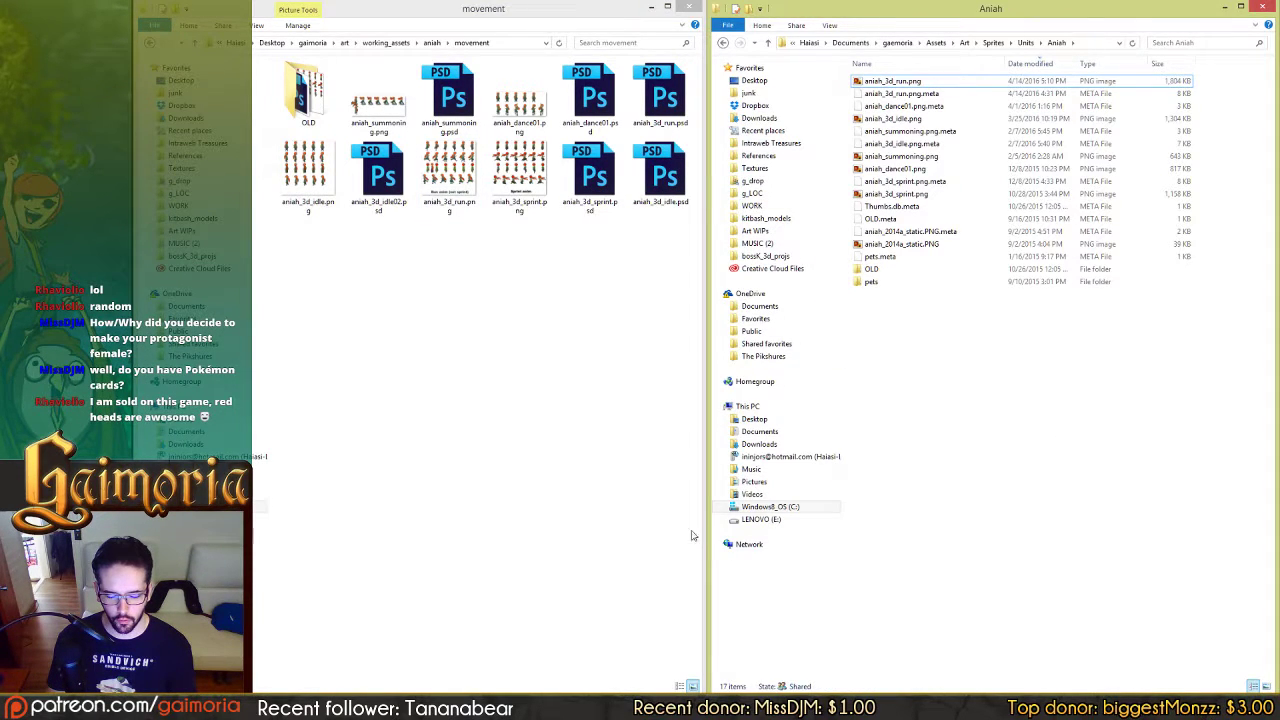
# Step: Switch to Unity and inspect the updated right-facing run sprite in the Scene view
pyautogui.click(584, 707)
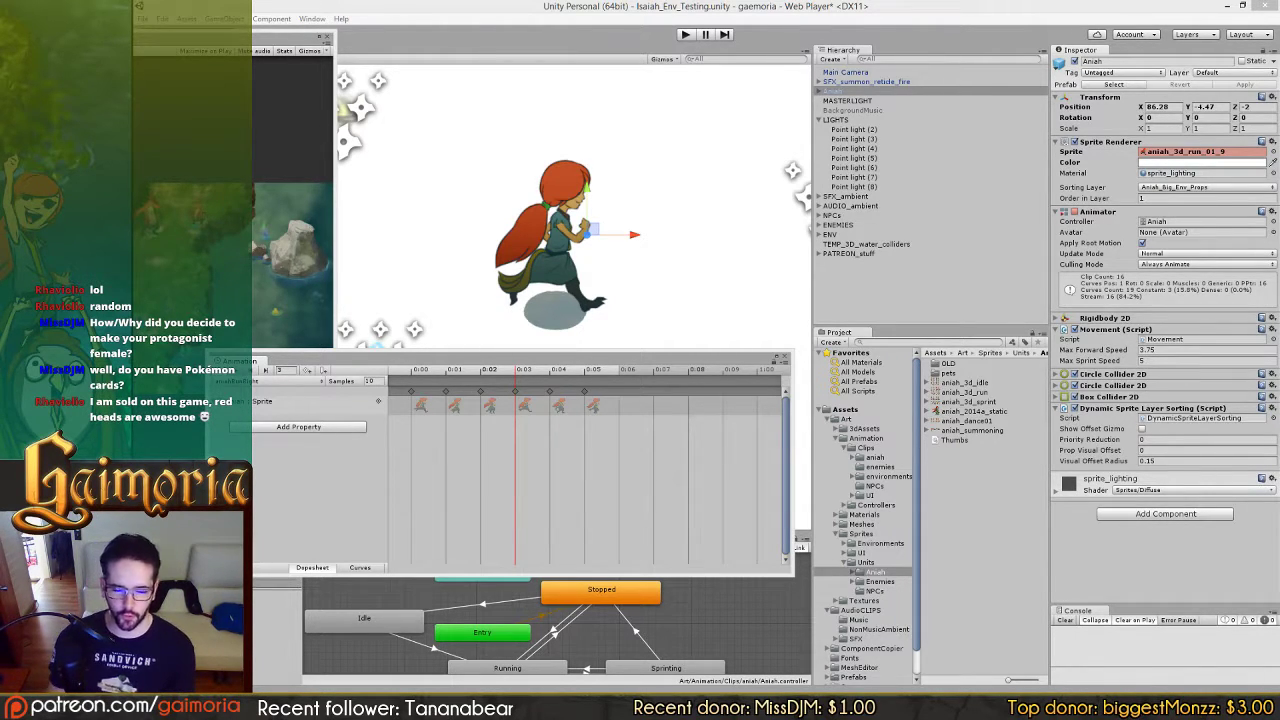
pyautogui.click(709, 10)
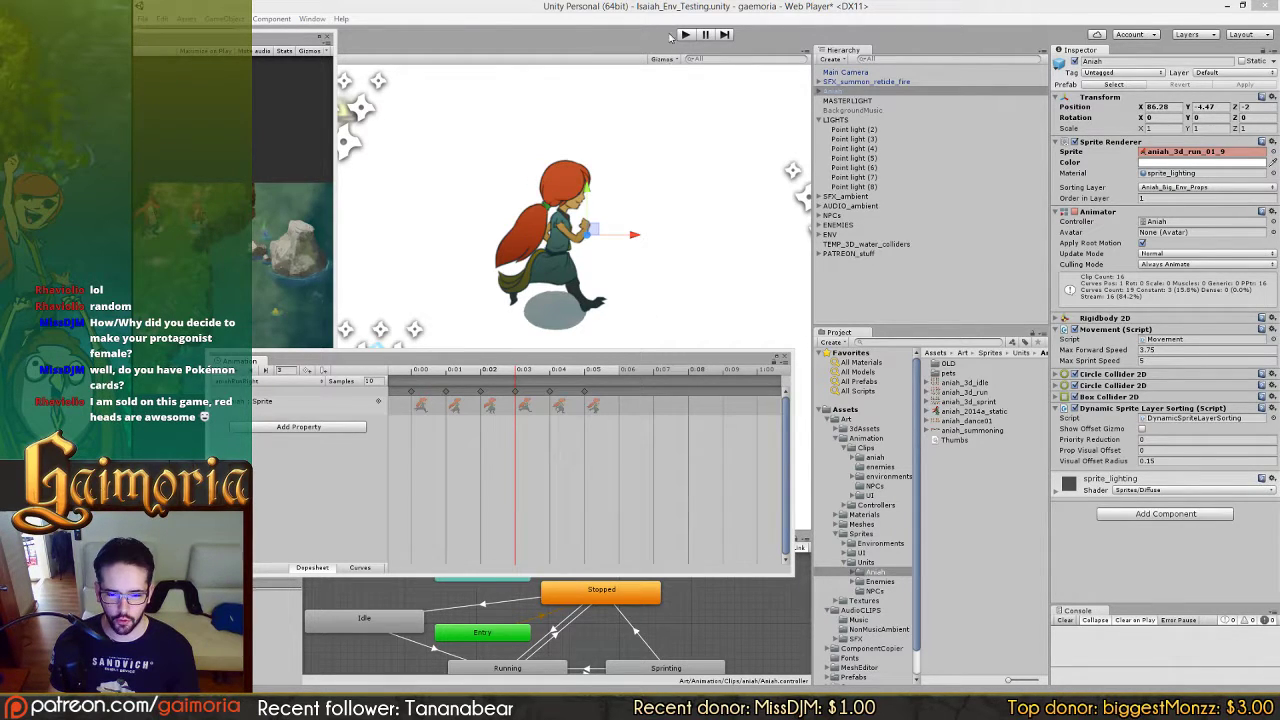
pyautogui.click(668, 153)
pyautogui.moveTo(671, 143); pyautogui.dragTo(652, 143)
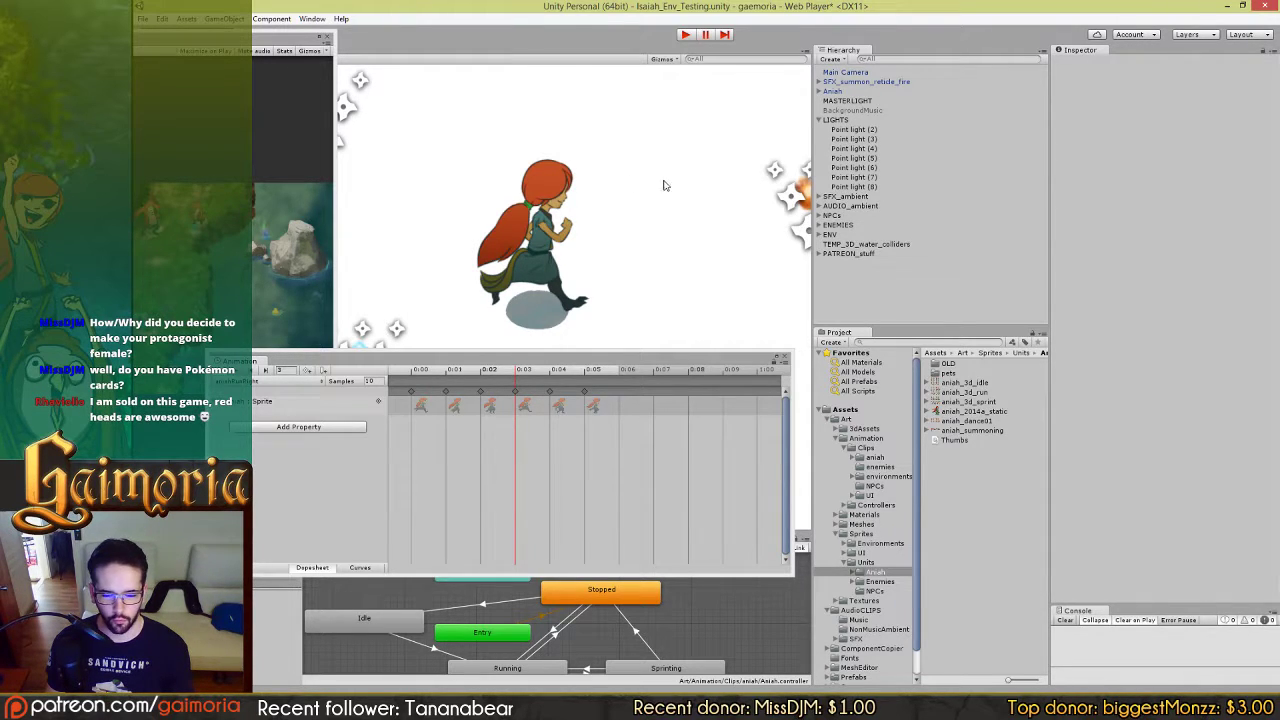
pyautogui.moveTo(650, 197); pyautogui.dragTo(529, 159)
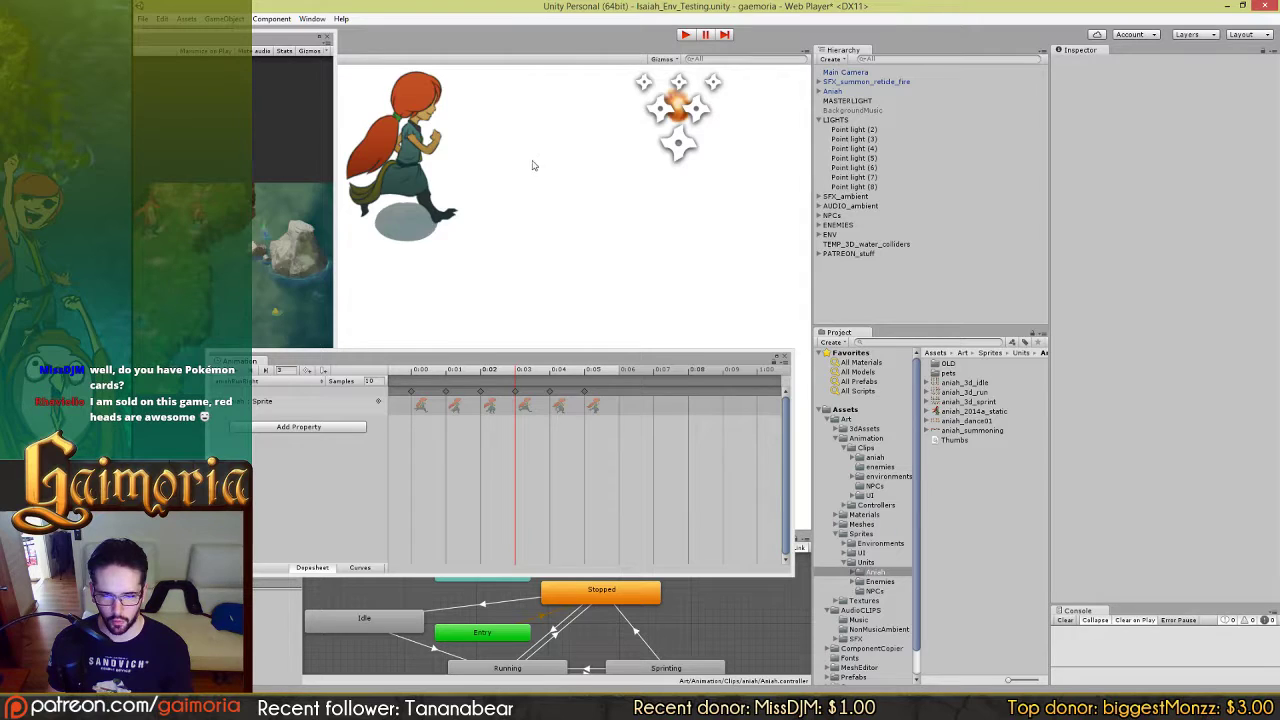
pyautogui.moveTo(533, 165); pyautogui.dragTo(709, 219)
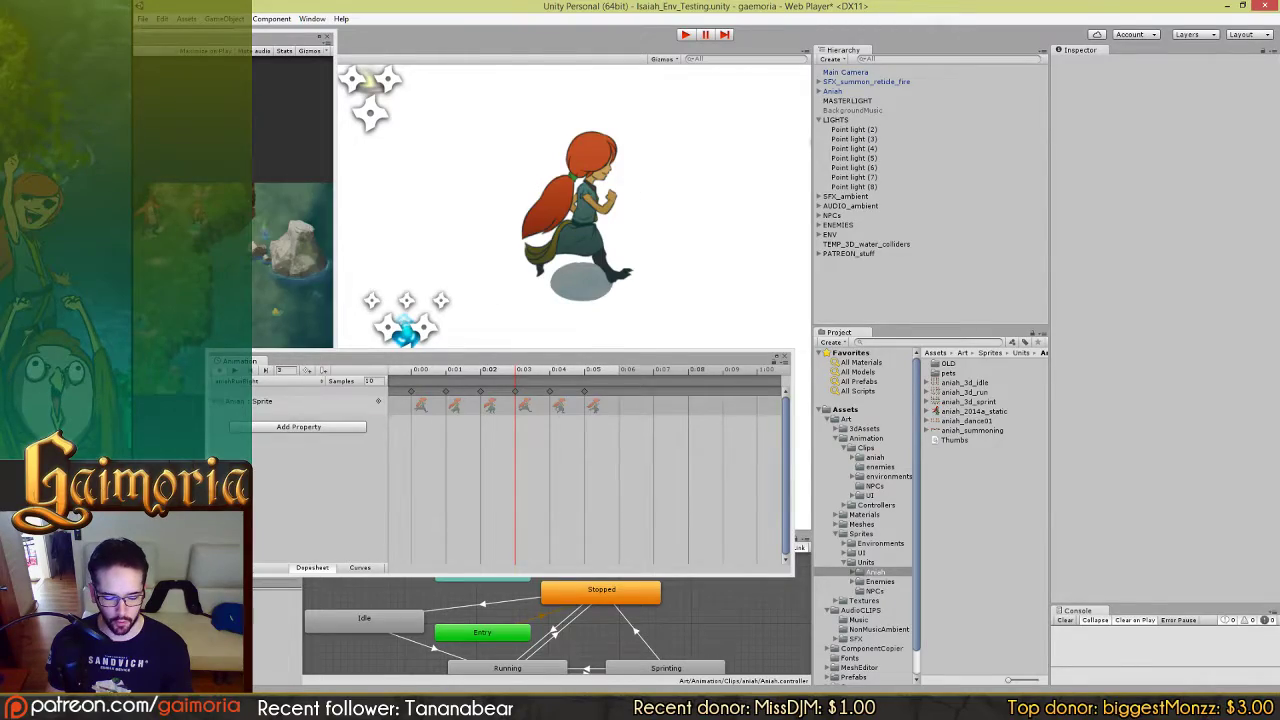
# Step: Switch to Photoshop and compare the right-facing run sprites with the back-facing and left-facing rows
pyautogui.hotkey('alt', 'Tab')
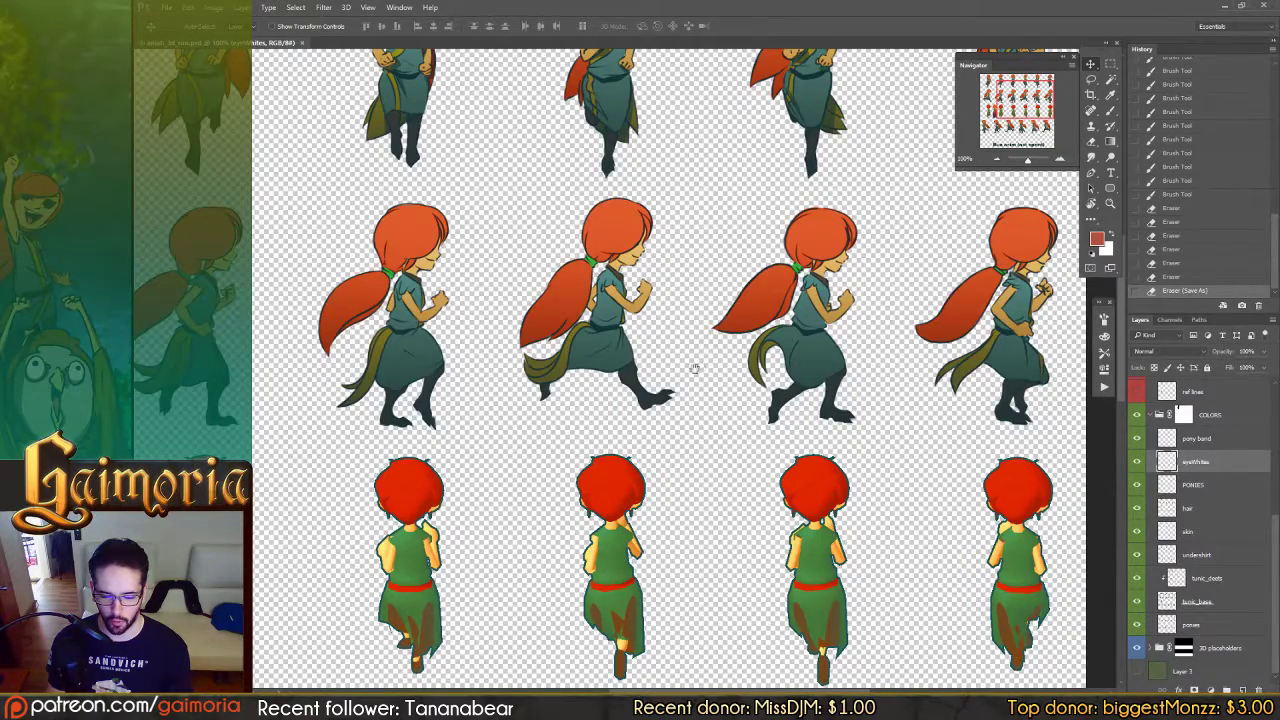
pyautogui.moveTo(695, 369); pyautogui.dragTo(695, 408)
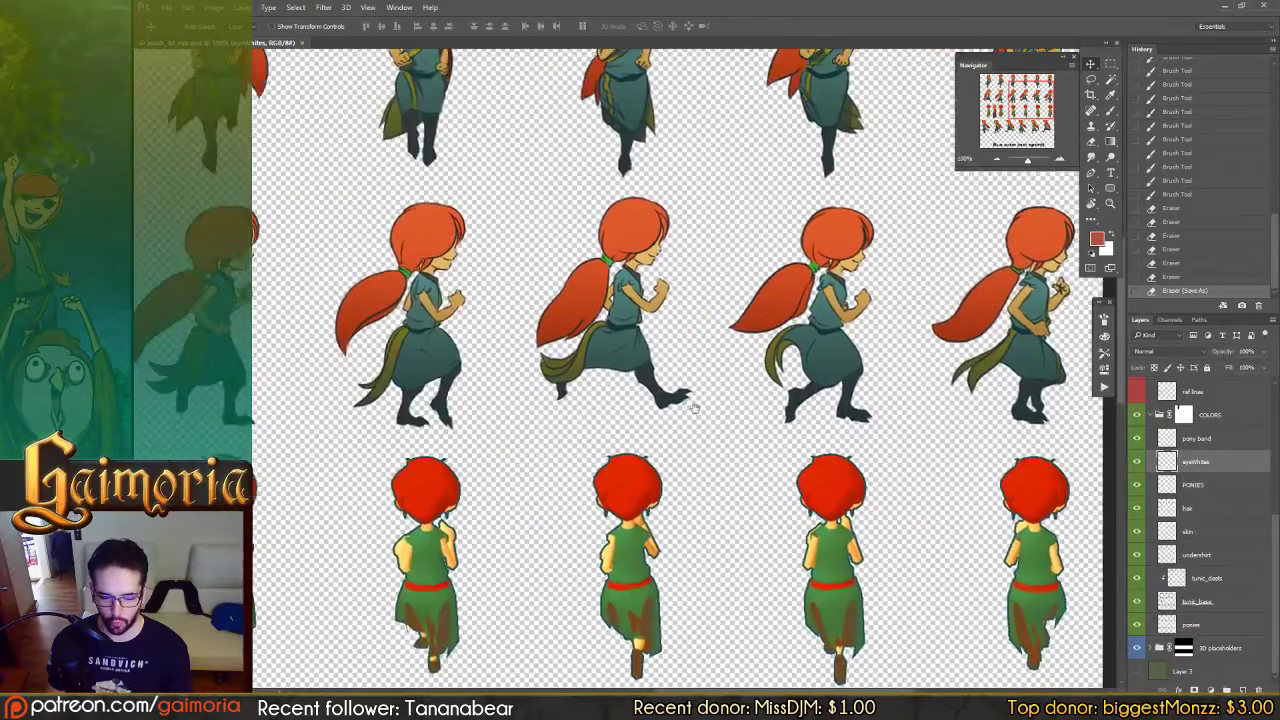
pyautogui.hscroll(-3, 694, 407)
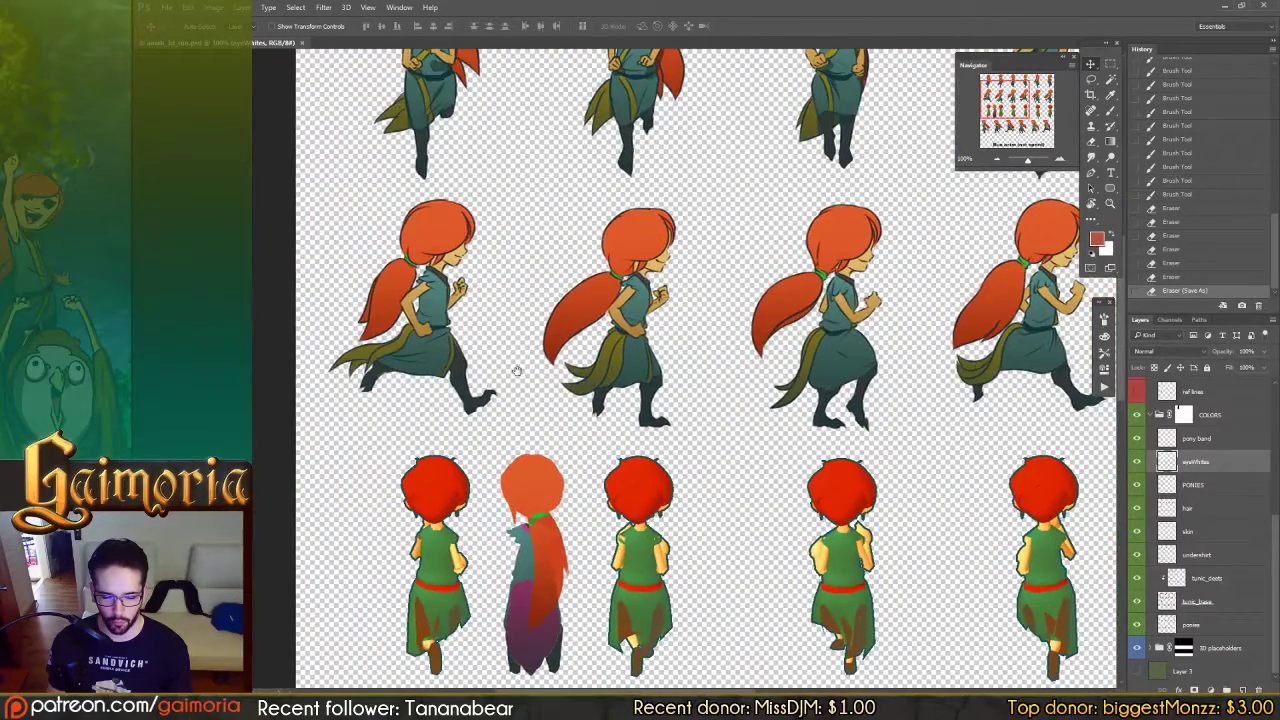
pyautogui.hscroll(3, 517, 371)
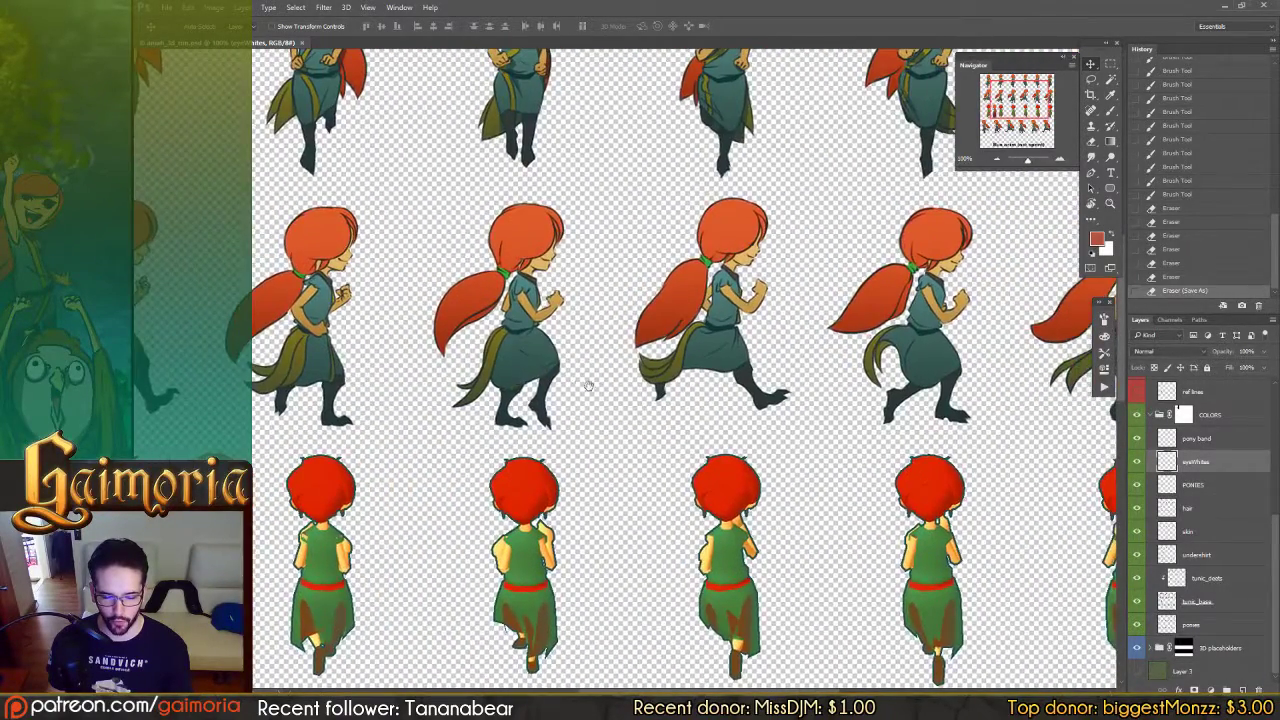
pyautogui.hscroll(-3, 588, 385)
pyautogui.scroll(-3, 586, 472)
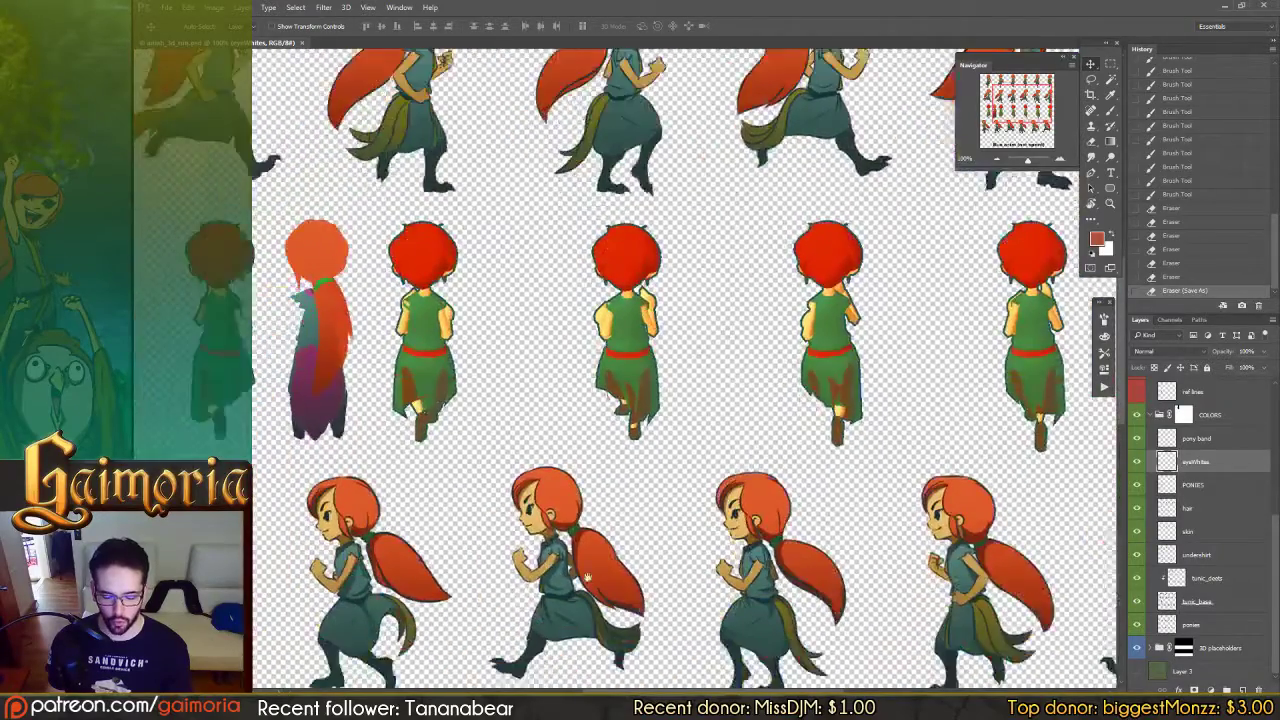
pyautogui.scroll(-2, 588, 574)
pyautogui.hscroll(-2, 588, 574)
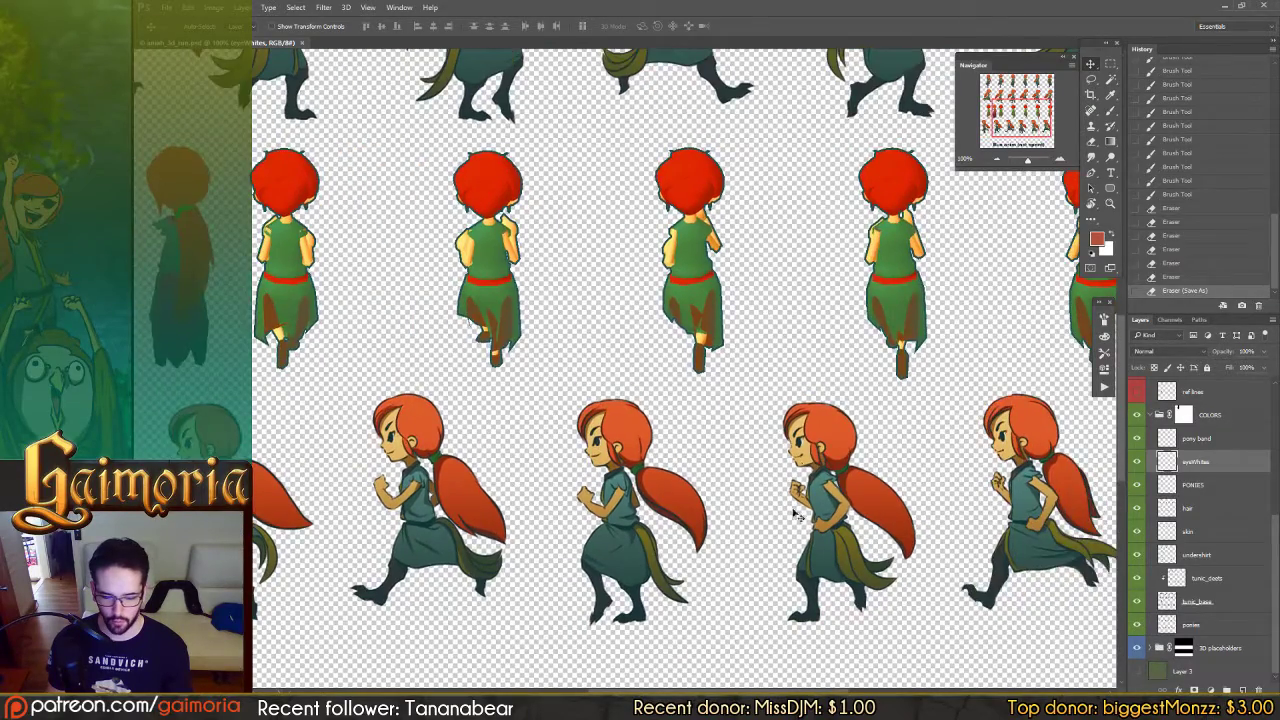
# Step: Examine the right-facing run row frame by frame for differences in hair, heads and ponytails
pyautogui.moveTo(794, 323); pyautogui.dragTo(794, 551)
pyautogui.moveTo(785, 351); pyautogui.dragTo(783, 537)
pyautogui.moveTo(1050, 510); pyautogui.dragTo(1081, 476)
pyautogui.moveTo(440, 474); pyautogui.dragTo(495, 459)
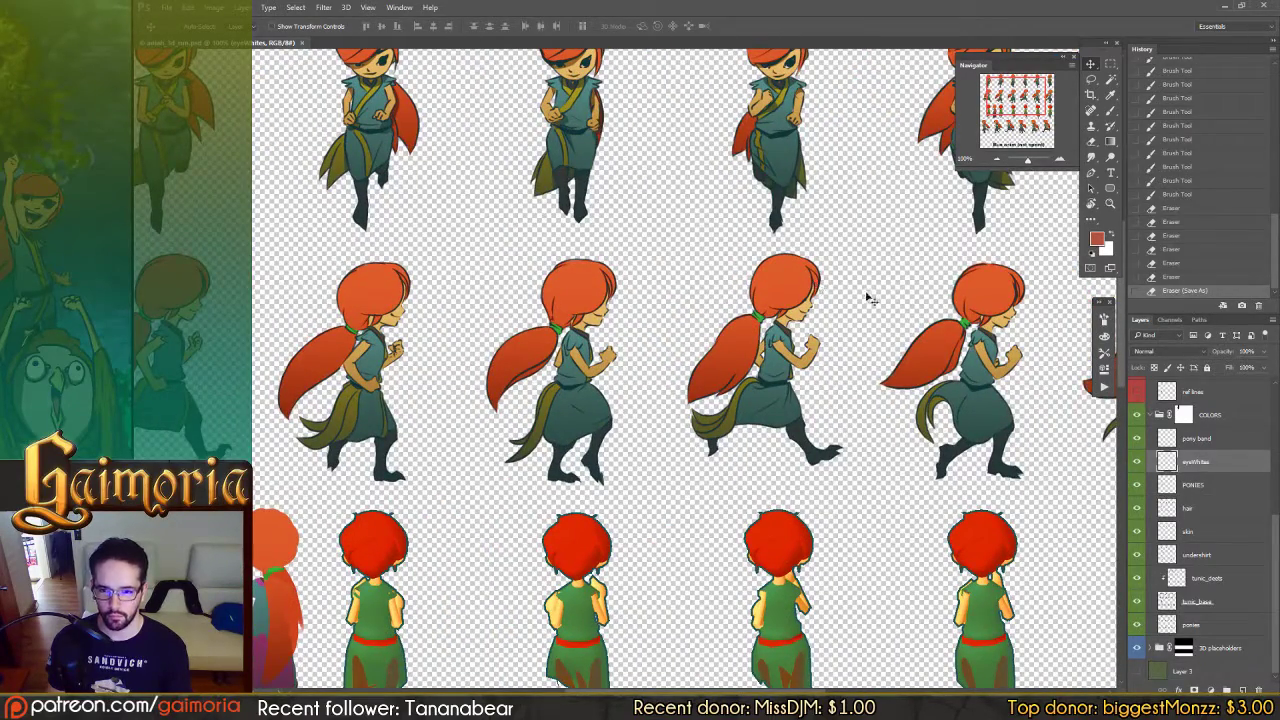
pyautogui.hscroll(-3, 834, 309)
pyautogui.hscroll(3, 600, 305)
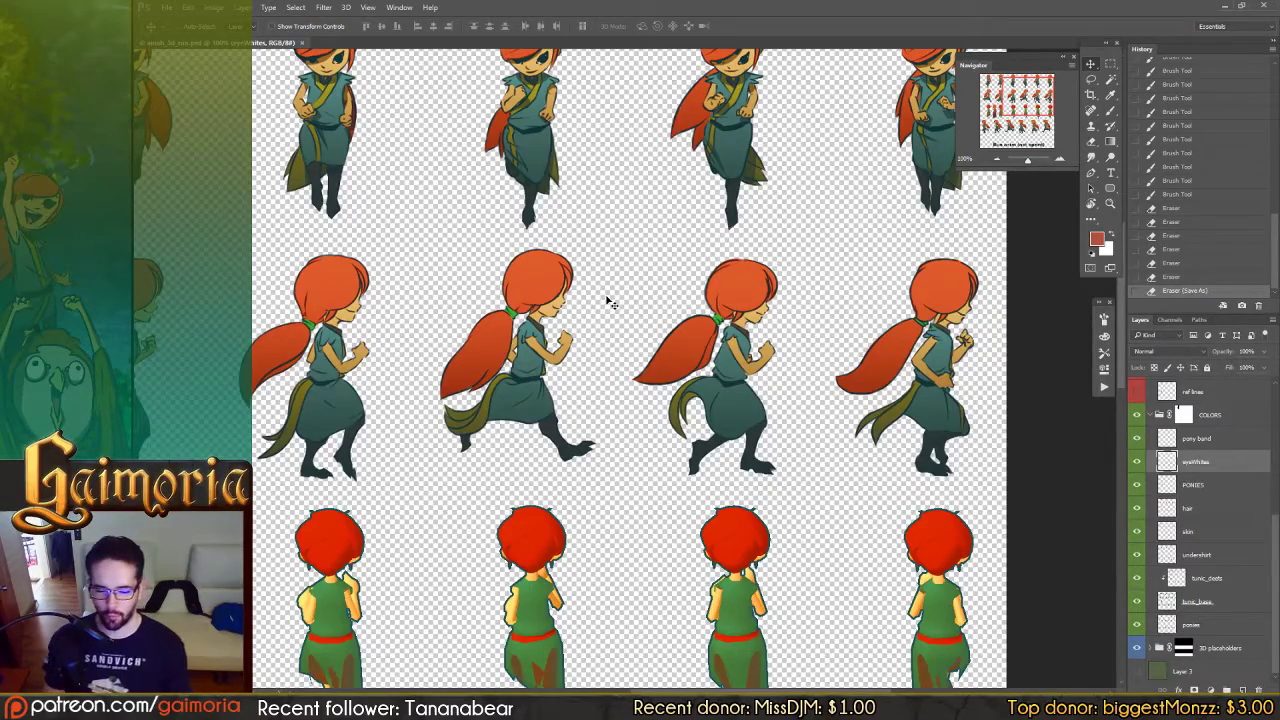
pyautogui.moveTo(541, 308); pyautogui.dragTo(902, 300)
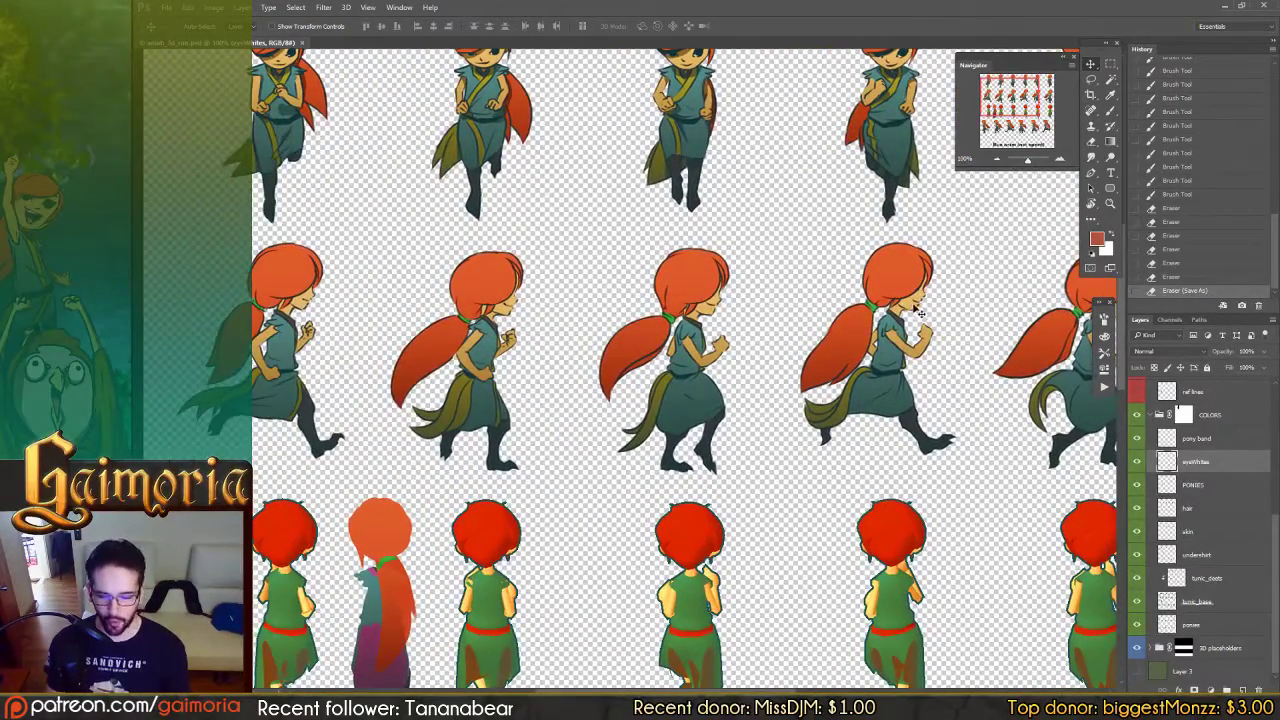
pyautogui.scroll(1, 918, 313)
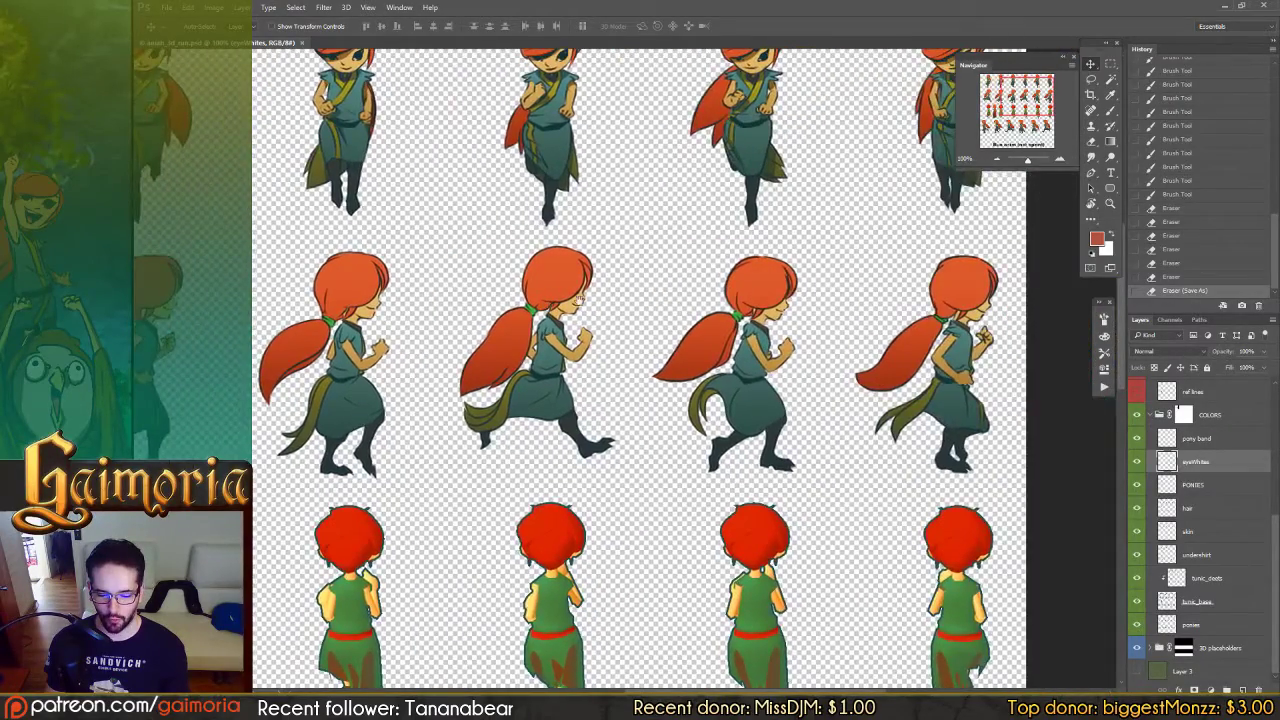
pyautogui.scroll(-1, 914, 300)
pyautogui.moveTo(898, 293); pyautogui.dragTo(873, 300)
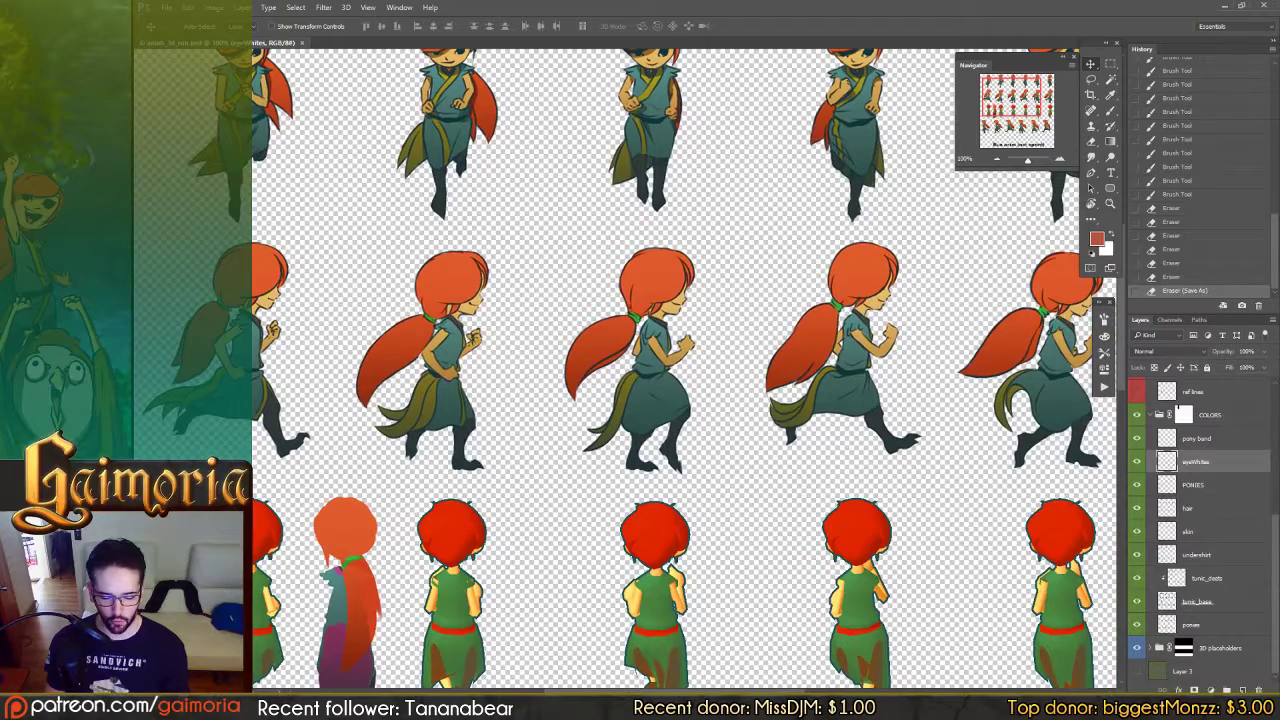
# Step: Switch to Unity, start play mode and maximize the Game window
pyautogui.hotkey('alt', 'Tab')
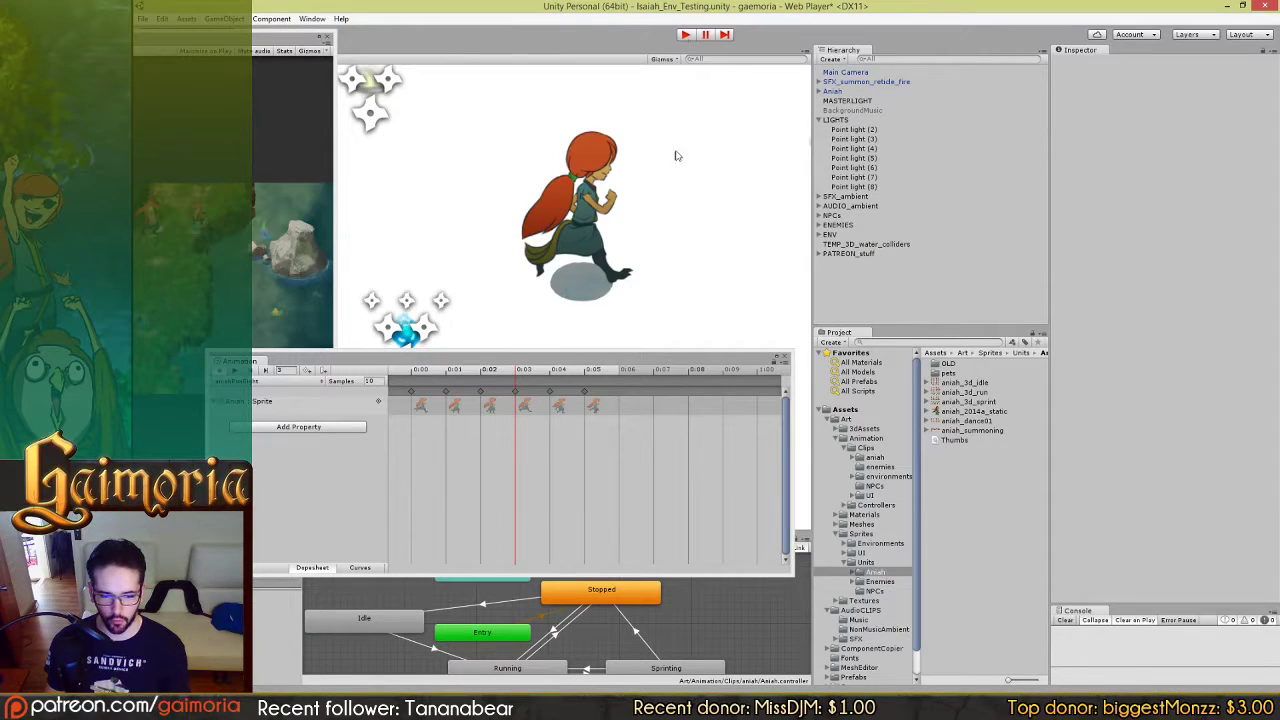
pyautogui.click(685, 35)
pyautogui.moveTo(250, 41); pyautogui.dragTo(410, 38)
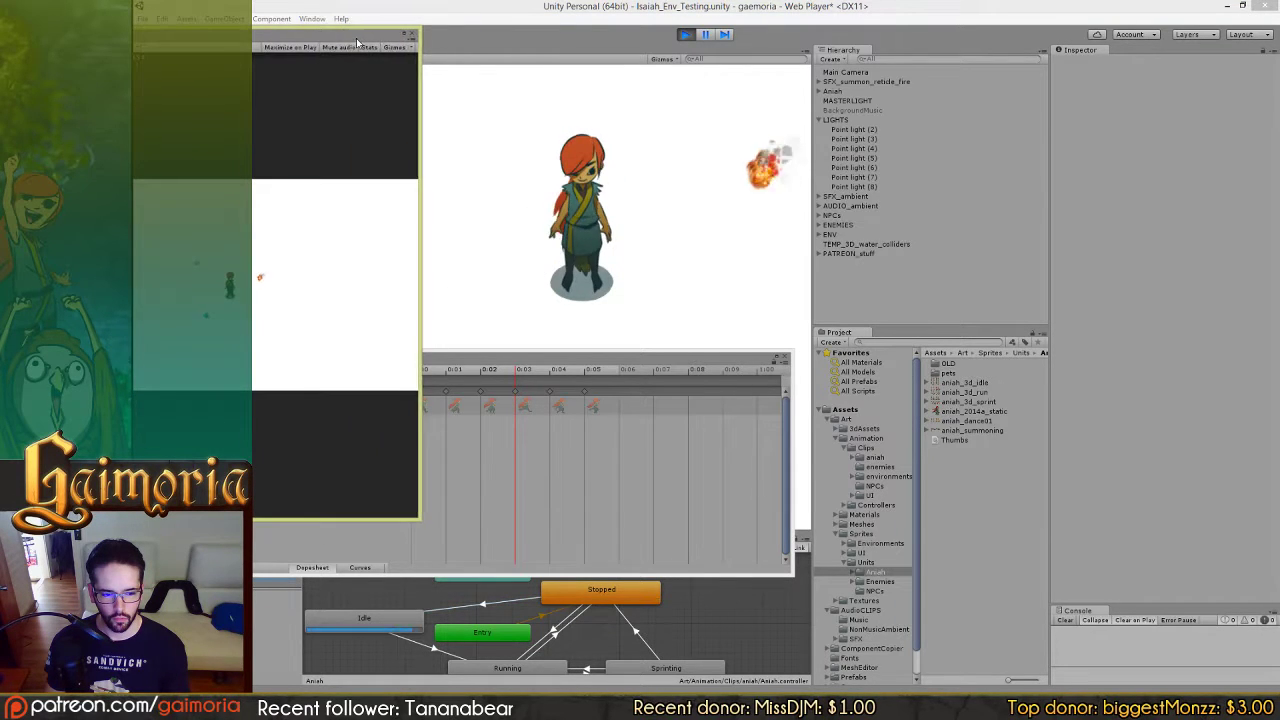
pyautogui.doubleClick(410, 37)
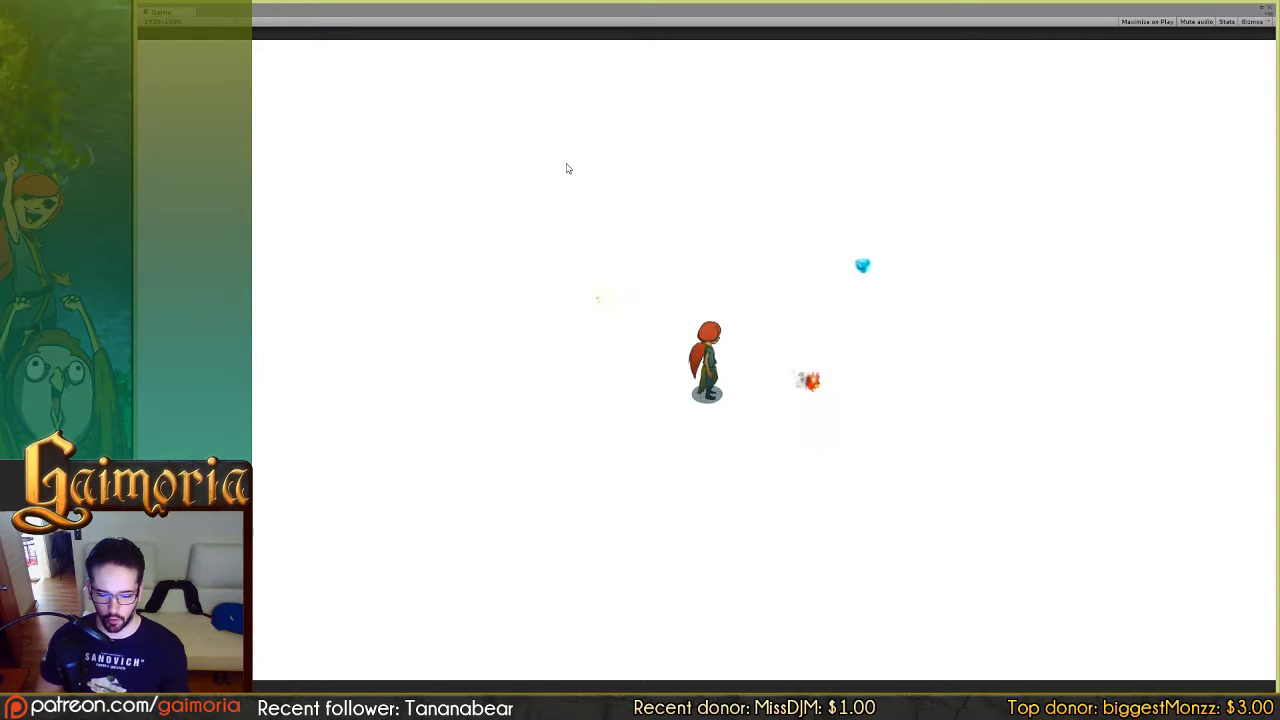
# Step: Run the character right and left to check the run animation, restore the Game window and stop play mode
pyautogui.press('d')
pyautogui.press('a')
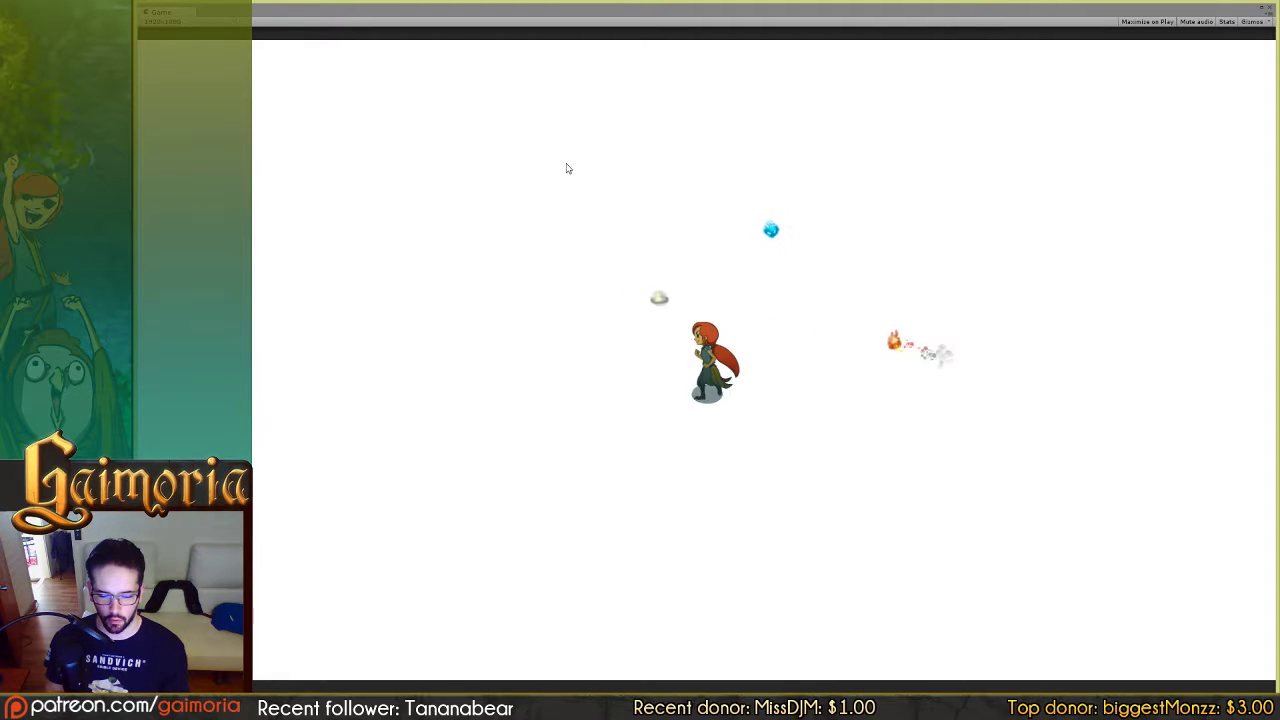
pyautogui.press('d')
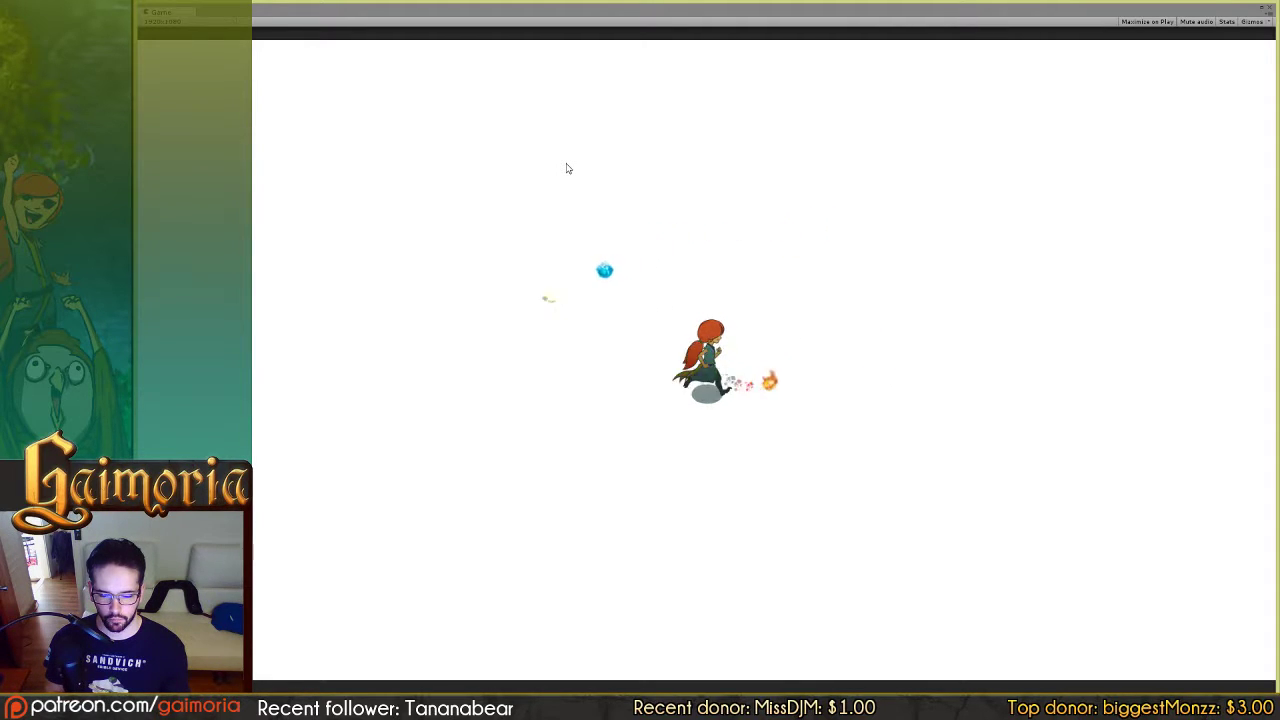
pyautogui.press('d')
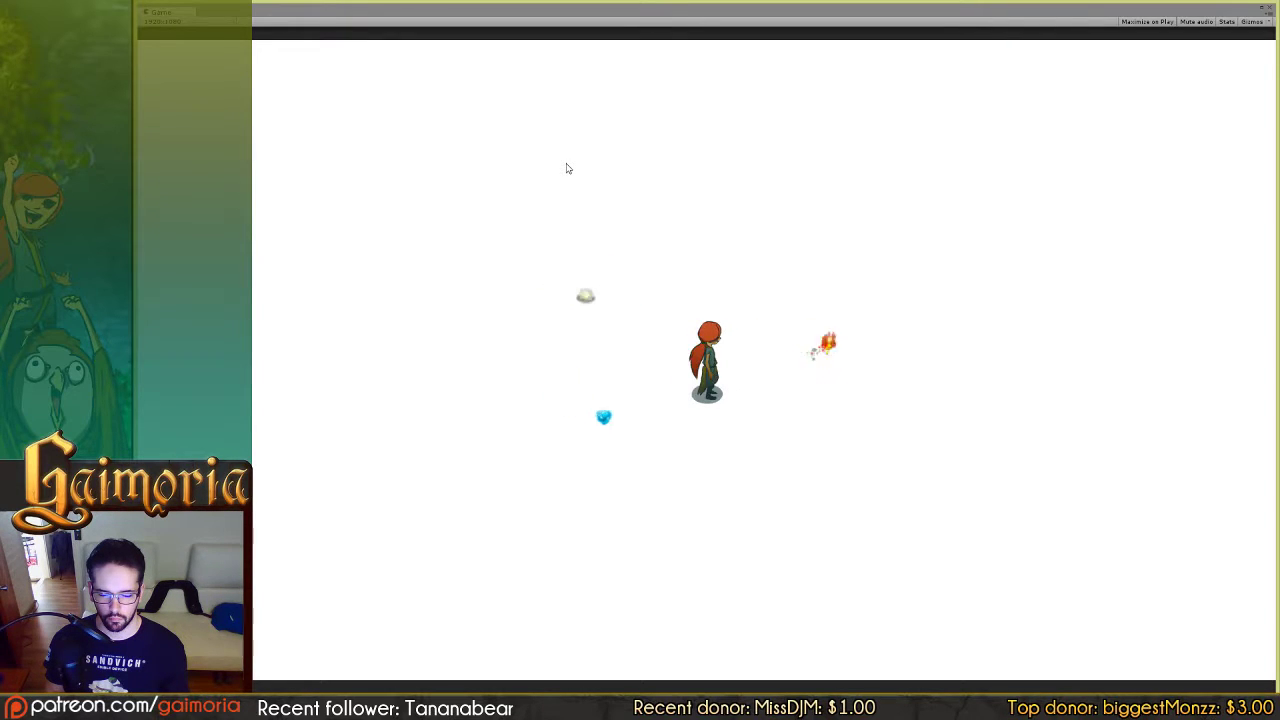
pyautogui.press('d')
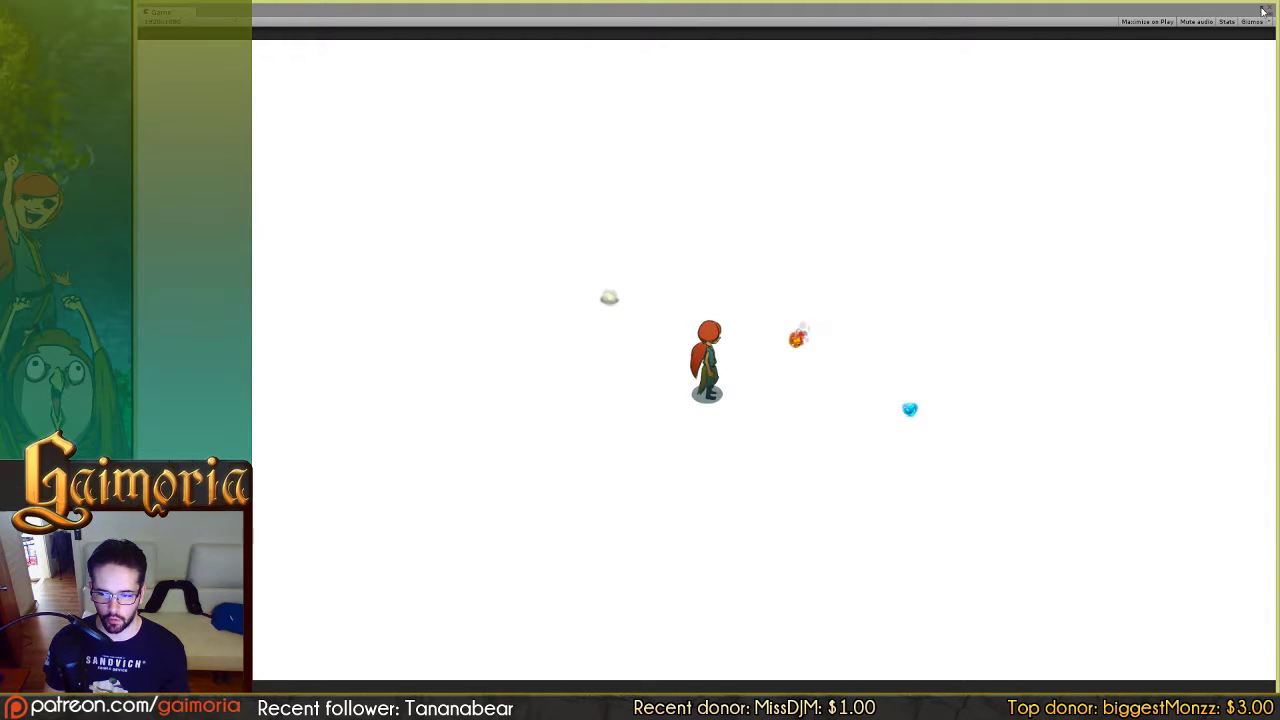
pyautogui.click(1259, 14)
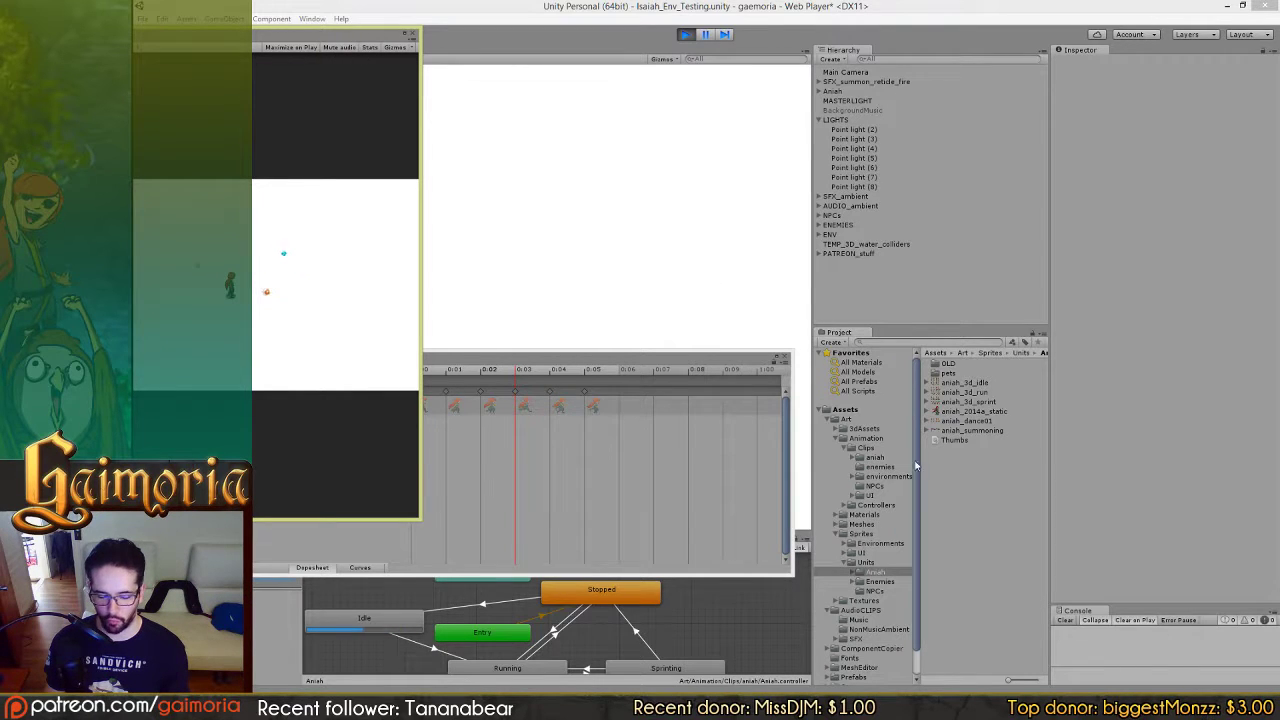
pyautogui.click(684, 35)
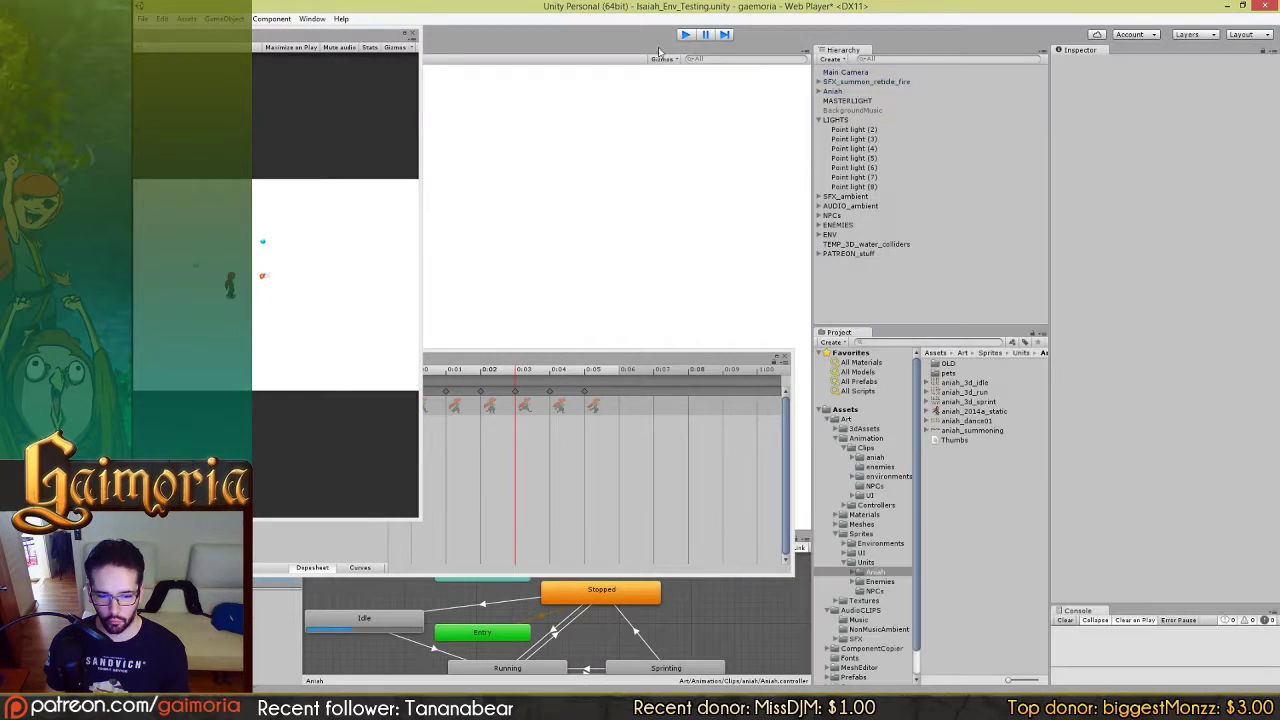
# Step: Switch to Photoshop and apply the layer mask of the "clean lines" layer permanently
pyautogui.hotkey('alt', 'Tab')
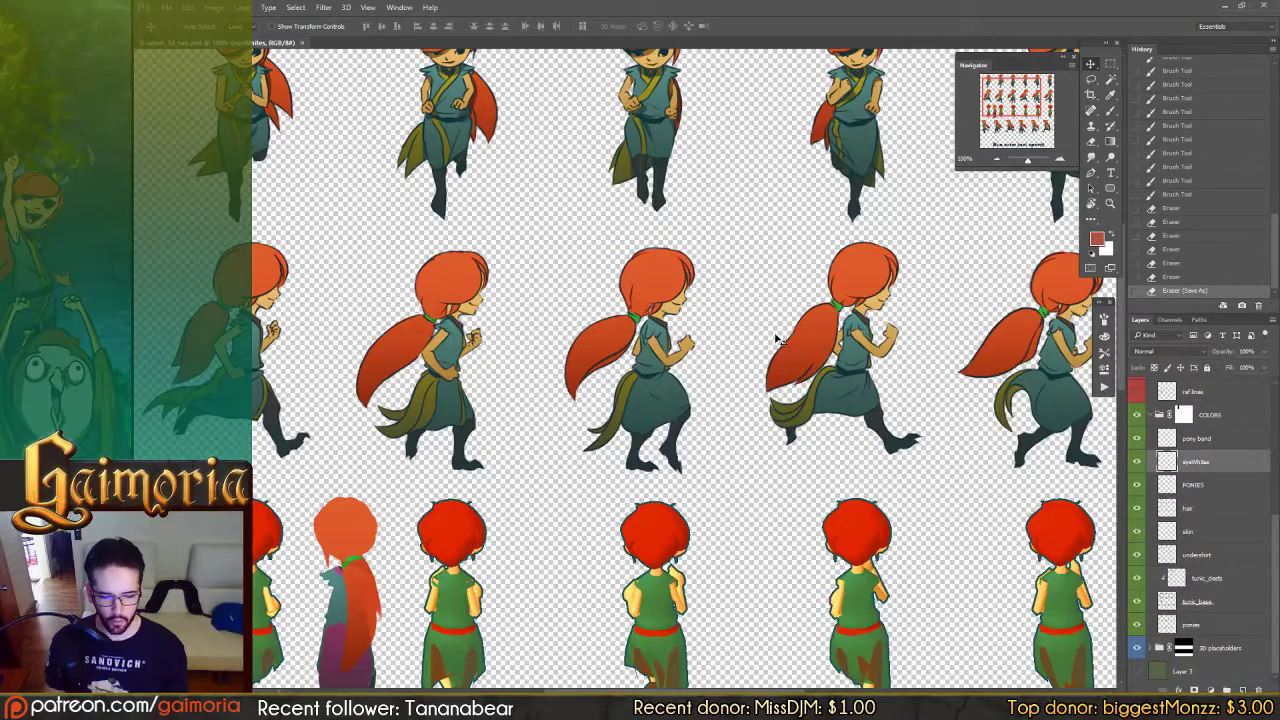
pyautogui.press('b')
pyautogui.moveTo(366, 352)
pyautogui.mouseDown()
pyautogui.moveTo(796, 400)
pyautogui.moveTo(666, 392)
pyautogui.mouseUp()
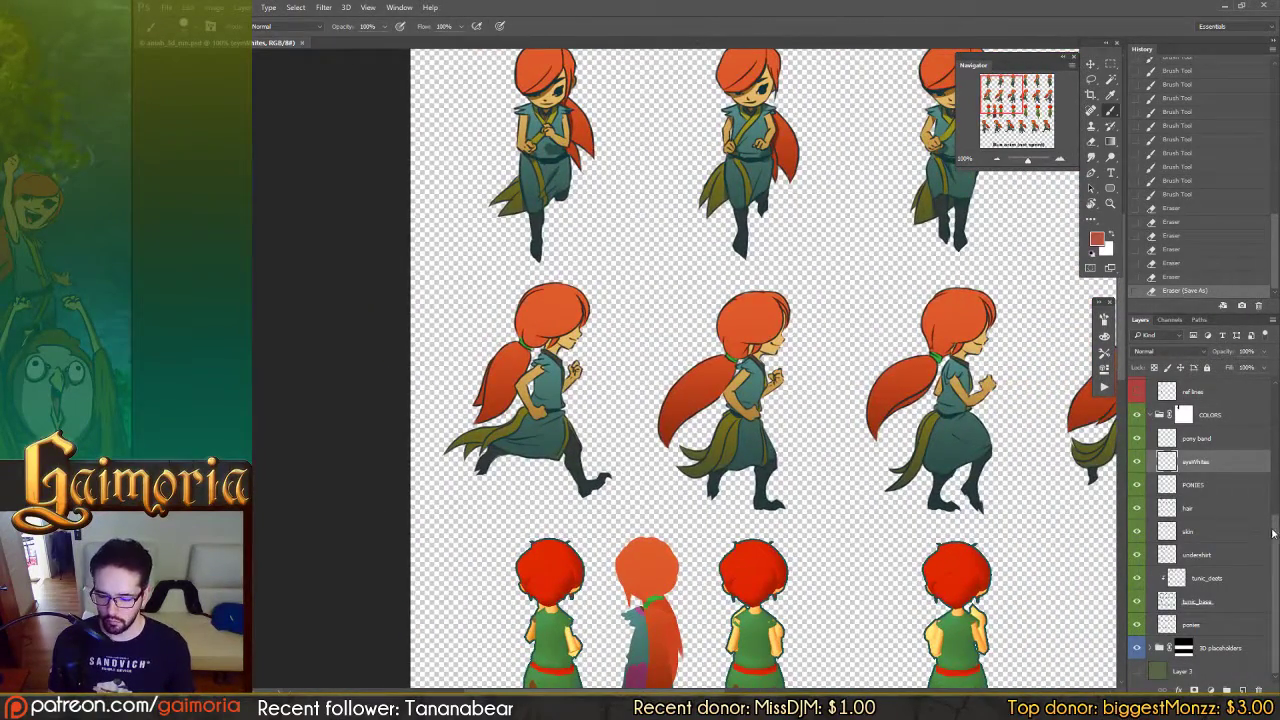
pyautogui.scroll(5, 1220, 451)
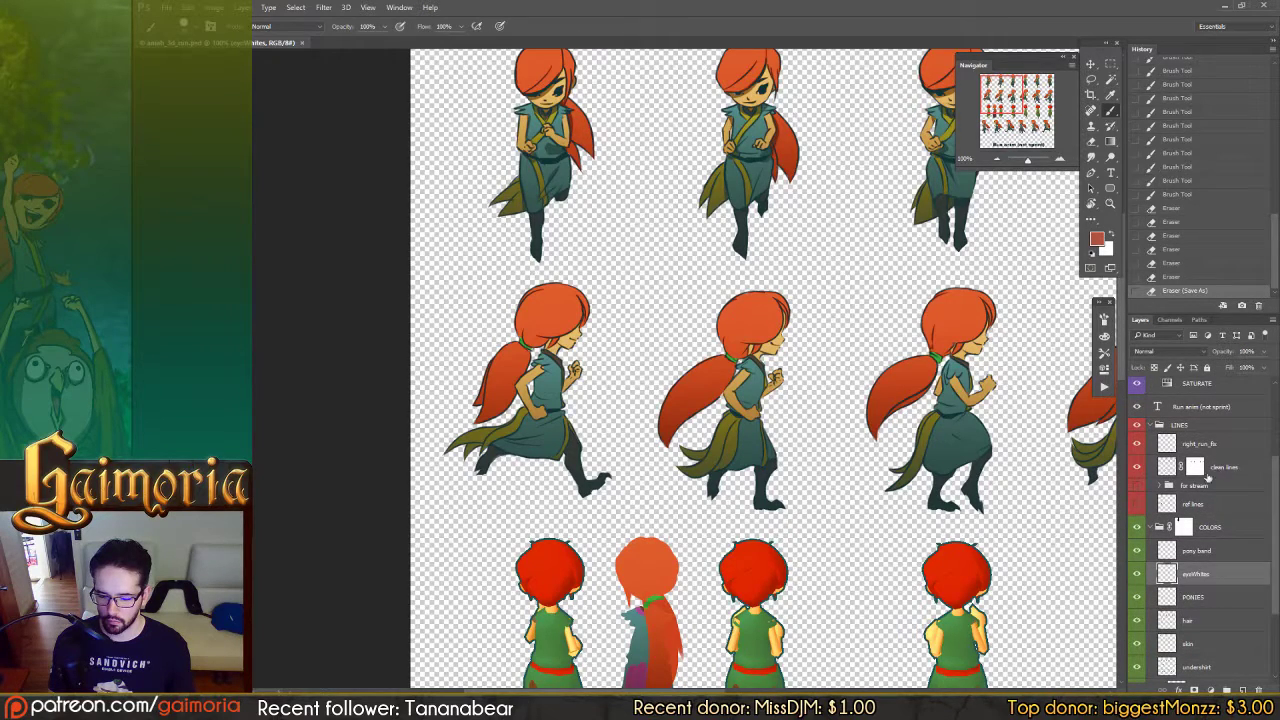
pyautogui.click(1172, 466)
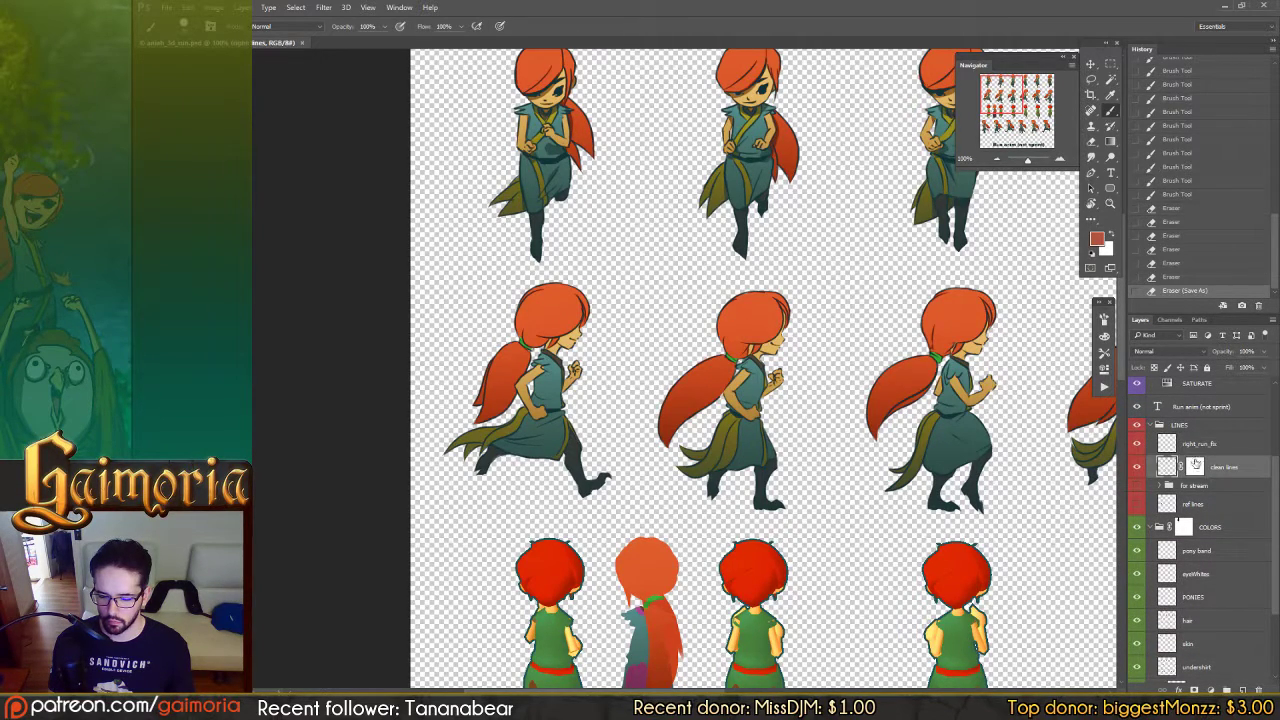
pyautogui.rightClick(1196, 468)
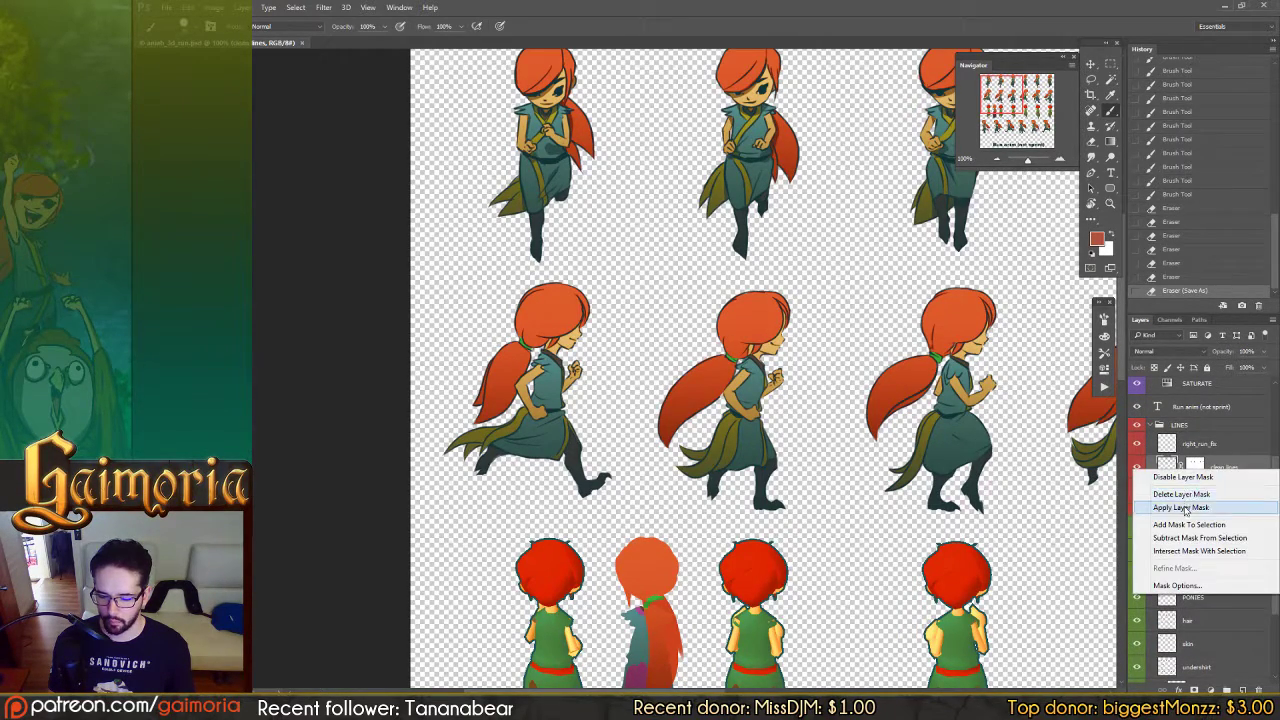
pyautogui.click(1195, 511)
pyautogui.click(326, 380)
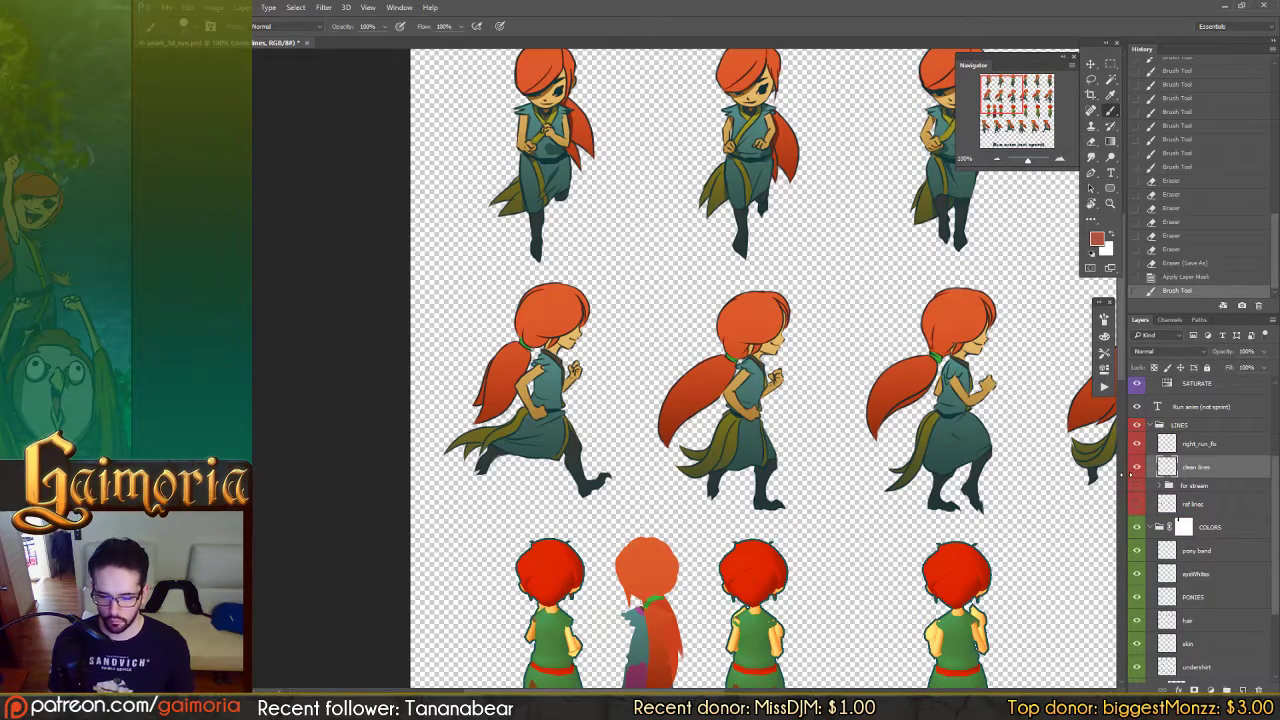
# Step: Set black as the drawing colour, try a hair line on the first right-facing head, and save the document
pyautogui.press('d')
pyautogui.moveTo(568, 303); pyautogui.dragTo(542, 346)
pyautogui.hotkey('ctrl', 'z')
pyautogui.press('F1')
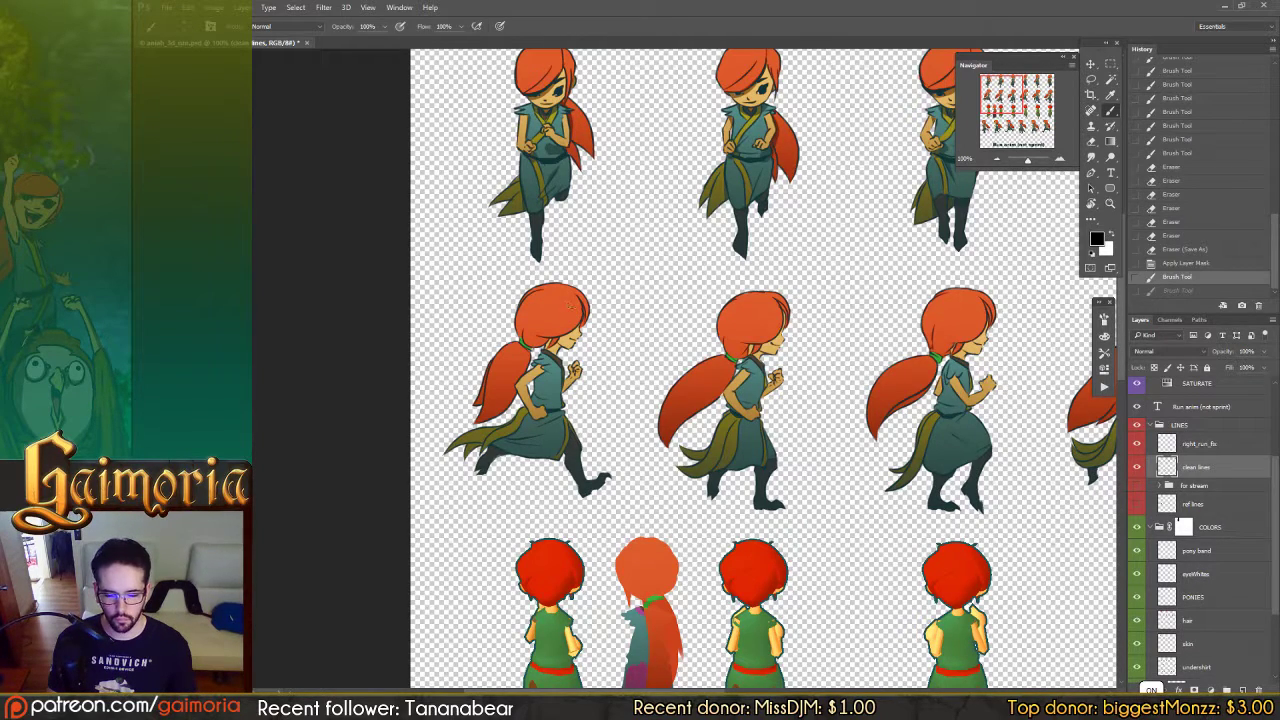
pyautogui.moveTo(568, 298); pyautogui.dragTo(558, 314)
pyautogui.hotkey('ctrl', 'z')
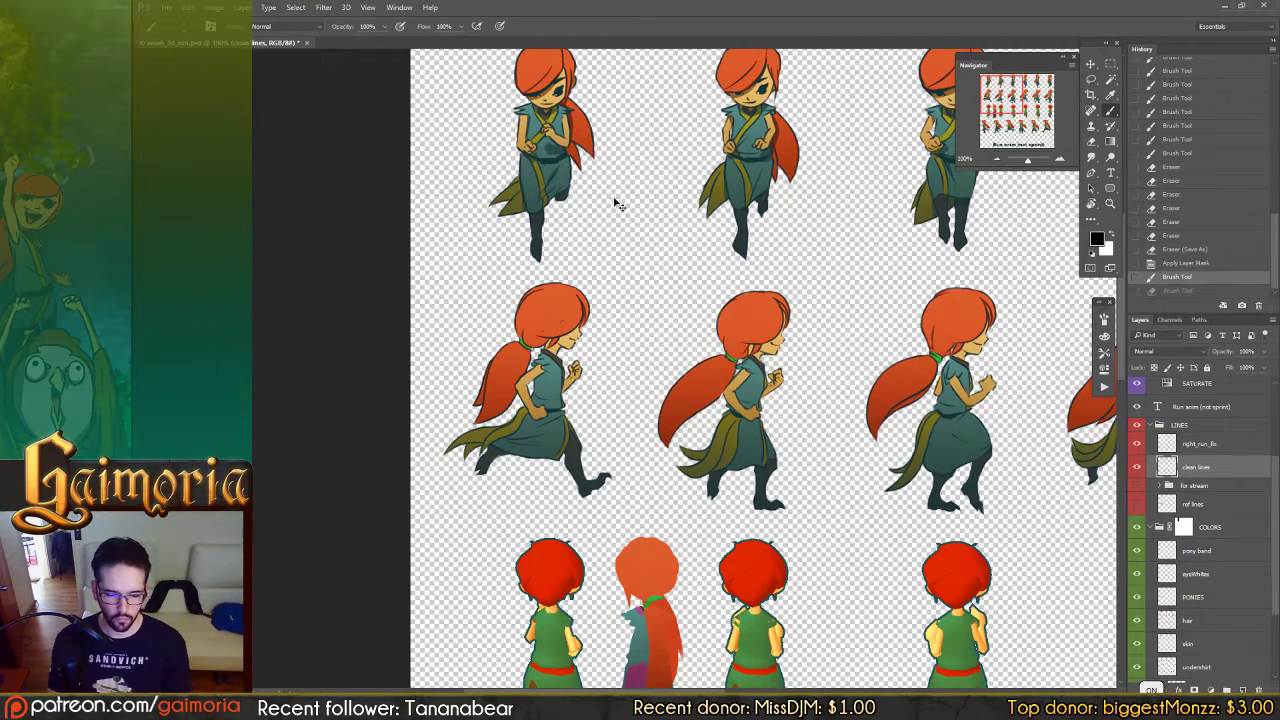
pyautogui.hotkey('ctrl', 's')
# Step: Paint a curved black hair line from the crown down to the nape on the first right-facing run sprite
pyautogui.scroll(3, 614, 200)
pyautogui.moveTo(859, 393); pyautogui.dragTo(807, 379)
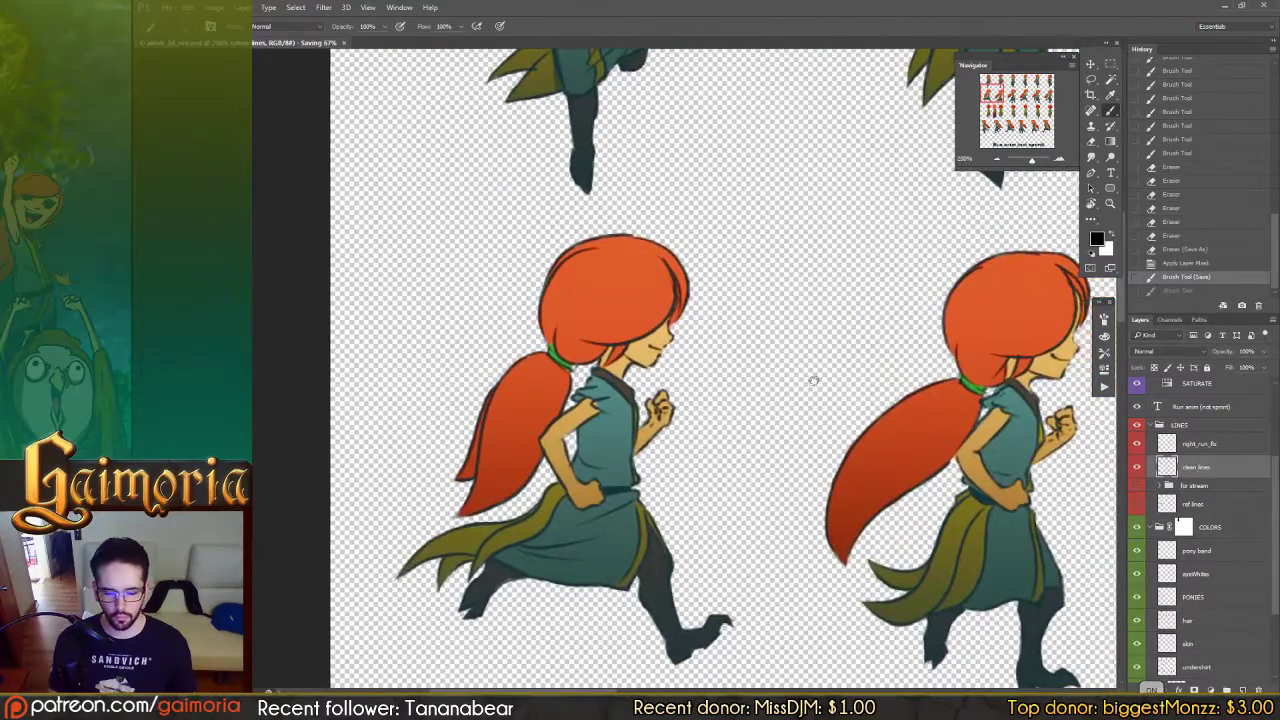
pyautogui.moveTo(641, 279); pyautogui.dragTo(592, 336)
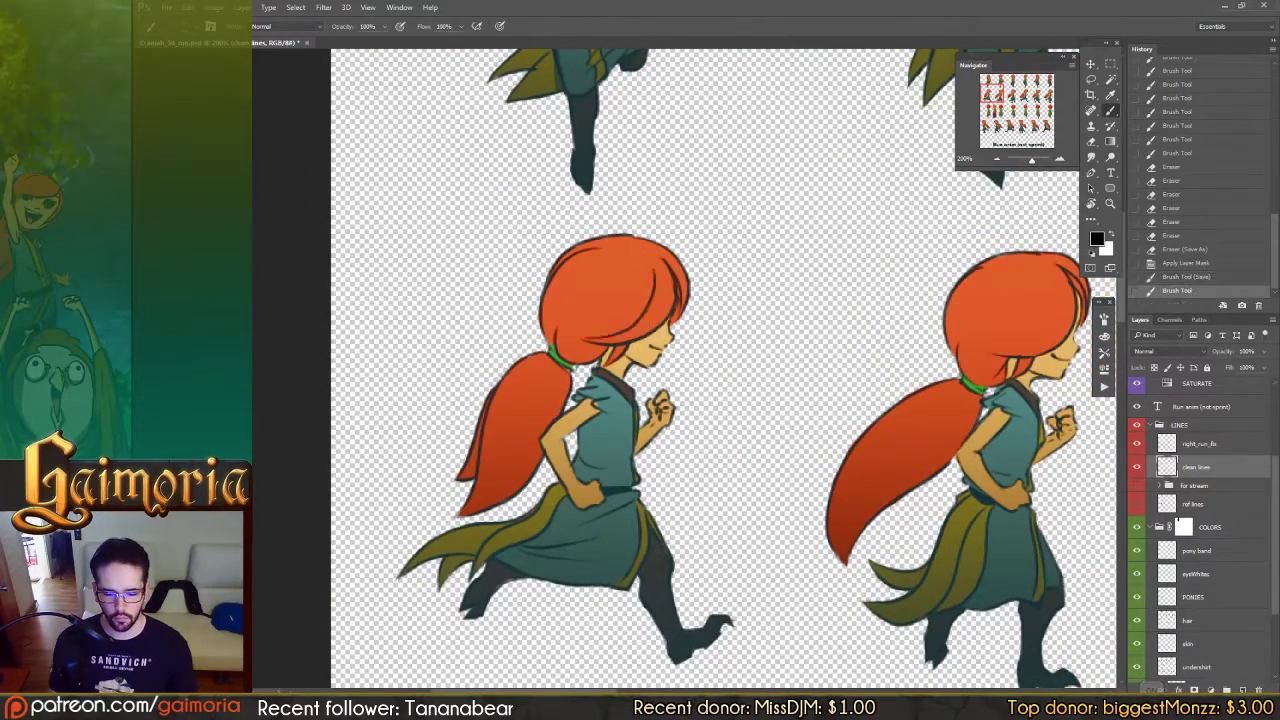
pyautogui.hotkey('ctrl', 'z')
pyautogui.moveTo(663, 300); pyautogui.dragTo(566, 339)
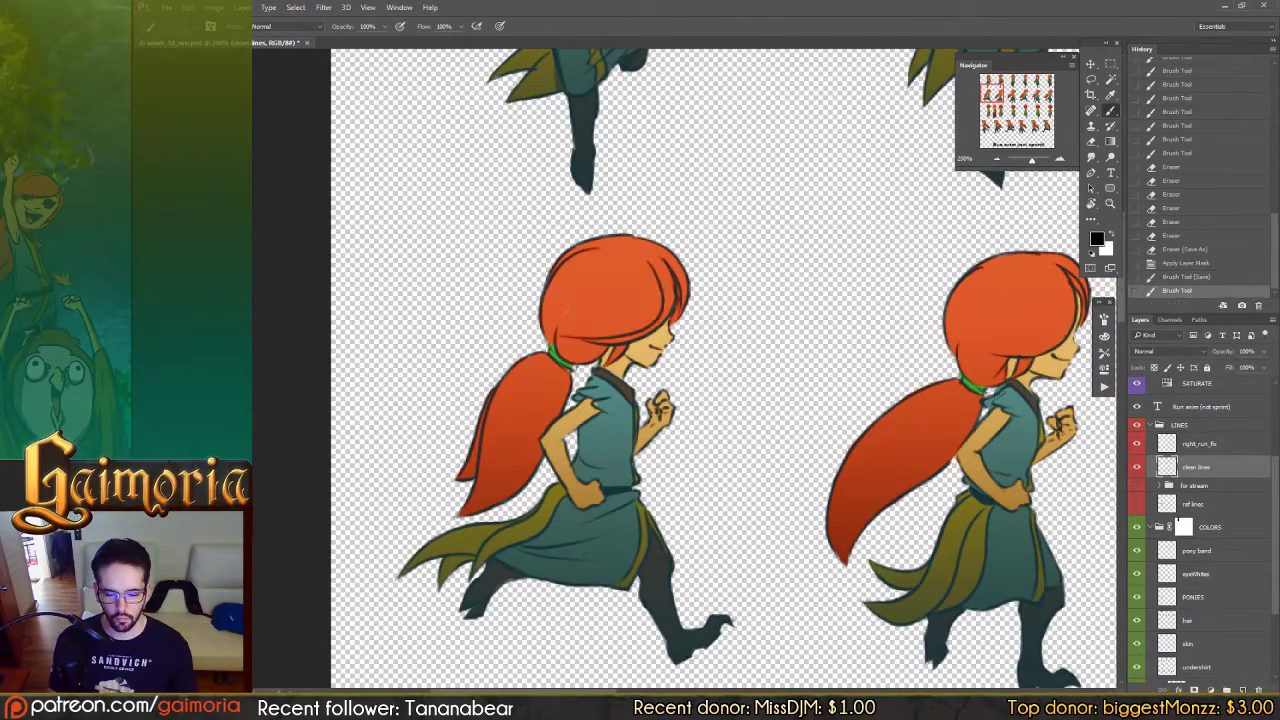
pyautogui.hotkey('ctrl', 'z')
pyautogui.moveTo(640, 257)
pyautogui.mouseDown()
pyautogui.moveTo(647, 320)
pyautogui.moveTo(614, 343)
pyautogui.mouseUp()
pyautogui.hotkey('ctrl', 'z')
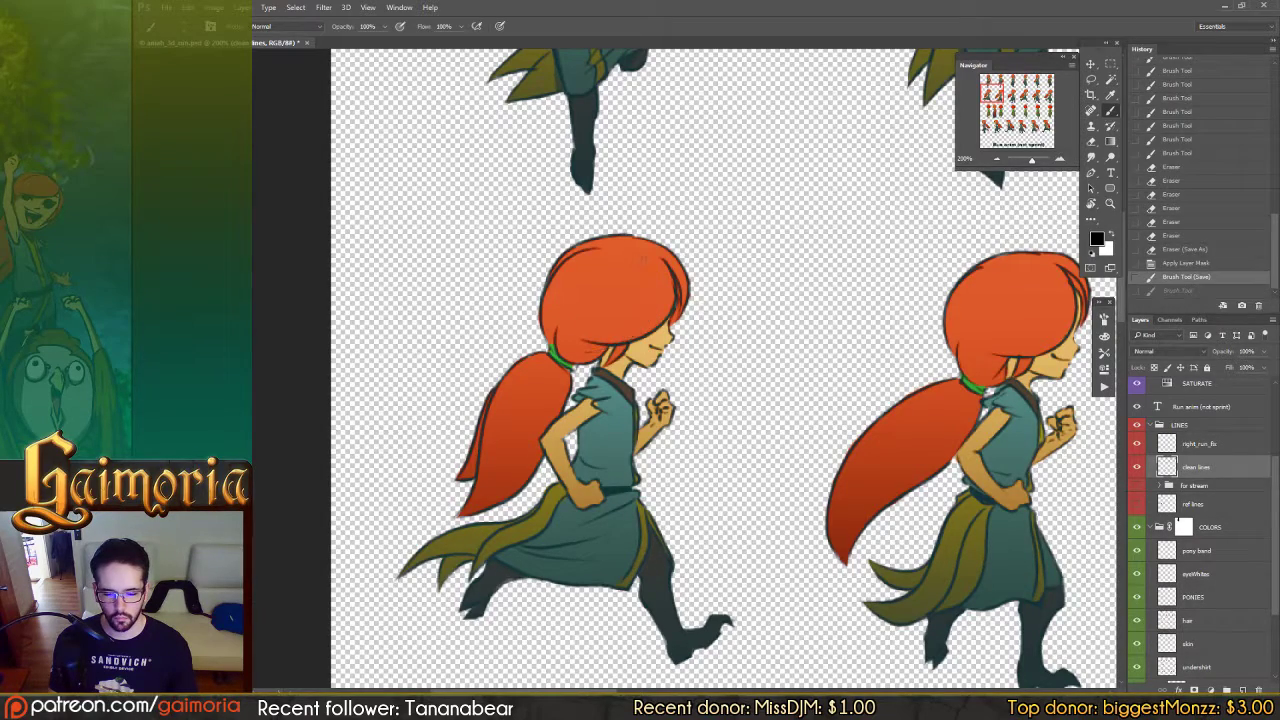
pyautogui.moveTo(655, 260)
pyautogui.mouseDown()
pyautogui.moveTo(650, 314)
pyautogui.moveTo(588, 344)
pyautogui.mouseUp()
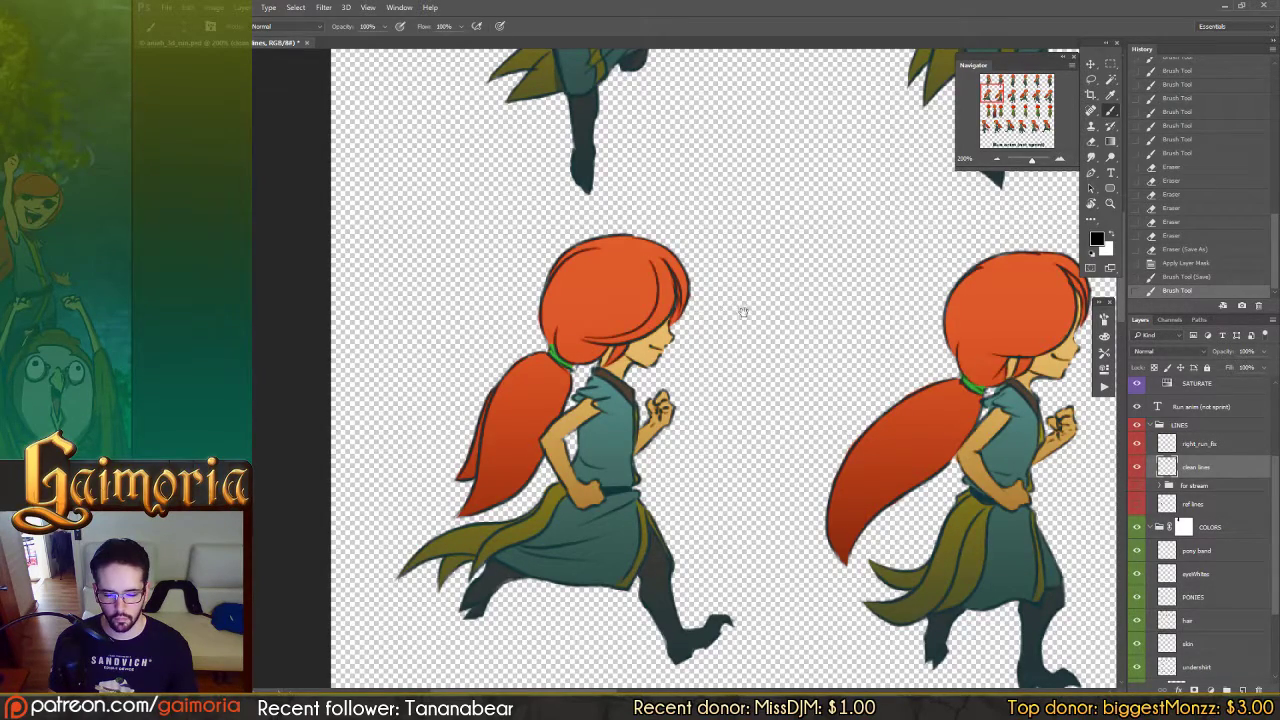
# Step: Paint the matching curved hair line along the bangs of the second right-facing run sprite
pyautogui.moveTo(743, 312); pyautogui.dragTo(415, 294)
pyautogui.moveTo(710, 251)
pyautogui.mouseDown()
pyautogui.moveTo(722, 328)
pyautogui.moveTo(653, 342)
pyautogui.mouseUp()
pyautogui.hotkey('ctrl', 'z')
pyautogui.moveTo(710, 247)
pyautogui.mouseDown()
pyautogui.moveTo(729, 312)
pyautogui.moveTo(700, 332)
pyautogui.mouseUp()
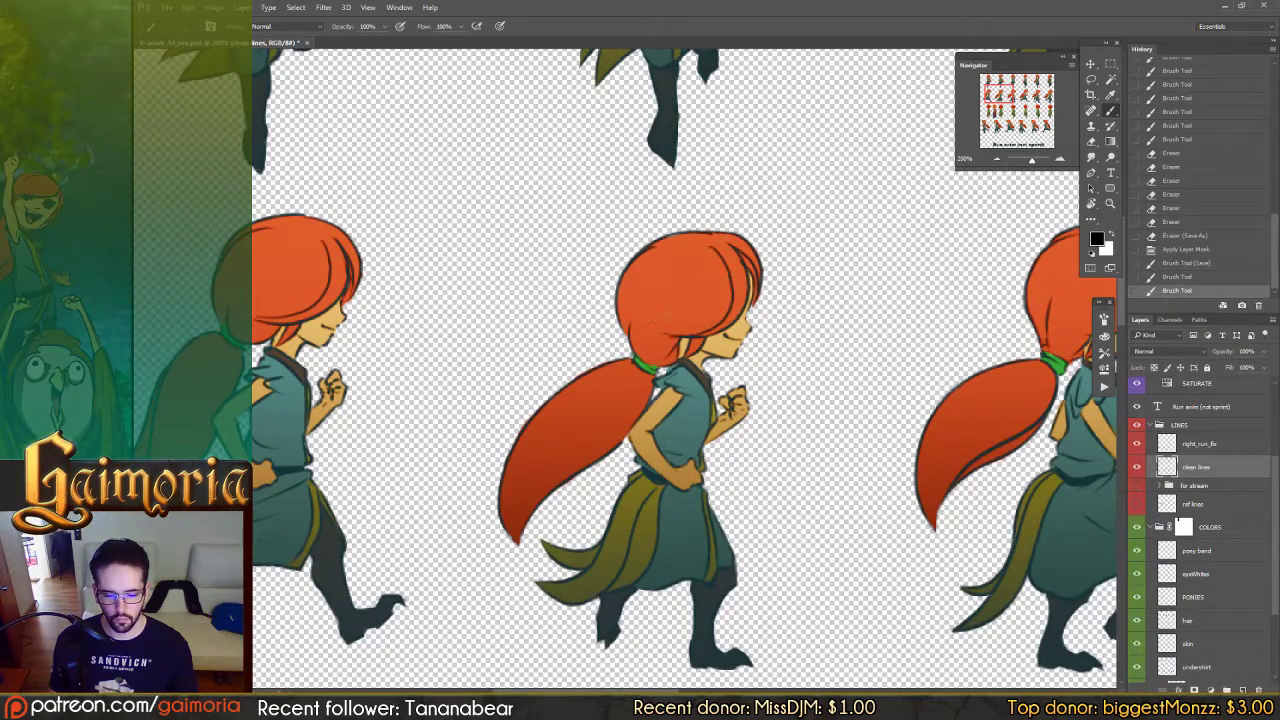
# Step: Paint the curved hair line on the third right-facing run sprite and tidy it with the eraser
pyautogui.moveTo(852, 325); pyautogui.dragTo(465, 296)
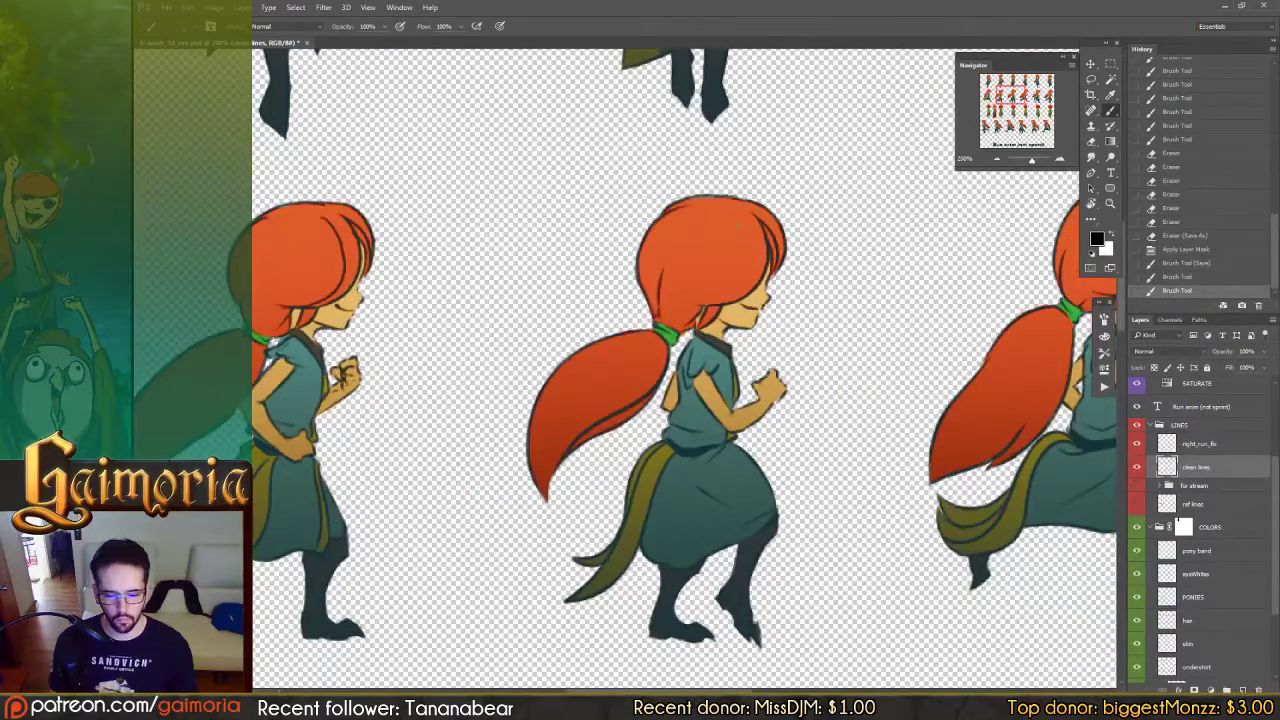
pyautogui.moveTo(752, 250)
pyautogui.mouseDown()
pyautogui.moveTo(658, 290)
pyautogui.moveTo(730, 282)
pyautogui.mouseUp()
pyautogui.press('e')
# Step: Paint the curved hair line from crown to nape on the fourth right-facing run sprite, redoing the stroke until it fits
pyautogui.moveTo(980, 287); pyautogui.dragTo(583, 284)
pyautogui.press('b')
pyautogui.moveTo(766, 252); pyautogui.dragTo(683, 288)
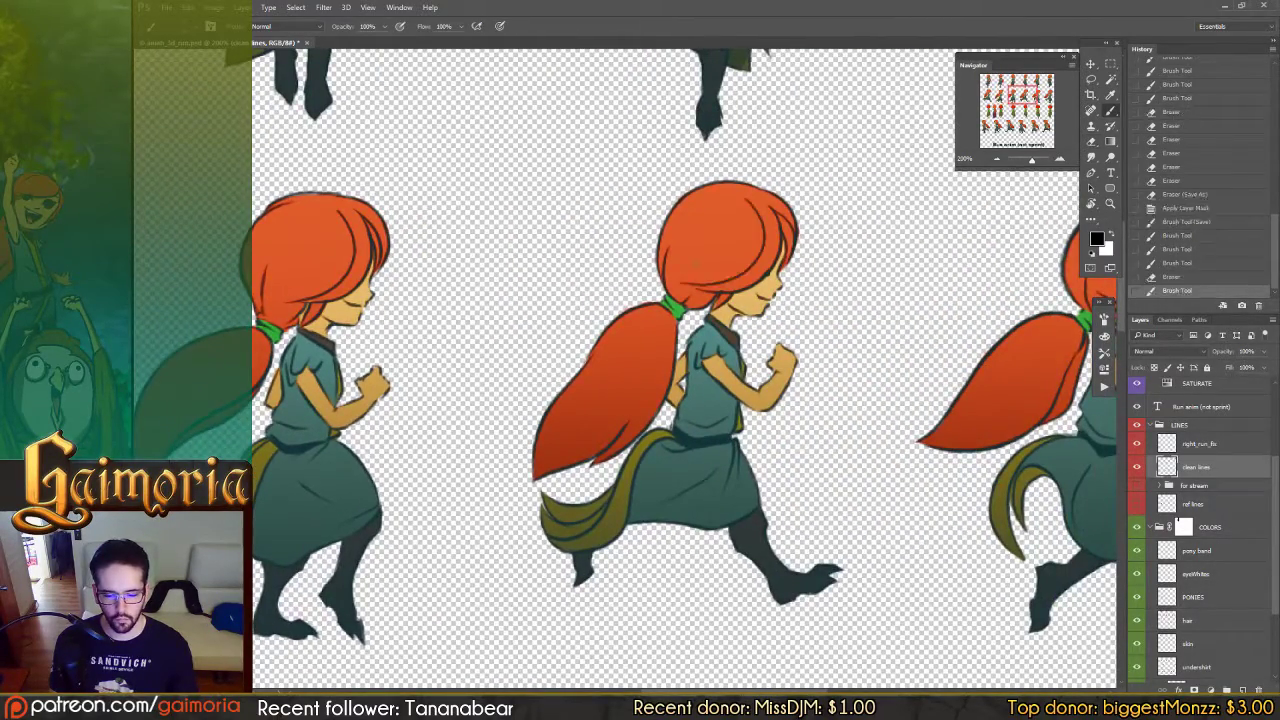
pyautogui.hotkey('ctrl', 'z')
pyautogui.moveTo(755, 203)
pyautogui.mouseDown()
pyautogui.moveTo(773, 256)
pyautogui.moveTo(698, 296)
pyautogui.mouseUp()
pyautogui.hotkey('ctrl', 'z')
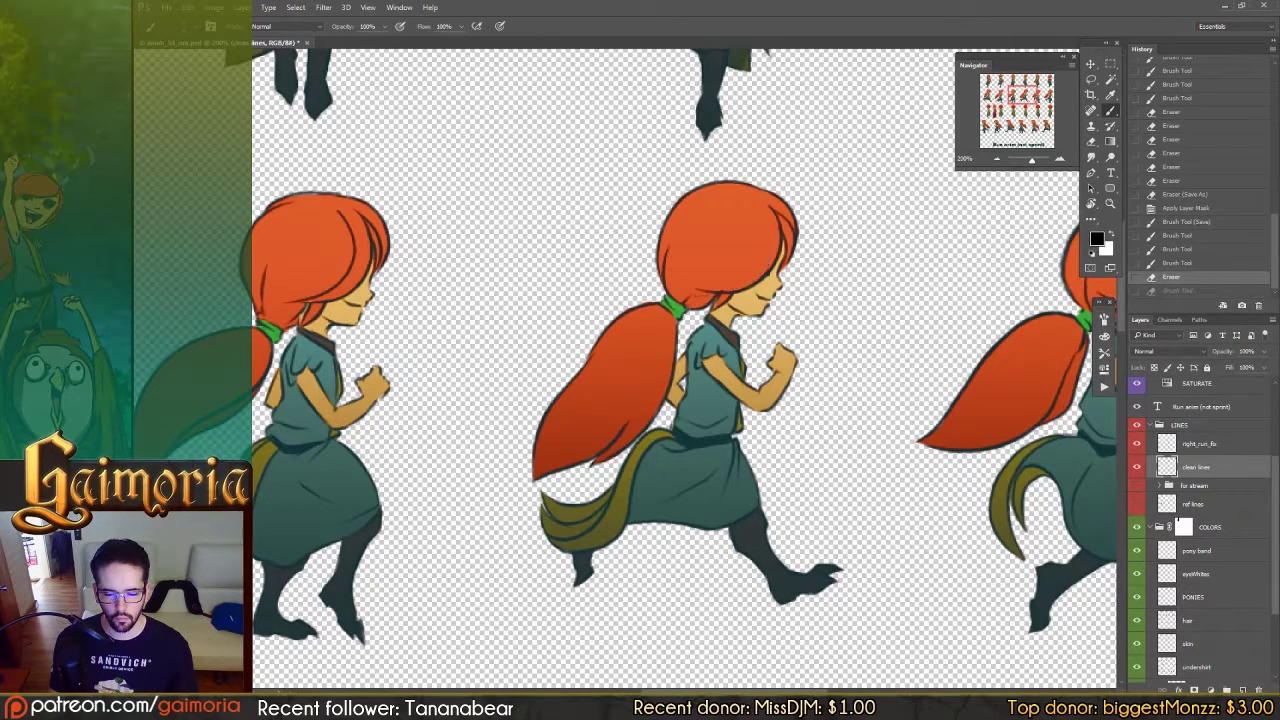
pyautogui.moveTo(767, 237); pyautogui.dragTo(691, 294)
pyautogui.hotkey('ctrl', 'z')
pyautogui.moveTo(763, 209)
pyautogui.mouseDown()
pyautogui.moveTo(753, 274)
pyautogui.moveTo(690, 294)
pyautogui.mouseUp()
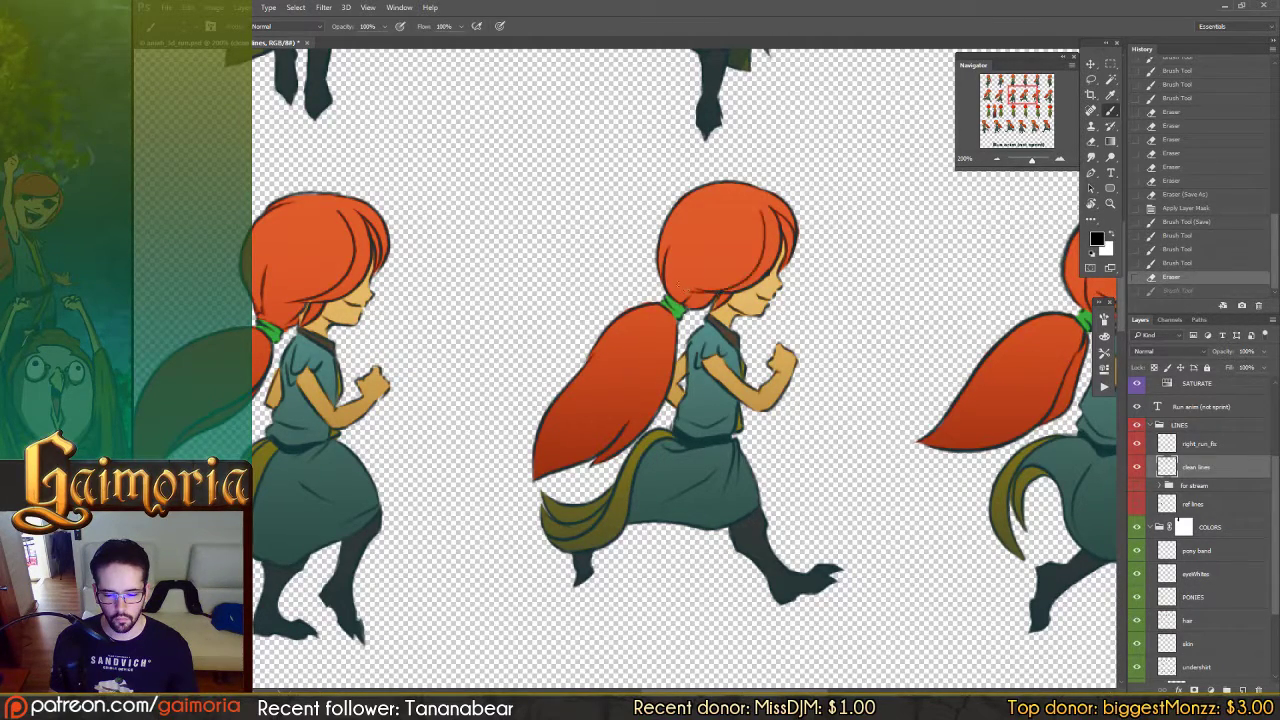
pyautogui.hotkey('ctrl', 'z')
pyautogui.moveTo(755, 209); pyautogui.dragTo(768, 246)
pyautogui.moveTo(672, 274); pyautogui.dragTo(674, 284)
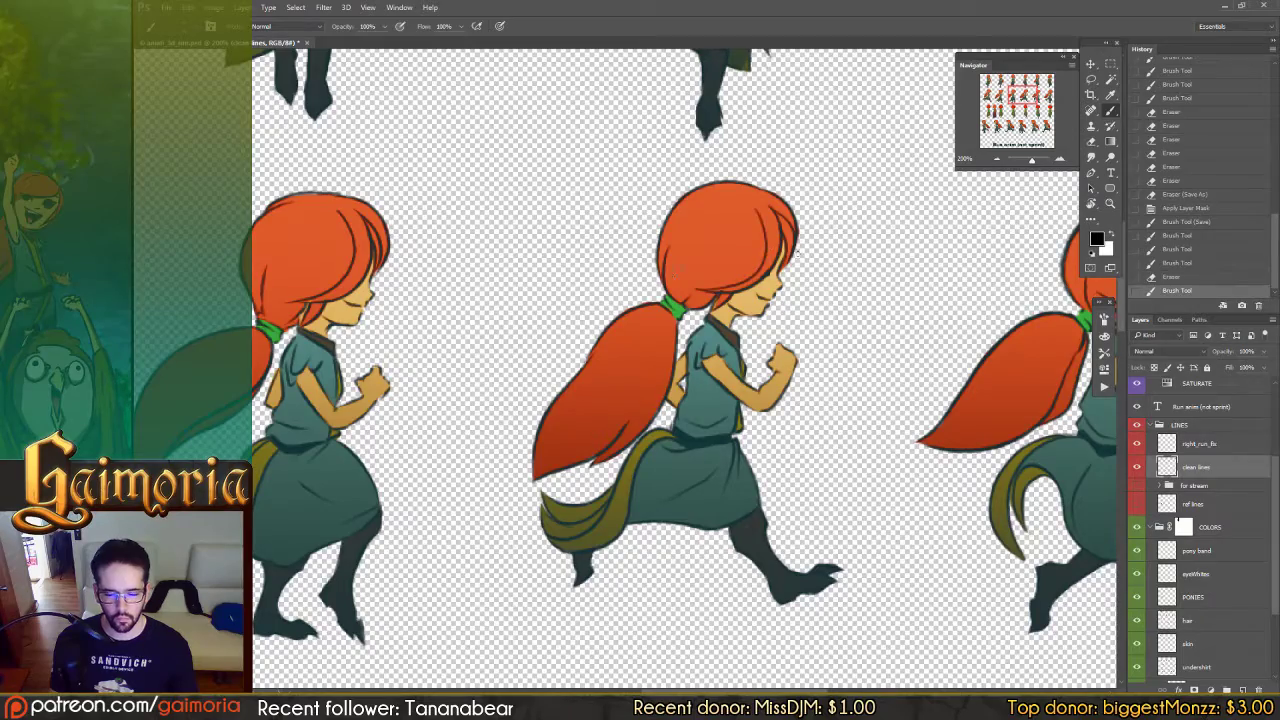
# Step: Paint the curved hair line across the head of the fifth right-facing run sprite, retrying the lower part of the curve
pyautogui.moveTo(846, 276); pyautogui.dragTo(674, 274)
pyautogui.moveTo(752, 211)
pyautogui.mouseDown()
pyautogui.moveTo(757, 222)
pyautogui.moveTo(682, 288)
pyautogui.mouseUp()
pyautogui.hotkey('ctrl', 'z')
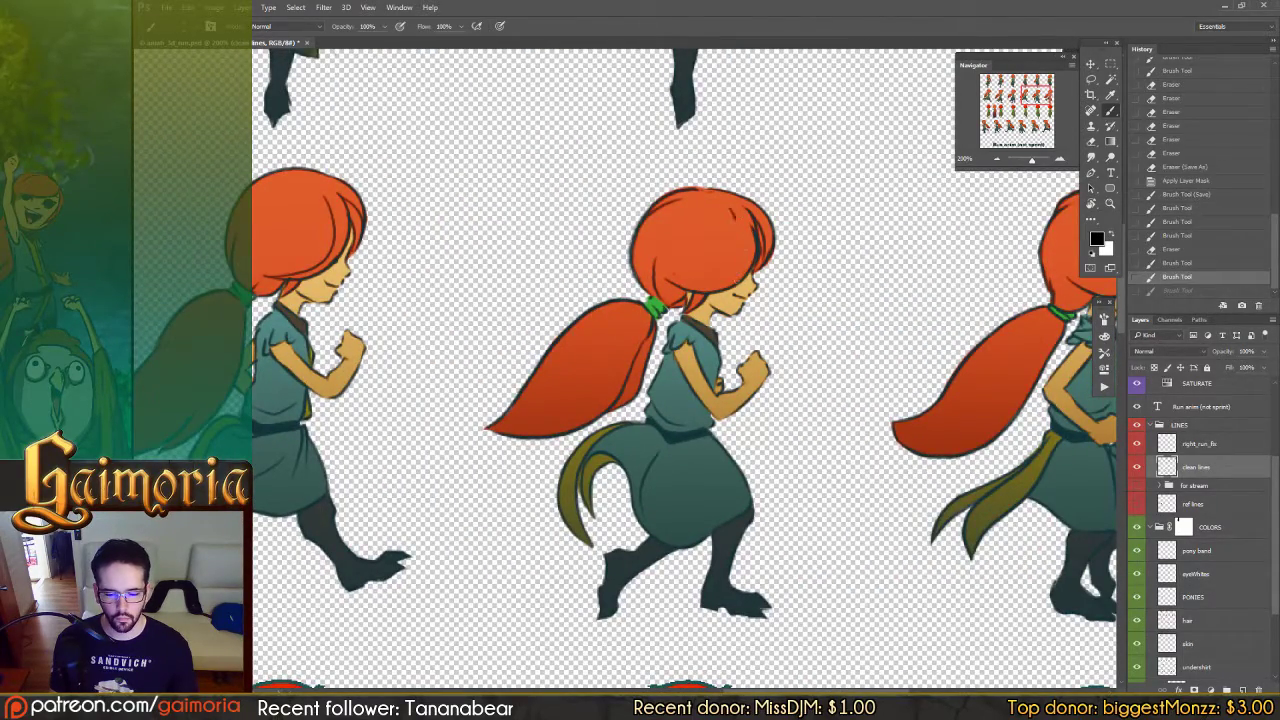
pyautogui.moveTo(736, 219); pyautogui.dragTo(682, 287)
pyautogui.hotkey('ctrl', 'z')
pyautogui.moveTo(738, 220); pyautogui.dragTo(687, 290)
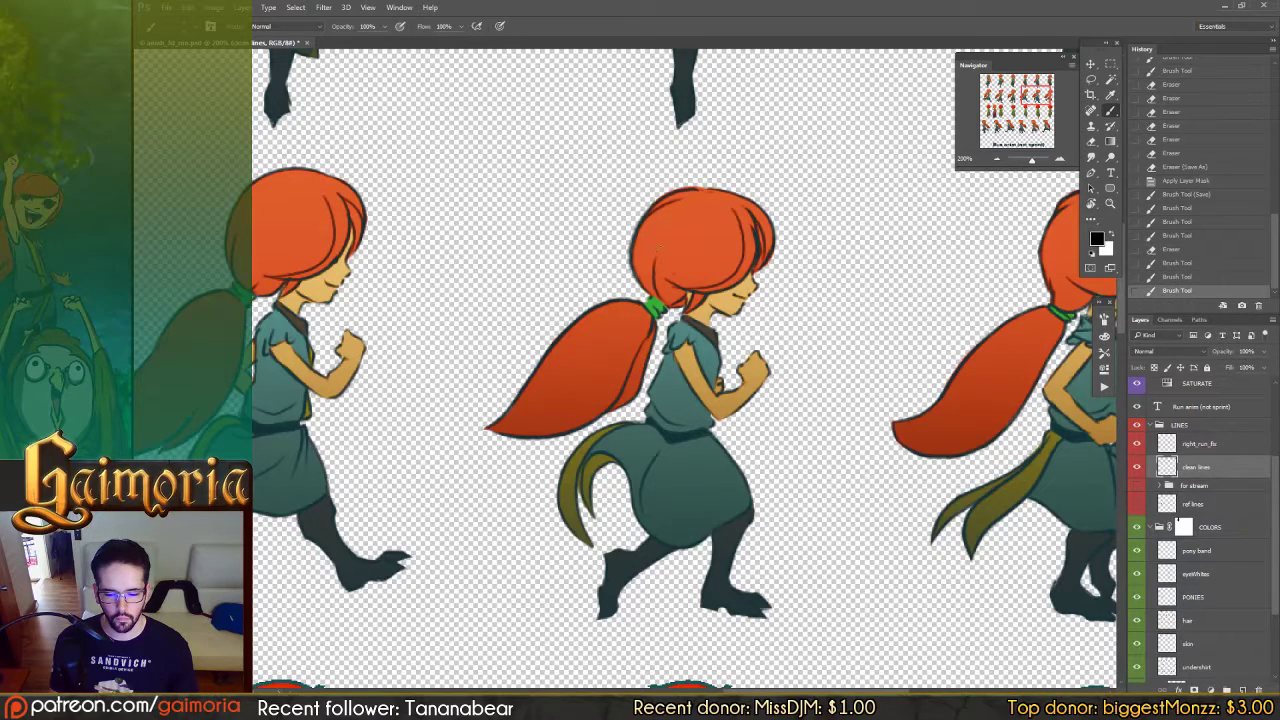
pyautogui.hotkey('ctrl', 'z')
pyautogui.moveTo(736, 211); pyautogui.dragTo(678, 279)
pyautogui.hotkey('ctrl', 'z')
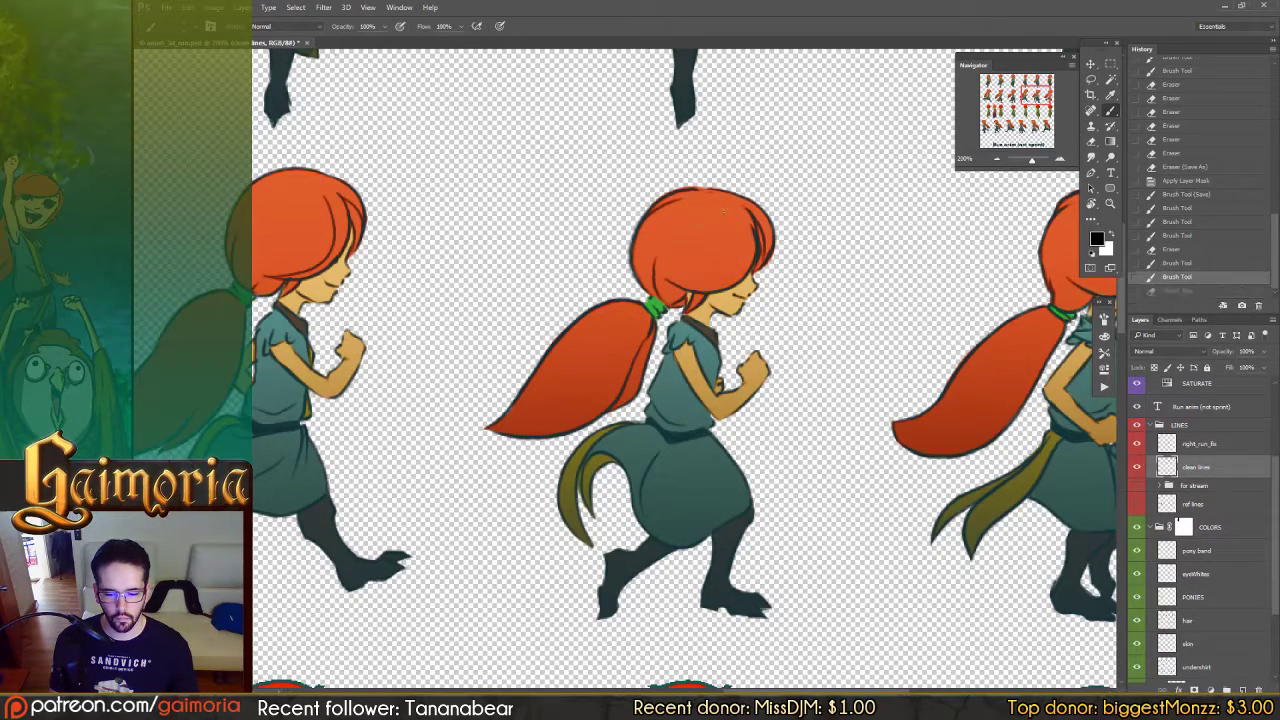
pyautogui.moveTo(742, 250); pyautogui.dragTo(682, 286)
# Step: Paint the curved hair line on the sixth right-facing run sprite, redrawing it repeatedly until it sweeps smoothly from the crown to the nape
pyautogui.moveTo(805, 286); pyautogui.dragTo(451, 263)
pyautogui.moveTo(786, 188)
pyautogui.mouseDown()
pyautogui.moveTo(768, 254)
pyautogui.moveTo(704, 262)
pyautogui.mouseUp()
pyautogui.hotkey('ctrl', 'z')
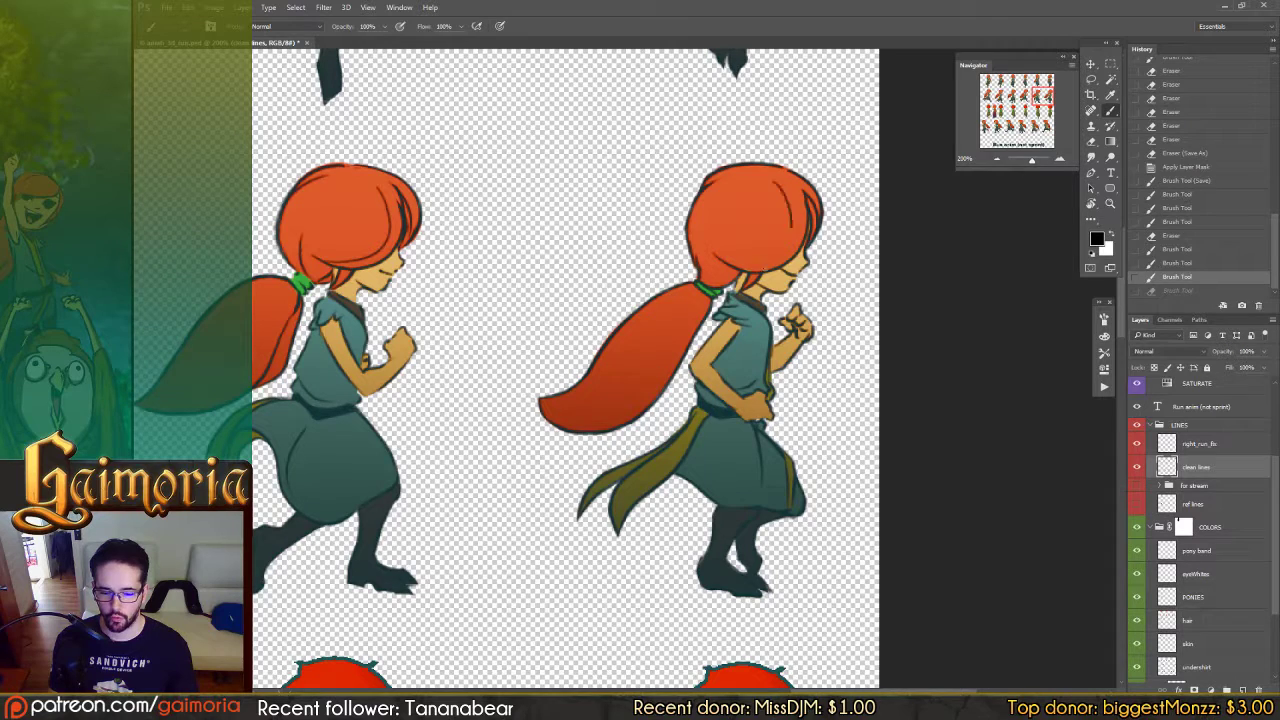
pyautogui.moveTo(791, 226); pyautogui.dragTo(726, 264)
pyautogui.hotkey('ctrl', 'z')
pyautogui.moveTo(786, 214); pyautogui.dragTo(720, 262)
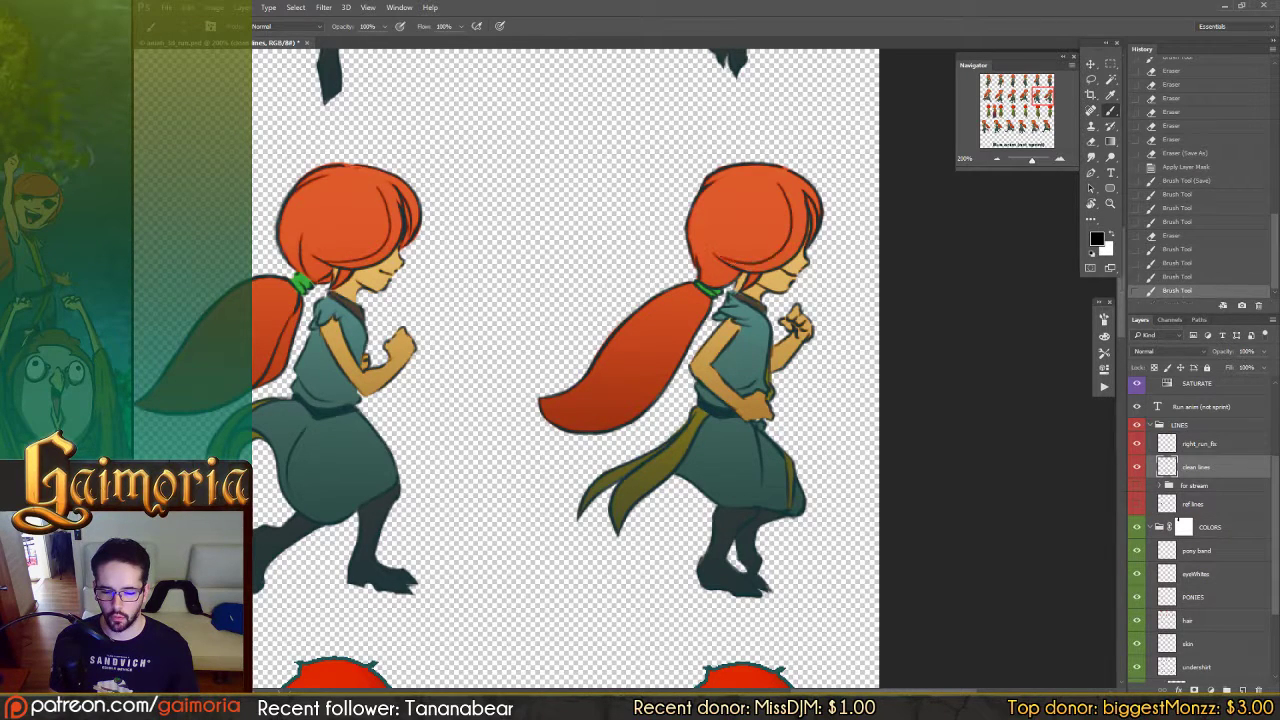
pyautogui.hotkey('ctrl', 'z')
pyautogui.moveTo(788, 222); pyautogui.dragTo(726, 262)
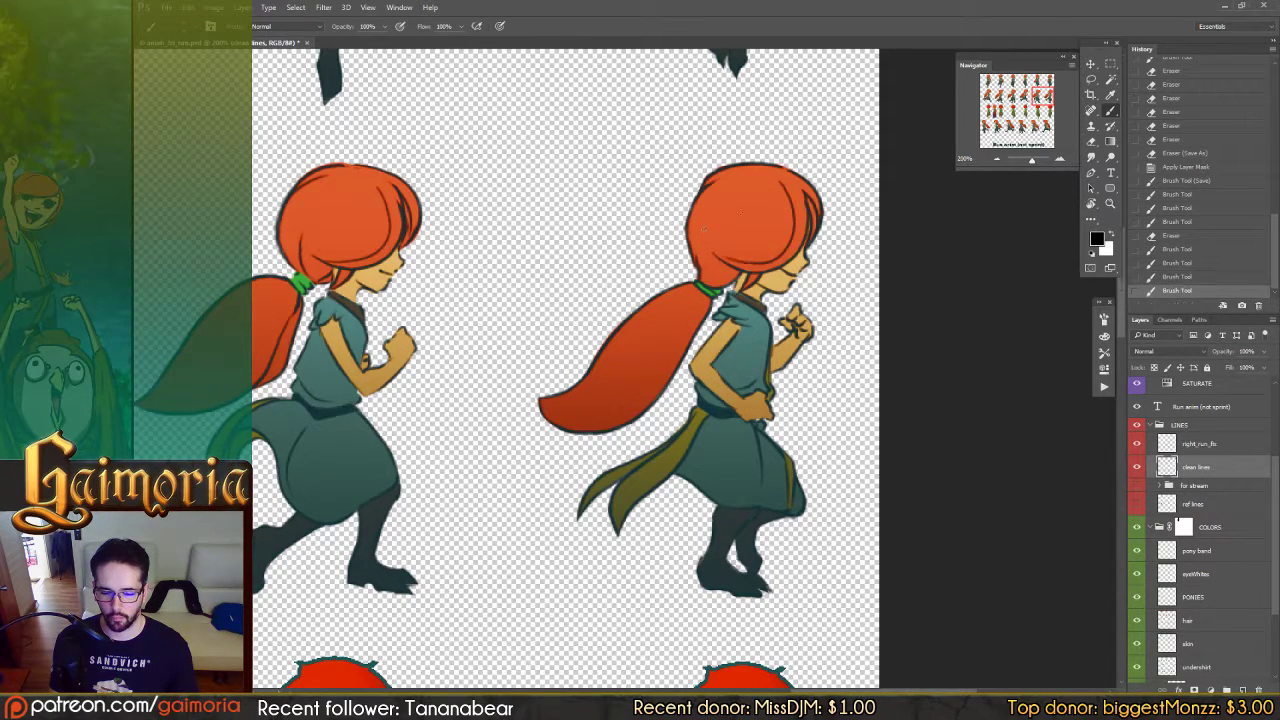
pyautogui.hotkey('ctrl', 'z')
pyautogui.moveTo(788, 208); pyautogui.dragTo(716, 260)
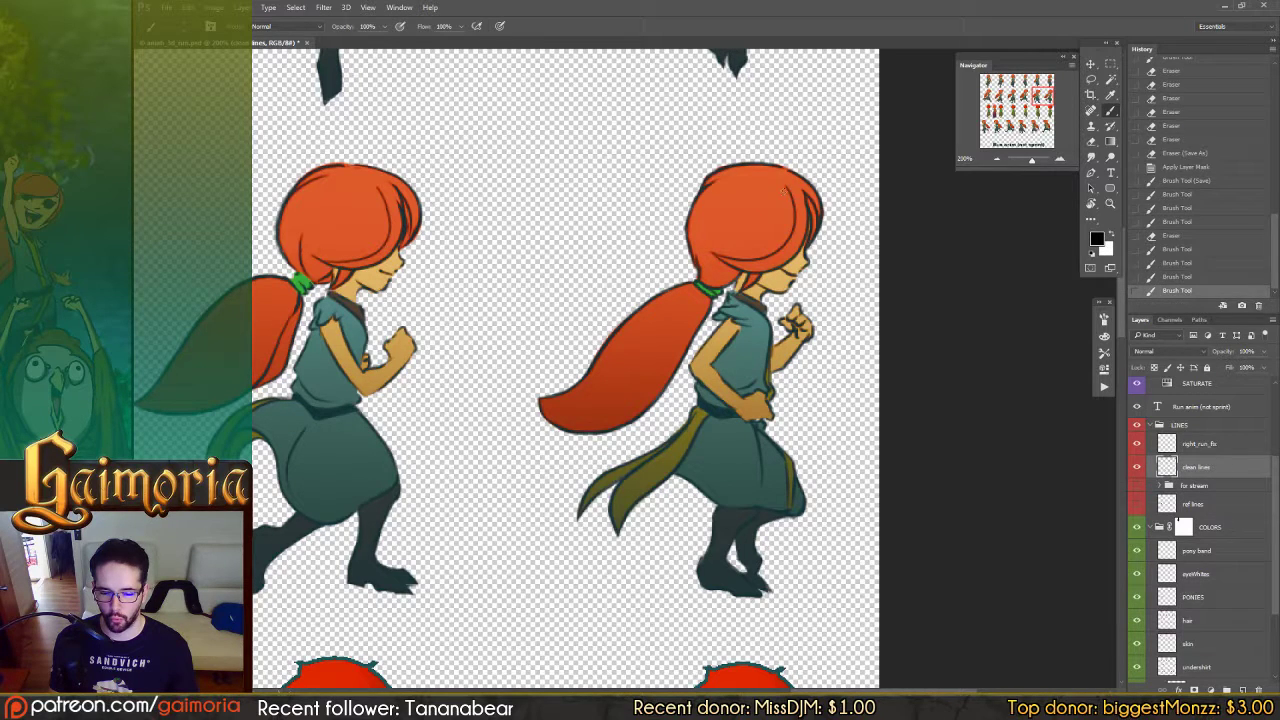
pyautogui.hotkey('ctrl', 'z')
pyautogui.moveTo(788, 196)
pyautogui.mouseDown()
pyautogui.moveTo(758, 254)
pyautogui.moveTo(716, 260)
pyautogui.mouseUp()
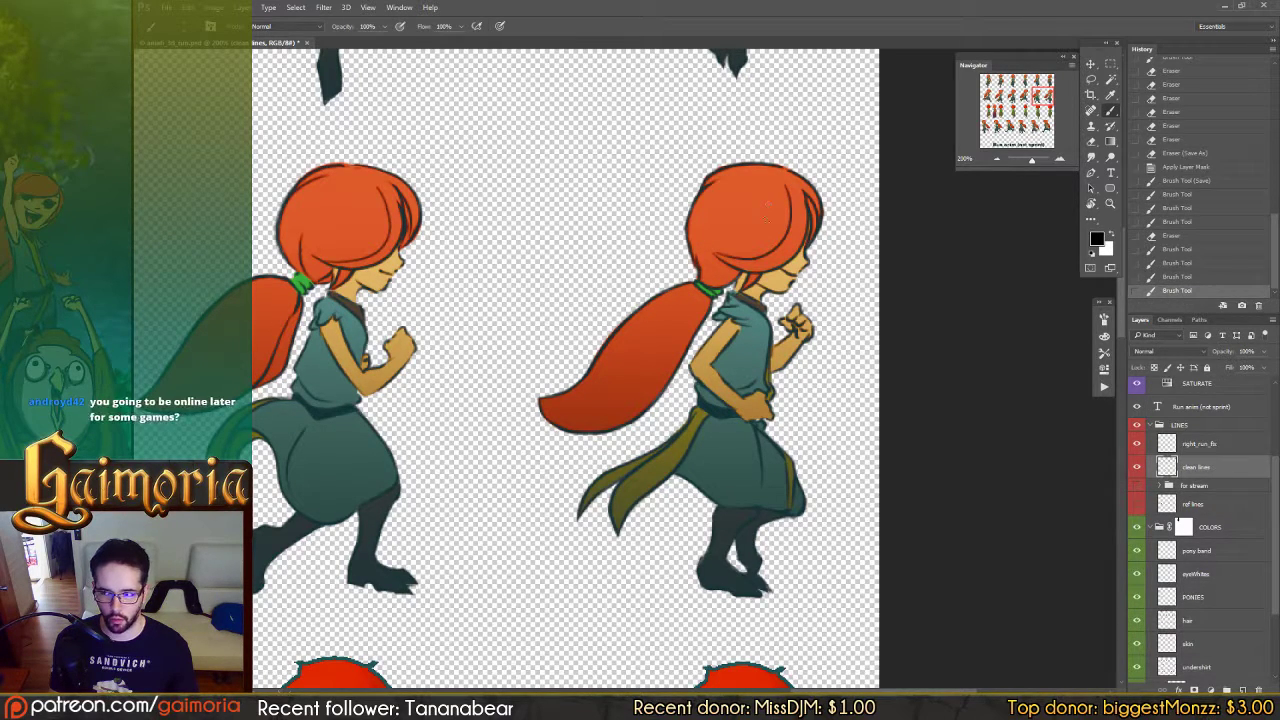
pyautogui.hotkey('ctrl', 'z')
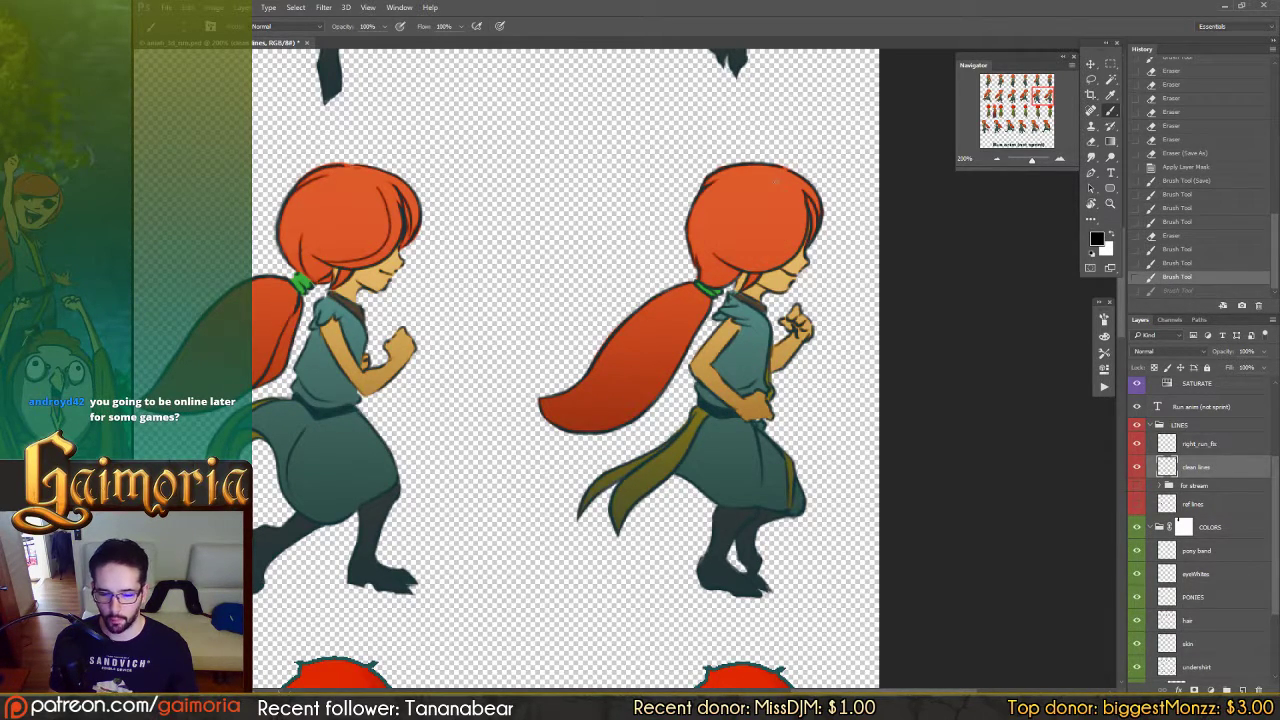
pyautogui.moveTo(788, 198); pyautogui.dragTo(724, 262)
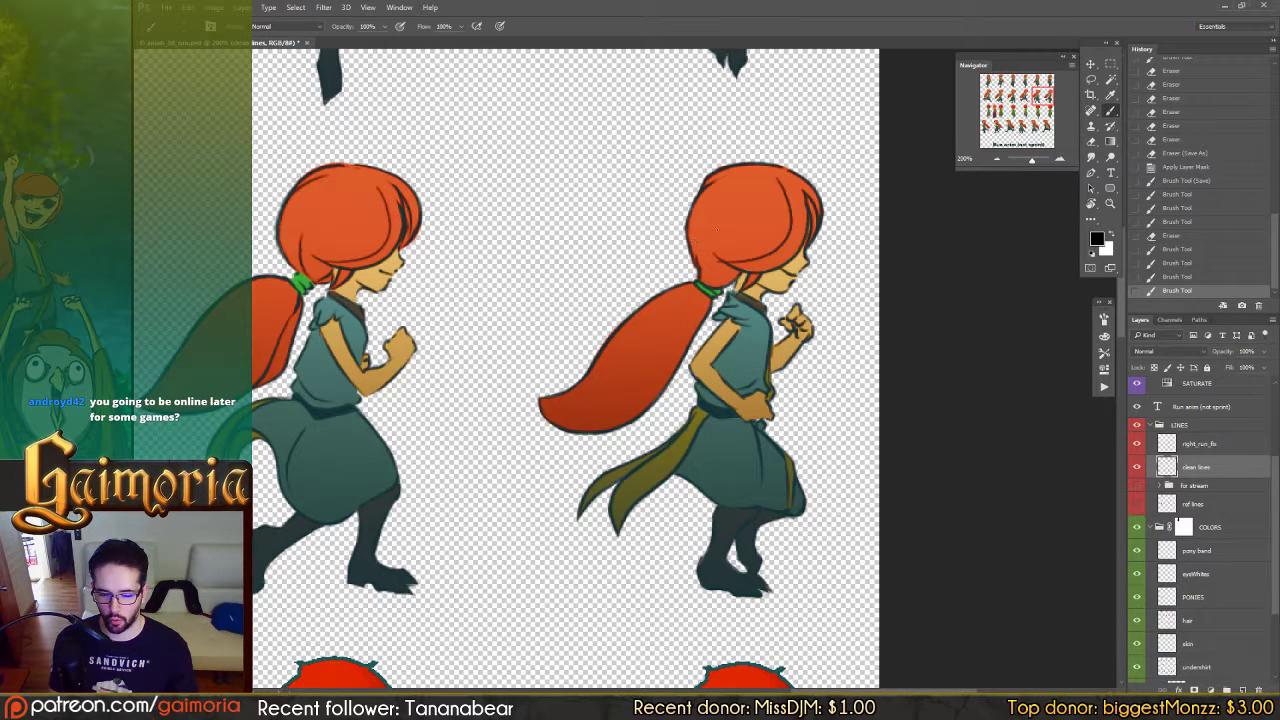
pyautogui.hotkey('ctrl', 'z')
pyautogui.moveTo(790, 180); pyautogui.dragTo(722, 260)
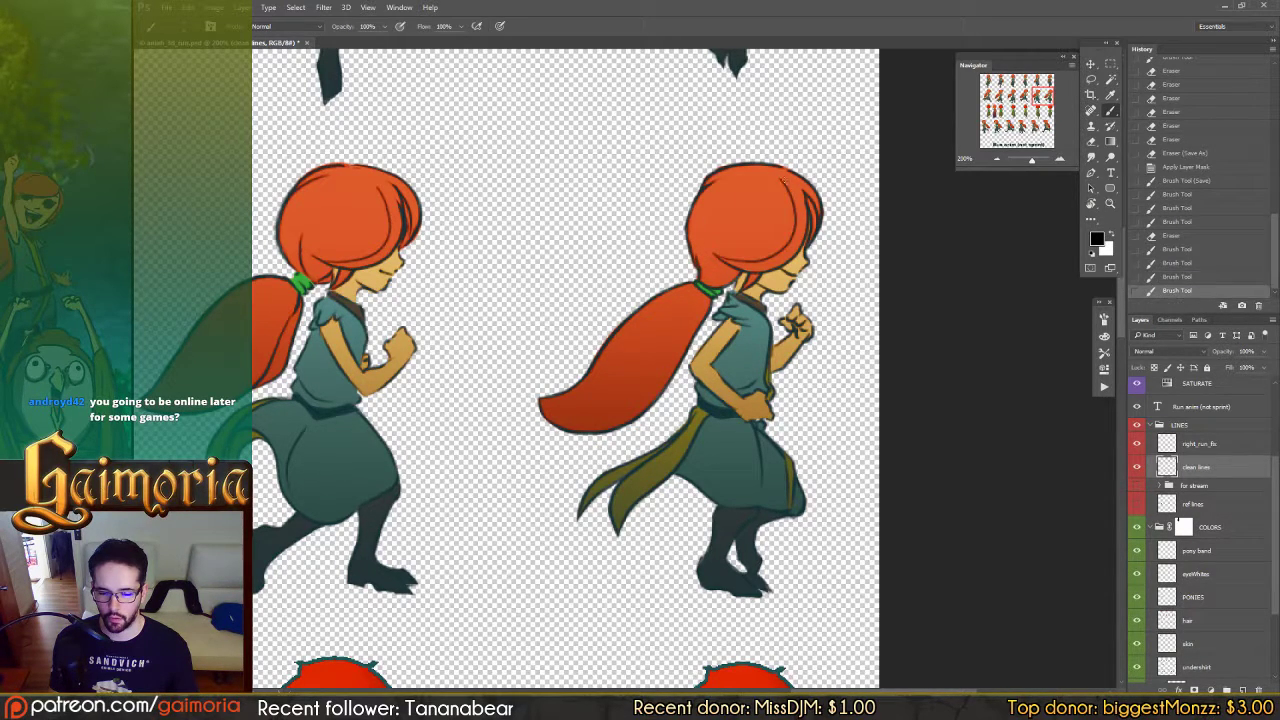
pyautogui.hotkey('ctrl', 'z')
pyautogui.moveTo(790, 184); pyautogui.dragTo(722, 262)
pyautogui.hotkey('ctrl', 'z')
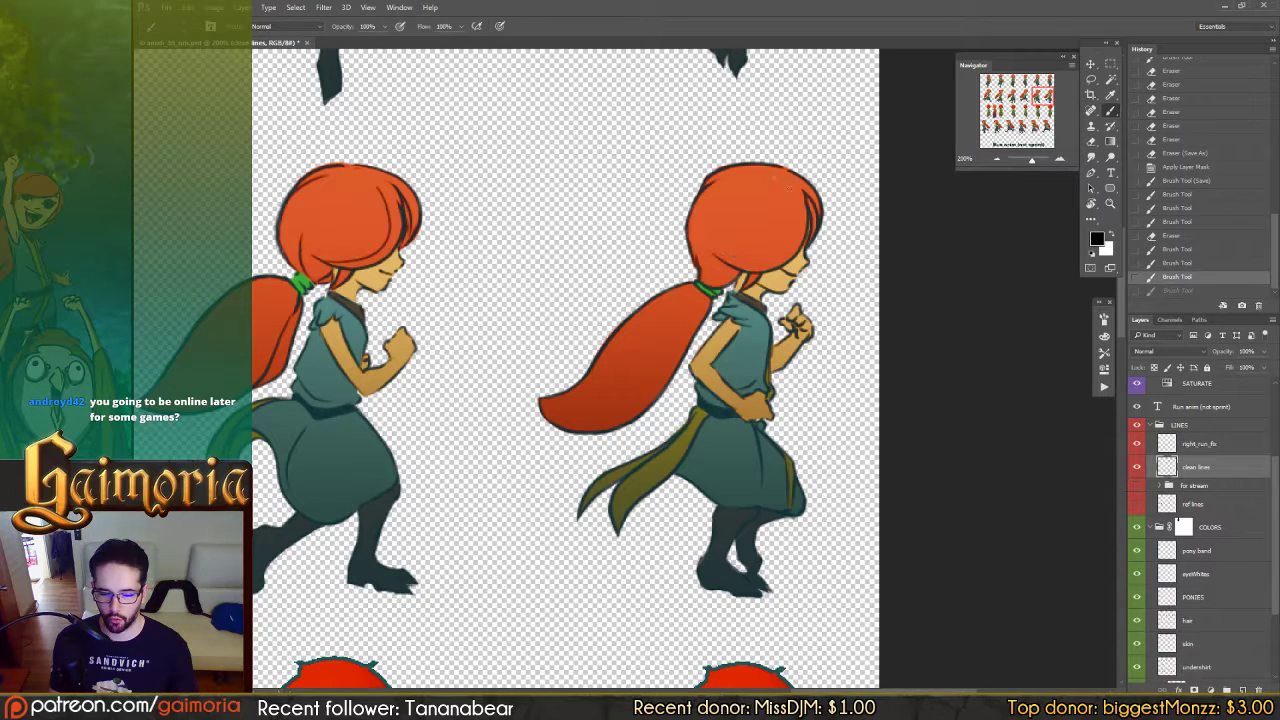
pyautogui.moveTo(790, 182); pyautogui.dragTo(732, 270)
pyautogui.hotkey('ctrl', 'z')
pyautogui.moveTo(790, 182); pyautogui.dragTo(724, 264)
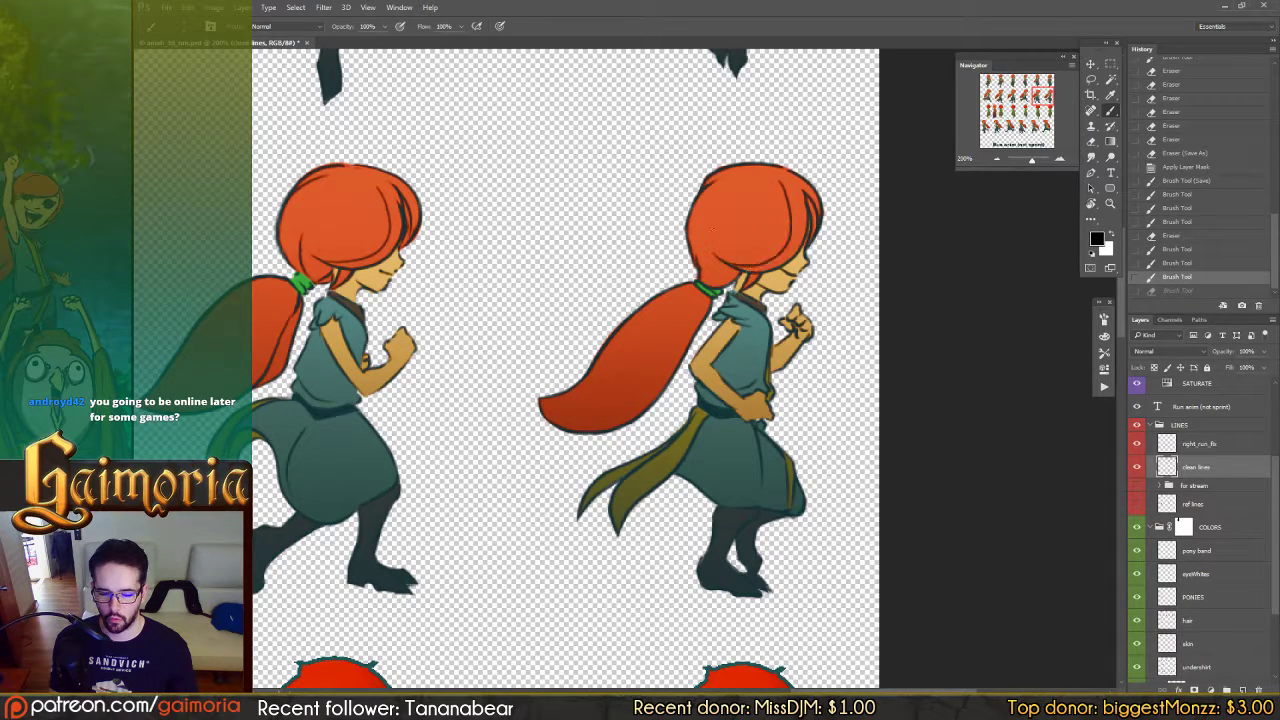
pyautogui.hotkey('ctrl', 'z')
pyautogui.moveTo(790, 184)
pyautogui.mouseDown()
pyautogui.moveTo(770, 230)
pyautogui.moveTo(724, 264)
pyautogui.mouseUp()
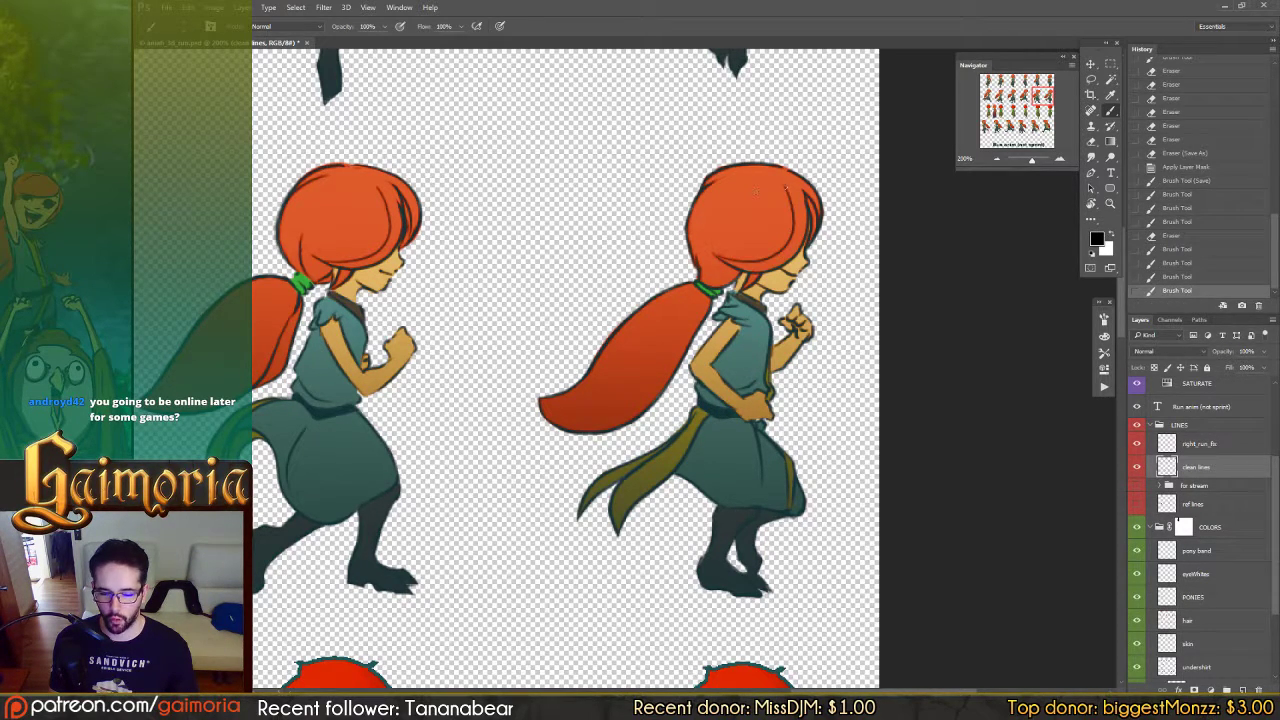
pyautogui.hotkey('ctrl', 'z')
pyautogui.moveTo(790, 184)
pyautogui.mouseDown()
pyautogui.moveTo(768, 258)
pyautogui.moveTo(724, 264)
pyautogui.mouseUp()
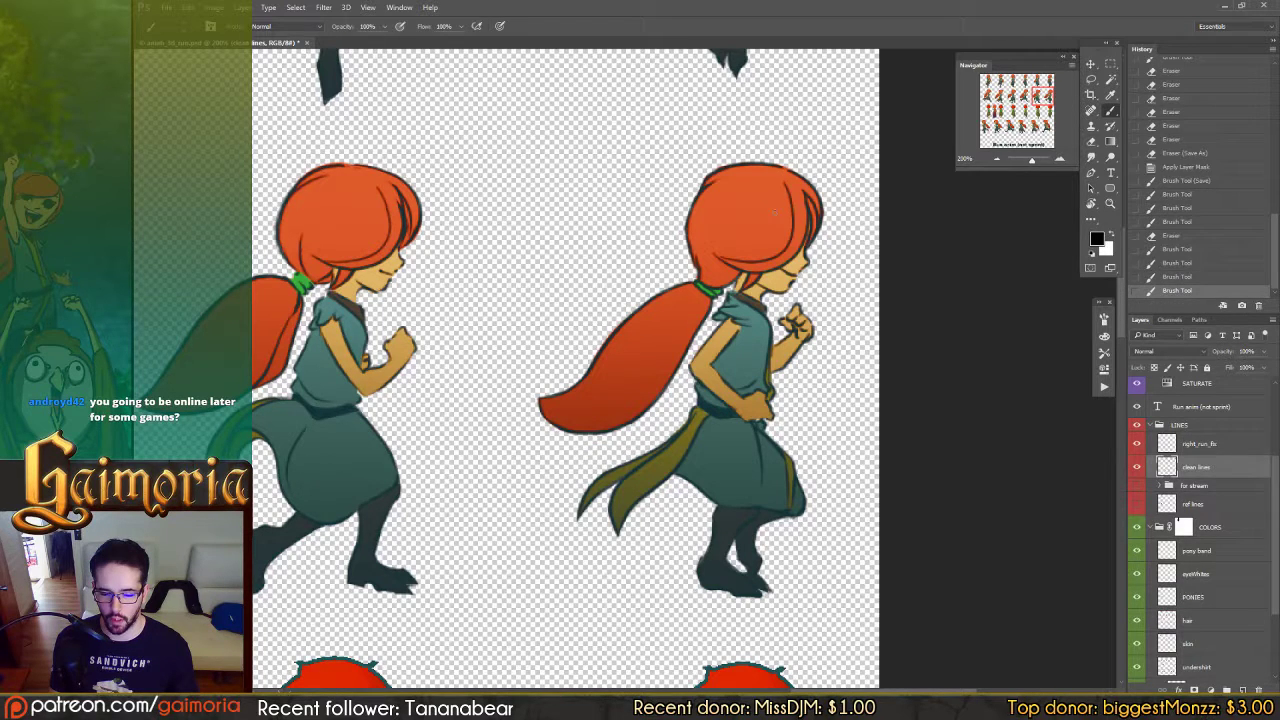
pyautogui.hotkey('ctrl', 'z')
pyautogui.moveTo(790, 184); pyautogui.dragTo(724, 264)
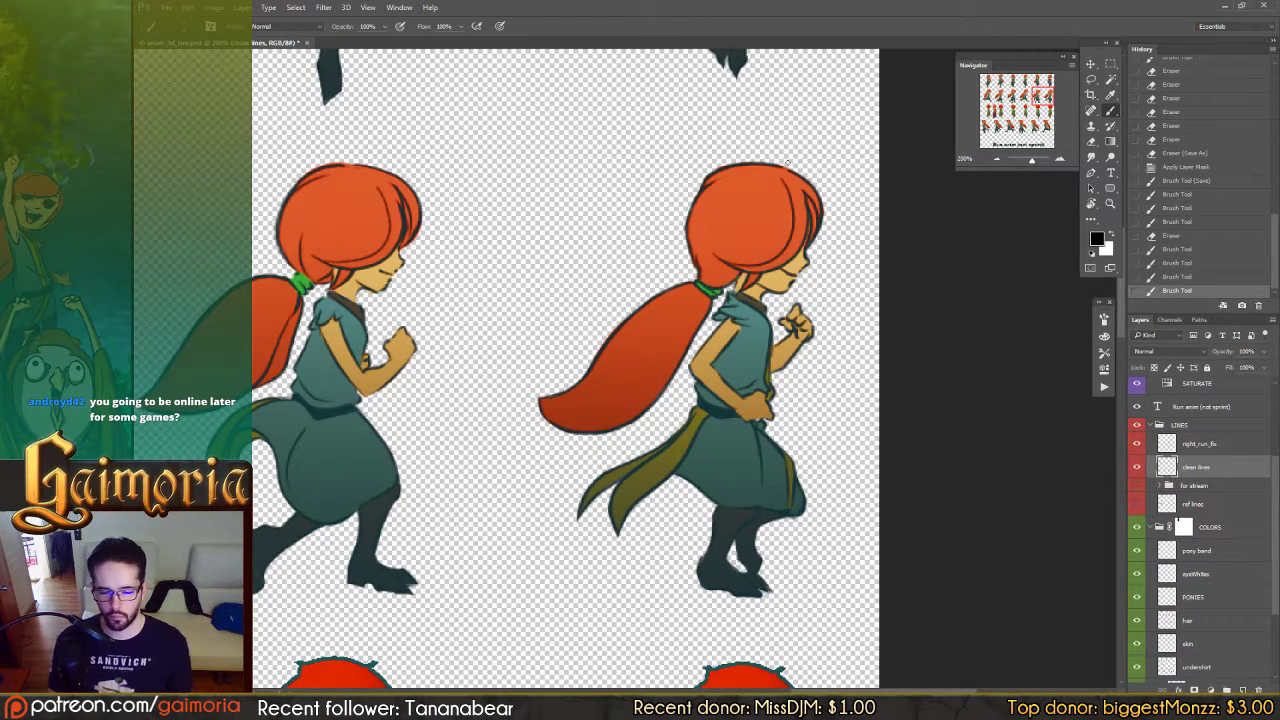
# Step: Save the document and export a PNG copy over aniah_3d_run.png with smallest compression and no interlacing
pyautogui.hotkey('ctrl', 's')
pyautogui.press('Return')
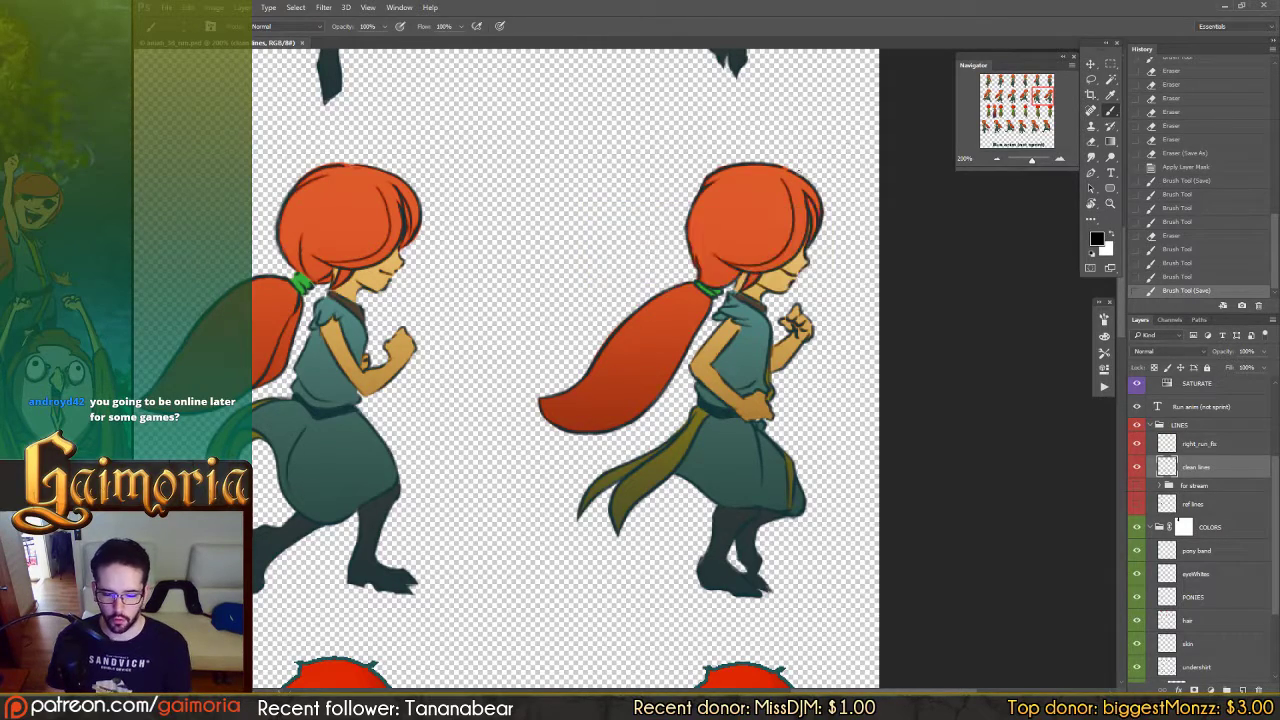
pyautogui.hotkey('ctrl', 'alt', 's')
pyautogui.click(650, 405)
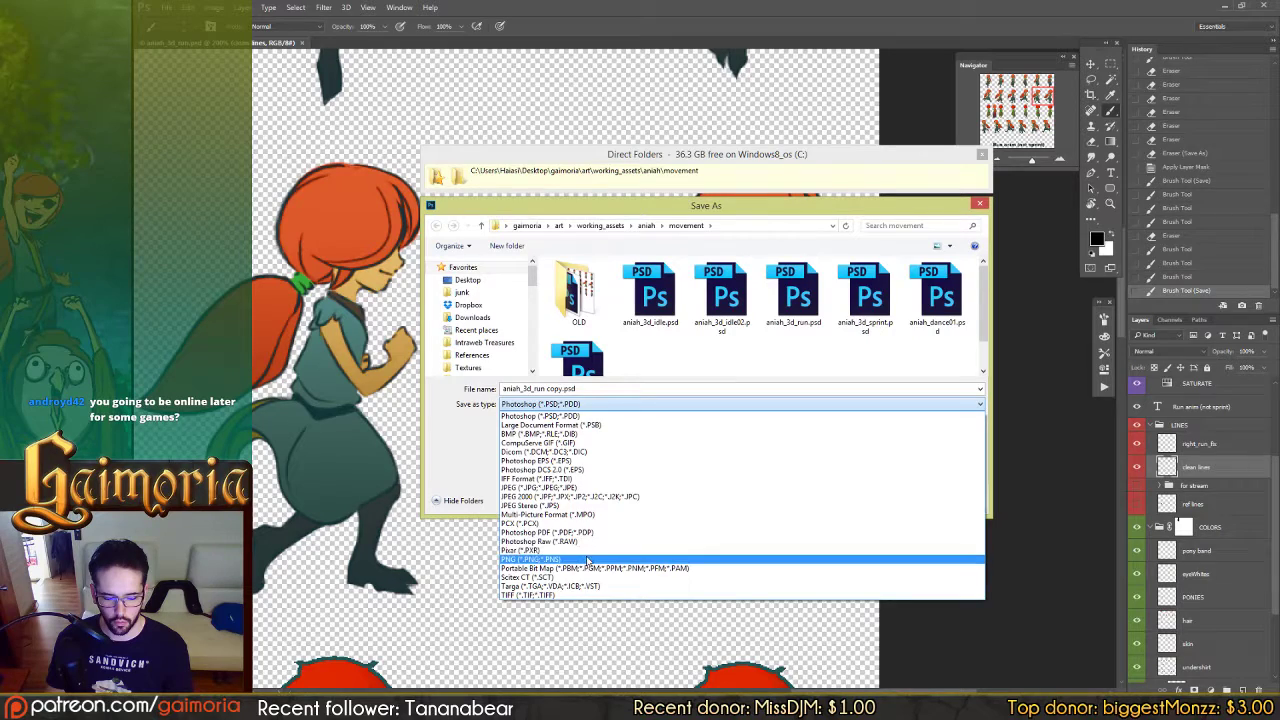
pyautogui.click(590, 559)
pyautogui.doubleClick(738, 303)
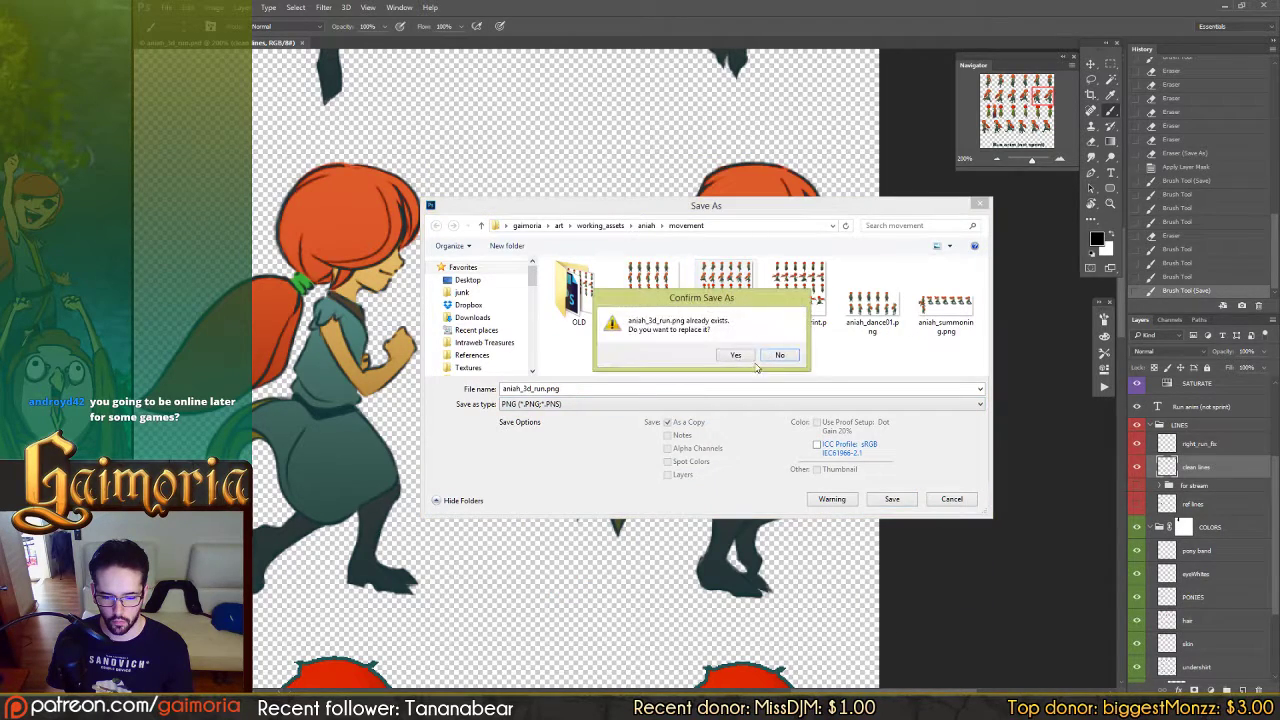
pyautogui.click(737, 356)
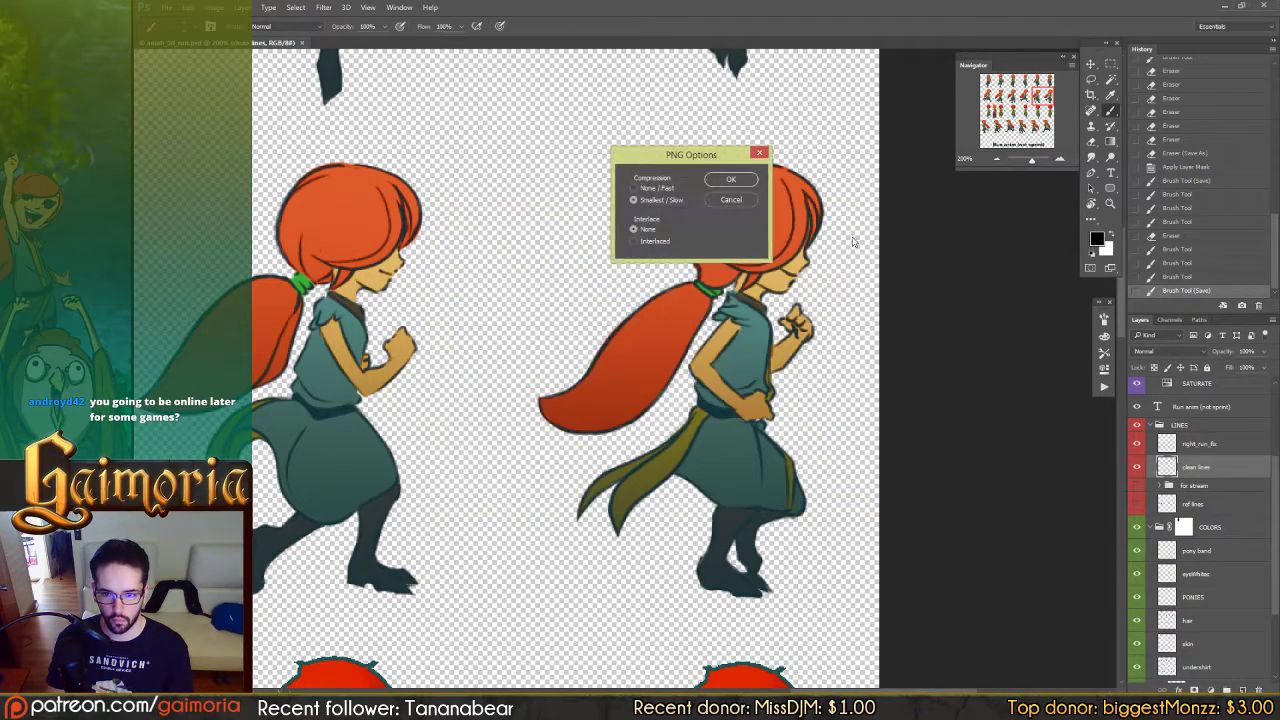
pyautogui.click(725, 182)
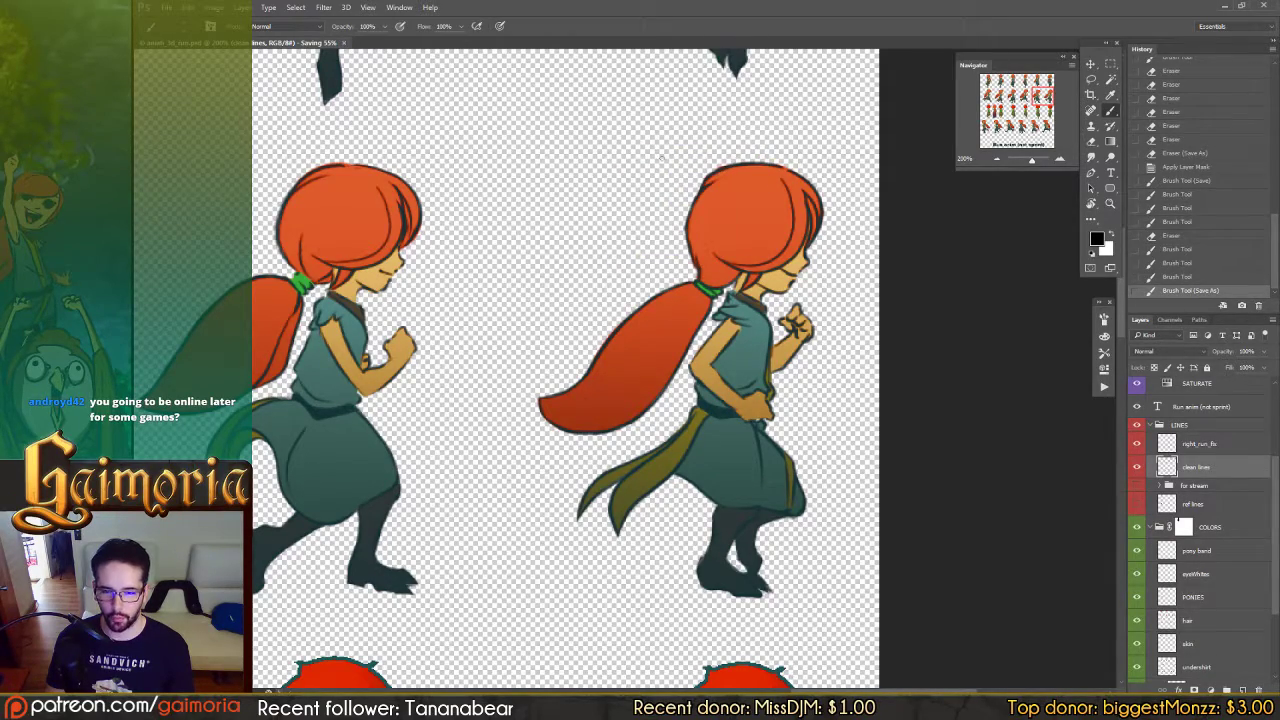
# Step: Review the hair lines across the row of right-facing run sprites
pyautogui.moveTo(547, 255); pyautogui.dragTo(835, 237)
pyautogui.moveTo(478, 258); pyautogui.dragTo(850, 238)
pyautogui.moveTo(638, 246); pyautogui.dragTo(850, 237)
pyautogui.moveTo(626, 256)
pyautogui.mouseDown()
pyautogui.moveTo(817, 229)
pyautogui.moveTo(806, 226)
pyautogui.moveTo(874, 238)
pyautogui.moveTo(1037, 209)
pyautogui.moveTo(877, 257)
pyautogui.mouseUp()
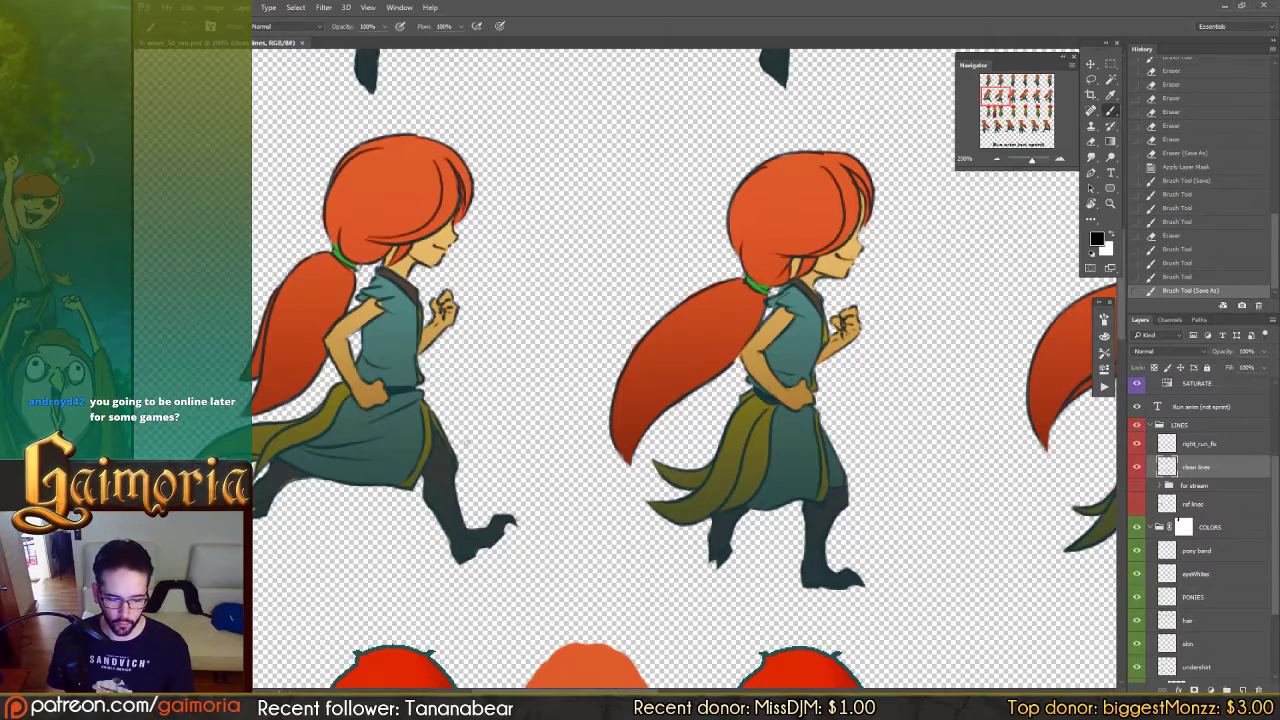
pyautogui.press('v')
pyautogui.hotkey('alt', 'v')
pyautogui.press('Escape')
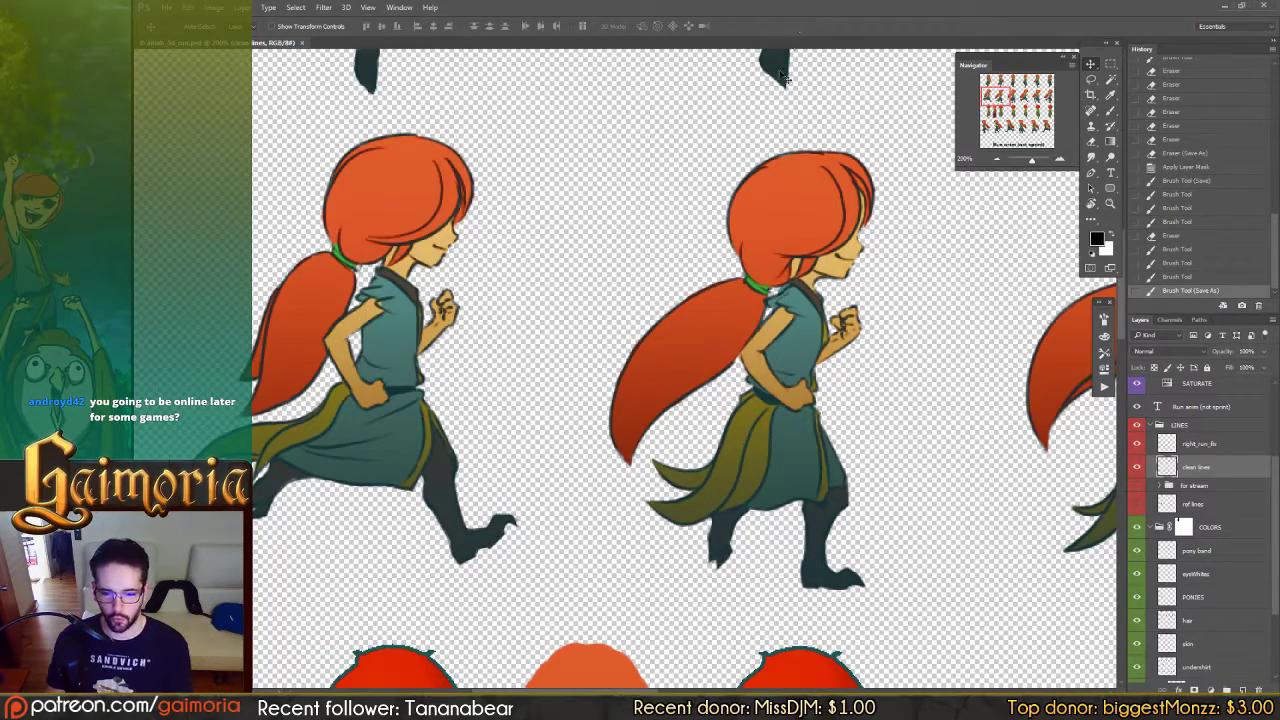
pyautogui.hotkey('alt', 'v')
pyautogui.press('Escape')
pyautogui.moveTo(342, 458); pyautogui.dragTo(483, 404)
# Step: Copy aniah_3d_run.png from the movement folder into the Unity project's Aniah sprites folder, replacing the existing file
pyautogui.click(280, 668)
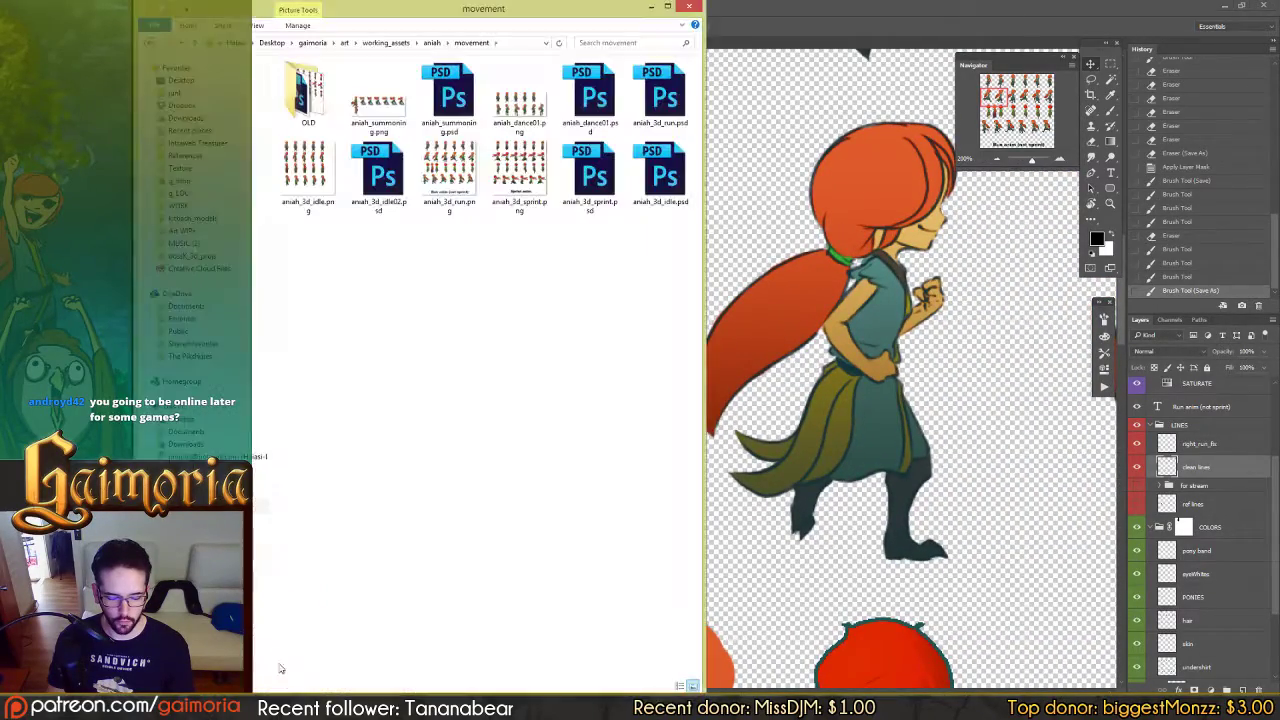
pyautogui.click(471, 615)
pyautogui.moveTo(280, 704)
pyautogui.click(394, 640)
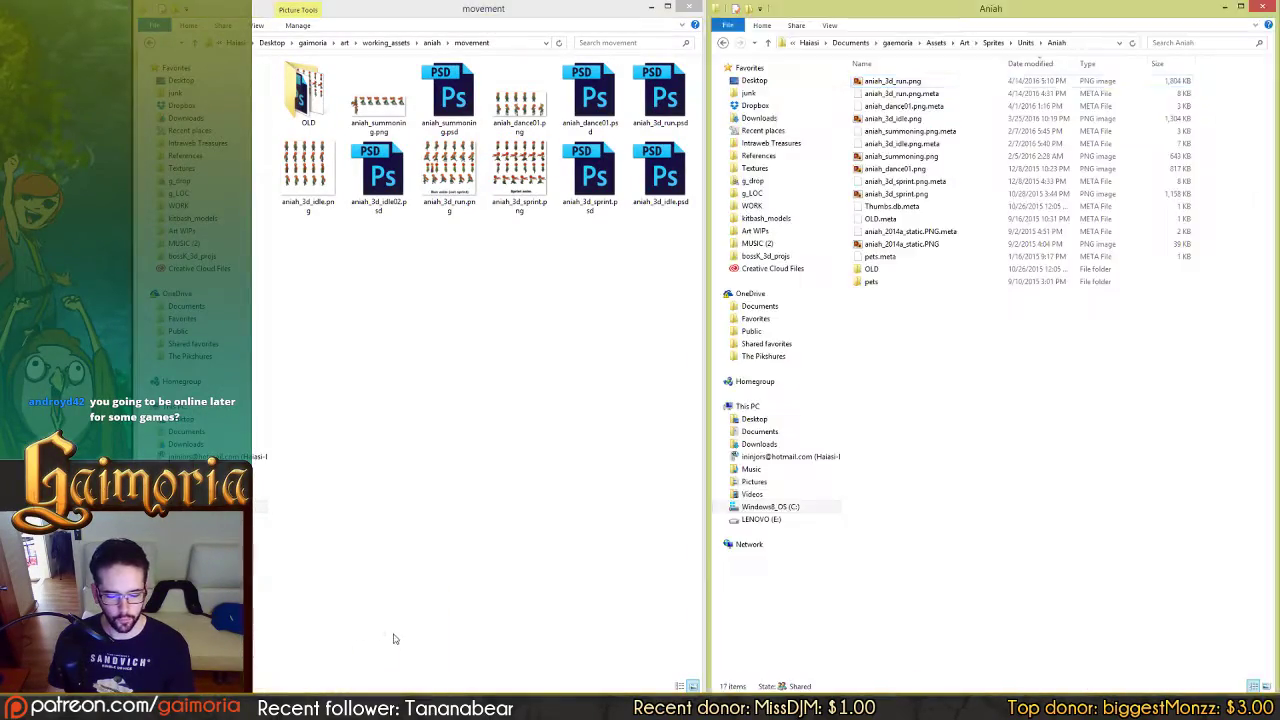
pyautogui.click(529, 266)
pyautogui.moveTo(450, 175); pyautogui.dragTo(1071, 394)
pyautogui.click(1085, 398)
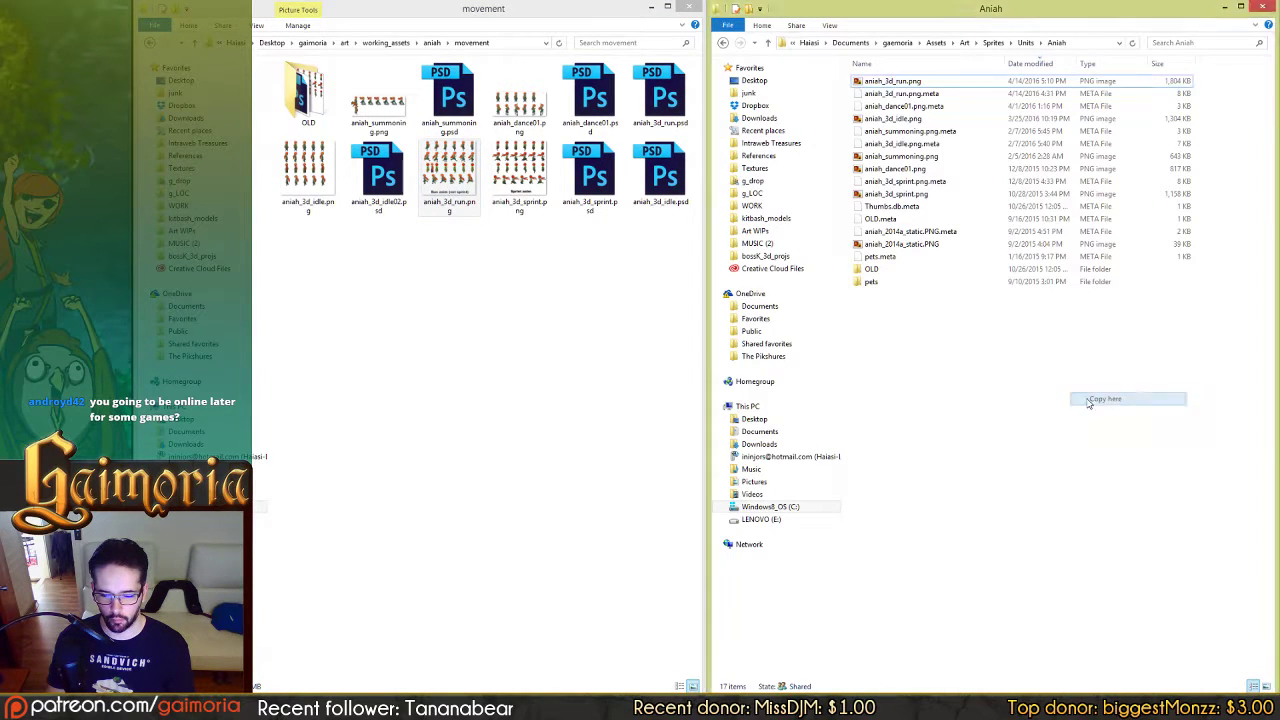
pyautogui.press('Return')
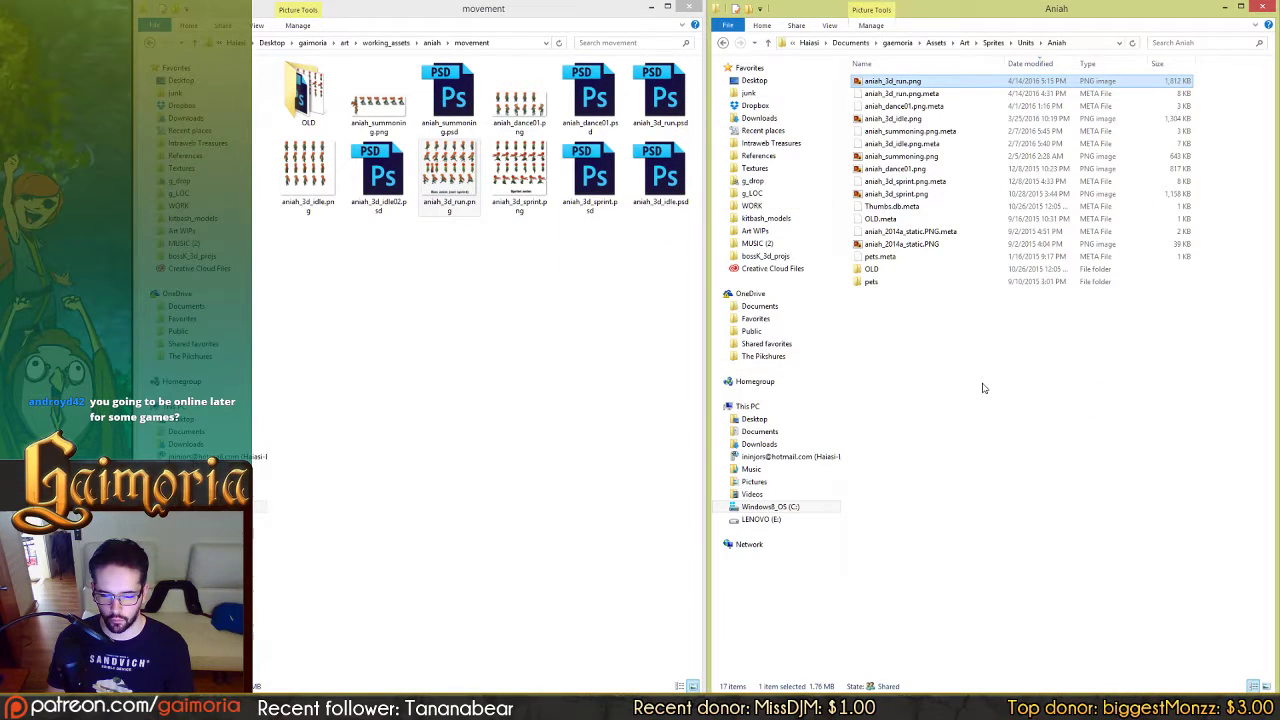
pyautogui.click(984, 388)
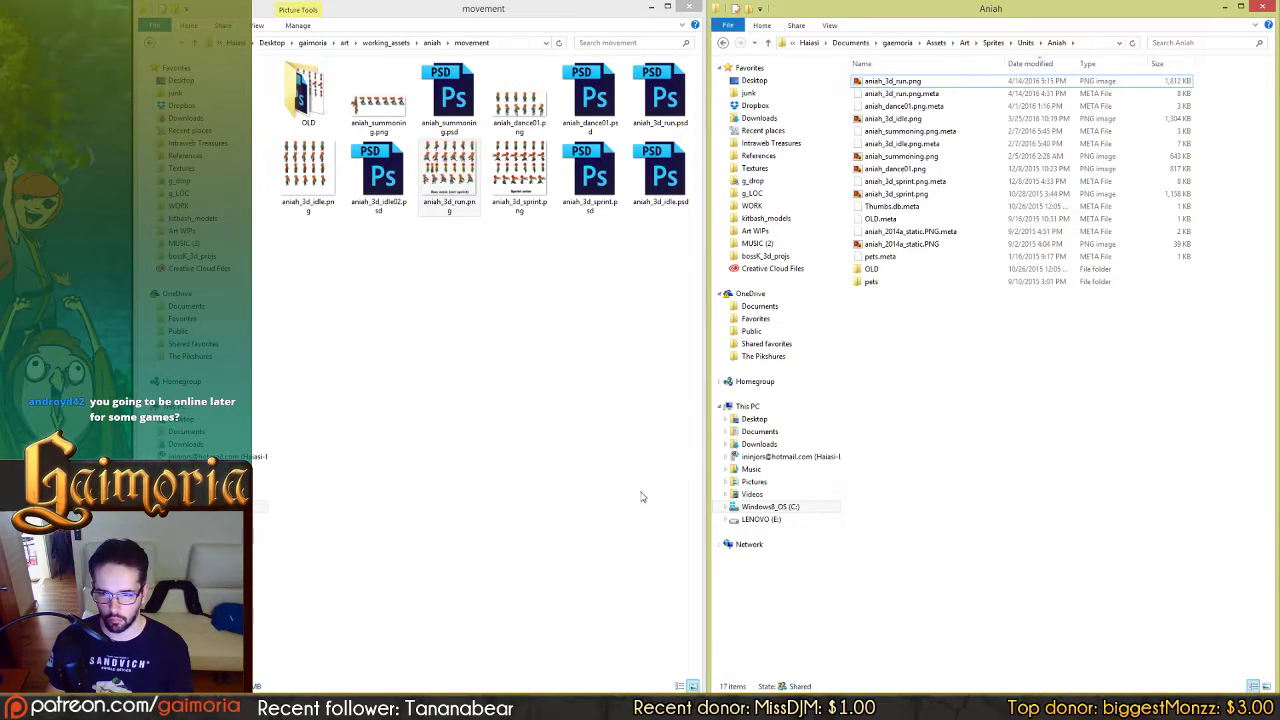
# Step: Repeat the copy of aniah_3d_run.png into the Aniah sprites folder, overwriting the file there
pyautogui.click(975, 446)
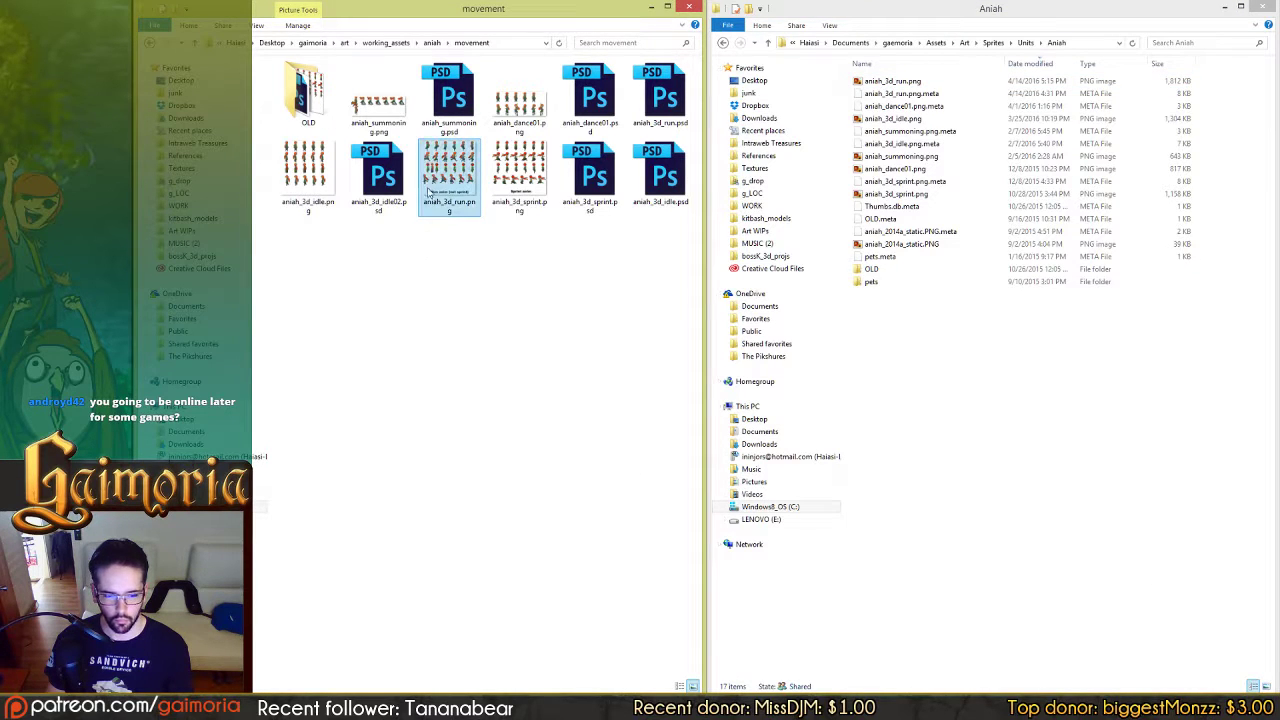
pyautogui.moveTo(437, 173); pyautogui.dragTo(1031, 419)
pyautogui.click(1055, 427)
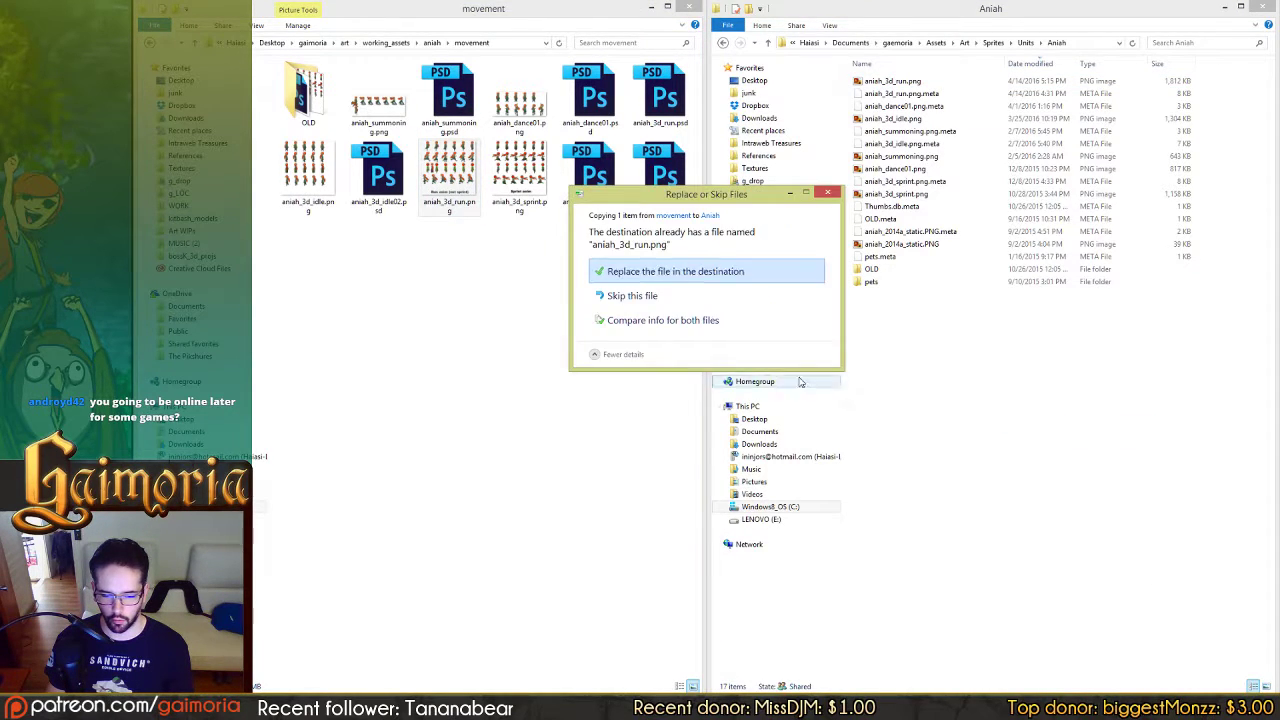
pyautogui.press('Return')
# Step: Switch to Unity, maximize the running game view and run the character to the right to check the updated hair
pyautogui.moveTo(583, 708)
pyautogui.click(582, 640)
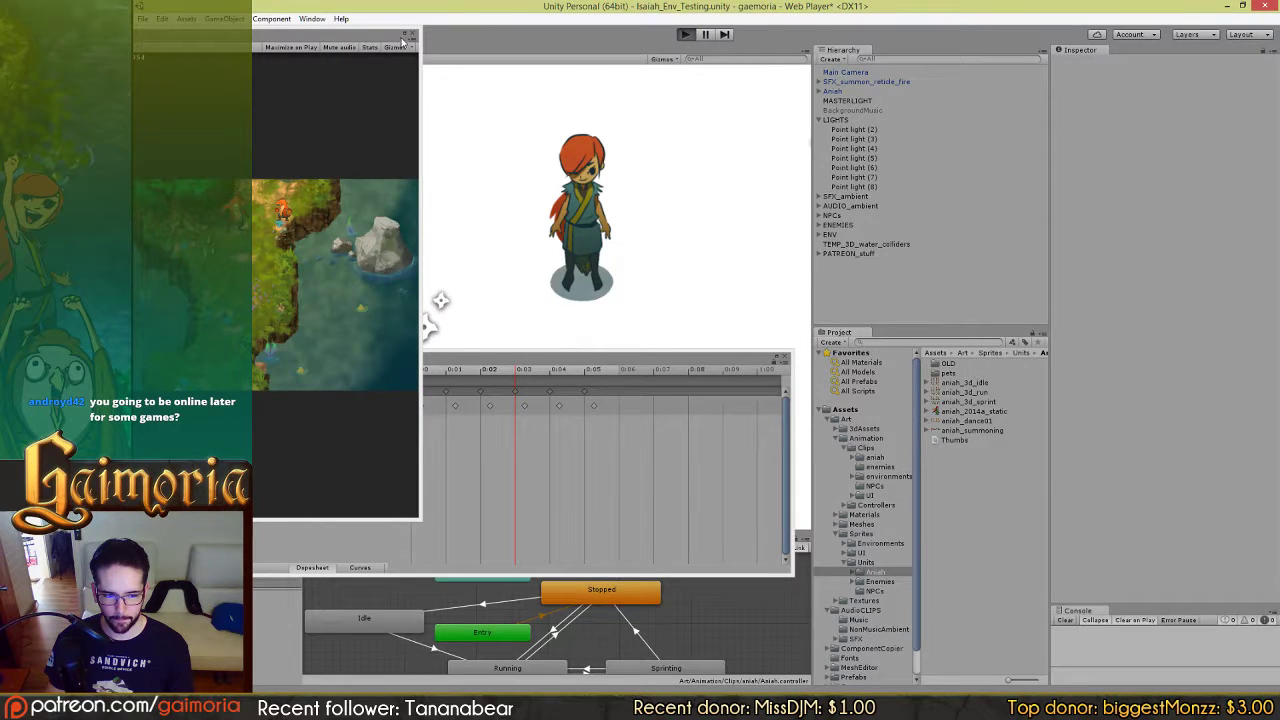
pyautogui.click(405, 36)
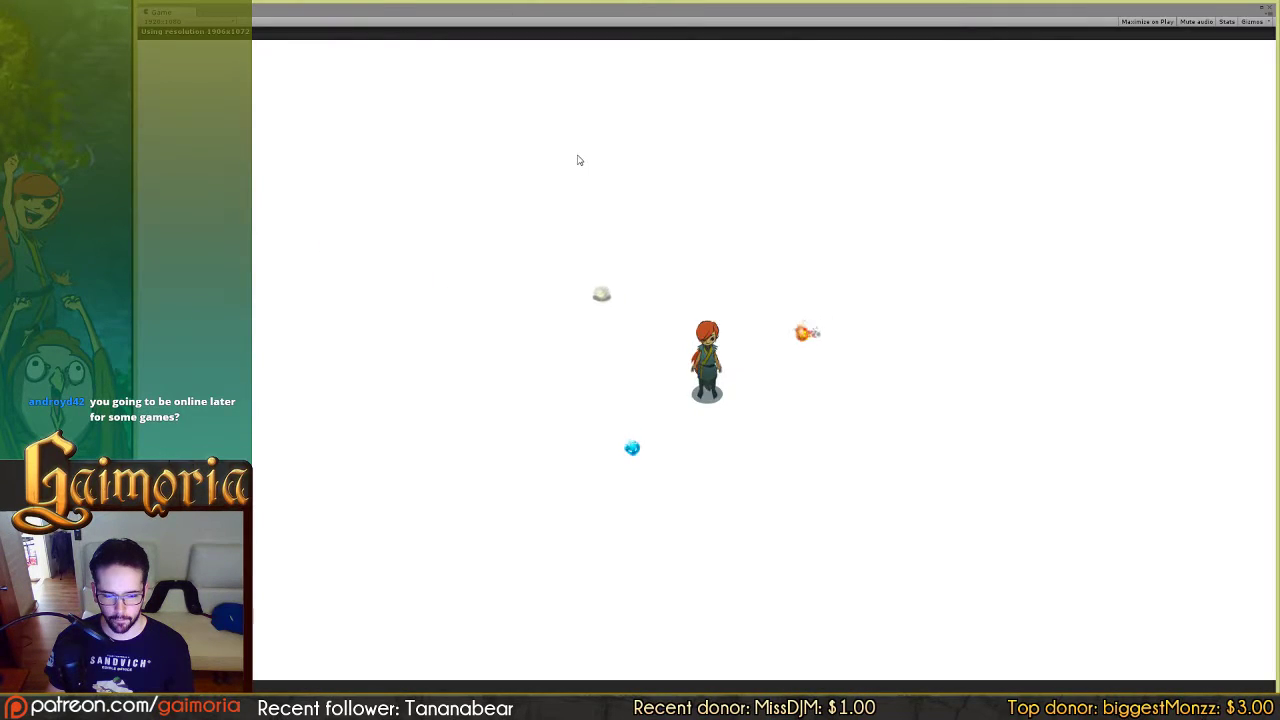
pyautogui.press('d')
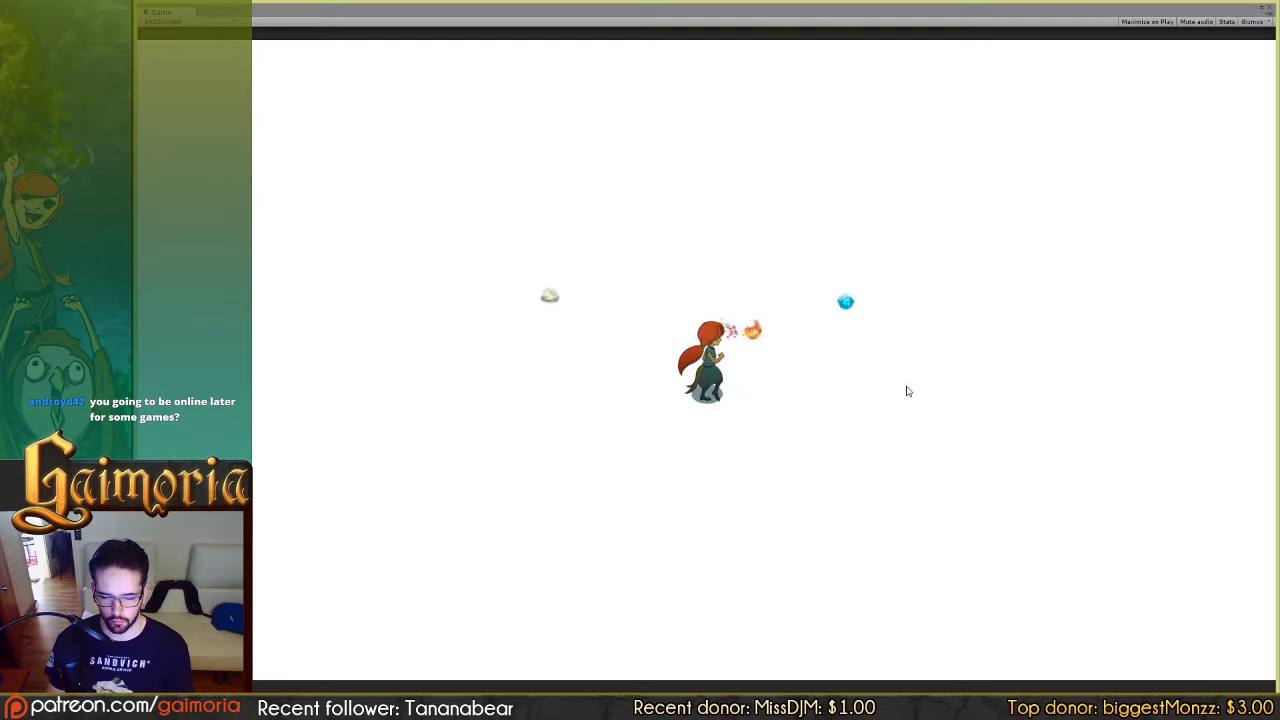
pyautogui.press('d')
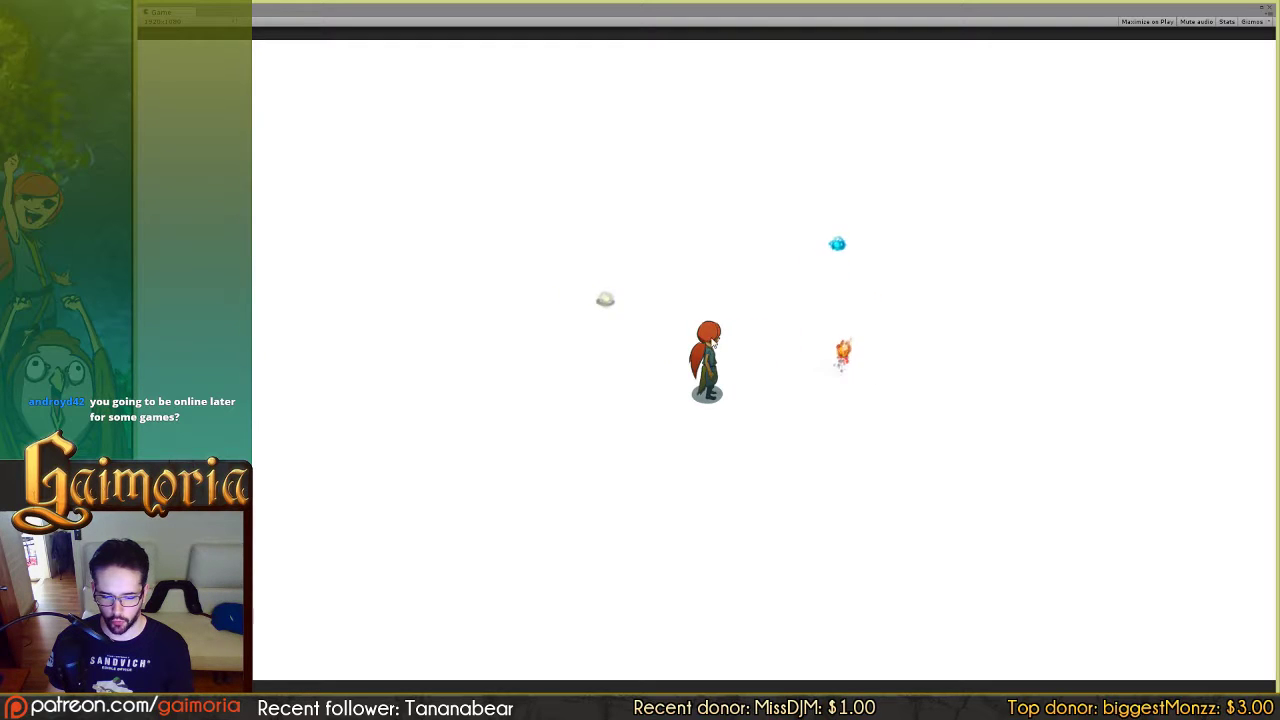
pyautogui.press('d')
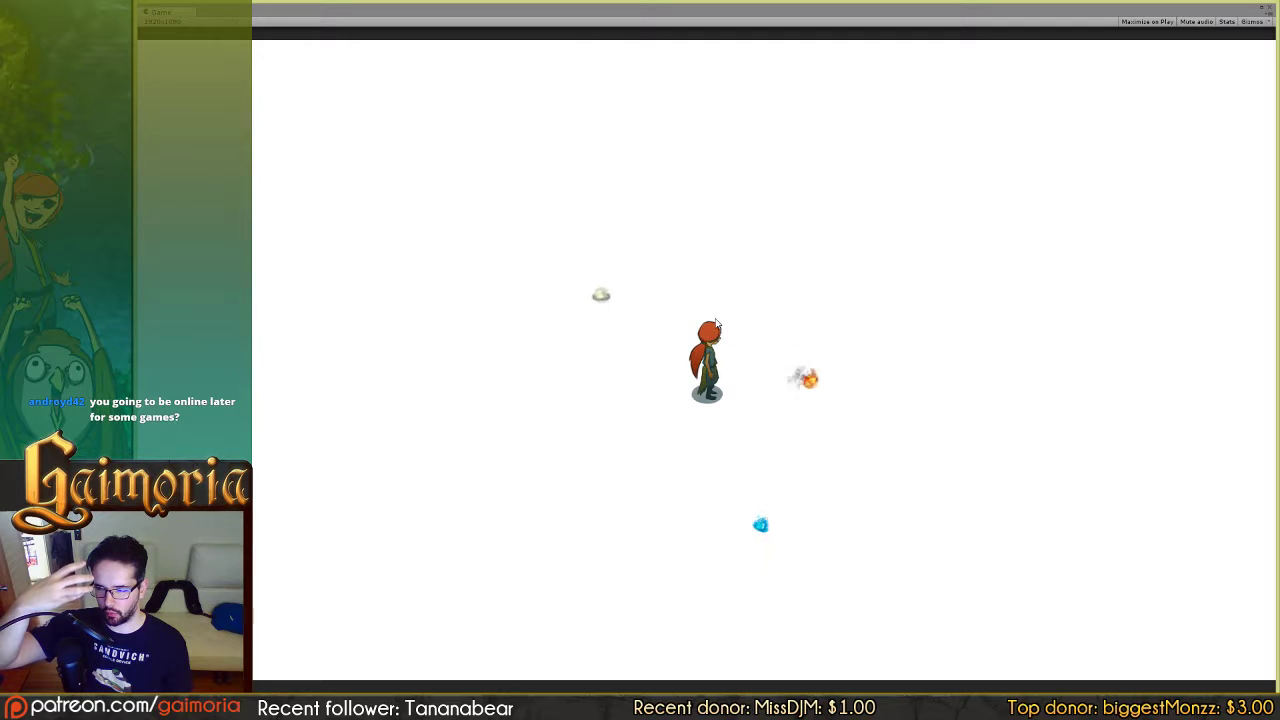
pyautogui.press('d')
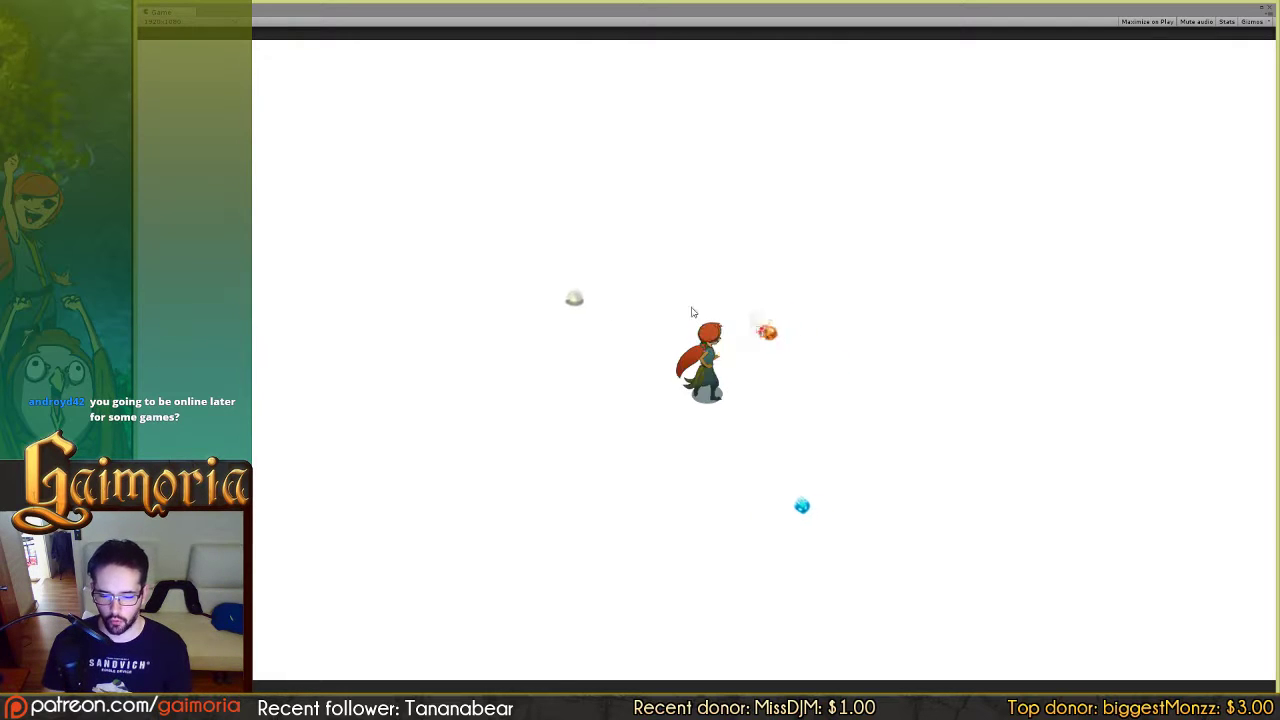
pyautogui.press('d')
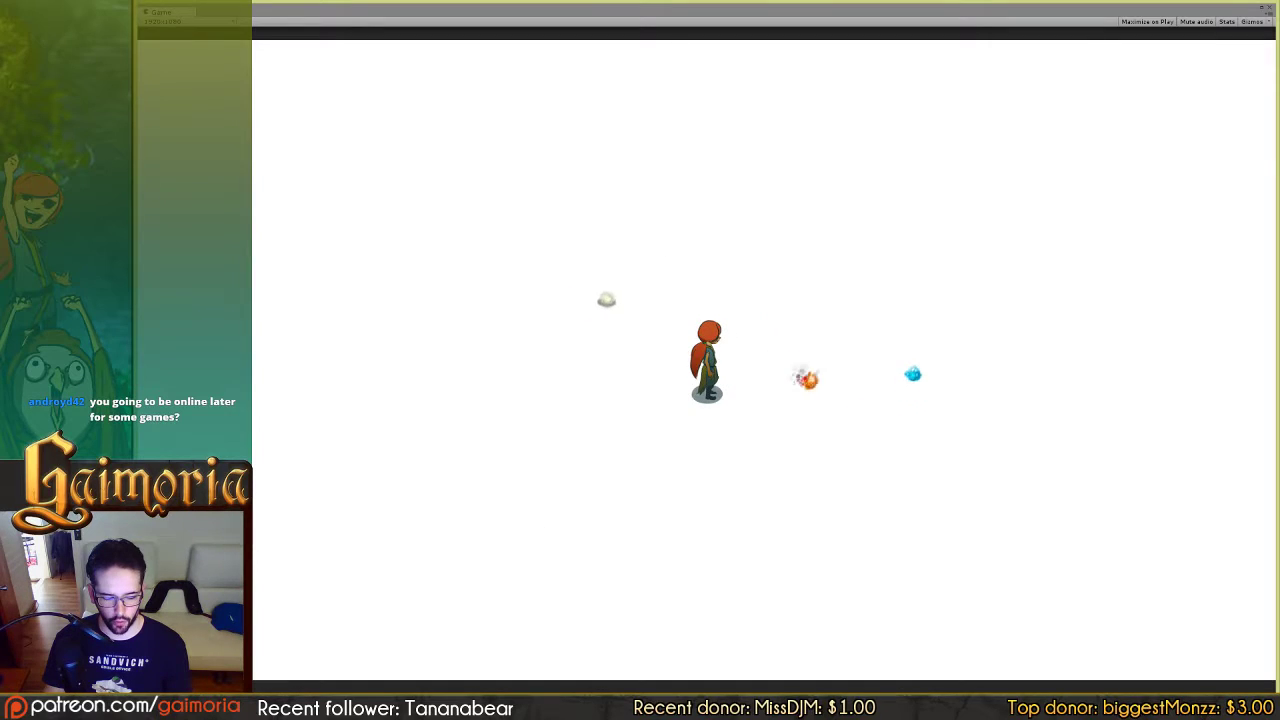
# Step: In Photoshop, add a layer mask to clean lines and try hiding the outer hair outline on the first right-facing run sprite
pyautogui.hotkey('alt', 'Tab')
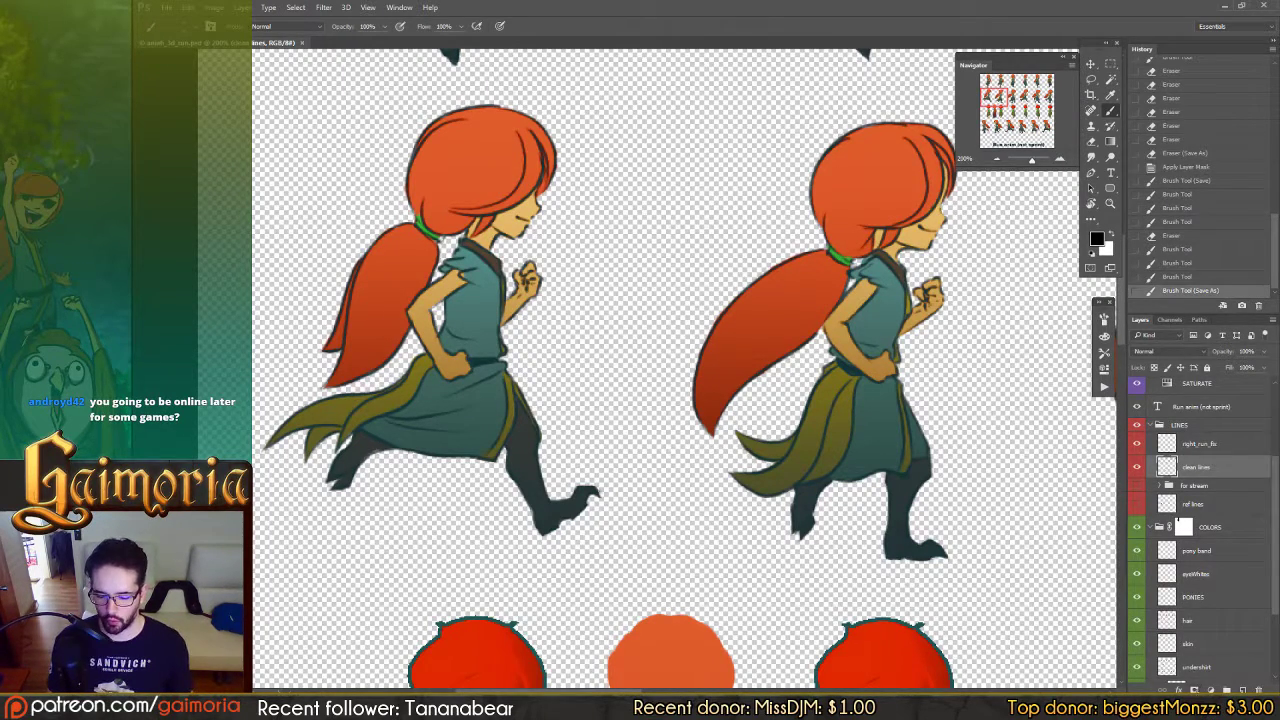
pyautogui.click(1194, 690)
pyautogui.moveTo(732, 267); pyautogui.dragTo(883, 346)
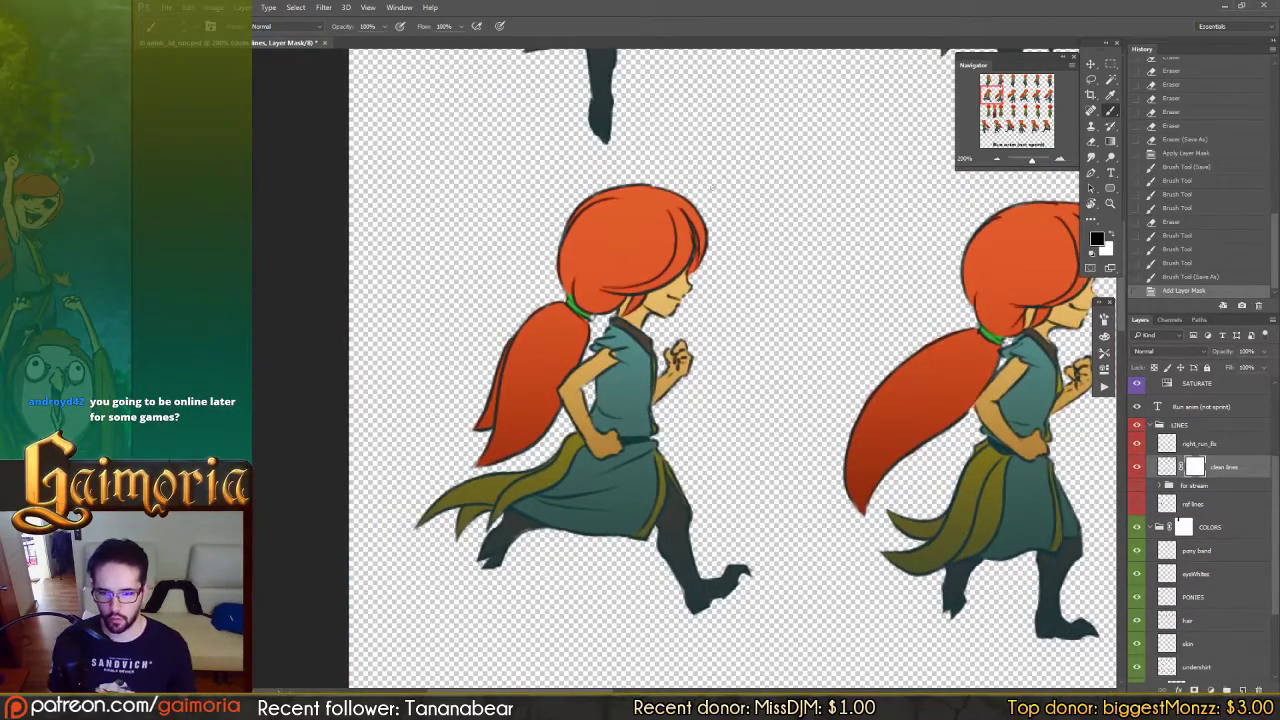
pyautogui.moveTo(707, 258); pyautogui.dragTo(693, 204)
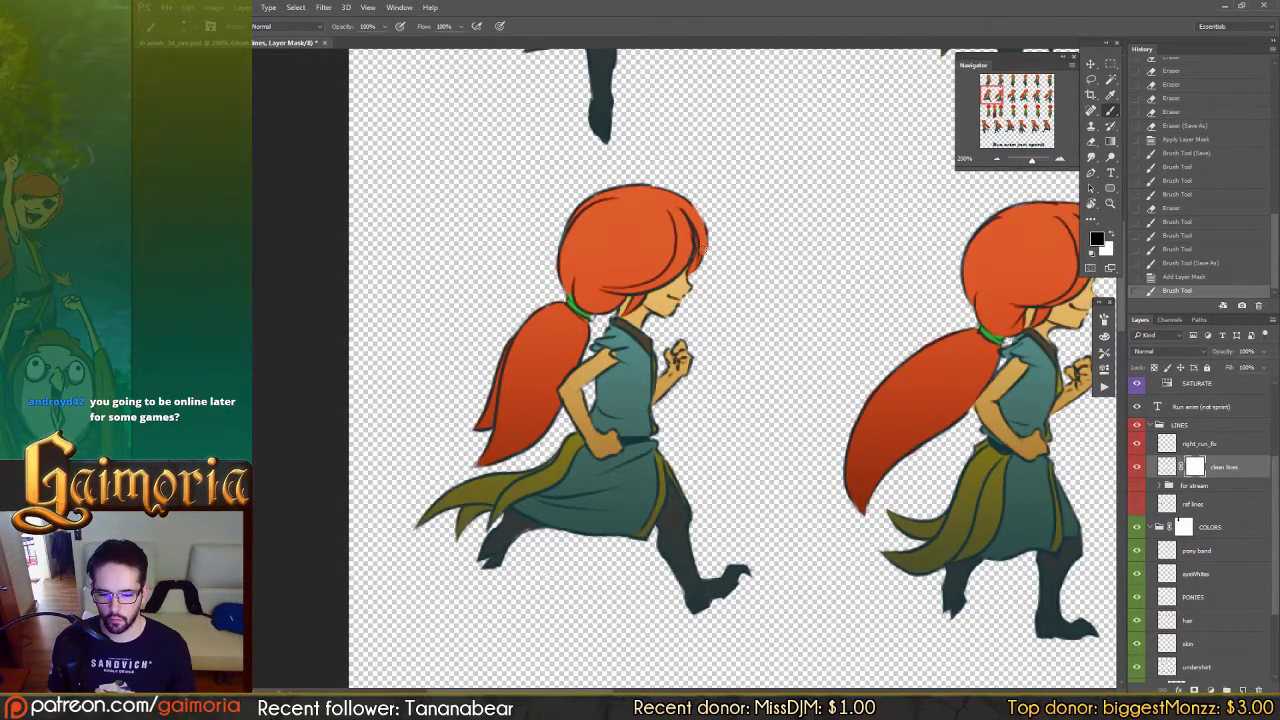
pyautogui.press('F6')
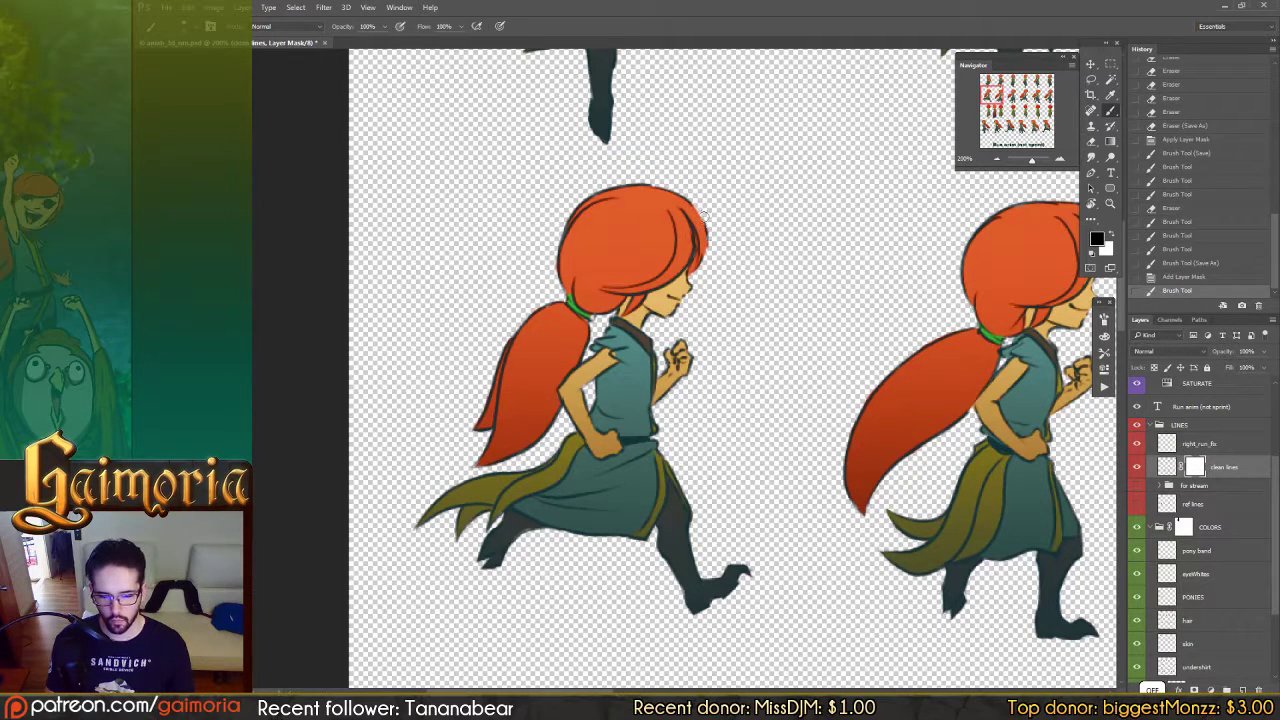
pyautogui.moveTo(705, 213)
pyautogui.mouseDown()
pyautogui.moveTo(696, 278)
pyautogui.moveTo(670, 182)
pyautogui.moveTo(700, 212)
pyautogui.mouseUp()
pyautogui.hotkey('ctrl', 'z')
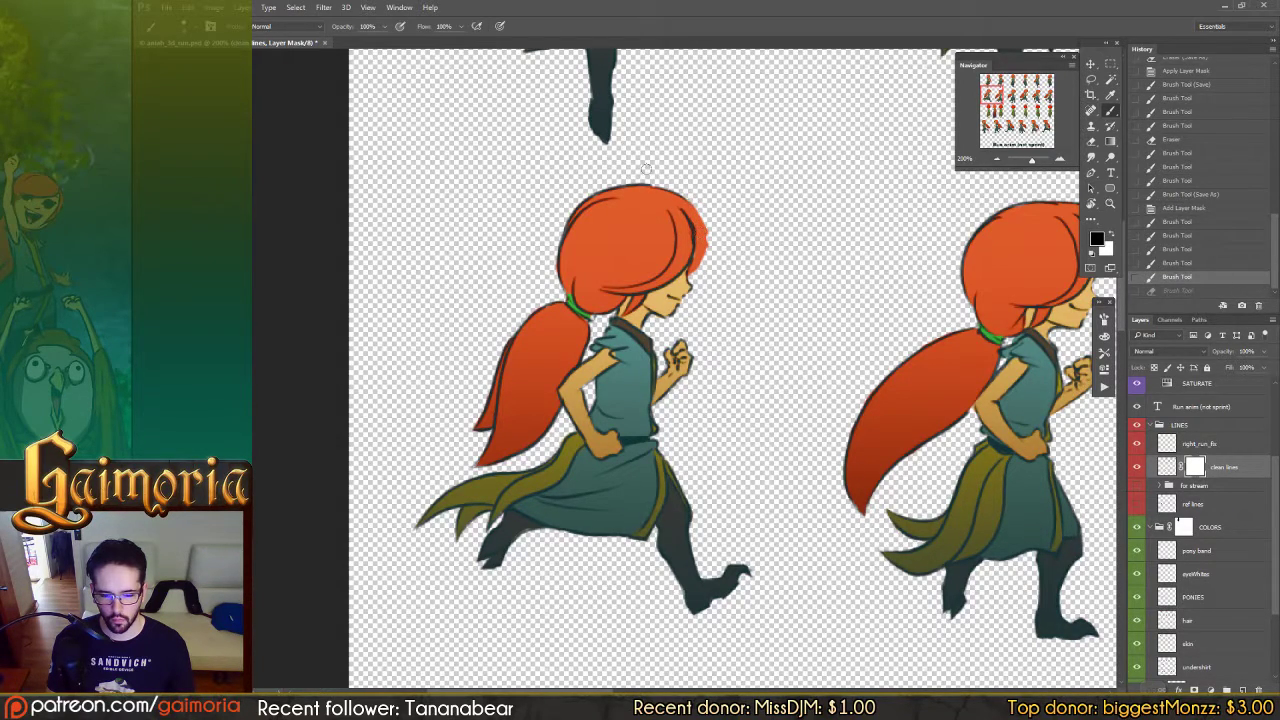
pyautogui.moveTo(636, 172); pyautogui.dragTo(632, 173)
pyautogui.moveTo(850, 227); pyautogui.dragTo(641, 209)
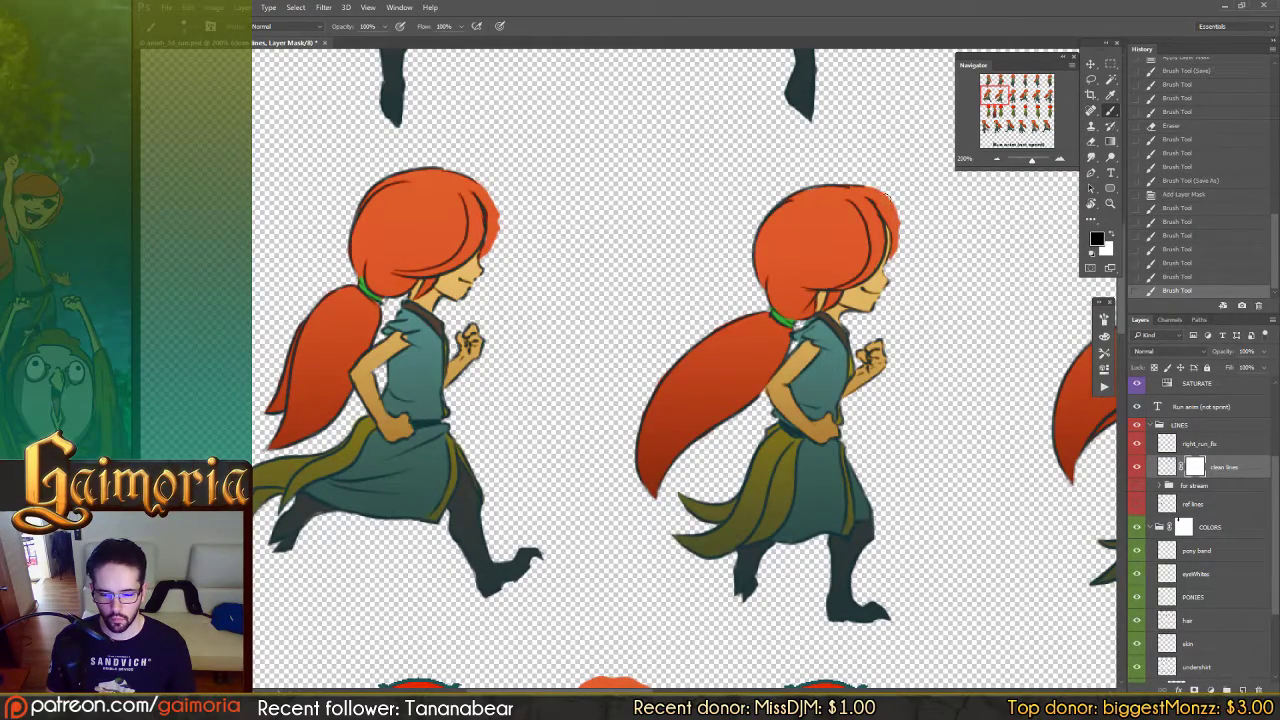
# Step: Try masking out the outer hair outline on the second right-facing run sprite and compare it with the first
pyautogui.moveTo(887, 197)
pyautogui.mouseDown()
pyautogui.moveTo(899, 222)
pyautogui.moveTo(887, 199)
pyautogui.mouseUp()
pyautogui.moveTo(797, 176); pyautogui.dragTo(819, 213)
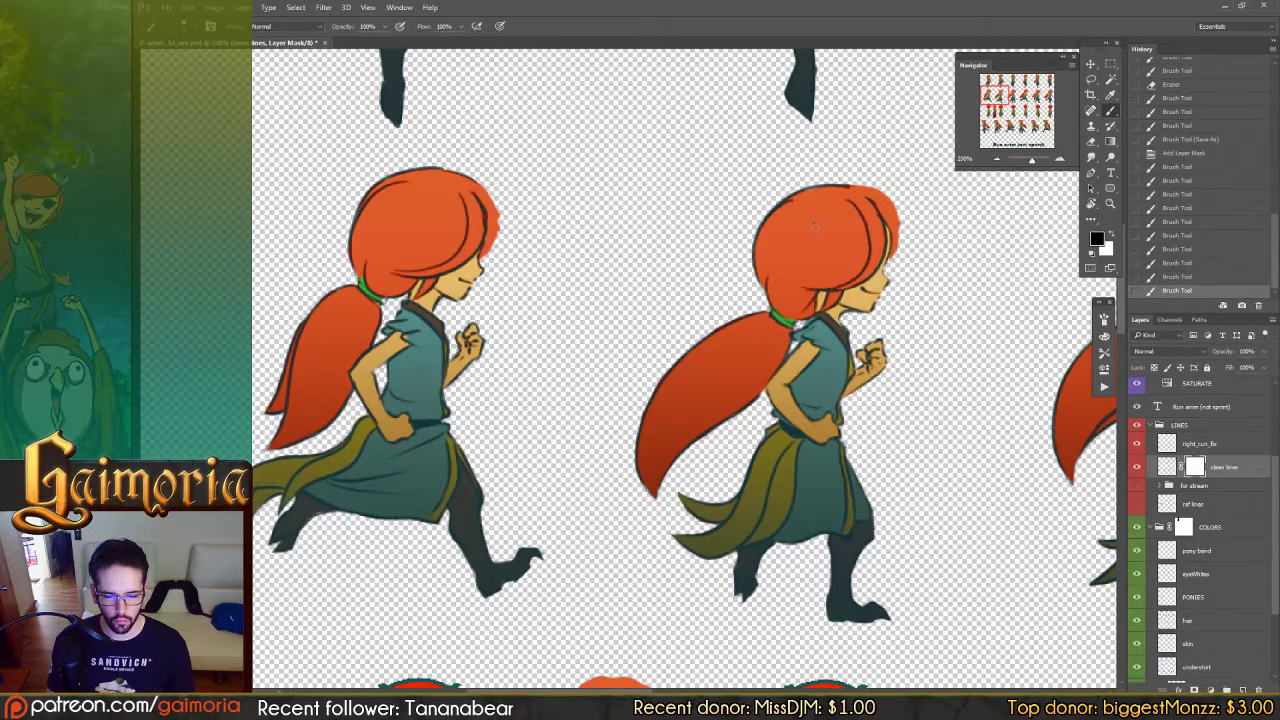
pyautogui.moveTo(666, 225); pyautogui.dragTo(897, 242)
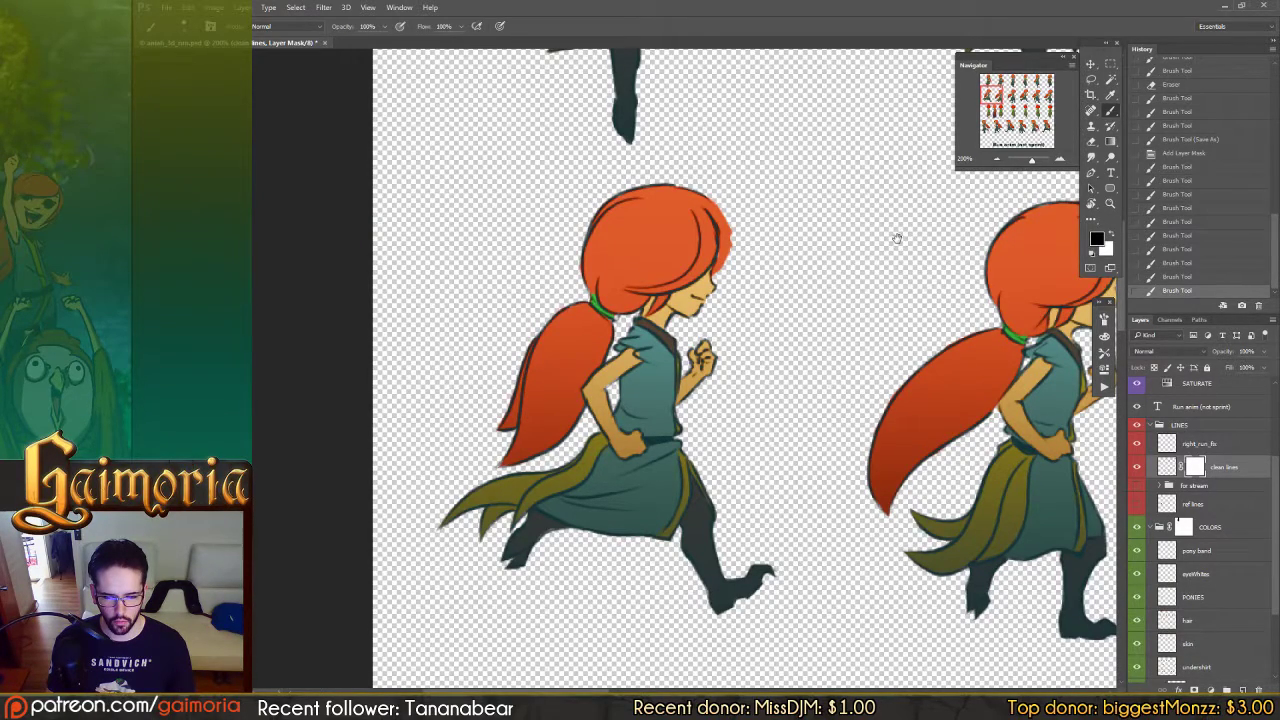
pyautogui.moveTo(893, 238); pyautogui.dragTo(787, 238)
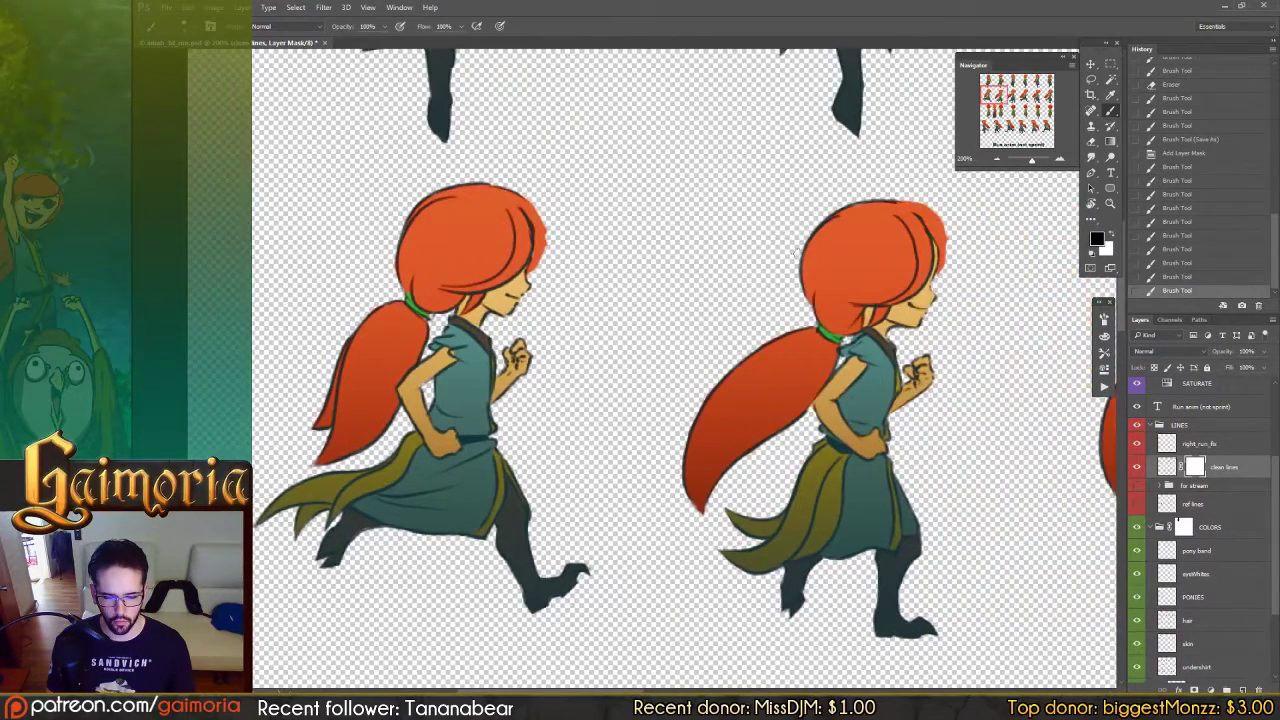
# Step: Undo all the mask strokes on the hair outlines and delete the layer mask from clean lines
pyautogui.hotkey('ctrl', 'alt', 'z')
pyautogui.hotkey('ctrl', 'alt', 'z')
pyautogui.hotkey('ctrl', 'alt', 'z')
pyautogui.hotkey('ctrl', 'alt', 'z')
pyautogui.hotkey('ctrl', 'alt', 'z')
pyautogui.hotkey('ctrl', 'alt', 'z')
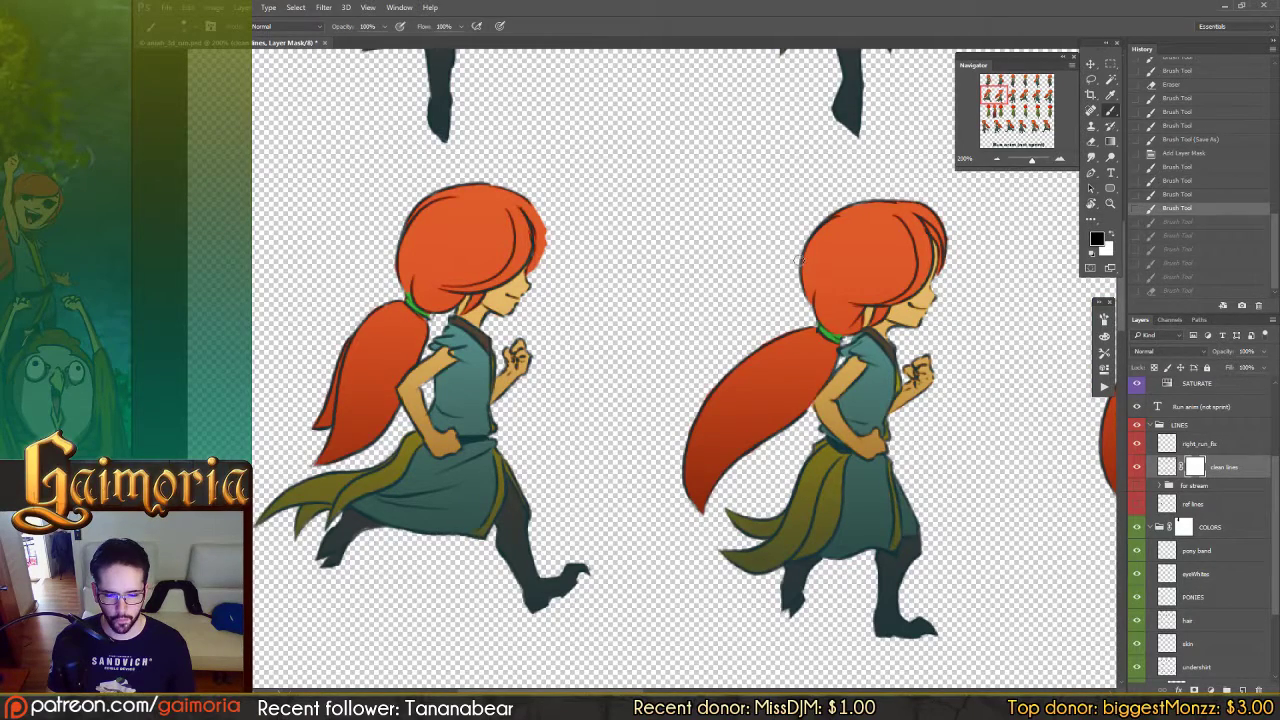
pyautogui.hotkey('ctrl', 'alt', 'z')
pyautogui.hotkey('ctrl', 'alt', 'z')
pyautogui.hotkey('ctrl', 'alt', 'z')
pyautogui.hotkey('ctrl', 'alt', 'z')
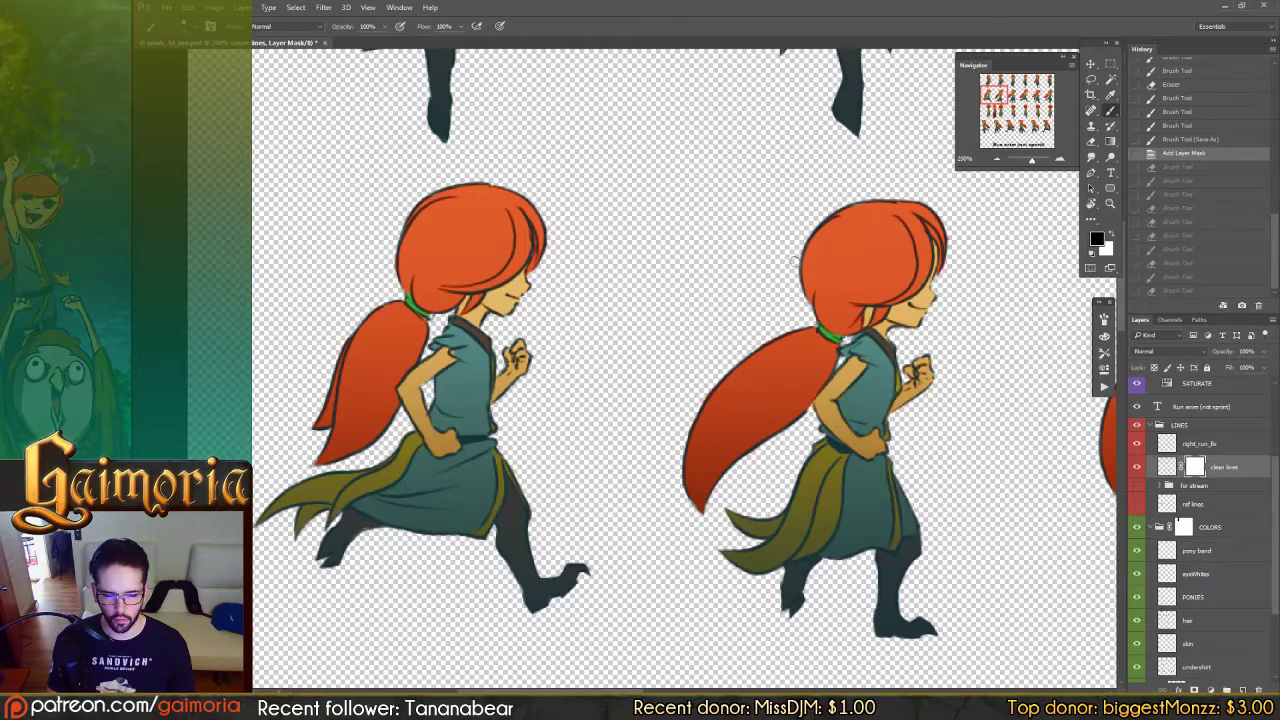
pyautogui.rightClick(1195, 469)
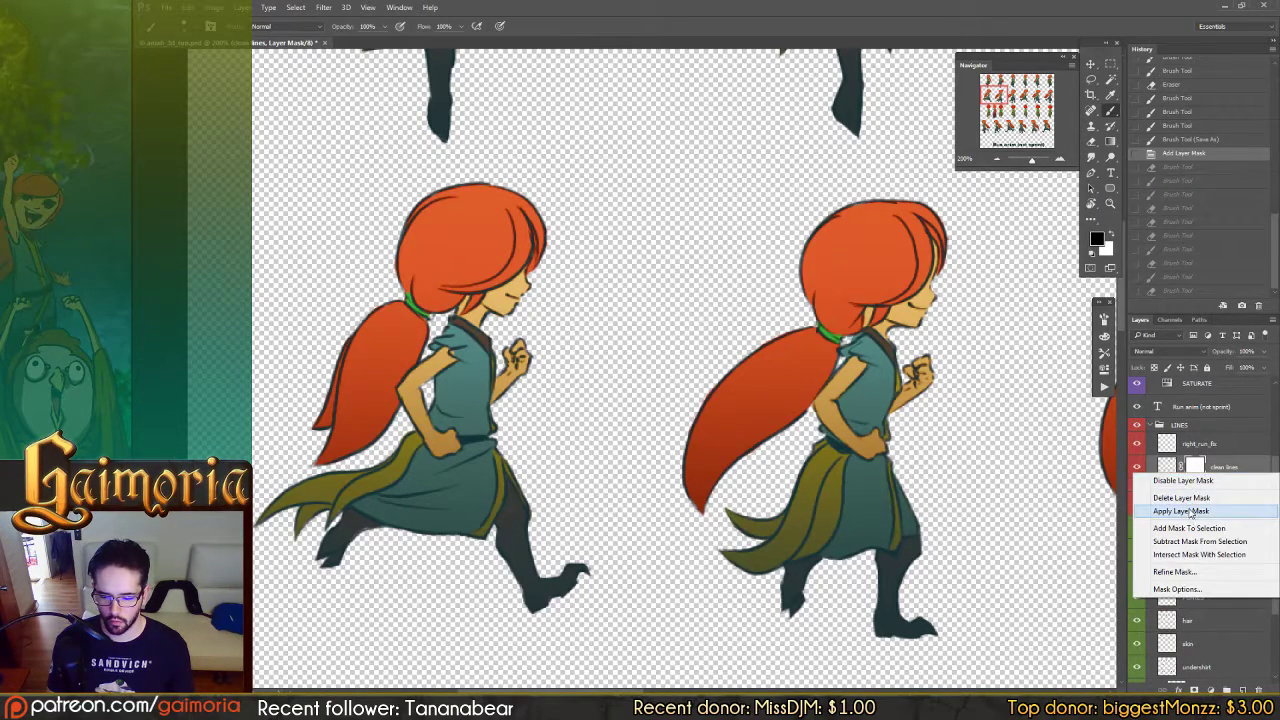
pyautogui.click(1186, 494)
# Step: Check the right_run_fix layer by toggling its visibility, and merge it down into clean lines
pyautogui.click(1138, 448)
pyautogui.click(1138, 448)
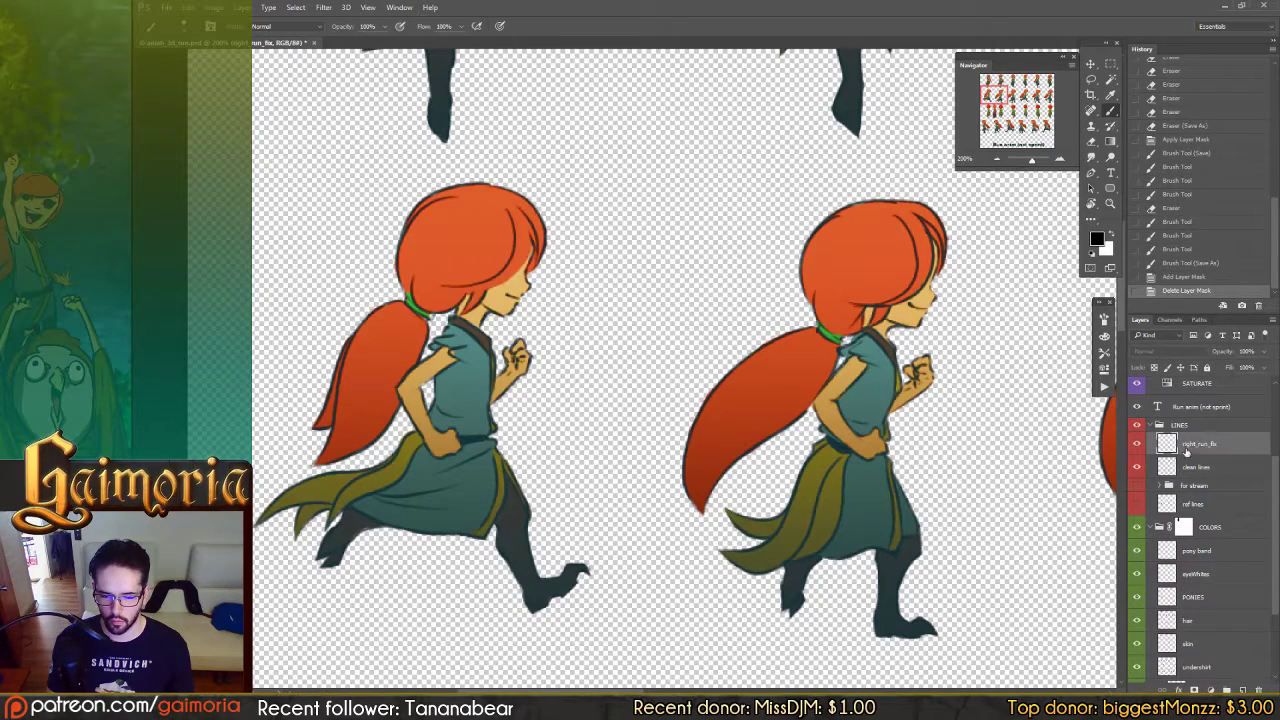
pyautogui.hotkey('ctrl', 'e')
# Step: Create a new layer above clean lines with the default settings and get the brush ready
pyautogui.hotkey('ctrl', 'shift', 'n')
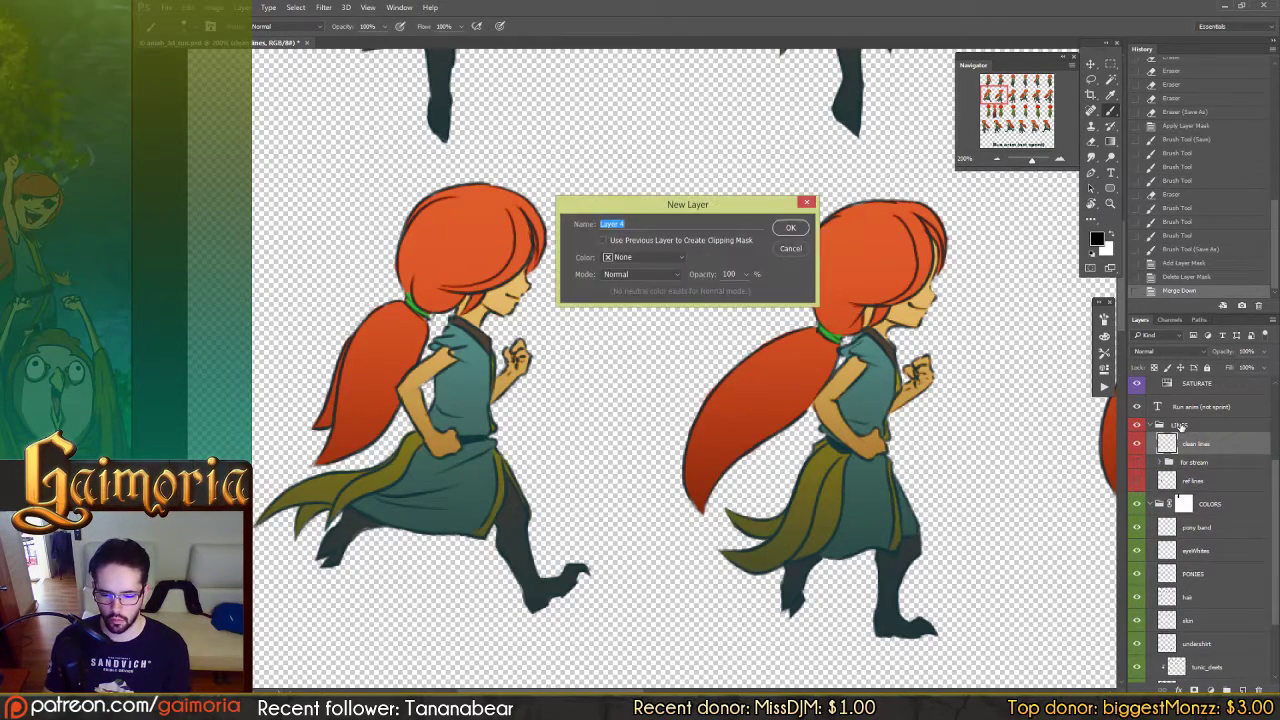
pyautogui.press('Return')
pyautogui.press('g')
pyautogui.press('b')
pyautogui.hscroll(-3, 691, 277)
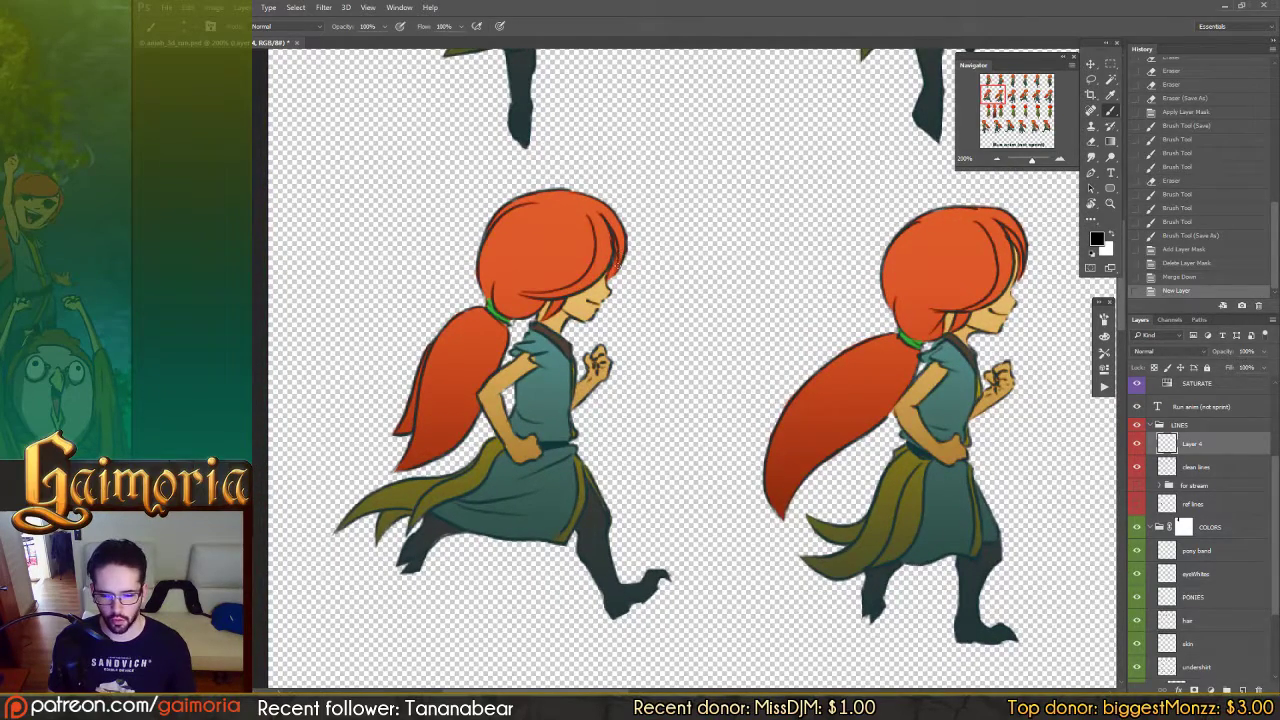
# Step: Paint a dark line along the lower front edge of the hair on the first right-facing run sprite, retrying until it fits
pyautogui.moveTo(627, 230); pyautogui.dragTo(583, 295)
pyautogui.hotkey('ctrl', 'z')
pyautogui.moveTo(626, 247); pyautogui.dragTo(588, 284)
pyautogui.hotkey('ctrl', 'z')
pyautogui.moveTo(626, 243)
pyautogui.mouseDown()
pyautogui.moveTo(593, 285)
pyautogui.moveTo(608, 273)
pyautogui.moveTo(591, 285)
pyautogui.moveTo(575, 267)
pyautogui.moveTo(405, 285)
pyautogui.mouseUp()
pyautogui.hotkey('ctrl', 'z')
pyautogui.hotkey('ctrl', 'z')
pyautogui.hotkey('ctrl', 'z')
pyautogui.hotkey('ctrl', 'z')
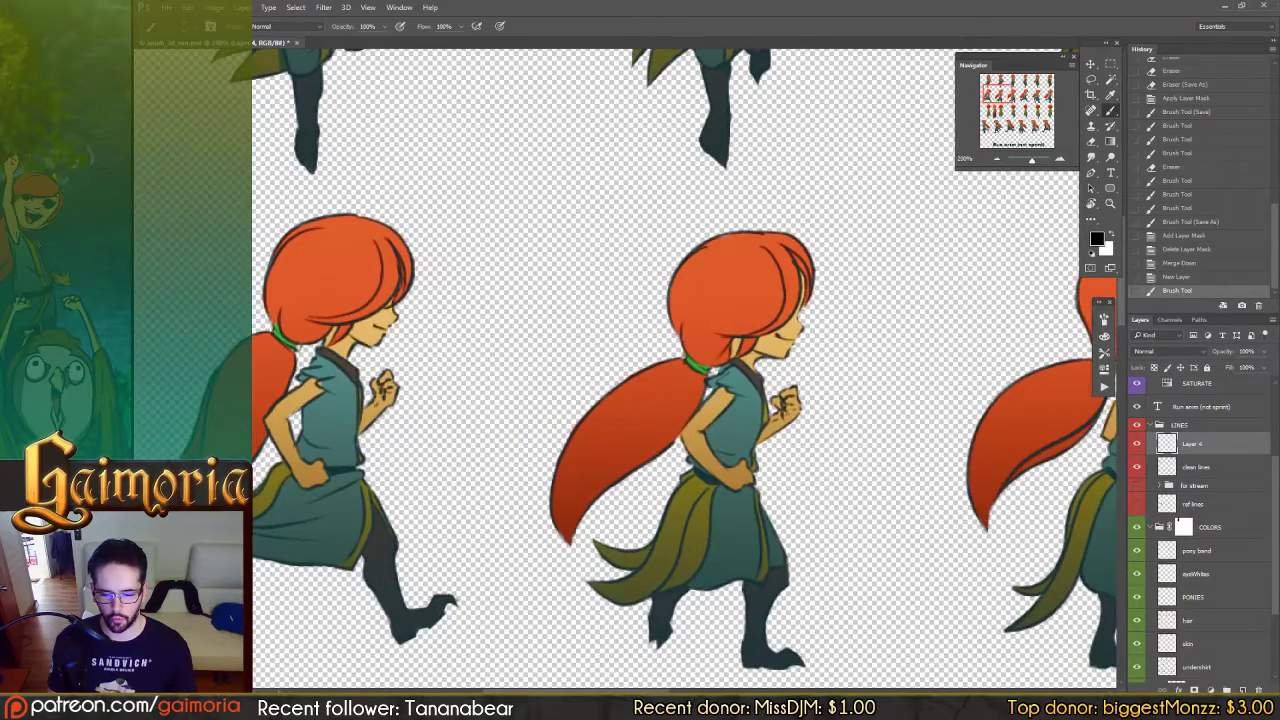
# Step: Paint the lower front hair edge on the second right-facing run sprite, redoing unsatisfactory strokes
pyautogui.moveTo(799, 311)
pyautogui.mouseDown()
pyautogui.moveTo(785, 325)
pyautogui.moveTo(793, 316)
pyautogui.mouseUp()
pyautogui.hotkey('ctrl', 'z')
pyautogui.hotkey('ctrl', 'z')
pyautogui.hotkey('ctrl', 'z')
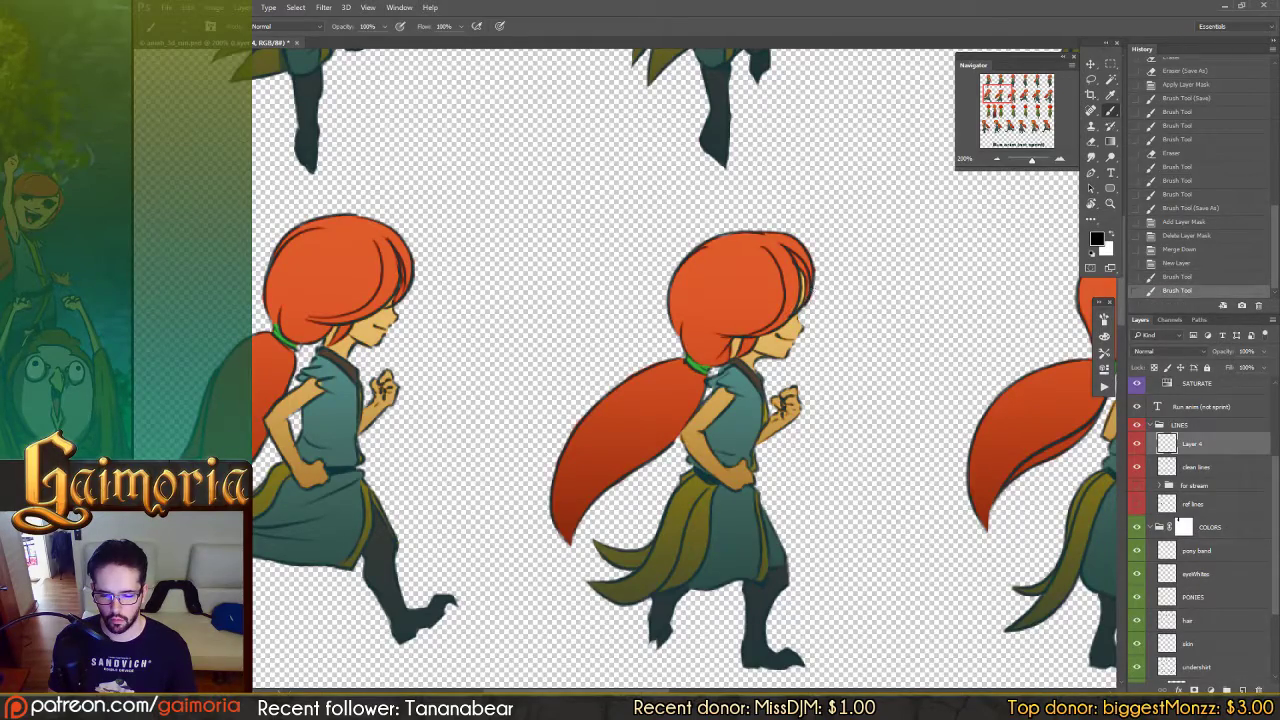
# Step: Paint the lower front hair edge on the third and fourth right-facing run sprites, redoing unsatisfactory strokes
pyautogui.moveTo(874, 282); pyautogui.dragTo(632, 287)
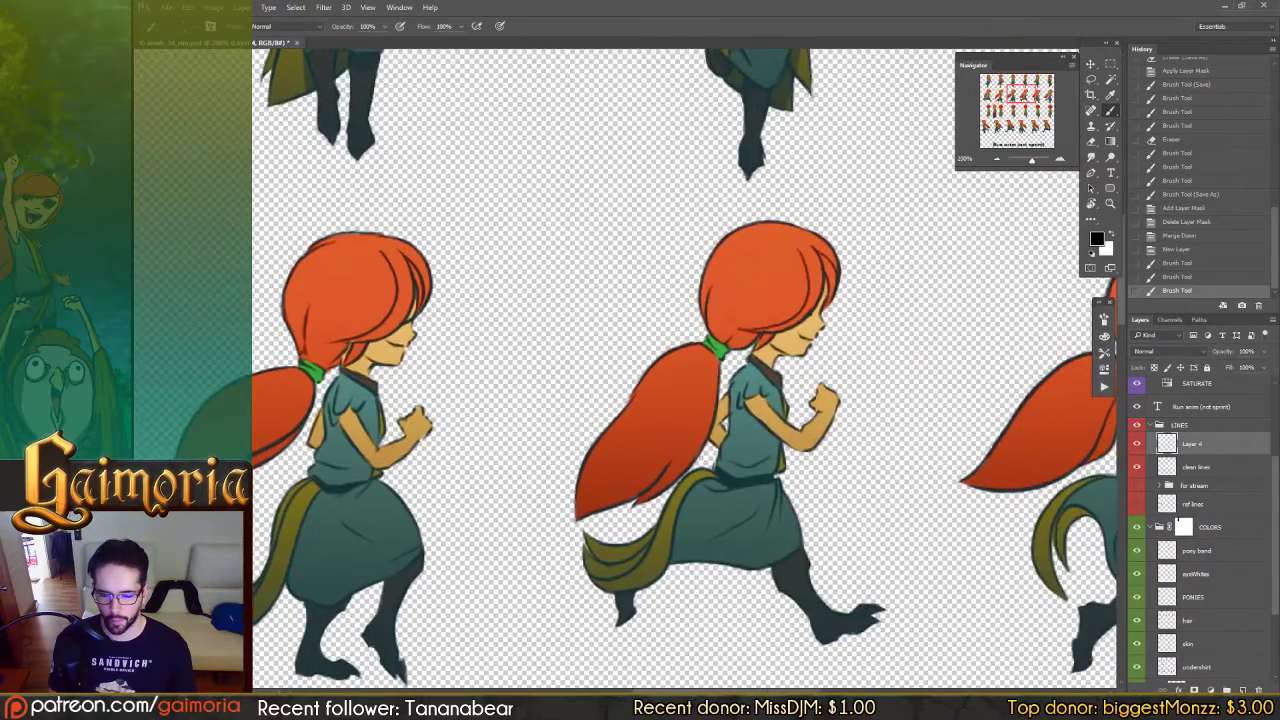
pyautogui.moveTo(809, 318)
pyautogui.mouseDown()
pyautogui.moveTo(833, 306)
pyautogui.moveTo(825, 314)
pyautogui.mouseUp()
pyautogui.hotkey('ctrl', 'z')
pyautogui.hotkey('ctrl', 'z')
pyautogui.hotkey('ctrl', 'z')
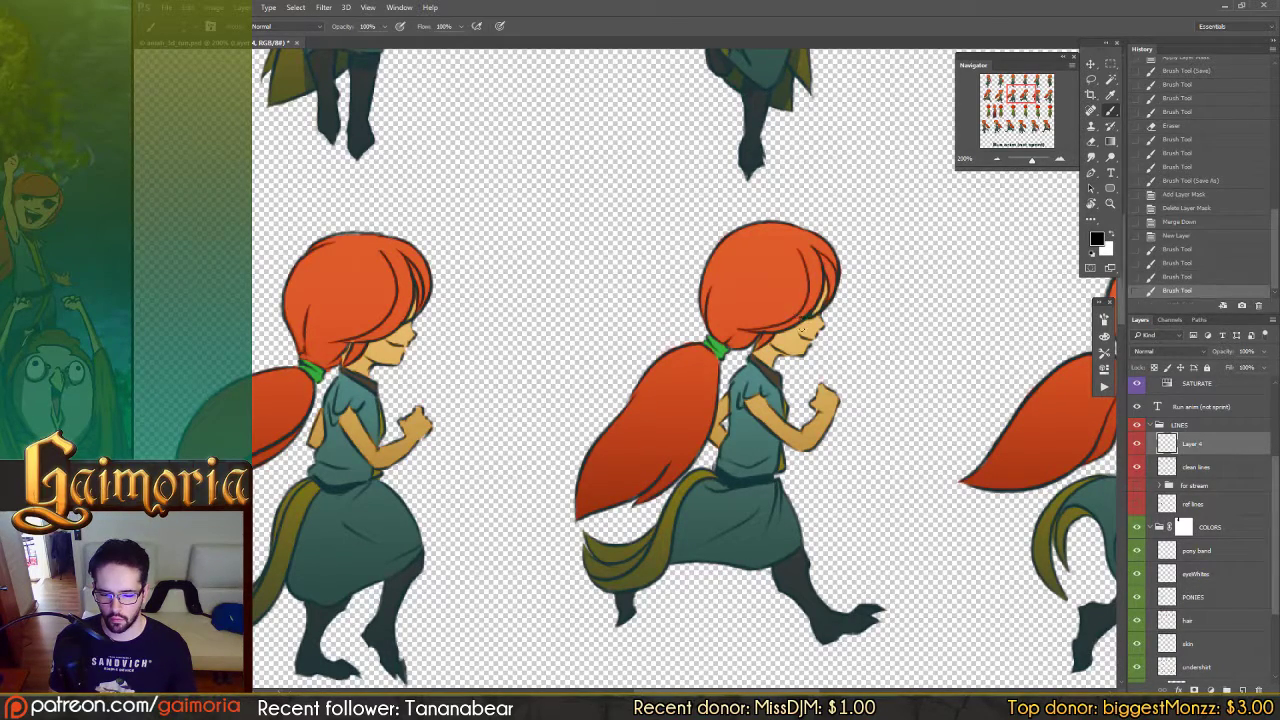
pyautogui.press('F2')
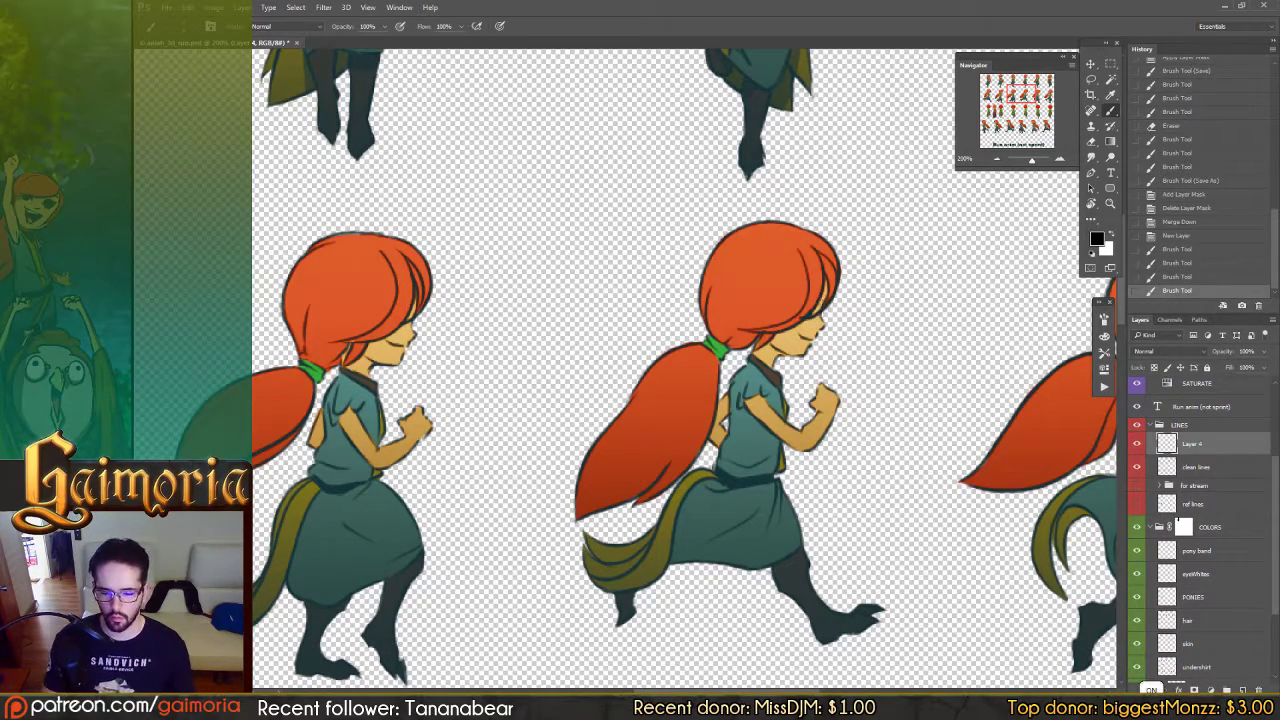
pyautogui.hotkey('ctrl', 'z')
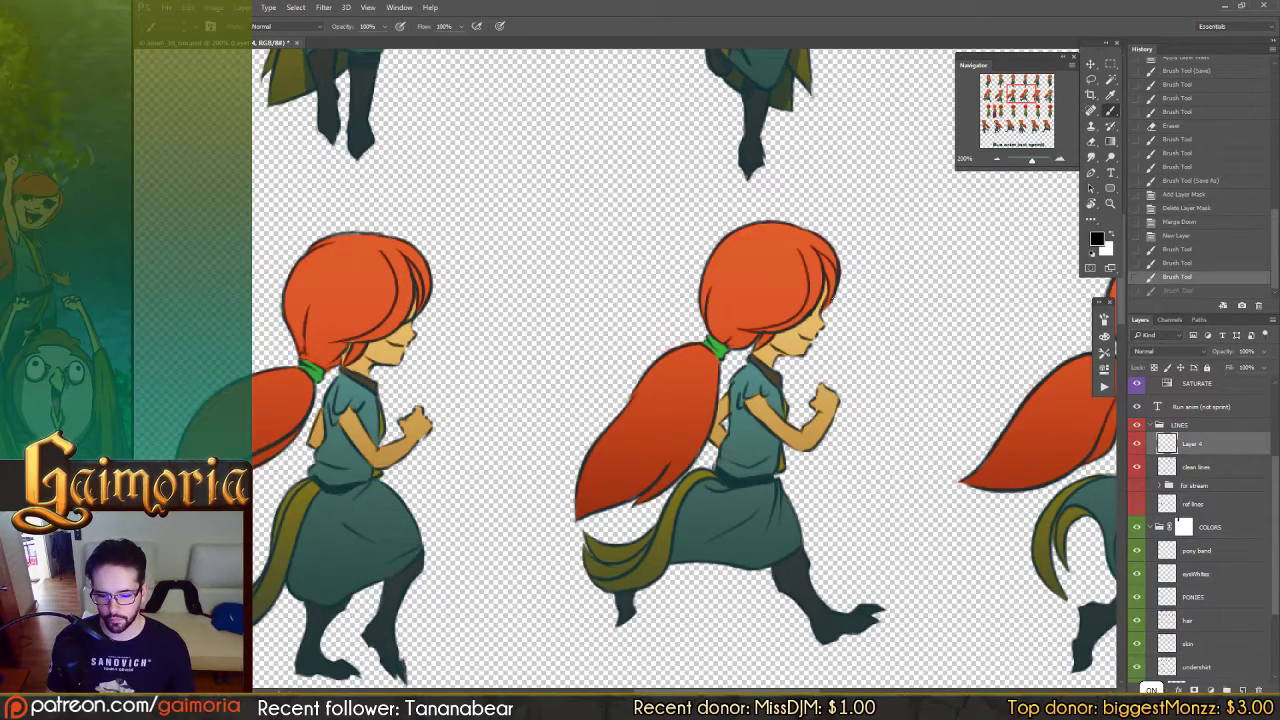
pyautogui.moveTo(809, 315)
pyautogui.mouseDown()
pyautogui.moveTo(824, 312)
pyautogui.moveTo(737, 291)
pyautogui.moveTo(579, 287)
pyautogui.mouseUp()
# Step: Paint the lower front hair edge on the fifth and sixth right-facing run sprites
pyautogui.moveTo(857, 303); pyautogui.dragTo(770, 303)
pyautogui.hscroll(5, 771, 303)
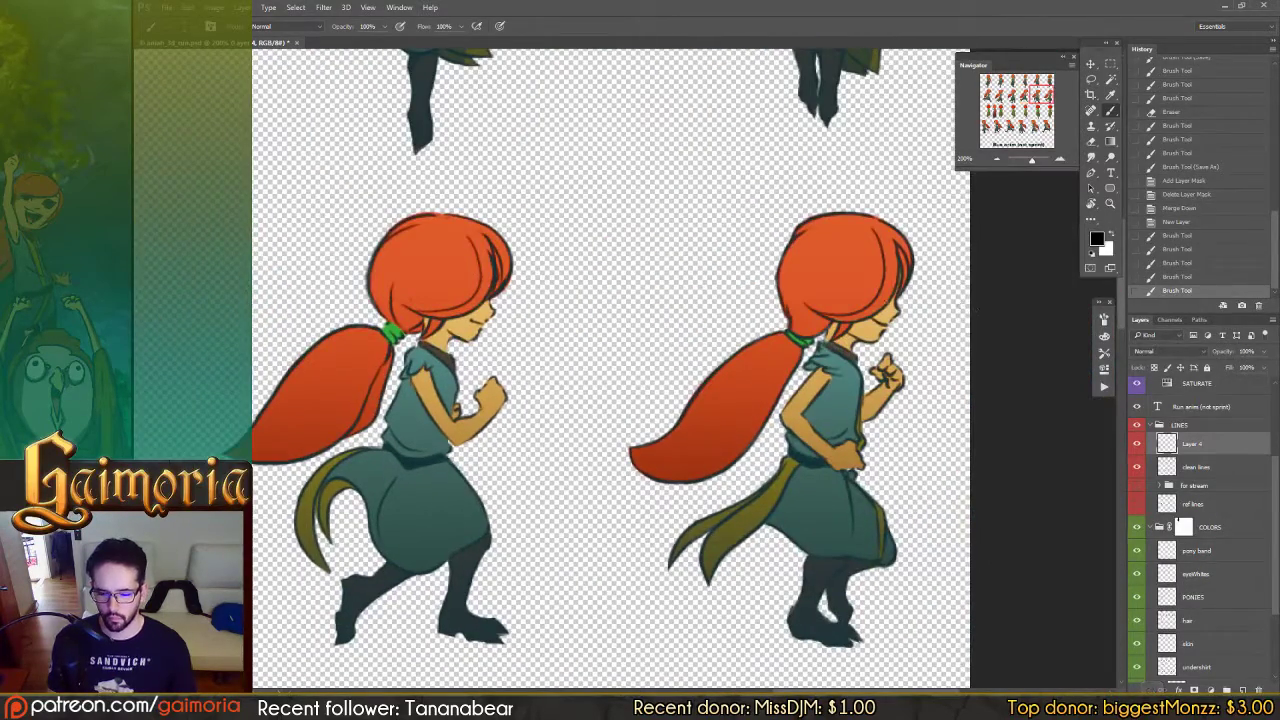
pyautogui.moveTo(907, 282); pyautogui.dragTo(900, 296)
pyautogui.hotkey('ctrl', 'z')
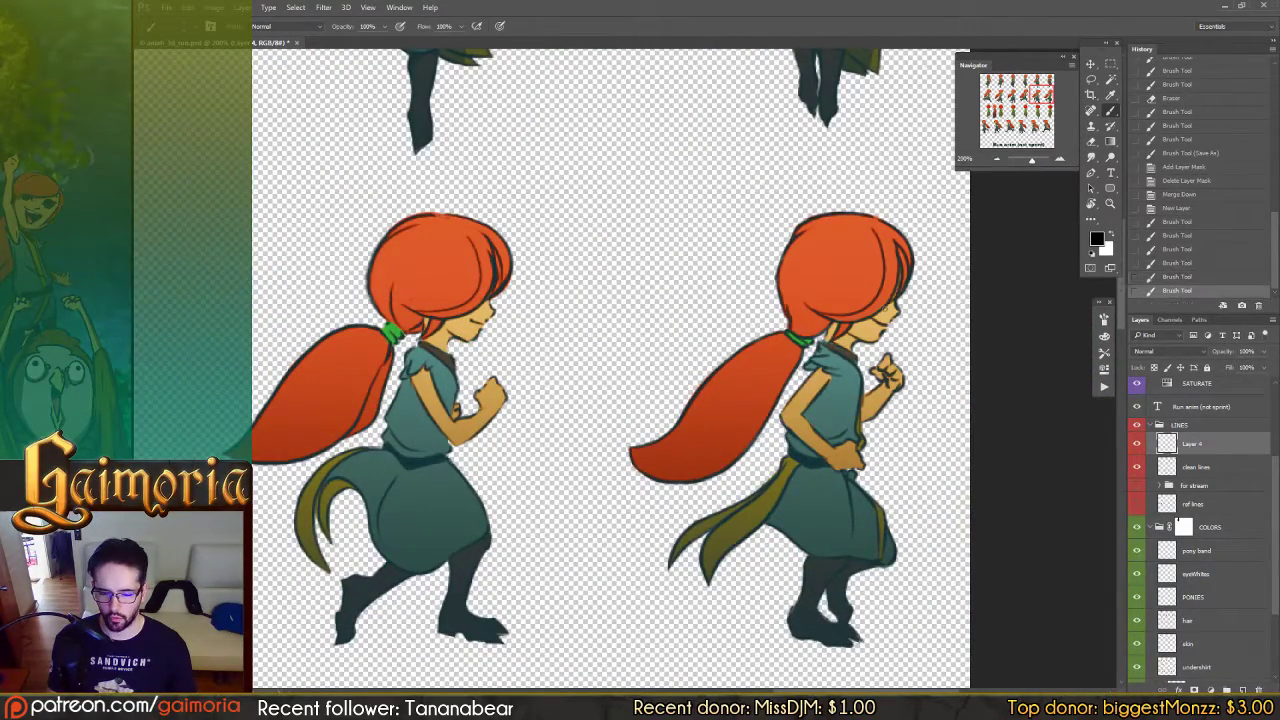
# Step: Erase the inner front hair strand lines of the sixth right-facing run sprite on clean lines, keeping the outer outline
pyautogui.press('e')
pyautogui.click(897, 243)
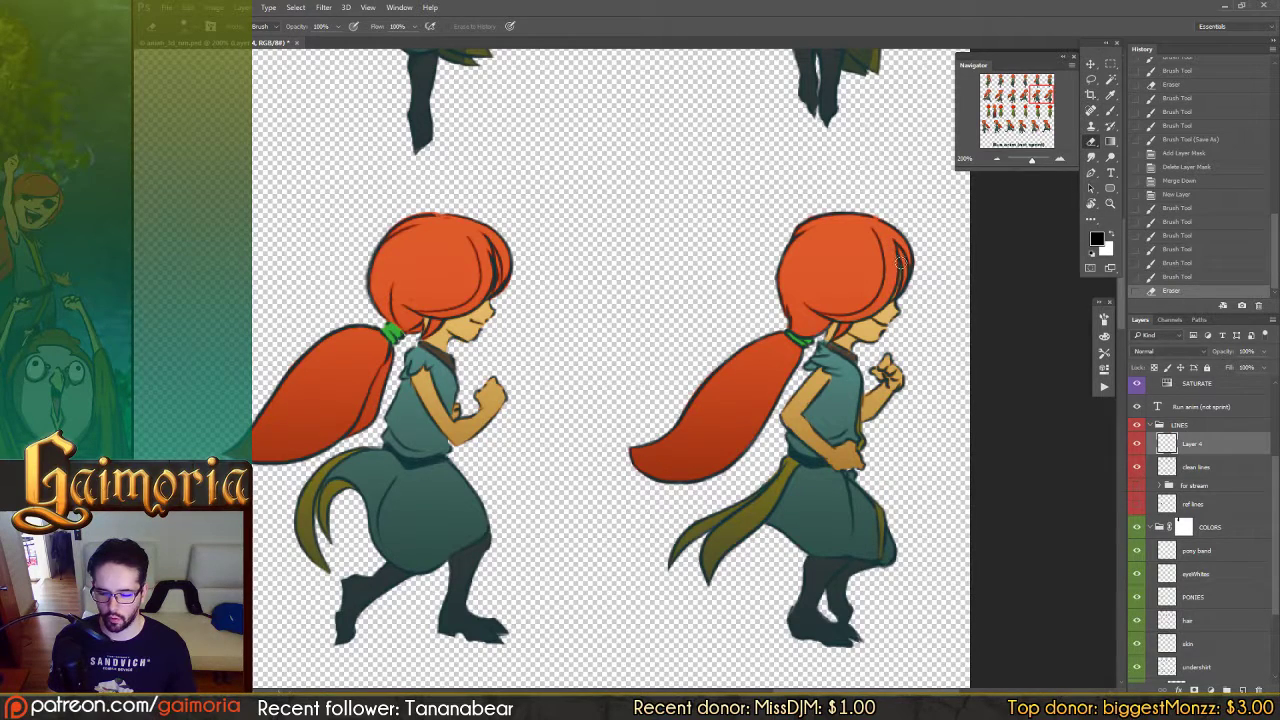
pyautogui.hotkey('alt', '[')
pyautogui.moveTo(900, 280)
pyautogui.mouseDown()
pyautogui.moveTo(896, 245)
pyautogui.moveTo(892, 278)
pyautogui.moveTo(898, 258)
pyautogui.moveTo(892, 297)
pyautogui.mouseUp()
# Step: Erase the inner front hair strand lines on the fifth and fourth right-facing run sprites
pyautogui.moveTo(618, 247); pyautogui.dragTo(815, 222)
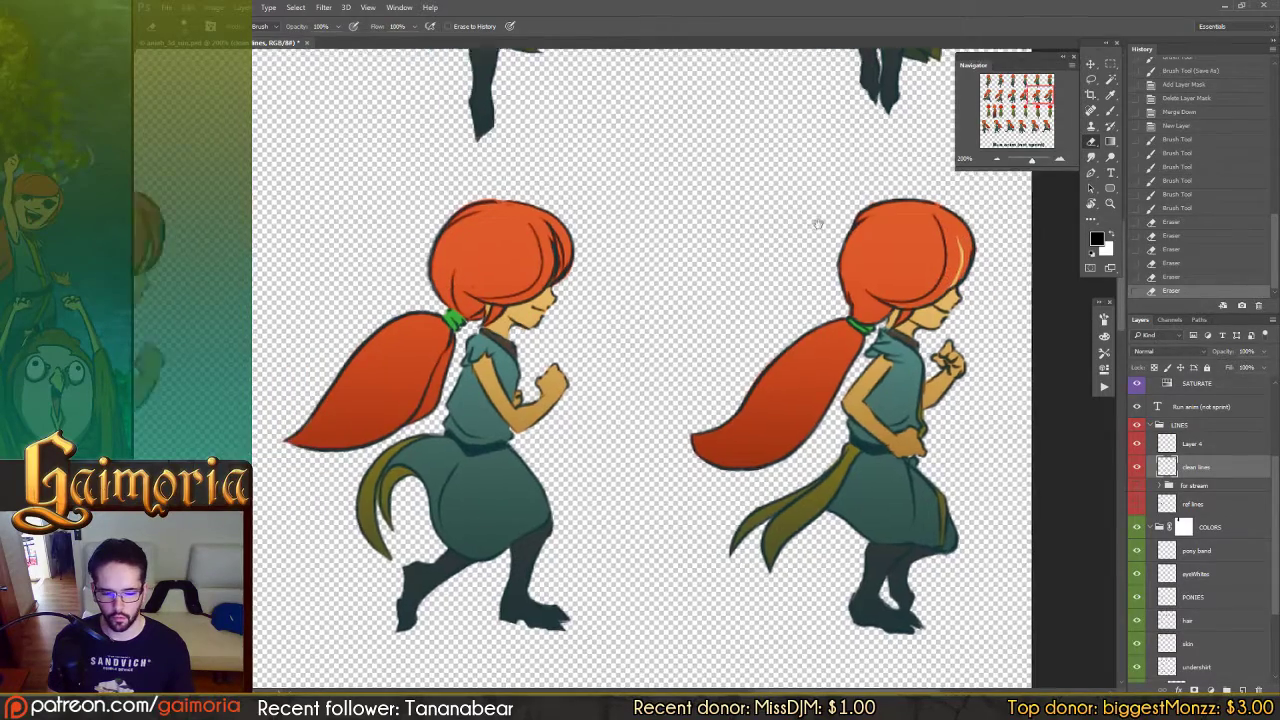
pyautogui.moveTo(678, 211)
pyautogui.mouseDown()
pyautogui.moveTo(686, 260)
pyautogui.moveTo(686, 240)
pyautogui.mouseUp()
pyautogui.moveTo(562, 225); pyautogui.dragTo(949, 243)
pyautogui.moveTo(660, 214)
pyautogui.mouseDown()
pyautogui.moveTo(667, 264)
pyautogui.moveTo(674, 232)
pyautogui.moveTo(658, 262)
pyautogui.moveTo(673, 240)
pyautogui.mouseUp()
# Step: Erase the inner front hair strand lines on the third and second right-facing run sprites, backing out excess eraser strokes
pyautogui.moveTo(359, 297); pyautogui.dragTo(831, 268)
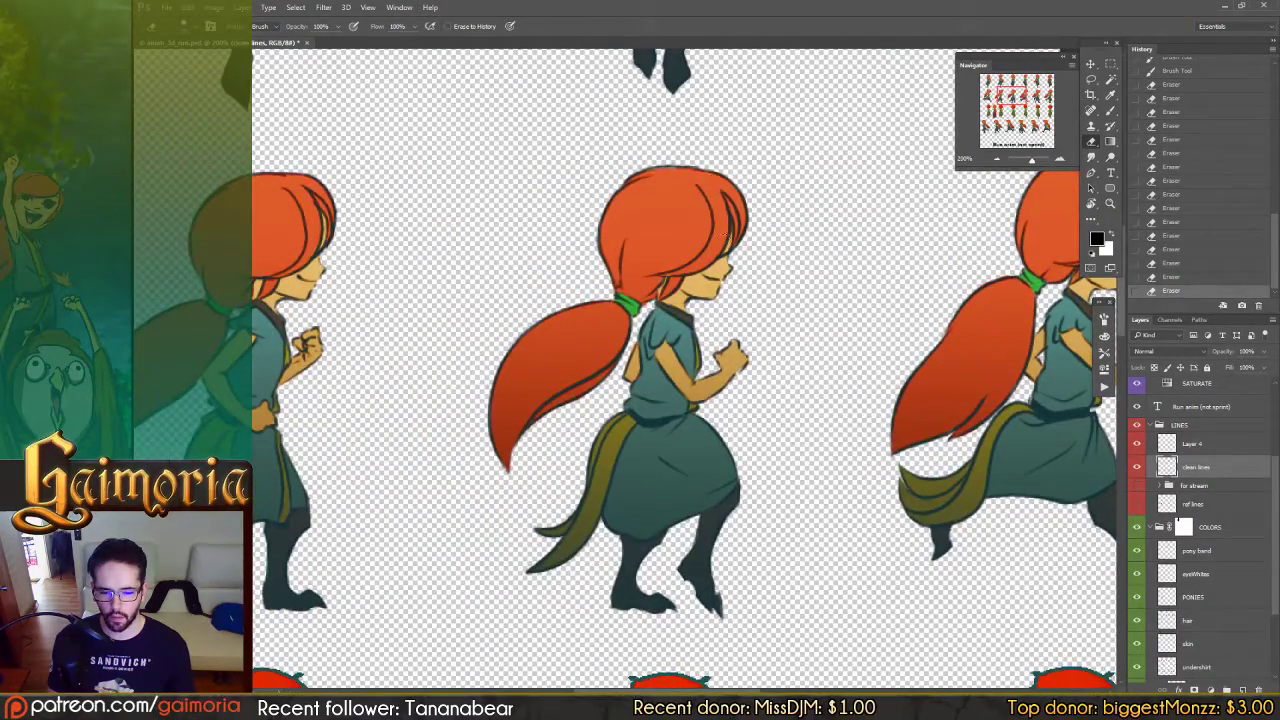
pyautogui.moveTo(725, 236)
pyautogui.mouseDown()
pyautogui.moveTo(728, 200)
pyautogui.moveTo(725, 245)
pyautogui.moveTo(734, 226)
pyautogui.mouseUp()
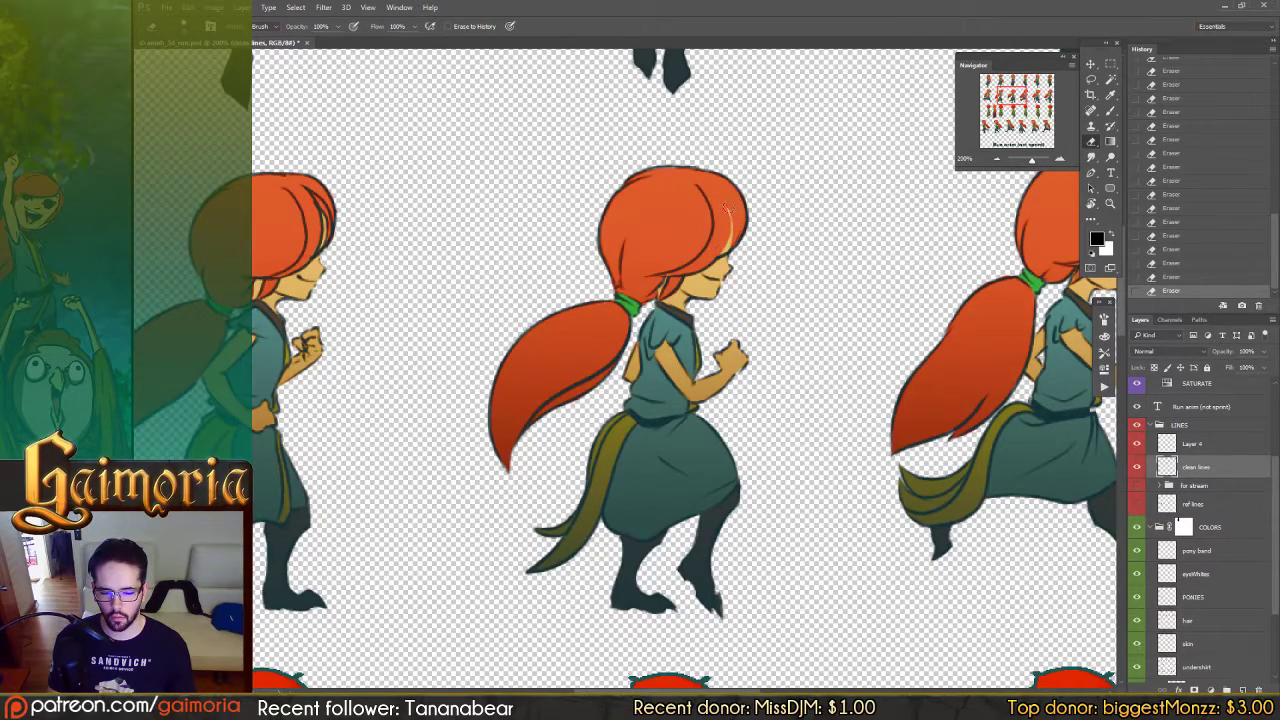
pyautogui.moveTo(832, 259); pyautogui.dragTo(1118, 267)
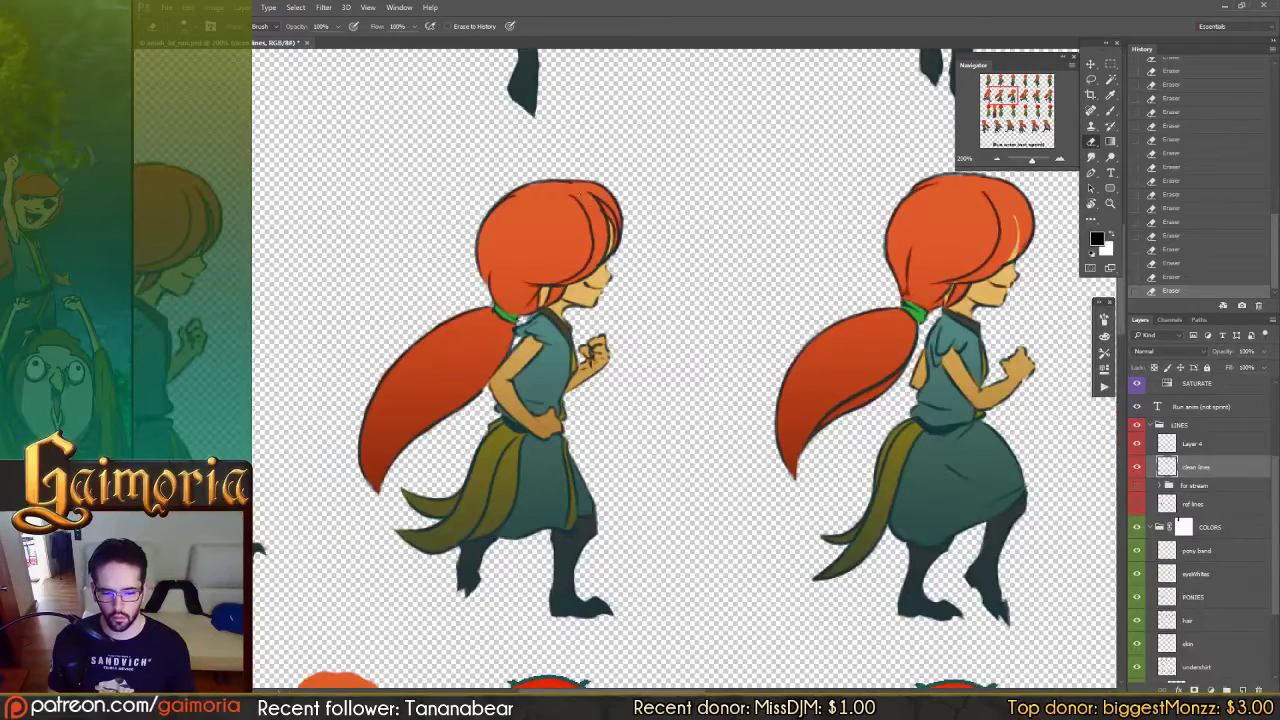
pyautogui.moveTo(590, 195)
pyautogui.mouseDown()
pyautogui.moveTo(612, 230)
pyautogui.moveTo(606, 252)
pyautogui.moveTo(611, 234)
pyautogui.mouseUp()
pyautogui.hotkey('ctrl', 'z')
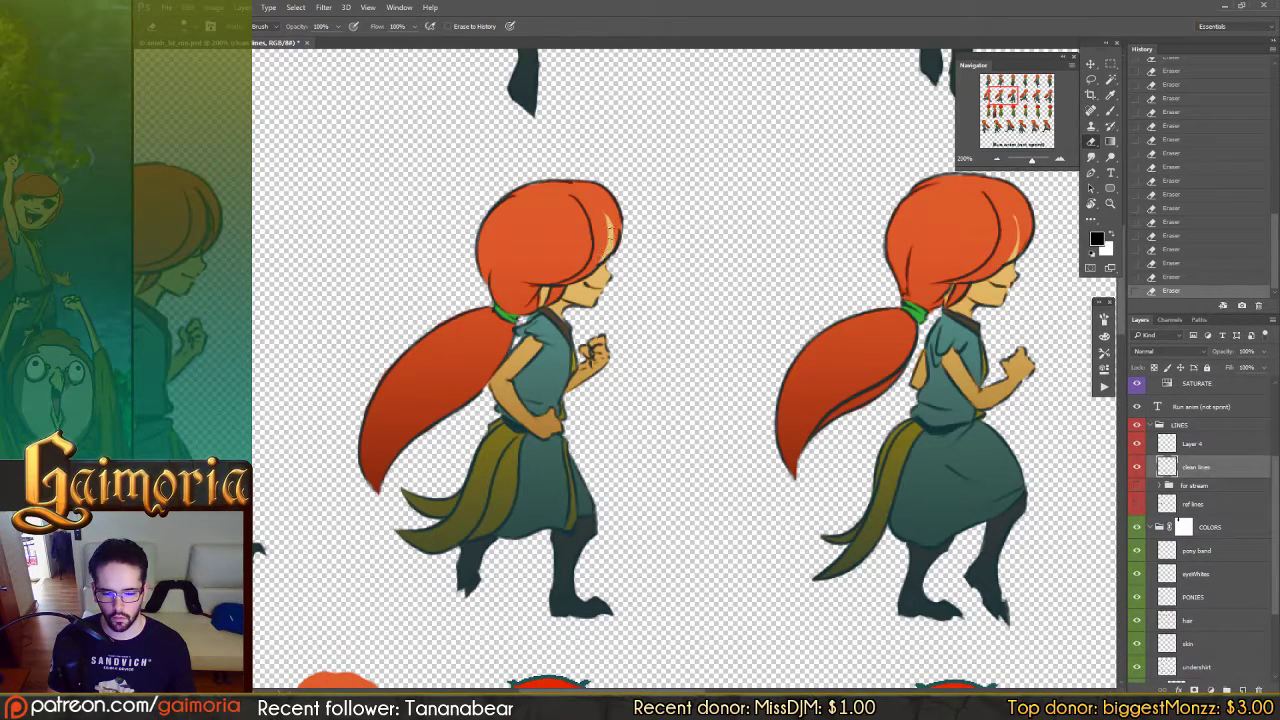
pyautogui.hotkey('ctrl', 'alt', 'z')
pyautogui.hotkey('ctrl', 'alt', 'z')
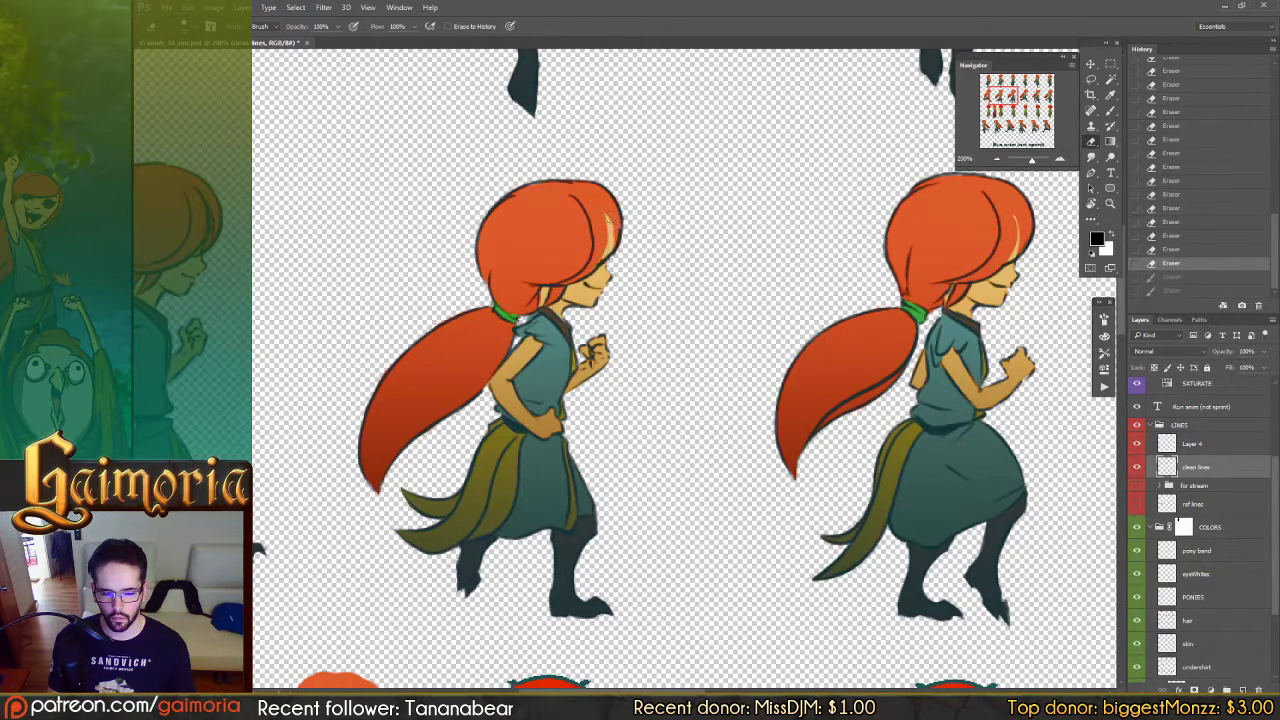
# Step: Erase the first run sprite's inner front hair strands on clean lines, and touch up its lower front hair edge on Layer 4
pyautogui.moveTo(608, 236)
pyautogui.mouseDown()
pyautogui.moveTo(600, 268)
pyautogui.moveTo(1027, 289)
pyautogui.mouseUp()
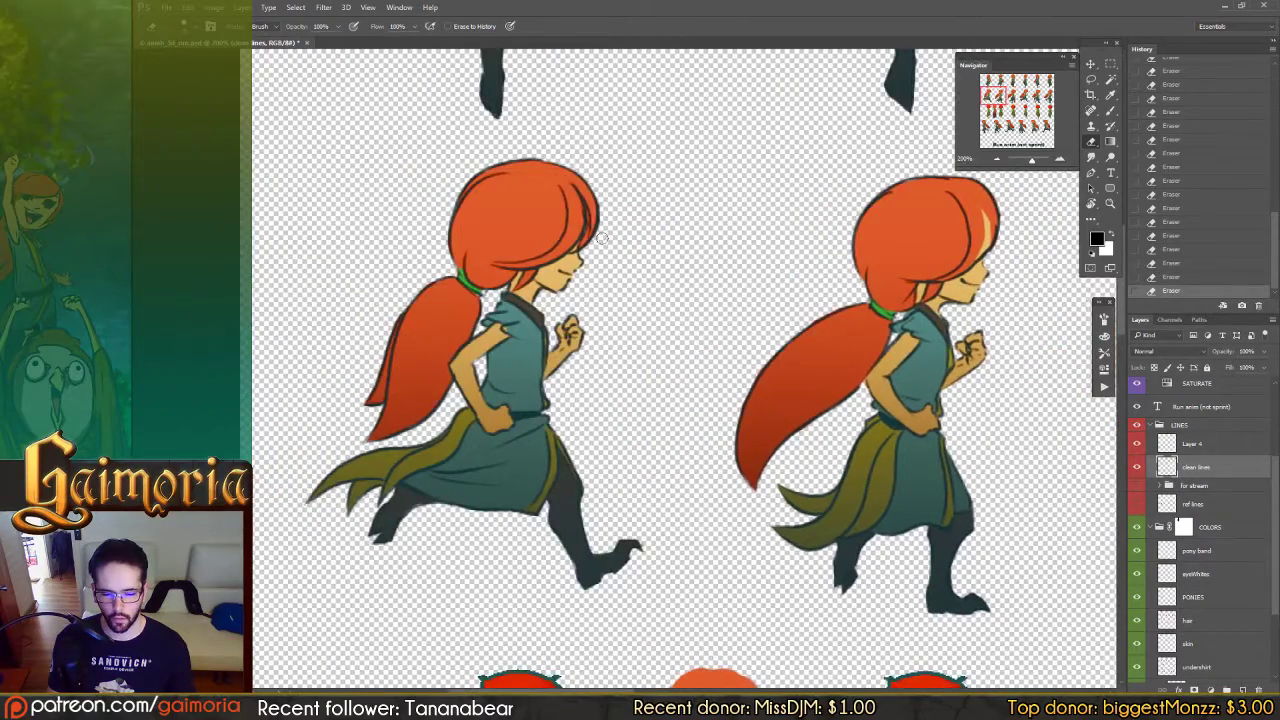
pyautogui.moveTo(574, 181); pyautogui.dragTo(587, 224)
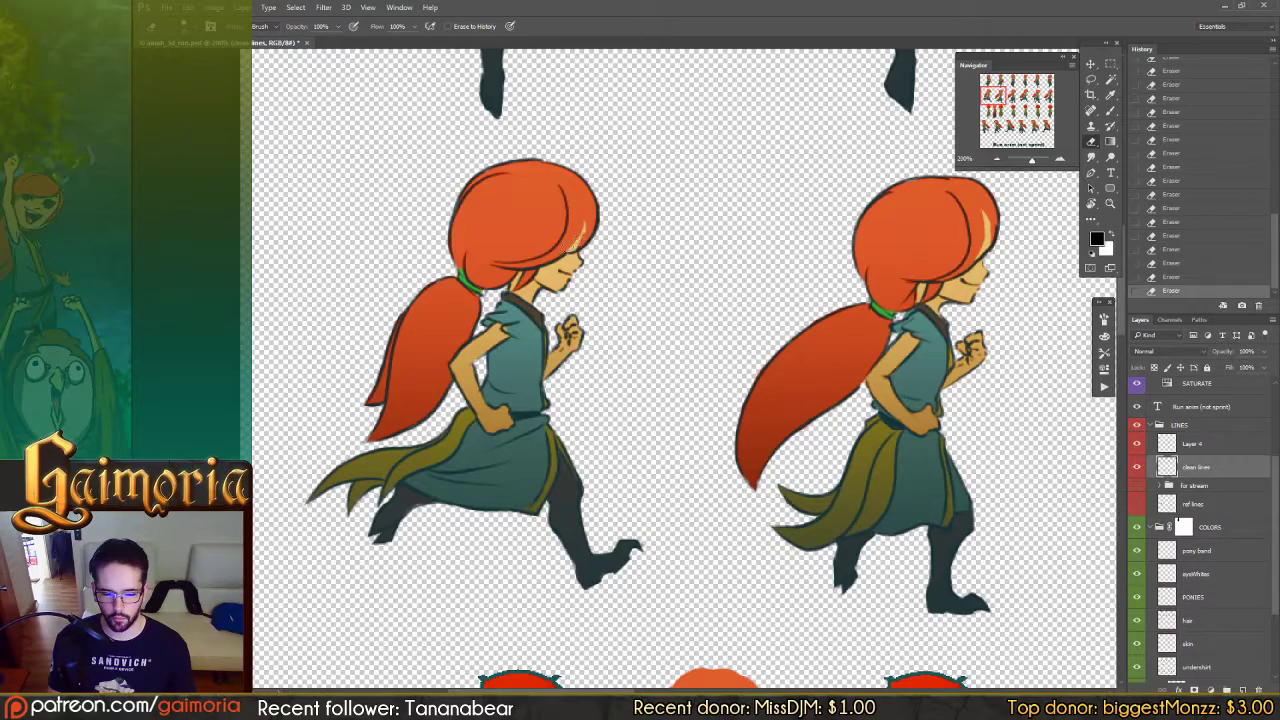
pyautogui.press('b')
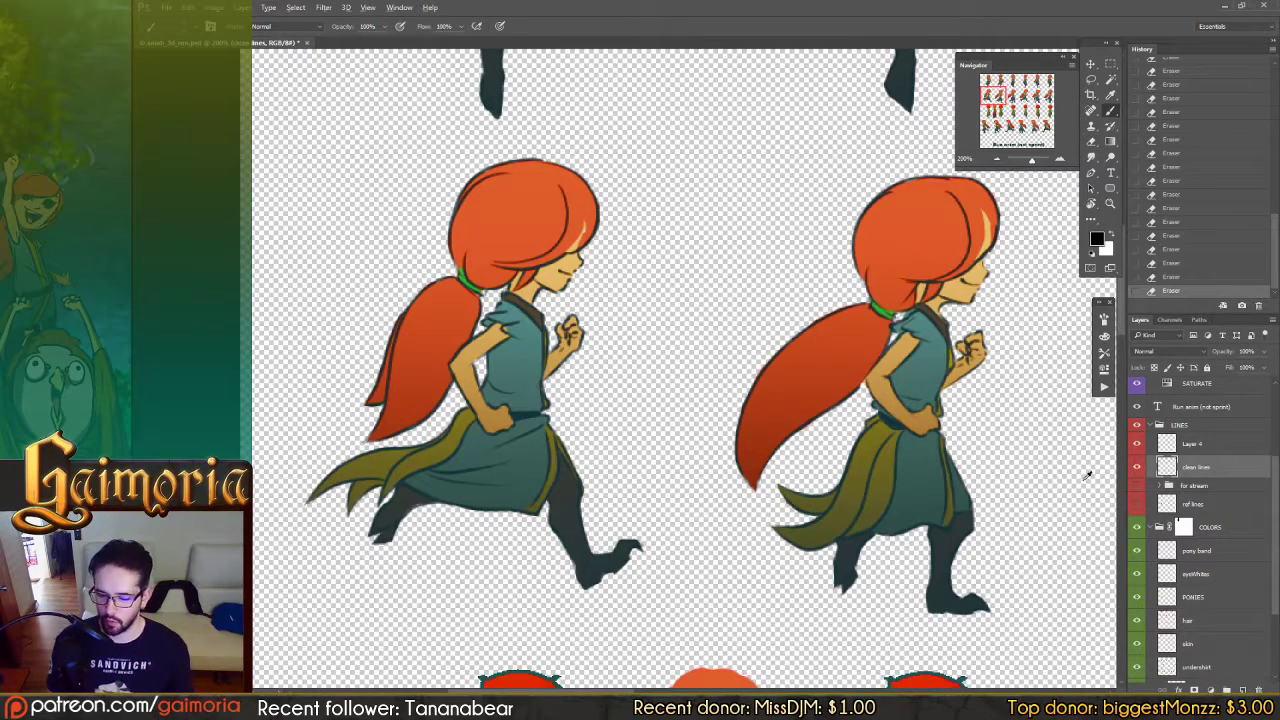
pyautogui.hotkey('alt', ']')
pyautogui.moveTo(596, 232); pyautogui.dragTo(586, 247)
pyautogui.moveTo(594, 236); pyautogui.dragTo(584, 249)
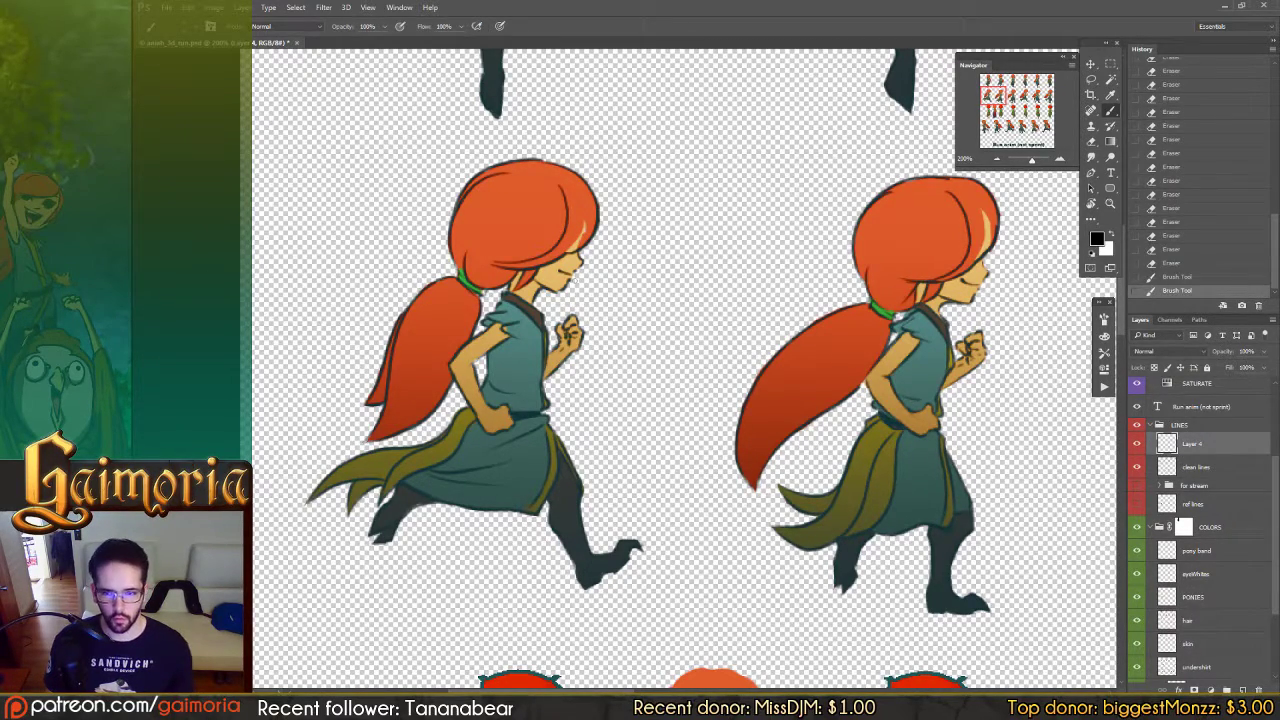
# Step: On Layer 4, paint a single curved inner strand line in the front hair of the first run sprite, comparing attempts
pyautogui.moveTo(656, 285); pyautogui.dragTo(691, 287)
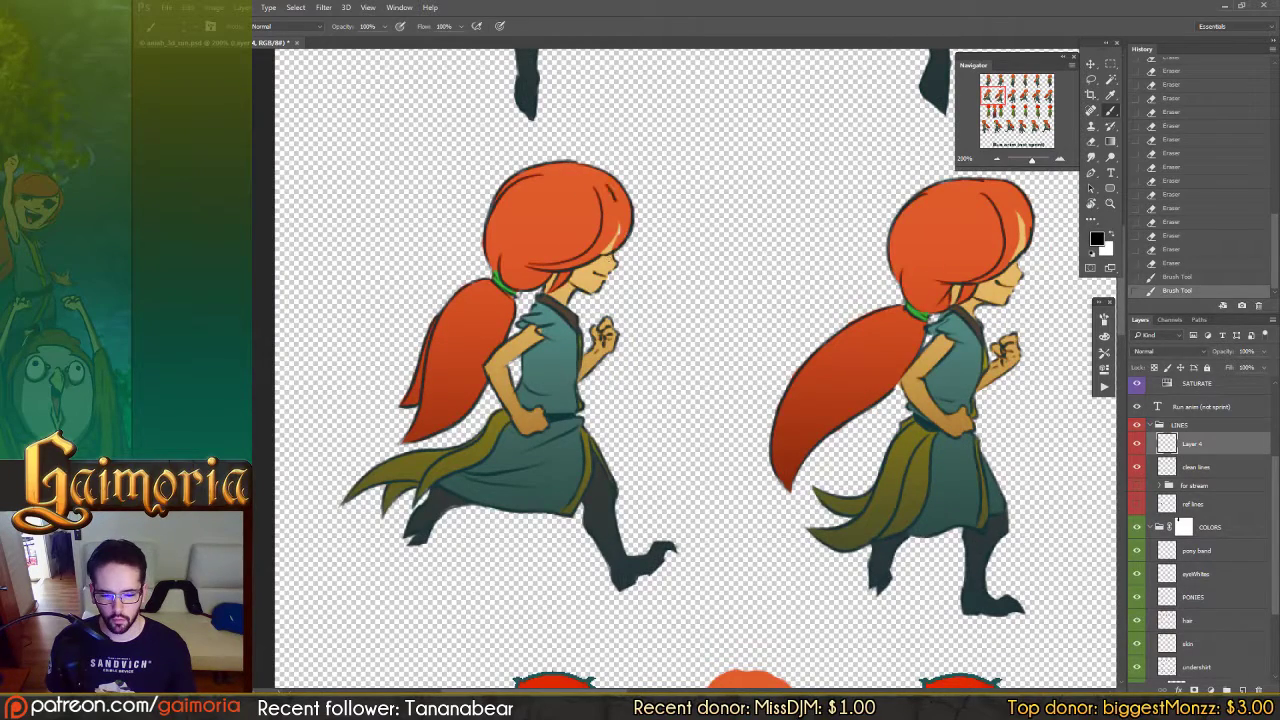
pyautogui.moveTo(615, 201); pyautogui.dragTo(602, 257)
pyautogui.hotkey('ctrl', 'z')
pyautogui.moveTo(610, 183)
pyautogui.mouseDown()
pyautogui.moveTo(619, 207)
pyautogui.moveTo(587, 268)
pyautogui.mouseUp()
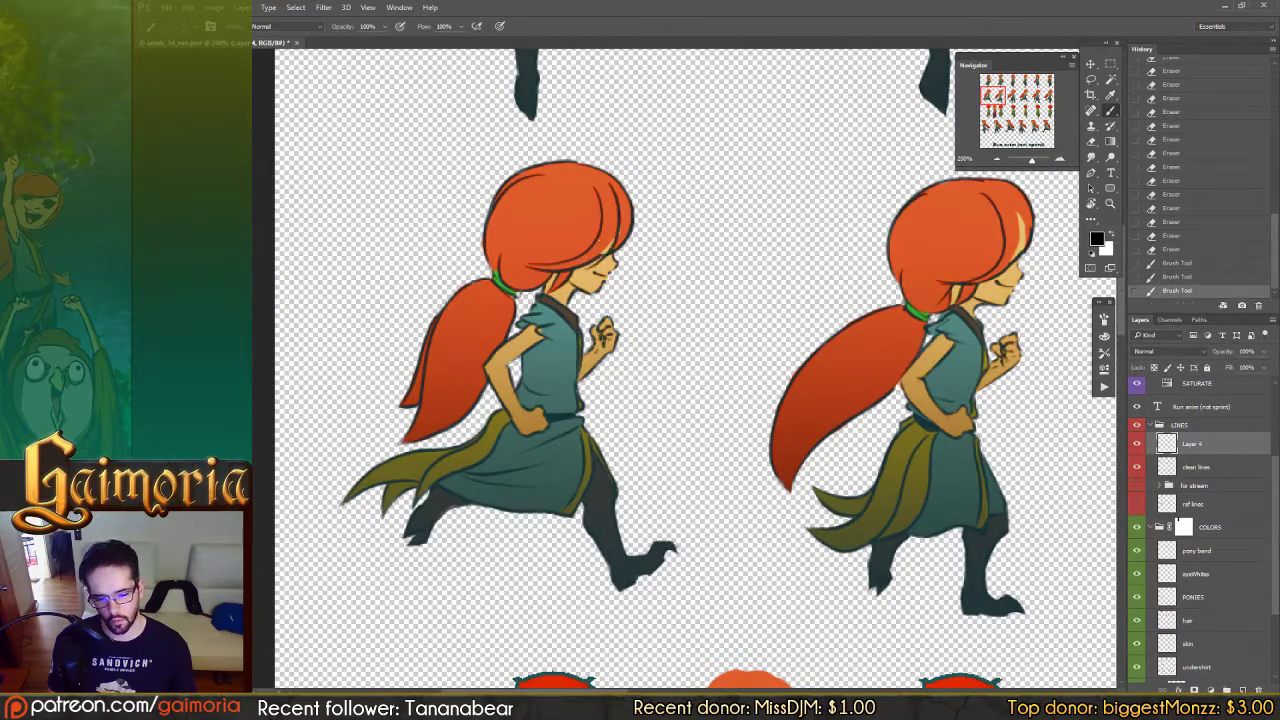
pyautogui.hotkey('ctrl', 'z')
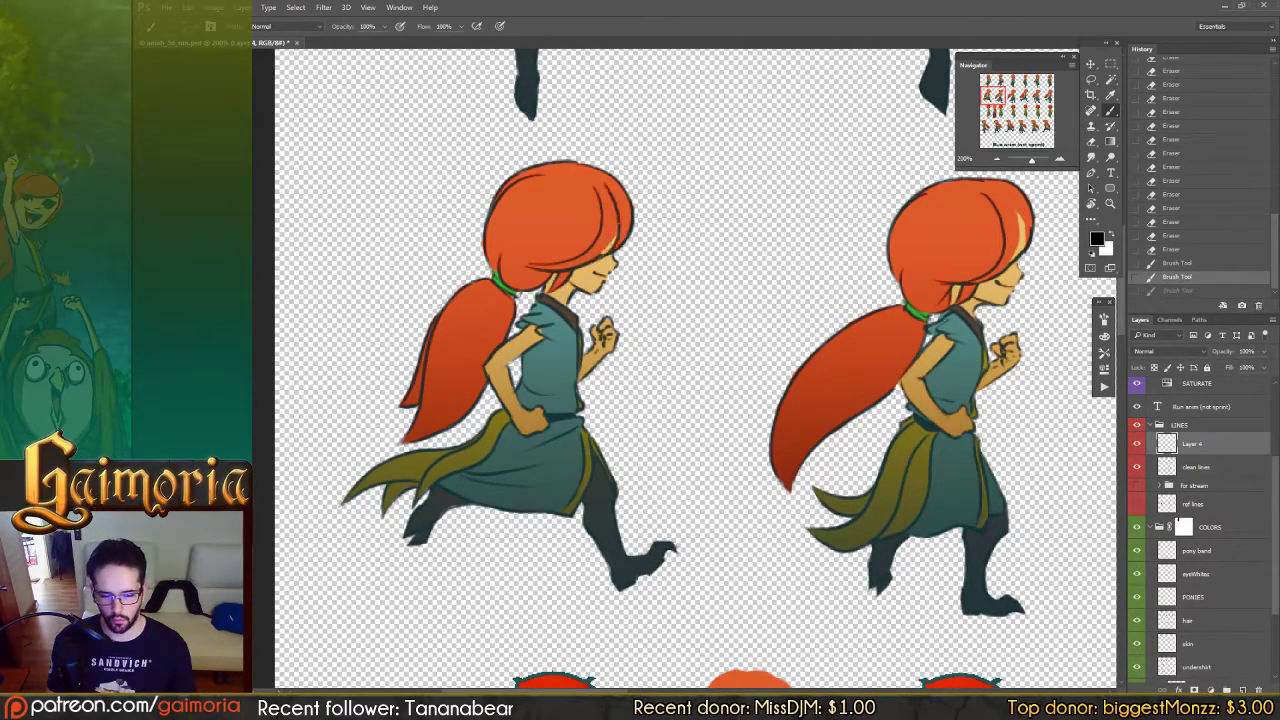
pyautogui.hotkey('ctrl', 'z')
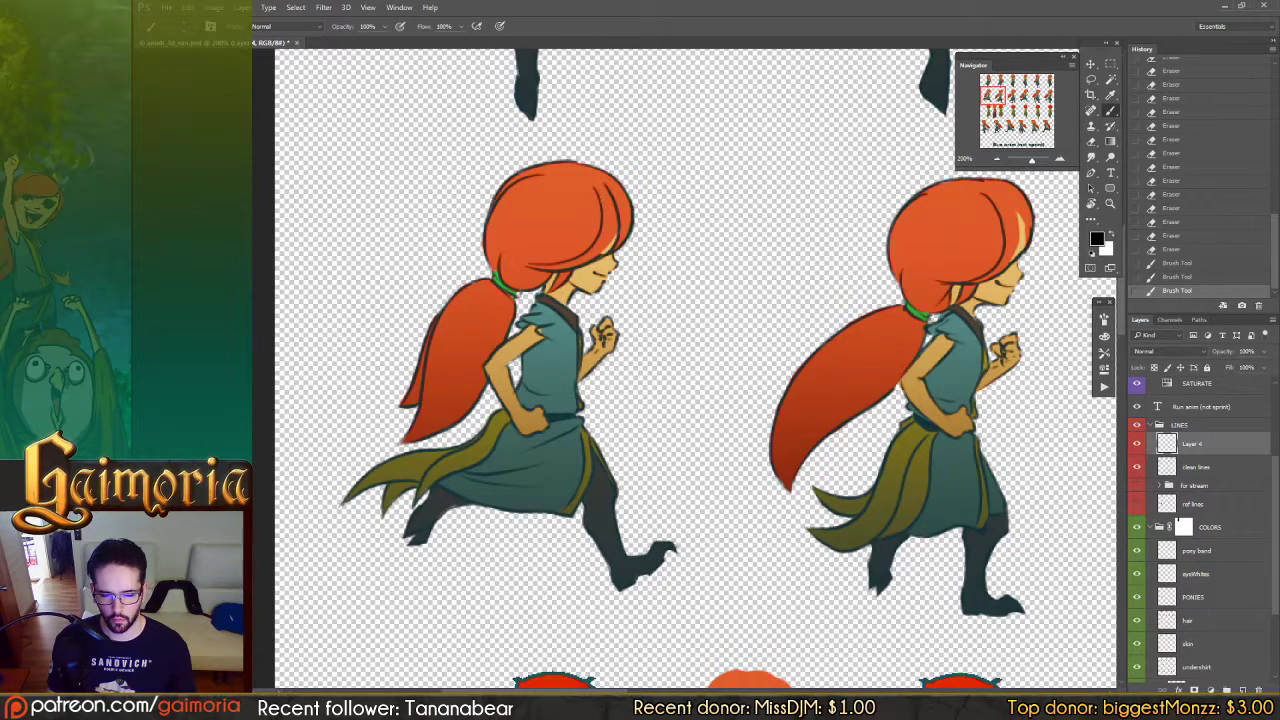
pyautogui.hotkey('ctrl', 'z')
pyautogui.hotkey('ctrl', 'z')
pyautogui.hotkey('ctrl', 'z')
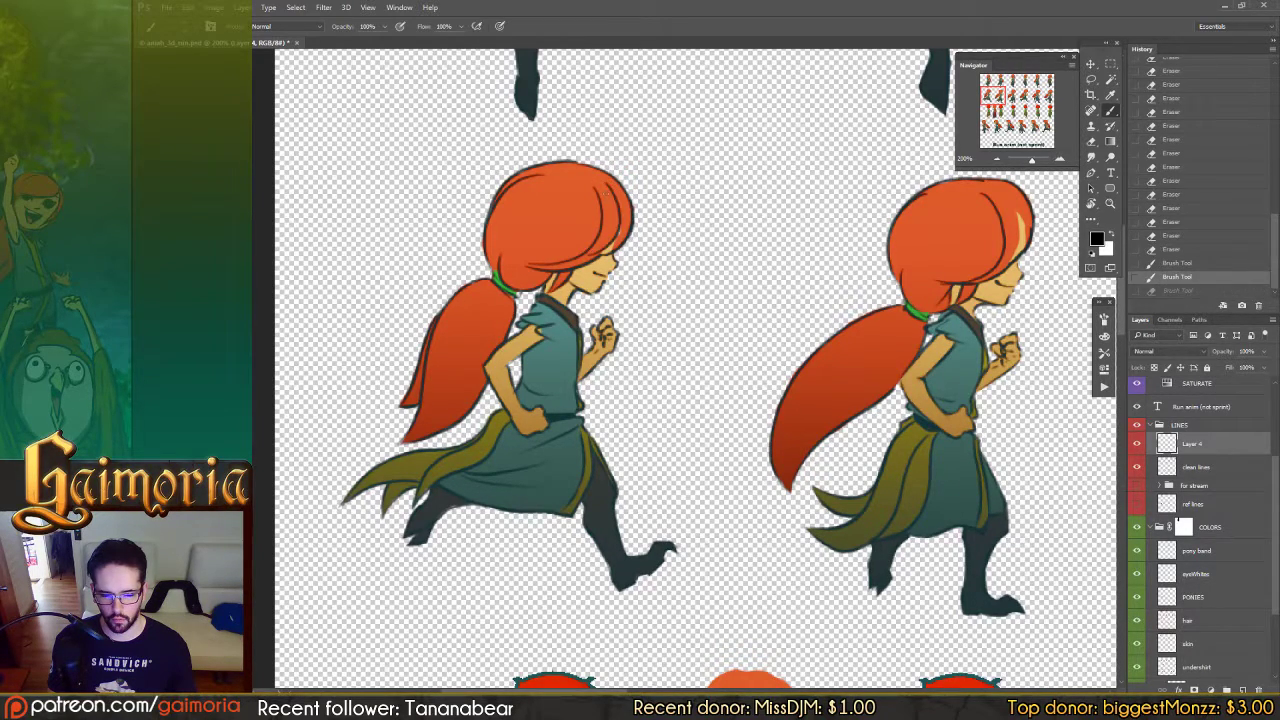
pyautogui.hotkey('ctrl', 'z')
pyautogui.hotkey('ctrl', 'z')
pyautogui.hotkey('ctrl', 'z')
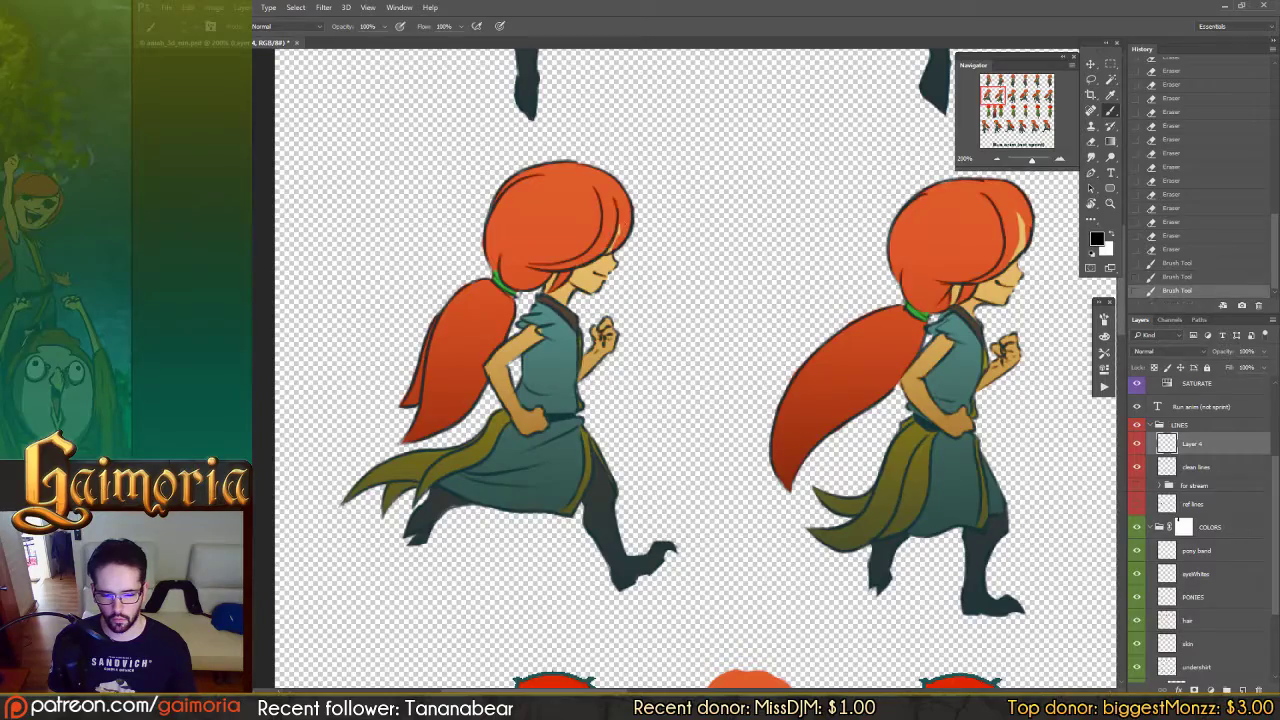
# Step: Paint a single curved inner strand line down the front hair of the second right-facing run sprite
pyautogui.moveTo(742, 239); pyautogui.dragTo(312, 261)
pyautogui.click(557, 247)
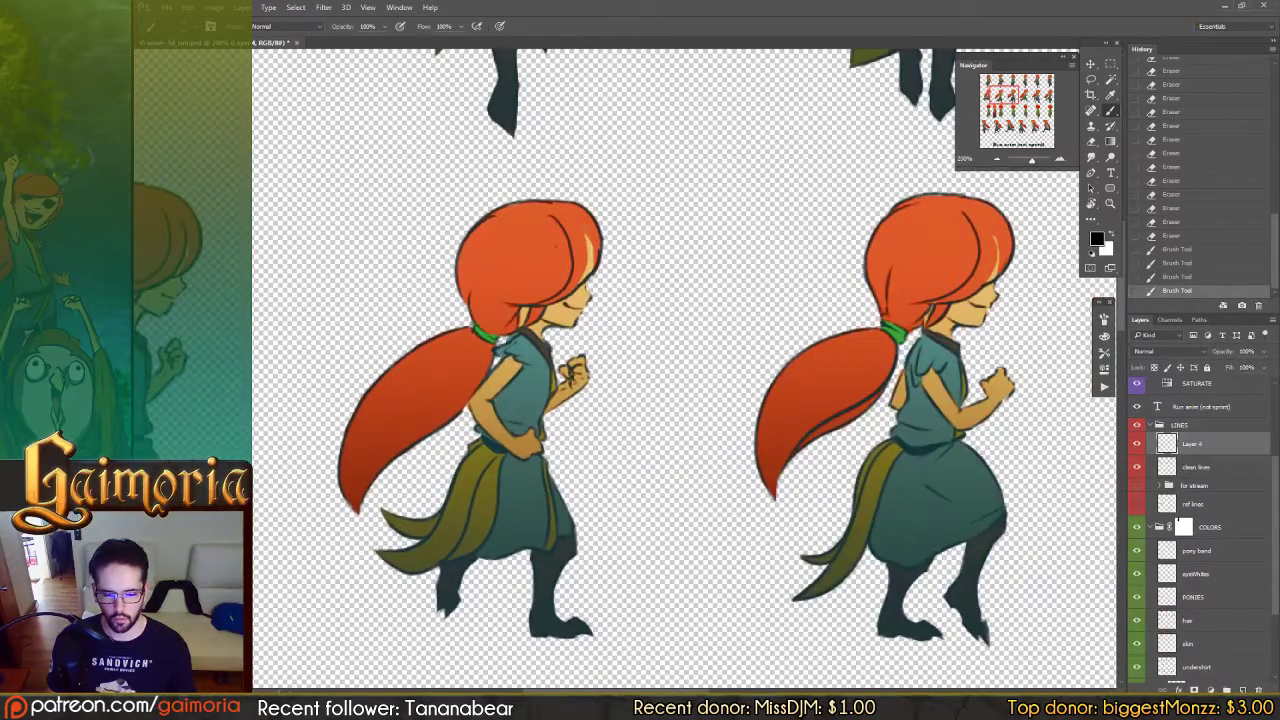
pyautogui.moveTo(580, 221); pyautogui.dragTo(564, 296)
pyautogui.hotkey('ctrl', 'z')
pyautogui.moveTo(580, 225); pyautogui.dragTo(570, 290)
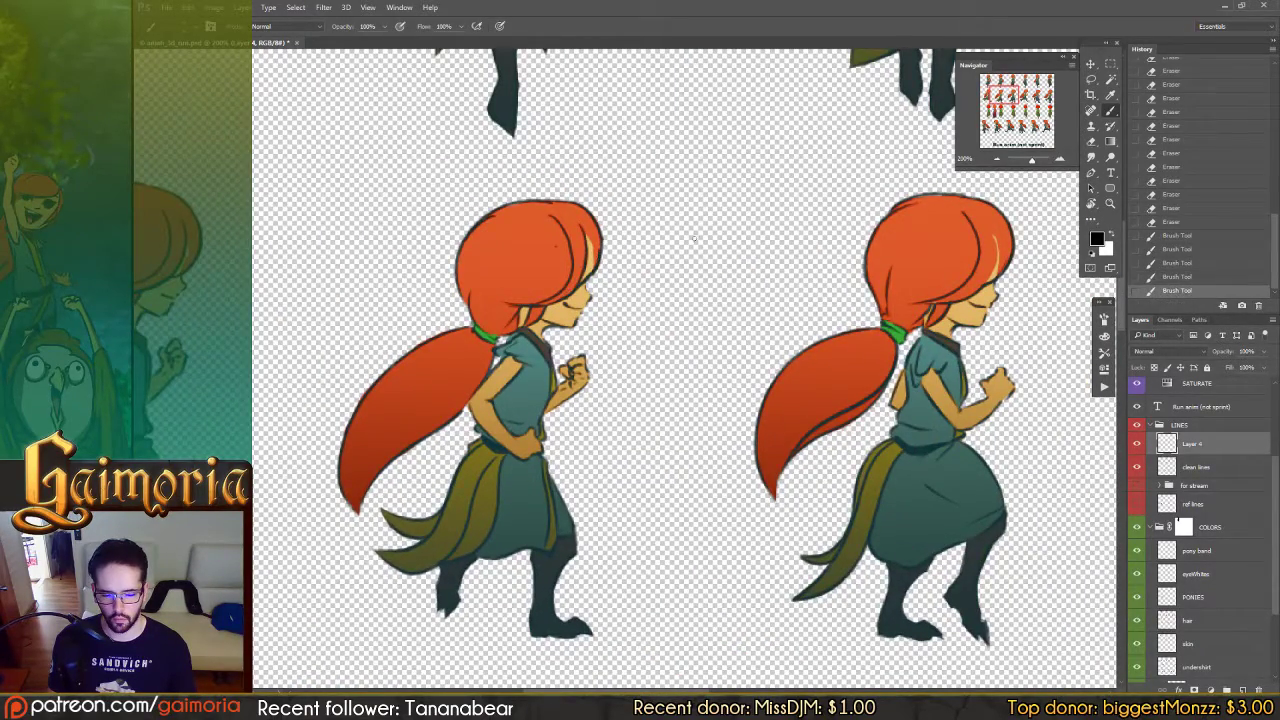
# Step: Paint the curved inner strand line in the third right-facing run sprite's front hair, redoing it until it runs smoothly to the fringe
pyautogui.moveTo(718, 237); pyautogui.dragTo(425, 247)
pyautogui.moveTo(696, 228)
pyautogui.mouseDown()
pyautogui.moveTo(698, 275)
pyautogui.moveTo(671, 299)
pyautogui.moveTo(703, 260)
pyautogui.moveTo(677, 303)
pyautogui.mouseUp()
pyautogui.hotkey('ctrl', 'z')
pyautogui.hotkey('ctrl', 'z')
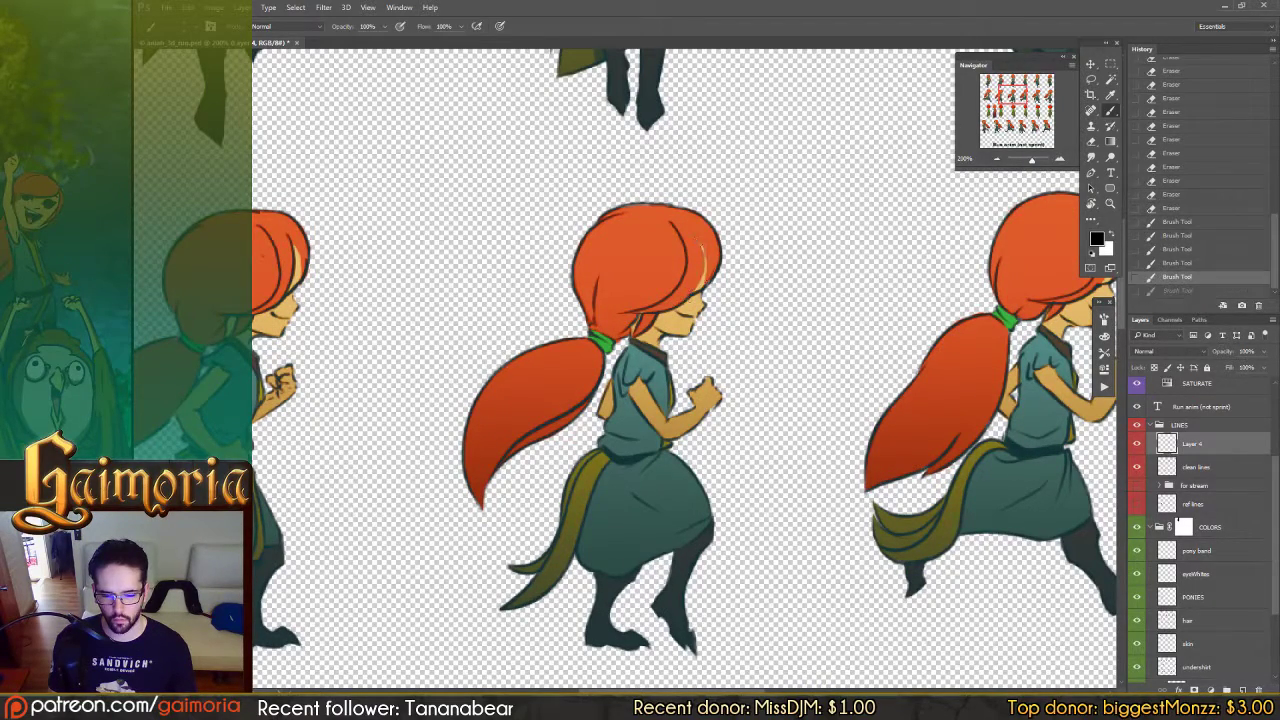
pyautogui.moveTo(702, 240); pyautogui.dragTo(694, 296)
pyautogui.hotkey('ctrl', 'z')
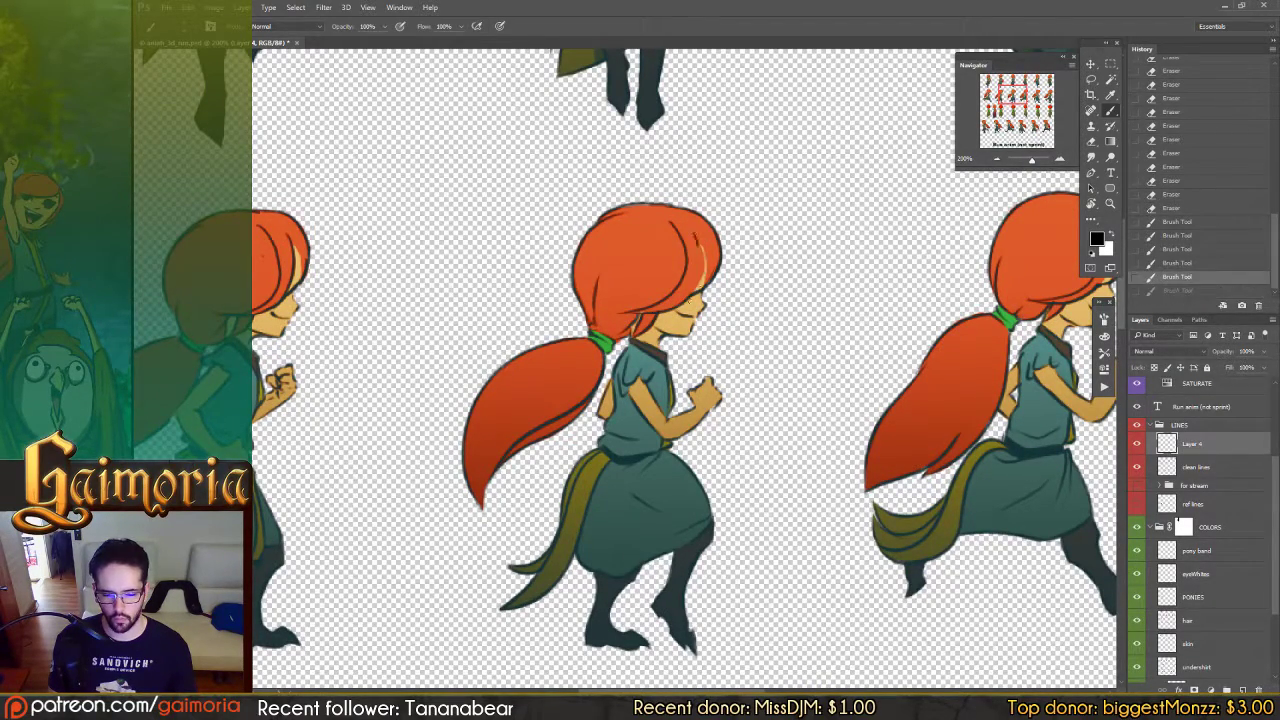
pyautogui.moveTo(702, 246); pyautogui.dragTo(688, 302)
pyautogui.hotkey('ctrl', 'z')
pyautogui.moveTo(700, 236); pyautogui.dragTo(684, 312)
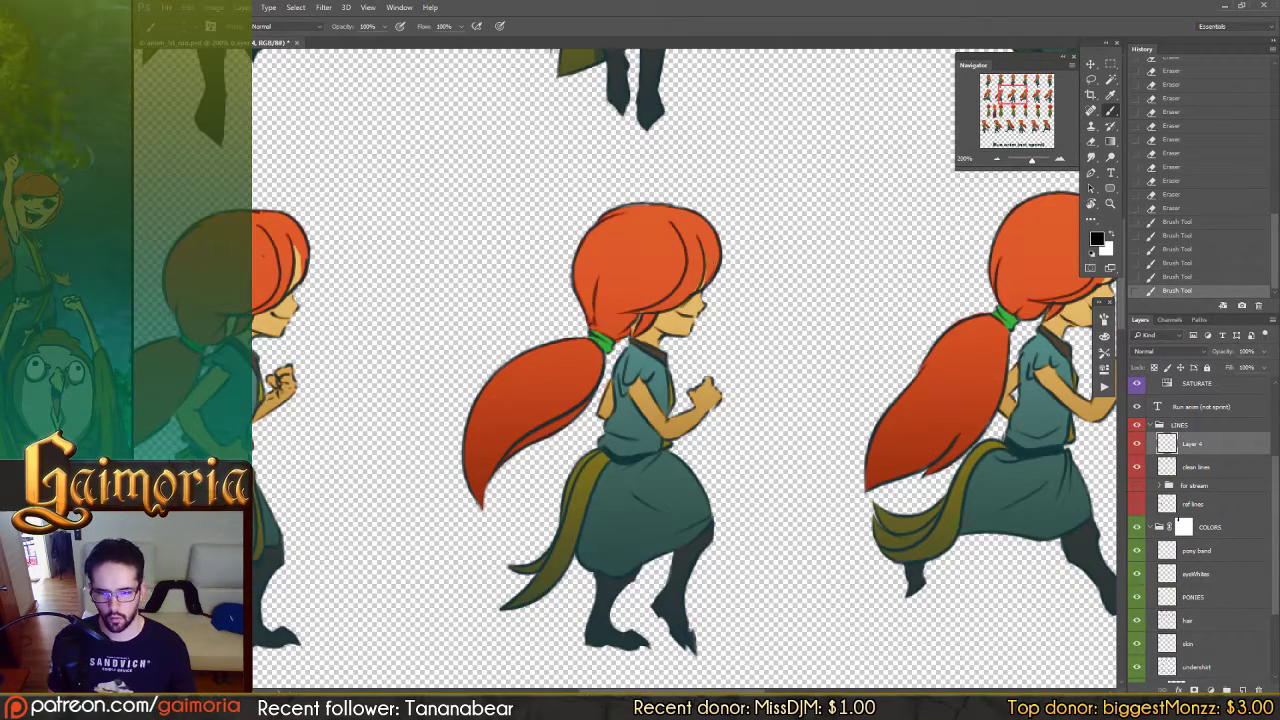
pyautogui.hotkey('ctrl', 'z')
pyautogui.moveTo(705, 254); pyautogui.dragTo(689, 300)
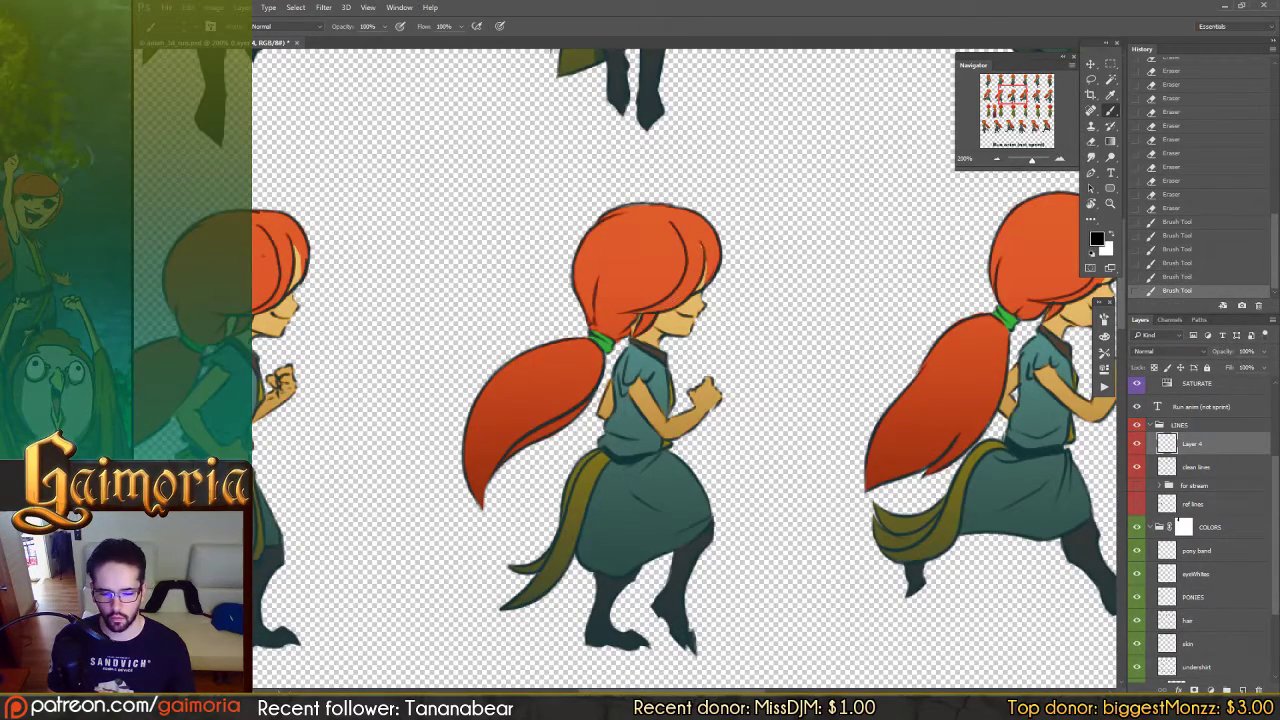
# Step: Paint the curved inner strand line in the front hair of the fourth right-facing run sprite, redoing unsatisfactory strokes
pyautogui.moveTo(802, 278); pyautogui.dragTo(643, 281)
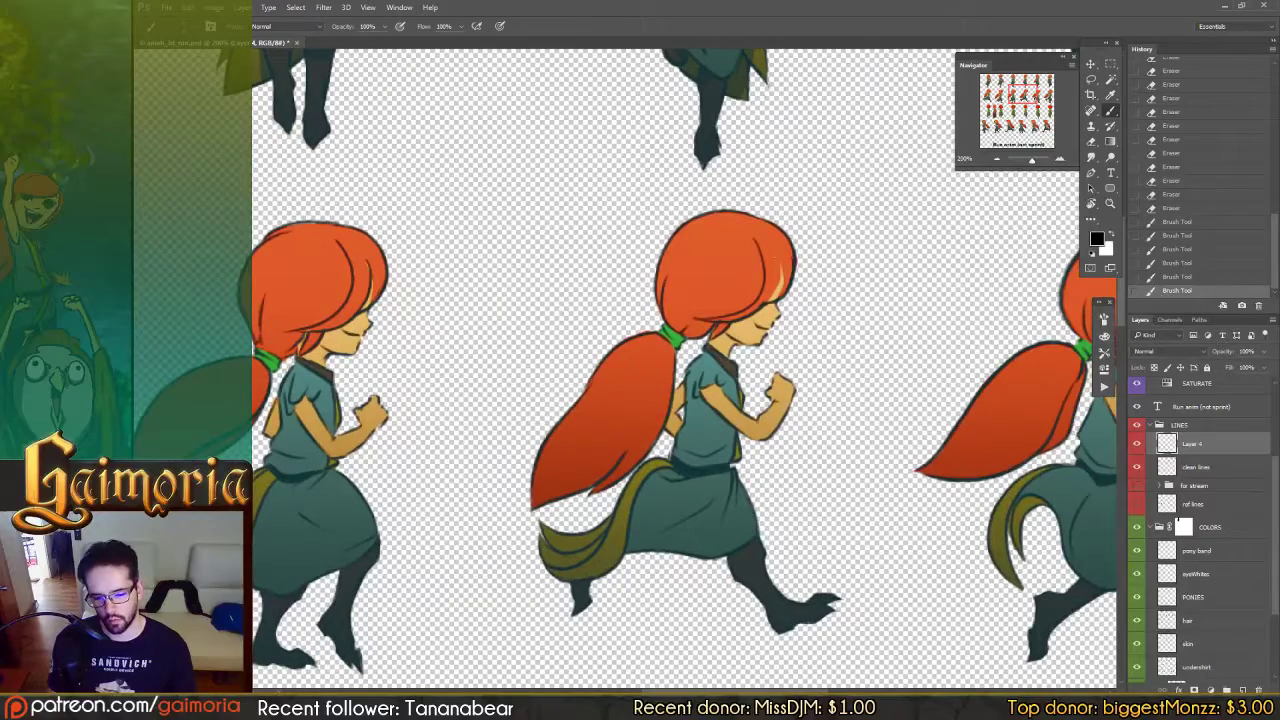
pyautogui.hotkey('ctrl', 'z')
pyautogui.hotkey('ctrl', 'z')
pyautogui.hotkey('ctrl', 'z')
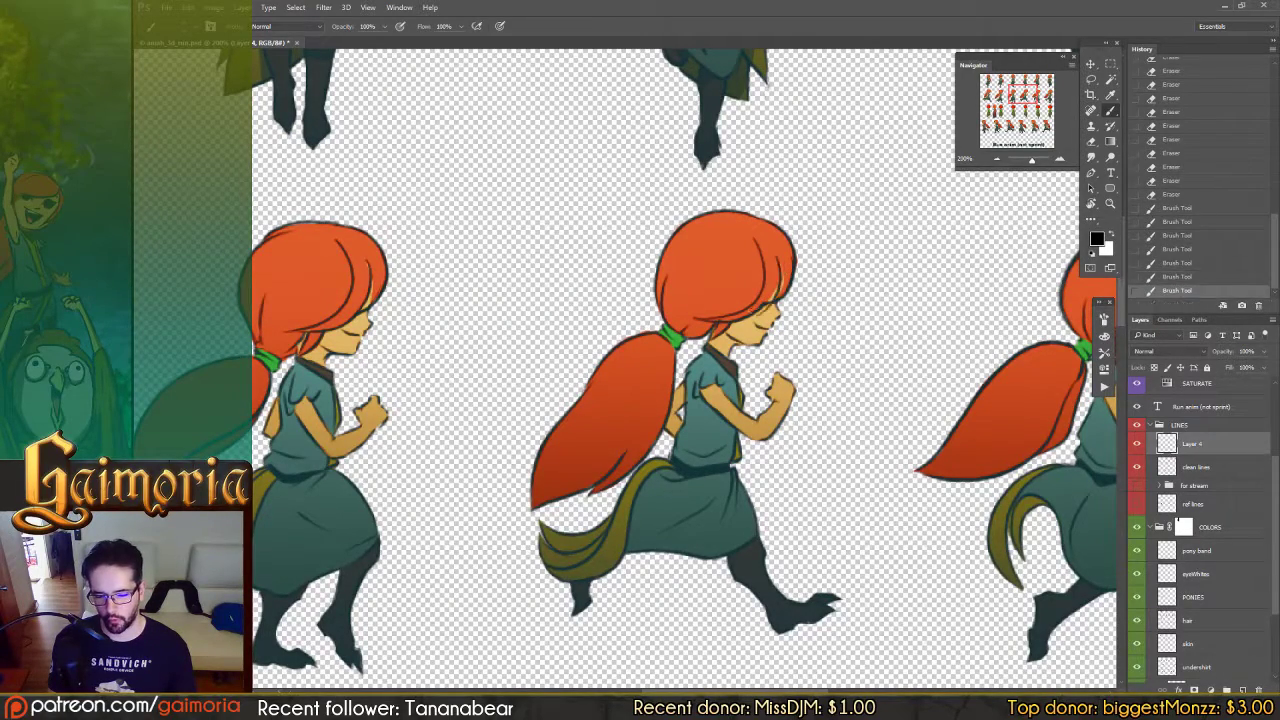
# Step: Undo and redo the last hair strand stroke on the fourth side-running frame to compare the fringe
pyautogui.hotkey('ctrl', 'z')
pyautogui.hotkey('ctrl', 'z')
pyautogui.hotkey('ctrl', 'z')
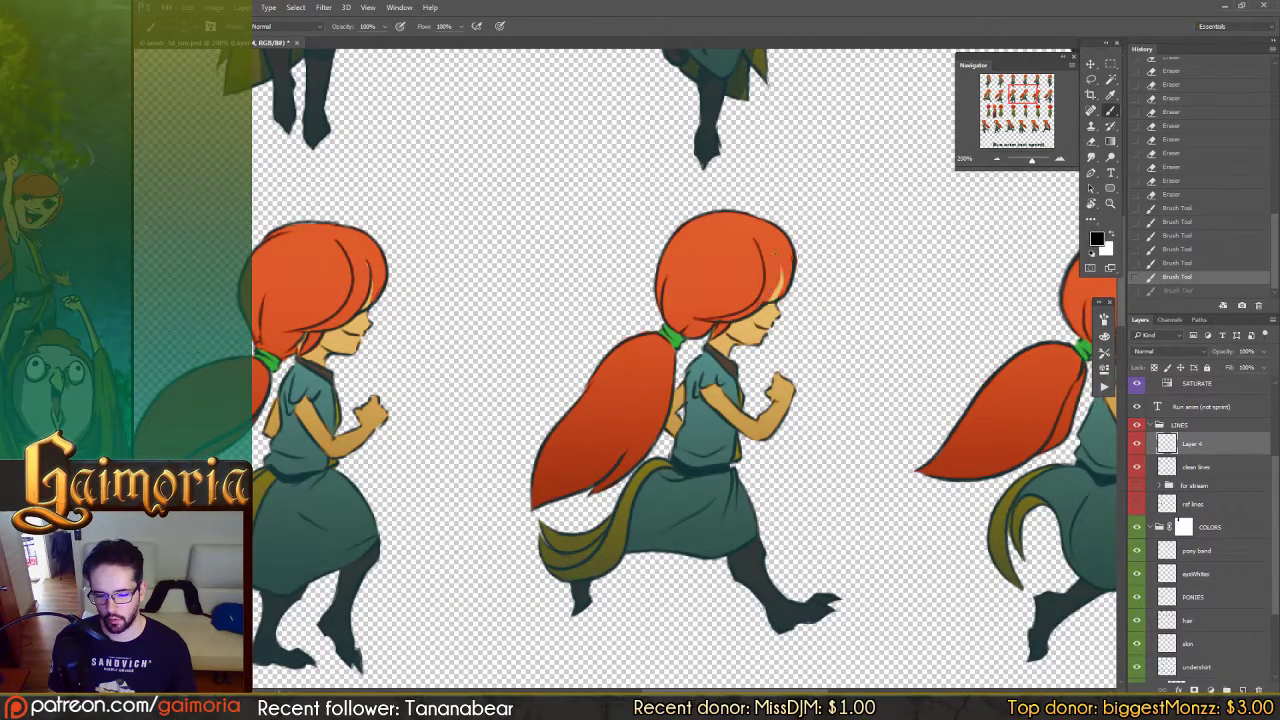
pyautogui.hotkey('ctrl', 'z')
pyautogui.hotkey('ctrl', 'z')
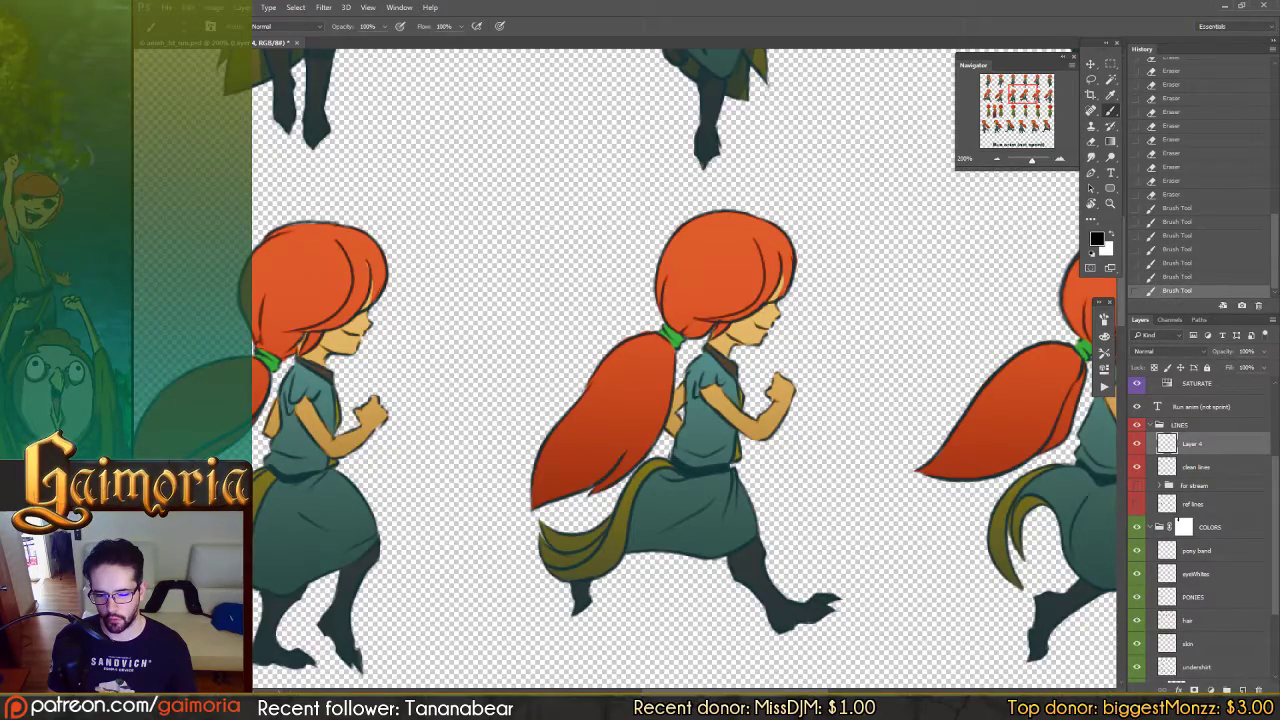
# Step: Brush black strand lines into the fringes of the fifth and sixth side-running frames on Layer 4
pyautogui.moveTo(861, 284)
pyautogui.mouseDown()
pyautogui.moveTo(680, 277)
pyautogui.moveTo(715, 277)
pyautogui.moveTo(727, 297)
pyautogui.mouseUp()
pyautogui.hotkey('ctrl', 'z')
pyautogui.moveTo(740, 250); pyautogui.dragTo(732, 294)
pyautogui.moveTo(866, 293); pyautogui.dragTo(556, 313)
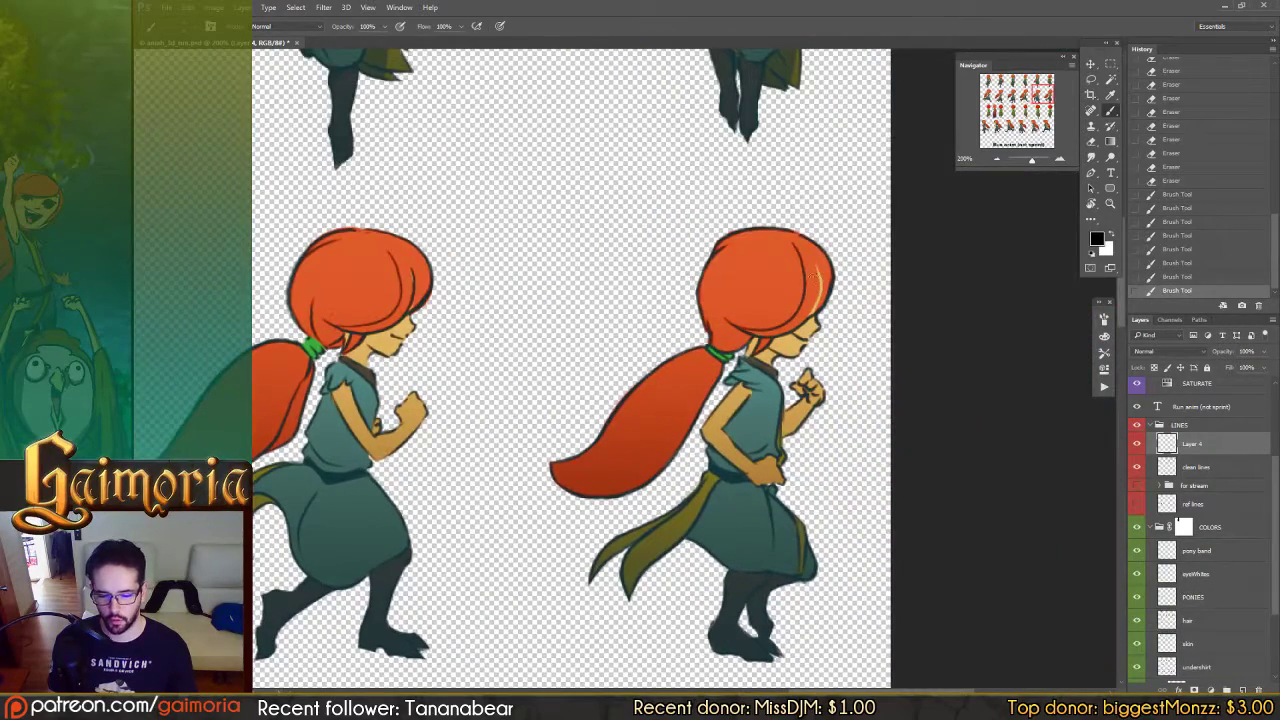
pyautogui.moveTo(818, 284)
pyautogui.mouseDown()
pyautogui.moveTo(790, 322)
pyautogui.moveTo(803, 320)
pyautogui.mouseUp()
pyautogui.hotkey('ctrl', 'z')
pyautogui.hotkey('ctrl', 'z')
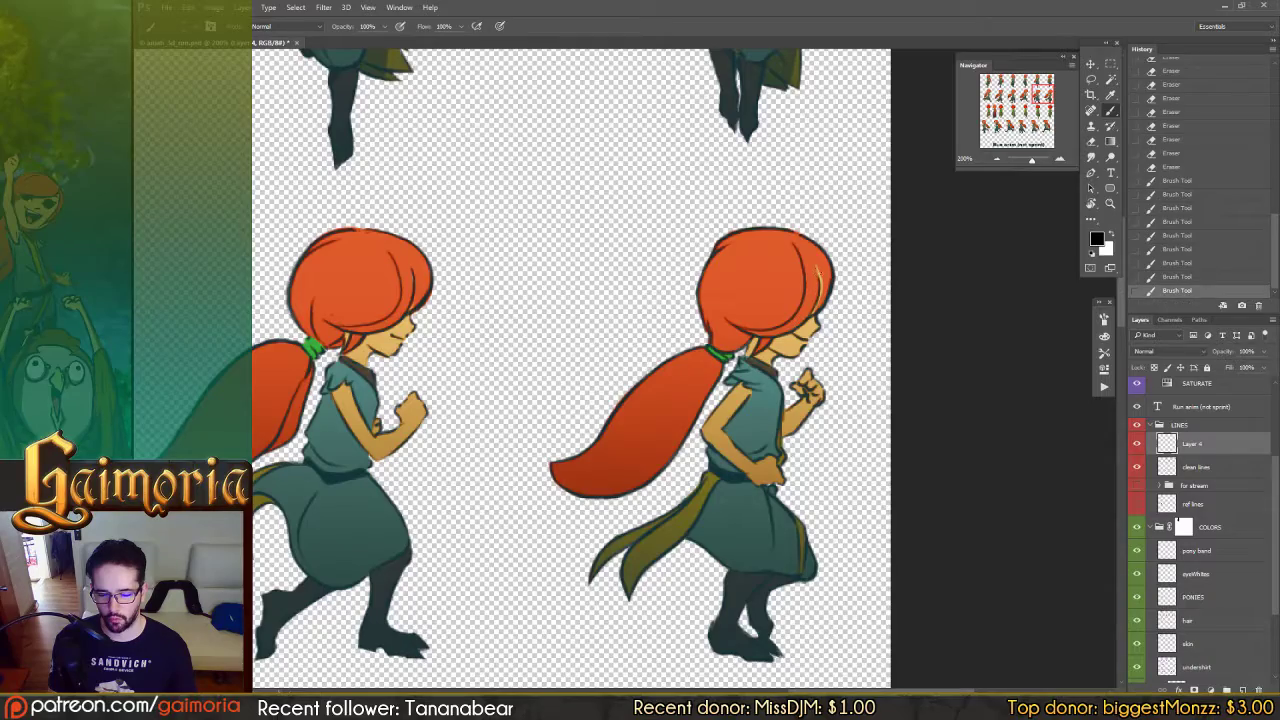
# Step: Erase a small bit of the hair linework on the second side-running frame
pyautogui.moveTo(438, 248)
pyautogui.mouseDown()
pyautogui.moveTo(800, 233)
pyautogui.moveTo(643, 243)
pyautogui.moveTo(770, 238)
pyautogui.mouseUp()
pyautogui.moveTo(515, 275); pyautogui.dragTo(660, 268)
pyautogui.press('e')
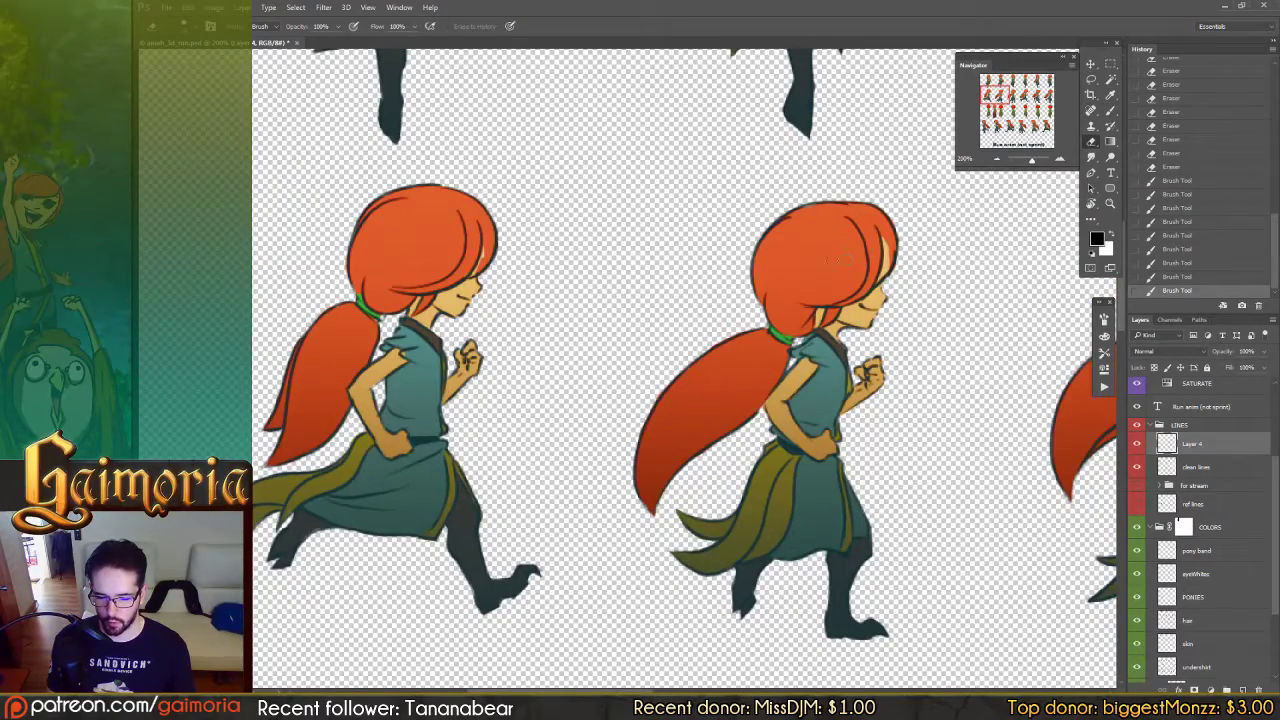
pyautogui.click(815, 247)
pyautogui.moveTo(521, 283)
pyautogui.mouseDown()
pyautogui.moveTo(614, 286)
pyautogui.moveTo(602, 294)
pyautogui.mouseUp()
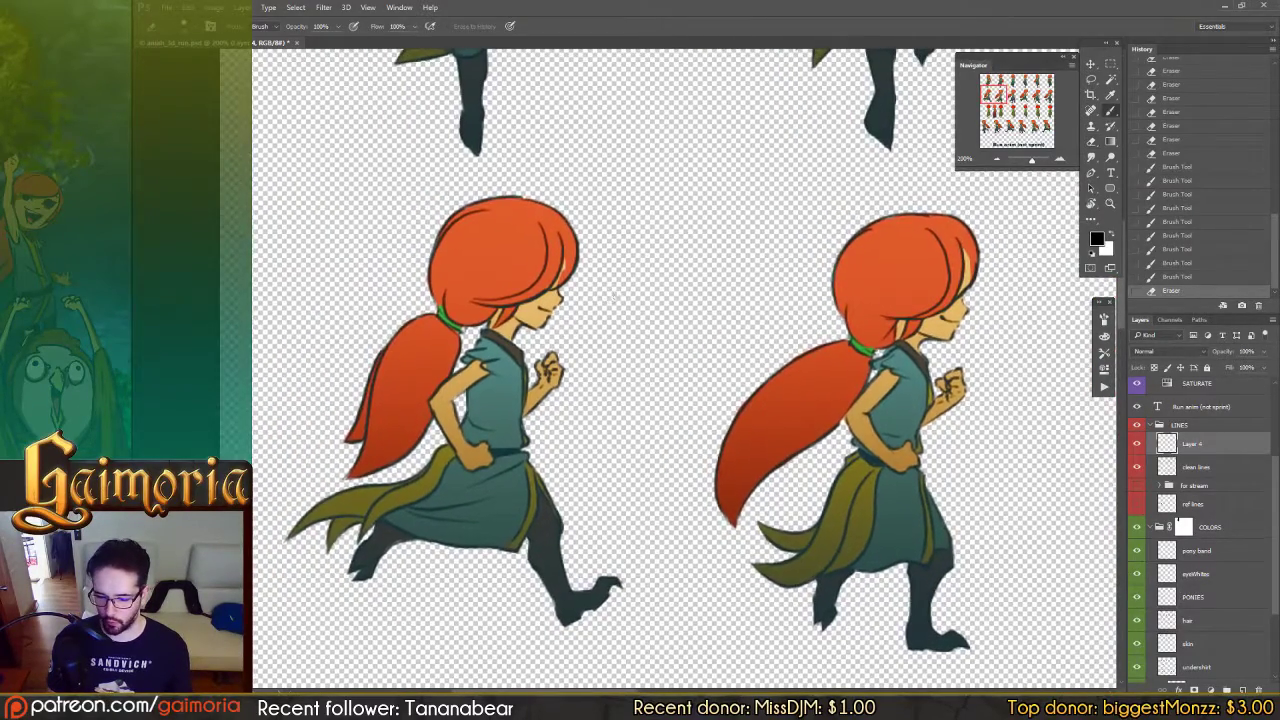
# Step: Hide and show Layer 4 to compare the fringes with and without the added strand lines
pyautogui.press('b')
pyautogui.click(1136, 444)
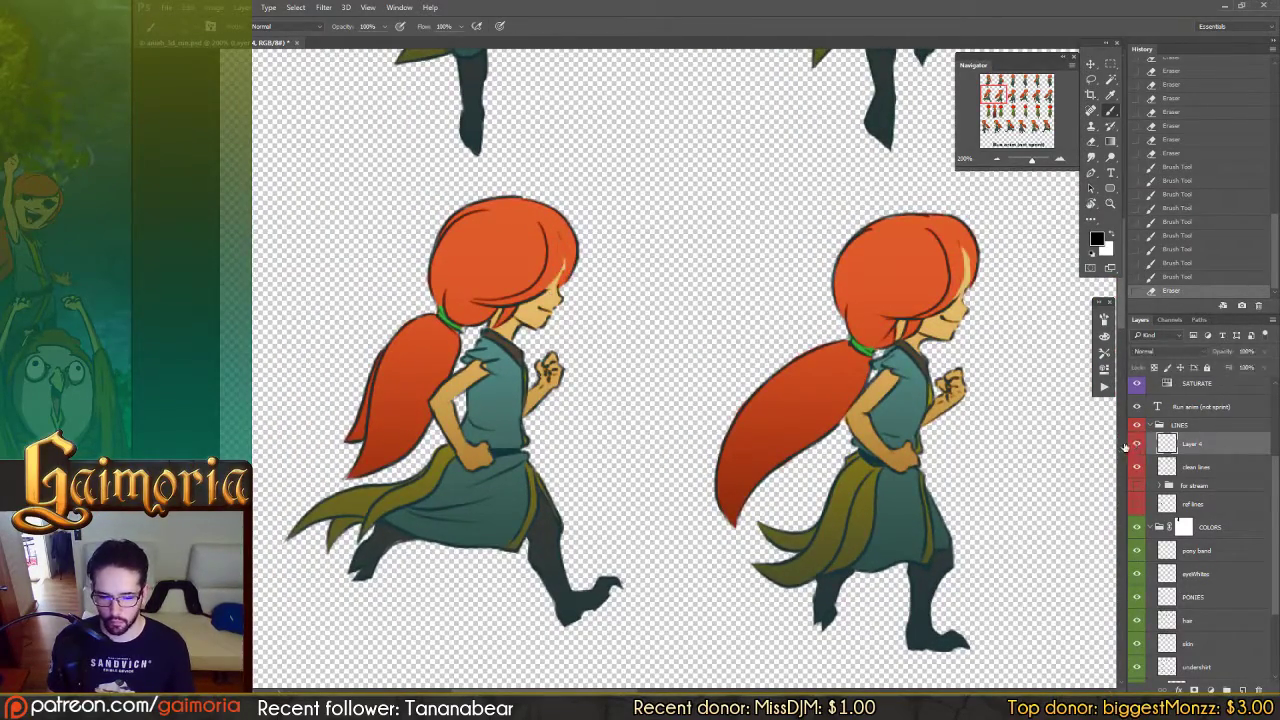
pyautogui.click(1136, 444)
# Step: Select the hair layer in the COLORS group and sample the head's orange-red as the foreground colour
pyautogui.moveTo(1275, 495); pyautogui.dragTo(1268, 585)
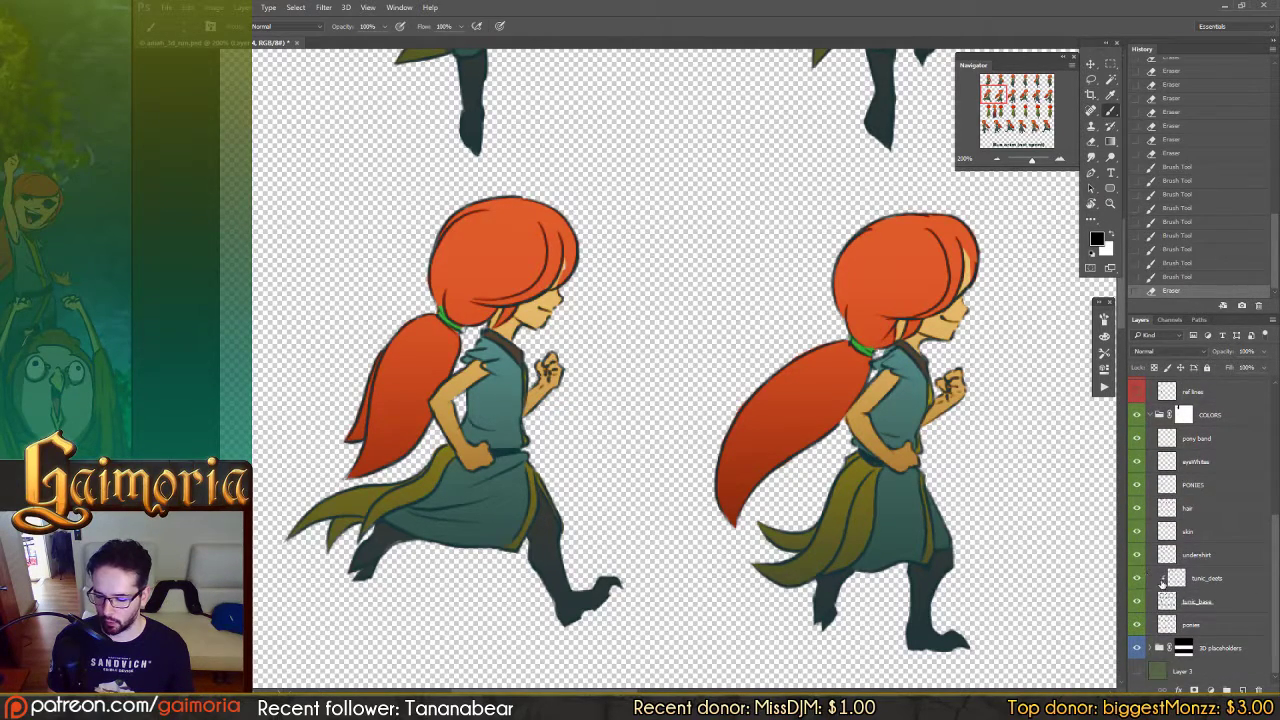
pyautogui.click(1163, 509)
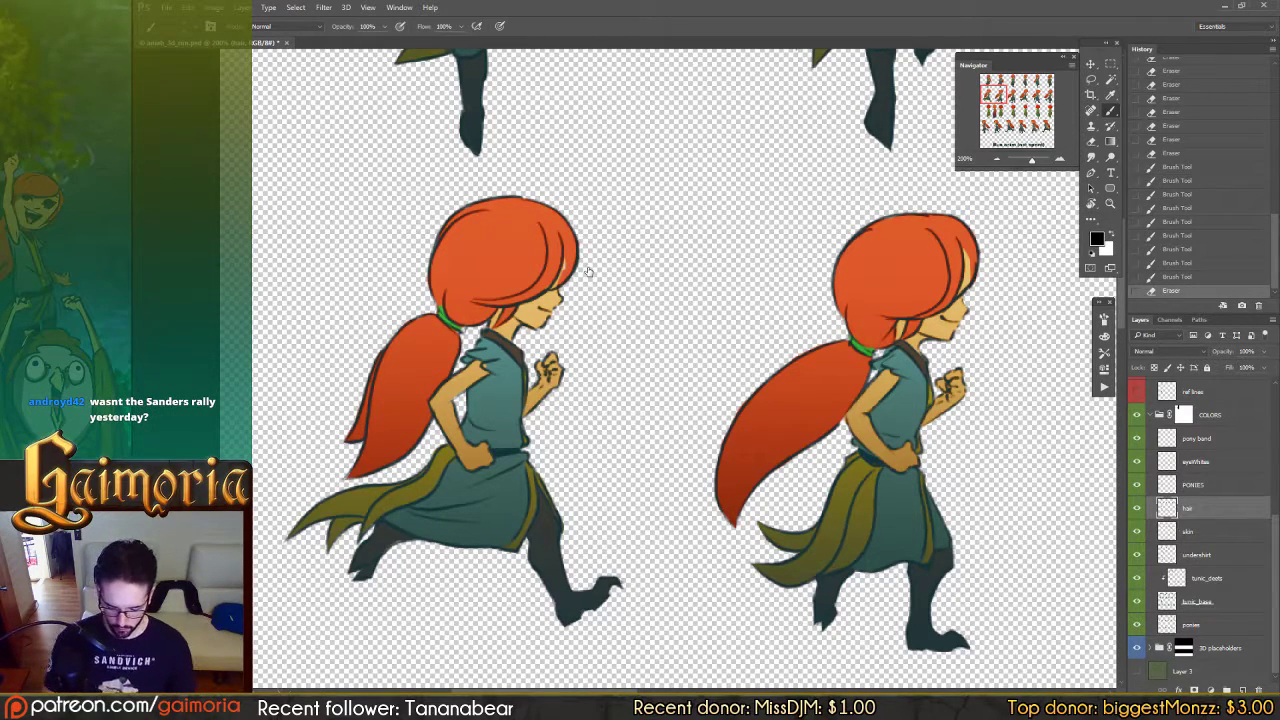
pyautogui.keyDown('alt'); pyautogui.click(500, 266); pyautogui.keyUp('alt')
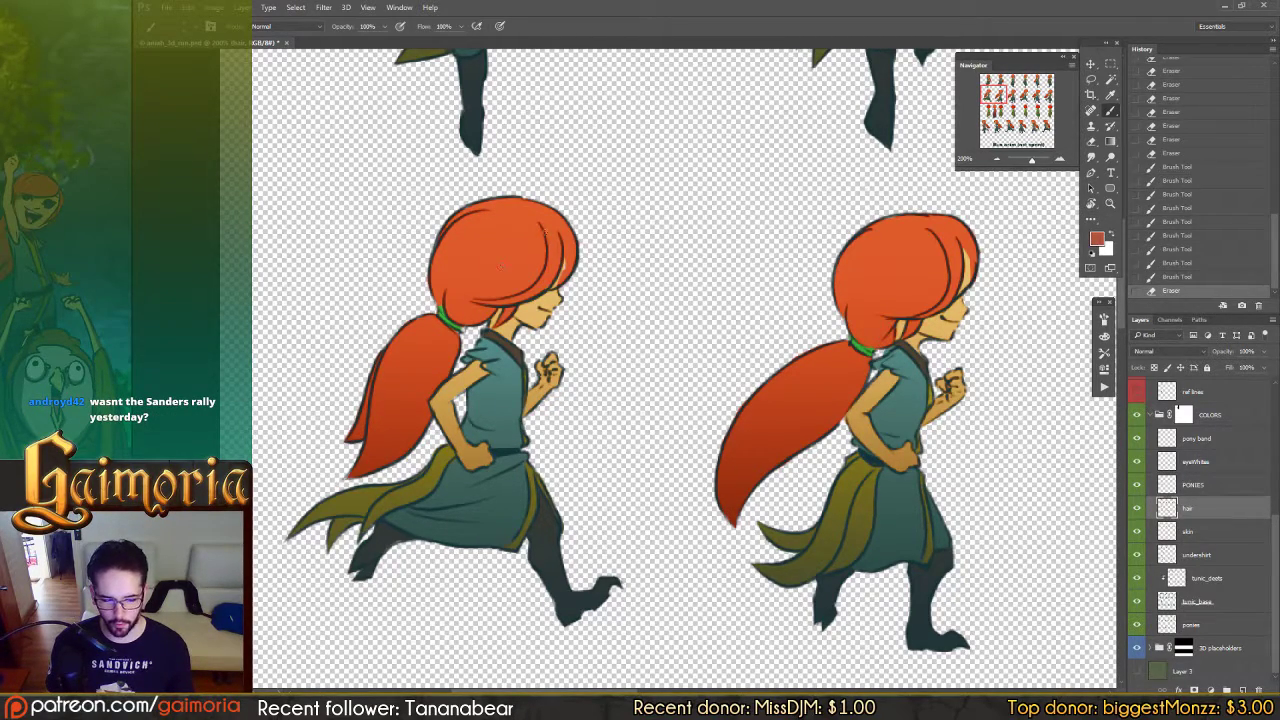
pyautogui.keyDown('alt'); pyautogui.click(512, 272); pyautogui.keyUp('alt')
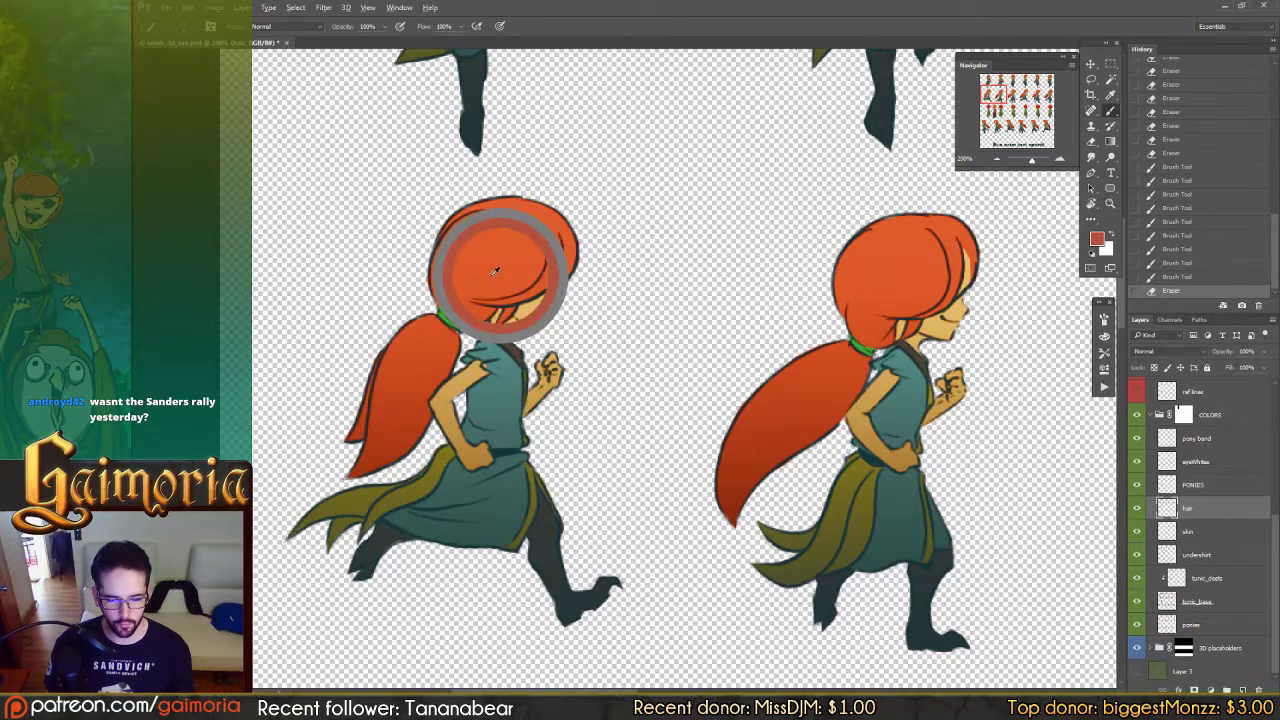
pyautogui.keyDown('alt'); pyautogui.click(414, 370); pyautogui.keyUp('alt')
pyautogui.keyDown('alt'); pyautogui.click(519, 244); pyautogui.keyUp('alt')
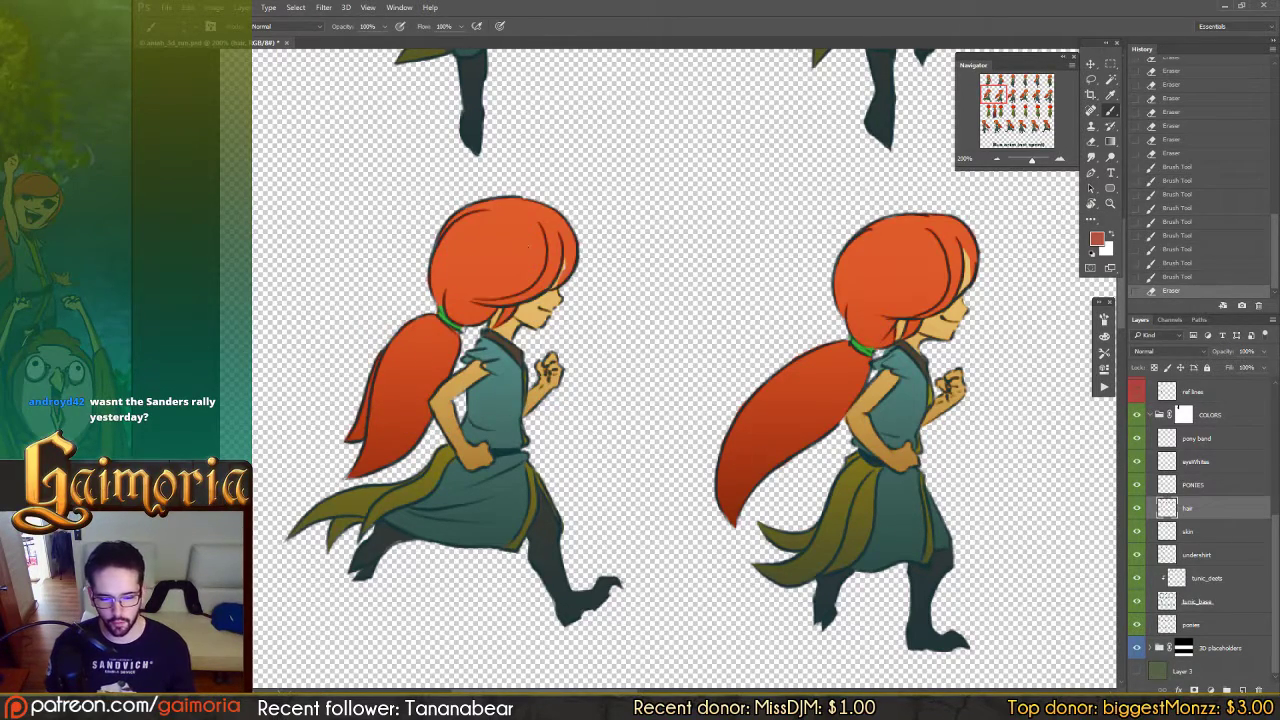
# Step: Choose the 7 px hard round brush and keep the sampled hair red as the foreground colour
pyautogui.rightClick(535, 245)
pyautogui.click(834, 365)
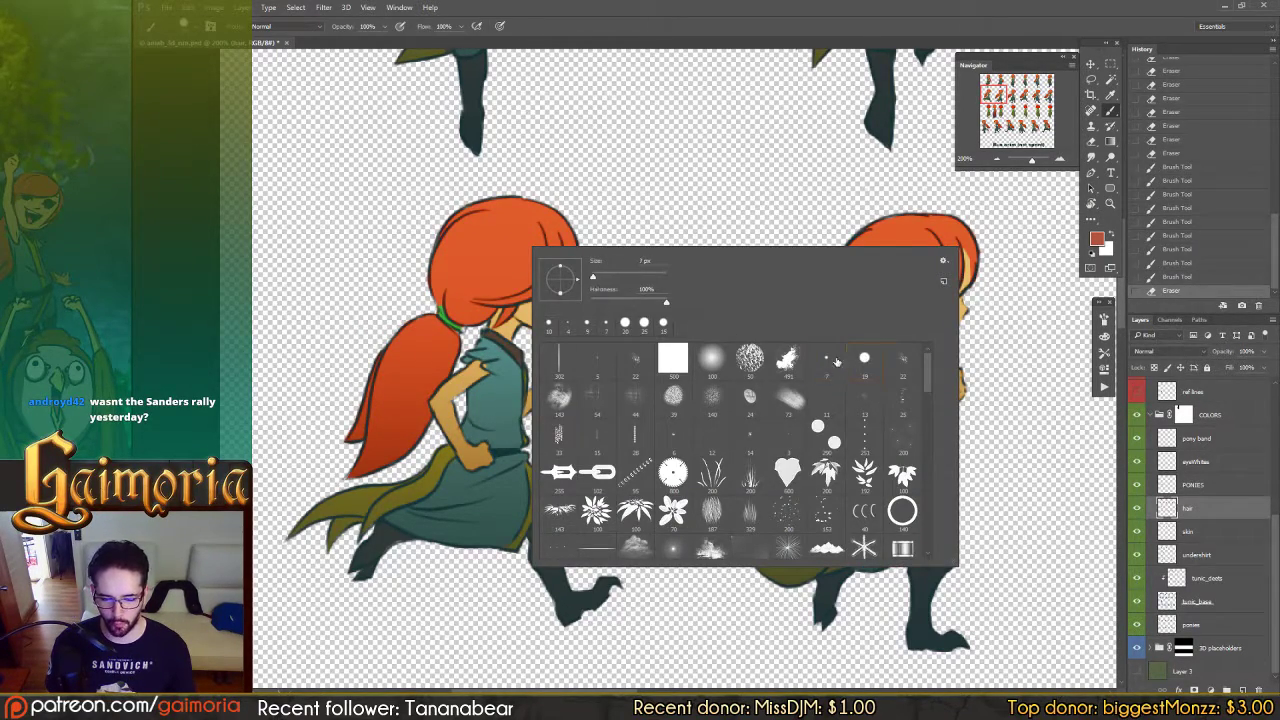
pyautogui.click(608, 194)
pyautogui.press('capslock')
pyautogui.press('capslock')
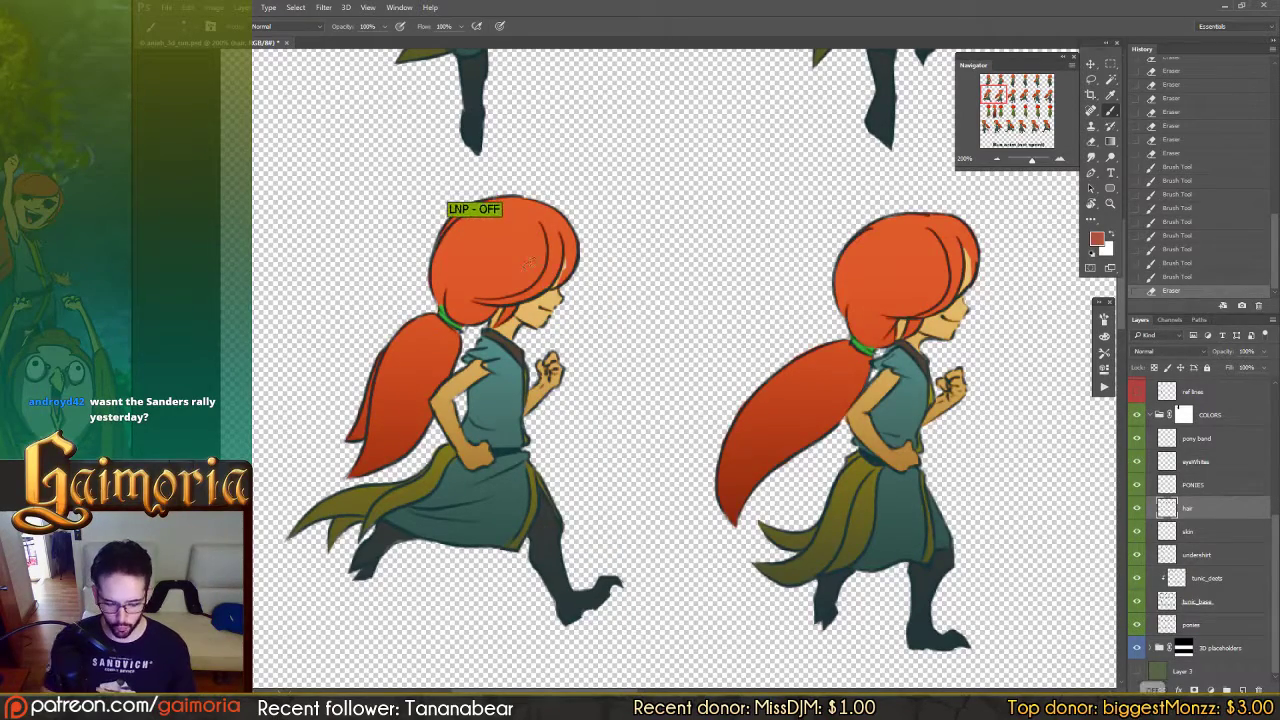
pyautogui.press('x')
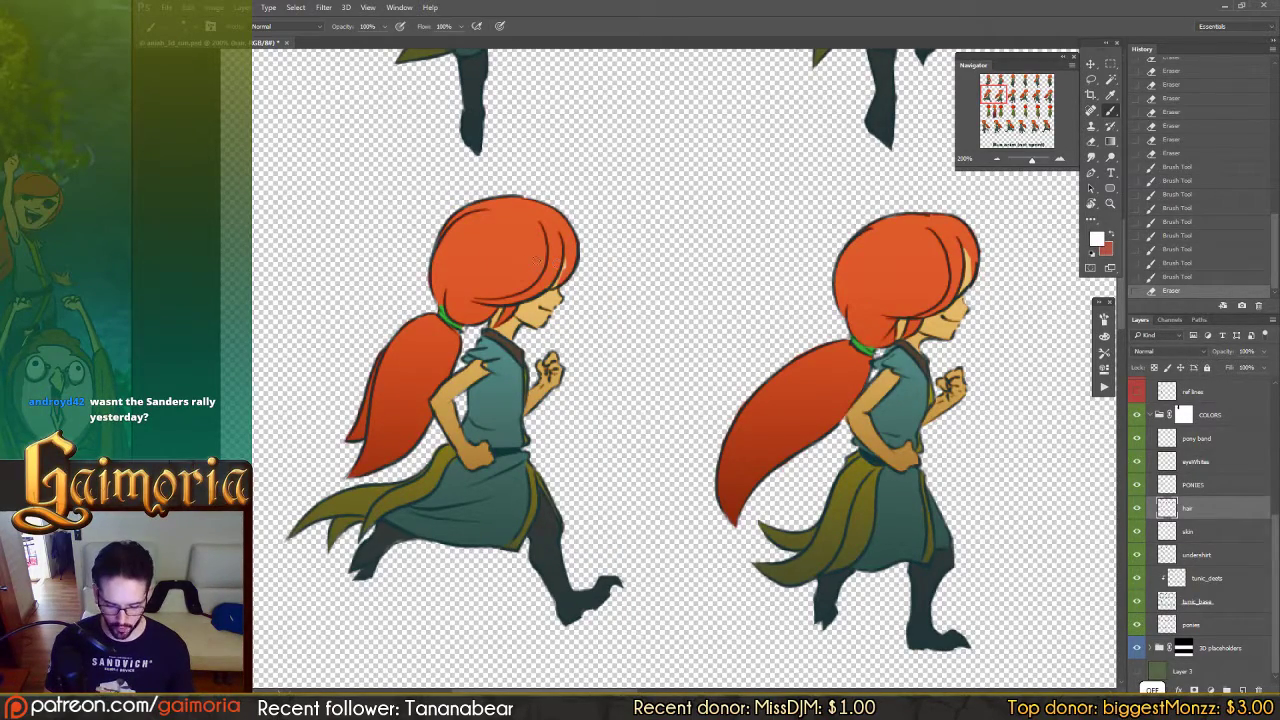
pyautogui.press('x')
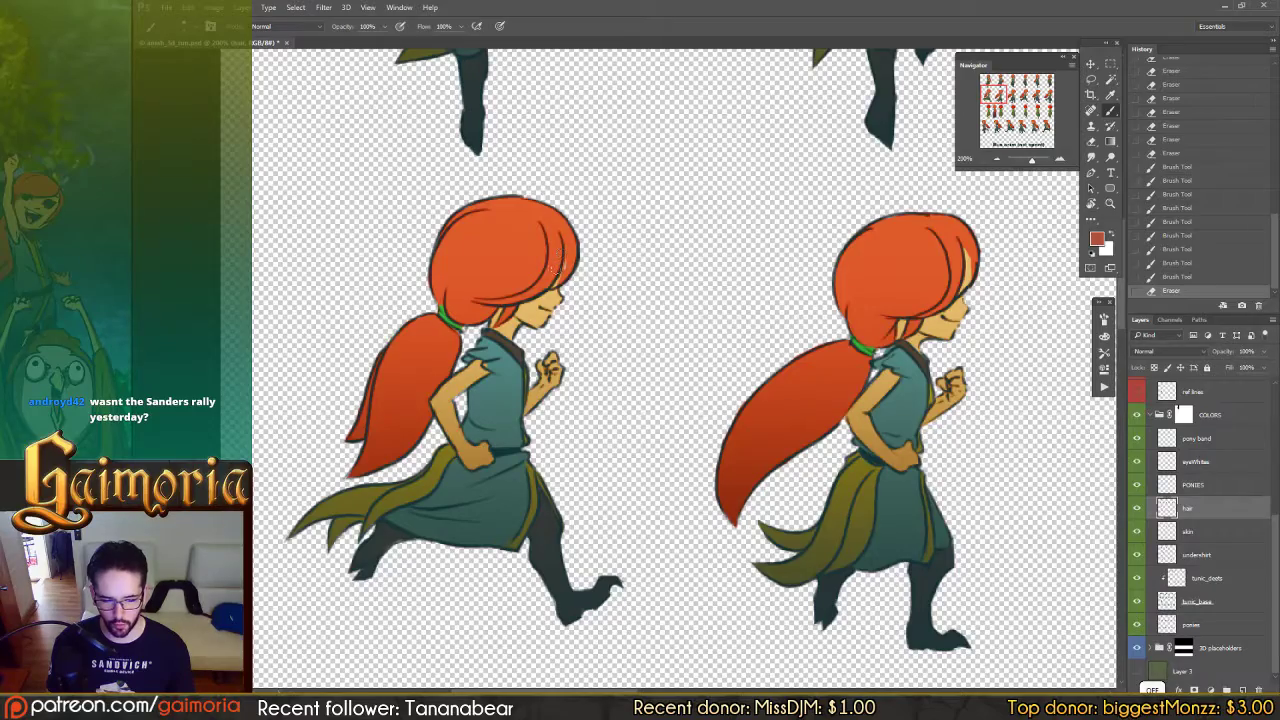
# Step: Paint hair red over the skin-coloured gaps in the fringes of the first two side-running frames
pyautogui.moveTo(557, 269); pyautogui.dragTo(540, 287)
pyautogui.moveTo(682, 254); pyautogui.dragTo(526, 254)
pyautogui.moveTo(531, 308)
pyautogui.mouseDown()
pyautogui.moveTo(540, 290)
pyautogui.moveTo(546, 308)
pyautogui.mouseUp()
pyautogui.press('space')
pyautogui.moveTo(556, 292); pyautogui.dragTo(544, 308)
# Step: Fill the skin-coloured fringe gaps with hair red on the third through sixth side-running frames
pyautogui.moveTo(815, 276); pyautogui.dragTo(581, 297)
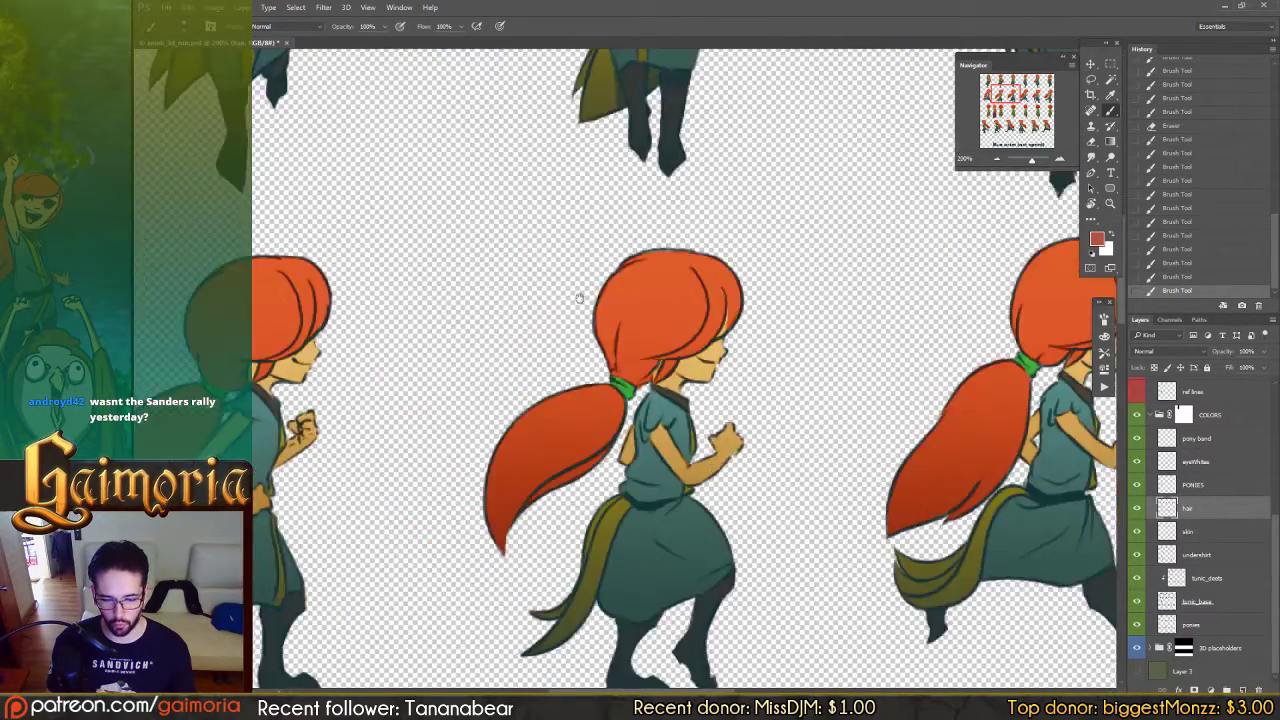
pyautogui.moveTo(716, 288); pyautogui.dragTo(721, 331)
pyautogui.moveTo(962, 310); pyautogui.dragTo(541, 274)
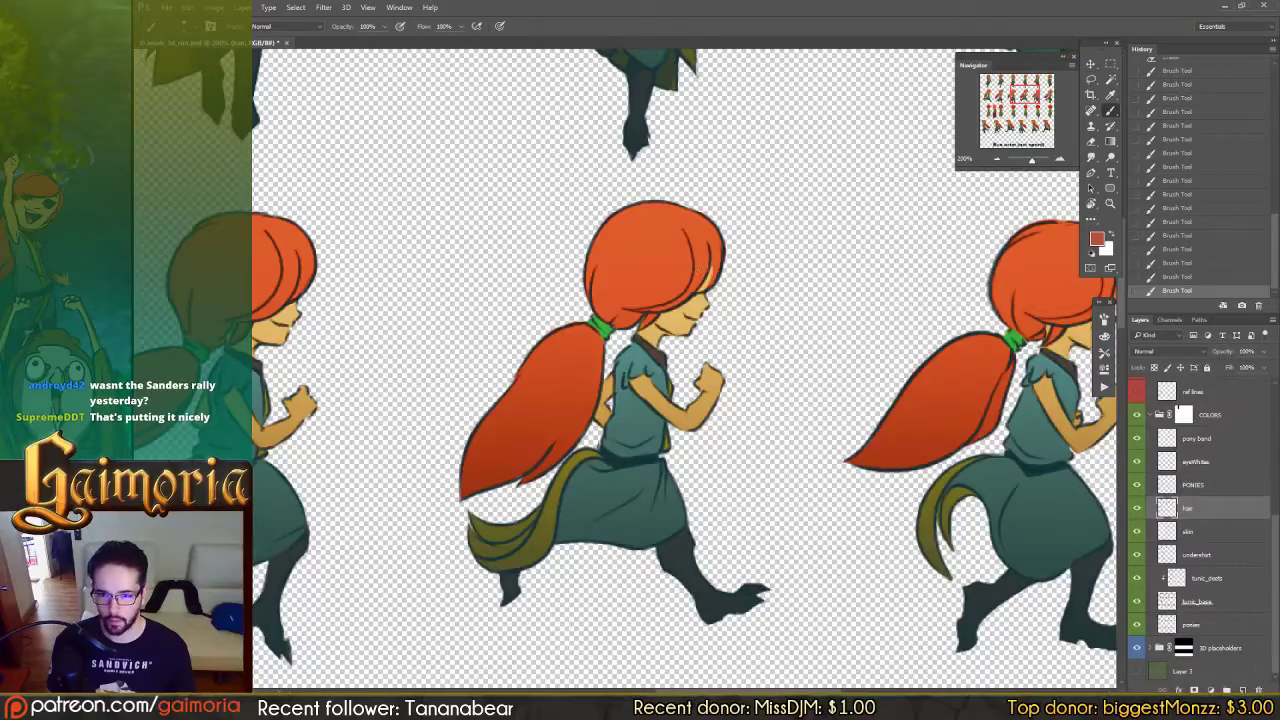
pyautogui.moveTo(704, 276); pyautogui.dragTo(706, 284)
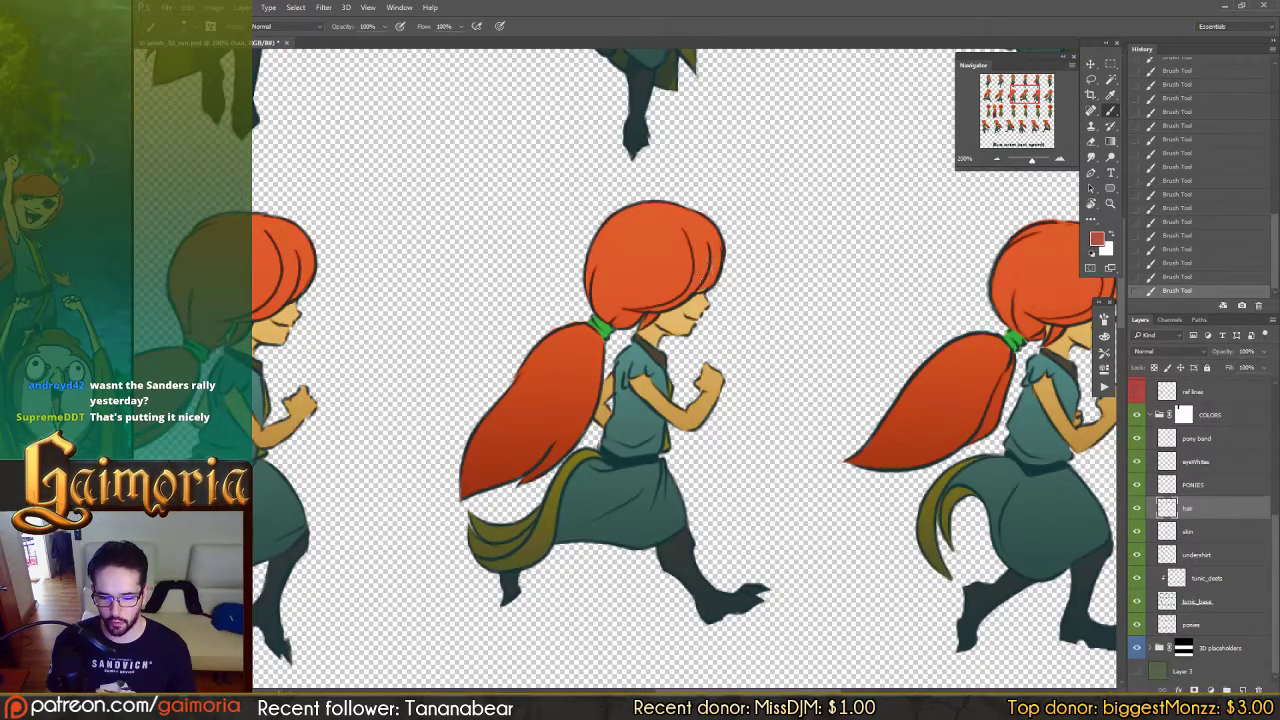
pyautogui.moveTo(903, 250); pyautogui.dragTo(565, 246)
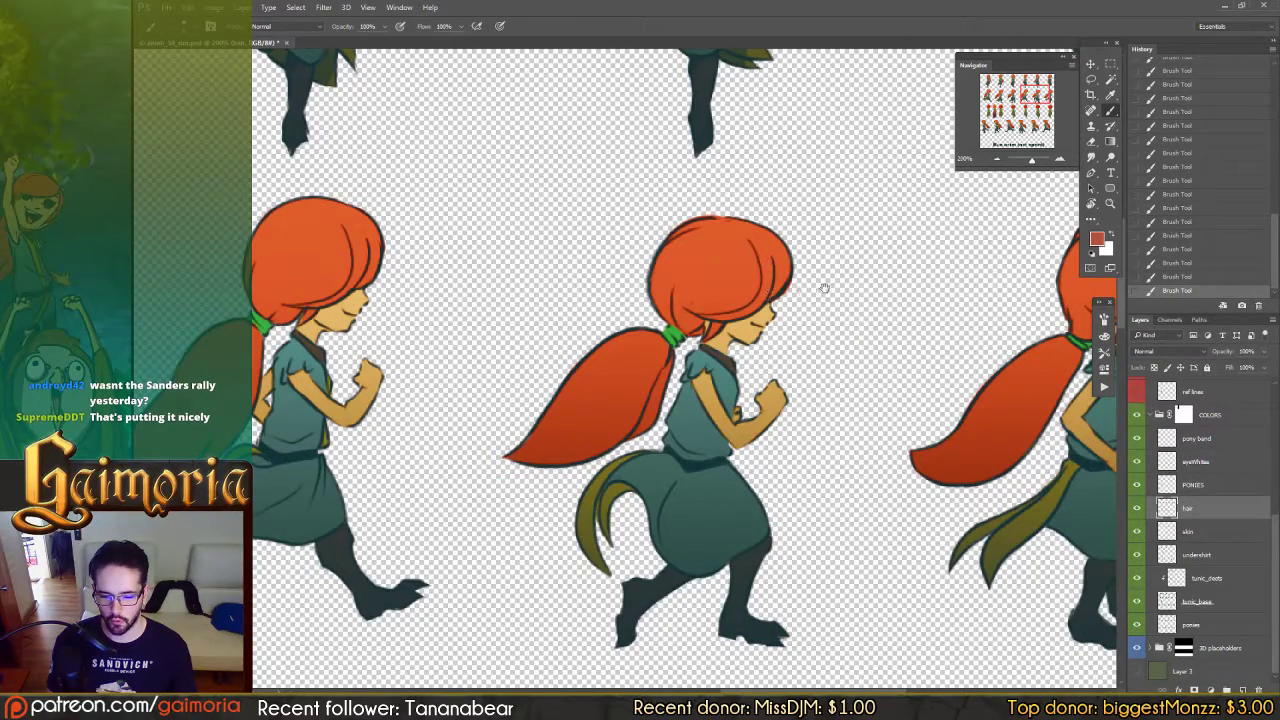
pyautogui.moveTo(824, 288); pyautogui.dragTo(689, 281)
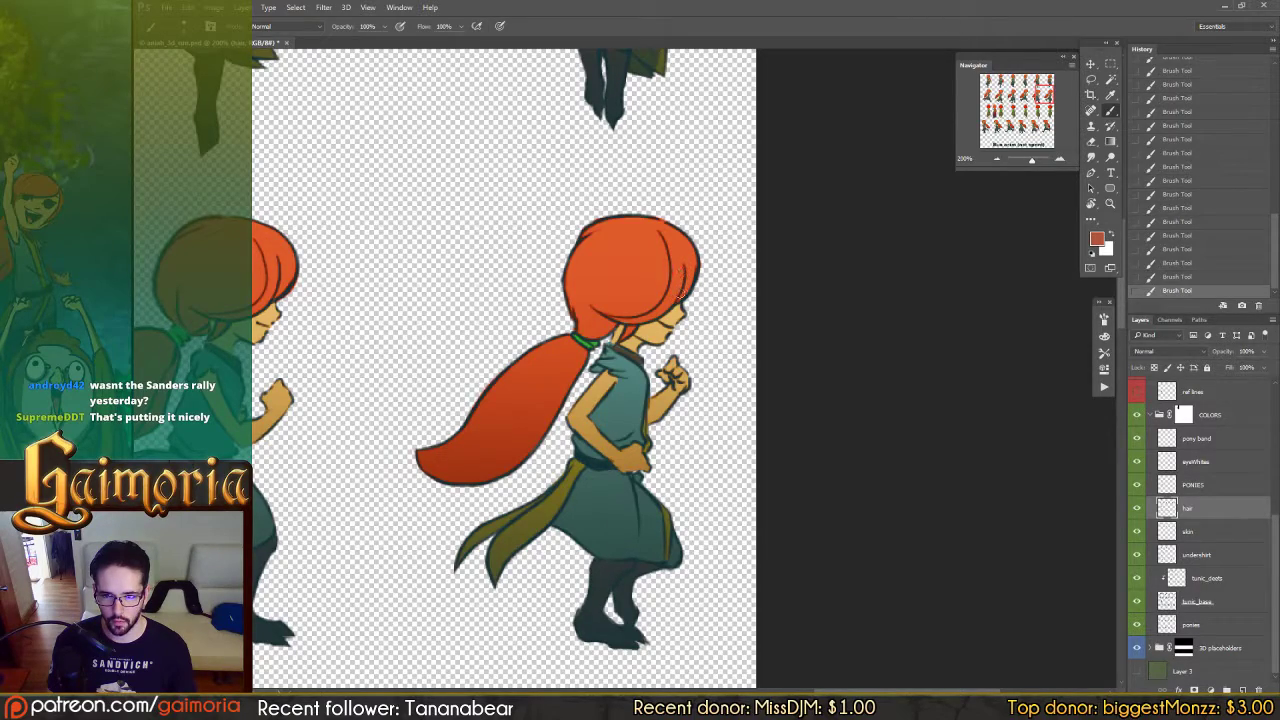
# Step: Review the corrected side-running row alongside the other animation rows of the sprite sheet
pyautogui.moveTo(411, 294); pyautogui.dragTo(757, 274)
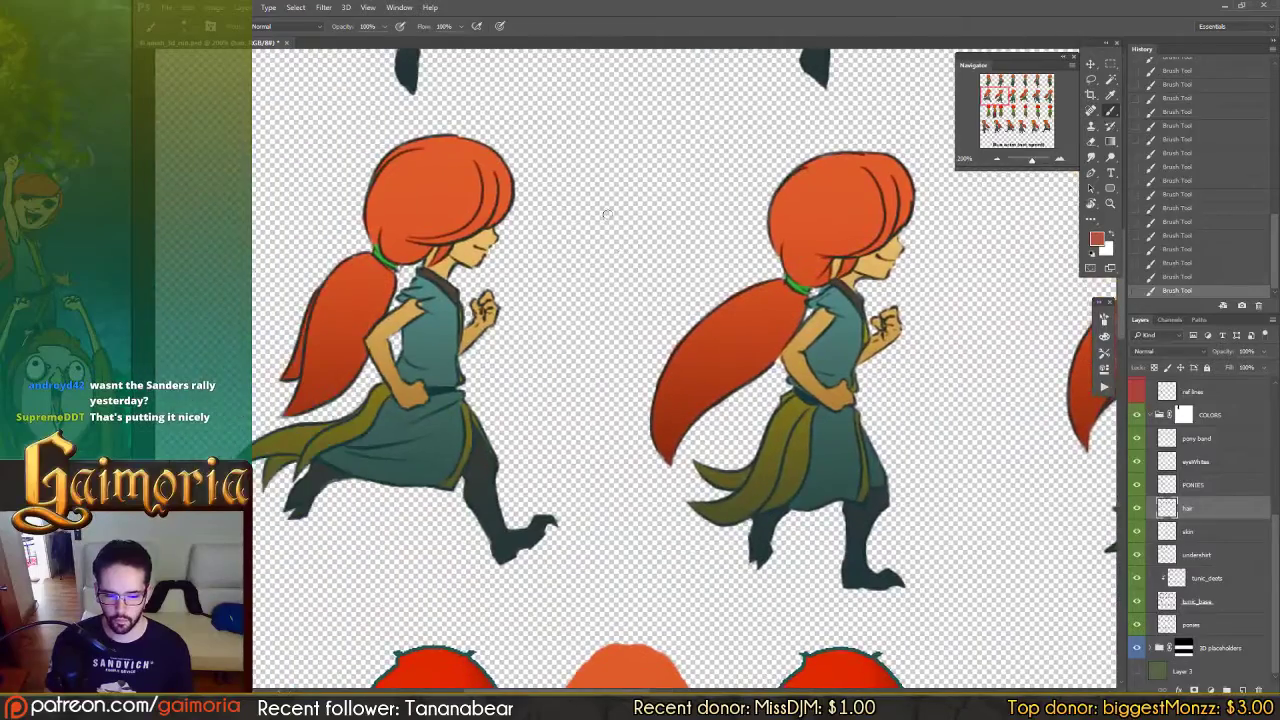
pyautogui.scroll(-2, 608, 265)
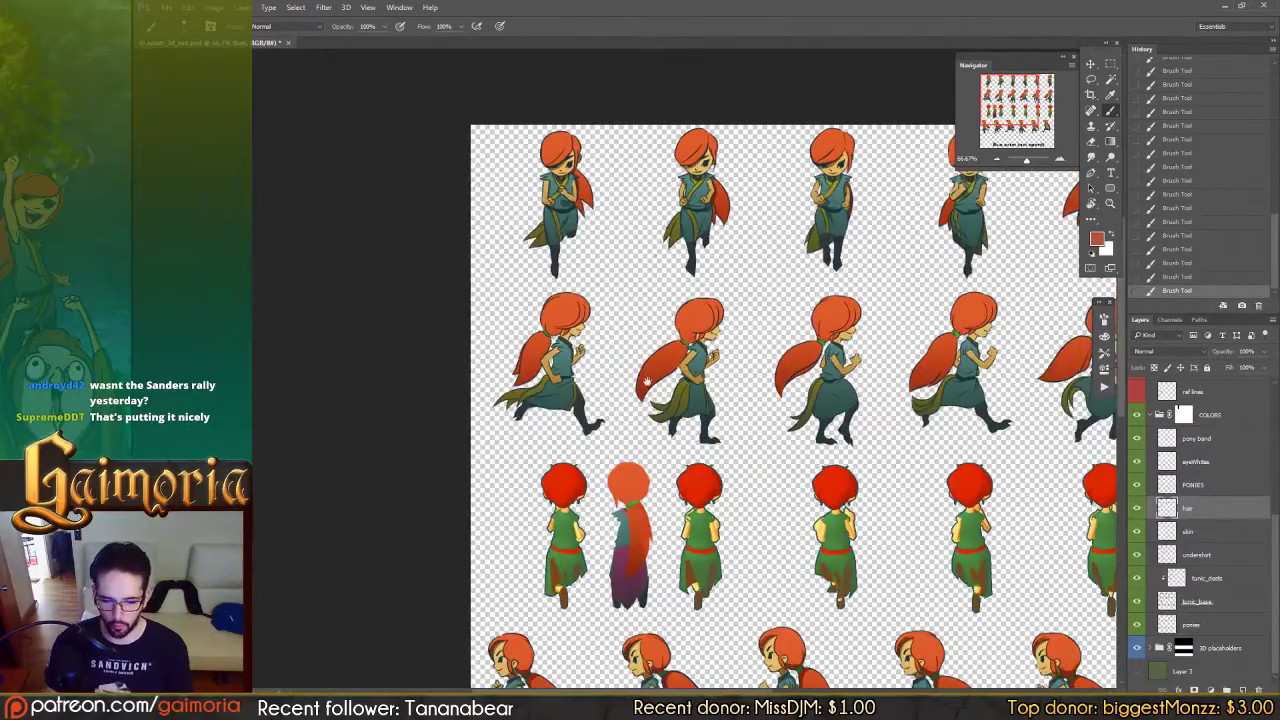
pyautogui.moveTo(685, 474); pyautogui.dragTo(648, 219)
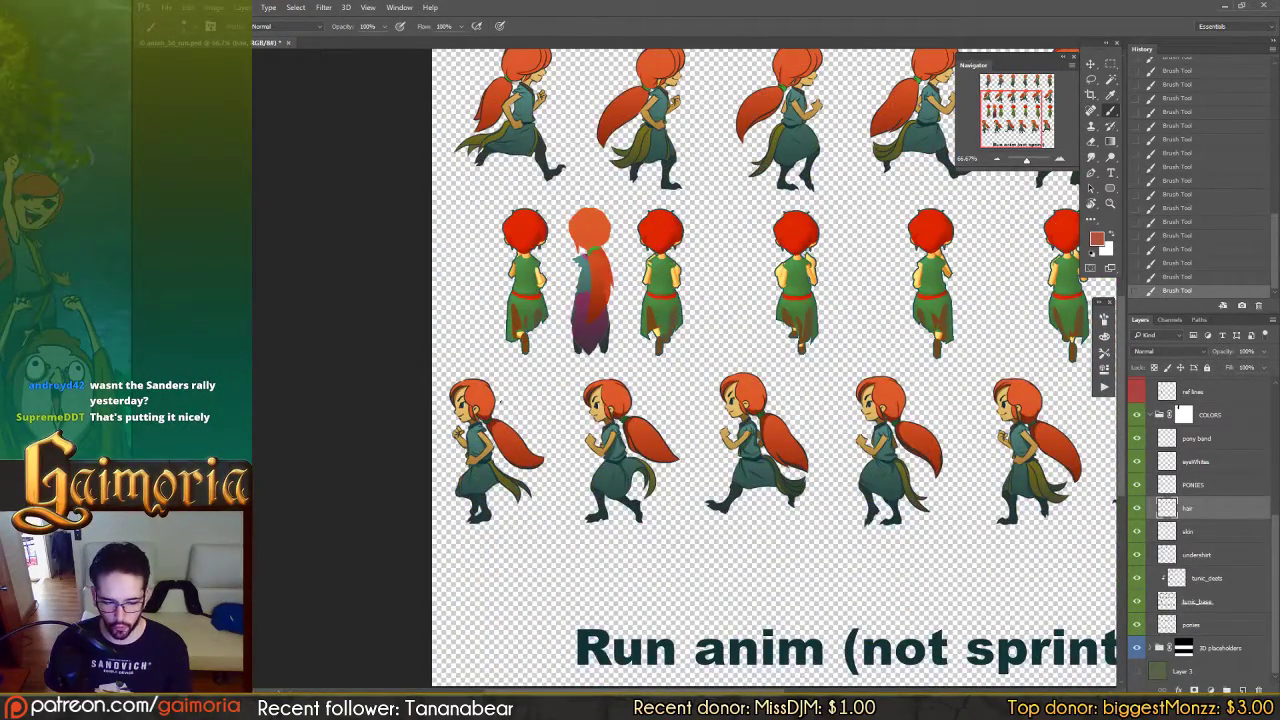
pyautogui.press('v')
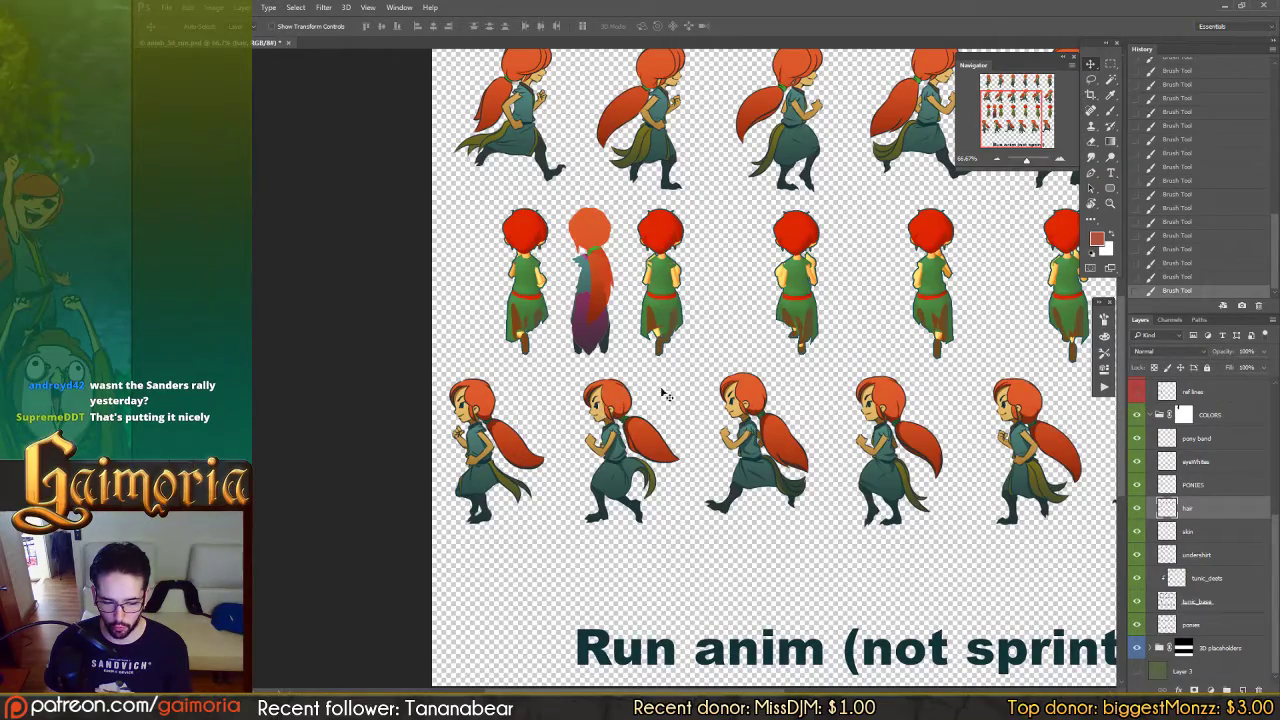
pyautogui.scroll(1, 900, 330)
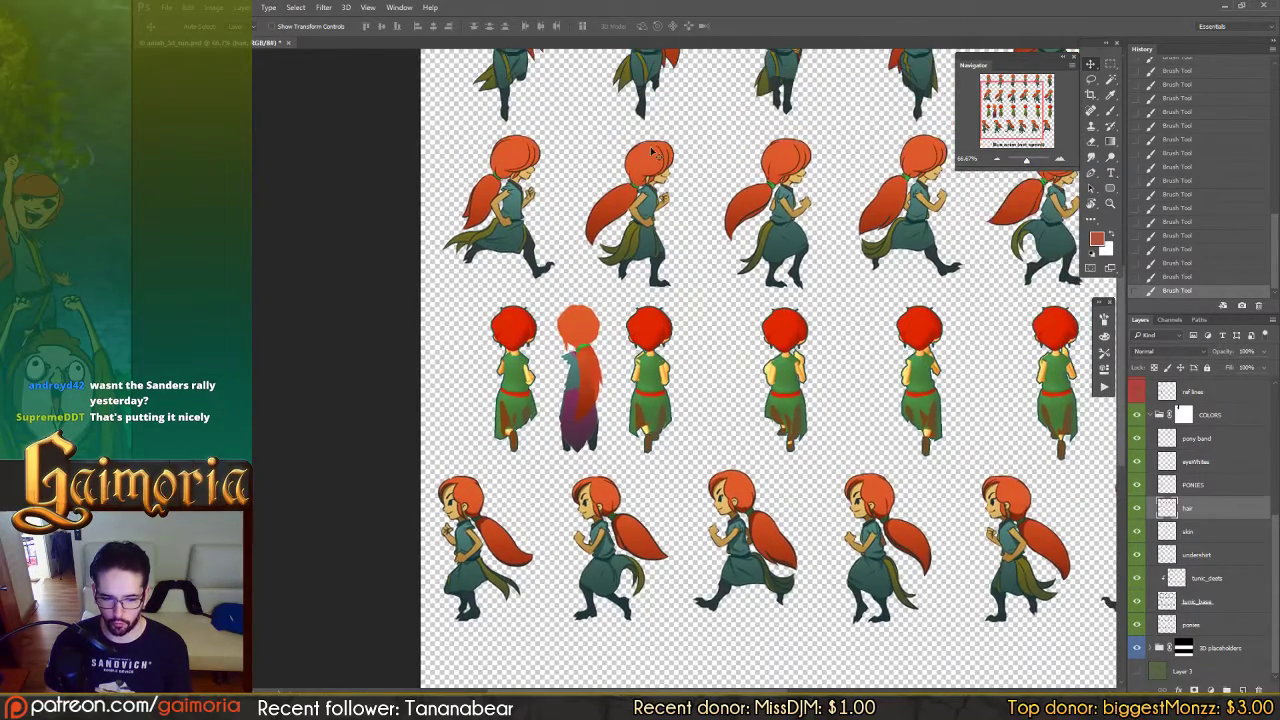
pyautogui.hscroll(5, 652, 152)
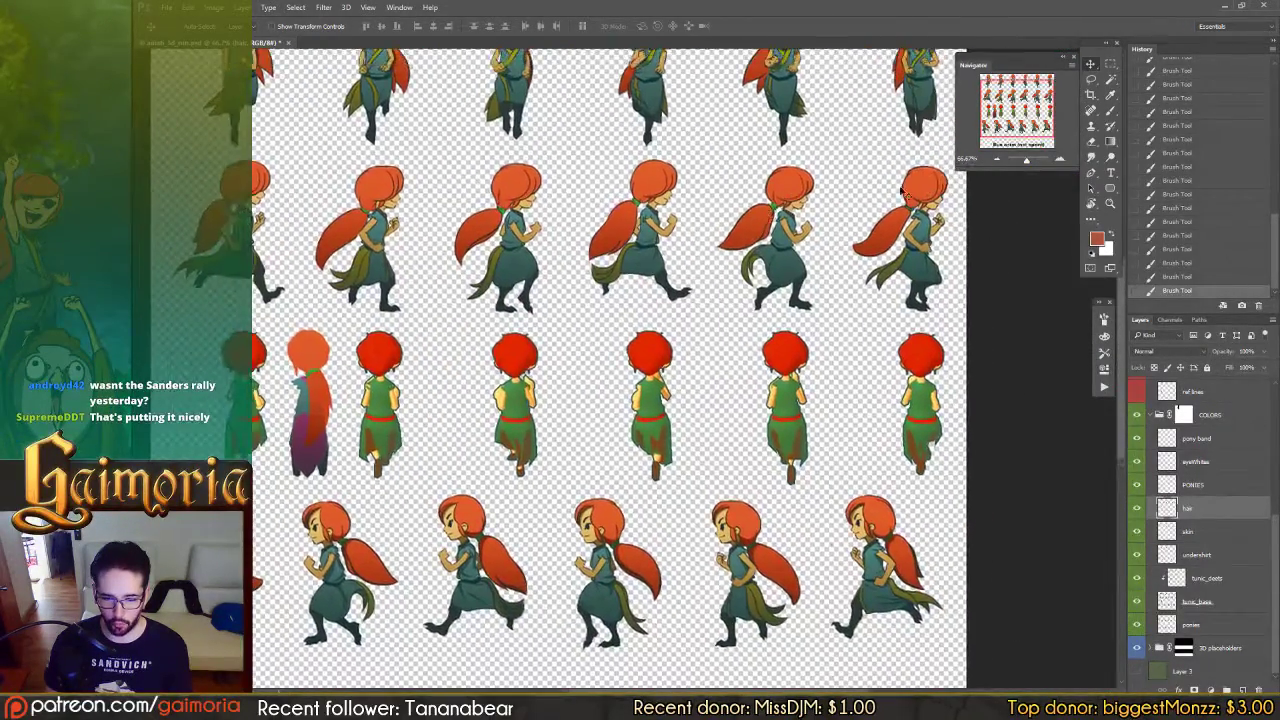
pyautogui.moveTo(697, 206); pyautogui.dragTo(784, 234)
# Step: Save the sprite sheet document
pyautogui.hotkey('ctrl', 's')
pyautogui.hotkey('ctrl', 'shift', 's')
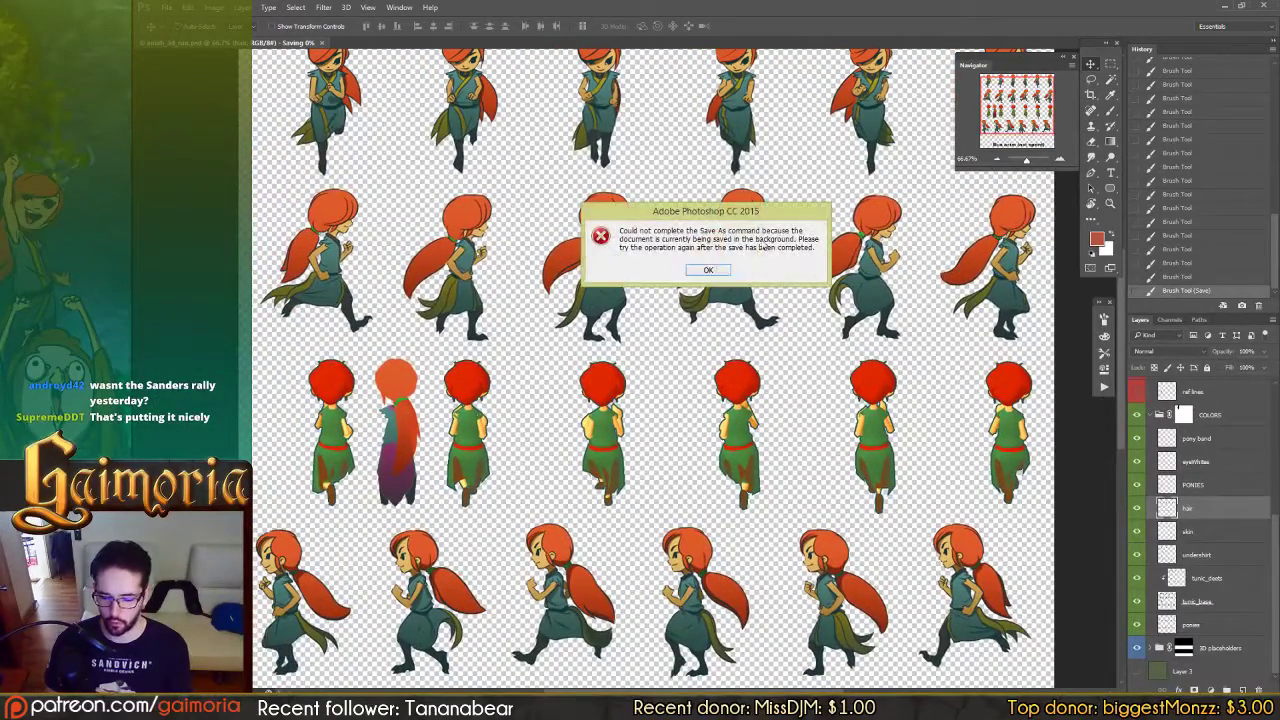
pyautogui.click(707, 270)
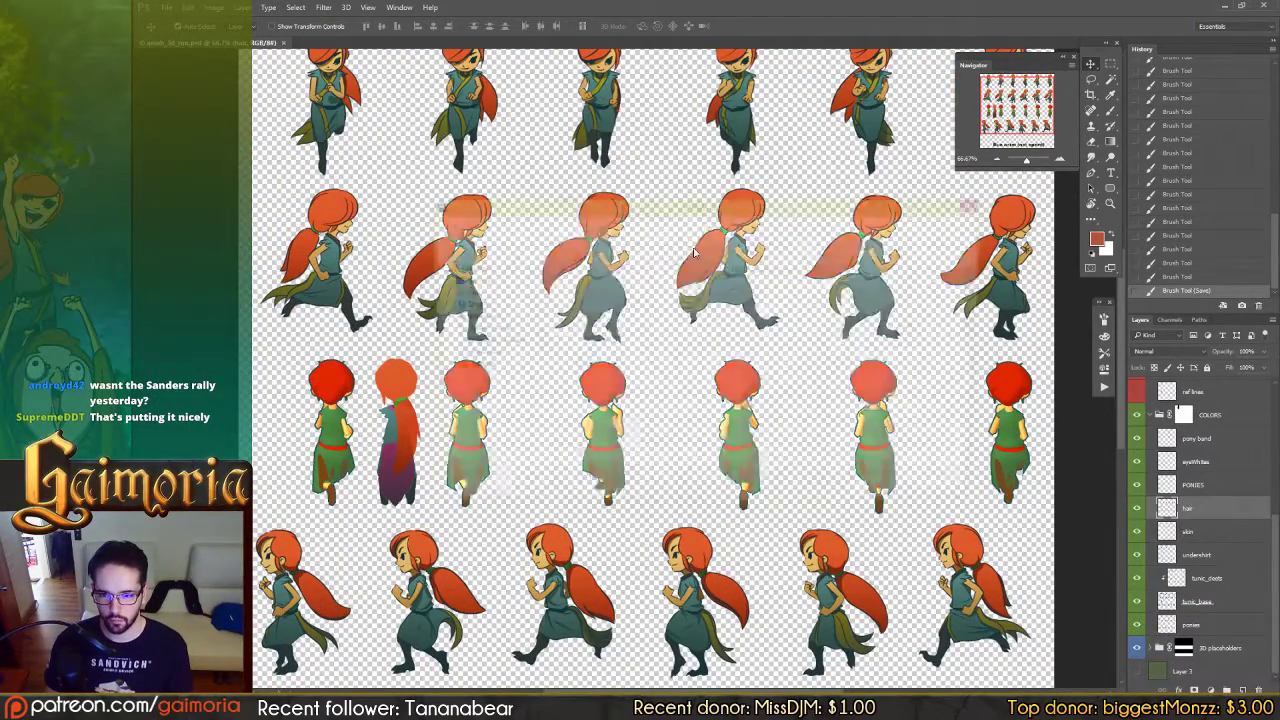
# Step: Save a PNG copy over aniah_3d_run.png in the movement folder, using smallest compression and no interlacing
pyautogui.hotkey('ctrl', 'shift', 's')
pyautogui.click(571, 404)
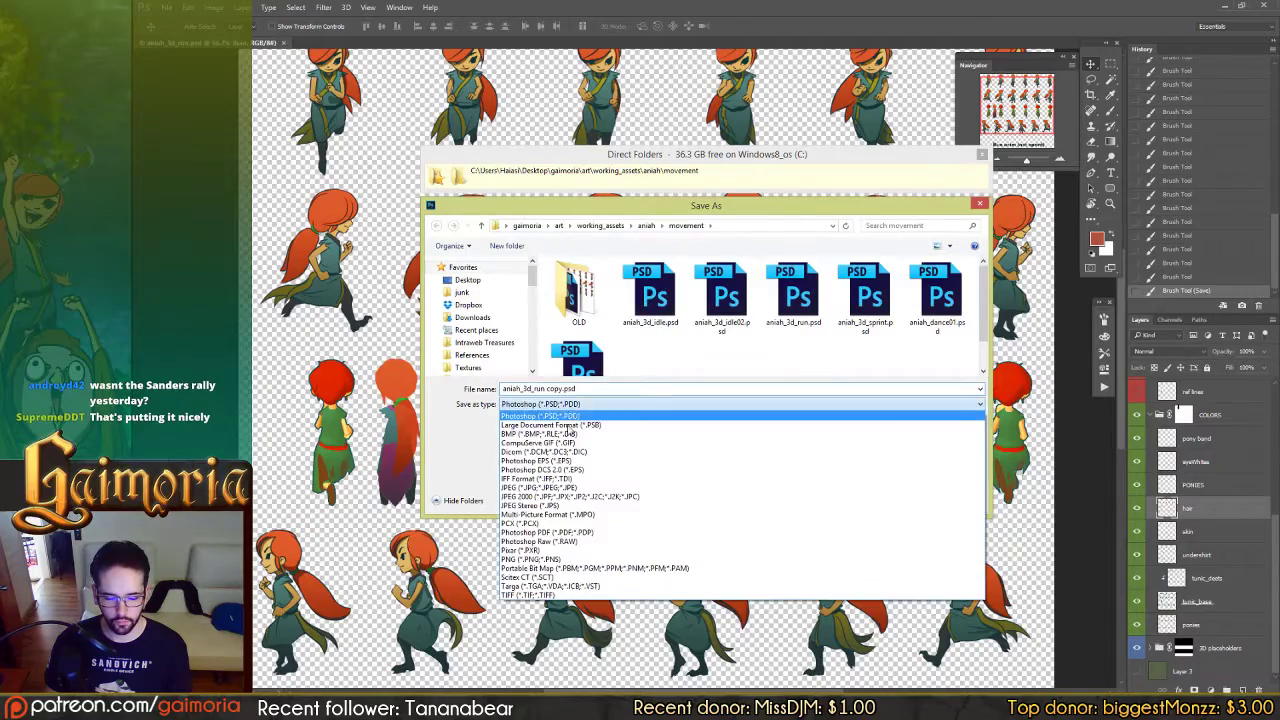
pyautogui.click(600, 548)
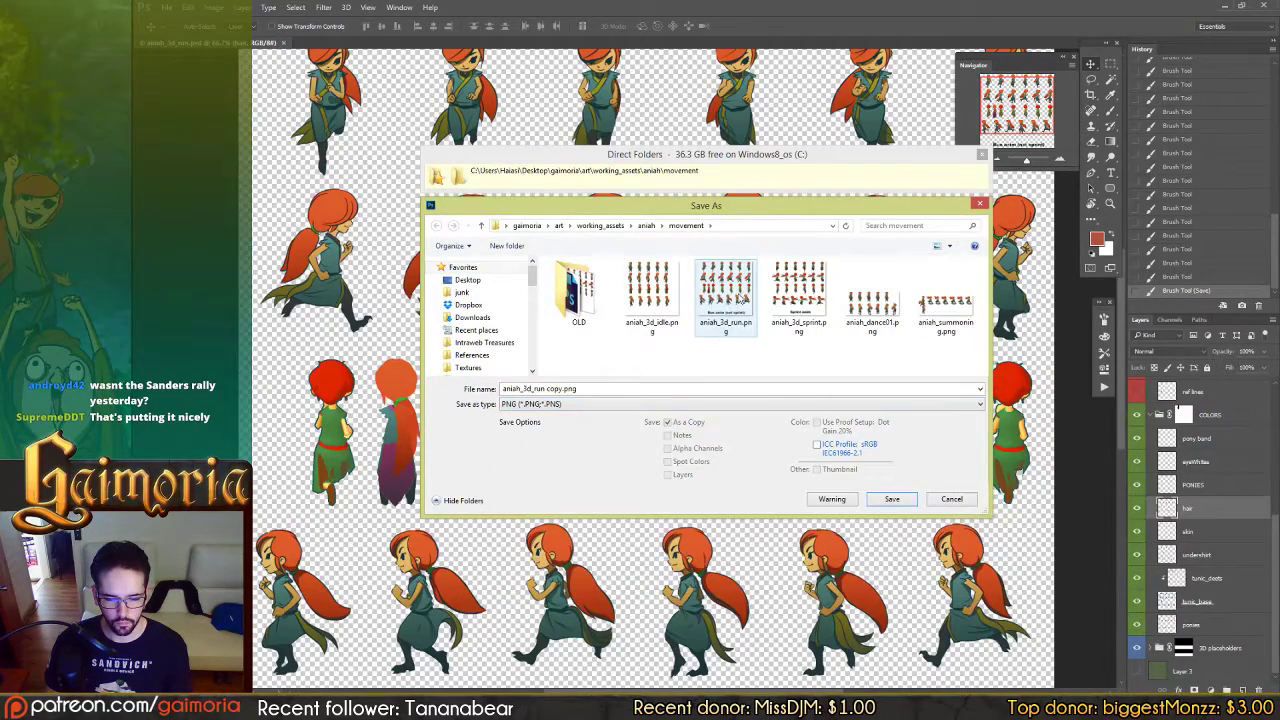
pyautogui.doubleClick(725, 295)
pyautogui.click(734, 352)
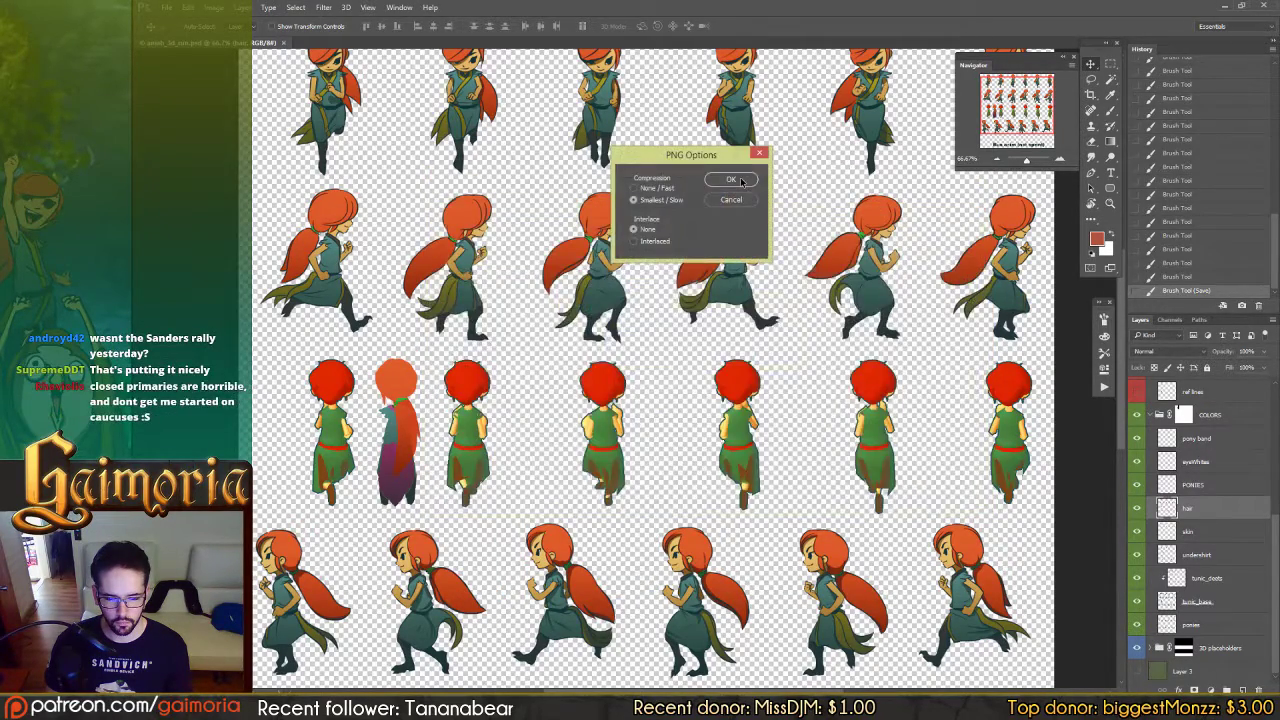
pyautogui.click(733, 181)
# Step: In File Explorer, copy aniah_3d_run.png from the movement folder into the Sprites > Units > Aniah folder
pyautogui.moveTo(270, 668)
pyautogui.click(264, 640)
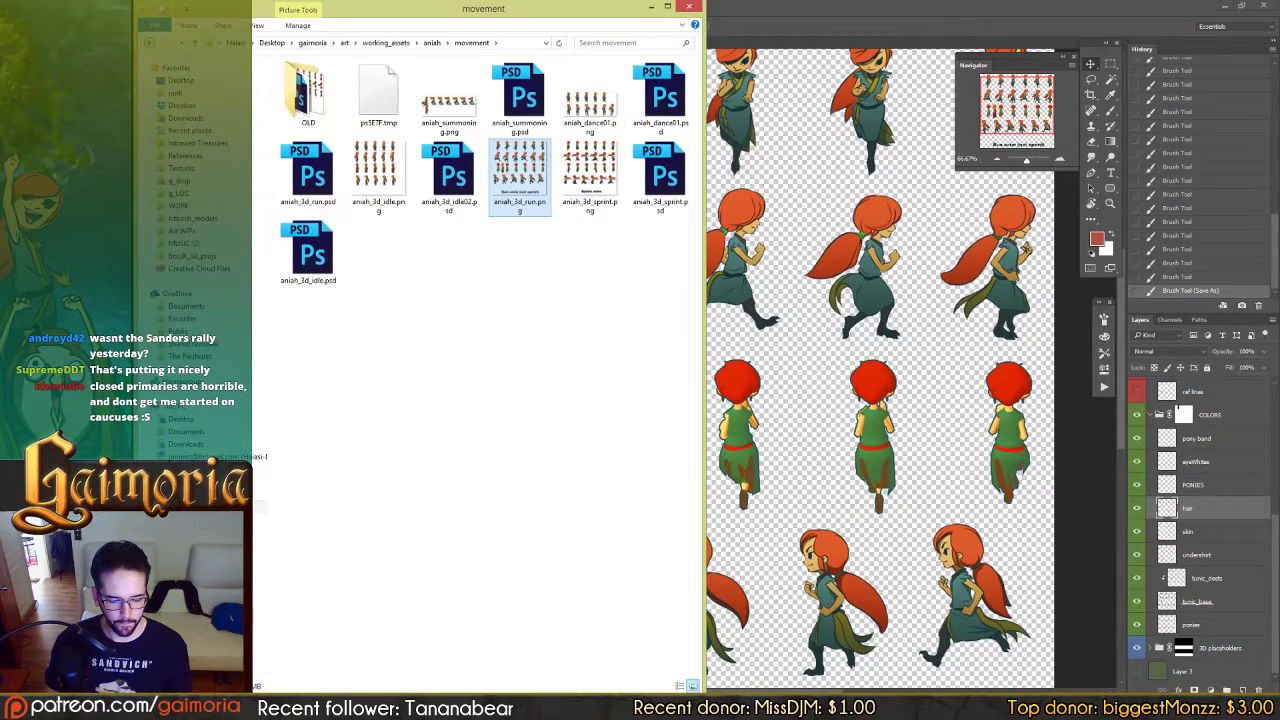
pyautogui.click(370, 640)
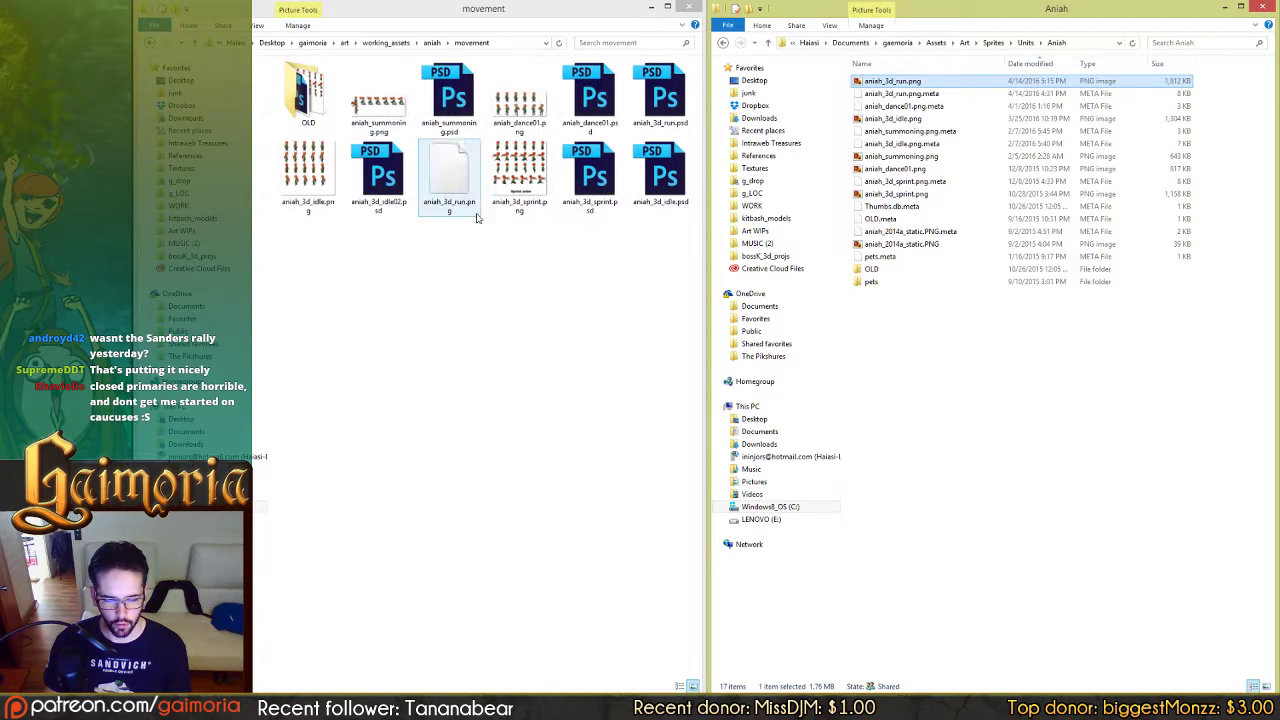
pyautogui.moveTo(449, 180); pyautogui.dragTo(965, 442)
pyautogui.click(965, 442)
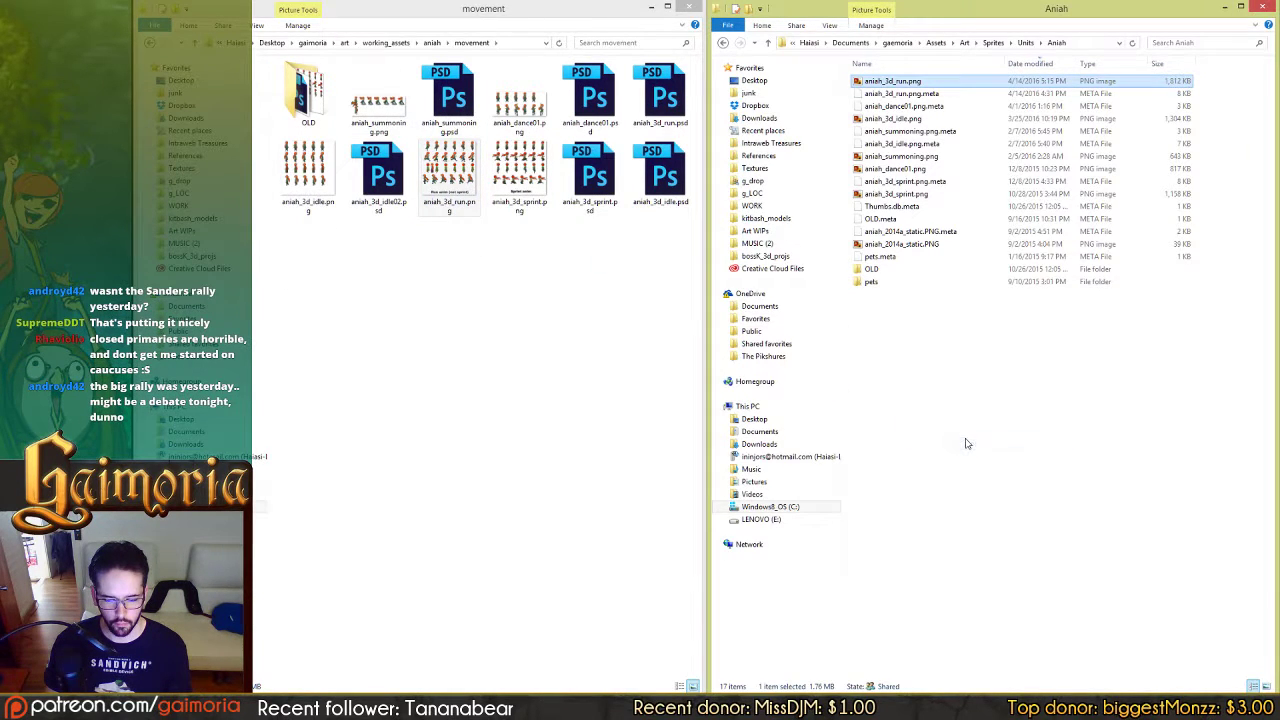
# Step: Replace the existing aniah_3d_run.png in the destination Aniah folder with the newly exported copy
pyautogui.click(364, 704)
pyautogui.click(463, 645)
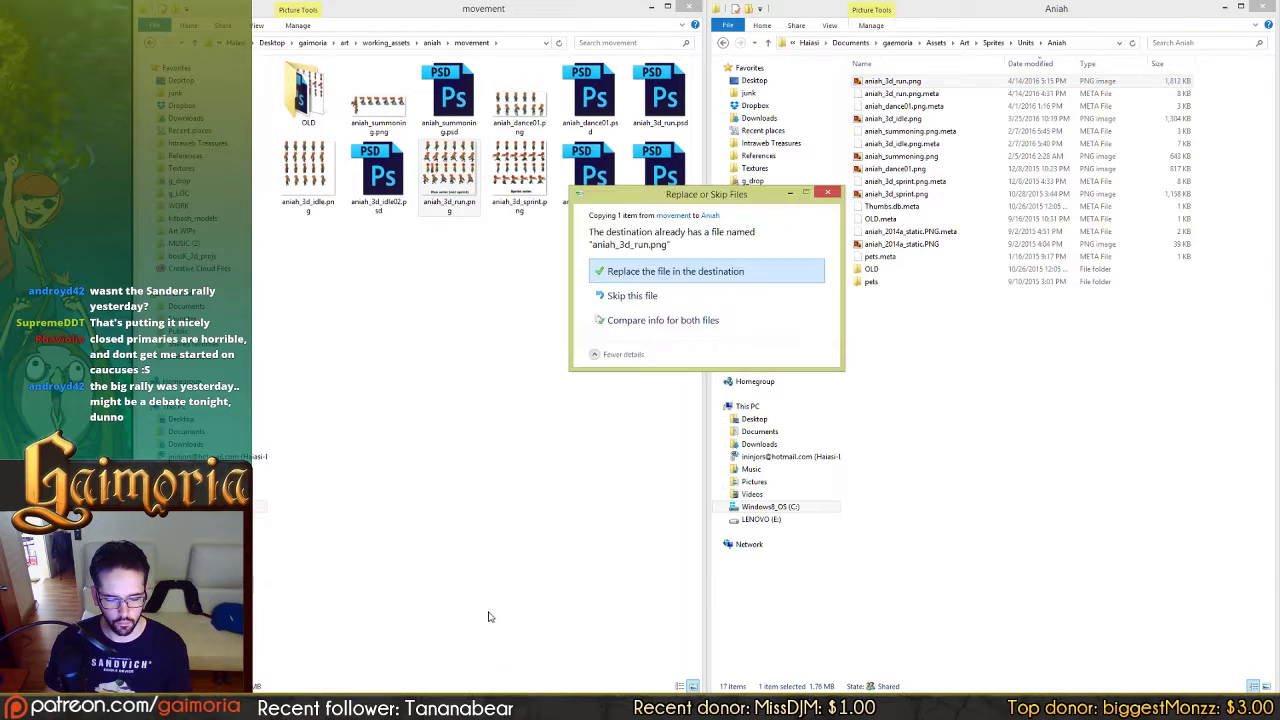
pyautogui.press('Return')
# Step: Switch to the Unity game view and run the character right and left to check the updated side-run animation
pyautogui.click(583, 704)
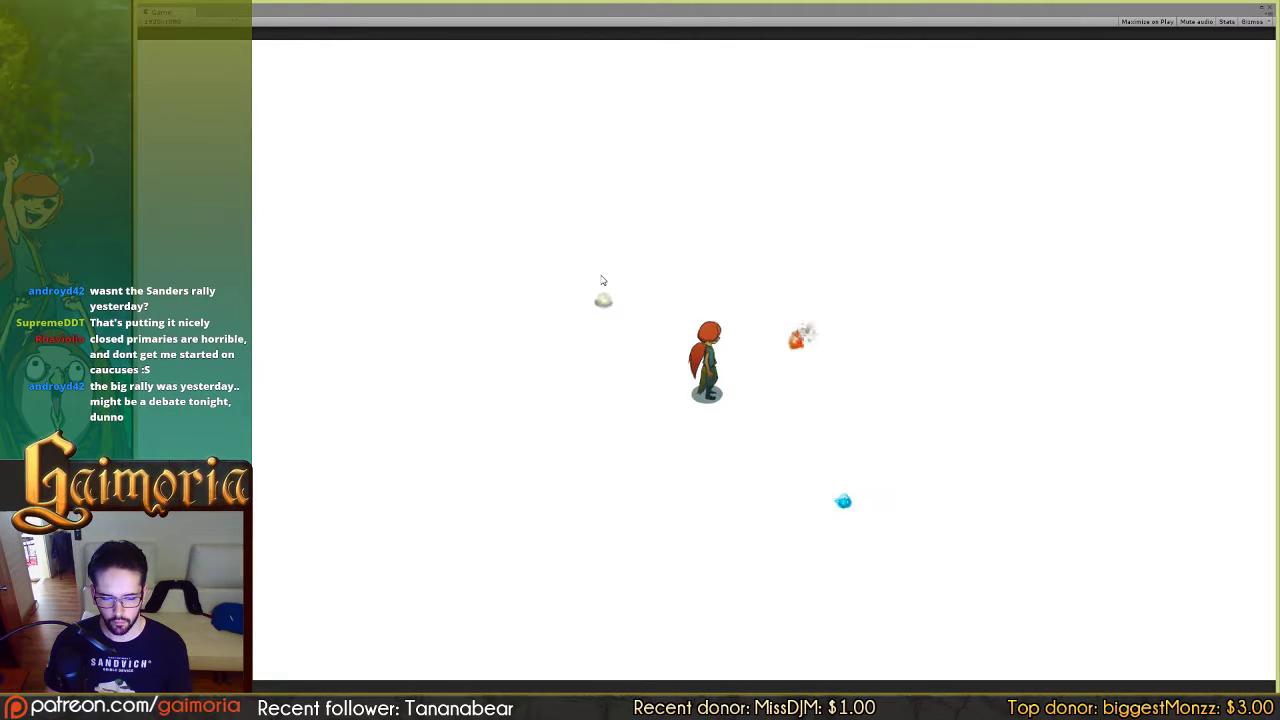
pyautogui.press('d')
pyautogui.press('d')
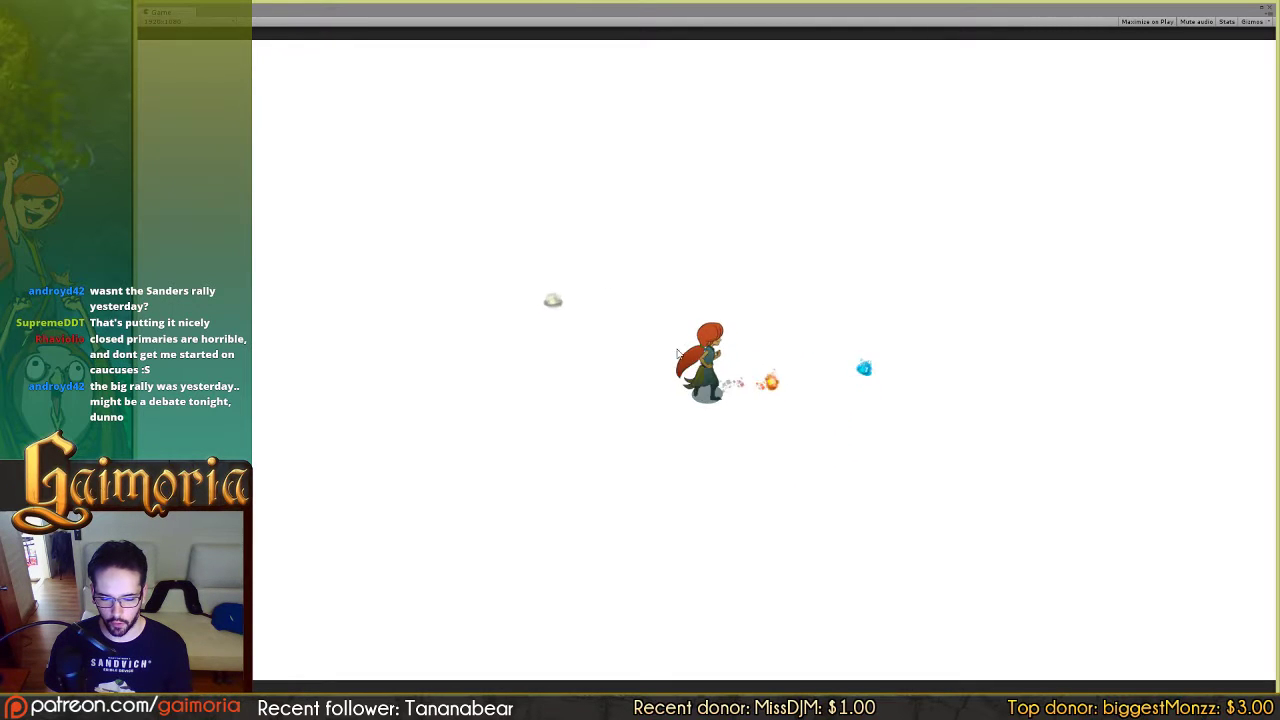
pyautogui.press('d')
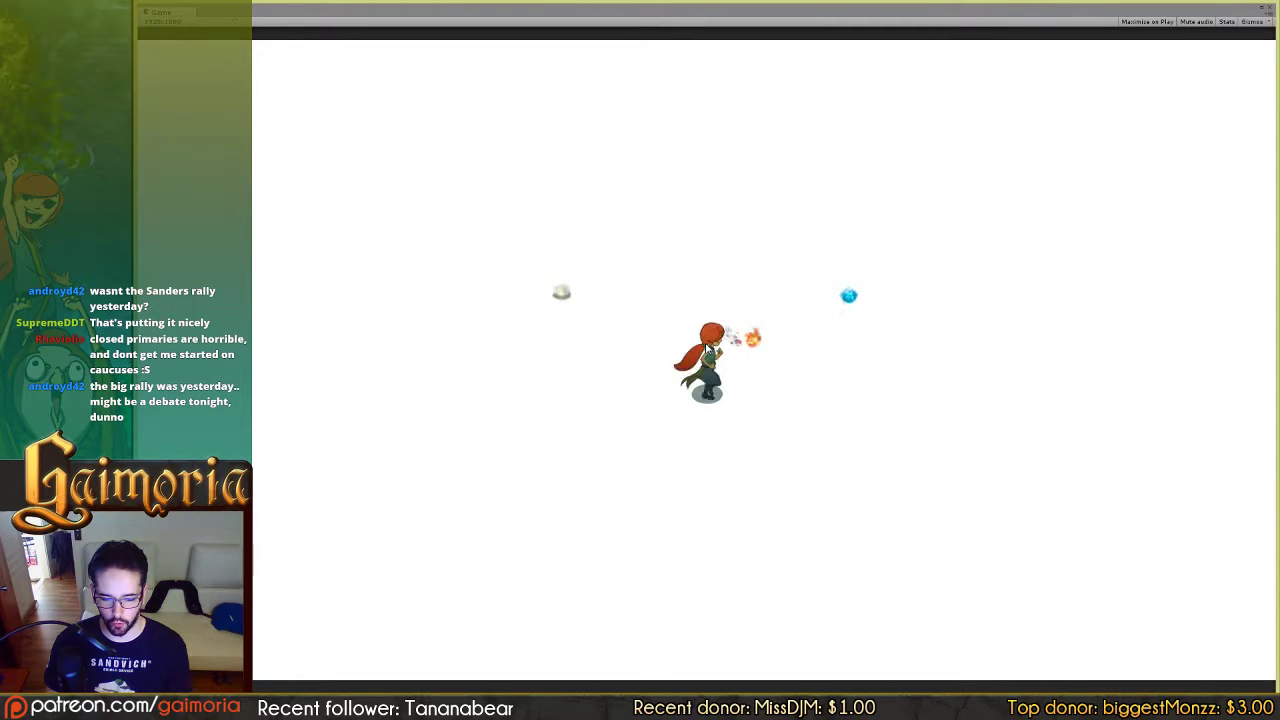
pyautogui.press('d')
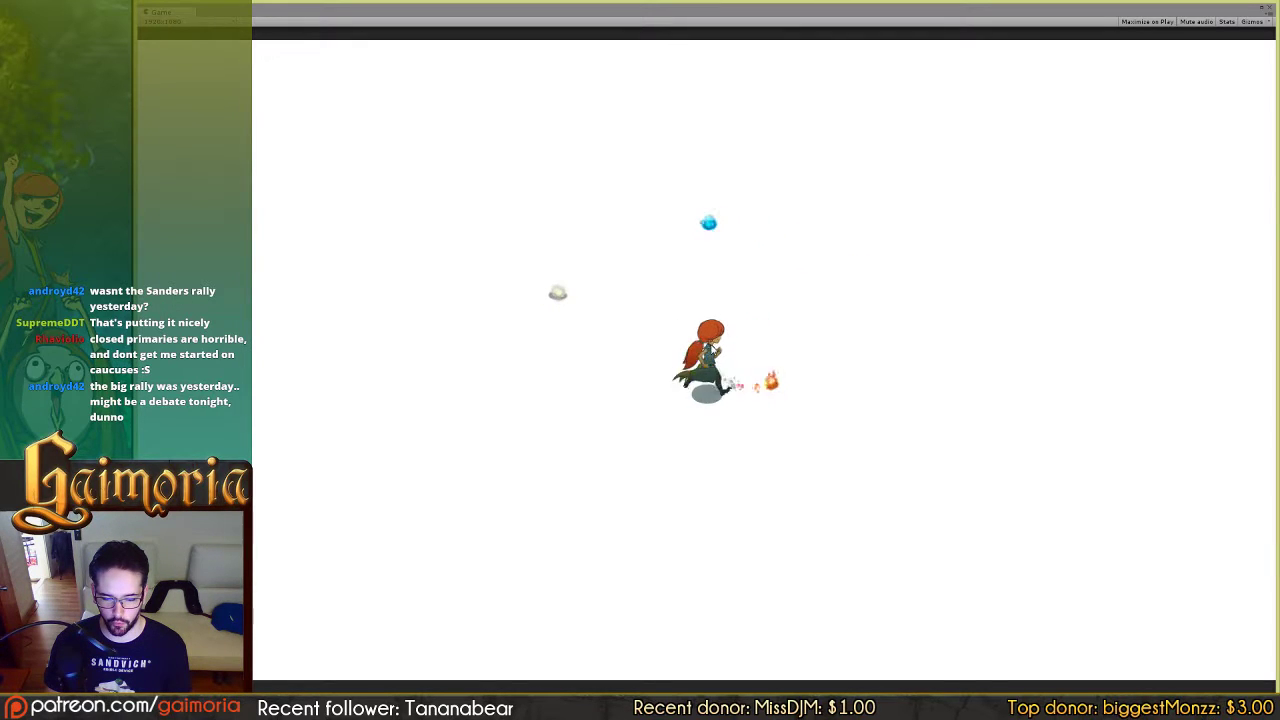
pyautogui.press('a')
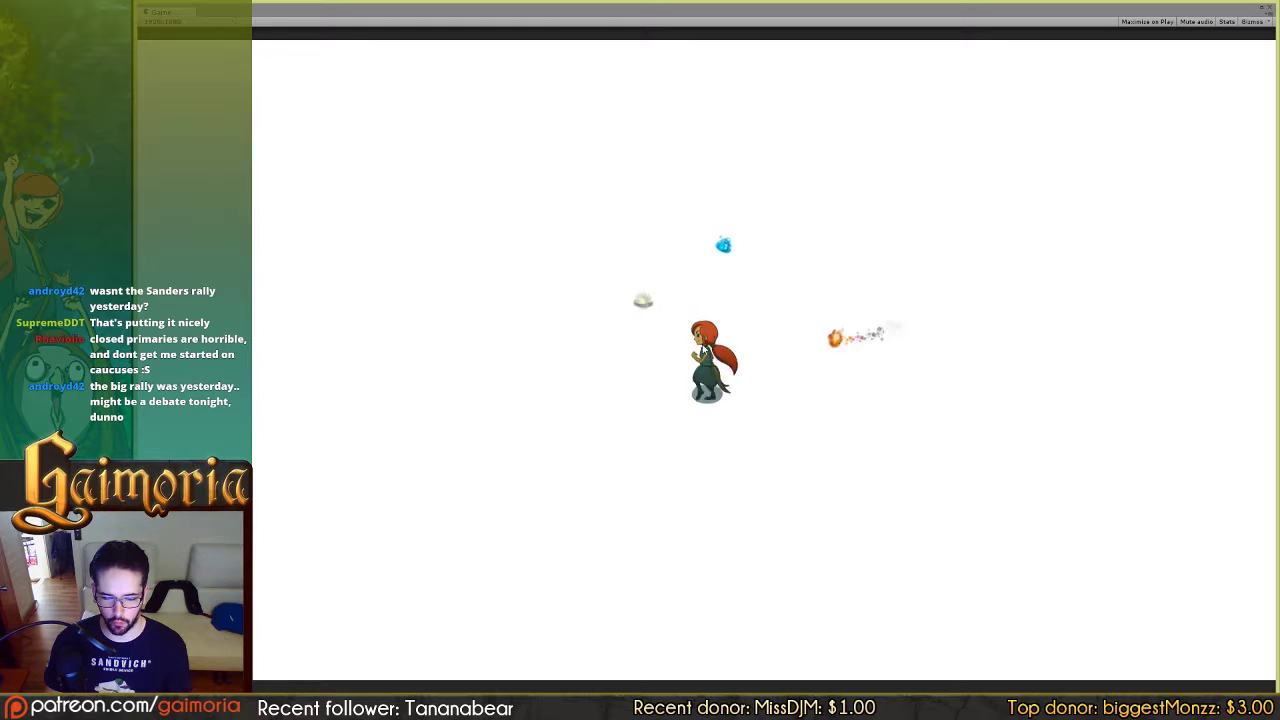
pyautogui.press('a')
pyautogui.press('d')
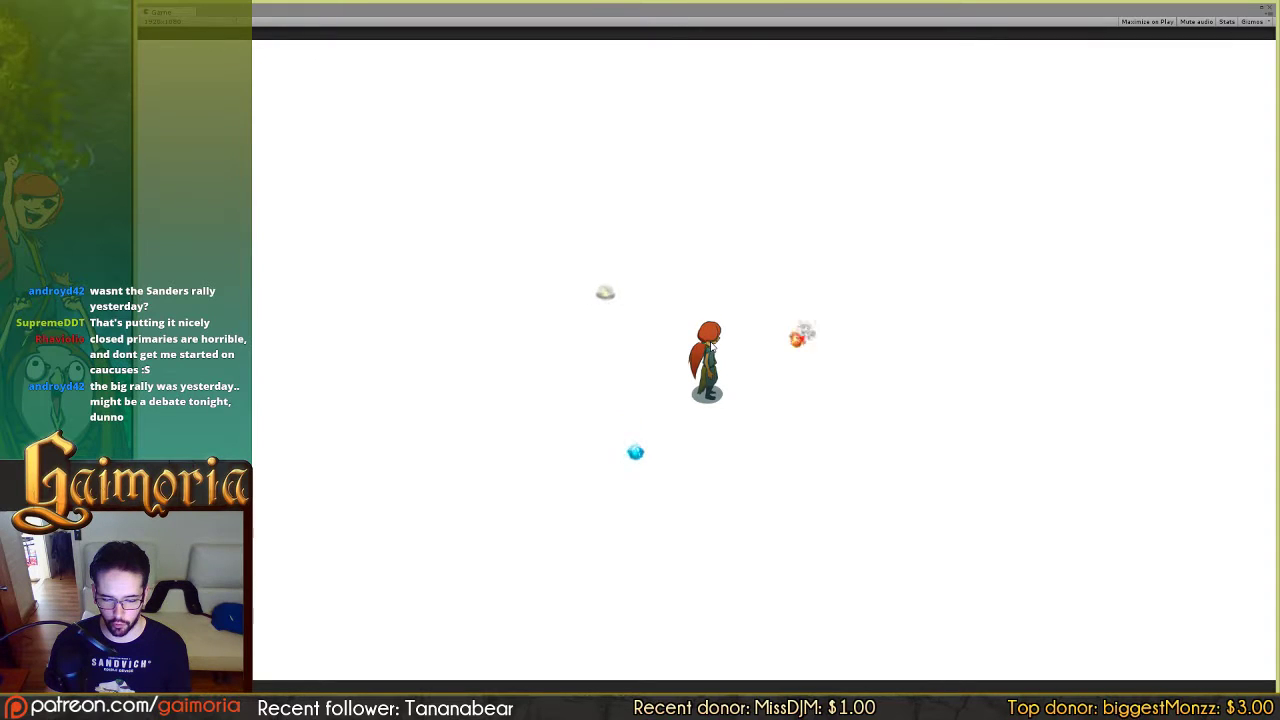
pyautogui.press('d')
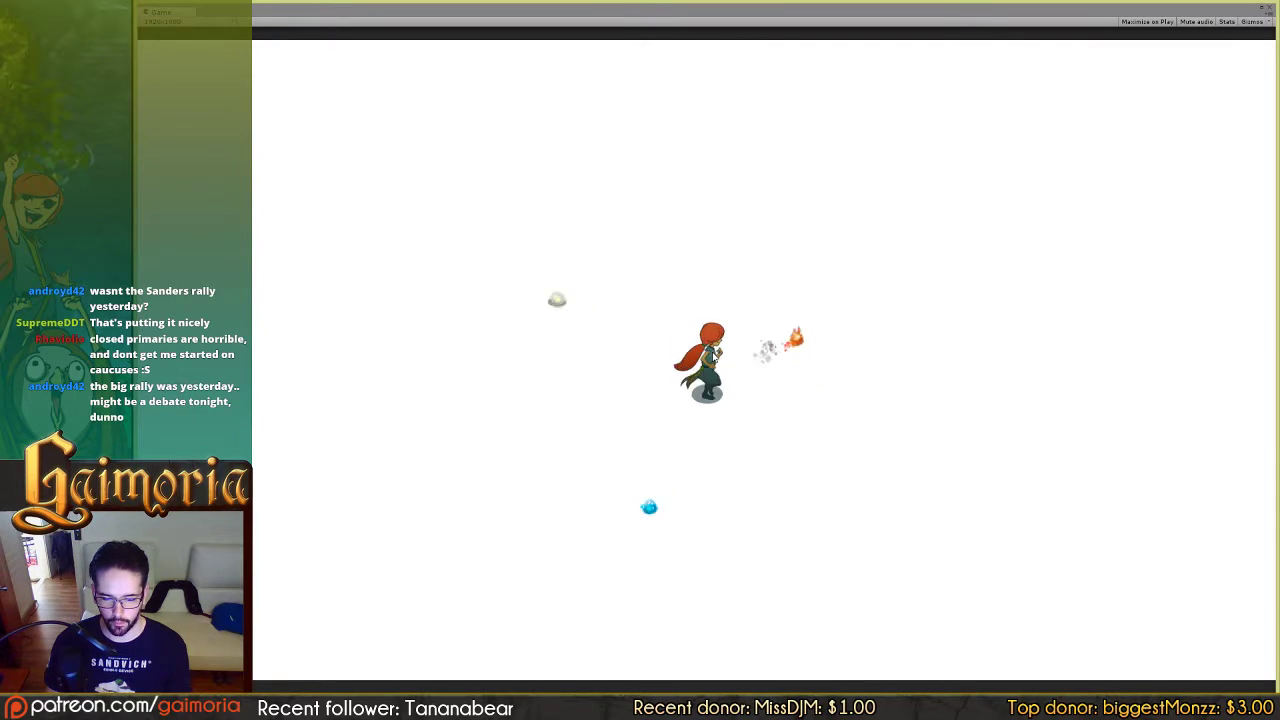
pyautogui.press('a')
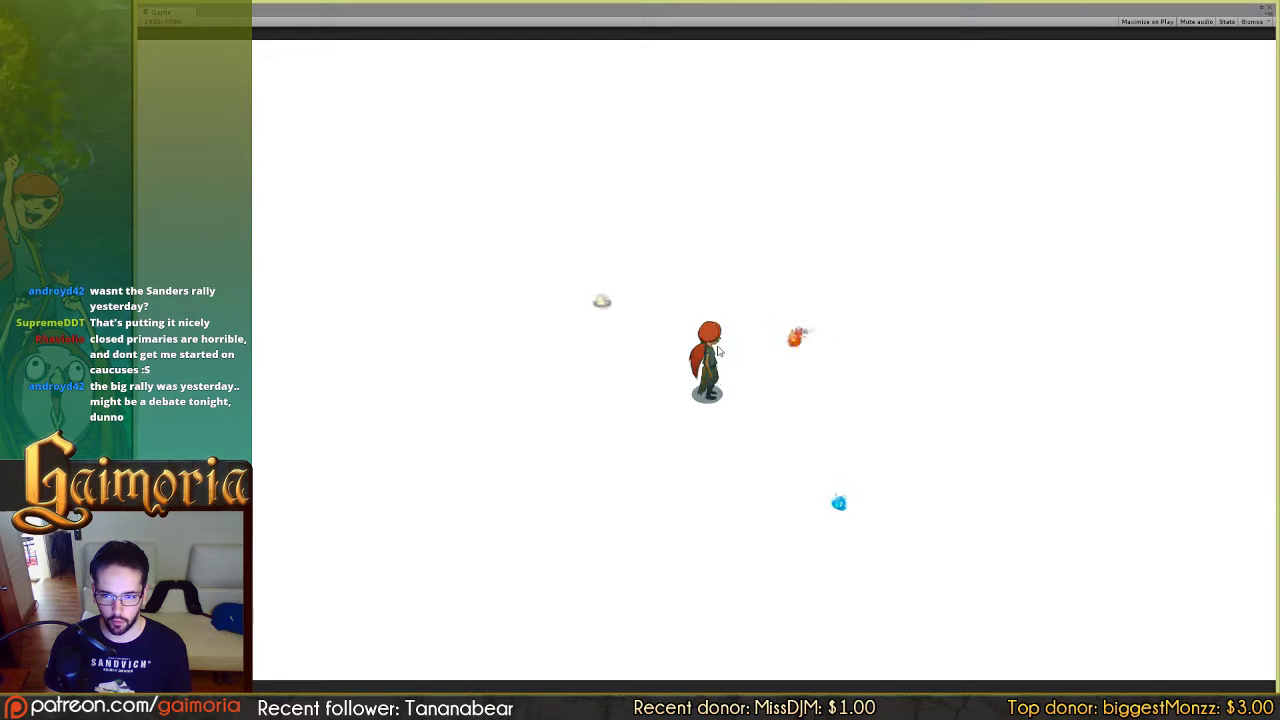
pyautogui.press('d')
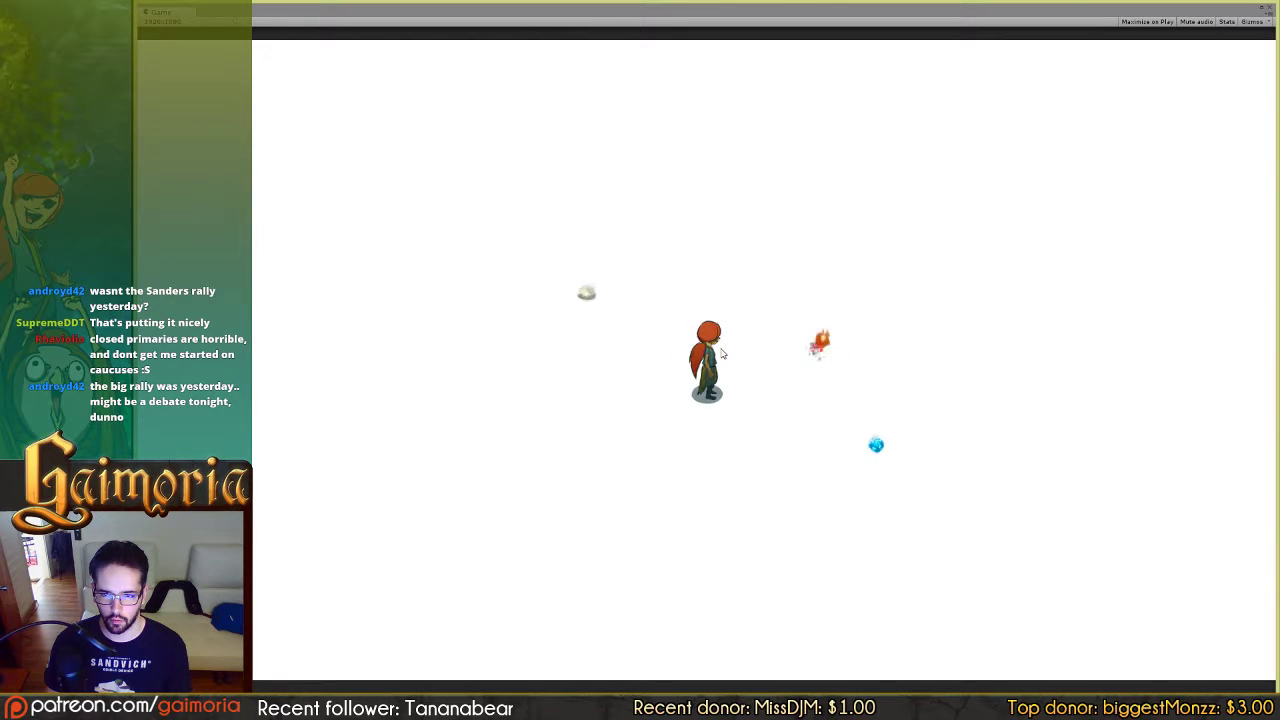
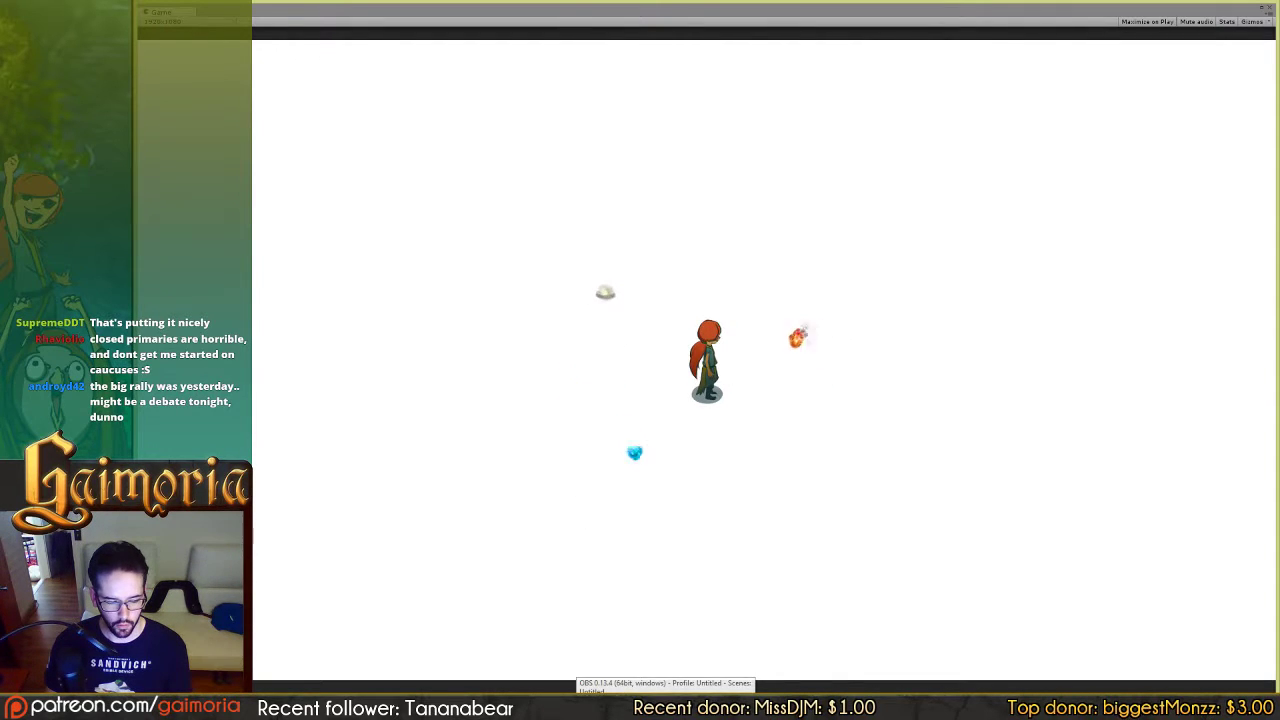
# Step: Switch to Photoshop and examine the shading of the left-facing run frames alongside the other rows of the sprite sheet
pyautogui.hotkey('alt', 'Tab')
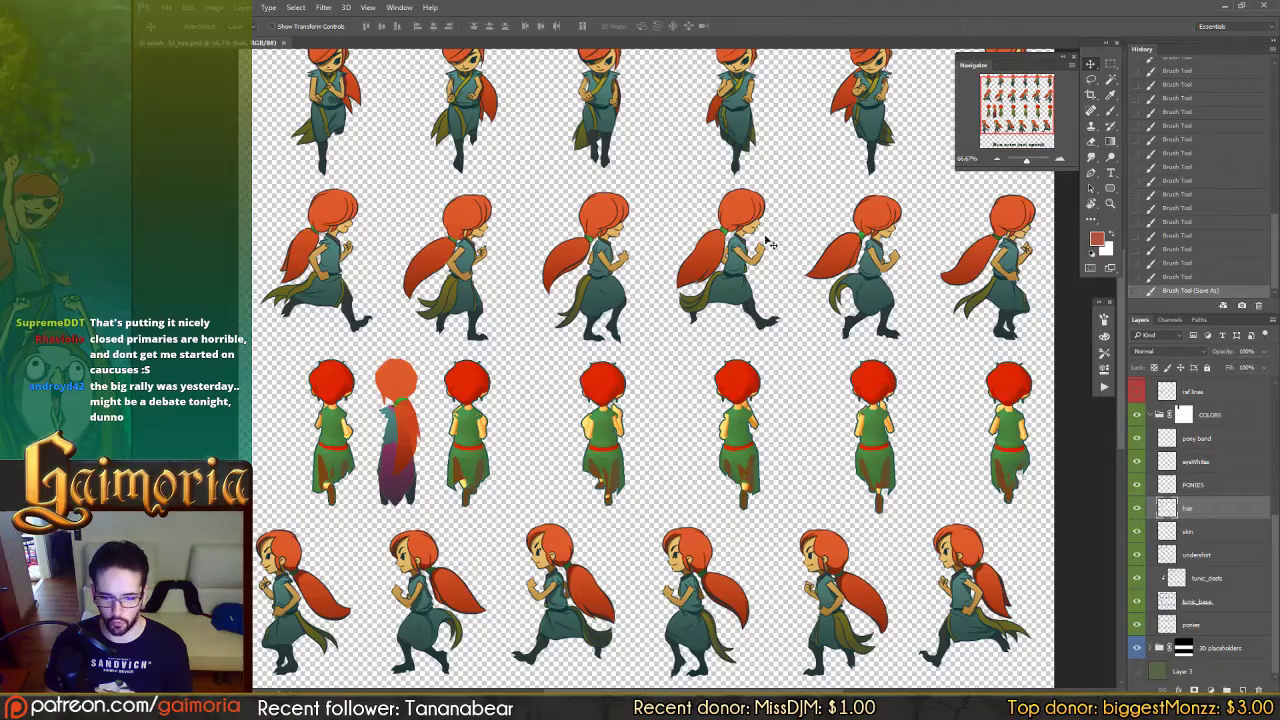
pyautogui.moveTo(704, 334); pyautogui.dragTo(797, 247)
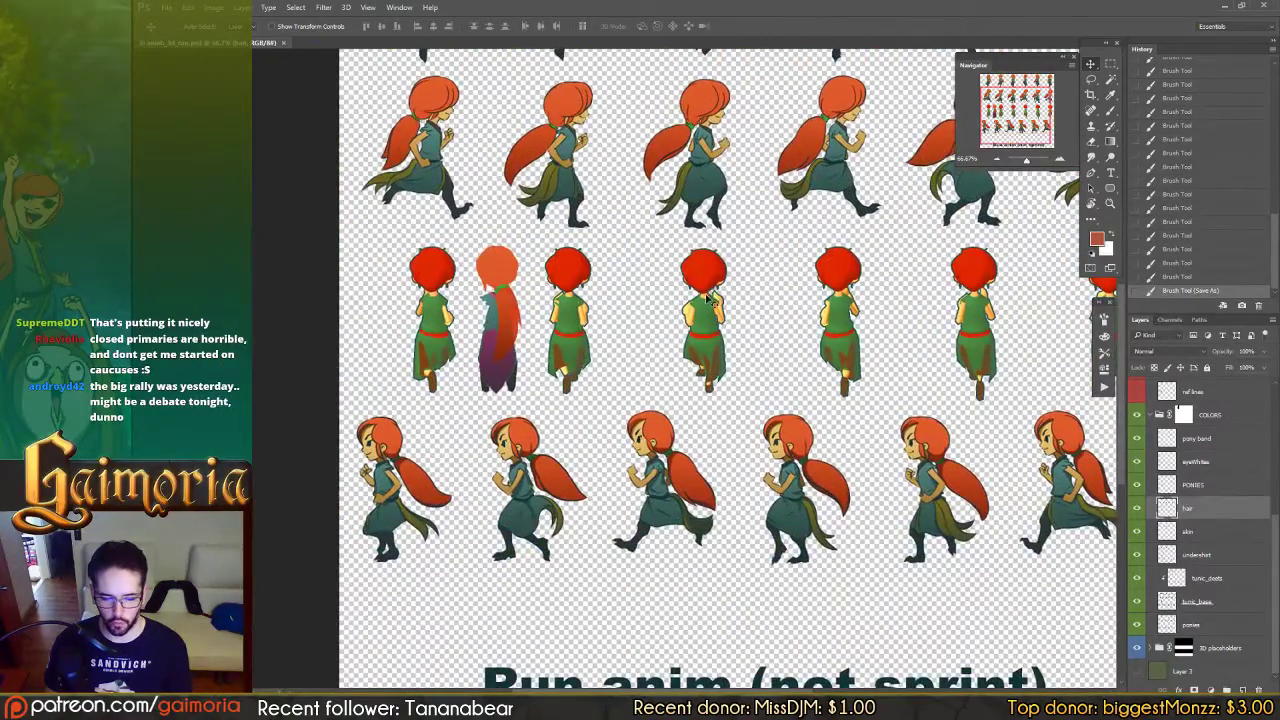
pyautogui.hscroll(2, 708, 298)
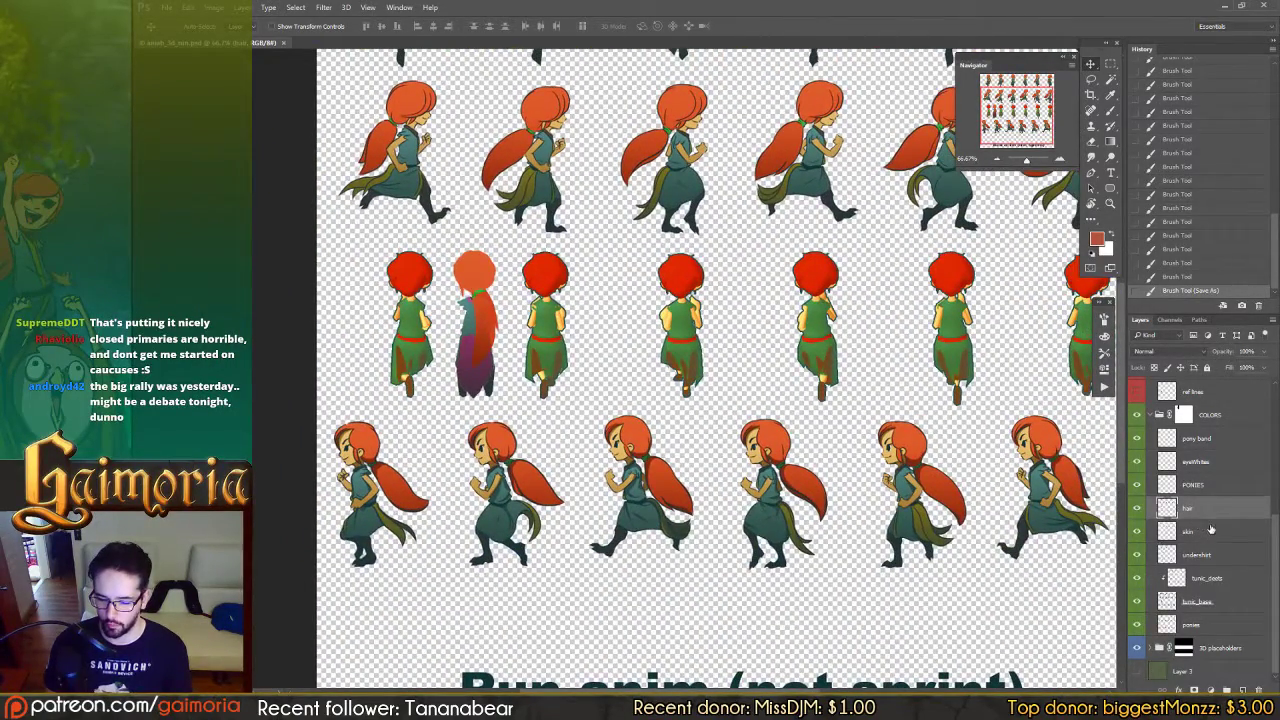
pyautogui.moveTo(804, 494); pyautogui.dragTo(763, 454)
pyautogui.moveTo(605, 413); pyautogui.dragTo(613, 423)
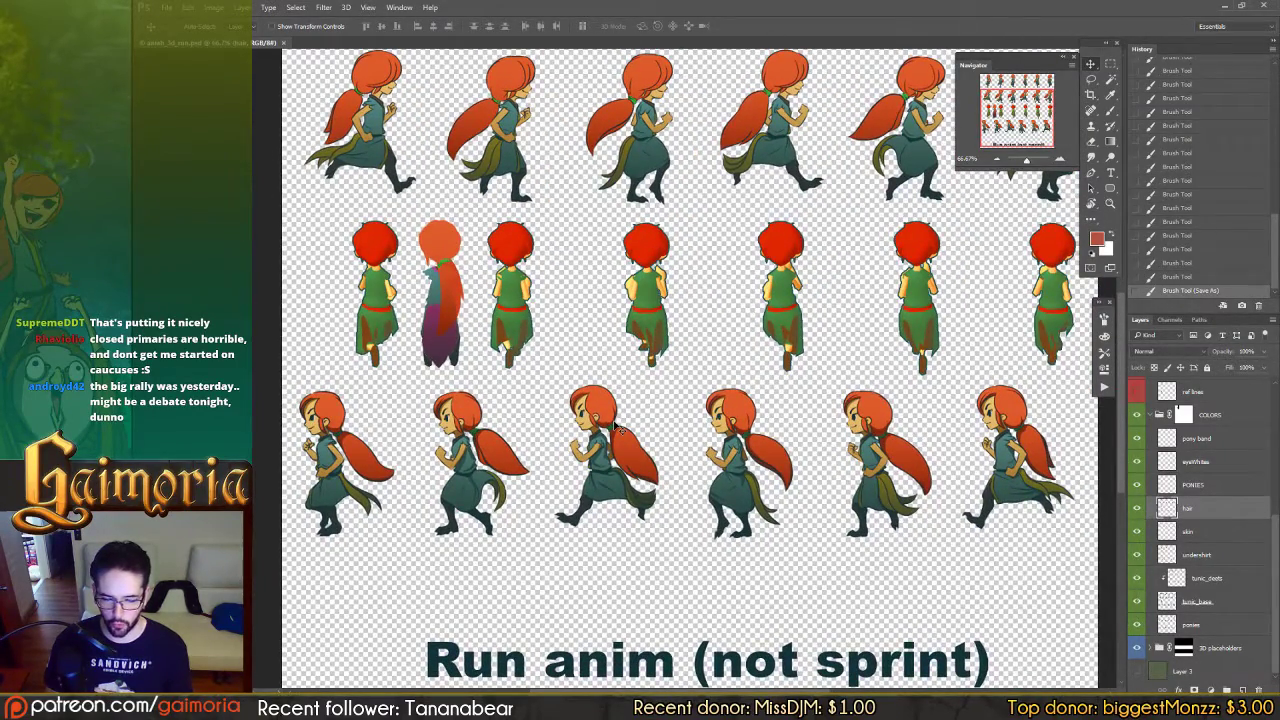
pyautogui.scroll(5, 1207, 558)
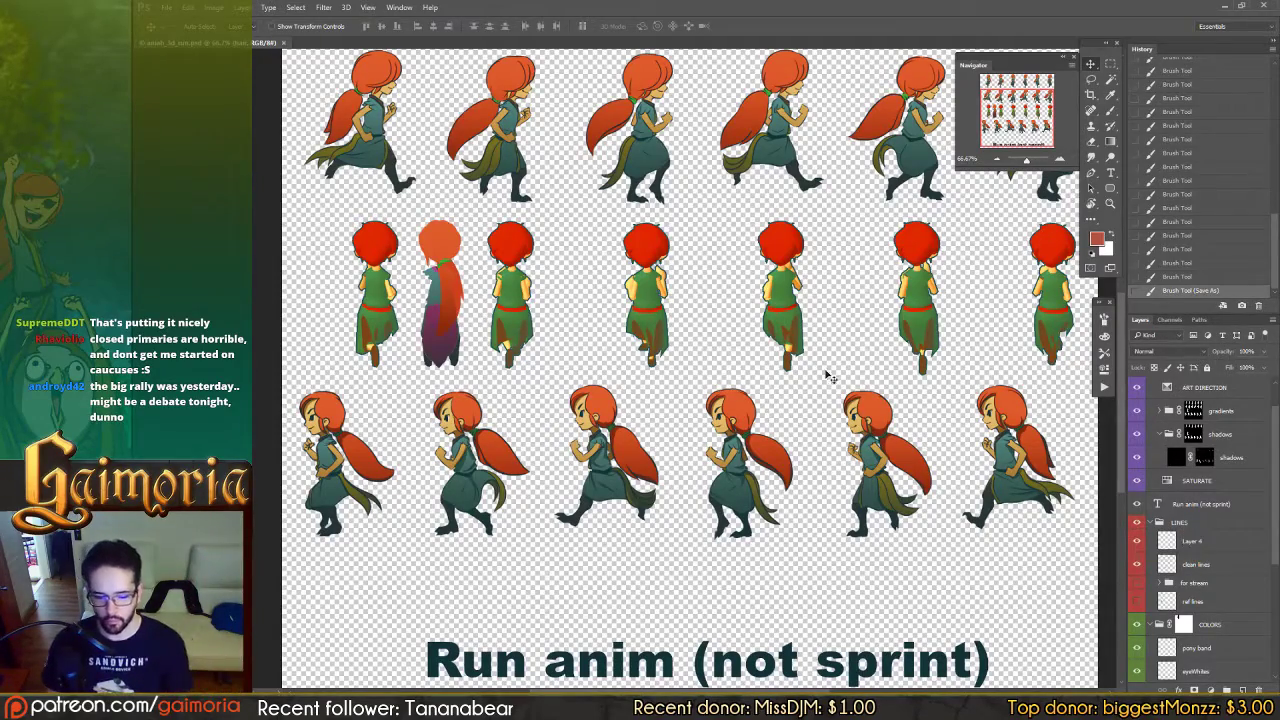
pyautogui.hotkey('ctrl', '+')
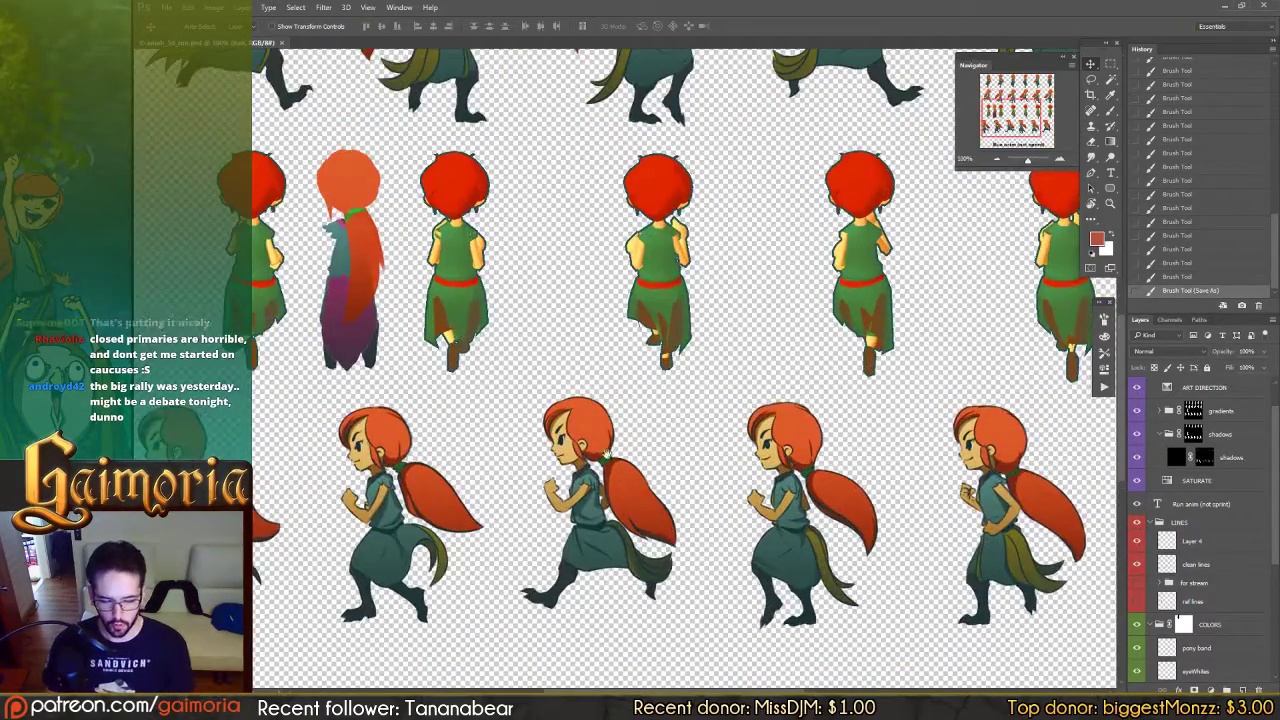
pyautogui.moveTo(612, 450); pyautogui.dragTo(620, 399)
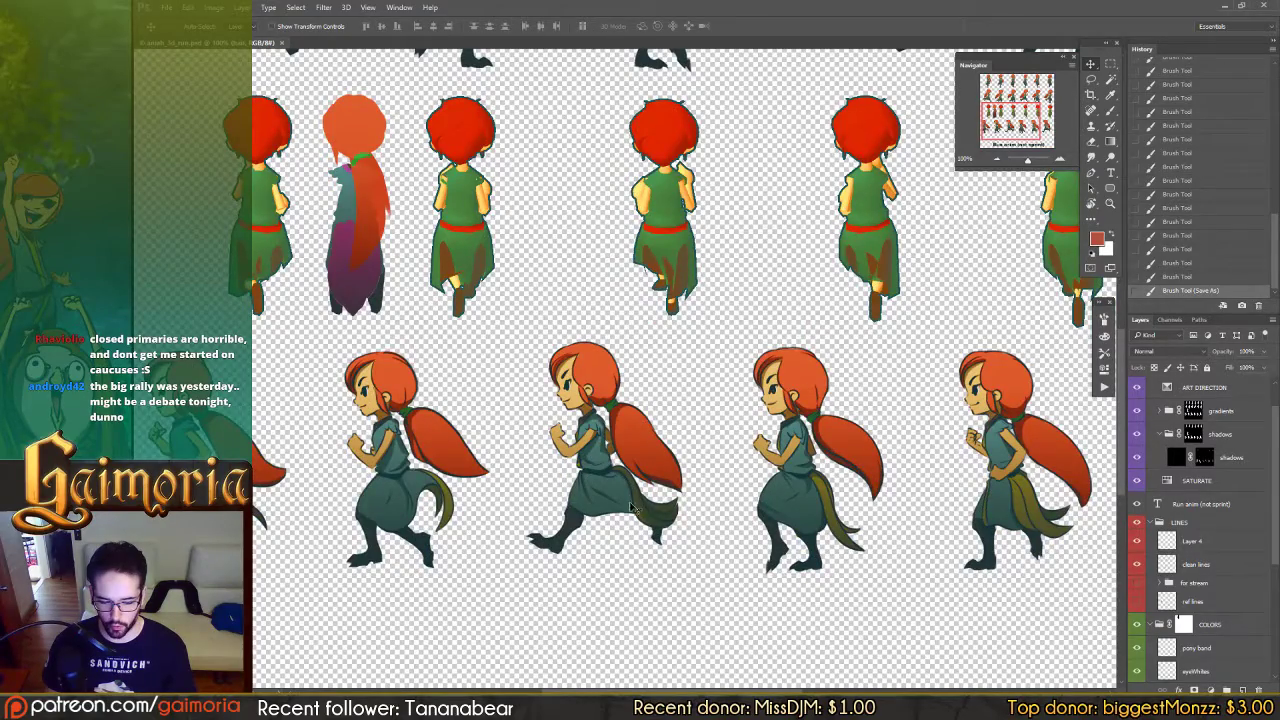
pyautogui.moveTo(680, 492); pyautogui.dragTo(485, 478)
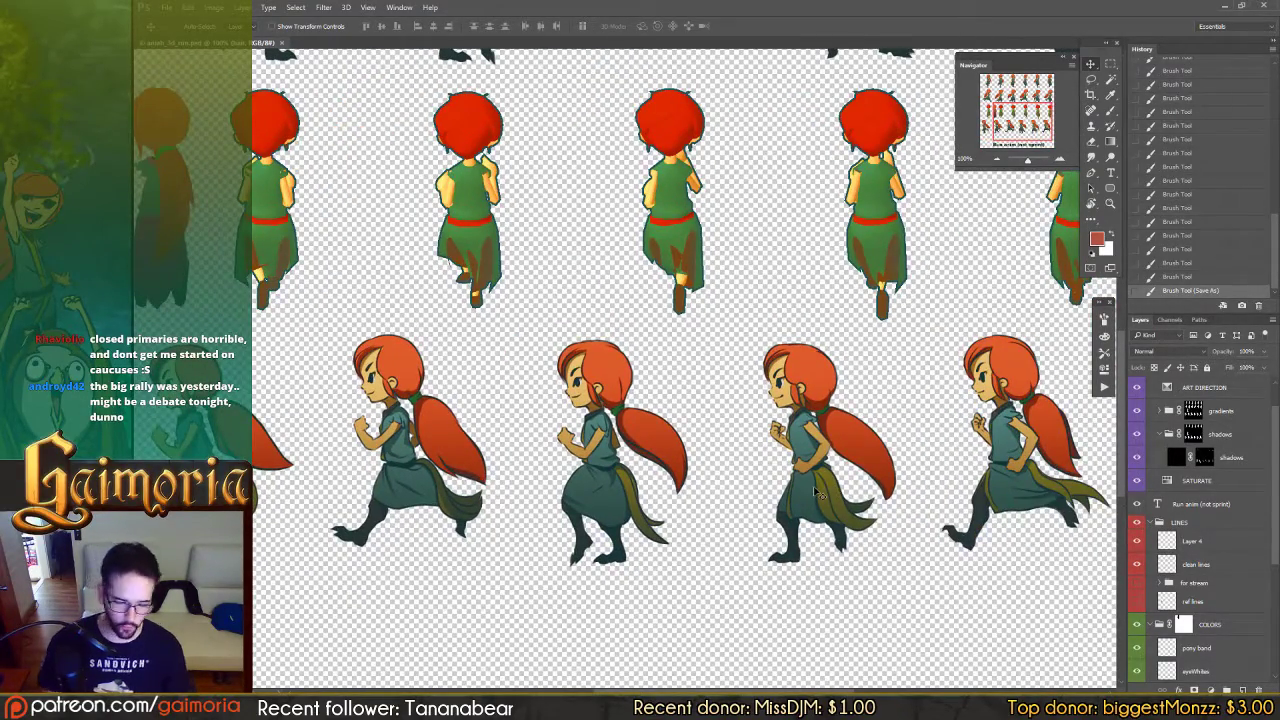
pyautogui.moveTo(743, 396); pyautogui.dragTo(746, 399)
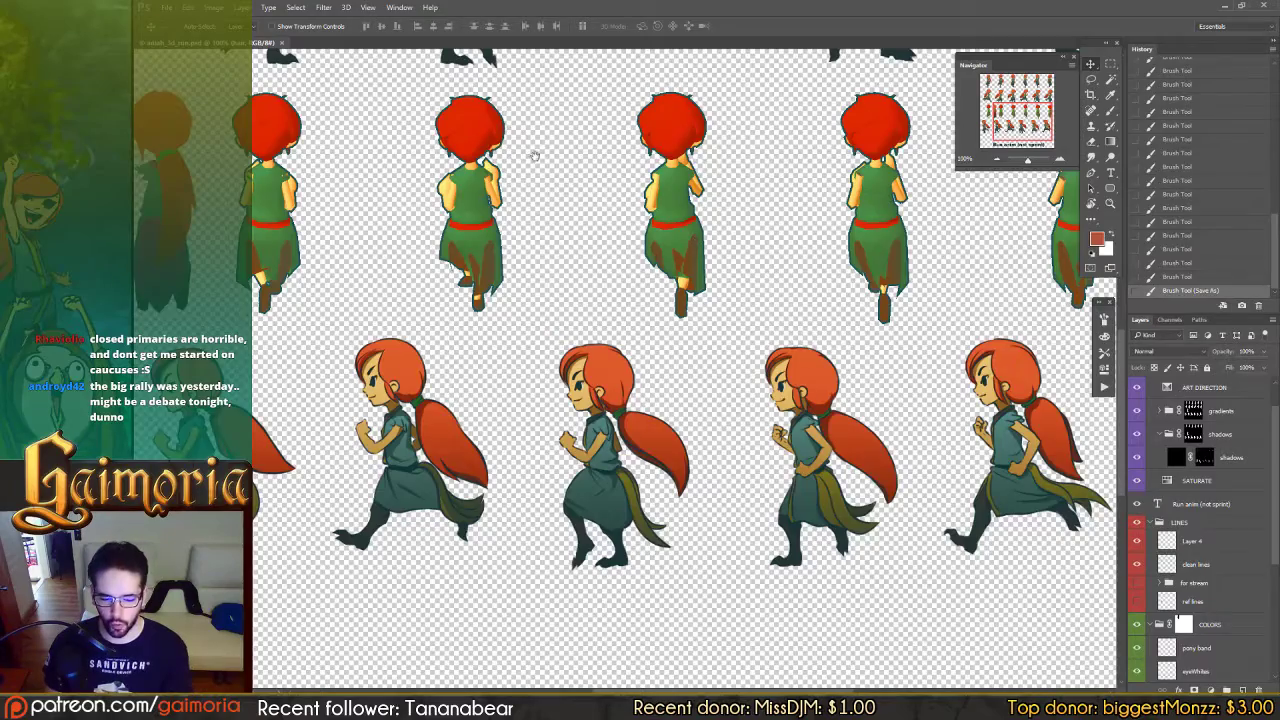
pyautogui.moveTo(535, 156); pyautogui.dragTo(821, 499)
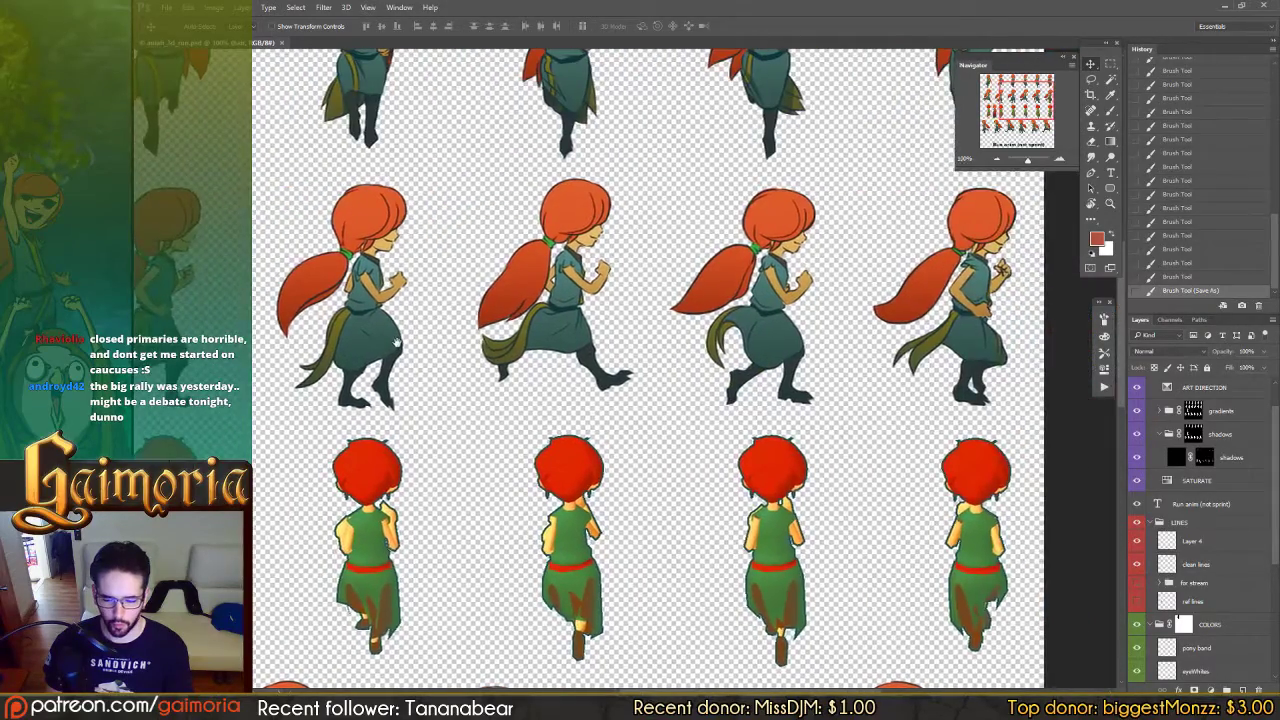
# Step: On the shadows layer mask, brush shadow touches onto the face and neck below the hair of the first right-facing run frame
pyautogui.moveTo(397, 343); pyautogui.dragTo(729, 356)
pyautogui.click(1206, 456)
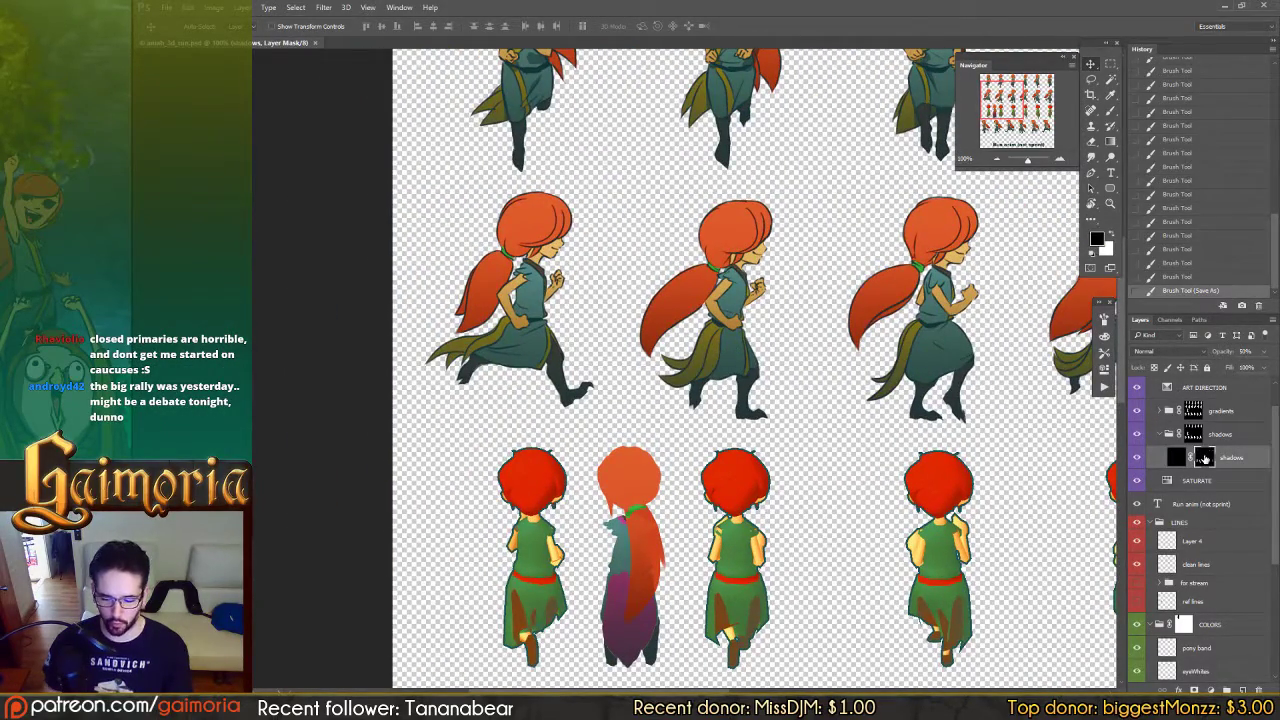
pyautogui.press('b')
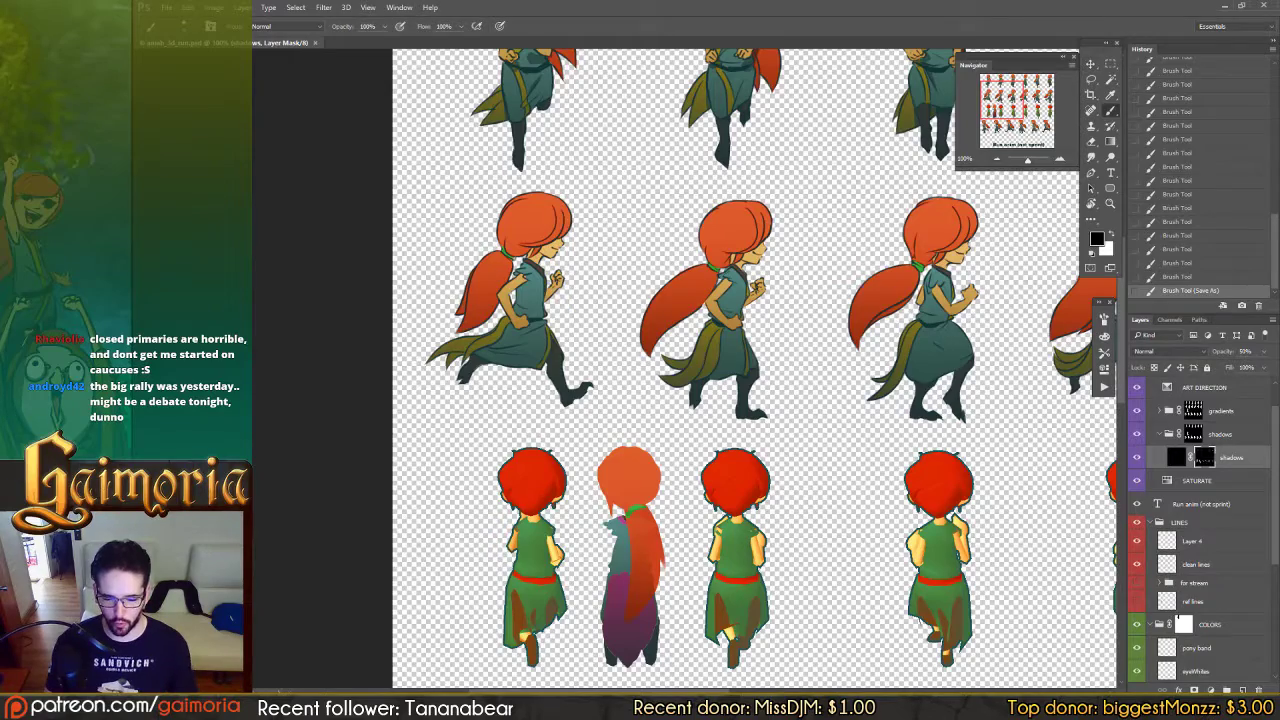
pyautogui.press('F1')
pyautogui.press('F1')
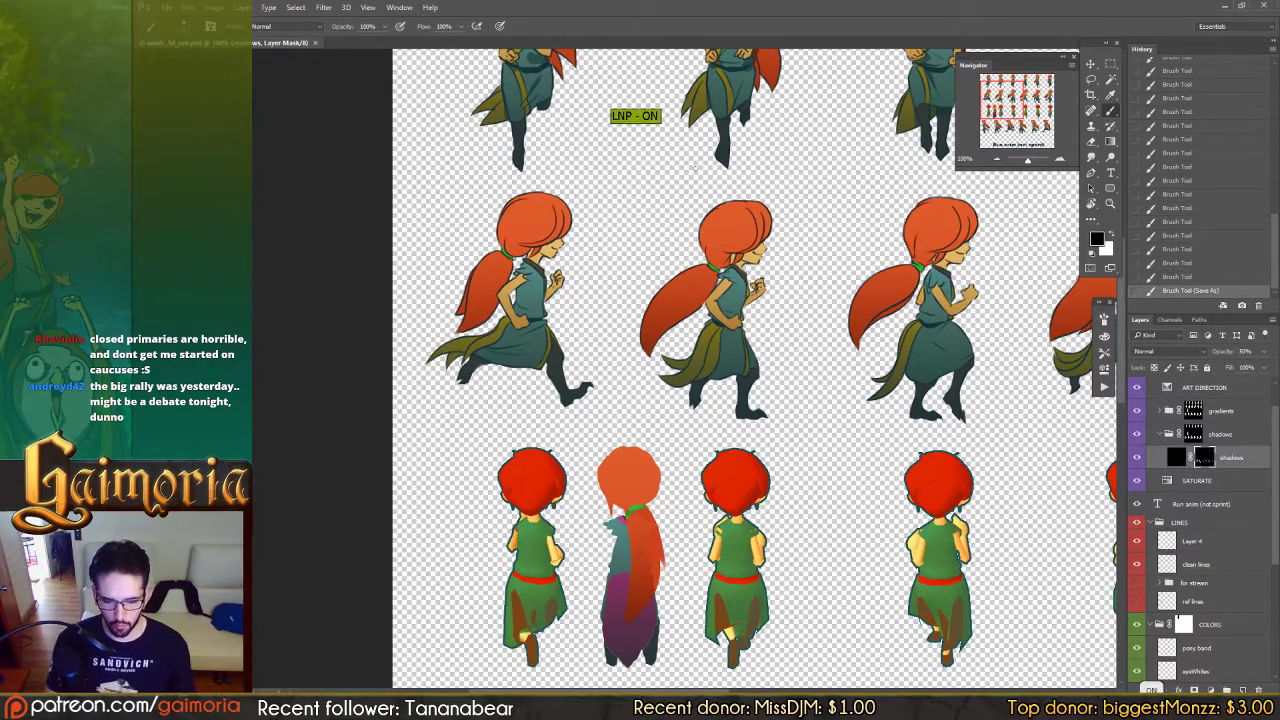
pyautogui.hotkey('ctrl', '+')
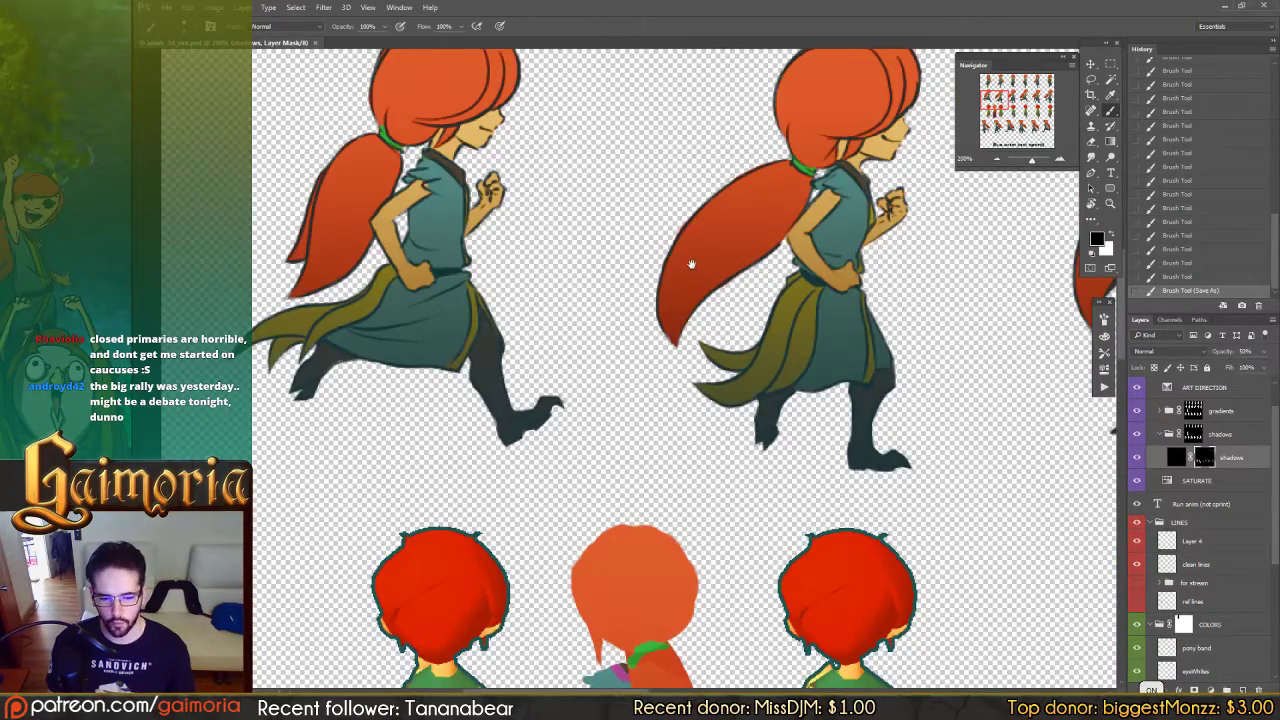
pyautogui.moveTo(670, 229); pyautogui.dragTo(818, 300)
pyautogui.moveTo(746, 196); pyautogui.dragTo(786, 214)
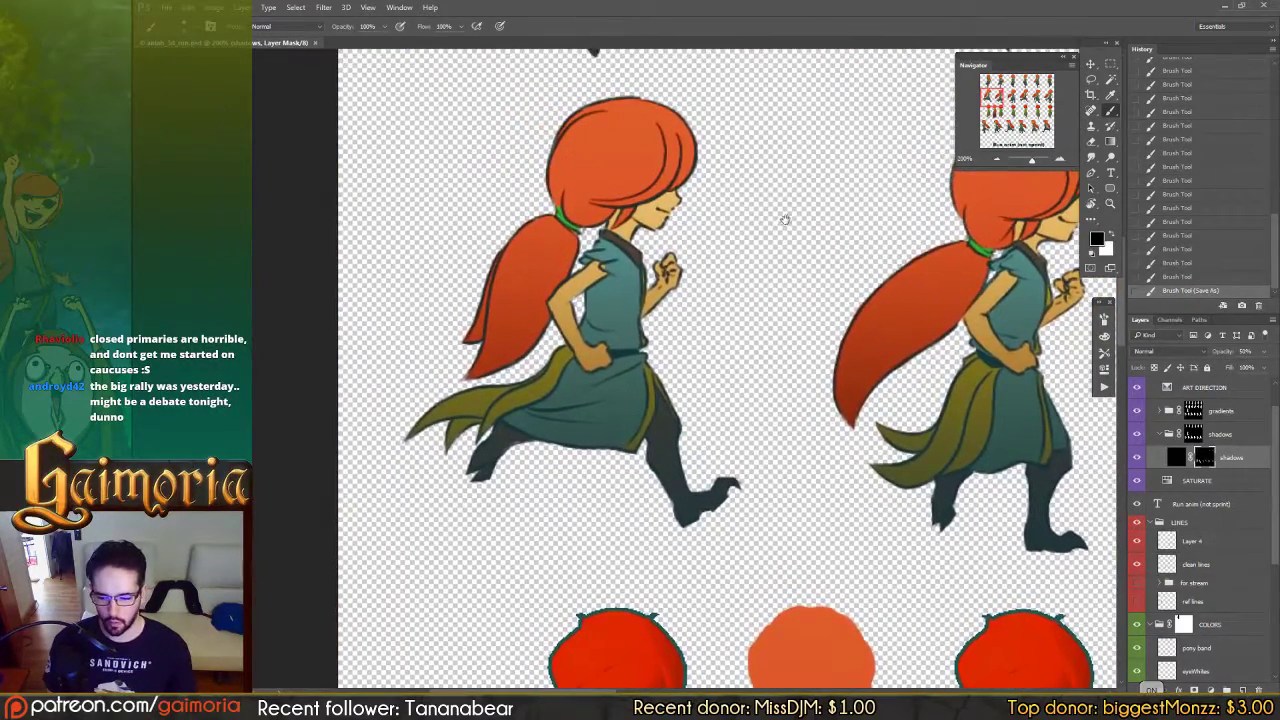
pyautogui.press('x')
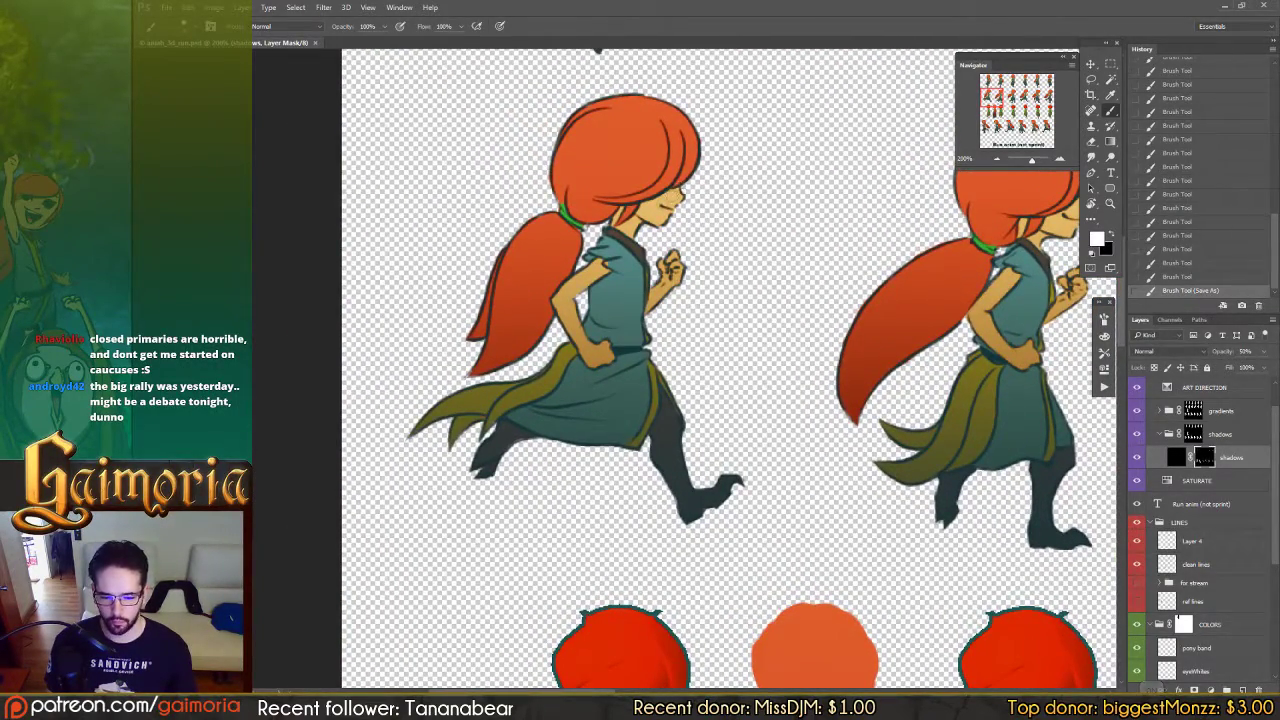
pyautogui.click(656, 208)
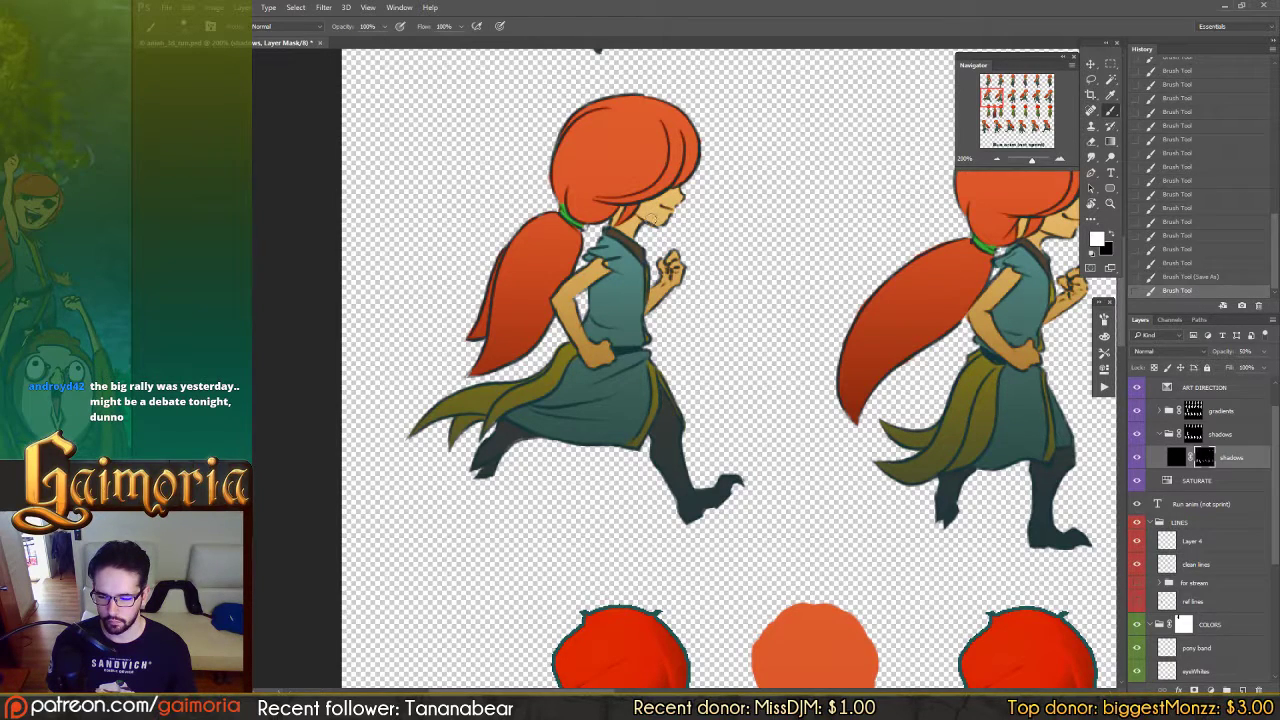
pyautogui.press('x')
pyautogui.click(650, 214)
pyautogui.press('x')
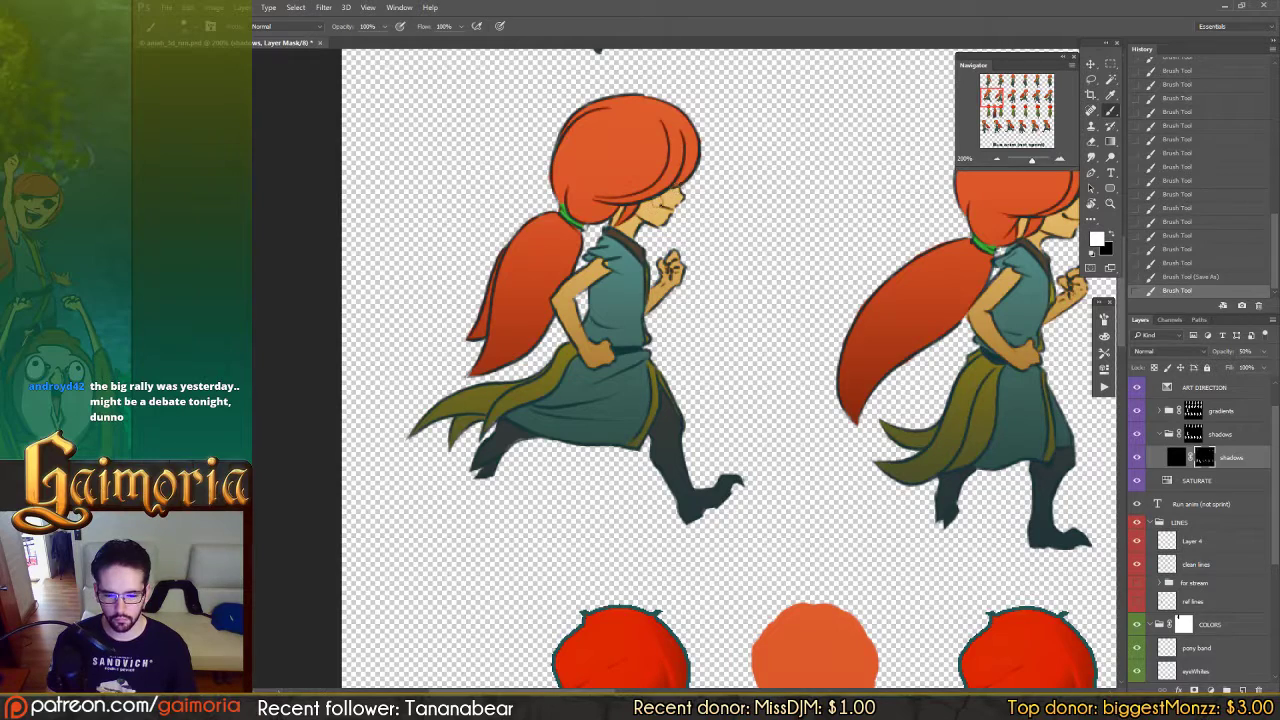
pyautogui.click(643, 228)
pyautogui.press('x')
pyautogui.click(668, 192)
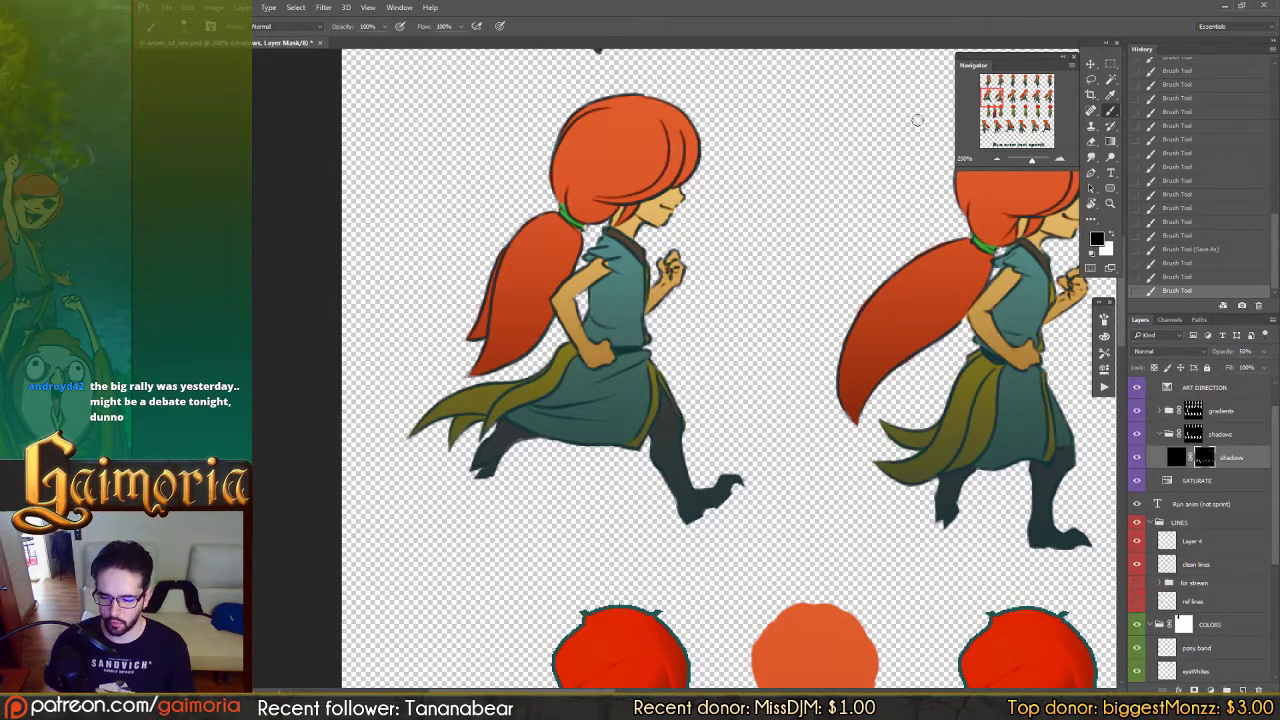
# Step: Delete the shadows group's layer mask and replace it with a copy of the gradients group's mask
pyautogui.rightClick(1193, 436)
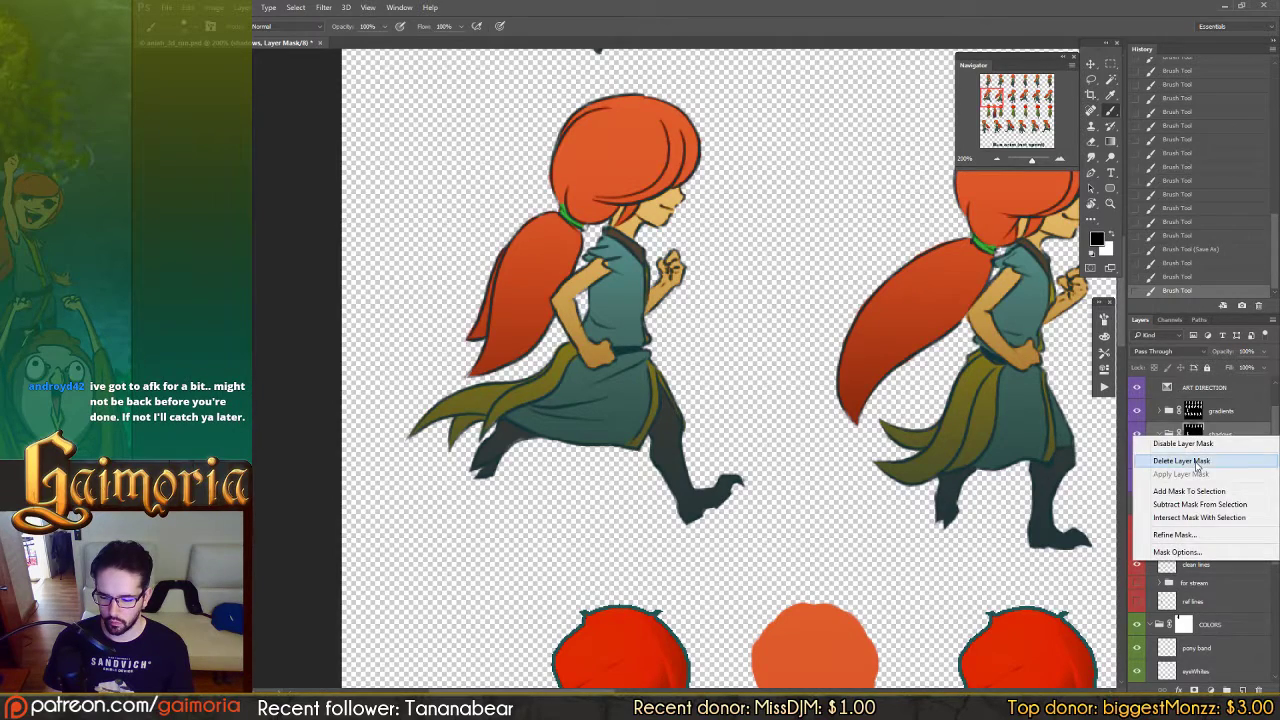
pyautogui.click(1196, 462)
pyautogui.keyDown('ctrl'); pyautogui.click(1196, 411); pyautogui.keyUp('ctrl')
pyautogui.hotkey('ctrl', 'd')
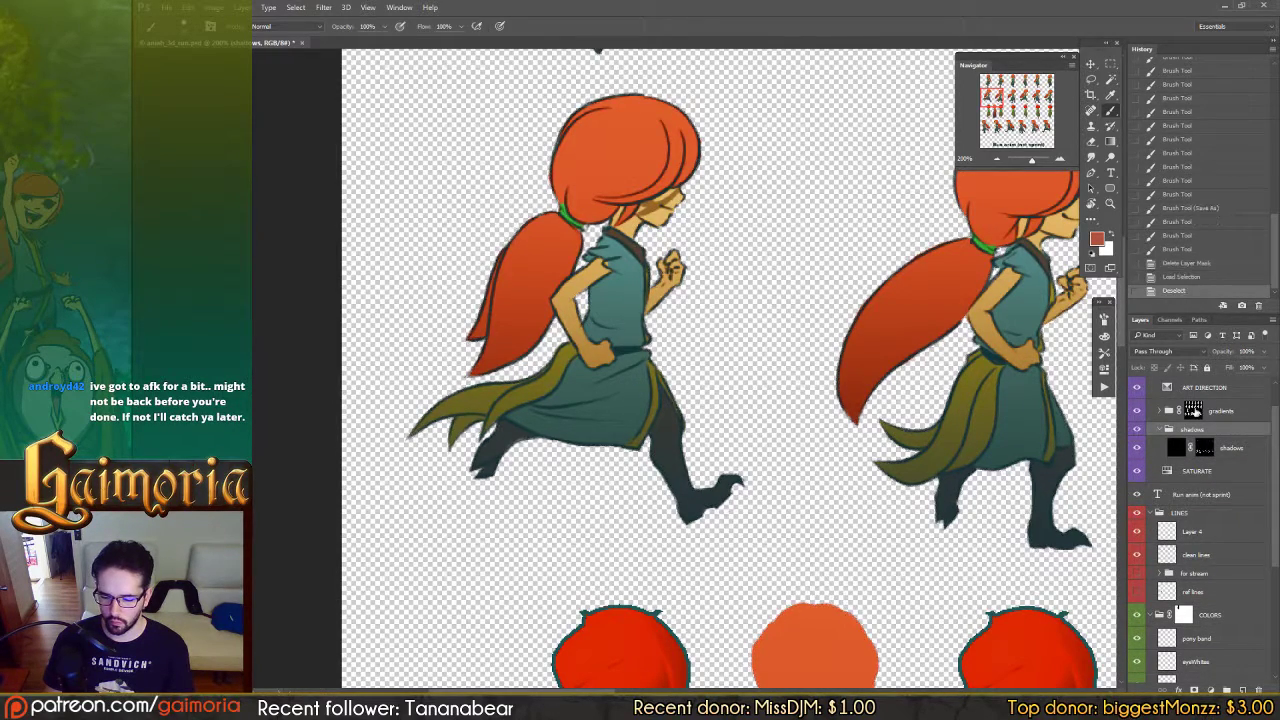
pyautogui.moveTo(1196, 411); pyautogui.dragTo(1196, 434)
# Step: On the shadows layer mask, brush shadows across the first right-facing run frame's upper face, neck and hair tie beneath the hair
pyautogui.click(1185, 457)
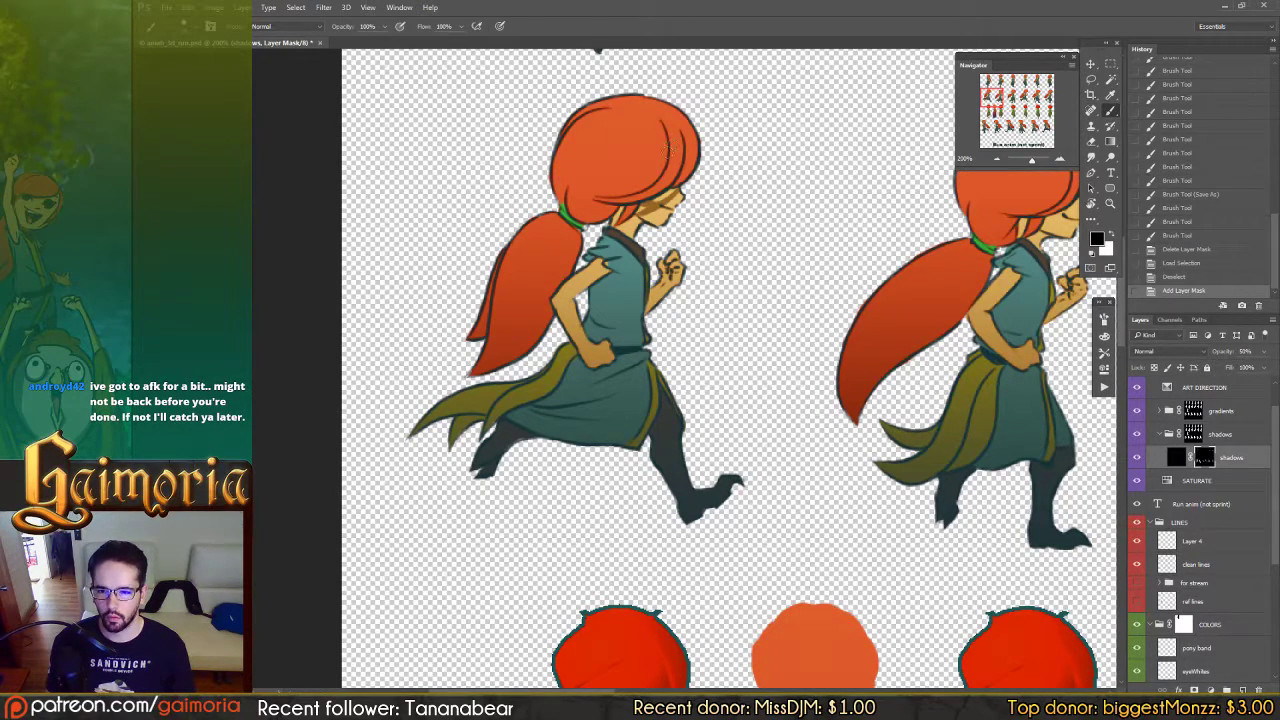
pyautogui.press('x')
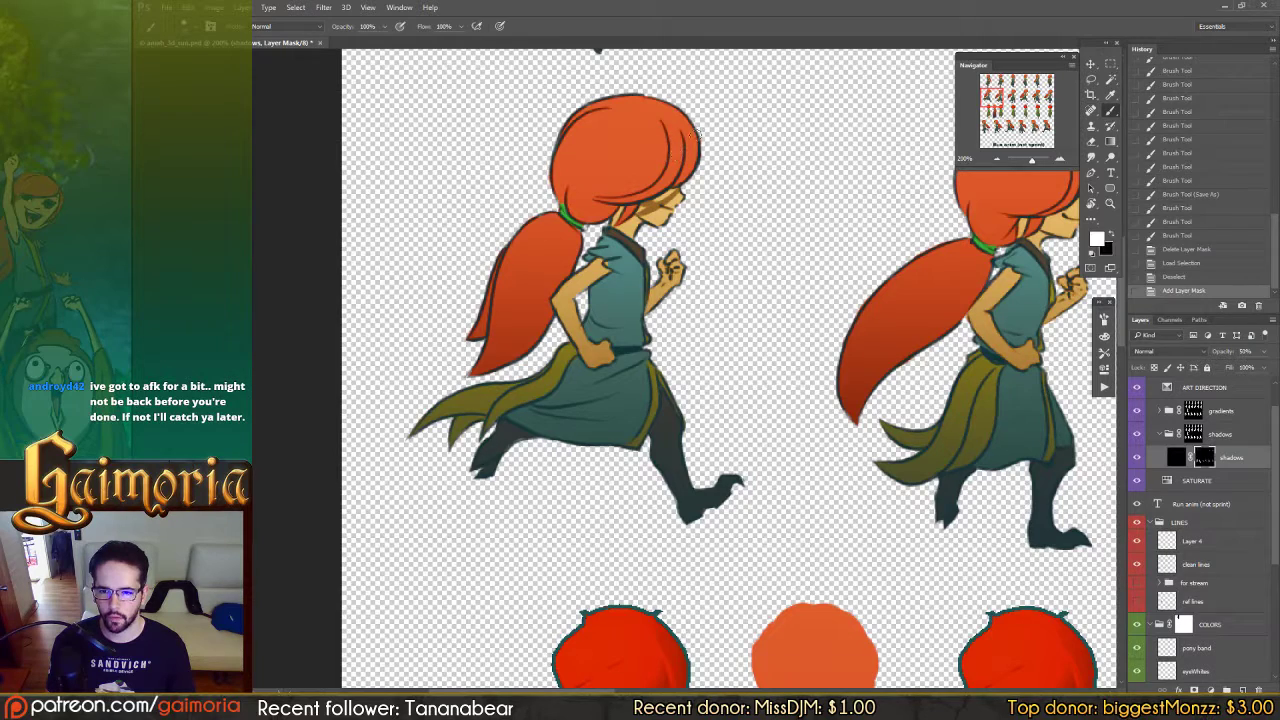
pyautogui.moveTo(688, 186)
pyautogui.mouseDown()
pyautogui.moveTo(617, 235)
pyautogui.moveTo(655, 215)
pyautogui.moveTo(640, 195)
pyautogui.moveTo(615, 225)
pyautogui.moveTo(590, 230)
pyautogui.moveTo(645, 198)
pyautogui.moveTo(611, 228)
pyautogui.moveTo(582, 218)
pyautogui.moveTo(690, 194)
pyautogui.moveTo(668, 225)
pyautogui.moveTo(620, 244)
pyautogui.mouseUp()
pyautogui.press('x')
pyautogui.press('x')
pyautogui.press('x')
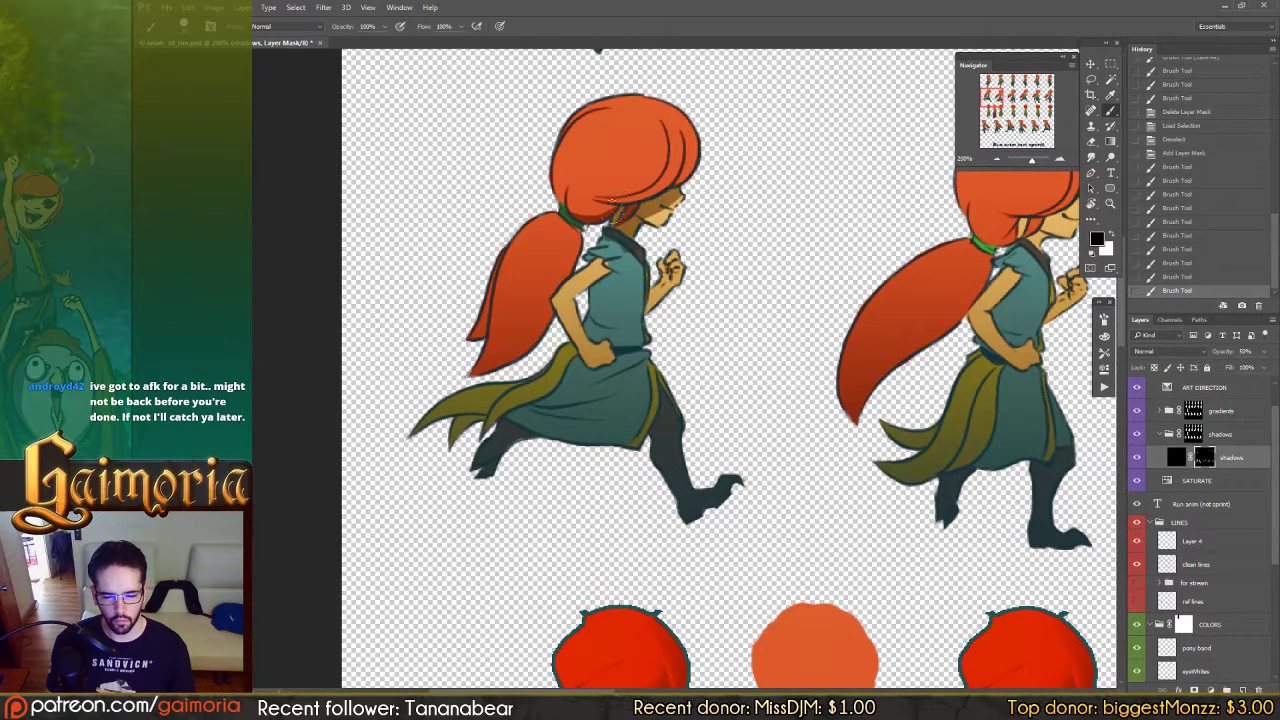
pyautogui.press('x')
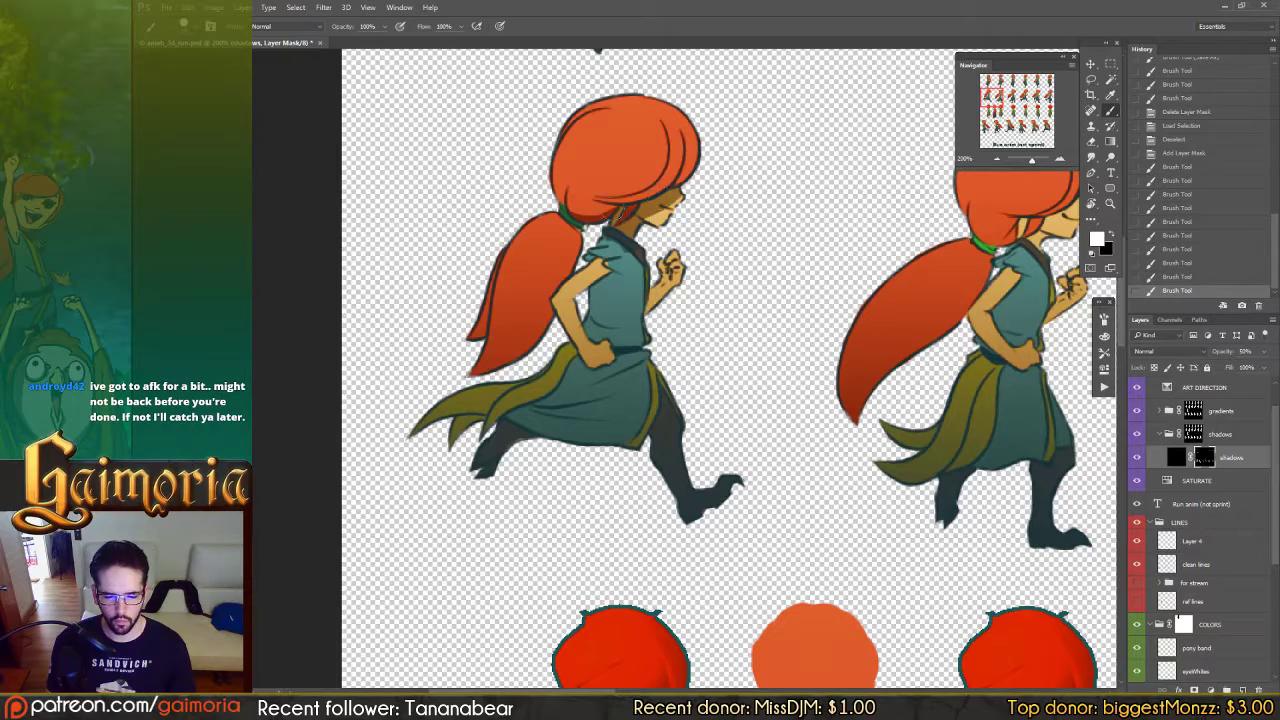
# Step: Shade the front edge of the fringe and trim the shadow back on the lower face
pyautogui.moveTo(672, 196); pyautogui.dragTo(699, 125)
pyautogui.press('x')
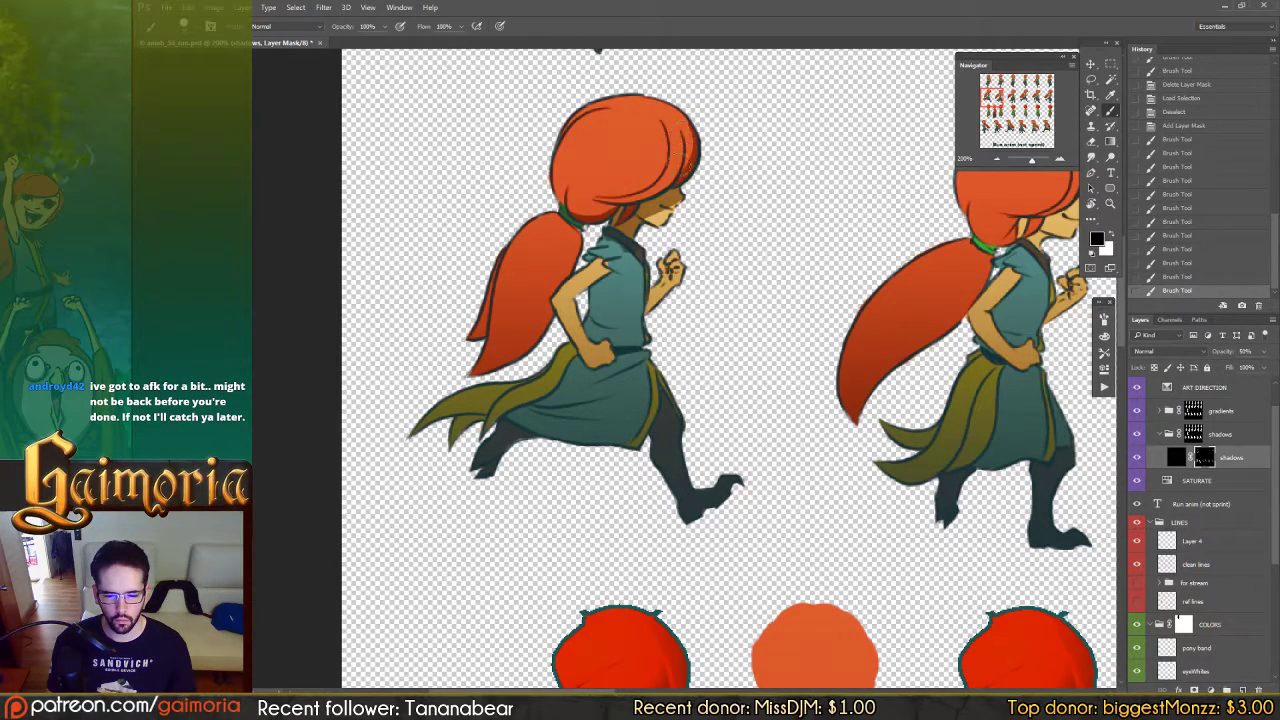
pyautogui.press('x')
pyautogui.moveTo(662, 206)
pyautogui.mouseDown()
pyautogui.moveTo(666, 225)
pyautogui.moveTo(690, 192)
pyautogui.moveTo(672, 212)
pyautogui.moveTo(635, 218)
pyautogui.moveTo(693, 178)
pyautogui.moveTo(642, 218)
pyautogui.moveTo(687, 187)
pyautogui.moveTo(655, 210)
pyautogui.mouseUp()
pyautogui.press('x')
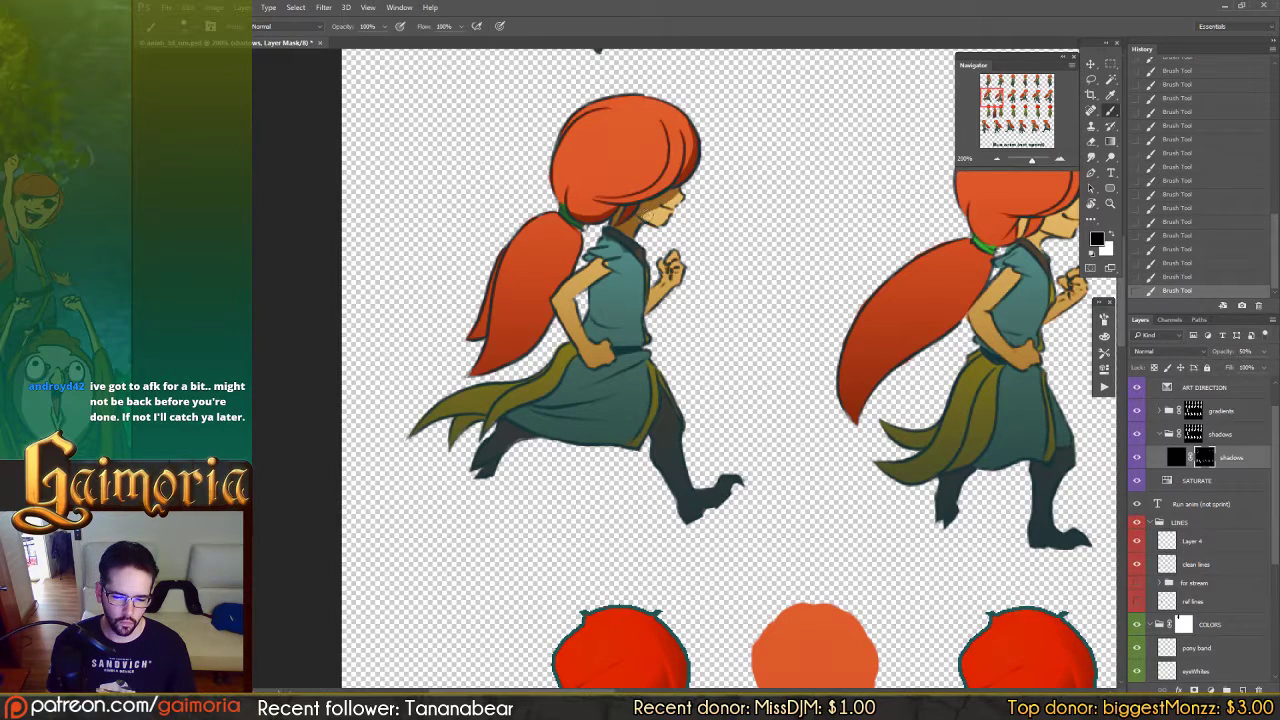
# Step: Undo the last face strokes and retouch the edge of the shadow just below the fringe
pyautogui.hotkey('ctrl', 'z')
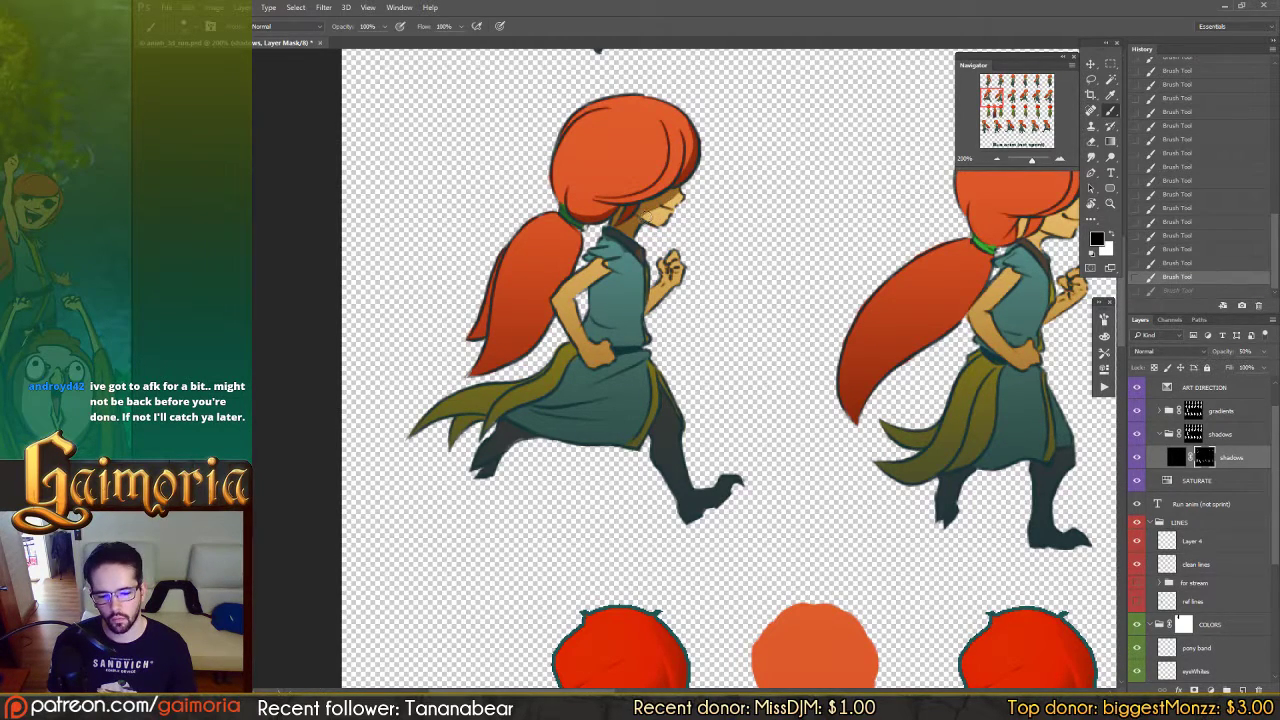
pyautogui.moveTo(674, 195); pyautogui.dragTo(657, 245)
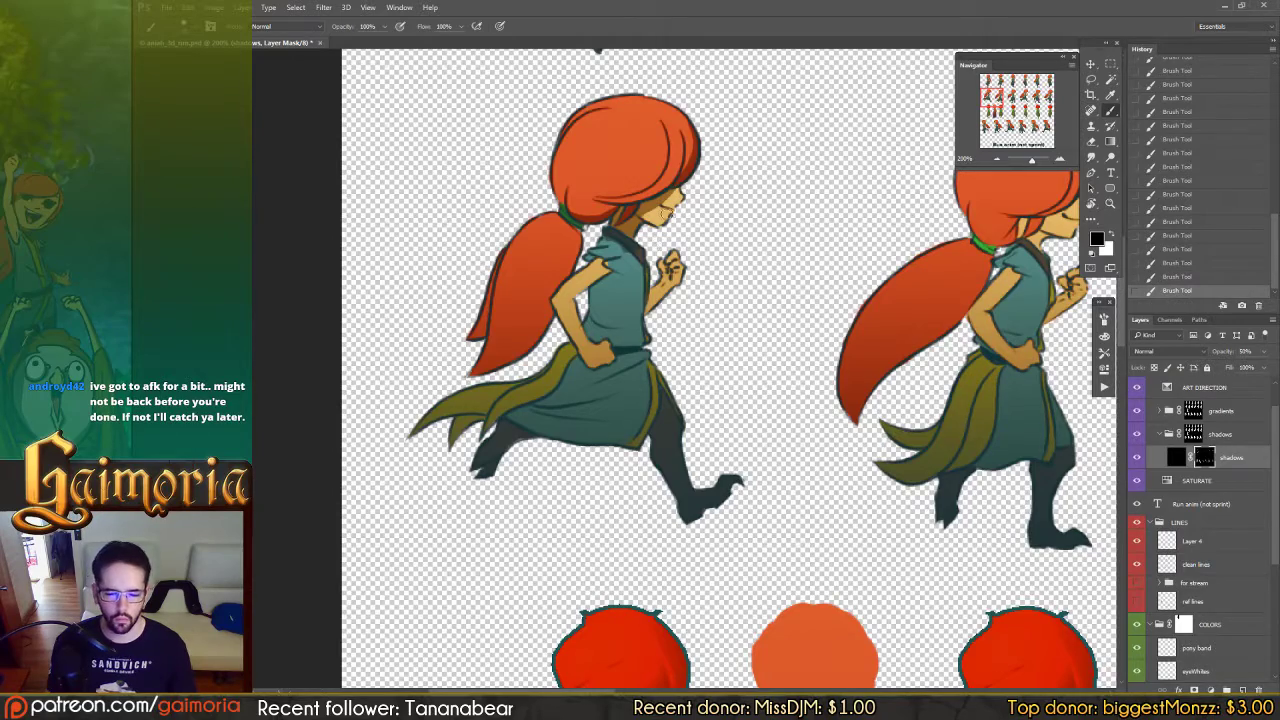
pyautogui.hotkey('ctrl', 'z')
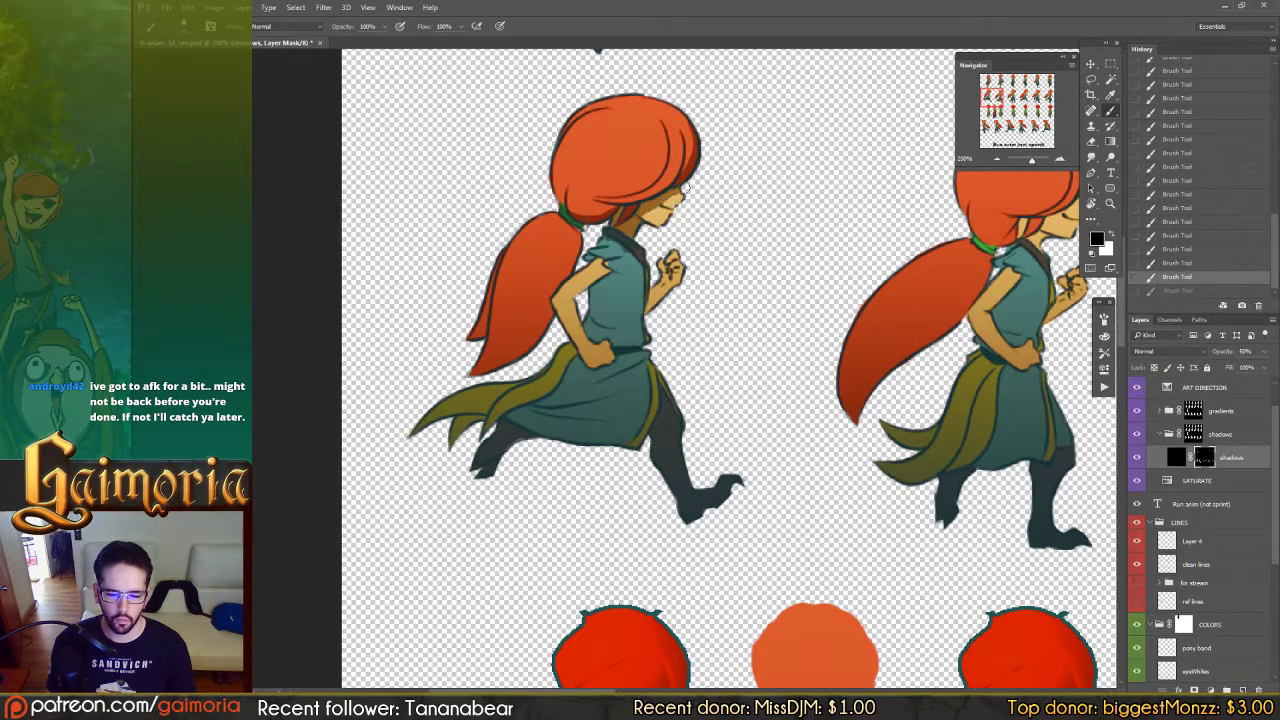
pyautogui.moveTo(685, 188)
pyautogui.mouseDown()
pyautogui.moveTo(671, 216)
pyautogui.moveTo(721, 208)
pyautogui.mouseUp()
pyautogui.press('x')
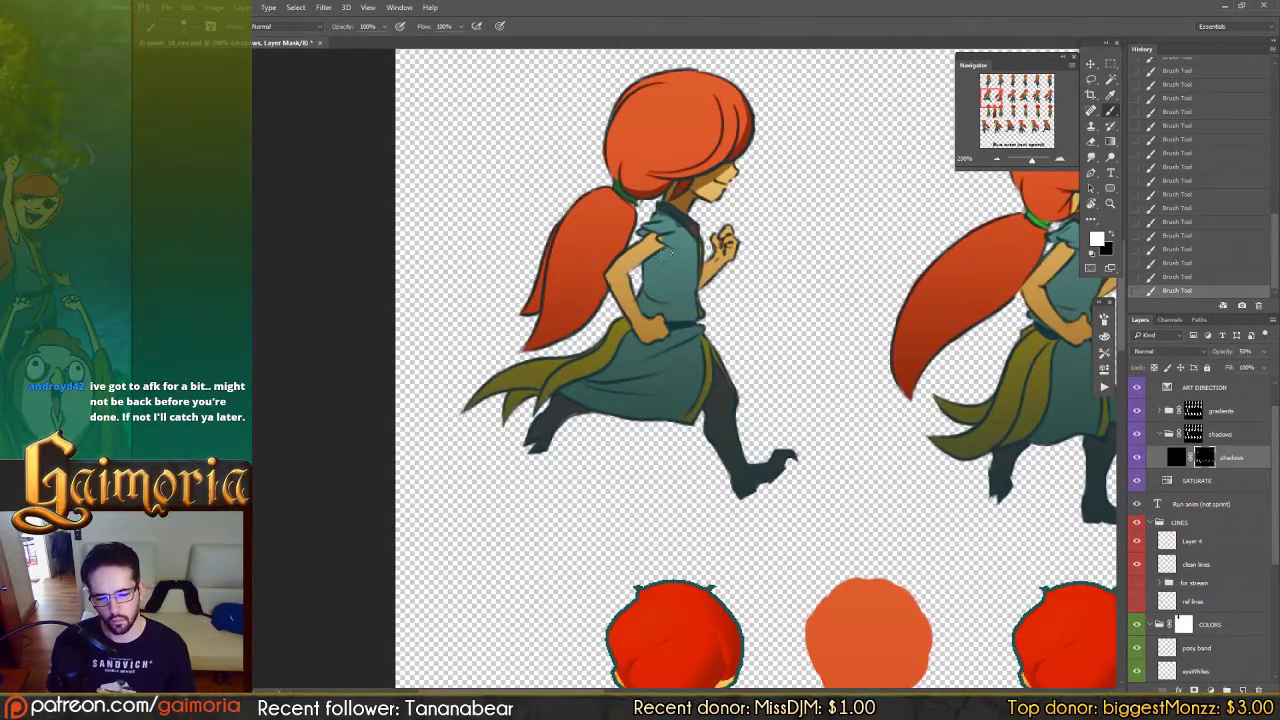
# Step: Brush a shadow down the tunic's torso behind the near arm and clean up its edge
pyautogui.moveTo(640, 298); pyautogui.dragTo(657, 255)
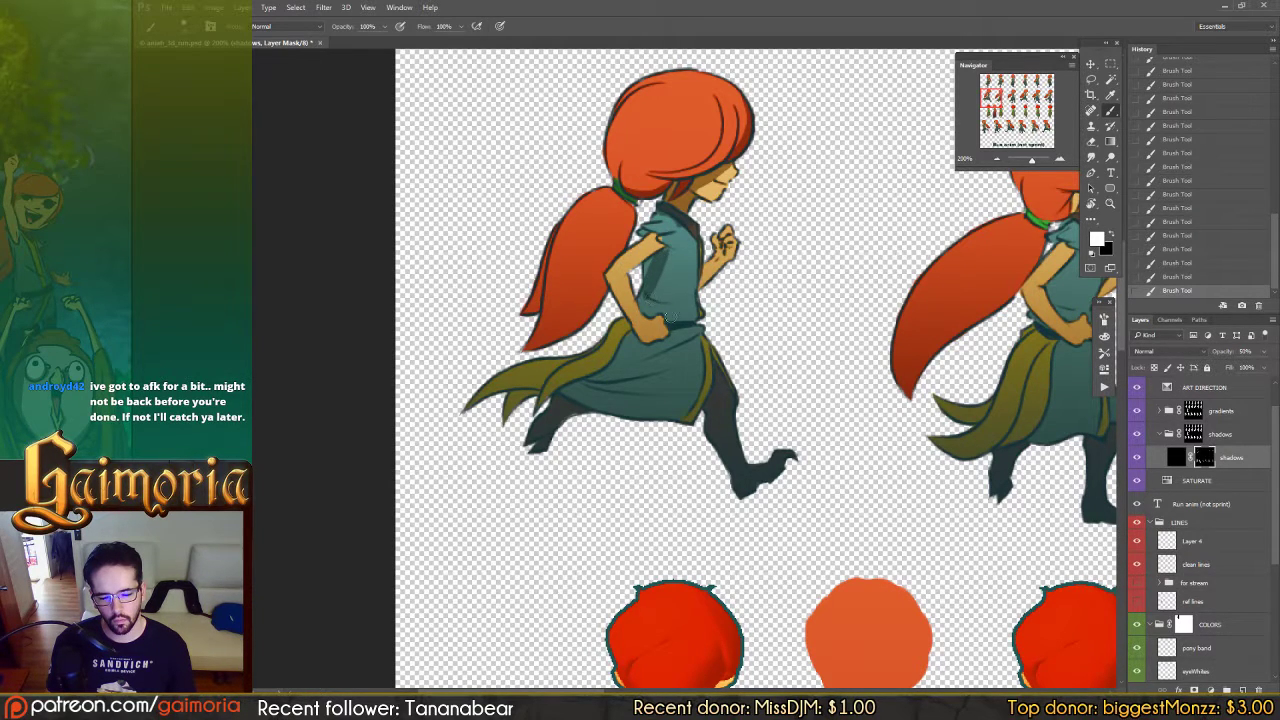
pyautogui.moveTo(668, 316); pyautogui.dragTo(646, 288)
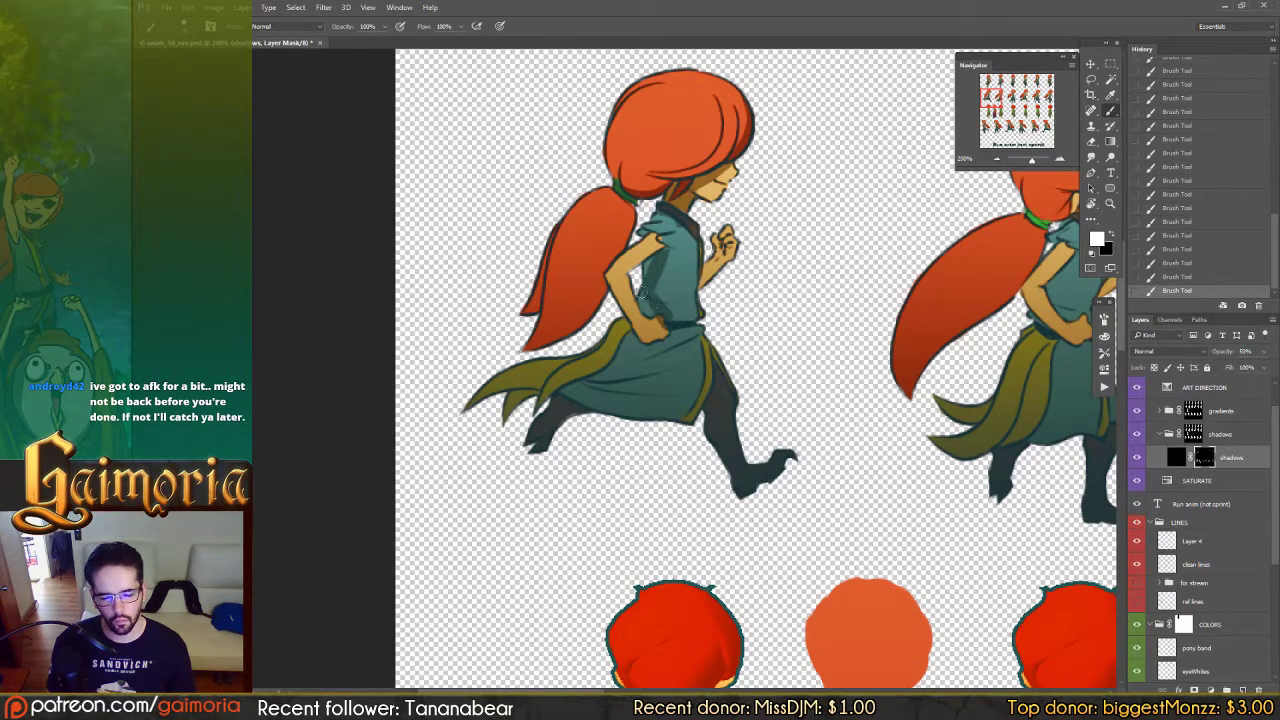
pyautogui.press('x')
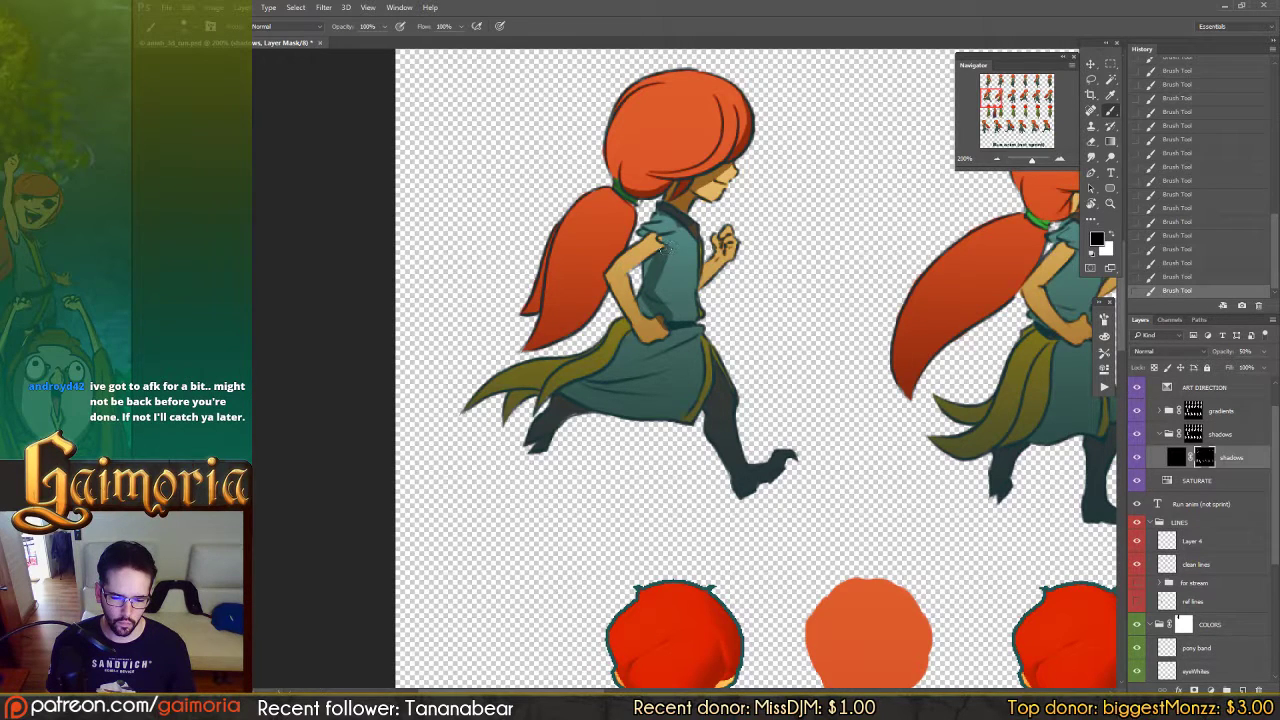
pyautogui.press('x')
pyautogui.press('x')
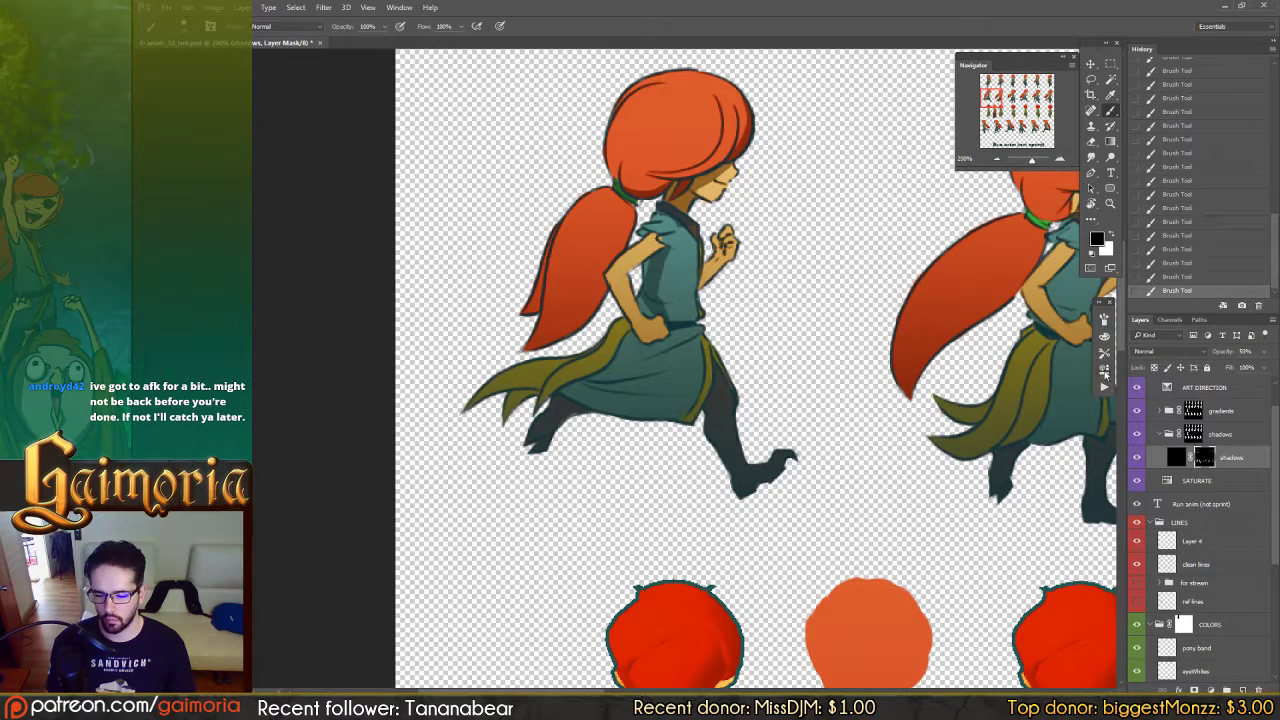
# Step: With a larger brush, shade the ponytail's inner edge below the hair tie and clear the spill from the near arm
pyautogui.rightClick(830, 303)
pyautogui.press('Escape')
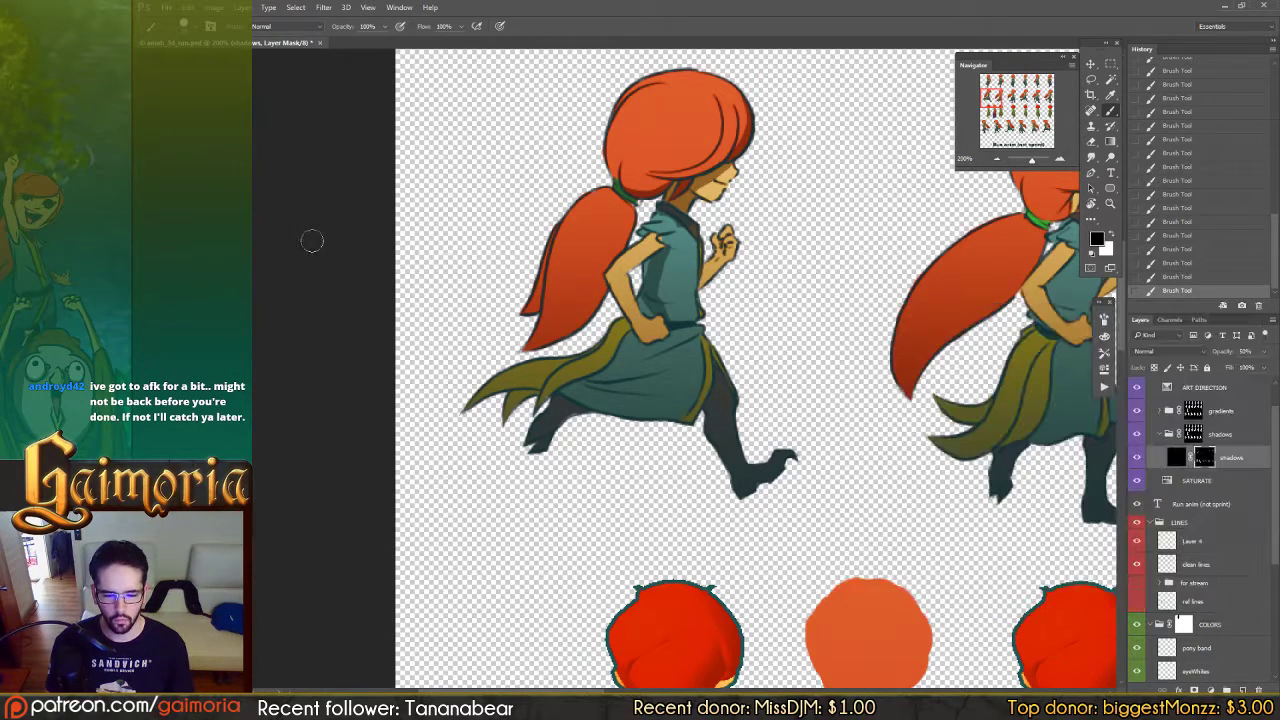
pyautogui.press('x')
pyautogui.moveTo(624, 203)
pyautogui.mouseDown()
pyautogui.moveTo(606, 272)
pyautogui.moveTo(585, 297)
pyautogui.mouseUp()
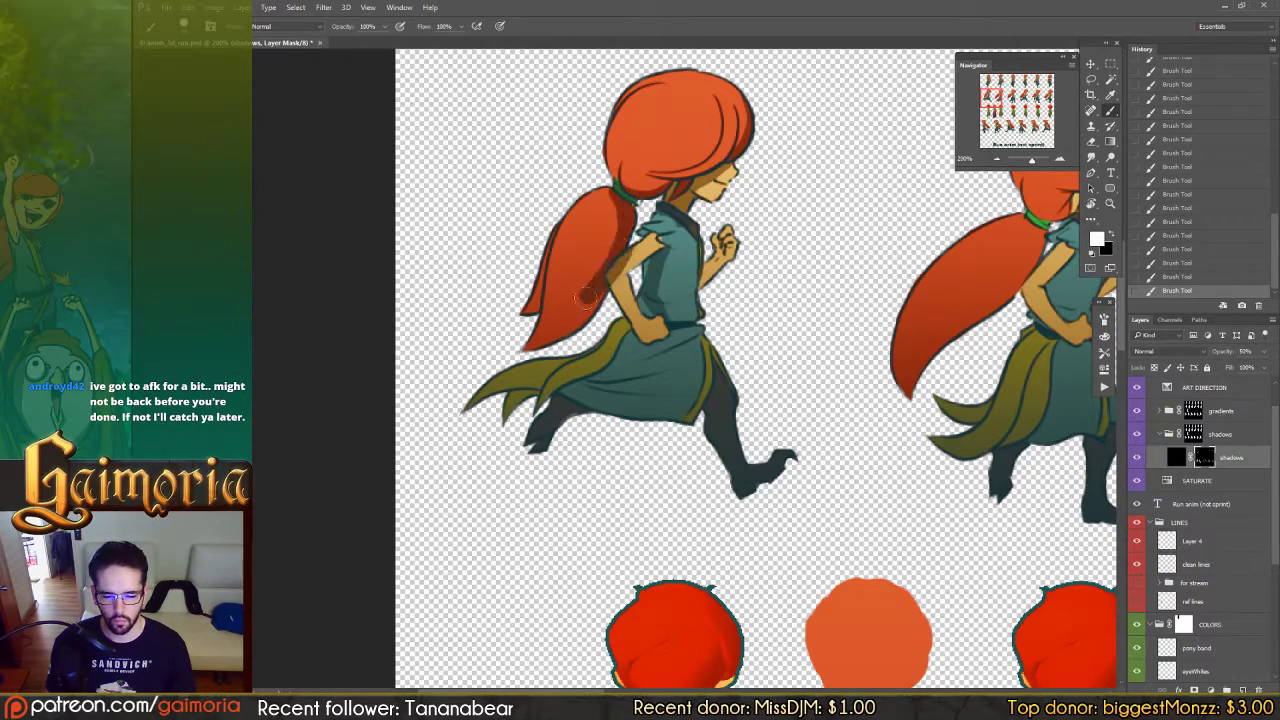
pyautogui.press('x')
pyautogui.moveTo(617, 206)
pyautogui.mouseDown()
pyautogui.moveTo(593, 289)
pyautogui.moveTo(545, 333)
pyautogui.moveTo(594, 295)
pyautogui.mouseUp()
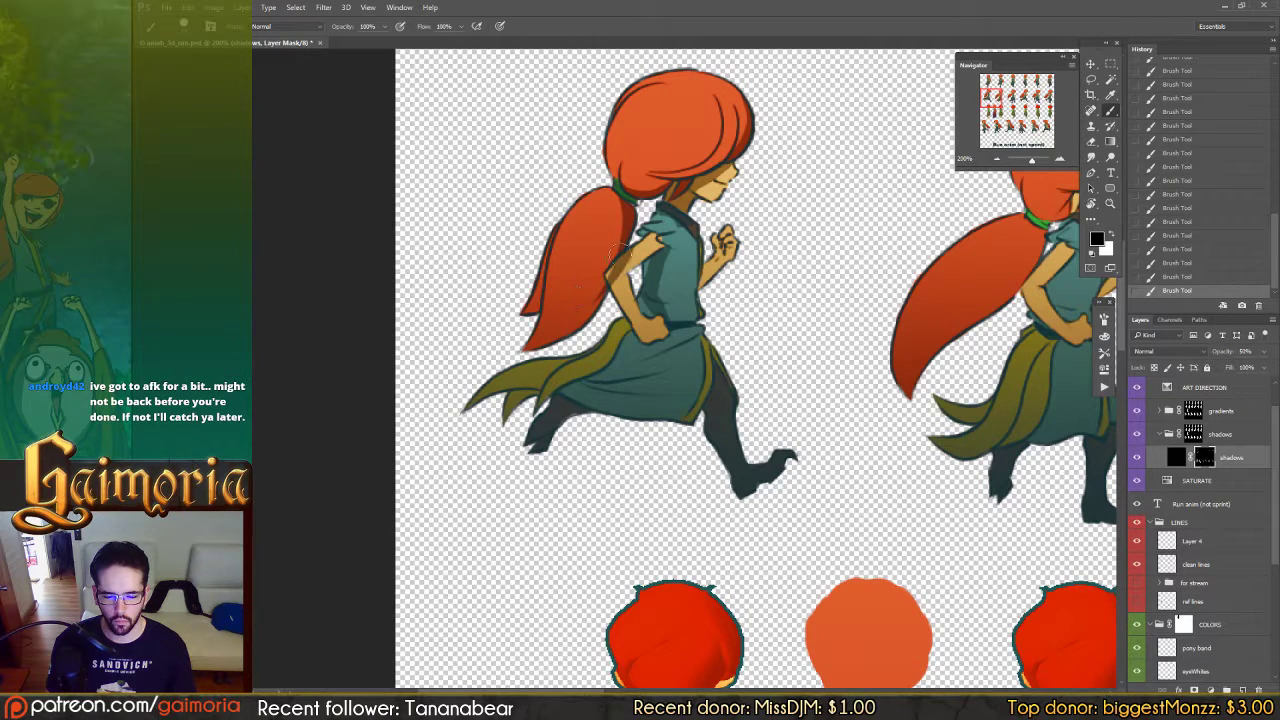
pyautogui.press('x')
pyautogui.moveTo(644, 250)
pyautogui.mouseDown()
pyautogui.moveTo(610, 283)
pyautogui.moveTo(620, 272)
pyautogui.mouseUp()
pyautogui.press('x')
pyautogui.hotkey('ctrl', 'z')
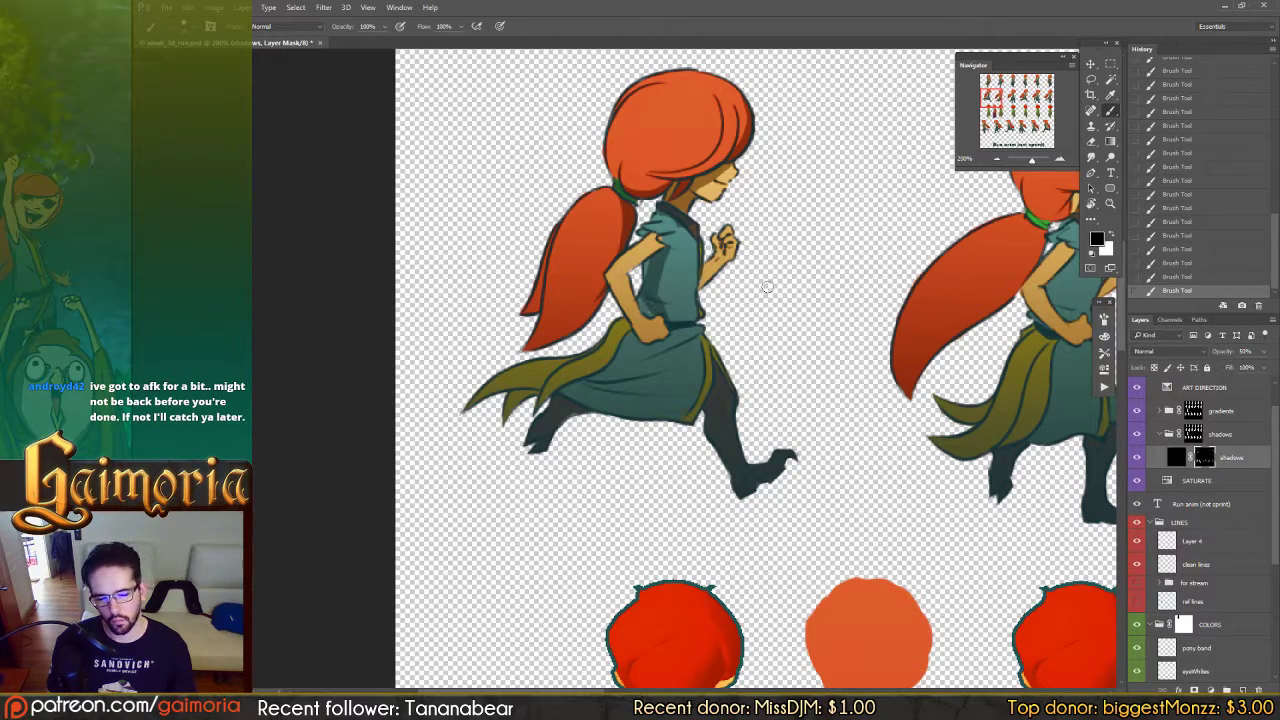
# Step: Brush shadows onto the far forearm and onto the rear leg where it emerges beneath the skirt
pyautogui.press('x')
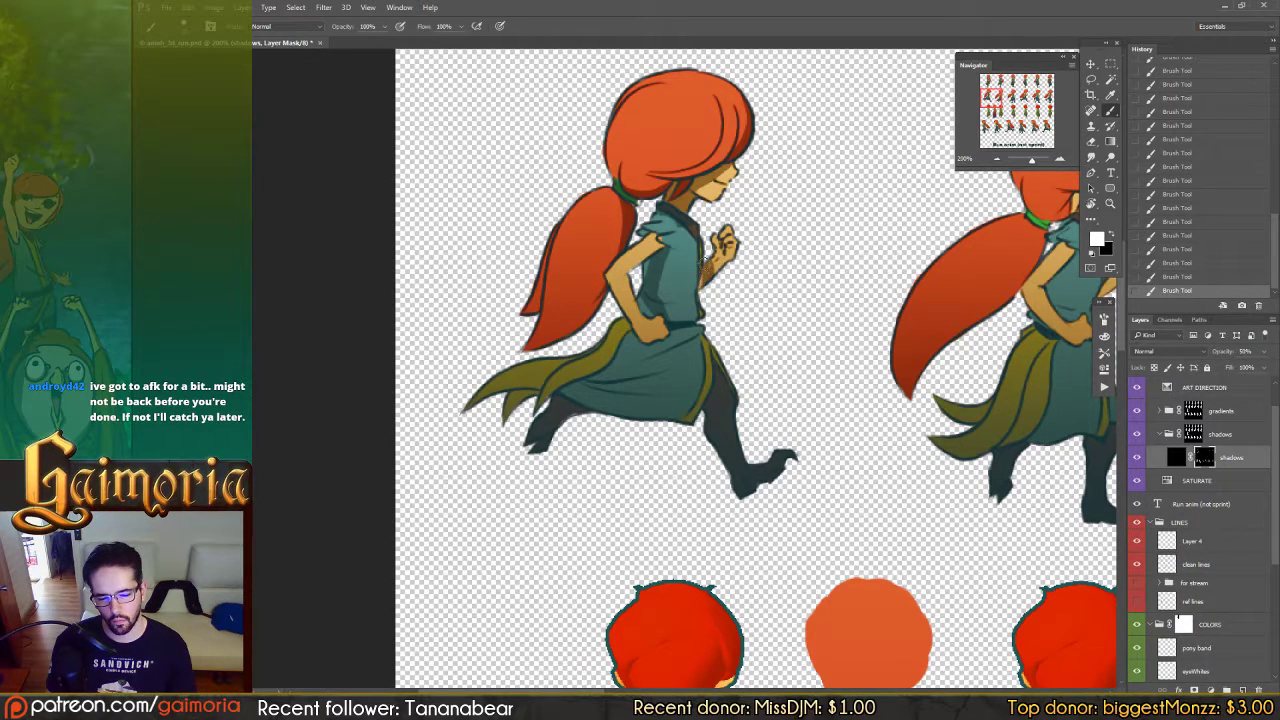
pyautogui.press('x')
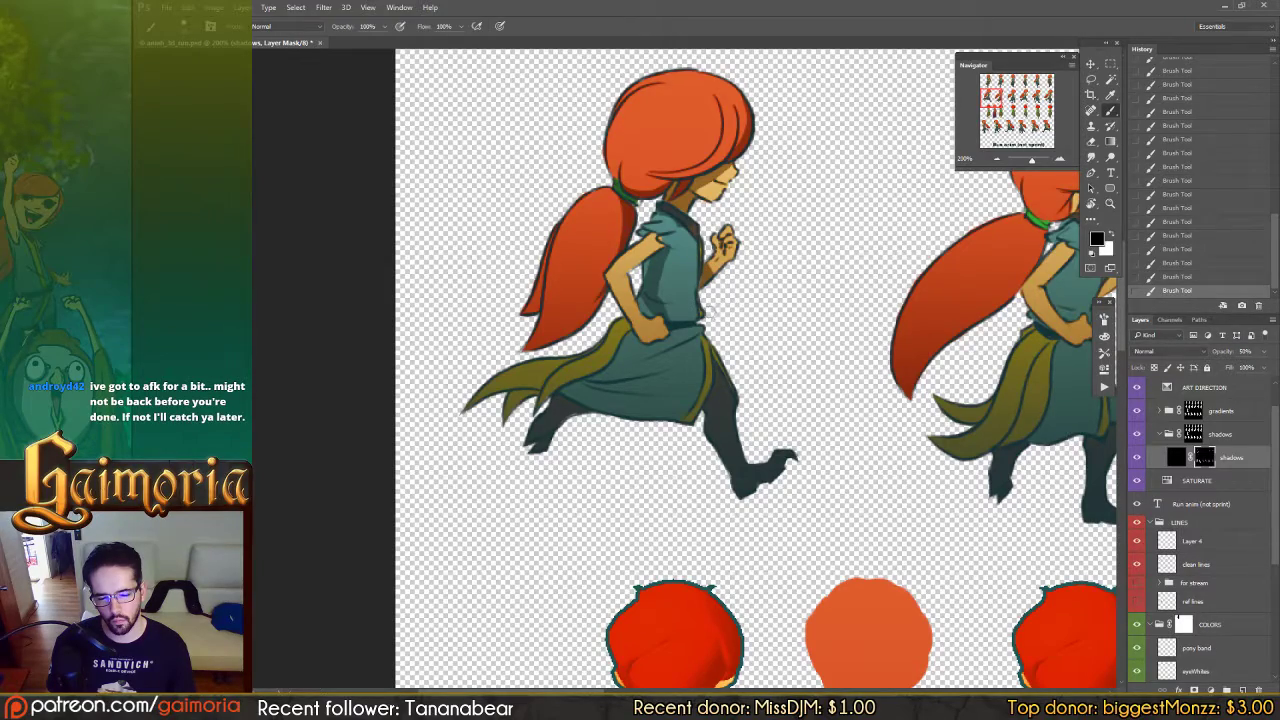
pyautogui.moveTo(705, 295); pyautogui.dragTo(683, 200)
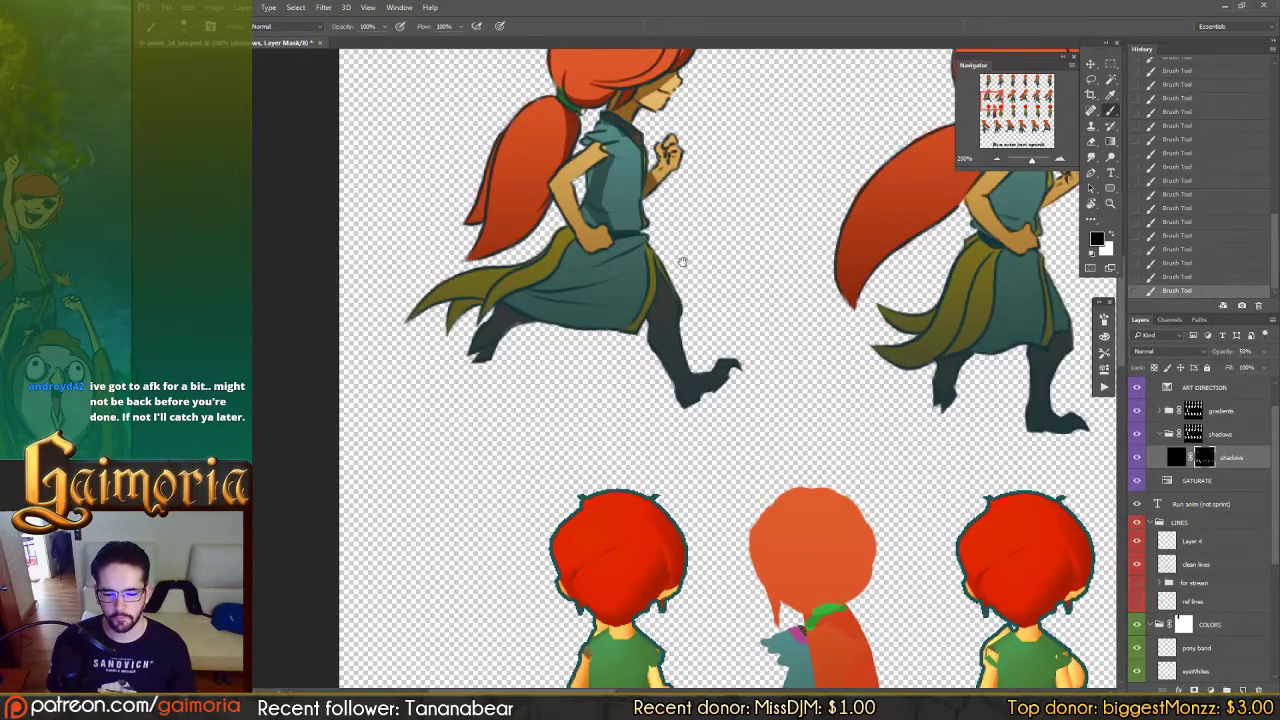
pyautogui.moveTo(682, 263); pyautogui.dragTo(720, 229)
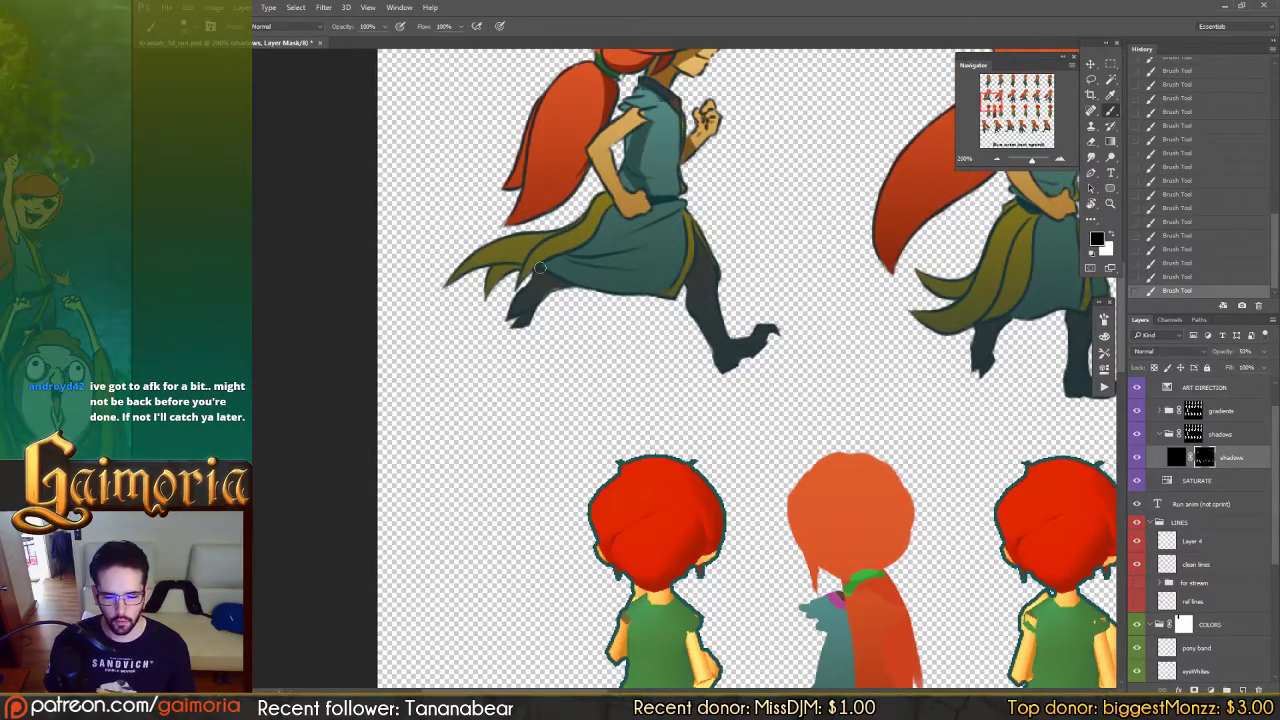
pyautogui.press('x')
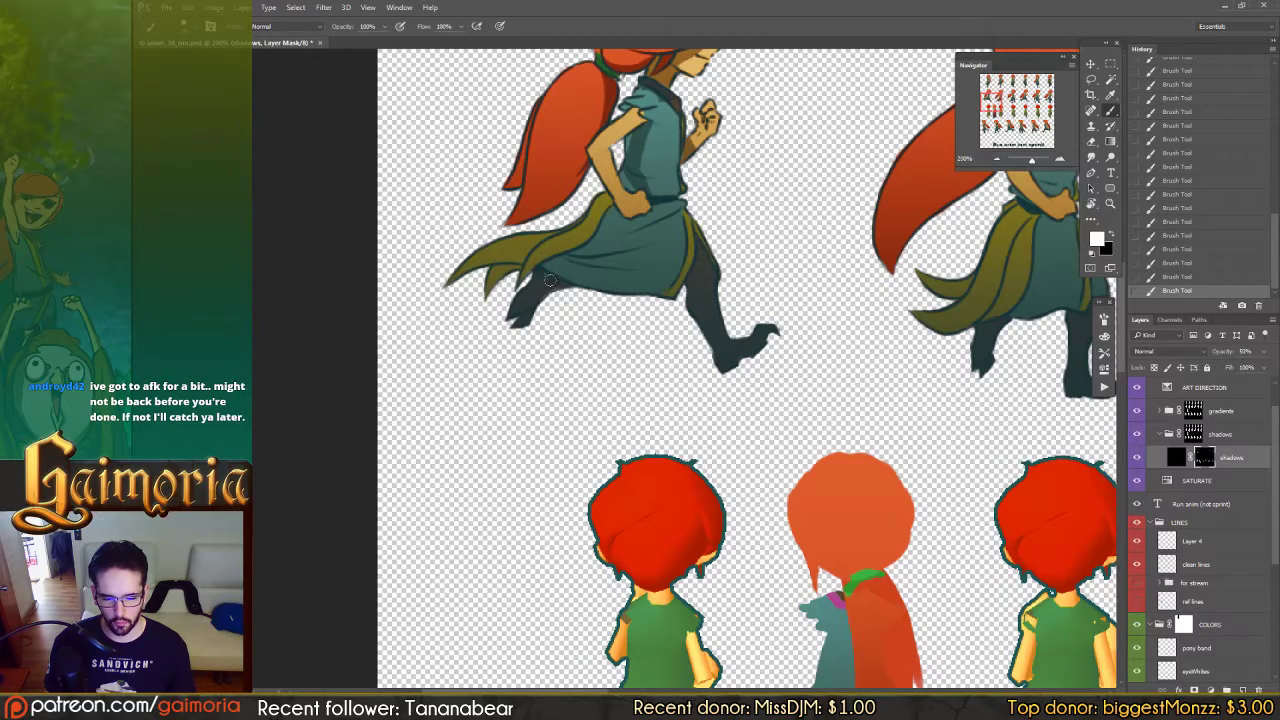
pyautogui.press('x')
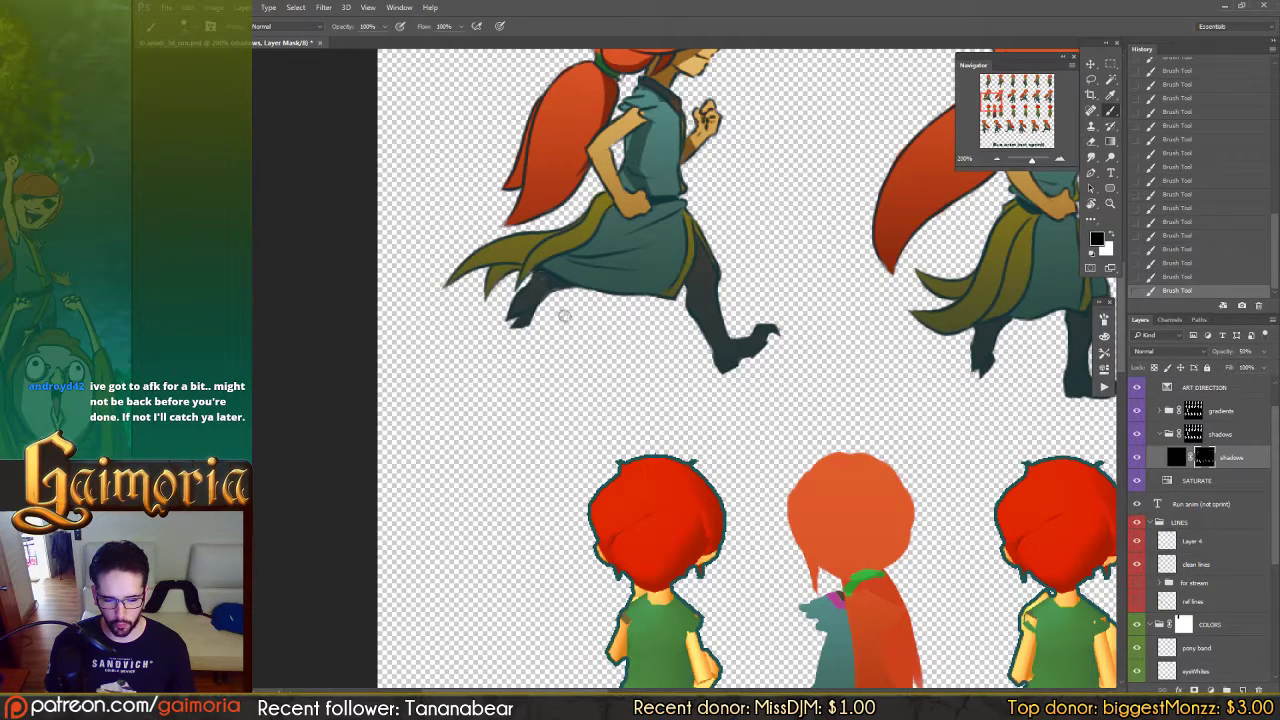
pyautogui.press('x')
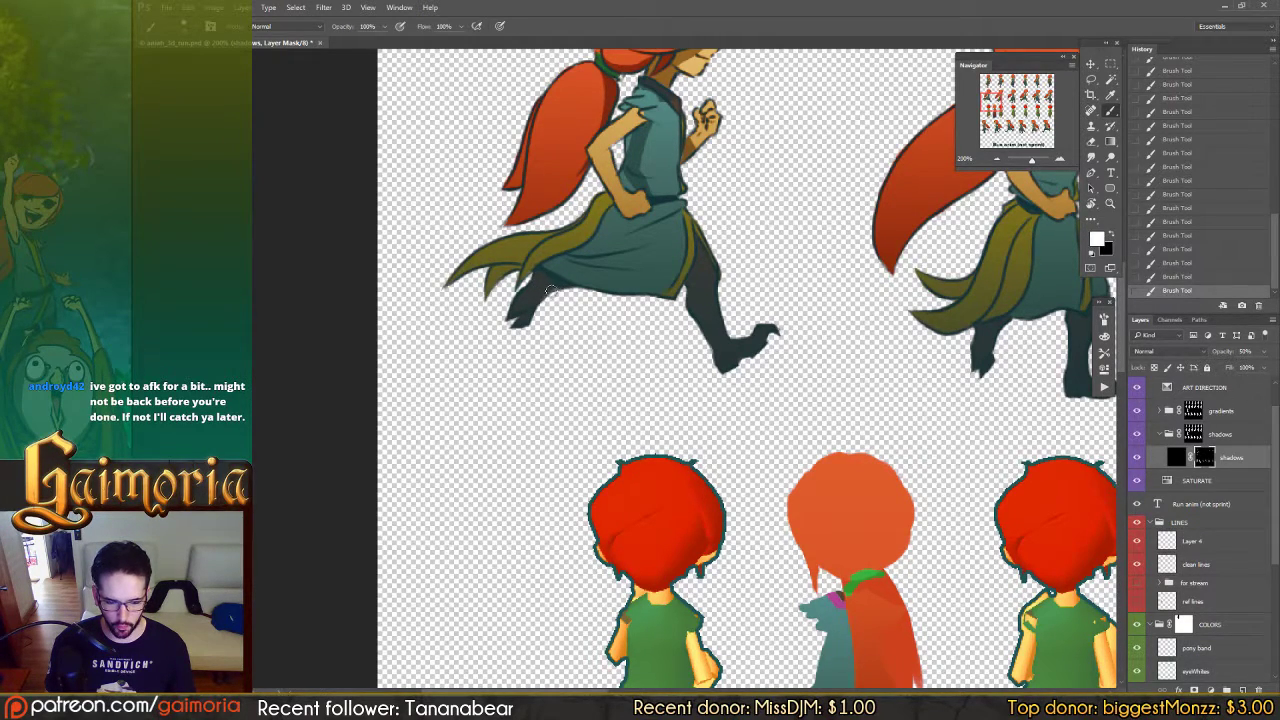
# Step: Paint a shadow on the skirt just below the waist beside the near fist, refining its shape
pyautogui.moveTo(649, 224); pyautogui.dragTo(707, 261)
pyautogui.press('x')
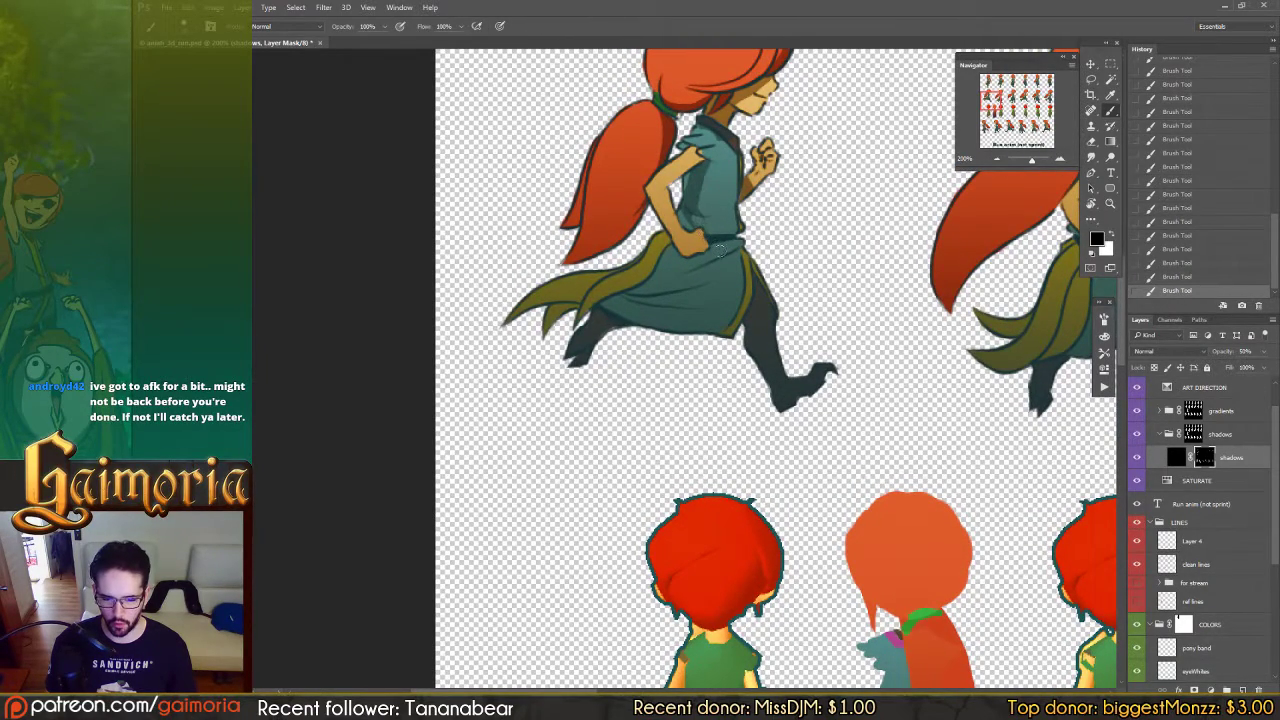
pyautogui.press('x')
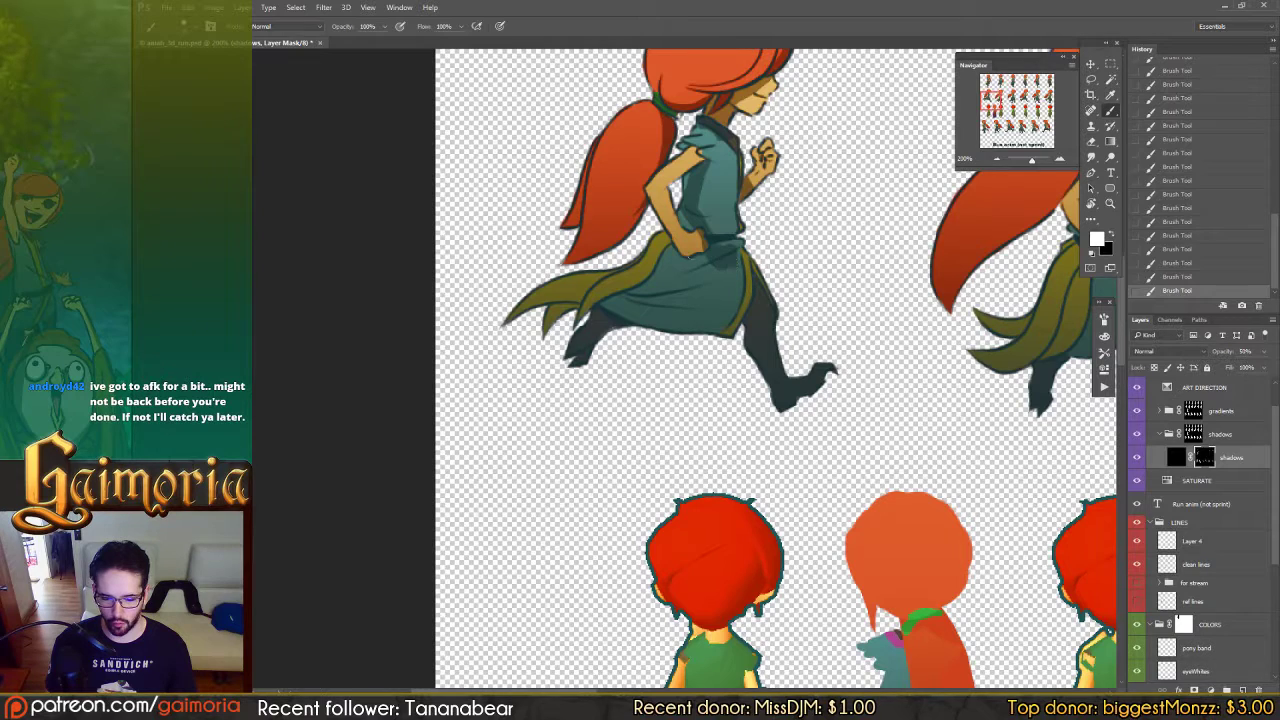
pyautogui.press('x')
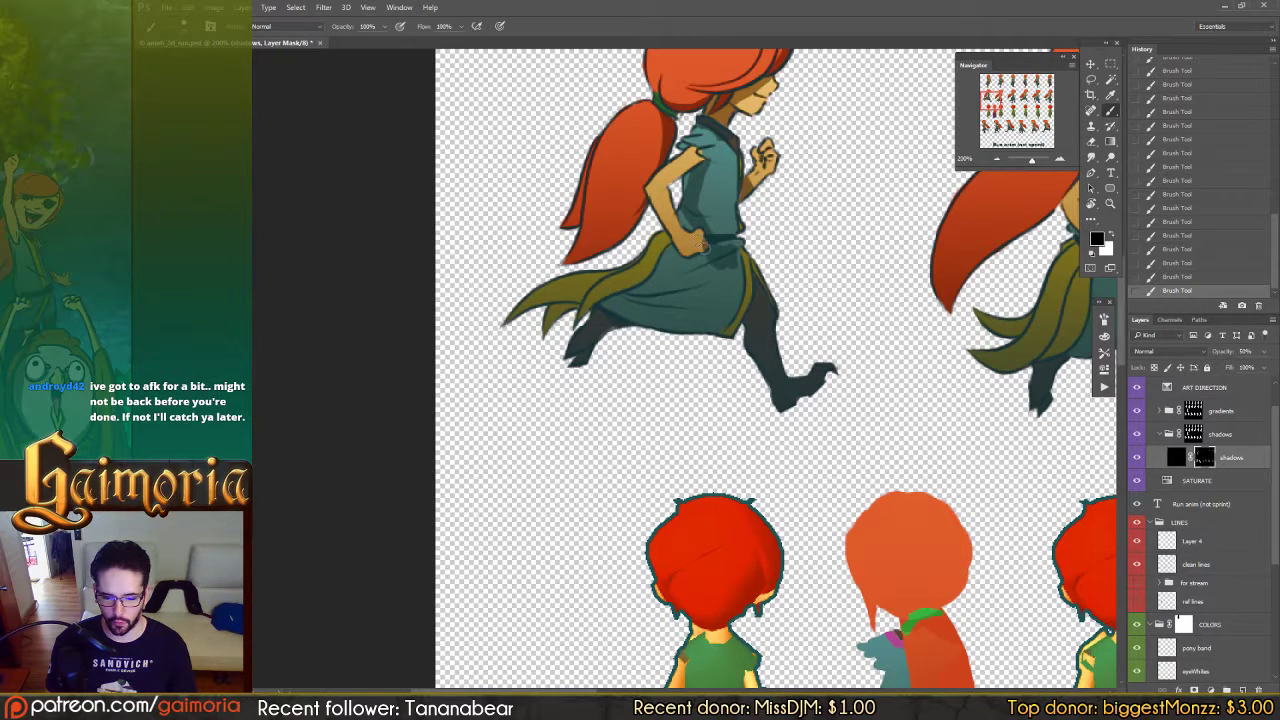
pyautogui.press('x')
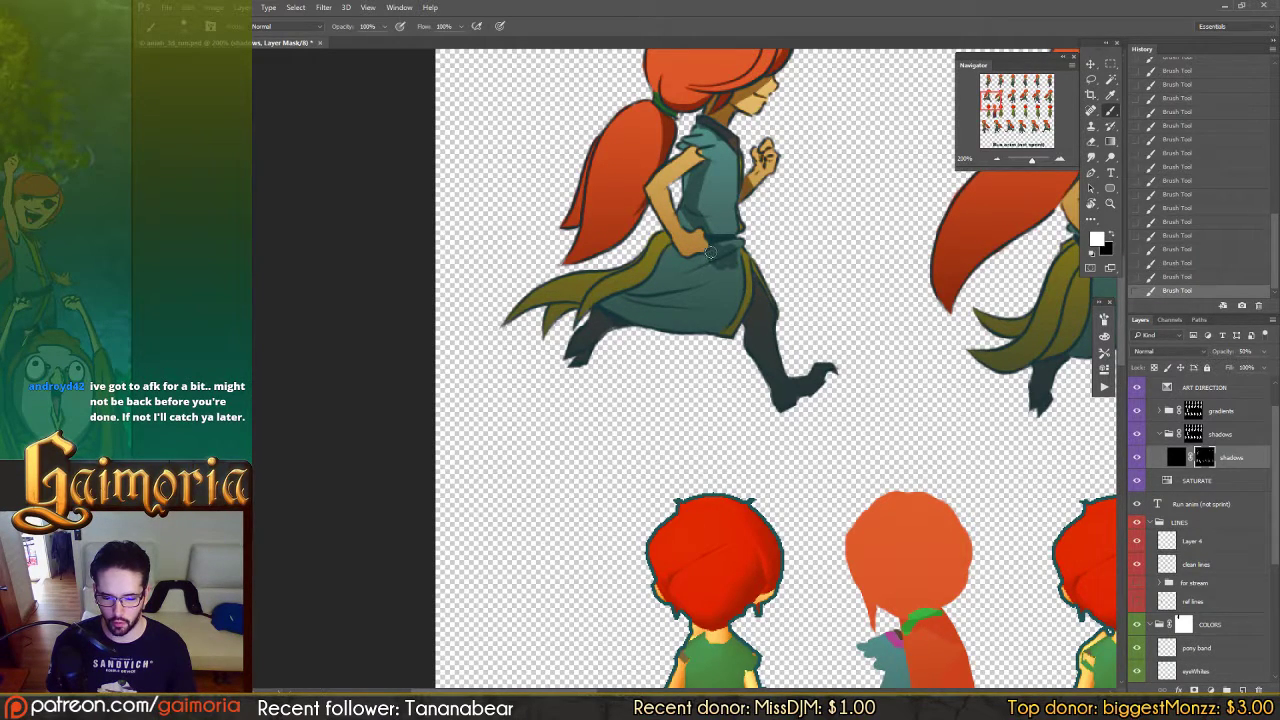
pyautogui.press('x')
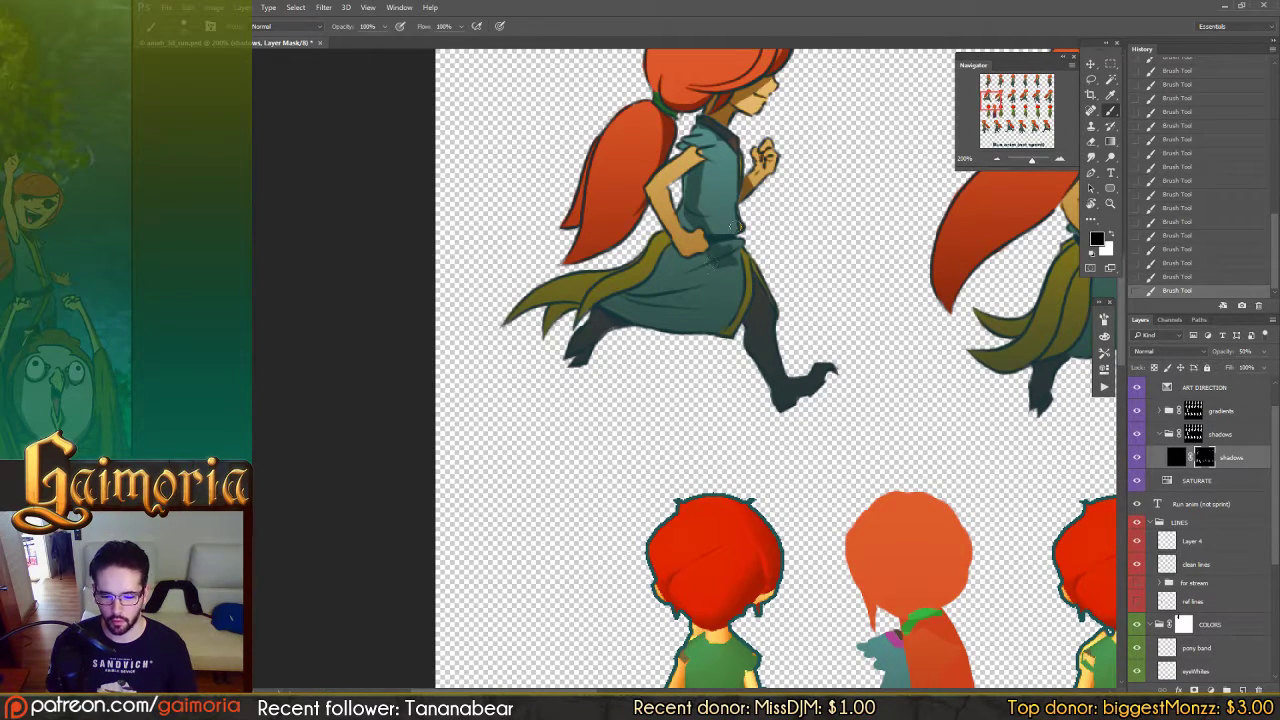
# Step: Brush a shadow down the front leg along the skirt's front trim
pyautogui.press('x')
pyautogui.moveTo(755, 281); pyautogui.dragTo(743, 320)
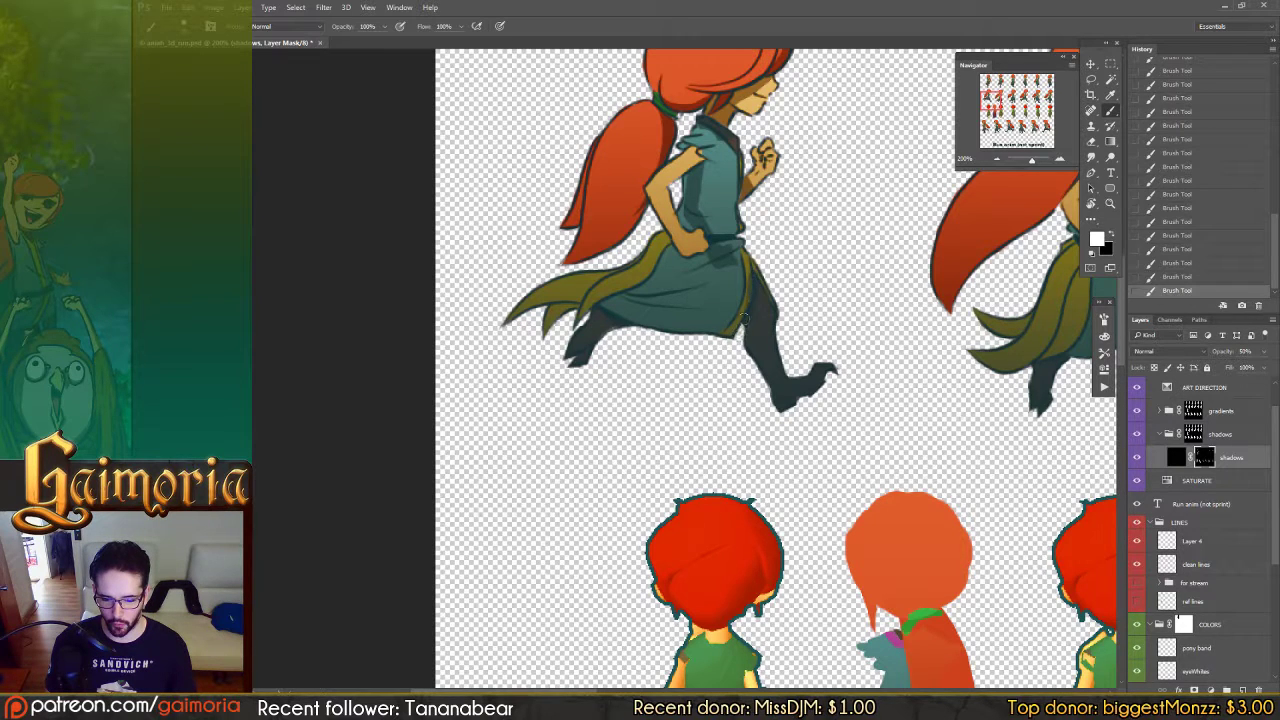
pyautogui.press('x')
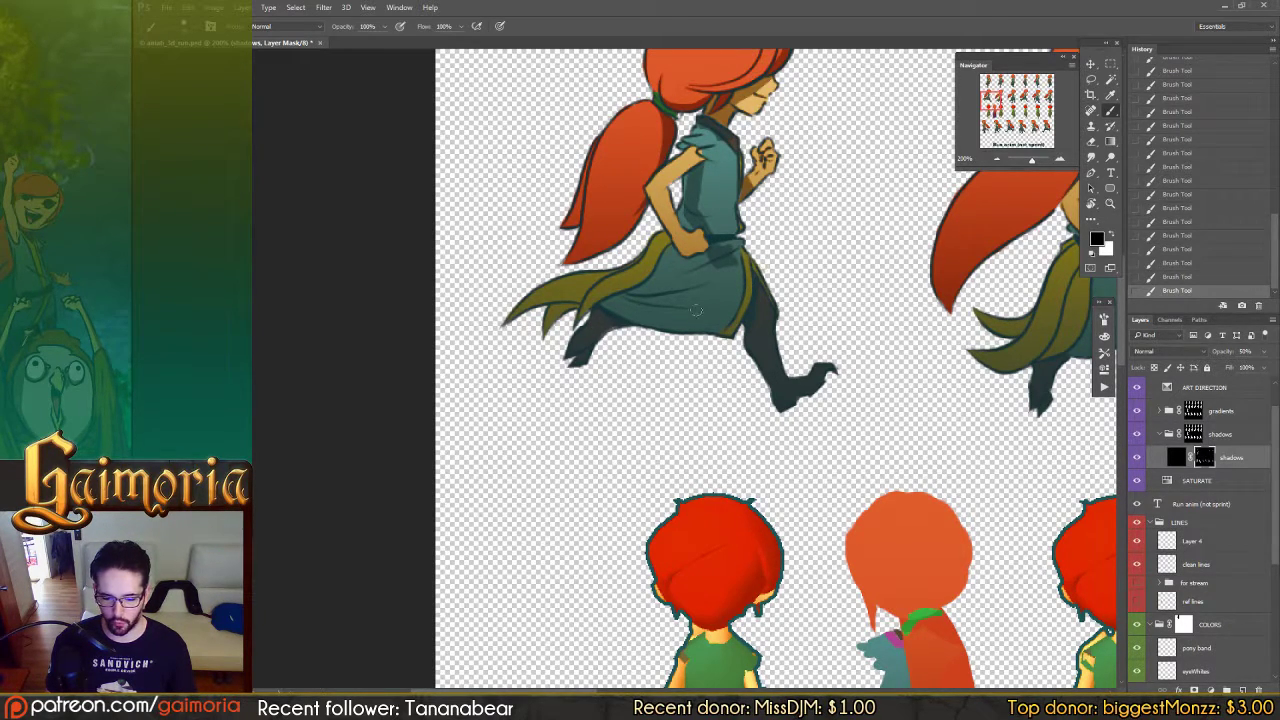
# Step: Brush a shadow along the olive sash from the near hip toward the rear leg and trim its edge
pyautogui.moveTo(697, 308); pyautogui.dragTo(740, 296)
pyautogui.press('x')
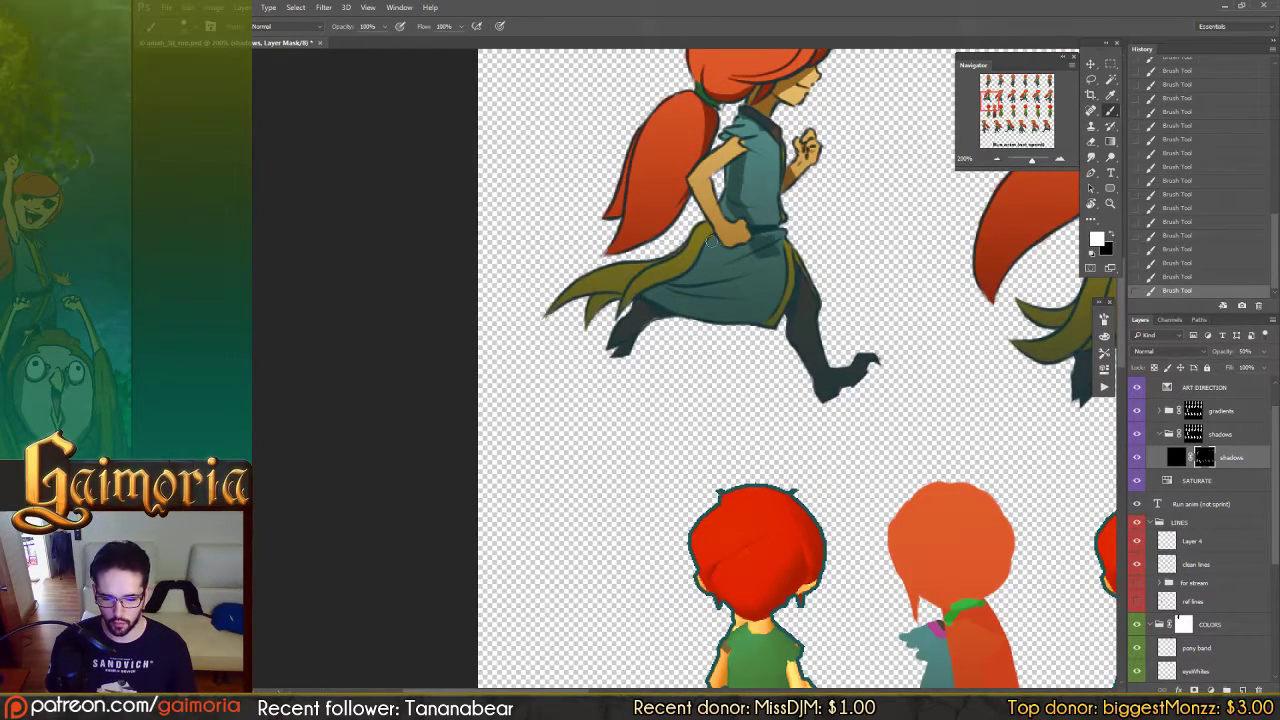
pyautogui.moveTo(708, 240)
pyautogui.mouseDown()
pyautogui.moveTo(680, 280)
pyautogui.moveTo(630, 310)
pyautogui.mouseUp()
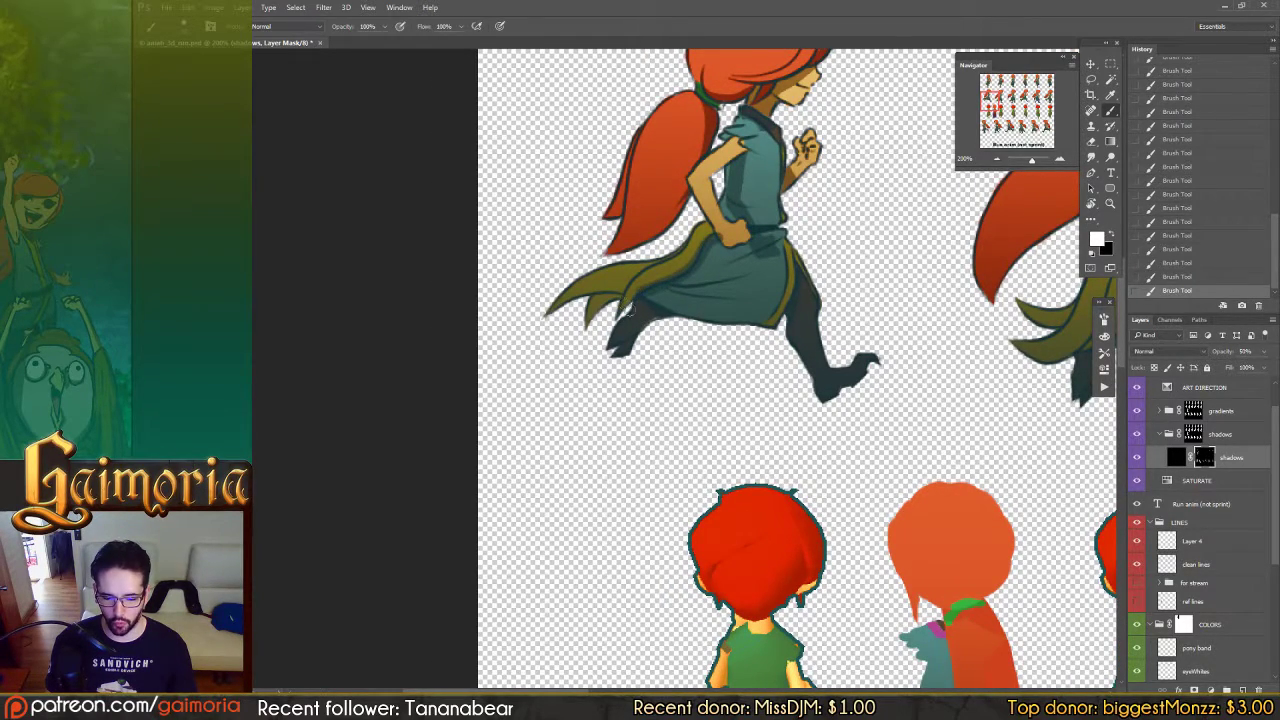
pyautogui.press('x')
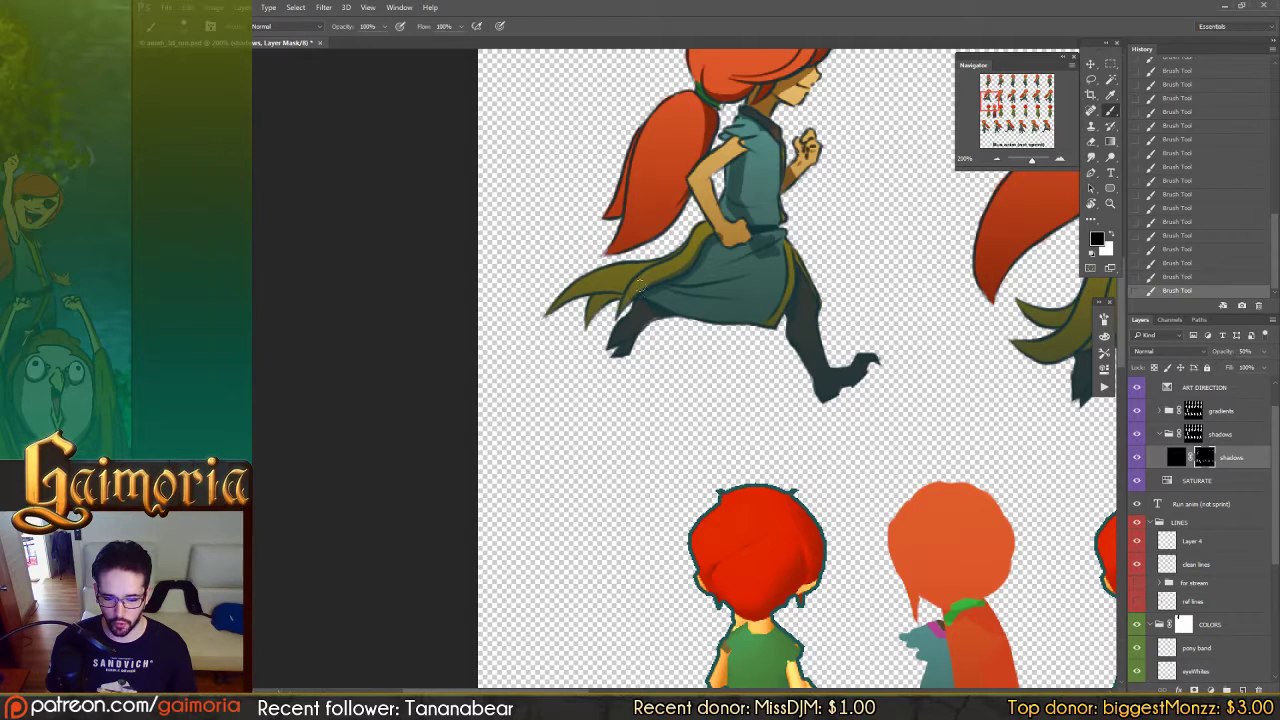
pyautogui.moveTo(686, 262); pyautogui.dragTo(712, 232)
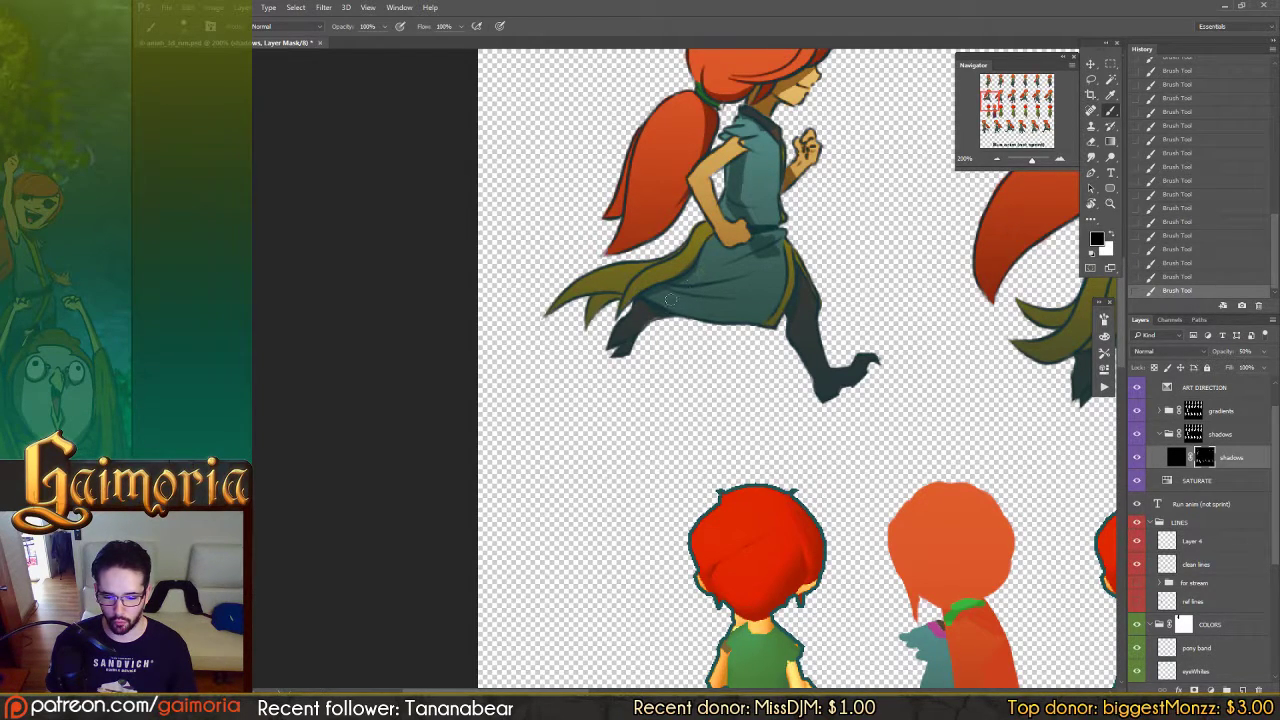
pyautogui.press('x')
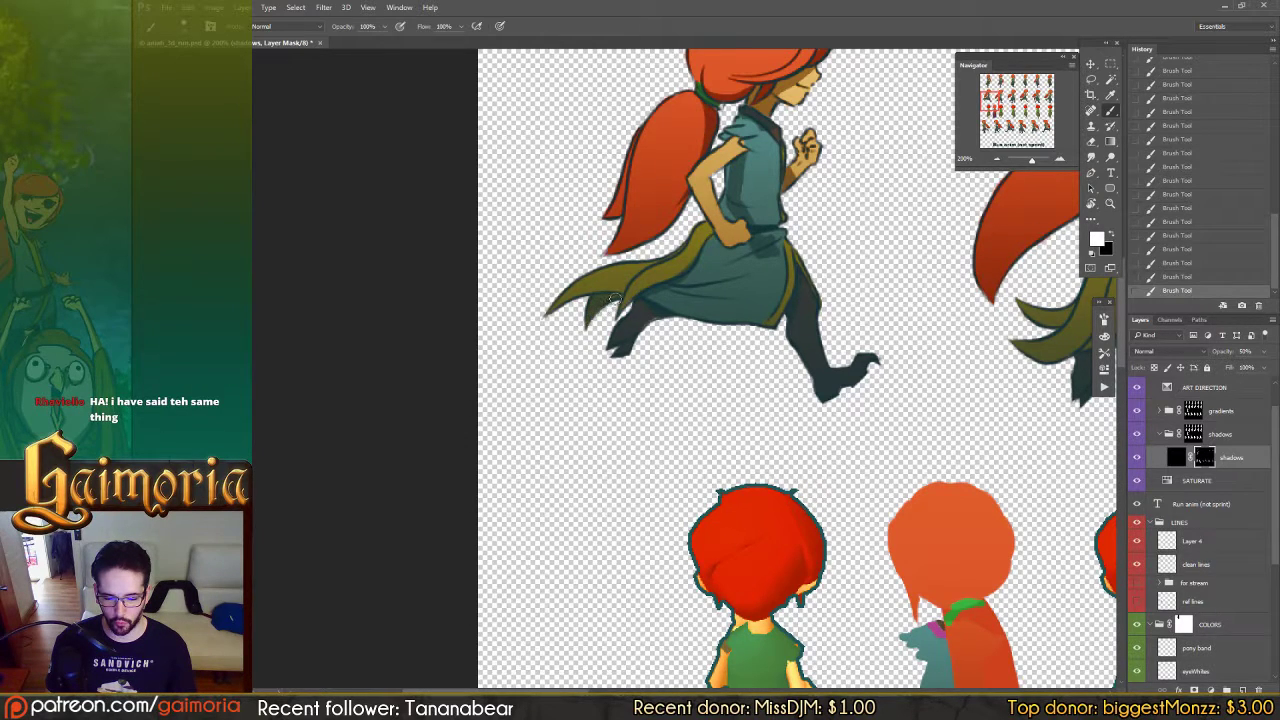
# Step: On the second run frame, shade the face and neck beneath the hair and clean up the shadow's edges
pyautogui.moveTo(816, 332); pyautogui.dragTo(814, 332)
pyautogui.hscroll(4, 820, 320)
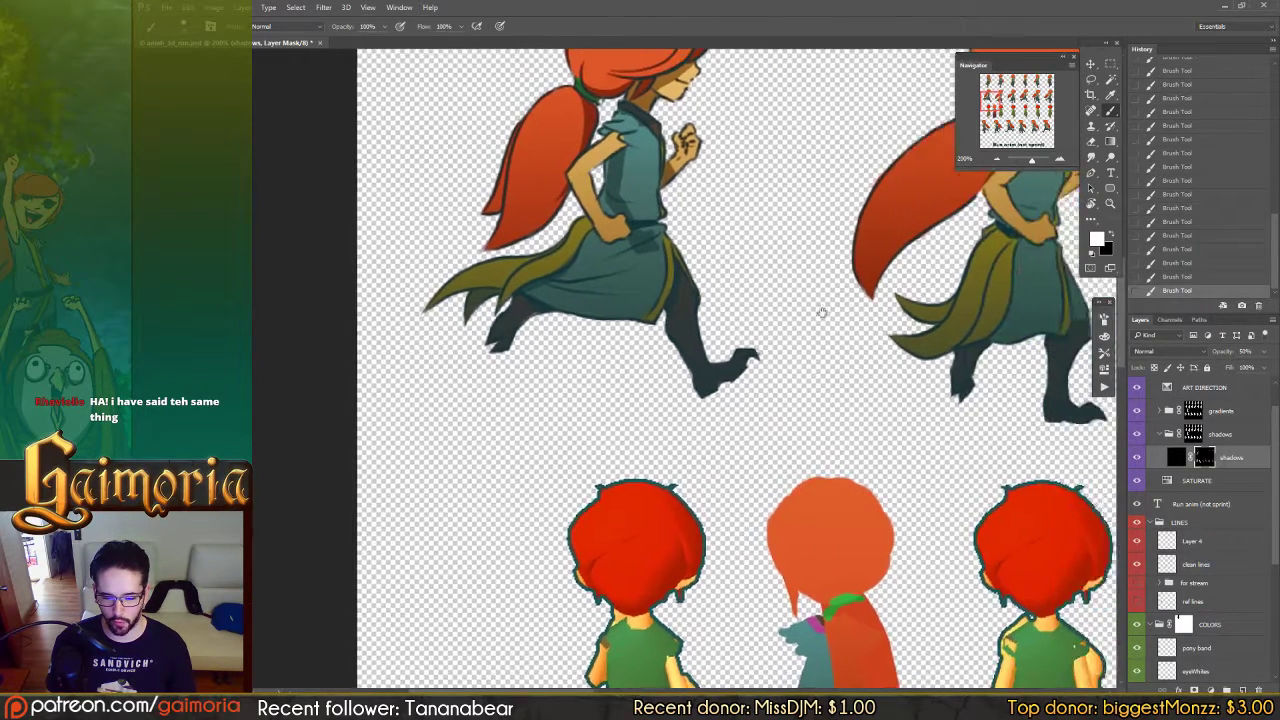
pyautogui.scroll(4, 780, 297)
pyautogui.hscroll(4, 777, 274)
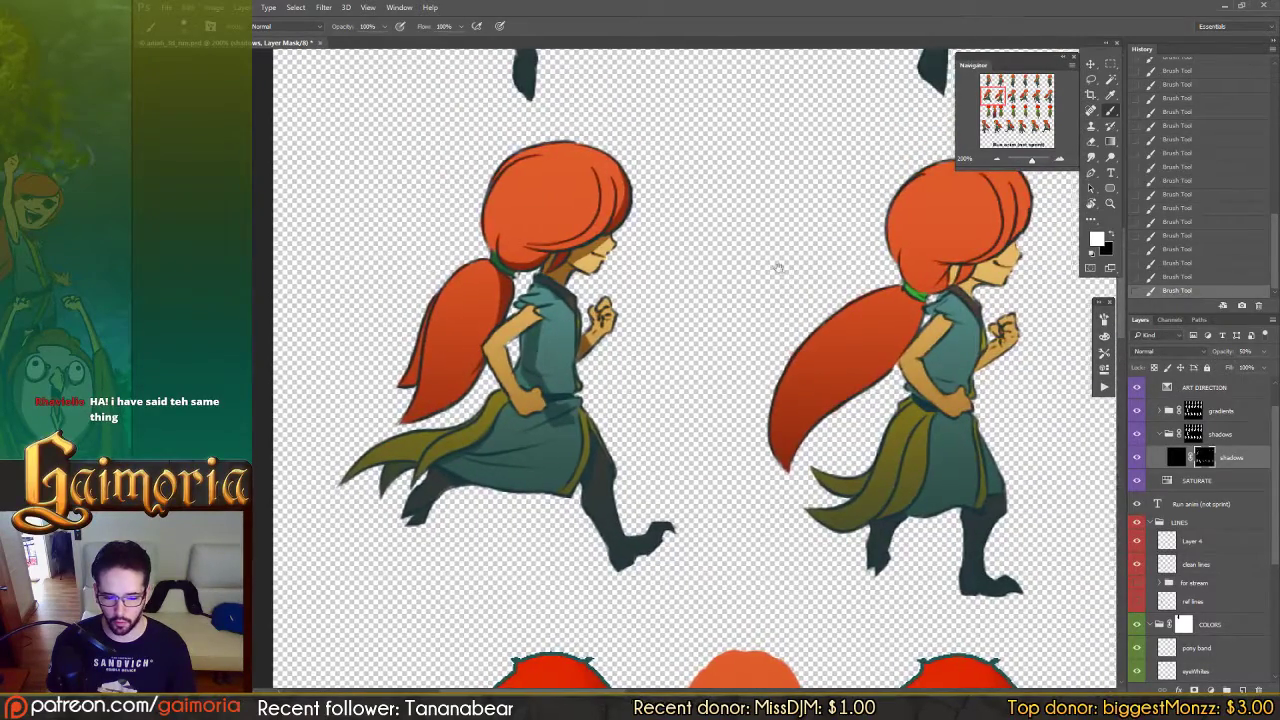
pyautogui.hscroll(3, 788, 301)
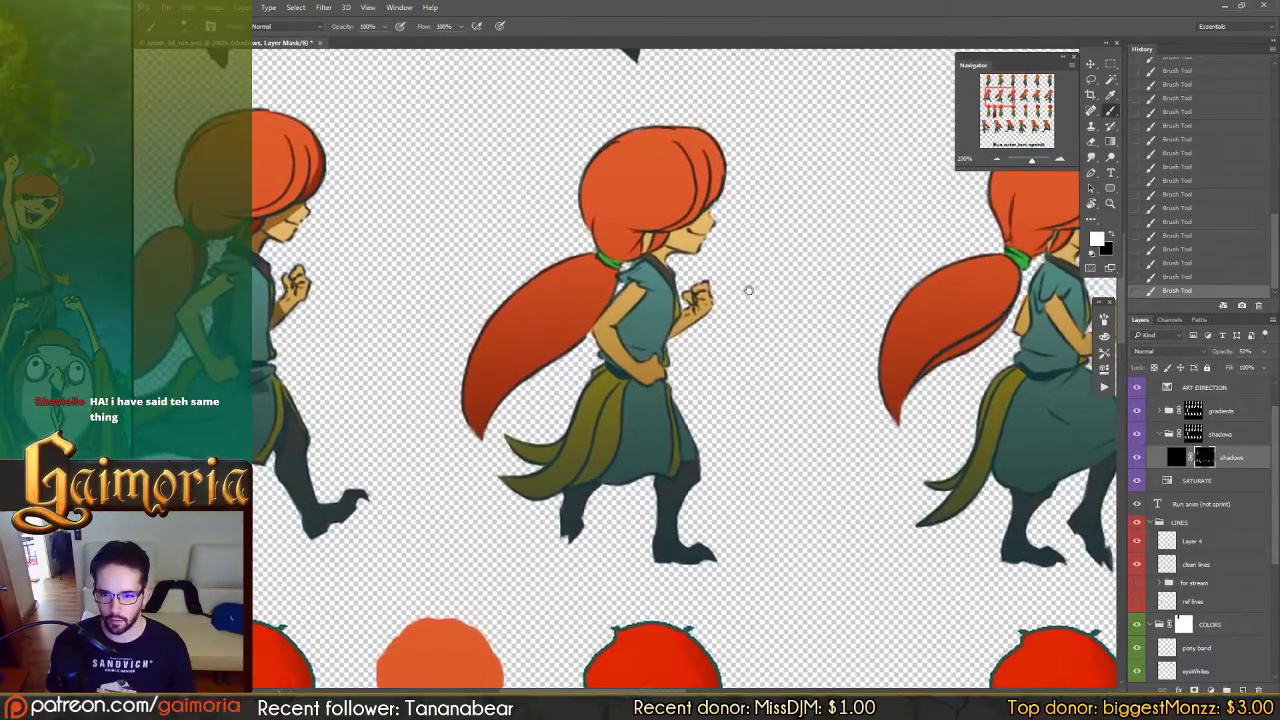
pyautogui.moveTo(727, 278)
pyautogui.mouseDown()
pyautogui.moveTo(761, 271)
pyautogui.moveTo(720, 268)
pyautogui.mouseUp()
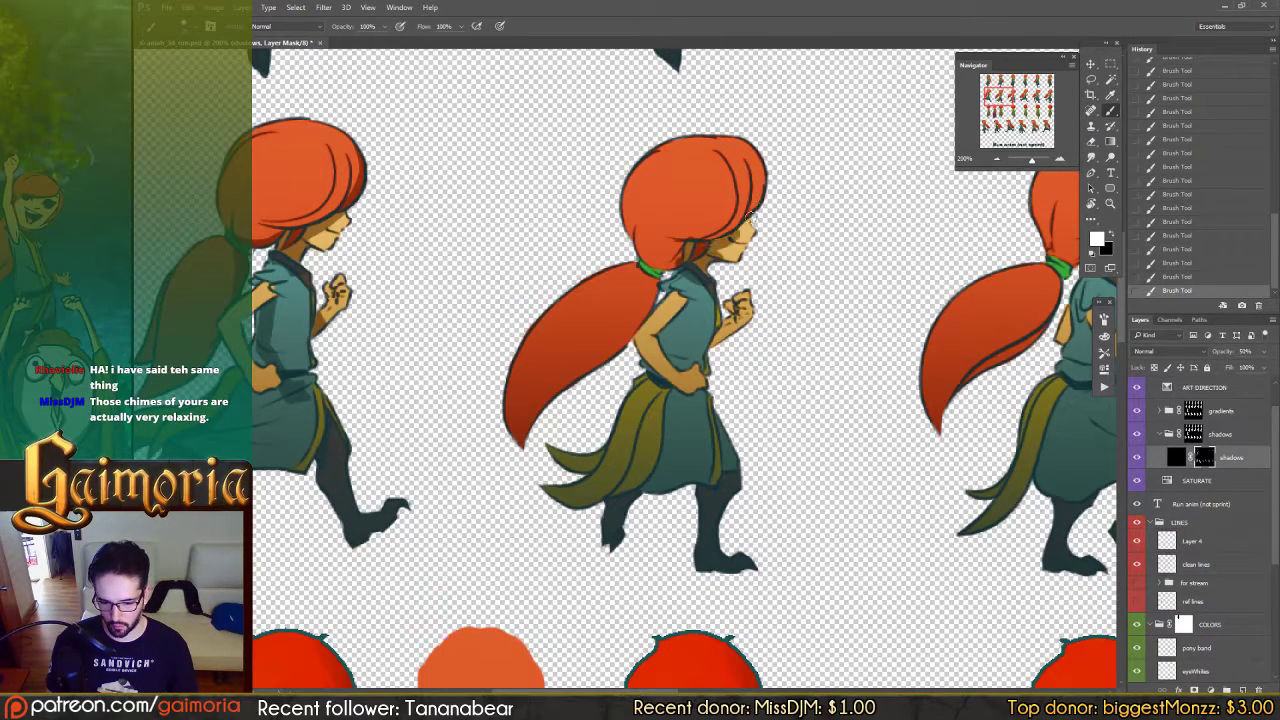
pyautogui.press('x')
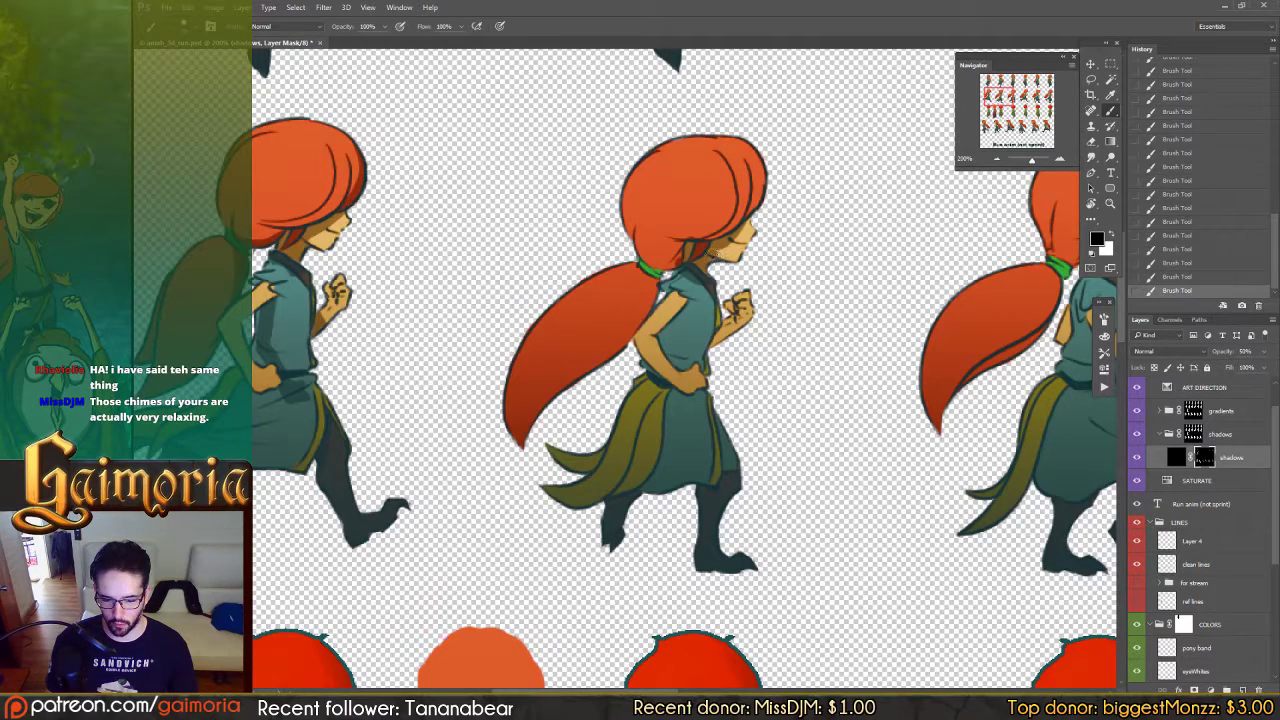
pyautogui.press('x')
pyautogui.press('x')
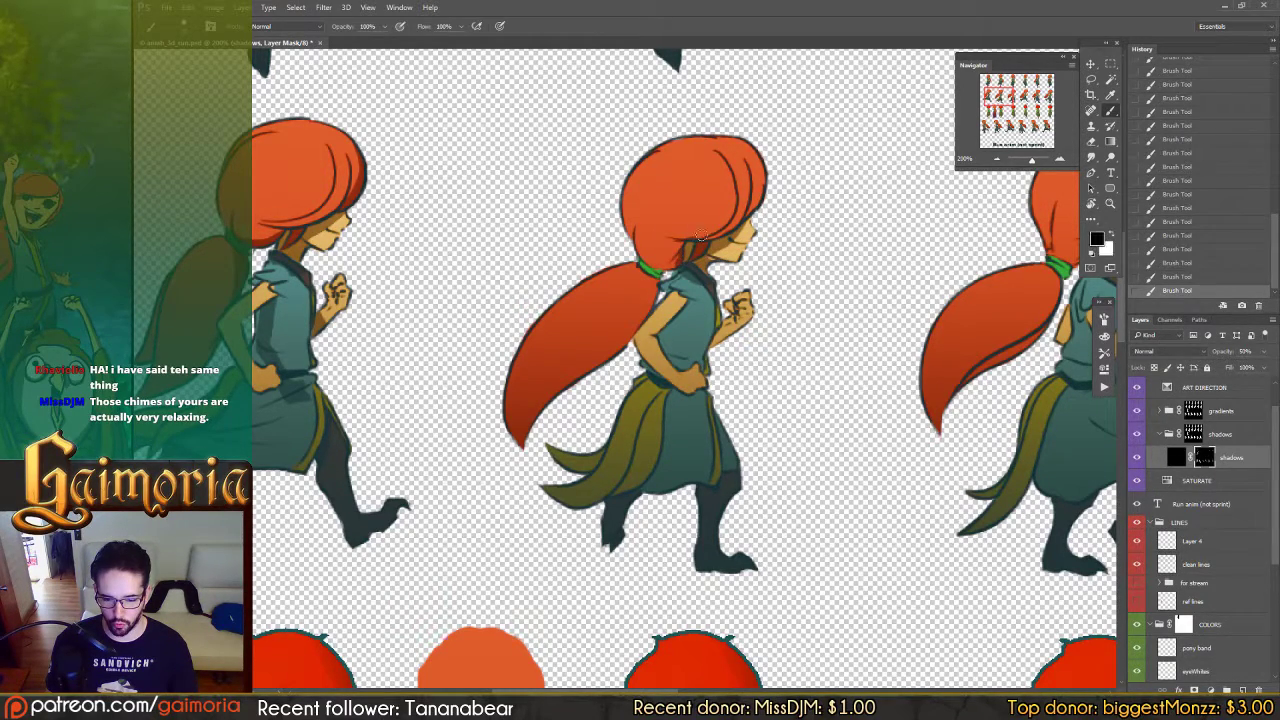
pyautogui.press('x')
pyautogui.press('x')
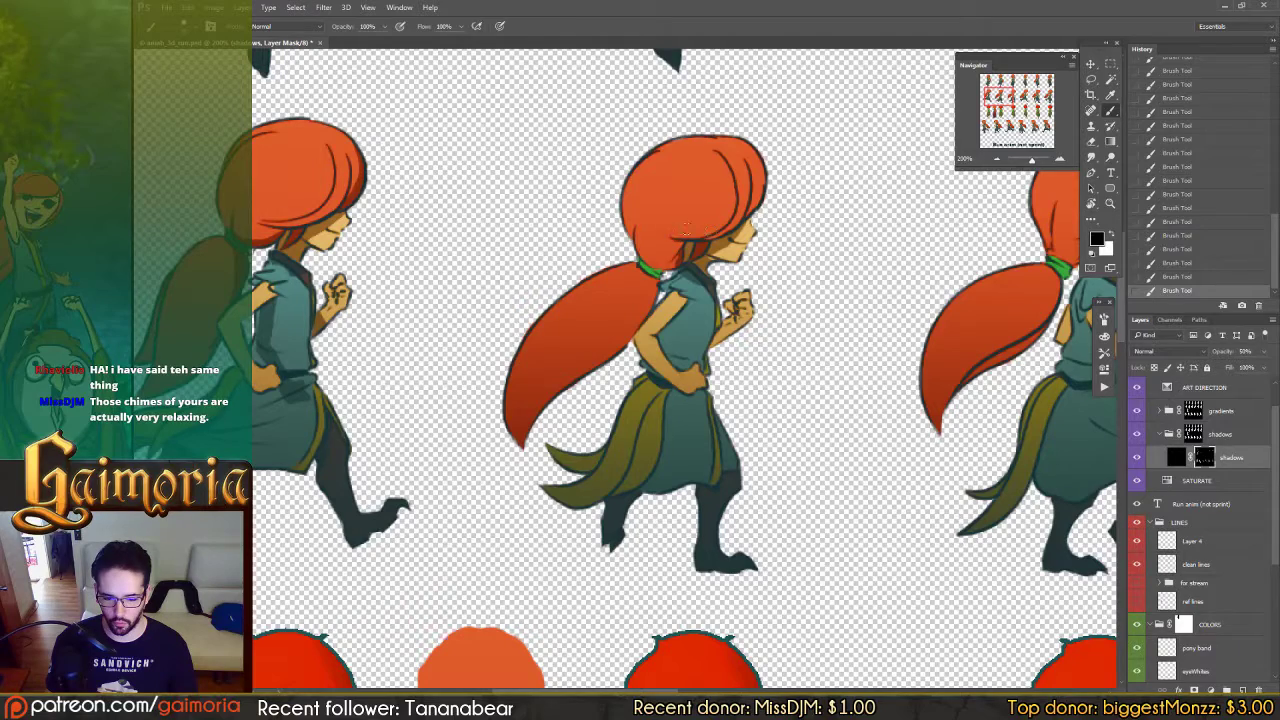
# Step: With a larger brush, shade the second frame's hair tie and inner ponytail edge, clearing the spill from the near arm
pyautogui.press('x')
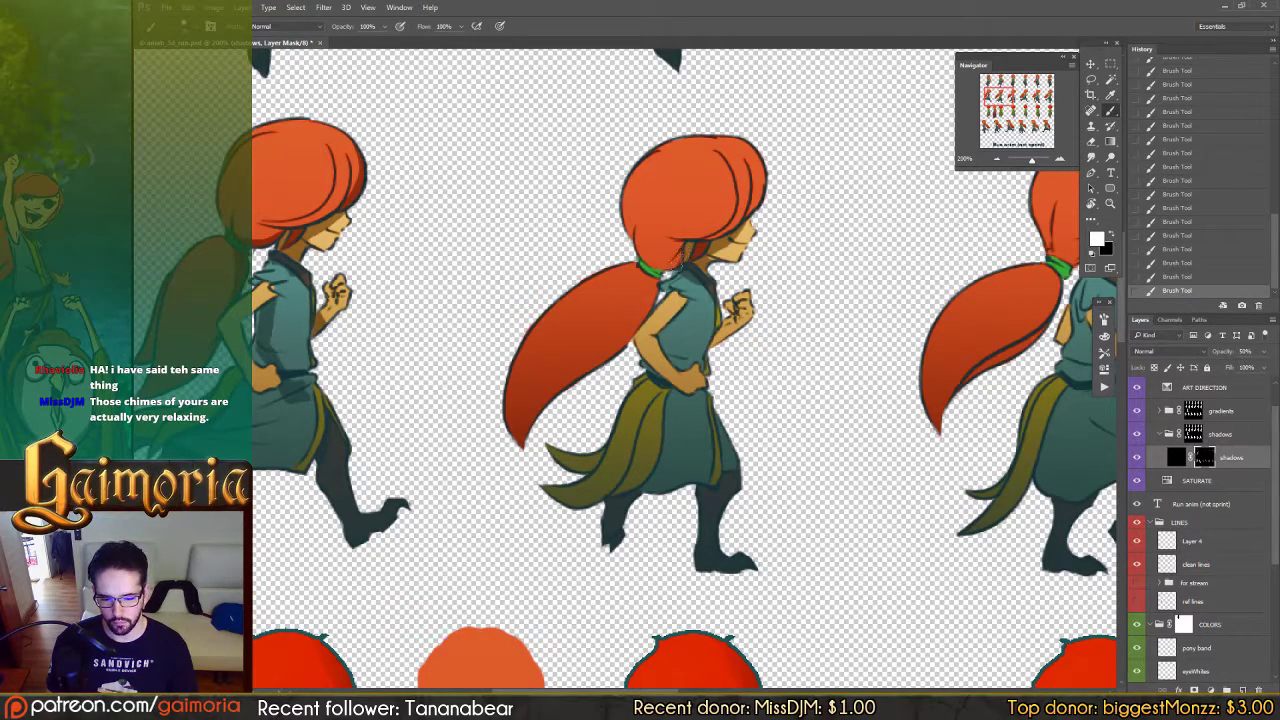
pyautogui.press('x')
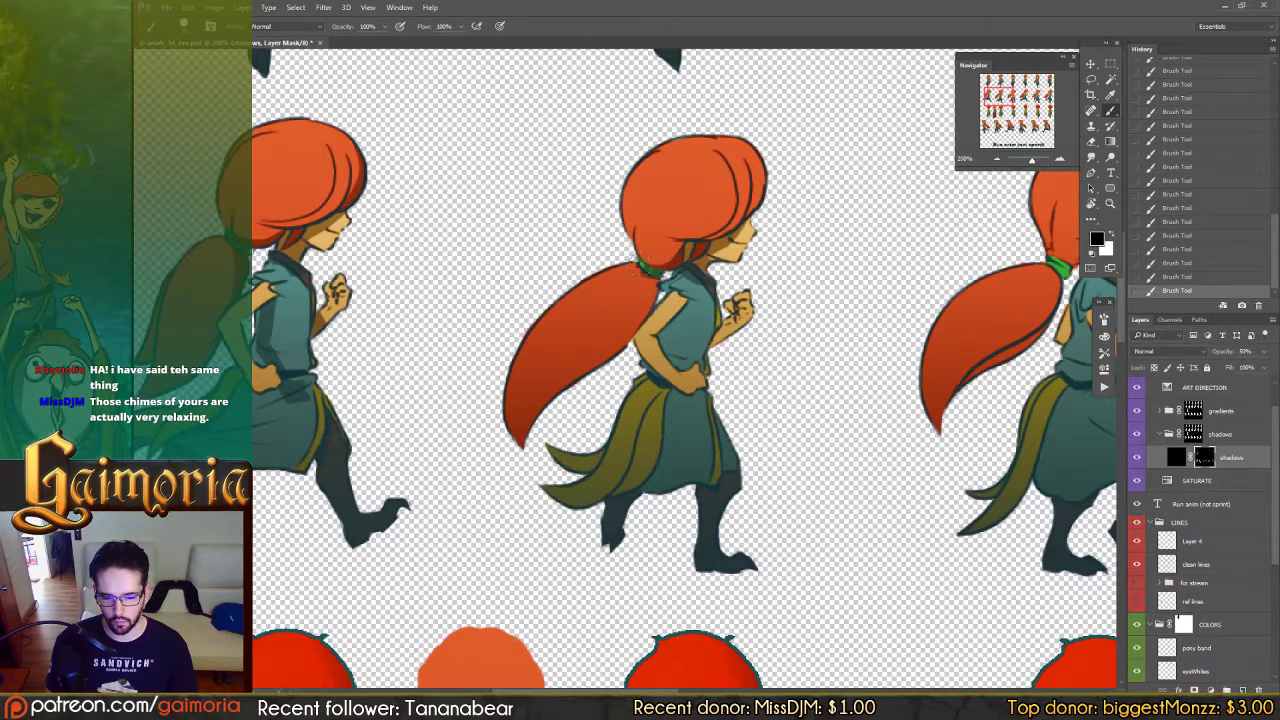
pyautogui.press('x')
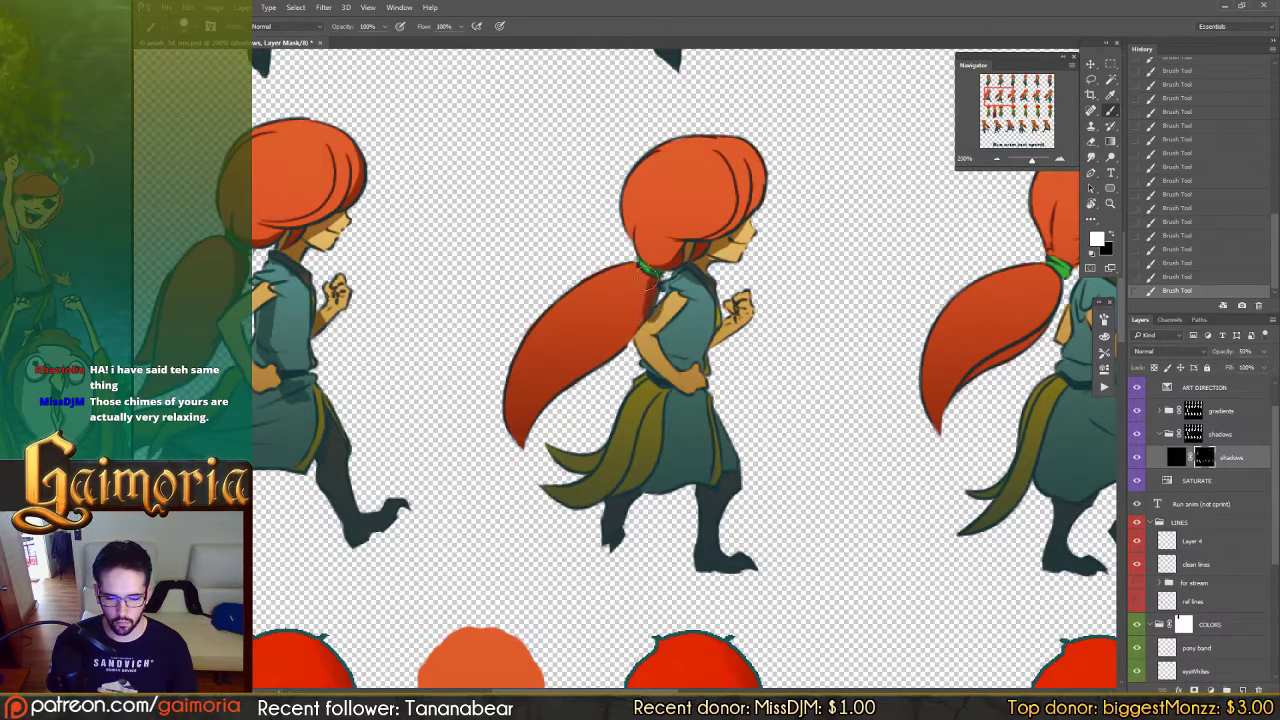
pyautogui.moveTo(640, 328); pyautogui.dragTo(550, 378)
pyautogui.press('x')
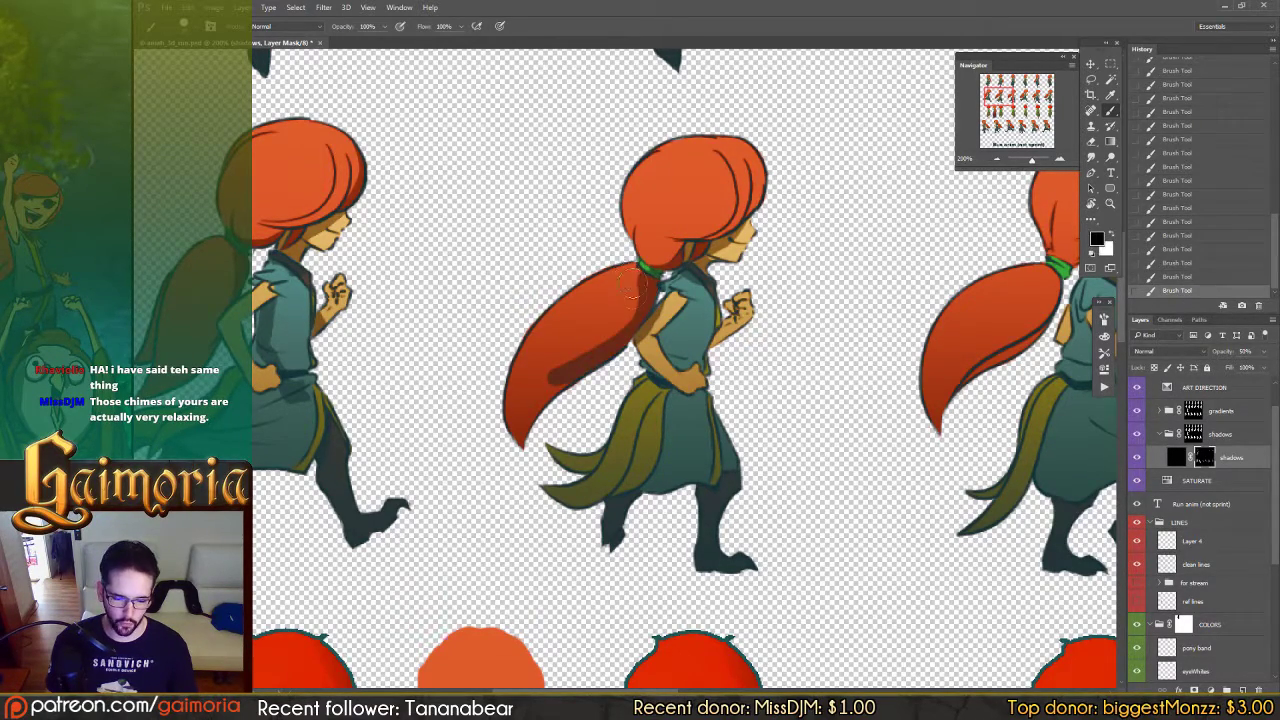
pyautogui.moveTo(632, 284)
pyautogui.mouseDown()
pyautogui.moveTo(628, 325)
pyautogui.moveTo(548, 405)
pyautogui.moveTo(545, 425)
pyautogui.mouseUp()
pyautogui.press('x')
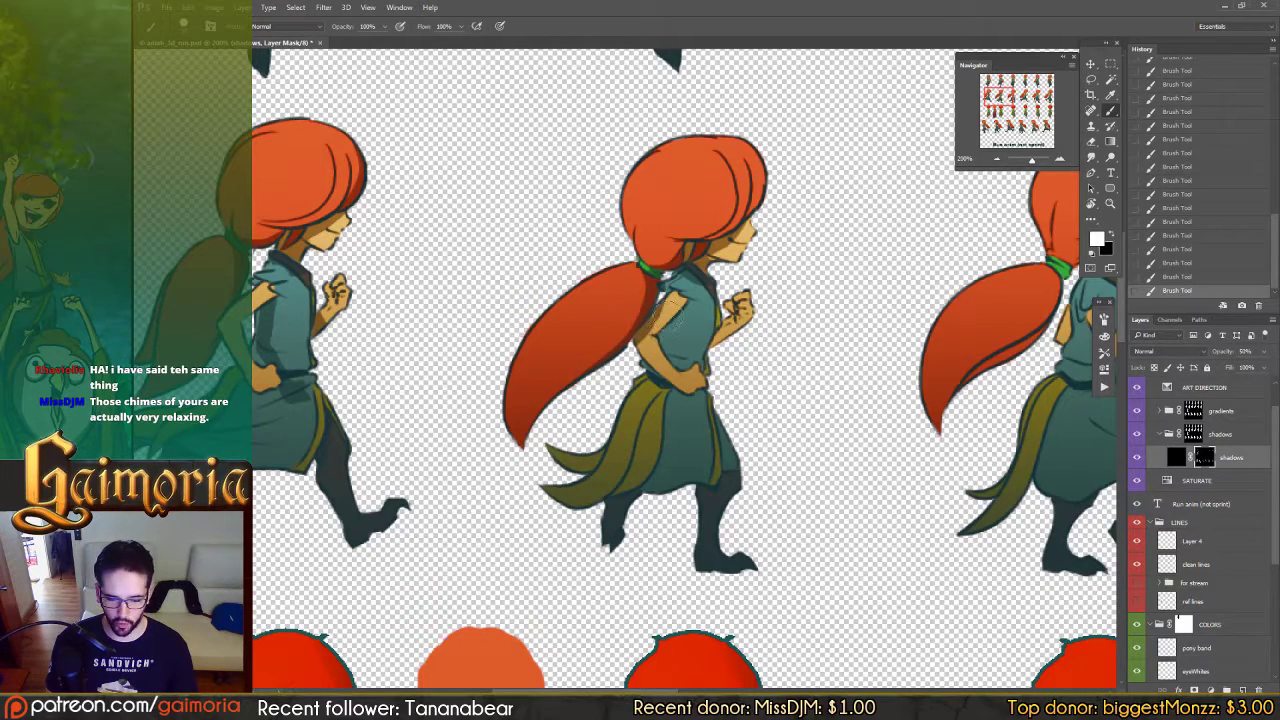
pyautogui.moveTo(674, 302); pyautogui.dragTo(635, 340)
pyautogui.press('x')
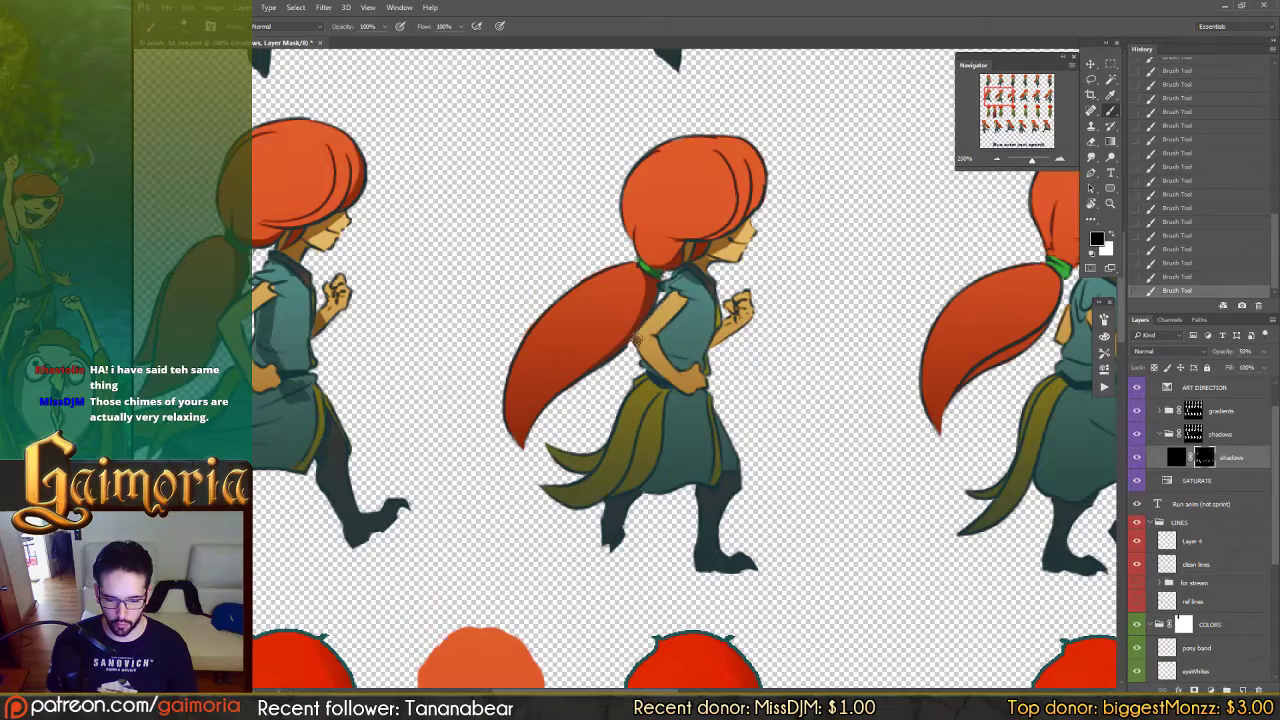
# Step: Brush a shadow onto the second frame's shirt beside the near arm and refine its edge
pyautogui.press('x')
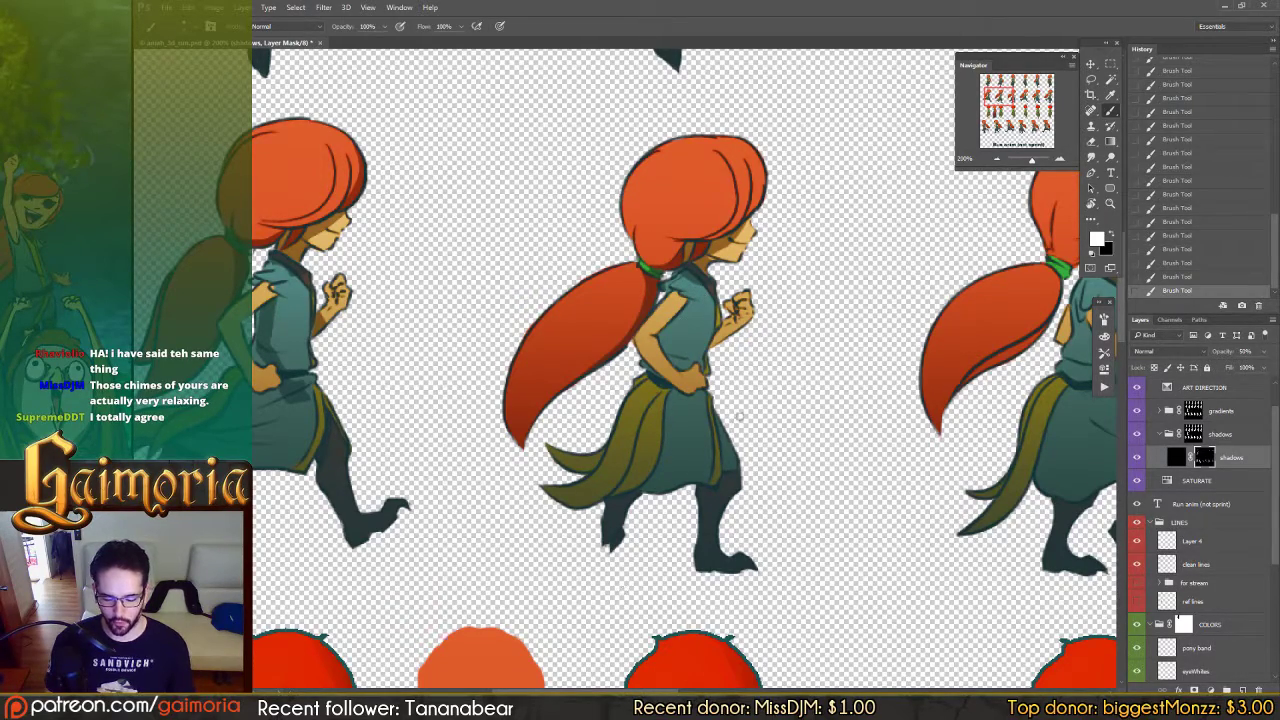
pyautogui.moveTo(730, 346); pyautogui.dragTo(691, 355)
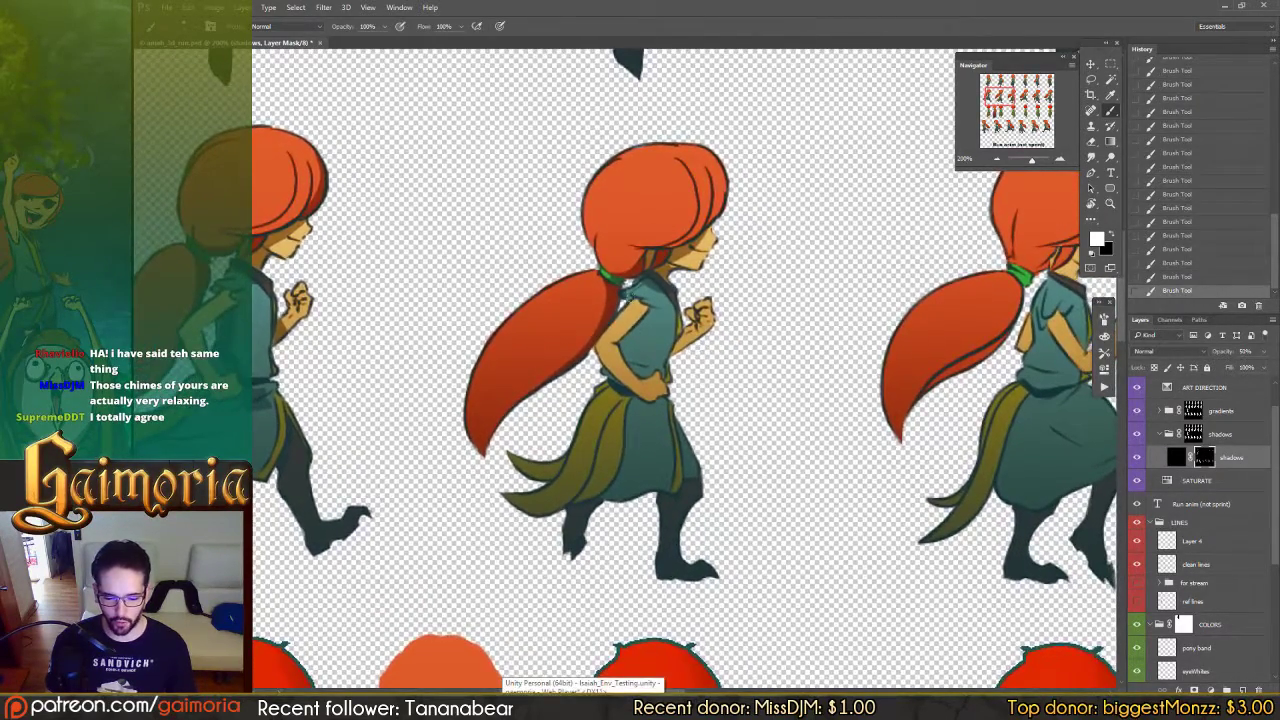
pyautogui.press('x')
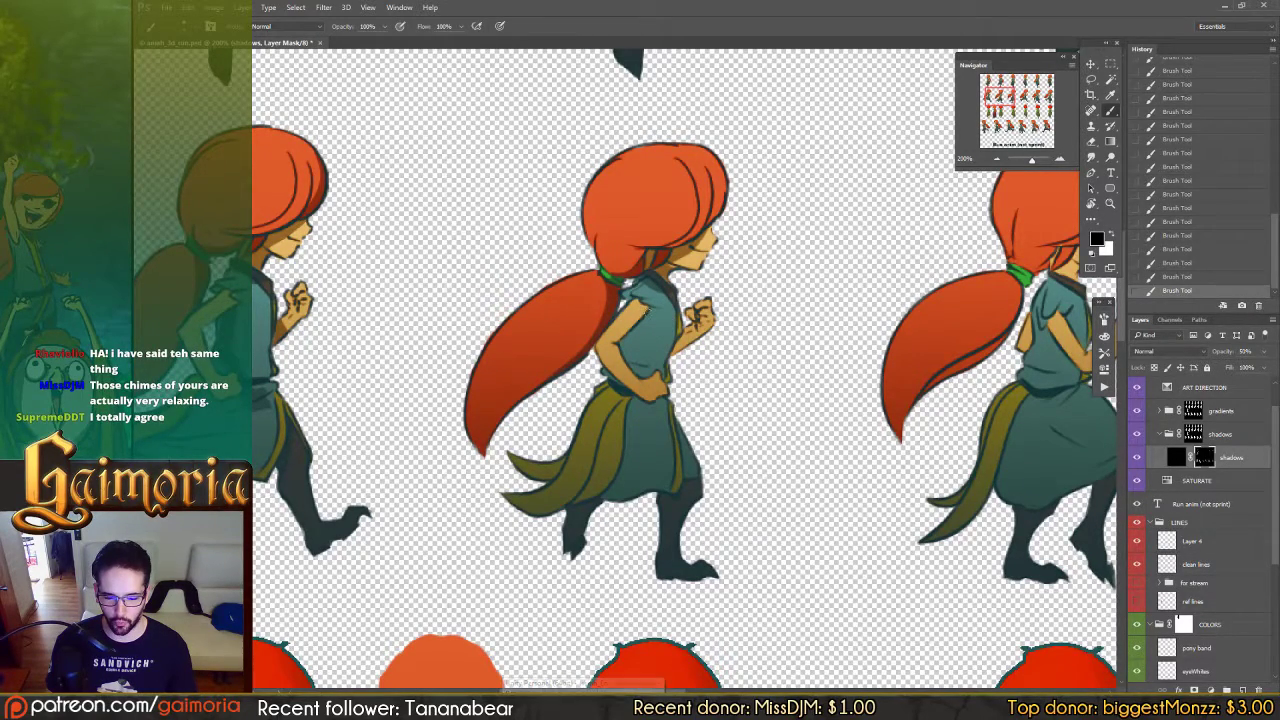
pyautogui.press('x')
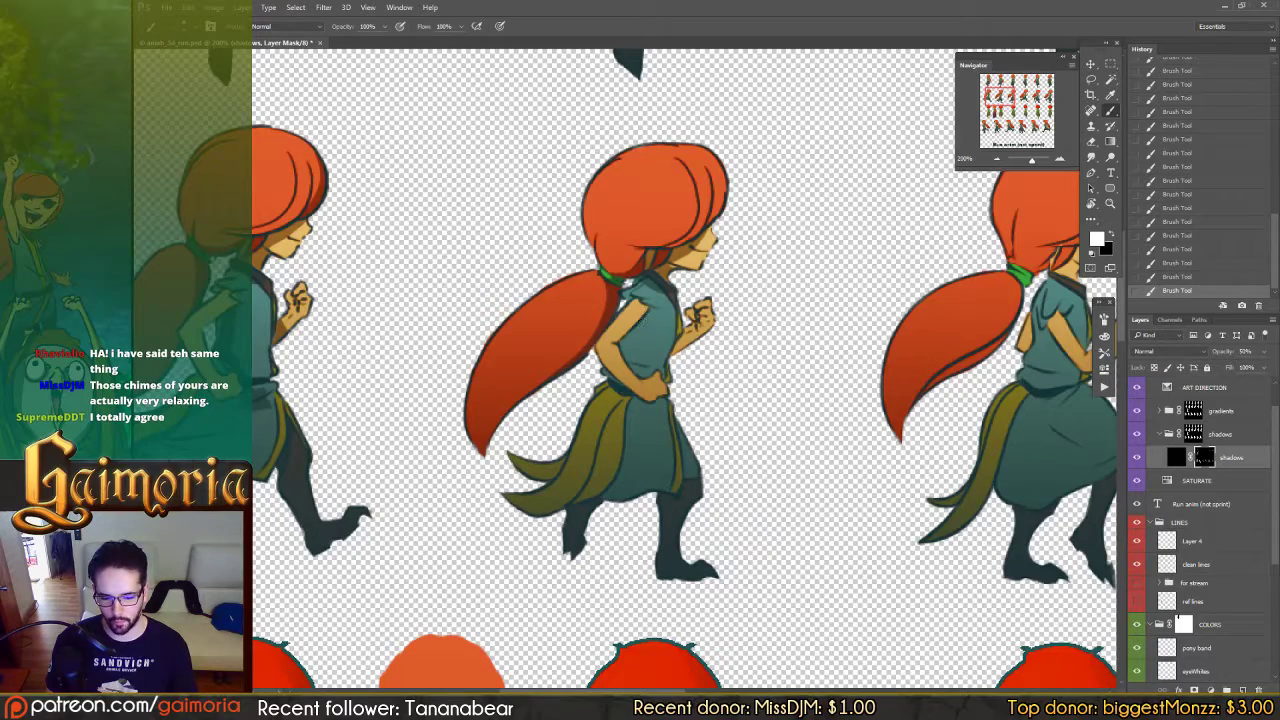
pyautogui.moveTo(636, 357)
pyautogui.mouseDown()
pyautogui.moveTo(638, 317)
pyautogui.moveTo(632, 350)
pyautogui.mouseUp()
pyautogui.press('x')
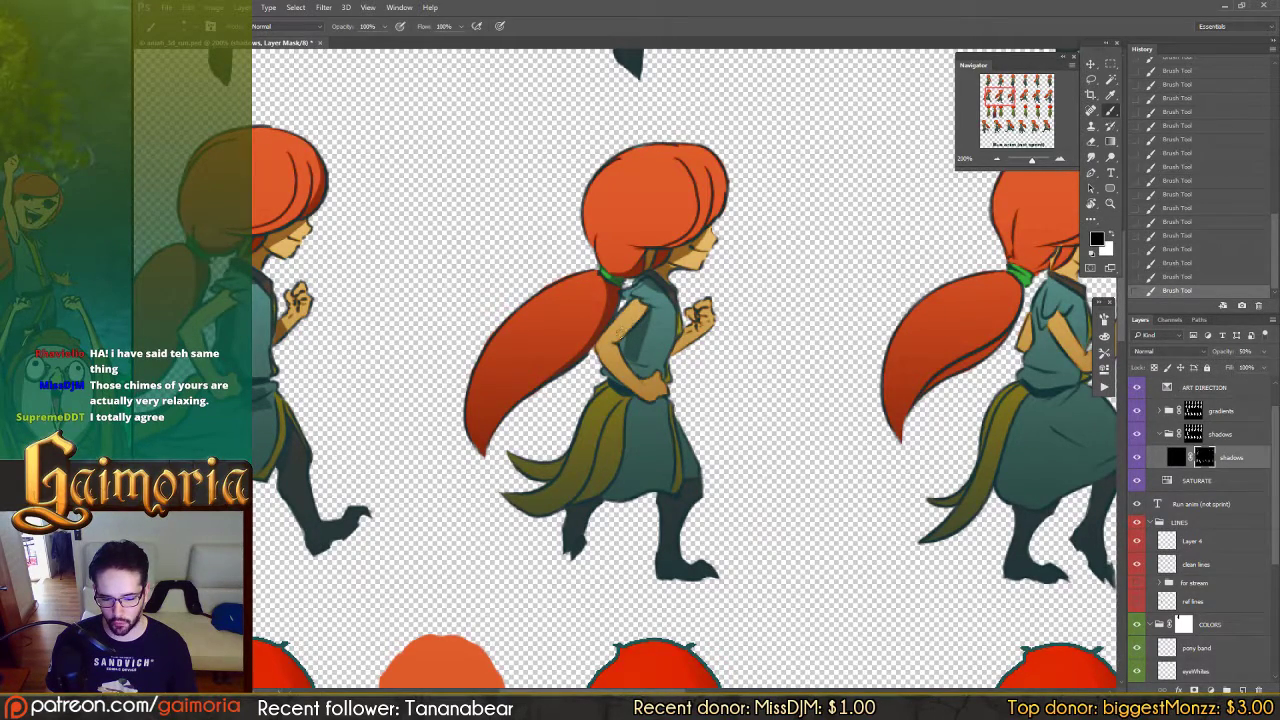
pyautogui.press('x')
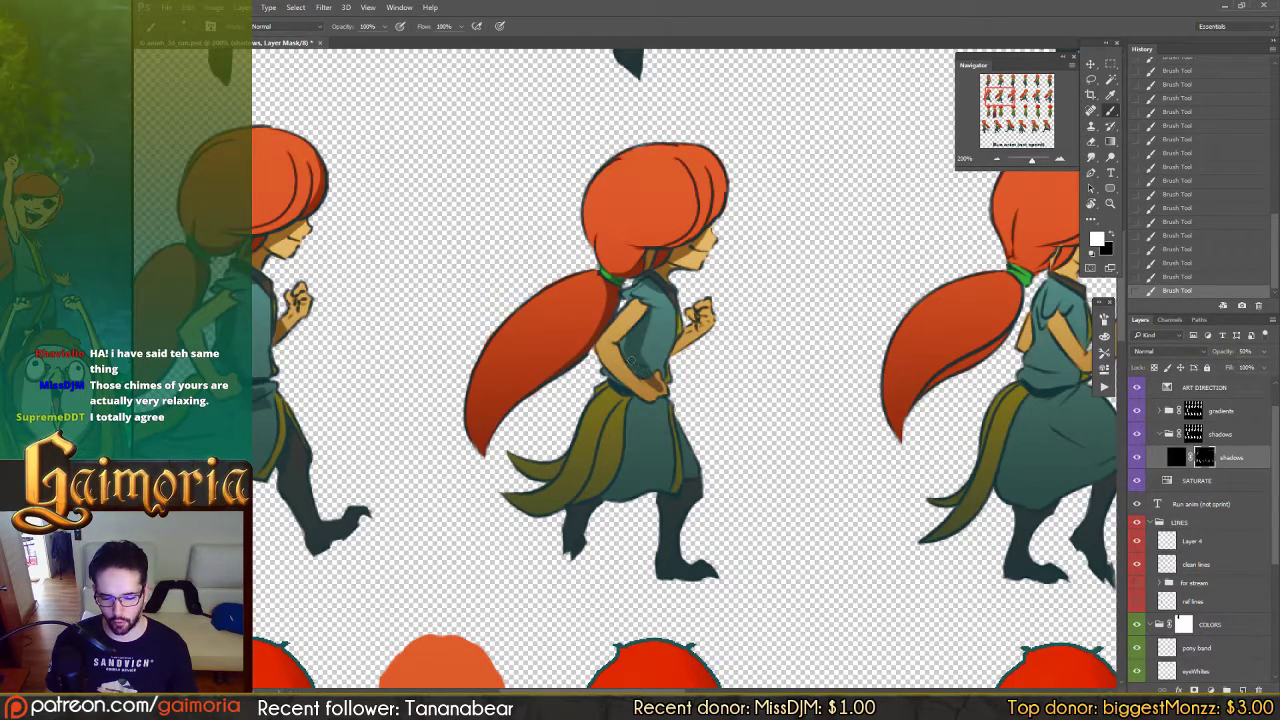
pyautogui.press('x')
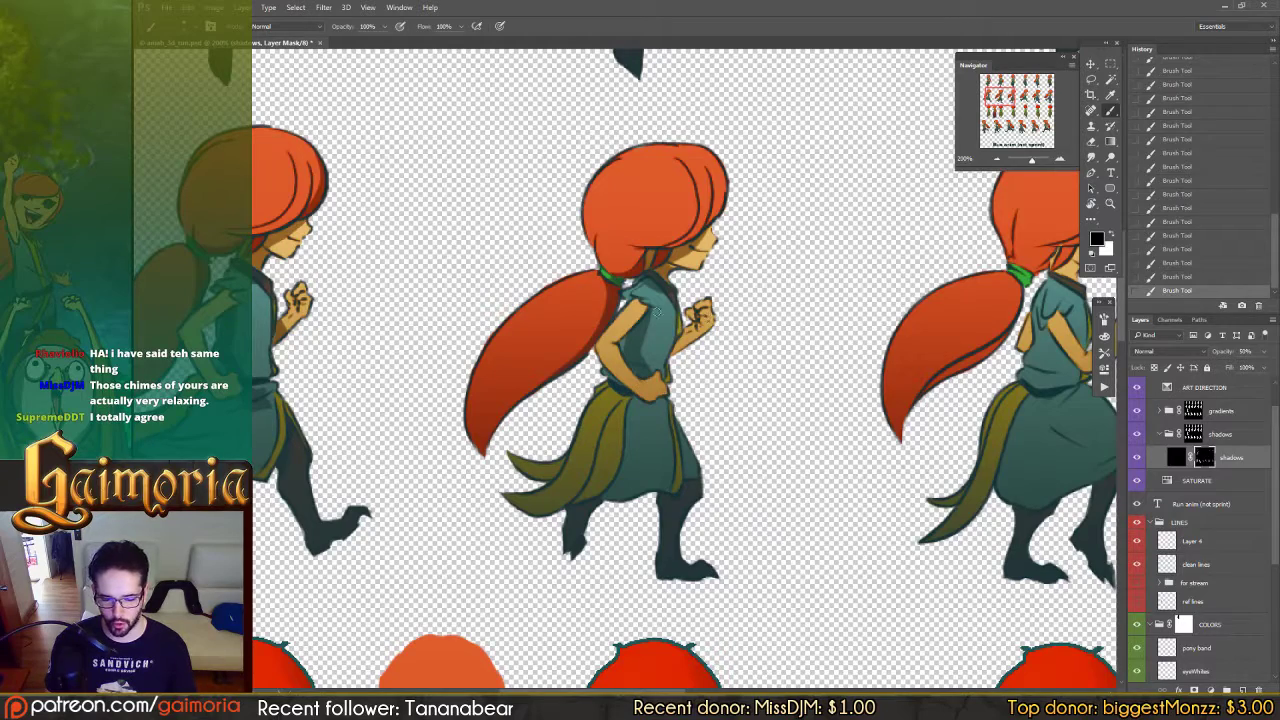
# Step: Rework the shirt shadow below the sleeve, undoing one stroke and repainting it across the torso
pyautogui.press('x')
pyautogui.moveTo(656, 302)
pyautogui.mouseDown()
pyautogui.moveTo(641, 348)
pyautogui.moveTo(653, 343)
pyautogui.moveTo(650, 300)
pyautogui.mouseUp()
pyautogui.press('x')
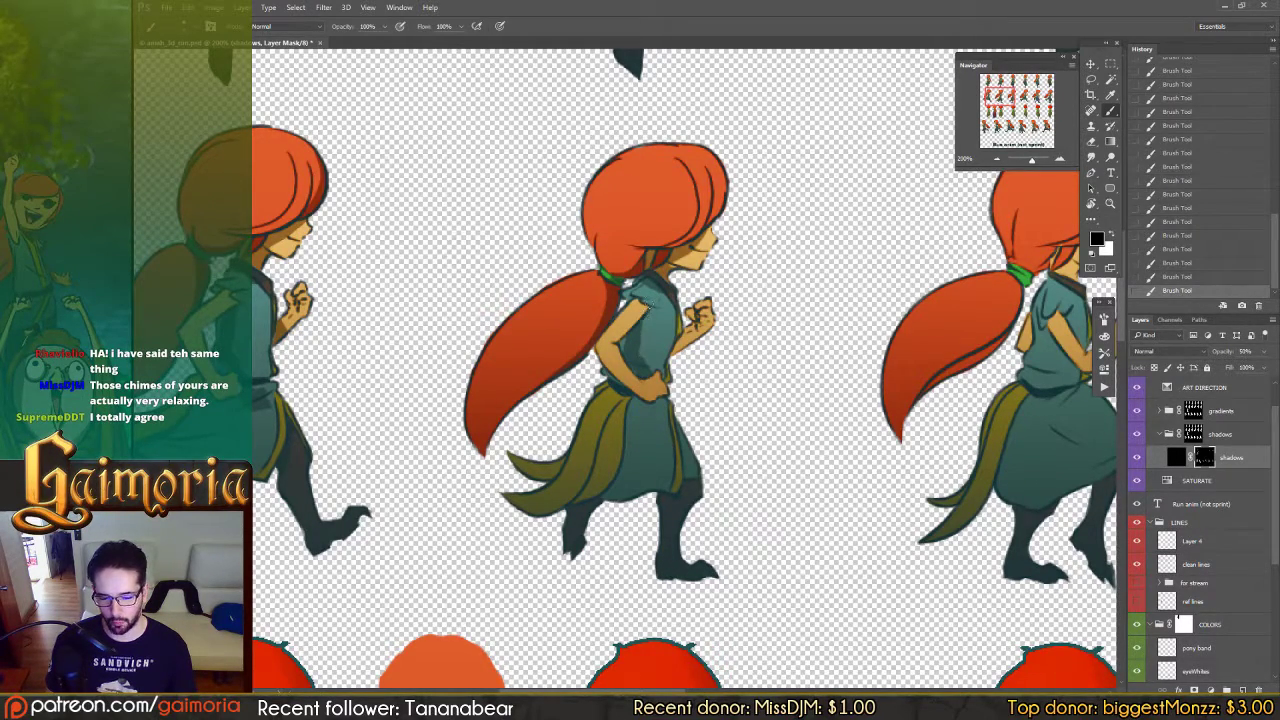
pyautogui.hotkey('ctrl', 'z')
pyautogui.moveTo(646, 345)
pyautogui.mouseDown()
pyautogui.moveTo(658, 301)
pyautogui.moveTo(677, 352)
pyautogui.mouseUp()
pyautogui.press('x')
pyautogui.press('x')
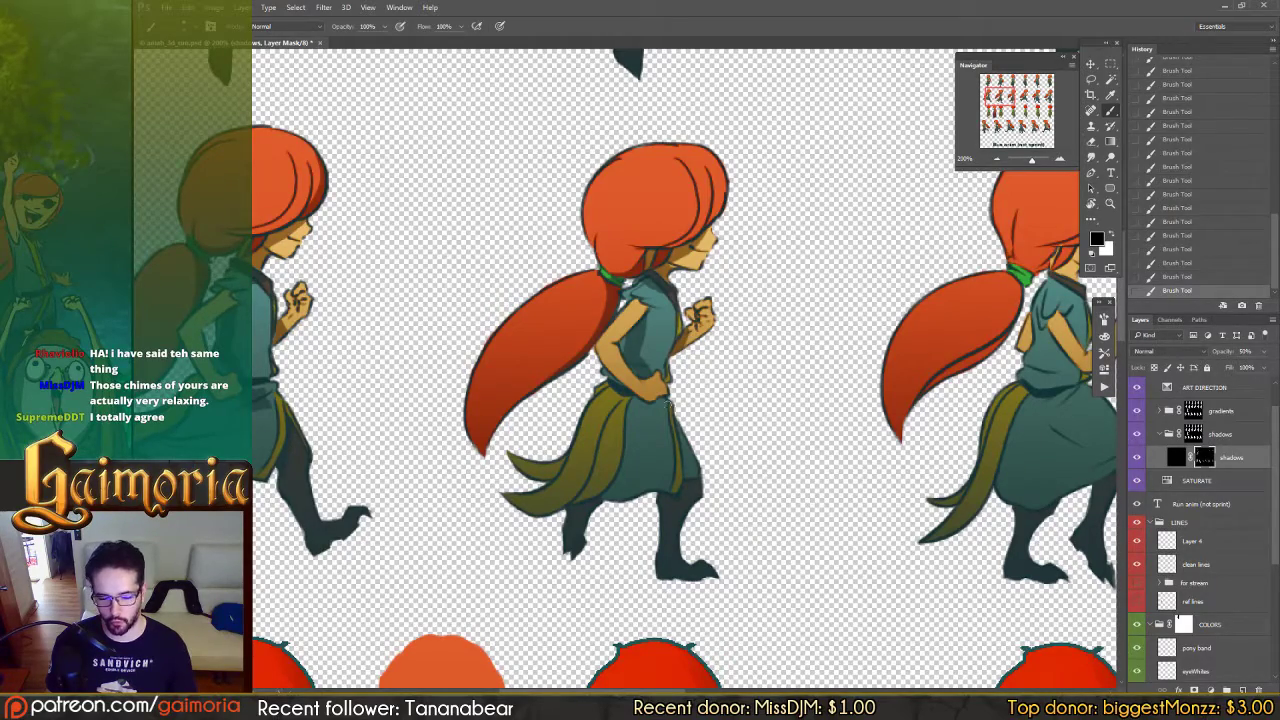
# Step: Paint a shadow on the second frame's skirt below the near fist, beside the sash and along the front trim
pyautogui.moveTo(657, 444); pyautogui.dragTo(699, 408)
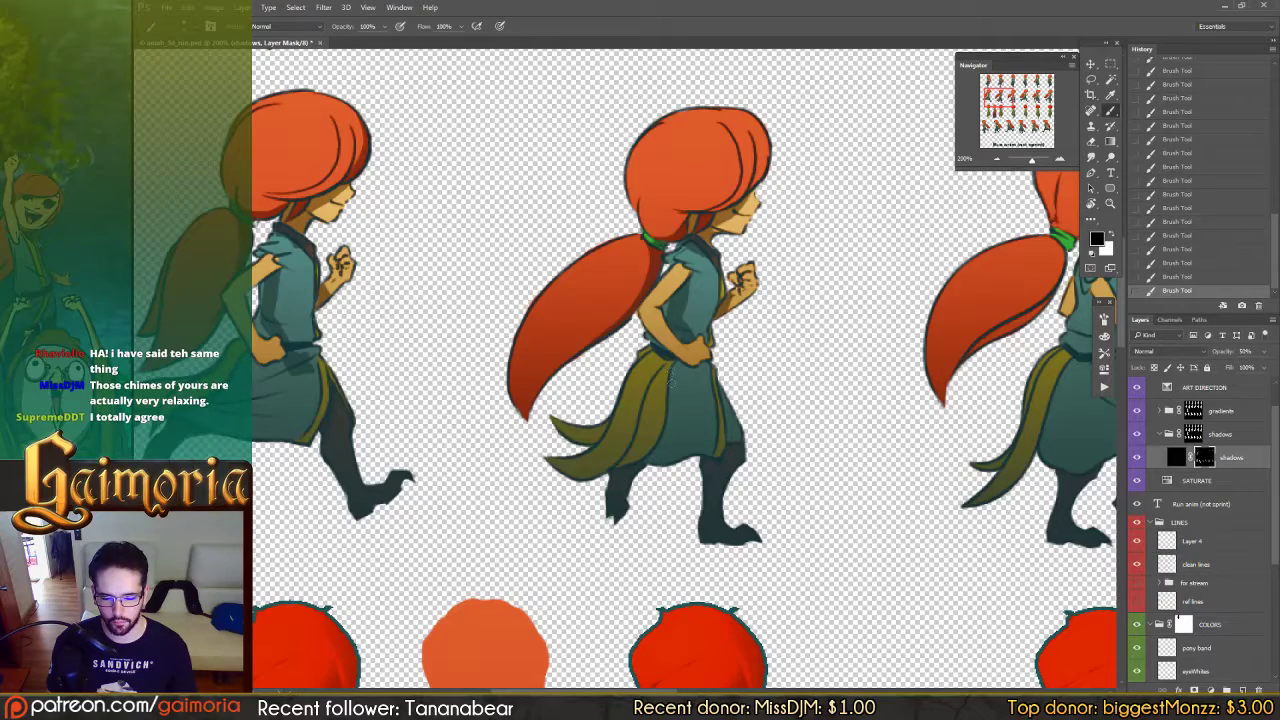
pyautogui.press('x')
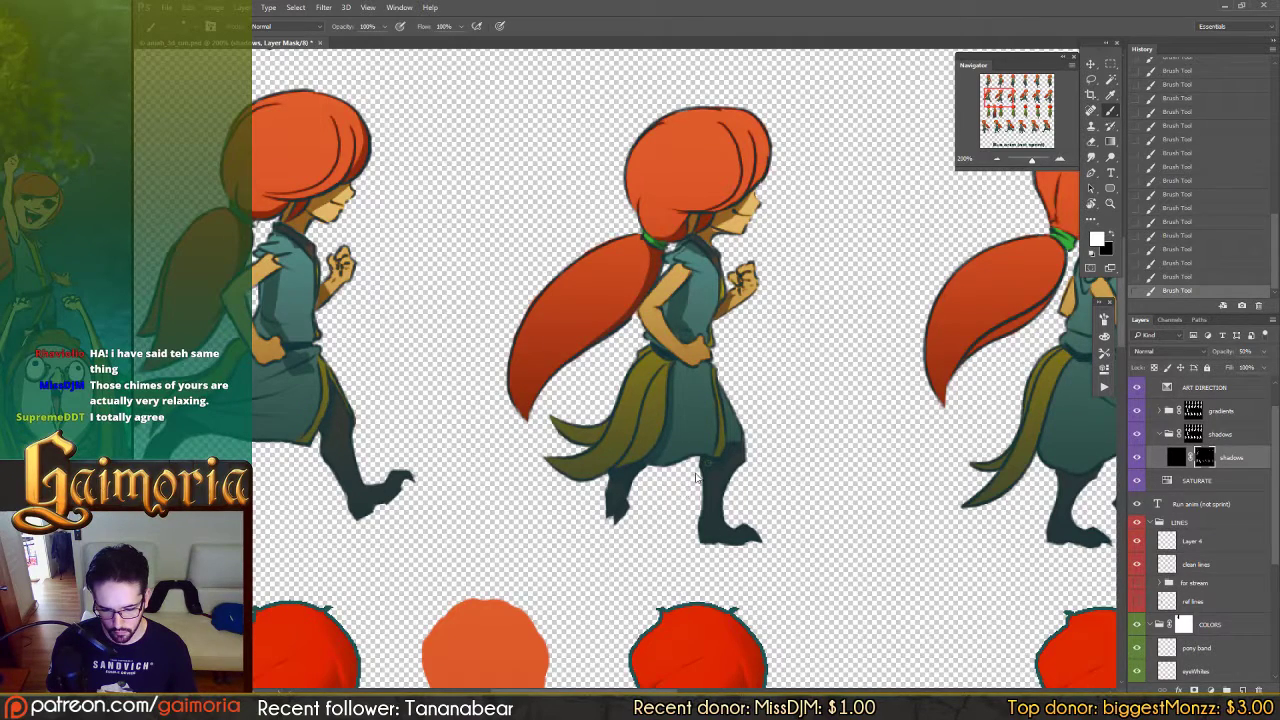
pyautogui.press('x')
pyautogui.press('x')
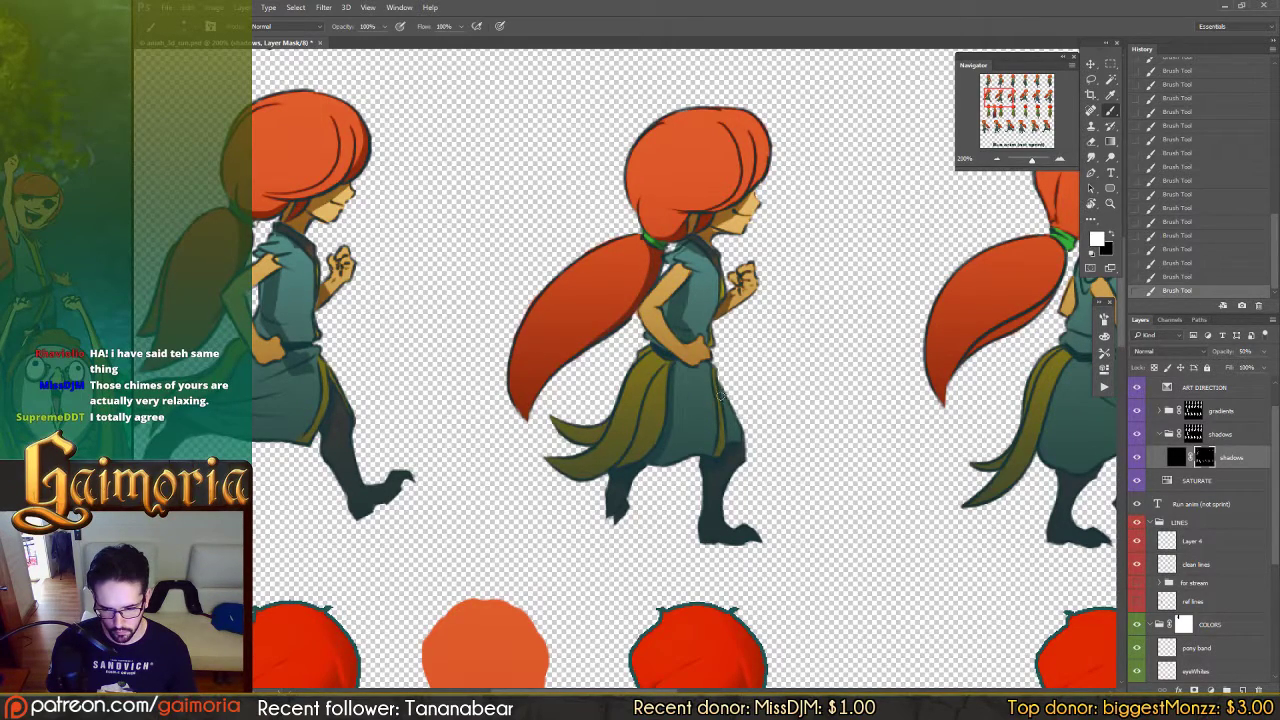
pyautogui.press('x')
# Step: Brush a shadow onto the front leg where it emerges beneath the skirt and trim its shape
pyautogui.press('x')
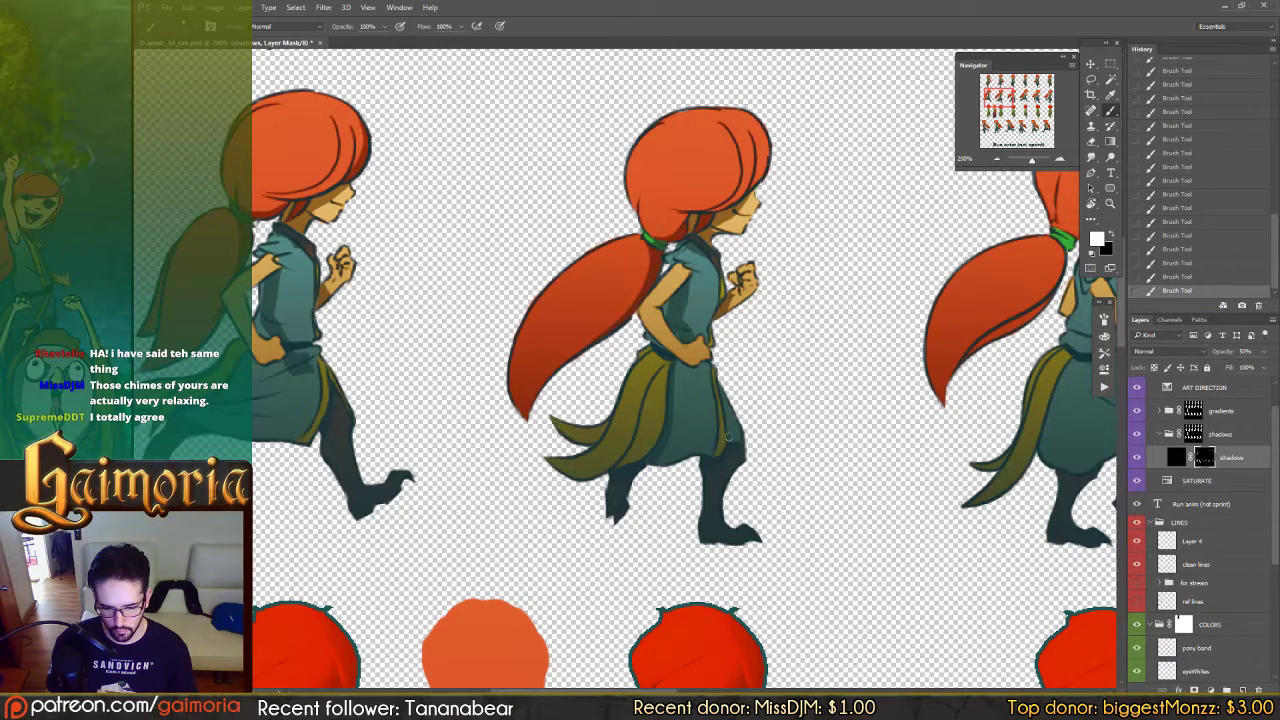
pyautogui.press('x')
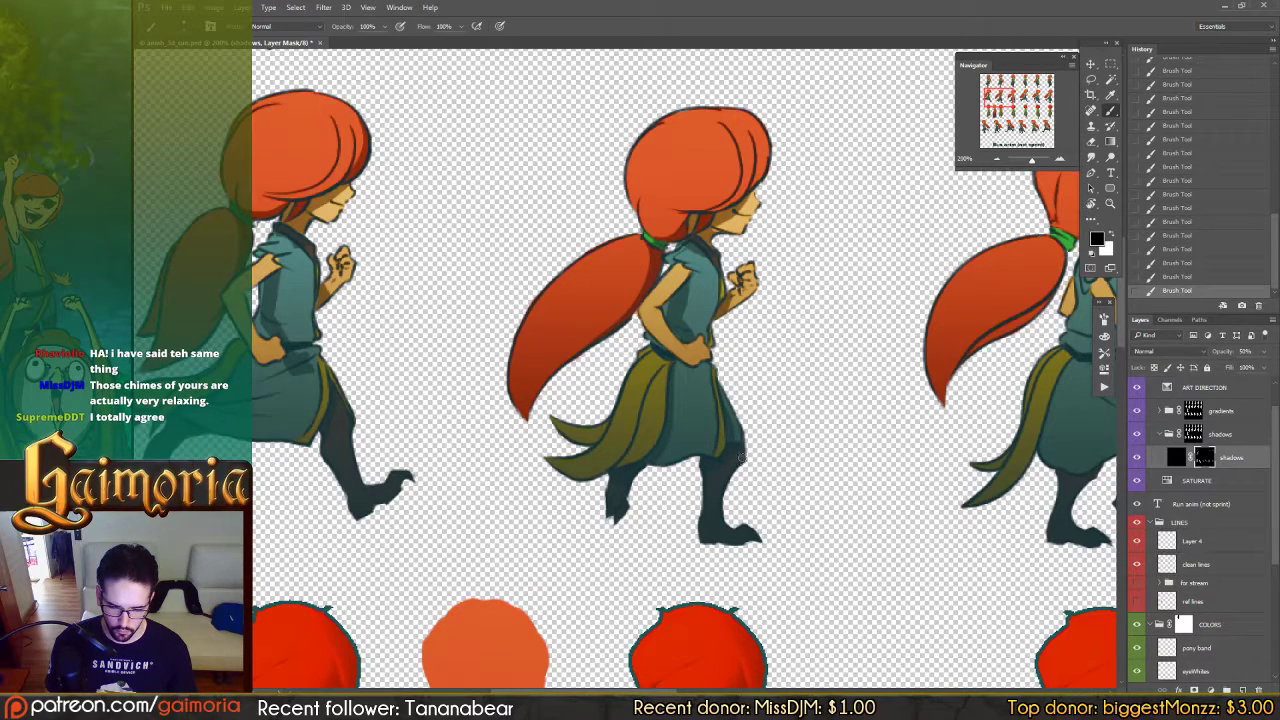
pyautogui.press('x')
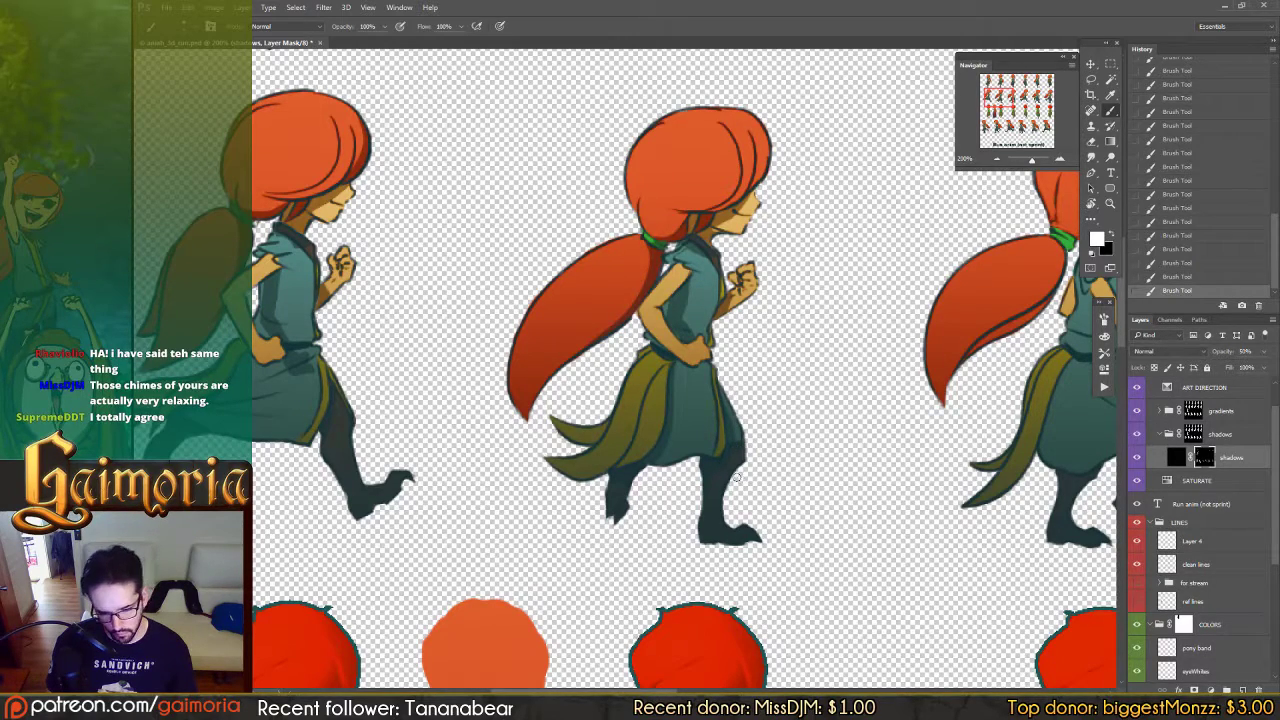
pyautogui.press('x')
# Step: Brush a shadow along the fold of the second frame's sash and trim its edge
pyautogui.press('x')
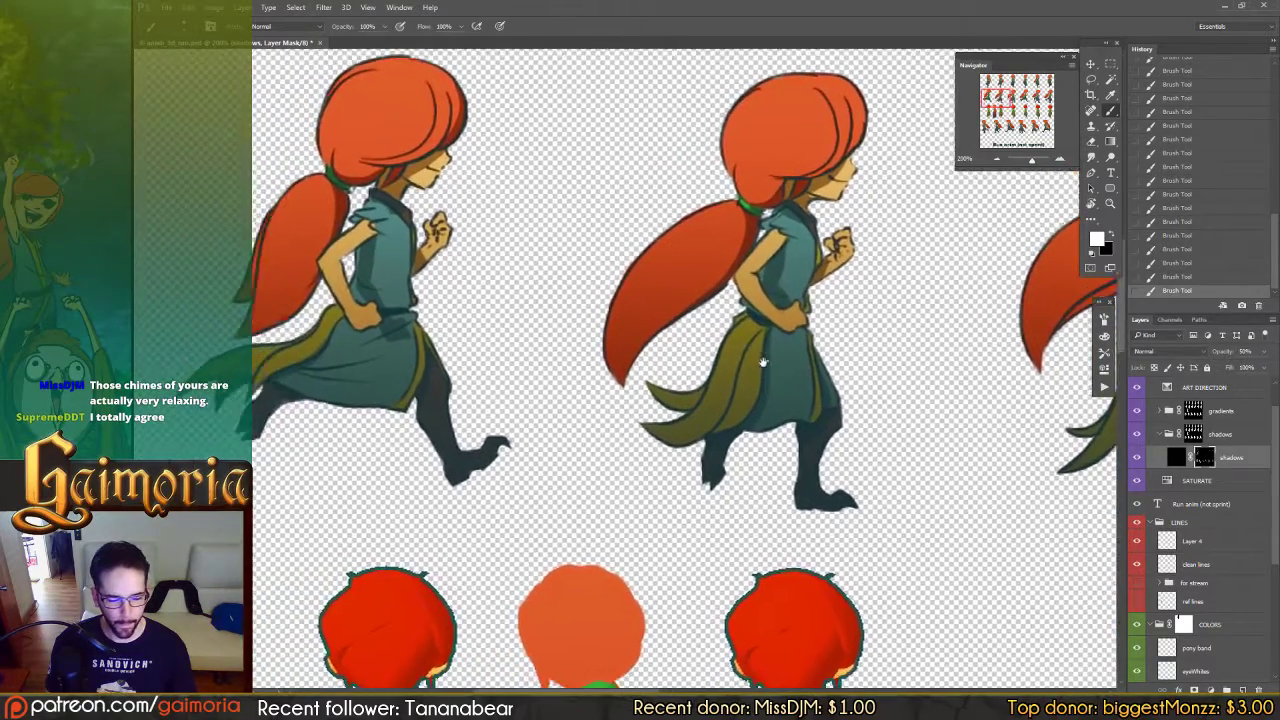
pyautogui.press('x')
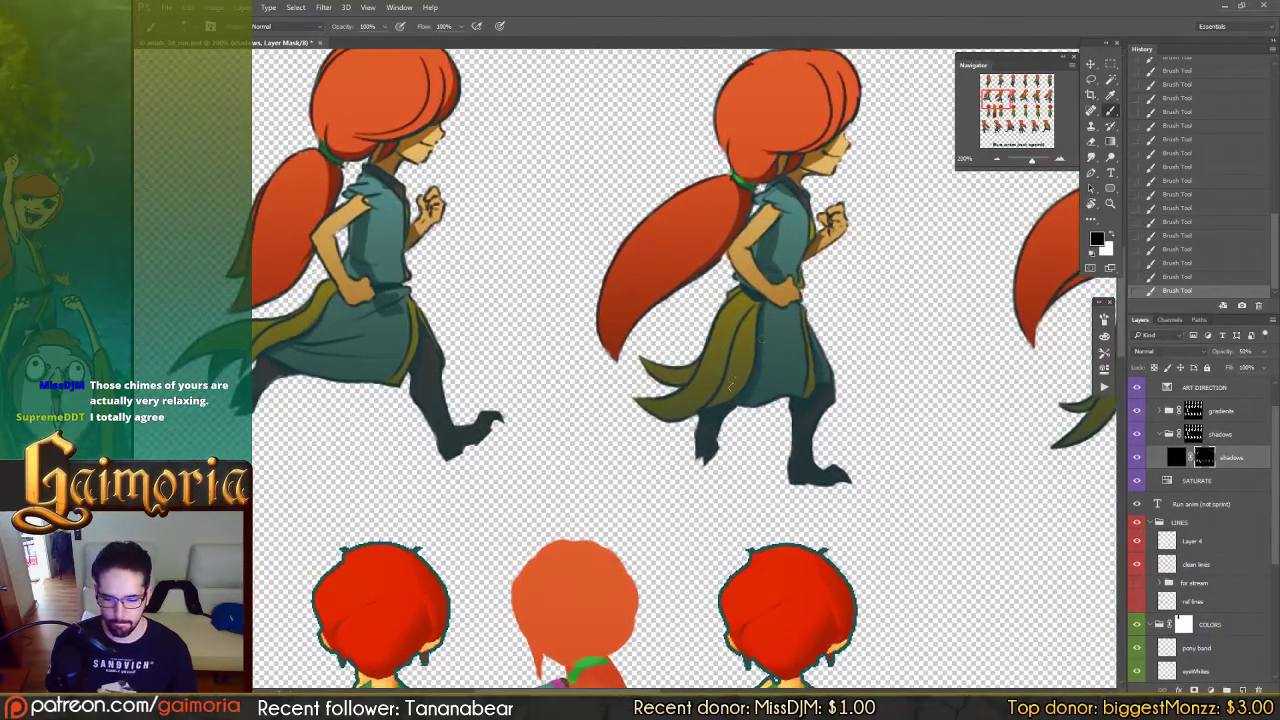
pyautogui.press('x')
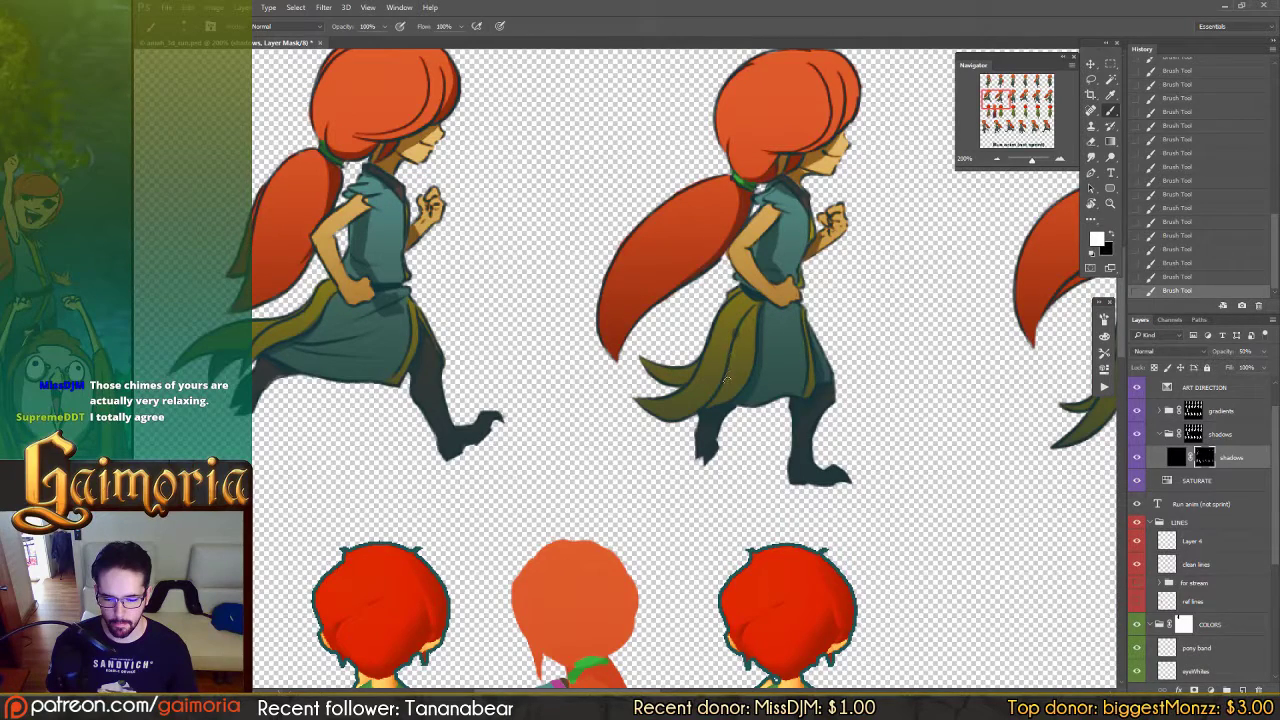
pyautogui.moveTo(726, 379); pyautogui.dragTo(701, 407)
pyautogui.press('x')
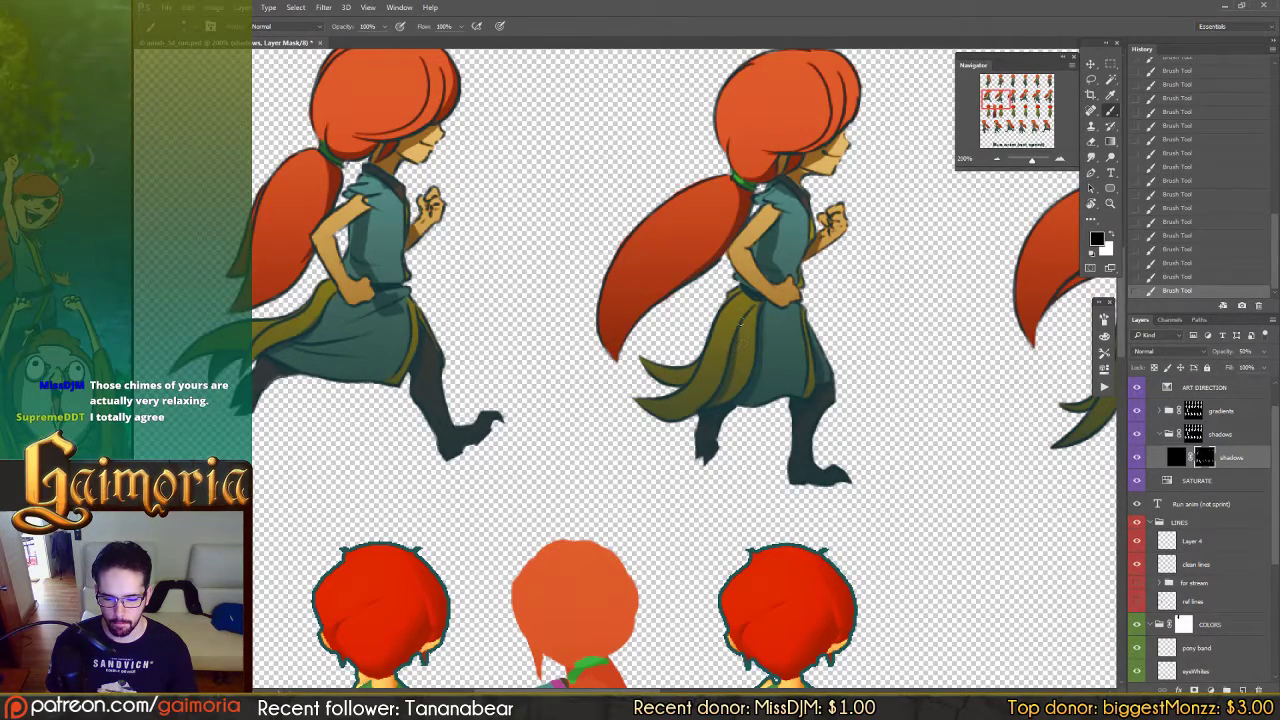
# Step: Paint a shadow on the third frame's skirt where it meets the hanging sash and refine its shape
pyautogui.moveTo(712, 330); pyautogui.dragTo(535, 345)
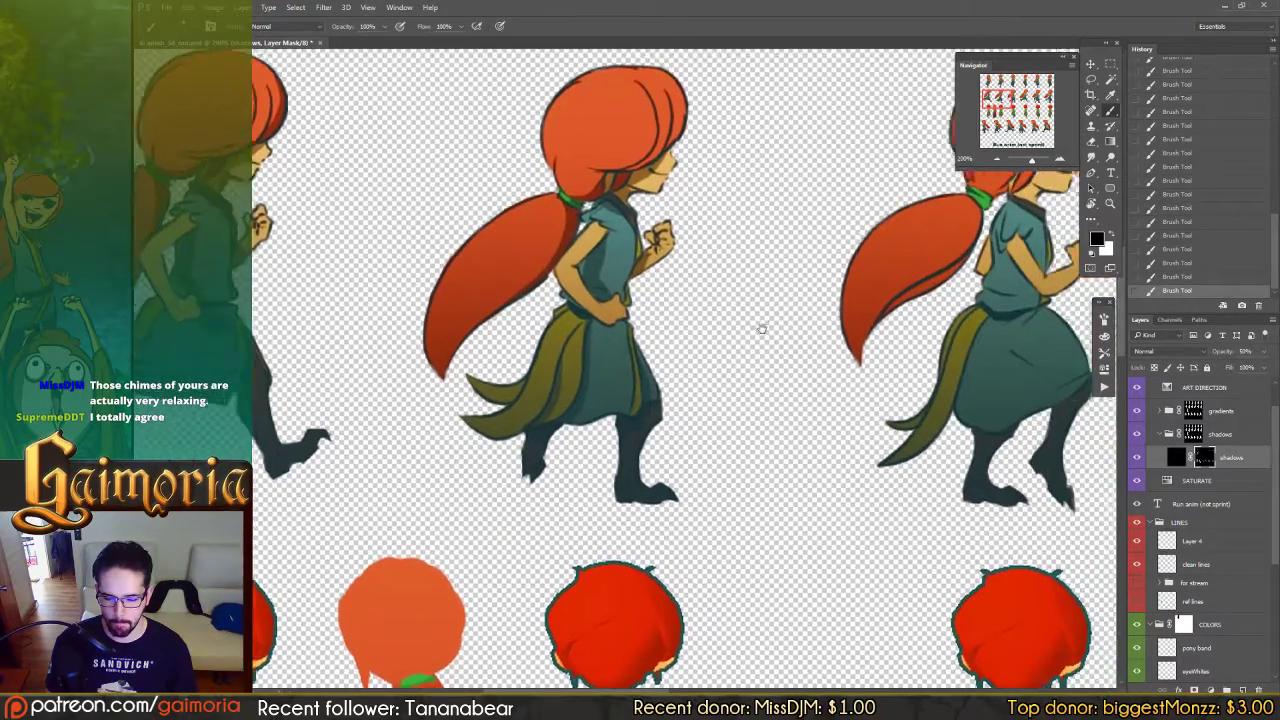
pyautogui.moveTo(763, 329); pyautogui.dragTo(597, 351)
pyautogui.press('x')
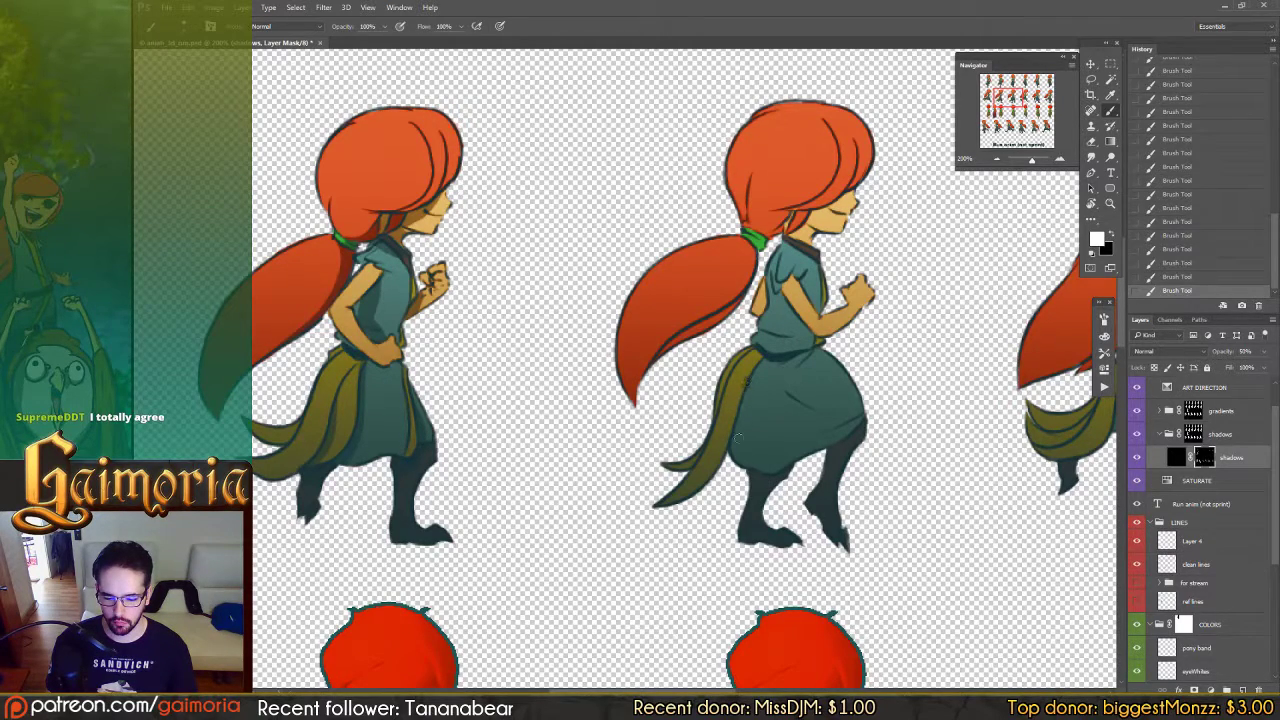
pyautogui.moveTo(738, 438); pyautogui.dragTo(731, 444)
pyautogui.press('x')
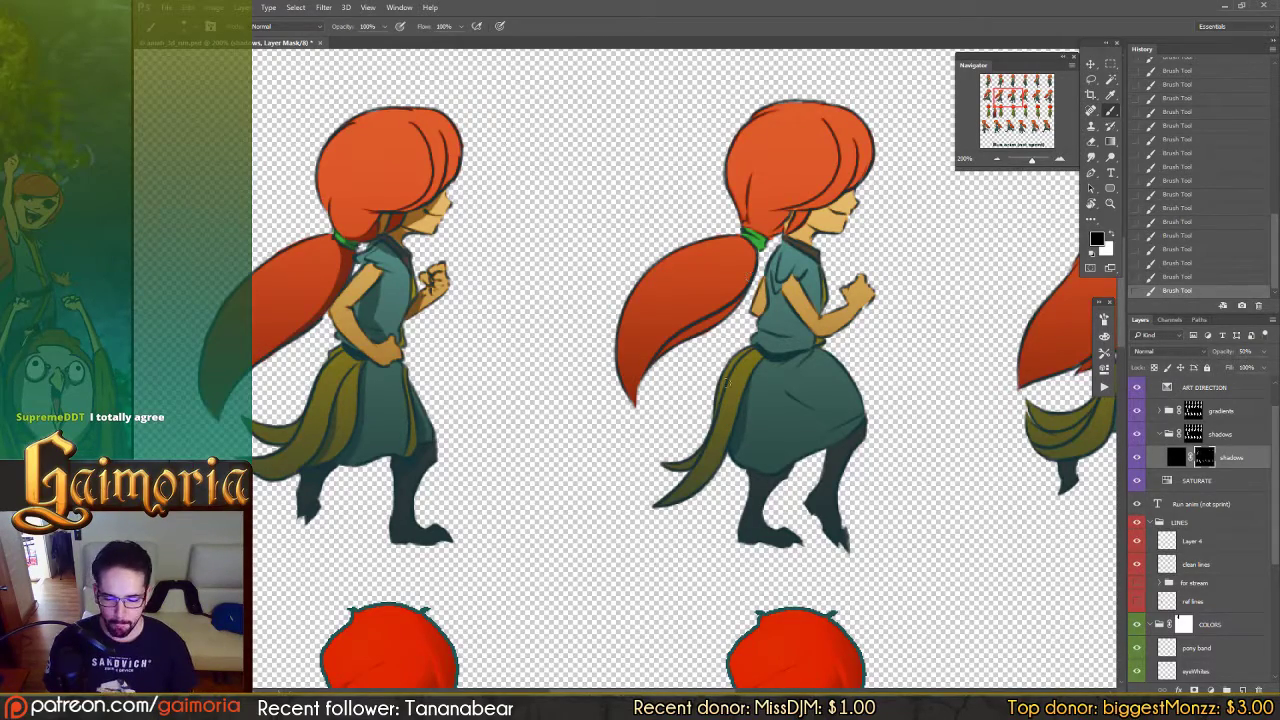
# Step: Brush a shadow onto the third frame's near upper arm just below the sleeve and trim it
pyautogui.moveTo(750, 380); pyautogui.dragTo(706, 386)
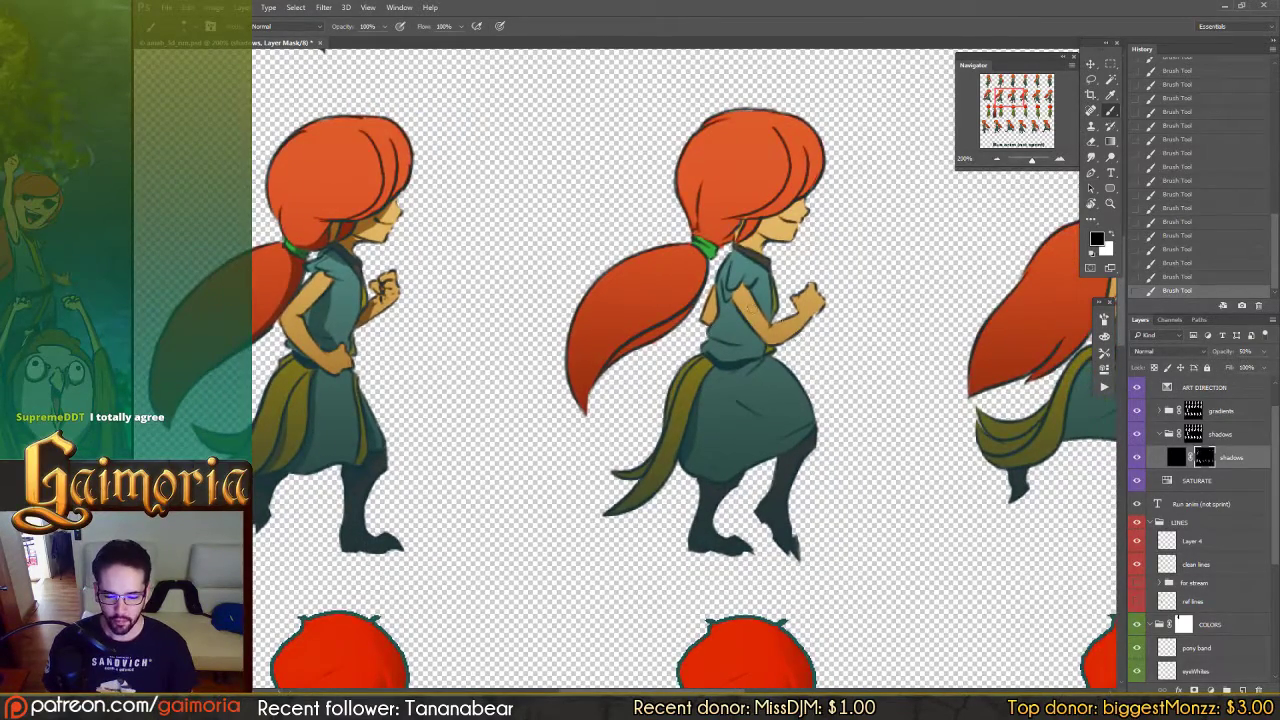
pyautogui.press('x')
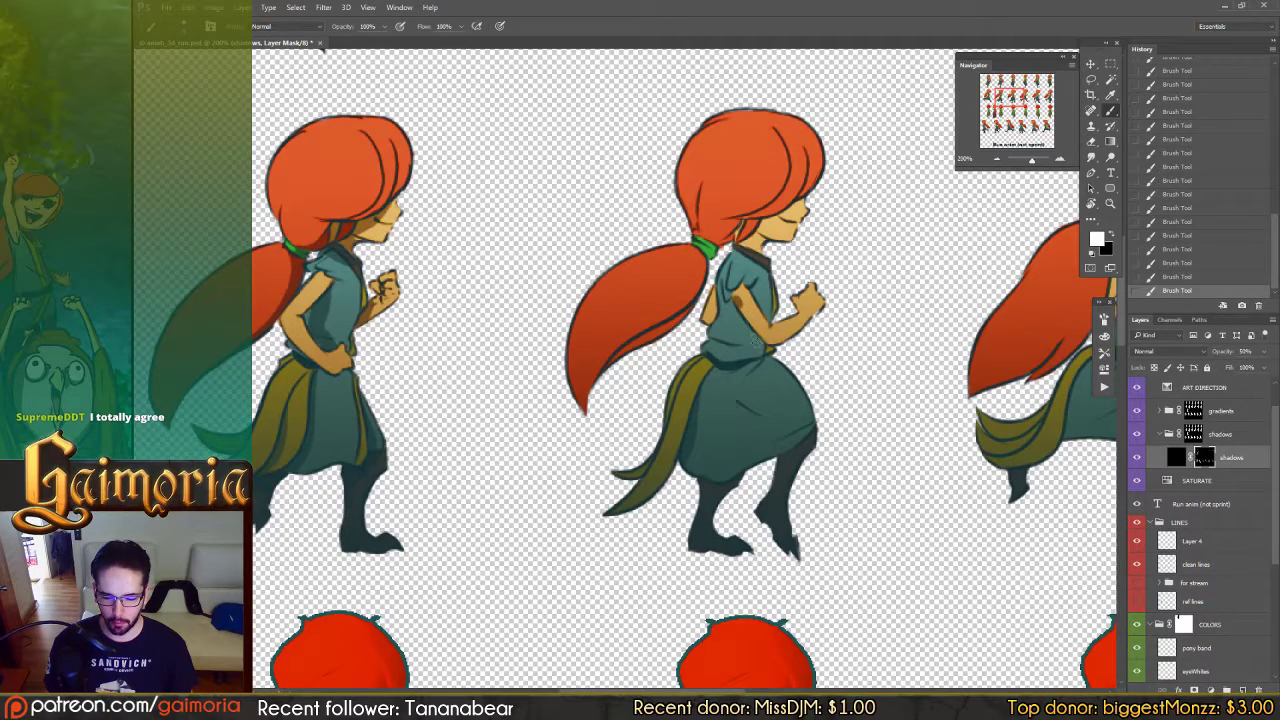
pyautogui.press('x')
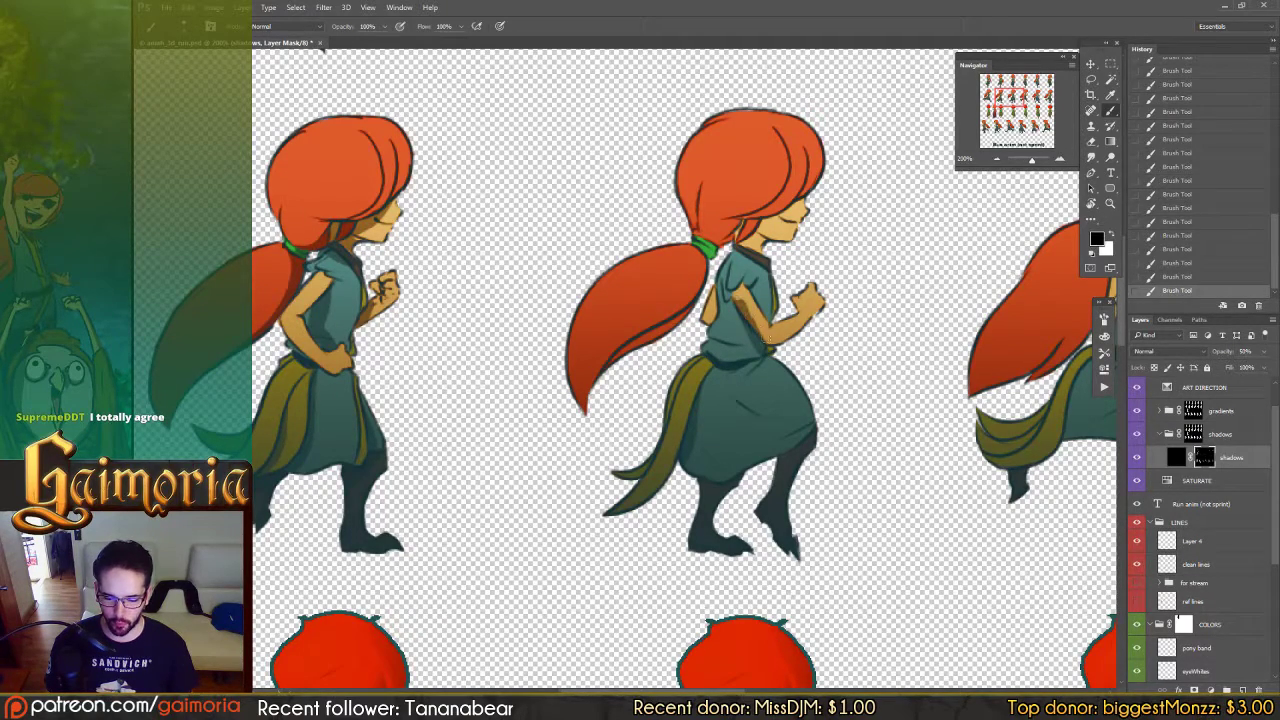
pyautogui.moveTo(764, 338); pyautogui.dragTo(733, 290)
# Step: Paint shadows on the third frame's face beneath the hair fringe and on the neck, cleaning up the edges
pyautogui.press('x')
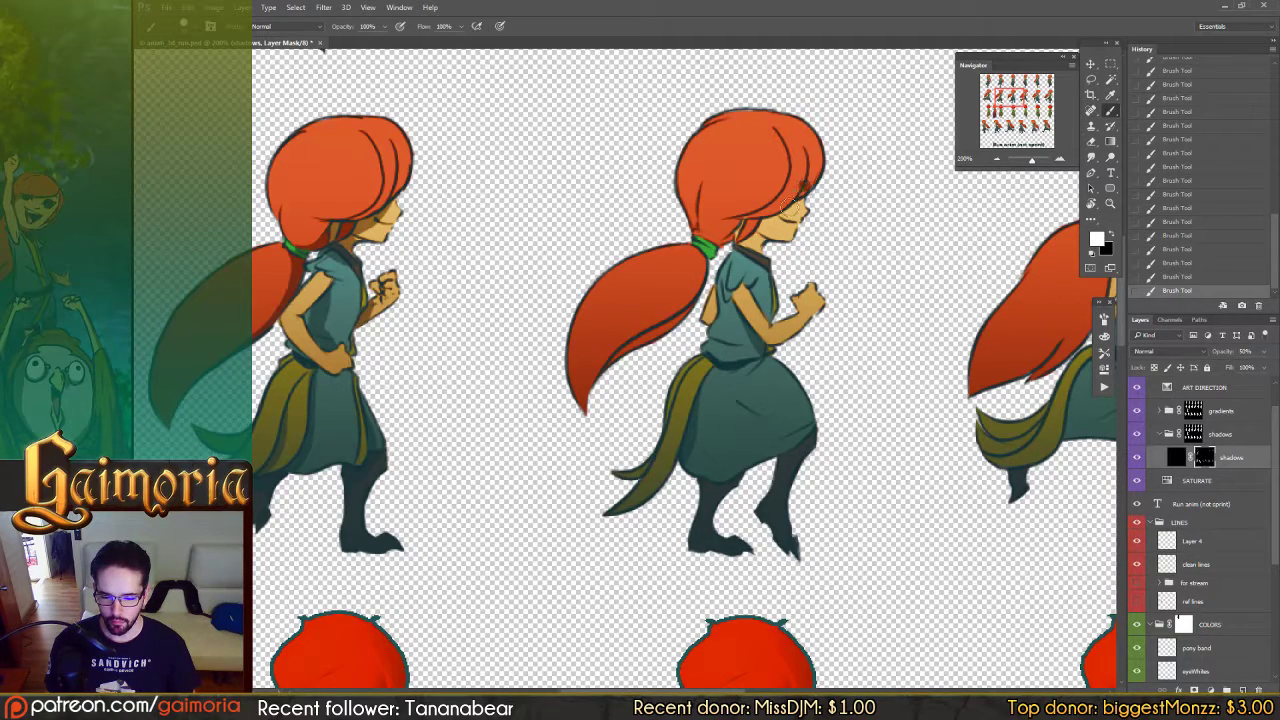
pyautogui.moveTo(764, 220)
pyautogui.mouseDown()
pyautogui.moveTo(760, 251)
pyautogui.moveTo(742, 238)
pyautogui.moveTo(764, 246)
pyautogui.mouseUp()
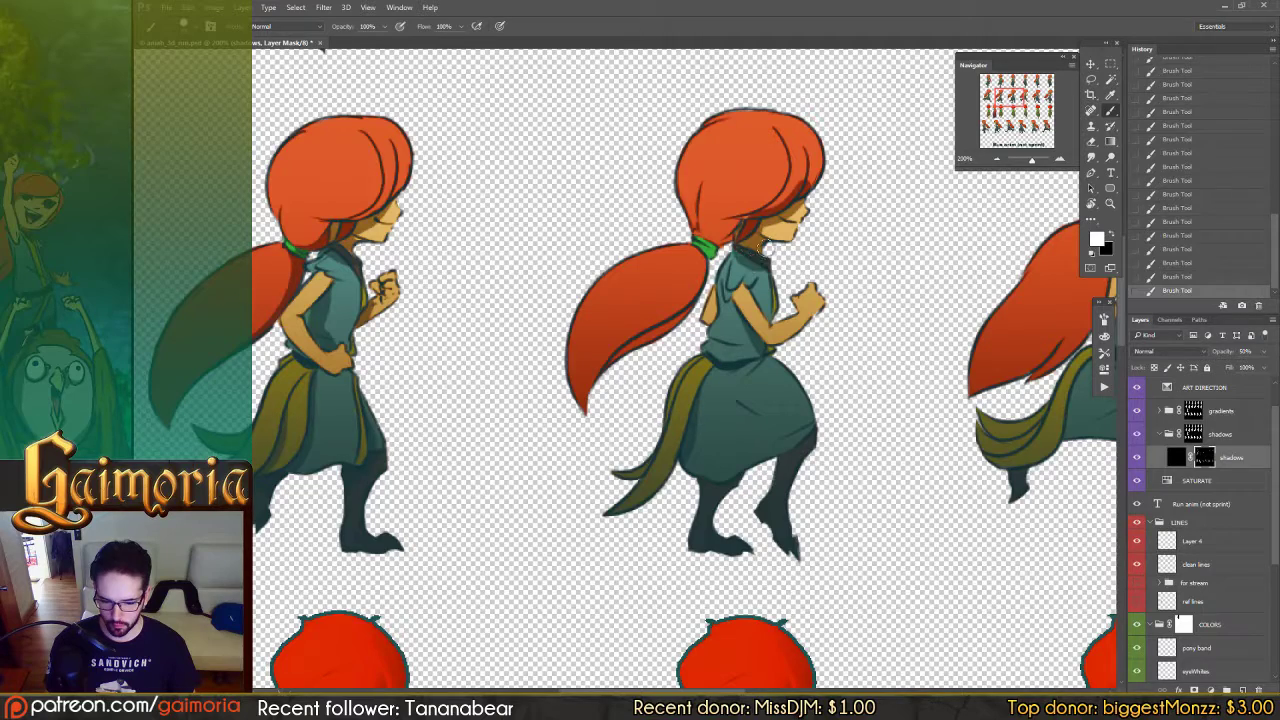
pyautogui.press('x')
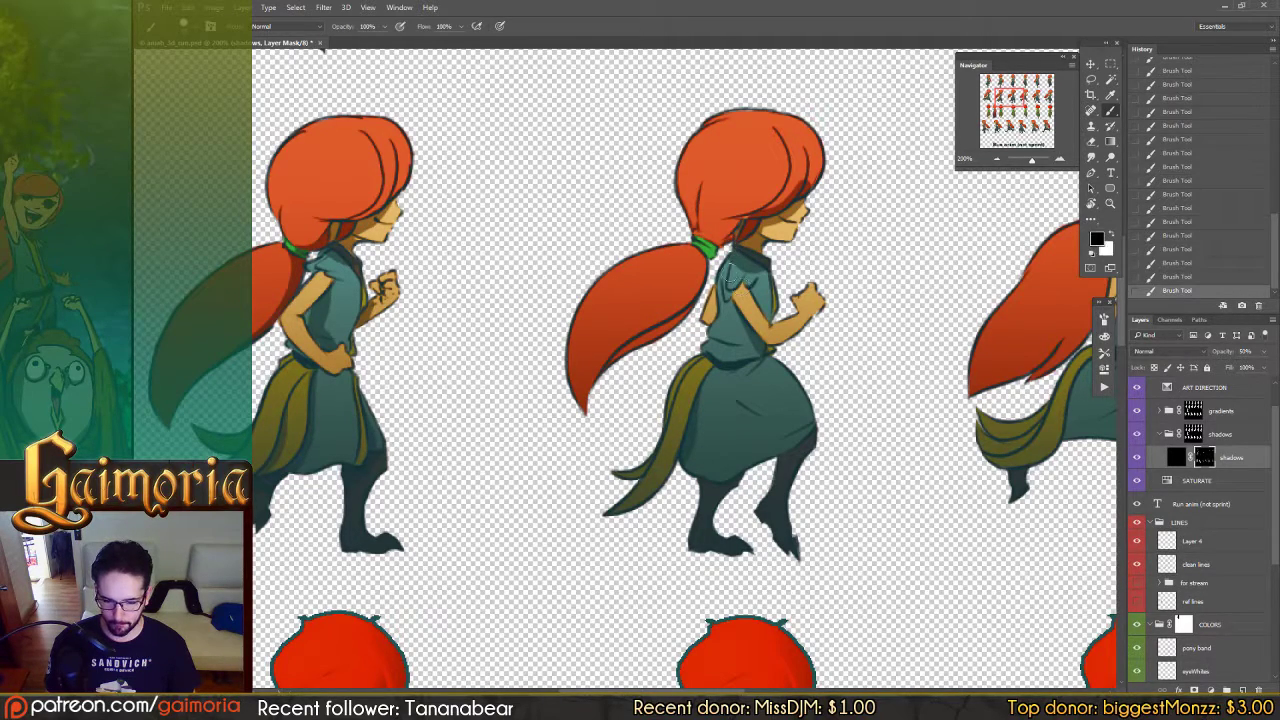
pyautogui.press('x')
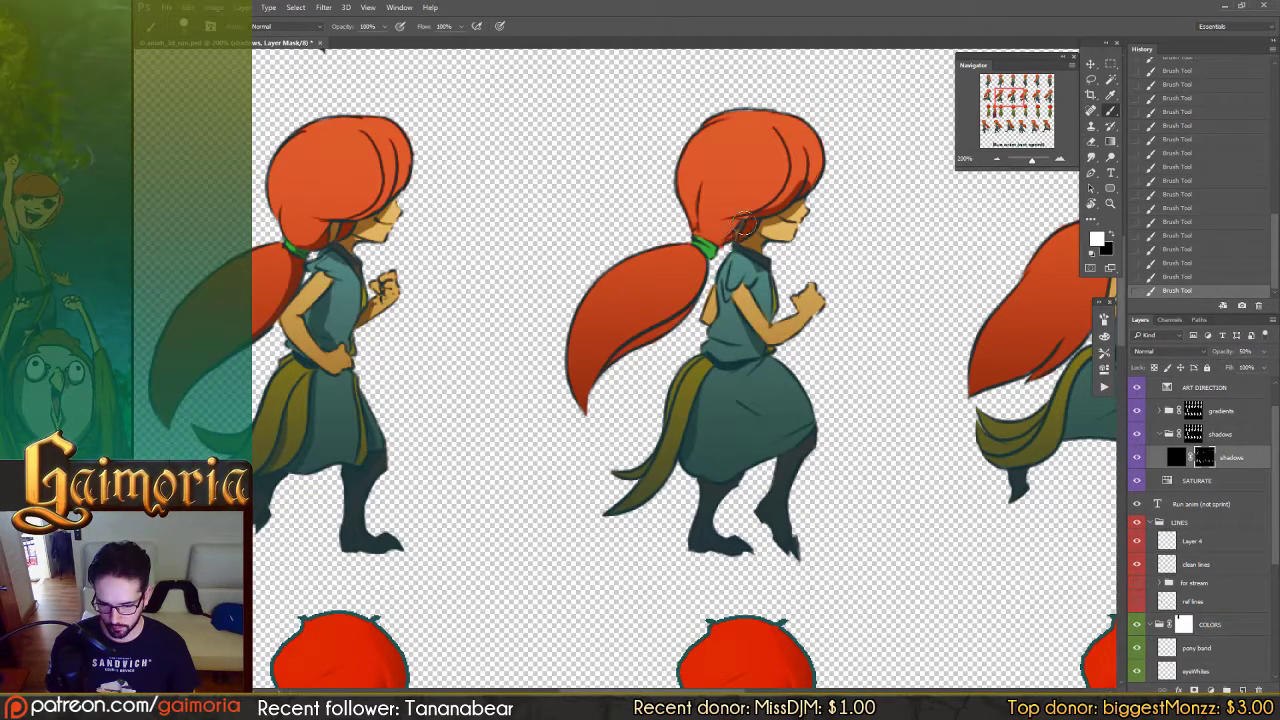
# Step: Shade the third frame's hair around the green hair tie and along the underside of the ponytail
pyautogui.moveTo(716, 244); pyautogui.dragTo(705, 247)
pyautogui.press('x')
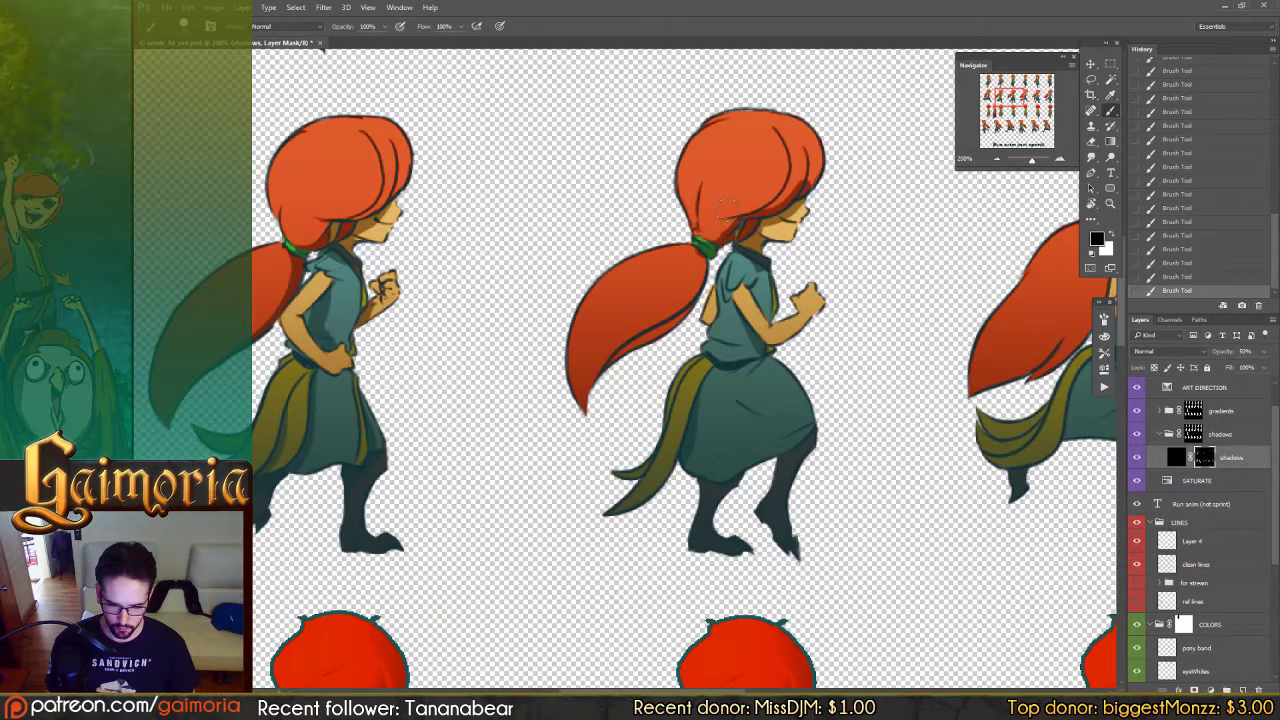
pyautogui.press('x')
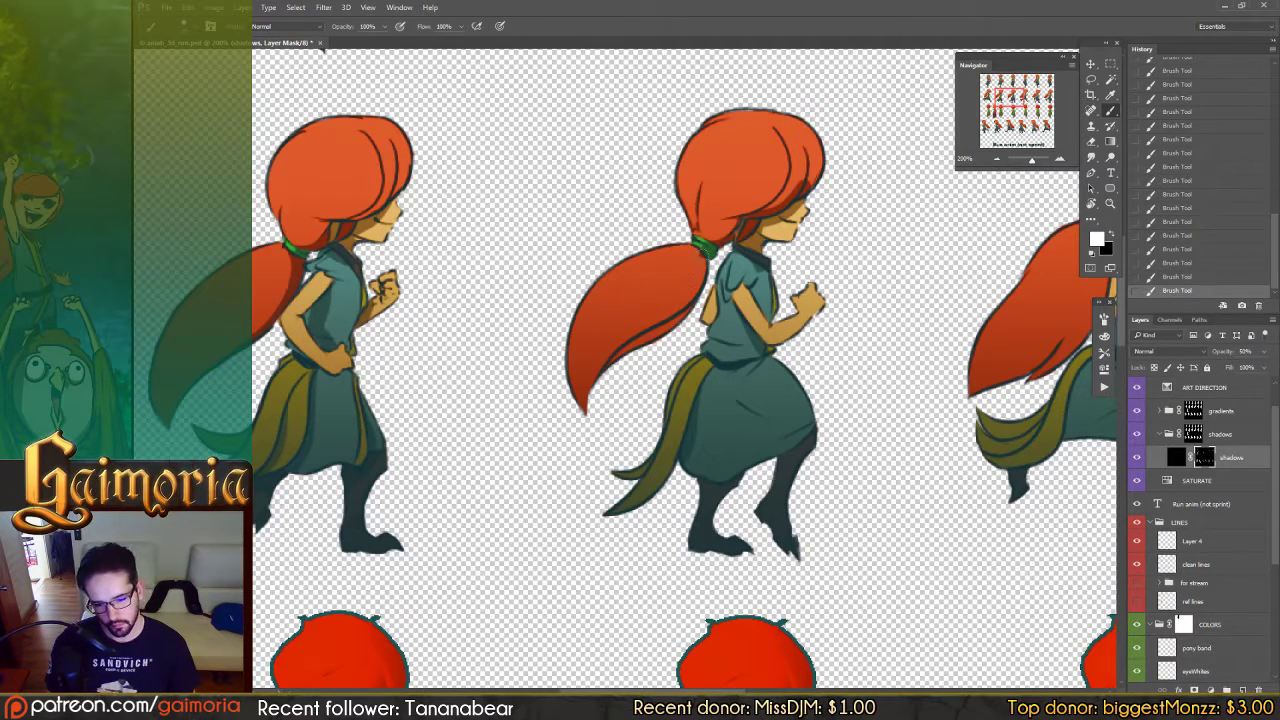
pyautogui.moveTo(703, 250)
pyautogui.mouseDown()
pyautogui.moveTo(667, 332)
pyautogui.moveTo(608, 365)
pyautogui.mouseUp()
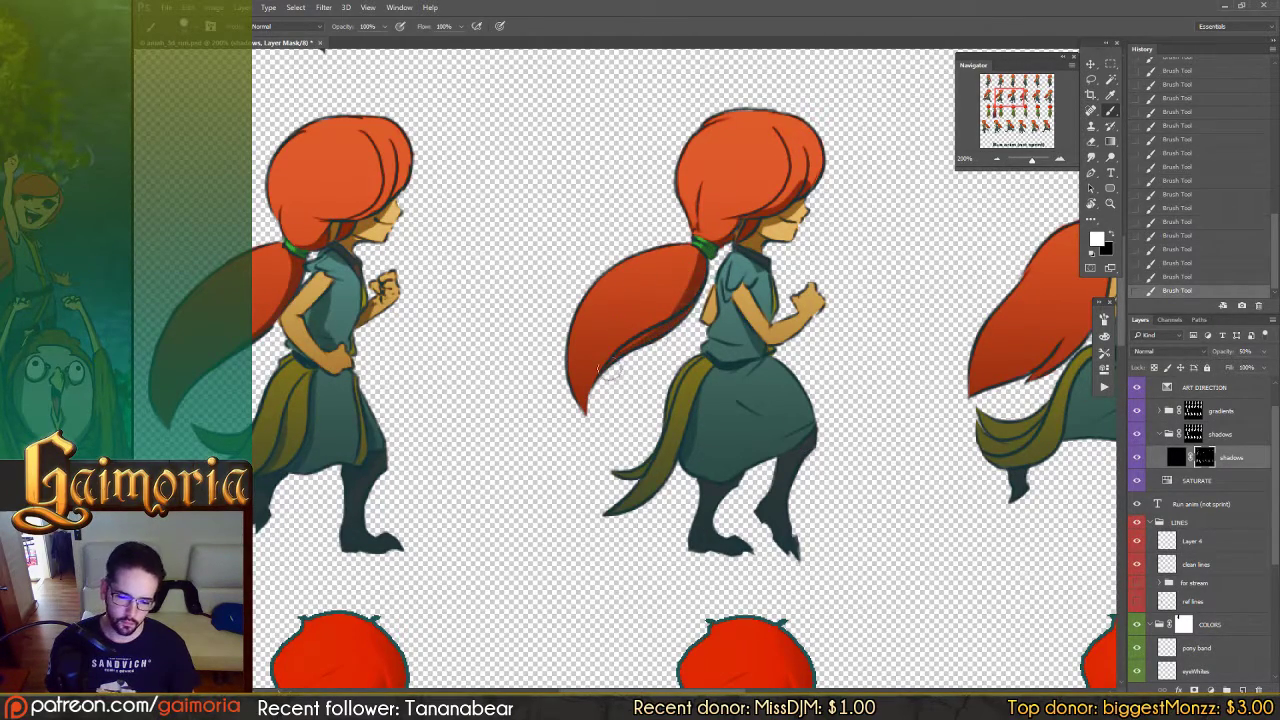
pyautogui.press('x')
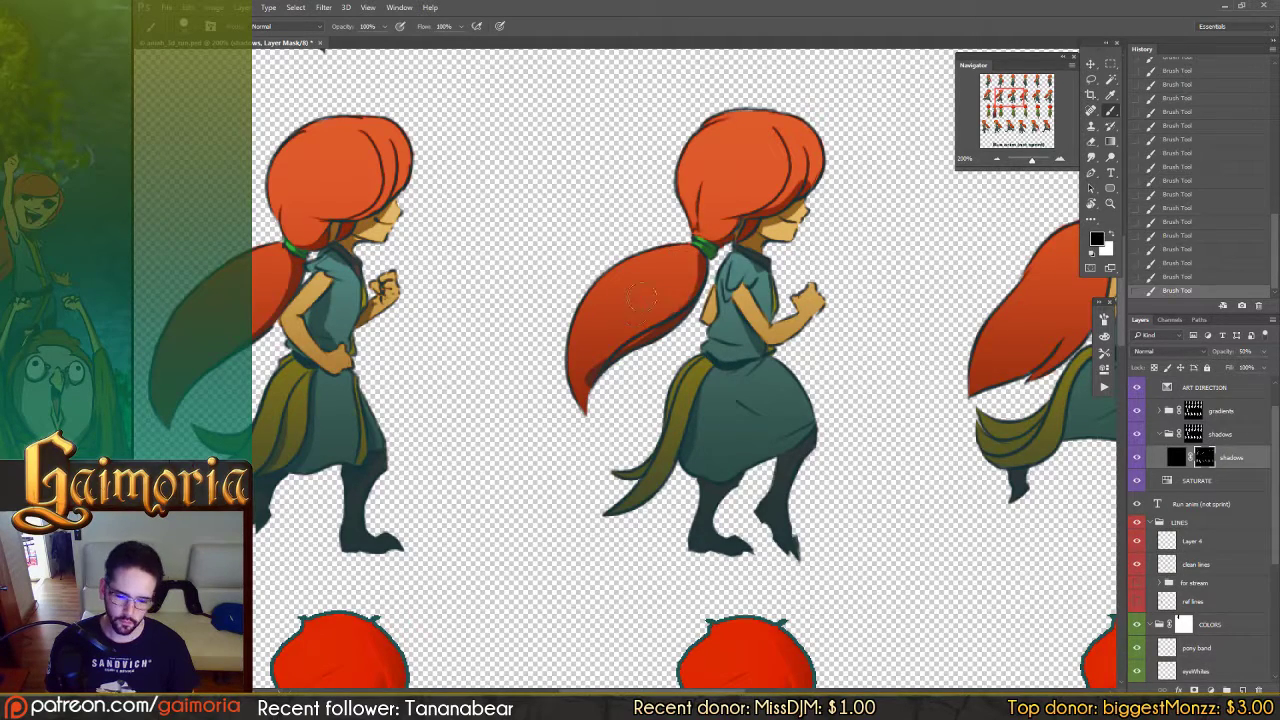
# Step: Brush a shadow along the third frame's lower front skirt and raised leg below the knee, trimming its edge
pyautogui.press('x')
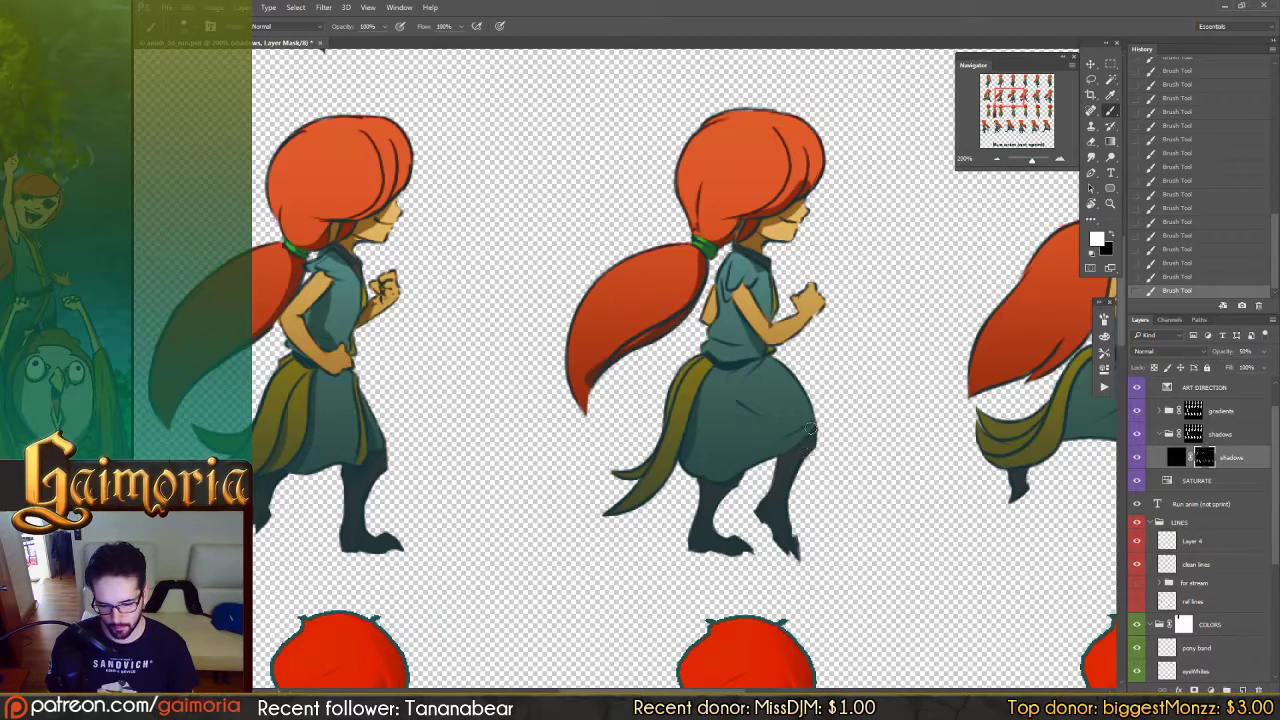
pyautogui.moveTo(810, 428); pyautogui.dragTo(769, 468)
pyautogui.press('x')
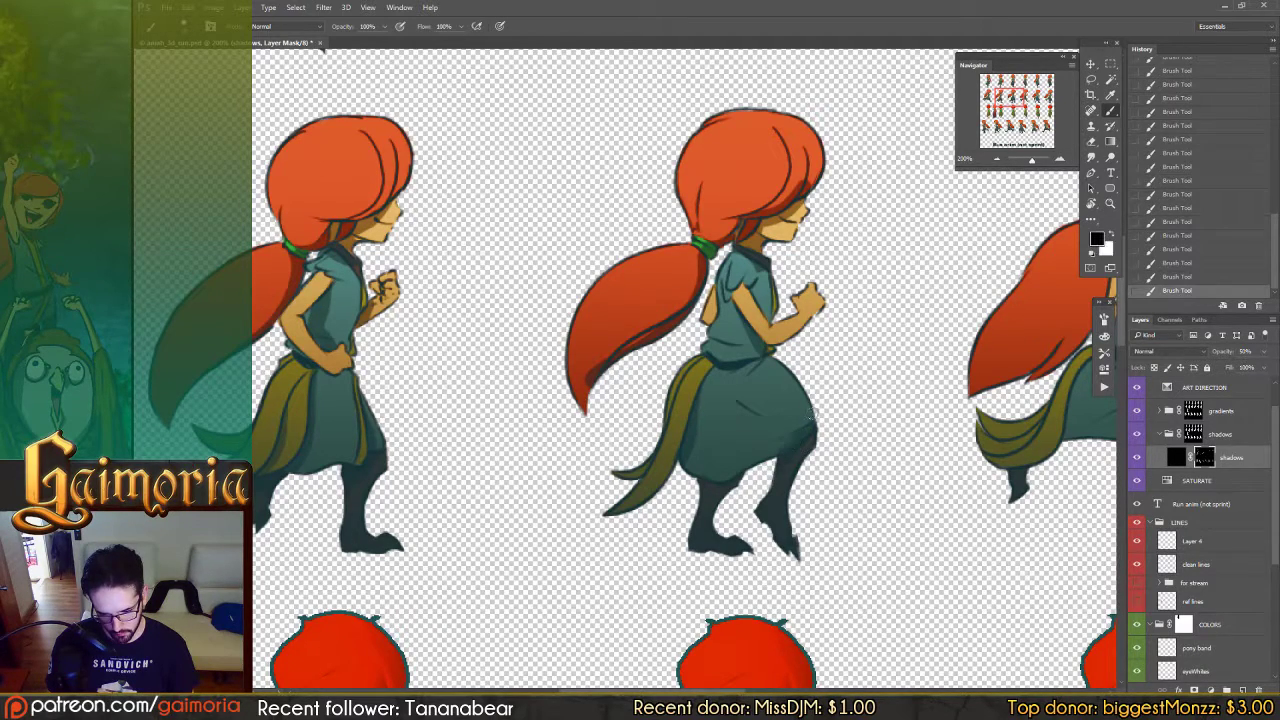
pyautogui.moveTo(812, 418); pyautogui.dragTo(788, 448)
# Step: Extend the shadow down the back of the third frame's skirt beside the sash to the hem and refine it
pyautogui.press('x')
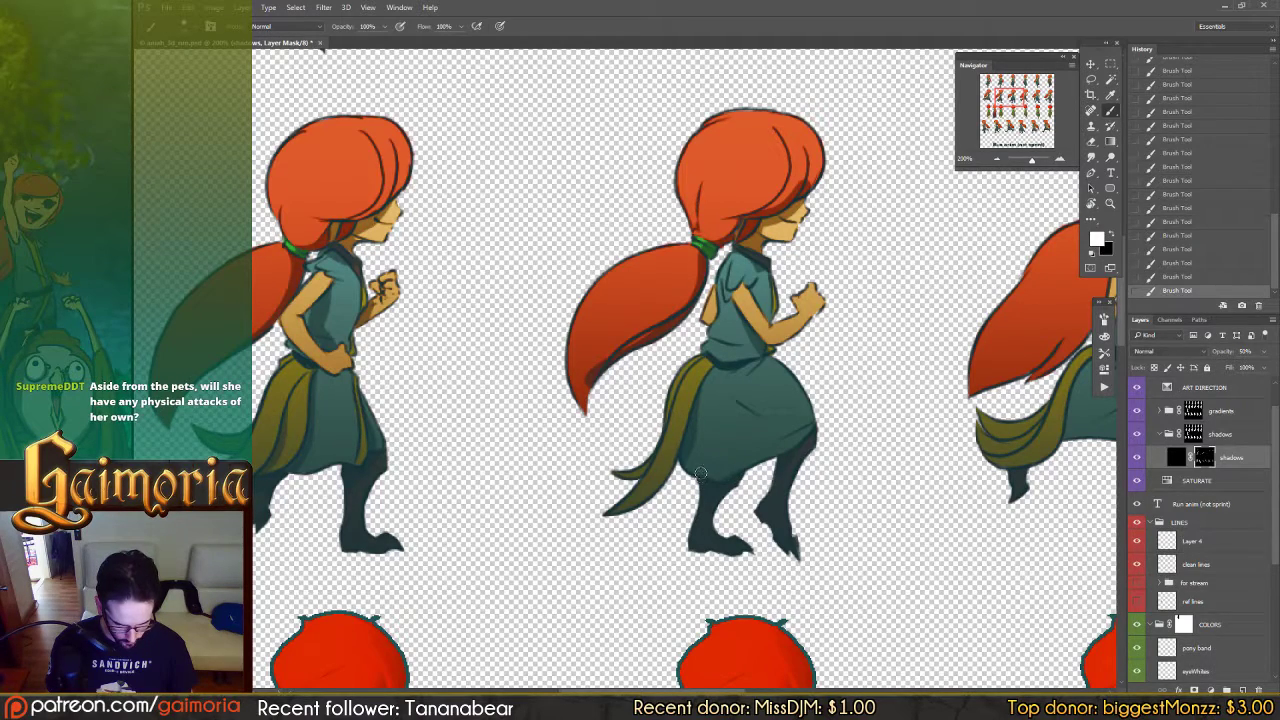
pyautogui.press('x')
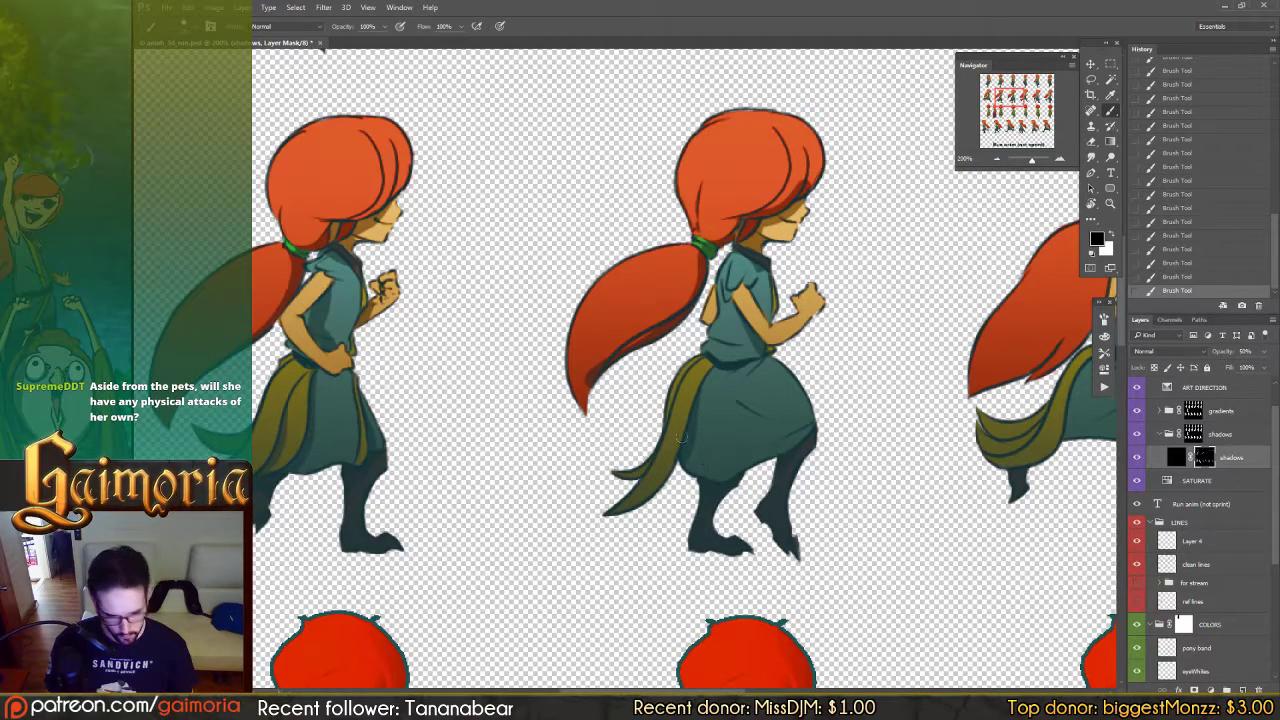
pyautogui.press('x')
pyautogui.moveTo(709, 380)
pyautogui.mouseDown()
pyautogui.moveTo(702, 460)
pyautogui.moveTo(717, 413)
pyautogui.moveTo(715, 373)
pyautogui.moveTo(696, 474)
pyautogui.mouseUp()
pyautogui.press('x')
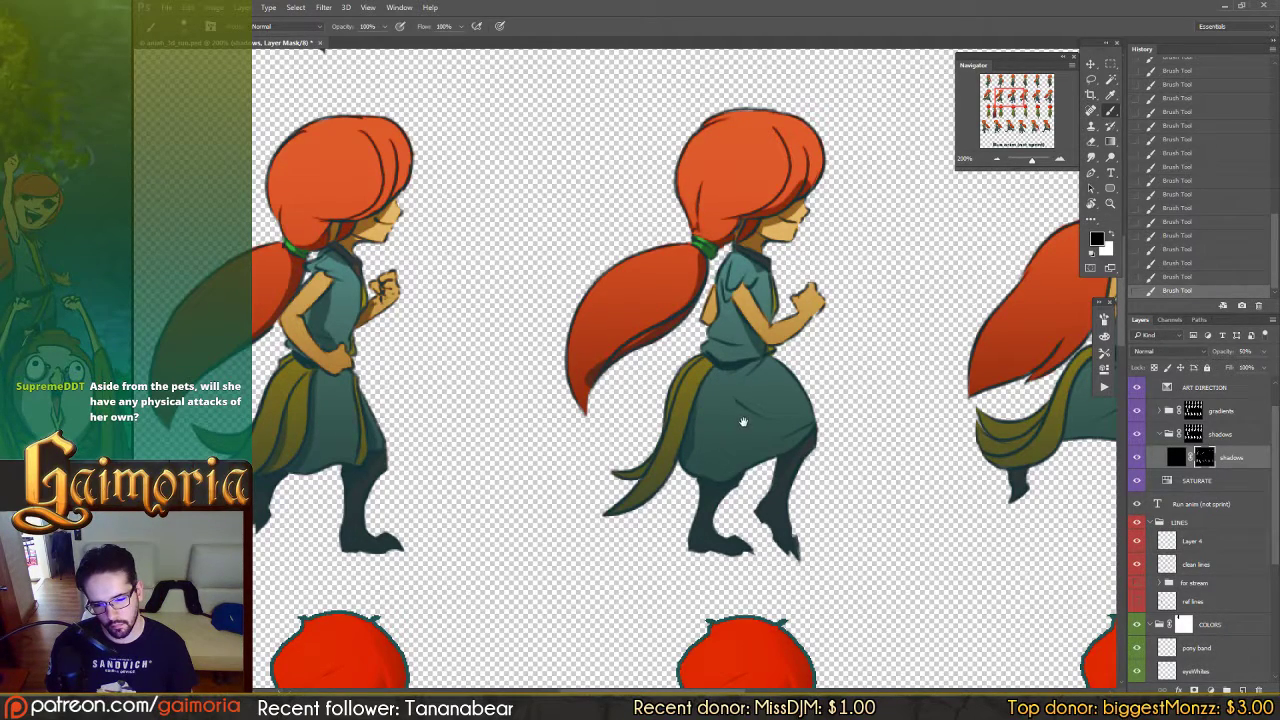
# Step: Look over the shaded third frame and save the sprite sheet document
pyautogui.moveTo(742, 427); pyautogui.dragTo(702, 469)
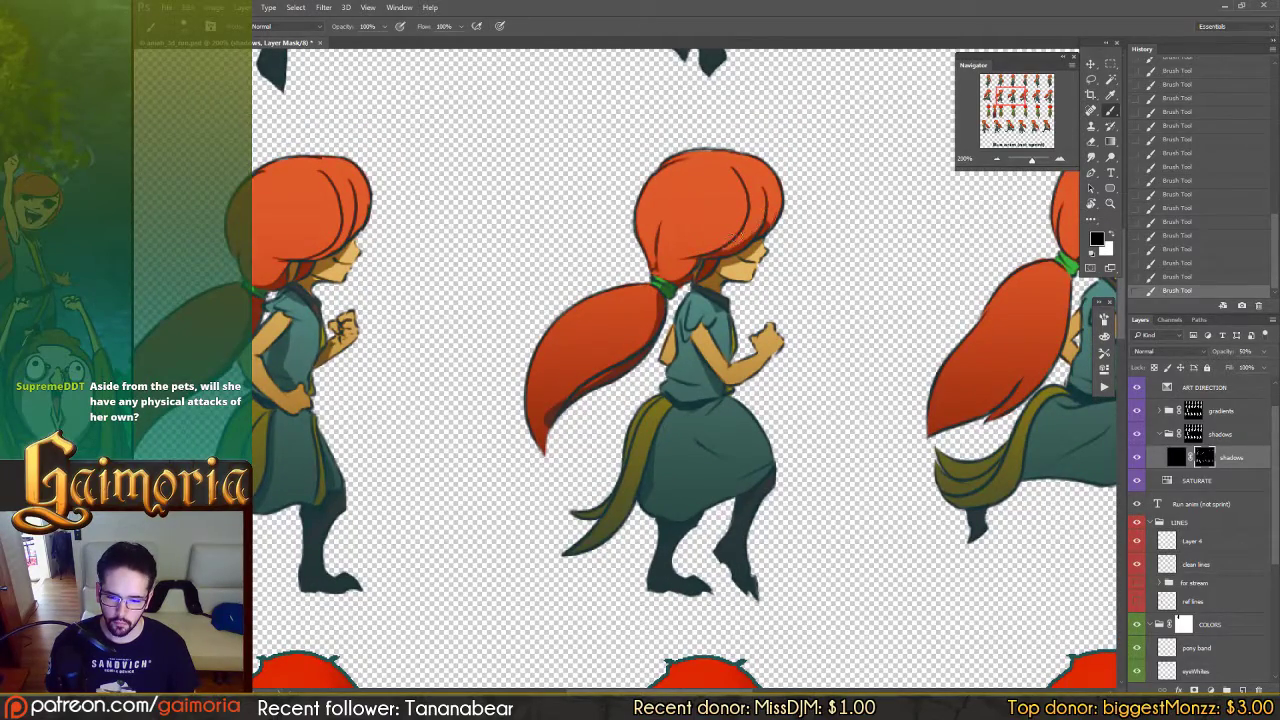
pyautogui.moveTo(846, 231)
pyautogui.mouseDown()
pyautogui.moveTo(728, 229)
pyautogui.moveTo(827, 221)
pyautogui.mouseUp()
pyautogui.hscroll(-4, 827, 221)
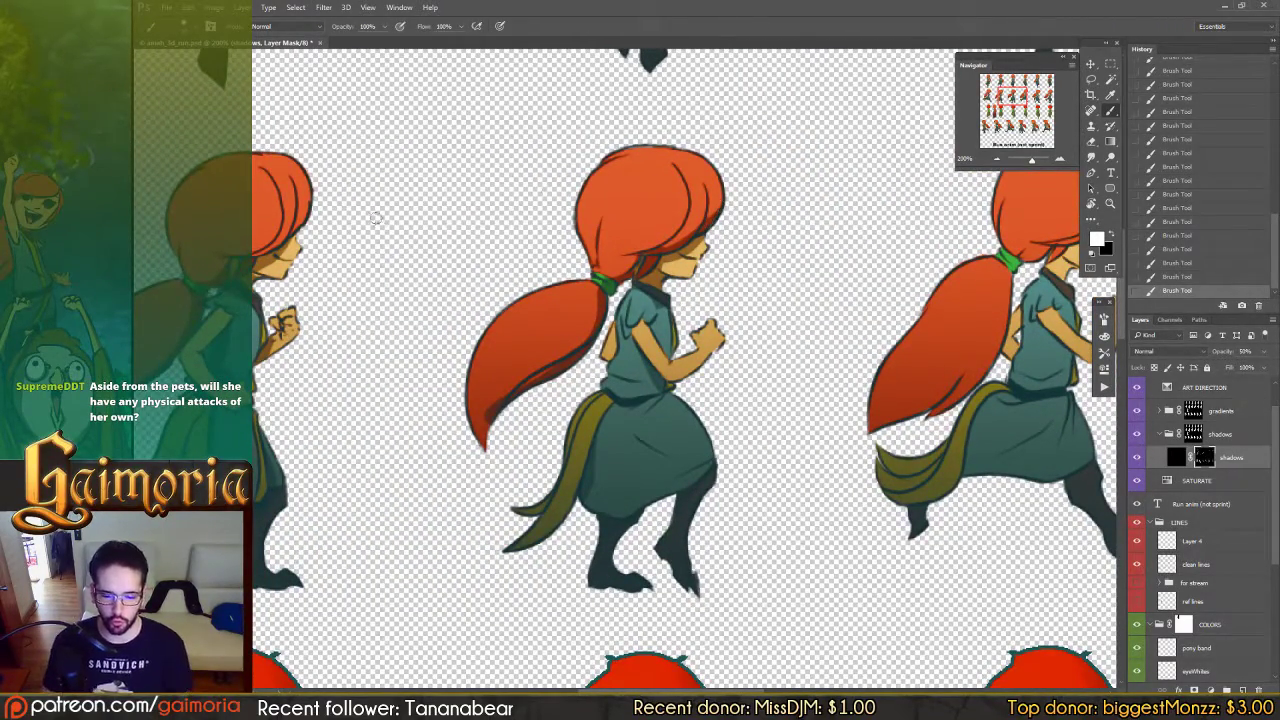
pyautogui.hotkey('ctrl', 's')
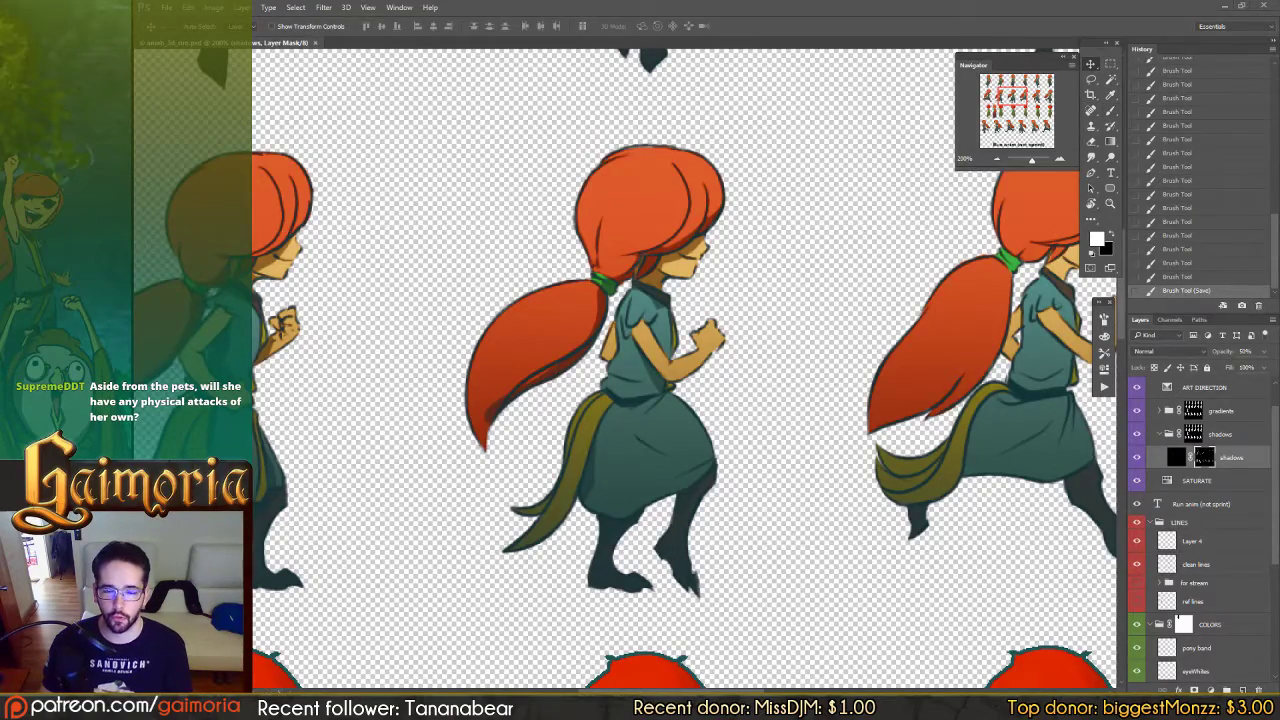
# Step: Switch to the web browser and open the game's Patreon page through gaimoria.com
pyautogui.press('super+1')
pyautogui.write('gaimoria.com')
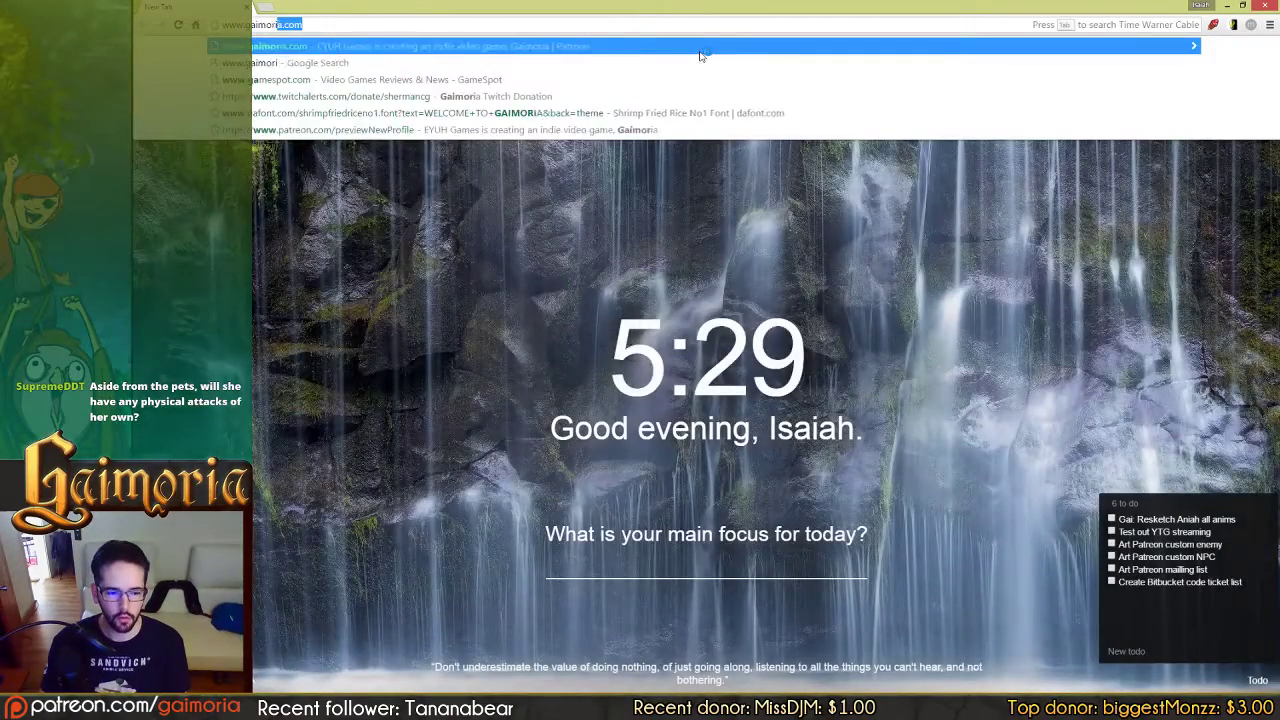
pyautogui.press('Return')
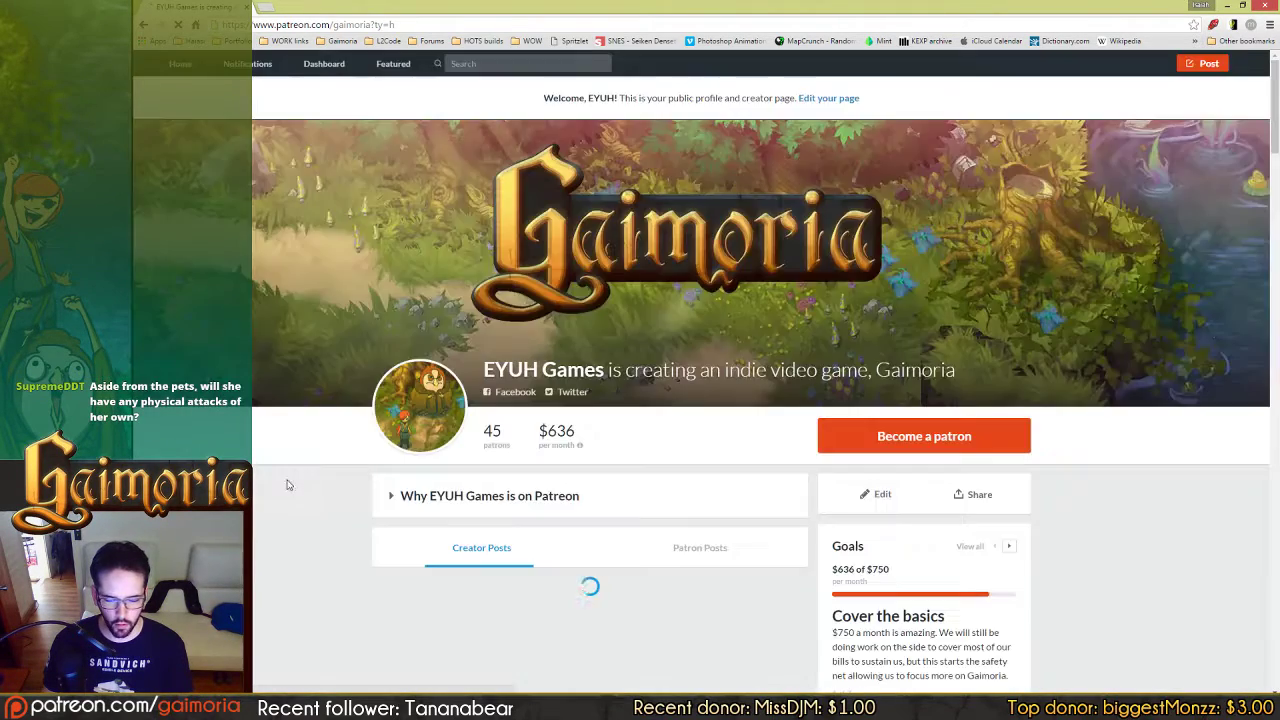
# Step: Expand "Why EYUH Games is on Patreon", examine how Aniah summons and commands her pets, and switch back to Photoshop
pyautogui.scroll(-4, 288, 482)
pyautogui.scroll(2, 290, 478)
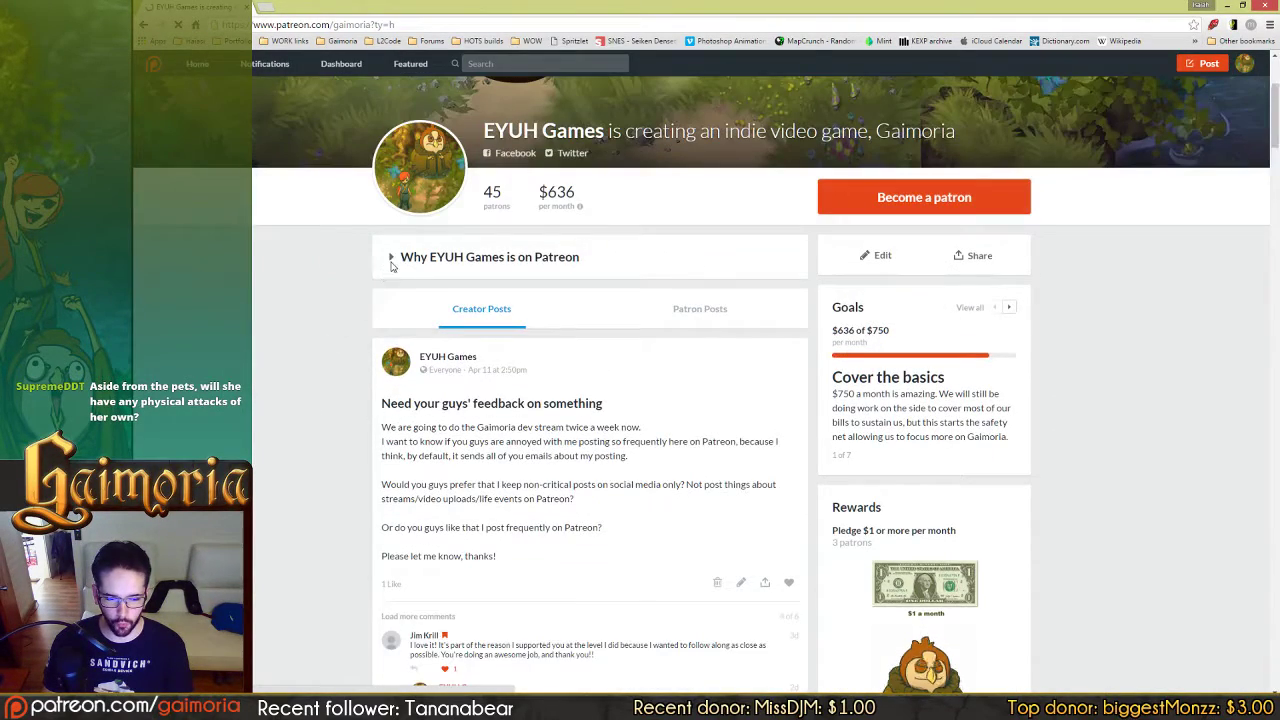
pyautogui.click(392, 256)
pyautogui.scroll(-5, 292, 510)
pyautogui.scroll(-15, 292, 518)
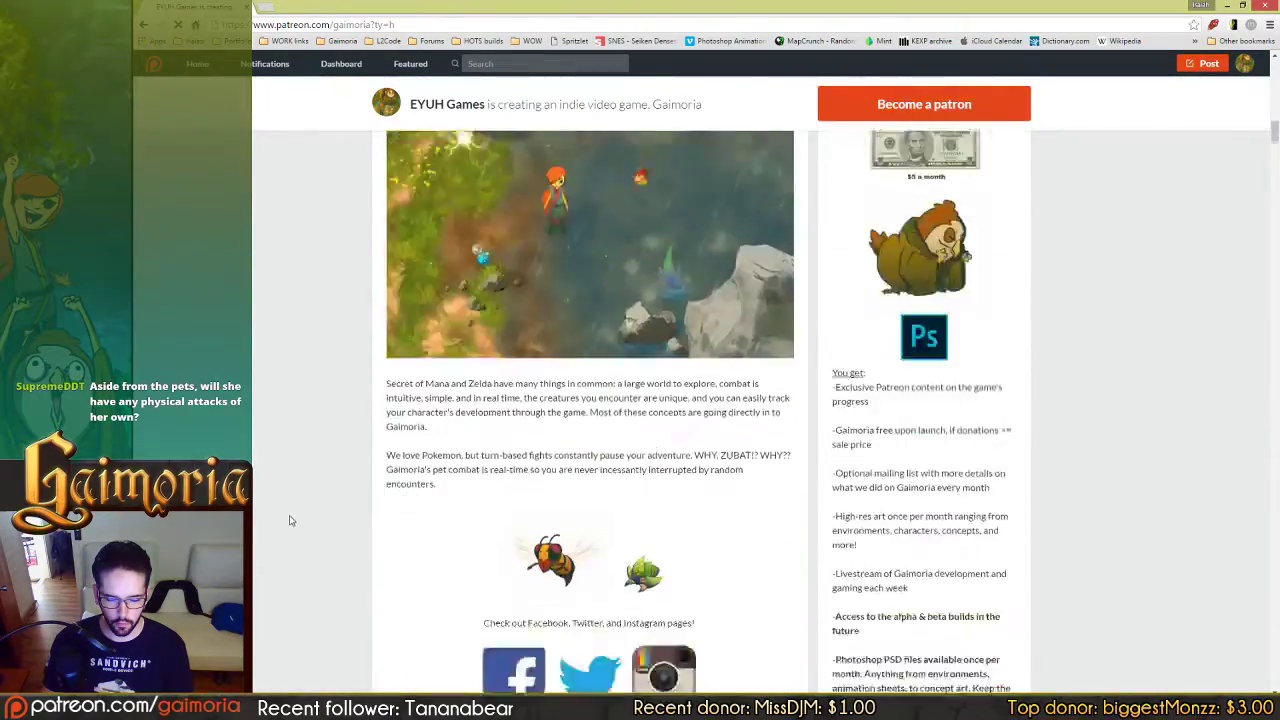
pyautogui.scroll(-10, 300, 513)
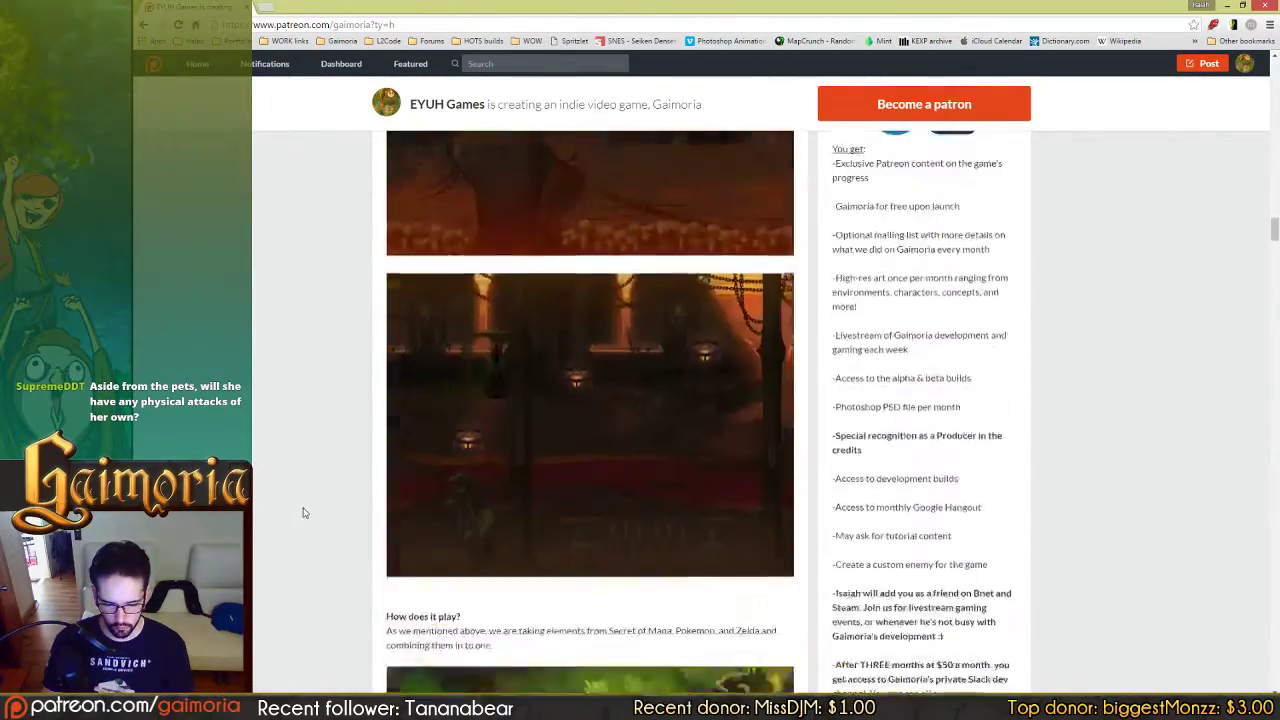
pyautogui.scroll(2, 309, 513)
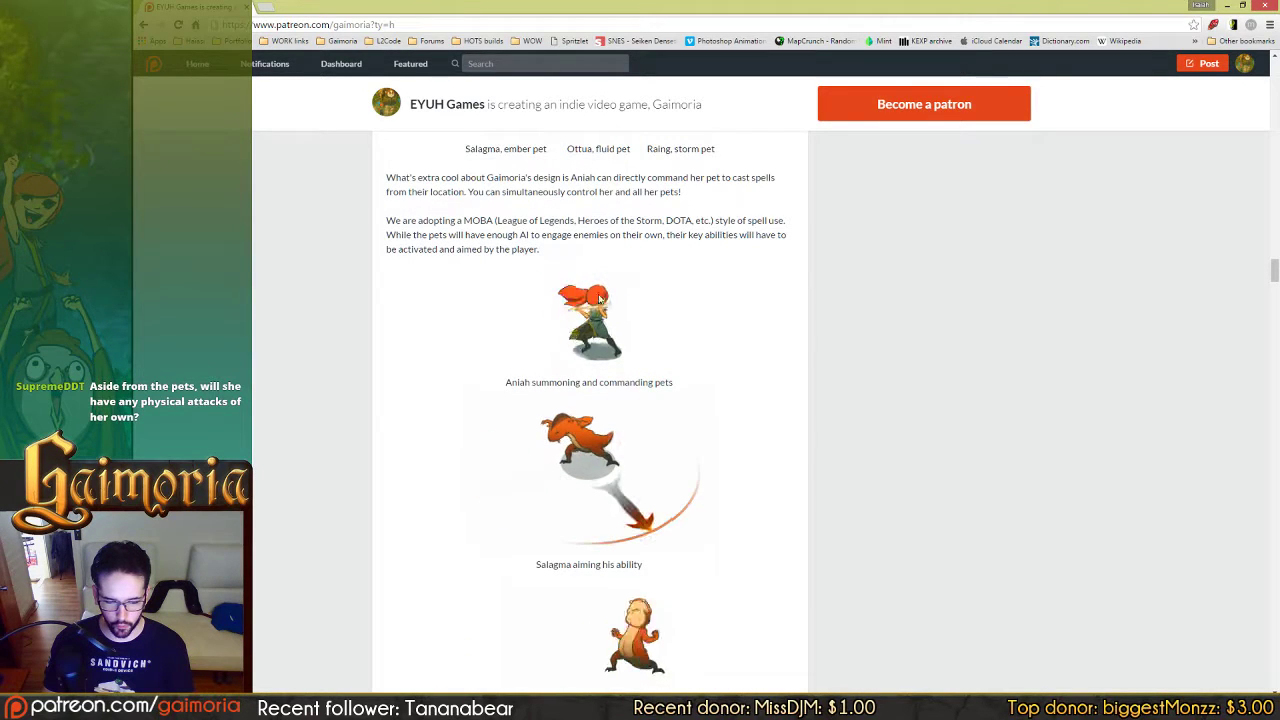
pyautogui.scroll(-3, 581, 598)
pyautogui.scroll(4, 581, 598)
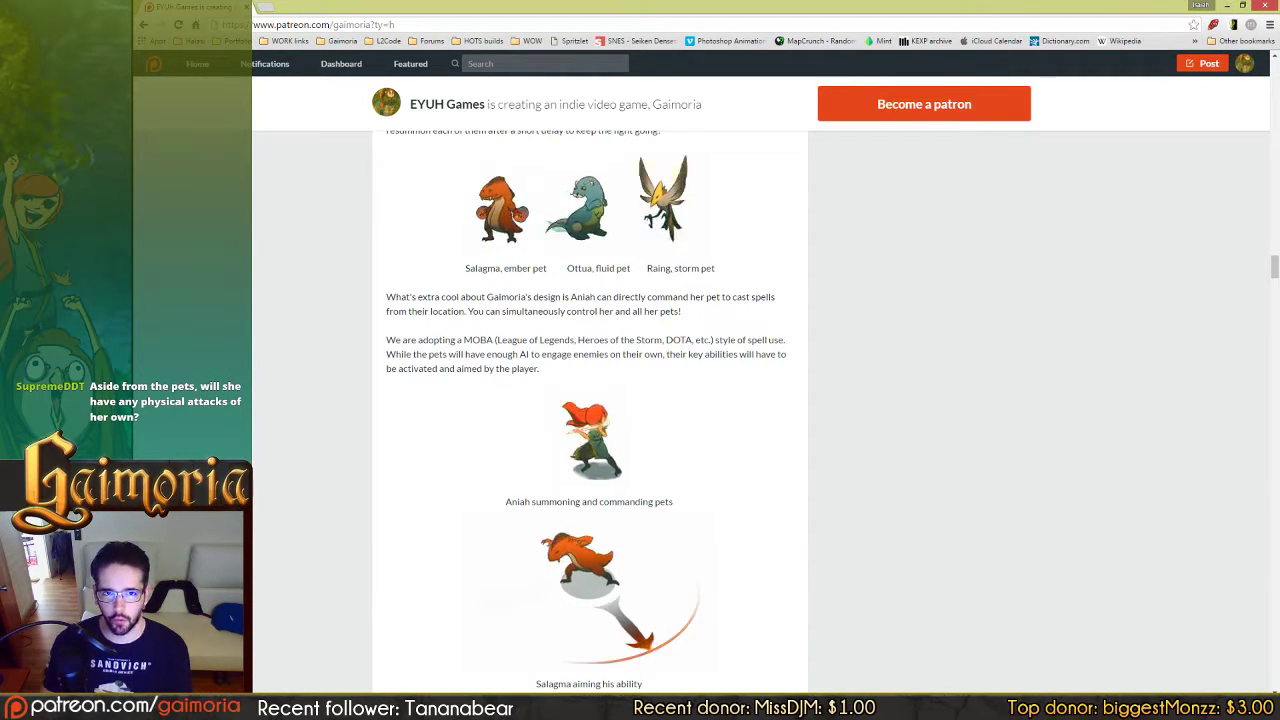
pyautogui.click(988, 276)
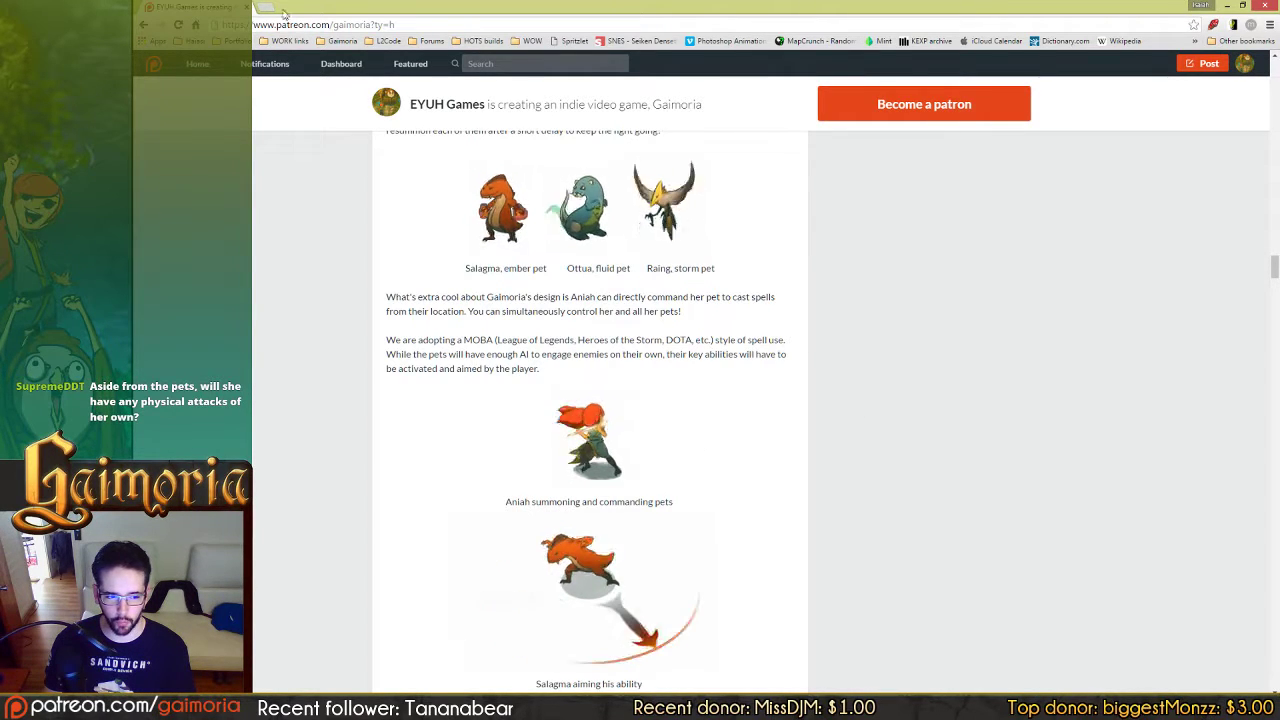
pyautogui.hotkey('alt', 'Tab')
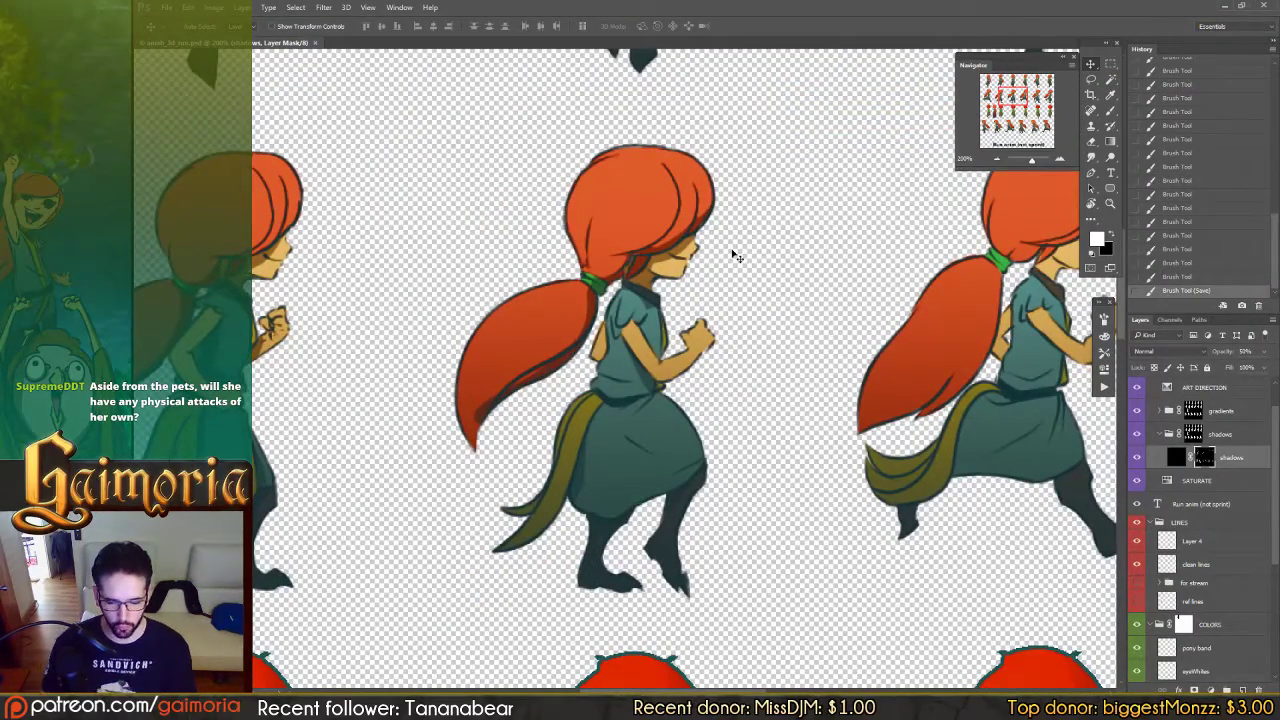
pyautogui.press('b')
pyautogui.hotkey('ctrl', 'o')
pyautogui.write('o')
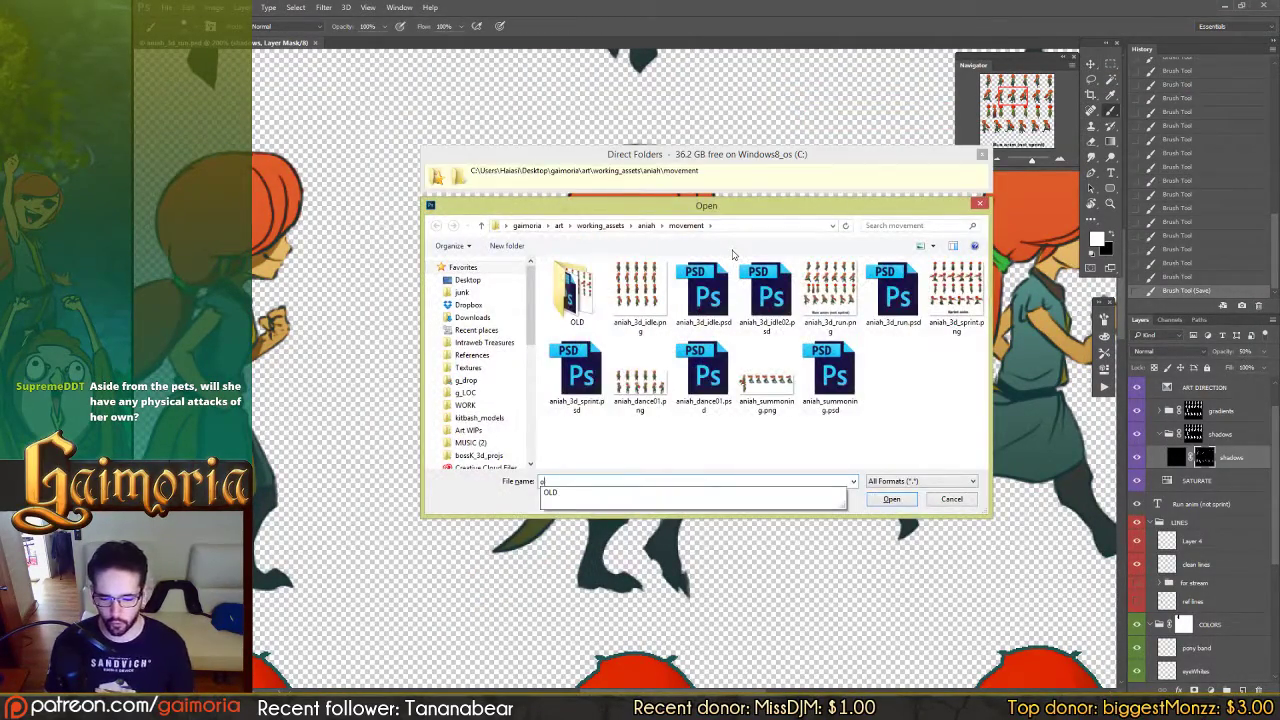
pyautogui.click(952, 500)
pyautogui.press('v')
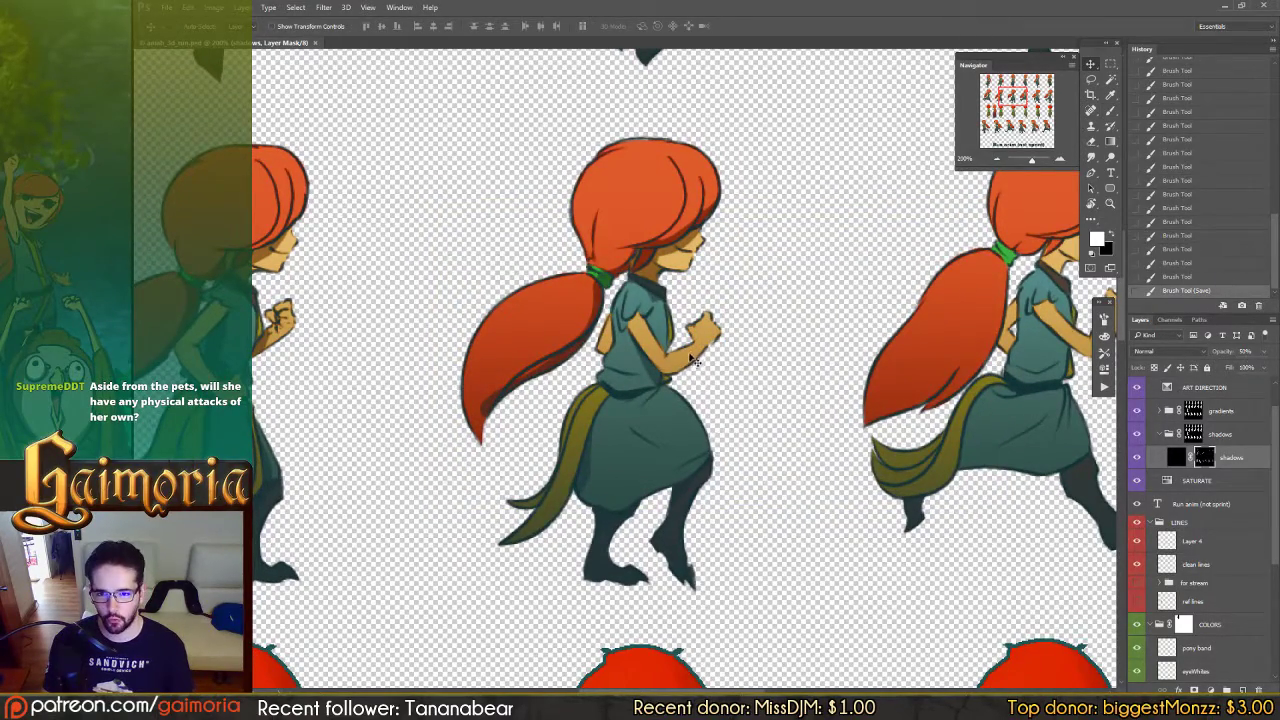
# Step: Trim the shadow along the lower edge of the third frame's ponytail near its tip
pyautogui.press('b')
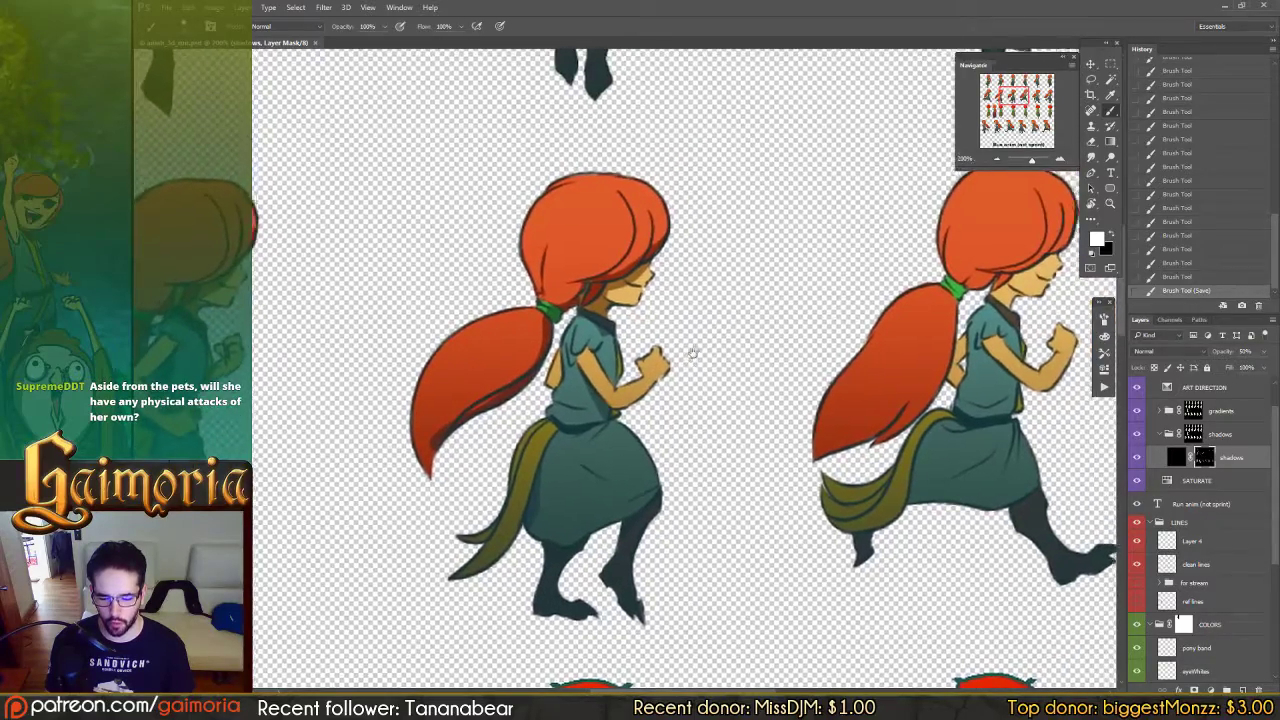
pyautogui.moveTo(693, 353); pyautogui.dragTo(648, 340)
pyautogui.moveTo(746, 337); pyautogui.dragTo(976, 283)
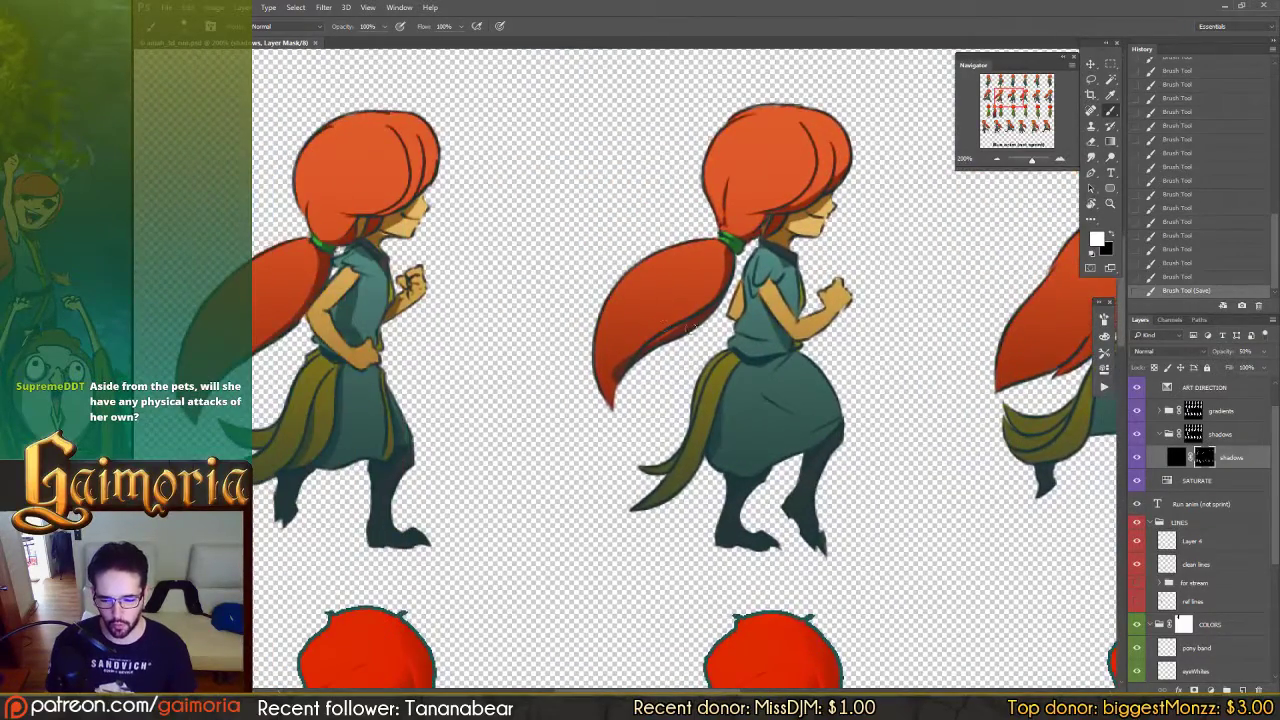
pyautogui.press('x')
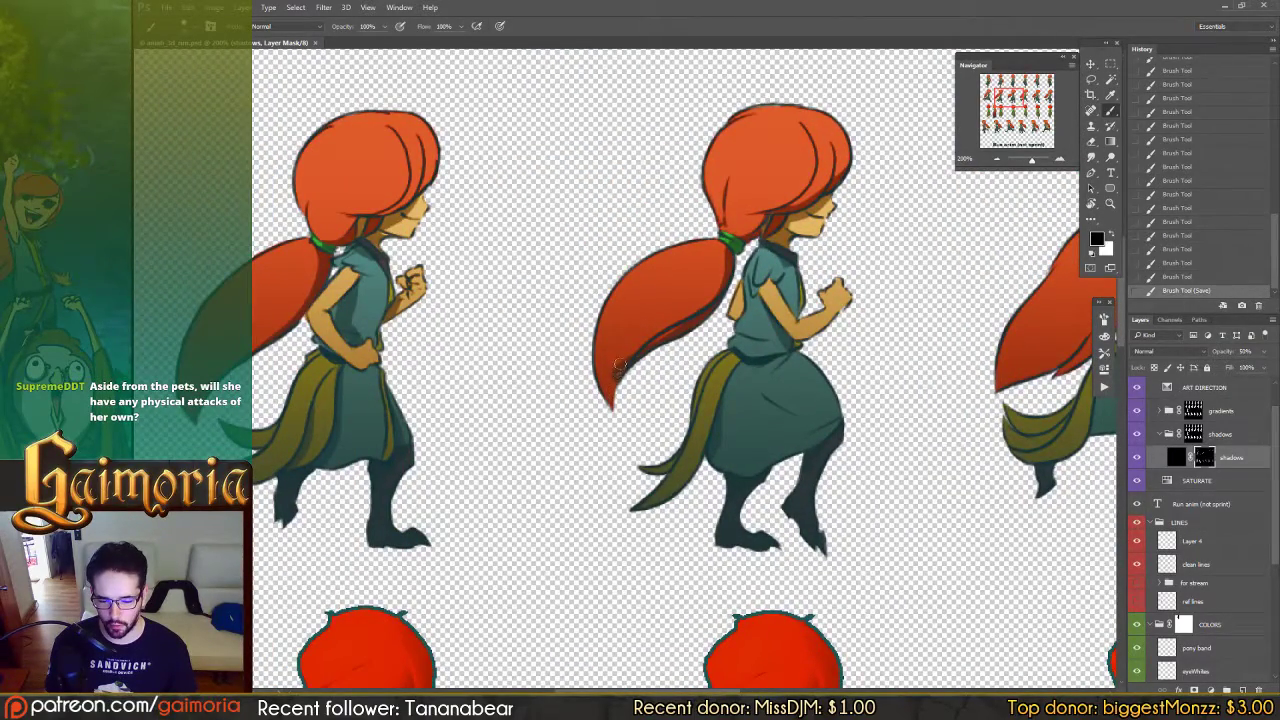
pyautogui.moveTo(636, 337); pyautogui.dragTo(611, 379)
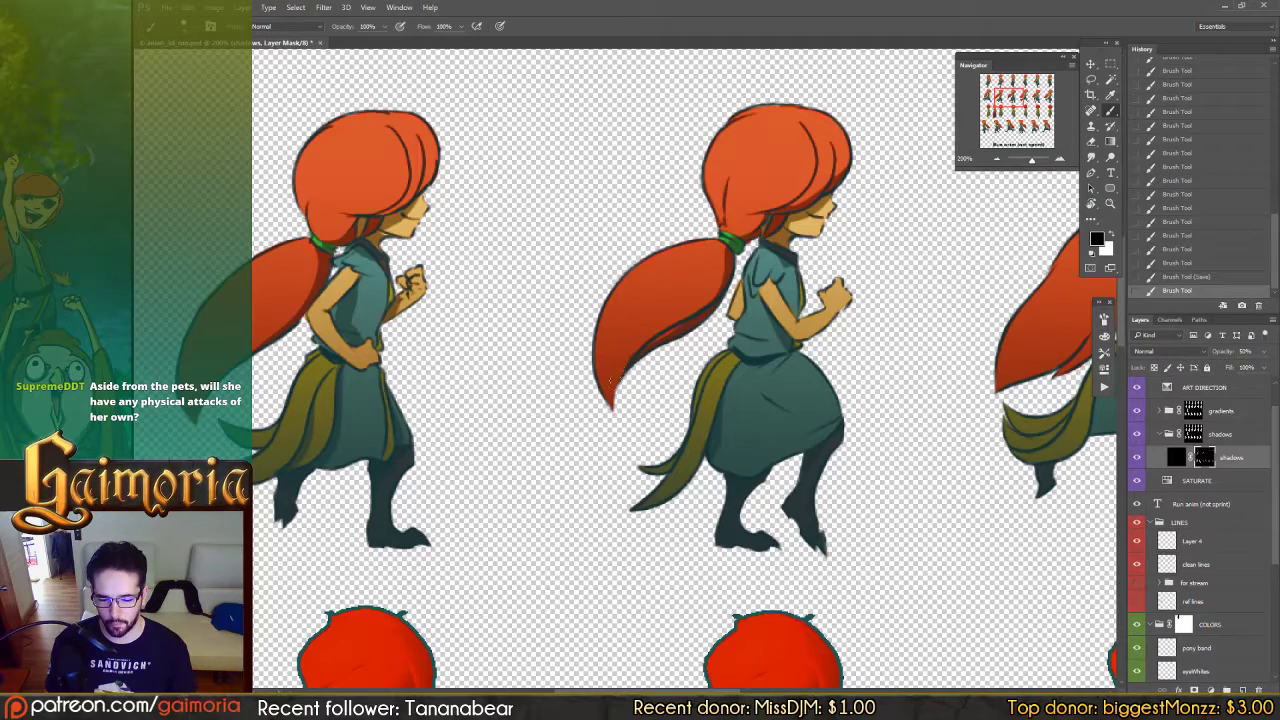
pyautogui.click(655, 320)
pyautogui.press('x')
pyautogui.press('x')
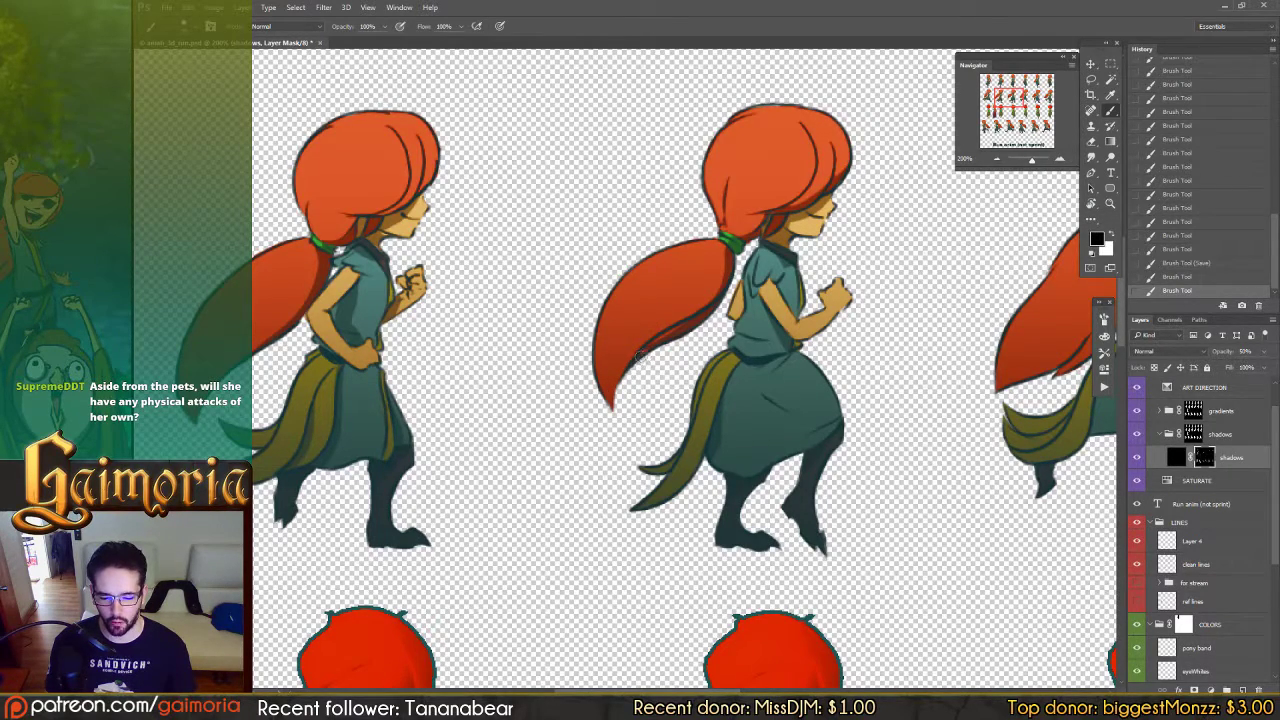
pyautogui.click(614, 418)
# Step: Repaint the shadow at the tip of the third frame's ponytail and thin its inner edge toward the hair outline
pyautogui.press('x')
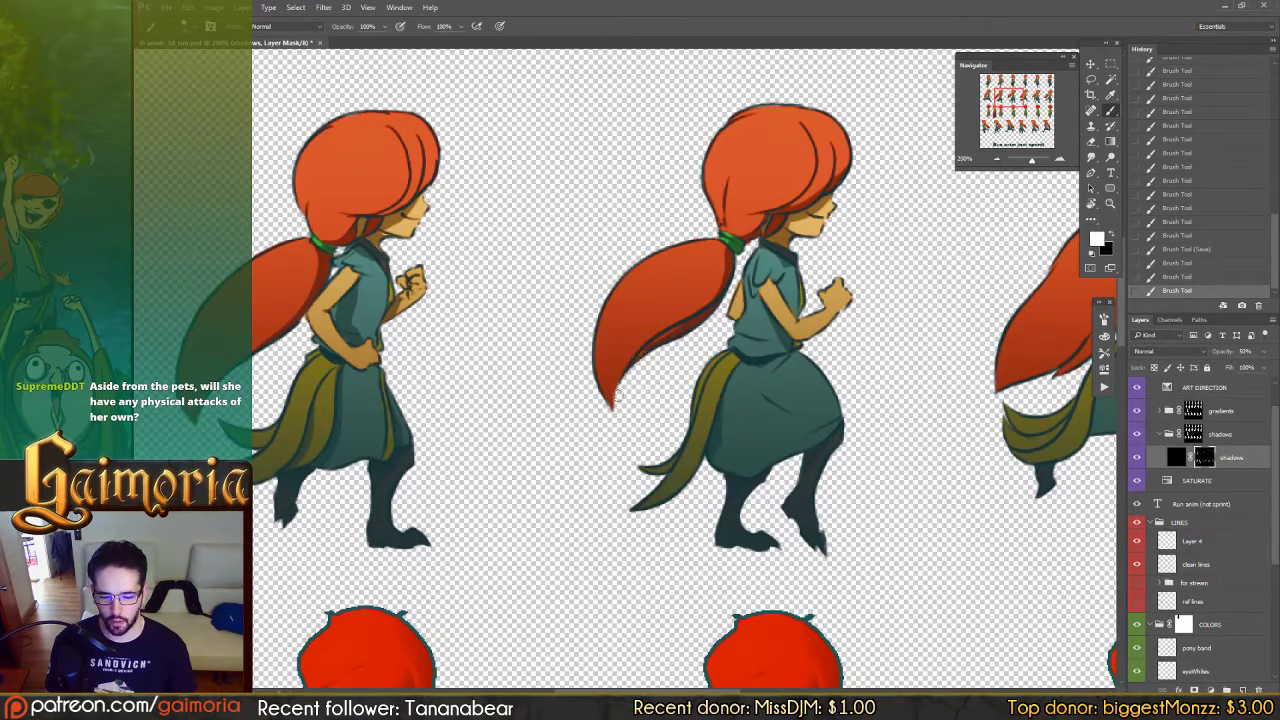
pyautogui.click(617, 396)
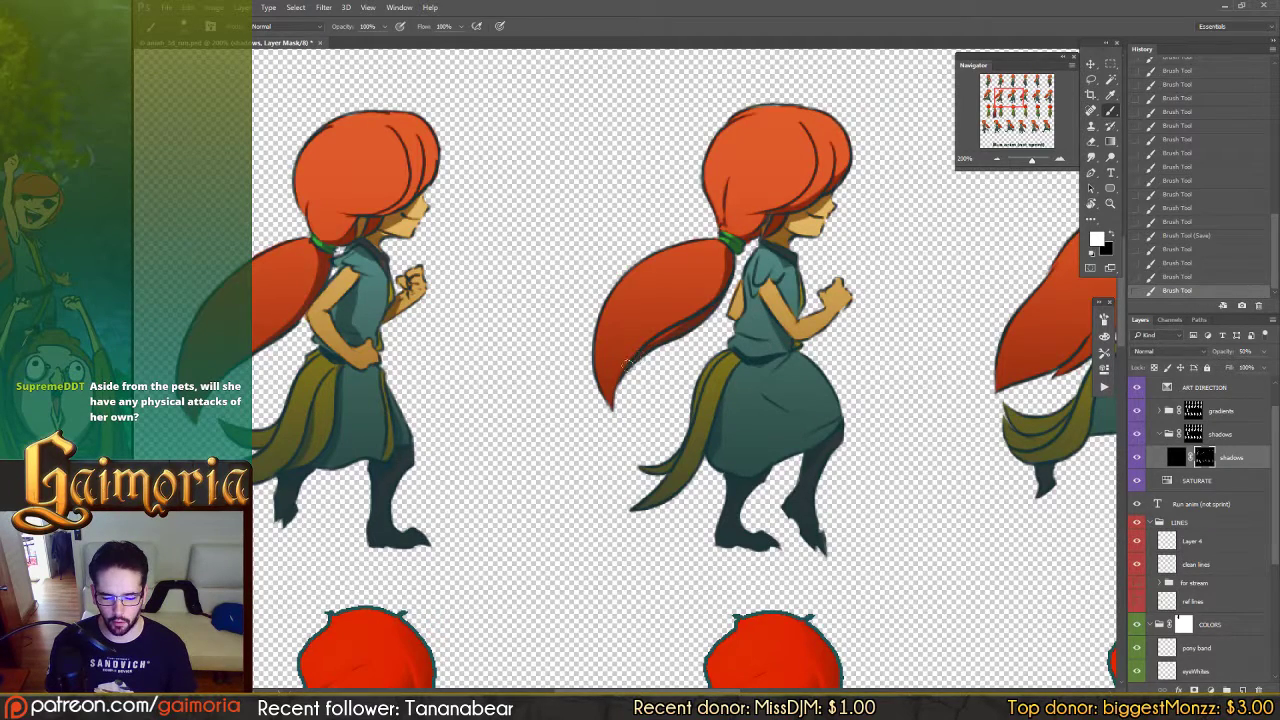
pyautogui.click(620, 392)
pyautogui.press('x')
pyautogui.moveTo(609, 372); pyautogui.dragTo(635, 346)
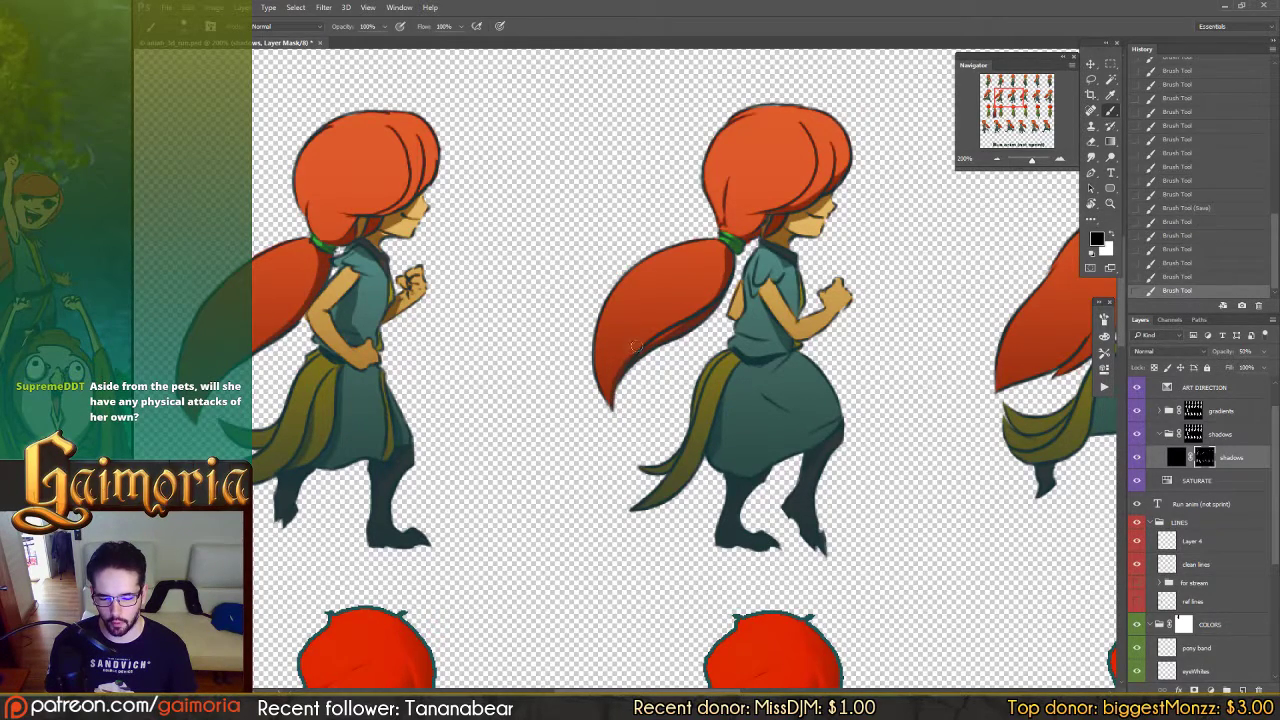
pyautogui.moveTo(604, 389); pyautogui.dragTo(629, 352)
pyautogui.moveTo(611, 400); pyautogui.dragTo(618, 382)
pyautogui.moveTo(612, 392); pyautogui.dragTo(628, 358)
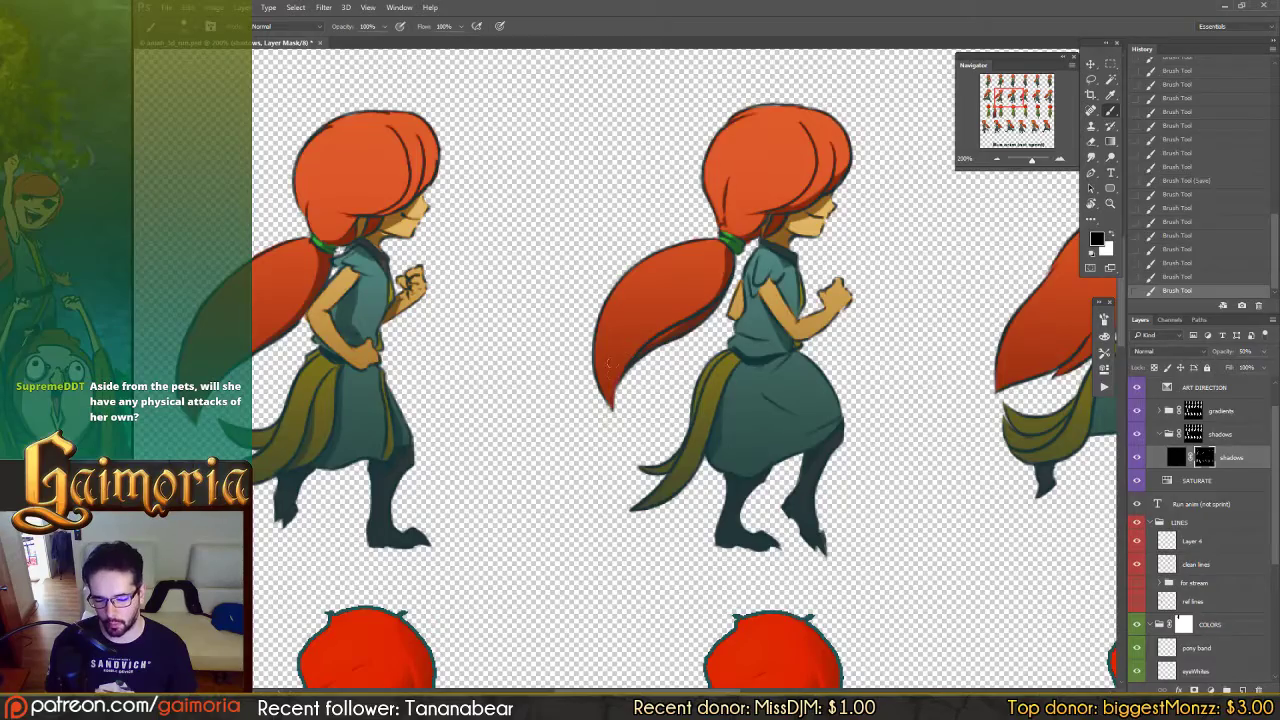
pyautogui.press('x')
# Step: Brush and clean up shadow around the second frame's lower hand at the waist
pyautogui.moveTo(749, 336)
pyautogui.mouseDown()
pyautogui.moveTo(624, 368)
pyautogui.moveTo(645, 403)
pyautogui.moveTo(671, 396)
pyautogui.moveTo(688, 364)
pyautogui.mouseUp()
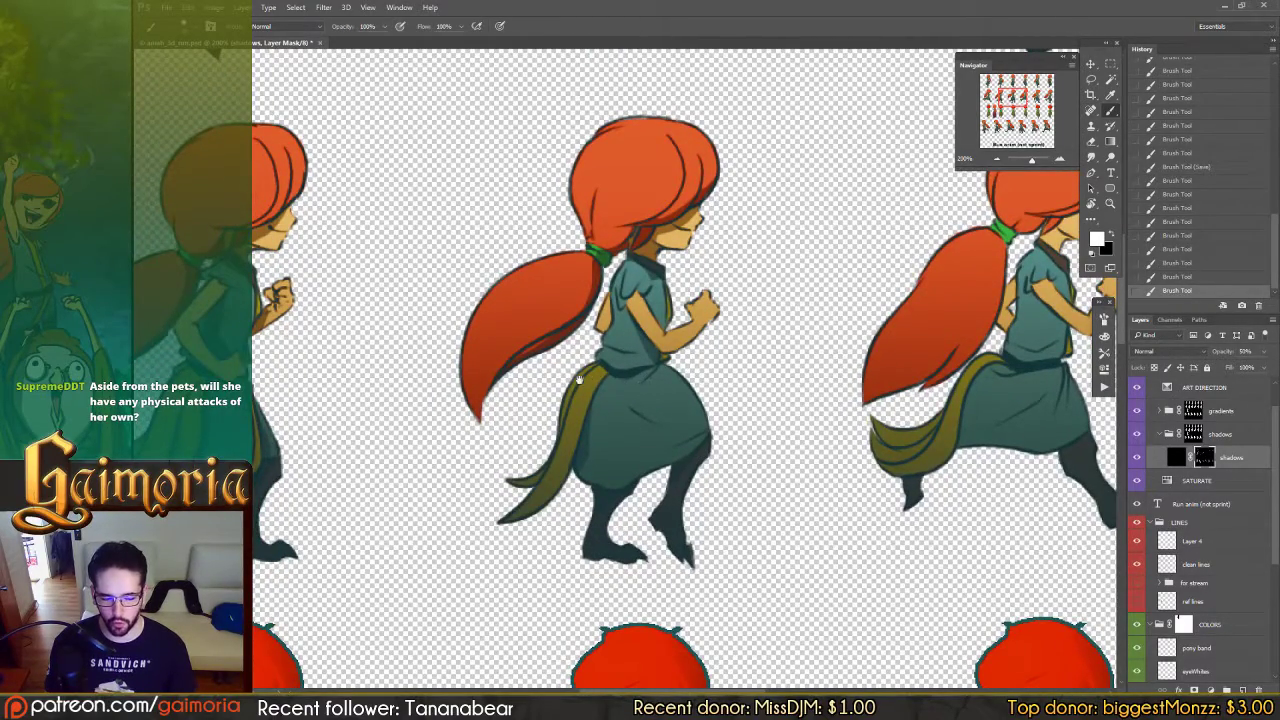
pyautogui.moveTo(386, 379); pyautogui.dragTo(716, 363)
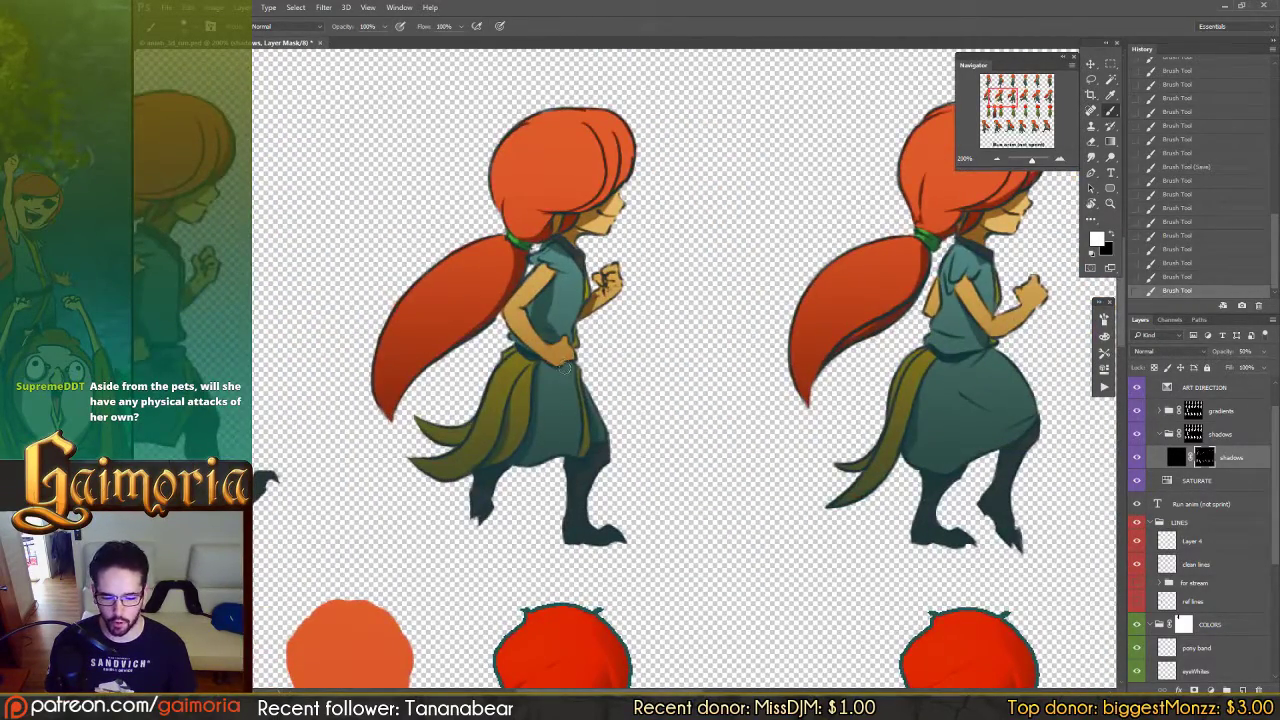
pyautogui.press('x')
pyautogui.press('x')
pyautogui.moveTo(577, 362)
pyautogui.mouseDown()
pyautogui.moveTo(564, 376)
pyautogui.moveTo(566, 355)
pyautogui.mouseUp()
pyautogui.press('x')
pyautogui.press('x')
pyautogui.press('x')
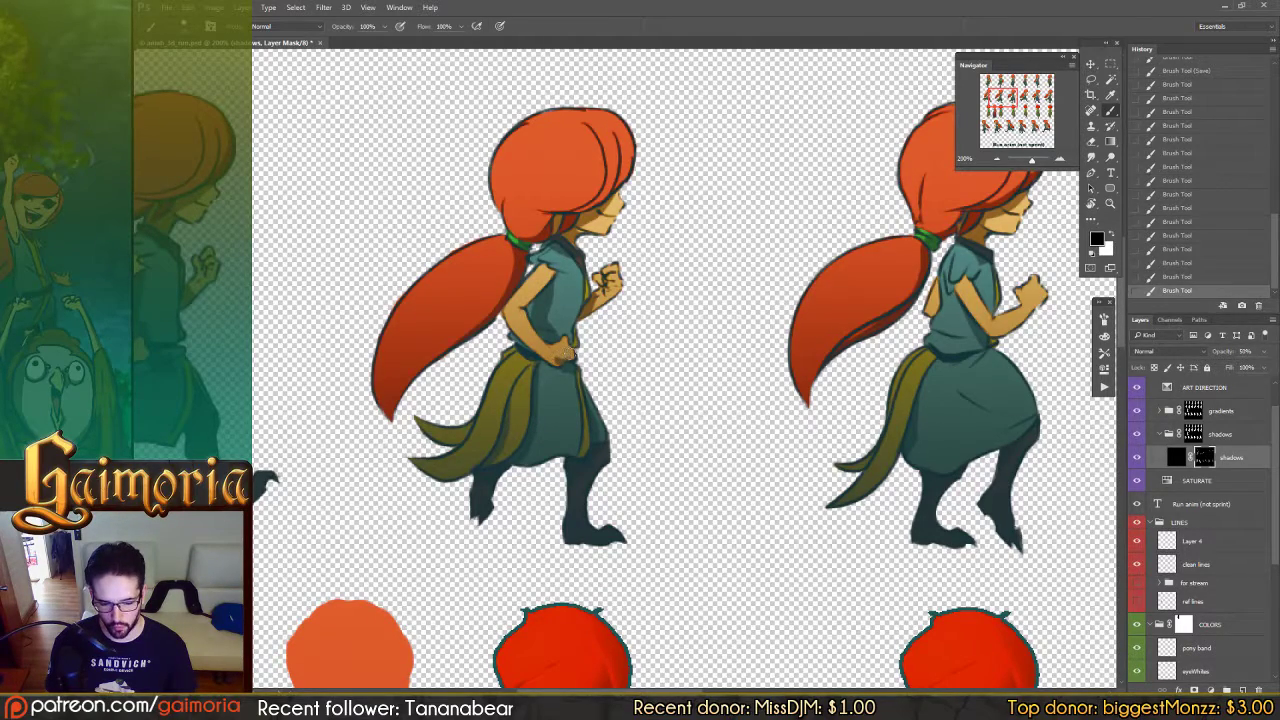
# Step: Refine the shadow on the third frame's skirt between the sash and the central fold
pyautogui.moveTo(670, 397); pyautogui.dragTo(620, 387)
pyautogui.moveTo(752, 358); pyautogui.dragTo(564, 406)
pyautogui.moveTo(743, 412); pyautogui.dragTo(645, 396)
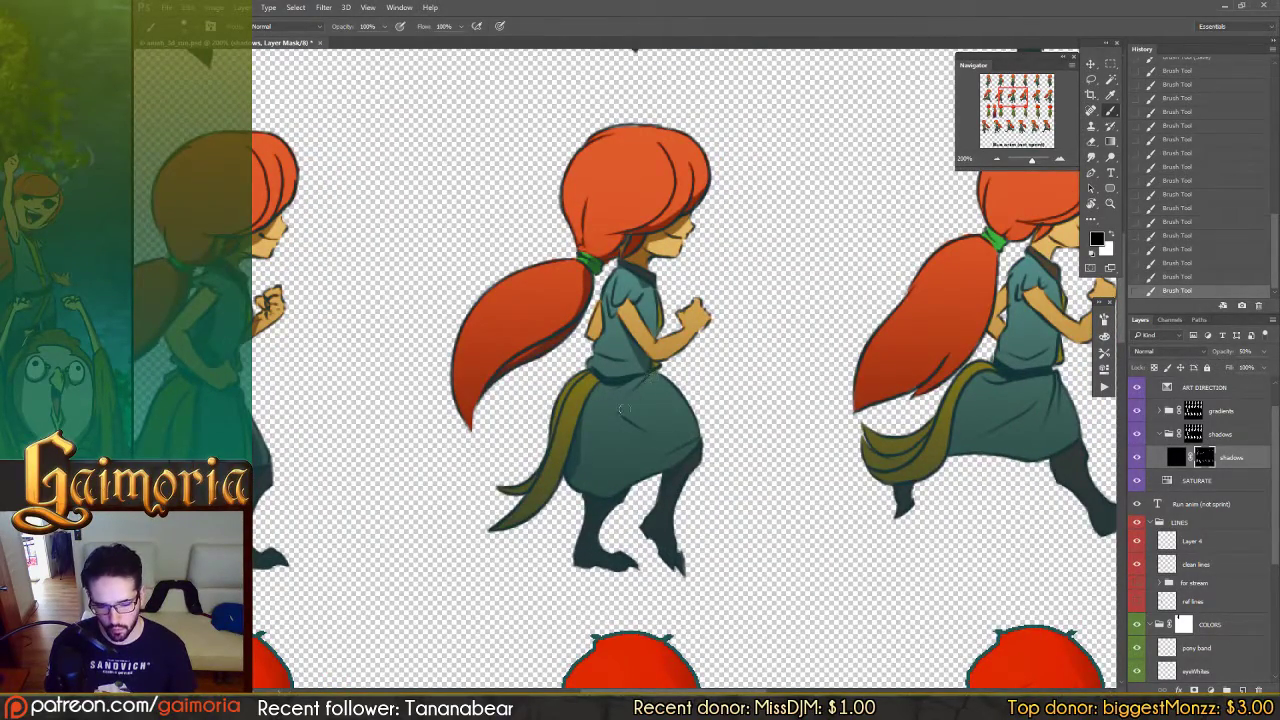
pyautogui.press('x')
pyautogui.press('x')
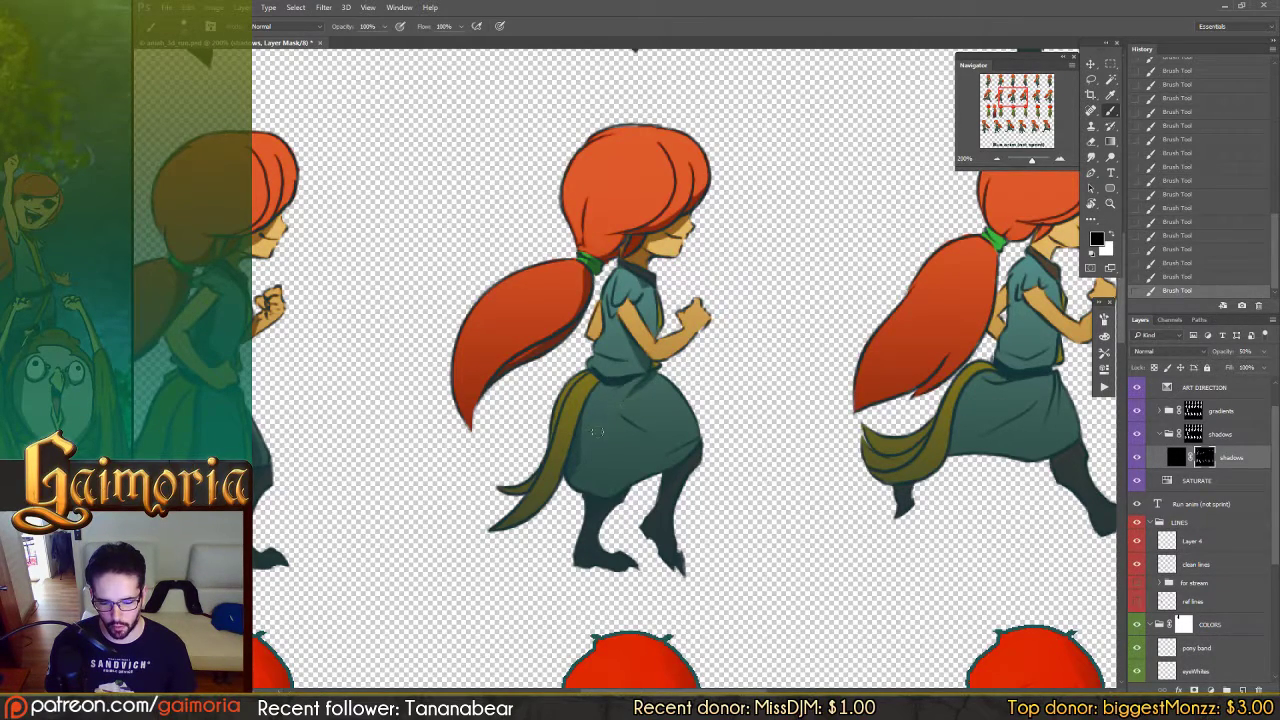
# Step: Brush shadow along the front hem of the third frame's skirt above the knee and trim its upper edge
pyautogui.press('x')
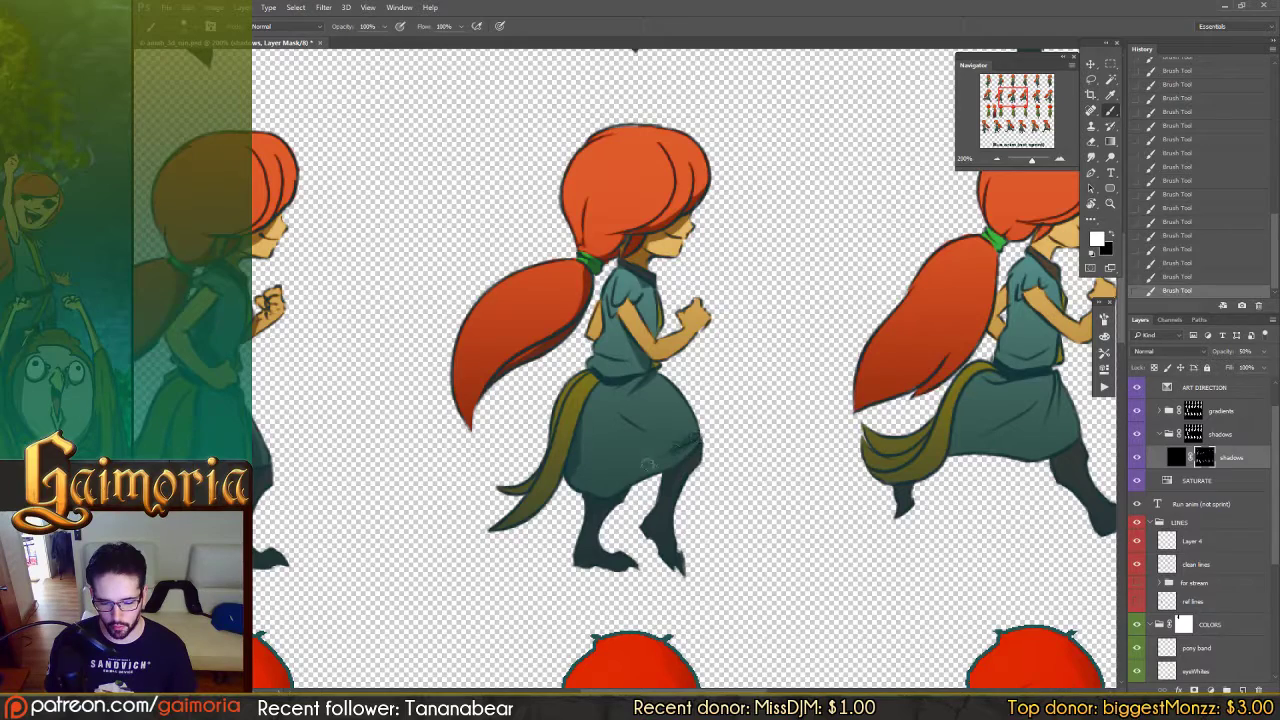
pyautogui.press('x')
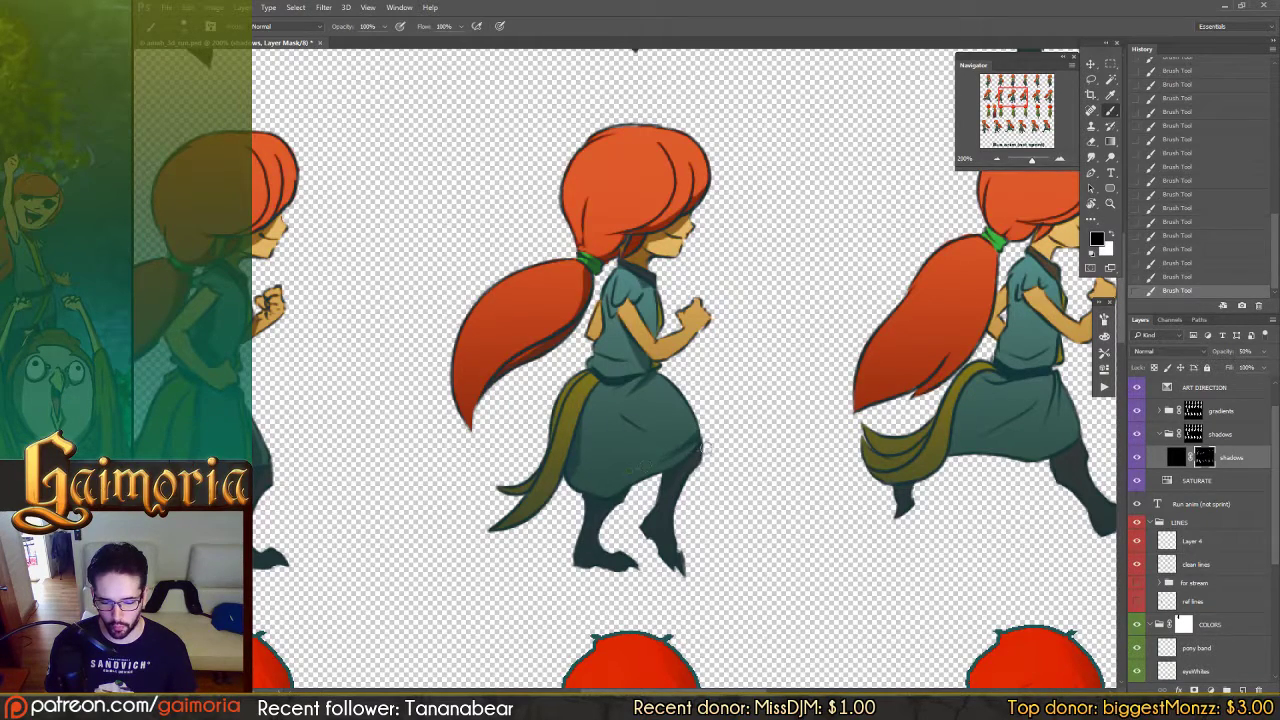
pyautogui.press('x')
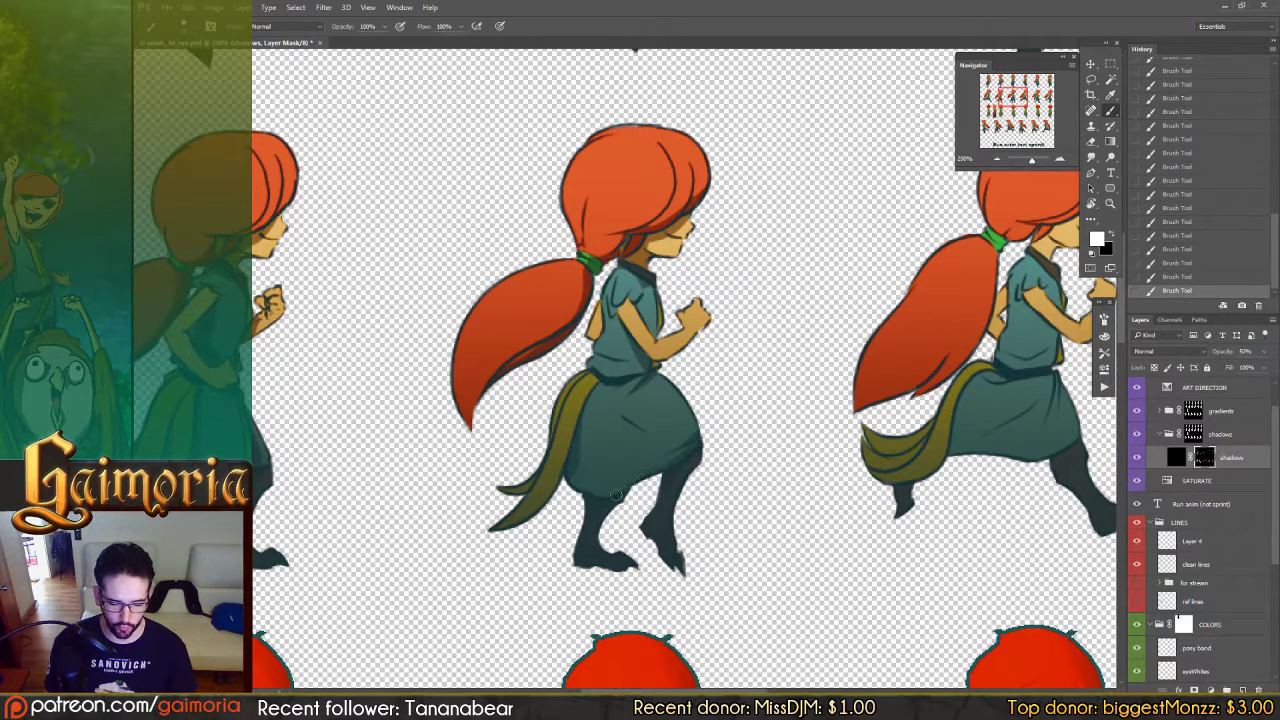
pyautogui.press('x')
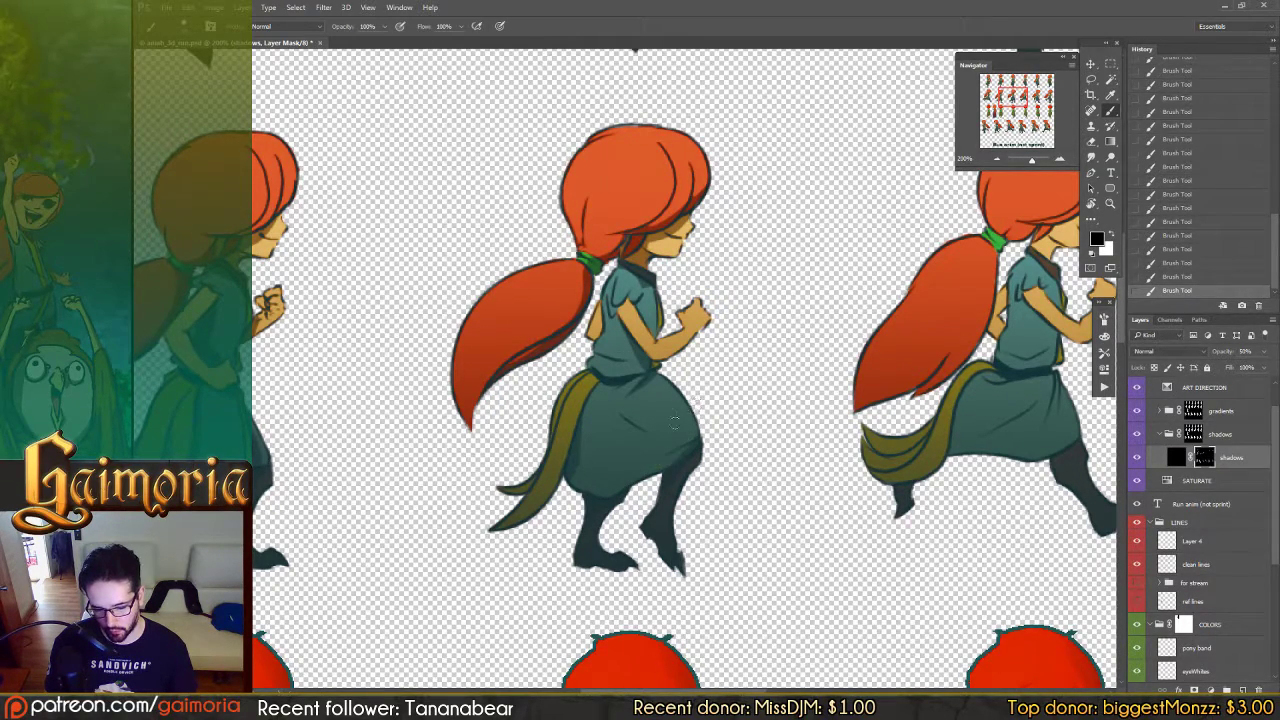
pyautogui.press('x')
pyautogui.press('x')
pyautogui.moveTo(672, 432)
pyautogui.mouseDown()
pyautogui.moveTo(618, 407)
pyautogui.moveTo(682, 434)
pyautogui.mouseUp()
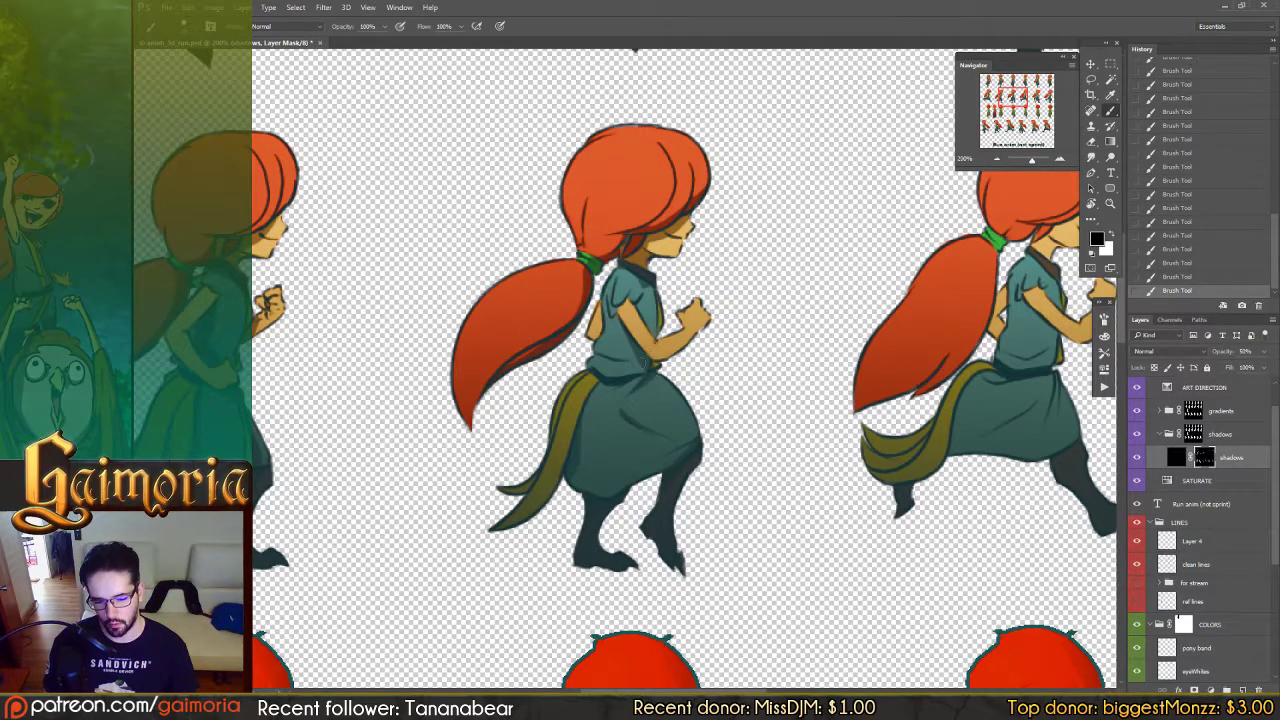
# Step: Brush and trim shadow along the front of the third frame's shirt and across the waist
pyautogui.press('x')
pyautogui.press('x')
pyautogui.press('x')
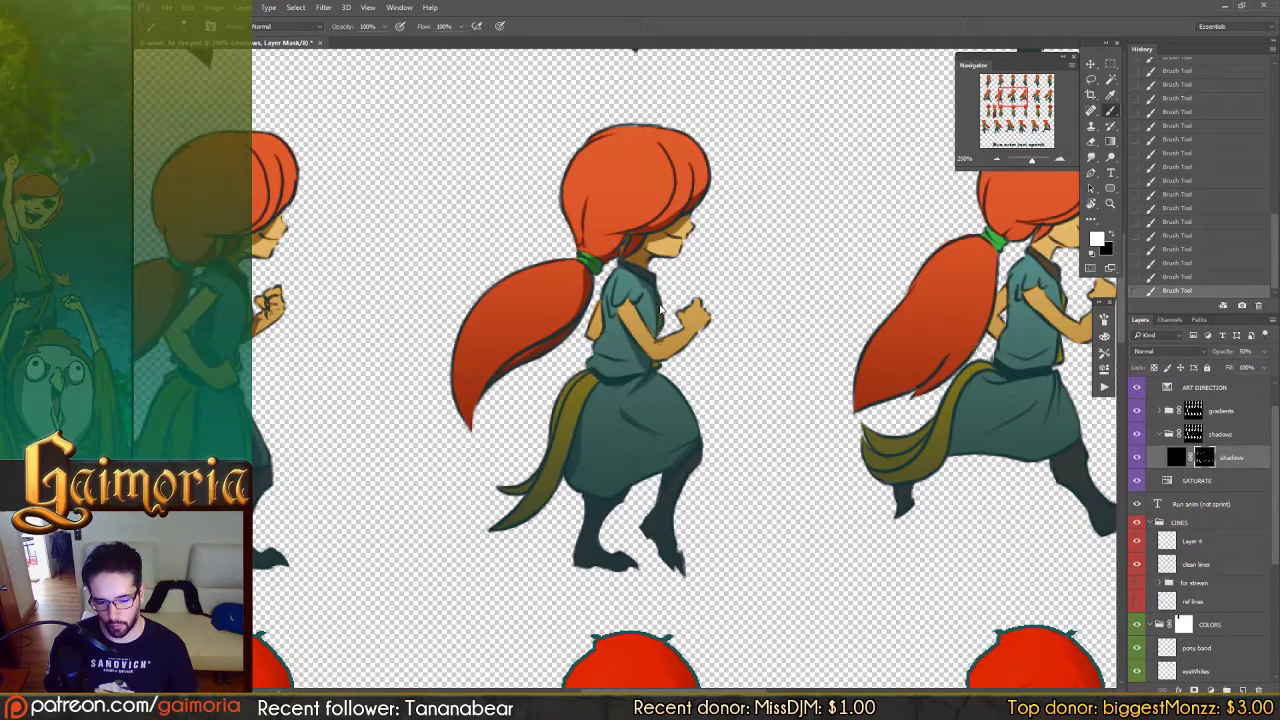
pyautogui.press('x')
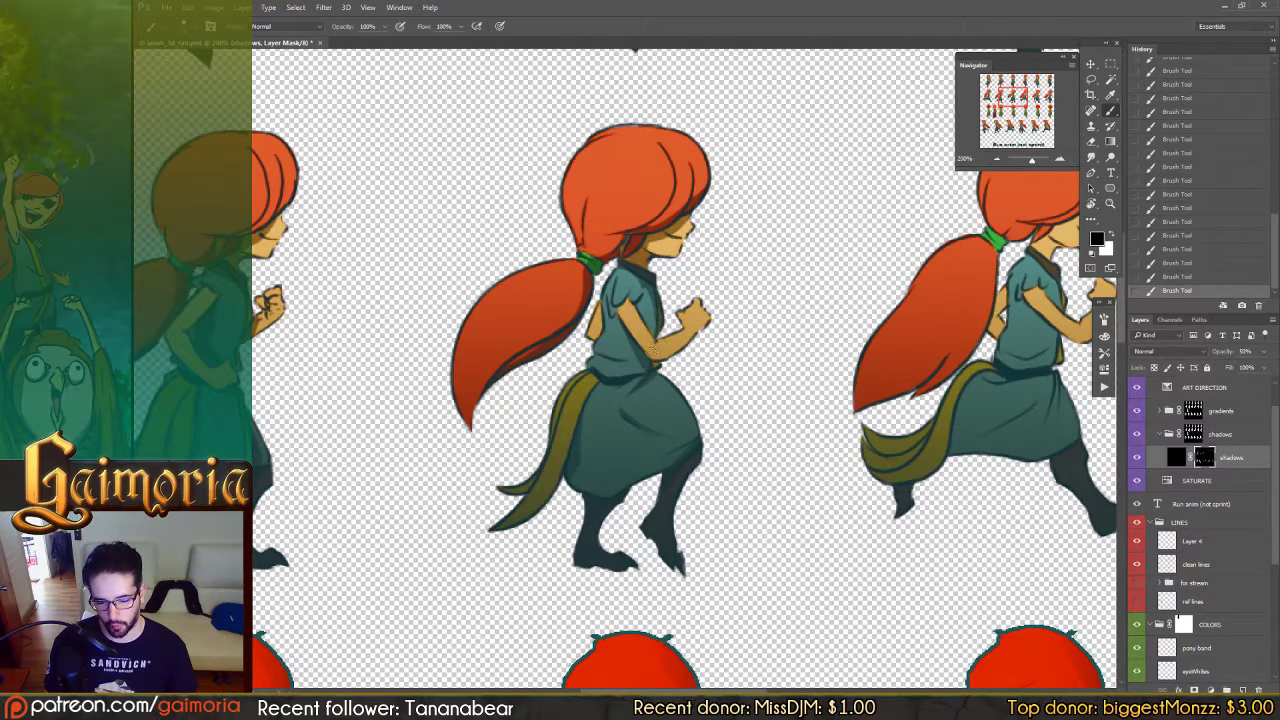
pyautogui.press('x')
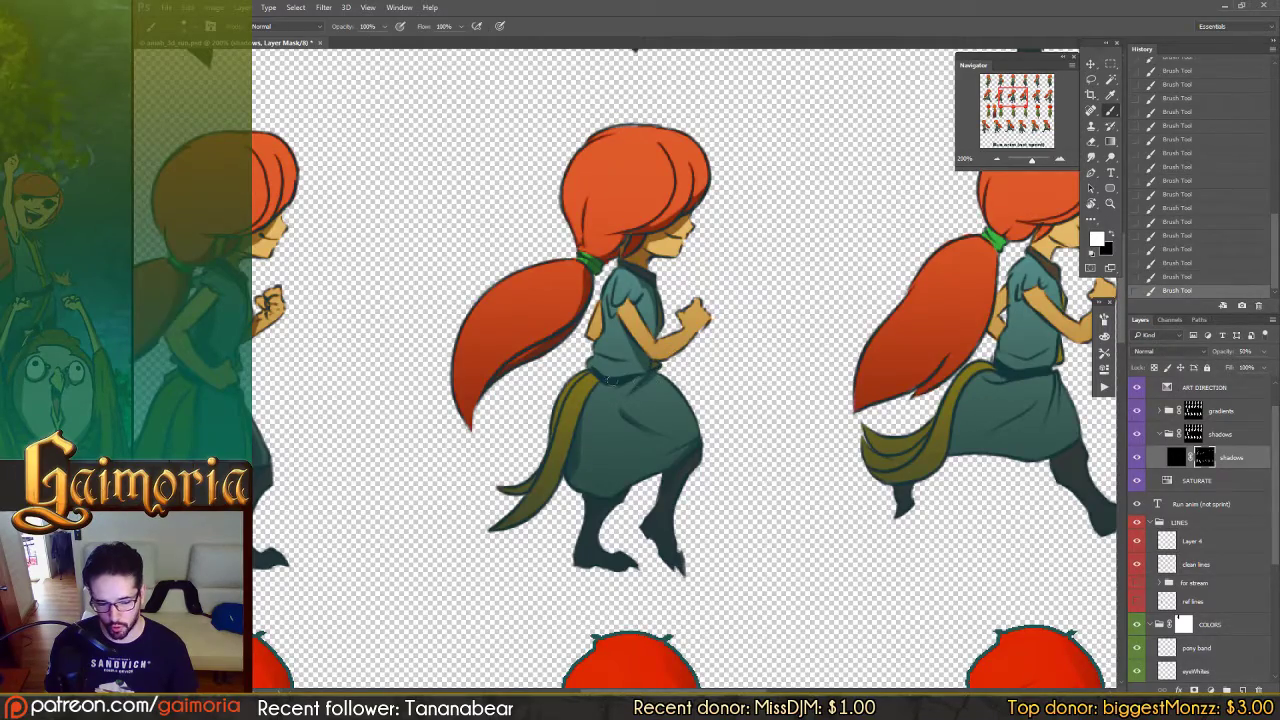
# Step: Paint shadow down the front edge of the second frame's shirt from collar to waist, undoing a stray stroke
pyautogui.moveTo(665, 331); pyautogui.dragTo(925, 291)
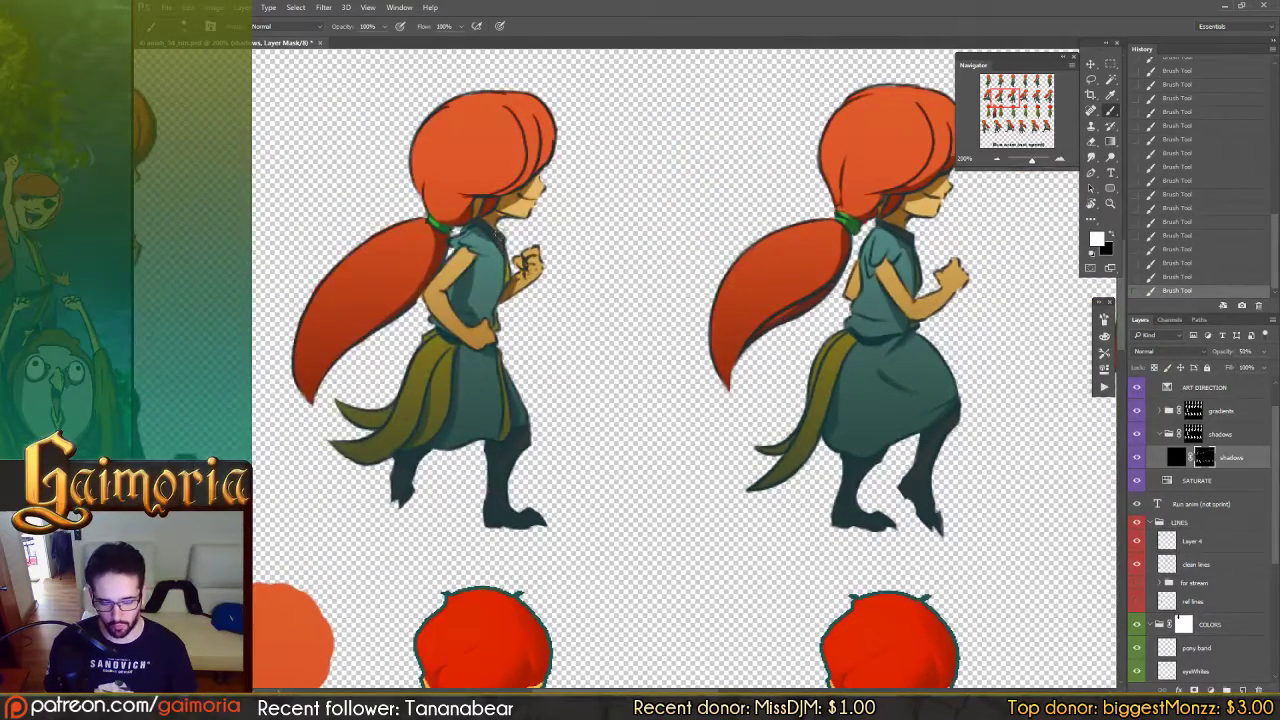
pyautogui.press('x')
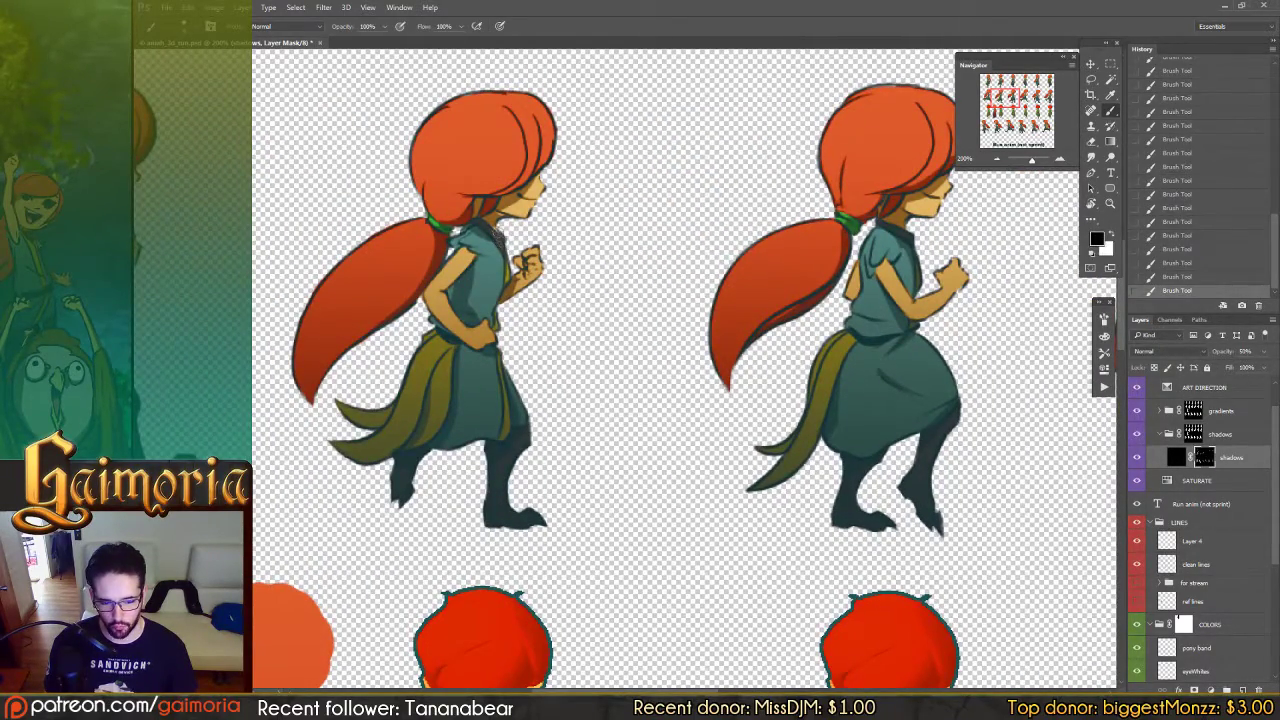
pyautogui.hotkey('ctrl', 'z')
pyautogui.press('x')
pyautogui.moveTo(505, 257); pyautogui.dragTo(493, 322)
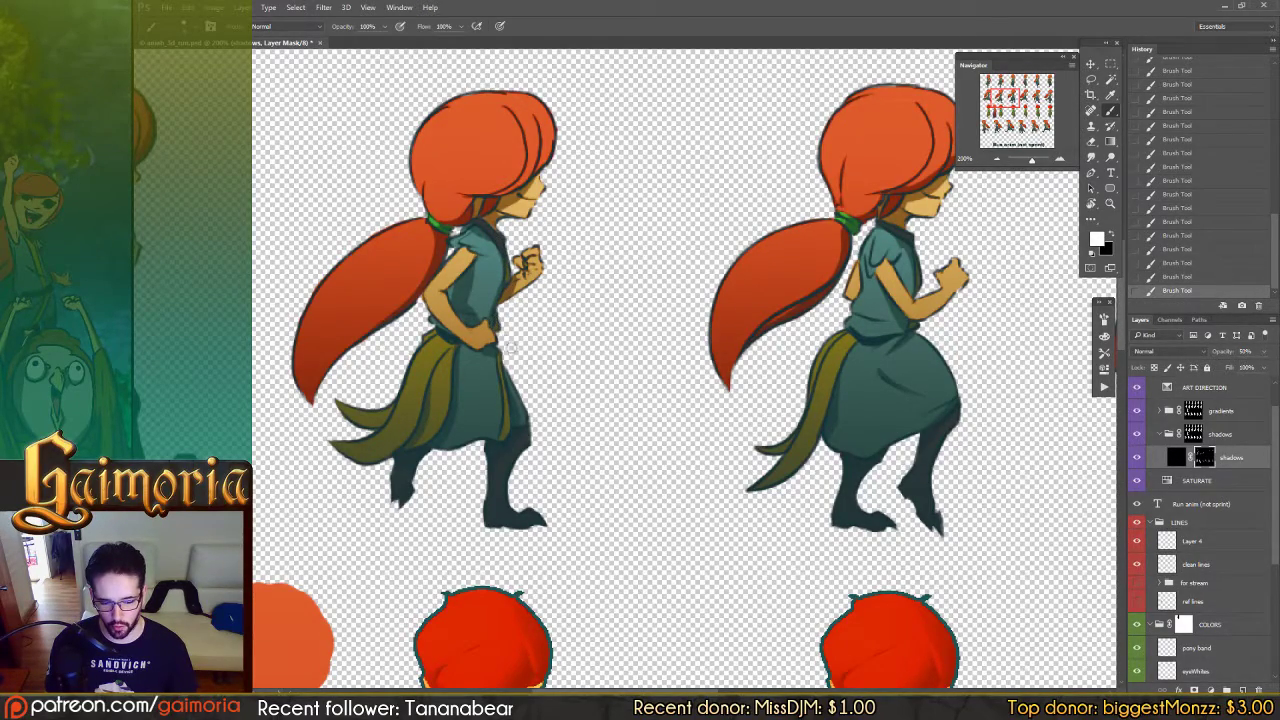
# Step: Look over the shaded first three frames and save the sprite sheet document
pyautogui.moveTo(630, 350); pyautogui.dragTo(1165, 332)
pyautogui.moveTo(571, 358); pyautogui.dragTo(528, 372)
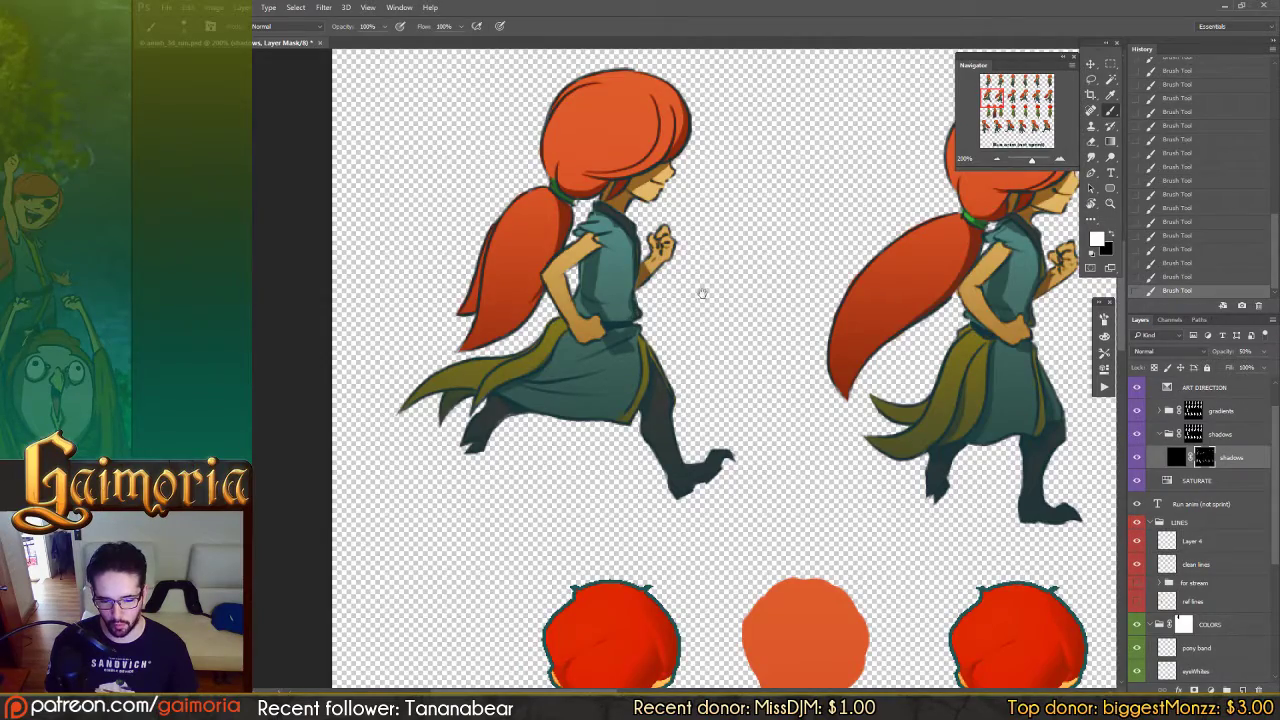
pyautogui.moveTo(815, 292); pyautogui.dragTo(606, 294)
pyautogui.moveTo(850, 262); pyautogui.dragTo(611, 294)
pyautogui.moveTo(870, 335); pyautogui.dragTo(617, 257)
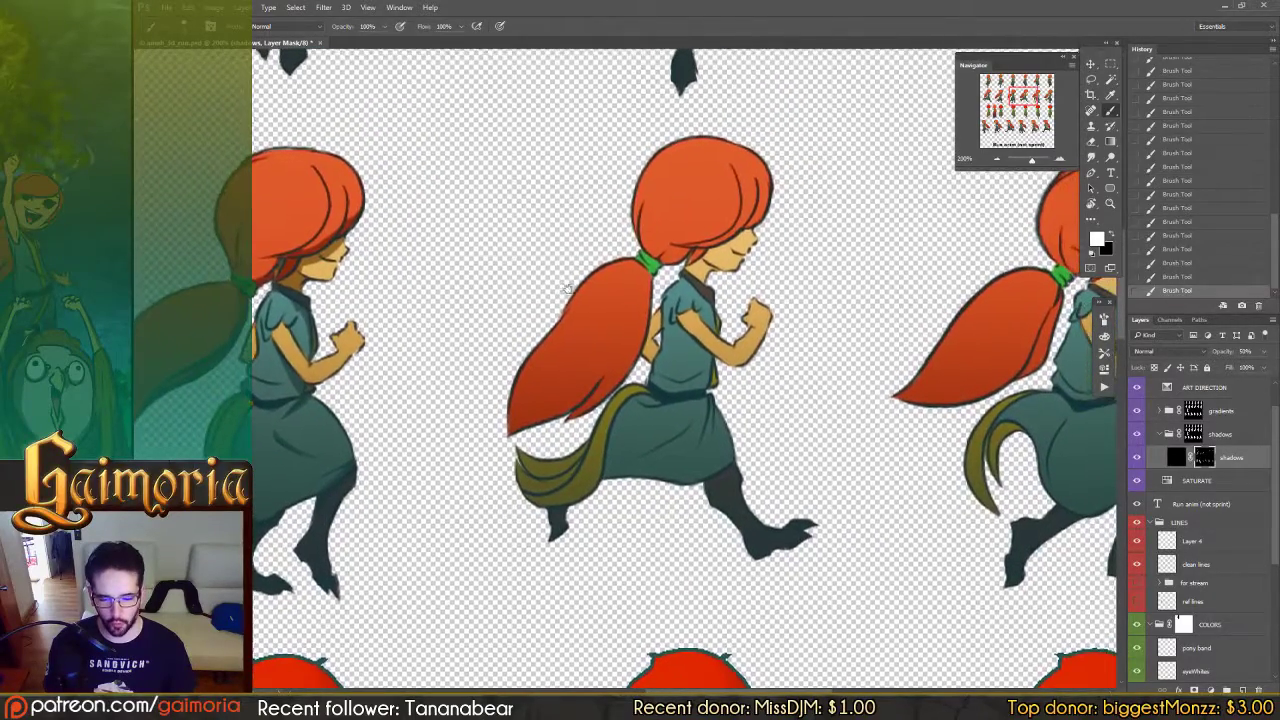
pyautogui.hotkey('ctrl', 's')
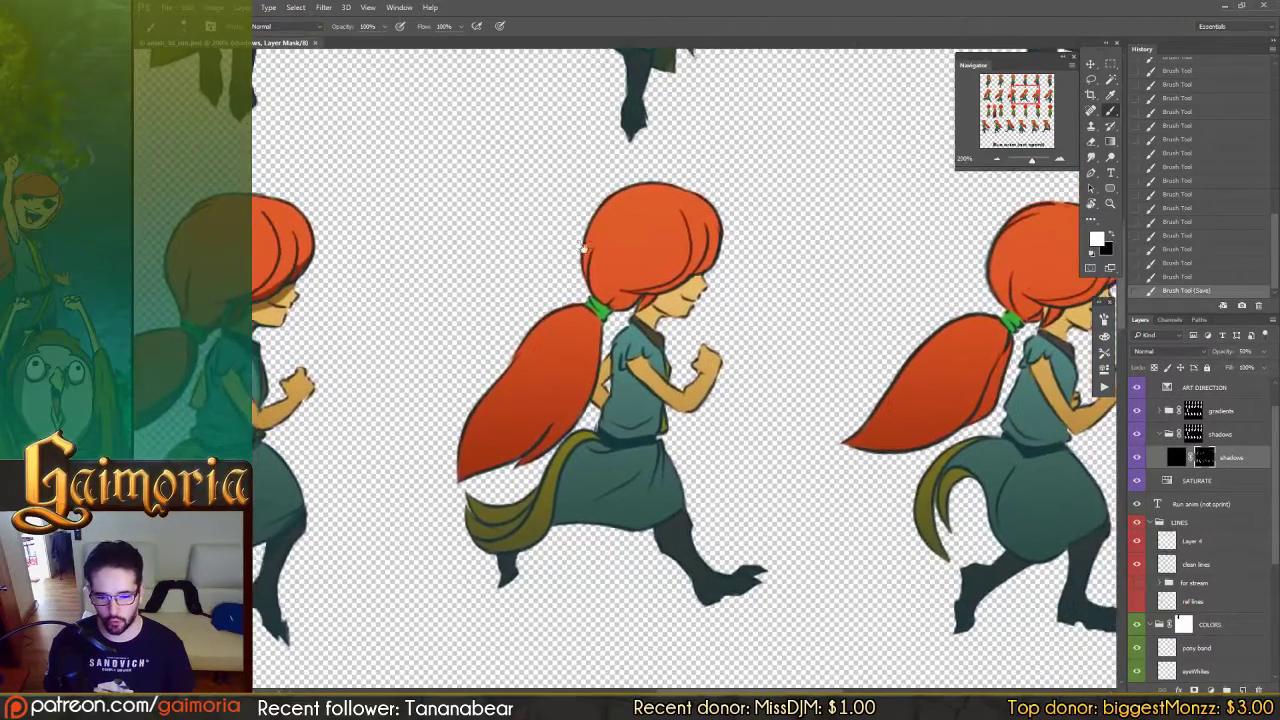
# Step: Brush shadow on the back of the fourth frame's skirt beside the sash and trim its edge
pyautogui.moveTo(583, 249); pyautogui.dragTo(557, 254)
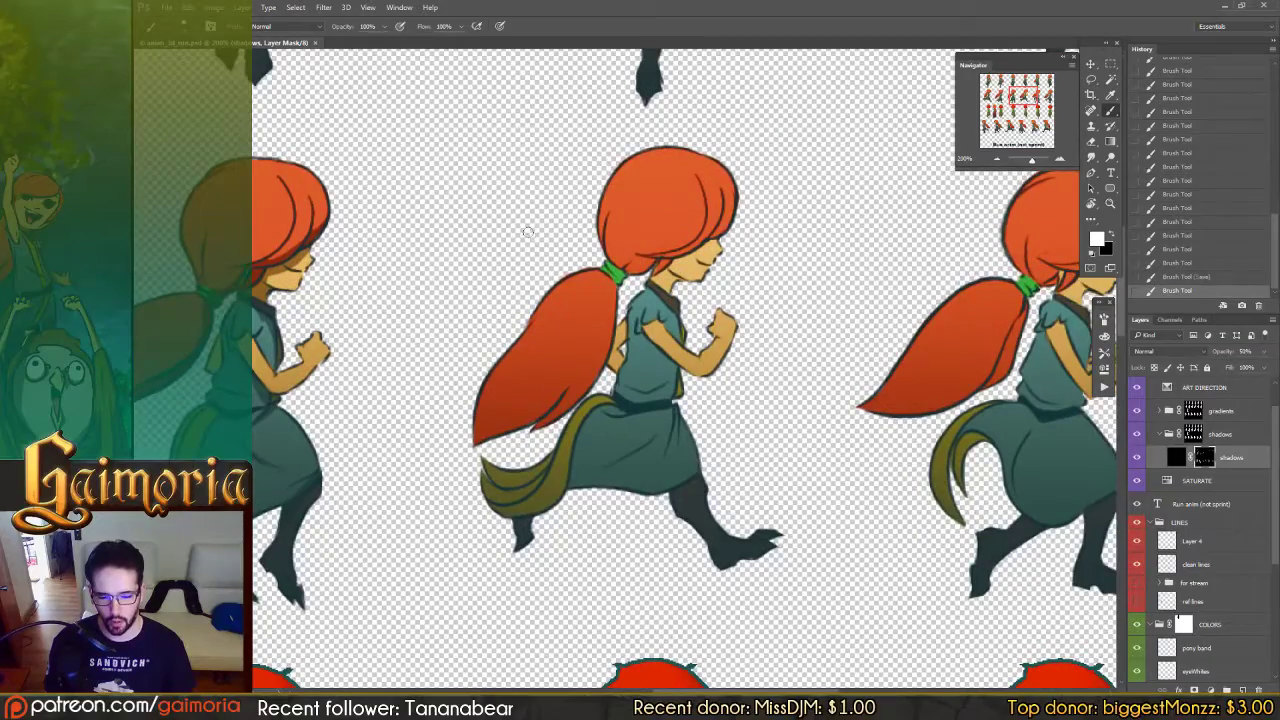
pyautogui.click(527, 231)
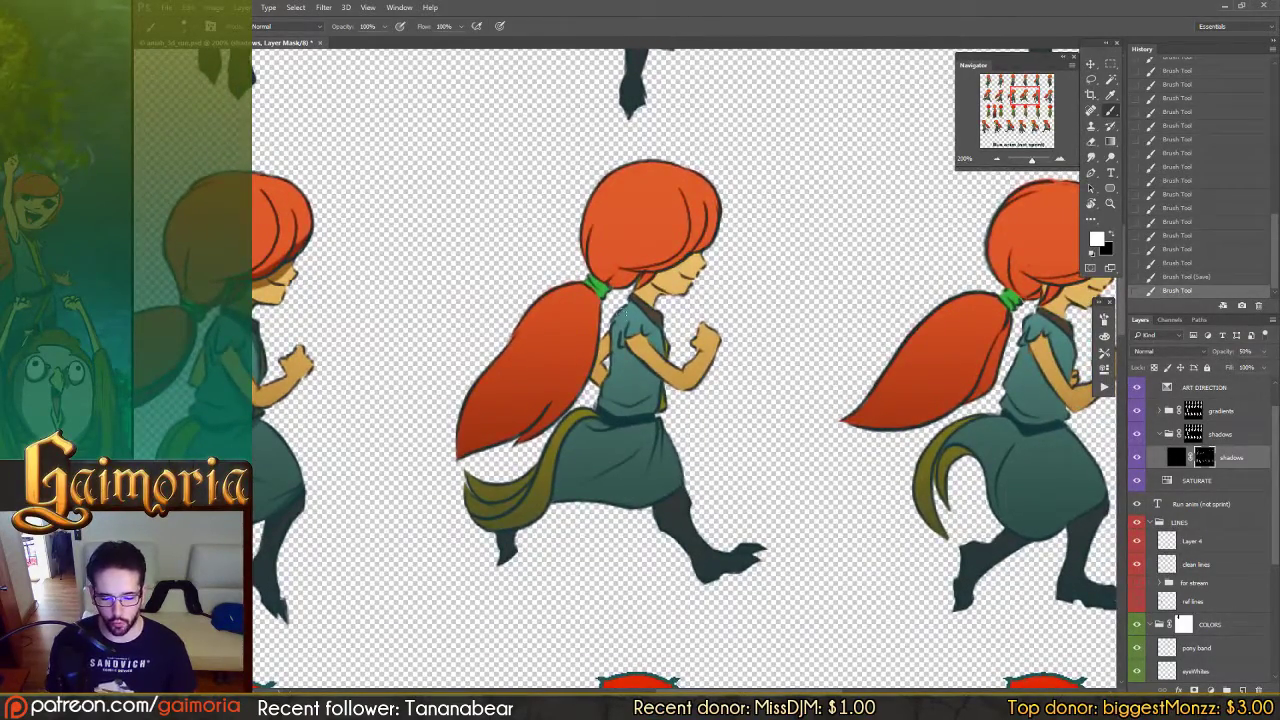
pyautogui.moveTo(510, 428); pyautogui.dragTo(601, 344)
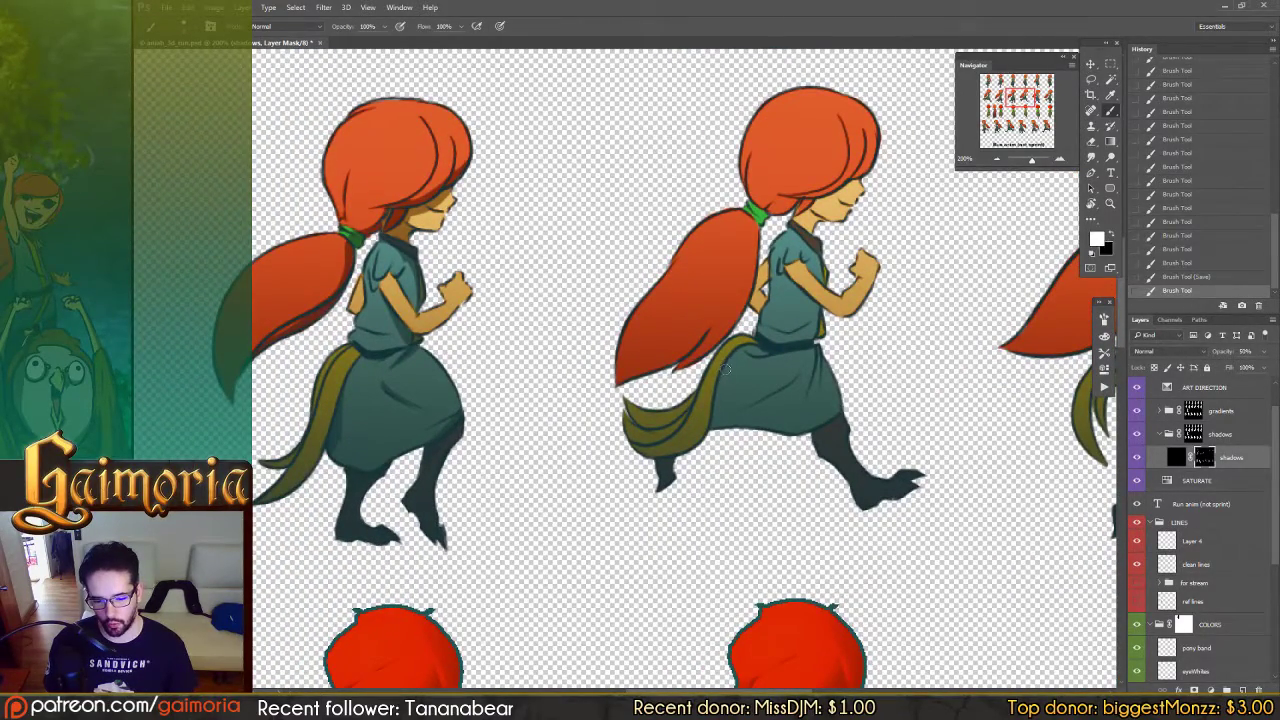
pyautogui.moveTo(720, 383)
pyautogui.mouseDown()
pyautogui.moveTo(704, 451)
pyautogui.moveTo(726, 467)
pyautogui.moveTo(719, 383)
pyautogui.mouseUp()
pyautogui.press('x')
pyautogui.moveTo(718, 461); pyautogui.dragTo(722, 382)
# Step: Brush shadow on the fourth frame's front leg below the skirt hem and tidy the shading around the trailing foot
pyautogui.press('x')
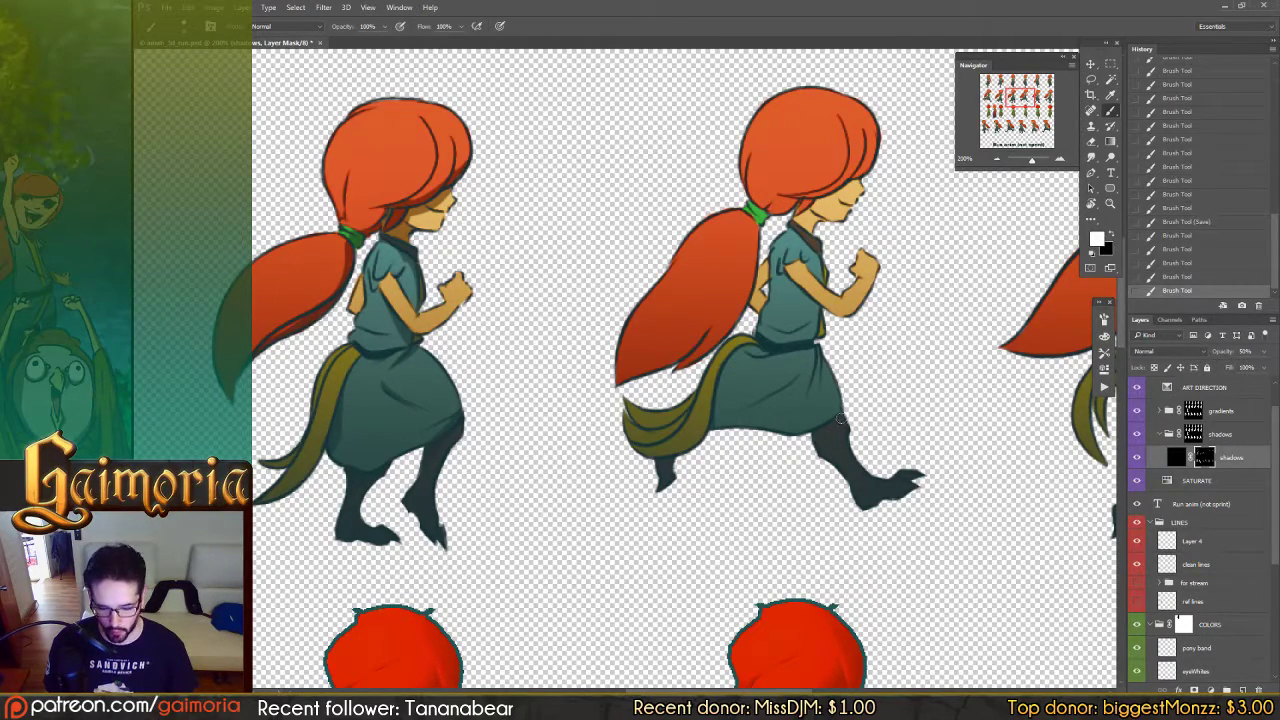
pyautogui.moveTo(824, 438)
pyautogui.mouseDown()
pyautogui.moveTo(806, 447)
pyautogui.moveTo(830, 422)
pyautogui.moveTo(815, 456)
pyautogui.mouseUp()
pyautogui.moveTo(814, 462); pyautogui.dragTo(813, 482)
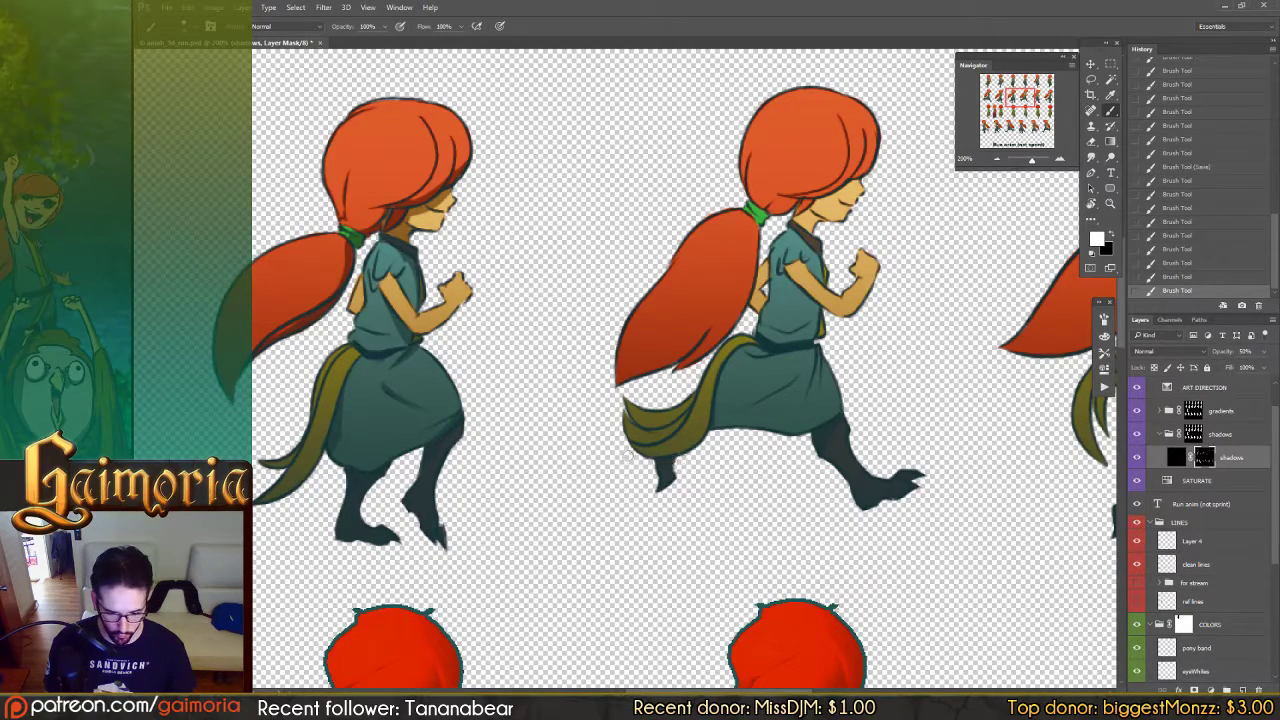
pyautogui.moveTo(628, 455); pyautogui.dragTo(639, 457)
# Step: Brush and trim shadow over the fourth frame's face beneath the fringe, down the neck and collar, and on the far arm
pyautogui.moveTo(814, 274); pyautogui.dragTo(796, 288)
pyautogui.press('x')
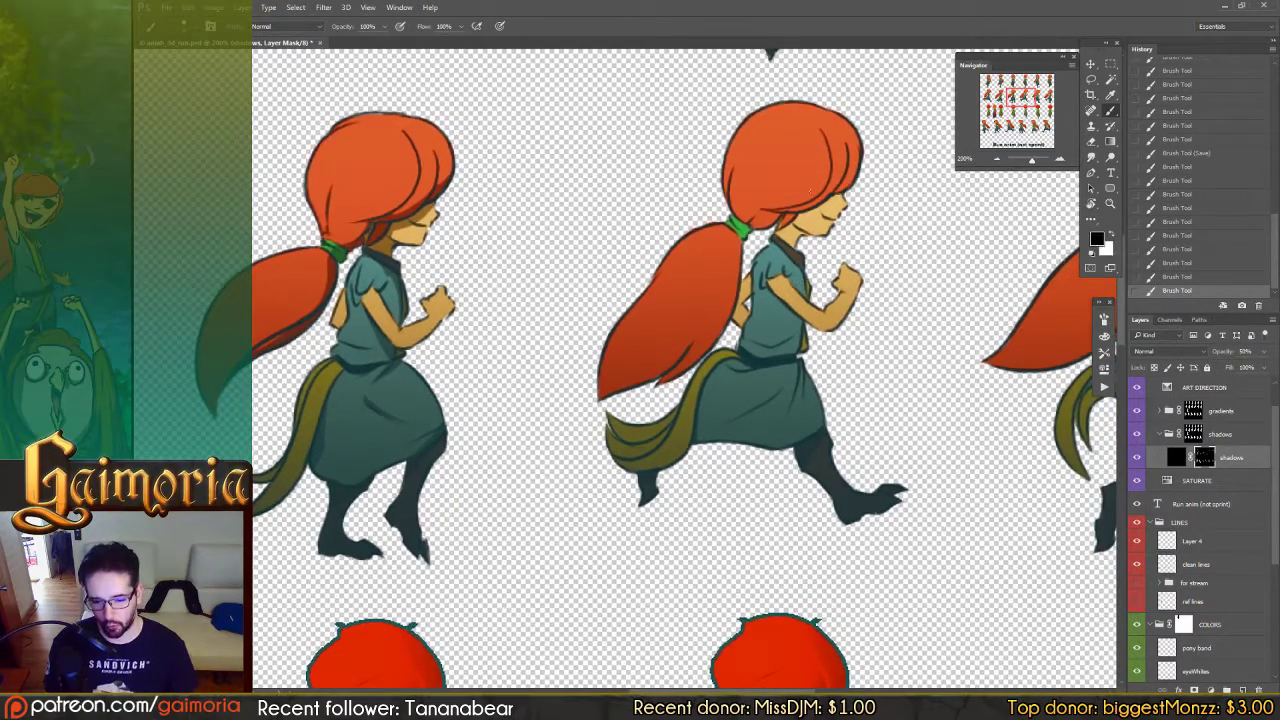
pyautogui.click(830, 205)
pyautogui.press('x')
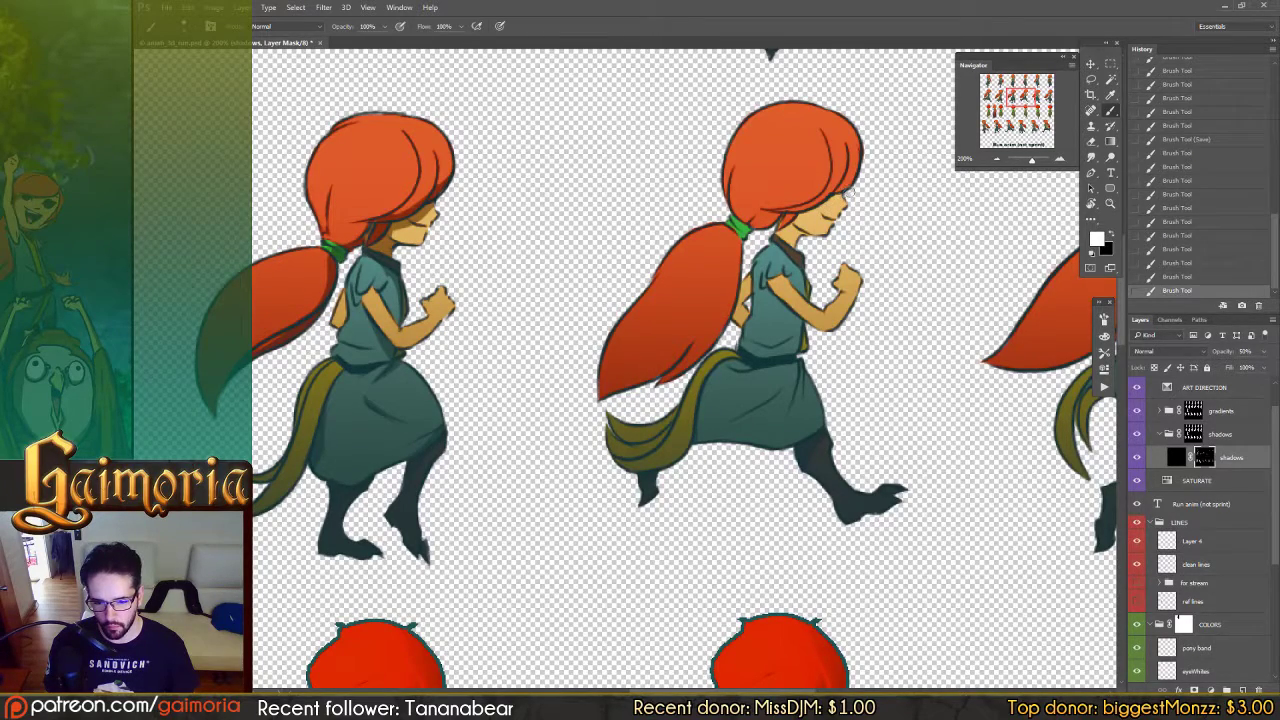
pyautogui.click(825, 206)
pyautogui.moveTo(828, 202)
pyautogui.mouseDown()
pyautogui.moveTo(786, 218)
pyautogui.moveTo(815, 247)
pyautogui.moveTo(790, 220)
pyautogui.moveTo(801, 215)
pyautogui.moveTo(781, 245)
pyautogui.moveTo(755, 243)
pyautogui.moveTo(775, 262)
pyautogui.moveTo(815, 250)
pyautogui.moveTo(771, 268)
pyautogui.moveTo(783, 265)
pyautogui.moveTo(796, 328)
pyautogui.moveTo(773, 290)
pyautogui.moveTo(788, 280)
pyautogui.moveTo(759, 362)
pyautogui.moveTo(748, 312)
pyautogui.mouseUp()
pyautogui.press(']')
pyautogui.press(']')
pyautogui.press(']')
pyautogui.press('x')
pyautogui.press('x')
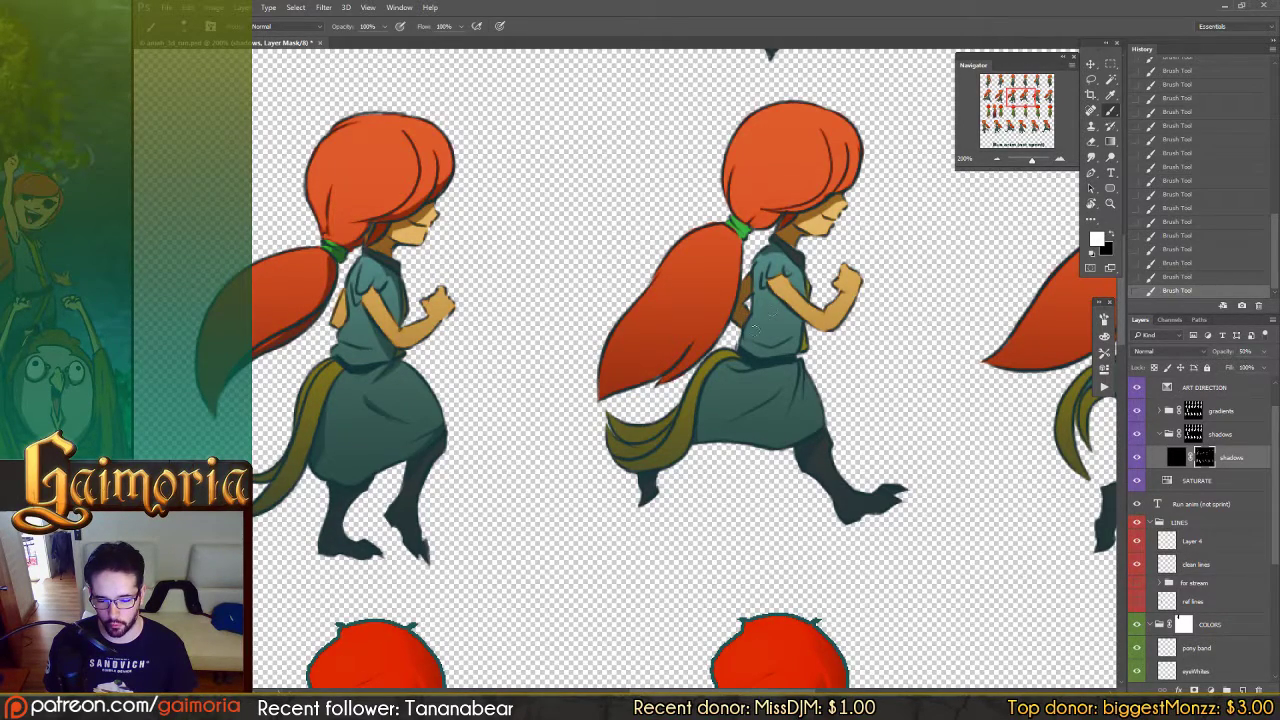
# Step: Paint shadow along the fourth frame's shirt hem and under the near arm, trimming the spill on the arm
pyautogui.press('x')
pyautogui.press('x')
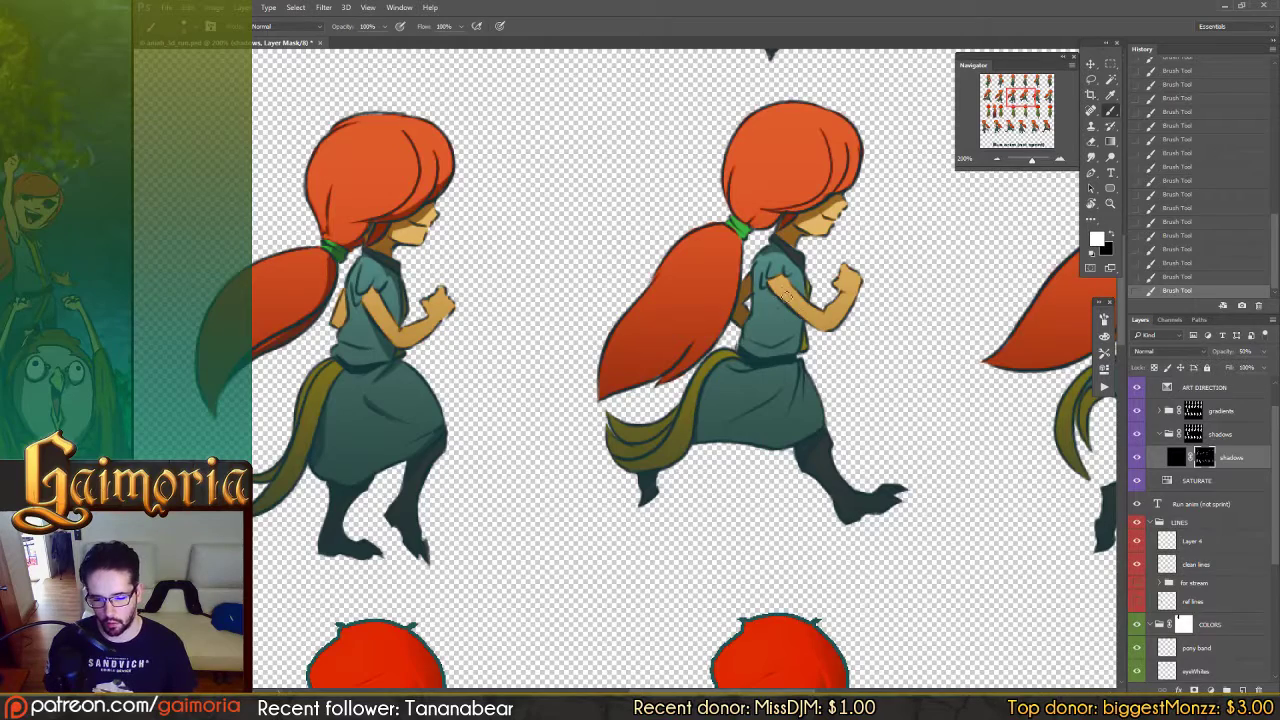
pyautogui.moveTo(760, 360)
pyautogui.mouseDown()
pyautogui.moveTo(790, 356)
pyautogui.moveTo(808, 330)
pyautogui.moveTo(798, 356)
pyautogui.mouseUp()
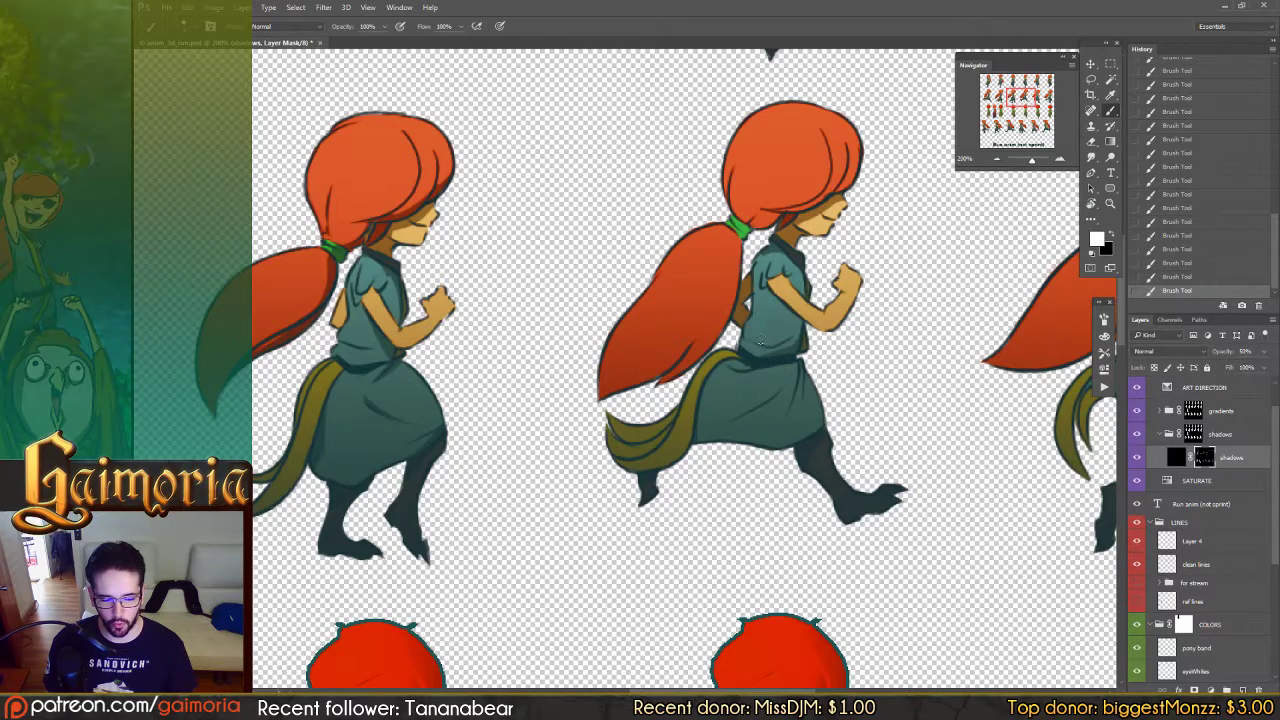
pyautogui.press('x')
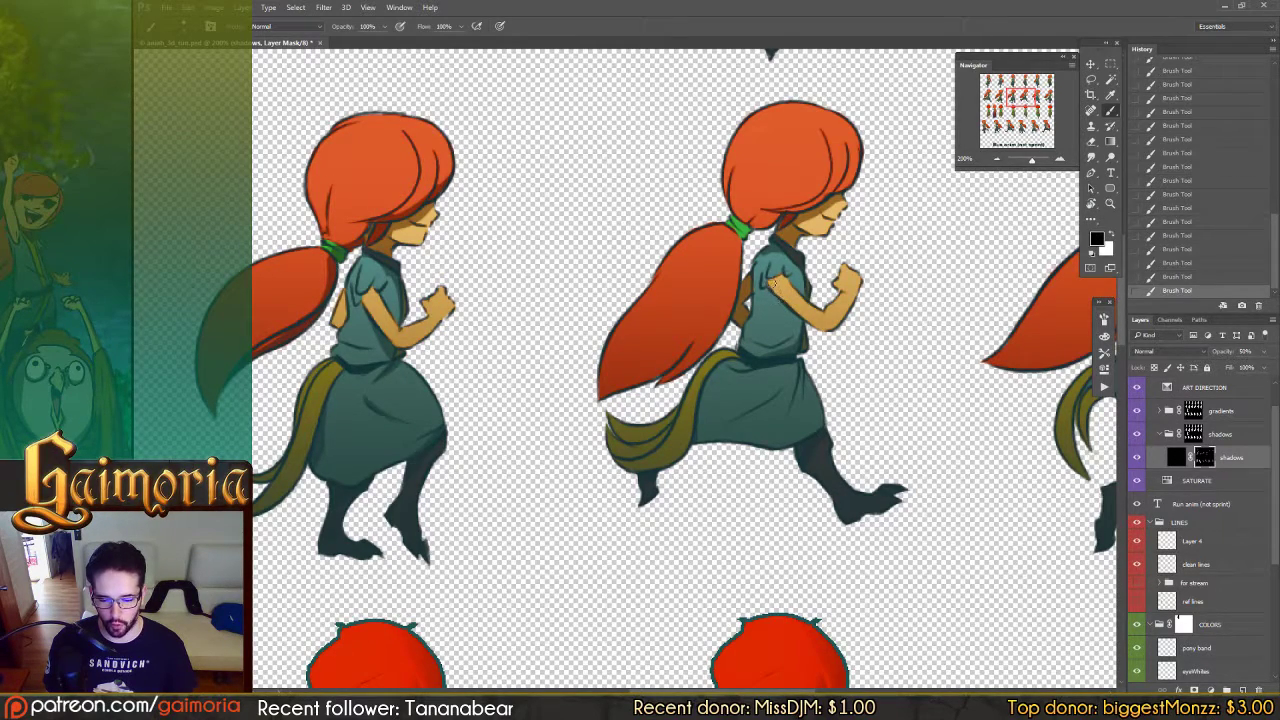
pyautogui.press('x')
pyautogui.moveTo(774, 287); pyautogui.dragTo(803, 330)
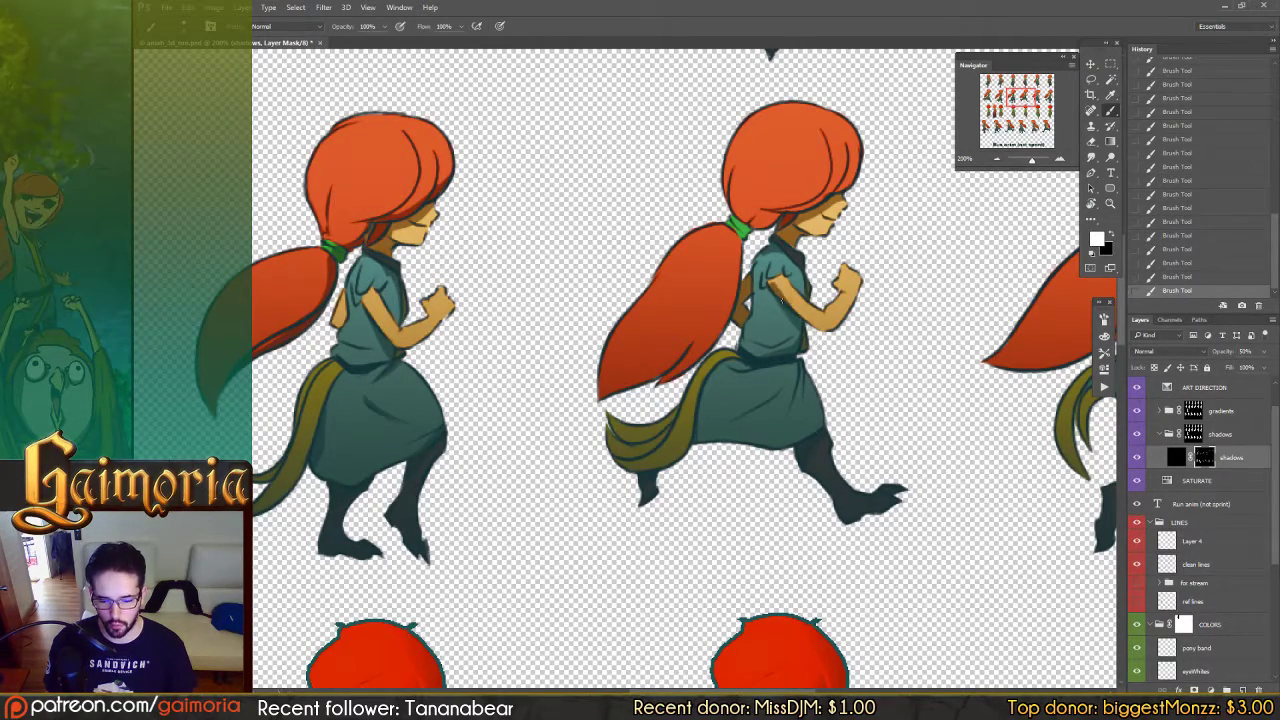
pyautogui.press('x')
pyautogui.moveTo(773, 283); pyautogui.dragTo(791, 305)
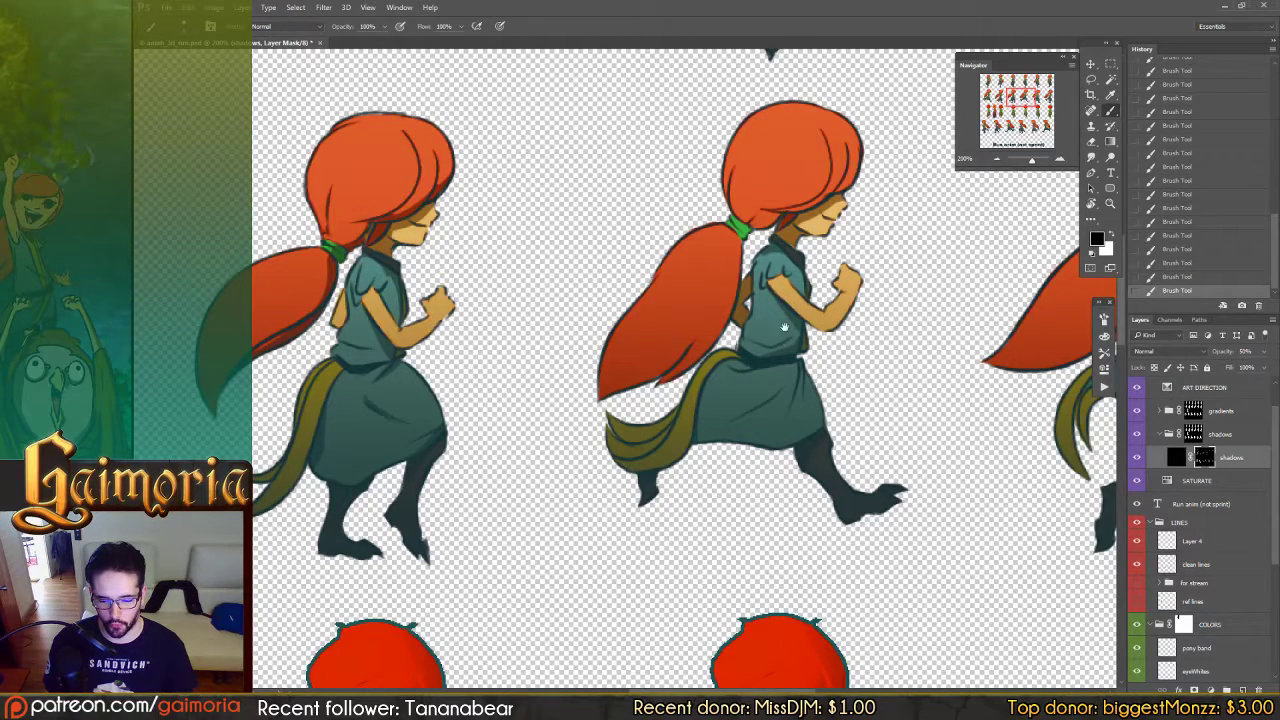
pyautogui.press('x')
pyautogui.press('x')
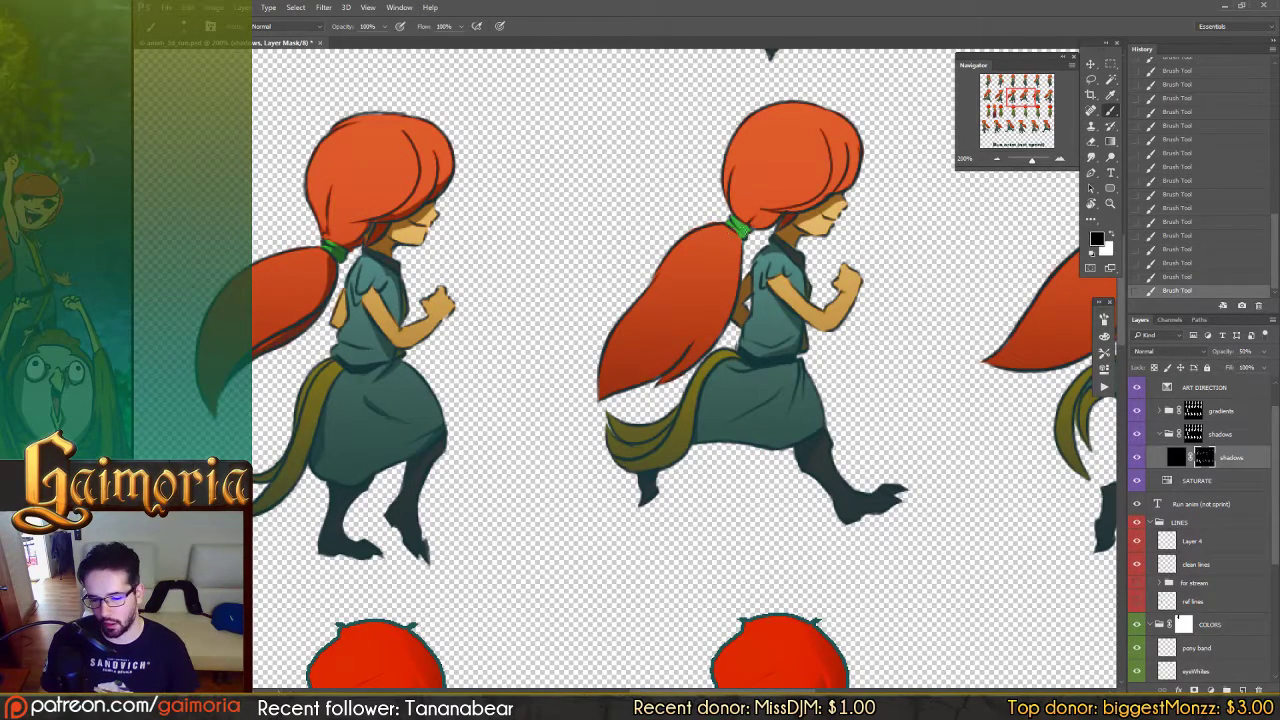
# Step: Shade the lower edge of the fourth frame's hair, the hair band and the underside of the ponytail
pyautogui.press('x')
pyautogui.moveTo(855, 188); pyautogui.dragTo(752, 224)
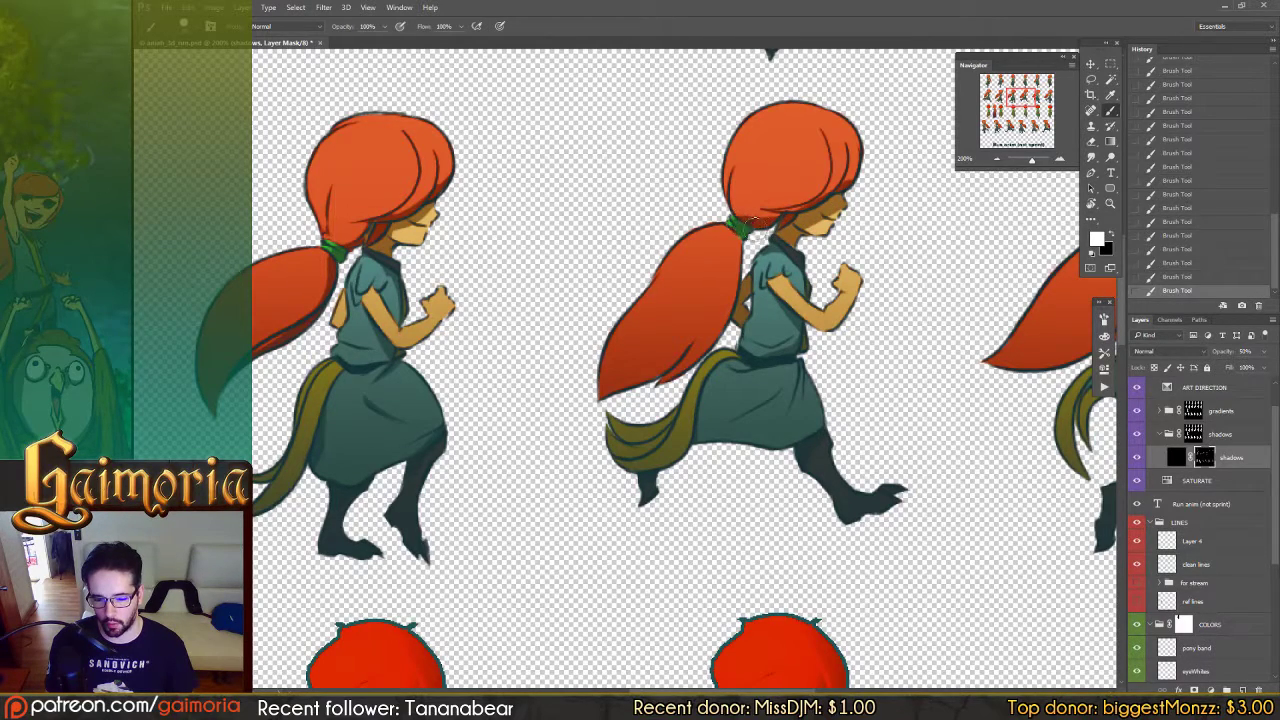
pyautogui.press('x')
pyautogui.moveTo(852, 168)
pyautogui.mouseDown()
pyautogui.moveTo(761, 185)
pyautogui.moveTo(757, 212)
pyautogui.moveTo(727, 207)
pyautogui.mouseUp()
pyautogui.press('x')
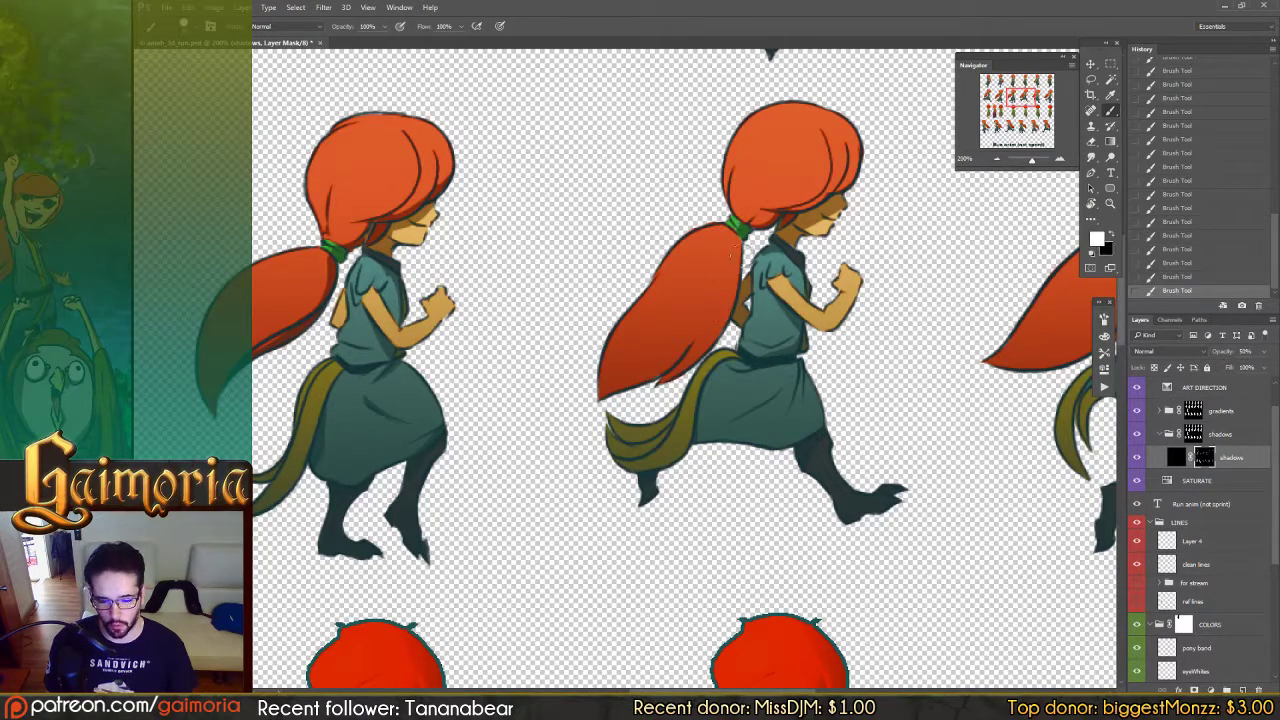
pyautogui.moveTo(750, 250)
pyautogui.mouseDown()
pyautogui.moveTo(740, 285)
pyautogui.moveTo(713, 340)
pyautogui.moveTo(665, 378)
pyautogui.moveTo(620, 398)
pyautogui.mouseUp()
pyautogui.press('x')
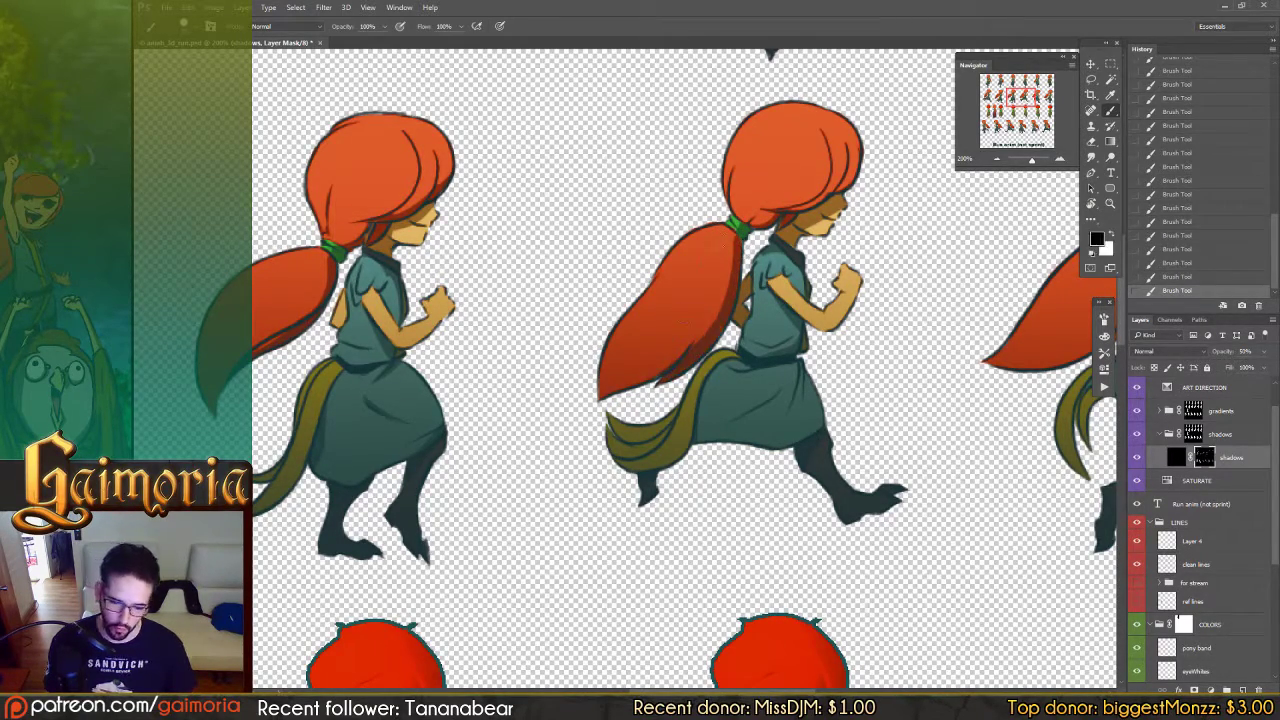
# Step: Brush fold shadows onto the front and middle of the fourth frame's skirt and refine their edges
pyautogui.moveTo(718, 284)
pyautogui.mouseDown()
pyautogui.moveTo(700, 320)
pyautogui.moveTo(621, 263)
pyautogui.mouseUp()
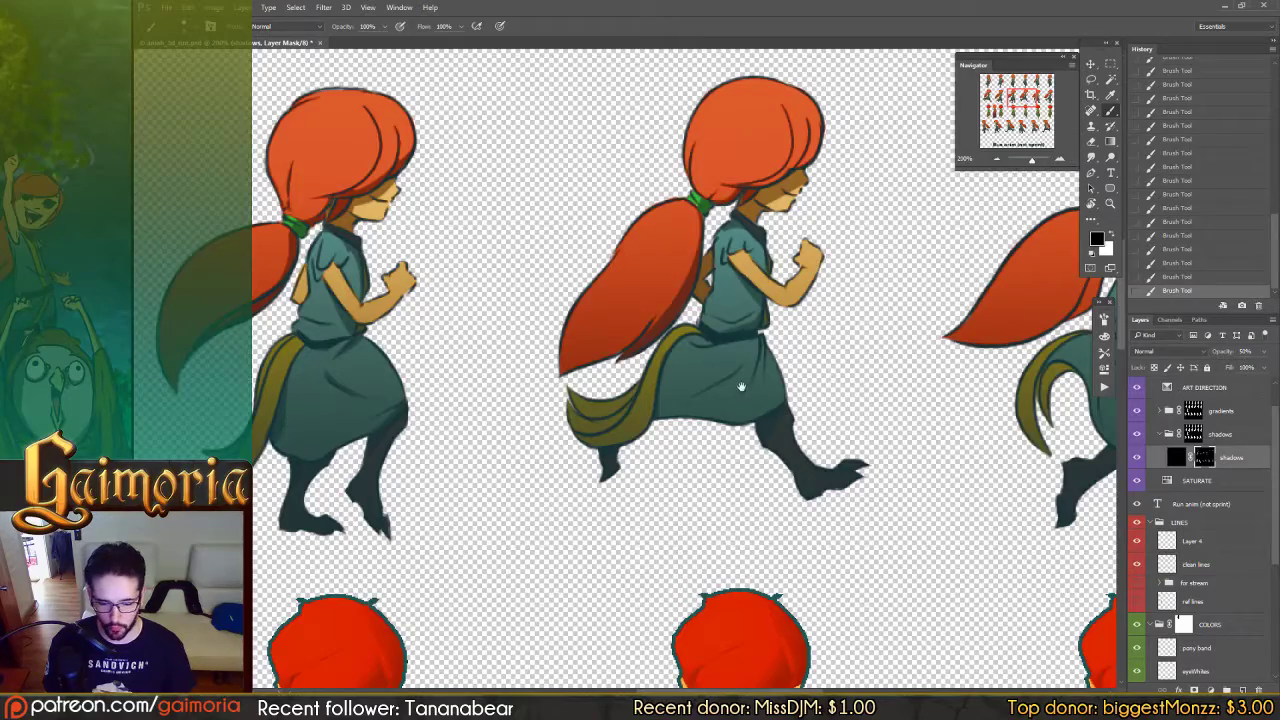
pyautogui.moveTo(720, 360); pyautogui.dragTo(730, 356)
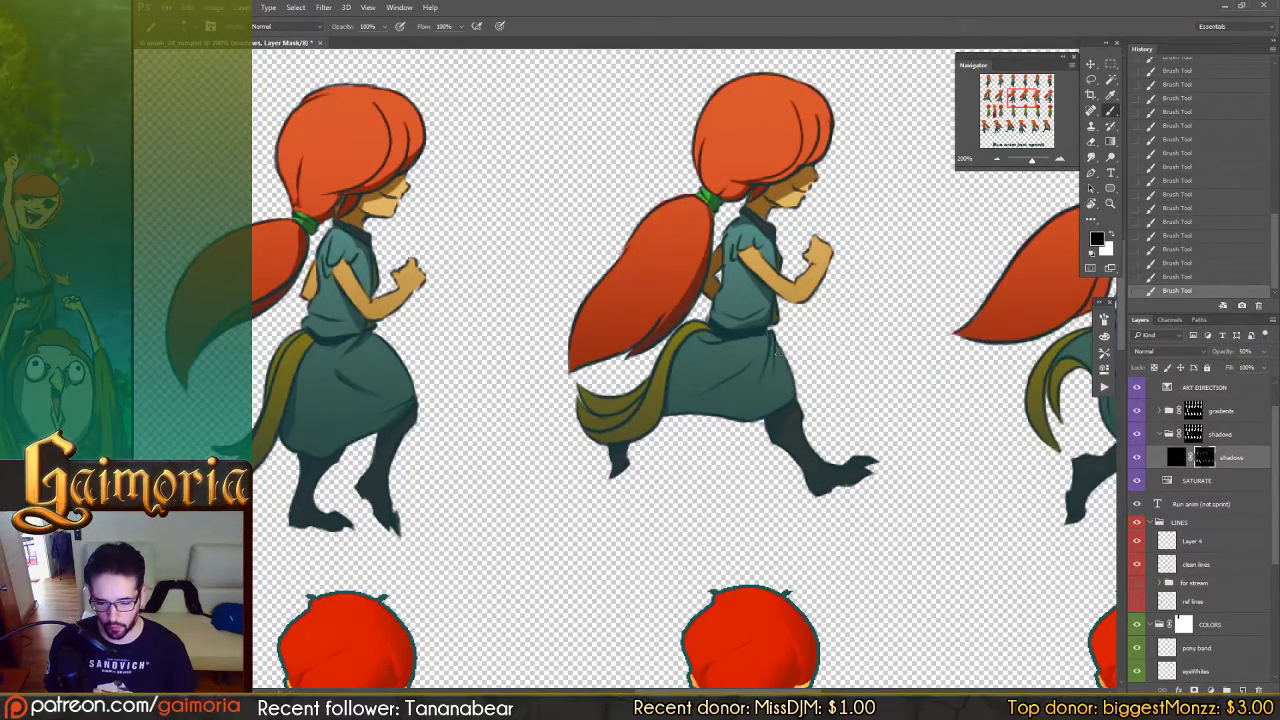
pyautogui.press('x')
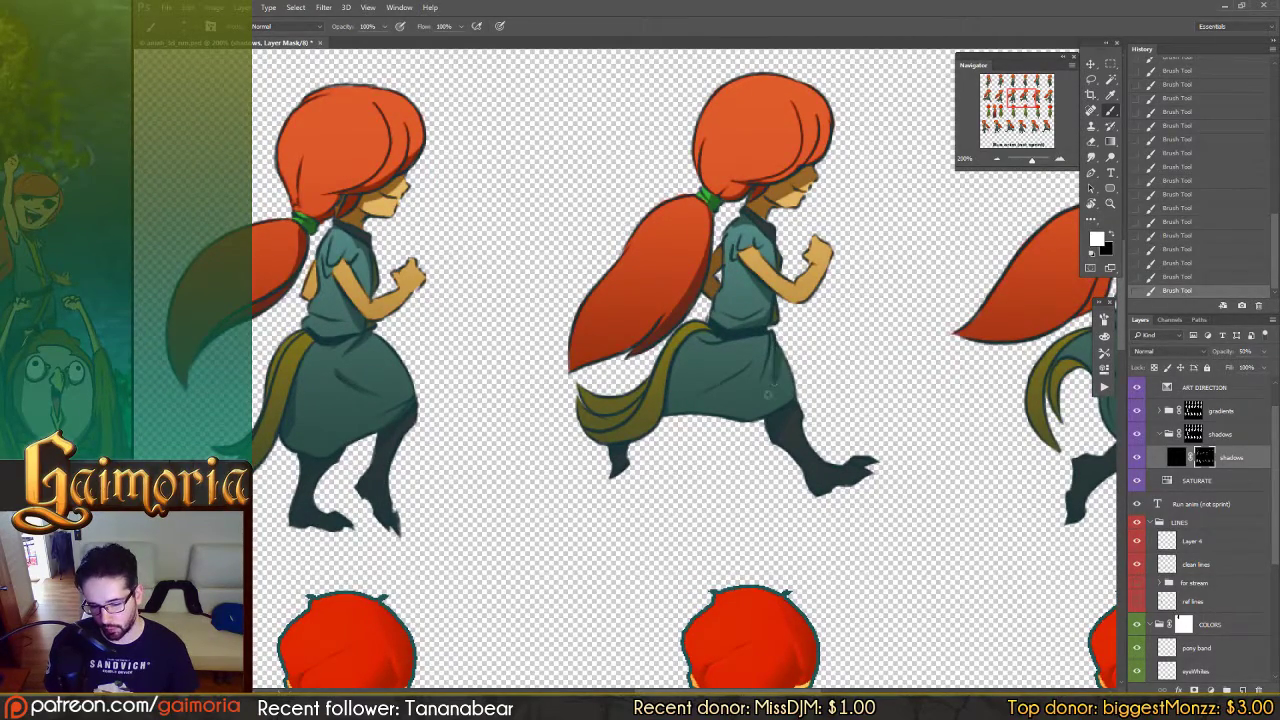
pyautogui.press('x')
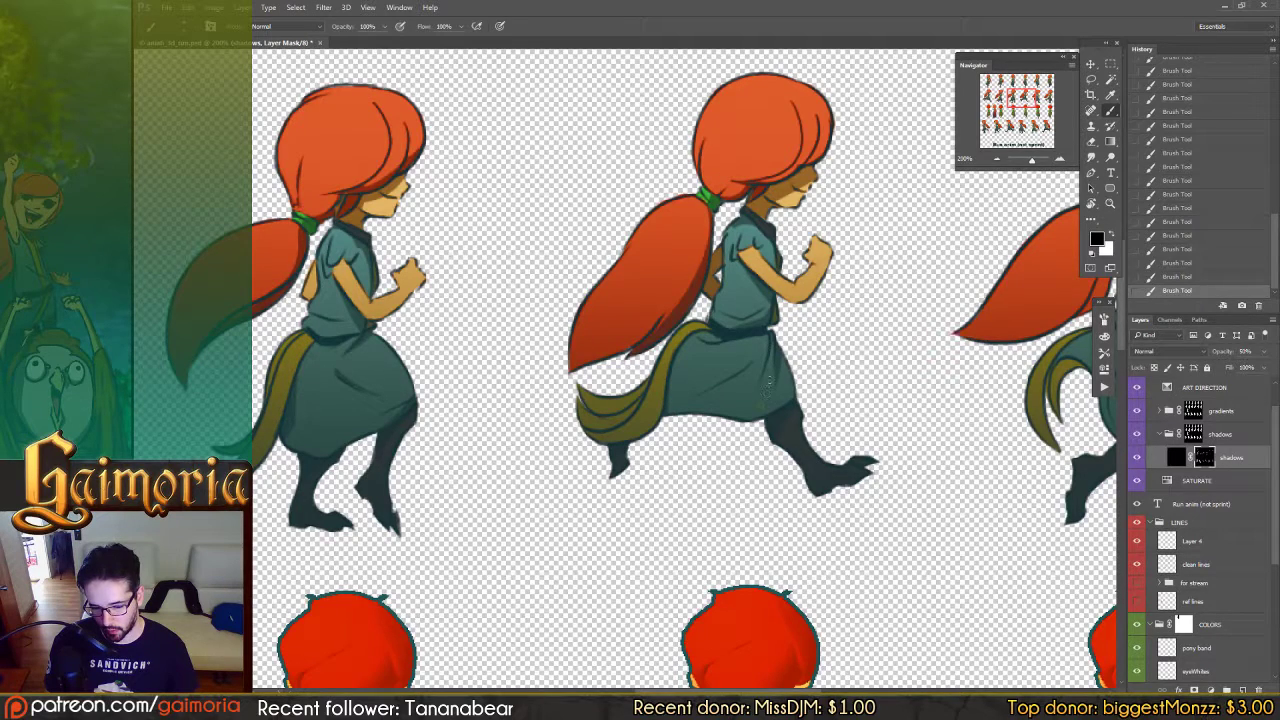
pyautogui.moveTo(779, 381); pyautogui.dragTo(774, 356)
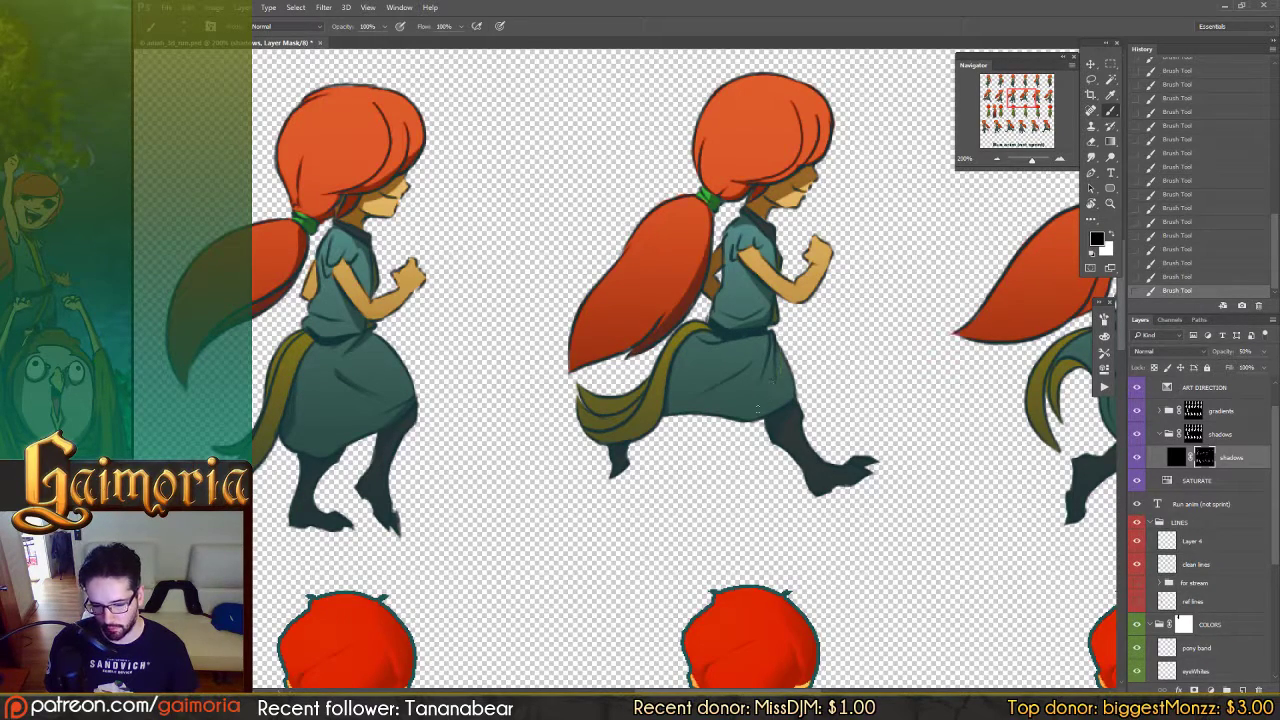
pyautogui.hotkey('ctrl', 'z')
pyautogui.hotkey('ctrl', 'shift', 'z')
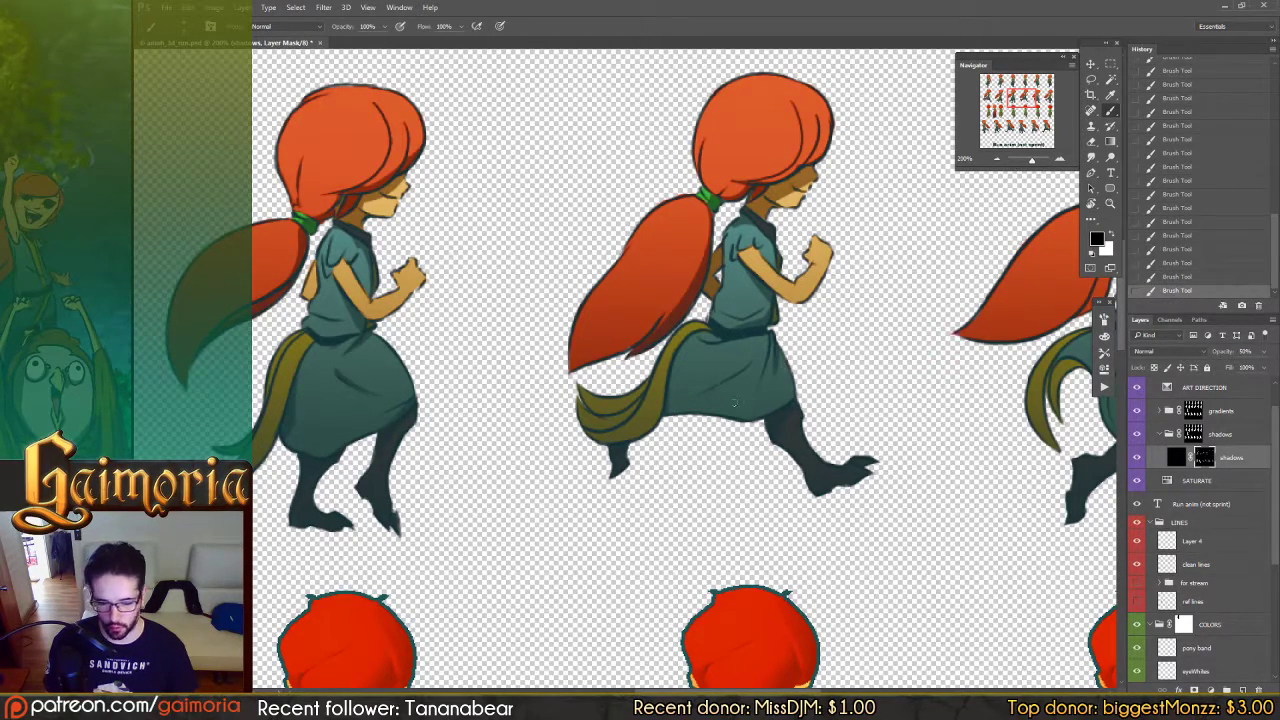
pyautogui.press('x')
pyautogui.moveTo(748, 368)
pyautogui.mouseDown()
pyautogui.moveTo(692, 395)
pyautogui.moveTo(750, 358)
pyautogui.moveTo(694, 389)
pyautogui.moveTo(755, 371)
pyautogui.moveTo(735, 385)
pyautogui.moveTo(676, 402)
pyautogui.mouseUp()
pyautogui.press('x')
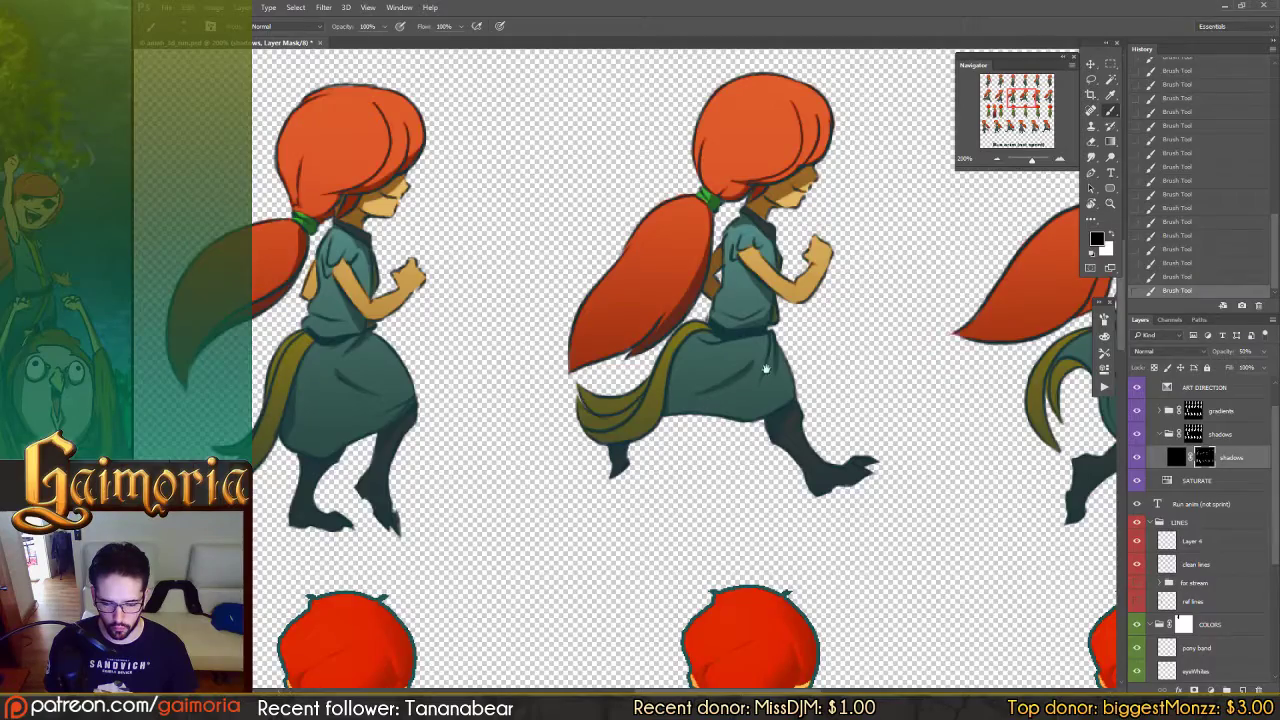
# Step: Brush shadow over the fifth frame's face, neck and hair edge, then trim it back around the nose and fringe
pyautogui.moveTo(766, 367); pyautogui.dragTo(691, 299)
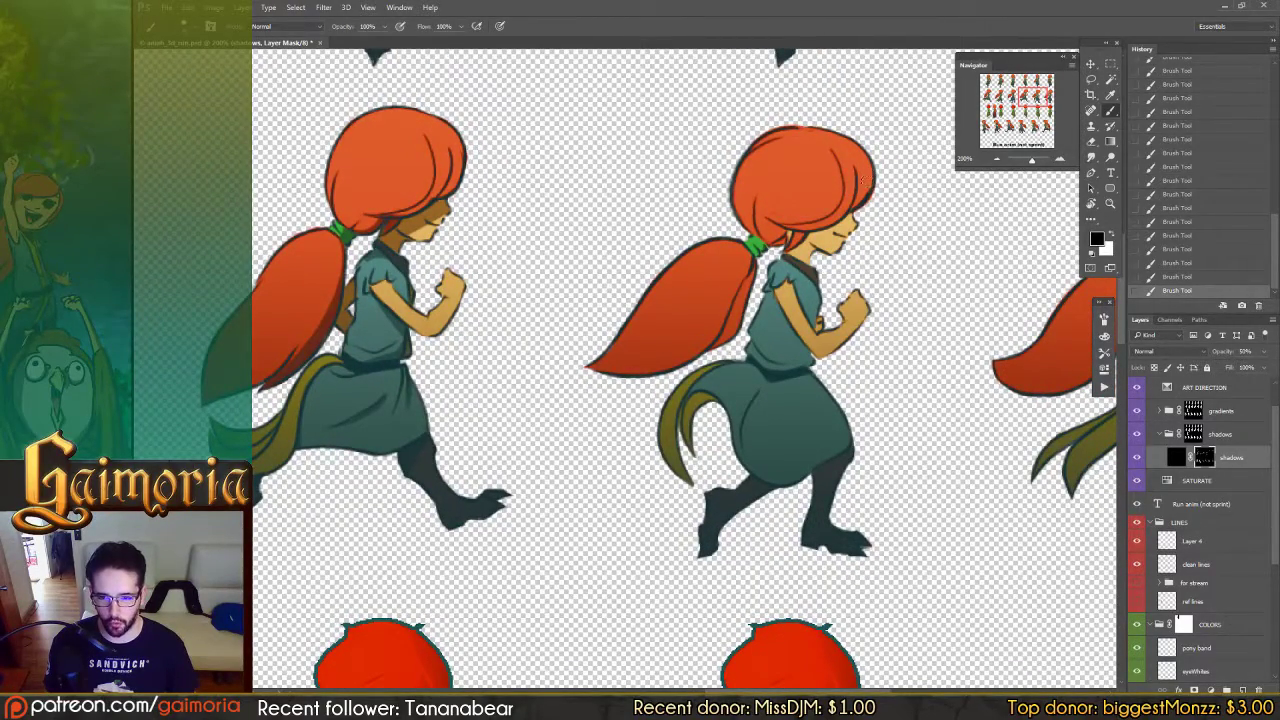
pyautogui.press('x')
pyautogui.press(']')
pyautogui.moveTo(874, 192)
pyautogui.mouseDown()
pyautogui.moveTo(868, 156)
pyautogui.moveTo(877, 177)
pyautogui.moveTo(850, 222)
pyautogui.moveTo(855, 200)
pyautogui.moveTo(820, 242)
pyautogui.moveTo(788, 238)
pyautogui.moveTo(820, 270)
pyautogui.moveTo(784, 256)
pyautogui.moveTo(810, 276)
pyautogui.moveTo(788, 274)
pyautogui.mouseUp()
pyautogui.press('x')
pyautogui.press('x')
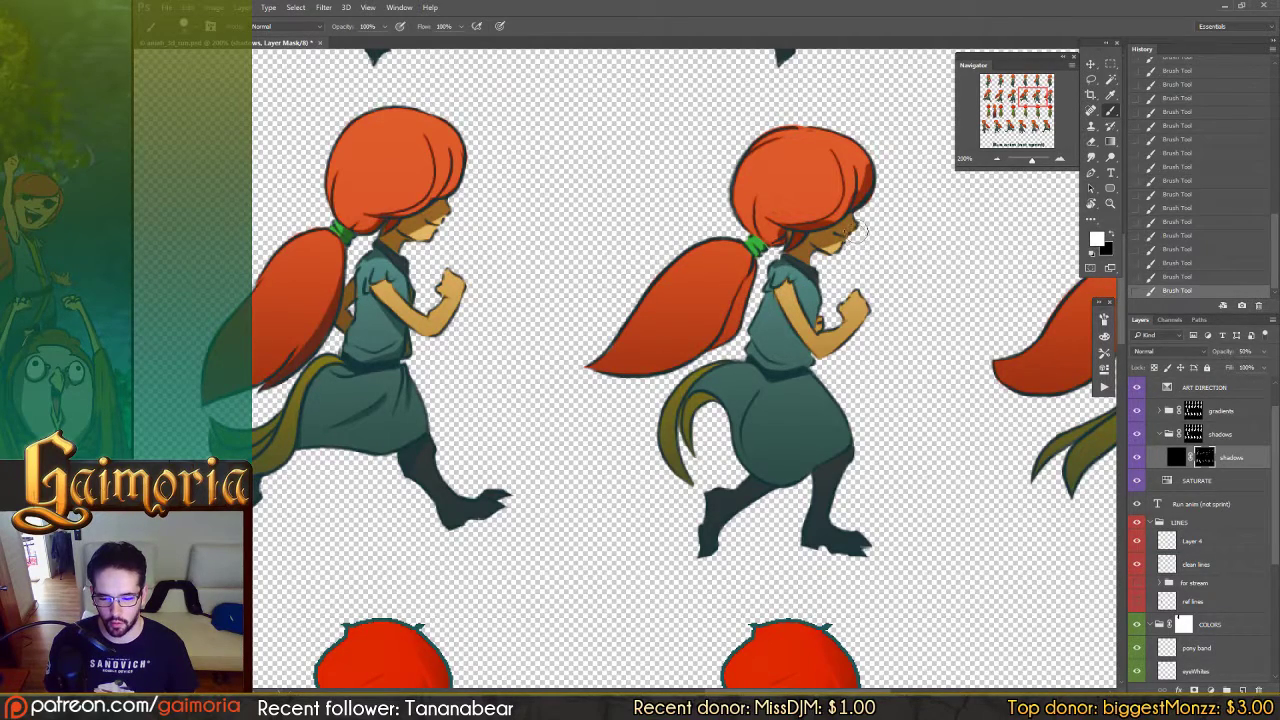
pyautogui.press('x')
pyautogui.moveTo(865, 228)
pyautogui.mouseDown()
pyautogui.moveTo(848, 245)
pyautogui.moveTo(845, 222)
pyautogui.moveTo(830, 258)
pyautogui.moveTo(855, 203)
pyautogui.mouseUp()
pyautogui.moveTo(863, 145); pyautogui.dragTo(862, 178)
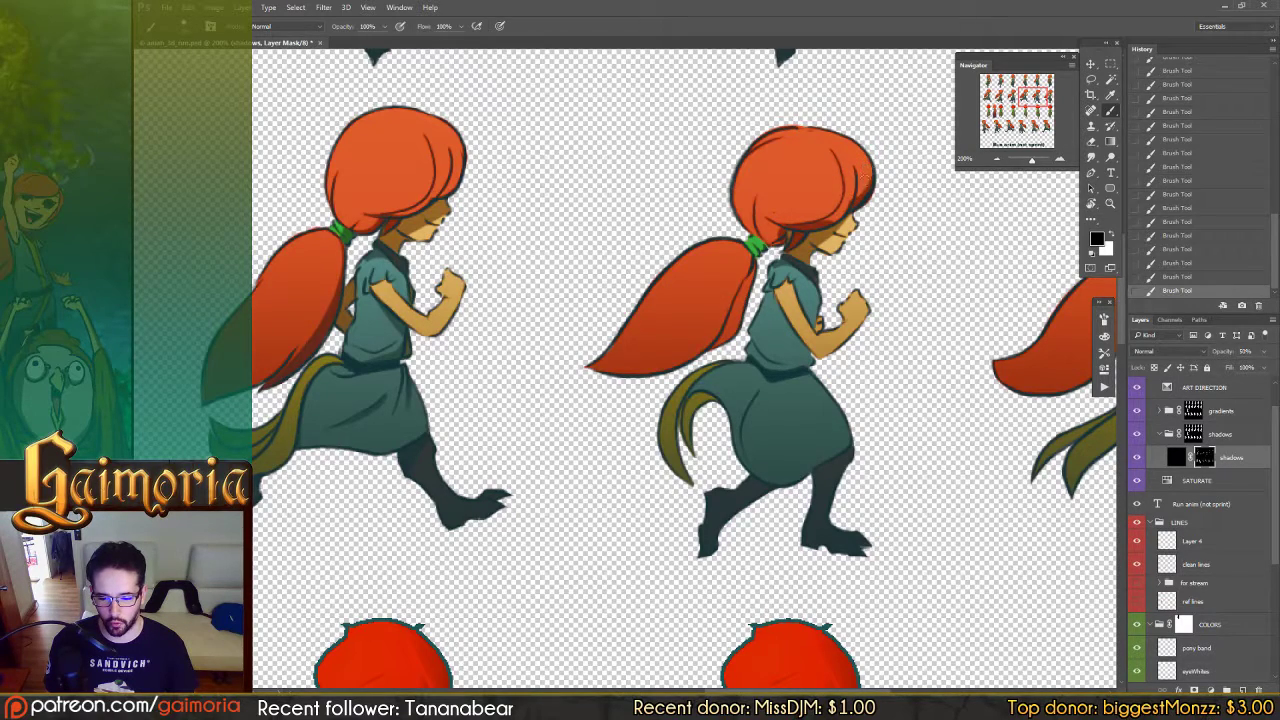
pyautogui.moveTo(826, 223); pyautogui.dragTo(788, 227)
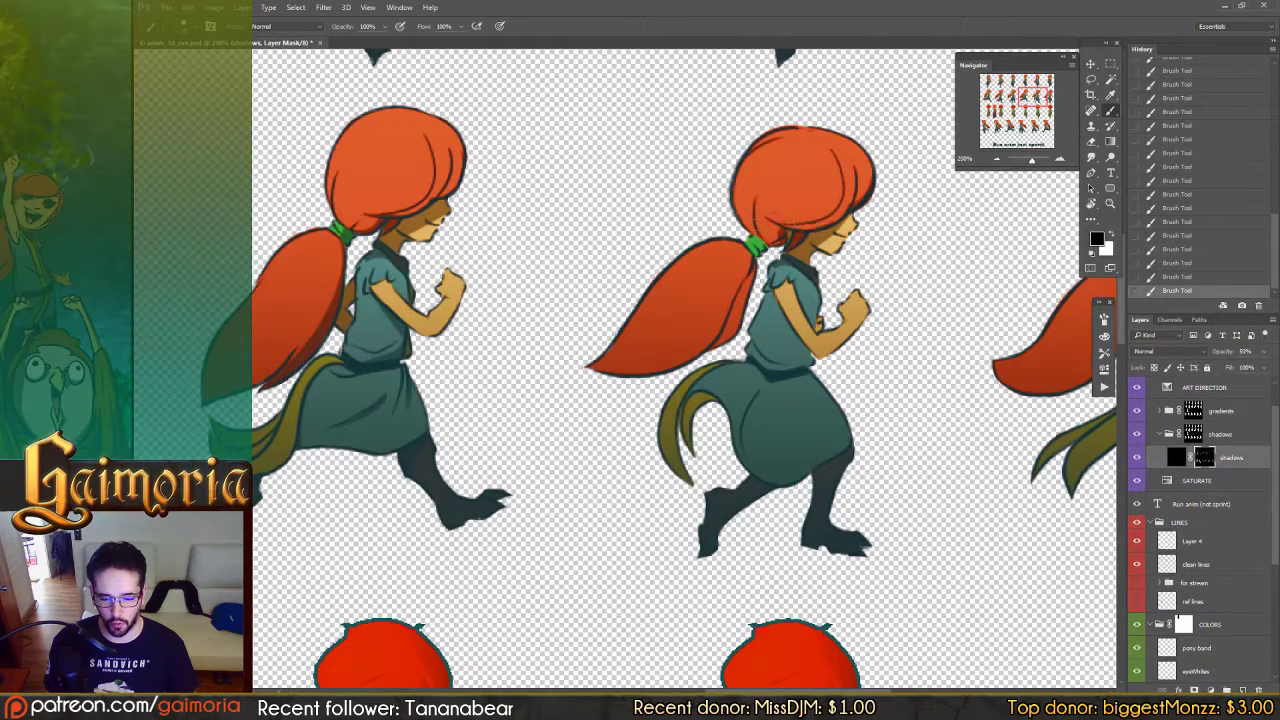
# Step: Paint shadow on the fifth frame's hair band and along the underside of the ponytail, cleaning up its edge
pyautogui.press('x')
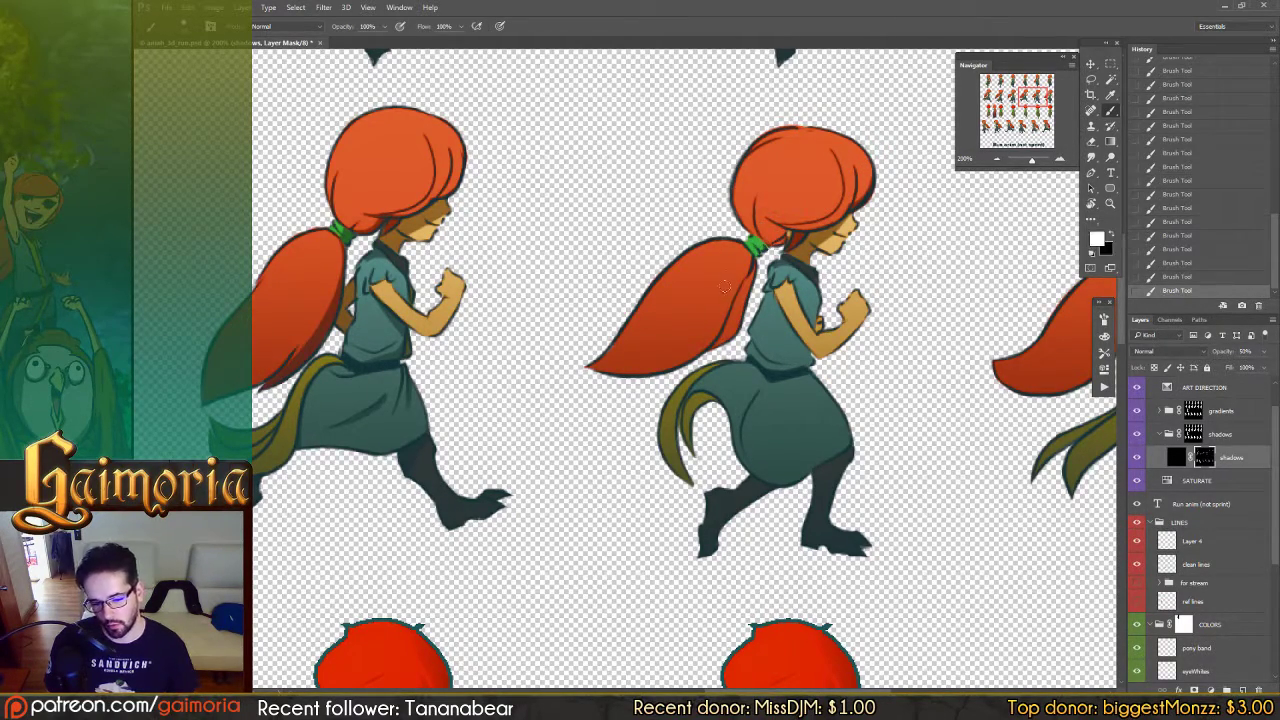
pyautogui.press('[')
pyautogui.moveTo(790, 237)
pyautogui.mouseDown()
pyautogui.moveTo(754, 243)
pyautogui.moveTo(722, 292)
pyautogui.moveTo(751, 266)
pyautogui.moveTo(734, 320)
pyautogui.moveTo(611, 400)
pyautogui.moveTo(722, 292)
pyautogui.mouseUp()
pyautogui.press('x')
pyautogui.press('x')
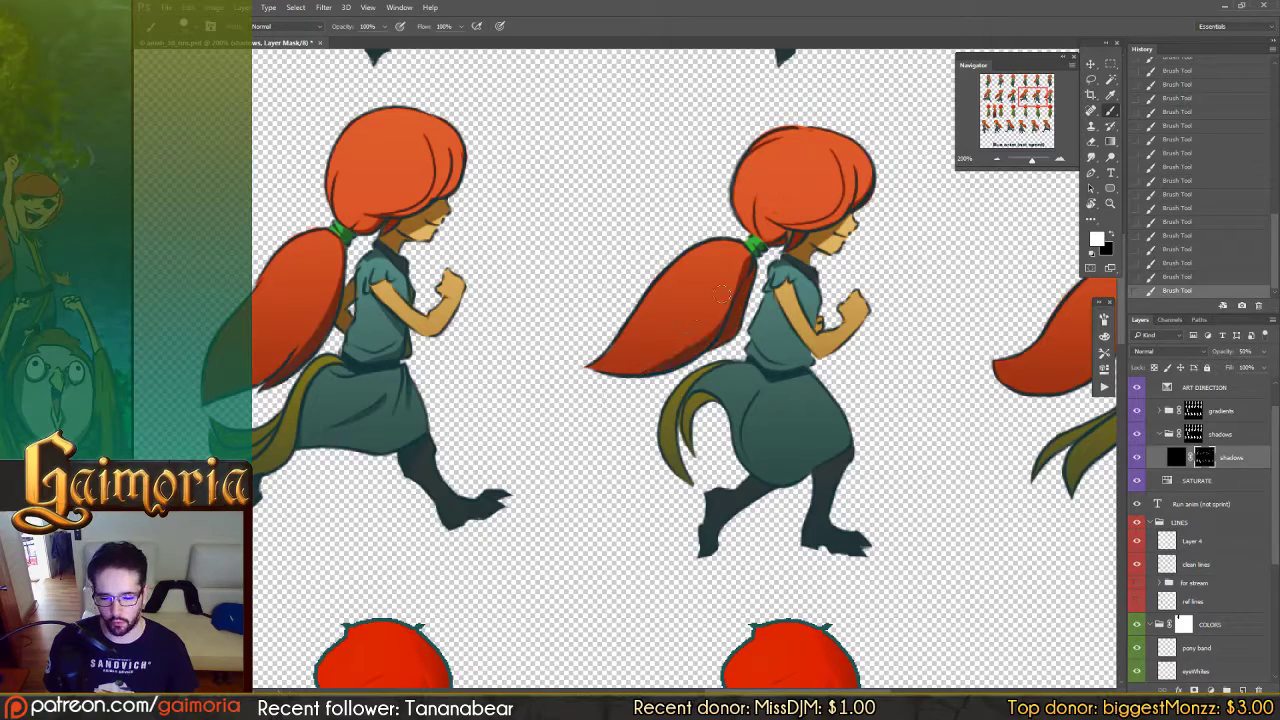
pyautogui.press('x')
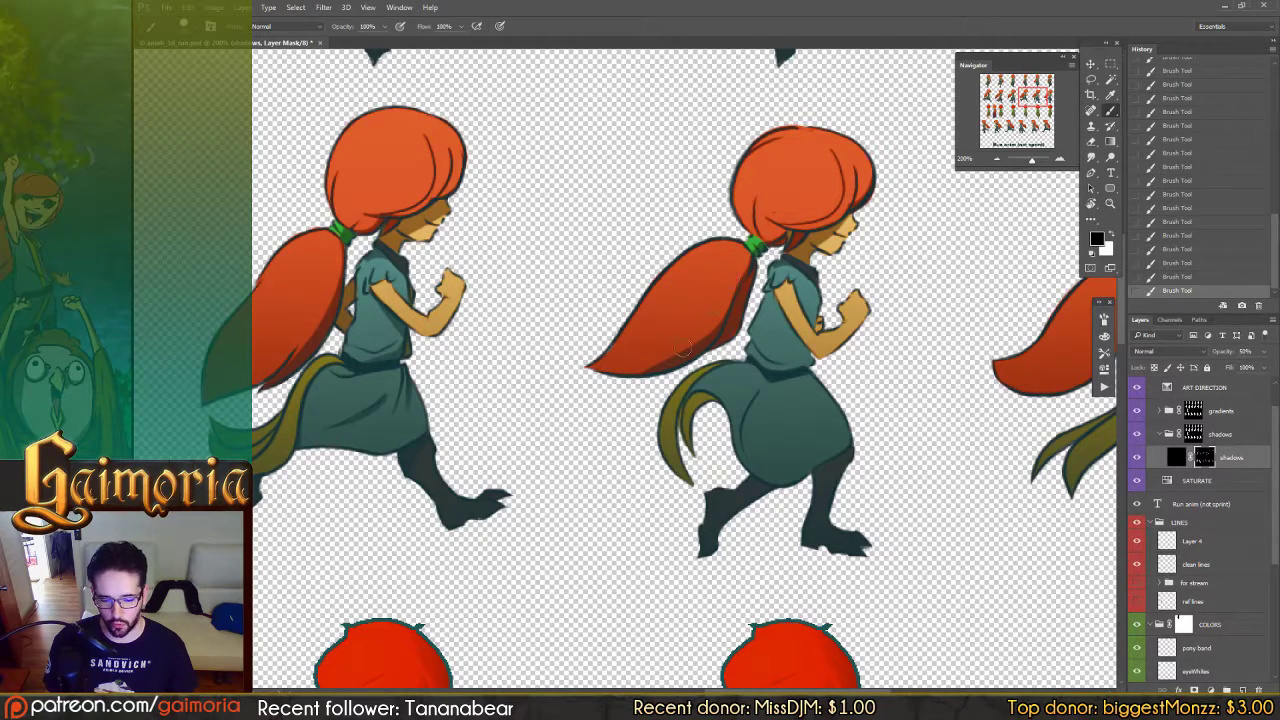
pyautogui.press('x')
pyautogui.press('x')
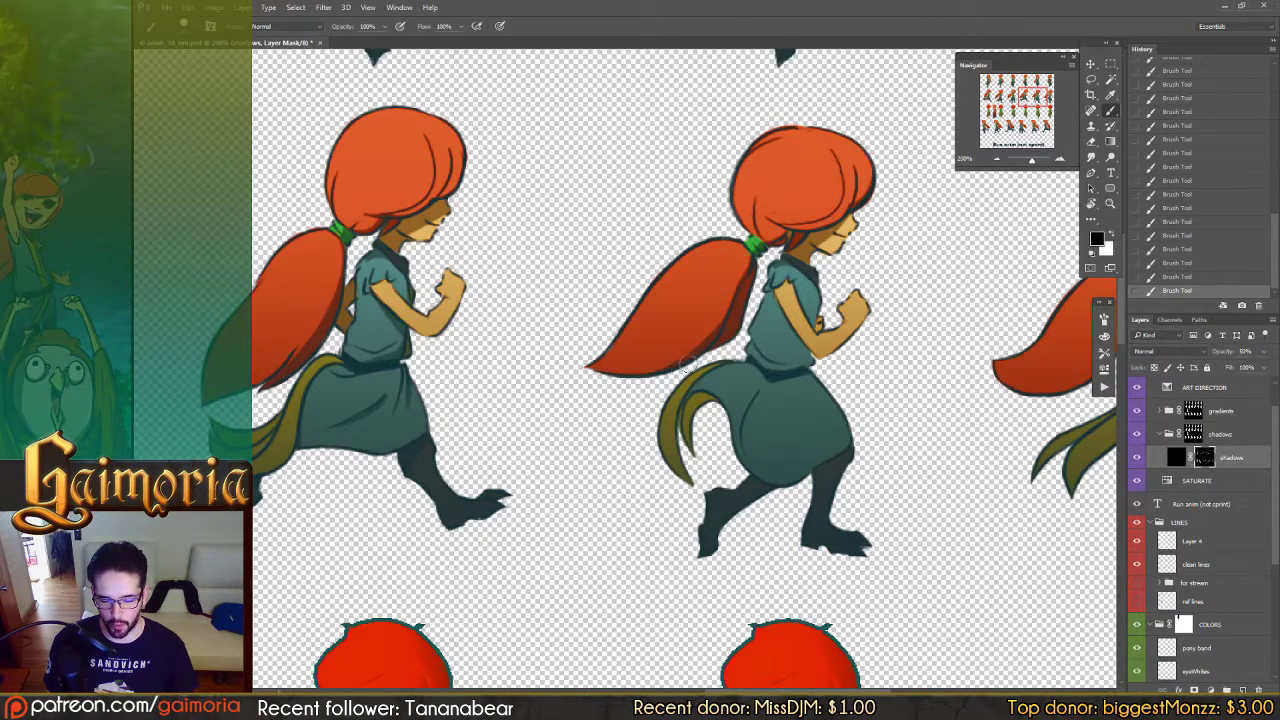
# Step: Brush shadow on the fifth frame's shirt beneath the near arm and erase the overlap from the arm
pyautogui.press('x')
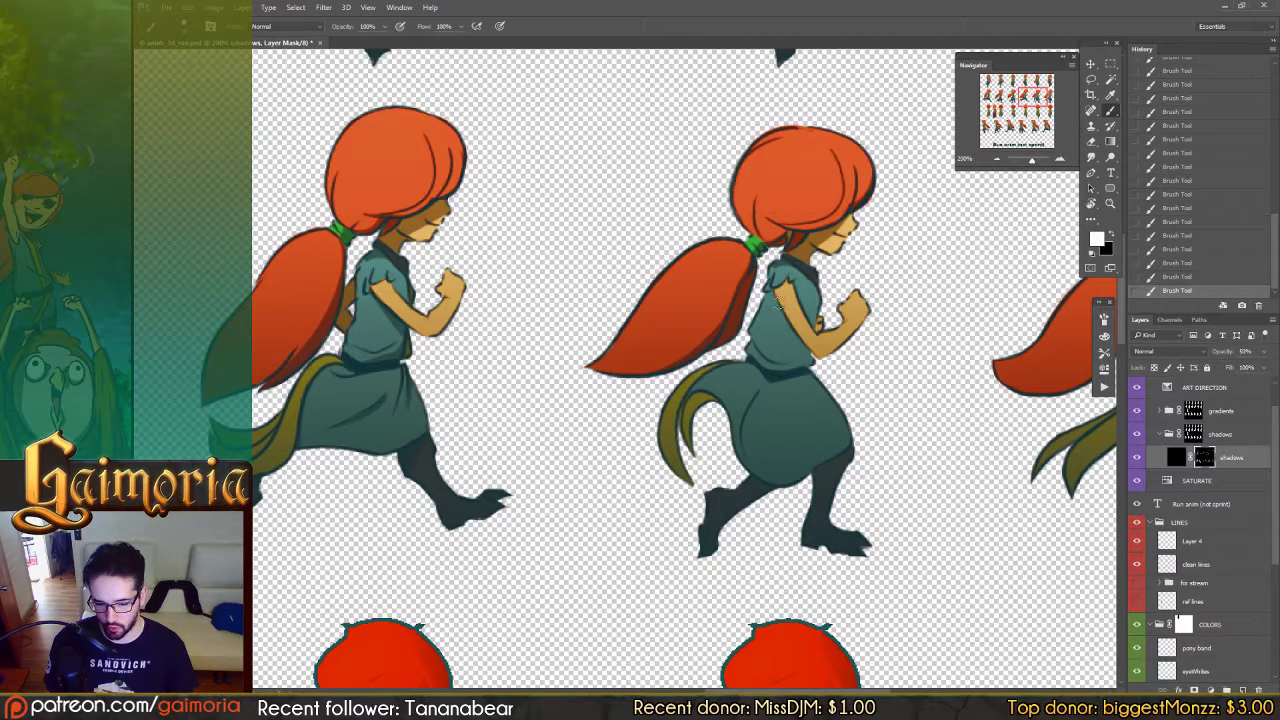
pyautogui.moveTo(780, 290); pyautogui.dragTo(815, 360)
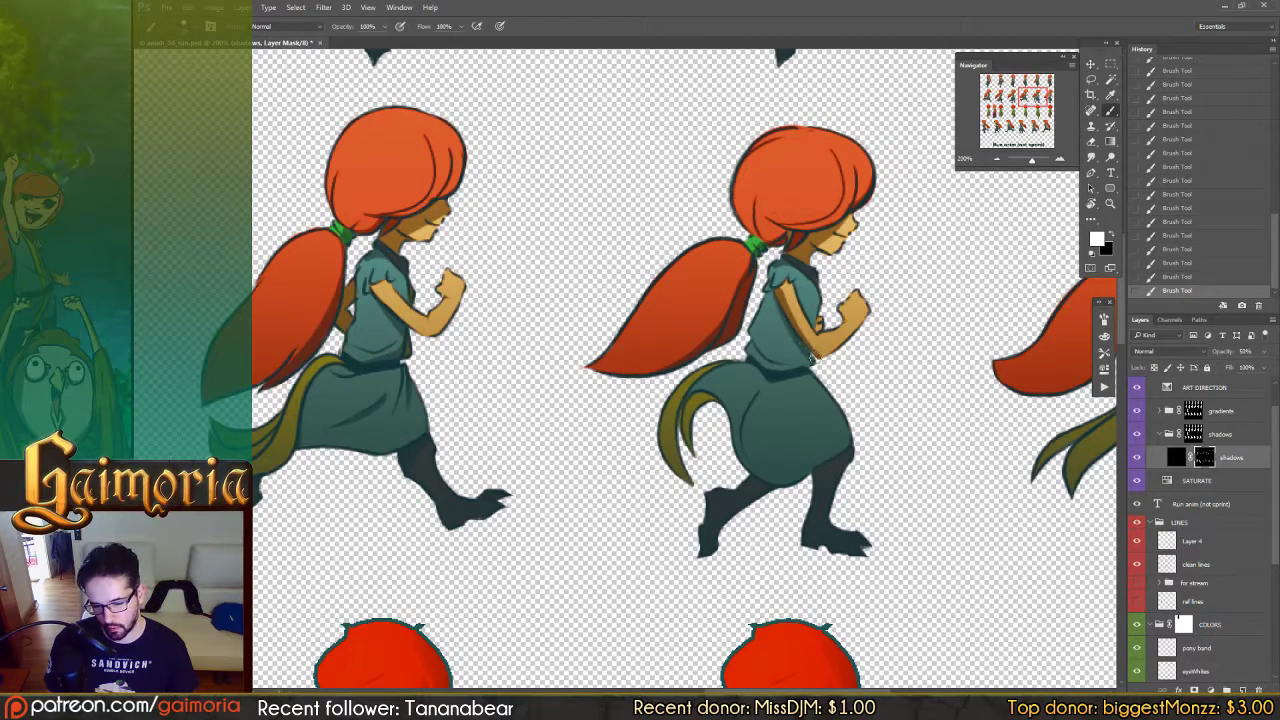
pyautogui.press('x')
pyautogui.moveTo(782, 292); pyautogui.dragTo(808, 338)
pyautogui.press('x')
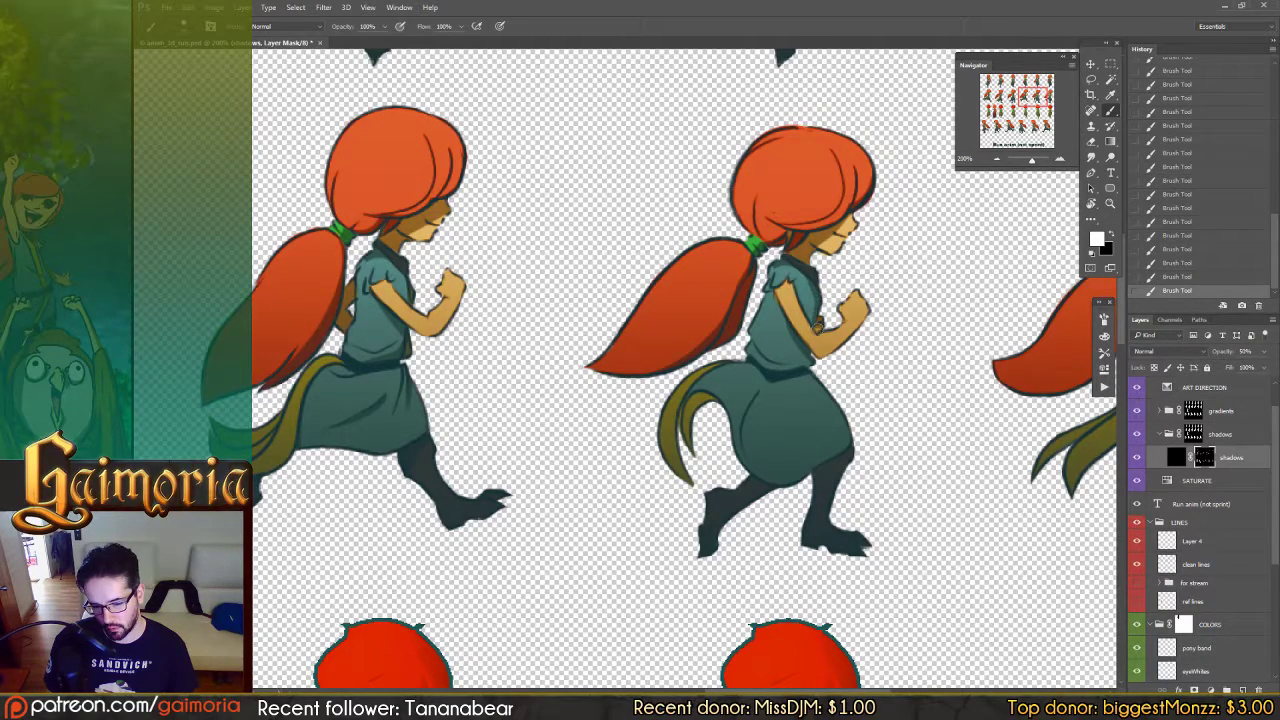
pyautogui.press('x')
# Step: Brush shadow on the inner strand of the fifth frame's sash
pyautogui.moveTo(789, 384); pyautogui.dragTo(748, 364)
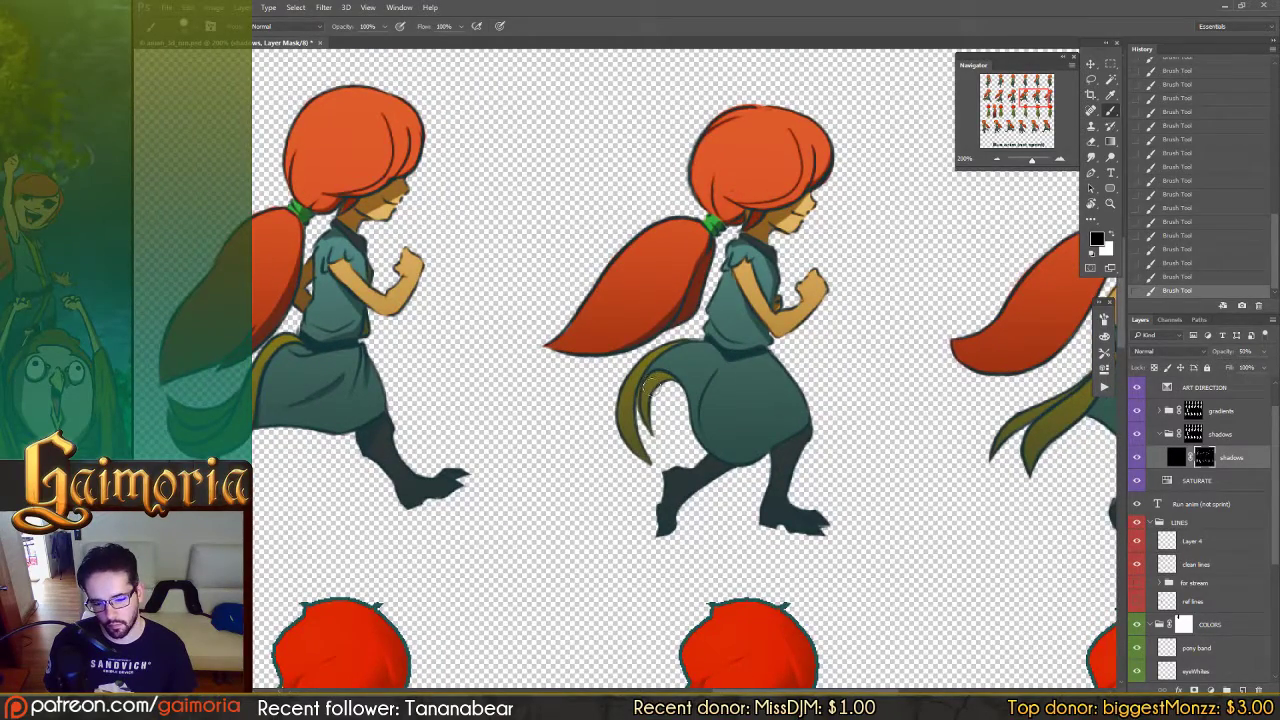
pyautogui.press('x')
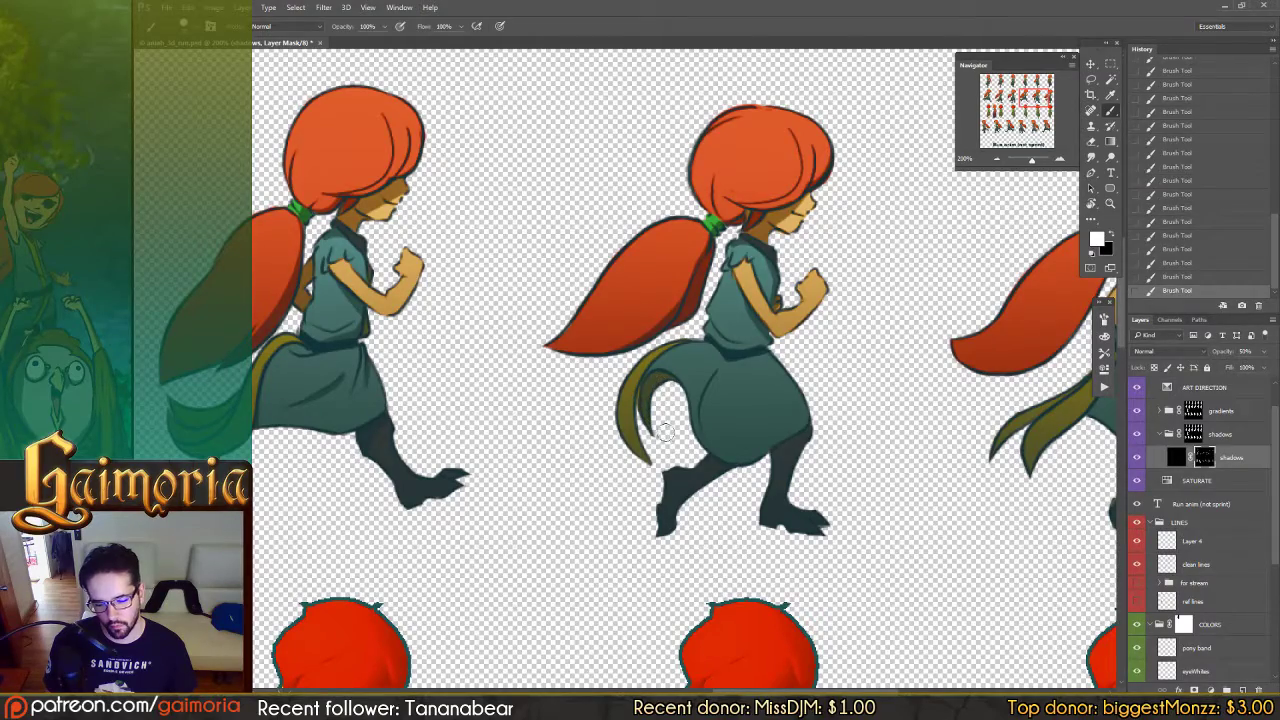
pyautogui.moveTo(790, 364); pyautogui.dragTo(738, 332)
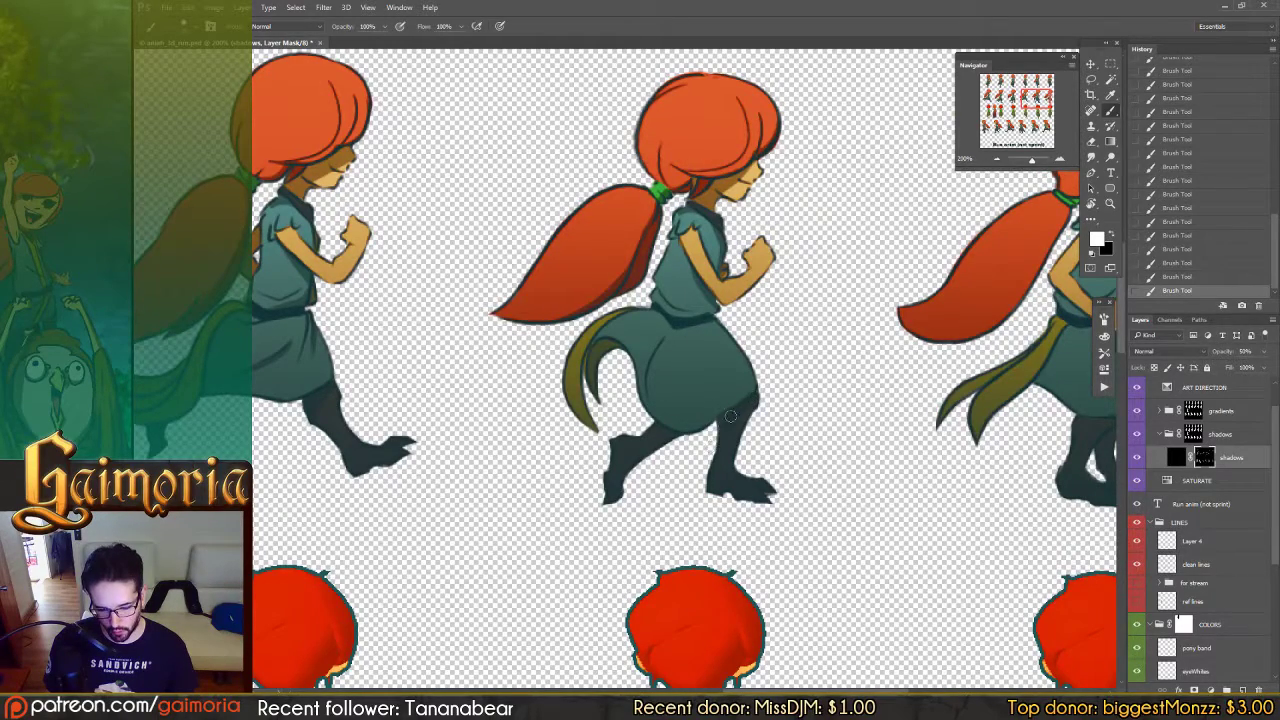
# Step: Brush shadow on the fifth frame's legs just below the skirt hem and trim the overlap around the front knee
pyautogui.press('x')
pyautogui.press('x')
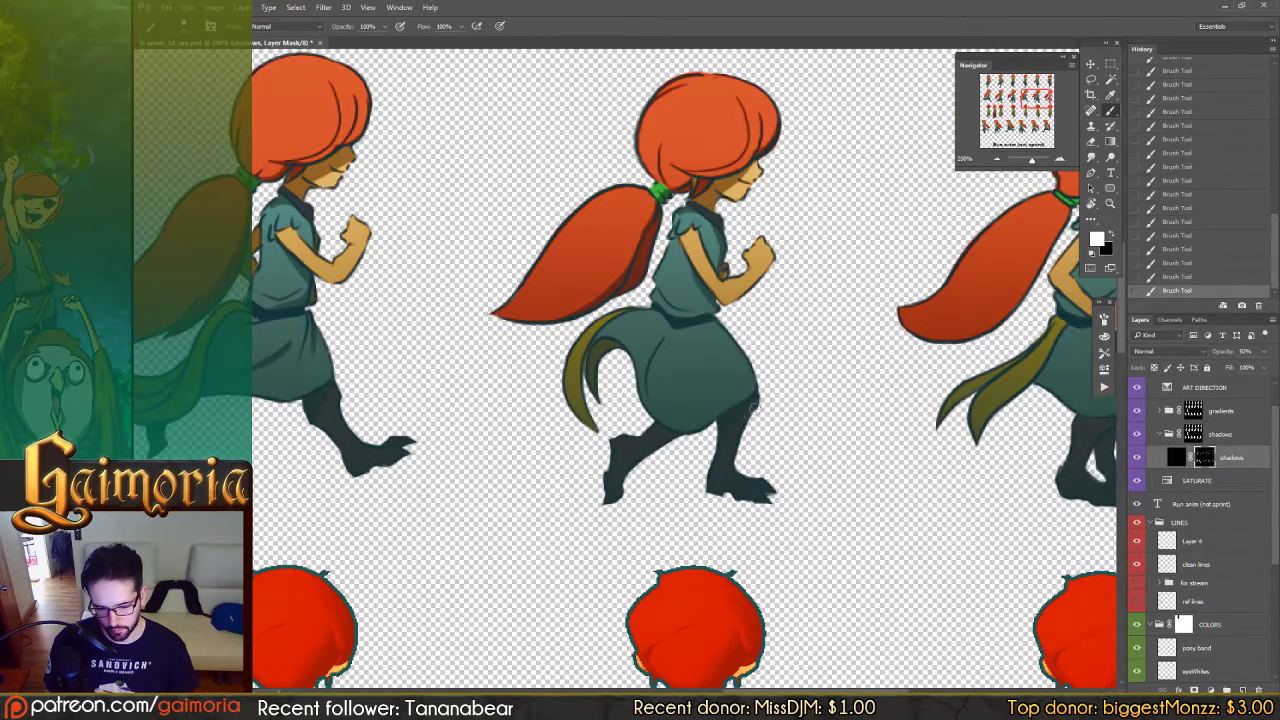
pyautogui.press('x')
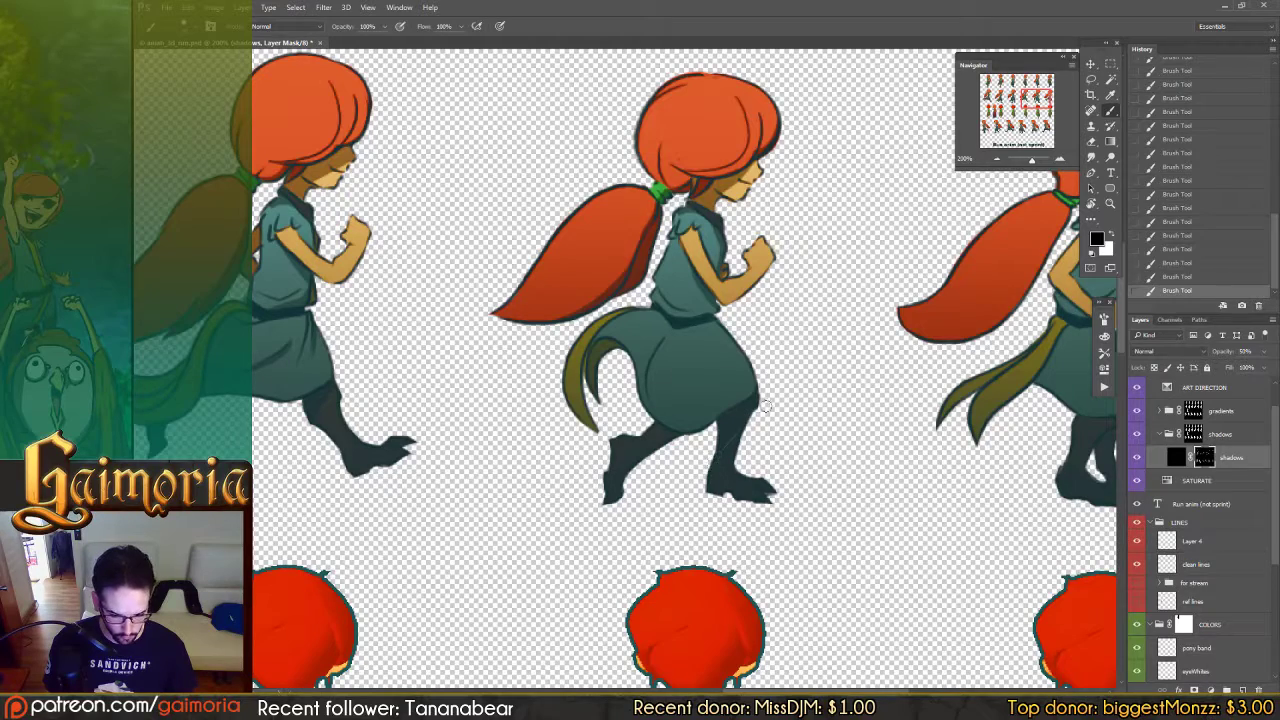
pyautogui.press('x')
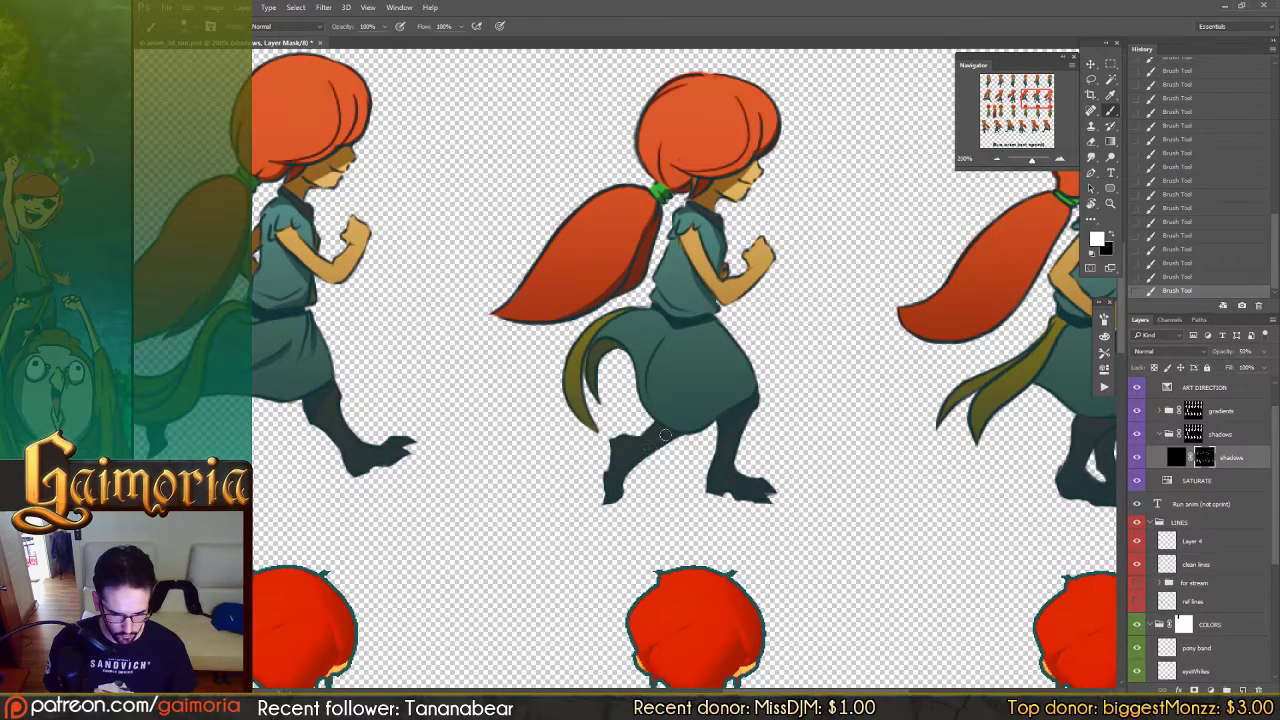
pyautogui.press('x')
pyautogui.press('x')
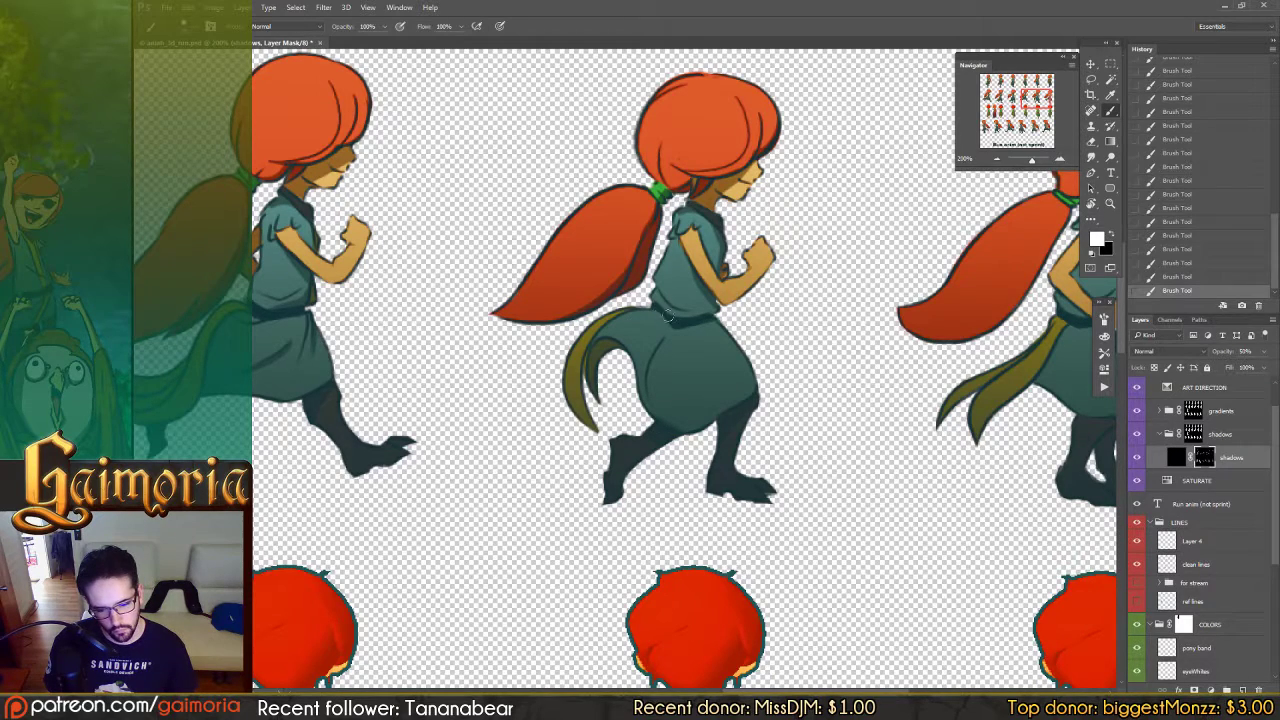
# Step: Paint shadow below the fifth frame's belt and along the skirt's curved fold, reworking the stroke near the waist
pyautogui.press('x')
pyautogui.press('x')
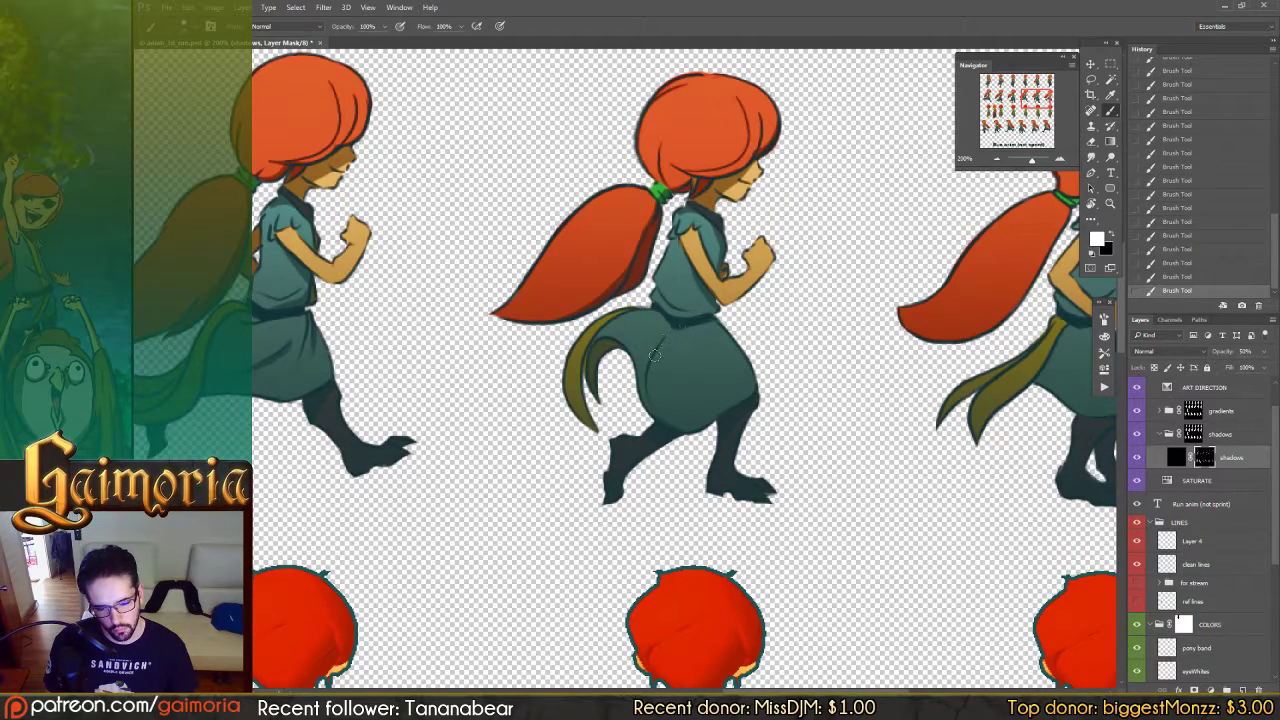
pyautogui.moveTo(660, 345); pyautogui.dragTo(658, 408)
pyautogui.press('x')
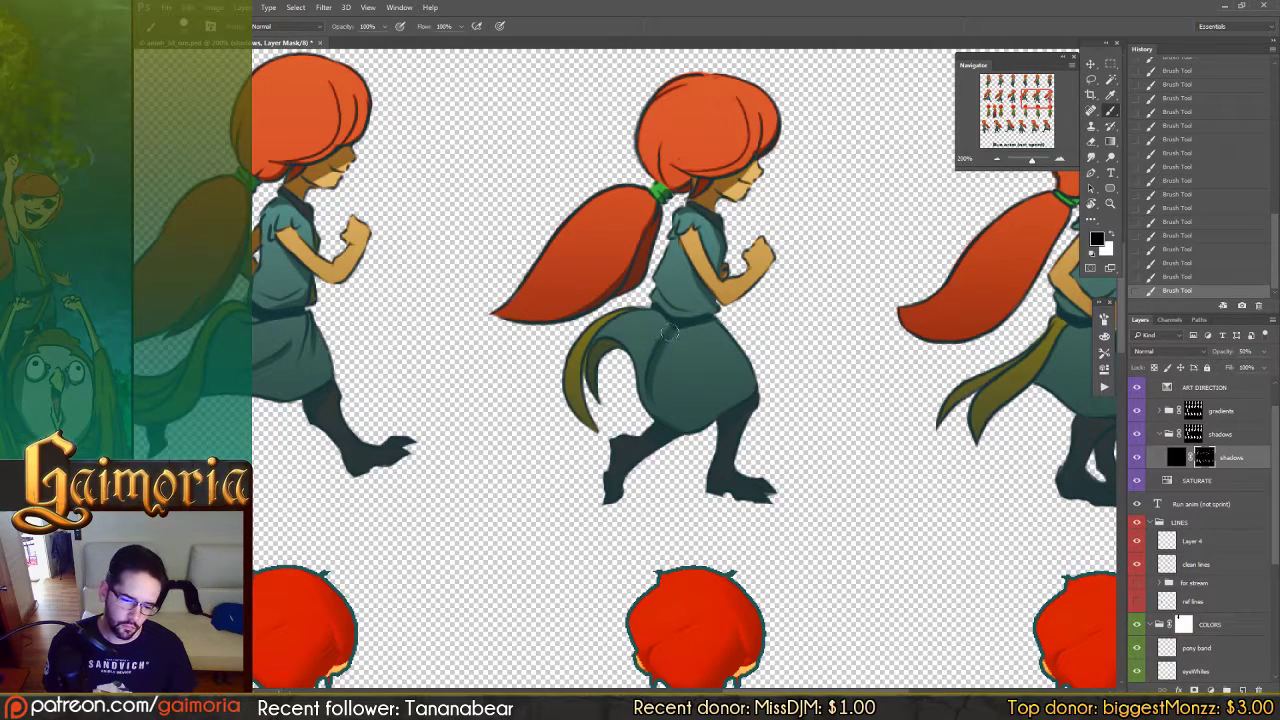
pyautogui.hotkey('ctrl', 'z')
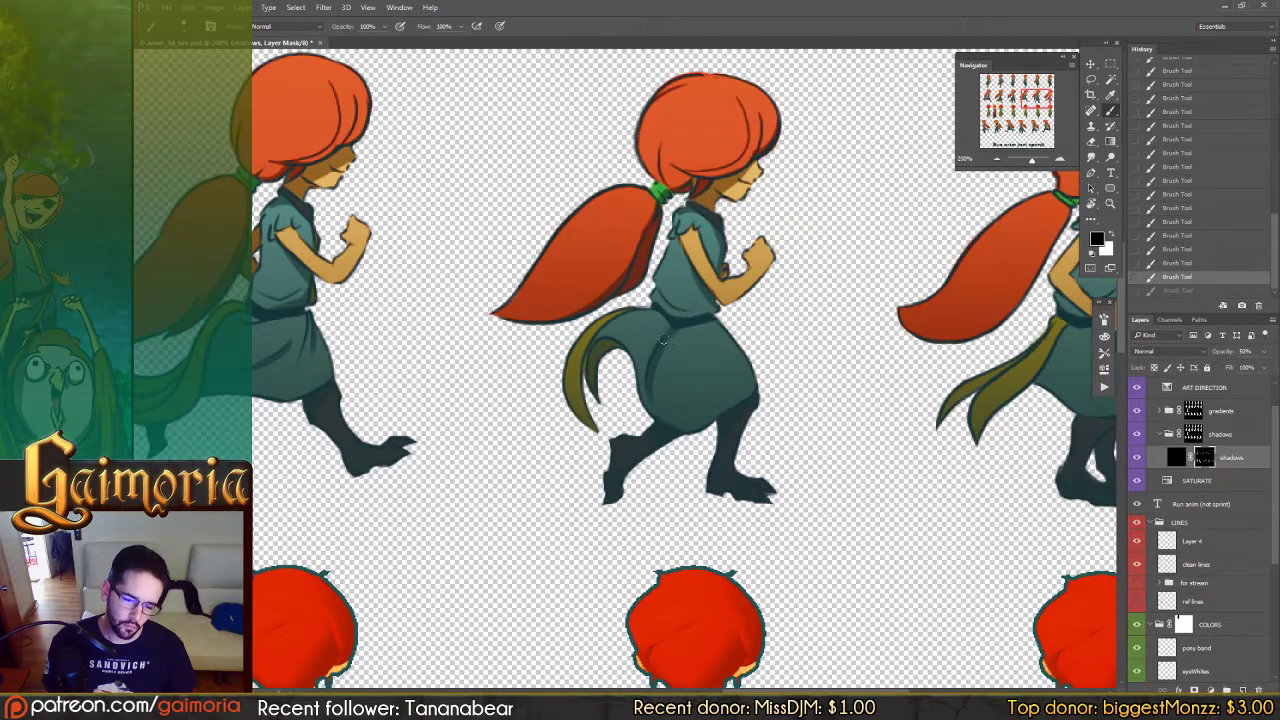
pyautogui.press('x')
pyautogui.moveTo(668, 328); pyautogui.dragTo(650, 312)
pyautogui.press('x')
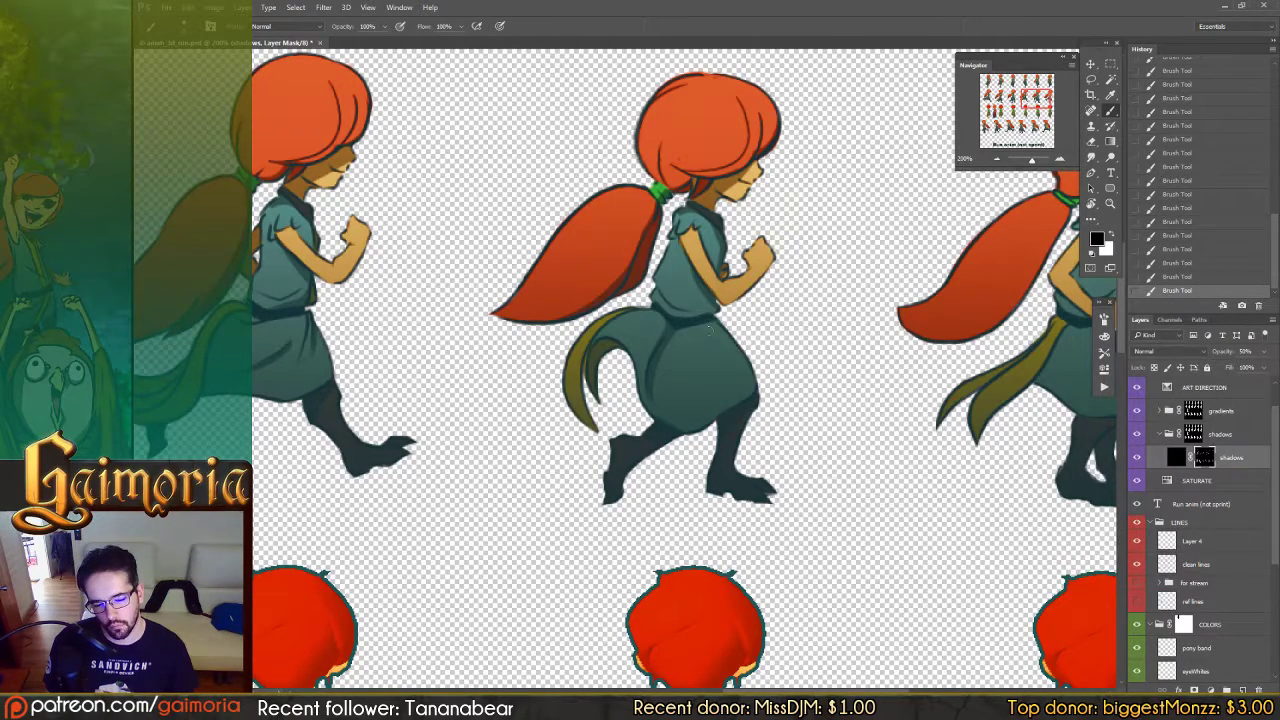
# Step: Brush shadow on the outer strand of the fifth frame's sash, from the waist down the curve
pyautogui.press('x')
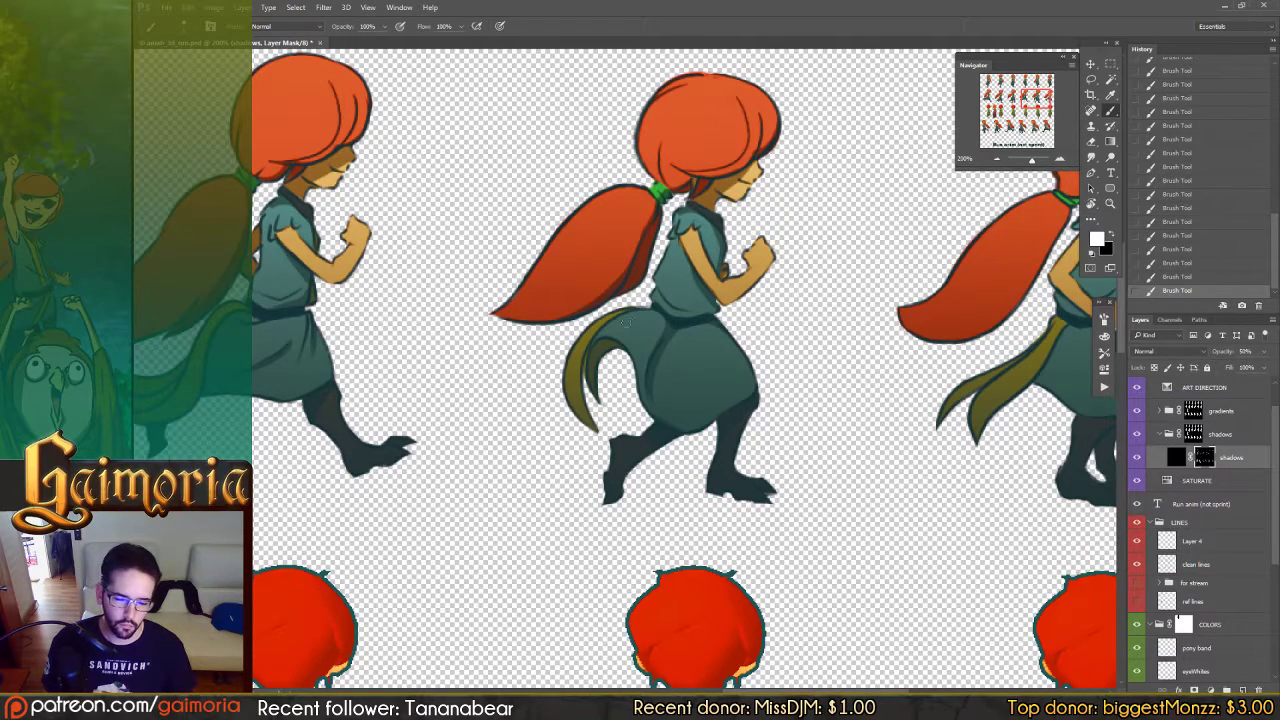
pyautogui.moveTo(633, 311)
pyautogui.mouseDown()
pyautogui.moveTo(600, 330)
pyautogui.moveTo(586, 400)
pyautogui.mouseUp()
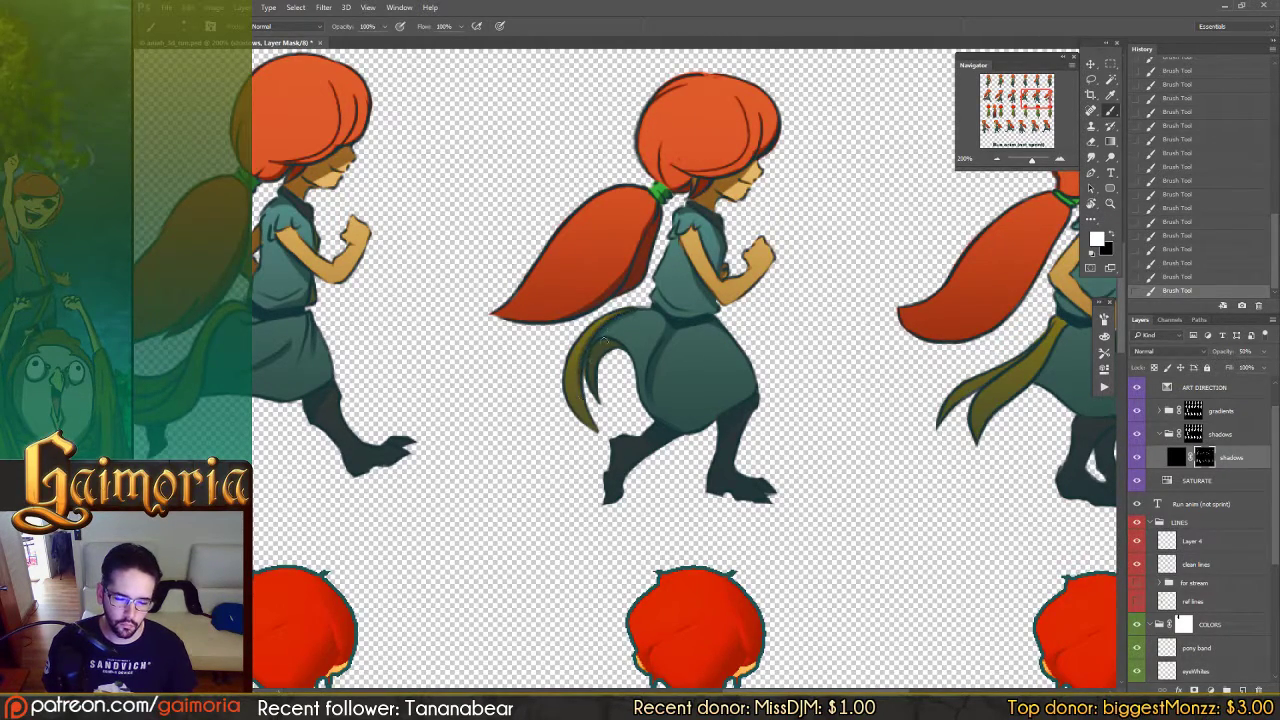
pyautogui.press('x')
pyautogui.press('x')
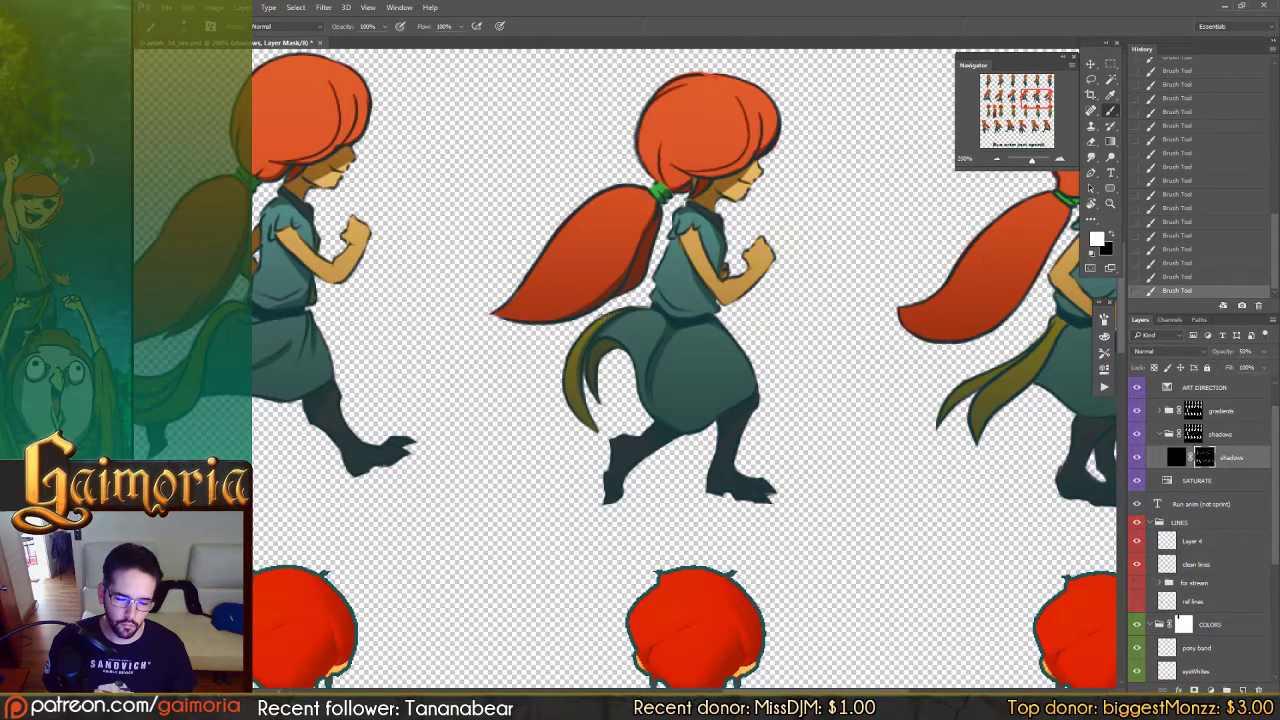
pyautogui.moveTo(606, 317); pyautogui.dragTo(571, 354)
pyautogui.press('x')
pyautogui.press('x')
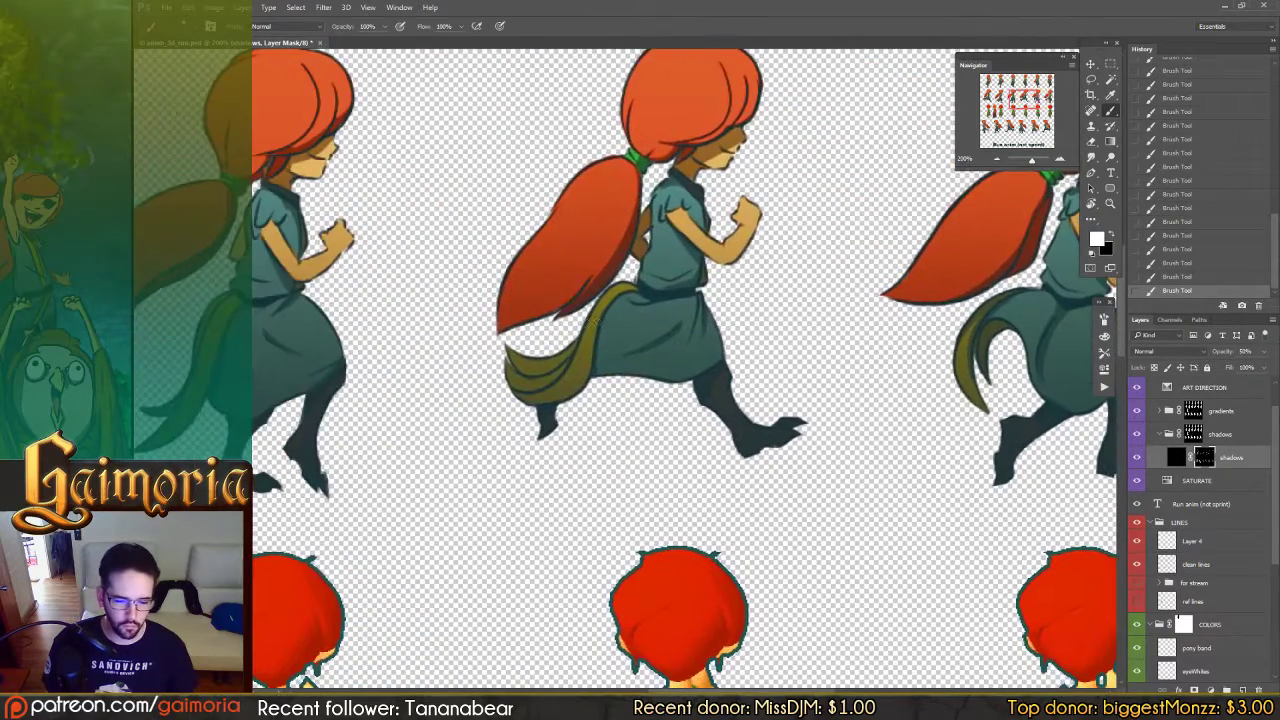
# Step: Brush shadow on the upper part of the fourth frame's sash where it meets the waist beneath the ponytail
pyautogui.press('x')
pyautogui.press('x')
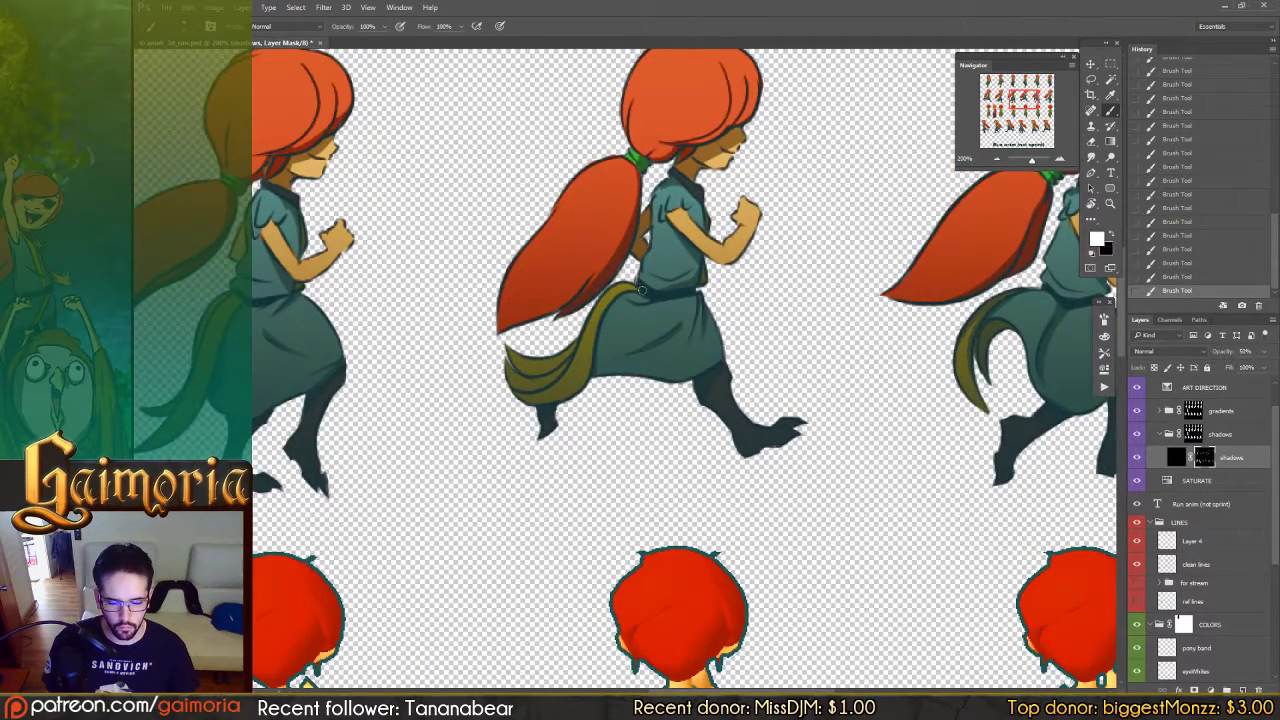
pyautogui.moveTo(628, 286); pyautogui.dragTo(601, 310)
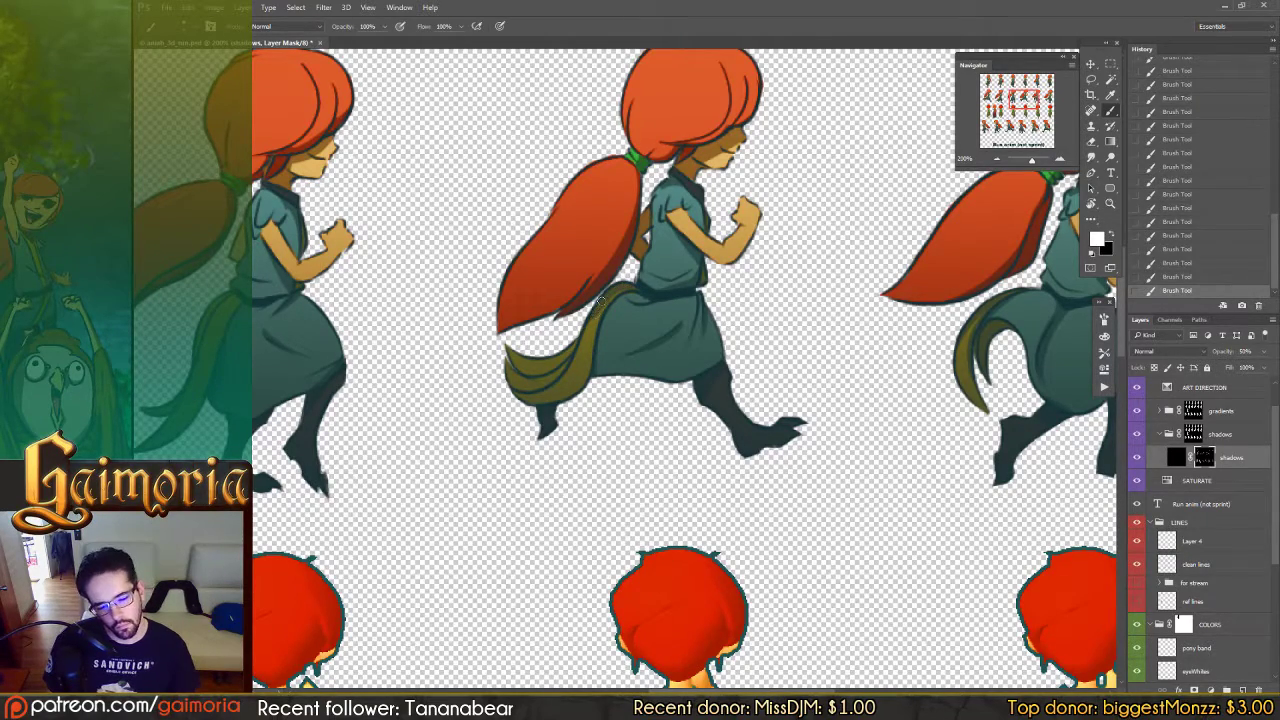
pyautogui.moveTo(600, 305)
pyautogui.mouseDown()
pyautogui.moveTo(582, 330)
pyautogui.moveTo(635, 341)
pyautogui.moveTo(595, 319)
pyautogui.moveTo(689, 308)
pyautogui.mouseUp()
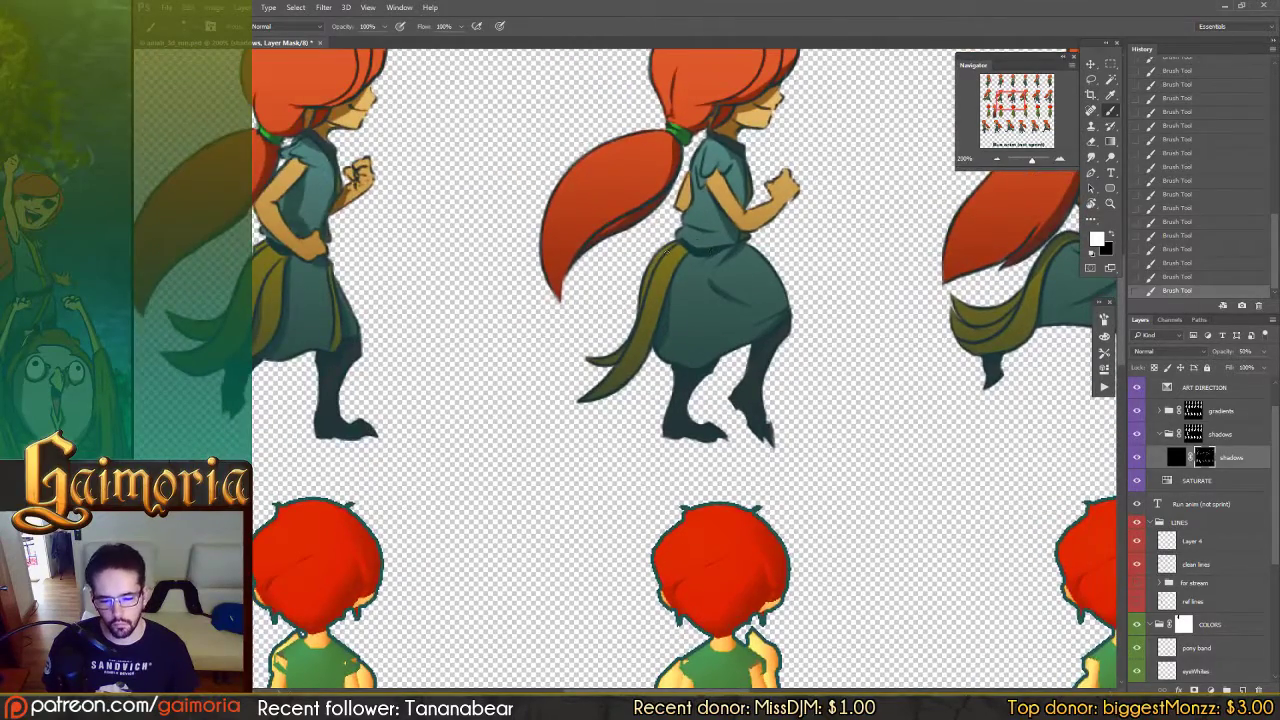
# Step: Touch up the shadow on the third frame's far arm behind the shirt, undoing and repainting one stroke
pyautogui.moveTo(728, 225); pyautogui.dragTo(690, 262)
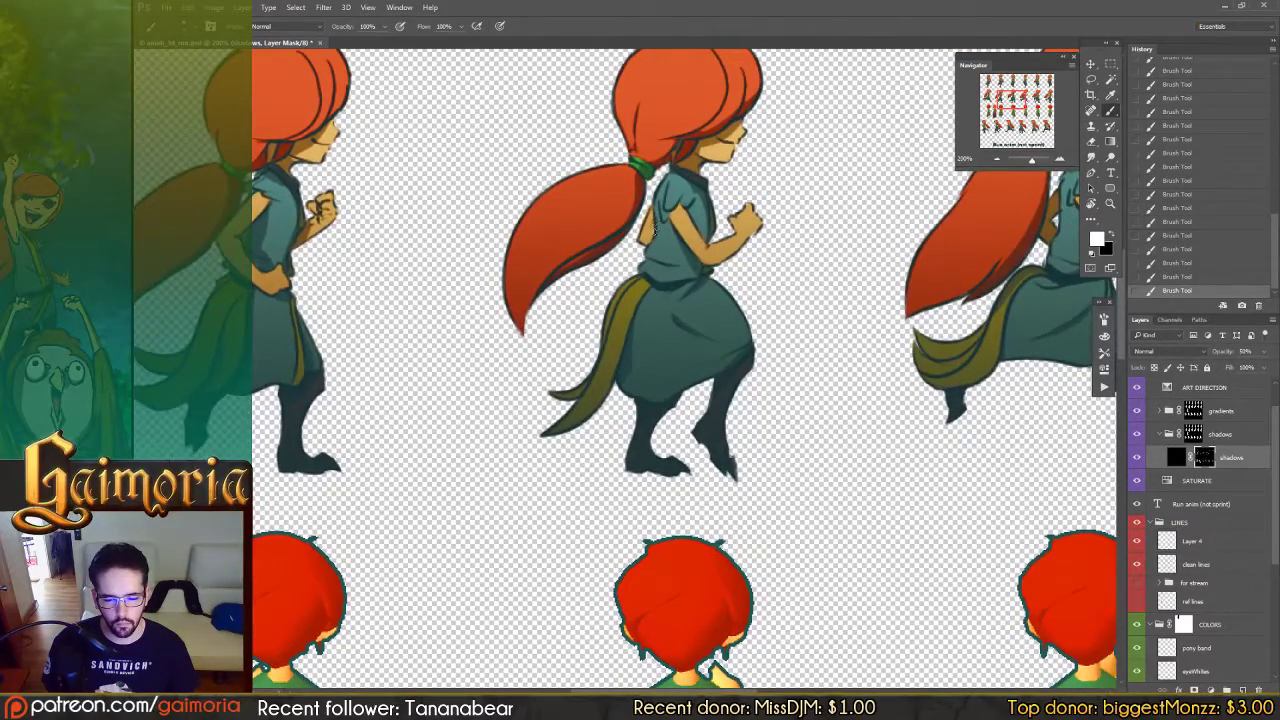
pyautogui.press('x')
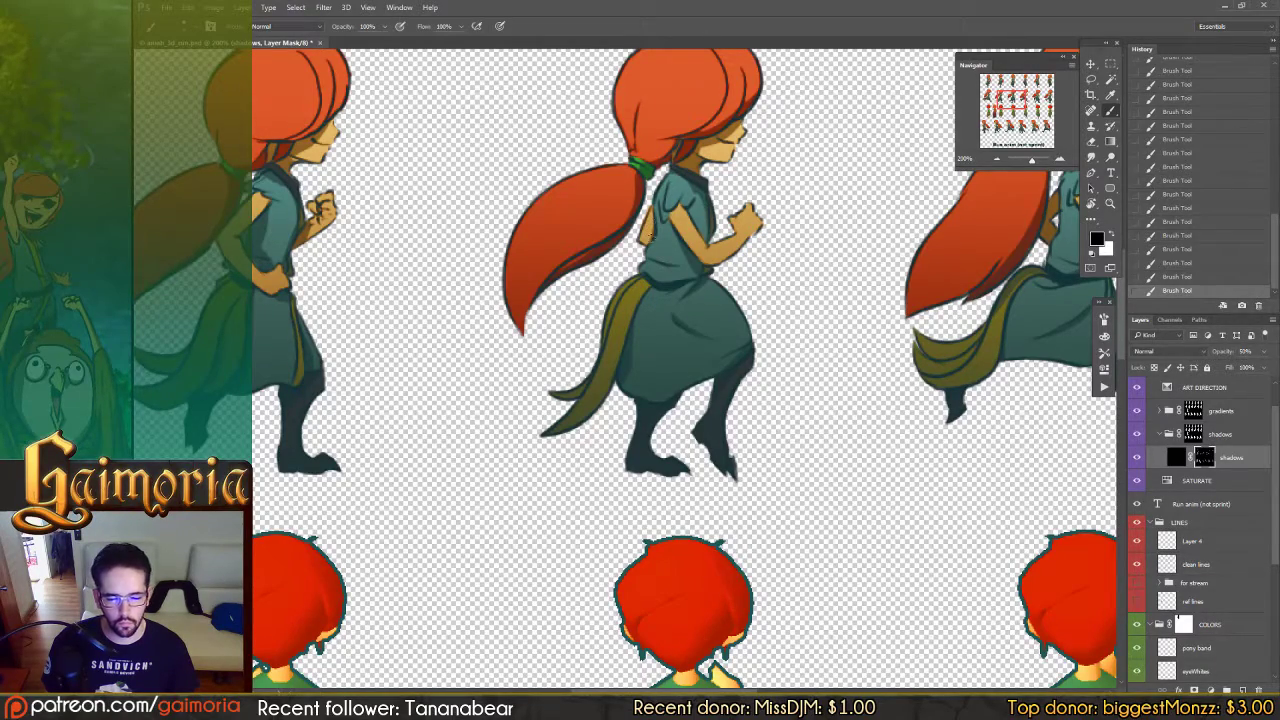
pyautogui.hotkey('ctrl', 'z')
pyautogui.moveTo(666, 206); pyautogui.dragTo(662, 213)
# Step: Erase the stray spot beside the front of the first frame's skirt on the skin layer
pyautogui.moveTo(506, 275); pyautogui.dragTo(928, 254)
pyautogui.moveTo(524, 190); pyautogui.dragTo(745, 290)
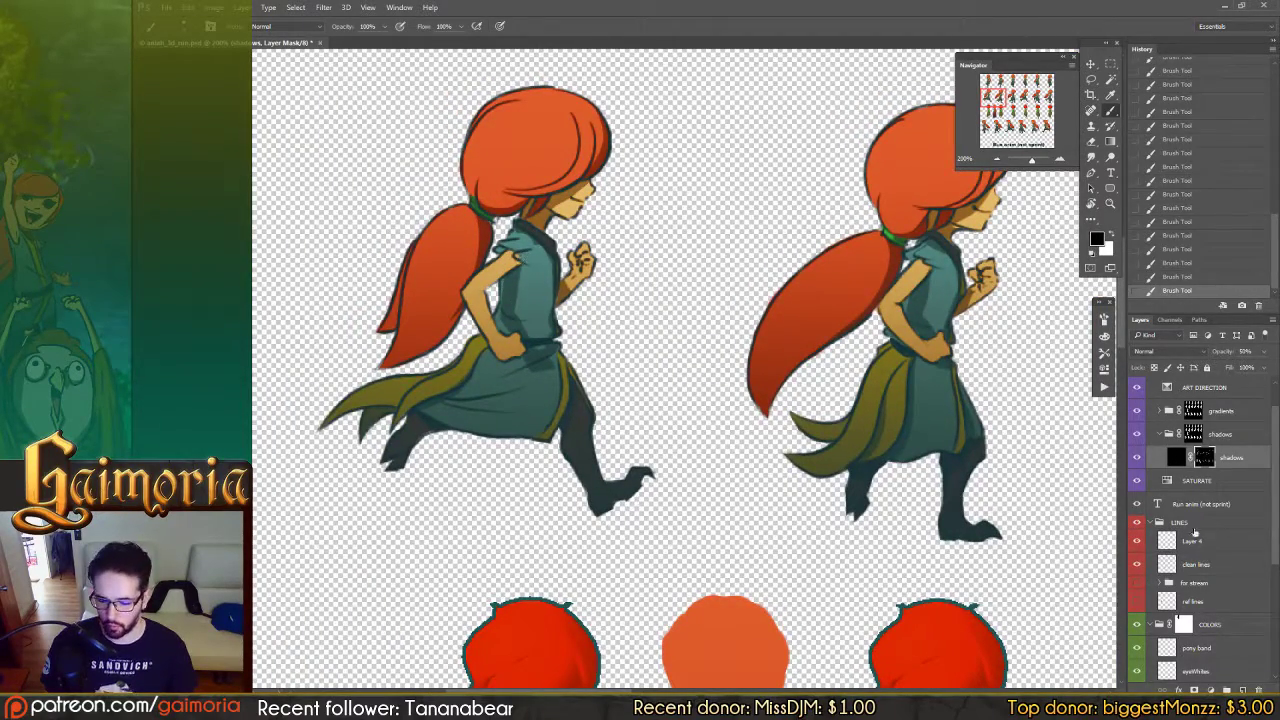
pyautogui.scroll(-3, 1197, 560)
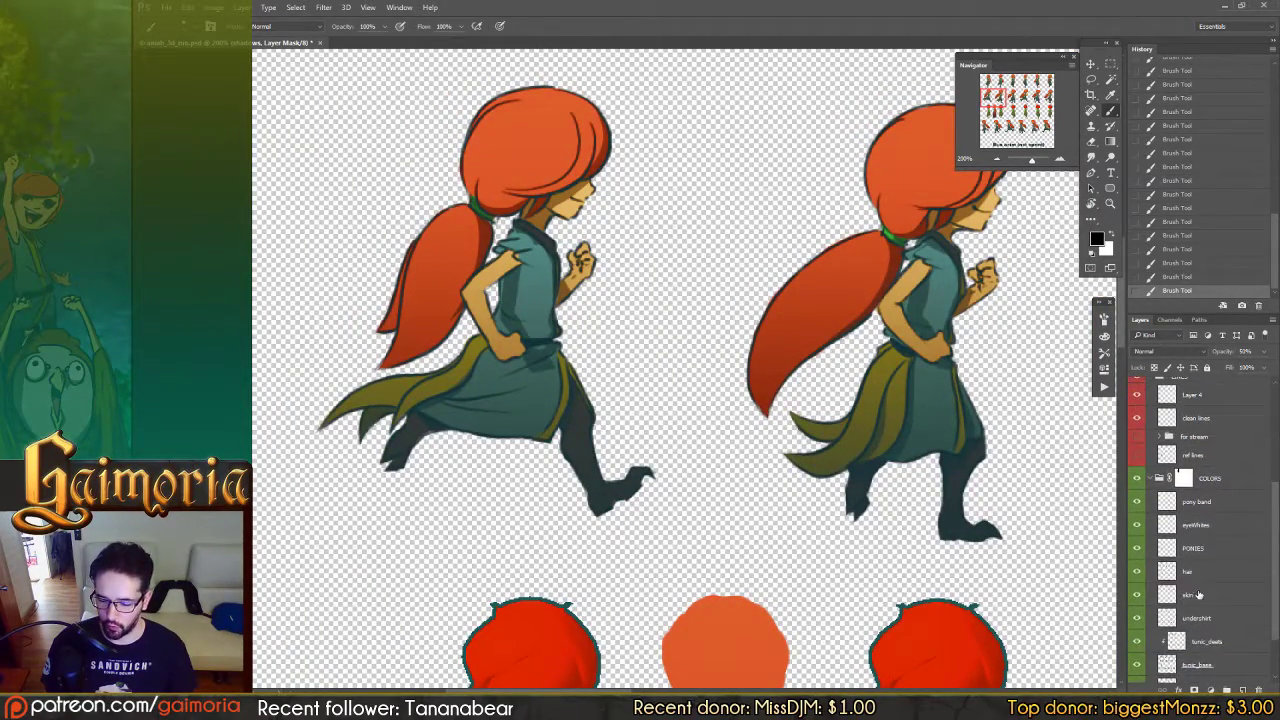
pyautogui.click(1199, 594)
pyautogui.press('e')
pyautogui.click(585, 372)
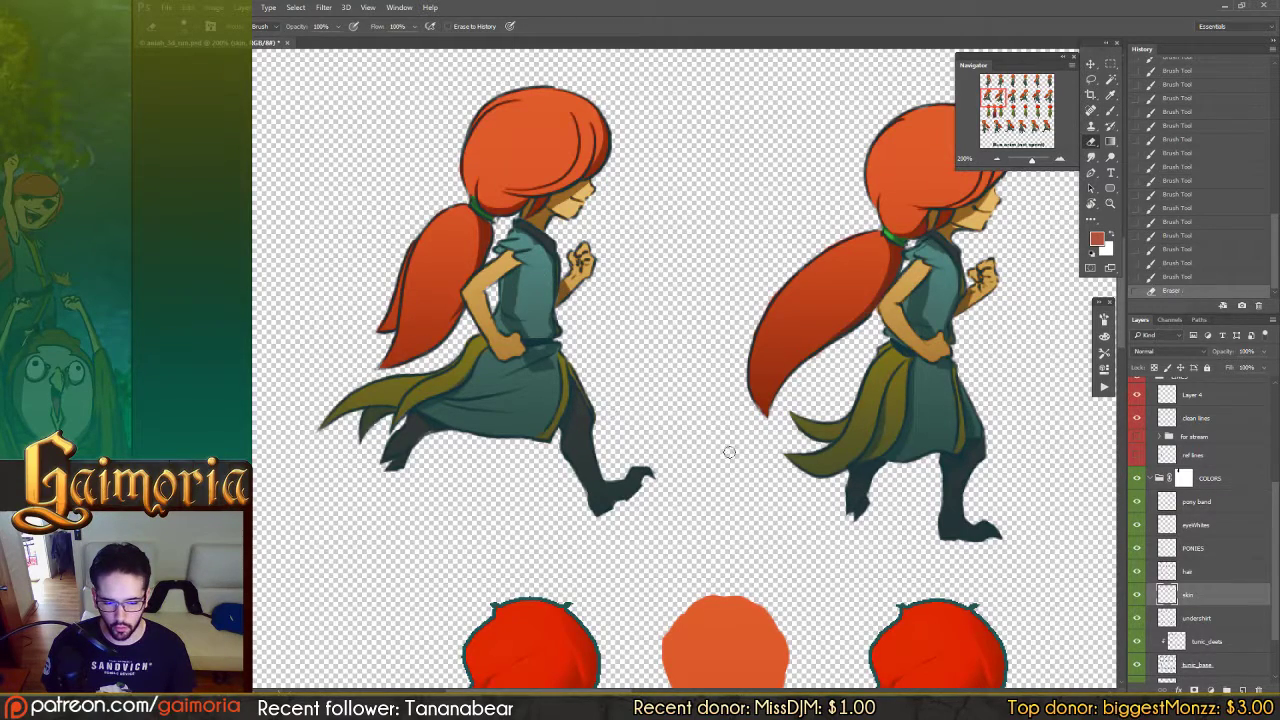
# Step: Return to the Brush on the shadows layer mask and toggle the shadows group's visibility to compare
pyautogui.press('b')
pyautogui.scroll(3, 1200, 460)
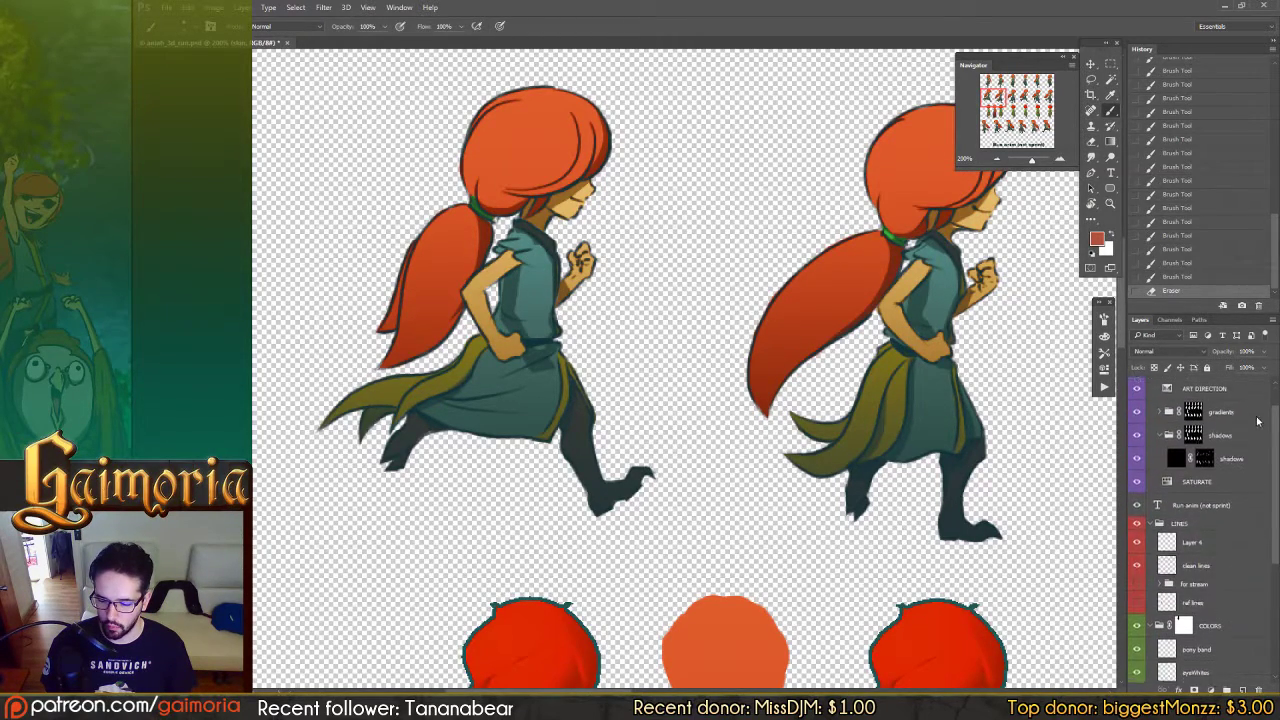
pyautogui.click(1203, 467)
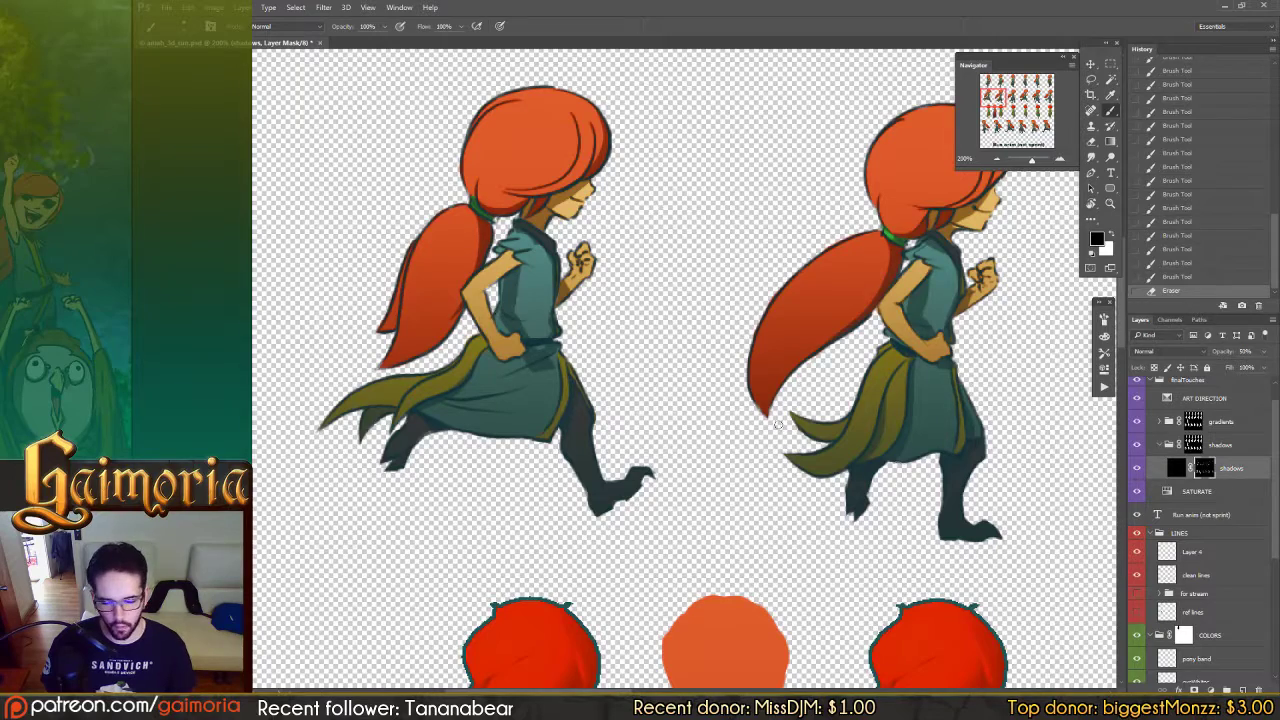
pyautogui.click(1138, 447)
pyautogui.click(1138, 447)
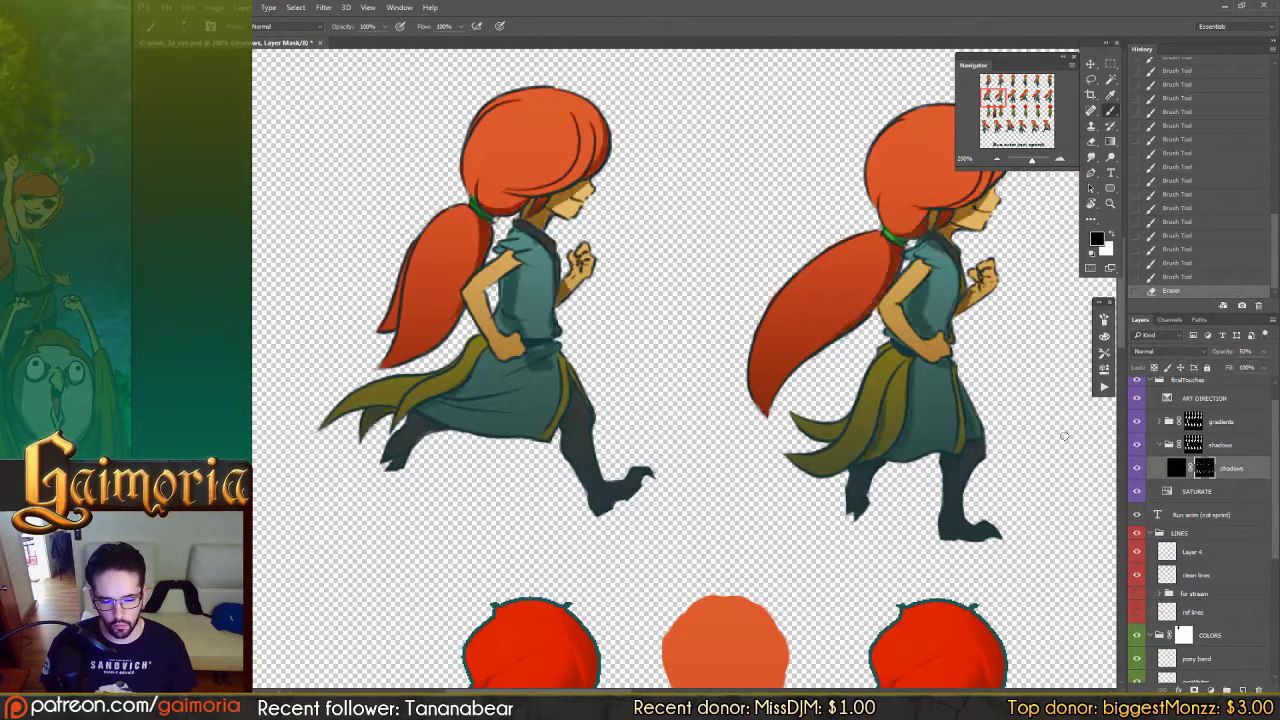
pyautogui.rightClick(1209, 481)
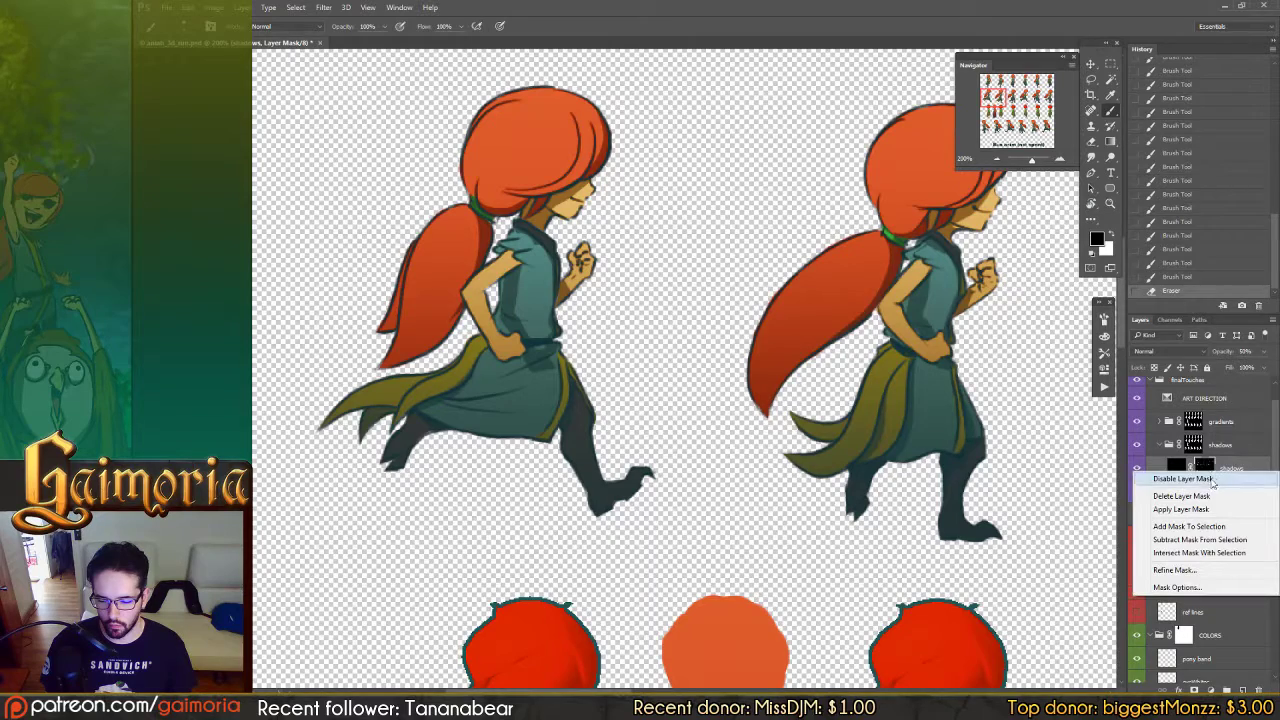
pyautogui.click(220, 346)
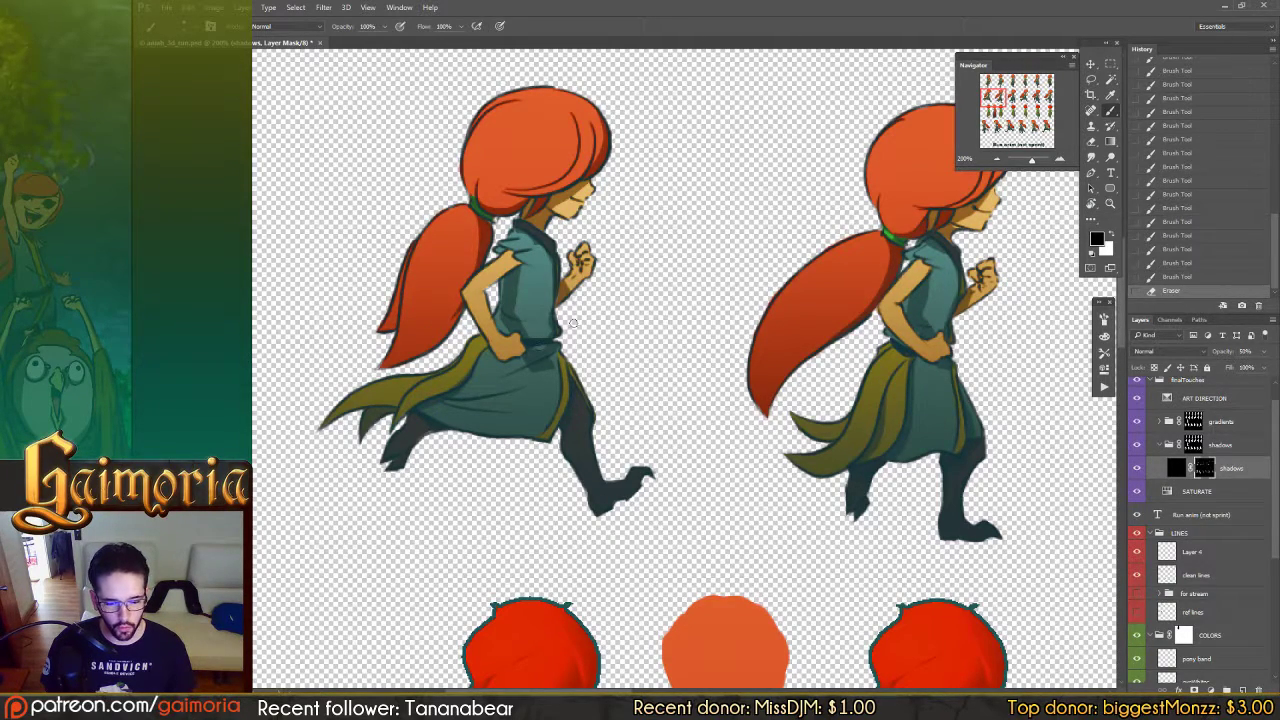
# Step: Brush shadow along the first frame's front sash strand, over the adjoining leg and the skirt near the hem
pyautogui.press('x')
pyautogui.press('x')
pyautogui.press('x')
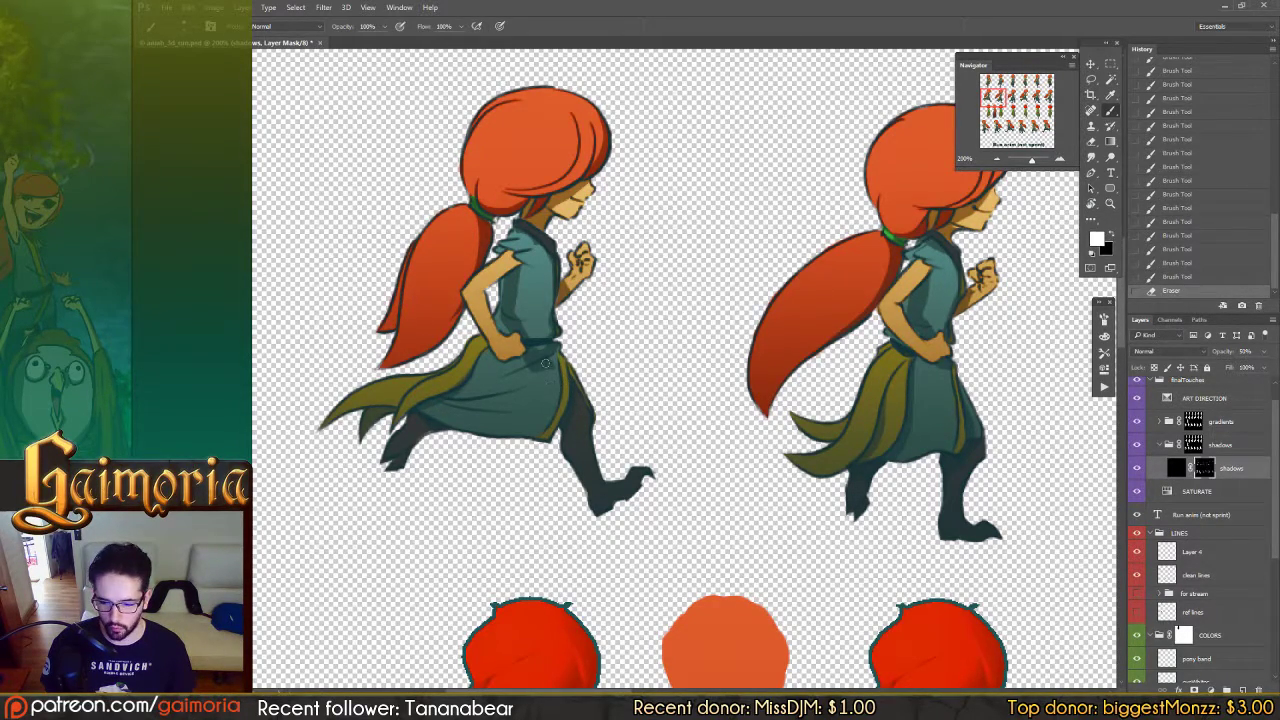
pyautogui.moveTo(557, 348); pyautogui.dragTo(594, 418)
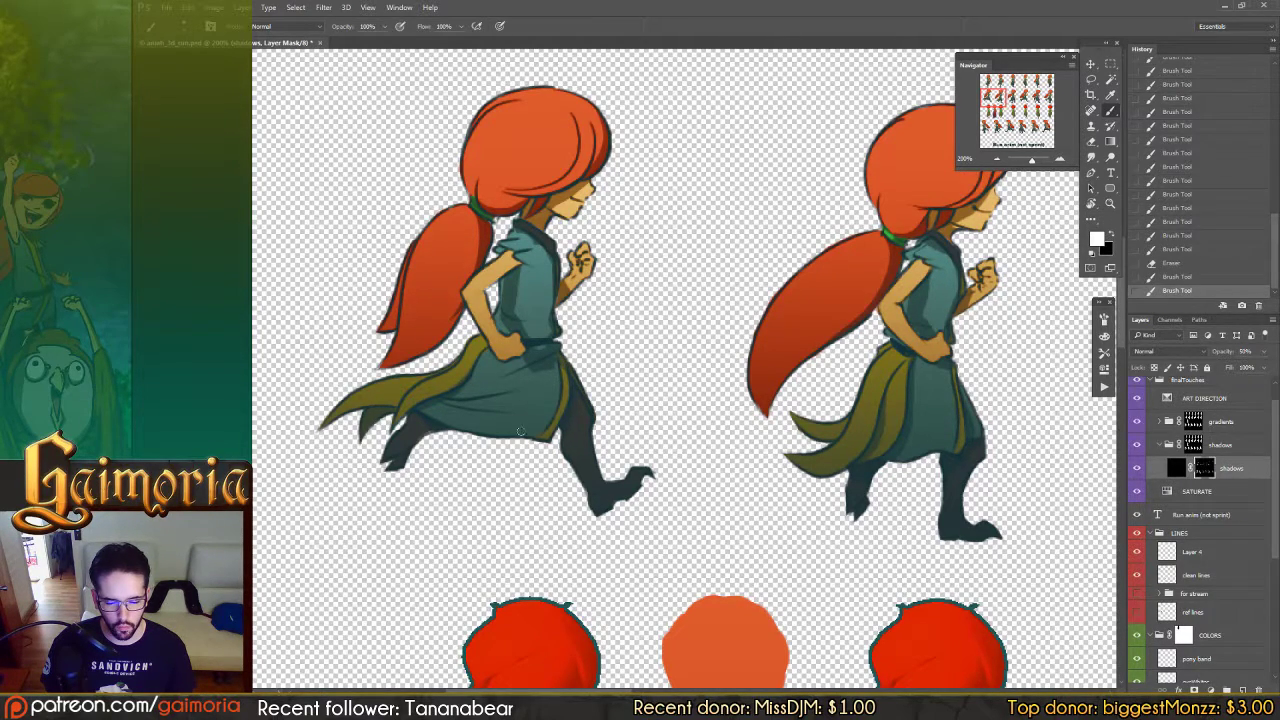
pyautogui.moveTo(519, 432); pyautogui.dragTo(558, 392)
# Step: Brush shadow along the second frame's front sash strand, from the waist down to the front knee
pyautogui.moveTo(743, 337); pyautogui.dragTo(456, 349)
pyautogui.moveTo(672, 400); pyautogui.dragTo(698, 470)
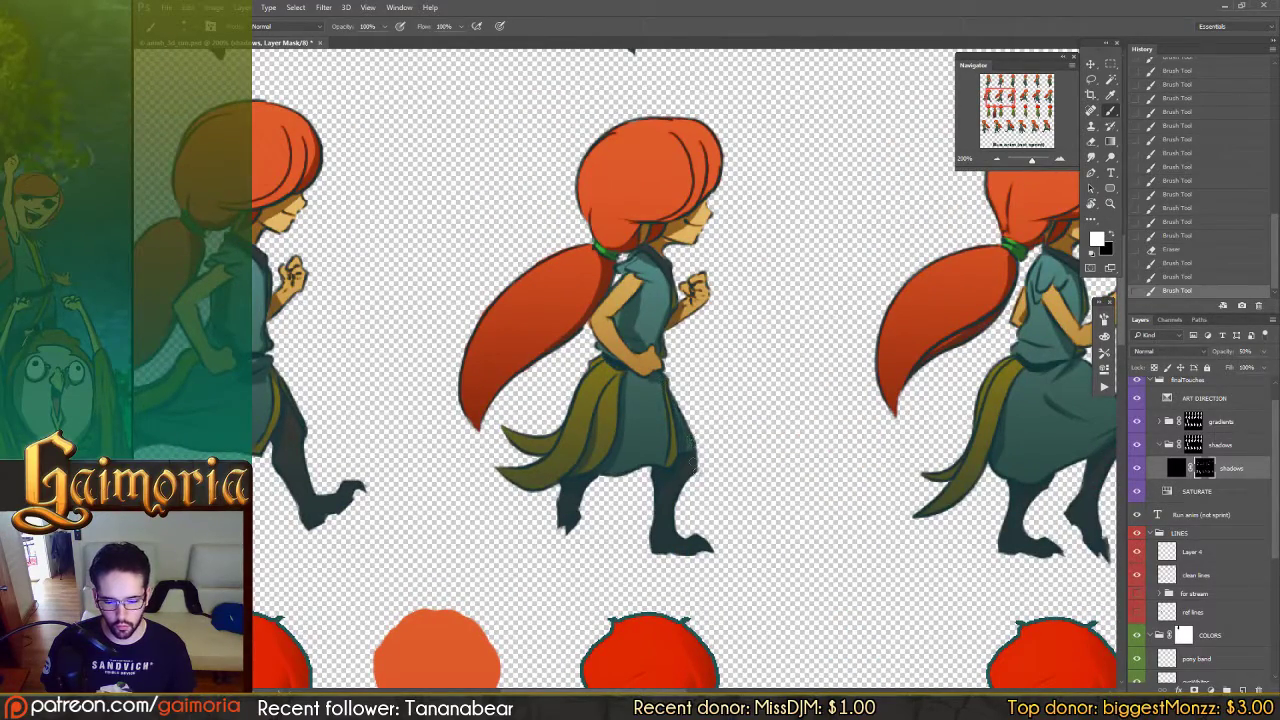
pyautogui.moveTo(670, 398); pyautogui.dragTo(663, 393)
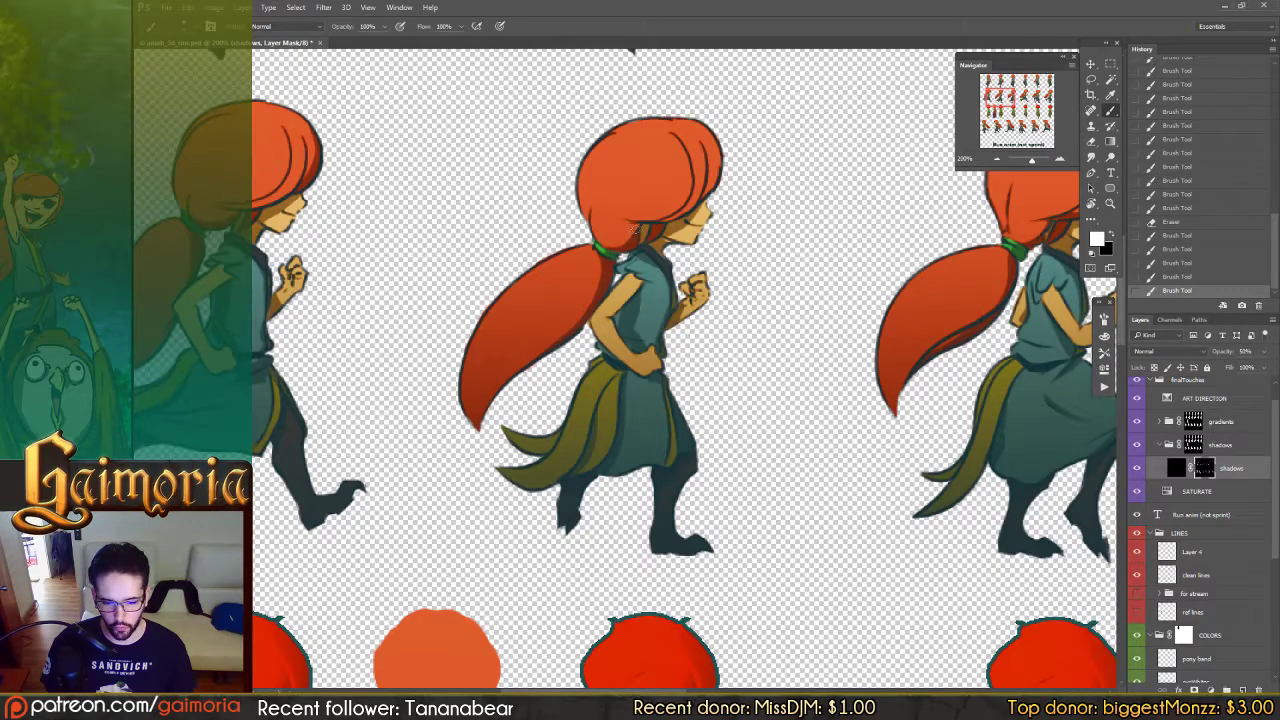
# Step: Brush shadow on the fourth frame's skirt just beneath the belt
pyautogui.moveTo(858, 372); pyautogui.dragTo(505, 399)
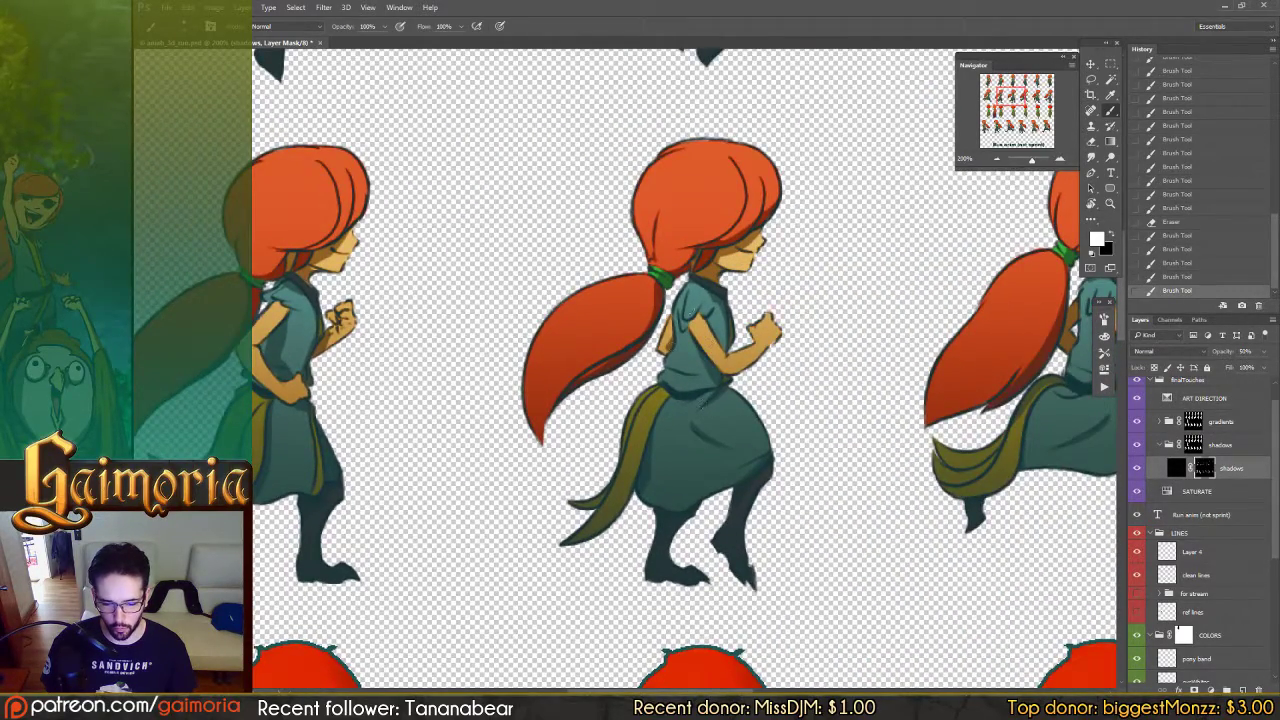
pyautogui.moveTo(805, 488); pyautogui.dragTo(597, 285)
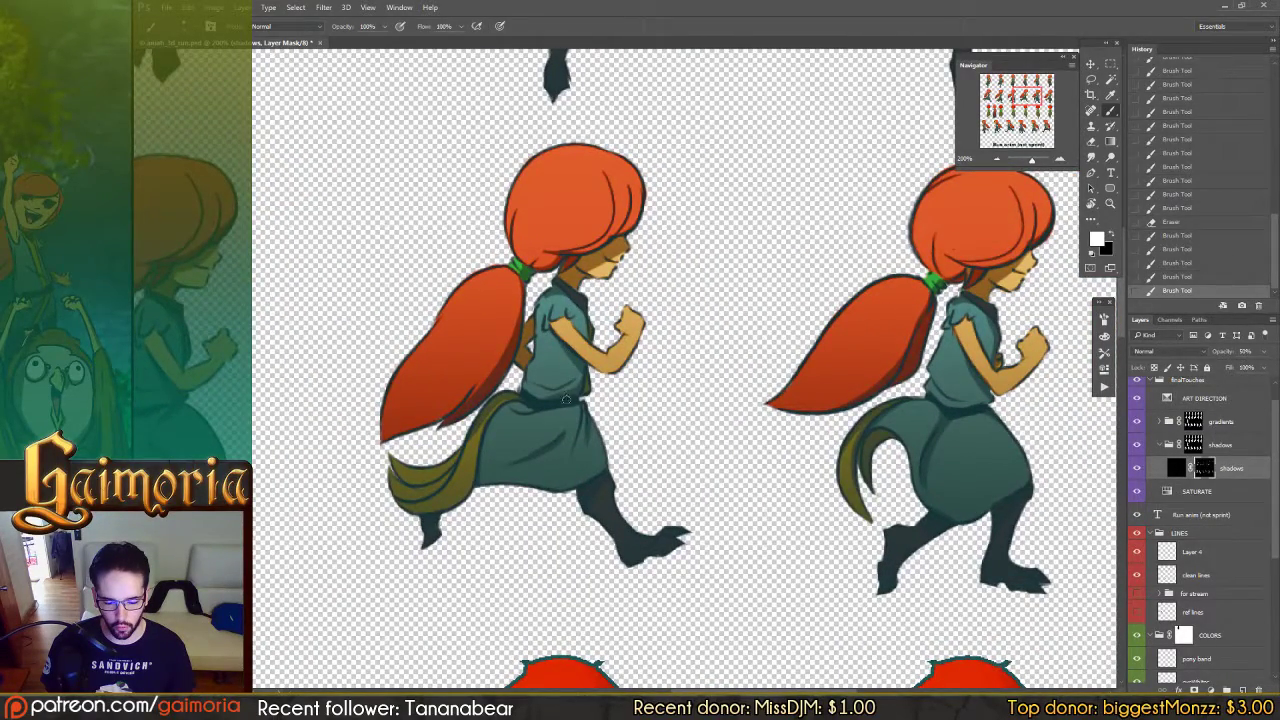
pyautogui.moveTo(566, 403)
pyautogui.mouseDown()
pyautogui.moveTo(602, 455)
pyautogui.moveTo(575, 403)
pyautogui.moveTo(578, 414)
pyautogui.mouseUp()
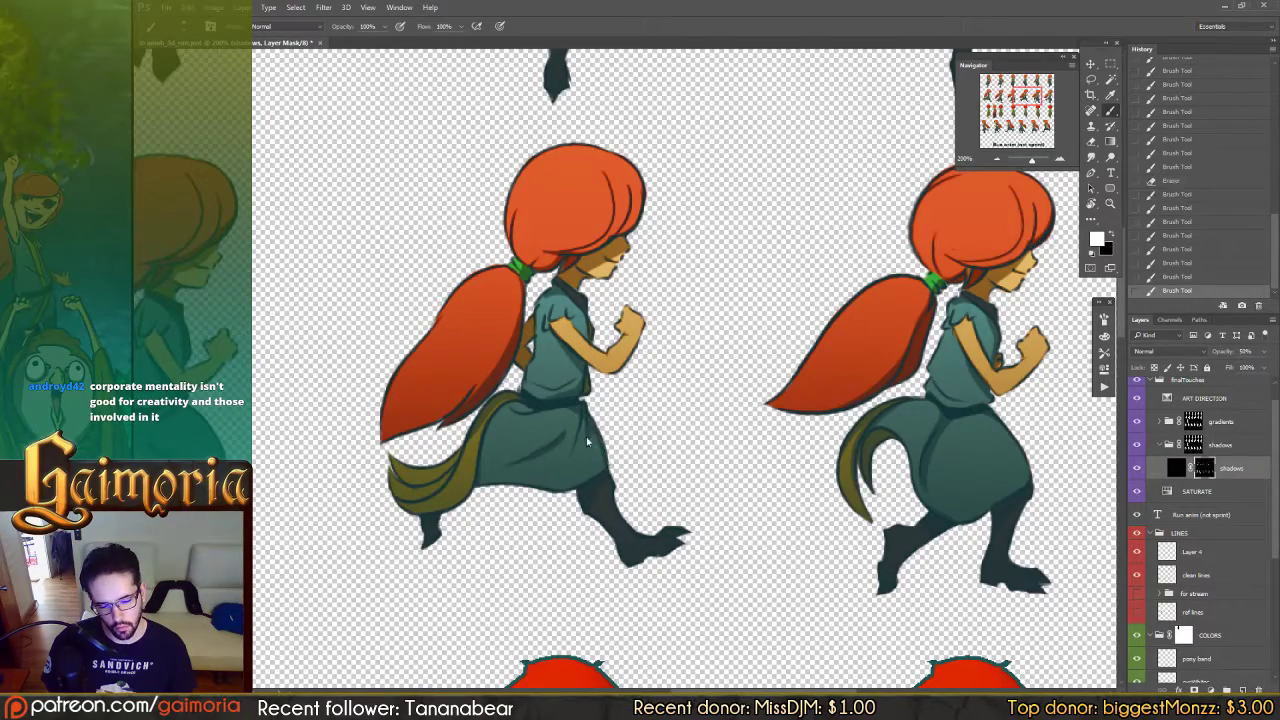
# Step: Review the shadows on the fifth and sixth frames and save the sprite sheet
pyautogui.moveTo(790, 402); pyautogui.dragTo(563, 399)
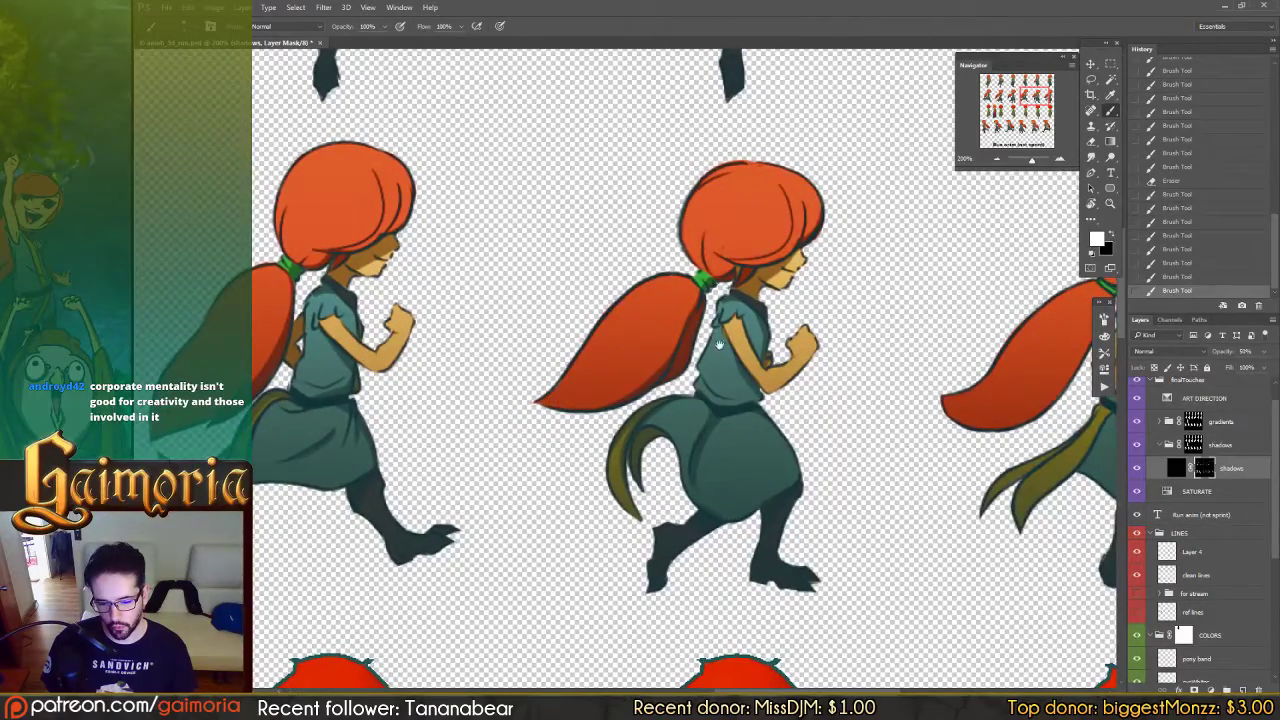
pyautogui.moveTo(718, 345); pyautogui.dragTo(676, 327)
pyautogui.moveTo(963, 425)
pyautogui.mouseDown()
pyautogui.moveTo(662, 438)
pyautogui.moveTo(572, 460)
pyautogui.mouseUp()
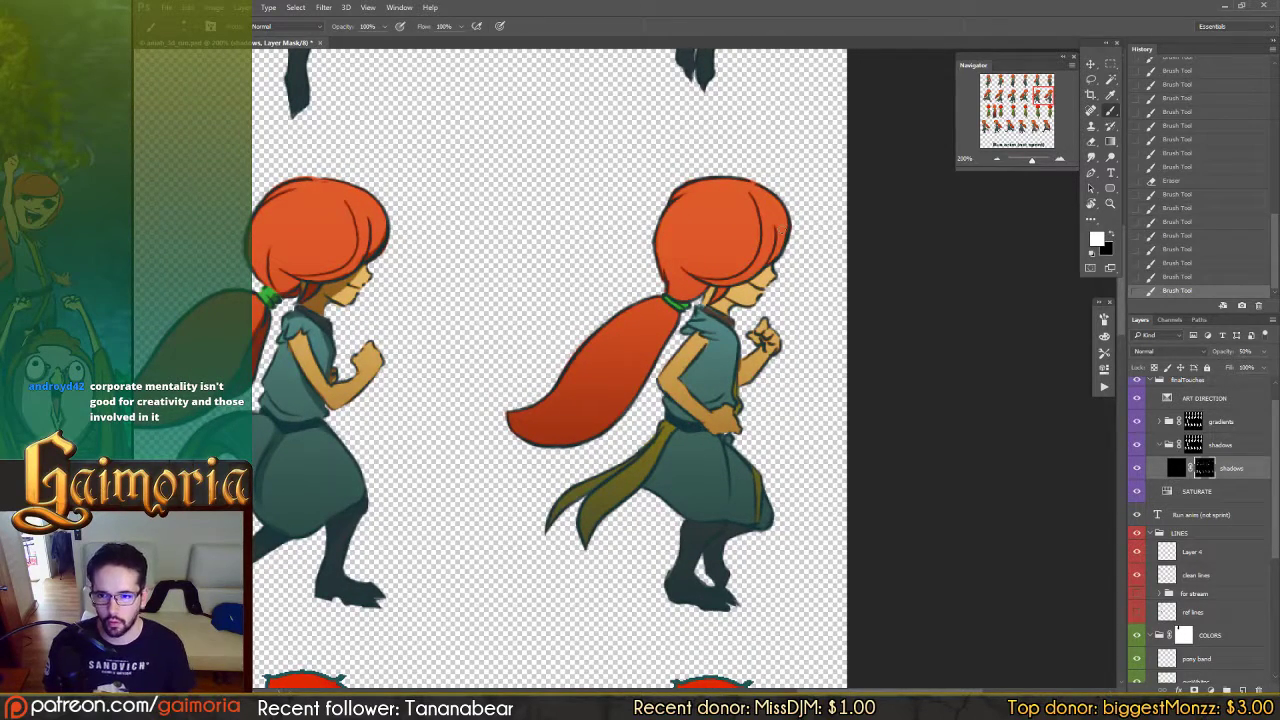
pyautogui.hotkey('ctrl', 's')
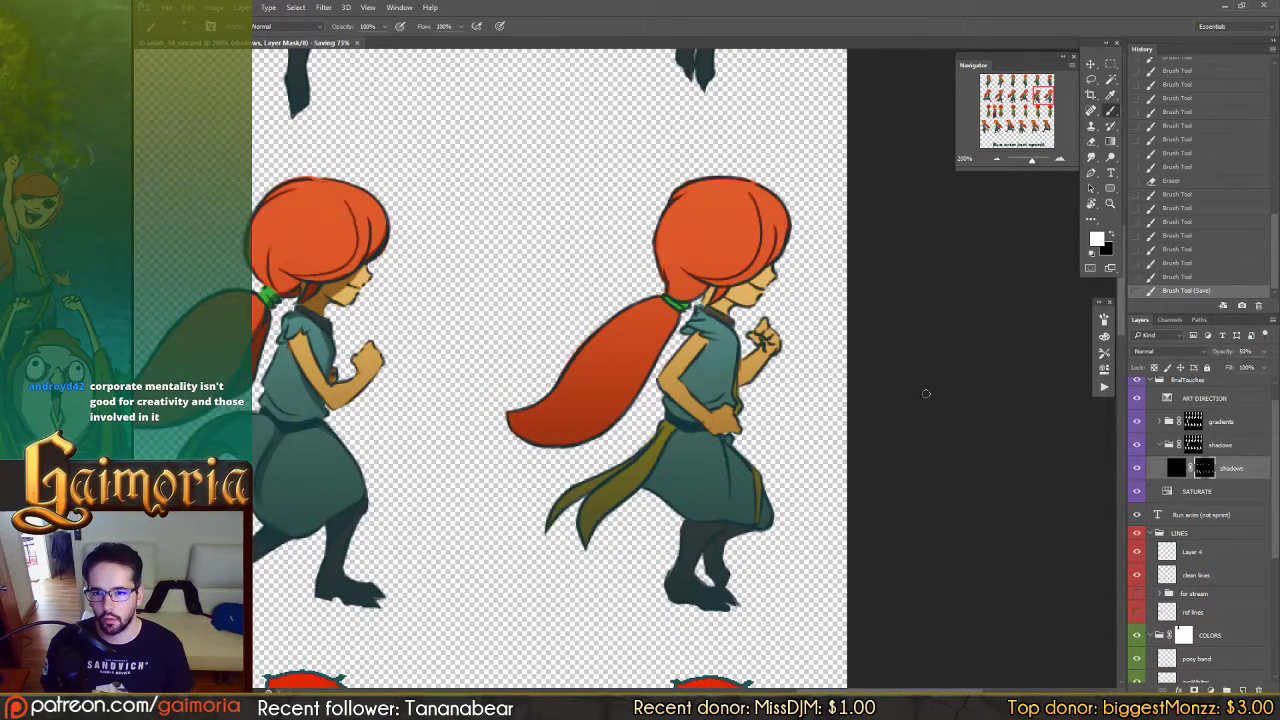
# Step: Brush shadow along the underside of the sixth frame's ponytail and over its green hair tie
pyautogui.moveTo(927, 393); pyautogui.dragTo(843, 395)
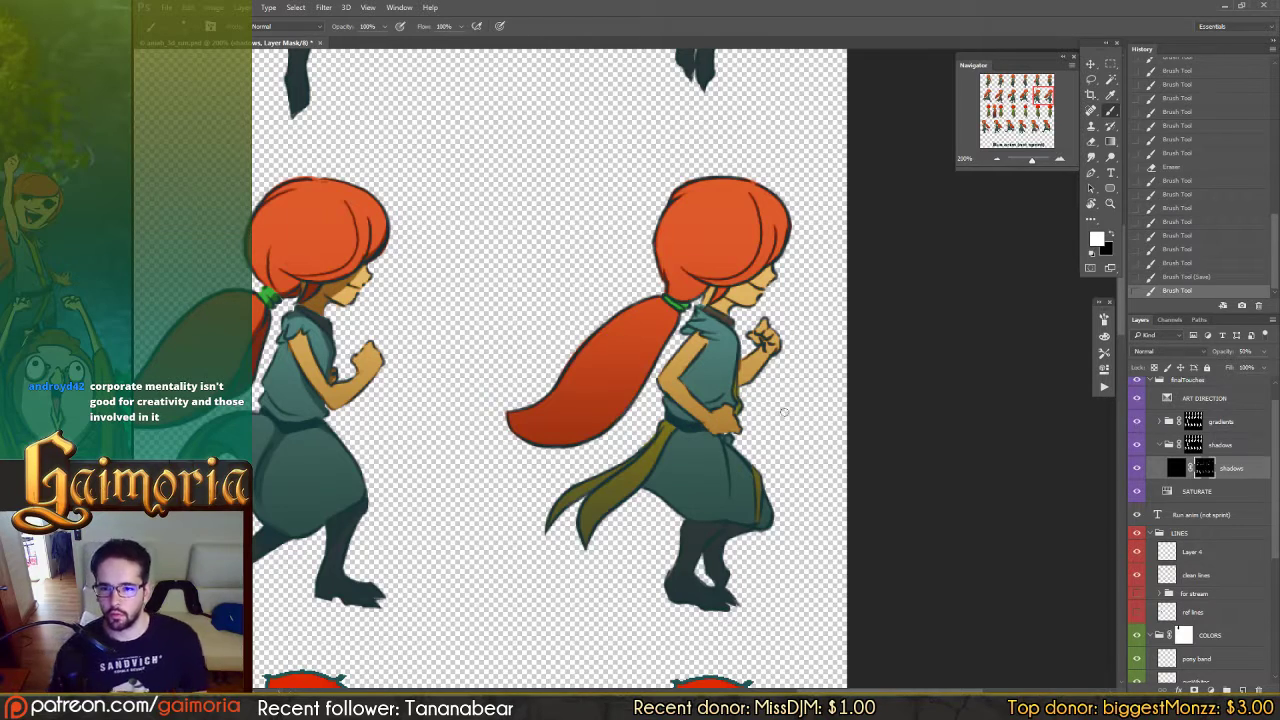
pyautogui.moveTo(915, 422); pyautogui.dragTo(904, 427)
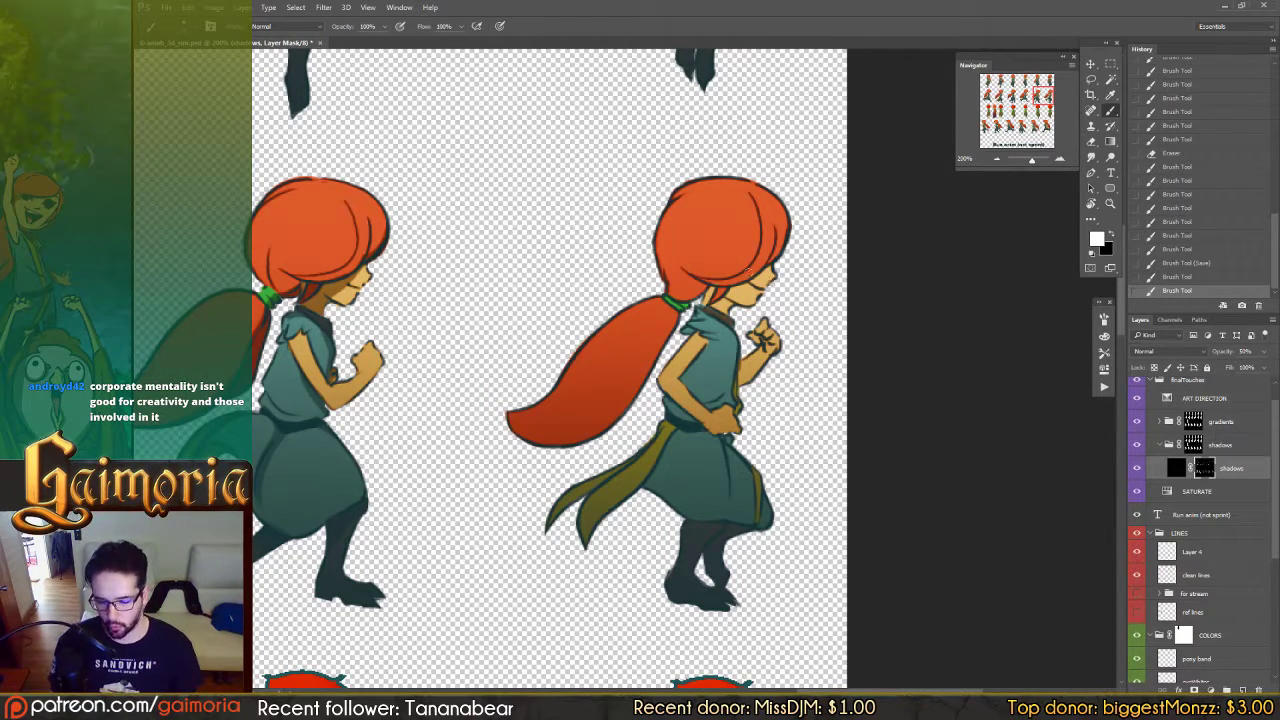
pyautogui.moveTo(876, 307); pyautogui.dragTo(898, 327)
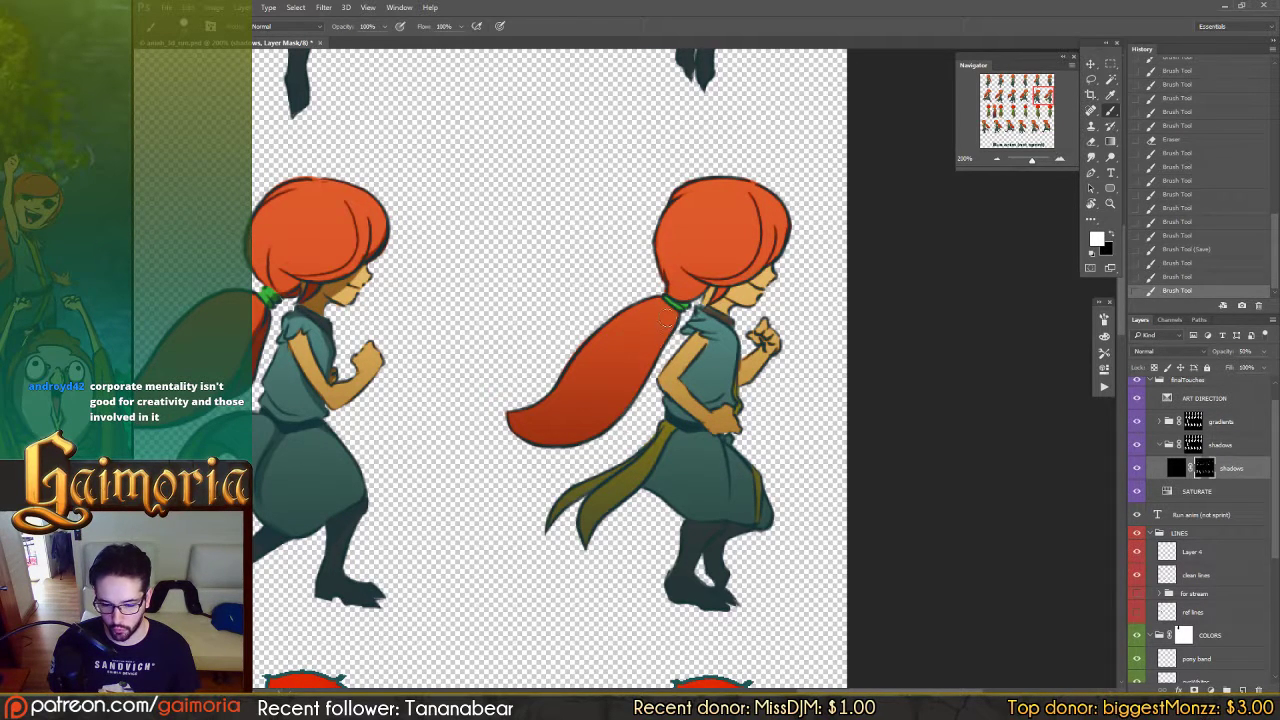
pyautogui.moveTo(671, 300)
pyautogui.mouseDown()
pyautogui.moveTo(632, 388)
pyautogui.moveTo(560, 452)
pyautogui.mouseUp()
pyautogui.press('x')
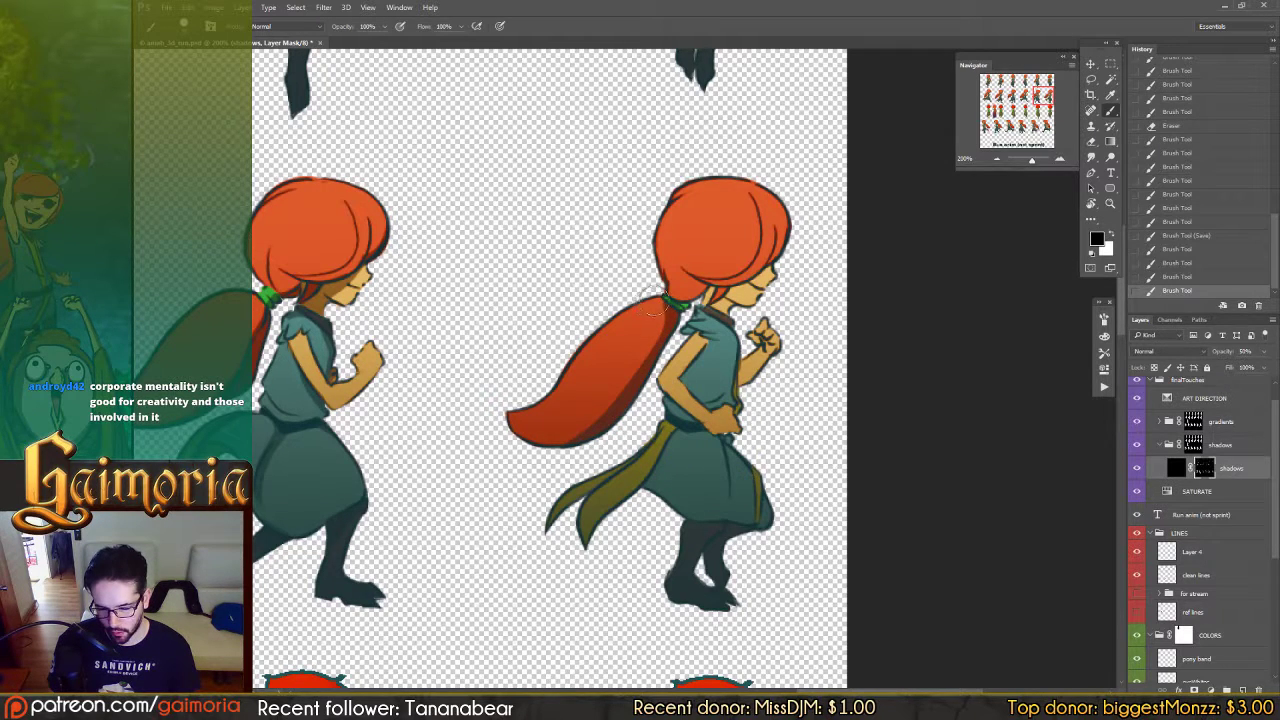
pyautogui.moveTo(668, 292)
pyautogui.mouseDown()
pyautogui.moveTo(670, 326)
pyautogui.moveTo(625, 390)
pyautogui.moveTo(513, 444)
pyautogui.mouseUp()
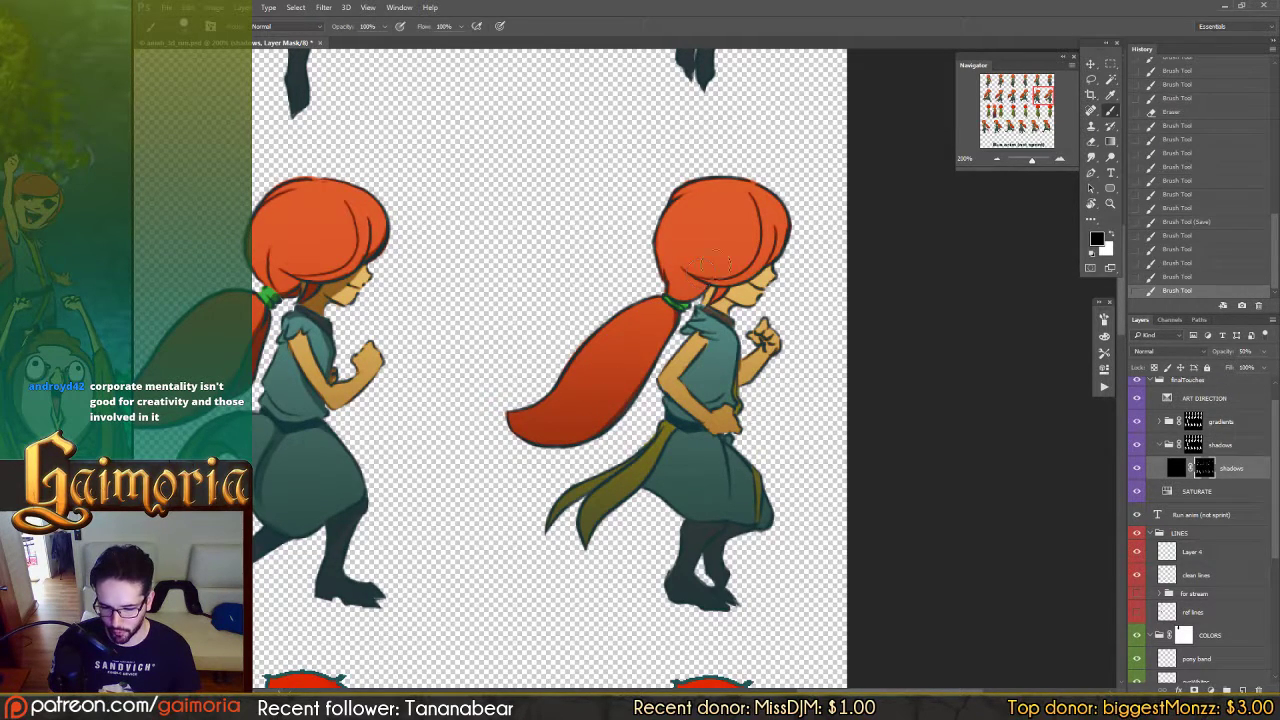
pyautogui.press('x')
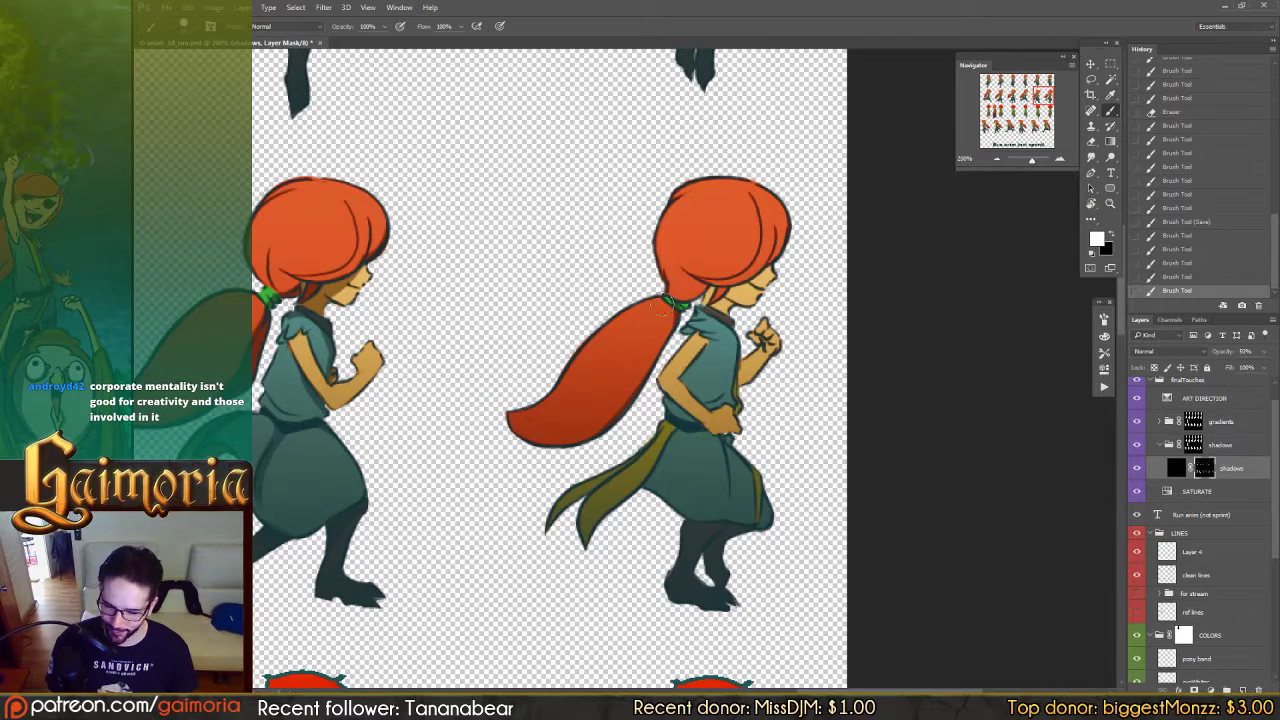
pyautogui.press('x')
pyautogui.moveTo(672, 310)
pyautogui.mouseDown()
pyautogui.moveTo(642, 366)
pyautogui.moveTo(663, 308)
pyautogui.moveTo(653, 353)
pyautogui.moveTo(613, 418)
pyautogui.moveTo(698, 302)
pyautogui.mouseUp()
pyautogui.press('x')
pyautogui.press('x')
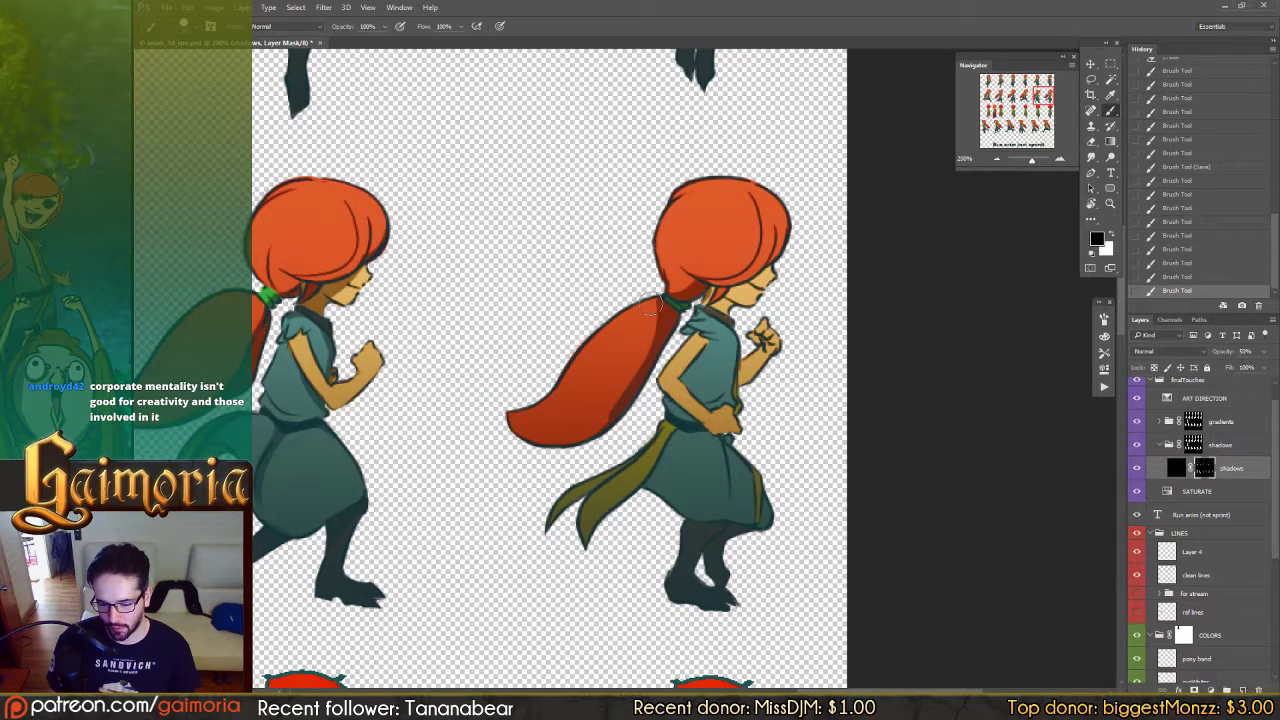
# Step: Trim the inner edge of the sixth frame's ponytail shadow into a narrow band along the underside
pyautogui.moveTo(646, 352)
pyautogui.mouseDown()
pyautogui.moveTo(613, 410)
pyautogui.moveTo(541, 440)
pyautogui.moveTo(563, 387)
pyautogui.moveTo(651, 326)
pyautogui.moveTo(637, 316)
pyautogui.moveTo(653, 310)
pyautogui.moveTo(629, 368)
pyautogui.mouseUp()
pyautogui.hotkey('ctrl', 'z')
pyautogui.press('x')
pyautogui.press('x')
pyautogui.hotkey('ctrl', 'z')
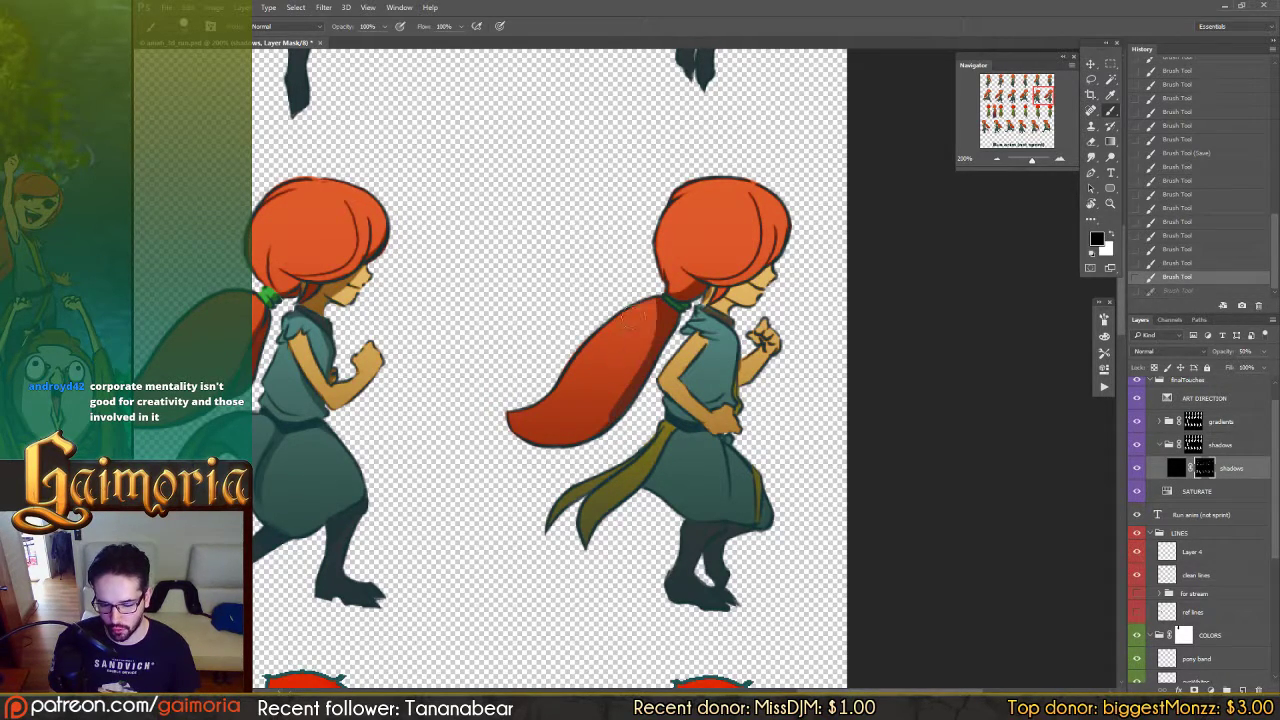
pyautogui.moveTo(652, 318)
pyautogui.mouseDown()
pyautogui.moveTo(656, 340)
pyautogui.moveTo(620, 402)
pyautogui.mouseUp()
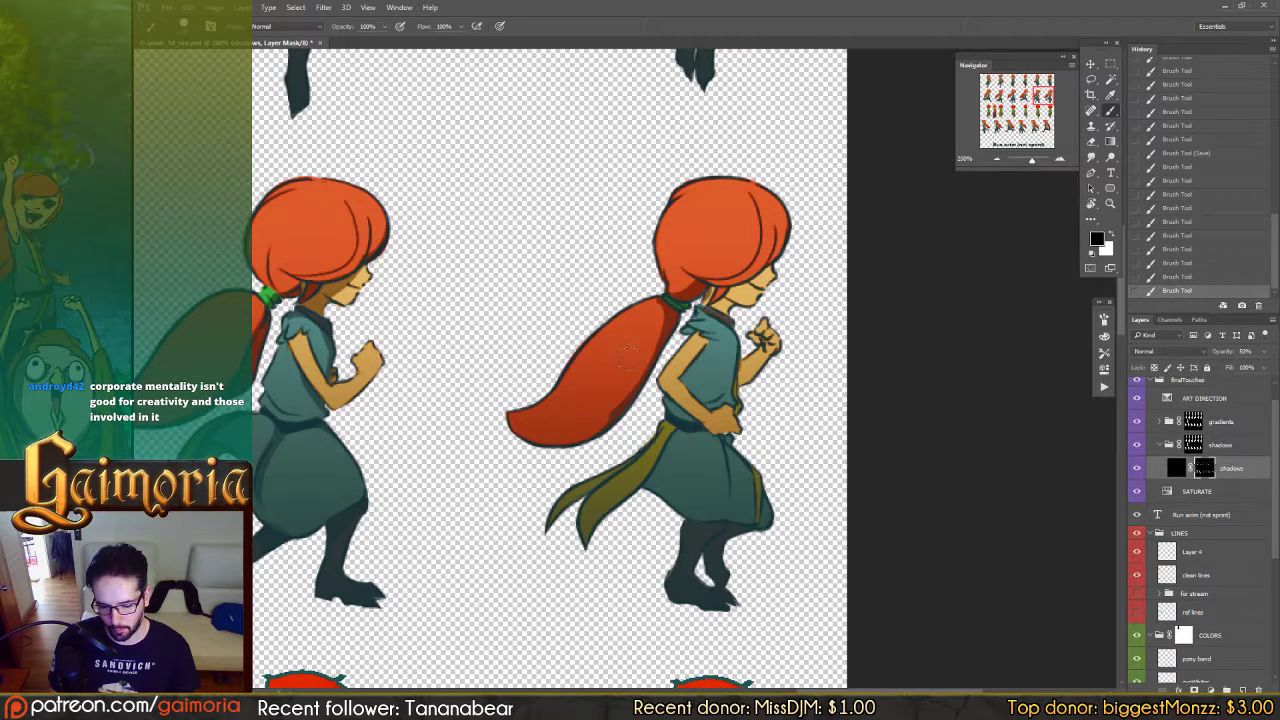
pyautogui.moveTo(560, 437); pyautogui.dragTo(645, 318)
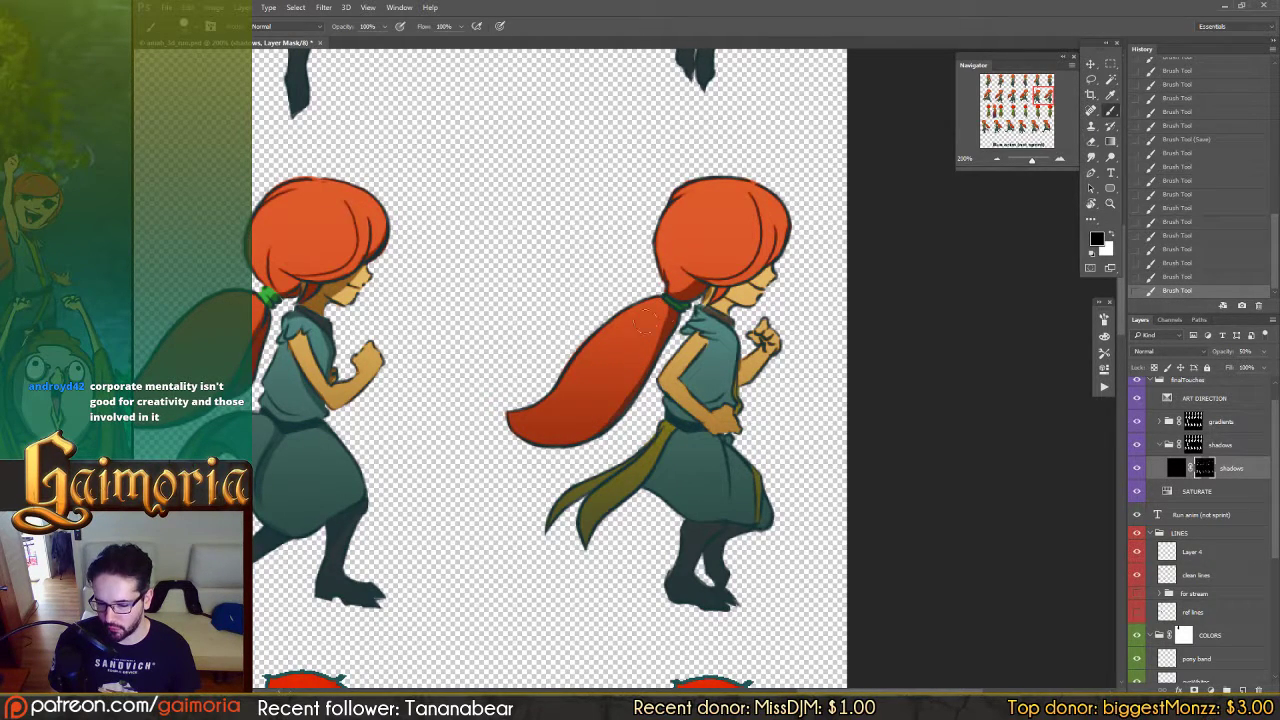
# Step: Brush shadow on the sixth frame's hair just above the hair tie and undo the excess stroke
pyautogui.press('x')
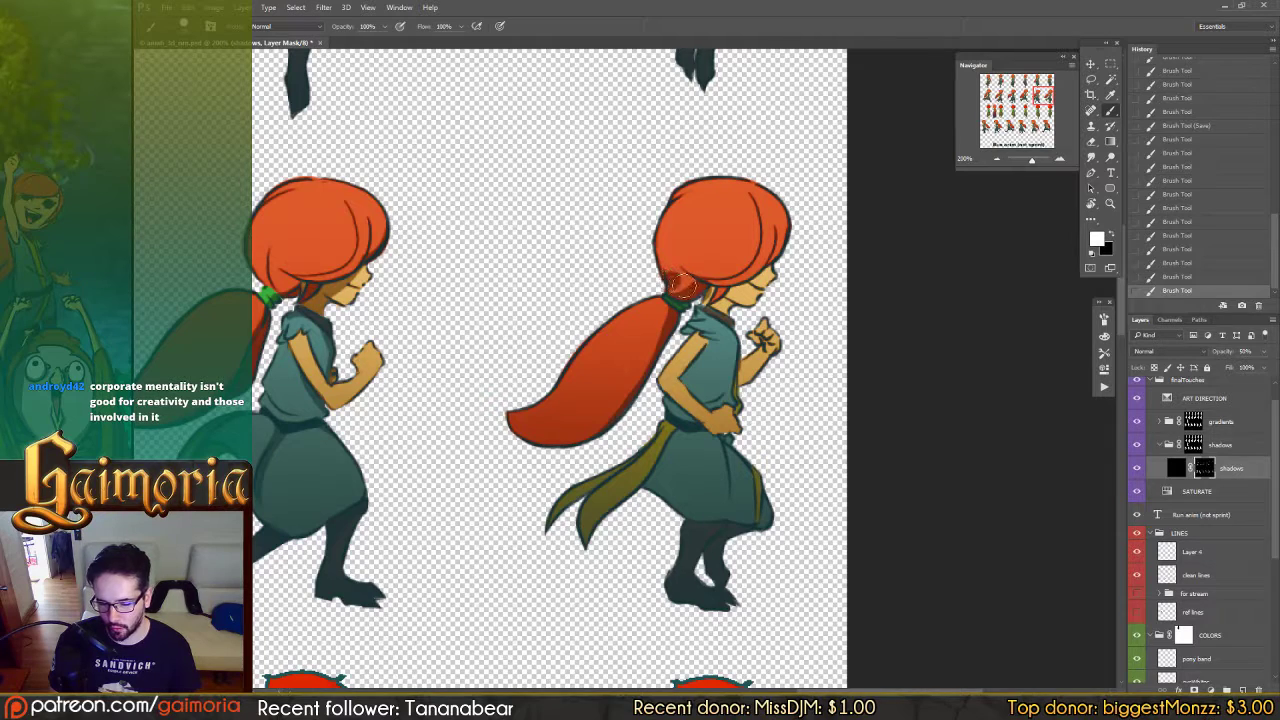
pyautogui.moveTo(683, 286)
pyautogui.mouseDown()
pyautogui.moveTo(674, 276)
pyautogui.moveTo(705, 288)
pyautogui.mouseUp()
pyautogui.hotkey('ctrl', 'z')
pyautogui.press('x')
pyautogui.press('x')
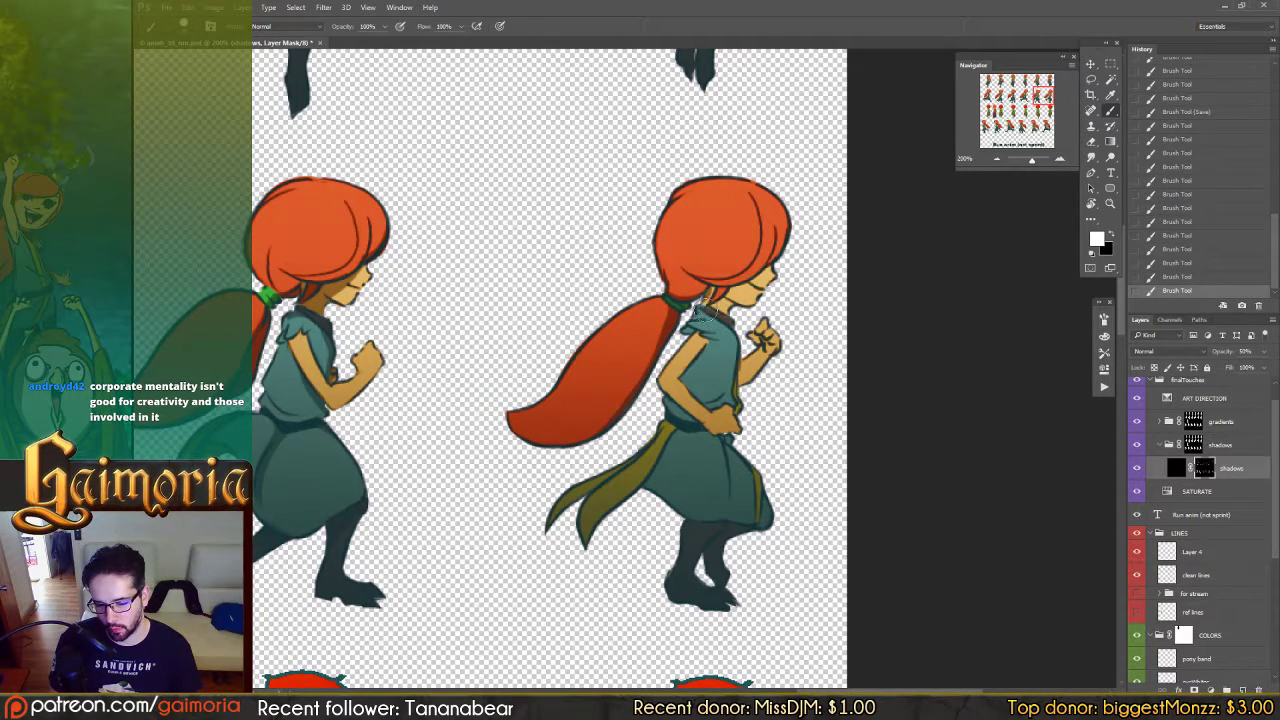
# Step: Brush shadow over the sixth frame's neck and collar beneath the head, and clean its edge on the shoulder
pyautogui.moveTo(730, 302); pyautogui.dragTo(700, 318)
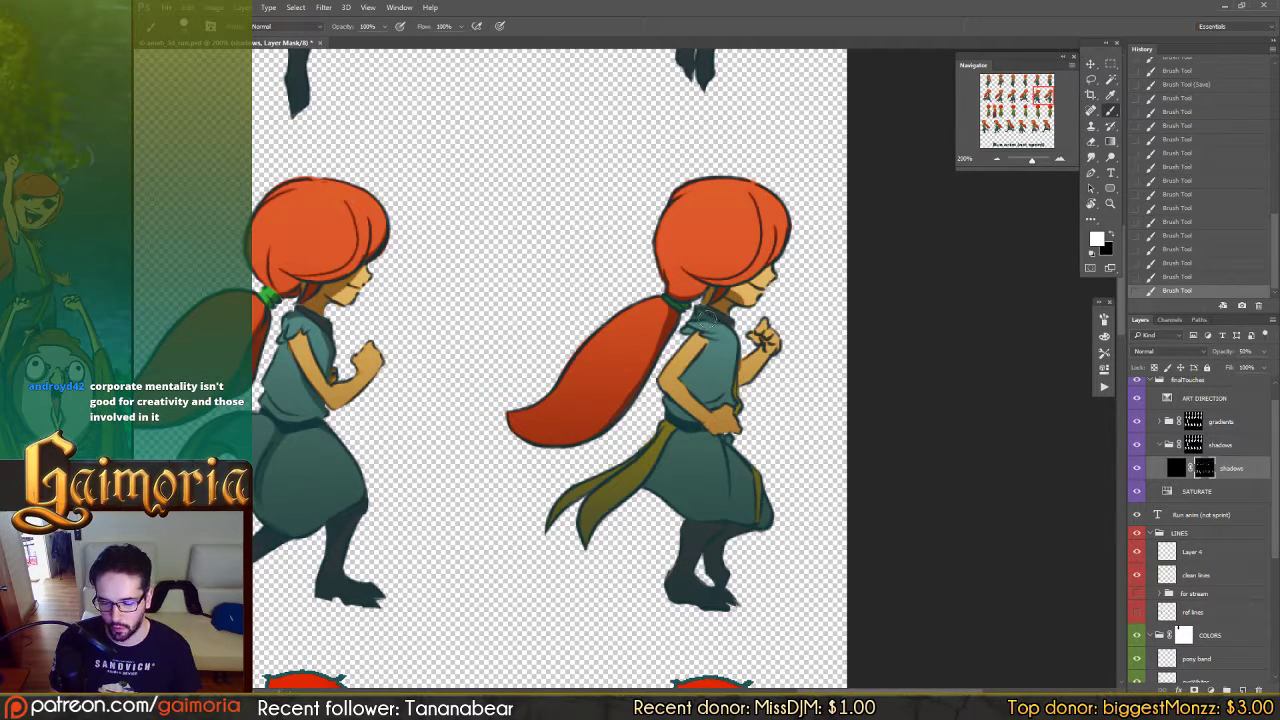
pyautogui.press('x')
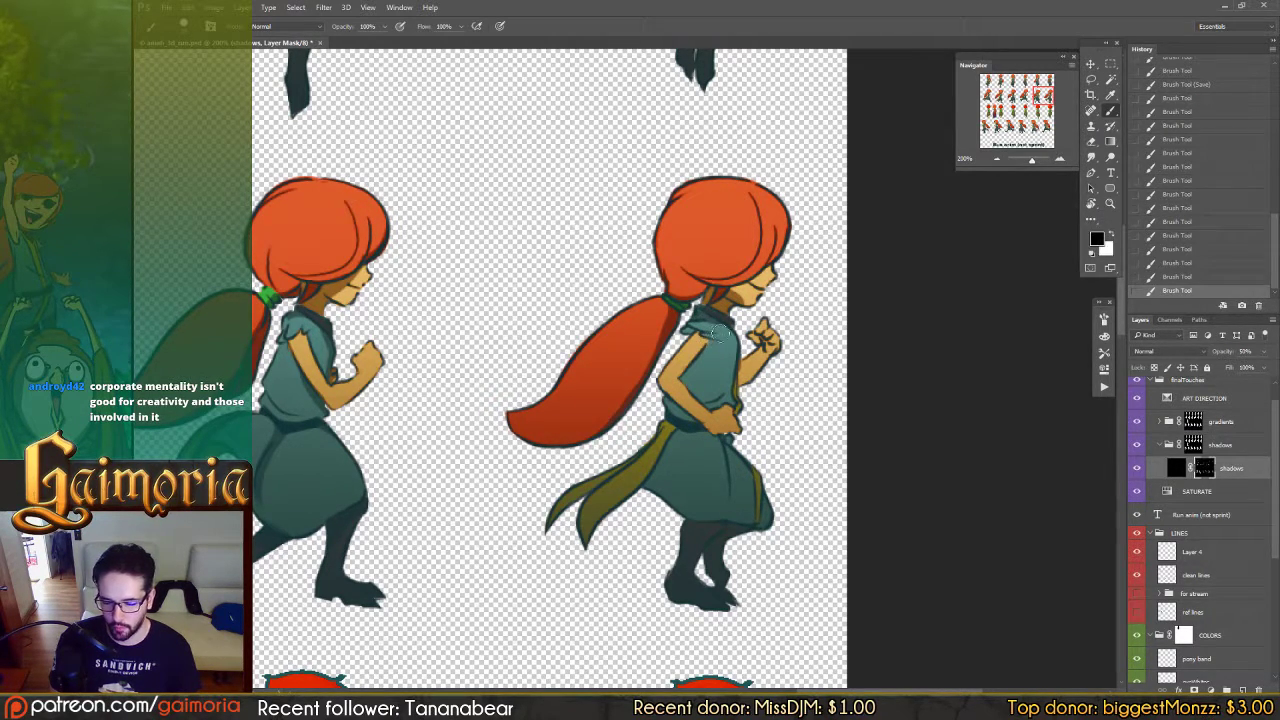
pyautogui.moveTo(702, 330); pyautogui.dragTo(732, 309)
pyautogui.press('x')
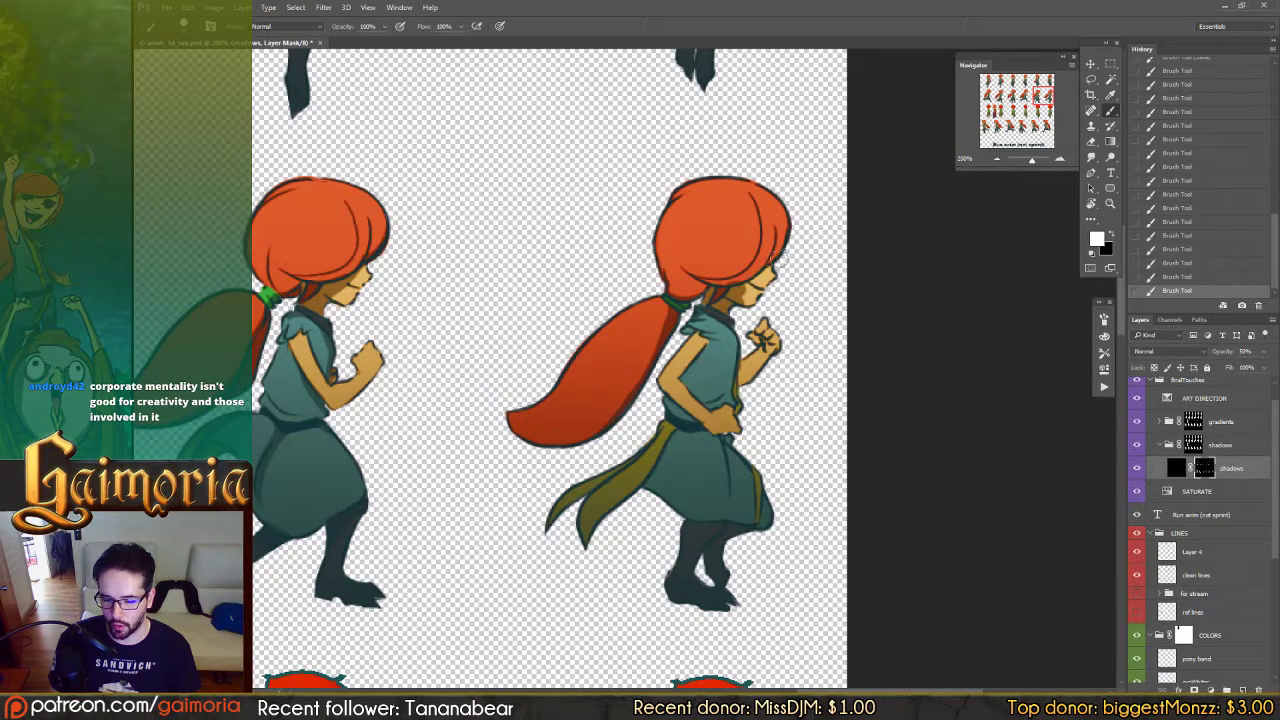
# Step: Shade the sixth frame's face beneath the fringe and the lower front edge of the hair, cleaning up the shadow edges
pyautogui.press('x')
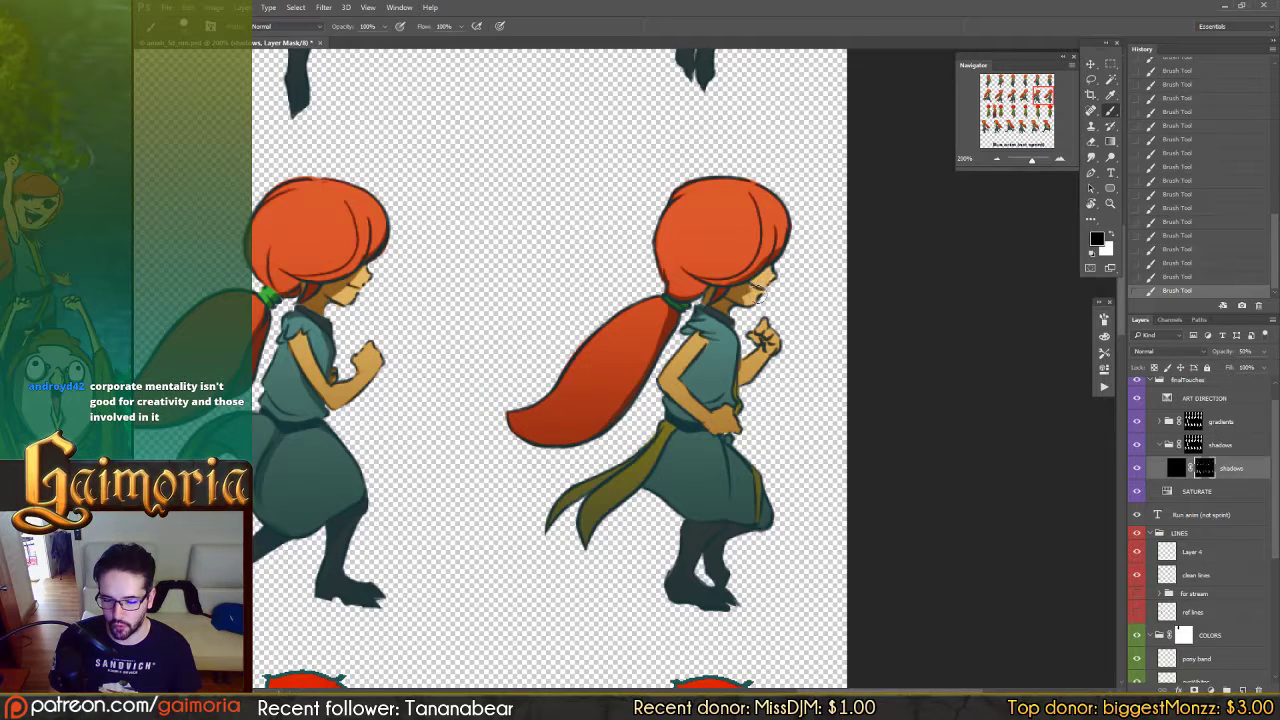
pyautogui.hotkey('ctrl', 'z')
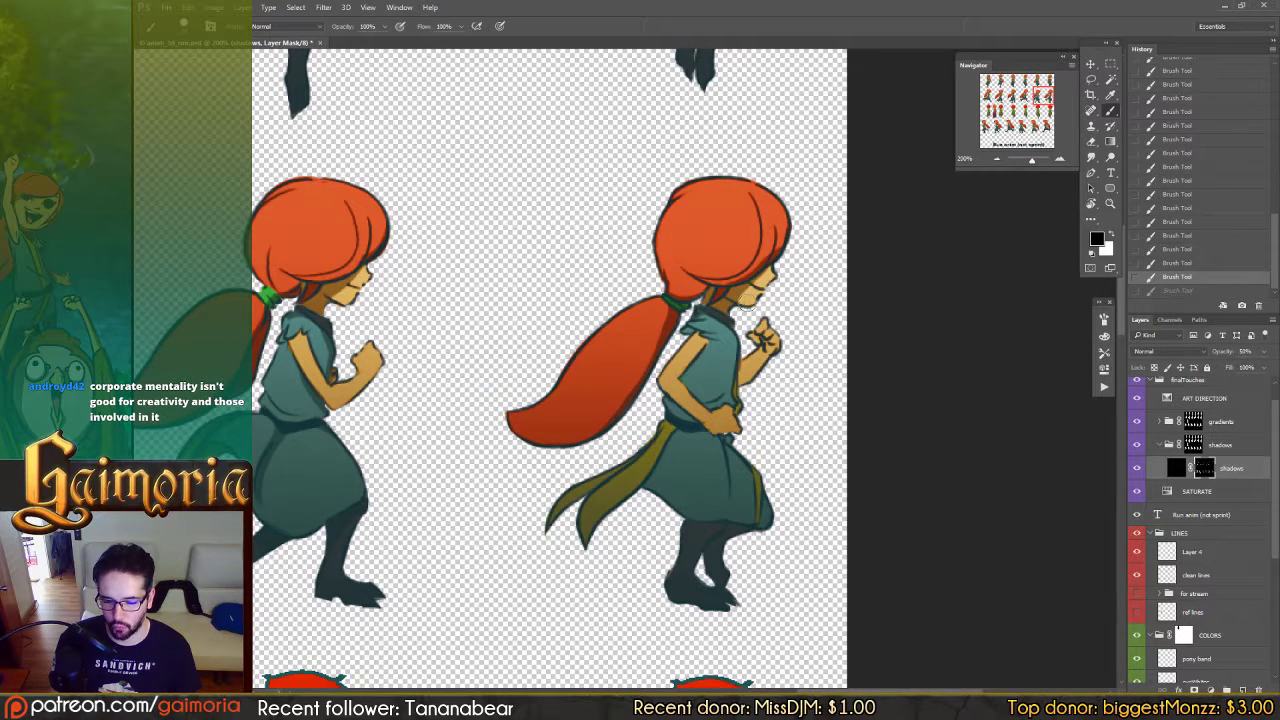
pyautogui.moveTo(770, 268); pyautogui.dragTo(775, 248)
pyautogui.press('x')
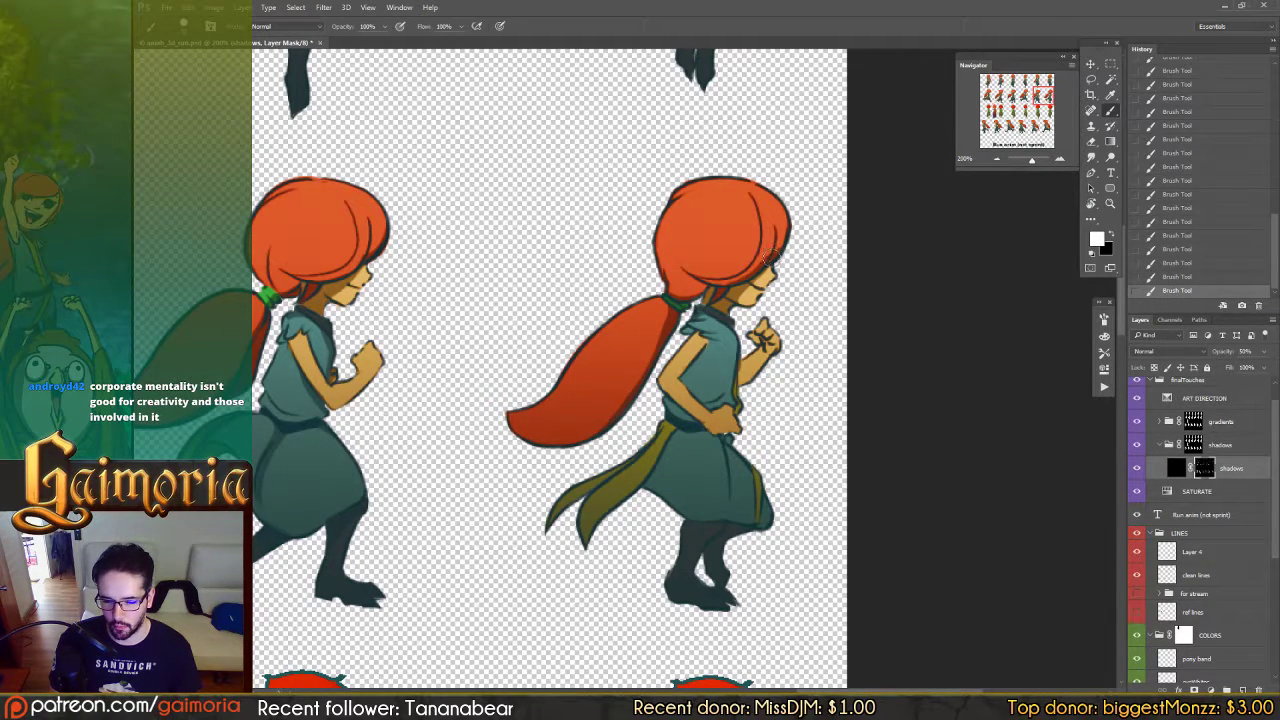
pyautogui.press('x')
pyautogui.hotkey('ctrl', 'z')
pyautogui.press('x')
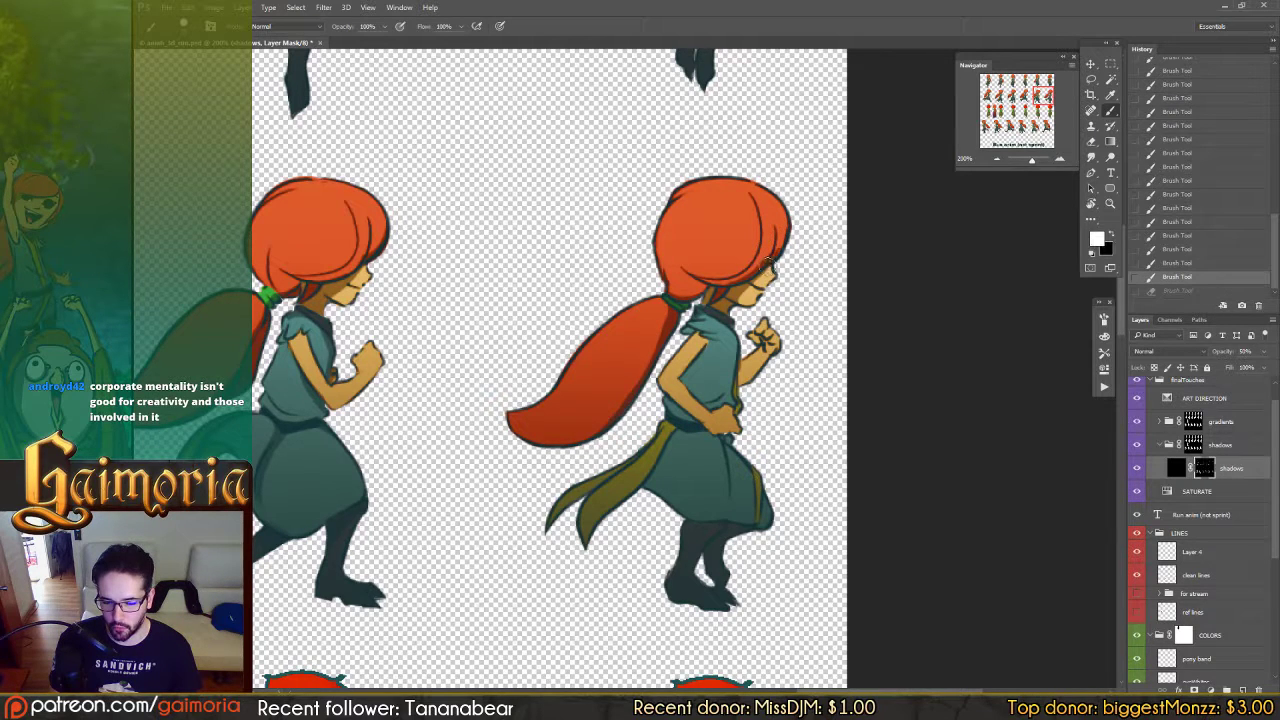
pyautogui.moveTo(785, 232); pyautogui.dragTo(772, 250)
pyautogui.press('x')
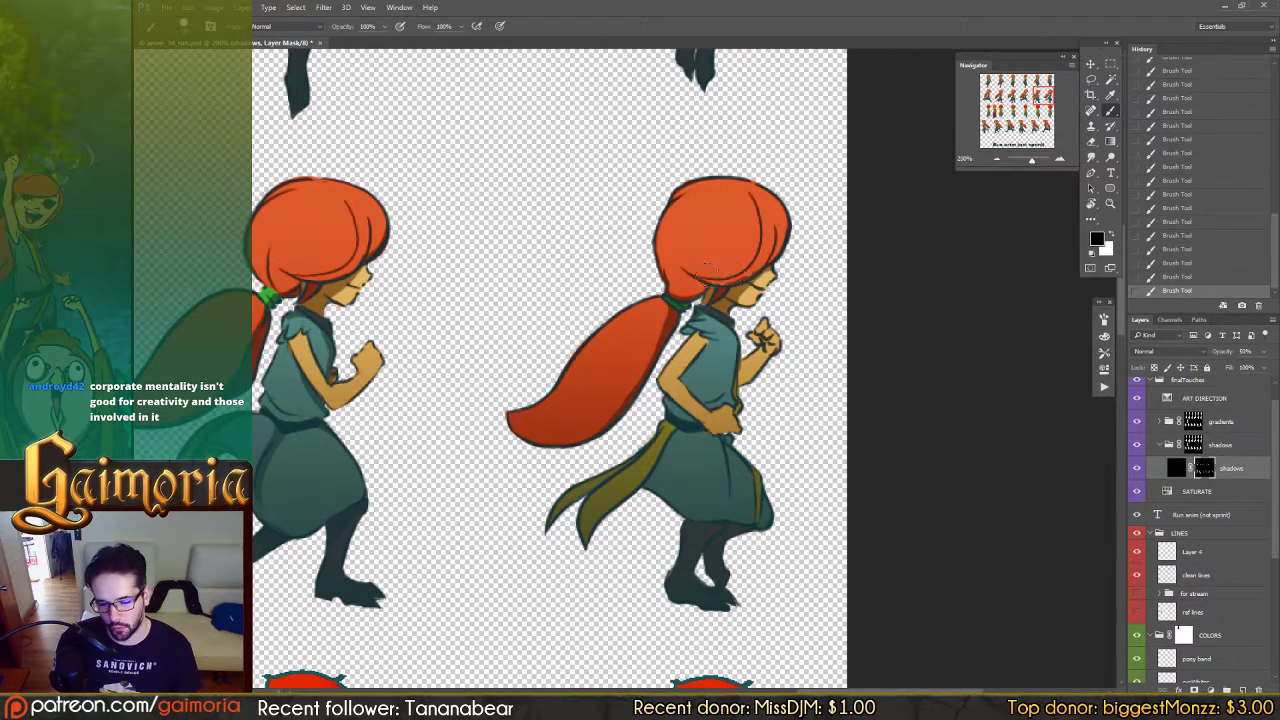
pyautogui.press('x')
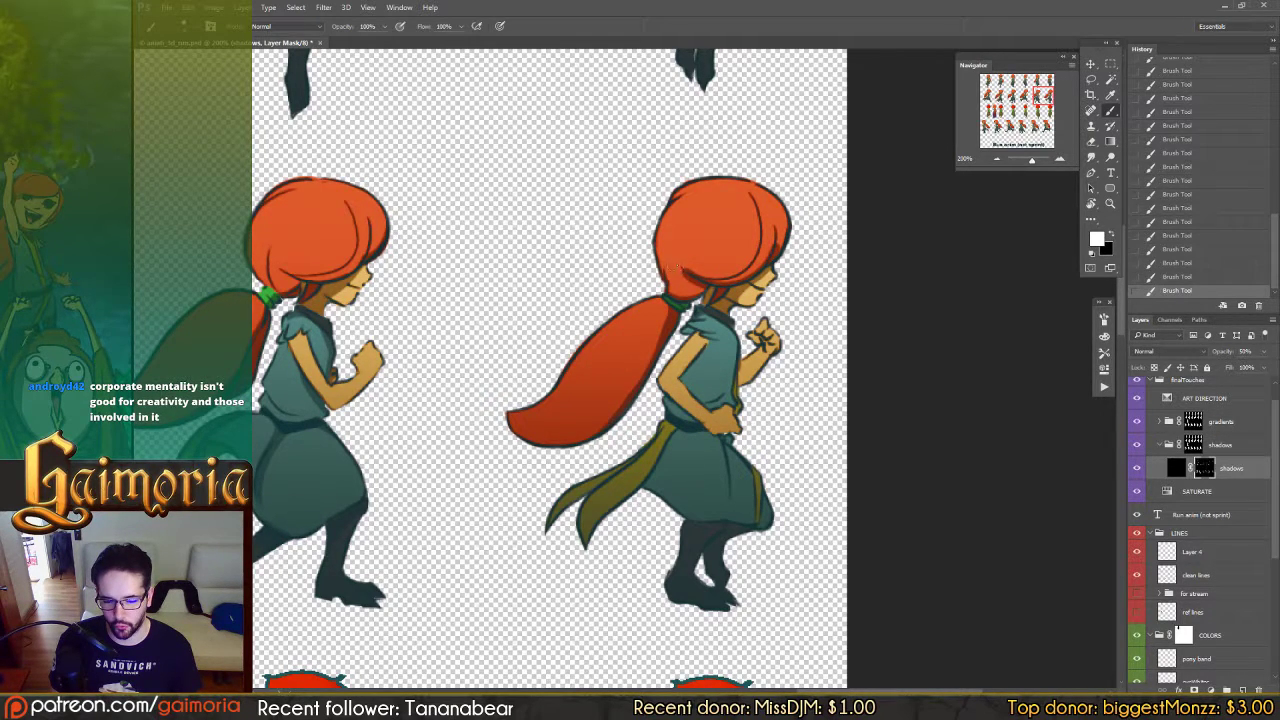
pyautogui.press('x')
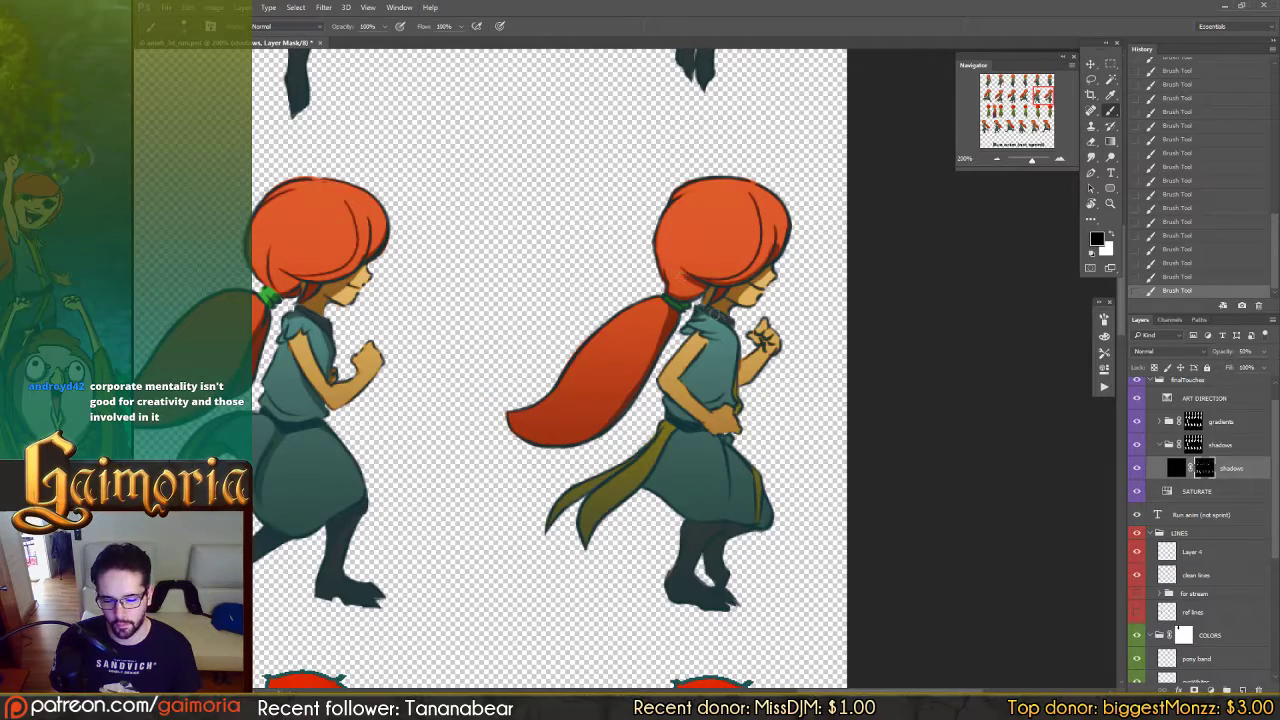
# Step: Brush shadow on the sixth frame's shirt behind the bent near arm and refine its edge along the torso
pyautogui.moveTo(707, 404); pyautogui.dragTo(695, 392)
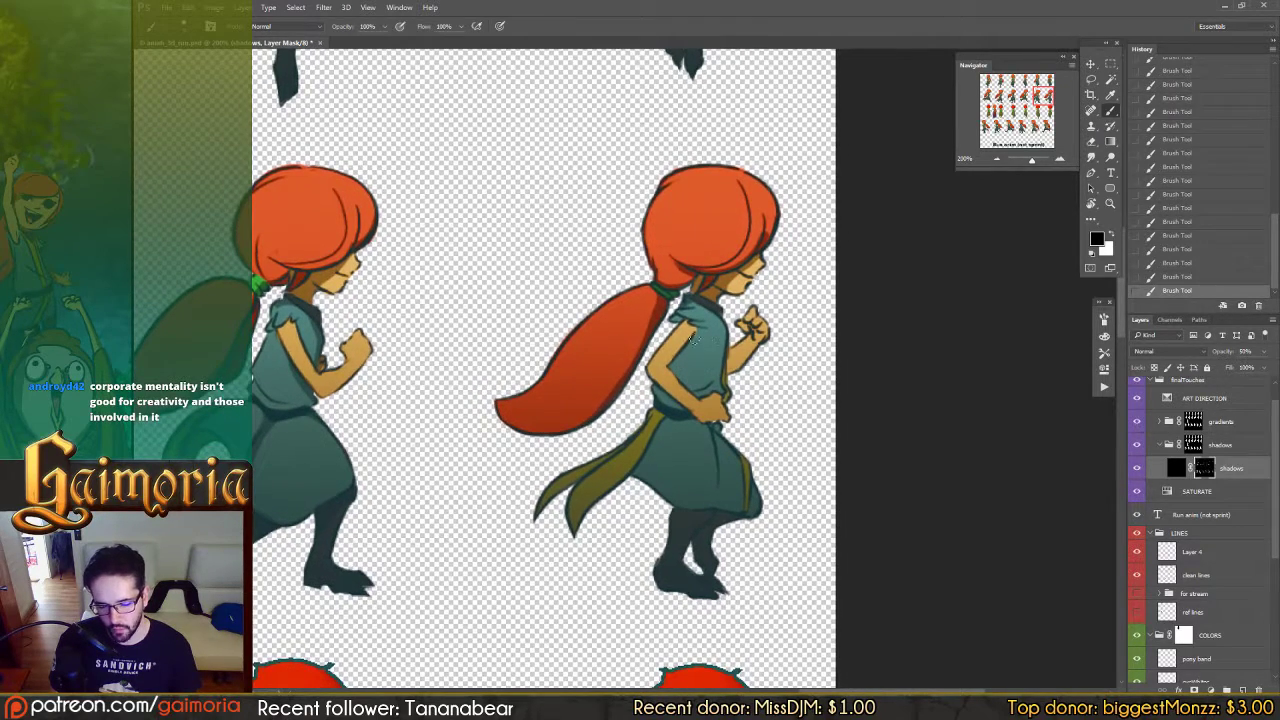
pyautogui.press('x')
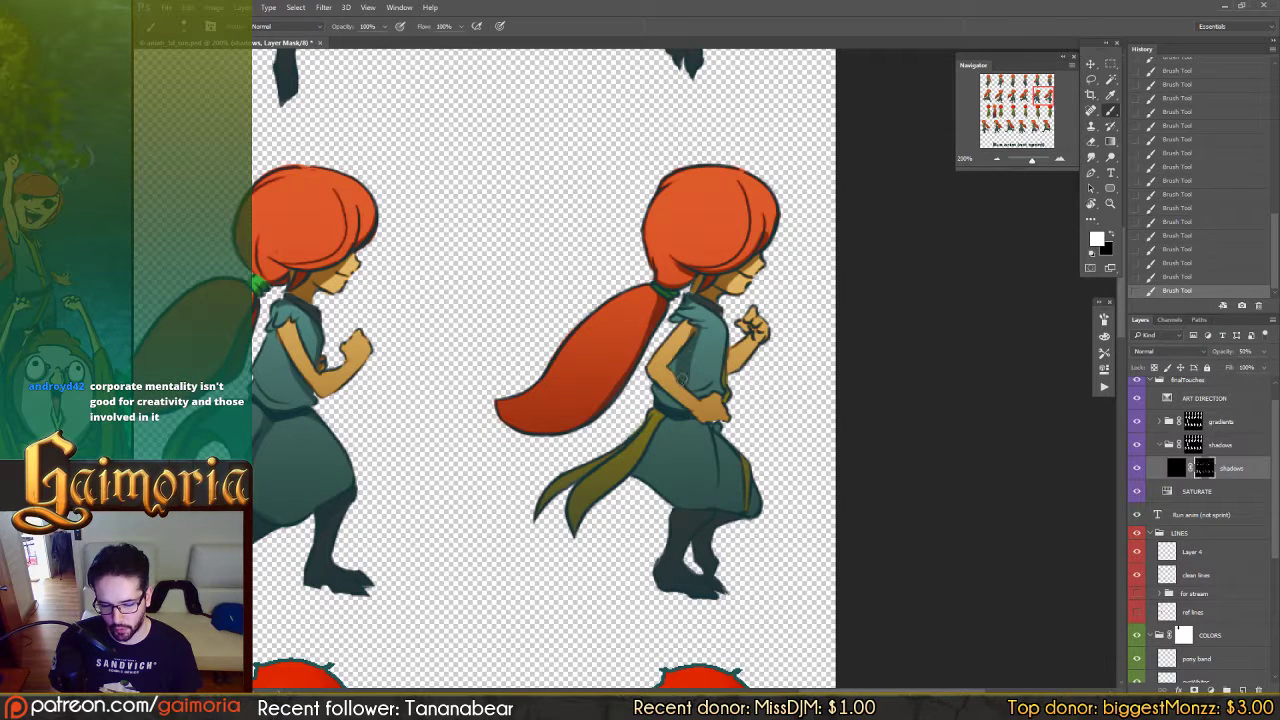
pyautogui.press('x')
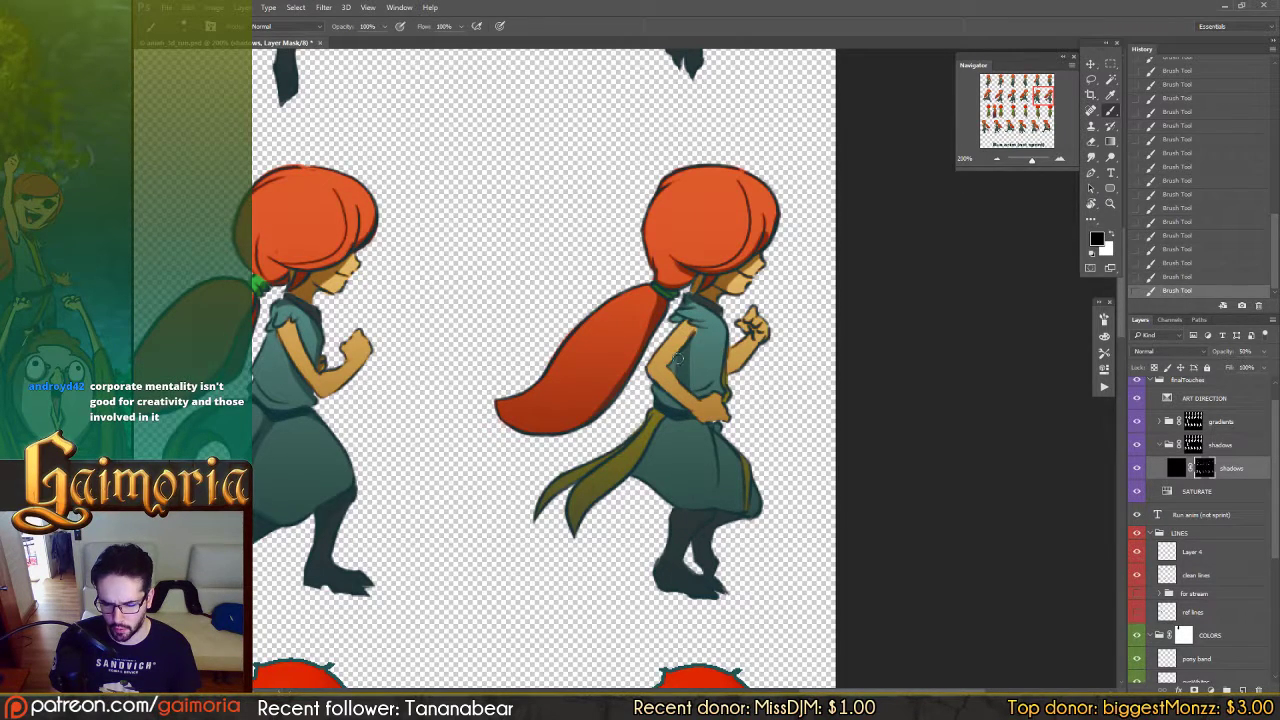
pyautogui.press('x')
pyautogui.press('x')
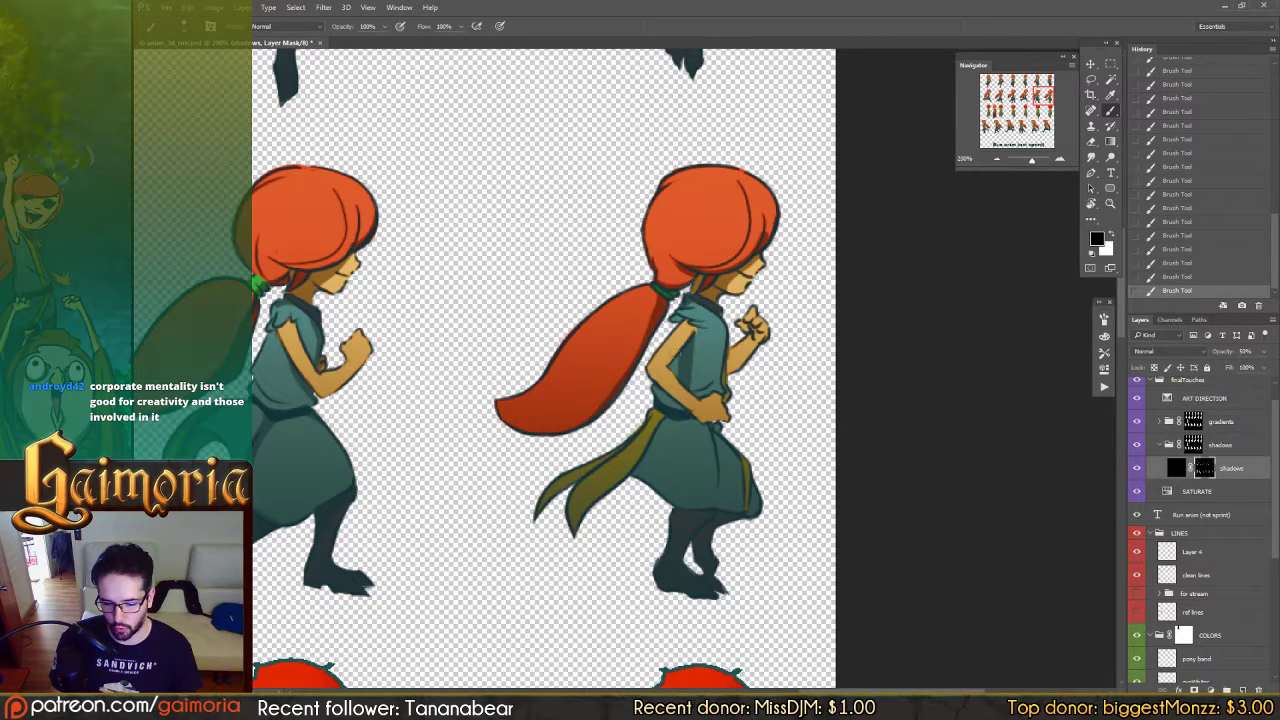
pyautogui.hotkey('ctrl', 'z')
pyautogui.moveTo(674, 350); pyautogui.dragTo(668, 408)
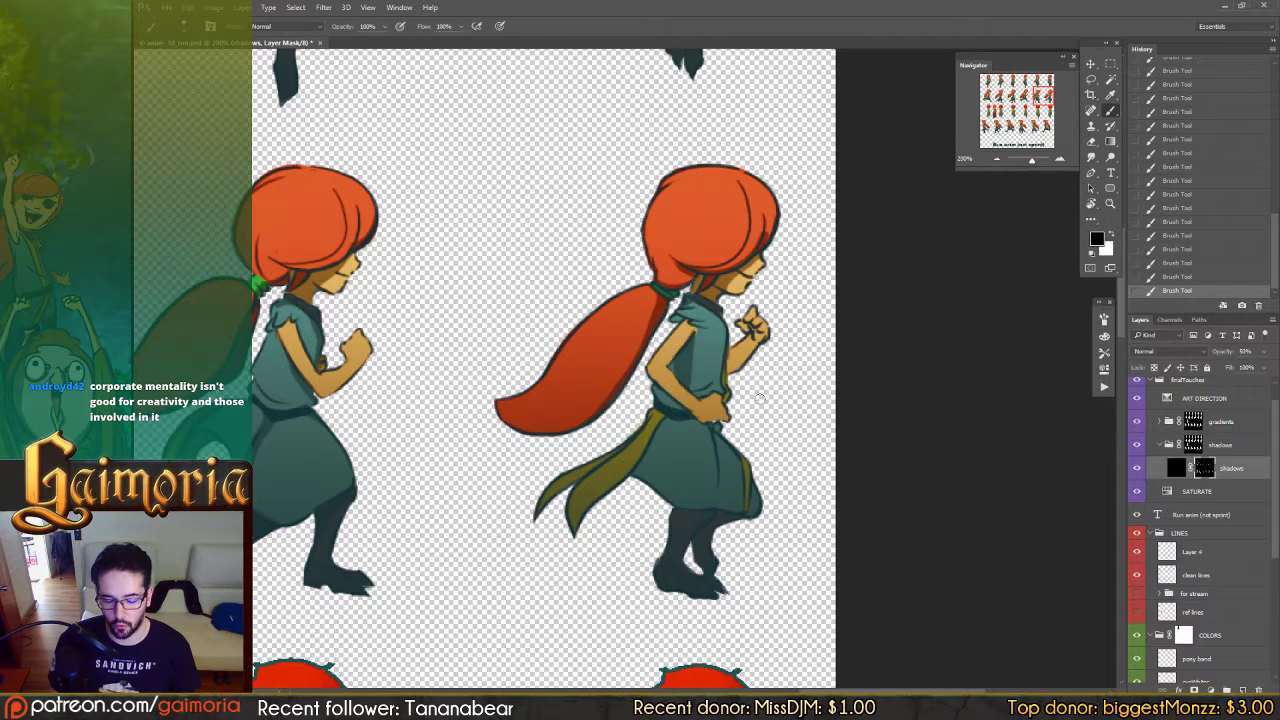
pyautogui.press('x')
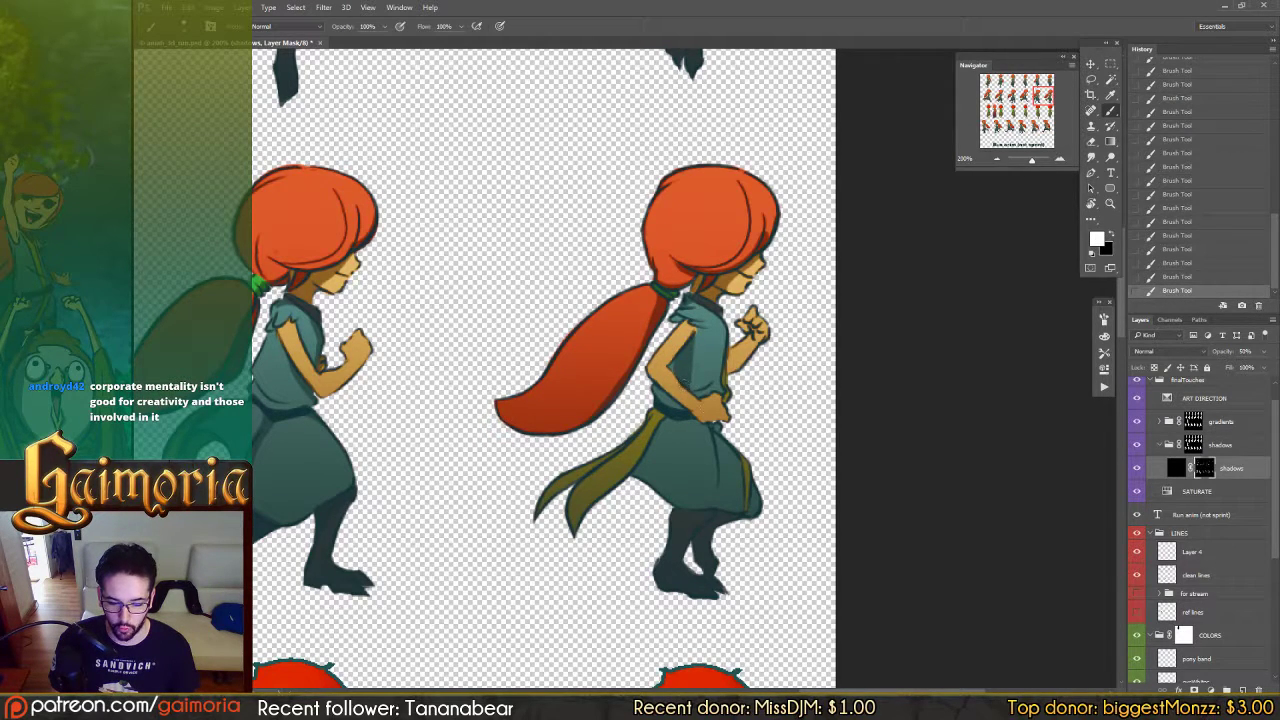
pyautogui.press('x')
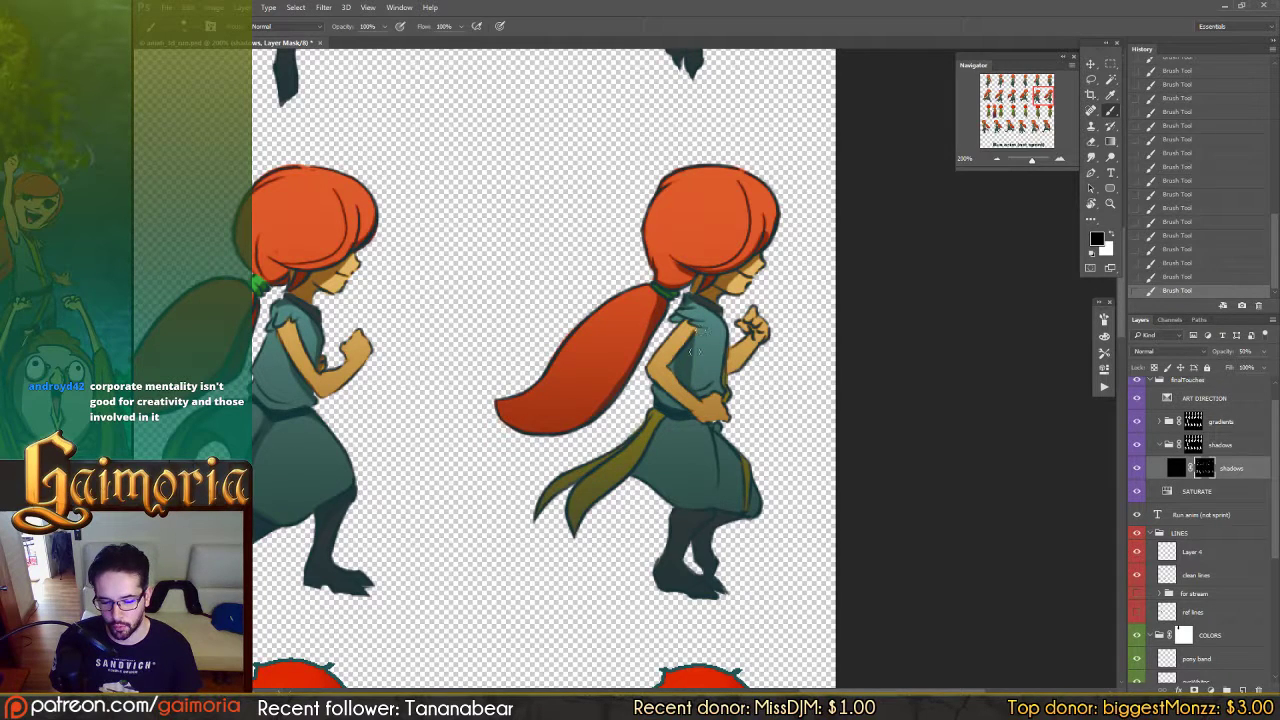
pyautogui.moveTo(695, 352); pyautogui.dragTo(698, 353)
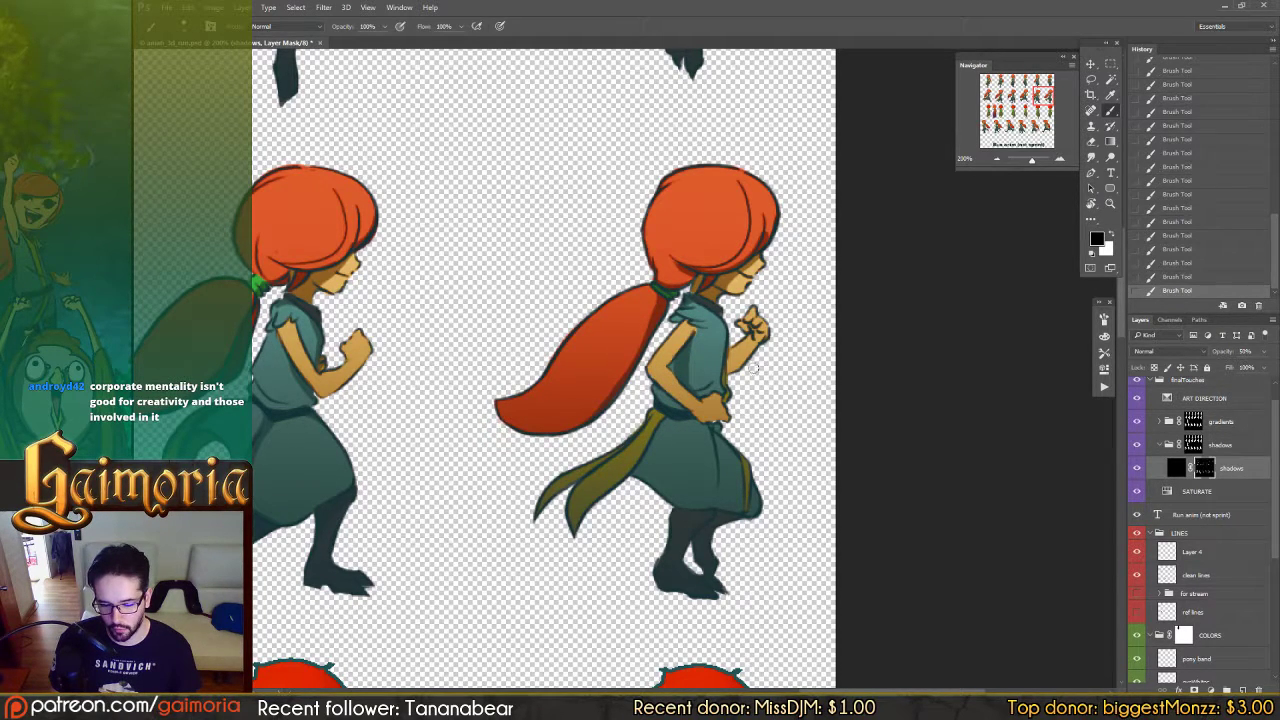
# Step: Brush shadow along the underside of the sixth frame's far forearm
pyautogui.press('x')
pyautogui.moveTo(737, 378)
pyautogui.mouseDown()
pyautogui.moveTo(698, 301)
pyautogui.moveTo(725, 331)
pyautogui.moveTo(726, 404)
pyautogui.moveTo(737, 360)
pyautogui.mouseUp()
pyautogui.press('x')
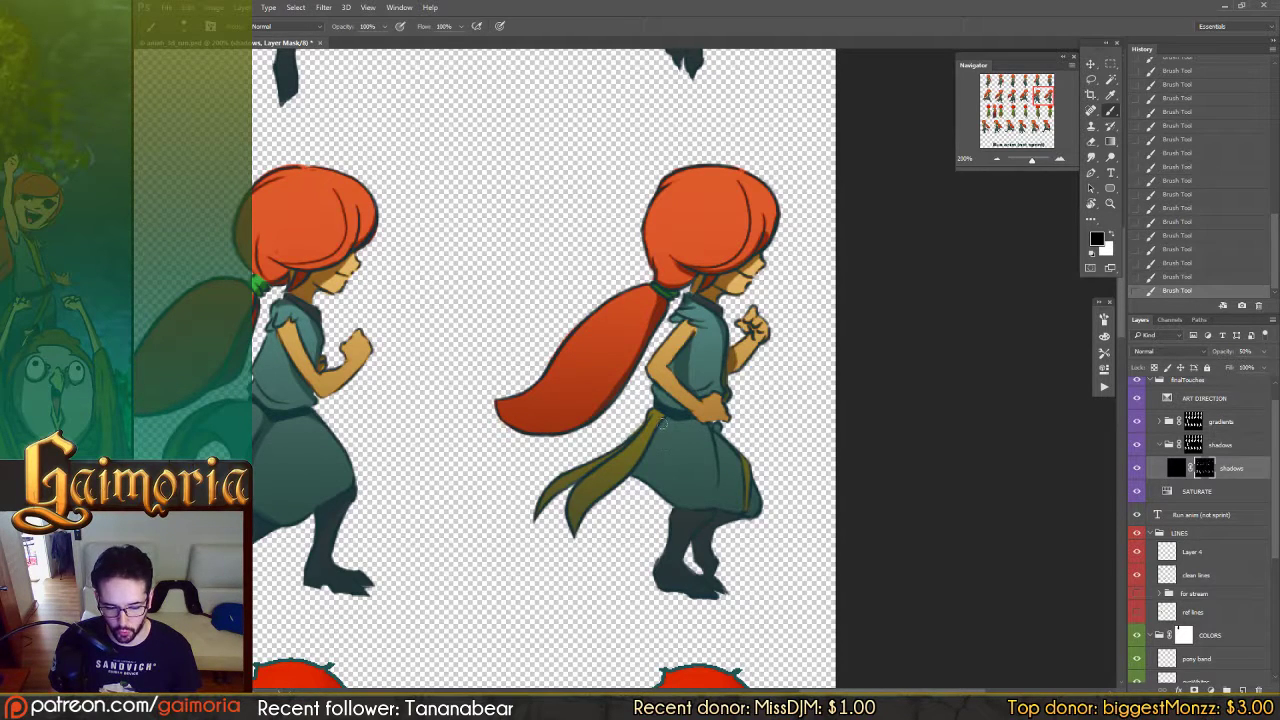
# Step: Brush shadow on the top of the sixth frame's sash and on the skirt beneath the waist and near hand
pyautogui.press('x')
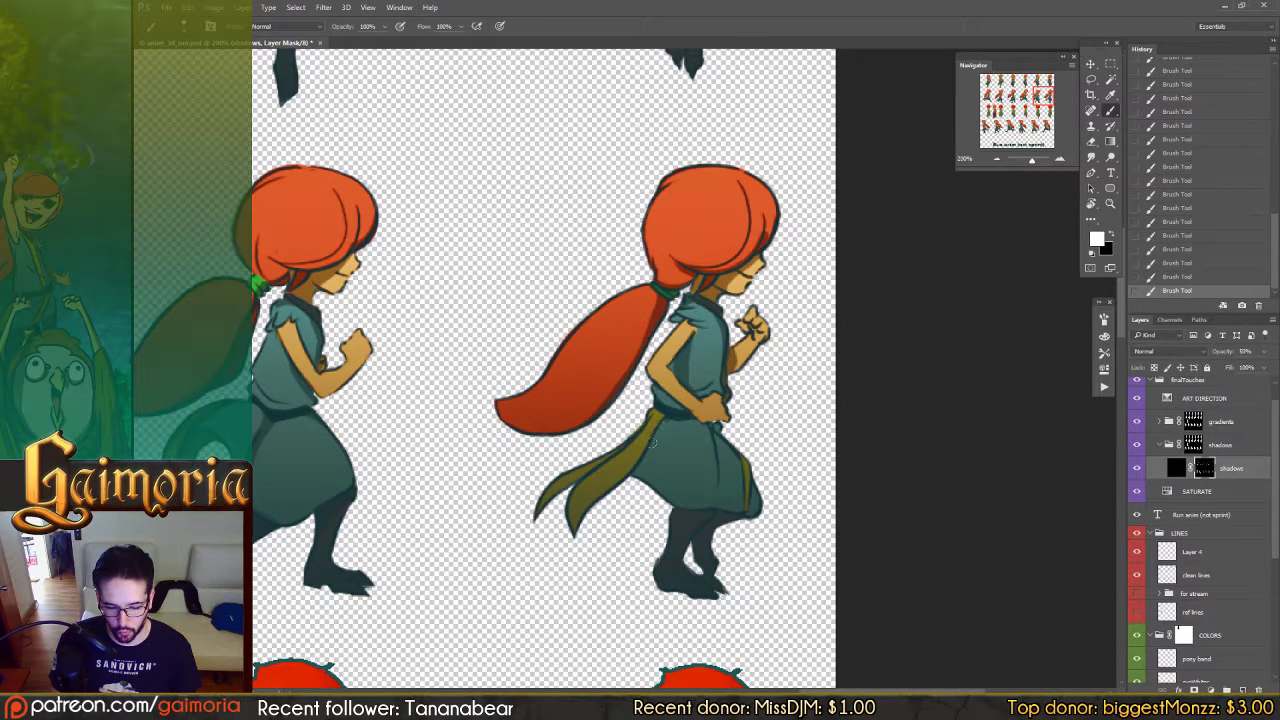
pyautogui.press('x')
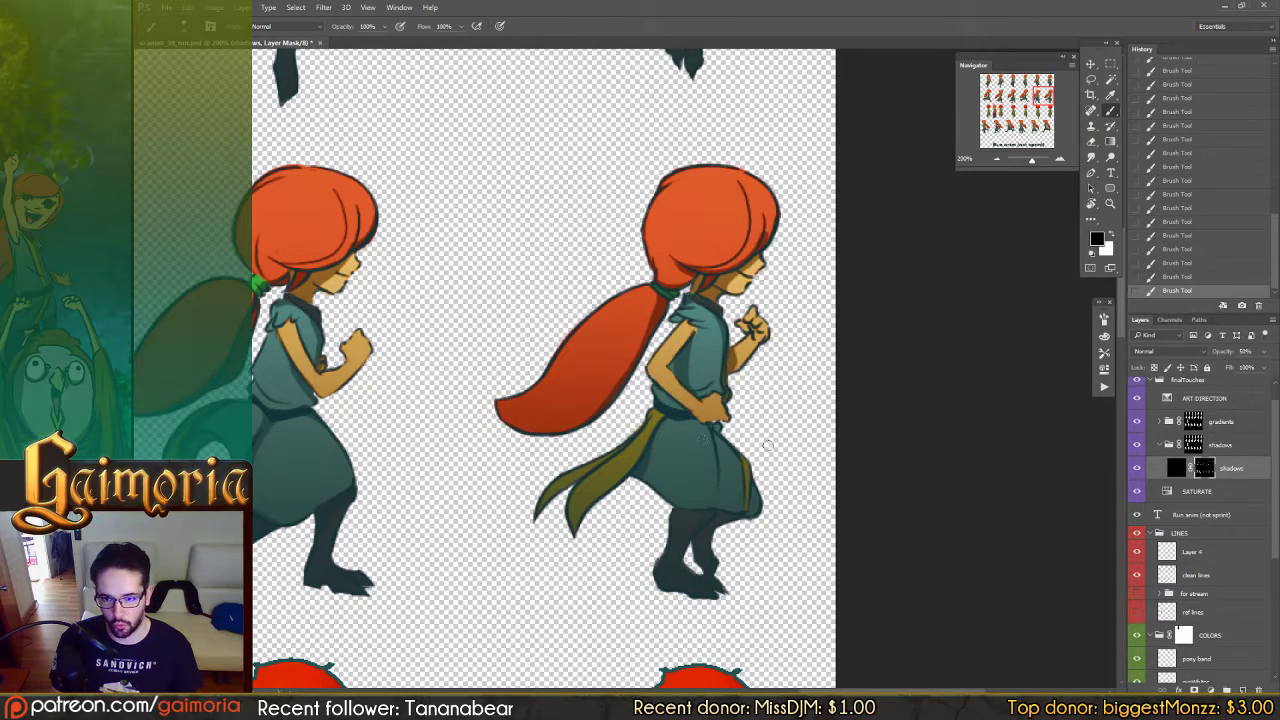
pyautogui.moveTo(726, 443); pyautogui.dragTo(721, 428)
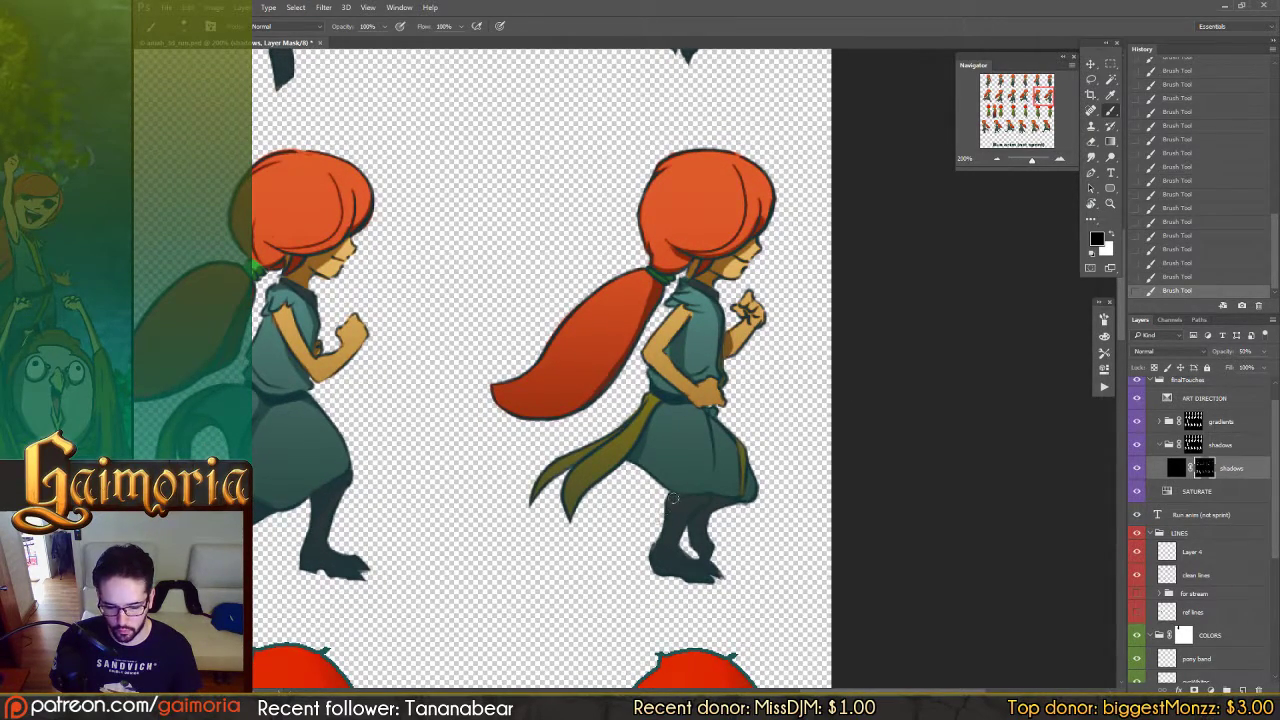
# Step: Shade the upper part of the sixth frame's legs beneath the skirt hem and clean up the shadow edges
pyautogui.press('x')
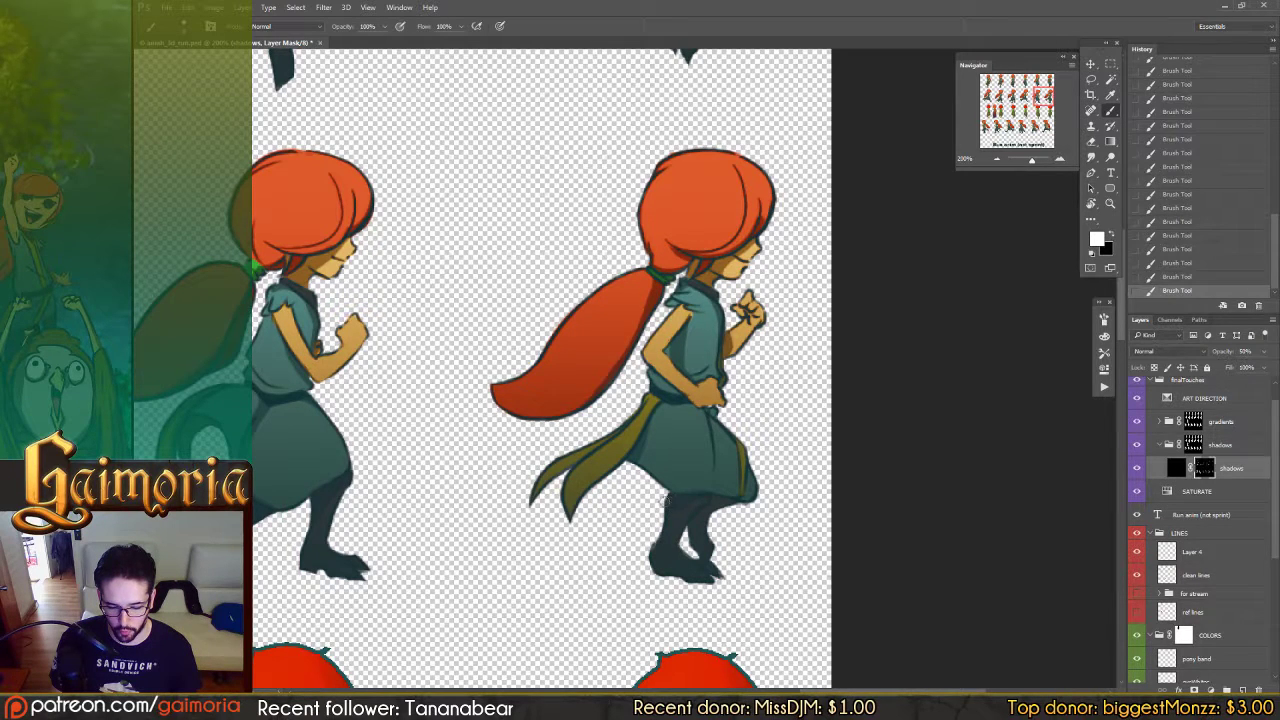
pyautogui.press('x')
pyautogui.press('x')
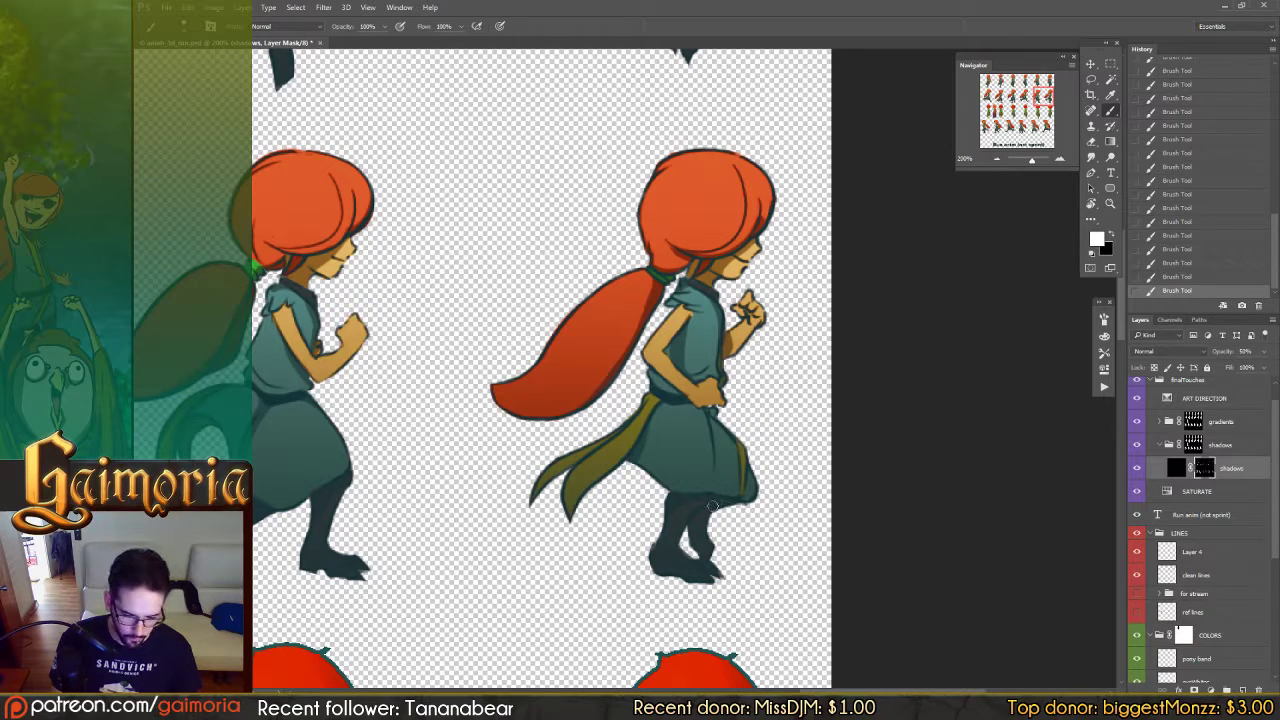
pyautogui.press('x')
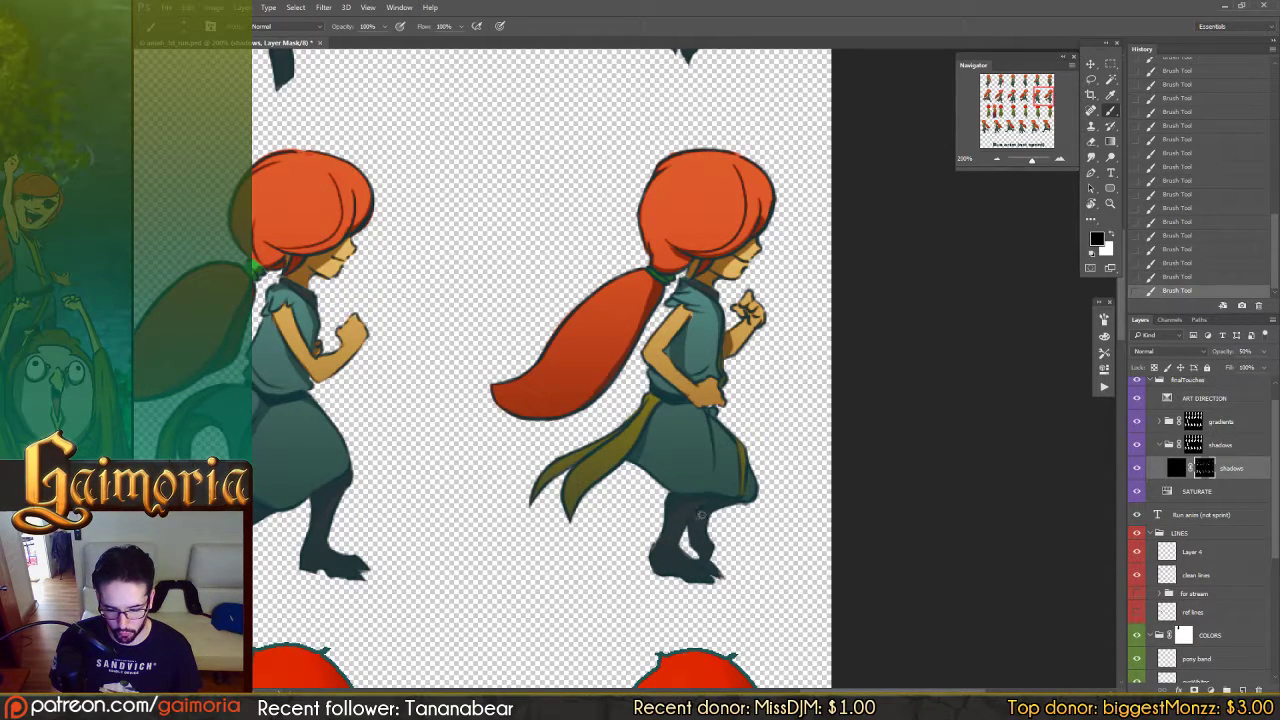
# Step: Brush shadow along the front fold of the sixth frame's skirt, from beneath the near hand down toward the hem
pyautogui.press('x')
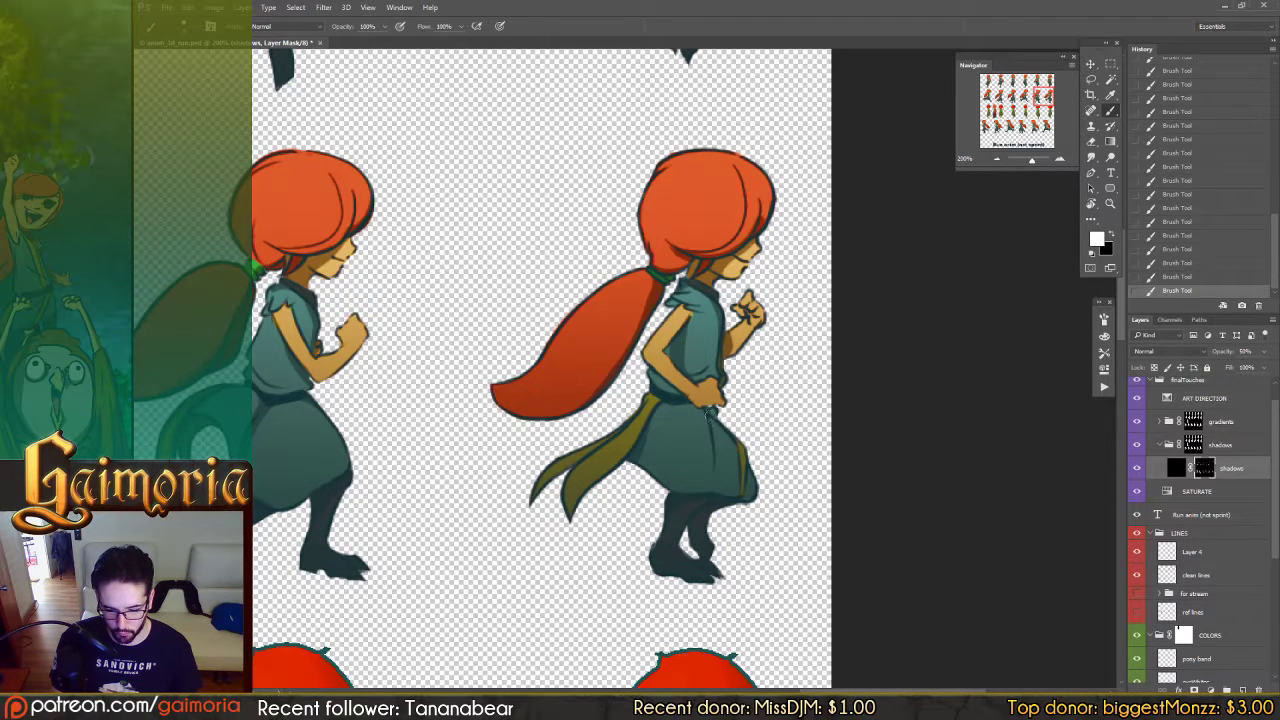
pyautogui.press('x')
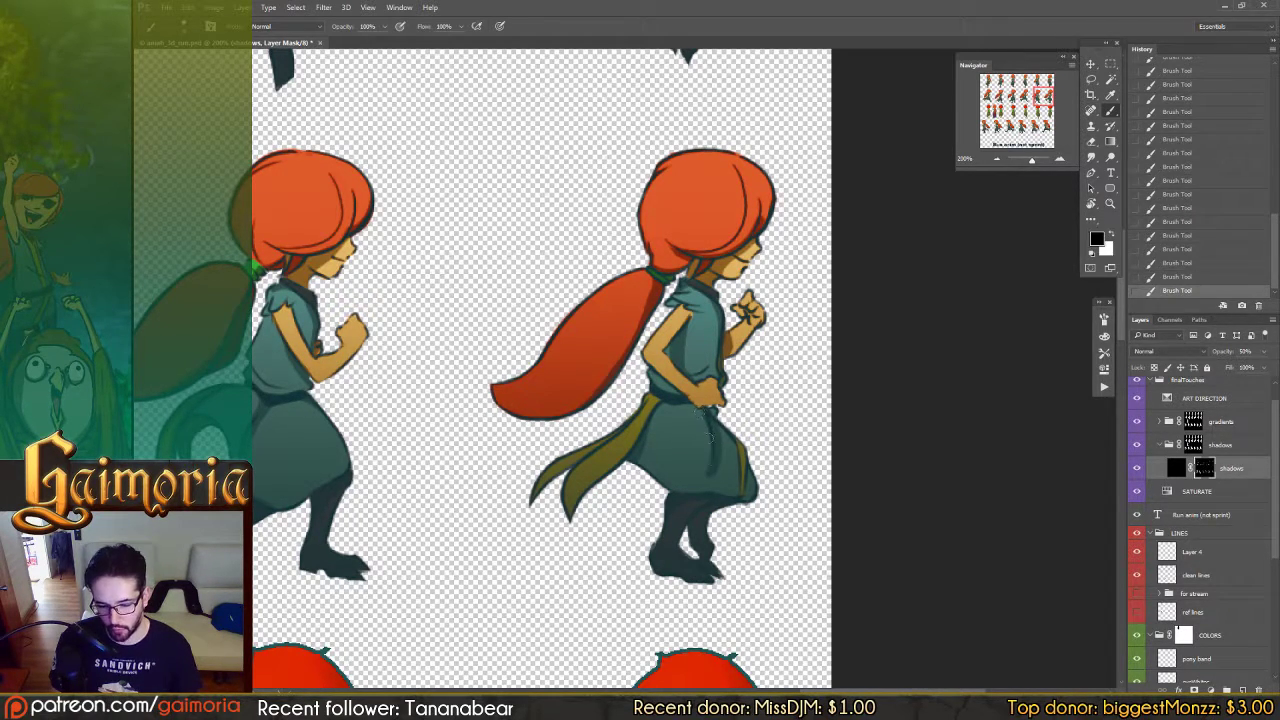
pyautogui.moveTo(711, 446); pyautogui.dragTo(710, 478)
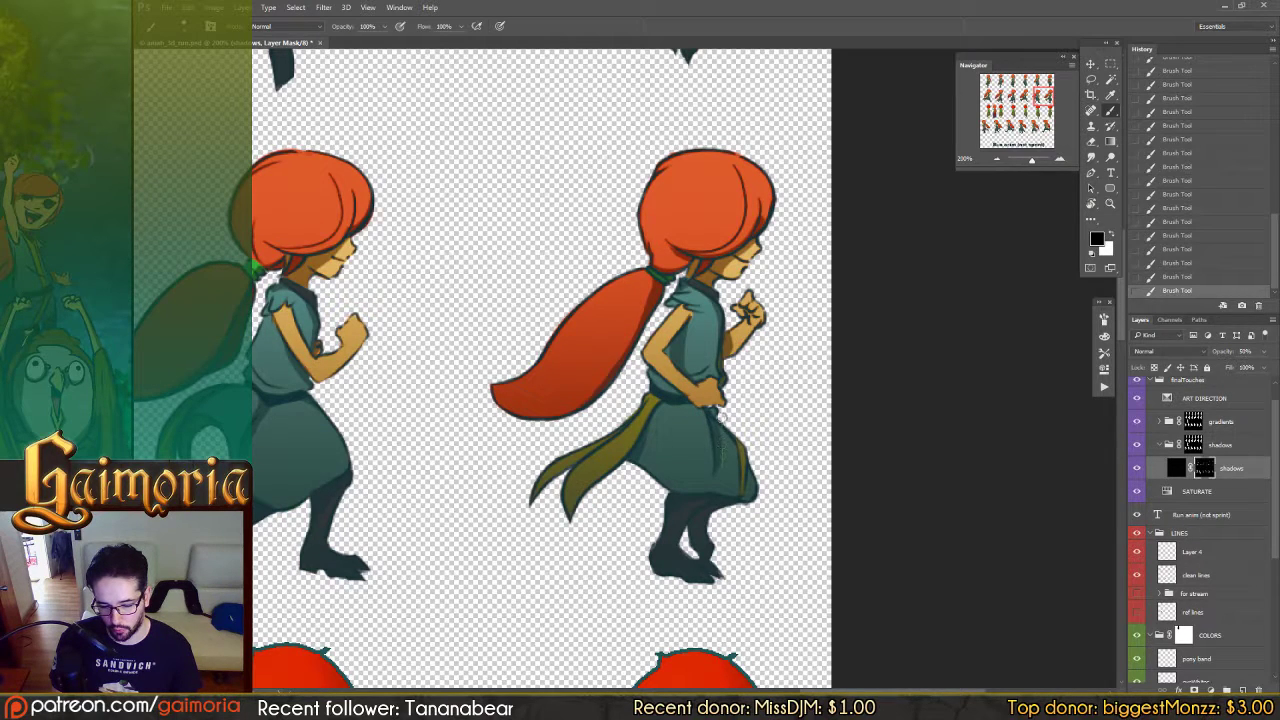
# Step: Shade the lower front edge of the sixth frame's skirt with its olive strip, and the trailing sash tails
pyautogui.press('x')
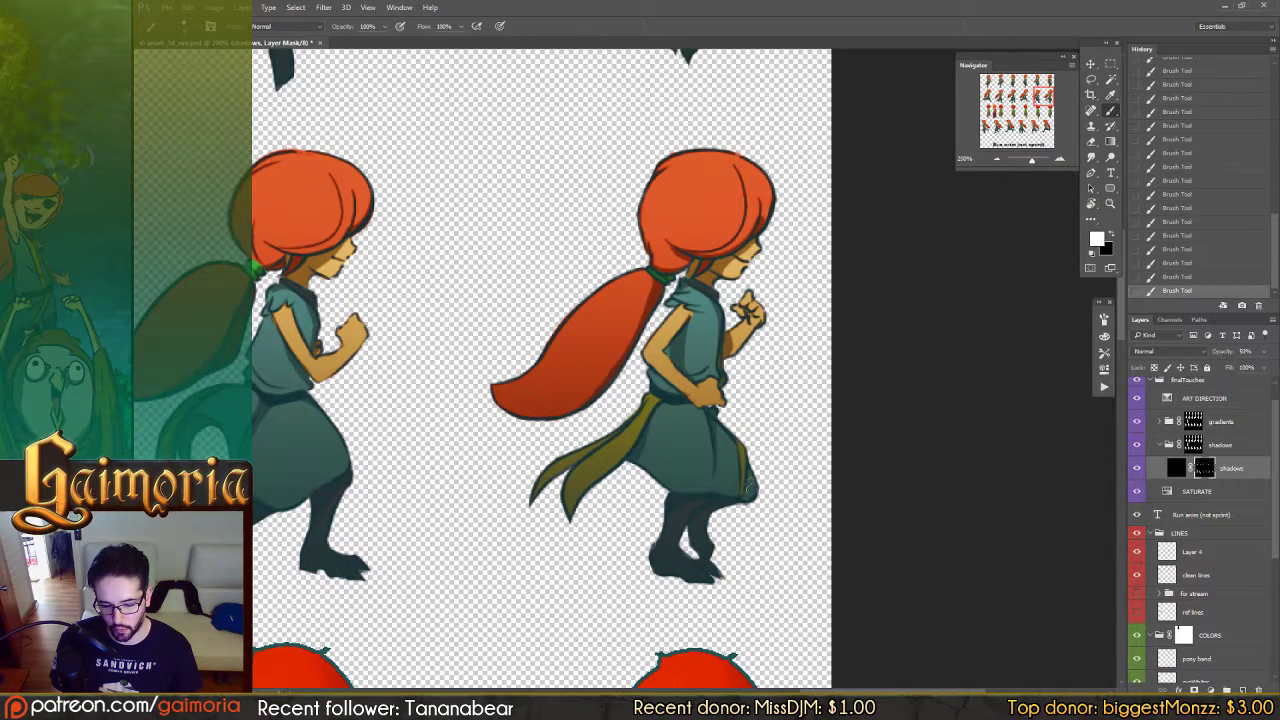
pyautogui.moveTo(750, 487); pyautogui.dragTo(750, 503)
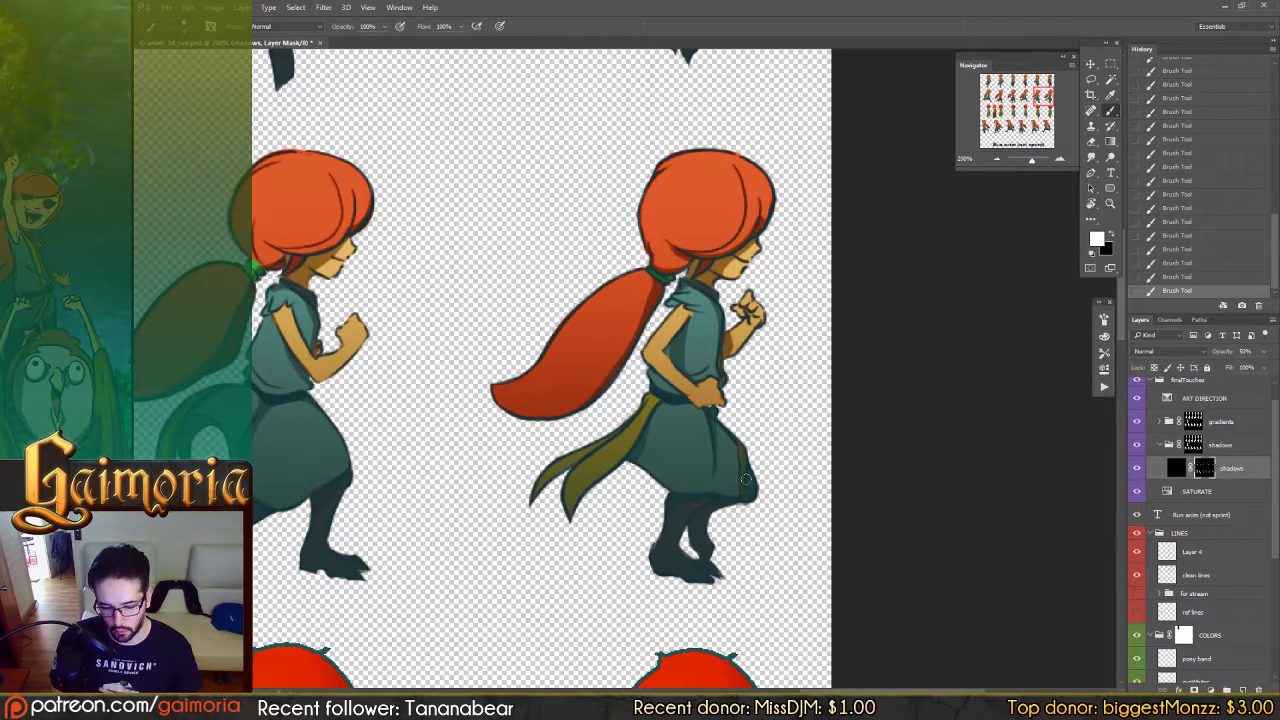
pyautogui.moveTo(634, 495); pyautogui.dragTo(656, 457)
pyautogui.moveTo(524, 480)
pyautogui.mouseDown()
pyautogui.moveTo(646, 470)
pyautogui.moveTo(547, 517)
pyautogui.mouseUp()
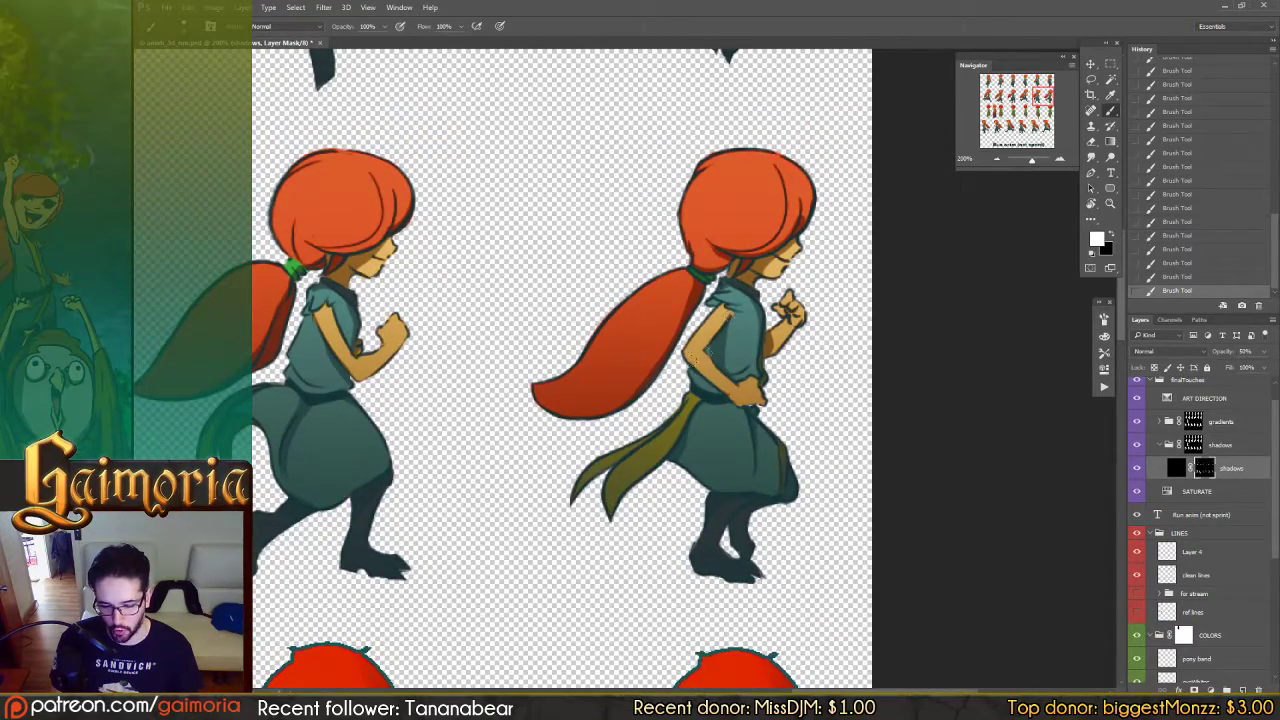
# Step: Save the sprite sheet document and bring the whole right-facing run row into view
pyautogui.moveTo(520, 275); pyautogui.dragTo(724, 267)
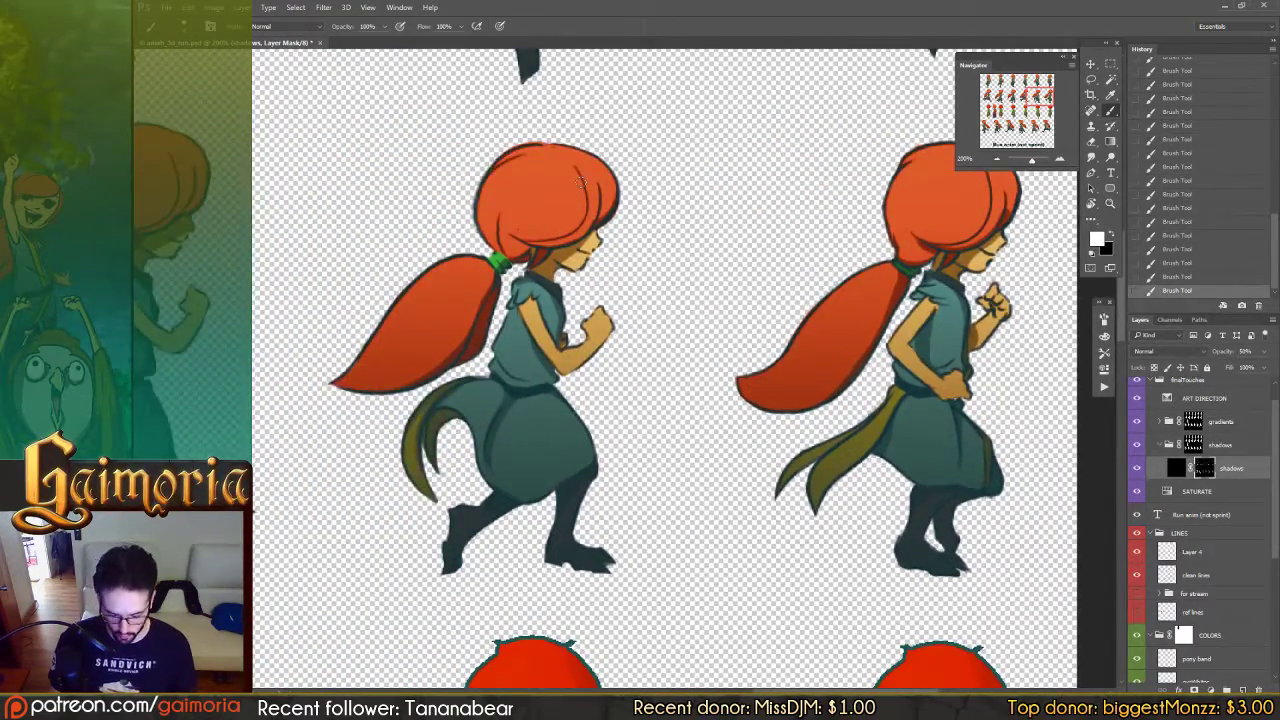
pyautogui.hotkey('ctrl', '-')
pyautogui.hotkey('ctrl', '-')
pyautogui.press('v')
pyautogui.hotkey('ctrl', 's')
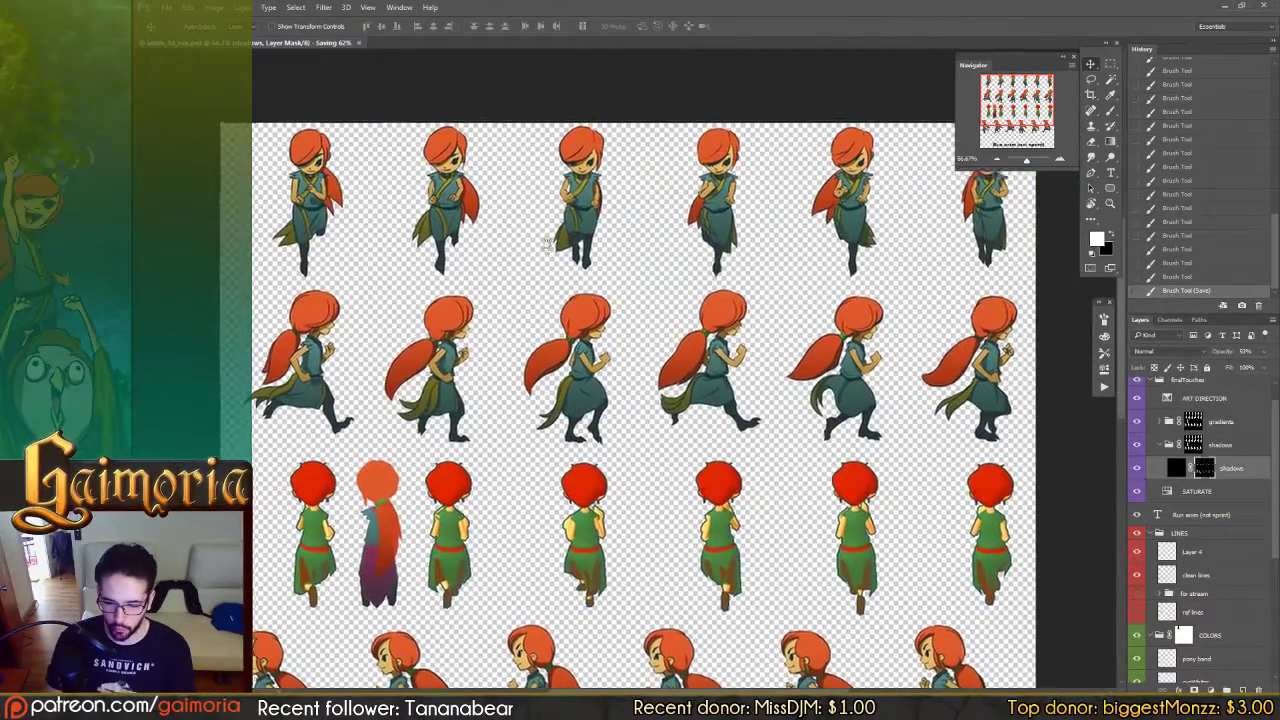
pyautogui.moveTo(548, 243)
pyautogui.mouseDown()
pyautogui.moveTo(563, 294)
pyautogui.moveTo(567, 212)
pyautogui.moveTo(560, 246)
pyautogui.mouseUp()
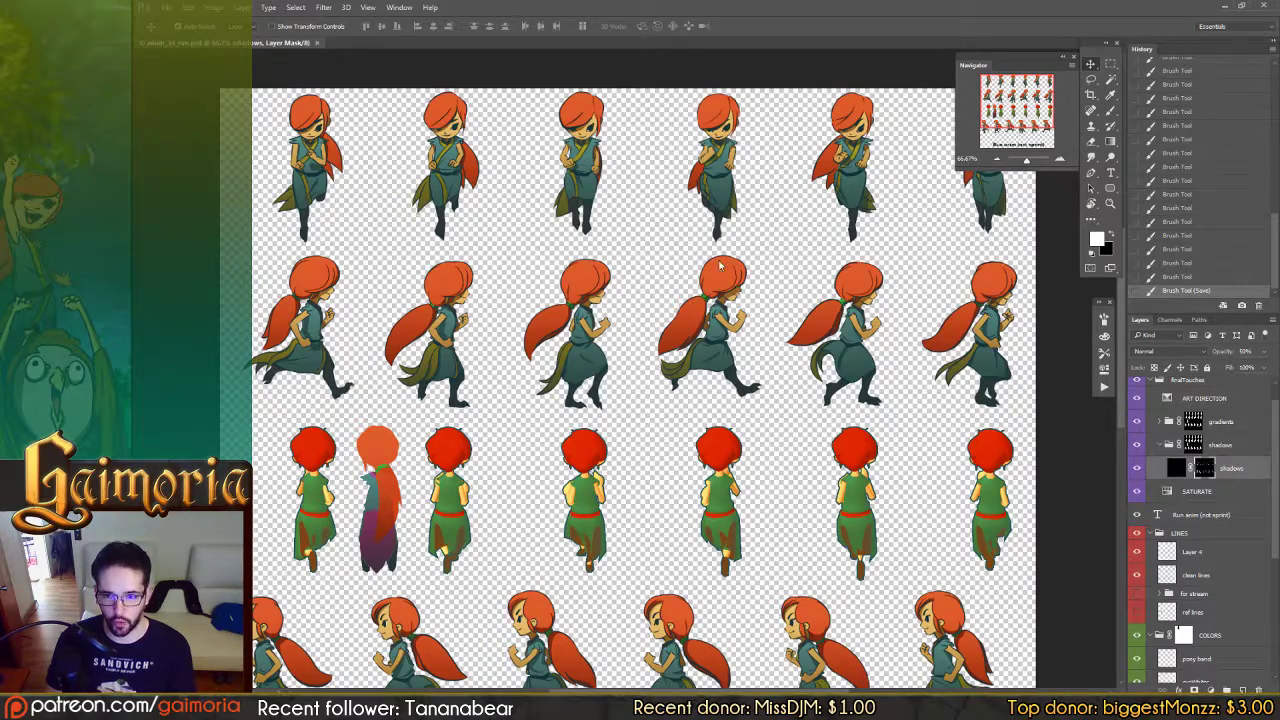
# Step: Save a PNG copy of the sprite sheet over the existing aniah_3d_run.png in the movement folder, accepting the PNG options
pyautogui.hotkey('ctrl', 'shift', 's')
pyautogui.click(690, 404)
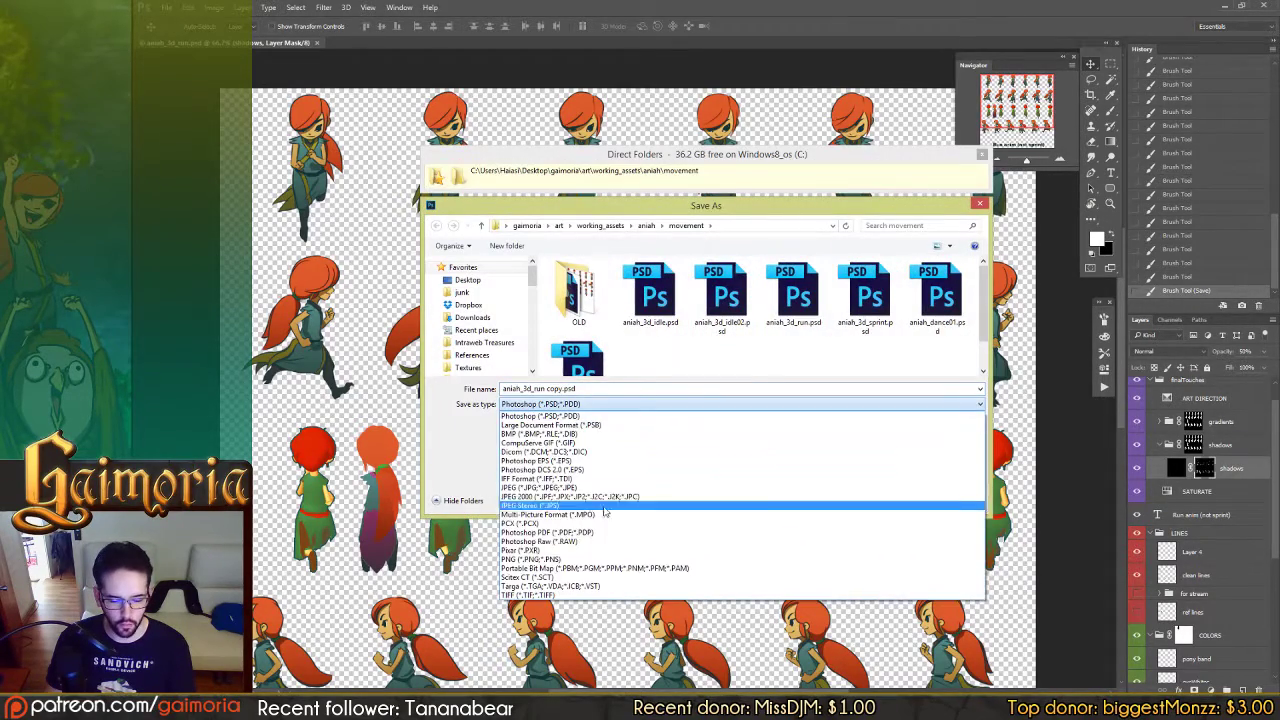
pyautogui.click(540, 559)
pyautogui.doubleClick(733, 298)
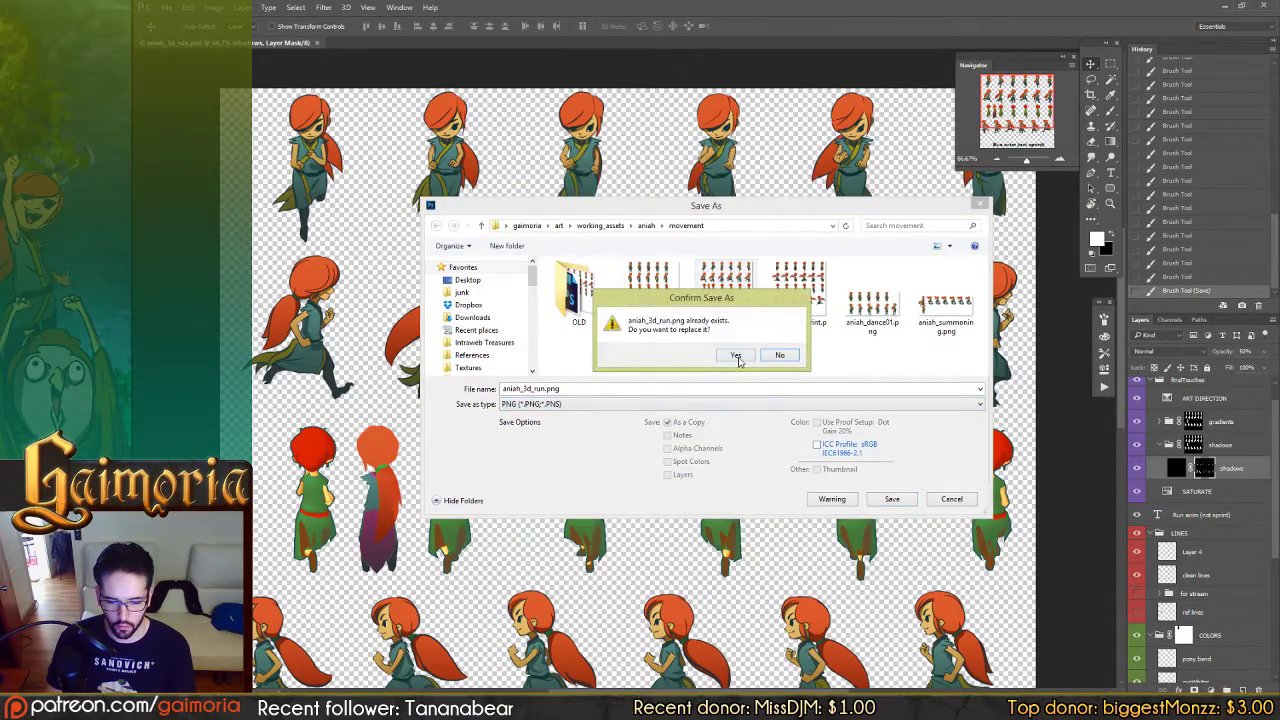
pyautogui.click(736, 353)
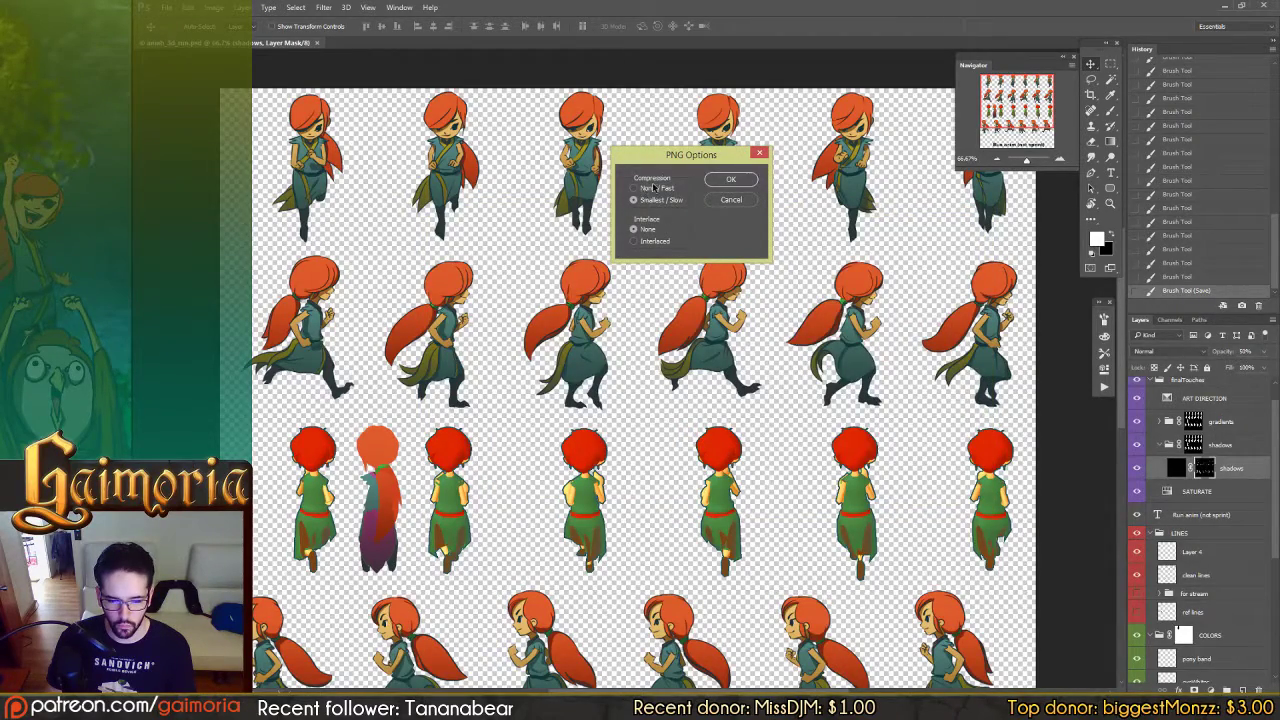
pyautogui.click(732, 180)
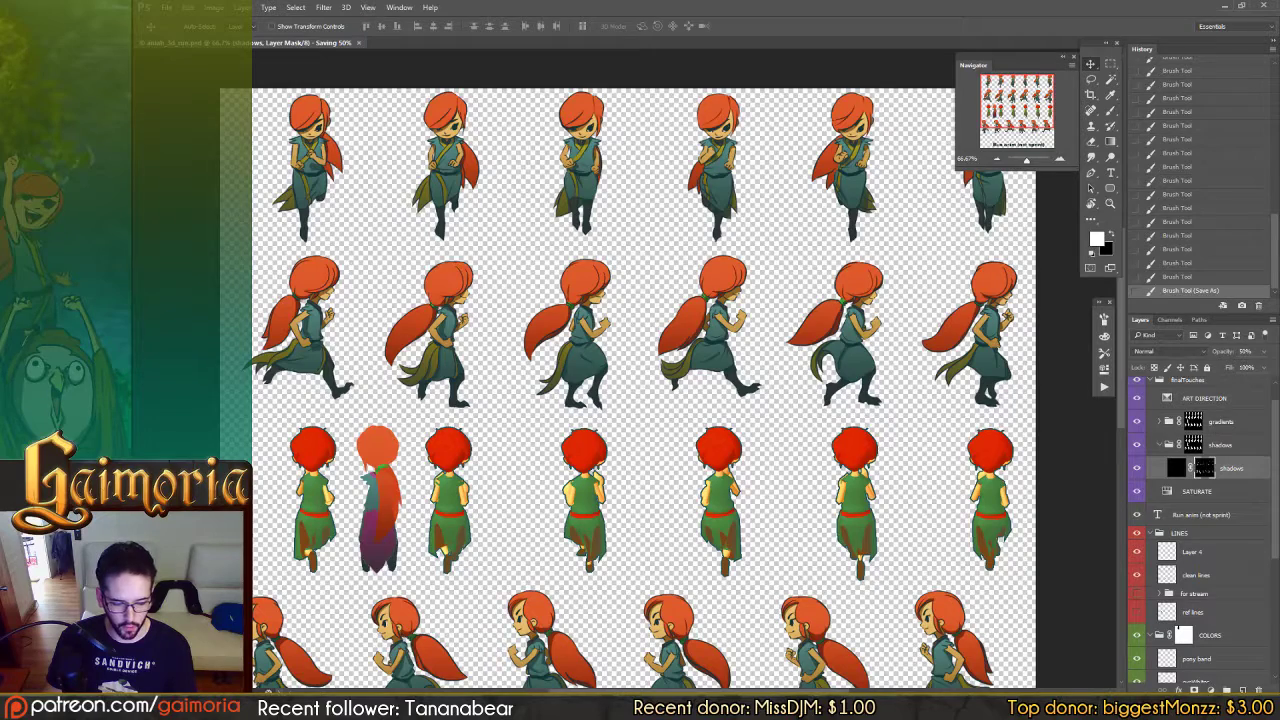
# Step: In File Explorer, copy aniah_3d_run.png from the movement folder into the game's Sprites/Units/Aniah folder, replacing the existing file
pyautogui.click(286, 706)
pyautogui.click(278, 677)
pyautogui.click(286, 706)
pyautogui.click(402, 647)
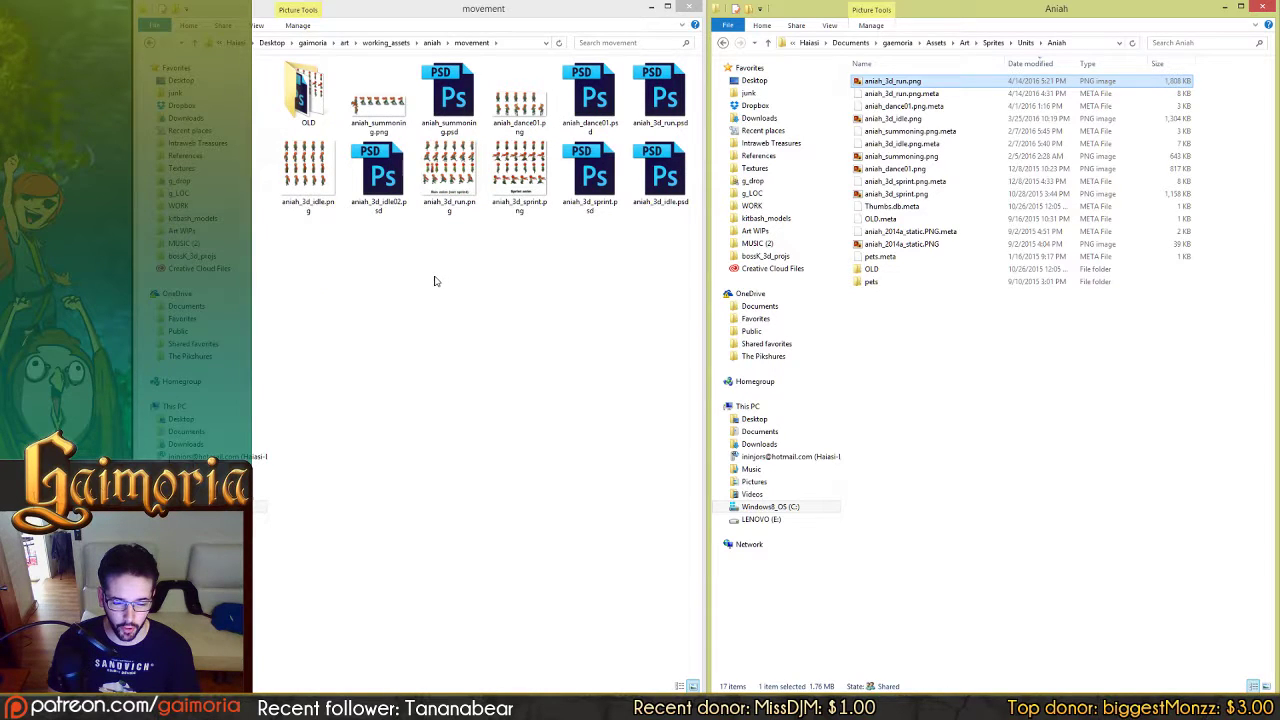
pyautogui.moveTo(447, 198); pyautogui.dragTo(963, 422)
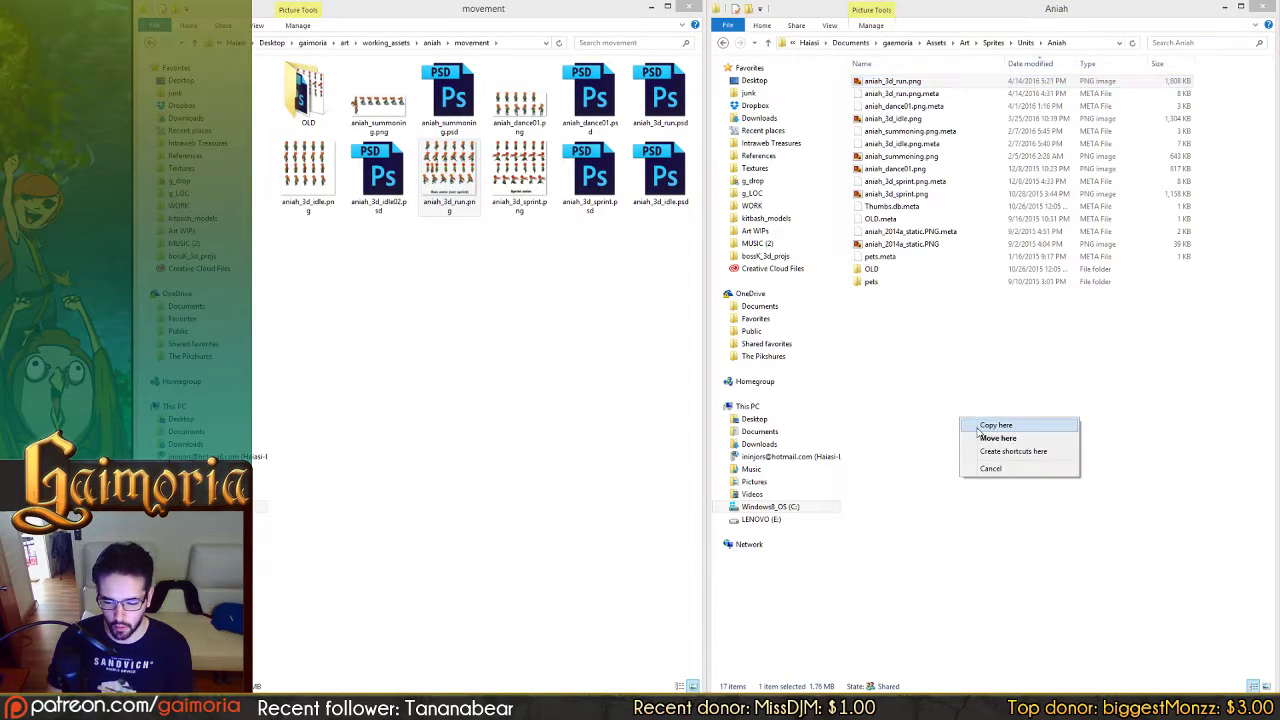
pyautogui.click(977, 428)
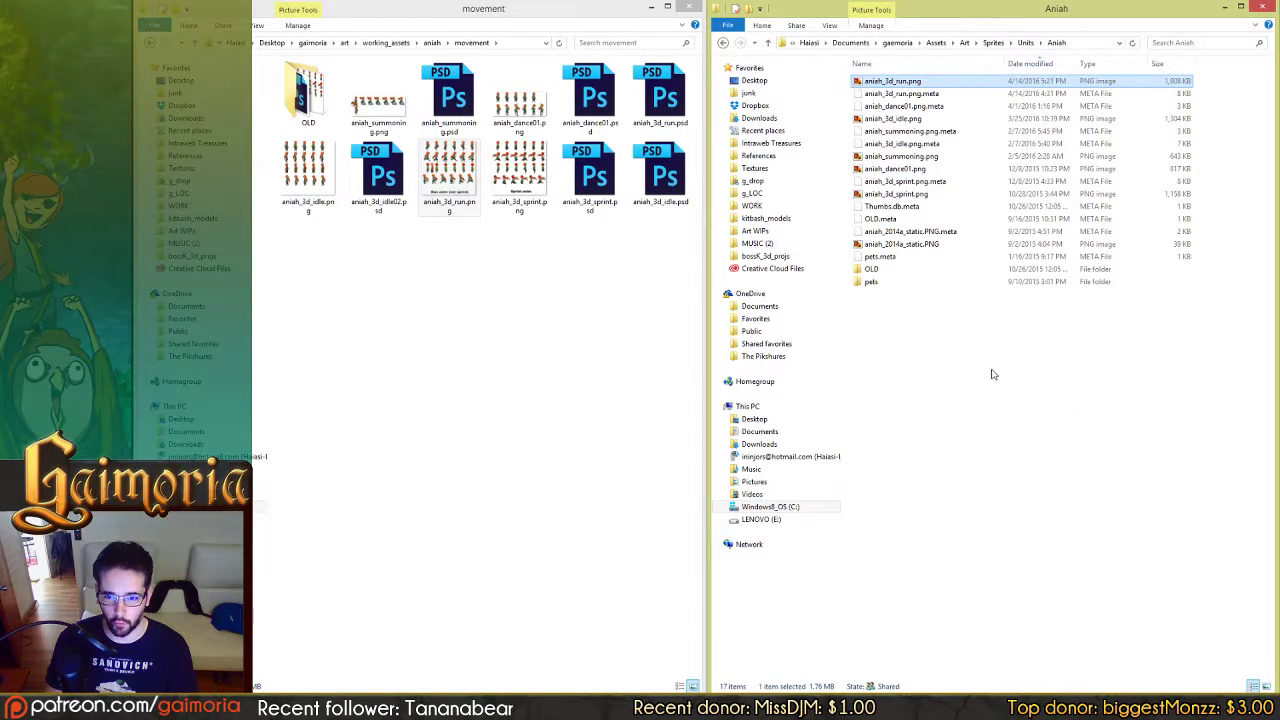
pyautogui.click(427, 479)
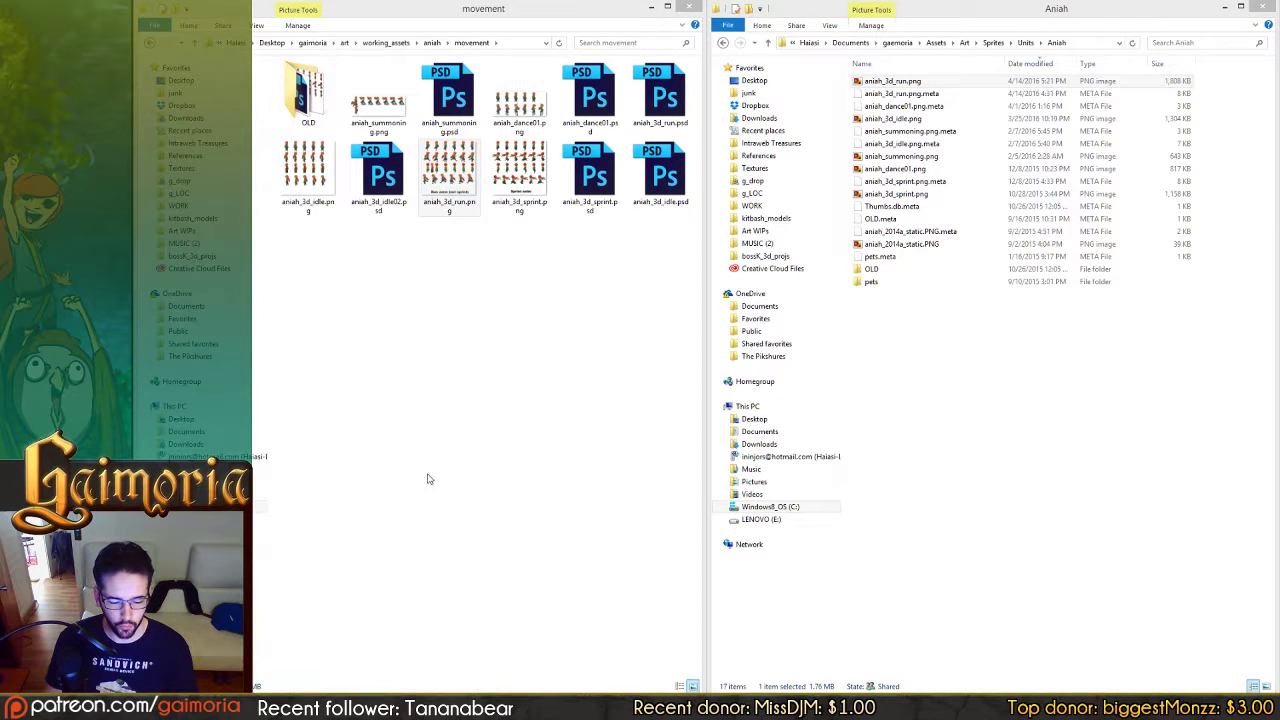
pyautogui.moveTo(330, 708)
pyautogui.click(495, 628)
pyautogui.click(654, 267)
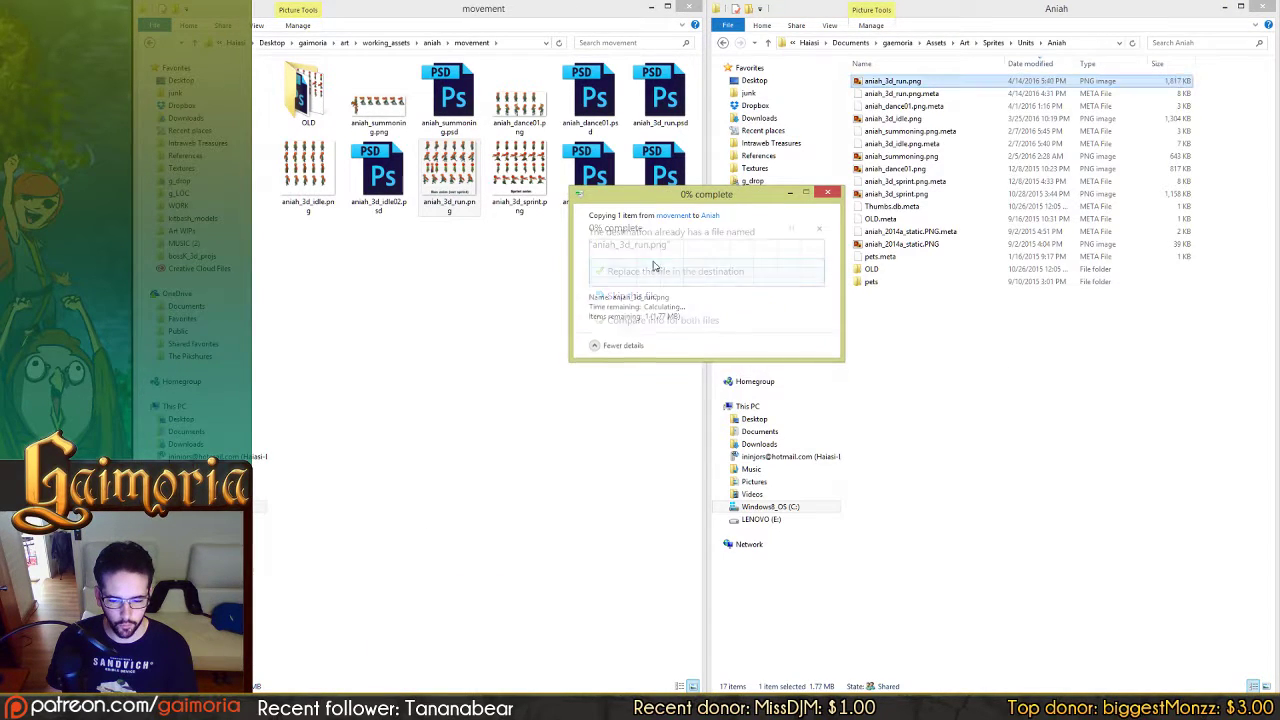
# Step: Switch to the running Unity game and run the character left and right to check the updated run animation
pyautogui.click(588, 705)
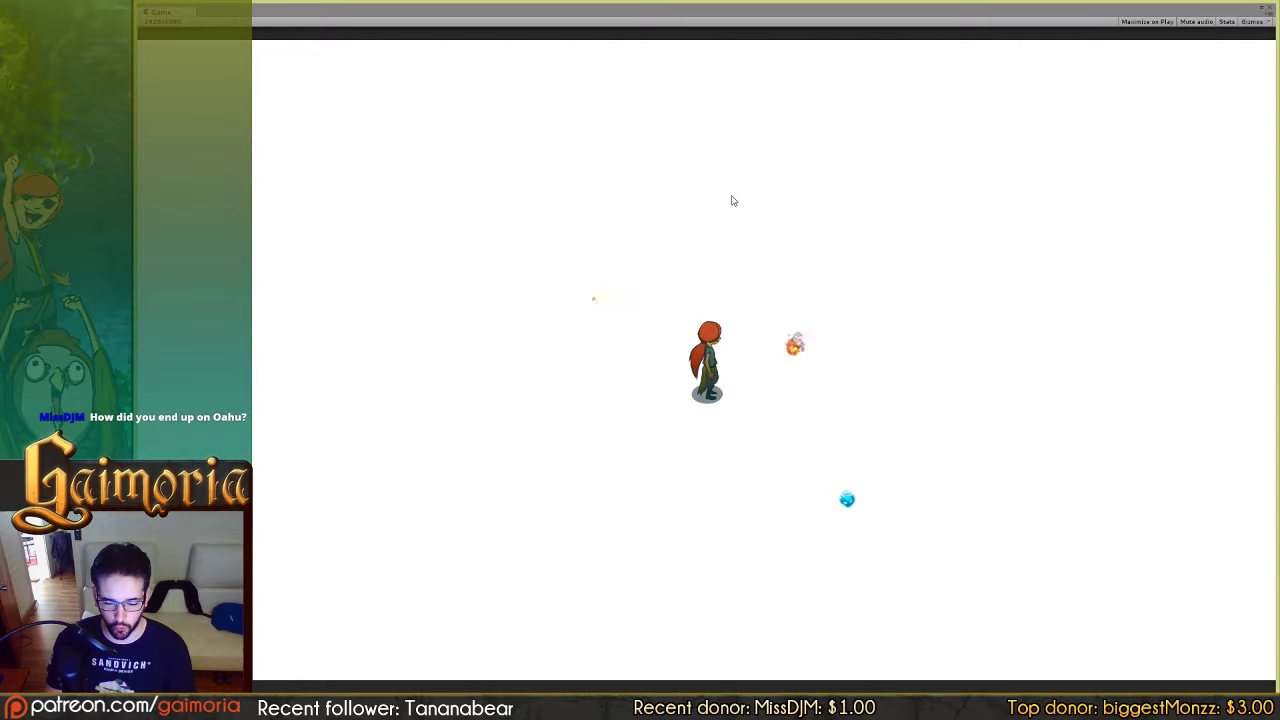
pyautogui.press('a')
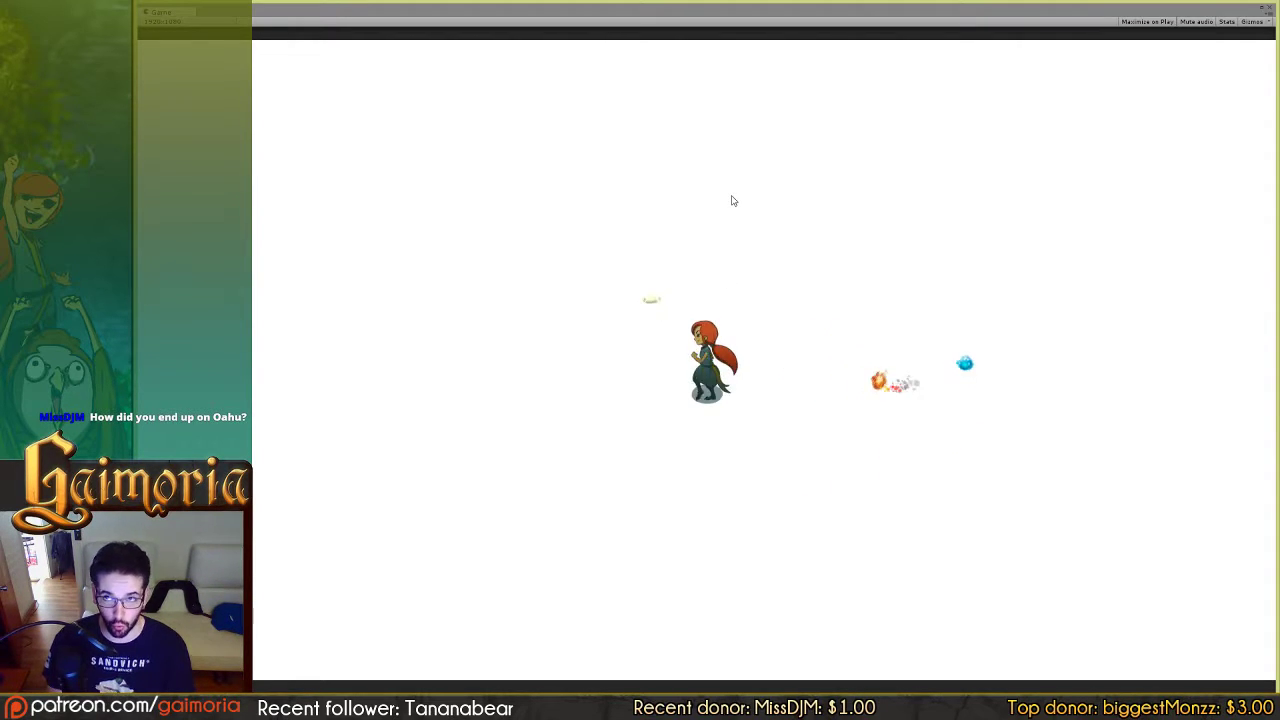
pyautogui.press('d')
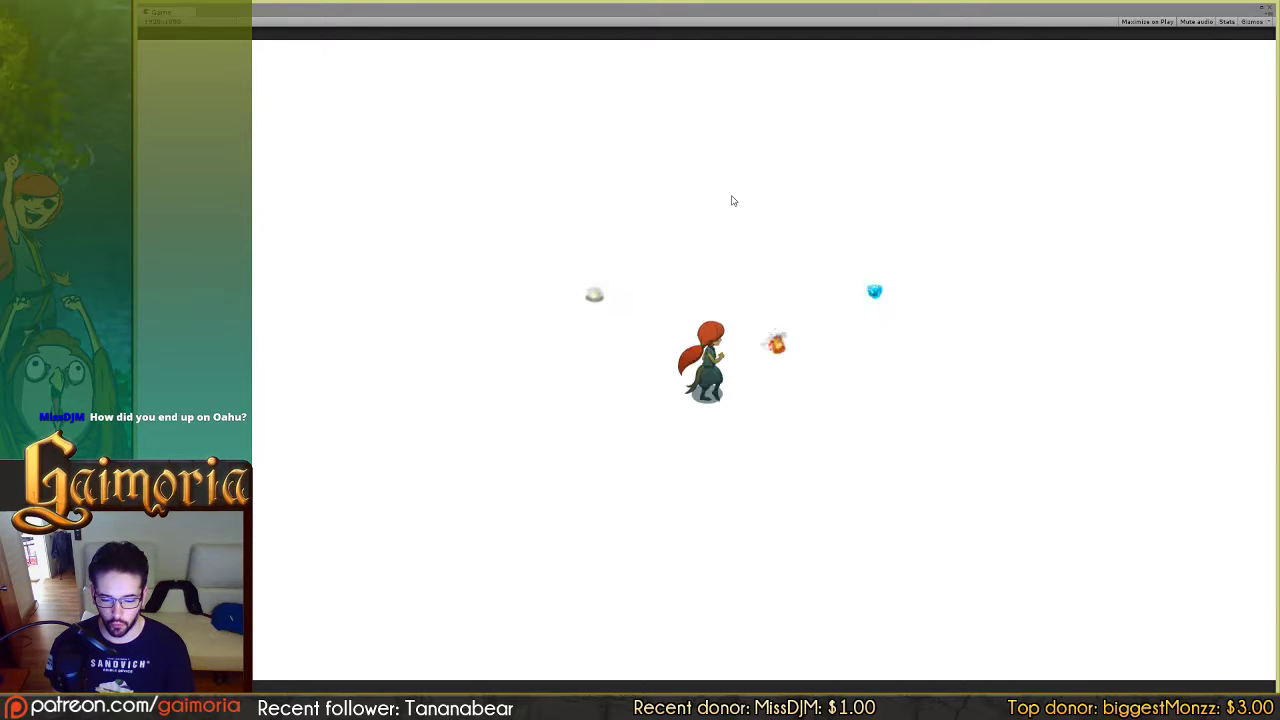
pyautogui.press('a')
pyautogui.press('d')
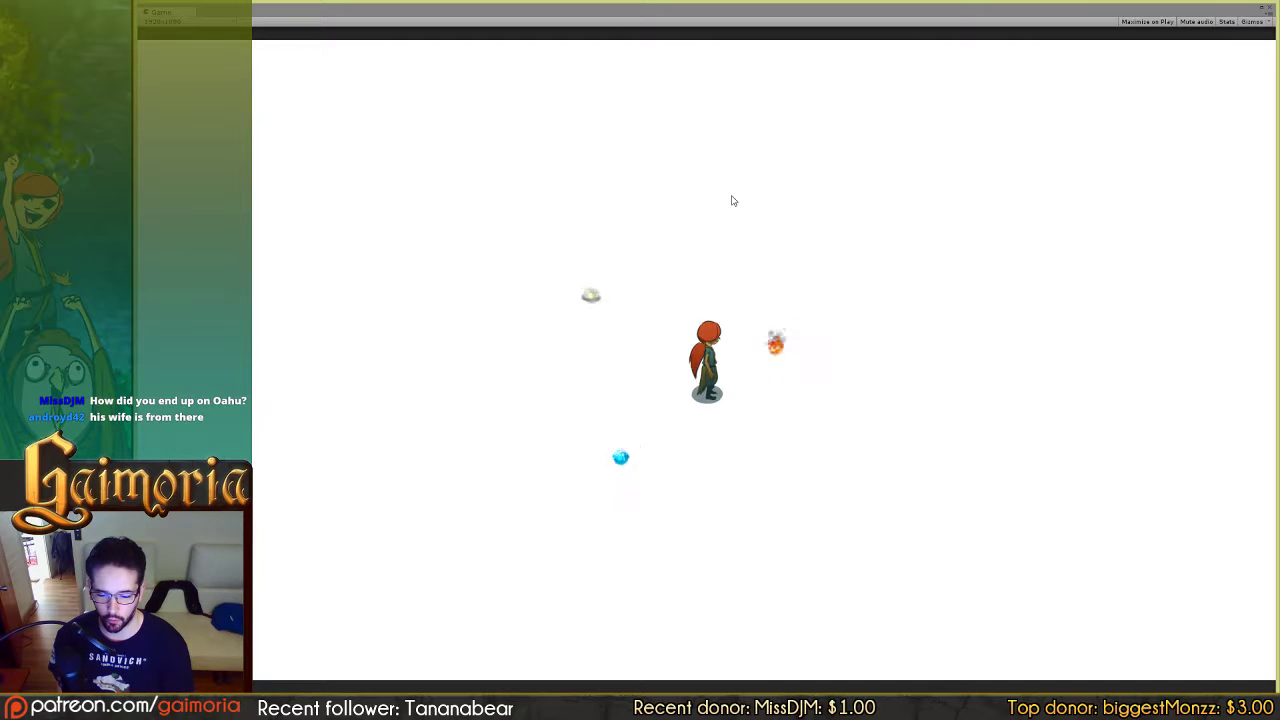
pyautogui.press('d')
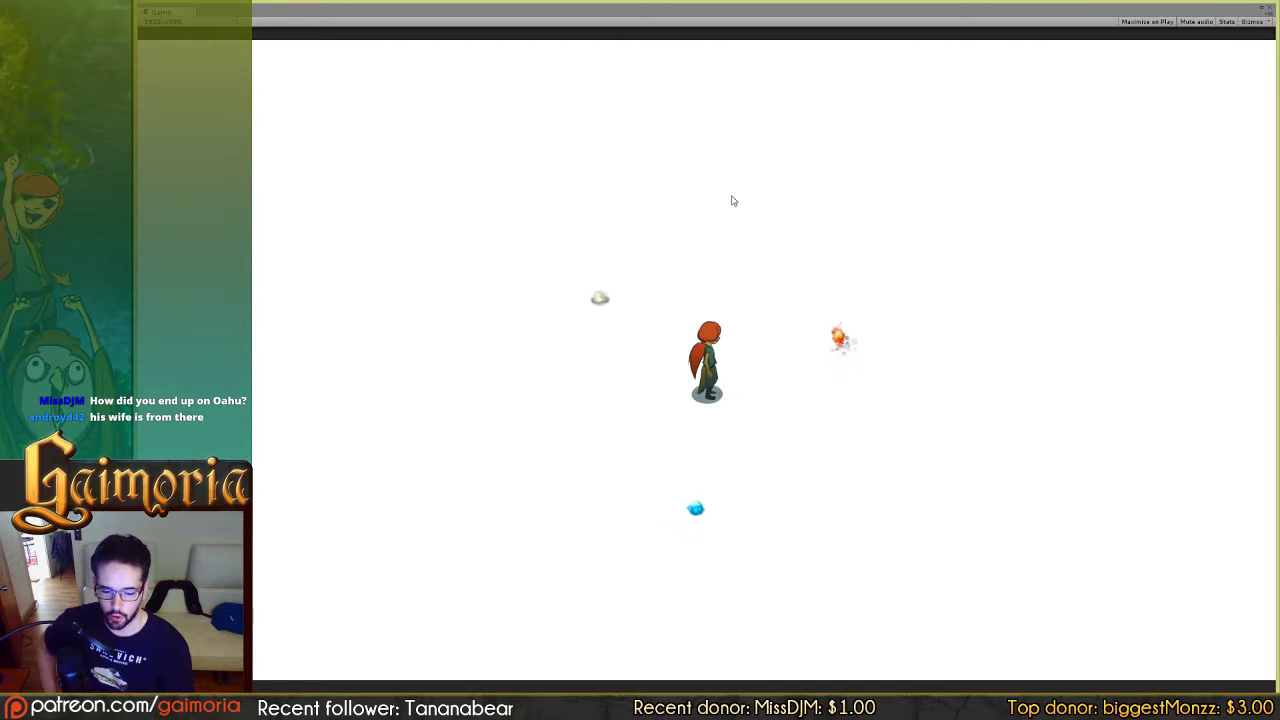